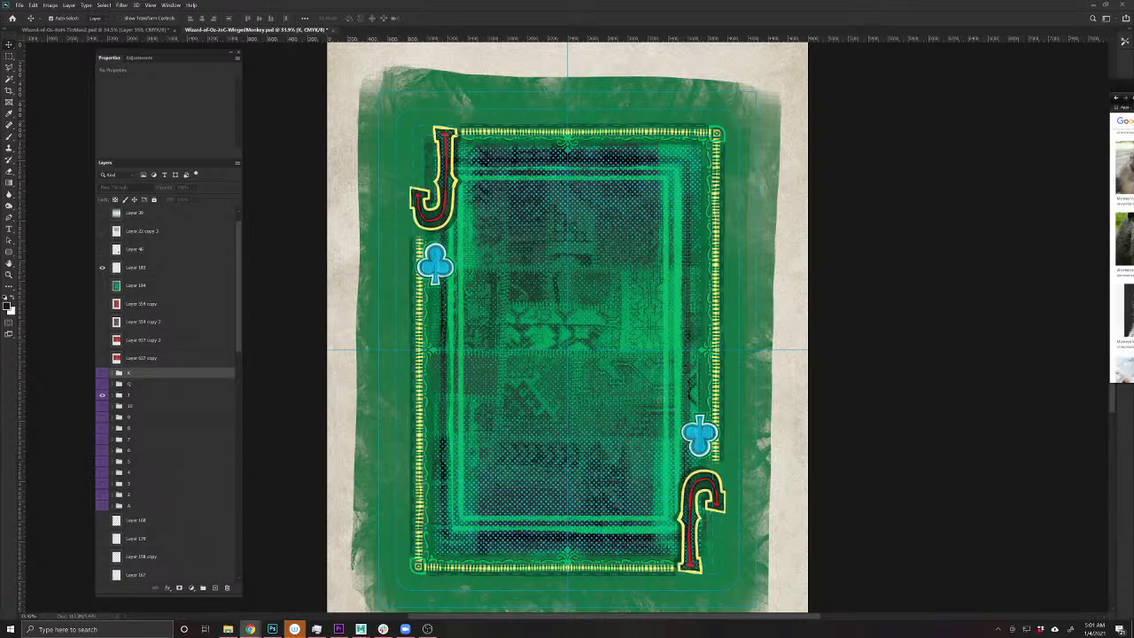
- Open the Winged monkeys Wikipedia article and enlarge its illustration
{"action": "left_click_drag", "start_coordinate": [1133, 113], "coordinate": [508, 88]}
{"action": "left_click_drag", "start_coordinate": [754, 88], "coordinate": [738, 77]}
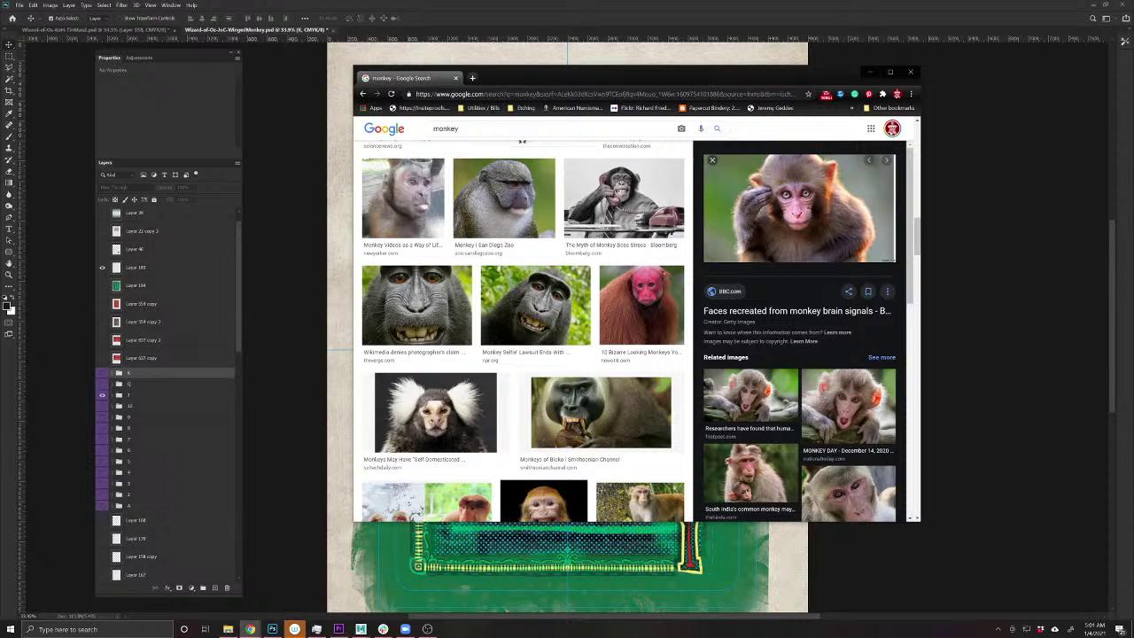
{"action": "left_click_drag", "start_coordinate": [975, 104], "coordinate": [416, 110]}
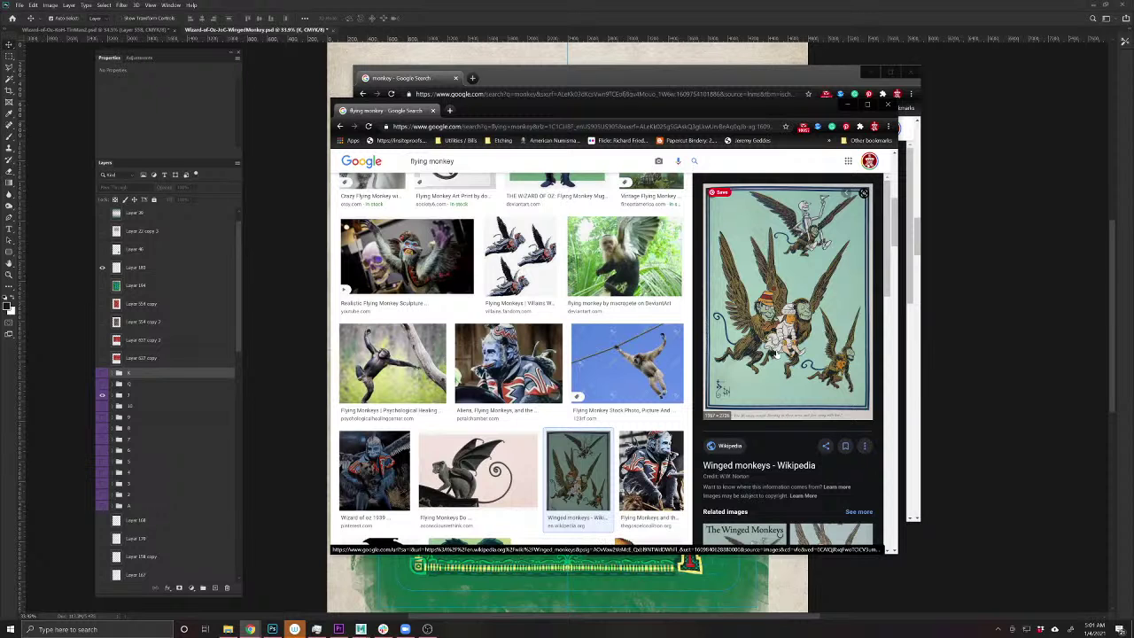
{"action": "left_click", "coordinate": [778, 353]}
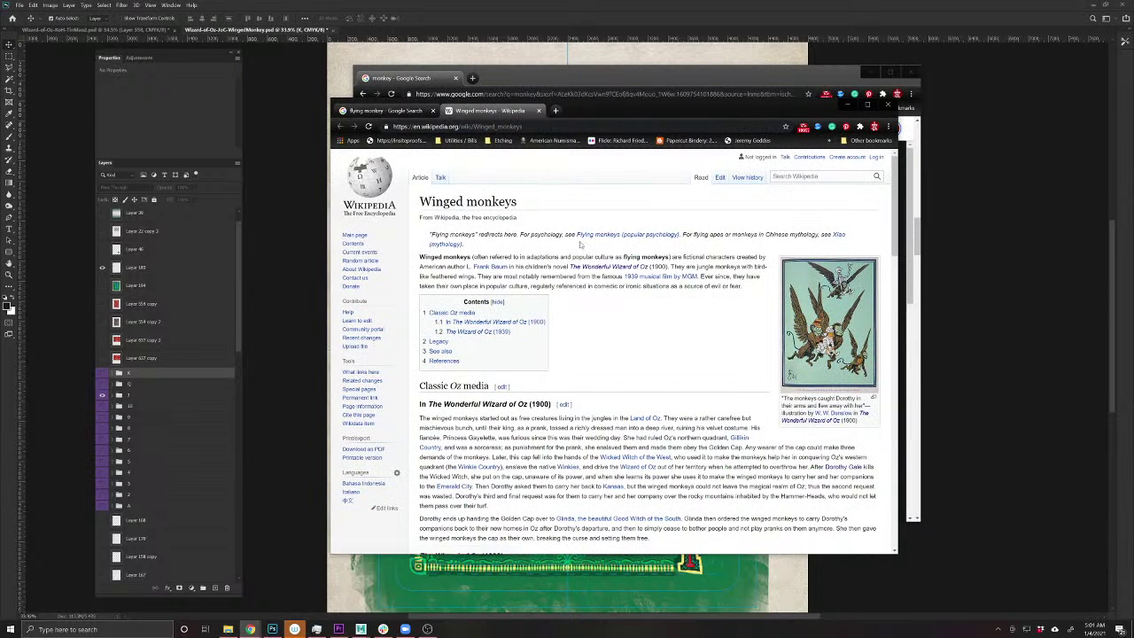
{"action": "left_click", "coordinate": [828, 323]}
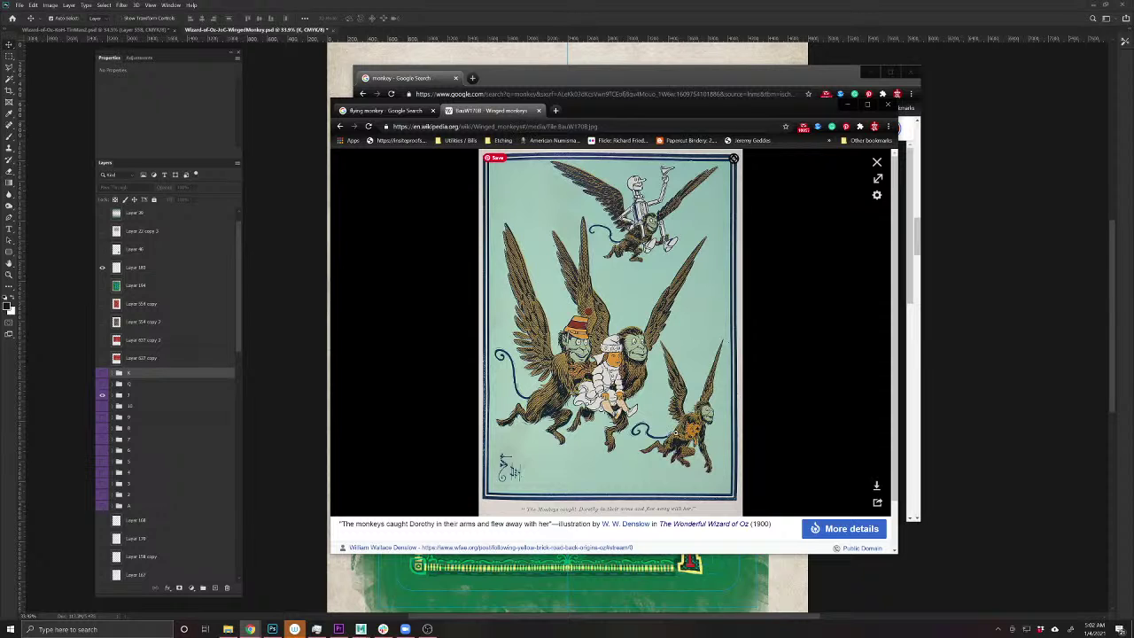
- Copy the winged-monkeys illustration and close the Wikipedia window
{"action": "right_click", "coordinate": [580, 345]}
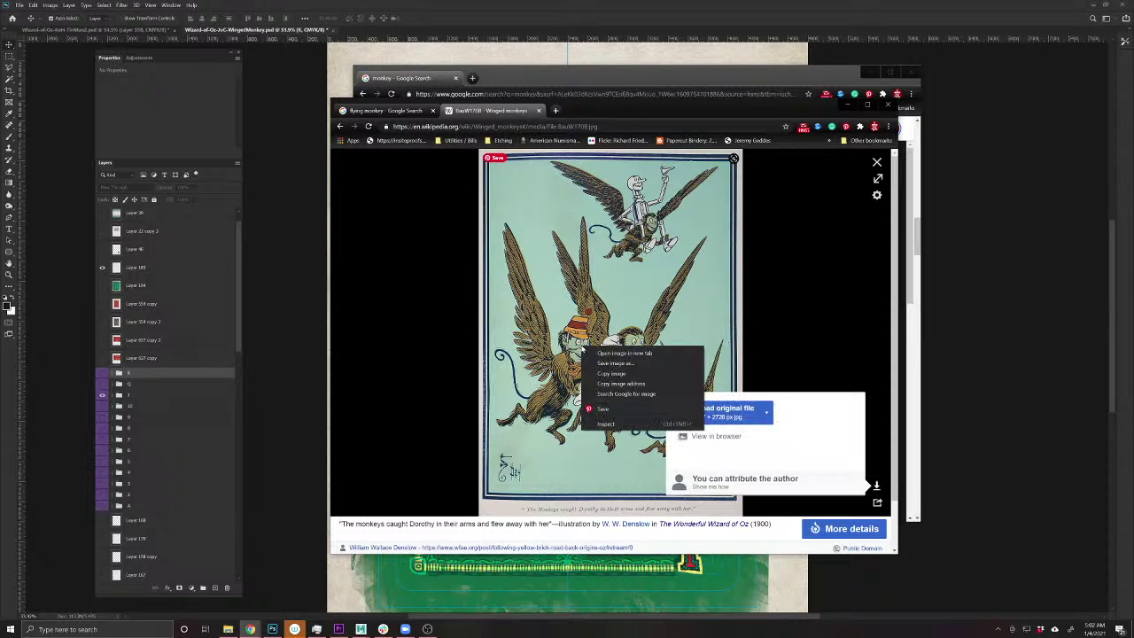
{"action": "left_click", "coordinate": [610, 373]}
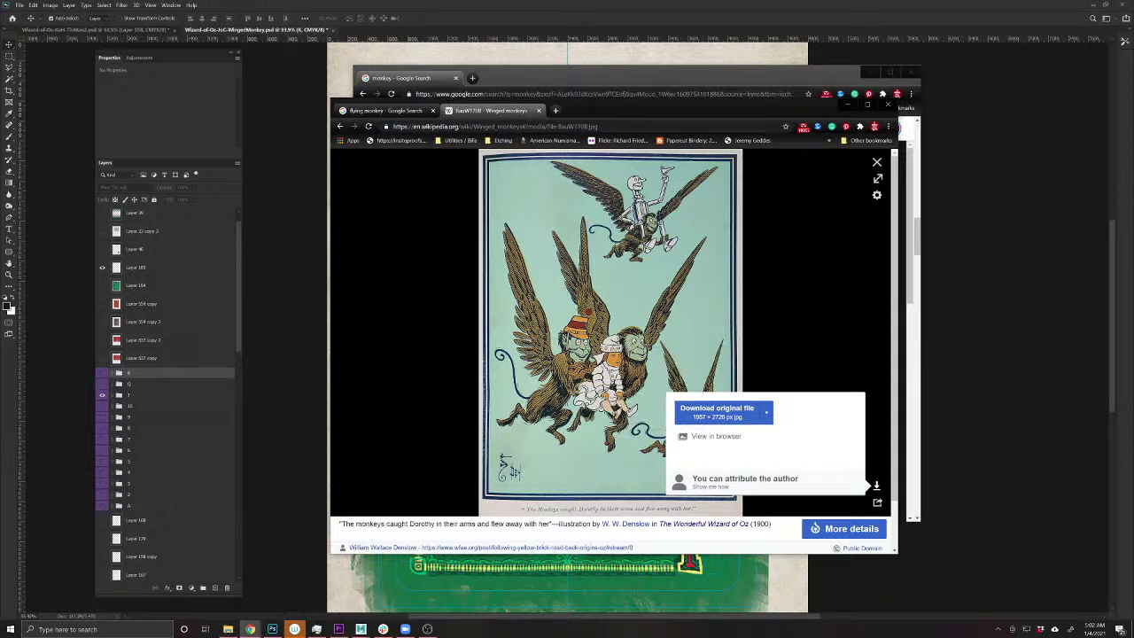
{"action": "left_click_drag", "start_coordinate": [575, 107], "coordinate": [599, 179]}
{"action": "left_click", "coordinate": [866, 169]}
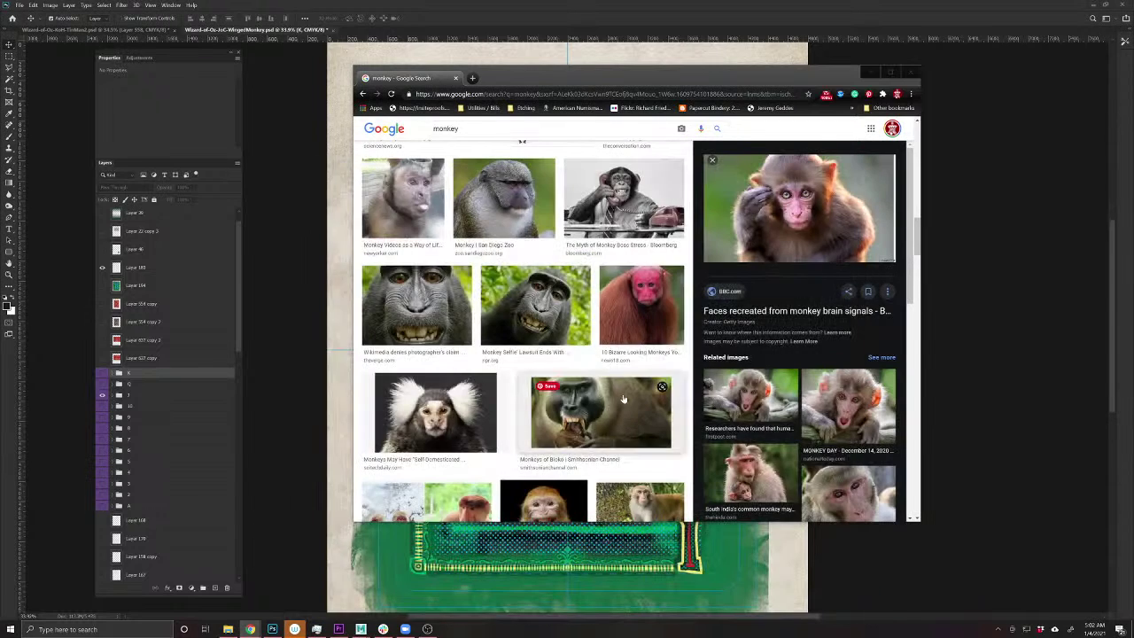
{"action": "left_click", "coordinate": [306, 517]}
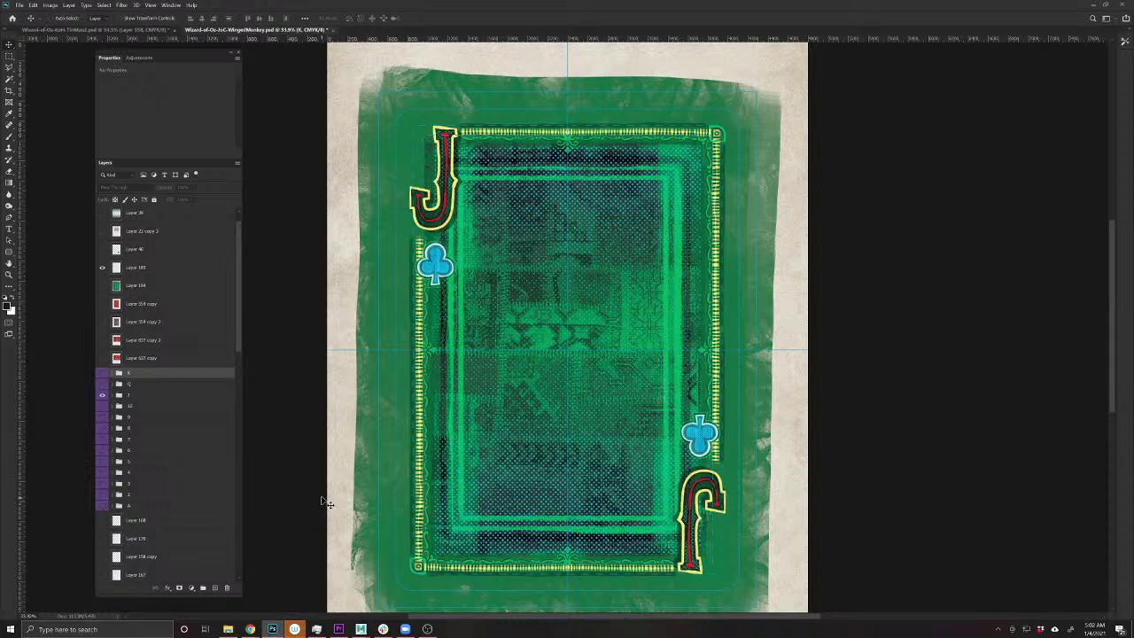
- Paste the winged-monkeys illustration into the card's top-right corner
{"action": "key", "text": "ctrl+v"}
{"action": "left_click_drag", "start_coordinate": [621, 303], "coordinate": [791, 96]}
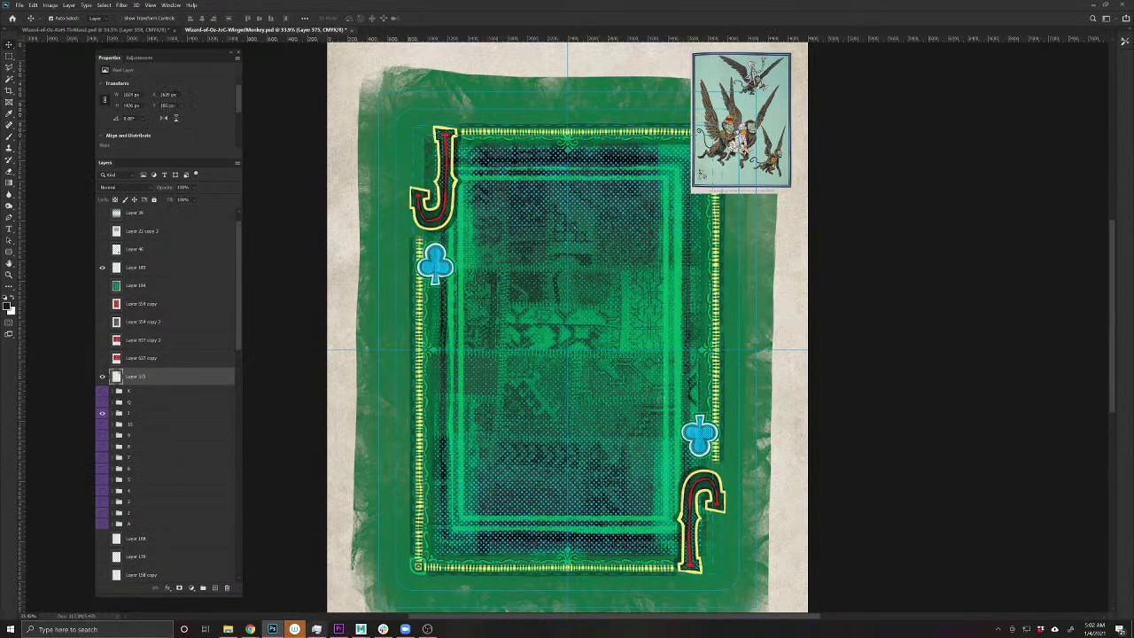
{"action": "mouse_move", "coordinate": [248, 629]}
{"action": "left_click", "coordinate": [386, 594]}
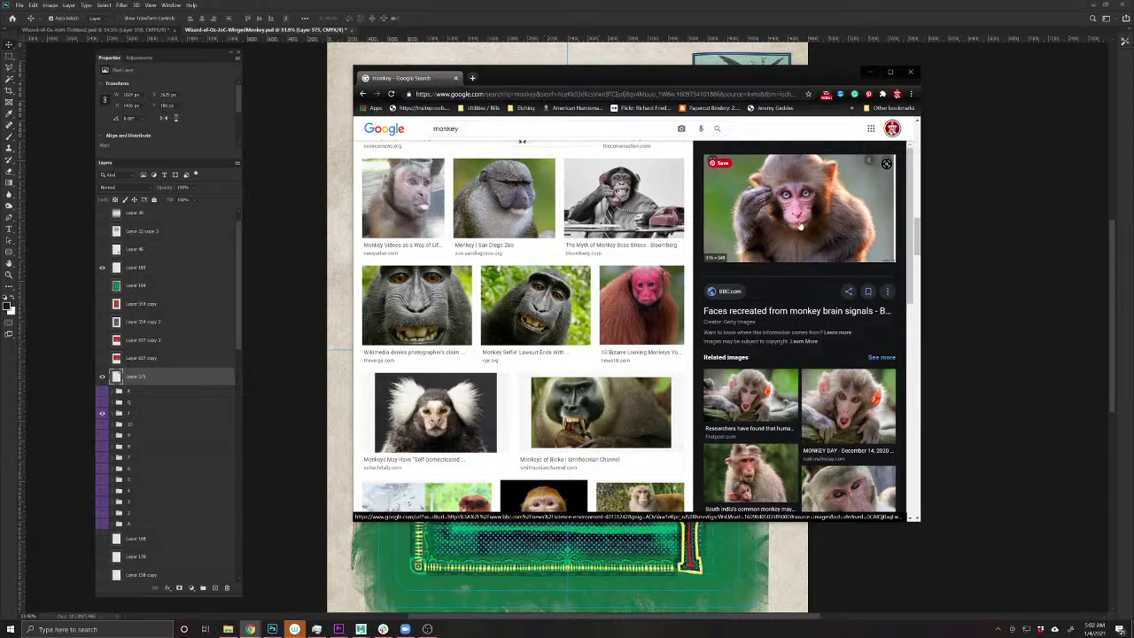
- Copy the rhesus macaque photo from the BBC article
{"action": "left_click", "coordinate": [799, 227]}
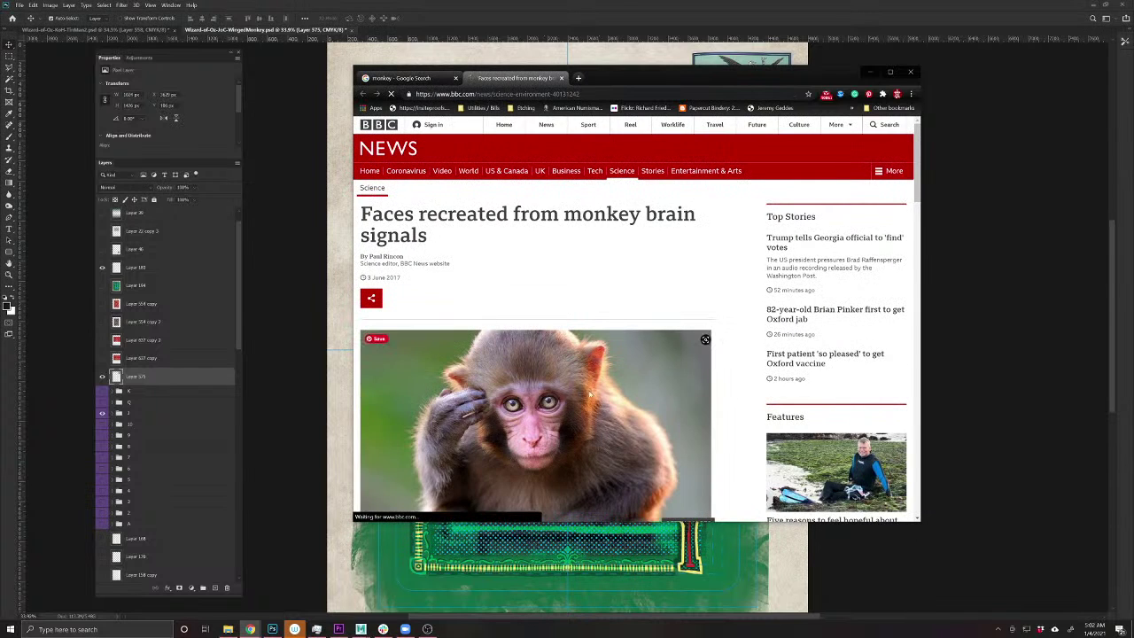
{"action": "scroll", "coordinate": [589, 394], "scroll_direction": "down", "scroll_amount": 3}
{"action": "right_click", "coordinate": [640, 224]}
{"action": "right_click", "coordinate": [564, 227]}
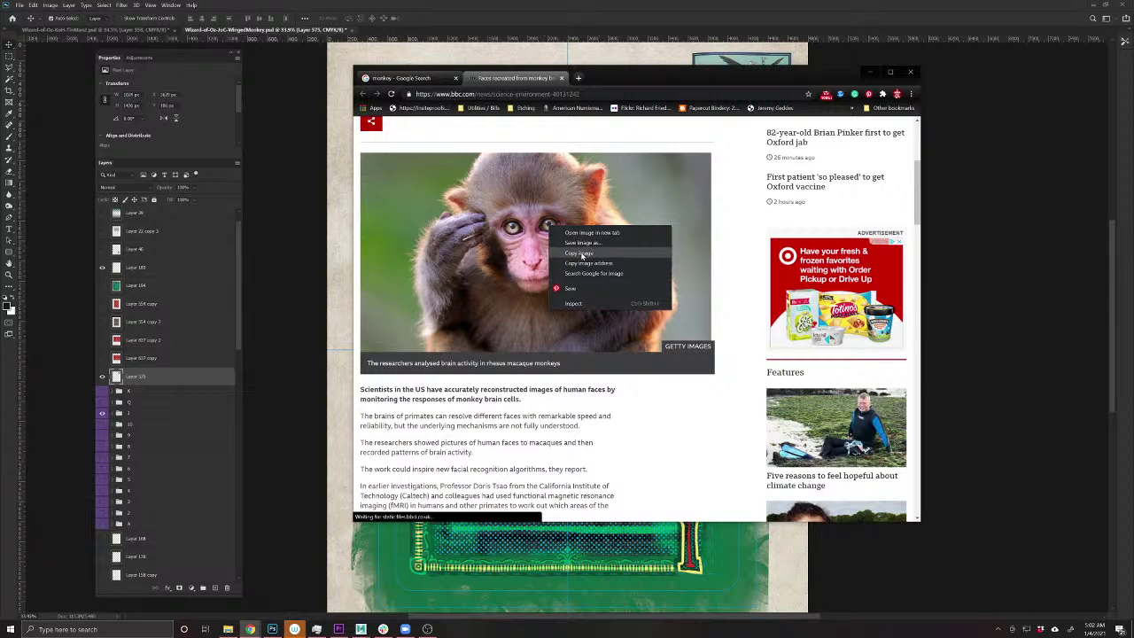
{"action": "left_click", "coordinate": [580, 254]}
- Paste the macaque photo onto the card below the winged-monkeys illustration
{"action": "left_click", "coordinate": [307, 212]}
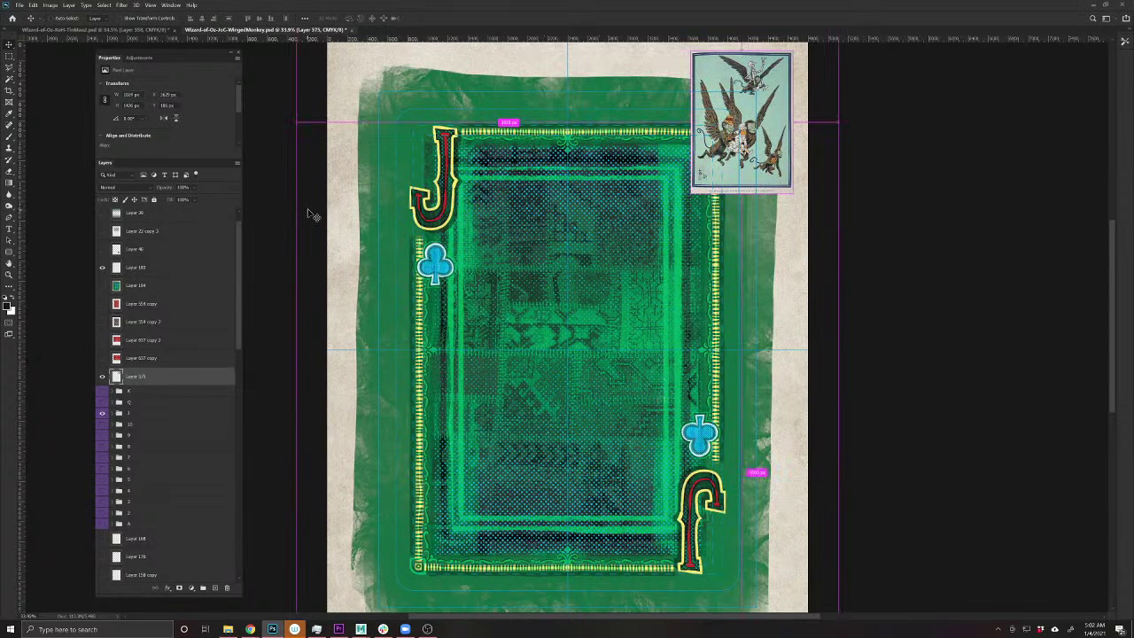
{"action": "key", "text": "ctrl+v"}
{"action": "left_click_drag", "start_coordinate": [554, 328], "coordinate": [744, 221]}
{"action": "left_click", "coordinate": [250, 628]}
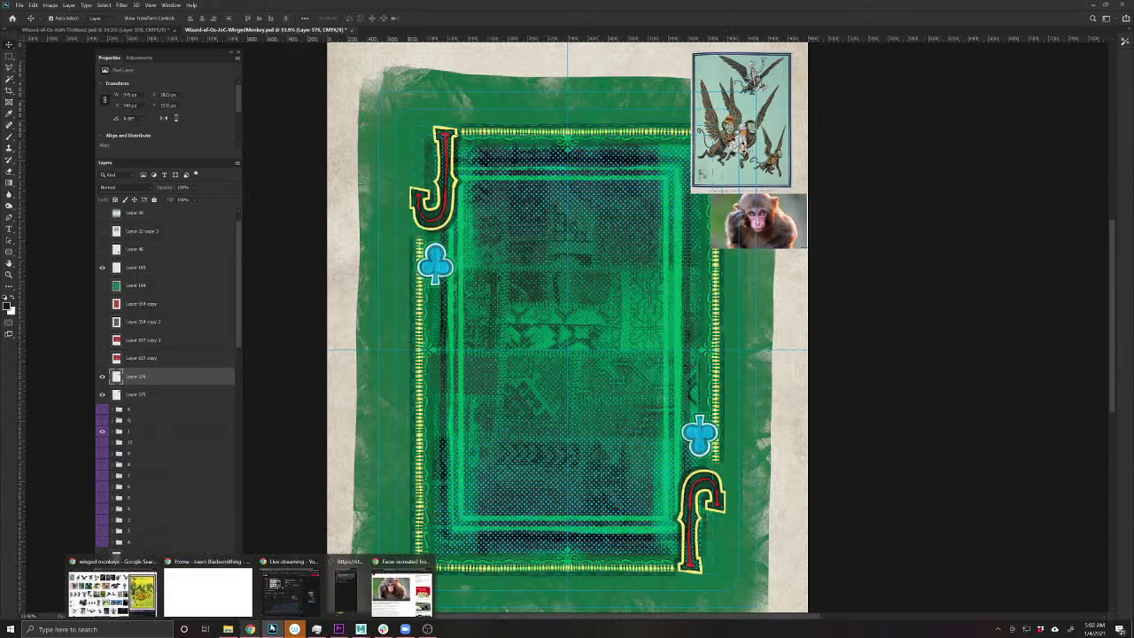
{"action": "left_click", "coordinate": [403, 584]}
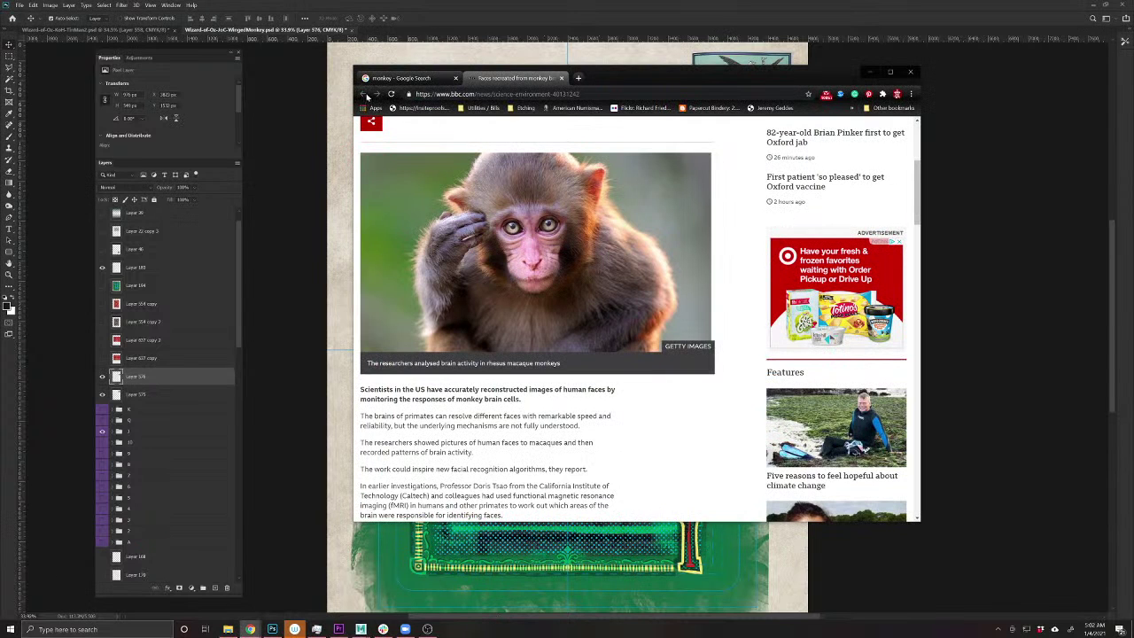
- Close the BBC article and open the Tampa Bay Times article for the Florida macaque photo
{"action": "left_click", "coordinate": [563, 78]}
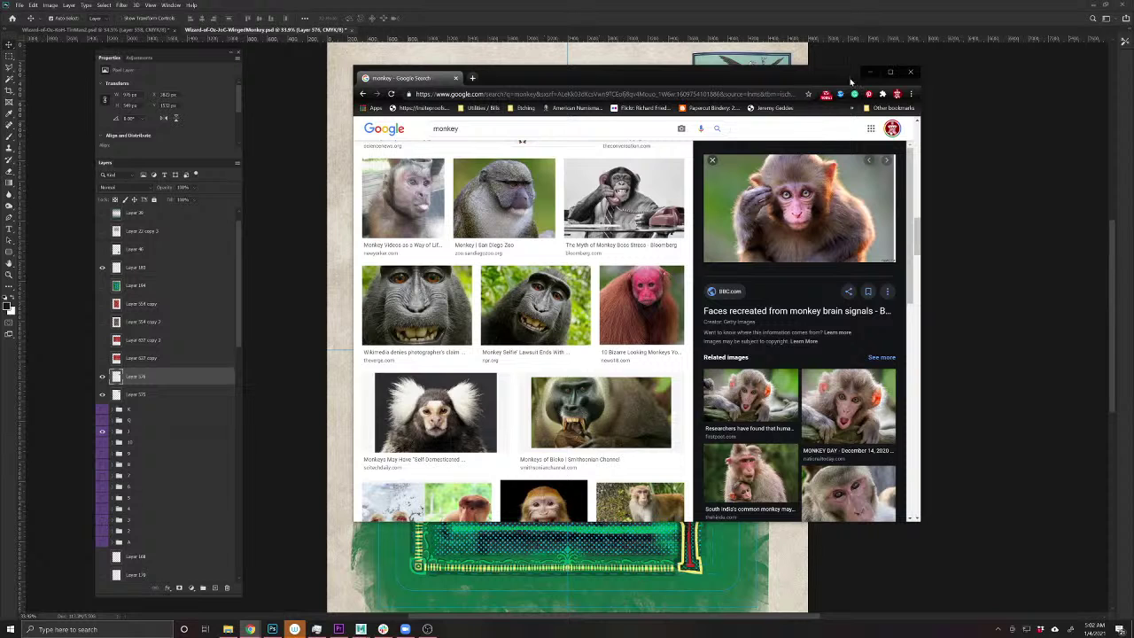
{"action": "scroll", "coordinate": [591, 378], "scroll_direction": "down", "scroll_amount": 3}
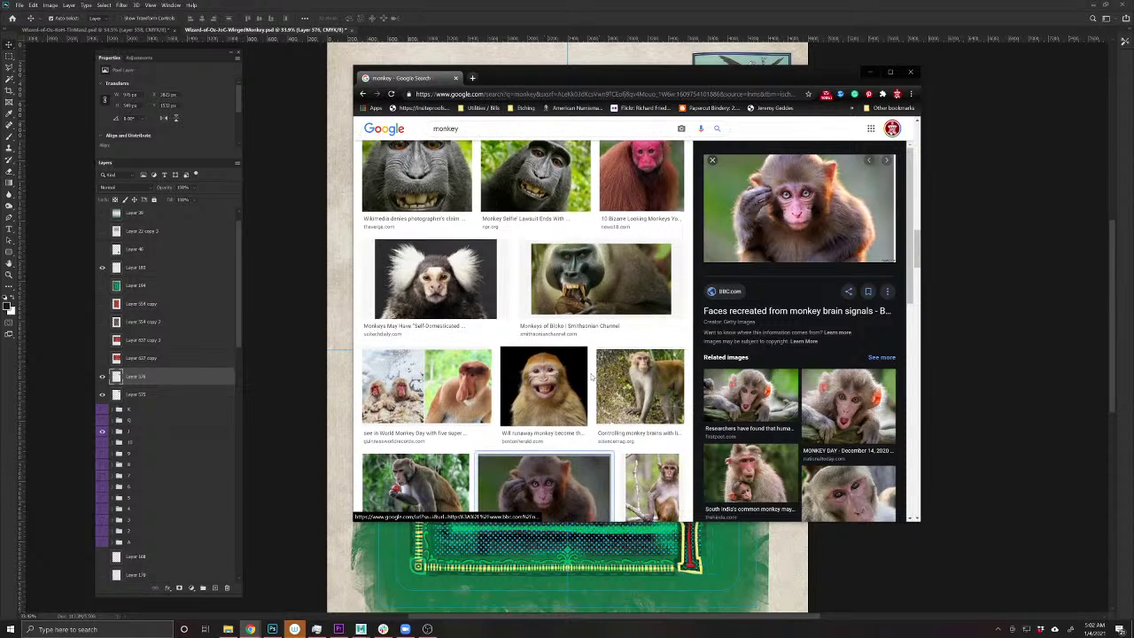
{"action": "scroll", "coordinate": [591, 378], "scroll_direction": "down", "scroll_amount": 1}
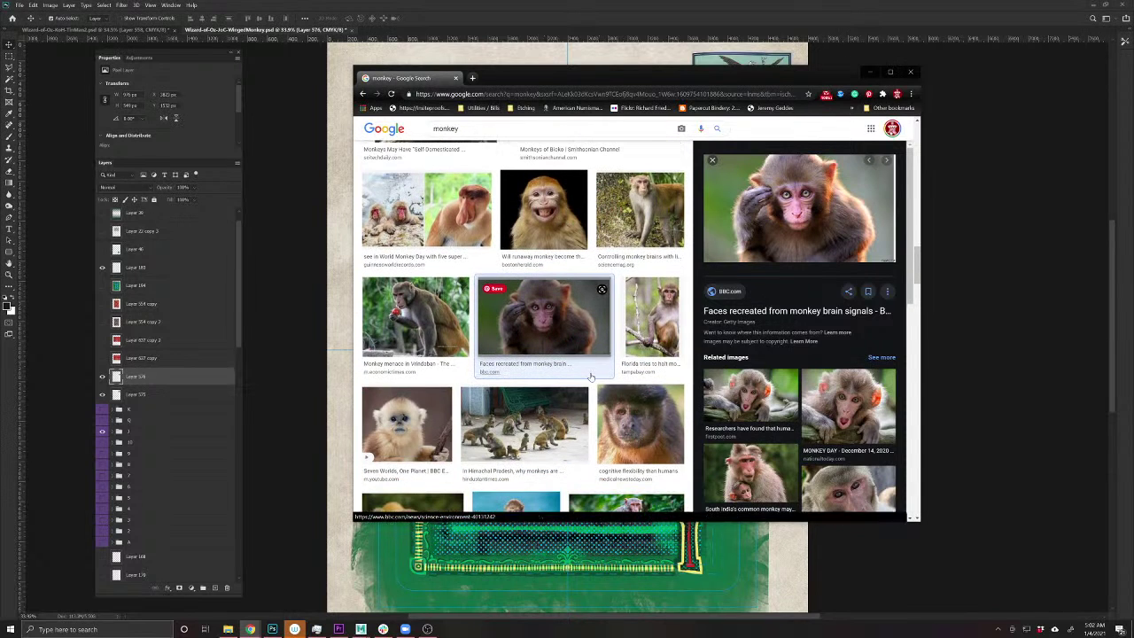
{"action": "left_click", "coordinate": [647, 315]}
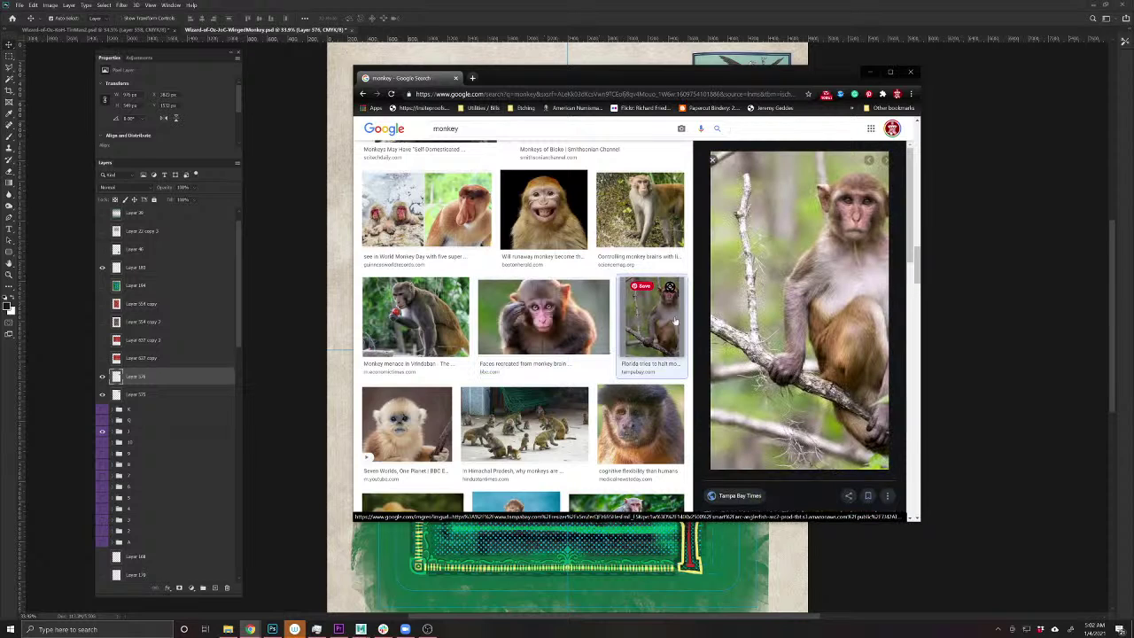
{"action": "left_click", "coordinate": [789, 386]}
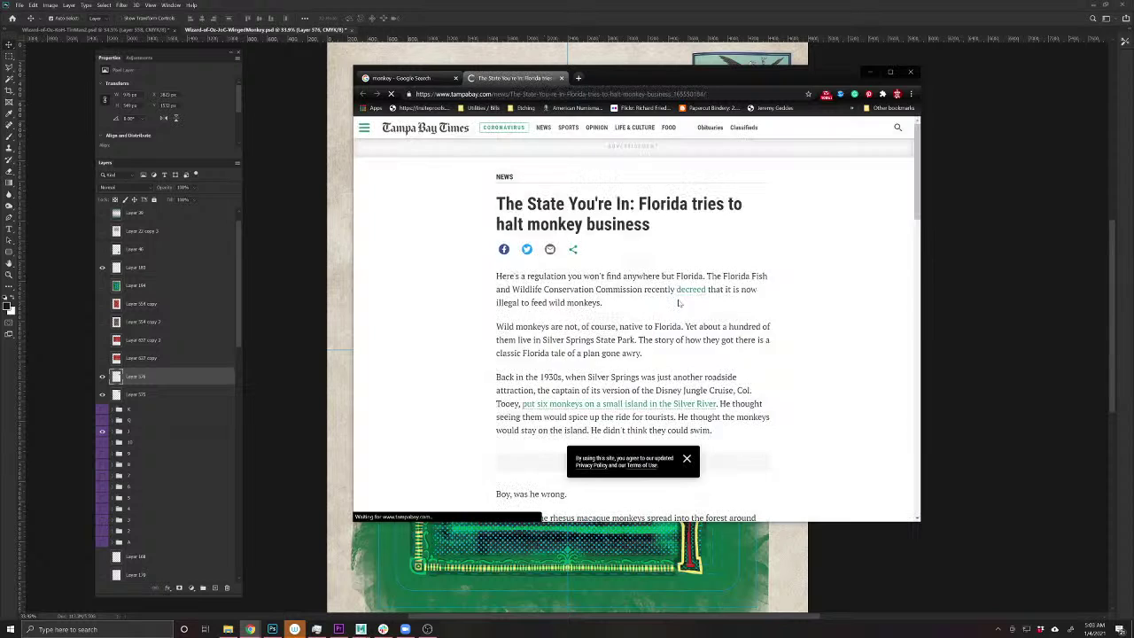
- View the macaque-on-a-branch photo in a new tab, then return to the monkey image results
{"action": "scroll", "coordinate": [678, 304], "scroll_direction": "down", "scroll_amount": 5}
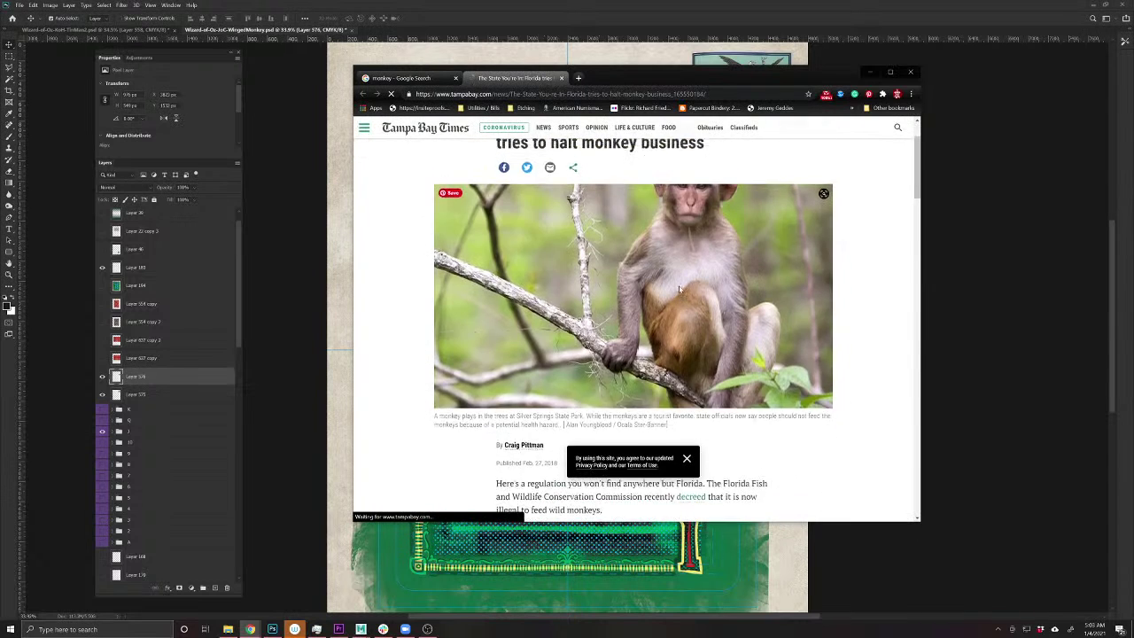
{"action": "right_click", "coordinate": [680, 286]}
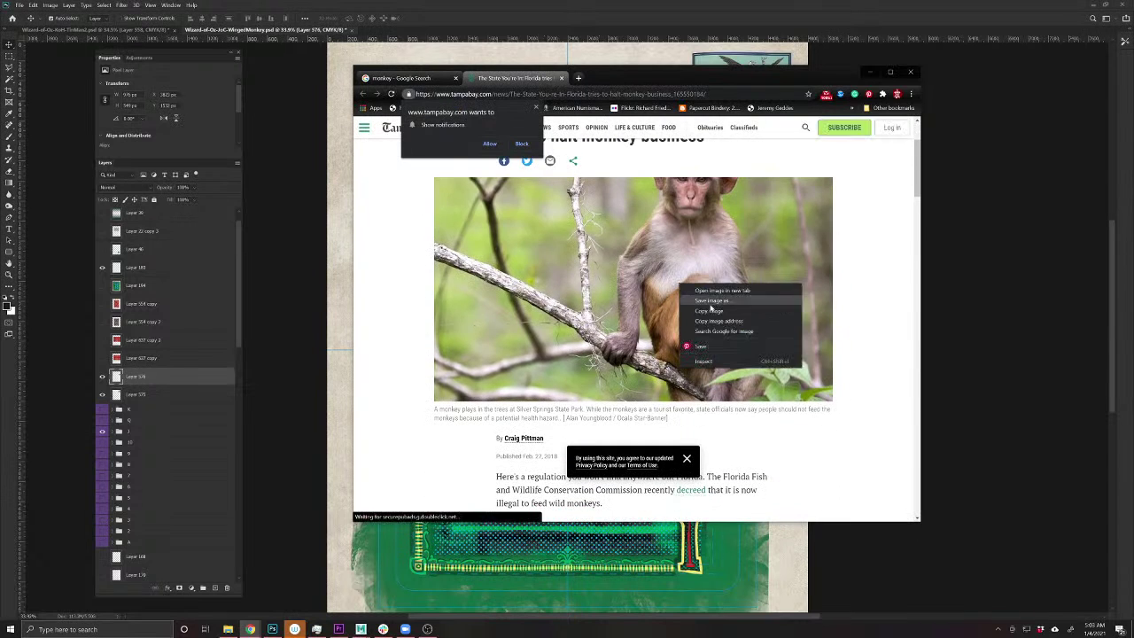
{"action": "left_click", "coordinate": [709, 294]}
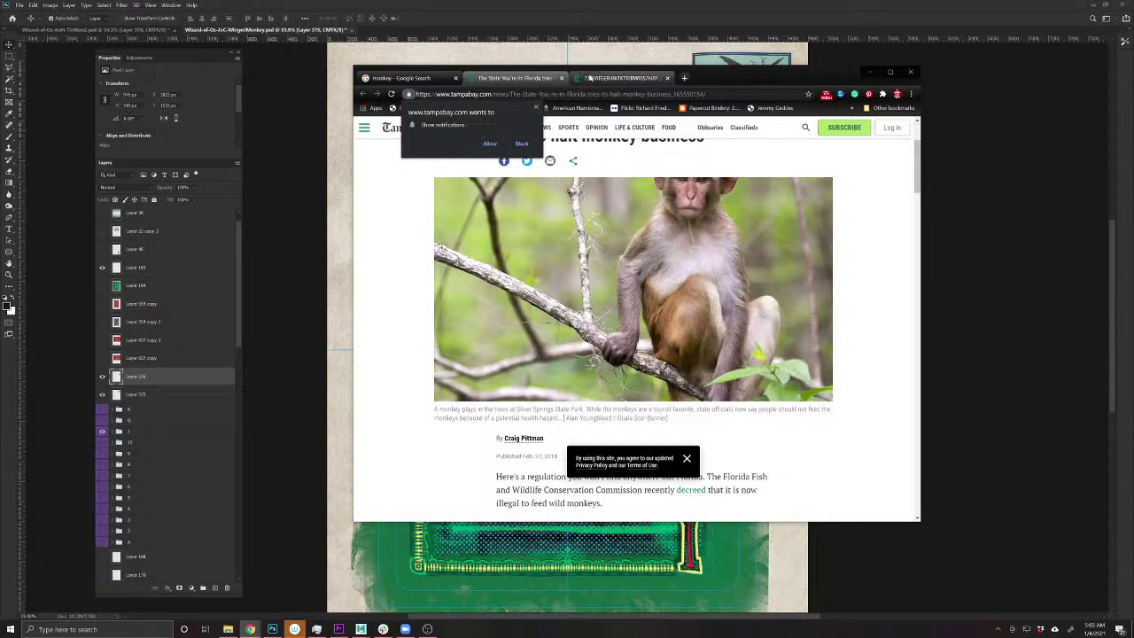
{"action": "left_click", "coordinate": [620, 77]}
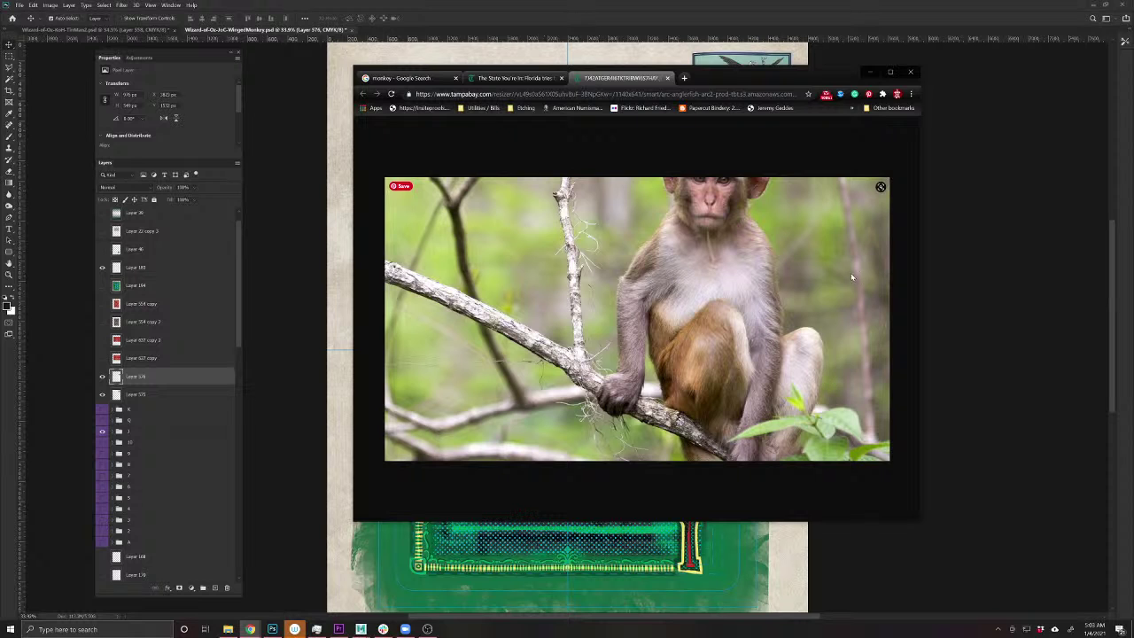
{"action": "left_click", "coordinate": [667, 78]}
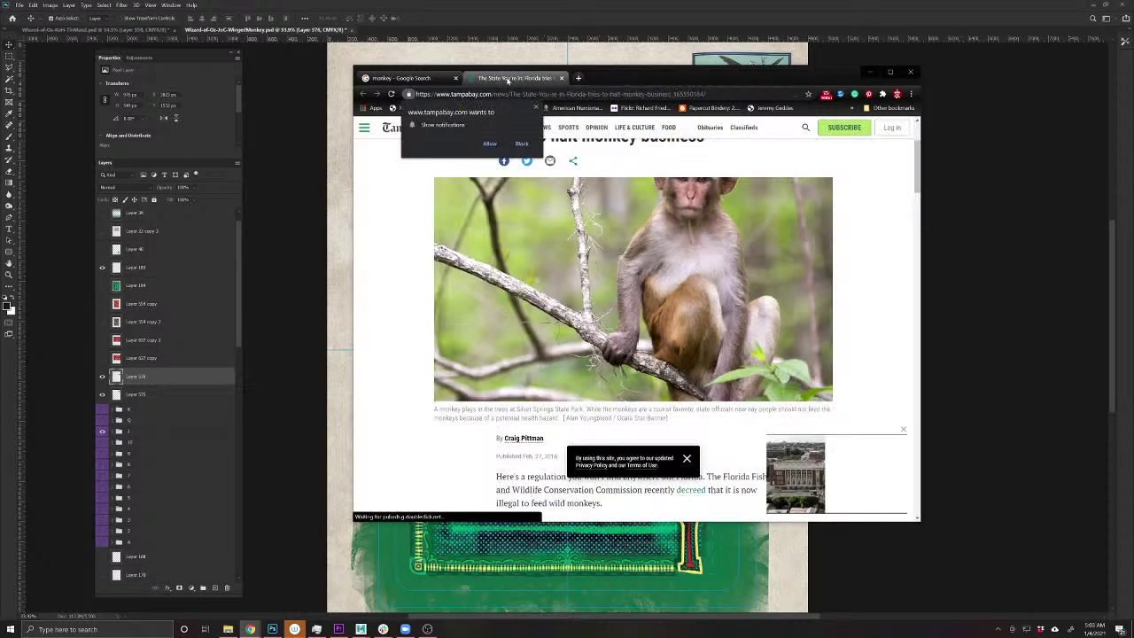
{"action": "left_click", "coordinate": [403, 78]}
{"action": "scroll", "coordinate": [677, 411], "scroll_direction": "down", "scroll_amount": 3}
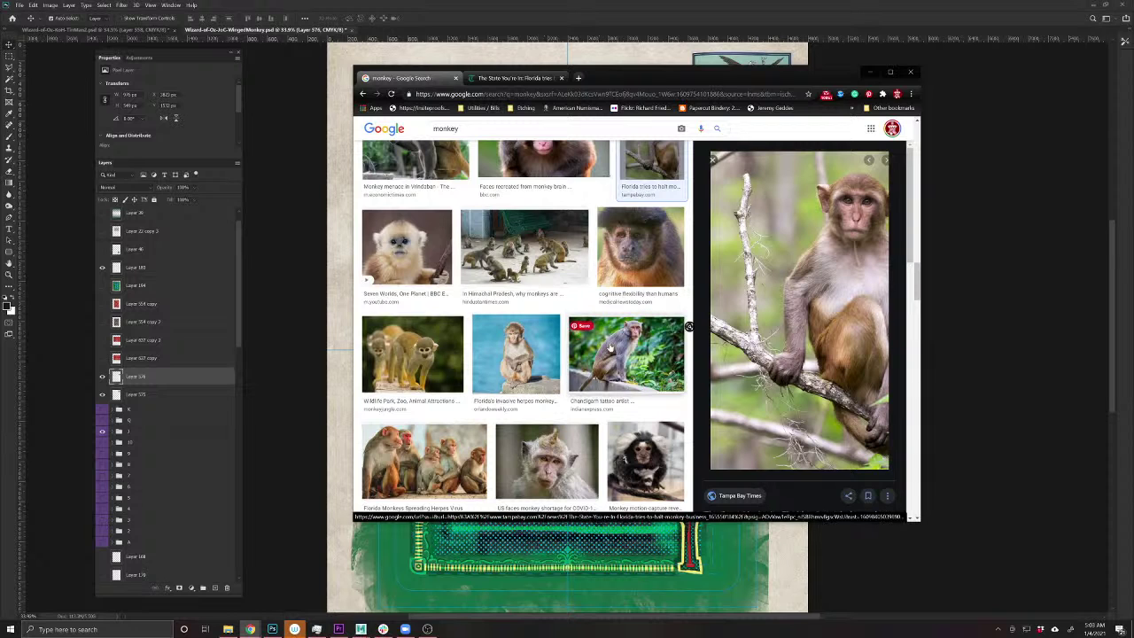
- Preview the squirrel monkey and black snub-nosed monkey photos, then close the Sustainability Times article
{"action": "scroll", "coordinate": [510, 398], "scroll_direction": "down", "scroll_amount": 3}
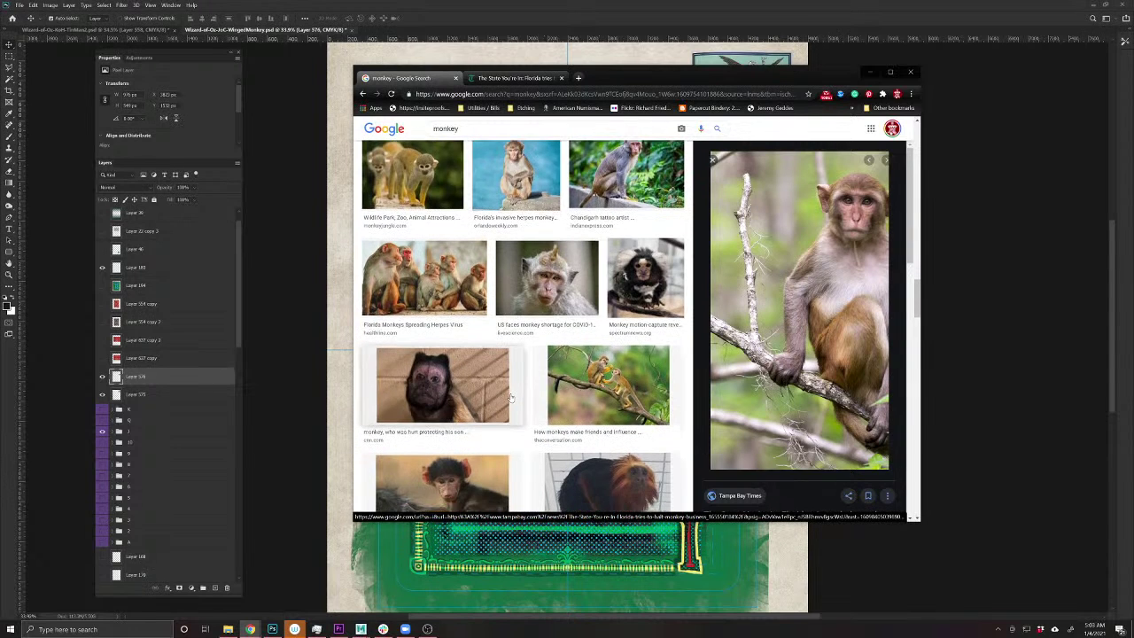
{"action": "scroll", "coordinate": [510, 398], "scroll_direction": "down", "scroll_amount": 1}
{"action": "left_click", "coordinate": [607, 303]}
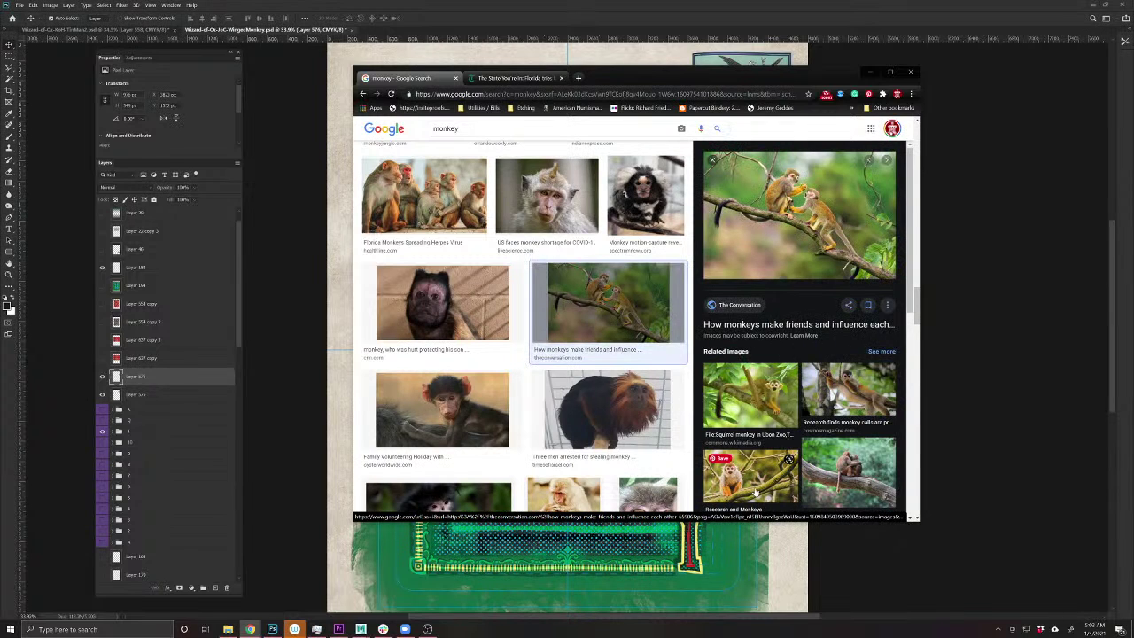
{"action": "scroll", "coordinate": [584, 403], "scroll_direction": "down", "scroll_amount": 3}
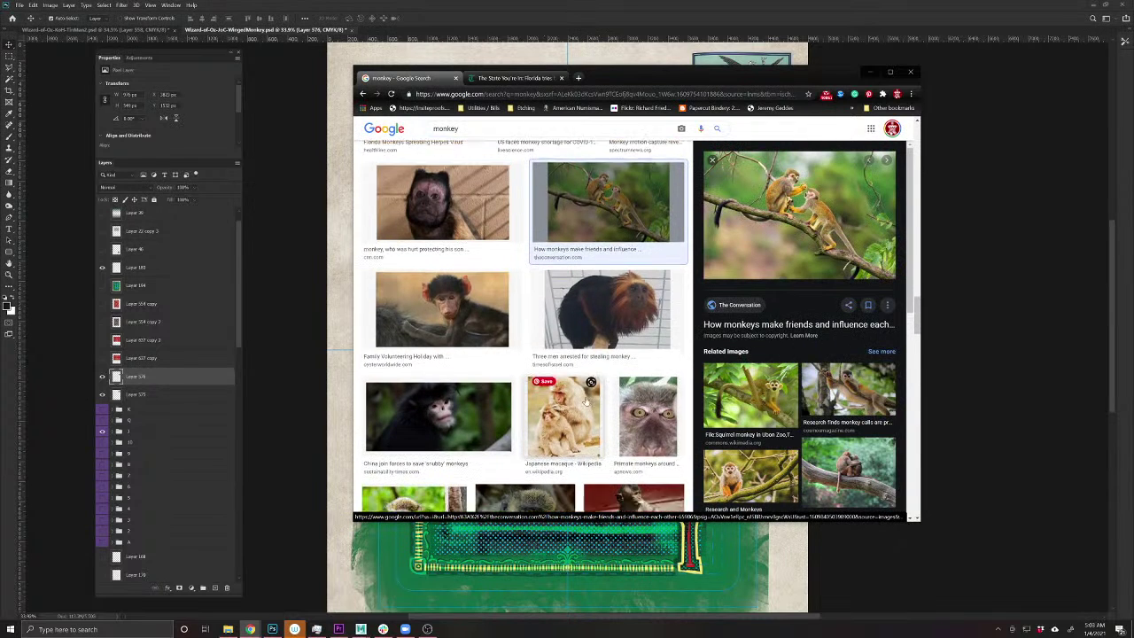
{"action": "left_click", "coordinate": [437, 295]}
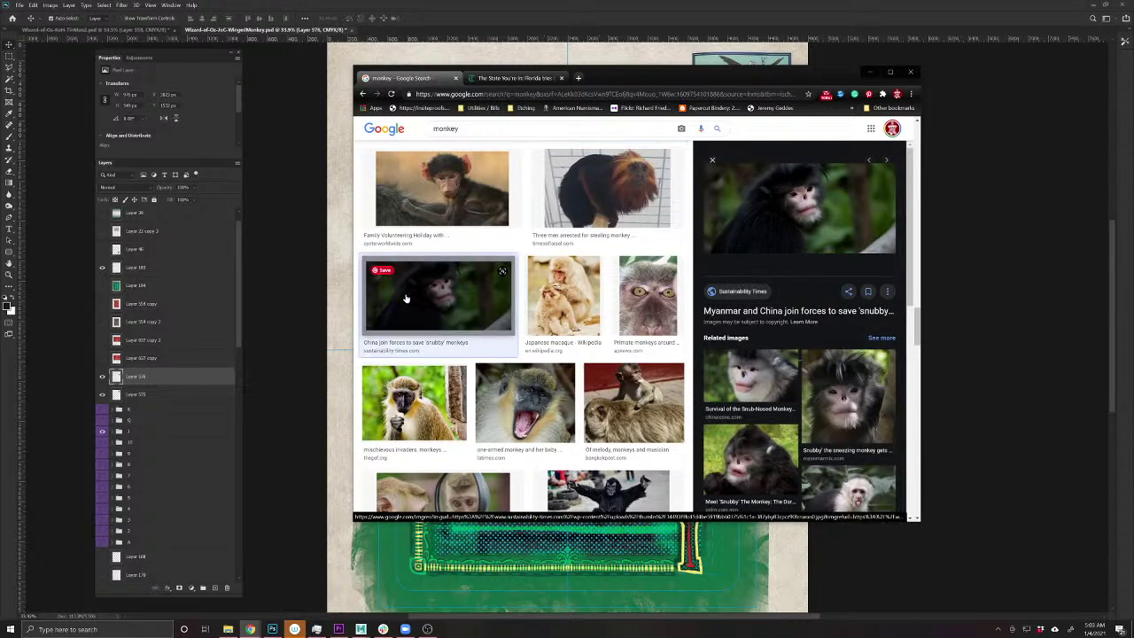
{"action": "left_click", "coordinate": [821, 209]}
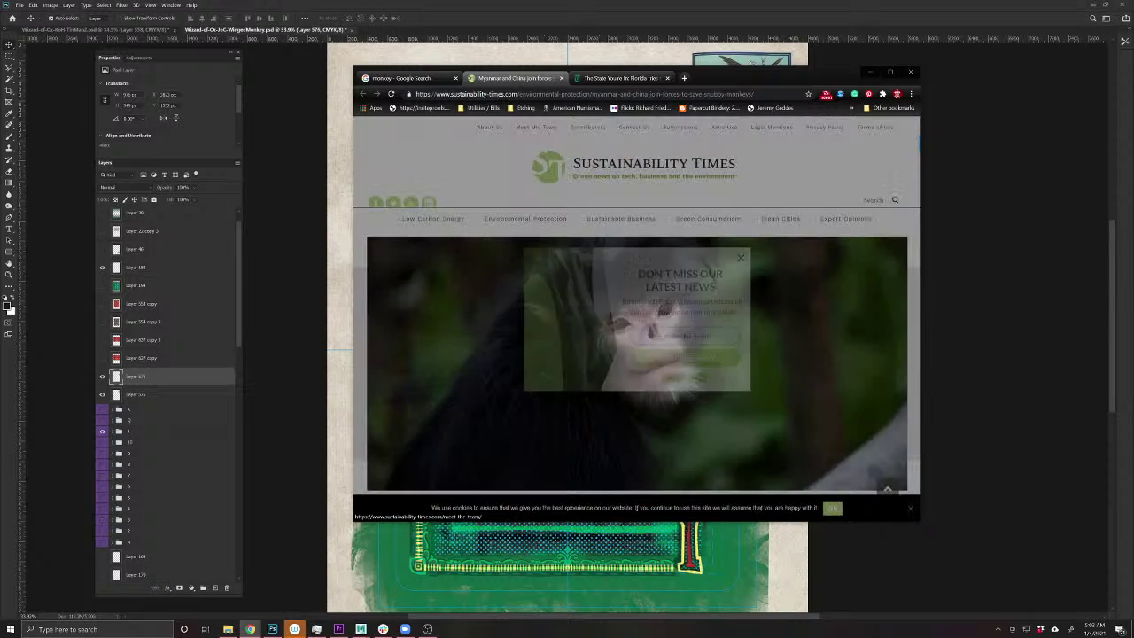
{"action": "left_click", "coordinate": [741, 257]}
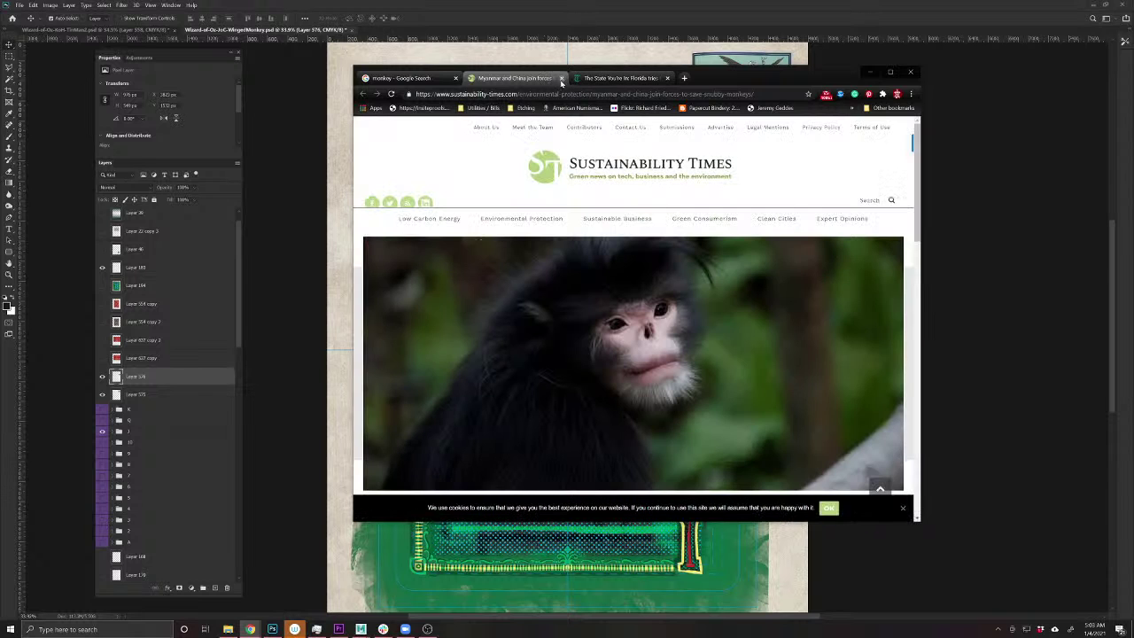
{"action": "left_click", "coordinate": [561, 78]}
- Browse the results, previewing the Florida herpes-virus monkey and marmoset images
{"action": "scroll", "coordinate": [562, 396], "scroll_direction": "down", "scroll_amount": 3}
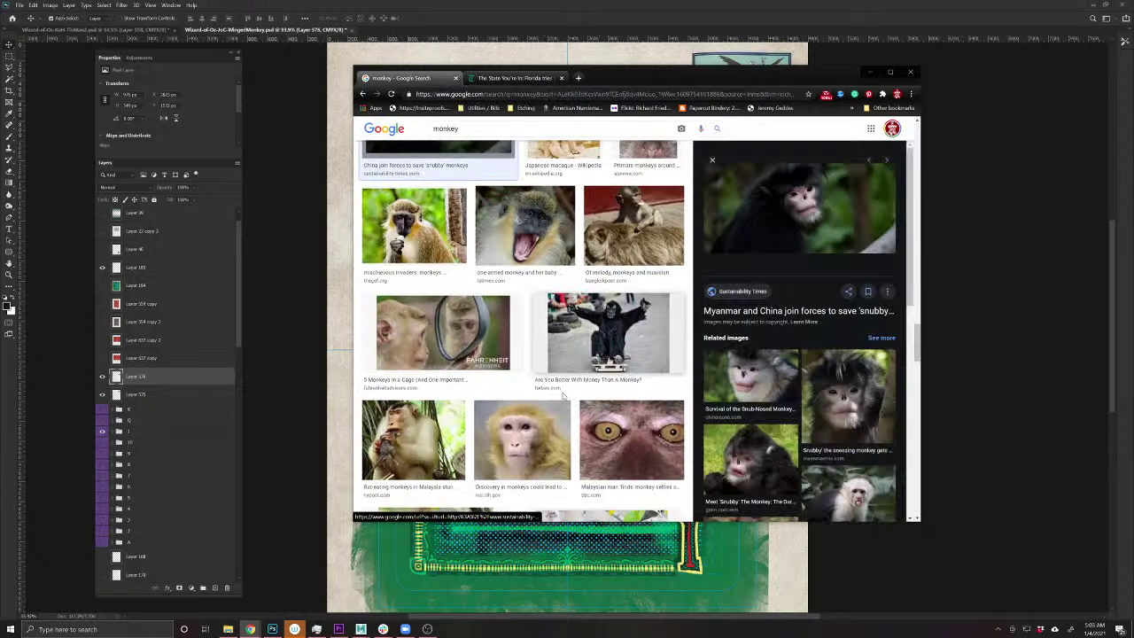
{"action": "scroll", "coordinate": [563, 396], "scroll_direction": "down", "scroll_amount": 3}
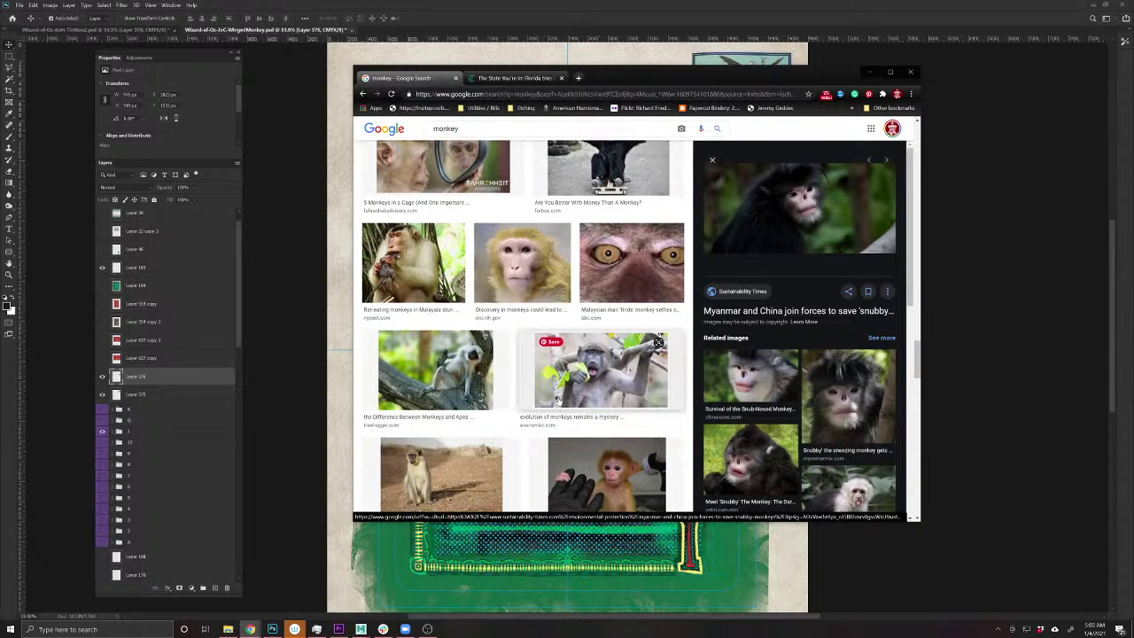
{"action": "scroll", "coordinate": [558, 401], "scroll_direction": "down", "scroll_amount": 10}
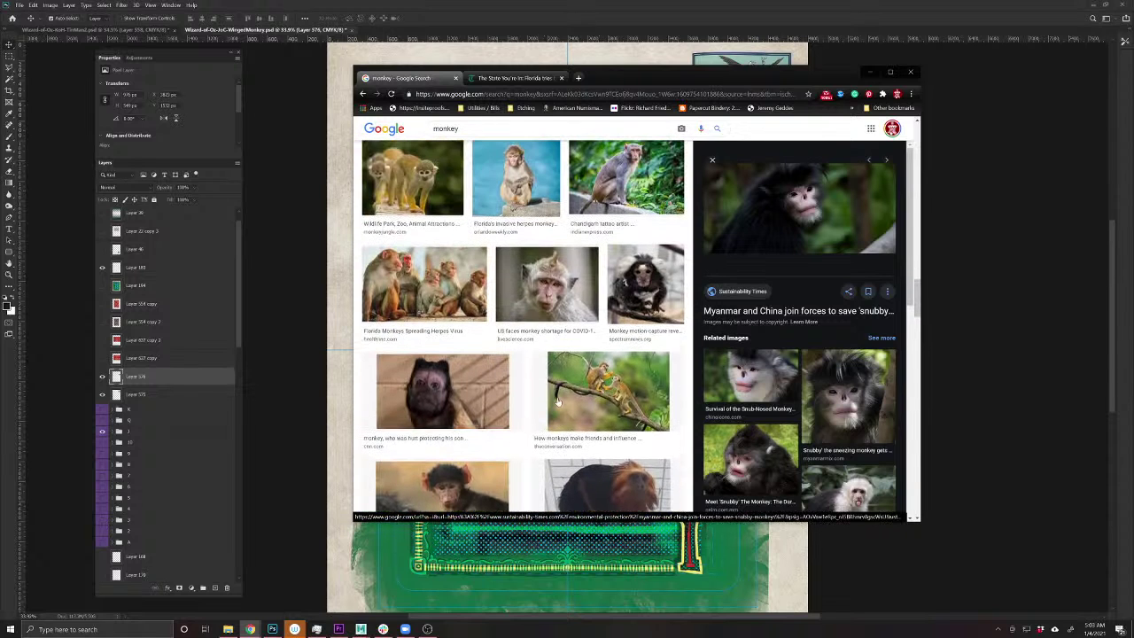
{"action": "left_click", "coordinate": [454, 282]}
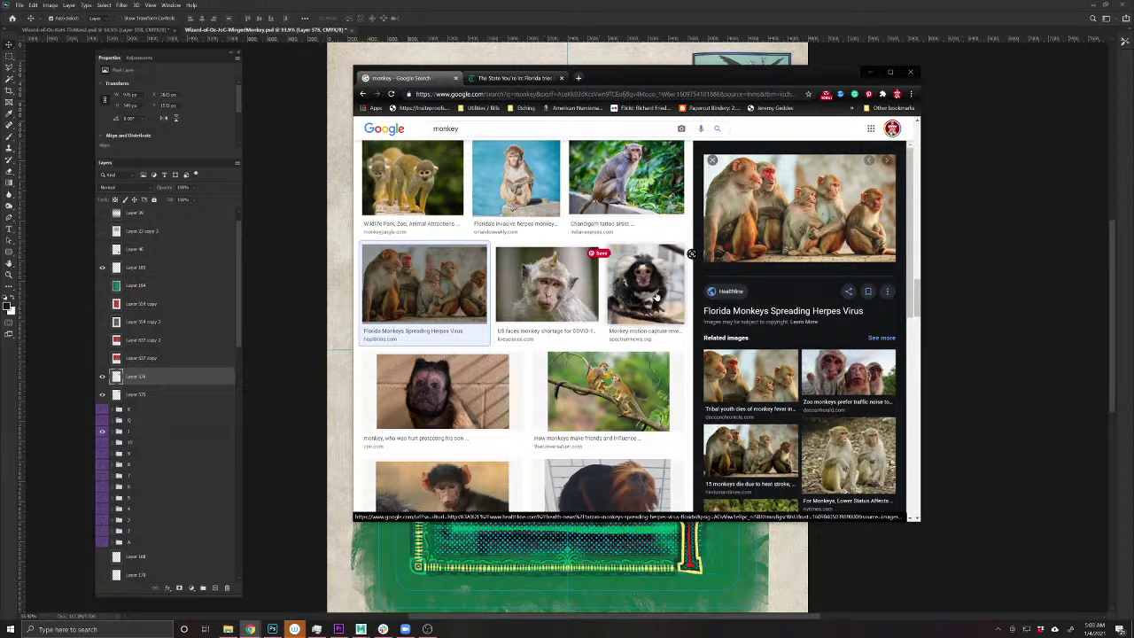
{"action": "scroll", "coordinate": [657, 296], "scroll_direction": "up", "scroll_amount": 4}
{"action": "scroll", "coordinate": [656, 296], "scroll_direction": "up", "scroll_amount": 4}
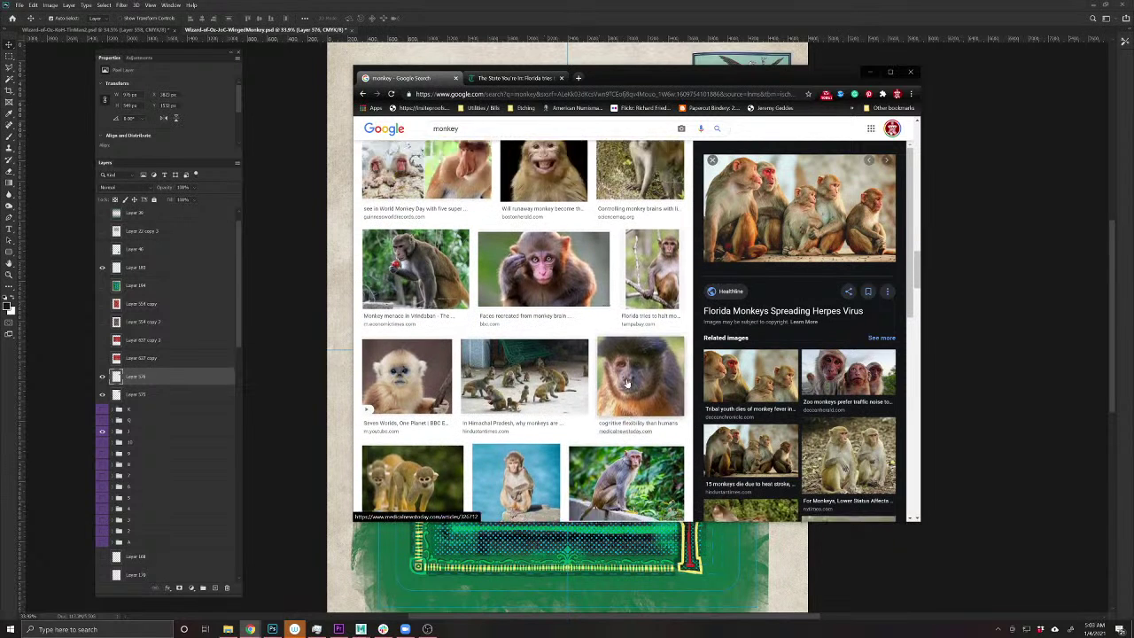
{"action": "scroll", "coordinate": [620, 385], "scroll_direction": "up", "scroll_amount": 3}
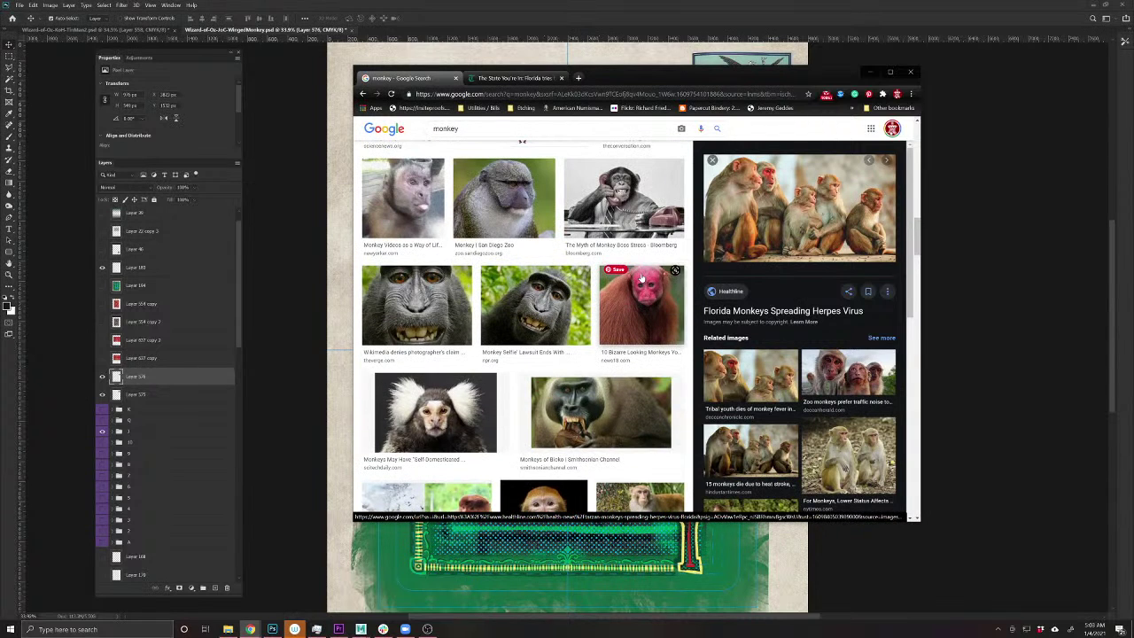
{"action": "scroll", "coordinate": [594, 401], "scroll_direction": "down", "scroll_amount": 4}
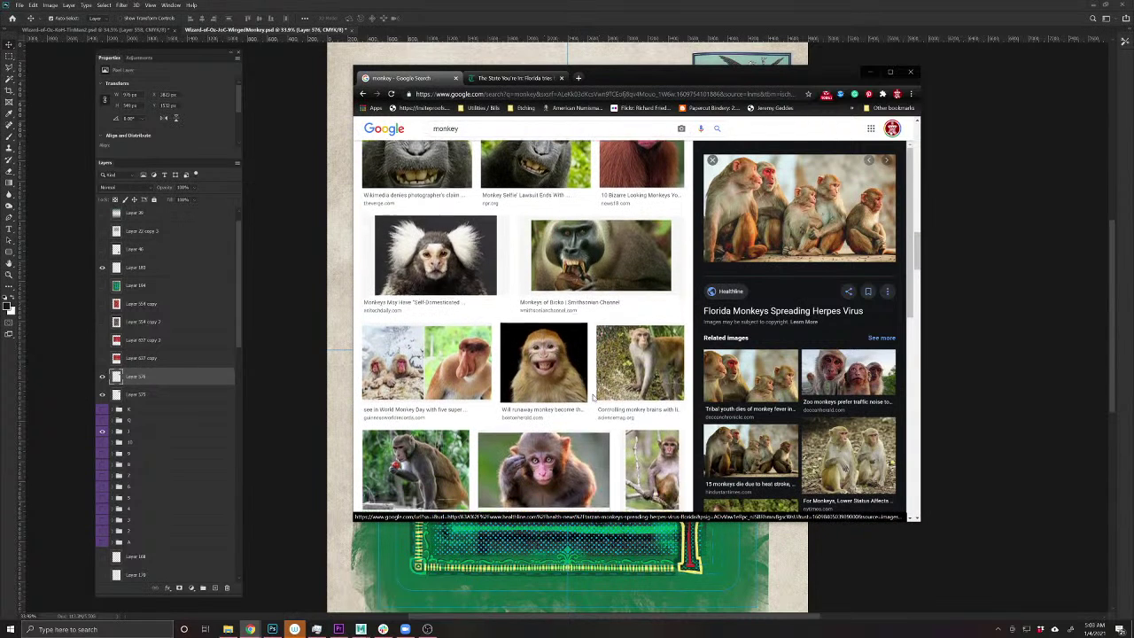
{"action": "scroll", "coordinate": [434, 195], "scroll_direction": "up", "scroll_amount": 1}
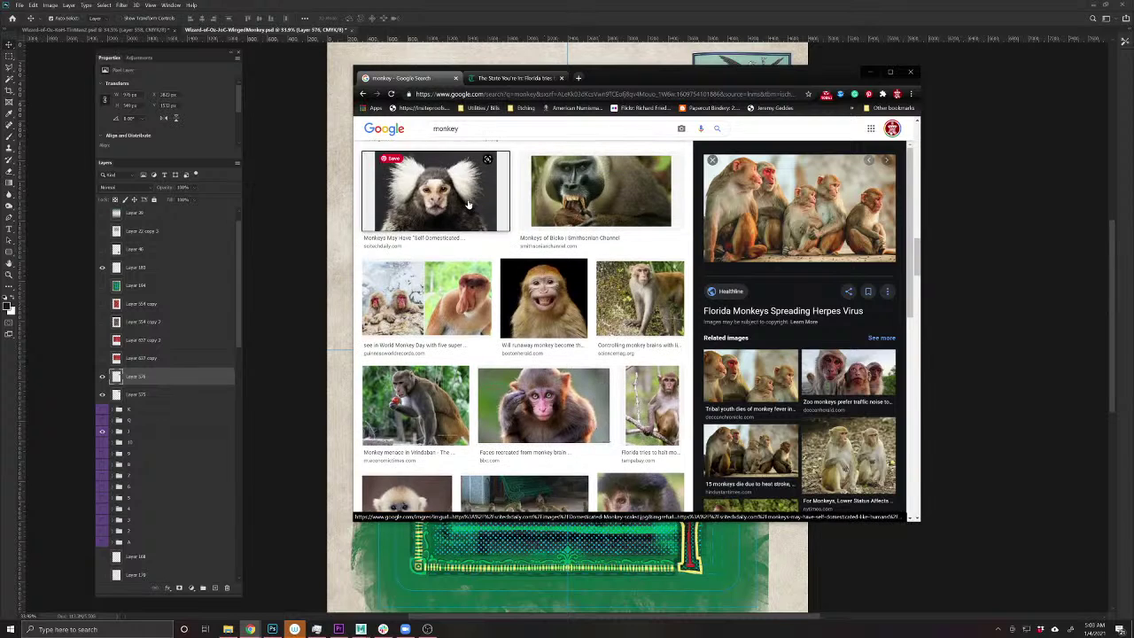
{"action": "left_click", "coordinate": [434, 190]}
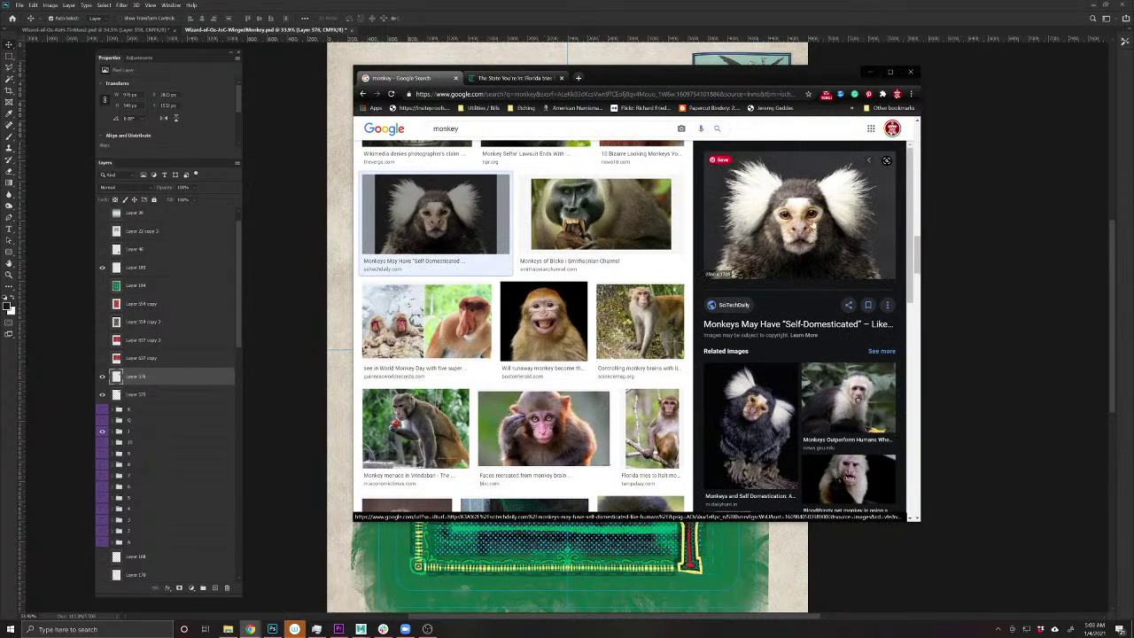
{"action": "scroll", "coordinate": [565, 401], "scroll_direction": "down", "scroll_amount": 3}
{"action": "scroll", "coordinate": [565, 401], "scroll_direction": "down", "scroll_amount": 2}
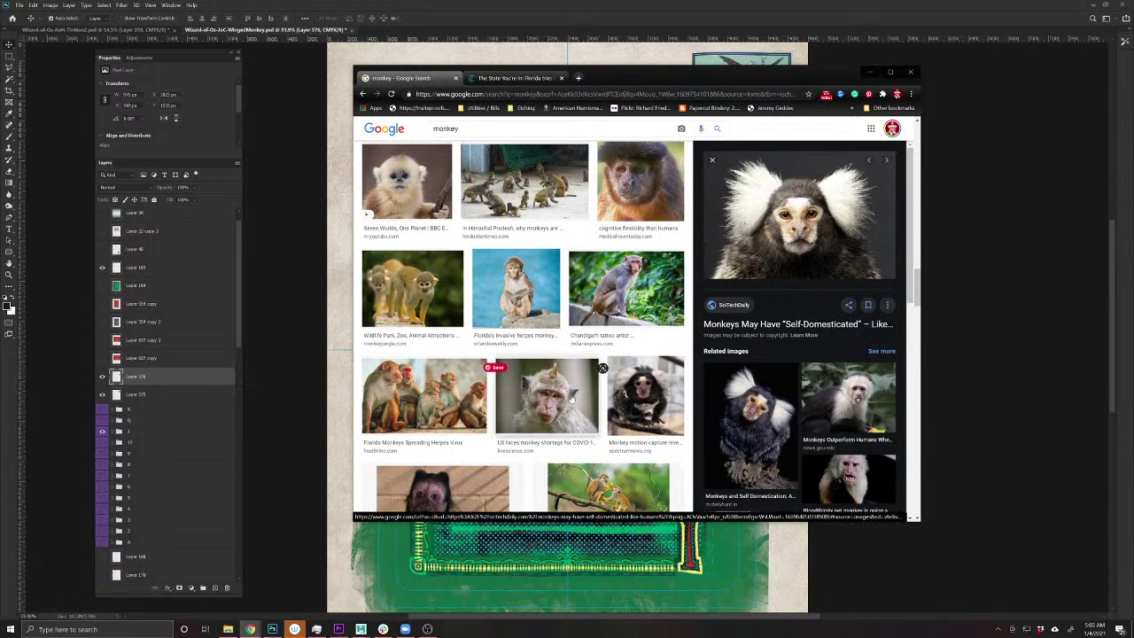
{"action": "scroll", "coordinate": [596, 335], "scroll_direction": "down", "scroll_amount": 10}
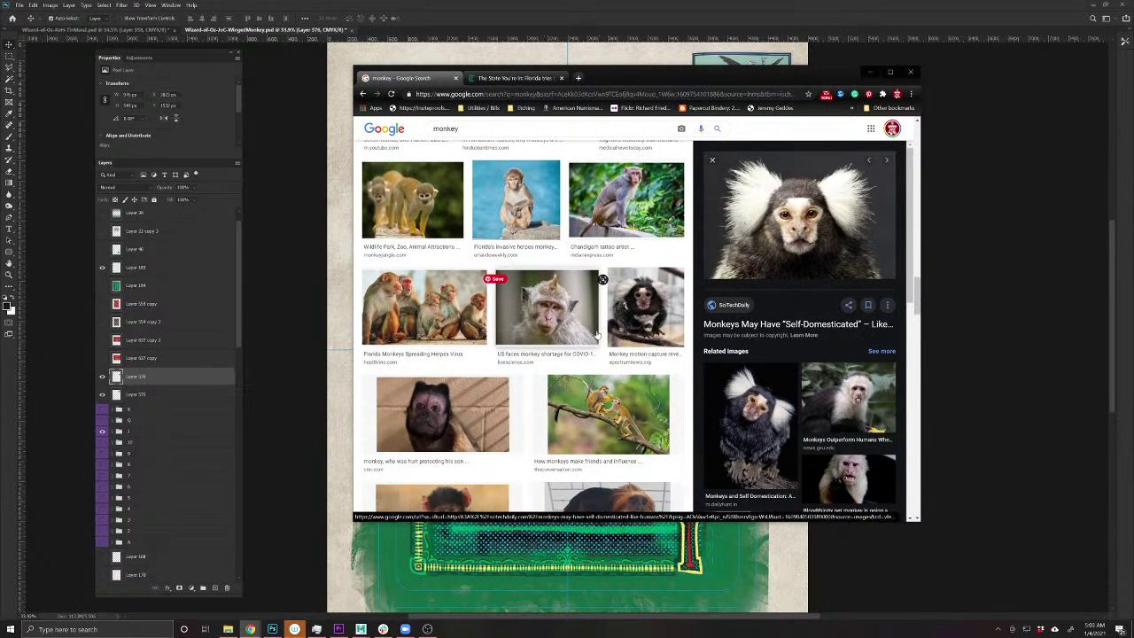
{"action": "scroll", "coordinate": [609, 374], "scroll_direction": "down", "scroll_amount": 8}
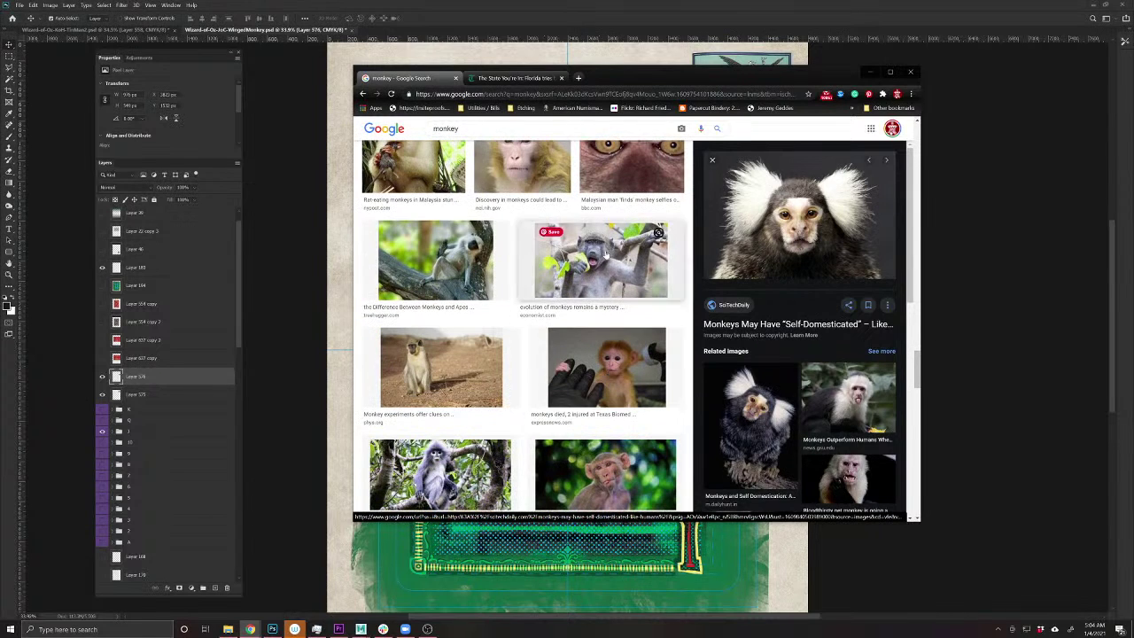
{"action": "scroll", "coordinate": [588, 372], "scroll_direction": "down", "scroll_amount": 5}
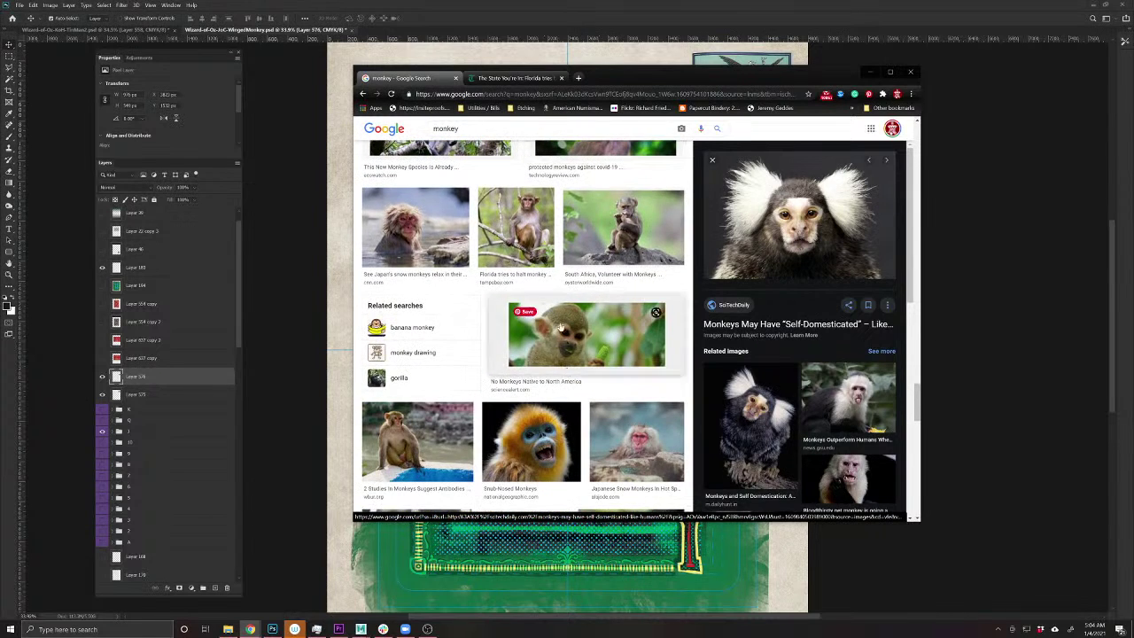
- Copy the photo of the monkey sitting on a branch
{"action": "left_click", "coordinate": [515, 229]}
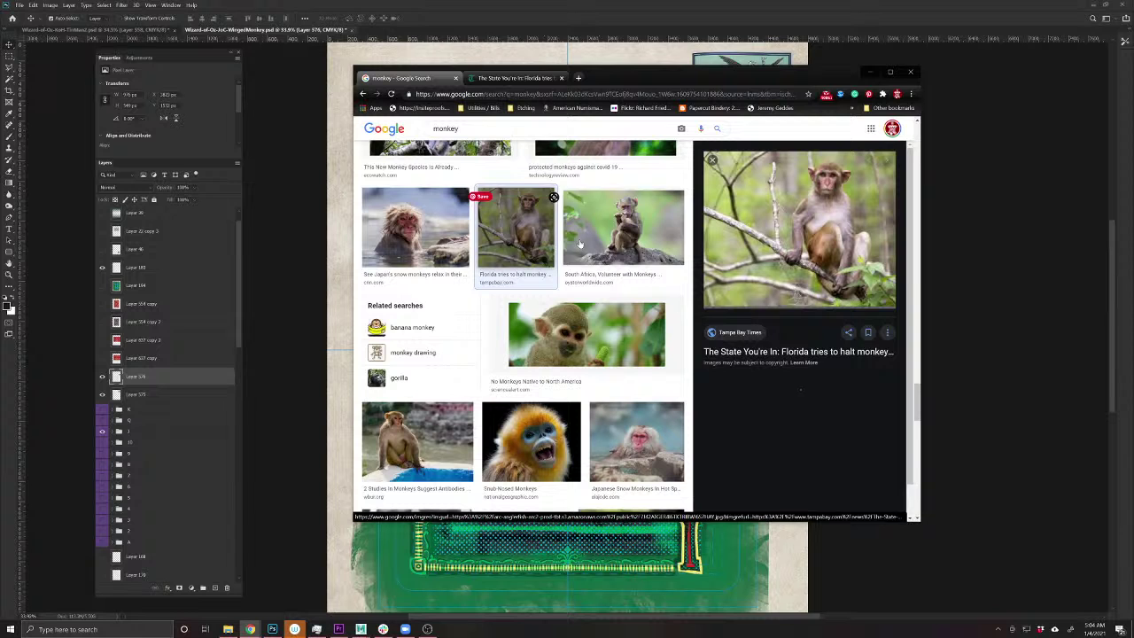
{"action": "left_click", "coordinate": [829, 230]}
{"action": "scroll", "coordinate": [665, 345], "scroll_direction": "down", "scroll_amount": 3}
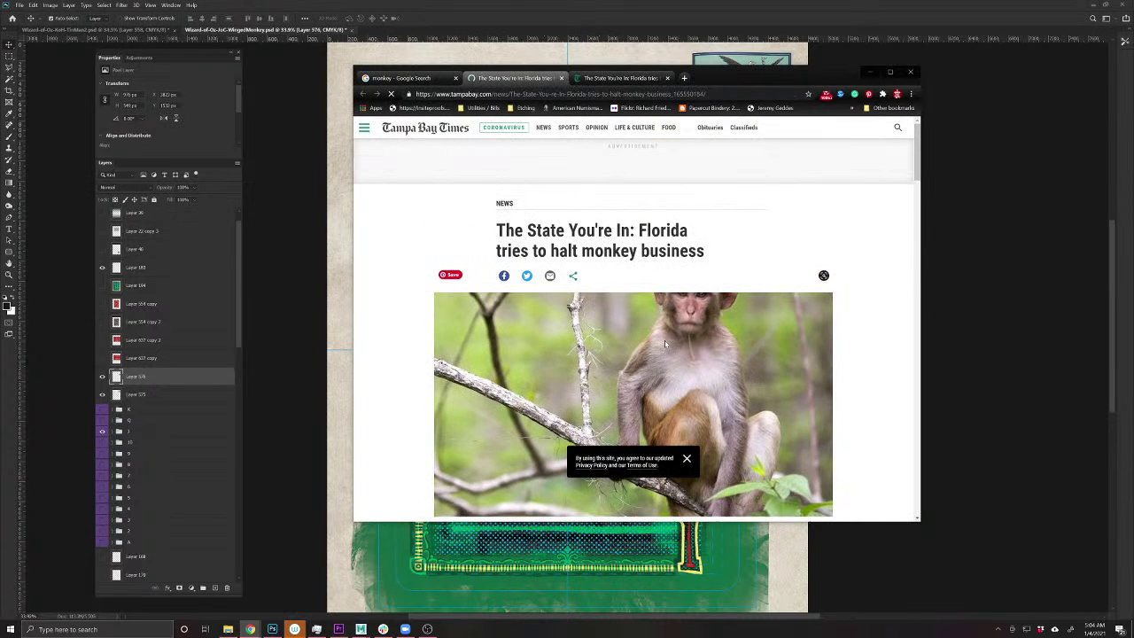
{"action": "key", "text": "ctrl+w"}
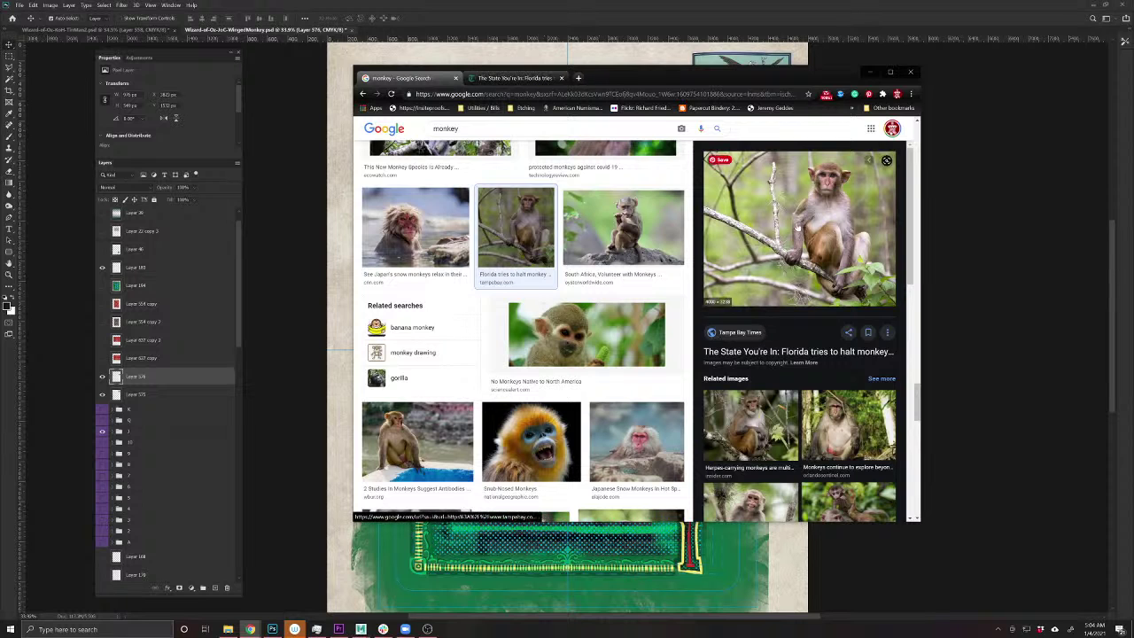
{"action": "right_click", "coordinate": [796, 221]}
{"action": "left_click", "coordinate": [826, 326]}
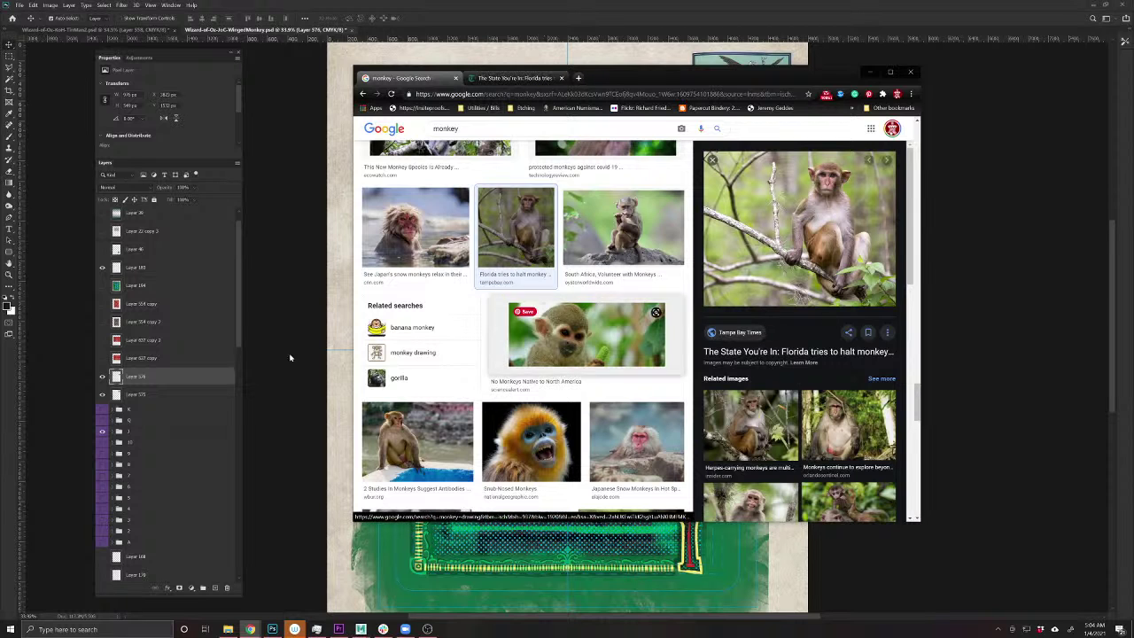
{"action": "left_click", "coordinate": [342, 356]}
- Paste the branch-monkey photo and delete its left part with a rectangular selection
{"action": "key", "text": "ctrl+v"}
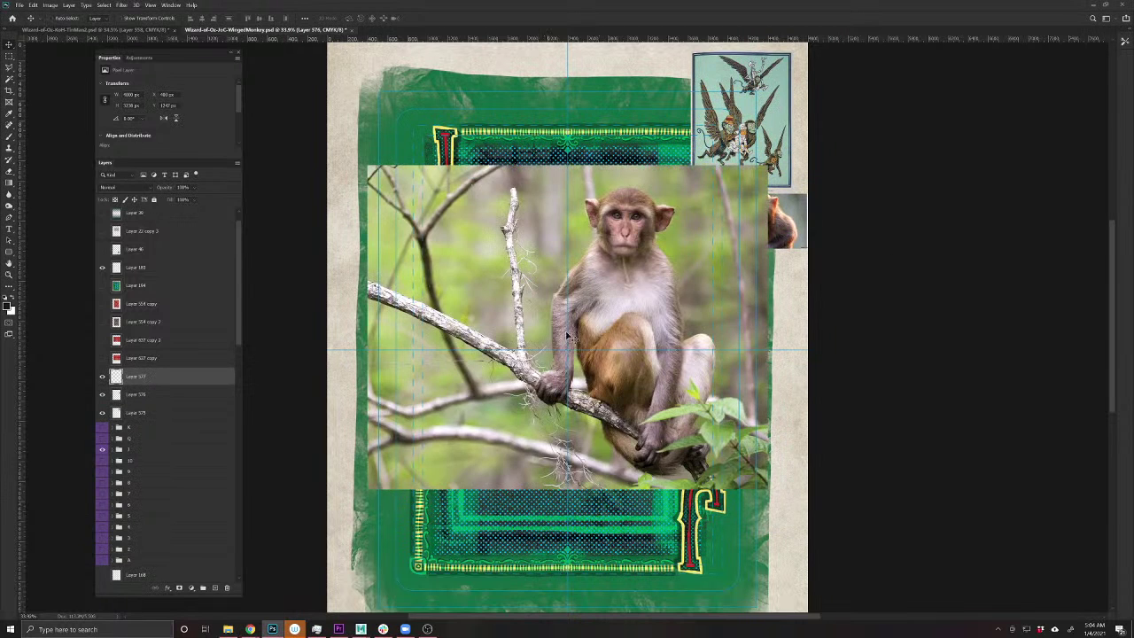
{"action": "key", "text": "m"}
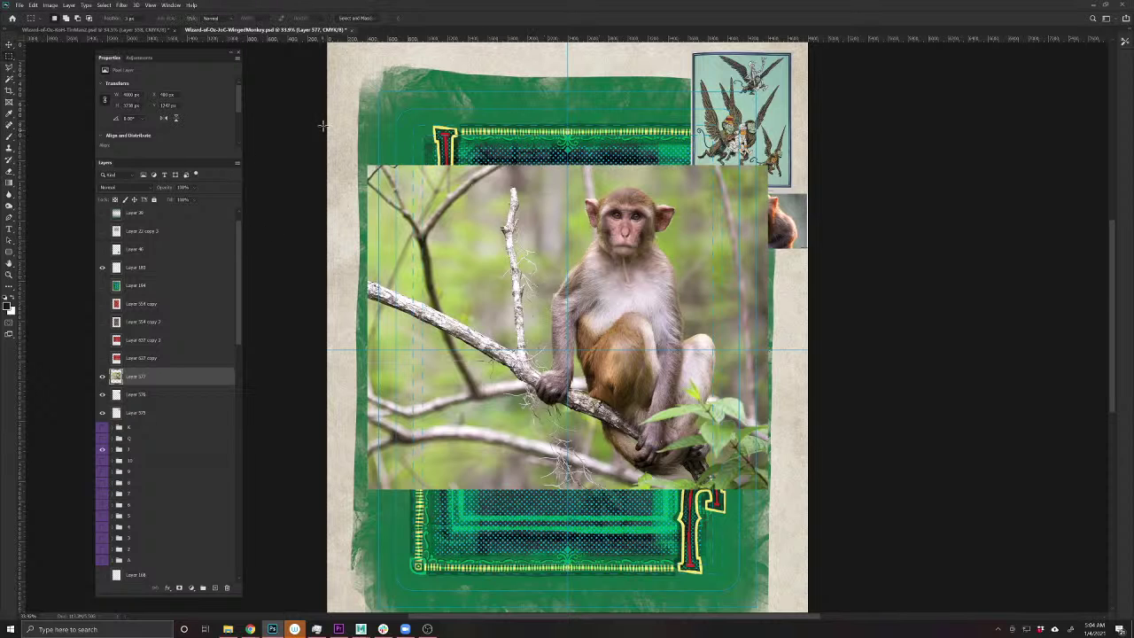
{"action": "left_click_drag", "start_coordinate": [328, 127], "coordinate": [535, 532]}
{"action": "key", "text": "Delete"}
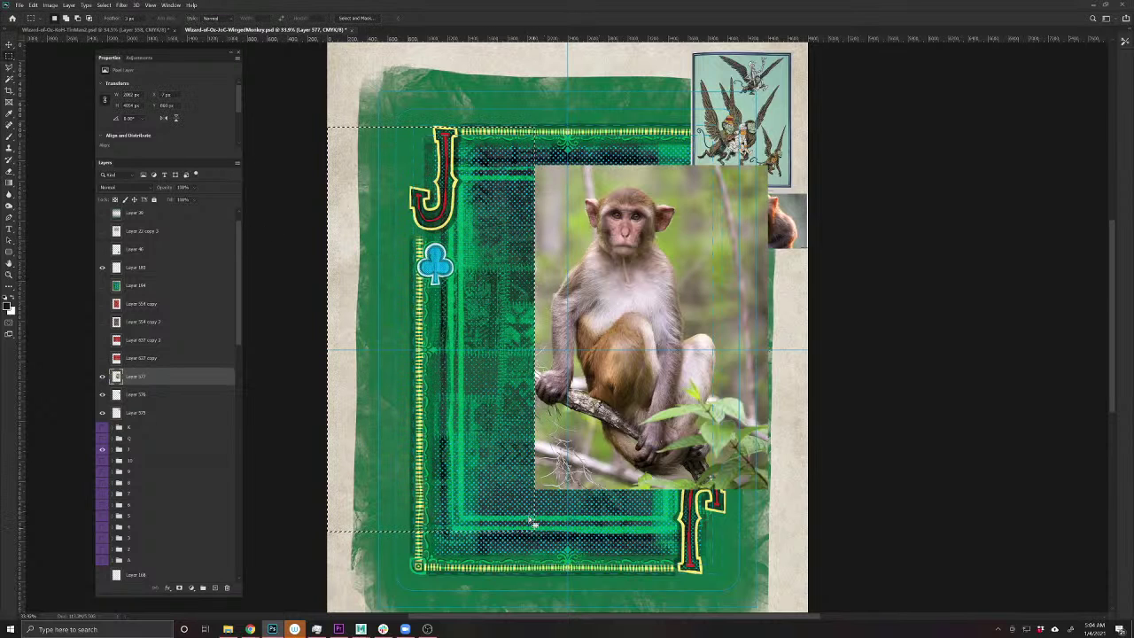
{"action": "key", "text": "ctrl+d"}
- Scale the photo down and place it beside the card's right edge
{"action": "key", "text": "ctrl+t"}
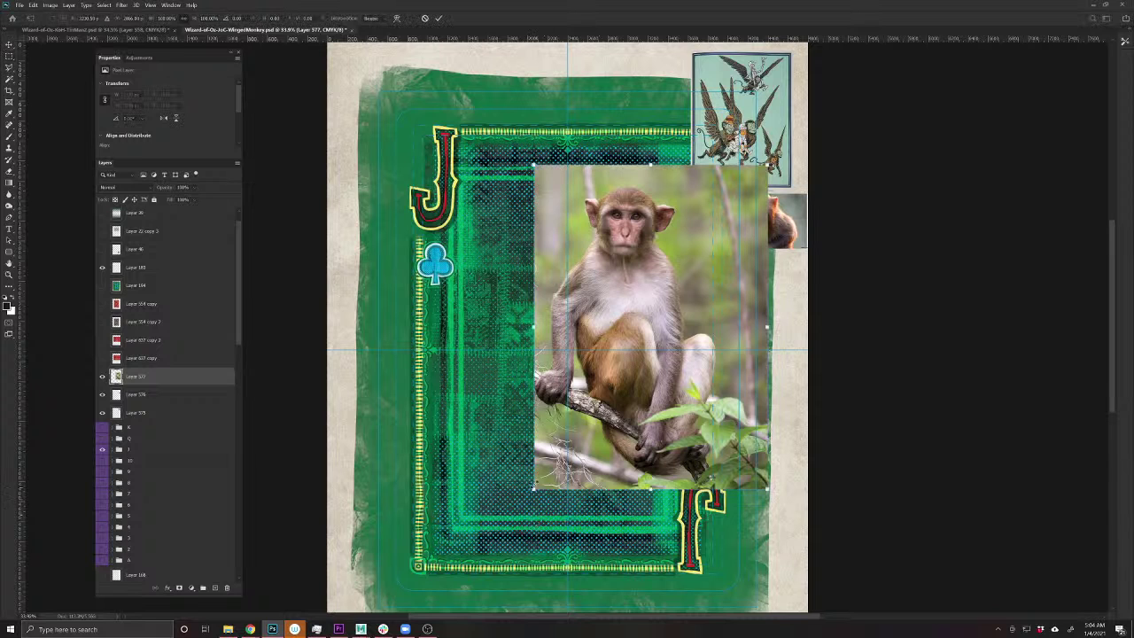
{"action": "left_click_drag", "start_coordinate": [534, 487], "coordinate": [699, 400]}
{"action": "left_click_drag", "start_coordinate": [763, 330], "coordinate": [749, 345]}
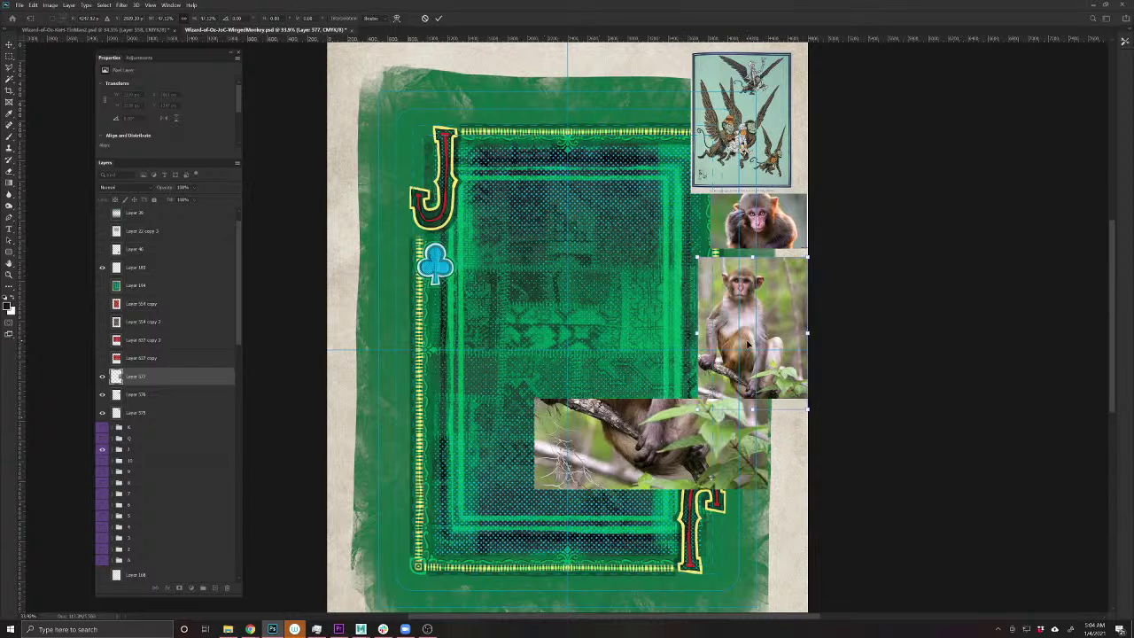
{"action": "key", "text": "Return"}
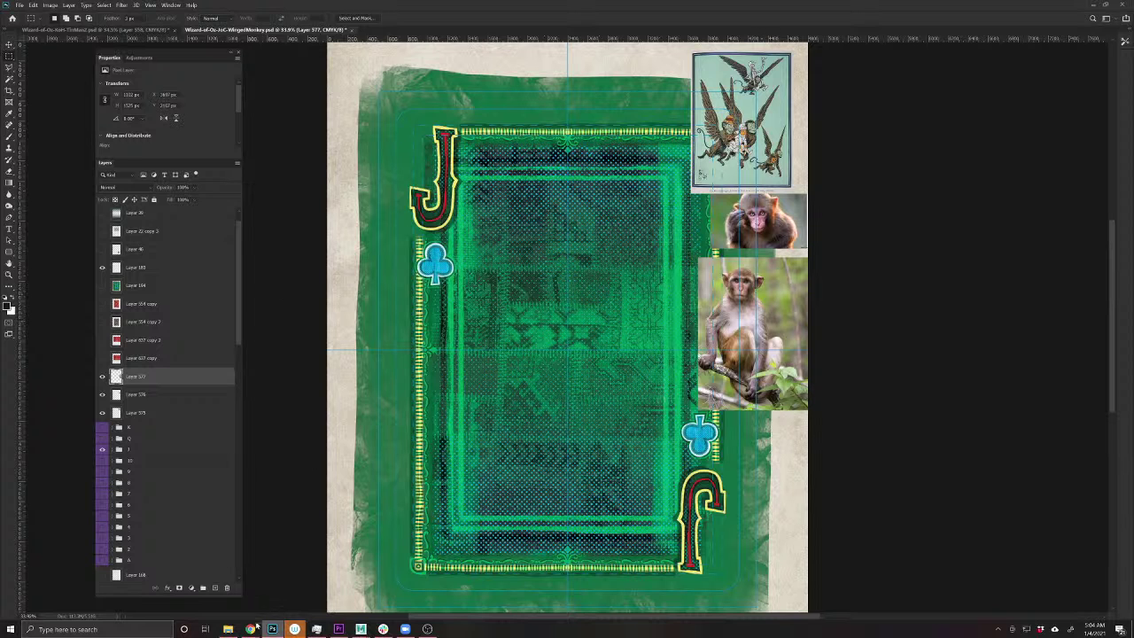
- Search Google Images for 'monkey jumping'
{"action": "mouse_move", "coordinate": [249, 629]}
{"action": "left_click", "coordinate": [403, 586]}
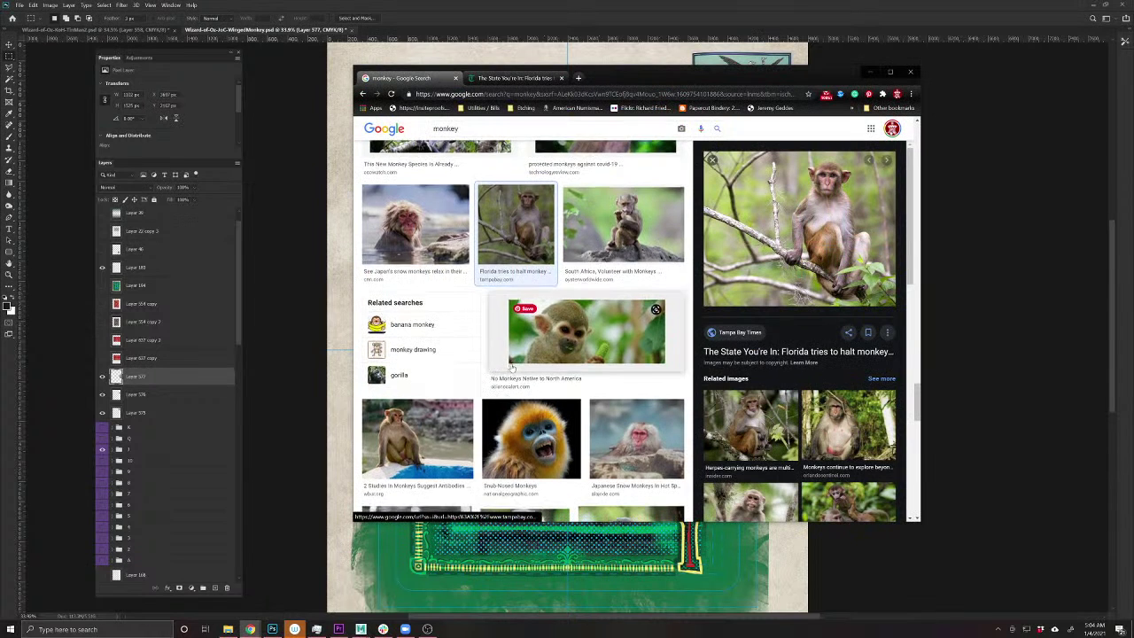
{"action": "scroll", "coordinate": [507, 372], "scroll_direction": "down", "scroll_amount": 3}
{"action": "scroll", "coordinate": [512, 368], "scroll_direction": "down", "scroll_amount": 1}
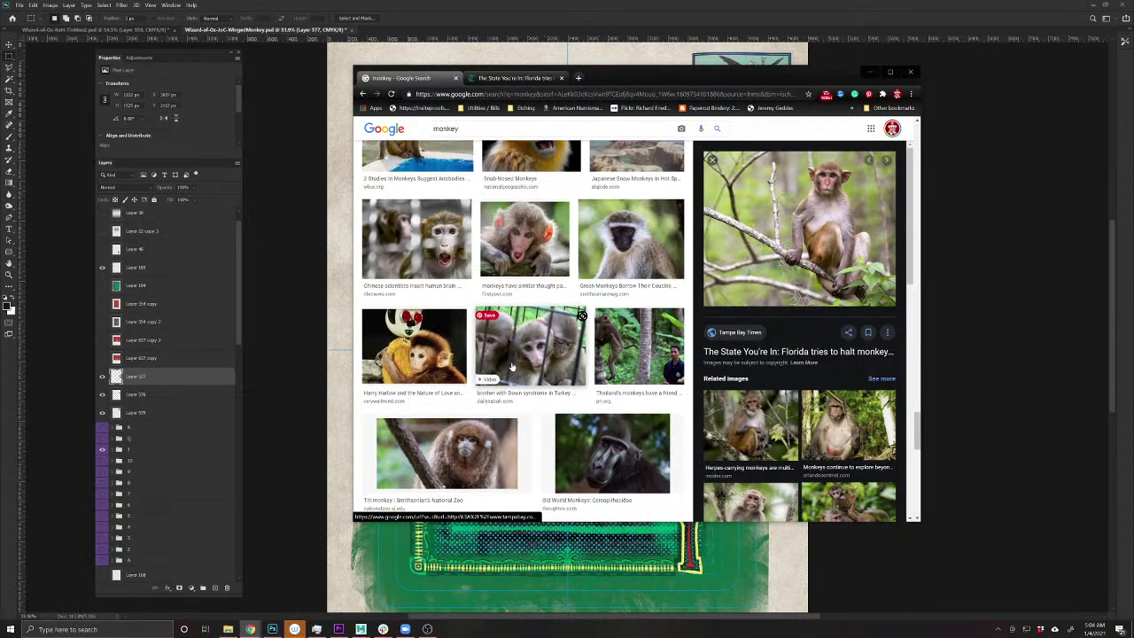
{"action": "scroll", "coordinate": [512, 365], "scroll_direction": "down", "scroll_amount": 1}
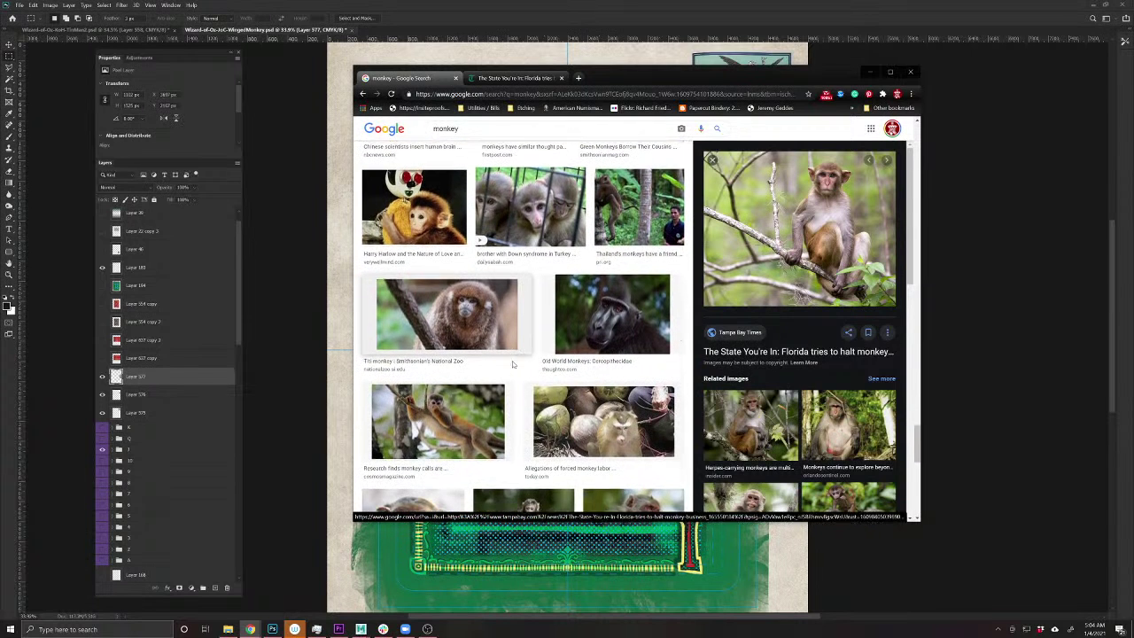
{"action": "scroll", "coordinate": [512, 363], "scroll_direction": "down", "scroll_amount": 6}
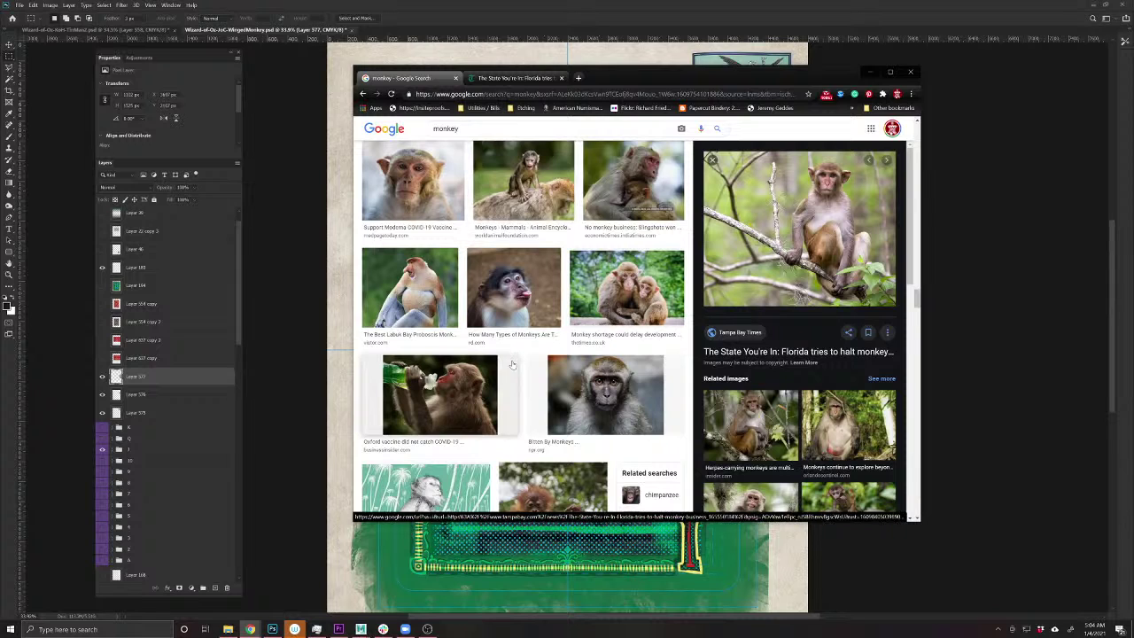
{"action": "scroll", "coordinate": [512, 364], "scroll_direction": "down", "scroll_amount": 4}
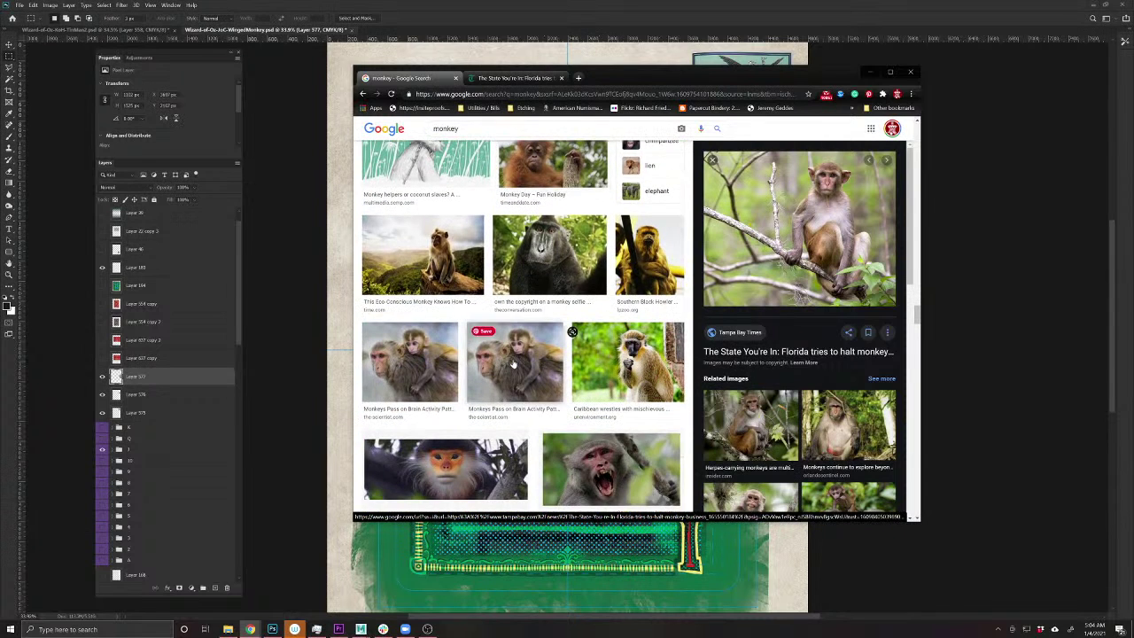
{"action": "scroll", "coordinate": [512, 363], "scroll_direction": "up", "scroll_amount": 8}
{"action": "scroll", "coordinate": [512, 363], "scroll_direction": "down", "scroll_amount": 4}
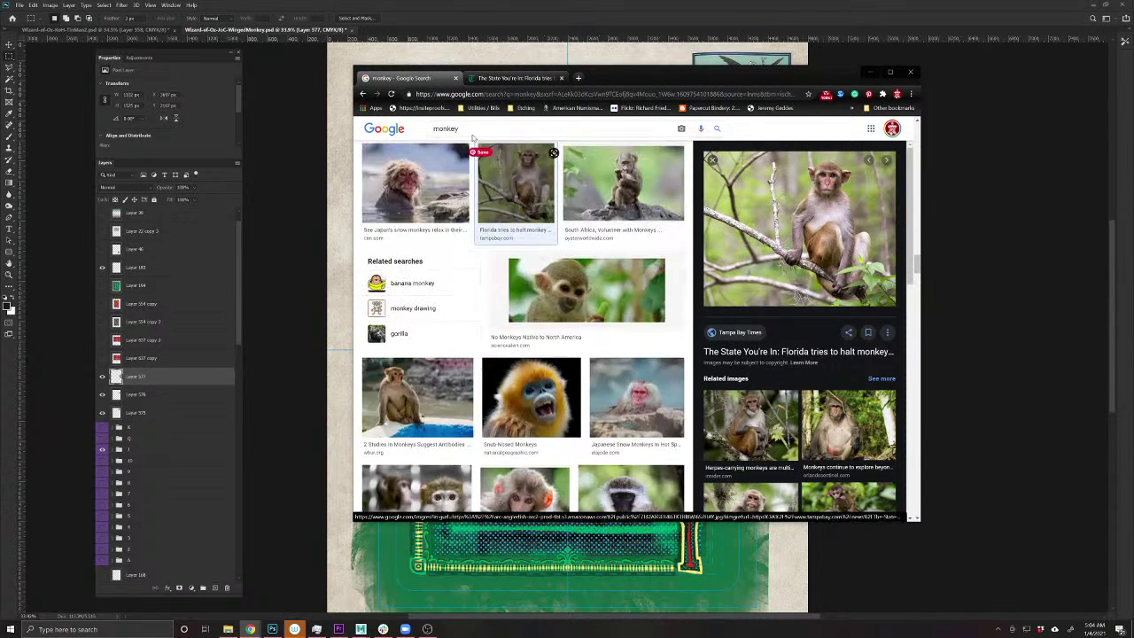
{"action": "left_click", "coordinate": [496, 128]}
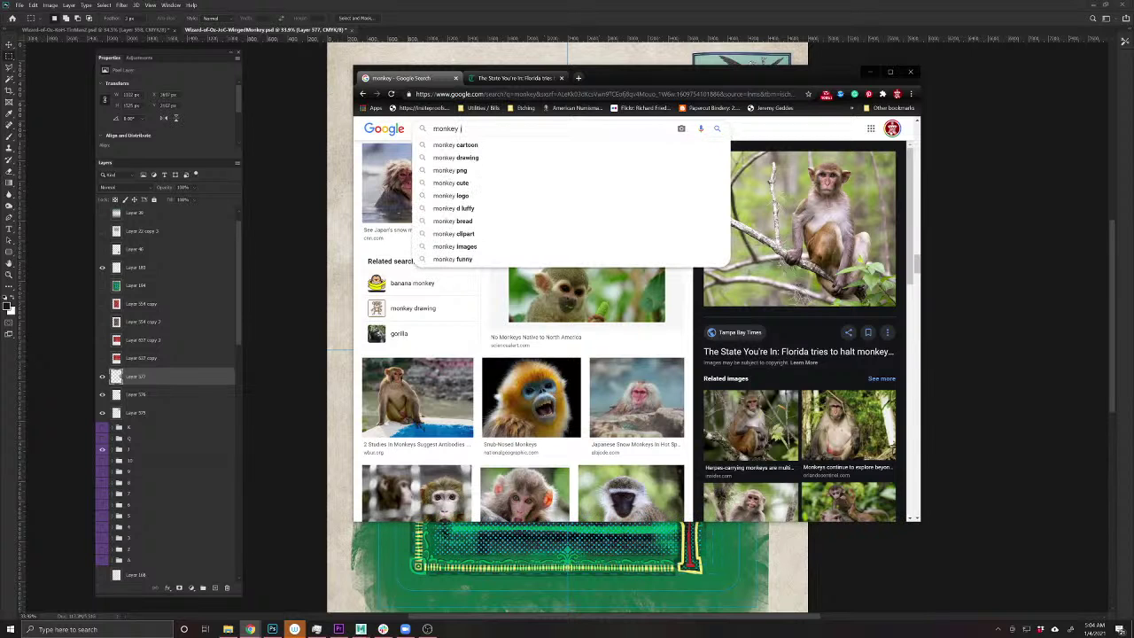
{"action": "type", "text": "jumping"}
{"action": "key", "text": "Return"}
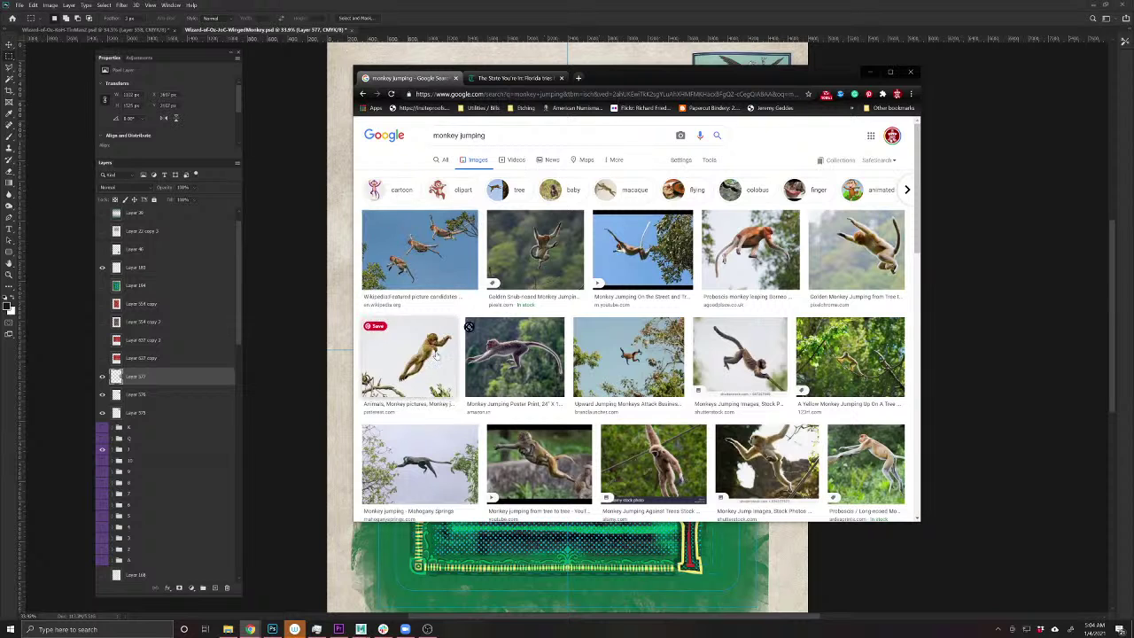
- Preview a golden monkey jumping result and browse further through the results
{"action": "left_click", "coordinate": [852, 253]}
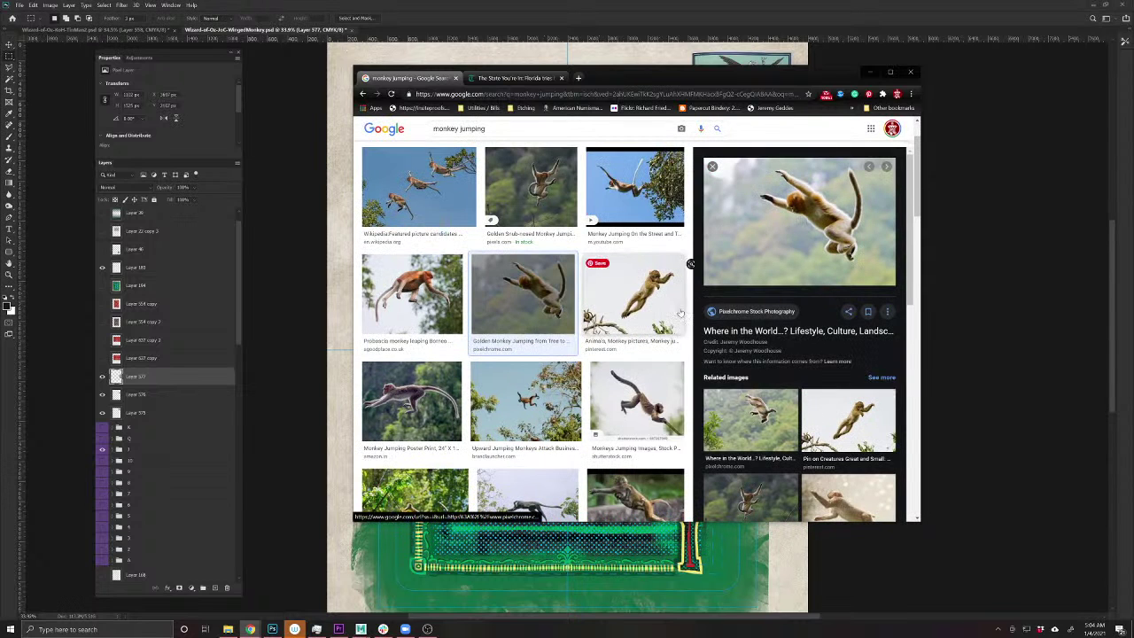
{"action": "scroll", "coordinate": [642, 414], "scroll_direction": "down", "scroll_amount": 2}
{"action": "scroll", "coordinate": [643, 413], "scroll_direction": "down", "scroll_amount": 2}
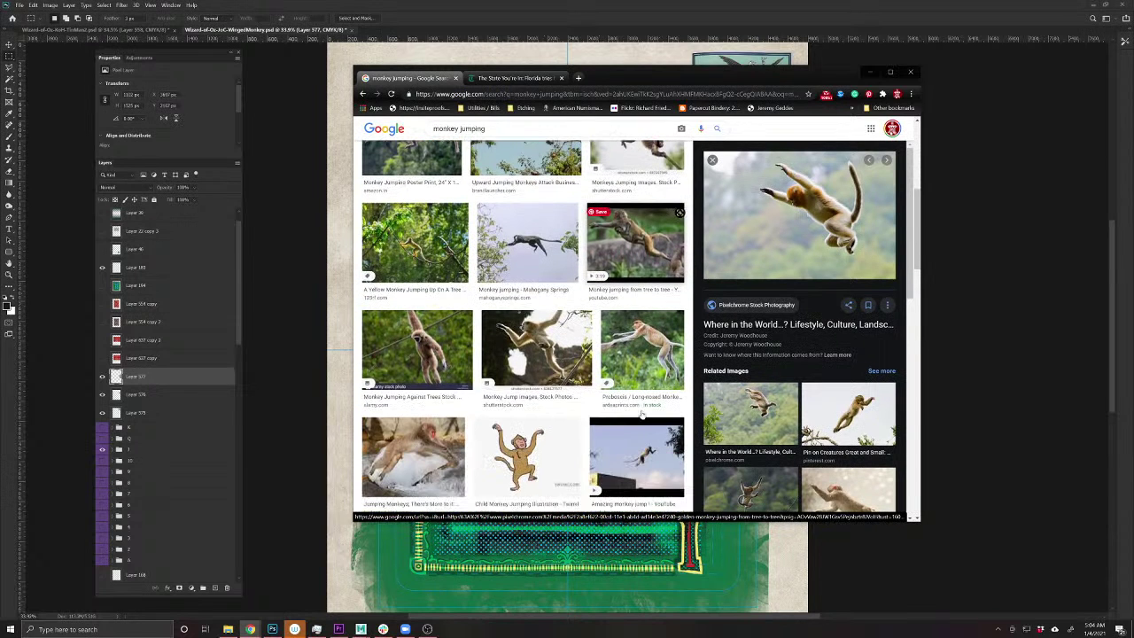
{"action": "scroll", "coordinate": [642, 413], "scroll_direction": "down", "scroll_amount": 4}
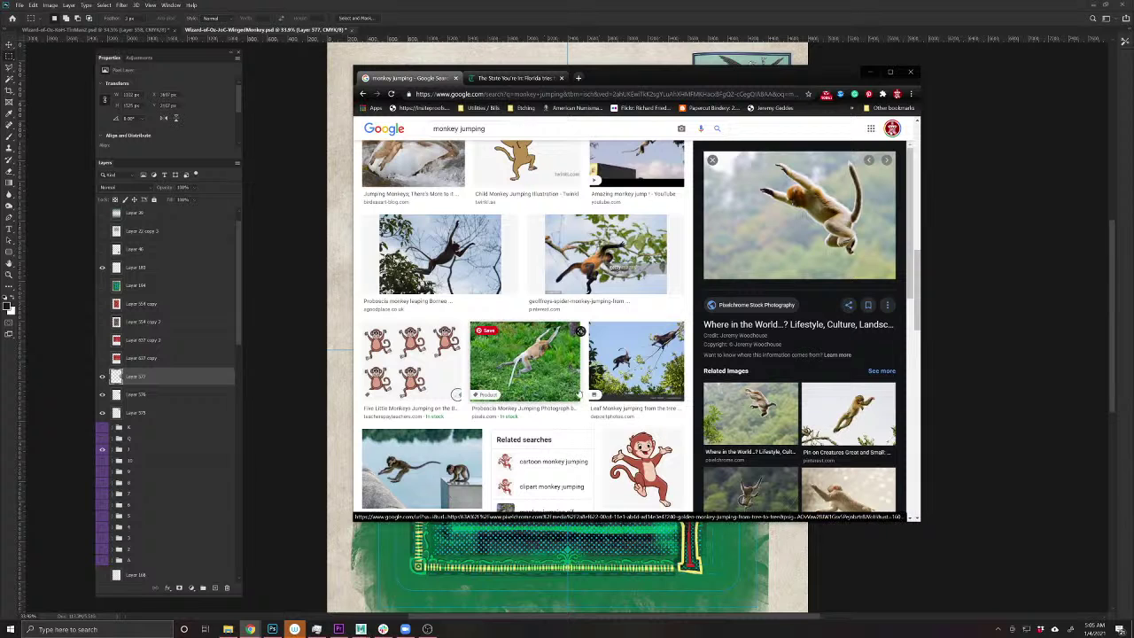
{"action": "scroll", "coordinate": [531, 372], "scroll_direction": "down", "scroll_amount": 3}
{"action": "scroll", "coordinate": [579, 391], "scroll_direction": "down", "scroll_amount": 5}
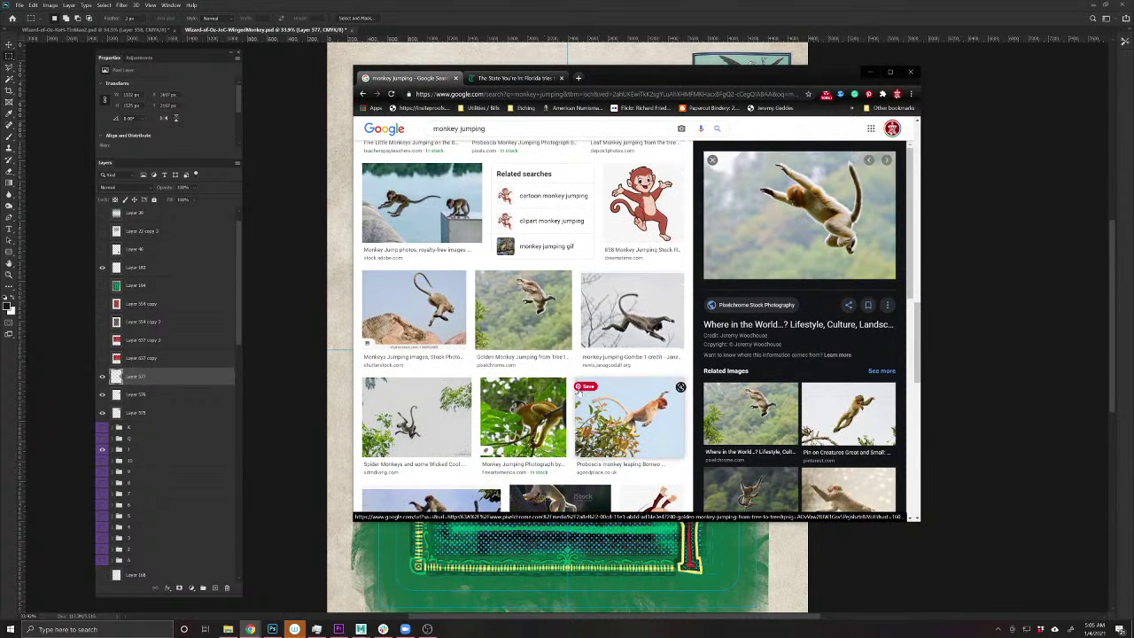
{"action": "scroll", "coordinate": [575, 391], "scroll_direction": "down", "scroll_amount": 3}
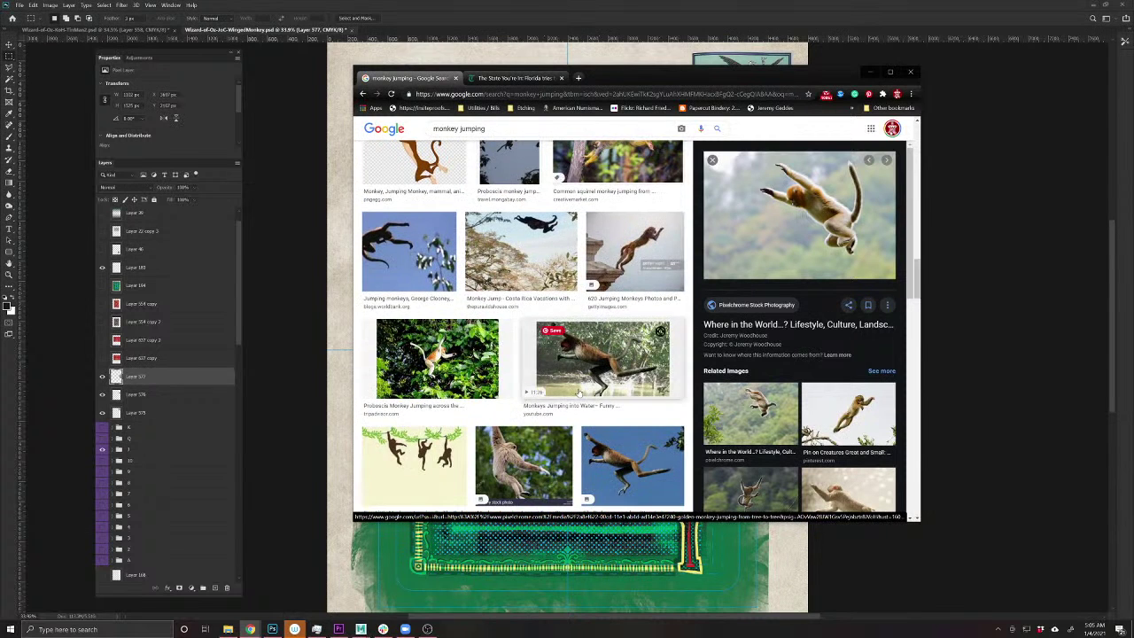
{"action": "scroll", "coordinate": [579, 393], "scroll_direction": "down", "scroll_amount": 10}
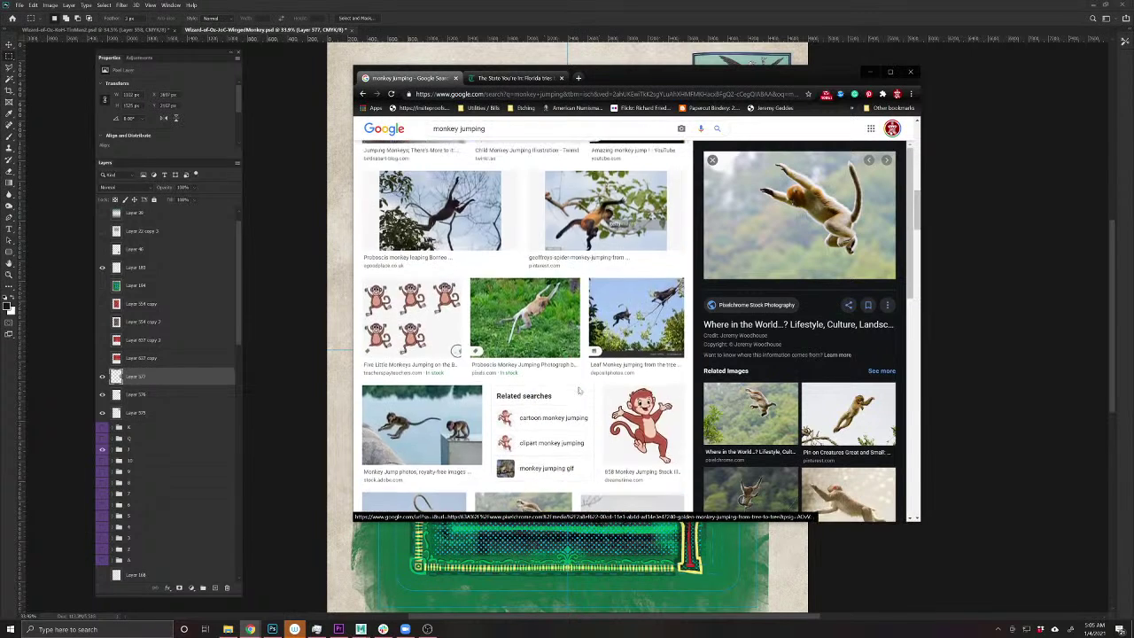
{"action": "scroll", "coordinate": [579, 392], "scroll_direction": "up", "scroll_amount": 2}
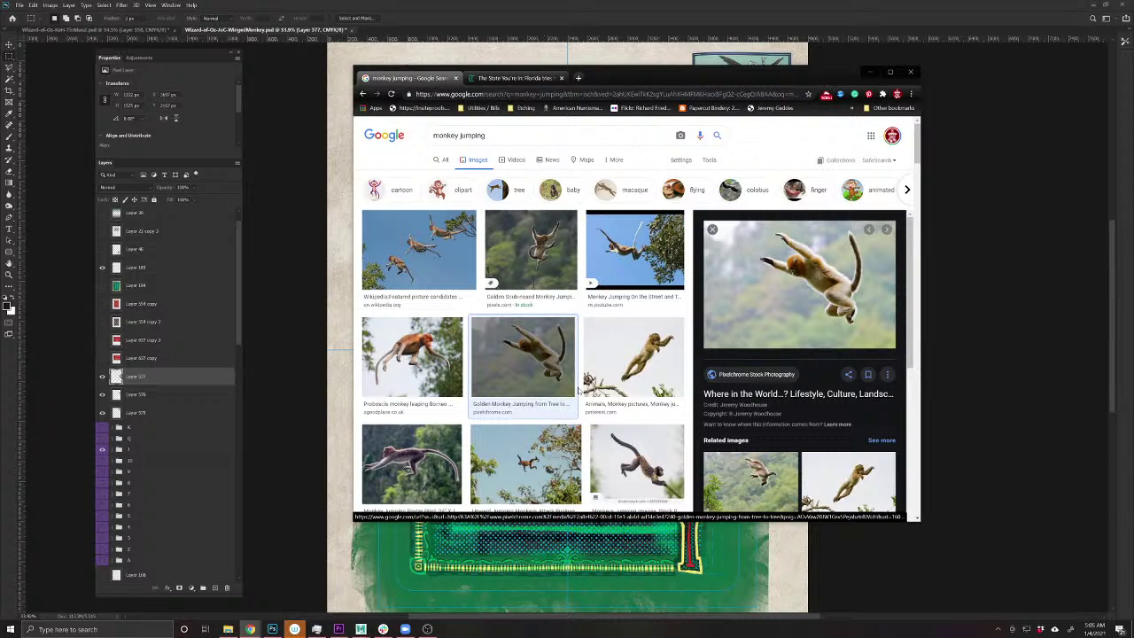
- Copy the Golden Snub-nosed Monkey Jumping photo
{"action": "left_click", "coordinate": [530, 252]}
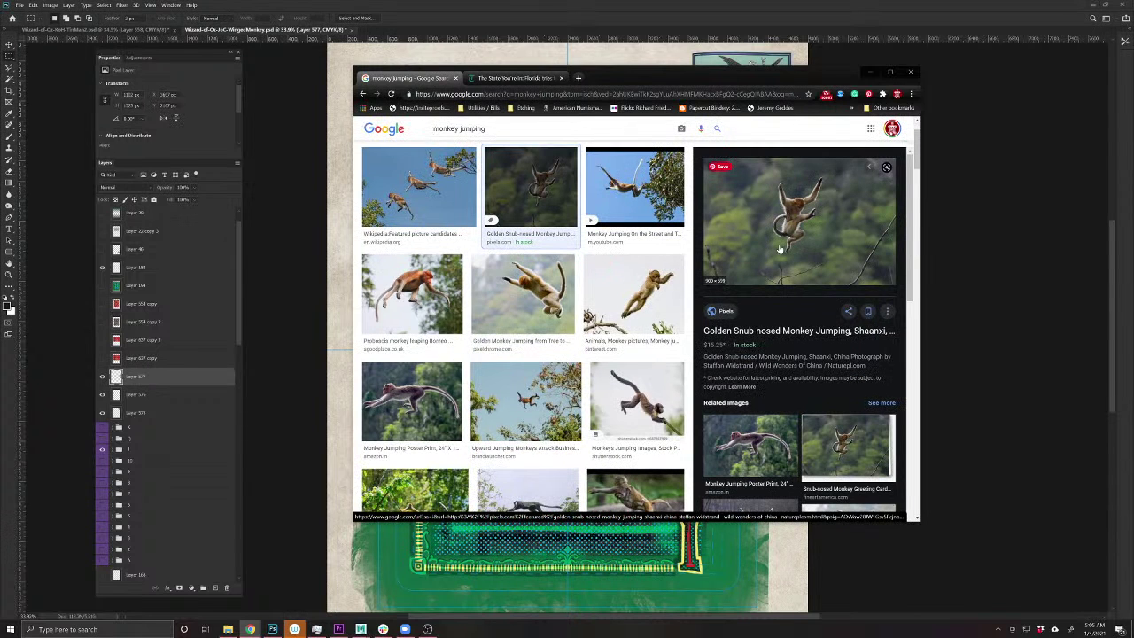
{"action": "right_click", "coordinate": [779, 244]}
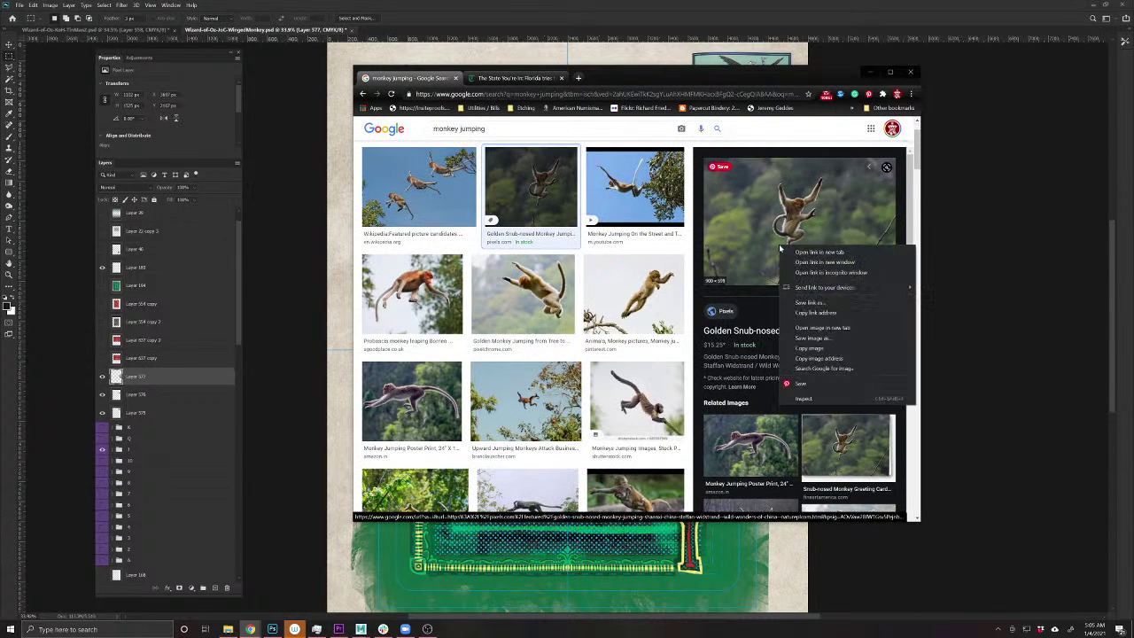
{"action": "left_click", "coordinate": [807, 348]}
{"action": "left_click", "coordinate": [304, 333]}
- Paste the jumping golden monkey photo, undoing an accidental duplicate layer
{"action": "key", "text": "ctrl+v"}
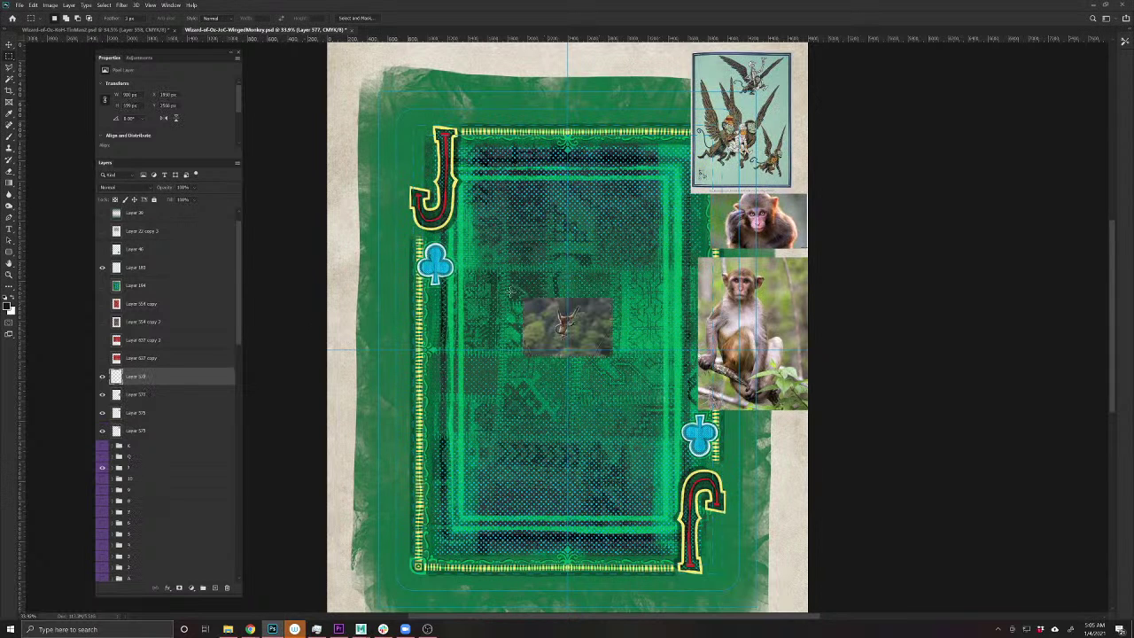
{"action": "left_click_drag", "start_coordinate": [548, 299], "coordinate": [623, 221]}
{"action": "key", "text": "ctrl+j"}
{"action": "key", "text": "v"}
{"action": "key", "text": "ctrl+z"}
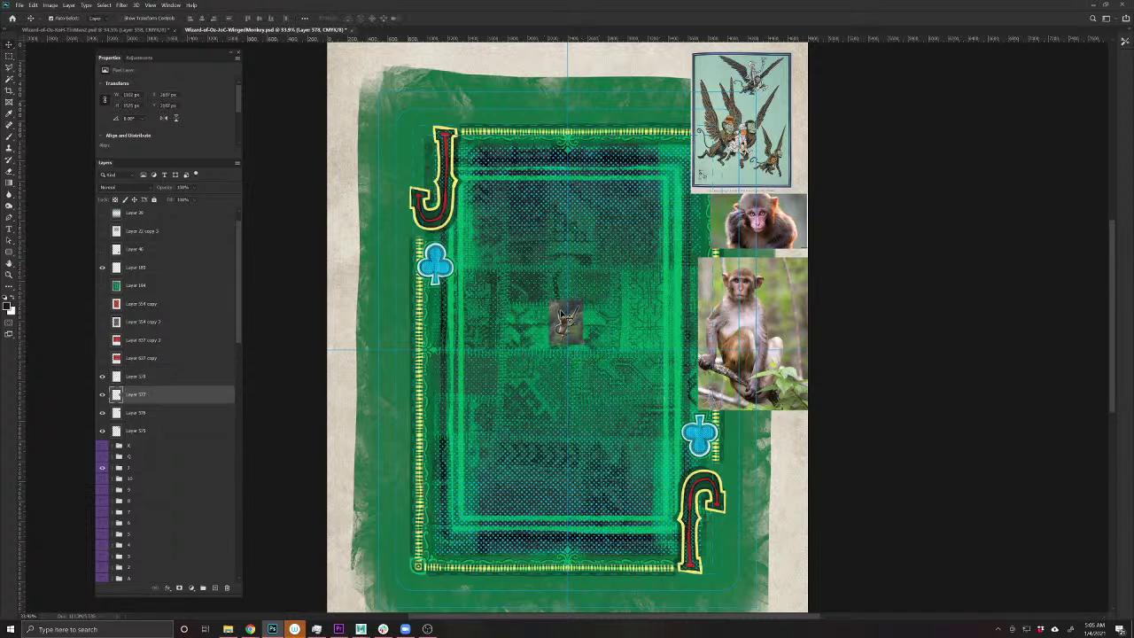
{"action": "key", "text": "ctrl+z"}
- Enlarge the monkey photo up and left, then move it toward the card's right edge
{"action": "key", "text": "ctrl+t"}
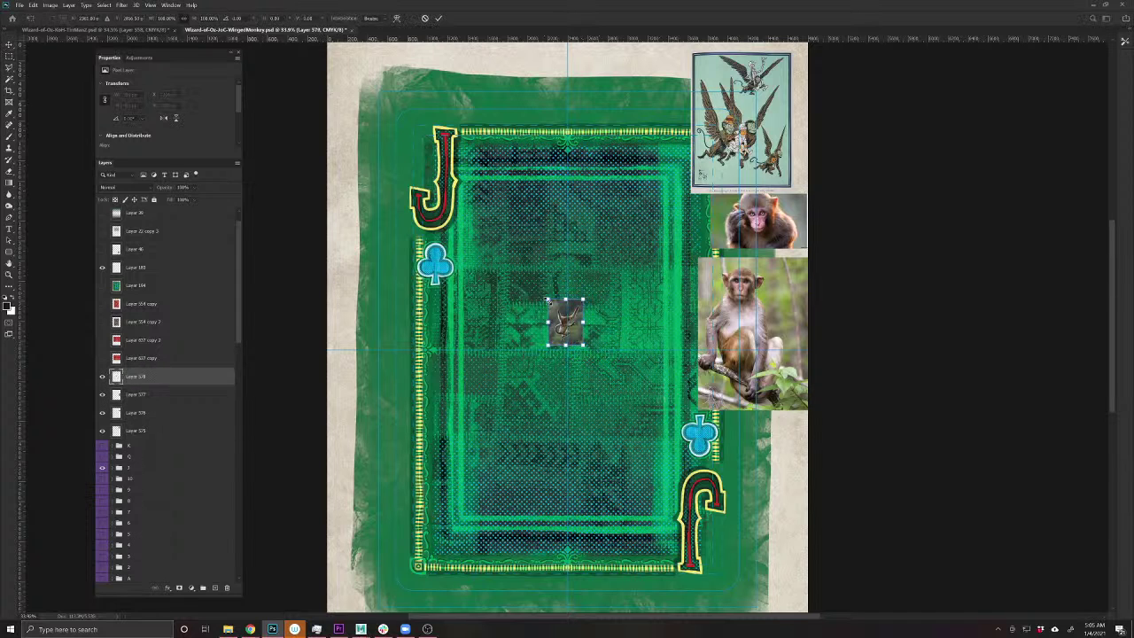
{"action": "left_click_drag", "start_coordinate": [547, 301], "coordinate": [516, 204]}
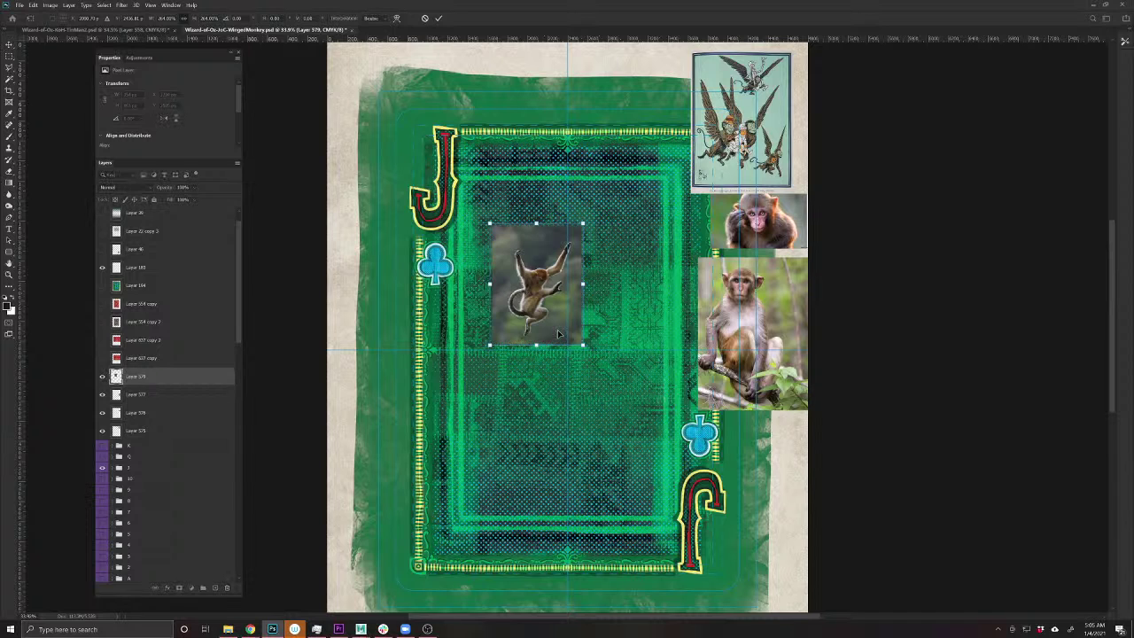
{"action": "key", "text": "Return"}
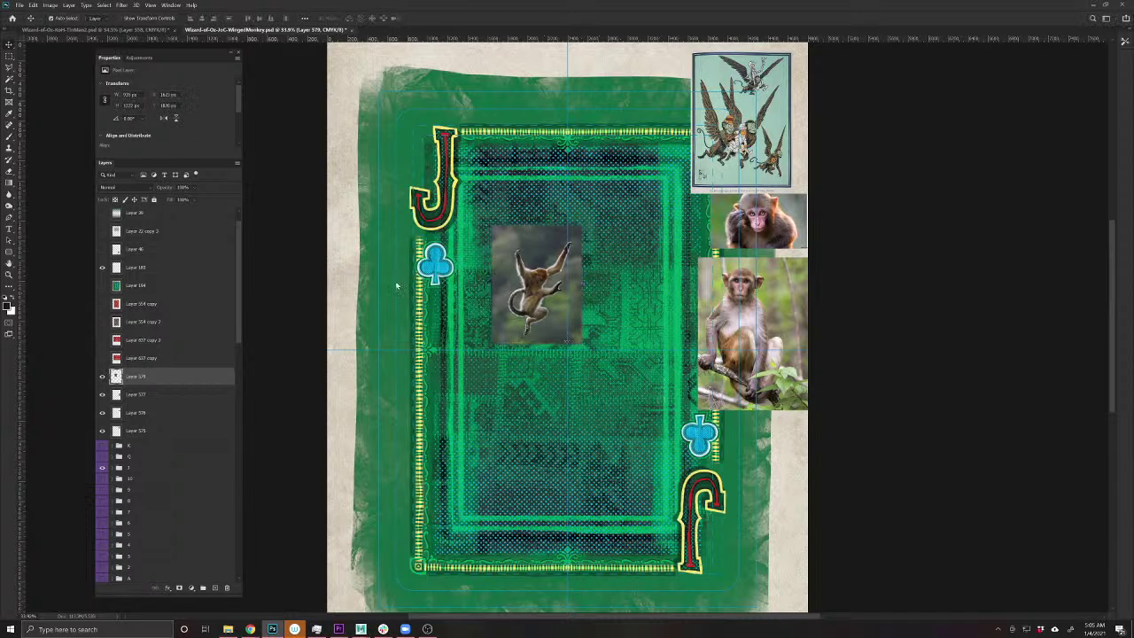
{"action": "left_click_drag", "start_coordinate": [532, 292], "coordinate": [755, 500]}
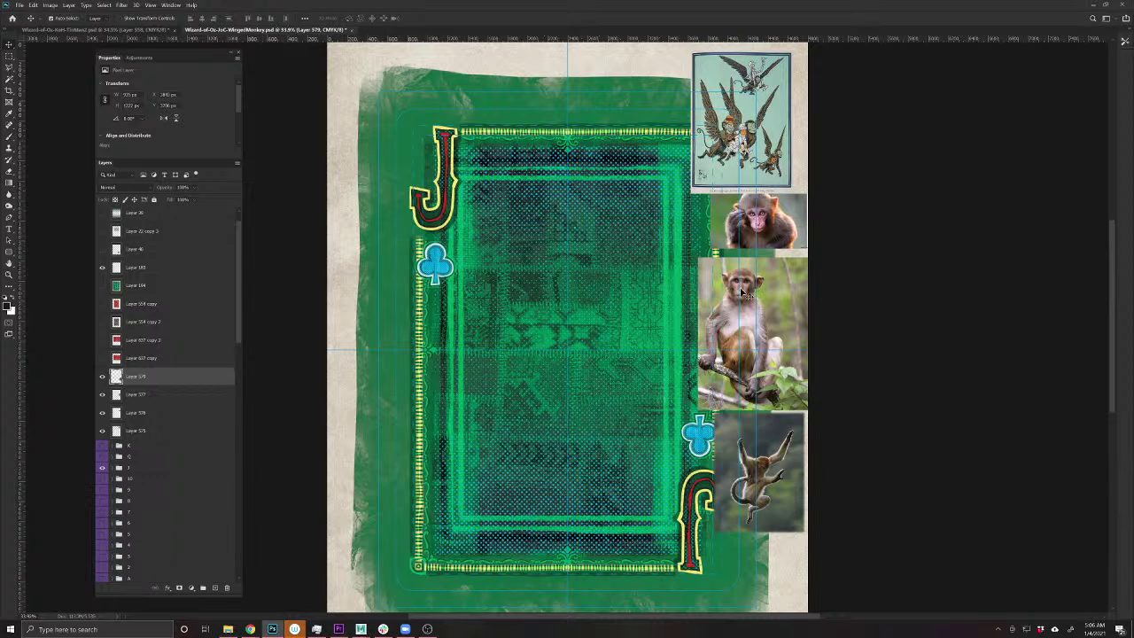
- Nudge the monkey-head photo slightly to align the right-edge reference column
{"action": "left_click_drag", "start_coordinate": [778, 226], "coordinate": [780, 229]}
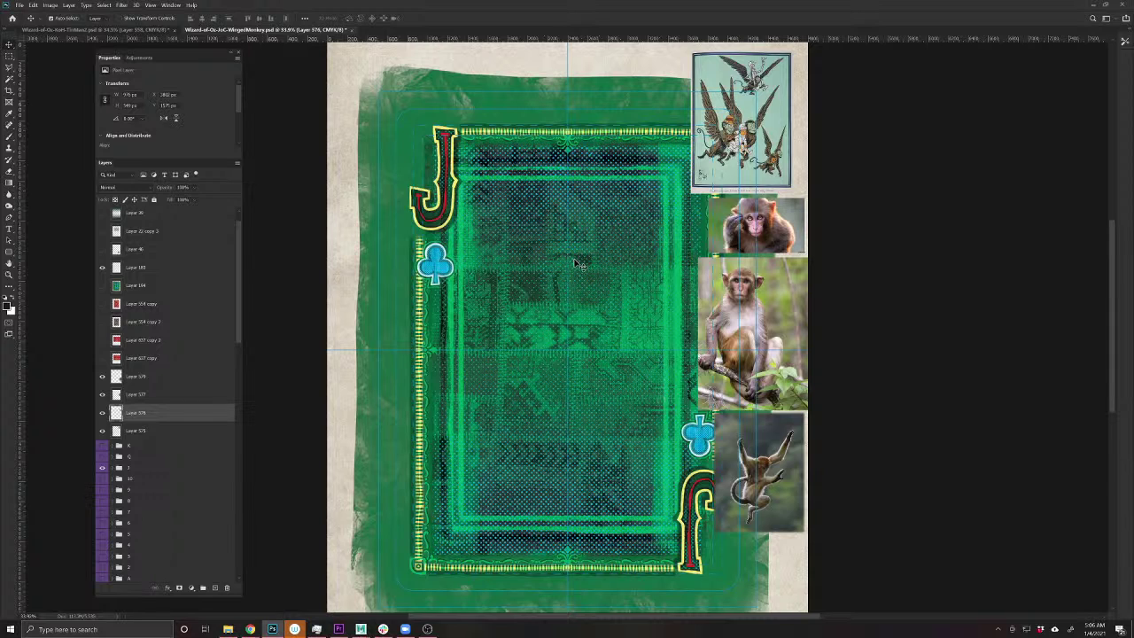
- Nudge the winged-monkeys illustration right so it sits flush above the macaque face photo
{"action": "scroll", "coordinate": [590, 276], "scroll_direction": "up", "scroll_amount": 2}
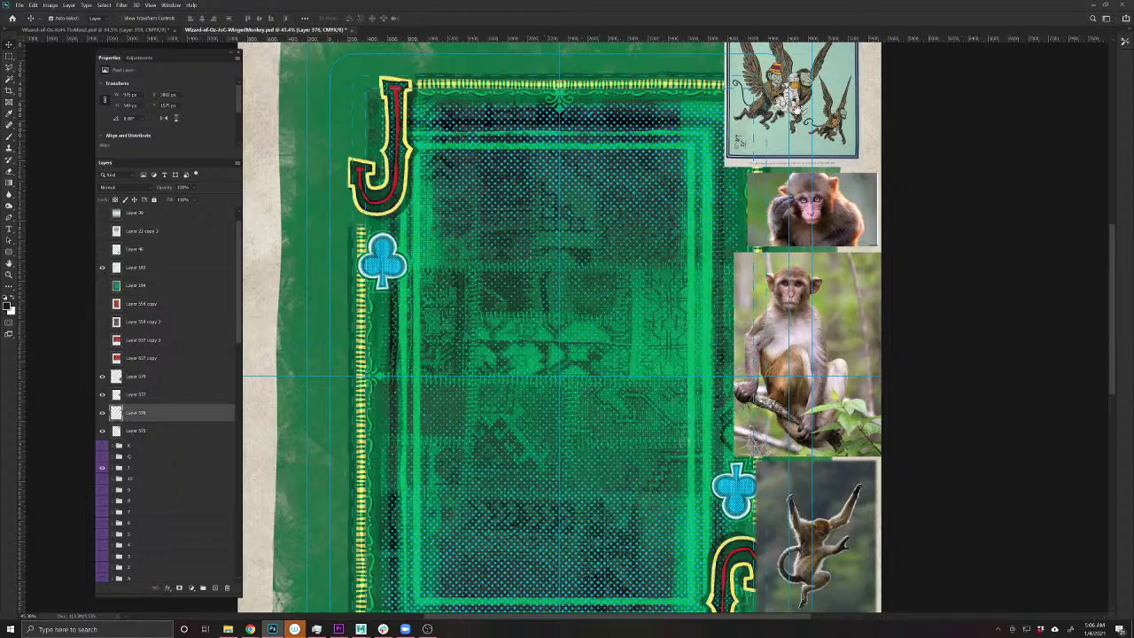
{"action": "scroll", "coordinate": [774, 71], "scroll_direction": "up", "scroll_amount": 3}
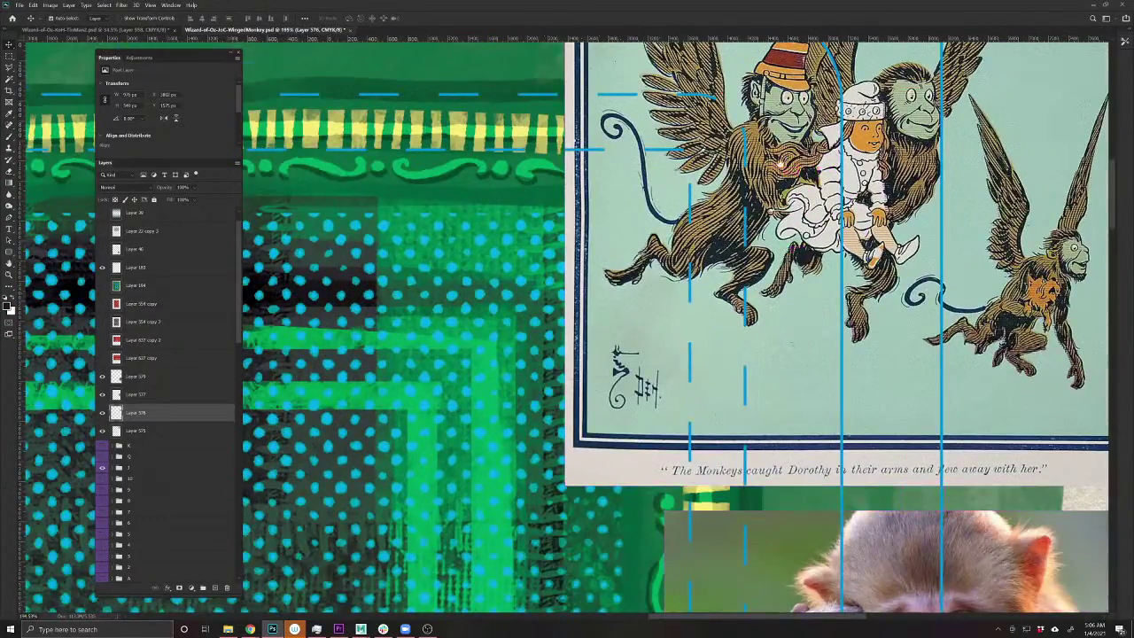
{"action": "left_click_drag", "start_coordinate": [806, 116], "coordinate": [644, 340]}
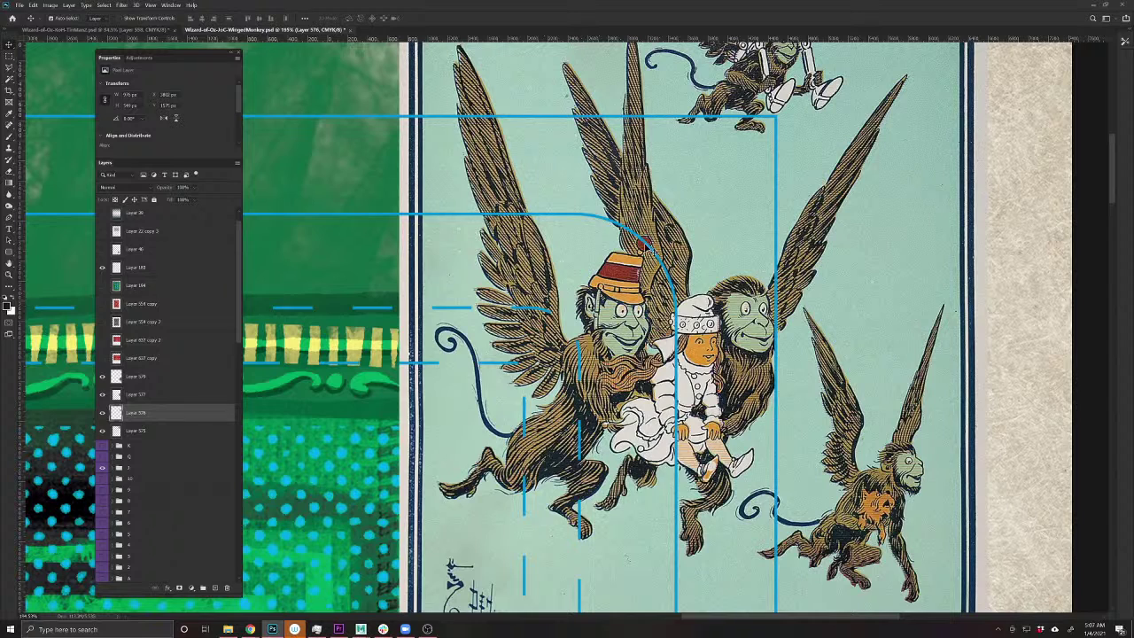
{"action": "scroll", "coordinate": [735, 415], "scroll_direction": "down", "scroll_amount": 5}
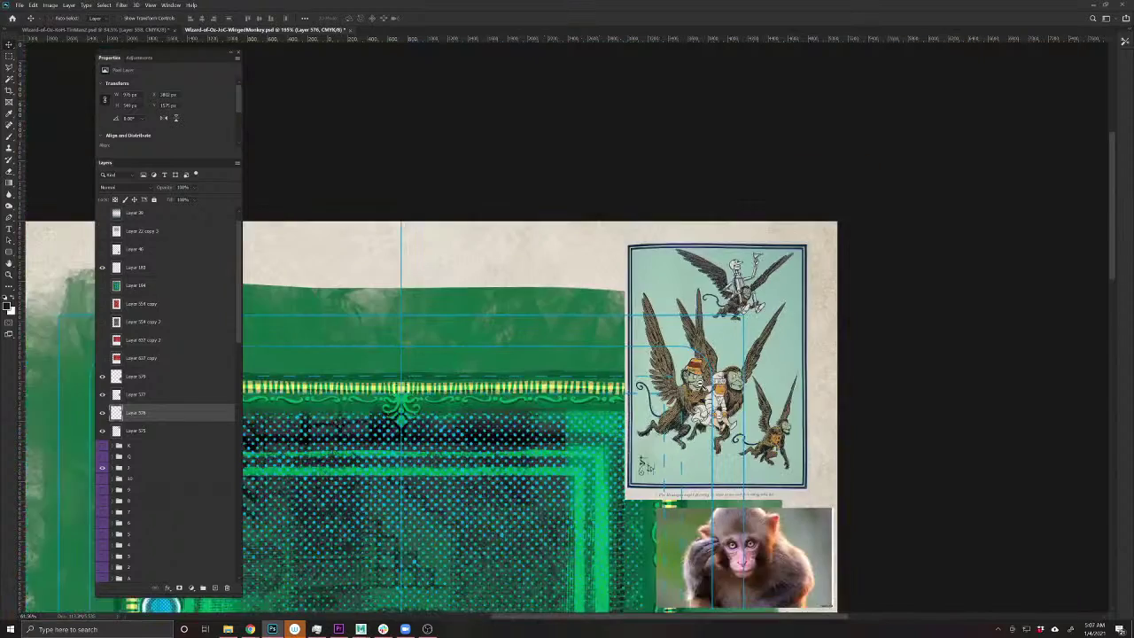
{"action": "scroll", "coordinate": [726, 461], "scroll_direction": "up", "scroll_amount": 4}
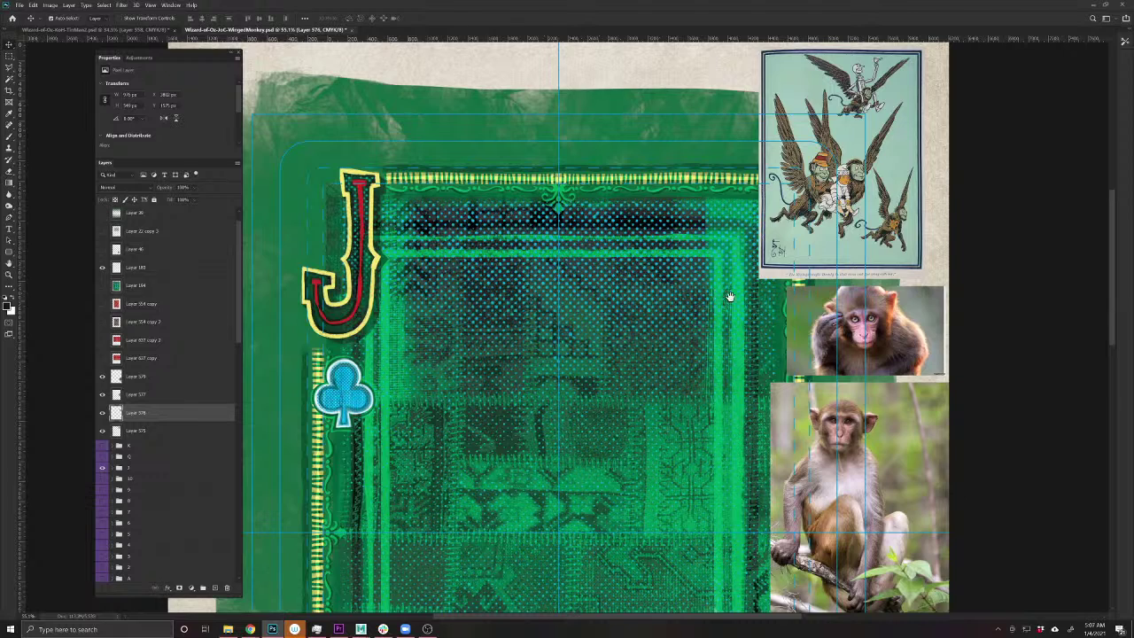
{"action": "left_click_drag", "start_coordinate": [729, 296], "coordinate": [576, 354]}
{"action": "left_click", "coordinate": [751, 319]}
{"action": "left_click_drag", "start_coordinate": [751, 318], "coordinate": [783, 310]}
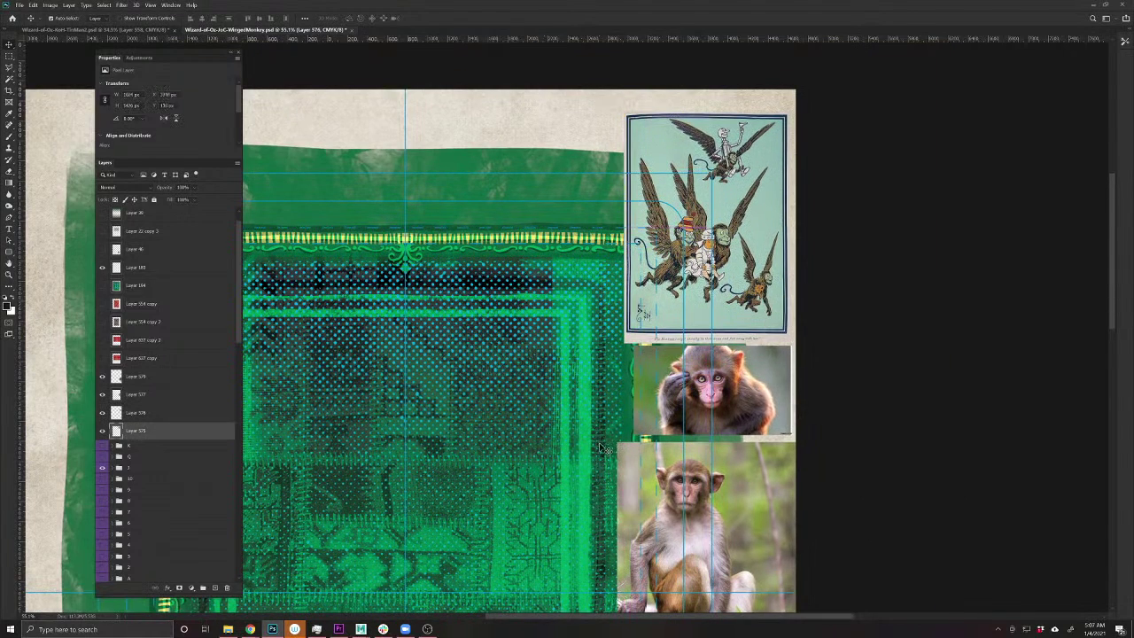
{"action": "left_click_drag", "start_coordinate": [557, 470], "coordinate": [671, 399]}
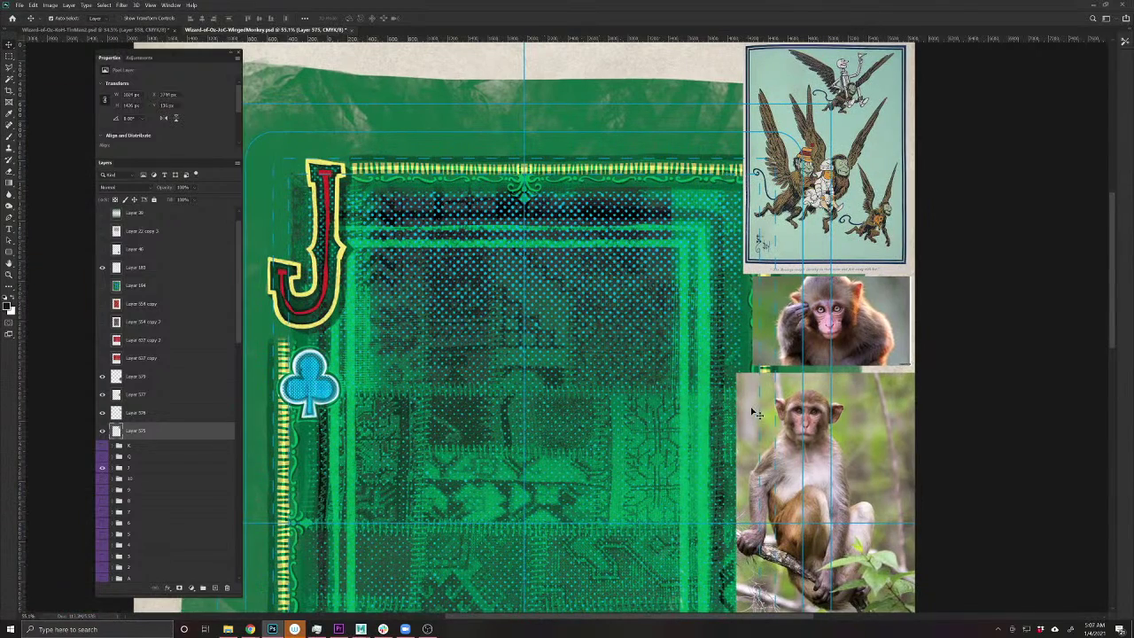
- Nudge and shrink the branch-monkey photo, then lift the jumping-monkey photo flush beneath it
{"action": "left_click_drag", "start_coordinate": [757, 413], "coordinate": [752, 410]}
{"action": "left_click_drag", "start_coordinate": [723, 453], "coordinate": [683, 354]}
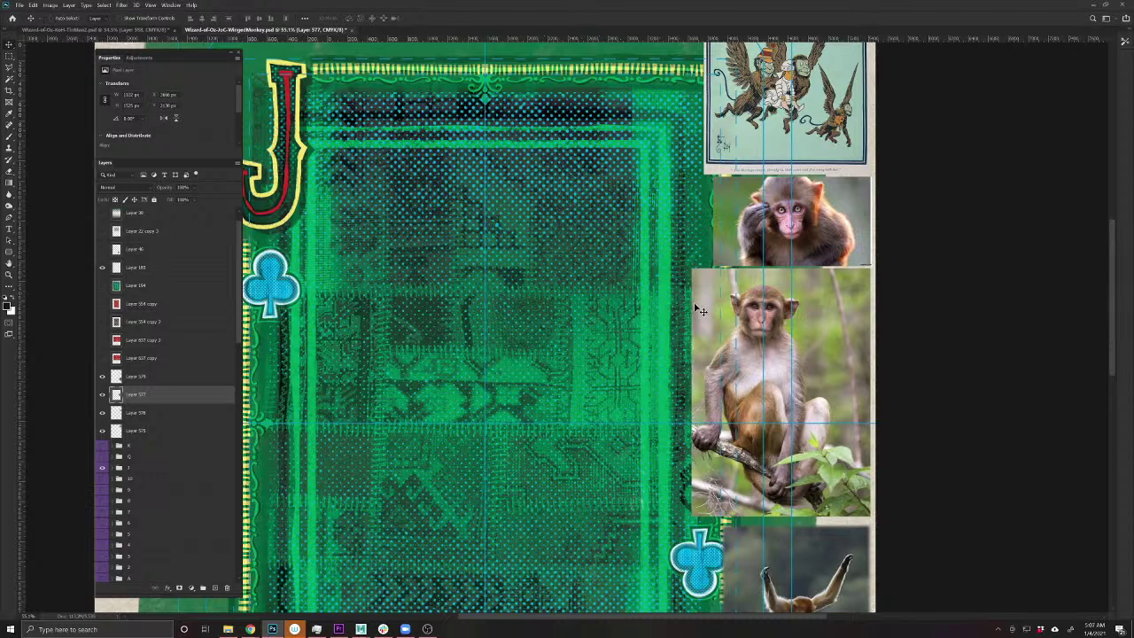
{"action": "key", "text": "ctrl+t"}
{"action": "left_click_drag", "start_coordinate": [693, 270], "coordinate": [741, 302]}
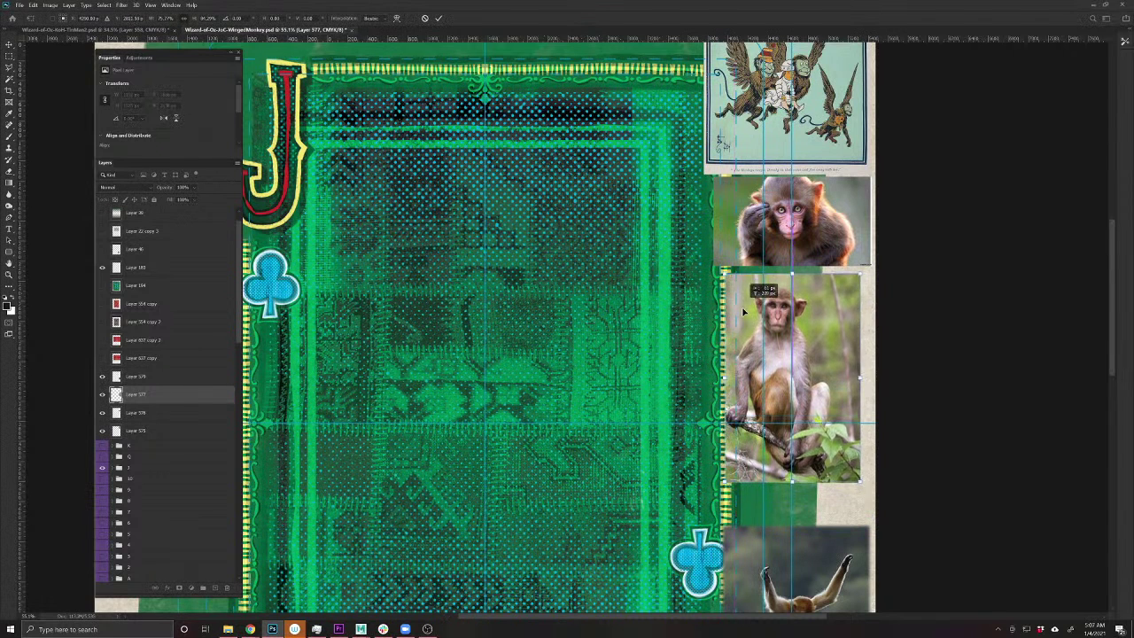
{"action": "key", "text": "Return"}
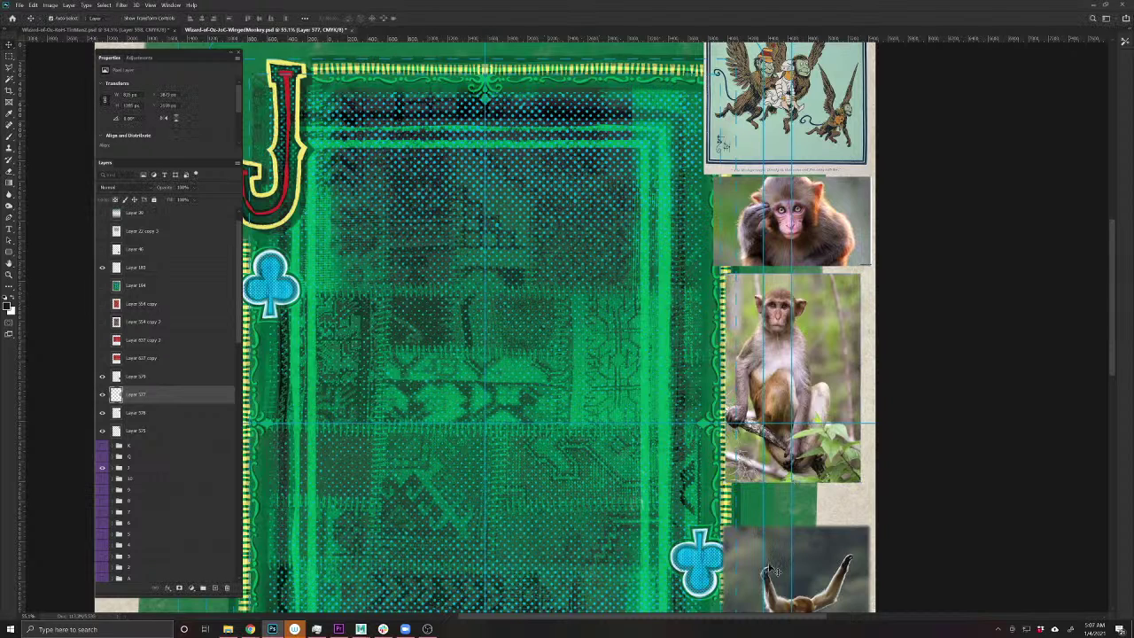
{"action": "left_click_drag", "start_coordinate": [773, 557], "coordinate": [772, 522]}
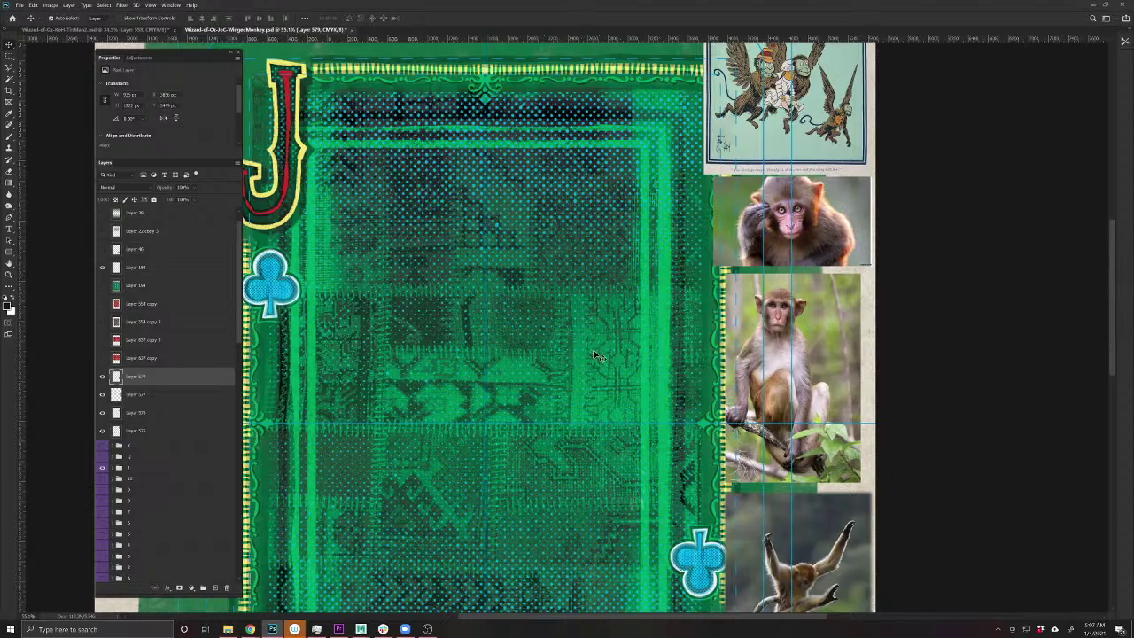
{"action": "scroll", "coordinate": [599, 354], "scroll_direction": "down", "scroll_amount": 3}
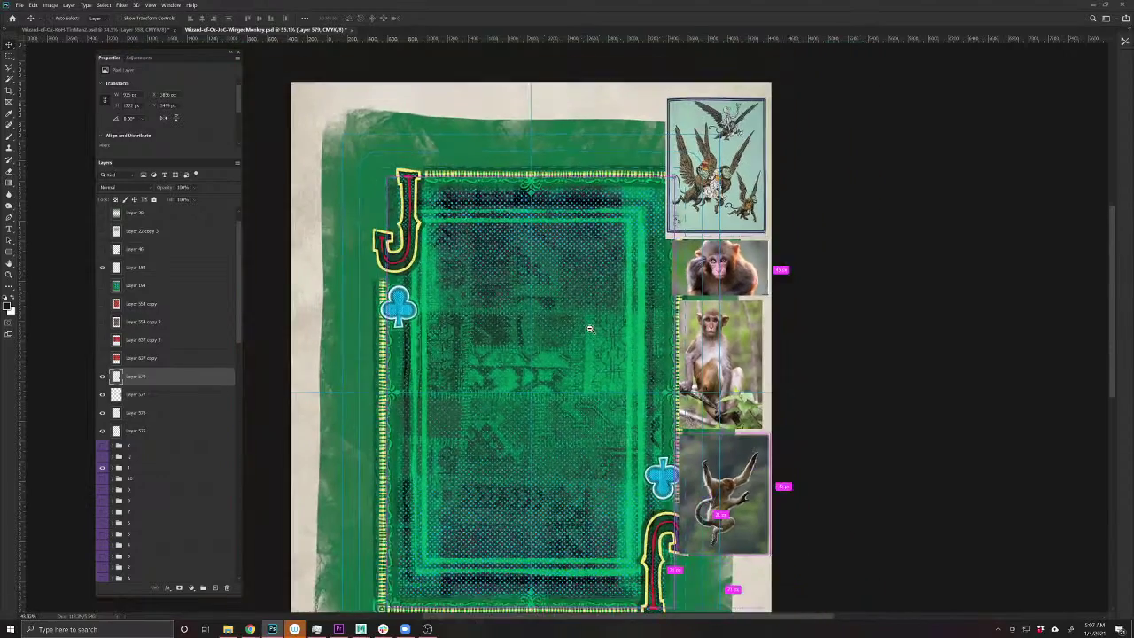
{"action": "left_click_drag", "start_coordinate": [595, 349], "coordinate": [629, 277]}
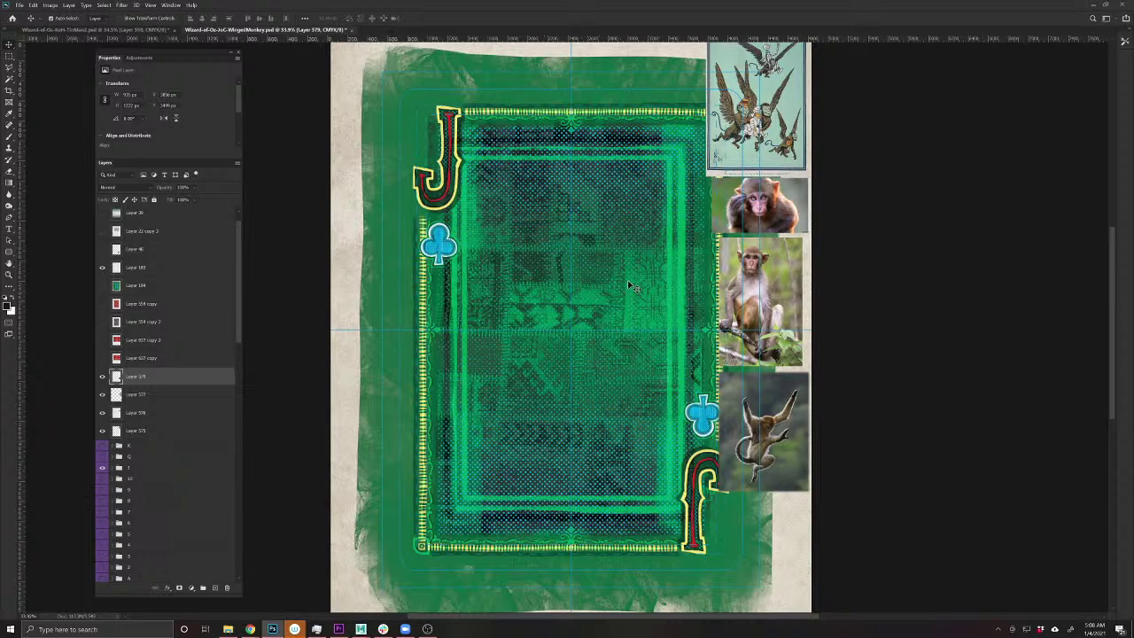
{"action": "scroll", "coordinate": [627, 280], "scroll_direction": "right", "scroll_amount": 1}
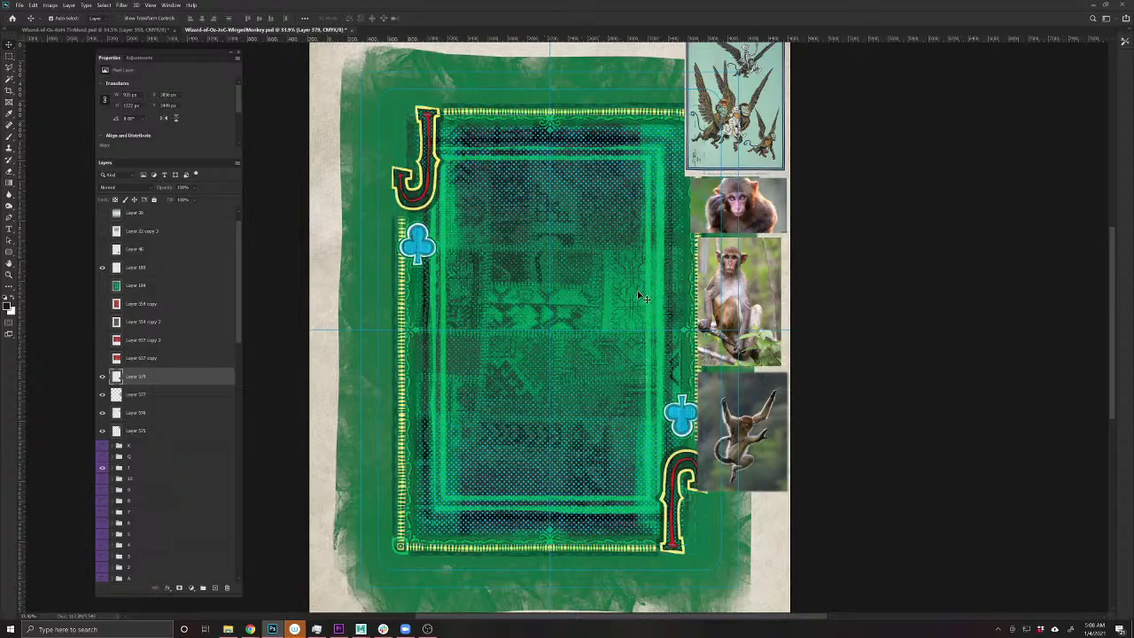
{"action": "scroll", "coordinate": [602, 276], "scroll_direction": "up", "scroll_amount": 1}
{"action": "scroll", "coordinate": [576, 274], "scroll_direction": "down", "scroll_amount": 2}
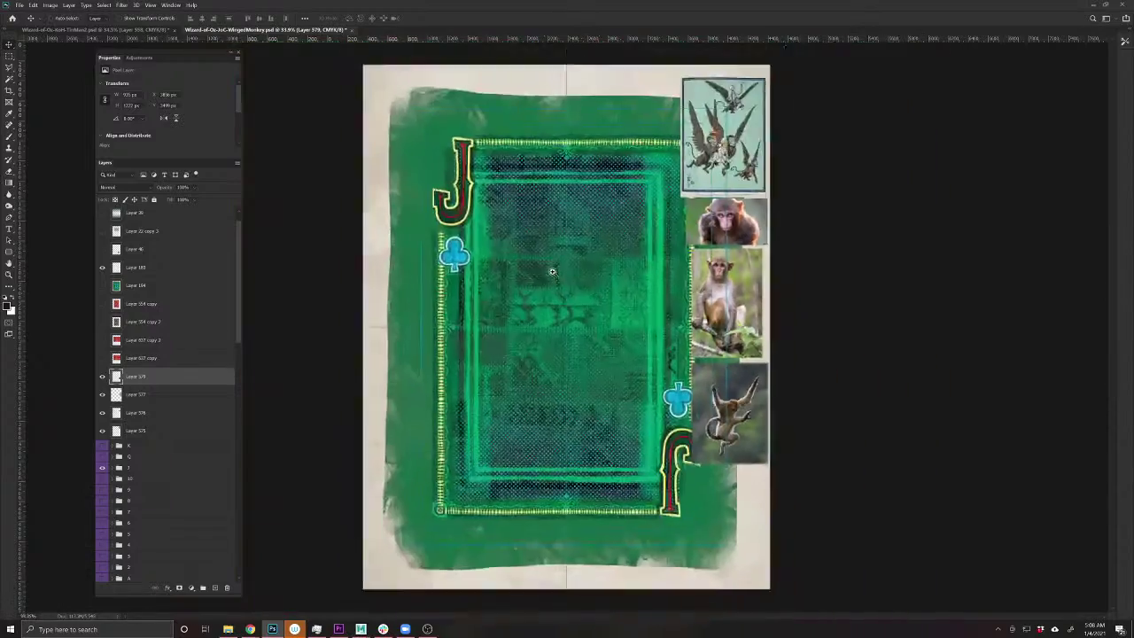
{"action": "scroll", "coordinate": [555, 272], "scroll_direction": "up", "scroll_amount": 1}
{"action": "scroll", "coordinate": [556, 272], "scroll_direction": "up", "scroll_amount": 1}
{"action": "scroll", "coordinate": [556, 272], "scroll_direction": "down", "scroll_amount": 2}
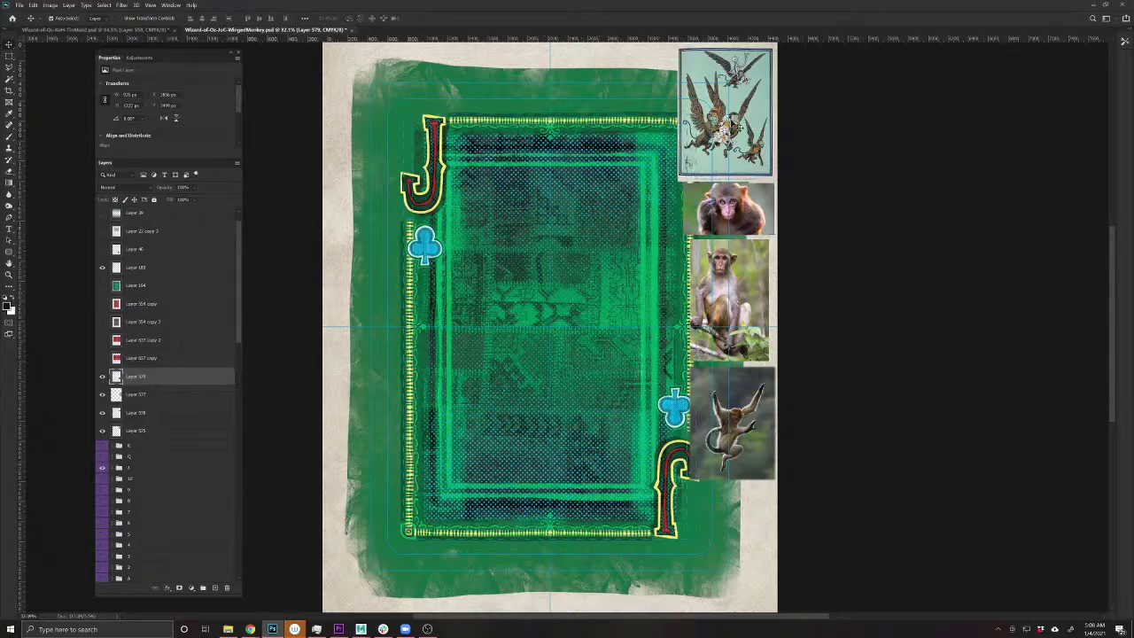
{"action": "scroll", "coordinate": [728, 128], "scroll_direction": "up", "scroll_amount": 1}
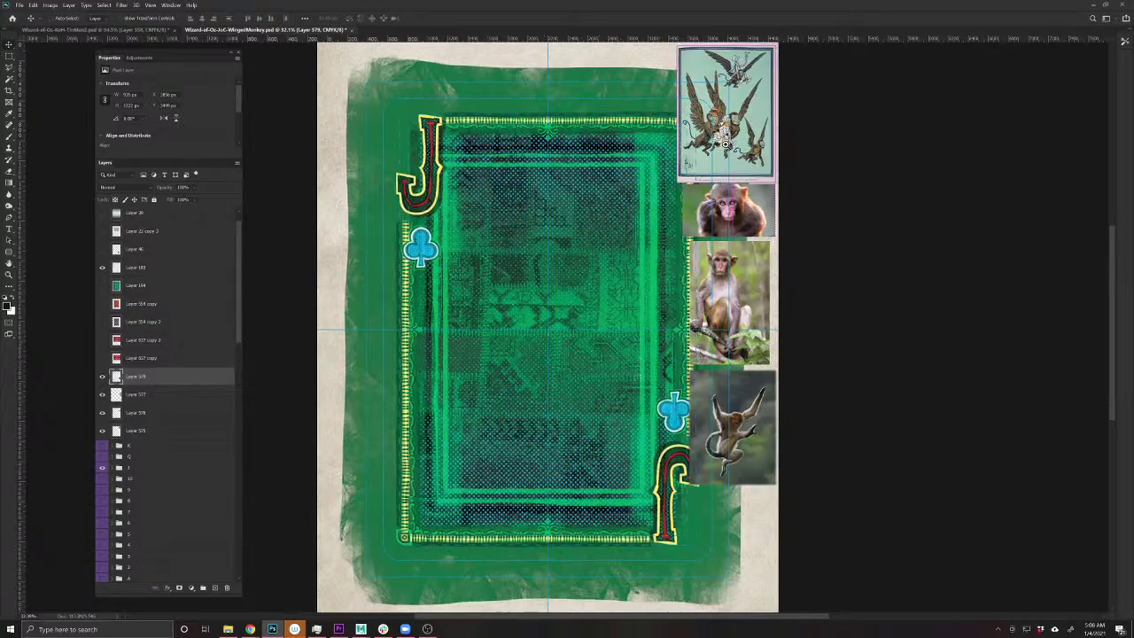
{"action": "scroll", "coordinate": [733, 120], "scroll_direction": "up", "scroll_amount": 4}
{"action": "scroll", "coordinate": [744, 133], "scroll_direction": "down", "scroll_amount": 3}
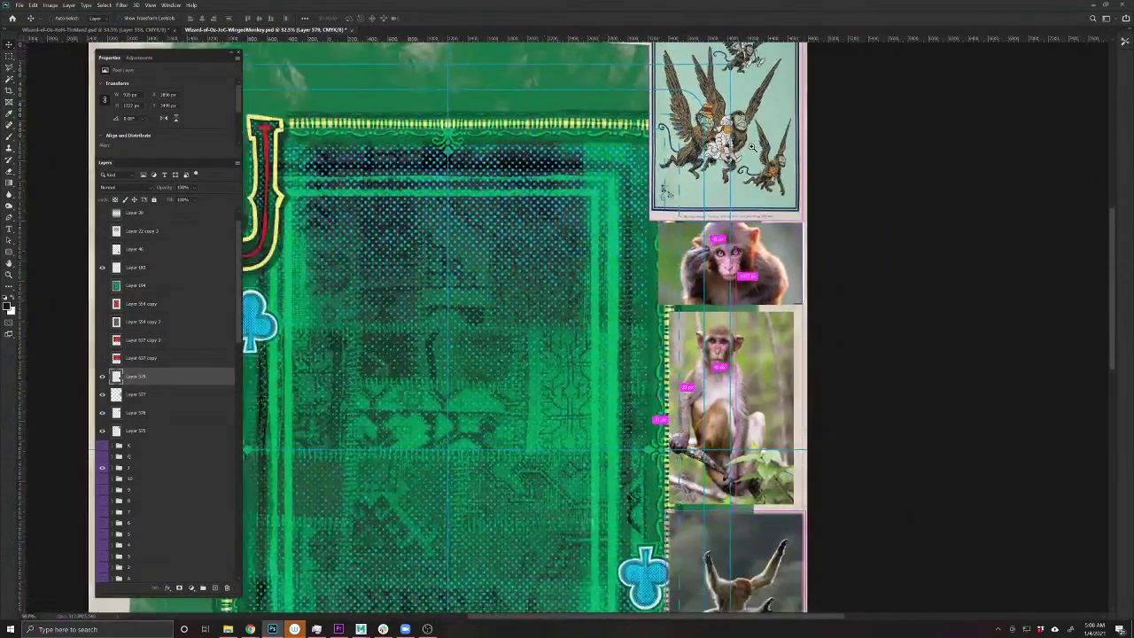
{"action": "left_click_drag", "start_coordinate": [643, 205], "coordinate": [711, 259]}
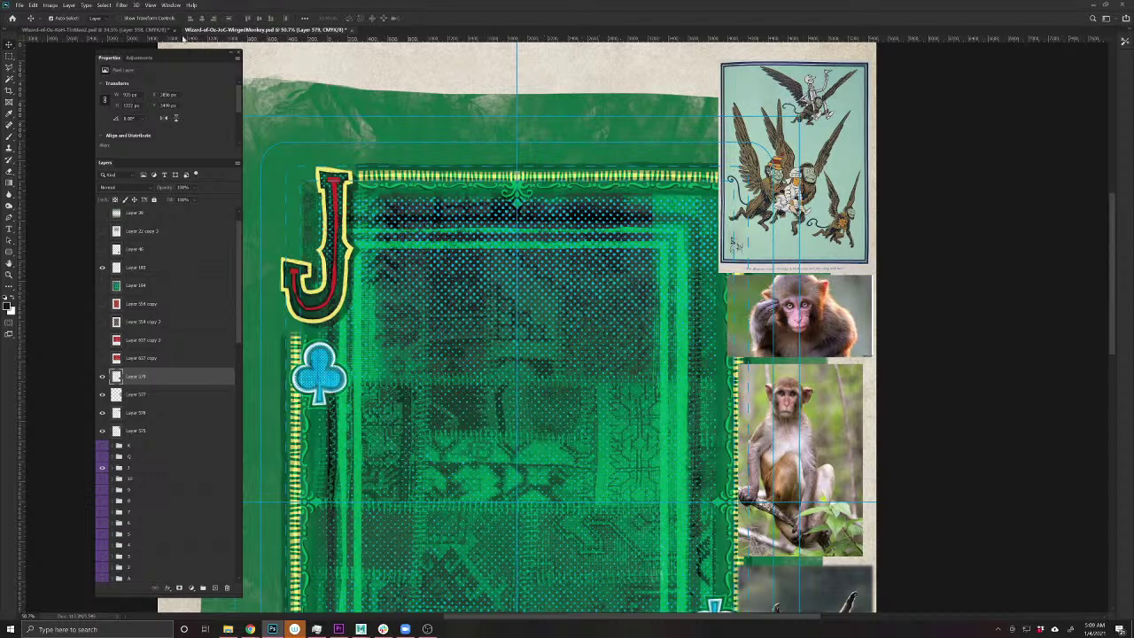
{"action": "left_click", "coordinate": [149, 28]}
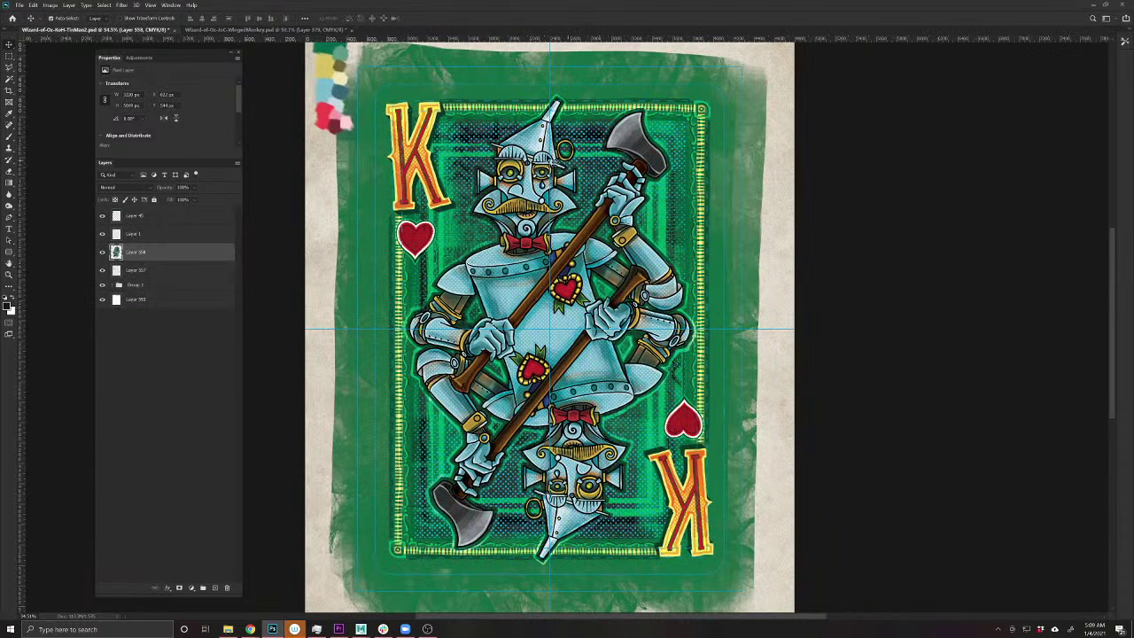
{"action": "left_click", "coordinate": [276, 30]}
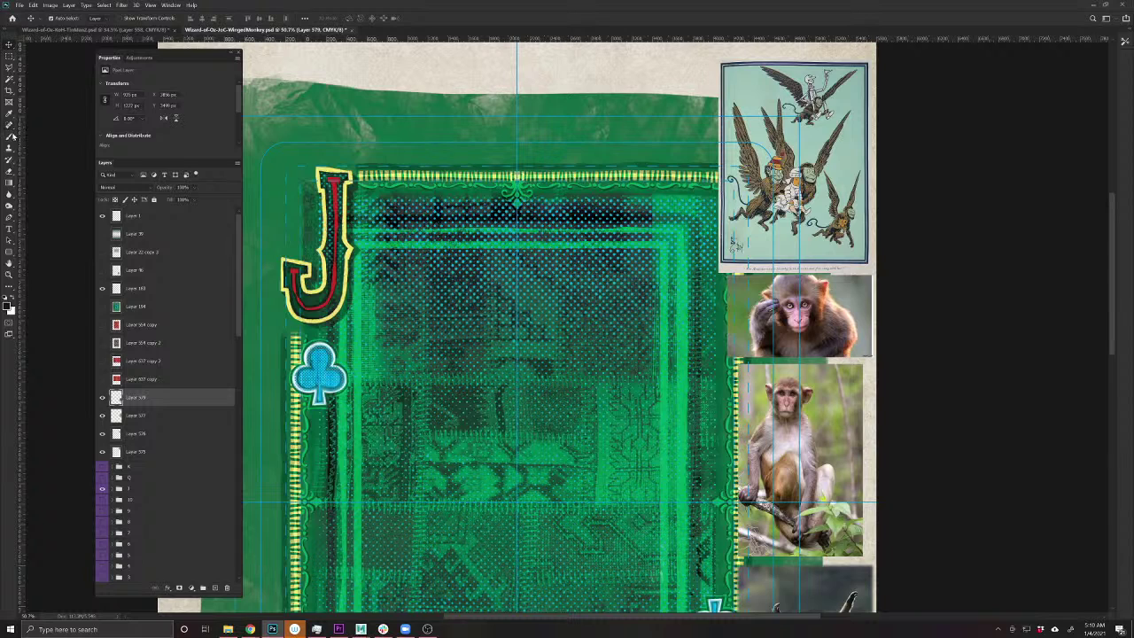
- Add a new empty layer directly beneath Layer 575
{"action": "left_click", "coordinate": [10, 136]}
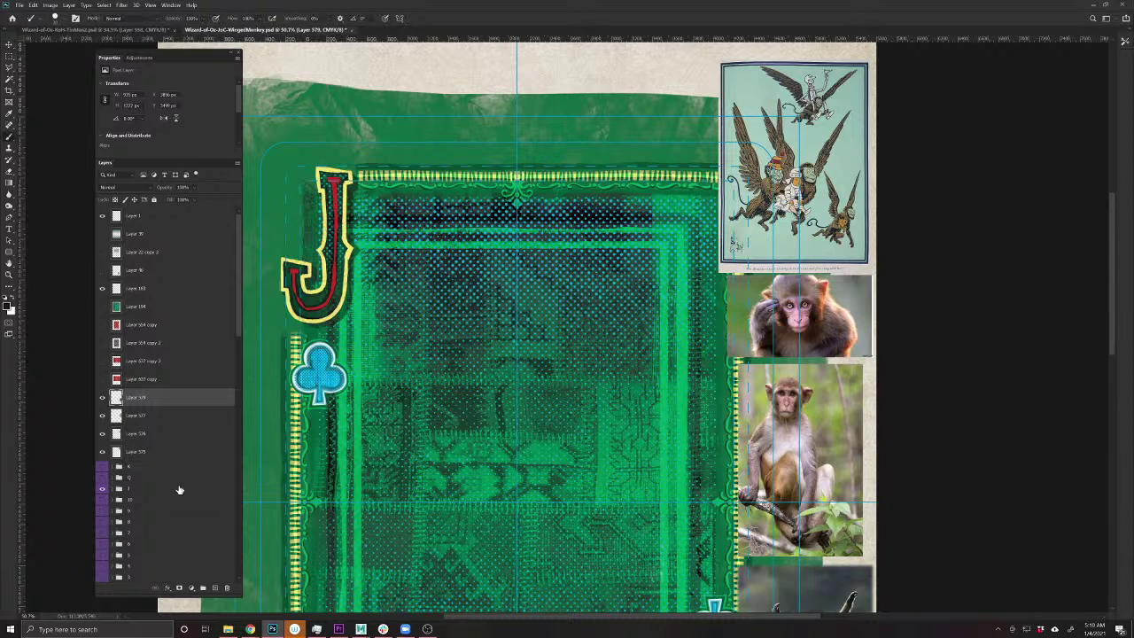
{"action": "left_click", "coordinate": [146, 455]}
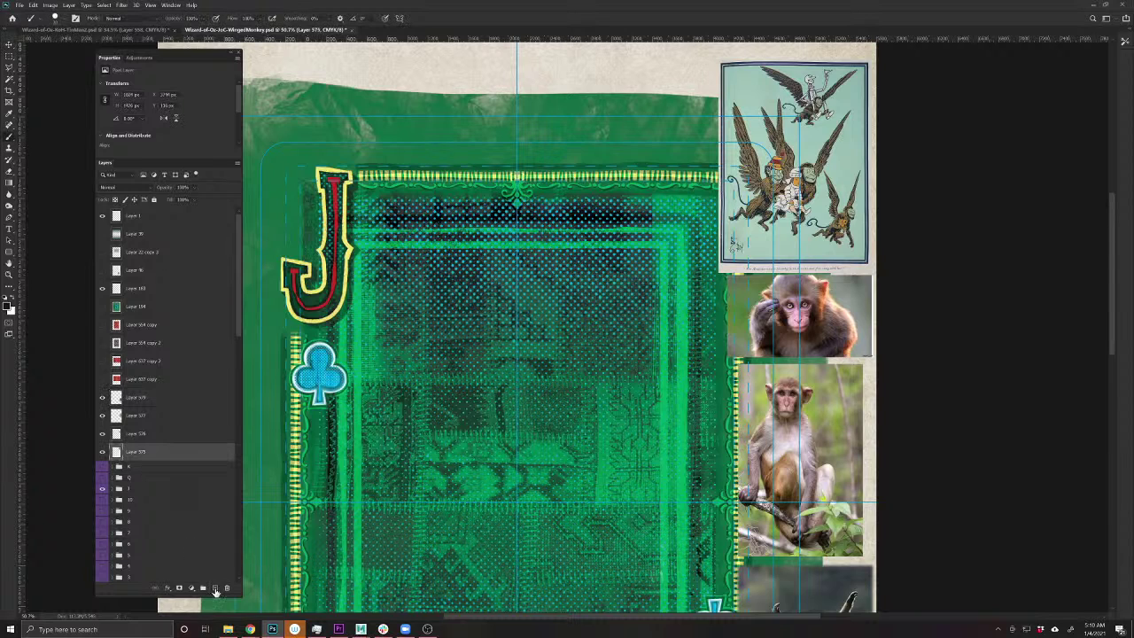
{"action": "left_click", "coordinate": [214, 587]}
{"action": "left_click_drag", "start_coordinate": [142, 465], "coordinate": [137, 475]}
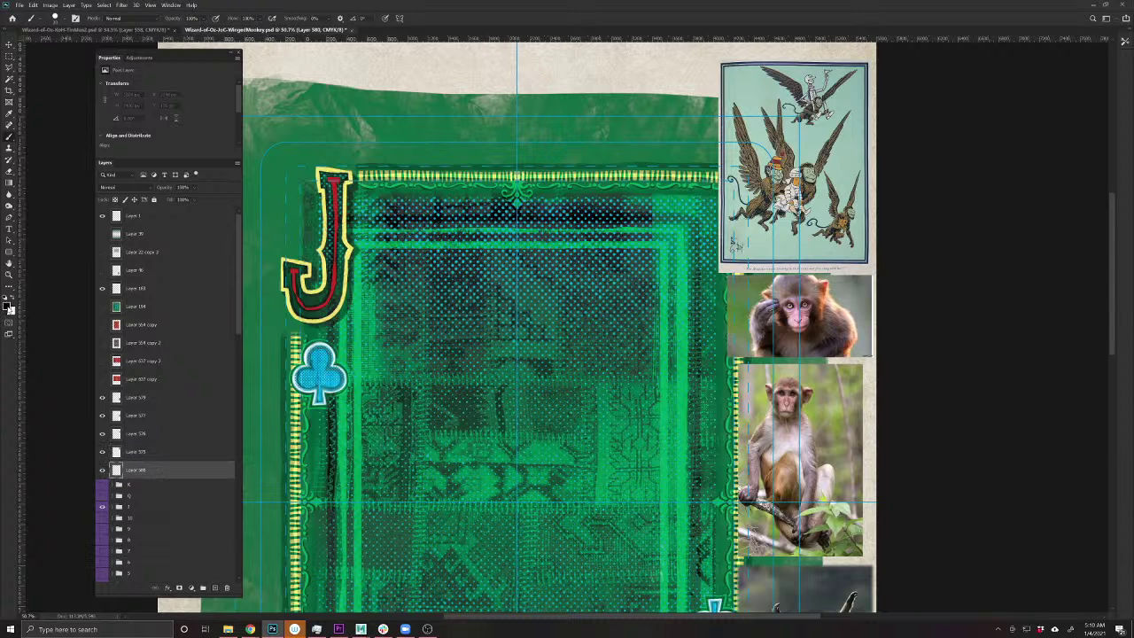
- Fill the new layer with mid grey at 25% opacity, then add an empty layer above it
{"action": "left_click", "coordinate": [8, 304]}
{"action": "left_click_drag", "start_coordinate": [333, 238], "coordinate": [329, 227]}
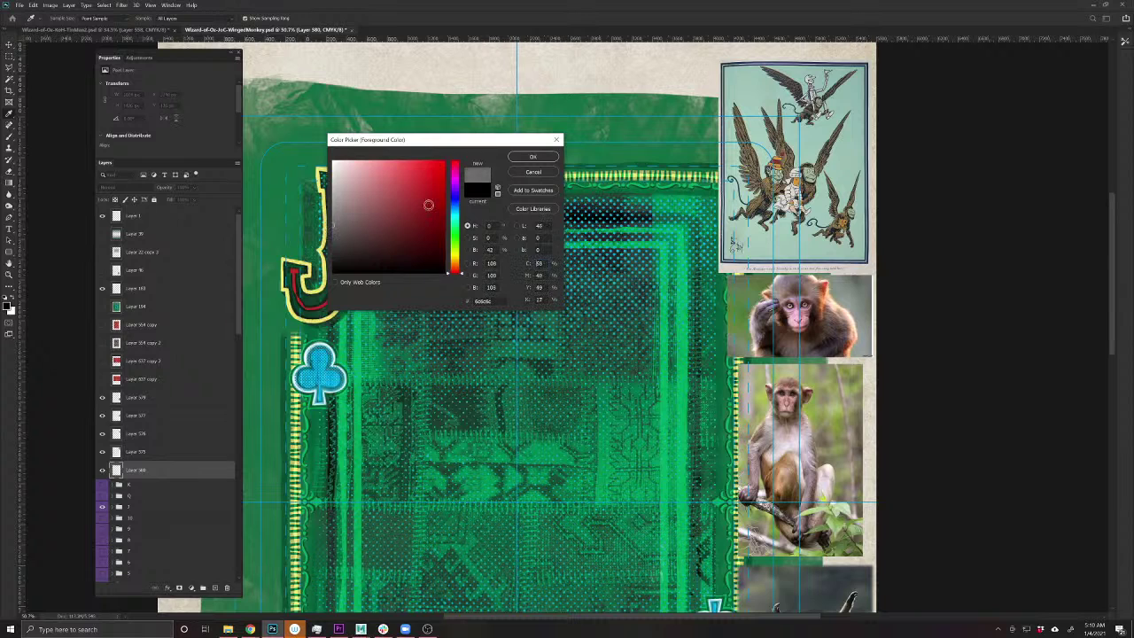
{"action": "key", "text": "Return"}
{"action": "key", "text": "alt+BackSpace"}
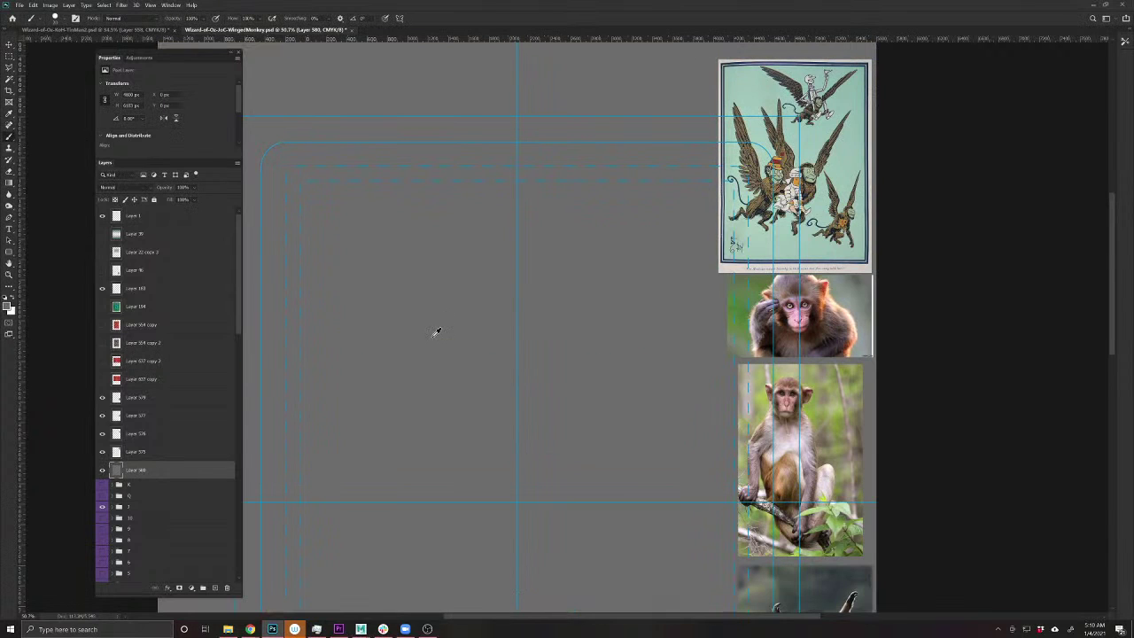
{"action": "left_click", "coordinate": [164, 189]}
{"action": "type", "text": "25"}
{"action": "key", "text": "Return"}
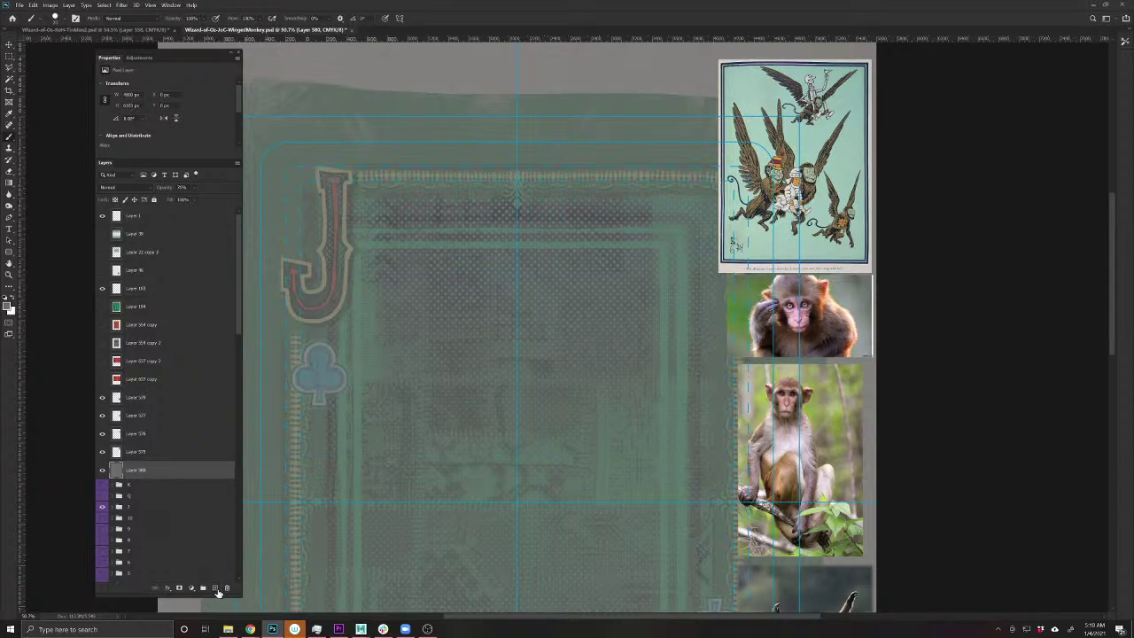
{"action": "left_click", "coordinate": [214, 587]}
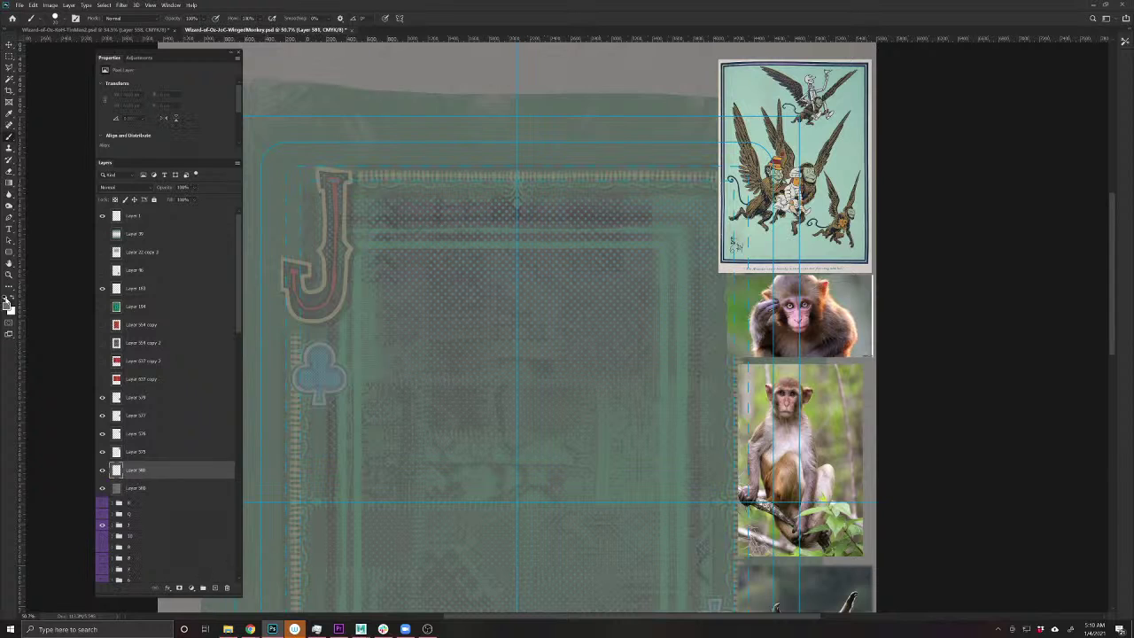
- Try spot-healing strokes on the card with a smaller brush, then undo a white test stroke
{"action": "left_click", "coordinate": [13, 131]}
{"action": "left_click_drag", "start_coordinate": [470, 418], "coordinate": [384, 457]}
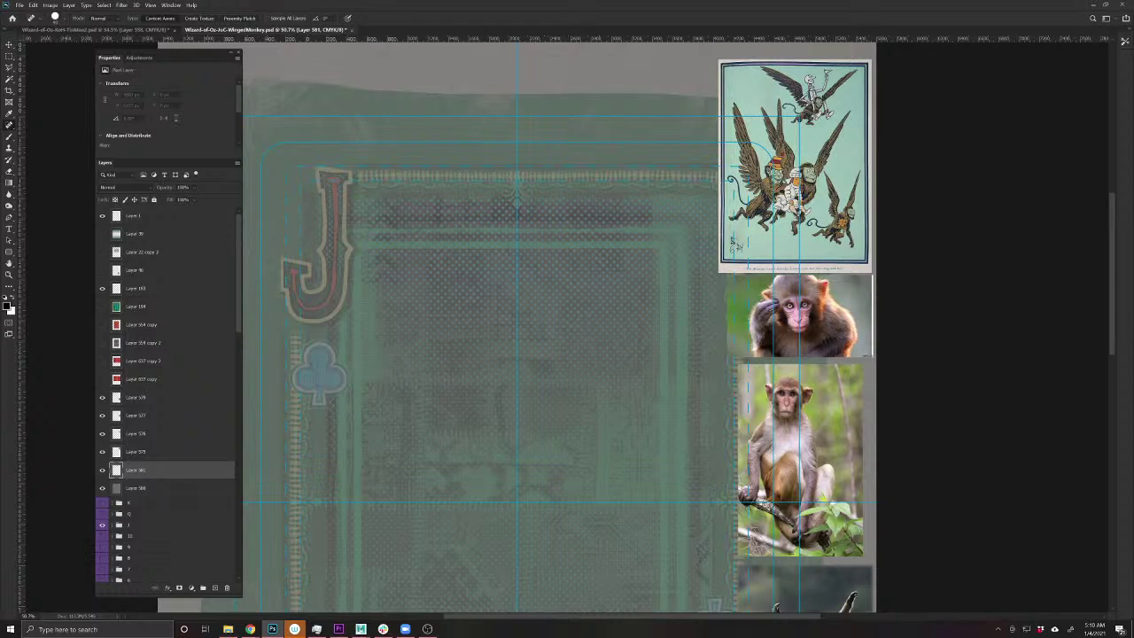
{"action": "key", "text": "bracketleft"}
{"action": "left_click_drag", "start_coordinate": [489, 413], "coordinate": [387, 523]}
{"action": "mouse_move", "coordinate": [478, 387]}
{"action": "left_mouse_down"}
{"action": "mouse_move", "coordinate": [436, 468]}
{"action": "mouse_move", "coordinate": [512, 481]}
{"action": "mouse_move", "coordinate": [416, 492]}
{"action": "left_mouse_up"}
{"action": "left_click_drag", "start_coordinate": [480, 414], "coordinate": [412, 460]}
{"action": "left_click_drag", "start_coordinate": [479, 410], "coordinate": [414, 486]}
{"action": "key", "text": "b"}
{"action": "left_click_drag", "start_coordinate": [486, 429], "coordinate": [389, 480]}
{"action": "key", "text": "ctrl+z"}
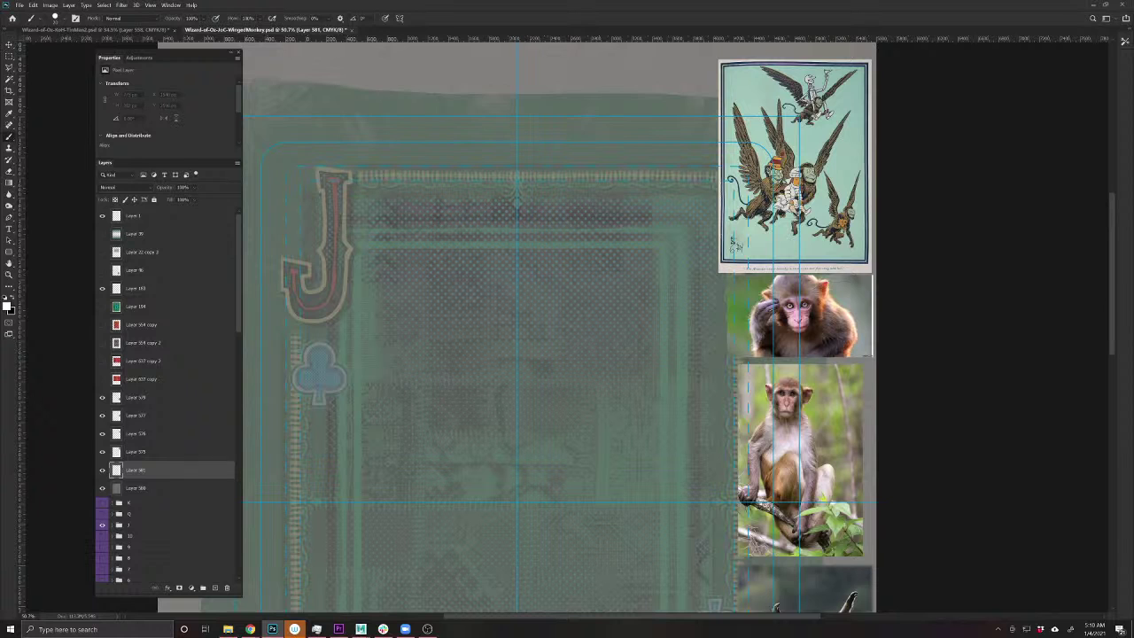
- Move the hanging monkey photo up beside the J and settle its position with Free Transform
{"action": "key", "text": "v"}
{"action": "left_click_drag", "start_coordinate": [822, 595], "coordinate": [324, 82]}
{"action": "key", "text": "ctrl+t"}
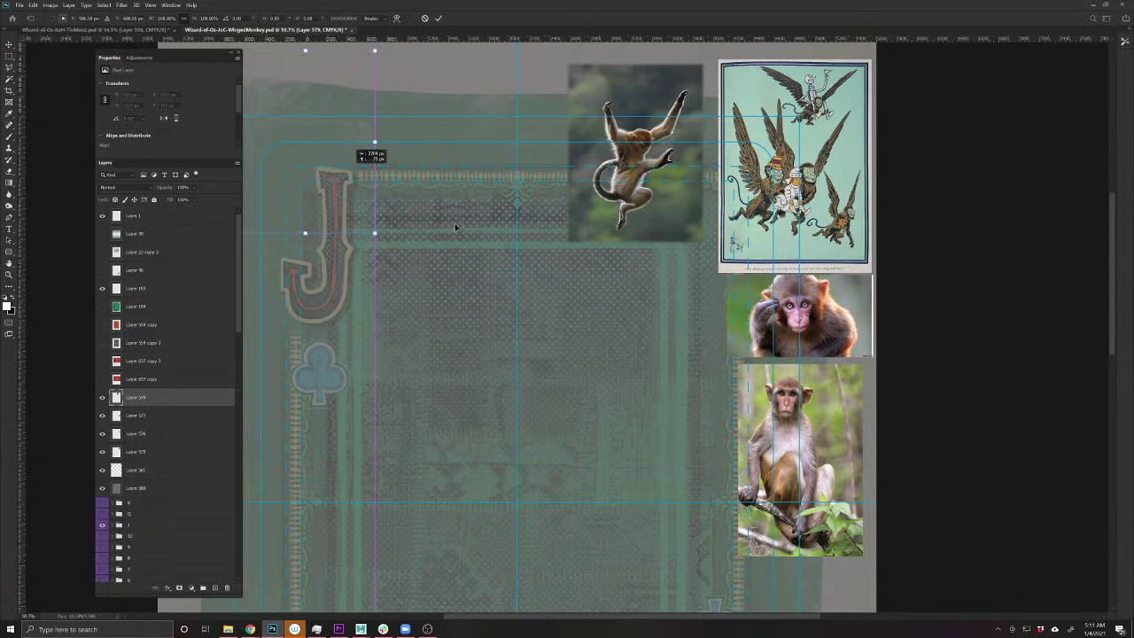
{"action": "left_click_drag", "start_coordinate": [455, 223], "coordinate": [511, 269]}
{"action": "left_click_drag", "start_coordinate": [383, 224], "coordinate": [339, 336]}
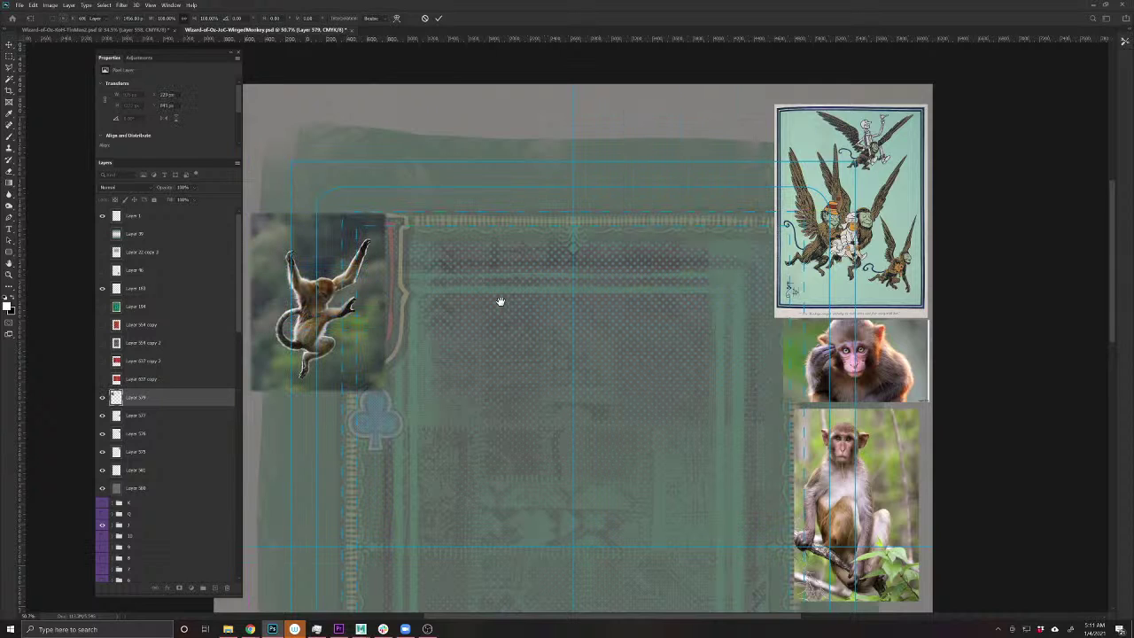
{"action": "key", "text": "Return"}
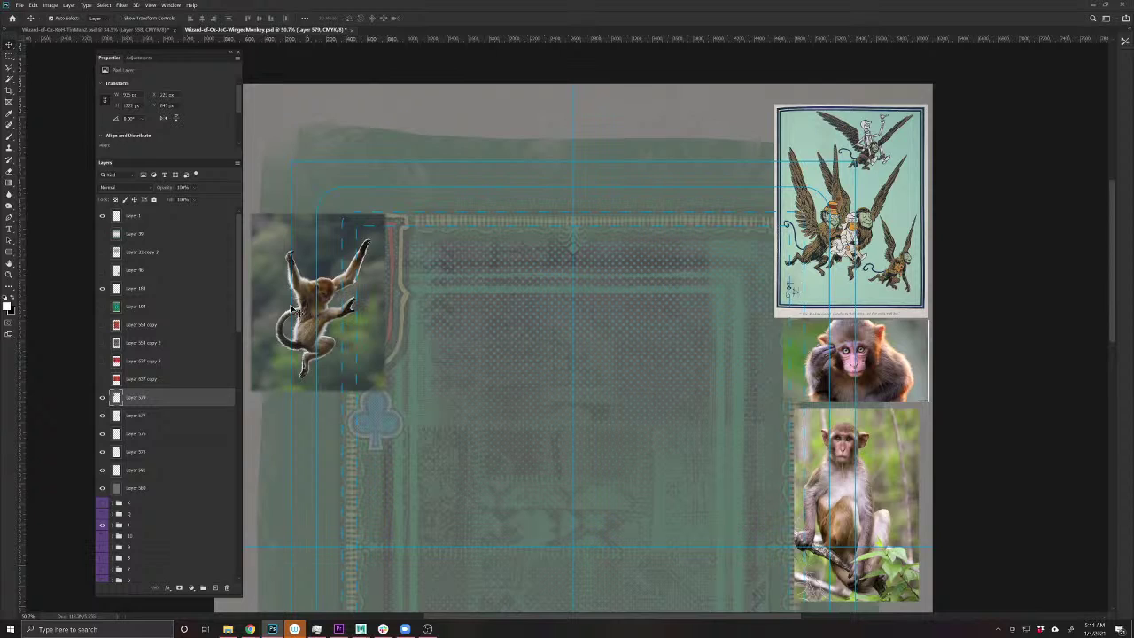
- Sketch a white outline of the monkey's head near the card's top centre
{"action": "key", "text": "b"}
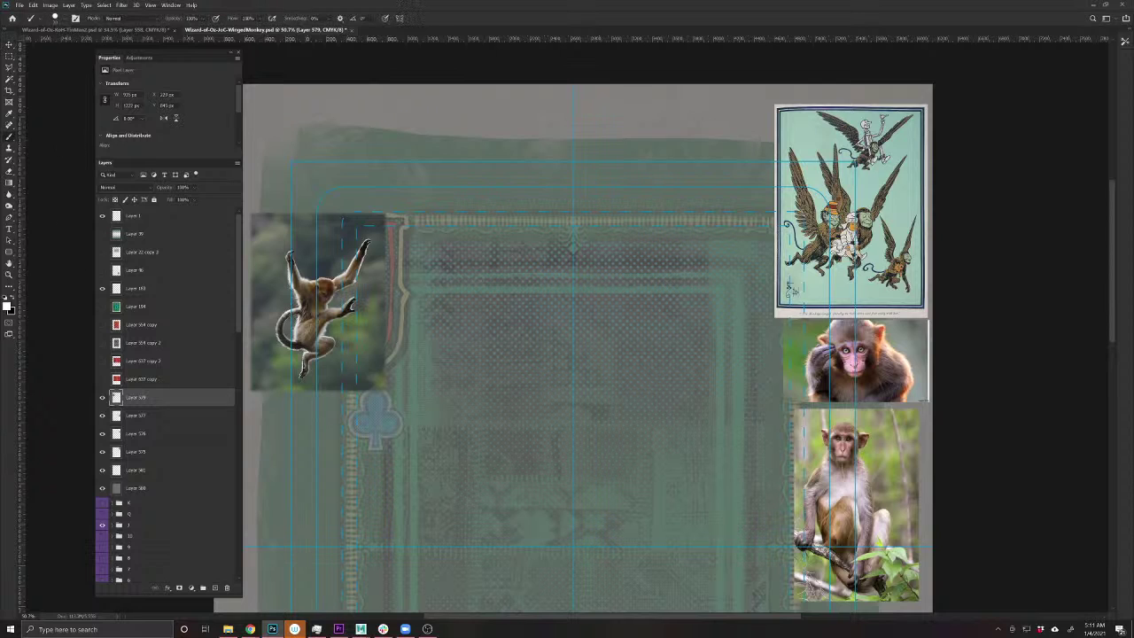
{"action": "mouse_move", "coordinate": [518, 302]}
{"action": "left_mouse_down"}
{"action": "mouse_move", "coordinate": [536, 411]}
{"action": "mouse_move", "coordinate": [527, 301]}
{"action": "mouse_move", "coordinate": [507, 404]}
{"action": "mouse_move", "coordinate": [569, 333]}
{"action": "mouse_move", "coordinate": [485, 342]}
{"action": "mouse_move", "coordinate": [531, 393]}
{"action": "mouse_move", "coordinate": [556, 350]}
{"action": "mouse_move", "coordinate": [531, 372]}
{"action": "mouse_move", "coordinate": [523, 404]}
{"action": "mouse_move", "coordinate": [537, 388]}
{"action": "left_mouse_up"}
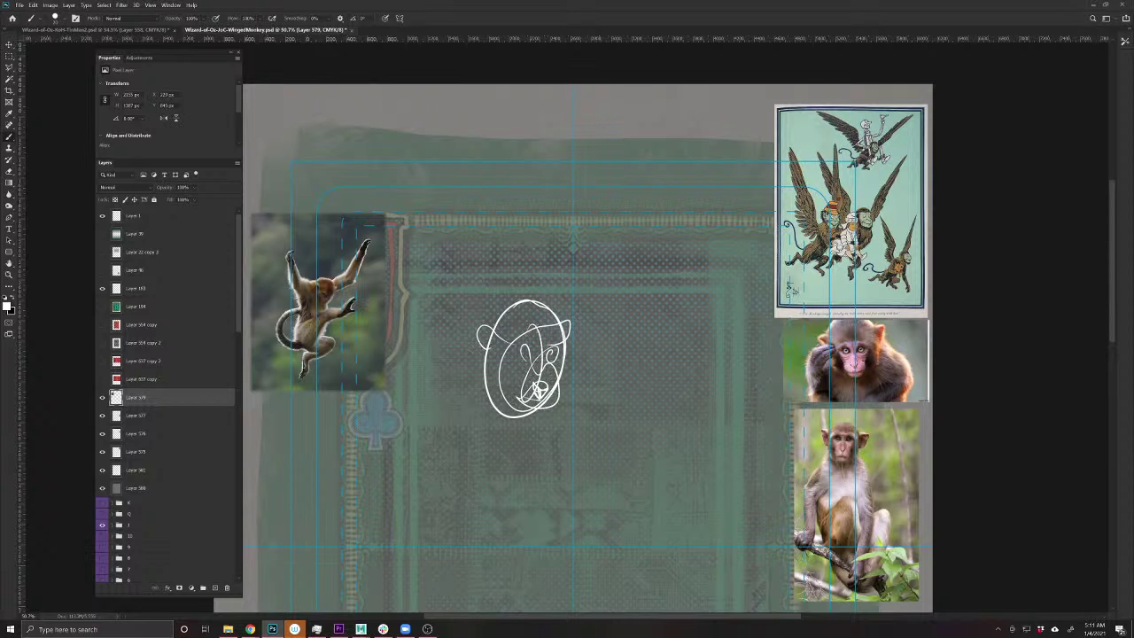
{"action": "left_click_drag", "start_coordinate": [528, 492], "coordinate": [496, 429]}
{"action": "key", "text": "v"}
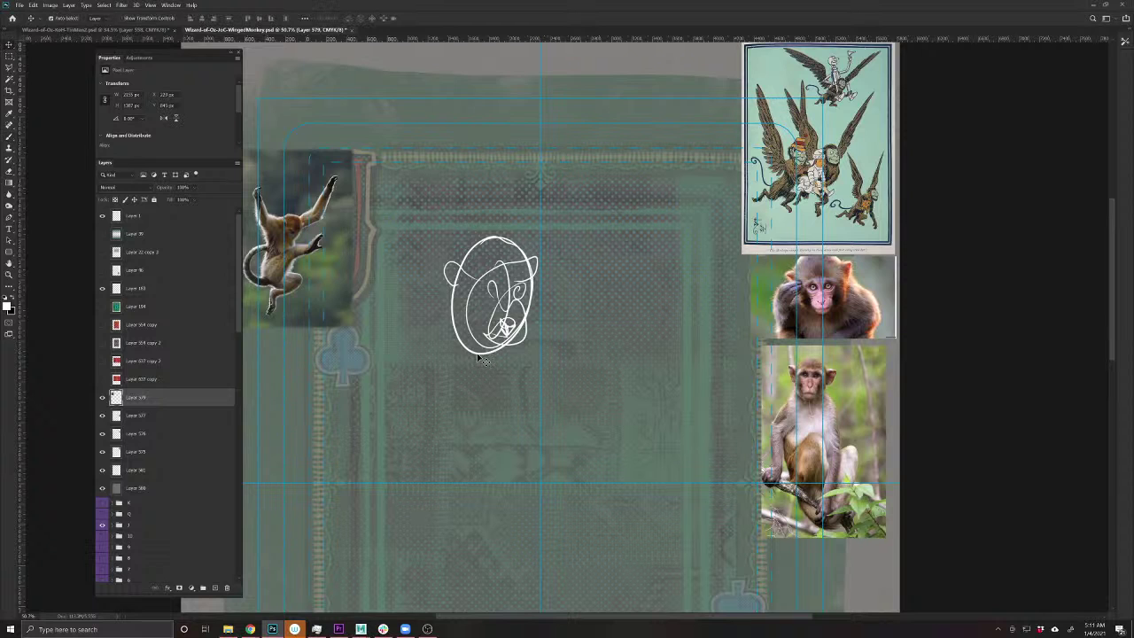
{"action": "mouse_move", "coordinate": [486, 366]}
{"action": "left_mouse_down"}
{"action": "mouse_move", "coordinate": [520, 340]}
{"action": "mouse_move", "coordinate": [482, 359]}
{"action": "left_mouse_up"}
- Cut the head sketch out and paste it in place on a new layer
{"action": "key", "text": "m"}
{"action": "mouse_move", "coordinate": [430, 208]}
{"action": "left_mouse_down"}
{"action": "mouse_move", "coordinate": [574, 354]}
{"action": "mouse_move", "coordinate": [576, 389]}
{"action": "left_mouse_up"}
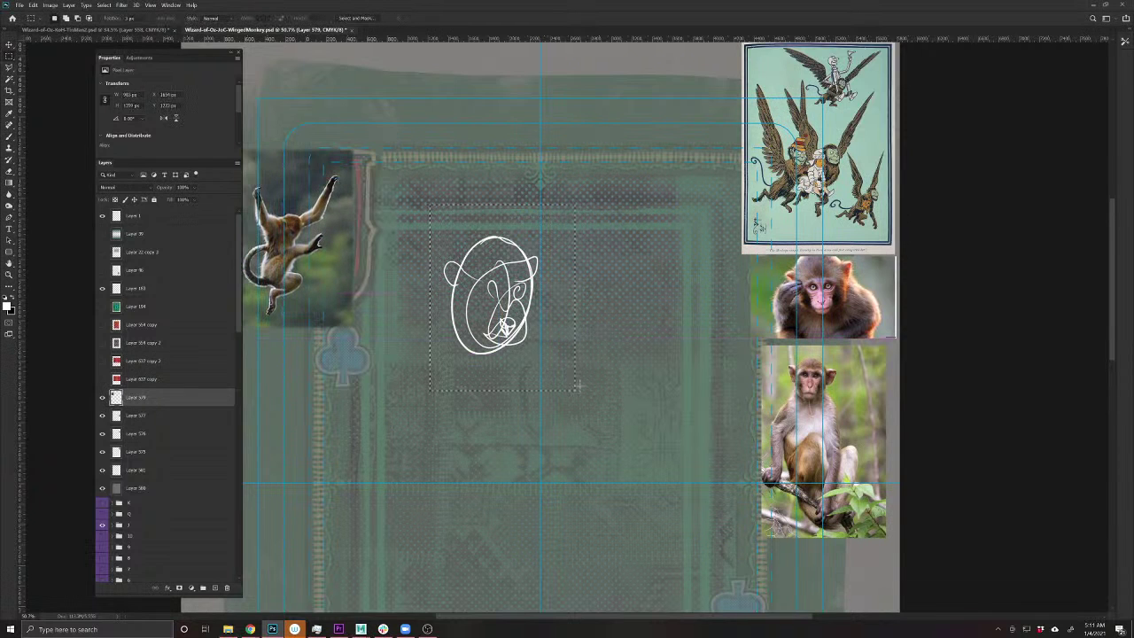
{"action": "key", "text": "ctrl+x"}
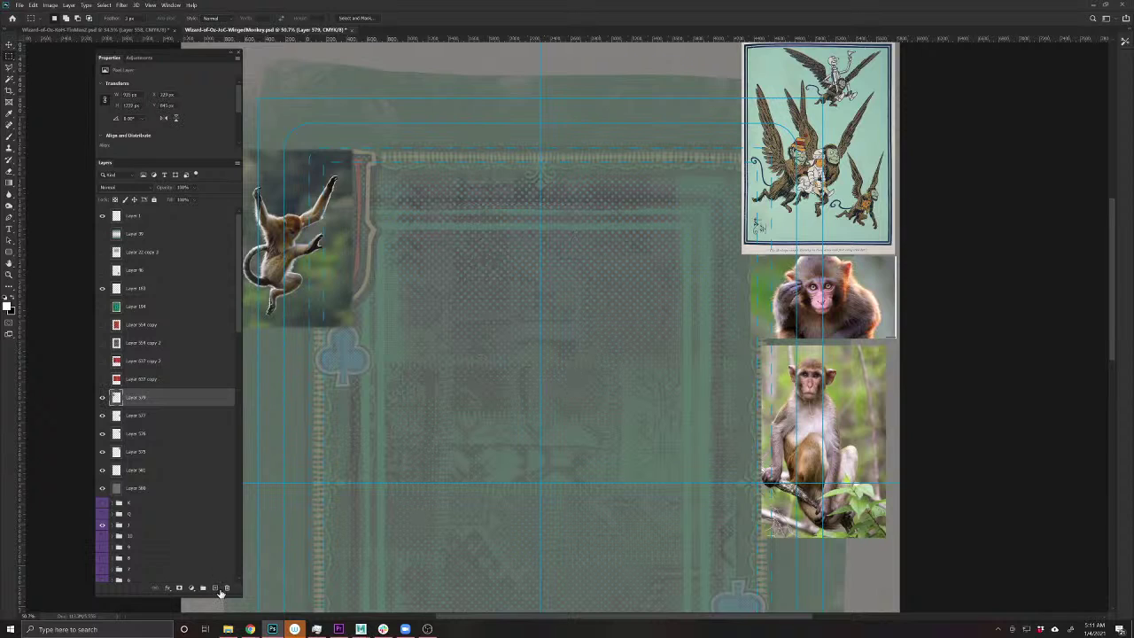
{"action": "left_click", "coordinate": [217, 588]}
{"action": "key", "text": "ctrl+v"}
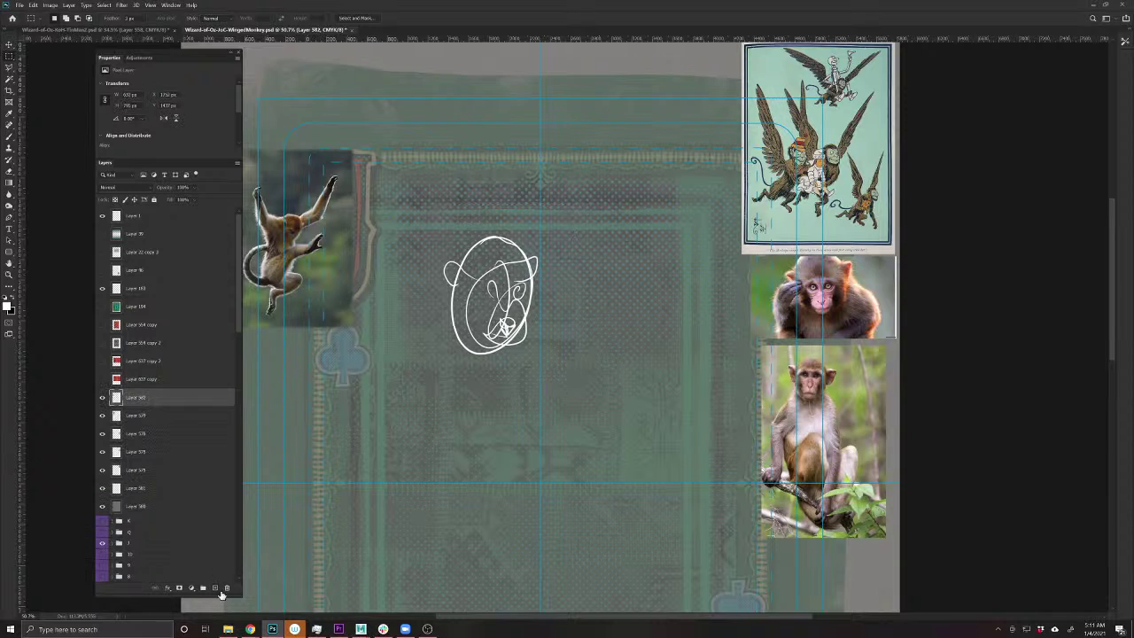
- Nudge the head sketch to the right and enlarge it slightly
{"action": "key", "text": "v"}
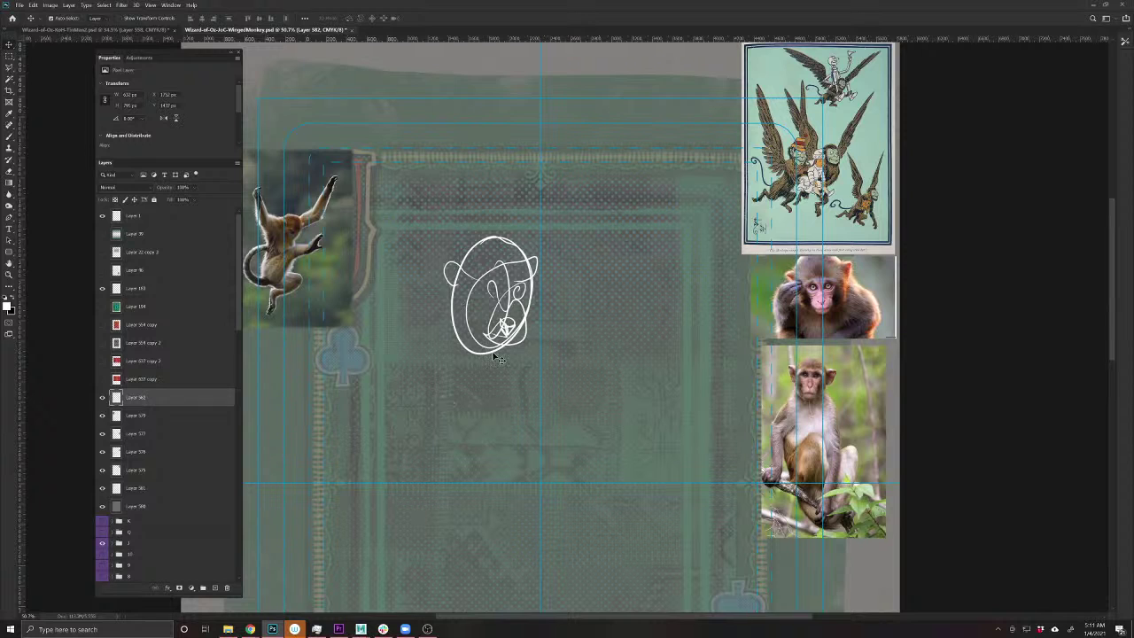
{"action": "mouse_move", "coordinate": [499, 328]}
{"action": "left_mouse_down"}
{"action": "mouse_move", "coordinate": [521, 290]}
{"action": "mouse_move", "coordinate": [568, 330]}
{"action": "left_mouse_up"}
{"action": "key", "text": "ctrl+t"}
{"action": "key", "text": "Return"}
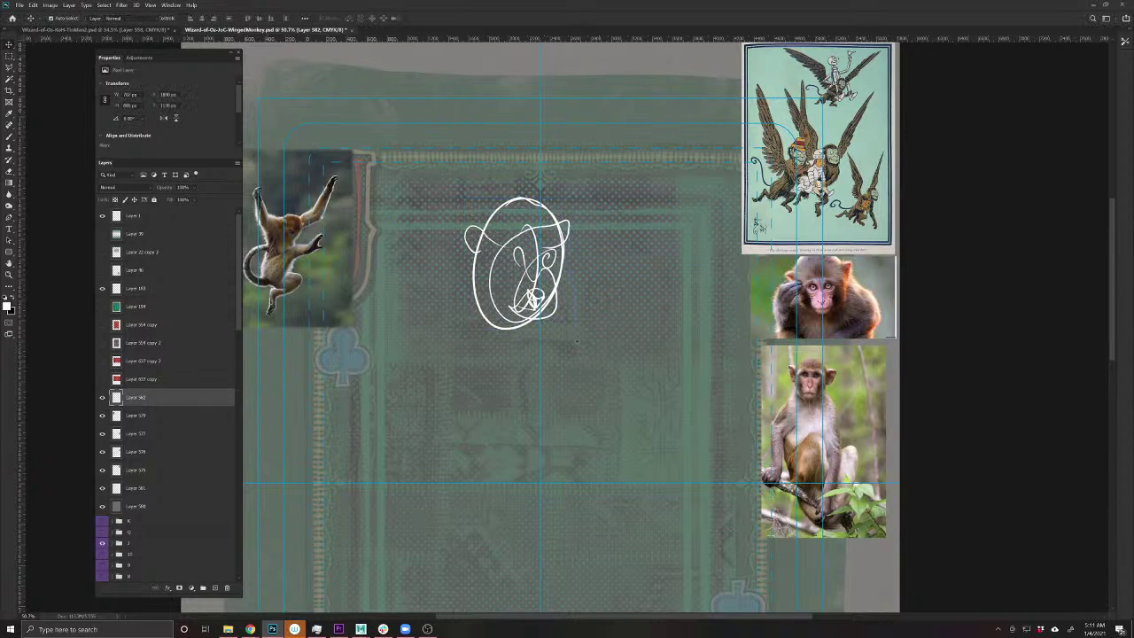
{"action": "key", "text": "b"}
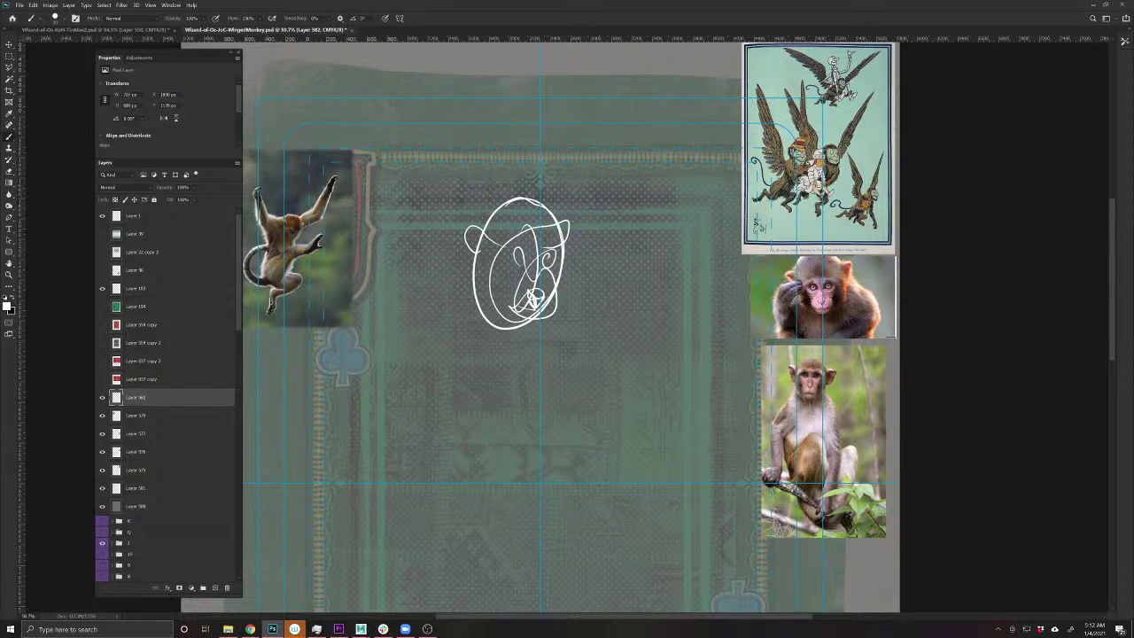
- Rough in the monkey's body with looping white strokes below the head
{"action": "mouse_move", "coordinate": [492, 308]}
{"action": "left_mouse_down"}
{"action": "mouse_move", "coordinate": [485, 360]}
{"action": "mouse_move", "coordinate": [510, 330]}
{"action": "mouse_move", "coordinate": [465, 327]}
{"action": "mouse_move", "coordinate": [528, 349]}
{"action": "mouse_move", "coordinate": [609, 319]}
{"action": "mouse_move", "coordinate": [554, 333]}
{"action": "mouse_move", "coordinate": [671, 243]}
{"action": "mouse_move", "coordinate": [592, 324]}
{"action": "left_mouse_up"}
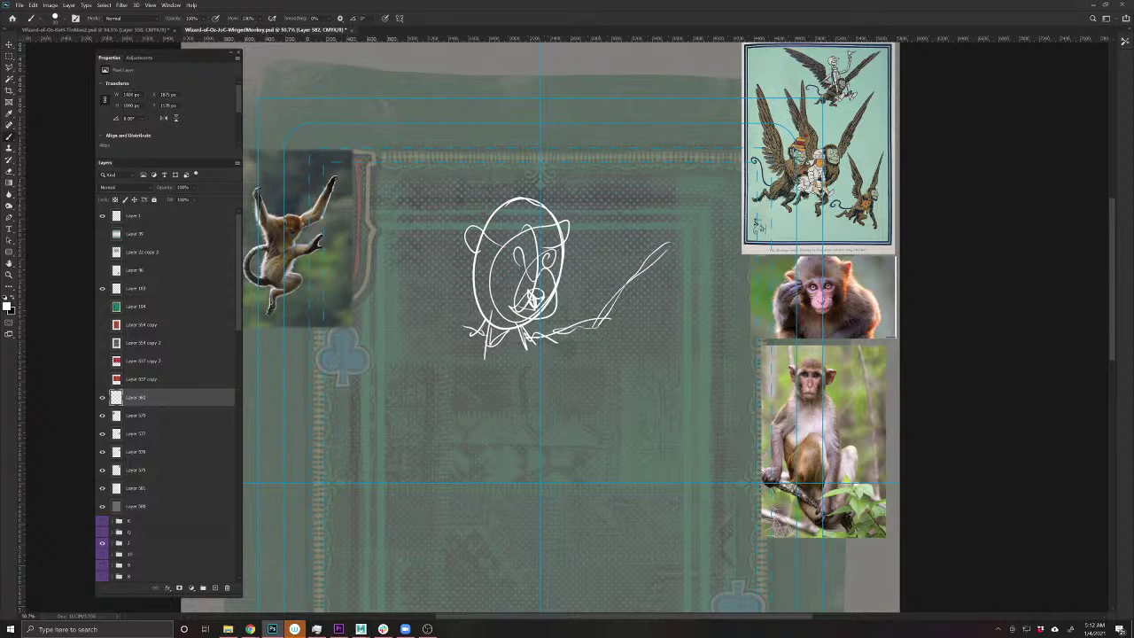
{"action": "key", "text": "ctrl+z"}
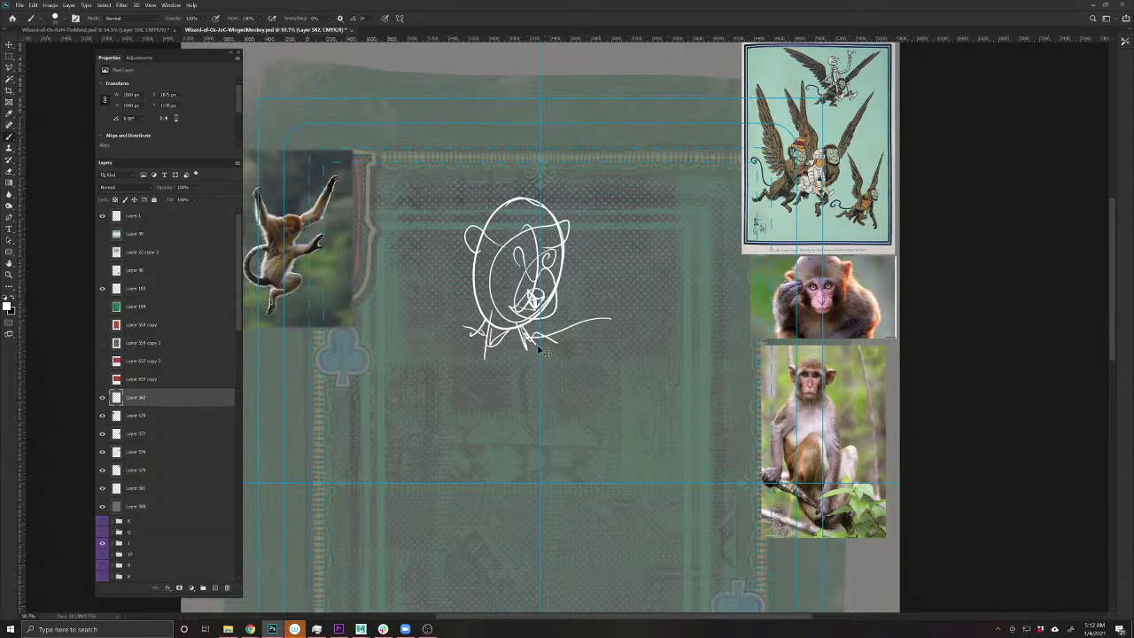
{"action": "mouse_move", "coordinate": [532, 329]}
{"action": "left_mouse_down"}
{"action": "mouse_move", "coordinate": [578, 379]}
{"action": "mouse_move", "coordinate": [581, 368]}
{"action": "left_mouse_up"}
{"action": "mouse_move", "coordinate": [511, 340]}
{"action": "left_mouse_down"}
{"action": "mouse_move", "coordinate": [474, 345]}
{"action": "mouse_move", "coordinate": [624, 397]}
{"action": "left_mouse_up"}
{"action": "left_click_drag", "start_coordinate": [501, 334], "coordinate": [426, 395]}
{"action": "left_click_drag", "start_coordinate": [509, 360], "coordinate": [431, 410]}
{"action": "mouse_move", "coordinate": [525, 342]}
{"action": "left_mouse_down"}
{"action": "mouse_move", "coordinate": [574, 417]}
{"action": "mouse_move", "coordinate": [572, 454]}
{"action": "mouse_move", "coordinate": [472, 356]}
{"action": "mouse_move", "coordinate": [505, 450]}
{"action": "left_mouse_up"}
{"action": "mouse_move", "coordinate": [478, 358]}
{"action": "left_mouse_down"}
{"action": "mouse_move", "coordinate": [518, 430]}
{"action": "mouse_move", "coordinate": [484, 457]}
{"action": "left_mouse_up"}
{"action": "left_click_drag", "start_coordinate": [482, 344], "coordinate": [469, 438]}
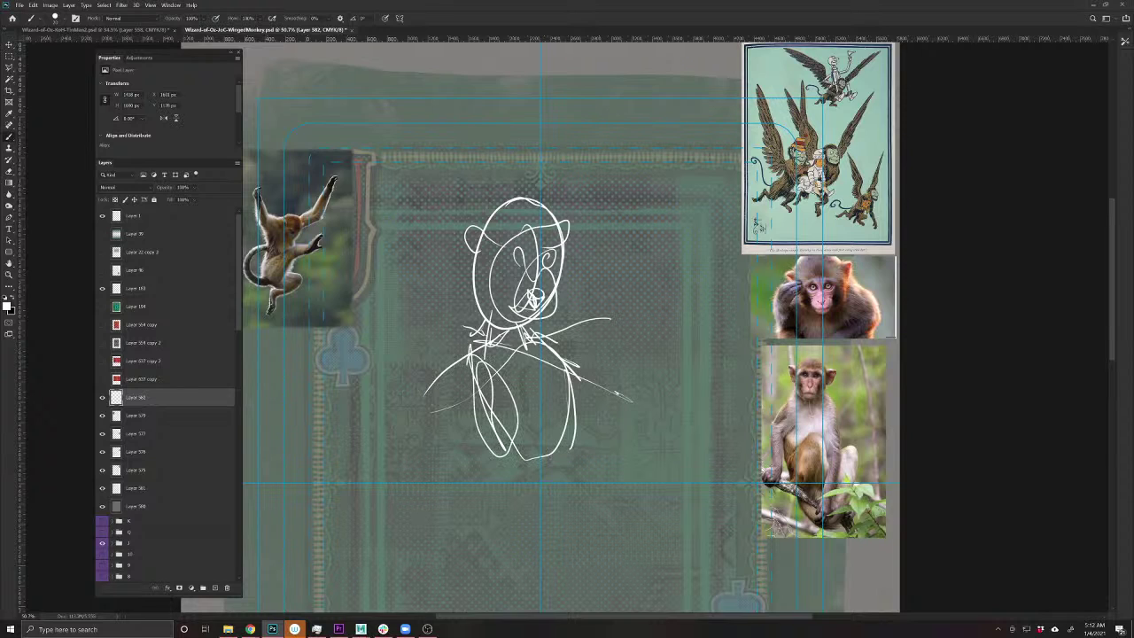
{"action": "left_click_drag", "start_coordinate": [469, 364], "coordinate": [510, 460]}
{"action": "mouse_move", "coordinate": [514, 354]}
{"action": "left_mouse_down"}
{"action": "mouse_move", "coordinate": [554, 442]}
{"action": "mouse_move", "coordinate": [482, 476]}
{"action": "left_mouse_up"}
- Add limb lines down-left, short strokes below the body, and diagonal strokes on its left side
{"action": "mouse_move", "coordinate": [469, 352]}
{"action": "left_mouse_down"}
{"action": "mouse_move", "coordinate": [408, 441]}
{"action": "mouse_move", "coordinate": [505, 429]}
{"action": "left_mouse_up"}
{"action": "mouse_move", "coordinate": [412, 443]}
{"action": "left_mouse_down"}
{"action": "mouse_move", "coordinate": [537, 443]}
{"action": "mouse_move", "coordinate": [492, 466]}
{"action": "mouse_move", "coordinate": [532, 459]}
{"action": "mouse_move", "coordinate": [530, 494]}
{"action": "left_mouse_up"}
{"action": "mouse_move", "coordinate": [533, 469]}
{"action": "left_mouse_down"}
{"action": "mouse_move", "coordinate": [533, 502]}
{"action": "mouse_move", "coordinate": [509, 505]}
{"action": "left_mouse_up"}
{"action": "left_click_drag", "start_coordinate": [473, 439], "coordinate": [409, 443]}
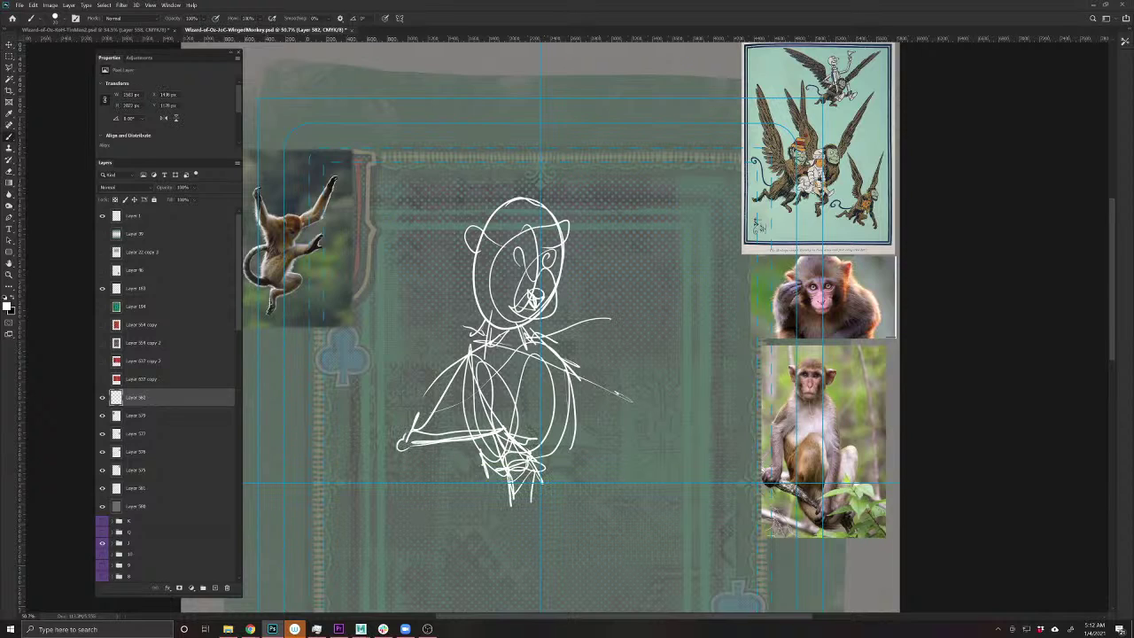
{"action": "left_click_drag", "start_coordinate": [455, 365], "coordinate": [393, 434]}
{"action": "mouse_move", "coordinate": [466, 365]}
{"action": "left_mouse_down"}
{"action": "mouse_move", "coordinate": [420, 413]}
{"action": "mouse_move", "coordinate": [427, 430]}
{"action": "left_mouse_up"}
{"action": "left_click_drag", "start_coordinate": [467, 353], "coordinate": [444, 378]}
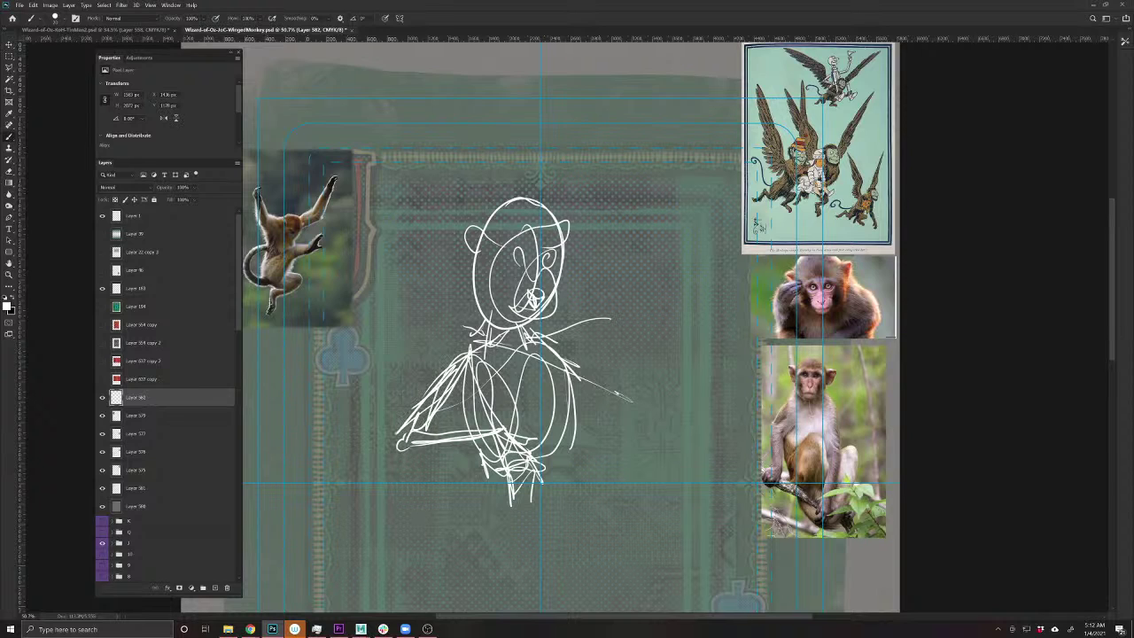
- Draw an arm reaching right that ends in a hand with dangling fingers
{"action": "mouse_move", "coordinate": [546, 342]}
{"action": "left_mouse_down"}
{"action": "mouse_move", "coordinate": [638, 409]}
{"action": "mouse_move", "coordinate": [646, 379]}
{"action": "left_mouse_up"}
{"action": "left_click_drag", "start_coordinate": [645, 383], "coordinate": [666, 356]}
{"action": "mouse_move", "coordinate": [622, 397]}
{"action": "left_mouse_down"}
{"action": "mouse_move", "coordinate": [663, 359]}
{"action": "mouse_move", "coordinate": [673, 364]}
{"action": "left_mouse_up"}
{"action": "mouse_move", "coordinate": [558, 368]}
{"action": "left_mouse_down"}
{"action": "mouse_move", "coordinate": [630, 406]}
{"action": "mouse_move", "coordinate": [691, 341]}
{"action": "mouse_move", "coordinate": [723, 380]}
{"action": "left_mouse_up"}
{"action": "mouse_move", "coordinate": [664, 358]}
{"action": "left_mouse_down"}
{"action": "mouse_move", "coordinate": [705, 374]}
{"action": "mouse_move", "coordinate": [681, 376]}
{"action": "mouse_move", "coordinate": [691, 373]}
{"action": "left_mouse_up"}
{"action": "left_click_drag", "start_coordinate": [698, 374], "coordinate": [702, 409]}
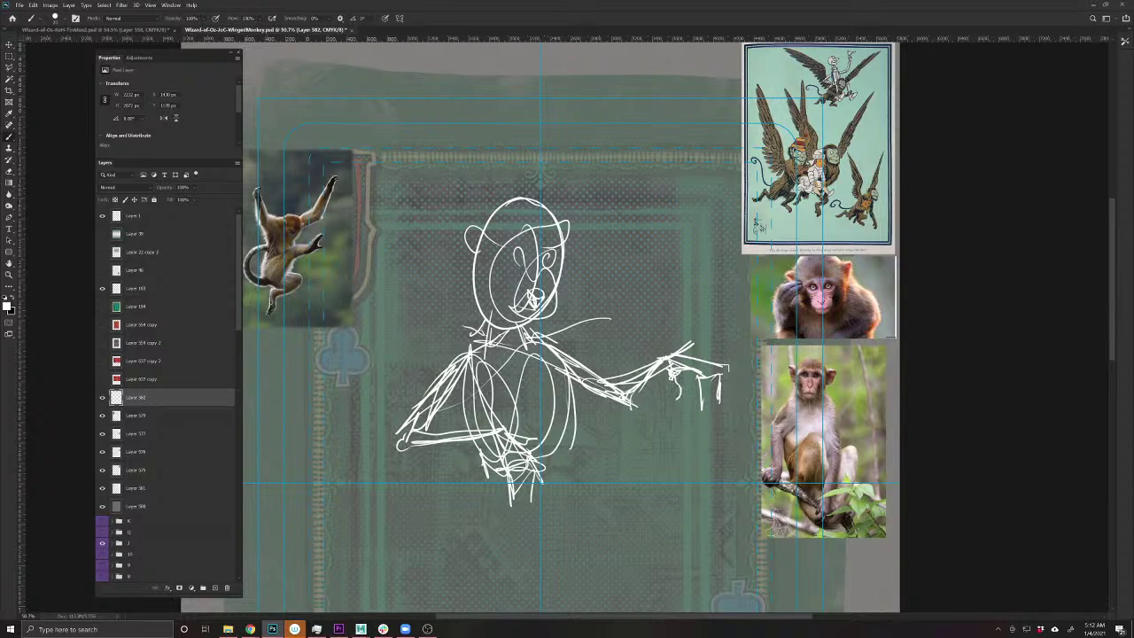
{"action": "left_click_drag", "start_coordinate": [679, 366], "coordinate": [707, 358]}
- Draw the torso's right side, redraw the head with a pointed ear, and nudge the sketch left
{"action": "left_click_drag", "start_coordinate": [560, 358], "coordinate": [558, 457]}
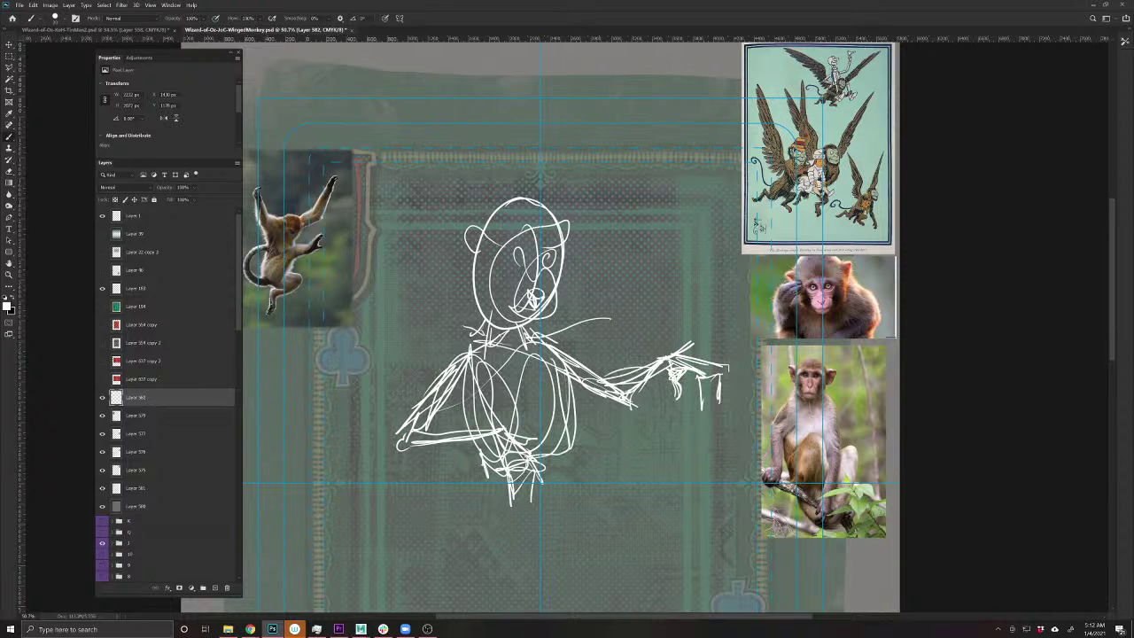
{"action": "mouse_move", "coordinate": [480, 237]}
{"action": "left_mouse_down"}
{"action": "mouse_move", "coordinate": [457, 221]}
{"action": "mouse_move", "coordinate": [468, 263]}
{"action": "mouse_move", "coordinate": [544, 194]}
{"action": "mouse_move", "coordinate": [574, 266]}
{"action": "mouse_move", "coordinate": [564, 206]}
{"action": "mouse_move", "coordinate": [448, 219]}
{"action": "mouse_move", "coordinate": [505, 252]}
{"action": "mouse_move", "coordinate": [492, 310]}
{"action": "mouse_move", "coordinate": [558, 424]}
{"action": "mouse_move", "coordinate": [554, 477]}
{"action": "left_mouse_up"}
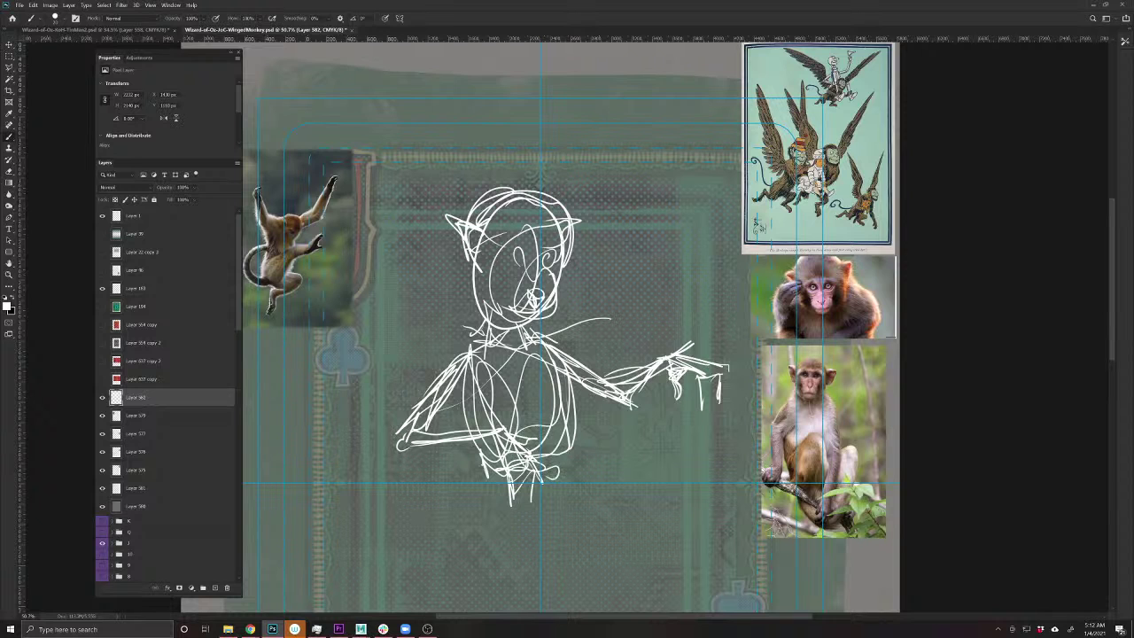
{"action": "key", "text": "v"}
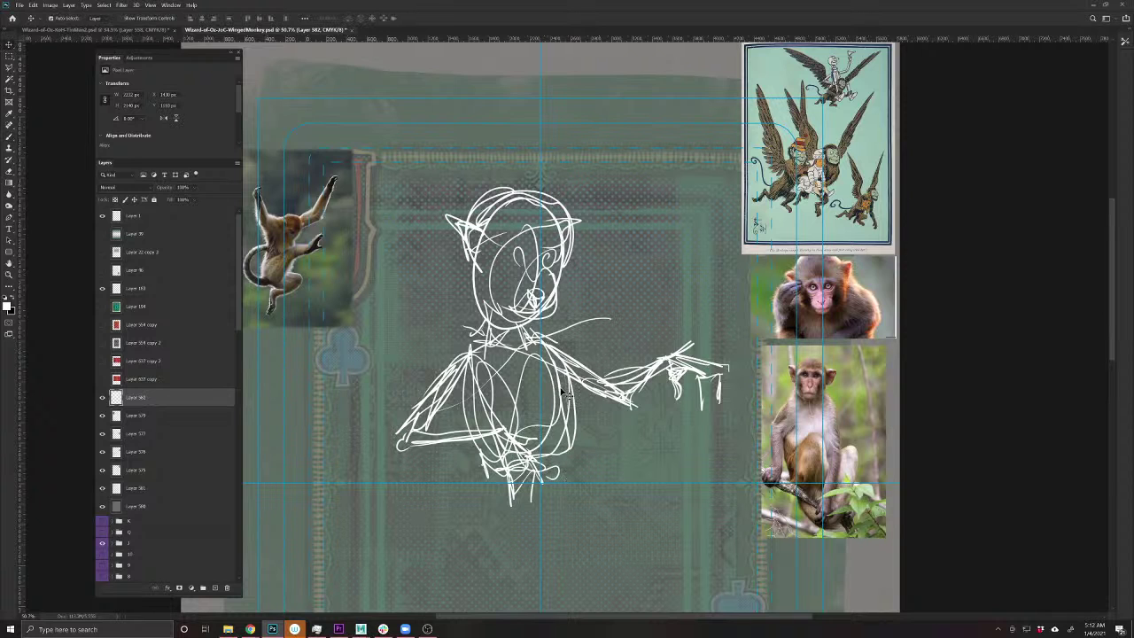
{"action": "left_click_drag", "start_coordinate": [564, 395], "coordinate": [551, 397]}
{"action": "left_click_drag", "start_coordinate": [564, 432], "coordinate": [588, 449]}
{"action": "key", "text": "b"}
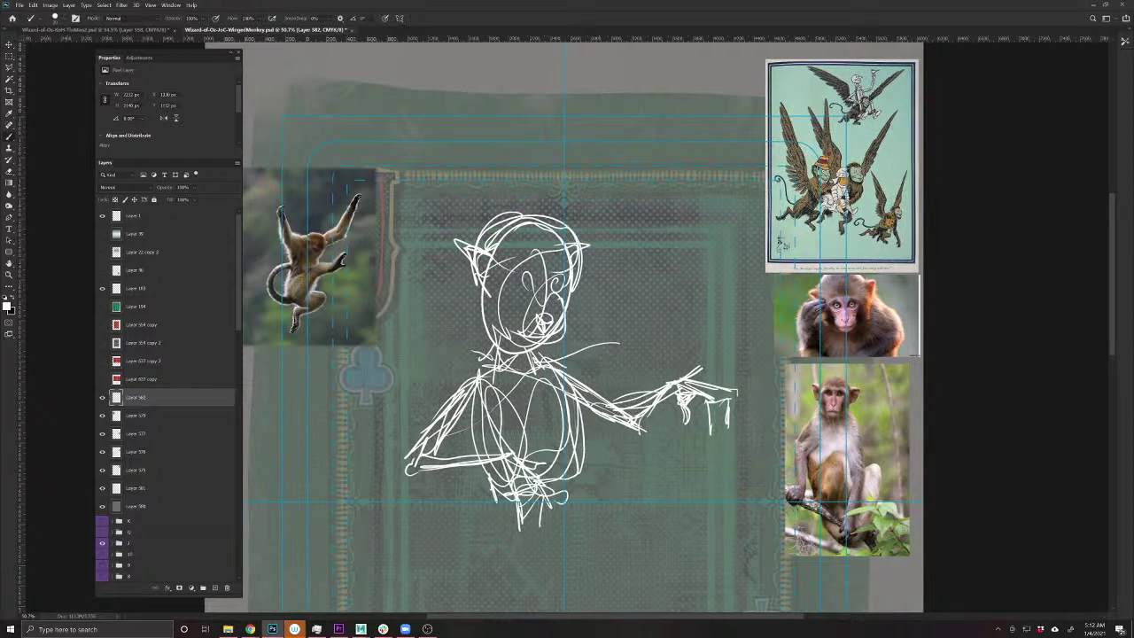
- Sketch wings rising on both sides of the figure, then undo them
{"action": "mouse_move", "coordinate": [477, 380]}
{"action": "left_mouse_down"}
{"action": "mouse_move", "coordinate": [410, 288]}
{"action": "mouse_move", "coordinate": [416, 330]}
{"action": "left_mouse_up"}
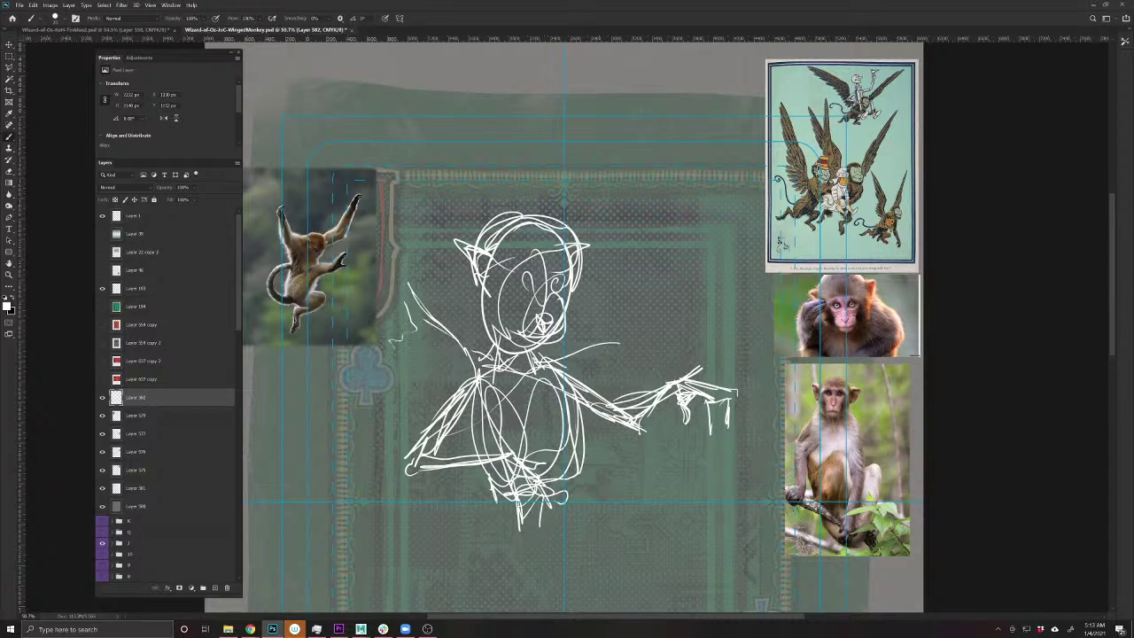
{"action": "mouse_move", "coordinate": [423, 425]}
{"action": "left_mouse_down"}
{"action": "mouse_move", "coordinate": [392, 403]}
{"action": "mouse_move", "coordinate": [428, 428]}
{"action": "left_mouse_up"}
{"action": "mouse_move", "coordinate": [429, 319]}
{"action": "left_mouse_down"}
{"action": "mouse_move", "coordinate": [391, 241]}
{"action": "mouse_move", "coordinate": [265, 71]}
{"action": "mouse_move", "coordinate": [278, 213]}
{"action": "mouse_move", "coordinate": [328, 284]}
{"action": "mouse_move", "coordinate": [314, 368]}
{"action": "mouse_move", "coordinate": [397, 415]}
{"action": "left_mouse_up"}
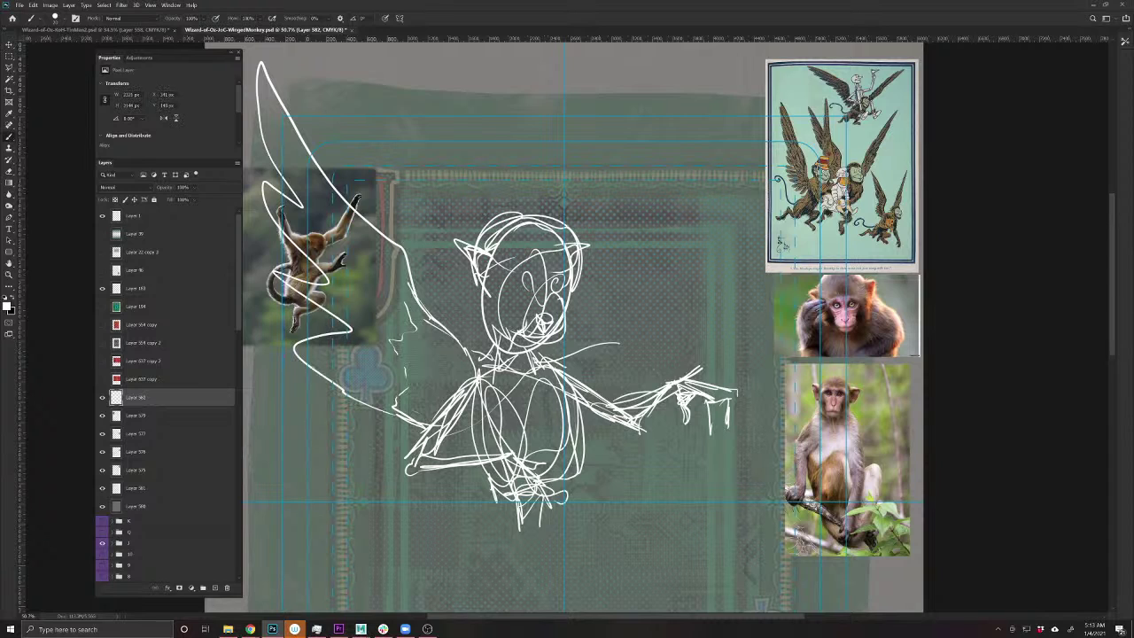
{"action": "mouse_move", "coordinate": [532, 296]}
{"action": "left_mouse_down"}
{"action": "mouse_move", "coordinate": [606, 93]}
{"action": "mouse_move", "coordinate": [625, 146]}
{"action": "mouse_move", "coordinate": [631, 270]}
{"action": "mouse_move", "coordinate": [589, 381]}
{"action": "left_mouse_up"}
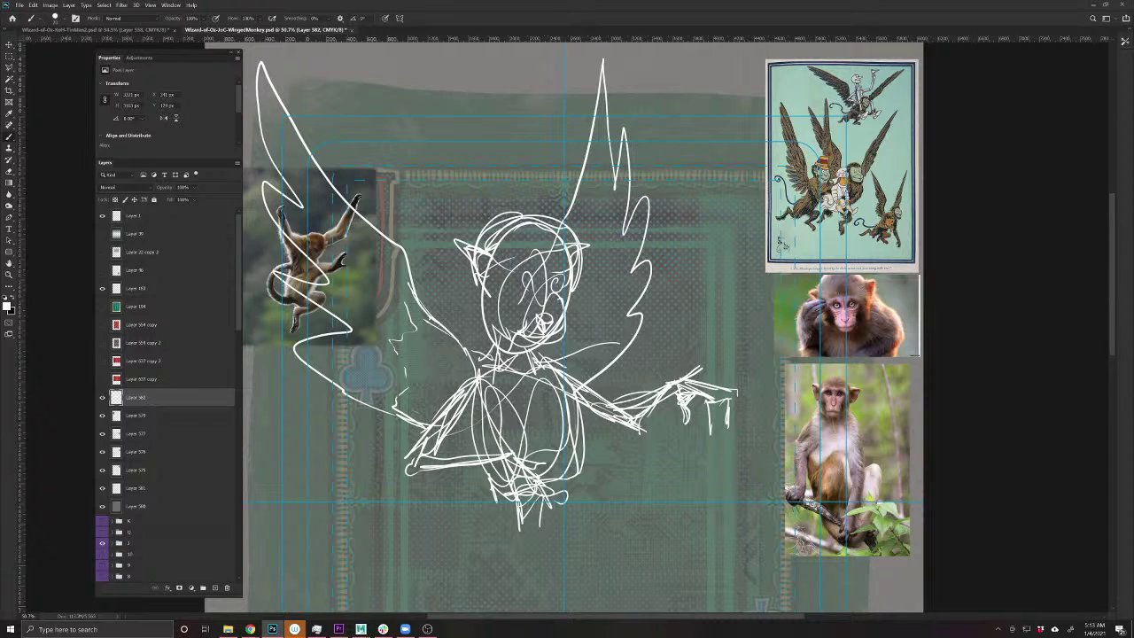
{"action": "key", "text": "ctrl+z"}
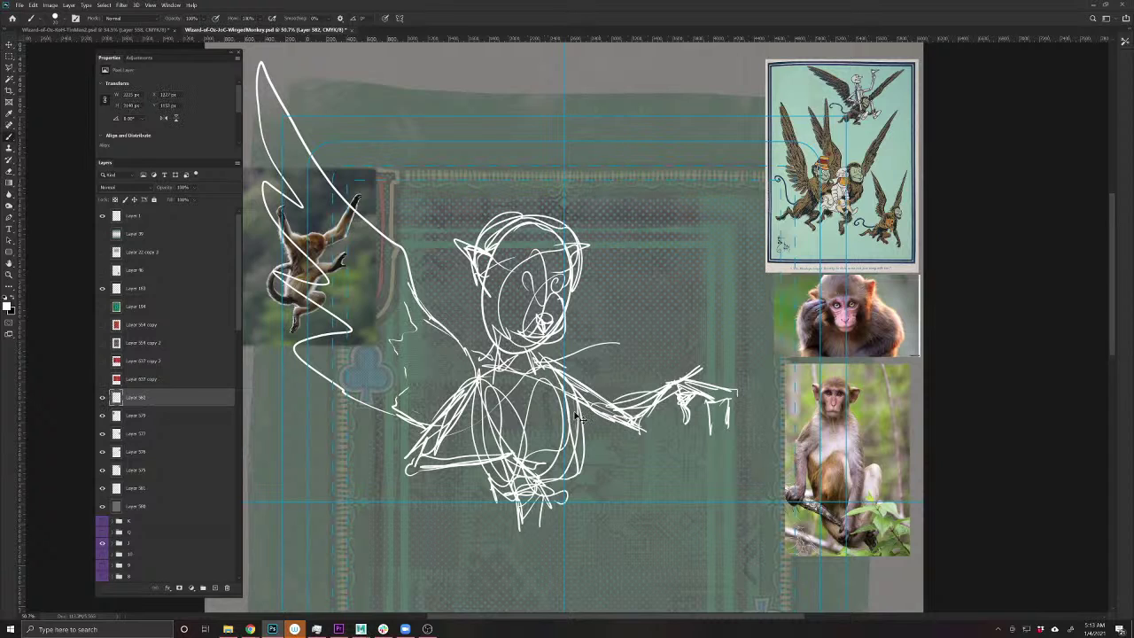
{"action": "key", "text": "ctrl+z"}
{"action": "key", "text": "ctrl+z"}
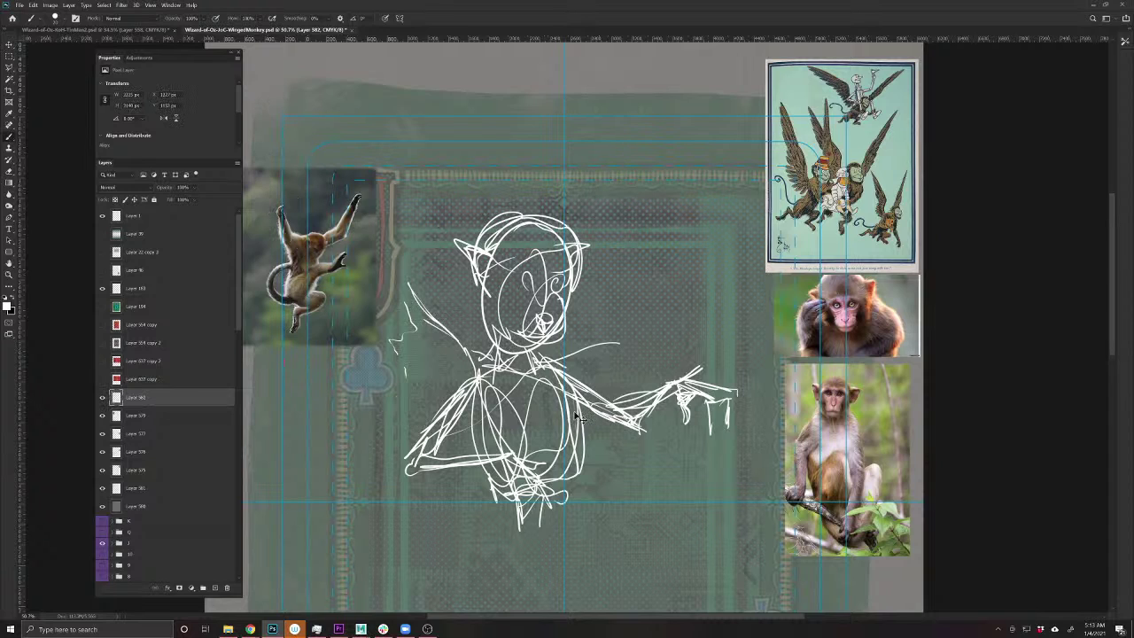
{"action": "key", "text": "ctrl+z"}
- Flip the monkey sketch horizontally so the arm reaches left, then nudge it into place
{"action": "key", "text": "e"}
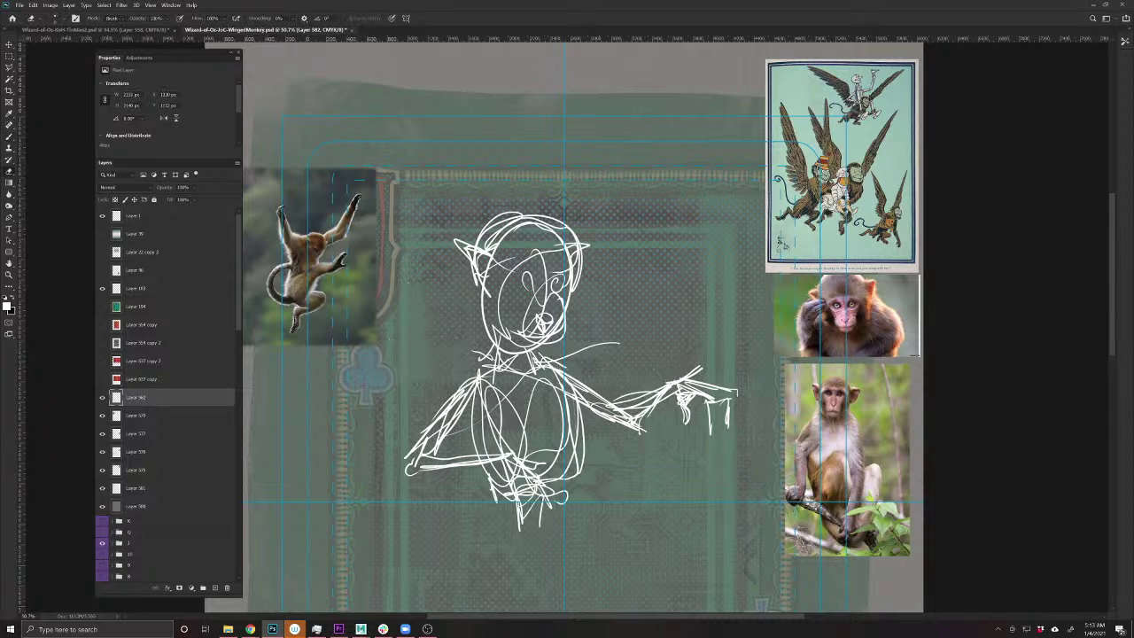
{"action": "left_click", "coordinate": [32, 7]}
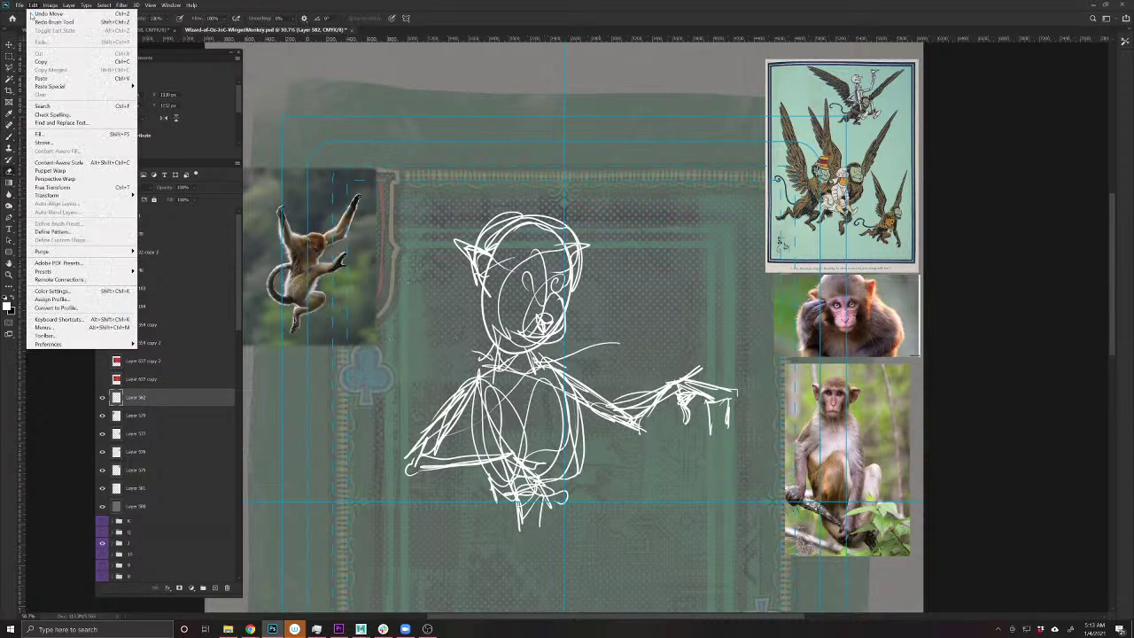
{"action": "mouse_move", "coordinate": [53, 194]}
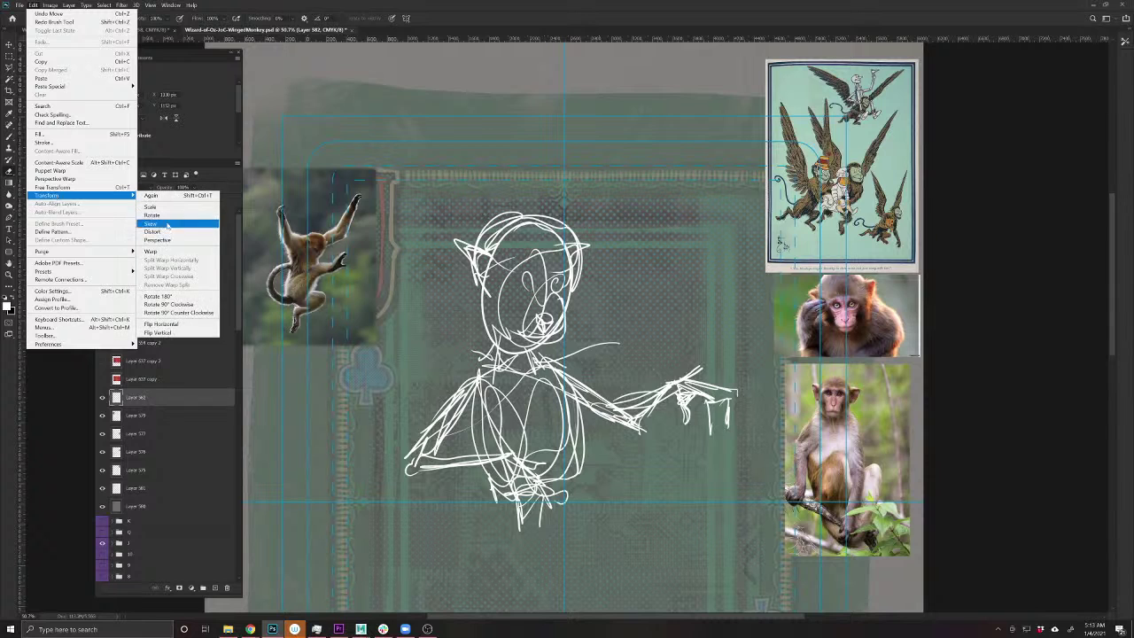
{"action": "left_click", "coordinate": [184, 323]}
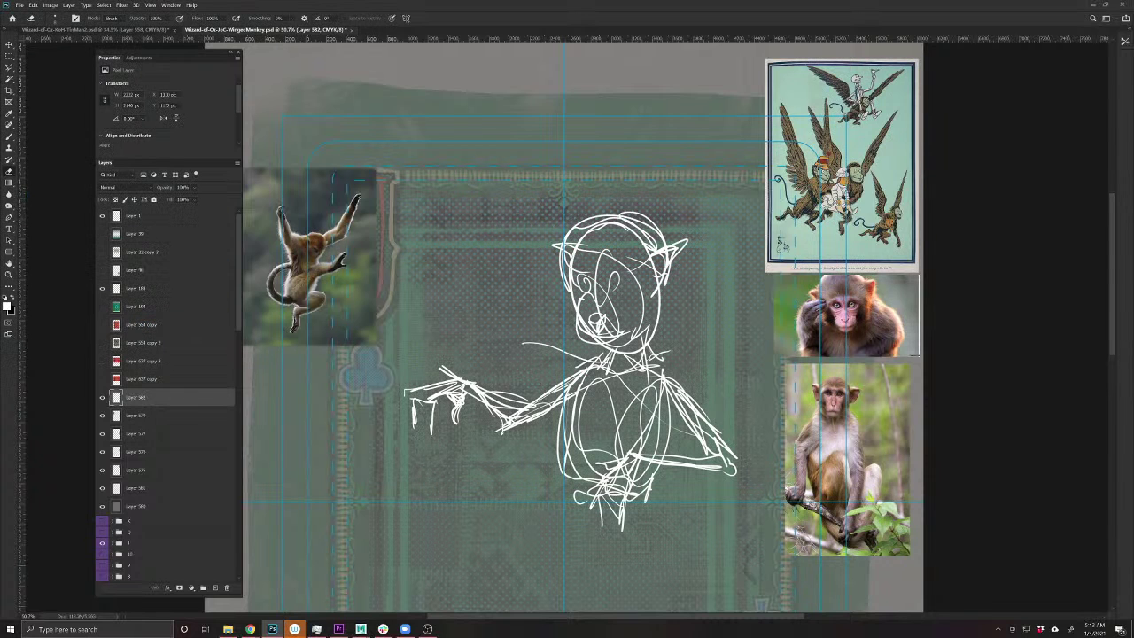
{"action": "key", "text": "v"}
{"action": "mouse_move", "coordinate": [648, 341]}
{"action": "left_mouse_down"}
{"action": "mouse_move", "coordinate": [619, 346]}
{"action": "mouse_move", "coordinate": [604, 305]}
{"action": "mouse_move", "coordinate": [607, 334]}
{"action": "left_mouse_up"}
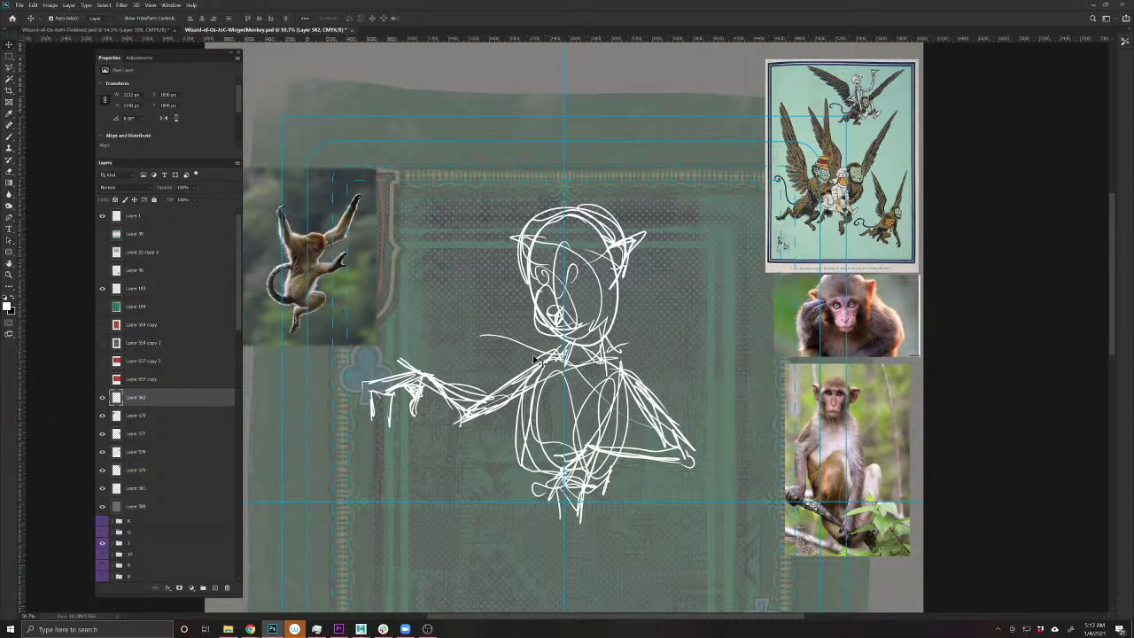
{"action": "left_click_drag", "start_coordinate": [683, 387], "coordinate": [620, 398]}
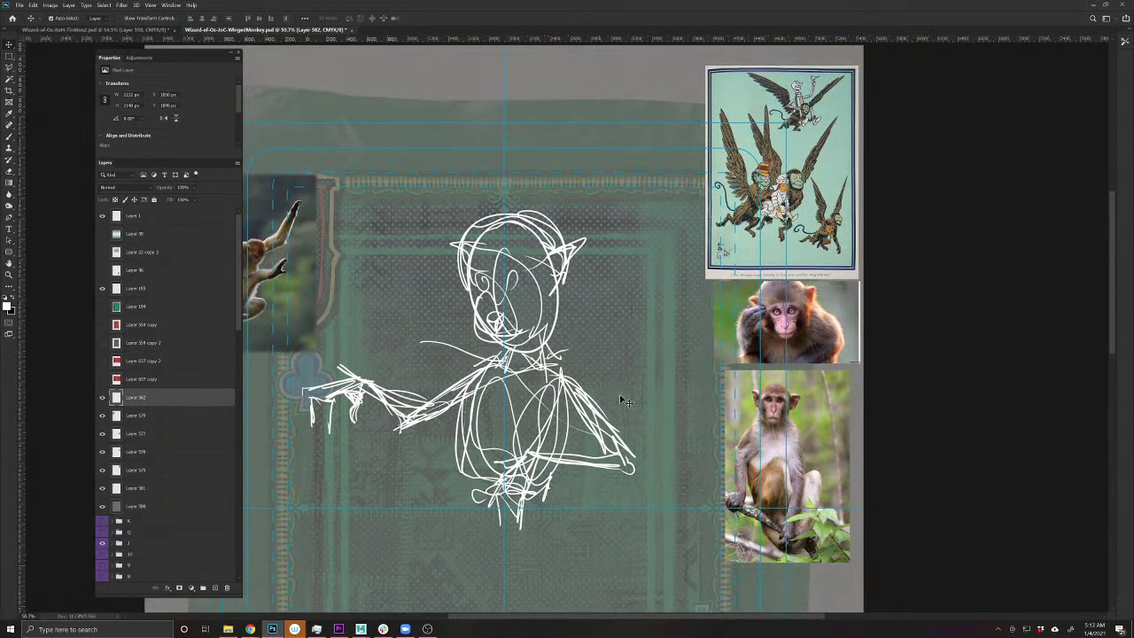
- Draw a raised wing on the right with zigzag lower feathers and hatching inside
{"action": "key", "text": "b"}
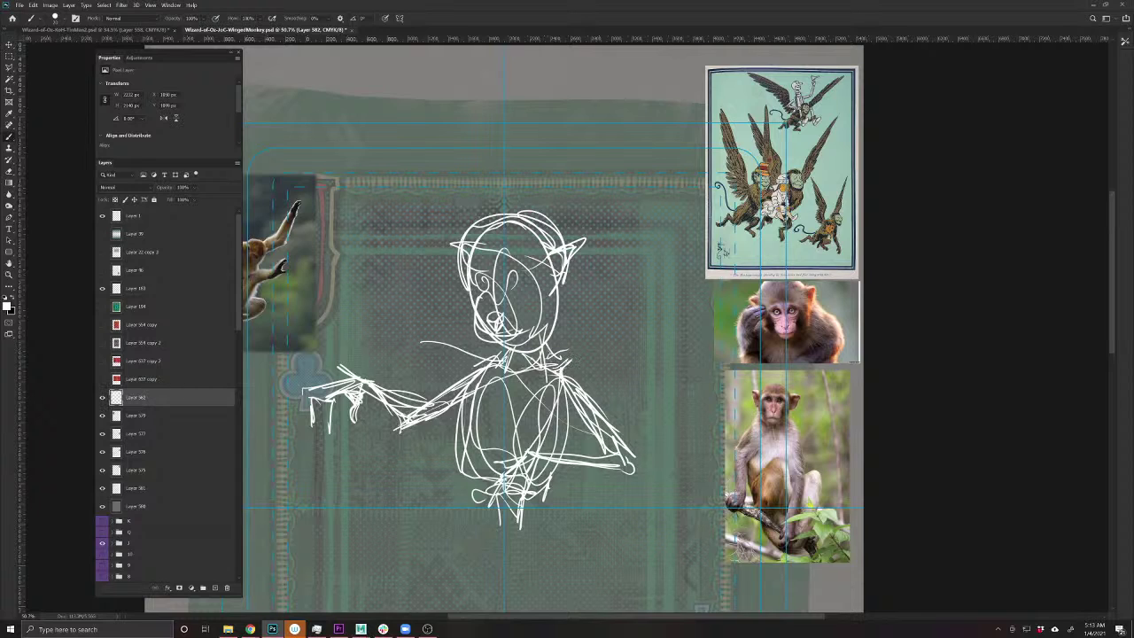
{"action": "mouse_move", "coordinate": [558, 365]}
{"action": "left_mouse_down"}
{"action": "mouse_move", "coordinate": [578, 343]}
{"action": "mouse_move", "coordinate": [607, 253]}
{"action": "mouse_move", "coordinate": [634, 219]}
{"action": "mouse_move", "coordinate": [647, 220]}
{"action": "mouse_move", "coordinate": [696, 342]}
{"action": "mouse_move", "coordinate": [682, 383]}
{"action": "mouse_move", "coordinate": [696, 423]}
{"action": "mouse_move", "coordinate": [689, 535]}
{"action": "left_mouse_up"}
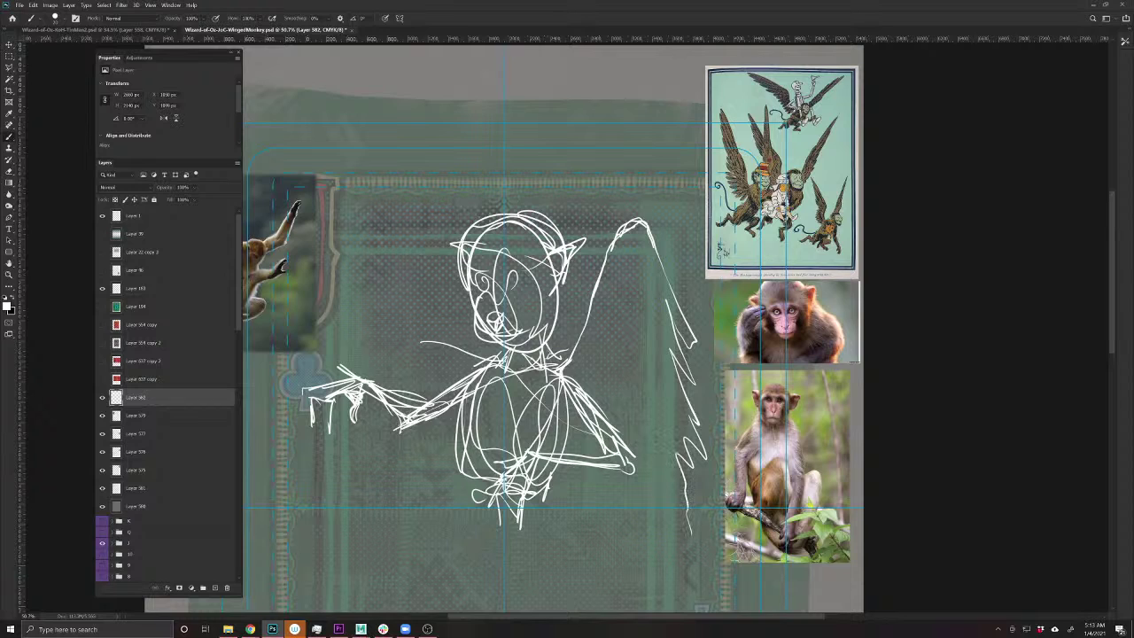
{"action": "left_click_drag", "start_coordinate": [636, 503], "coordinate": [676, 558]}
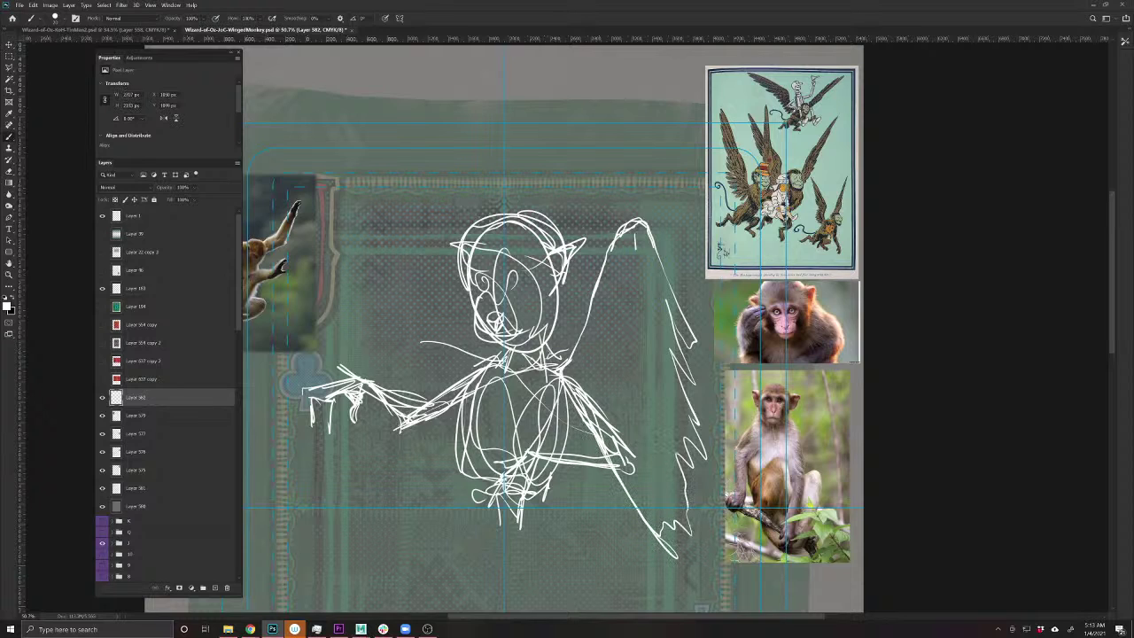
{"action": "left_click_drag", "start_coordinate": [636, 249], "coordinate": [583, 405]}
{"action": "left_click_drag", "start_coordinate": [620, 311], "coordinate": [634, 339]}
{"action": "left_click_drag", "start_coordinate": [628, 268], "coordinate": [671, 317]}
{"action": "mouse_move", "coordinate": [635, 299]}
{"action": "left_mouse_down"}
{"action": "mouse_move", "coordinate": [666, 340]}
{"action": "mouse_move", "coordinate": [655, 347]}
{"action": "left_mouse_up"}
{"action": "mouse_move", "coordinate": [654, 345]}
{"action": "left_mouse_down"}
{"action": "mouse_move", "coordinate": [681, 382]}
{"action": "mouse_move", "coordinate": [679, 405]}
{"action": "left_mouse_up"}
{"action": "left_click_drag", "start_coordinate": [620, 366], "coordinate": [670, 430]}
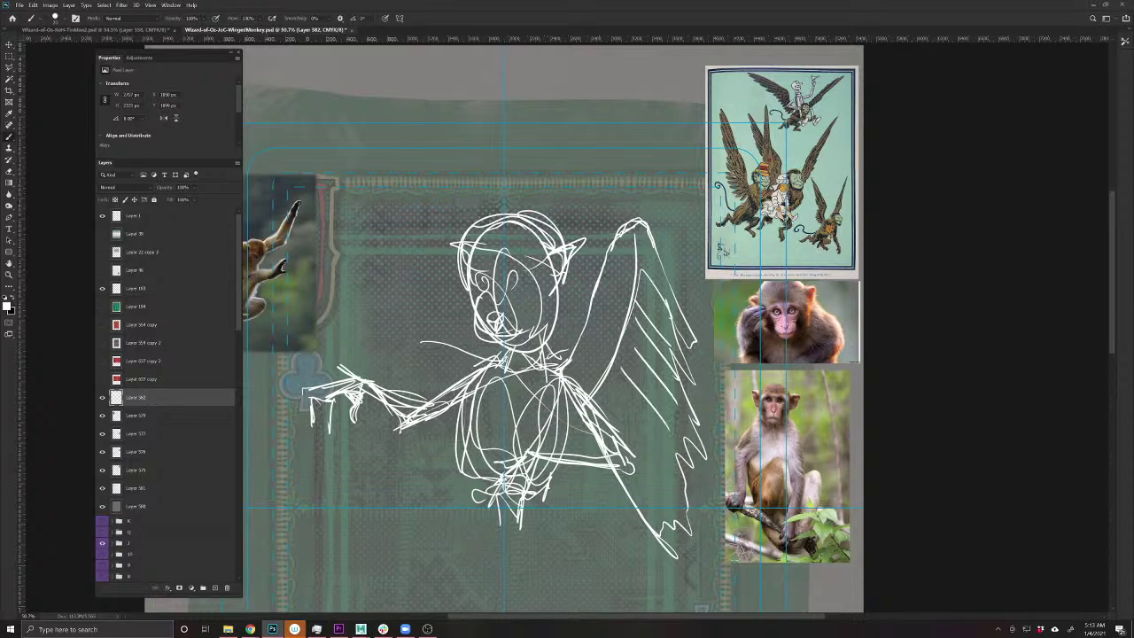
{"action": "left_click_drag", "start_coordinate": [607, 386], "coordinate": [652, 443]}
{"action": "left_click_drag", "start_coordinate": [616, 405], "coordinate": [668, 466]}
- Try extra strokes around the head and torso, undoing the ones that don't fit
{"action": "mouse_move", "coordinate": [550, 244]}
{"action": "left_mouse_down"}
{"action": "mouse_move", "coordinate": [560, 207]}
{"action": "mouse_move", "coordinate": [591, 284]}
{"action": "left_mouse_up"}
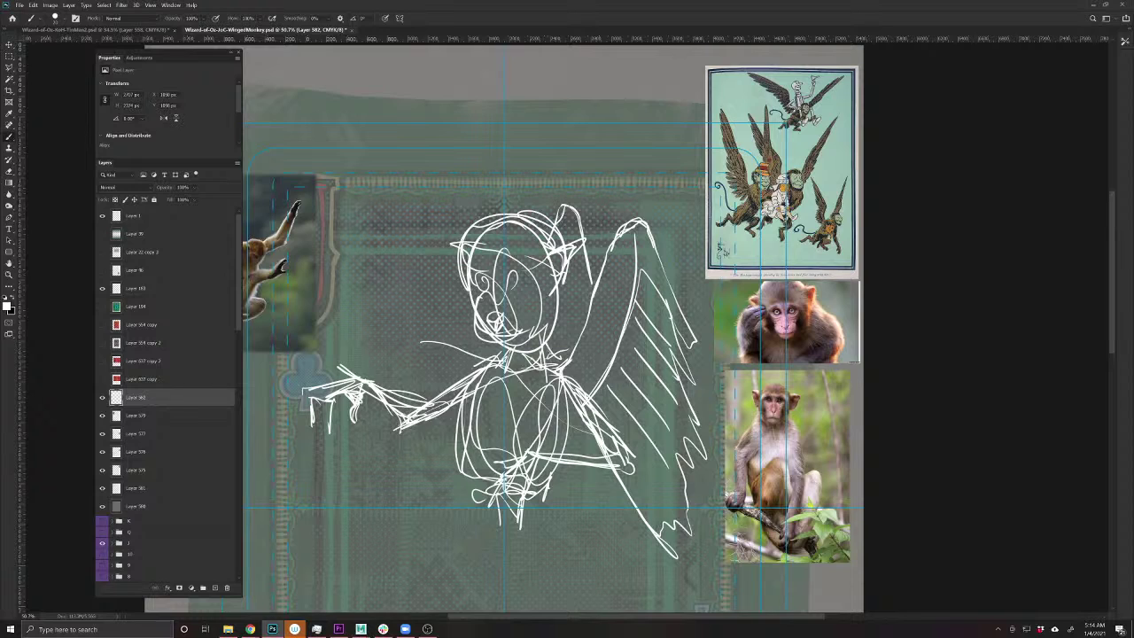
{"action": "key", "text": "ctrl+z"}
{"action": "mouse_move", "coordinate": [475, 218]}
{"action": "left_mouse_down"}
{"action": "mouse_move", "coordinate": [428, 252]}
{"action": "mouse_move", "coordinate": [392, 386]}
{"action": "mouse_move", "coordinate": [478, 227]}
{"action": "mouse_move", "coordinate": [415, 400]}
{"action": "left_mouse_up"}
{"action": "left_click_drag", "start_coordinate": [555, 315], "coordinate": [476, 407]}
{"action": "left_click_drag", "start_coordinate": [423, 213], "coordinate": [554, 312]}
{"action": "left_click_drag", "start_coordinate": [420, 241], "coordinate": [401, 405]}
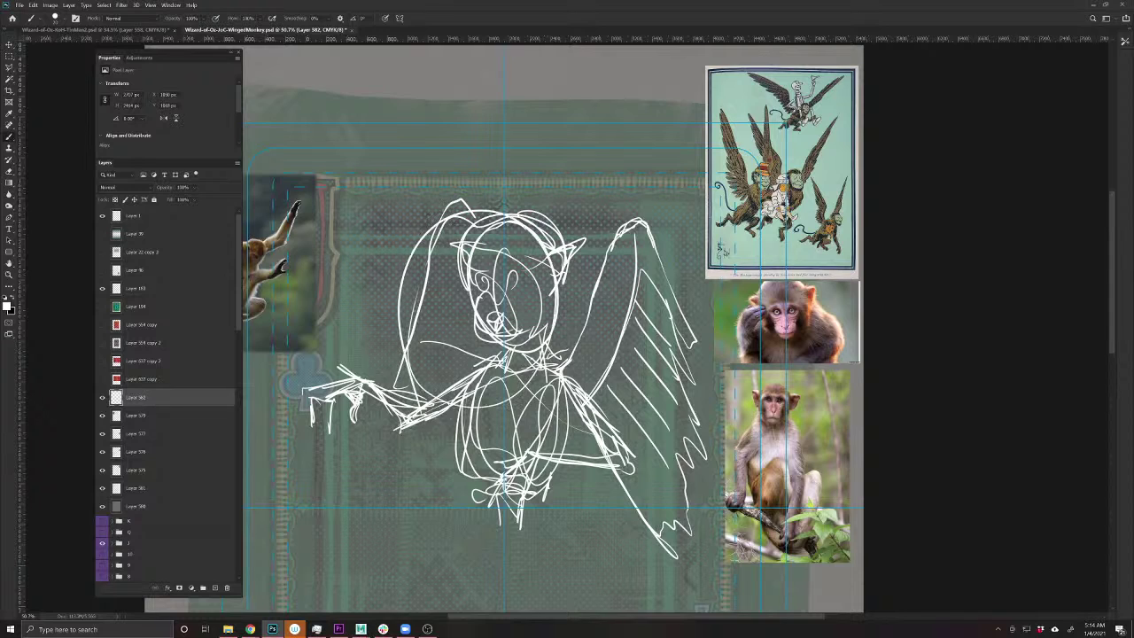
{"action": "key", "text": "ctrl+z"}
{"action": "key", "text": "ctrl+z"}
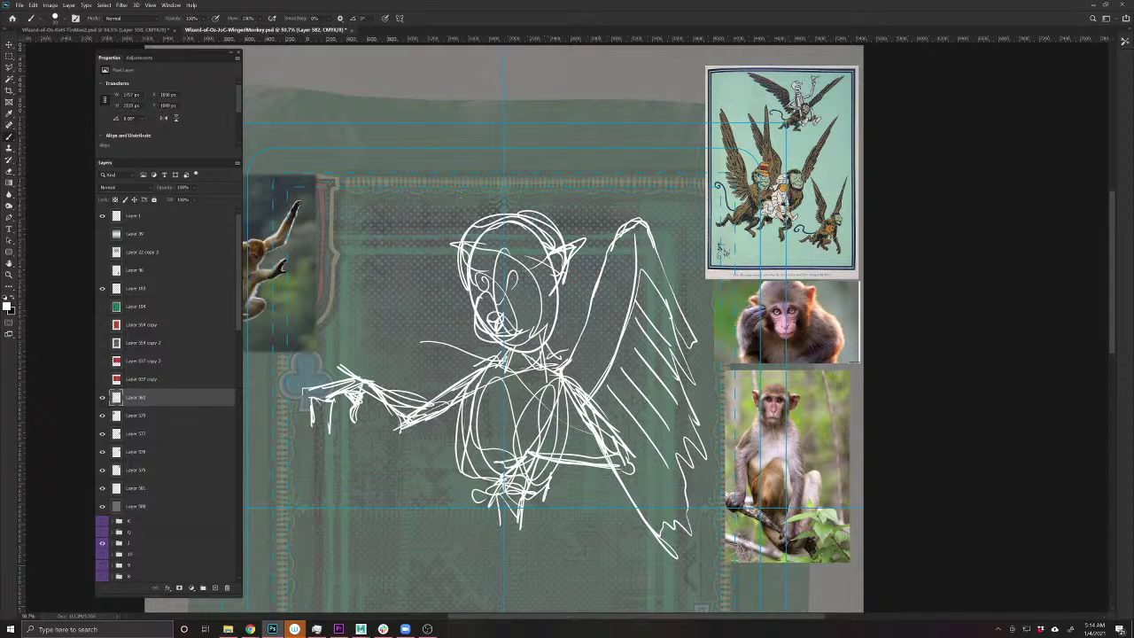
- Add short strokes at the head's right side and sketch the top edge of a second wing
{"action": "left_click_drag", "start_coordinate": [559, 228], "coordinate": [554, 268]}
{"action": "mouse_move", "coordinate": [562, 211]}
{"action": "left_mouse_down"}
{"action": "mouse_move", "coordinate": [561, 189]}
{"action": "mouse_move", "coordinate": [600, 233]}
{"action": "mouse_move", "coordinate": [625, 213]}
{"action": "mouse_move", "coordinate": [663, 271]}
{"action": "left_mouse_up"}
{"action": "mouse_move", "coordinate": [602, 234]}
{"action": "left_mouse_down"}
{"action": "mouse_move", "coordinate": [563, 178]}
{"action": "mouse_move", "coordinate": [602, 234]}
{"action": "mouse_move", "coordinate": [544, 383]}
{"action": "left_mouse_up"}
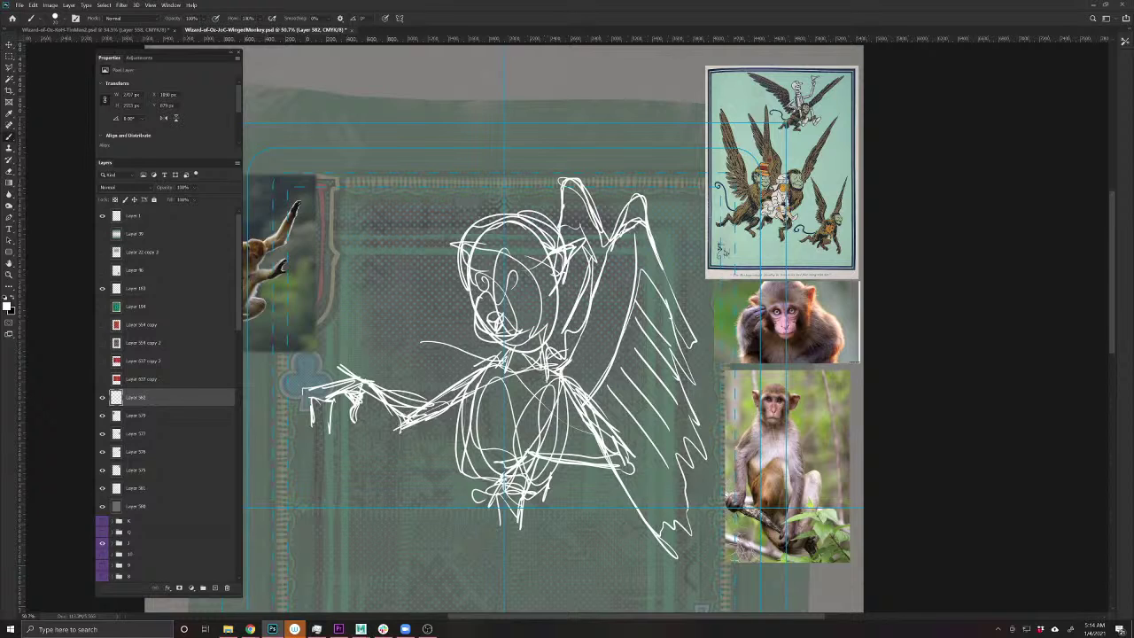
- Scale the whole sketch down slightly and shift it a little right
{"action": "key", "text": "ctrl+t"}
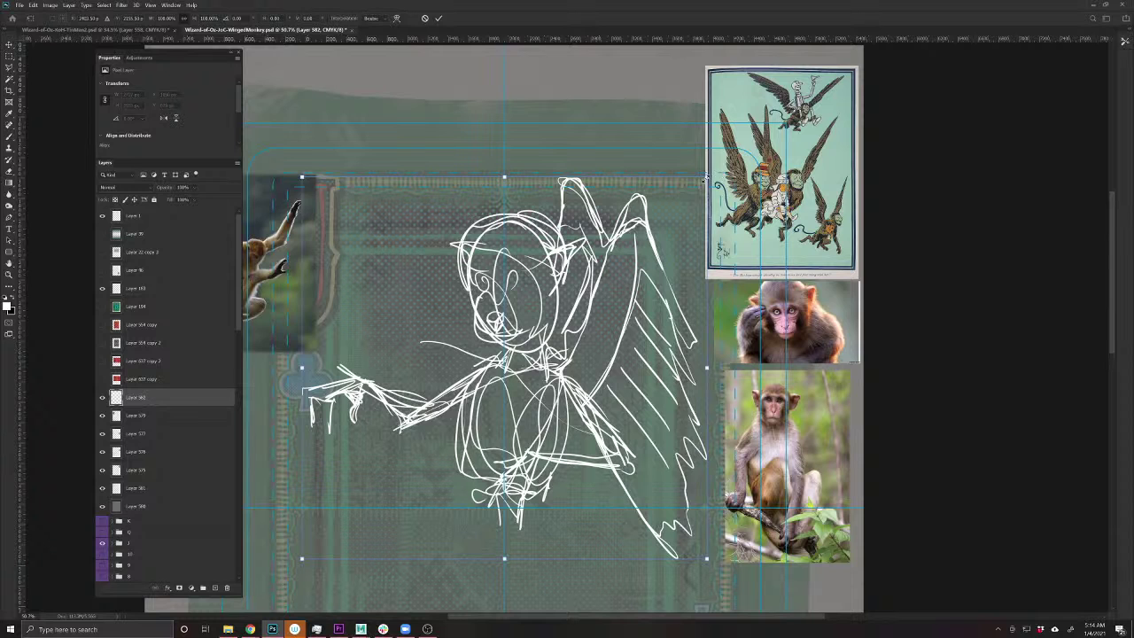
{"action": "left_click_drag", "start_coordinate": [706, 177], "coordinate": [691, 199]}
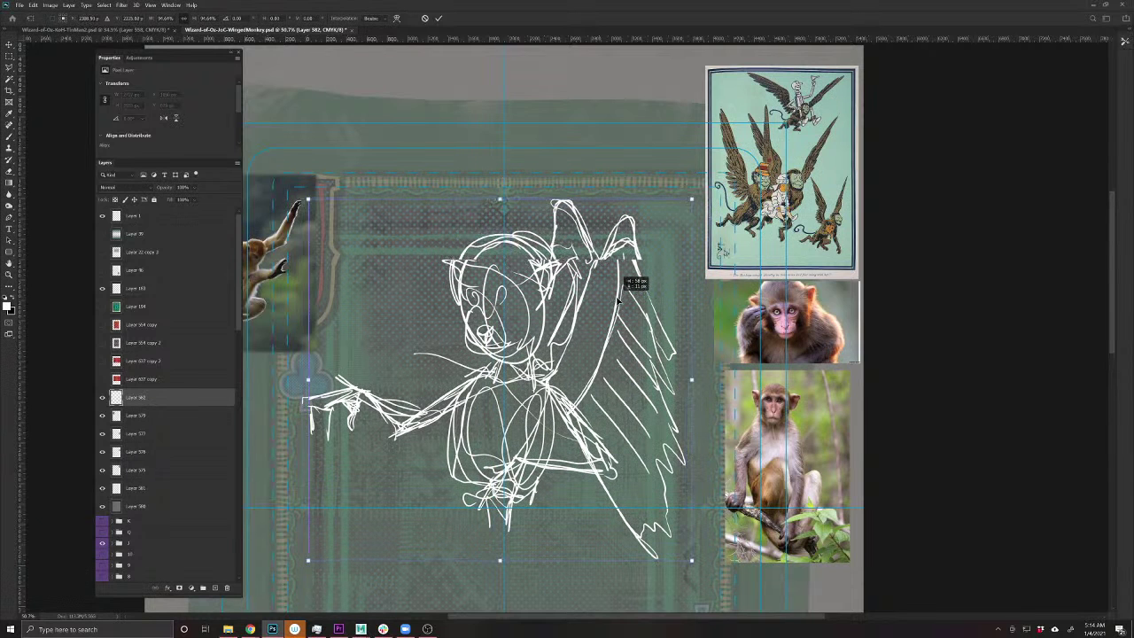
{"action": "left_click_drag", "start_coordinate": [619, 301], "coordinate": [620, 301]}
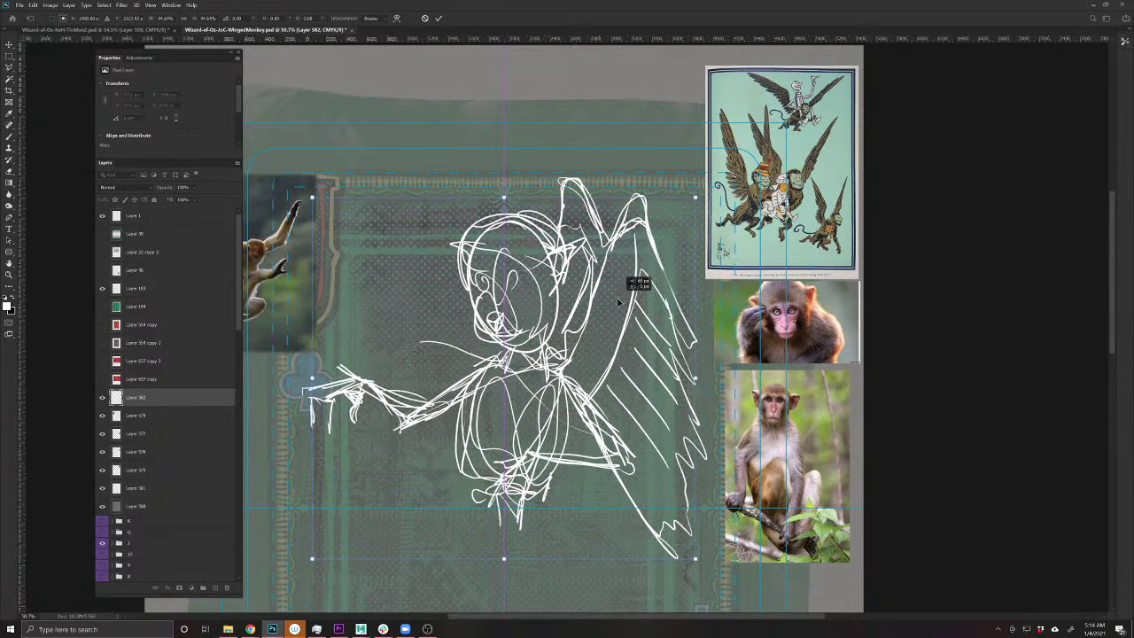
{"action": "key", "text": "Return"}
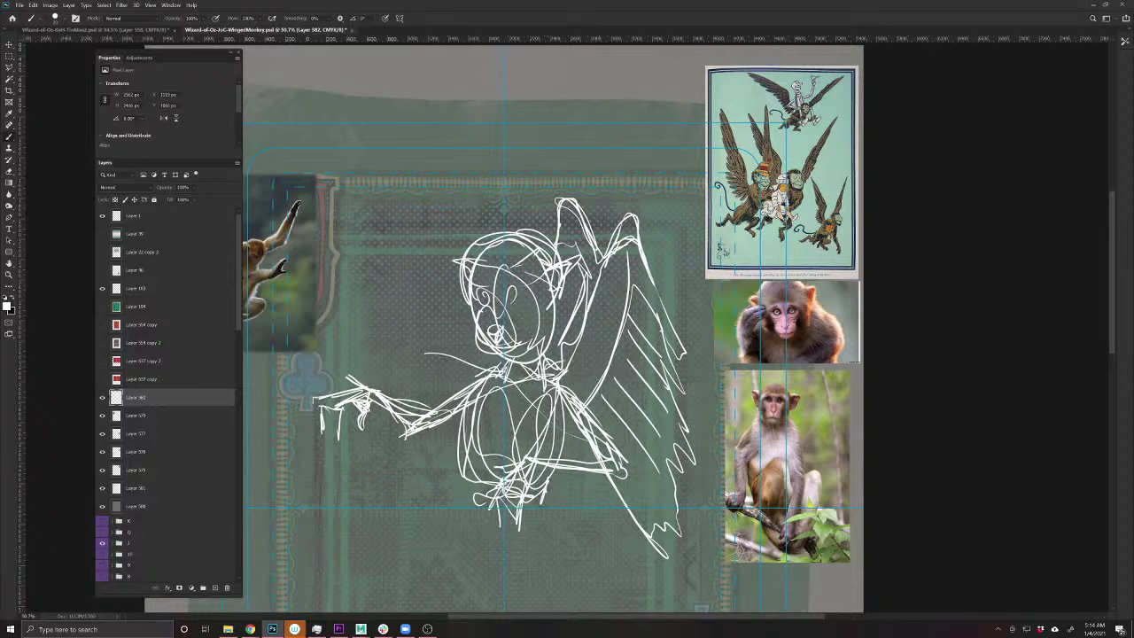
- Add white detail lines across the monkey's face and strengthen the head's left edge
{"action": "left_click_drag", "start_coordinate": [475, 273], "coordinate": [535, 250]}
{"action": "mouse_move", "coordinate": [476, 271]}
{"action": "left_mouse_down"}
{"action": "mouse_move", "coordinate": [530, 254]}
{"action": "mouse_move", "coordinate": [528, 227]}
{"action": "mouse_move", "coordinate": [479, 197]}
{"action": "mouse_move", "coordinate": [469, 223]}
{"action": "mouse_move", "coordinate": [454, 226]}
{"action": "mouse_move", "coordinate": [450, 205]}
{"action": "mouse_move", "coordinate": [496, 198]}
{"action": "mouse_move", "coordinate": [522, 220]}
{"action": "mouse_move", "coordinate": [448, 237]}
{"action": "left_mouse_up"}
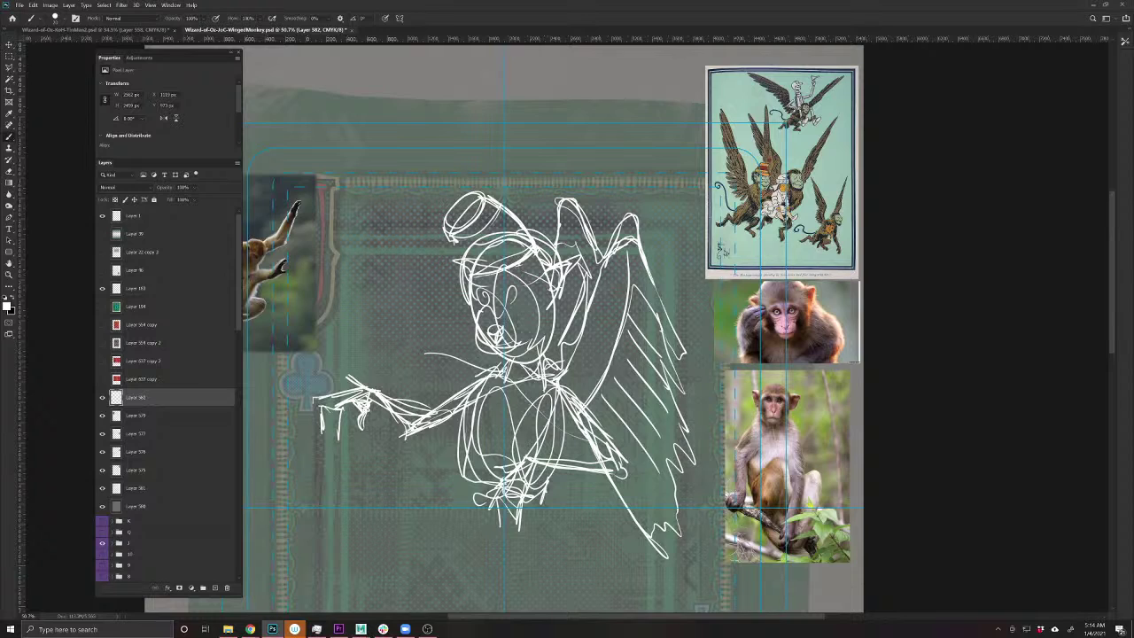
{"action": "left_click_drag", "start_coordinate": [519, 264], "coordinate": [495, 292]}
{"action": "left_click_drag", "start_coordinate": [496, 290], "coordinate": [455, 293]}
{"action": "mouse_move", "coordinate": [518, 269]}
{"action": "left_mouse_down"}
{"action": "mouse_move", "coordinate": [487, 290]}
{"action": "mouse_move", "coordinate": [514, 252]}
{"action": "left_mouse_up"}
{"action": "mouse_move", "coordinate": [460, 246]}
{"action": "left_mouse_down"}
{"action": "mouse_move", "coordinate": [450, 272]}
{"action": "mouse_move", "coordinate": [518, 226]}
{"action": "left_mouse_up"}
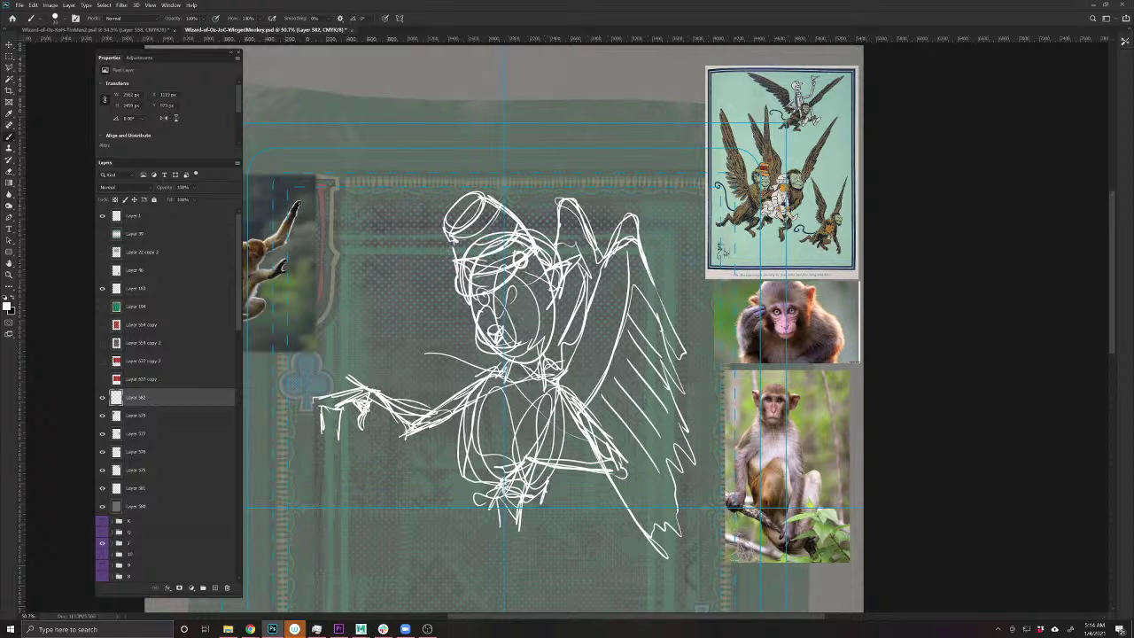
- Erase the messy lines around the monkey's eyes
{"action": "key", "text": "e"}
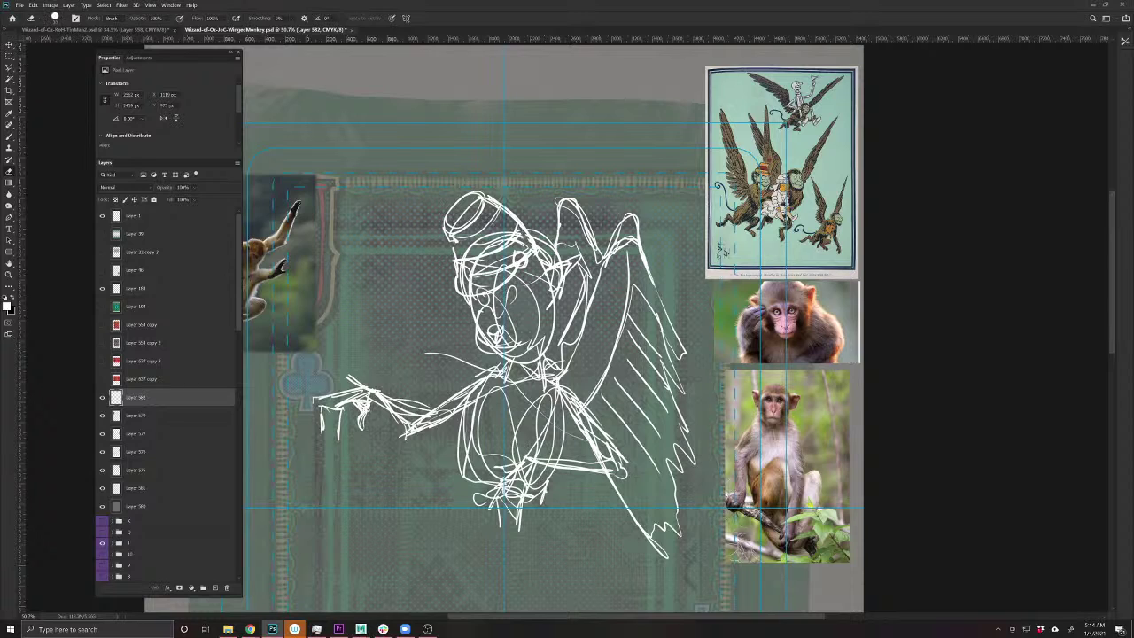
{"action": "mouse_move", "coordinate": [470, 266]}
{"action": "left_mouse_down"}
{"action": "mouse_move", "coordinate": [507, 257]}
{"action": "mouse_move", "coordinate": [470, 273]}
{"action": "mouse_move", "coordinate": [508, 269]}
{"action": "mouse_move", "coordinate": [478, 289]}
{"action": "mouse_move", "coordinate": [503, 281]}
{"action": "left_mouse_up"}
{"action": "left_click_drag", "start_coordinate": [484, 283], "coordinate": [464, 287]}
{"action": "mouse_move", "coordinate": [462, 283]}
{"action": "left_mouse_down"}
{"action": "mouse_move", "coordinate": [471, 294]}
{"action": "mouse_move", "coordinate": [472, 272]}
{"action": "mouse_move", "coordinate": [460, 296]}
{"action": "left_mouse_up"}
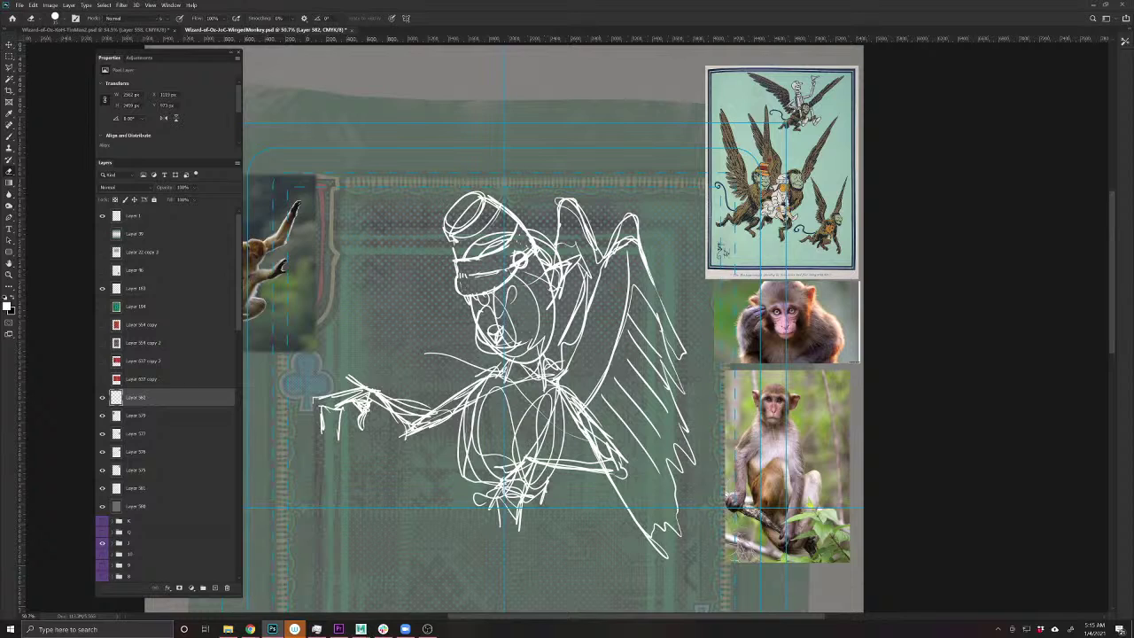
{"action": "key", "text": "b"}
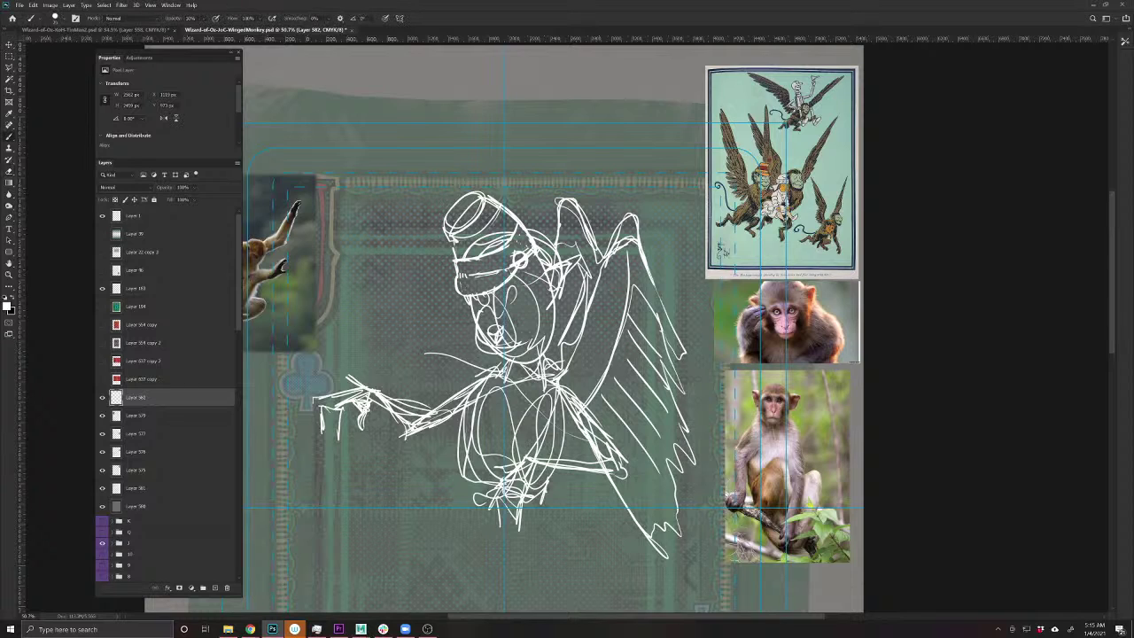
- Undo the cheek strokes, check the sketch layer's visibility, and raise brush opacity to 100%
{"action": "left_click_drag", "start_coordinate": [544, 253], "coordinate": [565, 263]}
{"action": "left_click_drag", "start_coordinate": [555, 271], "coordinate": [552, 292]}
{"action": "key", "text": "ctrl+z"}
{"action": "key", "text": "ctrl+z"}
{"action": "left_click", "coordinate": [103, 398]}
{"action": "left_click", "coordinate": [103, 398]}
{"action": "key", "text": "0"}
{"action": "mouse_move", "coordinate": [574, 251]}
{"action": "left_mouse_down"}
{"action": "mouse_move", "coordinate": [542, 262]}
{"action": "mouse_move", "coordinate": [552, 316]}
{"action": "mouse_move", "coordinate": [464, 314]}
{"action": "left_mouse_up"}
- Draw a curled tail left of the head and a long curve beside the body
{"action": "left_click_drag", "start_coordinate": [469, 404], "coordinate": [468, 496]}
{"action": "left_click_drag", "start_coordinate": [475, 385], "coordinate": [510, 375]}
{"action": "left_click_drag", "start_coordinate": [423, 266], "coordinate": [390, 324]}
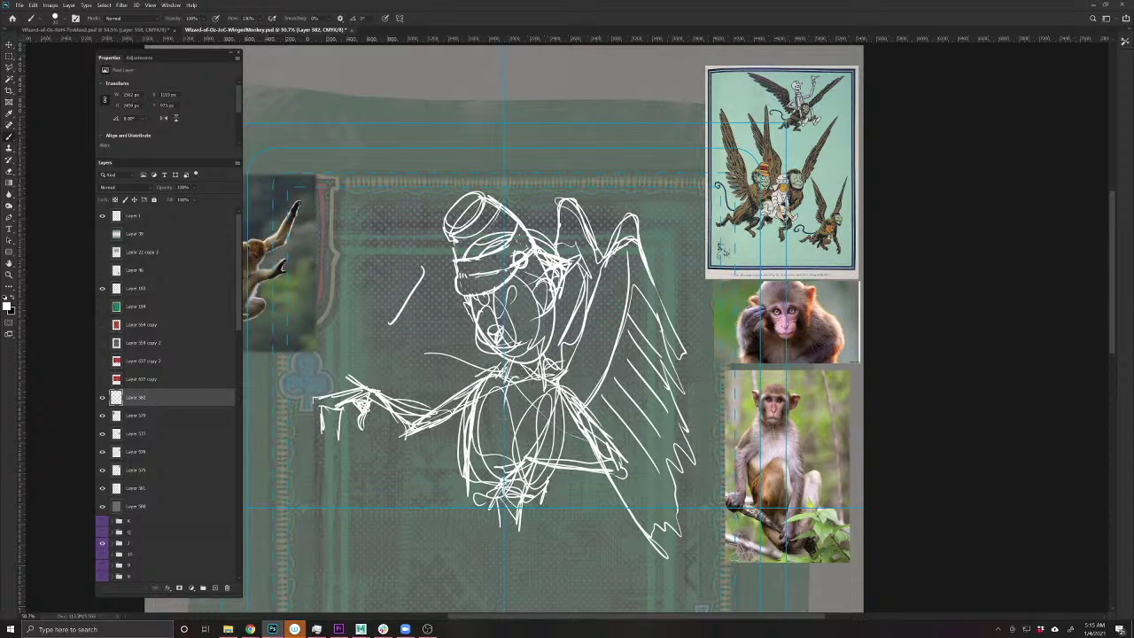
{"action": "left_click_drag", "start_coordinate": [381, 278], "coordinate": [442, 344]}
{"action": "key", "text": "ctrl+z"}
{"action": "key", "text": "ctrl+z"}
{"action": "mouse_move", "coordinate": [428, 530]}
{"action": "left_mouse_down"}
{"action": "mouse_move", "coordinate": [405, 479]}
{"action": "mouse_move", "coordinate": [448, 401]}
{"action": "mouse_move", "coordinate": [434, 287]}
{"action": "mouse_move", "coordinate": [390, 279]}
{"action": "mouse_move", "coordinate": [381, 315]}
{"action": "mouse_move", "coordinate": [423, 317]}
{"action": "mouse_move", "coordinate": [411, 312]}
{"action": "mouse_move", "coordinate": [447, 293]}
{"action": "mouse_move", "coordinate": [407, 475]}
{"action": "mouse_move", "coordinate": [422, 531]}
{"action": "mouse_move", "coordinate": [418, 447]}
{"action": "left_mouse_up"}
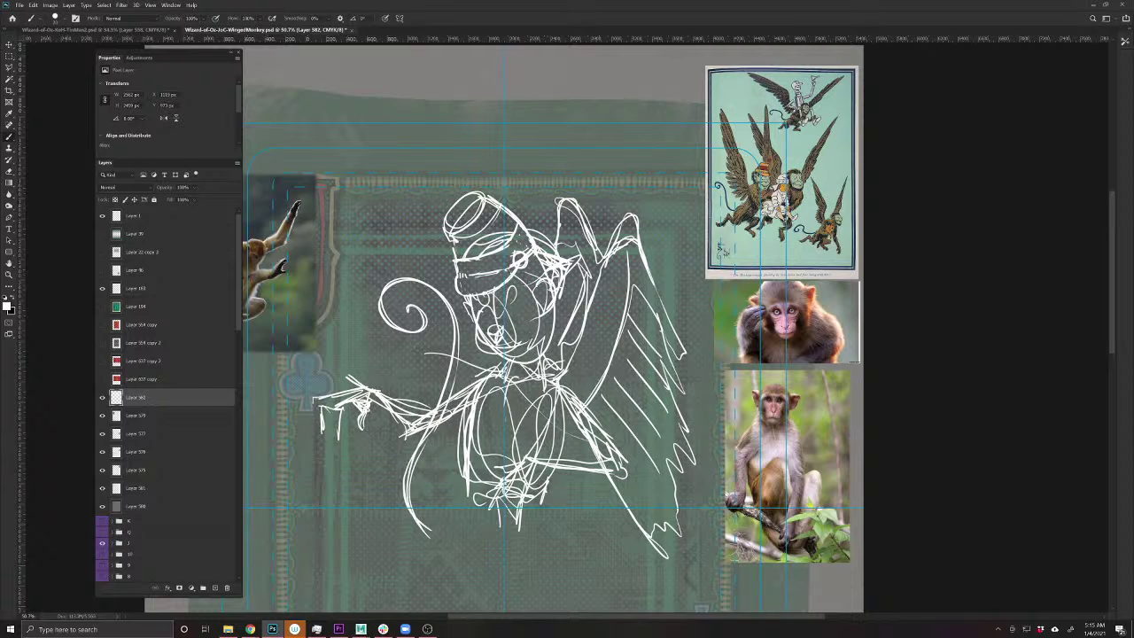
- Duplicate the monkey sketch layer and rotate the copy 180° upside down
{"action": "key", "text": "ctrl+minus"}
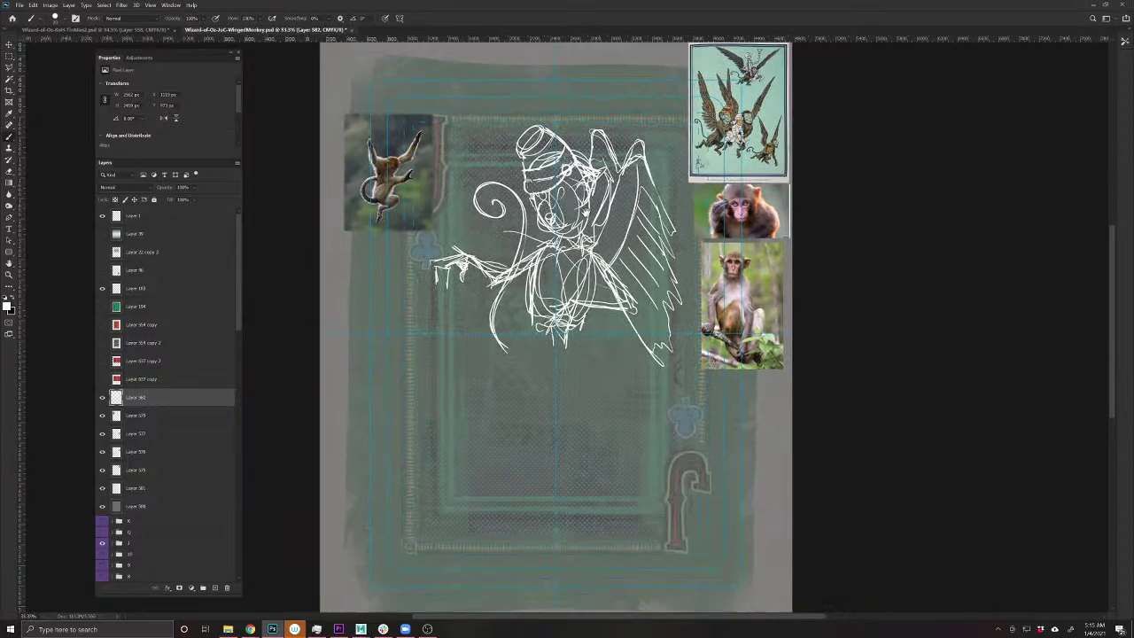
{"action": "key", "text": "ctrl+j"}
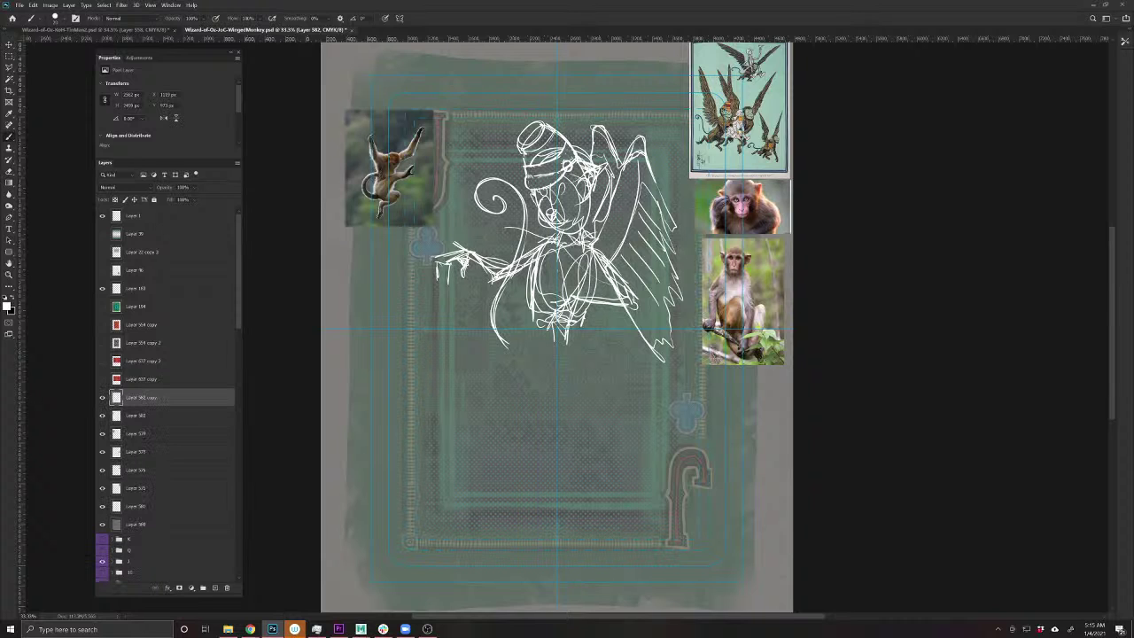
{"action": "left_click_drag", "start_coordinate": [236, 295], "coordinate": [260, 531]}
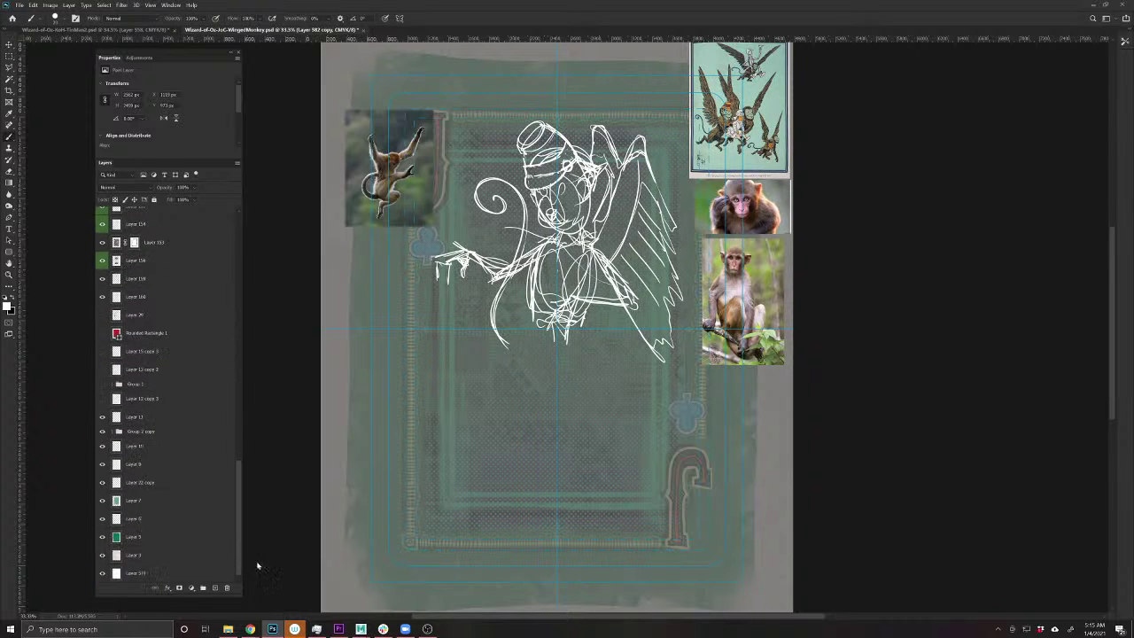
{"action": "left_click", "coordinate": [225, 574]}
{"action": "key", "text": "ctrl+t"}
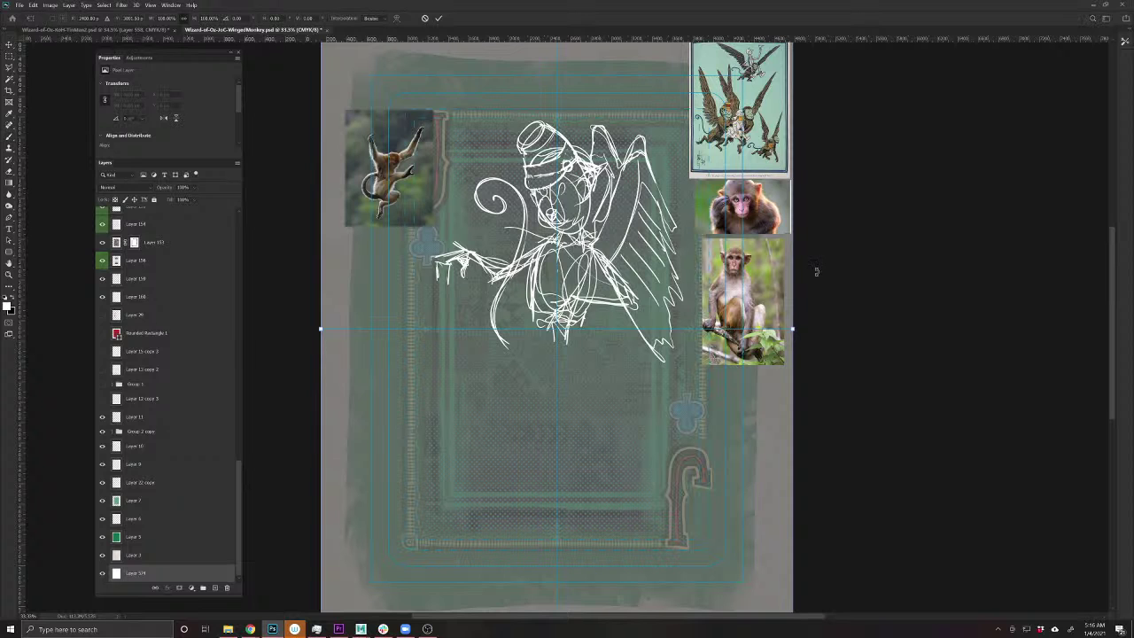
{"action": "mouse_move", "coordinate": [858, 443]}
{"action": "left_mouse_down"}
{"action": "mouse_move", "coordinate": [687, 611]}
{"action": "mouse_move", "coordinate": [553, 589]}
{"action": "mouse_move", "coordinate": [453, 526]}
{"action": "mouse_move", "coordinate": [379, 434]}
{"action": "mouse_move", "coordinate": [338, 323]}
{"action": "mouse_move", "coordinate": [341, 356]}
{"action": "left_mouse_up"}
{"action": "key", "text": "Return"}
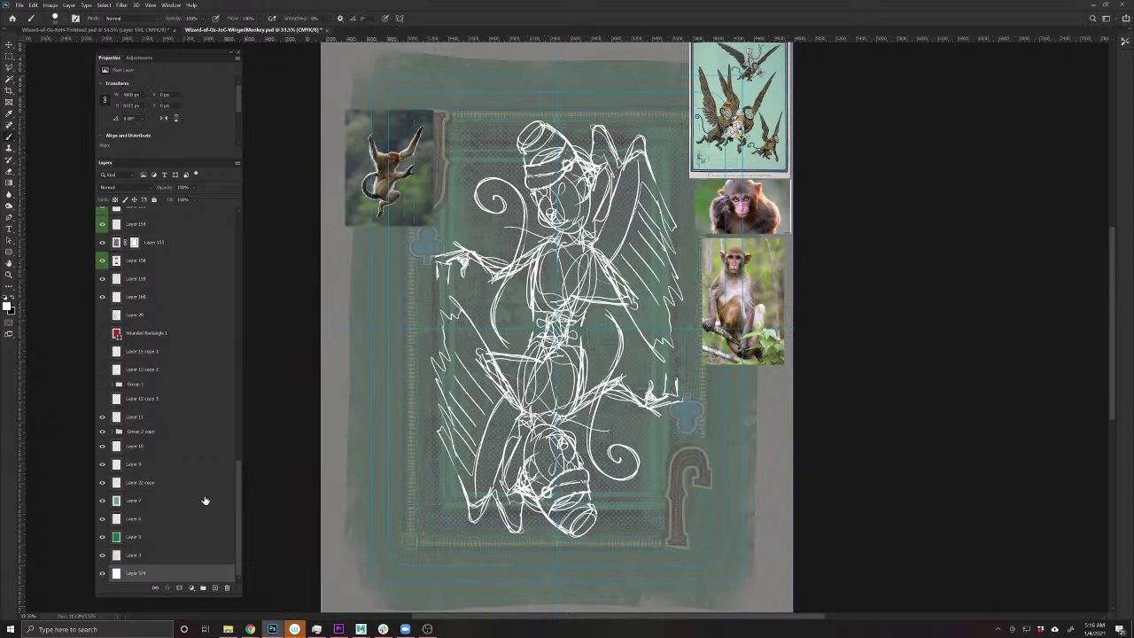
- Merge both sketch layers, then tilt the result slightly and enlarge it to fill the card
{"action": "scroll", "coordinate": [206, 500], "scroll_direction": "up", "scroll_amount": 10}
{"action": "scroll", "coordinate": [206, 500], "scroll_direction": "up", "scroll_amount": 5}
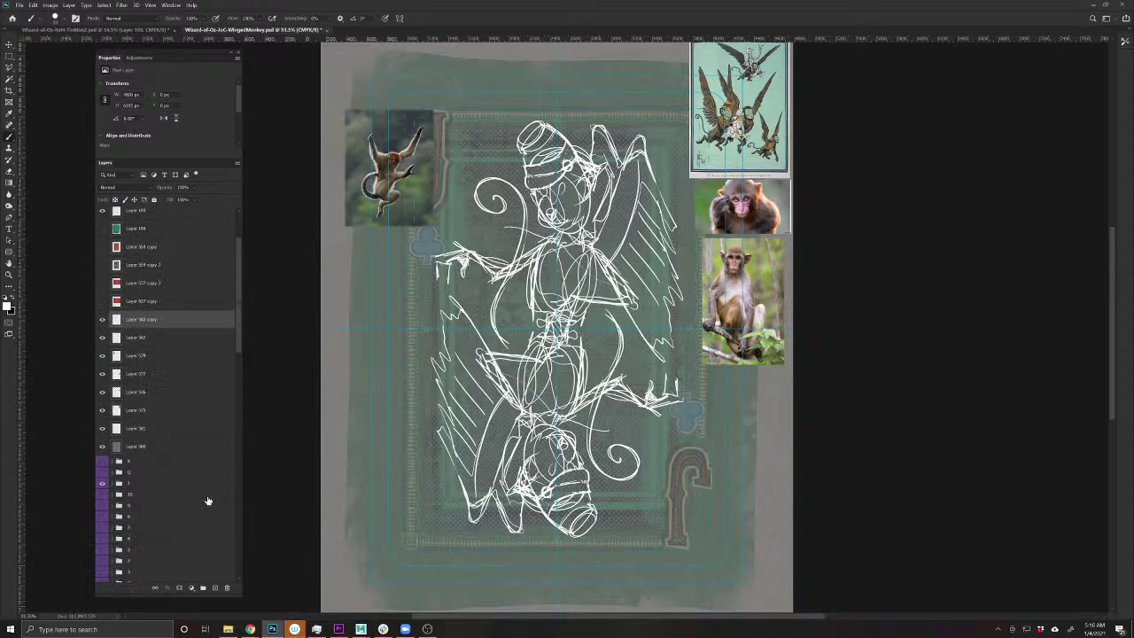
{"action": "left_click", "coordinate": [171, 328]}
{"action": "left_click", "coordinate": [170, 321], "text": "shift"}
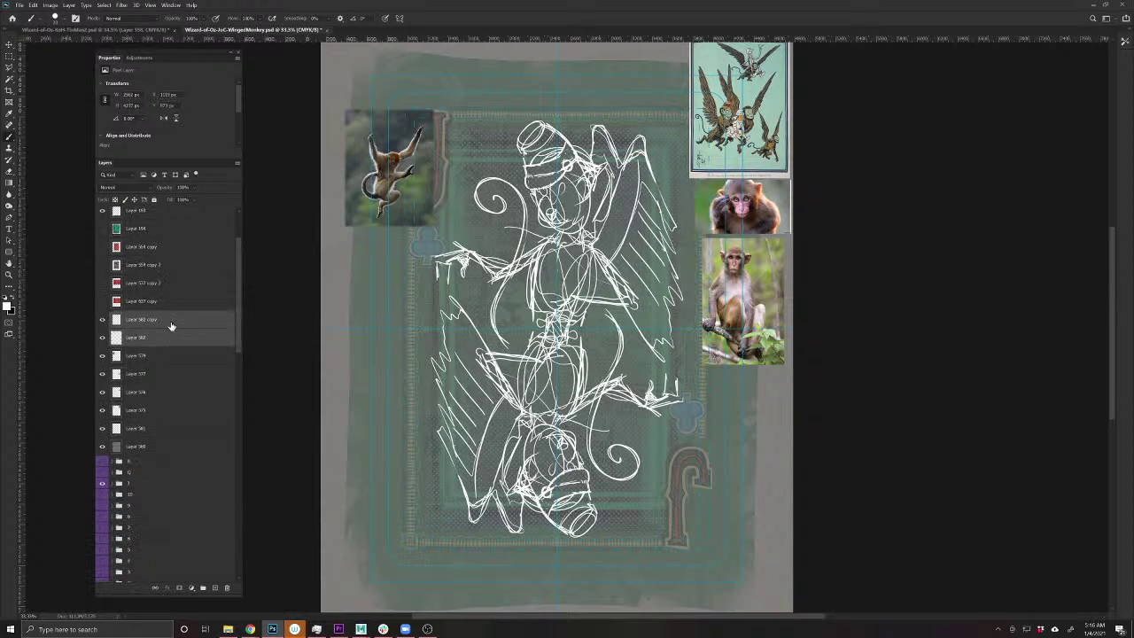
{"action": "key", "text": "ctrl+e"}
{"action": "key", "text": "ctrl+t"}
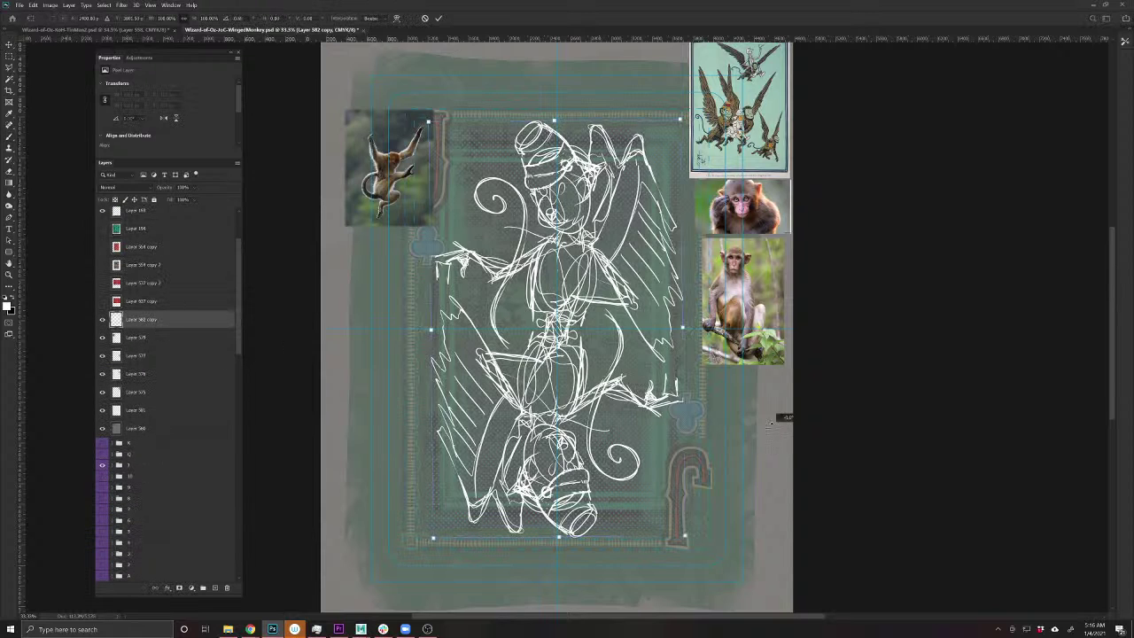
{"action": "mouse_move", "coordinate": [771, 424]}
{"action": "left_mouse_down"}
{"action": "mouse_move", "coordinate": [779, 397]}
{"action": "mouse_move", "coordinate": [773, 411]}
{"action": "left_mouse_up"}
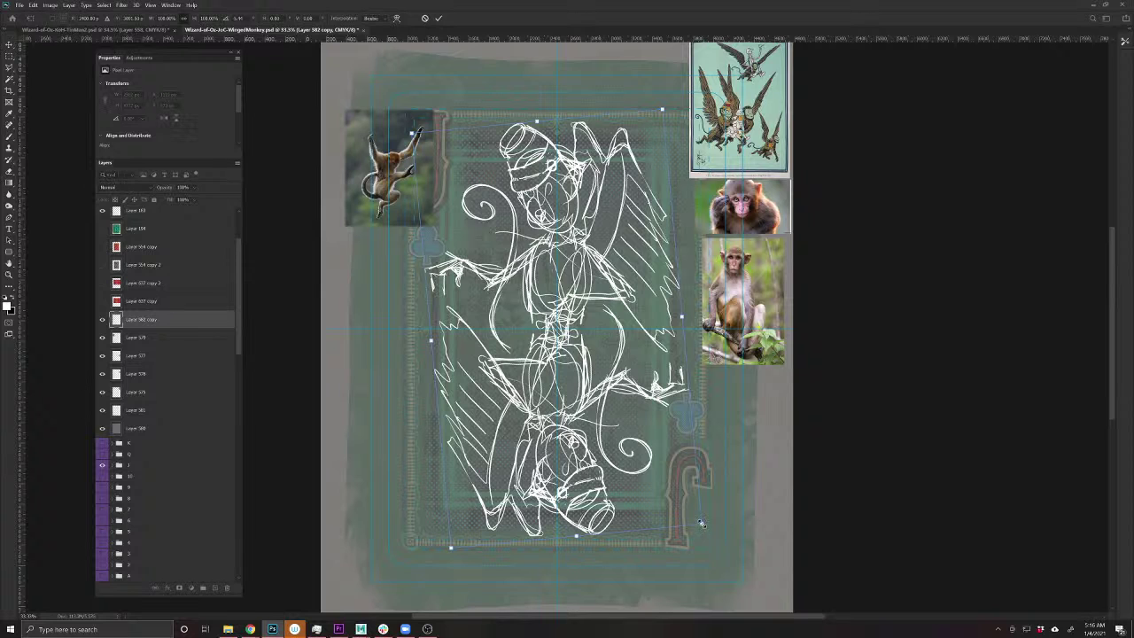
{"action": "left_click_drag", "start_coordinate": [700, 523], "coordinate": [709, 531]}
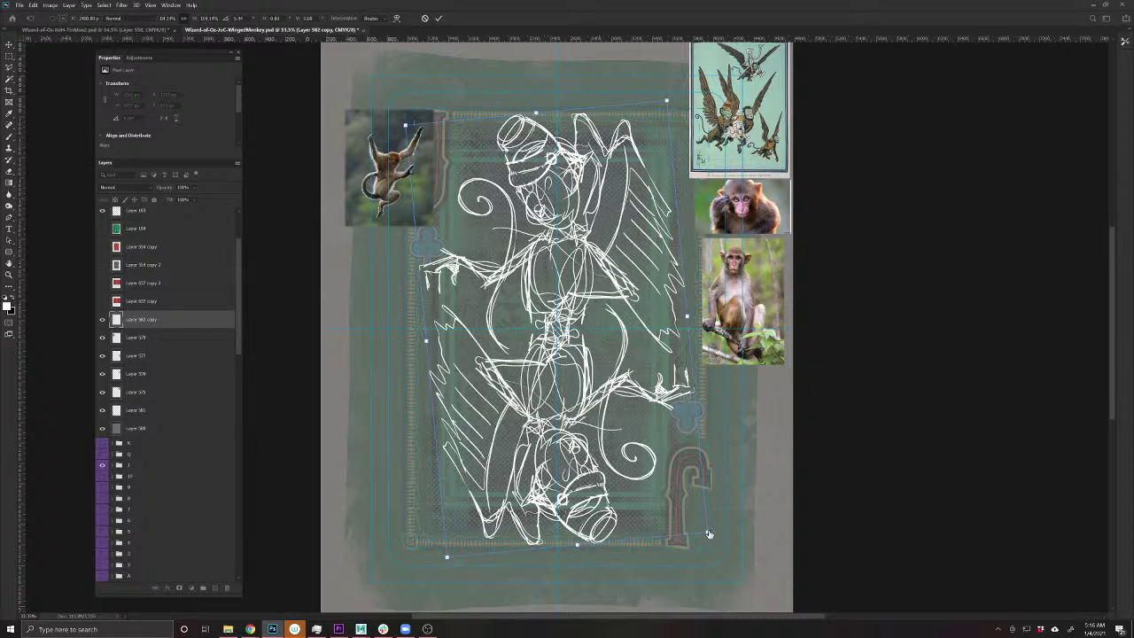
{"action": "key", "text": "Return"}
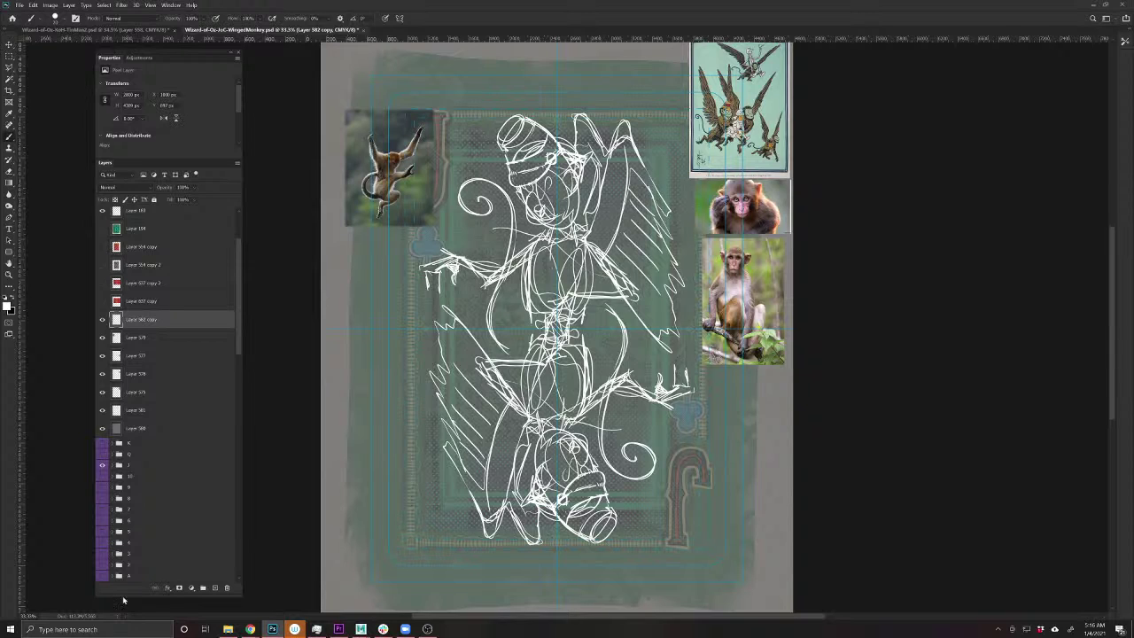
- Lower the mirrored sketch layer's opacity and add a new empty layer above it
{"action": "left_click_drag", "start_coordinate": [169, 187], "coordinate": [135, 183]}
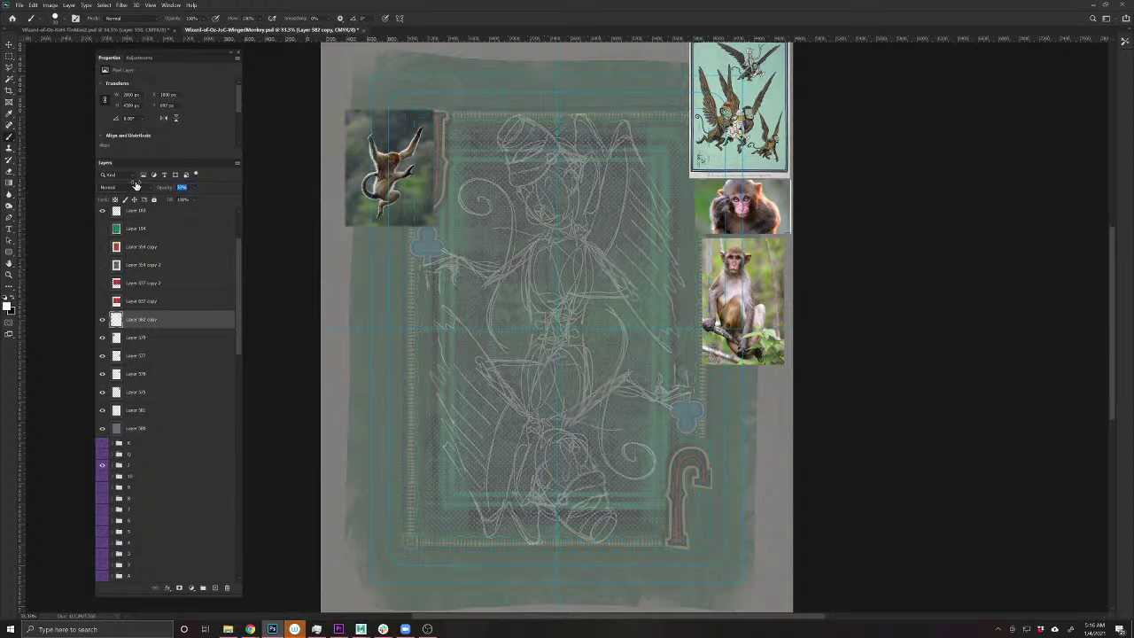
{"action": "left_click", "coordinate": [215, 587]}
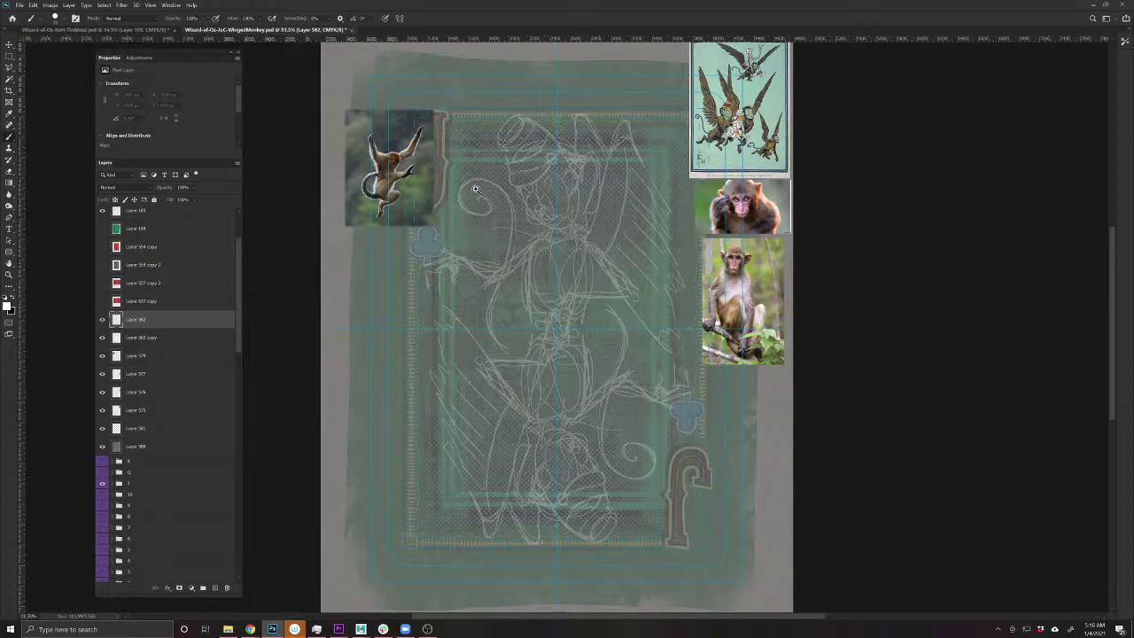
- Move the close-up monkey reference photo slightly to the right
{"action": "scroll", "coordinate": [556, 312], "scroll_direction": "up", "scroll_amount": 4}
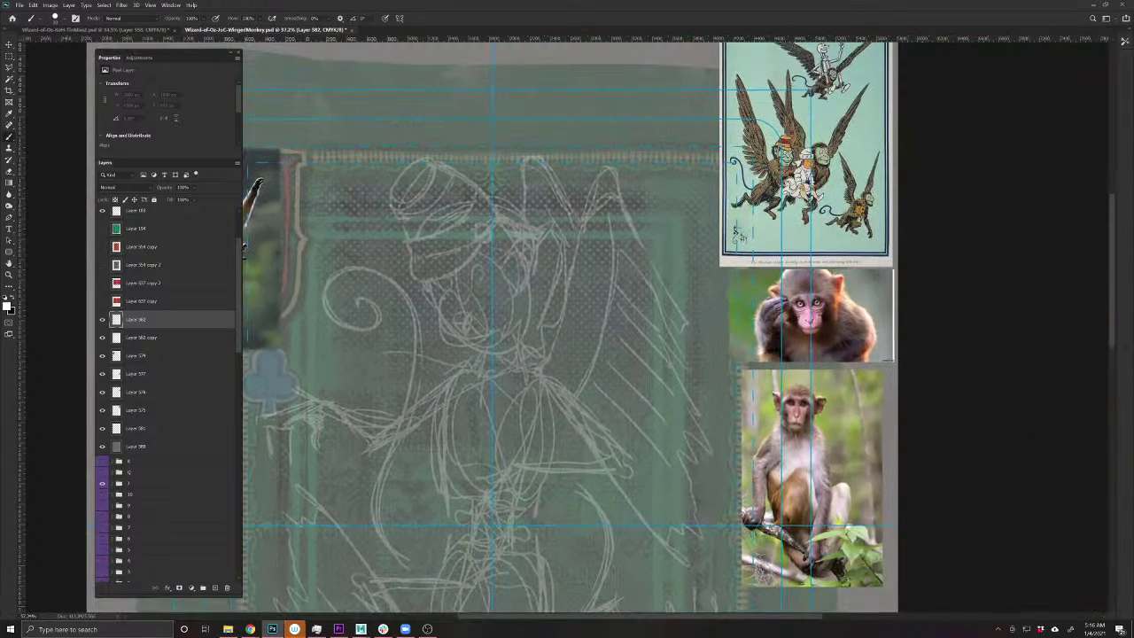
{"action": "key", "text": "v"}
{"action": "mouse_move", "coordinate": [791, 315]}
{"action": "left_mouse_down"}
{"action": "mouse_move", "coordinate": [707, 258]}
{"action": "mouse_move", "coordinate": [588, 139]}
{"action": "mouse_move", "coordinate": [483, 106]}
{"action": "mouse_move", "coordinate": [354, 115]}
{"action": "mouse_move", "coordinate": [345, 209]}
{"action": "mouse_move", "coordinate": [634, 272]}
{"action": "mouse_move", "coordinate": [681, 310]}
{"action": "mouse_move", "coordinate": [832, 317]}
{"action": "left_mouse_up"}
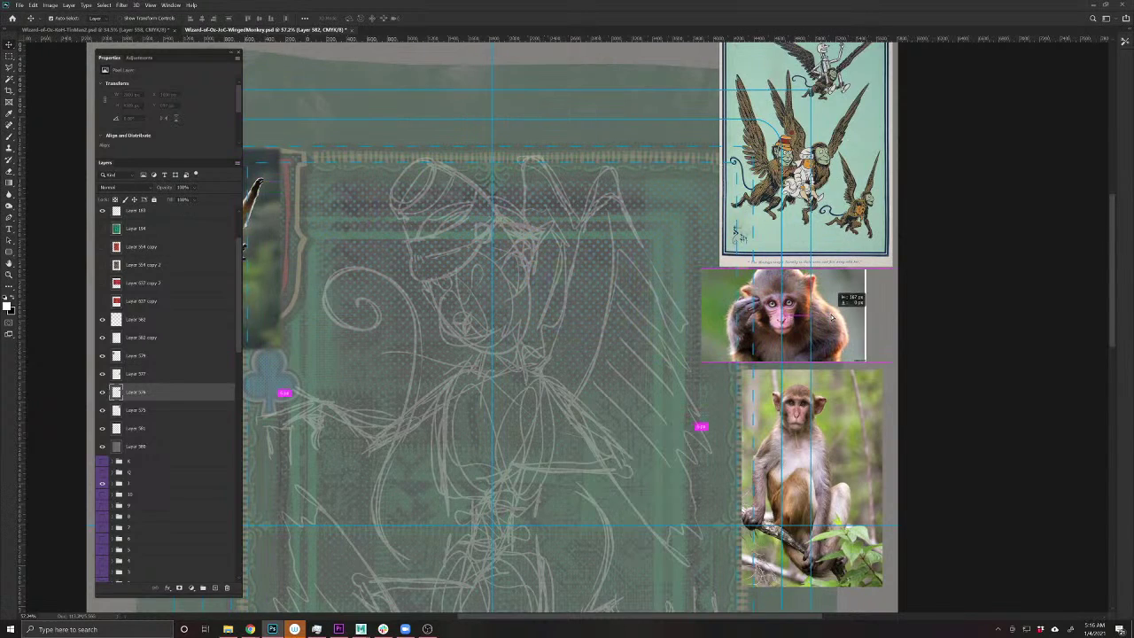
- On the new visible layer, brush bold white arcs outlining the monkey's round head
{"action": "scroll", "coordinate": [530, 322], "scroll_direction": "up", "scroll_amount": 2}
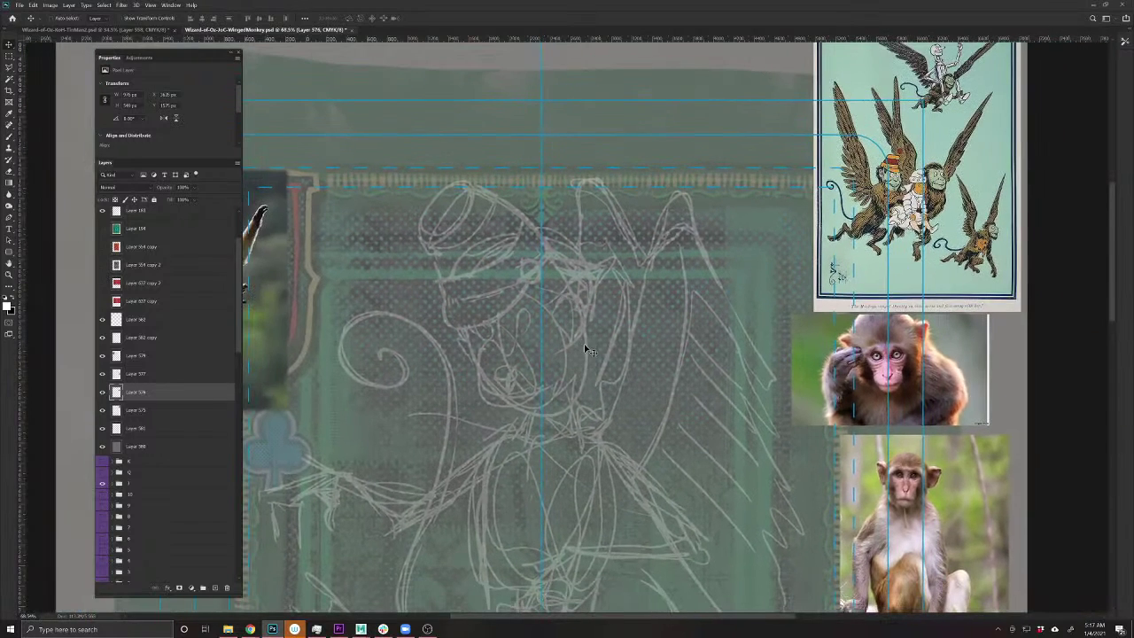
{"action": "left_click", "coordinate": [151, 323]}
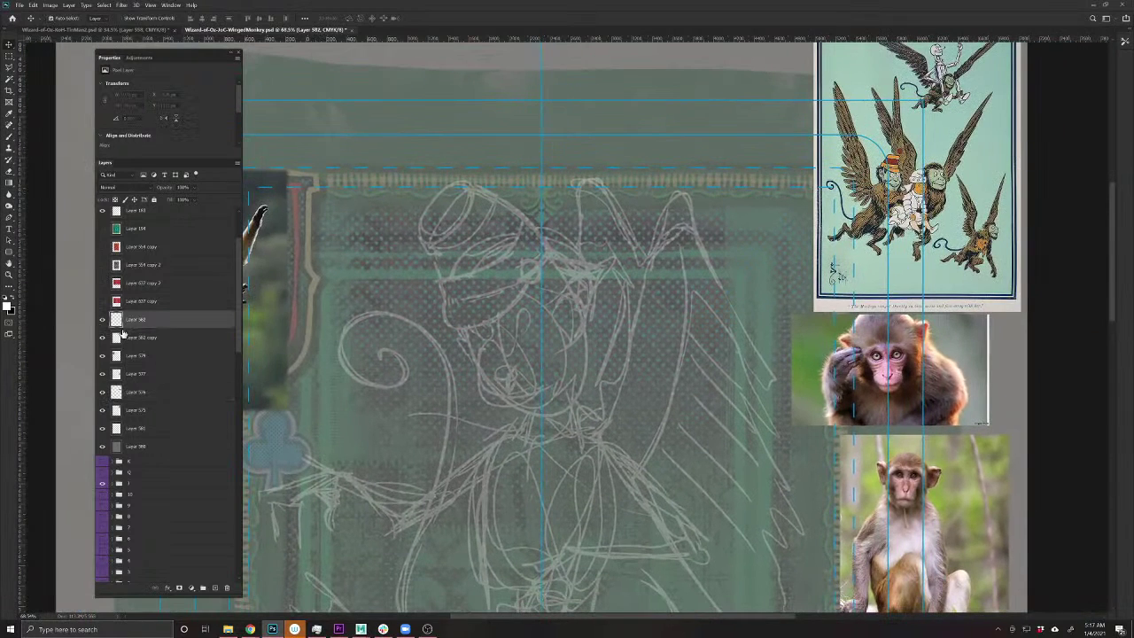
{"action": "left_click", "coordinate": [102, 320]}
{"action": "left_click", "coordinate": [9, 137]}
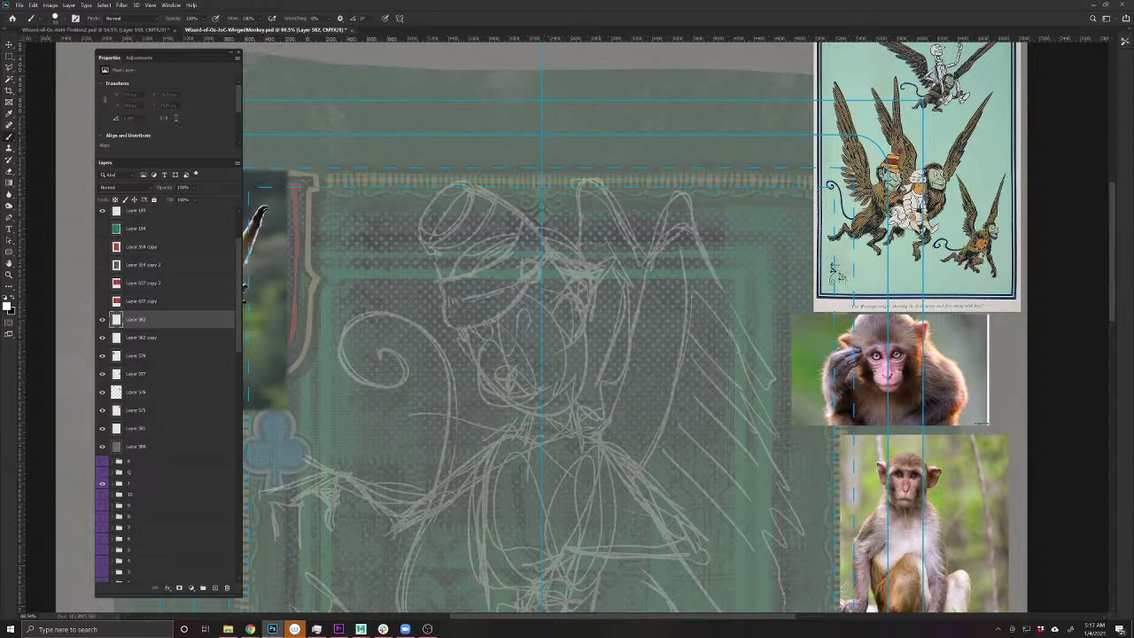
{"action": "mouse_move", "coordinate": [469, 260]}
{"action": "left_mouse_down"}
{"action": "mouse_move", "coordinate": [514, 221]}
{"action": "mouse_move", "coordinate": [602, 321]}
{"action": "mouse_move", "coordinate": [580, 240]}
{"action": "mouse_move", "coordinate": [456, 292]}
{"action": "mouse_move", "coordinate": [453, 269]}
{"action": "mouse_move", "coordinate": [602, 251]}
{"action": "mouse_move", "coordinate": [580, 359]}
{"action": "left_mouse_up"}
{"action": "mouse_move", "coordinate": [542, 220]}
{"action": "left_mouse_down"}
{"action": "mouse_move", "coordinate": [611, 299]}
{"action": "mouse_move", "coordinate": [557, 360]}
{"action": "left_mouse_up"}
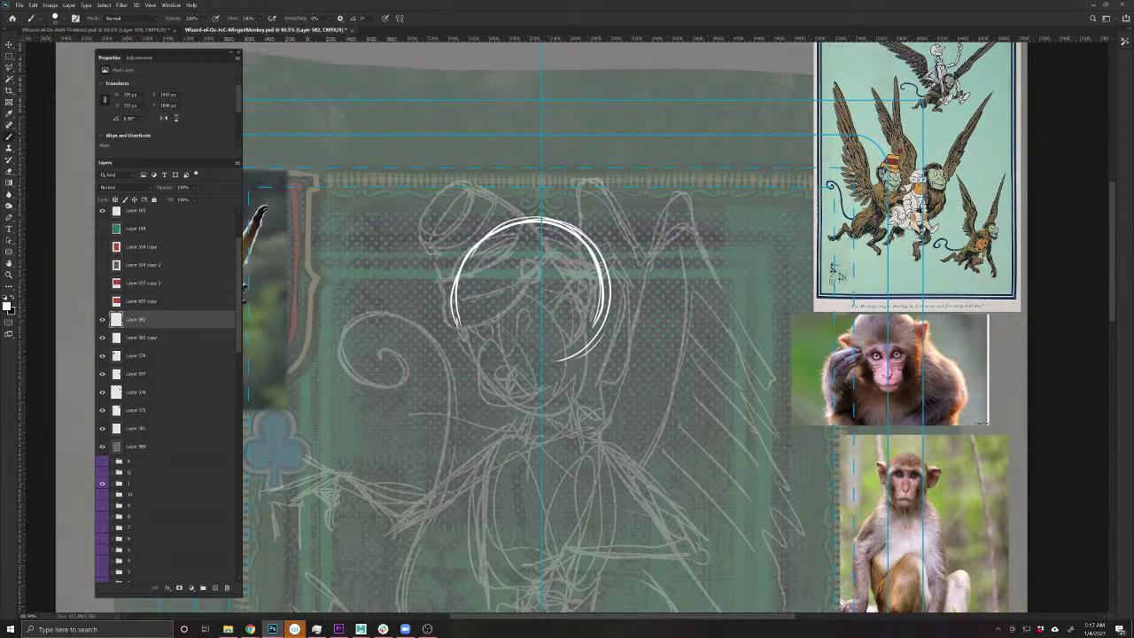
- Extend the head outline down the left side and remove a misplaced eye circle
{"action": "mouse_move", "coordinate": [482, 259]}
{"action": "left_mouse_down"}
{"action": "mouse_move", "coordinate": [472, 319]}
{"action": "mouse_move", "coordinate": [483, 420]}
{"action": "mouse_move", "coordinate": [536, 393]}
{"action": "mouse_move", "coordinate": [473, 382]}
{"action": "mouse_move", "coordinate": [516, 420]}
{"action": "left_mouse_up"}
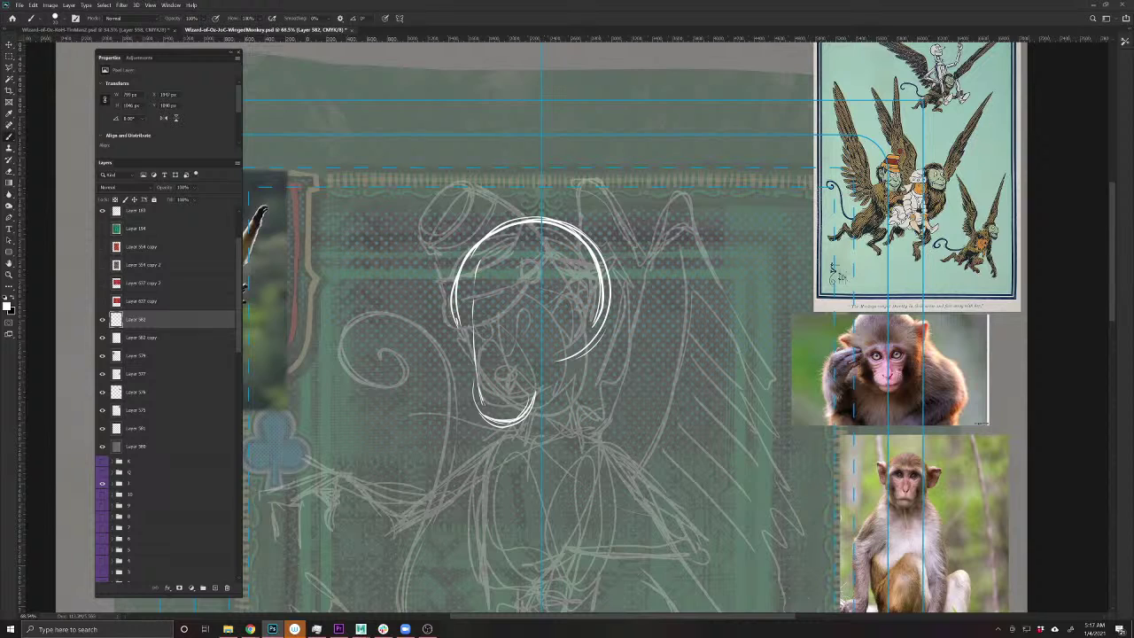
{"action": "mouse_move", "coordinate": [522, 311]}
{"action": "left_mouse_down"}
{"action": "mouse_move", "coordinate": [518, 353]}
{"action": "mouse_move", "coordinate": [529, 337]}
{"action": "mouse_move", "coordinate": [504, 312]}
{"action": "mouse_move", "coordinate": [457, 330]}
{"action": "mouse_move", "coordinate": [464, 361]}
{"action": "mouse_move", "coordinate": [465, 326]}
{"action": "mouse_move", "coordinate": [482, 355]}
{"action": "left_mouse_up"}
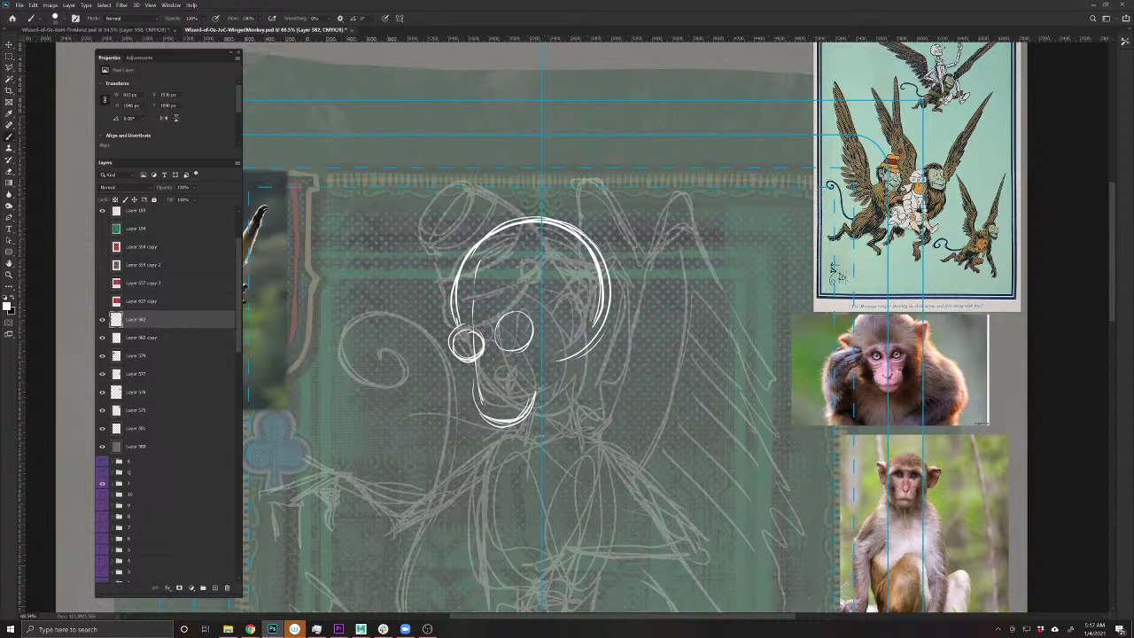
{"action": "key", "text": "ctrl+z"}
{"action": "key", "text": "ctrl+z"}
{"action": "key", "text": "ctrl+z"}
{"action": "key", "text": "ctrl+z"}
{"action": "key", "text": "ctrl+z"}
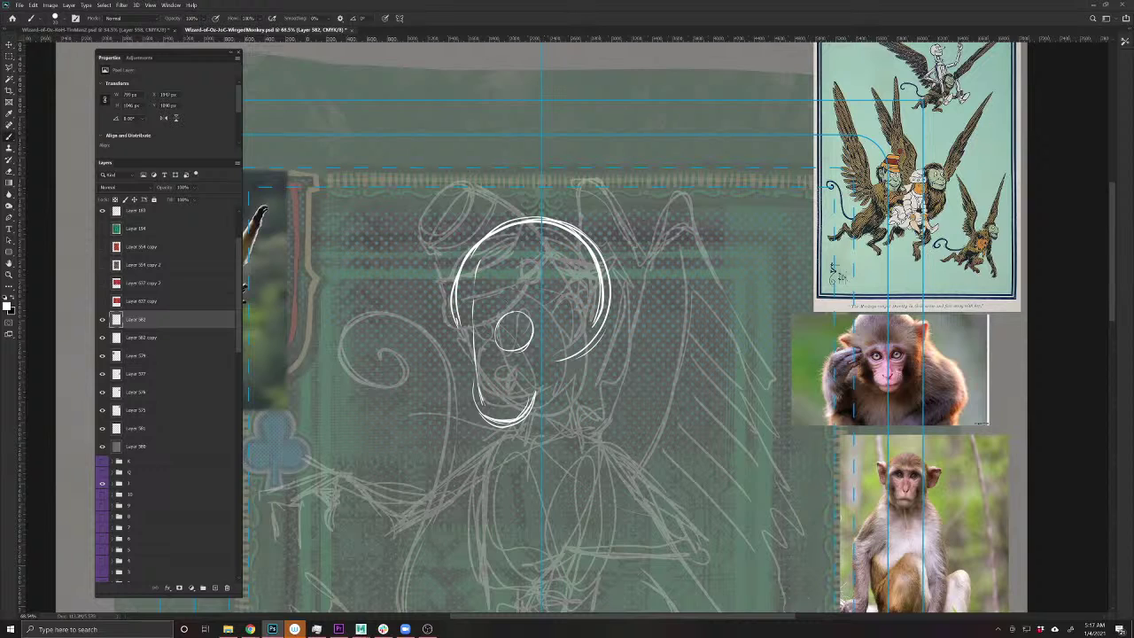
{"action": "key", "text": "e"}
{"action": "mouse_move", "coordinate": [524, 314]}
{"action": "left_mouse_down"}
{"action": "mouse_move", "coordinate": [530, 342]}
{"action": "mouse_move", "coordinate": [519, 350]}
{"action": "mouse_move", "coordinate": [497, 319]}
{"action": "left_mouse_up"}
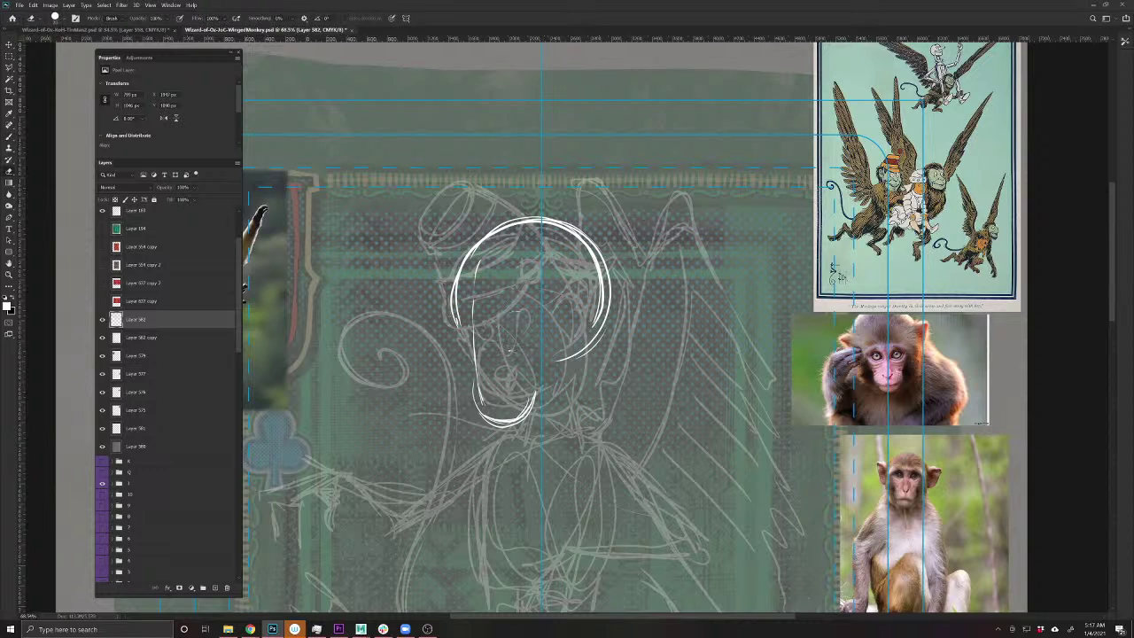
{"action": "key", "text": "b"}
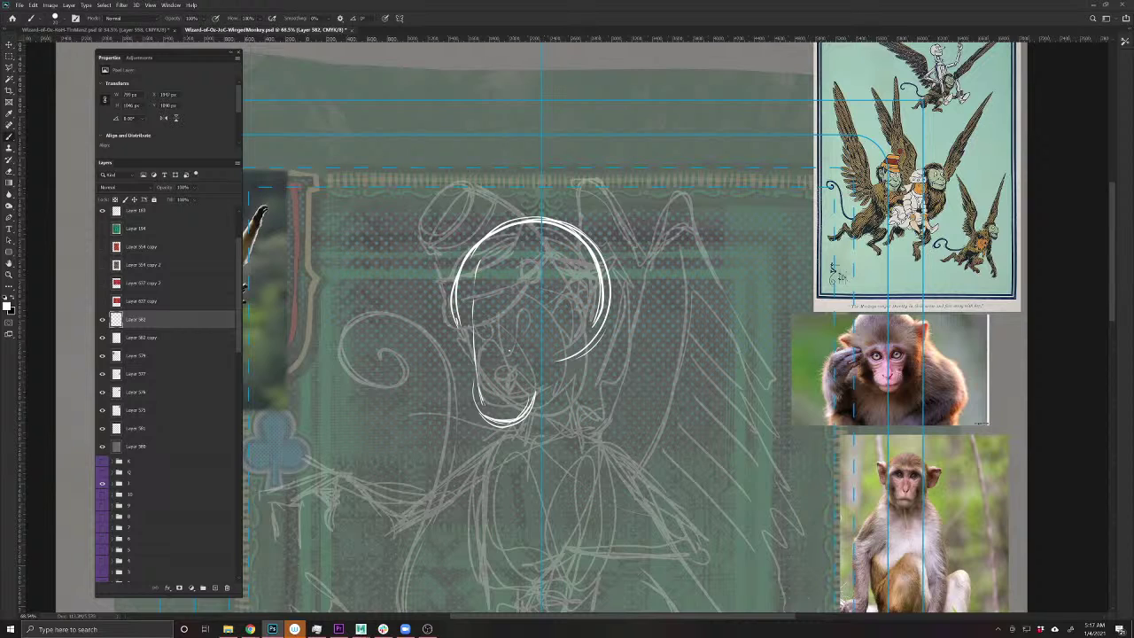
- Draw the chin, right cheek and left jaw lines plus strokes across the face
{"action": "left_click_drag", "start_coordinate": [480, 384], "coordinate": [473, 413]}
{"action": "left_click_drag", "start_coordinate": [548, 339], "coordinate": [530, 383]}
{"action": "left_click_drag", "start_coordinate": [472, 362], "coordinate": [471, 386]}
{"action": "left_click_drag", "start_coordinate": [463, 342], "coordinate": [472, 375]}
{"action": "left_click_drag", "start_coordinate": [485, 322], "coordinate": [480, 349]}
{"action": "mouse_move", "coordinate": [482, 356]}
{"action": "left_mouse_down"}
{"action": "mouse_move", "coordinate": [478, 391]}
{"action": "mouse_move", "coordinate": [480, 368]}
{"action": "left_mouse_up"}
{"action": "left_click_drag", "start_coordinate": [486, 328], "coordinate": [479, 346]}
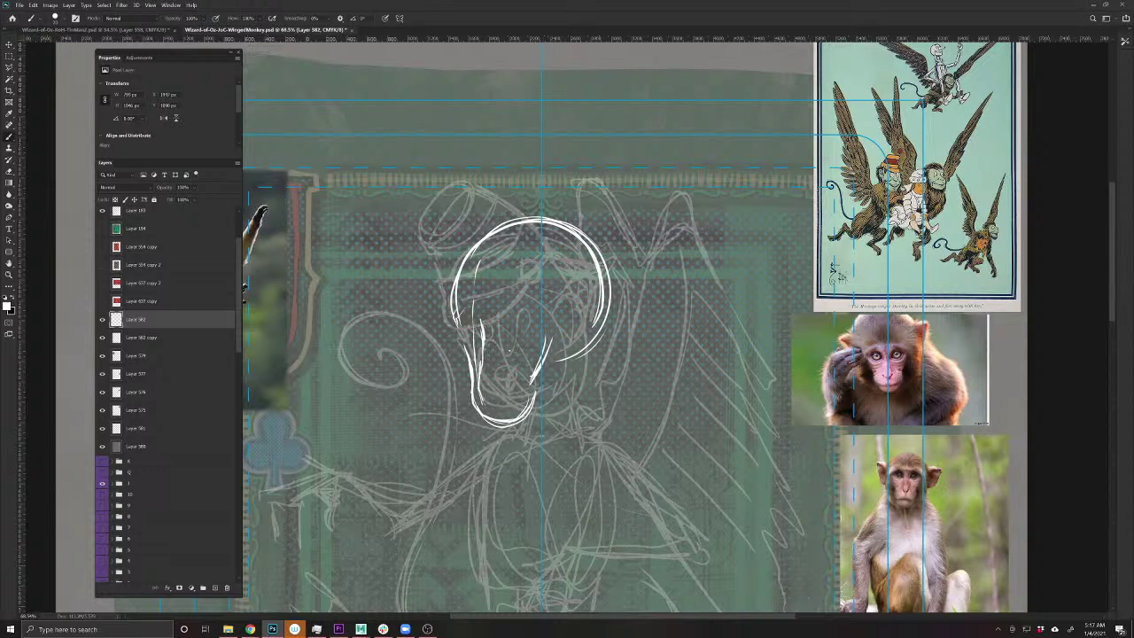
{"action": "left_click_drag", "start_coordinate": [467, 343], "coordinate": [530, 321]}
{"action": "mouse_move", "coordinate": [594, 265]}
{"action": "left_mouse_down"}
{"action": "mouse_move", "coordinate": [542, 315]}
{"action": "mouse_move", "coordinate": [469, 339]}
{"action": "mouse_move", "coordinate": [455, 306]}
{"action": "left_mouse_up"}
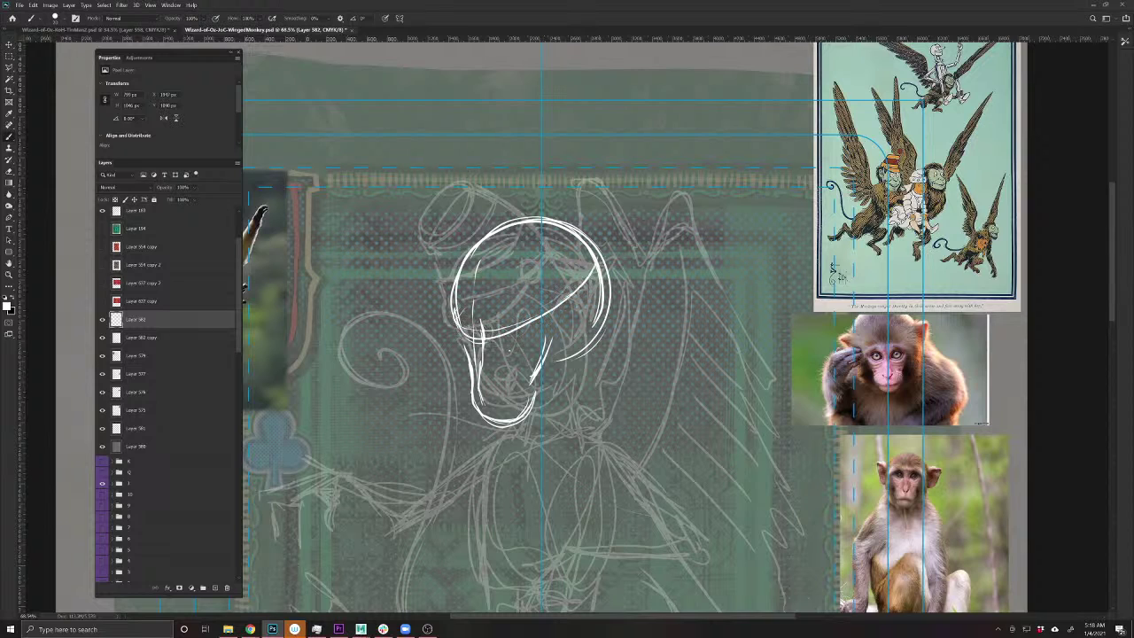
- Draw the goggle eye circles with a linking bridge, under-eye lines and right cheek strokes
{"action": "mouse_move", "coordinate": [517, 329]}
{"action": "left_mouse_down"}
{"action": "mouse_move", "coordinate": [523, 342]}
{"action": "mouse_move", "coordinate": [500, 326]}
{"action": "mouse_move", "coordinate": [523, 338]}
{"action": "mouse_move", "coordinate": [496, 328]}
{"action": "mouse_move", "coordinate": [468, 346]}
{"action": "left_mouse_up"}
{"action": "left_click_drag", "start_coordinate": [467, 326], "coordinate": [475, 391]}
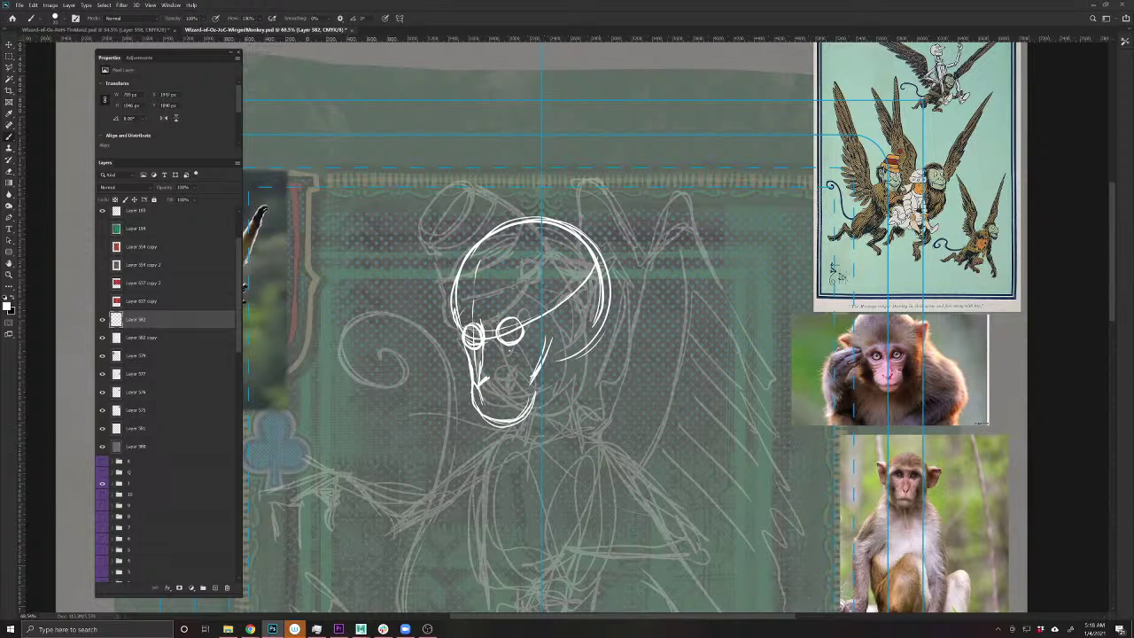
{"action": "mouse_move", "coordinate": [497, 353]}
{"action": "left_mouse_down"}
{"action": "mouse_move", "coordinate": [528, 342]}
{"action": "mouse_move", "coordinate": [467, 363]}
{"action": "left_mouse_up"}
{"action": "mouse_move", "coordinate": [525, 329]}
{"action": "left_mouse_down"}
{"action": "mouse_move", "coordinate": [512, 315]}
{"action": "mouse_move", "coordinate": [493, 340]}
{"action": "mouse_move", "coordinate": [457, 326]}
{"action": "mouse_move", "coordinate": [473, 399]}
{"action": "mouse_move", "coordinate": [481, 408]}
{"action": "mouse_move", "coordinate": [526, 397]}
{"action": "mouse_move", "coordinate": [487, 405]}
{"action": "mouse_move", "coordinate": [495, 423]}
{"action": "mouse_move", "coordinate": [558, 386]}
{"action": "mouse_move", "coordinate": [581, 401]}
{"action": "left_mouse_up"}
{"action": "mouse_move", "coordinate": [469, 391]}
{"action": "left_mouse_down"}
{"action": "mouse_move", "coordinate": [451, 396]}
{"action": "mouse_move", "coordinate": [450, 334]}
{"action": "left_mouse_up"}
{"action": "left_click_drag", "start_coordinate": [574, 402], "coordinate": [588, 360]}
{"action": "mouse_move", "coordinate": [589, 365]}
{"action": "left_mouse_down"}
{"action": "mouse_move", "coordinate": [593, 330]}
{"action": "mouse_move", "coordinate": [587, 409]}
{"action": "left_mouse_up"}
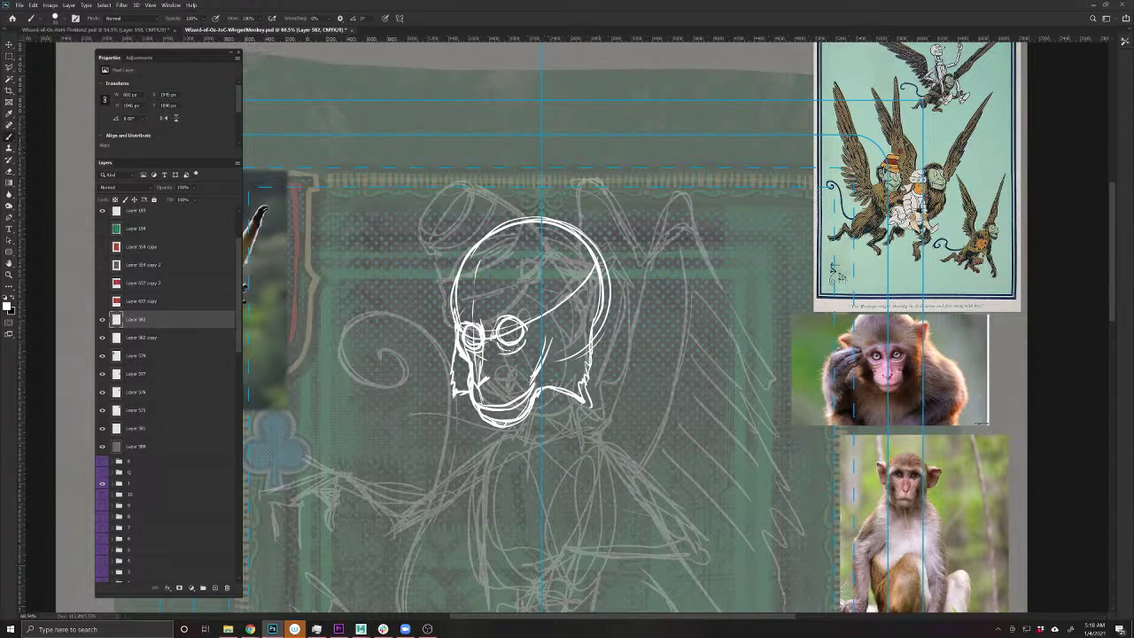
{"action": "mouse_move", "coordinate": [507, 330]}
{"action": "left_mouse_down"}
{"action": "mouse_move", "coordinate": [474, 334]}
{"action": "mouse_move", "coordinate": [501, 339]}
{"action": "left_mouse_up"}
- Save the document, then erase stray bits and fill gaps around the goggle lenses
{"action": "key", "text": "e"}
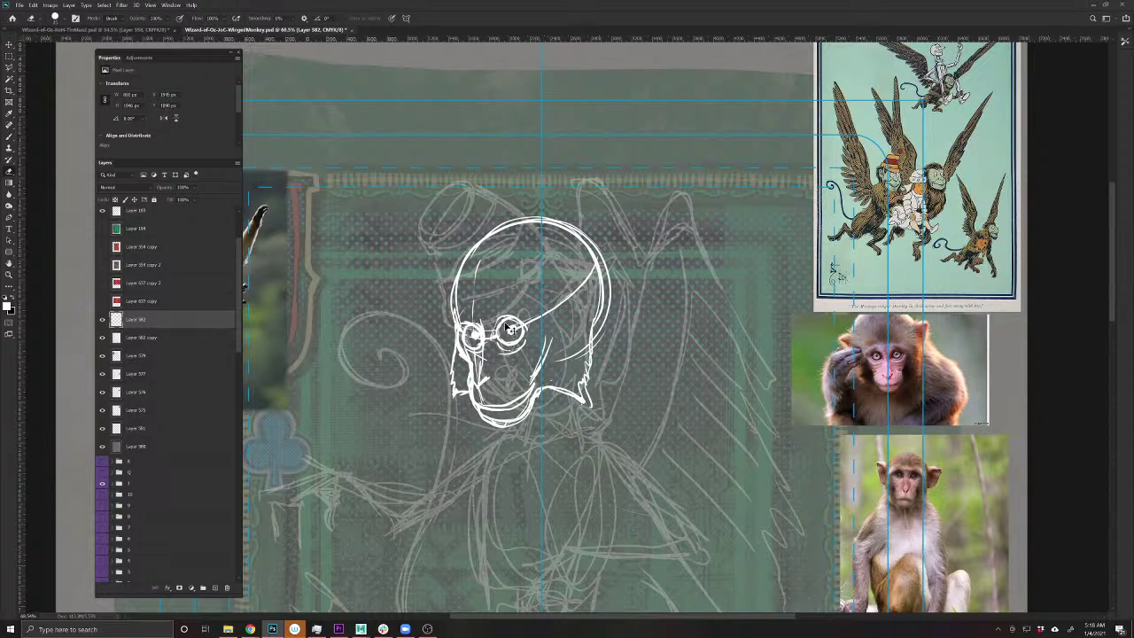
{"action": "key", "text": "ctrl+s"}
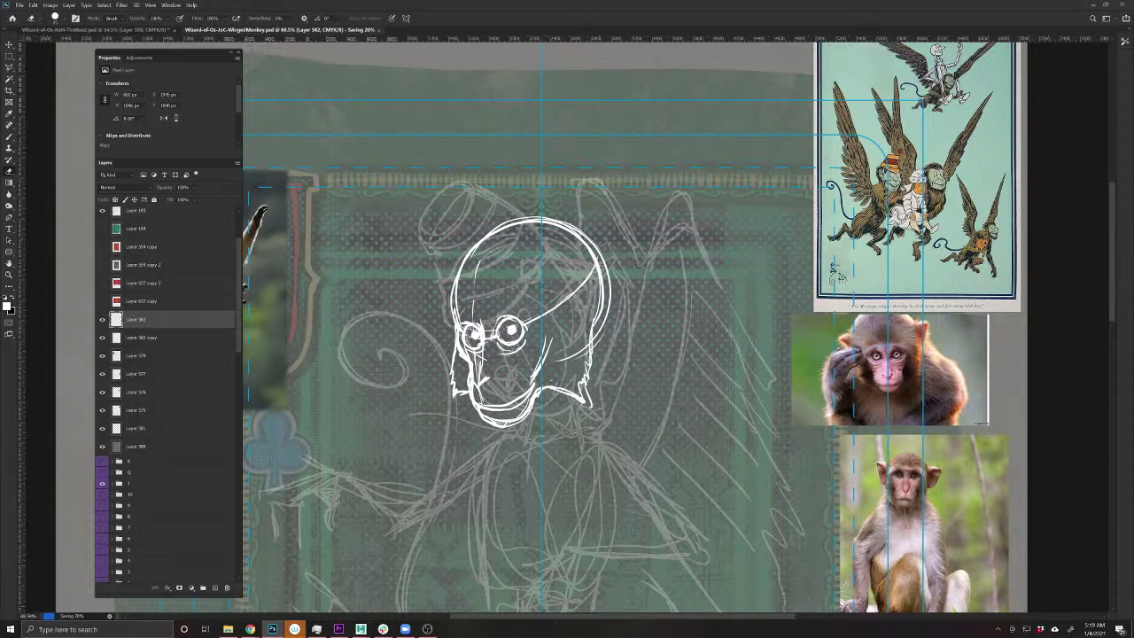
{"action": "left_click", "coordinate": [9, 136]}
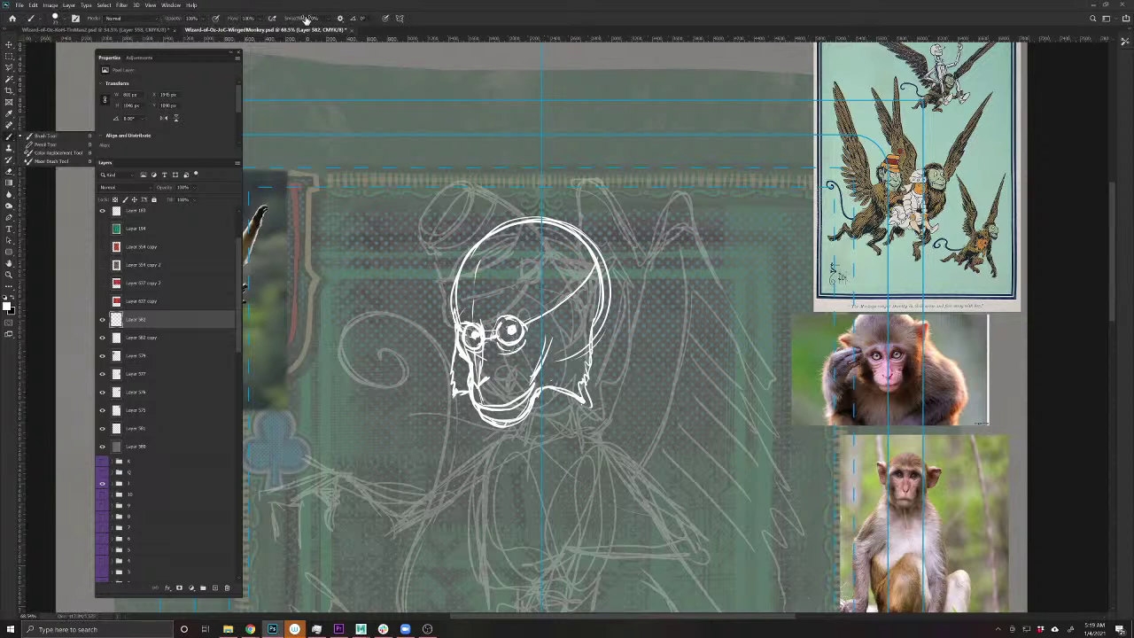
{"action": "key", "text": "e"}
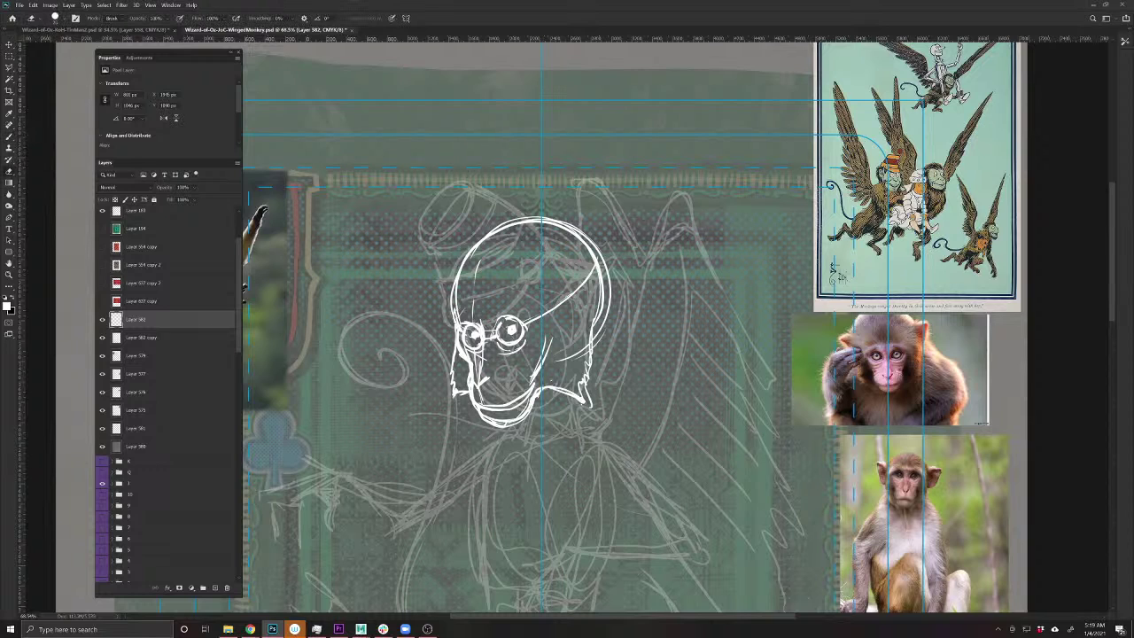
{"action": "mouse_move", "coordinate": [477, 333]}
{"action": "left_mouse_down"}
{"action": "mouse_move", "coordinate": [480, 345]}
{"action": "mouse_move", "coordinate": [479, 329]}
{"action": "left_mouse_up"}
{"action": "key", "text": "b"}
{"action": "mouse_move", "coordinate": [498, 319]}
{"action": "left_mouse_down"}
{"action": "mouse_move", "coordinate": [510, 311]}
{"action": "mouse_move", "coordinate": [529, 332]}
{"action": "left_mouse_up"}
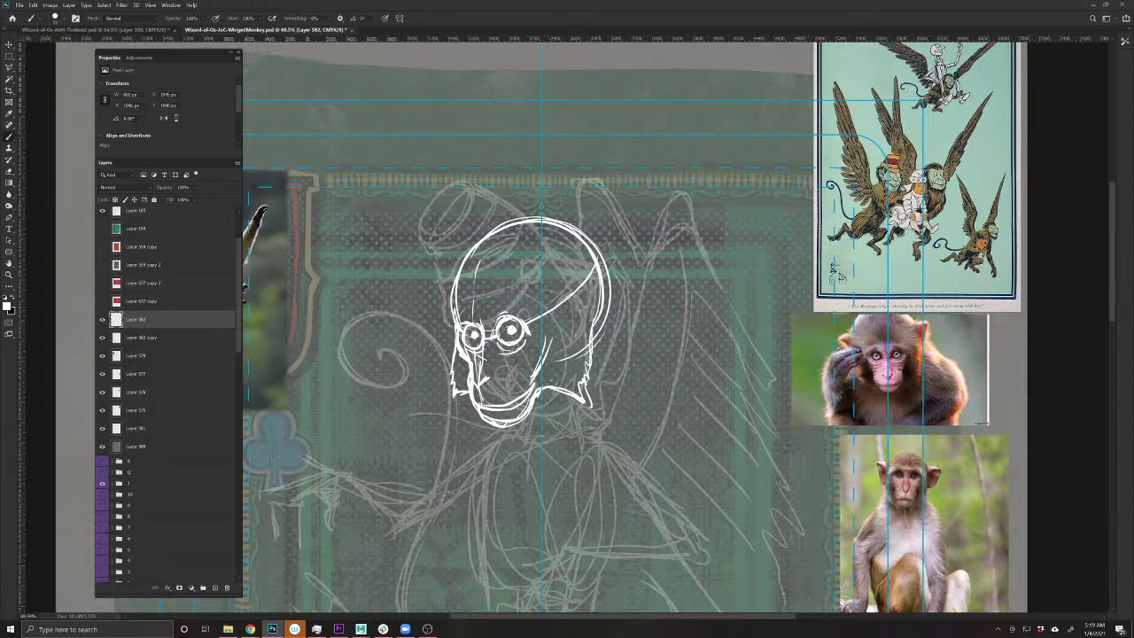
{"action": "mouse_move", "coordinate": [506, 320]}
{"action": "left_mouse_down"}
{"action": "mouse_move", "coordinate": [521, 312]}
{"action": "mouse_move", "coordinate": [476, 313]}
{"action": "mouse_move", "coordinate": [463, 335]}
{"action": "left_mouse_up"}
- Add hair strands above the left lens, across the upper head and down the face
{"action": "mouse_move", "coordinate": [485, 306]}
{"action": "left_mouse_down"}
{"action": "mouse_move", "coordinate": [491, 286]}
{"action": "mouse_move", "coordinate": [555, 310]}
{"action": "mouse_move", "coordinate": [475, 285]}
{"action": "mouse_move", "coordinate": [455, 295]}
{"action": "mouse_move", "coordinate": [450, 320]}
{"action": "mouse_move", "coordinate": [456, 299]}
{"action": "left_mouse_up"}
{"action": "mouse_move", "coordinate": [494, 298]}
{"action": "left_mouse_down"}
{"action": "mouse_move", "coordinate": [538, 293]}
{"action": "mouse_move", "coordinate": [547, 312]}
{"action": "left_mouse_up"}
{"action": "mouse_move", "coordinate": [549, 333]}
{"action": "left_mouse_down"}
{"action": "mouse_move", "coordinate": [554, 319]}
{"action": "mouse_move", "coordinate": [549, 349]}
{"action": "left_mouse_up"}
{"action": "left_click_drag", "start_coordinate": [524, 400], "coordinate": [531, 379]}
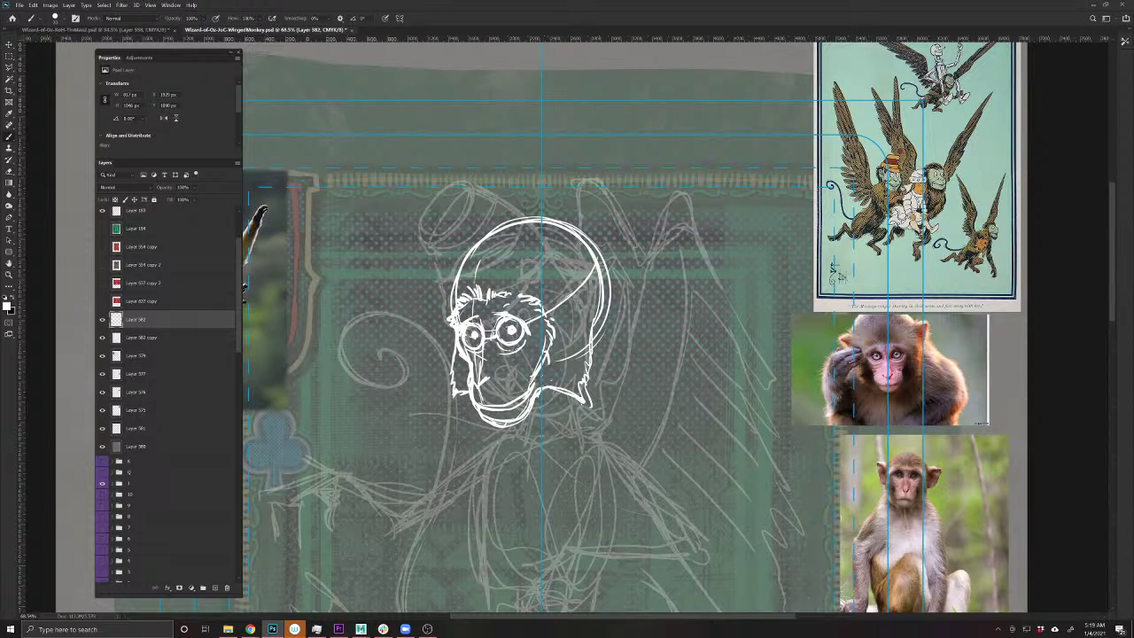
- Erase part of the bridge between the eyes and add a small mark at the left jaw
{"action": "key", "text": "e"}
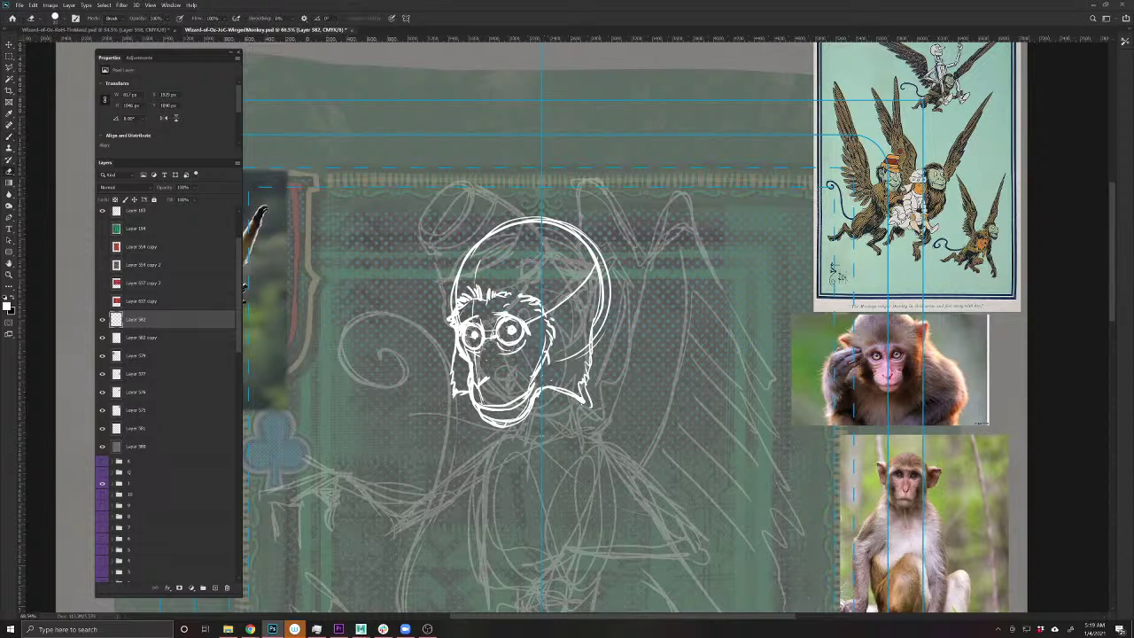
{"action": "left_click_drag", "start_coordinate": [489, 343], "coordinate": [493, 328]}
{"action": "key", "text": "b"}
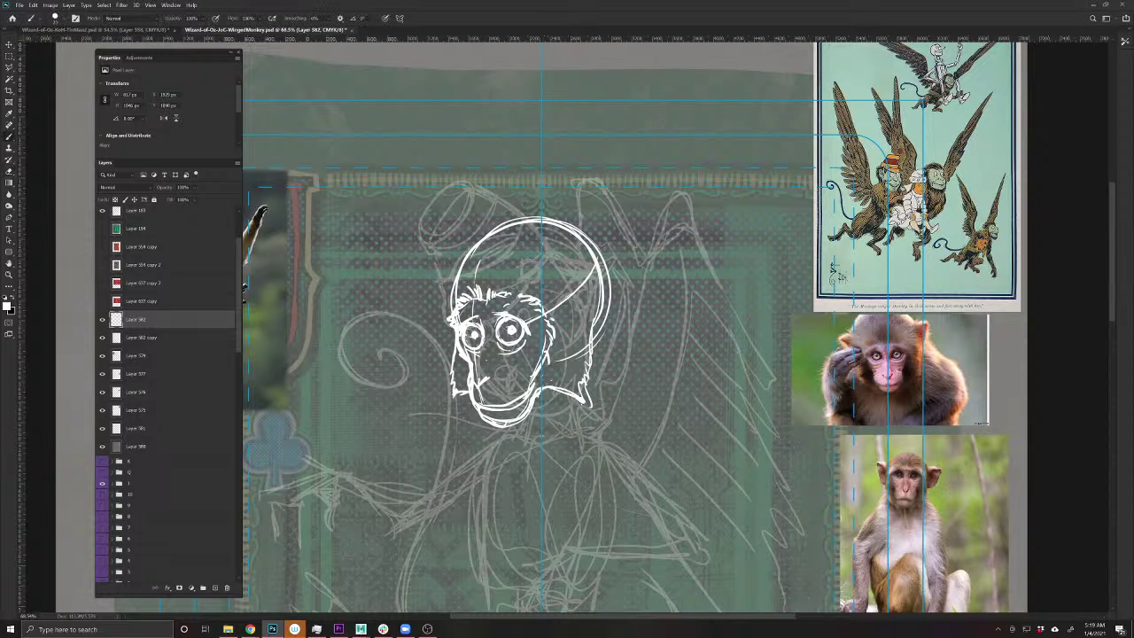
{"action": "key", "text": "e"}
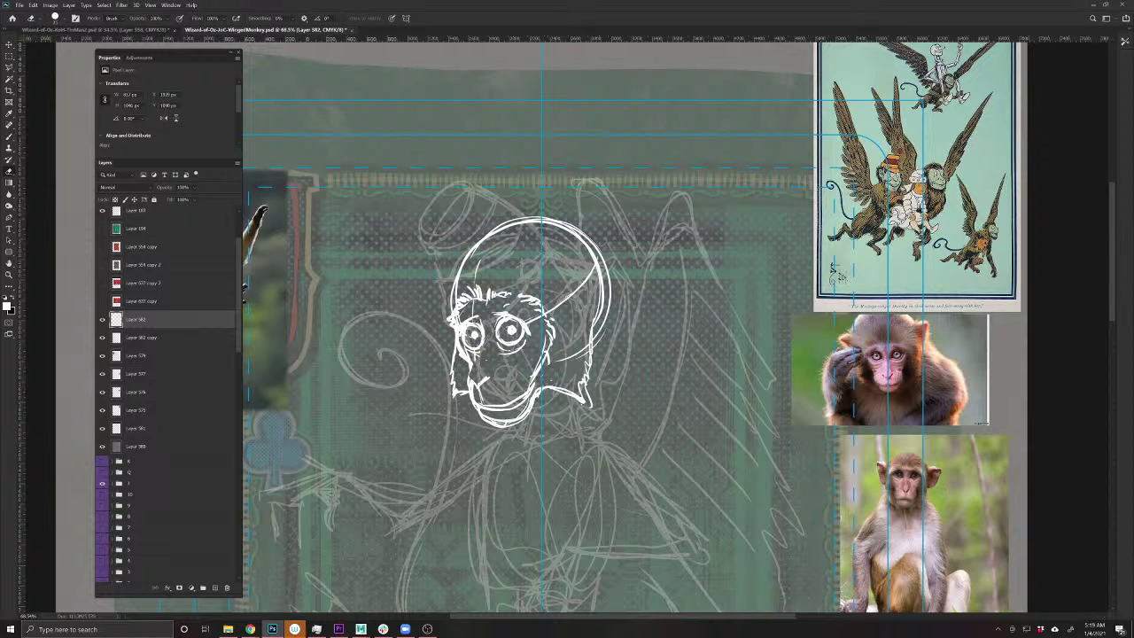
{"action": "key", "text": "b"}
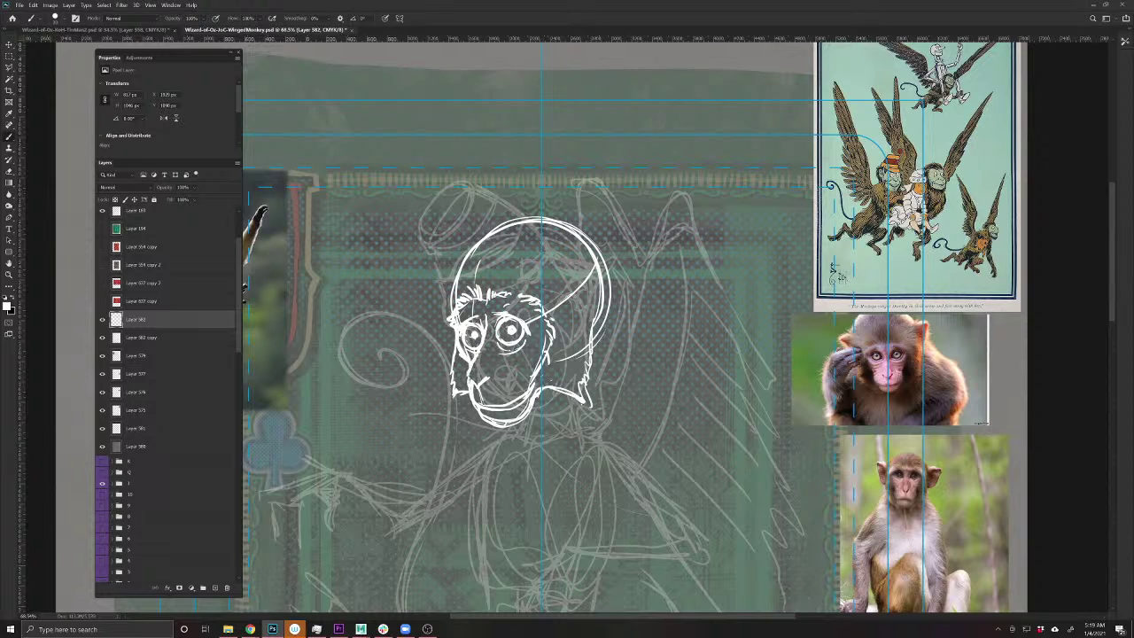
{"action": "mouse_move", "coordinate": [467, 374]}
{"action": "left_mouse_down"}
{"action": "mouse_move", "coordinate": [471, 388]}
{"action": "mouse_move", "coordinate": [489, 384]}
{"action": "mouse_move", "coordinate": [497, 355]}
{"action": "left_mouse_up"}
- Rework the jaw by erasing and redrawing the left and right jaw and cheek lines
{"action": "key", "text": "e"}
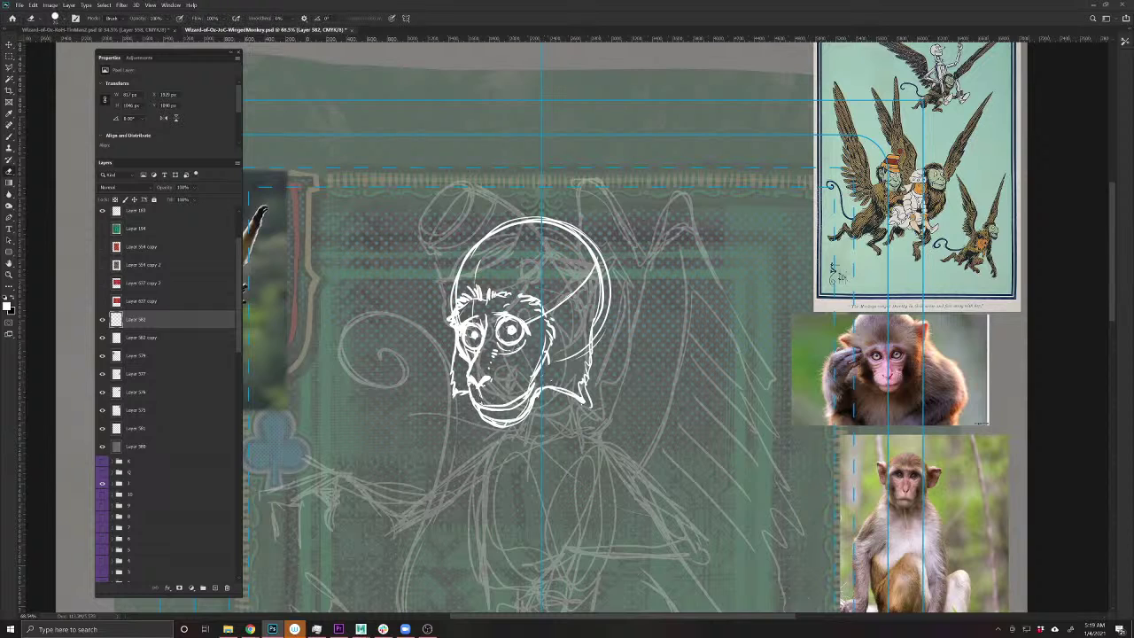
{"action": "left_click_drag", "start_coordinate": [470, 389], "coordinate": [471, 397]}
{"action": "key", "text": "b"}
{"action": "mouse_move", "coordinate": [469, 388]}
{"action": "left_mouse_down"}
{"action": "mouse_move", "coordinate": [480, 405]}
{"action": "mouse_move", "coordinate": [515, 406]}
{"action": "left_mouse_up"}
{"action": "key", "text": "e"}
{"action": "mouse_move", "coordinate": [549, 338]}
{"action": "left_mouse_down"}
{"action": "mouse_move", "coordinate": [523, 395]}
{"action": "mouse_move", "coordinate": [498, 404]}
{"action": "mouse_move", "coordinate": [496, 420]}
{"action": "mouse_move", "coordinate": [510, 422]}
{"action": "mouse_move", "coordinate": [498, 423]}
{"action": "mouse_move", "coordinate": [510, 422]}
{"action": "left_mouse_up"}
{"action": "key", "text": "b"}
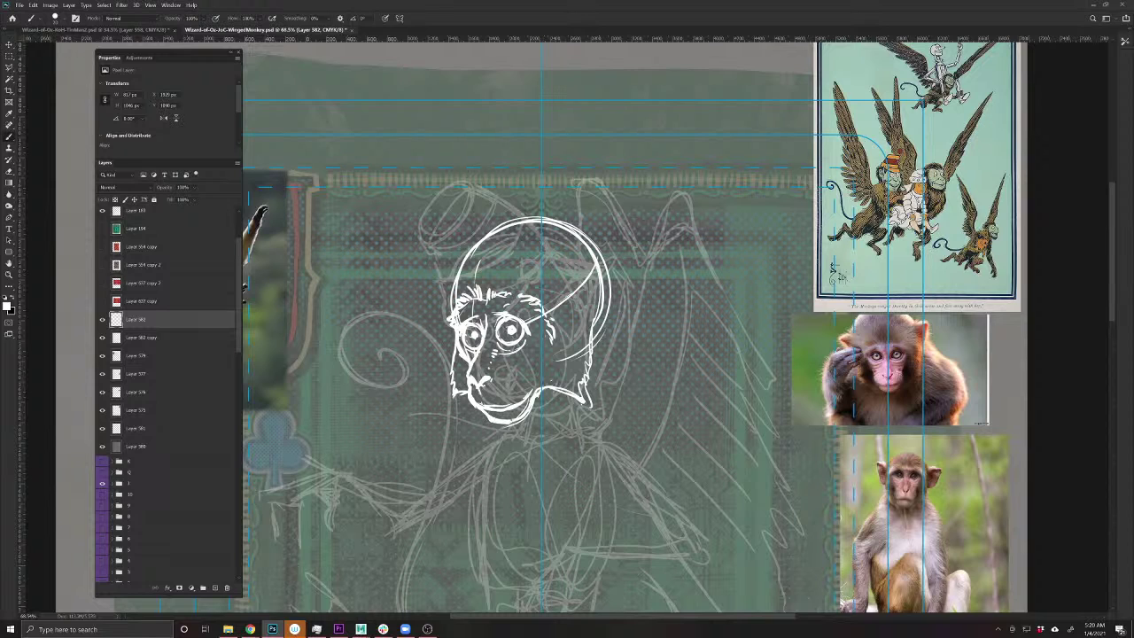
{"action": "mouse_move", "coordinate": [534, 390]}
{"action": "left_mouse_down"}
{"action": "mouse_move", "coordinate": [549, 372]}
{"action": "mouse_move", "coordinate": [519, 358]}
{"action": "mouse_move", "coordinate": [416, 378]}
{"action": "left_mouse_up"}
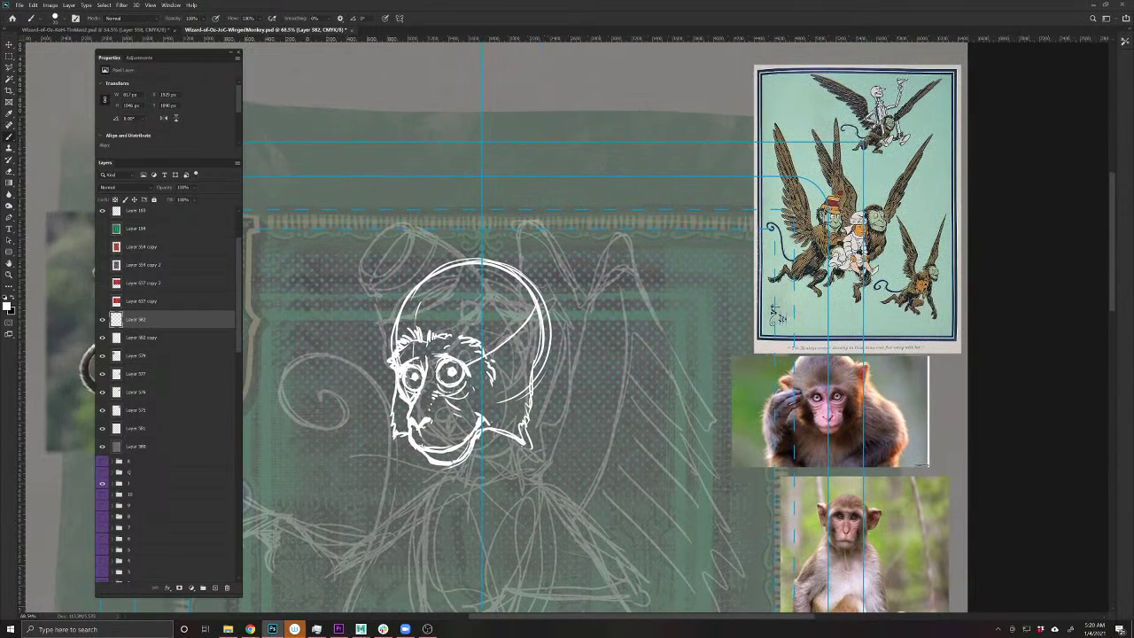
- Draw the left and right ear outlines and trace both cheeks down to the chin
{"action": "mouse_move", "coordinate": [537, 324]}
{"action": "left_mouse_down"}
{"action": "mouse_move", "coordinate": [572, 309]}
{"action": "mouse_move", "coordinate": [568, 337]}
{"action": "mouse_move", "coordinate": [545, 363]}
{"action": "left_mouse_up"}
{"action": "mouse_move", "coordinate": [402, 307]}
{"action": "left_mouse_down"}
{"action": "mouse_move", "coordinate": [386, 307]}
{"action": "mouse_move", "coordinate": [393, 341]}
{"action": "left_mouse_up"}
{"action": "left_click_drag", "start_coordinate": [541, 366], "coordinate": [550, 359]}
{"action": "mouse_move", "coordinate": [566, 308]}
{"action": "left_mouse_down"}
{"action": "mouse_move", "coordinate": [534, 455]}
{"action": "mouse_move", "coordinate": [479, 441]}
{"action": "left_mouse_up"}
{"action": "left_click_drag", "start_coordinate": [393, 404], "coordinate": [388, 435]}
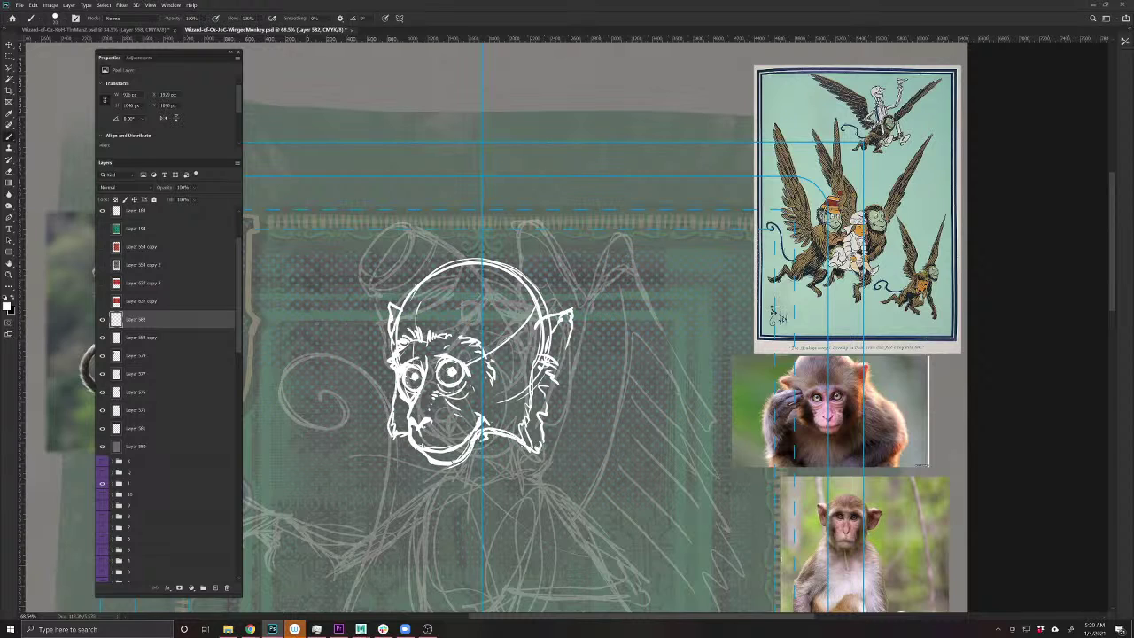
{"action": "mouse_move", "coordinate": [540, 372]}
{"action": "left_mouse_down"}
{"action": "mouse_move", "coordinate": [551, 386]}
{"action": "mouse_move", "coordinate": [543, 463]}
{"action": "left_mouse_up"}
- Erase and redraw the right cheek and right ear edge, adding the face's left edge
{"action": "key", "text": "e"}
{"action": "left_click_drag", "start_coordinate": [534, 359], "coordinate": [525, 445]}
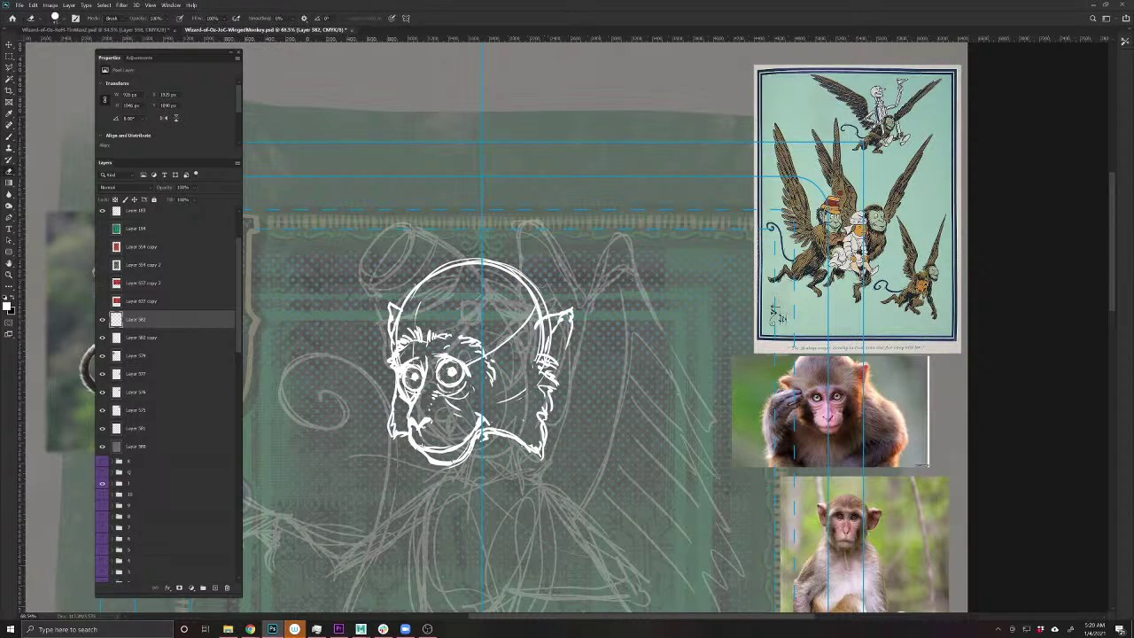
{"action": "key", "text": "b"}
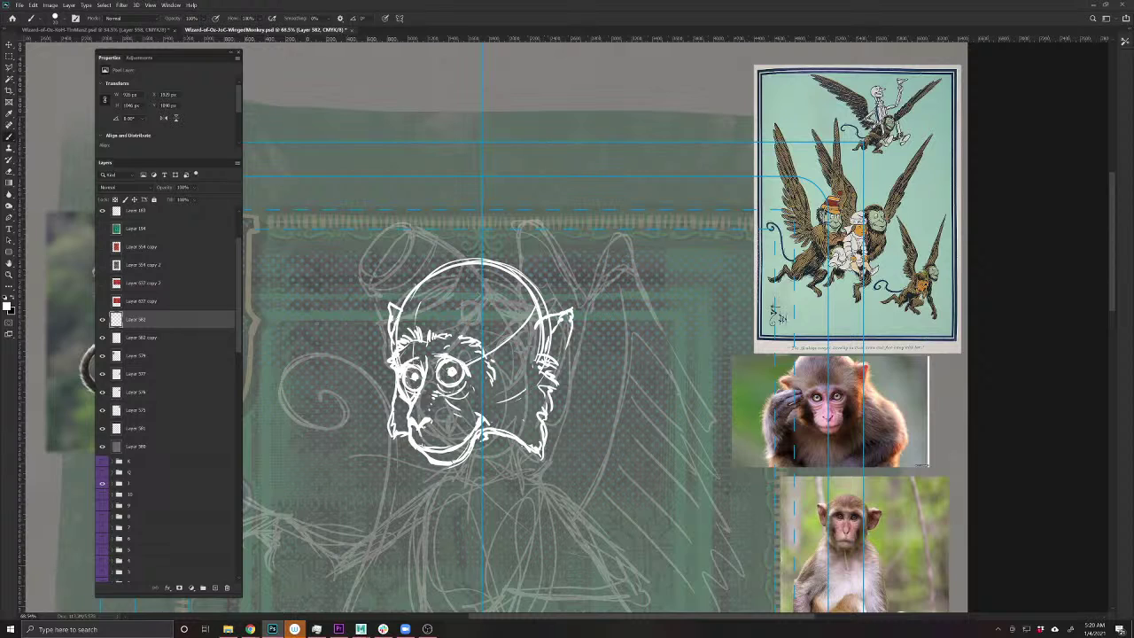
{"action": "left_click_drag", "start_coordinate": [388, 307], "coordinate": [394, 351]}
{"action": "key", "text": "e"}
{"action": "mouse_move", "coordinate": [560, 322]}
{"action": "left_mouse_down"}
{"action": "mouse_move", "coordinate": [544, 354]}
{"action": "mouse_move", "coordinate": [551, 365]}
{"action": "left_mouse_up"}
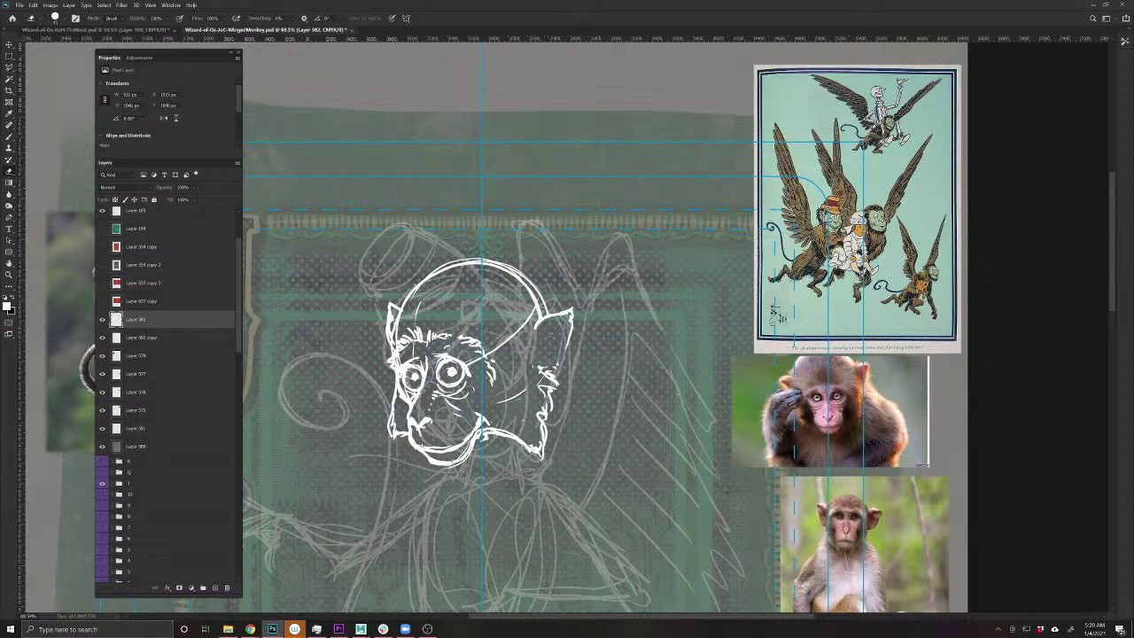
{"action": "key", "text": "b"}
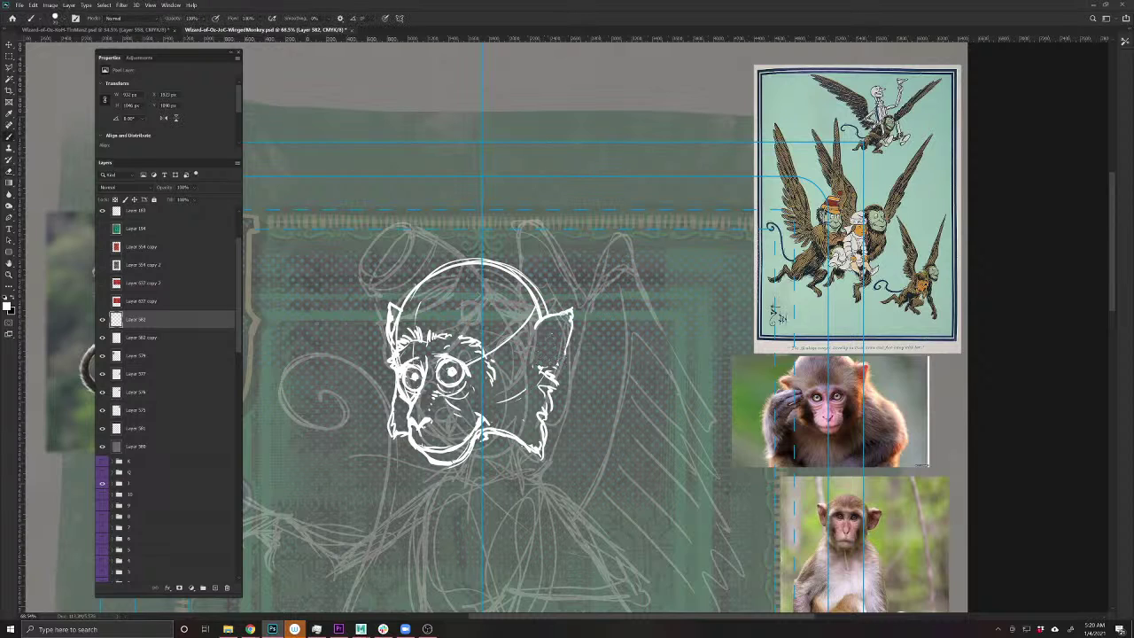
{"action": "mouse_move", "coordinate": [567, 312]}
{"action": "left_mouse_down"}
{"action": "mouse_move", "coordinate": [539, 351]}
{"action": "mouse_move", "coordinate": [524, 315]}
{"action": "mouse_move", "coordinate": [558, 312]}
{"action": "left_mouse_up"}
- Extend the left ear, erase the top-of-head strokes, and hatch the right jaw
{"action": "mouse_move", "coordinate": [403, 310]}
{"action": "left_mouse_down"}
{"action": "mouse_move", "coordinate": [395, 331]}
{"action": "mouse_move", "coordinate": [404, 301]}
{"action": "mouse_move", "coordinate": [438, 267]}
{"action": "mouse_move", "coordinate": [460, 252]}
{"action": "mouse_move", "coordinate": [494, 255]}
{"action": "mouse_move", "coordinate": [481, 260]}
{"action": "left_mouse_up"}
{"action": "mouse_move", "coordinate": [492, 259]}
{"action": "left_mouse_down"}
{"action": "mouse_move", "coordinate": [524, 268]}
{"action": "mouse_move", "coordinate": [546, 296]}
{"action": "left_mouse_up"}
{"action": "key", "text": "e"}
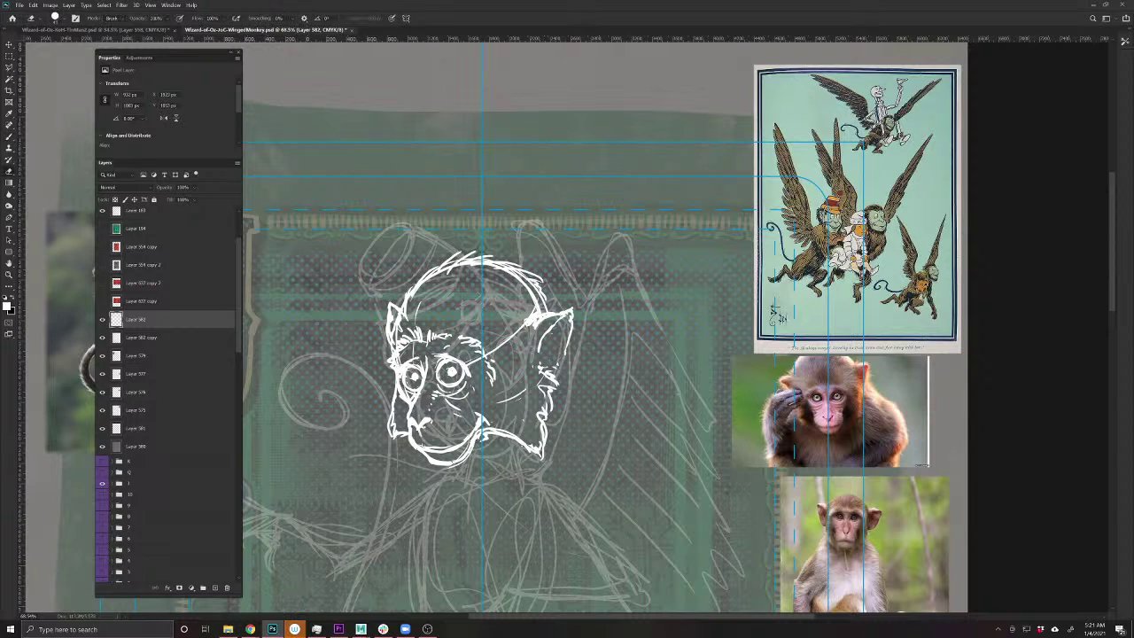
{"action": "mouse_move", "coordinate": [434, 265]}
{"action": "left_mouse_down"}
{"action": "mouse_move", "coordinate": [473, 257]}
{"action": "mouse_move", "coordinate": [532, 279]}
{"action": "mouse_move", "coordinate": [551, 317]}
{"action": "mouse_move", "coordinate": [498, 257]}
{"action": "mouse_move", "coordinate": [417, 280]}
{"action": "mouse_move", "coordinate": [405, 319]}
{"action": "mouse_move", "coordinate": [403, 307]}
{"action": "left_mouse_up"}
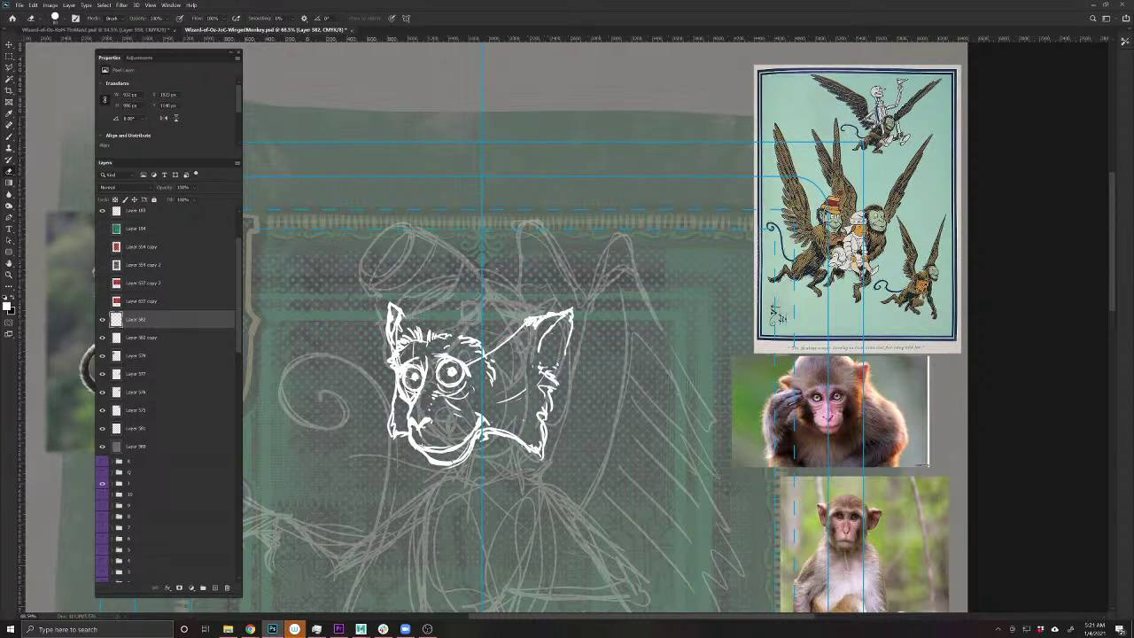
{"action": "key", "text": "b"}
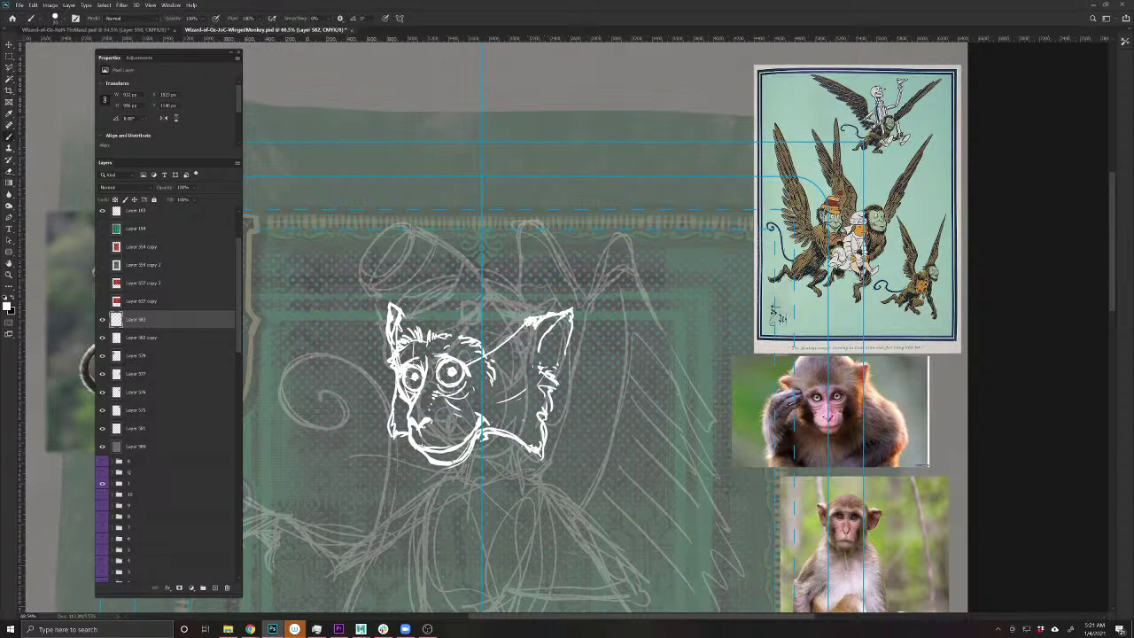
{"action": "left_click_drag", "start_coordinate": [563, 353], "coordinate": [550, 454]}
{"action": "left_click_drag", "start_coordinate": [498, 420], "coordinate": [520, 425]}
{"action": "mouse_move", "coordinate": [517, 427]}
{"action": "left_mouse_down"}
{"action": "mouse_move", "coordinate": [530, 438]}
{"action": "mouse_move", "coordinate": [521, 406]}
{"action": "left_mouse_up"}
- Rotate the head drawing about -3.4° and shift it down slightly
{"action": "key", "text": "ctrl+t"}
{"action": "left_click_drag", "start_coordinate": [460, 483], "coordinate": [502, 491]}
{"action": "left_click_drag", "start_coordinate": [476, 442], "coordinate": [469, 454]}
{"action": "key", "text": "Return"}
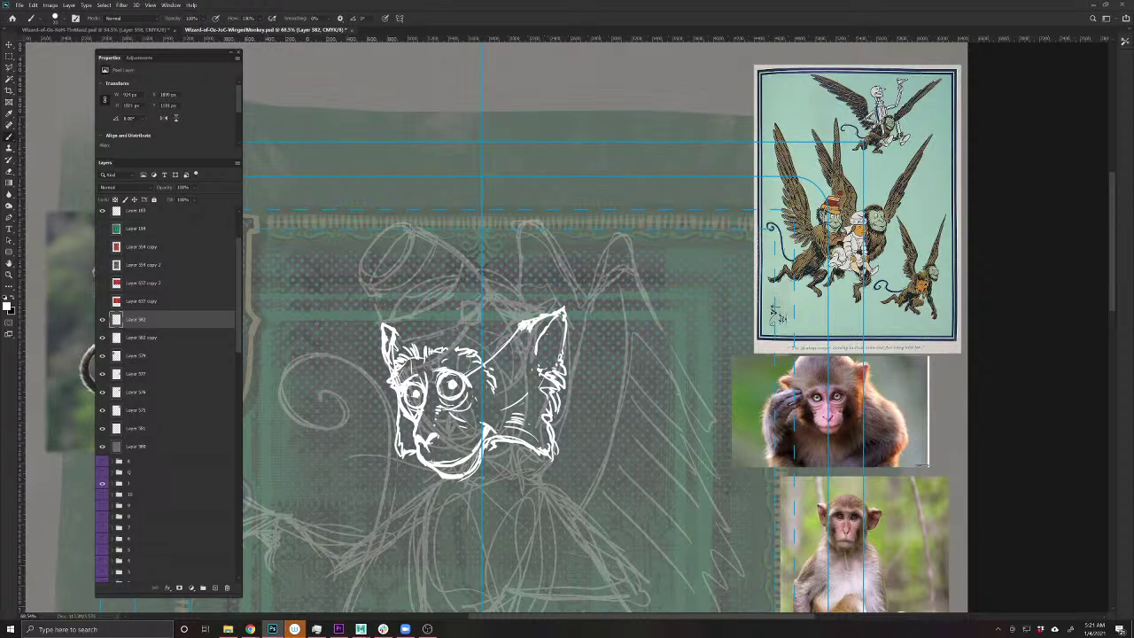
- Save, then ink the hat's first white strokes atop the monkey's head and across its forehead
{"action": "left_click_drag", "start_coordinate": [450, 539], "coordinate": [470, 446]}
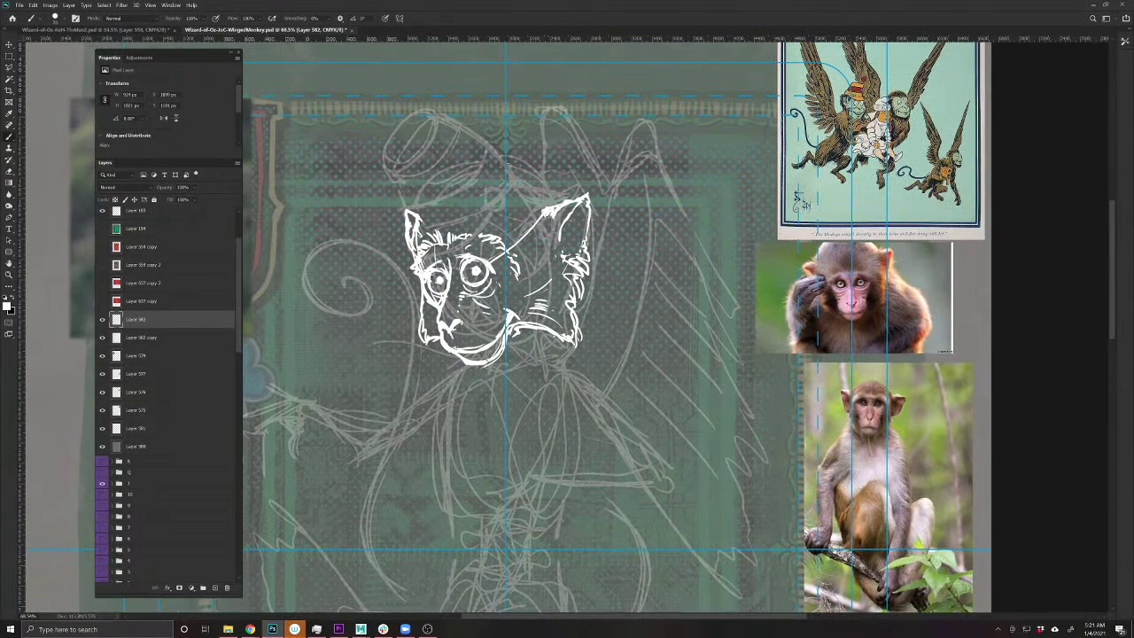
{"action": "key", "text": "ctrl+s"}
{"action": "scroll", "coordinate": [478, 375], "scroll_direction": "up", "scroll_amount": 3}
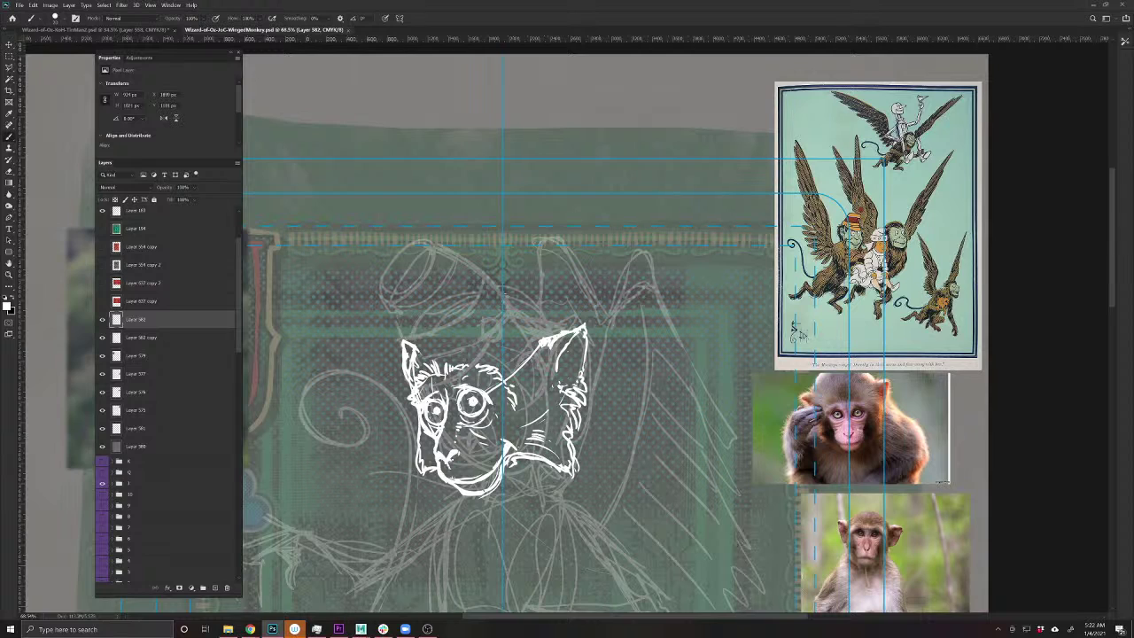
{"action": "left_click_drag", "start_coordinate": [516, 329], "coordinate": [503, 344]}
{"action": "mouse_move", "coordinate": [507, 344]}
{"action": "left_mouse_down"}
{"action": "mouse_move", "coordinate": [423, 377]}
{"action": "mouse_move", "coordinate": [441, 358]}
{"action": "mouse_move", "coordinate": [489, 355]}
{"action": "mouse_move", "coordinate": [511, 312]}
{"action": "mouse_move", "coordinate": [445, 247]}
{"action": "mouse_move", "coordinate": [416, 258]}
{"action": "mouse_move", "coordinate": [393, 290]}
{"action": "mouse_move", "coordinate": [404, 307]}
{"action": "mouse_move", "coordinate": [448, 275]}
{"action": "mouse_move", "coordinate": [443, 246]}
{"action": "mouse_move", "coordinate": [391, 306]}
{"action": "mouse_move", "coordinate": [443, 251]}
{"action": "left_mouse_up"}
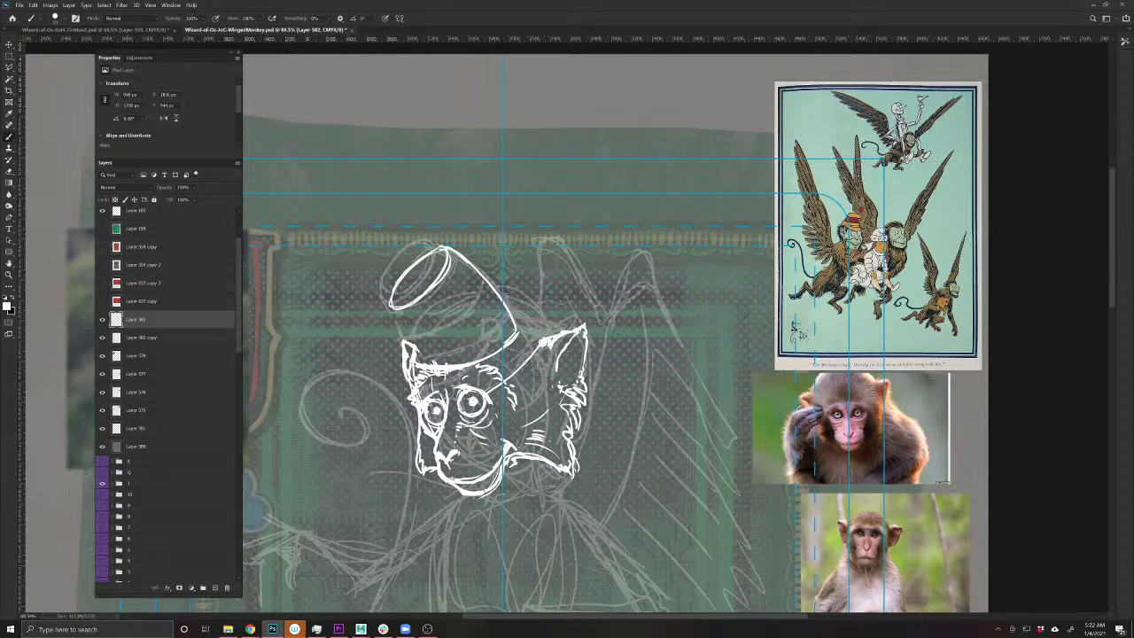
- Ink the hat's sides and lower edge across the brow, then hatch the left brim
{"action": "mouse_move", "coordinate": [400, 310]}
{"action": "left_mouse_down"}
{"action": "mouse_move", "coordinate": [411, 343]}
{"action": "mouse_move", "coordinate": [392, 307]}
{"action": "mouse_move", "coordinate": [413, 356]}
{"action": "left_mouse_up"}
{"action": "key", "text": "e"}
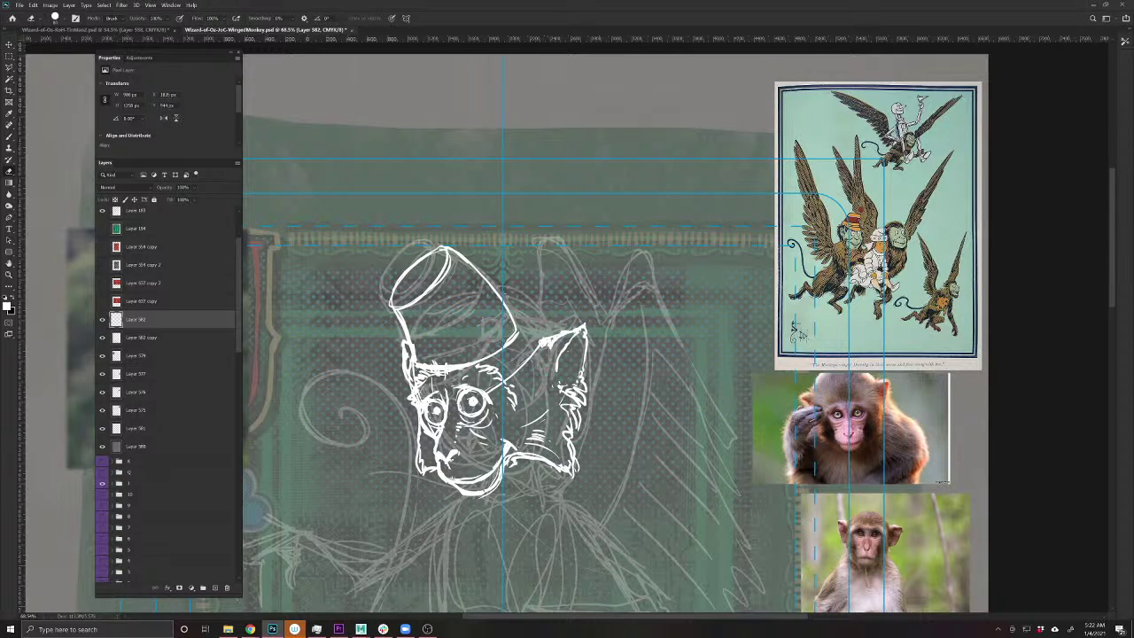
{"action": "key", "text": "b"}
{"action": "mouse_move", "coordinate": [514, 337]}
{"action": "left_mouse_down"}
{"action": "mouse_move", "coordinate": [542, 331]}
{"action": "mouse_move", "coordinate": [530, 311]}
{"action": "mouse_move", "coordinate": [545, 358]}
{"action": "mouse_move", "coordinate": [528, 367]}
{"action": "left_mouse_up"}
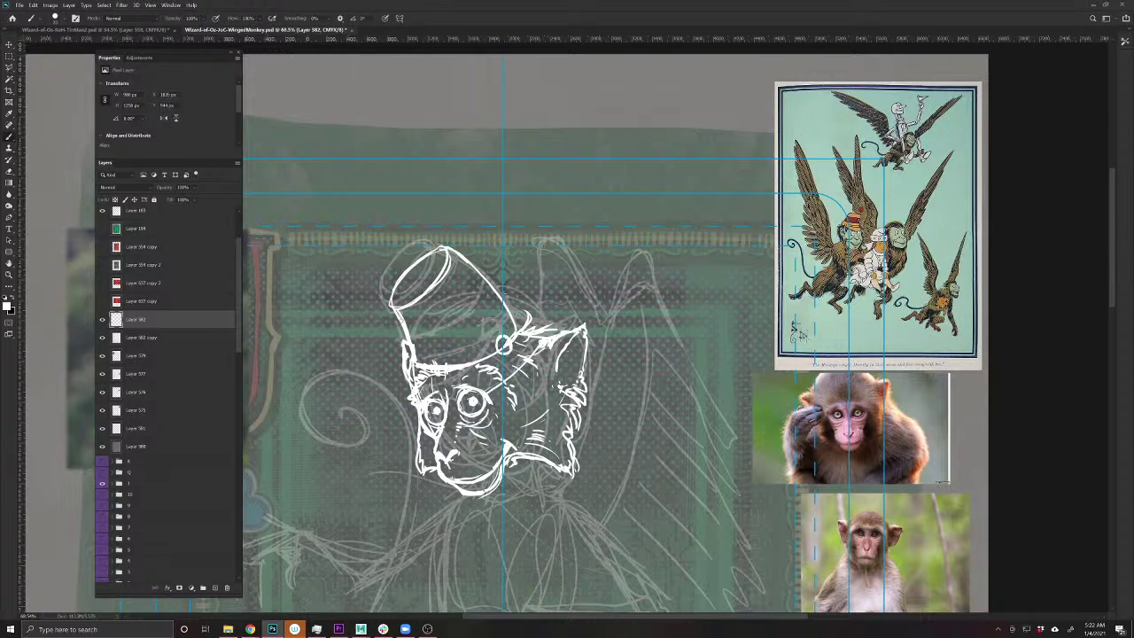
{"action": "key", "text": "e"}
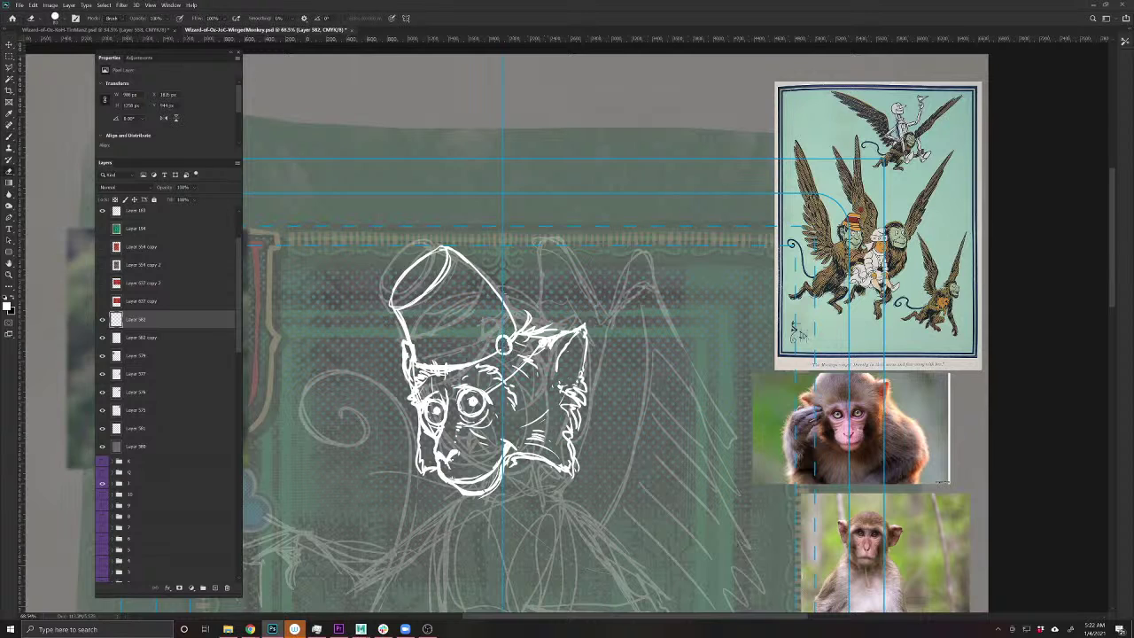
{"action": "key", "text": "b"}
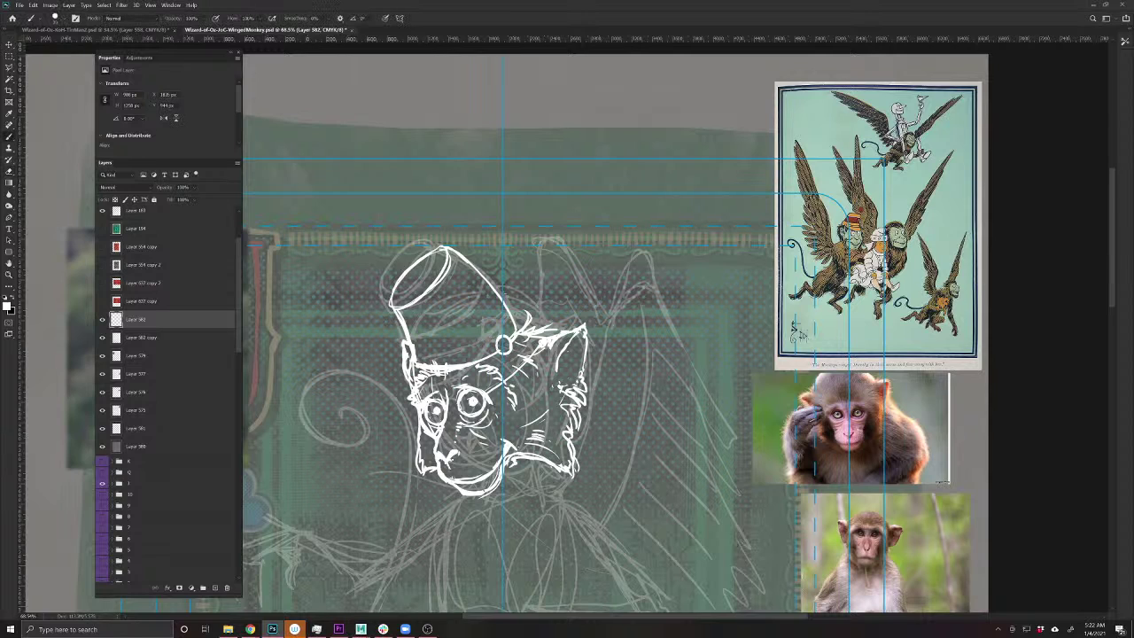
{"action": "mouse_move", "coordinate": [502, 356]}
{"action": "left_mouse_down"}
{"action": "mouse_move", "coordinate": [419, 399]}
{"action": "mouse_move", "coordinate": [400, 384]}
{"action": "mouse_move", "coordinate": [408, 368]}
{"action": "left_mouse_up"}
{"action": "key", "text": "e"}
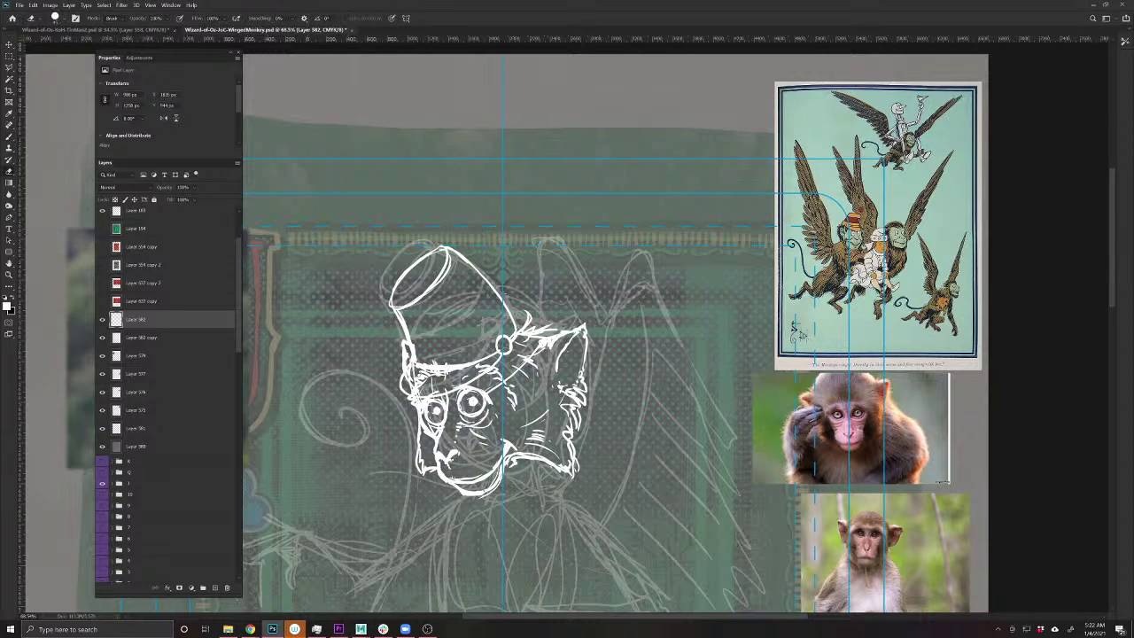
{"action": "mouse_move", "coordinate": [421, 372]}
{"action": "left_mouse_down"}
{"action": "mouse_move", "coordinate": [485, 365]}
{"action": "mouse_move", "coordinate": [435, 395]}
{"action": "mouse_move", "coordinate": [409, 390]}
{"action": "mouse_move", "coordinate": [408, 365]}
{"action": "mouse_move", "coordinate": [407, 395]}
{"action": "mouse_move", "coordinate": [399, 381]}
{"action": "left_mouse_up"}
{"action": "key", "text": "b"}
{"action": "left_click_drag", "start_coordinate": [407, 376], "coordinate": [387, 389]}
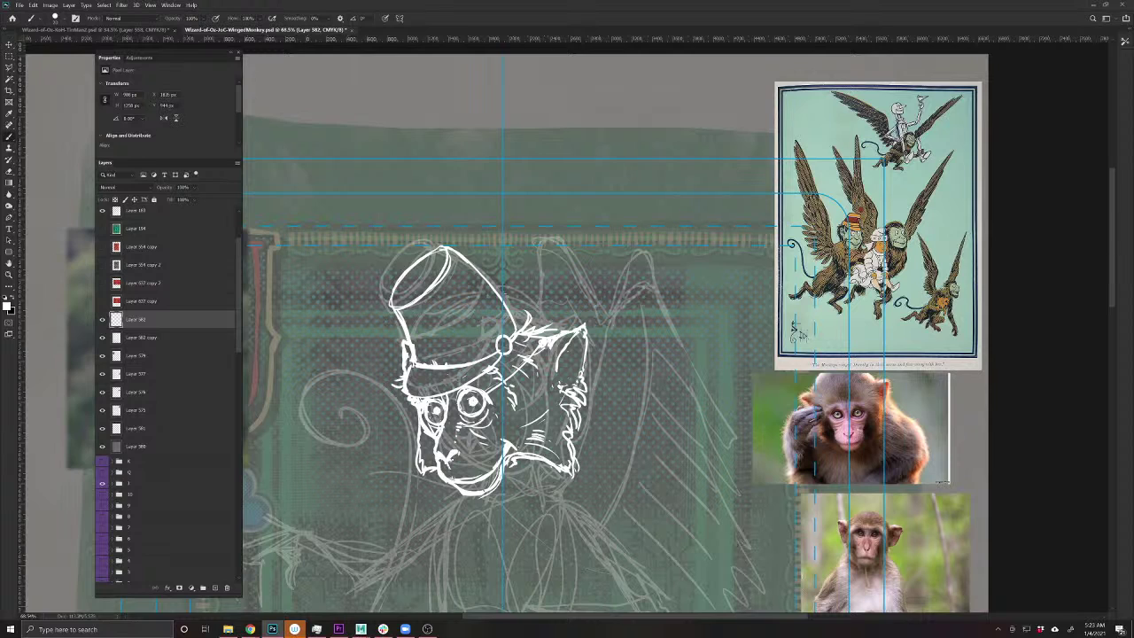
- Add strokes beside the hat's centre line and along its top rim
{"action": "mouse_move", "coordinate": [514, 333]}
{"action": "left_mouse_down"}
{"action": "mouse_move", "coordinate": [509, 305]}
{"action": "mouse_move", "coordinate": [457, 339]}
{"action": "mouse_move", "coordinate": [407, 342]}
{"action": "mouse_move", "coordinate": [443, 343]}
{"action": "mouse_move", "coordinate": [411, 354]}
{"action": "left_mouse_up"}
{"action": "left_click_drag", "start_coordinate": [499, 307], "coordinate": [503, 300]}
{"action": "left_click_drag", "start_coordinate": [459, 248], "coordinate": [441, 256]}
{"action": "key", "text": "b"}
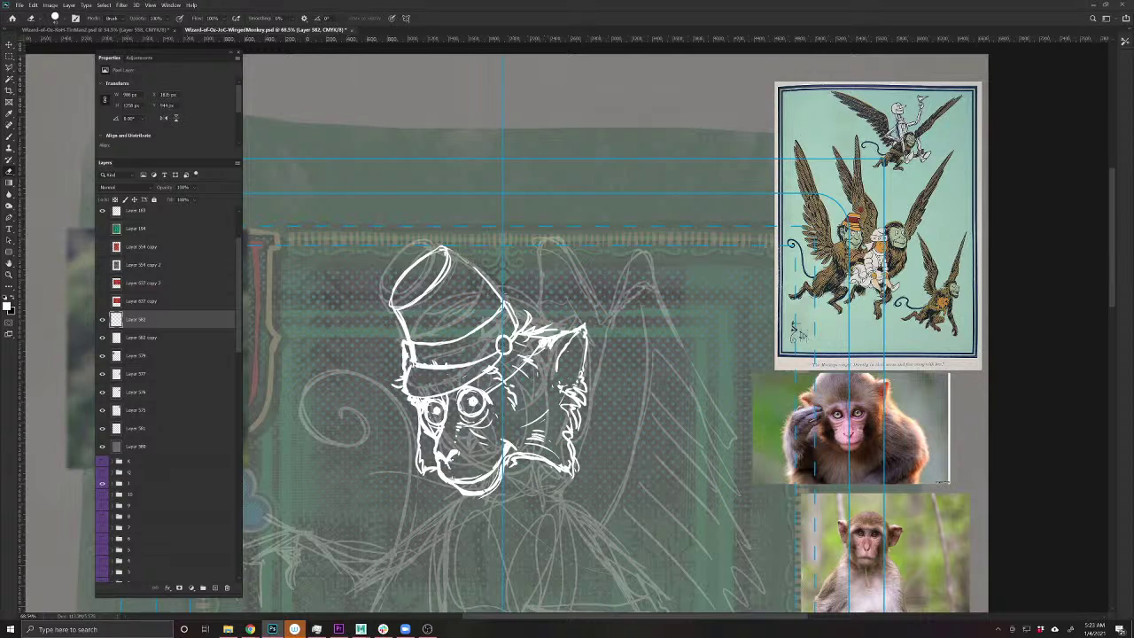
{"action": "mouse_move", "coordinate": [441, 248]}
{"action": "left_mouse_down"}
{"action": "mouse_move", "coordinate": [462, 256]}
{"action": "mouse_move", "coordinate": [458, 290]}
{"action": "mouse_move", "coordinate": [443, 310]}
{"action": "mouse_move", "coordinate": [398, 322]}
{"action": "mouse_move", "coordinate": [457, 295]}
{"action": "mouse_move", "coordinate": [466, 257]}
{"action": "mouse_move", "coordinate": [503, 304]}
{"action": "left_mouse_up"}
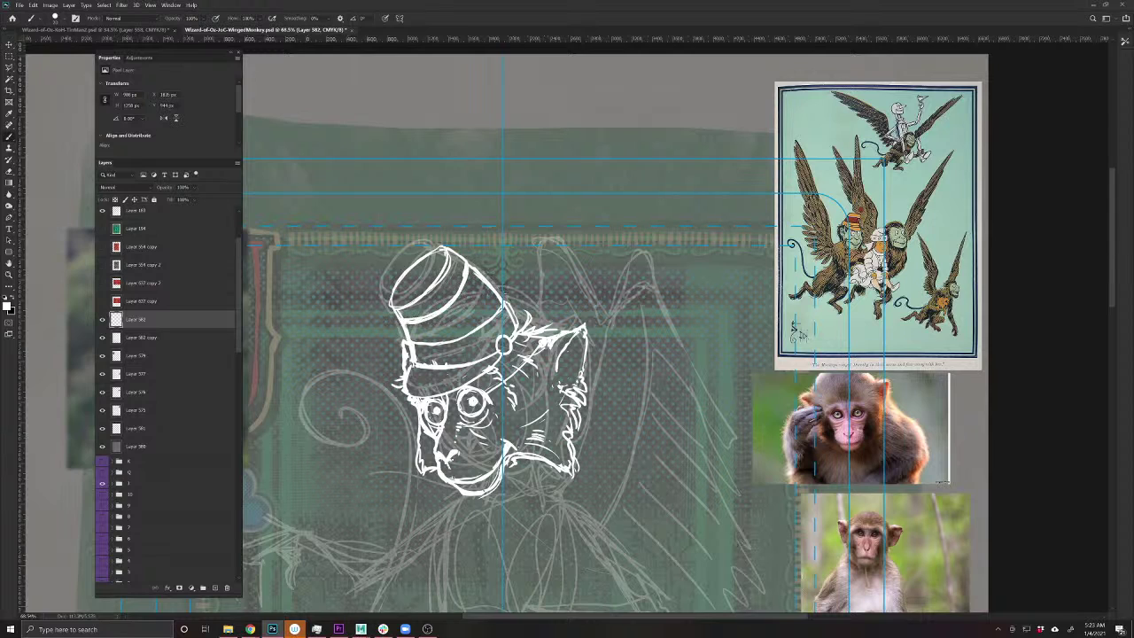
{"action": "key", "text": "e"}
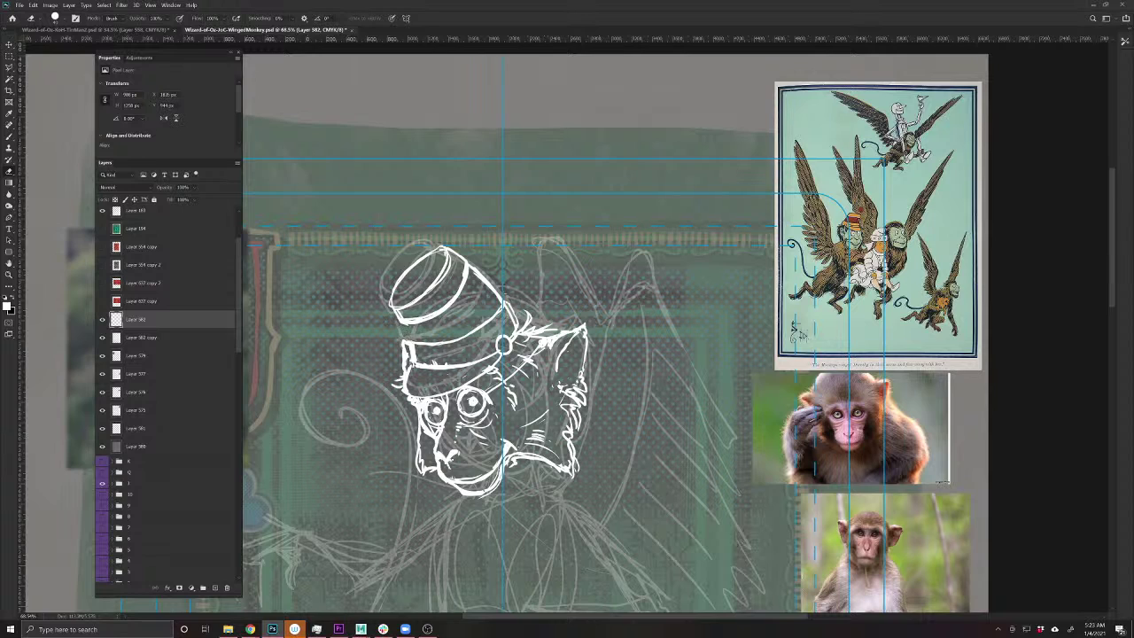
{"action": "key", "text": "b"}
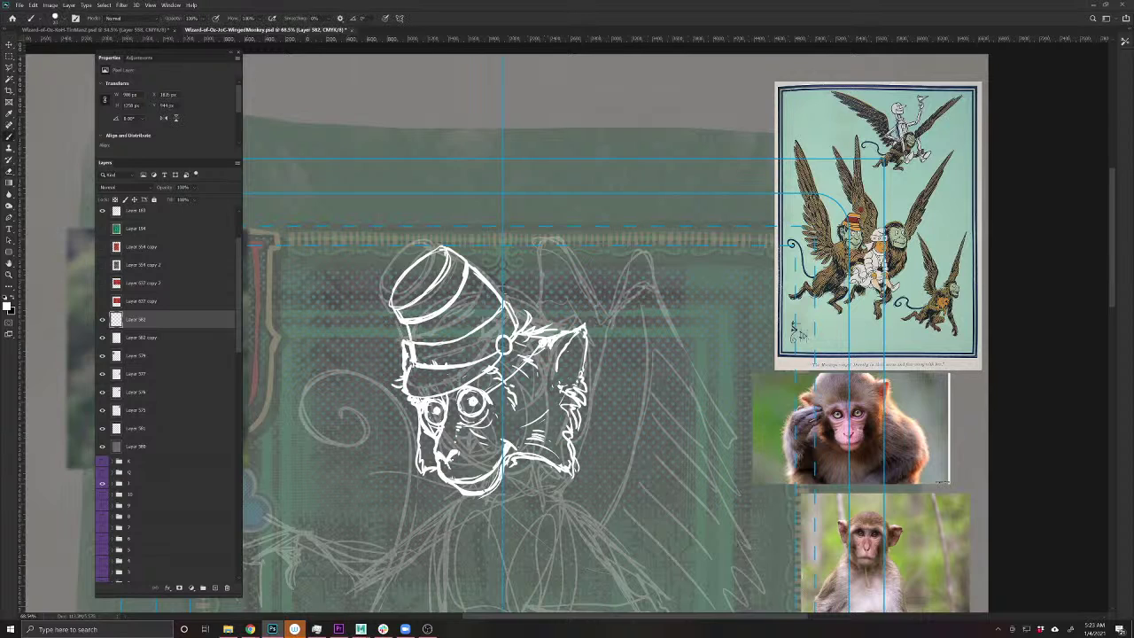
- Touch up the brim's left edge and draw a fuzzy pom-pom off the hat's left side
{"action": "left_click_drag", "start_coordinate": [400, 308], "coordinate": [398, 321]}
{"action": "mouse_move", "coordinate": [395, 303]}
{"action": "left_mouse_down"}
{"action": "mouse_move", "coordinate": [377, 293]}
{"action": "mouse_move", "coordinate": [354, 310]}
{"action": "mouse_move", "coordinate": [334, 296]}
{"action": "mouse_move", "coordinate": [345, 271]}
{"action": "mouse_move", "coordinate": [376, 282]}
{"action": "mouse_move", "coordinate": [356, 262]}
{"action": "mouse_move", "coordinate": [331, 276]}
{"action": "mouse_move", "coordinate": [356, 316]}
{"action": "left_mouse_up"}
{"action": "mouse_move", "coordinate": [355, 306]}
{"action": "left_mouse_down"}
{"action": "mouse_move", "coordinate": [350, 315]}
{"action": "mouse_move", "coordinate": [366, 296]}
{"action": "left_mouse_up"}
{"action": "mouse_move", "coordinate": [377, 292]}
{"action": "left_mouse_down"}
{"action": "mouse_move", "coordinate": [328, 295]}
{"action": "mouse_move", "coordinate": [357, 304]}
{"action": "left_mouse_up"}
- Clean up the pom-pom fuzz, join it to the hat tip, and save
{"action": "left_click_drag", "start_coordinate": [361, 298], "coordinate": [349, 303]}
{"action": "key", "text": "e"}
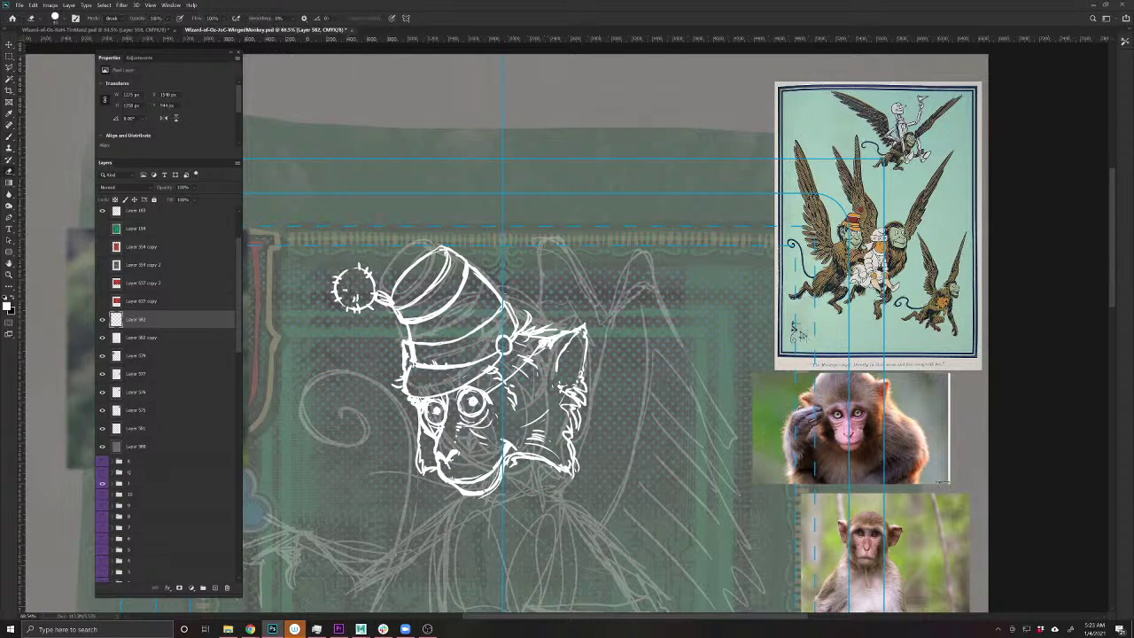
{"action": "left_click_drag", "start_coordinate": [365, 271], "coordinate": [338, 287]}
{"action": "key", "text": "b"}
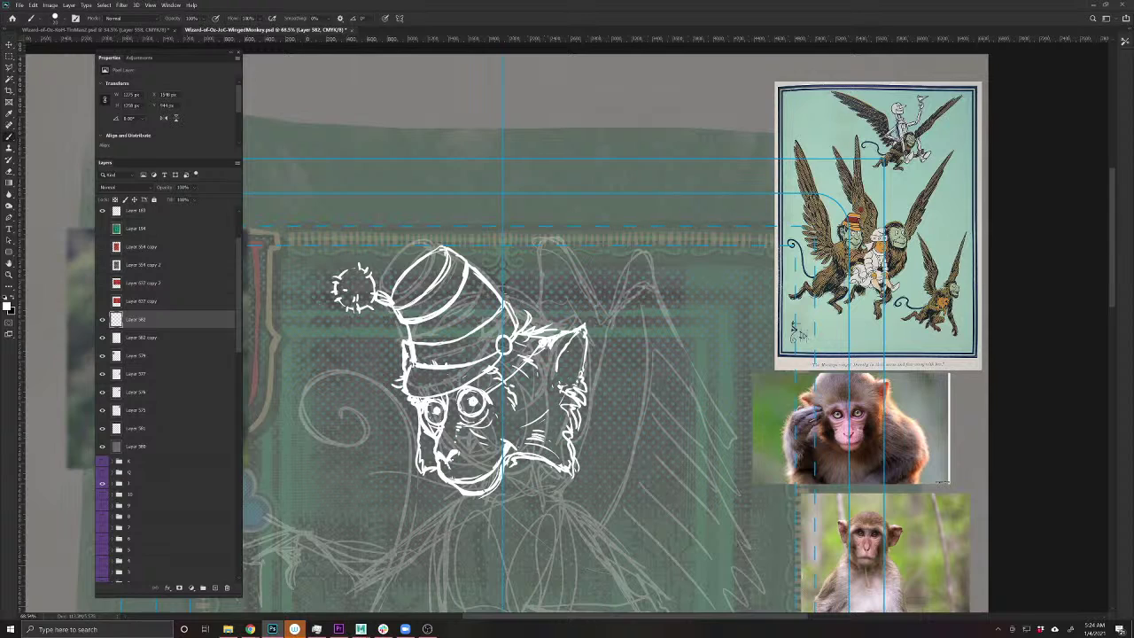
{"action": "left_click_drag", "start_coordinate": [379, 290], "coordinate": [403, 307]}
{"action": "left_click_drag", "start_coordinate": [449, 253], "coordinate": [476, 283]}
{"action": "key", "text": "ctrl+s"}
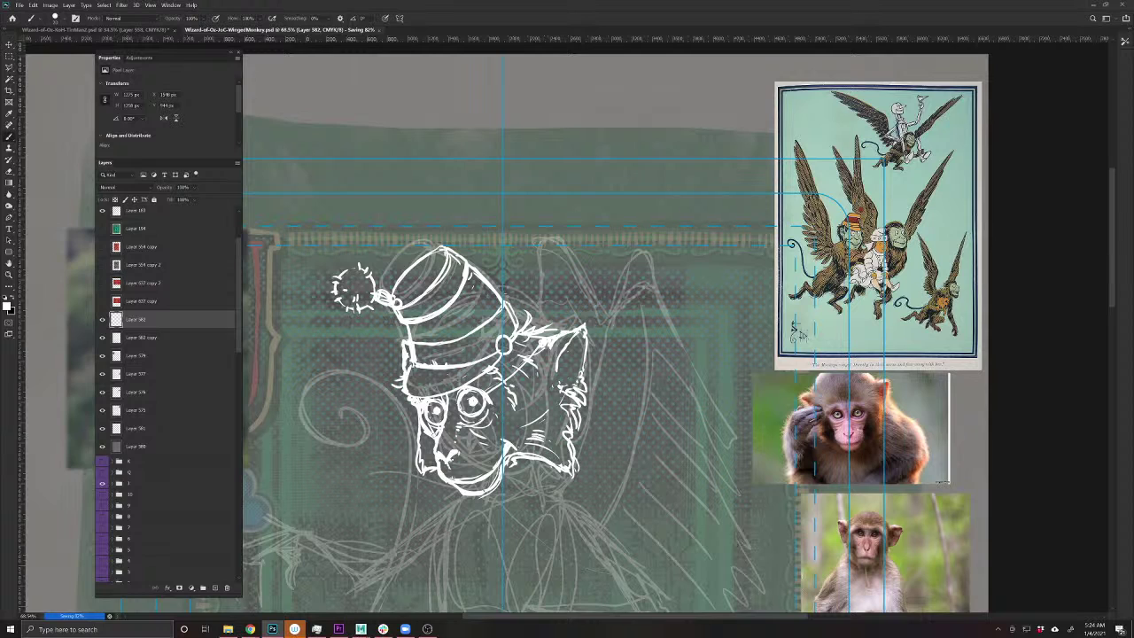
- Nudge the monkey head drawing down slightly with the Move tool
{"action": "key", "text": "v"}
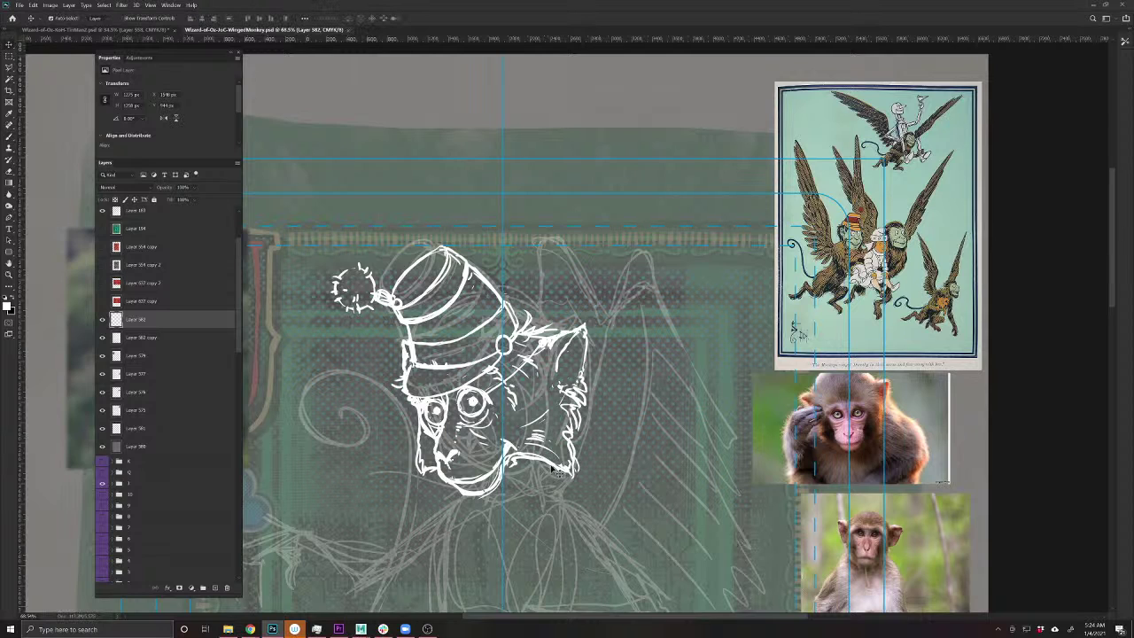
{"action": "left_click_drag", "start_coordinate": [556, 472], "coordinate": [702, 368]}
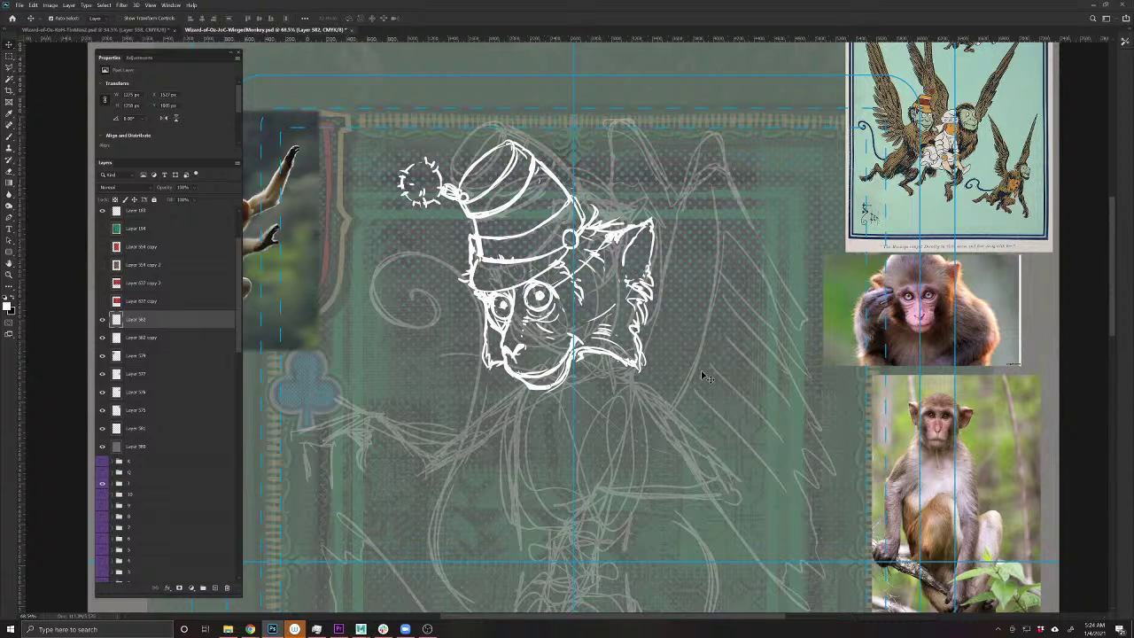
{"action": "key", "text": "b"}
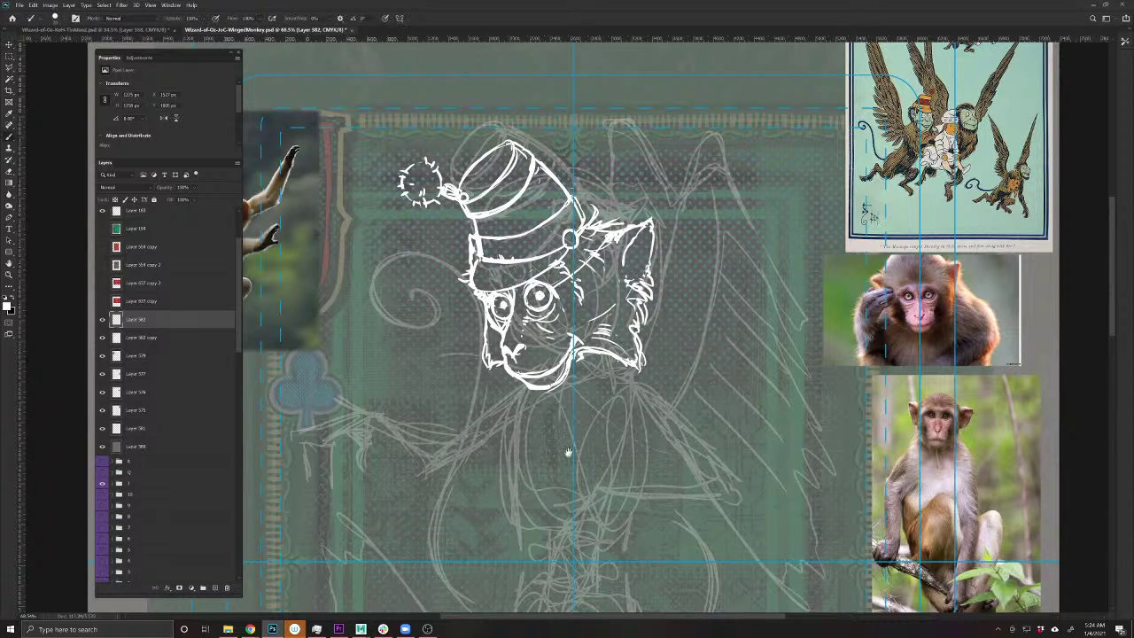
{"action": "left_click_drag", "start_coordinate": [569, 452], "coordinate": [501, 500]}
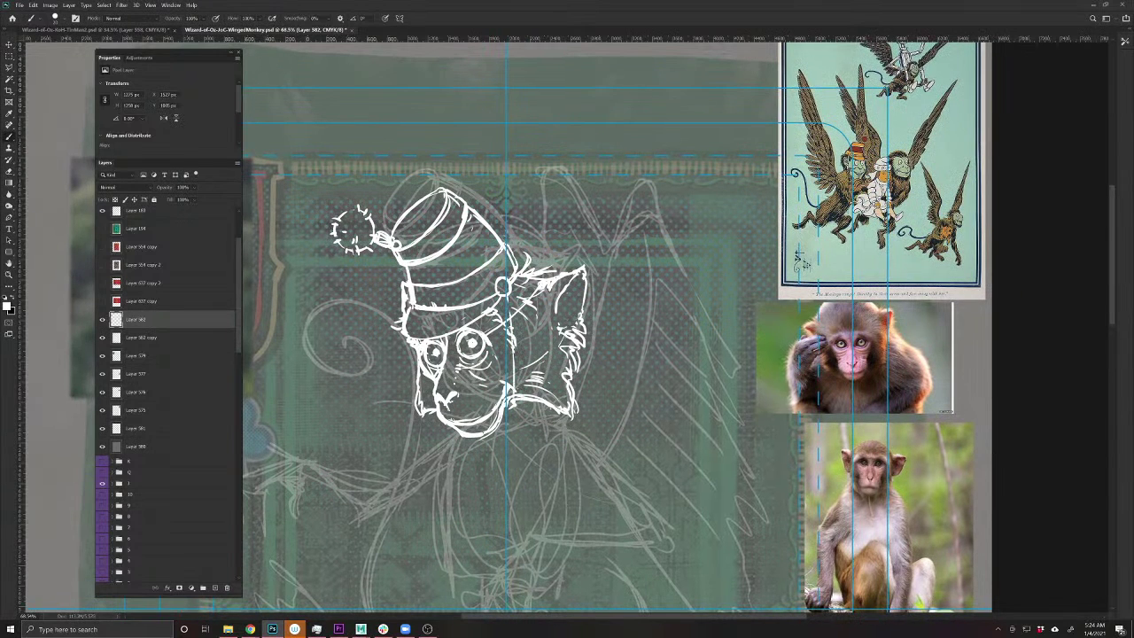
- Erase the white lines along the face guide and draw a chin strap down the face
{"action": "key", "text": "e"}
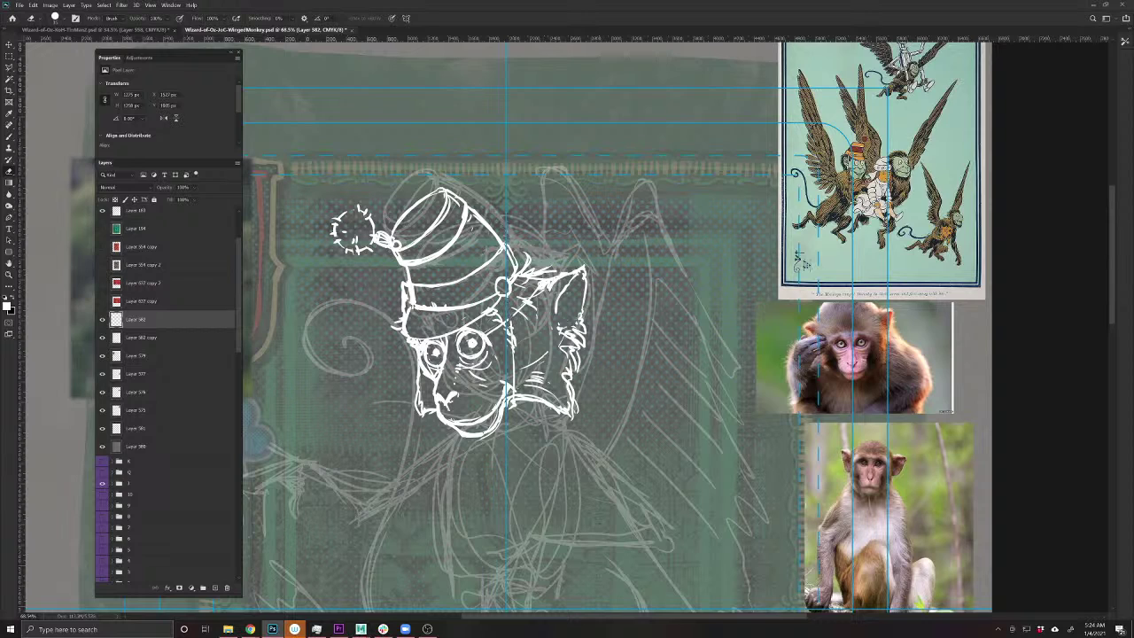
{"action": "mouse_move", "coordinate": [512, 329]}
{"action": "left_mouse_down"}
{"action": "mouse_move", "coordinate": [513, 411]}
{"action": "mouse_move", "coordinate": [518, 400]}
{"action": "left_mouse_up"}
{"action": "key", "text": "b"}
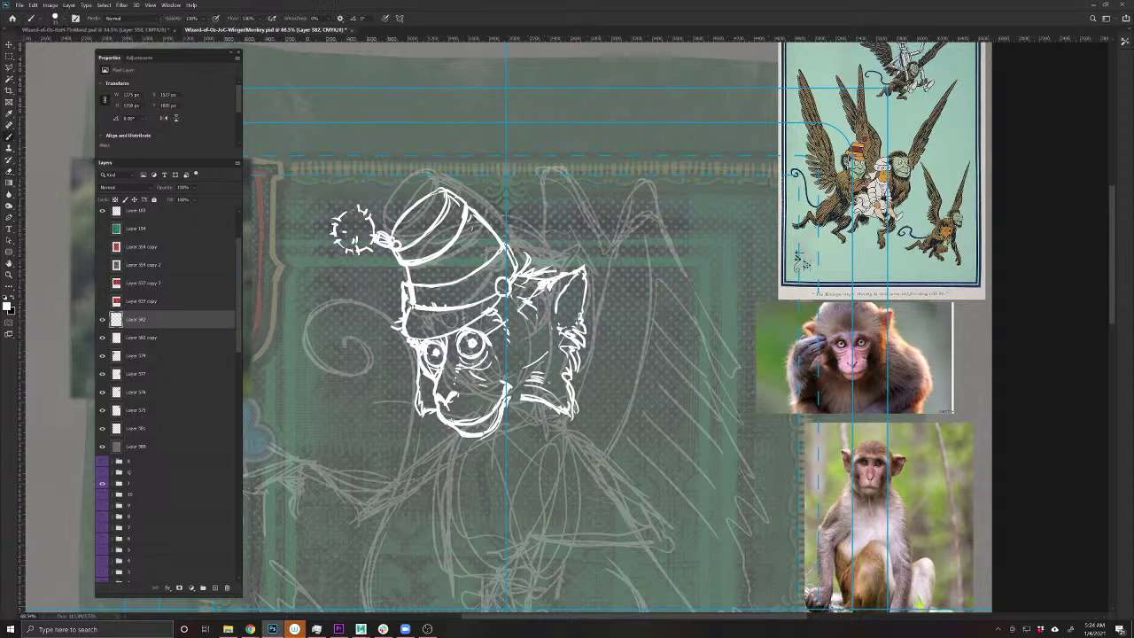
{"action": "mouse_move", "coordinate": [518, 320]}
{"action": "left_mouse_down"}
{"action": "mouse_move", "coordinate": [522, 396]}
{"action": "mouse_move", "coordinate": [510, 409]}
{"action": "mouse_move", "coordinate": [516, 290]}
{"action": "mouse_move", "coordinate": [517, 340]}
{"action": "left_mouse_up"}
{"action": "left_click_drag", "start_coordinate": [512, 294], "coordinate": [521, 345]}
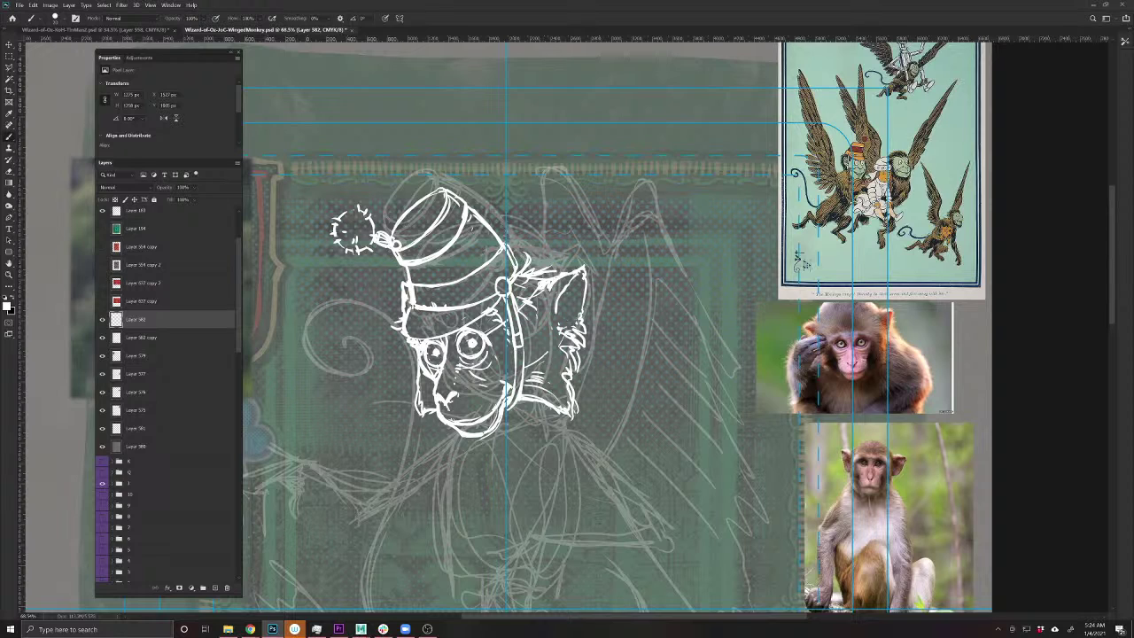
{"action": "left_click_drag", "start_coordinate": [506, 481], "coordinate": [456, 517]}
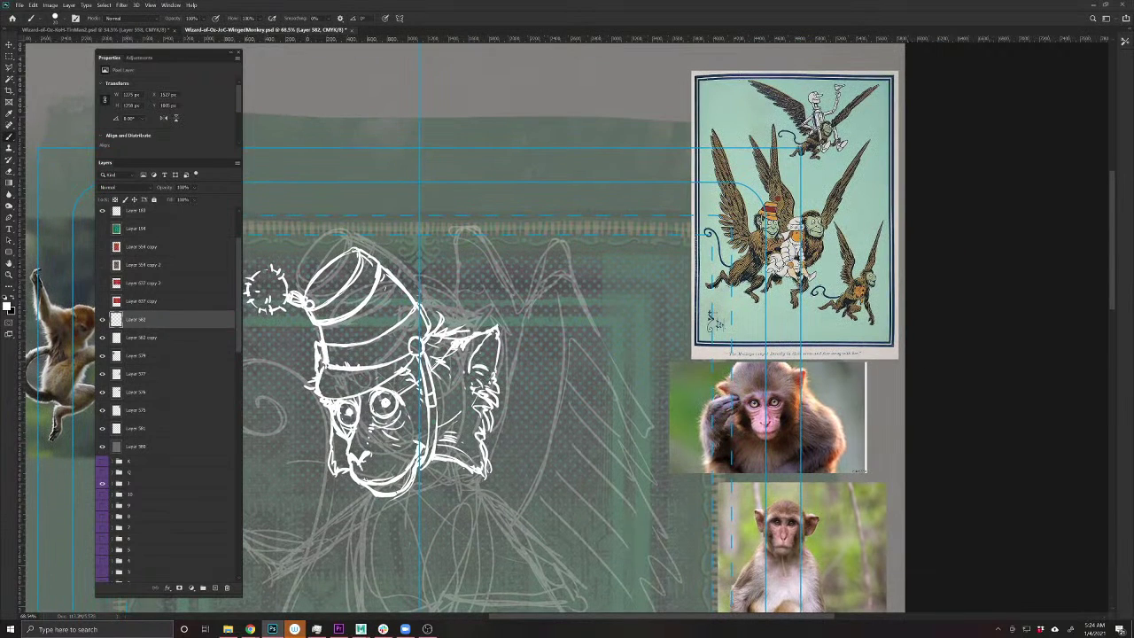
{"action": "left_click_drag", "start_coordinate": [401, 545], "coordinate": [512, 390]}
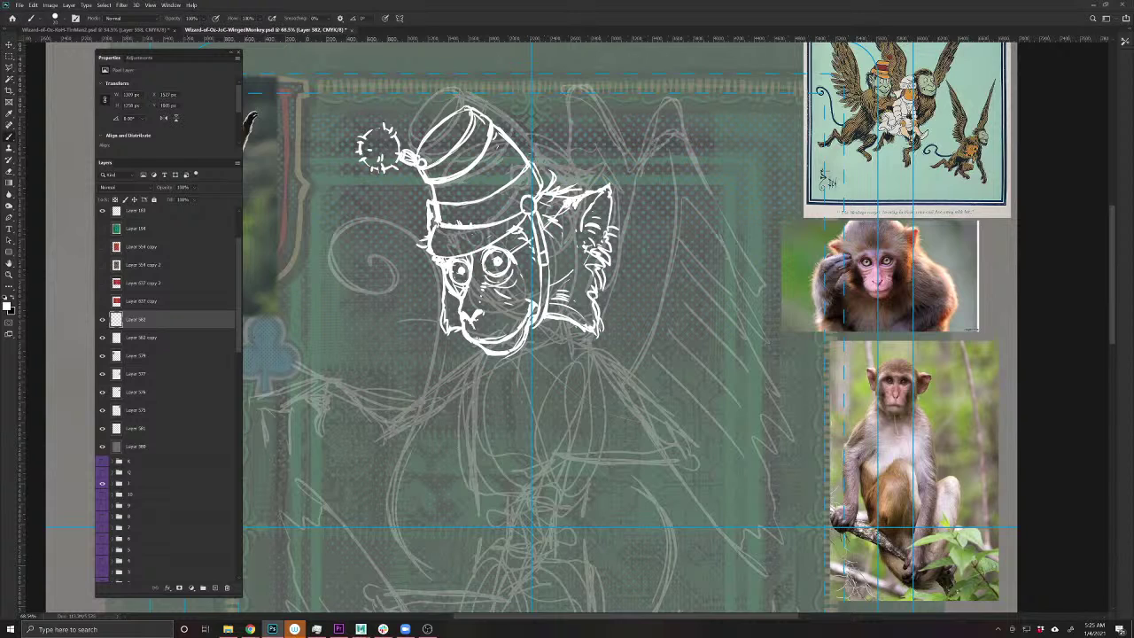
{"action": "mouse_move", "coordinate": [611, 532]}
{"action": "left_mouse_down"}
{"action": "mouse_move", "coordinate": [594, 536]}
{"action": "mouse_move", "coordinate": [616, 528]}
{"action": "left_mouse_up"}
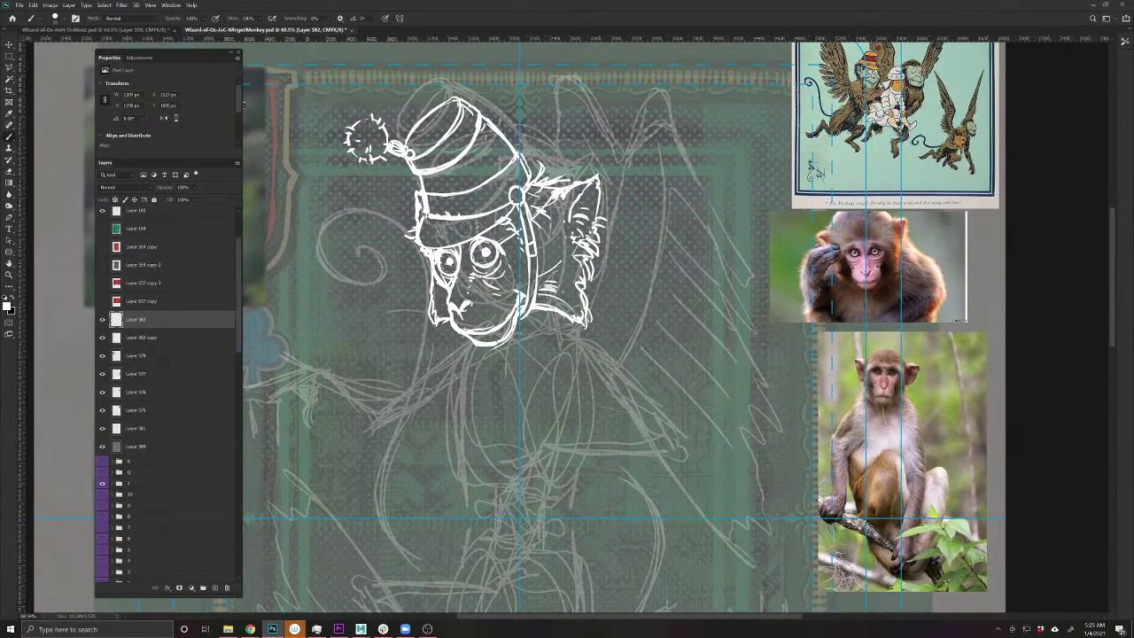
- Add a new layer and draw a long curve below the face
{"action": "left_click", "coordinate": [214, 587]}
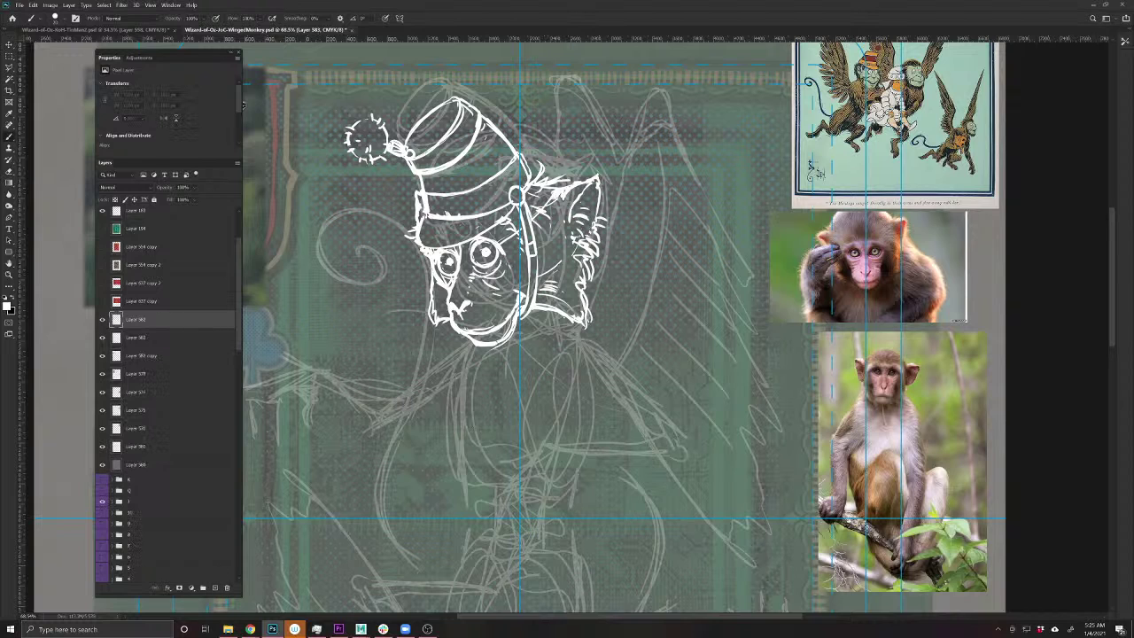
{"action": "left_click_drag", "start_coordinate": [542, 248], "coordinate": [547, 288]}
{"action": "mouse_move", "coordinate": [545, 257]}
{"action": "left_mouse_down"}
{"action": "mouse_move", "coordinate": [562, 363]}
{"action": "mouse_move", "coordinate": [512, 532]}
{"action": "left_mouse_up"}
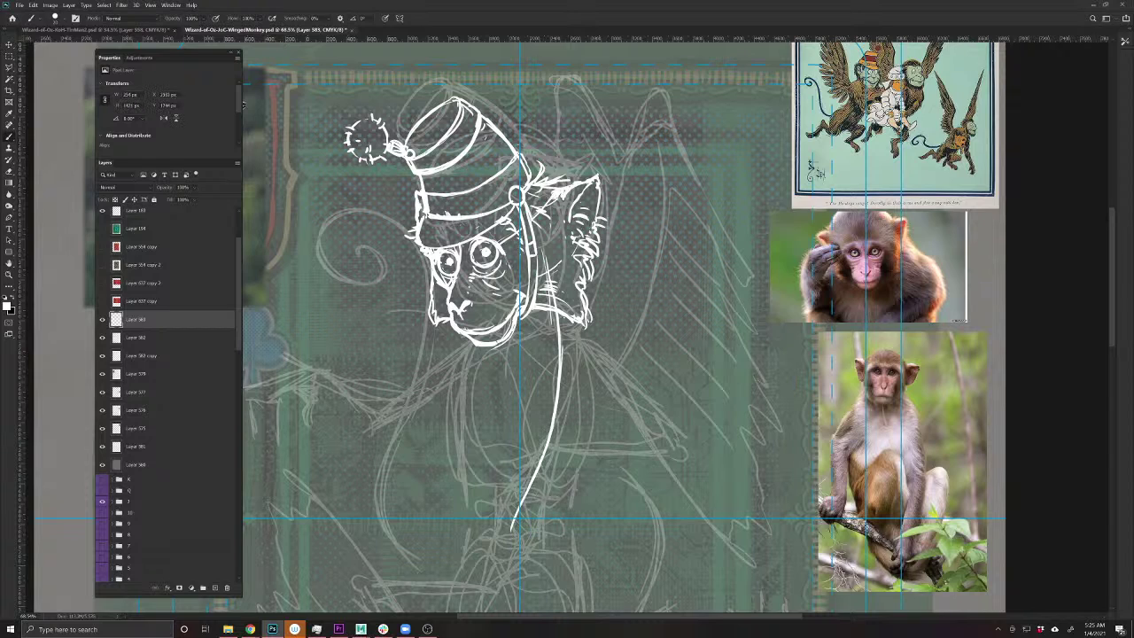
{"action": "left_click_drag", "start_coordinate": [563, 349], "coordinate": [536, 248]}
- Show Layer 582 again and shift it with Layer 583 slightly right
{"action": "left_click", "coordinate": [159, 340]}
{"action": "left_click", "coordinate": [102, 337]}
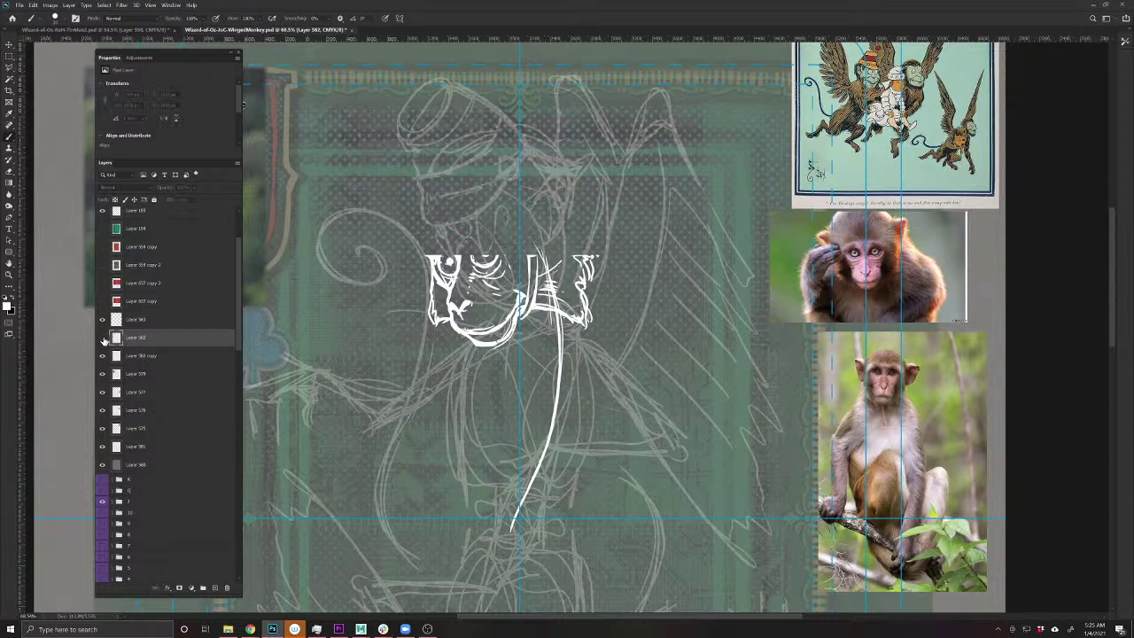
{"action": "left_click", "coordinate": [101, 337]}
{"action": "left_click", "coordinate": [142, 321], "text": "shift"}
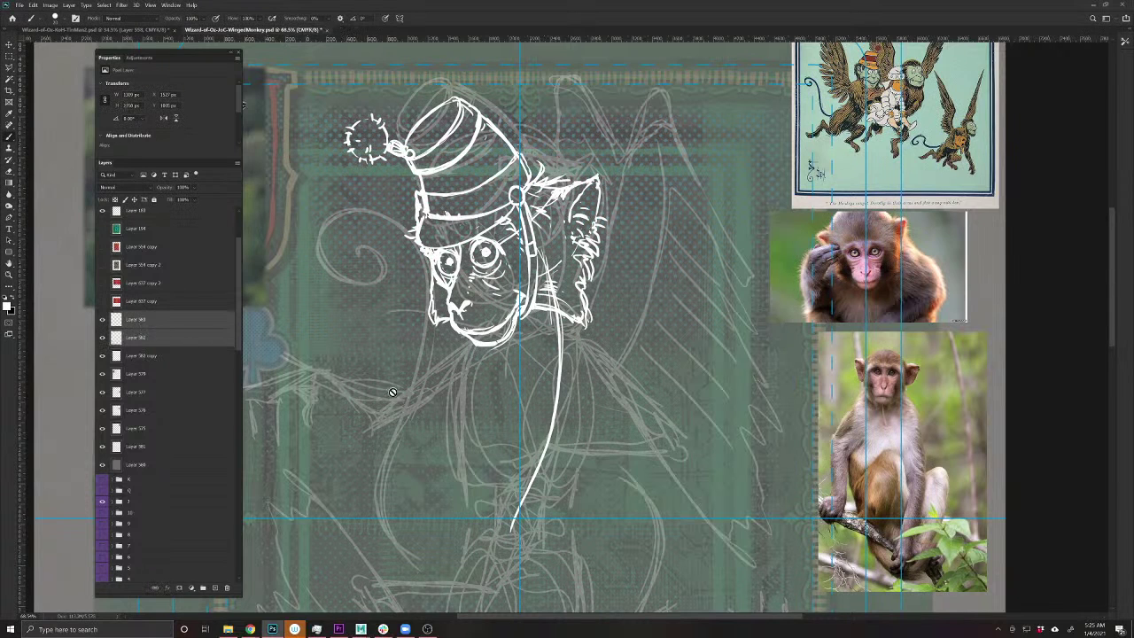
{"action": "key", "text": "v"}
{"action": "mouse_move", "coordinate": [561, 330]}
{"action": "left_mouse_down"}
{"action": "mouse_move", "coordinate": [593, 336]}
{"action": "mouse_move", "coordinate": [577, 332]}
{"action": "mouse_move", "coordinate": [588, 321]}
{"action": "mouse_move", "coordinate": [576, 331]}
{"action": "left_mouse_up"}
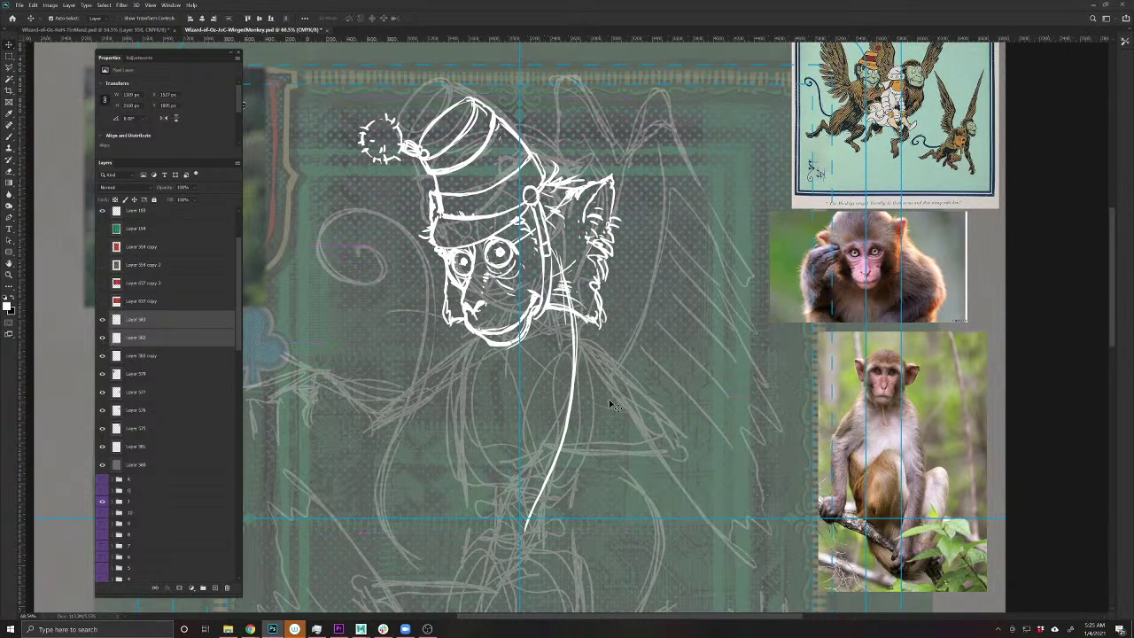
{"action": "left_click_drag", "start_coordinate": [607, 400], "coordinate": [599, 336]}
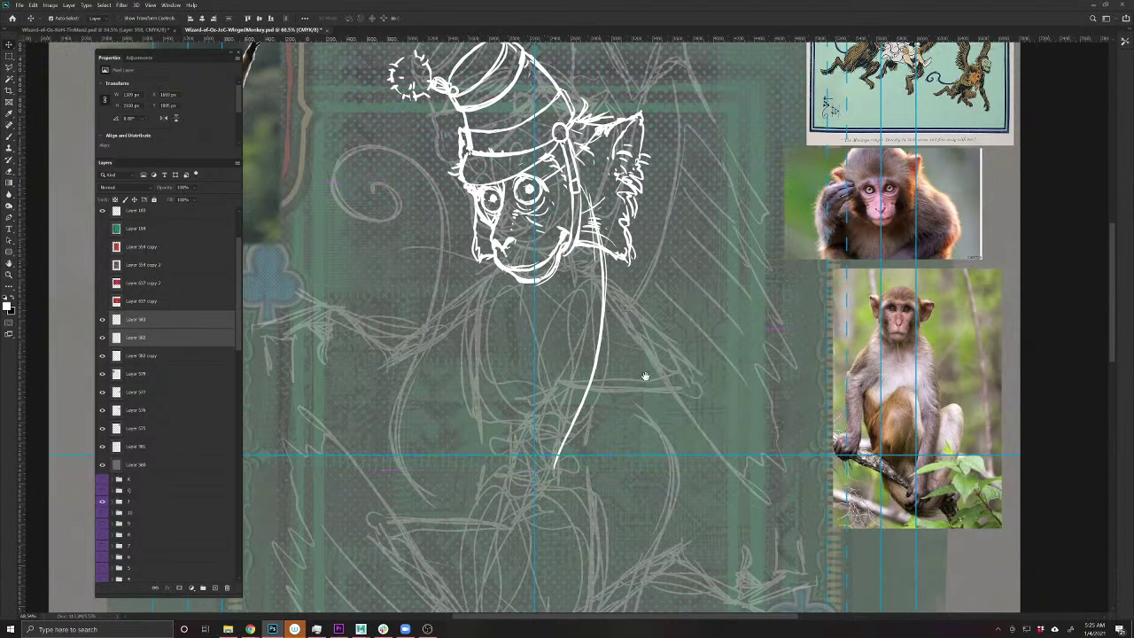
- Pick a single working layer from the canvas layer list
{"action": "scroll", "coordinate": [646, 379], "scroll_direction": "up", "scroll_amount": 3}
{"action": "right_click", "coordinate": [637, 428]}
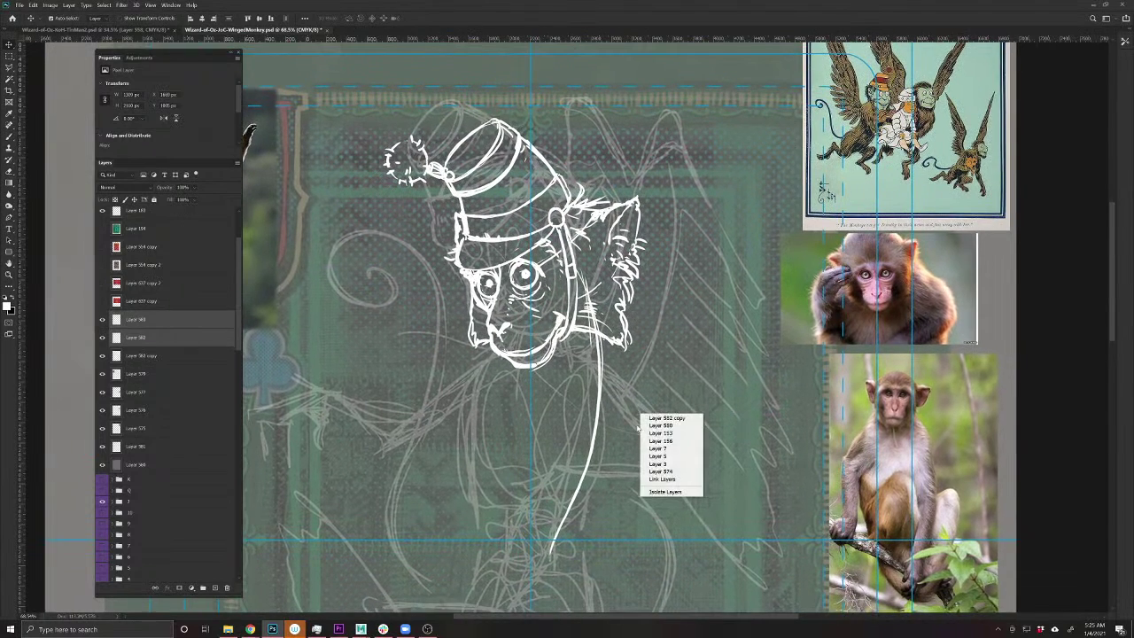
{"action": "left_click", "coordinate": [660, 425]}
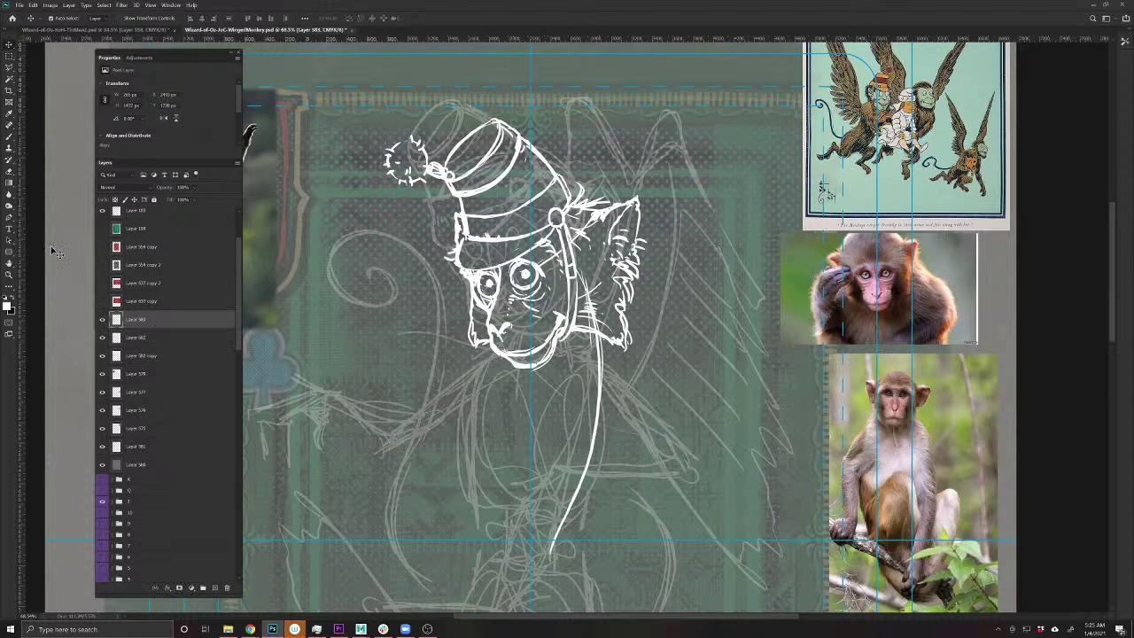
- Ink the neck lines and the left and right contours of the torso
{"action": "key", "text": "b"}
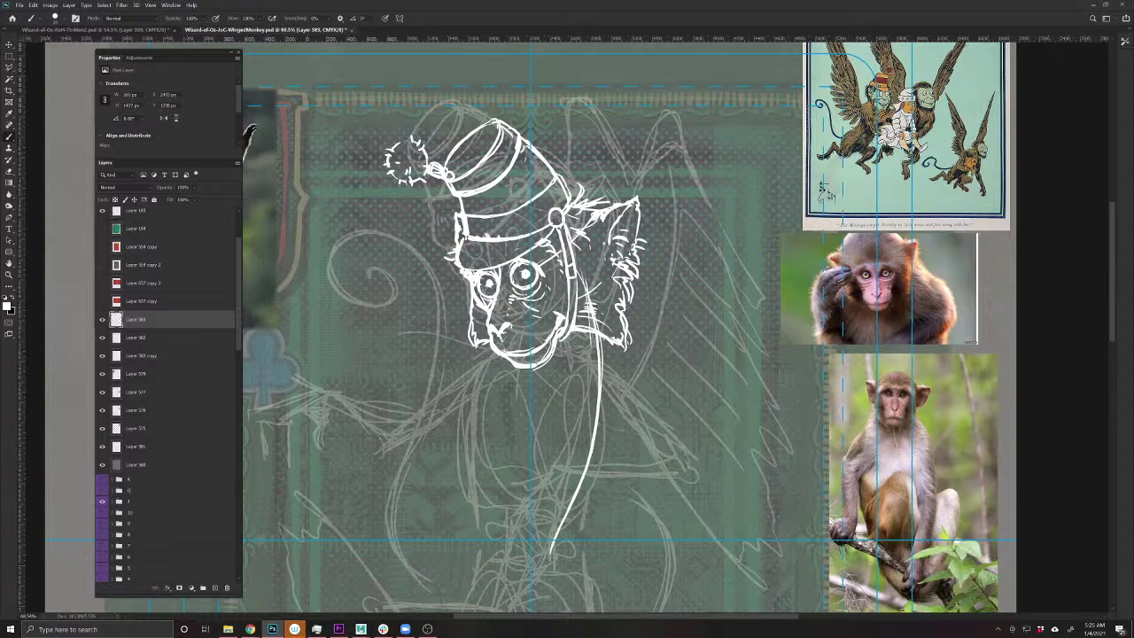
{"action": "mouse_move", "coordinate": [613, 373]}
{"action": "left_mouse_down"}
{"action": "mouse_move", "coordinate": [580, 360]}
{"action": "mouse_move", "coordinate": [586, 366]}
{"action": "mouse_move", "coordinate": [535, 431]}
{"action": "mouse_move", "coordinate": [526, 486]}
{"action": "mouse_move", "coordinate": [533, 414]}
{"action": "mouse_move", "coordinate": [552, 381]}
{"action": "mouse_move", "coordinate": [608, 367]}
{"action": "mouse_move", "coordinate": [630, 391]}
{"action": "mouse_move", "coordinate": [634, 424]}
{"action": "mouse_move", "coordinate": [620, 489]}
{"action": "mouse_move", "coordinate": [604, 505]}
{"action": "left_mouse_up"}
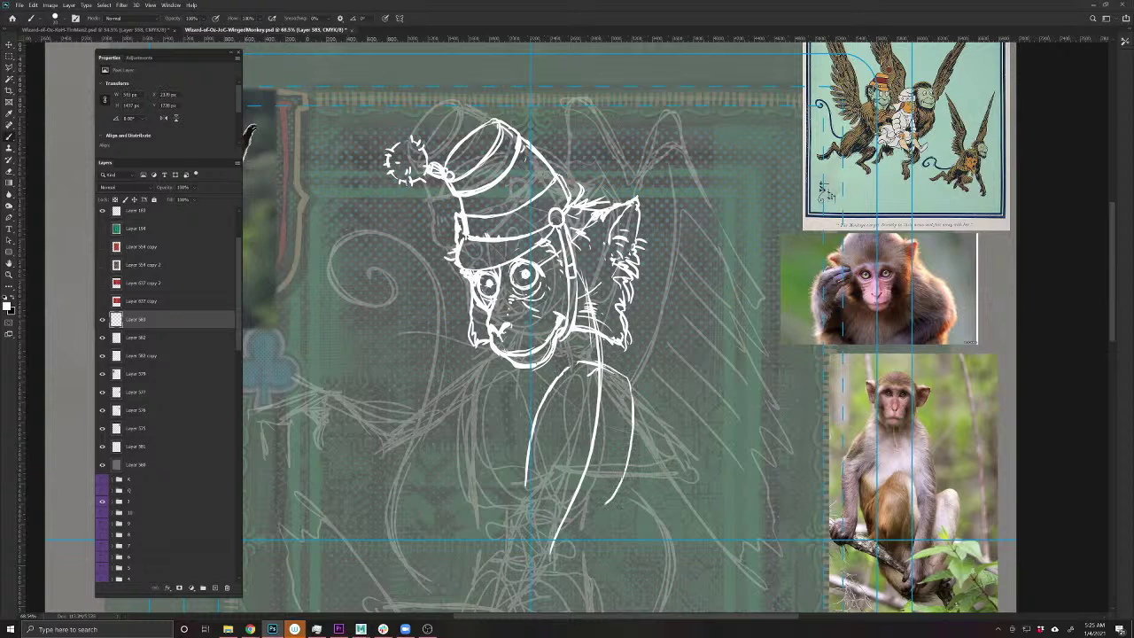
{"action": "left_click_drag", "start_coordinate": [529, 480], "coordinate": [564, 530]}
{"action": "mouse_move", "coordinate": [516, 501]}
{"action": "left_mouse_down"}
{"action": "mouse_move", "coordinate": [521, 523]}
{"action": "mouse_move", "coordinate": [501, 531]}
{"action": "mouse_move", "coordinate": [497, 475]}
{"action": "mouse_move", "coordinate": [514, 404]}
{"action": "mouse_move", "coordinate": [537, 370]}
{"action": "mouse_move", "coordinate": [579, 361]}
{"action": "mouse_move", "coordinate": [622, 372]}
{"action": "mouse_move", "coordinate": [624, 487]}
{"action": "left_mouse_up"}
{"action": "mouse_move", "coordinate": [583, 535]}
{"action": "left_mouse_down"}
{"action": "mouse_move", "coordinate": [619, 493]}
{"action": "mouse_move", "coordinate": [638, 390]}
{"action": "left_mouse_up"}
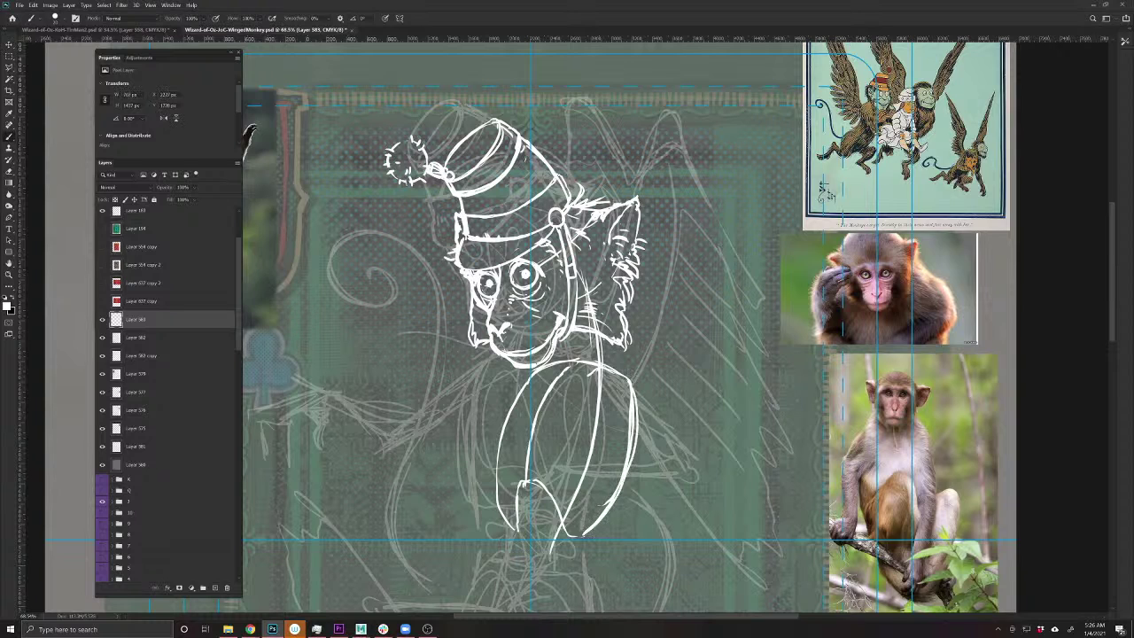
{"action": "mouse_move", "coordinate": [521, 482]}
{"action": "left_mouse_down"}
{"action": "mouse_move", "coordinate": [510, 530]}
{"action": "mouse_move", "coordinate": [499, 466]}
{"action": "mouse_move", "coordinate": [509, 397]}
{"action": "mouse_move", "coordinate": [532, 373]}
{"action": "left_mouse_up"}
{"action": "left_click_drag", "start_coordinate": [506, 457], "coordinate": [502, 428]}
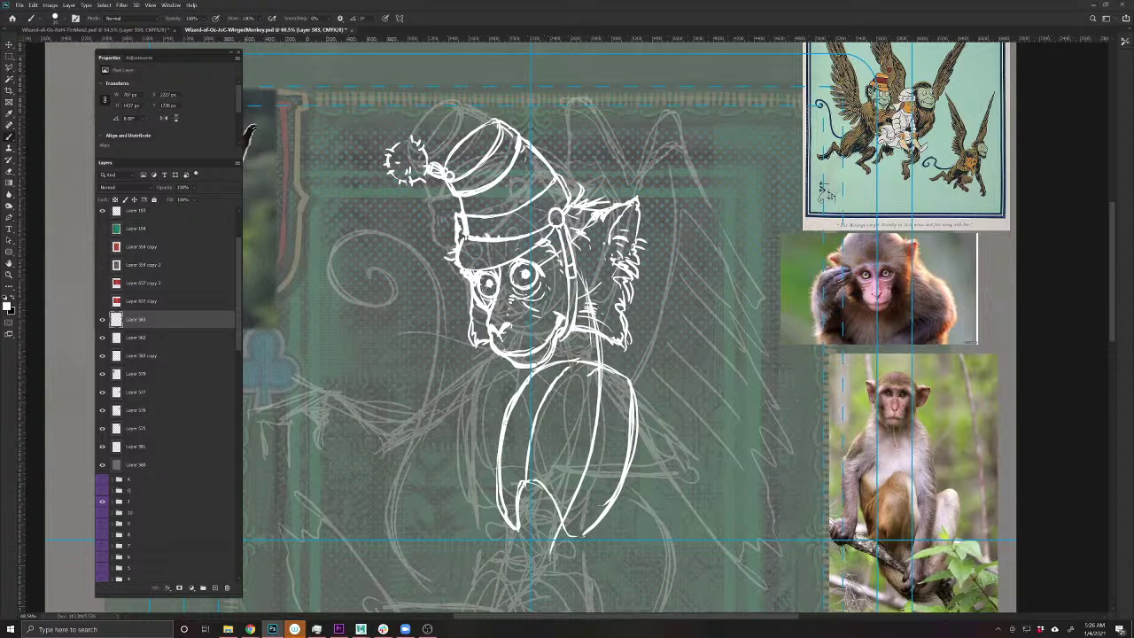
- Sketch the right shoulder with a round shoulder pad, and the left collar lines
{"action": "left_click_drag", "start_coordinate": [611, 349], "coordinate": [641, 386]}
{"action": "mouse_move", "coordinate": [556, 348]}
{"action": "left_mouse_down"}
{"action": "mouse_move", "coordinate": [586, 367]}
{"action": "mouse_move", "coordinate": [586, 336]}
{"action": "mouse_move", "coordinate": [607, 367]}
{"action": "mouse_move", "coordinate": [580, 335]}
{"action": "left_mouse_up"}
{"action": "mouse_move", "coordinate": [574, 340]}
{"action": "left_mouse_down"}
{"action": "mouse_move", "coordinate": [597, 365]}
{"action": "mouse_move", "coordinate": [654, 373]}
{"action": "mouse_move", "coordinate": [640, 412]}
{"action": "mouse_move", "coordinate": [625, 401]}
{"action": "mouse_move", "coordinate": [642, 418]}
{"action": "left_mouse_up"}
{"action": "left_click_drag", "start_coordinate": [621, 395], "coordinate": [627, 400]}
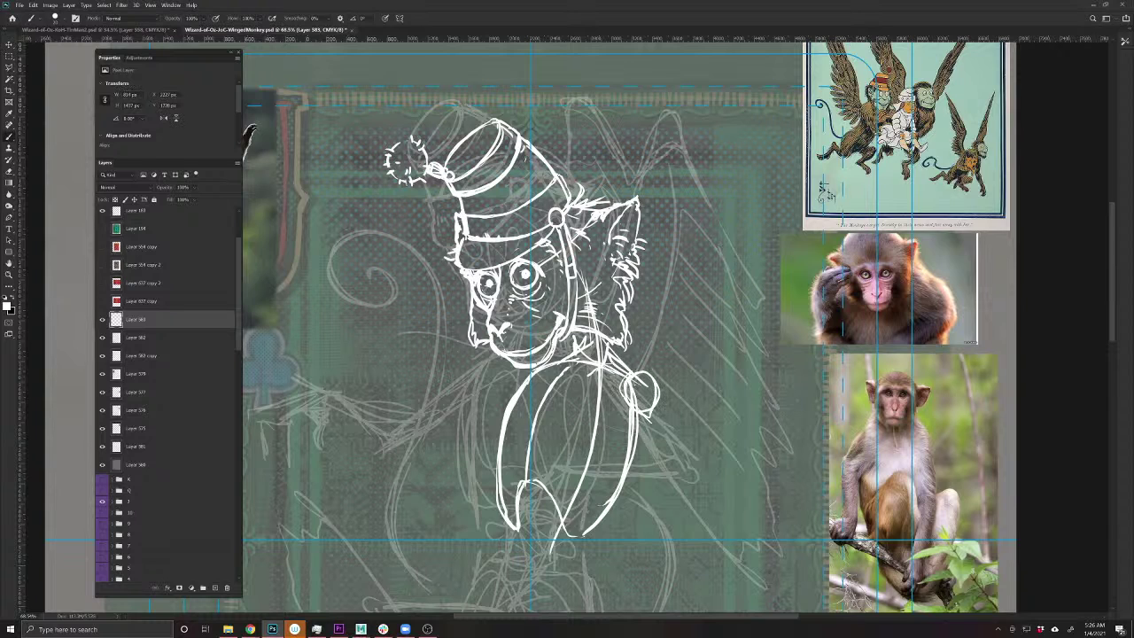
{"action": "mouse_move", "coordinate": [535, 366]}
{"action": "left_mouse_down"}
{"action": "mouse_move", "coordinate": [512, 370]}
{"action": "mouse_move", "coordinate": [500, 394]}
{"action": "left_mouse_up"}
{"action": "mouse_move", "coordinate": [517, 368]}
{"action": "left_mouse_down"}
{"action": "mouse_move", "coordinate": [493, 391]}
{"action": "mouse_move", "coordinate": [515, 395]}
{"action": "left_mouse_up"}
{"action": "mouse_move", "coordinate": [574, 363]}
{"action": "left_mouse_down"}
{"action": "mouse_move", "coordinate": [538, 373]}
{"action": "mouse_move", "coordinate": [593, 418]}
{"action": "mouse_move", "coordinate": [515, 413]}
{"action": "mouse_move", "coordinate": [631, 400]}
{"action": "mouse_move", "coordinate": [538, 422]}
{"action": "mouse_move", "coordinate": [523, 441]}
{"action": "left_mouse_up"}
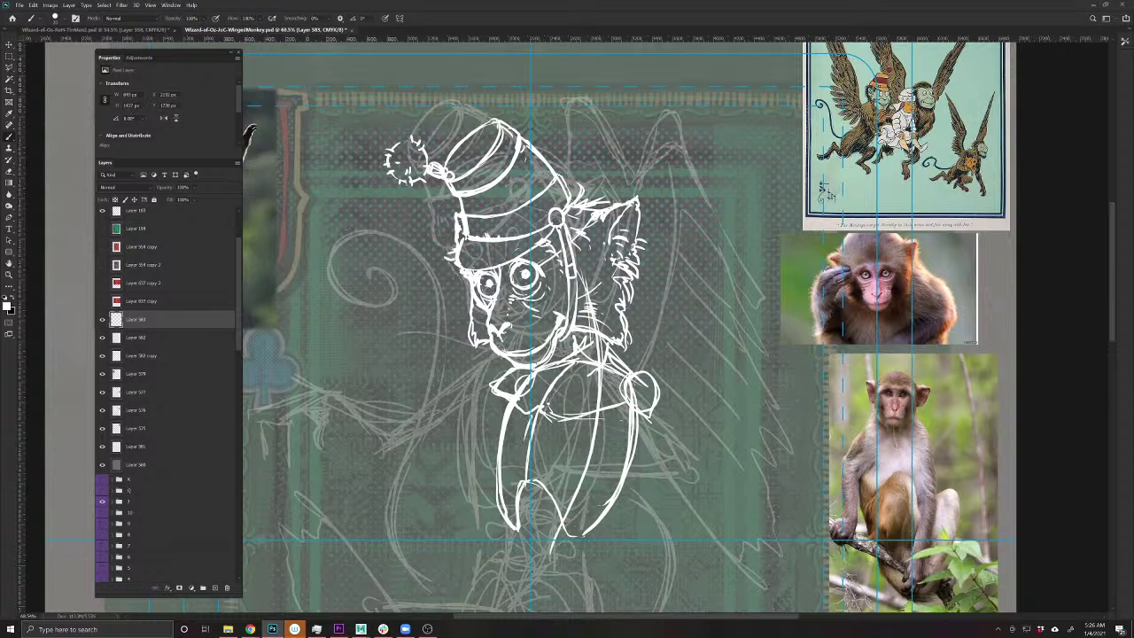
- Undo the arc over the right shoulder and erase the shoulder circle and stray chest strokes
{"action": "left_click_drag", "start_coordinate": [593, 523], "coordinate": [536, 467]}
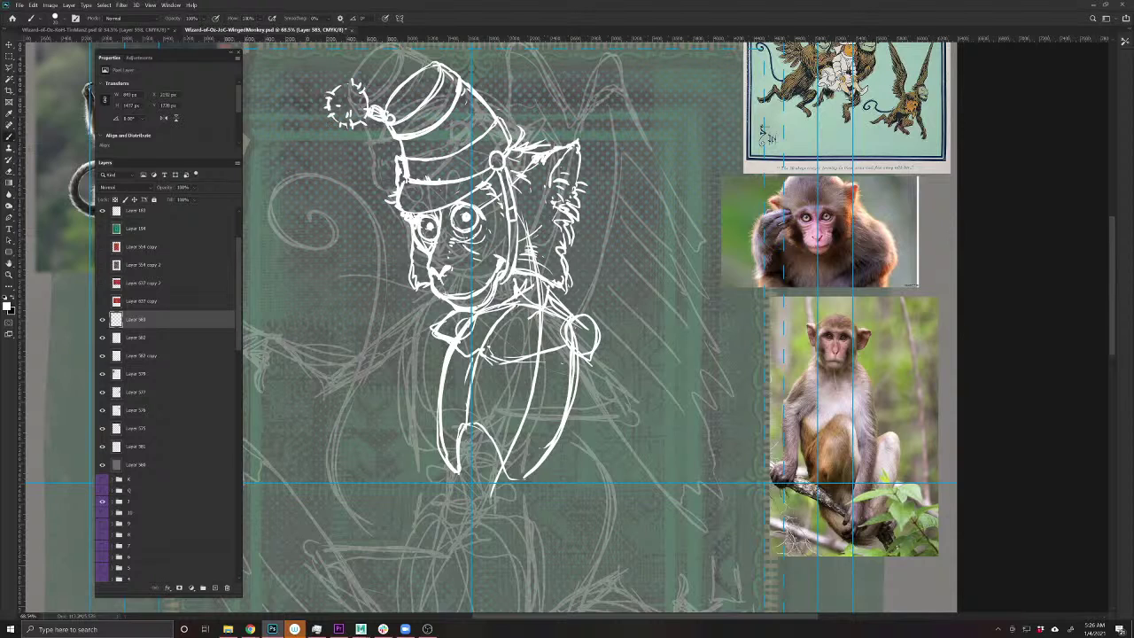
{"action": "mouse_move", "coordinate": [817, 360]}
{"action": "left_mouse_down"}
{"action": "mouse_move", "coordinate": [820, 399]}
{"action": "mouse_move", "coordinate": [791, 398]}
{"action": "left_mouse_up"}
{"action": "mouse_move", "coordinate": [850, 360]}
{"action": "left_mouse_down"}
{"action": "mouse_move", "coordinate": [866, 400]}
{"action": "mouse_move", "coordinate": [855, 401]}
{"action": "left_mouse_up"}
{"action": "key", "text": "ctrl+z"}
{"action": "key", "text": "ctrl+z"}
{"action": "key", "text": "ctrl+z"}
{"action": "key", "text": "e"}
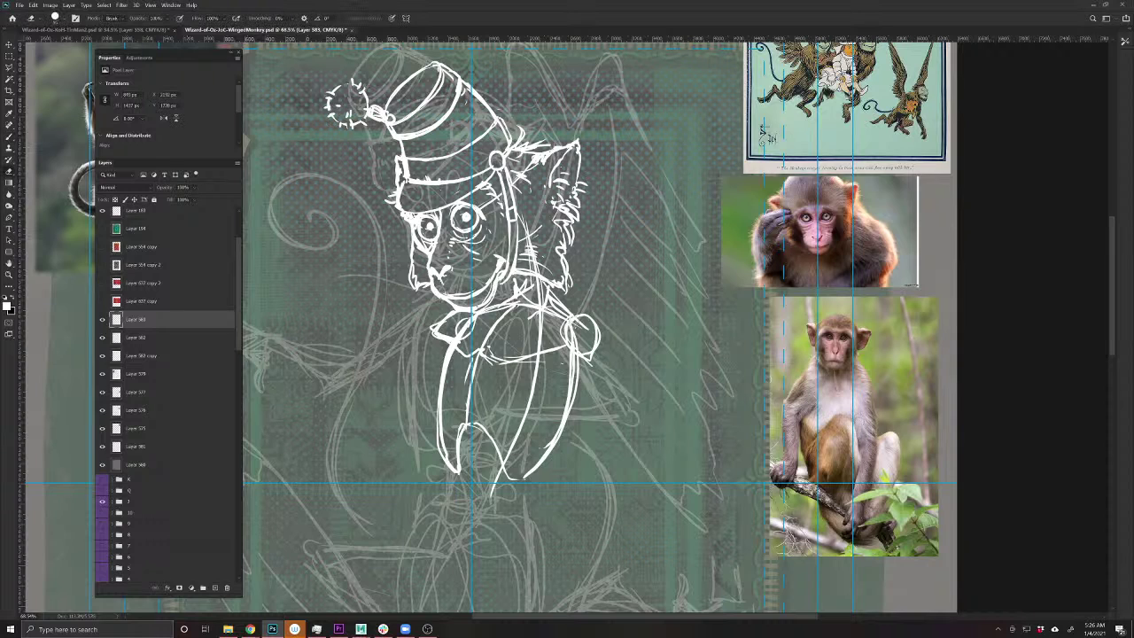
{"action": "mouse_move", "coordinate": [592, 321]}
{"action": "left_mouse_down"}
{"action": "mouse_move", "coordinate": [576, 350]}
{"action": "mouse_move", "coordinate": [557, 305]}
{"action": "mouse_move", "coordinate": [537, 349]}
{"action": "left_mouse_up"}
{"action": "mouse_move", "coordinate": [448, 310]}
{"action": "left_mouse_down"}
{"action": "mouse_move", "coordinate": [443, 337]}
{"action": "mouse_move", "coordinate": [434, 333]}
{"action": "left_mouse_up"}
- Redraw the short shoulder and chest lines, clean up the shoulder circle, and draw the left collar flap
{"action": "key", "text": "b"}
{"action": "mouse_move", "coordinate": [539, 312]}
{"action": "left_mouse_down"}
{"action": "mouse_move", "coordinate": [562, 307]}
{"action": "mouse_move", "coordinate": [535, 367]}
{"action": "mouse_move", "coordinate": [566, 333]}
{"action": "mouse_move", "coordinate": [579, 384]}
{"action": "mouse_move", "coordinate": [555, 313]}
{"action": "mouse_move", "coordinate": [539, 383]}
{"action": "left_mouse_up"}
{"action": "left_click_drag", "start_coordinate": [455, 323], "coordinate": [475, 313]}
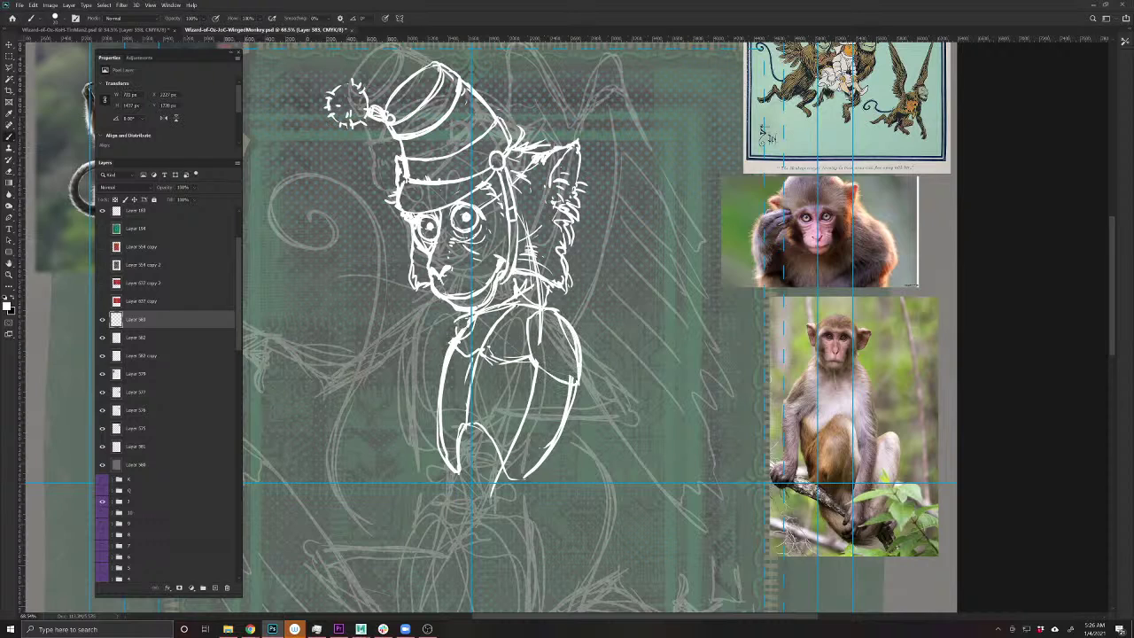
{"action": "key", "text": "ctrl+z"}
{"action": "key", "text": "ctrl+z"}
{"action": "key", "text": "ctrl+shift+z"}
{"action": "key", "text": "ctrl+shift+z"}
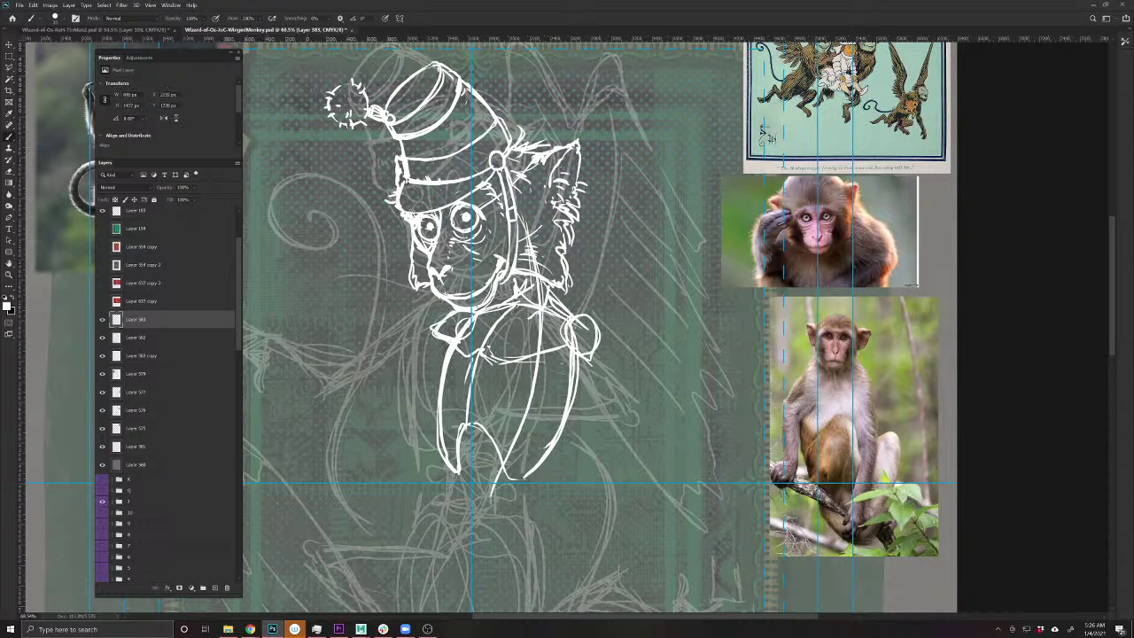
{"action": "key", "text": "e"}
{"action": "mouse_move", "coordinate": [588, 356]}
{"action": "left_mouse_down"}
{"action": "mouse_move", "coordinate": [567, 328]}
{"action": "mouse_move", "coordinate": [593, 319]}
{"action": "mouse_move", "coordinate": [574, 328]}
{"action": "mouse_move", "coordinate": [556, 312]}
{"action": "mouse_move", "coordinate": [600, 310]}
{"action": "mouse_move", "coordinate": [602, 378]}
{"action": "mouse_move", "coordinate": [555, 347]}
{"action": "mouse_move", "coordinate": [579, 363]}
{"action": "left_mouse_up"}
{"action": "key", "text": "b"}
{"action": "mouse_move", "coordinate": [452, 314]}
{"action": "left_mouse_down"}
{"action": "mouse_move", "coordinate": [427, 341]}
{"action": "mouse_move", "coordinate": [451, 342]}
{"action": "left_mouse_up"}
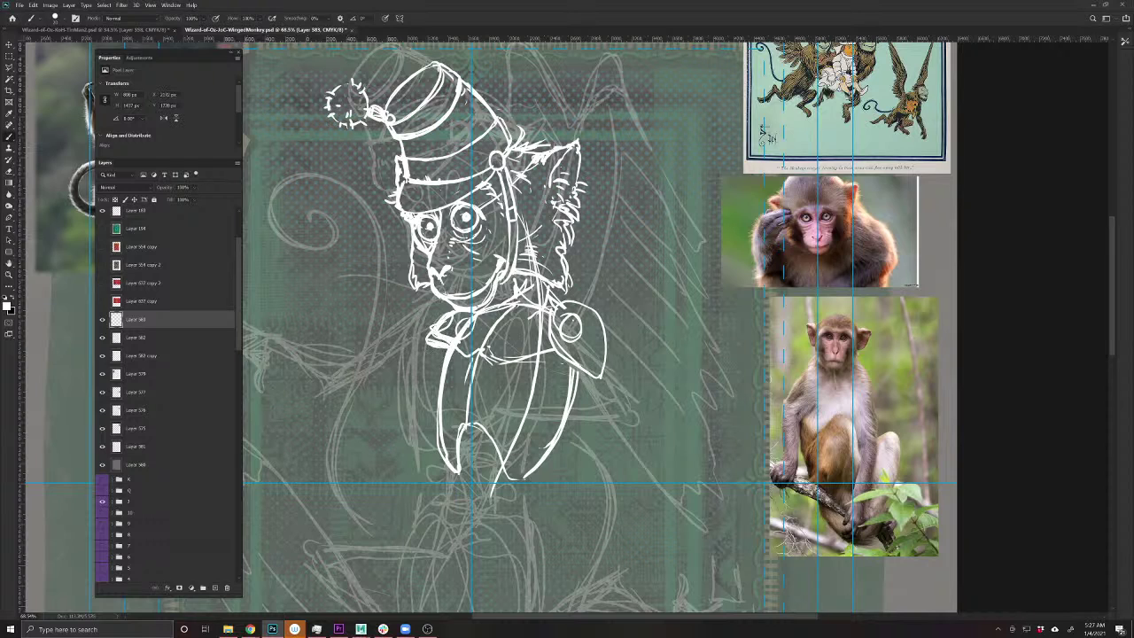
- Draw the arm reaching down to the right from the shoulder pad, erasing strokes around the circle
{"action": "mouse_move", "coordinate": [519, 544]}
{"action": "left_mouse_down"}
{"action": "mouse_move", "coordinate": [443, 426]}
{"action": "mouse_move", "coordinate": [493, 498]}
{"action": "mouse_move", "coordinate": [583, 563]}
{"action": "mouse_move", "coordinate": [476, 536]}
{"action": "left_mouse_up"}
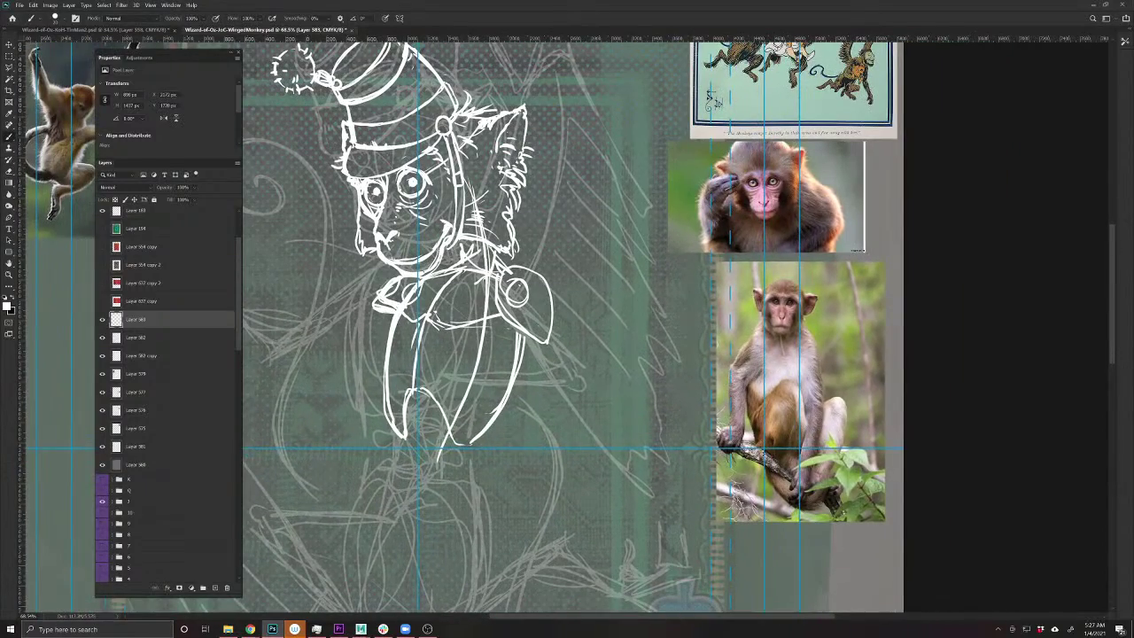
{"action": "mouse_move", "coordinate": [509, 327]}
{"action": "left_mouse_down"}
{"action": "mouse_move", "coordinate": [560, 337]}
{"action": "mouse_move", "coordinate": [559, 314]}
{"action": "mouse_move", "coordinate": [541, 337]}
{"action": "mouse_move", "coordinate": [651, 398]}
{"action": "left_mouse_up"}
{"action": "left_click_drag", "start_coordinate": [555, 340], "coordinate": [670, 411]}
{"action": "mouse_move", "coordinate": [540, 321]}
{"action": "left_mouse_down"}
{"action": "mouse_move", "coordinate": [581, 331]}
{"action": "mouse_move", "coordinate": [666, 404]}
{"action": "left_mouse_up"}
{"action": "mouse_move", "coordinate": [572, 335]}
{"action": "left_mouse_down"}
{"action": "mouse_move", "coordinate": [537, 362]}
{"action": "mouse_move", "coordinate": [677, 414]}
{"action": "mouse_move", "coordinate": [692, 408]}
{"action": "mouse_move", "coordinate": [641, 397]}
{"action": "mouse_move", "coordinate": [673, 430]}
{"action": "mouse_move", "coordinate": [616, 504]}
{"action": "left_mouse_up"}
{"action": "left_click_drag", "start_coordinate": [635, 401], "coordinate": [597, 495]}
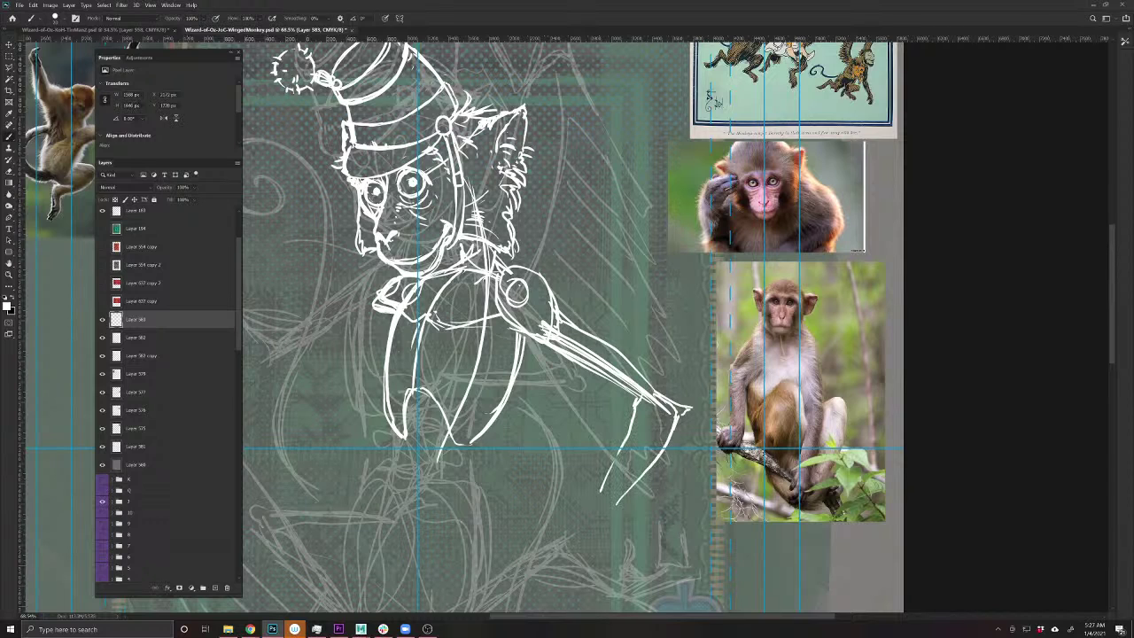
{"action": "left_click_drag", "start_coordinate": [640, 401], "coordinate": [526, 333]}
{"action": "key", "text": "e"}
{"action": "mouse_move", "coordinate": [507, 279]}
{"action": "left_mouse_down"}
{"action": "mouse_move", "coordinate": [521, 306]}
{"action": "mouse_move", "coordinate": [563, 335]}
{"action": "mouse_move", "coordinate": [524, 345]}
{"action": "left_mouse_up"}
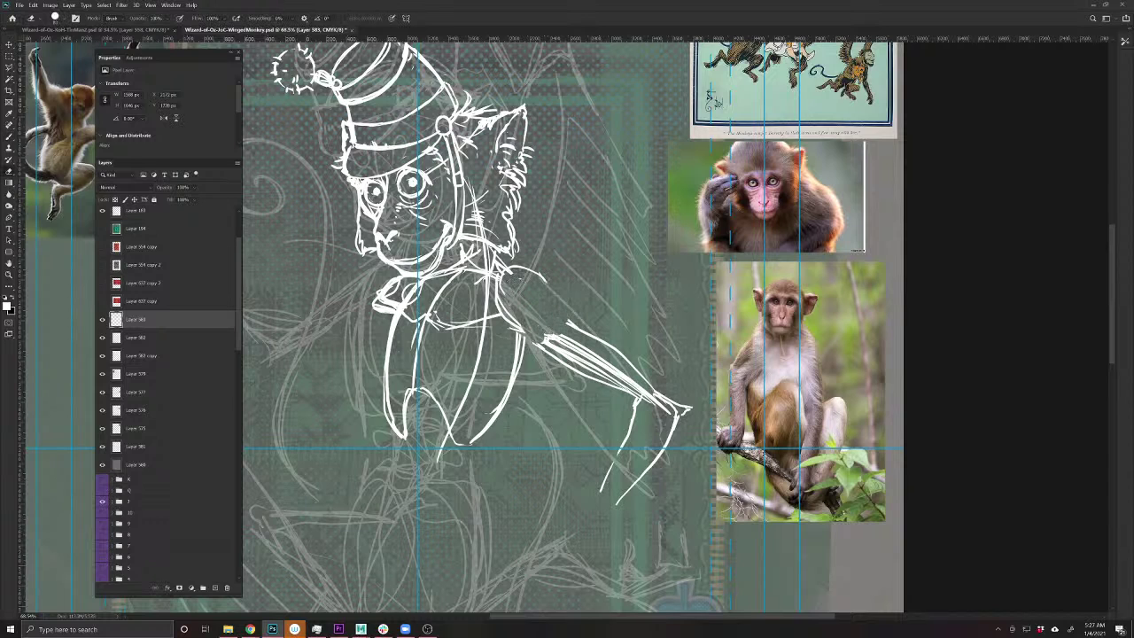
{"action": "left_click_drag", "start_coordinate": [547, 266], "coordinate": [519, 282]}
{"action": "left_click_drag", "start_coordinate": [520, 289], "coordinate": [503, 332]}
- Lasso the arm strokes, paste them onto a new layer, and move them up slightly
{"action": "key", "text": "l"}
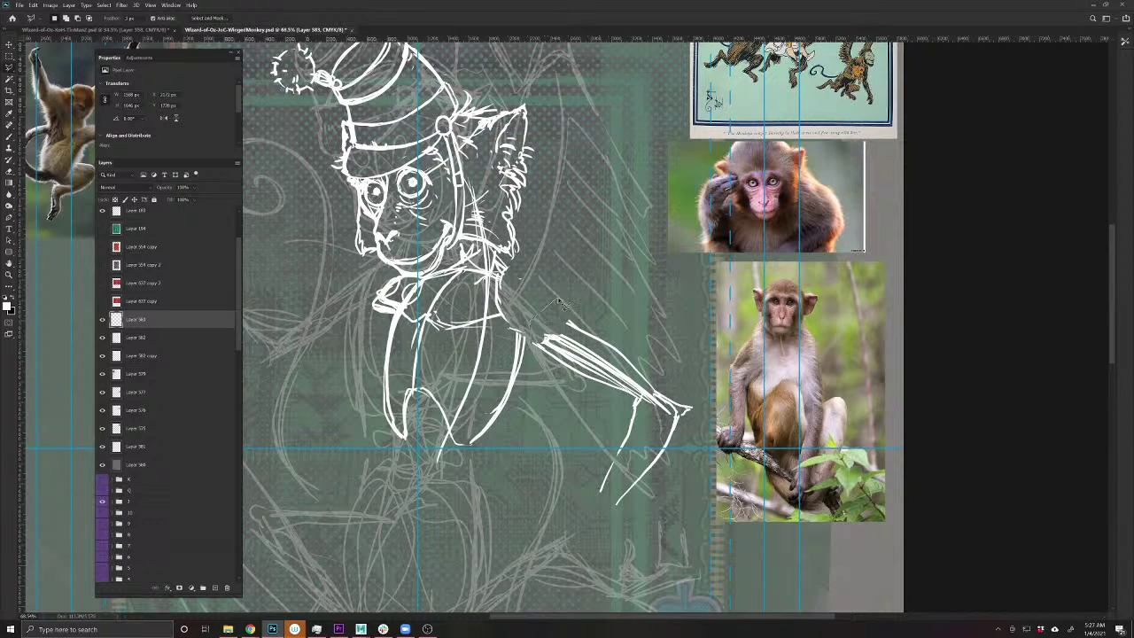
{"action": "mouse_move", "coordinate": [558, 302]}
{"action": "left_mouse_down"}
{"action": "mouse_move", "coordinate": [674, 359]}
{"action": "mouse_move", "coordinate": [691, 478]}
{"action": "mouse_move", "coordinate": [586, 514]}
{"action": "mouse_move", "coordinate": [560, 400]}
{"action": "mouse_move", "coordinate": [534, 349]}
{"action": "left_mouse_up"}
{"action": "key", "text": "ctrl+x"}
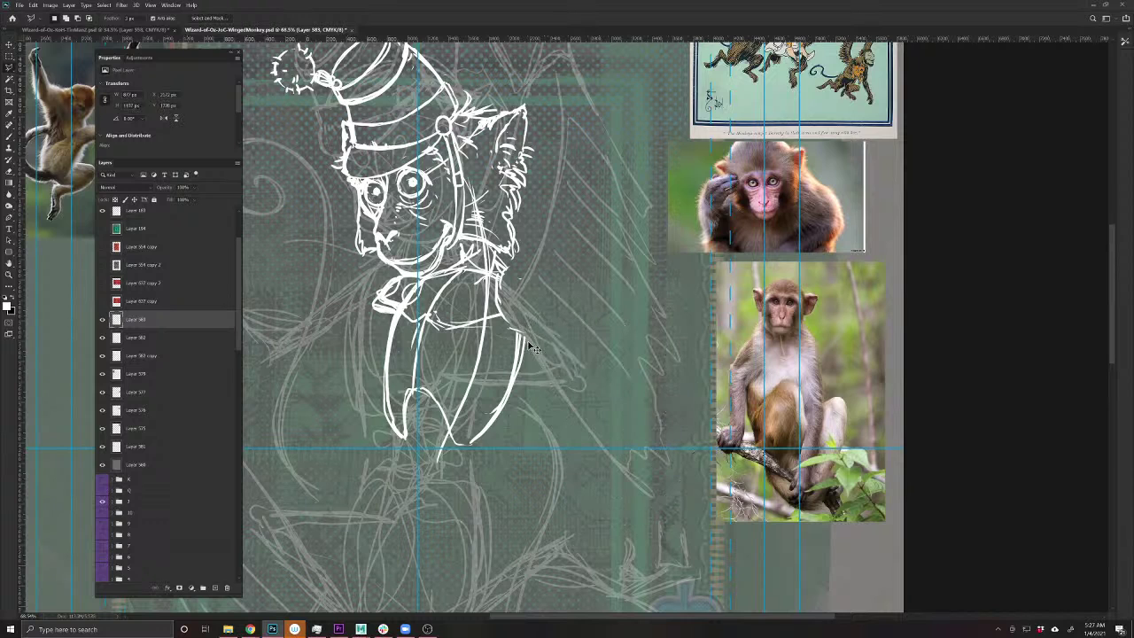
{"action": "key", "text": "ctrl+v"}
{"action": "key", "text": "v"}
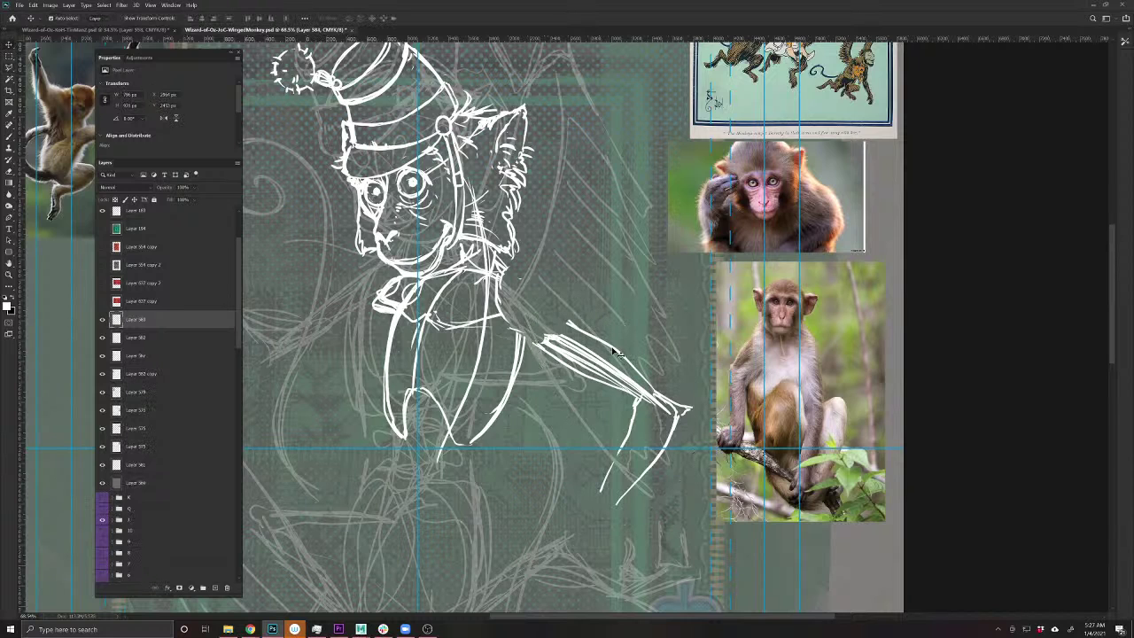
{"action": "mouse_move", "coordinate": [617, 352]}
{"action": "left_mouse_down"}
{"action": "mouse_move", "coordinate": [625, 326]}
{"action": "mouse_move", "coordinate": [615, 330]}
{"action": "left_mouse_up"}
- Redraw the upper arm line and add strokes down the arm
{"action": "key", "text": "b"}
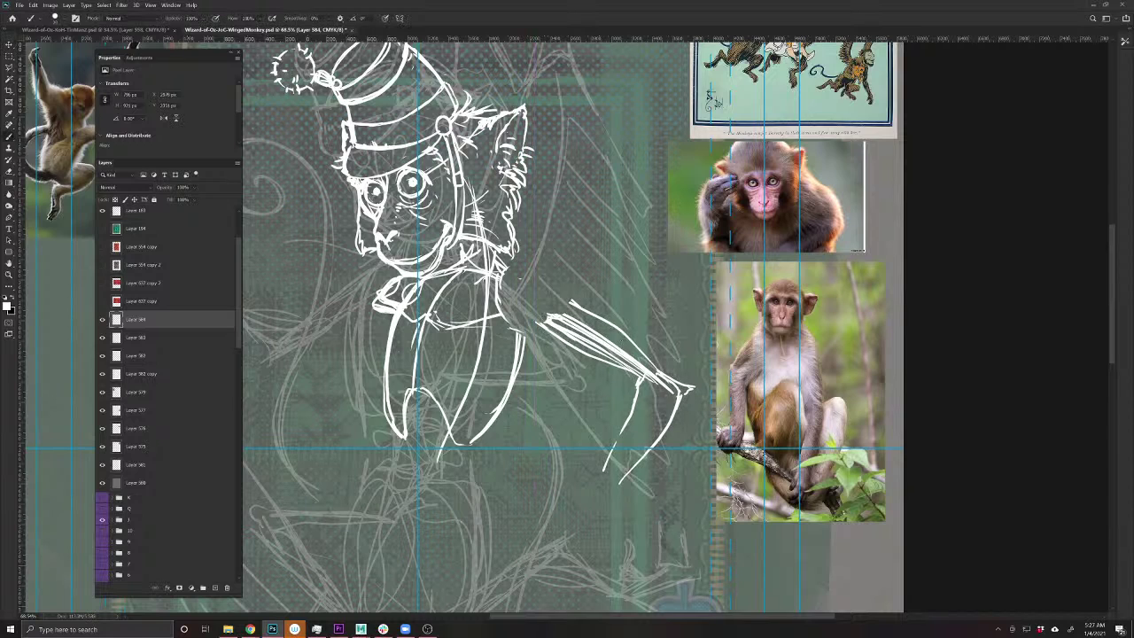
{"action": "mouse_move", "coordinate": [506, 268]}
{"action": "left_mouse_down"}
{"action": "mouse_move", "coordinate": [557, 282]}
{"action": "mouse_move", "coordinate": [576, 310]}
{"action": "mouse_move", "coordinate": [427, 330]}
{"action": "left_mouse_up"}
{"action": "left_click_drag", "start_coordinate": [519, 317], "coordinate": [513, 388]}
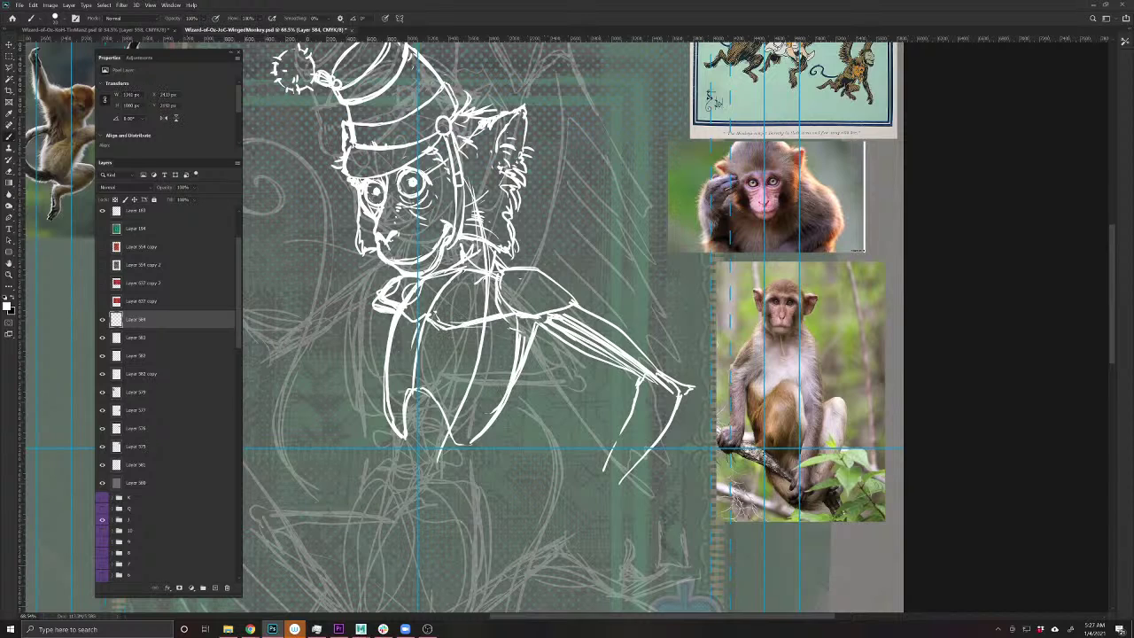
{"action": "right_click", "coordinate": [397, 459]}
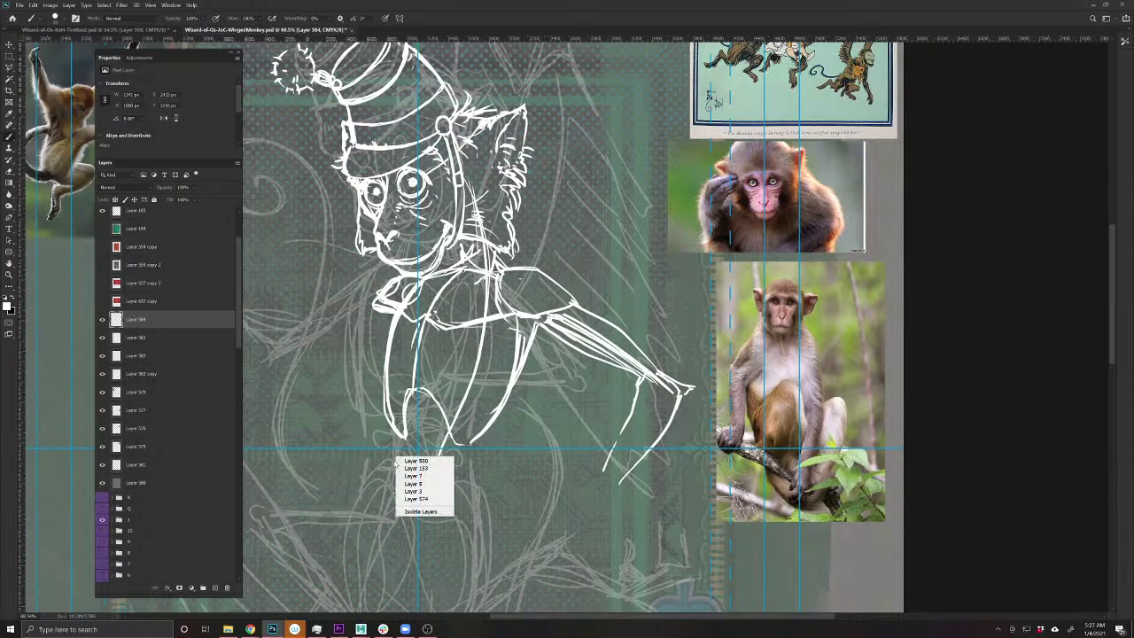
{"action": "key", "text": "Escape"}
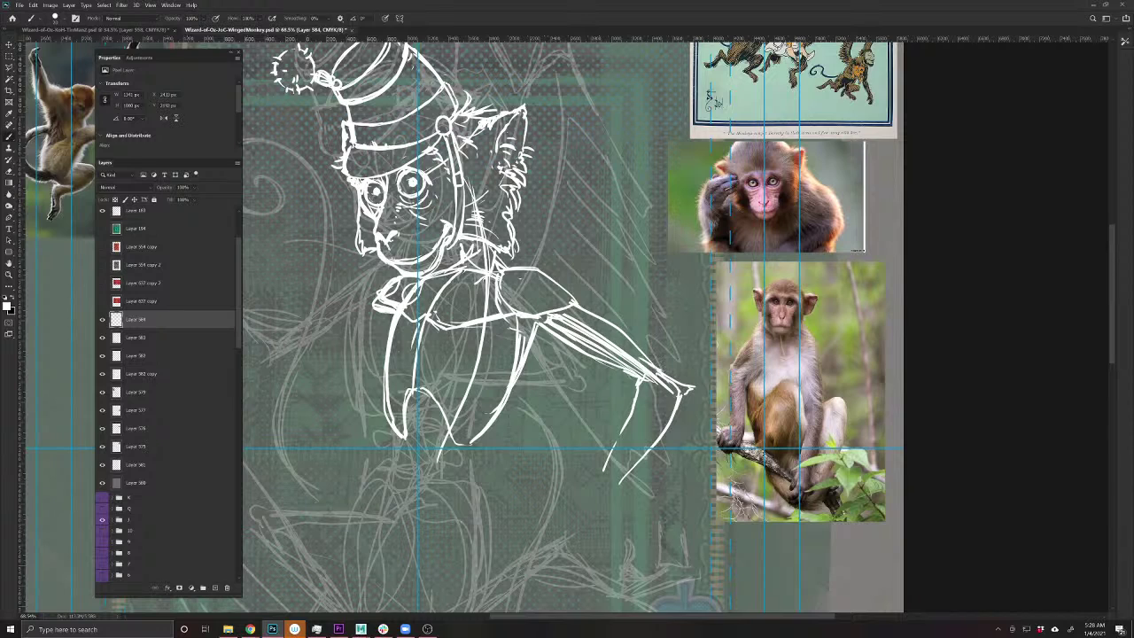
- Add strokes at the arm's end and extend the thin leg line downward
{"action": "mouse_move", "coordinate": [662, 368]}
{"action": "left_mouse_down"}
{"action": "mouse_move", "coordinate": [696, 381]}
{"action": "mouse_move", "coordinate": [666, 427]}
{"action": "left_mouse_up"}
{"action": "mouse_move", "coordinate": [627, 380]}
{"action": "left_mouse_down"}
{"action": "mouse_move", "coordinate": [650, 388]}
{"action": "mouse_move", "coordinate": [629, 406]}
{"action": "mouse_move", "coordinate": [608, 464]}
{"action": "left_mouse_up"}
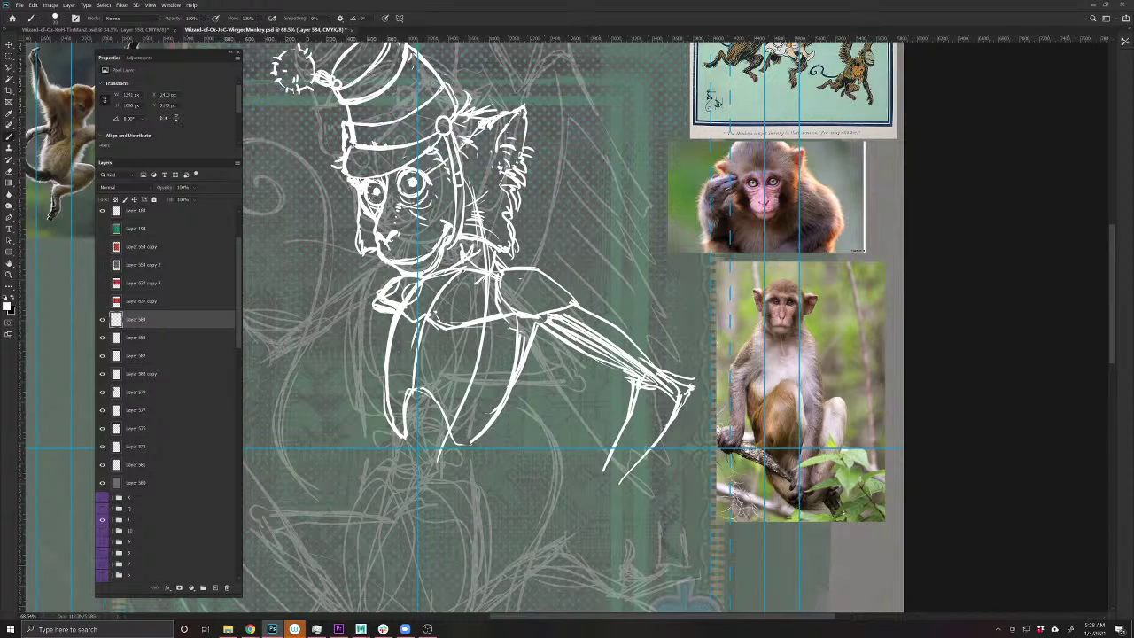
{"action": "mouse_move", "coordinate": [605, 469]}
{"action": "left_mouse_down"}
{"action": "mouse_move", "coordinate": [598, 480]}
{"action": "mouse_move", "coordinate": [625, 513]}
{"action": "mouse_move", "coordinate": [604, 511]}
{"action": "mouse_move", "coordinate": [602, 523]}
{"action": "mouse_move", "coordinate": [624, 512]}
{"action": "mouse_move", "coordinate": [625, 523]}
{"action": "left_mouse_up"}
{"action": "mouse_move", "coordinate": [701, 167]}
{"action": "left_mouse_down"}
{"action": "mouse_move", "coordinate": [696, 215]}
{"action": "mouse_move", "coordinate": [708, 229]}
{"action": "left_mouse_up"}
{"action": "mouse_move", "coordinate": [758, 162]}
{"action": "left_mouse_down"}
{"action": "mouse_move", "coordinate": [728, 191]}
{"action": "mouse_move", "coordinate": [757, 156]}
{"action": "mouse_move", "coordinate": [739, 180]}
{"action": "left_mouse_up"}
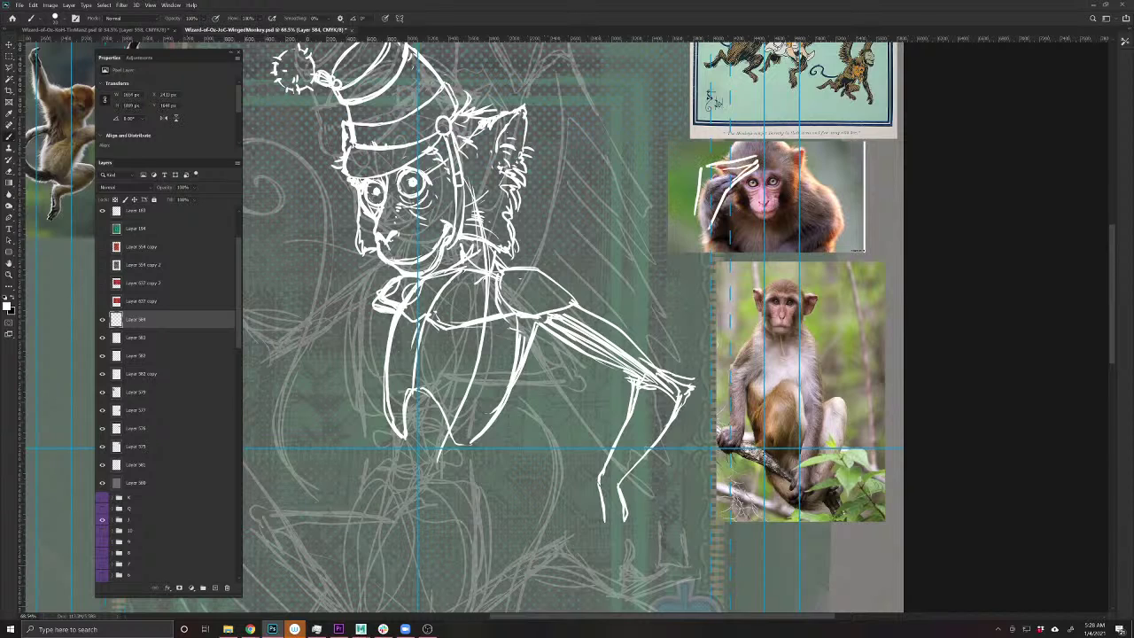
{"action": "key", "text": "ctrl+z"}
{"action": "key", "text": "ctrl+z"}
{"action": "key", "text": "ctrl+z"}
{"action": "key", "text": "ctrl+z"}
{"action": "key", "text": "ctrl+z"}
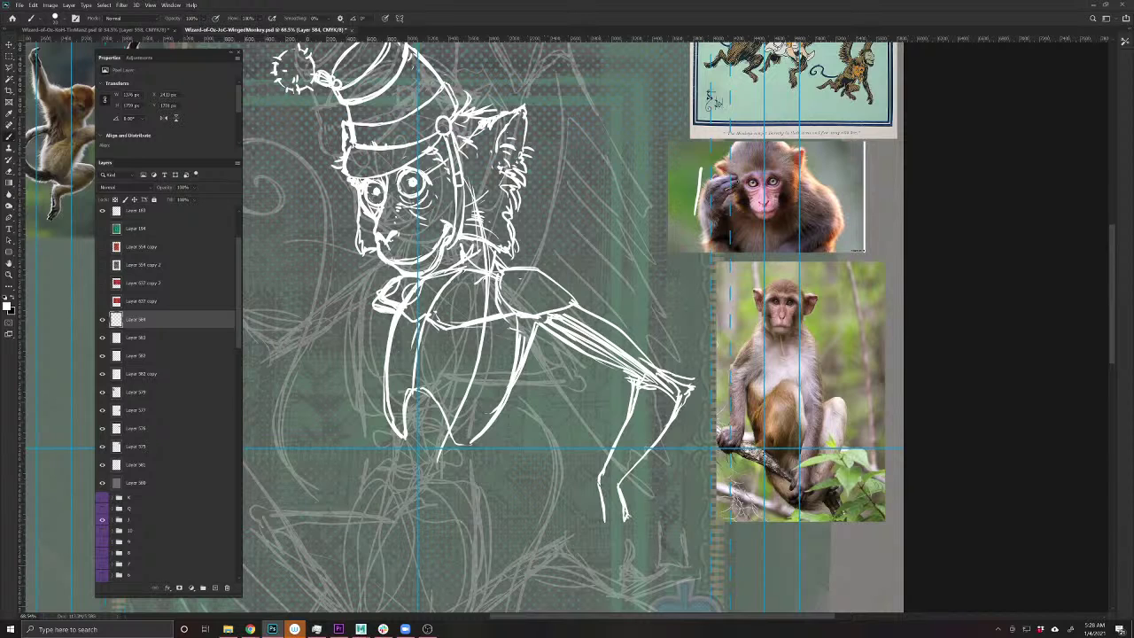
- Draw the monkey's foot with toes and add lines around the knee
{"action": "left_click_drag", "start_coordinate": [626, 515], "coordinate": [650, 543]}
{"action": "mouse_move", "coordinate": [627, 525]}
{"action": "left_mouse_down"}
{"action": "mouse_move", "coordinate": [640, 537]}
{"action": "mouse_move", "coordinate": [636, 567]}
{"action": "mouse_move", "coordinate": [616, 543]}
{"action": "left_mouse_up"}
{"action": "mouse_move", "coordinate": [597, 479]}
{"action": "left_mouse_down"}
{"action": "mouse_move", "coordinate": [594, 491]}
{"action": "mouse_move", "coordinate": [636, 496]}
{"action": "mouse_move", "coordinate": [636, 512]}
{"action": "mouse_move", "coordinate": [603, 522]}
{"action": "mouse_move", "coordinate": [597, 506]}
{"action": "mouse_move", "coordinate": [598, 524]}
{"action": "mouse_move", "coordinate": [588, 522]}
{"action": "left_mouse_up"}
{"action": "key", "text": "ctrl+z"}
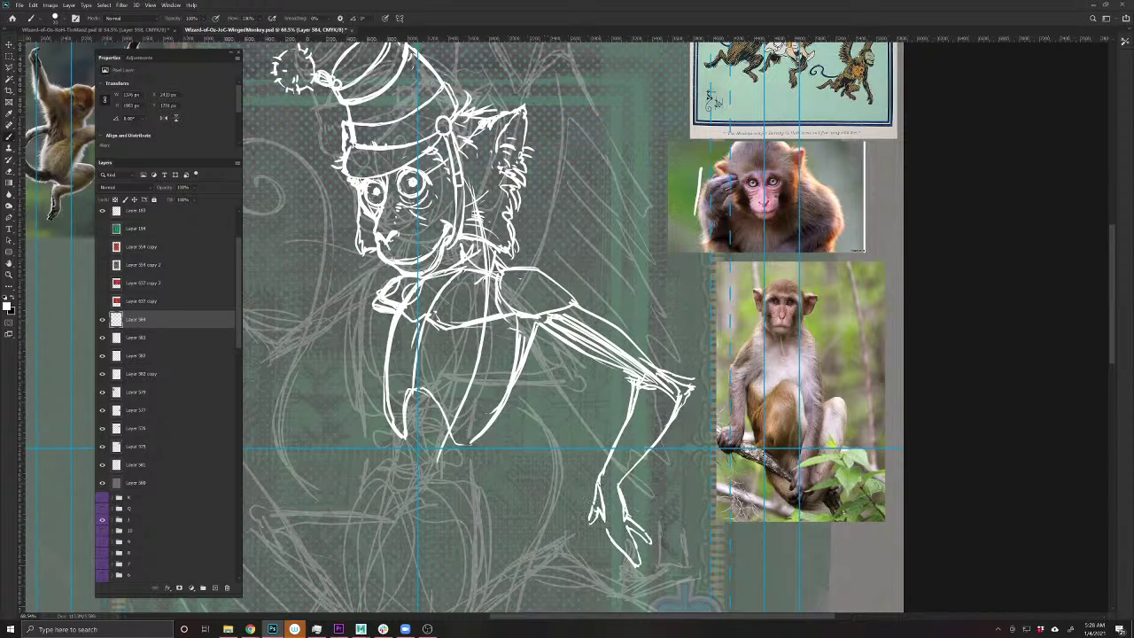
{"action": "left_click_drag", "start_coordinate": [590, 476], "coordinate": [608, 496]}
{"action": "left_click_drag", "start_coordinate": [452, 508], "coordinate": [709, 422]}
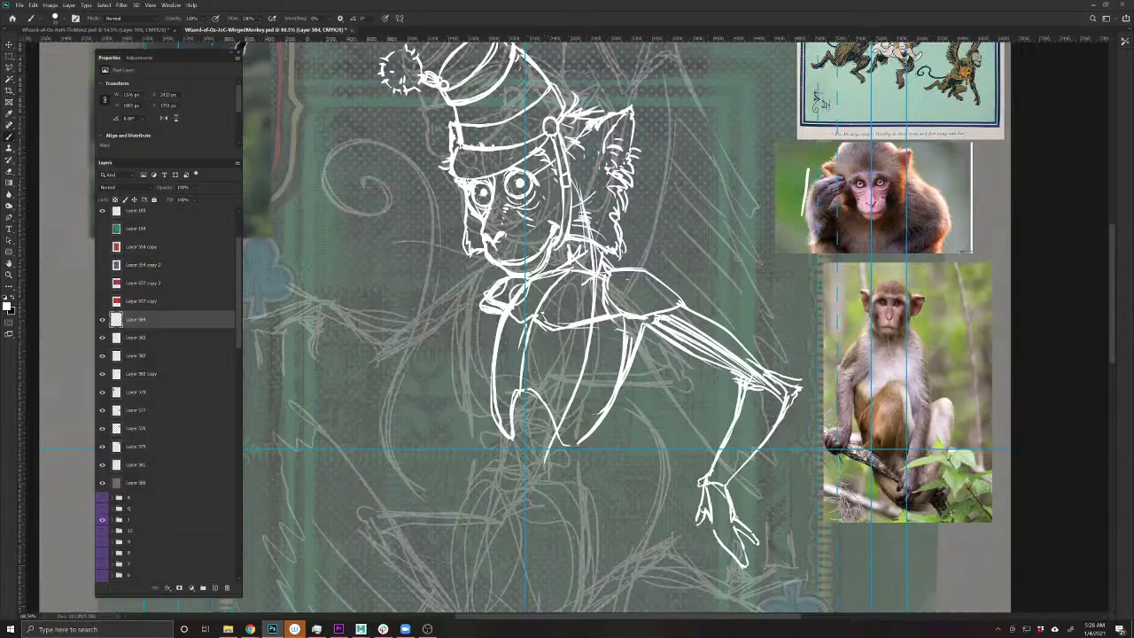
- Redraw the reaching arm's upper and lower lines out toward the hand
{"action": "left_click_drag", "start_coordinate": [421, 404], "coordinate": [481, 446]}
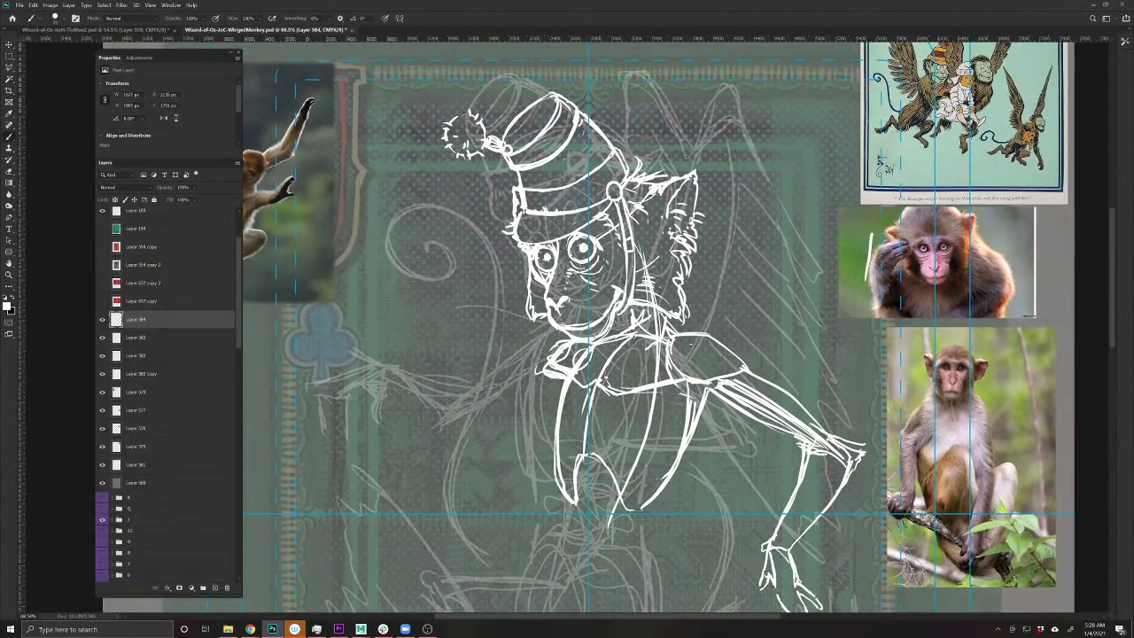
{"action": "mouse_move", "coordinate": [568, 382]}
{"action": "left_mouse_down"}
{"action": "mouse_move", "coordinate": [477, 390]}
{"action": "mouse_move", "coordinate": [454, 411]}
{"action": "mouse_move", "coordinate": [549, 404]}
{"action": "mouse_move", "coordinate": [460, 427]}
{"action": "left_mouse_up"}
{"action": "mouse_move", "coordinate": [547, 405]}
{"action": "left_mouse_down"}
{"action": "mouse_move", "coordinate": [457, 429]}
{"action": "mouse_move", "coordinate": [457, 414]}
{"action": "left_mouse_up"}
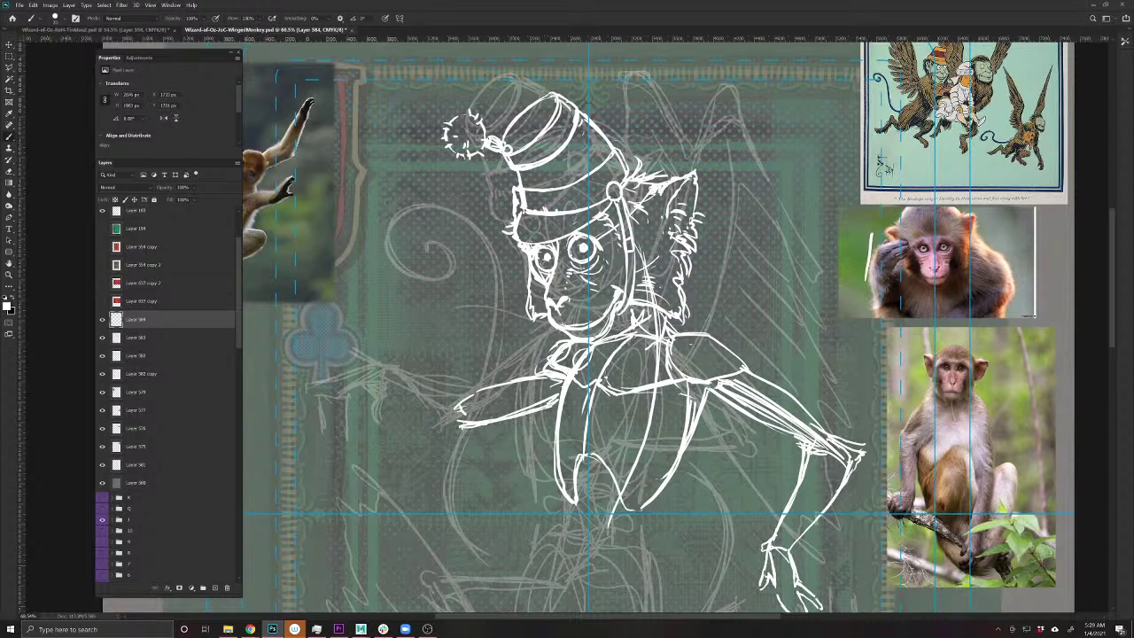
{"action": "left_click_drag", "start_coordinate": [411, 458], "coordinate": [510, 498]}
{"action": "left_click_drag", "start_coordinate": [523, 424], "coordinate": [451, 386]}
{"action": "mouse_move", "coordinate": [514, 452]}
{"action": "left_mouse_down"}
{"action": "mouse_move", "coordinate": [447, 402]}
{"action": "mouse_move", "coordinate": [510, 451]}
{"action": "mouse_move", "coordinate": [606, 433]}
{"action": "left_mouse_up"}
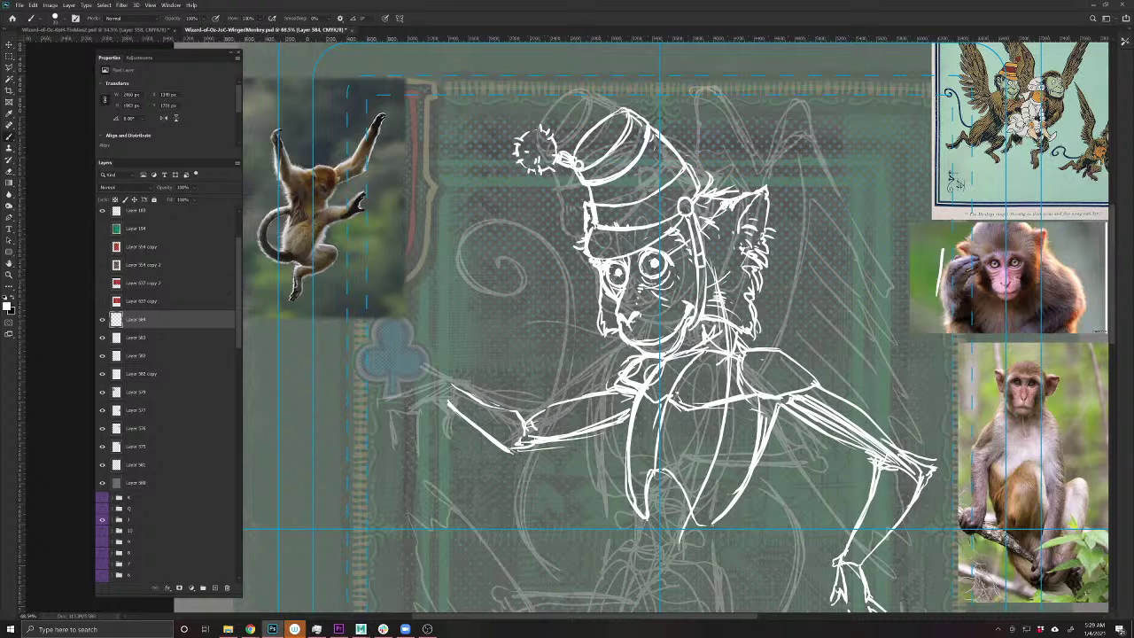
- Sketch long fingers onto the outstretched hand
{"action": "mouse_move", "coordinate": [453, 385]}
{"action": "left_mouse_down"}
{"action": "mouse_move", "coordinate": [426, 373]}
{"action": "mouse_move", "coordinate": [387, 404]}
{"action": "mouse_move", "coordinate": [440, 403]}
{"action": "mouse_move", "coordinate": [438, 413]}
{"action": "mouse_move", "coordinate": [376, 417]}
{"action": "left_mouse_up"}
{"action": "left_click_drag", "start_coordinate": [416, 415], "coordinate": [405, 427]}
{"action": "mouse_move", "coordinate": [410, 417]}
{"action": "left_mouse_down"}
{"action": "mouse_move", "coordinate": [394, 426]}
{"action": "mouse_move", "coordinate": [379, 411]}
{"action": "left_mouse_up"}
{"action": "left_click_drag", "start_coordinate": [449, 400], "coordinate": [437, 405]}
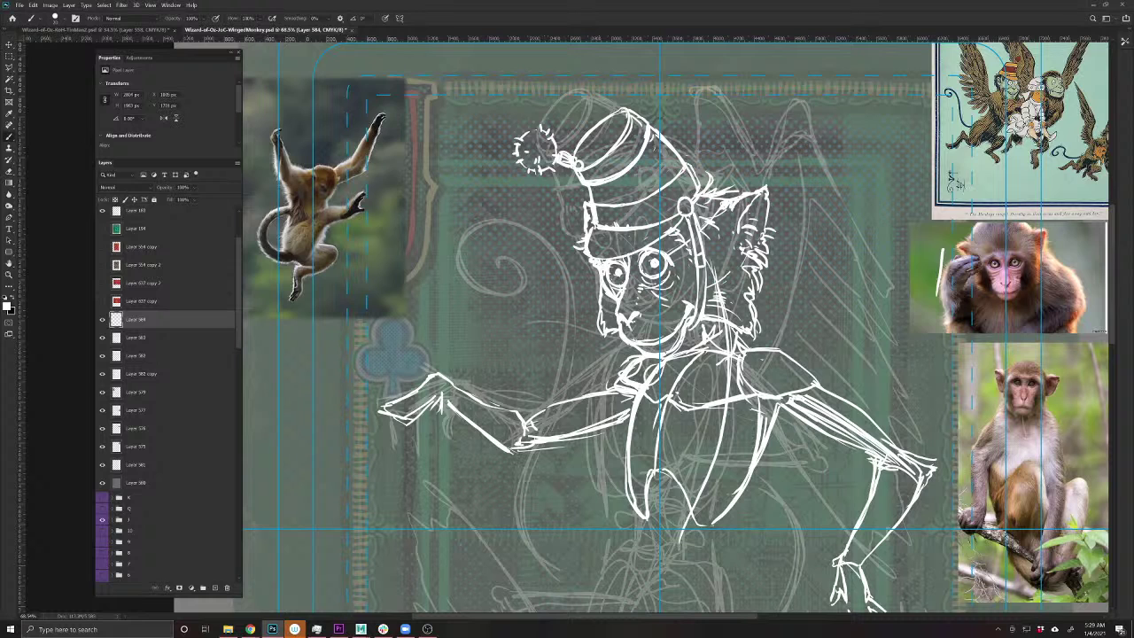
{"action": "scroll", "coordinate": [479, 409], "scroll_direction": "up", "scroll_amount": 3}
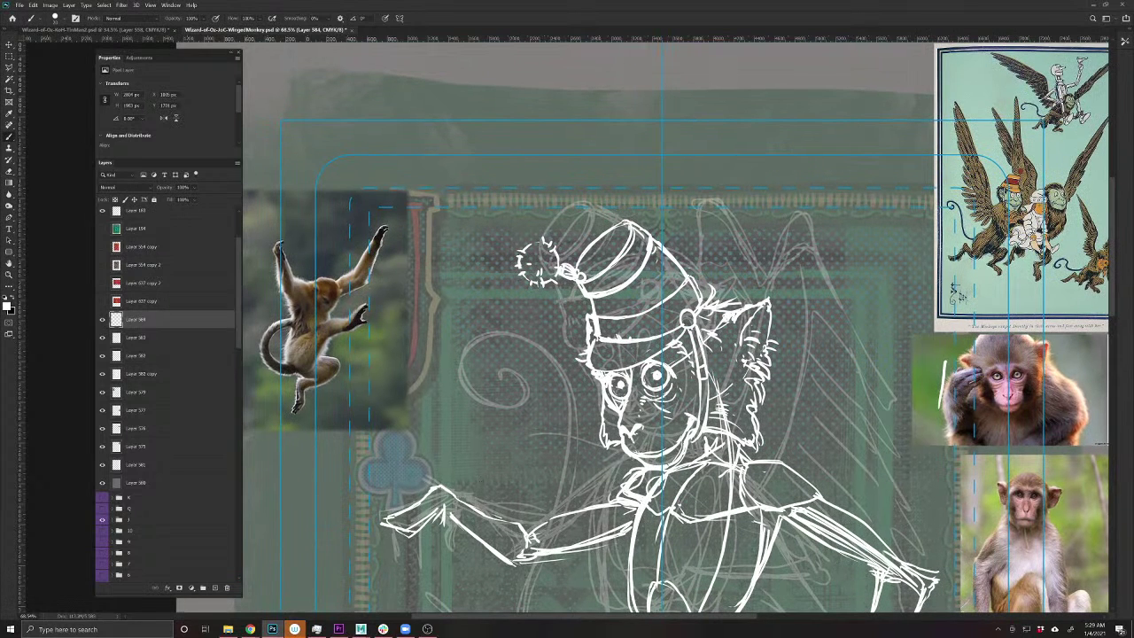
- Sketch a small cup-shaped glove with raised fingers beside the monkey's face
{"action": "left_click_drag", "start_coordinate": [537, 398], "coordinate": [530, 446]}
{"action": "mouse_move", "coordinate": [535, 396]}
{"action": "left_mouse_down"}
{"action": "mouse_move", "coordinate": [480, 398]}
{"action": "mouse_move", "coordinate": [484, 436]}
{"action": "mouse_move", "coordinate": [532, 443]}
{"action": "left_mouse_up"}
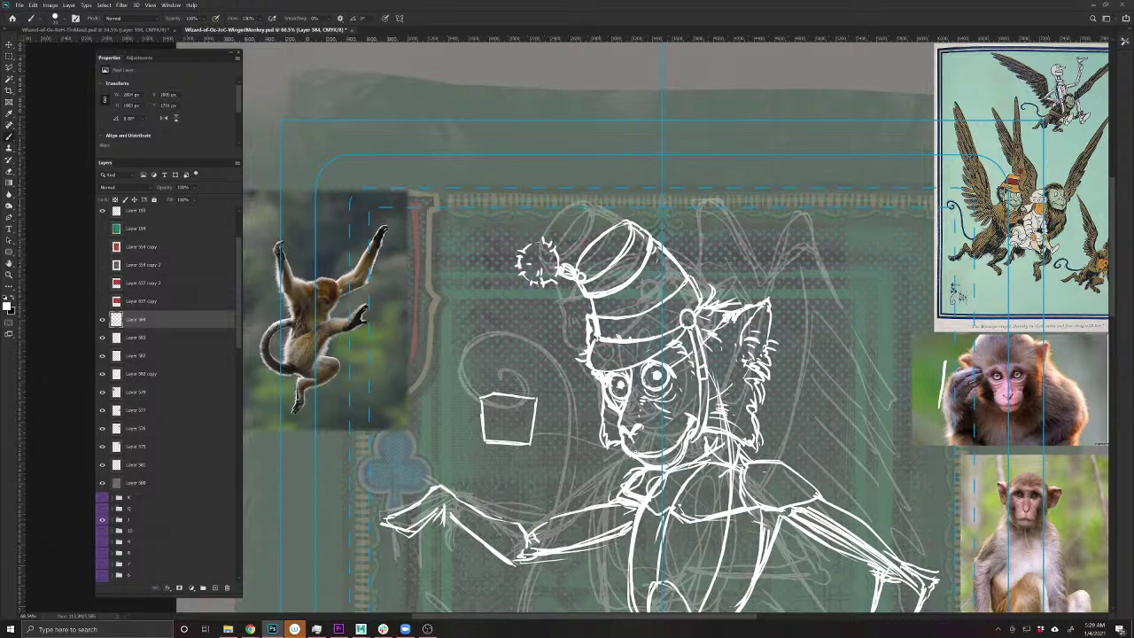
{"action": "left_click_drag", "start_coordinate": [497, 395], "coordinate": [496, 342]}
{"action": "left_click_drag", "start_coordinate": [498, 395], "coordinate": [497, 337]}
{"action": "mouse_move", "coordinate": [514, 395]}
{"action": "left_mouse_down"}
{"action": "mouse_move", "coordinate": [514, 344]}
{"action": "mouse_move", "coordinate": [540, 363]}
{"action": "left_mouse_up"}
{"action": "left_click_drag", "start_coordinate": [482, 398], "coordinate": [474, 360]}
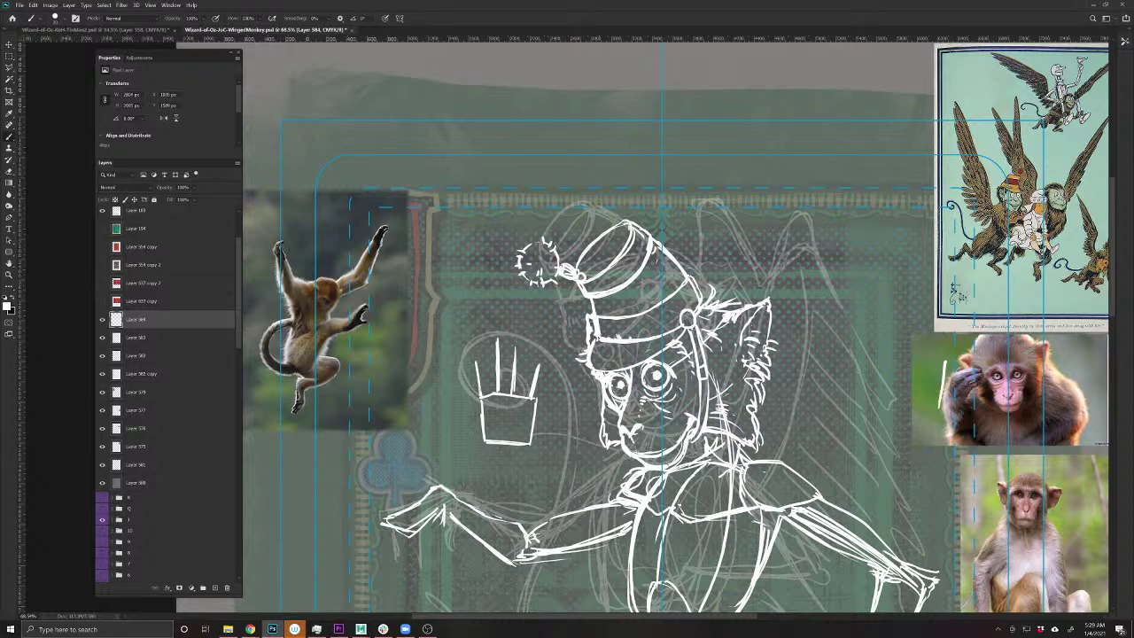
{"action": "left_click_drag", "start_coordinate": [532, 393], "coordinate": [536, 356]}
{"action": "left_click_drag", "start_coordinate": [539, 397], "coordinate": [546, 354]}
- Add the glove's inner finger, bottom edge, wrist and cuff lines
{"action": "left_click_drag", "start_coordinate": [537, 397], "coordinate": [535, 445]}
{"action": "mouse_move", "coordinate": [523, 397]}
{"action": "left_mouse_down"}
{"action": "mouse_move", "coordinate": [511, 337]}
{"action": "mouse_move", "coordinate": [508, 393]}
{"action": "mouse_move", "coordinate": [502, 335]}
{"action": "mouse_move", "coordinate": [488, 335]}
{"action": "mouse_move", "coordinate": [482, 395]}
{"action": "mouse_move", "coordinate": [481, 356]}
{"action": "mouse_move", "coordinate": [470, 369]}
{"action": "mouse_move", "coordinate": [481, 416]}
{"action": "mouse_move", "coordinate": [462, 430]}
{"action": "mouse_move", "coordinate": [460, 411]}
{"action": "mouse_move", "coordinate": [443, 424]}
{"action": "mouse_move", "coordinate": [466, 418]}
{"action": "mouse_move", "coordinate": [473, 351]}
{"action": "left_mouse_up"}
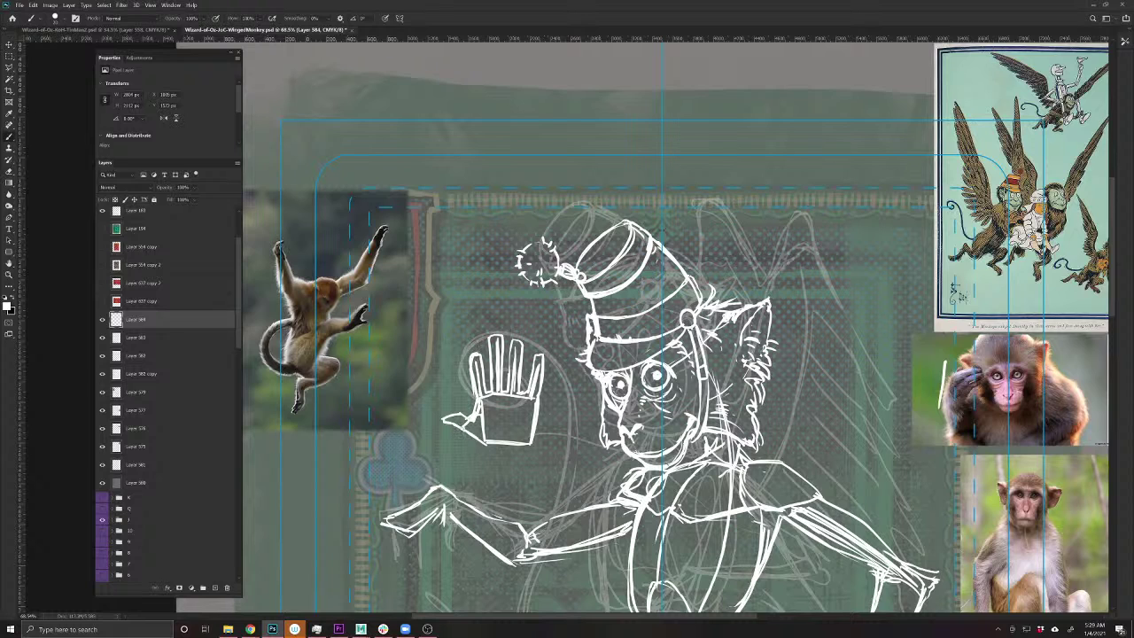
{"action": "mouse_move", "coordinate": [470, 443]}
{"action": "left_mouse_down"}
{"action": "mouse_move", "coordinate": [485, 434]}
{"action": "mouse_move", "coordinate": [477, 415]}
{"action": "mouse_move", "coordinate": [529, 448]}
{"action": "mouse_move", "coordinate": [518, 496]}
{"action": "left_mouse_up"}
{"action": "left_click_drag", "start_coordinate": [485, 446], "coordinate": [485, 491]}
{"action": "left_click_drag", "start_coordinate": [415, 462], "coordinate": [442, 437]}
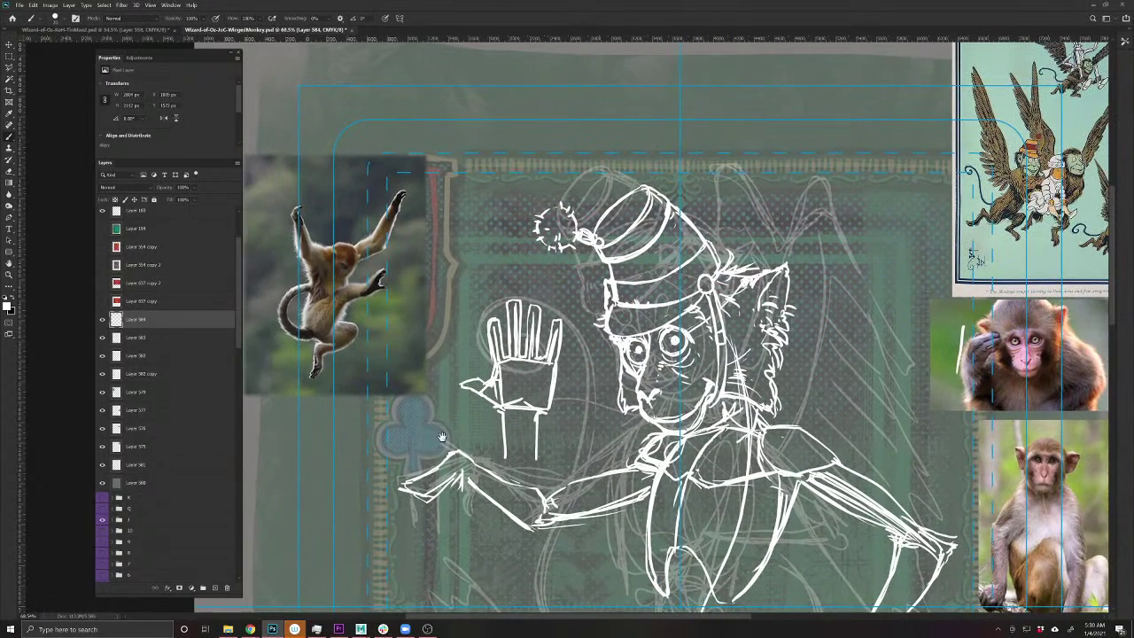
{"action": "left_click_drag", "start_coordinate": [503, 390], "coordinate": [547, 381]}
- Sketch a second raised hand to the left, undo a stray stroke, and erase the middle glove
{"action": "mouse_move", "coordinate": [434, 343]}
{"action": "left_mouse_down"}
{"action": "mouse_move", "coordinate": [431, 406]}
{"action": "mouse_move", "coordinate": [434, 364]}
{"action": "mouse_move", "coordinate": [413, 337]}
{"action": "mouse_move", "coordinate": [401, 343]}
{"action": "mouse_move", "coordinate": [401, 410]}
{"action": "left_mouse_up"}
{"action": "mouse_move", "coordinate": [400, 352]}
{"action": "left_mouse_down"}
{"action": "mouse_move", "coordinate": [401, 410]}
{"action": "mouse_move", "coordinate": [427, 411]}
{"action": "left_mouse_up"}
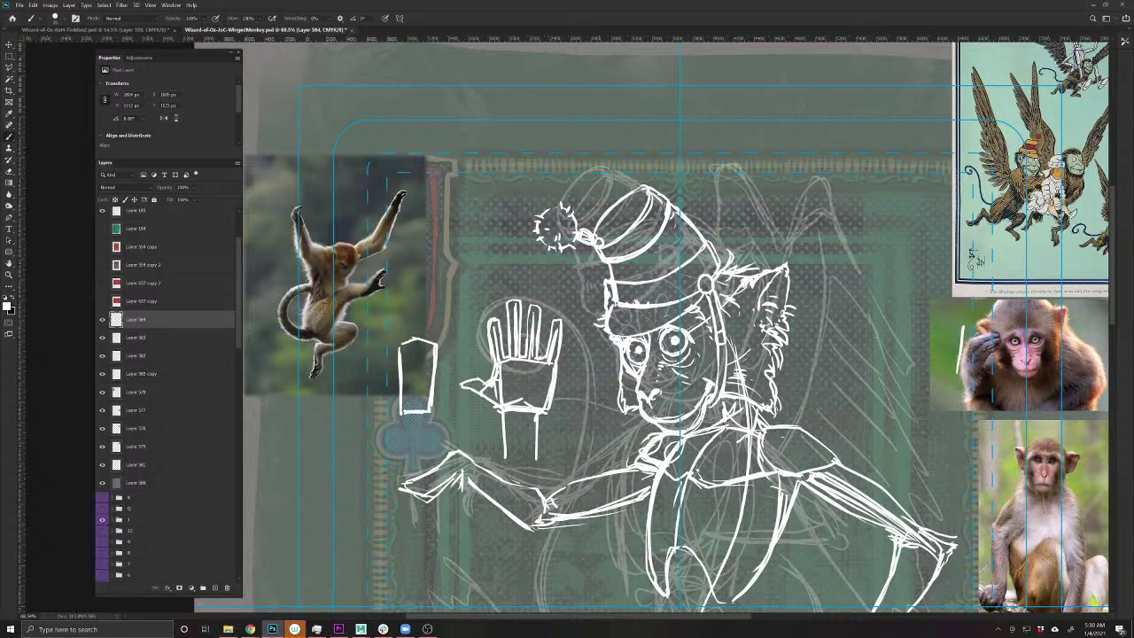
{"action": "left_click_drag", "start_coordinate": [395, 261], "coordinate": [376, 292]}
{"action": "key", "text": "ctrl+z"}
{"action": "key", "text": "ctrl+z"}
{"action": "left_click_drag", "start_coordinate": [426, 312], "coordinate": [426, 340]}
{"action": "mouse_move", "coordinate": [424, 292]}
{"action": "left_mouse_down"}
{"action": "mouse_move", "coordinate": [418, 315]}
{"action": "mouse_move", "coordinate": [412, 286]}
{"action": "mouse_move", "coordinate": [406, 340]}
{"action": "mouse_move", "coordinate": [434, 323]}
{"action": "mouse_move", "coordinate": [438, 302]}
{"action": "mouse_move", "coordinate": [444, 350]}
{"action": "mouse_move", "coordinate": [393, 306]}
{"action": "mouse_move", "coordinate": [391, 395]}
{"action": "left_mouse_up"}
{"action": "mouse_move", "coordinate": [395, 356]}
{"action": "left_mouse_down"}
{"action": "mouse_move", "coordinate": [388, 399]}
{"action": "mouse_move", "coordinate": [370, 399]}
{"action": "mouse_move", "coordinate": [374, 413]}
{"action": "mouse_move", "coordinate": [363, 397]}
{"action": "left_mouse_up"}
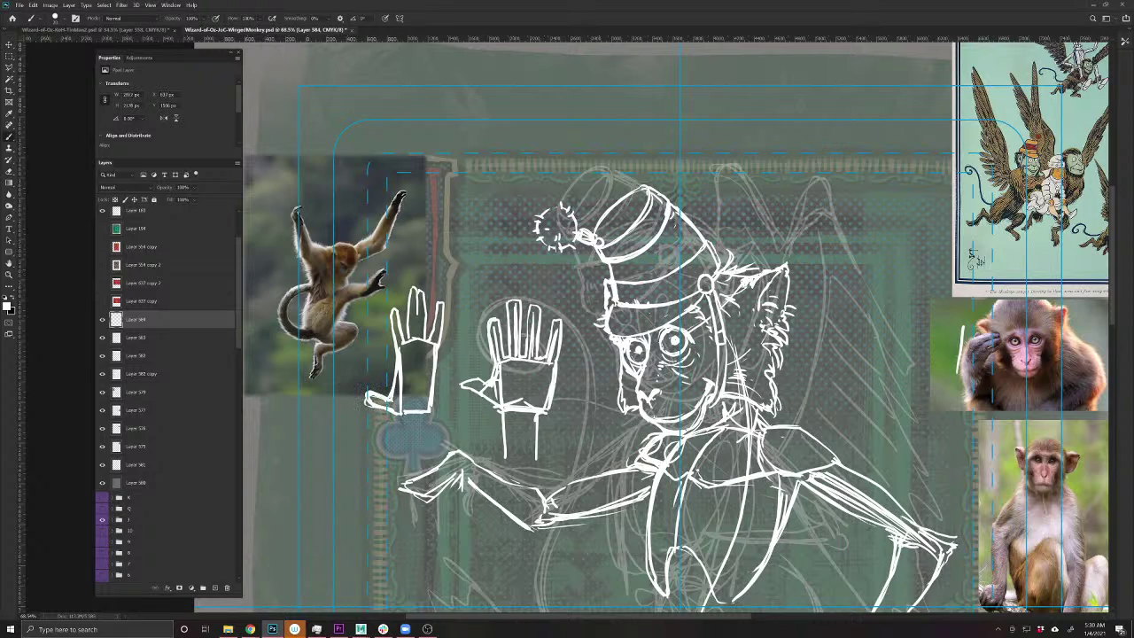
{"action": "mouse_move", "coordinate": [434, 393]}
{"action": "left_mouse_down"}
{"action": "mouse_move", "coordinate": [433, 349]}
{"action": "mouse_move", "coordinate": [425, 454]}
{"action": "left_mouse_up"}
{"action": "left_click_drag", "start_coordinate": [407, 411], "coordinate": [400, 450]}
{"action": "key", "text": "e"}
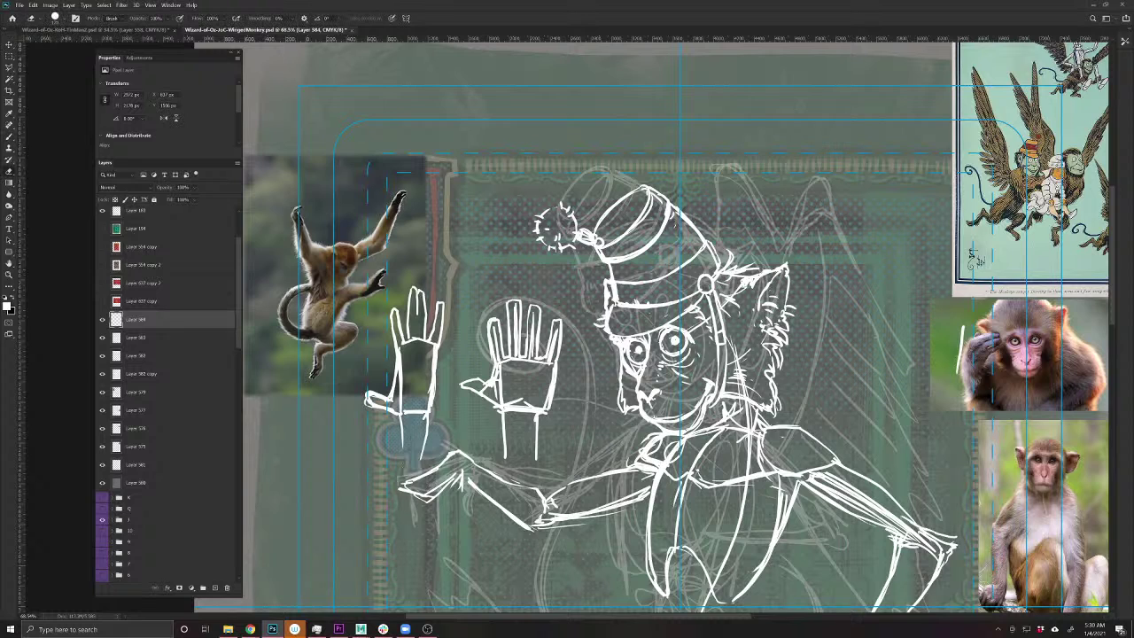
{"action": "mouse_move", "coordinate": [557, 316]}
{"action": "left_mouse_down"}
{"action": "mouse_move", "coordinate": [496, 447]}
{"action": "mouse_move", "coordinate": [505, 456]}
{"action": "left_mouse_up"}
- Erase the leftover hand sketch and its wrist lines
{"action": "left_click_drag", "start_coordinate": [381, 399], "coordinate": [427, 461]}
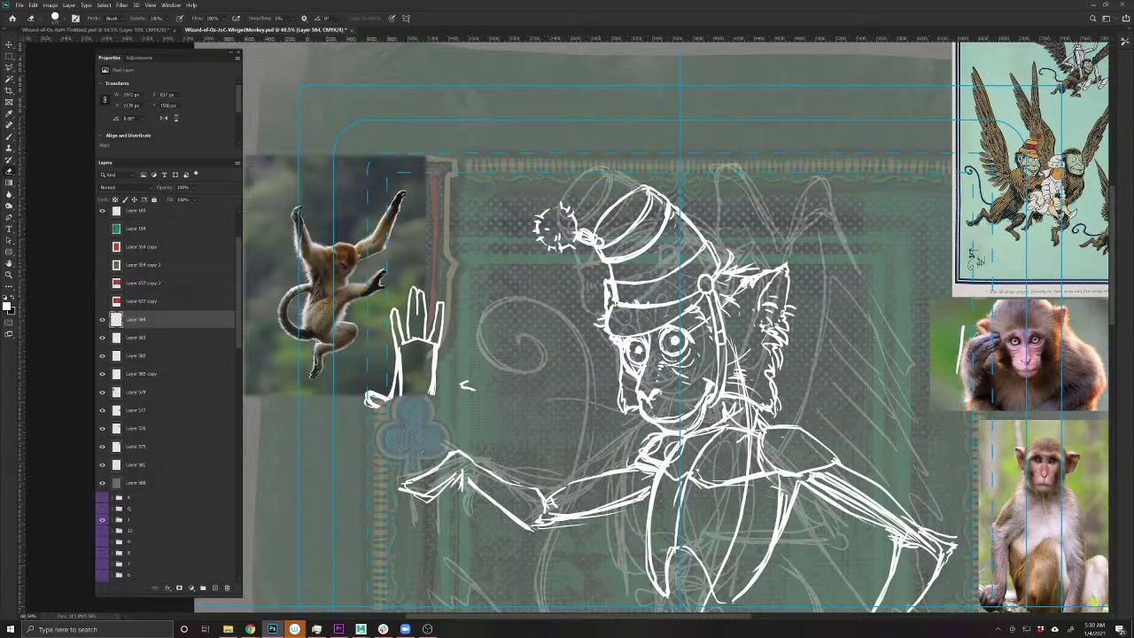
{"action": "mouse_move", "coordinate": [468, 385]}
{"action": "left_mouse_down"}
{"action": "mouse_move", "coordinate": [403, 349]}
{"action": "mouse_move", "coordinate": [408, 301]}
{"action": "left_mouse_up"}
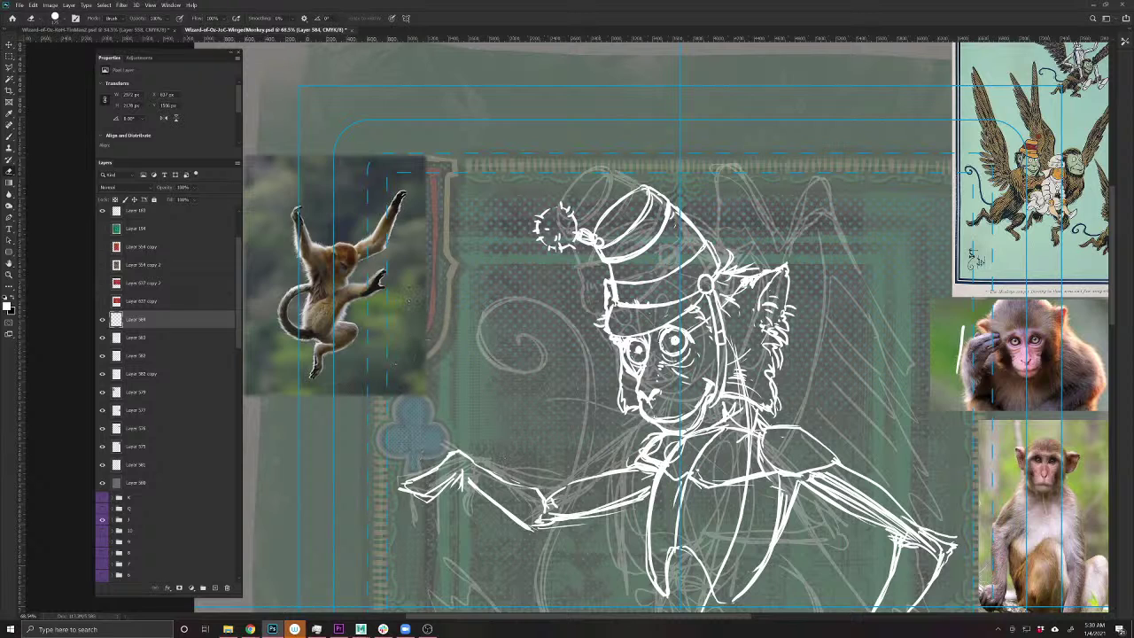
{"action": "key", "text": "b"}
- Paint drooping finger lines on the monkey's outstretched hand
{"action": "left_click_drag", "start_coordinate": [412, 552], "coordinate": [441, 434]}
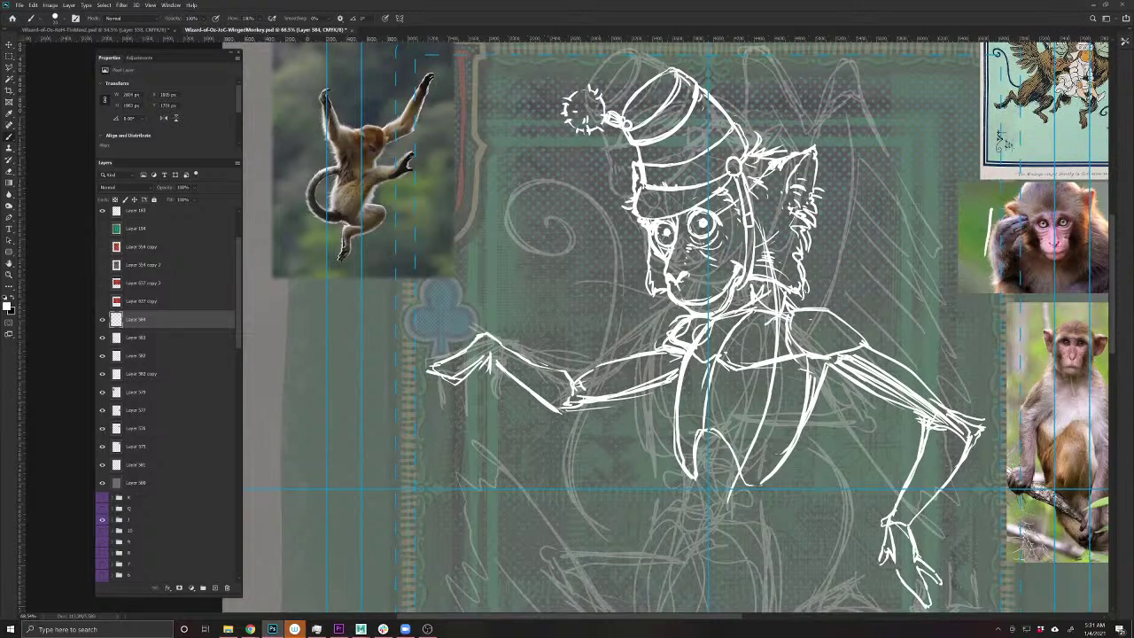
{"action": "mouse_move", "coordinate": [496, 352]}
{"action": "left_mouse_down"}
{"action": "mouse_move", "coordinate": [500, 376]}
{"action": "mouse_move", "coordinate": [466, 368]}
{"action": "mouse_move", "coordinate": [503, 394]}
{"action": "mouse_move", "coordinate": [486, 384]}
{"action": "left_mouse_up"}
{"action": "mouse_move", "coordinate": [488, 370]}
{"action": "left_mouse_down"}
{"action": "mouse_move", "coordinate": [486, 386]}
{"action": "mouse_move", "coordinate": [453, 379]}
{"action": "mouse_move", "coordinate": [472, 377]}
{"action": "mouse_move", "coordinate": [448, 393]}
{"action": "left_mouse_up"}
{"action": "key", "text": "e"}
{"action": "key", "text": "b"}
{"action": "mouse_move", "coordinate": [454, 354]}
{"action": "left_mouse_down"}
{"action": "mouse_move", "coordinate": [425, 372]}
{"action": "mouse_move", "coordinate": [437, 362]}
{"action": "mouse_move", "coordinate": [450, 388]}
{"action": "mouse_move", "coordinate": [420, 377]}
{"action": "mouse_move", "coordinate": [386, 406]}
{"action": "mouse_move", "coordinate": [404, 416]}
{"action": "mouse_move", "coordinate": [397, 445]}
{"action": "left_mouse_up"}
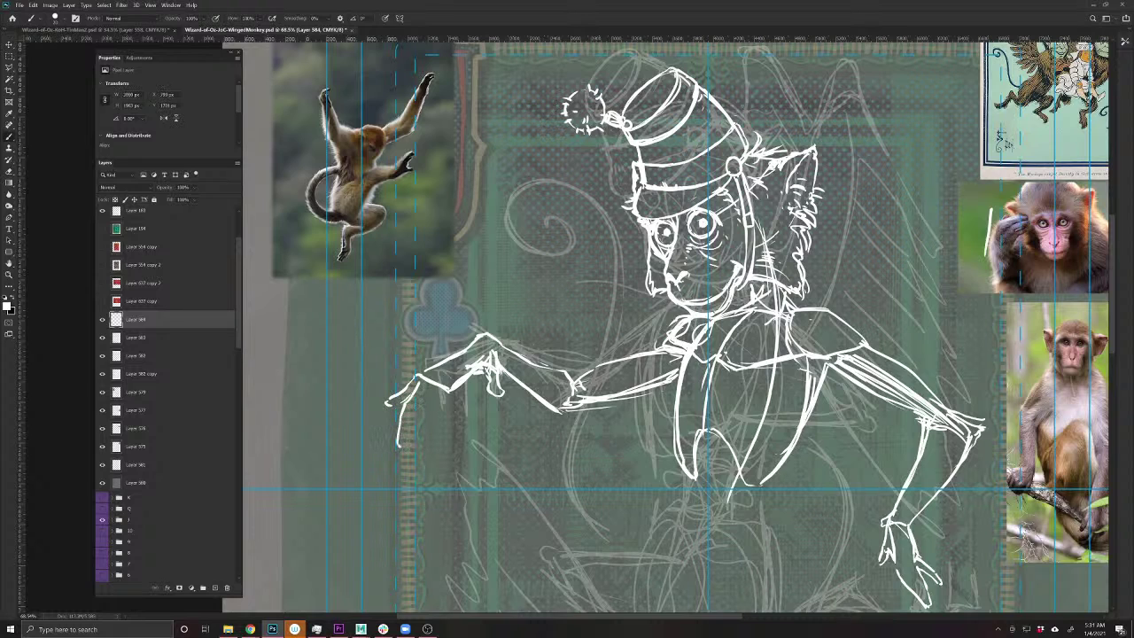
{"action": "mouse_move", "coordinate": [438, 392]}
{"action": "left_mouse_down"}
{"action": "mouse_move", "coordinate": [401, 450]}
{"action": "mouse_move", "coordinate": [411, 421]}
{"action": "mouse_move", "coordinate": [441, 423]}
{"action": "mouse_move", "coordinate": [427, 445]}
{"action": "mouse_move", "coordinate": [434, 403]}
{"action": "mouse_move", "coordinate": [509, 336]}
{"action": "left_mouse_up"}
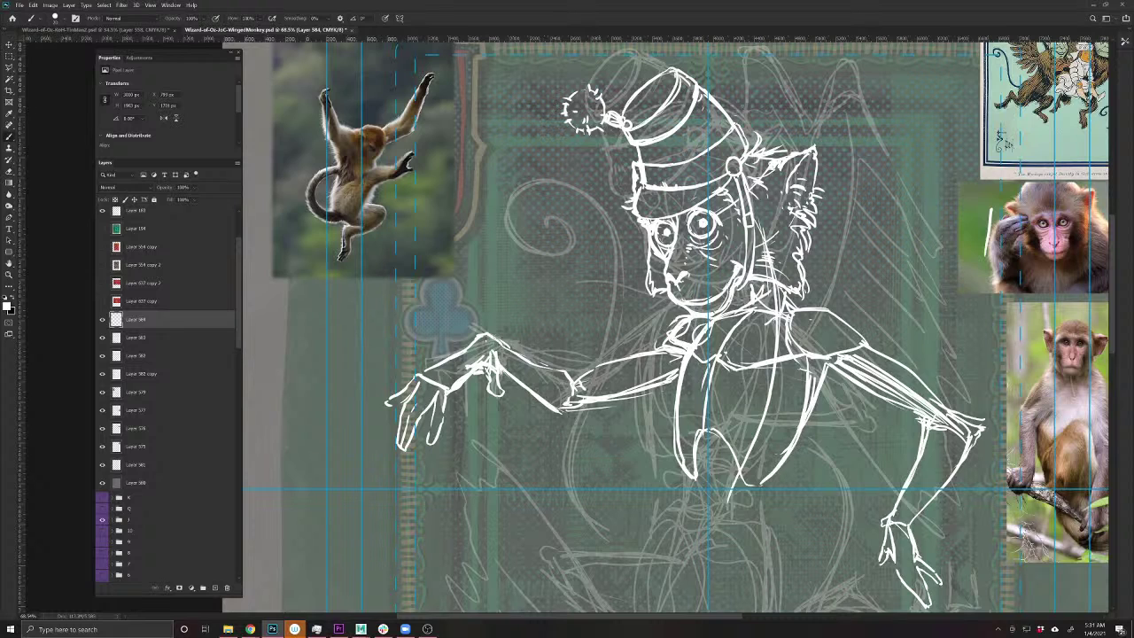
- Save the monkey sketch and open a new browser window
{"action": "key", "text": "ctrl+s"}
{"action": "left_click_drag", "start_coordinate": [632, 482], "coordinate": [616, 466]}
{"action": "mouse_move", "coordinate": [610, 506]}
{"action": "left_mouse_down"}
{"action": "mouse_move", "coordinate": [530, 498]}
{"action": "mouse_move", "coordinate": [608, 489]}
{"action": "left_mouse_up"}
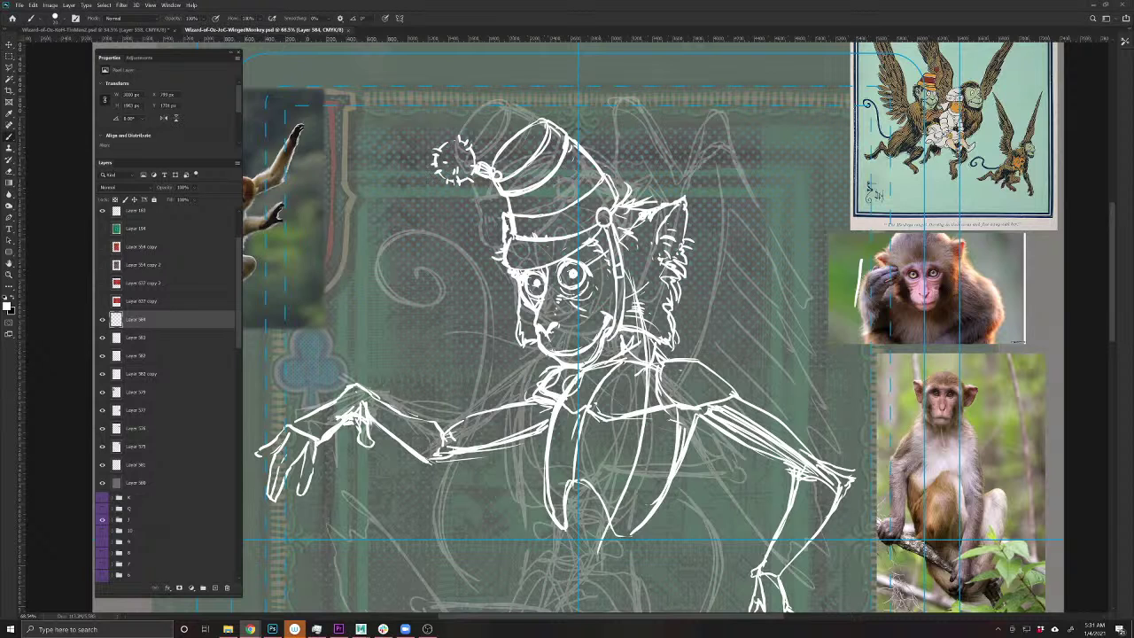
{"action": "left_click", "coordinate": [249, 629]}
- Search the web for 'wings' and switch to image results
{"action": "left_click_drag", "start_coordinate": [797, 120], "coordinate": [528, 98]}
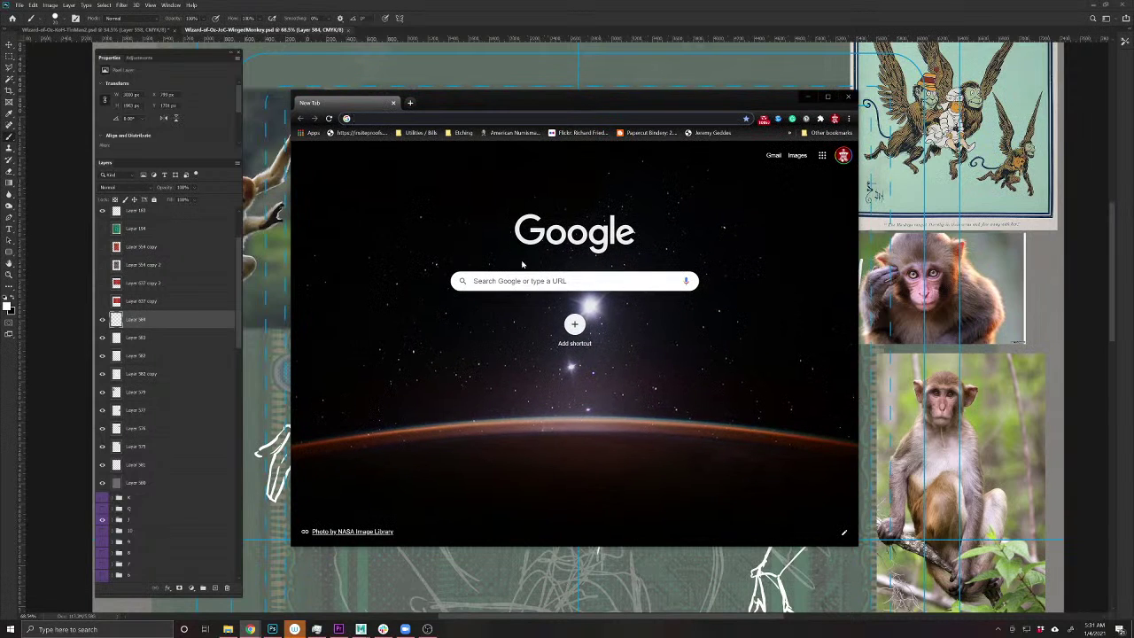
{"action": "left_click", "coordinate": [524, 281]}
{"action": "type", "text": "wings"}
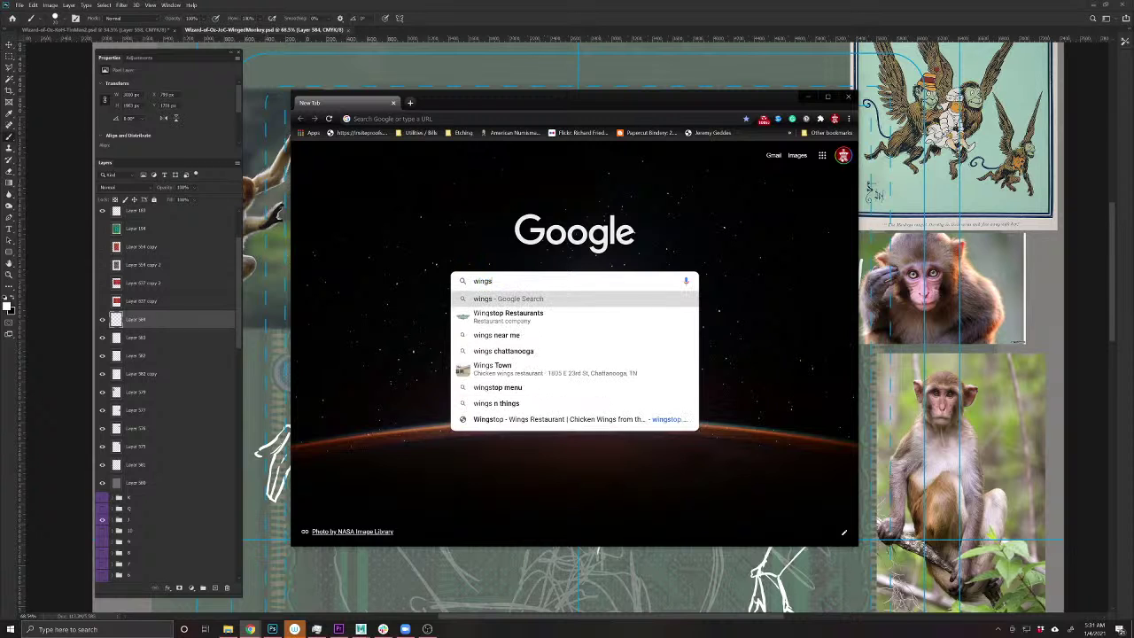
{"action": "key", "text": "Return"}
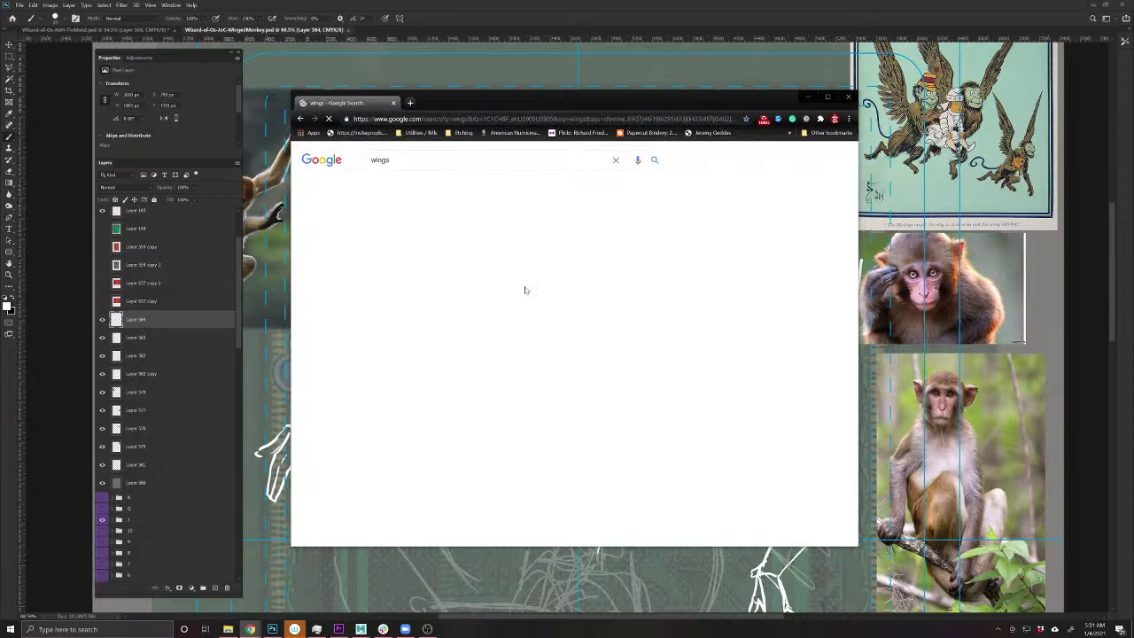
{"action": "left_click", "coordinate": [418, 188]}
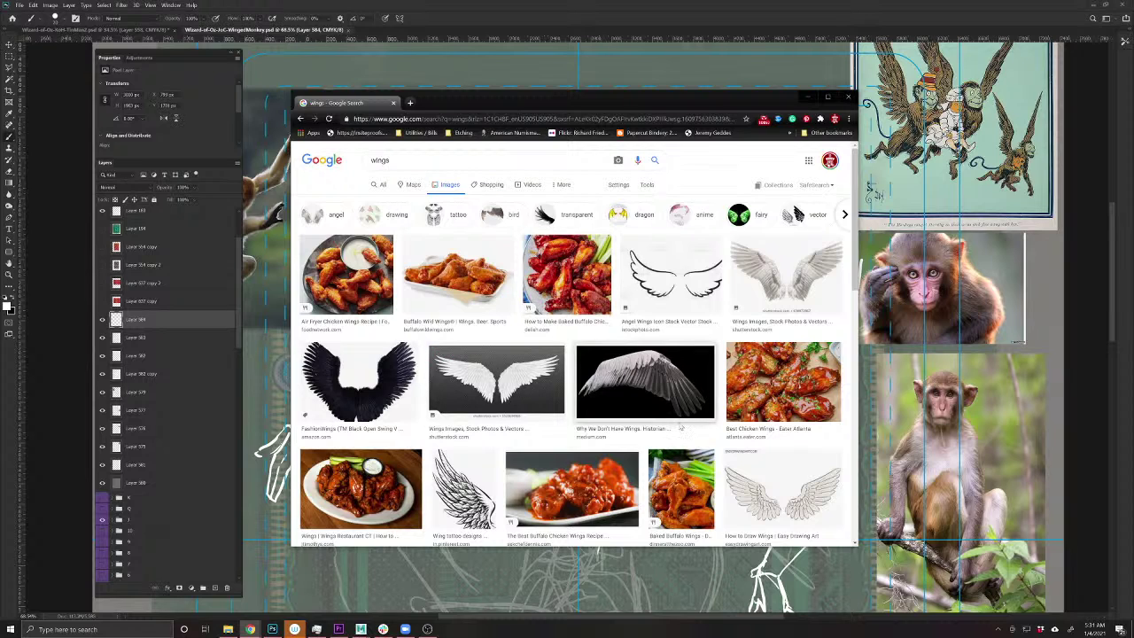
- Refine the image search to 'bird wings' and browse the results
{"action": "left_click", "coordinate": [373, 161]}
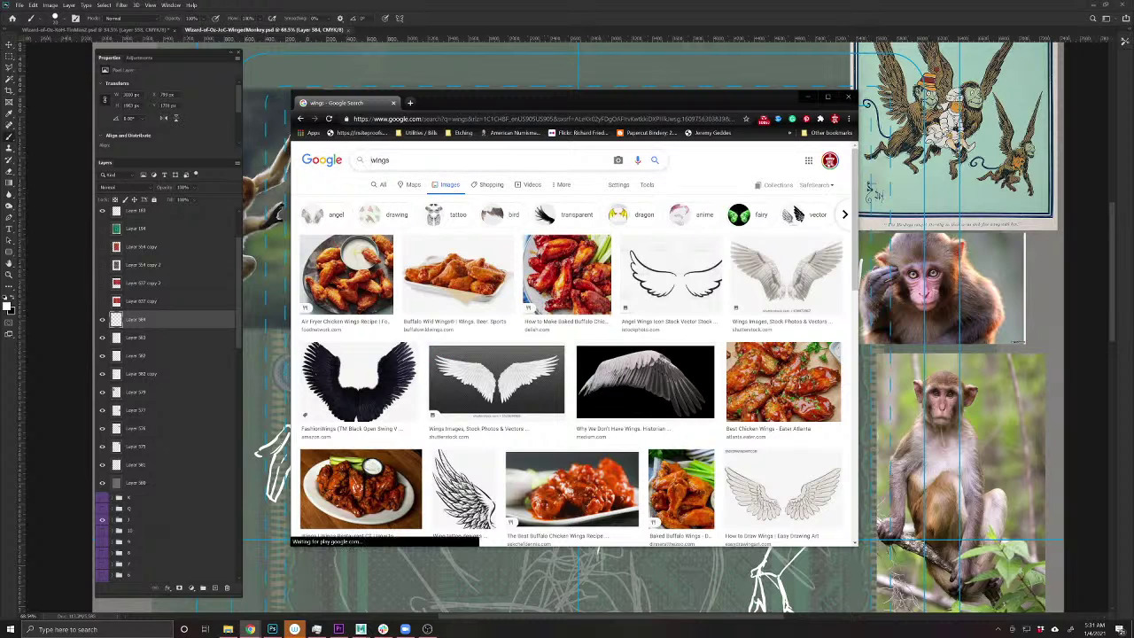
{"action": "type", "text": "bird"}
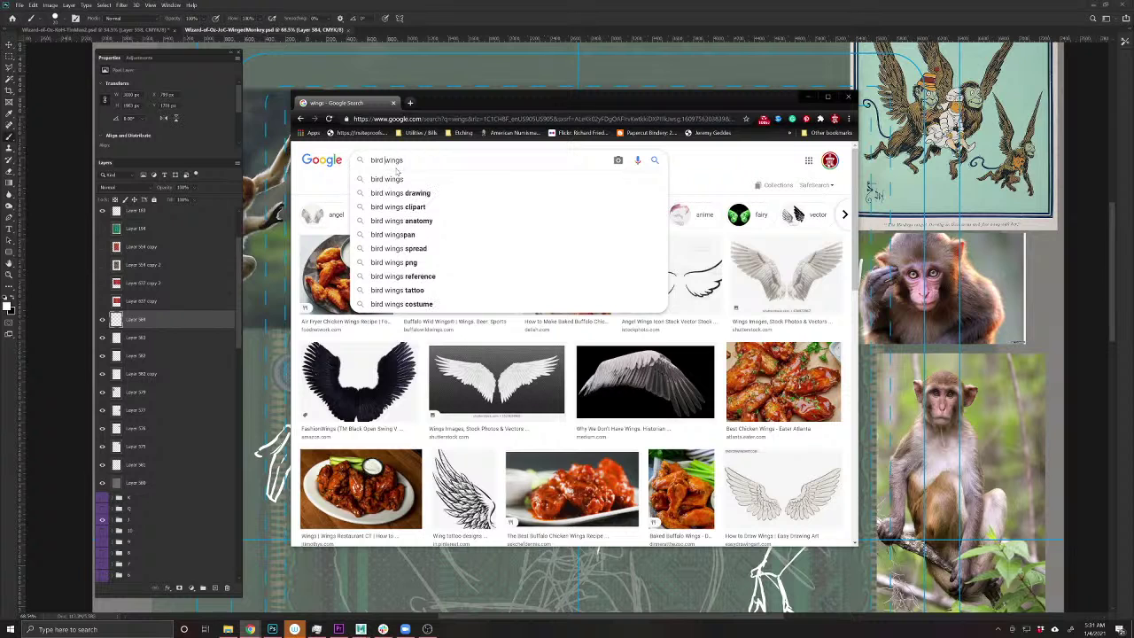
{"action": "key", "text": "Return"}
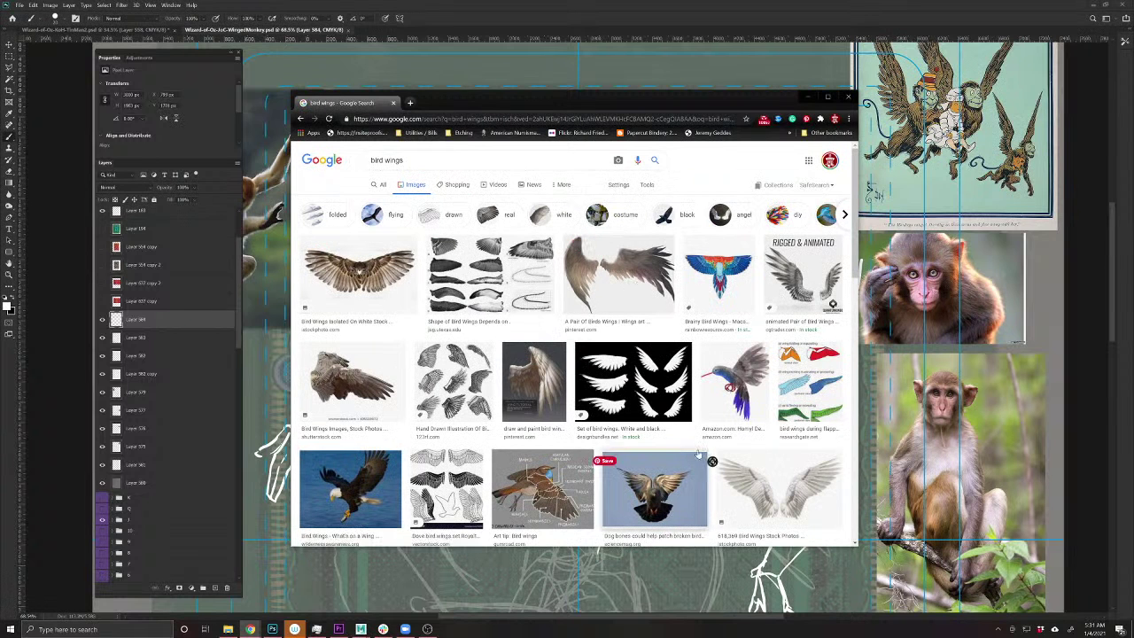
{"action": "scroll", "coordinate": [696, 412], "scroll_direction": "down", "scroll_amount": 2}
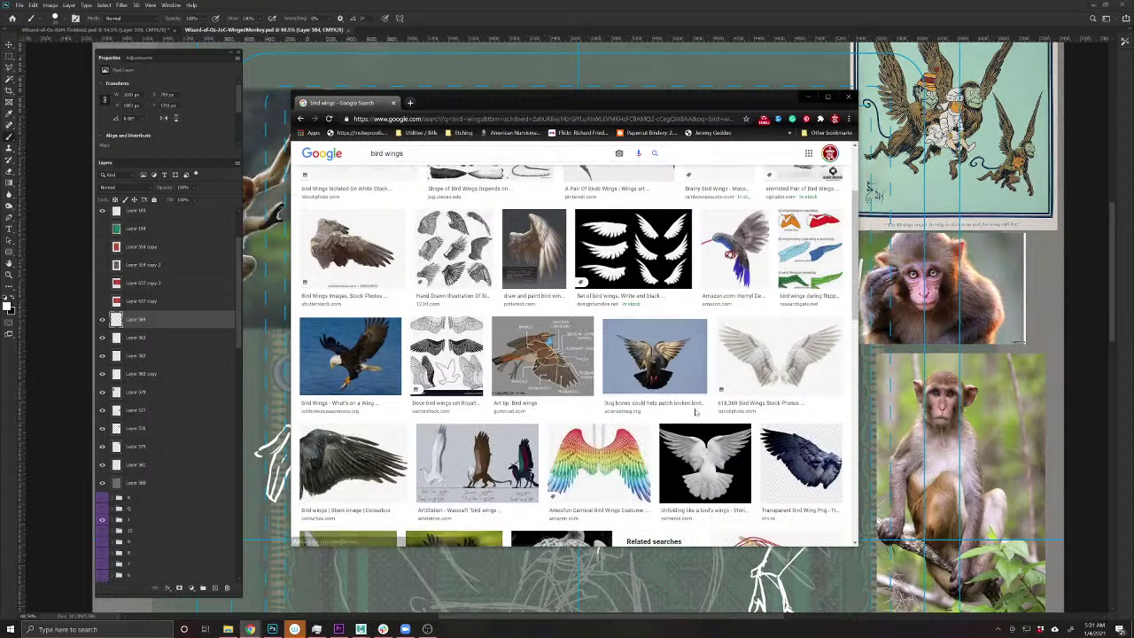
{"action": "scroll", "coordinate": [696, 412], "scroll_direction": "down", "scroll_amount": 2}
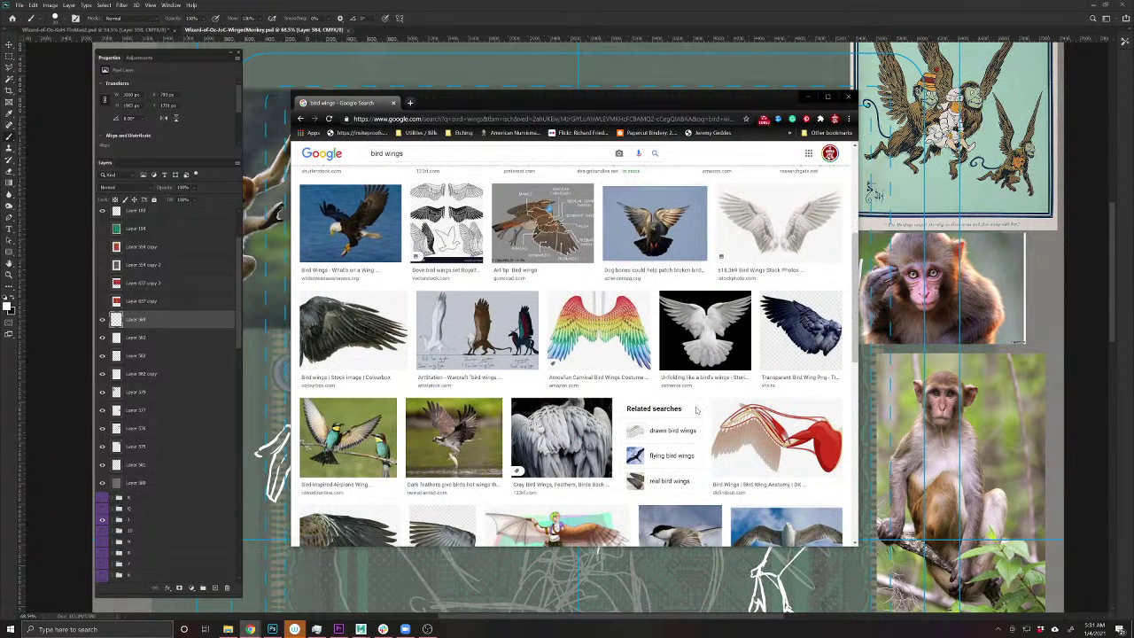
{"action": "scroll", "coordinate": [697, 409], "scroll_direction": "down", "scroll_amount": 3}
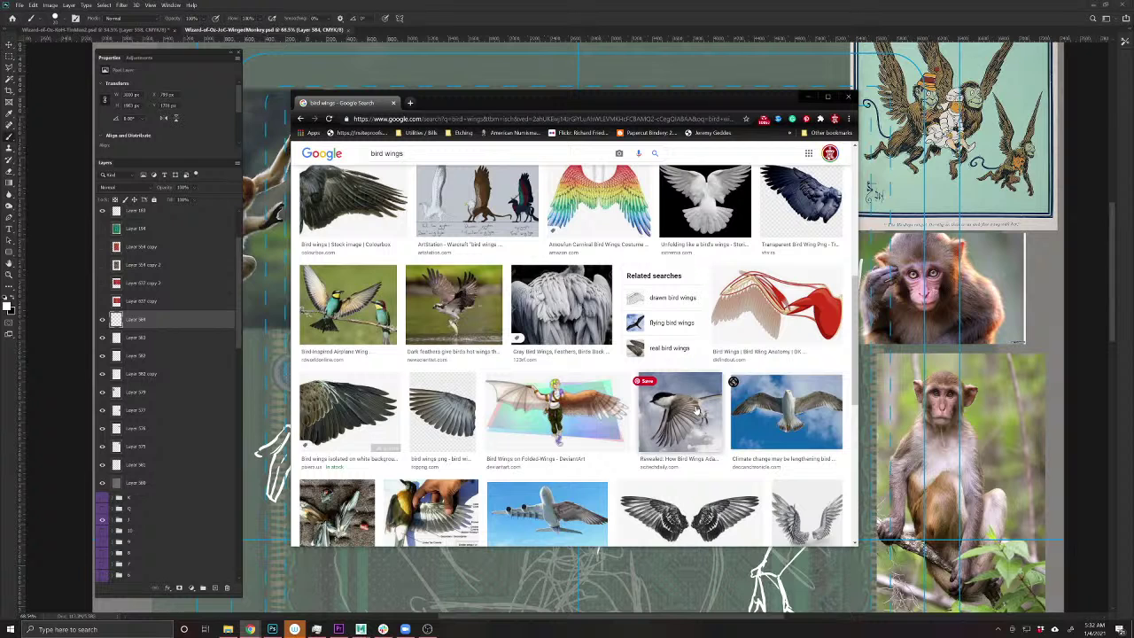
{"action": "scroll", "coordinate": [696, 410], "scroll_direction": "down", "scroll_amount": 3}
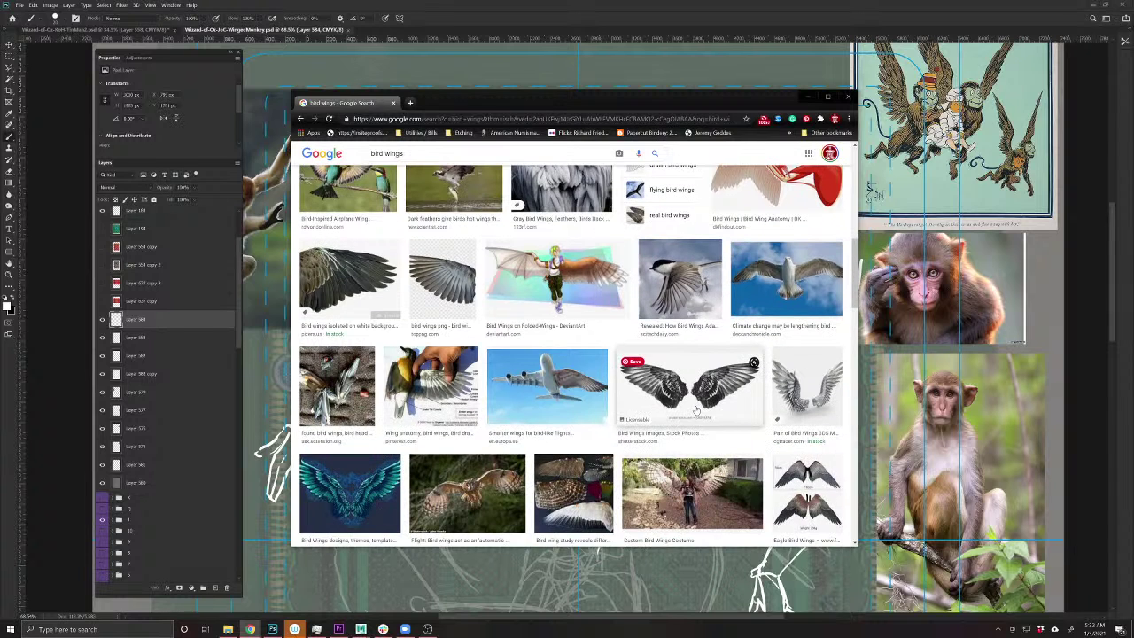
{"action": "scroll", "coordinate": [696, 410], "scroll_direction": "down", "scroll_amount": 3}
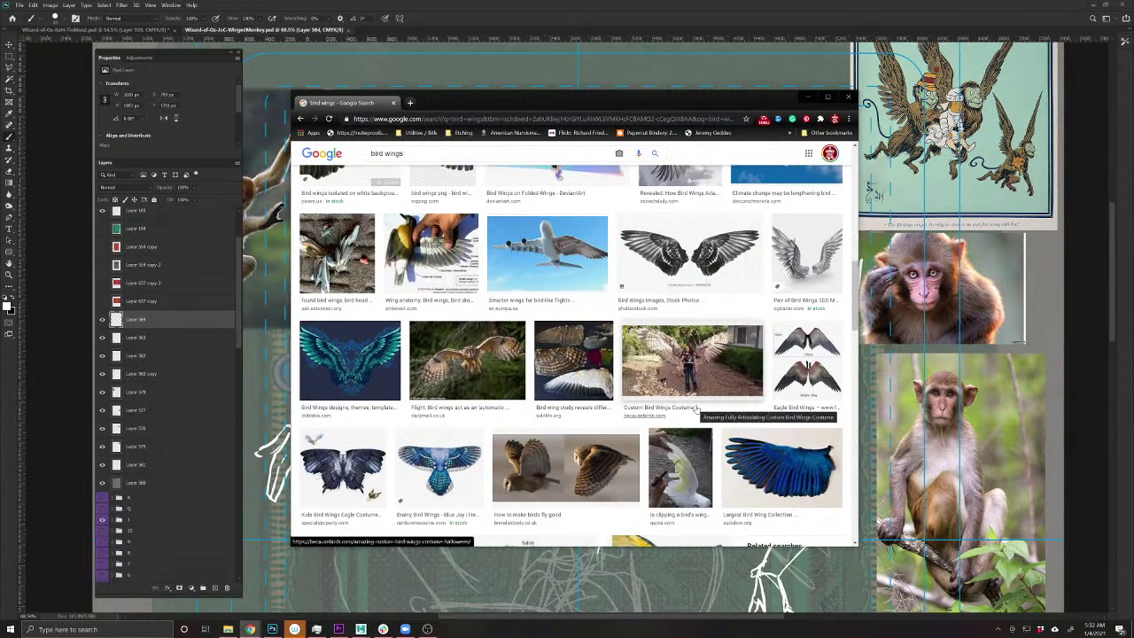
{"action": "scroll", "coordinate": [436, 381], "scroll_direction": "down", "scroll_amount": 4}
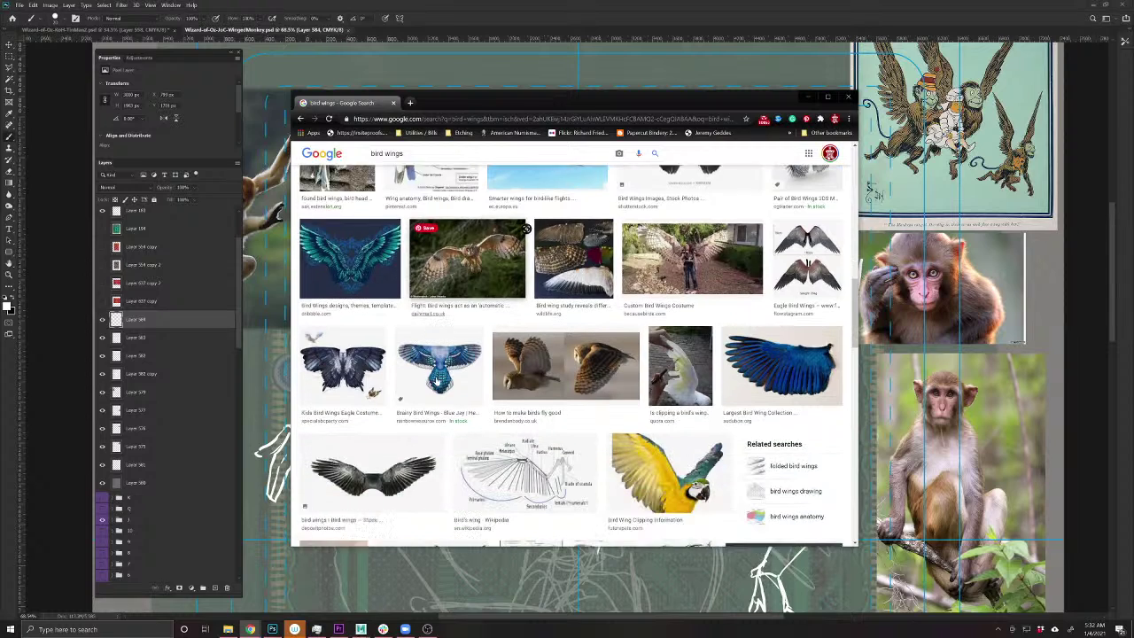
{"action": "scroll", "coordinate": [436, 381], "scroll_direction": "down", "scroll_amount": 10}
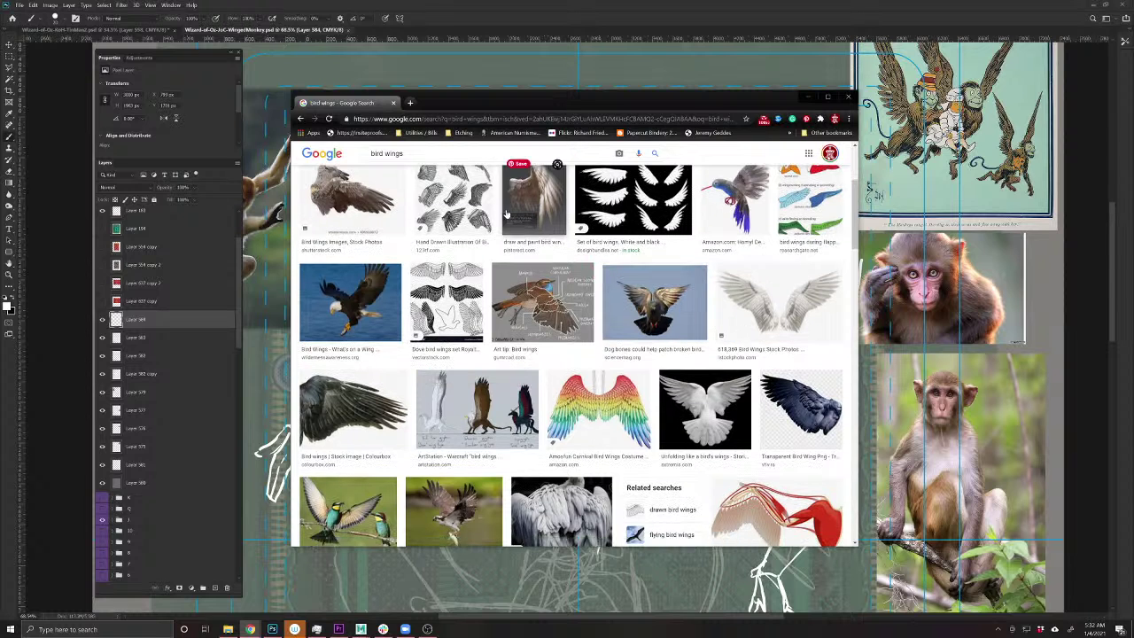
{"action": "scroll", "coordinate": [365, 376], "scroll_direction": "up", "scroll_amount": 3}
- Copy the brown Shutterstock wing photo and close the browser
{"action": "left_click", "coordinate": [366, 377]}
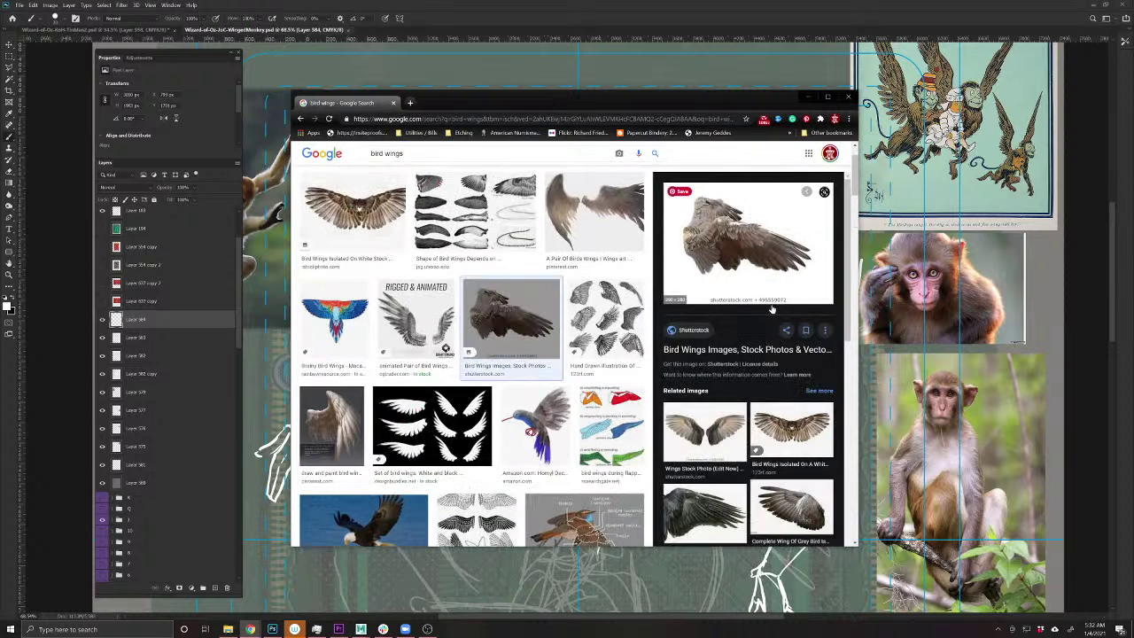
{"action": "right_click", "coordinate": [742, 257]}
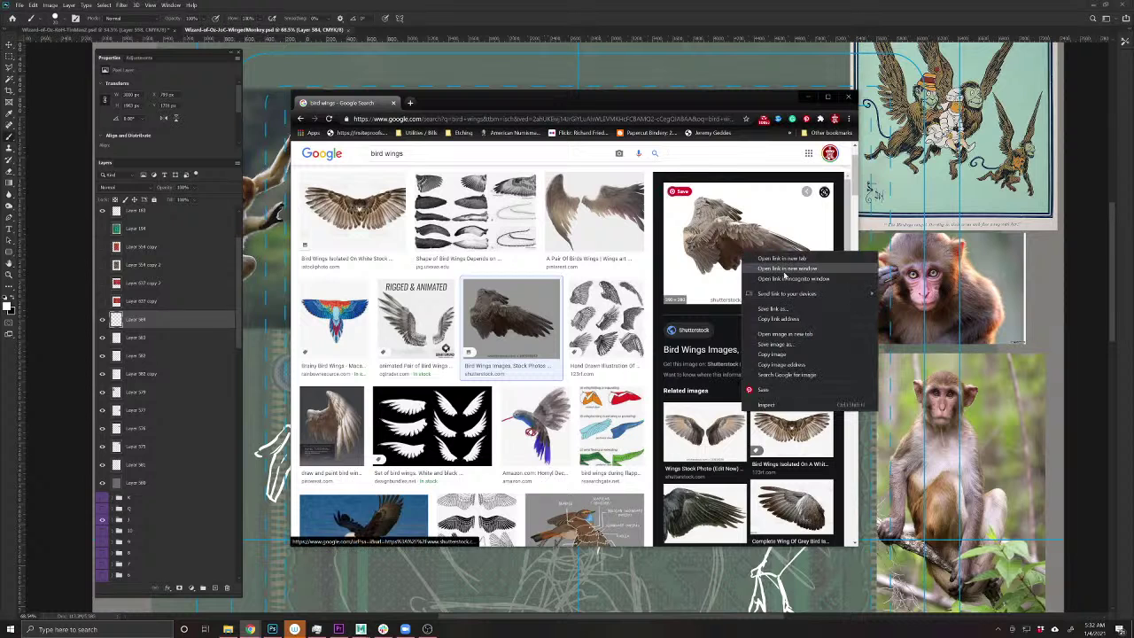
{"action": "left_click", "coordinate": [763, 346]}
{"action": "left_click", "coordinate": [844, 101]}
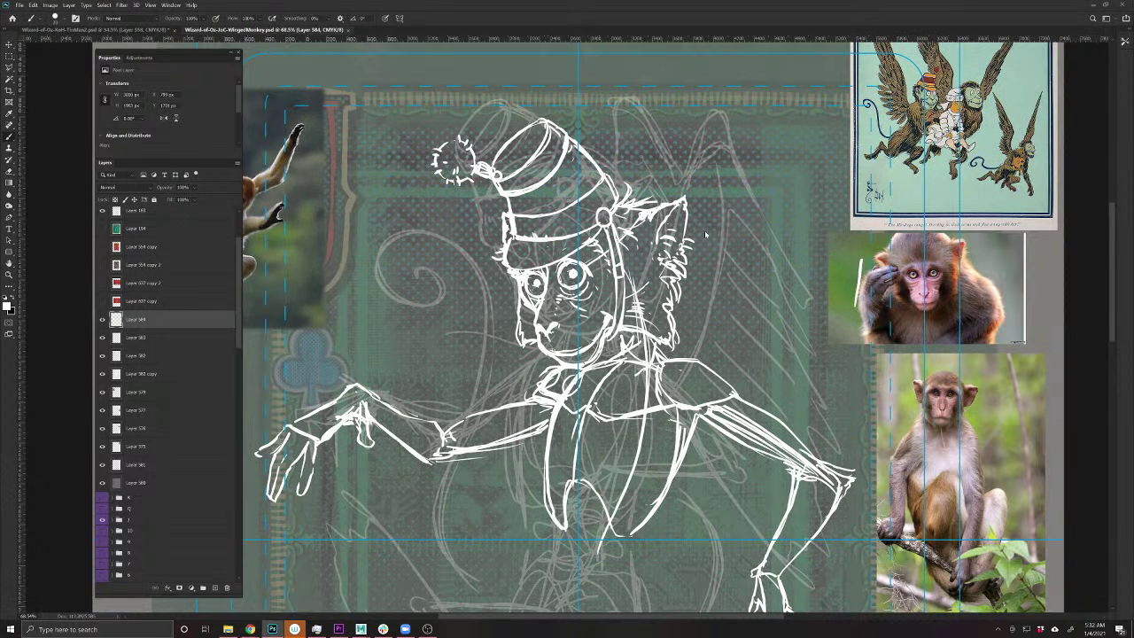
- Paste the wing photo and position it over the top-right poster
{"action": "key", "text": "ctrl+v"}
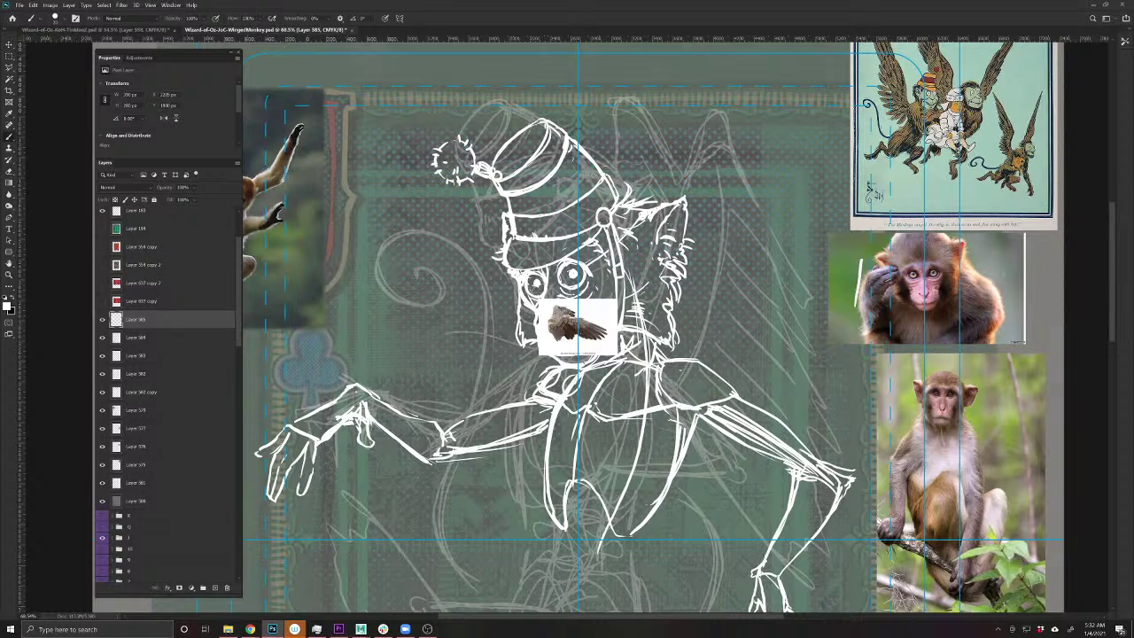
{"action": "key", "text": "v"}
{"action": "left_click_drag", "start_coordinate": [592, 329], "coordinate": [740, 474]}
{"action": "key", "text": "ctrl+t"}
{"action": "scroll", "coordinate": [576, 350], "scroll_direction": "down", "scroll_amount": 5}
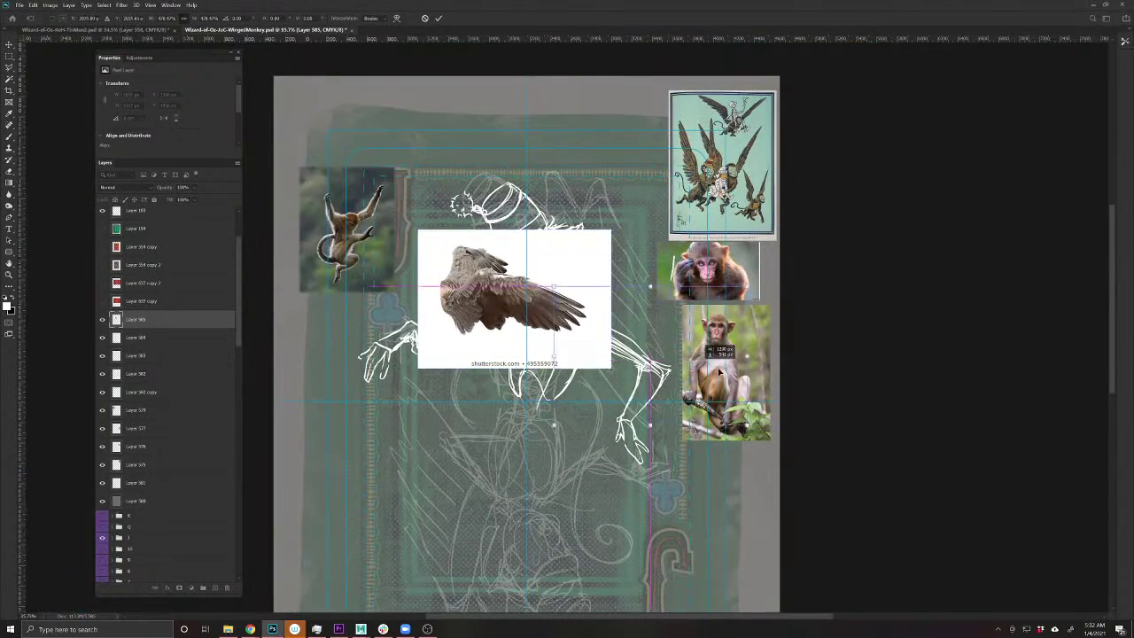
{"action": "left_click_drag", "start_coordinate": [720, 373], "coordinate": [715, 119]}
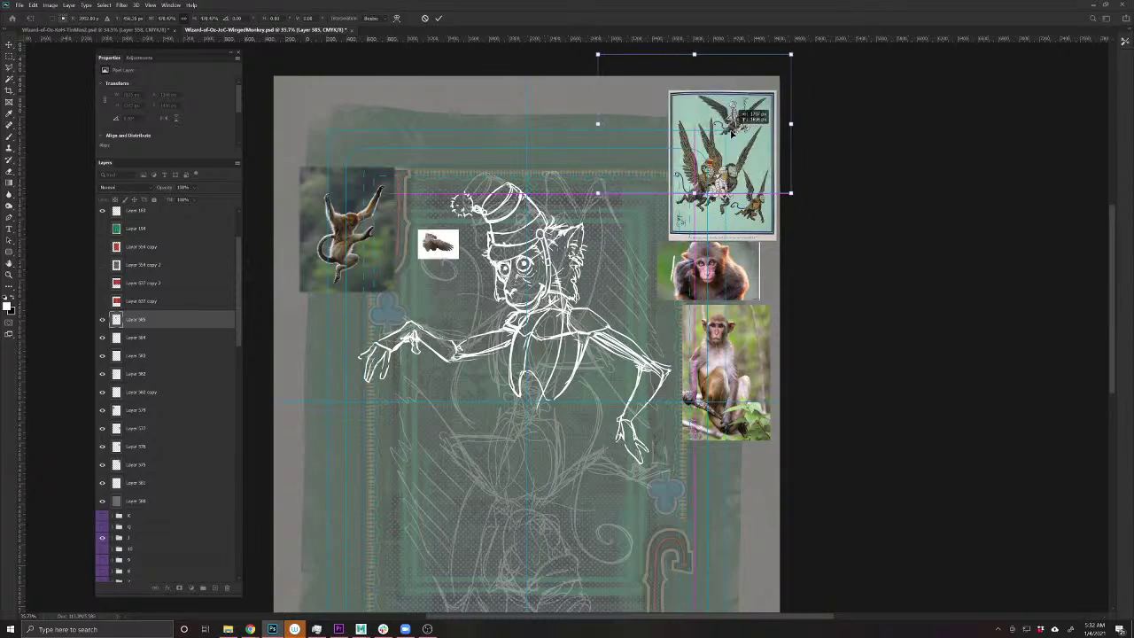
{"action": "key", "text": "Return"}
{"action": "scroll", "coordinate": [611, 205], "scroll_direction": "up", "scroll_amount": 5}
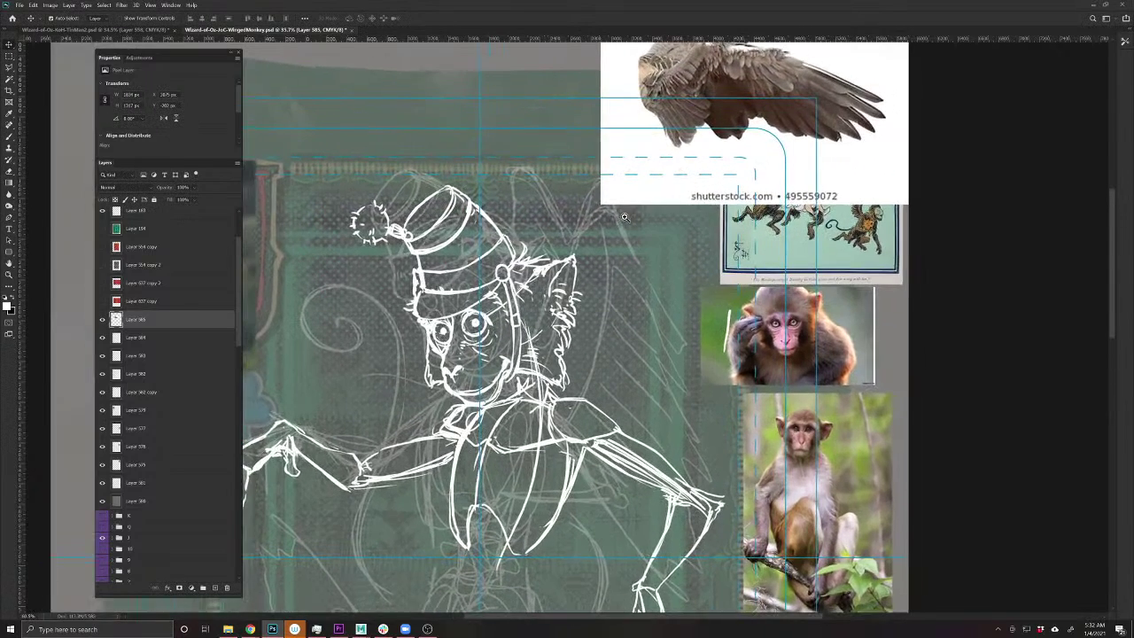
{"action": "mouse_move", "coordinate": [664, 169]}
{"action": "left_mouse_down"}
{"action": "mouse_move", "coordinate": [656, 275]}
{"action": "mouse_move", "coordinate": [664, 245]}
{"action": "left_mouse_up"}
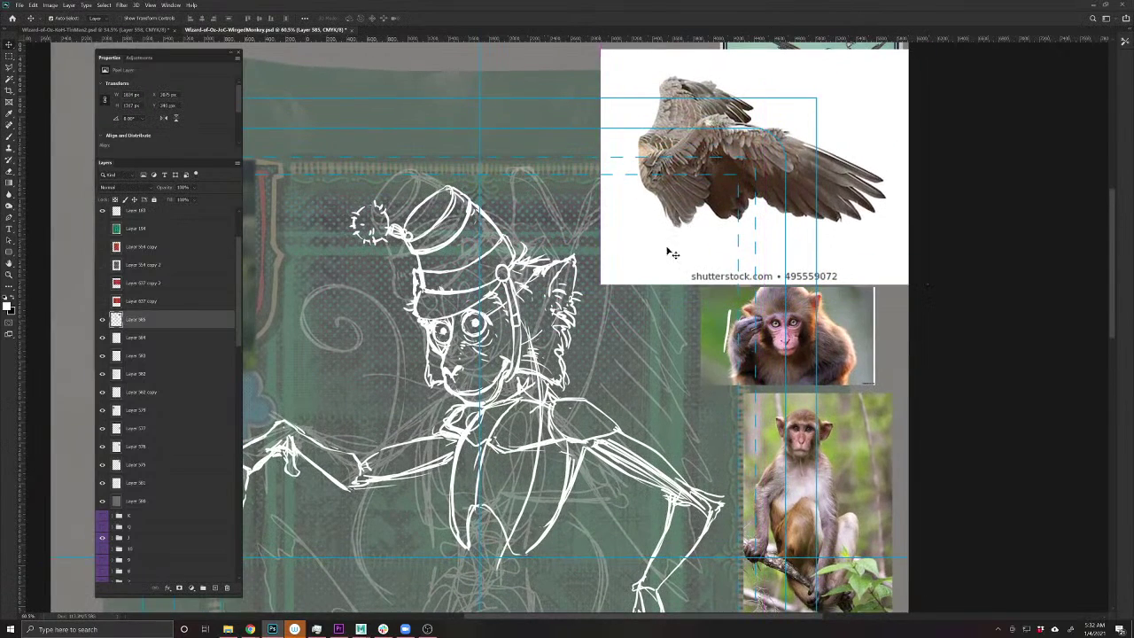
- Lasso the wings onto their own layer, delete the original photo, and place the cutout
{"action": "key", "text": "l"}
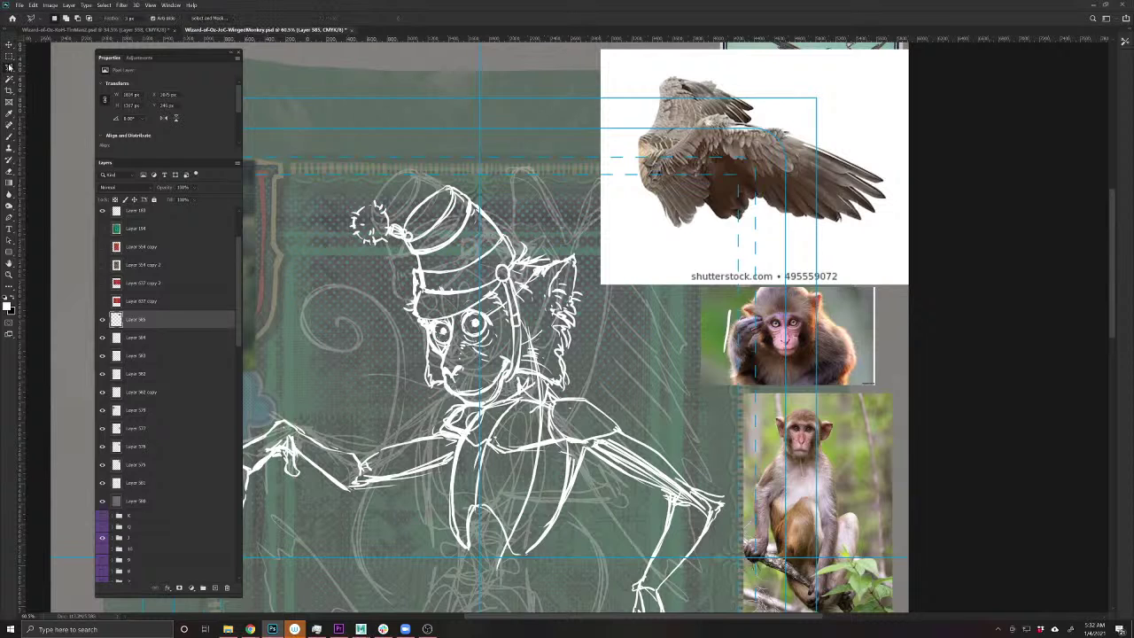
{"action": "right_click", "coordinate": [9, 66]}
{"action": "left_click", "coordinate": [40, 68]}
{"action": "mouse_move", "coordinate": [850, 136]}
{"action": "left_mouse_down"}
{"action": "mouse_move", "coordinate": [713, 85]}
{"action": "mouse_move", "coordinate": [650, 117]}
{"action": "mouse_move", "coordinate": [647, 215]}
{"action": "mouse_move", "coordinate": [892, 216]}
{"action": "mouse_move", "coordinate": [825, 142]}
{"action": "left_mouse_up"}
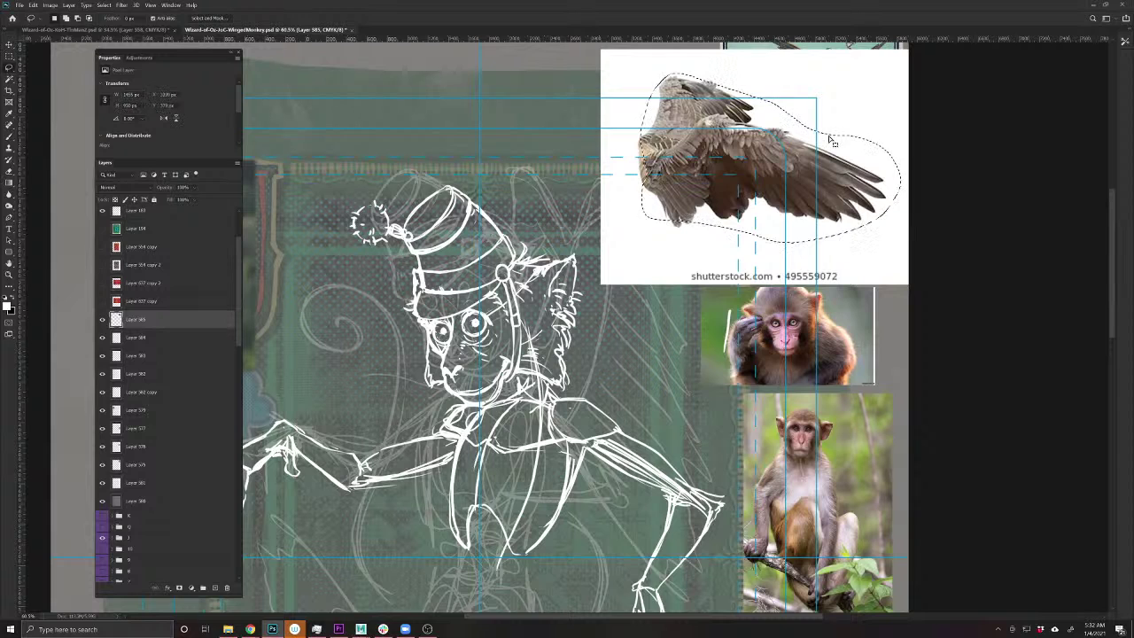
{"action": "key", "text": "ctrl+j"}
{"action": "key", "text": "v"}
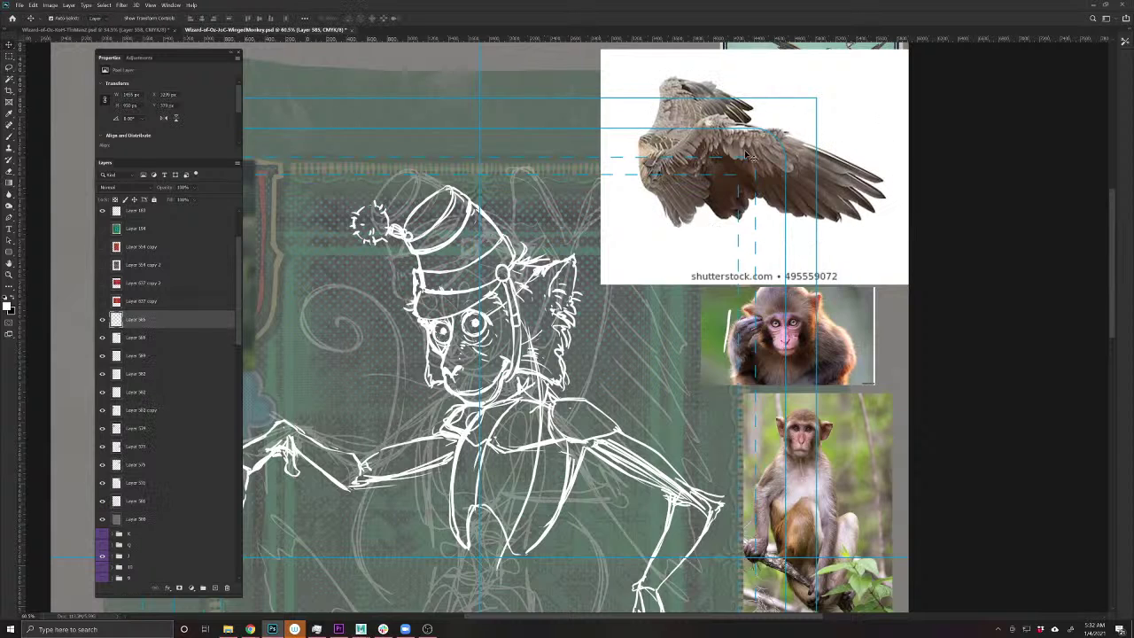
{"action": "left_click_drag", "start_coordinate": [769, 186], "coordinate": [660, 268]}
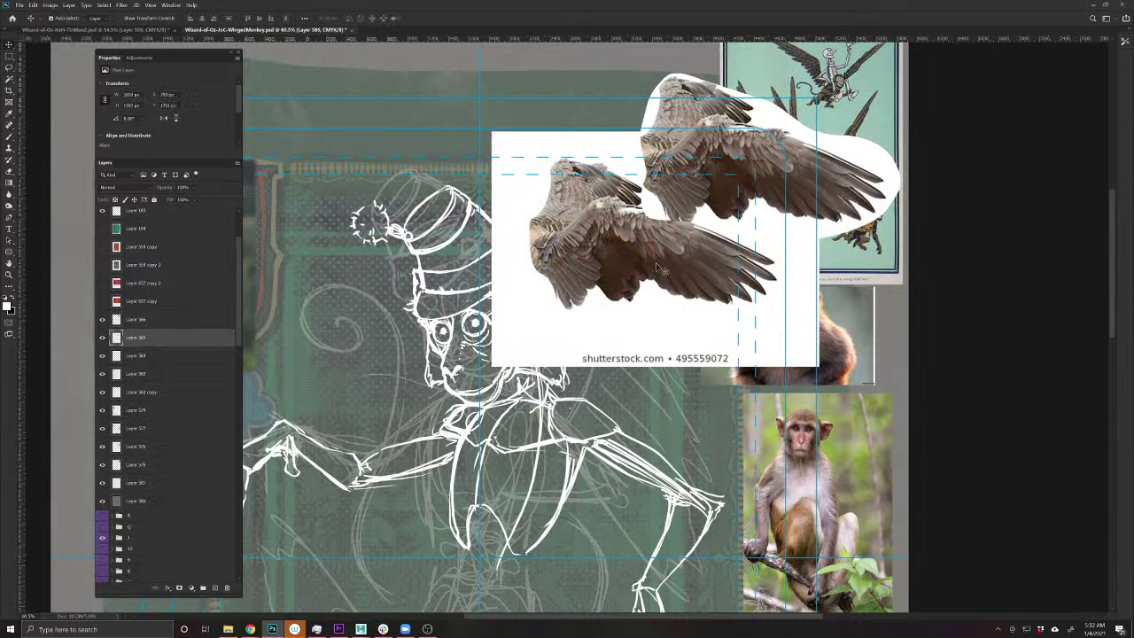
{"action": "key", "text": "Delete"}
{"action": "left_click_drag", "start_coordinate": [704, 171], "coordinate": [767, 169]}
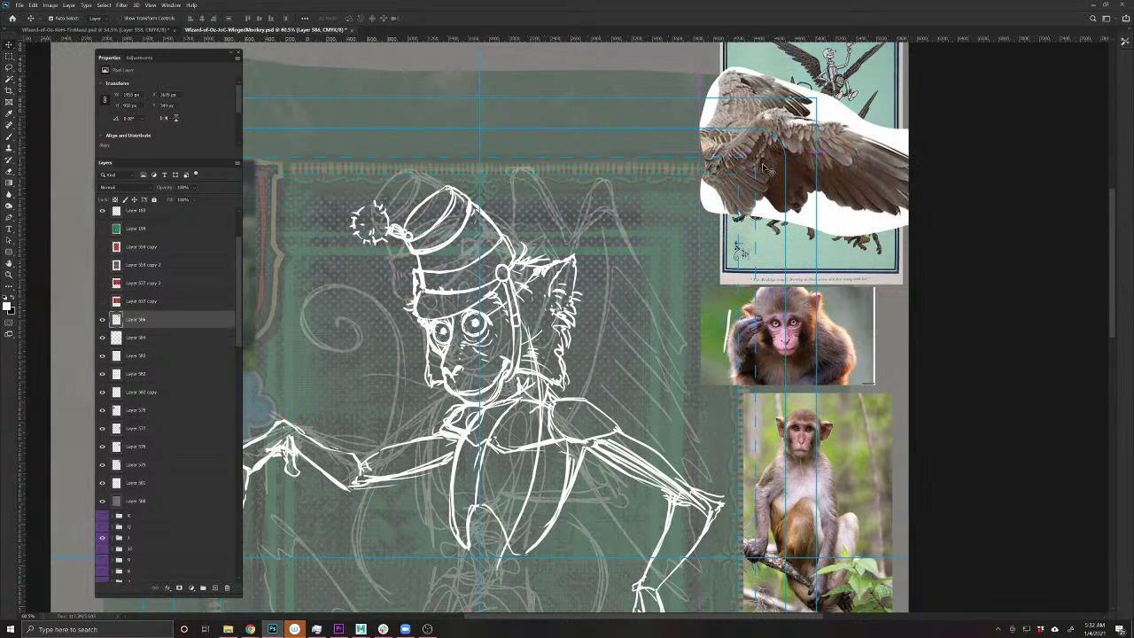
{"action": "left_click", "coordinate": [556, 420], "text": "ctrl"}
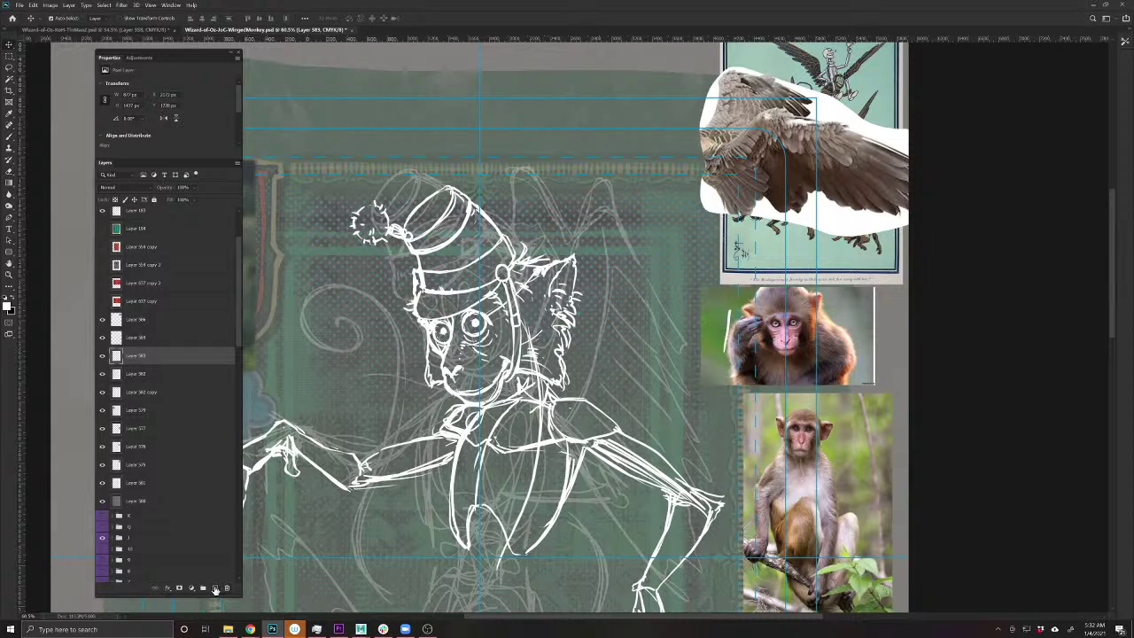
- On a new layer, draw white strokes outlining a raised wing from tip to feathered top
{"action": "left_click", "coordinate": [215, 589]}
{"action": "key", "text": "b"}
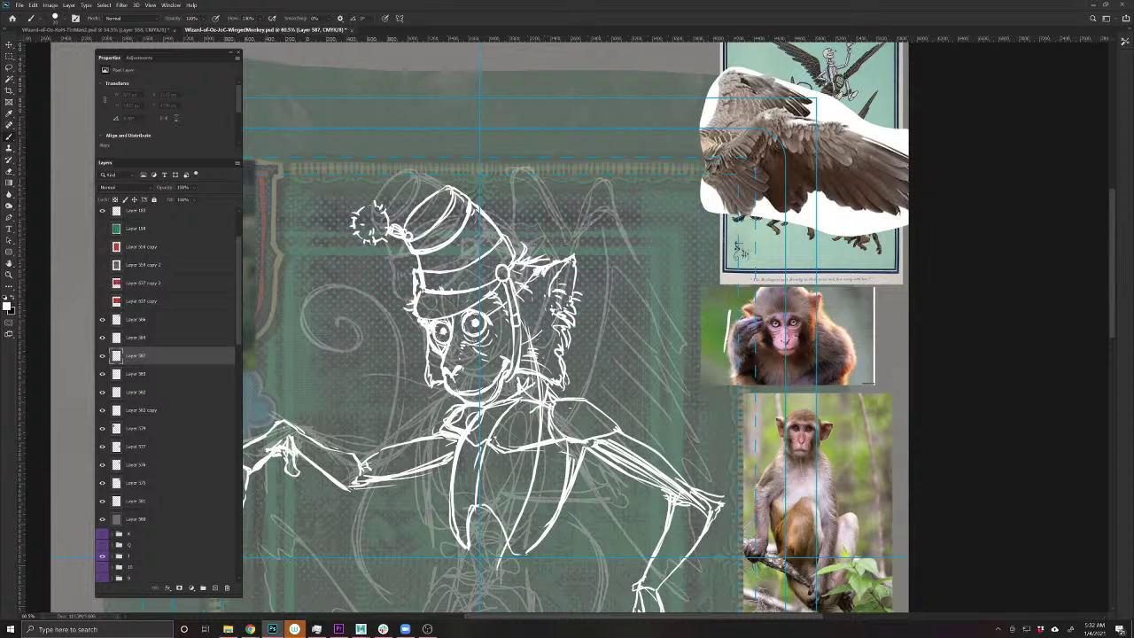
{"action": "left_click_drag", "start_coordinate": [610, 196], "coordinate": [604, 178]}
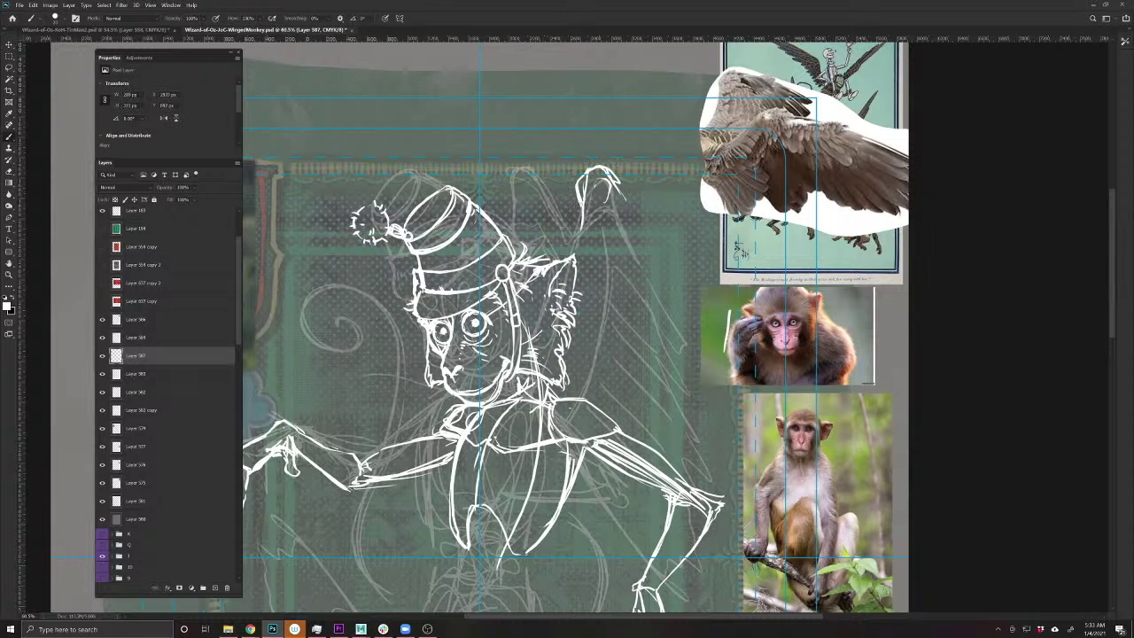
{"action": "left_click_drag", "start_coordinate": [581, 200], "coordinate": [573, 234]}
{"action": "left_click_drag", "start_coordinate": [568, 276], "coordinate": [588, 163]}
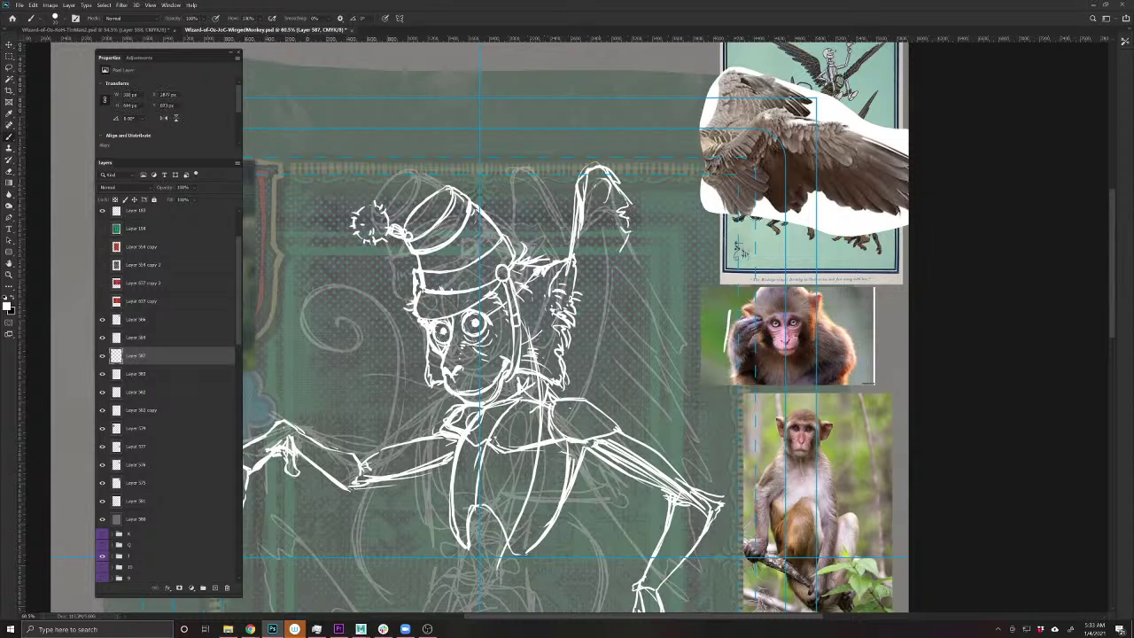
{"action": "left_click_drag", "start_coordinate": [634, 330], "coordinate": [601, 404]}
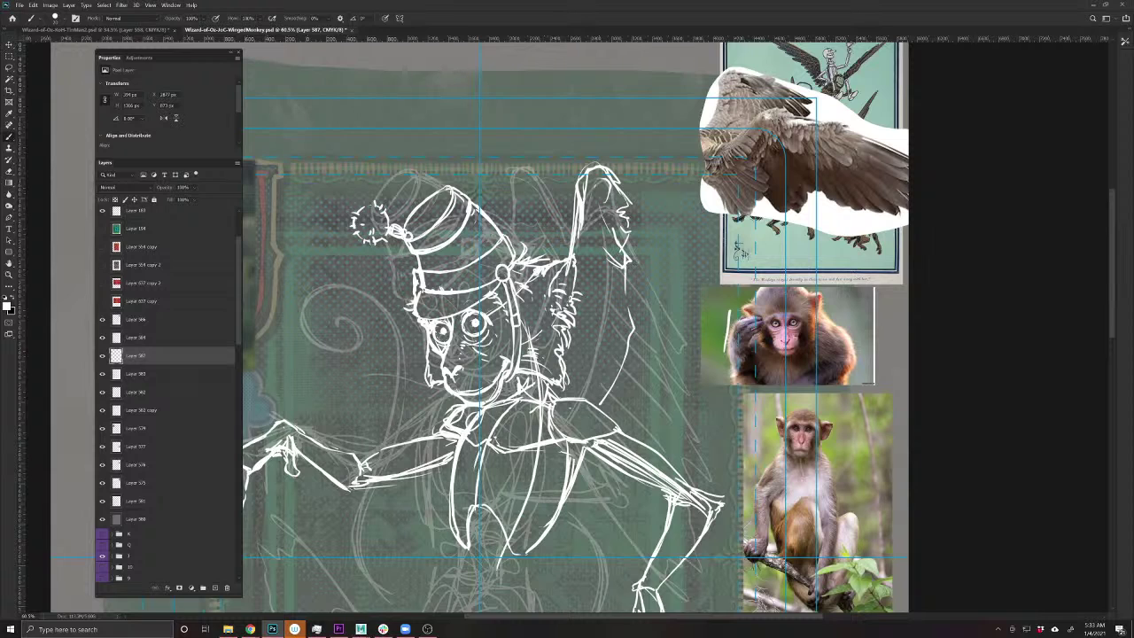
{"action": "left_click_drag", "start_coordinate": [625, 328], "coordinate": [606, 395]}
{"action": "left_click_drag", "start_coordinate": [517, 236], "coordinate": [512, 175]}
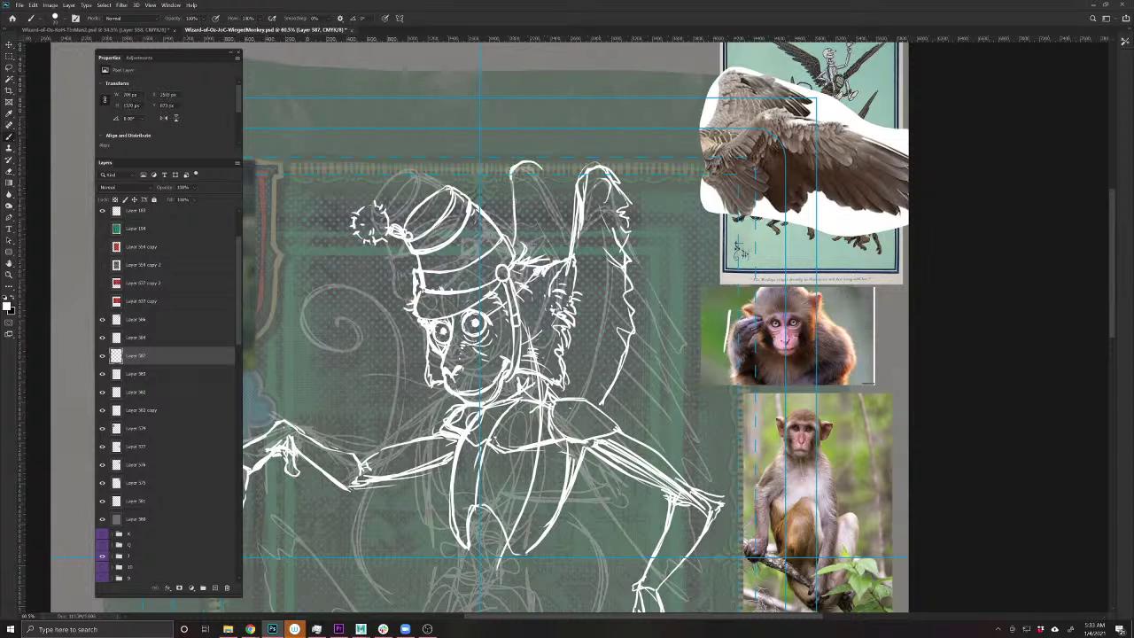
{"action": "mouse_move", "coordinate": [512, 247]}
{"action": "left_mouse_down"}
{"action": "mouse_move", "coordinate": [516, 178]}
{"action": "mouse_move", "coordinate": [559, 204]}
{"action": "left_mouse_up"}
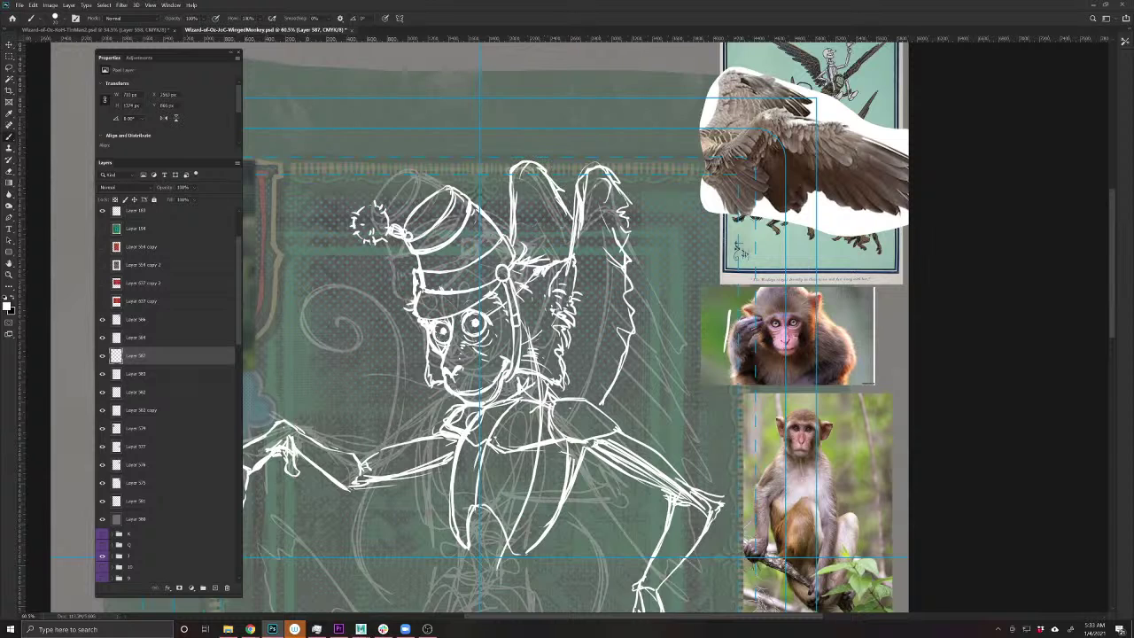
{"action": "left_click_drag", "start_coordinate": [626, 378], "coordinate": [532, 351]}
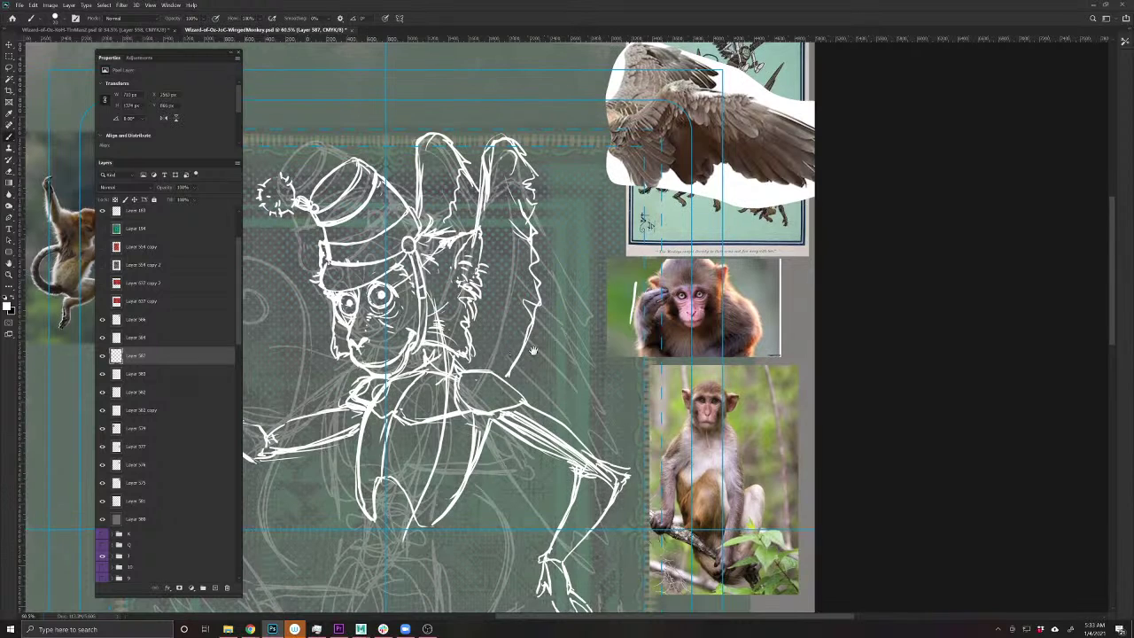
- Move the monkey-face photo to the top left and sketch the wing's outer and trailing edges
{"action": "key", "text": "v"}
{"action": "mouse_move", "coordinate": [639, 342]}
{"action": "left_mouse_down"}
{"action": "mouse_move", "coordinate": [533, 238]}
{"action": "mouse_move", "coordinate": [336, 106]}
{"action": "mouse_move", "coordinate": [295, 100]}
{"action": "left_mouse_up"}
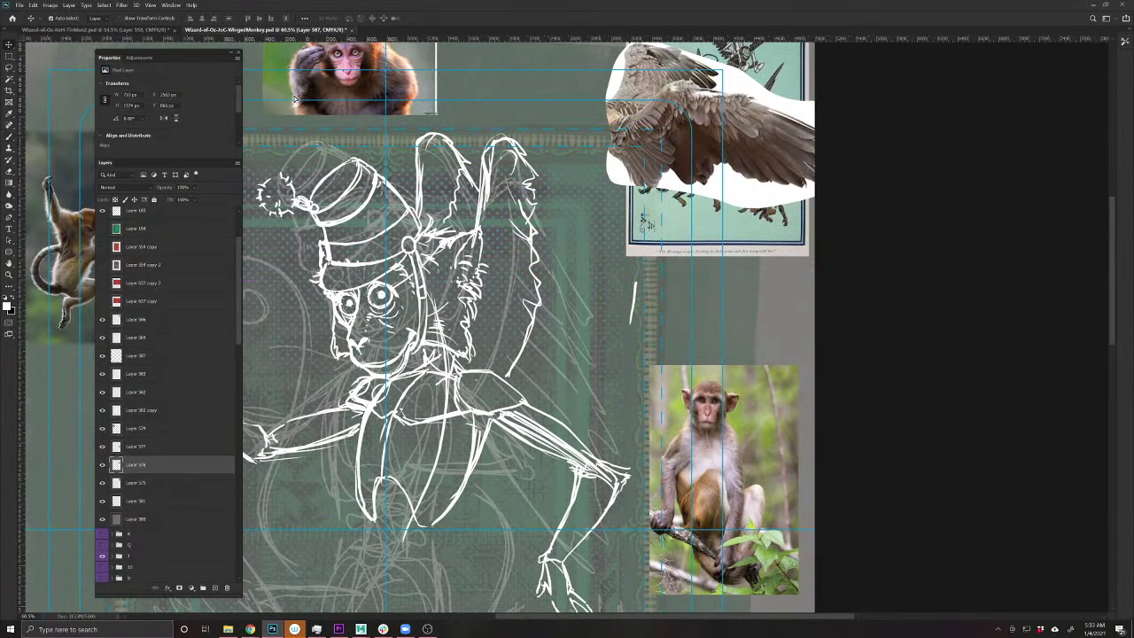
{"action": "left_click", "coordinate": [535, 193]}
{"action": "key", "text": "b"}
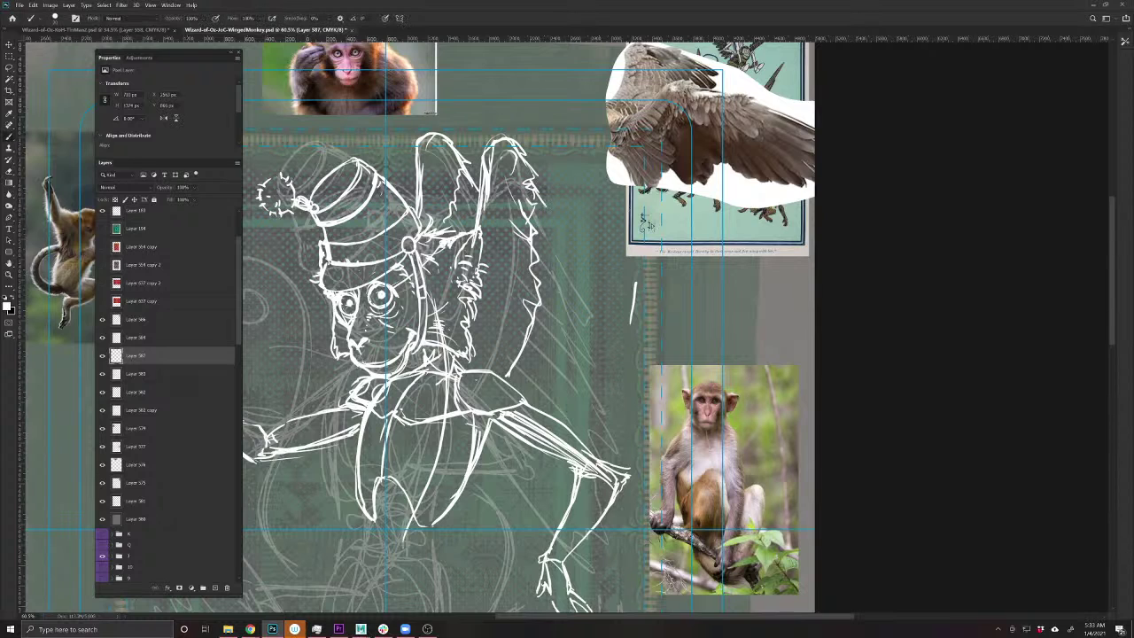
{"action": "left_click_drag", "start_coordinate": [555, 228], "coordinate": [571, 263]}
{"action": "left_click_drag", "start_coordinate": [568, 259], "coordinate": [582, 294]}
{"action": "mouse_move", "coordinate": [533, 188]}
{"action": "left_mouse_down"}
{"action": "mouse_move", "coordinate": [567, 294]}
{"action": "mouse_move", "coordinate": [638, 402]}
{"action": "mouse_move", "coordinate": [535, 190]}
{"action": "left_mouse_up"}
{"action": "left_click_drag", "start_coordinate": [561, 253], "coordinate": [675, 438]}
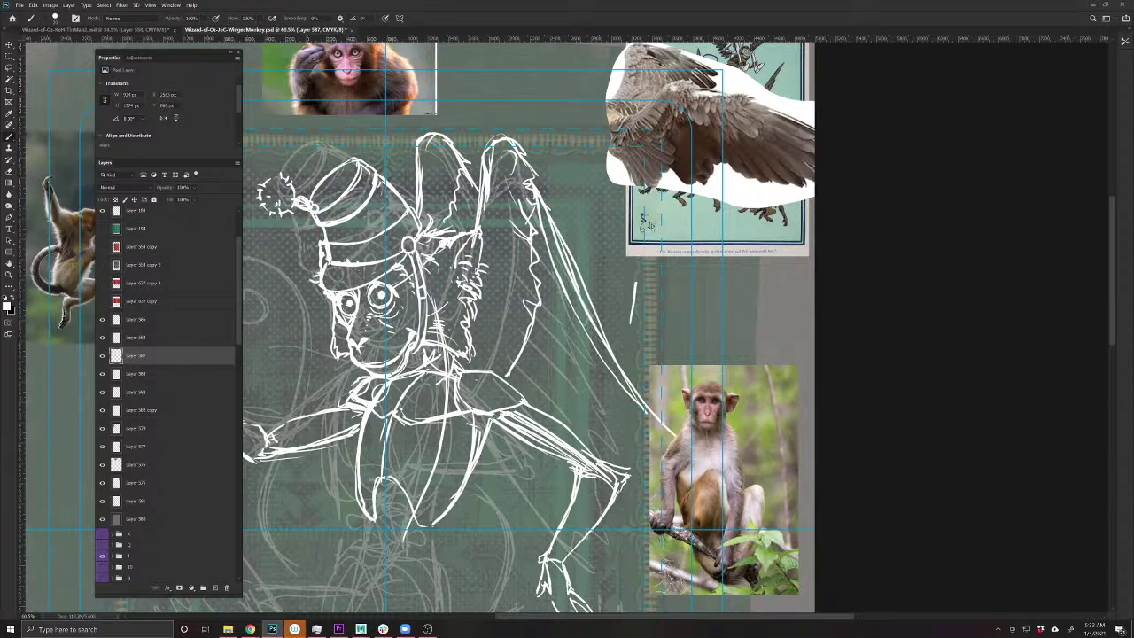
- Move the seated-monkey photo up and right, then add feather lines and outline the lower wing edge
{"action": "key", "text": "v"}
{"action": "mouse_move", "coordinate": [703, 517]}
{"action": "left_mouse_down"}
{"action": "mouse_move", "coordinate": [753, 420]}
{"action": "mouse_move", "coordinate": [788, 304]}
{"action": "mouse_move", "coordinate": [791, 317]}
{"action": "left_mouse_up"}
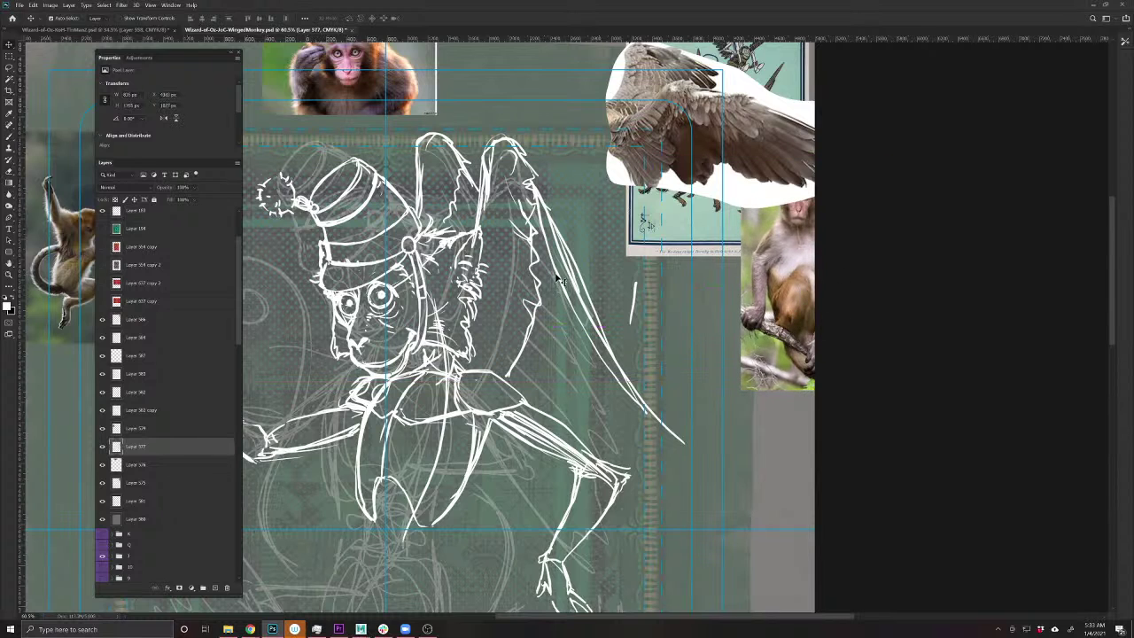
{"action": "left_click", "coordinate": [559, 319]}
{"action": "key", "text": "b"}
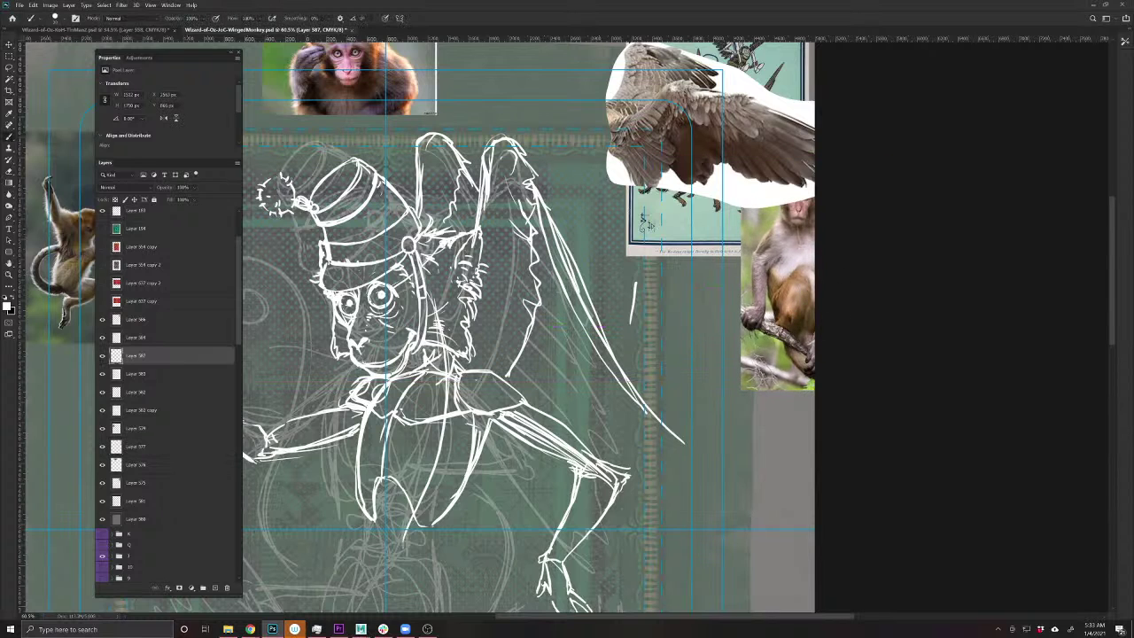
{"action": "left_click_drag", "start_coordinate": [555, 230], "coordinate": [678, 448]}
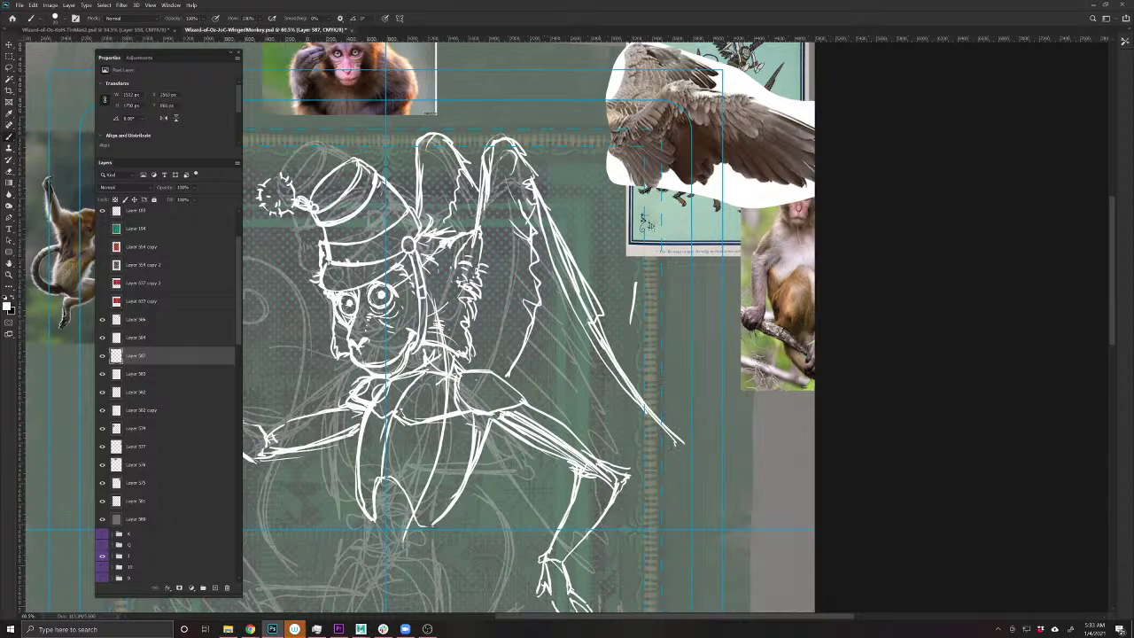
{"action": "mouse_move", "coordinate": [625, 409]}
{"action": "left_mouse_down"}
{"action": "mouse_move", "coordinate": [655, 432]}
{"action": "mouse_move", "coordinate": [621, 365]}
{"action": "mouse_move", "coordinate": [637, 423]}
{"action": "left_mouse_up"}
{"action": "key", "text": "e"}
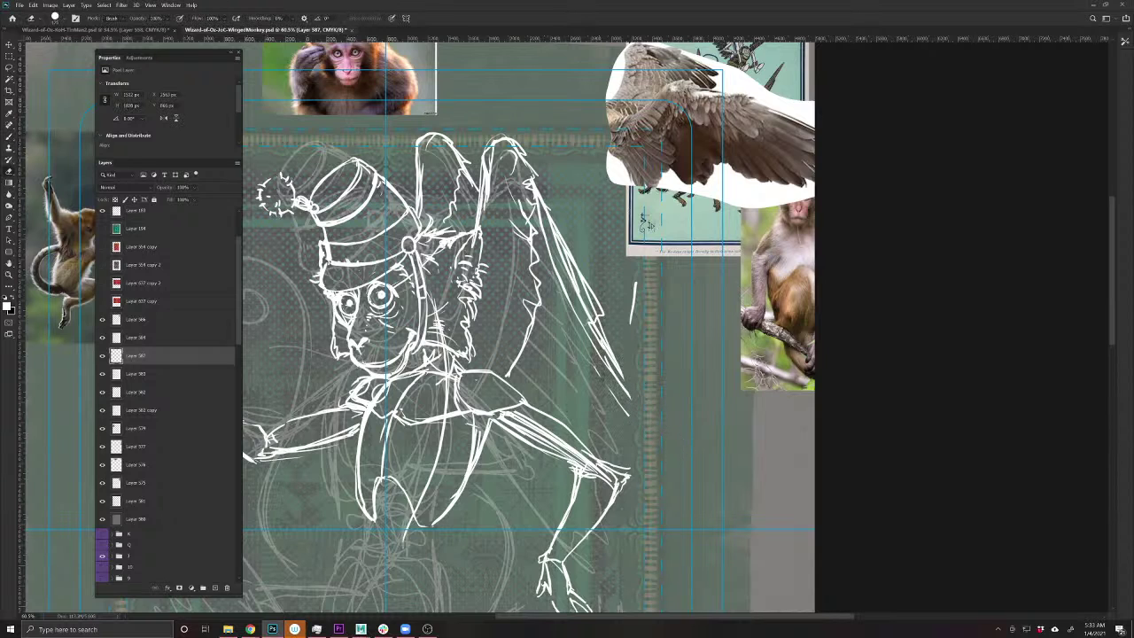
{"action": "key", "text": "b"}
{"action": "mouse_move", "coordinate": [588, 318]}
{"action": "left_mouse_down"}
{"action": "mouse_move", "coordinate": [658, 434]}
{"action": "mouse_move", "coordinate": [620, 394]}
{"action": "mouse_move", "coordinate": [652, 450]}
{"action": "mouse_move", "coordinate": [640, 480]}
{"action": "left_mouse_up"}
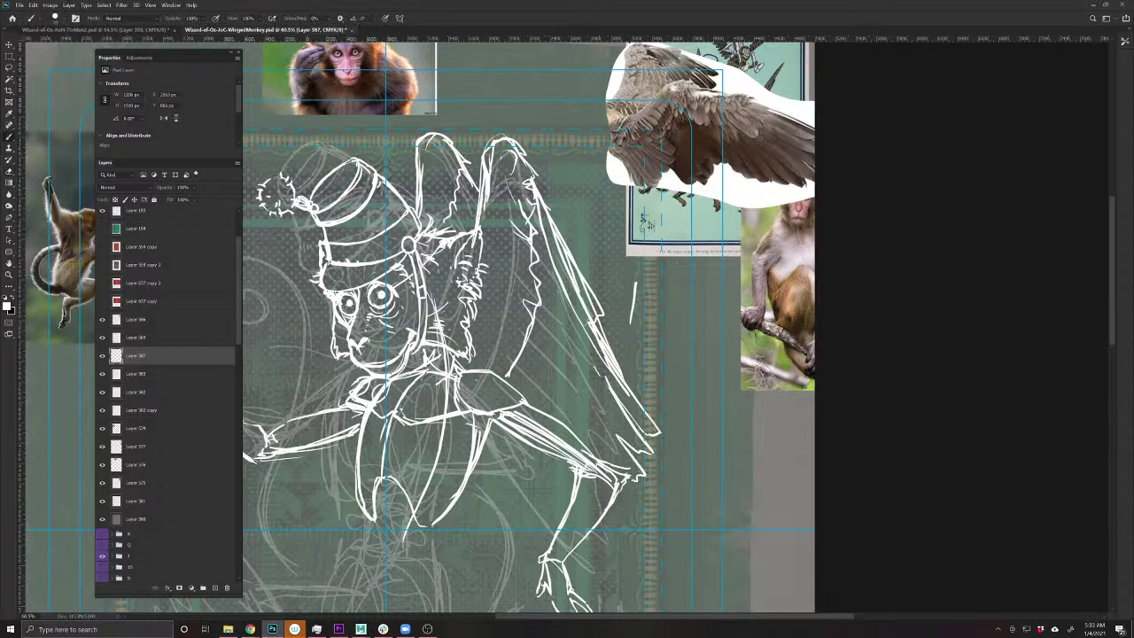
{"action": "mouse_move", "coordinate": [572, 352]}
{"action": "left_mouse_down"}
{"action": "mouse_move", "coordinate": [639, 471]}
{"action": "mouse_move", "coordinate": [620, 490]}
{"action": "mouse_move", "coordinate": [576, 486]}
{"action": "left_mouse_up"}
- Trace the inner wing edge down to the hip and sketch strokes around the hip and lower leg
{"action": "left_click_drag", "start_coordinate": [620, 437], "coordinate": [530, 259]}
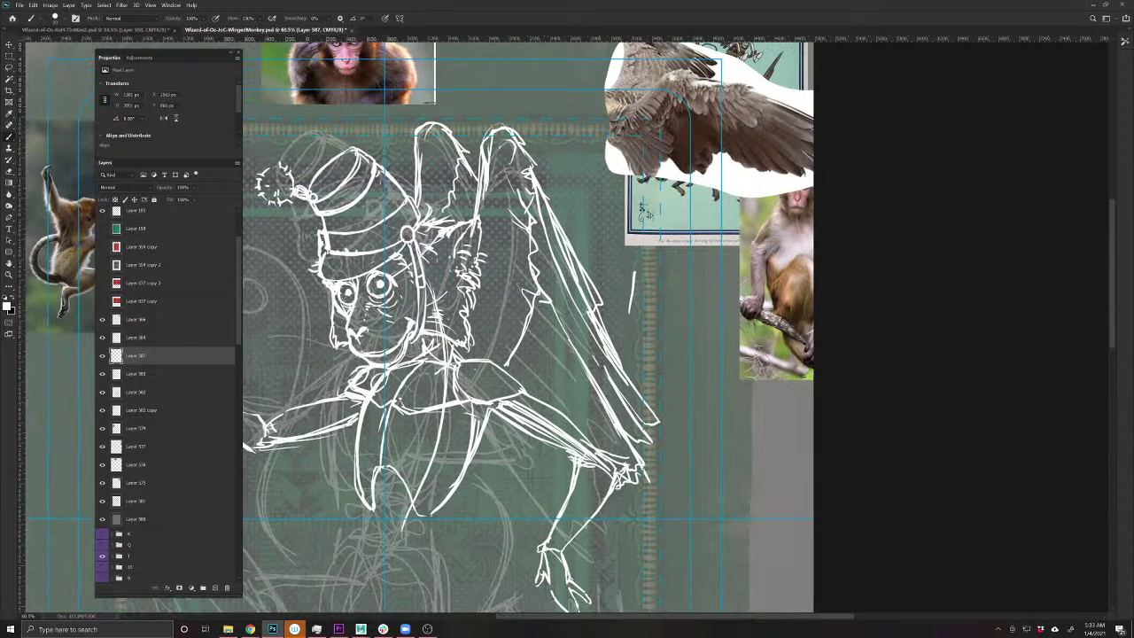
{"action": "mouse_move", "coordinate": [542, 301]}
{"action": "left_mouse_down"}
{"action": "mouse_move", "coordinate": [518, 337]}
{"action": "mouse_move", "coordinate": [512, 387]}
{"action": "left_mouse_up"}
{"action": "mouse_move", "coordinate": [521, 285]}
{"action": "left_mouse_down"}
{"action": "mouse_move", "coordinate": [517, 367]}
{"action": "mouse_move", "coordinate": [576, 395]}
{"action": "left_mouse_up"}
{"action": "left_click_drag", "start_coordinate": [576, 395], "coordinate": [620, 469]}
{"action": "mouse_move", "coordinate": [547, 423]}
{"action": "left_mouse_down"}
{"action": "mouse_move", "coordinate": [508, 455]}
{"action": "mouse_move", "coordinate": [484, 457]}
{"action": "mouse_move", "coordinate": [539, 478]}
{"action": "left_mouse_up"}
{"action": "mouse_move", "coordinate": [469, 466]}
{"action": "left_mouse_down"}
{"action": "mouse_move", "coordinate": [493, 445]}
{"action": "mouse_move", "coordinate": [478, 485]}
{"action": "left_mouse_up"}
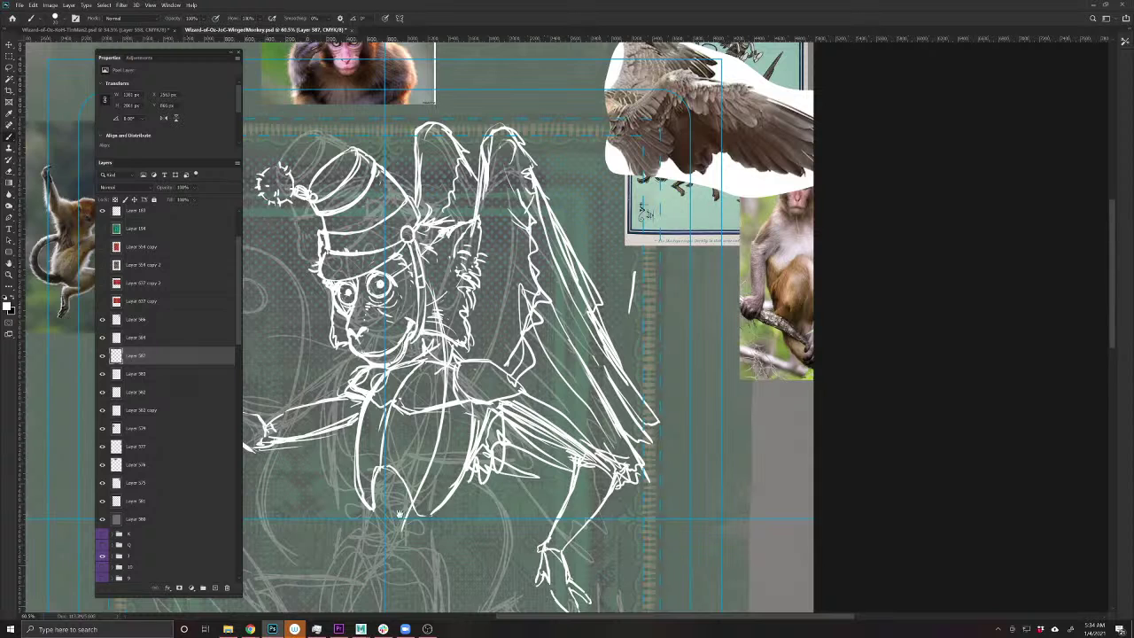
{"action": "left_click_drag", "start_coordinate": [436, 529], "coordinate": [575, 480]}
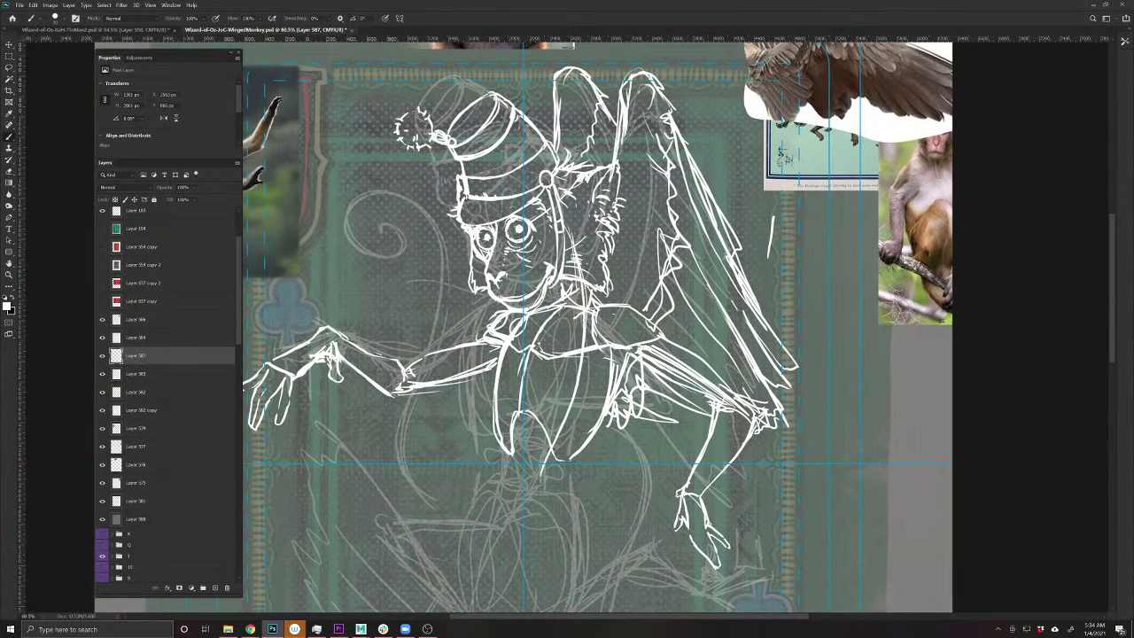
{"action": "scroll", "coordinate": [659, 340], "scroll_direction": "down", "scroll_amount": 3}
{"action": "scroll", "coordinate": [659, 339], "scroll_direction": "up", "scroll_amount": 2}
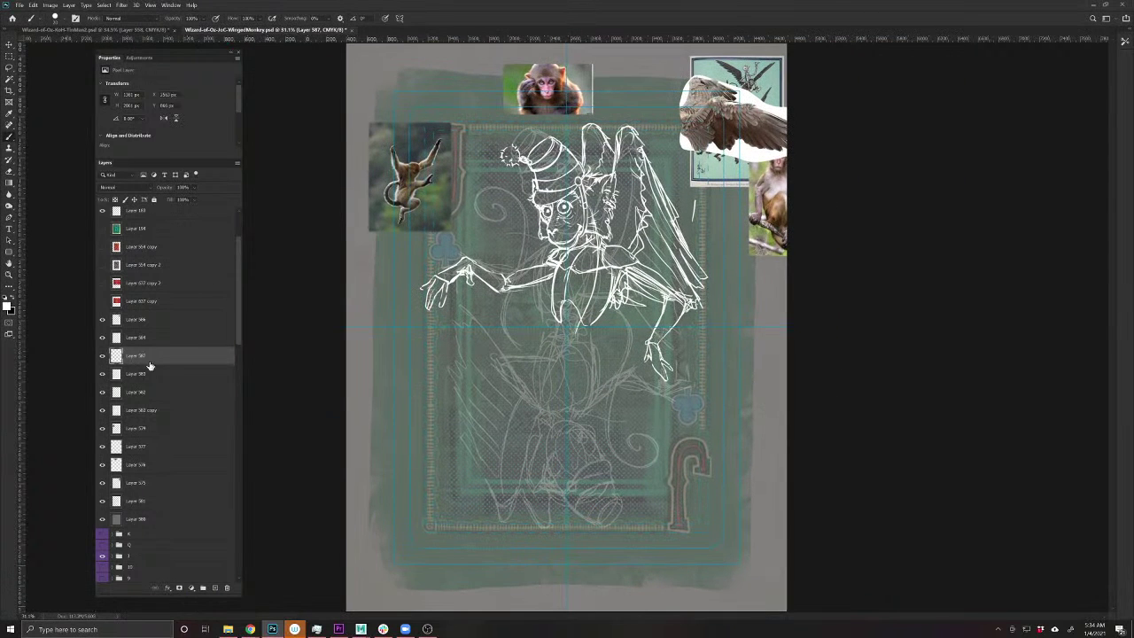
- Merge Layers 587 and 583, then merge the result into Layer 584
{"action": "left_click", "coordinate": [103, 374]}
{"action": "left_click", "coordinate": [103, 373]}
{"action": "left_click", "coordinate": [142, 374], "text": "shift"}
{"action": "key", "text": "ctrl+e"}
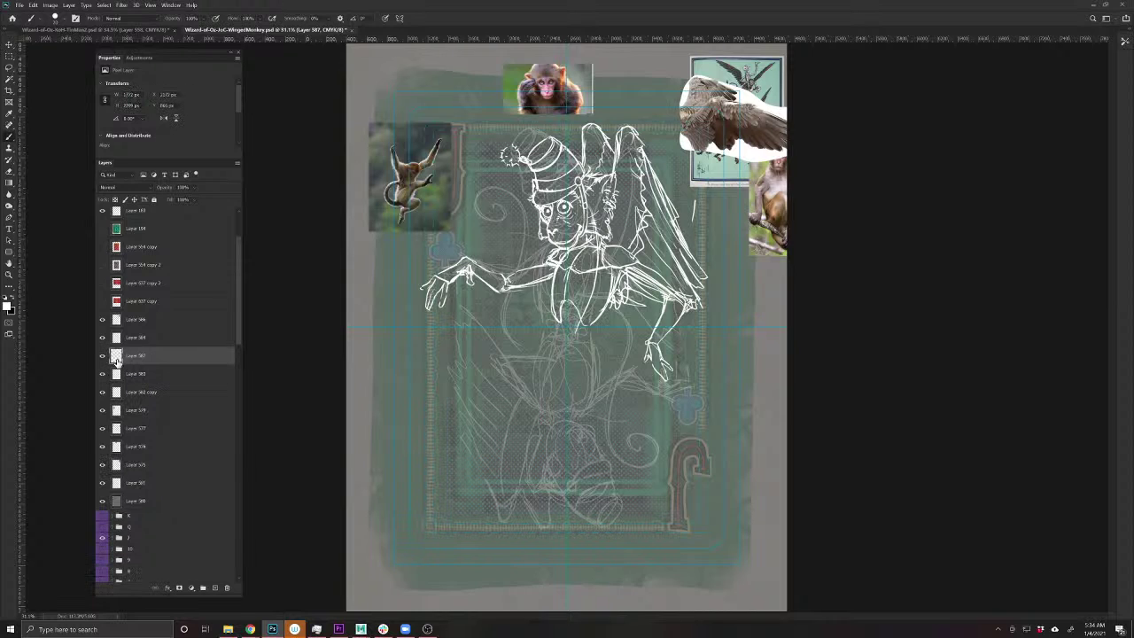
{"action": "left_click", "coordinate": [102, 338]}
{"action": "left_click", "coordinate": [101, 338]}
{"action": "left_click", "coordinate": [153, 343], "text": "shift"}
{"action": "key", "text": "ctrl+e"}
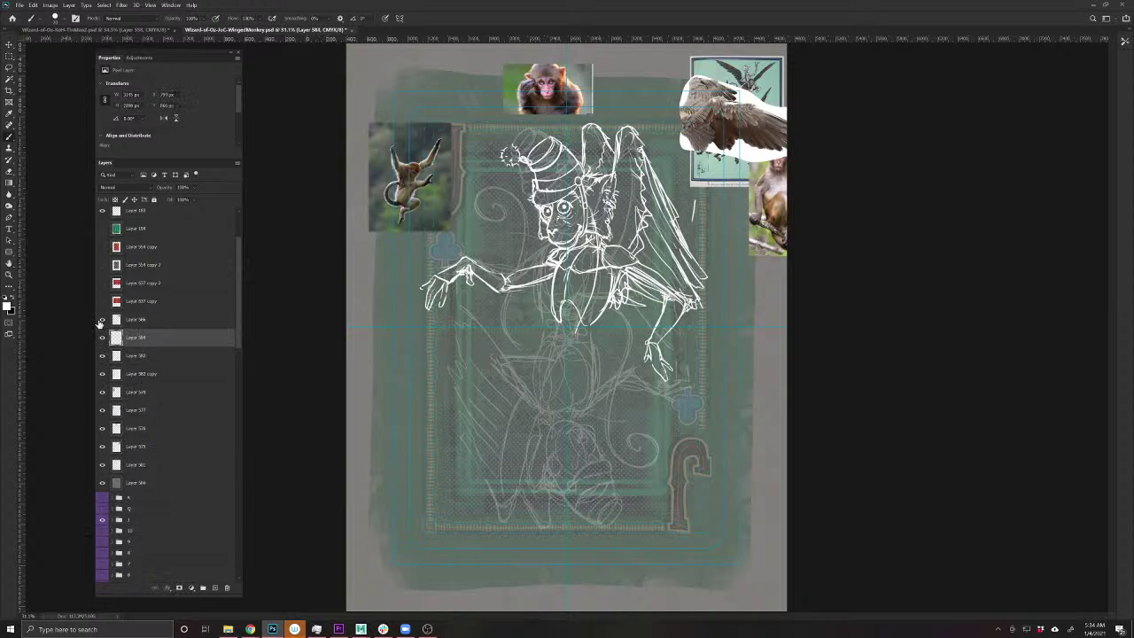
- Merge the remaining head sketch Layer 583 into Layer 584
{"action": "left_click", "coordinate": [103, 339]}
{"action": "left_click", "coordinate": [103, 338]}
{"action": "left_click", "coordinate": [103, 356]}
{"action": "left_click", "coordinate": [103, 356]}
{"action": "left_click", "coordinate": [140, 356], "text": "shift"}
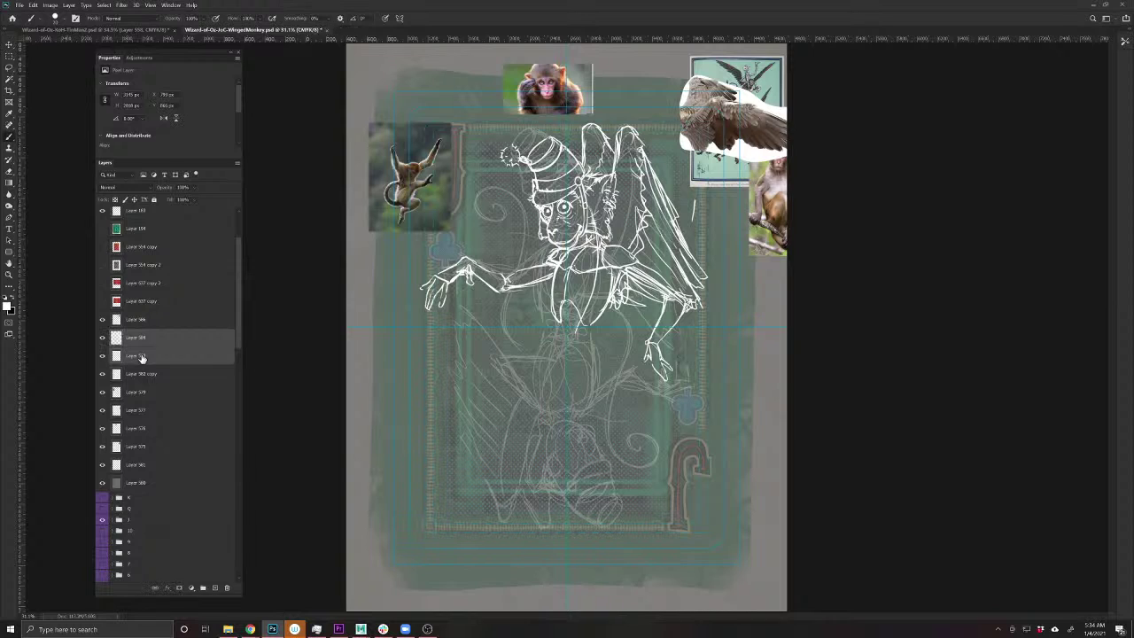
{"action": "key", "text": "ctrl+e"}
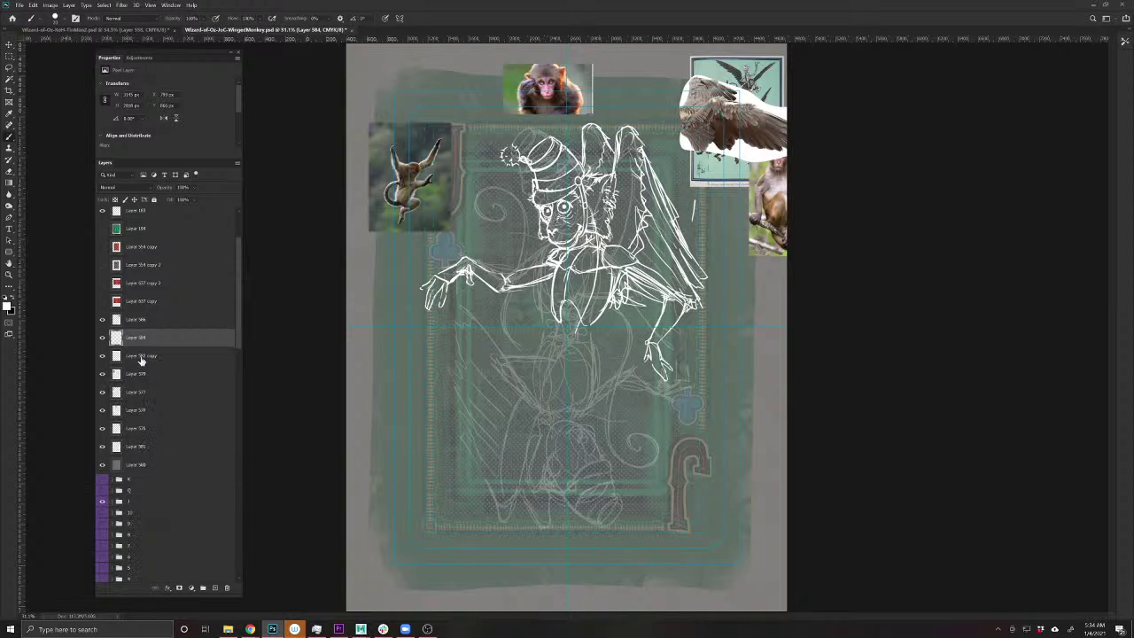
- Duplicate the merged line art and rotate the copy 180° below the original
{"action": "key", "text": "ctrl+j"}
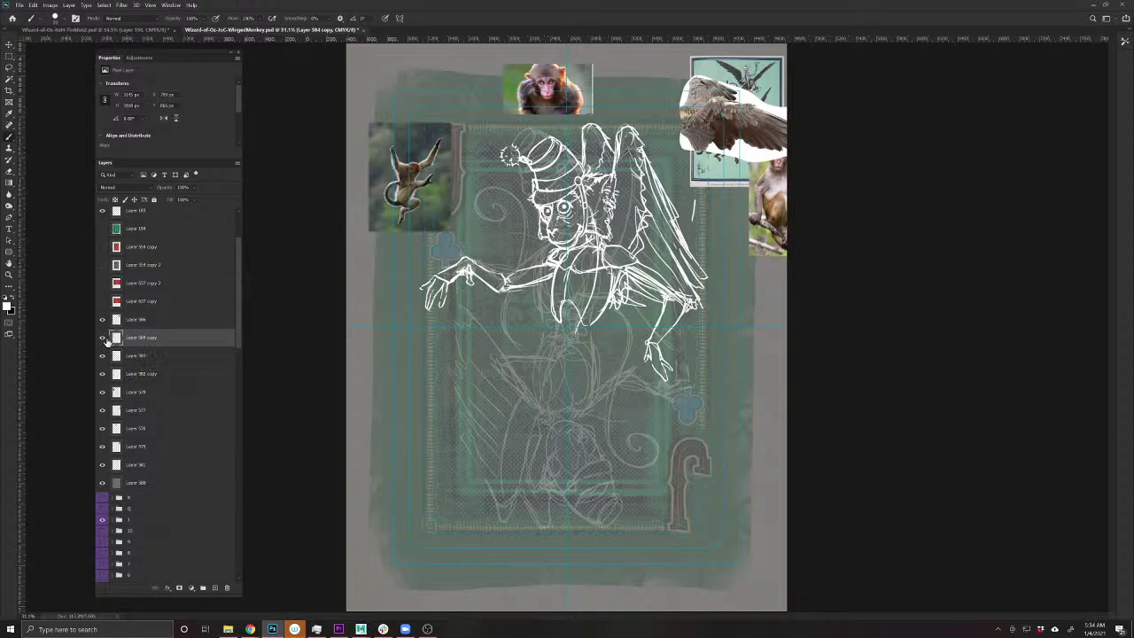
{"action": "left_click", "coordinate": [103, 337]}
{"action": "left_click", "coordinate": [103, 338]}
{"action": "left_click_drag", "start_coordinate": [237, 339], "coordinate": [253, 574]}
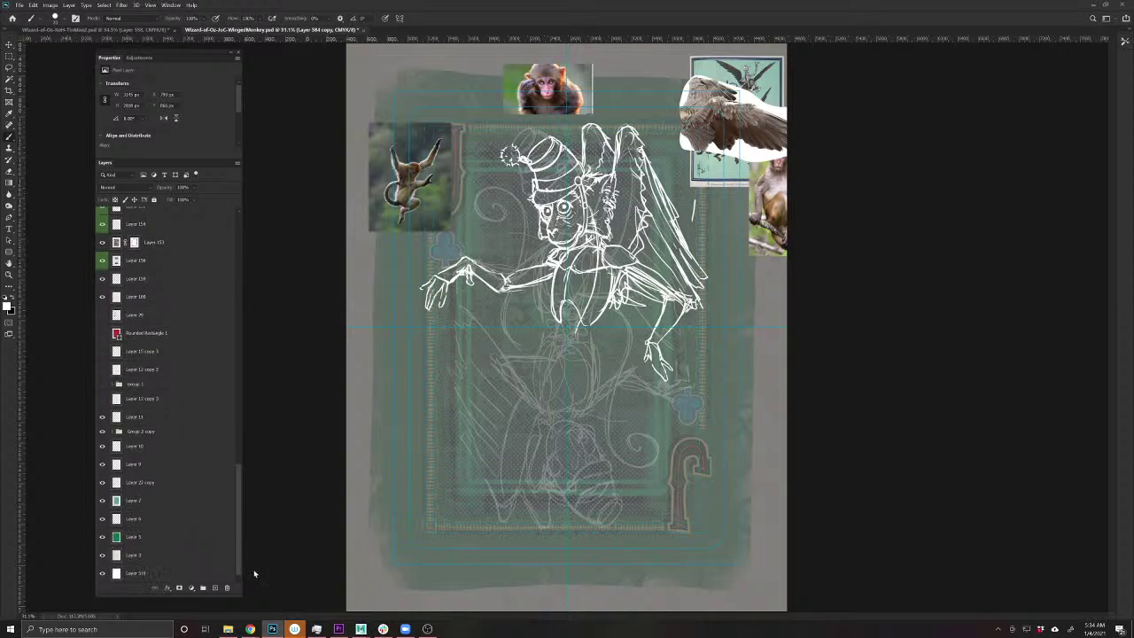
{"action": "left_click", "coordinate": [198, 579]}
{"action": "key", "text": "ctrl+t"}
{"action": "left_click_drag", "start_coordinate": [845, 393], "coordinate": [252, 378]}
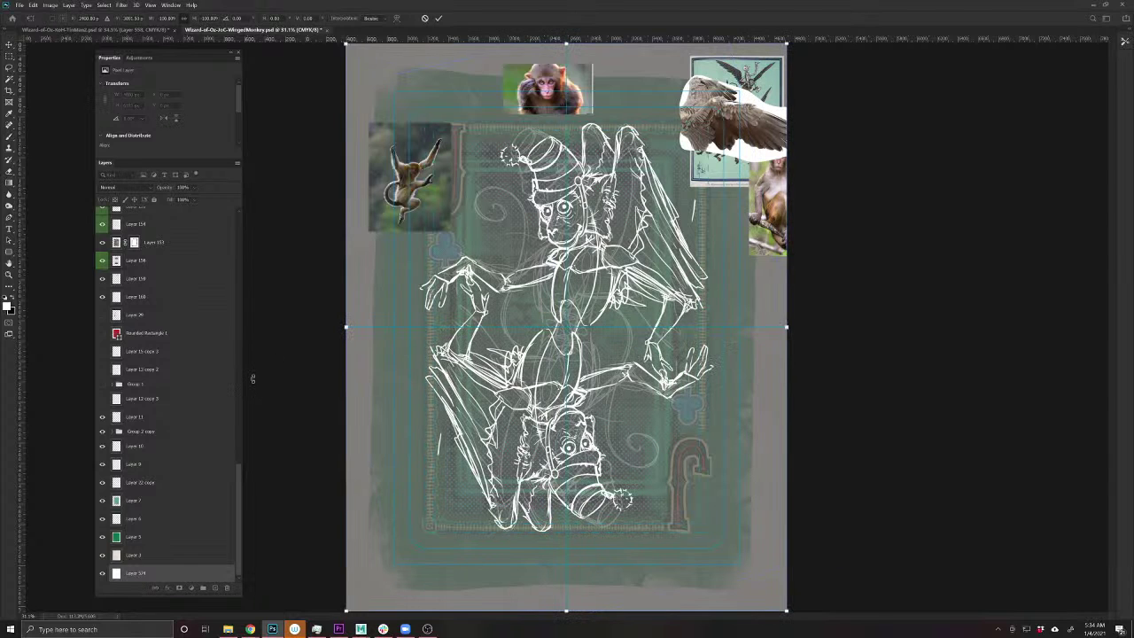
{"action": "key", "text": "Return"}
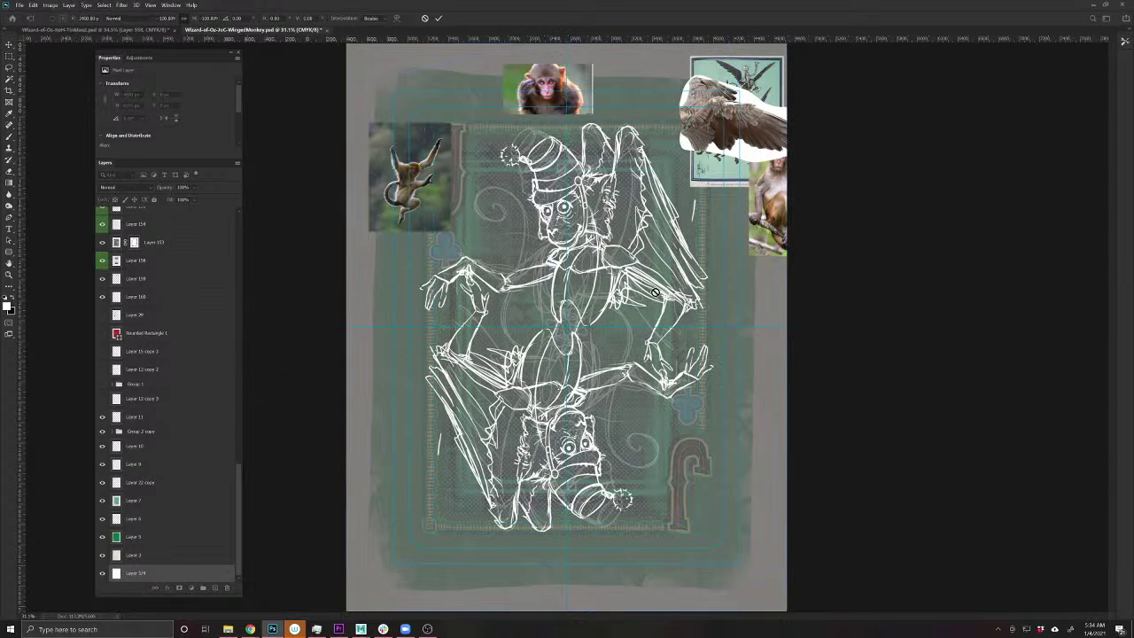
{"action": "scroll", "coordinate": [648, 301], "scroll_direction": "up", "scroll_amount": 3}
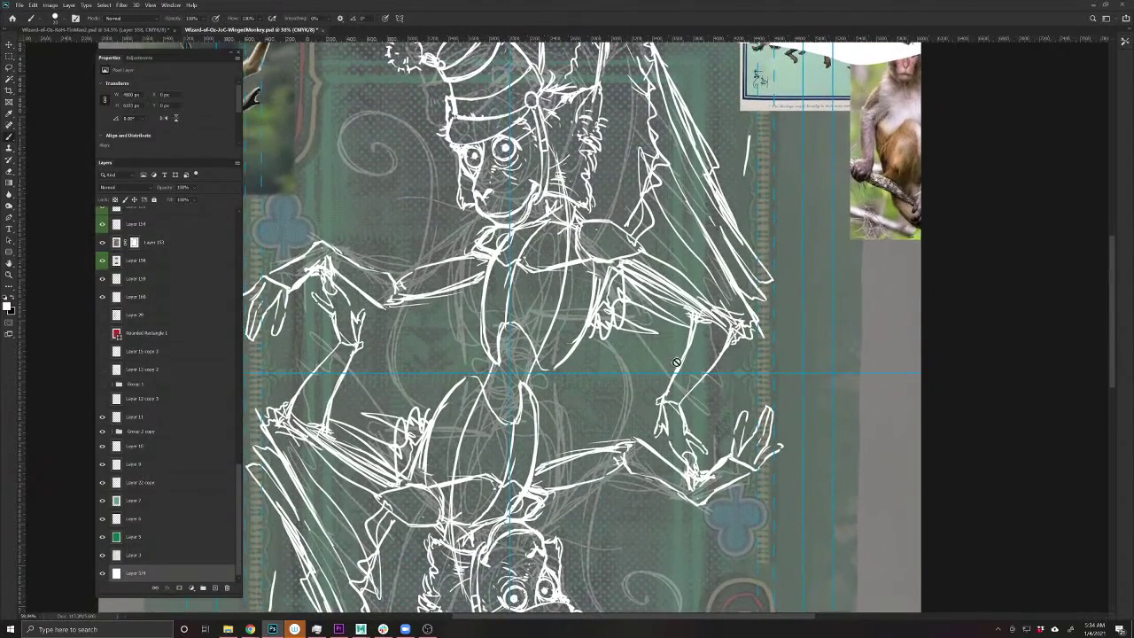
- Sketch trial brush lines around the lower hand, then undo them
{"action": "scroll", "coordinate": [703, 473], "scroll_direction": "up", "scroll_amount": 5}
{"action": "scroll", "coordinate": [723, 501], "scroll_direction": "down", "scroll_amount": 4}
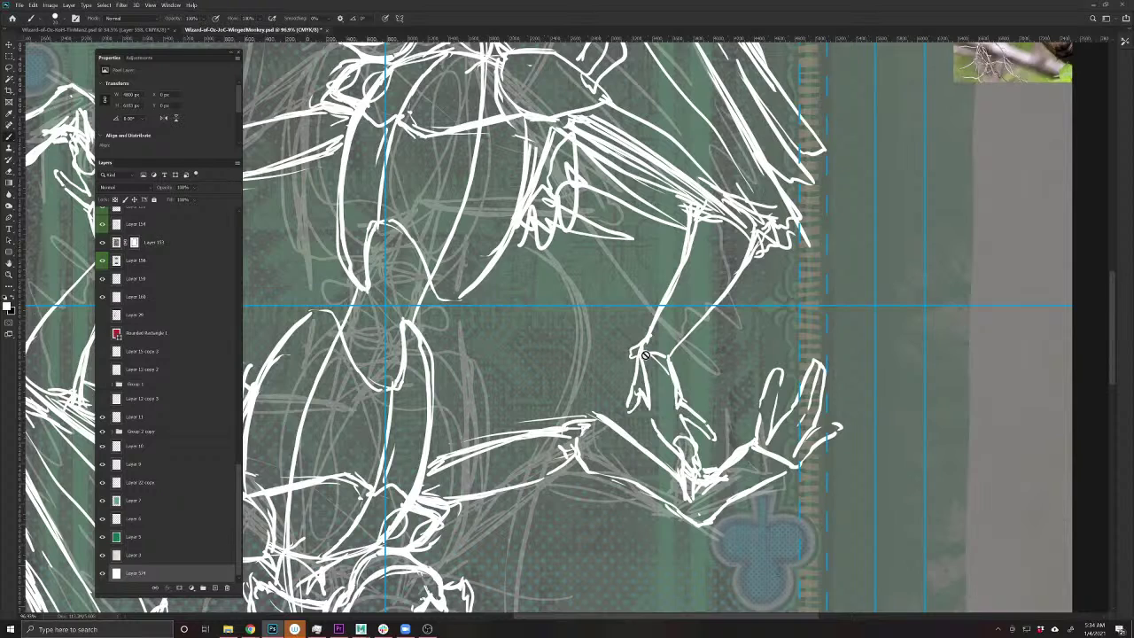
{"action": "left_click", "coordinate": [667, 441], "text": "ctrl"}
{"action": "key", "text": "b"}
{"action": "left_click_drag", "start_coordinate": [701, 438], "coordinate": [719, 462]}
{"action": "left_click_drag", "start_coordinate": [663, 482], "coordinate": [652, 501]}
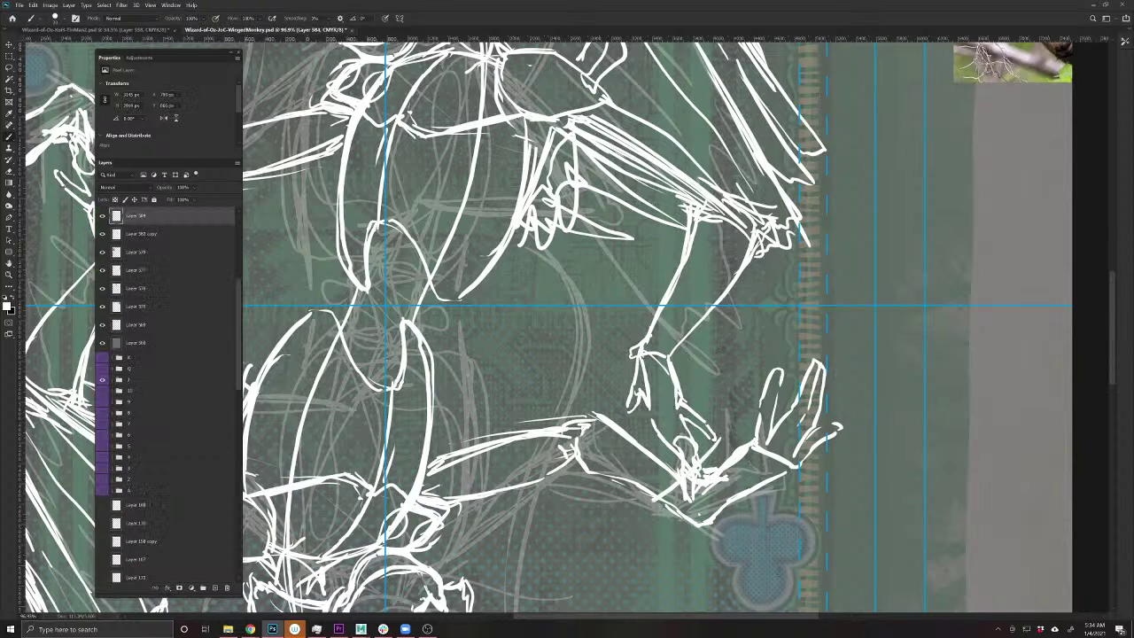
{"action": "left_click_drag", "start_coordinate": [639, 434], "coordinate": [680, 466]}
{"action": "left_click_drag", "start_coordinate": [712, 491], "coordinate": [737, 509]}
{"action": "key", "text": "ctrl+z"}
{"action": "key", "text": "ctrl+z"}
{"action": "key", "text": "ctrl+z"}
{"action": "key", "text": "ctrl+z"}
- Copy the right arm onto its own layer and rotate it 15.5° around the shoulder
{"action": "key", "text": "l"}
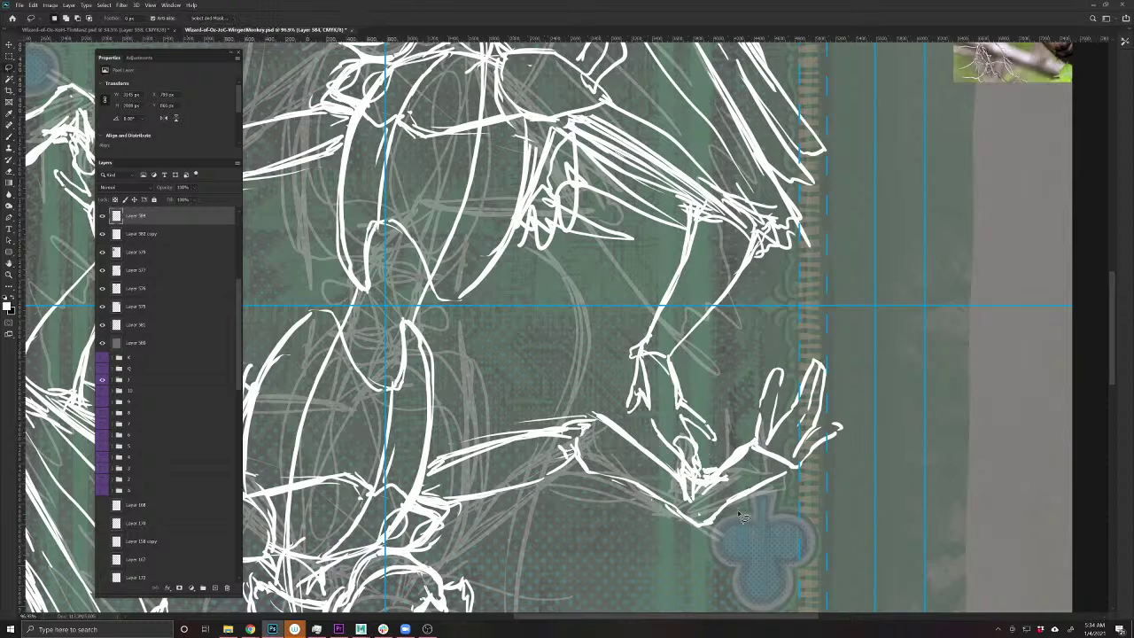
{"action": "mouse_move", "coordinate": [664, 280]}
{"action": "left_mouse_down"}
{"action": "mouse_move", "coordinate": [687, 212]}
{"action": "mouse_move", "coordinate": [767, 208]}
{"action": "mouse_move", "coordinate": [797, 231]}
{"action": "mouse_move", "coordinate": [702, 351]}
{"action": "mouse_move", "coordinate": [722, 440]}
{"action": "mouse_move", "coordinate": [703, 501]}
{"action": "mouse_move", "coordinate": [621, 461]}
{"action": "mouse_move", "coordinate": [597, 392]}
{"action": "mouse_move", "coordinate": [662, 270]}
{"action": "left_mouse_up"}
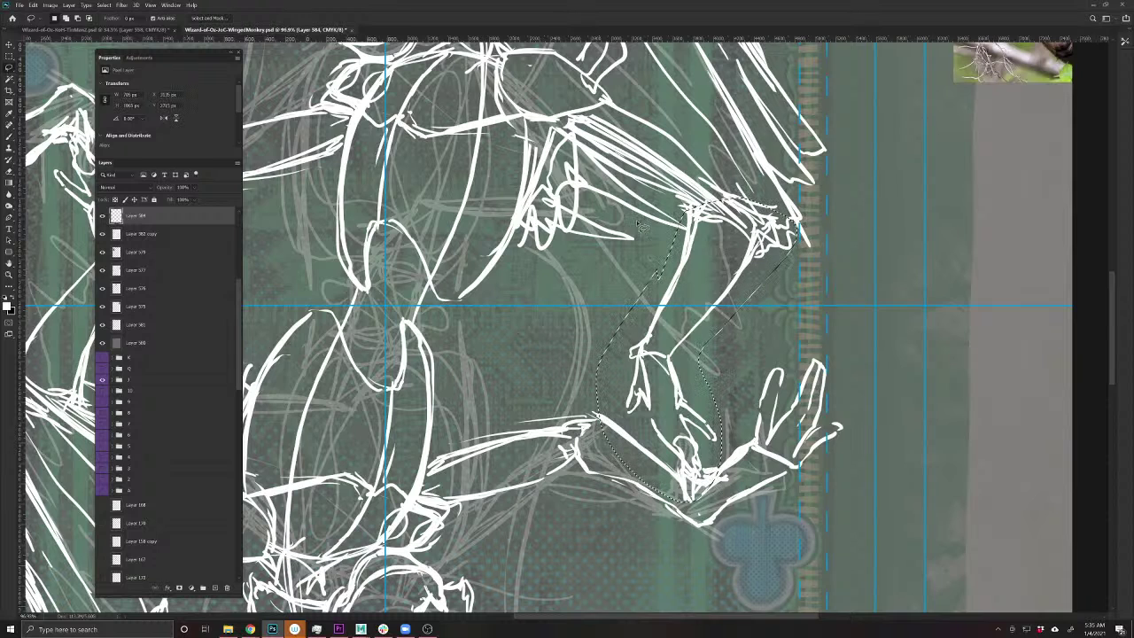
{"action": "key", "text": "v"}
{"action": "key", "text": "ctrl+j"}
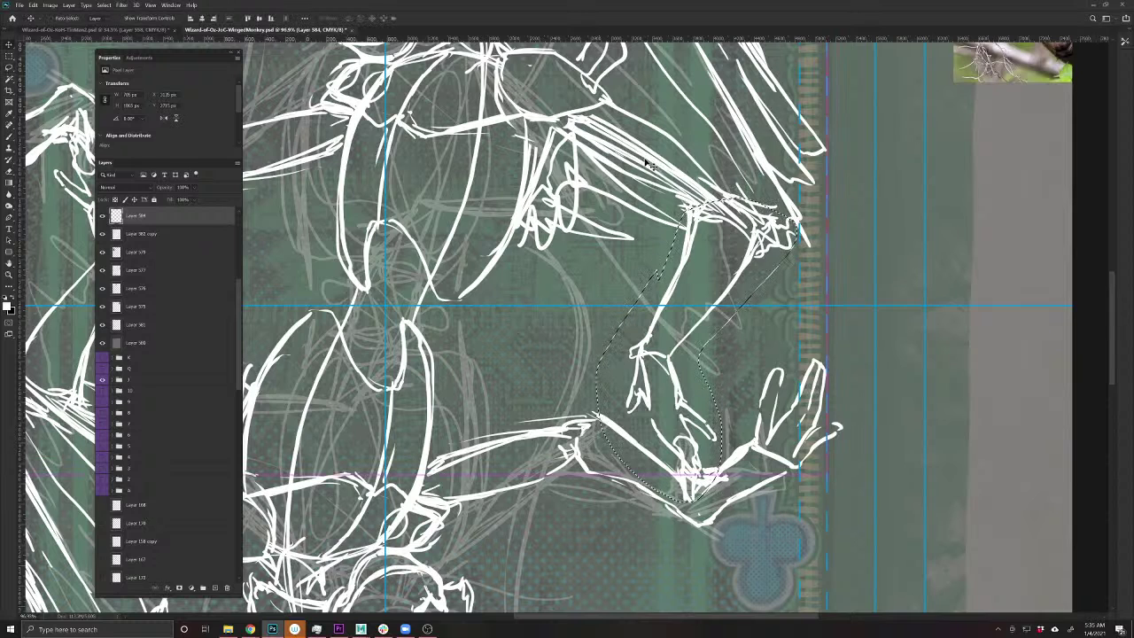
{"action": "left_click_drag", "start_coordinate": [647, 162], "coordinate": [645, 161]}
{"action": "key", "text": "ctrl+t"}
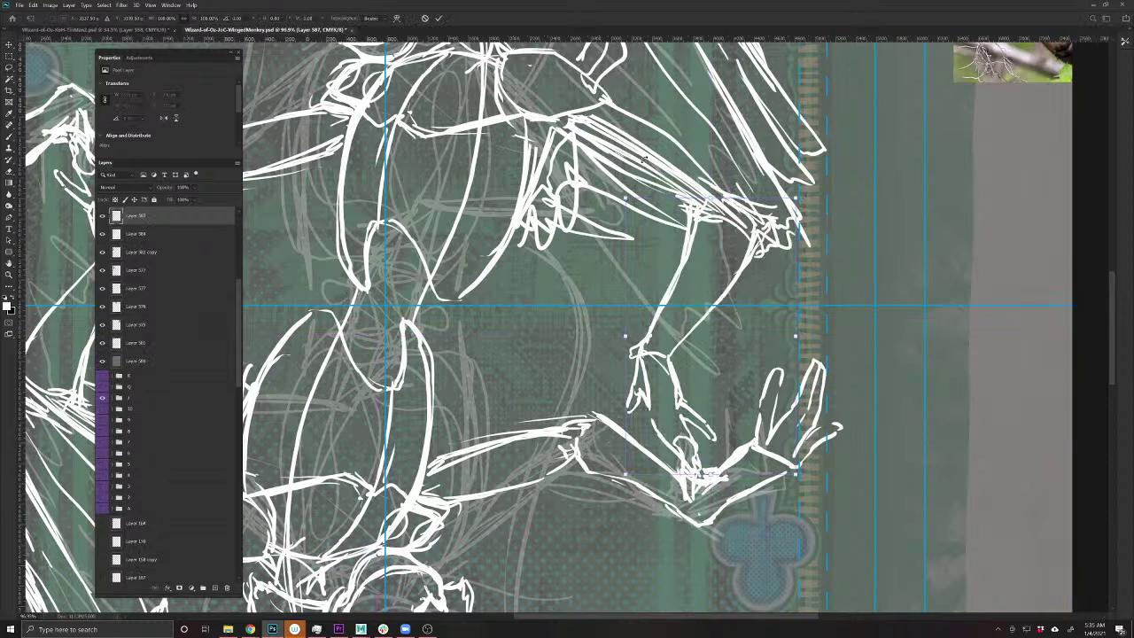
{"action": "left_click_drag", "start_coordinate": [700, 341], "coordinate": [733, 224]}
{"action": "left_click_drag", "start_coordinate": [856, 382], "coordinate": [752, 424]}
{"action": "key", "text": "ctrl+minus"}
{"action": "key", "text": "ctrl+minus"}
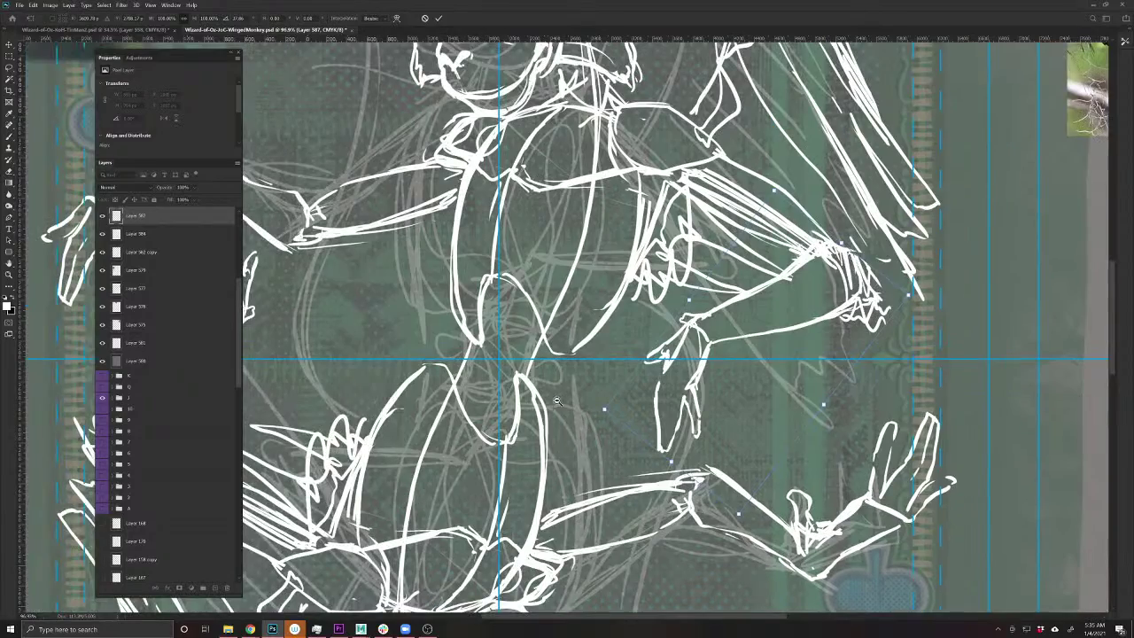
{"action": "left_click_drag", "start_coordinate": [535, 387], "coordinate": [543, 391]}
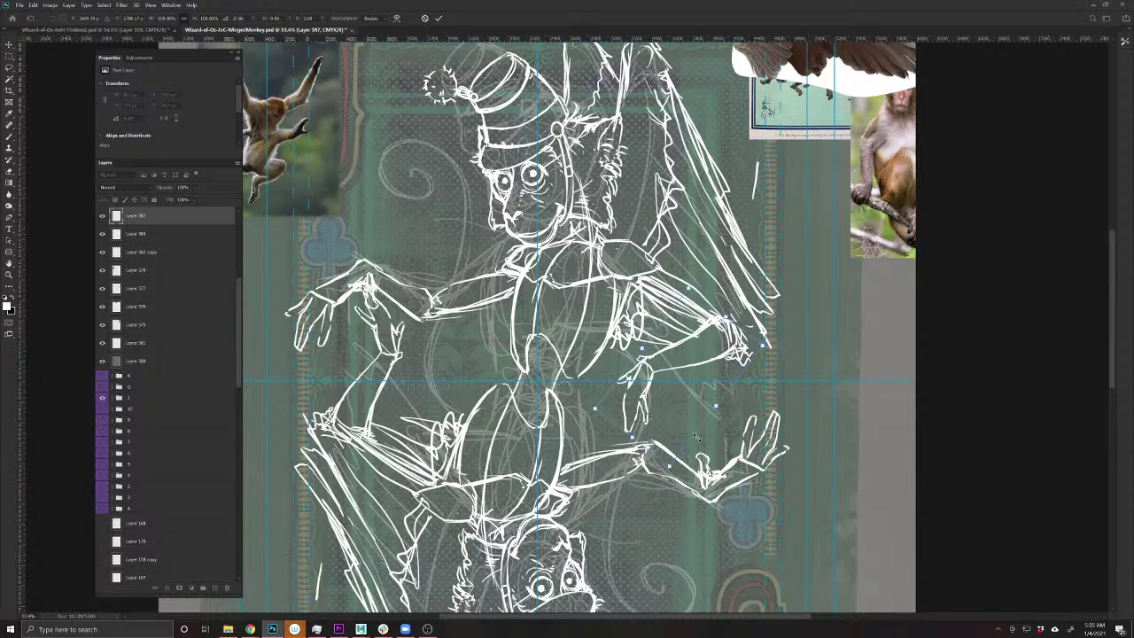
{"action": "key", "text": "Return"}
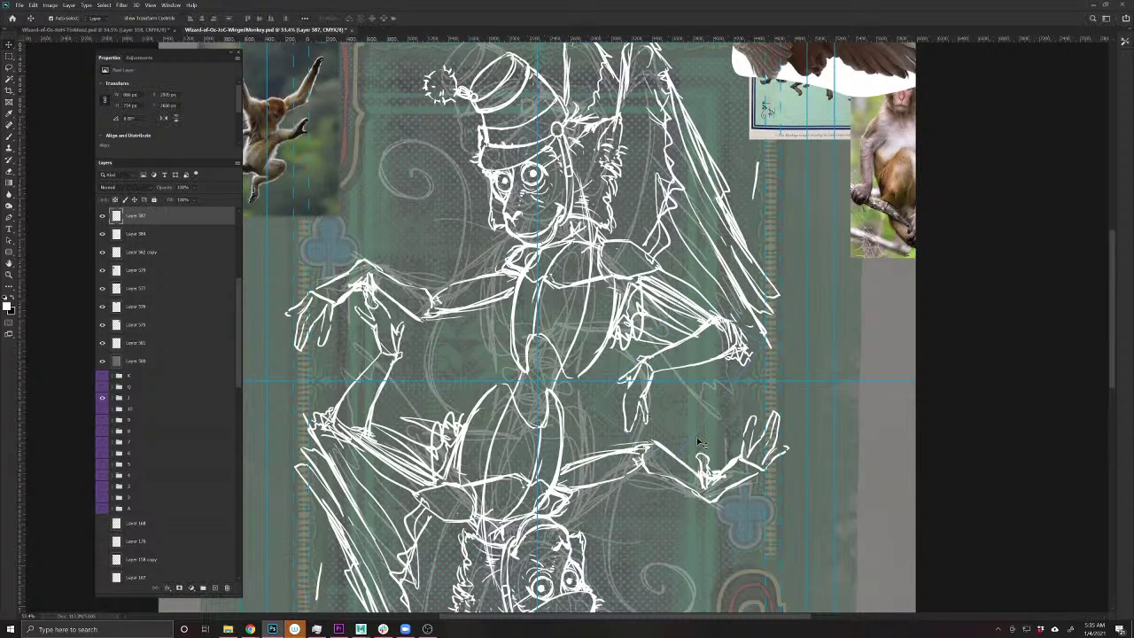
- Delete the upside-down copy of the monkey figure
{"action": "key", "text": "ctrl+j"}
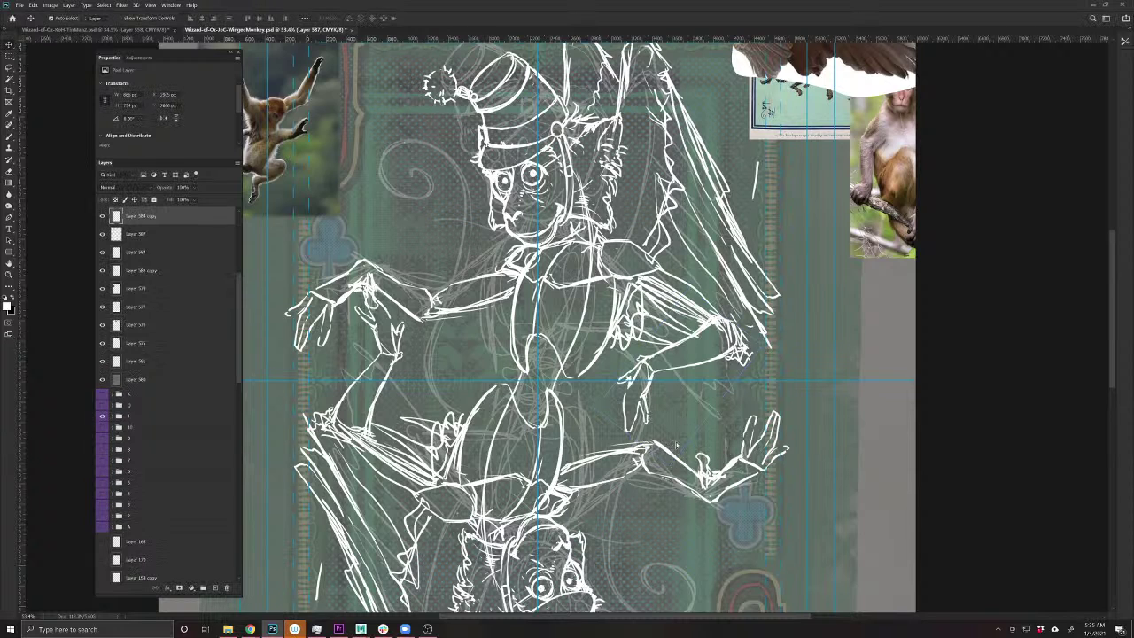
{"action": "key", "text": "Delete"}
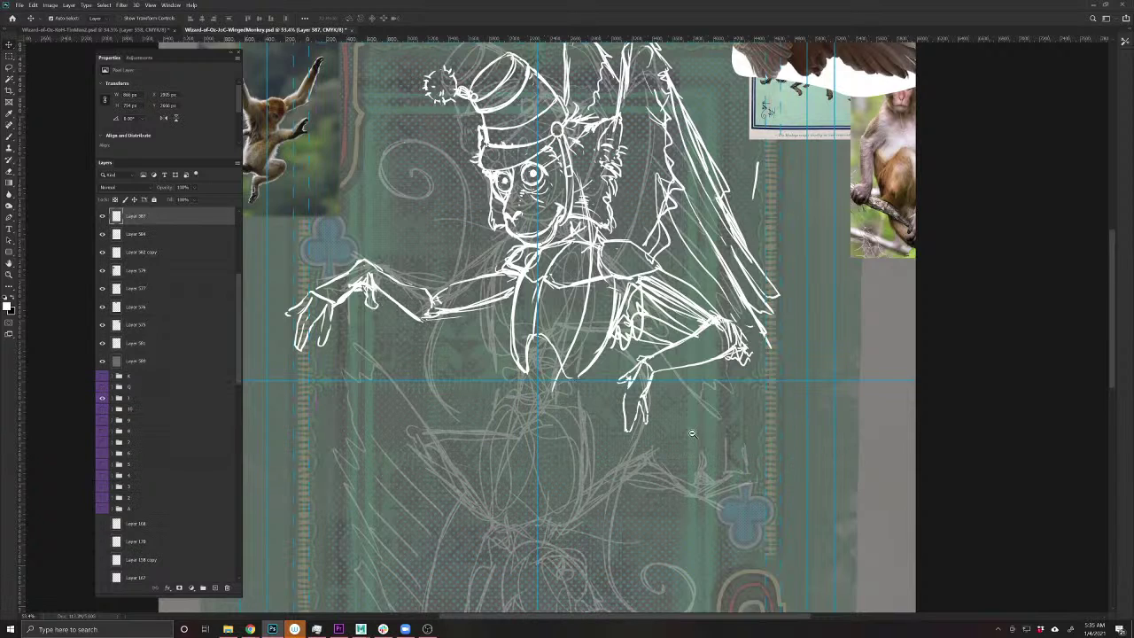
{"action": "left_click", "coordinate": [692, 433], "text": "ctrl+alt"}
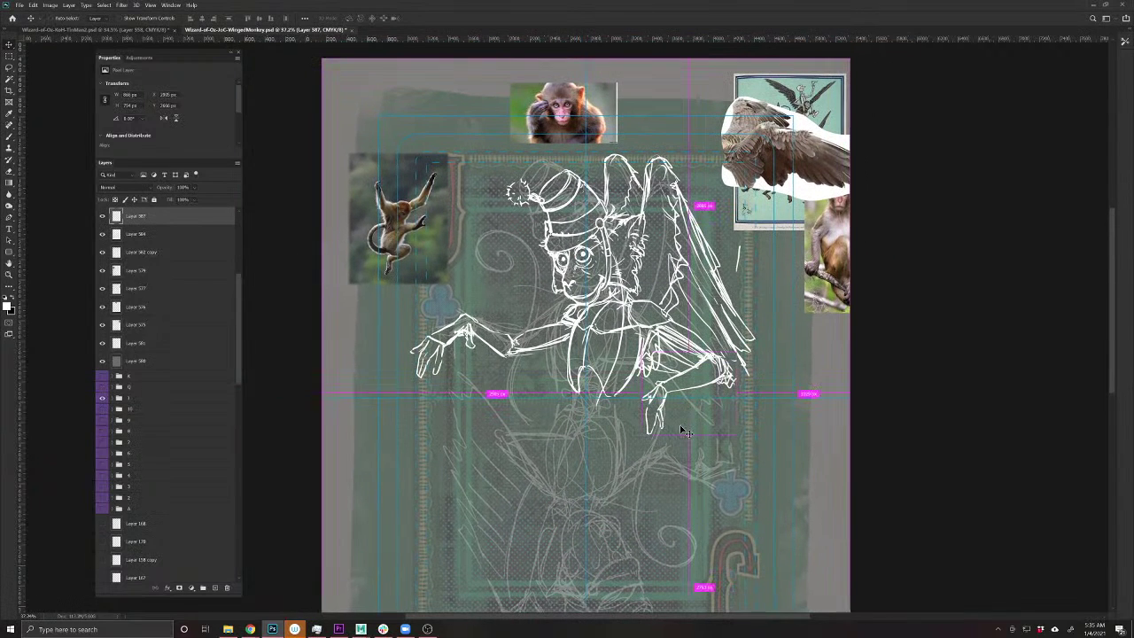
- Duplicate Layer 587 and rotate the Layer 374 leg sketch about 67°
{"action": "key", "text": "ctrl+j"}
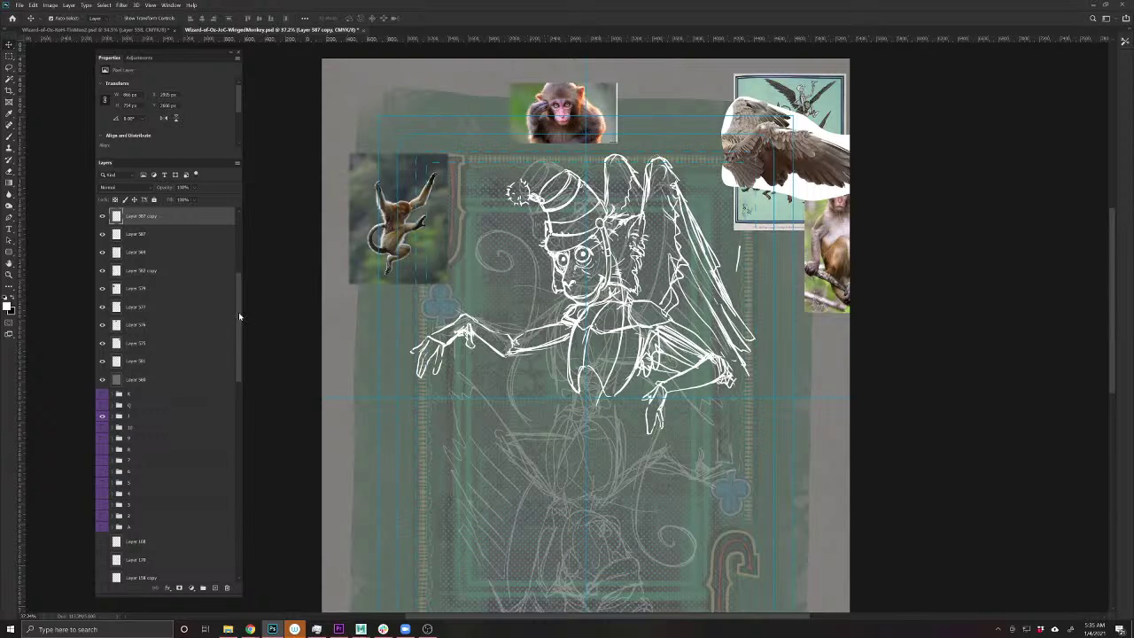
{"action": "left_click_drag", "start_coordinate": [238, 312], "coordinate": [241, 509]}
{"action": "left_click", "coordinate": [197, 575]}
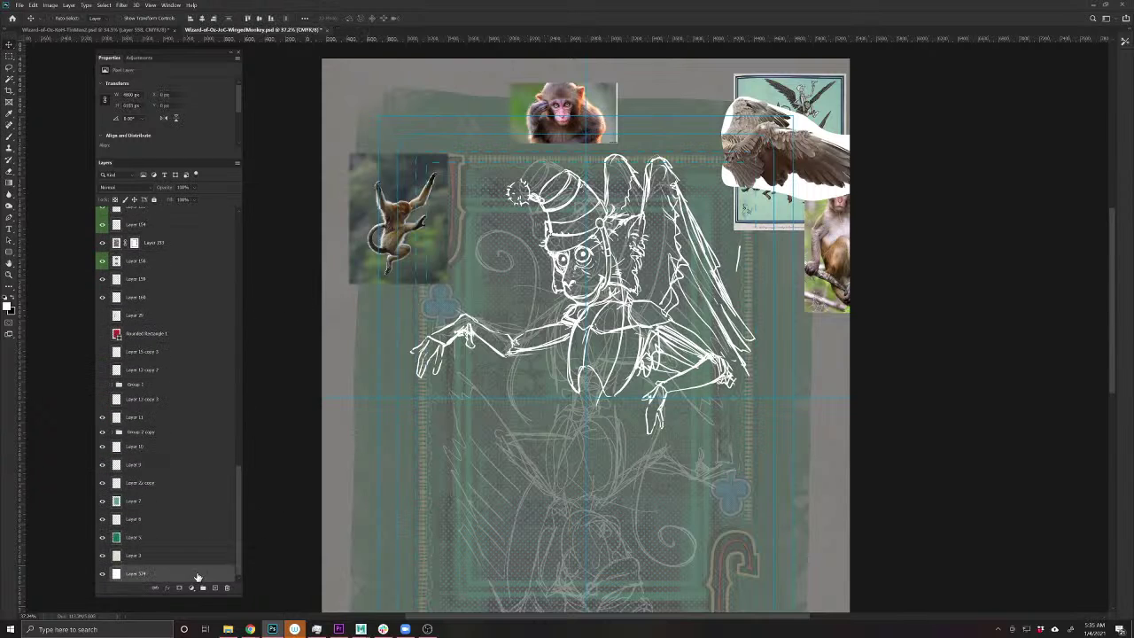
{"action": "key", "text": "ctrl+t"}
{"action": "mouse_move", "coordinate": [881, 299]}
{"action": "left_mouse_down"}
{"action": "mouse_move", "coordinate": [931, 398]}
{"action": "mouse_move", "coordinate": [552, 630]}
{"action": "mouse_move", "coordinate": [350, 525]}
{"action": "mouse_move", "coordinate": [275, 430]}
{"action": "mouse_move", "coordinate": [213, 400]}
{"action": "left_mouse_up"}
{"action": "key", "text": "Return"}
{"action": "key", "text": "alt+period"}
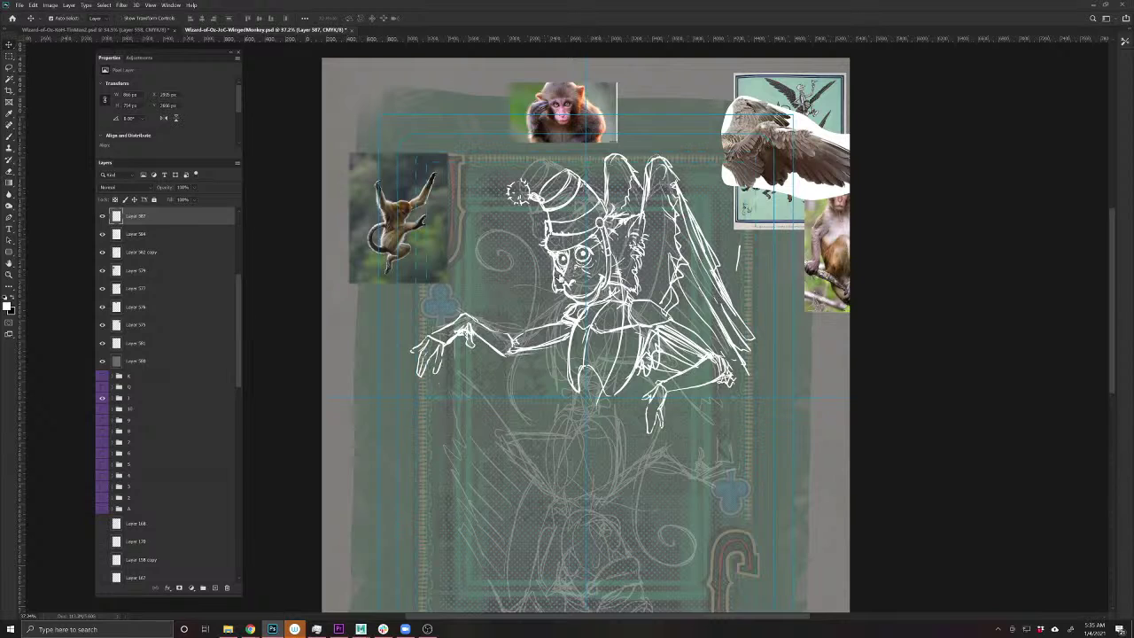
- Copy the wing from Layer 584 onto its own layer, shift it right and scale it narrower
{"action": "scroll", "coordinate": [687, 260], "scroll_direction": "right", "scroll_amount": 2}
{"action": "scroll", "coordinate": [687, 260], "scroll_direction": "up", "scroll_amount": 1}
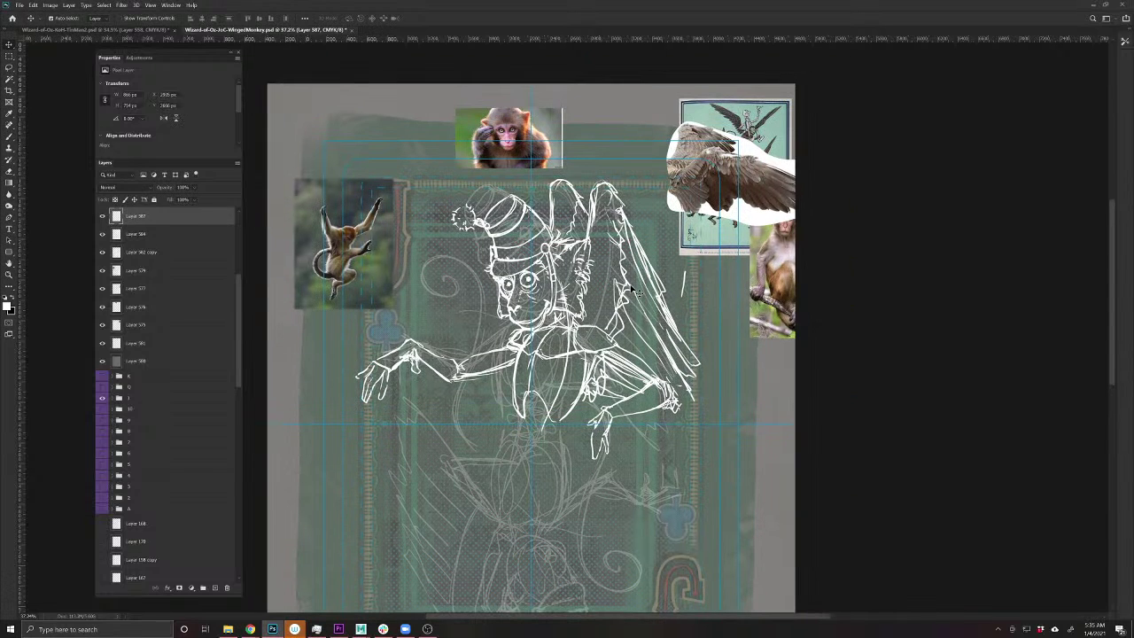
{"action": "key", "text": "l"}
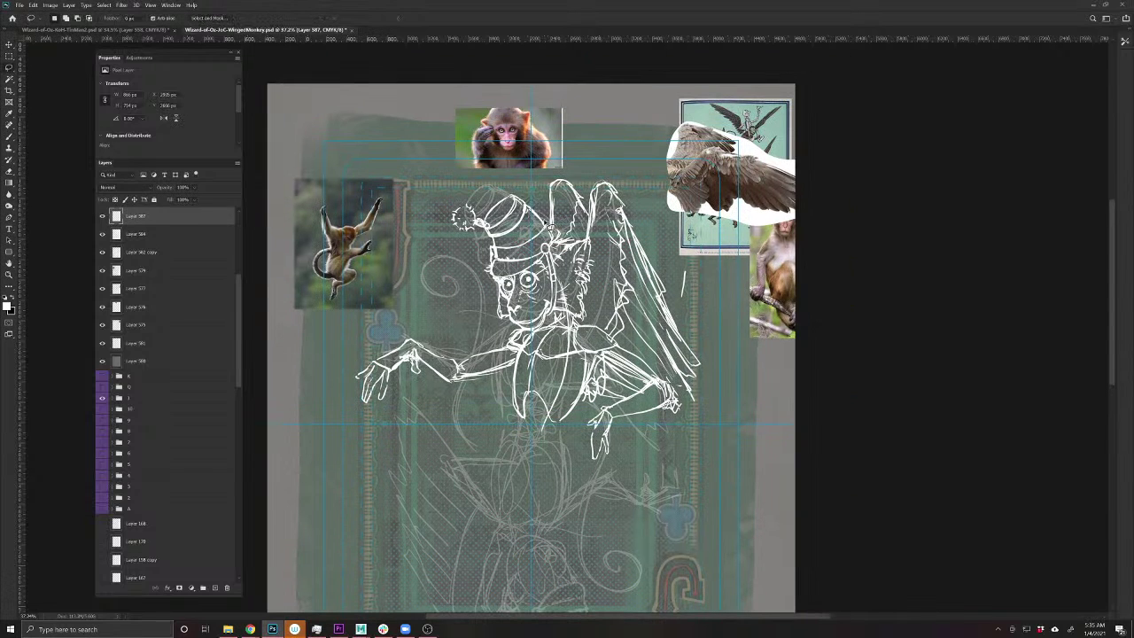
{"action": "mouse_move", "coordinate": [549, 229]}
{"action": "left_mouse_down"}
{"action": "mouse_move", "coordinate": [550, 190]}
{"action": "mouse_move", "coordinate": [621, 177]}
{"action": "mouse_move", "coordinate": [714, 361]}
{"action": "mouse_move", "coordinate": [689, 415]}
{"action": "mouse_move", "coordinate": [591, 328]}
{"action": "mouse_move", "coordinate": [595, 271]}
{"action": "mouse_move", "coordinate": [550, 222]}
{"action": "left_mouse_up"}
{"action": "key", "text": "ctrl+d"}
{"action": "key", "text": "ctrl+shift+d"}
{"action": "key", "text": "v"}
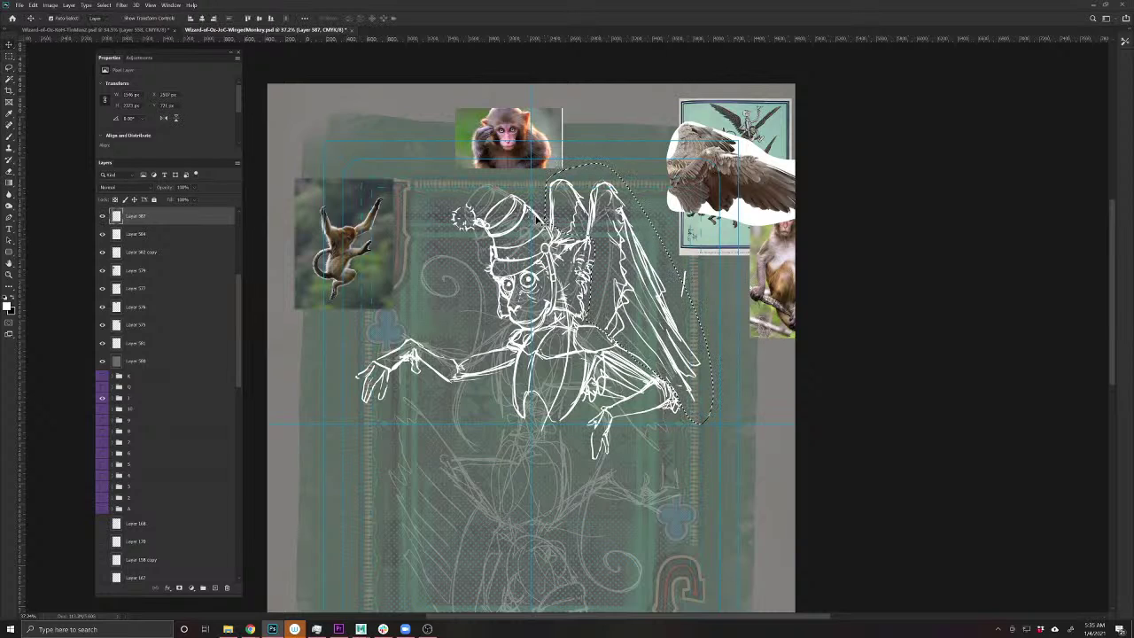
{"action": "key", "text": "alt+bracketleft"}
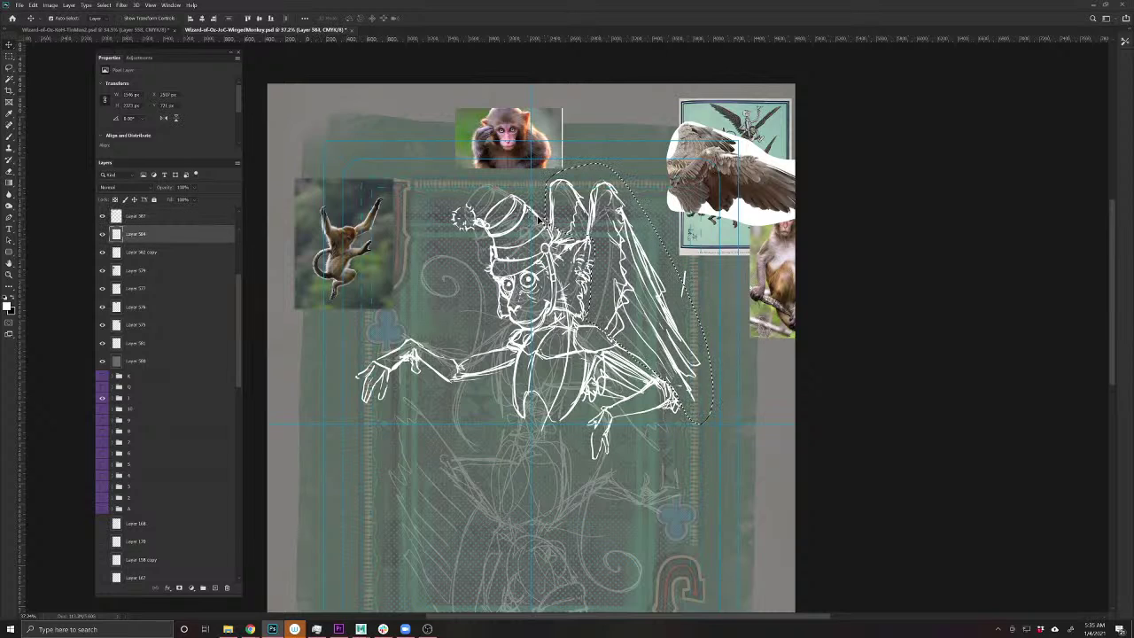
{"action": "key", "text": "ctrl+j"}
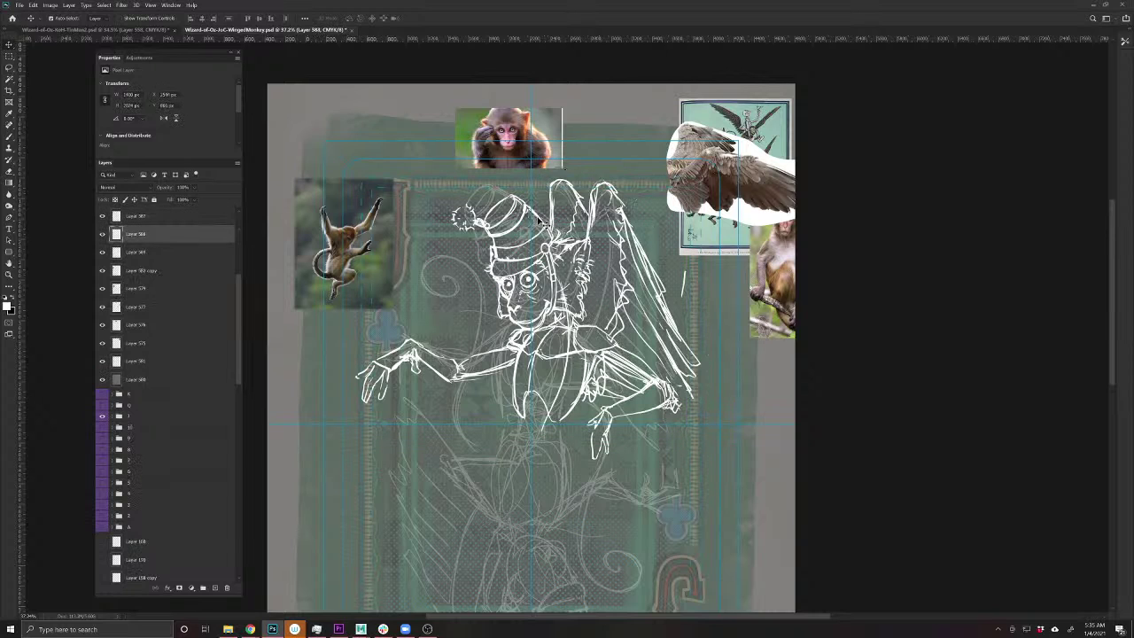
{"action": "left_click_drag", "start_coordinate": [624, 219], "coordinate": [660, 222]}
{"action": "key", "text": "ctrl+t"}
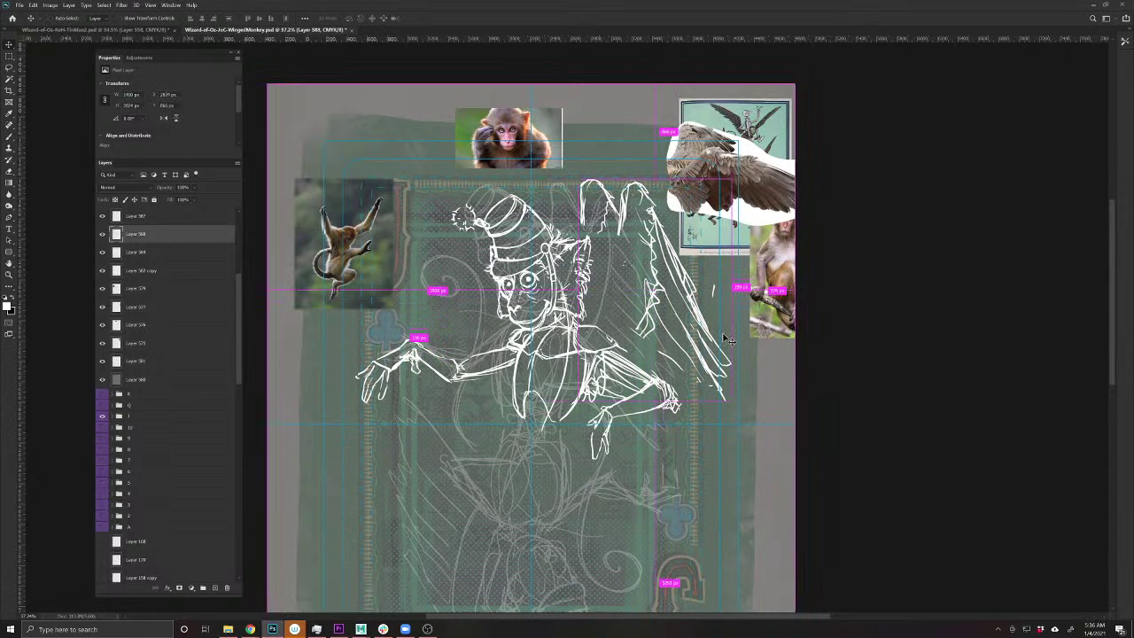
{"action": "left_click_drag", "start_coordinate": [732, 402], "coordinate": [721, 400]}
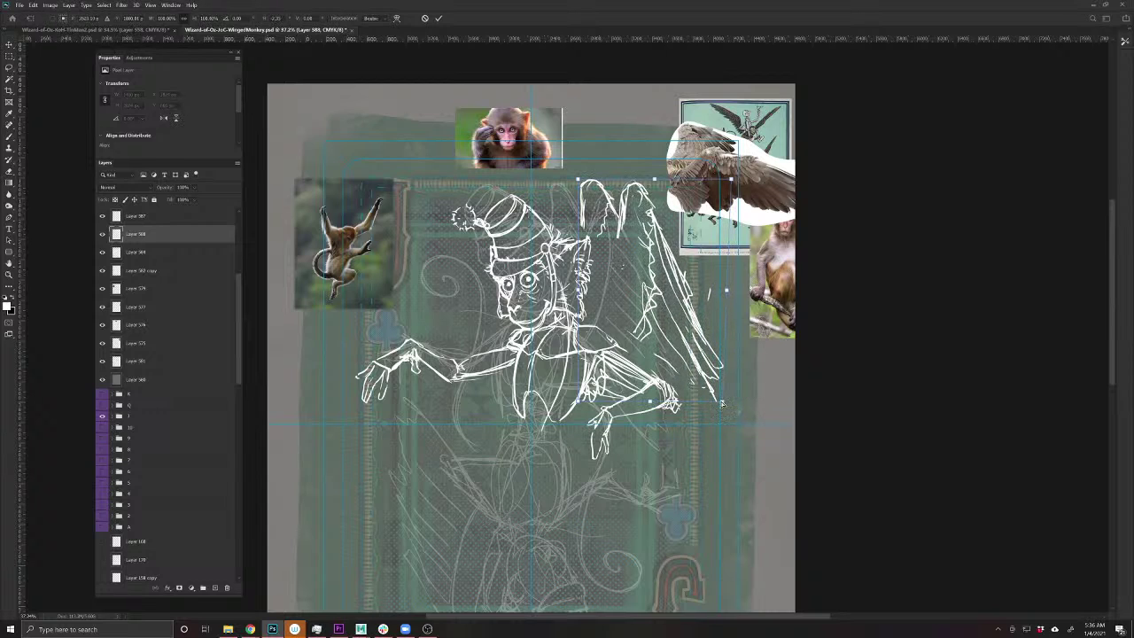
{"action": "key", "text": "Return"}
- Reinforce the wing and ear lines with white brush strokes
{"action": "key", "text": "b"}
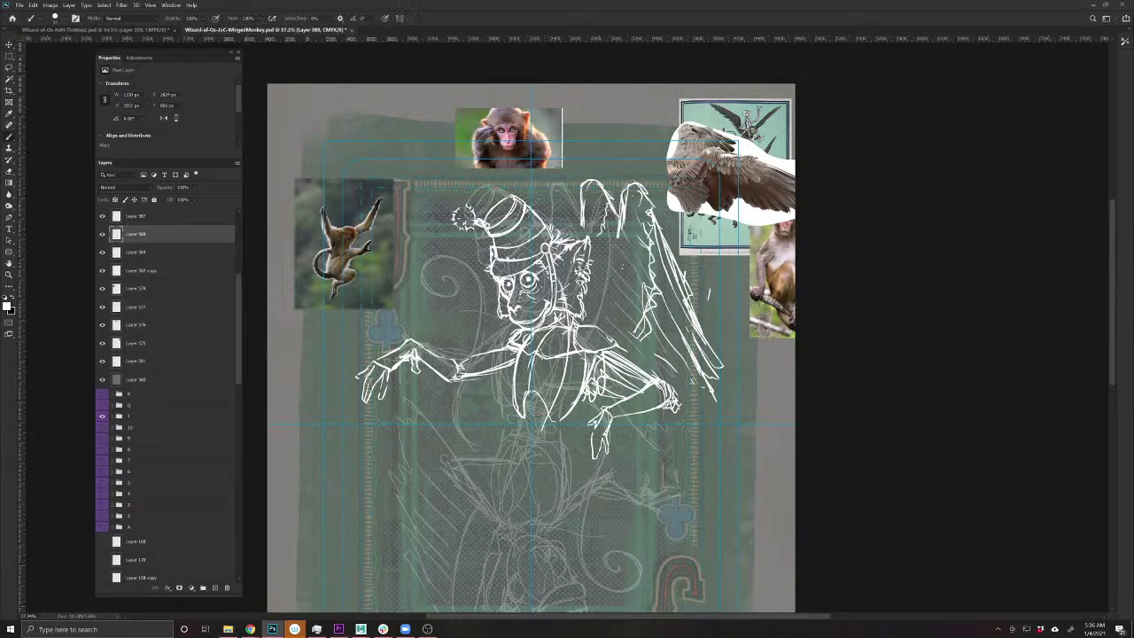
{"action": "left_click_drag", "start_coordinate": [611, 235], "coordinate": [605, 314]}
{"action": "left_click_drag", "start_coordinate": [613, 239], "coordinate": [627, 358]}
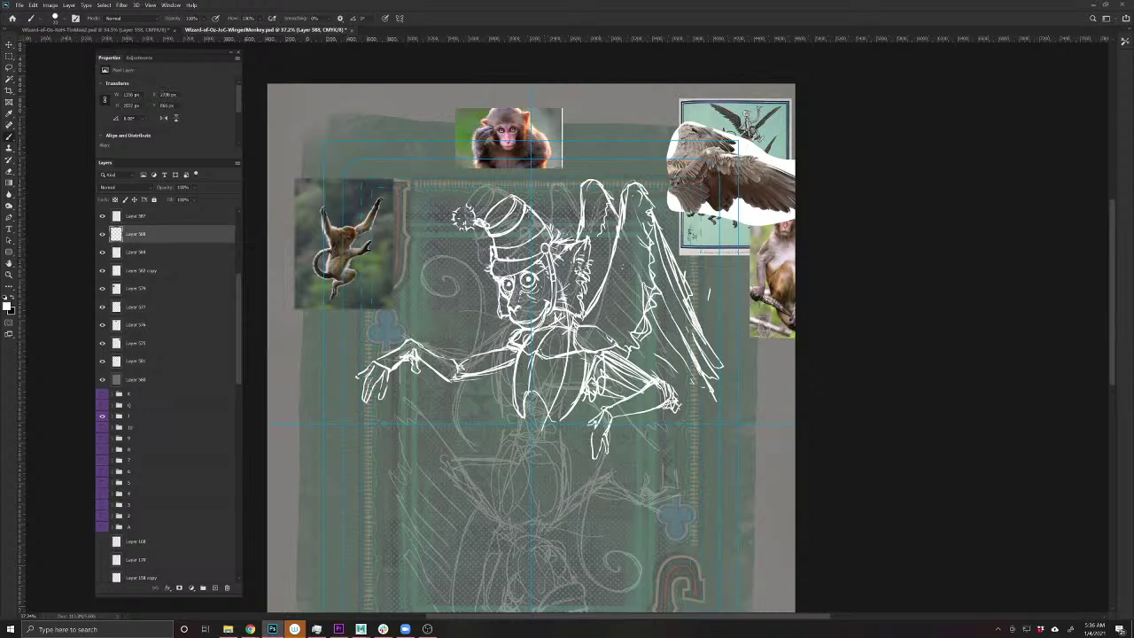
{"action": "left_click_drag", "start_coordinate": [714, 397], "coordinate": [659, 368]}
{"action": "left_click_drag", "start_coordinate": [671, 379], "coordinate": [645, 356]}
{"action": "left_click", "coordinate": [102, 234]}
{"action": "left_click", "coordinate": [101, 234]}
{"action": "left_click", "coordinate": [102, 253]}
{"action": "left_click", "coordinate": [102, 252]}
- Merge the wing layer down into the body sketch and select the monkey sketch layer
{"action": "key", "text": "ctrl+e"}
{"action": "left_click", "coordinate": [102, 234]}
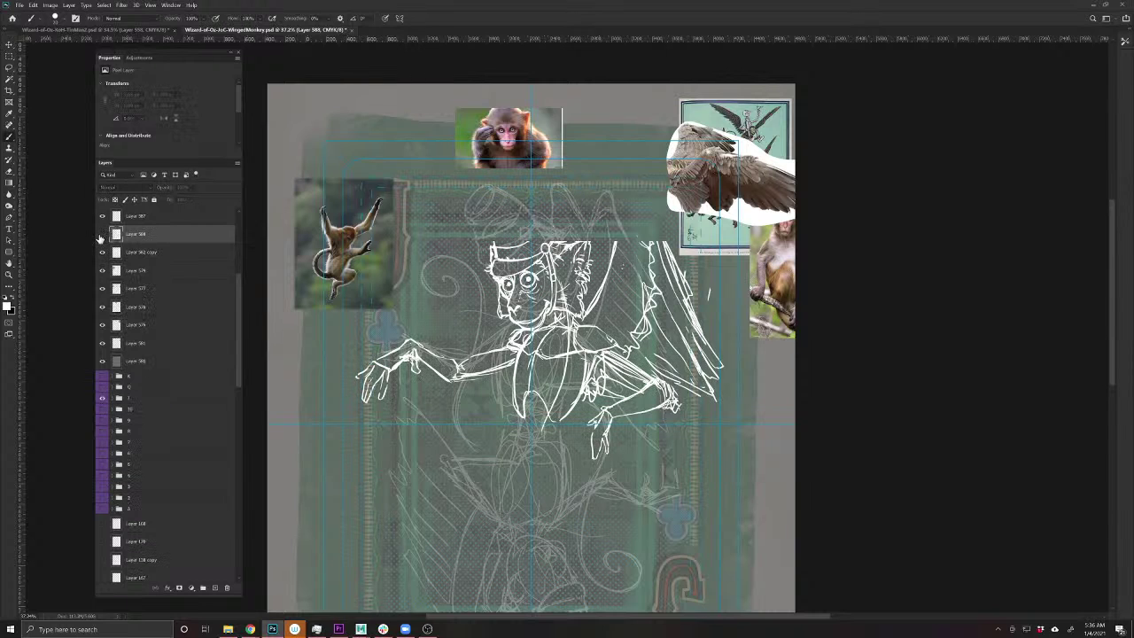
{"action": "left_click", "coordinate": [102, 234]}
{"action": "left_click", "coordinate": [101, 252]}
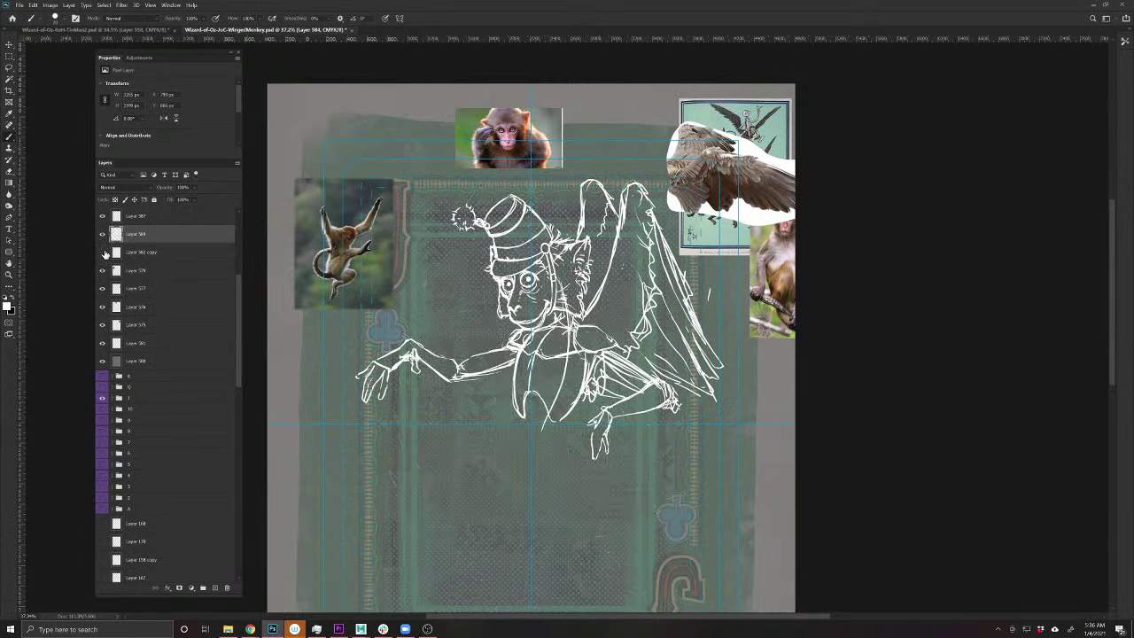
{"action": "left_click", "coordinate": [101, 253]}
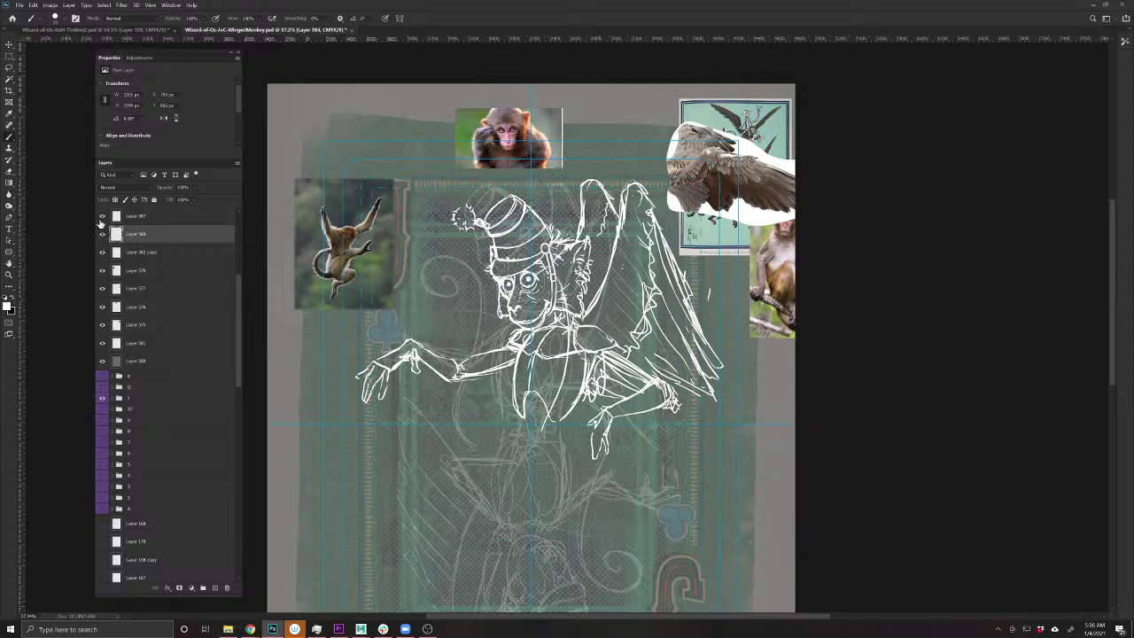
{"action": "left_click", "coordinate": [151, 218]}
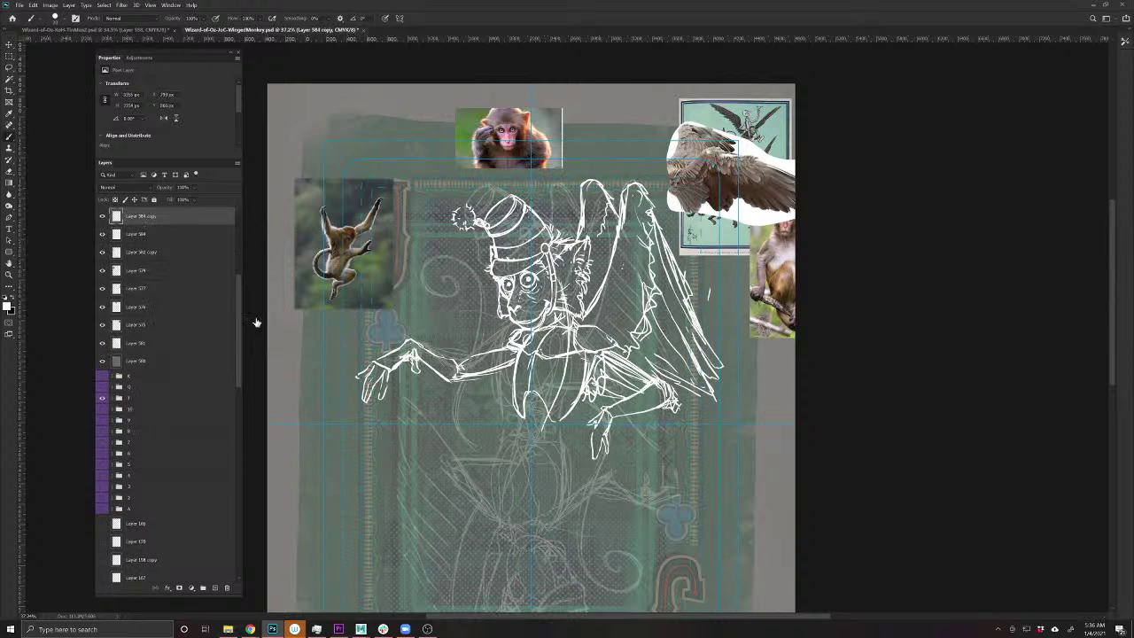
{"action": "left_click_drag", "start_coordinate": [237, 320], "coordinate": [195, 582]}
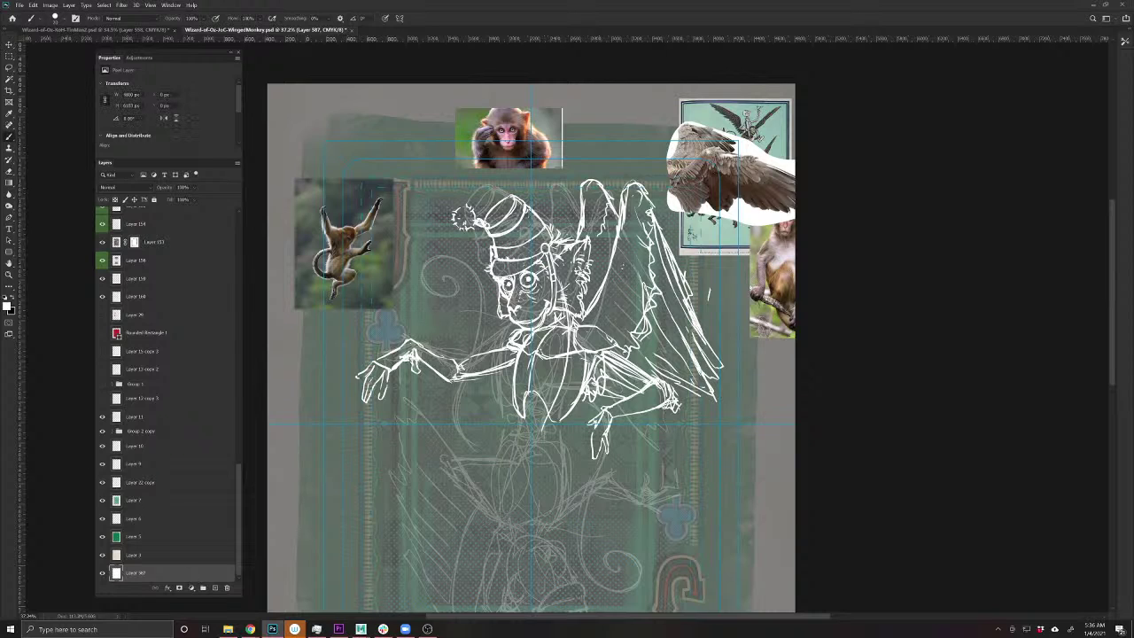
{"action": "left_click_drag", "start_coordinate": [238, 501], "coordinate": [209, 246]}
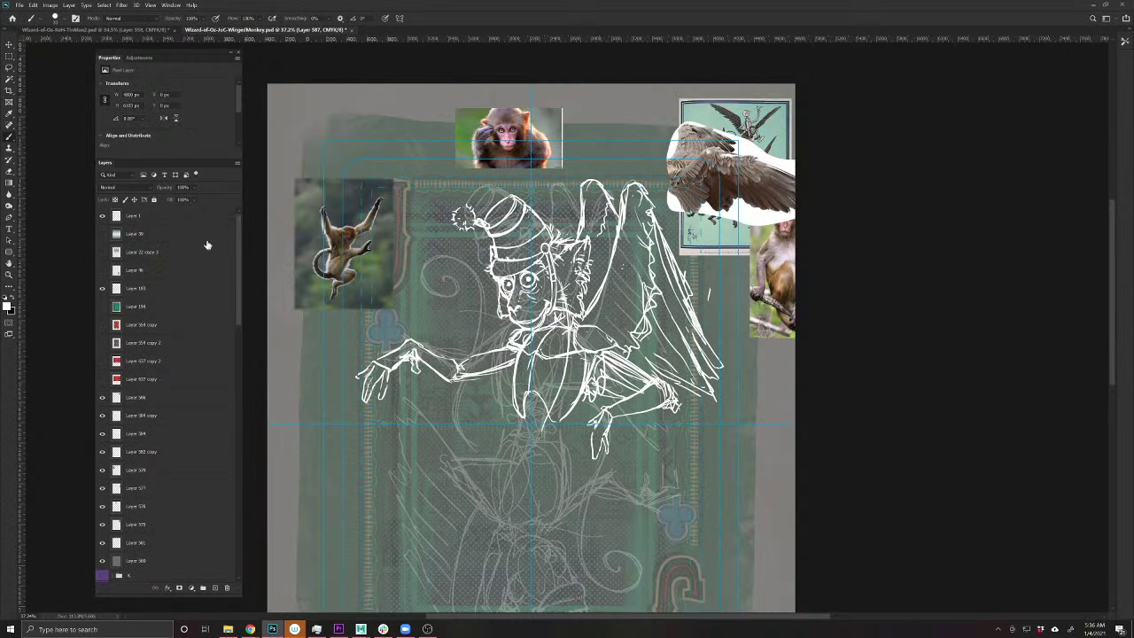
- Rotate the copied monkey sketch on Layer 387 by 180° into the card's lower half
{"action": "left_click", "coordinate": [155, 401]}
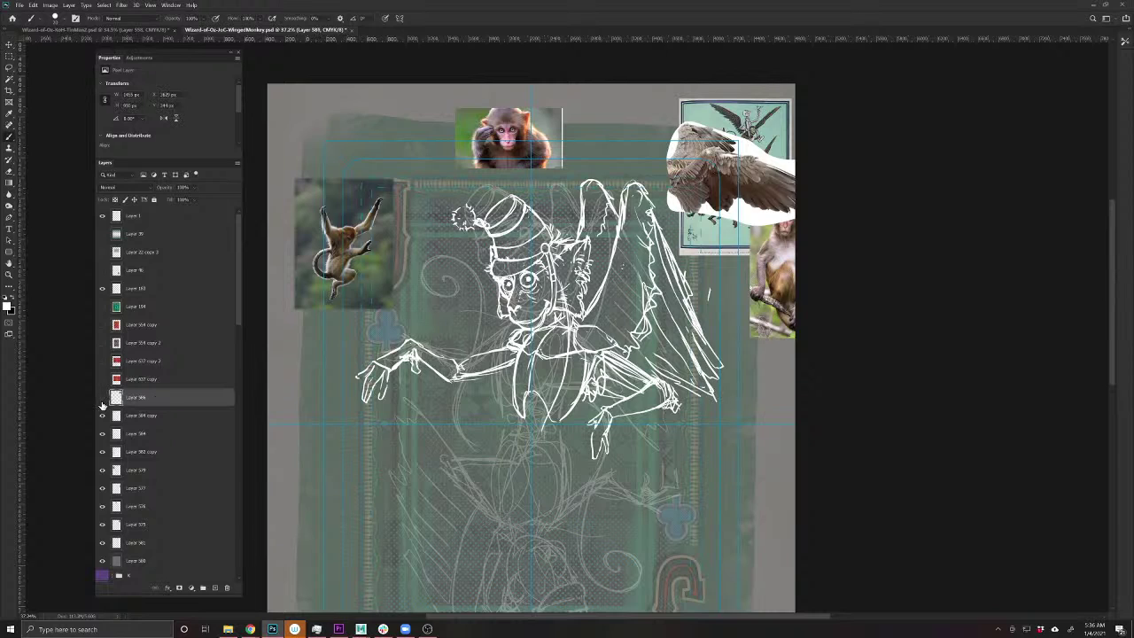
{"action": "left_click", "coordinate": [103, 399]}
{"action": "left_click", "coordinate": [103, 399]}
{"action": "key", "text": "v"}
{"action": "left_click", "coordinate": [636, 372]}
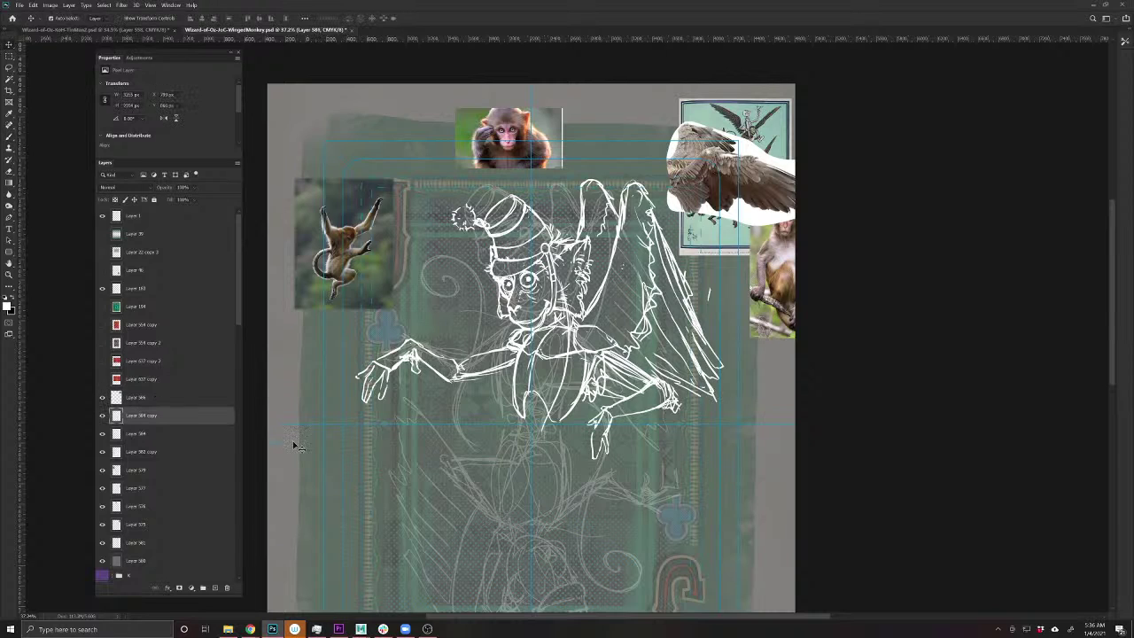
{"action": "scroll", "coordinate": [222, 465], "scroll_direction": "down", "scroll_amount": 15}
{"action": "scroll", "coordinate": [244, 530], "scroll_direction": "down", "scroll_amount": 5}
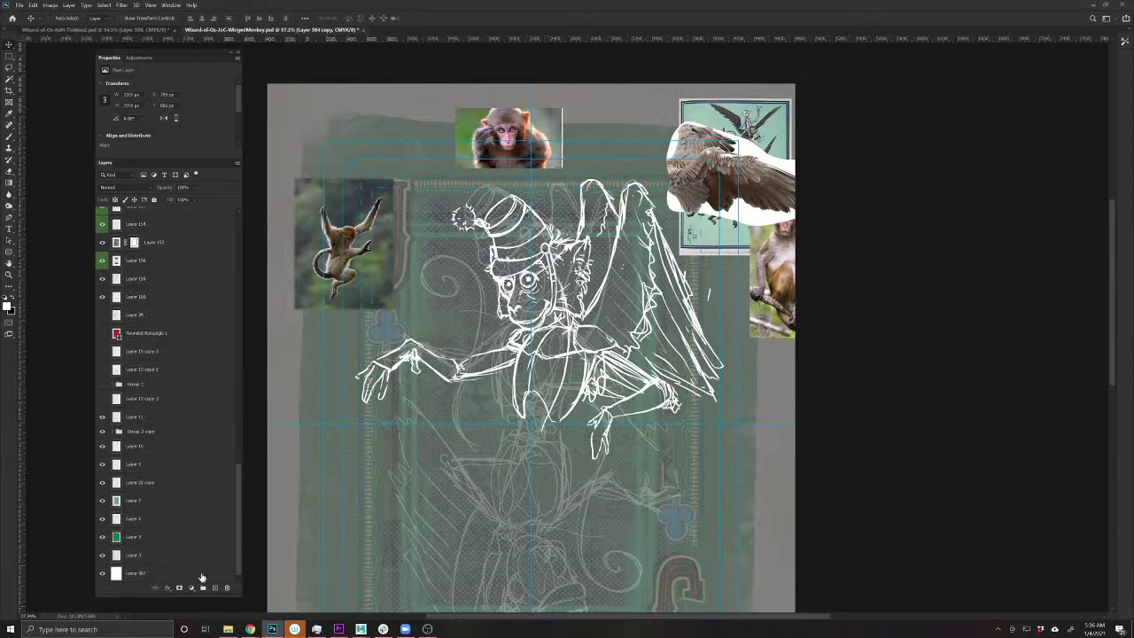
{"action": "left_click", "coordinate": [202, 574]}
{"action": "key", "text": "ctrl+t"}
{"action": "mouse_move", "coordinate": [824, 472]}
{"action": "left_mouse_down"}
{"action": "mouse_move", "coordinate": [793, 536]}
{"action": "mouse_move", "coordinate": [399, 501]}
{"action": "mouse_move", "coordinate": [372, 443]}
{"action": "mouse_move", "coordinate": [376, 416]}
{"action": "mouse_move", "coordinate": [358, 475]}
{"action": "left_mouse_up"}
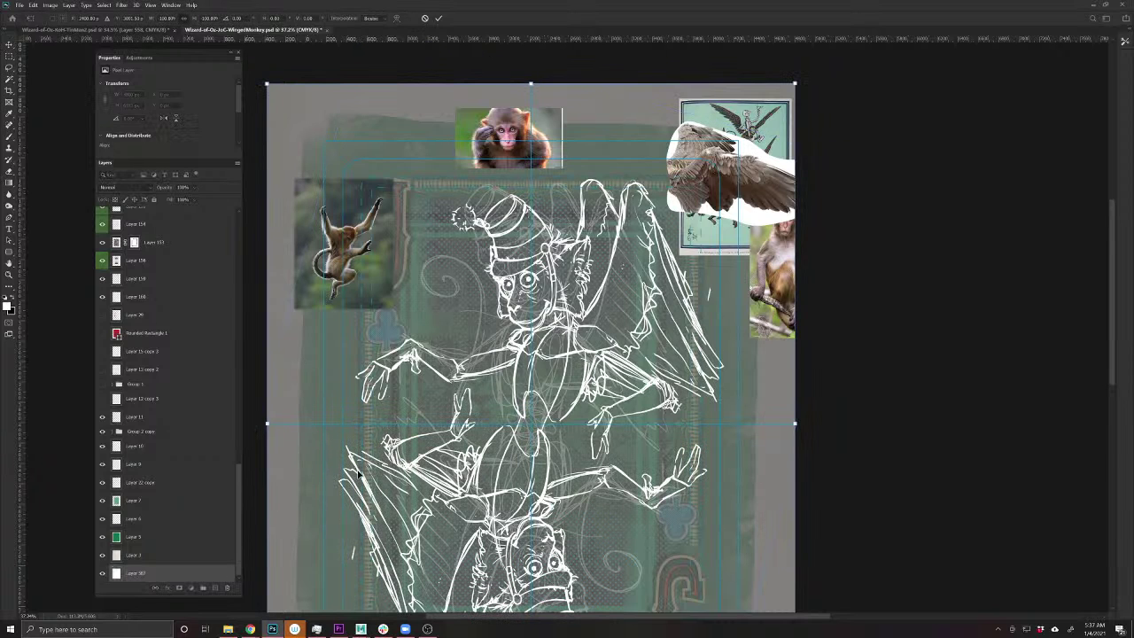
{"action": "key", "text": "Return"}
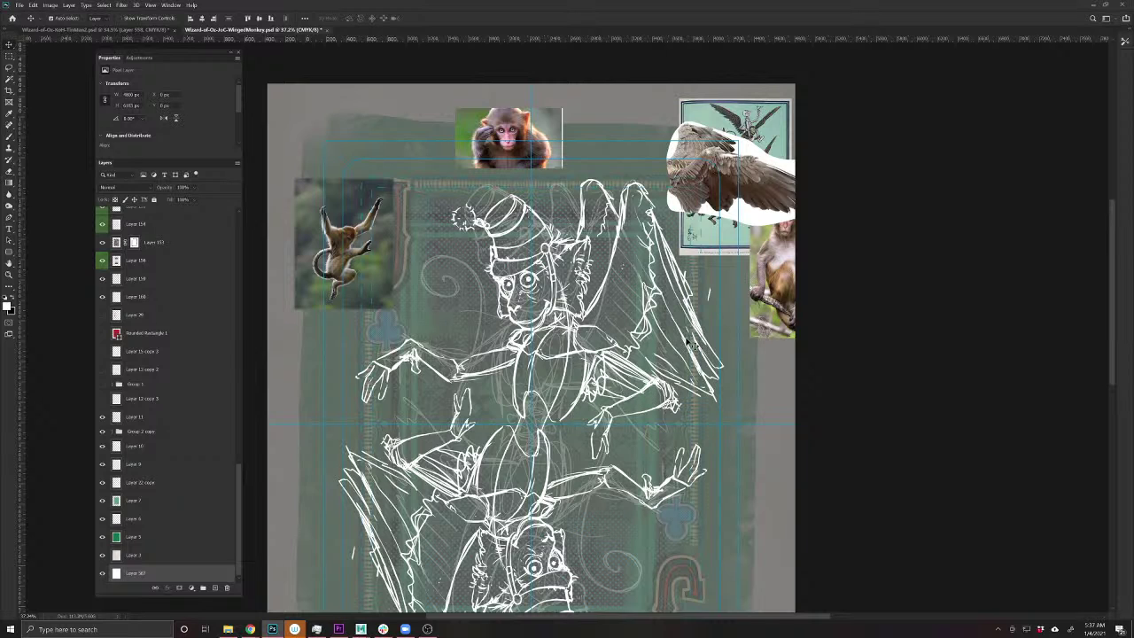
{"action": "left_click_drag", "start_coordinate": [567, 352], "coordinate": [605, 280]}
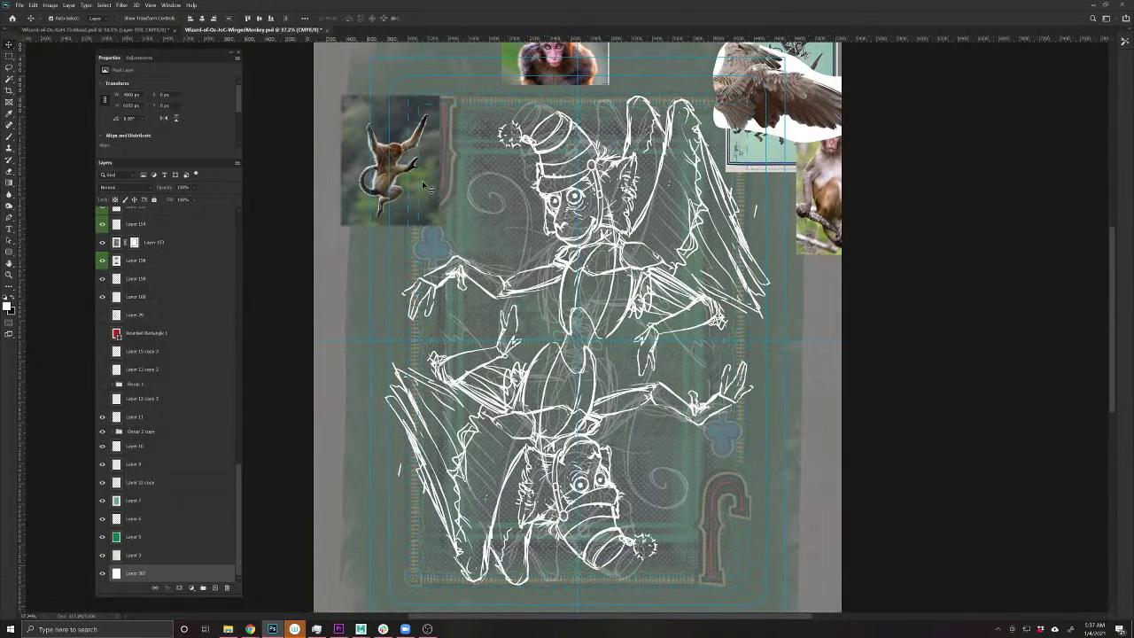
- Move the hanging-monkey photo mostly off the card's right edge and select the top sketch layer
{"action": "left_click_drag", "start_coordinate": [422, 181], "coordinate": [898, 284]}
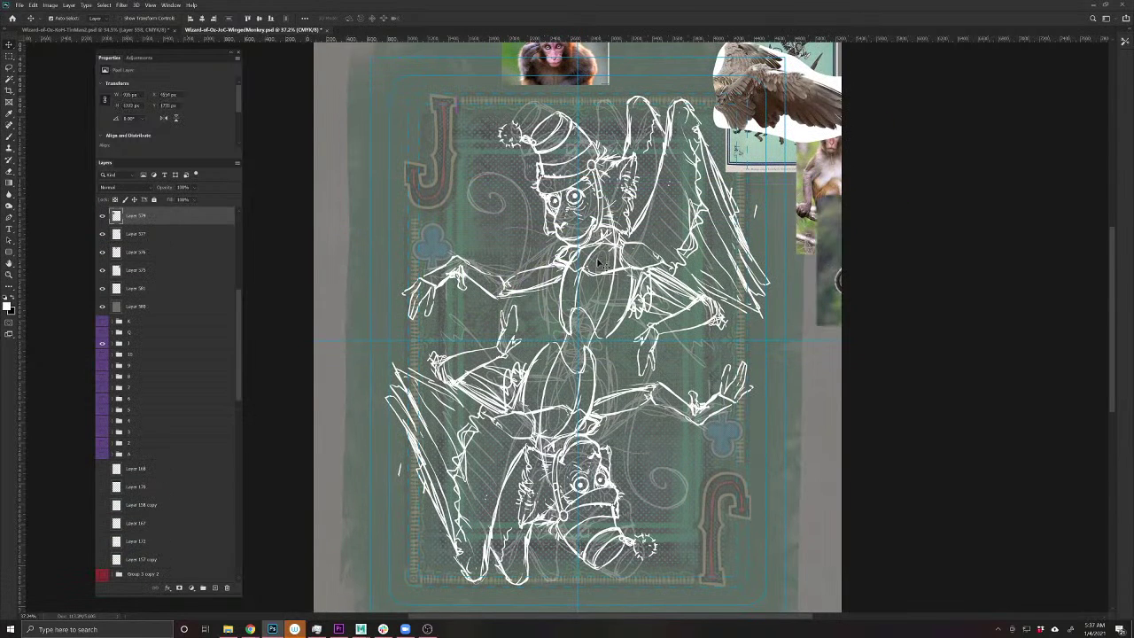
{"action": "left_click", "coordinate": [161, 240]}
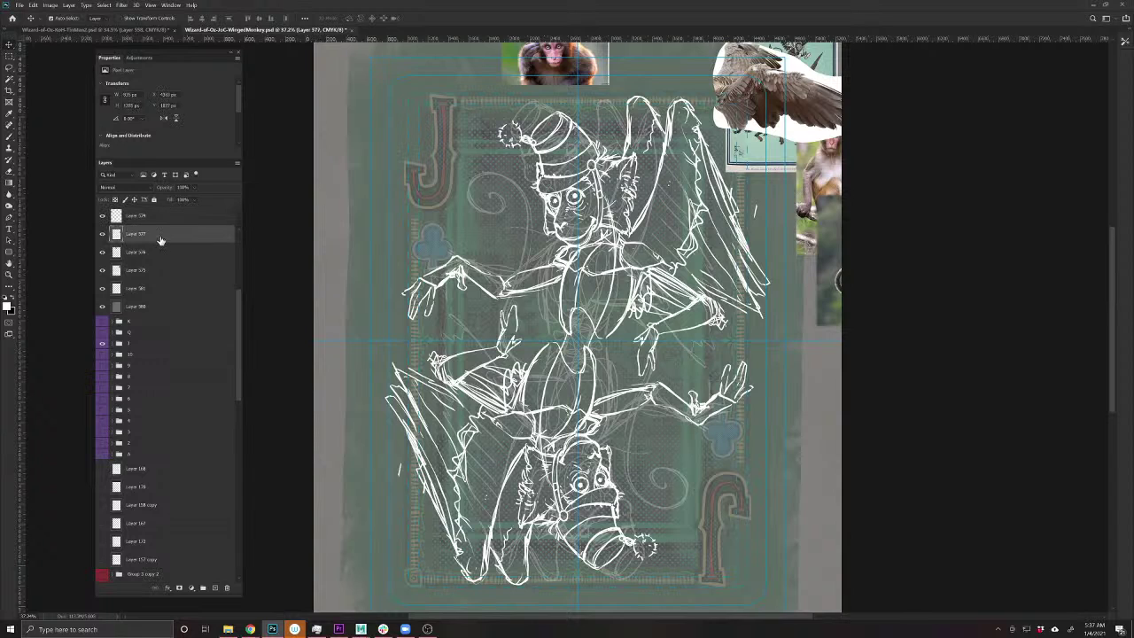
{"action": "left_click", "coordinate": [519, 298]}
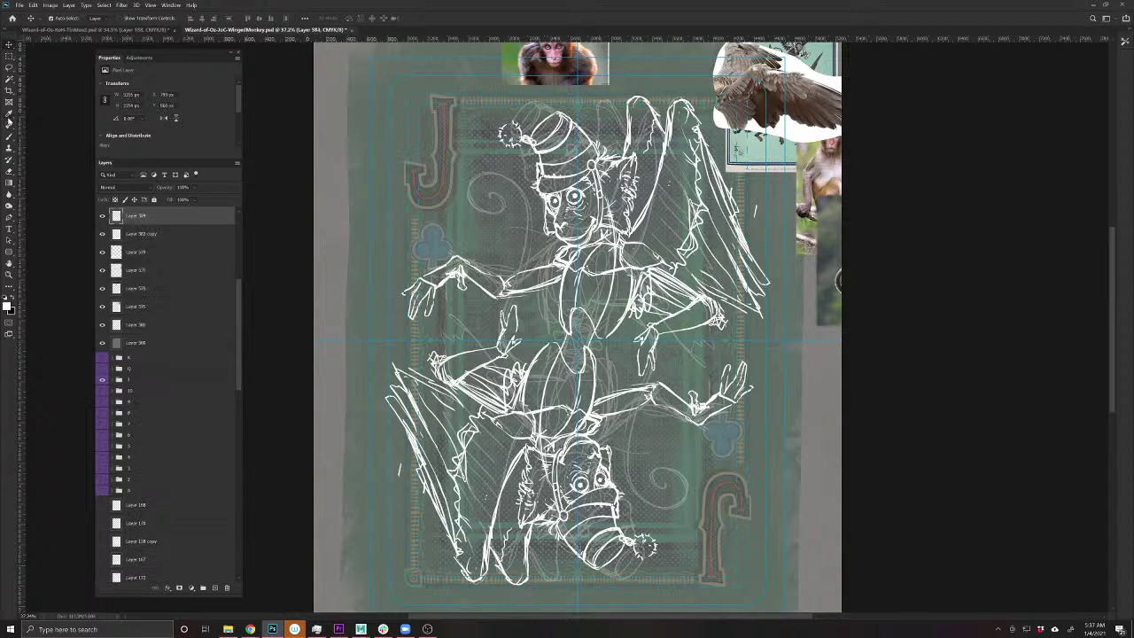
{"action": "left_click", "coordinate": [10, 139]}
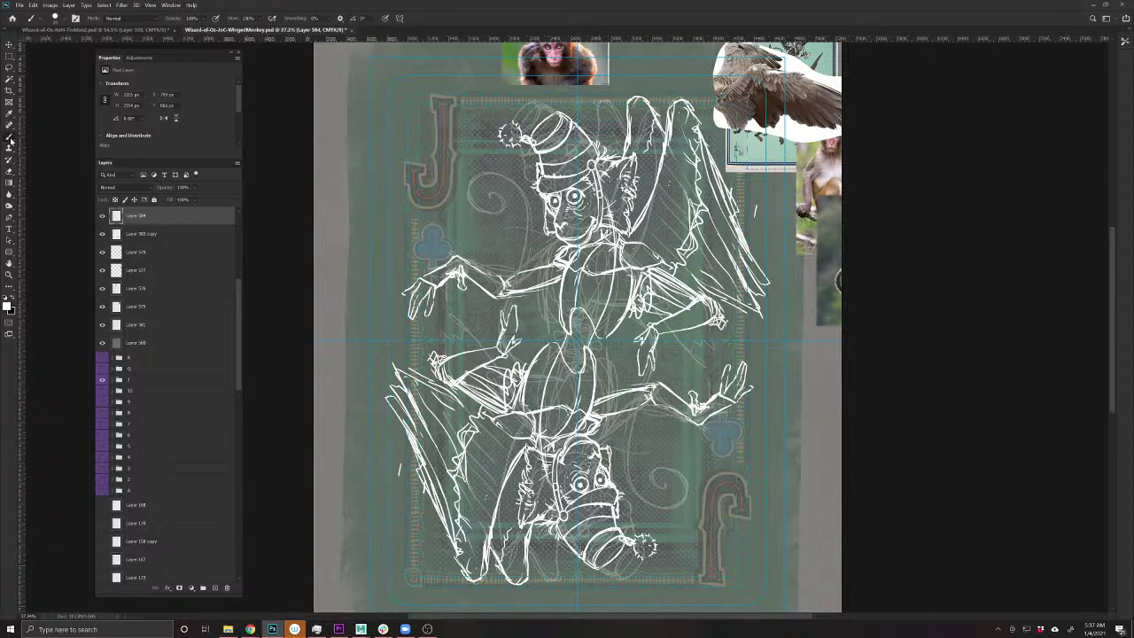
{"action": "left_click_drag", "start_coordinate": [518, 394], "coordinate": [459, 472]}
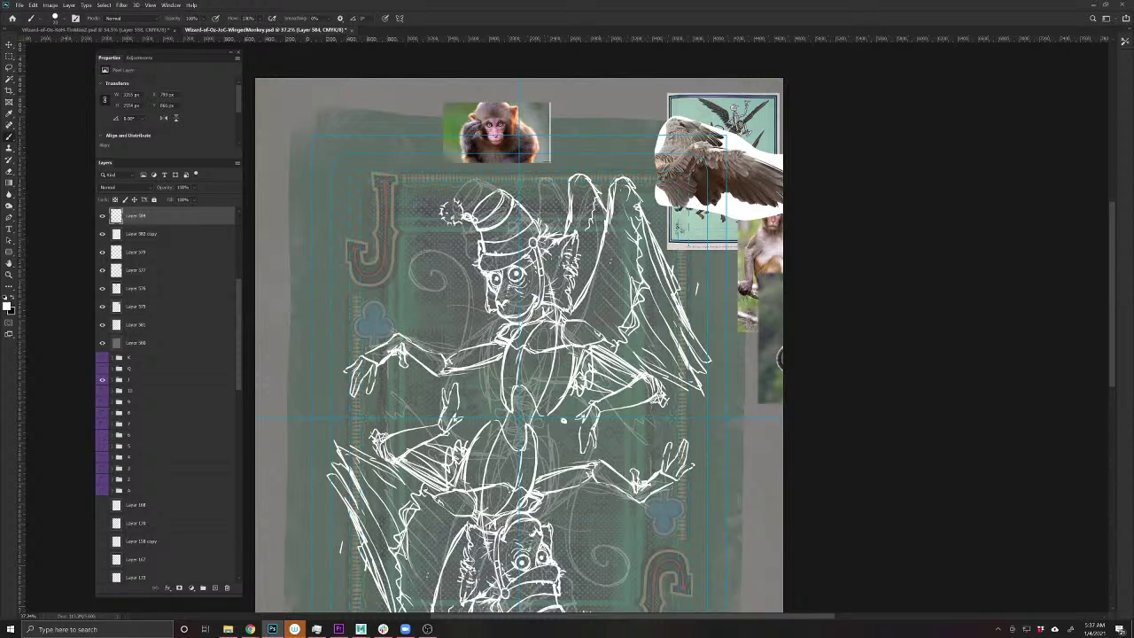
- Draw white construction strokes up the monkey's torso below the arm
{"action": "left_click_drag", "start_coordinate": [565, 432], "coordinate": [619, 434]}
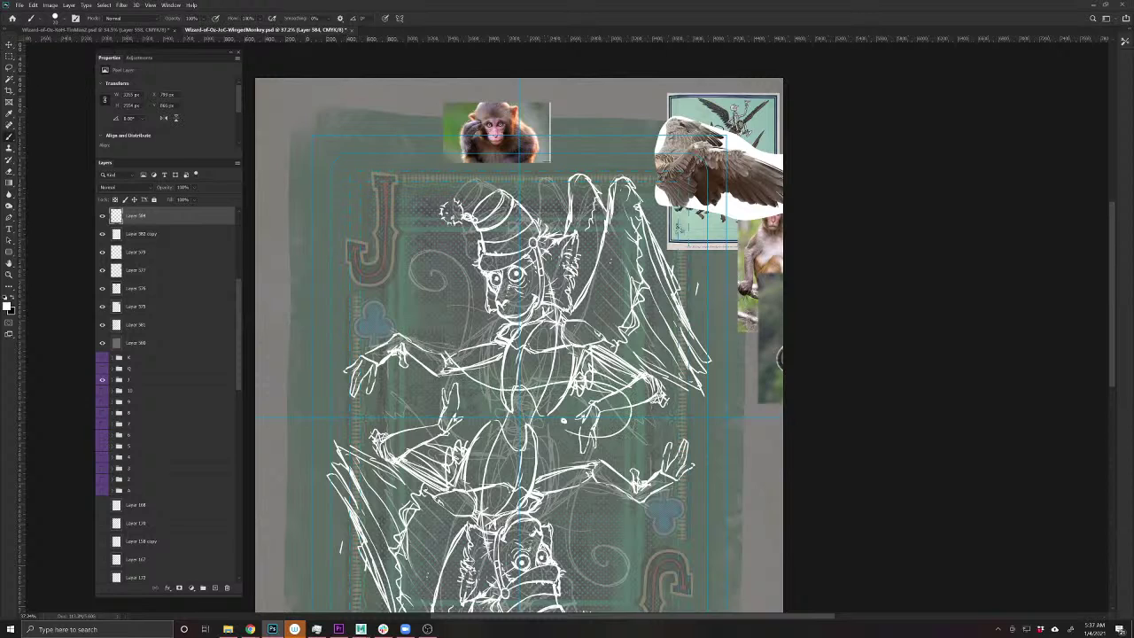
{"action": "left_click_drag", "start_coordinate": [446, 352], "coordinate": [426, 307]}
{"action": "key", "text": "ctrl+z"}
{"action": "key", "text": "ctrl+z"}
{"action": "key", "text": "ctrl+z"}
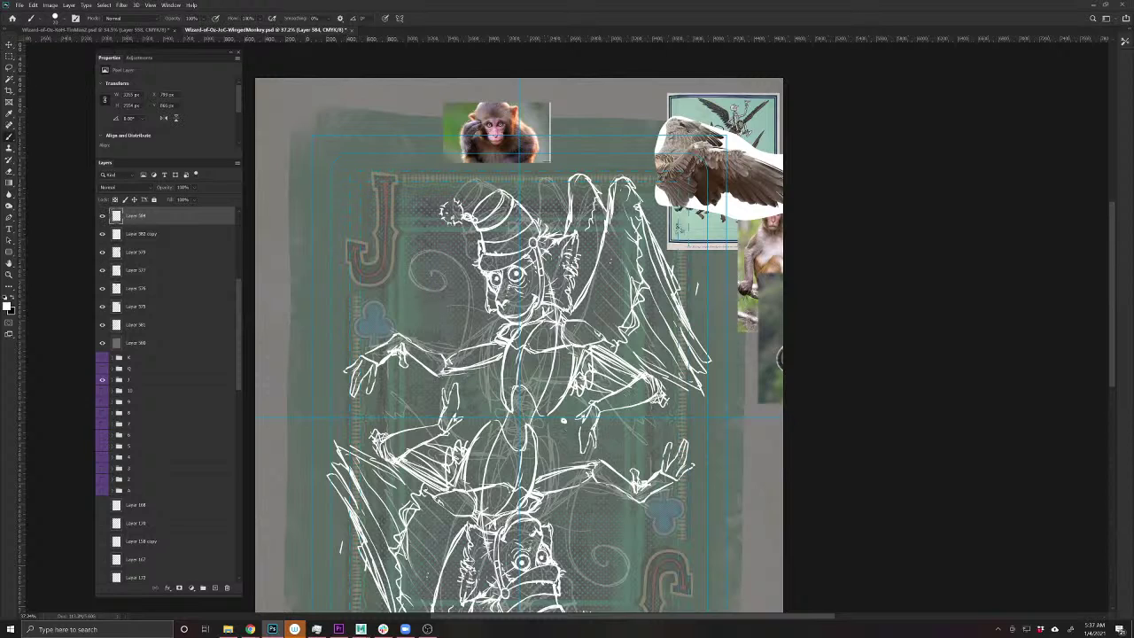
{"action": "mouse_move", "coordinate": [567, 429]}
{"action": "left_mouse_down"}
{"action": "mouse_move", "coordinate": [613, 425]}
{"action": "mouse_move", "coordinate": [631, 379]}
{"action": "mouse_move", "coordinate": [536, 375]}
{"action": "mouse_move", "coordinate": [478, 390]}
{"action": "mouse_move", "coordinate": [423, 367]}
{"action": "mouse_move", "coordinate": [447, 287]}
{"action": "mouse_move", "coordinate": [414, 273]}
{"action": "mouse_move", "coordinate": [434, 271]}
{"action": "left_mouse_up"}
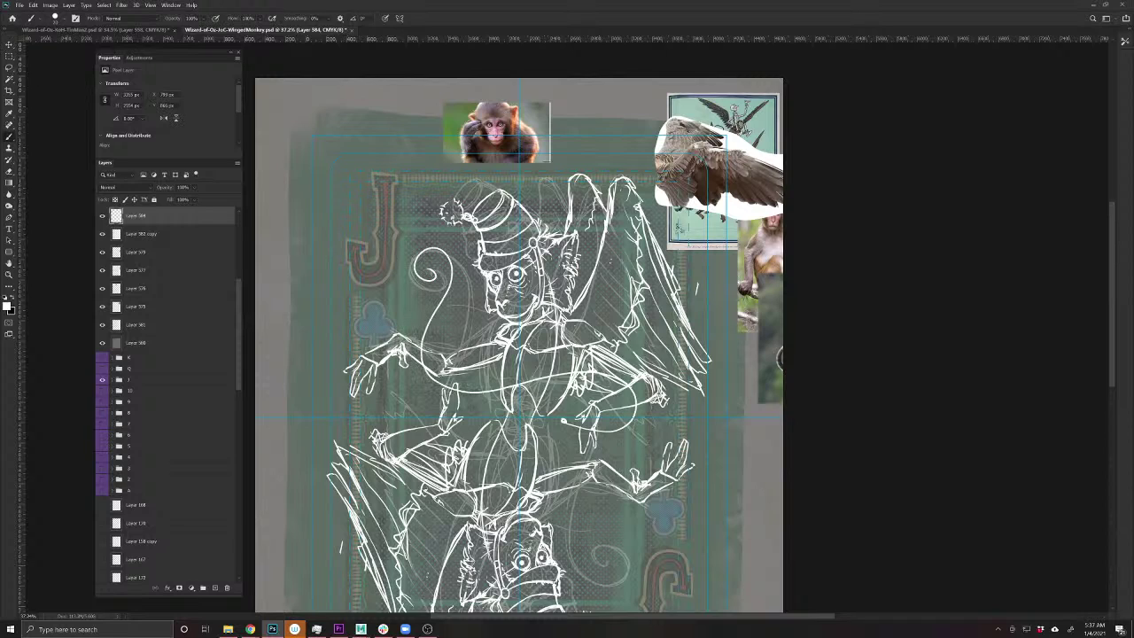
{"action": "key", "text": "ctrl+z"}
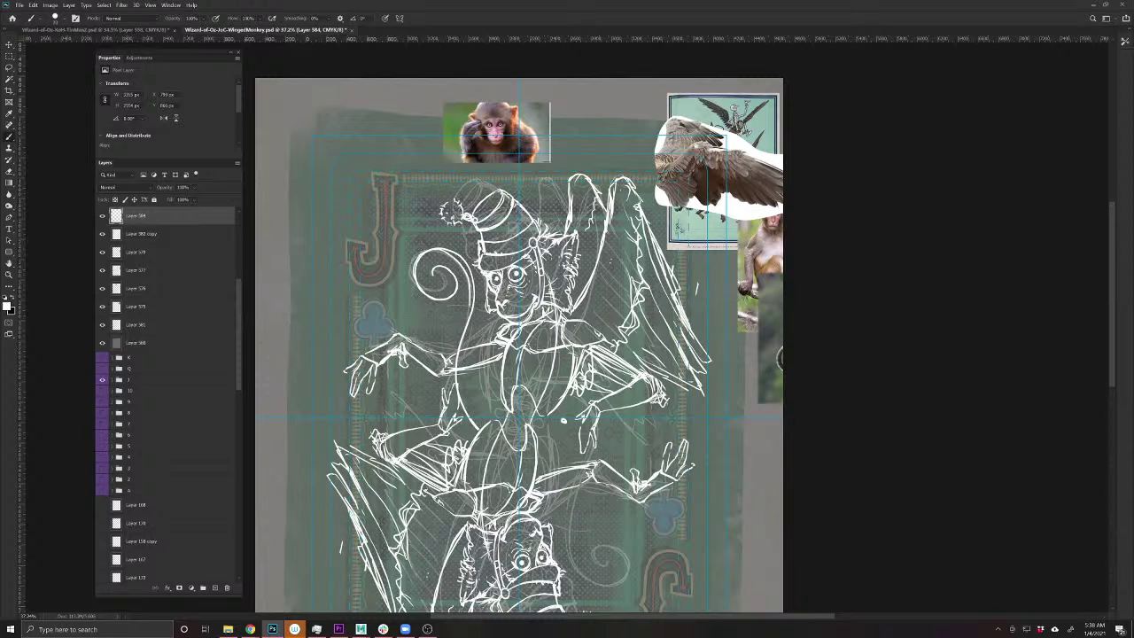
{"action": "mouse_move", "coordinate": [453, 254]}
{"action": "left_mouse_down"}
{"action": "mouse_move", "coordinate": [469, 306]}
{"action": "mouse_move", "coordinate": [457, 370]}
{"action": "left_mouse_up"}
{"action": "key", "text": "ctrl+z"}
{"action": "key", "text": "ctrl+z"}
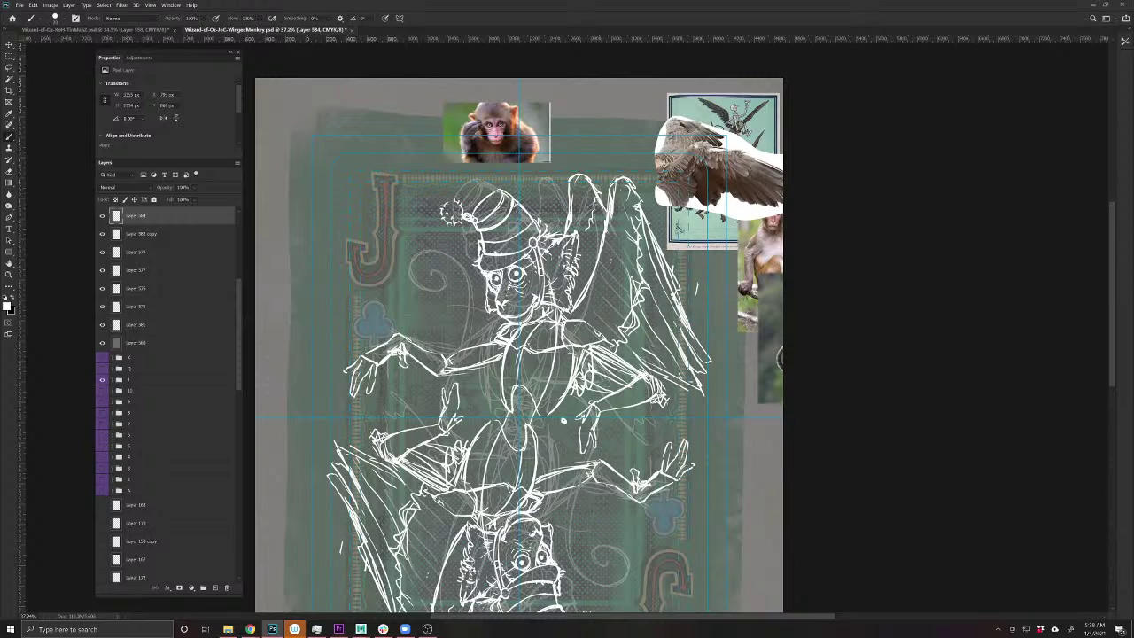
{"action": "left_click_drag", "start_coordinate": [486, 422], "coordinate": [473, 363]}
{"action": "mouse_move", "coordinate": [483, 421]}
{"action": "left_mouse_down"}
{"action": "mouse_move", "coordinate": [466, 262]}
{"action": "mouse_move", "coordinate": [436, 248]}
{"action": "mouse_move", "coordinate": [414, 261]}
{"action": "mouse_move", "coordinate": [435, 294]}
{"action": "mouse_move", "coordinate": [447, 274]}
{"action": "mouse_move", "coordinate": [432, 296]}
{"action": "mouse_move", "coordinate": [416, 259]}
{"action": "mouse_move", "coordinate": [450, 249]}
{"action": "mouse_move", "coordinate": [474, 333]}
{"action": "left_mouse_up"}
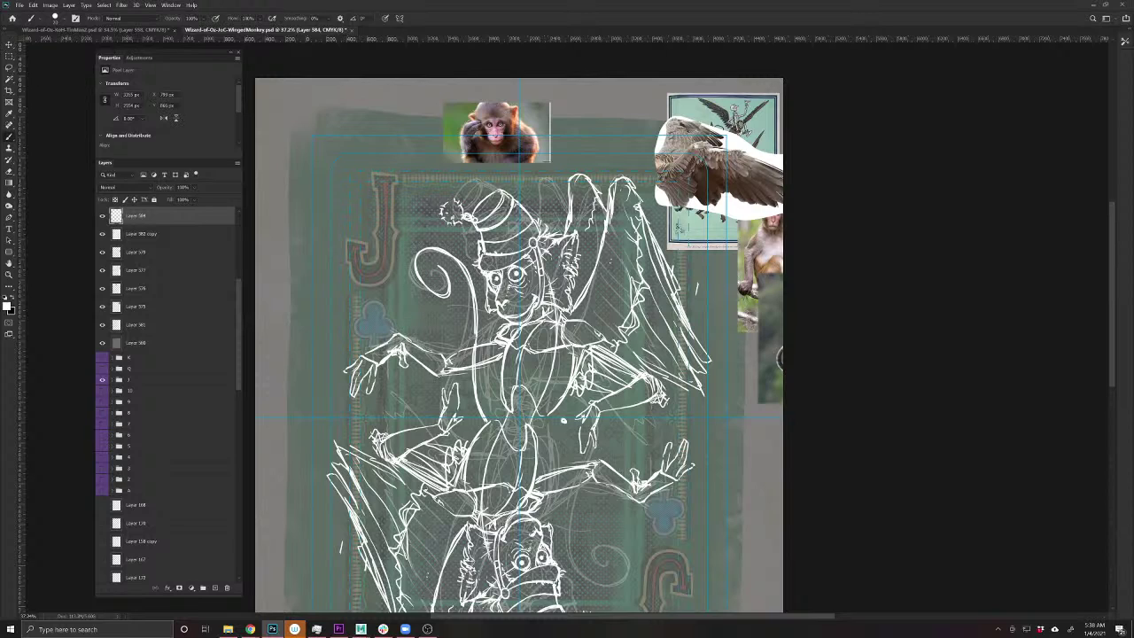
{"action": "left_click_drag", "start_coordinate": [470, 385], "coordinate": [484, 423]}
- Move the eagle-wing and winged-monkey reference images to the card's top-left
{"action": "key", "text": "v"}
{"action": "mouse_move", "coordinate": [720, 168]}
{"action": "left_mouse_down"}
{"action": "mouse_move", "coordinate": [493, 119]}
{"action": "mouse_move", "coordinate": [335, 123]}
{"action": "left_mouse_up"}
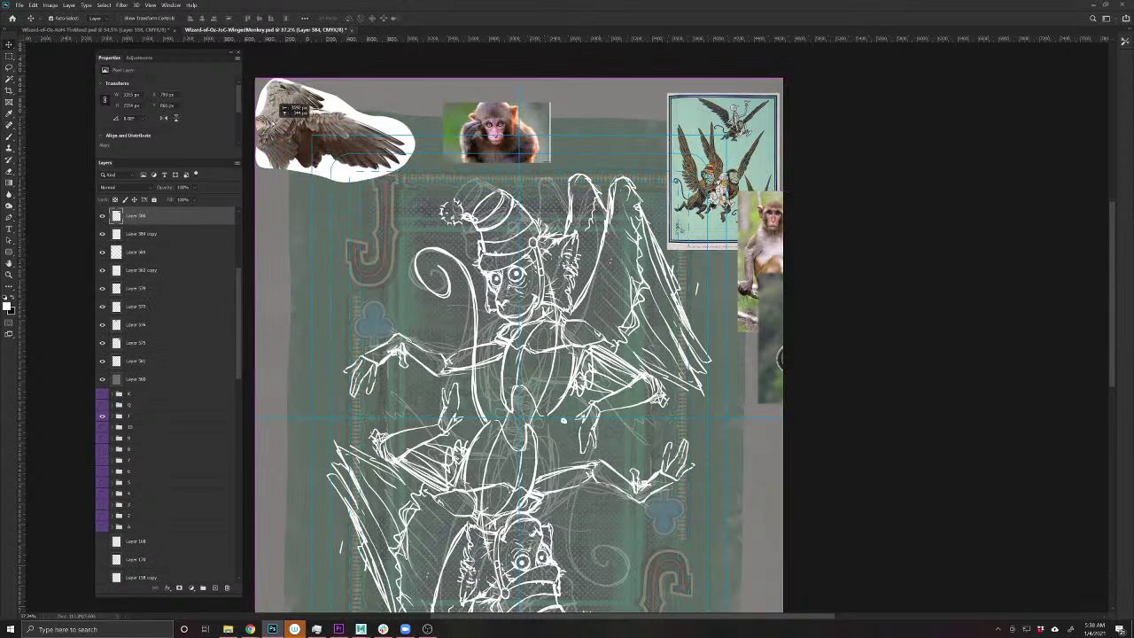
{"action": "left_click_drag", "start_coordinate": [687, 197], "coordinate": [234, 259]}
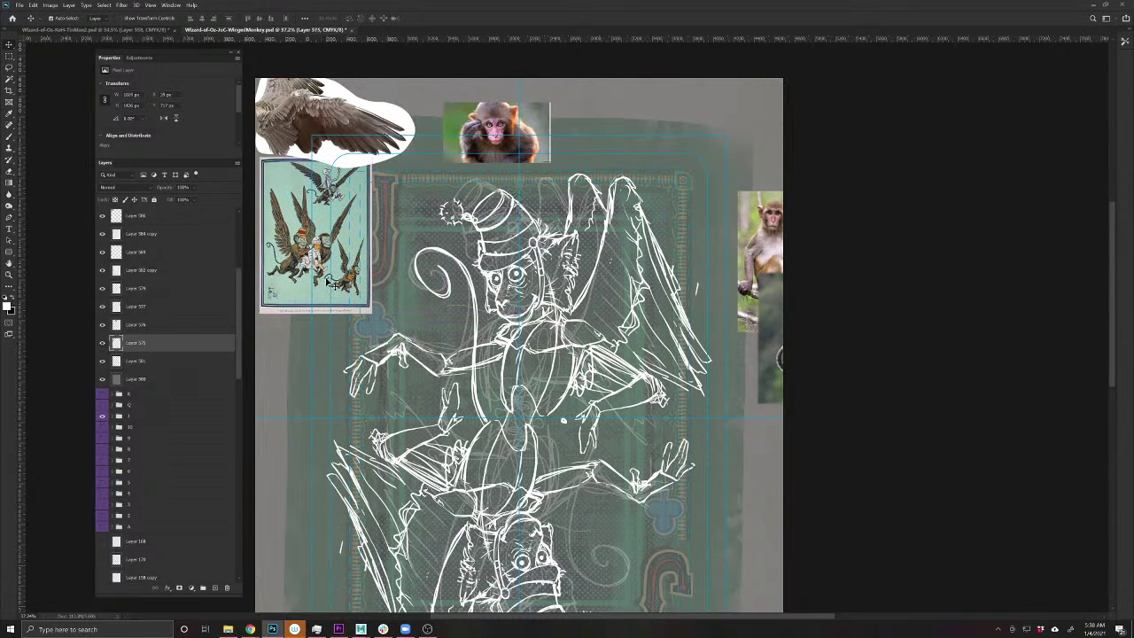
{"action": "left_click", "coordinate": [477, 297]}
{"action": "mouse_move", "coordinate": [476, 297]}
{"action": "left_mouse_down"}
{"action": "mouse_move", "coordinate": [461, 284]}
{"action": "mouse_move", "coordinate": [478, 297]}
{"action": "left_mouse_up"}
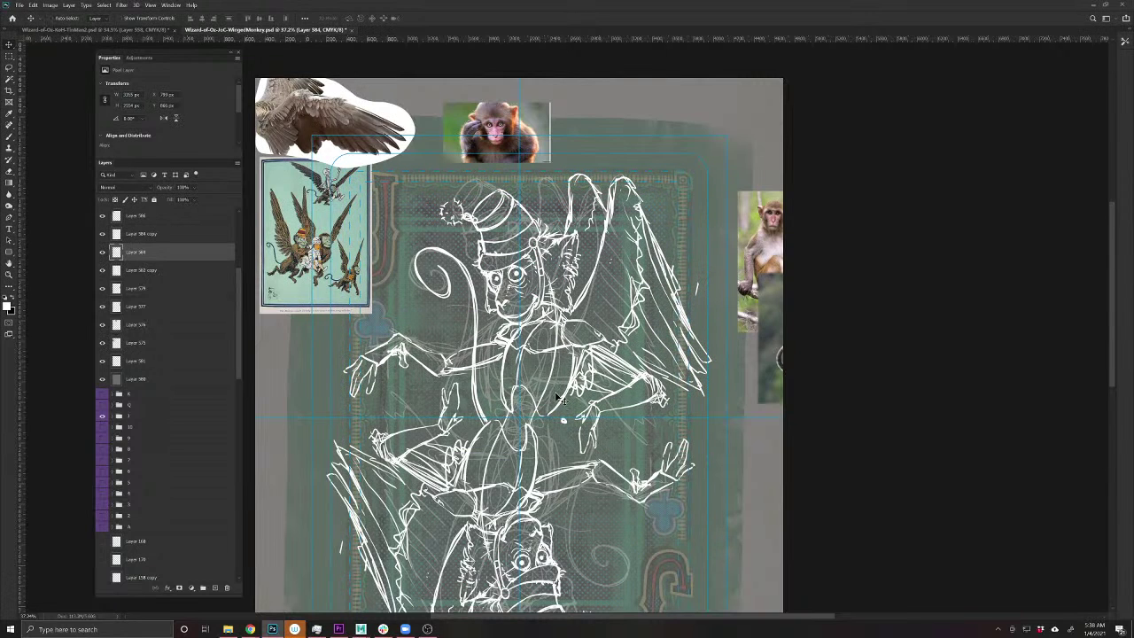
{"action": "left_click_drag", "start_coordinate": [580, 399], "coordinate": [598, 347]}
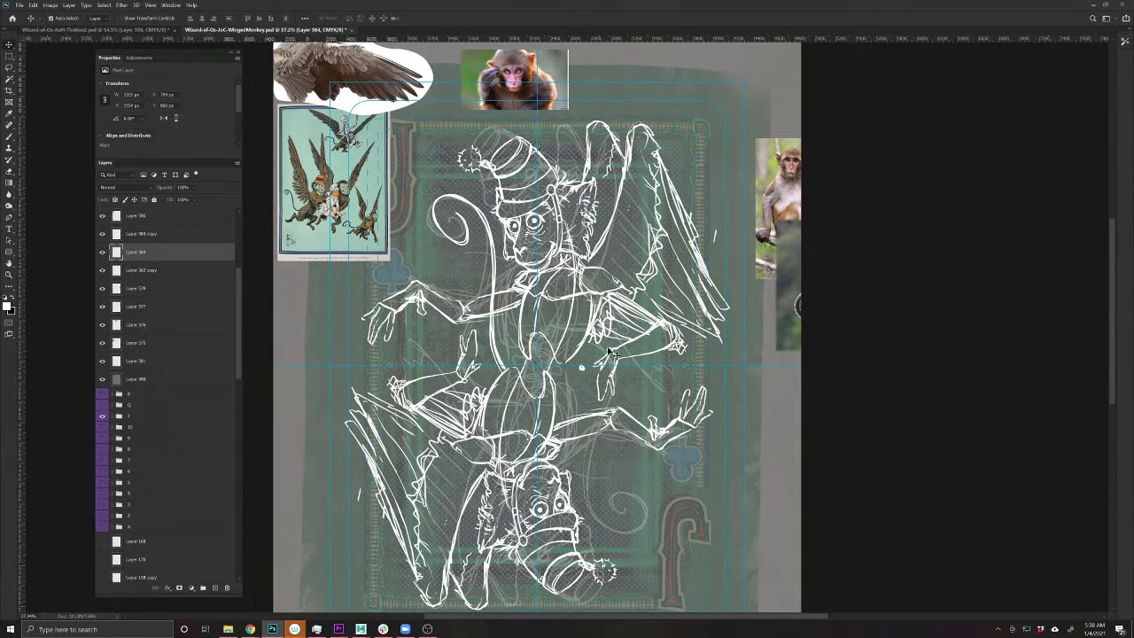
{"action": "key", "text": "b"}
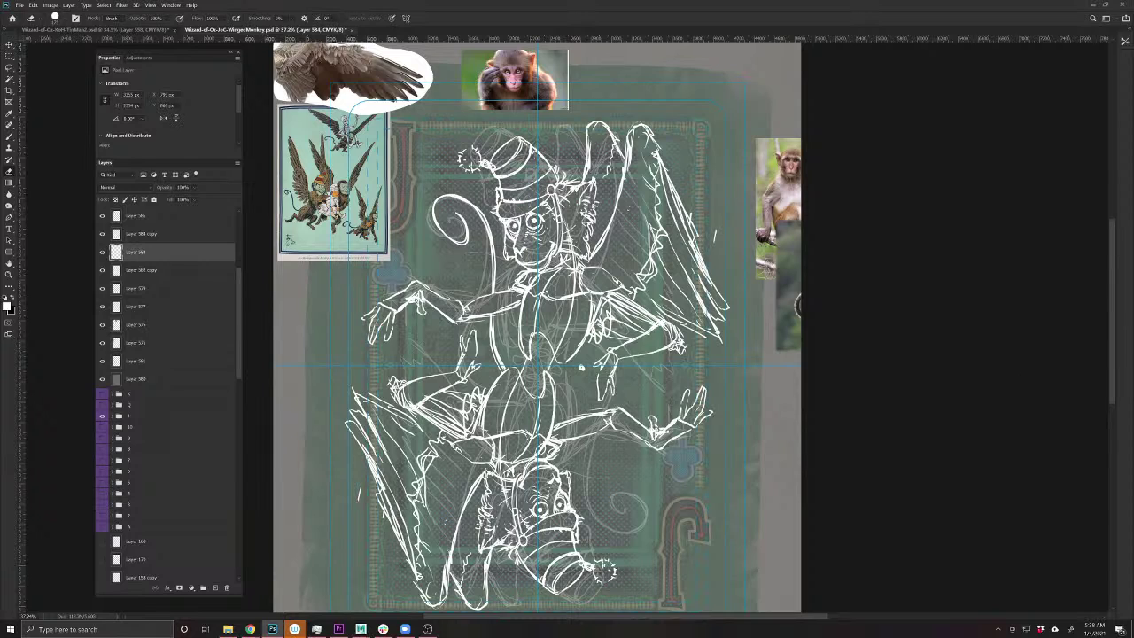
- Delete the flipped lower copy of the monkey
{"action": "key", "text": "v"}
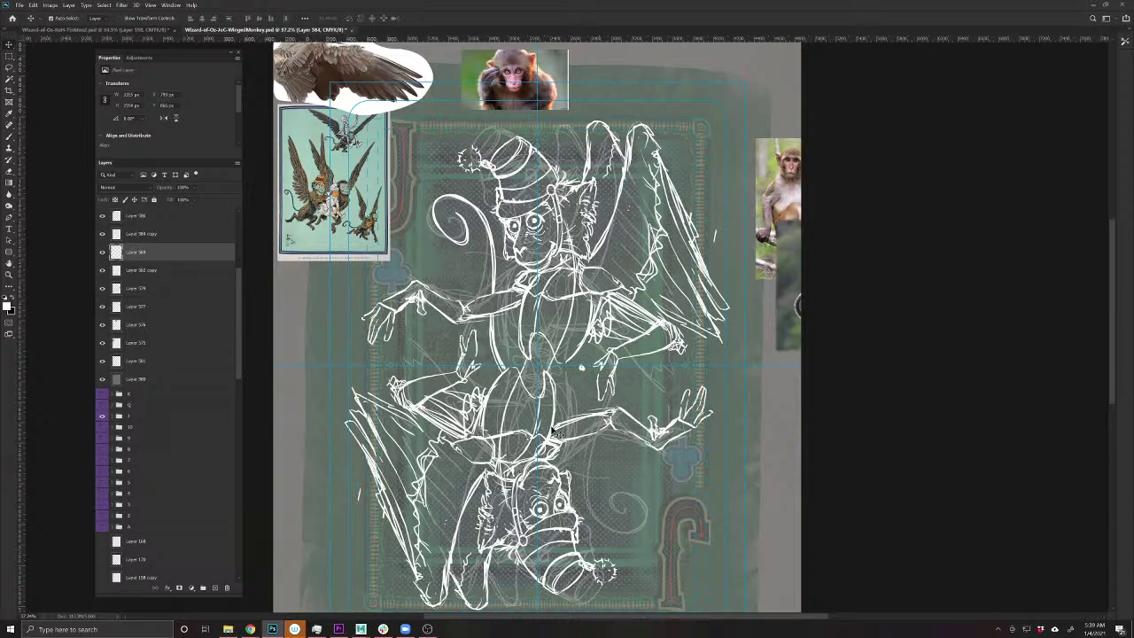
{"action": "left_click", "coordinate": [589, 410], "text": "ctrl"}
{"action": "key", "text": "Delete"}
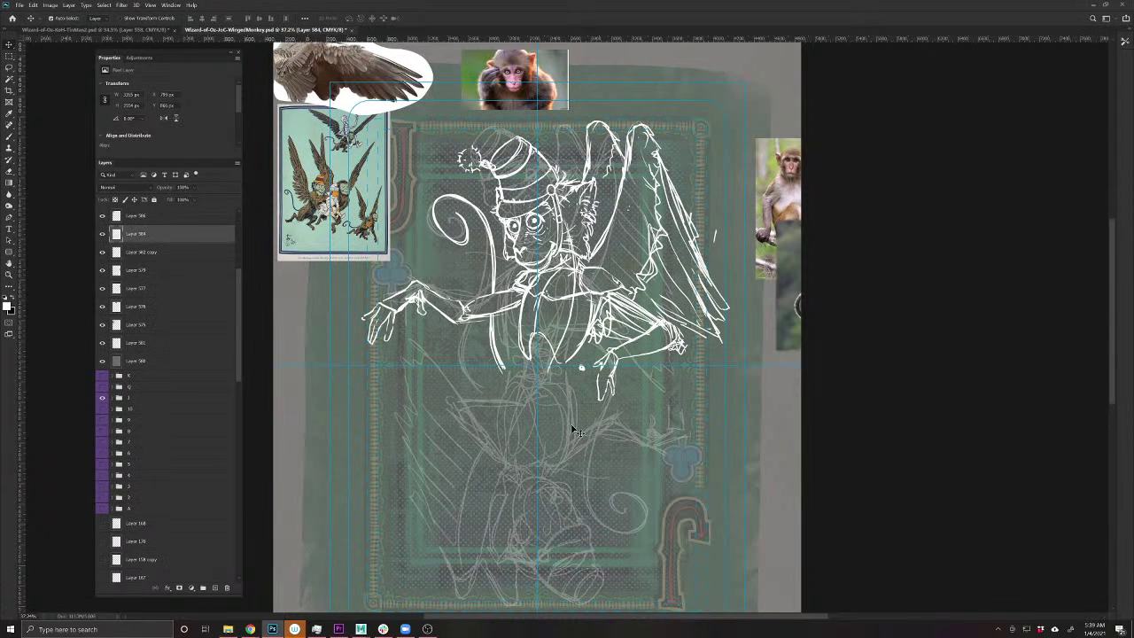
{"action": "key", "text": "b"}
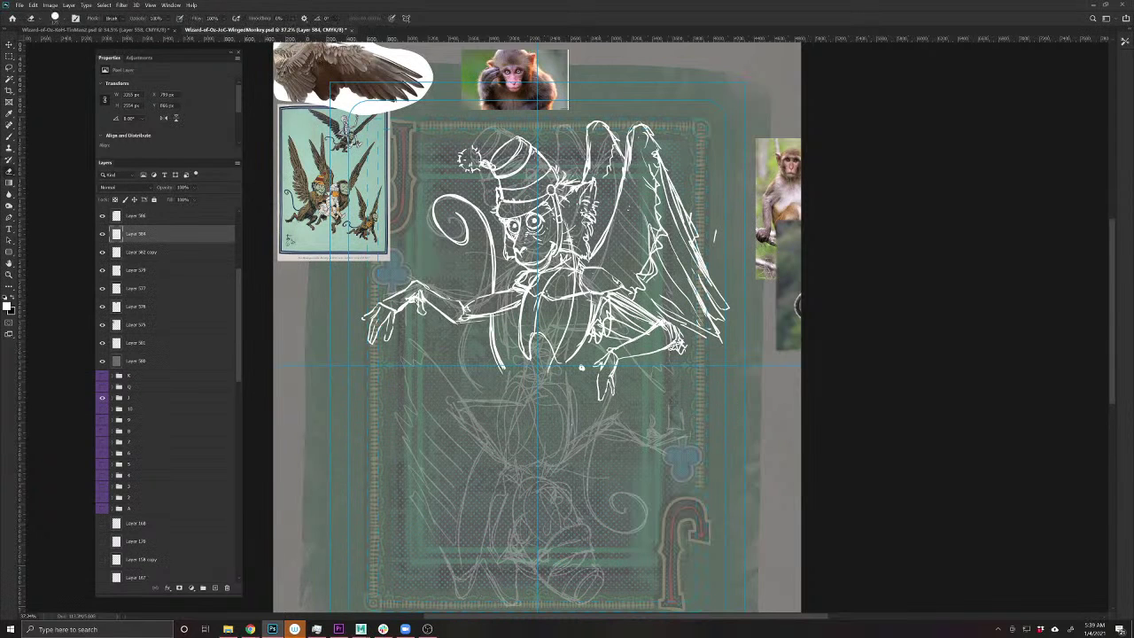
- Duplicate the upper monkey sketch and rotate the copy upside down into the lower half
{"action": "key", "text": "v"}
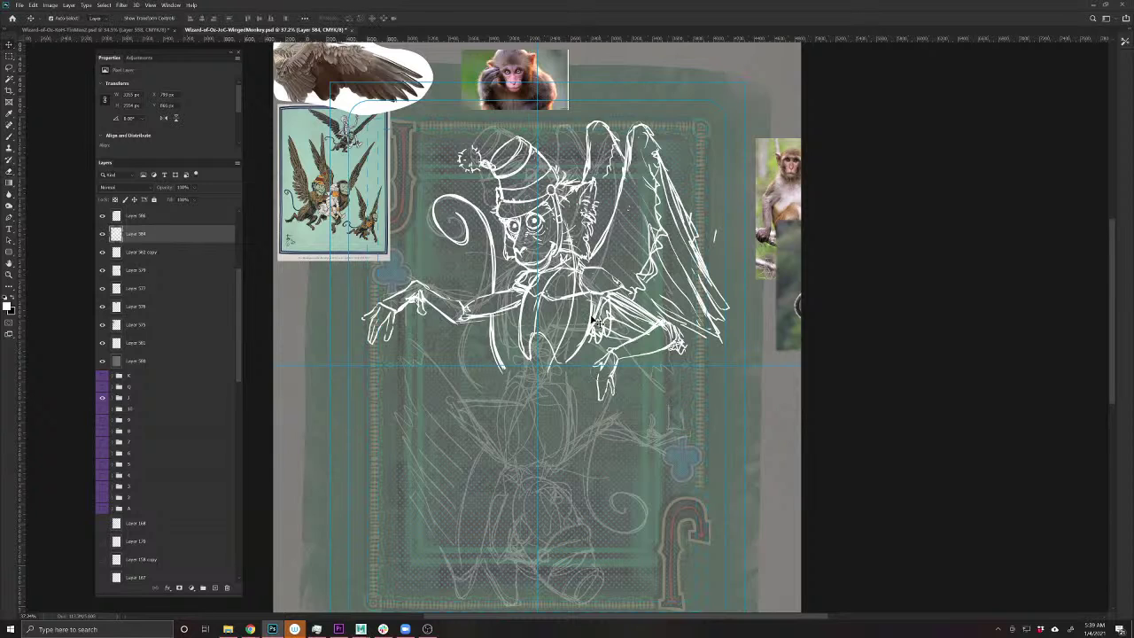
{"action": "left_click_drag", "start_coordinate": [595, 323], "coordinate": [595, 324]}
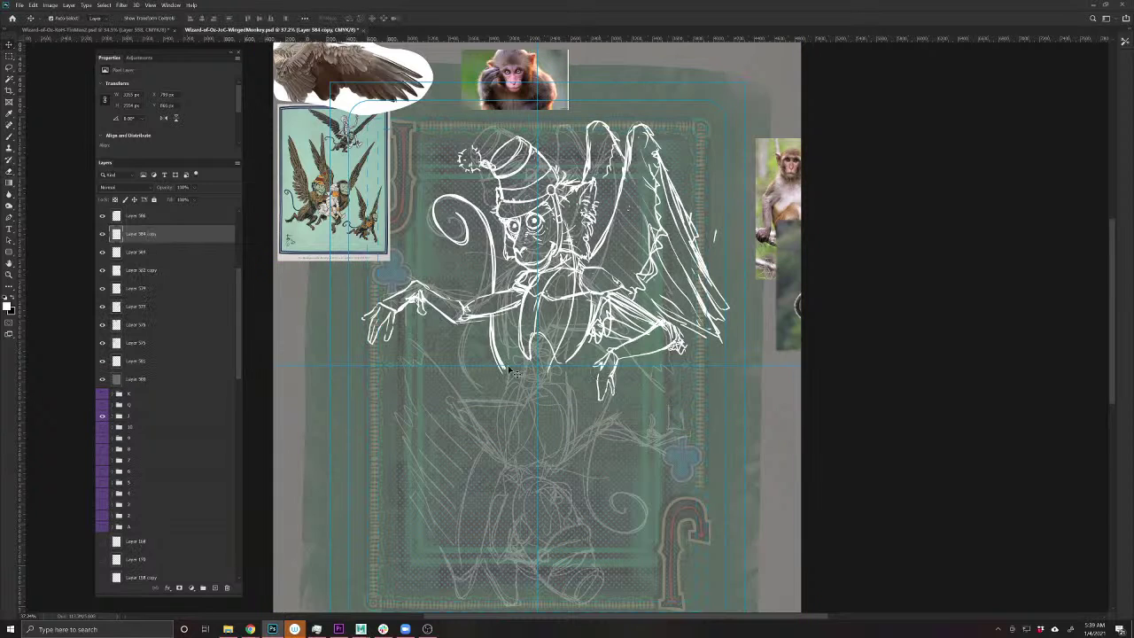
{"action": "left_click_drag", "start_coordinate": [239, 363], "coordinate": [230, 576]}
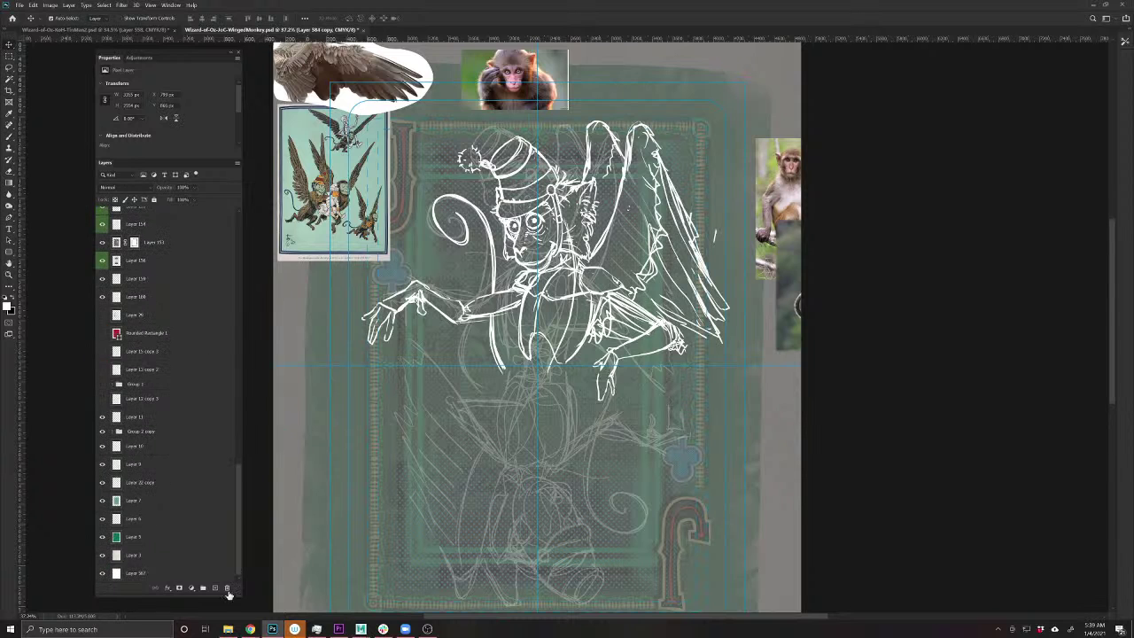
{"action": "left_click", "coordinate": [136, 573]}
{"action": "key", "text": "ctrl+t"}
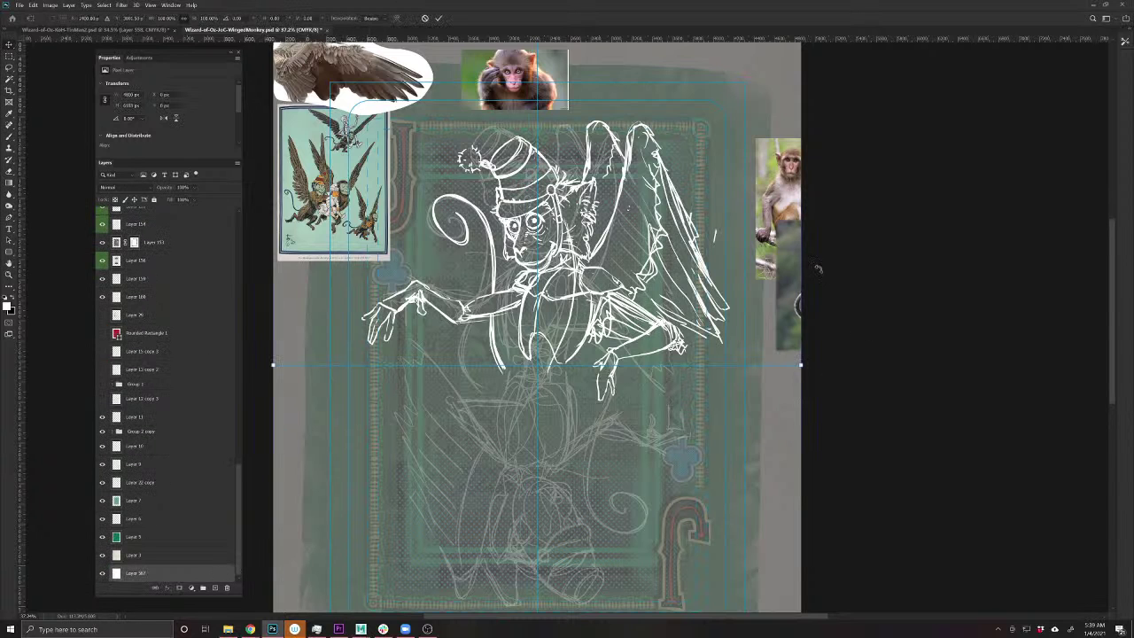
{"action": "mouse_move", "coordinate": [855, 470]}
{"action": "left_mouse_down"}
{"action": "mouse_move", "coordinate": [531, 558]}
{"action": "mouse_move", "coordinate": [377, 485]}
{"action": "mouse_move", "coordinate": [357, 416]}
{"action": "mouse_move", "coordinate": [348, 419]}
{"action": "left_mouse_up"}
{"action": "key", "text": "Return"}
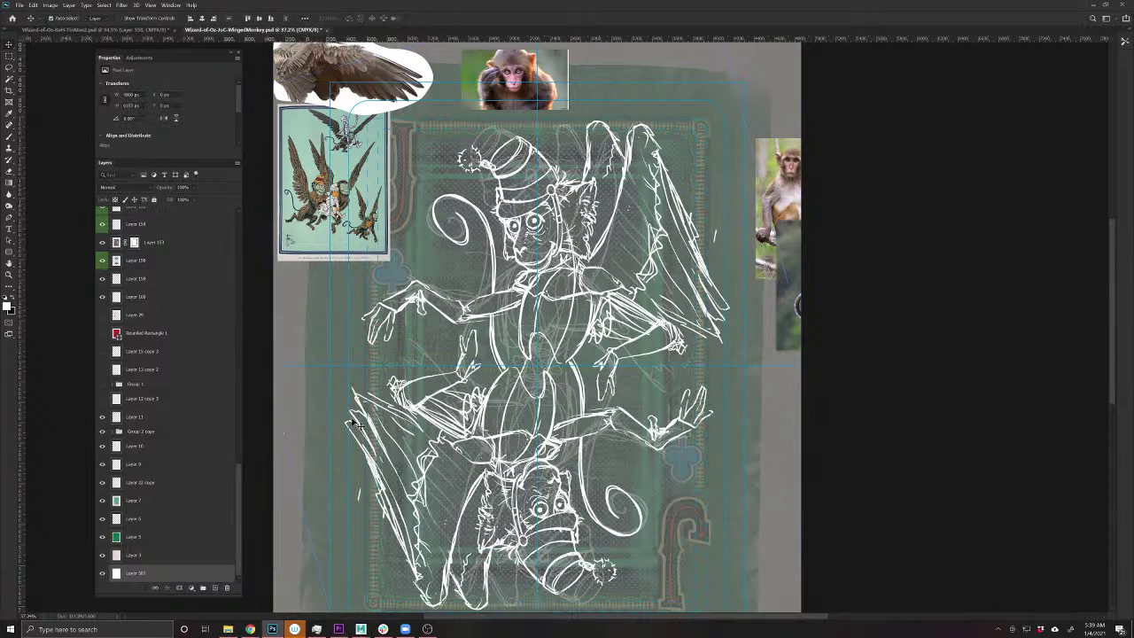
{"action": "scroll", "coordinate": [202, 538], "scroll_direction": "up", "scroll_amount": 4}
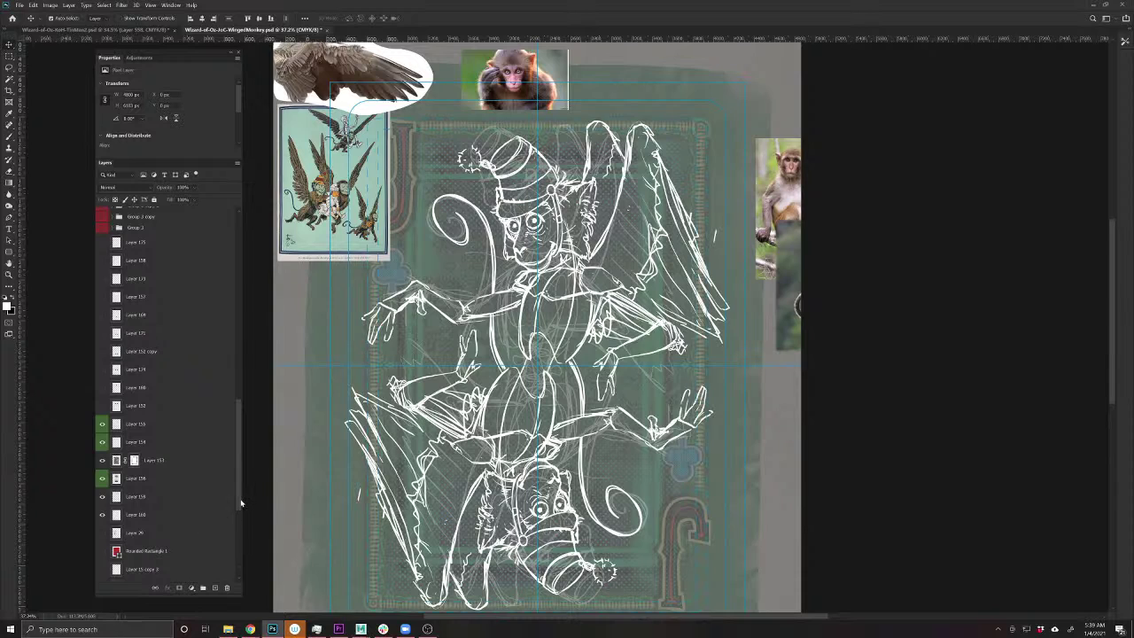
- Delete the extra Layer 584 copy and another unneeded sketch layer
{"action": "left_click_drag", "start_coordinate": [241, 504], "coordinate": [232, 288]}
{"action": "left_click", "coordinate": [187, 406]}
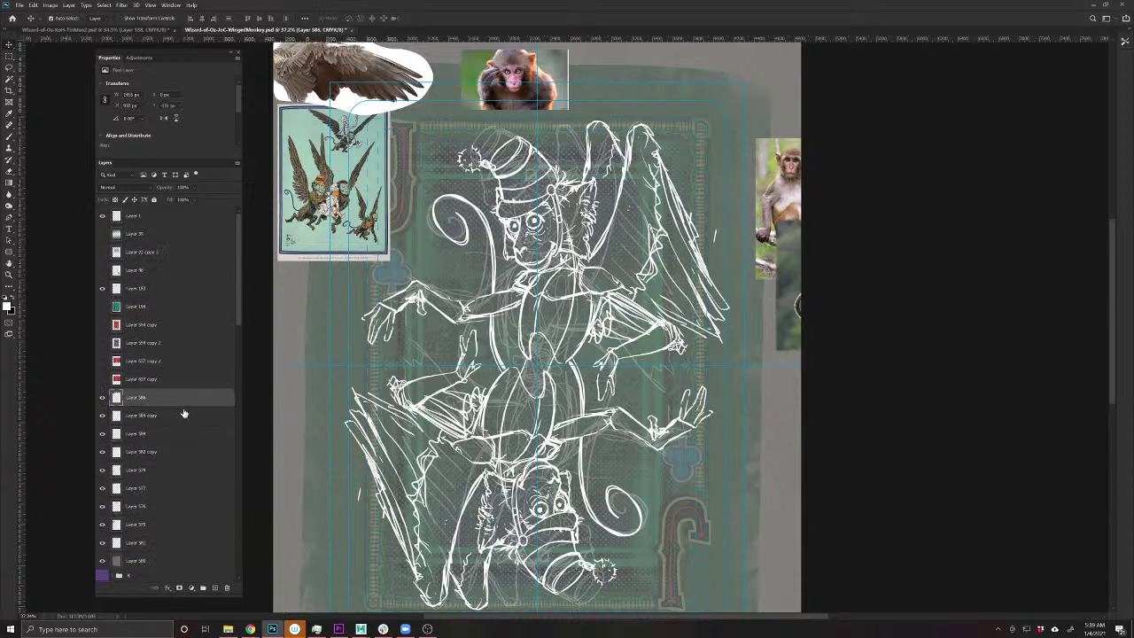
{"action": "left_click", "coordinate": [176, 421]}
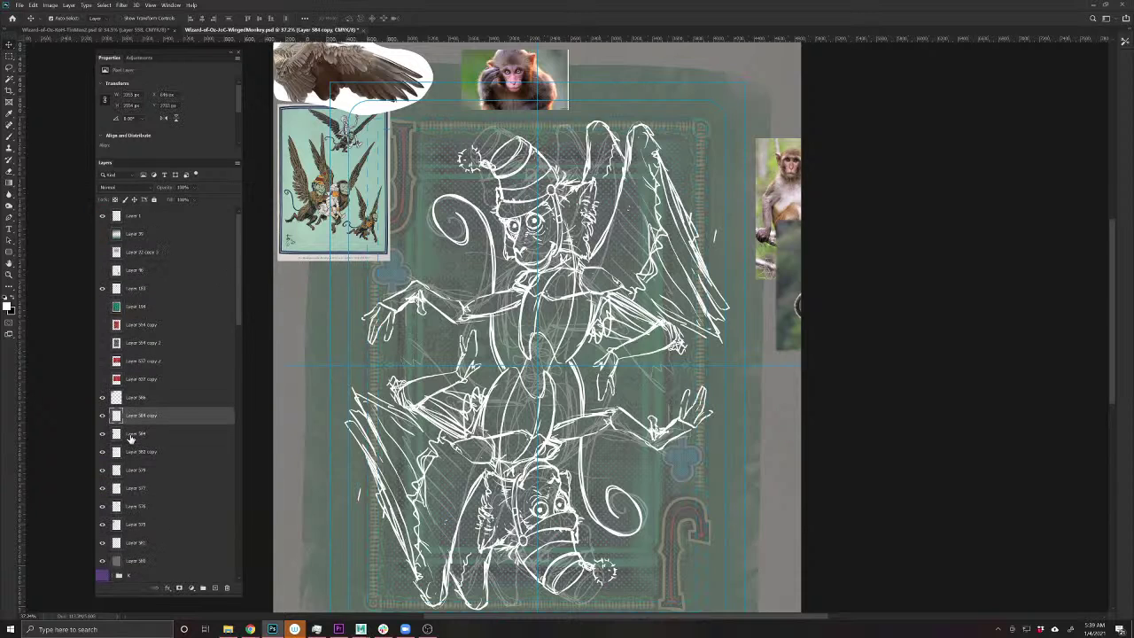
{"action": "key", "text": "Delete"}
{"action": "left_click", "coordinate": [103, 414]}
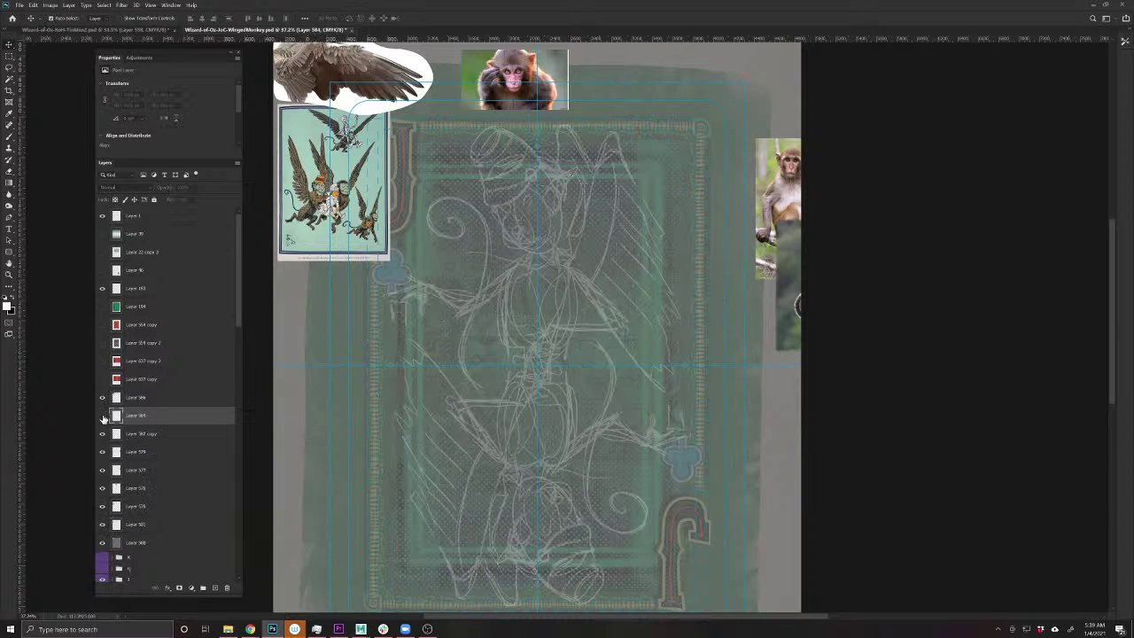
{"action": "left_click", "coordinate": [103, 415]}
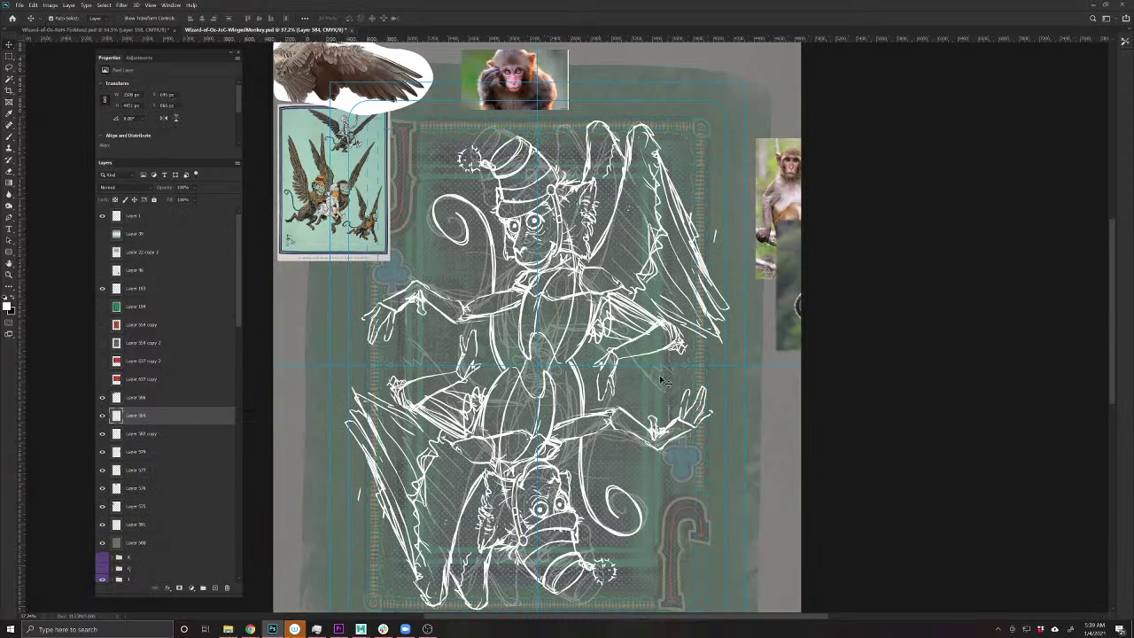
{"action": "key", "text": "Delete"}
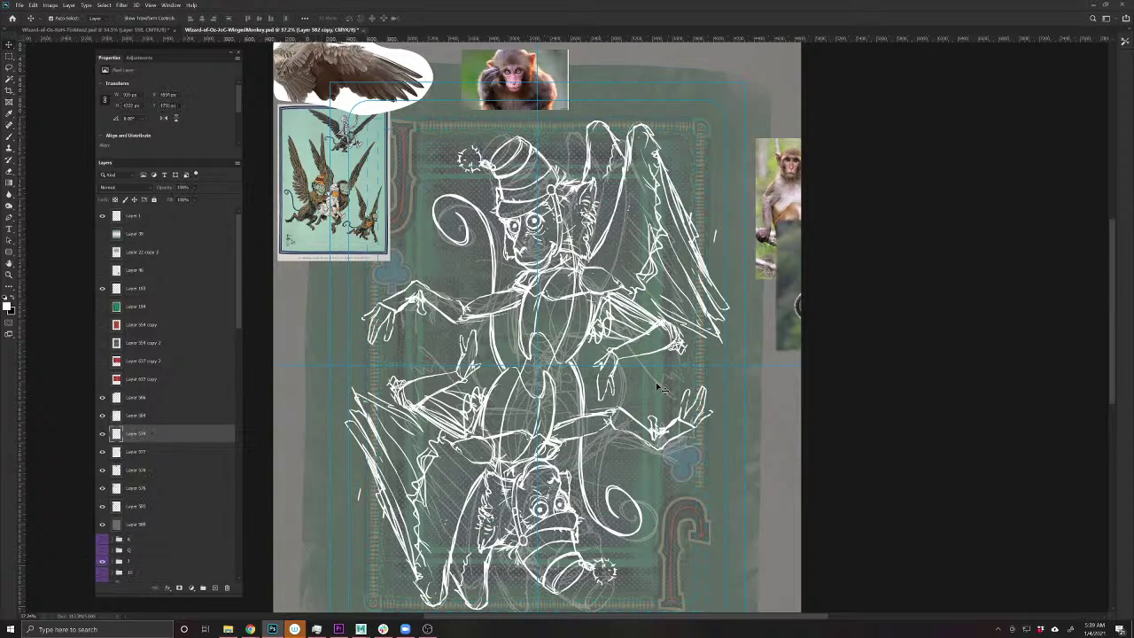
- Tilt Layer 584's monkey sketch slightly and narrow it to about 95% width
{"action": "left_click", "coordinate": [620, 301], "text": "ctrl"}
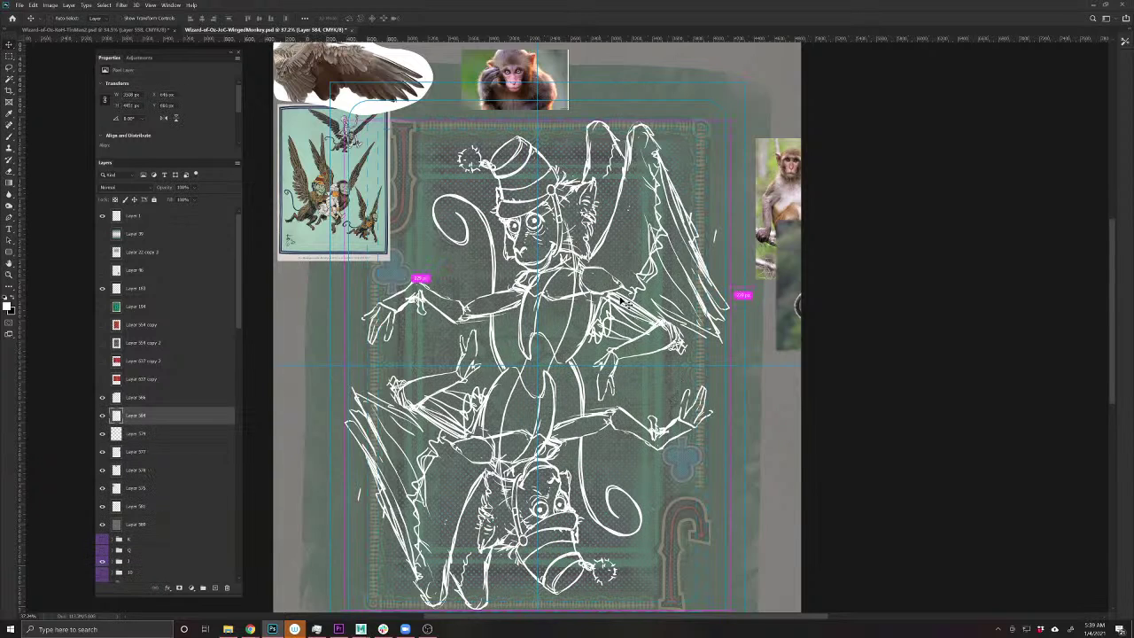
{"action": "key", "text": "ctrl+t"}
{"action": "mouse_move", "coordinate": [818, 384]}
{"action": "left_mouse_down"}
{"action": "mouse_move", "coordinate": [818, 364]}
{"action": "mouse_move", "coordinate": [836, 354]}
{"action": "left_mouse_up"}
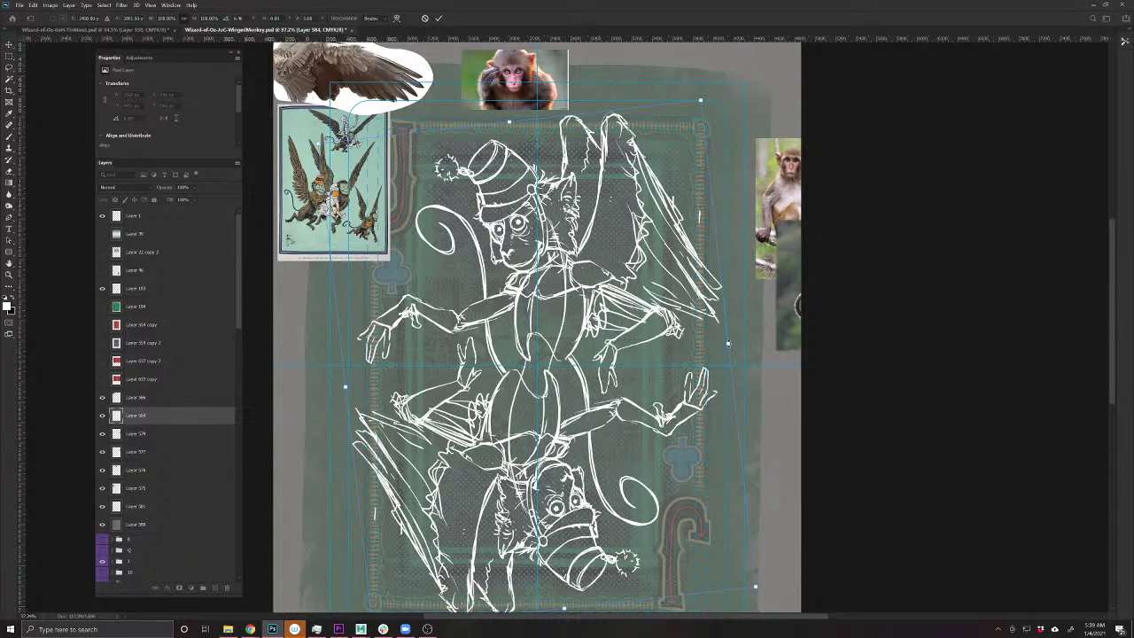
{"action": "mouse_move", "coordinate": [727, 352]}
{"action": "left_mouse_down"}
{"action": "mouse_move", "coordinate": [728, 365]}
{"action": "mouse_move", "coordinate": [714, 365]}
{"action": "left_mouse_up"}
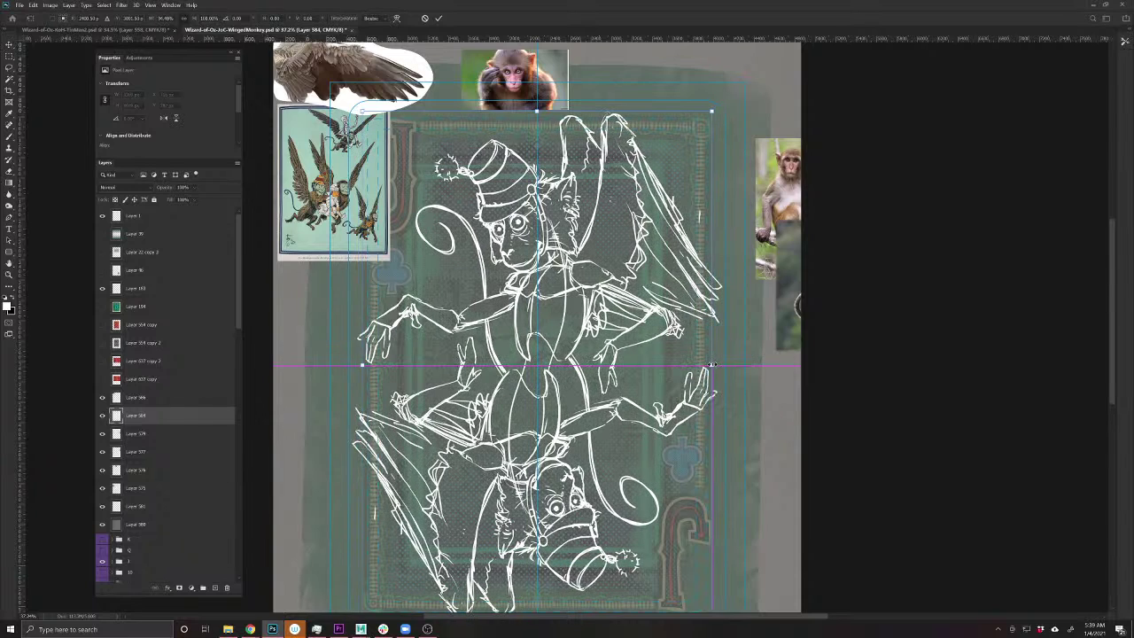
{"action": "key", "text": "Return"}
{"action": "key", "text": "ctrl+0"}
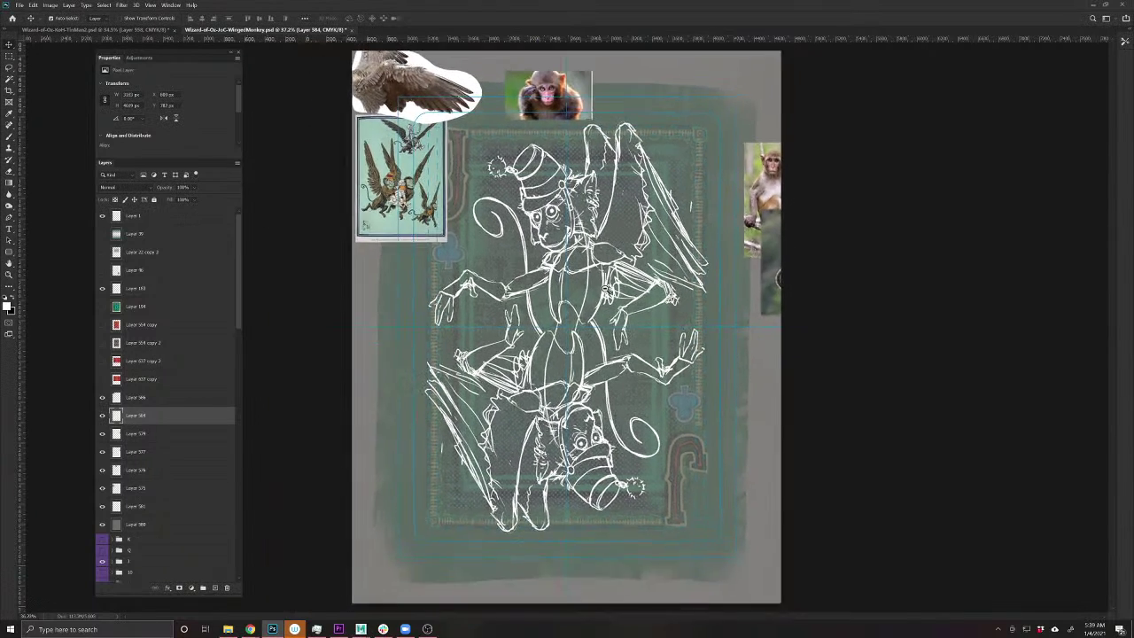
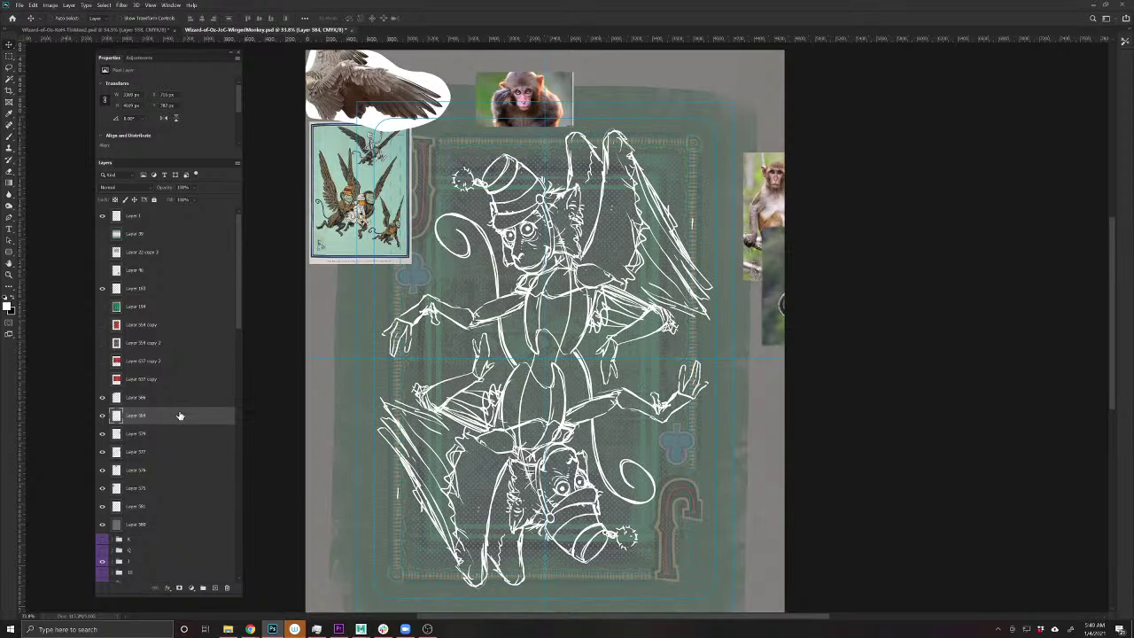
- Undo recent changes and toggle the upper and lower sketch layers to compare them
{"action": "key", "text": "ctrl+z"}
{"action": "key", "text": "ctrl+z"}
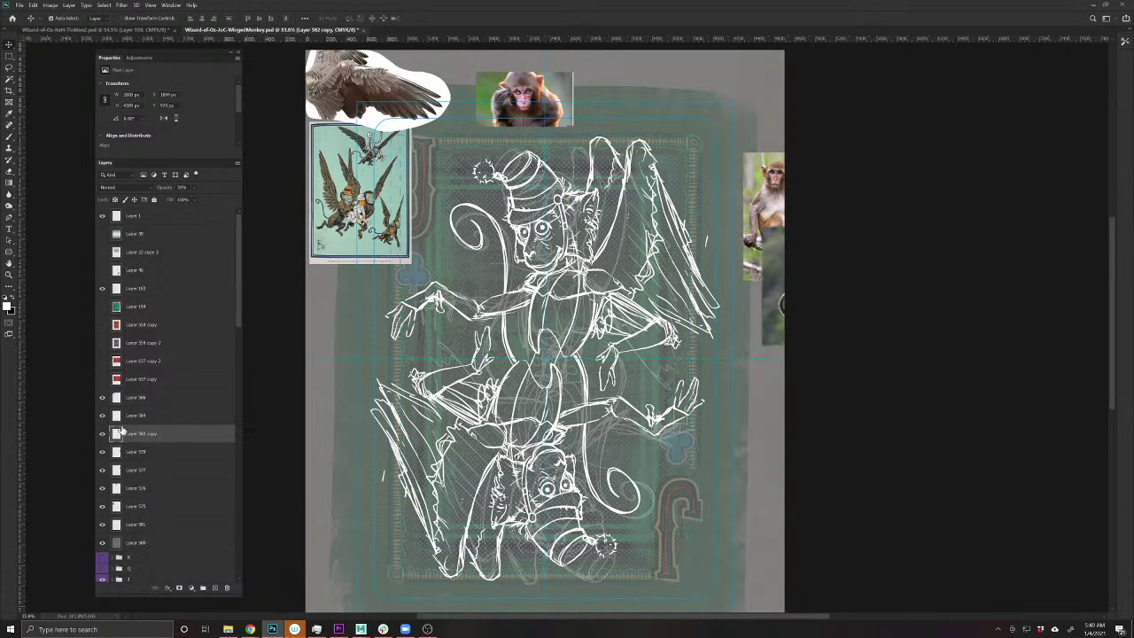
{"action": "left_click", "coordinate": [101, 416]}
{"action": "left_click", "coordinate": [101, 416]}
{"action": "key", "text": "ctrl+z"}
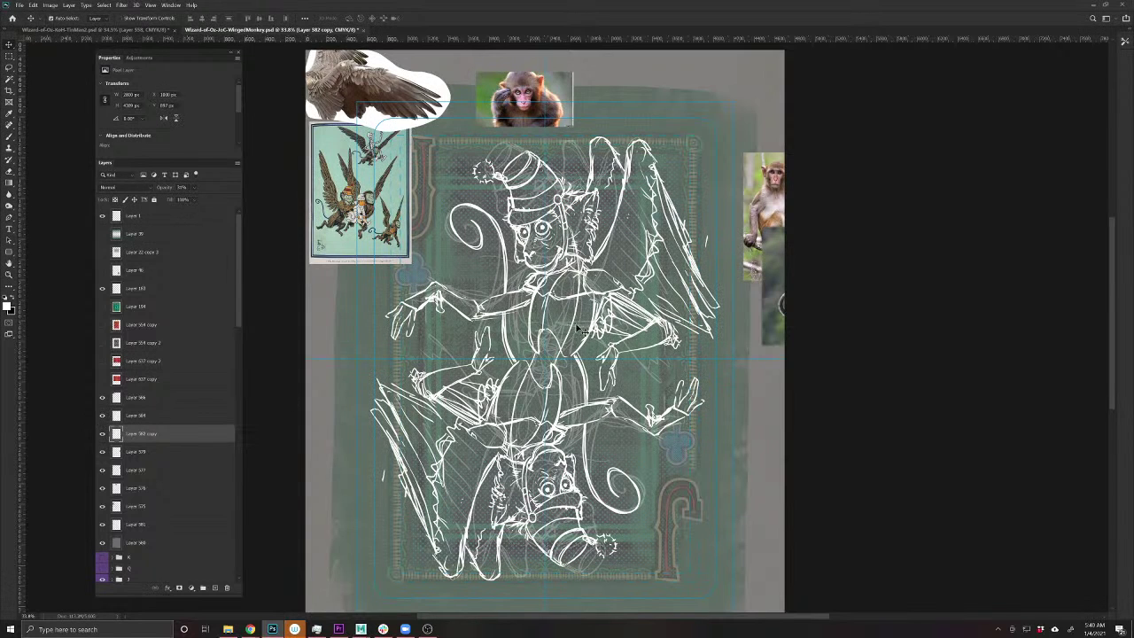
{"action": "left_click", "coordinate": [103, 433]}
{"action": "left_click", "coordinate": [104, 433]}
{"action": "left_click", "coordinate": [102, 415]}
{"action": "left_click", "coordinate": [104, 416]}
- Duplicate the upper monkey sketch layer, then delete the duplicate again
{"action": "key", "text": "ctrl+j"}
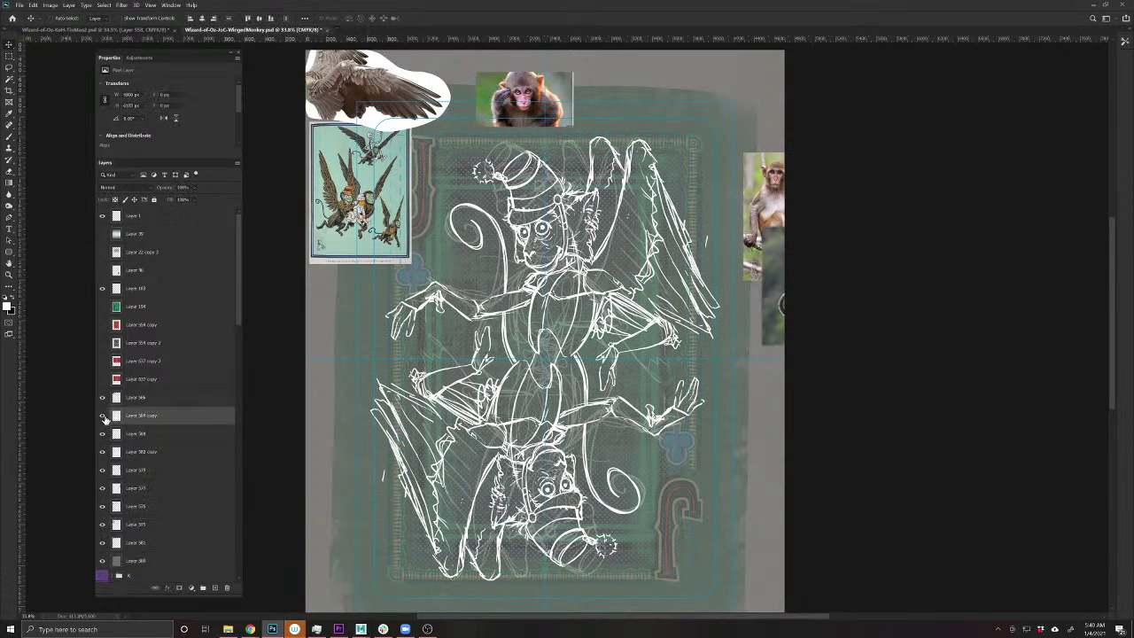
{"action": "left_click", "coordinate": [103, 416]}
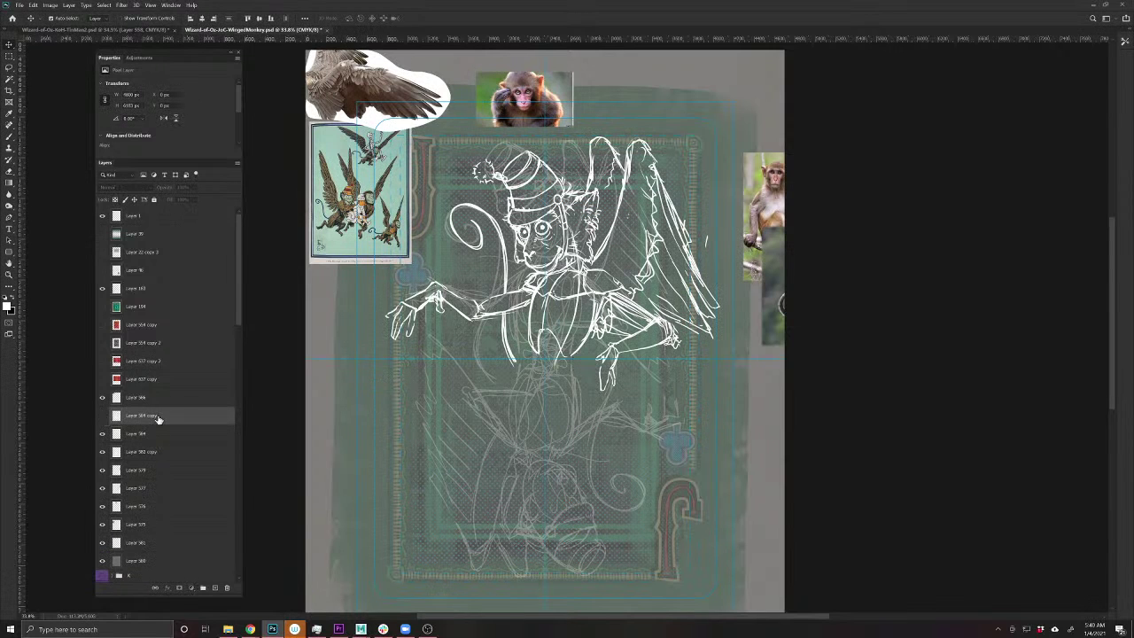
{"action": "key", "text": "Delete"}
{"action": "left_click", "coordinate": [103, 416]}
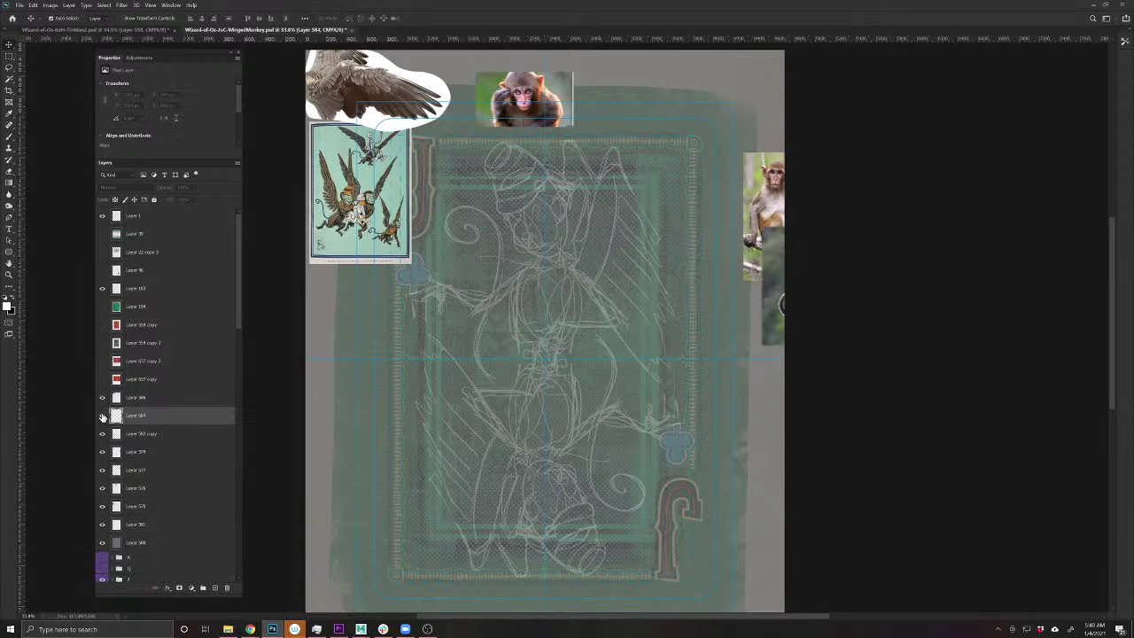
{"action": "left_click", "coordinate": [102, 416]}
- Delete the lower-body sketch layers, undoing the final deletion
{"action": "left_click", "coordinate": [576, 410]}
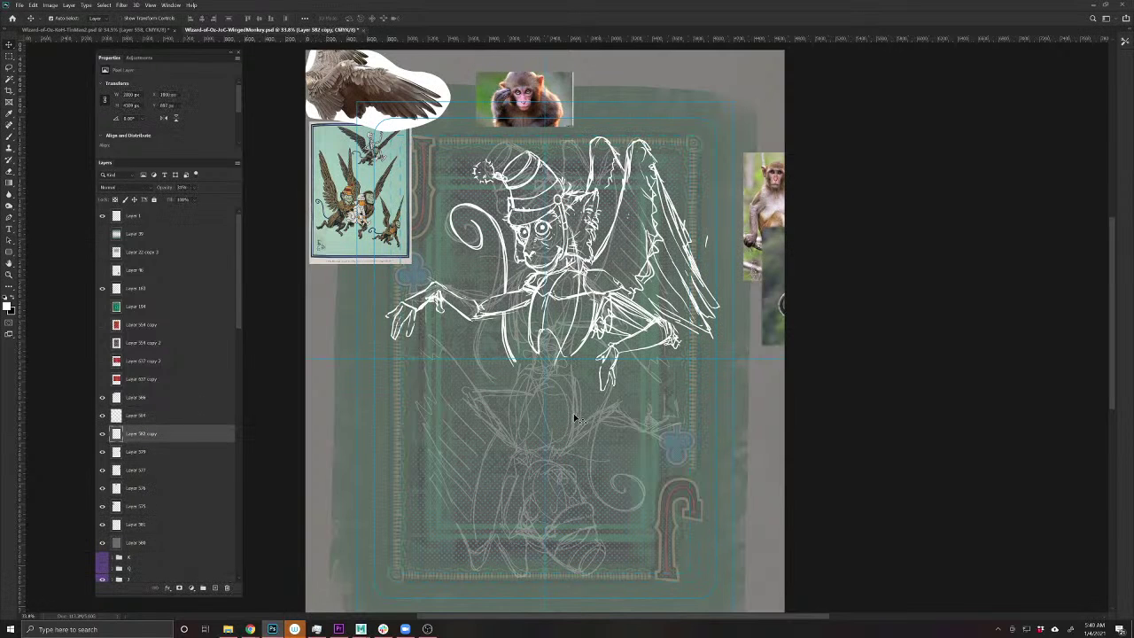
{"action": "left_click_drag", "start_coordinate": [575, 409], "coordinate": [574, 442]}
{"action": "key", "text": "Delete"}
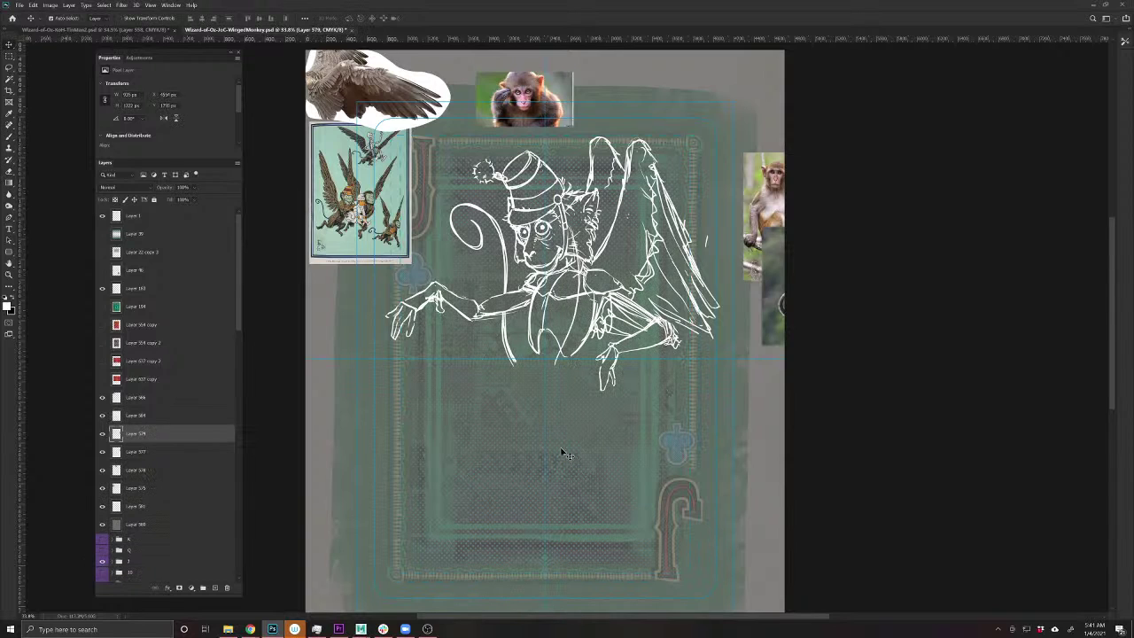
{"action": "scroll", "coordinate": [540, 283], "scroll_direction": "up", "scroll_amount": 1}
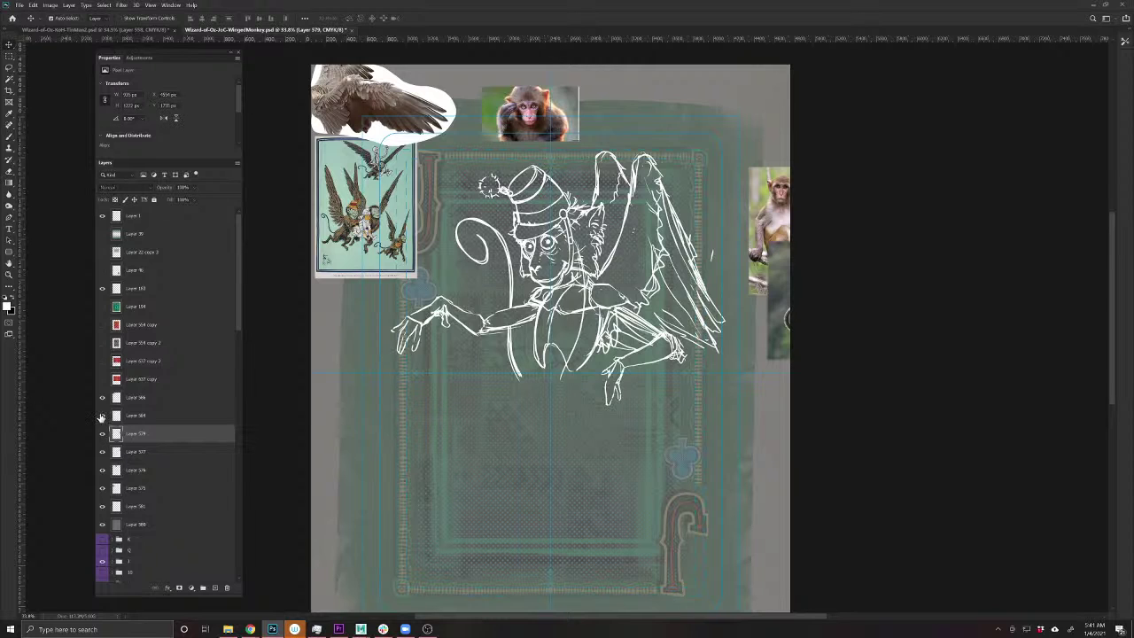
{"action": "key", "text": "Delete"}
{"action": "key", "text": "ctrl+z"}
{"action": "key", "text": "ctrl+z"}
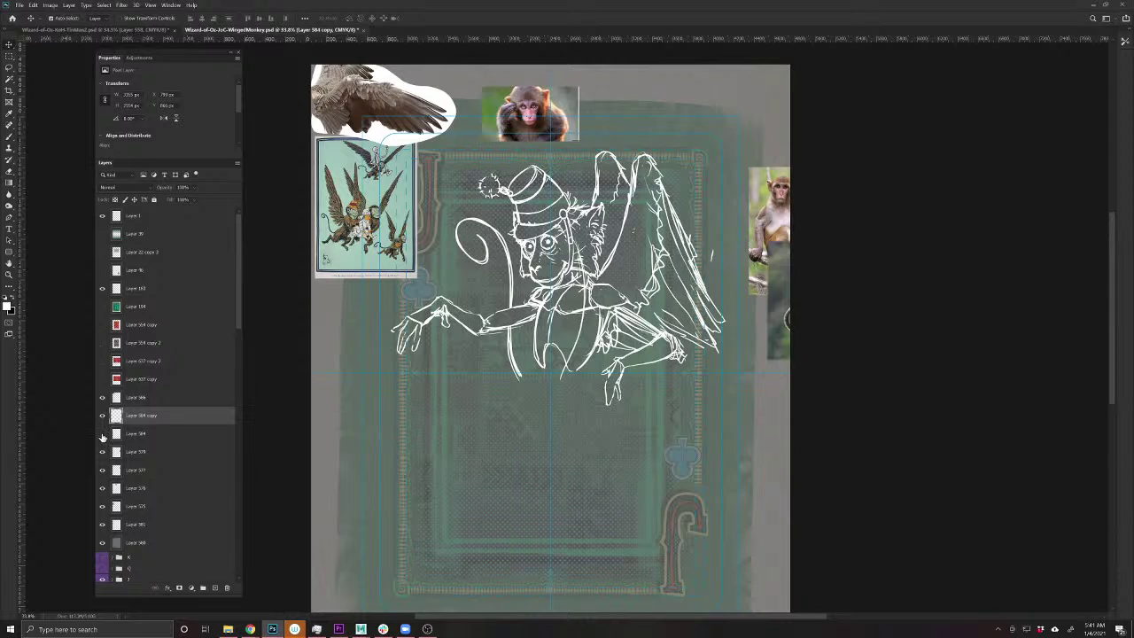
- Hide the original sketch and erase the monkey's outstretched left arm on the copy
{"action": "left_click", "coordinate": [101, 434]}
{"action": "key", "text": "b"}
{"action": "mouse_move", "coordinate": [483, 325]}
{"action": "left_mouse_down"}
{"action": "mouse_move", "coordinate": [421, 319]}
{"action": "mouse_move", "coordinate": [400, 350]}
{"action": "left_mouse_up"}
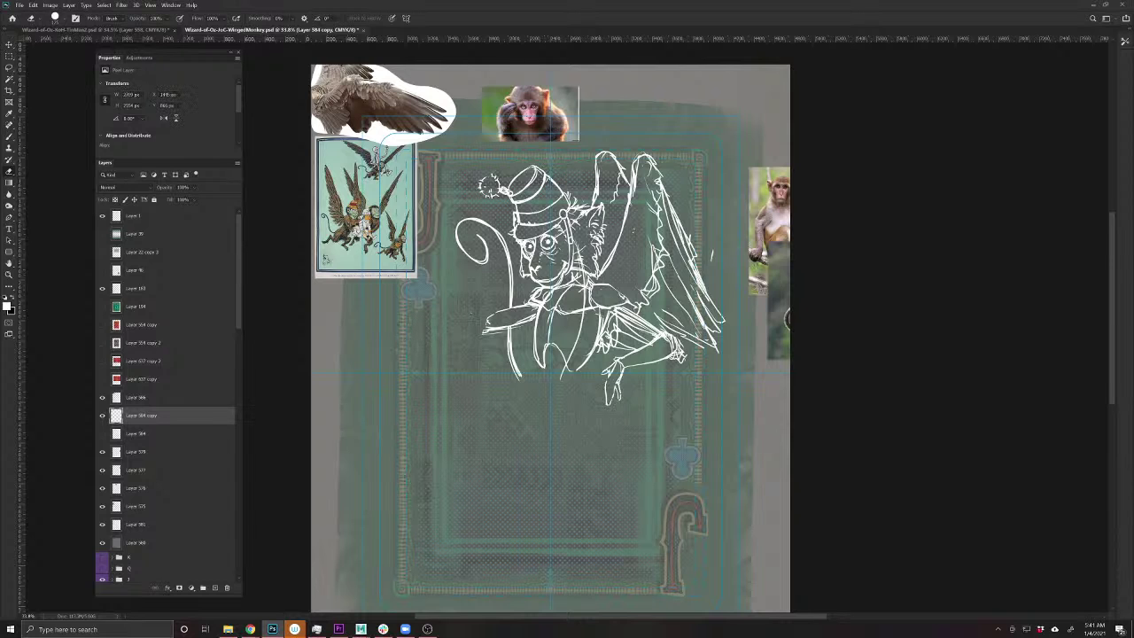
{"action": "left_click_drag", "start_coordinate": [479, 374], "coordinate": [485, 473]}
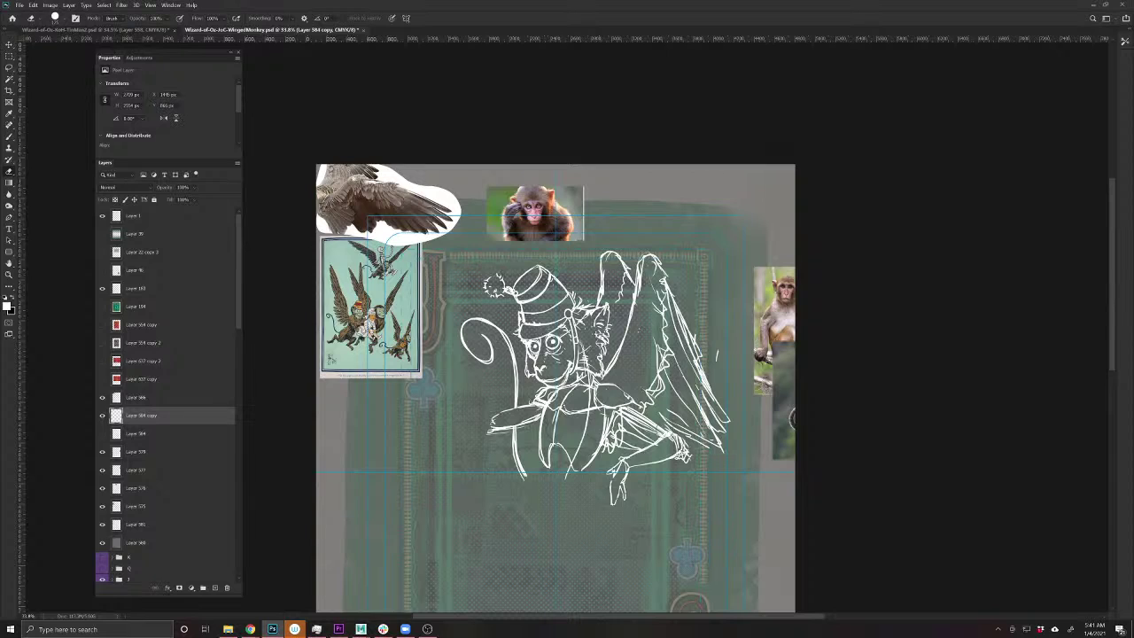
- Lasso the hat and face, paste them to a new layer, and rotate them up-left
{"action": "key", "text": "l"}
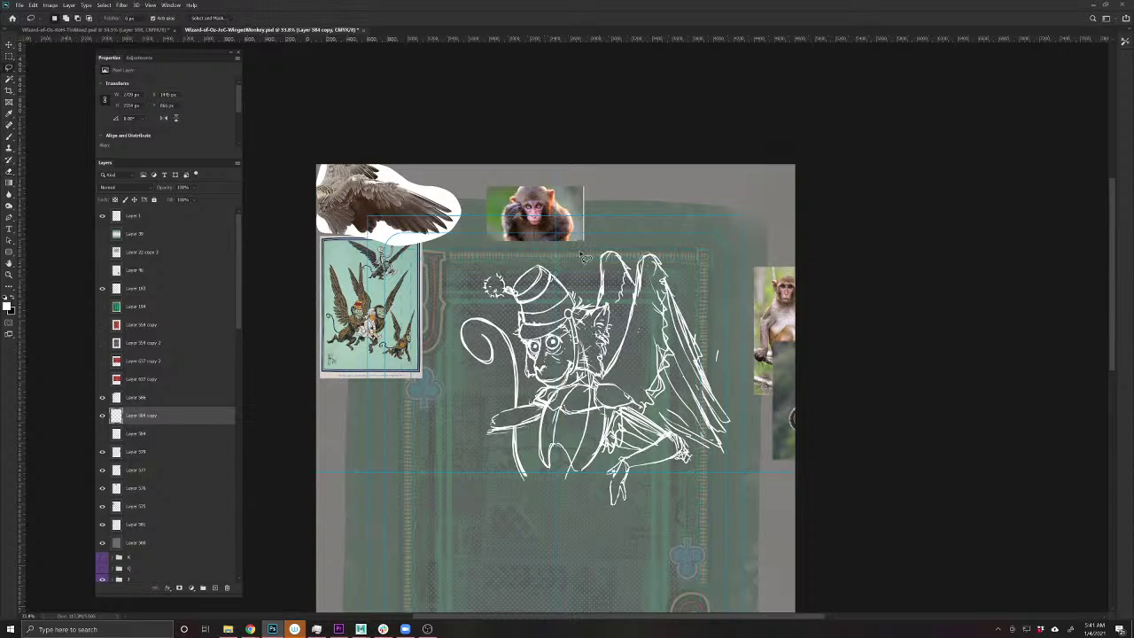
{"action": "mouse_move", "coordinate": [585, 257]}
{"action": "left_mouse_down"}
{"action": "mouse_move", "coordinate": [538, 266]}
{"action": "mouse_move", "coordinate": [584, 299]}
{"action": "mouse_move", "coordinate": [550, 344]}
{"action": "mouse_move", "coordinate": [522, 344]}
{"action": "mouse_move", "coordinate": [524, 315]}
{"action": "mouse_move", "coordinate": [498, 303]}
{"action": "mouse_move", "coordinate": [531, 259]}
{"action": "mouse_move", "coordinate": [574, 288]}
{"action": "left_mouse_up"}
{"action": "key", "text": "ctrl+v"}
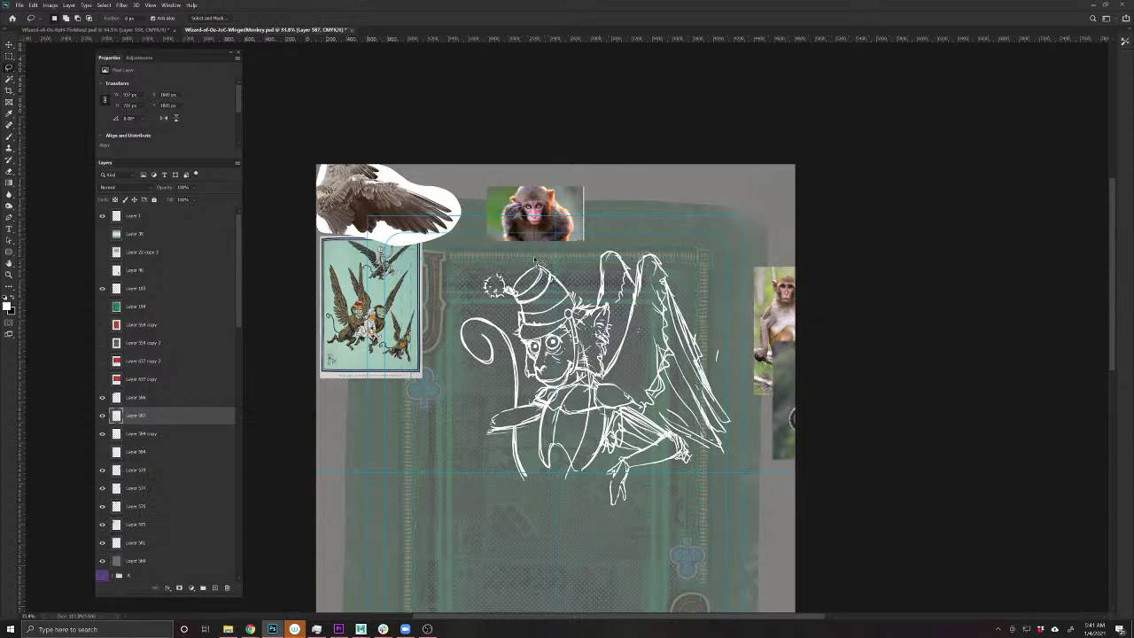
{"action": "key", "text": "ctrl+t"}
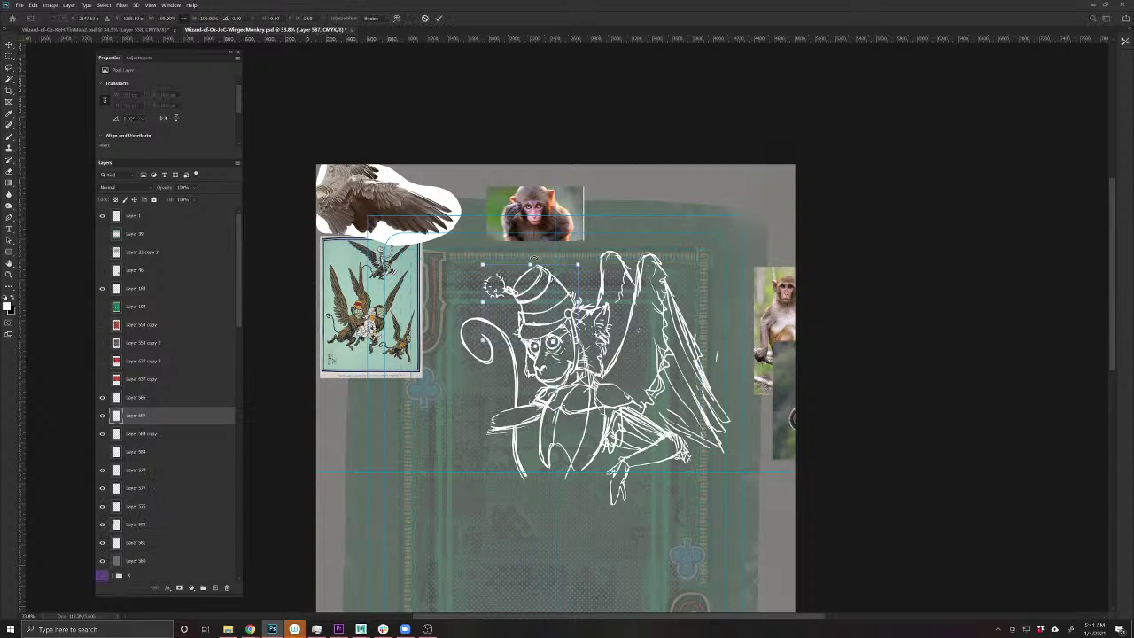
{"action": "mouse_move", "coordinate": [528, 312]}
{"action": "left_mouse_down"}
{"action": "mouse_move", "coordinate": [468, 301]}
{"action": "mouse_move", "coordinate": [485, 365]}
{"action": "mouse_move", "coordinate": [466, 356]}
{"action": "left_mouse_up"}
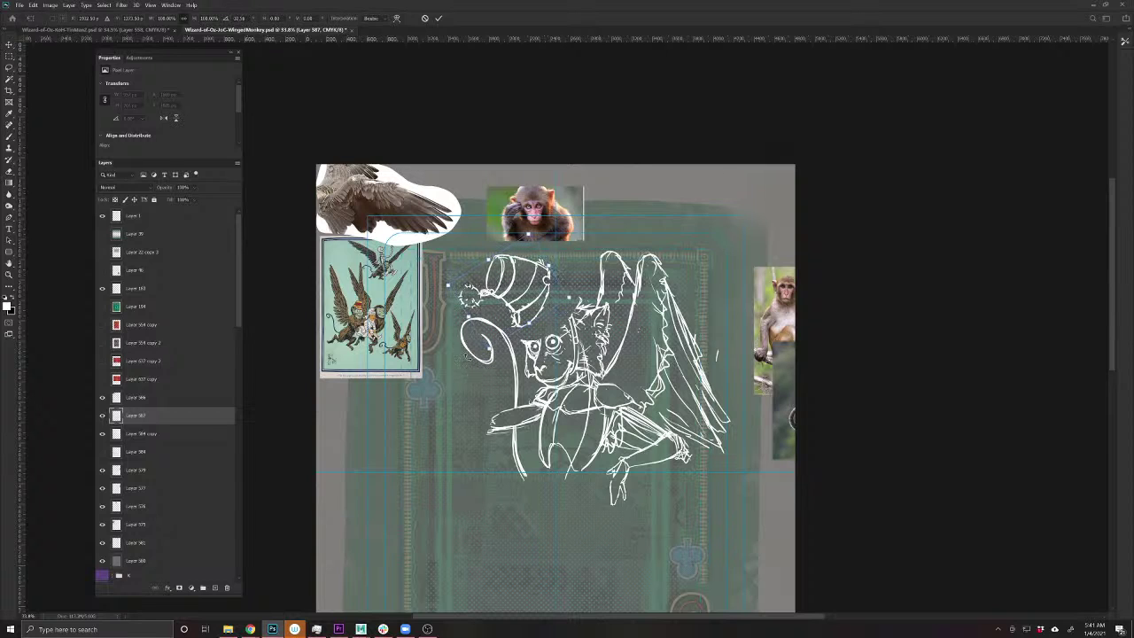
{"action": "mouse_move", "coordinate": [494, 316]}
{"action": "left_mouse_down"}
{"action": "mouse_move", "coordinate": [480, 312]}
{"action": "mouse_move", "coordinate": [494, 322]}
{"action": "left_mouse_up"}
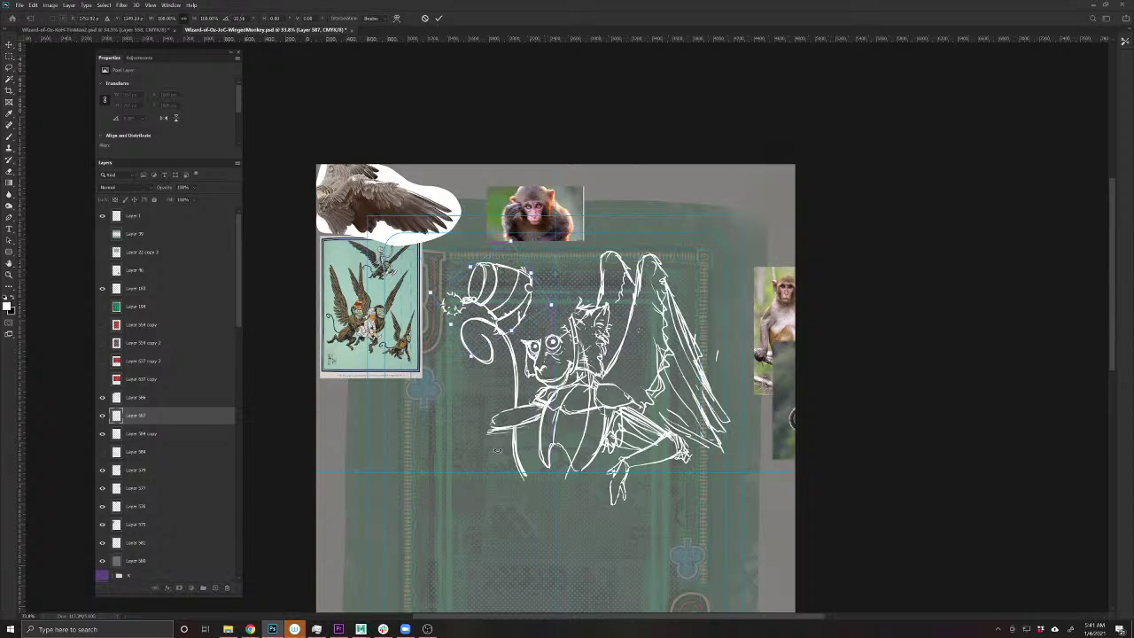
{"action": "key", "text": "Return"}
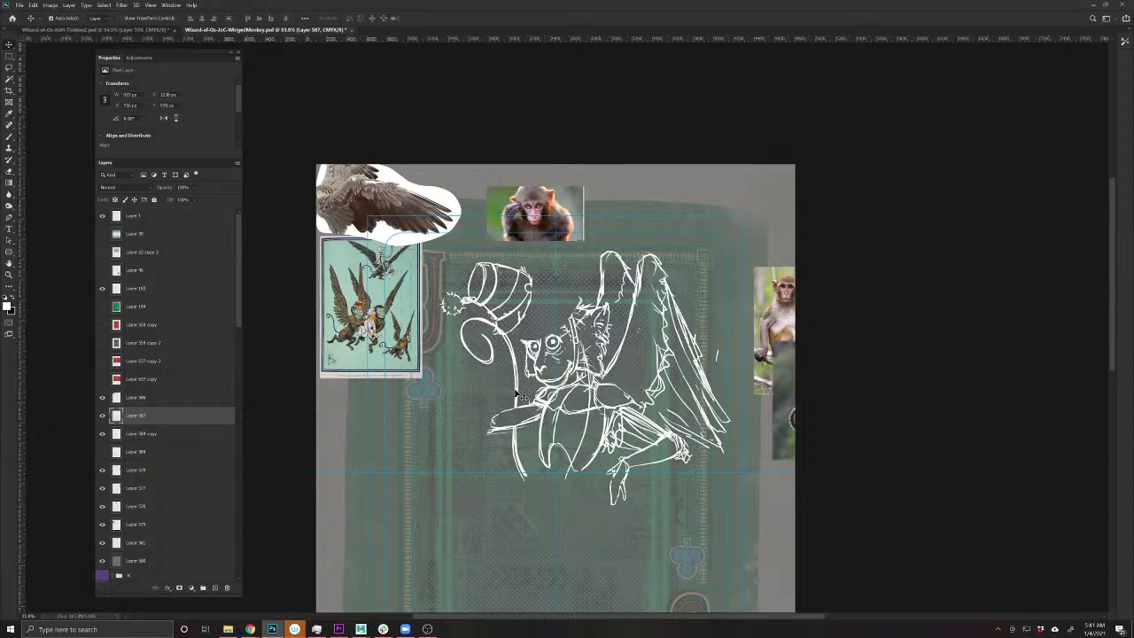
- Sketch an oval loop beside the monkey's face on a fresh layer
{"action": "left_click", "coordinate": [518, 396], "text": "ctrl"}
{"action": "key", "text": "b"}
{"action": "mouse_move", "coordinate": [489, 370]}
{"action": "left_mouse_down"}
{"action": "mouse_move", "coordinate": [465, 341]}
{"action": "mouse_move", "coordinate": [491, 363]}
{"action": "left_mouse_up"}
- Erase stray sketch strokes left of the face, along the left leg, and near the neck
{"action": "key", "text": "v"}
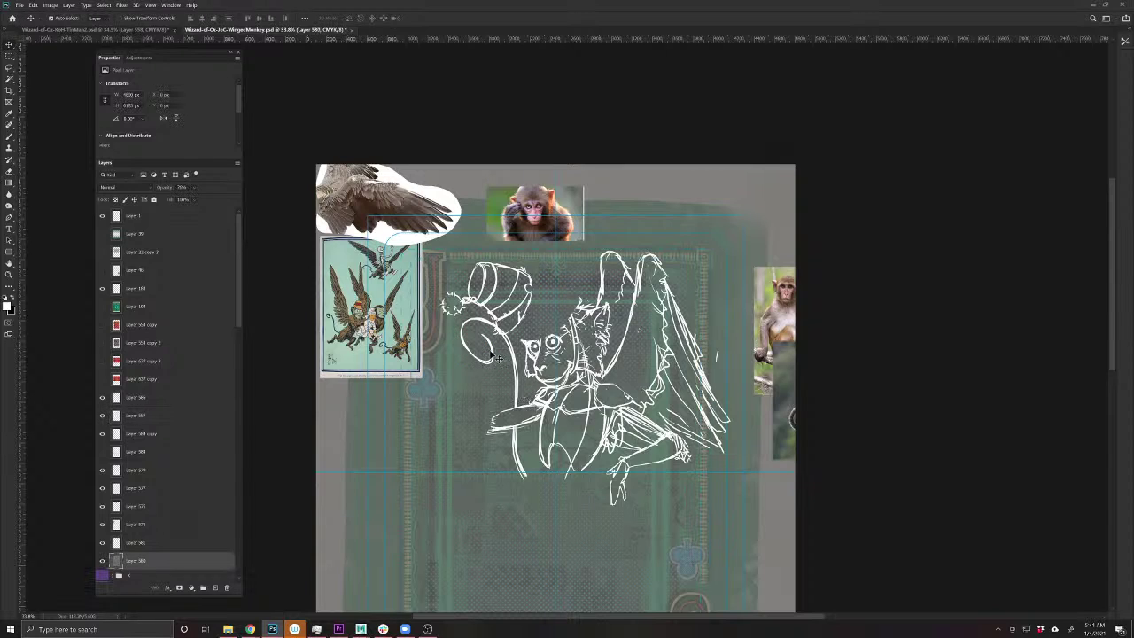
{"action": "left_click", "coordinate": [496, 352], "text": "ctrl"}
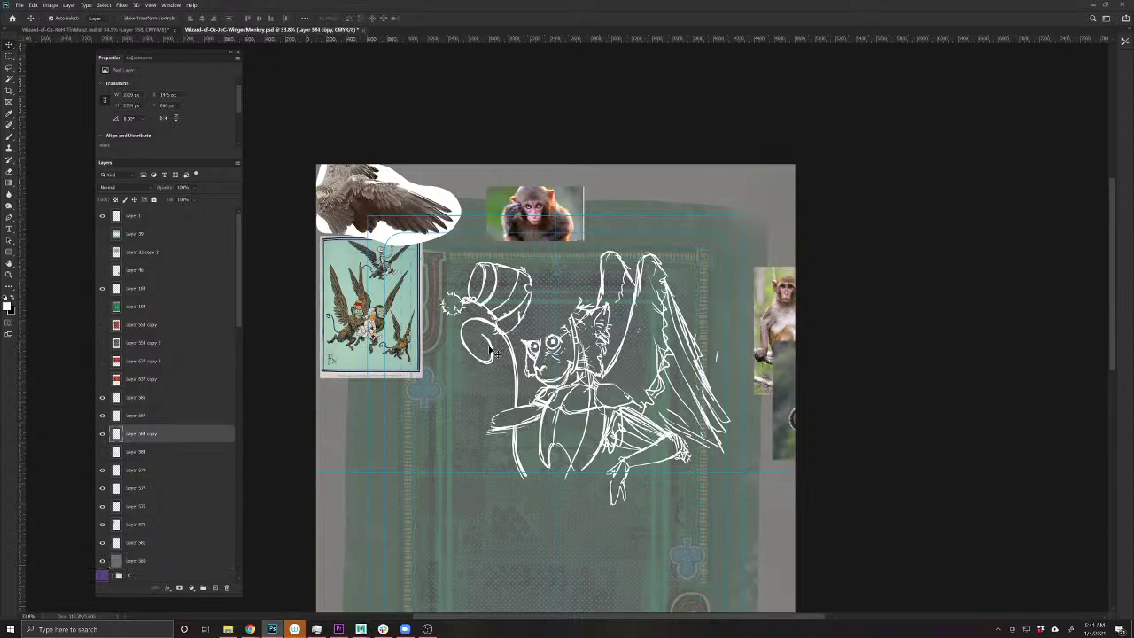
{"action": "key", "text": "b"}
{"action": "mouse_move", "coordinate": [488, 337]}
{"action": "left_mouse_down"}
{"action": "mouse_move", "coordinate": [478, 360]}
{"action": "mouse_move", "coordinate": [487, 319]}
{"action": "mouse_move", "coordinate": [512, 356]}
{"action": "mouse_move", "coordinate": [520, 407]}
{"action": "left_mouse_up"}
{"action": "left_click_drag", "start_coordinate": [521, 478], "coordinate": [512, 428]}
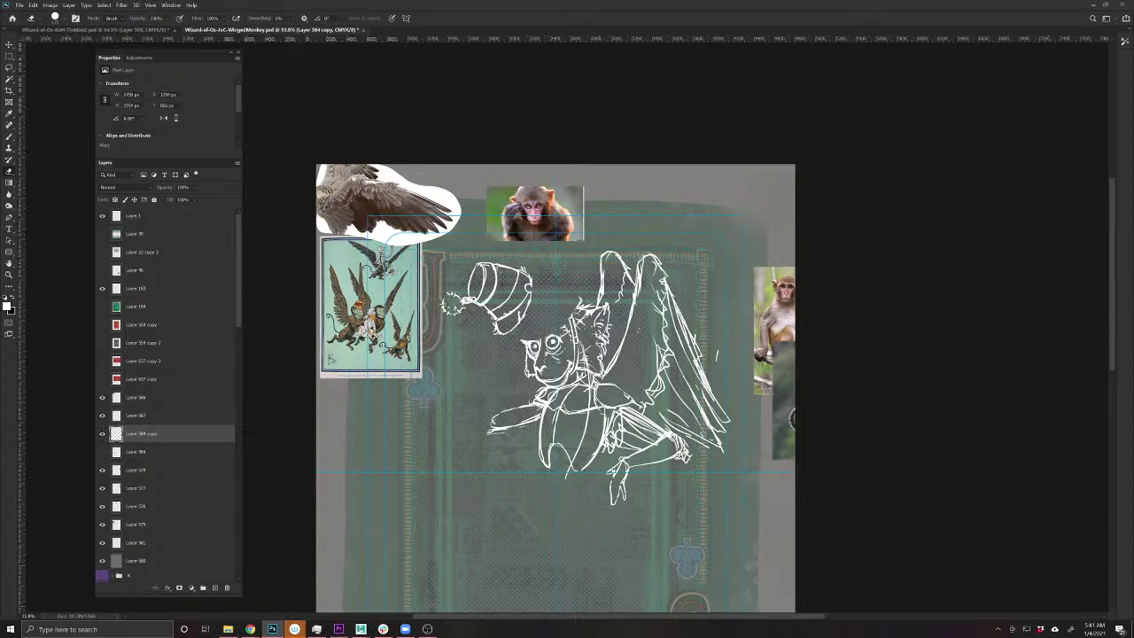
{"action": "scroll", "coordinate": [539, 357], "scroll_direction": "up", "scroll_amount": 2}
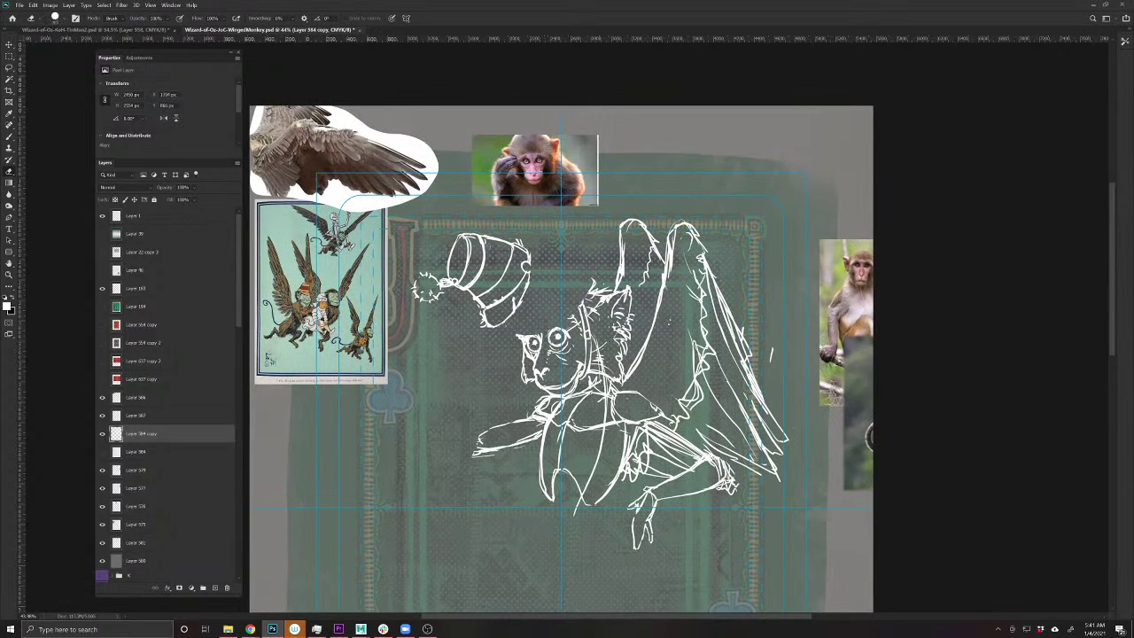
{"action": "left_click_drag", "start_coordinate": [584, 301], "coordinate": [586, 379]}
{"action": "key", "text": "b"}
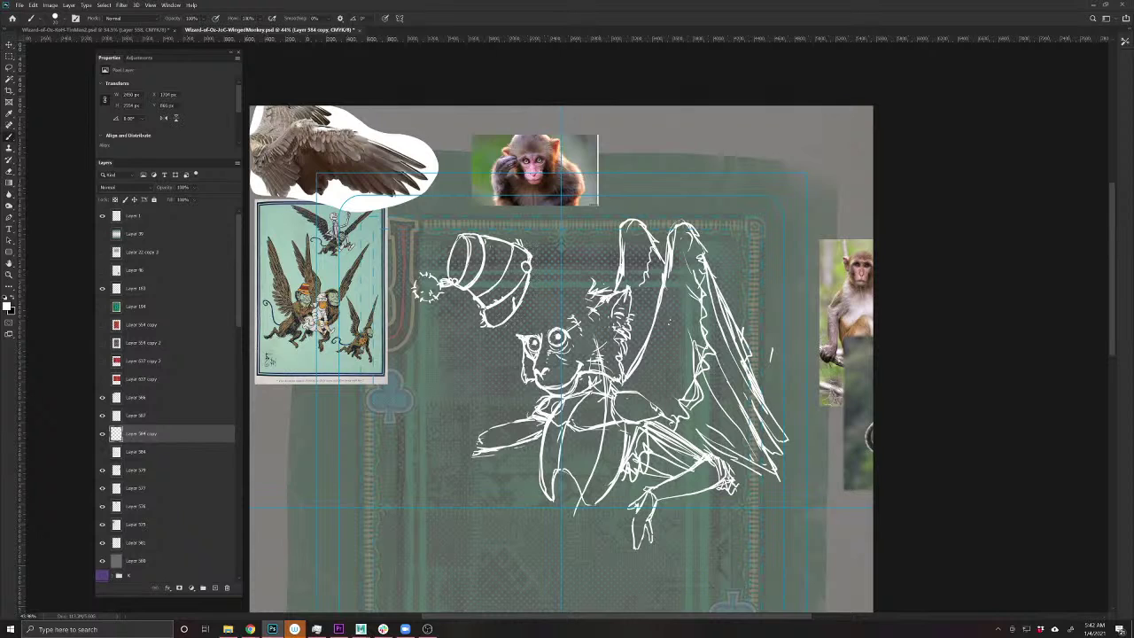
{"action": "key", "text": "e"}
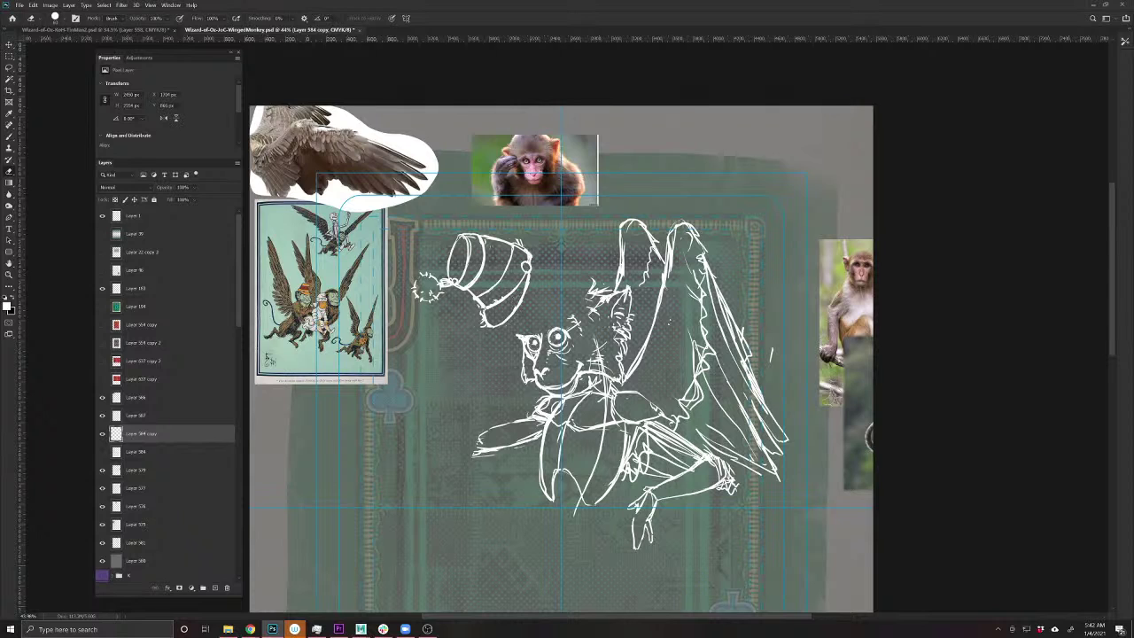
- On the hat and face layer, sketch the left hand and white strokes along the arm
{"action": "left_click", "coordinate": [476, 299], "text": "ctrl"}
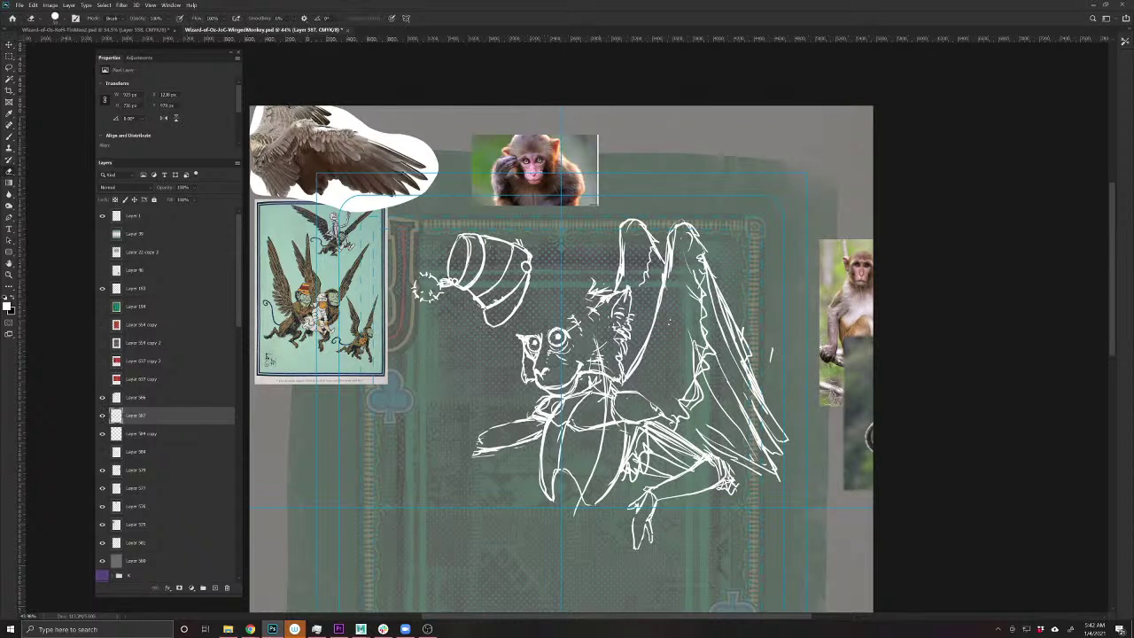
{"action": "key", "text": "b"}
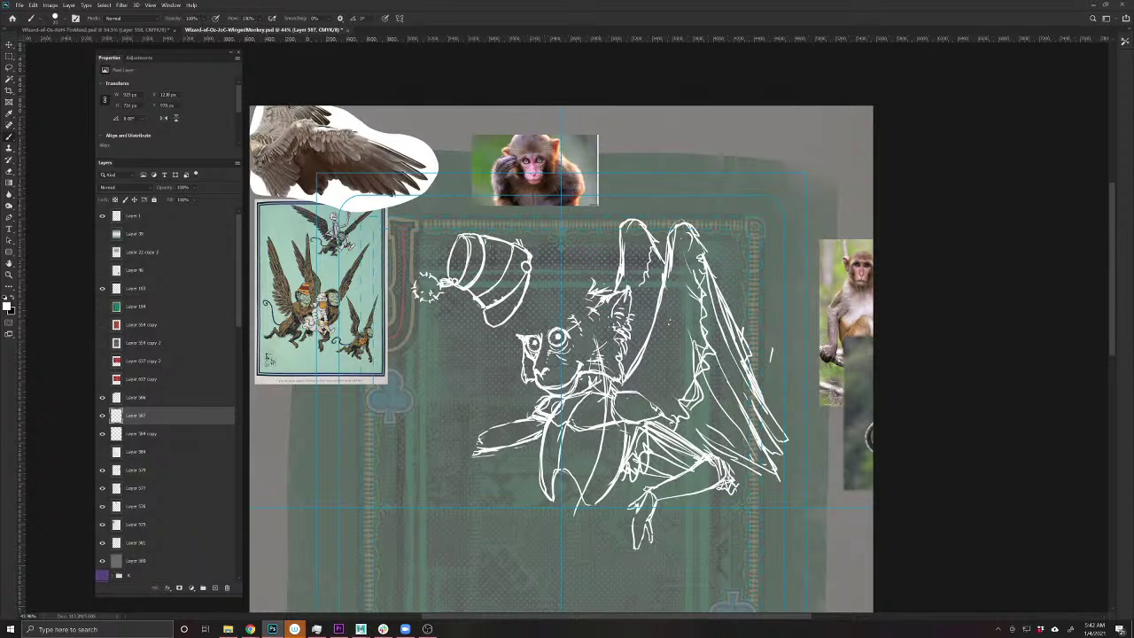
{"action": "mouse_move", "coordinate": [476, 440]}
{"action": "left_mouse_down"}
{"action": "mouse_move", "coordinate": [470, 456]}
{"action": "mouse_move", "coordinate": [479, 442]}
{"action": "left_mouse_up"}
{"action": "mouse_move", "coordinate": [488, 337]}
{"action": "left_mouse_down"}
{"action": "mouse_move", "coordinate": [449, 462]}
{"action": "mouse_move", "coordinate": [485, 413]}
{"action": "mouse_move", "coordinate": [494, 356]}
{"action": "left_mouse_up"}
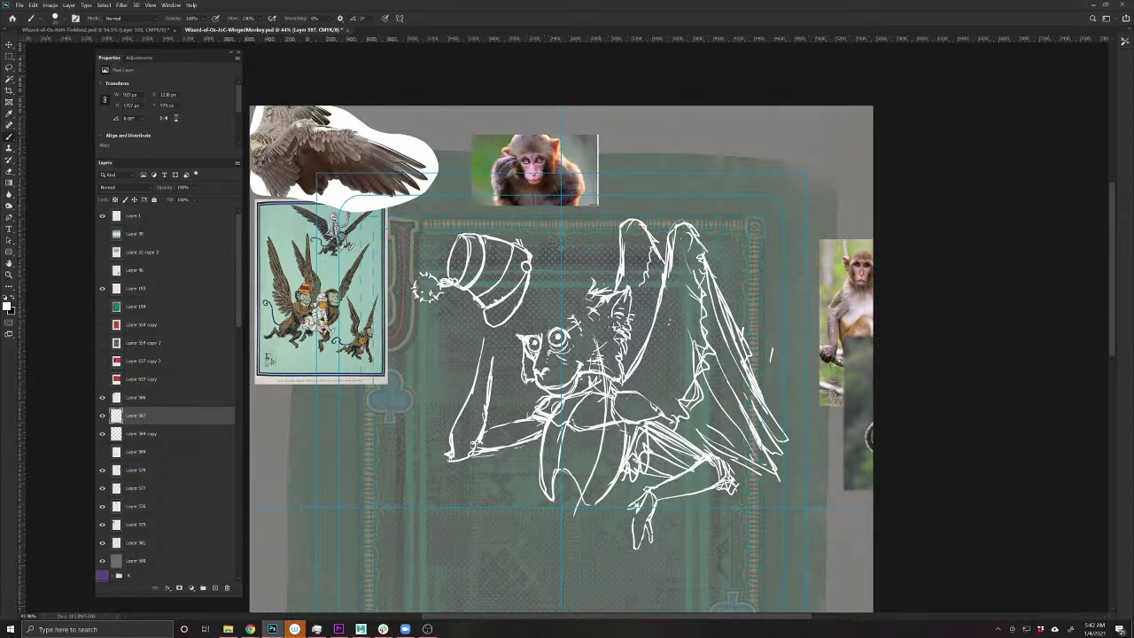
{"action": "key", "text": "e"}
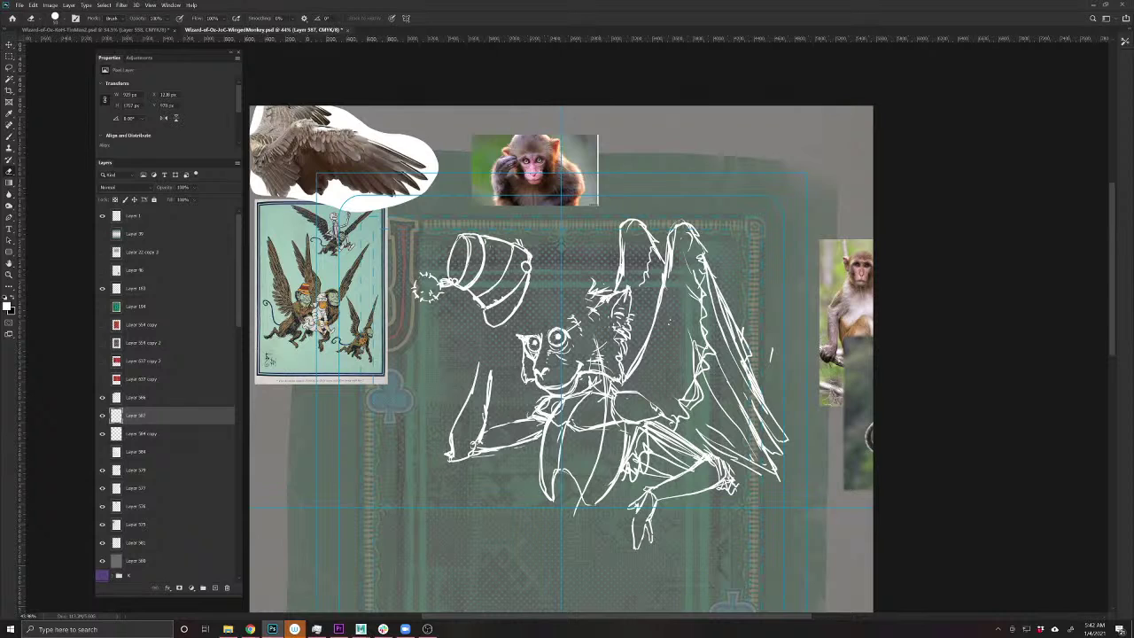
{"action": "key", "text": "b"}
{"action": "left_click_drag", "start_coordinate": [489, 374], "coordinate": [498, 333]}
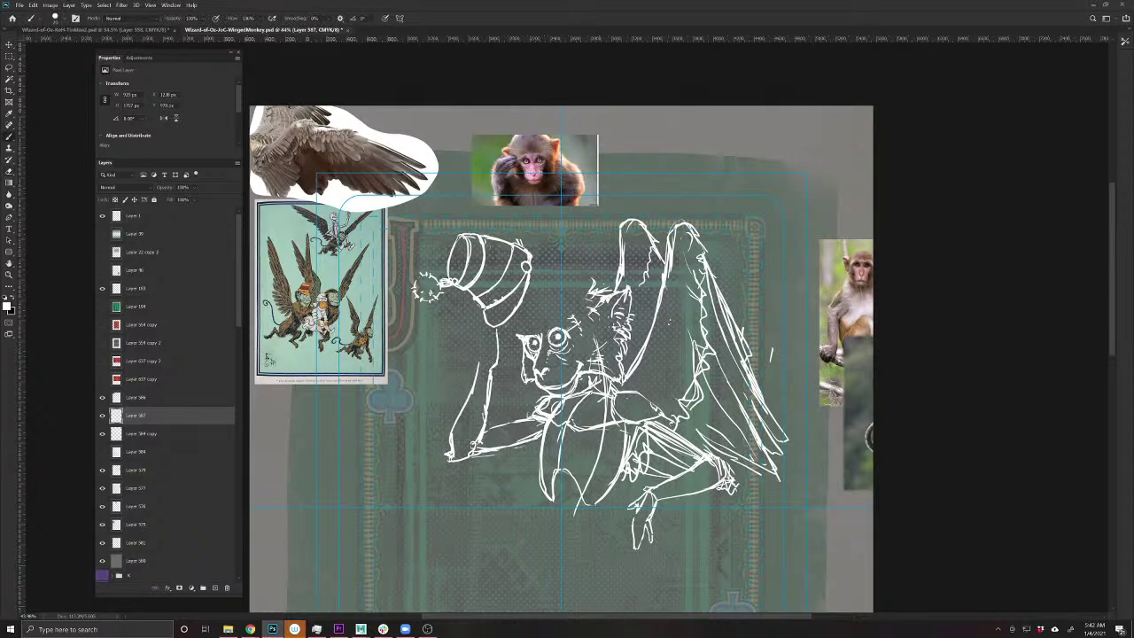
{"action": "left_click_drag", "start_coordinate": [480, 372], "coordinate": [481, 355]}
- Search Google Images for 'tipping a hat'
{"action": "mouse_move", "coordinate": [250, 627]}
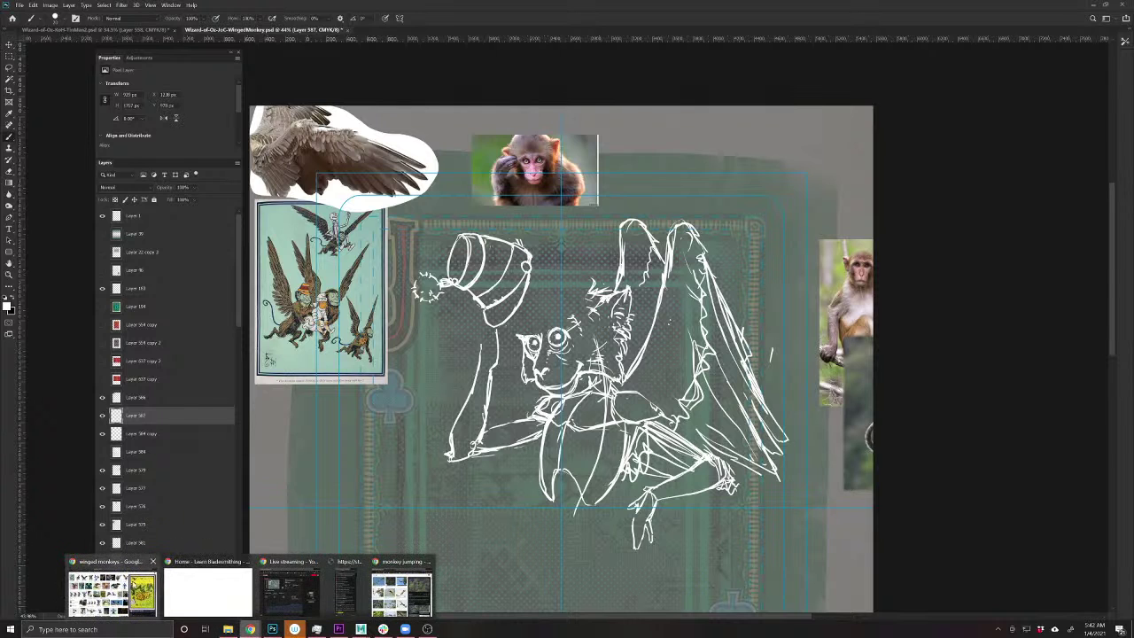
{"action": "left_click", "coordinate": [133, 584]}
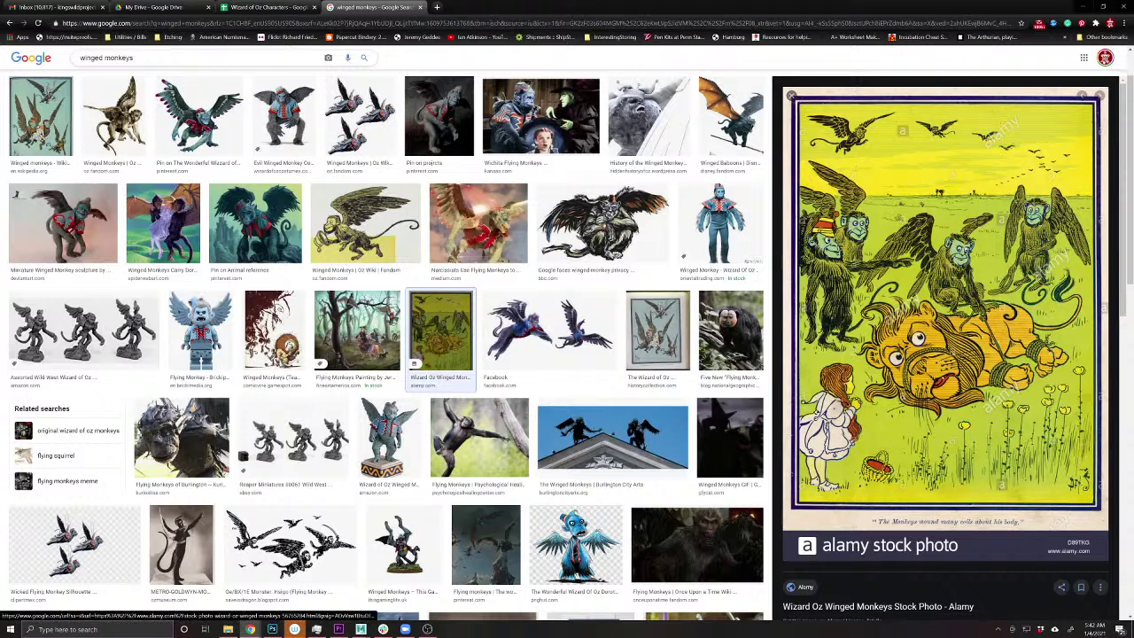
{"action": "left_click_drag", "start_coordinate": [150, 58], "coordinate": [26, 61]}
{"action": "type", "text": "t"}
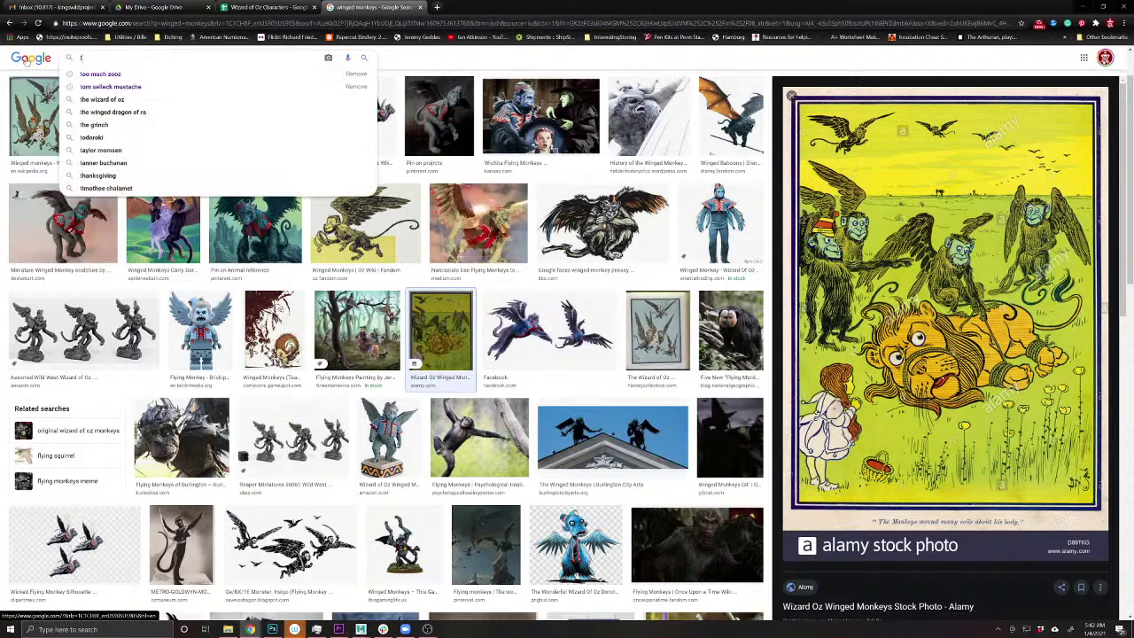
{"action": "type", "text": "ipping a hat"}
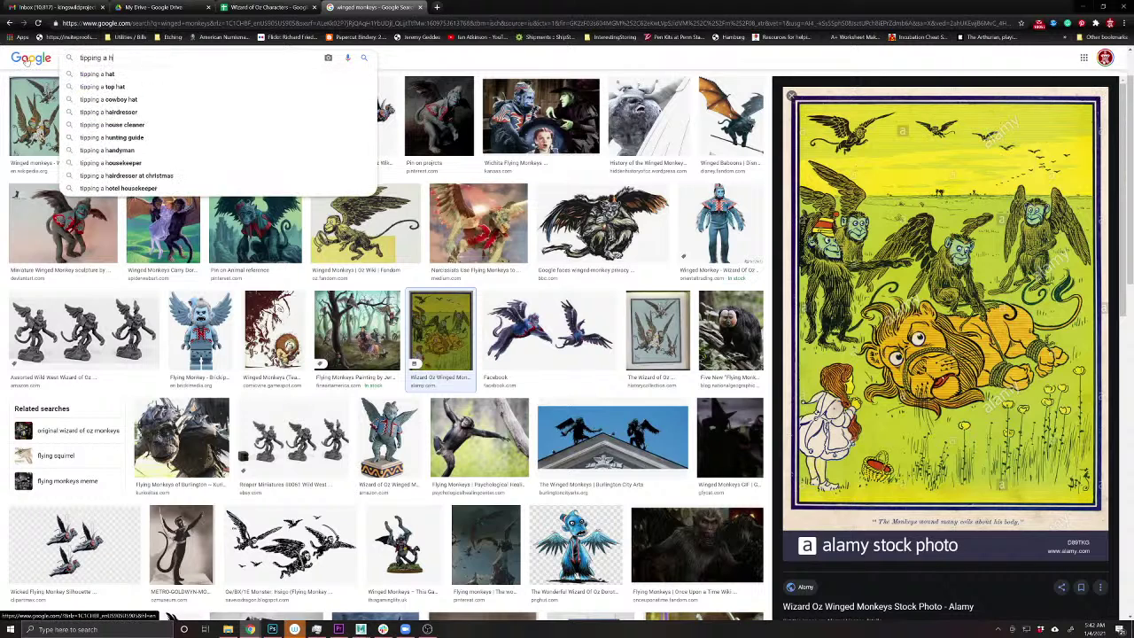
{"action": "key", "text": "Return"}
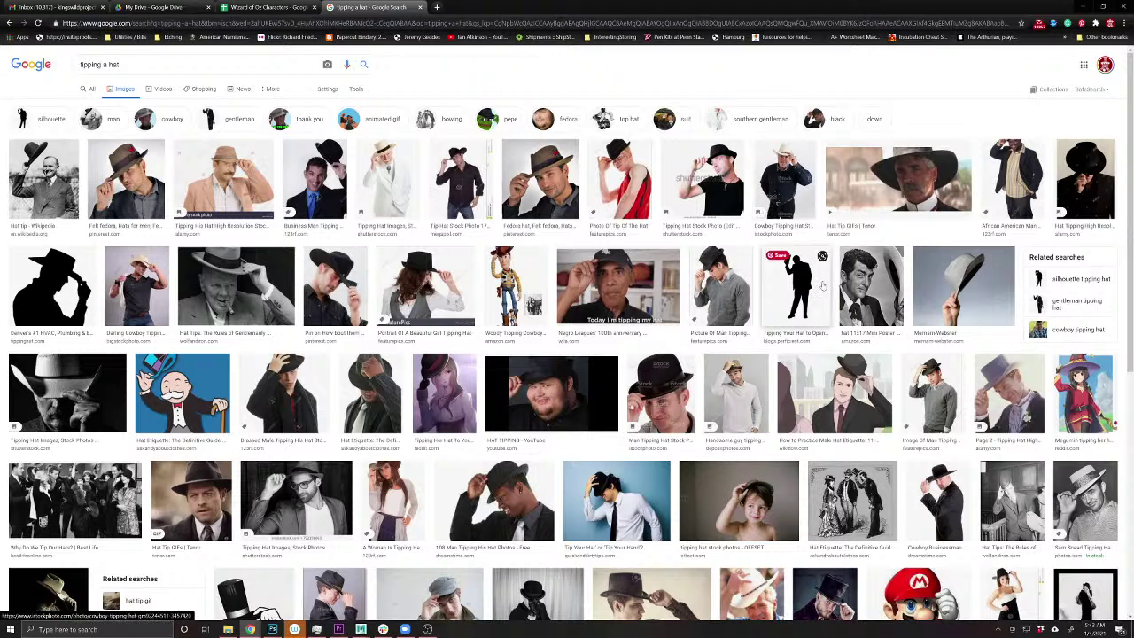
- Copy the photo of a man tipping his felt fedora and minimize Chrome
{"action": "left_click", "coordinate": [950, 304]}
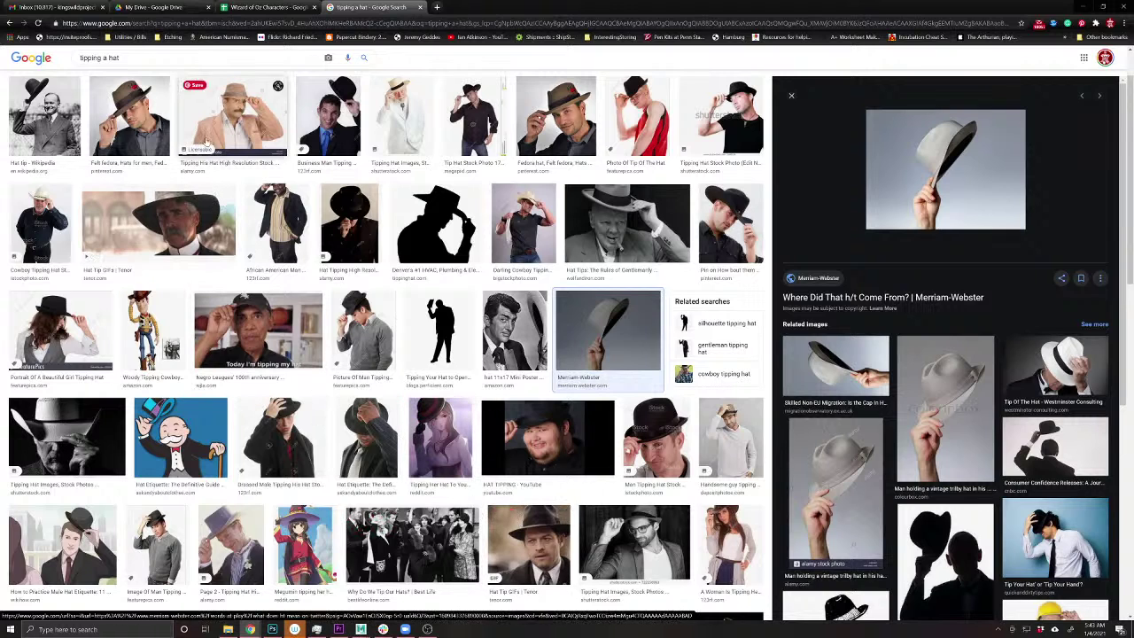
{"action": "left_click", "coordinate": [150, 135]}
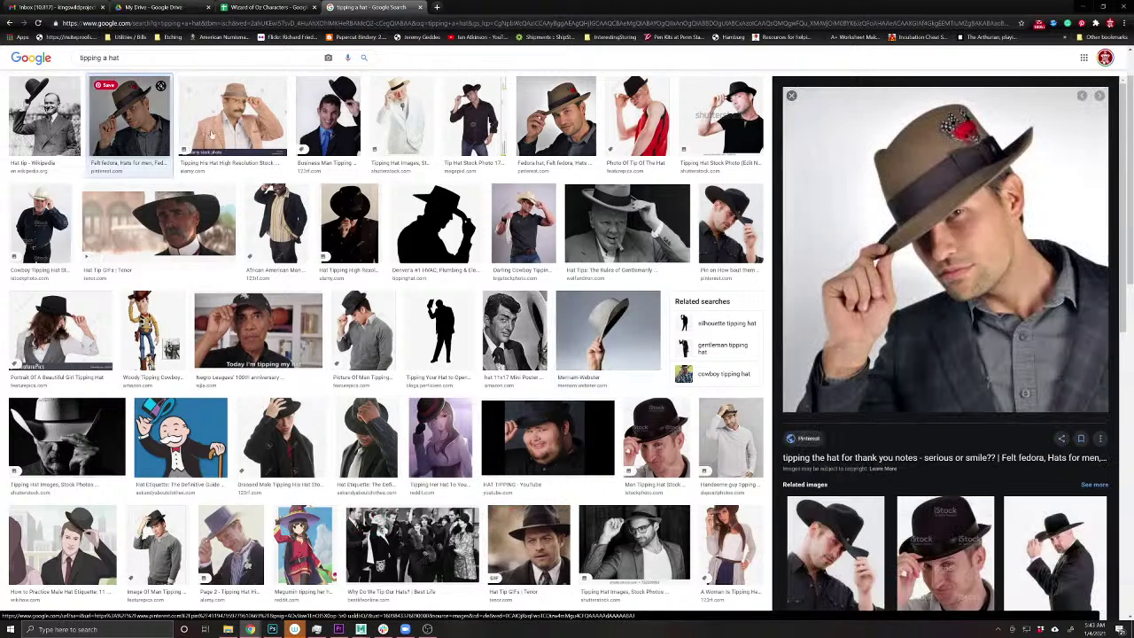
{"action": "right_click", "coordinate": [874, 308]}
{"action": "left_click", "coordinate": [921, 415]}
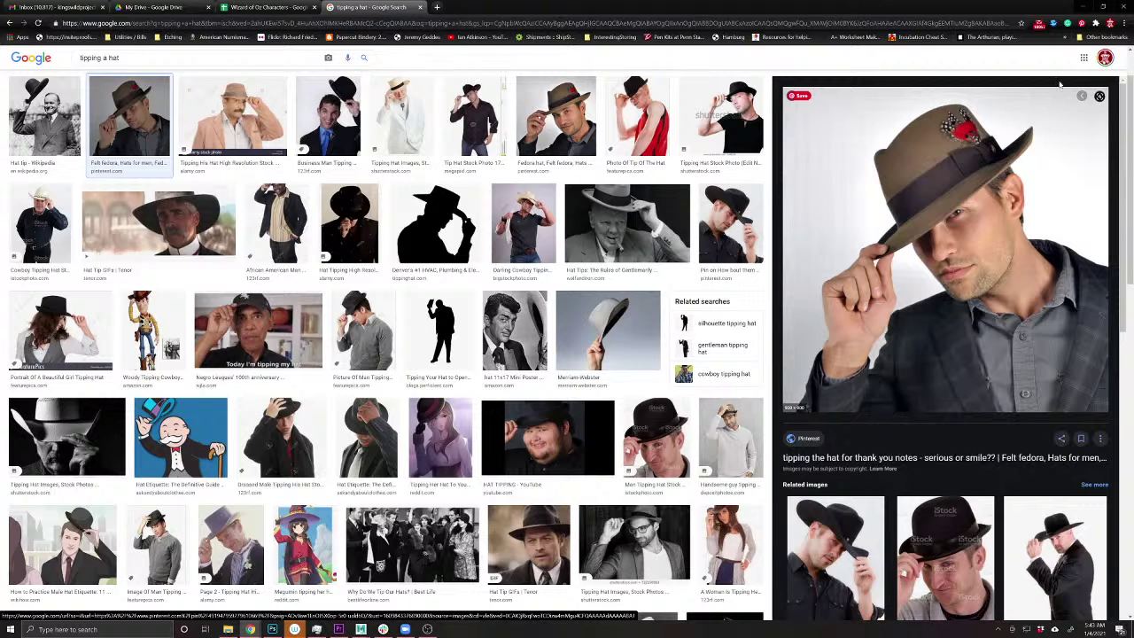
{"action": "left_click", "coordinate": [1082, 6]}
- Paste the fedora photo as a new layer and trim it to a lassoed outline of the hand
{"action": "key", "text": "ctrl+v"}
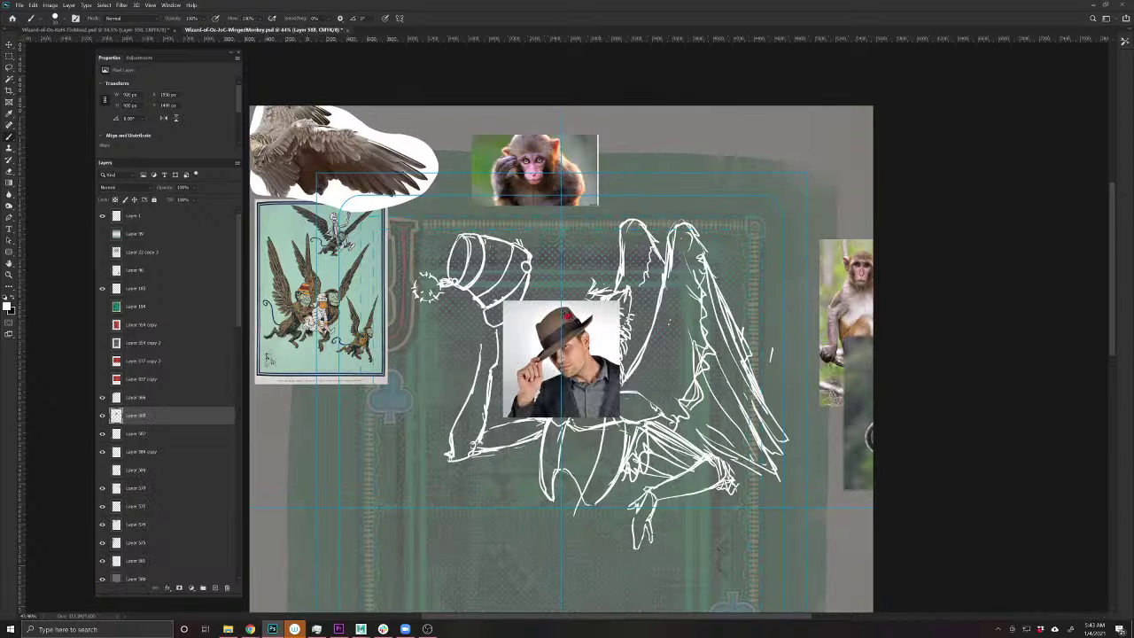
{"action": "key", "text": "l"}
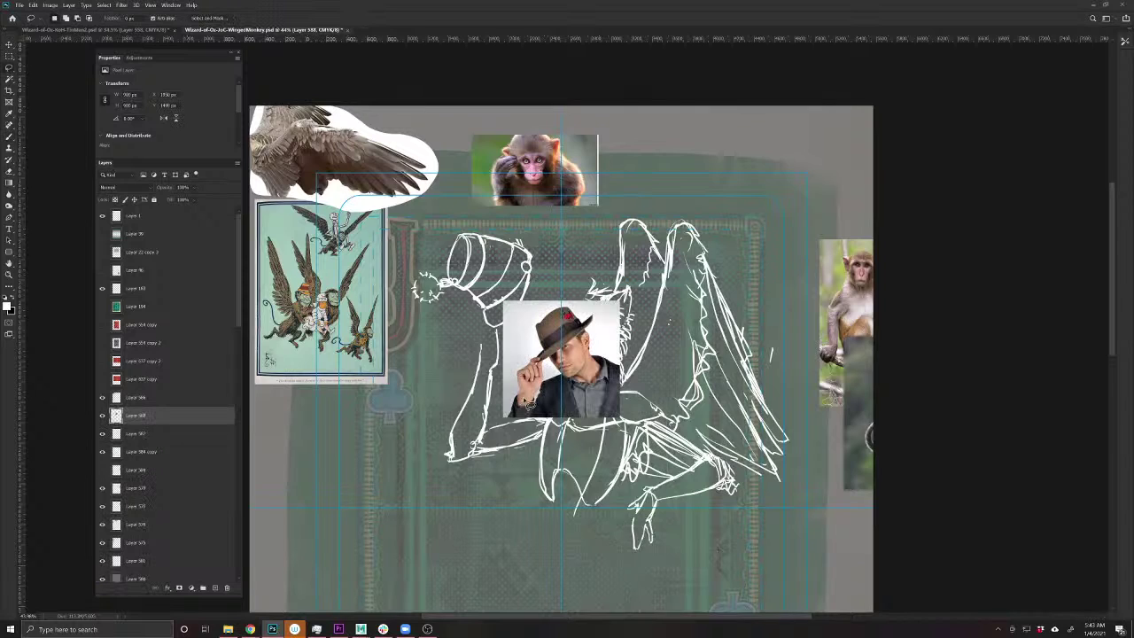
{"action": "mouse_move", "coordinate": [530, 409]}
{"action": "left_mouse_down"}
{"action": "mouse_move", "coordinate": [534, 359]}
{"action": "mouse_move", "coordinate": [550, 409]}
{"action": "mouse_move", "coordinate": [523, 364]}
{"action": "mouse_move", "coordinate": [532, 398]}
{"action": "mouse_move", "coordinate": [513, 372]}
{"action": "mouse_move", "coordinate": [549, 340]}
{"action": "mouse_move", "coordinate": [670, 289]}
{"action": "mouse_move", "coordinate": [543, 355]}
{"action": "mouse_move", "coordinate": [544, 376]}
{"action": "mouse_move", "coordinate": [525, 339]}
{"action": "mouse_move", "coordinate": [518, 363]}
{"action": "left_mouse_up"}
{"action": "key", "text": "ctrl+d"}
{"action": "key", "text": "v"}
- Zoom in and nudge the hand reference beside the monkey's face
{"action": "scroll", "coordinate": [531, 349], "scroll_direction": "up", "scroll_amount": 2}
{"action": "scroll", "coordinate": [556, 374], "scroll_direction": "up", "scroll_amount": 5}
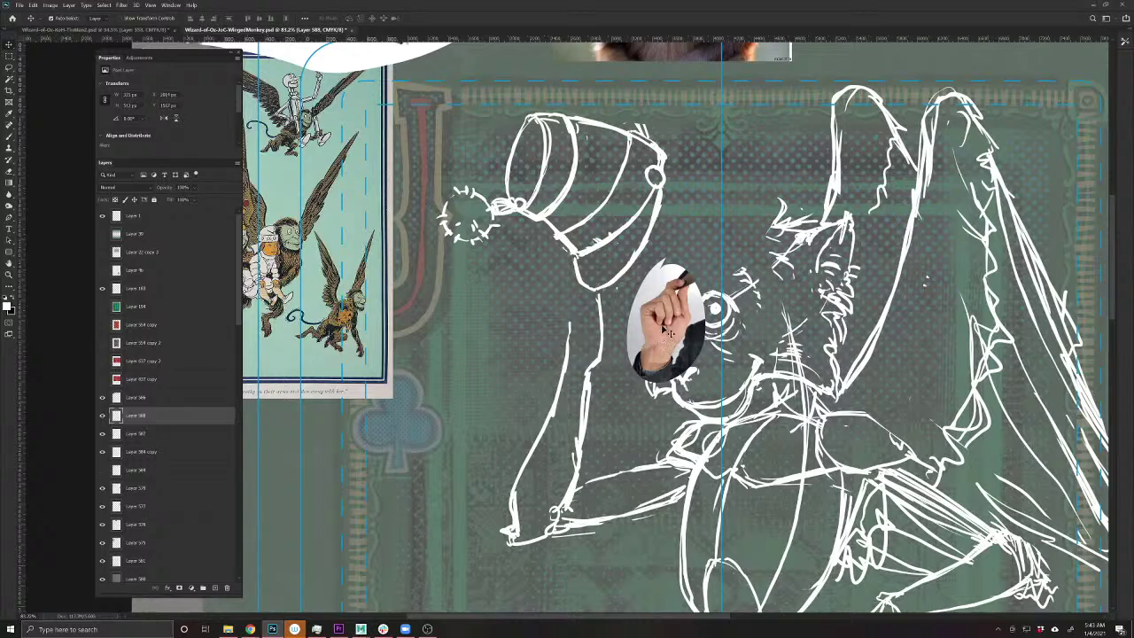
{"action": "left_click_drag", "start_coordinate": [658, 328], "coordinate": [667, 345]}
- On Layer 587, erase parts of the raised arm lines and redraw them with short strokes
{"action": "key", "text": "b"}
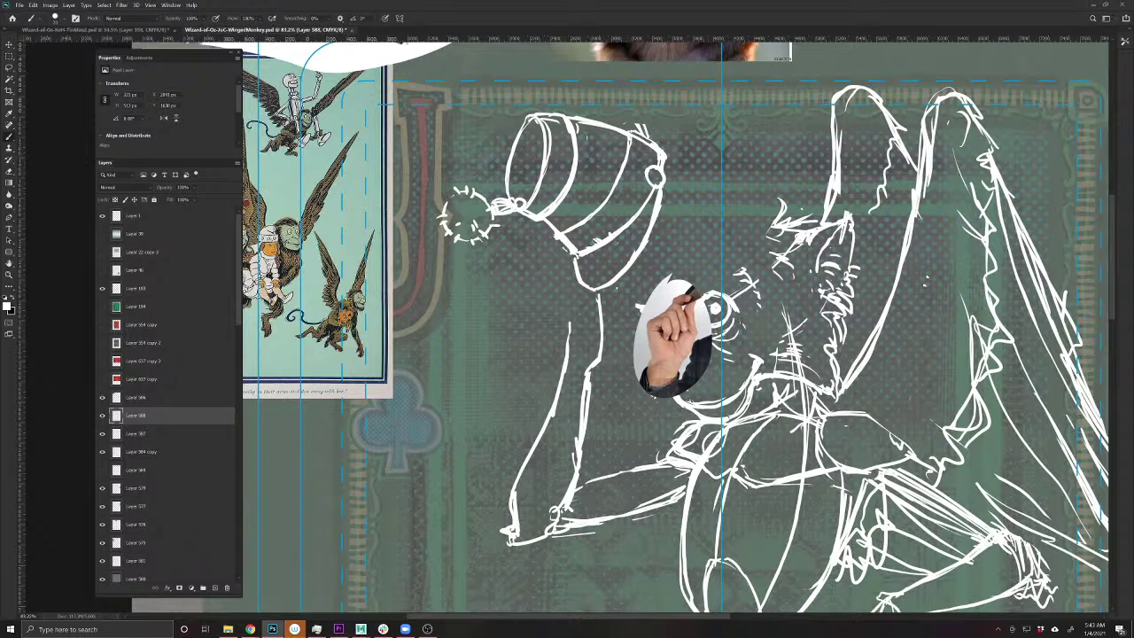
{"action": "key", "text": "alt+bracketleft"}
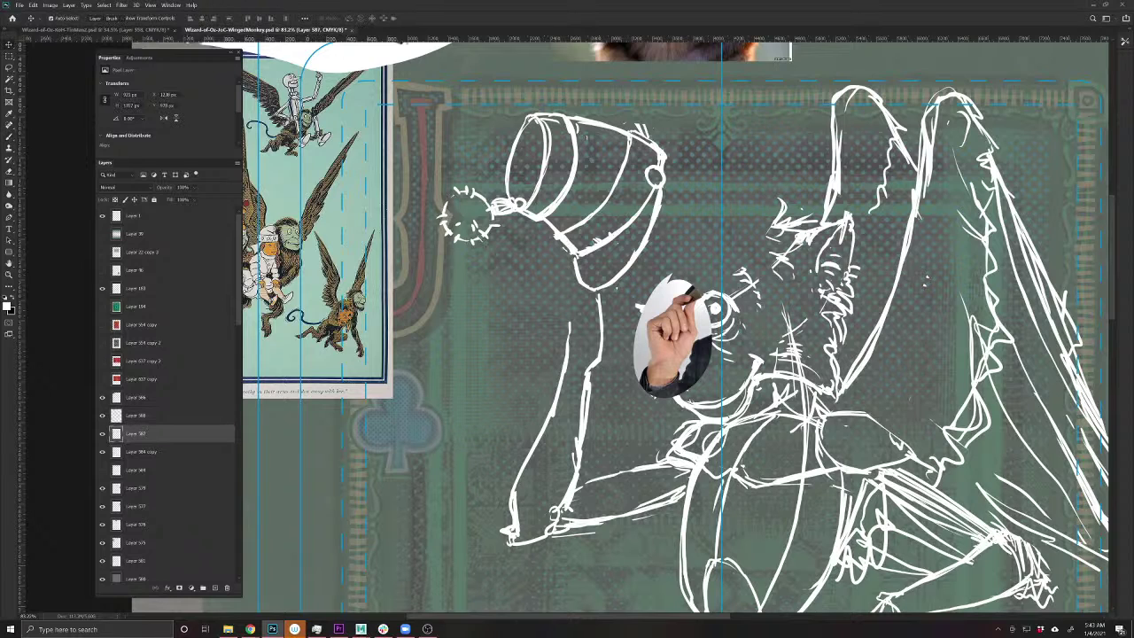
{"action": "key", "text": "e"}
{"action": "left_click_drag", "start_coordinate": [592, 359], "coordinate": [589, 374]}
{"action": "mouse_move", "coordinate": [568, 321]}
{"action": "left_mouse_down"}
{"action": "mouse_move", "coordinate": [564, 375]}
{"action": "mouse_move", "coordinate": [587, 377]}
{"action": "left_mouse_up"}
{"action": "left_click_drag", "start_coordinate": [561, 374], "coordinate": [559, 390]}
{"action": "left_click_drag", "start_coordinate": [587, 372], "coordinate": [586, 388]}
{"action": "key", "text": "b"}
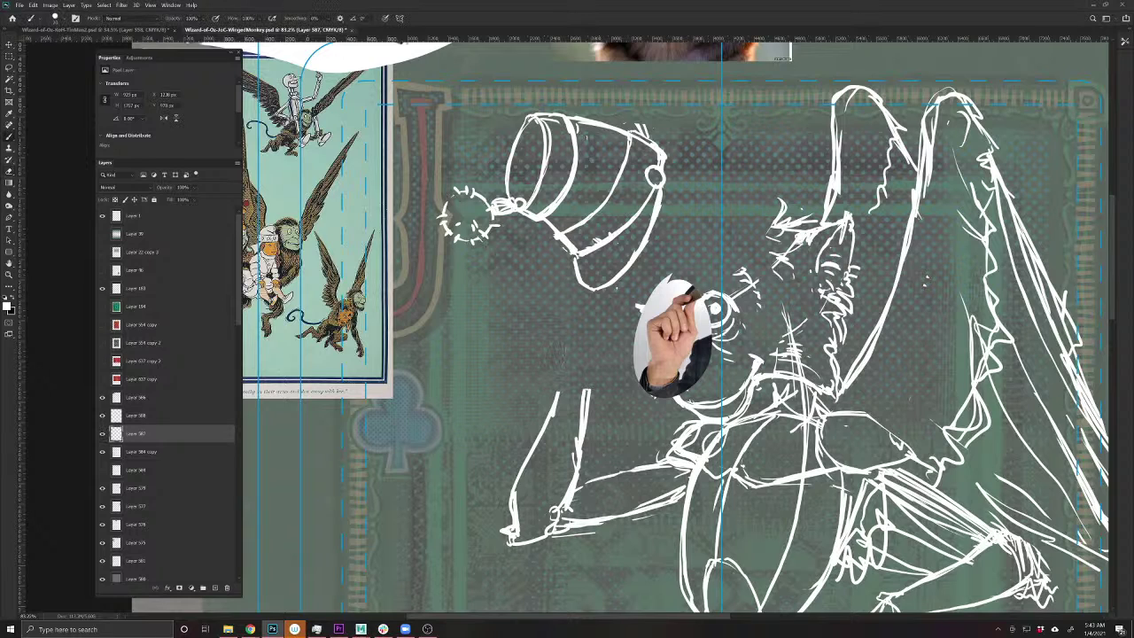
{"action": "key", "text": "e"}
{"action": "mouse_move", "coordinate": [586, 391]}
{"action": "left_mouse_down"}
{"action": "mouse_move", "coordinate": [574, 459]}
{"action": "mouse_move", "coordinate": [588, 381]}
{"action": "mouse_move", "coordinate": [578, 307]}
{"action": "left_mouse_up"}
{"action": "key", "text": "b"}
{"action": "left_click_drag", "start_coordinate": [590, 372], "coordinate": [581, 315]}
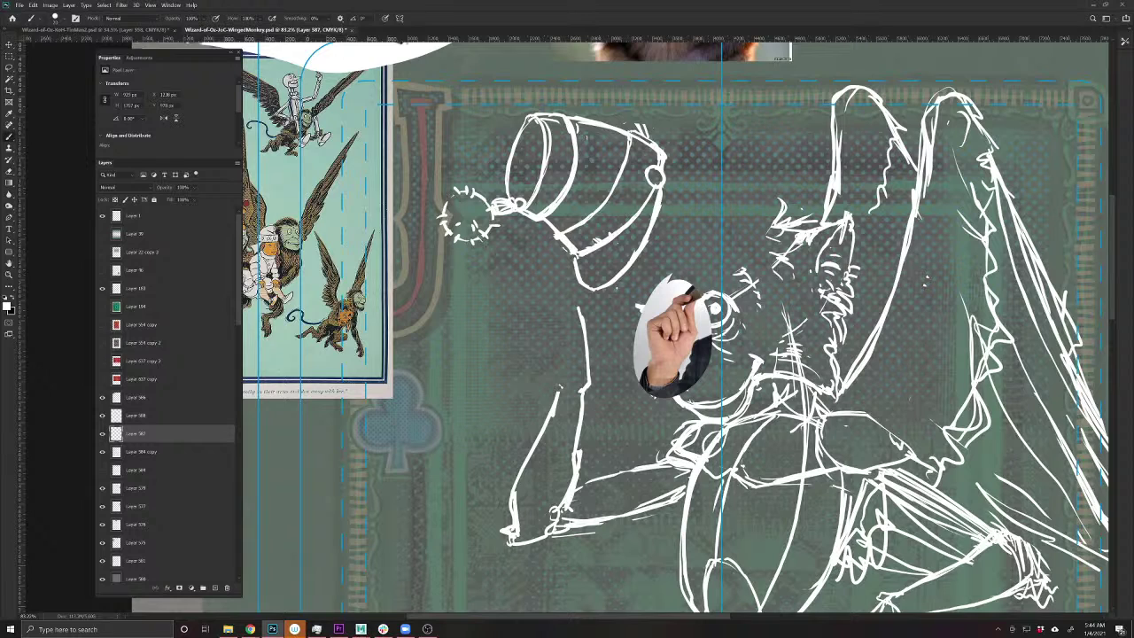
- Add strokes around the raised arm and sketch fingers gripping the hat brim
{"action": "mouse_move", "coordinate": [594, 354]}
{"action": "left_mouse_down"}
{"action": "mouse_move", "coordinate": [588, 383]}
{"action": "mouse_move", "coordinate": [555, 389]}
{"action": "mouse_move", "coordinate": [551, 317]}
{"action": "mouse_move", "coordinate": [595, 382]}
{"action": "mouse_move", "coordinate": [590, 358]}
{"action": "mouse_move", "coordinate": [604, 352]}
{"action": "mouse_move", "coordinate": [590, 353]}
{"action": "mouse_move", "coordinate": [600, 346]}
{"action": "left_mouse_up"}
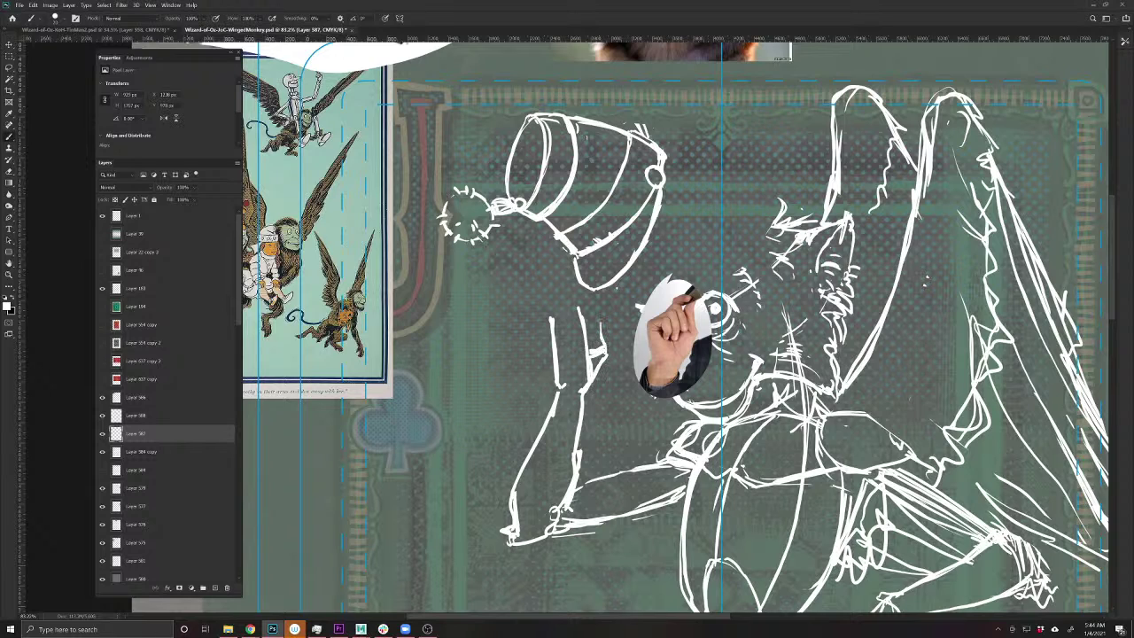
{"action": "mouse_move", "coordinate": [604, 303]}
{"action": "left_mouse_down"}
{"action": "mouse_move", "coordinate": [598, 347]}
{"action": "mouse_move", "coordinate": [579, 308]}
{"action": "mouse_move", "coordinate": [587, 286]}
{"action": "left_mouse_up"}
{"action": "left_click_drag", "start_coordinate": [559, 326], "coordinate": [576, 312]}
{"action": "mouse_move", "coordinate": [553, 374]}
{"action": "left_mouse_down"}
{"action": "mouse_move", "coordinate": [562, 324]}
{"action": "mouse_move", "coordinate": [547, 332]}
{"action": "left_mouse_up"}
{"action": "left_click_drag", "start_coordinate": [554, 330], "coordinate": [574, 314]}
{"action": "left_click_drag", "start_coordinate": [548, 365], "coordinate": [549, 324]}
{"action": "left_click_drag", "start_coordinate": [544, 330], "coordinate": [570, 307]}
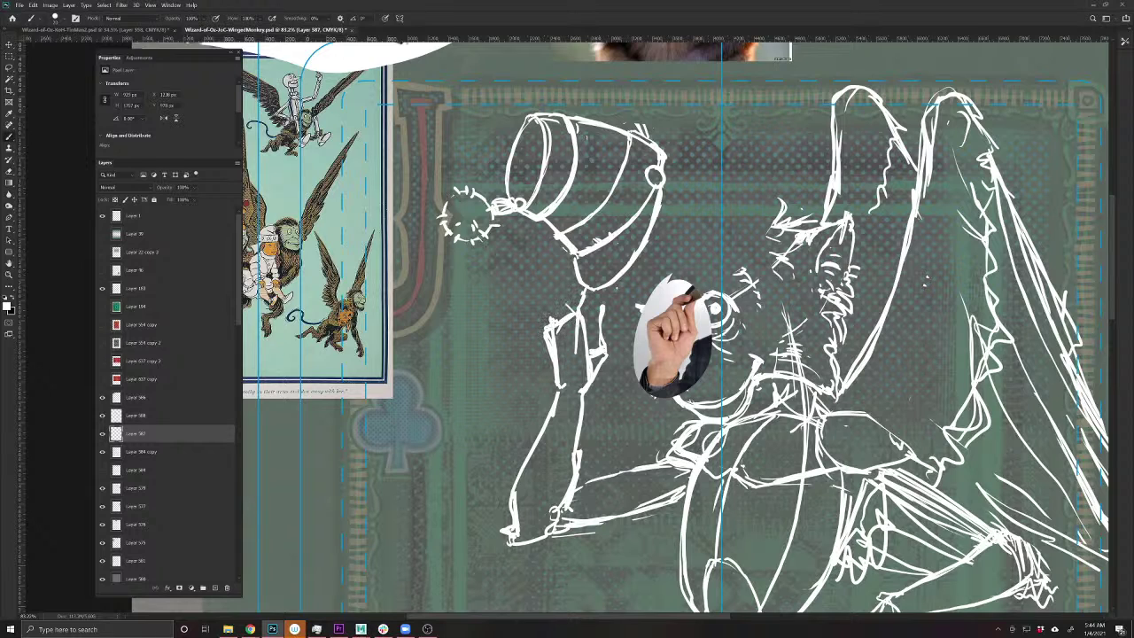
{"action": "mouse_move", "coordinate": [573, 360]}
{"action": "left_mouse_down"}
{"action": "mouse_move", "coordinate": [556, 317]}
{"action": "mouse_move", "coordinate": [553, 327]}
{"action": "left_mouse_up"}
- Clean stray hand strokes, detail the wrist and forearm, and move the hand reference lower left
{"action": "key", "text": "e"}
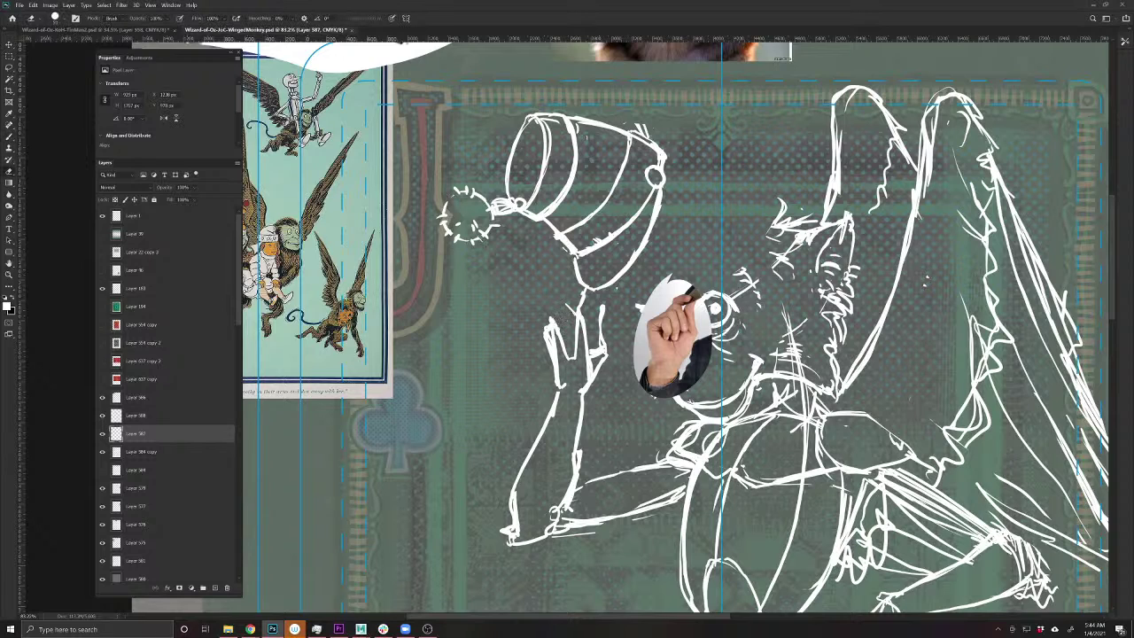
{"action": "key", "text": "b"}
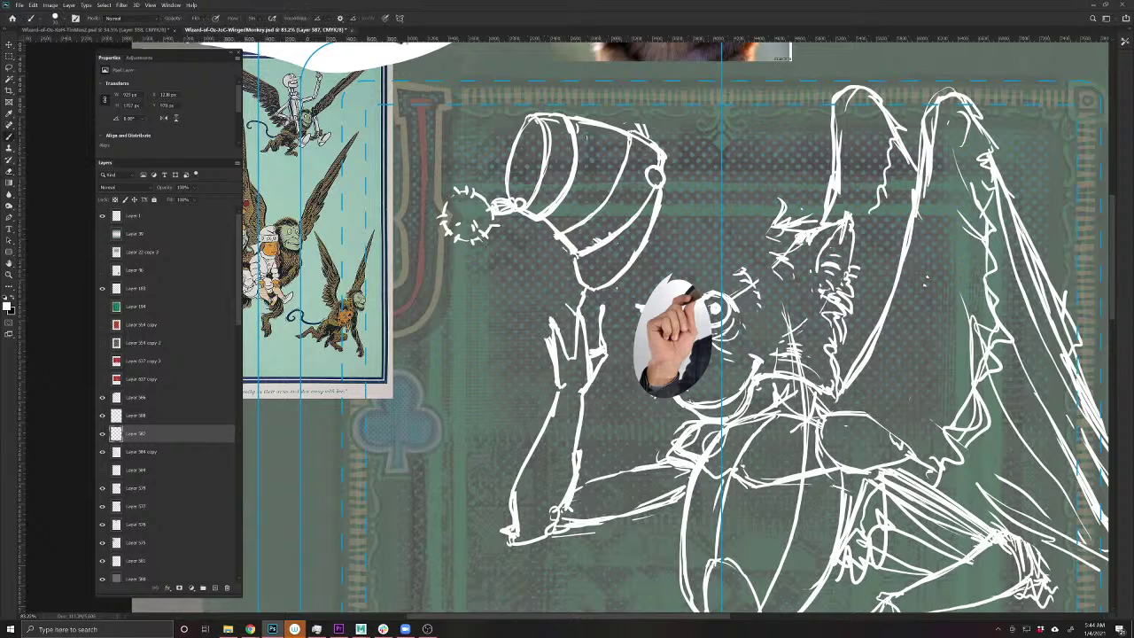
{"action": "key", "text": "e"}
{"action": "mouse_move", "coordinate": [558, 322]}
{"action": "left_mouse_down"}
{"action": "mouse_move", "coordinate": [553, 353]}
{"action": "mouse_move", "coordinate": [535, 310]}
{"action": "mouse_move", "coordinate": [556, 333]}
{"action": "mouse_move", "coordinate": [541, 326]}
{"action": "mouse_move", "coordinate": [547, 349]}
{"action": "mouse_move", "coordinate": [549, 307]}
{"action": "mouse_move", "coordinate": [576, 315]}
{"action": "mouse_move", "coordinate": [582, 305]}
{"action": "mouse_move", "coordinate": [566, 298]}
{"action": "mouse_move", "coordinate": [565, 276]}
{"action": "mouse_move", "coordinate": [601, 262]}
{"action": "mouse_move", "coordinate": [577, 289]}
{"action": "mouse_move", "coordinate": [578, 305]}
{"action": "mouse_move", "coordinate": [599, 300]}
{"action": "mouse_move", "coordinate": [585, 338]}
{"action": "left_mouse_up"}
{"action": "key", "text": "b"}
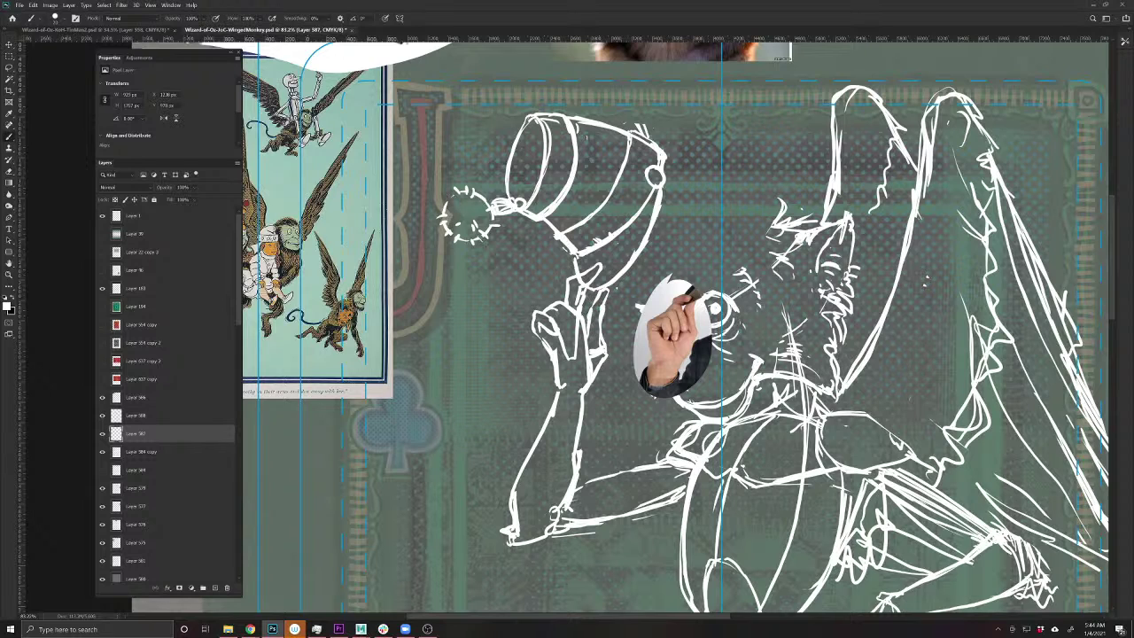
{"action": "left_click_drag", "start_coordinate": [599, 299], "coordinate": [594, 353]}
{"action": "key", "text": "e"}
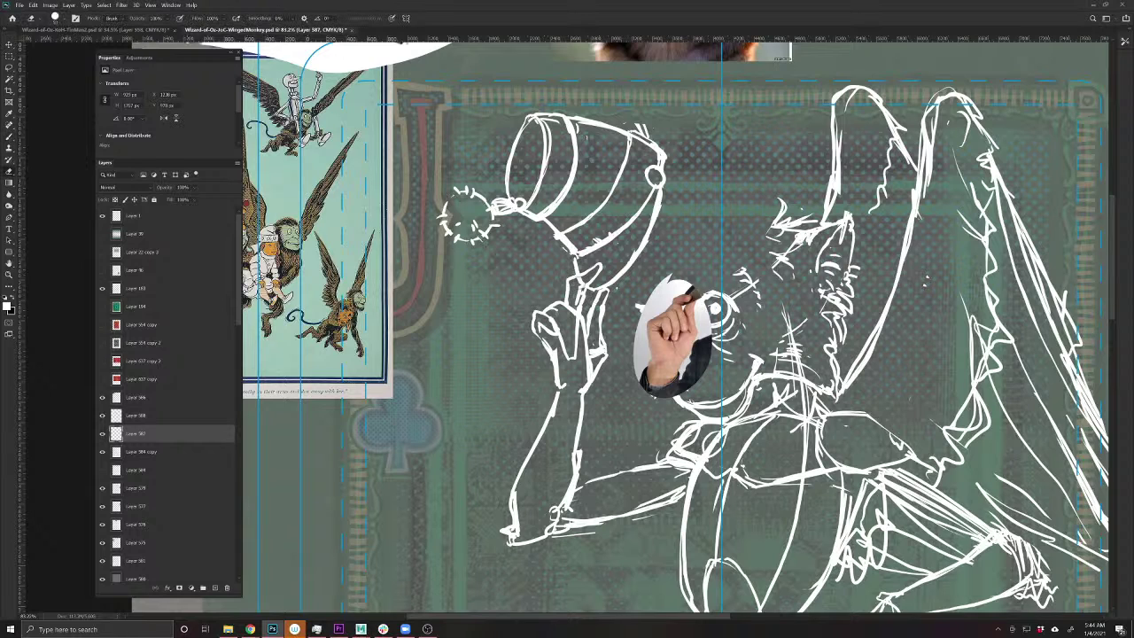
{"action": "mouse_move", "coordinate": [576, 277]}
{"action": "left_mouse_down"}
{"action": "mouse_move", "coordinate": [585, 296]}
{"action": "mouse_move", "coordinate": [581, 286]}
{"action": "left_mouse_up"}
{"action": "key", "text": "b"}
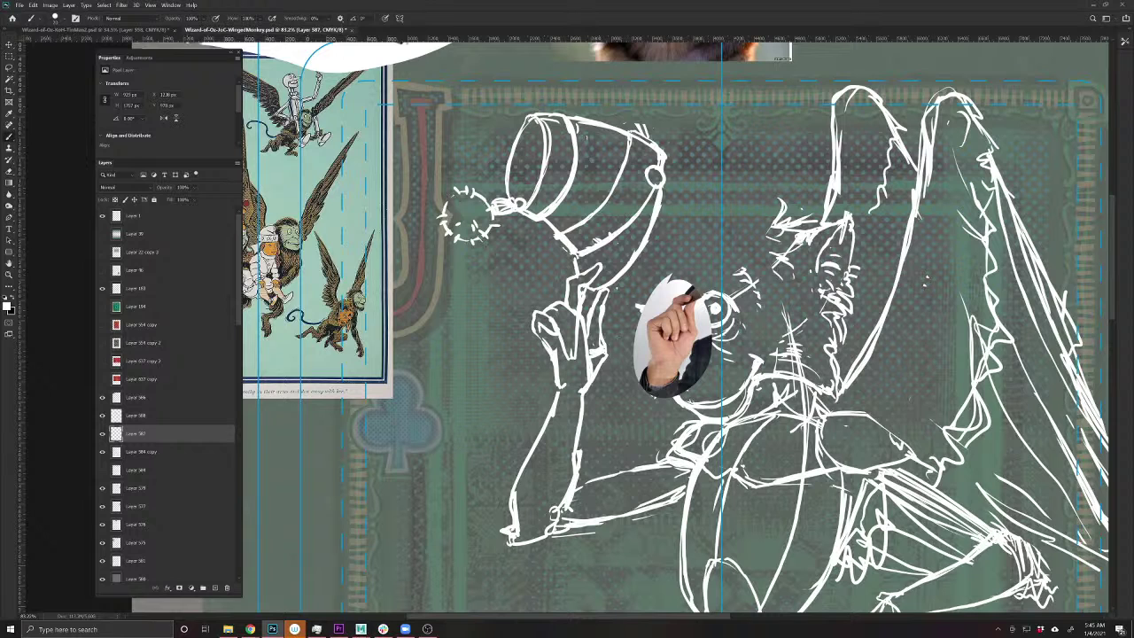
{"action": "key", "text": "v"}
{"action": "left_click_drag", "start_coordinate": [653, 330], "coordinate": [295, 455]}
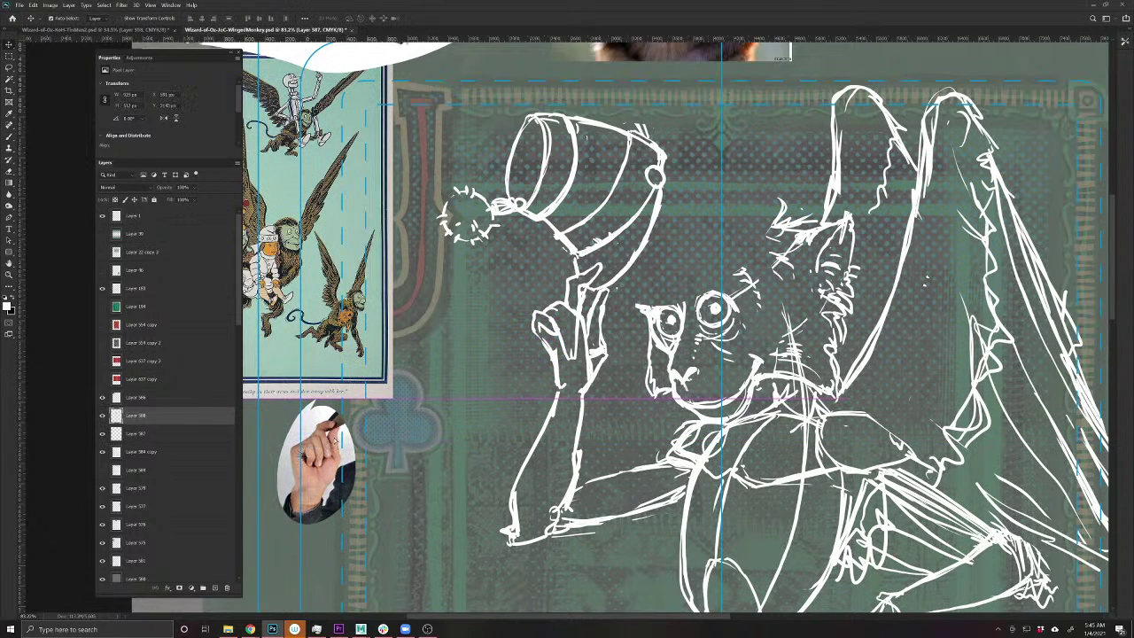
- Push the hand reference further left, center the face, and paint on Layer 584 copy
{"action": "left_click_drag", "start_coordinate": [636, 354], "coordinate": [589, 367]}
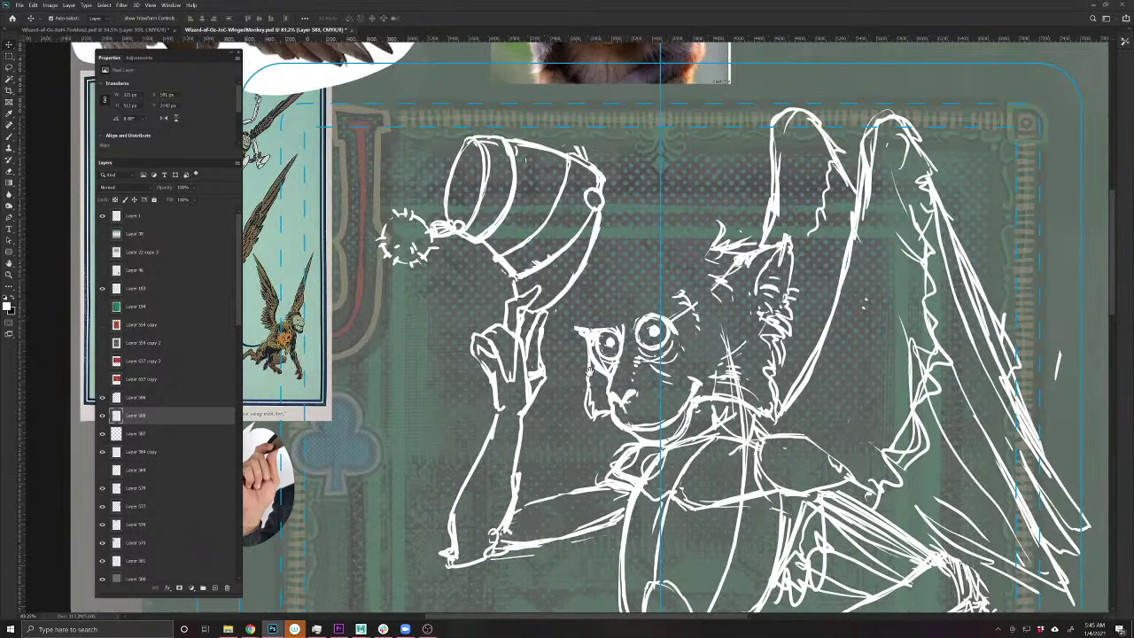
{"action": "left_click_drag", "start_coordinate": [662, 335], "coordinate": [596, 374]}
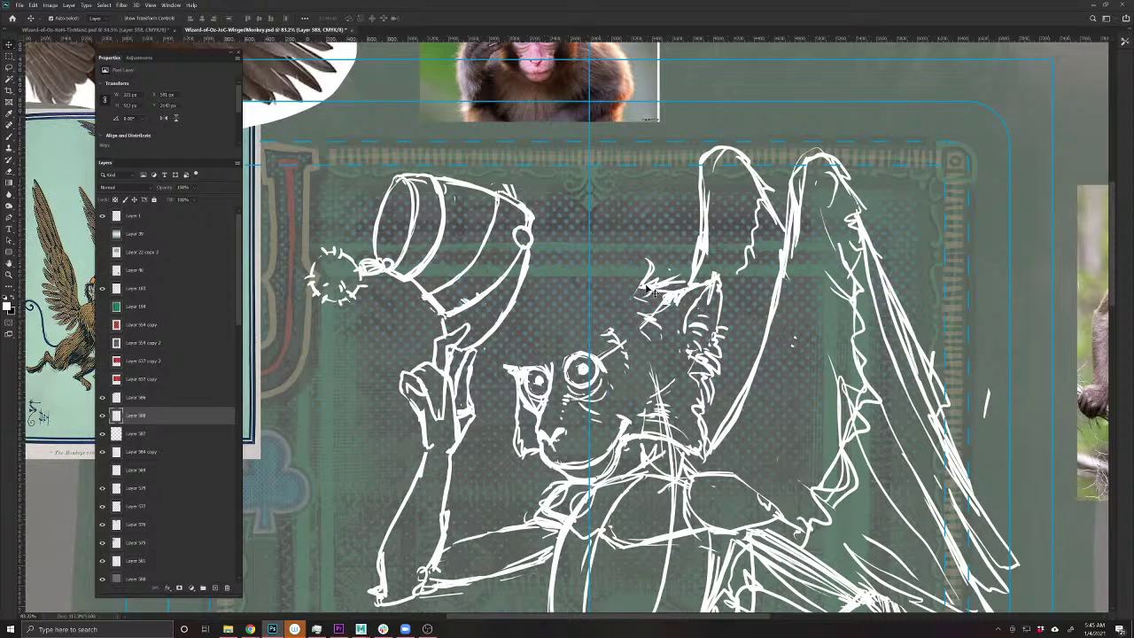
{"action": "key", "text": "b"}
{"action": "left_click", "coordinate": [140, 450]}
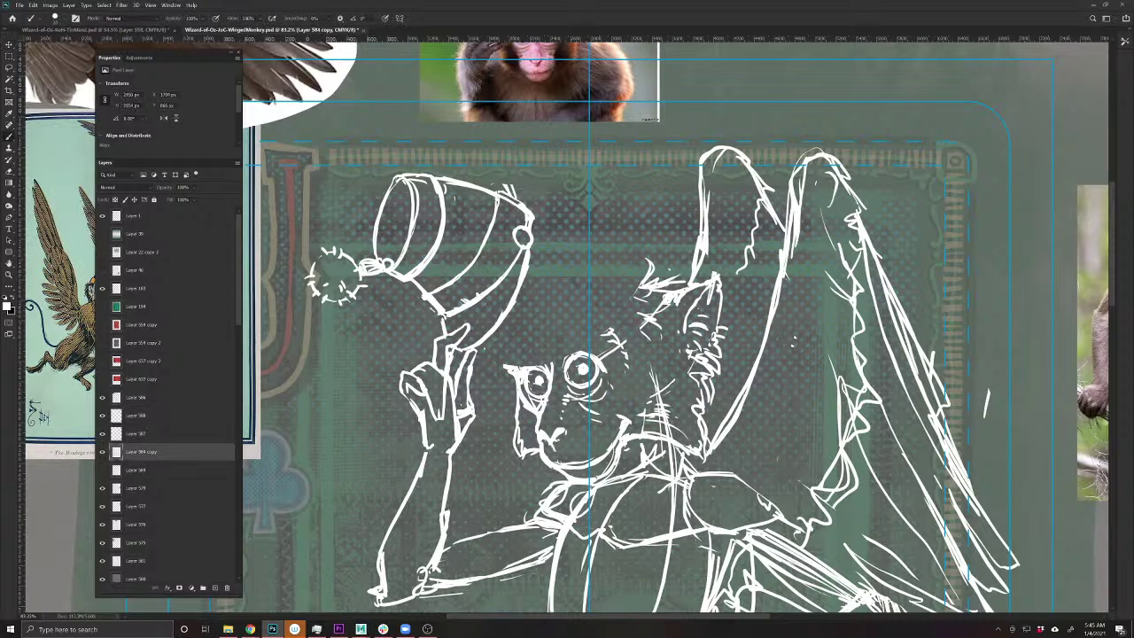
- Draw a curved head line and white fur tufts across the head and around the left eye
{"action": "mouse_move", "coordinate": [632, 283]}
{"action": "left_mouse_down"}
{"action": "mouse_move", "coordinate": [567, 287]}
{"action": "mouse_move", "coordinate": [540, 315]}
{"action": "left_mouse_up"}
{"action": "left_click_drag", "start_coordinate": [600, 342], "coordinate": [583, 317]}
{"action": "mouse_move", "coordinate": [576, 337]}
{"action": "left_mouse_down"}
{"action": "mouse_move", "coordinate": [572, 320]}
{"action": "mouse_move", "coordinate": [564, 325]}
{"action": "left_mouse_up"}
{"action": "mouse_move", "coordinate": [560, 346]}
{"action": "left_mouse_down"}
{"action": "mouse_move", "coordinate": [557, 334]}
{"action": "mouse_move", "coordinate": [518, 354]}
{"action": "left_mouse_up"}
{"action": "mouse_move", "coordinate": [524, 348]}
{"action": "left_mouse_down"}
{"action": "mouse_move", "coordinate": [522, 371]}
{"action": "mouse_move", "coordinate": [527, 354]}
{"action": "left_mouse_up"}
{"action": "mouse_move", "coordinate": [525, 345]}
{"action": "left_mouse_down"}
{"action": "mouse_move", "coordinate": [514, 367]}
{"action": "mouse_move", "coordinate": [500, 347]}
{"action": "left_mouse_up"}
{"action": "left_click_drag", "start_coordinate": [513, 345], "coordinate": [501, 361]}
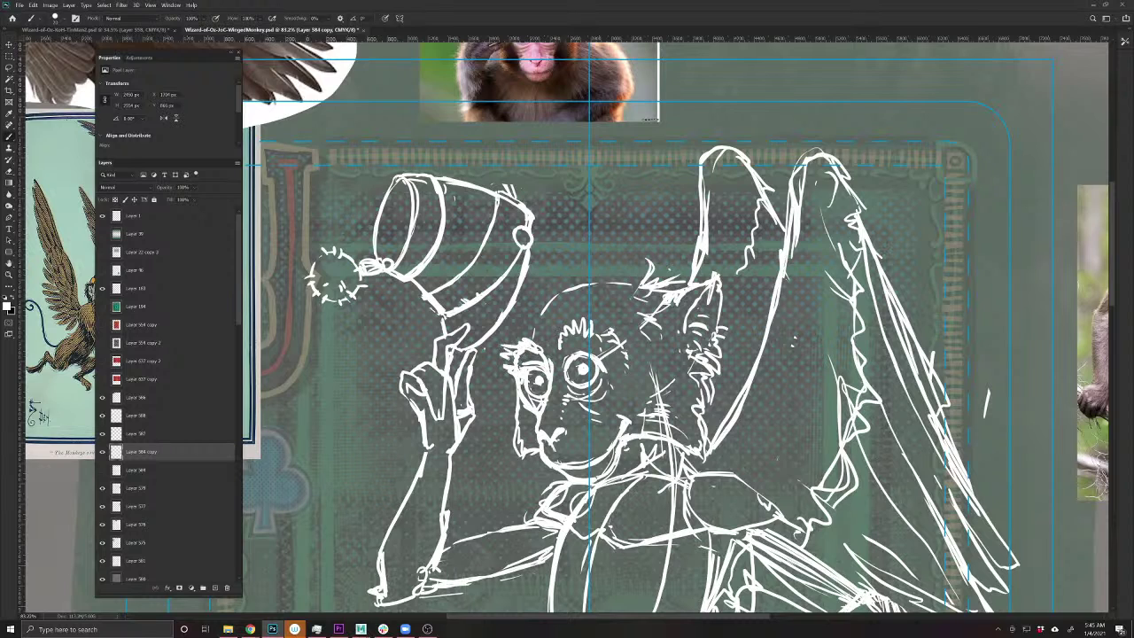
{"action": "left_click_drag", "start_coordinate": [582, 321], "coordinate": [568, 338]}
{"action": "left_click_drag", "start_coordinate": [590, 304], "coordinate": [585, 321]}
{"action": "left_click_drag", "start_coordinate": [597, 305], "coordinate": [593, 332]}
{"action": "mouse_move", "coordinate": [609, 325]}
{"action": "left_mouse_down"}
{"action": "mouse_move", "coordinate": [594, 339]}
{"action": "mouse_move", "coordinate": [571, 334]}
{"action": "mouse_move", "coordinate": [589, 315]}
{"action": "left_mouse_up"}
{"action": "mouse_move", "coordinate": [607, 315]}
{"action": "left_mouse_down"}
{"action": "mouse_move", "coordinate": [599, 331]}
{"action": "mouse_move", "coordinate": [586, 315]}
{"action": "left_mouse_up"}
- Add eyebrow marks, forehead strokes, and a redrawn top outline along the head's left edge
{"action": "left_click_drag", "start_coordinate": [517, 342], "coordinate": [497, 352]}
{"action": "left_click_drag", "start_coordinate": [503, 339], "coordinate": [486, 344]}
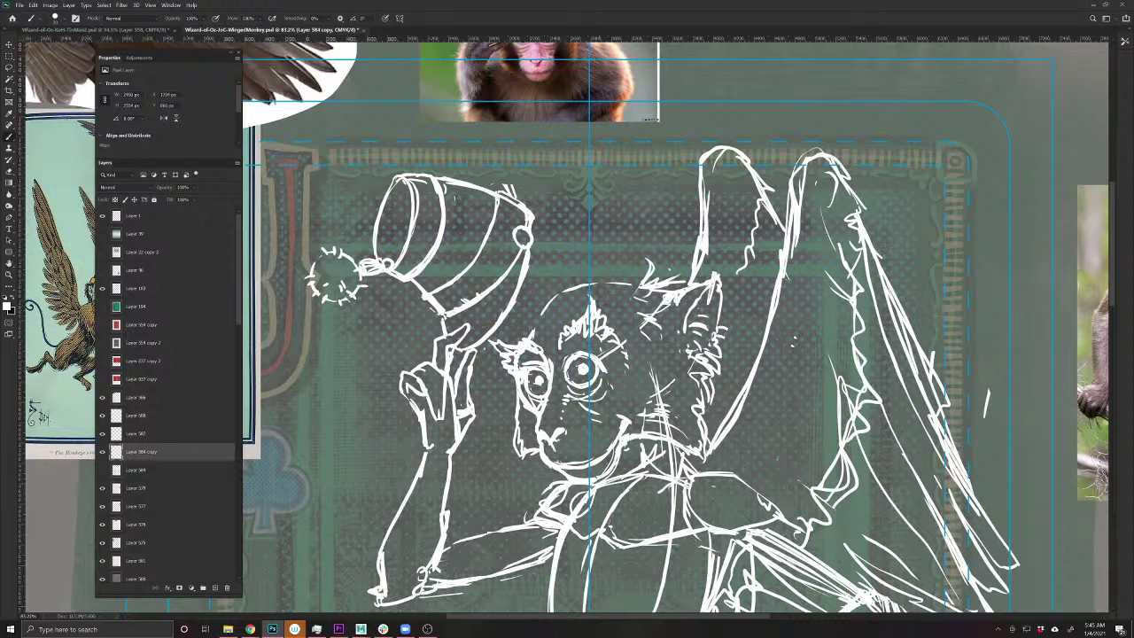
{"action": "mouse_move", "coordinate": [543, 300]}
{"action": "left_mouse_down"}
{"action": "mouse_move", "coordinate": [528, 333]}
{"action": "mouse_move", "coordinate": [526, 318]}
{"action": "mouse_move", "coordinate": [514, 325]}
{"action": "left_mouse_up"}
{"action": "left_click_drag", "start_coordinate": [530, 318], "coordinate": [512, 339]}
{"action": "mouse_move", "coordinate": [562, 288]}
{"action": "left_mouse_down"}
{"action": "mouse_move", "coordinate": [641, 276]}
{"action": "mouse_move", "coordinate": [549, 308]}
{"action": "mouse_move", "coordinate": [528, 339]}
{"action": "mouse_move", "coordinate": [507, 312]}
{"action": "left_mouse_up"}
{"action": "left_click_drag", "start_coordinate": [514, 309], "coordinate": [507, 322]}
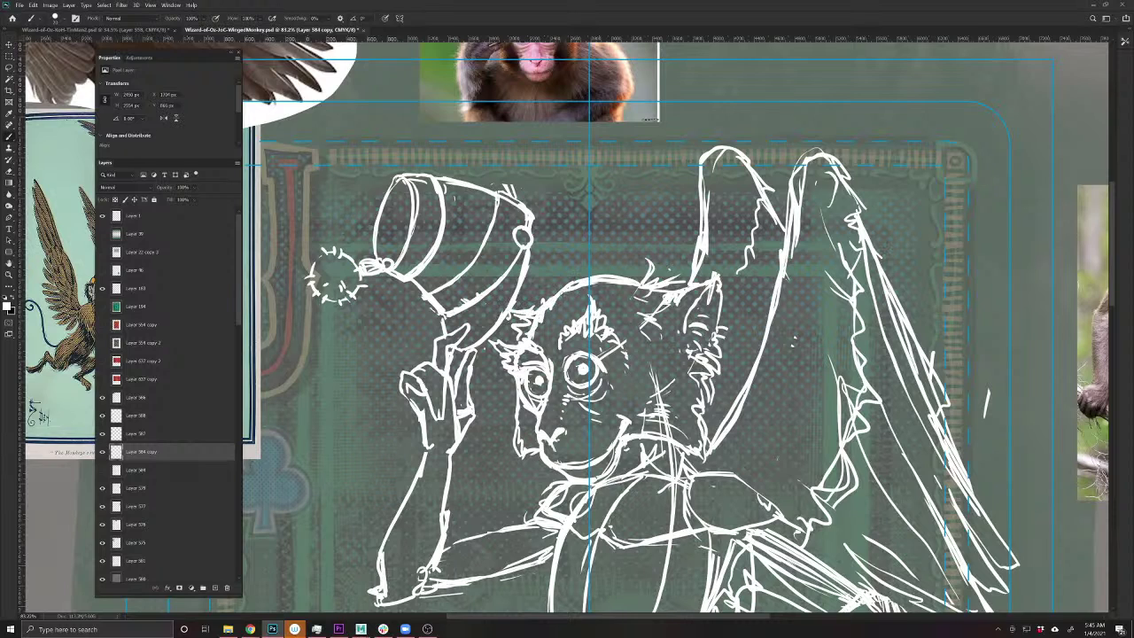
- Sketch rough hair tufts and small fur strokes on top of the monkey's head
{"action": "left_click_drag", "start_coordinate": [668, 268], "coordinate": [644, 281]}
{"action": "mouse_move", "coordinate": [675, 258]}
{"action": "left_mouse_down"}
{"action": "mouse_move", "coordinate": [656, 276]}
{"action": "mouse_move", "coordinate": [621, 280]}
{"action": "left_mouse_up"}
{"action": "left_click_drag", "start_coordinate": [643, 270], "coordinate": [613, 298]}
{"action": "left_click_drag", "start_coordinate": [636, 299], "coordinate": [624, 313]}
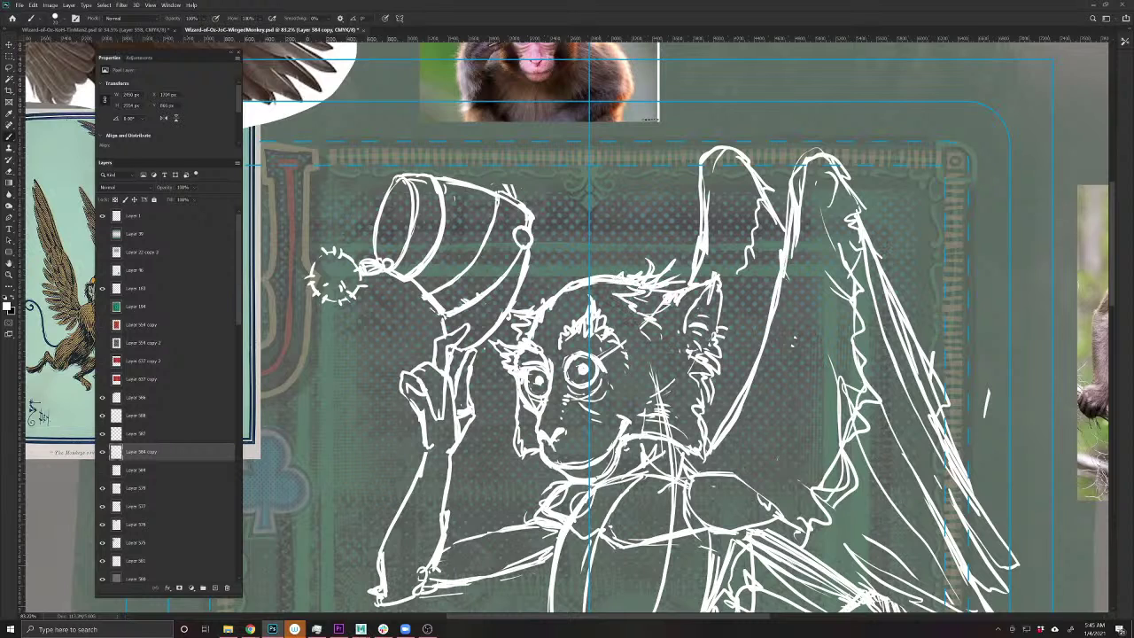
{"action": "left_click_drag", "start_coordinate": [585, 271], "coordinate": [592, 260]}
- Merge Layer 587's new head strokes down into the Layer 584 copy sketch layer
{"action": "scroll", "coordinate": [697, 395], "scroll_direction": "down", "scroll_amount": 5}
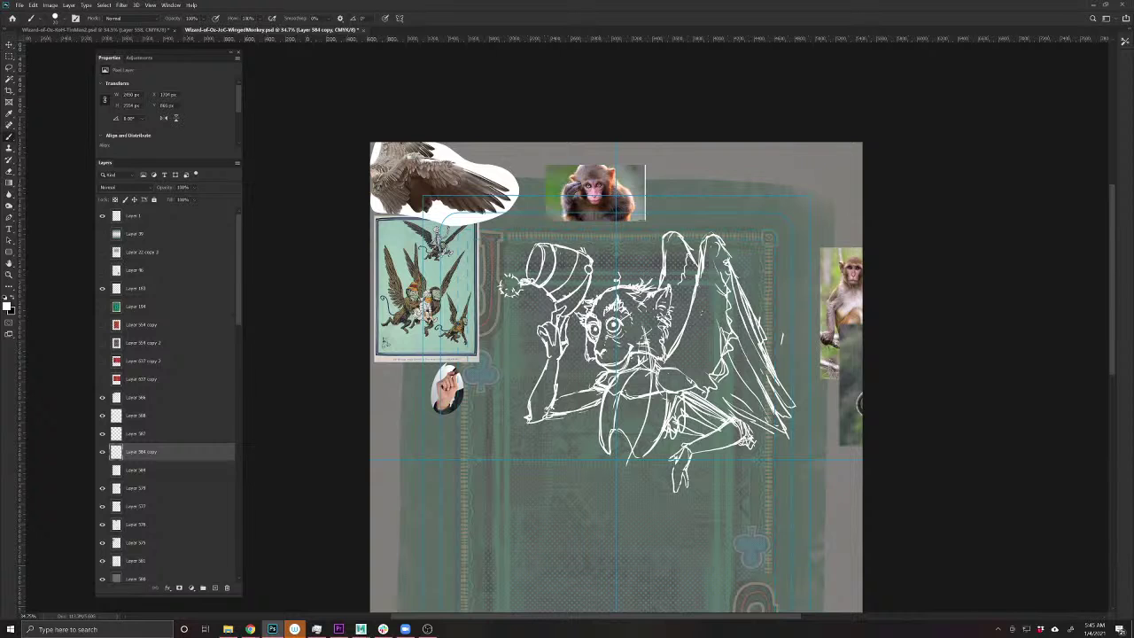
{"action": "left_click", "coordinate": [101, 452]}
{"action": "left_click", "coordinate": [101, 452]}
{"action": "left_click", "coordinate": [102, 433]}
{"action": "left_click", "coordinate": [102, 433]}
{"action": "left_click", "coordinate": [133, 435]}
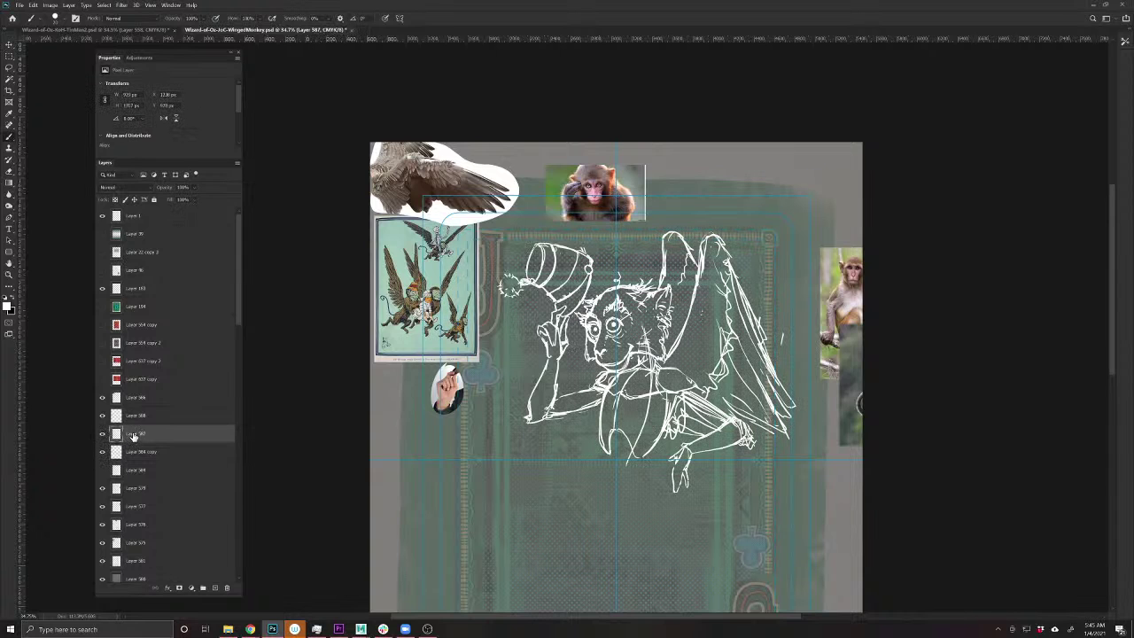
{"action": "key", "text": "ctrl+e"}
{"action": "left_click", "coordinate": [102, 433]}
{"action": "left_click", "coordinate": [102, 433]}
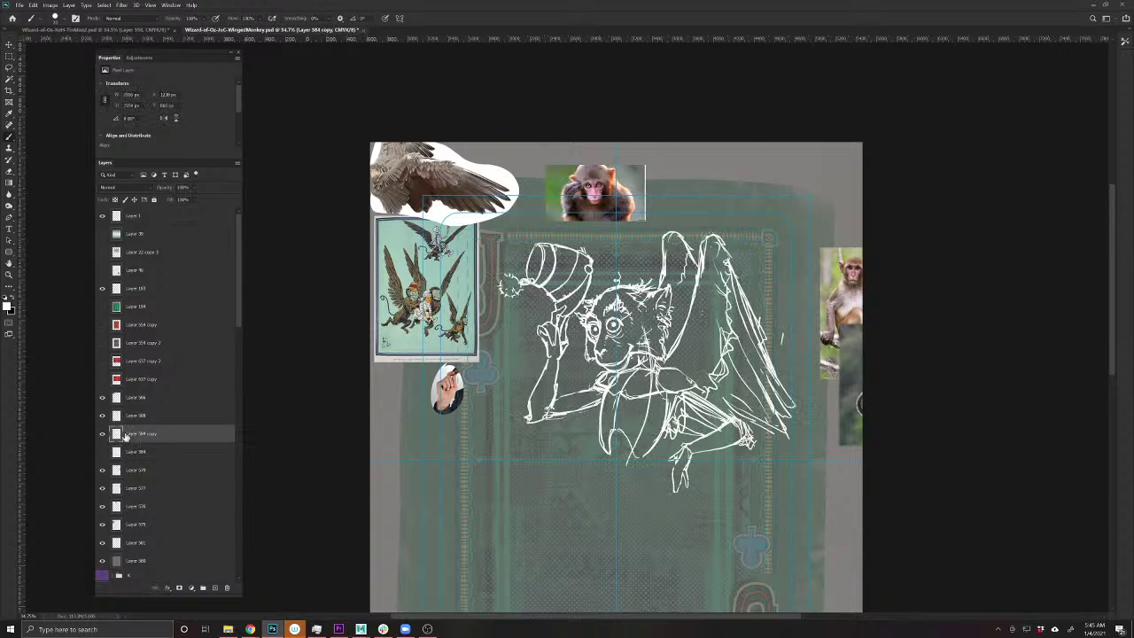
- Duplicate the merged sketch and add a white-filled layer at the bottom of the stack
{"action": "key", "text": "ctrl+j"}
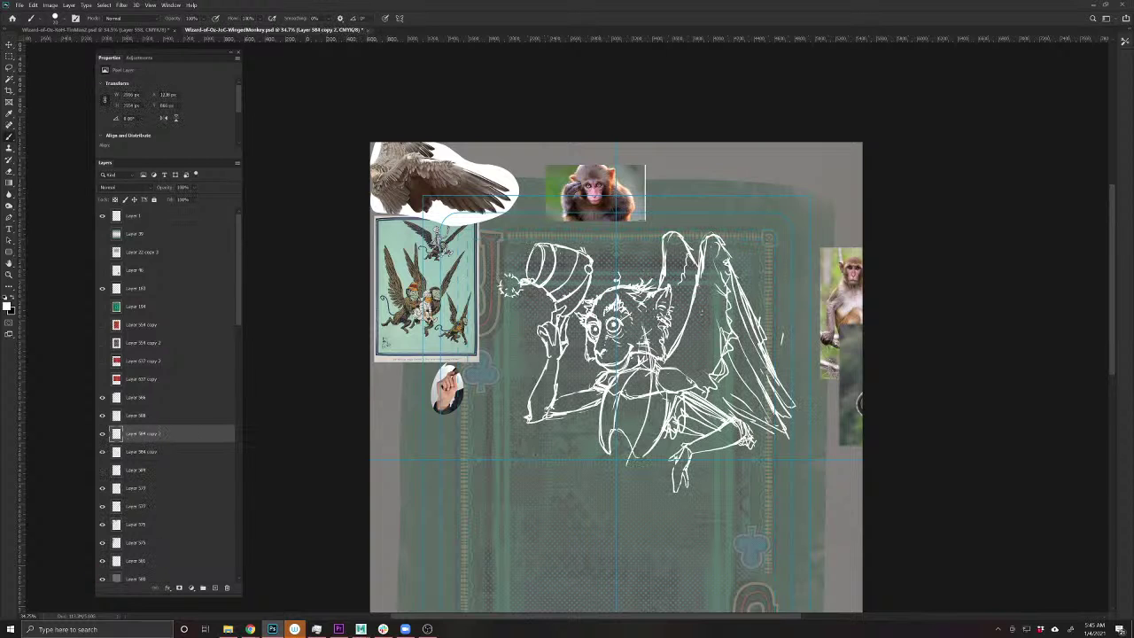
{"action": "scroll", "coordinate": [658, 337], "scroll_direction": "down", "scroll_amount": 3}
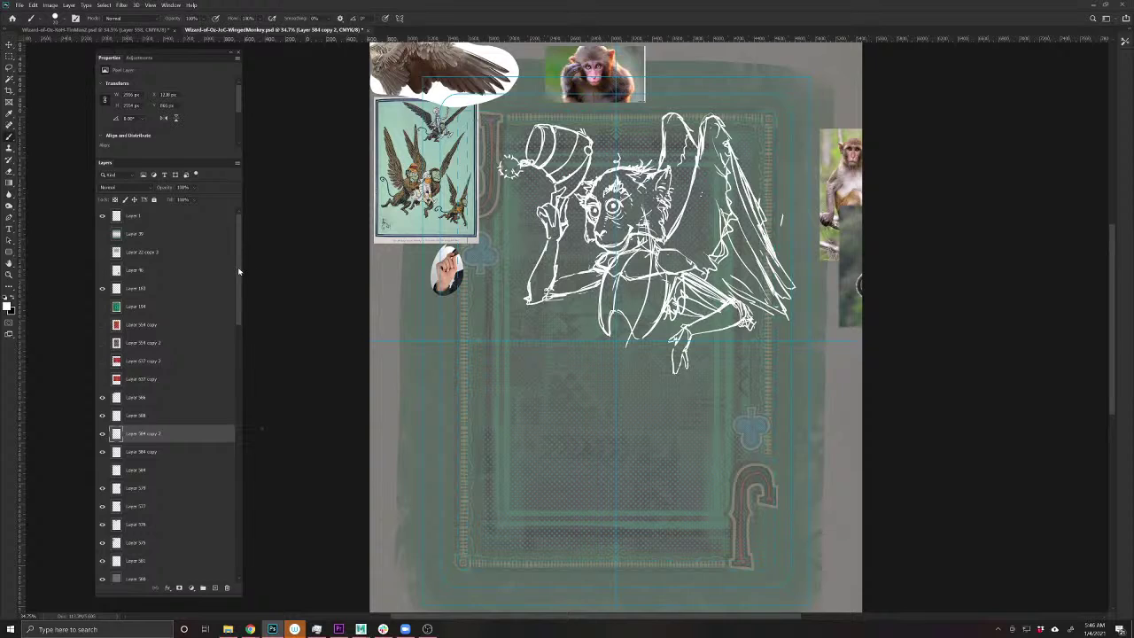
{"action": "left_click_drag", "start_coordinate": [238, 272], "coordinate": [246, 526]}
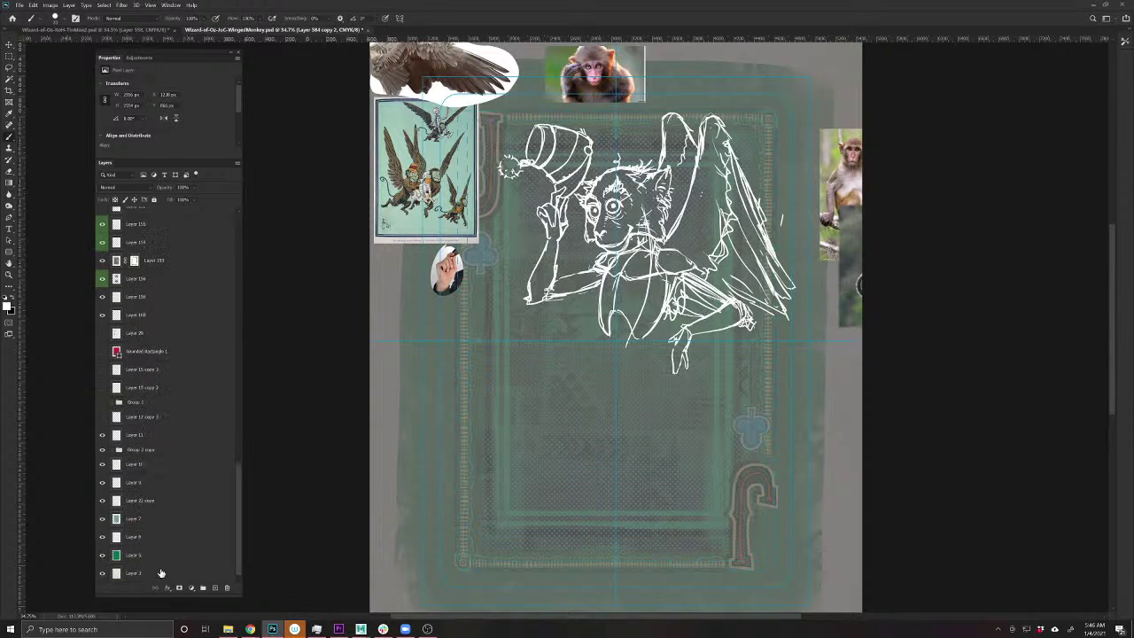
{"action": "left_click", "coordinate": [160, 573]}
{"action": "left_click", "coordinate": [215, 588]}
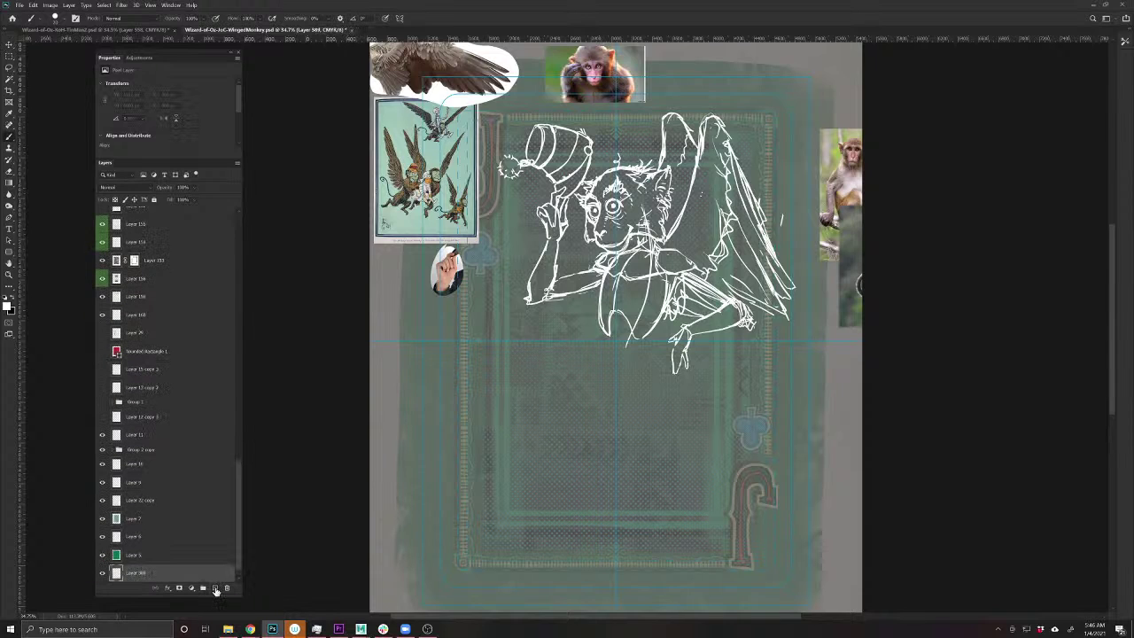
{"action": "key", "text": "alt+BackSpace"}
- Switch to the Move tool and select the duplicated sketch layer for rotating
{"action": "scroll", "coordinate": [202, 556], "scroll_direction": "down", "scroll_amount": 1}
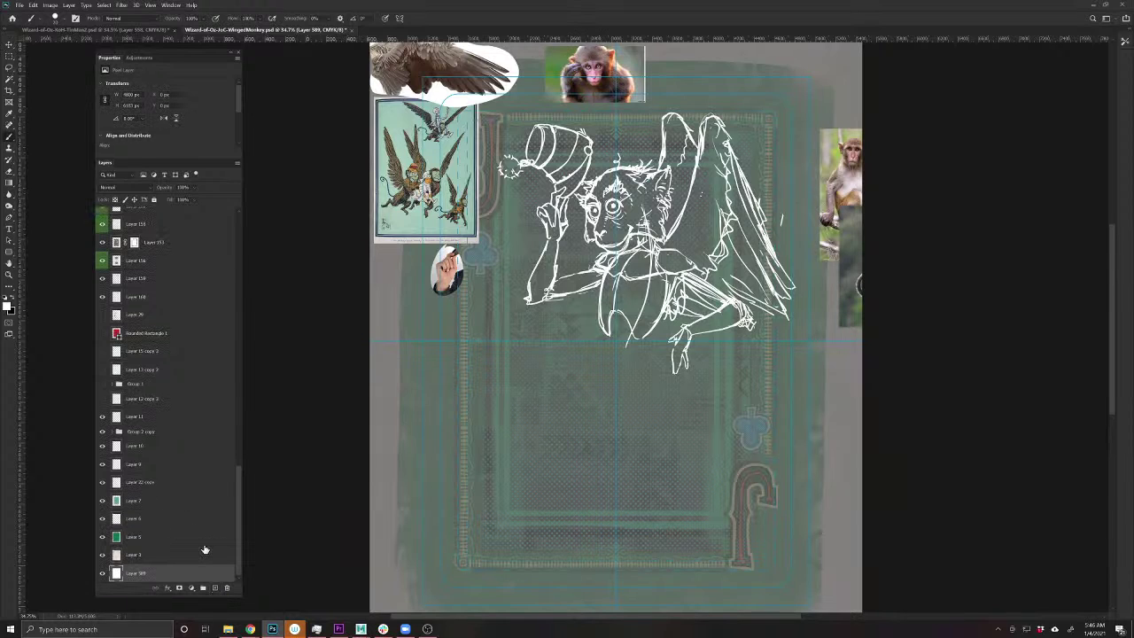
{"action": "scroll", "coordinate": [153, 362], "scroll_direction": "up", "scroll_amount": 4}
{"action": "scroll", "coordinate": [153, 362], "scroll_direction": "up", "scroll_amount": 5}
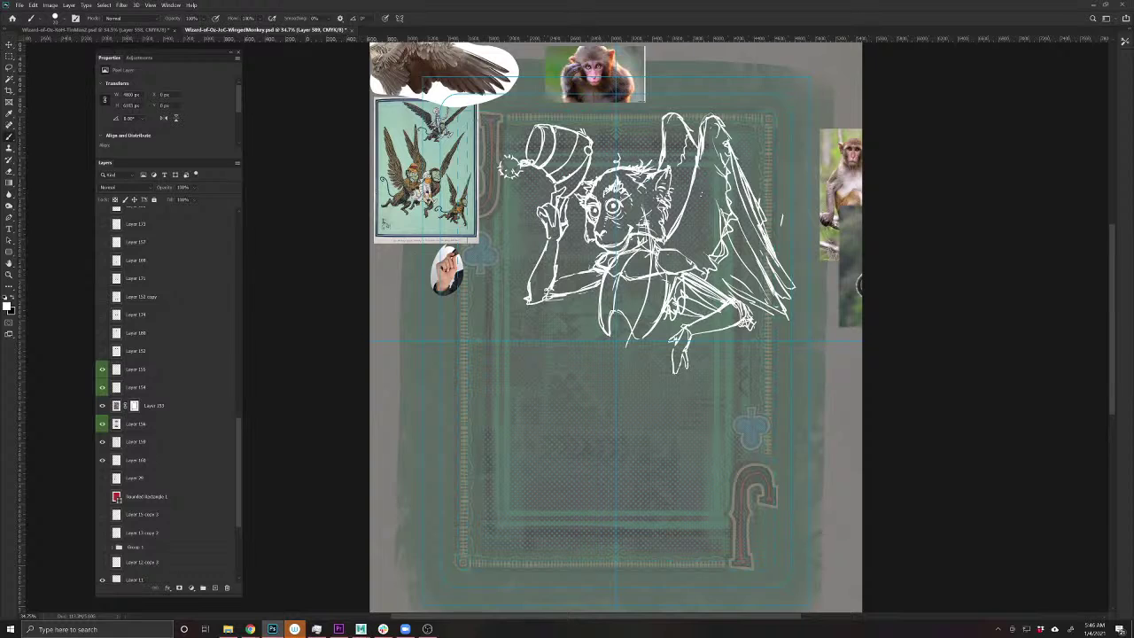
{"action": "left_click", "coordinate": [614, 276], "text": "ctrl"}
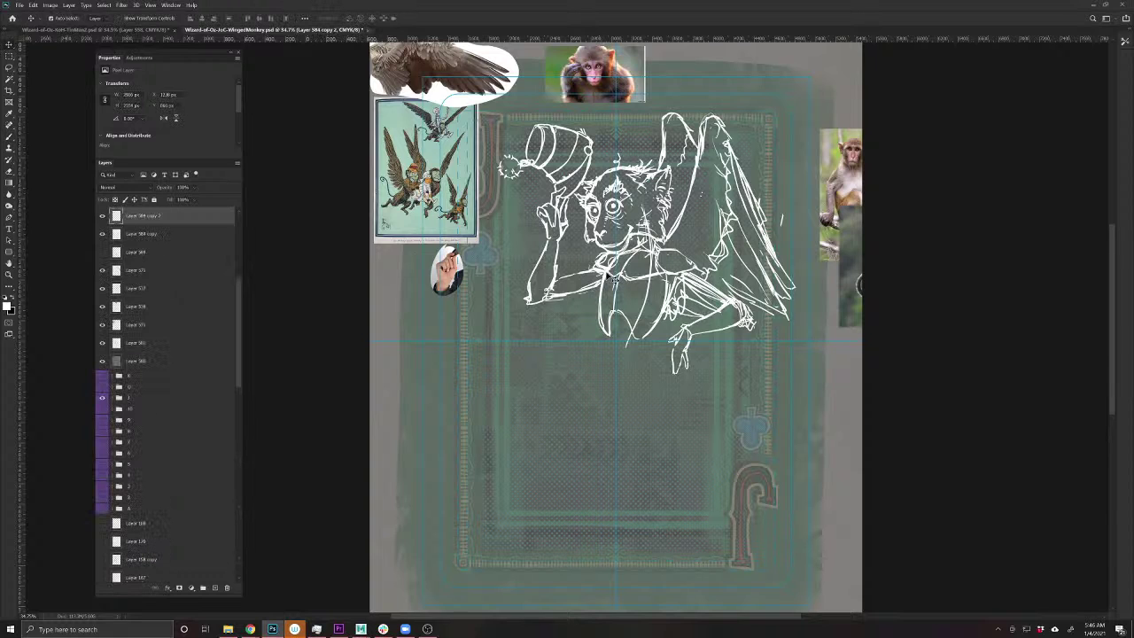
{"action": "scroll", "coordinate": [212, 476], "scroll_direction": "down", "scroll_amount": 10}
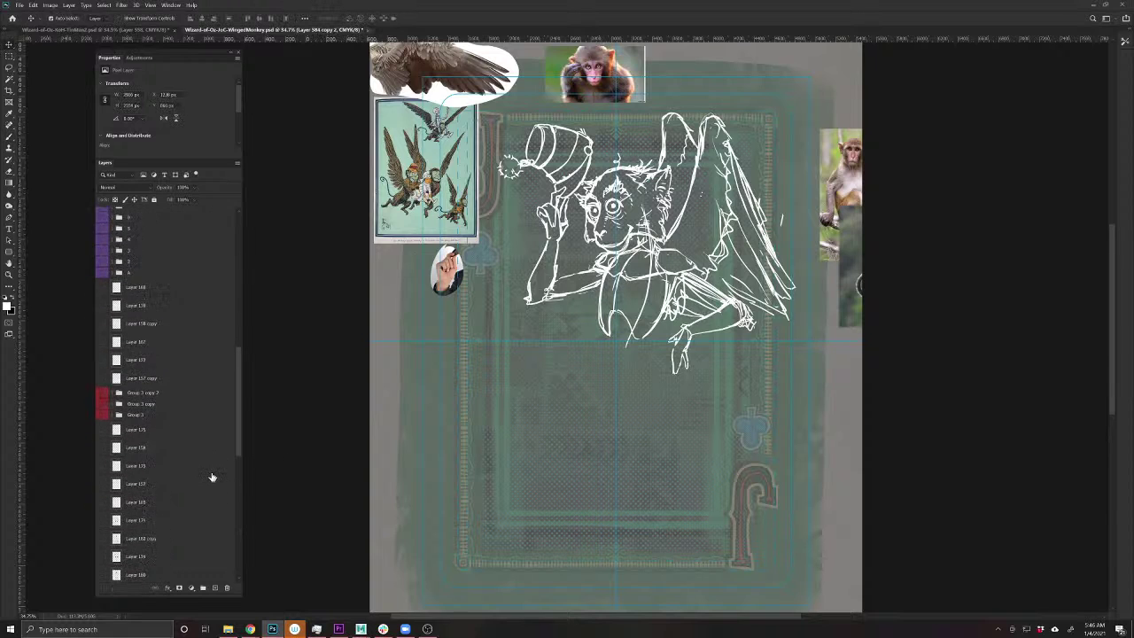
{"action": "scroll", "coordinate": [212, 476], "scroll_direction": "down", "scroll_amount": 4}
{"action": "scroll", "coordinate": [544, 410], "scroll_direction": "up", "scroll_amount": 2}
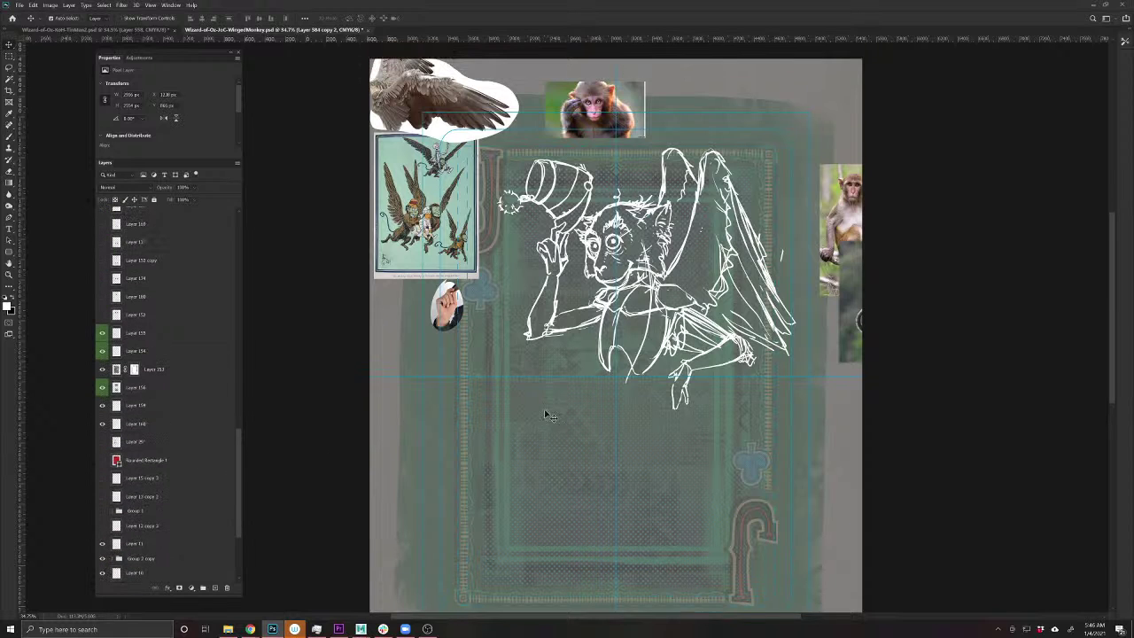
{"action": "scroll", "coordinate": [591, 321], "scroll_direction": "up", "scroll_amount": 1}
{"action": "scroll", "coordinate": [168, 381], "scroll_direction": "up", "scroll_amount": 12}
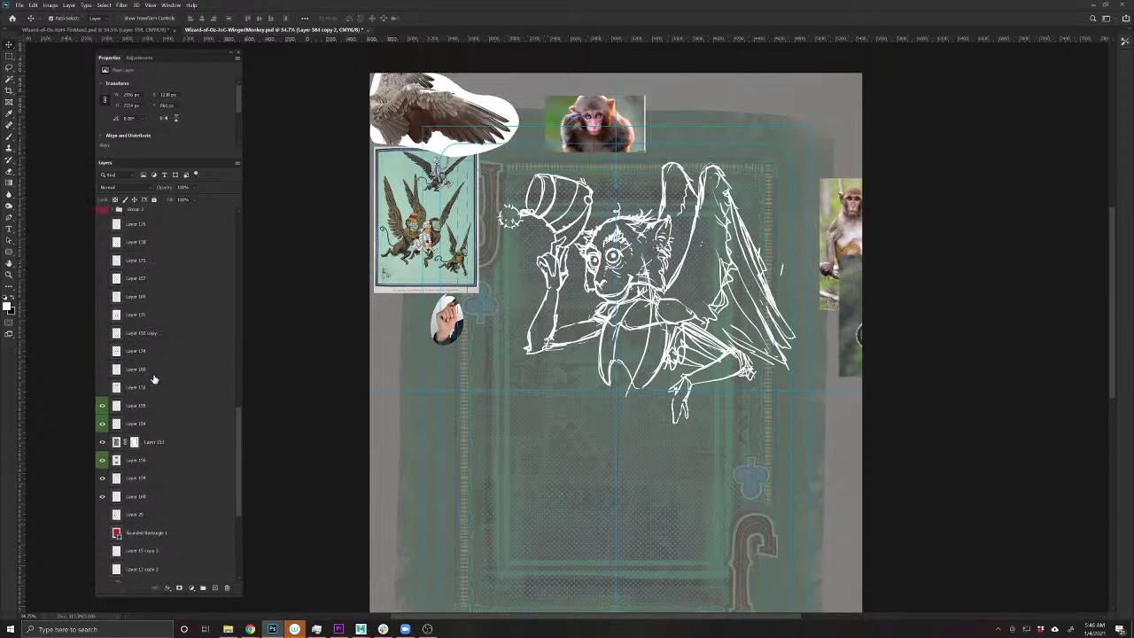
{"action": "scroll", "coordinate": [155, 378], "scroll_direction": "up", "scroll_amount": 8}
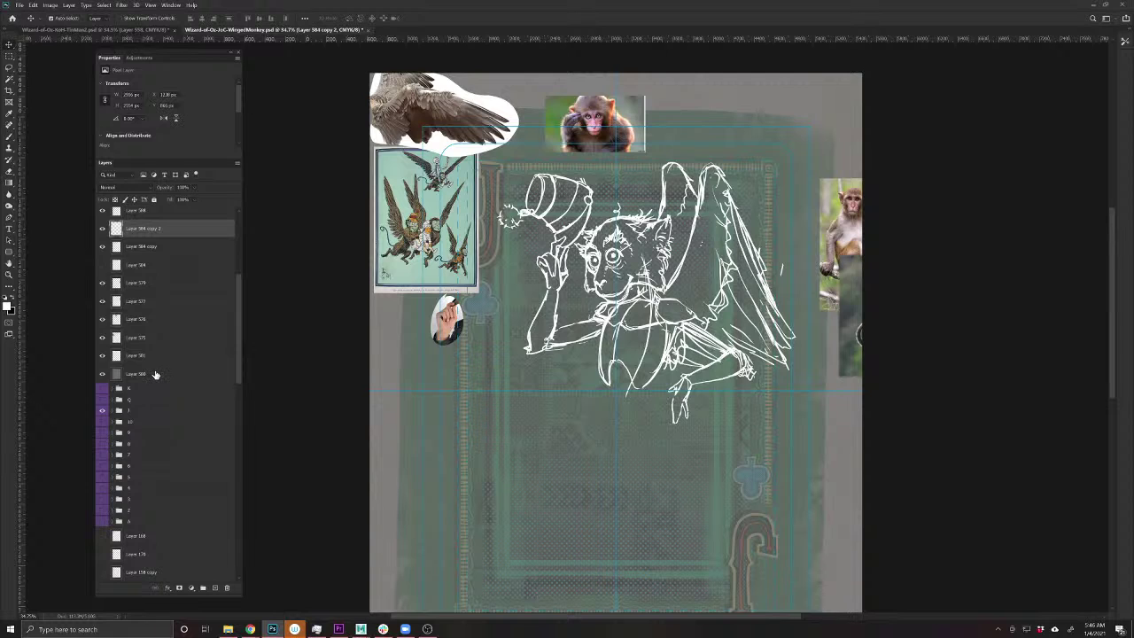
{"action": "scroll", "coordinate": [155, 374], "scroll_direction": "up", "scroll_amount": 5}
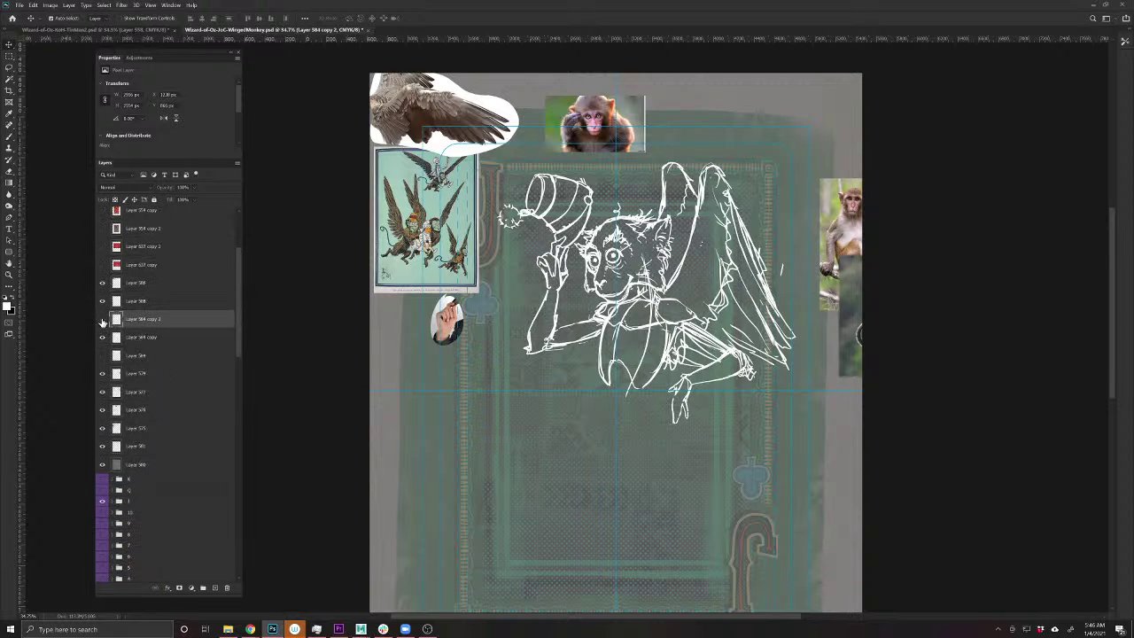
{"action": "left_click", "coordinate": [103, 319]}
{"action": "left_click", "coordinate": [103, 319]}
{"action": "left_click_drag", "start_coordinate": [239, 326], "coordinate": [238, 573]}
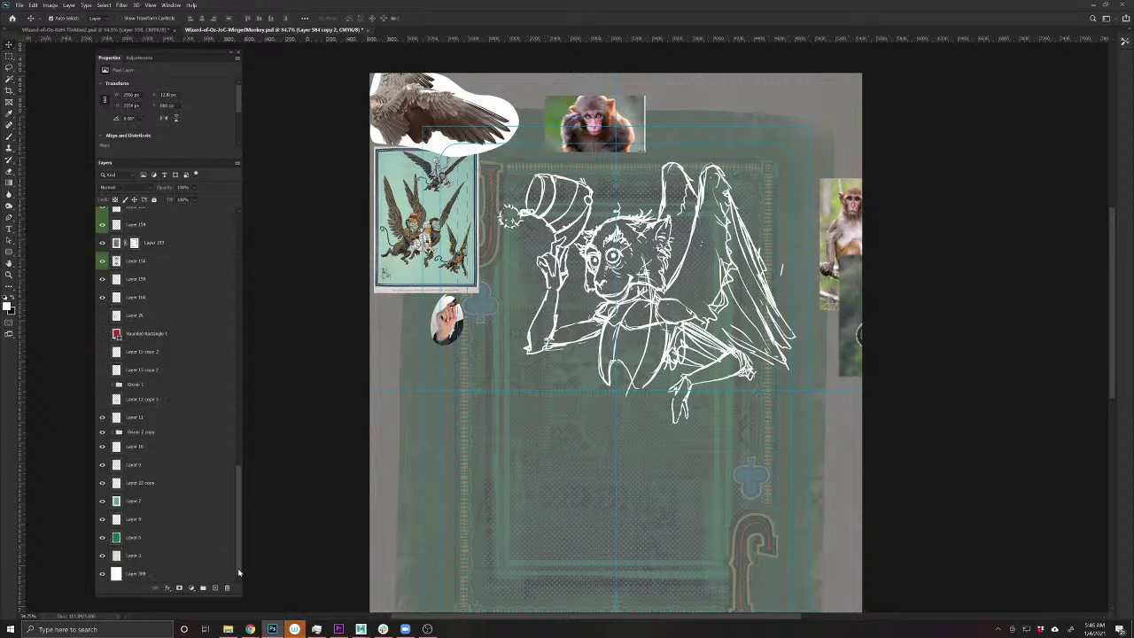
{"action": "left_click", "coordinate": [193, 576]}
- Rotate the duplicate sketch upside down into the lower half and merge both sketch copies
{"action": "key", "text": "ctrl+t"}
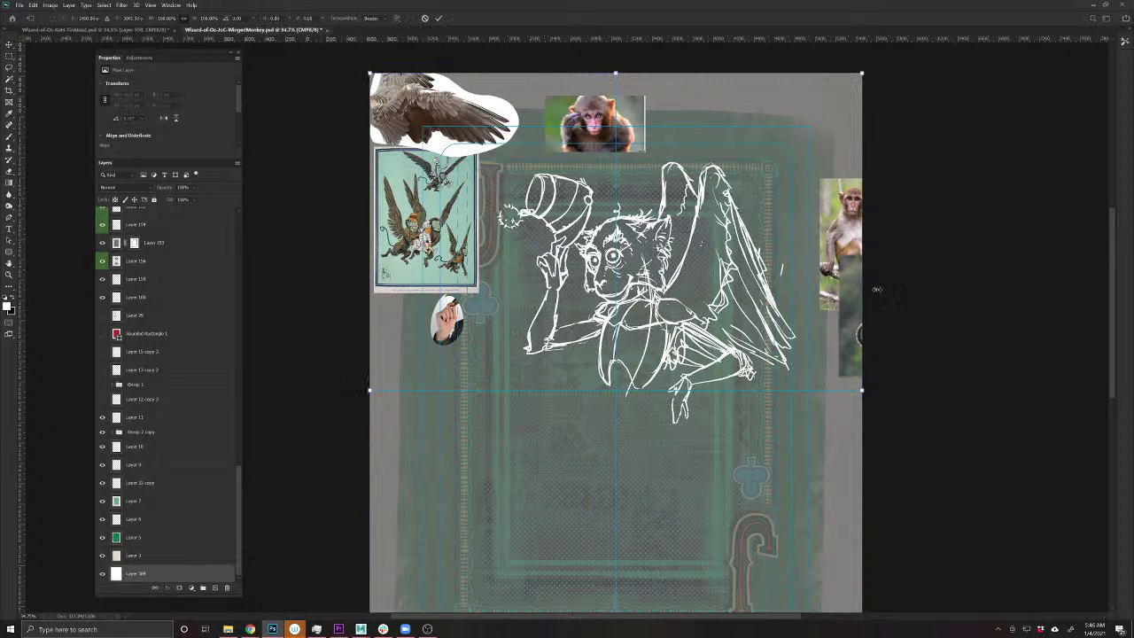
{"action": "mouse_move", "coordinate": [884, 335]}
{"action": "left_mouse_down"}
{"action": "mouse_move", "coordinate": [879, 482]}
{"action": "mouse_move", "coordinate": [656, 531]}
{"action": "mouse_move", "coordinate": [435, 502]}
{"action": "mouse_move", "coordinate": [392, 445]}
{"action": "mouse_move", "coordinate": [396, 458]}
{"action": "left_mouse_up"}
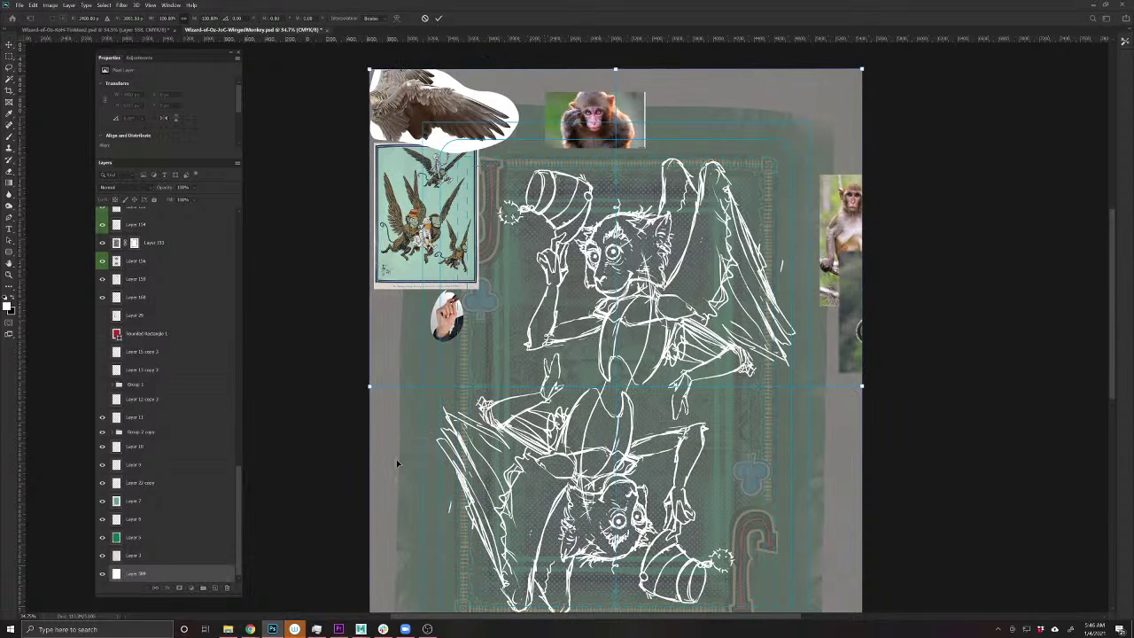
{"action": "key", "text": "Return"}
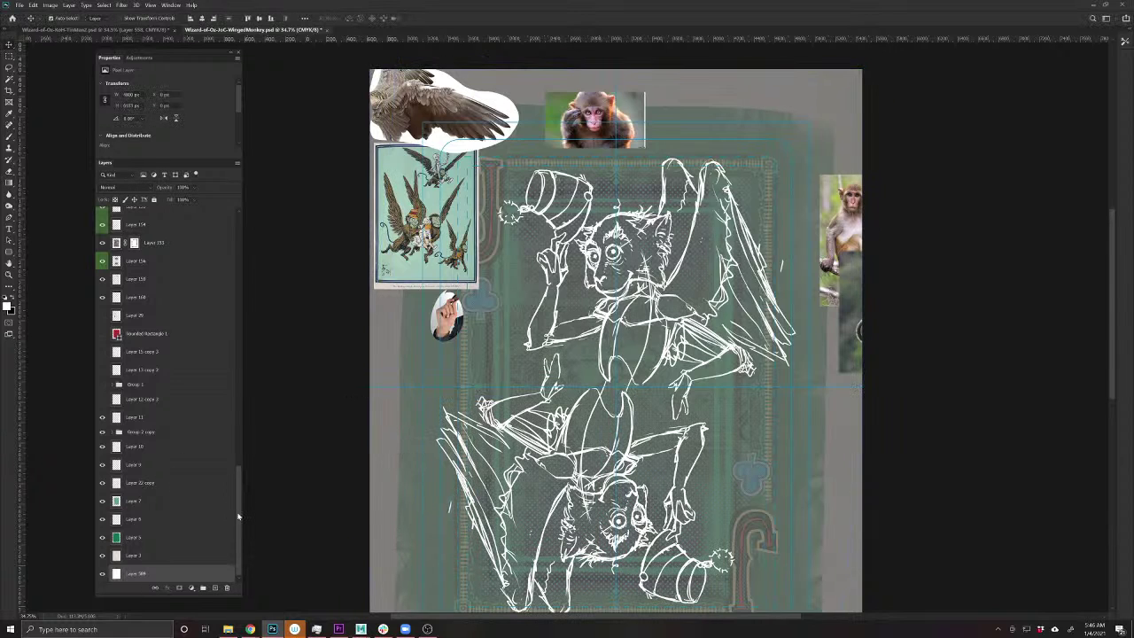
{"action": "left_click_drag", "start_coordinate": [239, 517], "coordinate": [210, 234]}
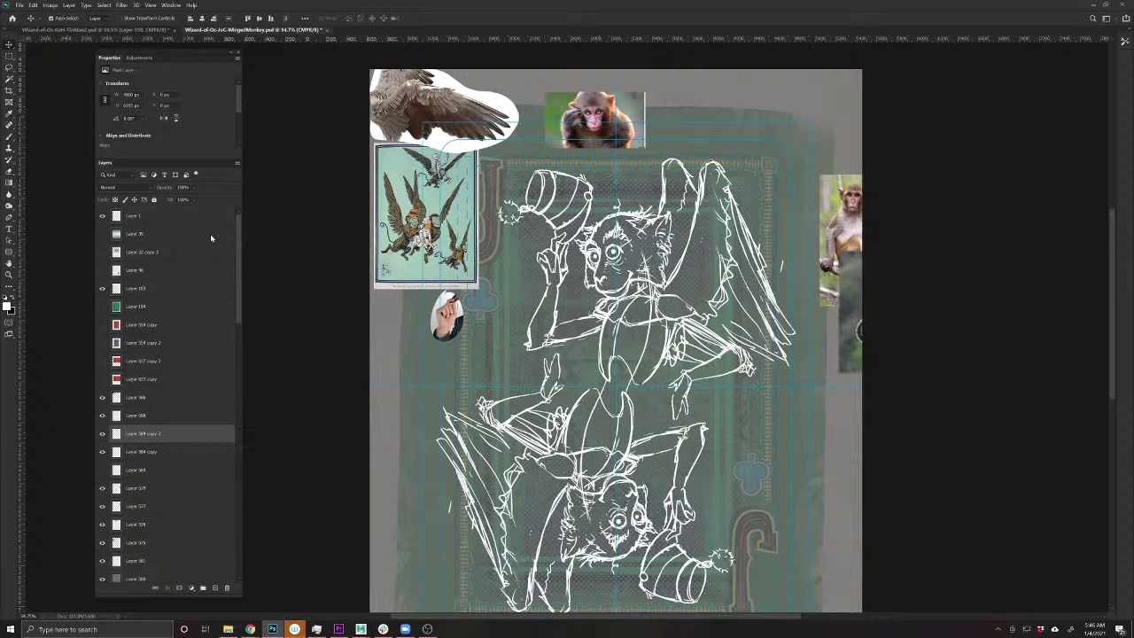
{"action": "left_click", "coordinate": [147, 452], "text": "shift"}
{"action": "key", "text": "ctrl+e"}
- Reposition the merged sketch on the card and tilt it slightly
{"action": "key", "text": "ctrl+t"}
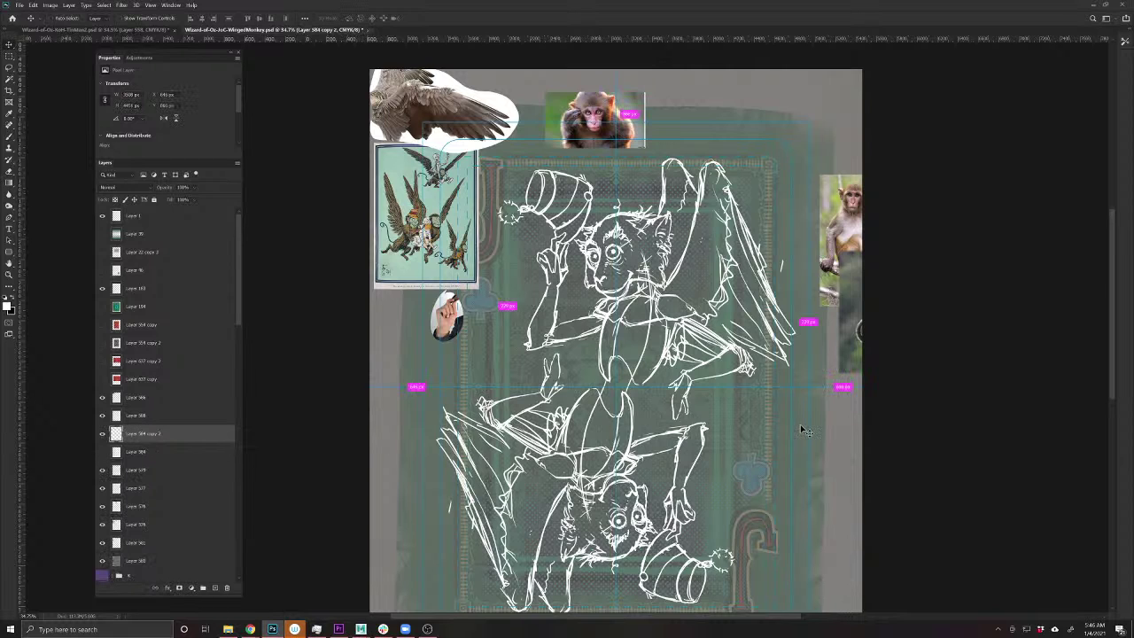
{"action": "key", "text": "Return"}
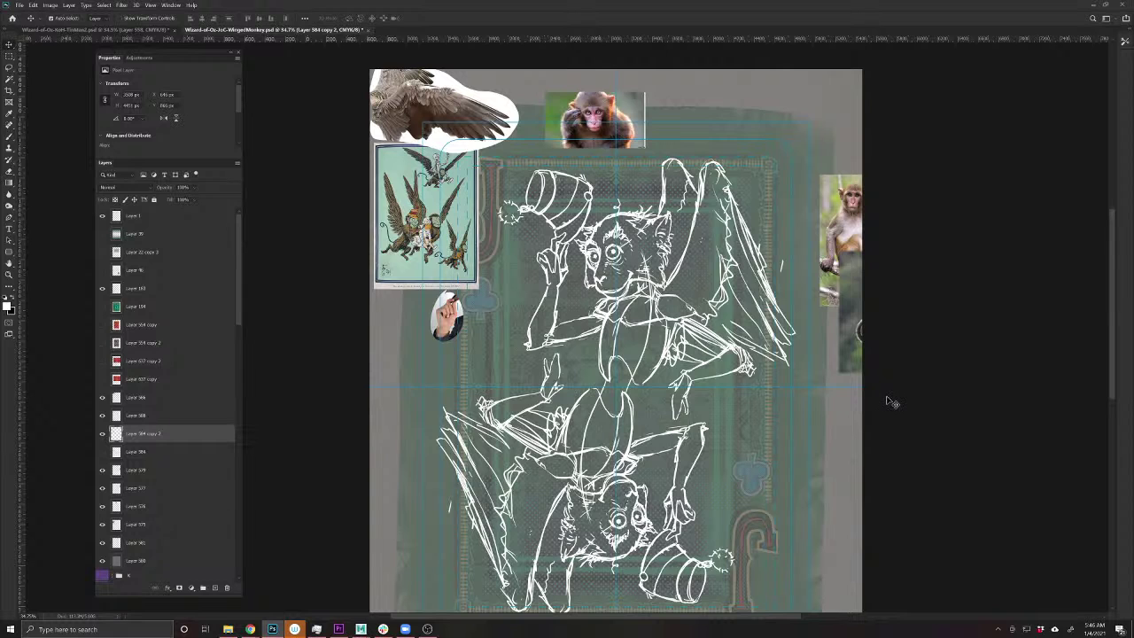
{"action": "left_click_drag", "start_coordinate": [883, 397], "coordinate": [831, 370]}
{"action": "key", "text": "ctrl+t"}
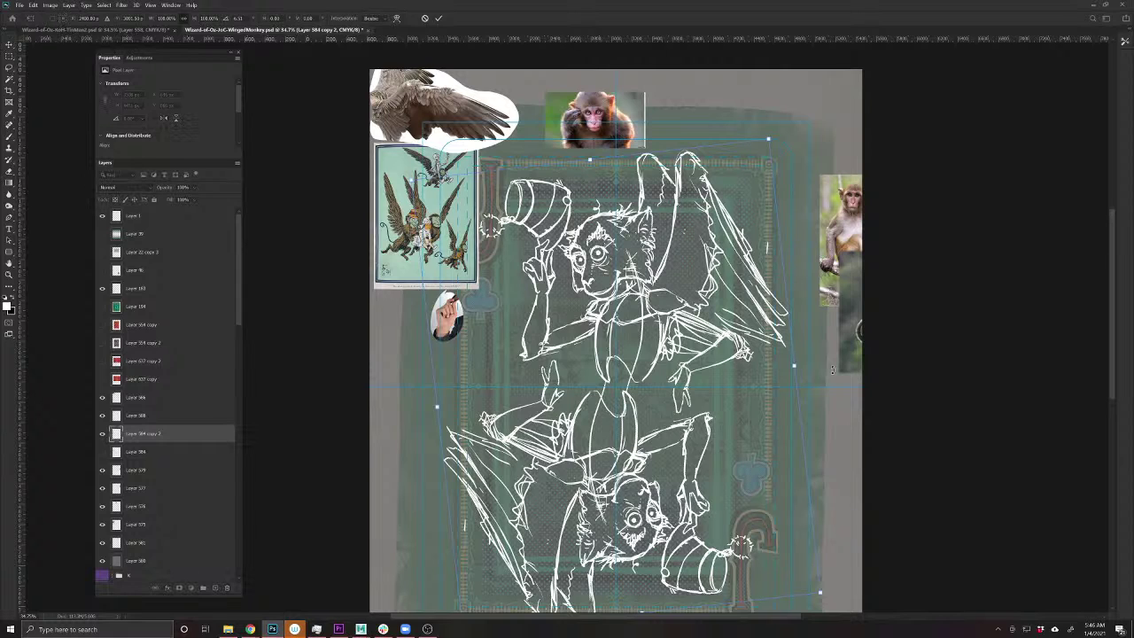
{"action": "key", "text": "Return"}
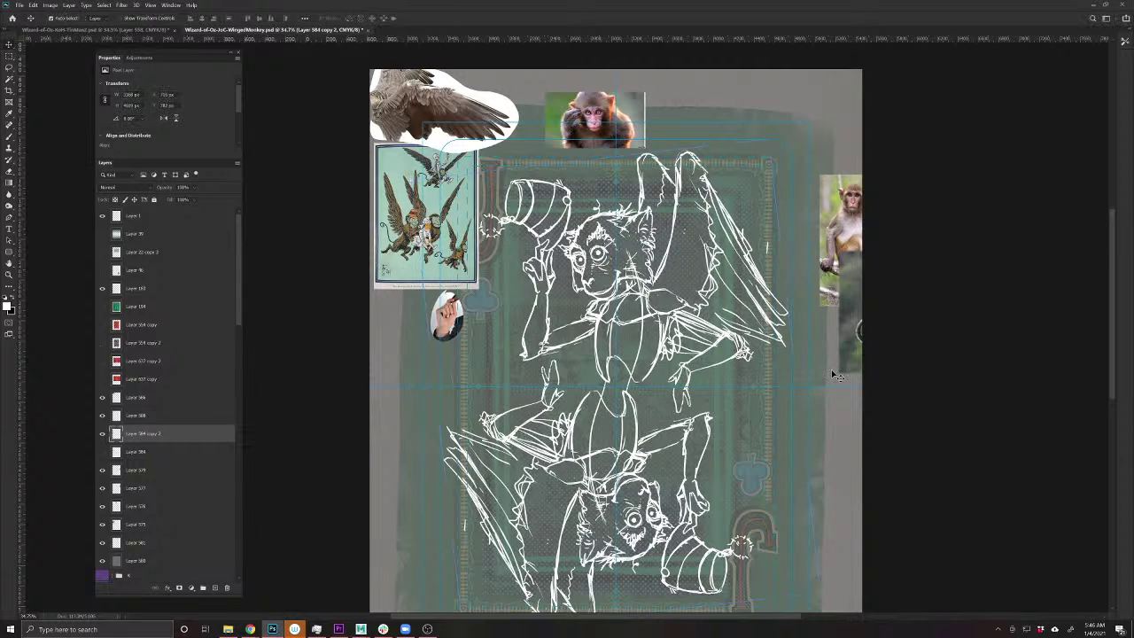
- Try narrowing the sketch, revert that resize, and move the winged-monkeys reference top-right
{"action": "key", "text": "ctrl+t"}
{"action": "left_click_drag", "start_coordinate": [788, 384], "coordinate": [774, 386]}
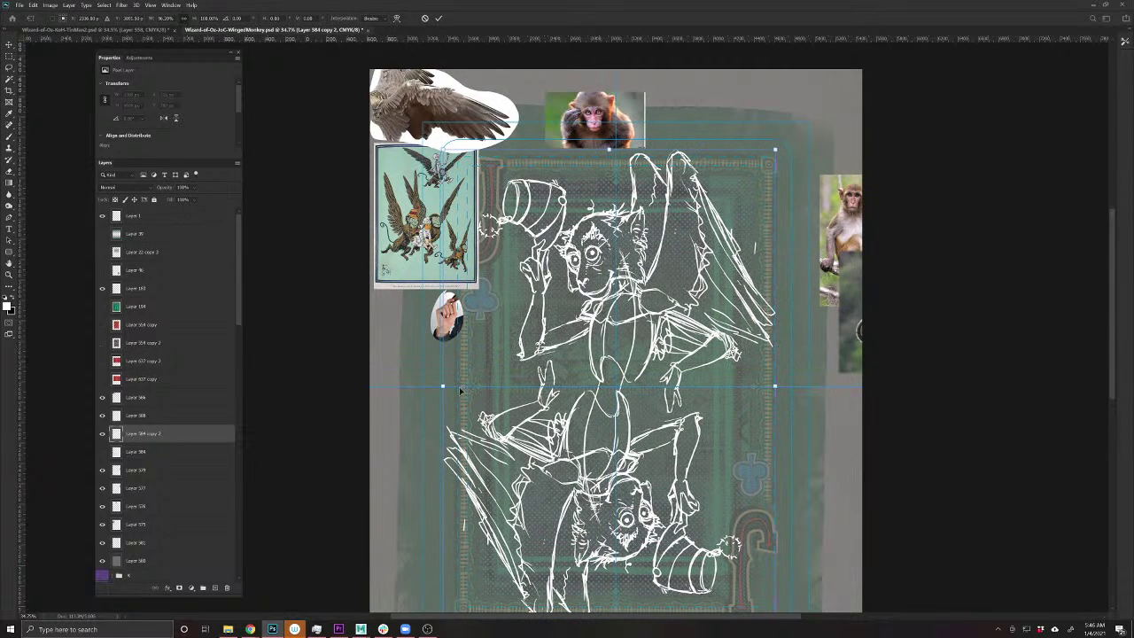
{"action": "left_click_drag", "start_coordinate": [443, 385], "coordinate": [451, 385]}
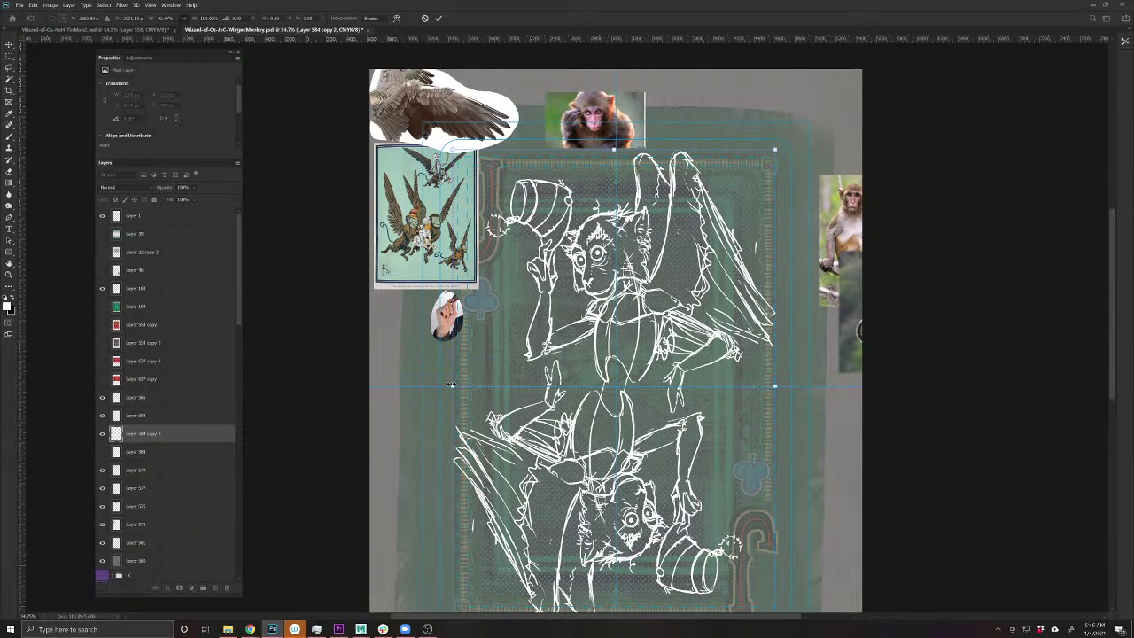
{"action": "key", "text": "ctrl+z"}
{"action": "key", "text": "ctrl+z"}
{"action": "key", "text": "ctrl+z"}
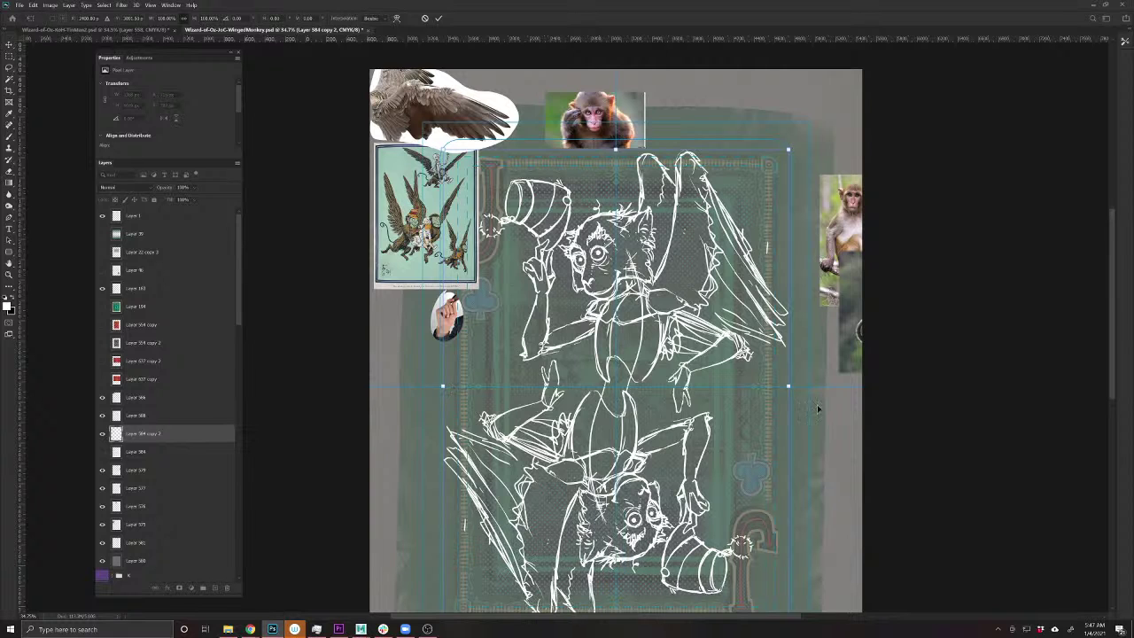
{"action": "left_click_drag", "start_coordinate": [789, 385], "coordinate": [775, 385]}
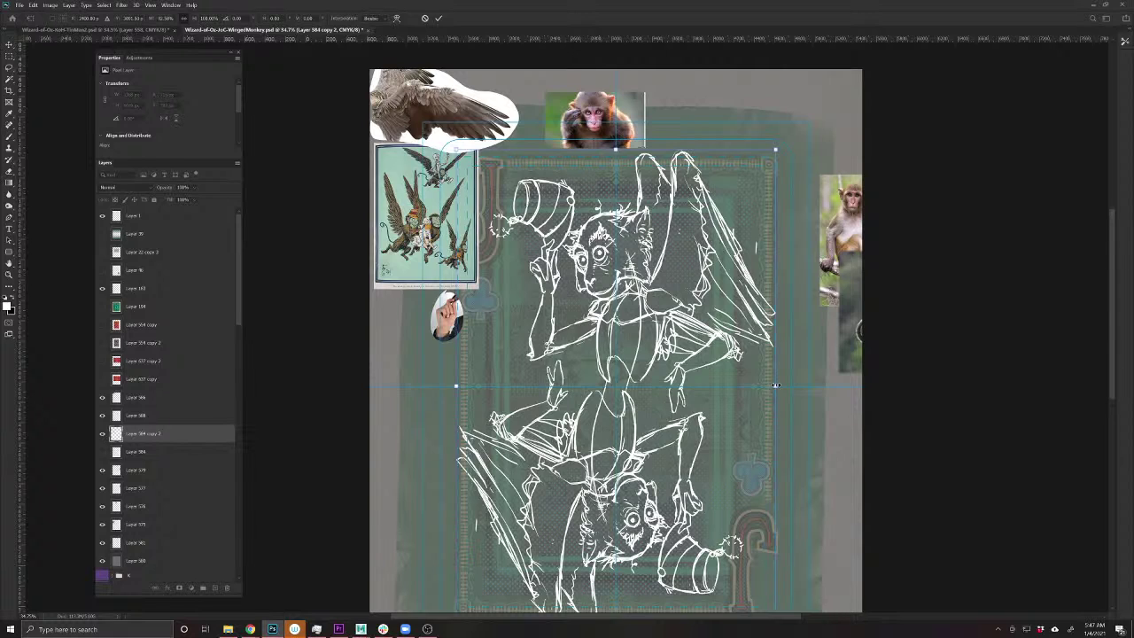
{"action": "key", "text": "Return"}
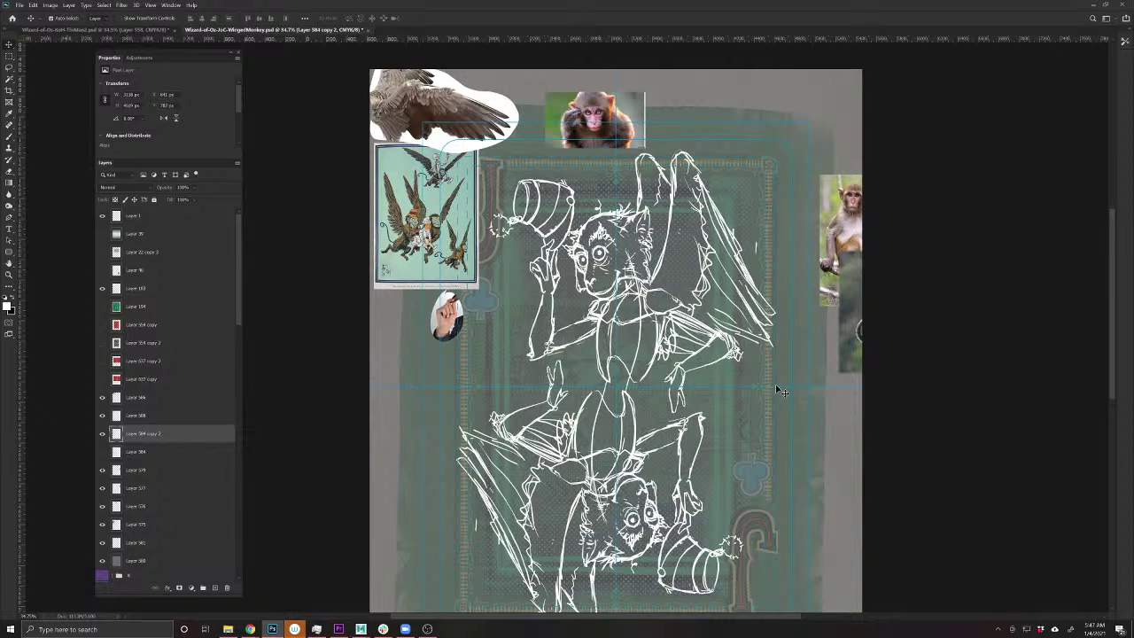
{"action": "key", "text": "ctrl+z"}
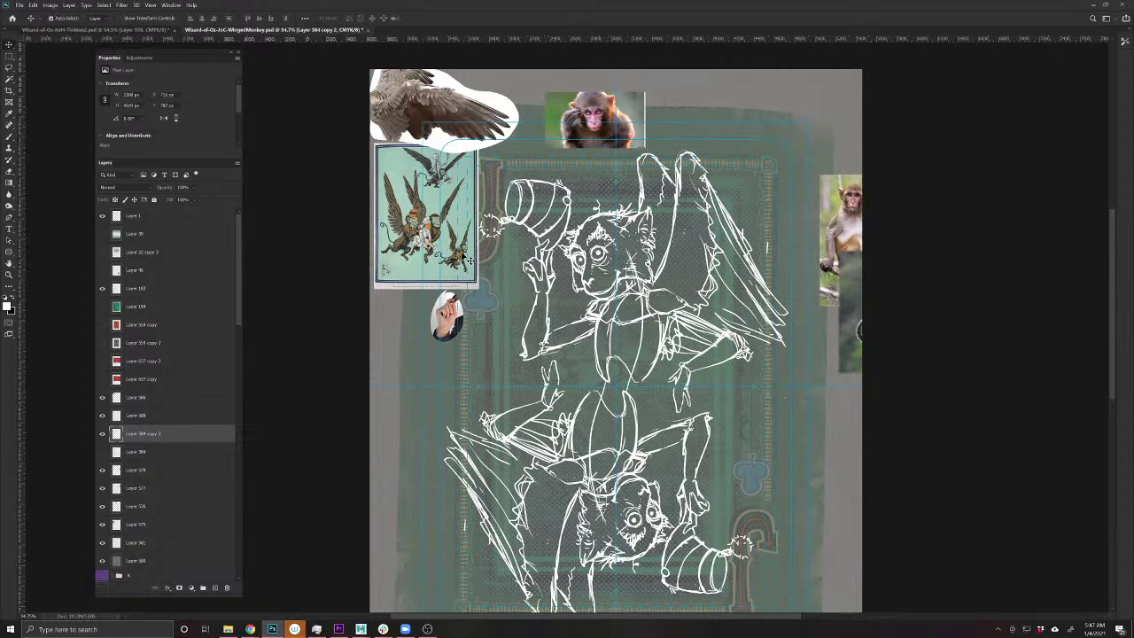
{"action": "left_click_drag", "start_coordinate": [423, 226], "coordinate": [809, 110]}
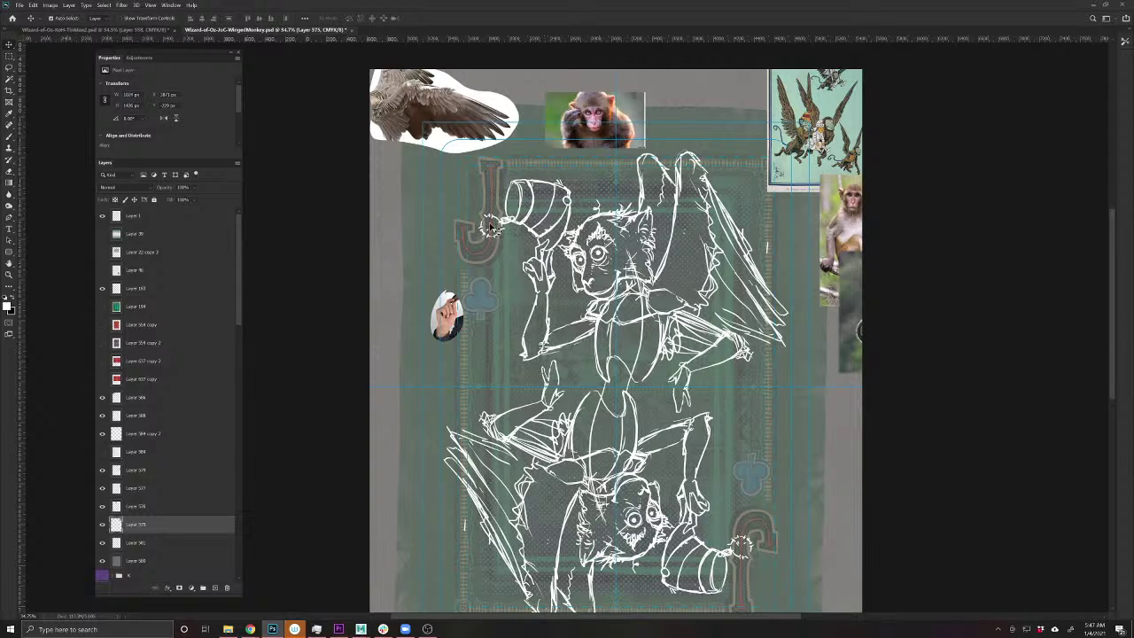
- Delete the round hand photo and add a new empty layer for brush drawing
{"action": "left_click_drag", "start_coordinate": [461, 313], "coordinate": [417, 254]}
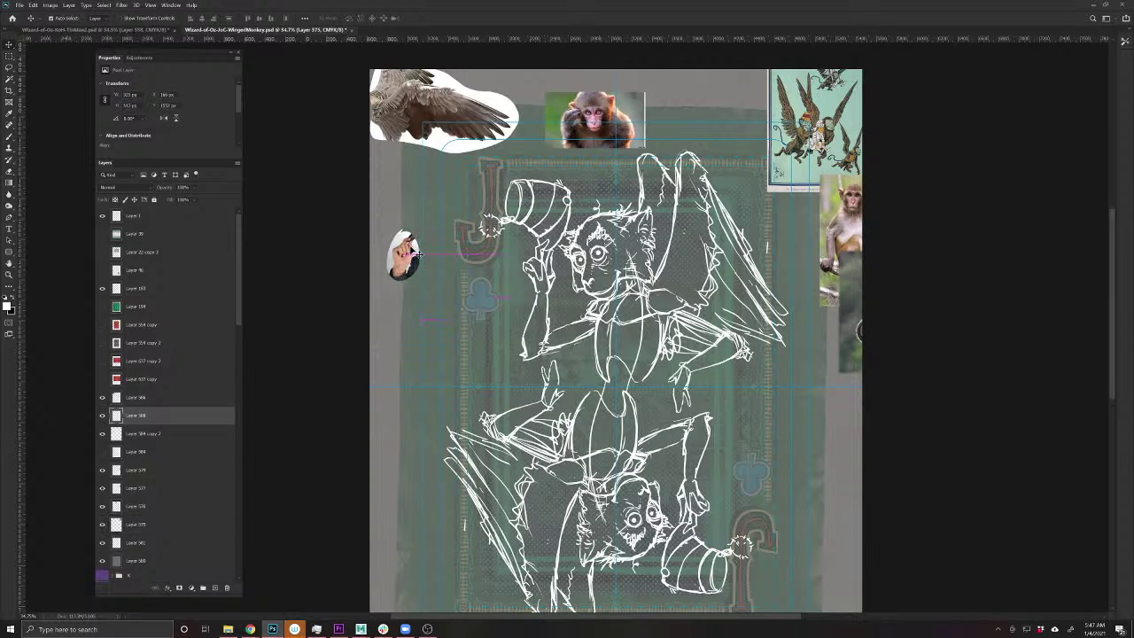
{"action": "key", "text": "Delete"}
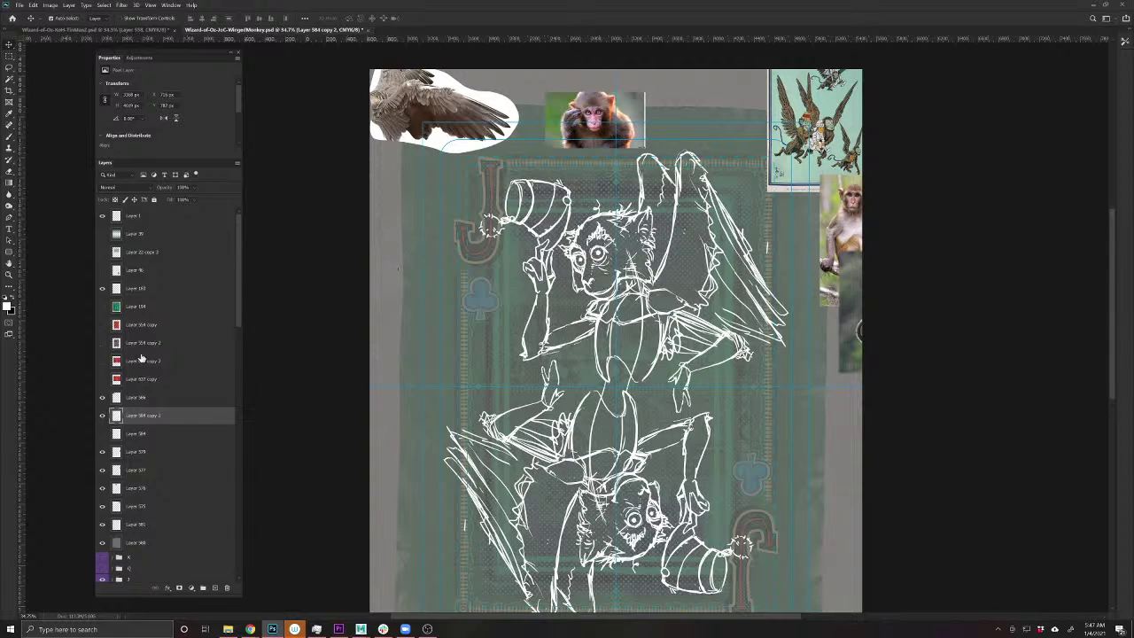
{"action": "left_click", "coordinate": [216, 589]}
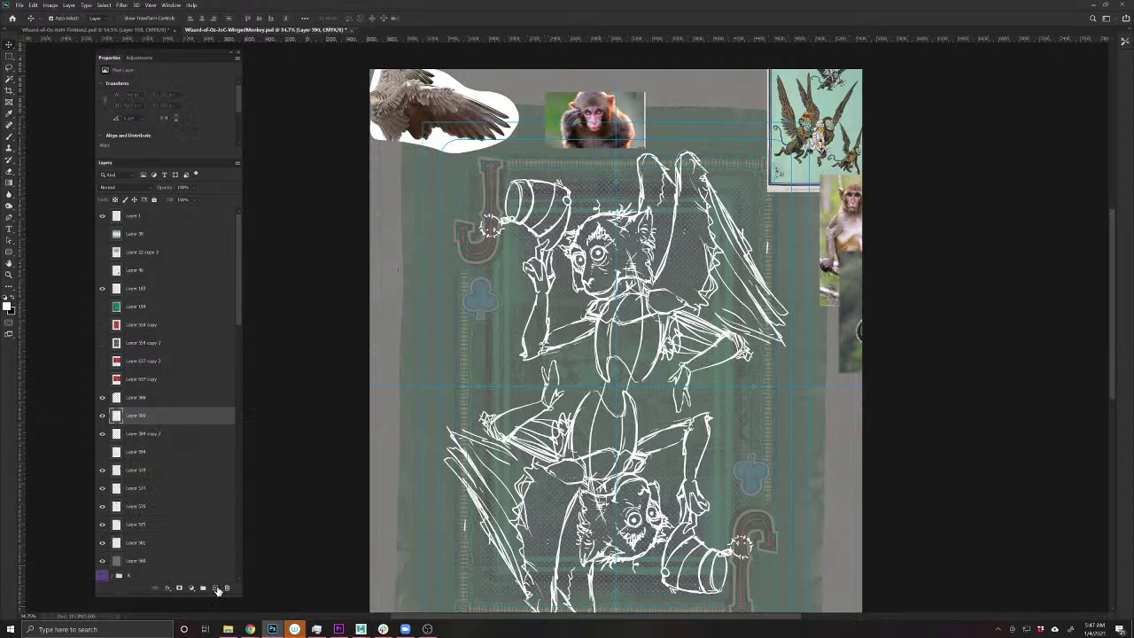
{"action": "left_click", "coordinate": [8, 136]}
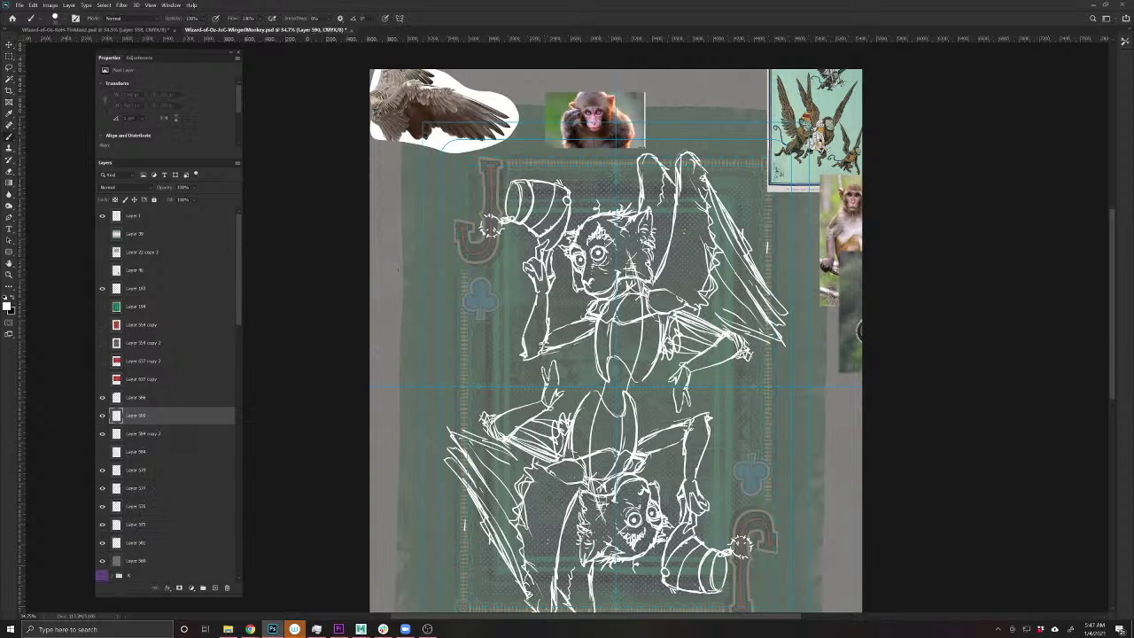
- Try out curving tail strokes beside the body, then undo the unwanted ones
{"action": "left_click_drag", "start_coordinate": [489, 398], "coordinate": [493, 418]}
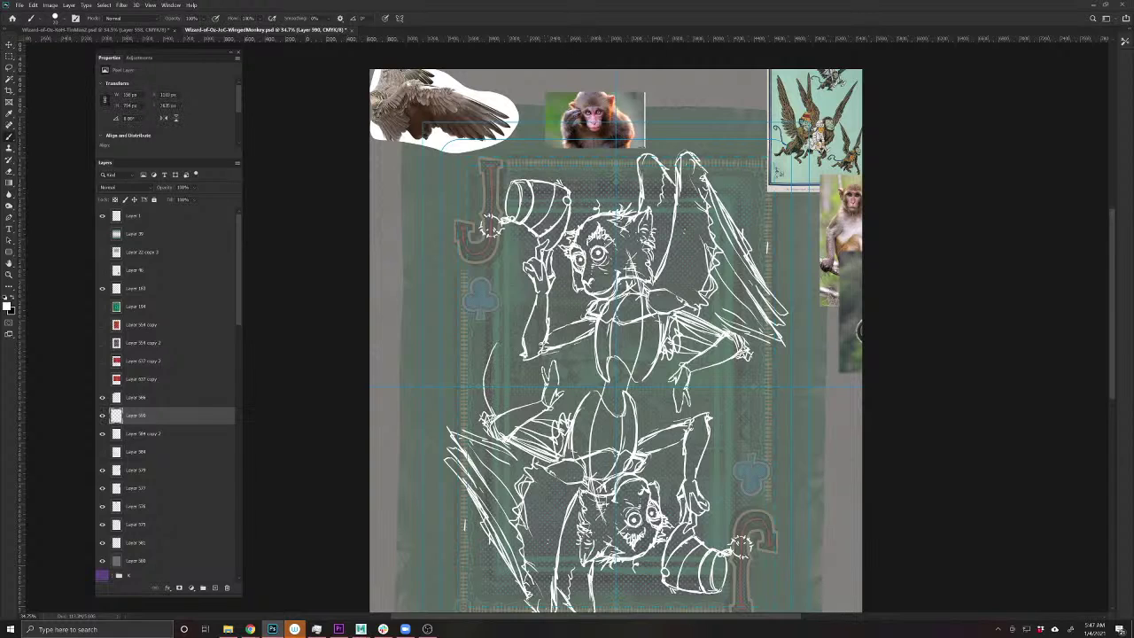
{"action": "key", "text": "ctrl+z"}
{"action": "key", "text": "ctrl+z"}
{"action": "mouse_move", "coordinate": [524, 385]}
{"action": "left_mouse_down"}
{"action": "mouse_move", "coordinate": [575, 381]}
{"action": "mouse_move", "coordinate": [588, 326]}
{"action": "mouse_move", "coordinate": [554, 310]}
{"action": "left_mouse_up"}
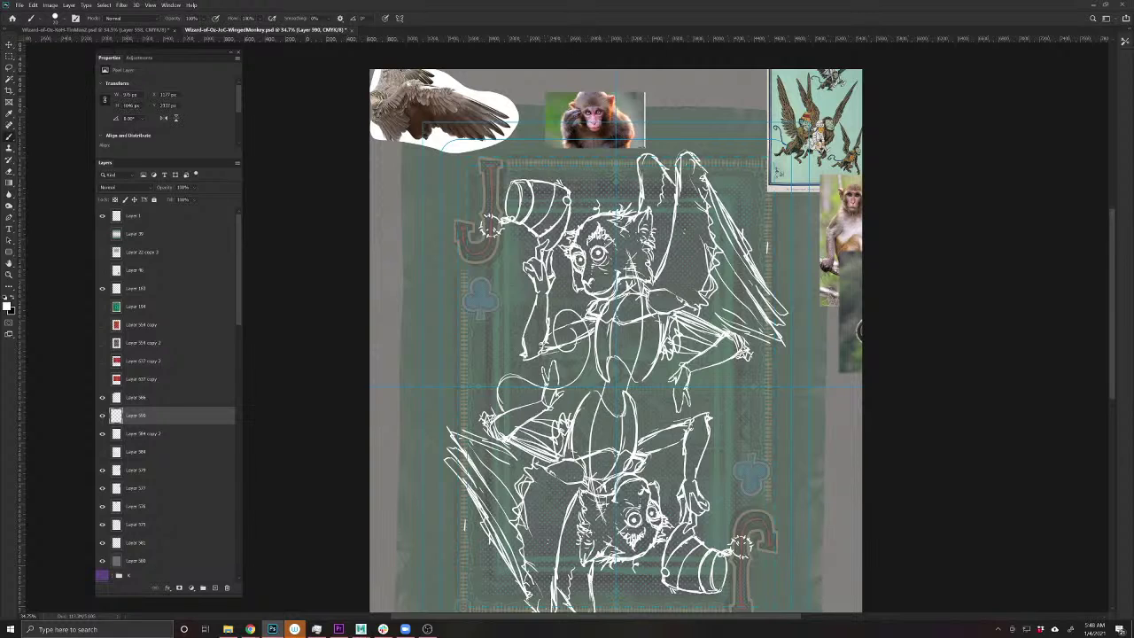
{"action": "mouse_move", "coordinate": [563, 319]}
{"action": "left_mouse_down"}
{"action": "mouse_move", "coordinate": [581, 304]}
{"action": "mouse_move", "coordinate": [588, 363]}
{"action": "left_mouse_up"}
{"action": "mouse_move", "coordinate": [542, 379]}
{"action": "left_mouse_down"}
{"action": "mouse_move", "coordinate": [497, 381]}
{"action": "mouse_move", "coordinate": [495, 410]}
{"action": "left_mouse_up"}
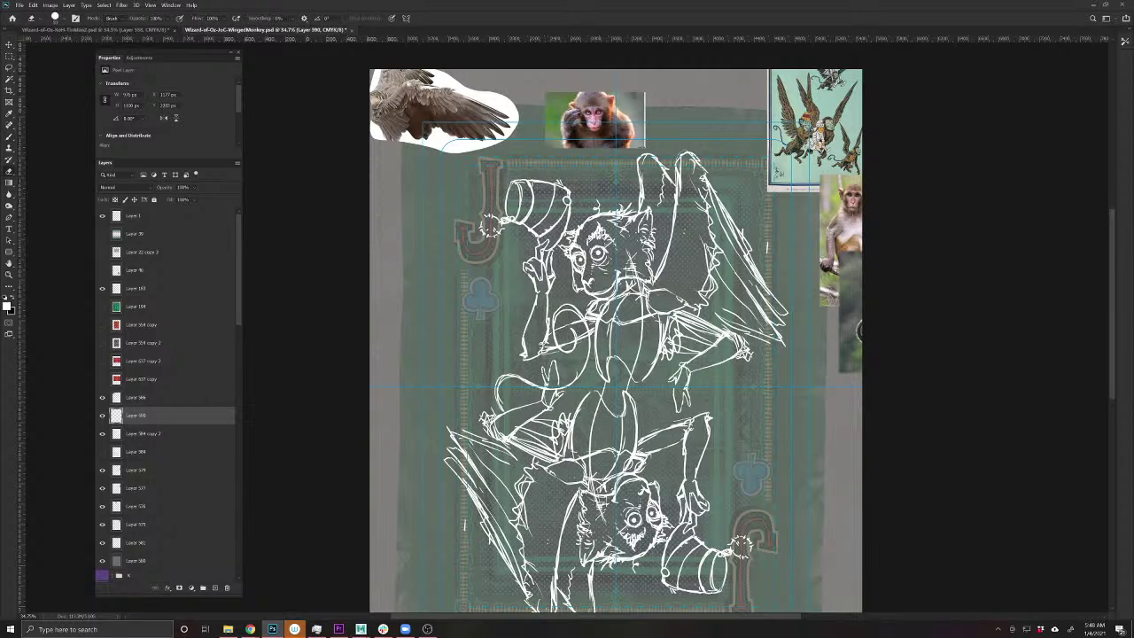
{"action": "key", "text": "b"}
{"action": "mouse_move", "coordinate": [576, 326]}
{"action": "left_mouse_down"}
{"action": "mouse_move", "coordinate": [570, 340]}
{"action": "mouse_move", "coordinate": [552, 315]}
{"action": "mouse_move", "coordinate": [580, 307]}
{"action": "mouse_move", "coordinate": [586, 361]}
{"action": "mouse_move", "coordinate": [496, 400]}
{"action": "mouse_move", "coordinate": [497, 413]}
{"action": "mouse_move", "coordinate": [586, 370]}
{"action": "mouse_move", "coordinate": [575, 315]}
{"action": "left_mouse_up"}
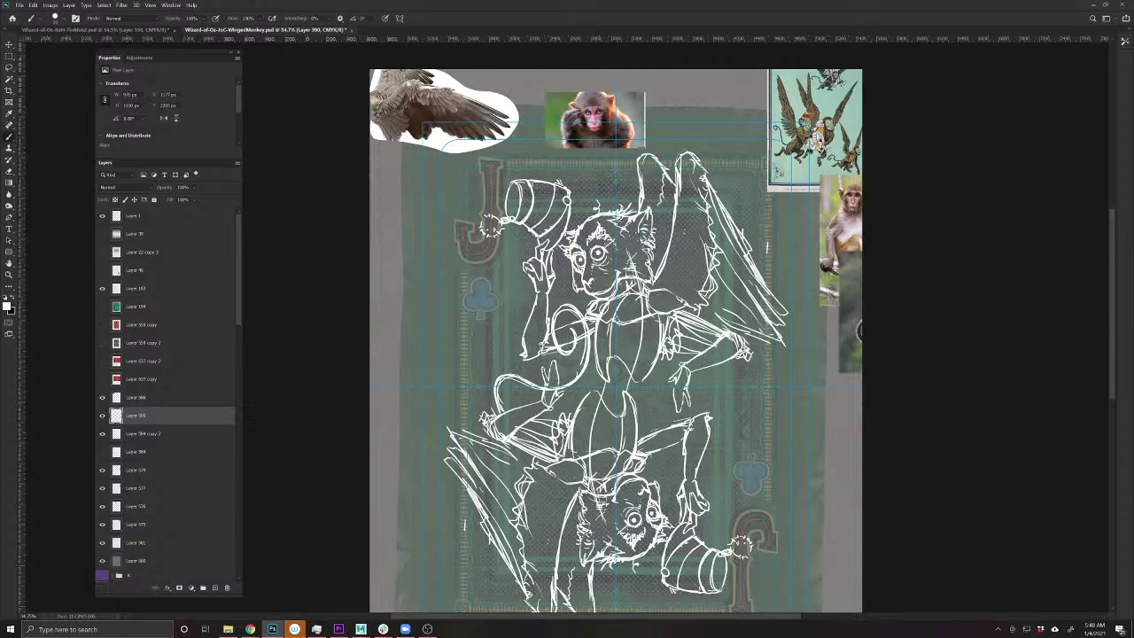
{"action": "key", "text": "ctrl+z"}
{"action": "key", "text": "ctrl+z"}
{"action": "key", "text": "ctrl+z"}
{"action": "key", "text": "ctrl+z"}
{"action": "key", "text": "ctrl+z"}
{"action": "key", "text": "ctrl+z"}
{"action": "key", "text": "ctrl+z"}
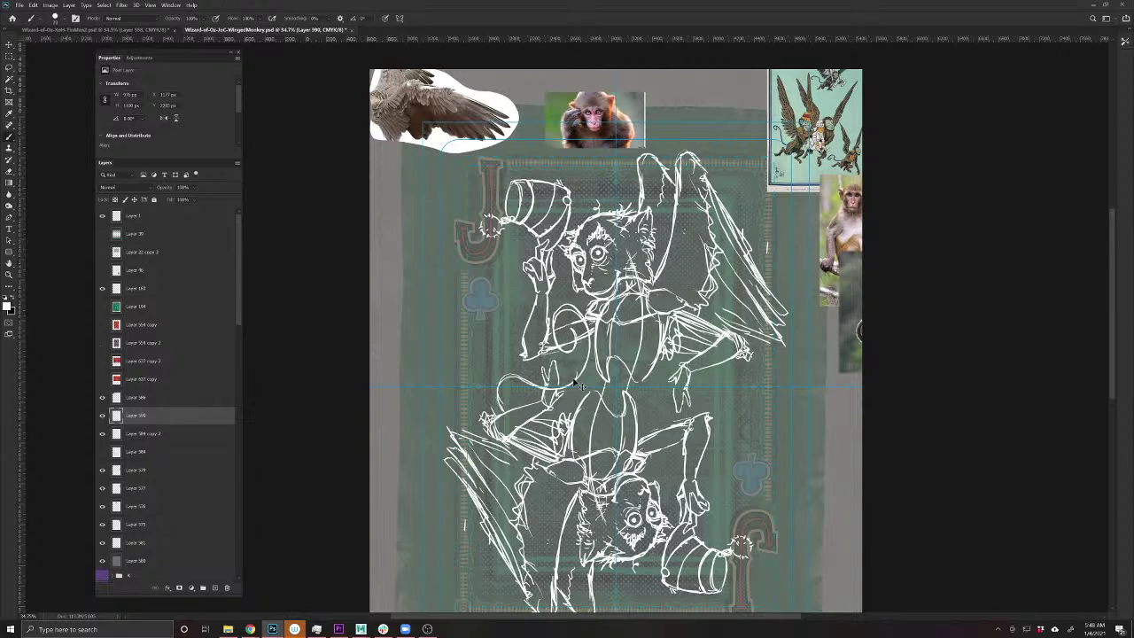
{"action": "key", "text": "ctrl+z"}
{"action": "key", "text": "ctrl+z"}
{"action": "key", "text": "ctrl+z"}
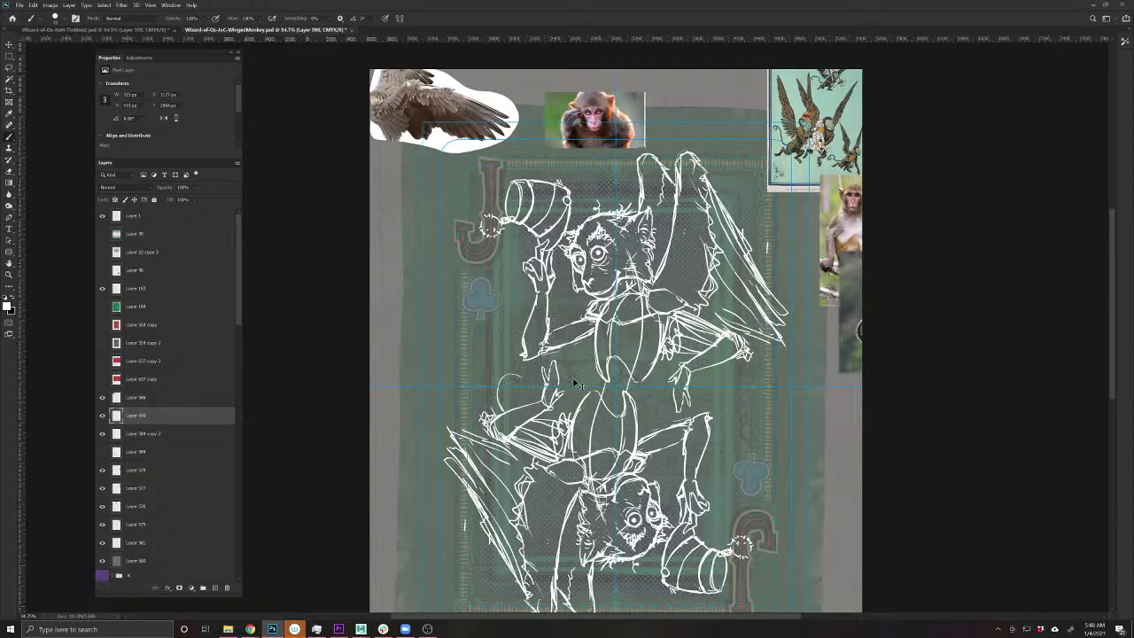
{"action": "key", "text": "ctrl+z"}
{"action": "key", "text": "ctrl+z"}
- Draw the spiral tail curling down and up, checking it against the sketch
{"action": "mouse_move", "coordinate": [649, 397]}
{"action": "left_mouse_down"}
{"action": "mouse_move", "coordinate": [662, 442]}
{"action": "mouse_move", "coordinate": [709, 459]}
{"action": "mouse_move", "coordinate": [748, 420]}
{"action": "mouse_move", "coordinate": [740, 388]}
{"action": "mouse_move", "coordinate": [721, 411]}
{"action": "mouse_move", "coordinate": [739, 408]}
{"action": "mouse_move", "coordinate": [719, 413]}
{"action": "mouse_move", "coordinate": [747, 385]}
{"action": "mouse_move", "coordinate": [737, 436]}
{"action": "mouse_move", "coordinate": [719, 455]}
{"action": "mouse_move", "coordinate": [675, 457]}
{"action": "mouse_move", "coordinate": [735, 443]}
{"action": "mouse_move", "coordinate": [739, 390]}
{"action": "left_mouse_up"}
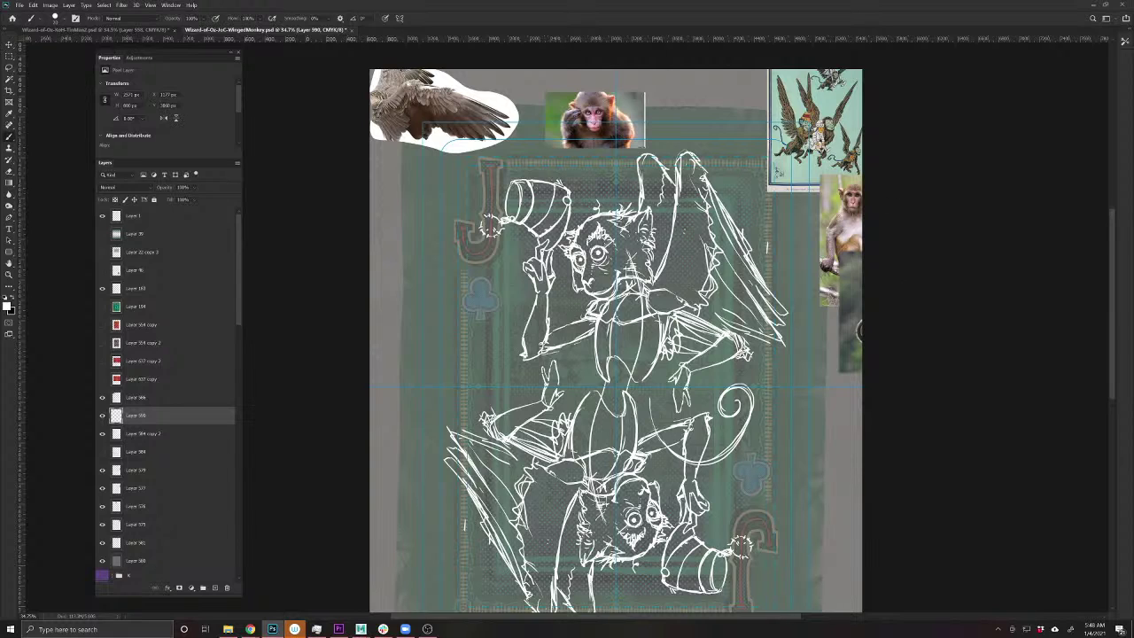
{"action": "left_click", "coordinate": [103, 416]}
{"action": "left_click", "coordinate": [103, 417]}
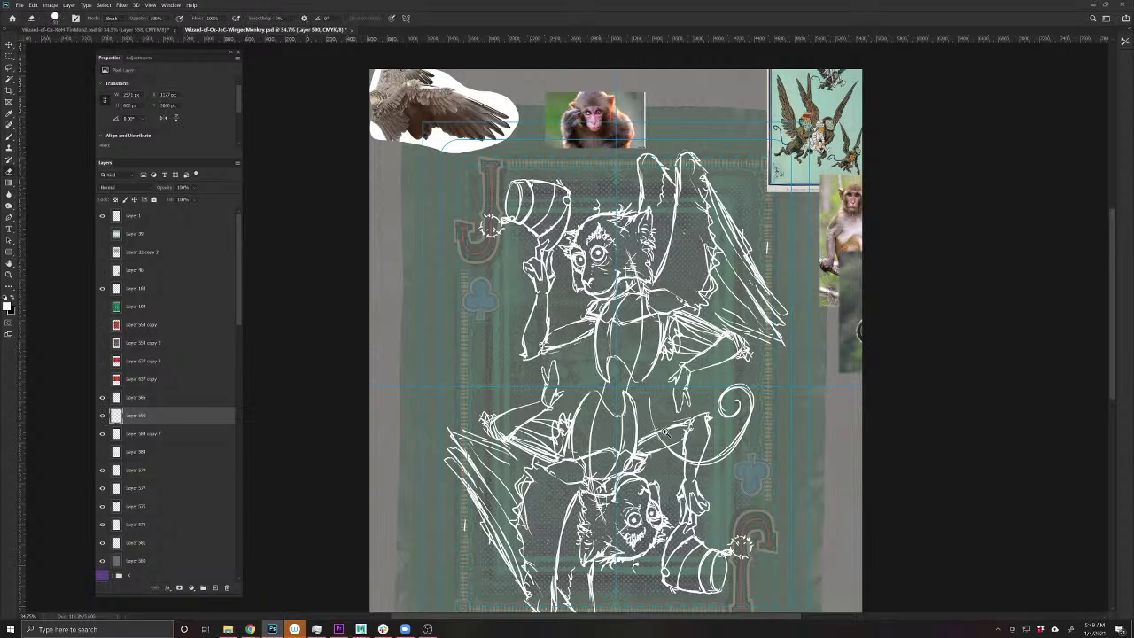
{"action": "scroll", "coordinate": [665, 432], "scroll_direction": "down", "scroll_amount": 1}
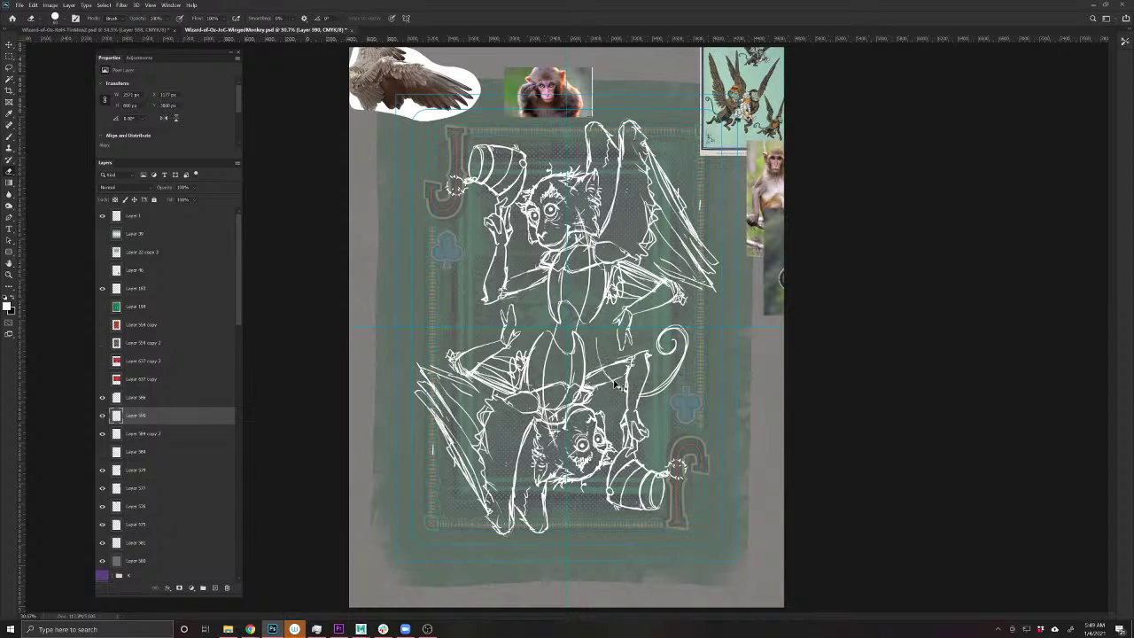
- Rotate the tail-copy layer upside down with Free Transform for the lower monkey
{"action": "left_click_drag", "start_coordinate": [237, 306], "coordinate": [236, 567]}
{"action": "left_click", "coordinate": [200, 574]}
{"action": "key", "text": "ctrl+t"}
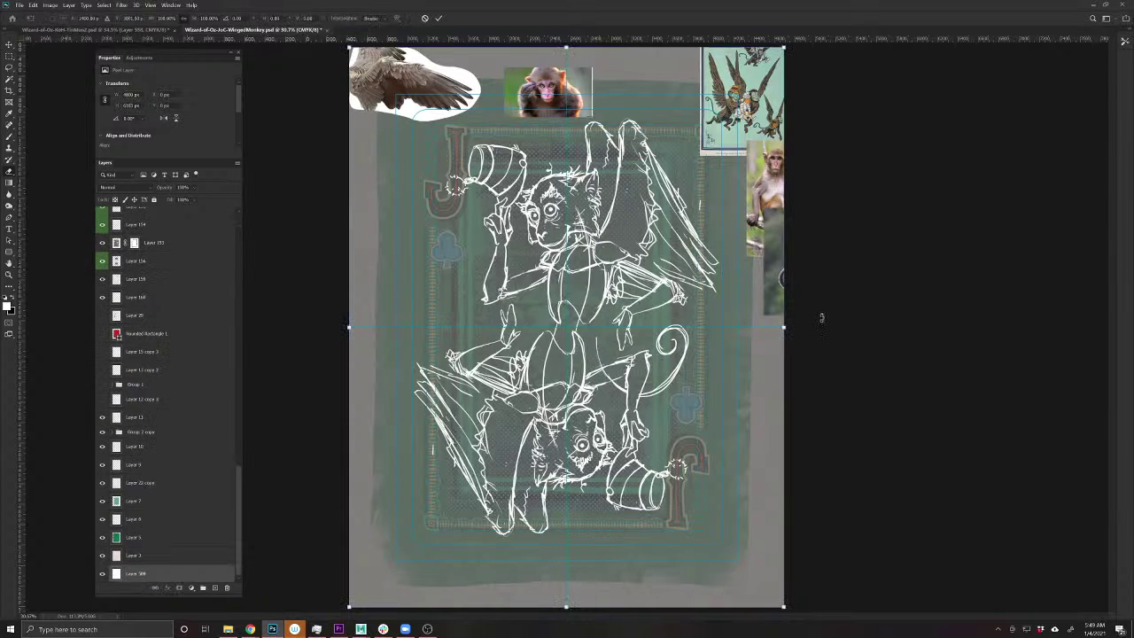
{"action": "left_click_drag", "start_coordinate": [822, 317], "coordinate": [314, 339]}
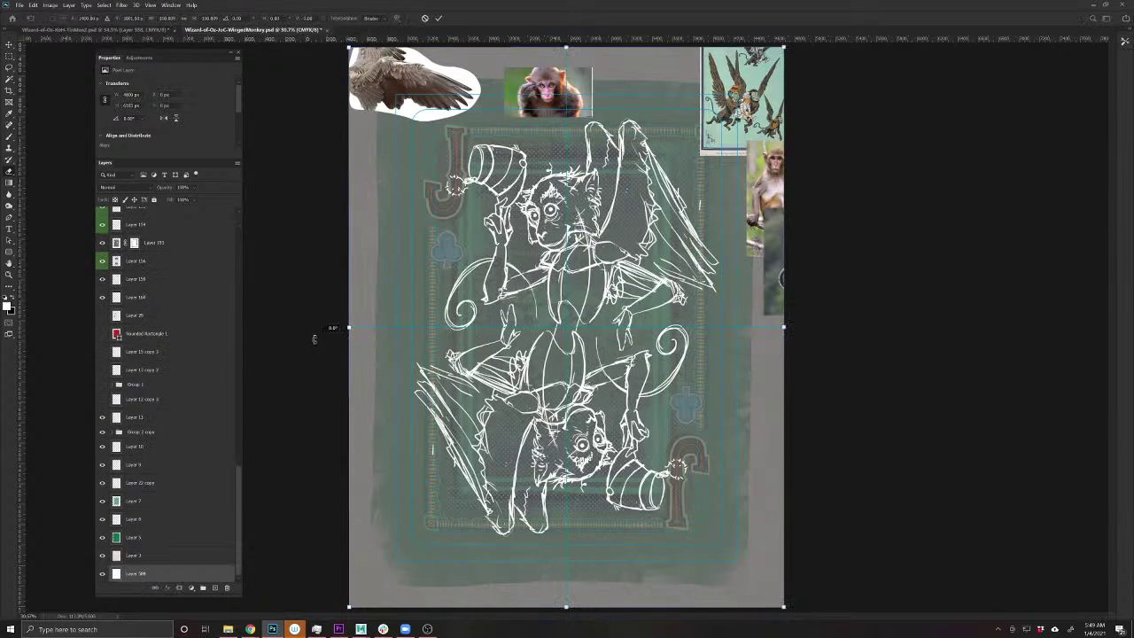
{"action": "key", "text": "Return"}
{"action": "key", "text": "b"}
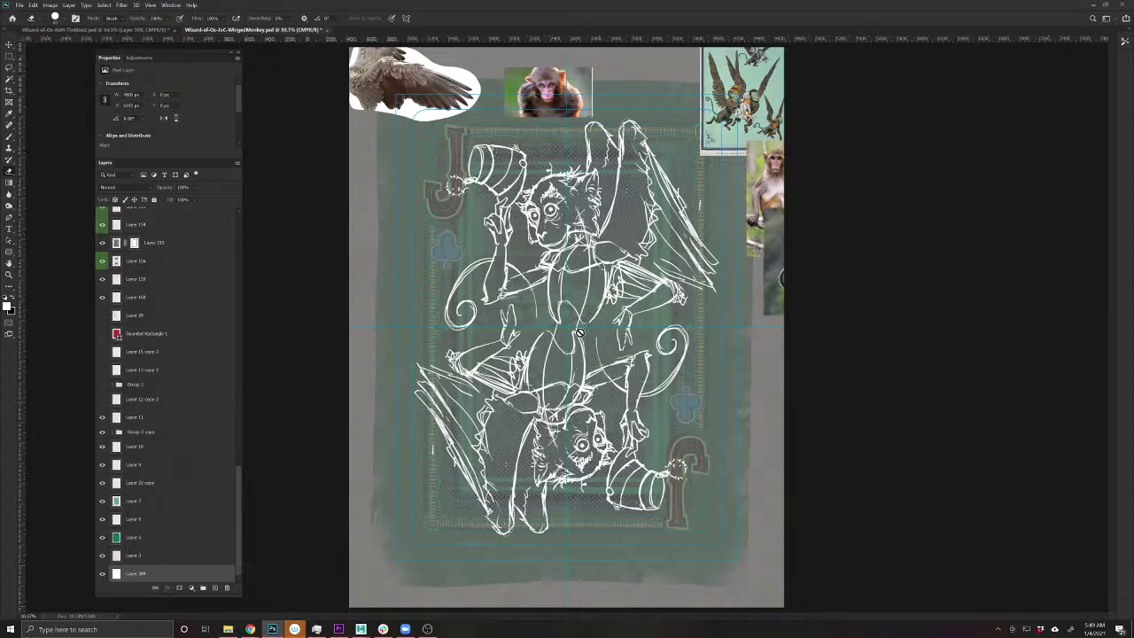
- Delete the old tail layer, Layer 590, and start a fresh layer with the Brush
{"action": "left_click", "coordinate": [498, 290], "text": "ctrl"}
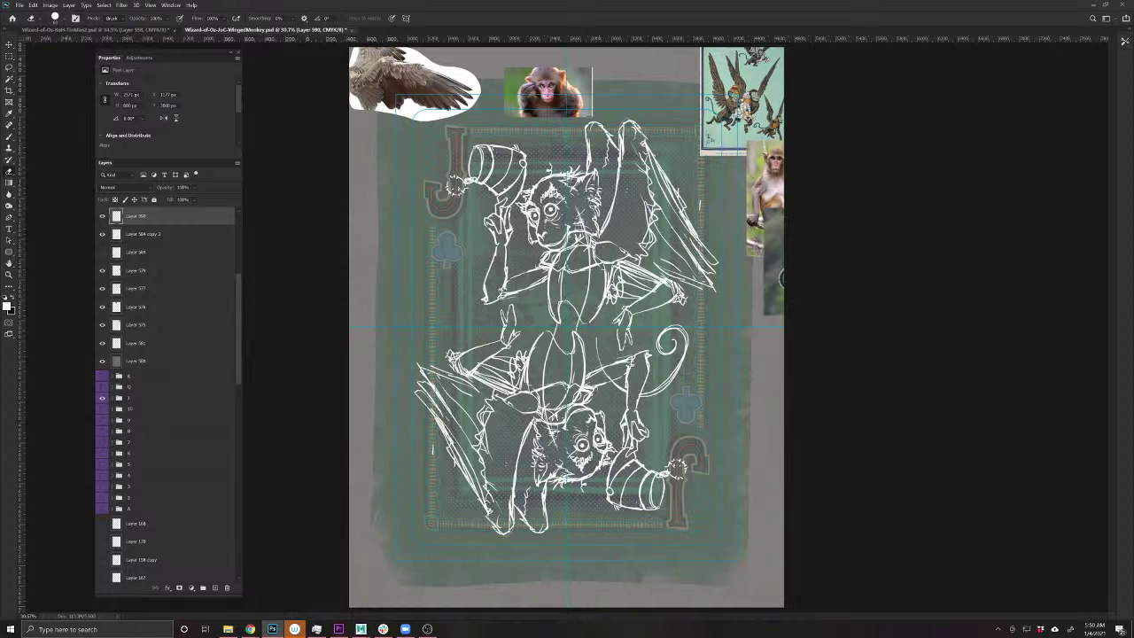
{"action": "key", "text": "v"}
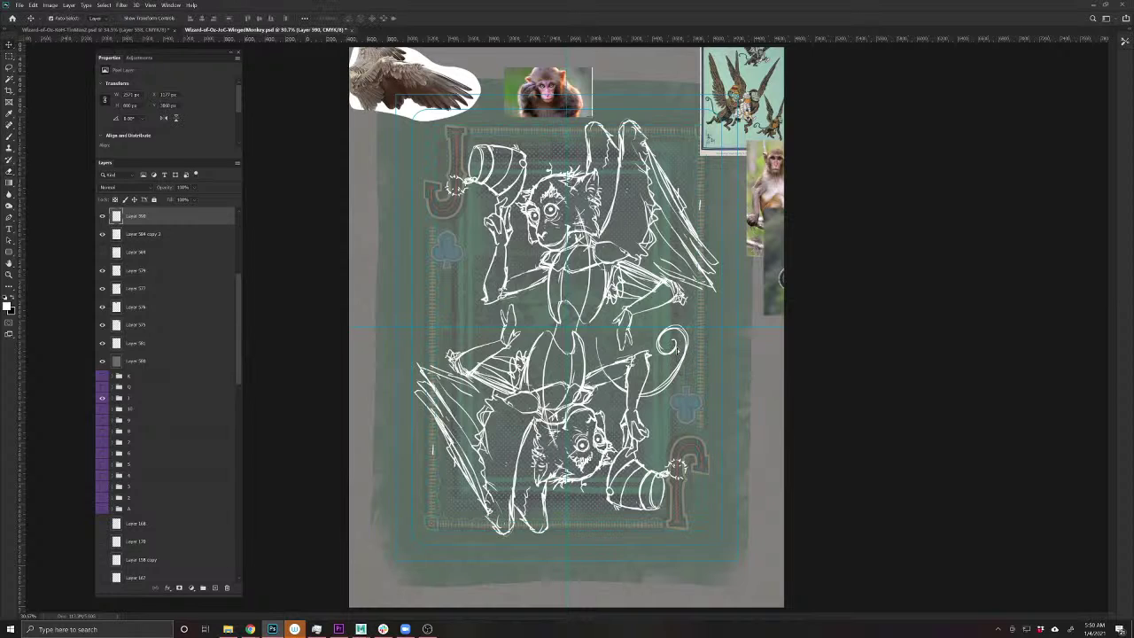
{"action": "left_click_drag", "start_coordinate": [674, 348], "coordinate": [680, 353]}
{"action": "key", "text": "Delete"}
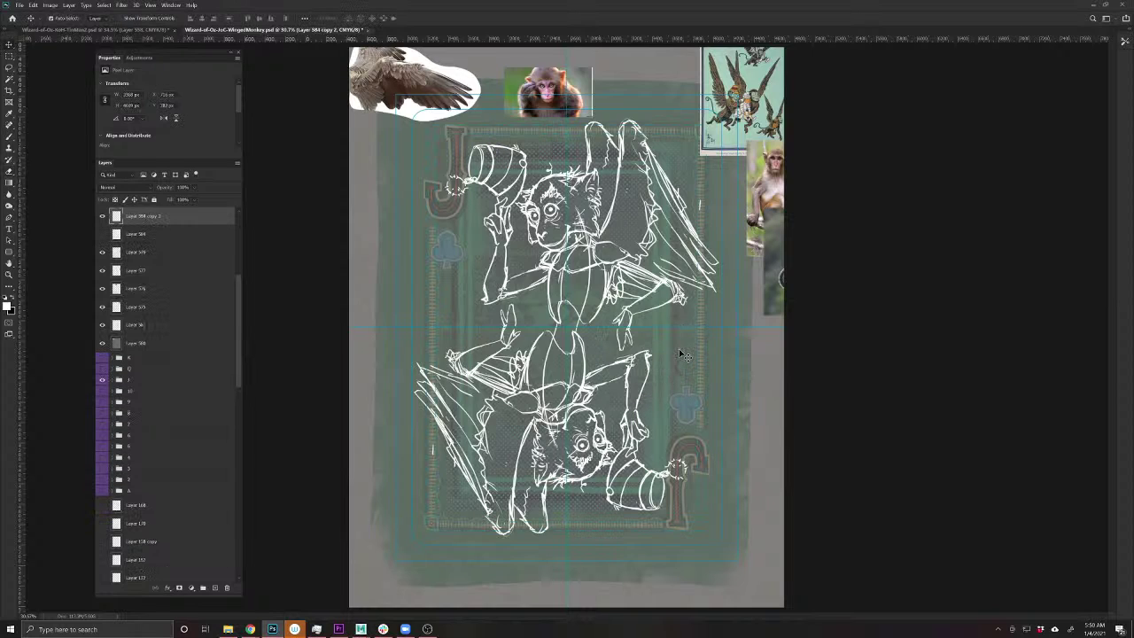
{"action": "left_click", "coordinate": [215, 588]}
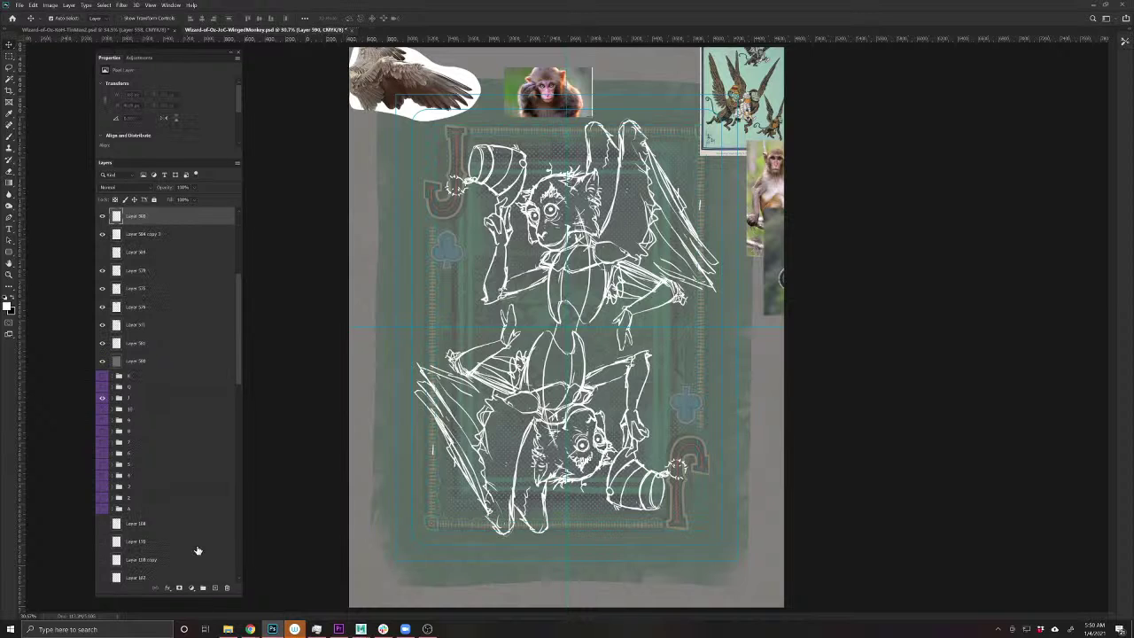
{"action": "left_click", "coordinate": [8, 137]}
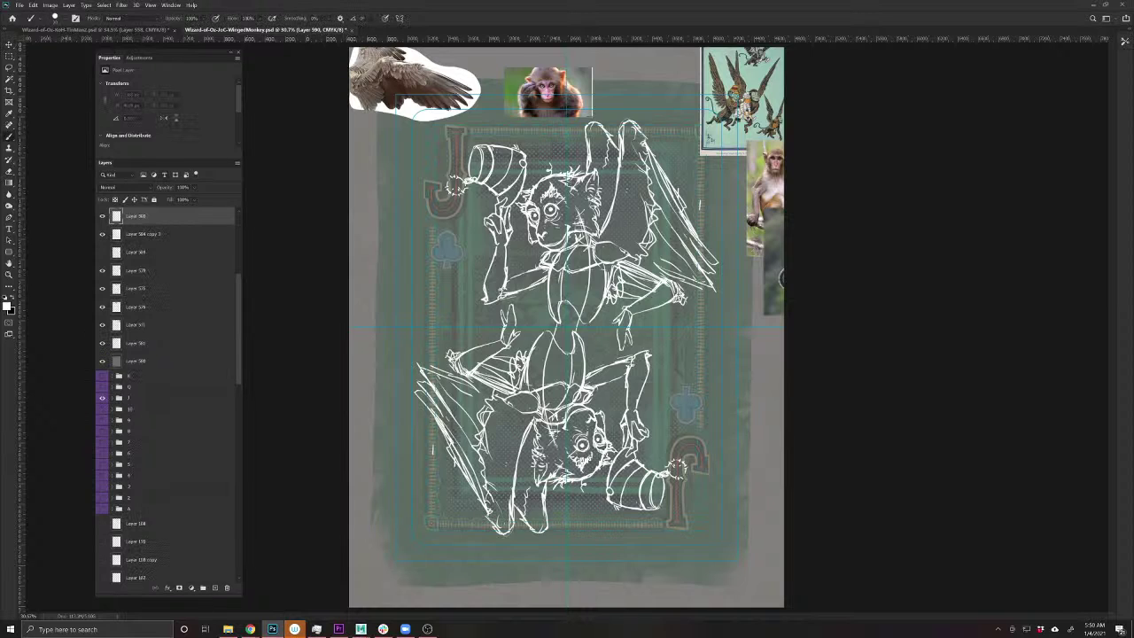
- Repaint the curling tail swirl in two strokes, discarding the first attempts
{"action": "mouse_move", "coordinate": [526, 320]}
{"action": "left_mouse_down"}
{"action": "mouse_move", "coordinate": [530, 341]}
{"action": "mouse_move", "coordinate": [523, 326]}
{"action": "mouse_move", "coordinate": [535, 313]}
{"action": "mouse_move", "coordinate": [570, 324]}
{"action": "mouse_move", "coordinate": [625, 379]}
{"action": "mouse_move", "coordinate": [612, 363]}
{"action": "left_mouse_up"}
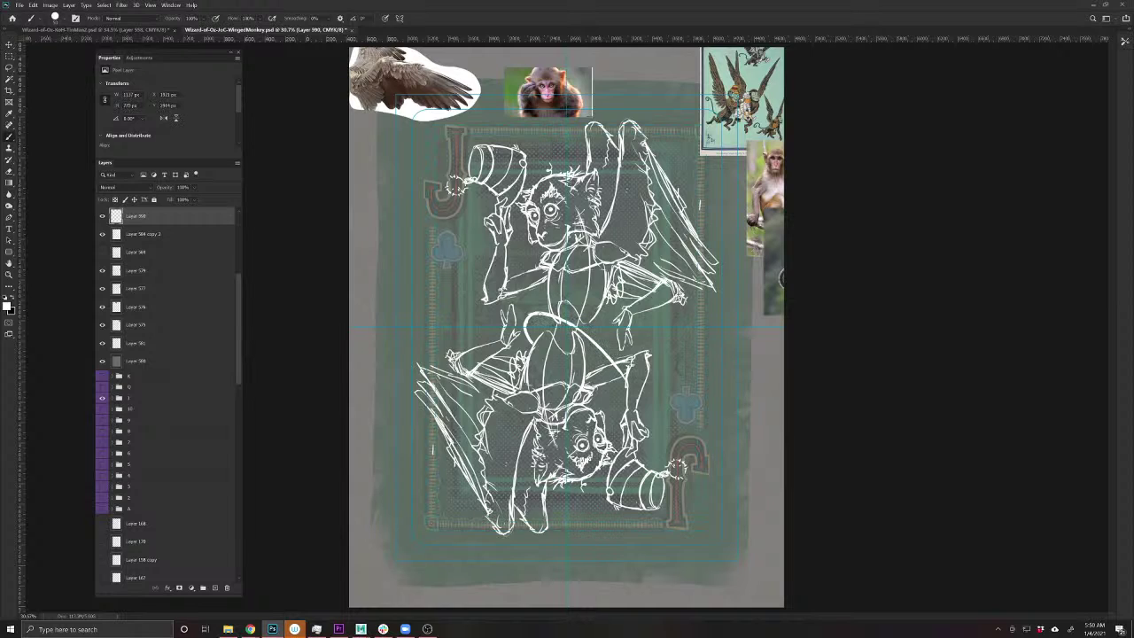
{"action": "mouse_move", "coordinate": [576, 326]}
{"action": "left_mouse_down"}
{"action": "mouse_move", "coordinate": [631, 380]}
{"action": "mouse_move", "coordinate": [696, 400]}
{"action": "mouse_move", "coordinate": [705, 375]}
{"action": "mouse_move", "coordinate": [674, 363]}
{"action": "left_mouse_up"}
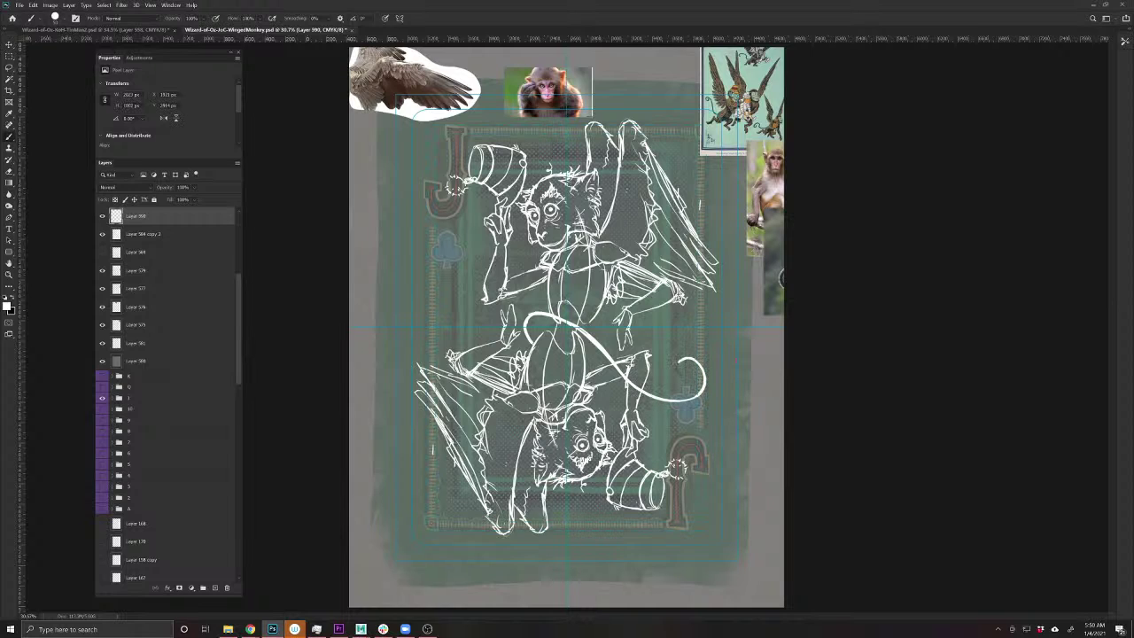
{"action": "key", "text": "ctrl+z"}
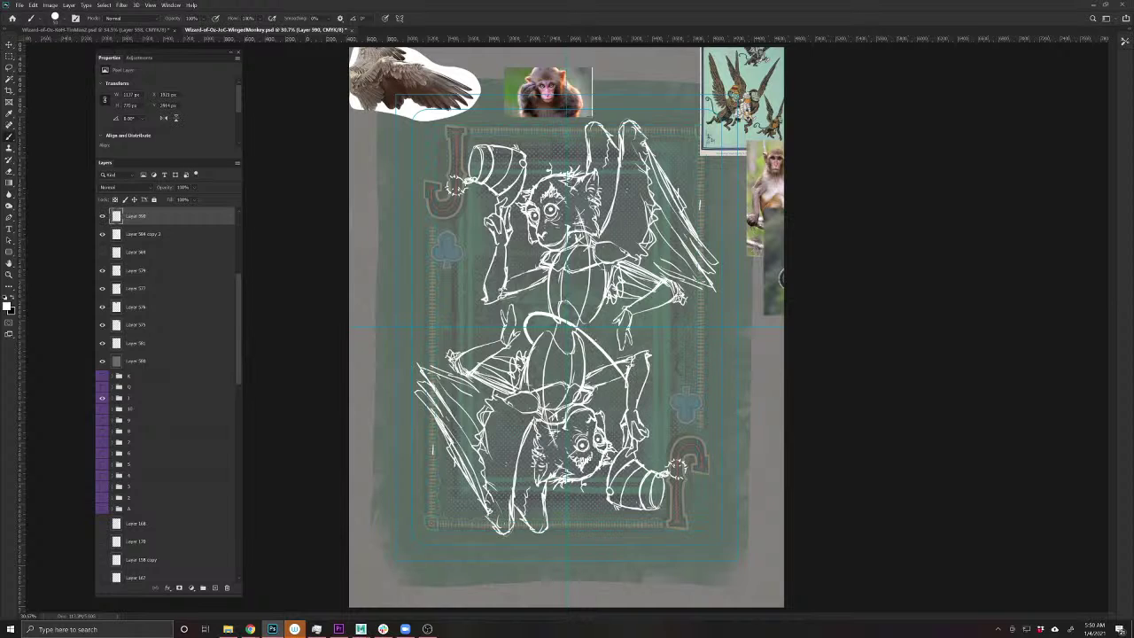
{"action": "key", "text": "ctrl+z"}
{"action": "key", "text": "ctrl+z"}
{"action": "mouse_move", "coordinate": [526, 338]}
{"action": "left_mouse_down"}
{"action": "mouse_move", "coordinate": [529, 316]}
{"action": "mouse_move", "coordinate": [549, 314]}
{"action": "mouse_move", "coordinate": [629, 374]}
{"action": "mouse_move", "coordinate": [664, 379]}
{"action": "mouse_move", "coordinate": [685, 352]}
{"action": "mouse_move", "coordinate": [674, 321]}
{"action": "mouse_move", "coordinate": [659, 332]}
{"action": "mouse_move", "coordinate": [666, 347]}
{"action": "mouse_move", "coordinate": [675, 340]}
{"action": "left_mouse_up"}
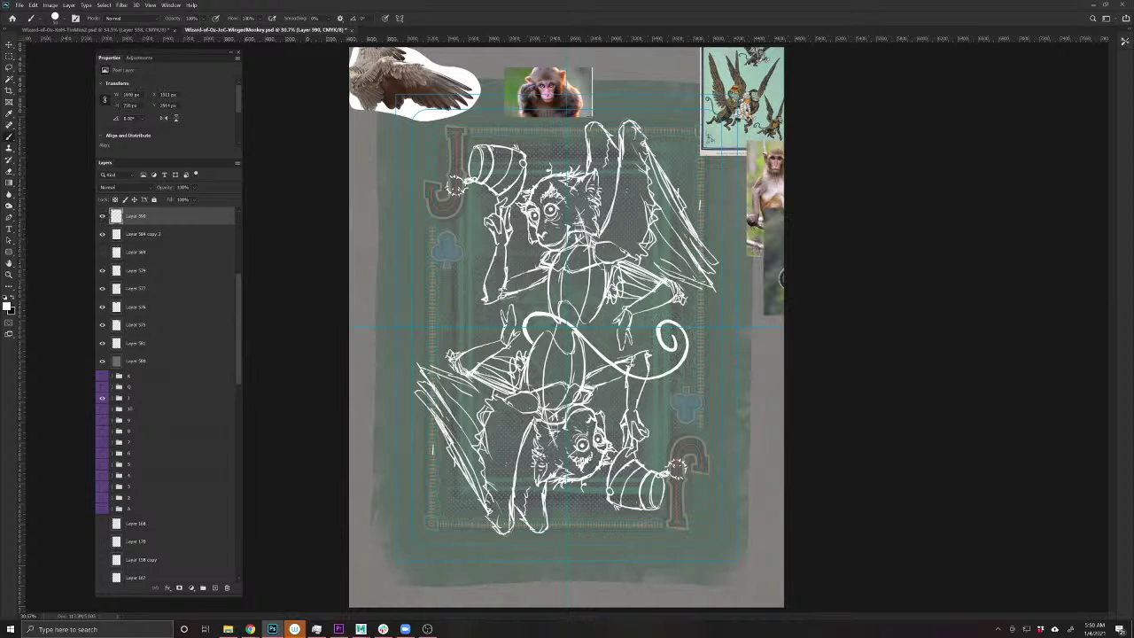
{"action": "mouse_move", "coordinate": [664, 379]}
{"action": "left_mouse_down"}
{"action": "mouse_move", "coordinate": [629, 372]}
{"action": "mouse_move", "coordinate": [556, 318]}
{"action": "mouse_move", "coordinate": [528, 350]}
{"action": "left_mouse_up"}
- Duplicate the tail swirl layer as Layer 590 copy
{"action": "key", "text": "v"}
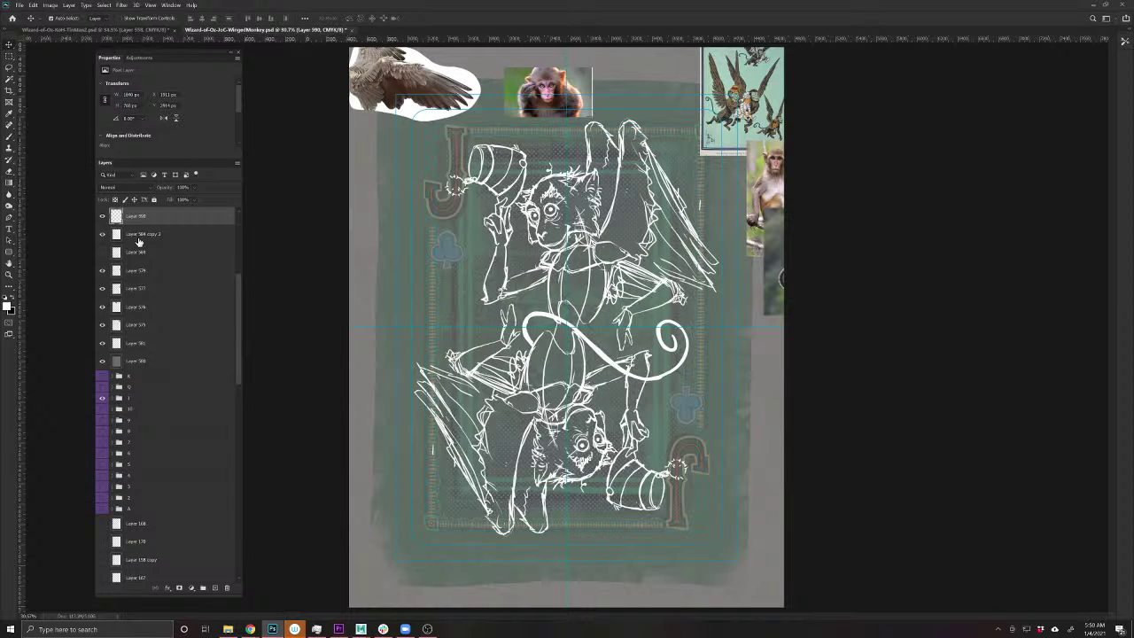
{"action": "key", "text": "ctrl+j"}
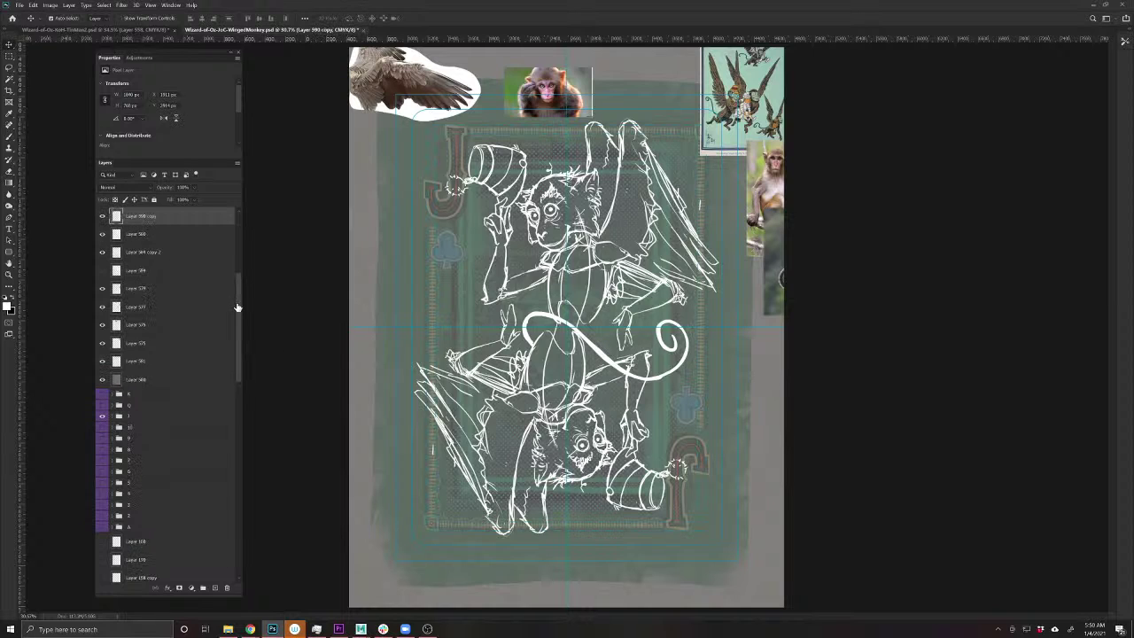
{"action": "left_click_drag", "start_coordinate": [237, 307], "coordinate": [234, 537]}
- Rotate the bottom swirl copy into a mirrored position
{"action": "left_click", "coordinate": [198, 571]}
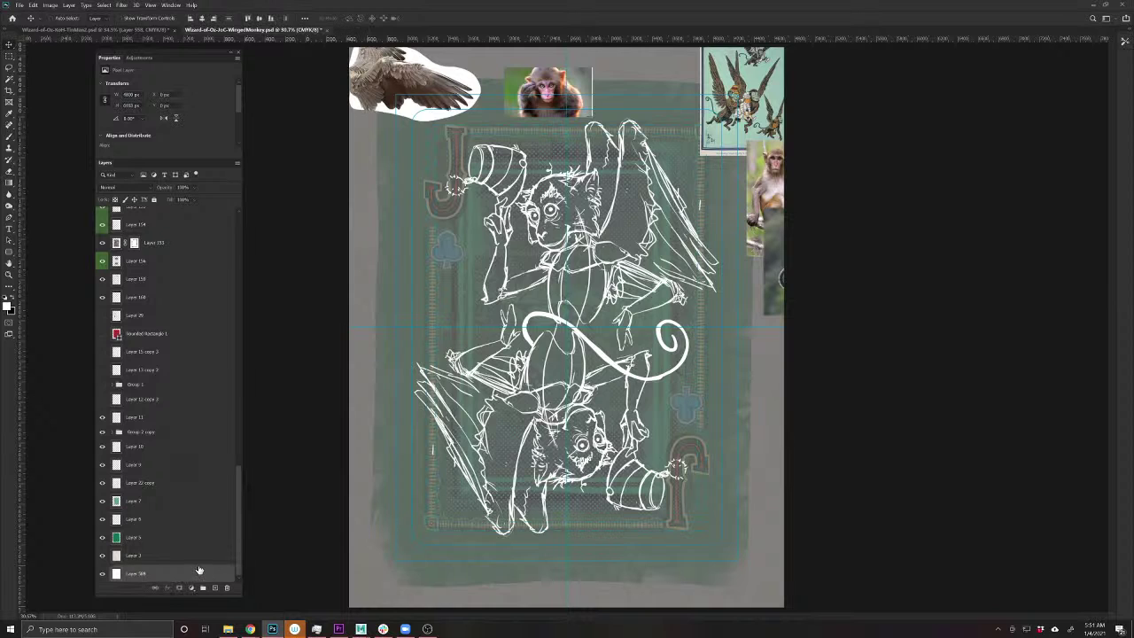
{"action": "key", "text": "ctrl+t"}
{"action": "left_click_drag", "start_coordinate": [403, 566], "coordinate": [329, 344]}
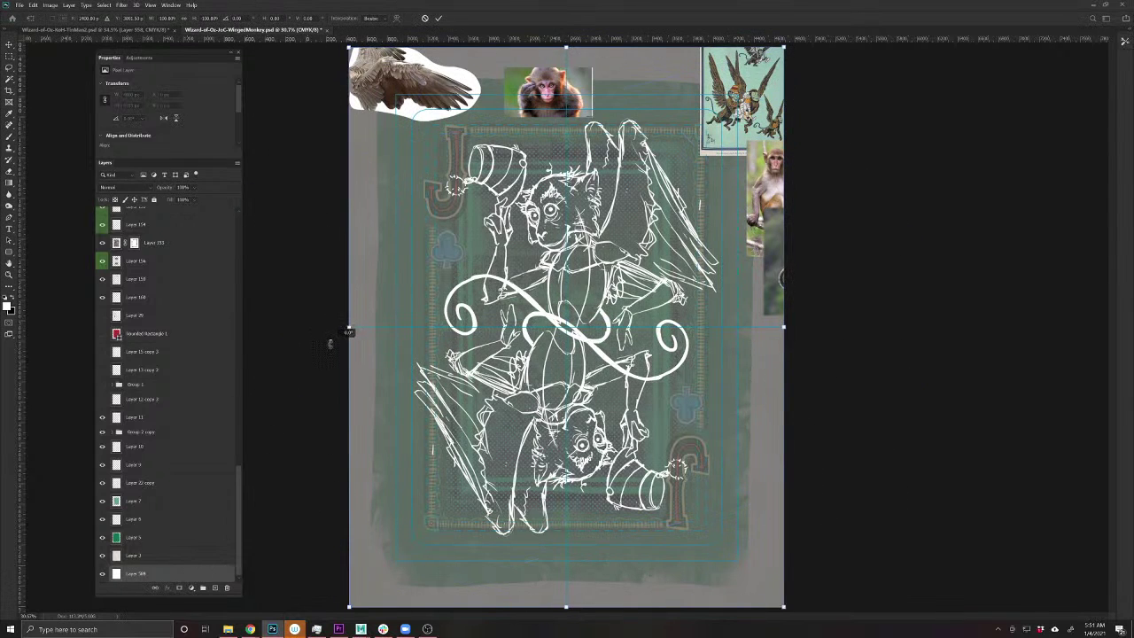
{"action": "key", "text": "Return"}
- Fade both swirl layers to 67% opacity
{"action": "scroll", "coordinate": [236, 456], "scroll_direction": "up", "scroll_amount": 3}
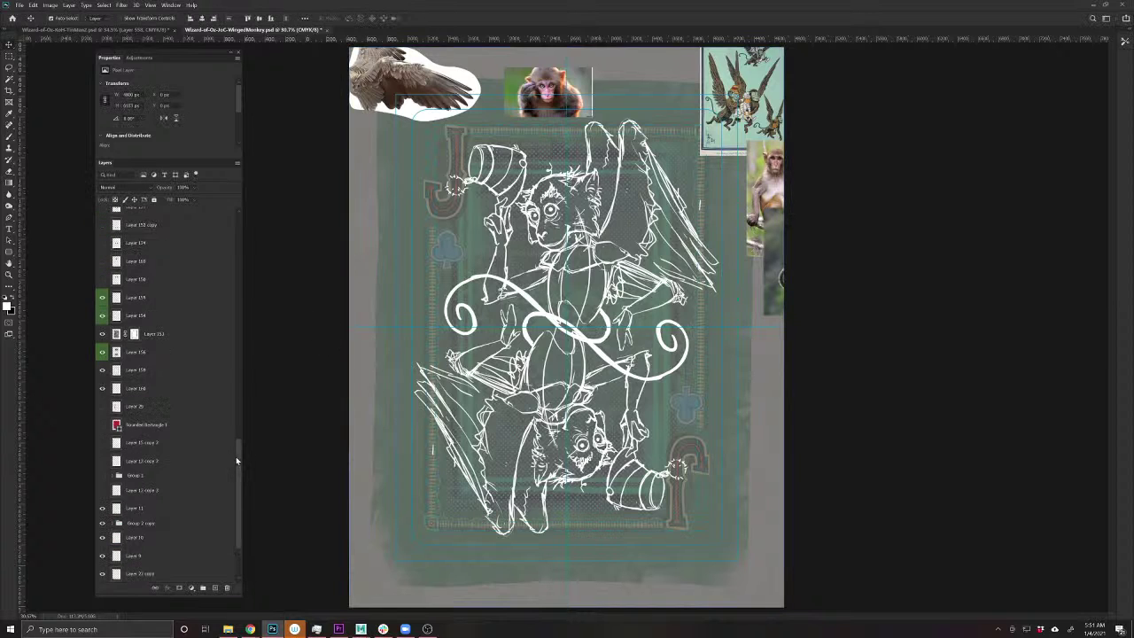
{"action": "scroll", "coordinate": [236, 457], "scroll_direction": "up", "scroll_amount": 10}
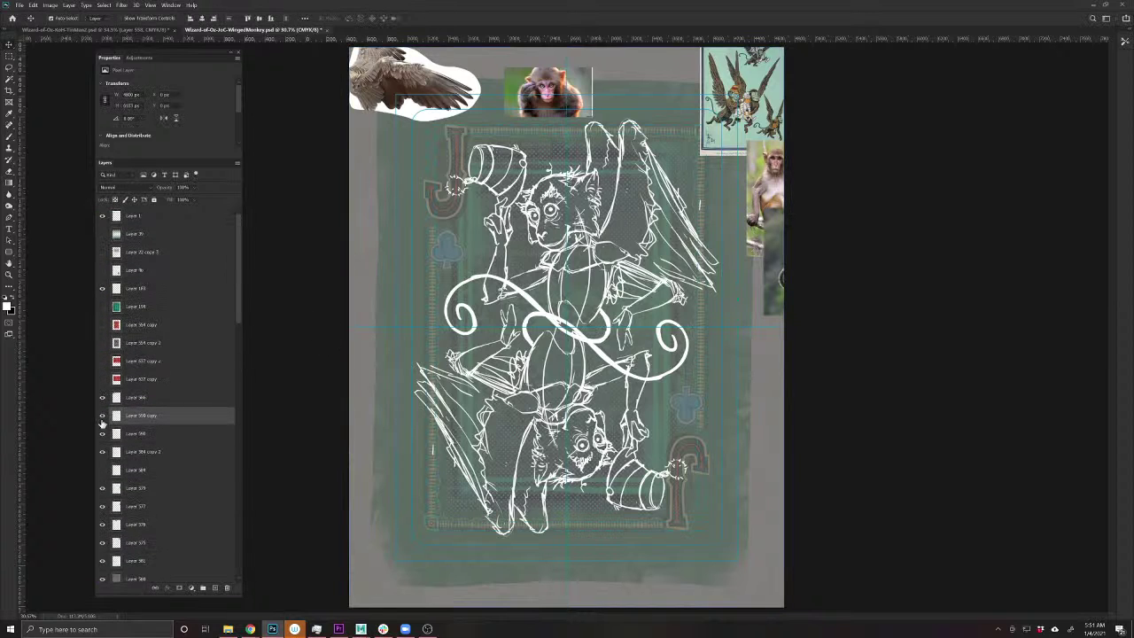
{"action": "left_click", "coordinate": [157, 433]}
{"action": "left_click", "coordinate": [156, 417], "text": "shift"}
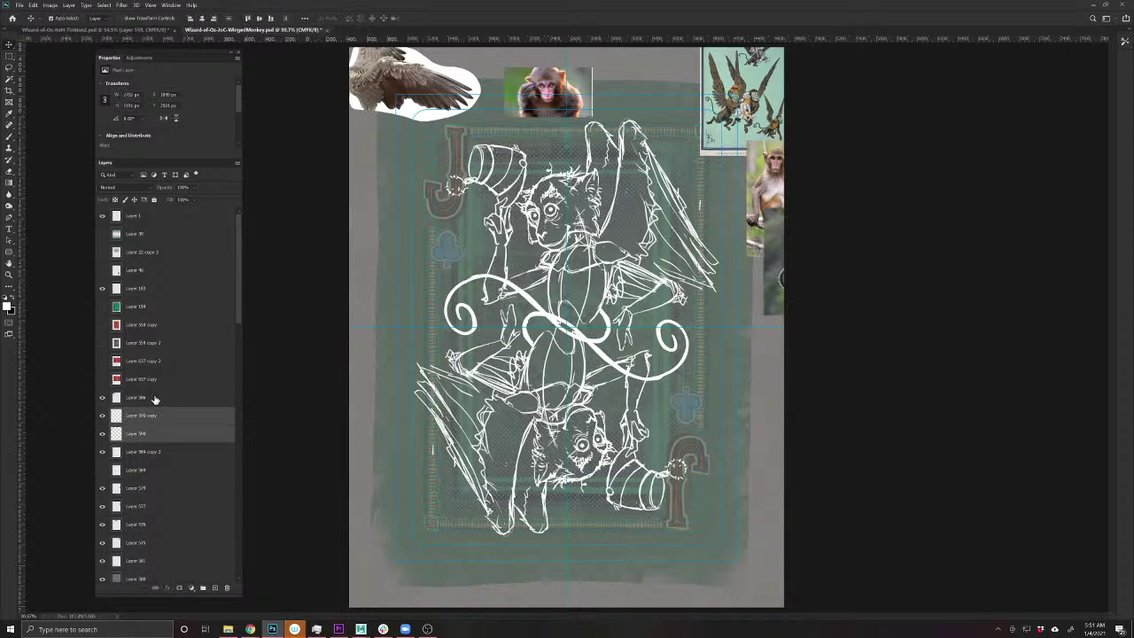
{"action": "key", "text": "6"}
{"action": "key", "text": "7"}
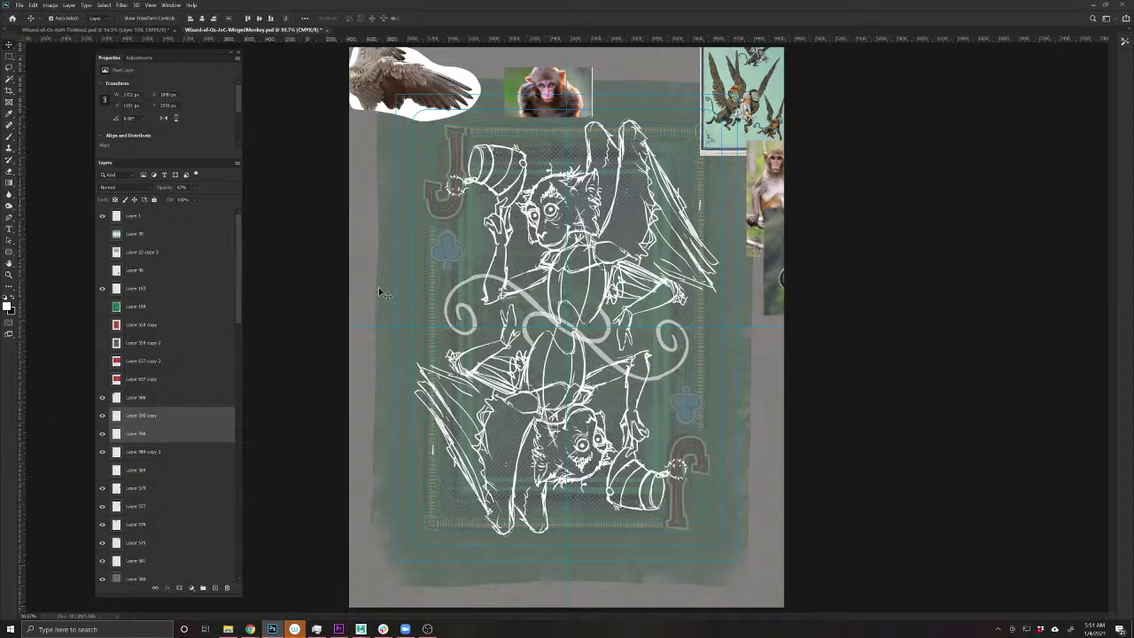
- Move the left swirl onto the centre knot and rotate it slightly
{"action": "left_click", "coordinate": [501, 292]}
{"action": "left_click_drag", "start_coordinate": [529, 301], "coordinate": [598, 323]}
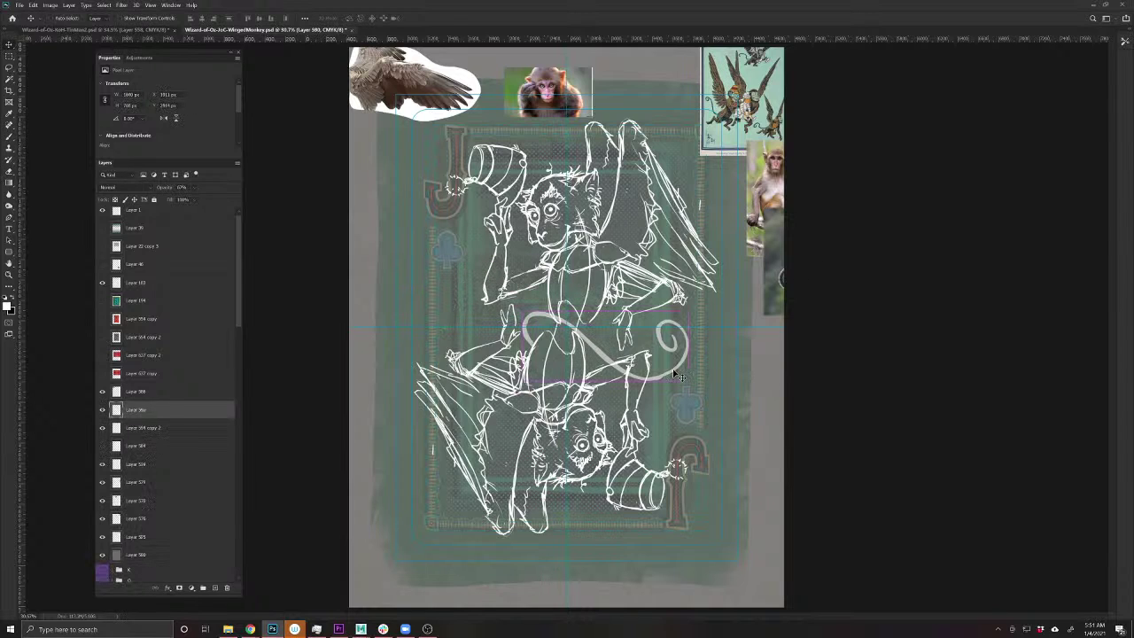
{"action": "key", "text": "ctrl+t"}
{"action": "left_click_drag", "start_coordinate": [698, 349], "coordinate": [683, 358]}
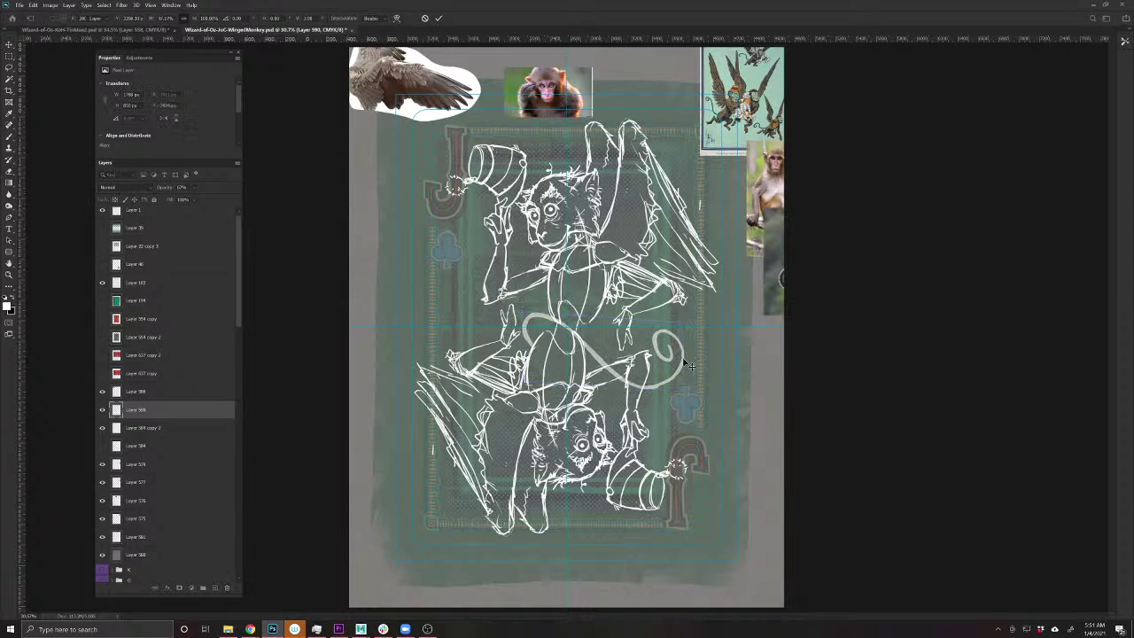
{"action": "key", "text": "Return"}
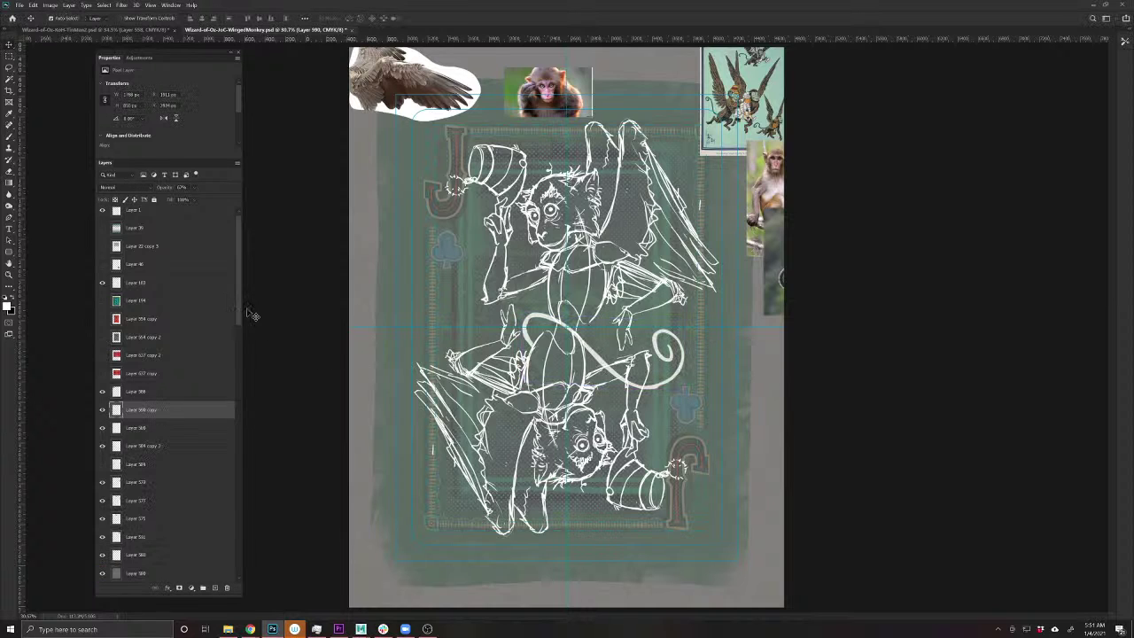
- Duplicate the swirl layer and turn the copy around 180 degrees
{"action": "key", "text": "ctrl+j"}
{"action": "left_click_drag", "start_coordinate": [237, 310], "coordinate": [233, 591]}
{"action": "left_click", "coordinate": [204, 574]}
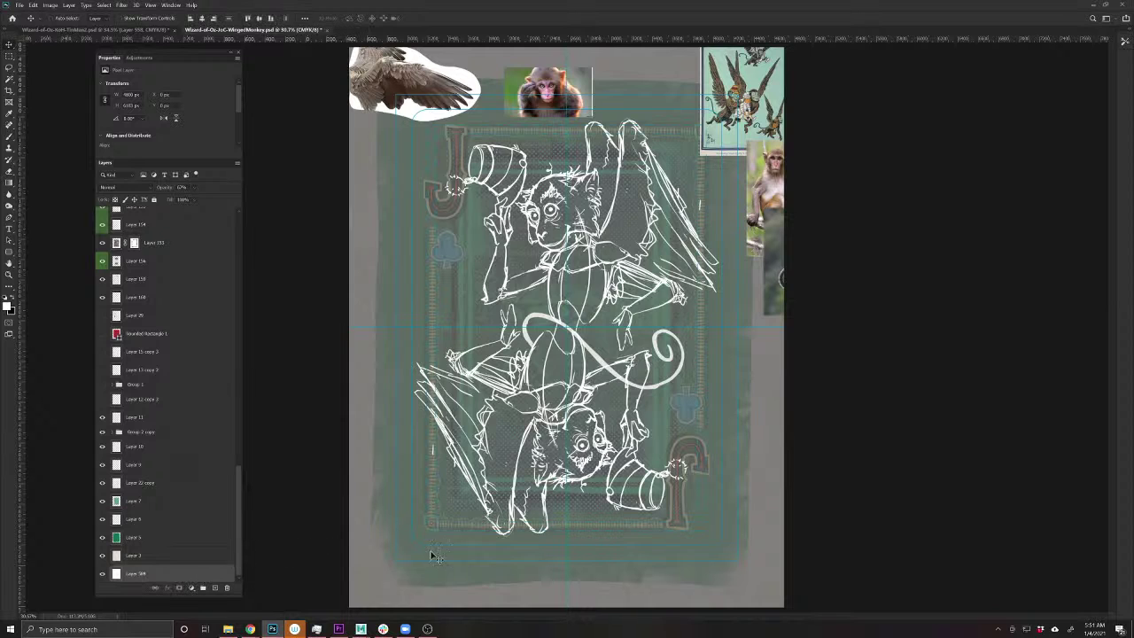
{"action": "key", "text": "ctrl+t"}
{"action": "left_click_drag", "start_coordinate": [857, 396], "coordinate": [369, 368]}
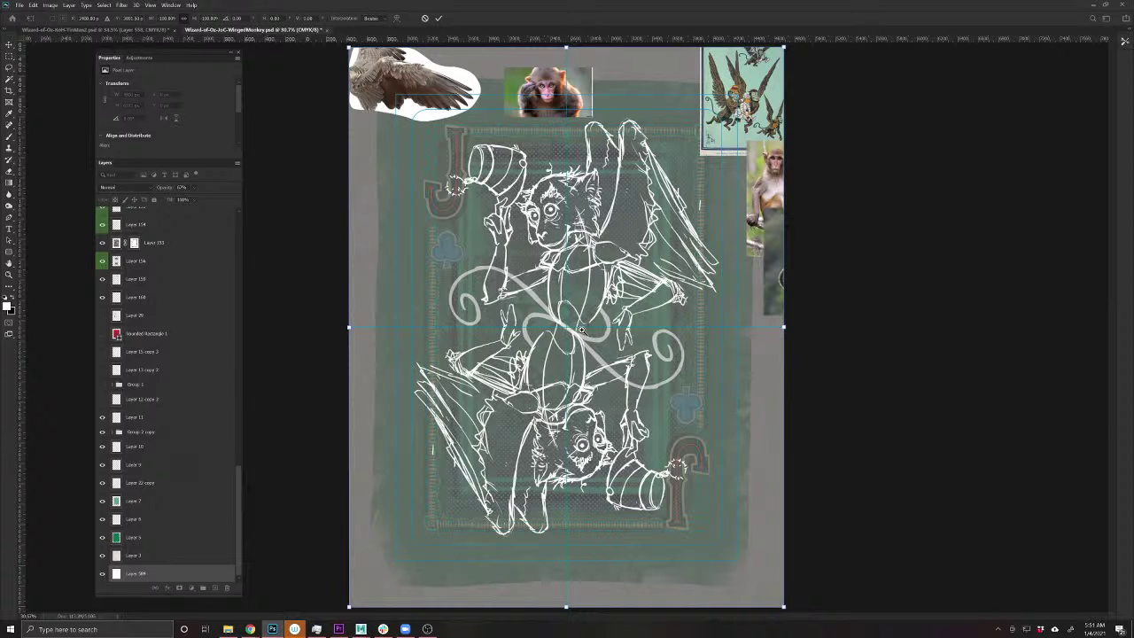
- Apply the 180° swirl rotation and save the card
{"action": "scroll", "coordinate": [582, 329], "scroll_direction": "up", "scroll_amount": 6}
{"action": "scroll", "coordinate": [603, 350], "scroll_direction": "down", "scroll_amount": 2}
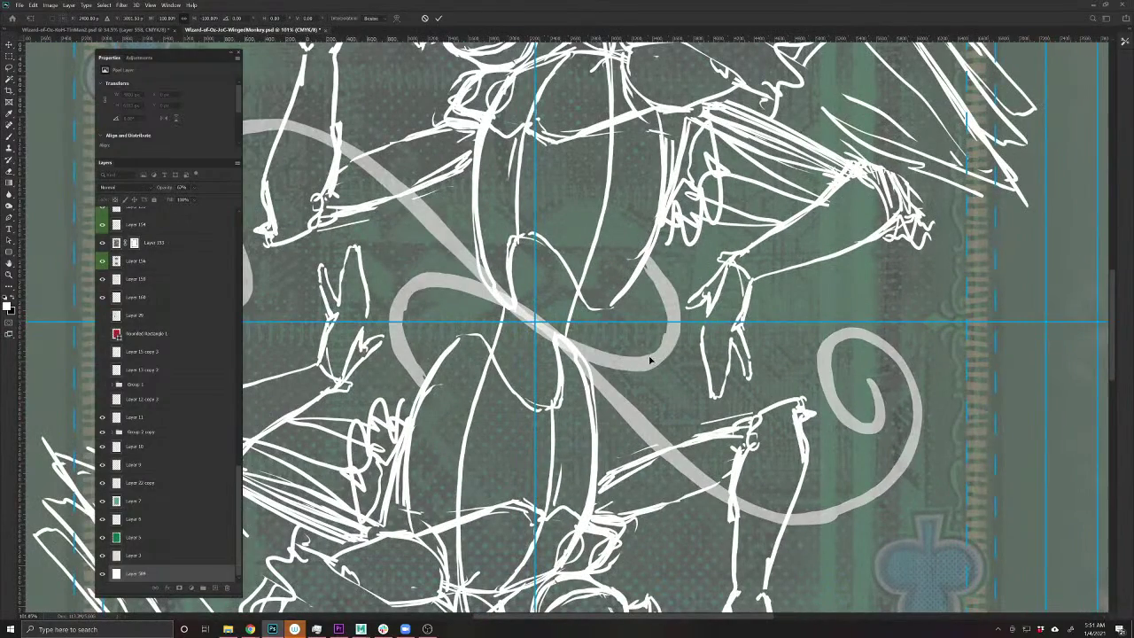
{"action": "key", "text": "Return"}
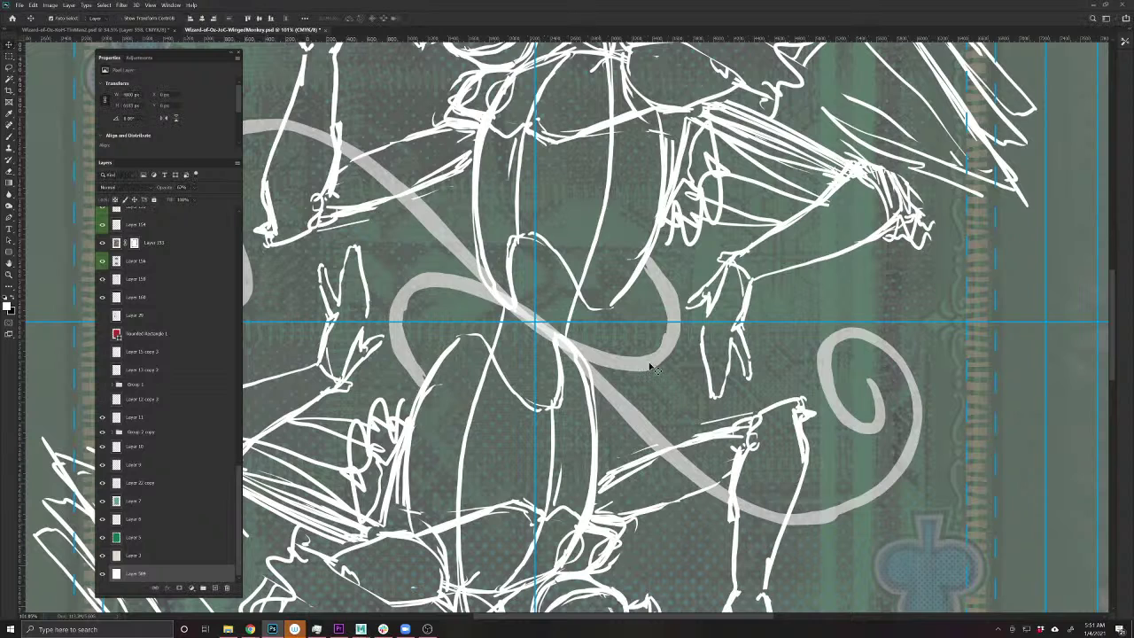
{"action": "key", "text": "ctrl+s"}
- Erase the overlapping part of the grey ribbon on the upper ribbon copy layer
{"action": "key", "text": "e"}
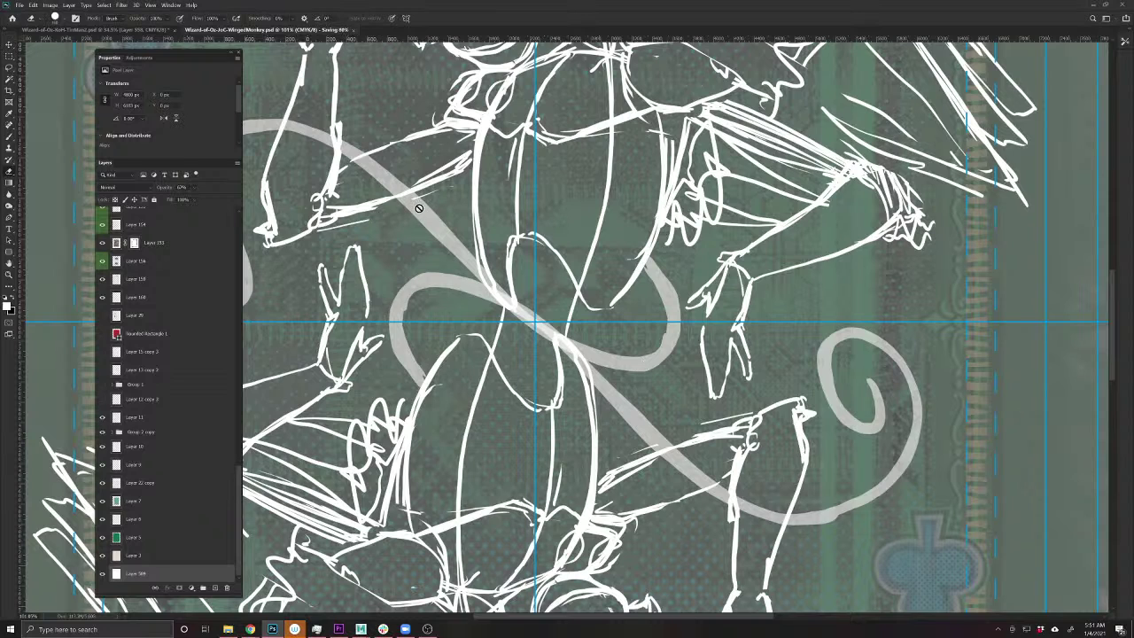
{"action": "key", "text": "v"}
{"action": "key", "text": "e"}
{"action": "left_click_drag", "start_coordinate": [240, 510], "coordinate": [249, 230]}
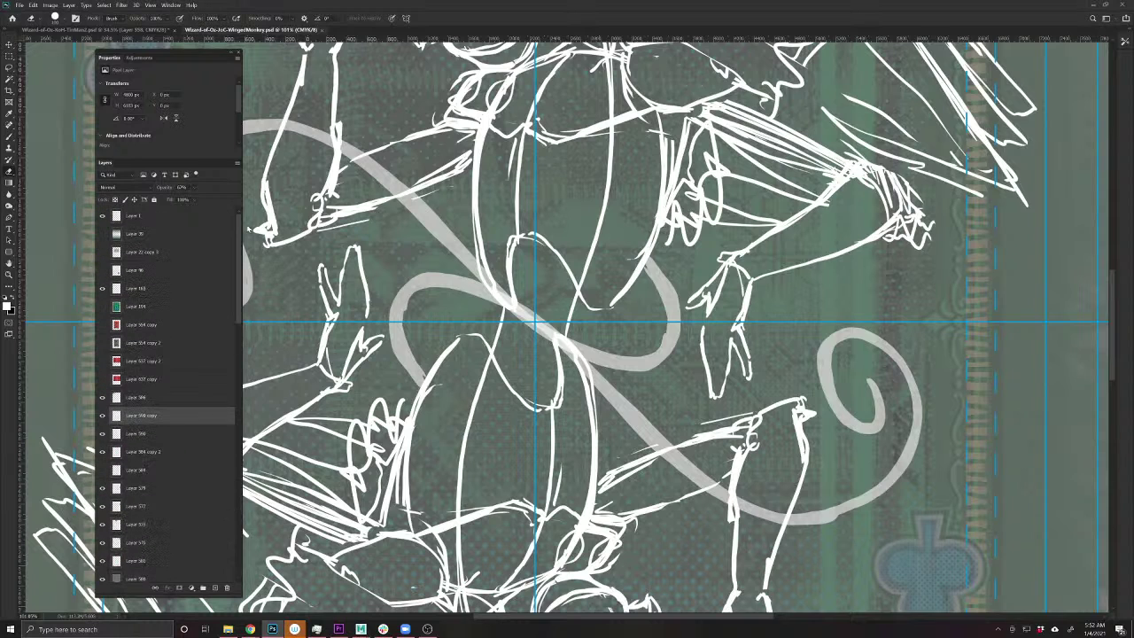
{"action": "left_click", "coordinate": [125, 415]}
{"action": "left_click", "coordinate": [102, 417]}
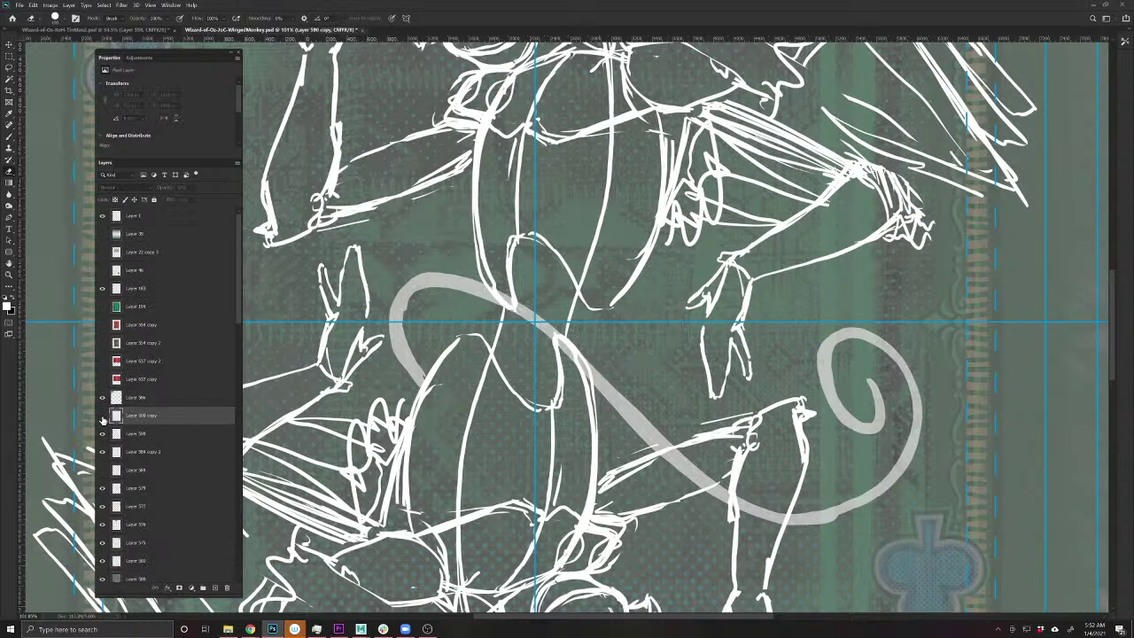
{"action": "left_click", "coordinate": [102, 416]}
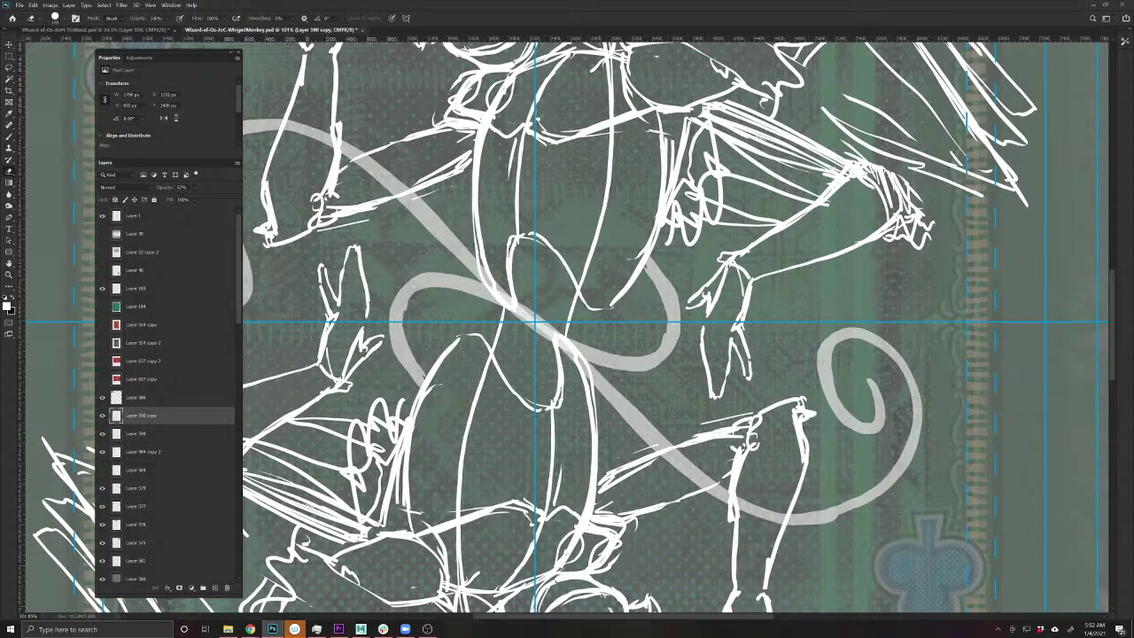
{"action": "mouse_move", "coordinate": [430, 218]}
{"action": "left_mouse_down"}
{"action": "mouse_move", "coordinate": [567, 350]}
{"action": "mouse_move", "coordinate": [656, 363]}
{"action": "mouse_move", "coordinate": [679, 333]}
{"action": "mouse_move", "coordinate": [657, 379]}
{"action": "mouse_move", "coordinate": [593, 403]}
{"action": "mouse_move", "coordinate": [530, 380]}
{"action": "mouse_move", "coordinate": [432, 224]}
{"action": "mouse_move", "coordinate": [507, 356]}
{"action": "mouse_move", "coordinate": [585, 391]}
{"action": "mouse_move", "coordinate": [677, 319]}
{"action": "mouse_move", "coordinate": [660, 266]}
{"action": "left_mouse_up"}
- Nudge the lower ribbon layer up and right, then merge it down
{"action": "key", "text": "b"}
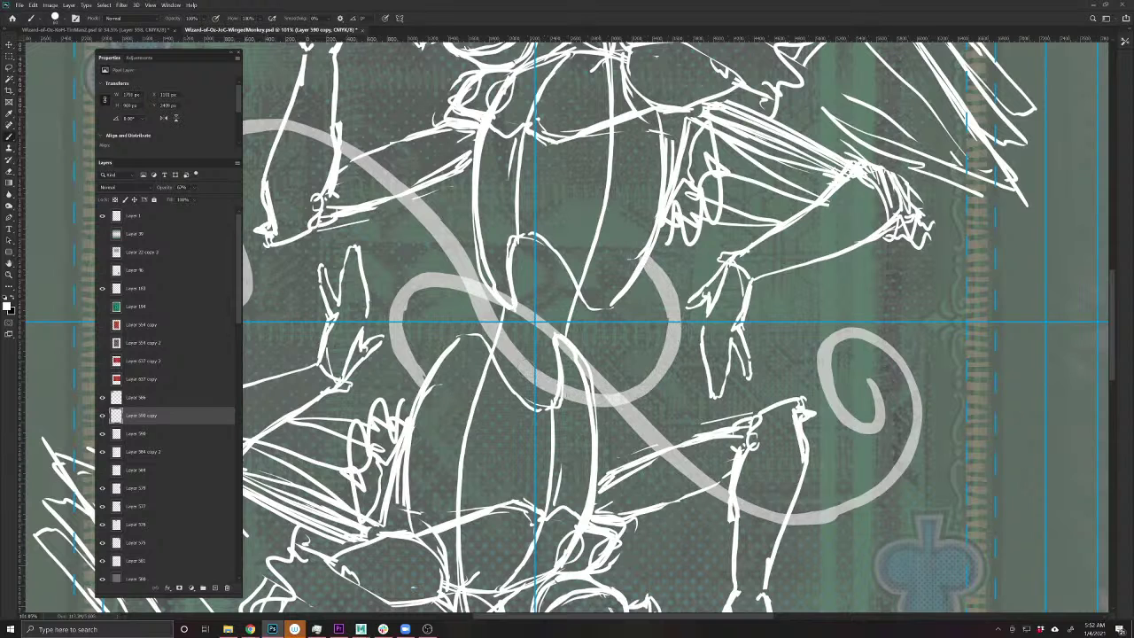
{"action": "key", "text": "v"}
{"action": "key", "text": "alt+bracketleft"}
{"action": "key", "text": "shift+Right"}
{"action": "key", "text": "shift+Right"}
{"action": "key", "text": "shift+Right"}
{"action": "key", "text": "shift+Up"}
{"action": "key", "text": "shift+Up"}
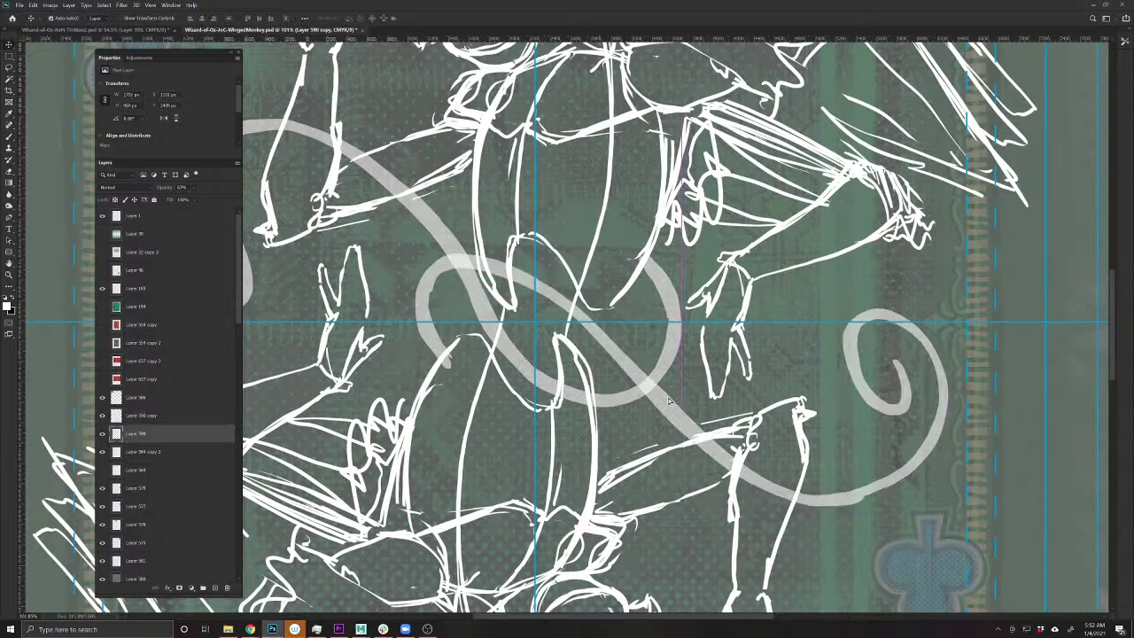
{"action": "key", "text": "ctrl+e"}
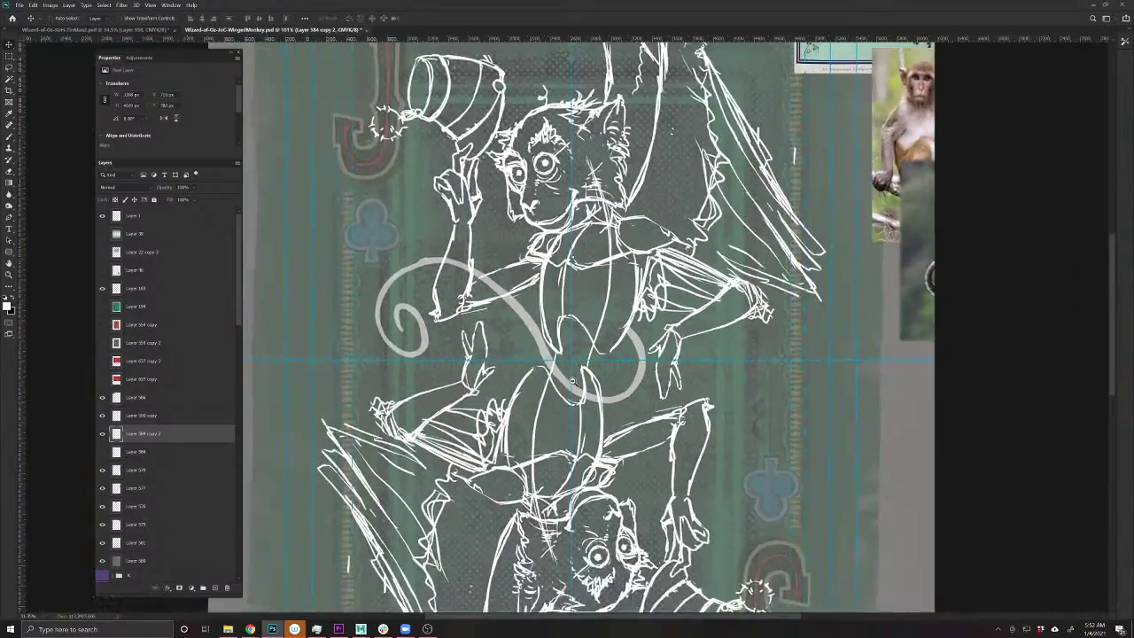
- Undo the ribbon merge and rotate the bottom layer around roughly 165 degrees
{"action": "key", "text": "ctrl+0"}
{"action": "key", "text": "ctrl+z"}
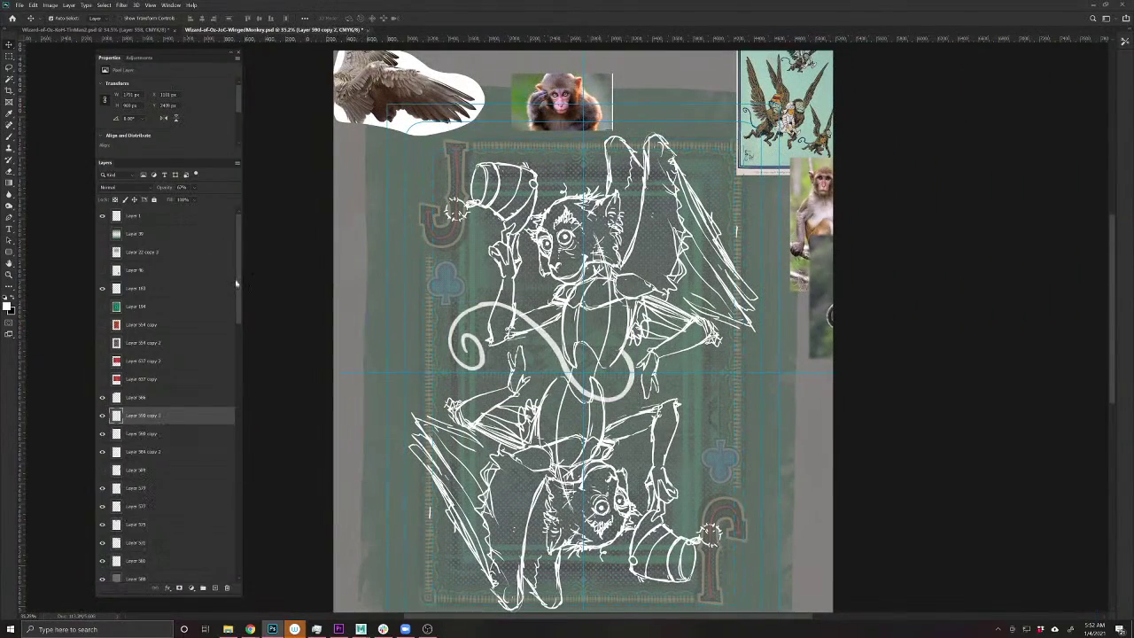
{"action": "left_click_drag", "start_coordinate": [236, 283], "coordinate": [251, 562]}
{"action": "left_click", "coordinate": [219, 574]}
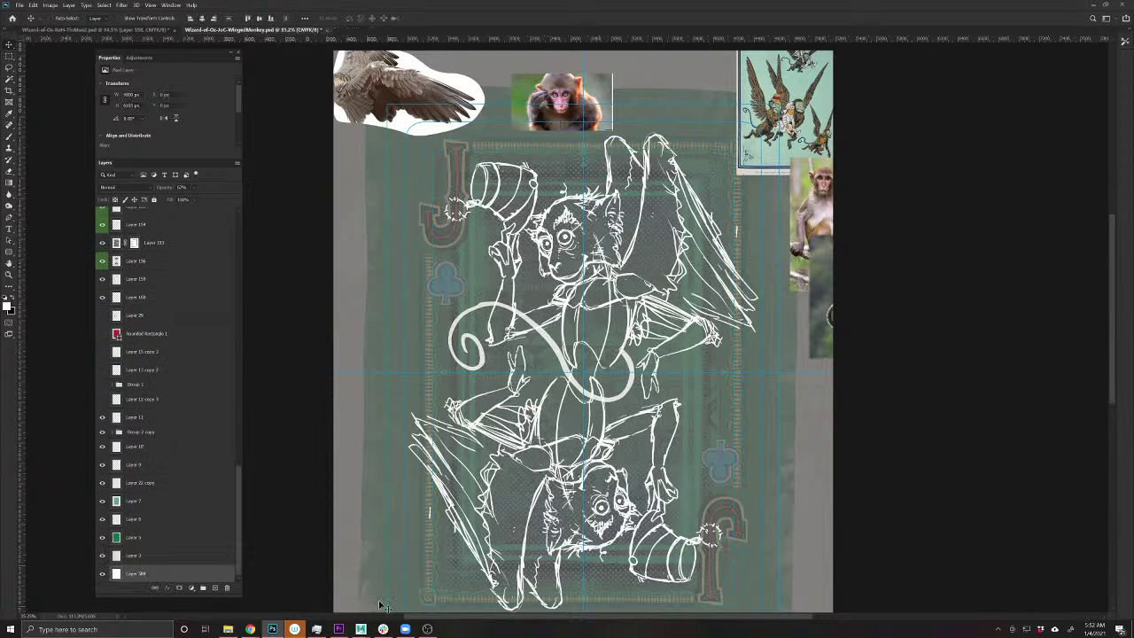
{"action": "key", "text": "ctrl+t"}
{"action": "left_click_drag", "start_coordinate": [924, 317], "coordinate": [413, 355]}
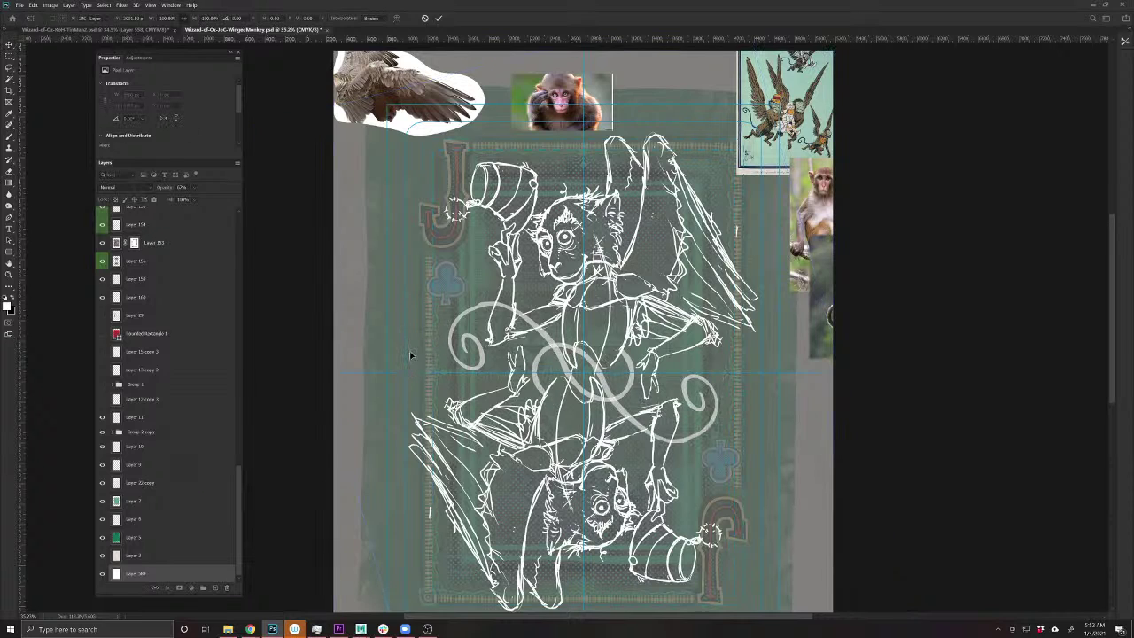
{"action": "key", "text": "Return"}
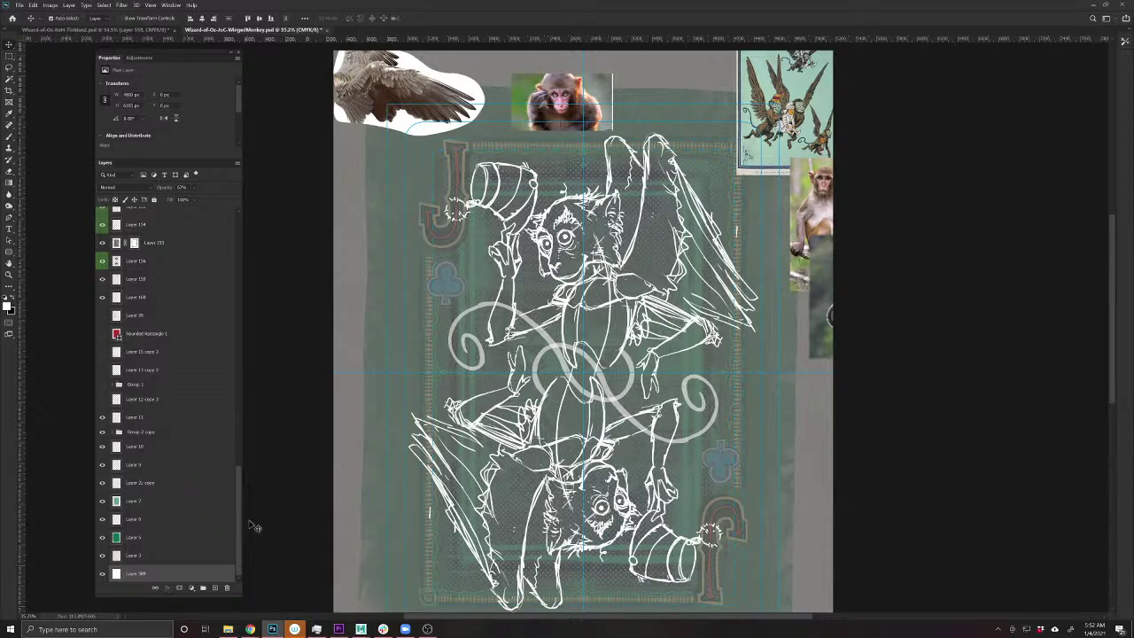
- Merge Layer 590 copy 2 with the other sketch layers and lower the result's opacity
{"action": "left_click_drag", "start_coordinate": [239, 523], "coordinate": [239, 266]}
{"action": "left_click", "coordinate": [142, 415]}
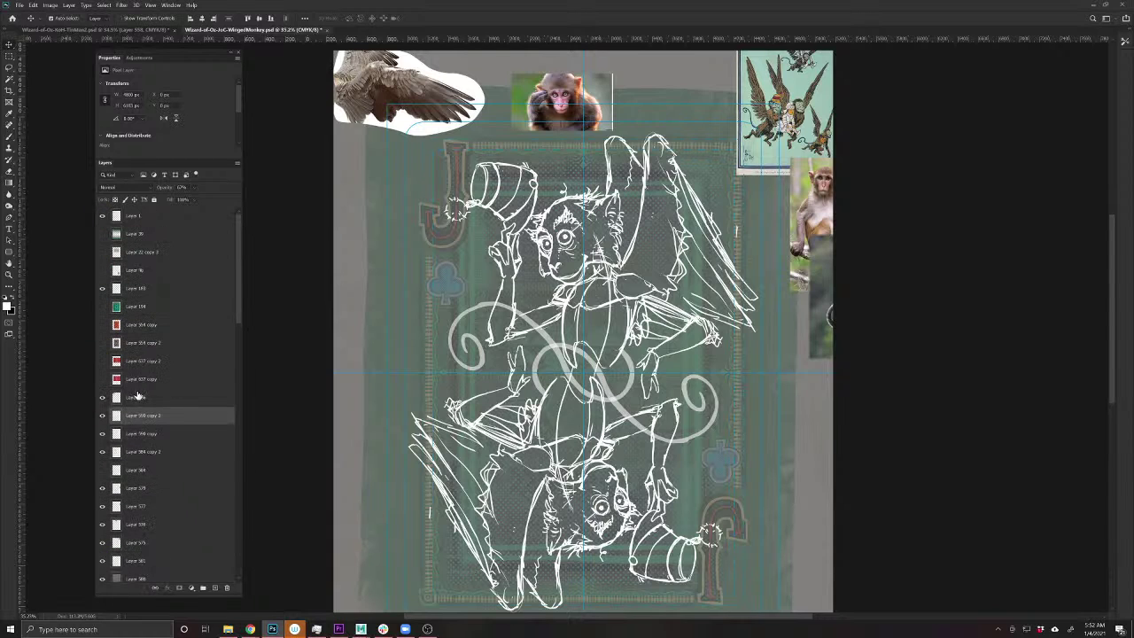
{"action": "left_click", "coordinate": [142, 452], "text": "shift"}
{"action": "key", "text": "ctrl+e"}
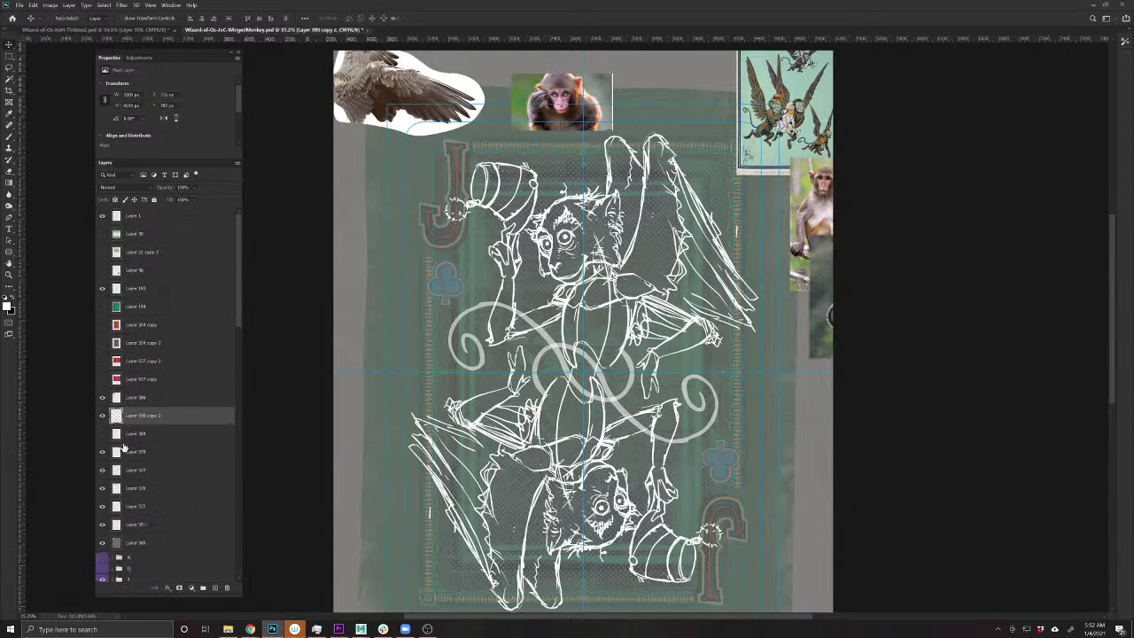
{"action": "left_click", "coordinate": [101, 414]}
{"action": "left_click", "coordinate": [102, 414]}
{"action": "left_click_drag", "start_coordinate": [168, 191], "coordinate": [132, 182]}
- Save the document and move the monkey reference photo onto the card beside the sketch
{"action": "key", "text": "ctrl+s"}
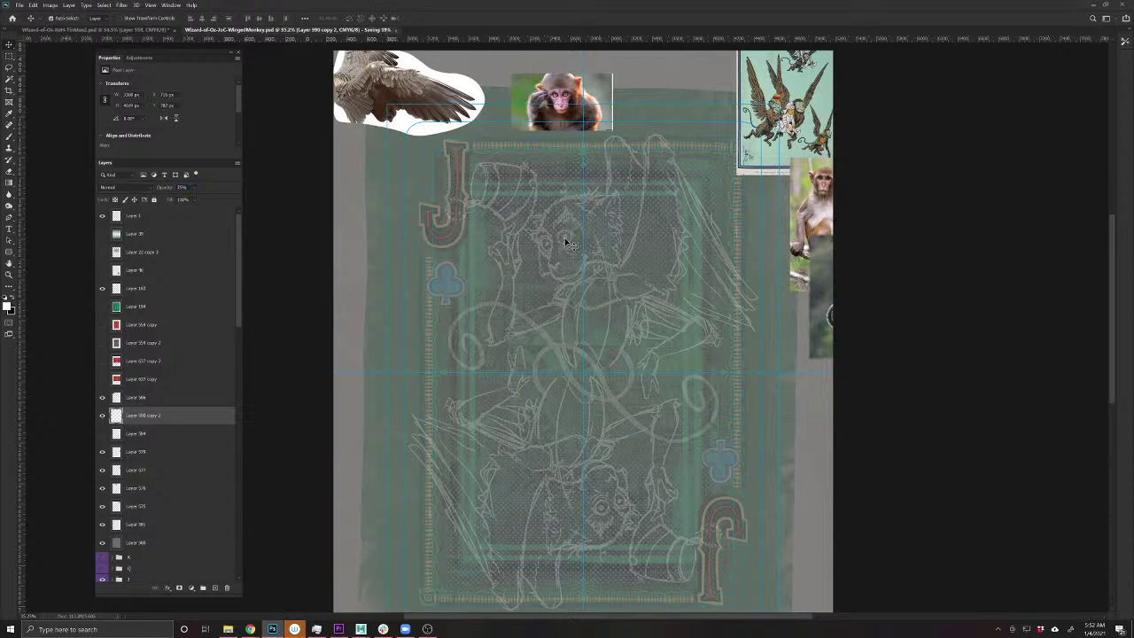
{"action": "left_click_drag", "start_coordinate": [584, 249], "coordinate": [607, 251]}
{"action": "key", "text": "ctrl+0"}
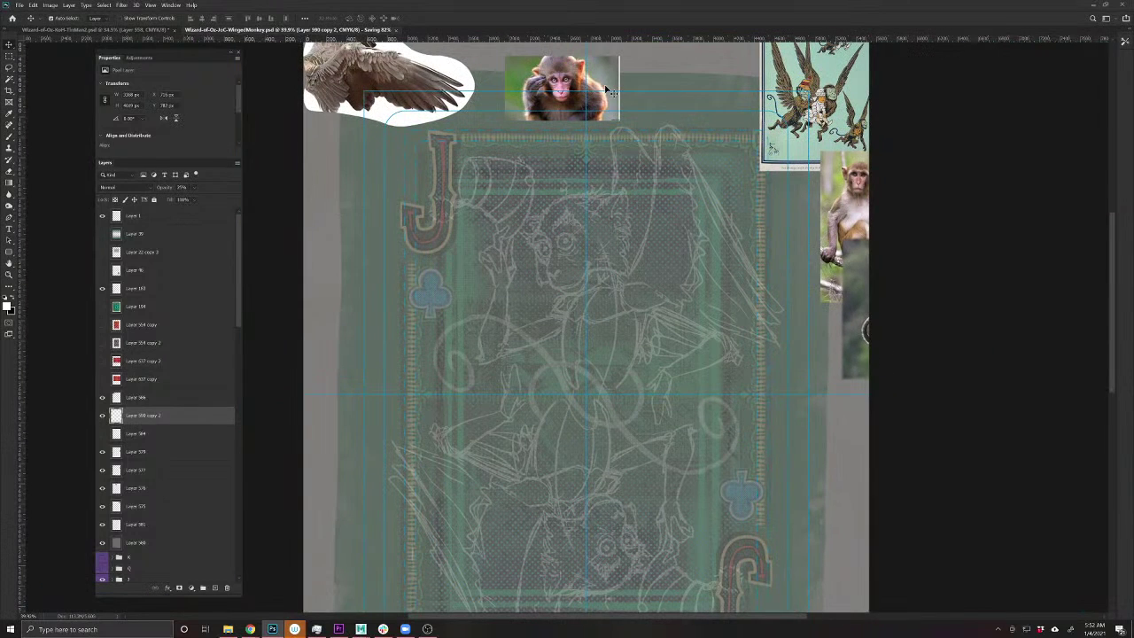
{"action": "left_click", "coordinate": [674, 244], "text": "ctrl"}
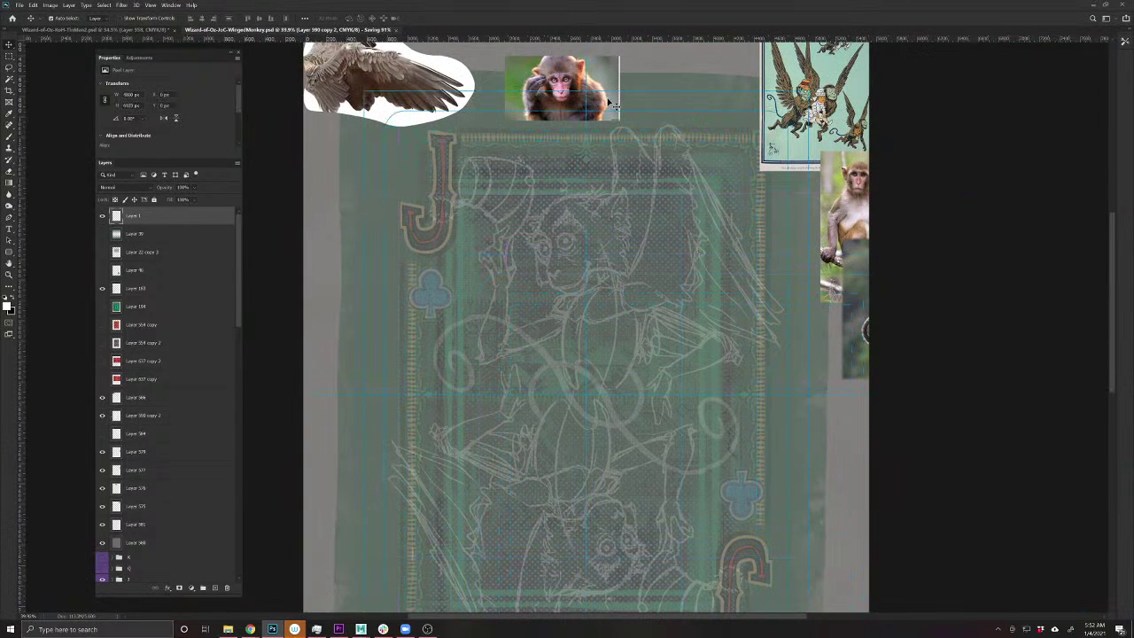
{"action": "left_click_drag", "start_coordinate": [628, 128], "coordinate": [761, 283]}
{"action": "scroll", "coordinate": [632, 282], "scroll_direction": "up", "scroll_amount": 5}
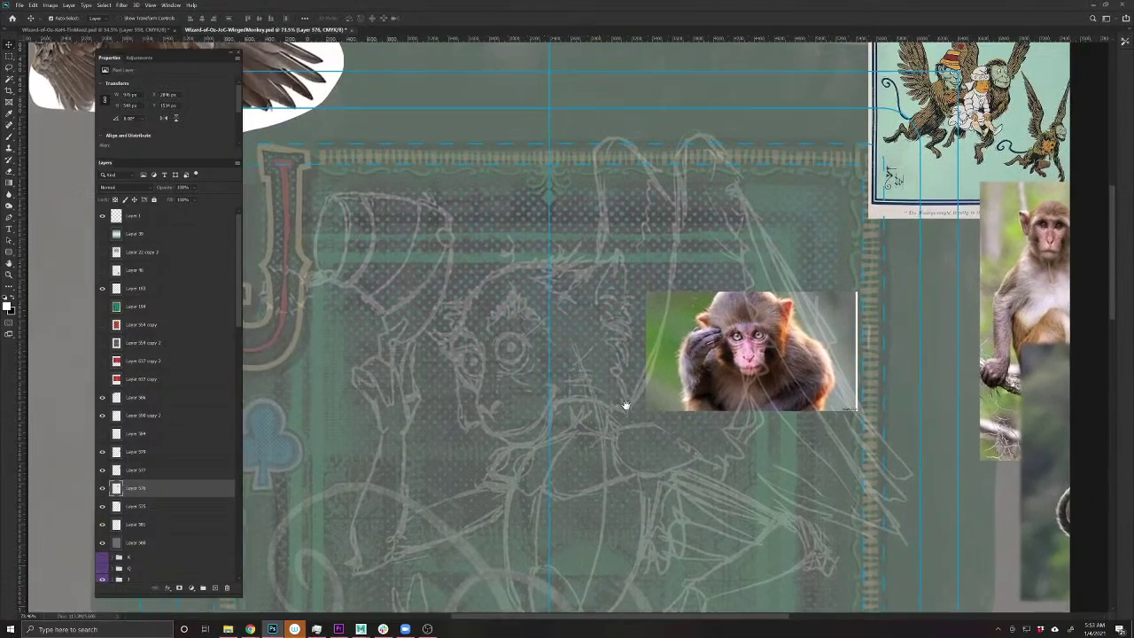
{"action": "scroll", "coordinate": [626, 405], "scroll_direction": "up", "scroll_amount": 1}
{"action": "left_click_drag", "start_coordinate": [823, 339], "coordinate": [833, 296]}
- Copy the monkey's face to its own layer, delete the full photo, and move the face up
{"action": "key", "text": "m"}
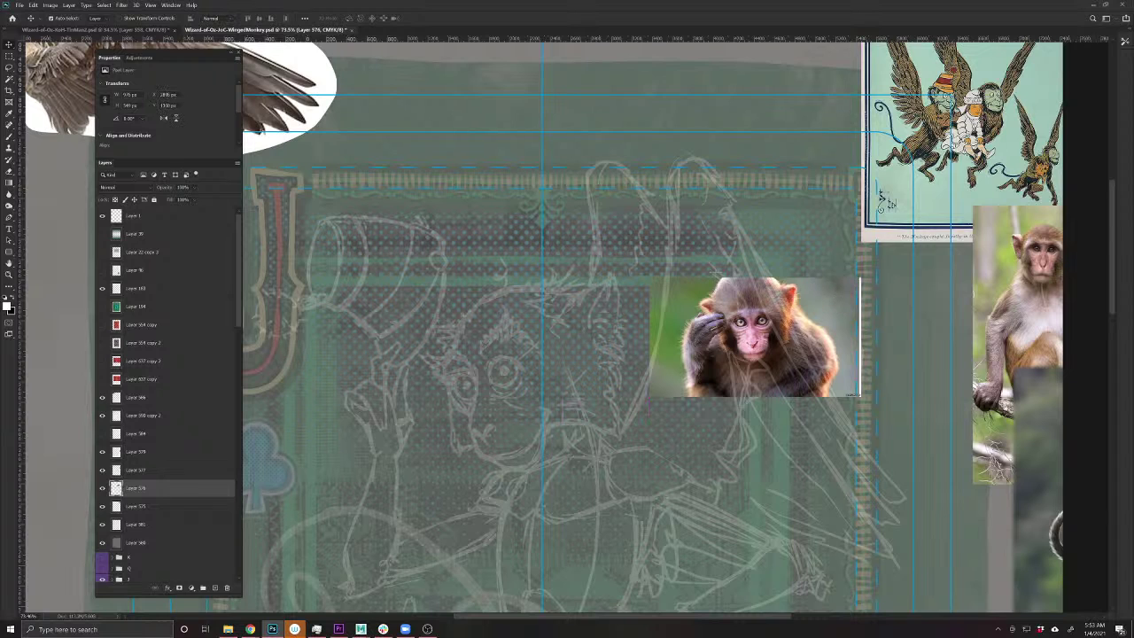
{"action": "left_click_drag", "start_coordinate": [713, 271], "coordinate": [793, 375]}
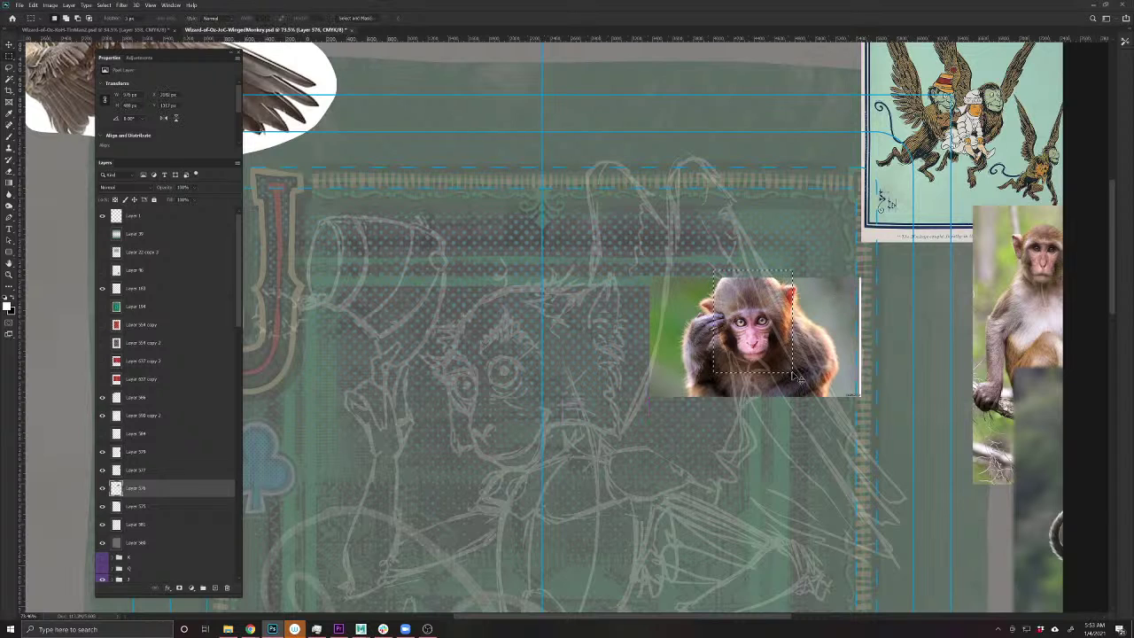
{"action": "key", "text": "ctrl+j"}
{"action": "key", "text": "v"}
{"action": "left_click_drag", "start_coordinate": [829, 329], "coordinate": [743, 141]}
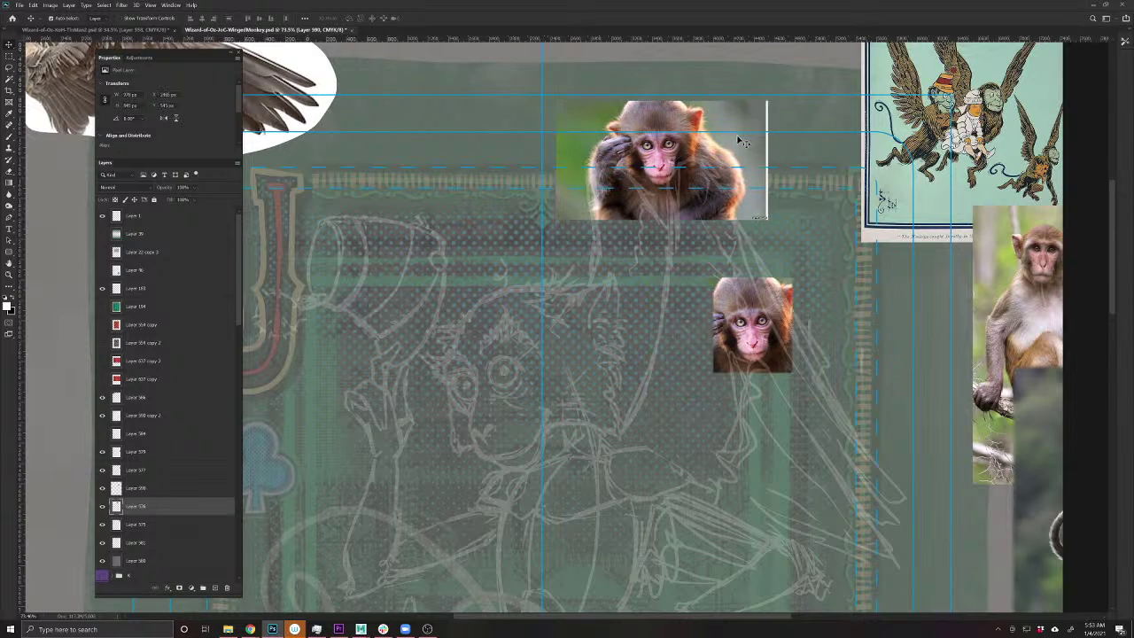
{"action": "key", "text": "Delete"}
{"action": "left_click_drag", "start_coordinate": [771, 341], "coordinate": [504, 241]}
{"action": "left_click", "coordinate": [557, 378], "text": "ctrl"}
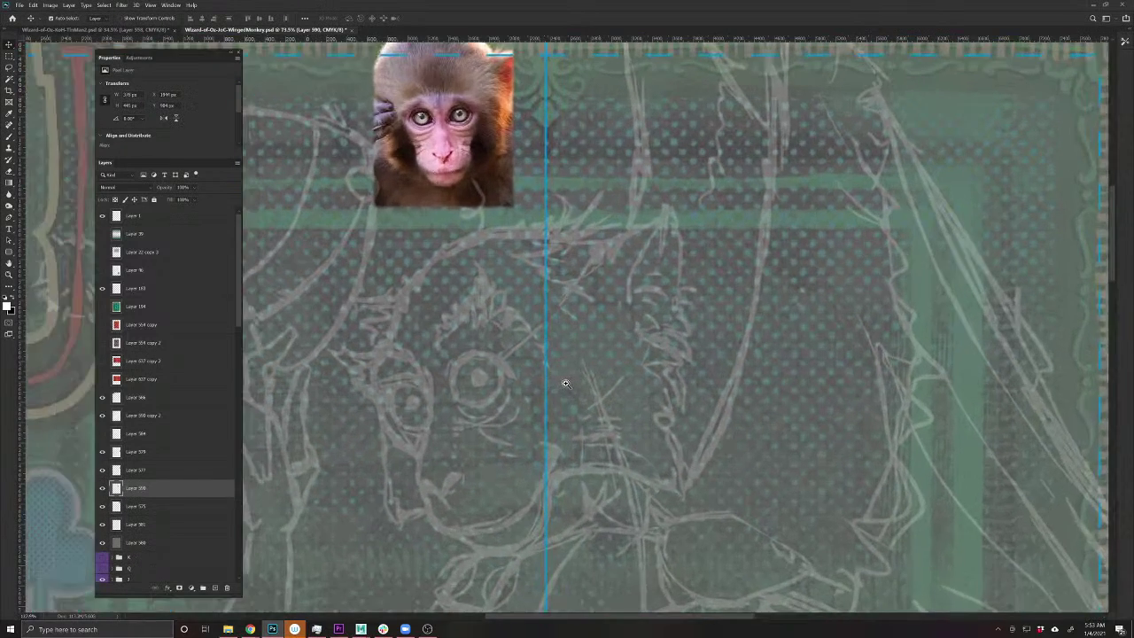
{"action": "left_click_drag", "start_coordinate": [561, 380], "coordinate": [600, 369]}
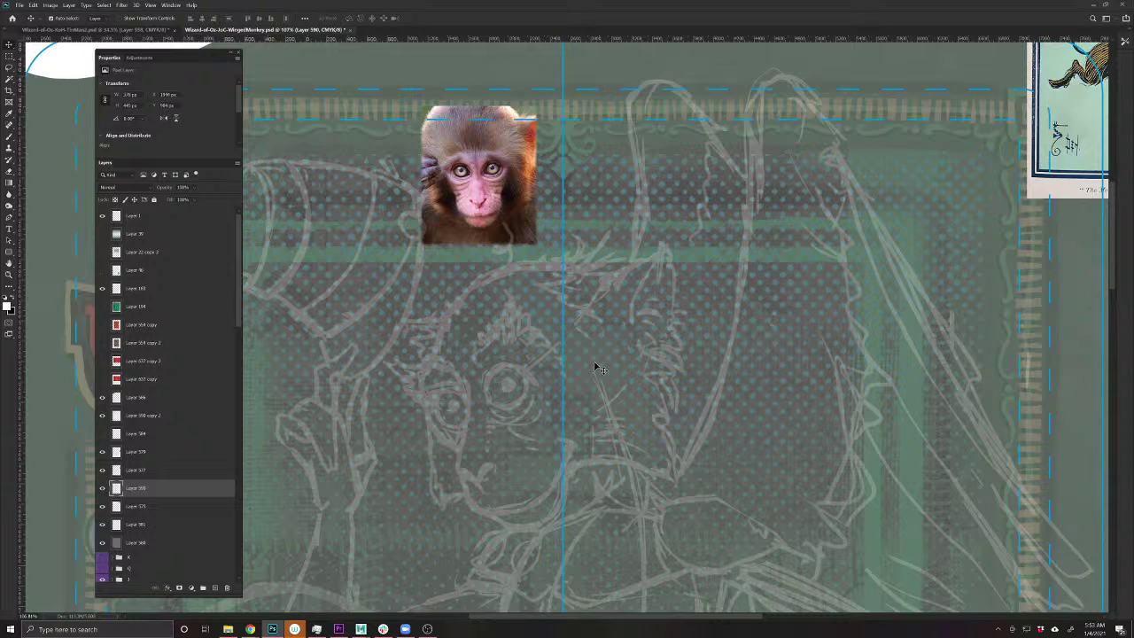
- Add a new ink layer above the sketch and try out test brush strokes
{"action": "key", "text": "b"}
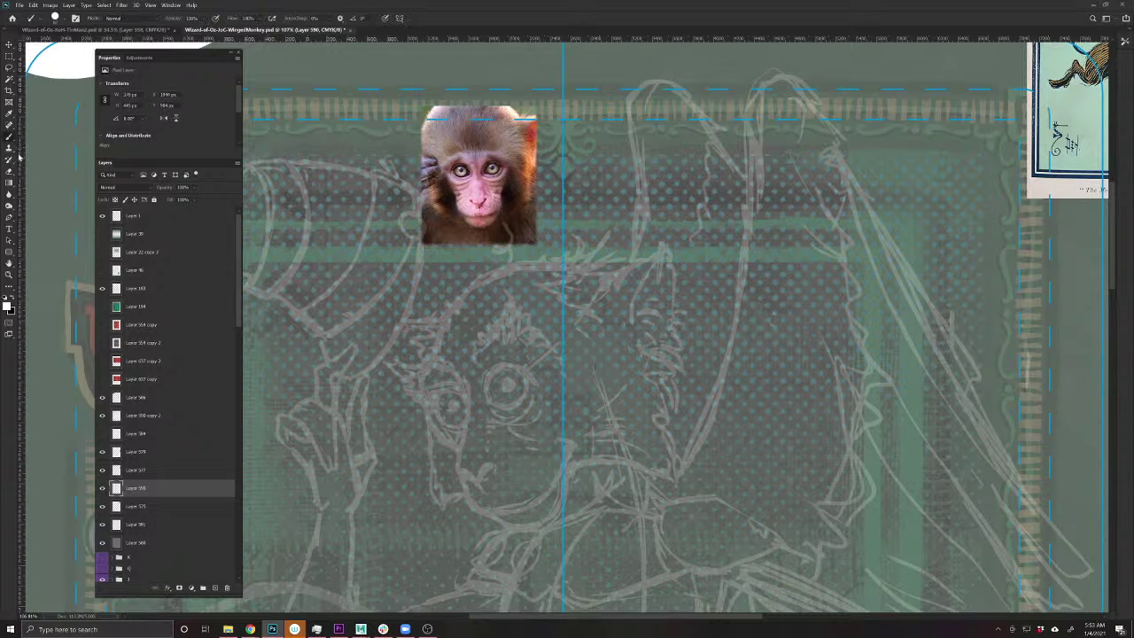
{"action": "left_click", "coordinate": [215, 587]}
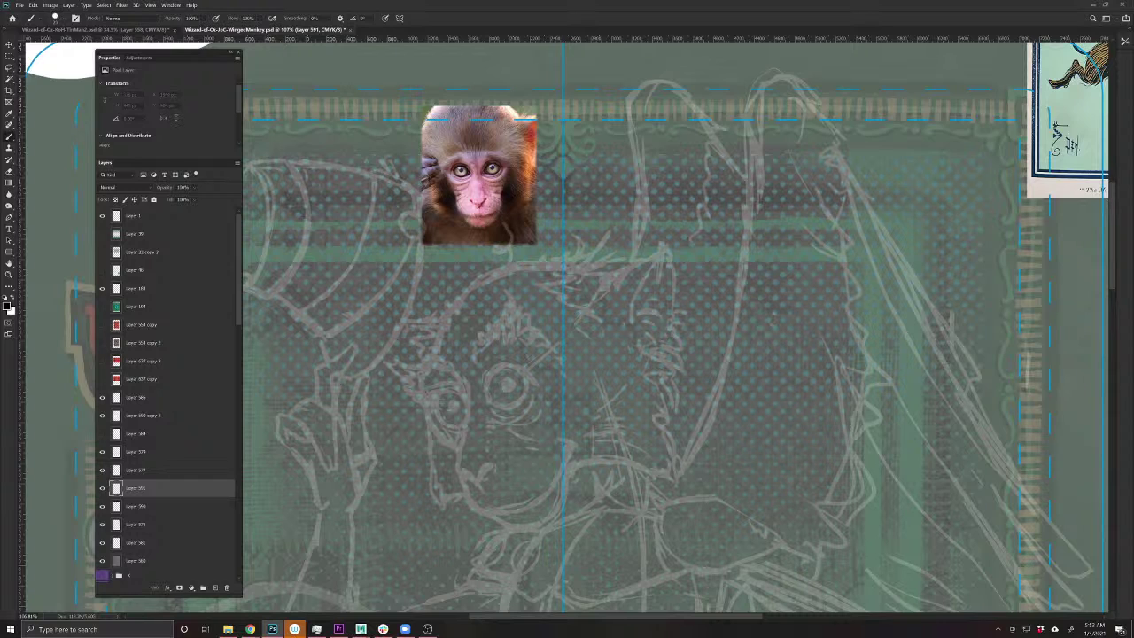
{"action": "left_click", "coordinate": [483, 472]}
{"action": "left_click_drag", "start_coordinate": [172, 500], "coordinate": [165, 390]}
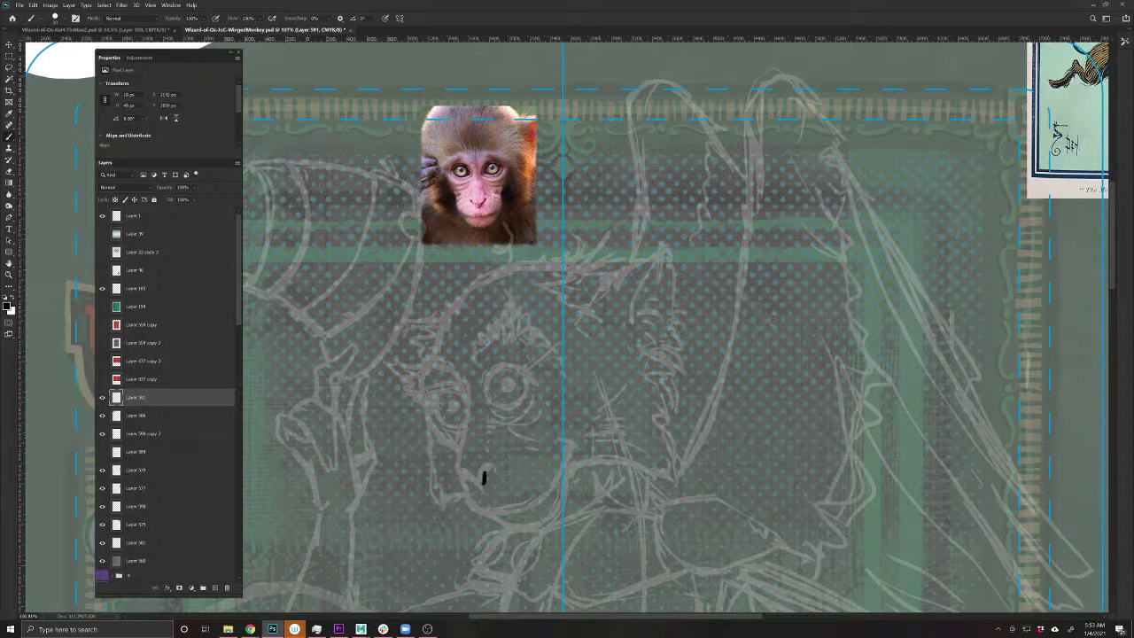
{"action": "mouse_move", "coordinate": [474, 481]}
{"action": "left_mouse_down"}
{"action": "mouse_move", "coordinate": [483, 479]}
{"action": "mouse_move", "coordinate": [463, 475]}
{"action": "mouse_move", "coordinate": [485, 461]}
{"action": "left_mouse_up"}
{"action": "left_click_drag", "start_coordinate": [463, 477], "coordinate": [452, 472]}
{"action": "key", "text": "ctrl+z"}
- Enlarge the brush and ink a bold cheek line running down into the jaw
{"action": "key", "text": "bracketright"}
{"action": "left_click_drag", "start_coordinate": [460, 464], "coordinate": [462, 479]}
{"action": "left_click_drag", "start_coordinate": [486, 462], "coordinate": [481, 473]}
{"action": "left_click_drag", "start_coordinate": [457, 461], "coordinate": [470, 408]}
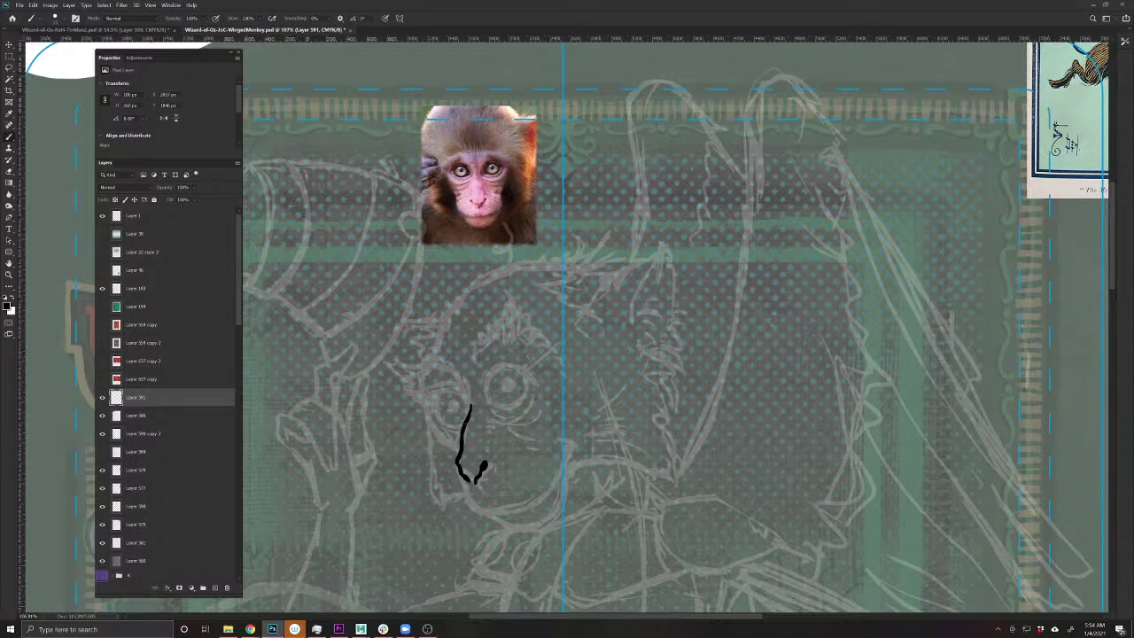
{"action": "left_click_drag", "start_coordinate": [470, 395], "coordinate": [460, 451]}
{"action": "mouse_move", "coordinate": [461, 468]}
{"action": "left_mouse_down"}
{"action": "mouse_move", "coordinate": [469, 507]}
{"action": "mouse_move", "coordinate": [526, 509]}
{"action": "mouse_move", "coordinate": [562, 473]}
{"action": "mouse_move", "coordinate": [571, 438]}
{"action": "left_mouse_up"}
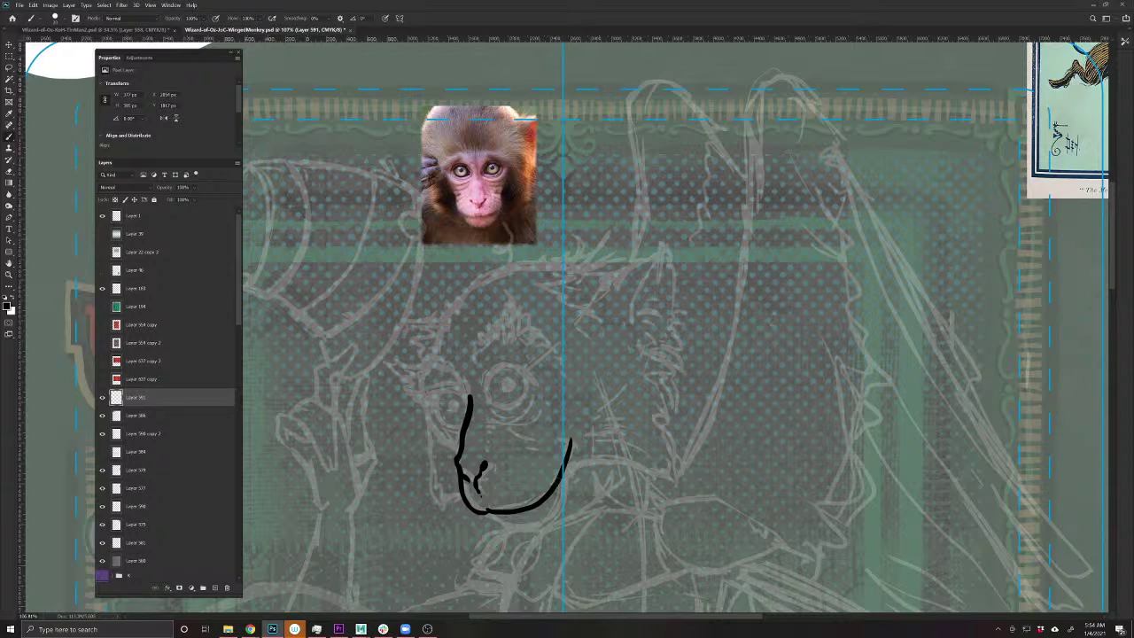
{"action": "mouse_move", "coordinate": [574, 437]}
{"action": "left_mouse_down"}
{"action": "mouse_move", "coordinate": [556, 483]}
{"action": "mouse_move", "coordinate": [569, 431]}
{"action": "left_mouse_up"}
{"action": "key", "text": "e"}
{"action": "key", "text": "b"}
- Draw the jaw curve under the chin and a thin arc above the eye
{"action": "mouse_move", "coordinate": [572, 465]}
{"action": "left_mouse_down"}
{"action": "mouse_move", "coordinate": [556, 515]}
{"action": "mouse_move", "coordinate": [512, 537]}
{"action": "left_mouse_up"}
{"action": "key", "text": "ctrl+z"}
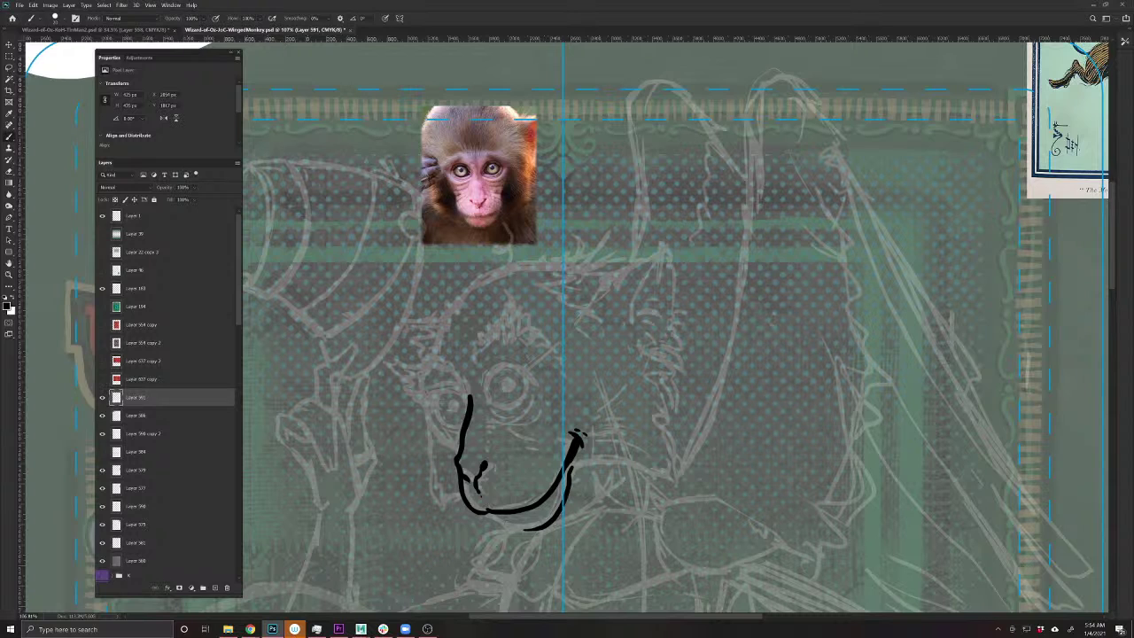
{"action": "left_click_drag", "start_coordinate": [484, 512], "coordinate": [529, 530]}
{"action": "left_click_drag", "start_coordinate": [519, 569], "coordinate": [451, 509]}
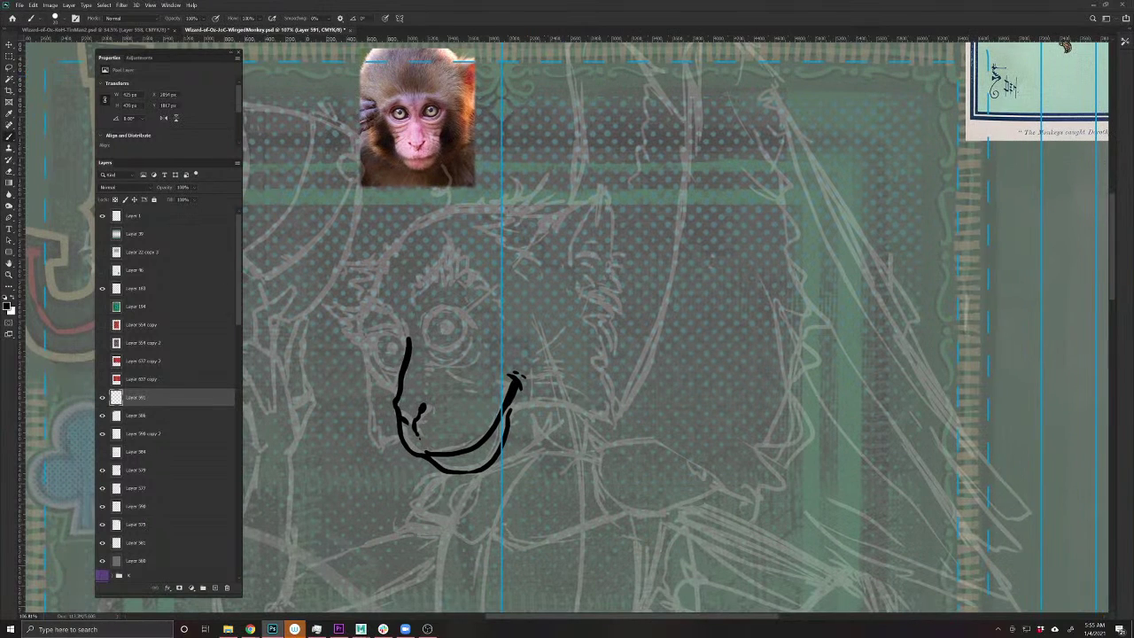
{"action": "key", "text": "e"}
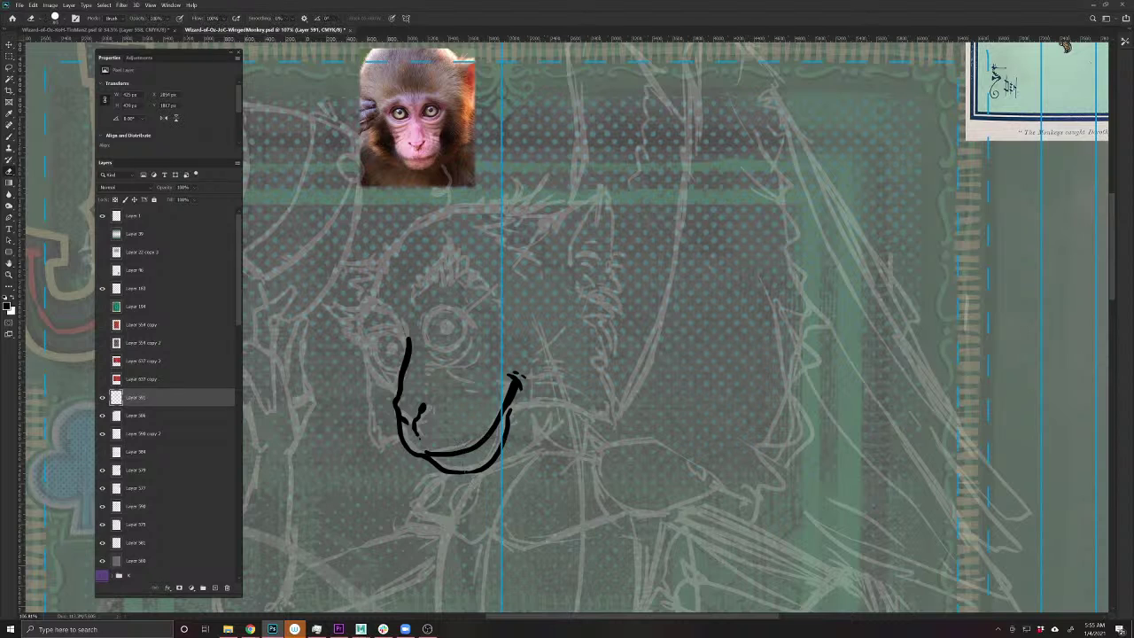
{"action": "mouse_move", "coordinate": [489, 462]}
{"action": "left_mouse_down"}
{"action": "mouse_move", "coordinate": [456, 472]}
{"action": "mouse_move", "coordinate": [491, 472]}
{"action": "mouse_move", "coordinate": [455, 494]}
{"action": "left_mouse_up"}
{"action": "key", "text": "b"}
{"action": "key", "text": "ctrl+z"}
{"action": "key", "text": "ctrl+z"}
{"action": "key", "text": "ctrl+z"}
{"action": "key", "text": "ctrl+z"}
{"action": "key", "text": "ctrl+z"}
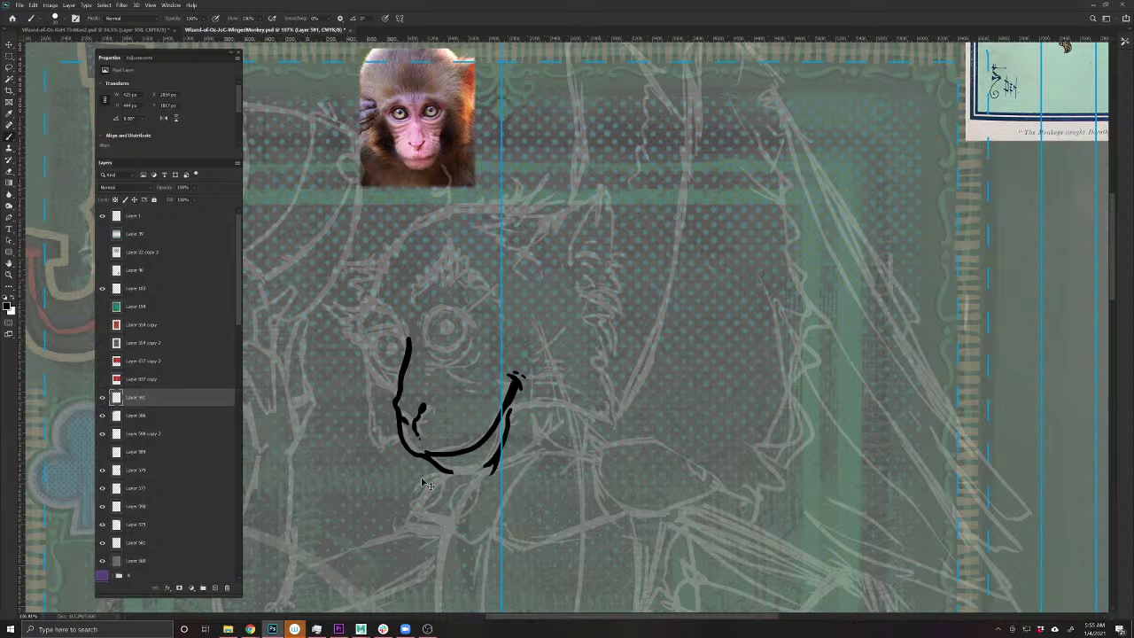
{"action": "key", "text": "ctrl+z"}
{"action": "left_click_drag", "start_coordinate": [380, 394], "coordinate": [419, 452]}
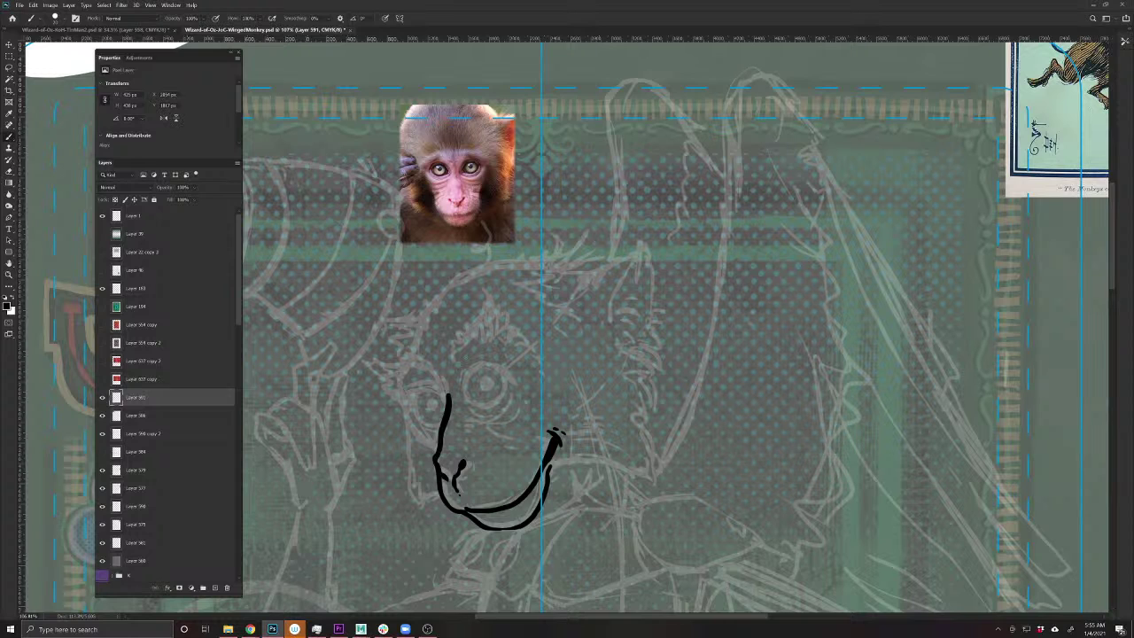
{"action": "mouse_move", "coordinate": [467, 355]}
{"action": "left_mouse_down"}
{"action": "mouse_move", "coordinate": [502, 356]}
{"action": "mouse_move", "coordinate": [510, 364]}
{"action": "mouse_move", "coordinate": [482, 360]}
{"action": "mouse_move", "coordinate": [516, 392]}
{"action": "mouse_move", "coordinate": [473, 359]}
{"action": "mouse_move", "coordinate": [461, 365]}
{"action": "mouse_move", "coordinate": [462, 394]}
{"action": "mouse_move", "coordinate": [480, 360]}
{"action": "mouse_move", "coordinate": [461, 403]}
{"action": "left_mouse_up"}
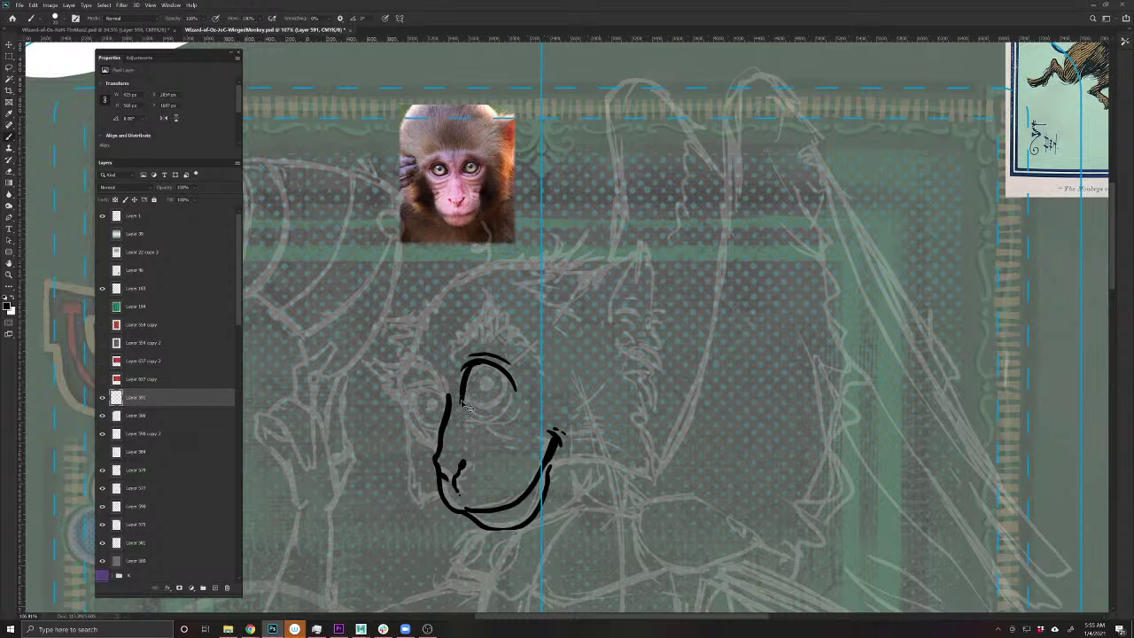
- Nudge the eye arc into place, then ink the right eye with a dark pupil
{"action": "key", "text": "l"}
{"action": "mouse_move", "coordinate": [470, 397]}
{"action": "left_mouse_down"}
{"action": "mouse_move", "coordinate": [493, 335]}
{"action": "mouse_move", "coordinate": [513, 421]}
{"action": "mouse_move", "coordinate": [467, 427]}
{"action": "mouse_move", "coordinate": [474, 367]}
{"action": "left_mouse_up"}
{"action": "key", "text": "v"}
{"action": "key", "text": "ctrl+d"}
{"action": "key", "text": "b"}
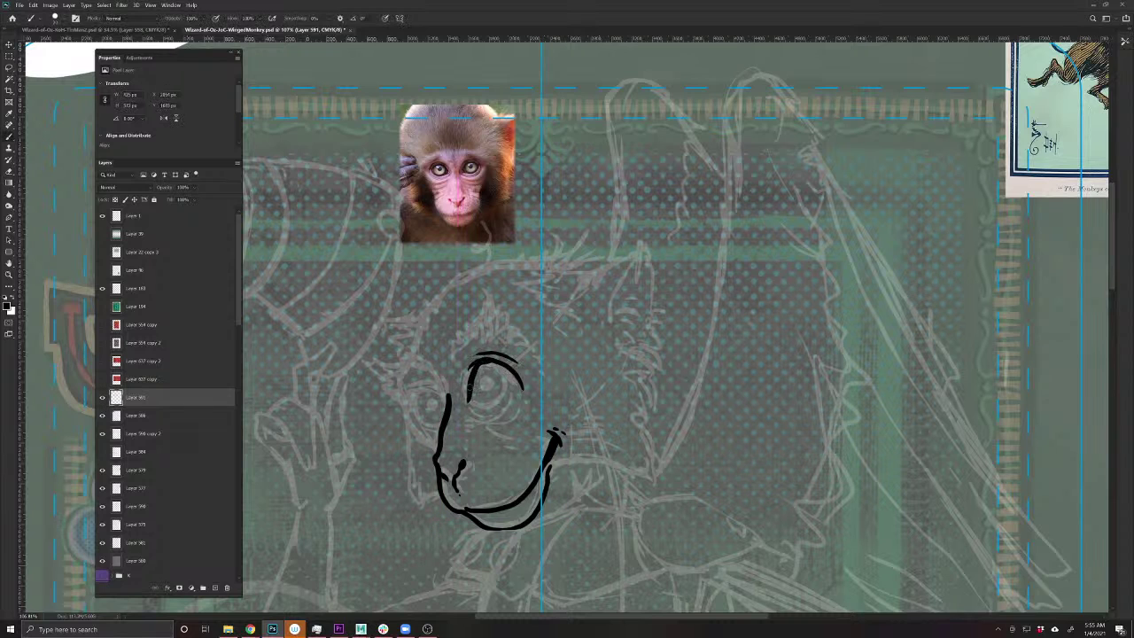
{"action": "mouse_move", "coordinate": [472, 390]}
{"action": "left_mouse_down"}
{"action": "mouse_move", "coordinate": [483, 368]}
{"action": "mouse_move", "coordinate": [508, 366]}
{"action": "mouse_move", "coordinate": [522, 388]}
{"action": "mouse_move", "coordinate": [497, 416]}
{"action": "mouse_move", "coordinate": [462, 396]}
{"action": "mouse_move", "coordinate": [488, 425]}
{"action": "mouse_move", "coordinate": [515, 430]}
{"action": "mouse_move", "coordinate": [528, 413]}
{"action": "mouse_move", "coordinate": [521, 386]}
{"action": "mouse_move", "coordinate": [524, 430]}
{"action": "mouse_move", "coordinate": [503, 439]}
{"action": "mouse_move", "coordinate": [484, 429]}
{"action": "left_mouse_up"}
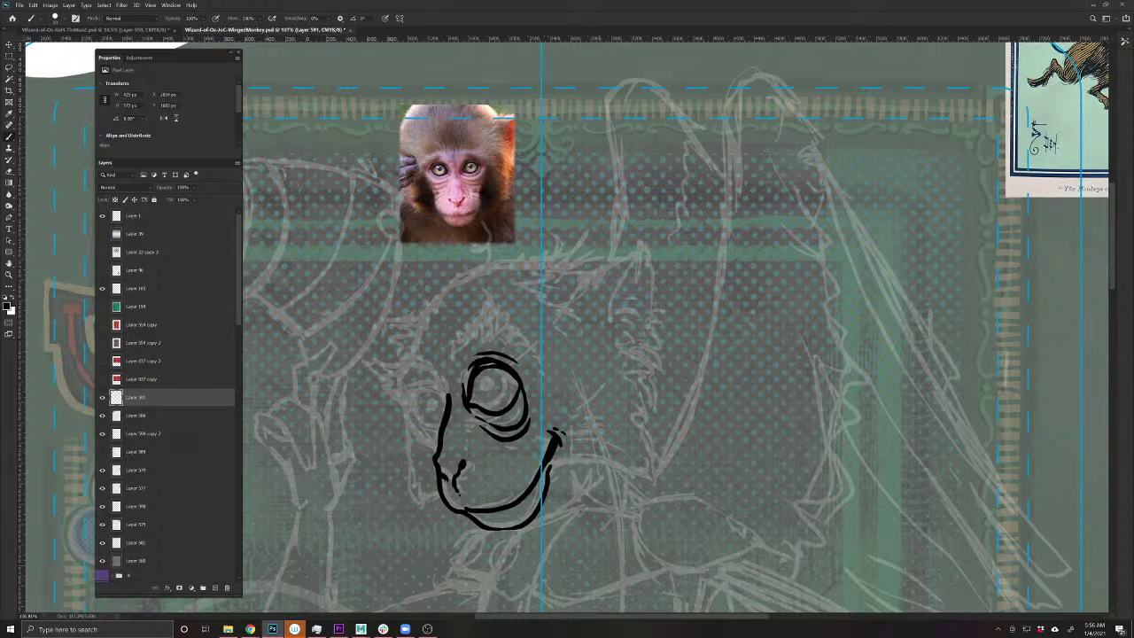
{"action": "left_click_drag", "start_coordinate": [516, 377], "coordinate": [515, 395]}
{"action": "mouse_move", "coordinate": [495, 380]}
{"action": "left_mouse_down"}
{"action": "mouse_move", "coordinate": [503, 390]}
{"action": "mouse_move", "coordinate": [489, 393]}
{"action": "mouse_move", "coordinate": [495, 386]}
{"action": "left_mouse_up"}
- Ink the left eye's outer edge and add fur strokes under the eyes and near the nose
{"action": "mouse_move", "coordinate": [469, 388]}
{"action": "left_mouse_down"}
{"action": "mouse_move", "coordinate": [479, 409]}
{"action": "mouse_move", "coordinate": [421, 376]}
{"action": "mouse_move", "coordinate": [421, 421]}
{"action": "mouse_move", "coordinate": [445, 421]}
{"action": "mouse_move", "coordinate": [444, 403]}
{"action": "left_mouse_up"}
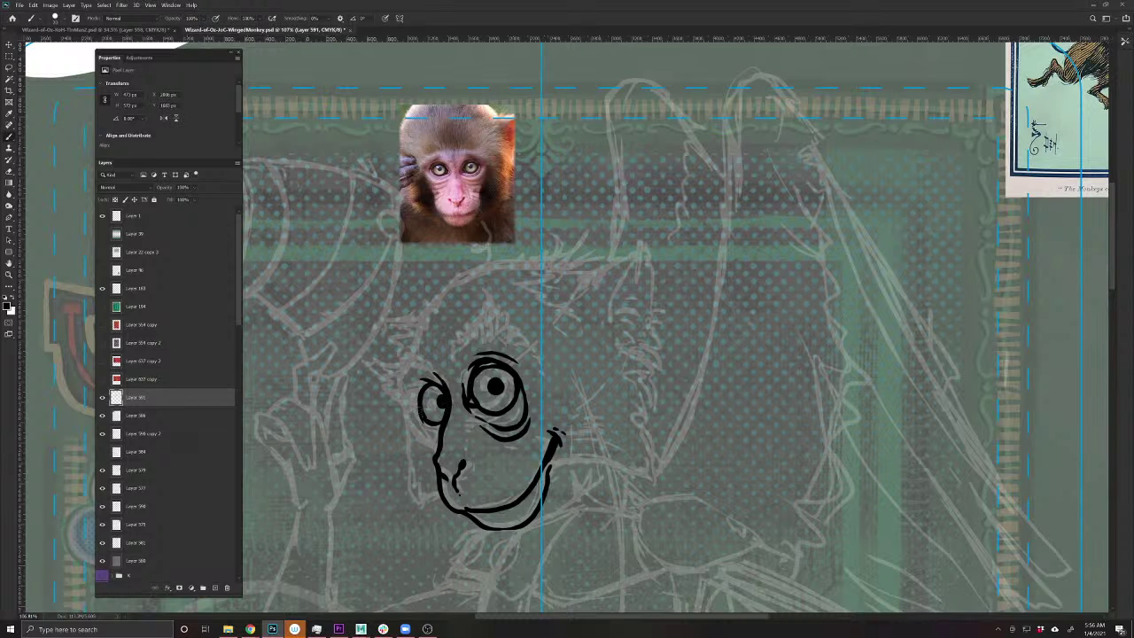
{"action": "mouse_move", "coordinate": [418, 393]}
{"action": "left_mouse_down"}
{"action": "mouse_move", "coordinate": [414, 415]}
{"action": "mouse_move", "coordinate": [411, 400]}
{"action": "mouse_move", "coordinate": [434, 434]}
{"action": "mouse_move", "coordinate": [416, 440]}
{"action": "mouse_move", "coordinate": [432, 454]}
{"action": "mouse_move", "coordinate": [419, 430]}
{"action": "left_mouse_up"}
{"action": "key", "text": "e"}
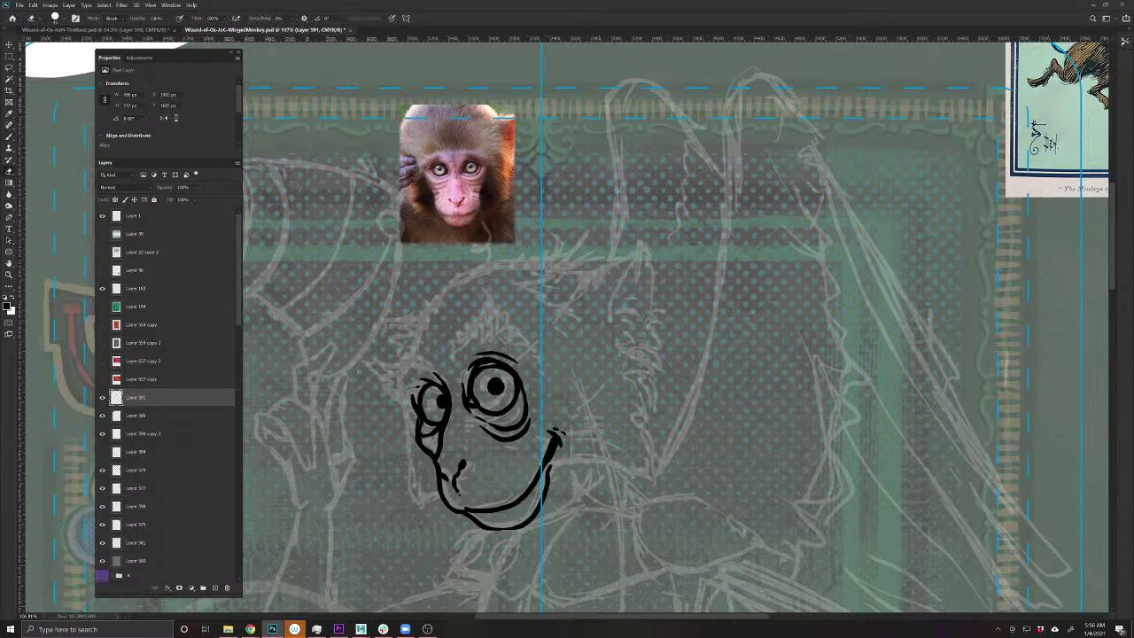
{"action": "mouse_move", "coordinate": [418, 417]}
{"action": "left_mouse_down"}
{"action": "mouse_move", "coordinate": [430, 445]}
{"action": "mouse_move", "coordinate": [473, 426]}
{"action": "left_mouse_up"}
{"action": "key", "text": "b"}
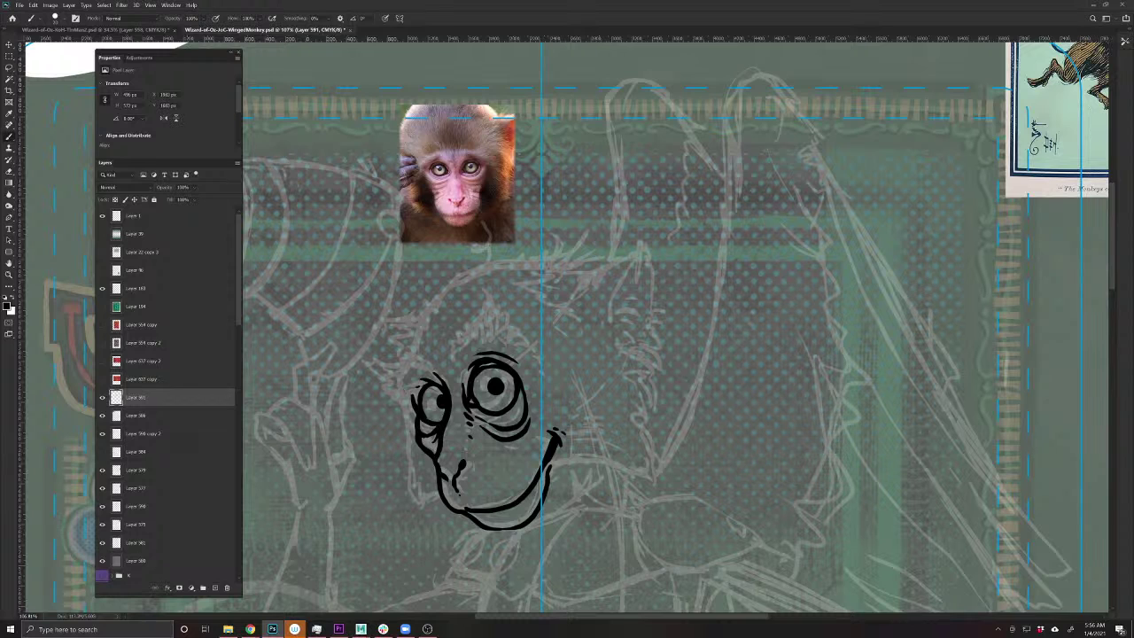
{"action": "mouse_move", "coordinate": [465, 449]}
{"action": "left_mouse_down"}
{"action": "mouse_move", "coordinate": [475, 467]}
{"action": "mouse_move", "coordinate": [462, 472]}
{"action": "left_mouse_up"}
{"action": "mouse_move", "coordinate": [487, 442]}
{"action": "left_mouse_down"}
{"action": "mouse_move", "coordinate": [535, 442]}
{"action": "mouse_move", "coordinate": [528, 456]}
{"action": "left_mouse_up"}
- Ink the bottom edge of the mouth and save the document
{"action": "left_click_drag", "start_coordinate": [483, 568], "coordinate": [456, 540]}
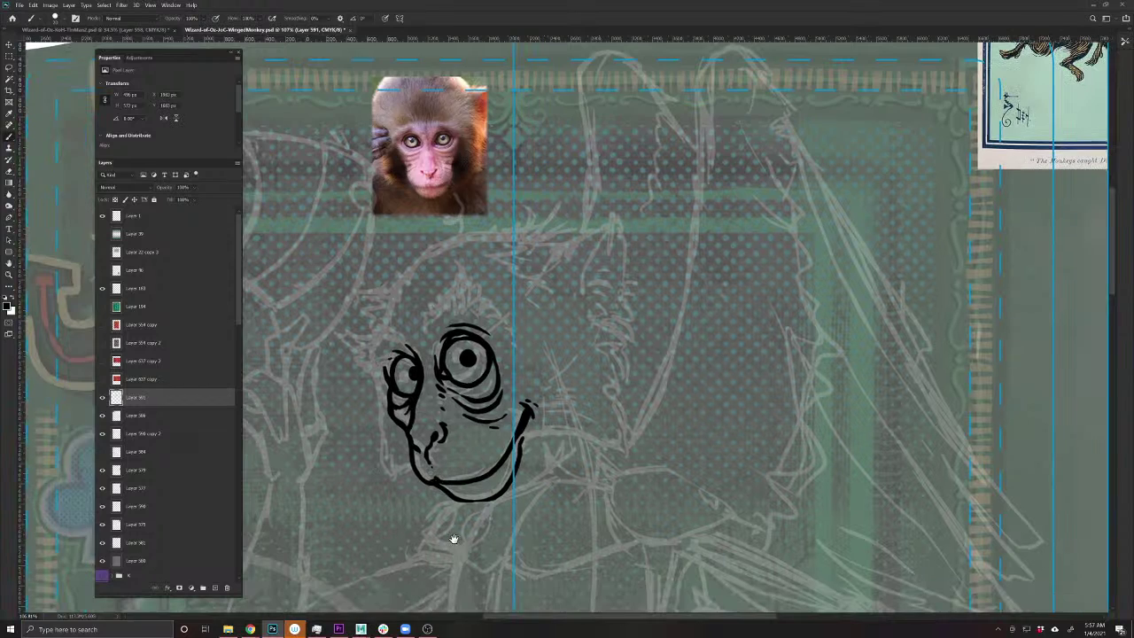
{"action": "key", "text": "e"}
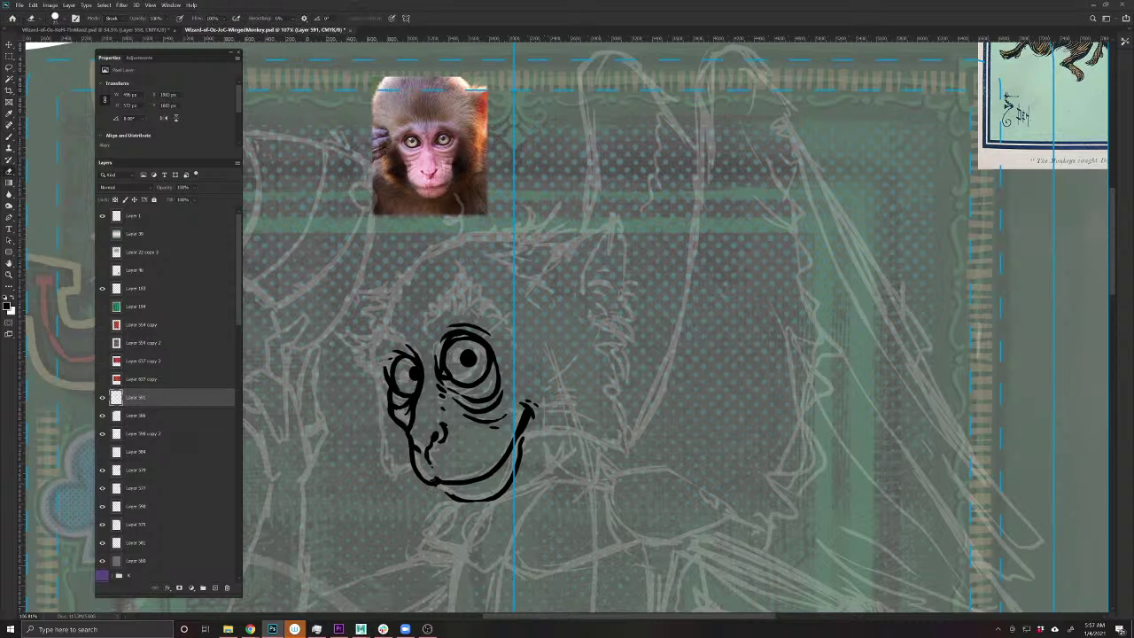
{"action": "key", "text": "b"}
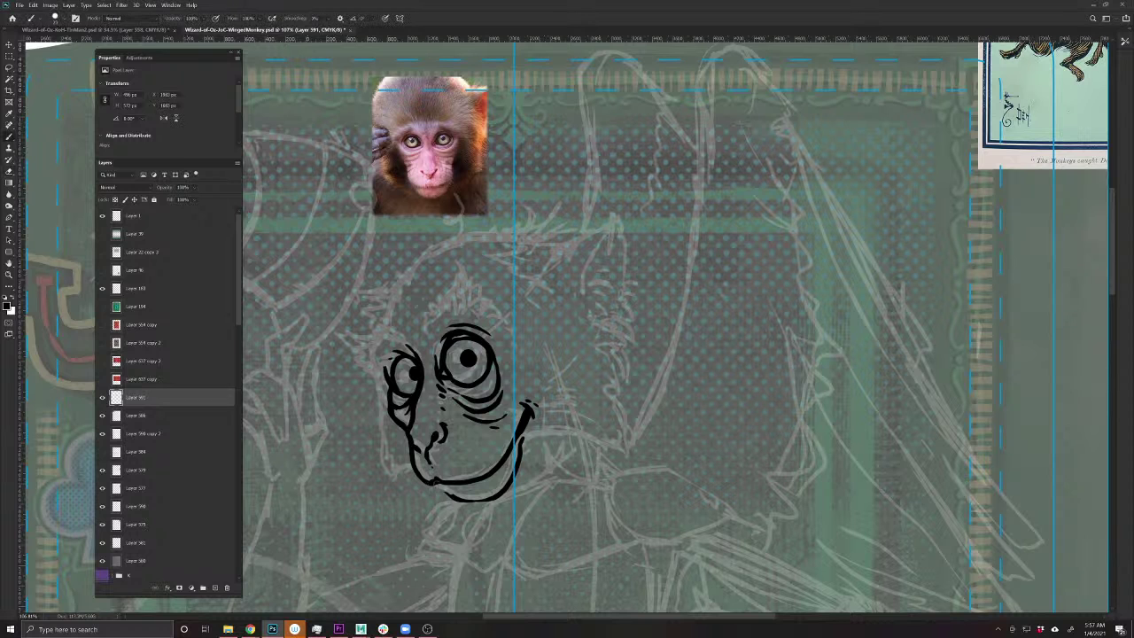
{"action": "left_click_drag", "start_coordinate": [460, 492], "coordinate": [475, 489]}
{"action": "left_click_drag", "start_coordinate": [411, 514], "coordinate": [448, 519]}
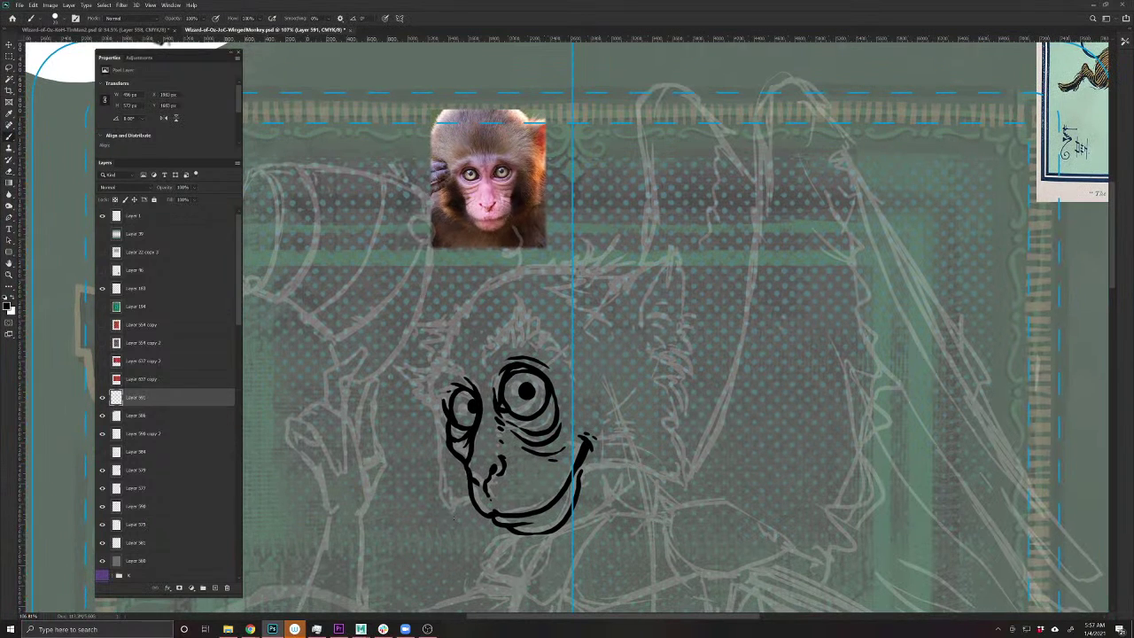
{"action": "key", "text": "ctrl+s"}
- Ink spiky fur strands atop the head, the left ear, and a curve under the chin
{"action": "left_click_drag", "start_coordinate": [500, 440], "coordinate": [491, 518]}
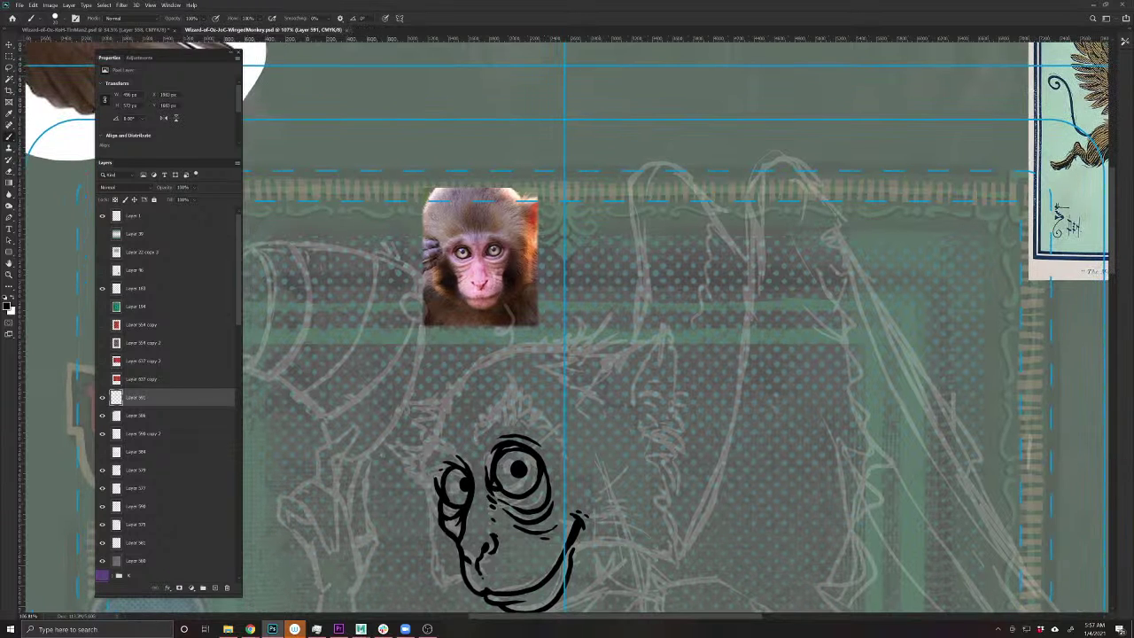
{"action": "left_click_drag", "start_coordinate": [513, 421], "coordinate": [540, 372]}
{"action": "mouse_move", "coordinate": [484, 436]}
{"action": "left_mouse_down"}
{"action": "mouse_move", "coordinate": [480, 413]}
{"action": "mouse_move", "coordinate": [536, 390]}
{"action": "mouse_move", "coordinate": [538, 366]}
{"action": "mouse_move", "coordinate": [542, 409]}
{"action": "mouse_move", "coordinate": [562, 436]}
{"action": "mouse_move", "coordinate": [535, 407]}
{"action": "mouse_move", "coordinate": [528, 424]}
{"action": "left_mouse_up"}
{"action": "mouse_move", "coordinate": [536, 432]}
{"action": "left_mouse_down"}
{"action": "mouse_move", "coordinate": [522, 401]}
{"action": "mouse_move", "coordinate": [518, 416]}
{"action": "left_mouse_up"}
{"action": "mouse_move", "coordinate": [523, 430]}
{"action": "left_mouse_down"}
{"action": "mouse_move", "coordinate": [512, 416]}
{"action": "mouse_move", "coordinate": [490, 422]}
{"action": "left_mouse_up"}
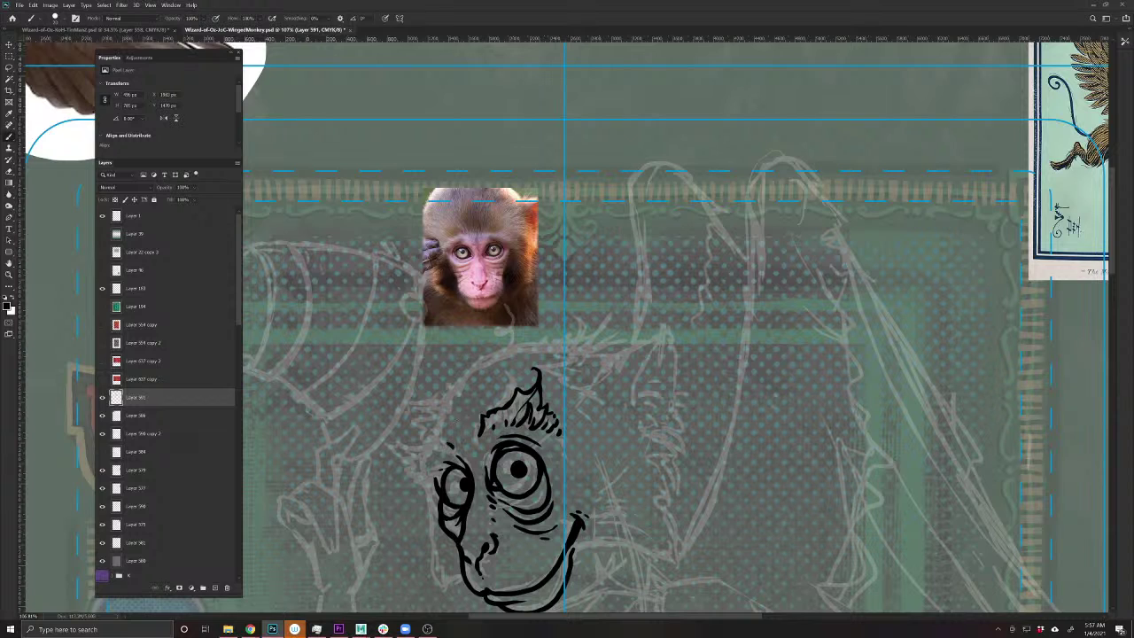
{"action": "mouse_move", "coordinate": [448, 444]}
{"action": "left_mouse_down"}
{"action": "mouse_move", "coordinate": [434, 437]}
{"action": "mouse_move", "coordinate": [410, 457]}
{"action": "mouse_move", "coordinate": [382, 440]}
{"action": "mouse_move", "coordinate": [413, 445]}
{"action": "mouse_move", "coordinate": [390, 448]}
{"action": "mouse_move", "coordinate": [416, 483]}
{"action": "left_mouse_up"}
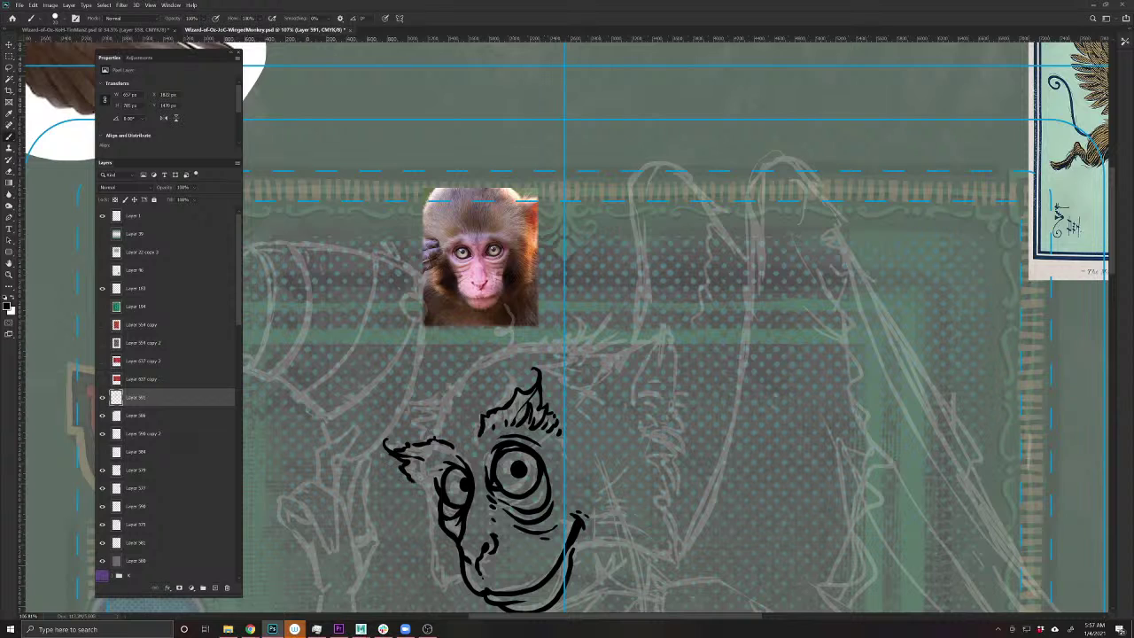
{"action": "mouse_move", "coordinate": [448, 446]}
{"action": "left_mouse_down"}
{"action": "mouse_move", "coordinate": [440, 454]}
{"action": "mouse_move", "coordinate": [464, 454]}
{"action": "mouse_move", "coordinate": [465, 435]}
{"action": "left_mouse_up"}
{"action": "scroll", "coordinate": [429, 493], "scroll_direction": "down", "scroll_amount": 1}
{"action": "scroll", "coordinate": [429, 493], "scroll_direction": "down", "scroll_amount": 2}
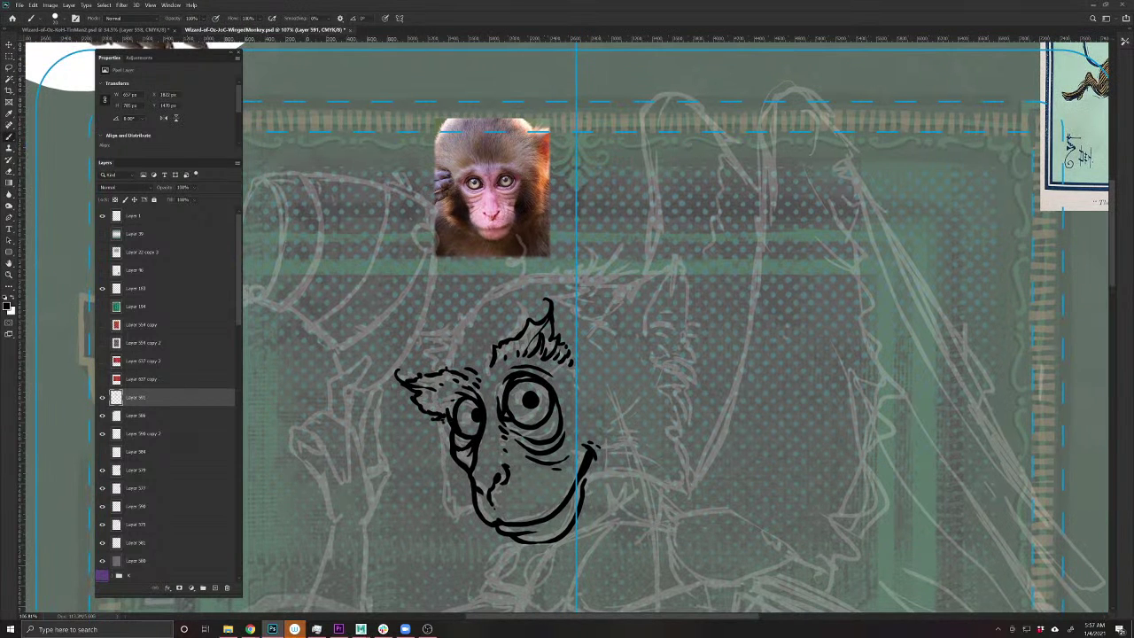
{"action": "mouse_move", "coordinate": [475, 510]}
{"action": "left_mouse_down"}
{"action": "mouse_move", "coordinate": [440, 533]}
{"action": "mouse_move", "coordinate": [444, 519]}
{"action": "mouse_move", "coordinate": [430, 521]}
{"action": "mouse_move", "coordinate": [439, 531]}
{"action": "mouse_move", "coordinate": [448, 514]}
{"action": "mouse_move", "coordinate": [445, 422]}
{"action": "mouse_move", "coordinate": [435, 464]}
{"action": "mouse_move", "coordinate": [398, 458]}
{"action": "left_mouse_up"}
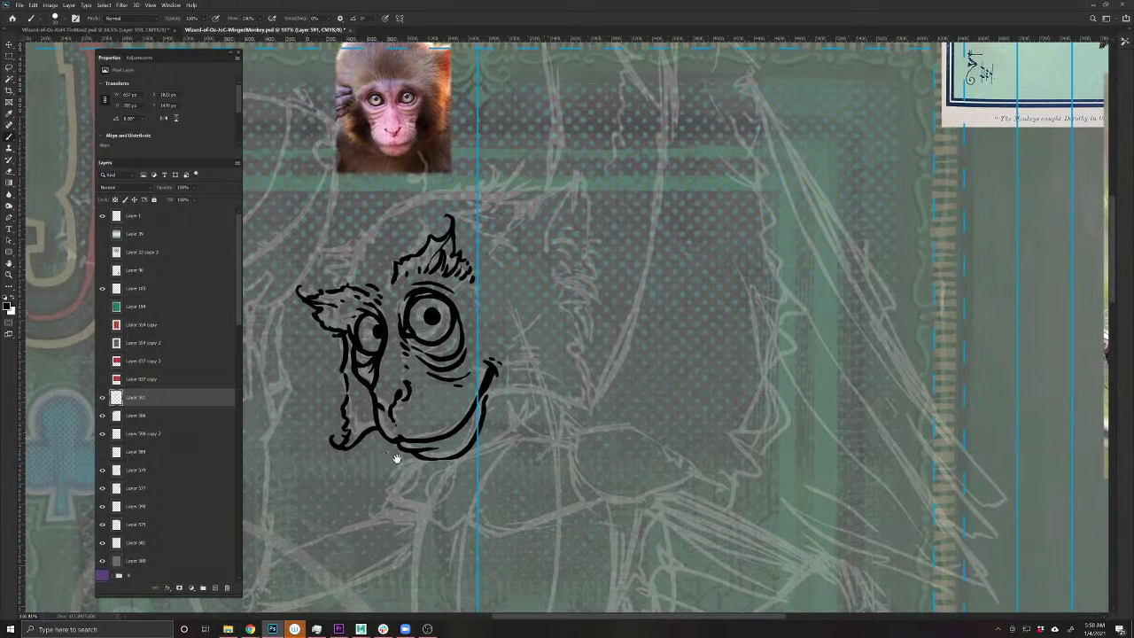
- Extend the jaw line to the right and add short fur strokes beside the mouth
{"action": "left_click_drag", "start_coordinate": [484, 401], "coordinate": [591, 418]}
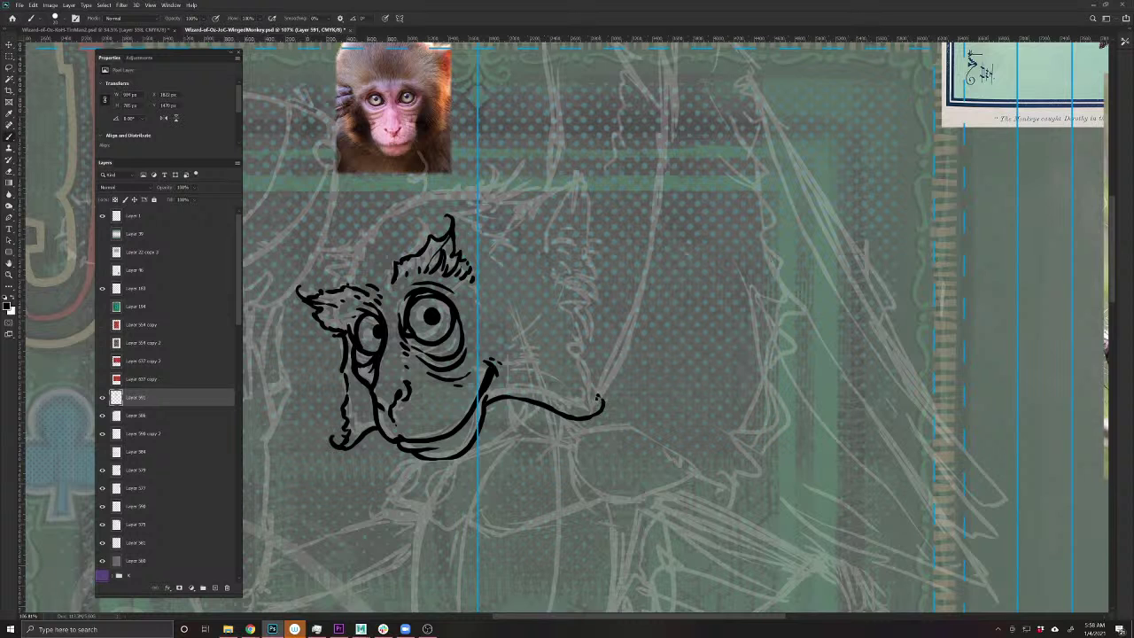
{"action": "left_click_drag", "start_coordinate": [576, 425], "coordinate": [534, 521]}
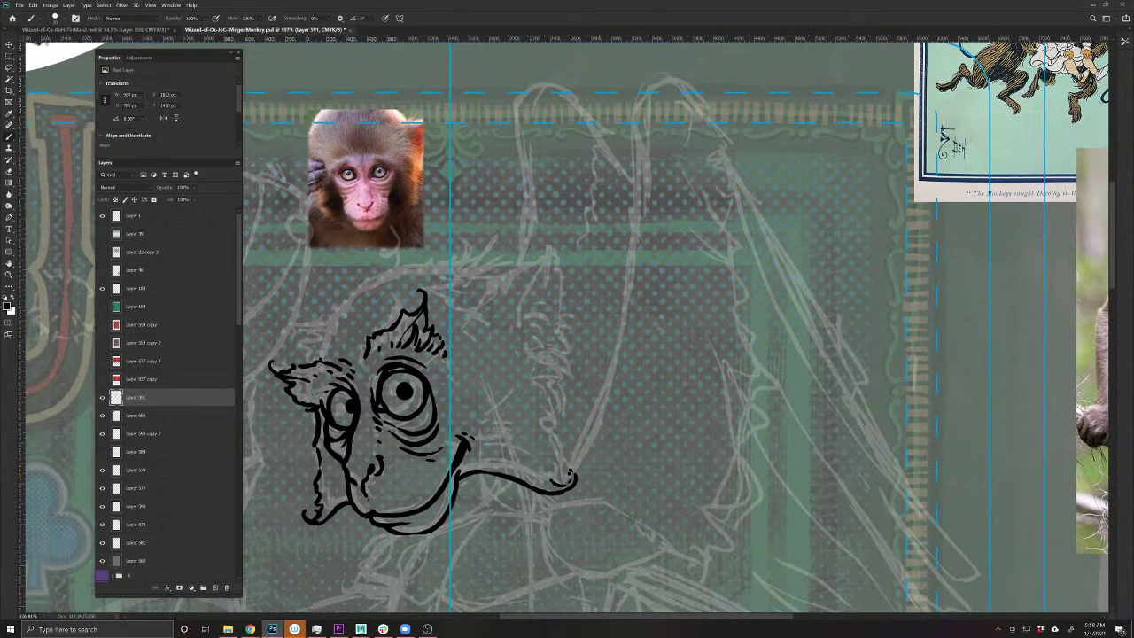
{"action": "mouse_move", "coordinate": [488, 442]}
{"action": "left_mouse_down"}
{"action": "mouse_move", "coordinate": [565, 472]}
{"action": "mouse_move", "coordinate": [543, 420]}
{"action": "mouse_move", "coordinate": [553, 405]}
{"action": "left_mouse_up"}
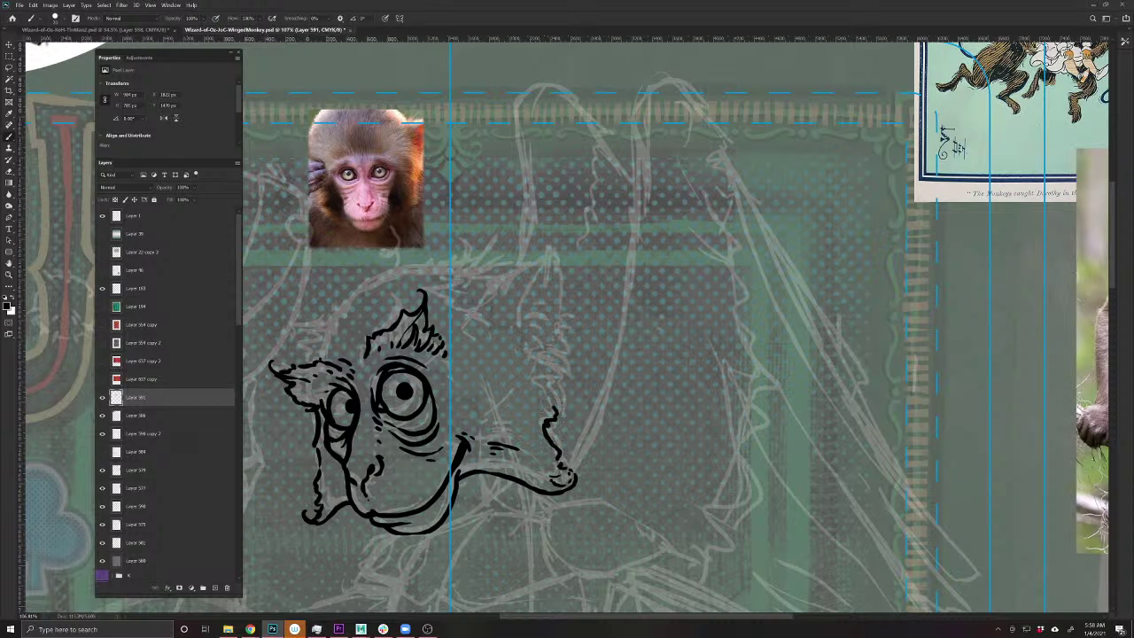
{"action": "left_click_drag", "start_coordinate": [347, 387], "coordinate": [404, 427]}
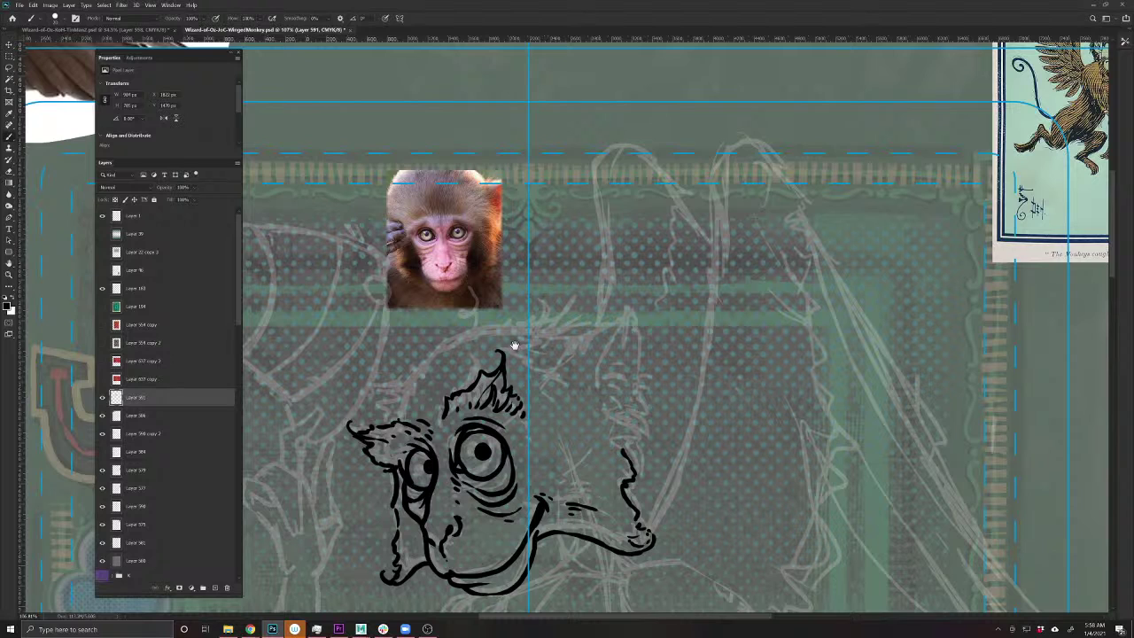
{"action": "mouse_move", "coordinate": [629, 461]}
{"action": "left_mouse_down"}
{"action": "mouse_move", "coordinate": [641, 457]}
{"action": "mouse_move", "coordinate": [627, 446]}
{"action": "mouse_move", "coordinate": [638, 441]}
{"action": "left_mouse_up"}
- Ink curved cheek lines beside the eye and the arc across the top of the head
{"action": "mouse_move", "coordinate": [539, 474]}
{"action": "left_mouse_down"}
{"action": "mouse_move", "coordinate": [567, 474]}
{"action": "mouse_move", "coordinate": [568, 456]}
{"action": "mouse_move", "coordinate": [595, 459]}
{"action": "mouse_move", "coordinate": [574, 443]}
{"action": "left_mouse_up"}
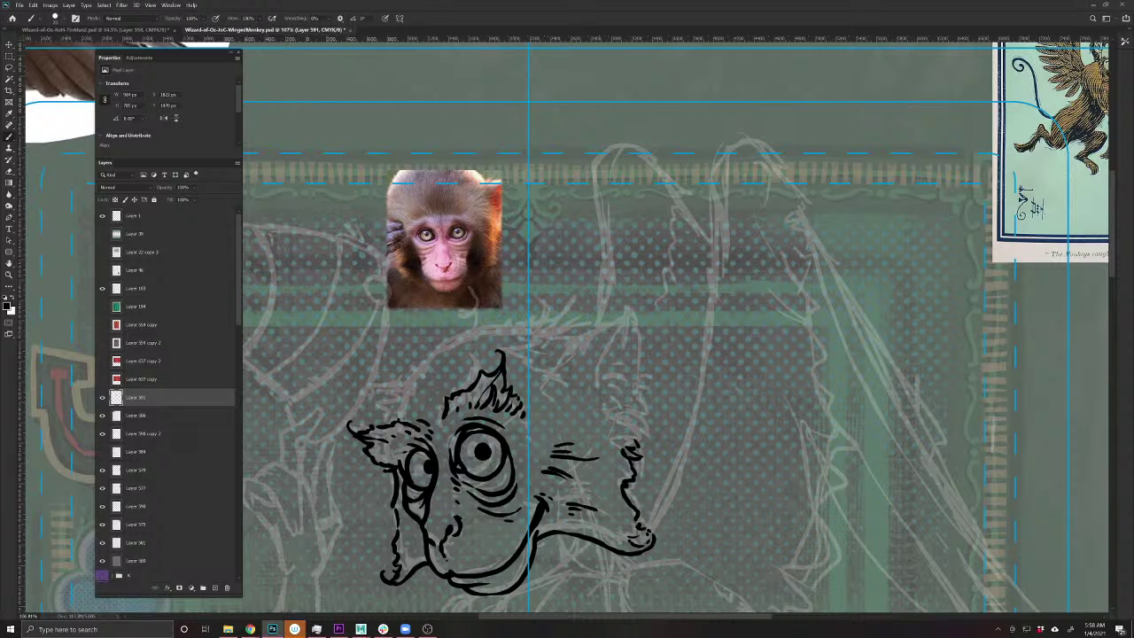
{"action": "left_click_drag", "start_coordinate": [542, 479], "coordinate": [554, 477]}
{"action": "left_click_drag", "start_coordinate": [536, 424], "coordinate": [544, 467]}
{"action": "left_click_drag", "start_coordinate": [420, 363], "coordinate": [405, 432]}
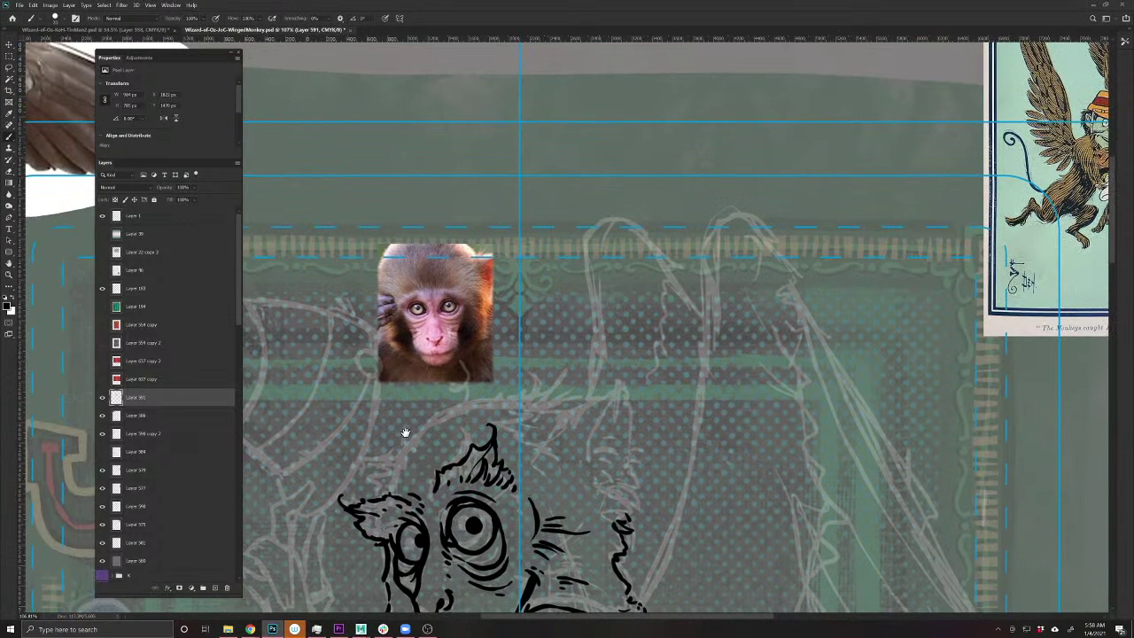
{"action": "mouse_move", "coordinate": [521, 403]}
{"action": "left_mouse_down"}
{"action": "mouse_move", "coordinate": [447, 406]}
{"action": "mouse_move", "coordinate": [405, 450]}
{"action": "mouse_move", "coordinate": [435, 413]}
{"action": "mouse_move", "coordinate": [479, 399]}
{"action": "mouse_move", "coordinate": [522, 408]}
{"action": "mouse_move", "coordinate": [566, 387]}
{"action": "mouse_move", "coordinate": [574, 399]}
{"action": "mouse_move", "coordinate": [515, 424]}
{"action": "left_mouse_up"}
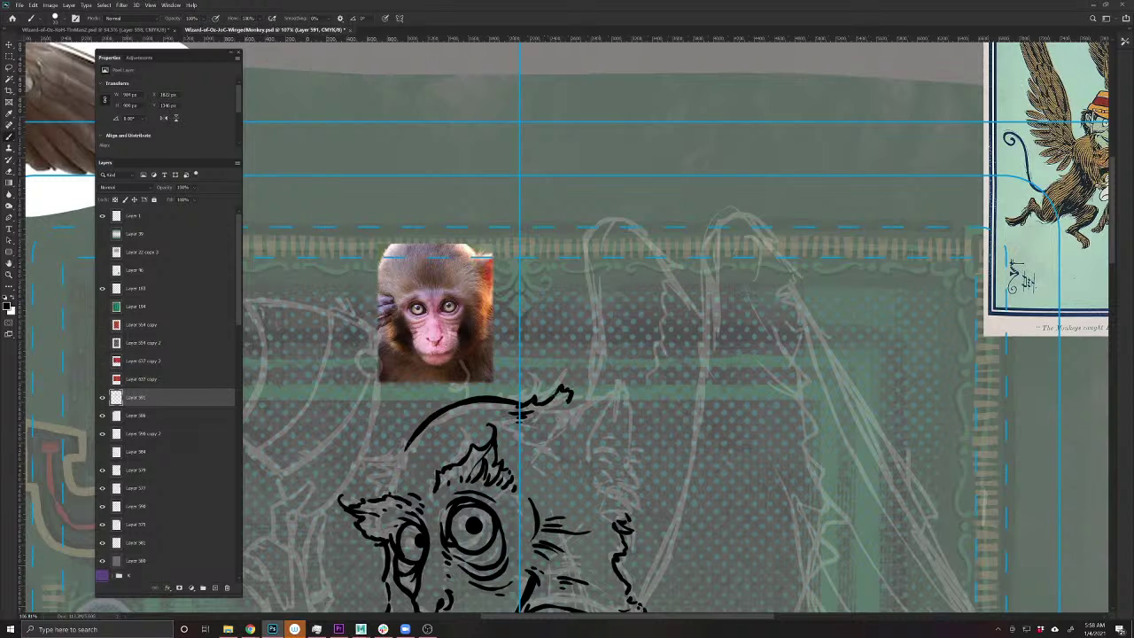
- Extend the head outline on both sides and ink the pointed right ear and cheek outline
{"action": "left_click_drag", "start_coordinate": [343, 528], "coordinate": [456, 475]}
{"action": "mouse_move", "coordinate": [492, 405]}
{"action": "left_mouse_down"}
{"action": "mouse_move", "coordinate": [465, 413]}
{"action": "mouse_move", "coordinate": [482, 424]}
{"action": "left_mouse_up"}
{"action": "mouse_move", "coordinate": [476, 421]}
{"action": "left_mouse_down"}
{"action": "mouse_move", "coordinate": [493, 440]}
{"action": "mouse_move", "coordinate": [503, 424]}
{"action": "left_mouse_up"}
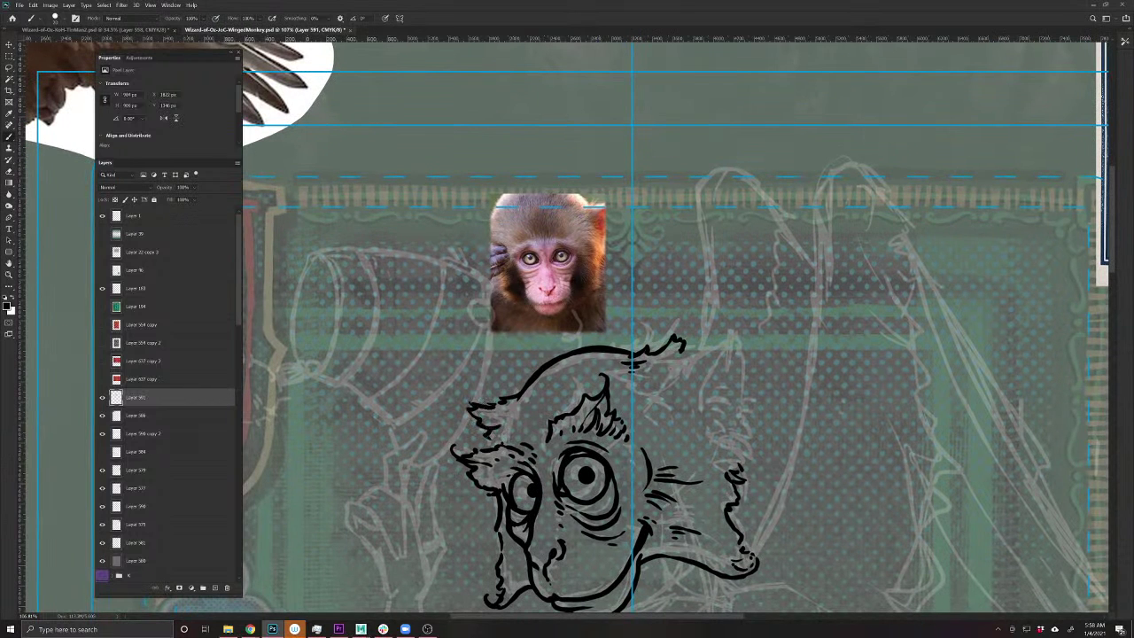
{"action": "left_click_drag", "start_coordinate": [582, 499], "coordinate": [387, 481]}
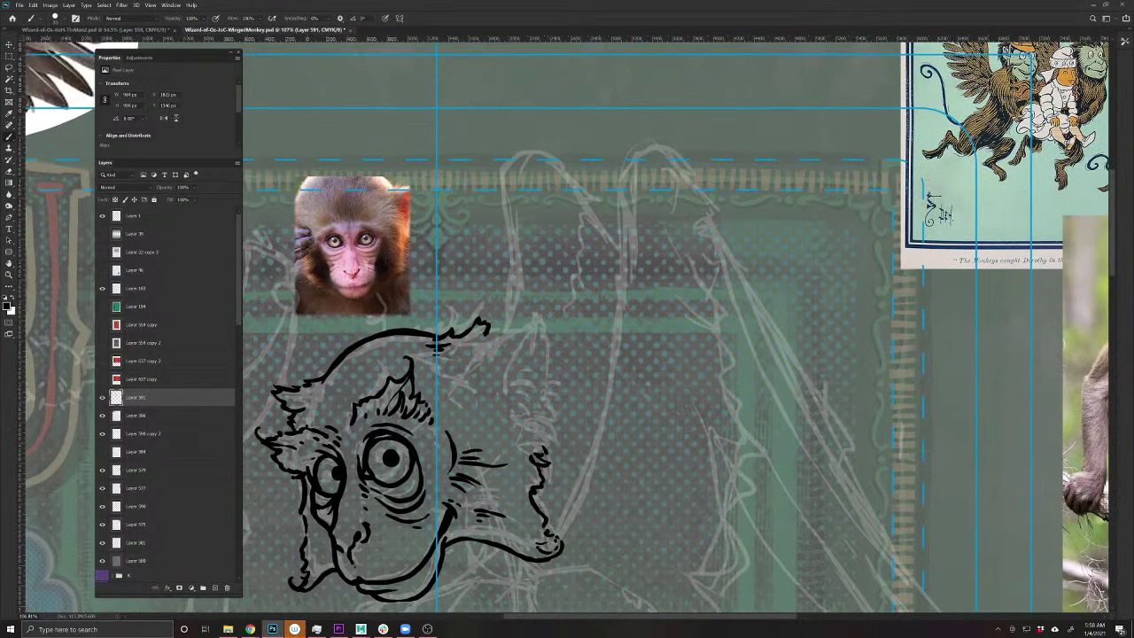
{"action": "mouse_move", "coordinate": [473, 352]}
{"action": "left_mouse_down"}
{"action": "mouse_move", "coordinate": [496, 328]}
{"action": "mouse_move", "coordinate": [536, 320]}
{"action": "mouse_move", "coordinate": [551, 389]}
{"action": "mouse_move", "coordinate": [539, 409]}
{"action": "left_mouse_up"}
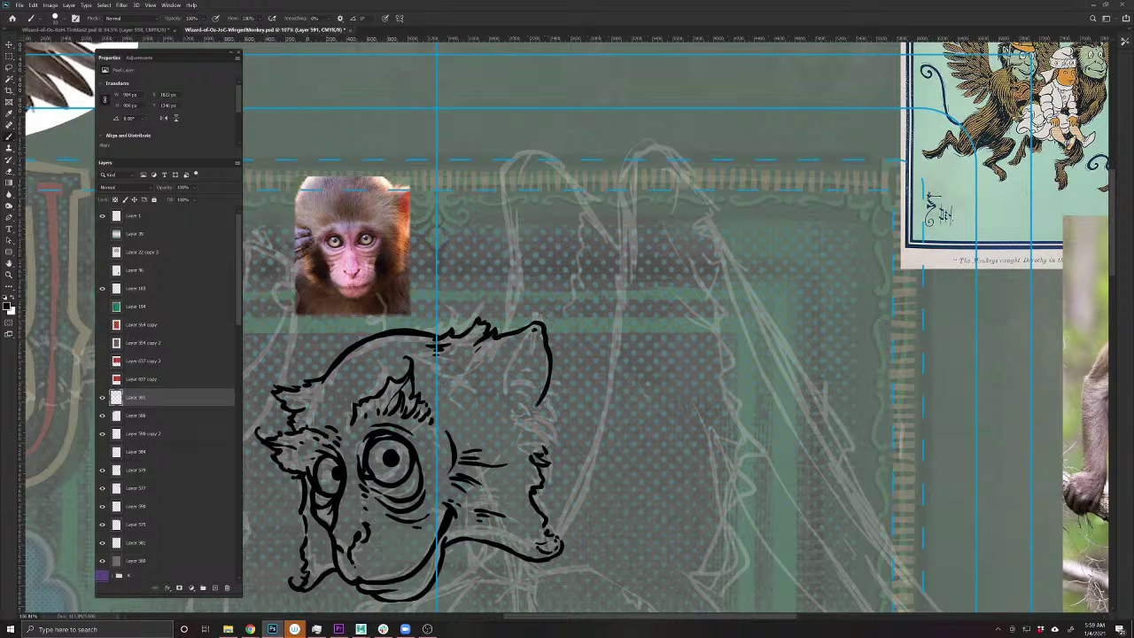
{"action": "mouse_move", "coordinate": [531, 333]}
{"action": "left_mouse_down"}
{"action": "mouse_move", "coordinate": [505, 402]}
{"action": "mouse_move", "coordinate": [511, 385]}
{"action": "left_mouse_up"}
{"action": "mouse_move", "coordinate": [508, 374]}
{"action": "left_mouse_down"}
{"action": "mouse_move", "coordinate": [514, 396]}
{"action": "mouse_move", "coordinate": [501, 395]}
{"action": "mouse_move", "coordinate": [531, 367]}
{"action": "mouse_move", "coordinate": [510, 404]}
{"action": "mouse_move", "coordinate": [558, 408]}
{"action": "mouse_move", "coordinate": [544, 414]}
{"action": "left_mouse_up"}
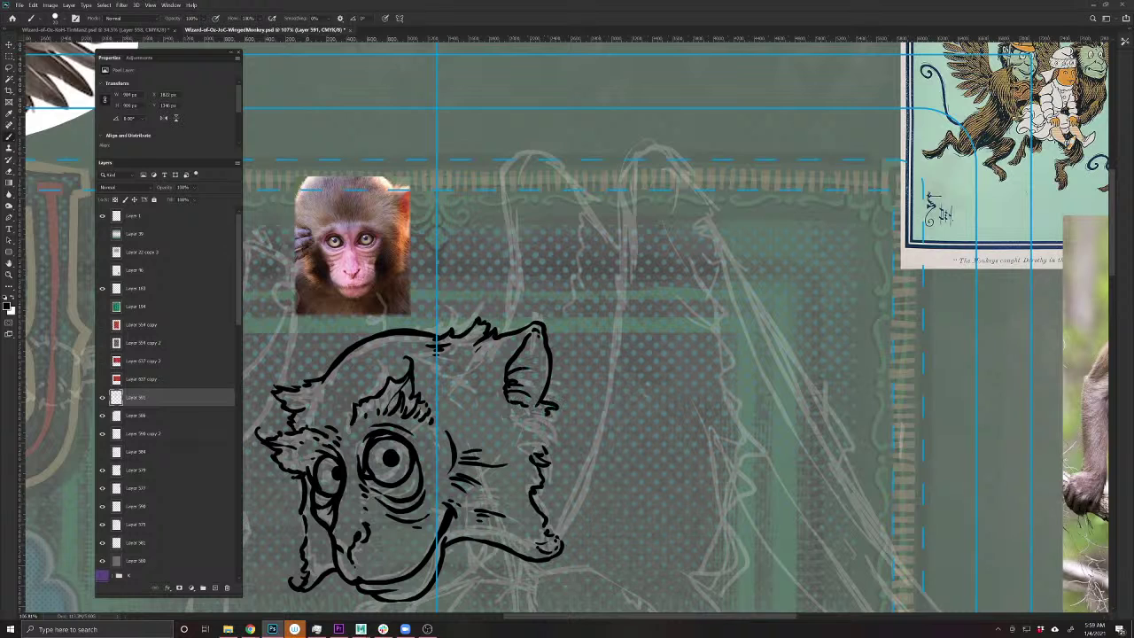
{"action": "mouse_move", "coordinate": [542, 400]}
{"action": "left_mouse_down"}
{"action": "mouse_move", "coordinate": [538, 448]}
{"action": "mouse_move", "coordinate": [516, 423]}
{"action": "left_mouse_up"}
- Add fur strokes around the head and a small curled hair on top
{"action": "mouse_move", "coordinate": [435, 358]}
{"action": "left_mouse_down"}
{"action": "mouse_move", "coordinate": [481, 357]}
{"action": "mouse_move", "coordinate": [469, 366]}
{"action": "mouse_move", "coordinate": [473, 402]}
{"action": "left_mouse_up"}
{"action": "mouse_move", "coordinate": [418, 351]}
{"action": "left_mouse_down"}
{"action": "mouse_move", "coordinate": [431, 354]}
{"action": "mouse_move", "coordinate": [435, 338]}
{"action": "left_mouse_up"}
{"action": "mouse_move", "coordinate": [312, 388]}
{"action": "left_mouse_down"}
{"action": "mouse_move", "coordinate": [328, 381]}
{"action": "mouse_move", "coordinate": [316, 388]}
{"action": "left_mouse_up"}
{"action": "left_click_drag", "start_coordinate": [298, 402], "coordinate": [310, 397]}
{"action": "left_click_drag", "start_coordinate": [434, 521], "coordinate": [519, 477]}
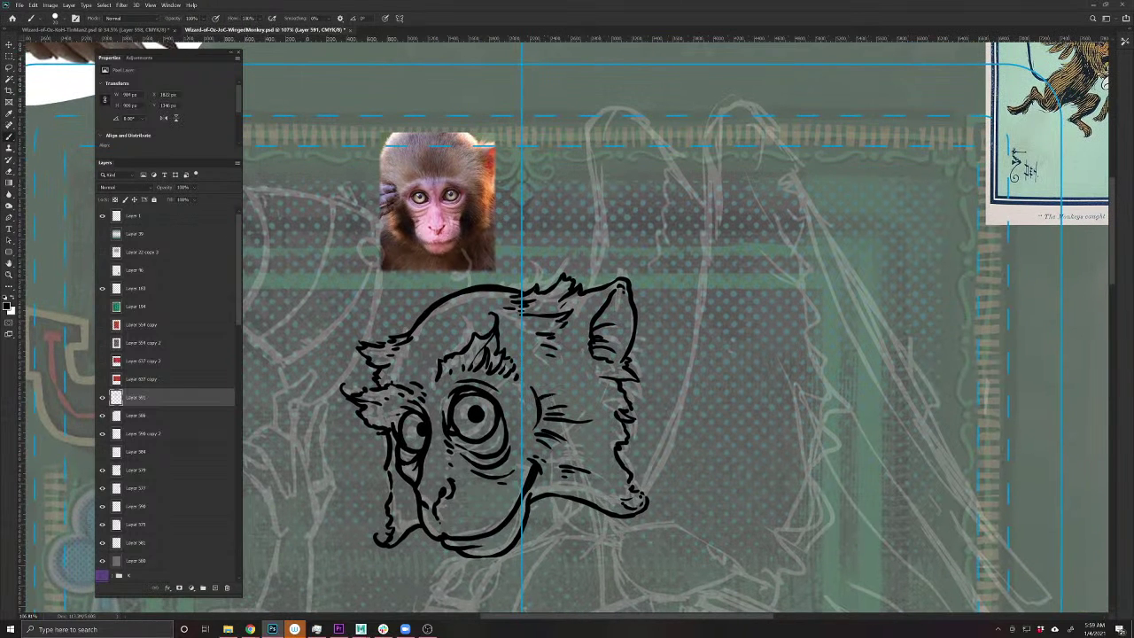
{"action": "left_click_drag", "start_coordinate": [537, 395], "coordinate": [556, 385]}
{"action": "left_click_drag", "start_coordinate": [385, 550], "coordinate": [414, 503]}
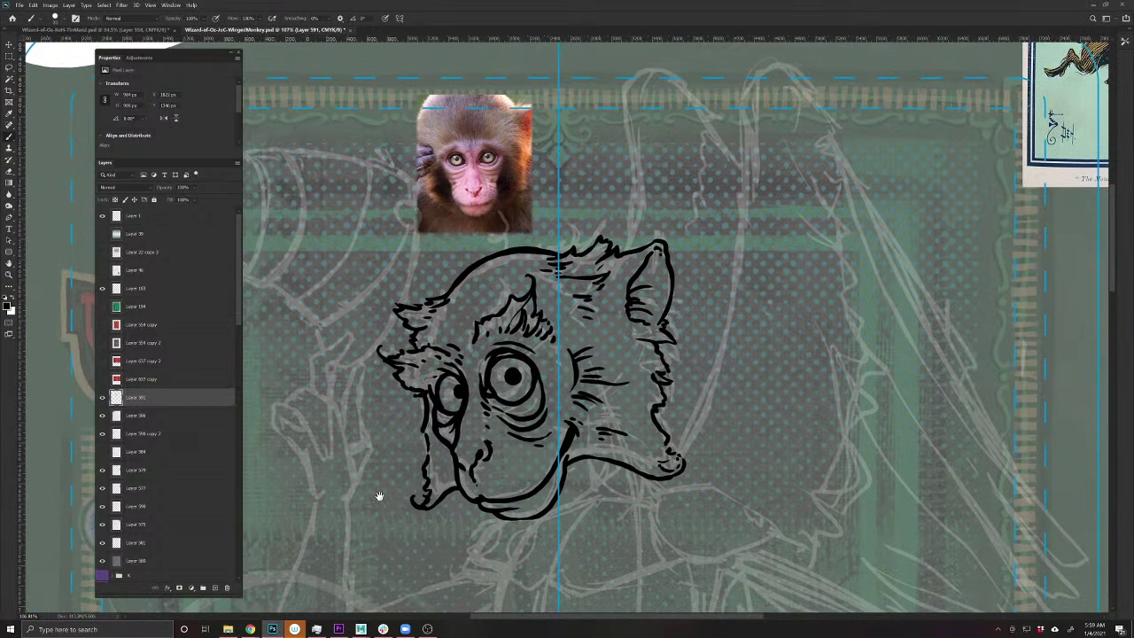
{"action": "left_click_drag", "start_coordinate": [490, 449], "coordinate": [499, 441]}
{"action": "left_click_drag", "start_coordinate": [558, 580], "coordinate": [488, 532]}
{"action": "left_click_drag", "start_coordinate": [411, 245], "coordinate": [481, 506]}
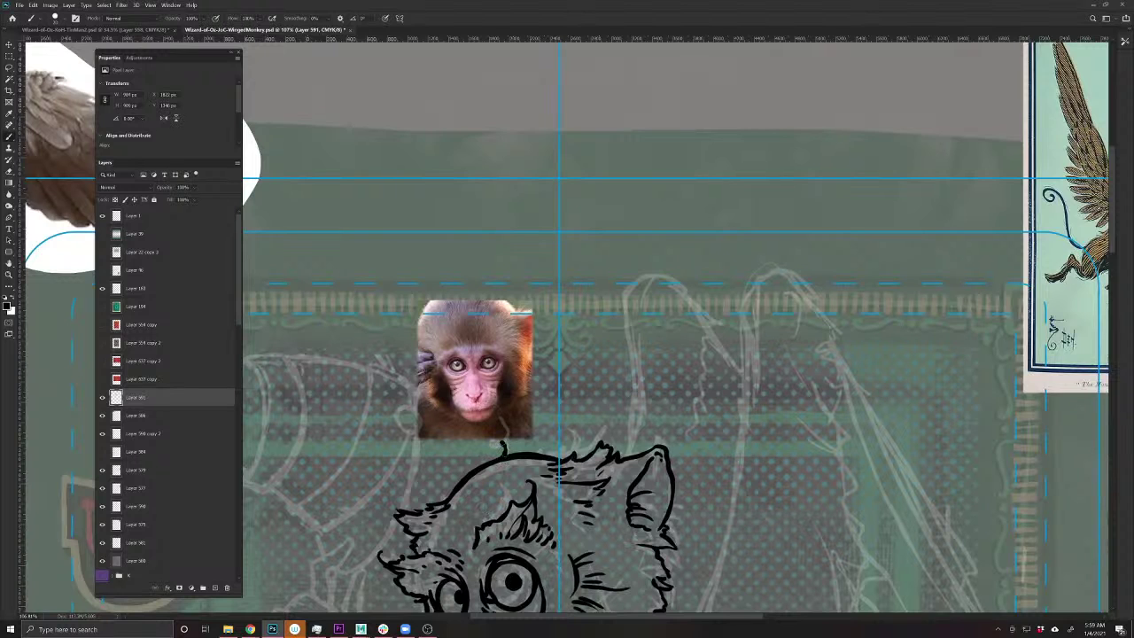
{"action": "left_click_drag", "start_coordinate": [510, 434], "coordinate": [498, 422]}
{"action": "scroll", "coordinate": [496, 372], "scroll_direction": "down", "scroll_amount": 2}
- Move the reference photo higher, then add short fur strokes on the ink layer atop the head
{"action": "key", "text": "v"}
{"action": "left_click_drag", "start_coordinate": [474, 288], "coordinate": [460, 98]}
{"action": "left_click_drag", "start_coordinate": [431, 533], "coordinate": [410, 419]}
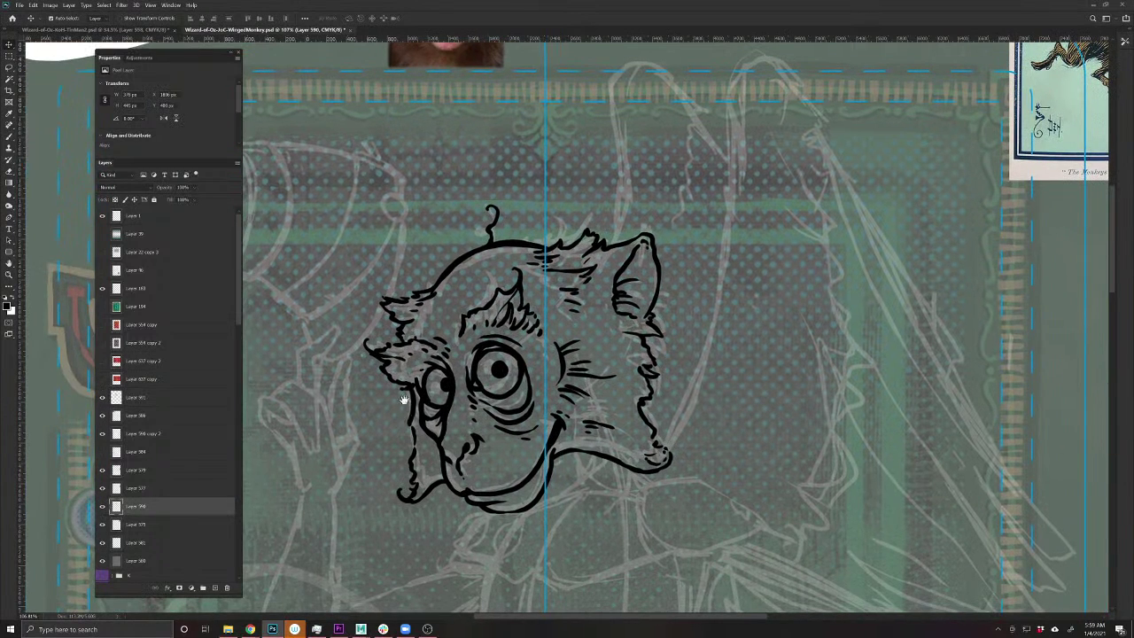
{"action": "key", "text": "b"}
{"action": "left_click", "coordinate": [512, 247], "text": "ctrl"}
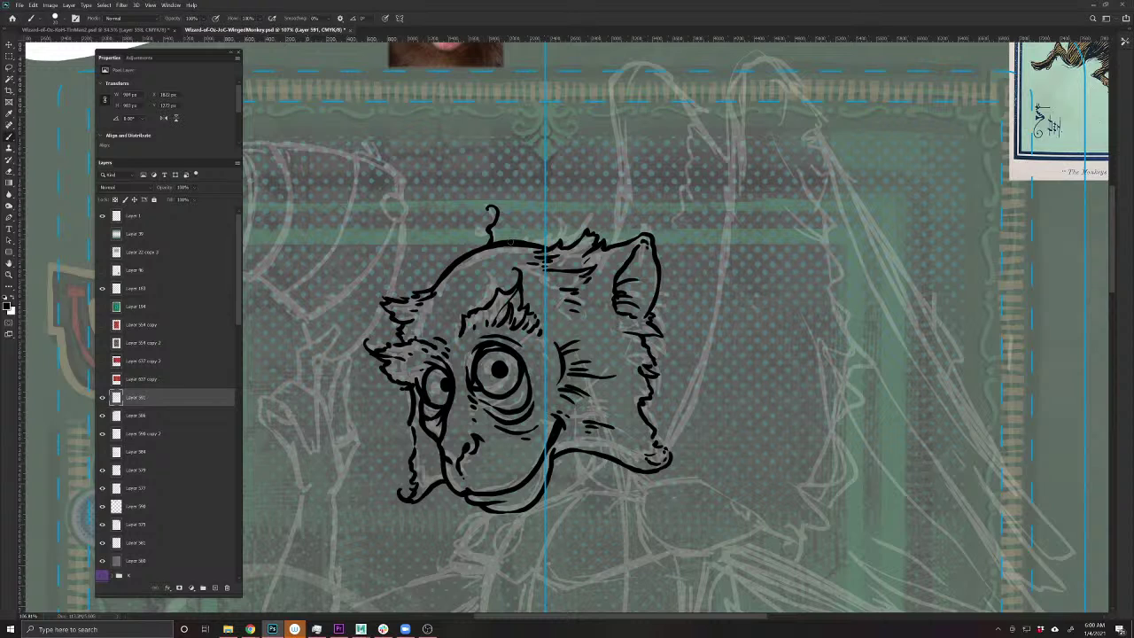
{"action": "left_click_drag", "start_coordinate": [488, 248], "coordinate": [454, 264]}
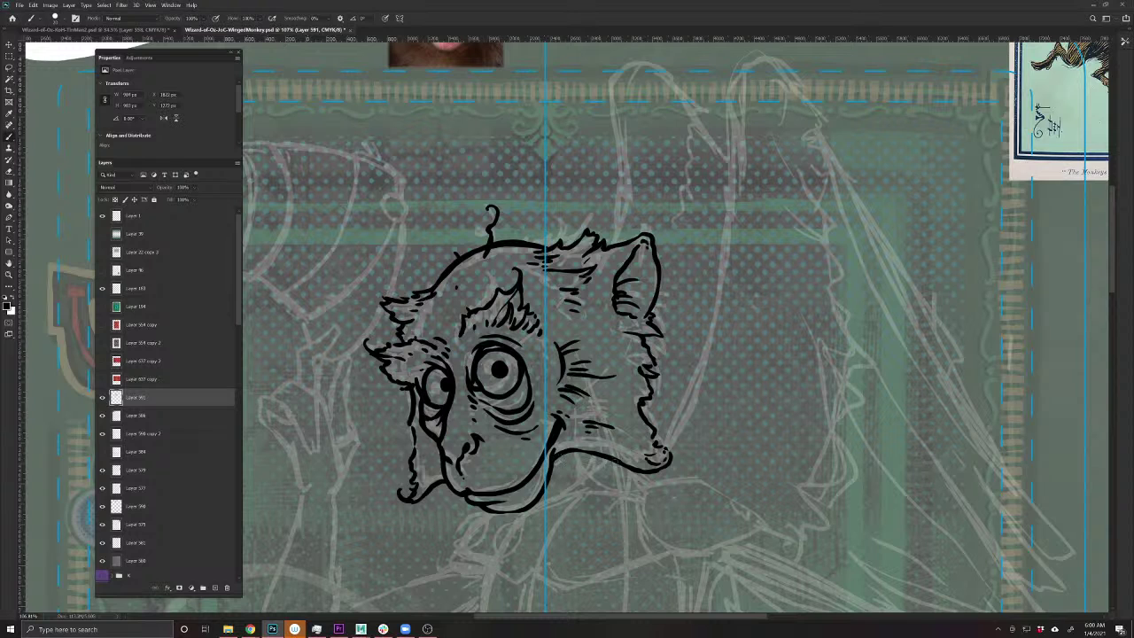
- Add a small mark beside the cheek hatching and thicken the monkey's chin outline
{"action": "mouse_move", "coordinate": [641, 465]}
{"action": "left_mouse_down"}
{"action": "mouse_move", "coordinate": [543, 447]}
{"action": "mouse_move", "coordinate": [568, 443]}
{"action": "mouse_move", "coordinate": [549, 439]}
{"action": "mouse_move", "coordinate": [558, 413]}
{"action": "mouse_move", "coordinate": [577, 441]}
{"action": "mouse_move", "coordinate": [576, 413]}
{"action": "mouse_move", "coordinate": [559, 418]}
{"action": "mouse_move", "coordinate": [564, 440]}
{"action": "mouse_move", "coordinate": [546, 432]}
{"action": "mouse_move", "coordinate": [549, 416]}
{"action": "left_mouse_up"}
{"action": "key", "text": "e"}
{"action": "key", "text": "b"}
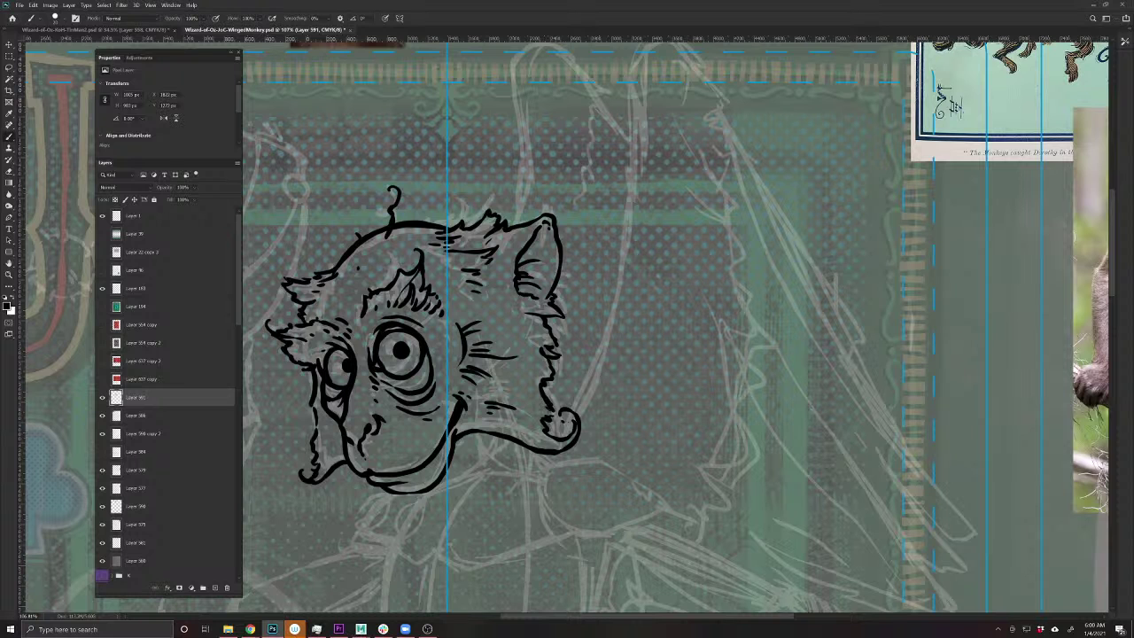
{"action": "mouse_move", "coordinate": [528, 379]}
{"action": "left_mouse_down"}
{"action": "mouse_move", "coordinate": [539, 385]}
{"action": "mouse_move", "coordinate": [524, 381]}
{"action": "left_mouse_up"}
{"action": "left_click_drag", "start_coordinate": [425, 551], "coordinate": [514, 501]}
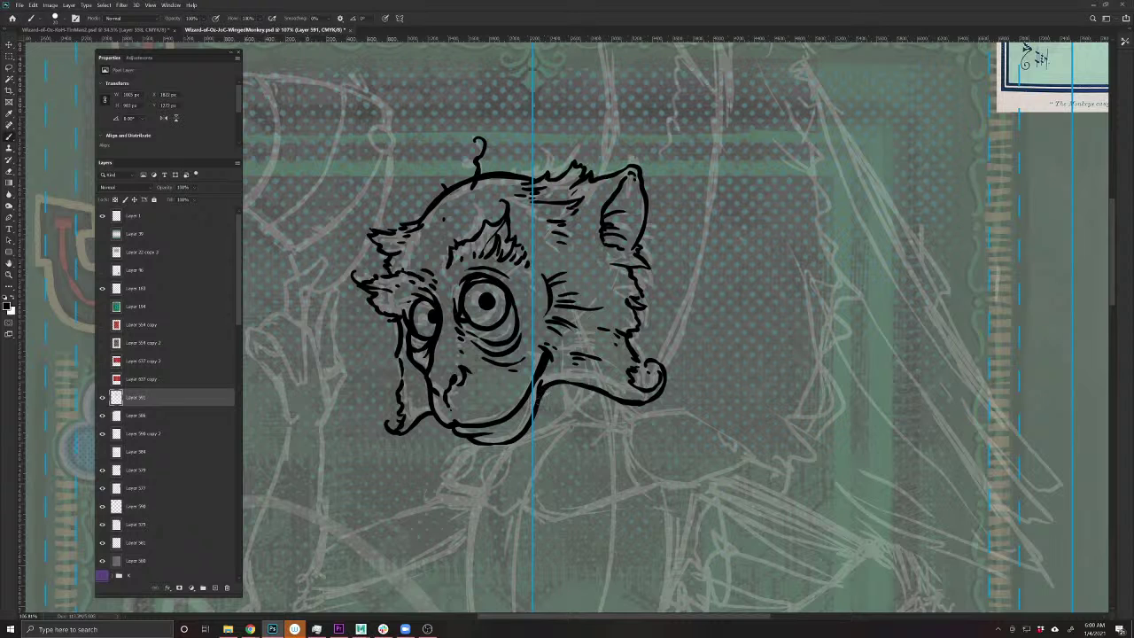
{"action": "mouse_move", "coordinate": [530, 417]}
{"action": "left_mouse_down"}
{"action": "mouse_move", "coordinate": [514, 439]}
{"action": "mouse_move", "coordinate": [469, 442]}
{"action": "mouse_move", "coordinate": [441, 421]}
{"action": "mouse_move", "coordinate": [422, 377]}
{"action": "left_mouse_up"}
- Ink the monkey's left cheek outline and the top edge of its left ear
{"action": "left_click_drag", "start_coordinate": [399, 324], "coordinate": [396, 395]}
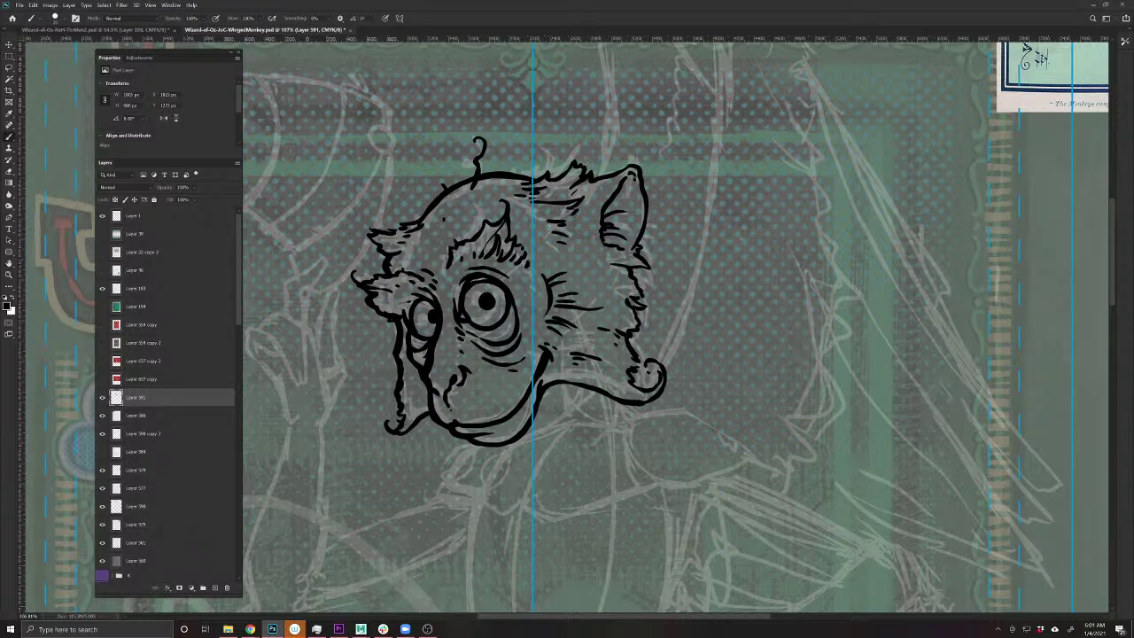
{"action": "left_click_drag", "start_coordinate": [460, 404], "coordinate": [504, 535]}
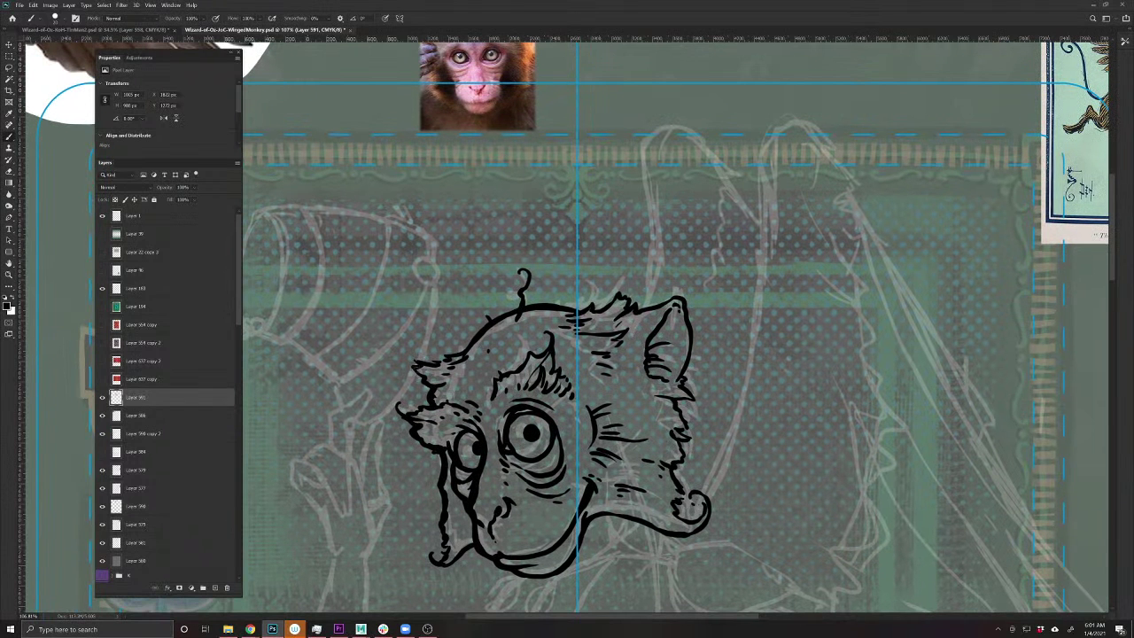
{"action": "mouse_move", "coordinate": [418, 379]}
{"action": "left_mouse_down"}
{"action": "mouse_move", "coordinate": [412, 363]}
{"action": "mouse_move", "coordinate": [464, 349]}
{"action": "mouse_move", "coordinate": [536, 300]}
{"action": "mouse_move", "coordinate": [610, 308]}
{"action": "mouse_move", "coordinate": [620, 289]}
{"action": "mouse_move", "coordinate": [641, 310]}
{"action": "mouse_move", "coordinate": [684, 294]}
{"action": "mouse_move", "coordinate": [693, 340]}
{"action": "mouse_move", "coordinate": [678, 406]}
{"action": "mouse_move", "coordinate": [680, 506]}
{"action": "mouse_move", "coordinate": [694, 522]}
{"action": "mouse_move", "coordinate": [705, 502]}
{"action": "mouse_move", "coordinate": [691, 498]}
{"action": "mouse_move", "coordinate": [694, 506]}
{"action": "left_mouse_up"}
{"action": "mouse_move", "coordinate": [411, 569]}
{"action": "left_mouse_down"}
{"action": "mouse_move", "coordinate": [405, 478]}
{"action": "mouse_move", "coordinate": [429, 469]}
{"action": "mouse_move", "coordinate": [420, 462]}
{"action": "left_mouse_up"}
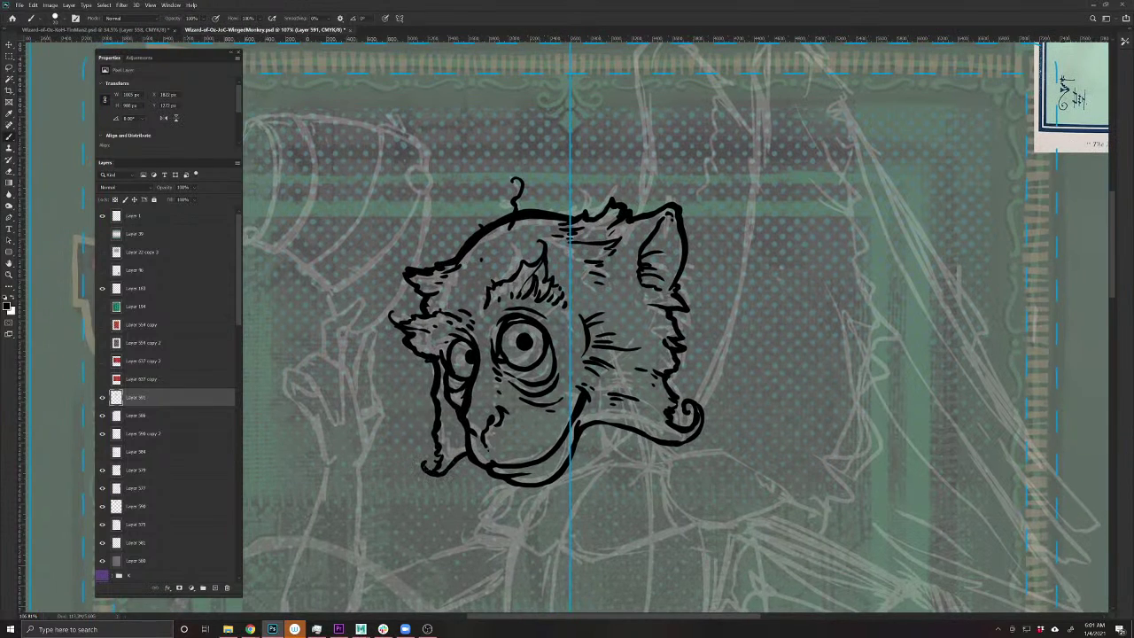
- Save the card document with Ctrl+S
{"action": "key", "text": "ctrl+s"}
{"action": "key", "text": "e"}
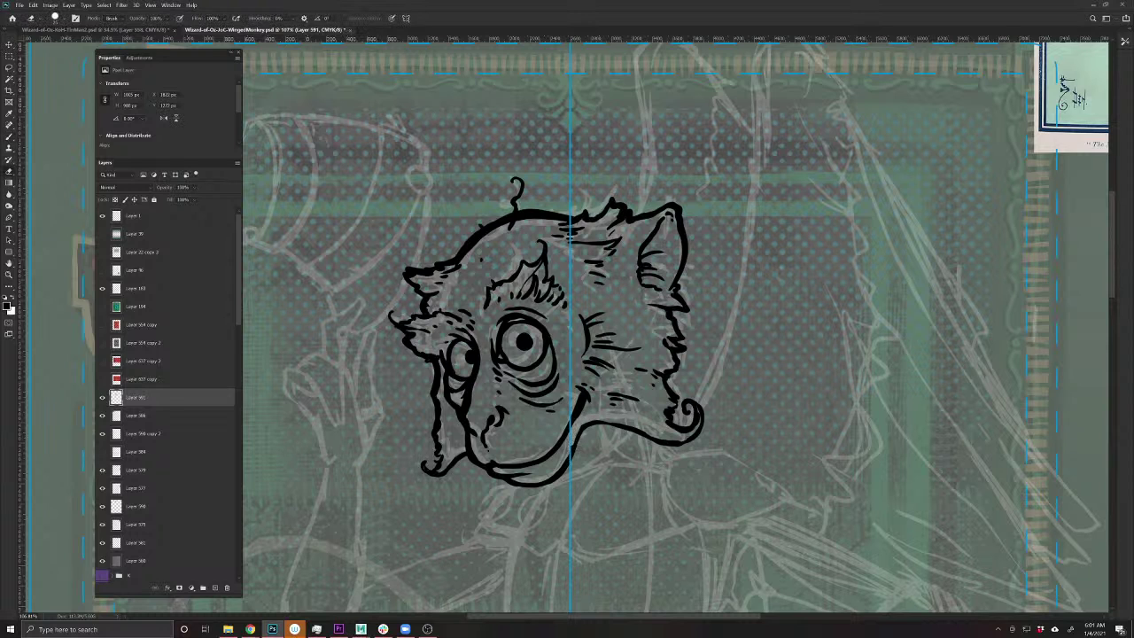
{"action": "key", "text": "b"}
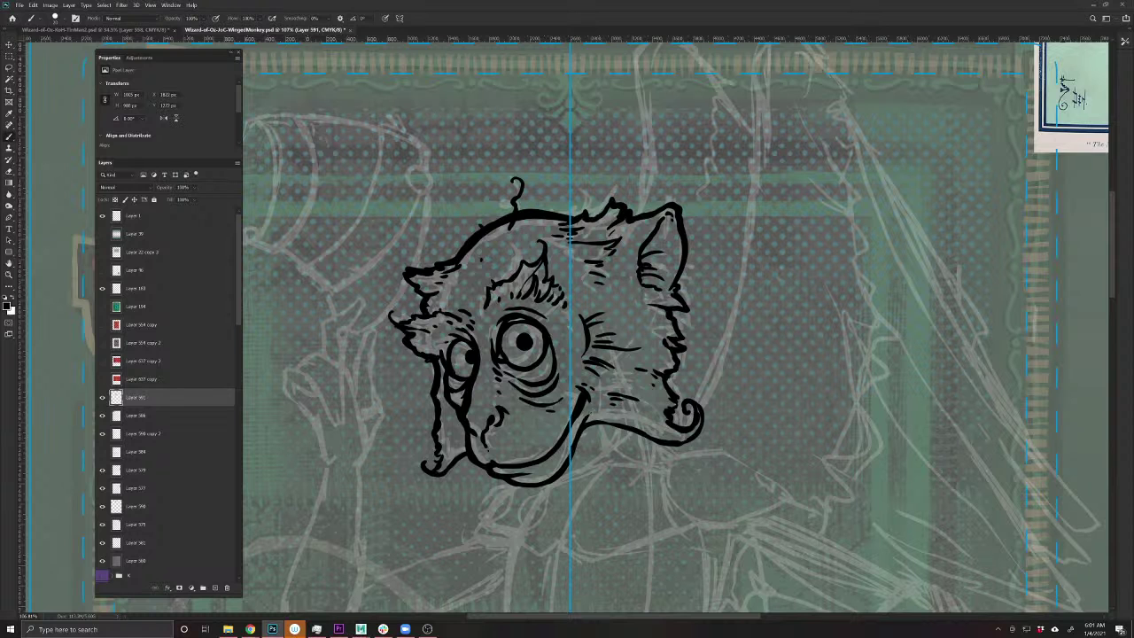
{"action": "scroll", "coordinate": [577, 328], "scroll_direction": "down", "scroll_amount": 5}
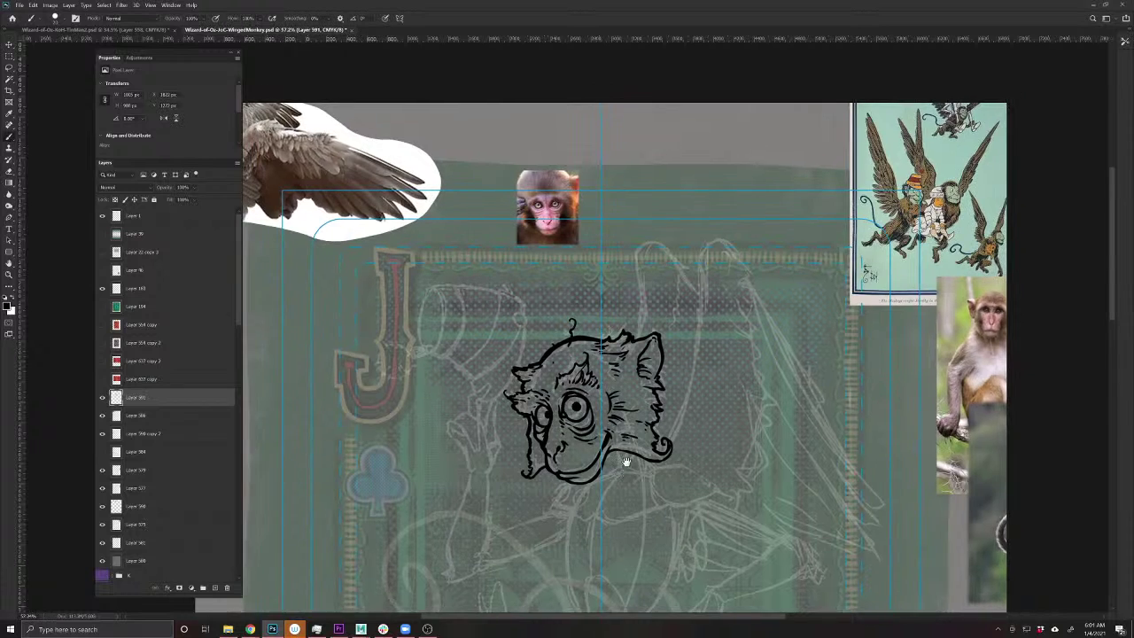
- Nudge the inked monkey head a few pixels to the right with the Move tool
{"action": "key", "text": "v"}
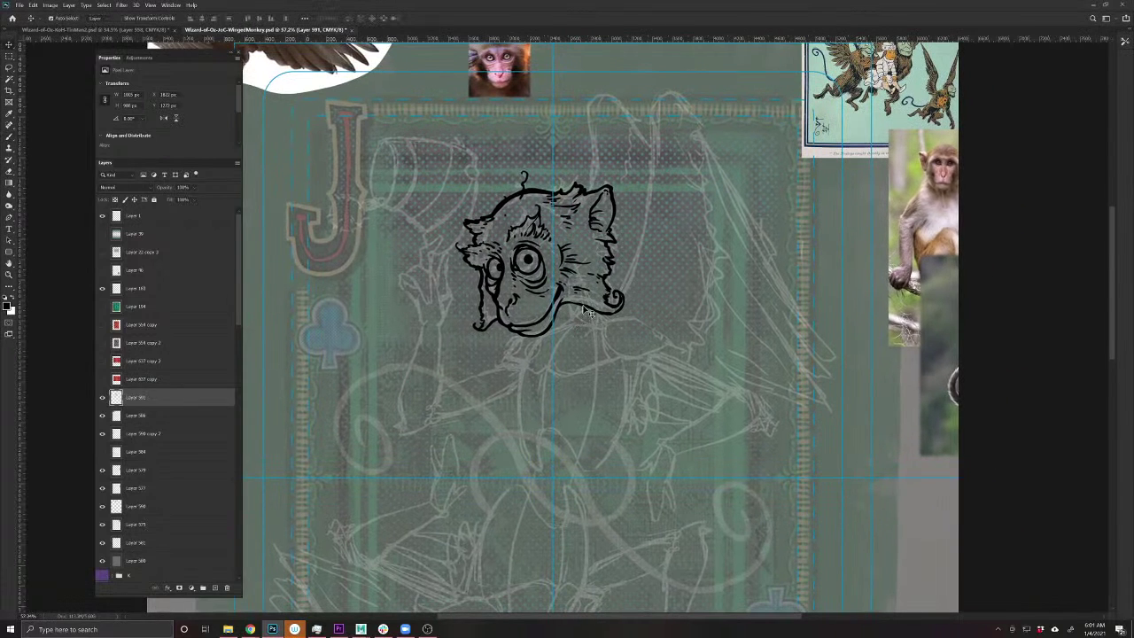
{"action": "left_click_drag", "start_coordinate": [584, 312], "coordinate": [584, 312]}
{"action": "left_click_drag", "start_coordinate": [585, 312], "coordinate": [585, 311]}
{"action": "scroll", "coordinate": [602, 230], "scroll_direction": "up", "scroll_amount": 1}
{"action": "scroll", "coordinate": [605, 239], "scroll_direction": "down", "scroll_amount": 1}
{"action": "scroll", "coordinate": [606, 248], "scroll_direction": "up", "scroll_amount": 2}
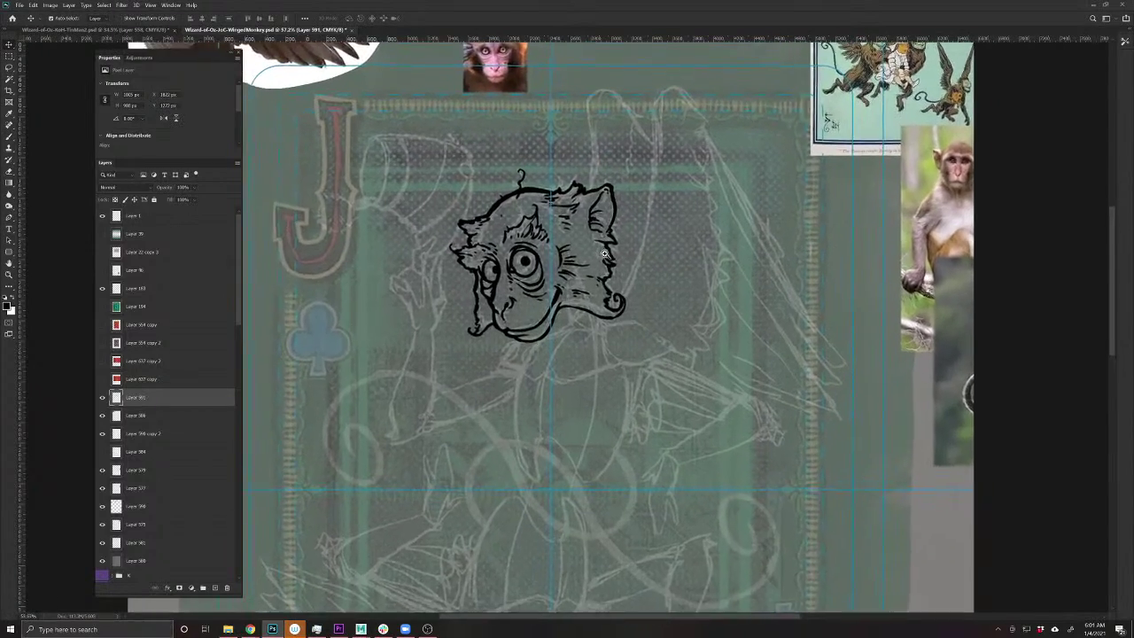
- Ink a short stroke below the chin to start the monkey's neck
{"action": "key", "text": "b"}
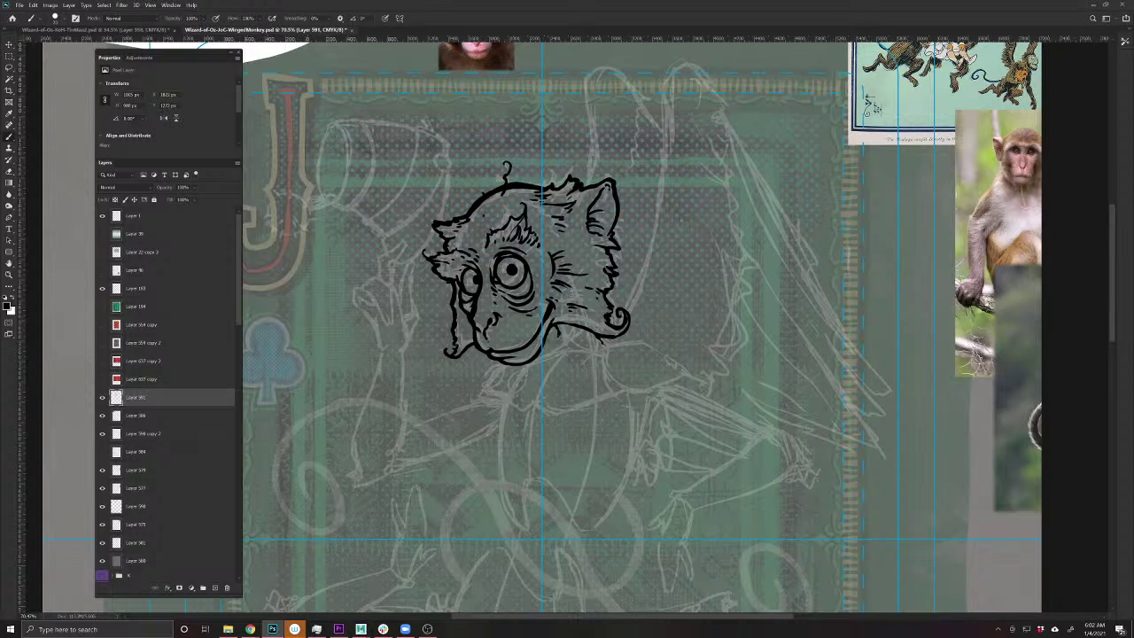
{"action": "key", "text": "e"}
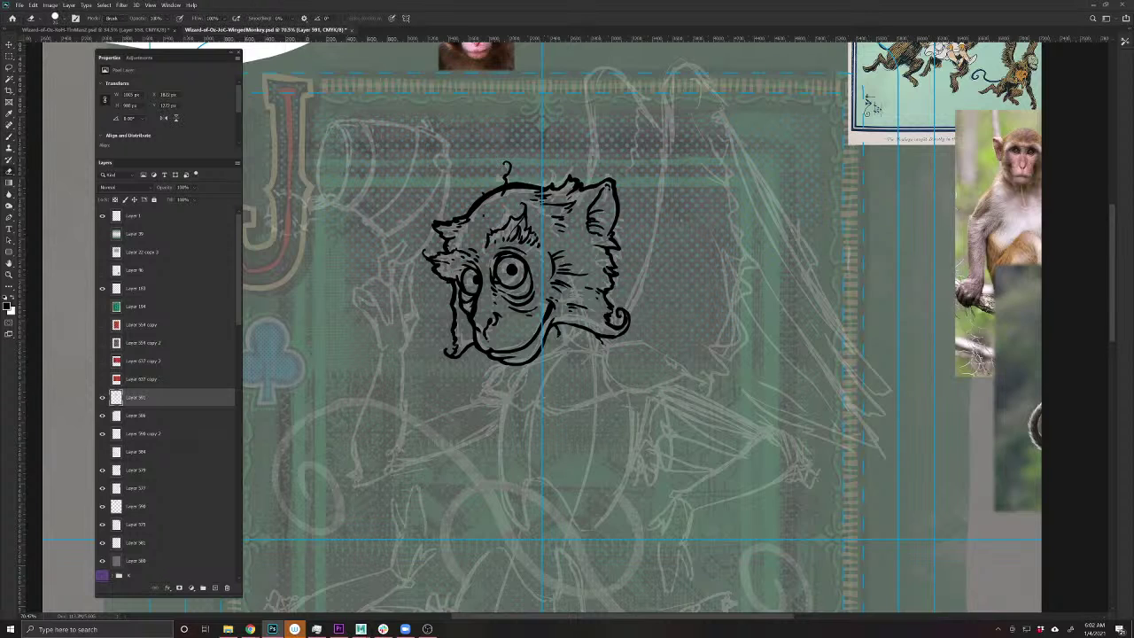
{"action": "key", "text": "b"}
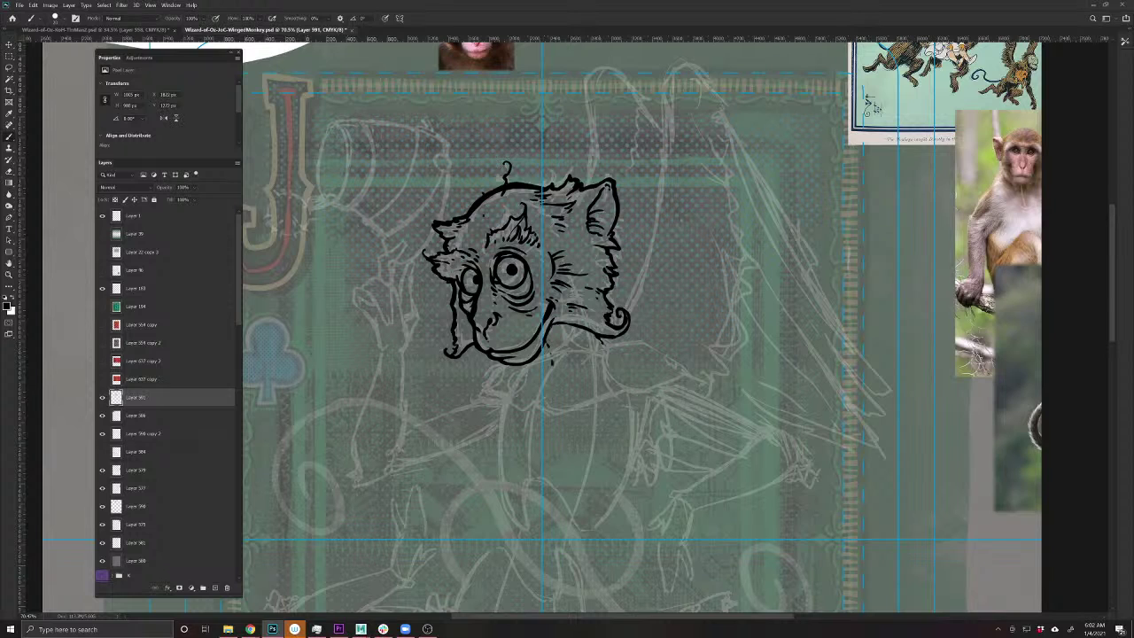
{"action": "mouse_move", "coordinate": [552, 364]}
{"action": "left_mouse_down"}
{"action": "mouse_move", "coordinate": [550, 386]}
{"action": "mouse_move", "coordinate": [536, 377]}
{"action": "left_mouse_up"}
{"action": "scroll", "coordinate": [502, 368], "scroll_direction": "up", "scroll_amount": 3}
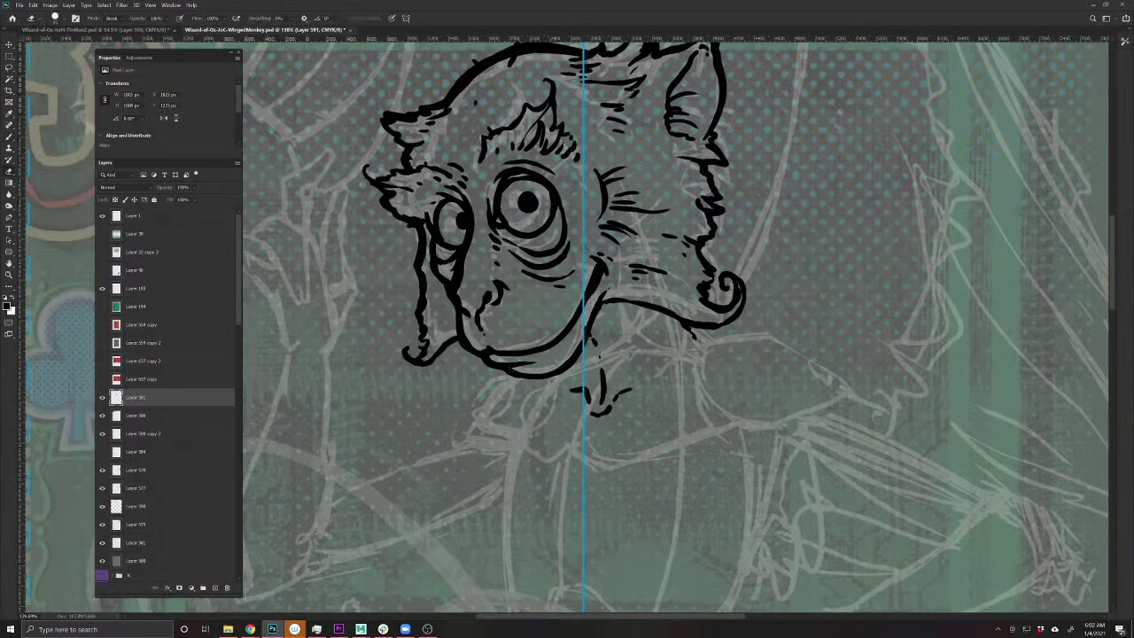
{"action": "key", "text": "b"}
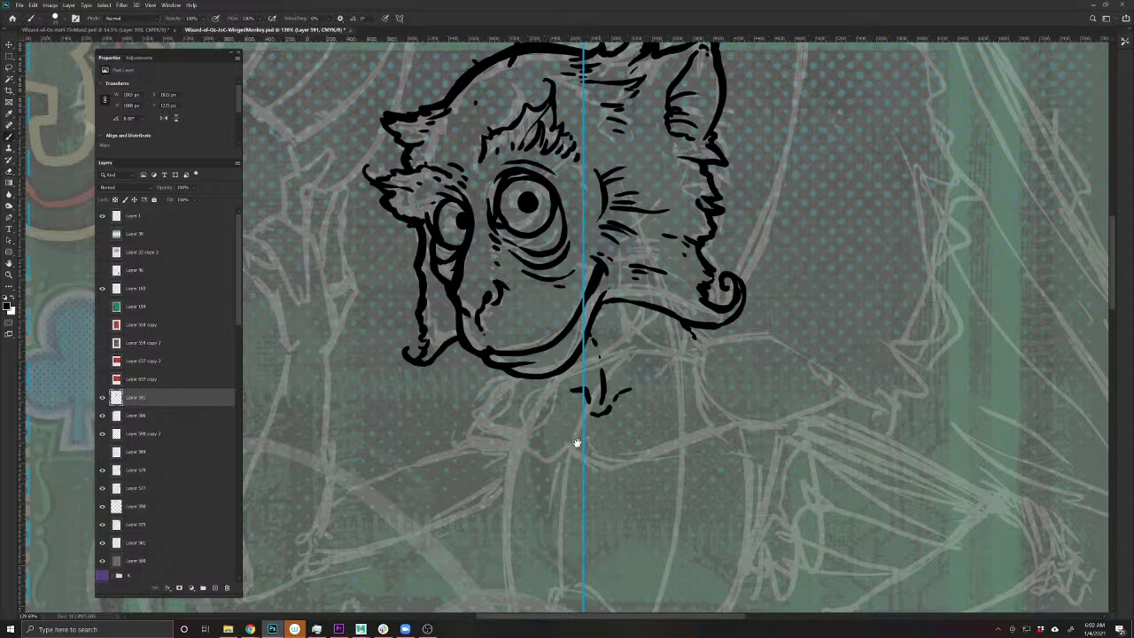
{"action": "scroll", "coordinate": [576, 442], "scroll_direction": "down", "scroll_amount": 1}
{"action": "scroll", "coordinate": [508, 435], "scroll_direction": "up", "scroll_amount": 2}
{"action": "scroll", "coordinate": [538, 430], "scroll_direction": "down", "scroll_amount": 4}
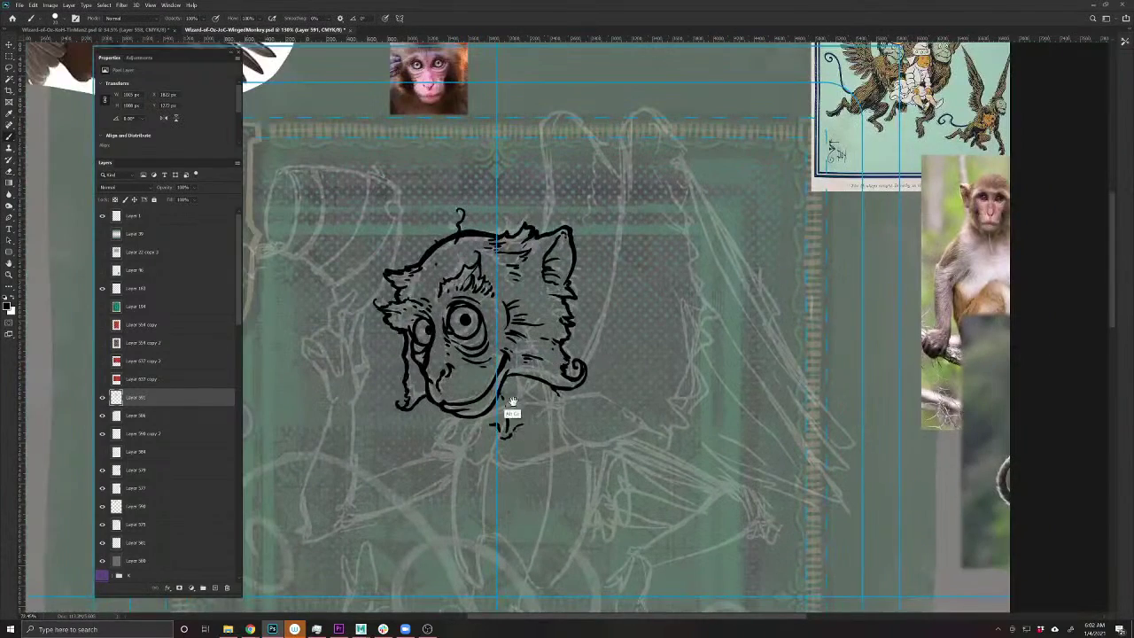
- Add short ink marks along and under the chin, plus a line below the shoulder
{"action": "left_click_drag", "start_coordinate": [543, 392], "coordinate": [554, 395]}
{"action": "mouse_move", "coordinate": [528, 421]}
{"action": "left_mouse_down"}
{"action": "mouse_move", "coordinate": [446, 392]}
{"action": "mouse_move", "coordinate": [512, 360]}
{"action": "mouse_move", "coordinate": [551, 375]}
{"action": "mouse_move", "coordinate": [555, 390]}
{"action": "mouse_move", "coordinate": [523, 412]}
{"action": "left_mouse_up"}
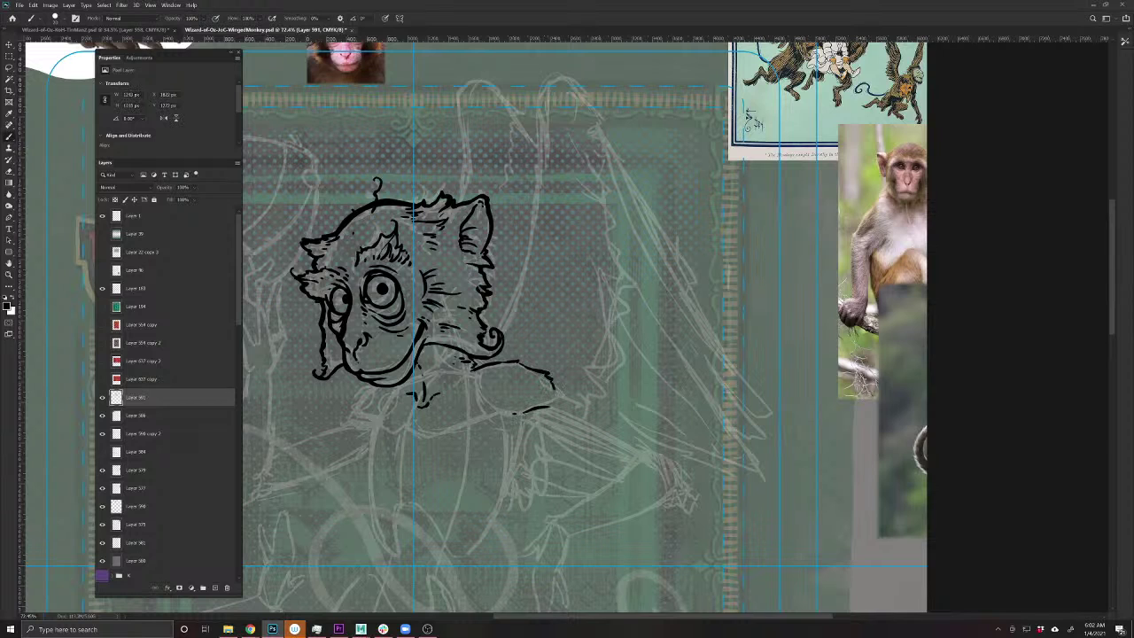
{"action": "left_click_drag", "start_coordinate": [468, 375], "coordinate": [478, 378]}
{"action": "left_click_drag", "start_coordinate": [388, 472], "coordinate": [519, 496]}
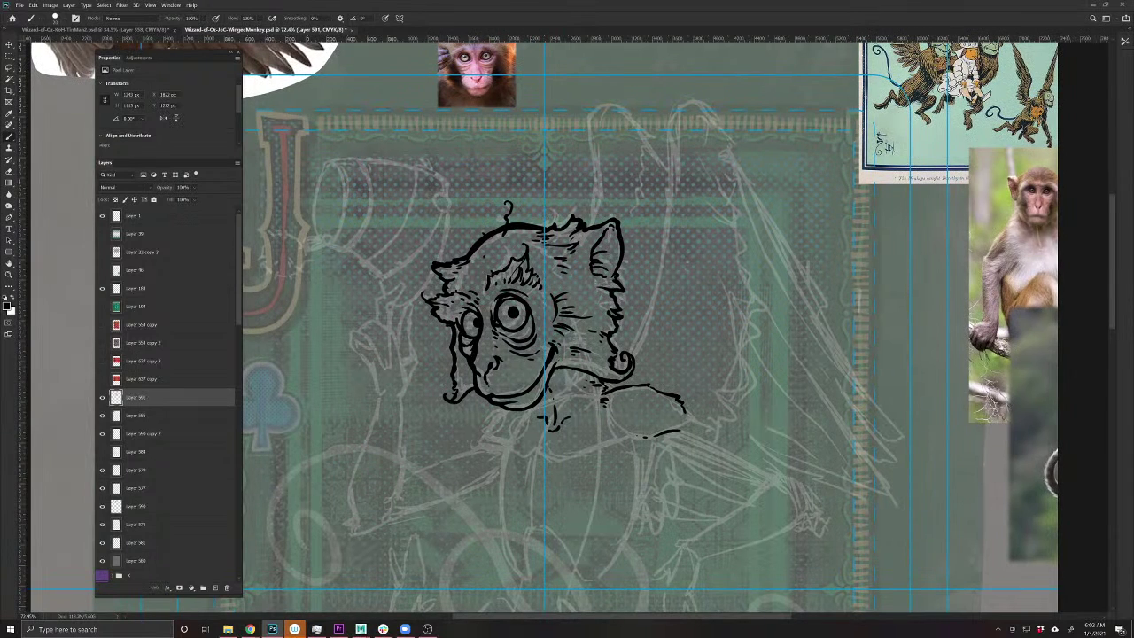
{"action": "left_click_drag", "start_coordinate": [602, 441], "coordinate": [584, 448]}
{"action": "mouse_move", "coordinate": [527, 459]}
{"action": "left_mouse_down"}
{"action": "mouse_move", "coordinate": [483, 440]}
{"action": "mouse_move", "coordinate": [498, 409]}
{"action": "mouse_move", "coordinate": [478, 430]}
{"action": "left_mouse_up"}
- Extend the shoulder line down-right and ink the arm curve reaching the claw
{"action": "left_click_drag", "start_coordinate": [611, 537], "coordinate": [464, 466]}
{"action": "mouse_move", "coordinate": [542, 347]}
{"action": "left_mouse_down"}
{"action": "mouse_move", "coordinate": [649, 408]}
{"action": "mouse_move", "coordinate": [669, 440]}
{"action": "mouse_move", "coordinate": [687, 444]}
{"action": "mouse_move", "coordinate": [653, 429]}
{"action": "mouse_move", "coordinate": [652, 456]}
{"action": "mouse_move", "coordinate": [624, 451]}
{"action": "mouse_move", "coordinate": [620, 466]}
{"action": "mouse_move", "coordinate": [557, 484]}
{"action": "left_mouse_up"}
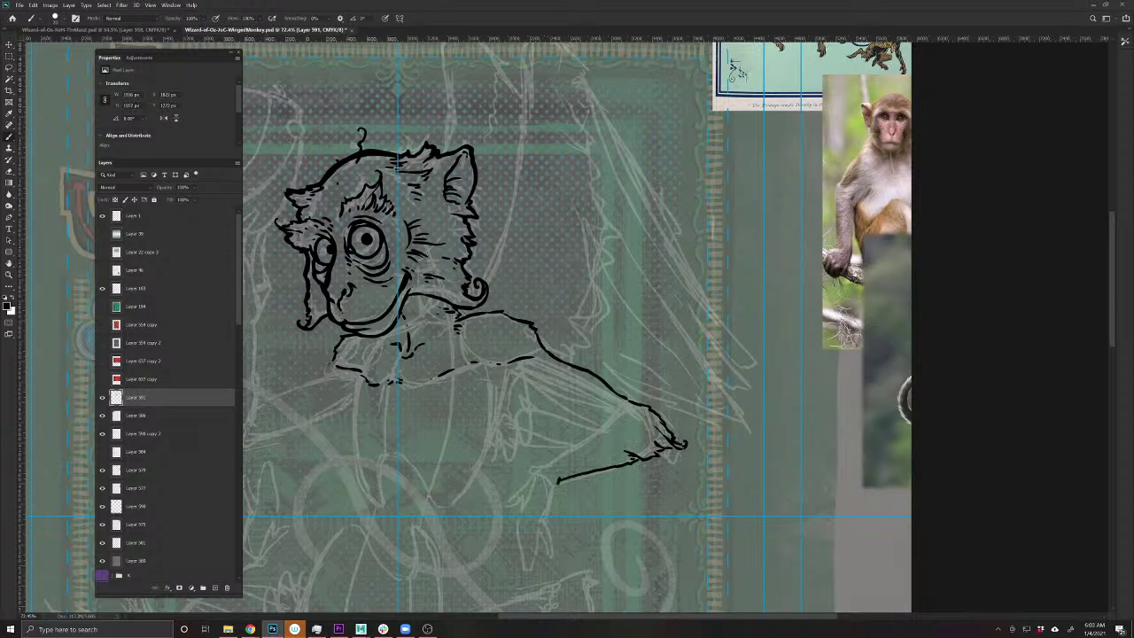
{"action": "mouse_move", "coordinate": [641, 414]}
{"action": "left_mouse_down"}
{"action": "mouse_move", "coordinate": [613, 413]}
{"action": "mouse_move", "coordinate": [585, 443]}
{"action": "mouse_move", "coordinate": [531, 463]}
{"action": "mouse_move", "coordinate": [510, 517]}
{"action": "mouse_move", "coordinate": [547, 512]}
{"action": "mouse_move", "coordinate": [538, 523]}
{"action": "left_mouse_up"}
- Zoom in on the hand and ink its lower outline beside the lower finger
{"action": "scroll", "coordinate": [516, 448], "scroll_direction": "down", "scroll_amount": 3}
{"action": "scroll", "coordinate": [516, 447], "scroll_direction": "left", "scroll_amount": 1}
{"action": "left_click", "coordinate": [516, 447], "text": "ctrl"}
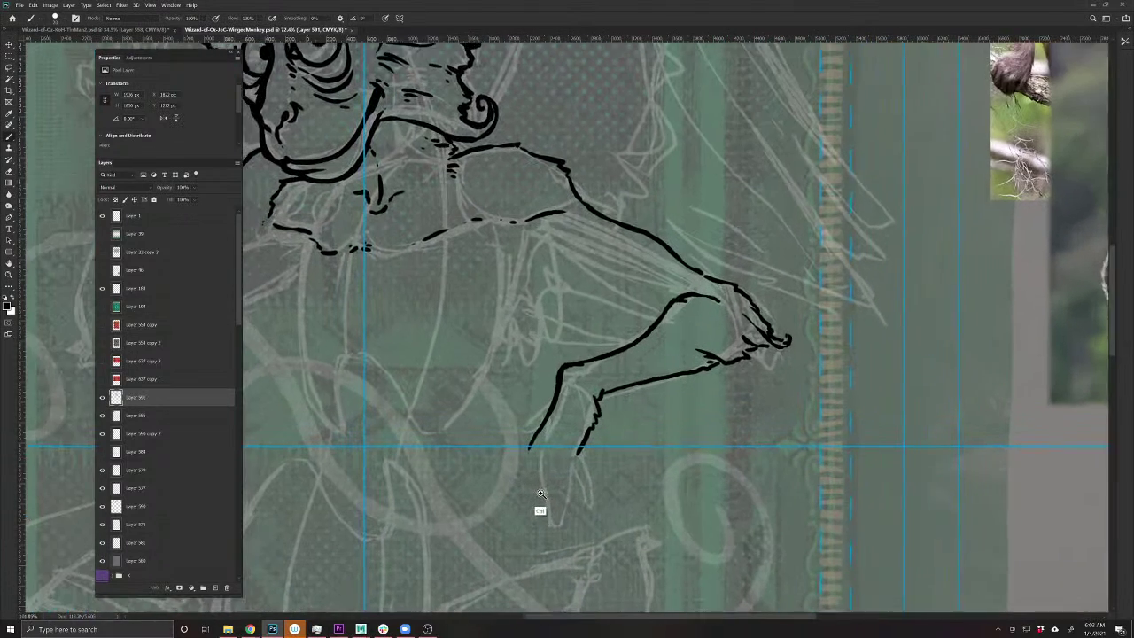
{"action": "mouse_move", "coordinate": [582, 460]}
{"action": "left_mouse_down"}
{"action": "mouse_move", "coordinate": [590, 515]}
{"action": "mouse_move", "coordinate": [573, 471]}
{"action": "mouse_move", "coordinate": [576, 482]}
{"action": "left_mouse_up"}
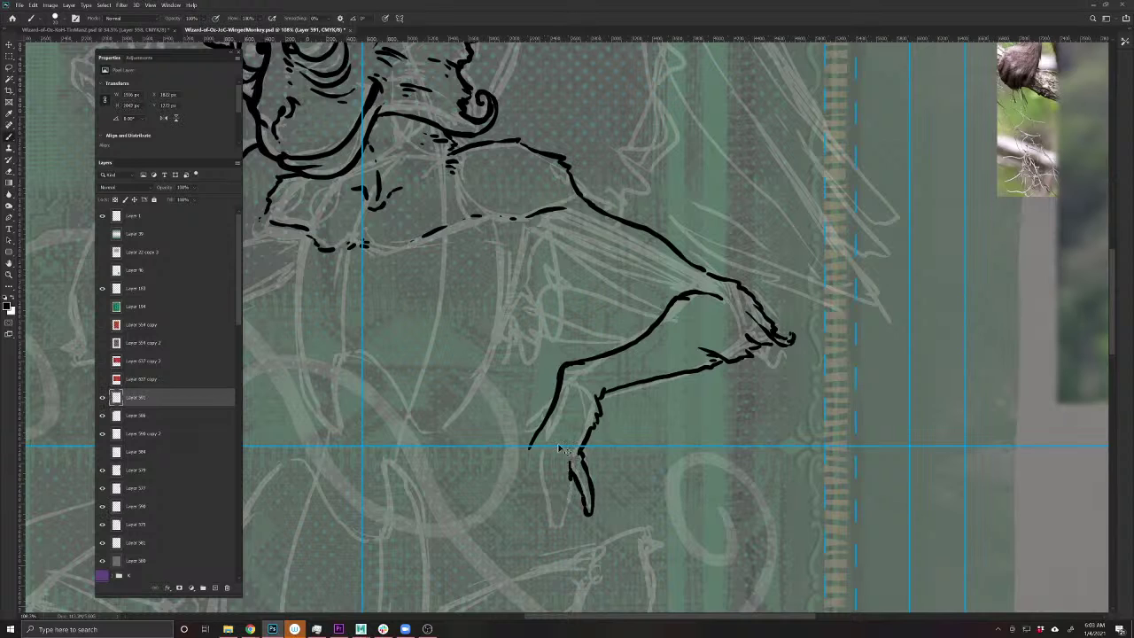
{"action": "key", "text": "ctrl+z"}
{"action": "mouse_move", "coordinate": [574, 479]}
{"action": "left_mouse_down"}
{"action": "mouse_move", "coordinate": [558, 450]}
{"action": "mouse_move", "coordinate": [567, 496]}
{"action": "mouse_move", "coordinate": [550, 544]}
{"action": "mouse_move", "coordinate": [538, 442]}
{"action": "mouse_move", "coordinate": [526, 506]}
{"action": "mouse_move", "coordinate": [540, 524]}
{"action": "left_mouse_up"}
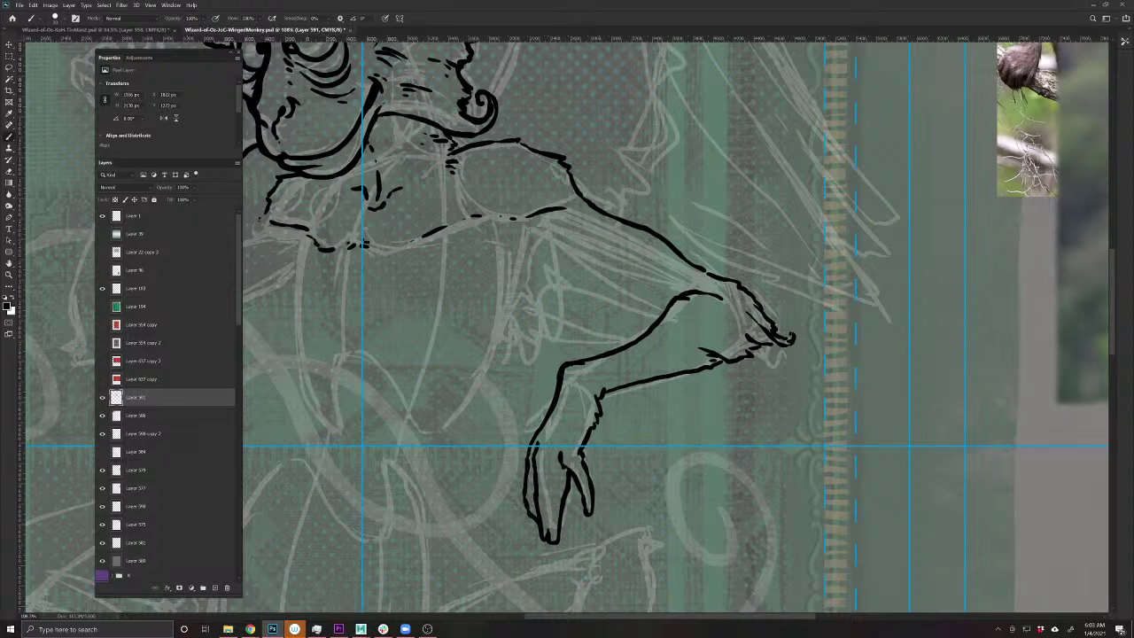
- Extend the wrist and hand outline, clean the wrist, and ink a finger line inside the hand
{"action": "mouse_move", "coordinate": [558, 379]}
{"action": "left_mouse_down"}
{"action": "mouse_move", "coordinate": [539, 417]}
{"action": "mouse_move", "coordinate": [532, 409]}
{"action": "left_mouse_up"}
{"action": "key", "text": "e"}
{"action": "left_click", "coordinate": [546, 412]}
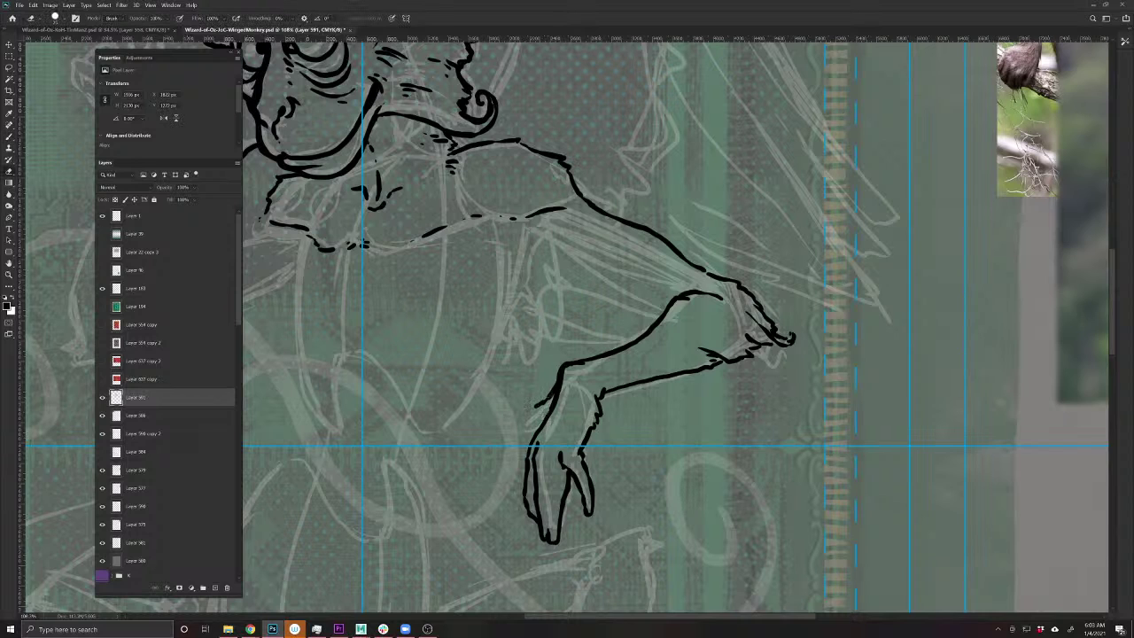
{"action": "key", "text": "b"}
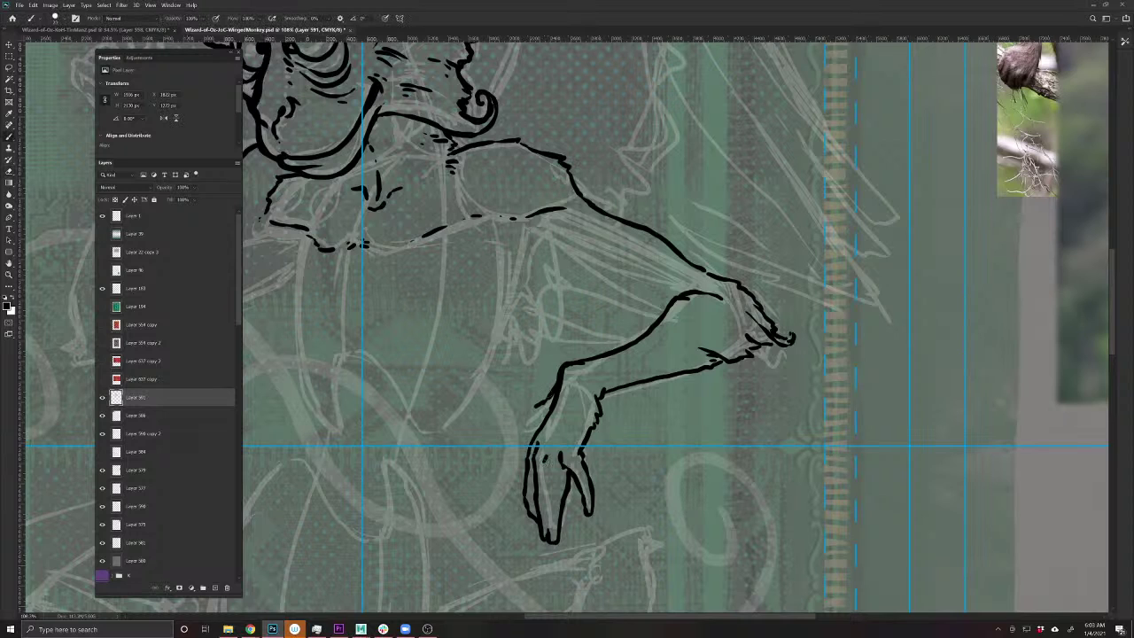
{"action": "left_click_drag", "start_coordinate": [543, 454], "coordinate": [549, 544]}
{"action": "mouse_move", "coordinate": [540, 416]}
{"action": "left_mouse_down"}
{"action": "mouse_move", "coordinate": [548, 422]}
{"action": "mouse_move", "coordinate": [527, 427]}
{"action": "mouse_move", "coordinate": [516, 415]}
{"action": "mouse_move", "coordinate": [535, 406]}
{"action": "left_mouse_up"}
{"action": "mouse_move", "coordinate": [501, 372]}
{"action": "left_mouse_down"}
{"action": "mouse_move", "coordinate": [552, 479]}
{"action": "mouse_move", "coordinate": [644, 461]}
{"action": "left_mouse_up"}
- Ink the forearm's upper contour and its curving outline
{"action": "key", "text": "e"}
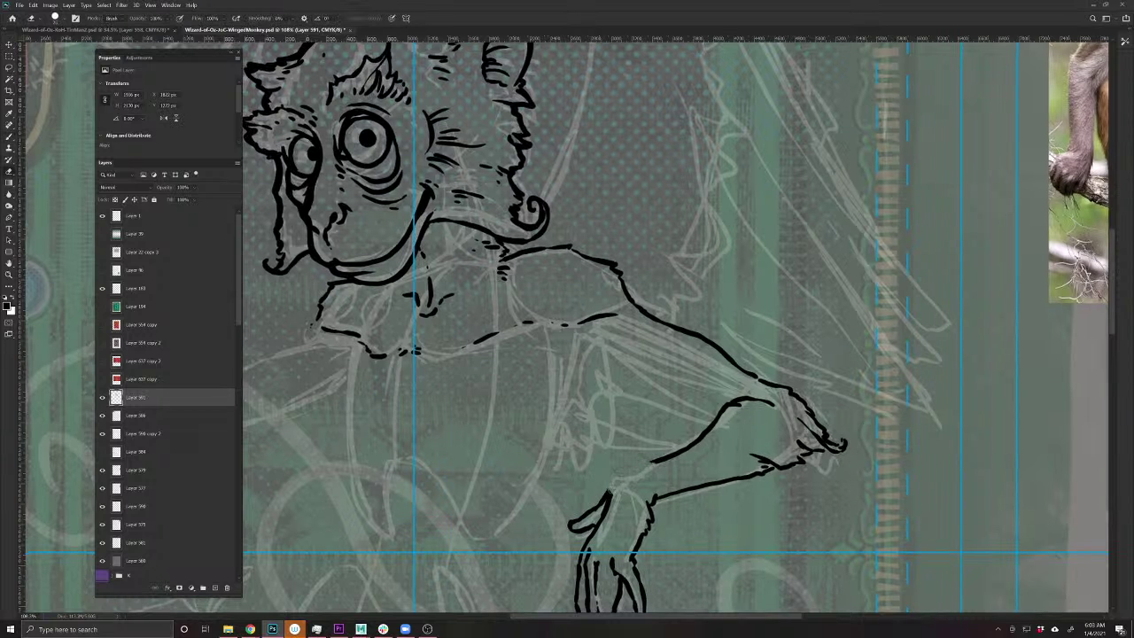
{"action": "left_click_drag", "start_coordinate": [613, 507], "coordinate": [472, 435]}
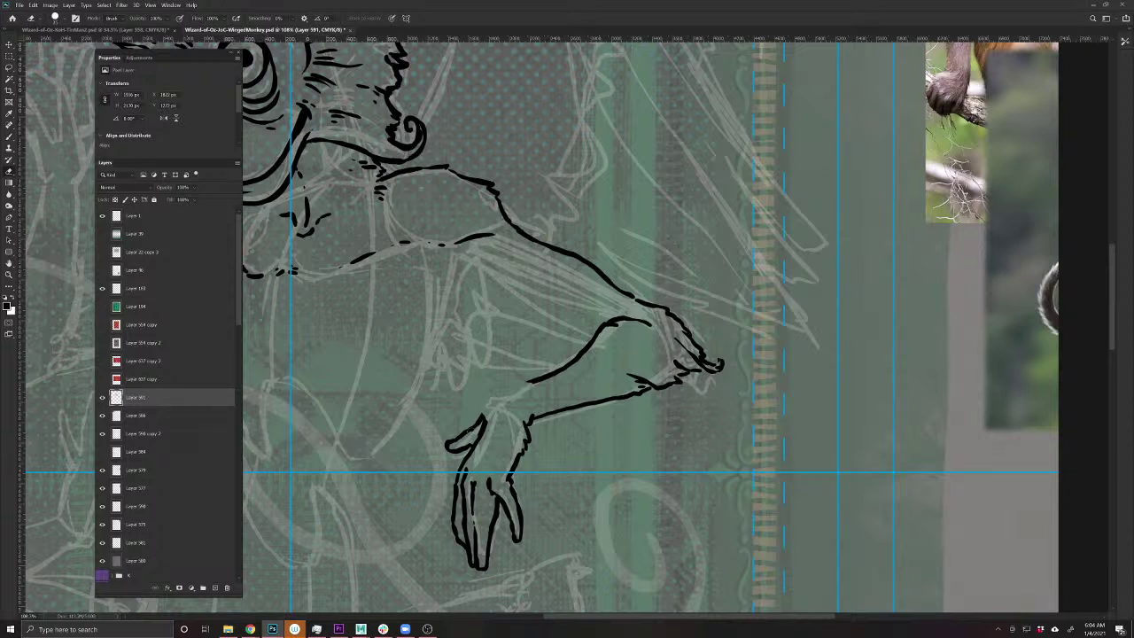
{"action": "key", "text": "b"}
{"action": "mouse_move", "coordinate": [537, 379]}
{"action": "left_mouse_down"}
{"action": "mouse_move", "coordinate": [493, 395]}
{"action": "mouse_move", "coordinate": [473, 418]}
{"action": "mouse_move", "coordinate": [484, 423]}
{"action": "left_mouse_up"}
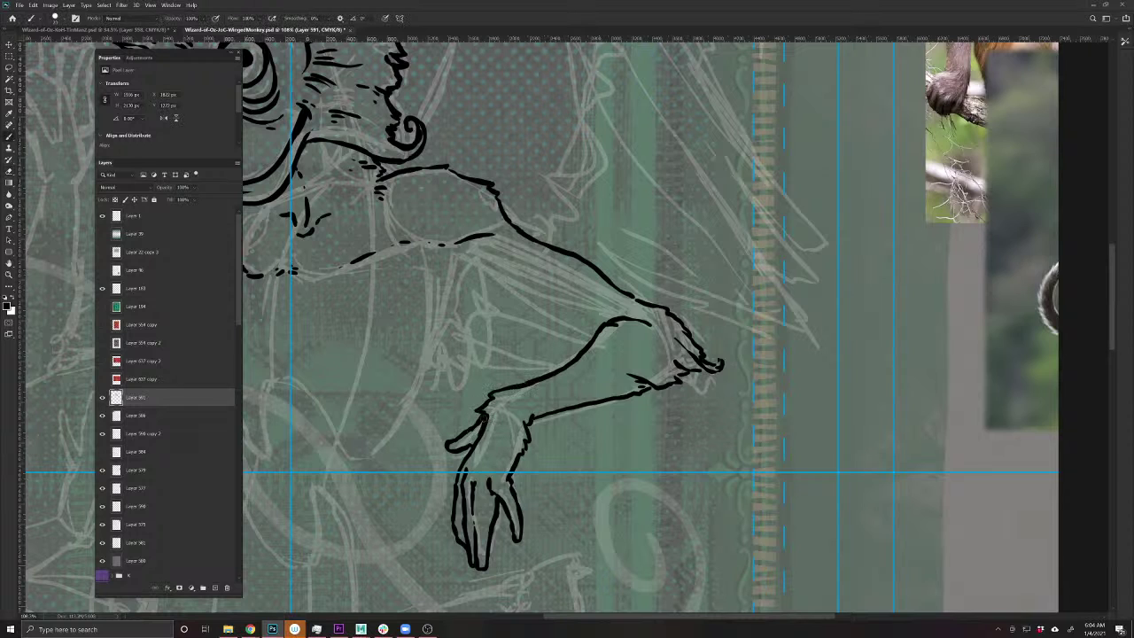
{"action": "left_click_drag", "start_coordinate": [329, 374], "coordinate": [476, 469]}
{"action": "left_click_drag", "start_coordinate": [590, 438], "coordinate": [381, 429]}
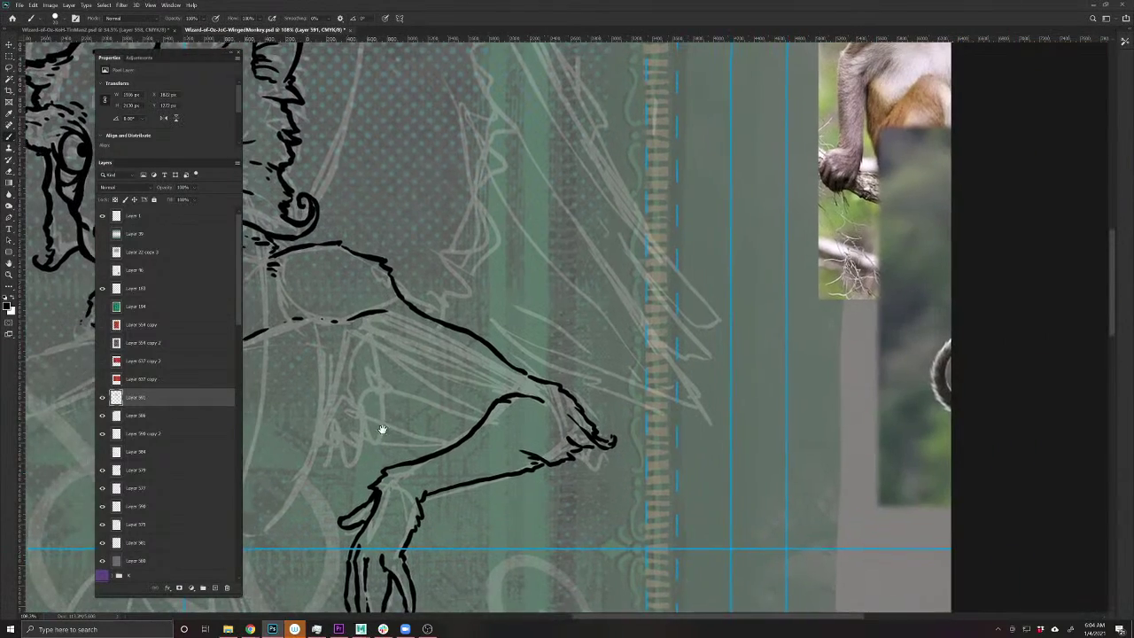
{"action": "mouse_move", "coordinate": [556, 402]}
{"action": "left_mouse_down"}
{"action": "mouse_move", "coordinate": [542, 417]}
{"action": "mouse_move", "coordinate": [526, 410]}
{"action": "left_mouse_up"}
{"action": "left_click_drag", "start_coordinate": [350, 437], "coordinate": [487, 482]}
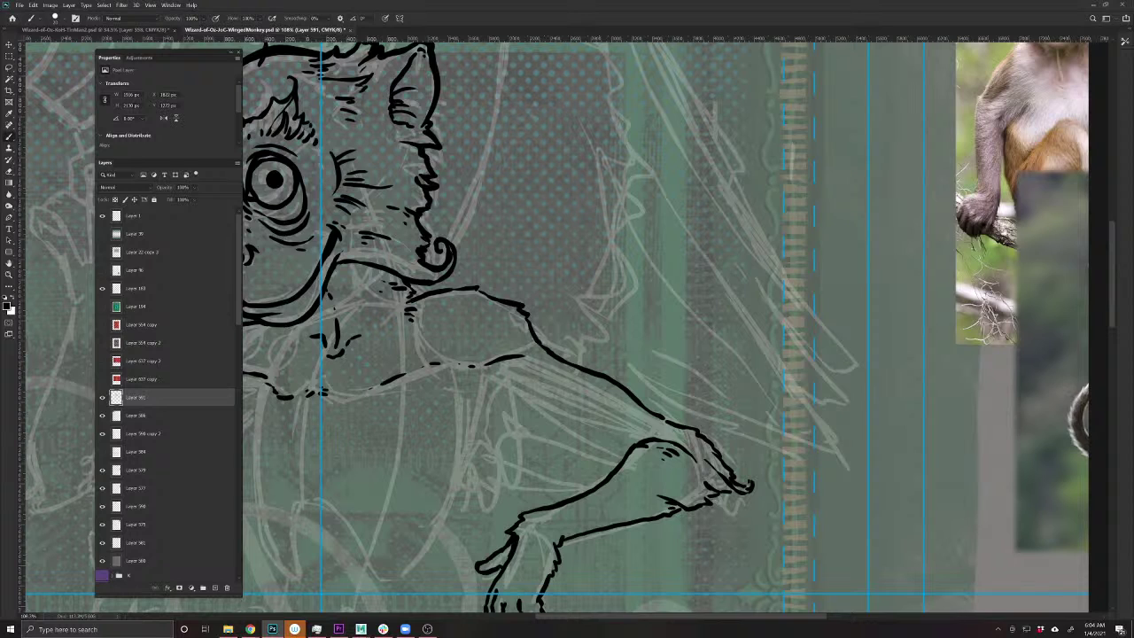
{"action": "mouse_move", "coordinate": [475, 366]}
{"action": "left_mouse_down"}
{"action": "mouse_move", "coordinate": [519, 361]}
{"action": "mouse_move", "coordinate": [519, 387]}
{"action": "mouse_move", "coordinate": [548, 420]}
{"action": "mouse_move", "coordinate": [627, 450]}
{"action": "left_mouse_up"}
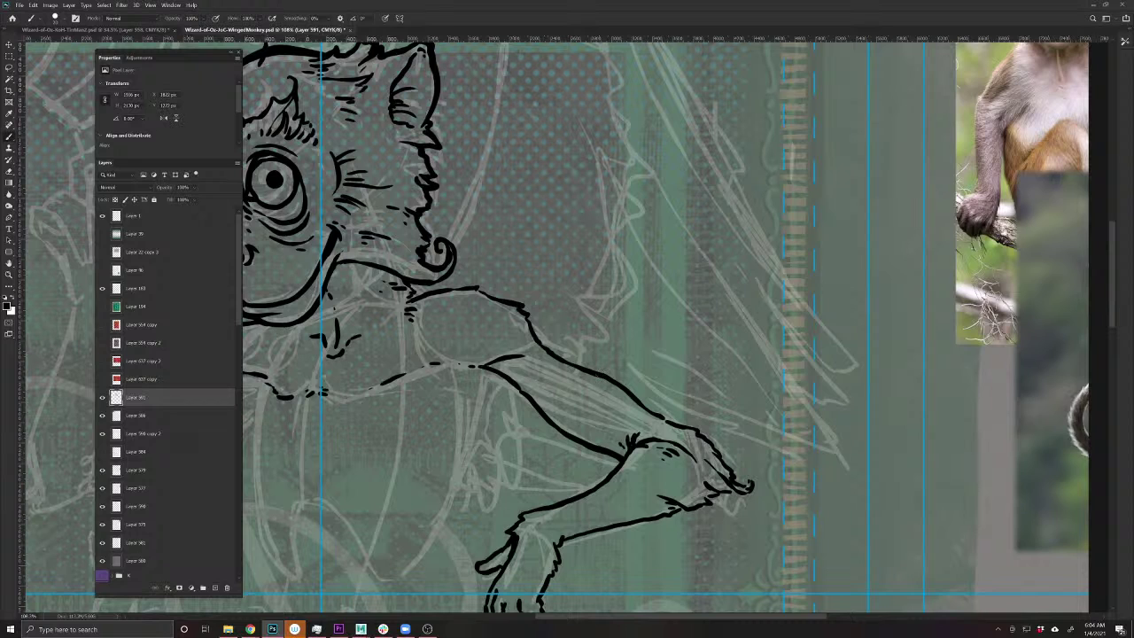
- Add hairy fur strokes along the upper and lower forearm lines
{"action": "mouse_move", "coordinate": [584, 369]}
{"action": "left_mouse_down"}
{"action": "mouse_move", "coordinate": [632, 394]}
{"action": "mouse_move", "coordinate": [625, 398]}
{"action": "left_mouse_up"}
{"action": "left_click_drag", "start_coordinate": [630, 403], "coordinate": [576, 438]}
{"action": "left_click_drag", "start_coordinate": [532, 389], "coordinate": [535, 399]}
{"action": "left_click_drag", "start_coordinate": [499, 351], "coordinate": [507, 366]}
{"action": "left_click_drag", "start_coordinate": [501, 359], "coordinate": [507, 364]}
- Frame the head, arm and dangling hand and save the card file
{"action": "key", "text": "e"}
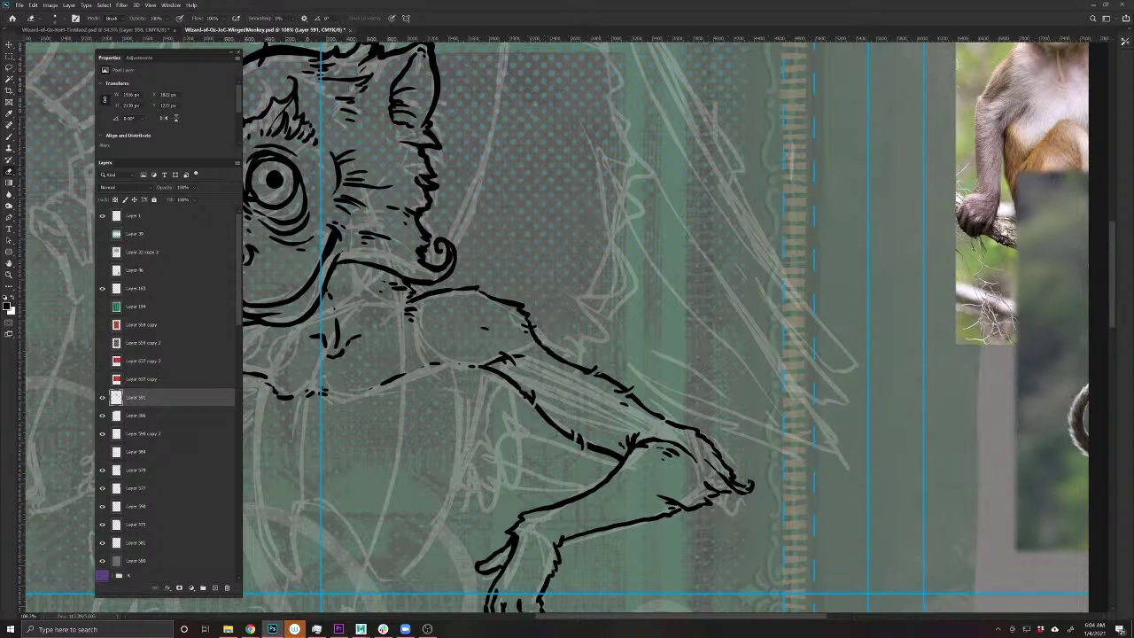
{"action": "left_click_drag", "start_coordinate": [402, 530], "coordinate": [564, 445]}
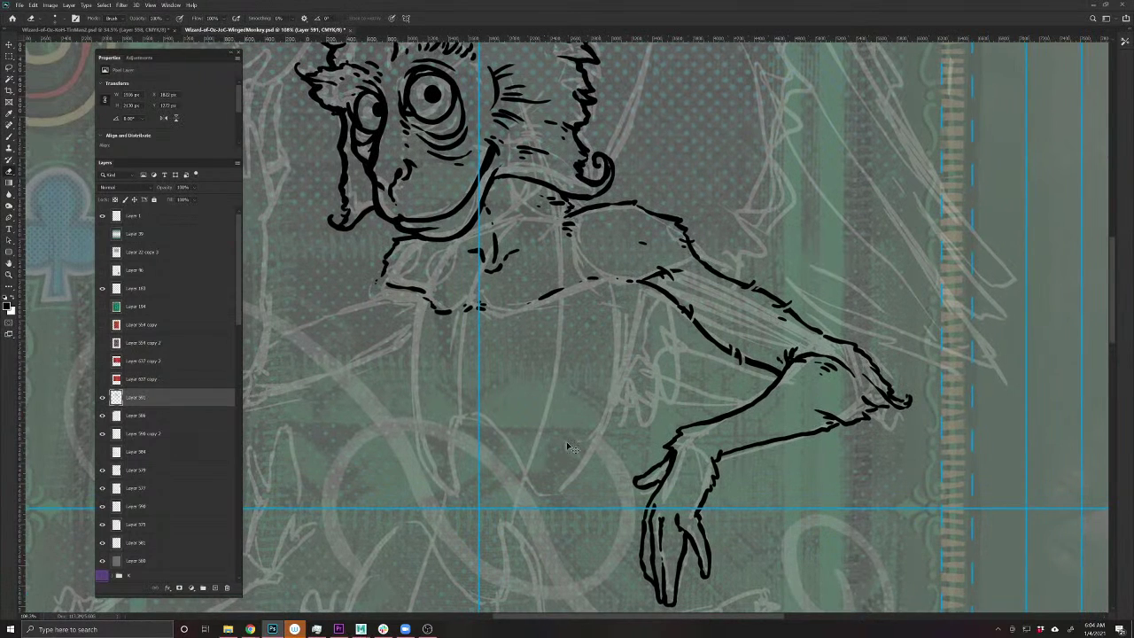
{"action": "key", "text": "ctrl+s"}
- Add short and curved strokes along the arm and extend the long arm stroke down-left
{"action": "left_click_drag", "start_coordinate": [456, 425], "coordinate": [532, 450]}
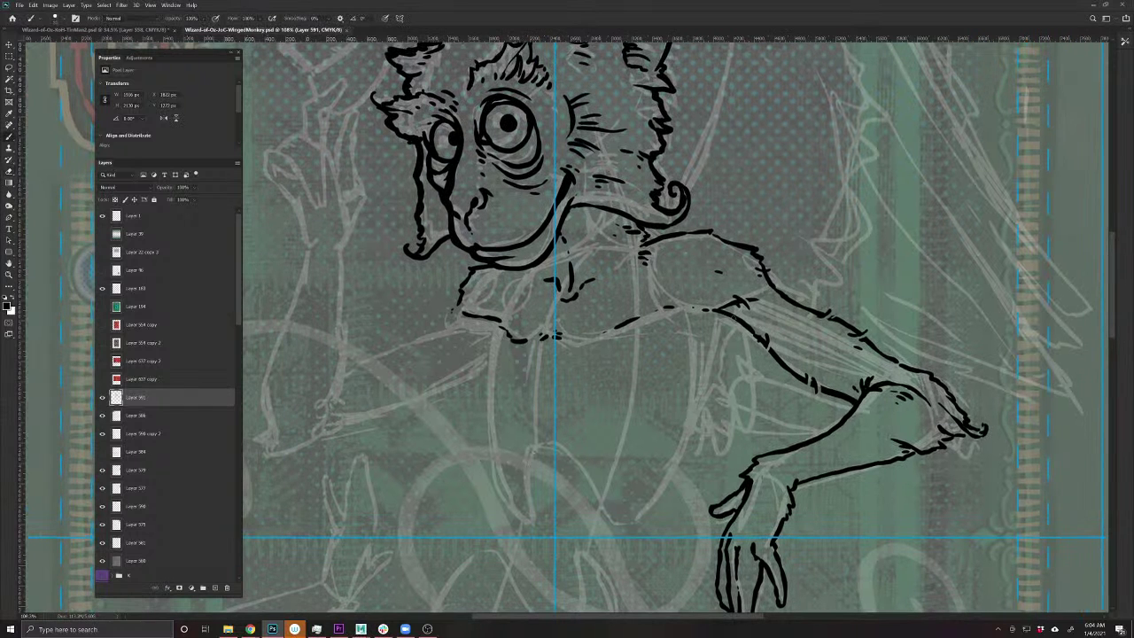
{"action": "left_click_drag", "start_coordinate": [737, 317], "coordinate": [693, 416]}
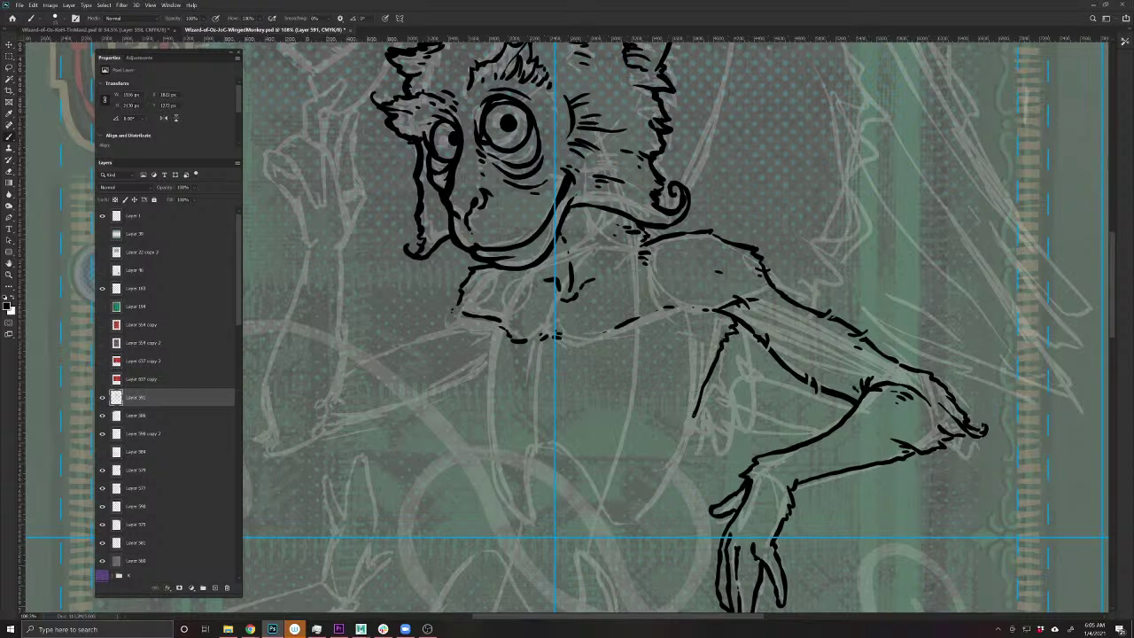
{"action": "mouse_move", "coordinate": [652, 312]}
{"action": "left_mouse_down"}
{"action": "mouse_move", "coordinate": [664, 306]}
{"action": "mouse_move", "coordinate": [677, 334]}
{"action": "mouse_move", "coordinate": [697, 322]}
{"action": "left_mouse_up"}
{"action": "left_click_drag", "start_coordinate": [694, 413], "coordinate": [625, 527]}
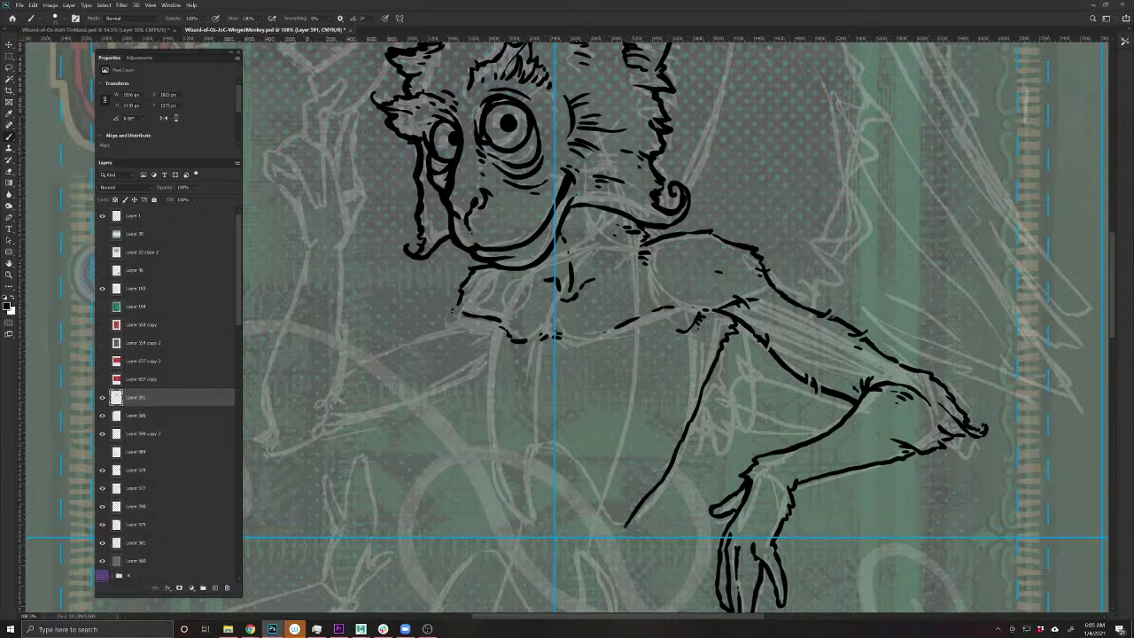
- Ink the chest lines, thicken the shoulder, and add collar, torso and sleeve strokes
{"action": "mouse_move", "coordinate": [656, 395]}
{"action": "left_mouse_down"}
{"action": "mouse_move", "coordinate": [660, 417]}
{"action": "mouse_move", "coordinate": [656, 393]}
{"action": "left_mouse_up"}
{"action": "left_click_drag", "start_coordinate": [500, 330], "coordinate": [492, 440]}
{"action": "left_click_drag", "start_coordinate": [393, 377], "coordinate": [519, 445]}
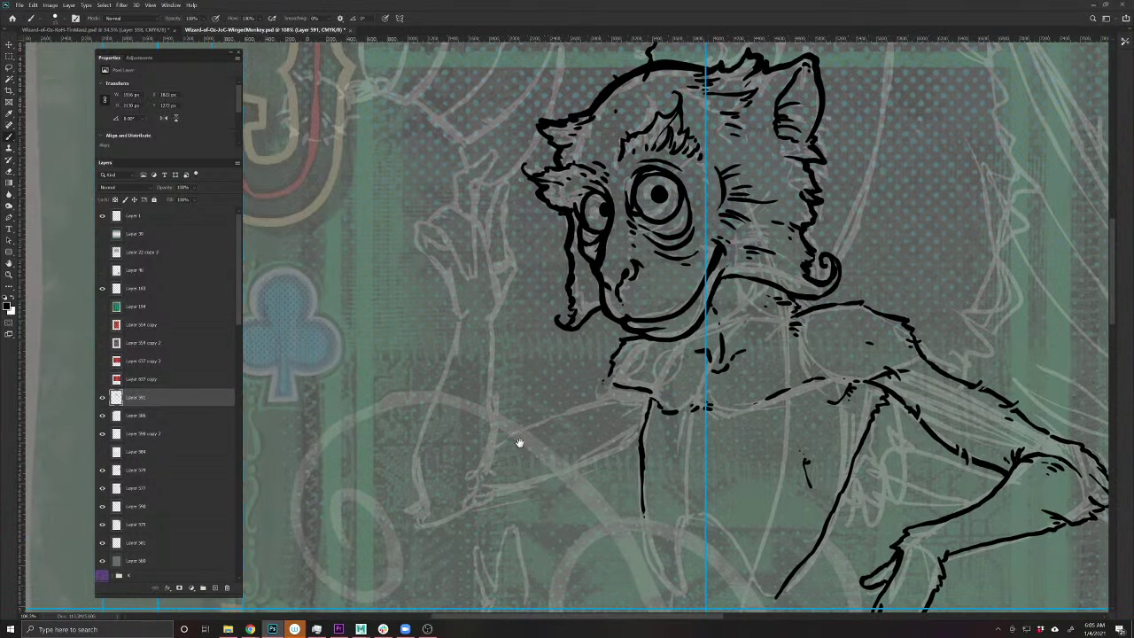
{"action": "mouse_move", "coordinate": [602, 387]}
{"action": "left_mouse_down"}
{"action": "mouse_move", "coordinate": [537, 403]}
{"action": "mouse_move", "coordinate": [501, 434]}
{"action": "left_mouse_up"}
{"action": "mouse_move", "coordinate": [560, 399]}
{"action": "left_mouse_down"}
{"action": "mouse_move", "coordinate": [606, 389]}
{"action": "mouse_move", "coordinate": [639, 414]}
{"action": "mouse_move", "coordinate": [552, 484]}
{"action": "mouse_move", "coordinate": [443, 524]}
{"action": "mouse_move", "coordinate": [409, 528]}
{"action": "mouse_move", "coordinate": [400, 512]}
{"action": "mouse_move", "coordinate": [416, 519]}
{"action": "mouse_move", "coordinate": [411, 488]}
{"action": "left_mouse_up"}
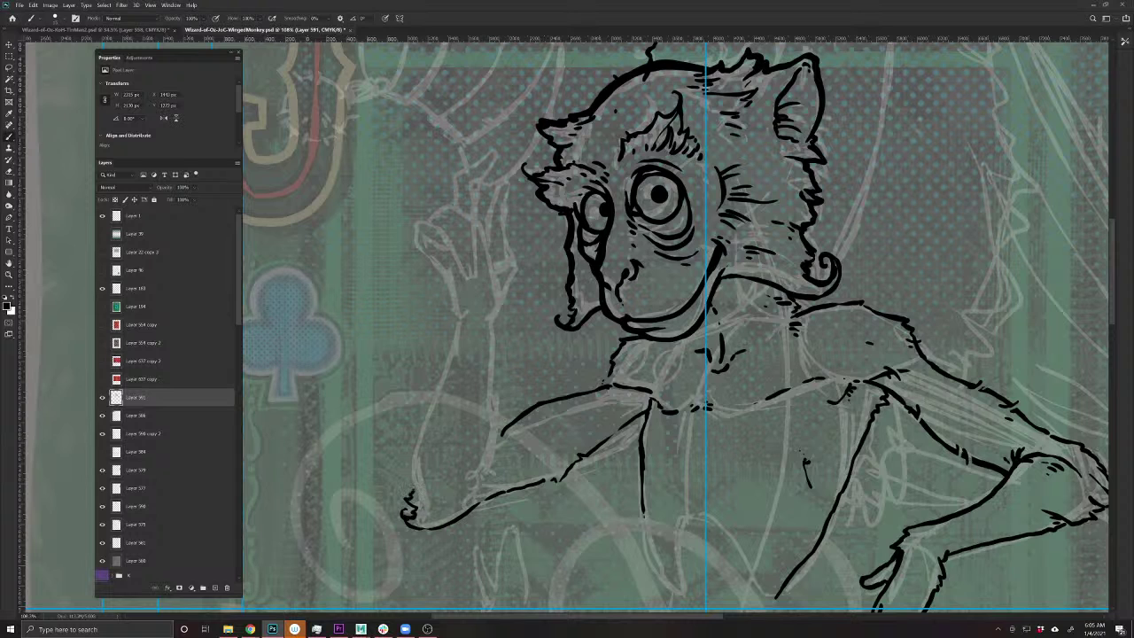
{"action": "left_click_drag", "start_coordinate": [502, 432], "coordinate": [492, 445]}
{"action": "left_click_drag", "start_coordinate": [608, 376], "coordinate": [599, 389]}
{"action": "left_click_drag", "start_coordinate": [644, 416], "coordinate": [640, 437]}
{"action": "left_click_drag", "start_coordinate": [440, 526], "coordinate": [531, 488]}
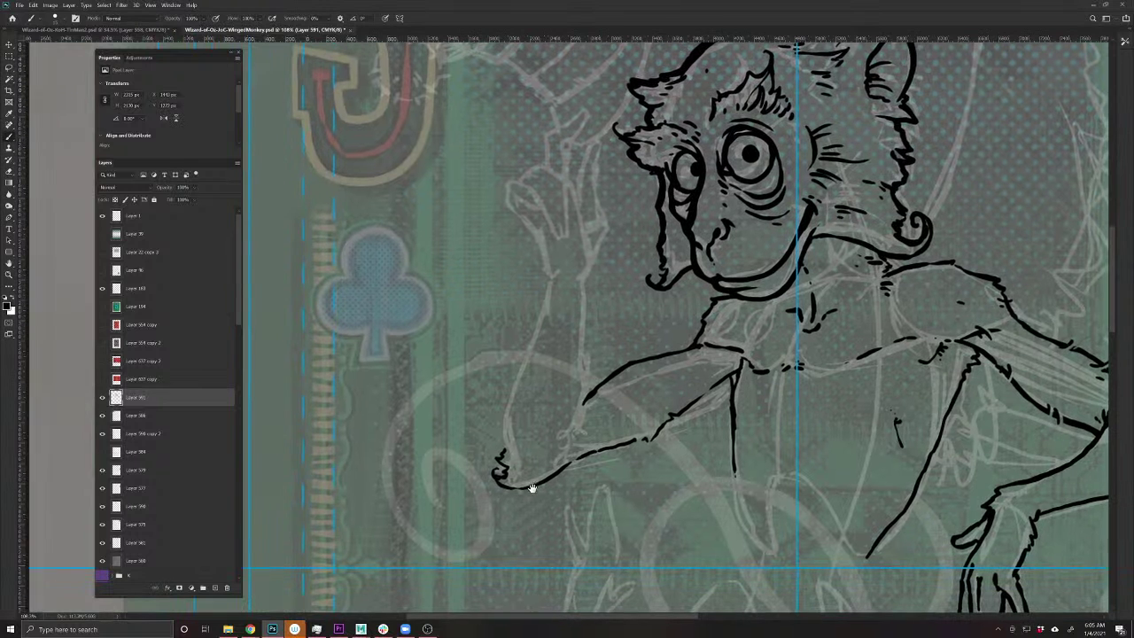
{"action": "left_click_drag", "start_coordinate": [564, 443], "coordinate": [584, 399]}
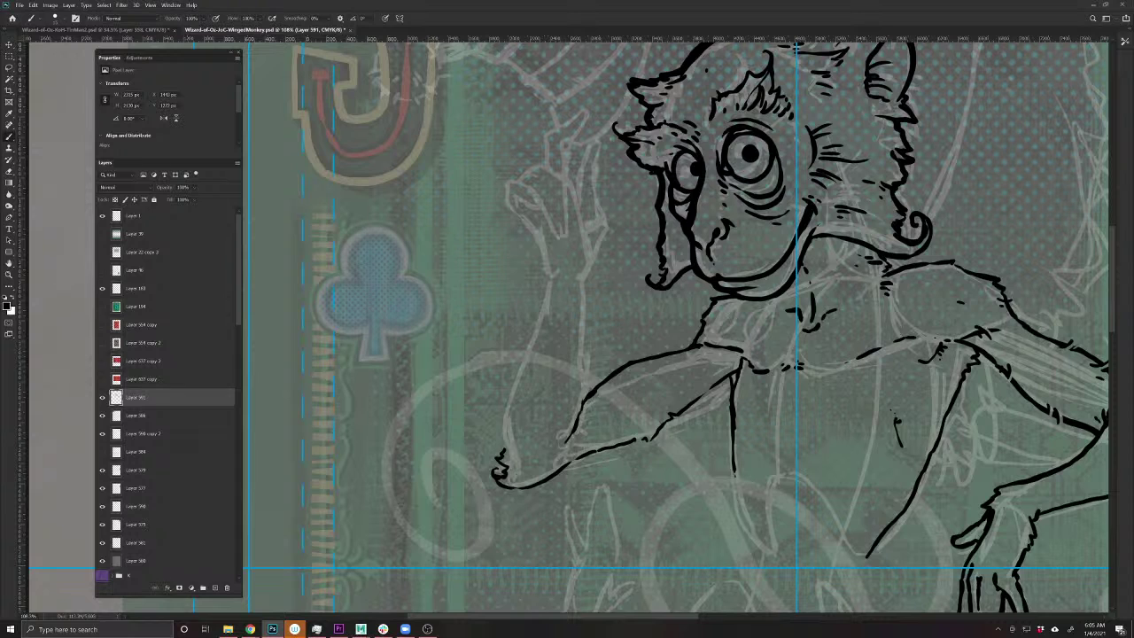
- Ink both edges of the raised arm and hand upward toward the face
{"action": "mouse_move", "coordinate": [506, 450]}
{"action": "left_mouse_down"}
{"action": "mouse_move", "coordinate": [498, 420]}
{"action": "mouse_move", "coordinate": [536, 335]}
{"action": "left_mouse_up"}
{"action": "left_click_drag", "start_coordinate": [578, 418], "coordinate": [584, 288]}
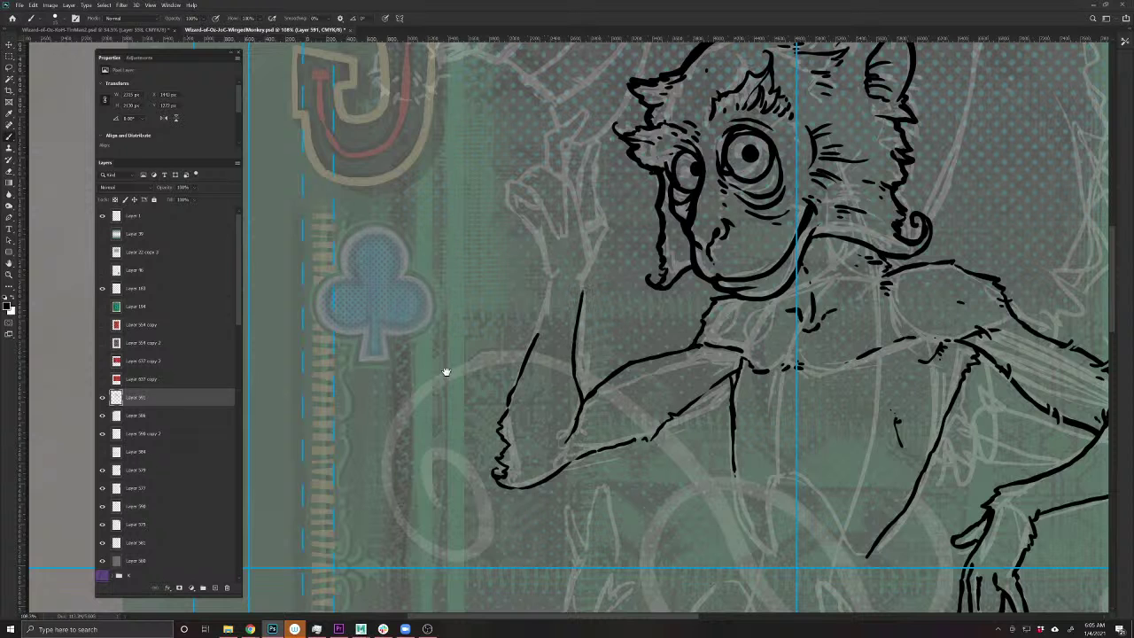
{"action": "mouse_move", "coordinate": [446, 372]}
{"action": "left_mouse_down"}
{"action": "mouse_move", "coordinate": [376, 499]}
{"action": "mouse_move", "coordinate": [377, 488]}
{"action": "left_mouse_up"}
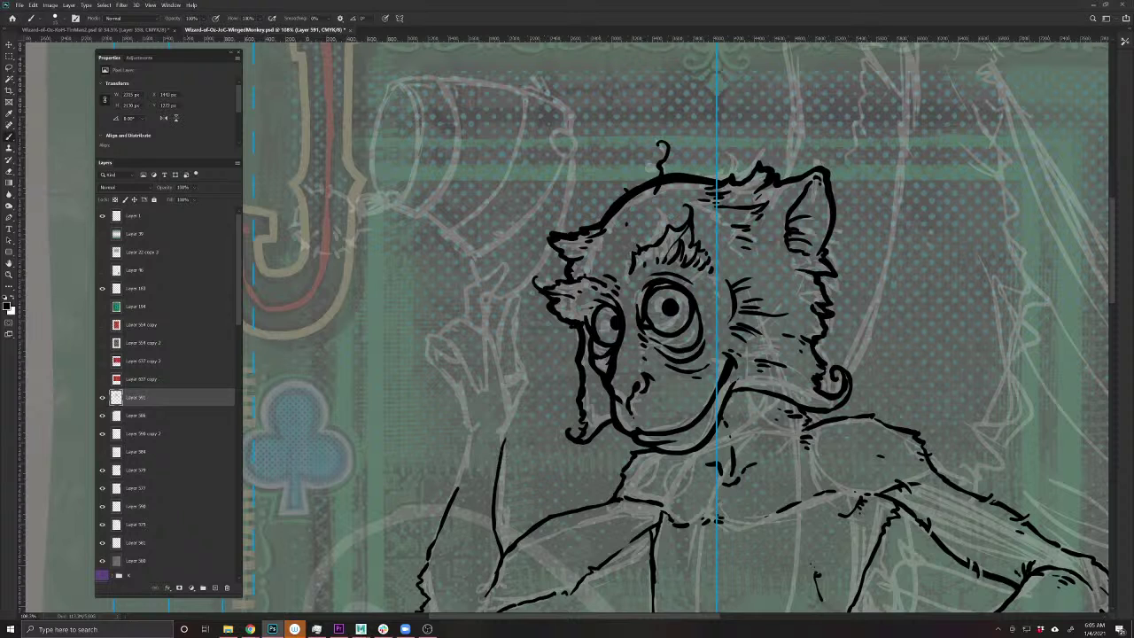
{"action": "mouse_move", "coordinate": [457, 491]}
{"action": "left_mouse_down"}
{"action": "mouse_move", "coordinate": [468, 418]}
{"action": "mouse_move", "coordinate": [515, 424]}
{"action": "left_mouse_up"}
{"action": "left_click_drag", "start_coordinate": [515, 427], "coordinate": [517, 349]}
{"action": "left_click_drag", "start_coordinate": [517, 391], "coordinate": [513, 369]}
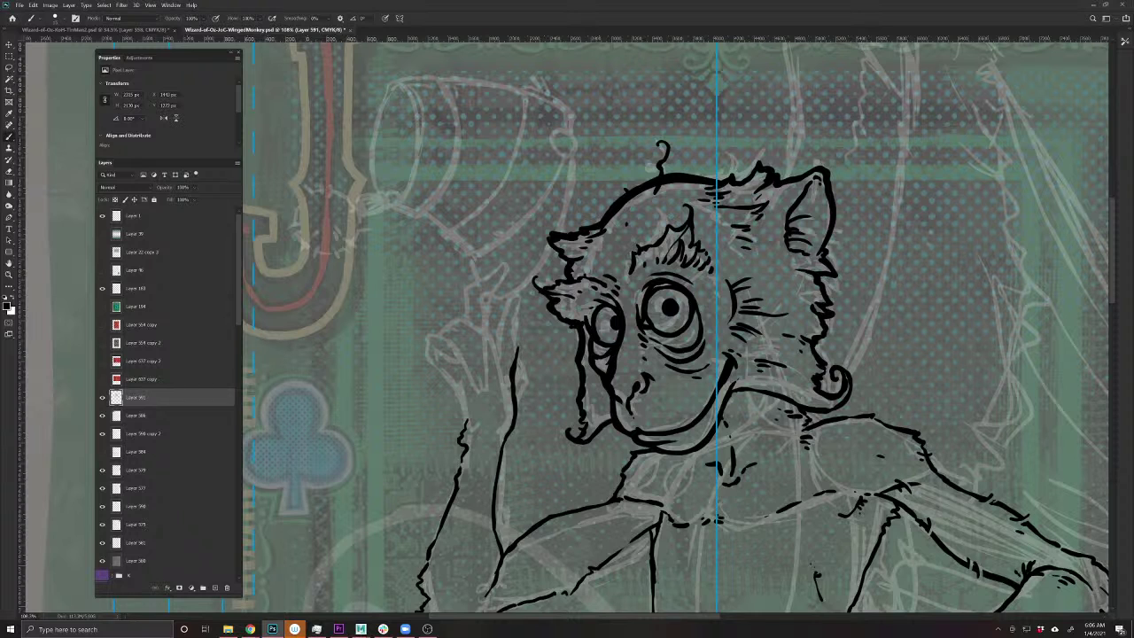
{"action": "mouse_move", "coordinate": [516, 351]}
{"action": "left_mouse_down"}
{"action": "mouse_move", "coordinate": [512, 324]}
{"action": "mouse_move", "coordinate": [528, 296]}
{"action": "mouse_move", "coordinate": [500, 310]}
{"action": "mouse_move", "coordinate": [494, 358]}
{"action": "mouse_move", "coordinate": [482, 331]}
{"action": "left_mouse_up"}
{"action": "left_click_drag", "start_coordinate": [504, 379], "coordinate": [507, 414]}
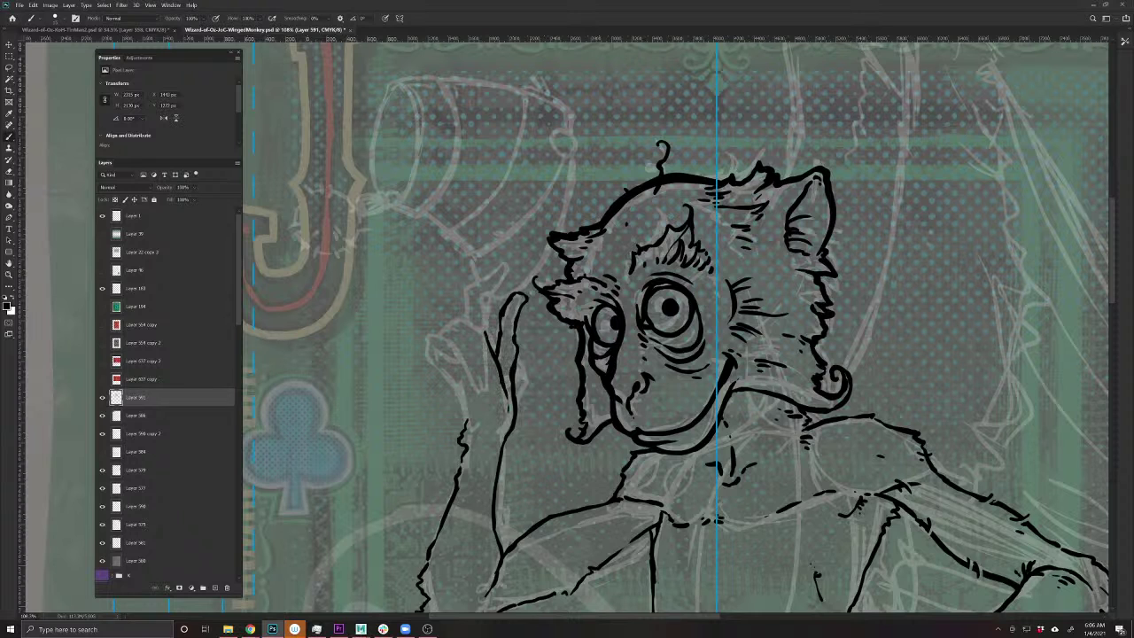
- Erase and redraw the raised hand's left edge line
{"action": "key", "text": "e"}
{"action": "left_click_drag", "start_coordinate": [525, 292], "coordinate": [515, 342]}
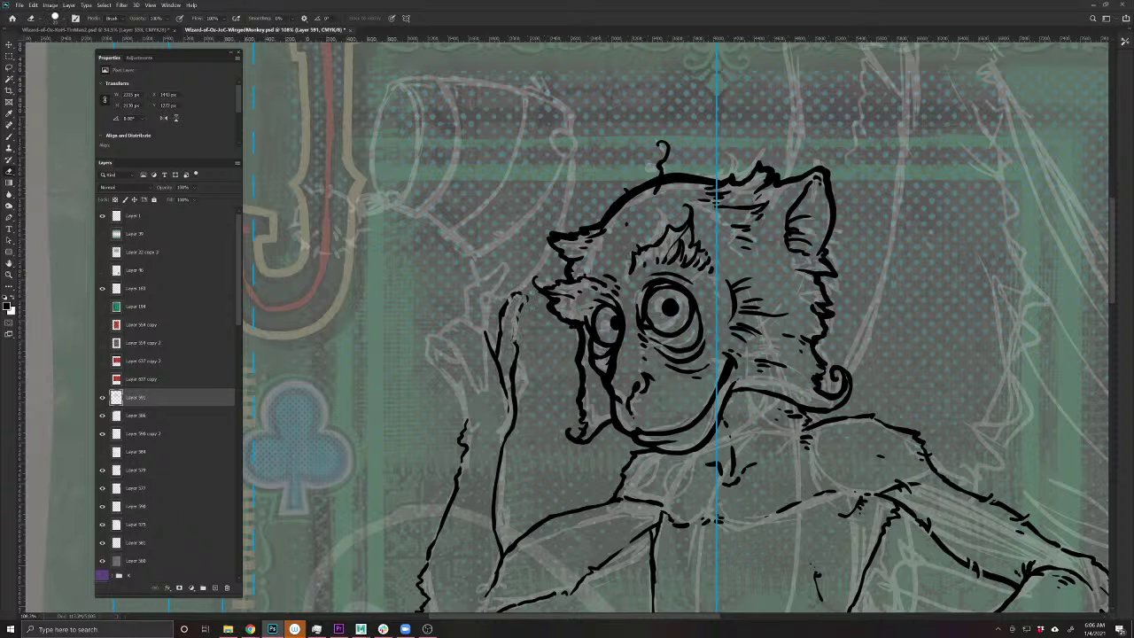
{"action": "mouse_move", "coordinate": [518, 292]}
{"action": "left_mouse_down"}
{"action": "mouse_move", "coordinate": [489, 377]}
{"action": "mouse_move", "coordinate": [510, 413]}
{"action": "left_mouse_up"}
{"action": "left_click_drag", "start_coordinate": [515, 341], "coordinate": [512, 386]}
{"action": "left_click_drag", "start_coordinate": [503, 307], "coordinate": [501, 320]}
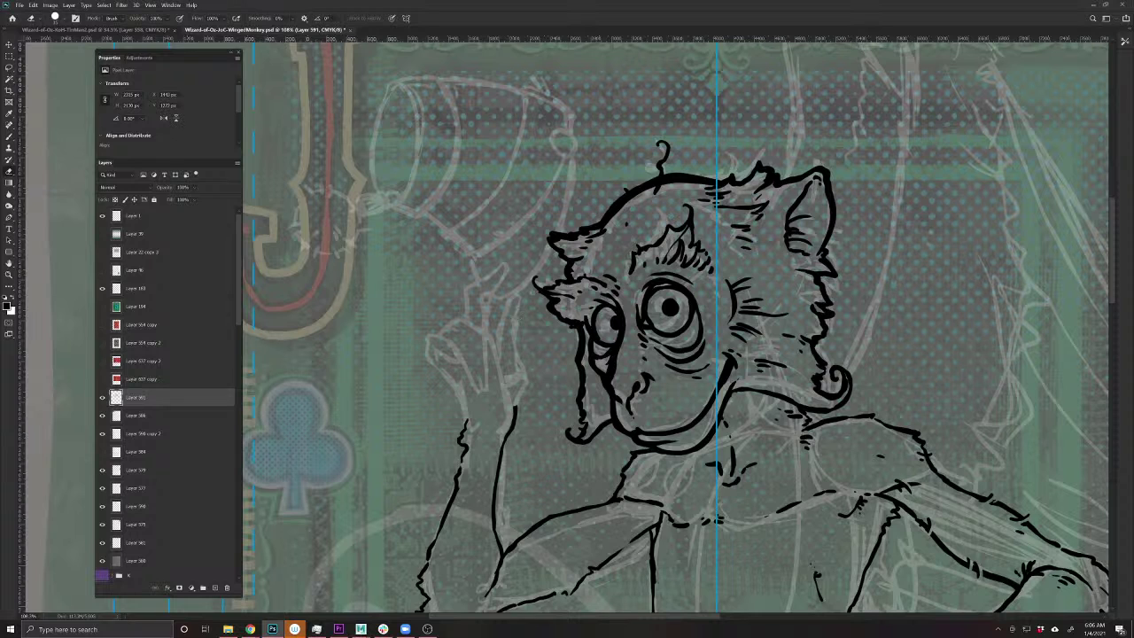
{"action": "key", "text": "b"}
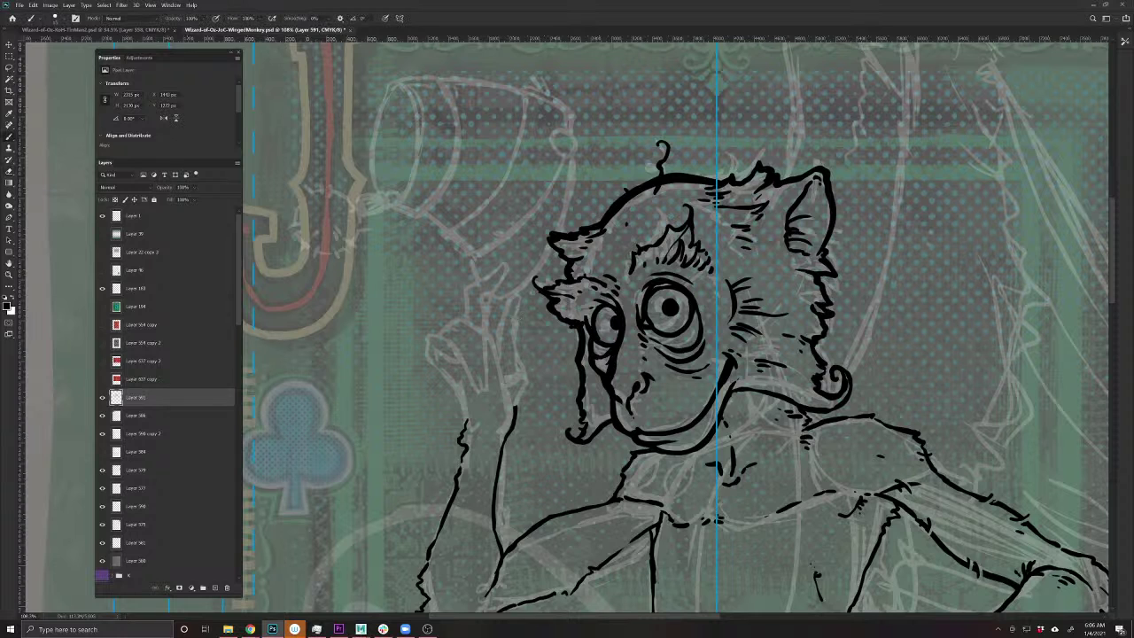
{"action": "mouse_move", "coordinate": [467, 428]}
{"action": "left_mouse_down"}
{"action": "mouse_move", "coordinate": [435, 351]}
{"action": "mouse_move", "coordinate": [443, 365]}
{"action": "left_mouse_up"}
- Ink the raised hand's curled finger lines, then erase faint marks on the hand
{"action": "mouse_move", "coordinate": [507, 404]}
{"action": "left_mouse_down"}
{"action": "mouse_move", "coordinate": [486, 297]}
{"action": "mouse_move", "coordinate": [467, 317]}
{"action": "mouse_move", "coordinate": [490, 339]}
{"action": "mouse_move", "coordinate": [487, 392]}
{"action": "mouse_move", "coordinate": [476, 397]}
{"action": "left_mouse_up"}
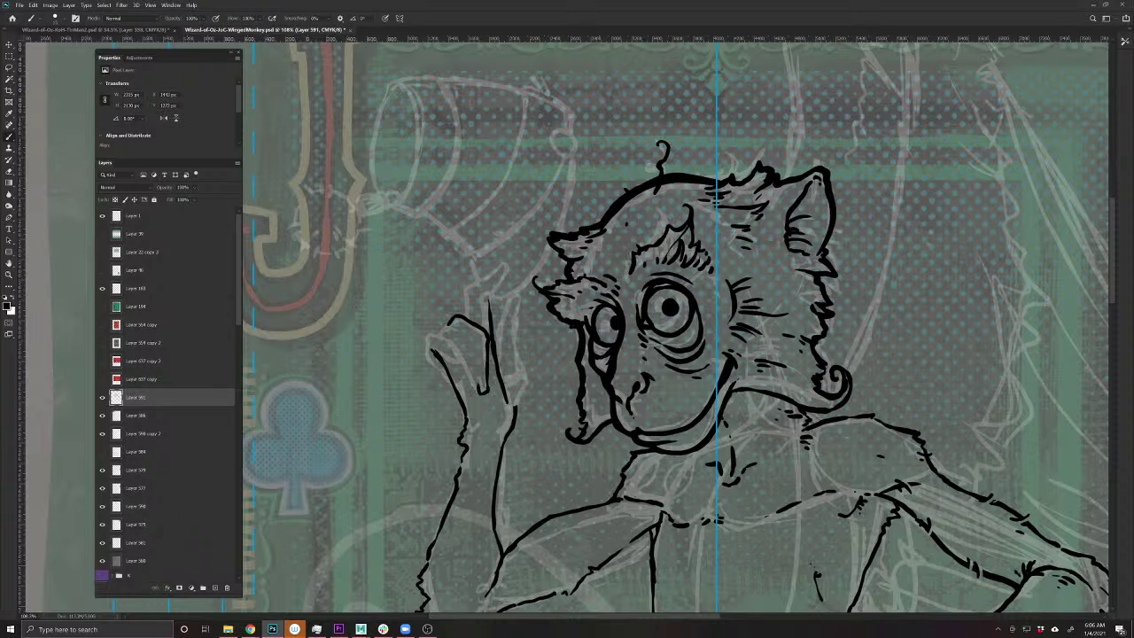
{"action": "mouse_move", "coordinate": [482, 379]}
{"action": "left_mouse_down"}
{"action": "mouse_move", "coordinate": [475, 398]}
{"action": "mouse_move", "coordinate": [468, 381]}
{"action": "left_mouse_up"}
{"action": "left_click_drag", "start_coordinate": [455, 355], "coordinate": [464, 372]}
{"action": "mouse_move", "coordinate": [448, 321]}
{"action": "left_mouse_down"}
{"action": "mouse_move", "coordinate": [439, 326]}
{"action": "mouse_move", "coordinate": [454, 330]}
{"action": "left_mouse_up"}
{"action": "left_click_drag", "start_coordinate": [477, 369], "coordinate": [477, 382]}
{"action": "mouse_move", "coordinate": [438, 324]}
{"action": "left_mouse_down"}
{"action": "mouse_move", "coordinate": [431, 335]}
{"action": "mouse_move", "coordinate": [464, 334]}
{"action": "left_mouse_up"}
{"action": "key", "text": "e"}
{"action": "left_click_drag", "start_coordinate": [430, 349], "coordinate": [452, 382]}
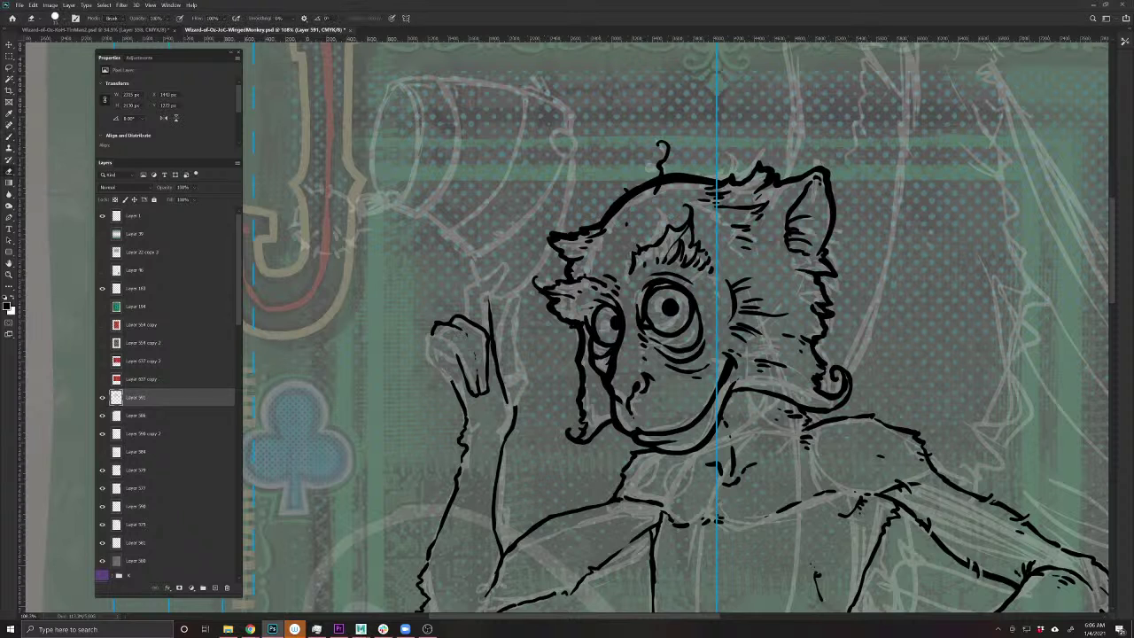
- Try a stroke on the raised hand's left edge, undo it, and erase faint sketch pixels nearby
{"action": "key", "text": "b"}
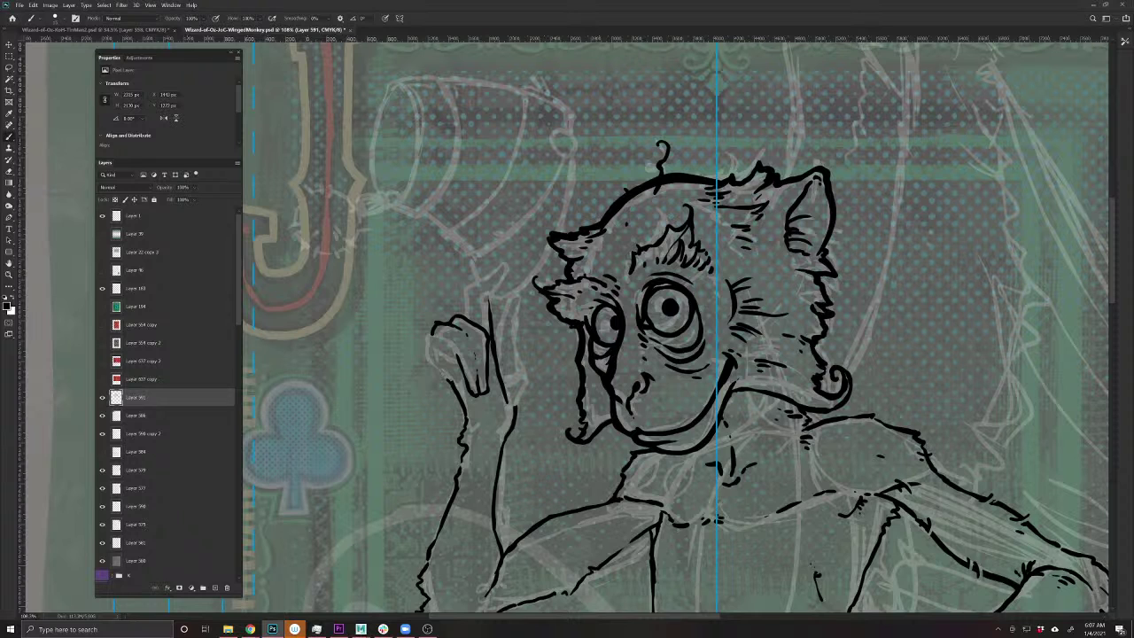
{"action": "mouse_move", "coordinate": [421, 333]}
{"action": "left_mouse_down"}
{"action": "mouse_move", "coordinate": [451, 347]}
{"action": "mouse_move", "coordinate": [461, 368]}
{"action": "mouse_move", "coordinate": [441, 365]}
{"action": "mouse_move", "coordinate": [415, 333]}
{"action": "mouse_move", "coordinate": [438, 372]}
{"action": "left_mouse_up"}
{"action": "key", "text": "ctrl+z"}
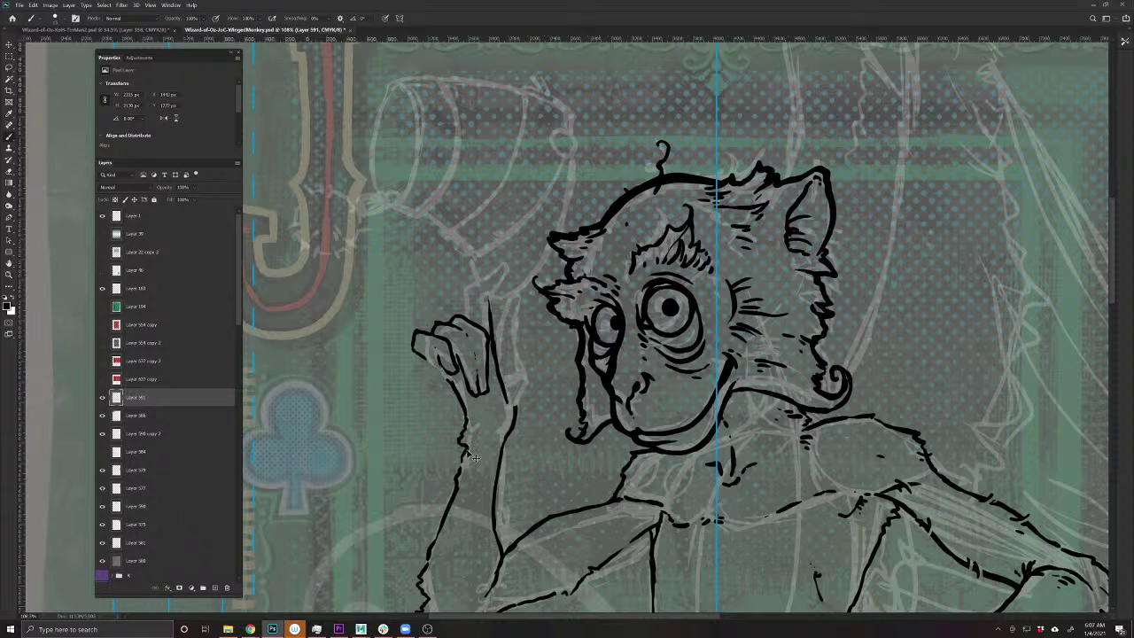
{"action": "key", "text": "ctrl+z"}
{"action": "key", "text": "e"}
{"action": "mouse_move", "coordinate": [447, 379]}
{"action": "left_mouse_down"}
{"action": "mouse_move", "coordinate": [466, 413]}
{"action": "mouse_move", "coordinate": [457, 423]}
{"action": "left_mouse_up"}
{"action": "key", "text": "b"}
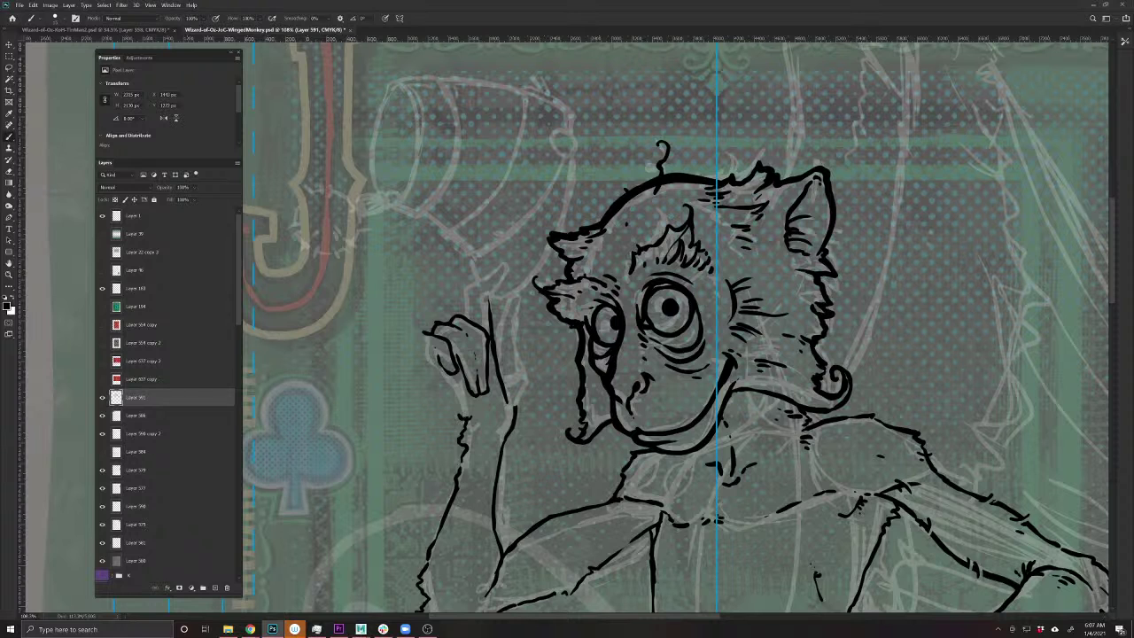
- Ink the forearm's left edge and an upward stroke on the raised arm
{"action": "key", "text": "e"}
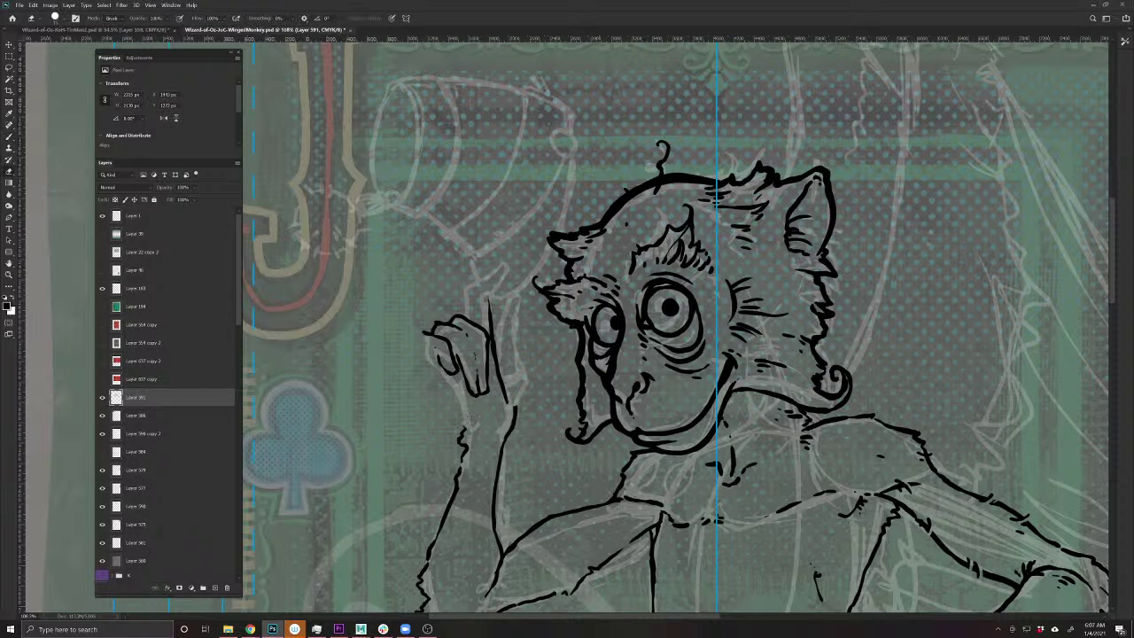
{"action": "key", "text": "b"}
{"action": "mouse_move", "coordinate": [466, 431]}
{"action": "left_mouse_down"}
{"action": "mouse_move", "coordinate": [416, 332]}
{"action": "mouse_move", "coordinate": [416, 350]}
{"action": "mouse_move", "coordinate": [434, 357]}
{"action": "left_mouse_up"}
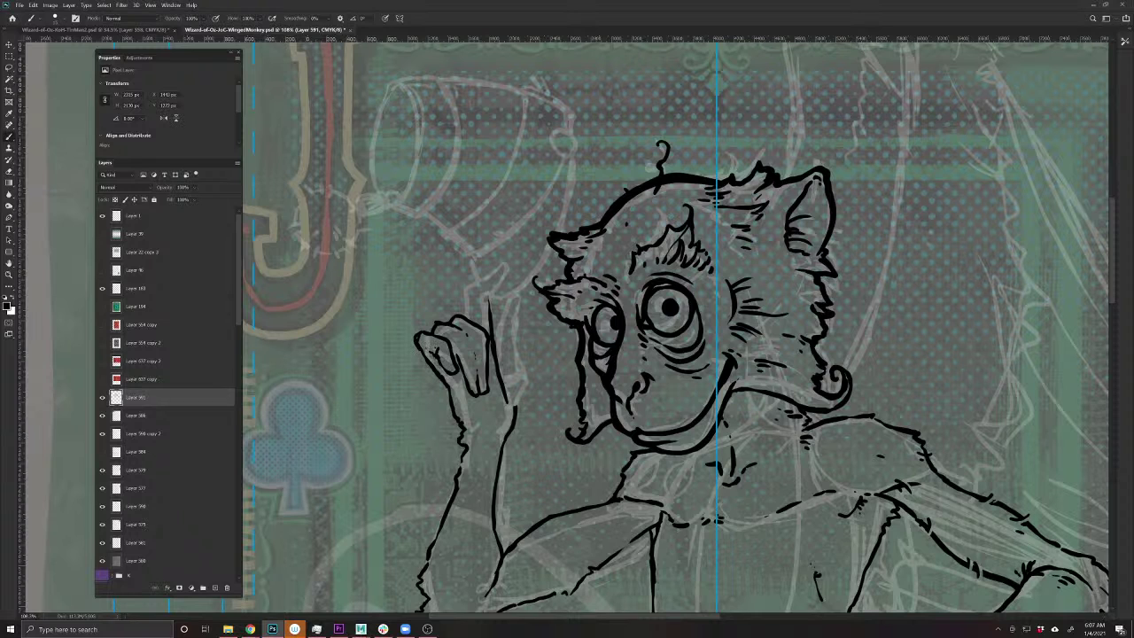
{"action": "mouse_move", "coordinate": [519, 408]}
{"action": "left_mouse_down"}
{"action": "mouse_move", "coordinate": [507, 370]}
{"action": "mouse_move", "coordinate": [512, 302]}
{"action": "mouse_move", "coordinate": [505, 292]}
{"action": "mouse_move", "coordinate": [492, 326]}
{"action": "mouse_move", "coordinate": [488, 298]}
{"action": "mouse_move", "coordinate": [512, 257]}
{"action": "mouse_move", "coordinate": [458, 294]}
{"action": "mouse_move", "coordinate": [471, 324]}
{"action": "left_mouse_up"}
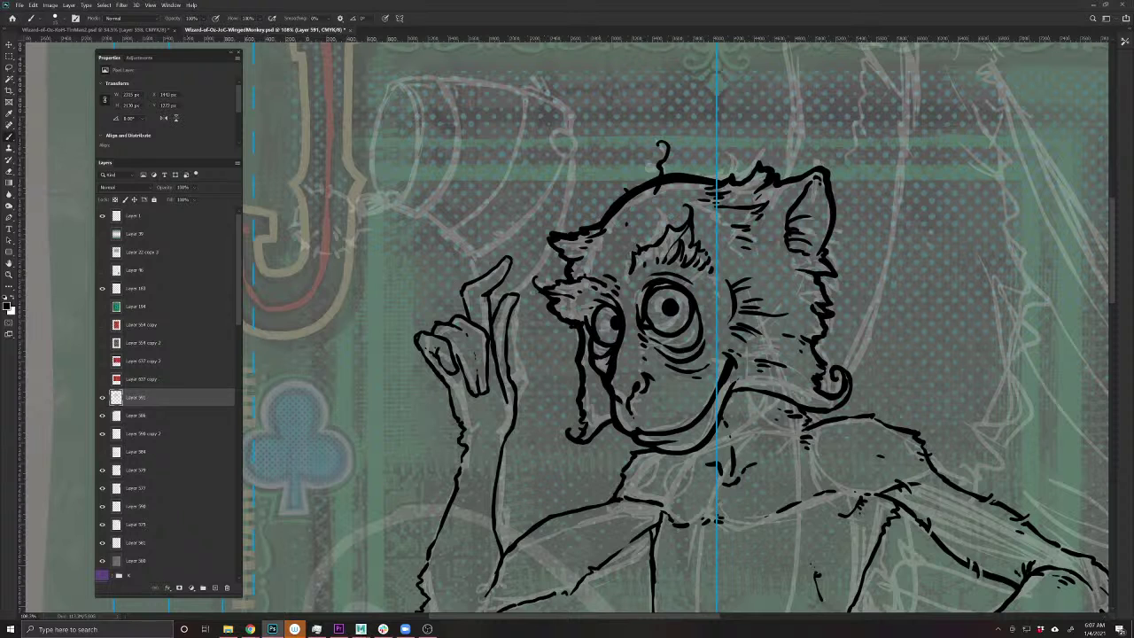
- Ink along the raised finger and erase its stray right edge line
{"action": "key", "text": "e"}
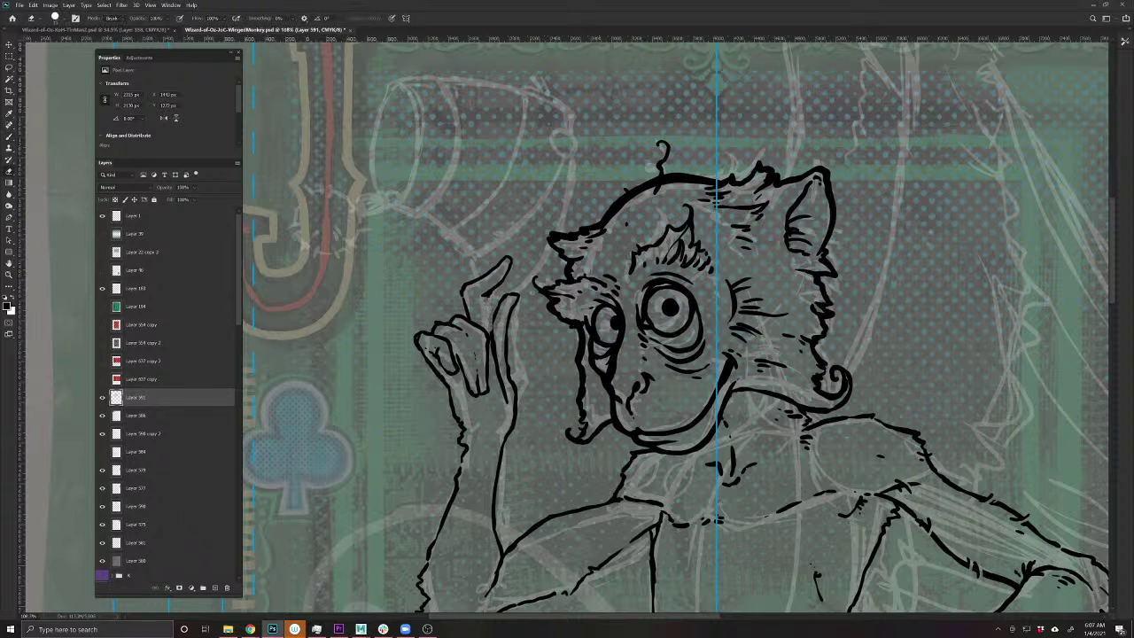
{"action": "key", "text": "b"}
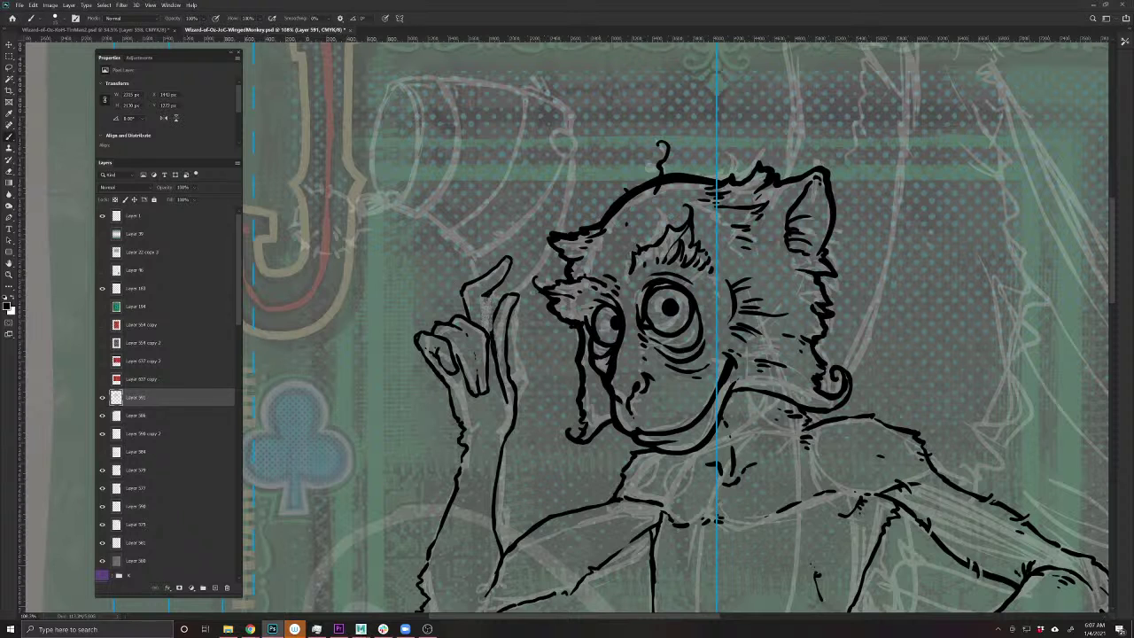
{"action": "left_click_drag", "start_coordinate": [489, 324], "coordinate": [484, 292]}
{"action": "key", "text": "e"}
{"action": "mouse_move", "coordinate": [516, 298]}
{"action": "left_mouse_down"}
{"action": "mouse_move", "coordinate": [509, 381]}
{"action": "mouse_move", "coordinate": [503, 324]}
{"action": "mouse_move", "coordinate": [515, 298]}
{"action": "left_mouse_up"}
{"action": "key", "text": "b"}
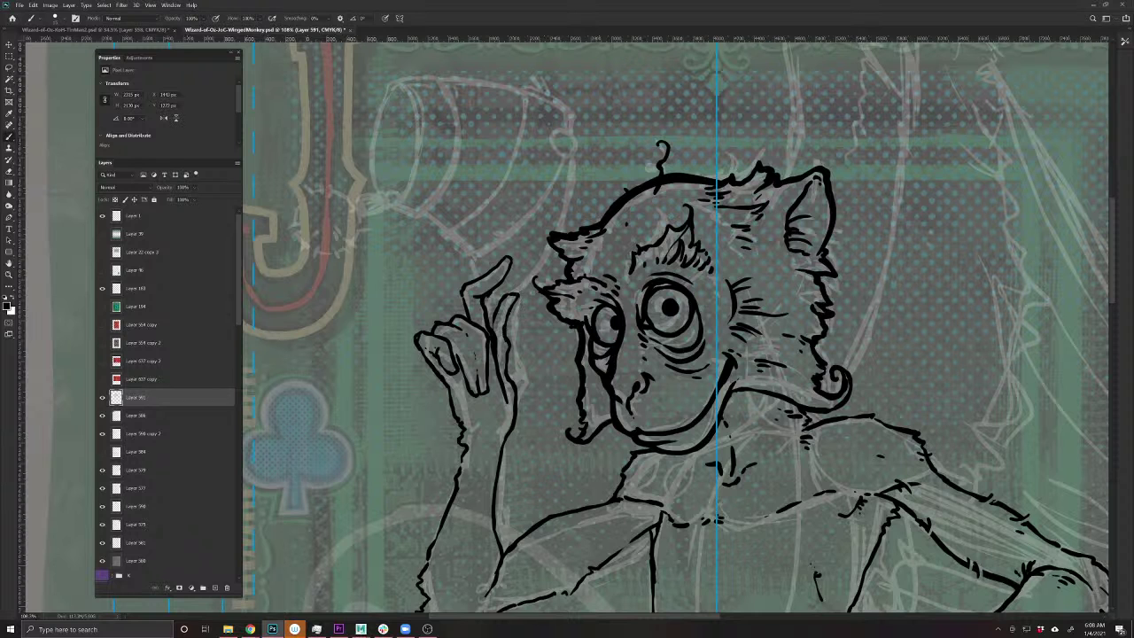
{"action": "left_click_drag", "start_coordinate": [513, 248], "coordinate": [554, 363]}
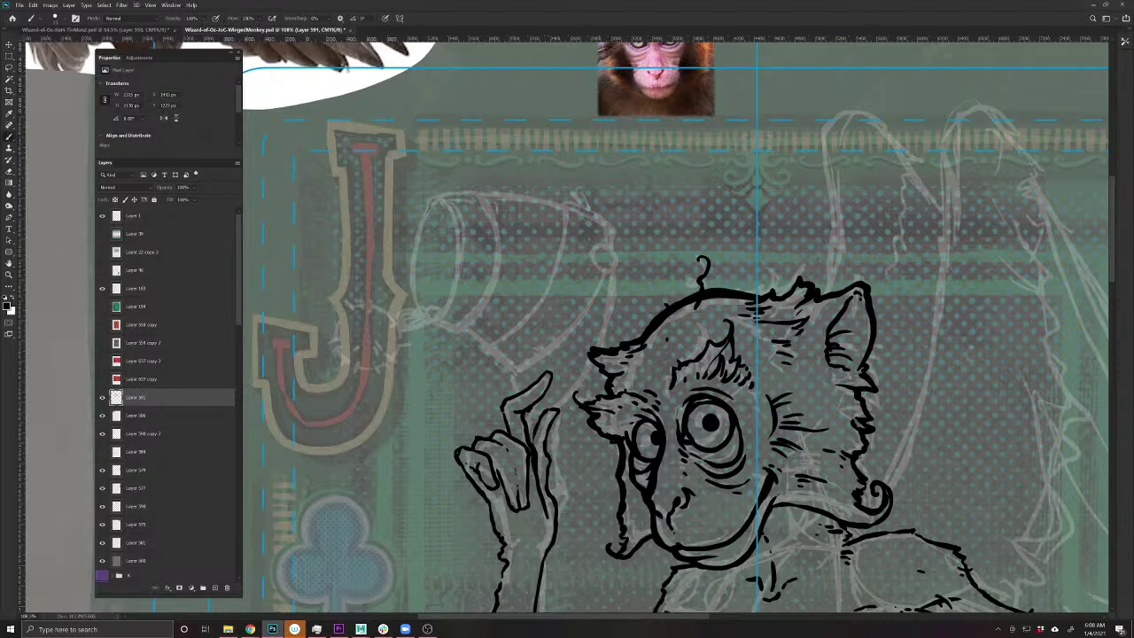
- Extend the raised finger upward and draw the cap's first curve, erasing a stray bit
{"action": "key", "text": "v"}
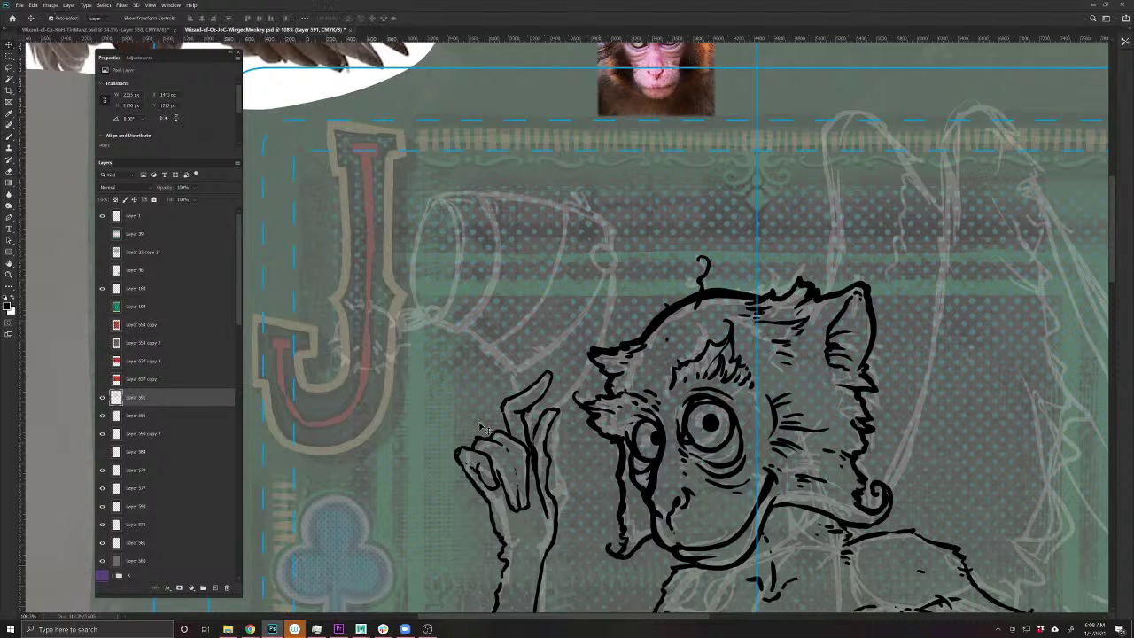
{"action": "key", "text": "b"}
{"action": "mouse_move", "coordinate": [513, 395]}
{"action": "left_mouse_down"}
{"action": "mouse_move", "coordinate": [512, 372]}
{"action": "mouse_move", "coordinate": [542, 417]}
{"action": "mouse_move", "coordinate": [569, 399]}
{"action": "mouse_move", "coordinate": [604, 333]}
{"action": "mouse_move", "coordinate": [615, 271]}
{"action": "mouse_move", "coordinate": [606, 321]}
{"action": "left_mouse_up"}
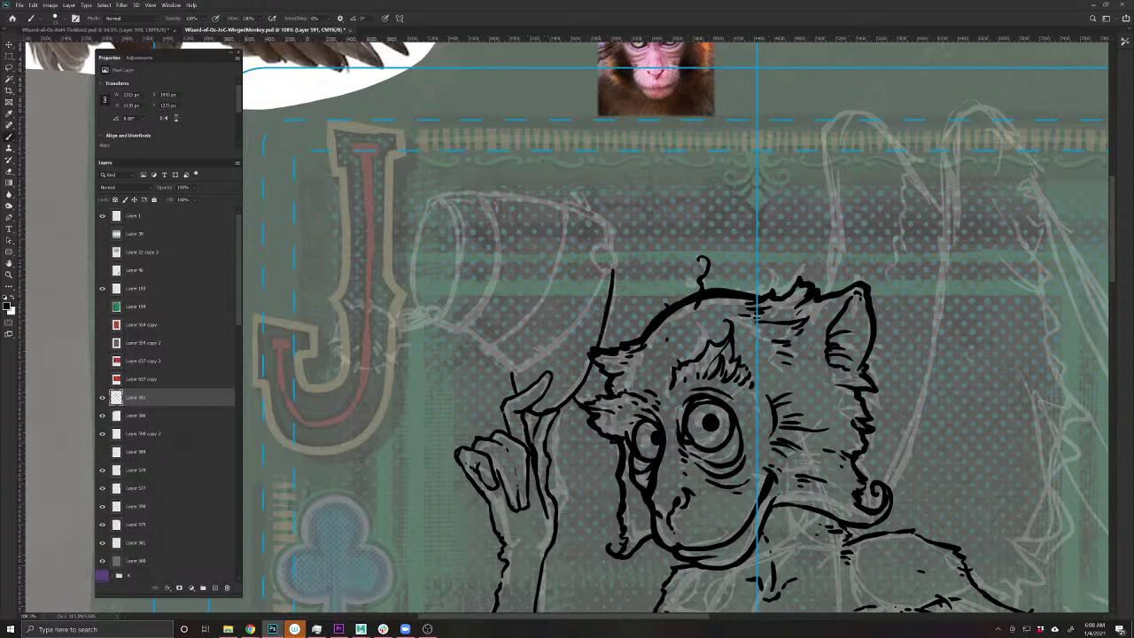
{"action": "mouse_move", "coordinate": [595, 363]}
{"action": "left_mouse_down"}
{"action": "mouse_move", "coordinate": [565, 407]}
{"action": "mouse_move", "coordinate": [542, 415]}
{"action": "mouse_move", "coordinate": [517, 396]}
{"action": "left_mouse_up"}
{"action": "key", "text": "e"}
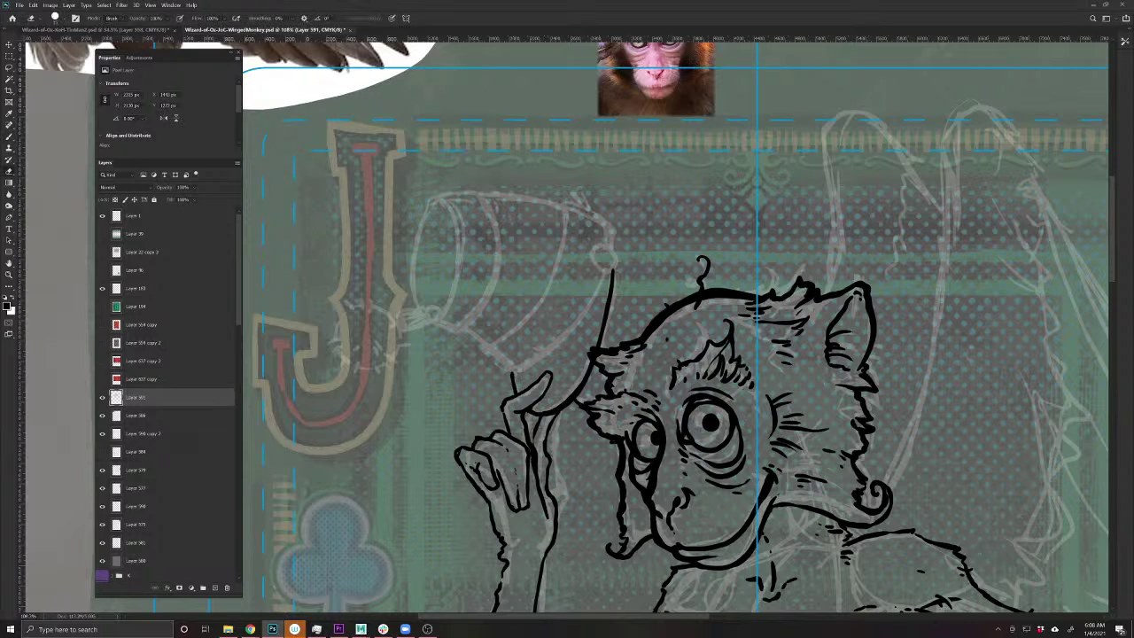
{"action": "left_click_drag", "start_coordinate": [589, 348], "coordinate": [593, 364]}
{"action": "key", "text": "b"}
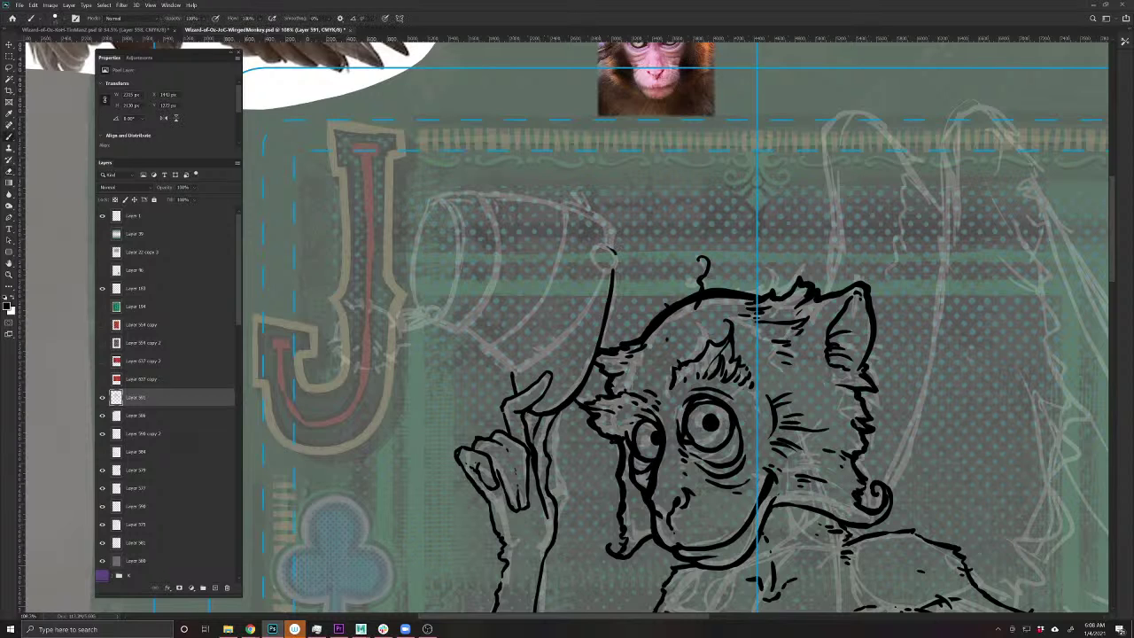
- Close the cap's tip into a round knob and draw the cap's top edge curving left
{"action": "mouse_move", "coordinate": [610, 268]}
{"action": "left_mouse_down"}
{"action": "mouse_move", "coordinate": [591, 255]}
{"action": "mouse_move", "coordinate": [606, 244]}
{"action": "mouse_move", "coordinate": [616, 253]}
{"action": "mouse_move", "coordinate": [607, 285]}
{"action": "mouse_move", "coordinate": [583, 321]}
{"action": "mouse_move", "coordinate": [512, 374]}
{"action": "mouse_move", "coordinate": [561, 344]}
{"action": "mouse_move", "coordinate": [592, 266]}
{"action": "mouse_move", "coordinate": [540, 339]}
{"action": "mouse_move", "coordinate": [494, 362]}
{"action": "mouse_move", "coordinate": [509, 372]}
{"action": "left_mouse_up"}
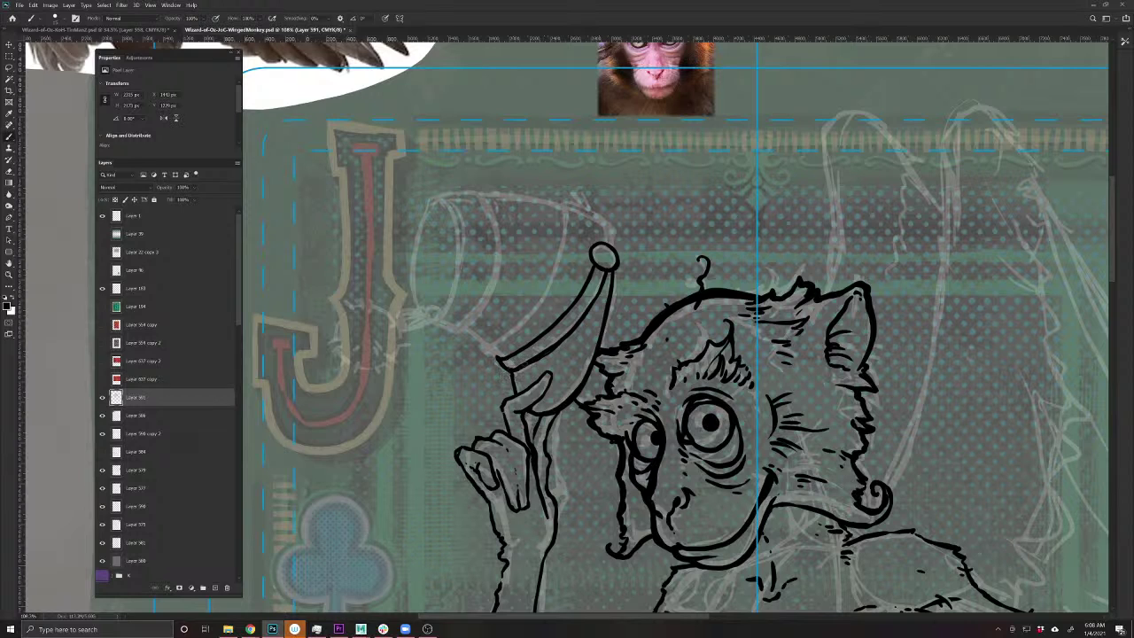
{"action": "mouse_move", "coordinate": [608, 244]}
{"action": "left_mouse_down"}
{"action": "mouse_move", "coordinate": [608, 223]}
{"action": "mouse_move", "coordinate": [563, 203]}
{"action": "mouse_move", "coordinate": [541, 295]}
{"action": "mouse_move", "coordinate": [482, 345]}
{"action": "left_mouse_up"}
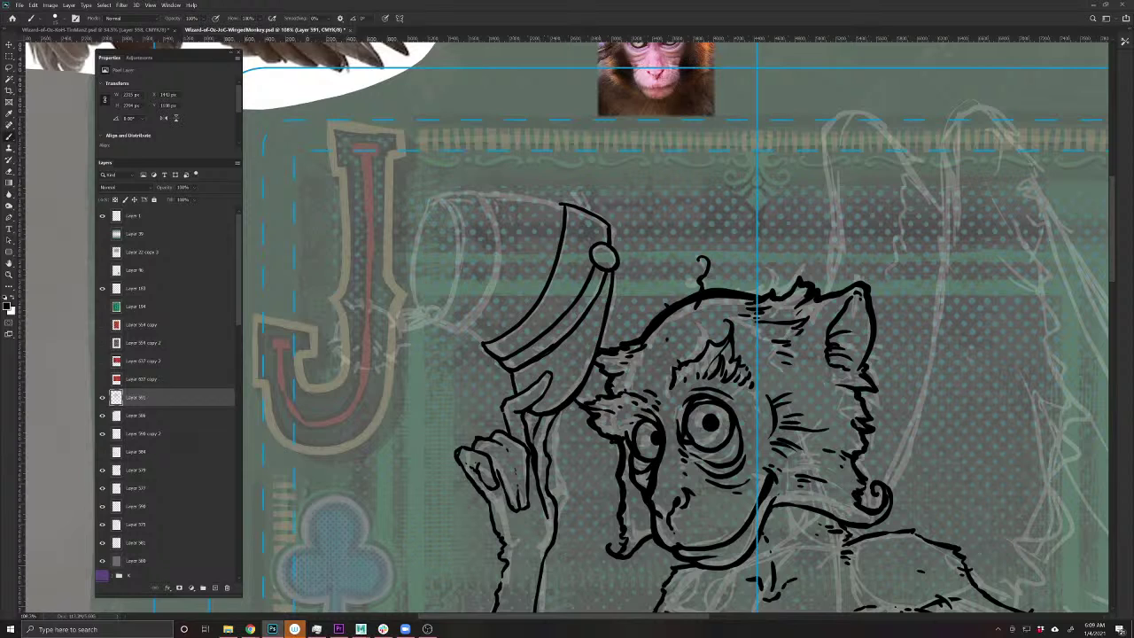
{"action": "mouse_move", "coordinate": [564, 205]}
{"action": "left_mouse_down"}
{"action": "mouse_move", "coordinate": [486, 193]}
{"action": "mouse_move", "coordinate": [494, 281]}
{"action": "mouse_move", "coordinate": [460, 328]}
{"action": "mouse_move", "coordinate": [436, 326]}
{"action": "left_mouse_up"}
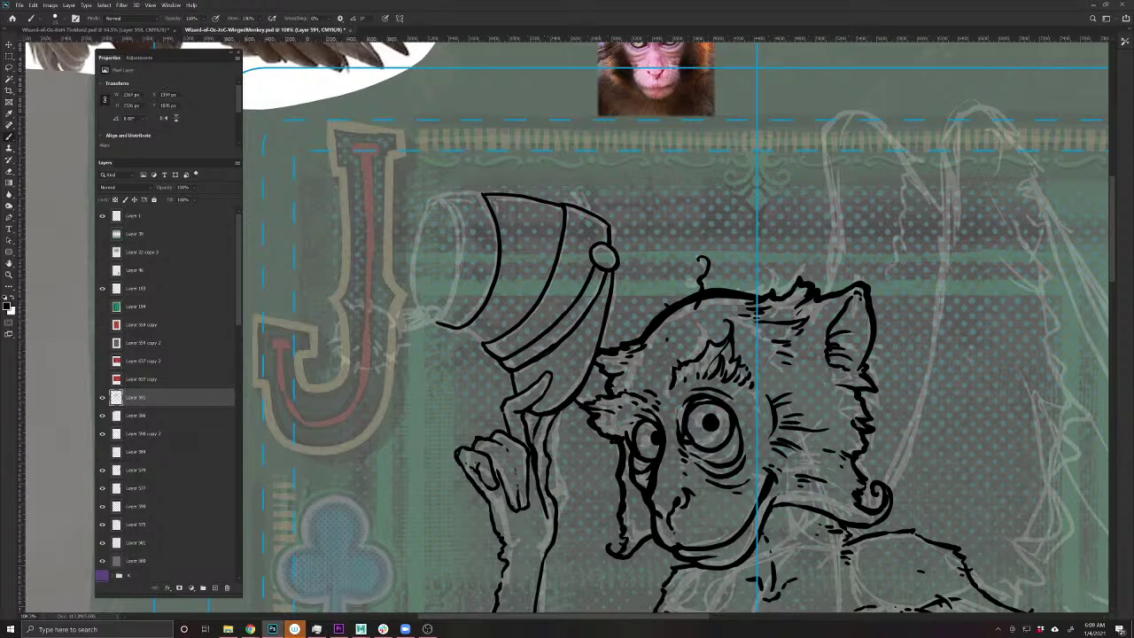
{"action": "mouse_move", "coordinate": [482, 192]}
{"action": "left_mouse_down"}
{"action": "mouse_move", "coordinate": [430, 202]}
{"action": "mouse_move", "coordinate": [412, 297]}
{"action": "mouse_move", "coordinate": [430, 318]}
{"action": "mouse_move", "coordinate": [462, 248]}
{"action": "mouse_move", "coordinate": [449, 200]}
{"action": "left_mouse_up"}
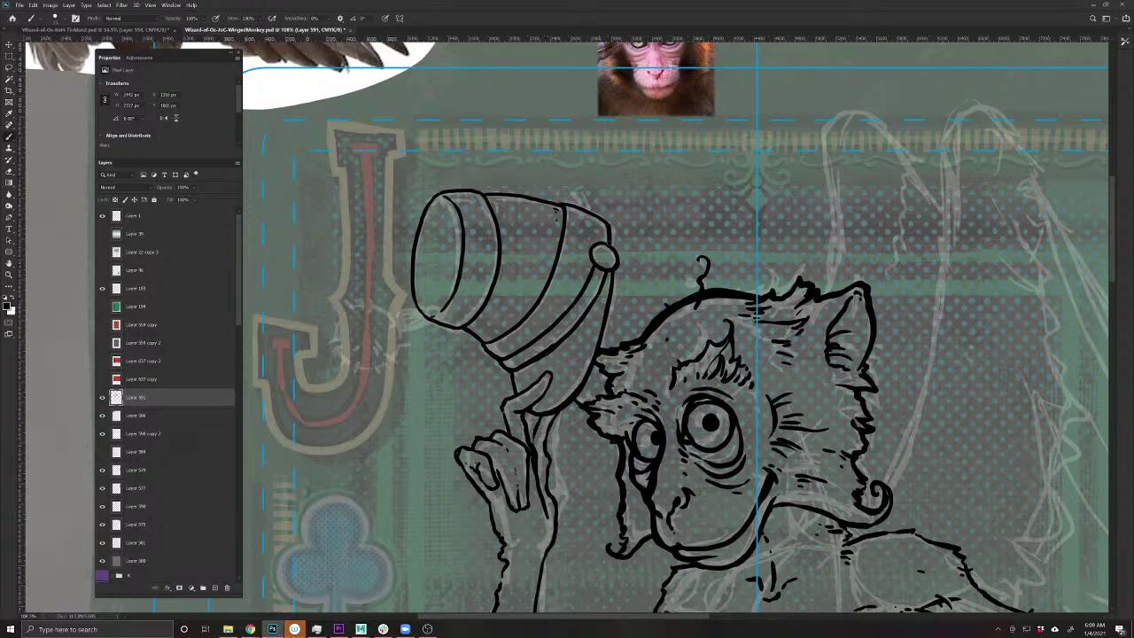
- Draw a round pom-pom off the cap's lower-left edge and rough its outline with fur strokes, erasing to clean edges
{"action": "key", "text": "e"}
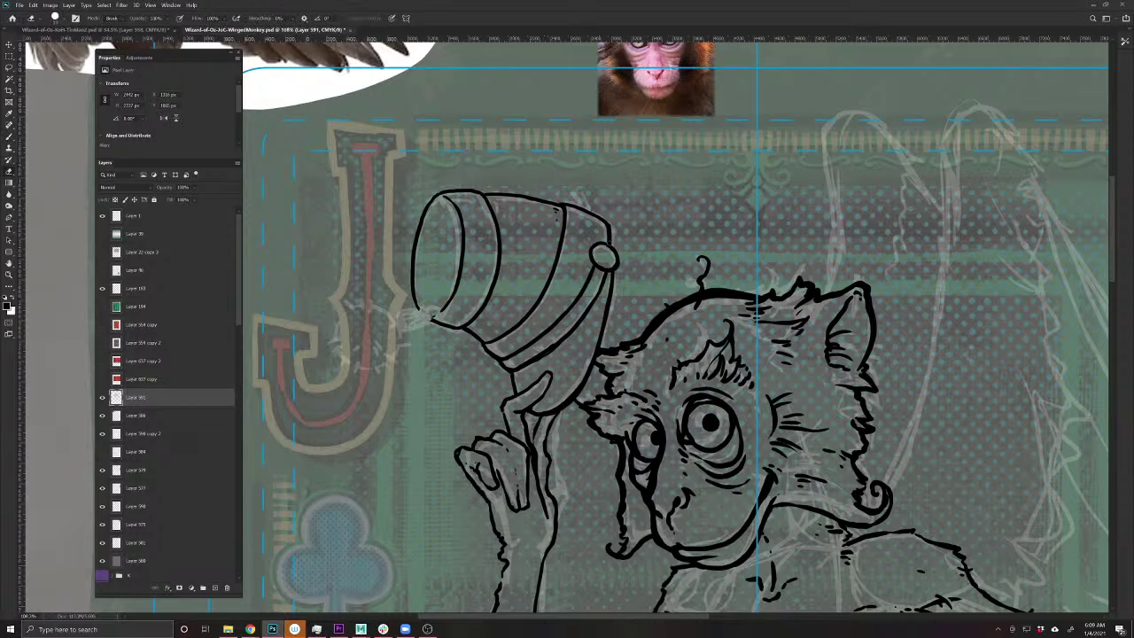
{"action": "key", "text": "b"}
{"action": "mouse_move", "coordinate": [419, 308]}
{"action": "left_mouse_down"}
{"action": "mouse_move", "coordinate": [431, 319]}
{"action": "mouse_move", "coordinate": [408, 338]}
{"action": "mouse_move", "coordinate": [400, 321]}
{"action": "mouse_move", "coordinate": [420, 320]}
{"action": "mouse_move", "coordinate": [370, 305]}
{"action": "mouse_move", "coordinate": [349, 333]}
{"action": "mouse_move", "coordinate": [361, 363]}
{"action": "mouse_move", "coordinate": [393, 367]}
{"action": "mouse_move", "coordinate": [410, 323]}
{"action": "mouse_move", "coordinate": [406, 352]}
{"action": "mouse_move", "coordinate": [342, 342]}
{"action": "left_mouse_up"}
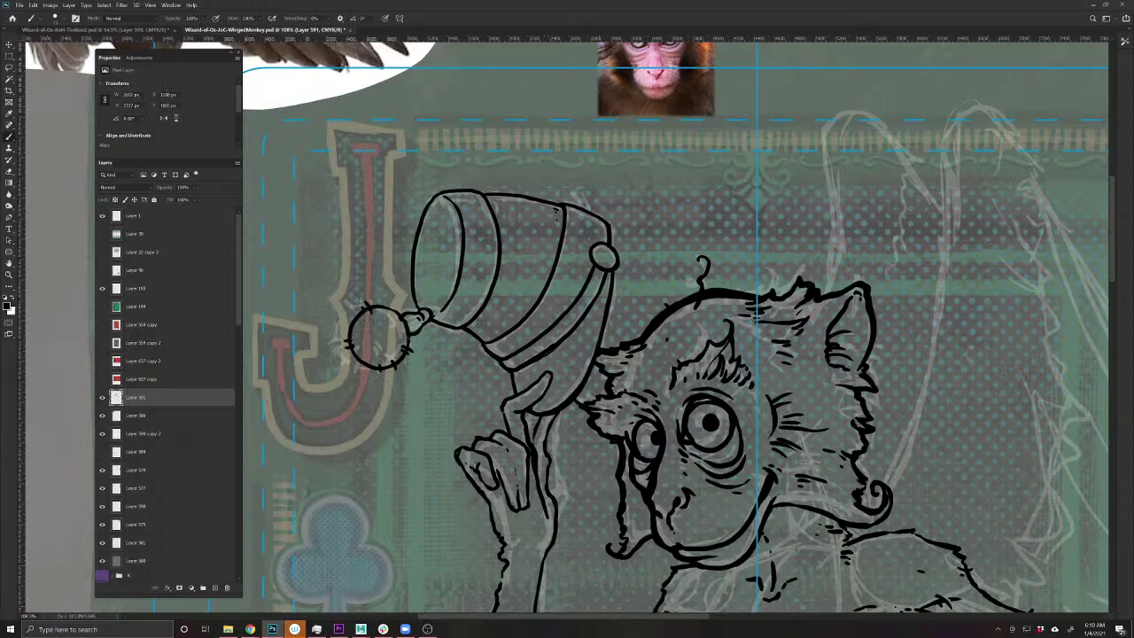
{"action": "left_click_drag", "start_coordinate": [388, 303], "coordinate": [392, 339]}
{"action": "key", "text": "e"}
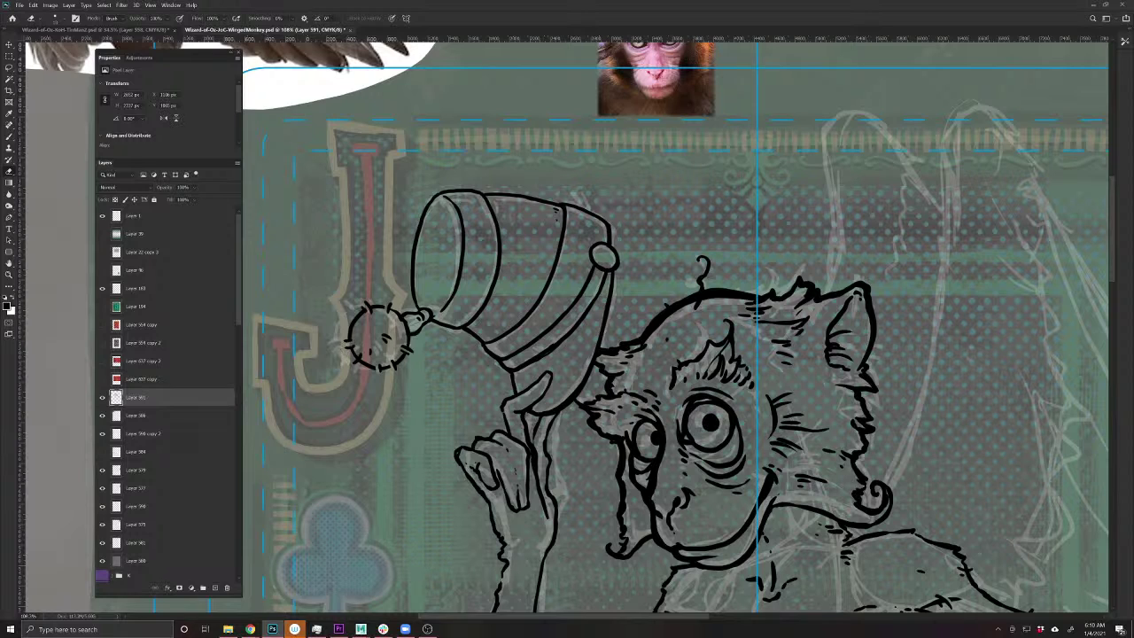
{"action": "key", "text": "b"}
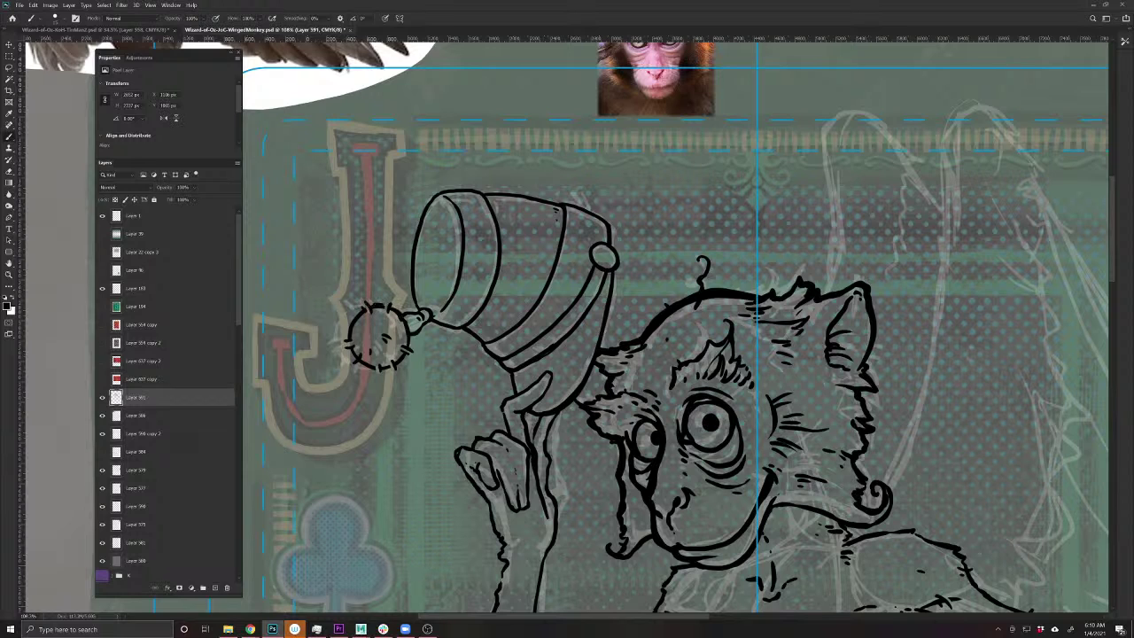
{"action": "mouse_move", "coordinate": [366, 308]}
{"action": "left_mouse_down"}
{"action": "mouse_move", "coordinate": [347, 336]}
{"action": "mouse_move", "coordinate": [367, 369]}
{"action": "mouse_move", "coordinate": [404, 356]}
{"action": "mouse_move", "coordinate": [405, 319]}
{"action": "left_mouse_up"}
{"action": "key", "text": "e"}
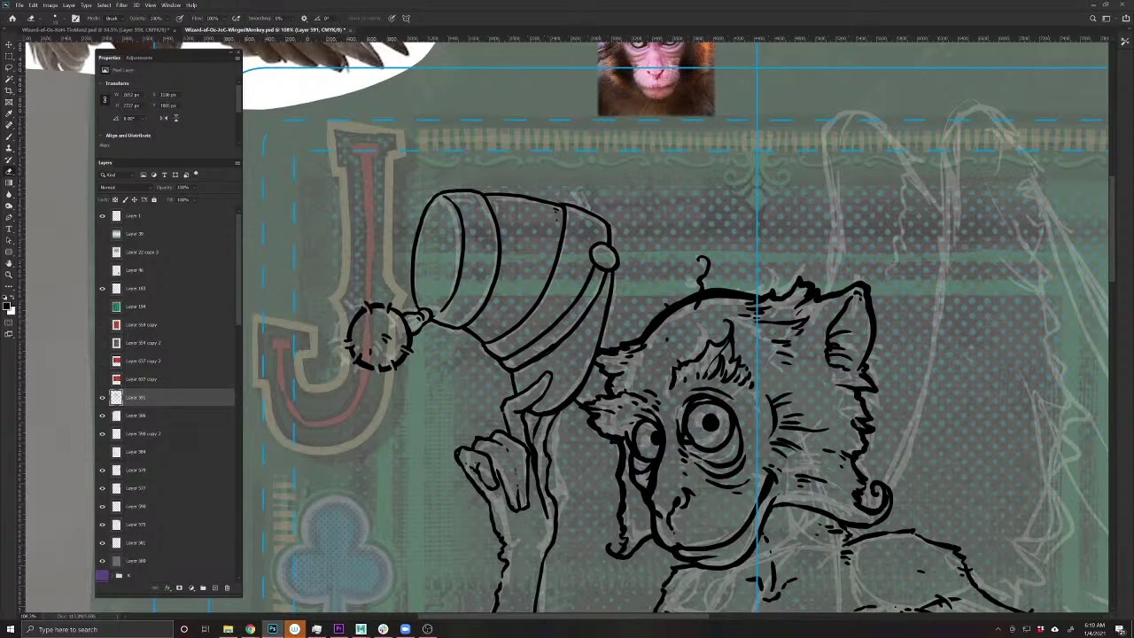
{"action": "key", "text": "b"}
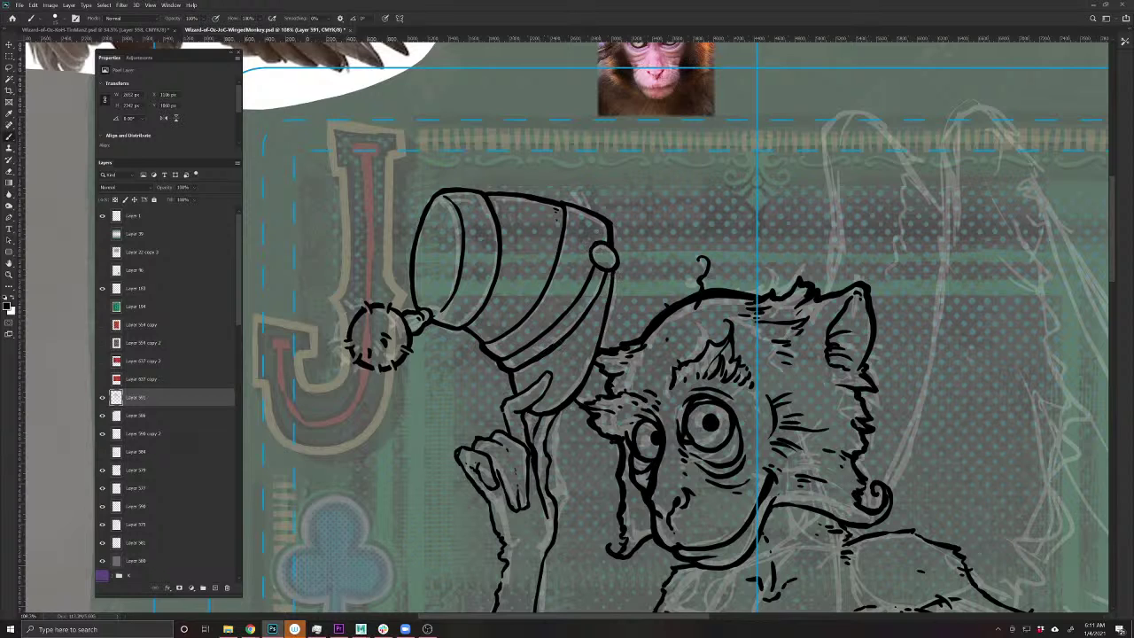
- Ink the hand's finger edges and the forearm's upper and lower contours down to the elbow
{"action": "mouse_move", "coordinate": [532, 386]}
{"action": "left_mouse_down"}
{"action": "mouse_move", "coordinate": [500, 404]}
{"action": "mouse_move", "coordinate": [511, 433]}
{"action": "mouse_move", "coordinate": [453, 450]}
{"action": "mouse_move", "coordinate": [492, 507]}
{"action": "mouse_move", "coordinate": [437, 446]}
{"action": "left_mouse_up"}
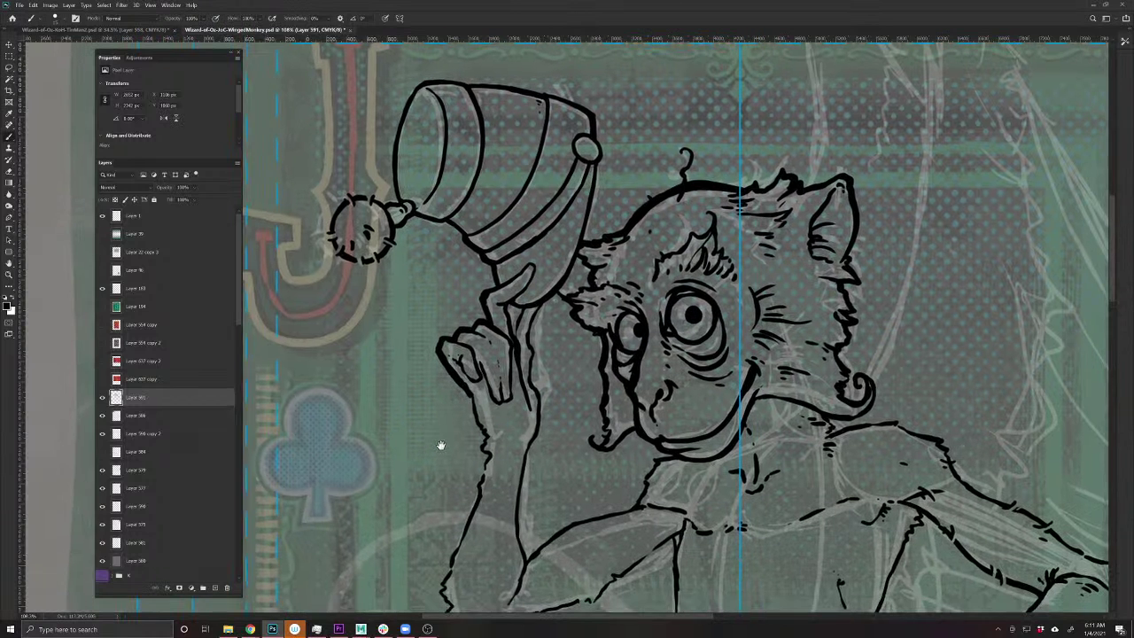
{"action": "mouse_move", "coordinate": [514, 336]}
{"action": "left_mouse_down"}
{"action": "mouse_move", "coordinate": [508, 303]}
{"action": "mouse_move", "coordinate": [535, 312]}
{"action": "mouse_move", "coordinate": [540, 425]}
{"action": "mouse_move", "coordinate": [519, 531]}
{"action": "mouse_move", "coordinate": [528, 565]}
{"action": "left_mouse_up"}
{"action": "mouse_move", "coordinate": [471, 395]}
{"action": "left_mouse_down"}
{"action": "mouse_move", "coordinate": [488, 456]}
{"action": "mouse_move", "coordinate": [475, 489]}
{"action": "left_mouse_up"}
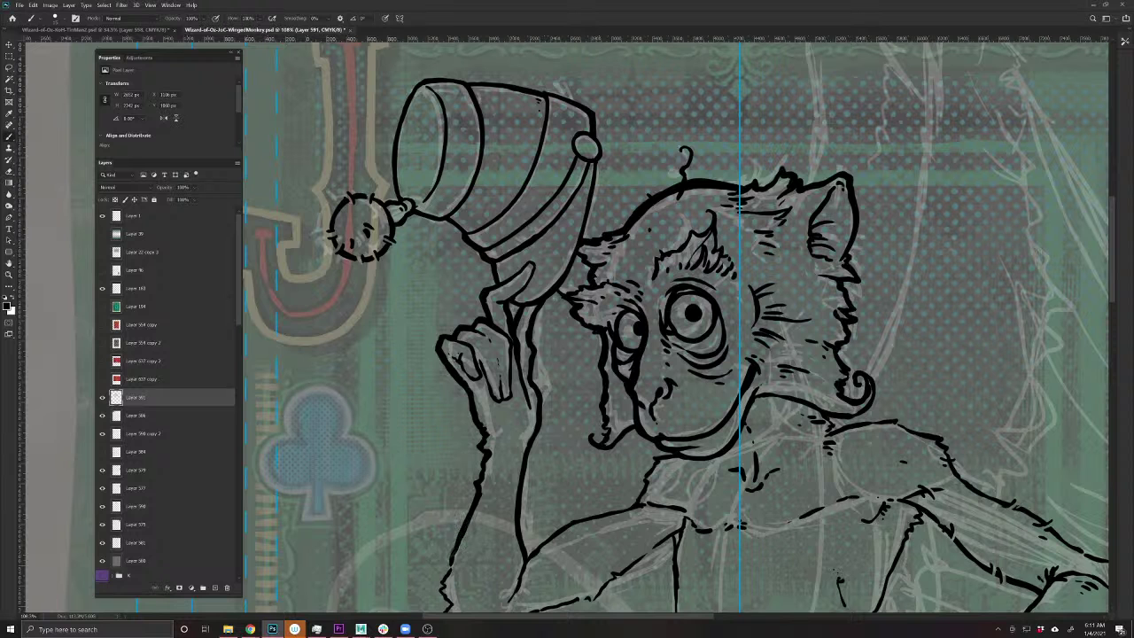
{"action": "mouse_move", "coordinate": [425, 582]}
{"action": "left_mouse_down"}
{"action": "mouse_move", "coordinate": [425, 458]}
{"action": "mouse_move", "coordinate": [442, 435]}
{"action": "left_mouse_up"}
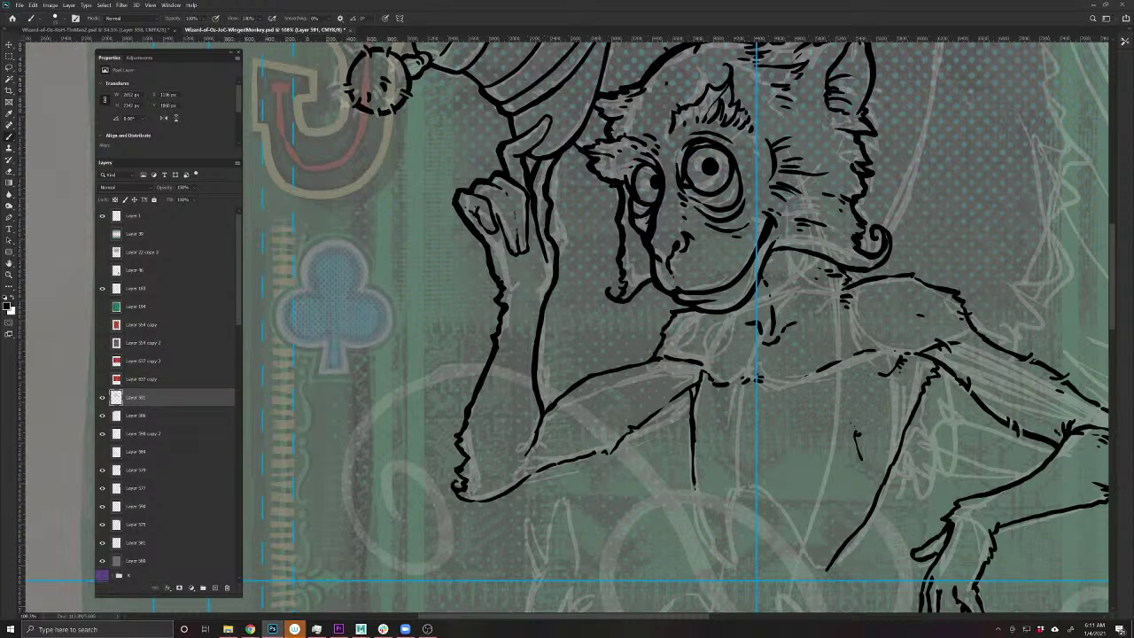
{"action": "mouse_move", "coordinate": [545, 411]}
{"action": "left_mouse_down"}
{"action": "mouse_move", "coordinate": [594, 372]}
{"action": "mouse_move", "coordinate": [636, 363]}
{"action": "mouse_move", "coordinate": [691, 302]}
{"action": "left_mouse_up"}
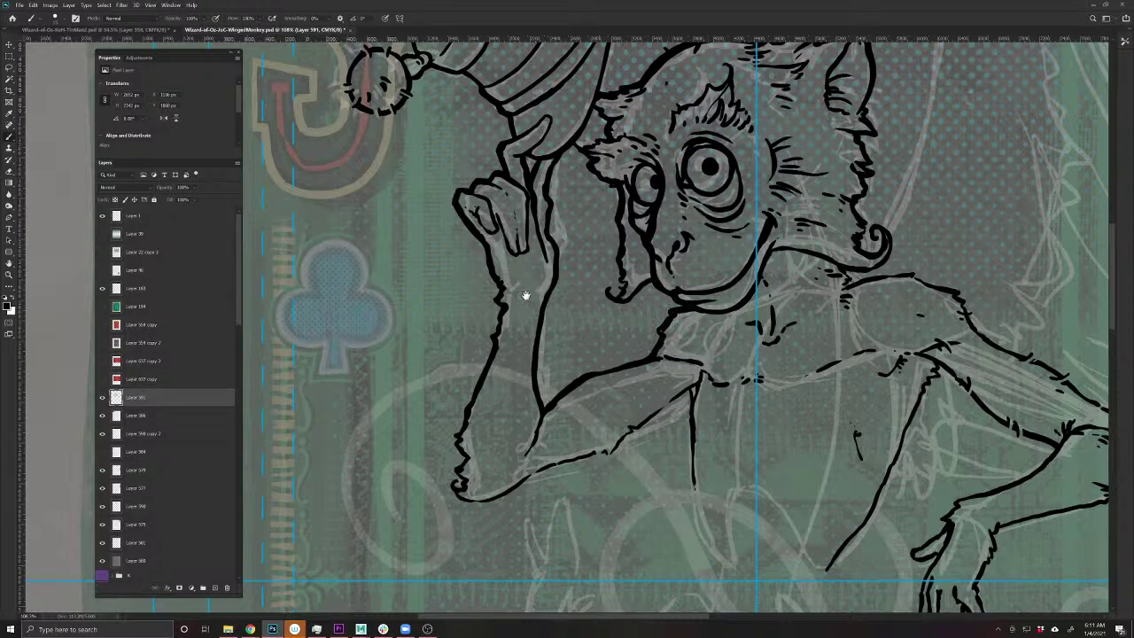
{"action": "left_click_drag", "start_coordinate": [523, 295], "coordinate": [389, 218]}
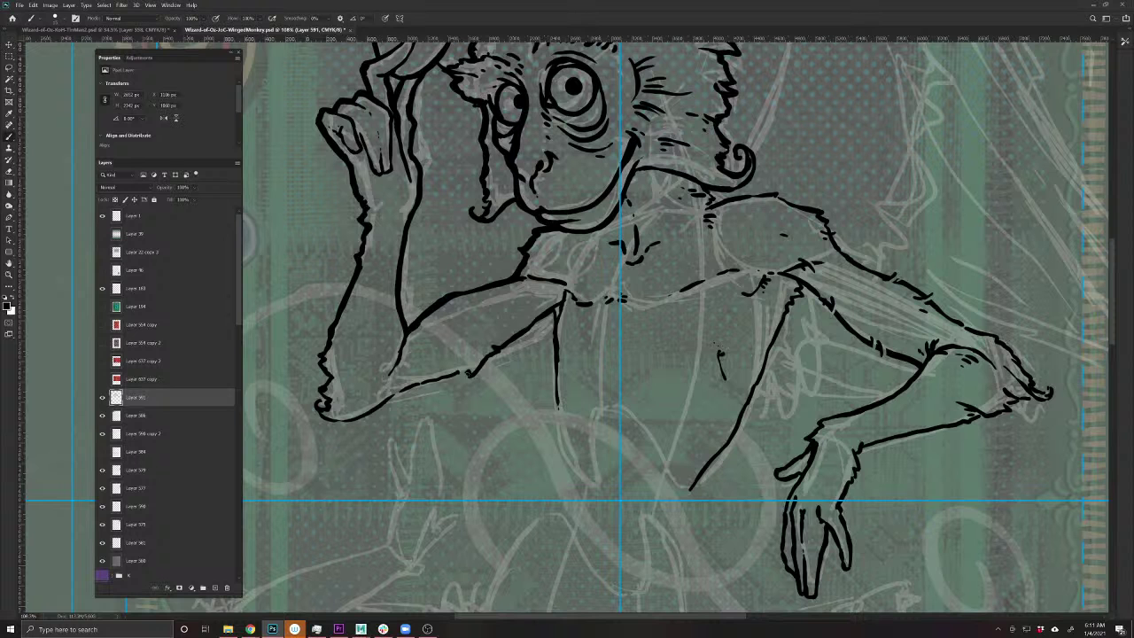
{"action": "left_click_drag", "start_coordinate": [469, 373], "coordinate": [379, 406]}
{"action": "left_click_drag", "start_coordinate": [371, 409], "coordinate": [343, 423]}
{"action": "left_click_drag", "start_coordinate": [343, 422], "coordinate": [319, 416]}
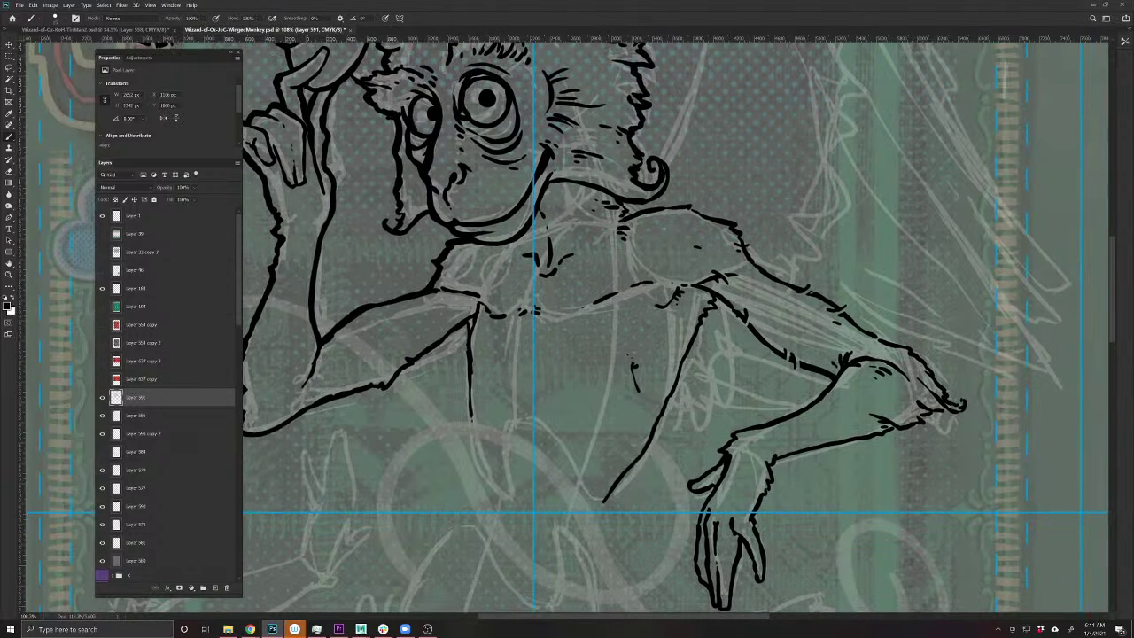
- Erase a stray ink bit beside the arm, add small marks and extend the vertical arm line
{"action": "key", "text": "e"}
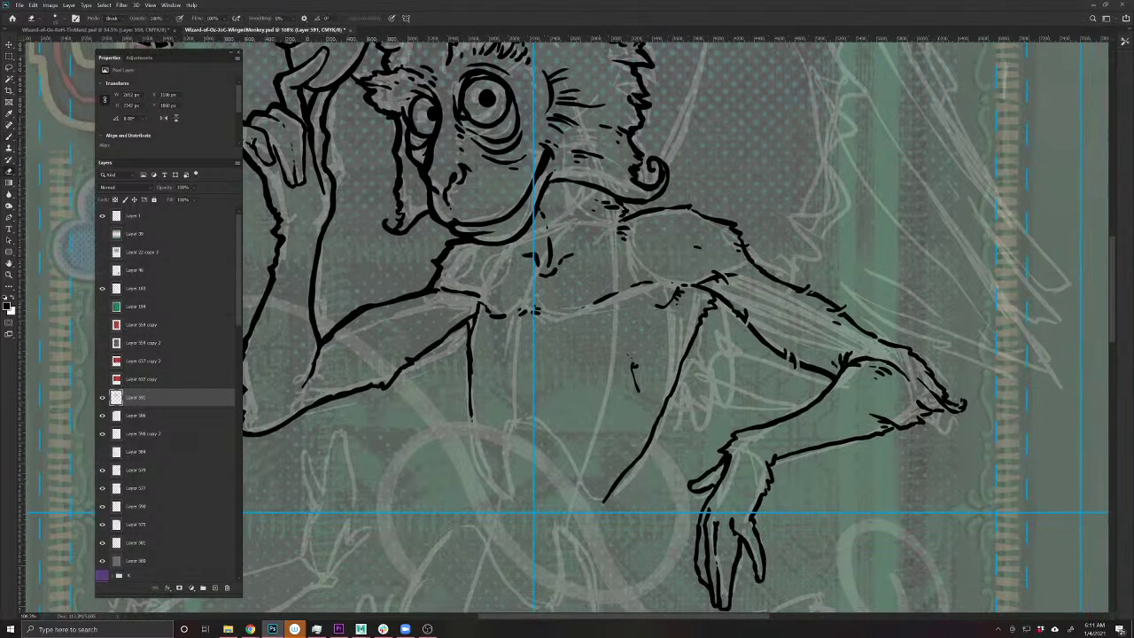
{"action": "left_click", "coordinate": [467, 323]}
{"action": "key", "text": "b"}
{"action": "left_click", "coordinate": [469, 318]}
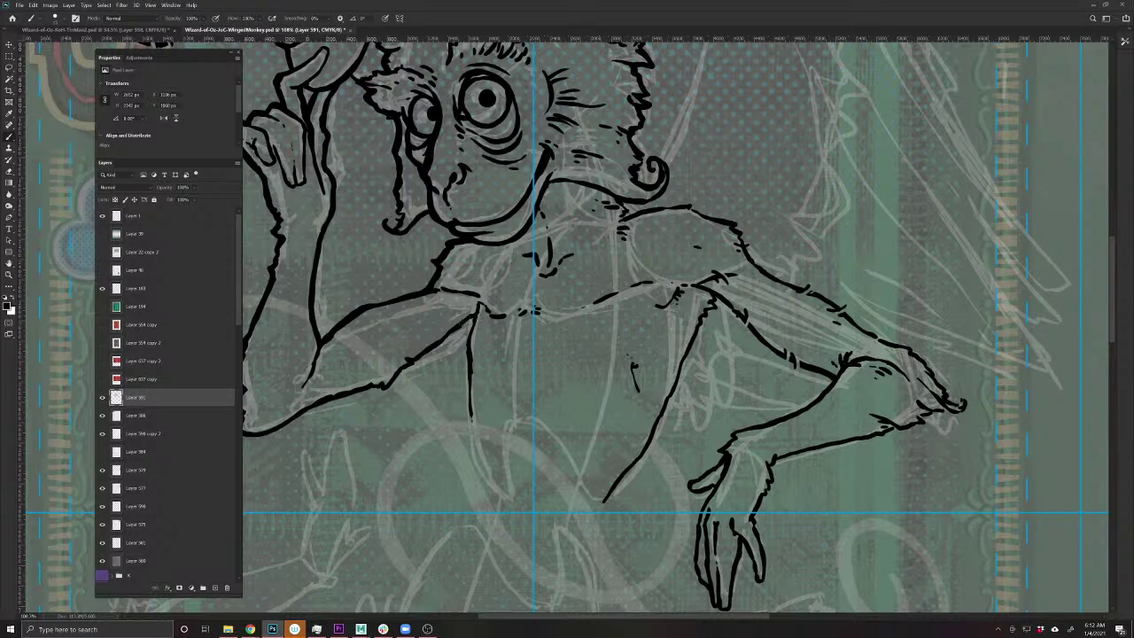
{"action": "left_click", "coordinate": [467, 319]}
{"action": "left_click_drag", "start_coordinate": [474, 312], "coordinate": [472, 466]}
{"action": "left_click_drag", "start_coordinate": [635, 423], "coordinate": [511, 517]}
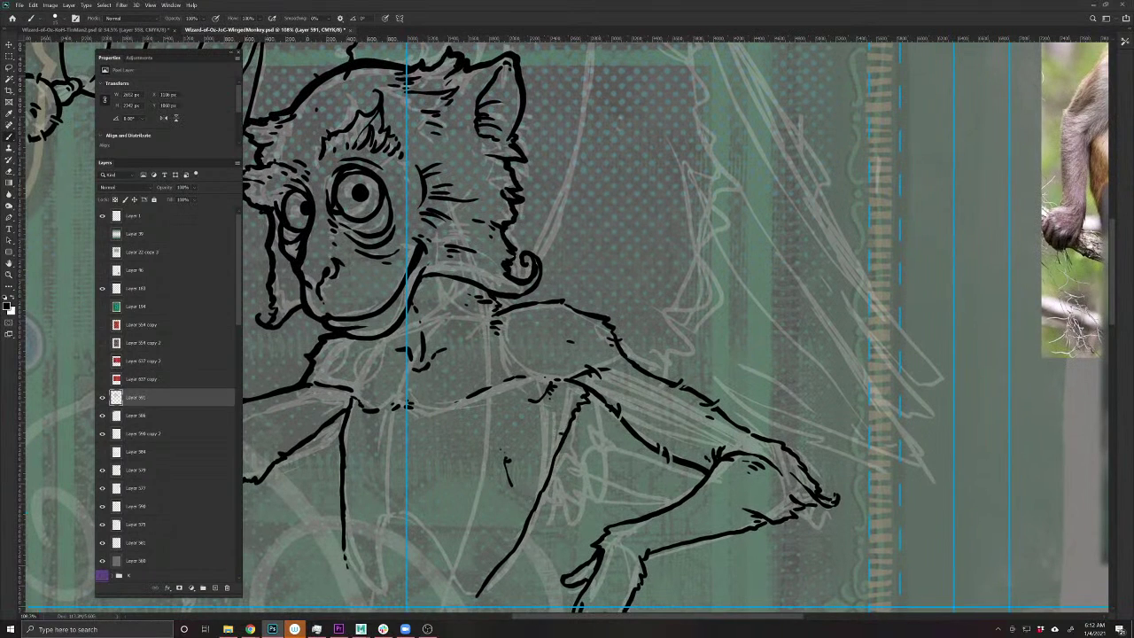
{"action": "left_click_drag", "start_coordinate": [554, 450], "coordinate": [564, 458]}
{"action": "left_click_drag", "start_coordinate": [458, 544], "coordinate": [538, 481]}
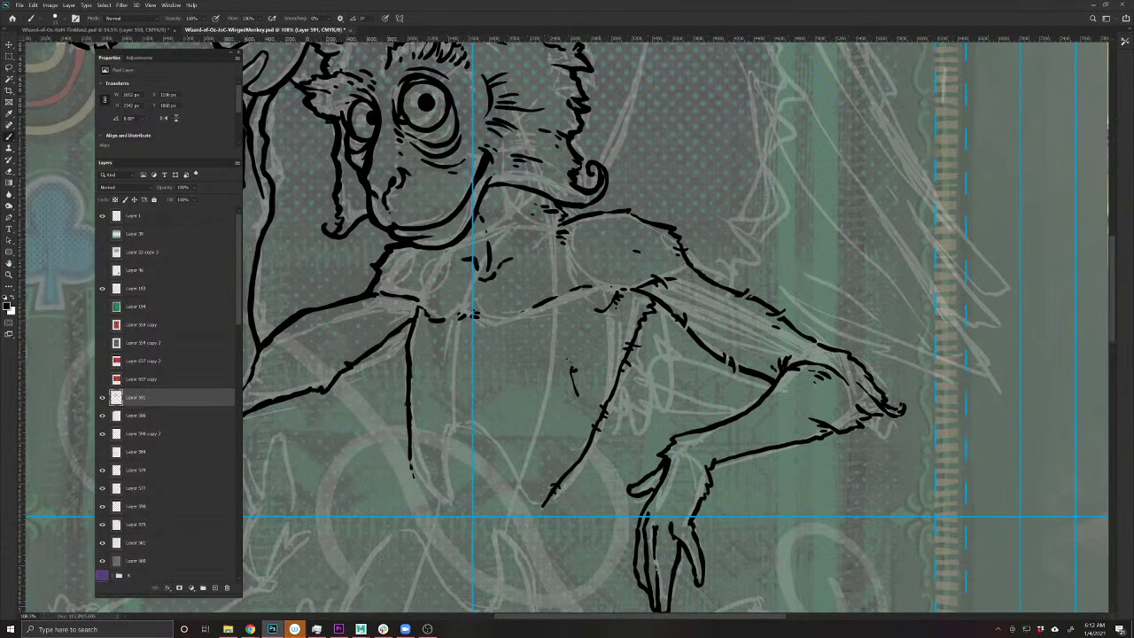
{"action": "left_click_drag", "start_coordinate": [327, 434], "coordinate": [526, 494]}
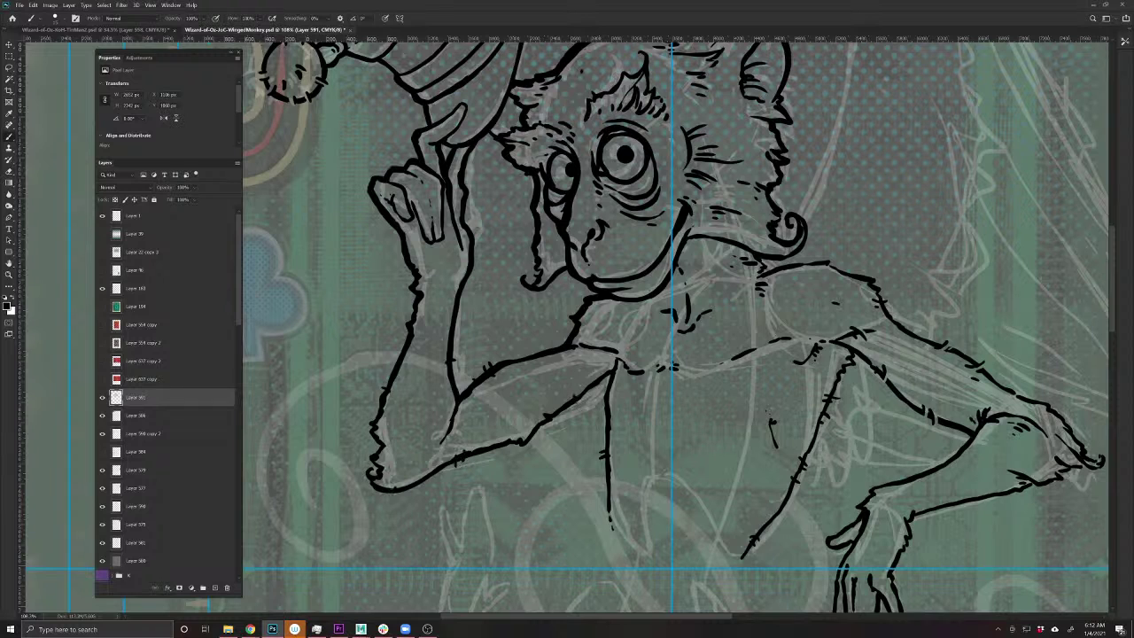
- Clean up a line end on the arm with the Eraser and save the card file
{"action": "key", "text": "e"}
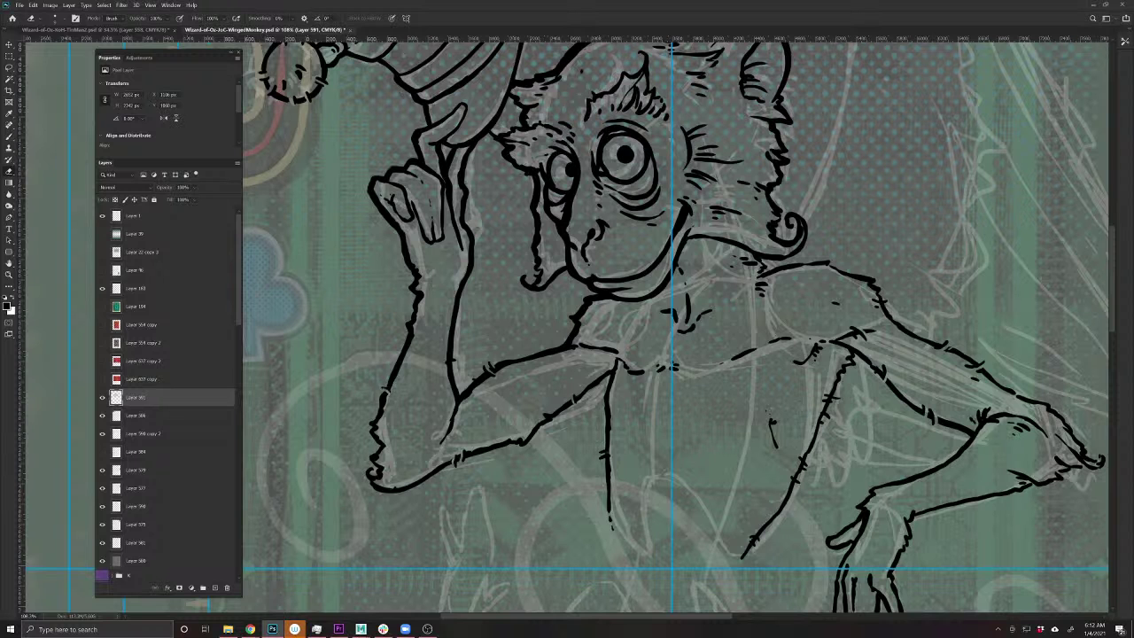
{"action": "left_click_drag", "start_coordinate": [647, 602], "coordinate": [436, 481]}
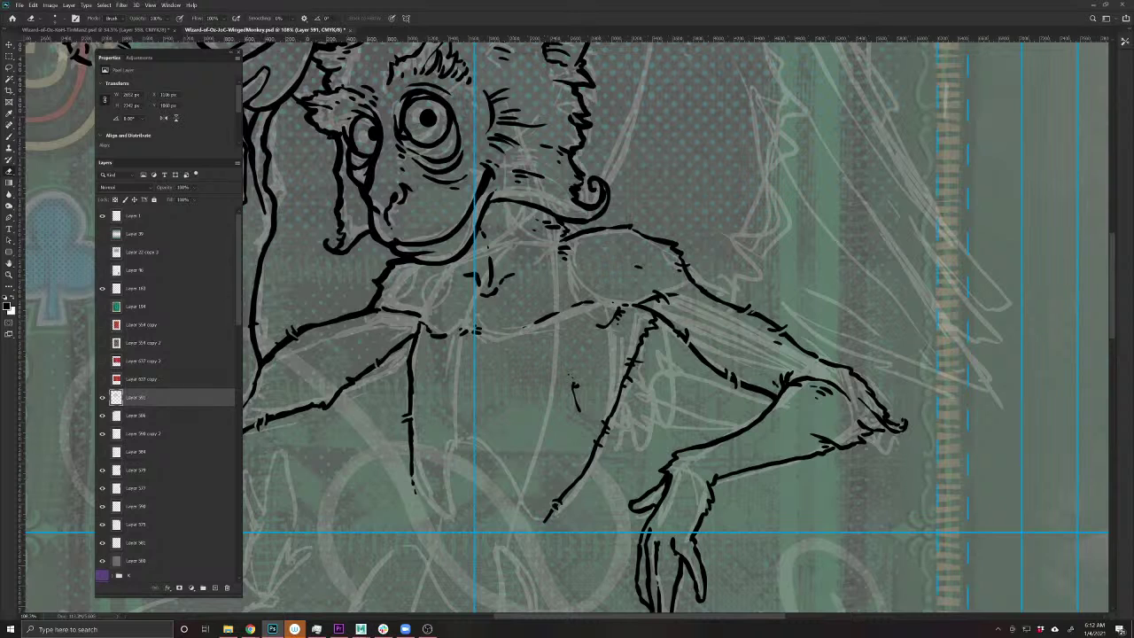
{"action": "left_click_drag", "start_coordinate": [535, 512], "coordinate": [537, 512]}
{"action": "key", "text": "ctrl+s"}
{"action": "scroll", "coordinate": [543, 338], "scroll_direction": "down", "scroll_amount": 6}
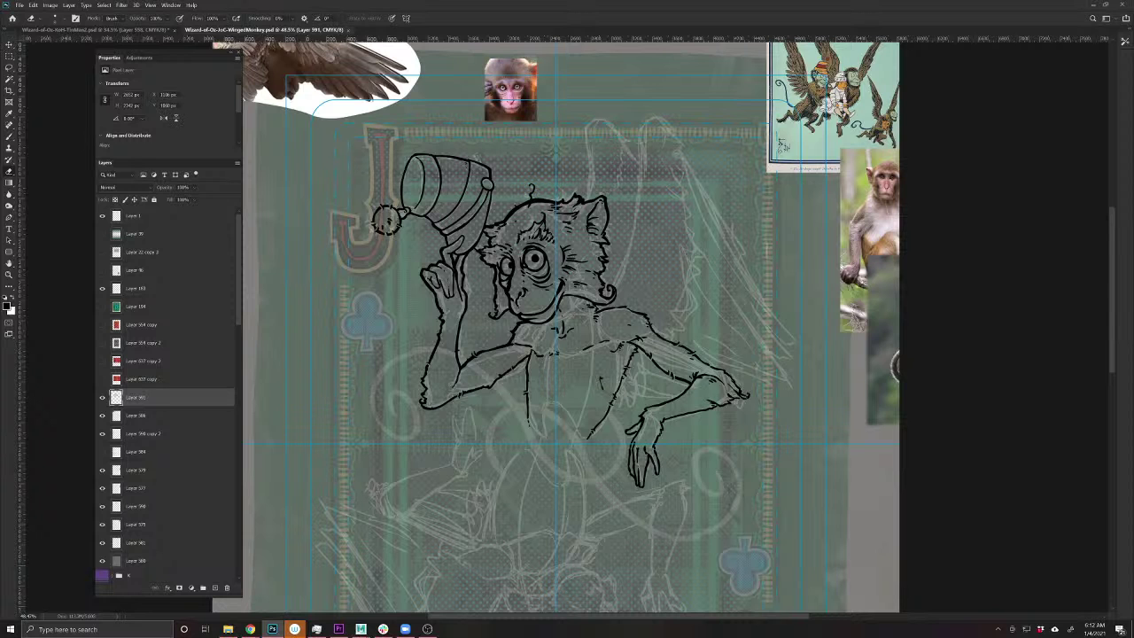
- Firm up the striped cap's left edge with ink strokes
{"action": "scroll", "coordinate": [533, 260], "scroll_direction": "up", "scroll_amount": 4}
{"action": "key", "text": "b"}
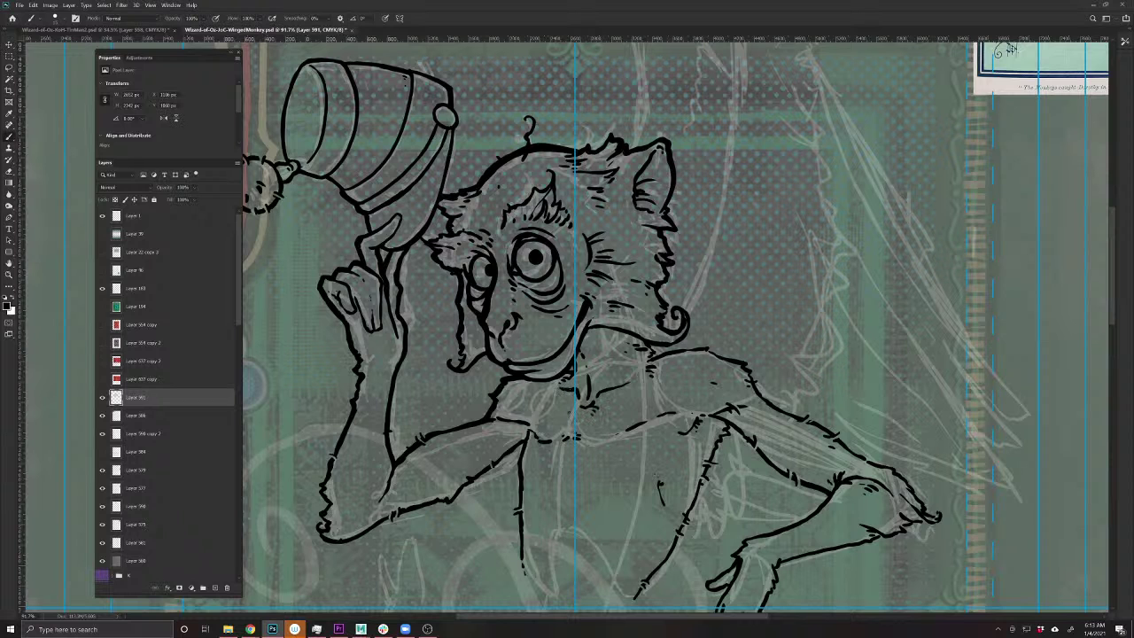
{"action": "left_click_drag", "start_coordinate": [597, 315], "coordinate": [761, 470]}
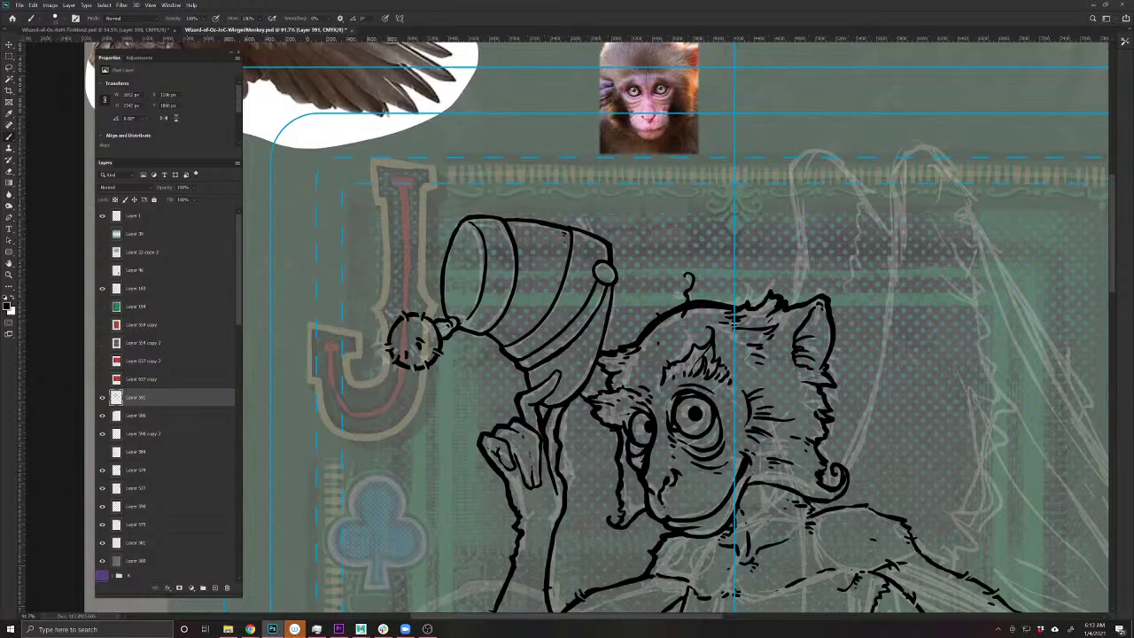
{"action": "mouse_move", "coordinate": [446, 323]}
{"action": "left_mouse_down"}
{"action": "mouse_move", "coordinate": [441, 273]}
{"action": "mouse_move", "coordinate": [459, 222]}
{"action": "mouse_move", "coordinate": [483, 213]}
{"action": "mouse_move", "coordinate": [613, 246]}
{"action": "mouse_move", "coordinate": [618, 281]}
{"action": "mouse_move", "coordinate": [600, 354]}
{"action": "mouse_move", "coordinate": [569, 405]}
{"action": "mouse_move", "coordinate": [537, 409]}
{"action": "left_mouse_up"}
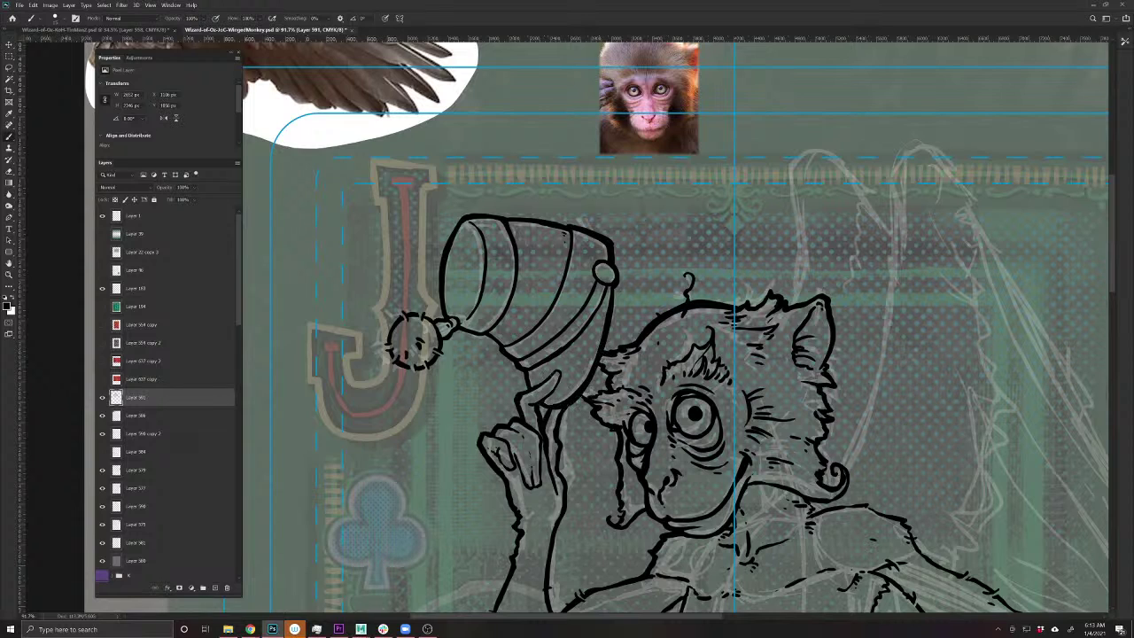
{"action": "left_click_drag", "start_coordinate": [558, 367], "coordinate": [548, 400]}
- Ink the first wing's outline rising above the monkey's head
{"action": "scroll", "coordinate": [693, 480], "scroll_direction": "down", "scroll_amount": 5}
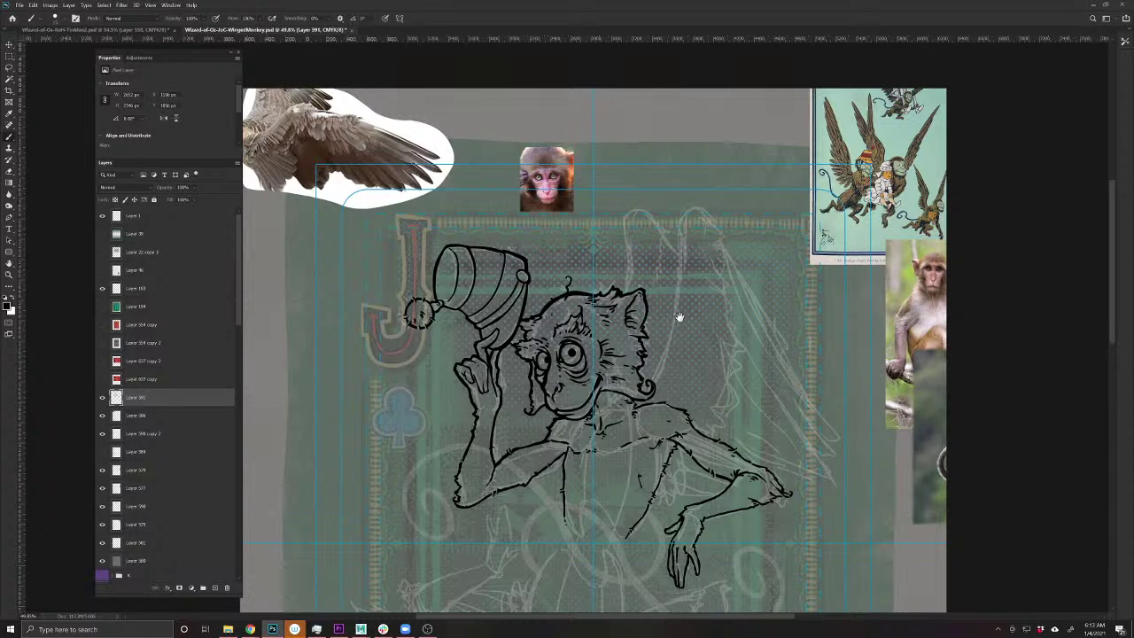
{"action": "scroll", "coordinate": [678, 316], "scroll_direction": "up", "scroll_amount": 1}
{"action": "scroll", "coordinate": [558, 279], "scroll_direction": "up", "scroll_amount": 1}
{"action": "scroll", "coordinate": [564, 282], "scroll_direction": "down", "scroll_amount": 1}
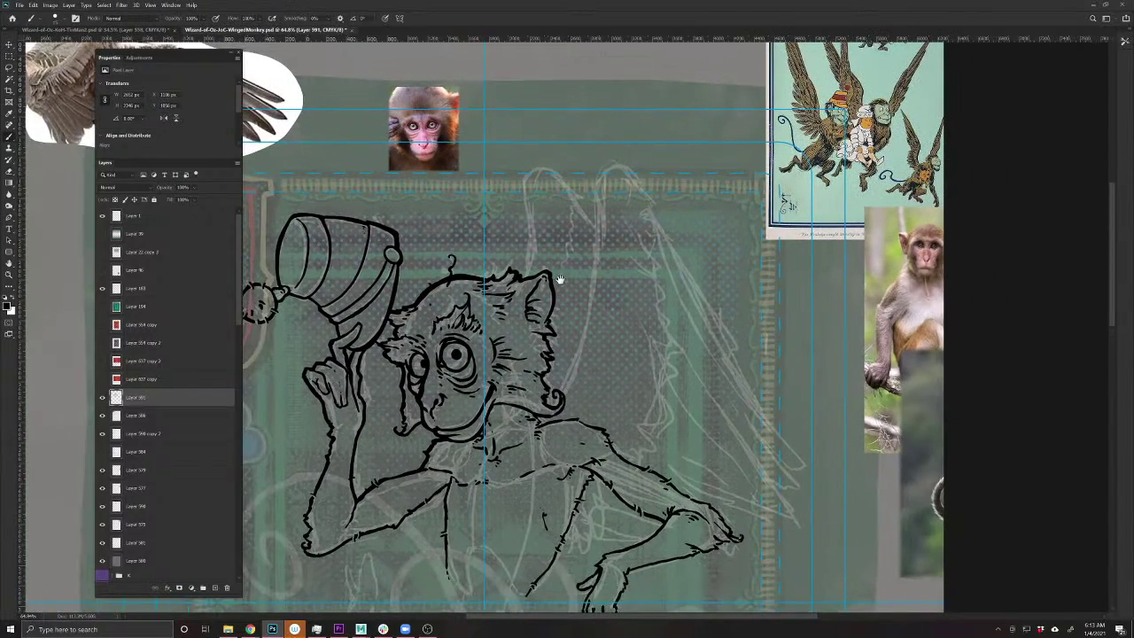
{"action": "scroll", "coordinate": [488, 380], "scroll_direction": "up", "scroll_amount": 2}
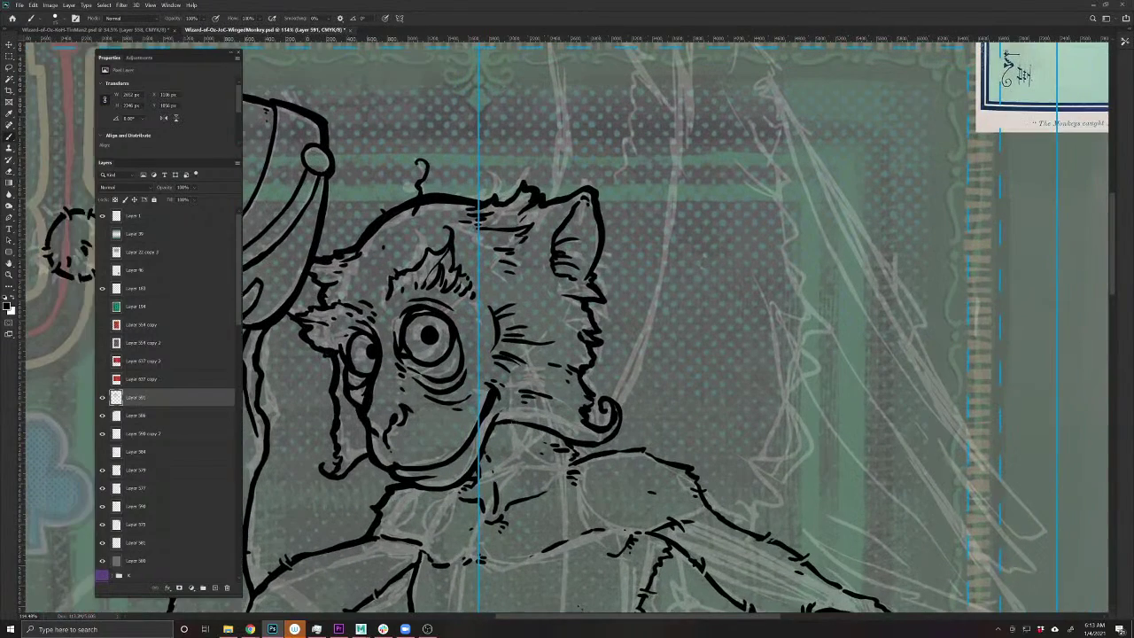
{"action": "scroll", "coordinate": [549, 384], "scroll_direction": "up", "scroll_amount": 3}
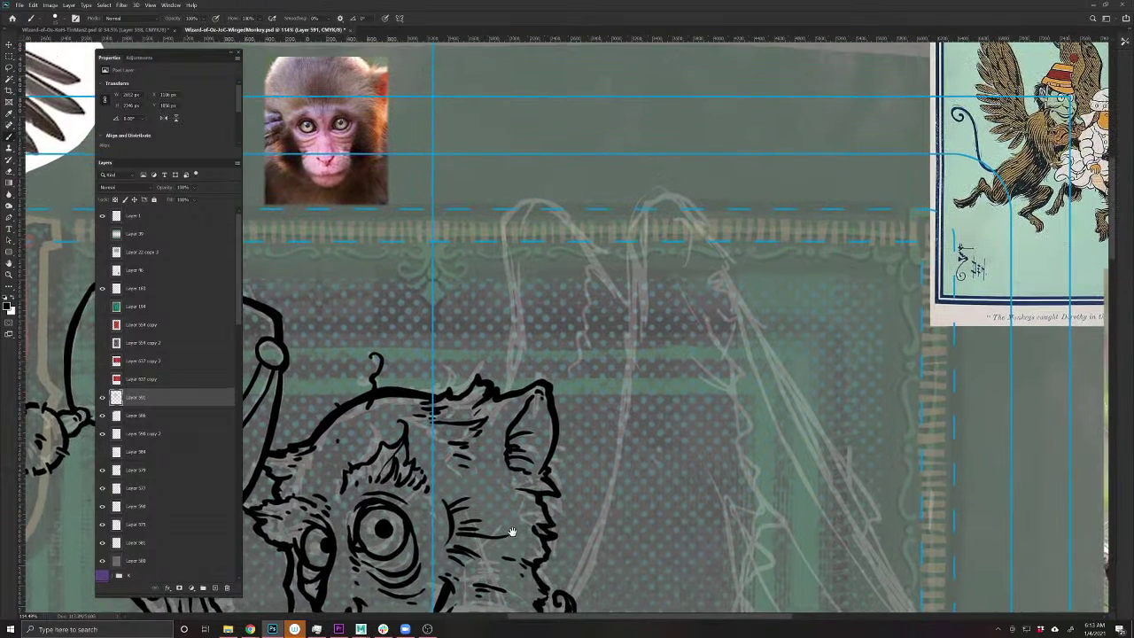
{"action": "mouse_move", "coordinate": [507, 386]}
{"action": "left_mouse_down"}
{"action": "mouse_move", "coordinate": [518, 345]}
{"action": "mouse_move", "coordinate": [497, 215]}
{"action": "mouse_move", "coordinate": [546, 189]}
{"action": "mouse_move", "coordinate": [613, 262]}
{"action": "mouse_move", "coordinate": [599, 273]}
{"action": "mouse_move", "coordinate": [569, 266]}
{"action": "mouse_move", "coordinate": [601, 296]}
{"action": "mouse_move", "coordinate": [589, 311]}
{"action": "mouse_move", "coordinate": [577, 304]}
{"action": "mouse_move", "coordinate": [604, 364]}
{"action": "mouse_move", "coordinate": [590, 370]}
{"action": "mouse_move", "coordinate": [558, 349]}
{"action": "mouse_move", "coordinate": [583, 355]}
{"action": "mouse_move", "coordinate": [559, 332]}
{"action": "mouse_move", "coordinate": [574, 340]}
{"action": "mouse_move", "coordinate": [586, 390]}
{"action": "mouse_move", "coordinate": [565, 409]}
{"action": "left_mouse_up"}
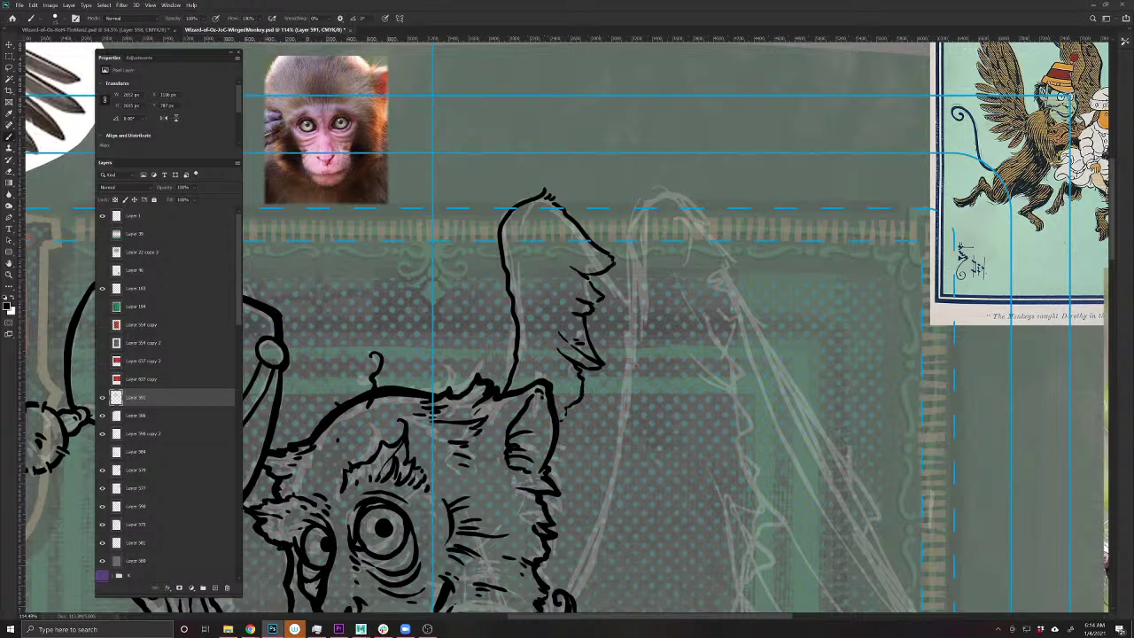
- Add short strokes to the first wing's tip and outline
{"action": "mouse_move", "coordinate": [611, 264]}
{"action": "left_mouse_down"}
{"action": "mouse_move", "coordinate": [572, 243]}
{"action": "mouse_move", "coordinate": [582, 264]}
{"action": "left_mouse_up"}
{"action": "left_click_drag", "start_coordinate": [474, 493], "coordinate": [455, 369]}
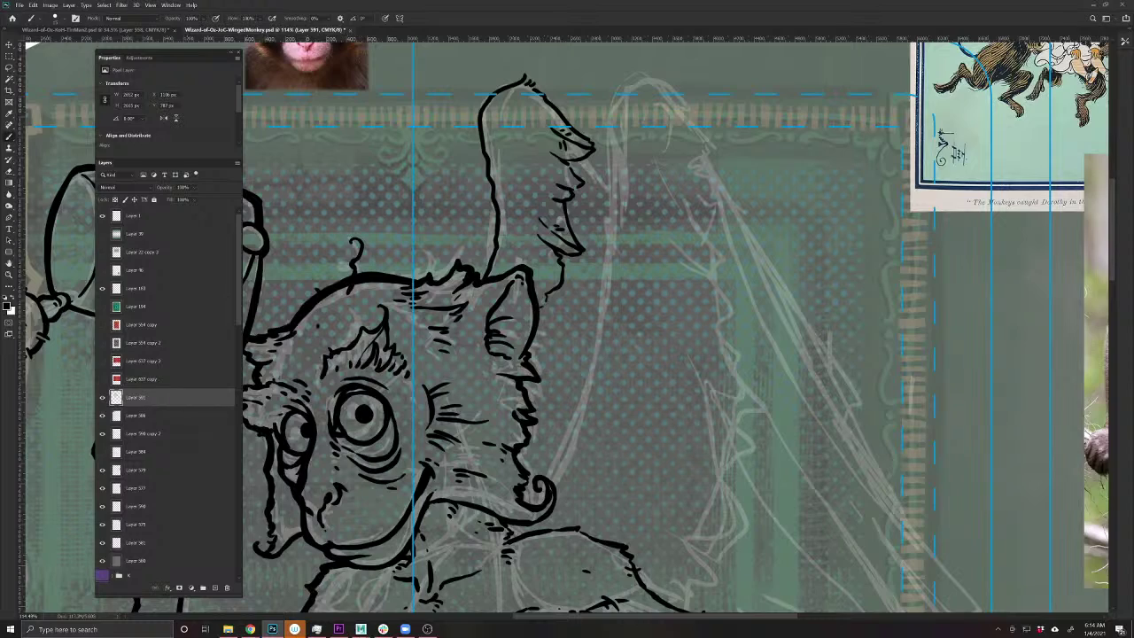
{"action": "left_click_drag", "start_coordinate": [548, 291], "coordinate": [541, 303]}
{"action": "left_click_drag", "start_coordinate": [526, 442], "coordinate": [473, 470]}
{"action": "left_click_drag", "start_coordinate": [455, 592], "coordinate": [496, 509]}
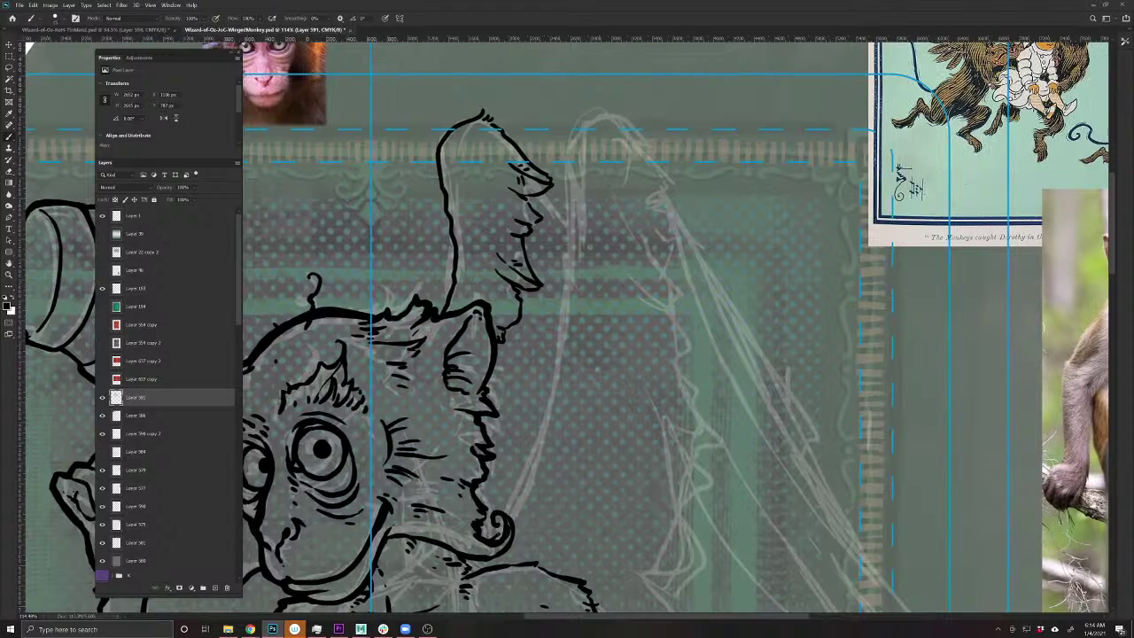
- Move the feathered wing reference photo so it sits above the monkey drawing
{"action": "left_click", "coordinate": [532, 477], "text": "alt"}
{"action": "left_click", "coordinate": [531, 476], "text": "alt"}
{"action": "left_click", "coordinate": [531, 477], "text": "alt"}
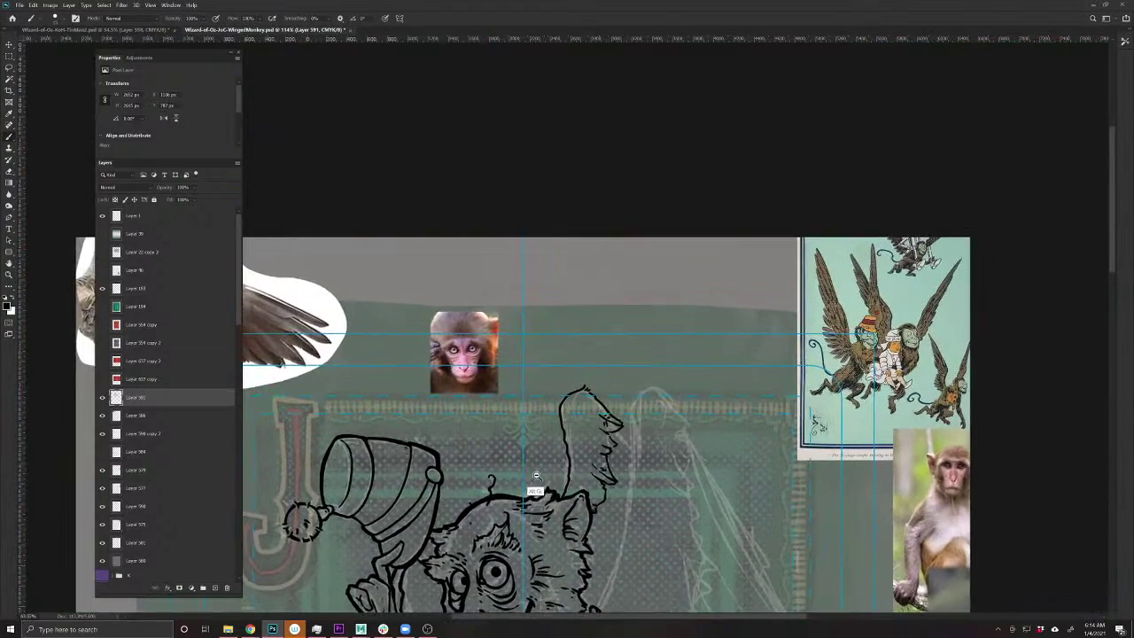
{"action": "key", "text": "v"}
{"action": "left_click_drag", "start_coordinate": [270, 296], "coordinate": [749, 327]}
{"action": "left_click_drag", "start_coordinate": [547, 524], "coordinate": [434, 393]}
- Back on the ink layer, draw the second wing's outline beside the first
{"action": "key", "text": "b"}
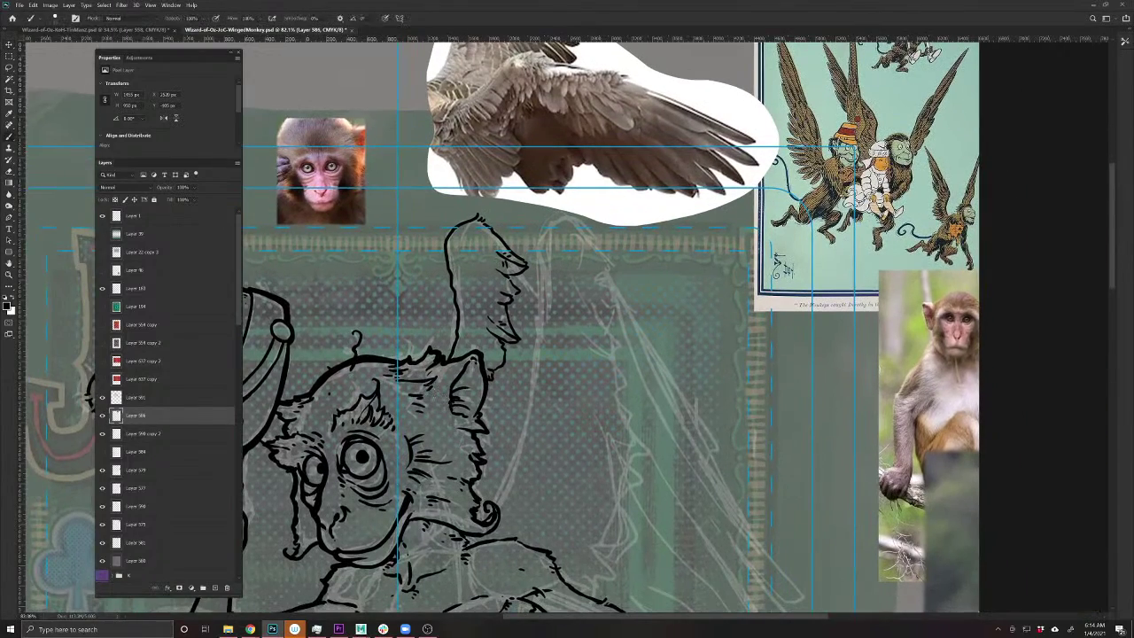
{"action": "key", "text": "alt+bracketright"}
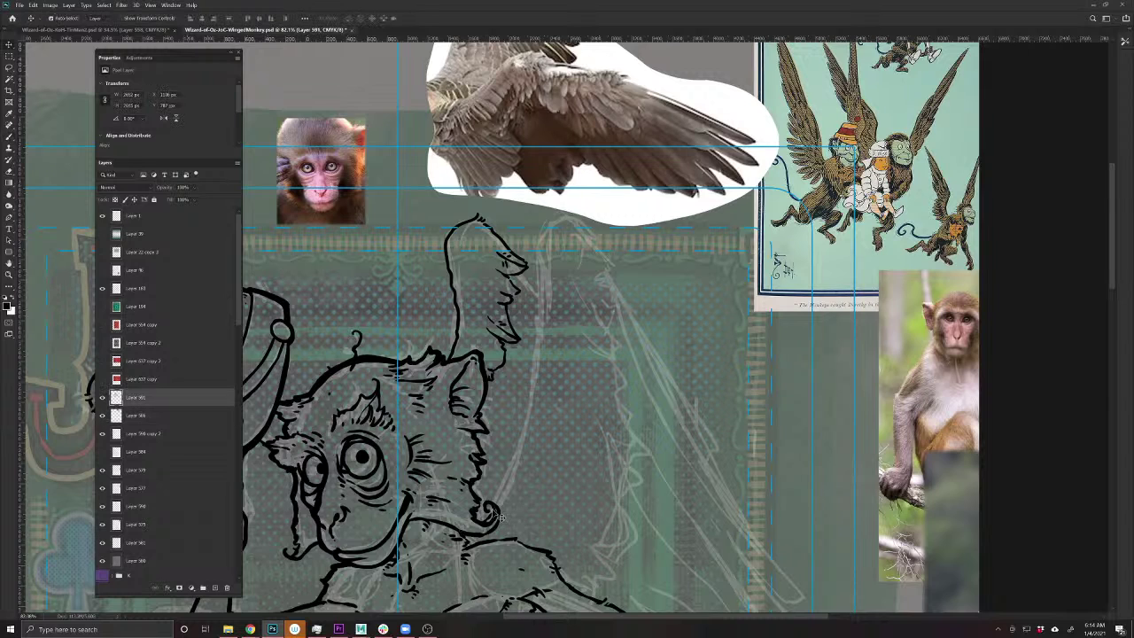
{"action": "mouse_move", "coordinate": [541, 291]}
{"action": "left_mouse_down"}
{"action": "mouse_move", "coordinate": [539, 244]}
{"action": "mouse_move", "coordinate": [553, 211]}
{"action": "mouse_move", "coordinate": [583, 212]}
{"action": "mouse_move", "coordinate": [615, 239]}
{"action": "mouse_move", "coordinate": [585, 252]}
{"action": "left_mouse_up"}
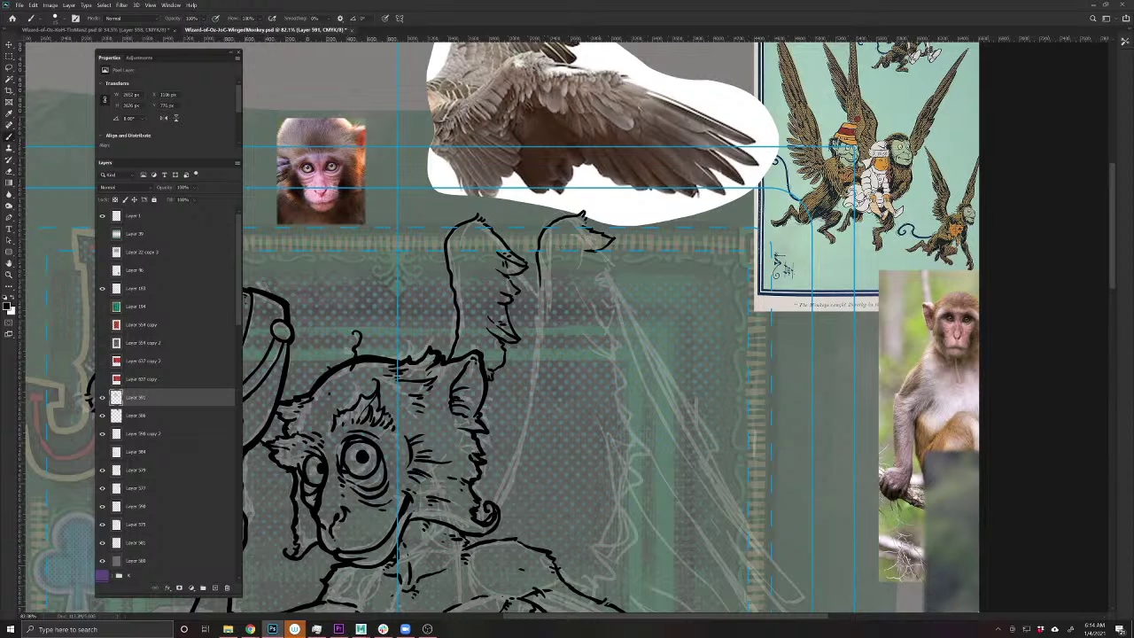
- Ink the second wing's curled tip and the first rows of feather strokes down its edge
{"action": "mouse_move", "coordinate": [605, 255]}
{"action": "left_mouse_down"}
{"action": "mouse_move", "coordinate": [587, 263]}
{"action": "mouse_move", "coordinate": [629, 278]}
{"action": "mouse_move", "coordinate": [602, 291]}
{"action": "mouse_move", "coordinate": [578, 278]}
{"action": "mouse_move", "coordinate": [609, 306]}
{"action": "mouse_move", "coordinate": [645, 310]}
{"action": "left_mouse_up"}
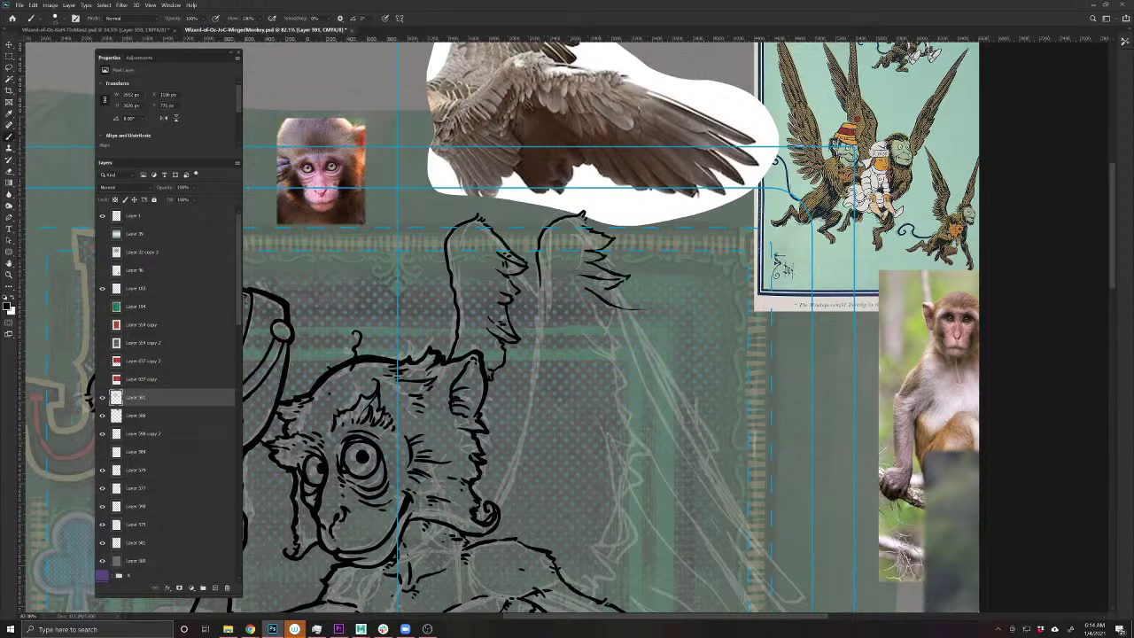
{"action": "mouse_move", "coordinate": [592, 337]}
{"action": "left_mouse_down"}
{"action": "mouse_move", "coordinate": [661, 367]}
{"action": "mouse_move", "coordinate": [619, 375]}
{"action": "mouse_move", "coordinate": [642, 381]}
{"action": "left_mouse_up"}
{"action": "left_click_drag", "start_coordinate": [599, 419], "coordinate": [659, 448]}
{"action": "left_click_drag", "start_coordinate": [619, 462], "coordinate": [650, 481]}
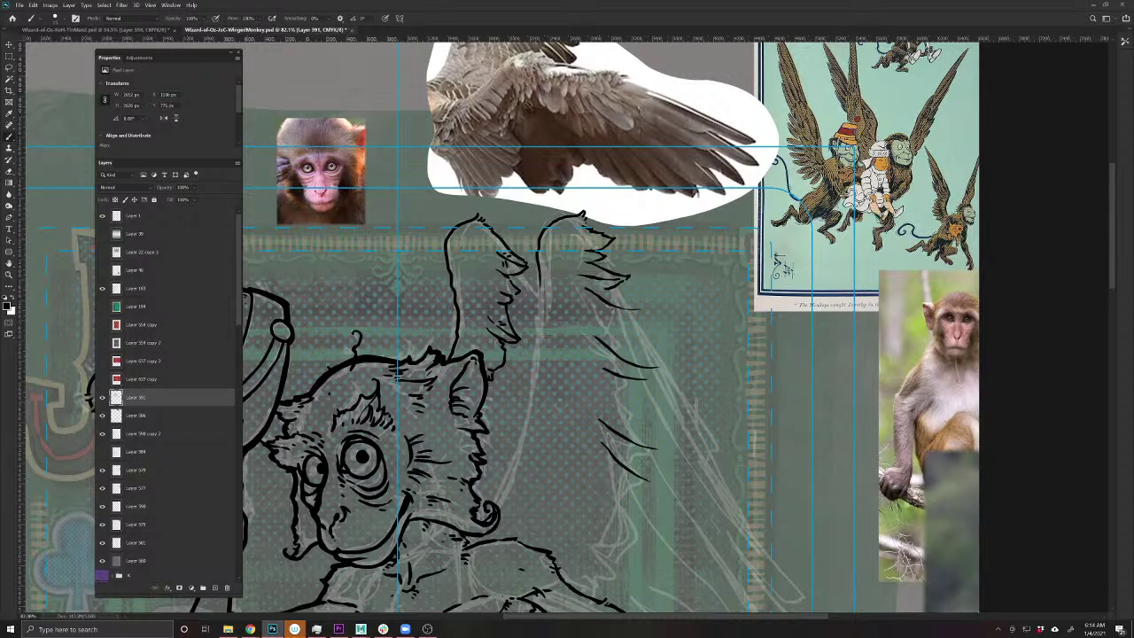
{"action": "mouse_move", "coordinate": [573, 489]}
{"action": "left_mouse_down"}
{"action": "mouse_move", "coordinate": [615, 533]}
{"action": "mouse_move", "coordinate": [649, 546]}
{"action": "left_mouse_up"}
{"action": "left_click_drag", "start_coordinate": [580, 527], "coordinate": [652, 581]}
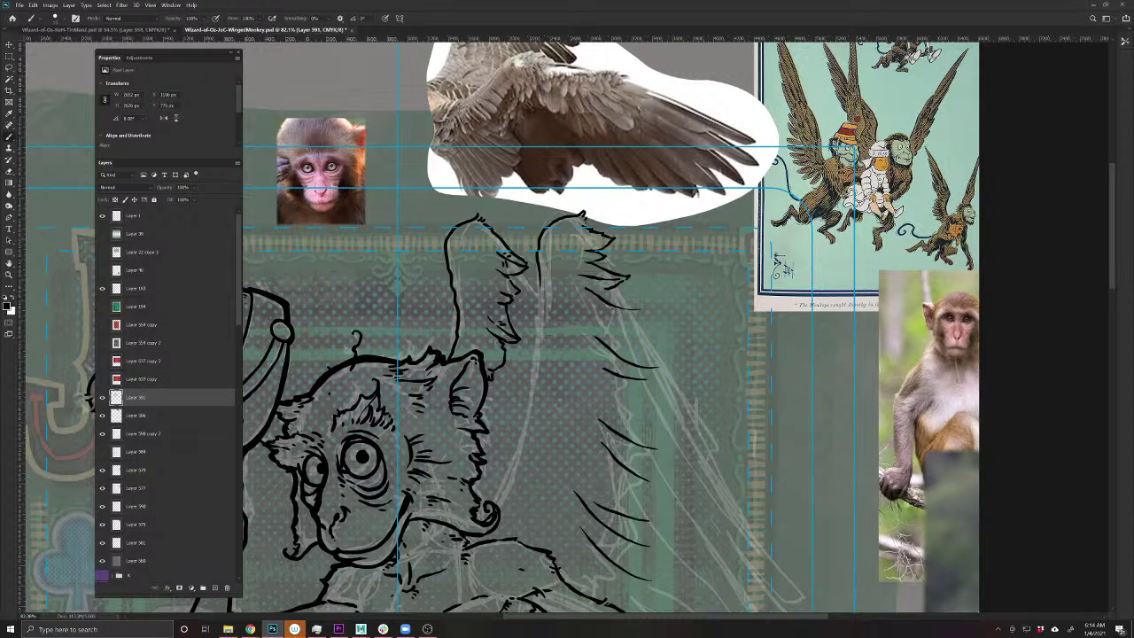
- Add short feather strokes toward the wing's lower tips
{"action": "mouse_move", "coordinate": [591, 307]}
{"action": "left_mouse_down"}
{"action": "mouse_move", "coordinate": [491, 312]}
{"action": "mouse_move", "coordinate": [531, 310]}
{"action": "mouse_move", "coordinate": [525, 325]}
{"action": "mouse_move", "coordinate": [496, 321]}
{"action": "mouse_move", "coordinate": [565, 382]}
{"action": "mouse_move", "coordinate": [511, 377]}
{"action": "mouse_move", "coordinate": [535, 392]}
{"action": "mouse_move", "coordinate": [502, 397]}
{"action": "mouse_move", "coordinate": [516, 424]}
{"action": "mouse_move", "coordinate": [556, 450]}
{"action": "mouse_move", "coordinate": [527, 459]}
{"action": "left_mouse_up"}
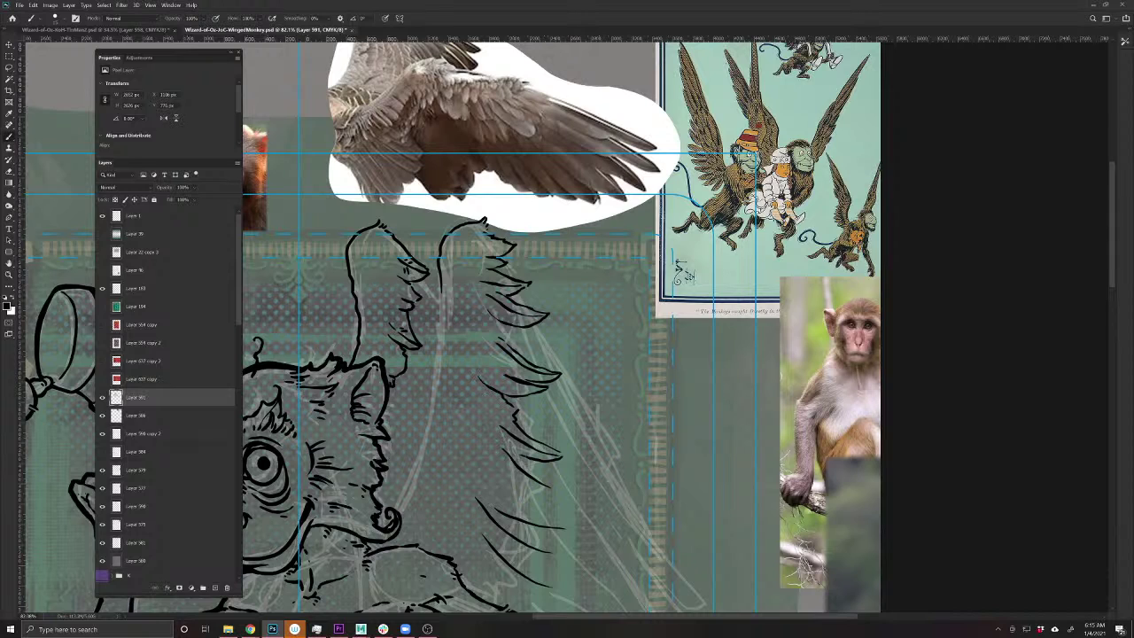
{"action": "mouse_move", "coordinate": [502, 418]}
{"action": "left_mouse_down"}
{"action": "mouse_move", "coordinate": [513, 424]}
{"action": "mouse_move", "coordinate": [489, 443]}
{"action": "mouse_move", "coordinate": [560, 488]}
{"action": "mouse_move", "coordinate": [520, 485]}
{"action": "left_mouse_up"}
{"action": "left_click_drag", "start_coordinate": [443, 509], "coordinate": [455, 413]}
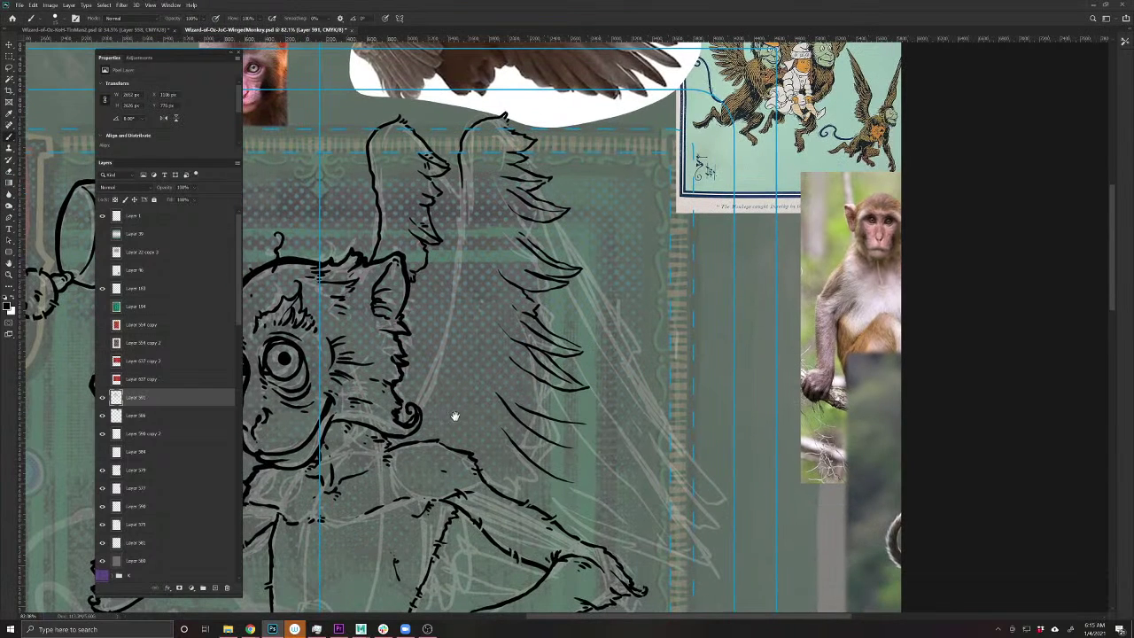
{"action": "left_click_drag", "start_coordinate": [529, 373], "coordinate": [562, 409]}
{"action": "mouse_move", "coordinate": [524, 390]}
{"action": "left_mouse_down"}
{"action": "mouse_move", "coordinate": [593, 423]}
{"action": "mouse_move", "coordinate": [595, 436]}
{"action": "left_mouse_up"}
{"action": "mouse_move", "coordinate": [553, 429]}
{"action": "left_mouse_down"}
{"action": "mouse_move", "coordinate": [597, 454]}
{"action": "mouse_move", "coordinate": [541, 451]}
{"action": "mouse_move", "coordinate": [511, 433]}
{"action": "mouse_move", "coordinate": [578, 482]}
{"action": "mouse_move", "coordinate": [547, 486]}
{"action": "mouse_move", "coordinate": [494, 460]}
{"action": "mouse_move", "coordinate": [490, 488]}
{"action": "mouse_move", "coordinate": [539, 470]}
{"action": "mouse_move", "coordinate": [532, 459]}
{"action": "mouse_move", "coordinate": [557, 417]}
{"action": "left_mouse_up"}
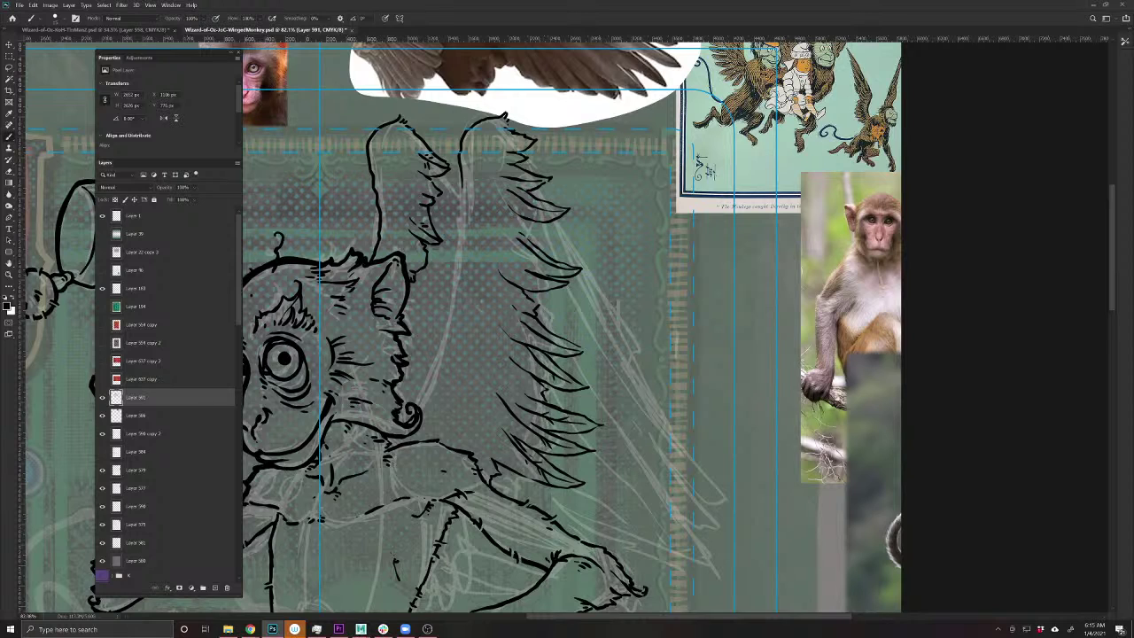
{"action": "scroll", "coordinate": [417, 501], "scroll_direction": "up", "scroll_amount": 3}
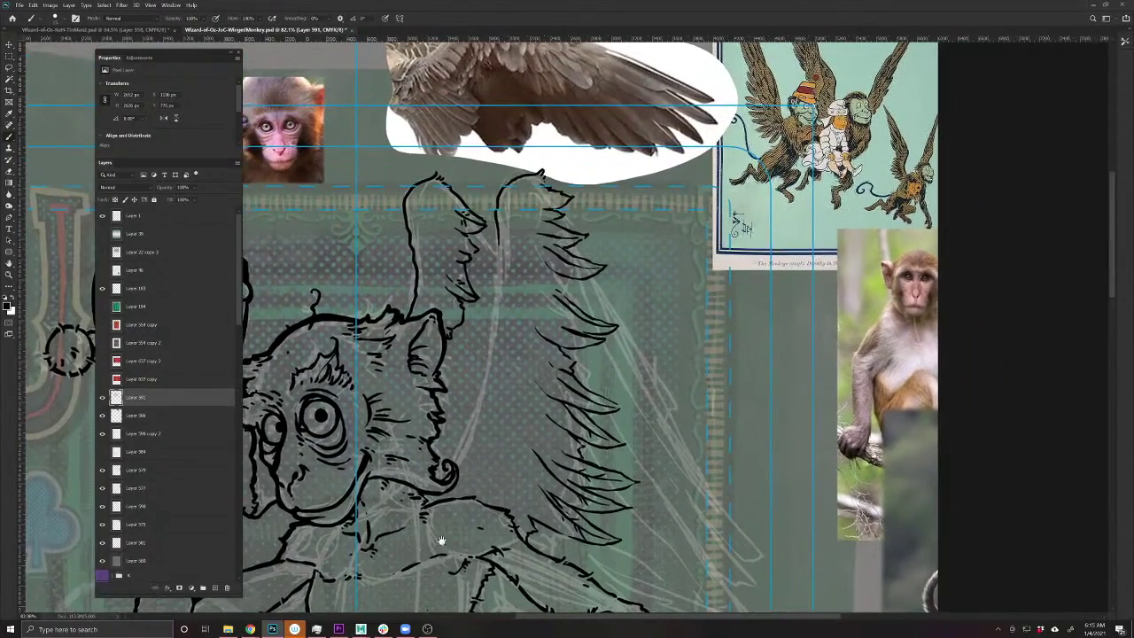
{"action": "scroll", "coordinate": [429, 510], "scroll_direction": "up", "scroll_amount": 2}
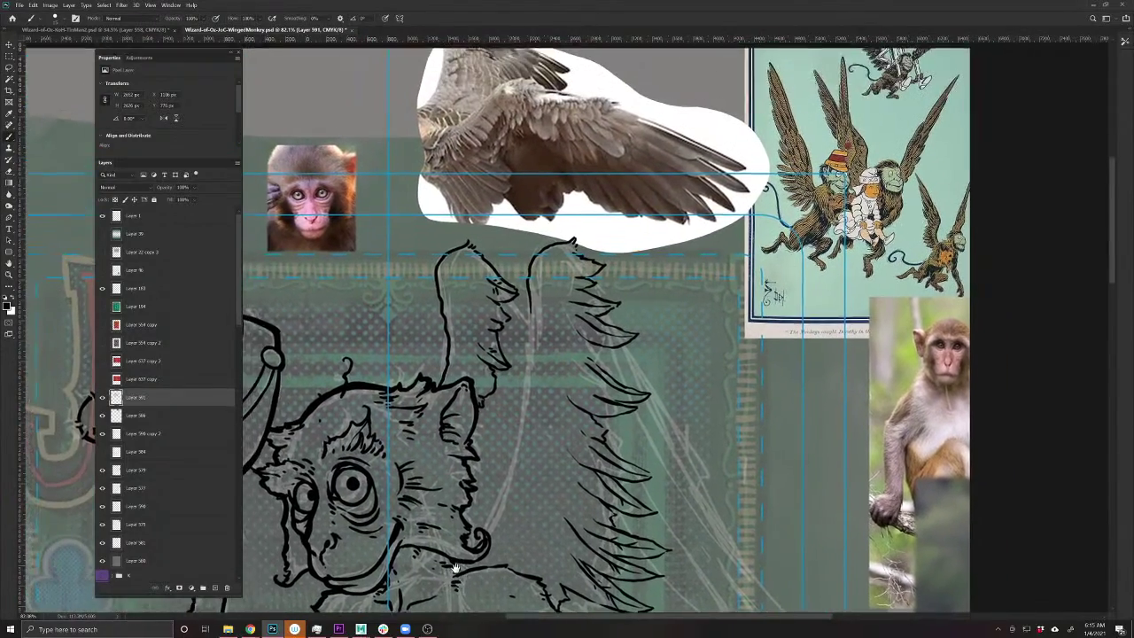
{"action": "left_click_drag", "start_coordinate": [455, 566], "coordinate": [428, 498]}
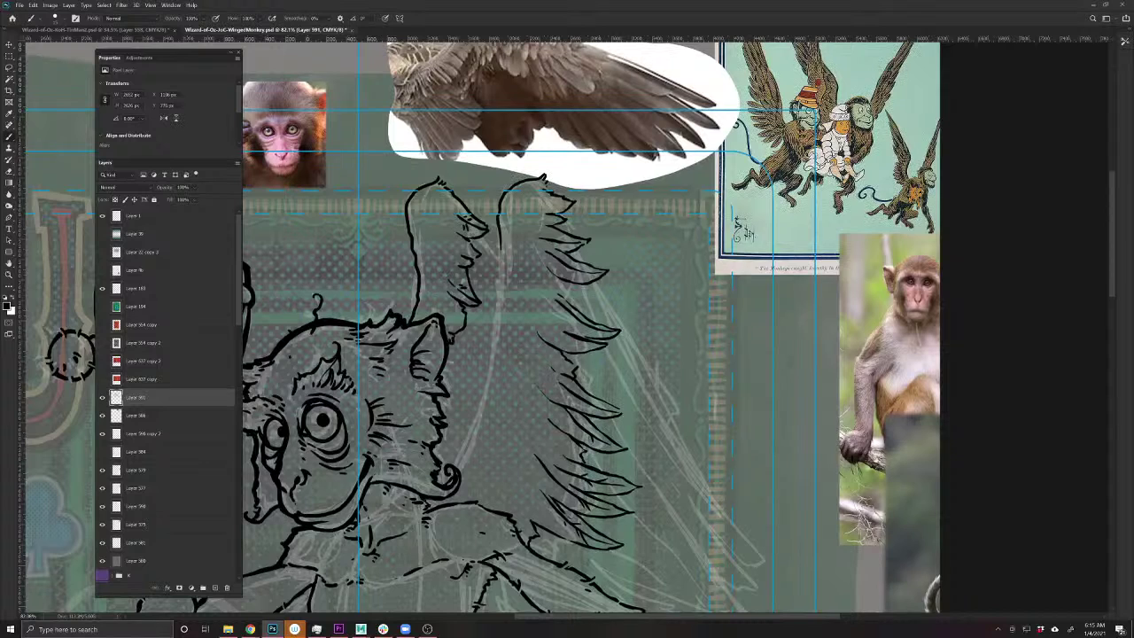
- Erase parts of the lower feather strokes and a stray mark, then add a short stroke
{"action": "key", "text": "e"}
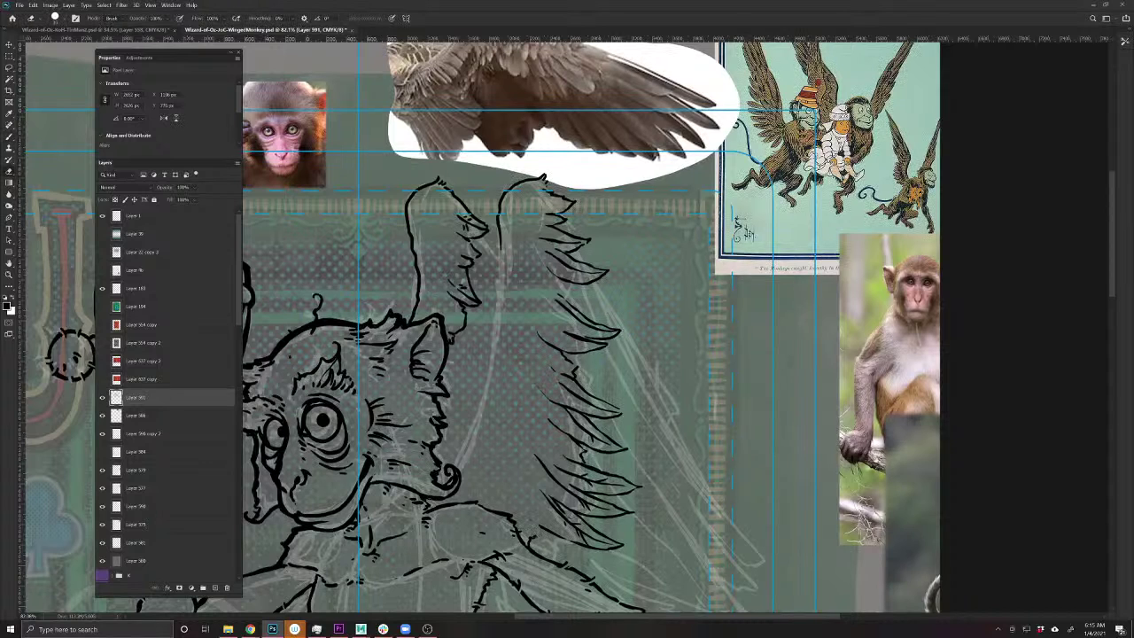
{"action": "mouse_move", "coordinate": [529, 538]}
{"action": "left_mouse_down"}
{"action": "mouse_move", "coordinate": [544, 529]}
{"action": "mouse_move", "coordinate": [620, 540]}
{"action": "mouse_move", "coordinate": [574, 528]}
{"action": "mouse_move", "coordinate": [551, 503]}
{"action": "mouse_move", "coordinate": [585, 478]}
{"action": "mouse_move", "coordinate": [545, 465]}
{"action": "mouse_move", "coordinate": [598, 461]}
{"action": "mouse_move", "coordinate": [556, 348]}
{"action": "mouse_move", "coordinate": [594, 336]}
{"action": "mouse_move", "coordinate": [572, 282]}
{"action": "mouse_move", "coordinate": [584, 266]}
{"action": "mouse_move", "coordinate": [562, 253]}
{"action": "left_mouse_up"}
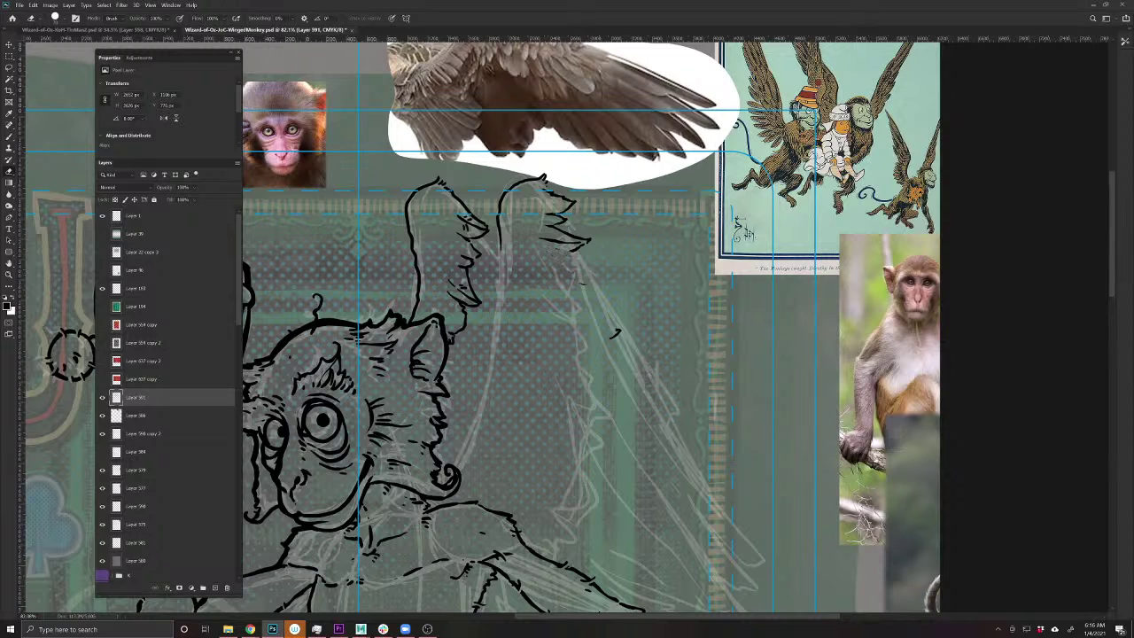
{"action": "left_click_drag", "start_coordinate": [611, 330], "coordinate": [620, 339]}
{"action": "key", "text": "b"}
{"action": "mouse_move", "coordinate": [575, 253]}
{"action": "left_mouse_down"}
{"action": "mouse_move", "coordinate": [575, 301]}
{"action": "mouse_move", "coordinate": [562, 321]}
{"action": "mouse_move", "coordinate": [578, 359]}
{"action": "left_mouse_up"}
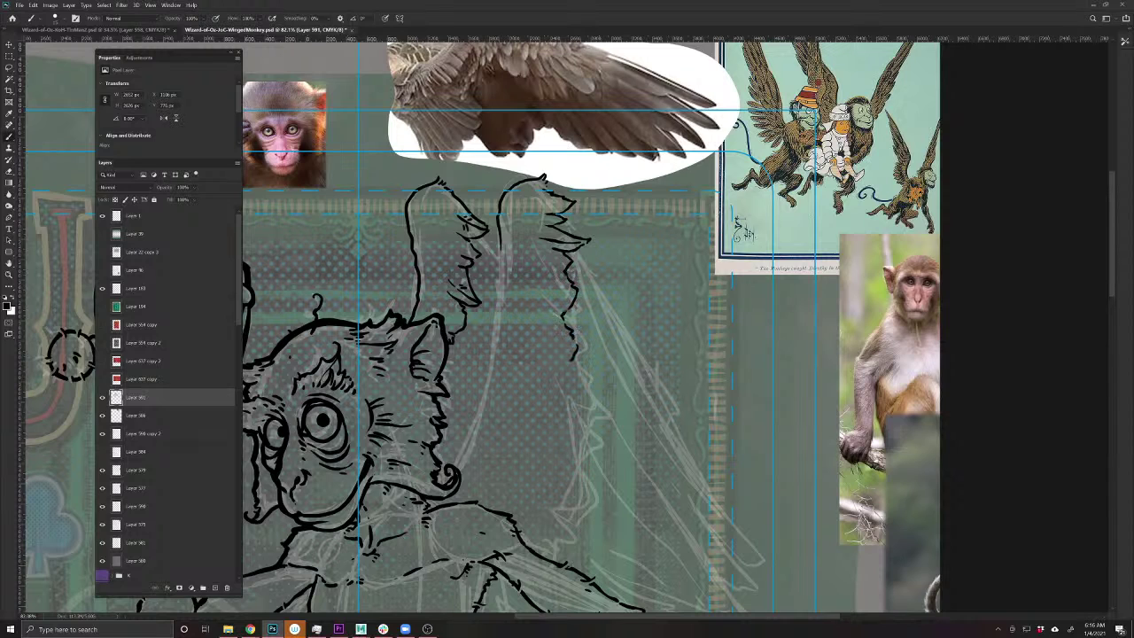
- Ink the raised feather's left and right edges with jagged strokes along its lower edge
{"action": "mouse_move", "coordinate": [501, 246]}
{"action": "left_mouse_down"}
{"action": "mouse_move", "coordinate": [498, 338]}
{"action": "mouse_move", "coordinate": [475, 423]}
{"action": "mouse_move", "coordinate": [440, 487]}
{"action": "left_mouse_up"}
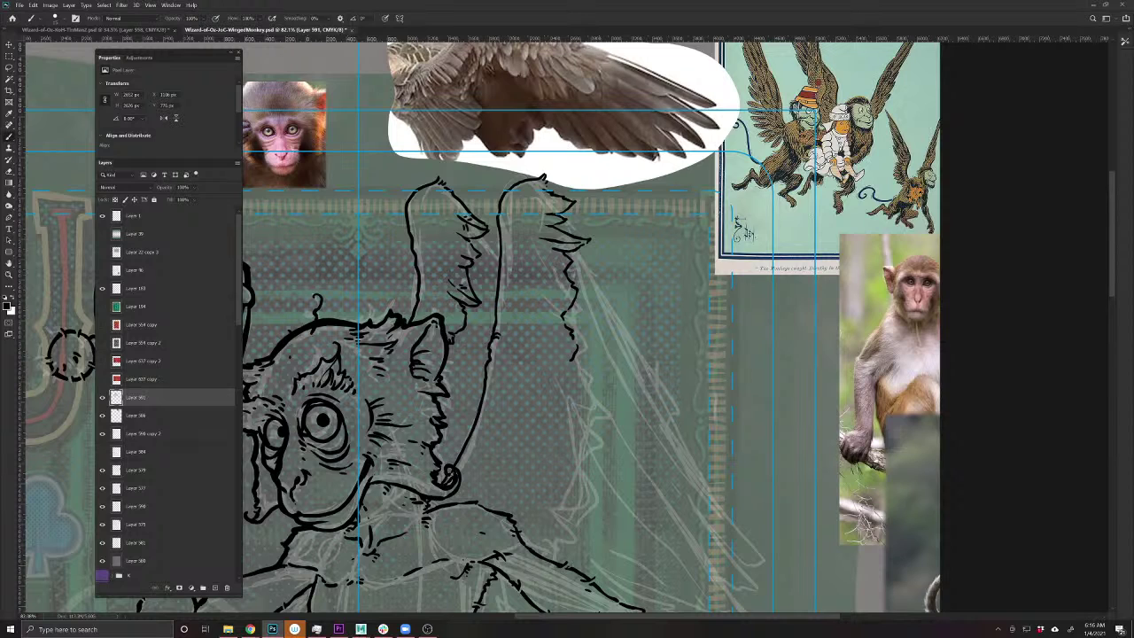
{"action": "left_click_drag", "start_coordinate": [494, 402], "coordinate": [506, 407]}
{"action": "mouse_move", "coordinate": [569, 365]}
{"action": "left_mouse_down"}
{"action": "mouse_move", "coordinate": [580, 380]}
{"action": "mouse_move", "coordinate": [560, 409]}
{"action": "mouse_move", "coordinate": [595, 453]}
{"action": "mouse_move", "coordinate": [584, 471]}
{"action": "mouse_move", "coordinate": [542, 483]}
{"action": "mouse_move", "coordinate": [558, 453]}
{"action": "mouse_move", "coordinate": [530, 441]}
{"action": "left_mouse_up"}
{"action": "left_click_drag", "start_coordinate": [556, 404], "coordinate": [541, 409]}
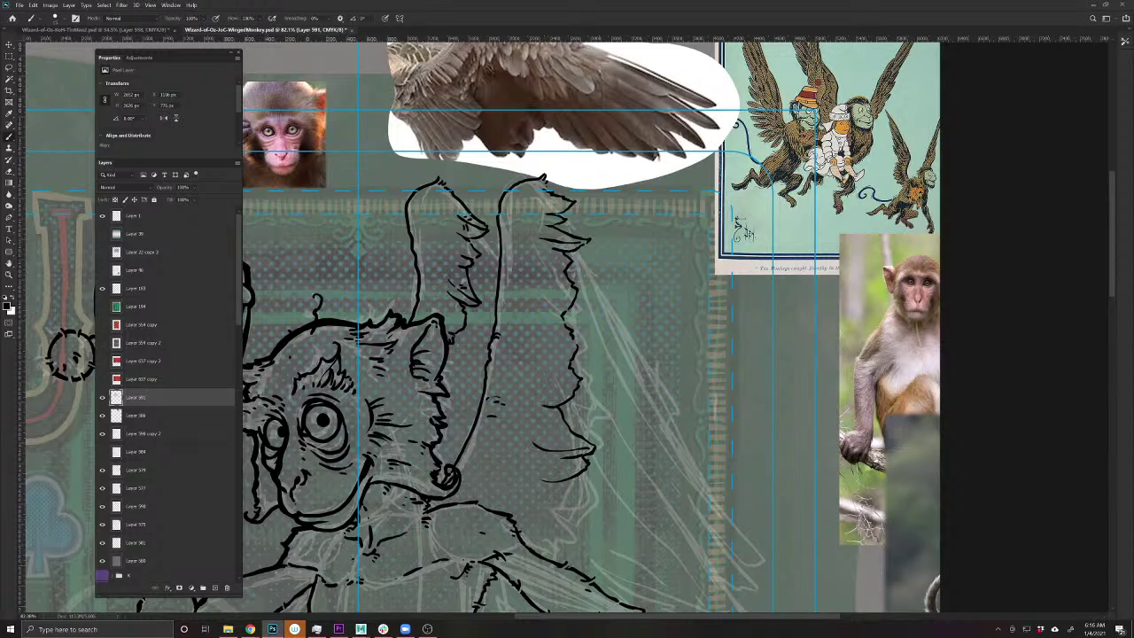
{"action": "mouse_move", "coordinate": [558, 476]}
{"action": "left_mouse_down"}
{"action": "mouse_move", "coordinate": [518, 477]}
{"action": "mouse_move", "coordinate": [527, 490]}
{"action": "mouse_move", "coordinate": [494, 506]}
{"action": "mouse_move", "coordinate": [516, 490]}
{"action": "mouse_move", "coordinate": [496, 491]}
{"action": "left_mouse_up"}
{"action": "mouse_move", "coordinate": [500, 482]}
{"action": "left_mouse_down"}
{"action": "mouse_move", "coordinate": [485, 487]}
{"action": "mouse_move", "coordinate": [508, 473]}
{"action": "mouse_move", "coordinate": [467, 460]}
{"action": "left_mouse_up"}
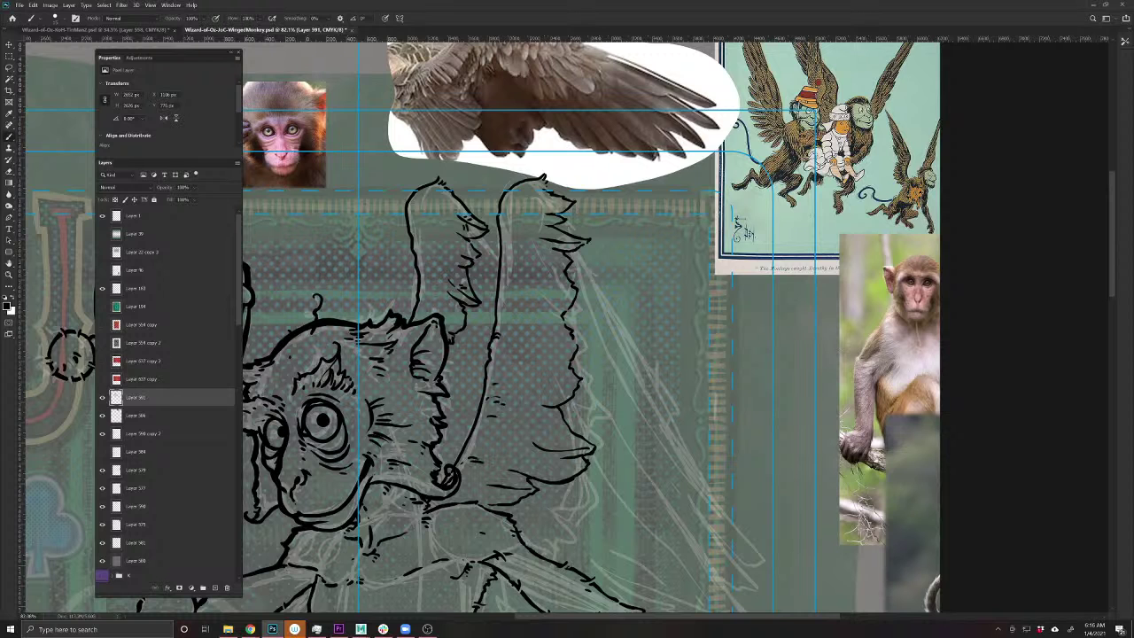
{"action": "left_click_drag", "start_coordinate": [577, 347], "coordinate": [529, 405]}
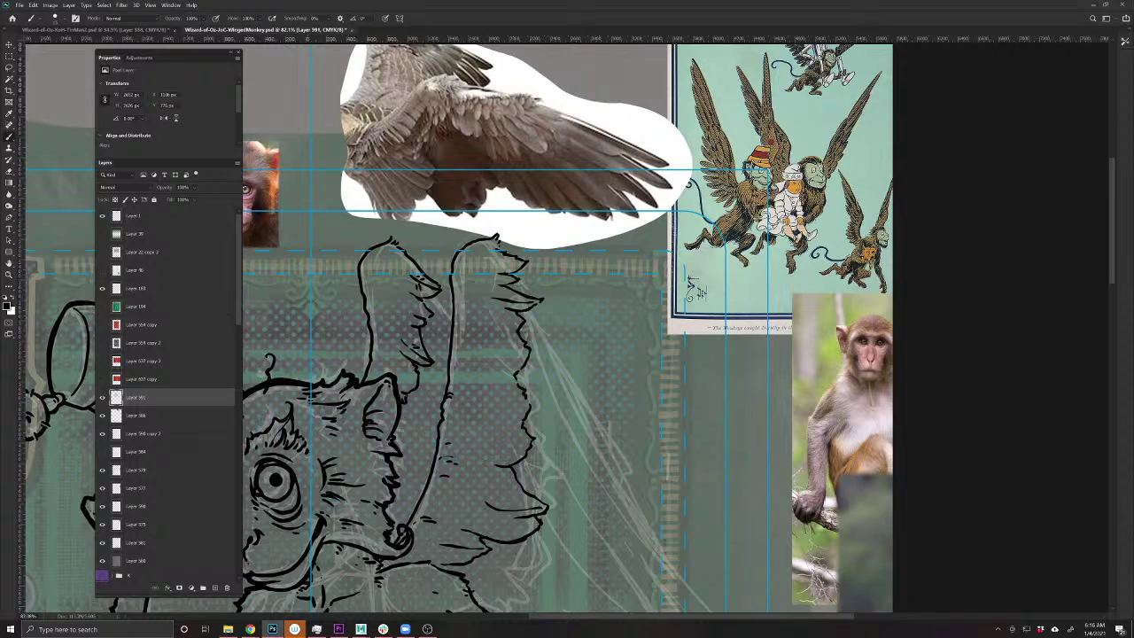
- Ink the curved line beside the ear and the lower wing's edge and right feather edge
{"action": "left_click_drag", "start_coordinate": [528, 308], "coordinate": [593, 401]}
{"action": "left_click_drag", "start_coordinate": [491, 429], "coordinate": [453, 357]}
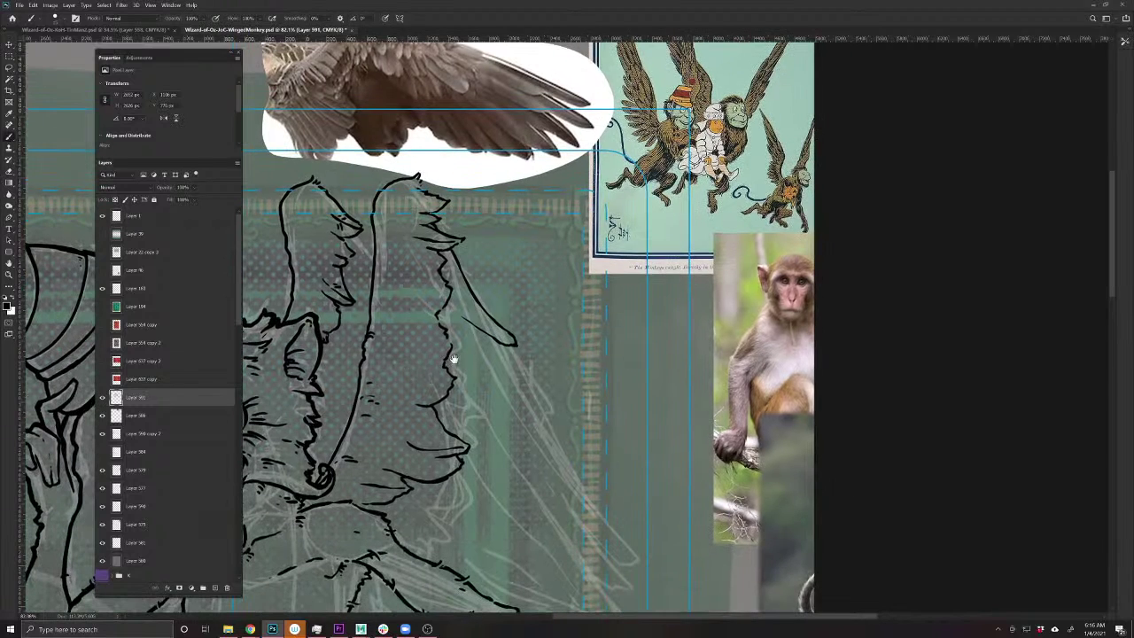
{"action": "key", "text": "e"}
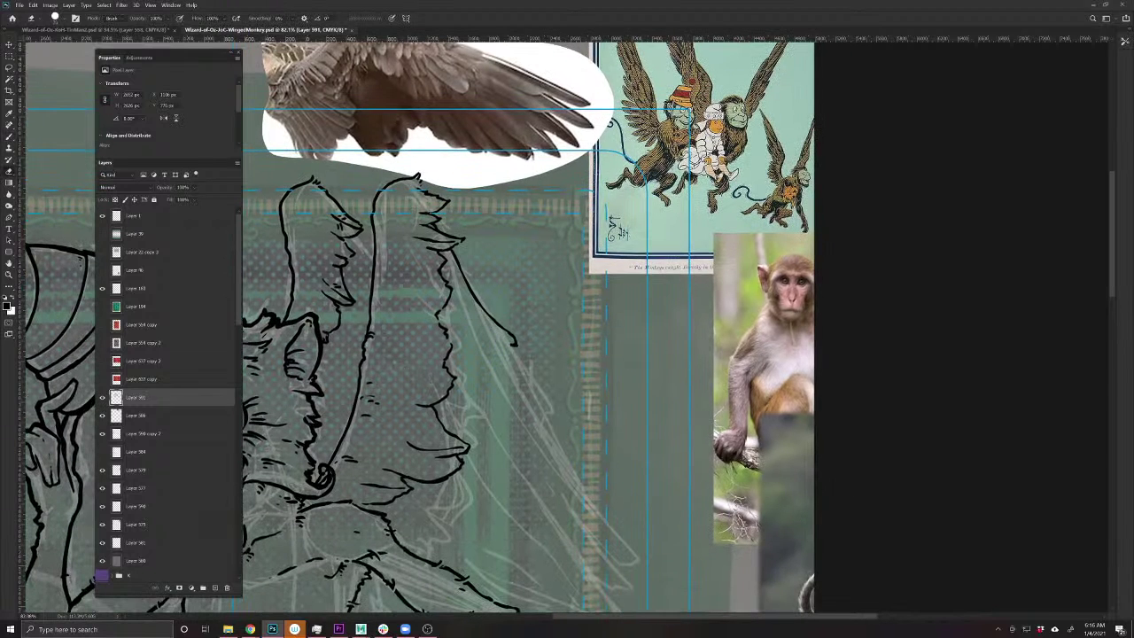
{"action": "key", "text": "b"}
{"action": "mouse_move", "coordinate": [512, 345]}
{"action": "left_mouse_down"}
{"action": "mouse_move", "coordinate": [551, 412]}
{"action": "mouse_move", "coordinate": [530, 413]}
{"action": "mouse_move", "coordinate": [503, 387]}
{"action": "mouse_move", "coordinate": [511, 431]}
{"action": "mouse_move", "coordinate": [450, 406]}
{"action": "left_mouse_up"}
{"action": "mouse_move", "coordinate": [510, 433]}
{"action": "left_mouse_down"}
{"action": "mouse_move", "coordinate": [505, 443]}
{"action": "mouse_move", "coordinate": [441, 413]}
{"action": "left_mouse_up"}
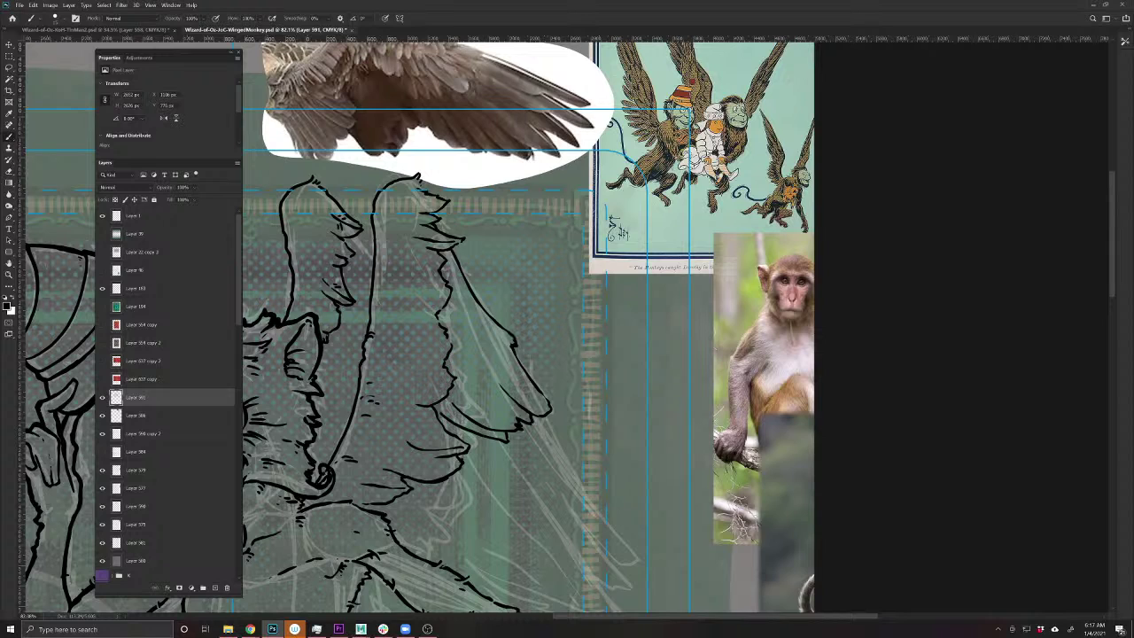
{"action": "mouse_move", "coordinate": [494, 437]}
{"action": "left_mouse_down"}
{"action": "mouse_move", "coordinate": [492, 453]}
{"action": "mouse_move", "coordinate": [468, 452]}
{"action": "left_mouse_up"}
{"action": "left_click_drag", "start_coordinate": [516, 420], "coordinate": [462, 408]}
{"action": "left_click_drag", "start_coordinate": [540, 404], "coordinate": [464, 306]}
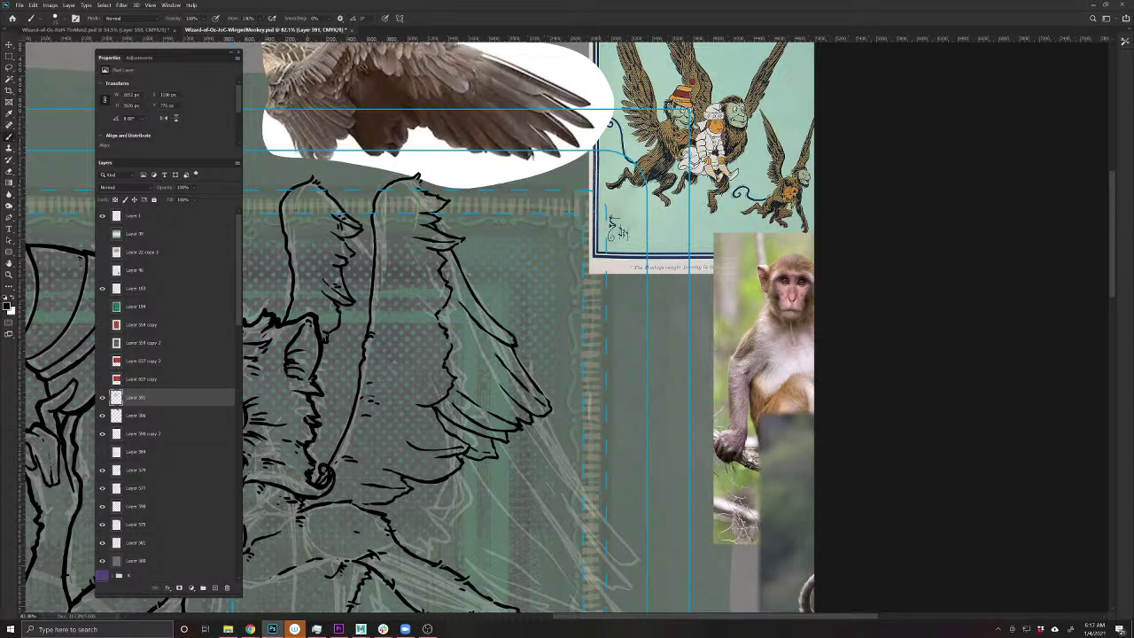
- Draw a curved feather lobe and two long feather lines down the wing
{"action": "left_click_drag", "start_coordinate": [400, 543], "coordinate": [476, 492]}
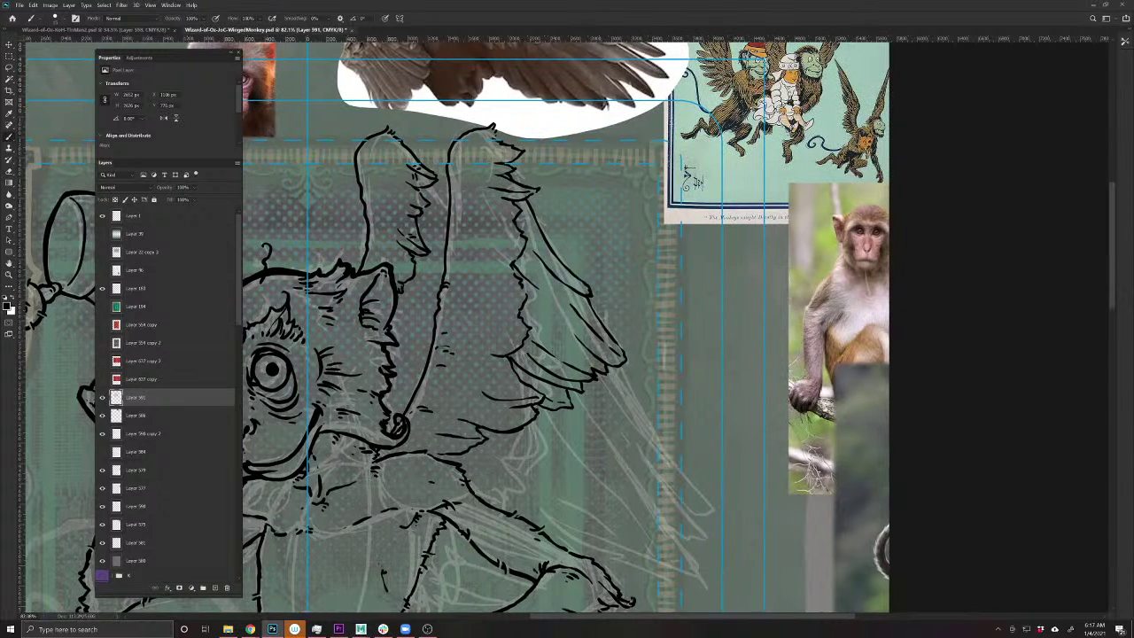
{"action": "mouse_move", "coordinate": [537, 422]}
{"action": "left_mouse_down"}
{"action": "mouse_move", "coordinate": [553, 434]}
{"action": "mouse_move", "coordinate": [490, 443]}
{"action": "mouse_move", "coordinate": [510, 431]}
{"action": "mouse_move", "coordinate": [479, 448]}
{"action": "left_mouse_up"}
{"action": "left_click_drag", "start_coordinate": [573, 458], "coordinate": [437, 451]}
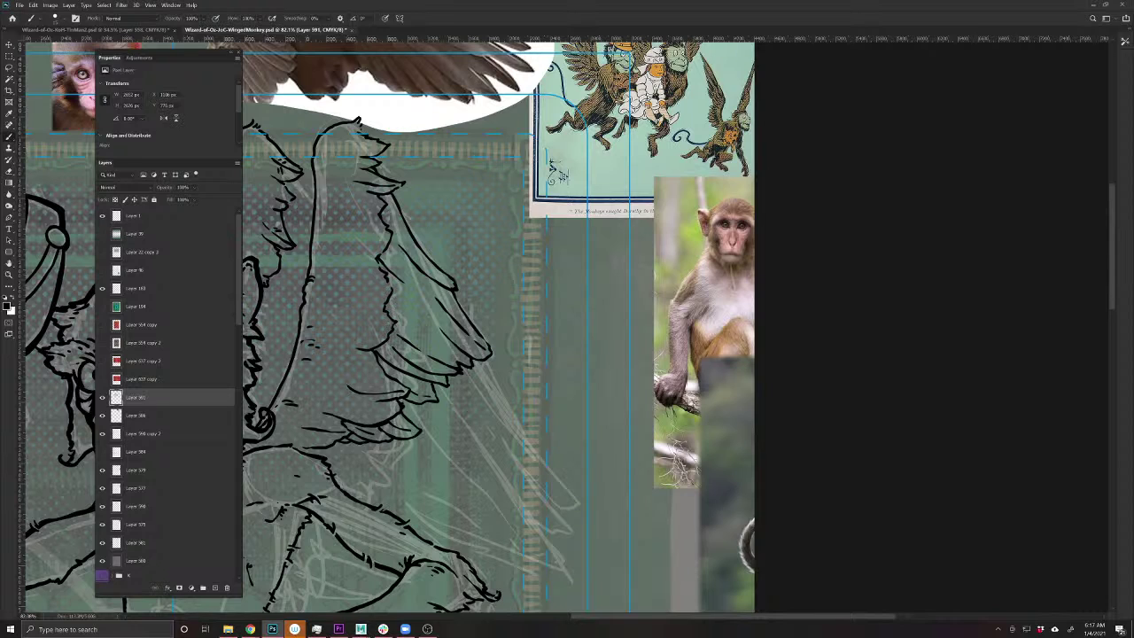
{"action": "mouse_move", "coordinate": [479, 358]}
{"action": "left_mouse_down"}
{"action": "mouse_move", "coordinate": [579, 510]}
{"action": "mouse_move", "coordinate": [544, 501]}
{"action": "mouse_move", "coordinate": [487, 428]}
{"action": "left_mouse_up"}
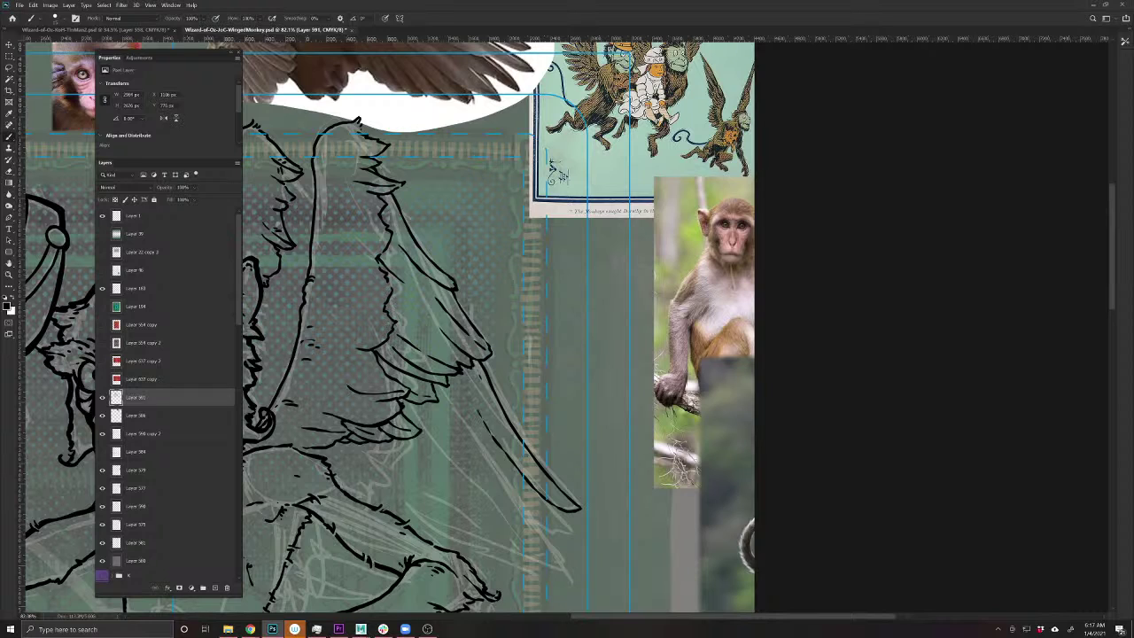
{"action": "left_click_drag", "start_coordinate": [468, 362], "coordinate": [518, 446]}
{"action": "left_click_drag", "start_coordinate": [471, 481], "coordinate": [504, 504]}
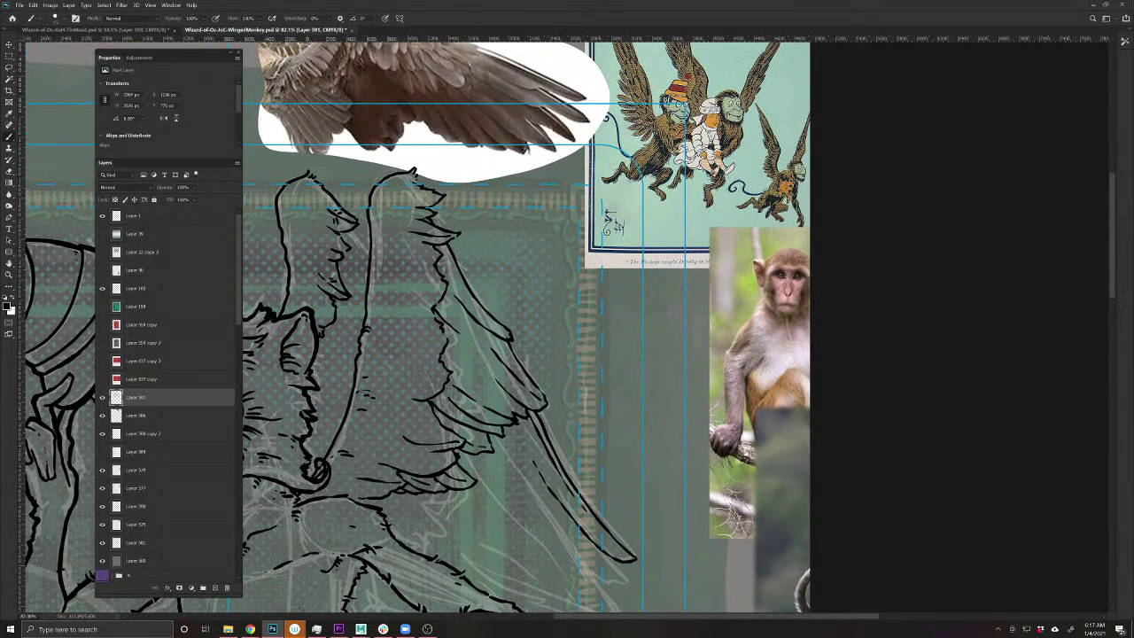
- Replace a long feather stroke, redrawing it with a thickened end and an edge line
{"action": "key", "text": "e"}
{"action": "mouse_move", "coordinate": [631, 558]}
{"action": "left_mouse_down"}
{"action": "mouse_move", "coordinate": [560, 483]}
{"action": "mouse_move", "coordinate": [539, 418]}
{"action": "mouse_move", "coordinate": [538, 441]}
{"action": "left_mouse_up"}
{"action": "key", "text": "b"}
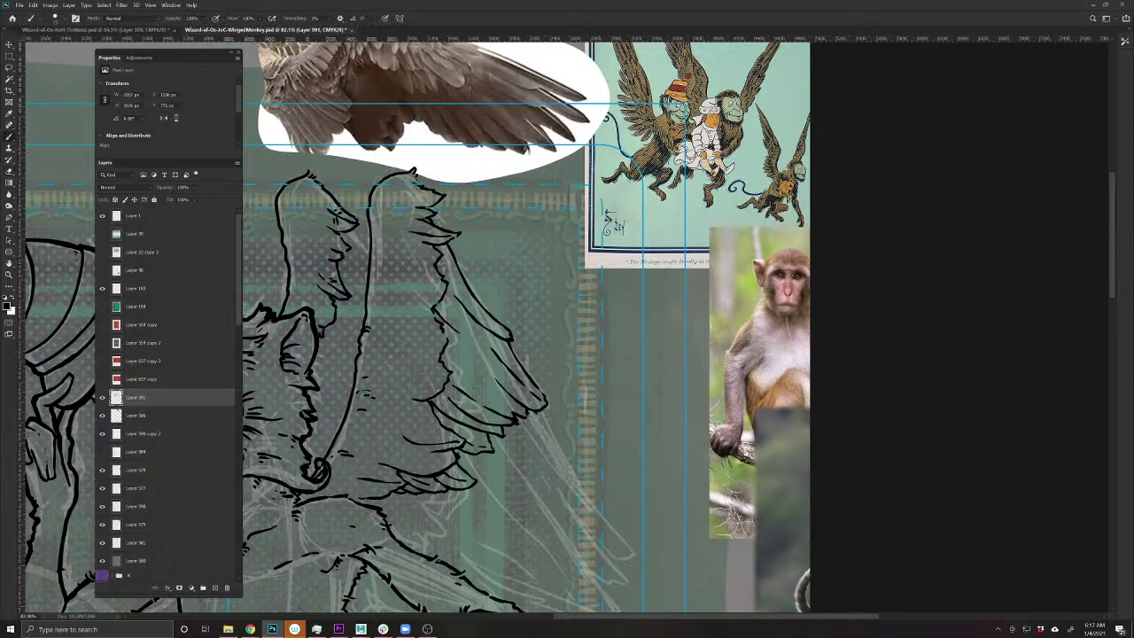
{"action": "mouse_move", "coordinate": [537, 413]}
{"action": "left_mouse_down"}
{"action": "mouse_move", "coordinate": [636, 562]}
{"action": "mouse_move", "coordinate": [568, 497]}
{"action": "left_mouse_up"}
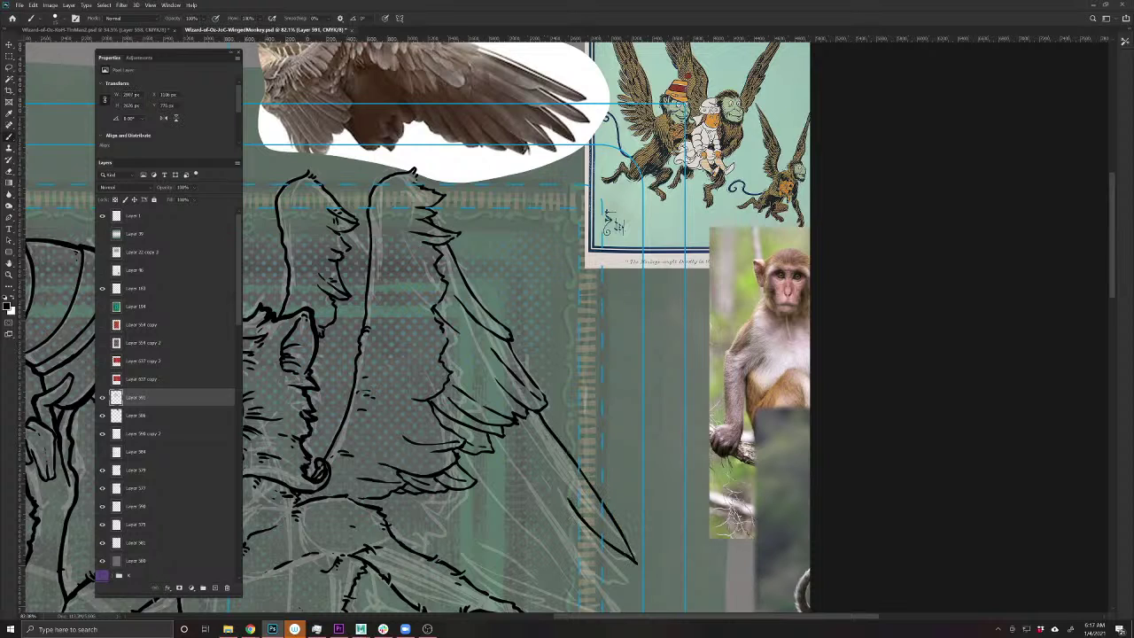
{"action": "key", "text": "ctrl+z"}
{"action": "key", "text": "ctrl+z"}
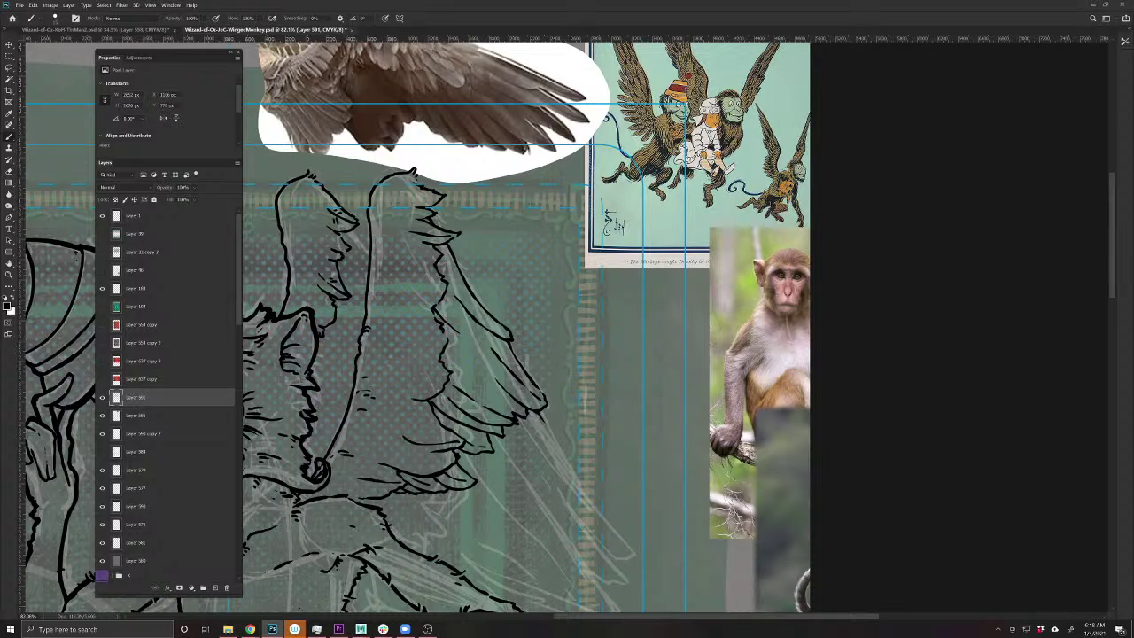
{"action": "left_click_drag", "start_coordinate": [538, 414], "coordinate": [638, 564]}
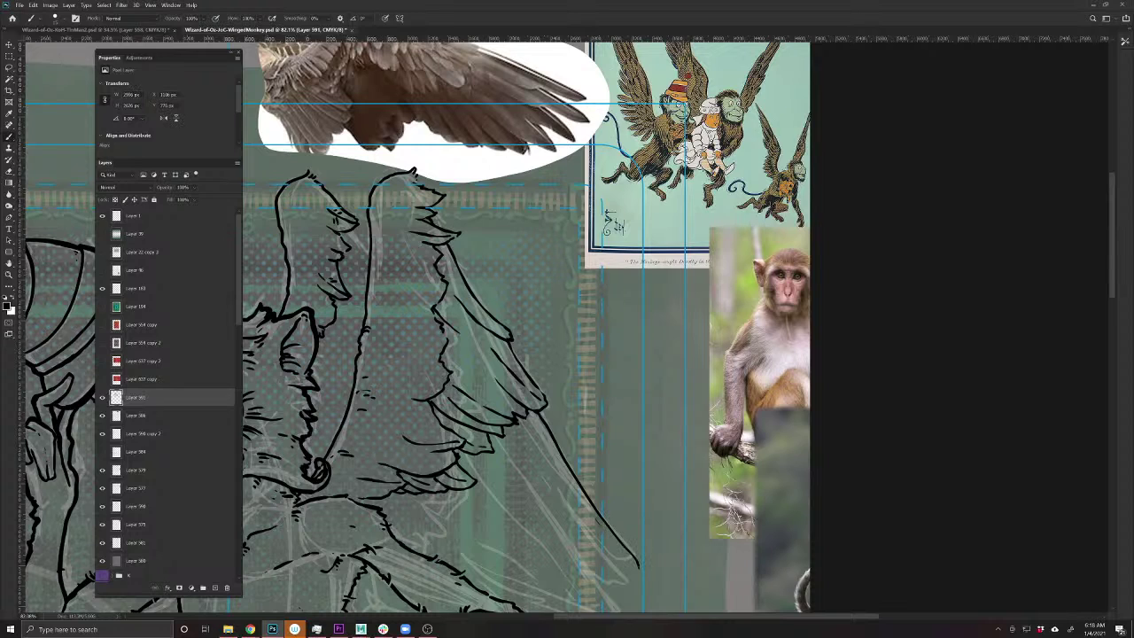
{"action": "left_click_drag", "start_coordinate": [593, 518], "coordinate": [545, 445]}
{"action": "mouse_move", "coordinate": [628, 563]}
{"action": "left_mouse_down"}
{"action": "mouse_move", "coordinate": [638, 570]}
{"action": "mouse_move", "coordinate": [574, 515]}
{"action": "left_mouse_up"}
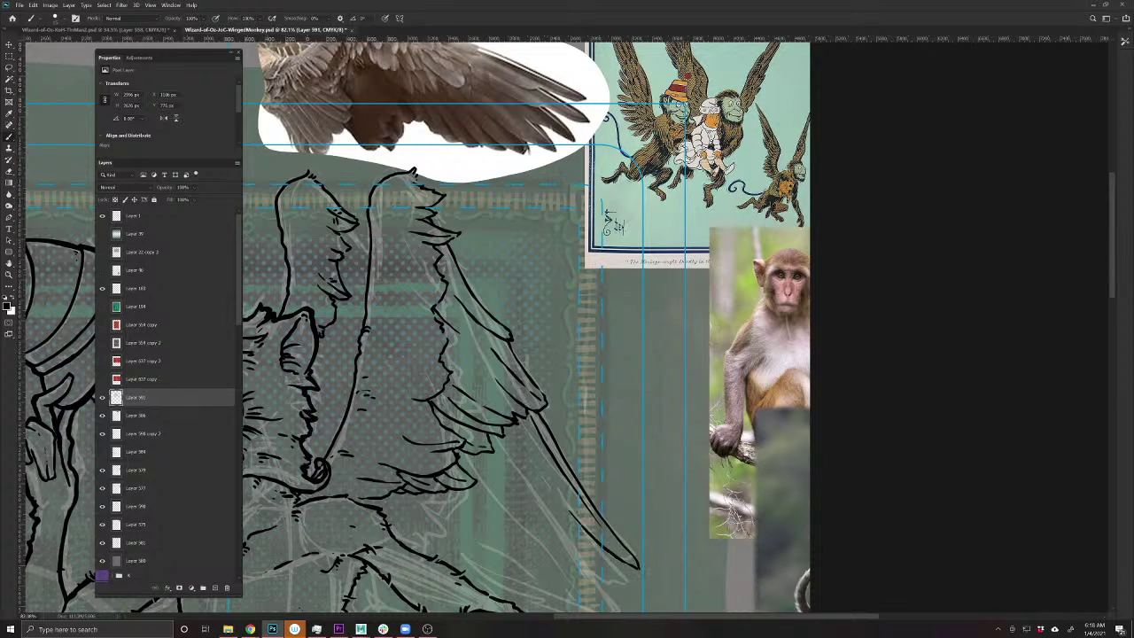
{"action": "mouse_move", "coordinate": [522, 415]}
{"action": "left_mouse_down"}
{"action": "mouse_move", "coordinate": [567, 504]}
{"action": "mouse_move", "coordinate": [511, 434]}
{"action": "left_mouse_up"}
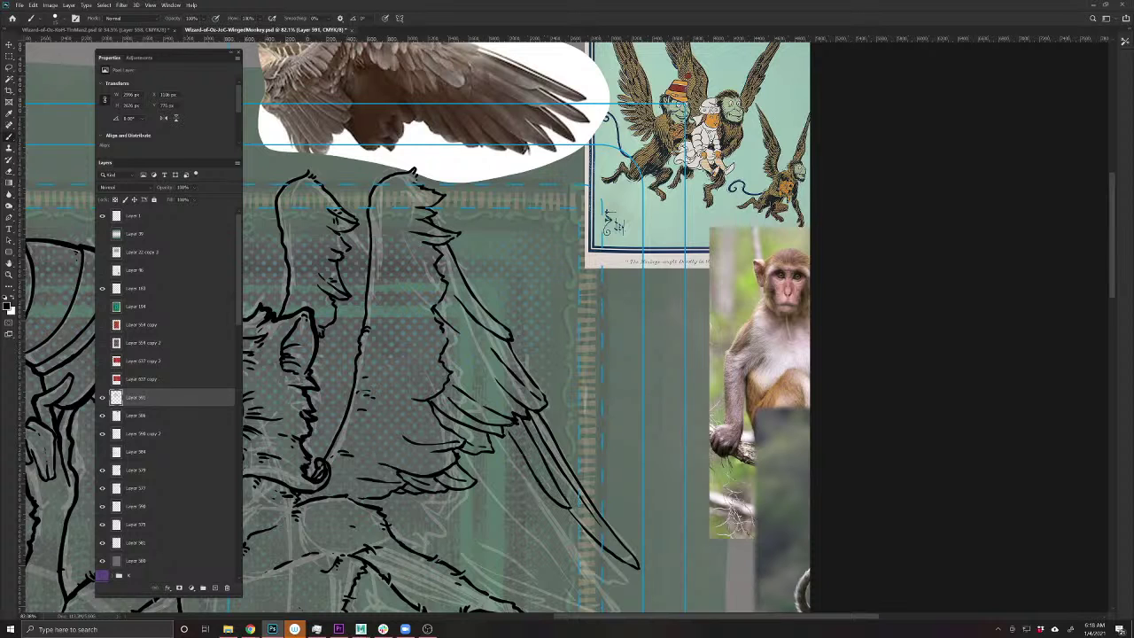
- Add another long feather line down the lower wing and save the document
{"action": "mouse_move", "coordinate": [554, 573]}
{"action": "left_mouse_down"}
{"action": "mouse_move", "coordinate": [582, 488]}
{"action": "mouse_move", "coordinate": [552, 413]}
{"action": "mouse_move", "coordinate": [600, 425]}
{"action": "mouse_move", "coordinate": [617, 462]}
{"action": "mouse_move", "coordinate": [567, 418]}
{"action": "mouse_move", "coordinate": [537, 345]}
{"action": "mouse_move", "coordinate": [585, 424]}
{"action": "left_mouse_up"}
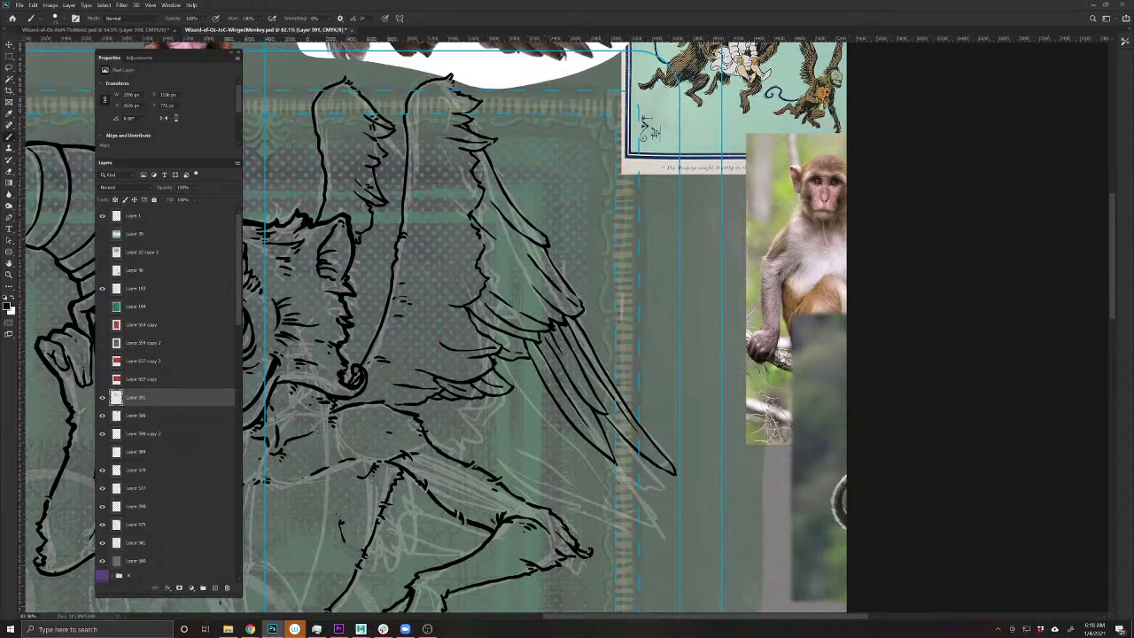
{"action": "mouse_move", "coordinate": [453, 401]}
{"action": "left_mouse_down"}
{"action": "mouse_move", "coordinate": [573, 490]}
{"action": "mouse_move", "coordinate": [487, 400]}
{"action": "mouse_move", "coordinate": [484, 411]}
{"action": "mouse_move", "coordinate": [556, 478]}
{"action": "mouse_move", "coordinate": [487, 459]}
{"action": "mouse_move", "coordinate": [438, 404]}
{"action": "mouse_move", "coordinate": [494, 448]}
{"action": "left_mouse_up"}
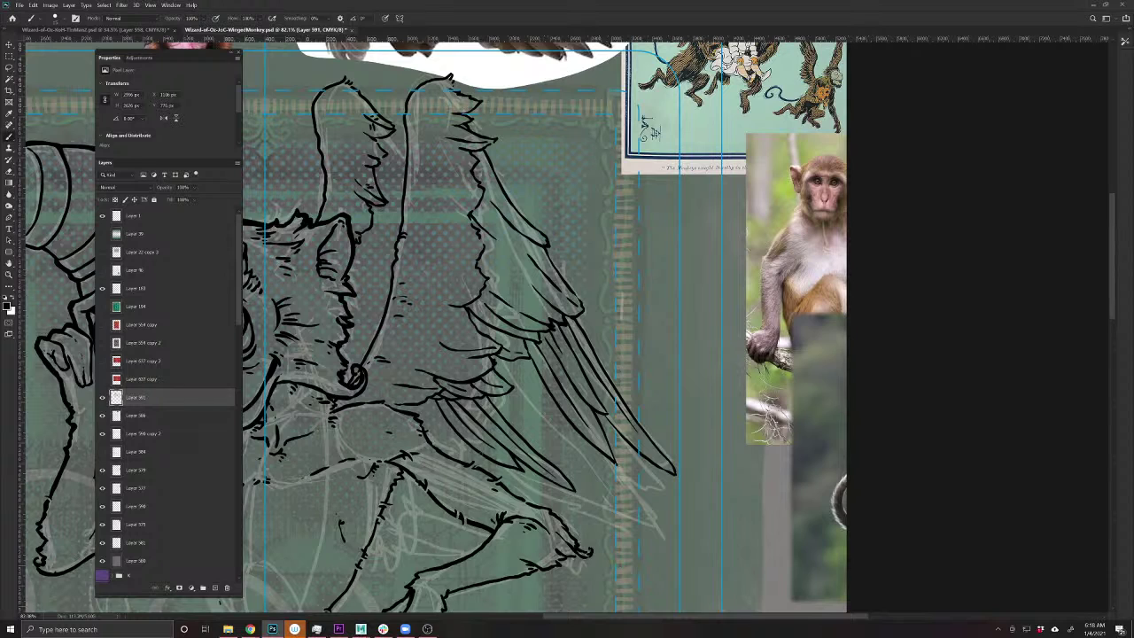
{"action": "left_click_drag", "start_coordinate": [478, 455], "coordinate": [427, 429]}
{"action": "key", "text": "ctrl+z"}
{"action": "key", "text": "ctrl+s"}
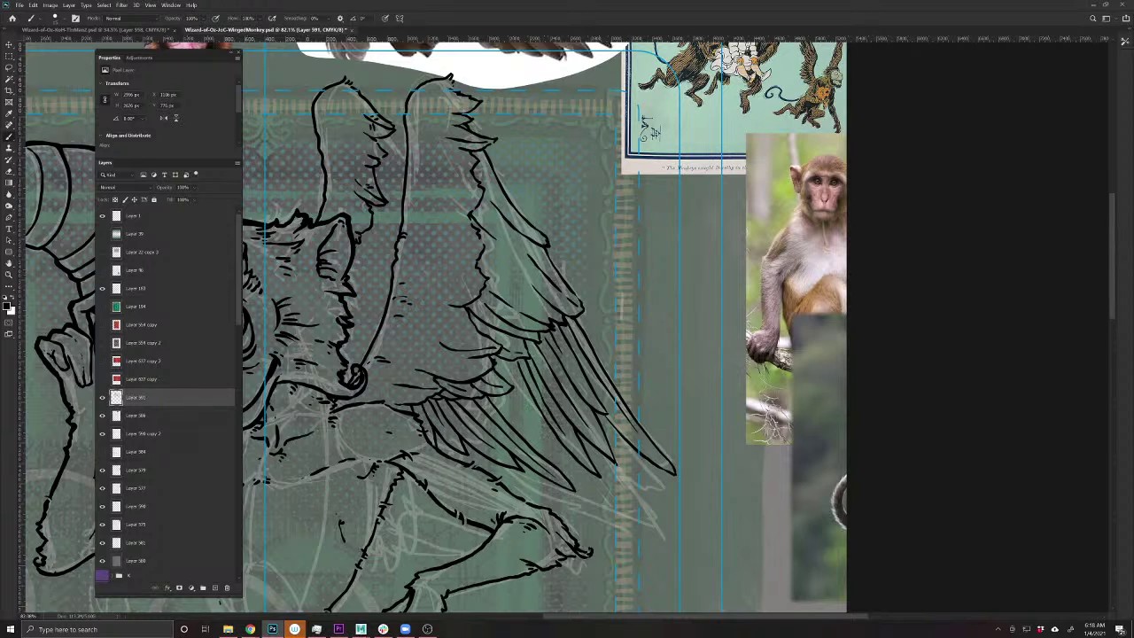
- Add short detail strokes along the feathers and at their tips
{"action": "mouse_move", "coordinate": [564, 447]}
{"action": "left_mouse_down"}
{"action": "mouse_move", "coordinate": [574, 471]}
{"action": "mouse_move", "coordinate": [508, 392]}
{"action": "left_mouse_up"}
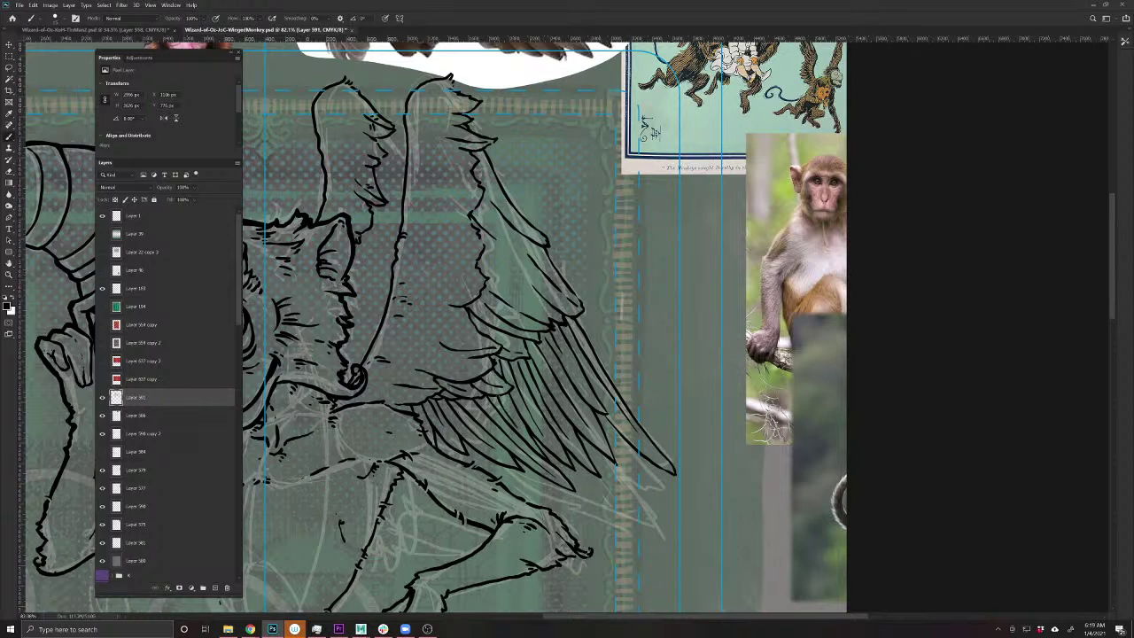
{"action": "left_click_drag", "start_coordinate": [618, 411], "coordinate": [620, 427]}
{"action": "left_click_drag", "start_coordinate": [590, 375], "coordinate": [596, 388]}
{"action": "mouse_move", "coordinate": [579, 351]}
{"action": "left_mouse_down"}
{"action": "mouse_move", "coordinate": [596, 358]}
{"action": "mouse_move", "coordinate": [572, 372]}
{"action": "mouse_move", "coordinate": [569, 416]}
{"action": "left_mouse_up"}
{"action": "mouse_move", "coordinate": [553, 373]}
{"action": "left_mouse_down"}
{"action": "mouse_move", "coordinate": [565, 424]}
{"action": "mouse_move", "coordinate": [516, 404]}
{"action": "mouse_move", "coordinate": [500, 410]}
{"action": "mouse_move", "coordinate": [492, 438]}
{"action": "mouse_move", "coordinate": [487, 431]}
{"action": "mouse_move", "coordinate": [524, 456]}
{"action": "mouse_move", "coordinate": [482, 447]}
{"action": "mouse_move", "coordinate": [487, 461]}
{"action": "mouse_move", "coordinate": [454, 425]}
{"action": "left_mouse_up"}
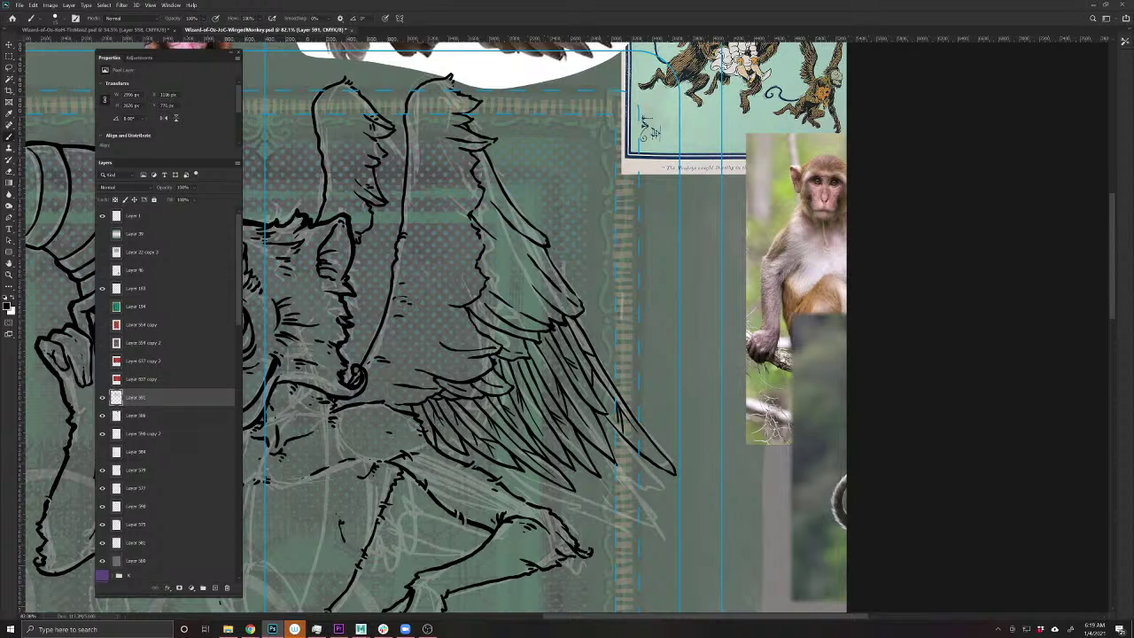
{"action": "mouse_move", "coordinate": [373, 431]}
{"action": "left_mouse_down"}
{"action": "mouse_move", "coordinate": [539, 519]}
{"action": "mouse_move", "coordinate": [539, 546]}
{"action": "left_mouse_up"}
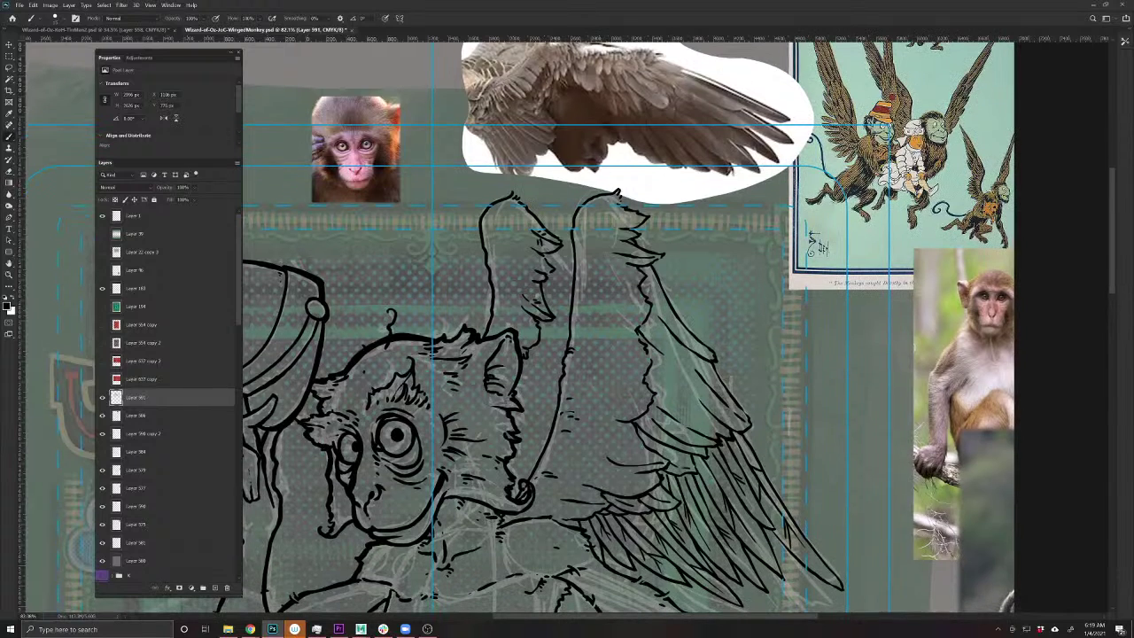
- Add small strokes along the raised wing edge and the monkey's cheek
{"action": "mouse_move", "coordinate": [565, 253]}
{"action": "left_mouse_down"}
{"action": "mouse_move", "coordinate": [553, 268]}
{"action": "mouse_move", "coordinate": [564, 303]}
{"action": "left_mouse_up"}
{"action": "left_click_drag", "start_coordinate": [559, 389], "coordinate": [532, 421]}
{"action": "mouse_move", "coordinate": [551, 421]}
{"action": "left_mouse_down"}
{"action": "mouse_move", "coordinate": [515, 435]}
{"action": "mouse_move", "coordinate": [526, 446]}
{"action": "mouse_move", "coordinate": [543, 419]}
{"action": "mouse_move", "coordinate": [526, 454]}
{"action": "mouse_move", "coordinate": [514, 455]}
{"action": "mouse_move", "coordinate": [512, 480]}
{"action": "mouse_move", "coordinate": [529, 462]}
{"action": "mouse_move", "coordinate": [517, 464]}
{"action": "left_mouse_up"}
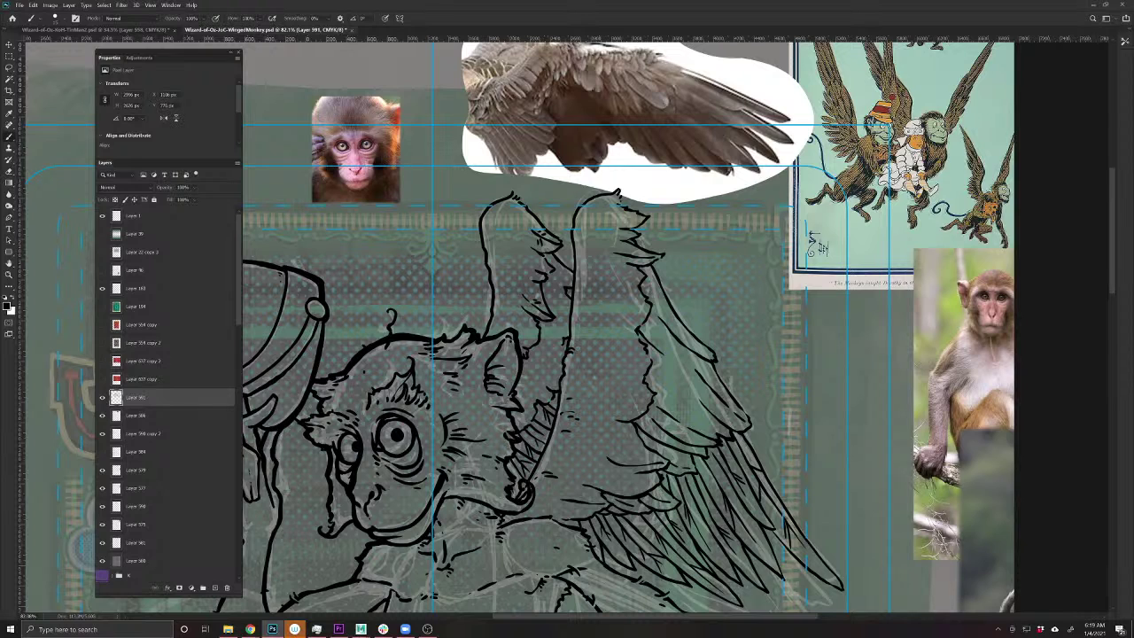
- Nudge the brush size up and zoom in on the monkey's head and wing
{"action": "scroll", "coordinate": [450, 556], "scroll_direction": "down", "scroll_amount": 5}
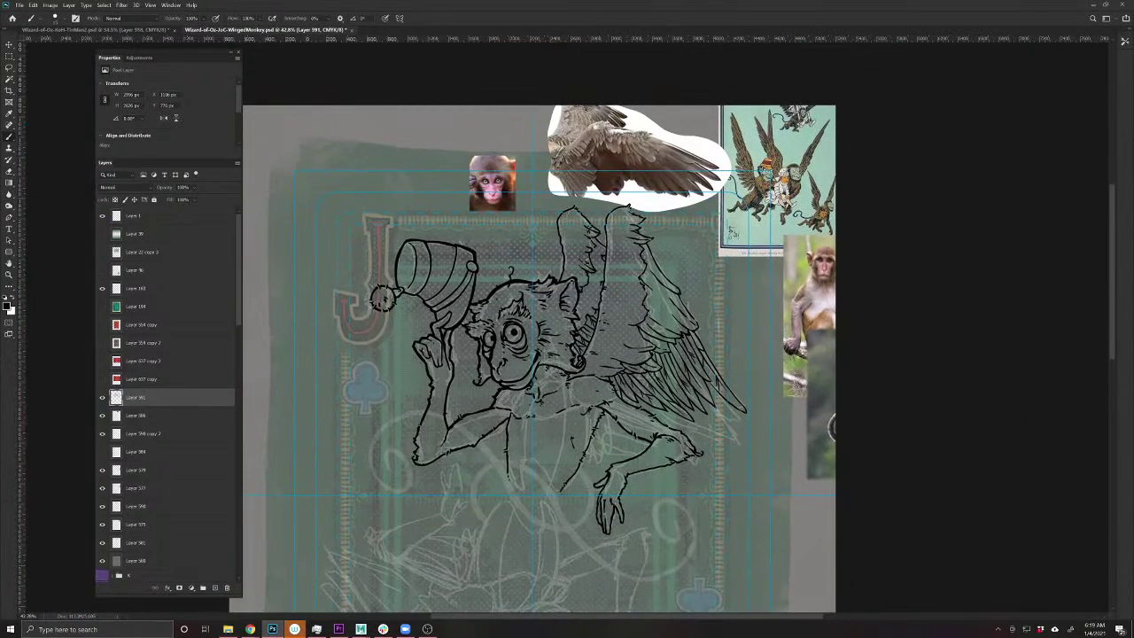
{"action": "key", "text": "e"}
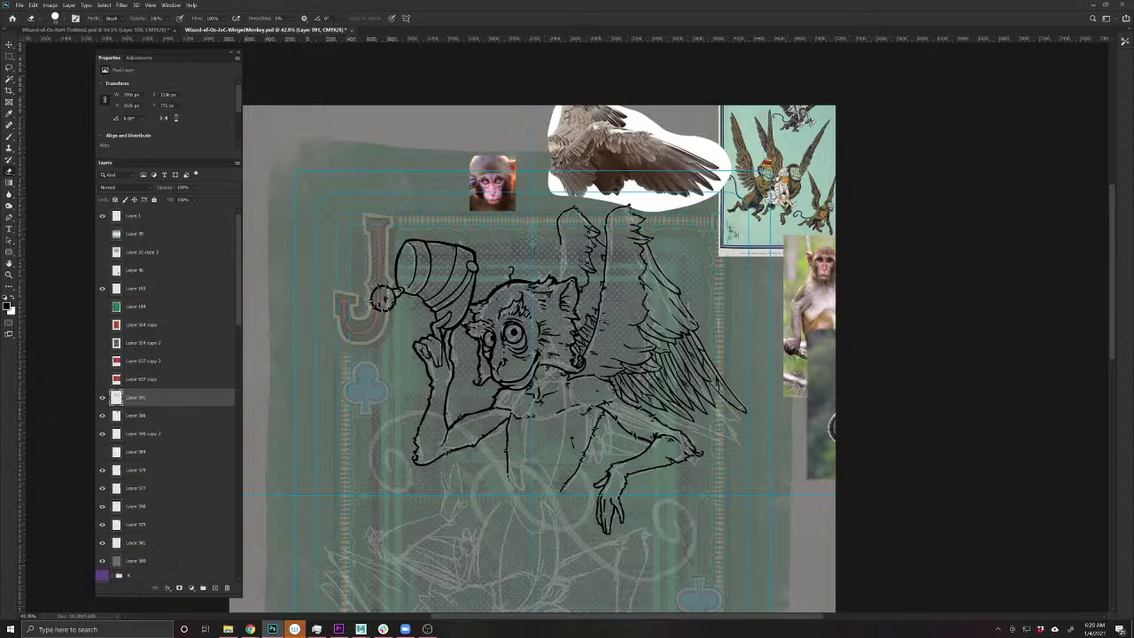
{"action": "key", "text": "b"}
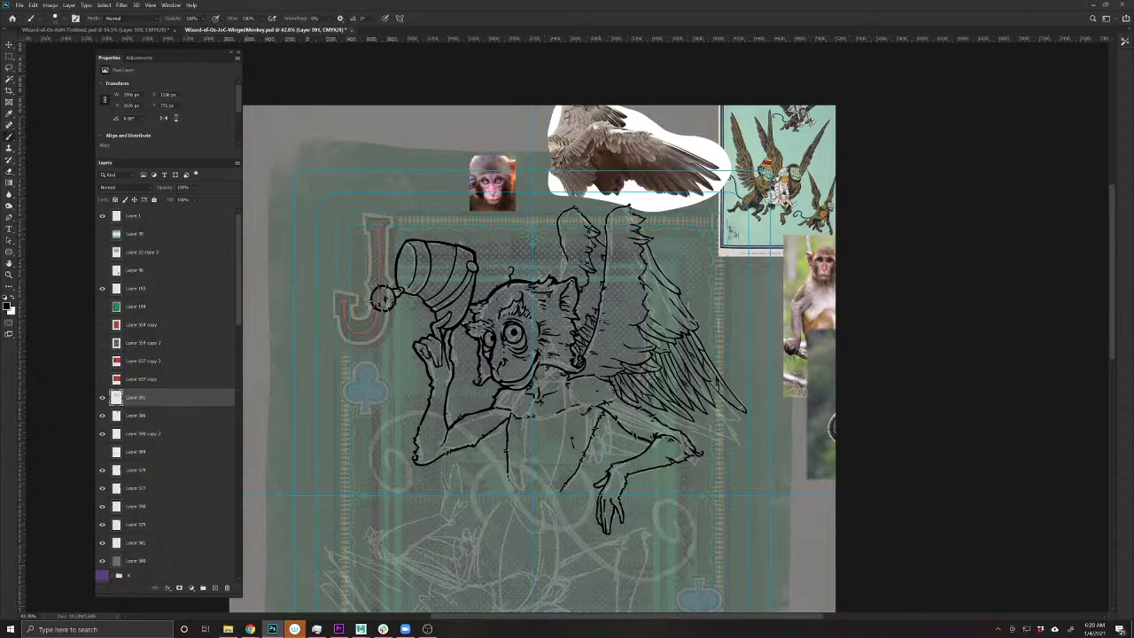
{"action": "key", "text": "bracketright"}
{"action": "scroll", "coordinate": [450, 403], "scroll_direction": "up", "scroll_amount": 2}
- Trace the raised wing's outline from near the ear down its right side with long ink lines
{"action": "scroll", "coordinate": [450, 403], "scroll_direction": "up", "scroll_amount": 2}
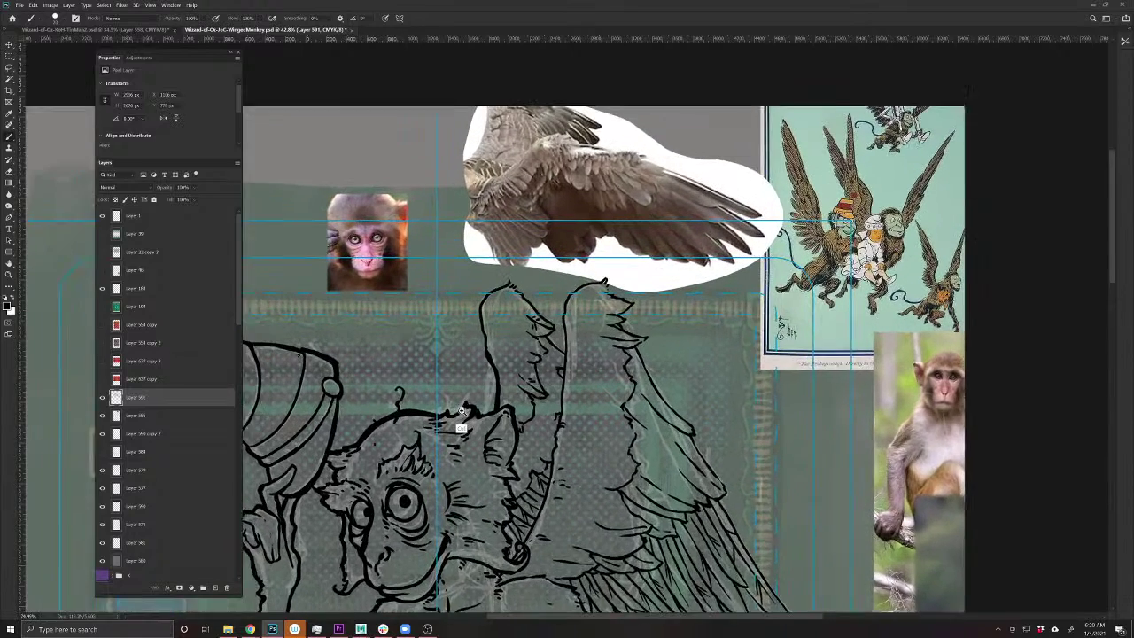
{"action": "mouse_move", "coordinate": [501, 372]}
{"action": "left_mouse_down"}
{"action": "mouse_move", "coordinate": [483, 292]}
{"action": "mouse_move", "coordinate": [508, 277]}
{"action": "mouse_move", "coordinate": [567, 330]}
{"action": "mouse_move", "coordinate": [554, 393]}
{"action": "mouse_move", "coordinate": [543, 372]}
{"action": "left_mouse_up"}
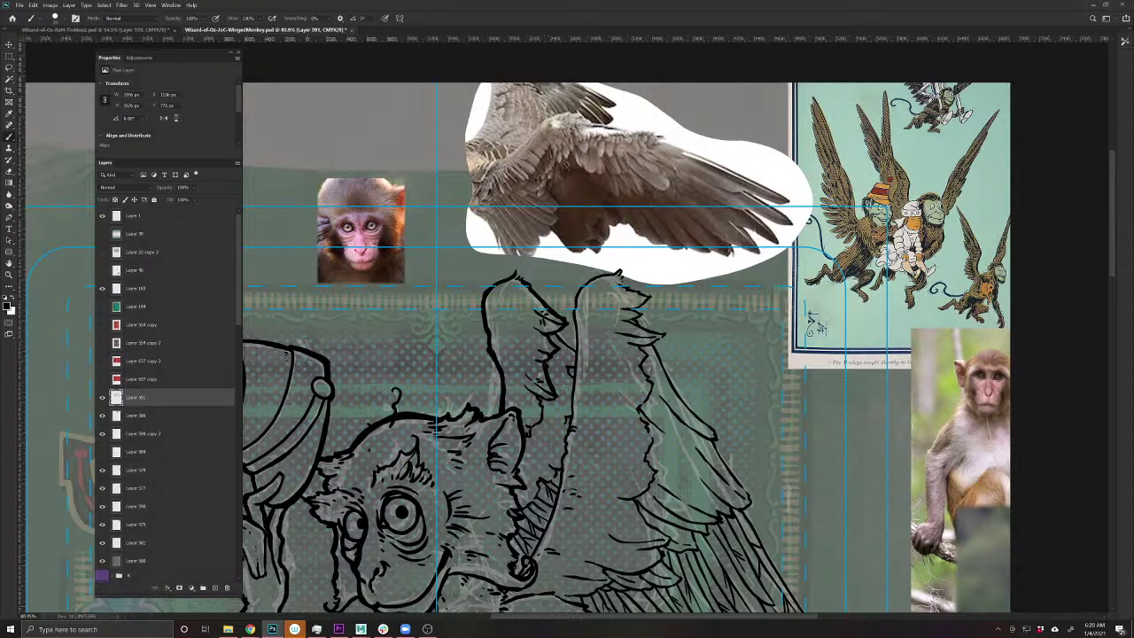
{"action": "left_click_drag", "start_coordinate": [556, 333], "coordinate": [575, 352]}
{"action": "mouse_move", "coordinate": [576, 311]}
{"action": "left_mouse_down"}
{"action": "mouse_move", "coordinate": [558, 485]}
{"action": "mouse_move", "coordinate": [519, 577]}
{"action": "left_mouse_up"}
{"action": "left_click_drag", "start_coordinate": [496, 394], "coordinate": [436, 474]}
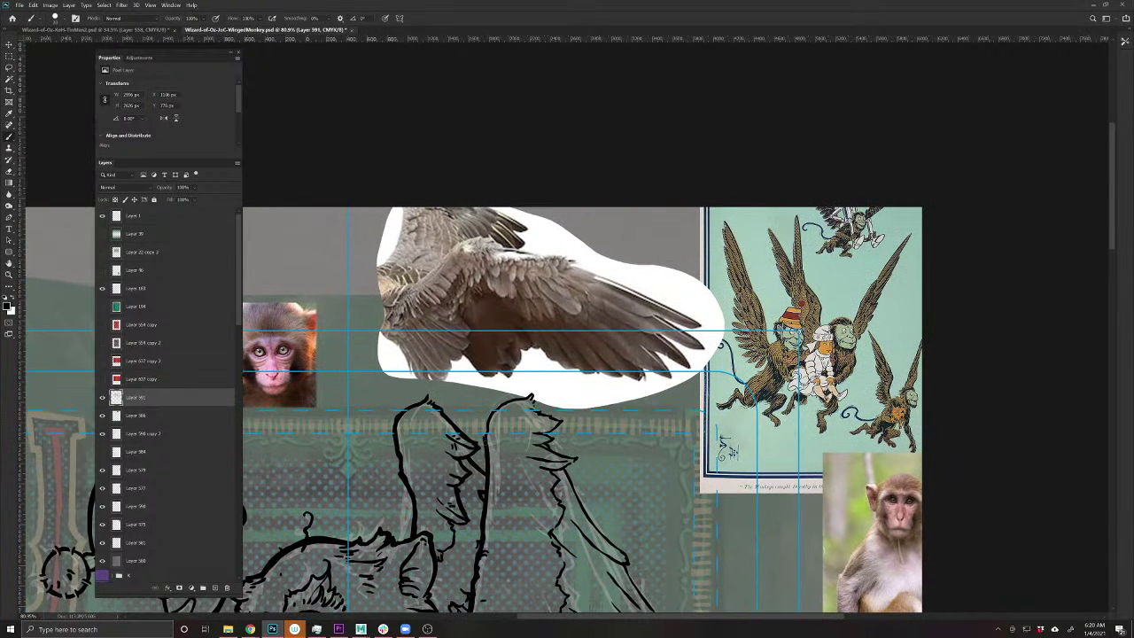
{"action": "mouse_move", "coordinate": [487, 426]}
{"action": "left_mouse_down"}
{"action": "mouse_move", "coordinate": [494, 407]}
{"action": "mouse_move", "coordinate": [535, 395]}
{"action": "left_mouse_up"}
{"action": "mouse_move", "coordinate": [537, 409]}
{"action": "left_mouse_down"}
{"action": "mouse_move", "coordinate": [561, 426]}
{"action": "mouse_move", "coordinate": [551, 441]}
{"action": "mouse_move", "coordinate": [567, 457]}
{"action": "mouse_move", "coordinate": [559, 489]}
{"action": "mouse_move", "coordinate": [576, 493]}
{"action": "mouse_move", "coordinate": [611, 569]}
{"action": "mouse_move", "coordinate": [539, 470]}
{"action": "left_mouse_up"}
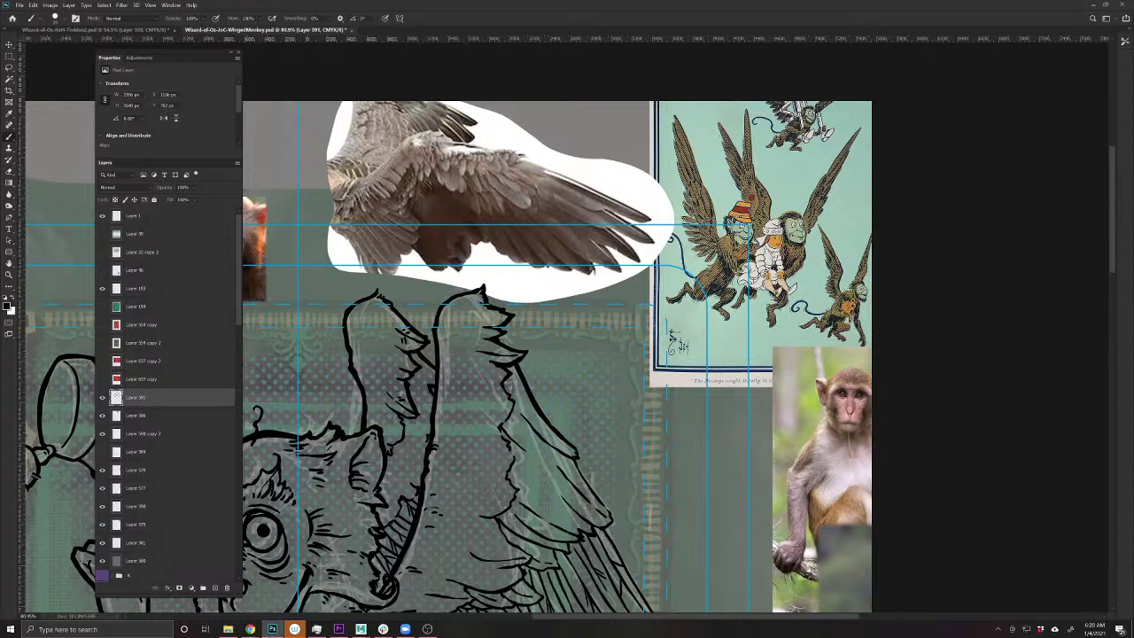
{"action": "mouse_move", "coordinate": [574, 464]}
{"action": "left_mouse_down"}
{"action": "mouse_move", "coordinate": [611, 515]}
{"action": "mouse_move", "coordinate": [592, 529]}
{"action": "left_mouse_up"}
{"action": "left_click_drag", "start_coordinate": [465, 583], "coordinate": [410, 409]}
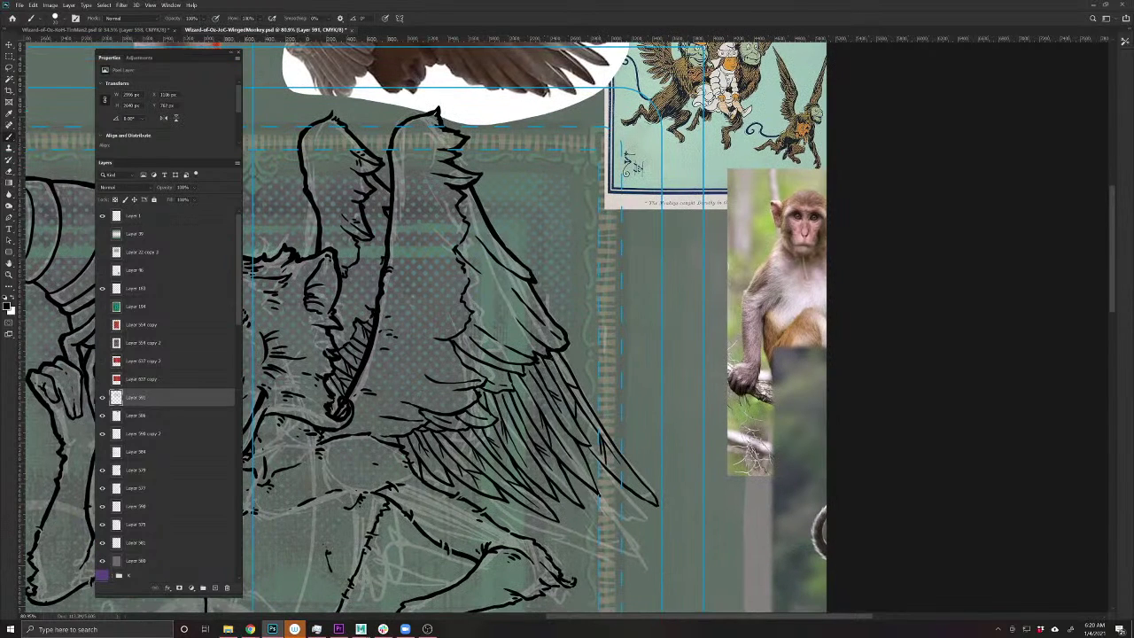
- Brush hatch strokes across the wing feathers, working down to the lower wing
{"action": "left_click_drag", "start_coordinate": [551, 353], "coordinate": [498, 378]}
{"action": "mouse_move", "coordinate": [500, 365]}
{"action": "left_mouse_down"}
{"action": "mouse_move", "coordinate": [485, 374]}
{"action": "mouse_move", "coordinate": [503, 391]}
{"action": "mouse_move", "coordinate": [465, 410]}
{"action": "mouse_move", "coordinate": [486, 420]}
{"action": "left_mouse_up"}
{"action": "left_click_drag", "start_coordinate": [504, 416], "coordinate": [481, 430]}
{"action": "left_click_drag", "start_coordinate": [476, 419], "coordinate": [444, 436]}
{"action": "left_click_drag", "start_coordinate": [447, 428], "coordinate": [433, 436]}
- Ink the wing's outer edge, erase the overshooting tail and stray ink, then repaint the edge cleanly
{"action": "left_click_drag", "start_coordinate": [560, 352], "coordinate": [660, 508]}
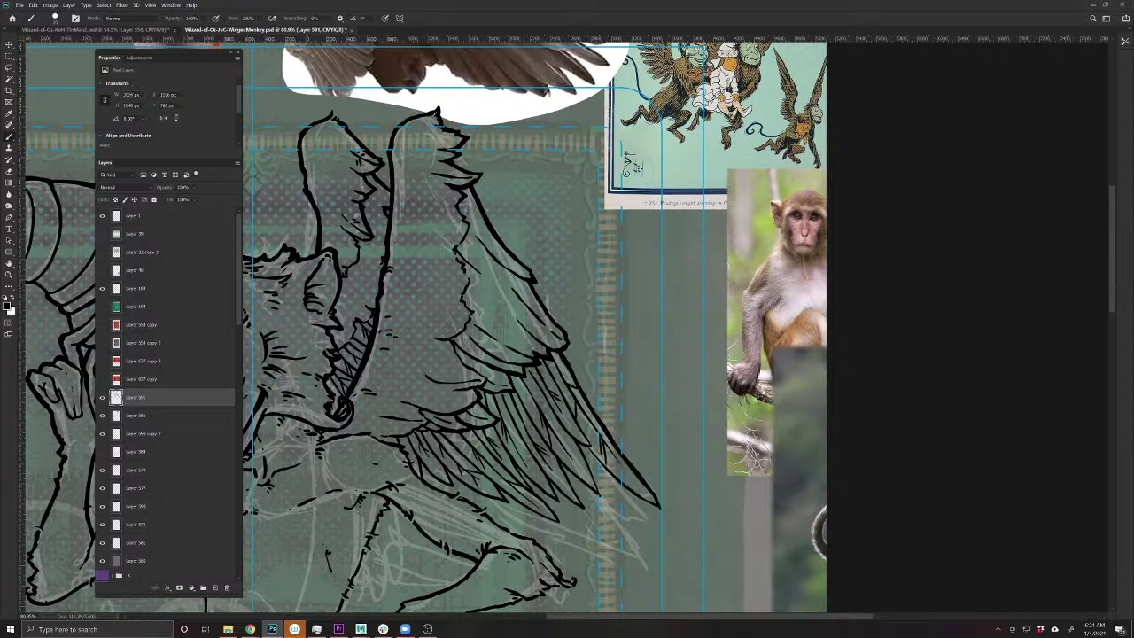
{"action": "key", "text": "e"}
{"action": "left_click_drag", "start_coordinate": [660, 508], "coordinate": [589, 398]}
{"action": "mouse_move", "coordinate": [602, 443]}
{"action": "left_mouse_down"}
{"action": "mouse_move", "coordinate": [595, 425]}
{"action": "mouse_move", "coordinate": [606, 462]}
{"action": "left_mouse_up"}
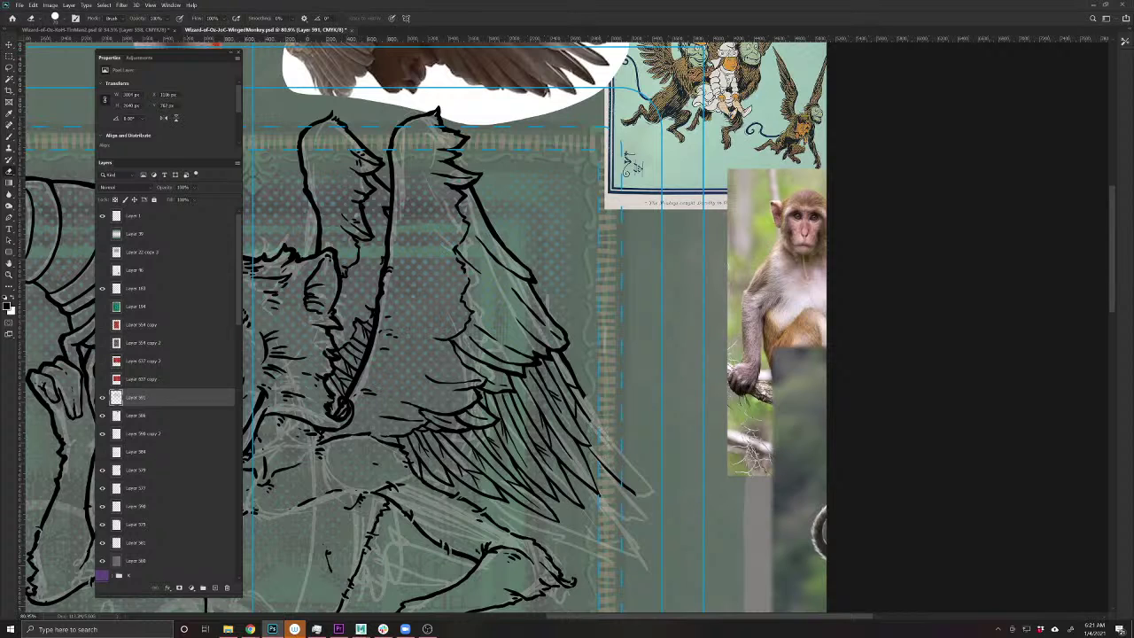
{"action": "key", "text": "b"}
{"action": "left_click_drag", "start_coordinate": [577, 385], "coordinate": [636, 496]}
{"action": "mouse_move", "coordinate": [587, 416]}
{"action": "left_mouse_down"}
{"action": "mouse_move", "coordinate": [613, 461]}
{"action": "mouse_move", "coordinate": [604, 468]}
{"action": "mouse_move", "coordinate": [587, 448]}
{"action": "mouse_move", "coordinate": [605, 497]}
{"action": "mouse_move", "coordinate": [563, 464]}
{"action": "mouse_move", "coordinate": [585, 510]}
{"action": "mouse_move", "coordinate": [521, 471]}
{"action": "left_mouse_up"}
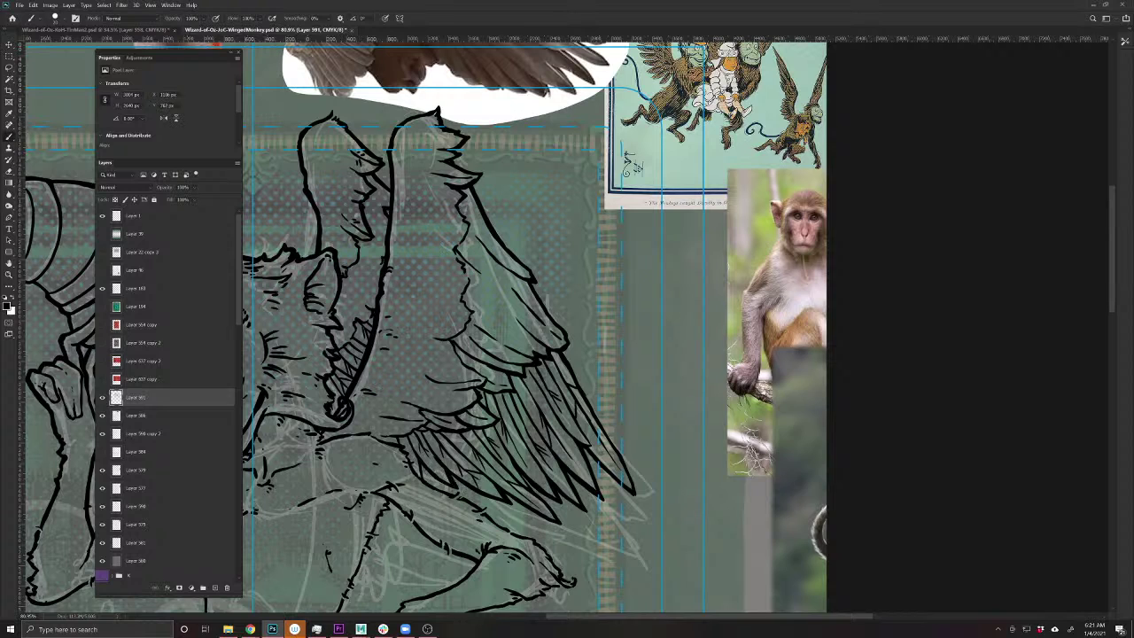
- Add small feather detail marks along the wing and ink the monkey's lower jaw line
{"action": "left_click_drag", "start_coordinate": [424, 467], "coordinate": [423, 482]}
{"action": "left_click_drag", "start_coordinate": [372, 434], "coordinate": [450, 494]}
{"action": "left_click_drag", "start_coordinate": [367, 468], "coordinate": [523, 476]}
{"action": "mouse_move", "coordinate": [535, 423]}
{"action": "left_mouse_down"}
{"action": "mouse_move", "coordinate": [479, 436]}
{"action": "mouse_move", "coordinate": [427, 406]}
{"action": "left_mouse_up"}
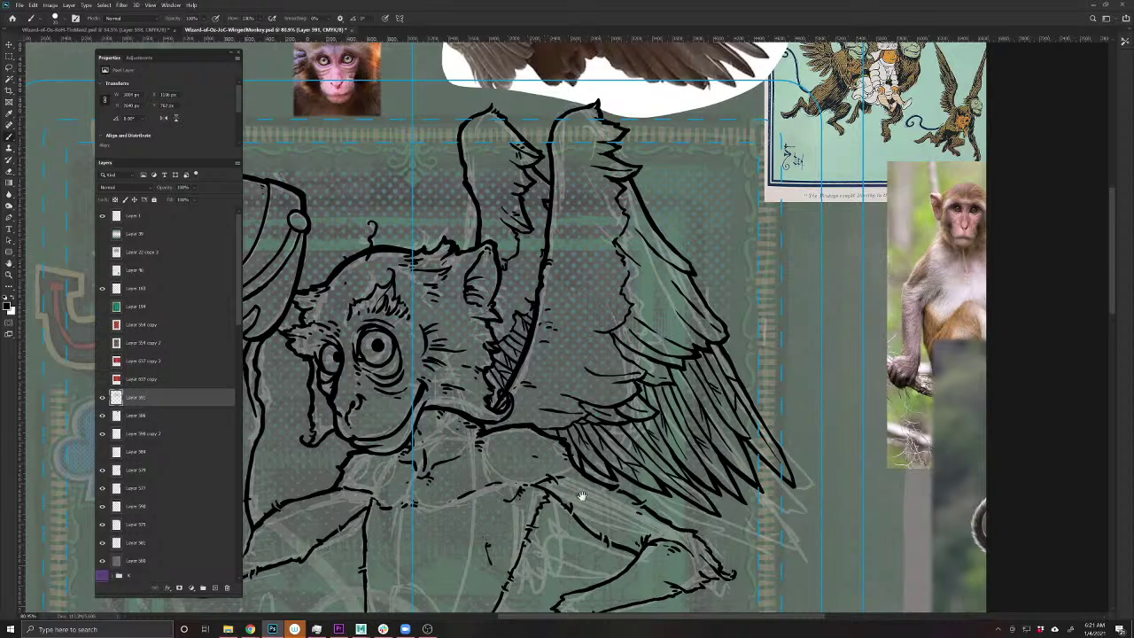
{"action": "mouse_move", "coordinate": [669, 545]}
{"action": "left_mouse_down"}
{"action": "mouse_move", "coordinate": [535, 432]}
{"action": "mouse_move", "coordinate": [574, 437]}
{"action": "mouse_move", "coordinate": [591, 464]}
{"action": "mouse_move", "coordinate": [599, 455]}
{"action": "mouse_move", "coordinate": [567, 477]}
{"action": "mouse_move", "coordinate": [459, 503]}
{"action": "left_mouse_up"}
{"action": "left_click_drag", "start_coordinate": [395, 545], "coordinate": [588, 446]}
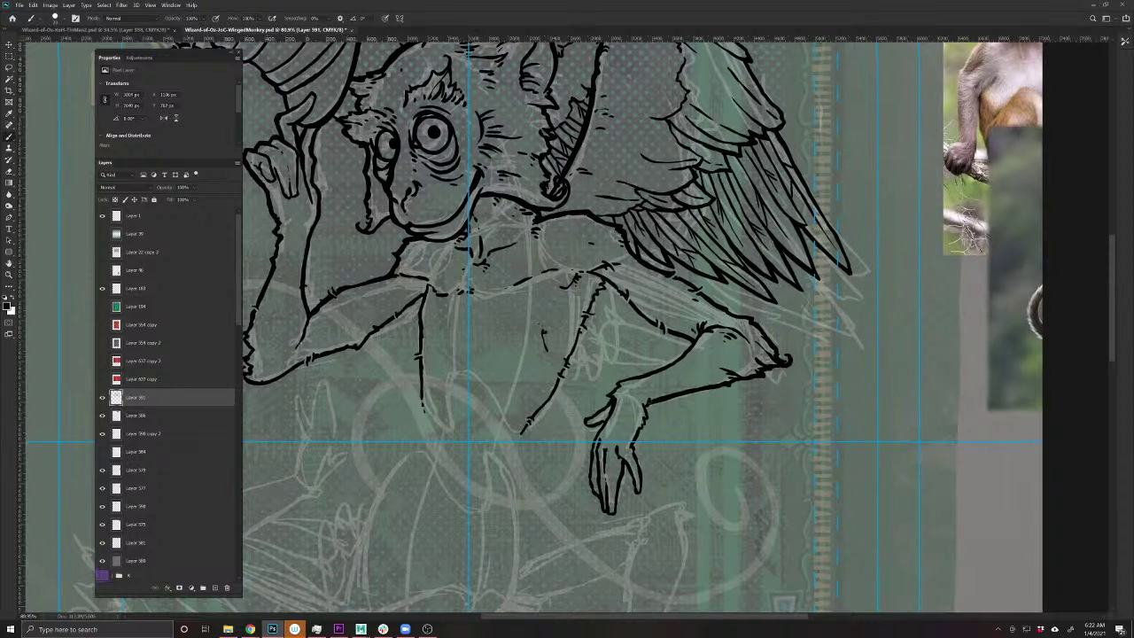
- Ink the back of the dangling hand and thicken the upper, lower and body-joining arm lines
{"action": "mouse_move", "coordinate": [651, 412]}
{"action": "left_mouse_down"}
{"action": "mouse_move", "coordinate": [633, 445]}
{"action": "mouse_move", "coordinate": [641, 487]}
{"action": "mouse_move", "coordinate": [636, 496]}
{"action": "mouse_move", "coordinate": [627, 468]}
{"action": "mouse_move", "coordinate": [604, 514]}
{"action": "mouse_move", "coordinate": [588, 478]}
{"action": "mouse_move", "coordinate": [604, 421]}
{"action": "mouse_move", "coordinate": [584, 423]}
{"action": "mouse_move", "coordinate": [619, 385]}
{"action": "mouse_move", "coordinate": [682, 356]}
{"action": "left_mouse_up"}
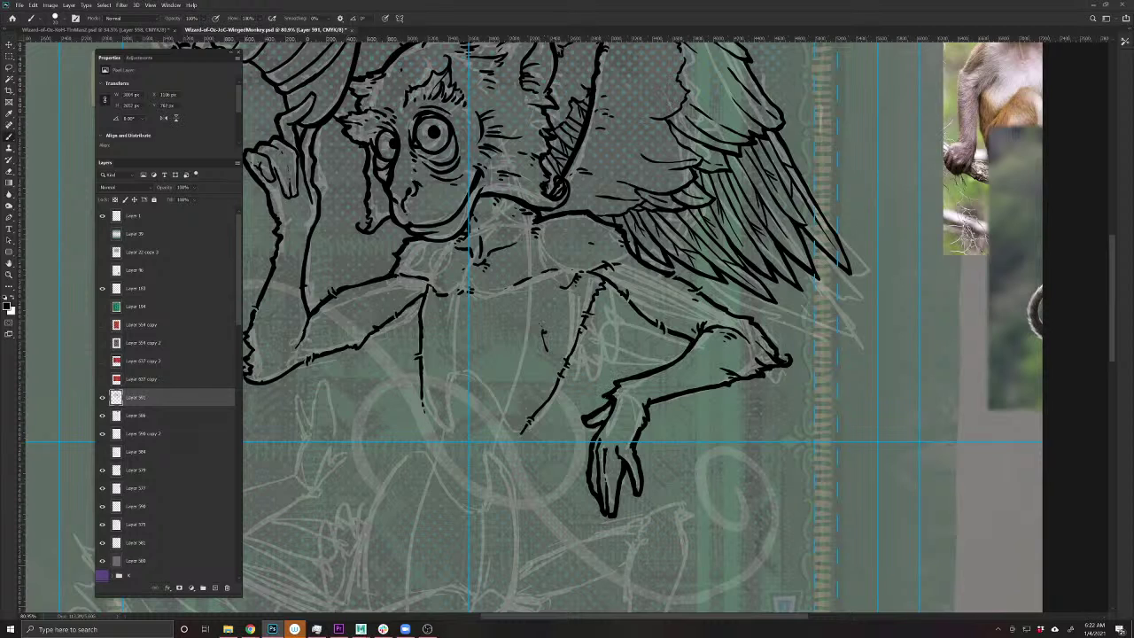
{"action": "left_click_drag", "start_coordinate": [607, 284], "coordinate": [519, 437]}
{"action": "left_click_drag", "start_coordinate": [433, 469], "coordinate": [519, 535]}
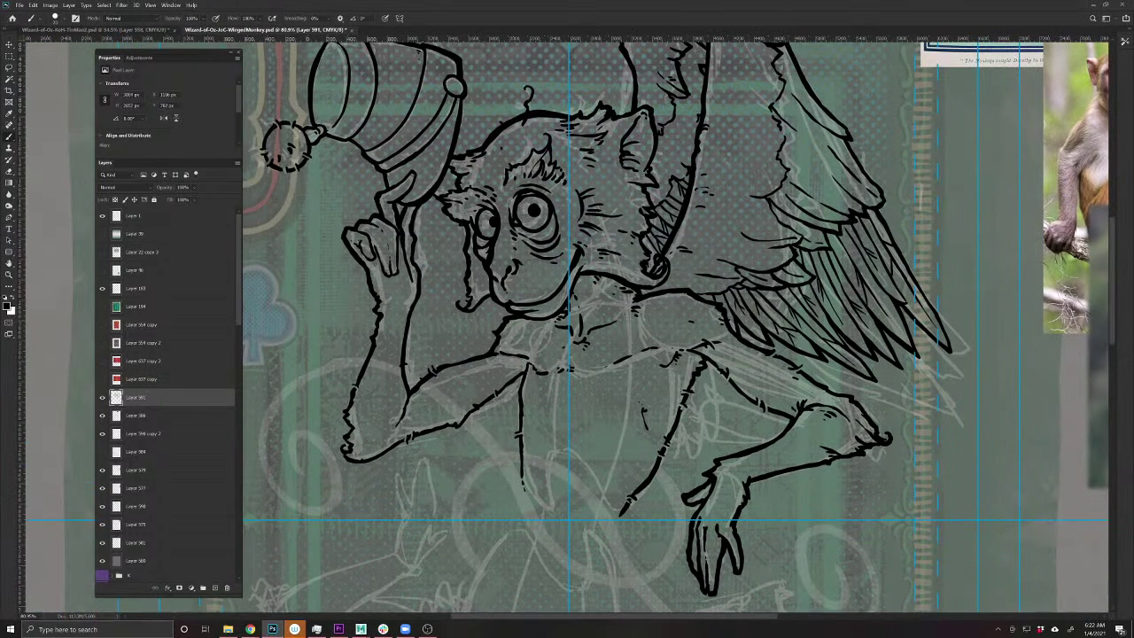
{"action": "mouse_move", "coordinate": [528, 358]}
{"action": "left_mouse_down"}
{"action": "mouse_move", "coordinate": [517, 409]}
{"action": "mouse_move", "coordinate": [526, 513]}
{"action": "left_mouse_up"}
{"action": "left_click_drag", "start_coordinate": [526, 366], "coordinate": [506, 356]}
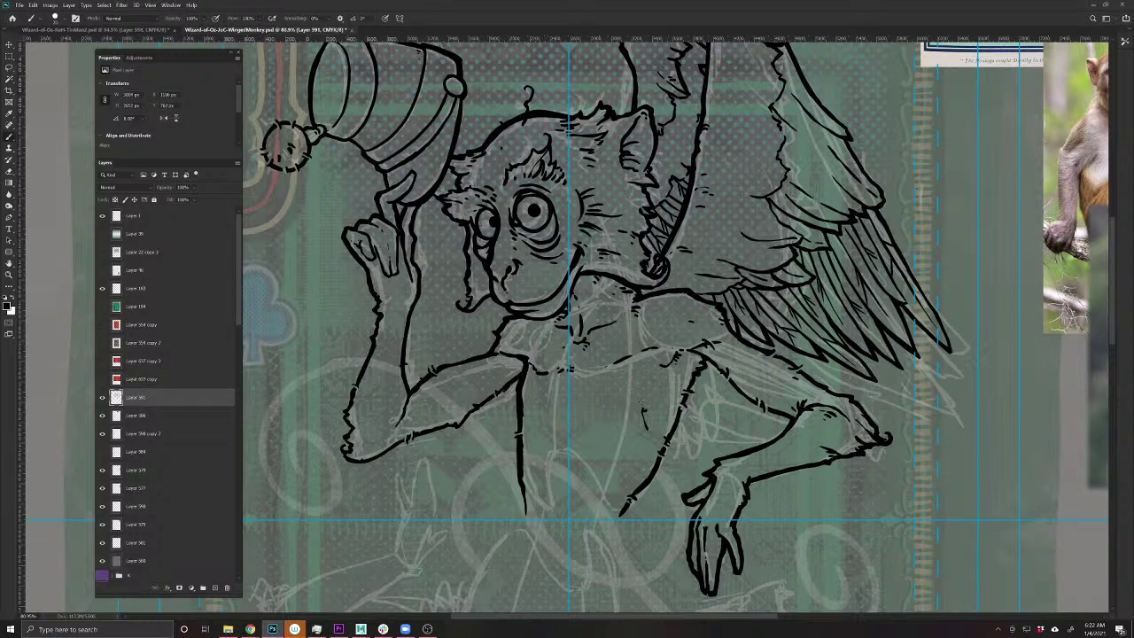
{"action": "mouse_move", "coordinate": [483, 405]}
{"action": "left_mouse_down"}
{"action": "mouse_move", "coordinate": [494, 399]}
{"action": "mouse_move", "coordinate": [448, 429]}
{"action": "left_mouse_up"}
- Zoom out, try a long feather stroke below the wing, and undo it
{"action": "scroll", "coordinate": [621, 369], "scroll_direction": "down", "scroll_amount": 4}
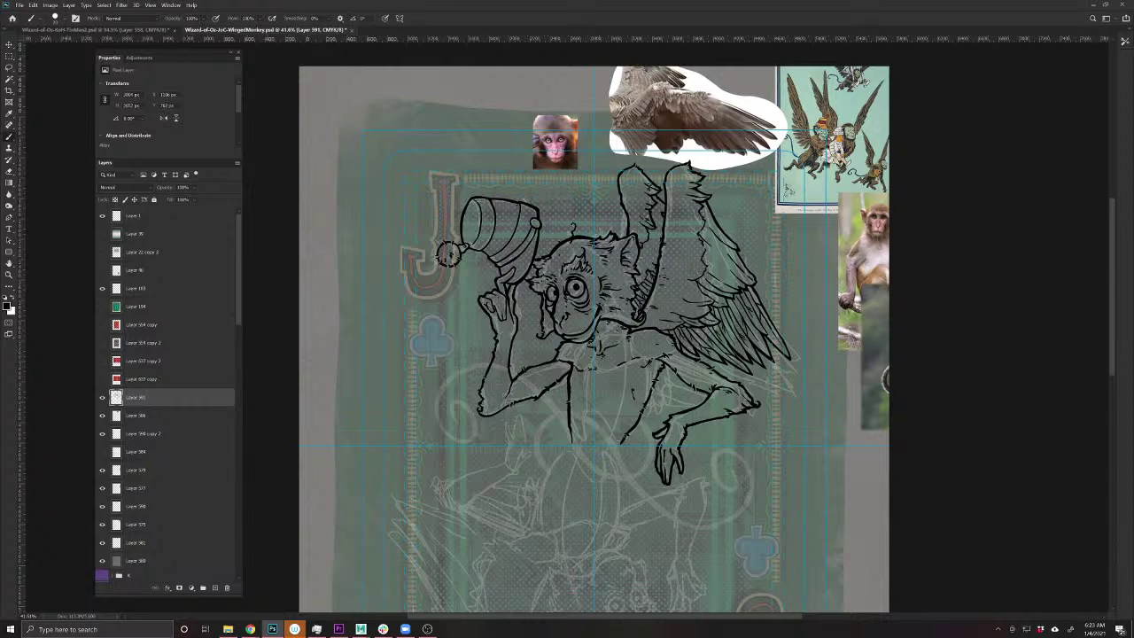
{"action": "mouse_move", "coordinate": [769, 352]}
{"action": "left_mouse_down"}
{"action": "mouse_move", "coordinate": [806, 480]}
{"action": "mouse_move", "coordinate": [684, 389]}
{"action": "mouse_move", "coordinate": [673, 362]}
{"action": "left_mouse_up"}
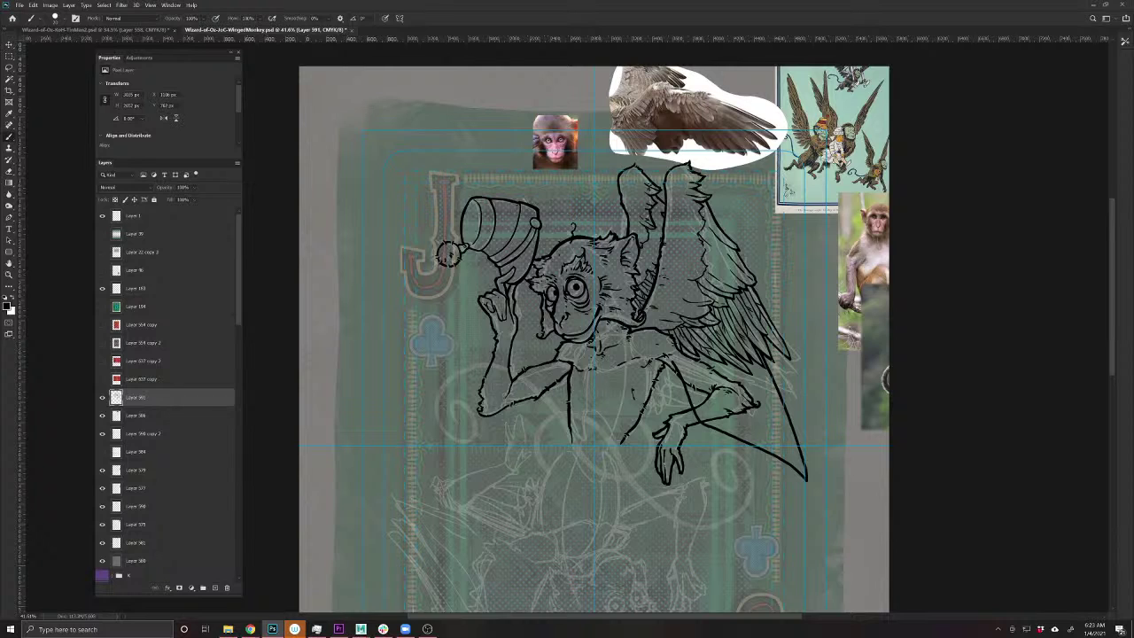
{"action": "key", "text": "ctrl+z"}
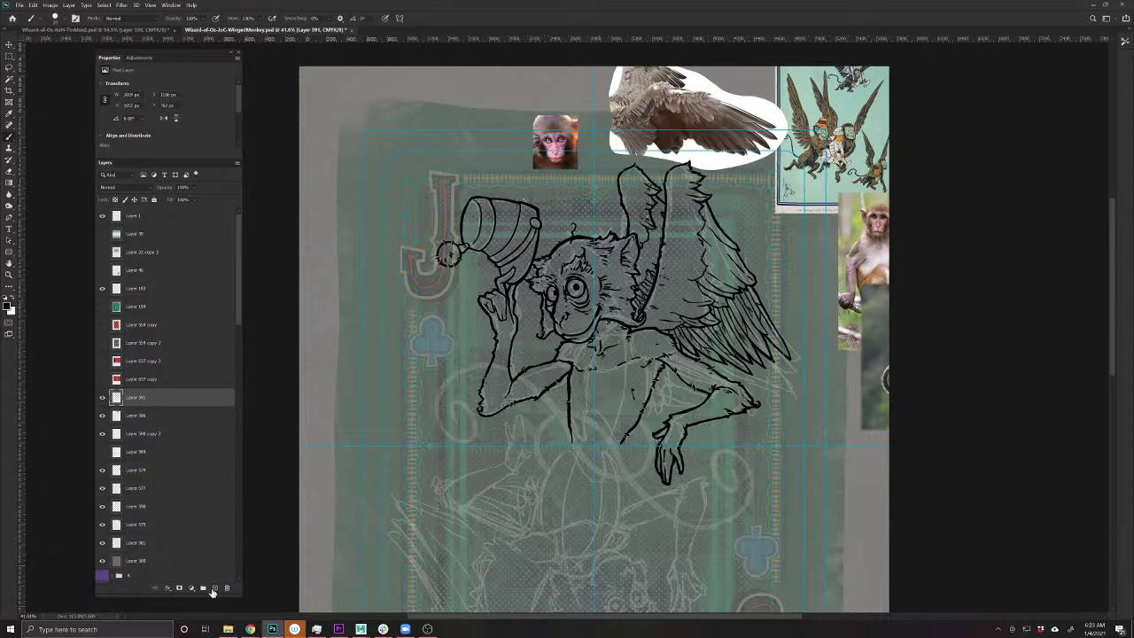
- On a new layer, draw long feather strokes down from the wing tip along the lower wing
{"action": "left_click", "coordinate": [215, 589]}
{"action": "scroll", "coordinate": [387, 464], "scroll_direction": "right", "scroll_amount": 5}
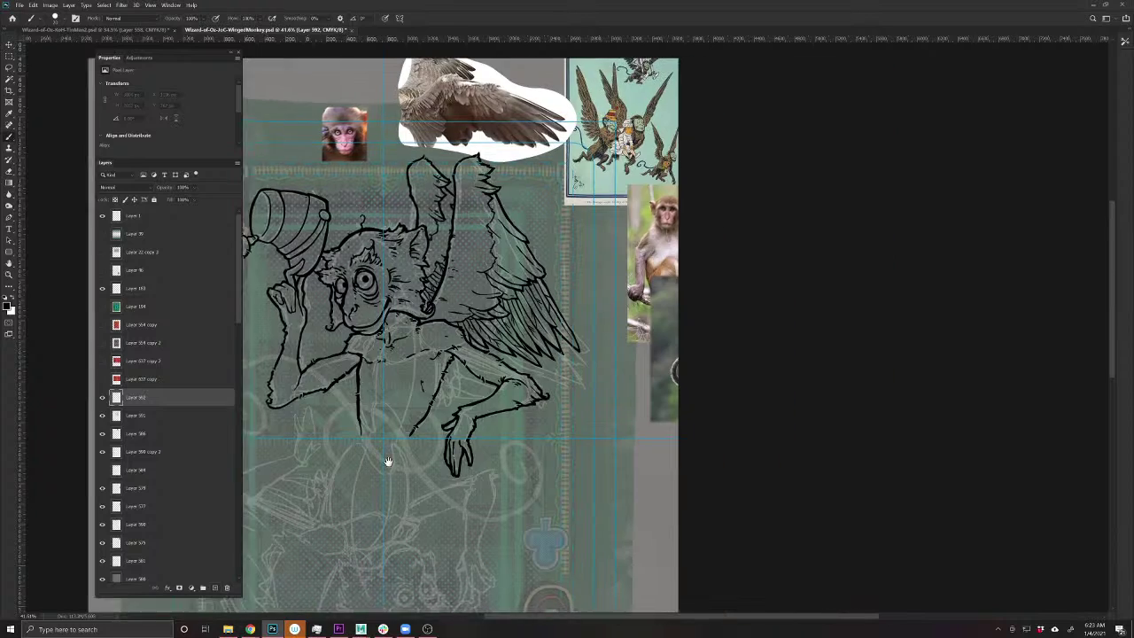
{"action": "scroll", "coordinate": [559, 448], "scroll_direction": "up", "scroll_amount": 3}
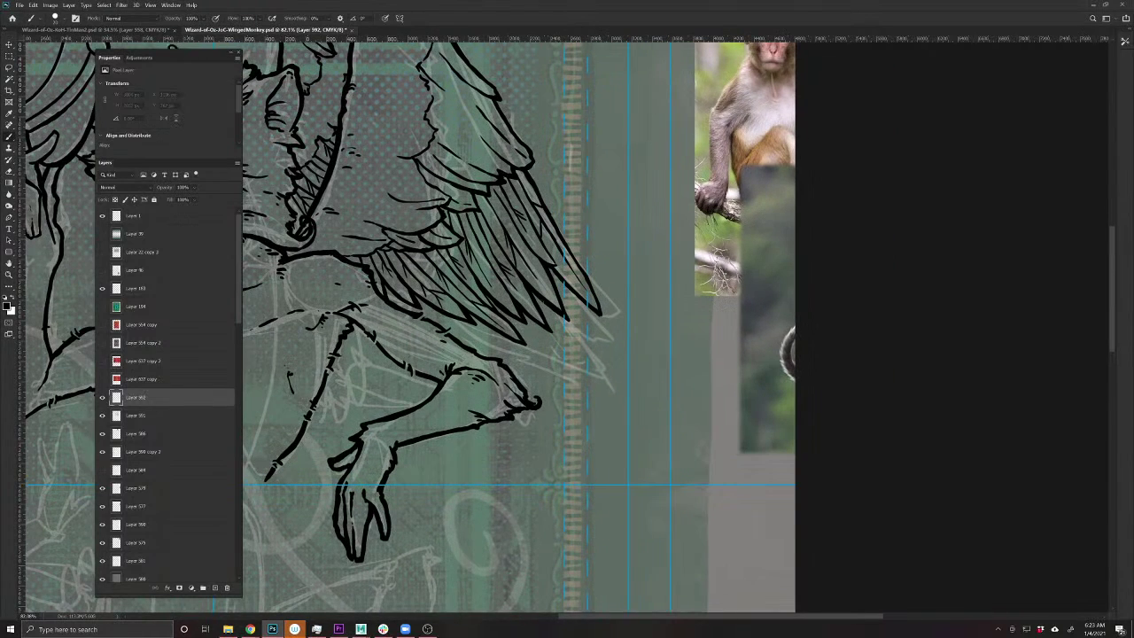
{"action": "mouse_move", "coordinate": [544, 301]}
{"action": "left_mouse_down"}
{"action": "mouse_move", "coordinate": [604, 516]}
{"action": "mouse_move", "coordinate": [572, 487]}
{"action": "mouse_move", "coordinate": [530, 335]}
{"action": "mouse_move", "coordinate": [580, 479]}
{"action": "mouse_move", "coordinate": [567, 440]}
{"action": "mouse_move", "coordinate": [569, 524]}
{"action": "mouse_move", "coordinate": [500, 332]}
{"action": "mouse_move", "coordinate": [521, 365]}
{"action": "left_mouse_up"}
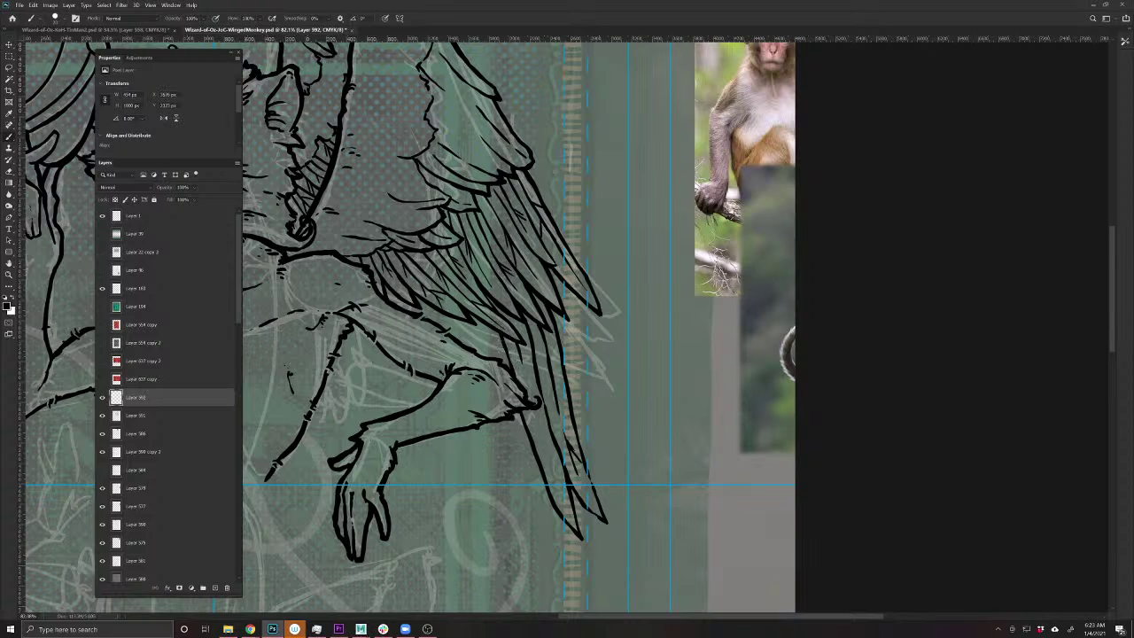
{"action": "left_click_drag", "start_coordinate": [506, 312], "coordinate": [547, 455]}
{"action": "left_click_drag", "start_coordinate": [519, 358], "coordinate": [539, 443]}
{"action": "left_click_drag", "start_coordinate": [550, 501], "coordinate": [508, 423]}
- Add thin and short feather strokes higher on the wing and across the lower wing
{"action": "left_click_drag", "start_coordinate": [489, 356], "coordinate": [483, 327]}
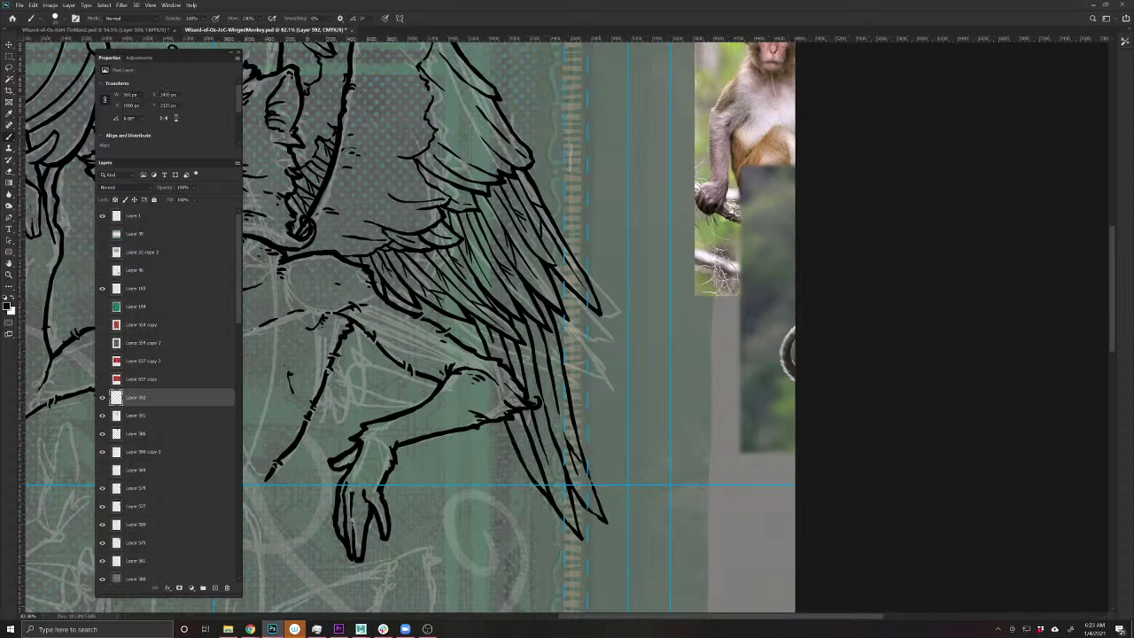
{"action": "mouse_move", "coordinate": [512, 412]}
{"action": "left_mouse_down"}
{"action": "mouse_move", "coordinate": [523, 448]}
{"action": "mouse_move", "coordinate": [497, 436]}
{"action": "mouse_move", "coordinate": [506, 481]}
{"action": "mouse_move", "coordinate": [475, 427]}
{"action": "mouse_move", "coordinate": [484, 448]}
{"action": "left_mouse_up"}
{"action": "mouse_move", "coordinate": [466, 350]}
{"action": "left_mouse_down"}
{"action": "mouse_move", "coordinate": [457, 317]}
{"action": "mouse_move", "coordinate": [466, 329]}
{"action": "left_mouse_up"}
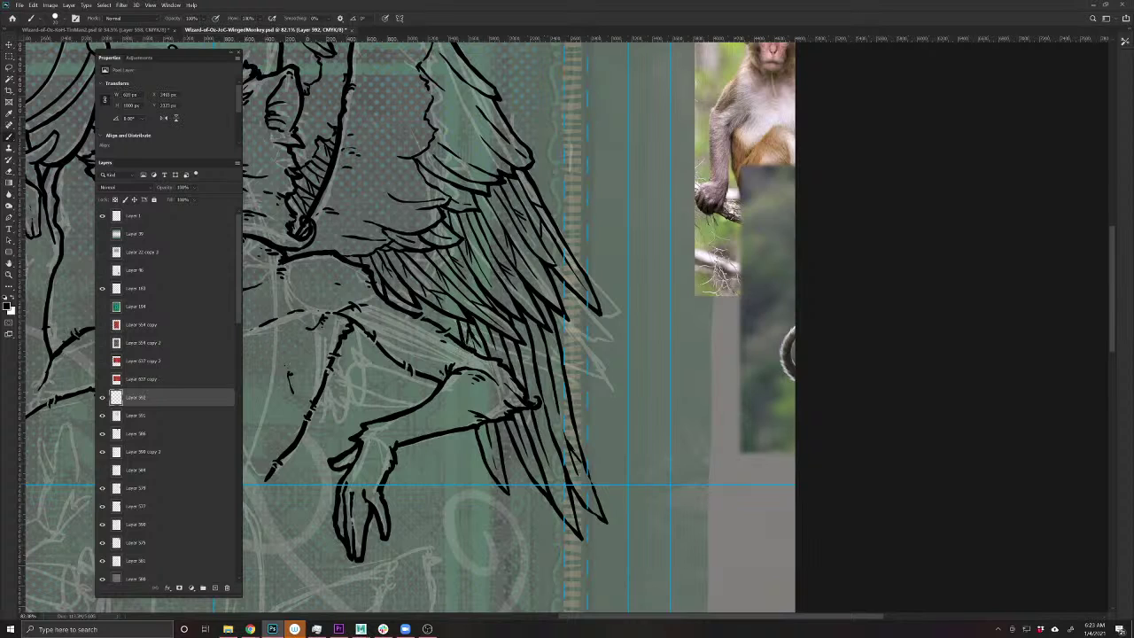
{"action": "mouse_move", "coordinate": [553, 454]}
{"action": "left_mouse_down"}
{"action": "mouse_move", "coordinate": [539, 435]}
{"action": "mouse_move", "coordinate": [559, 405]}
{"action": "mouse_move", "coordinate": [546, 364]}
{"action": "mouse_move", "coordinate": [542, 351]}
{"action": "mouse_move", "coordinate": [523, 357]}
{"action": "left_mouse_up"}
{"action": "mouse_move", "coordinate": [465, 444]}
{"action": "left_mouse_down"}
{"action": "mouse_move", "coordinate": [442, 430]}
{"action": "mouse_move", "coordinate": [428, 380]}
{"action": "left_mouse_up"}
{"action": "left_click_drag", "start_coordinate": [356, 393], "coordinate": [481, 472]}
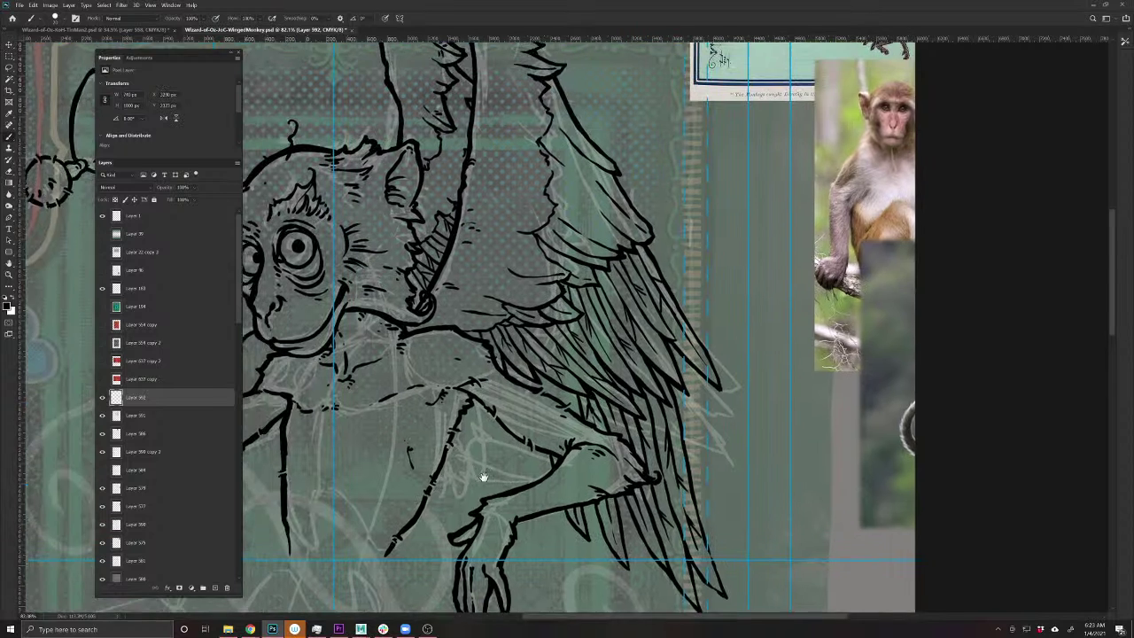
{"action": "mouse_move", "coordinate": [562, 400]}
{"action": "left_mouse_down"}
{"action": "mouse_move", "coordinate": [555, 382]}
{"action": "mouse_move", "coordinate": [568, 392]}
{"action": "left_mouse_up"}
{"action": "mouse_move", "coordinate": [577, 418]}
{"action": "left_mouse_down"}
{"action": "mouse_move", "coordinate": [568, 391]}
{"action": "mouse_move", "coordinate": [516, 367]}
{"action": "left_mouse_up"}
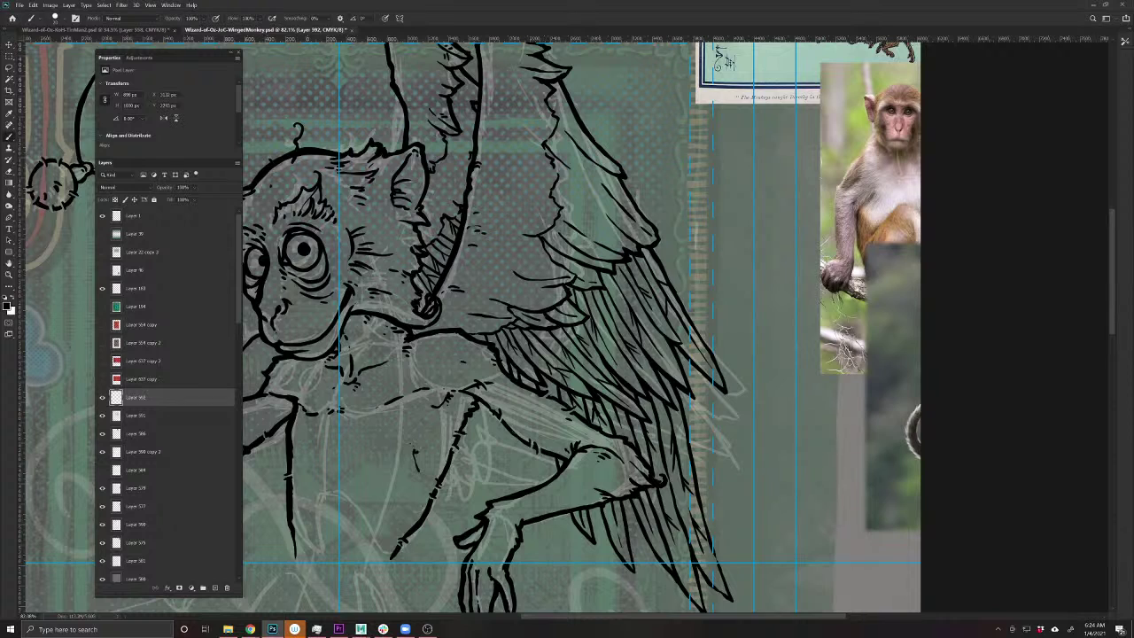
{"action": "mouse_move", "coordinate": [512, 432]}
{"action": "left_mouse_down"}
{"action": "mouse_move", "coordinate": [519, 482]}
{"action": "mouse_move", "coordinate": [533, 447]}
{"action": "mouse_move", "coordinate": [522, 467]}
{"action": "mouse_move", "coordinate": [535, 473]}
{"action": "mouse_move", "coordinate": [545, 455]}
{"action": "left_mouse_up"}
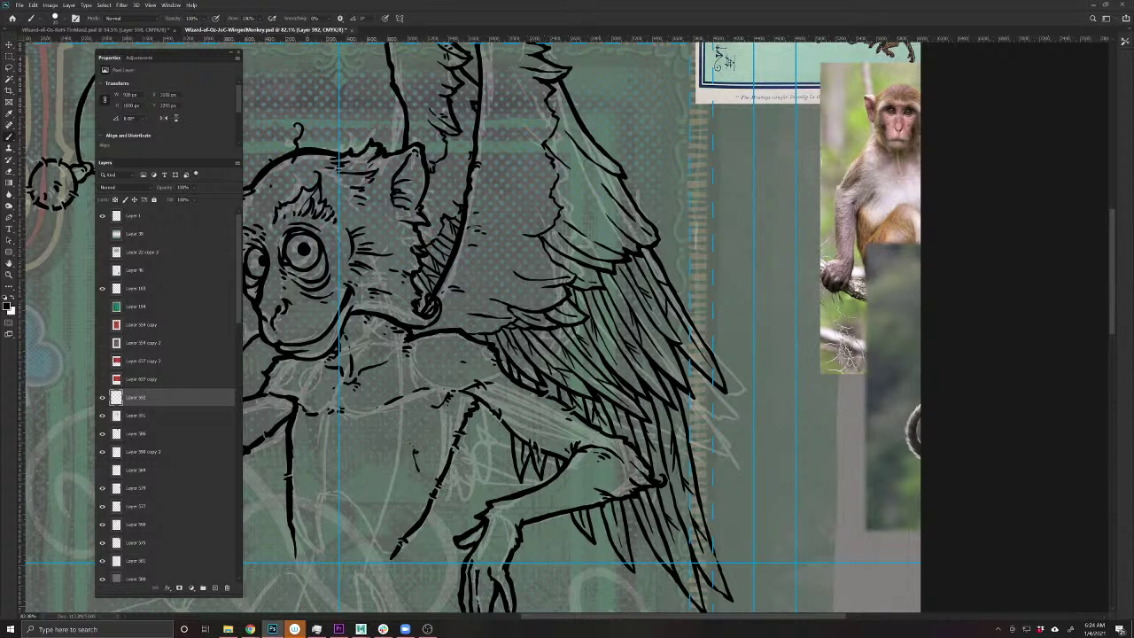
- Fit the whole card in view with Ctrl+0, then zoom in twice on the inked monkey
{"action": "key", "text": "ctrl+0"}
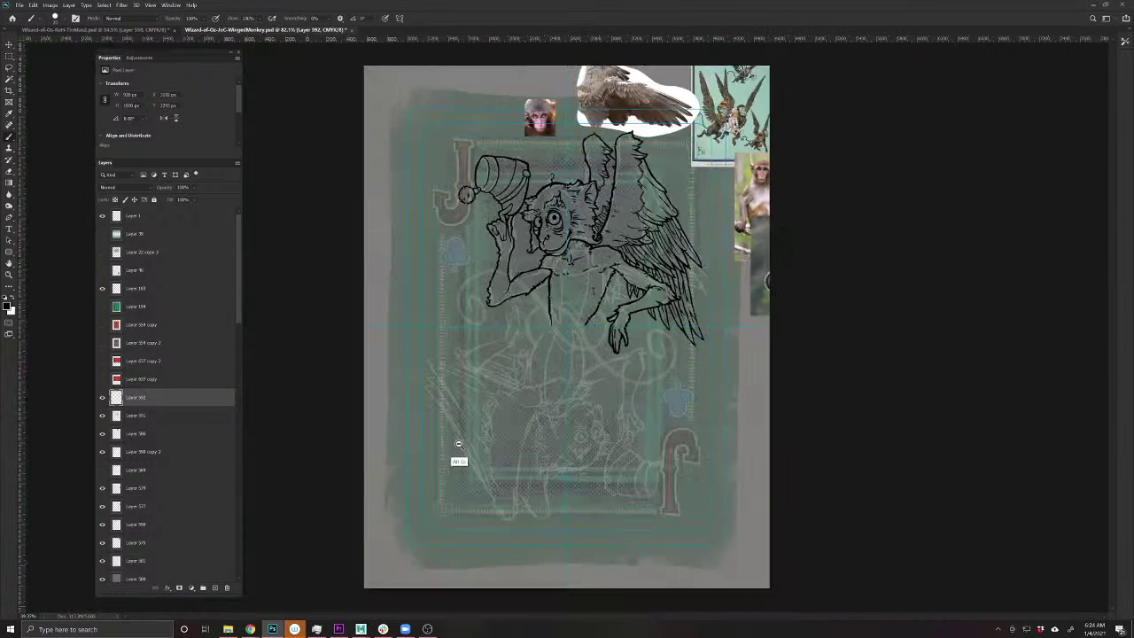
{"action": "left_click", "coordinate": [567, 350], "text": "ctrl"}
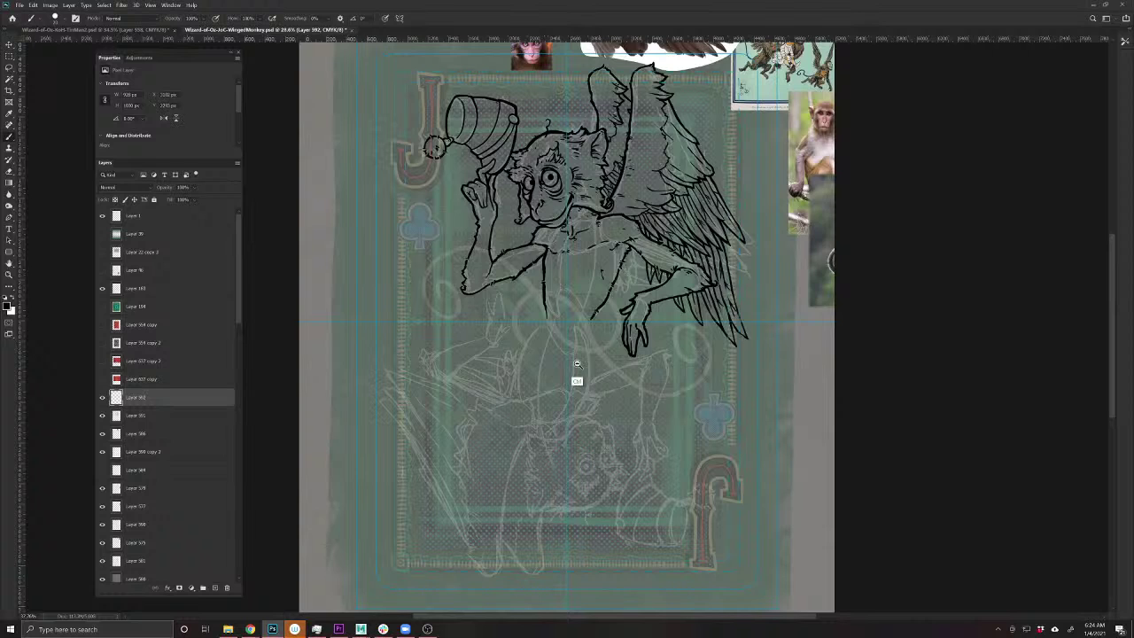
{"action": "left_click", "coordinate": [532, 412], "text": "ctrl"}
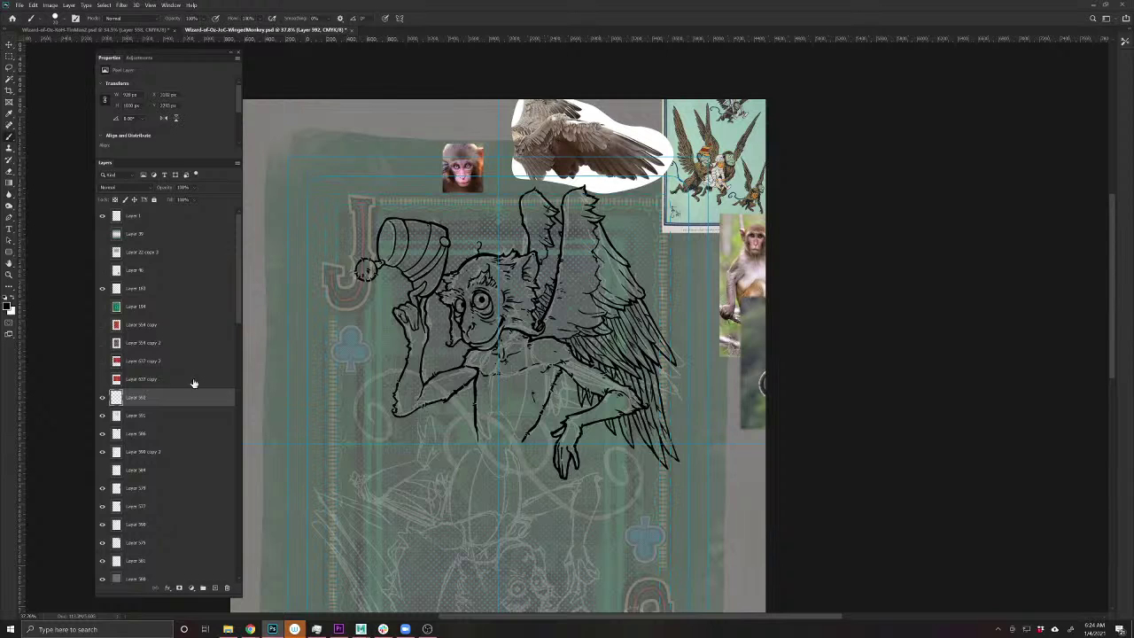
- Merge the two monkey line-art layers, 592 and 591, into a single layer
{"action": "left_click", "coordinate": [103, 397]}
{"action": "left_click", "coordinate": [102, 397]}
{"action": "key", "text": "v"}
{"action": "mouse_move", "coordinate": [651, 311]}
{"action": "left_mouse_down"}
{"action": "mouse_move", "coordinate": [664, 289]}
{"action": "mouse_move", "coordinate": [679, 288]}
{"action": "mouse_move", "coordinate": [660, 306]}
{"action": "left_mouse_up"}
{"action": "key", "text": "ctrl+z"}
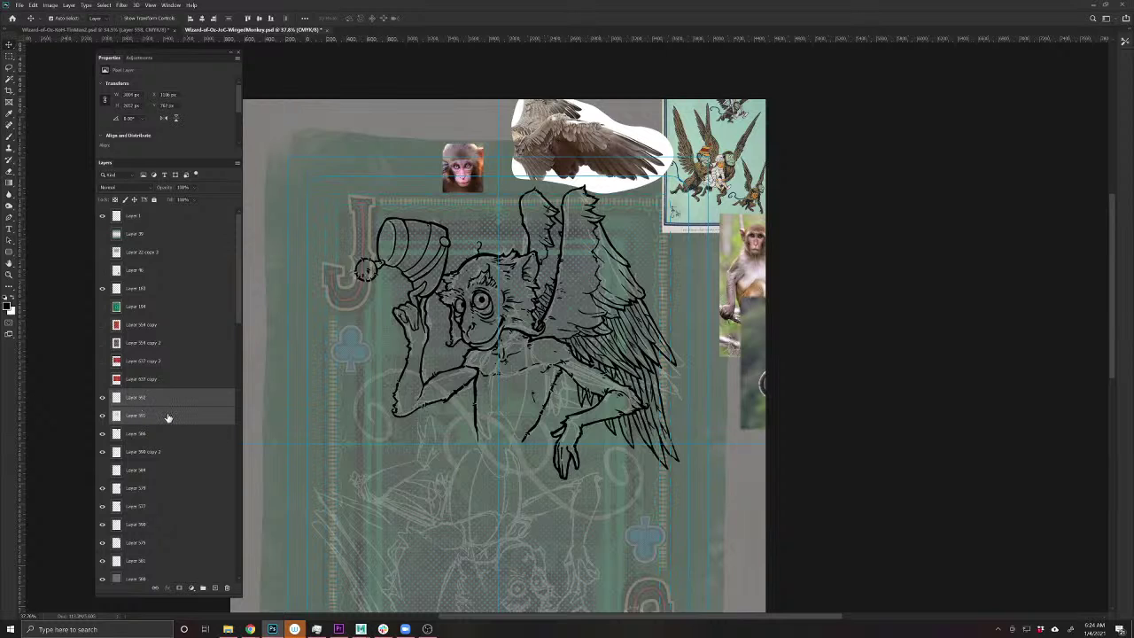
{"action": "key", "text": "ctrl+e"}
- Duplicate the merged monkey line art and select the copy for rotating
{"action": "left_click", "coordinate": [103, 398]}
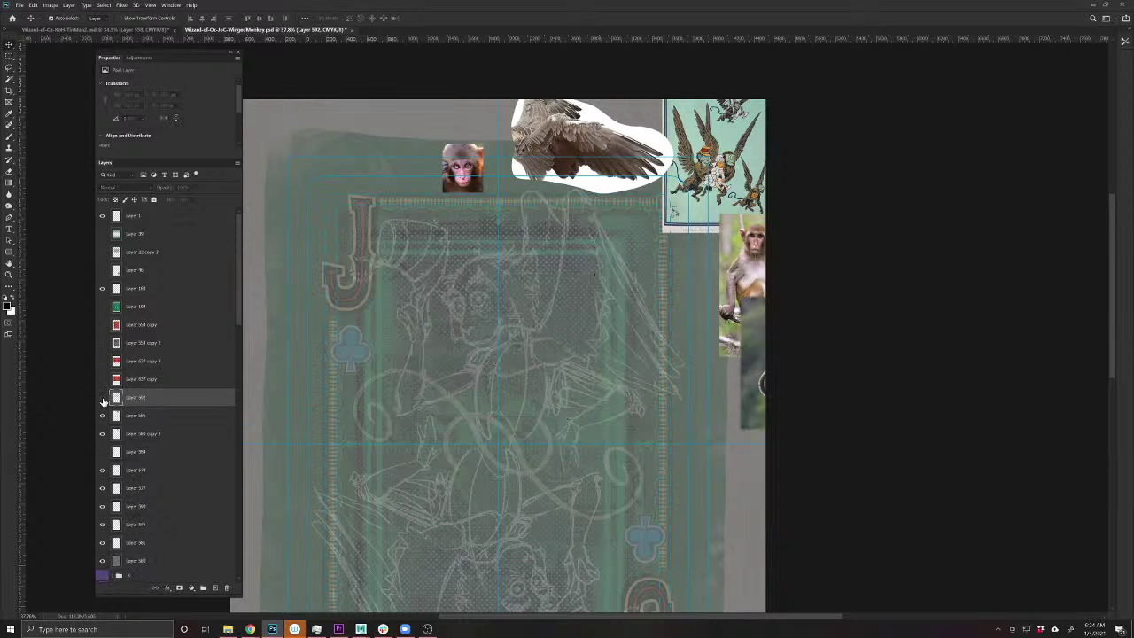
{"action": "left_click", "coordinate": [103, 397]}
{"action": "left_click_drag", "start_coordinate": [620, 470], "coordinate": [648, 409]}
{"action": "scroll", "coordinate": [648, 409], "scroll_direction": "down", "scroll_amount": 1}
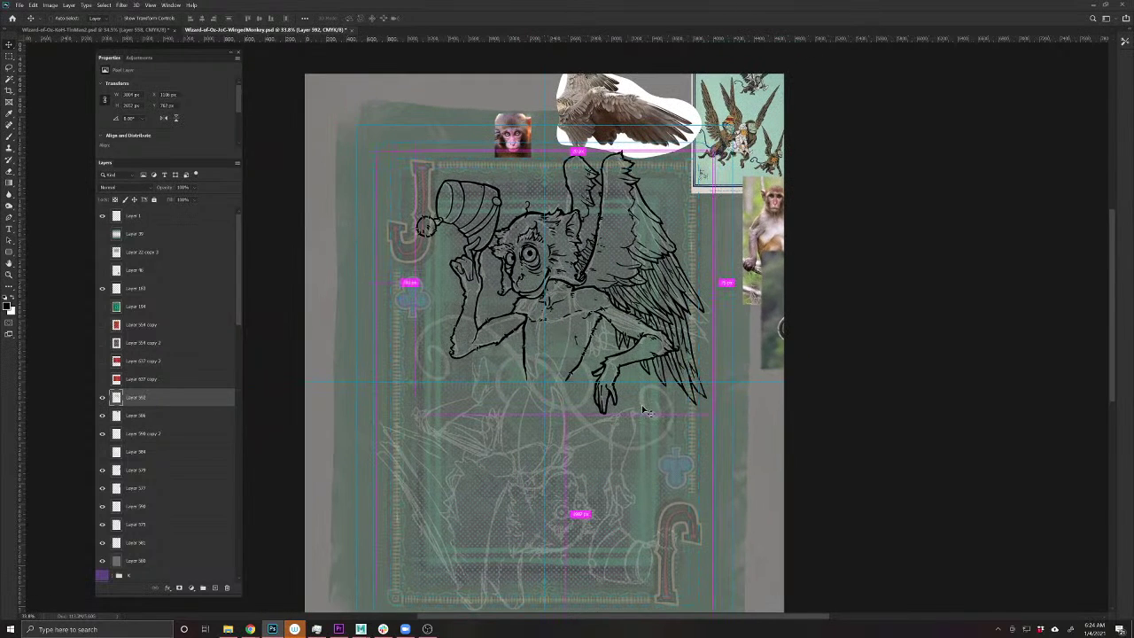
{"action": "key", "text": "ctrl+j"}
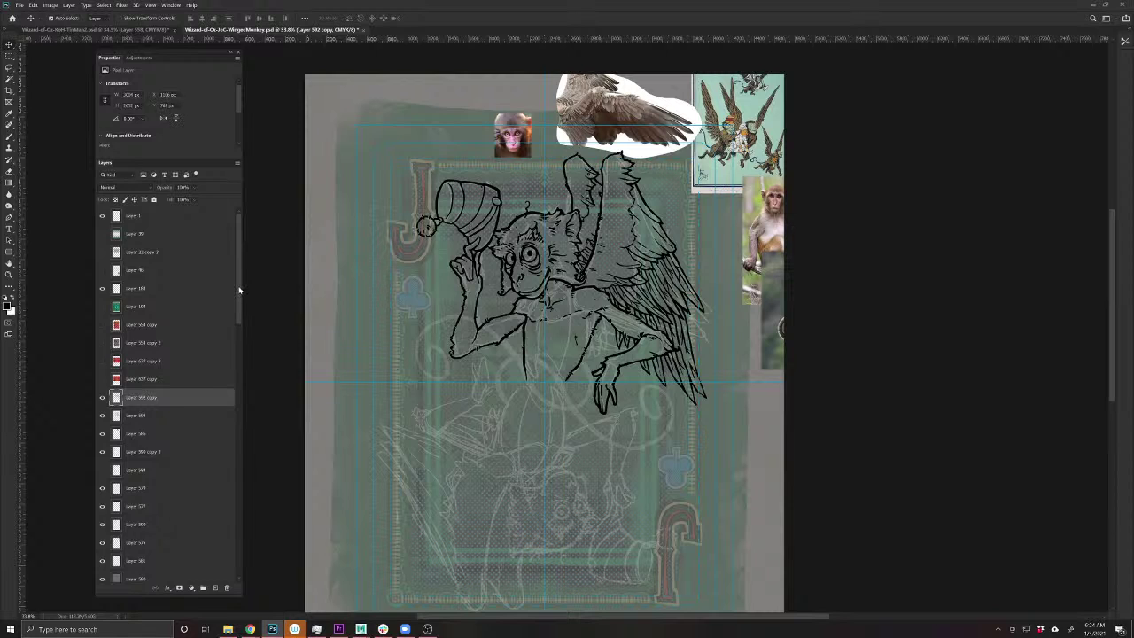
{"action": "left_click_drag", "start_coordinate": [239, 289], "coordinate": [248, 577]}
{"action": "left_click", "coordinate": [191, 573]}
- Rotate the line-art copy 180° so the inverted monkey fills the card's lower half
{"action": "key", "text": "ctrl+t"}
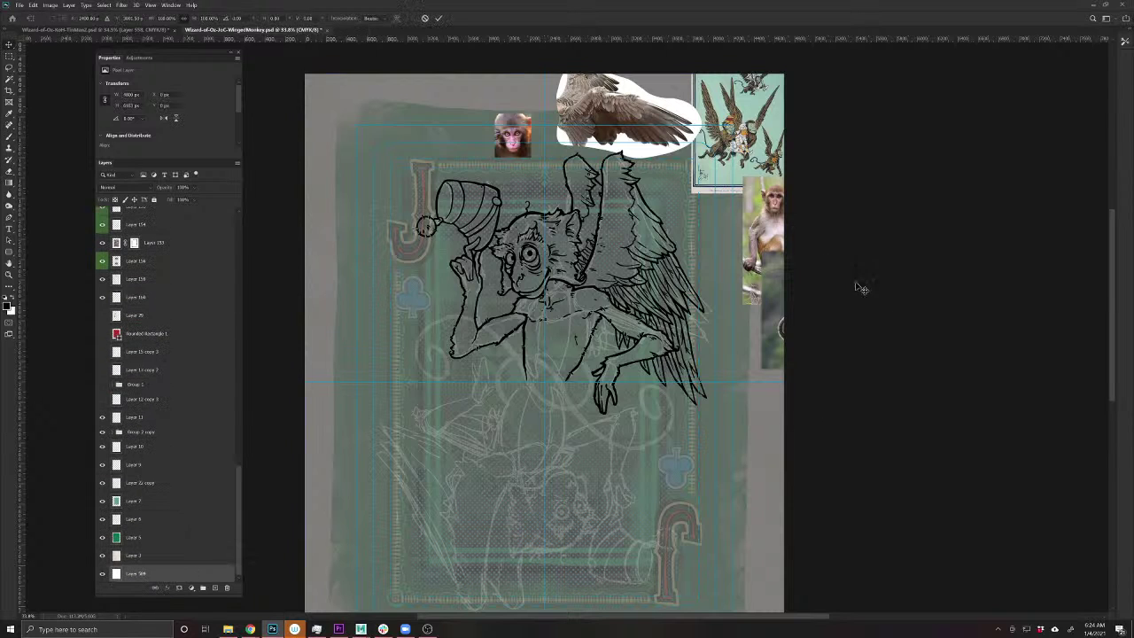
{"action": "mouse_move", "coordinate": [884, 378]}
{"action": "left_mouse_down"}
{"action": "mouse_move", "coordinate": [902, 443]}
{"action": "mouse_move", "coordinate": [823, 536]}
{"action": "mouse_move", "coordinate": [385, 503]}
{"action": "mouse_move", "coordinate": [339, 414]}
{"action": "mouse_move", "coordinate": [354, 459]}
{"action": "left_mouse_up"}
{"action": "key", "text": "Return"}
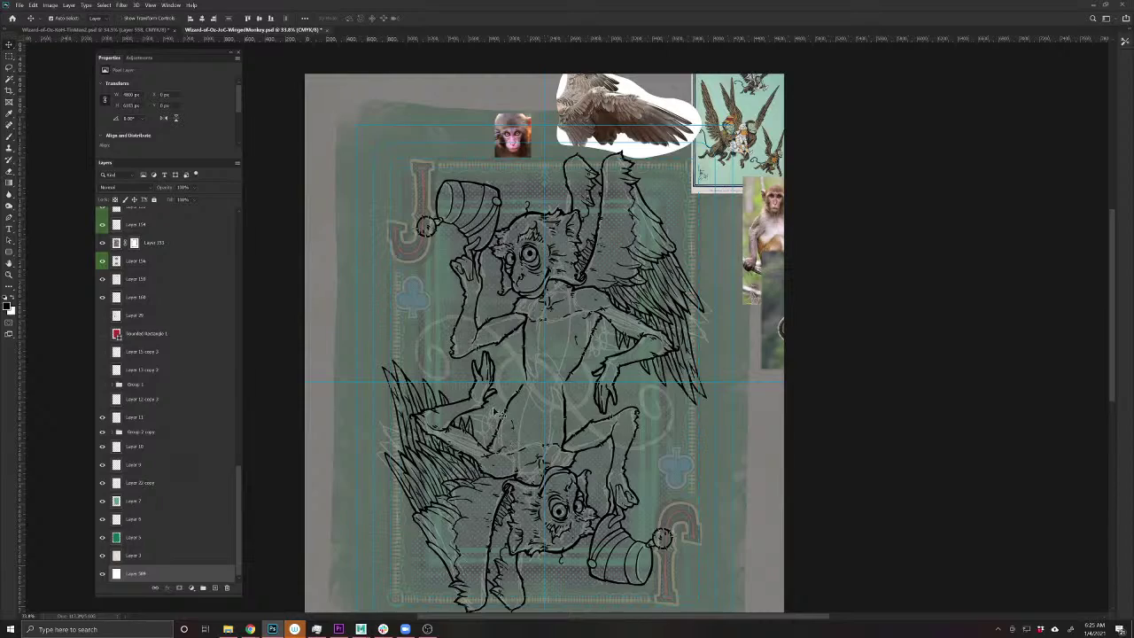
- Add a new empty layer above Layer 592 and switch to the Brush for inking
{"action": "scroll", "coordinate": [553, 364], "scroll_direction": "up", "scroll_amount": 1}
{"action": "scroll", "coordinate": [553, 364], "scroll_direction": "up", "scroll_amount": 1}
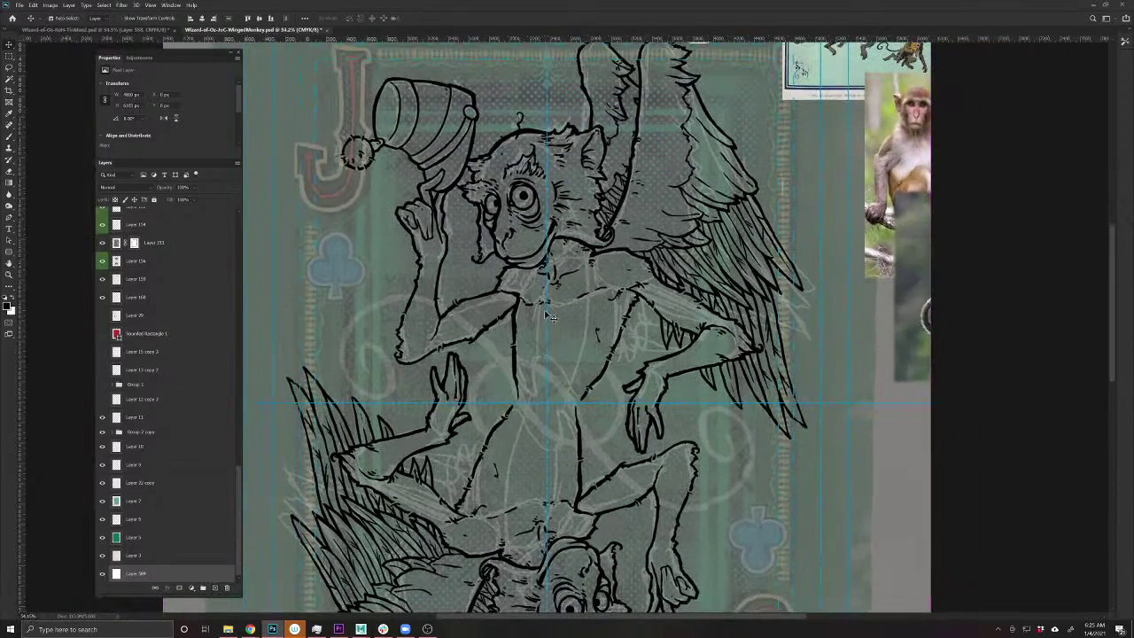
{"action": "left_click", "coordinate": [516, 322], "text": "ctrl"}
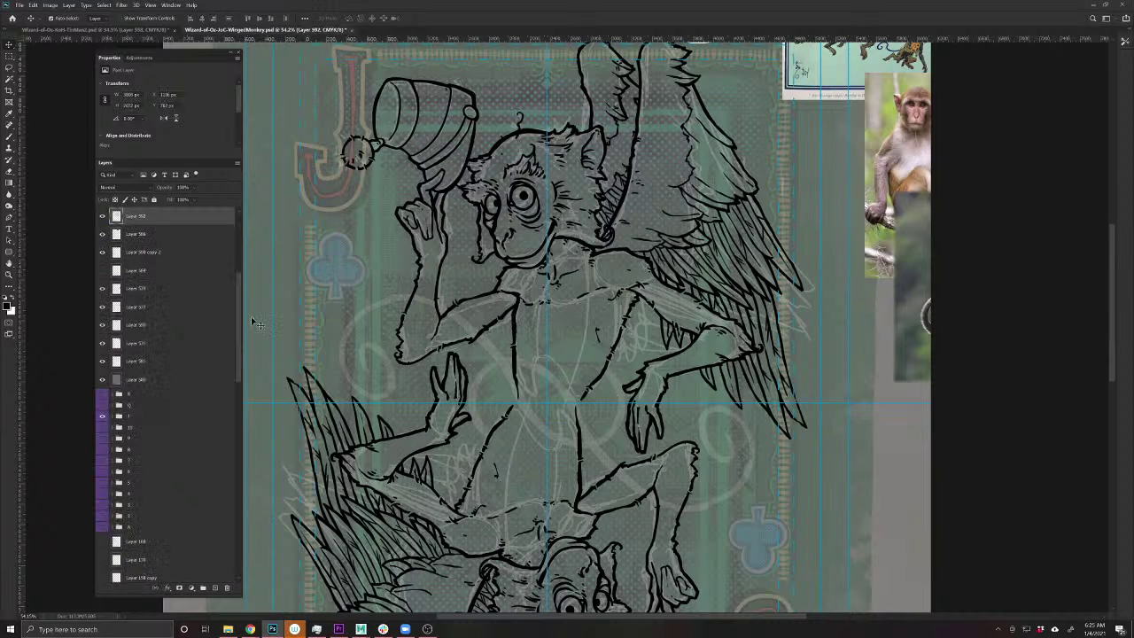
{"action": "left_click", "coordinate": [216, 588]}
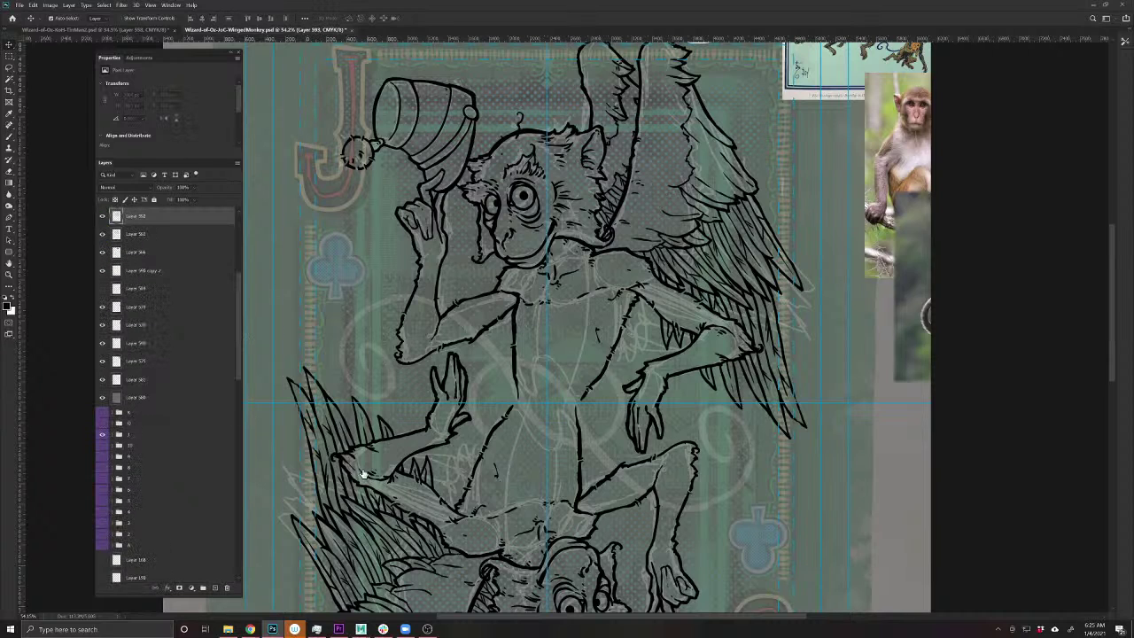
{"action": "left_click", "coordinate": [9, 133]}
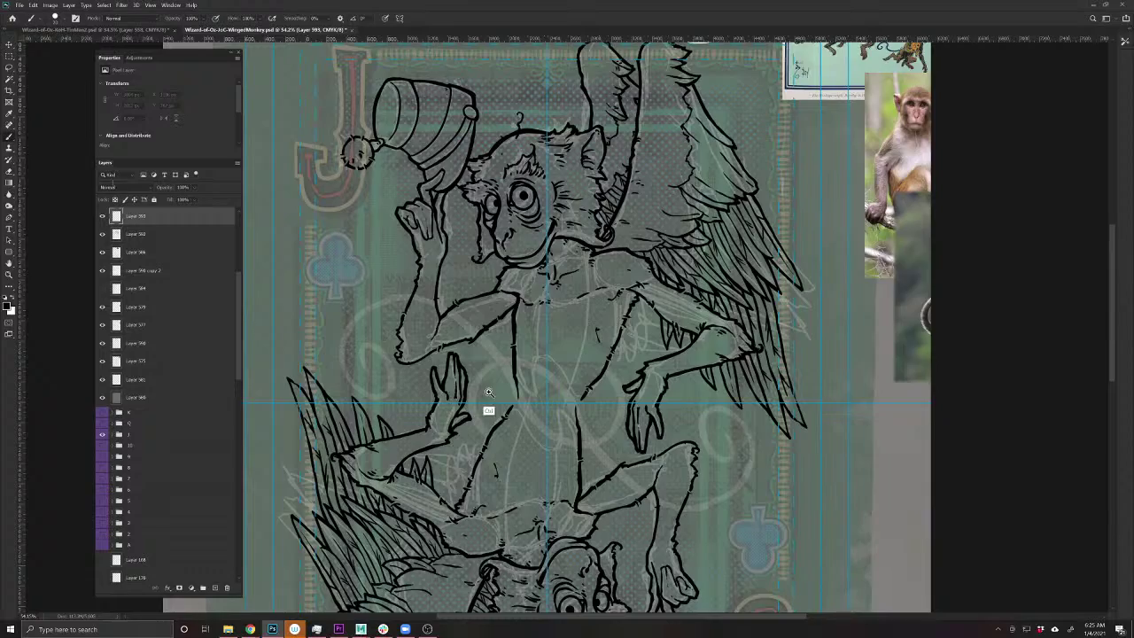
{"action": "scroll", "coordinate": [489, 409], "scroll_direction": "up", "scroll_amount": 5}
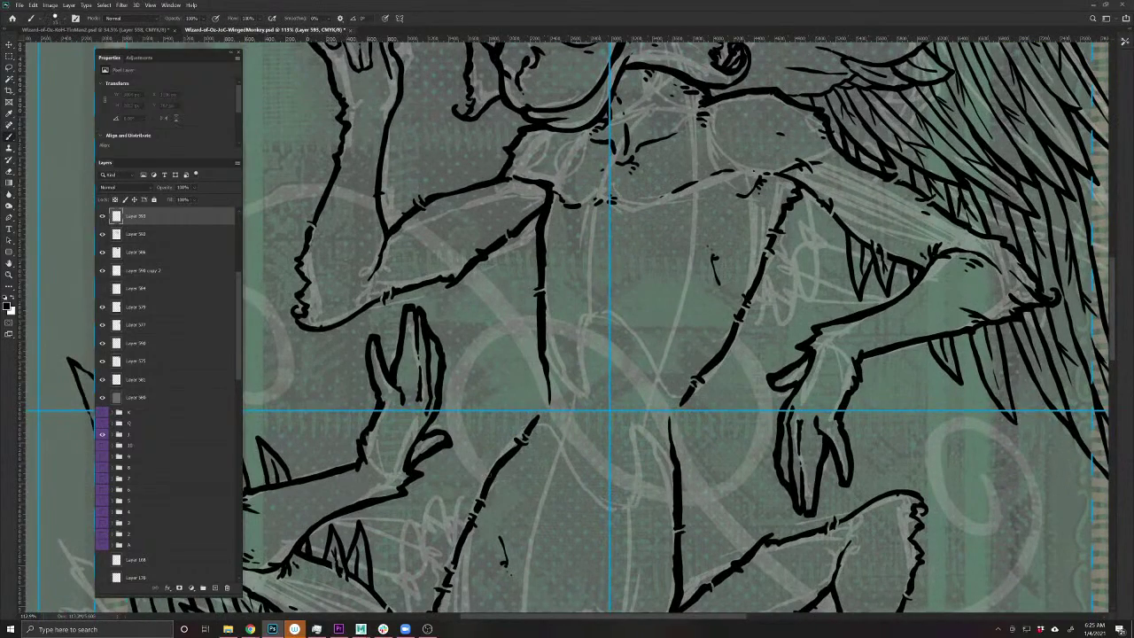
- Ink the tail from below the body in a big curving arc up into the spiral's inner curl
{"action": "mouse_move", "coordinate": [490, 479]}
{"action": "left_mouse_down"}
{"action": "mouse_move", "coordinate": [460, 412]}
{"action": "mouse_move", "coordinate": [488, 343]}
{"action": "mouse_move", "coordinate": [534, 330]}
{"action": "mouse_move", "coordinate": [600, 359]}
{"action": "left_mouse_up"}
{"action": "left_click_drag", "start_coordinate": [623, 457], "coordinate": [505, 455]}
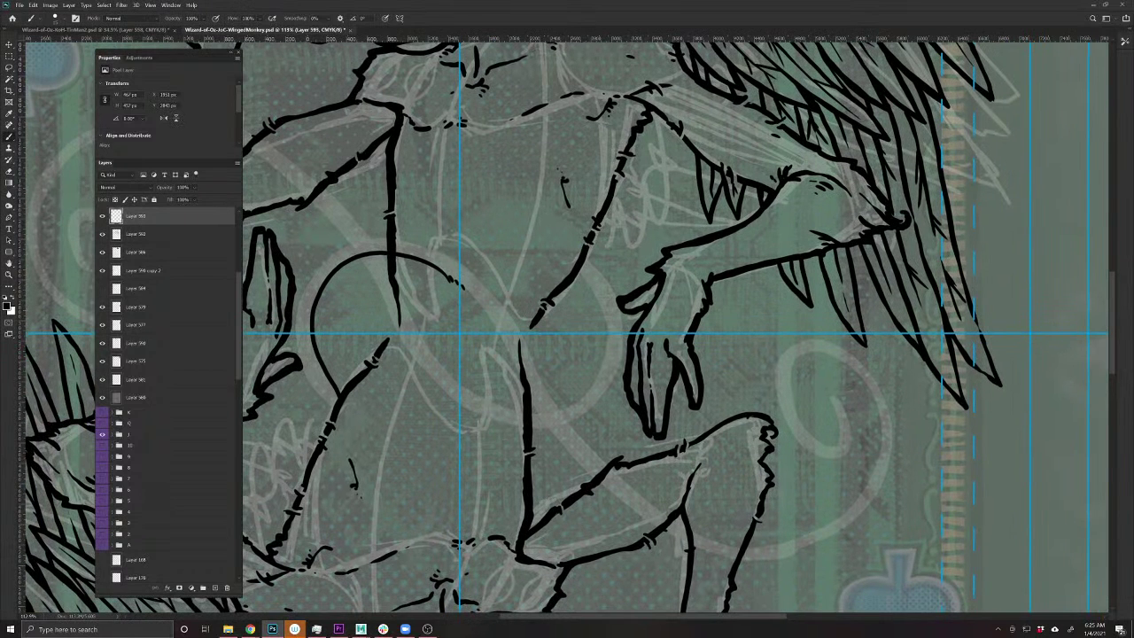
{"action": "mouse_move", "coordinate": [461, 285]}
{"action": "left_mouse_down"}
{"action": "mouse_move", "coordinate": [508, 345]}
{"action": "mouse_move", "coordinate": [533, 416]}
{"action": "mouse_move", "coordinate": [621, 506]}
{"action": "mouse_move", "coordinate": [693, 547]}
{"action": "mouse_move", "coordinate": [781, 560]}
{"action": "left_mouse_up"}
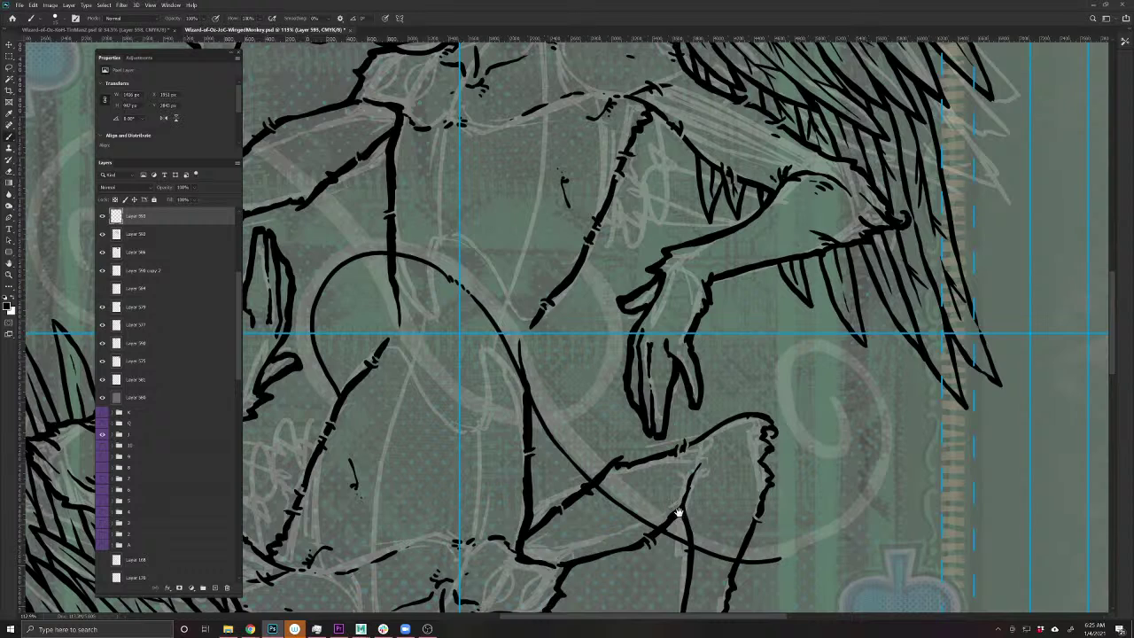
{"action": "left_click_drag", "start_coordinate": [678, 512], "coordinate": [463, 456]}
{"action": "mouse_move", "coordinate": [524, 481]}
{"action": "left_mouse_down"}
{"action": "mouse_move", "coordinate": [608, 431]}
{"action": "mouse_move", "coordinate": [638, 392]}
{"action": "mouse_move", "coordinate": [635, 352]}
{"action": "left_mouse_up"}
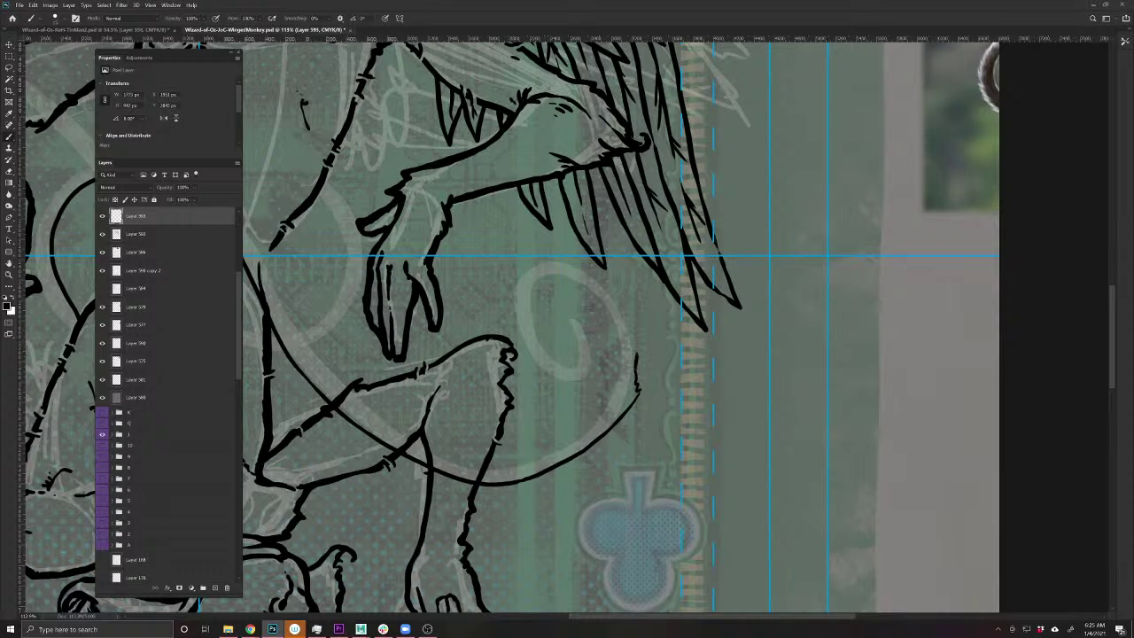
{"action": "mouse_move", "coordinate": [622, 315]}
{"action": "left_mouse_down"}
{"action": "mouse_move", "coordinate": [583, 263]}
{"action": "mouse_move", "coordinate": [525, 273]}
{"action": "mouse_move", "coordinate": [523, 335]}
{"action": "mouse_move", "coordinate": [549, 370]}
{"action": "mouse_move", "coordinate": [576, 377]}
{"action": "left_mouse_up"}
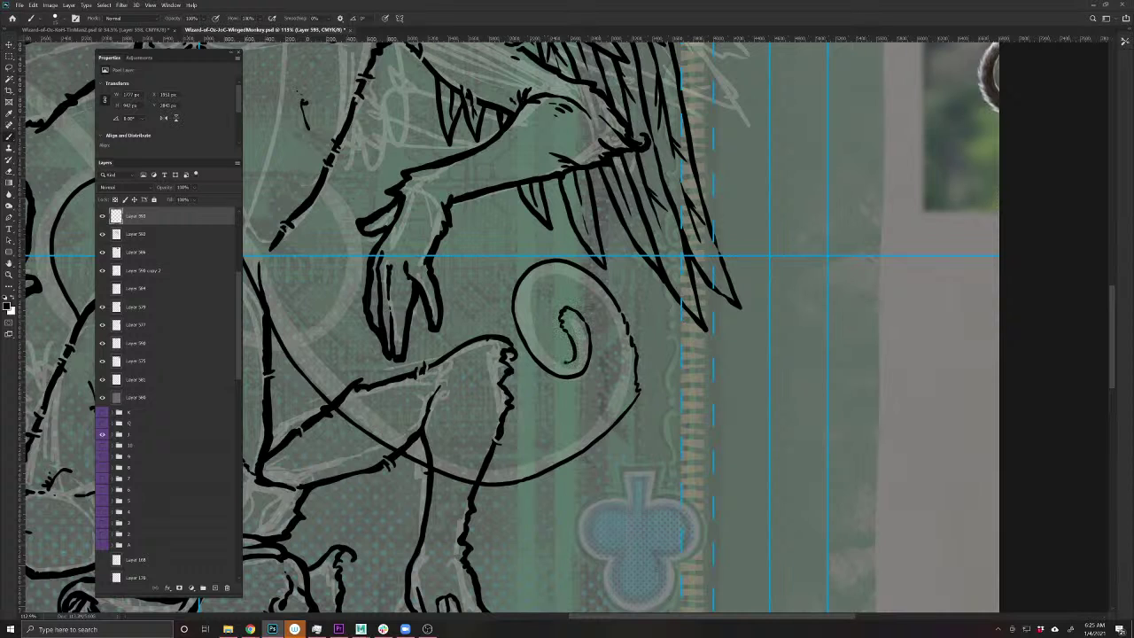
{"action": "left_click_drag", "start_coordinate": [558, 360], "coordinate": [530, 299]}
- Outline the spiral's outer edge and the arc's top and lower edges, erasing a stray part
{"action": "mouse_move", "coordinate": [567, 275]}
{"action": "left_mouse_down"}
{"action": "mouse_move", "coordinate": [619, 350]}
{"action": "mouse_move", "coordinate": [590, 424]}
{"action": "left_mouse_up"}
{"action": "left_click_drag", "start_coordinate": [440, 476], "coordinate": [602, 524]}
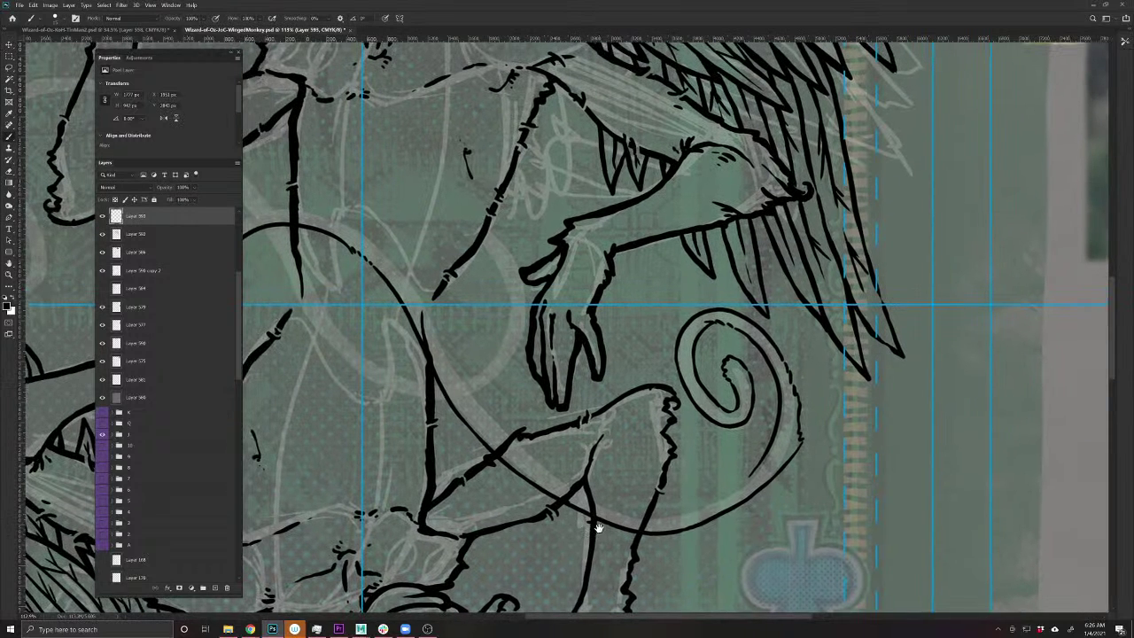
{"action": "mouse_move", "coordinate": [765, 454]}
{"action": "left_mouse_down"}
{"action": "mouse_move", "coordinate": [694, 508]}
{"action": "mouse_move", "coordinate": [661, 514]}
{"action": "mouse_move", "coordinate": [588, 493]}
{"action": "mouse_move", "coordinate": [486, 408]}
{"action": "mouse_move", "coordinate": [378, 236]}
{"action": "left_mouse_up"}
{"action": "left_click_drag", "start_coordinate": [306, 326], "coordinate": [633, 404]}
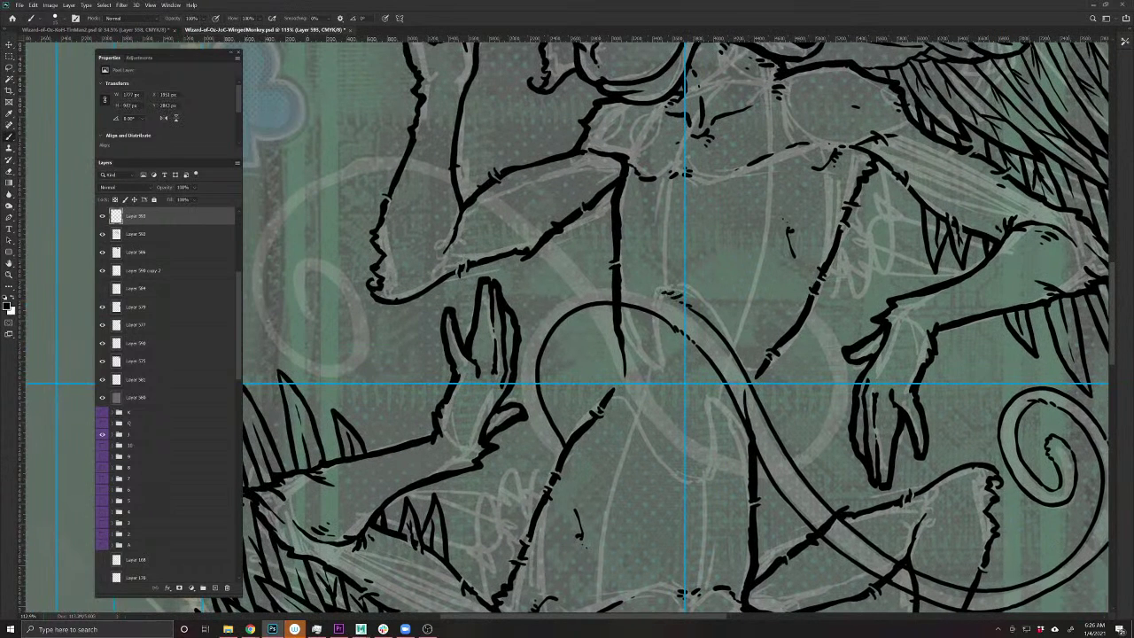
{"action": "mouse_move", "coordinate": [659, 293]}
{"action": "left_mouse_down"}
{"action": "mouse_move", "coordinate": [563, 287]}
{"action": "mouse_move", "coordinate": [535, 312]}
{"action": "mouse_move", "coordinate": [521, 351]}
{"action": "left_mouse_up"}
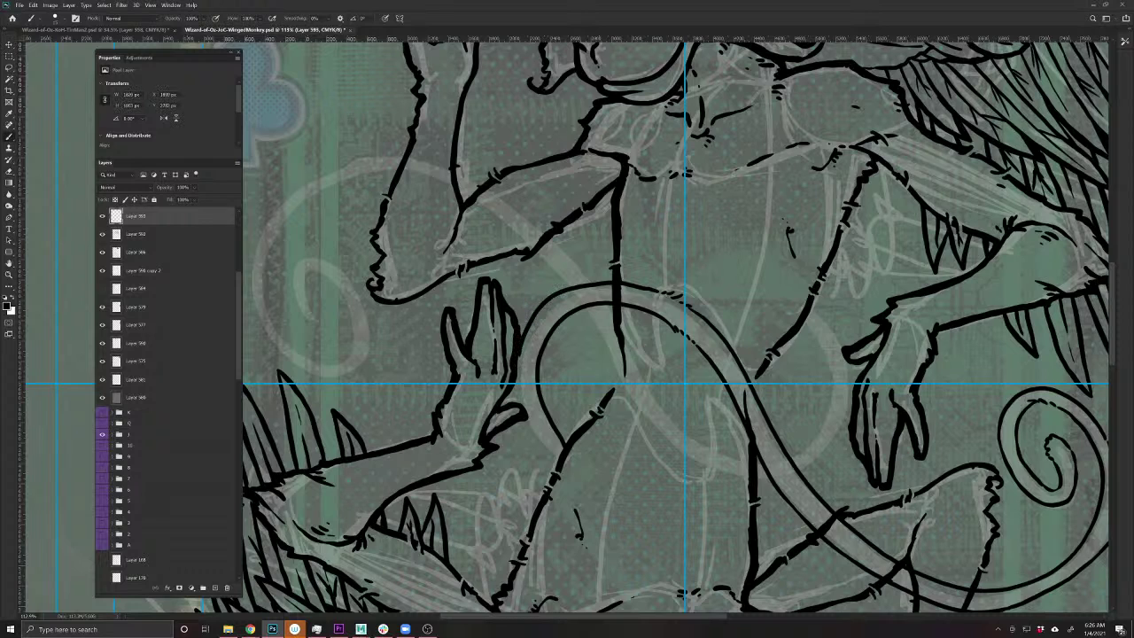
{"action": "key", "text": "e"}
{"action": "mouse_move", "coordinate": [591, 299]}
{"action": "left_mouse_down"}
{"action": "mouse_move", "coordinate": [574, 289]}
{"action": "mouse_move", "coordinate": [542, 310]}
{"action": "mouse_move", "coordinate": [531, 385]}
{"action": "mouse_move", "coordinate": [558, 448]}
{"action": "left_mouse_up"}
{"action": "key", "text": "b"}
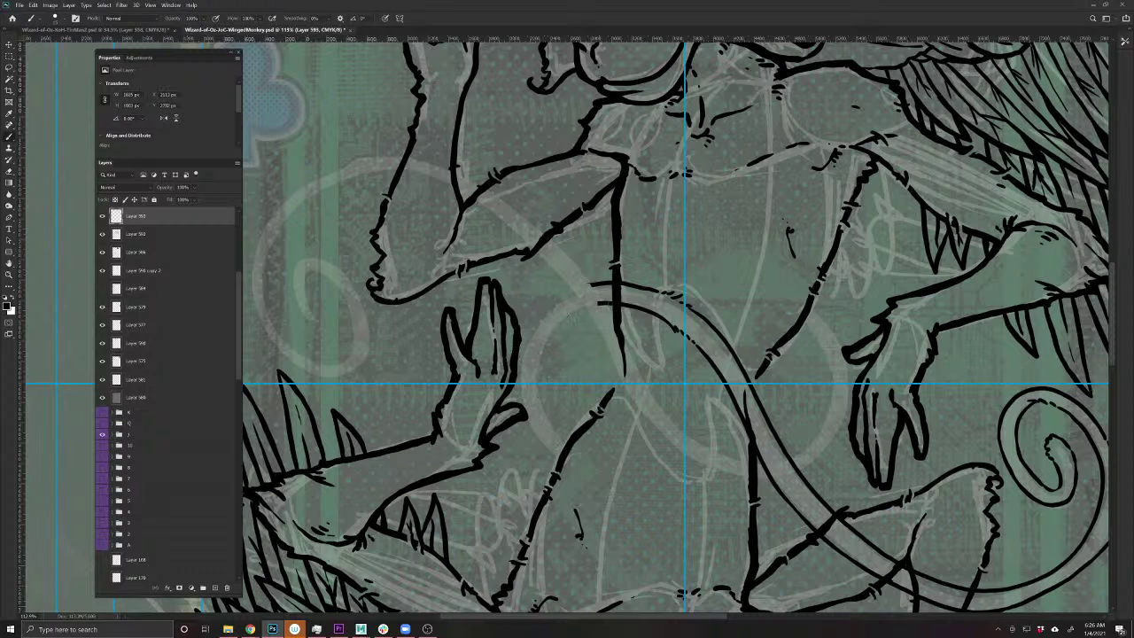
{"action": "mouse_move", "coordinate": [587, 308]}
{"action": "left_mouse_down"}
{"action": "mouse_move", "coordinate": [559, 357]}
{"action": "mouse_move", "coordinate": [586, 422]}
{"action": "left_mouse_up"}
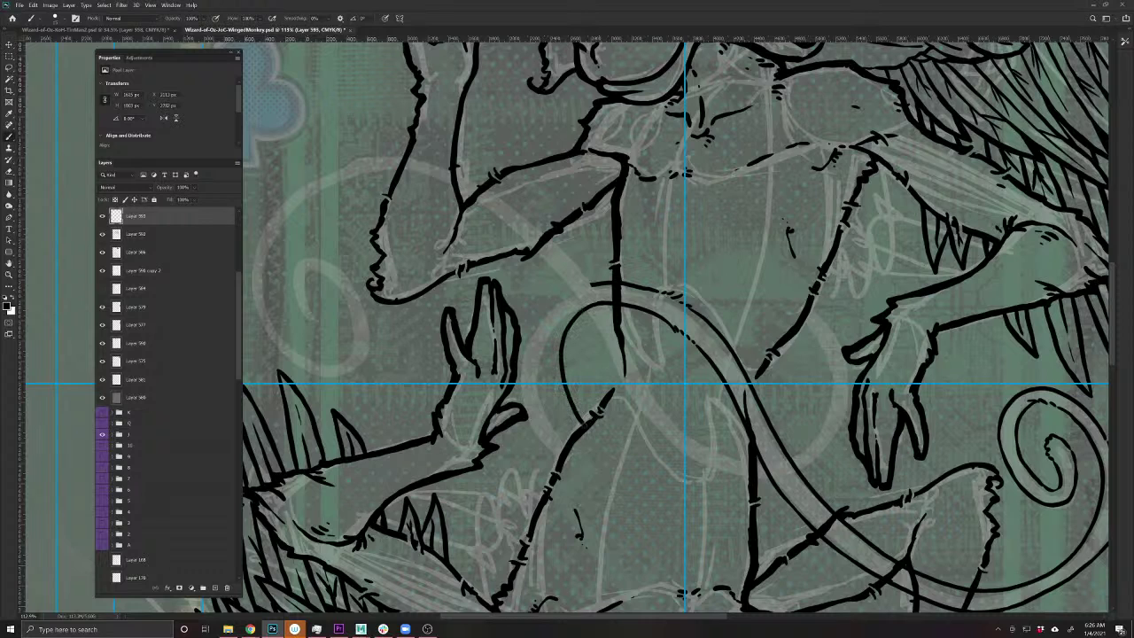
{"action": "mouse_move", "coordinate": [606, 285]}
{"action": "left_mouse_down"}
{"action": "mouse_move", "coordinate": [555, 298]}
{"action": "mouse_move", "coordinate": [533, 353]}
{"action": "mouse_move", "coordinate": [535, 389]}
{"action": "mouse_move", "coordinate": [571, 448]}
{"action": "left_mouse_up"}
{"action": "left_click_drag", "start_coordinate": [550, 513], "coordinate": [449, 538]}
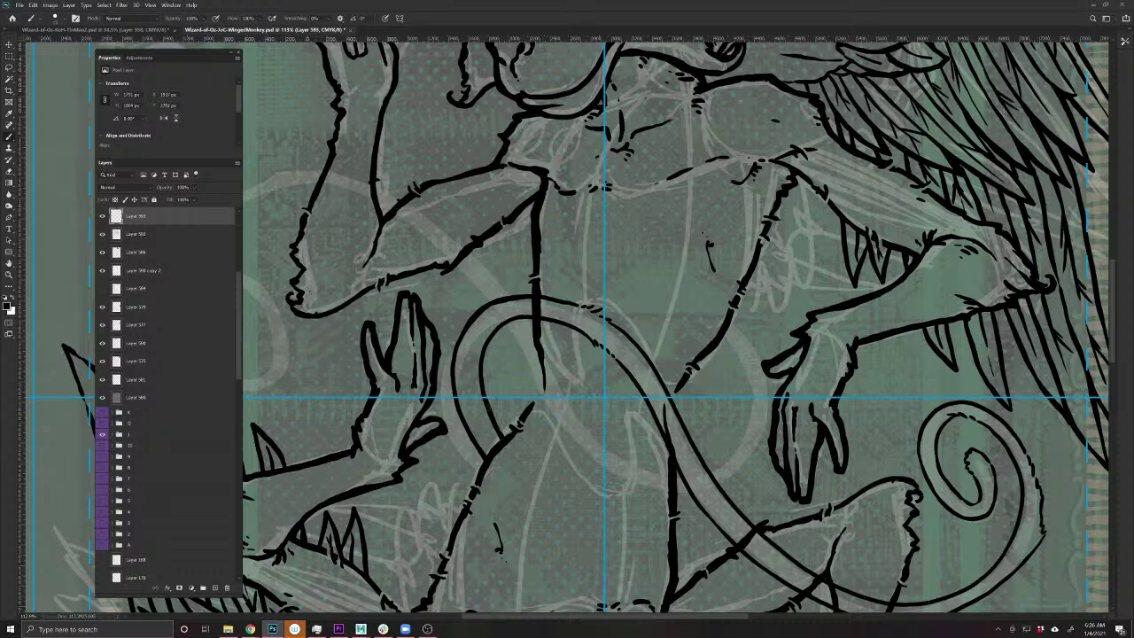
- Ink the tail's inner outline from near the body down into the spiral
{"action": "mouse_move", "coordinate": [487, 407]}
{"action": "left_mouse_down"}
{"action": "mouse_move", "coordinate": [488, 339]}
{"action": "mouse_move", "coordinate": [512, 320]}
{"action": "left_mouse_up"}
{"action": "left_click_drag", "start_coordinate": [602, 502], "coordinate": [470, 455]}
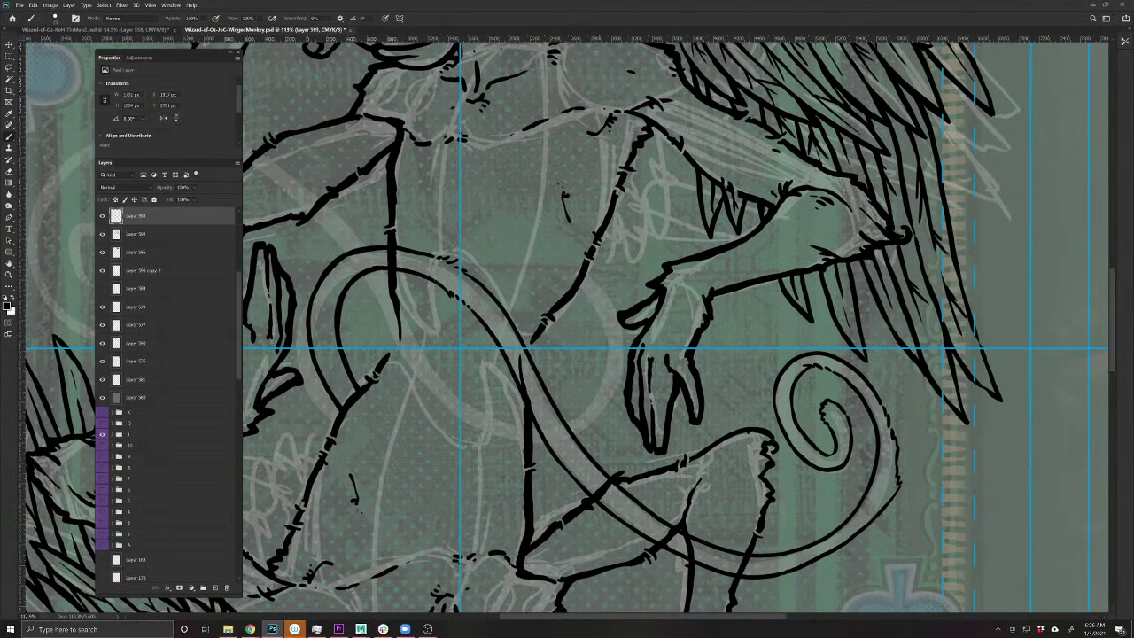
{"action": "left_click_drag", "start_coordinate": [392, 393], "coordinate": [468, 432]}
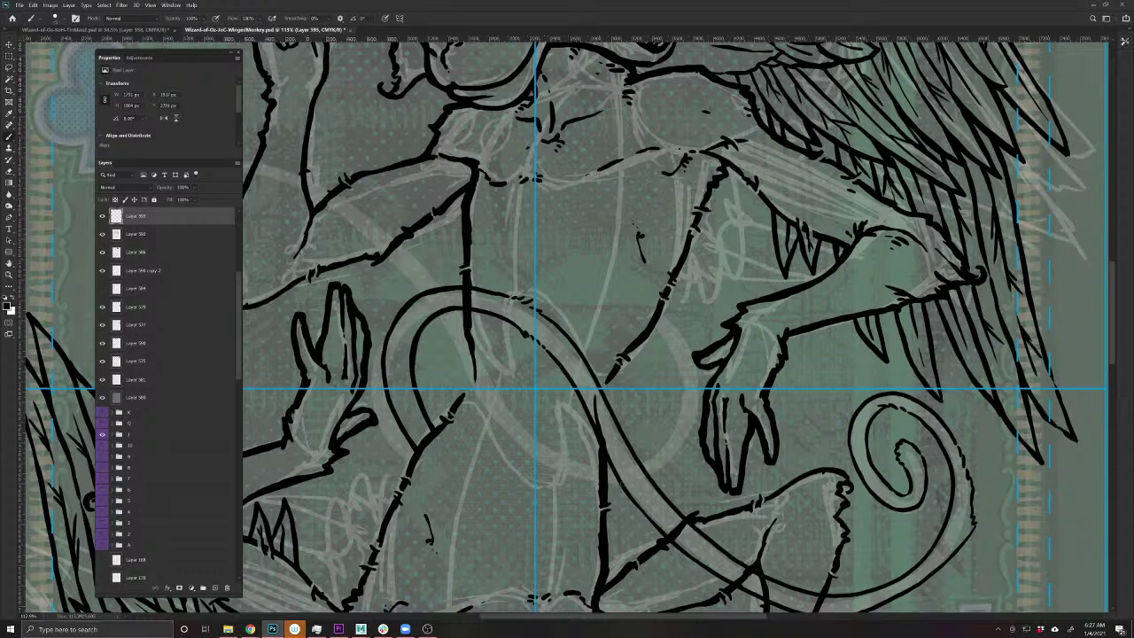
{"action": "scroll", "coordinate": [627, 469], "scroll_direction": "down", "scroll_amount": 4}
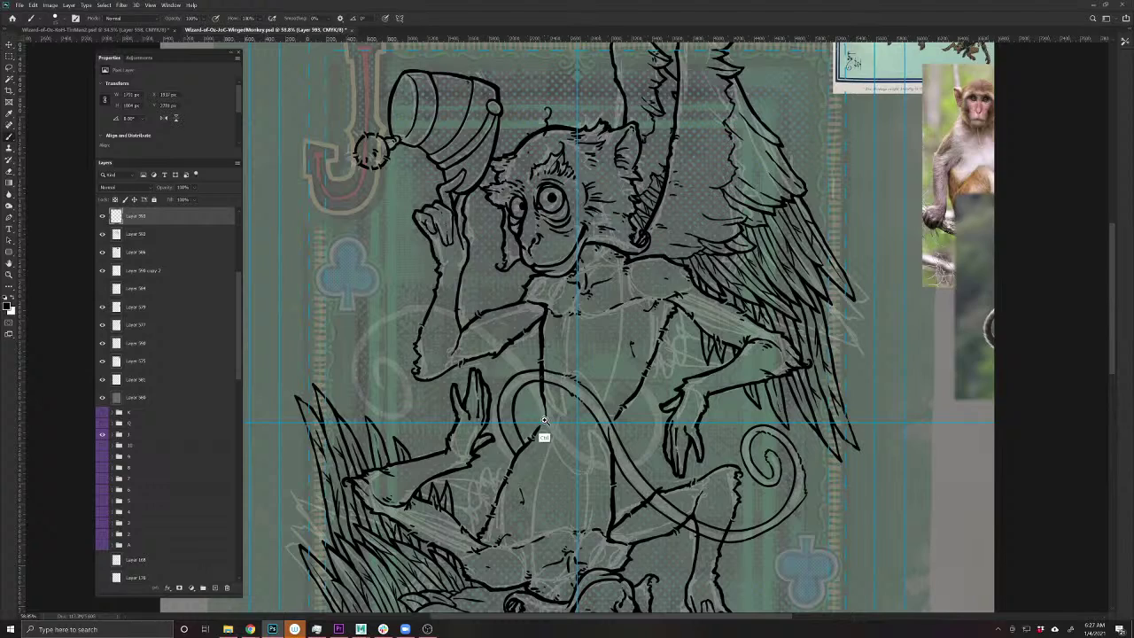
{"action": "scroll", "coordinate": [544, 421], "scroll_direction": "up", "scroll_amount": 4}
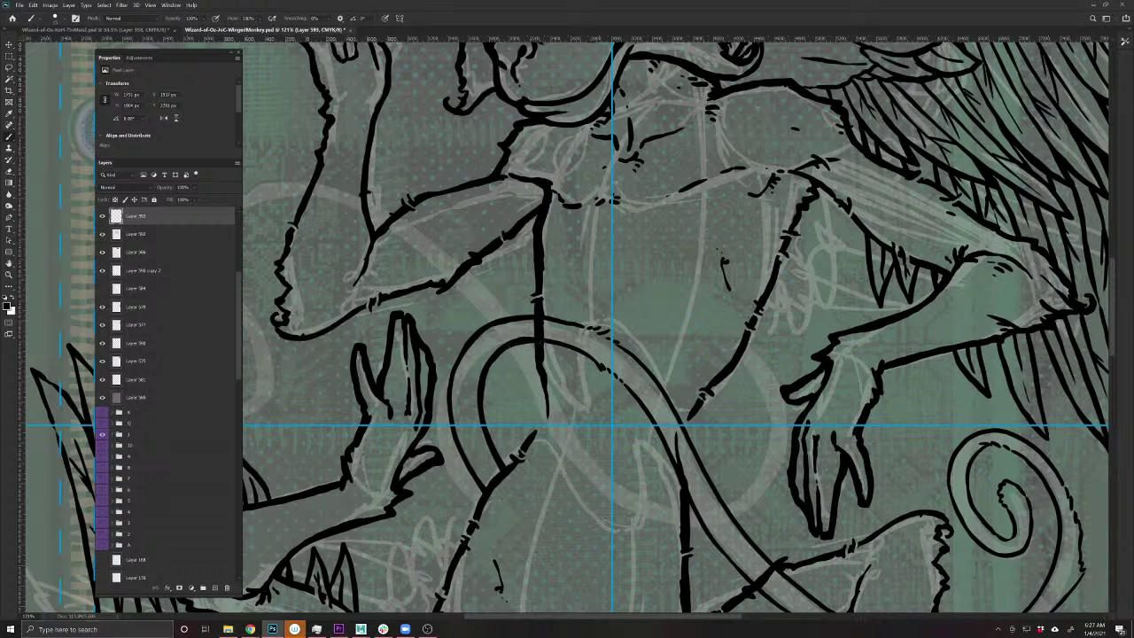
{"action": "mouse_move", "coordinate": [544, 342]}
{"action": "left_mouse_down"}
{"action": "mouse_move", "coordinate": [632, 394]}
{"action": "mouse_move", "coordinate": [680, 489]}
{"action": "left_mouse_up"}
{"action": "left_click_drag", "start_coordinate": [699, 561], "coordinate": [487, 410]}
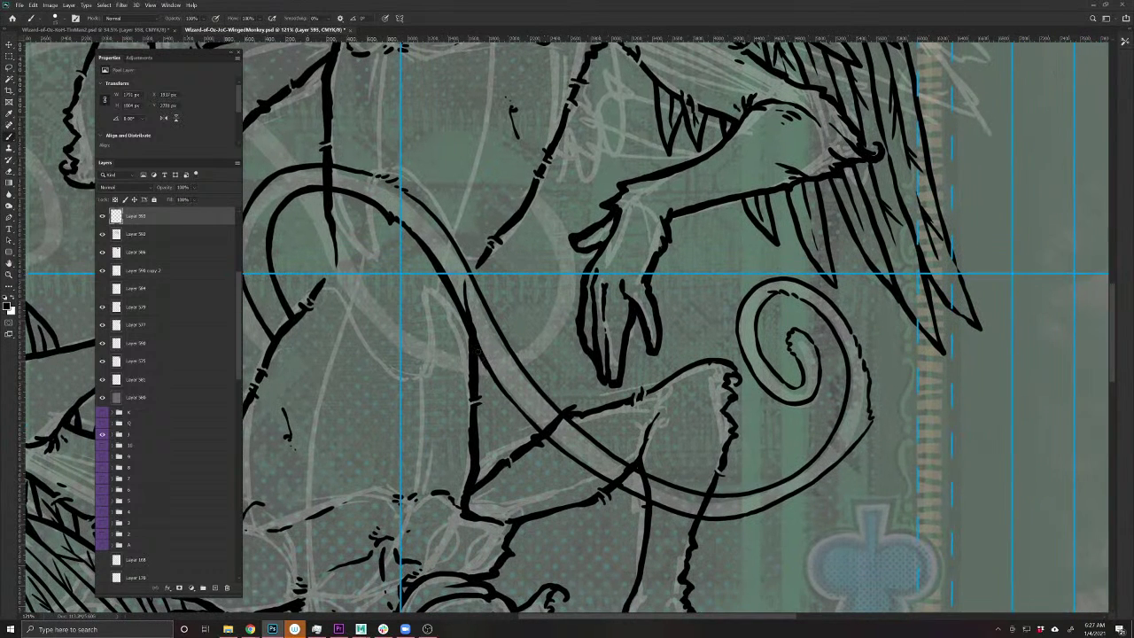
{"action": "mouse_move", "coordinate": [477, 351]}
{"action": "left_mouse_down"}
{"action": "mouse_move", "coordinate": [551, 447]}
{"action": "mouse_move", "coordinate": [693, 520]}
{"action": "mouse_move", "coordinate": [566, 479]}
{"action": "mouse_move", "coordinate": [493, 503]}
{"action": "mouse_move", "coordinate": [544, 496]}
{"action": "mouse_move", "coordinate": [608, 462]}
{"action": "mouse_move", "coordinate": [667, 388]}
{"action": "left_mouse_up"}
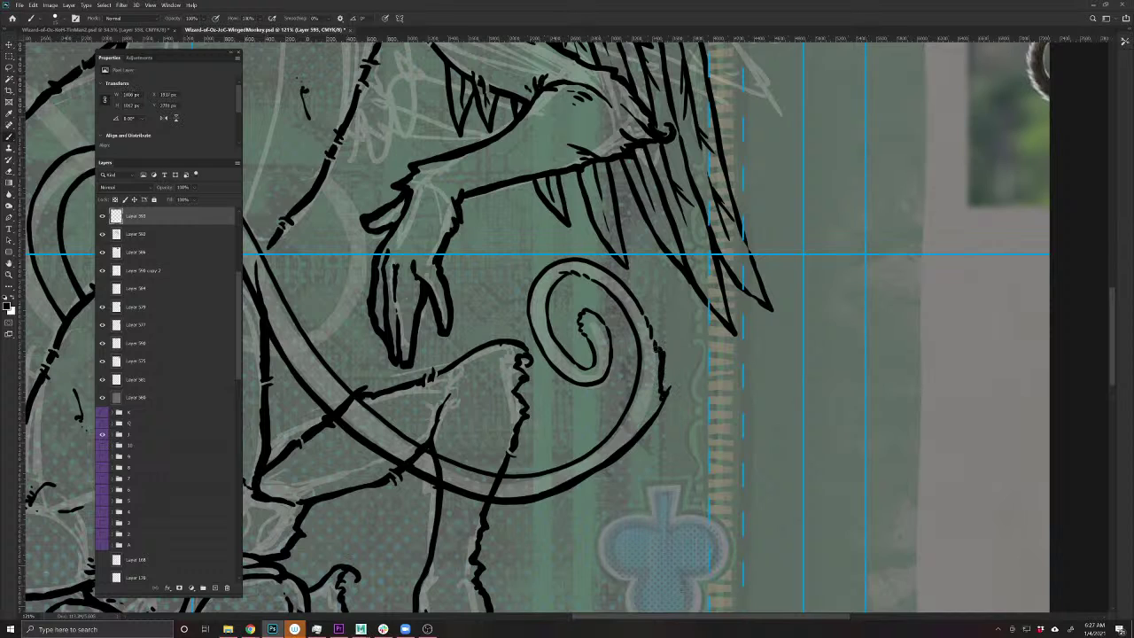
{"action": "mouse_move", "coordinate": [649, 320]}
{"action": "left_mouse_down"}
{"action": "mouse_move", "coordinate": [581, 257]}
{"action": "mouse_move", "coordinate": [558, 258]}
{"action": "mouse_move", "coordinate": [528, 301]}
{"action": "mouse_move", "coordinate": [544, 364]}
{"action": "mouse_move", "coordinate": [571, 382]}
{"action": "mouse_move", "coordinate": [602, 384]}
{"action": "mouse_move", "coordinate": [611, 333]}
{"action": "mouse_move", "coordinate": [578, 307]}
{"action": "mouse_move", "coordinate": [592, 361]}
{"action": "mouse_move", "coordinate": [580, 367]}
{"action": "mouse_move", "coordinate": [550, 323]}
{"action": "mouse_move", "coordinate": [549, 293]}
{"action": "mouse_move", "coordinate": [608, 292]}
{"action": "mouse_move", "coordinate": [634, 339]}
{"action": "mouse_move", "coordinate": [638, 374]}
{"action": "mouse_move", "coordinate": [596, 452]}
{"action": "left_mouse_up"}
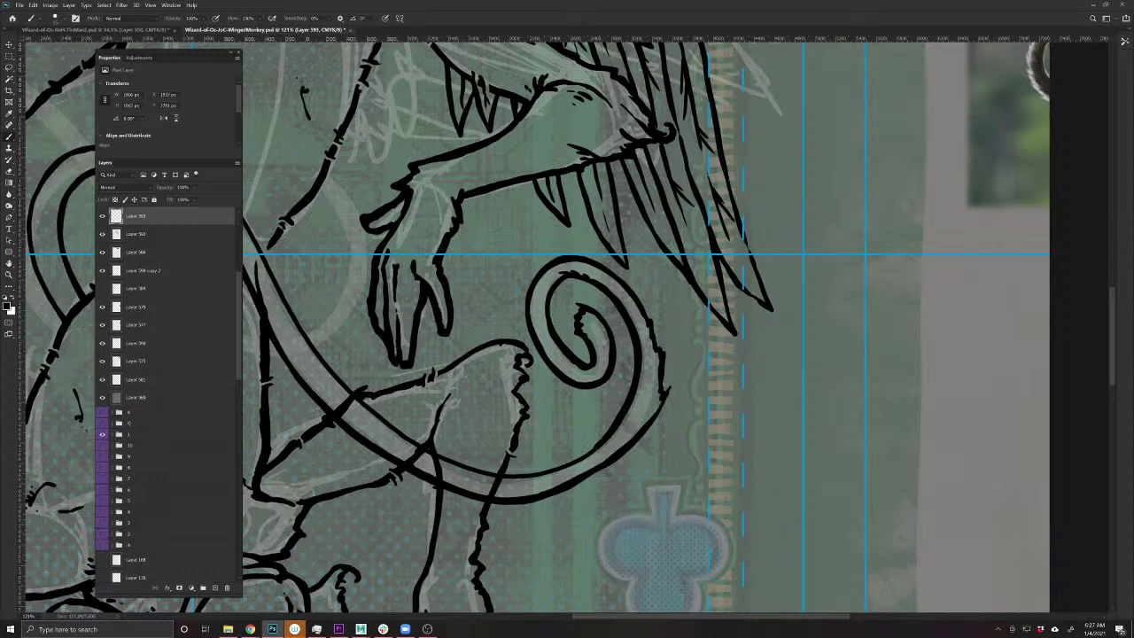
{"action": "left_click_drag", "start_coordinate": [354, 488], "coordinate": [461, 516]}
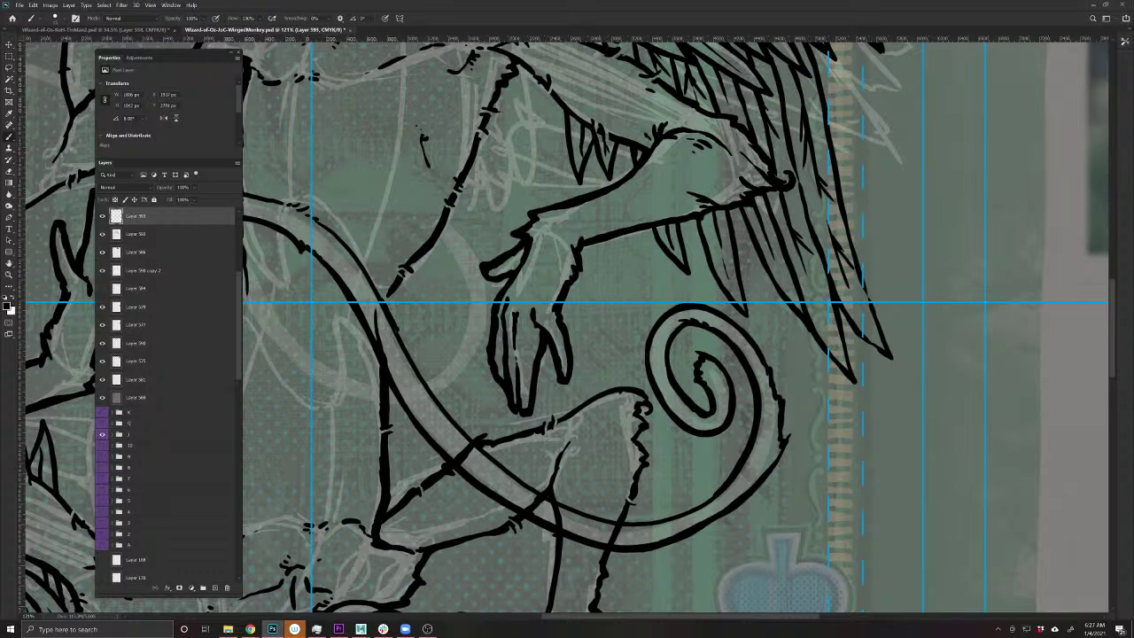
{"action": "mouse_move", "coordinate": [413, 371]}
{"action": "left_mouse_down"}
{"action": "mouse_move", "coordinate": [491, 457]}
{"action": "mouse_move", "coordinate": [590, 514]}
{"action": "mouse_move", "coordinate": [621, 522]}
{"action": "mouse_move", "coordinate": [712, 494]}
{"action": "left_mouse_up"}
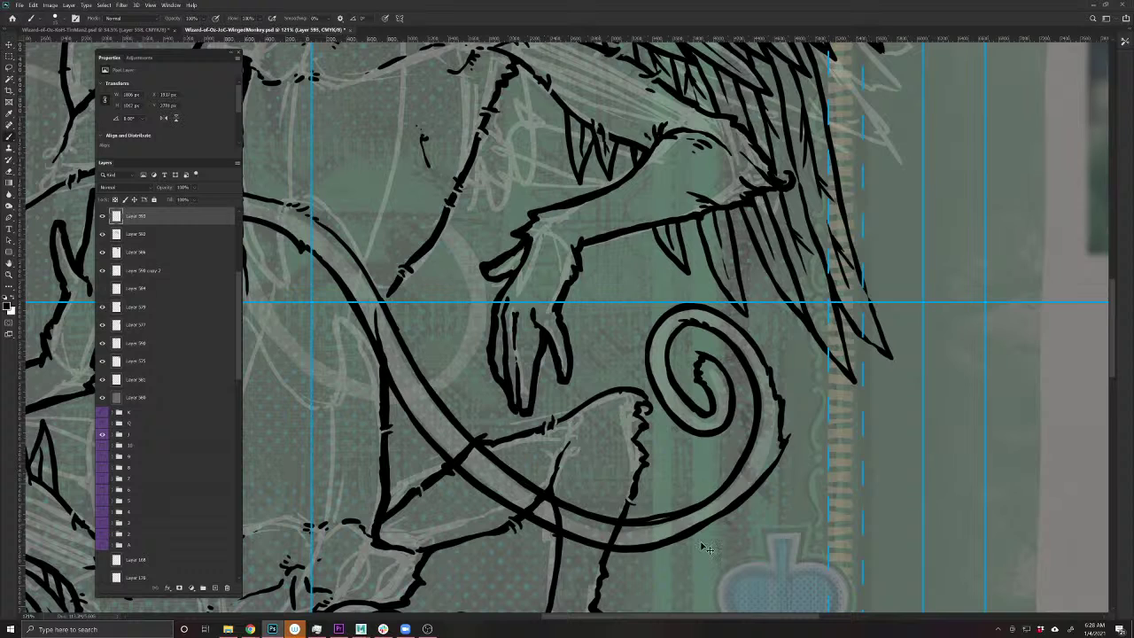
- Undo the stray stroke and redraw the tail's left, inner and top outlines more boldly
{"action": "key", "text": "ctrl+z"}
{"action": "mouse_move", "coordinate": [404, 340]}
{"action": "left_mouse_down"}
{"action": "mouse_move", "coordinate": [463, 434]}
{"action": "mouse_move", "coordinate": [547, 496]}
{"action": "mouse_move", "coordinate": [657, 523]}
{"action": "mouse_move", "coordinate": [725, 484]}
{"action": "left_mouse_up"}
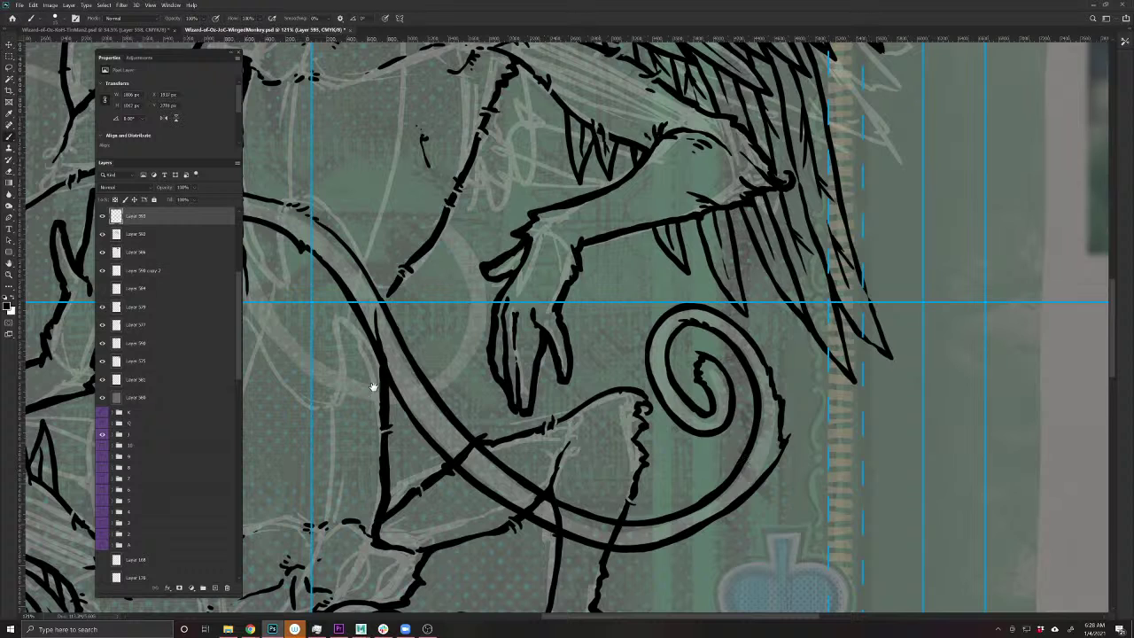
{"action": "left_click_drag", "start_coordinate": [375, 388], "coordinate": [681, 562]}
{"action": "mouse_move", "coordinate": [706, 470]}
{"action": "left_mouse_down"}
{"action": "mouse_move", "coordinate": [653, 390]}
{"action": "mouse_move", "coordinate": [592, 355]}
{"action": "left_mouse_up"}
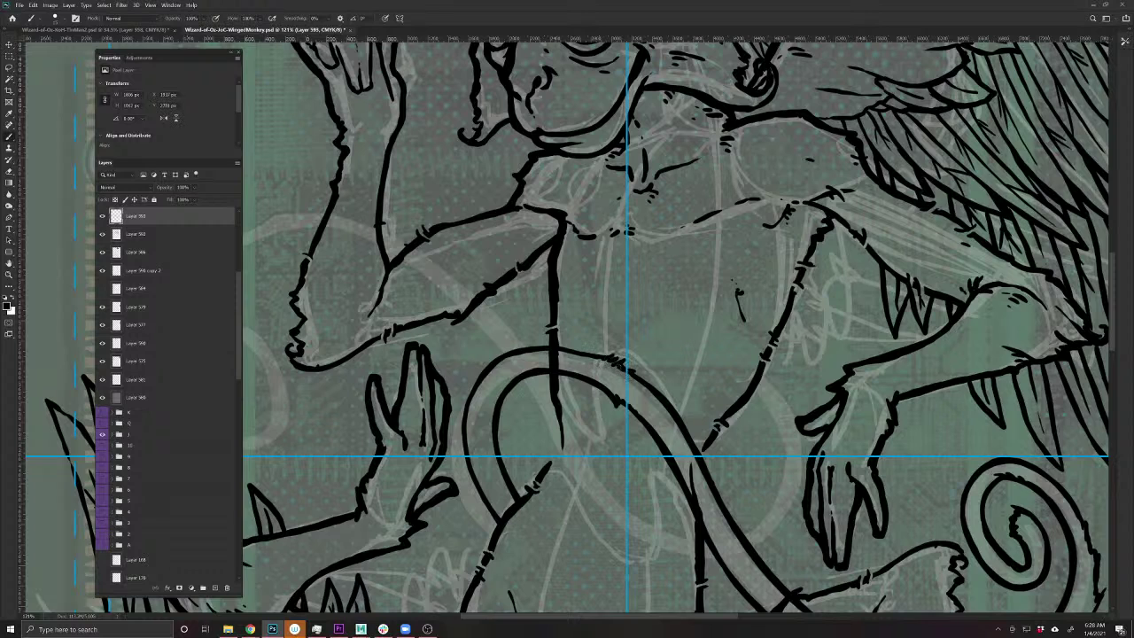
{"action": "left_click_drag", "start_coordinate": [595, 353], "coordinate": [512, 350]}
- Save the card file, then select the line-art layer and reframe the whole card
{"action": "key", "text": "ctrl+s"}
{"action": "scroll", "coordinate": [470, 377], "scroll_direction": "down", "scroll_amount": 5}
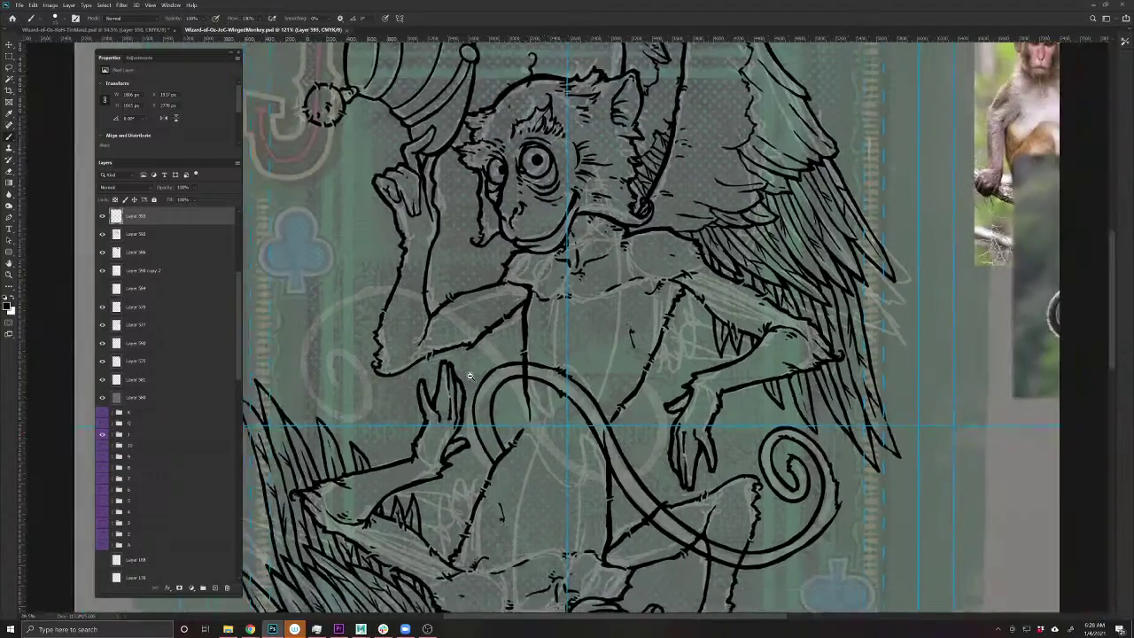
{"action": "scroll", "coordinate": [467, 374], "scroll_direction": "up", "scroll_amount": 3}
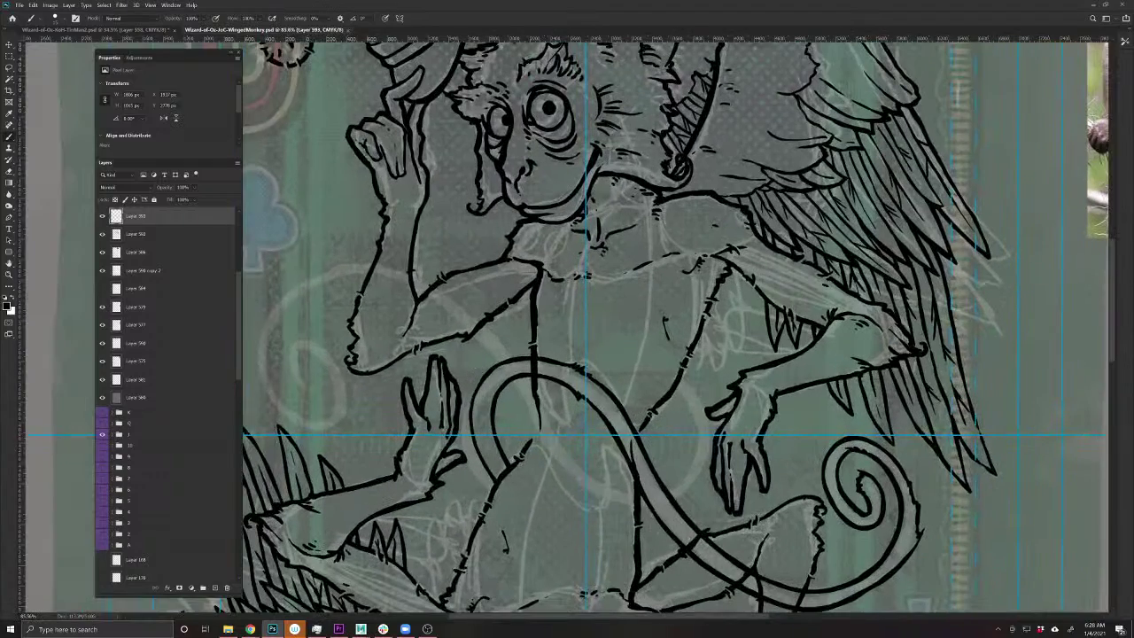
{"action": "left_click", "coordinate": [535, 333], "text": "ctrl"}
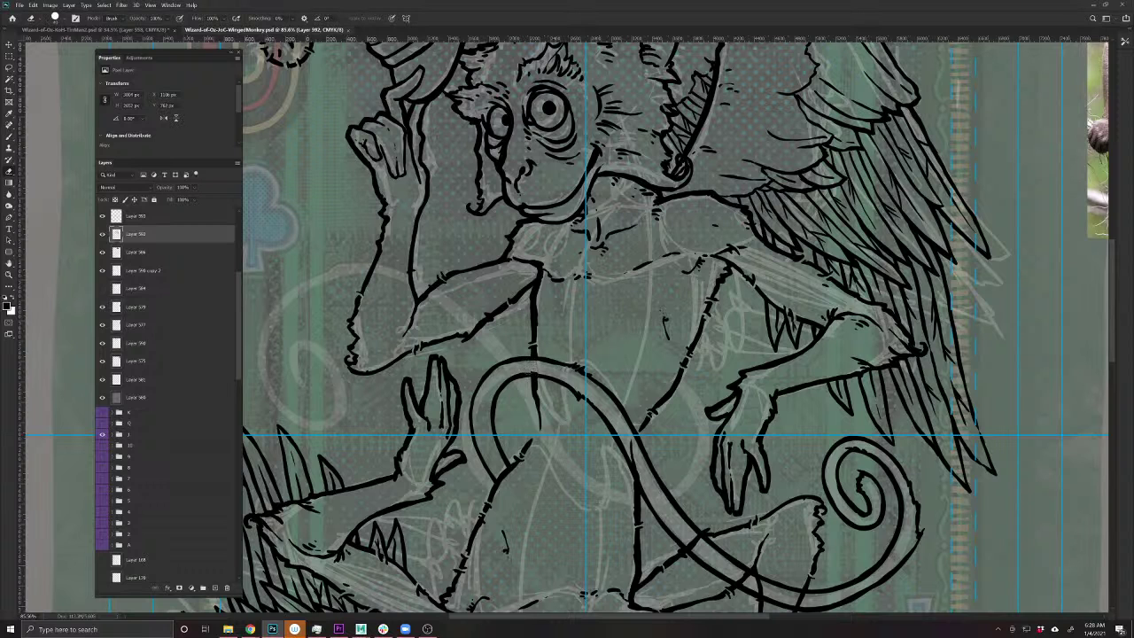
{"action": "left_click_drag", "start_coordinate": [505, 501], "coordinate": [365, 428]}
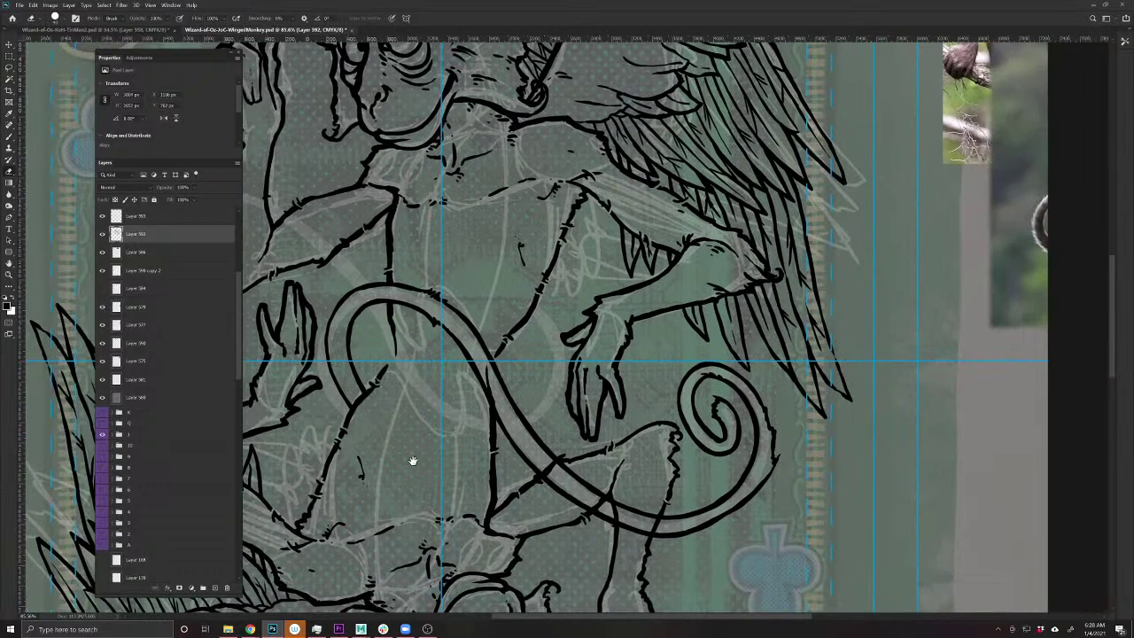
{"action": "scroll", "coordinate": [509, 500], "scroll_direction": "down", "scroll_amount": 3}
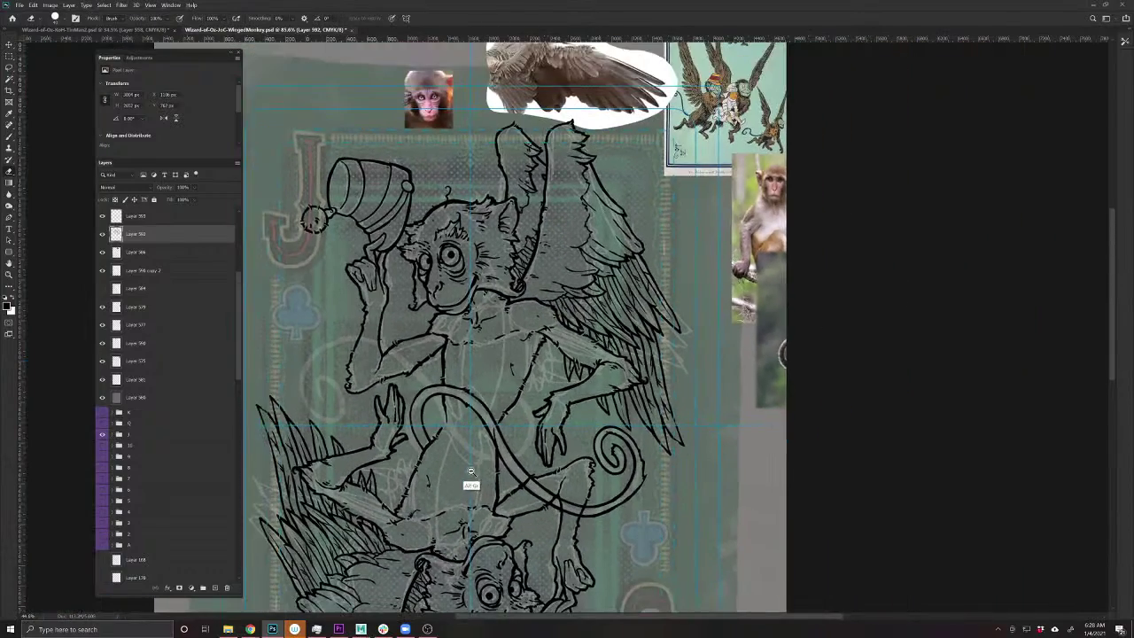
{"action": "left_click_drag", "start_coordinate": [470, 470], "coordinate": [573, 484]}
- Duplicate the tail layer, Layer 593, and rotate the copy to loop across the original tail
{"action": "key", "text": "v"}
{"action": "left_click", "coordinate": [746, 462]}
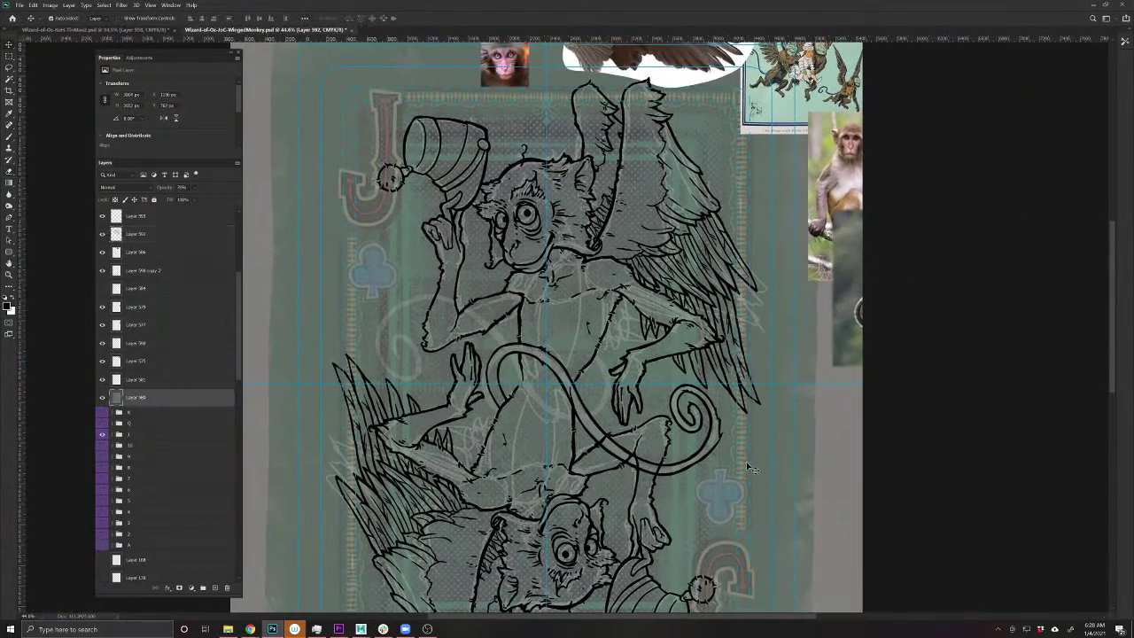
{"action": "left_click", "coordinate": [716, 457]}
{"action": "key", "text": "ctrl+j"}
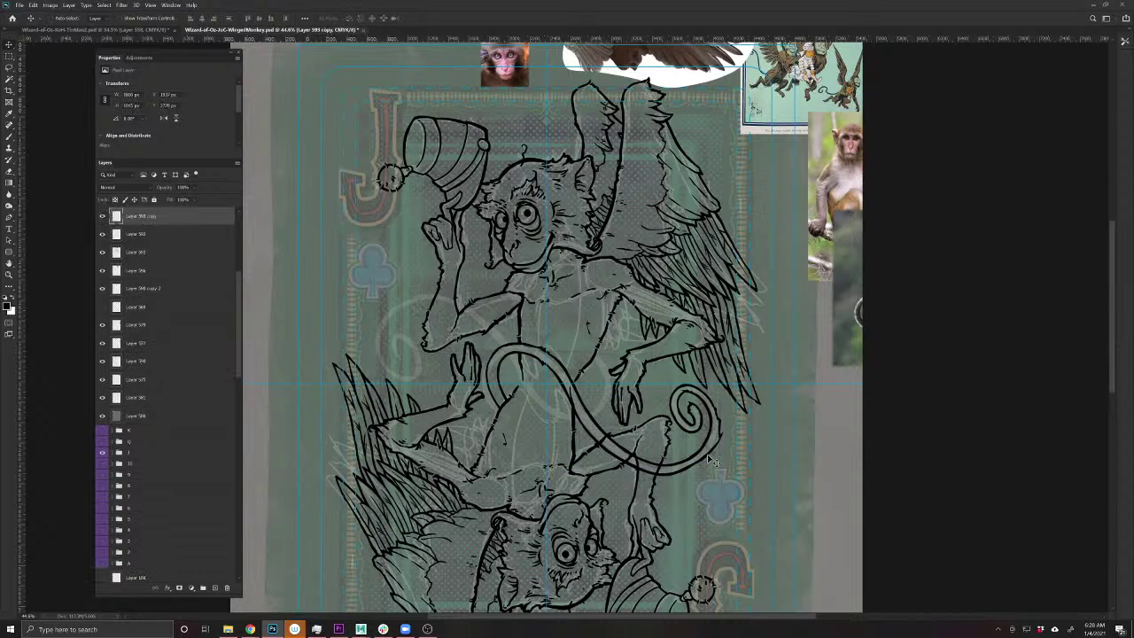
{"action": "left_click_drag", "start_coordinate": [237, 378], "coordinate": [237, 586]}
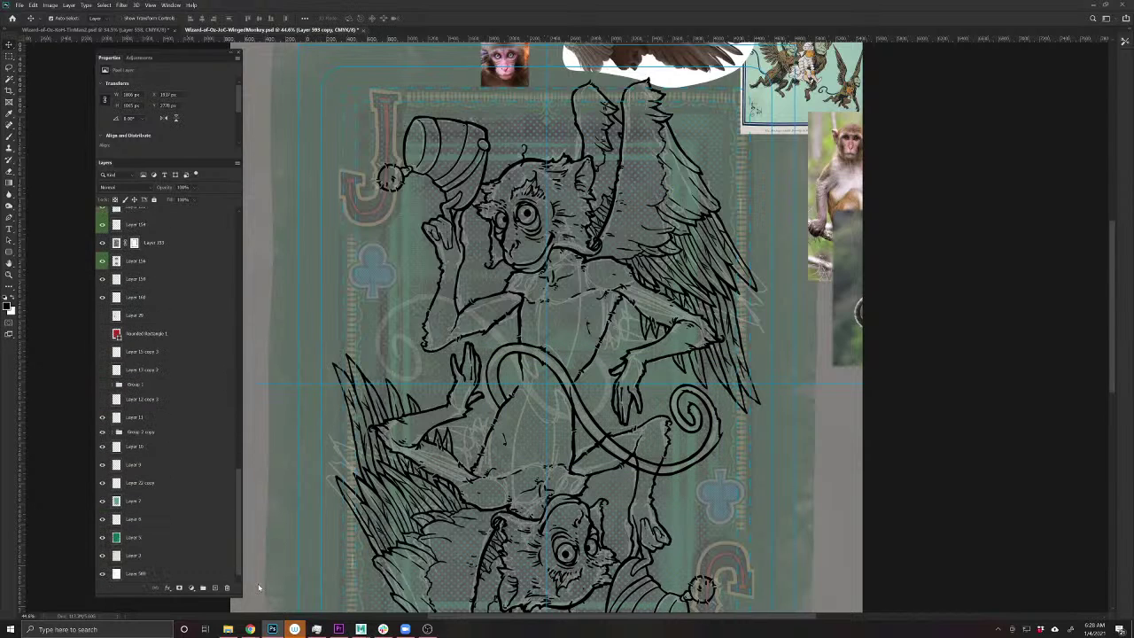
{"action": "left_click", "coordinate": [177, 574]}
{"action": "key", "text": "ctrl+t"}
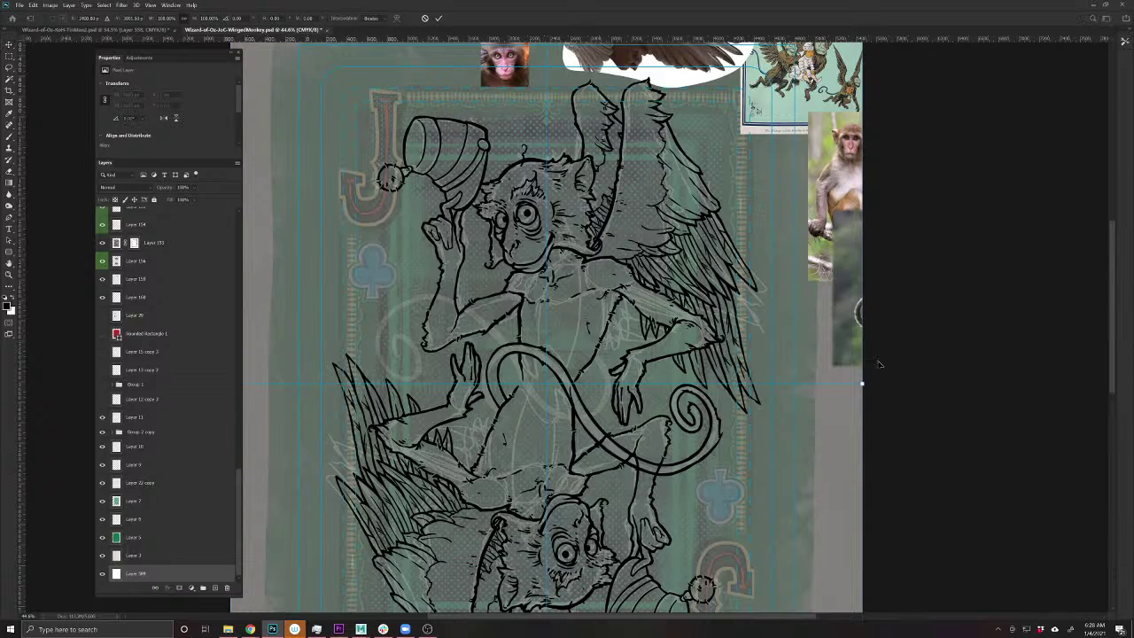
{"action": "left_click_drag", "start_coordinate": [613, 435], "coordinate": [327, 377]}
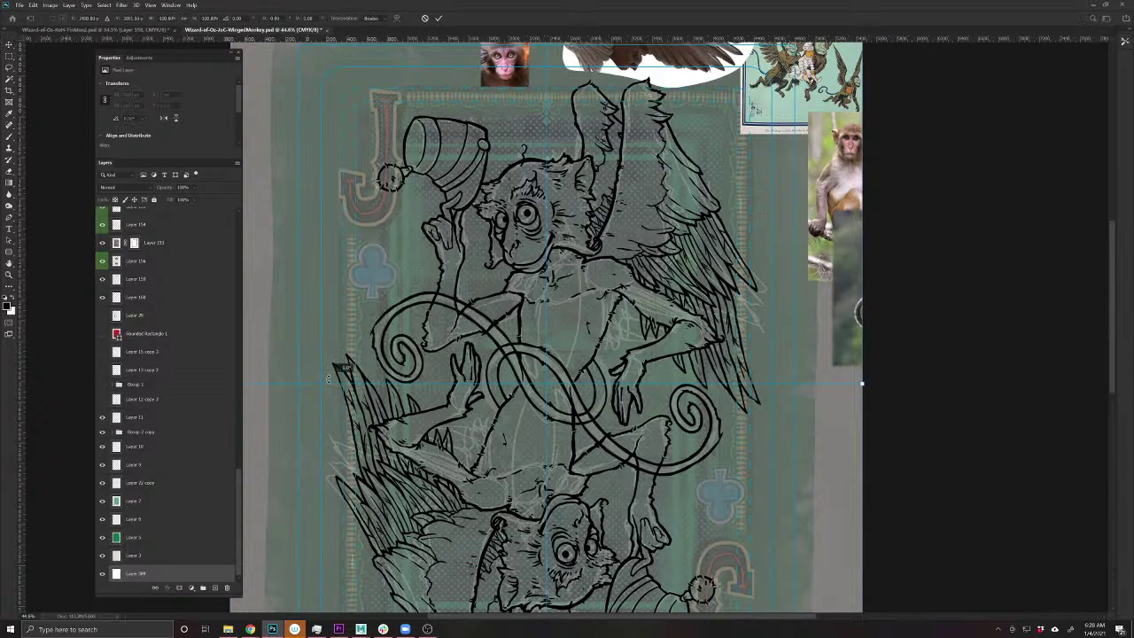
{"action": "key", "text": "Return"}
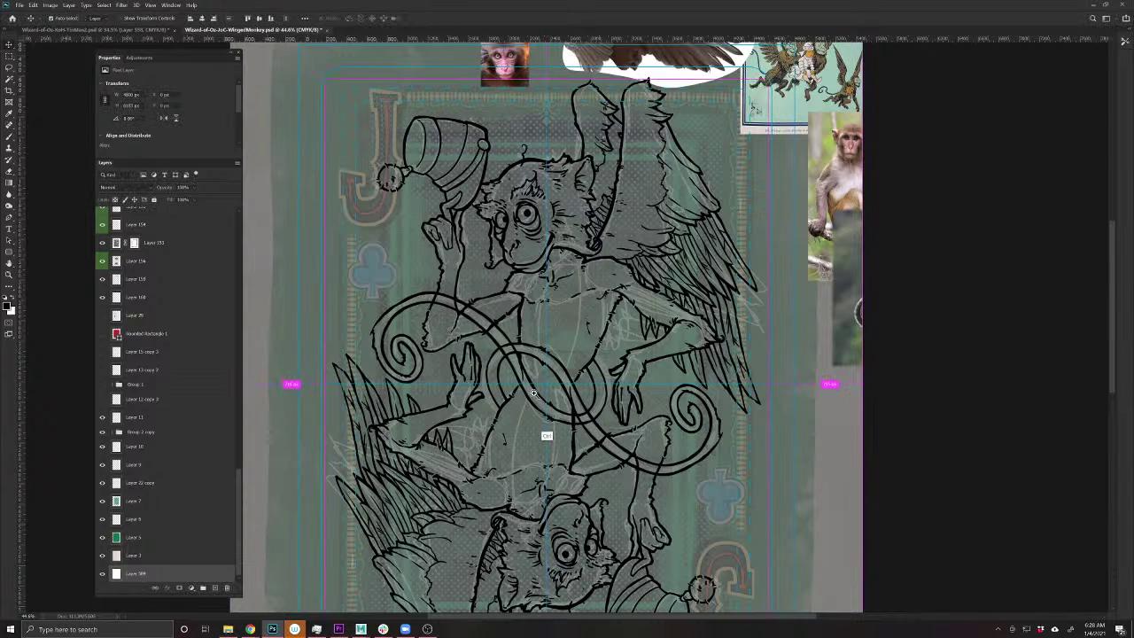
- Dismiss the multiple-layers brush error and narrow the selection to a single layer
{"action": "scroll", "coordinate": [557, 450], "scroll_direction": "up", "scroll_amount": 1}
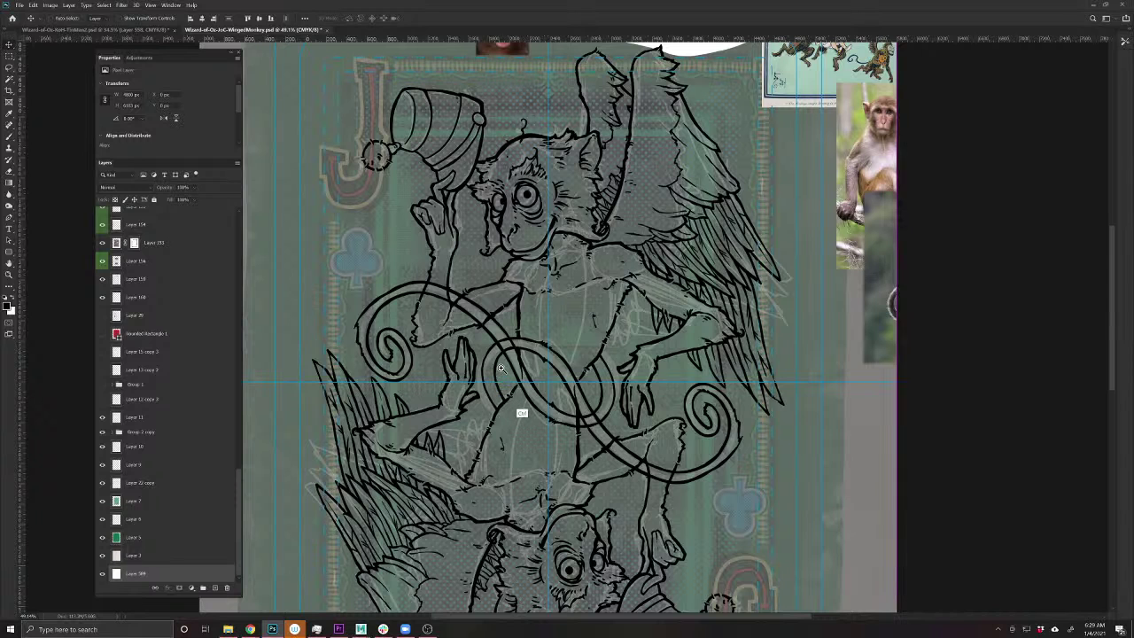
{"action": "scroll", "coordinate": [555, 432], "scroll_direction": "up", "scroll_amount": 1}
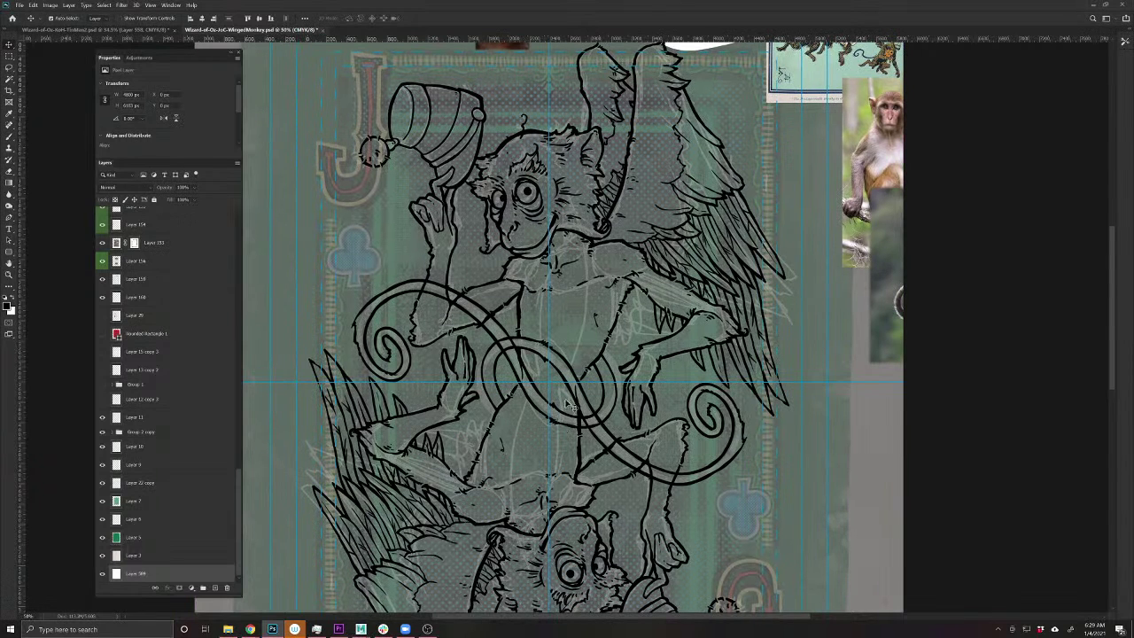
{"action": "scroll", "coordinate": [518, 363], "scroll_direction": "up", "scroll_amount": 3}
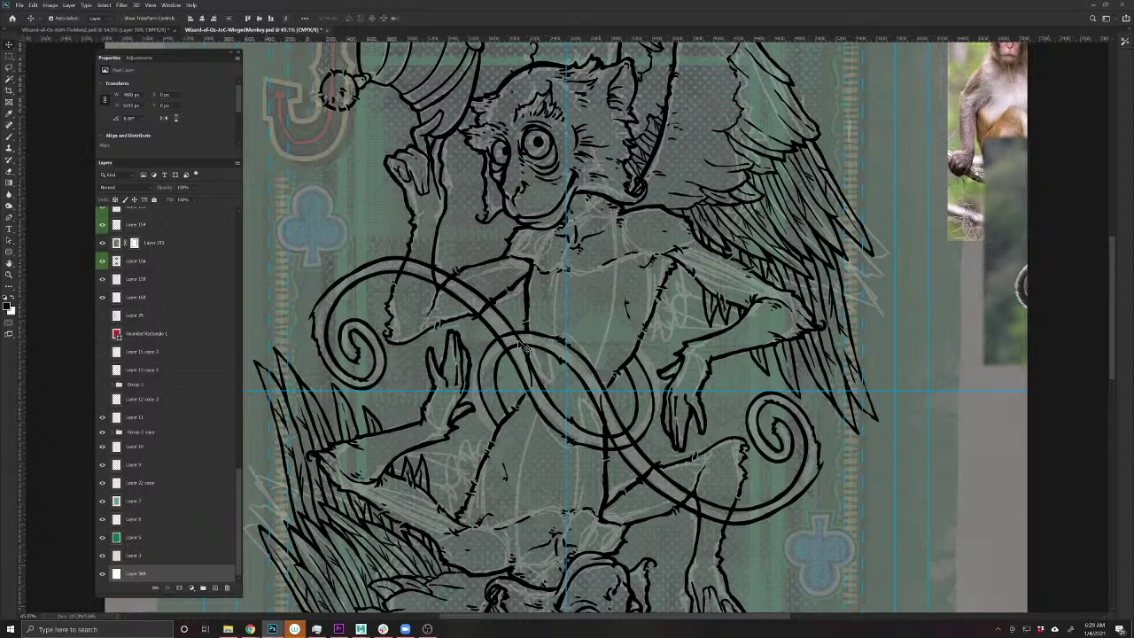
{"action": "key", "text": "b"}
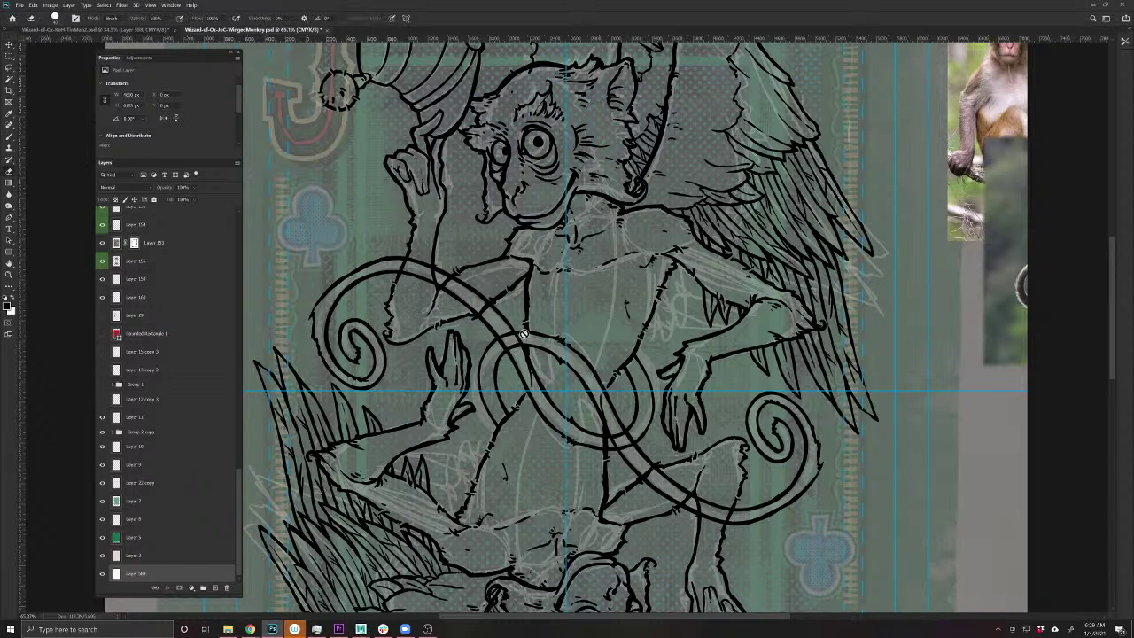
{"action": "left_click", "coordinate": [511, 355]}
{"action": "key", "text": "Return"}
{"action": "key", "text": "v"}
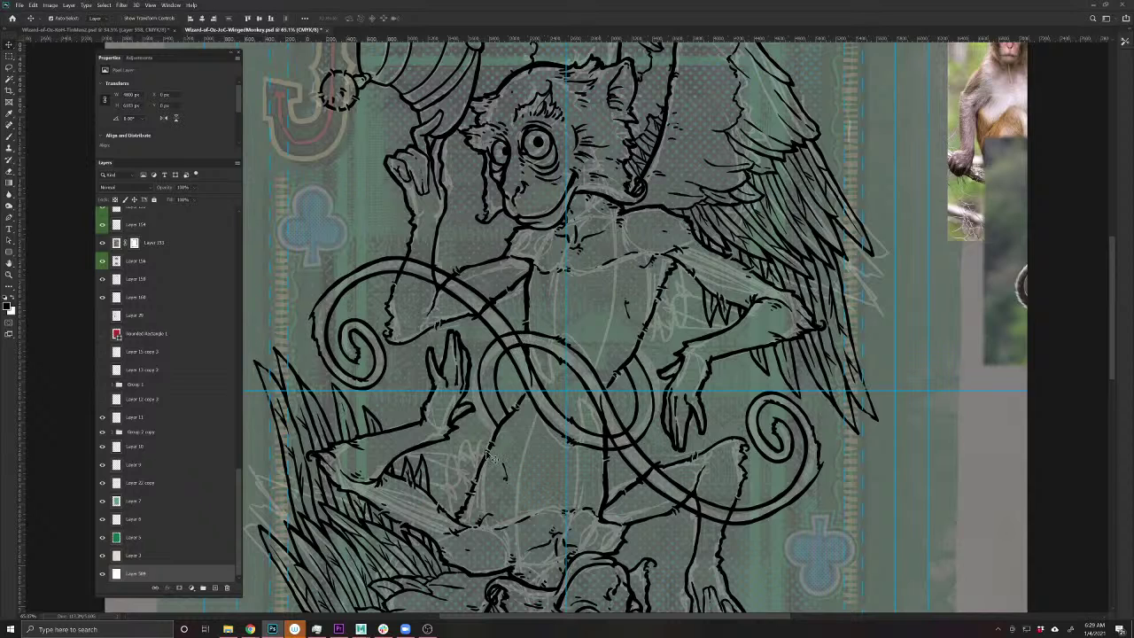
{"action": "left_click", "coordinate": [534, 347], "text": "ctrl"}
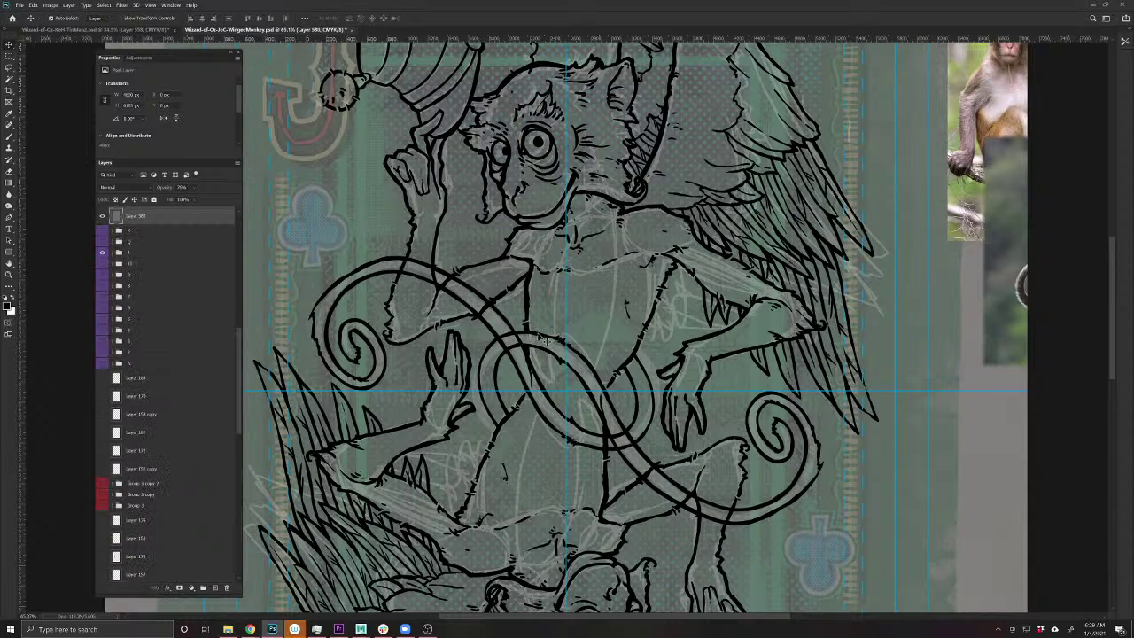
- Make another copy of the tail layer, Layer 593
{"action": "left_click", "coordinate": [537, 344], "text": "ctrl"}
{"action": "key", "text": "b"}
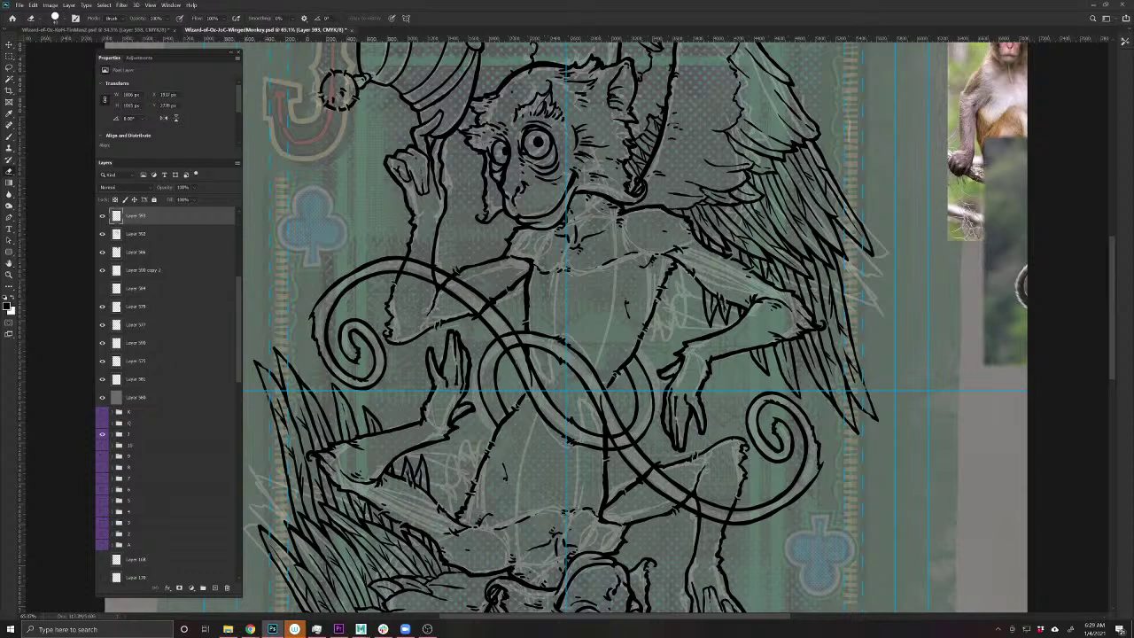
{"action": "key", "text": "v"}
{"action": "key", "text": "ctrl+j"}
{"action": "key", "text": "e"}
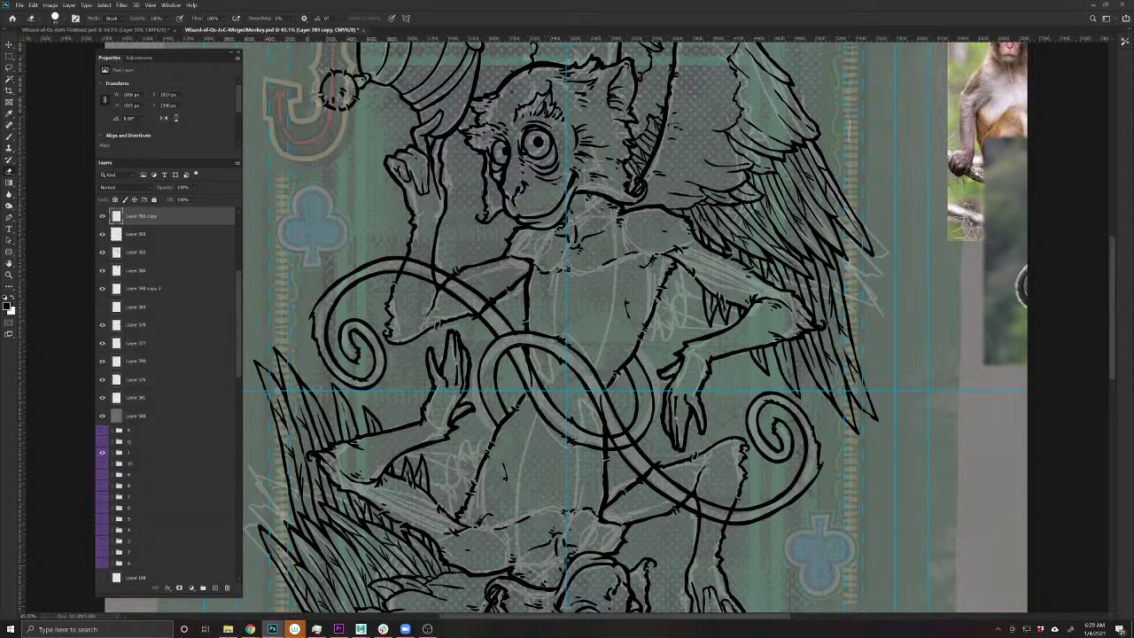
- Add a white layer mask to Layer 592 and switch to the Brush
{"action": "left_click_drag", "start_coordinate": [387, 384], "coordinate": [410, 466]}
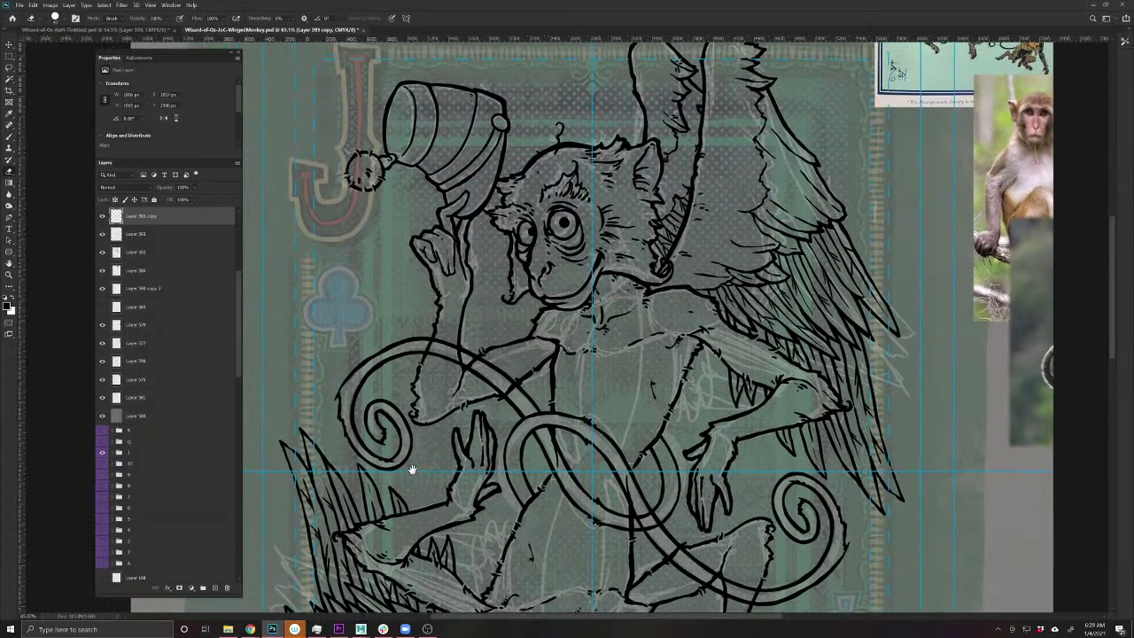
{"action": "left_click", "coordinate": [503, 378], "text": "ctrl"}
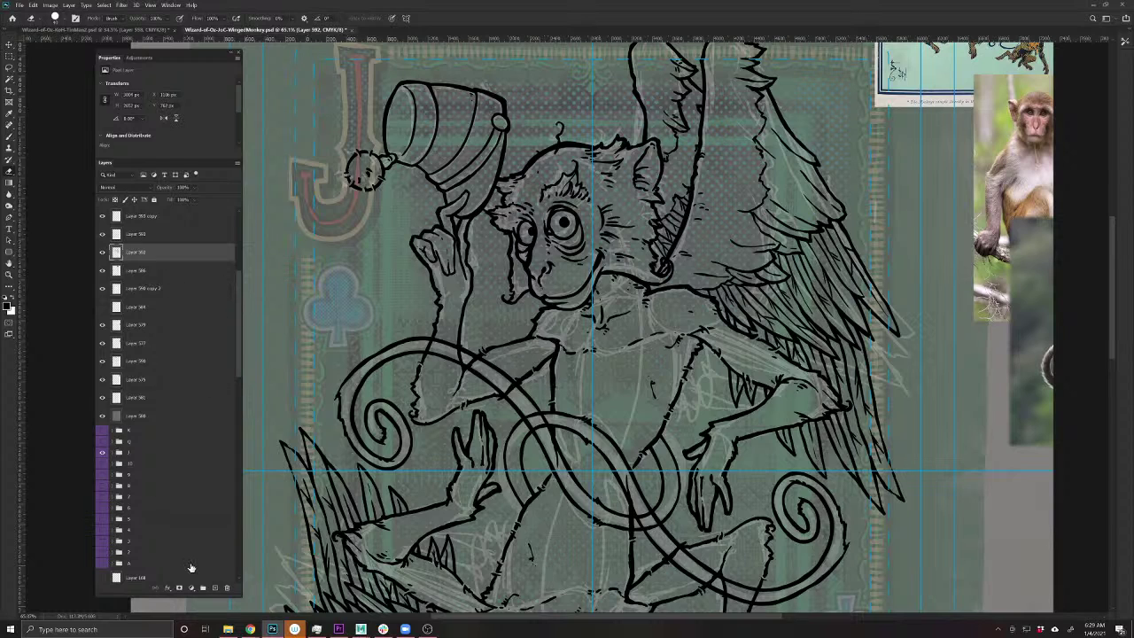
{"action": "left_click", "coordinate": [180, 588]}
{"action": "left_click", "coordinate": [10, 142]}
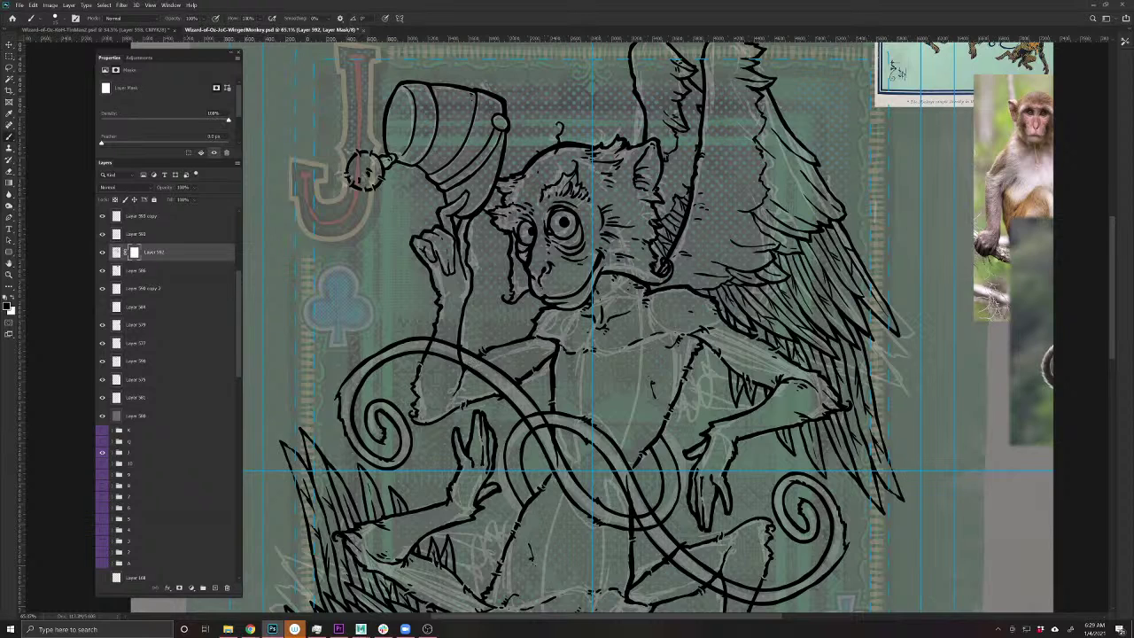
- Add layer masks to both tail layers, Layer 593 copy and Layer 593
{"action": "key", "text": "v"}
{"action": "left_click", "coordinate": [415, 347]}
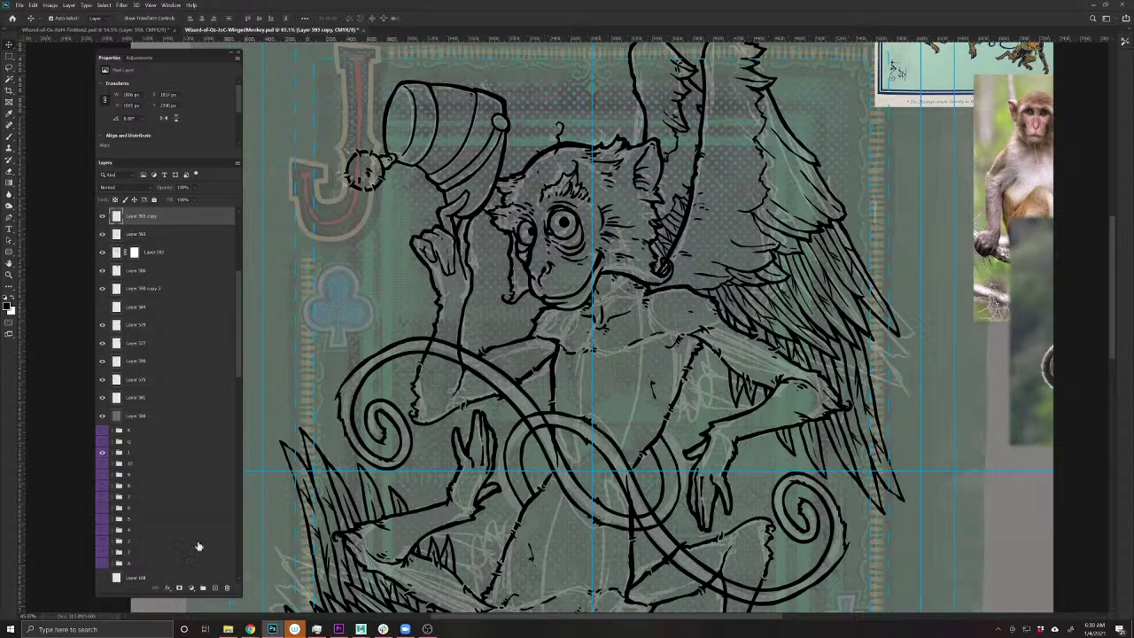
{"action": "left_click", "coordinate": [178, 588]}
{"action": "key", "text": "b"}
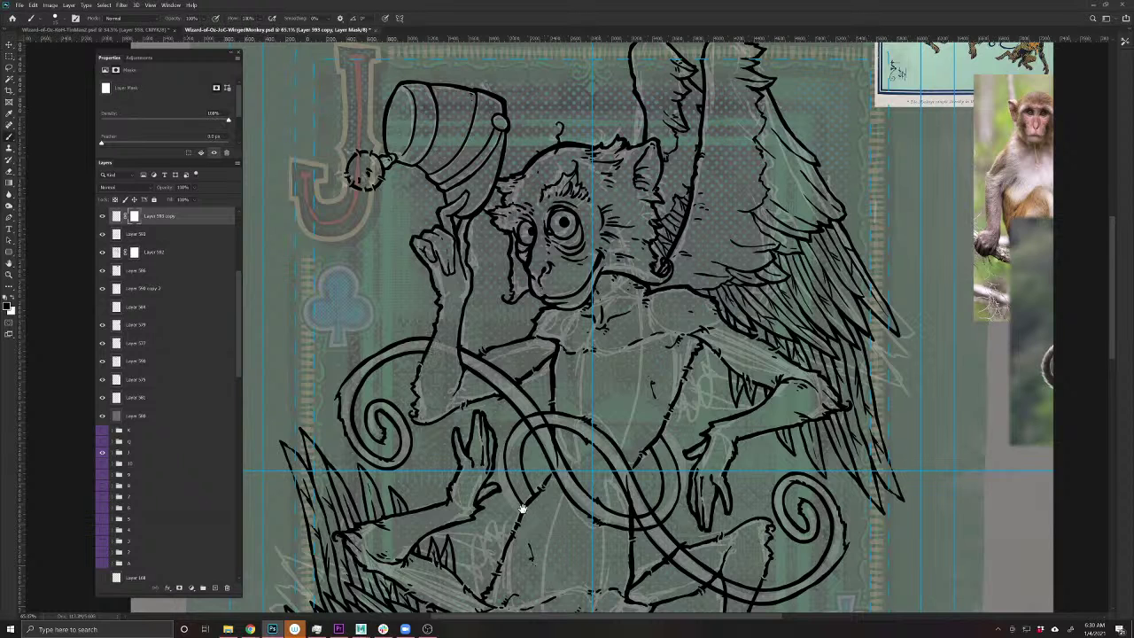
{"action": "left_click_drag", "start_coordinate": [523, 508], "coordinate": [445, 473]}
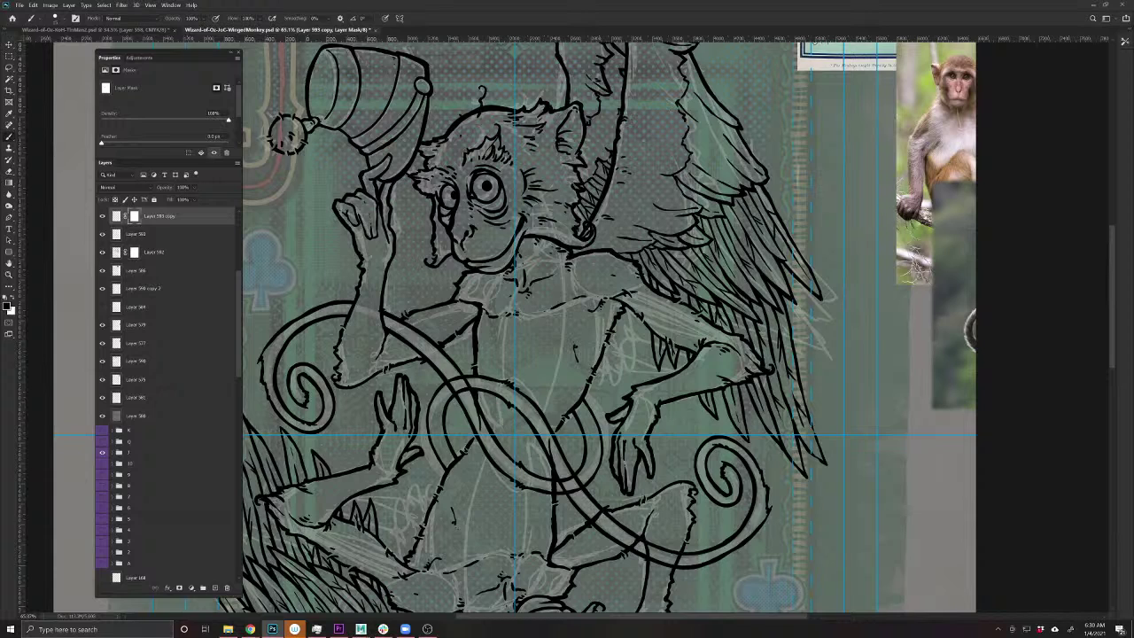
{"action": "key", "text": "v"}
{"action": "left_click", "coordinate": [499, 401], "text": "ctrl"}
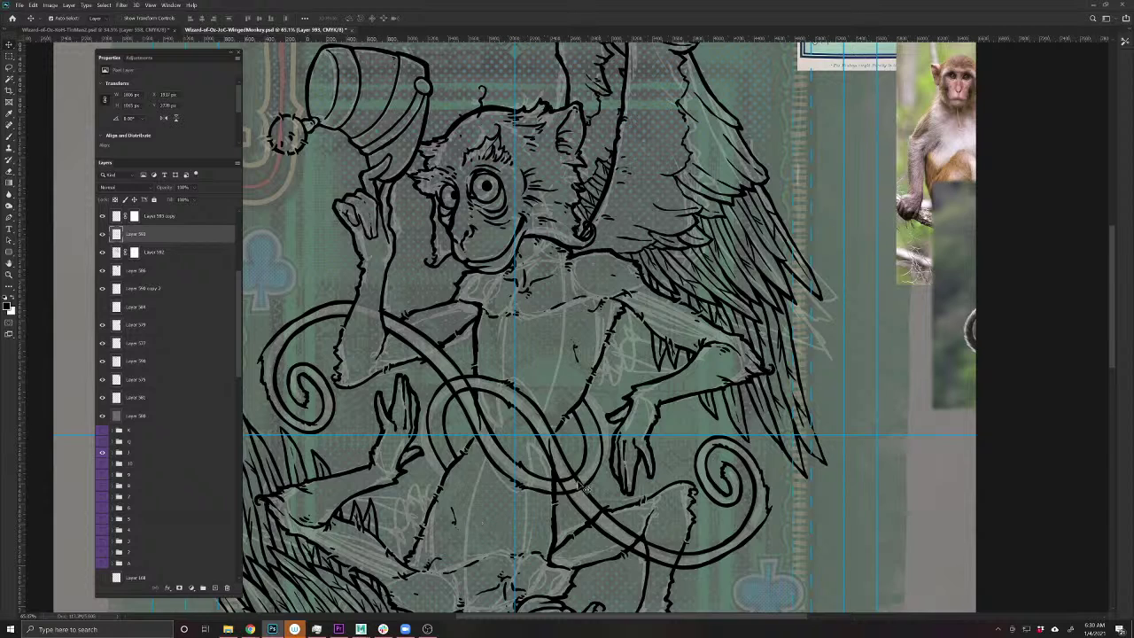
{"action": "left_click", "coordinate": [180, 588]}
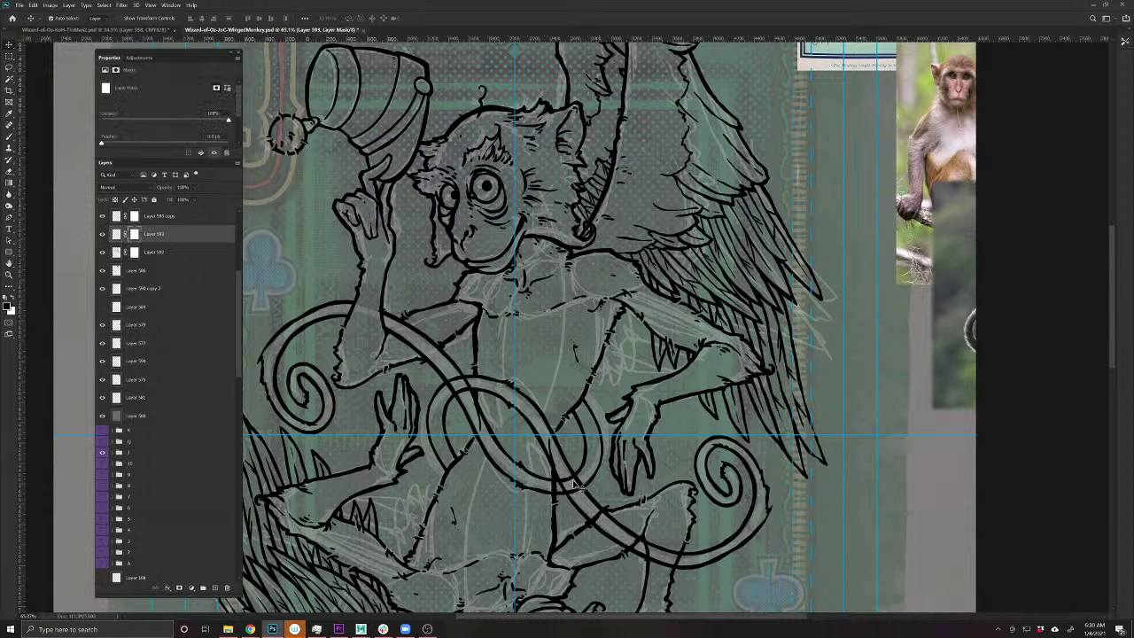
{"action": "key", "text": "b"}
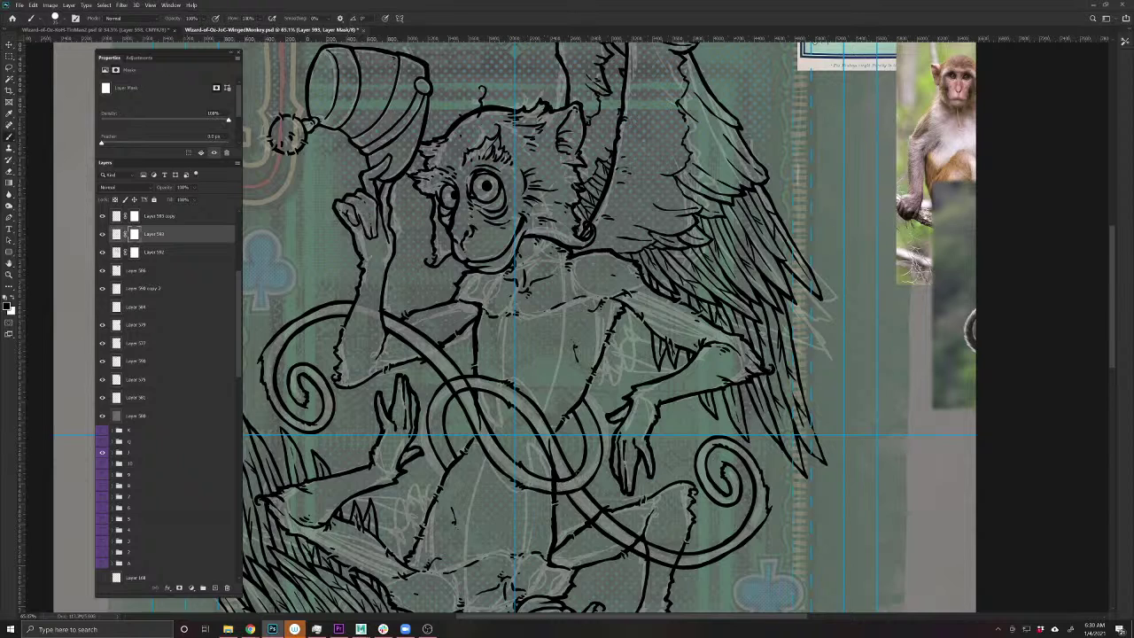
- Target the masks of Layer 593 copy and Layer 592 for painting with the Brush
{"action": "key", "text": "v"}
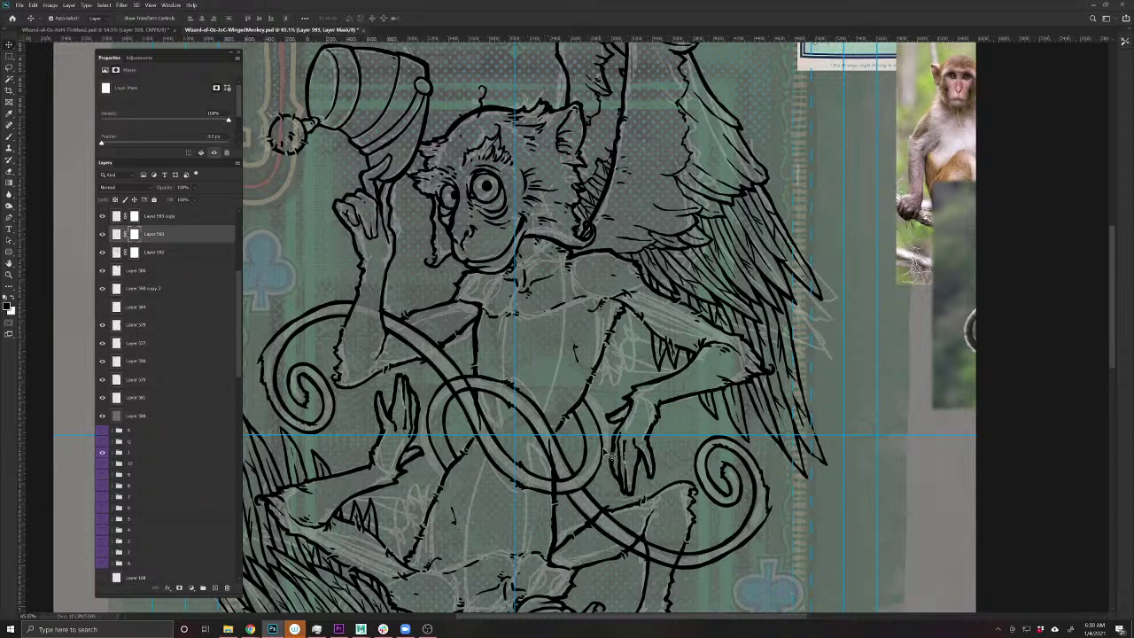
{"action": "left_click_drag", "start_coordinate": [611, 454], "coordinate": [617, 459]}
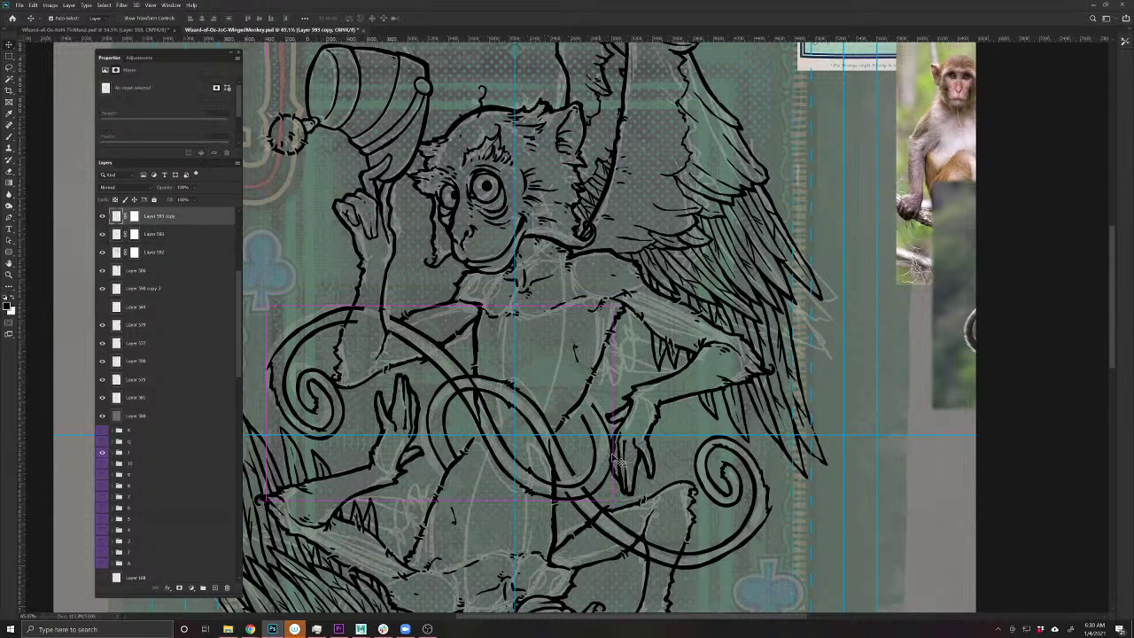
{"action": "key", "text": "ctrl+z"}
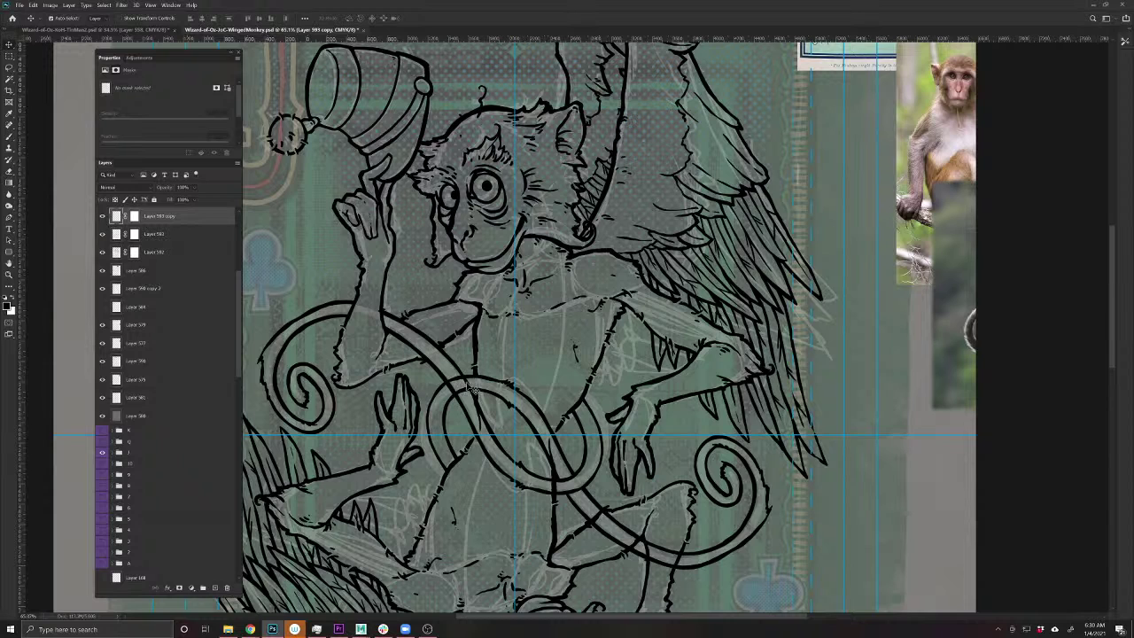
{"action": "key", "text": "b"}
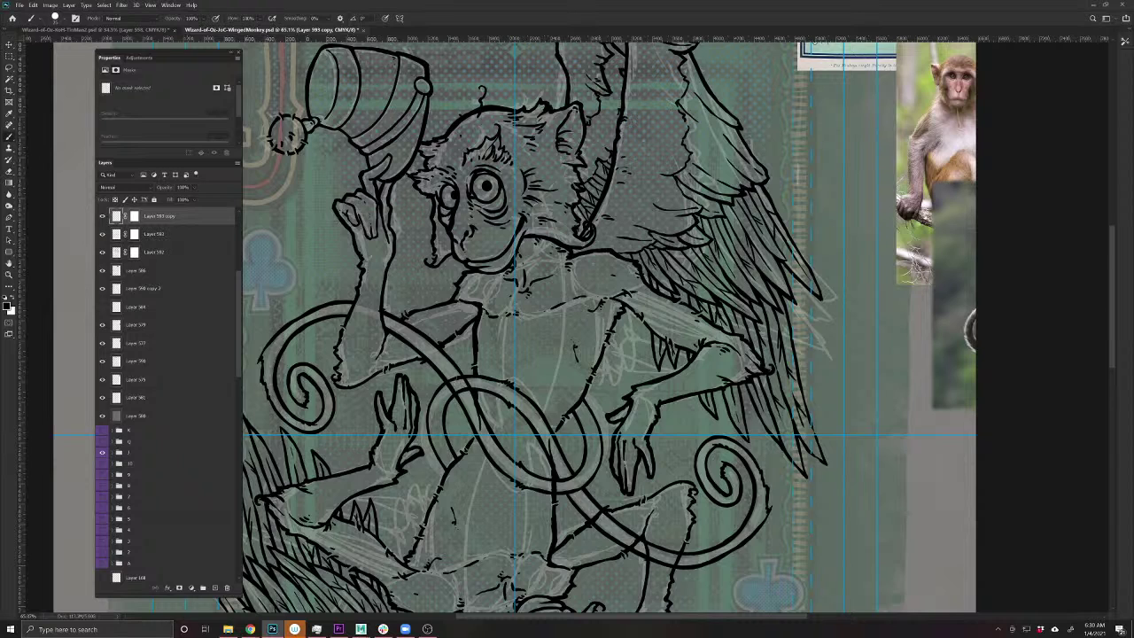
{"action": "left_click", "coordinate": [135, 220]}
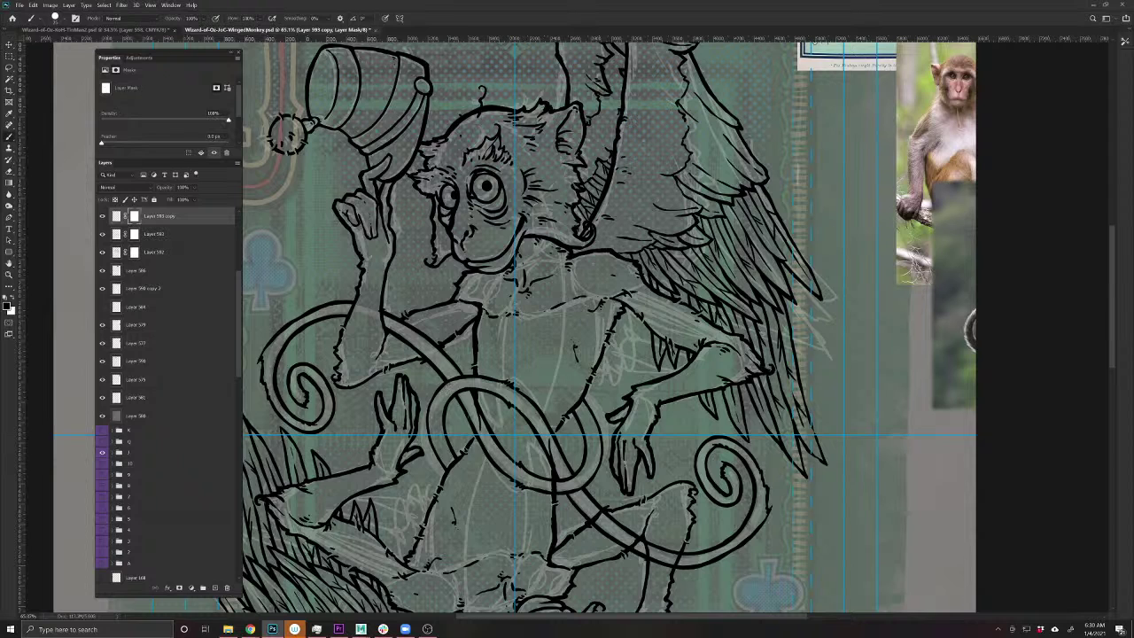
{"action": "key", "text": "v"}
{"action": "left_click", "coordinate": [135, 252]}
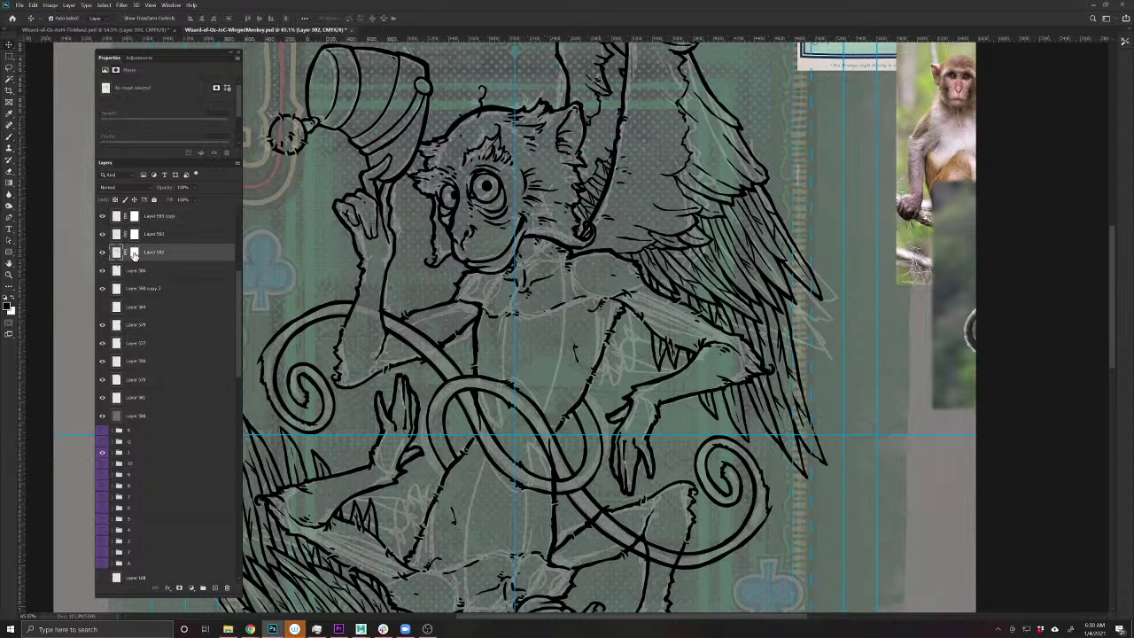
{"action": "left_click", "coordinate": [11, 147]}
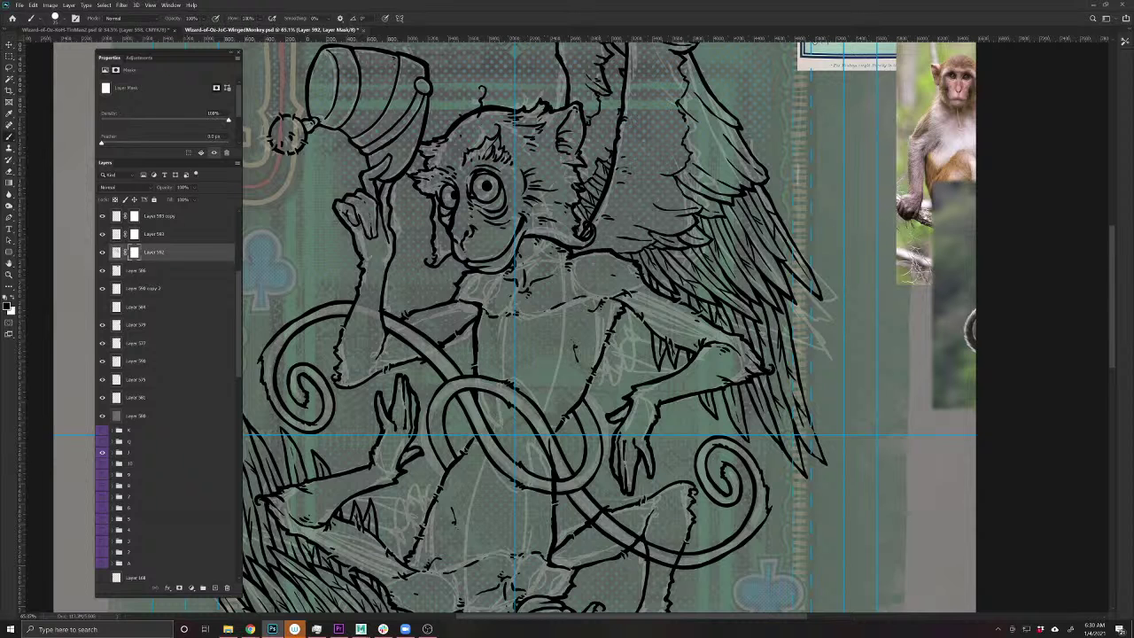
- Delete the faint lower sketch layer, Layer 586 copy 2
{"action": "key", "text": "v"}
{"action": "scroll", "coordinate": [601, 271], "scroll_direction": "down", "scroll_amount": 5}
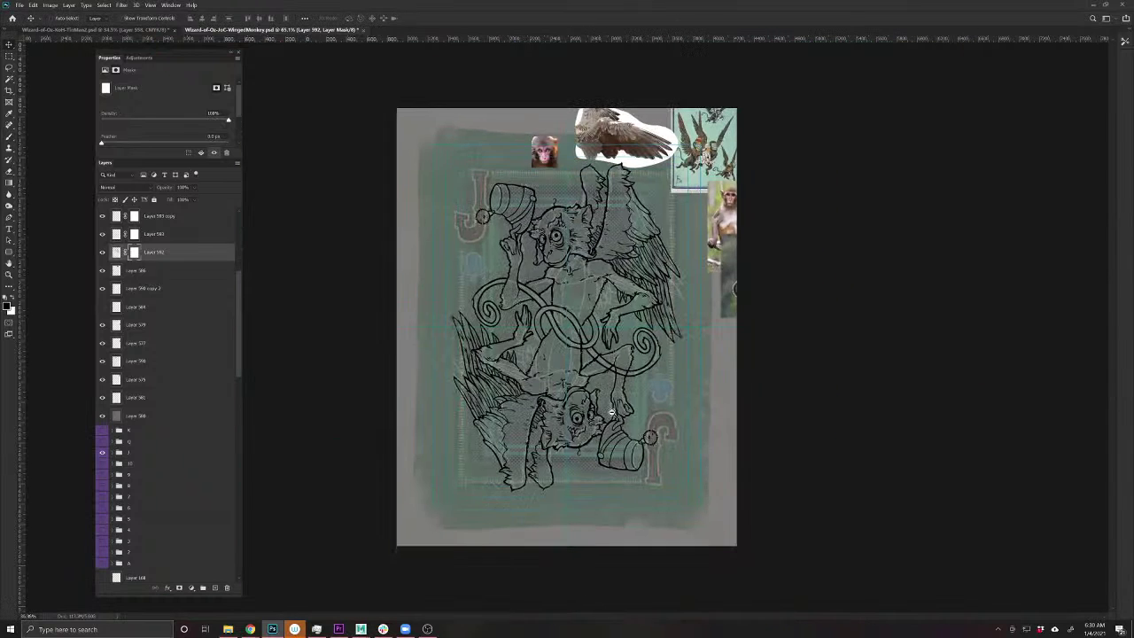
{"action": "left_click_drag", "start_coordinate": [634, 412], "coordinate": [629, 437]}
{"action": "key", "text": "ctrl+z"}
{"action": "left_click", "coordinate": [584, 404]}
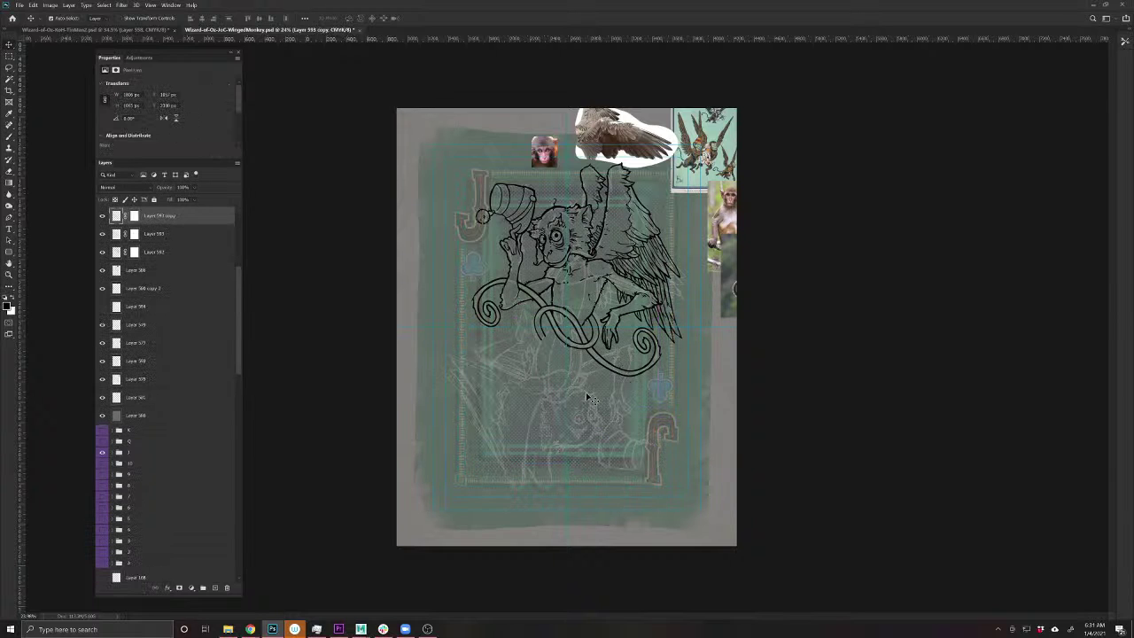
{"action": "key", "text": "Delete"}
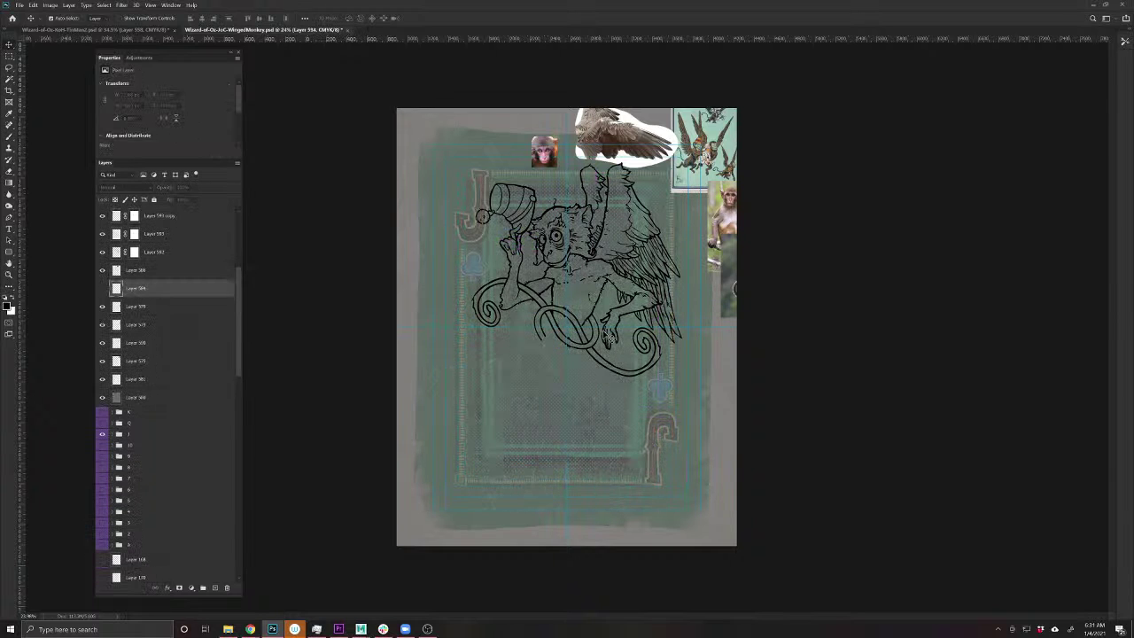
- Duplicate Layer 592 and rotate the copy about 154° downward
{"action": "scroll", "coordinate": [574, 268], "scroll_direction": "up", "scroll_amount": 2}
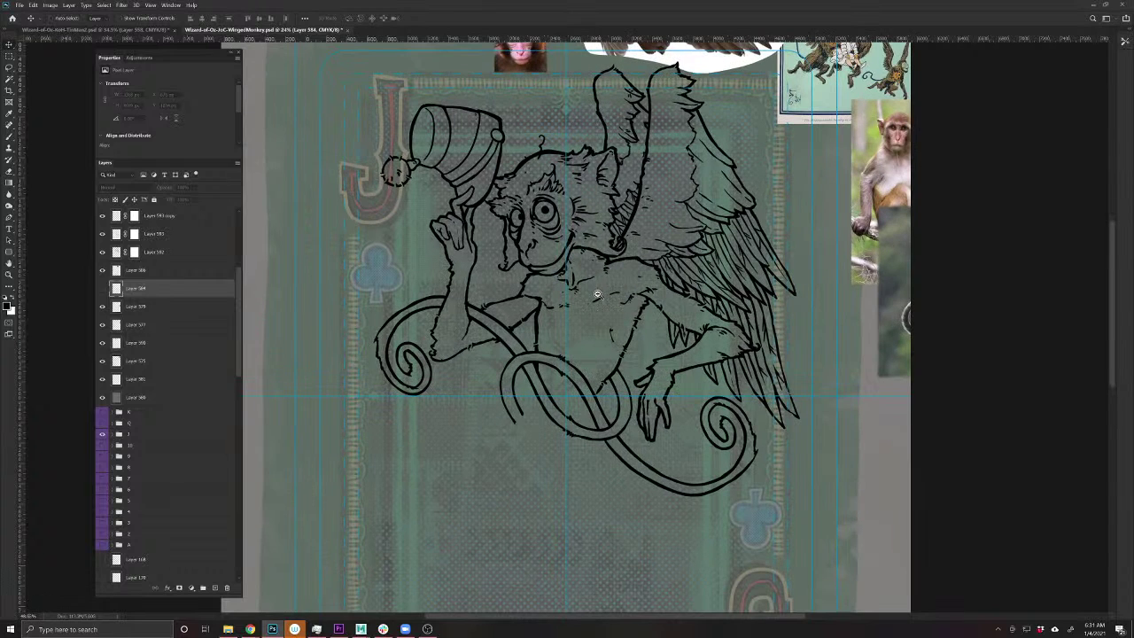
{"action": "left_click", "coordinate": [643, 322]}
{"action": "left_click", "coordinate": [645, 323]}
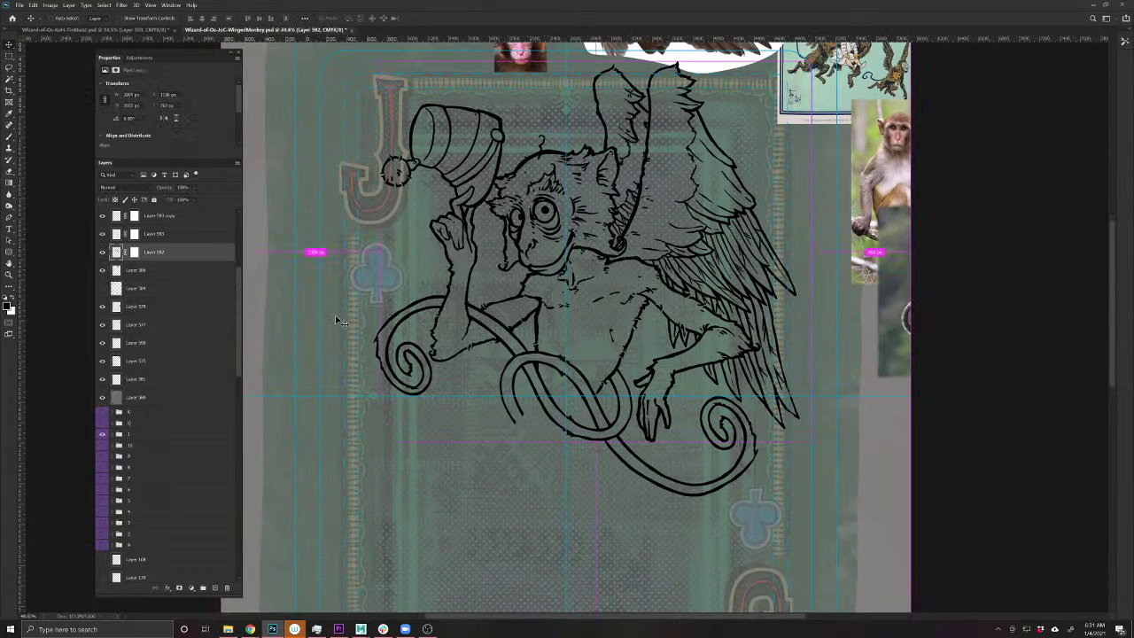
{"action": "key", "text": "ctrl+j"}
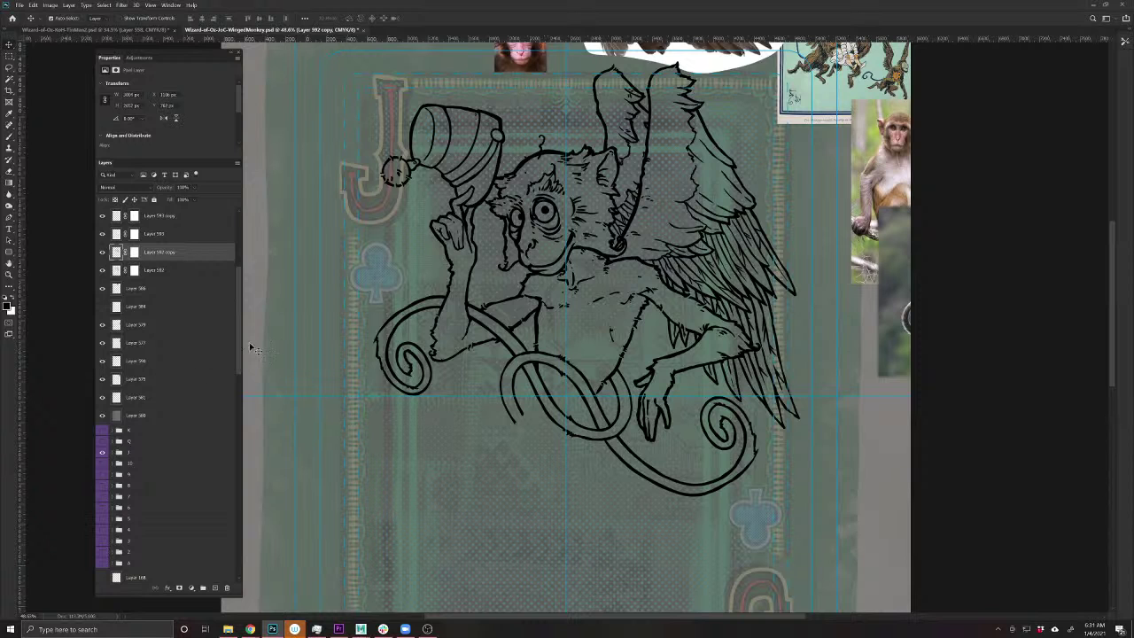
{"action": "left_click_drag", "start_coordinate": [239, 346], "coordinate": [222, 580]}
{"action": "left_click", "coordinate": [206, 573]}
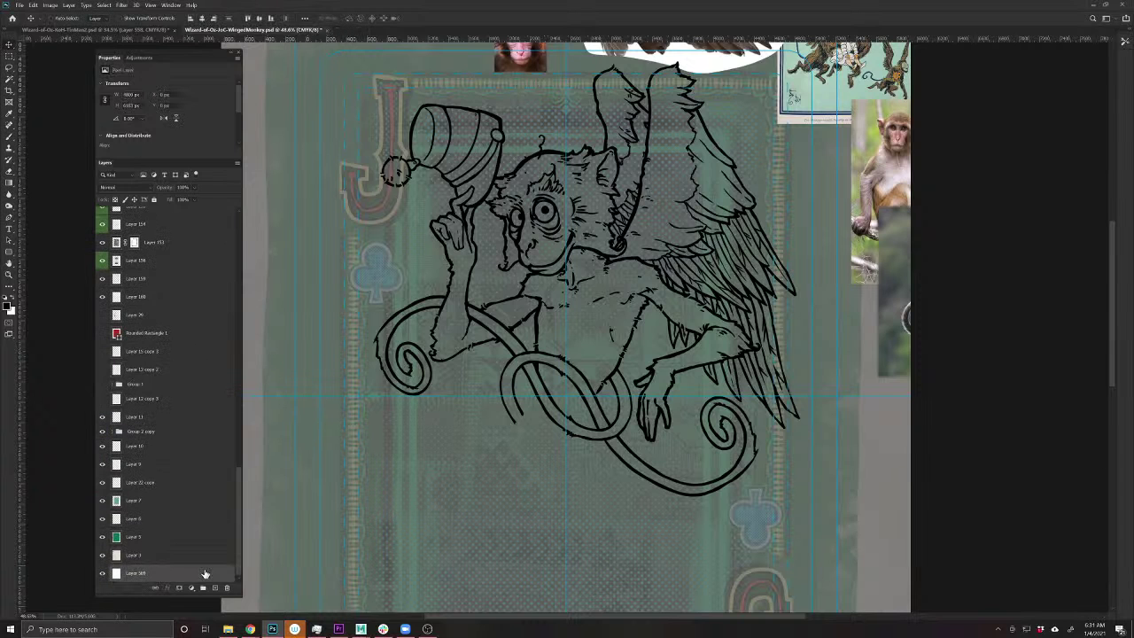
{"action": "key", "text": "ctrl+t"}
{"action": "left_click_drag", "start_coordinate": [952, 372], "coordinate": [352, 416]}
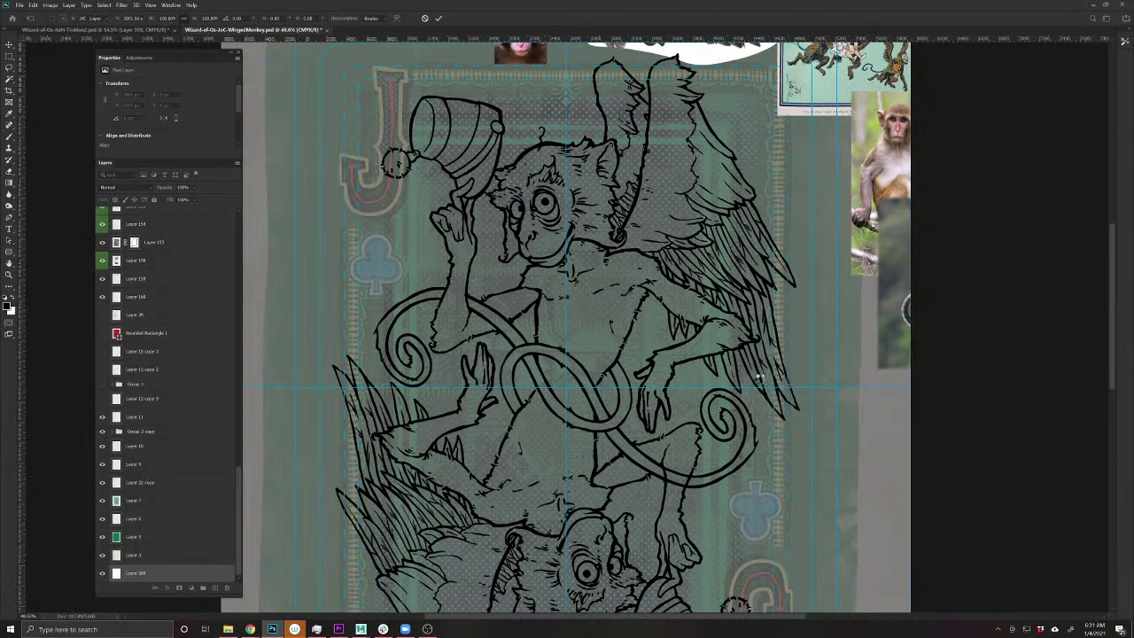
{"action": "key", "text": "Return"}
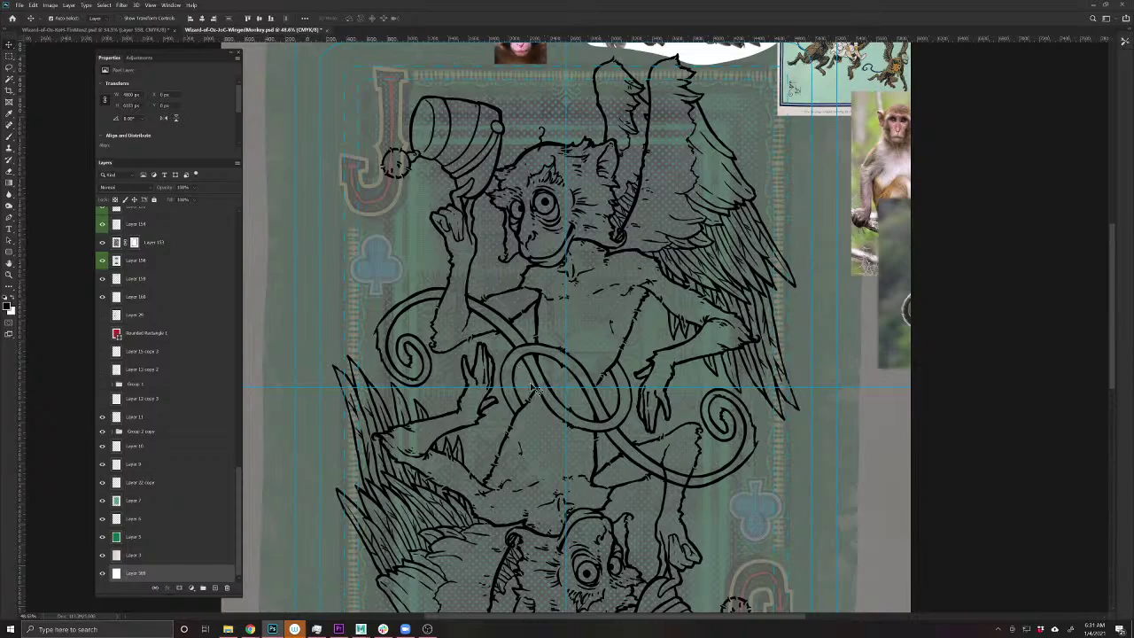
- Dab an ink mark on Layer 592, shift a duplicate of its linework left, and merge it down
{"action": "scroll", "coordinate": [558, 390], "scroll_direction": "up", "scroll_amount": 5}
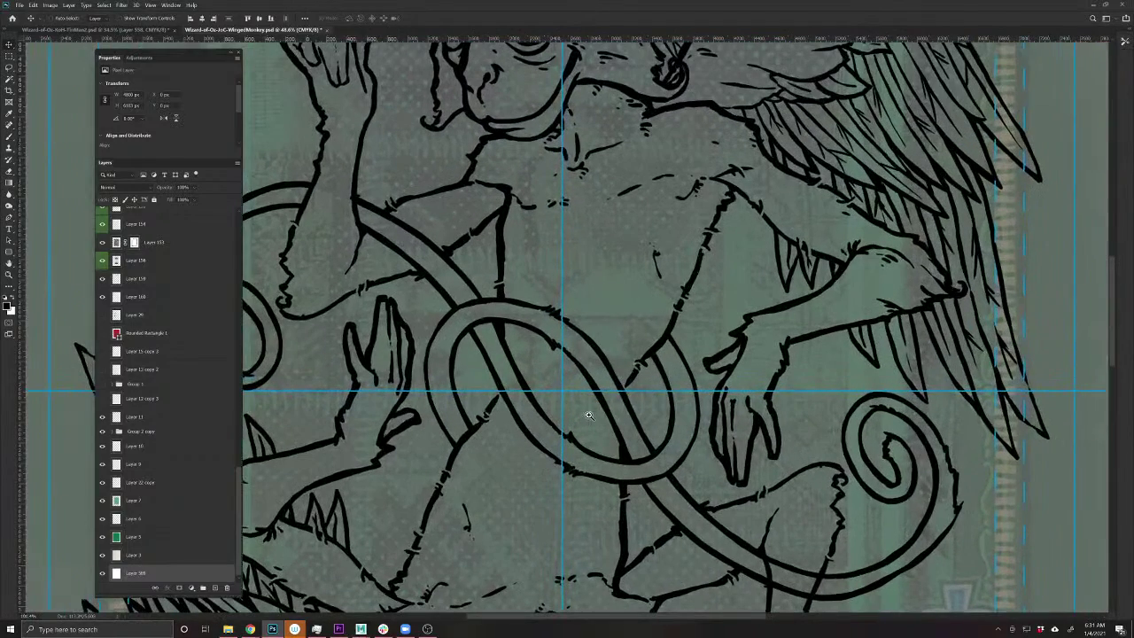
{"action": "left_click", "coordinate": [635, 385], "text": "ctrl"}
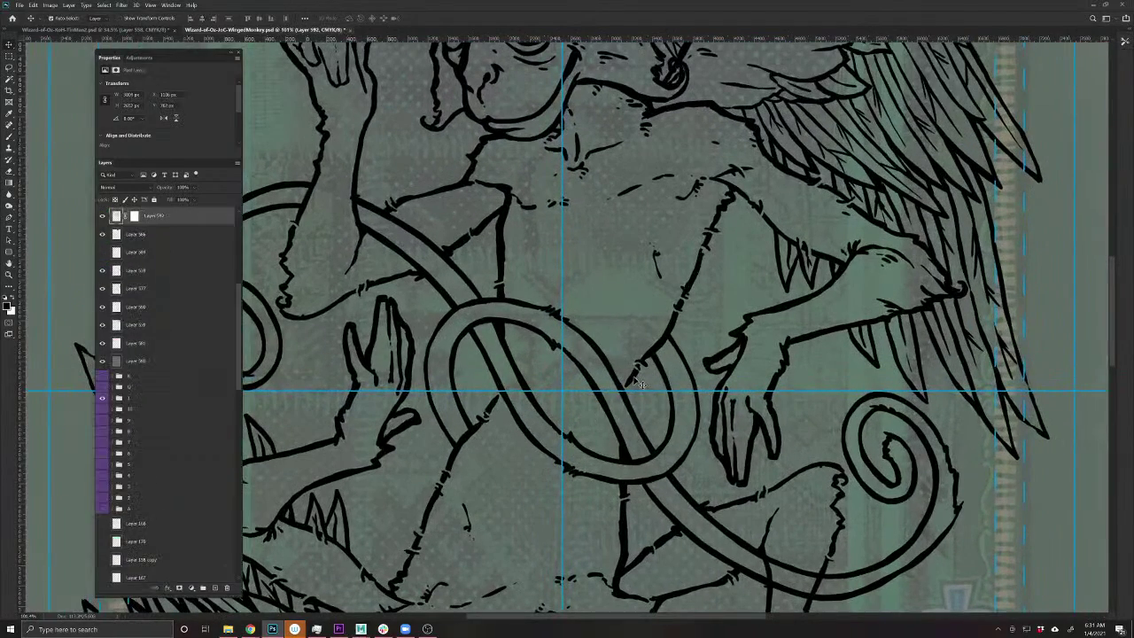
{"action": "key", "text": "b"}
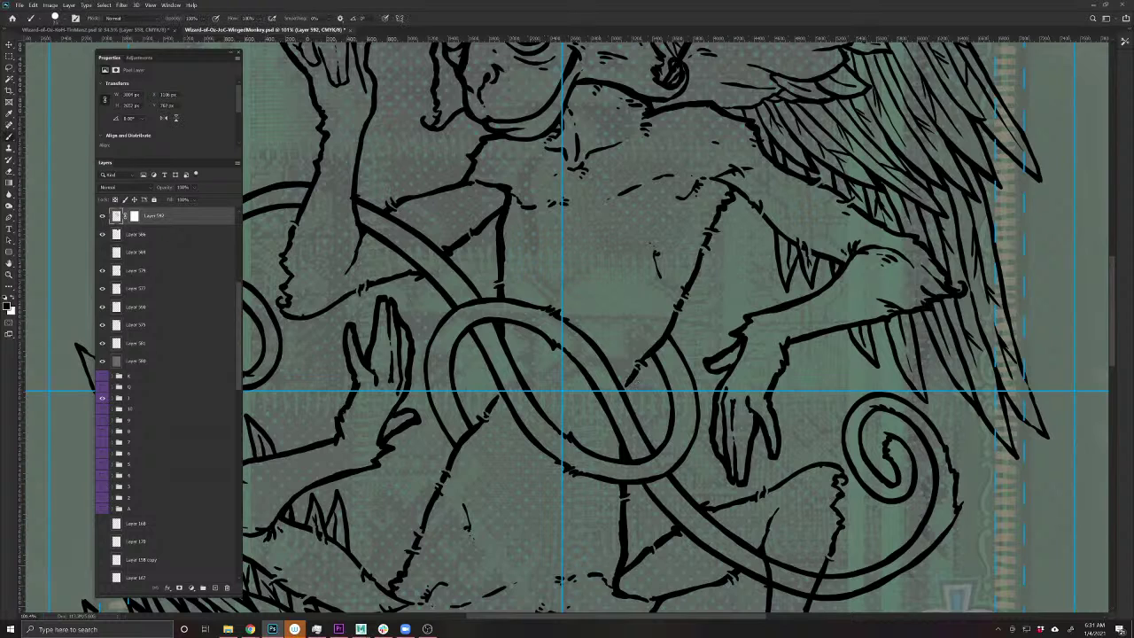
{"action": "left_click", "coordinate": [631, 403]}
{"action": "key", "text": "v"}
{"action": "left_click_drag", "start_coordinate": [488, 413], "coordinate": [462, 416]}
{"action": "scroll", "coordinate": [463, 416], "scroll_direction": "down", "scroll_amount": 5}
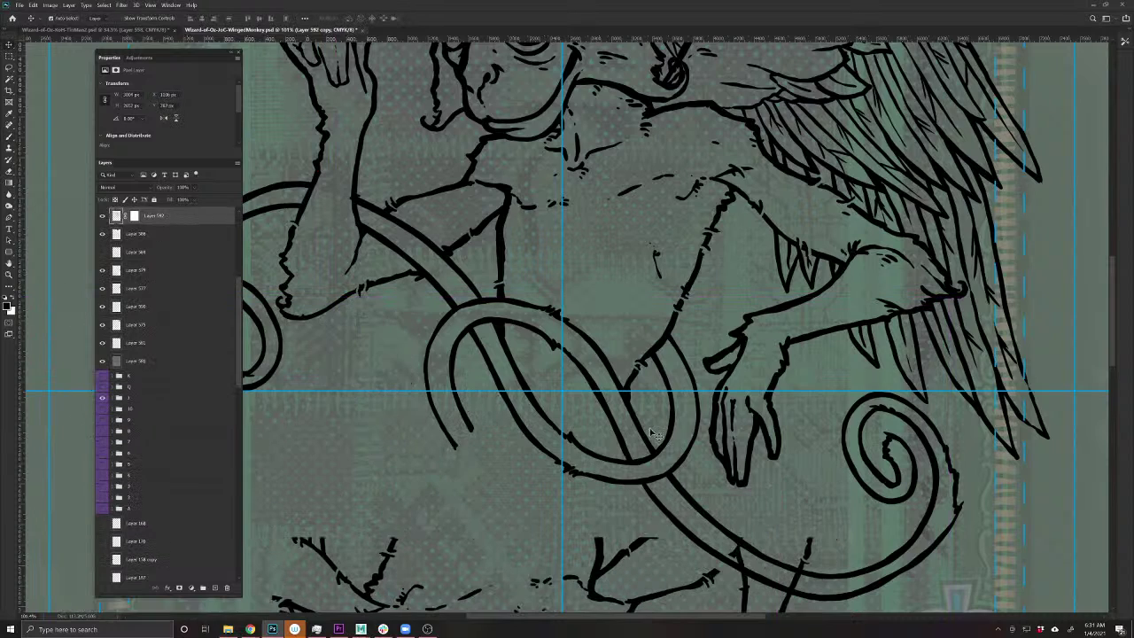
{"action": "key", "text": "ctrl+e"}
{"action": "scroll", "coordinate": [589, 392], "scroll_direction": "up", "scroll_amount": 2}
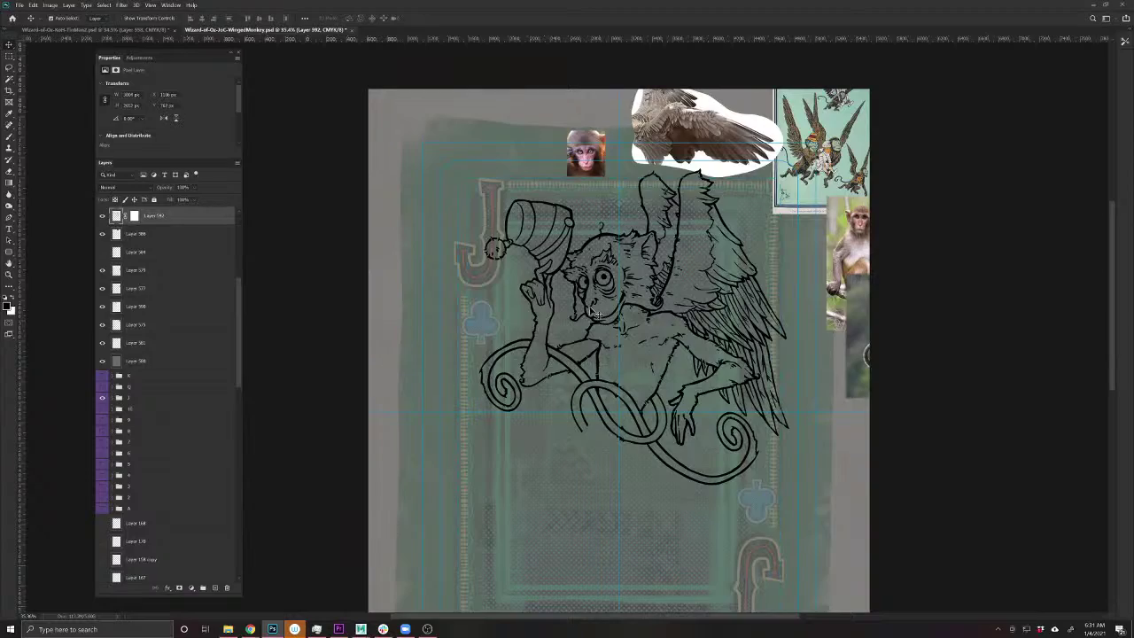
{"action": "scroll", "coordinate": [595, 314], "scroll_direction": "up", "scroll_amount": 4}
{"action": "scroll", "coordinate": [579, 349], "scroll_direction": "up", "scroll_amount": 1}
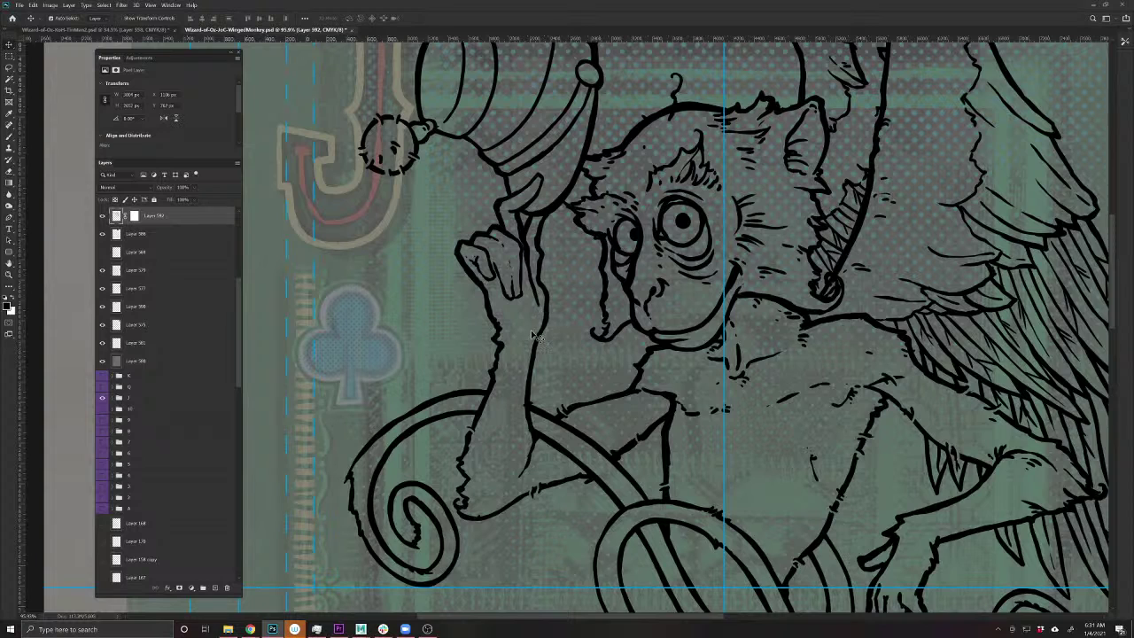
- Ink extra outline strokes along the upper monkey's arm
{"action": "key", "text": "b"}
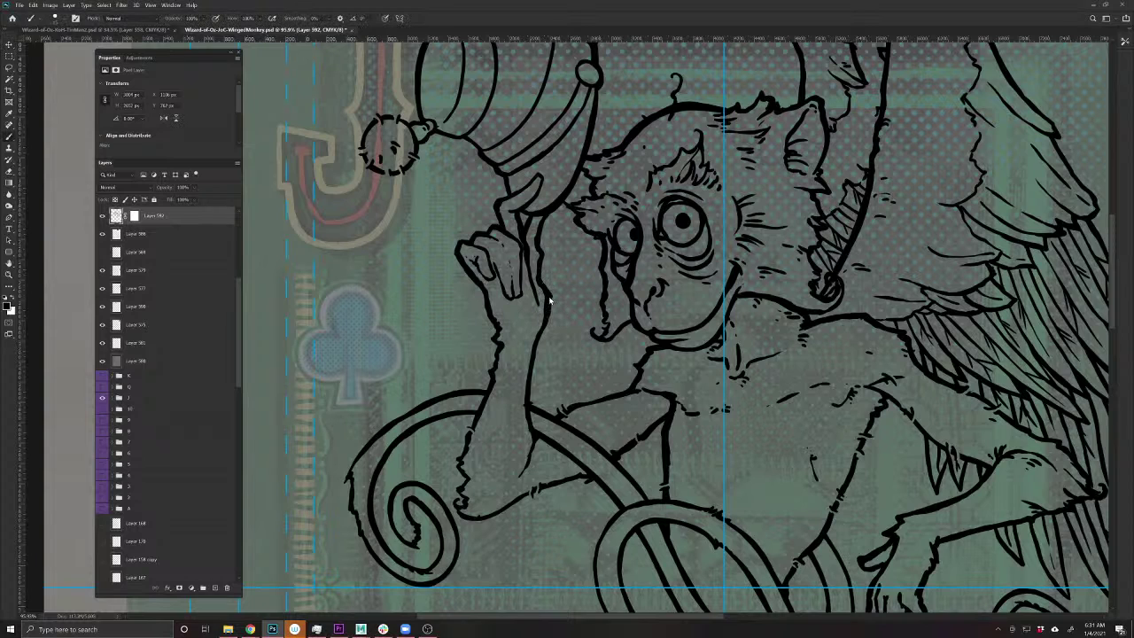
{"action": "left_click_drag", "start_coordinate": [537, 345], "coordinate": [531, 401]}
{"action": "scroll", "coordinate": [537, 544], "scroll_direction": "down", "scroll_amount": 3}
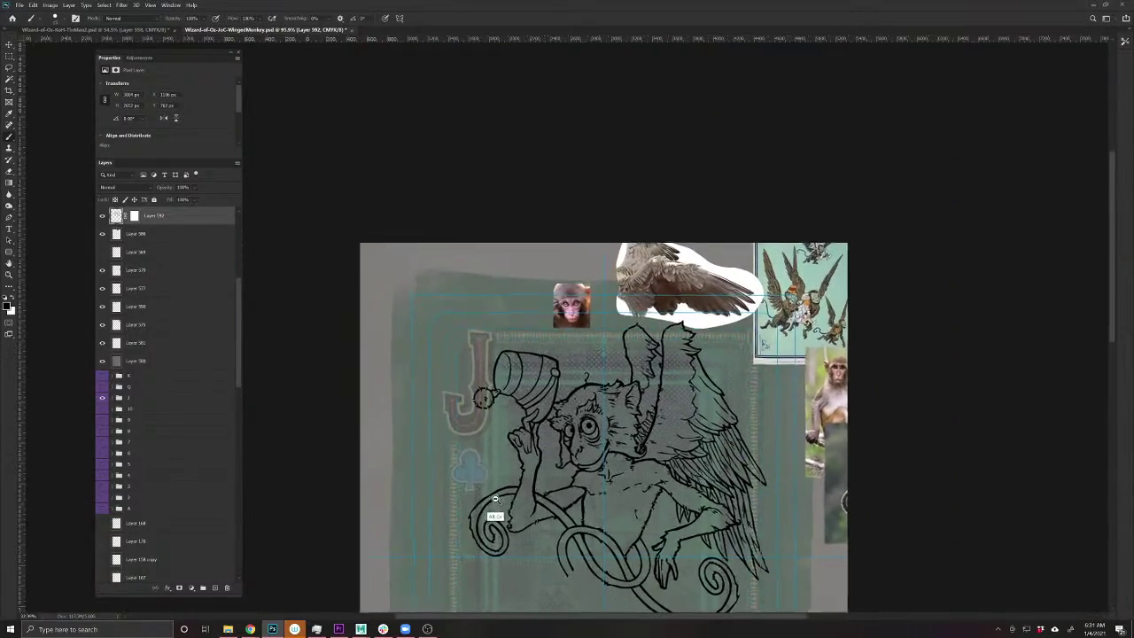
{"action": "scroll", "coordinate": [498, 554], "scroll_direction": "up", "scroll_amount": 5}
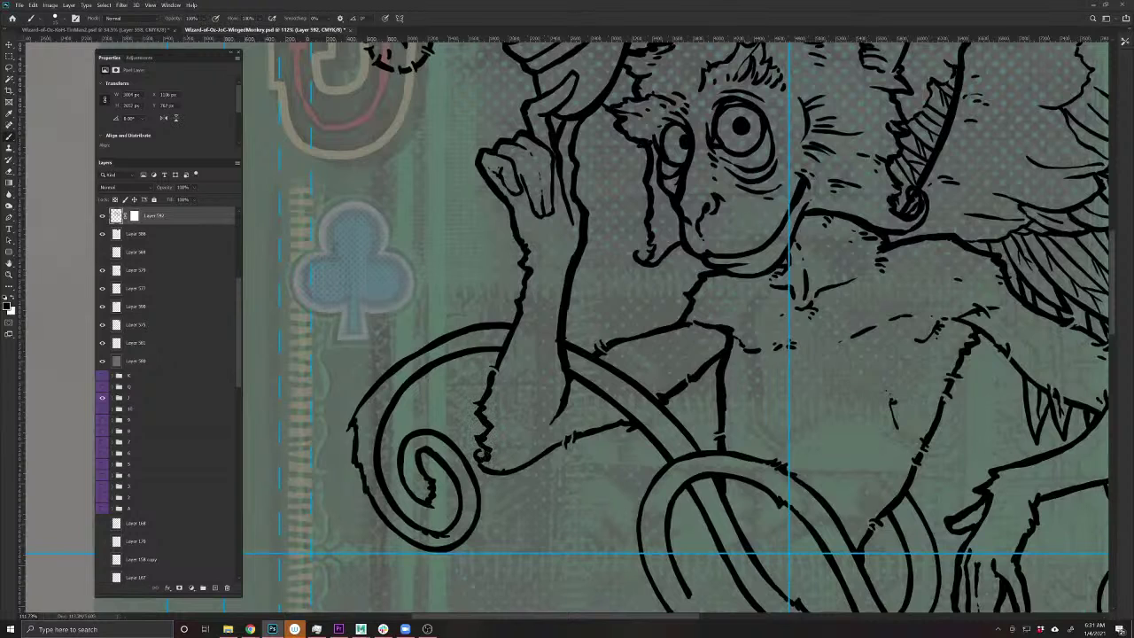
{"action": "left_click_drag", "start_coordinate": [496, 475], "coordinate": [548, 454]}
{"action": "scroll", "coordinate": [602, 544], "scroll_direction": "down", "scroll_amount": 5}
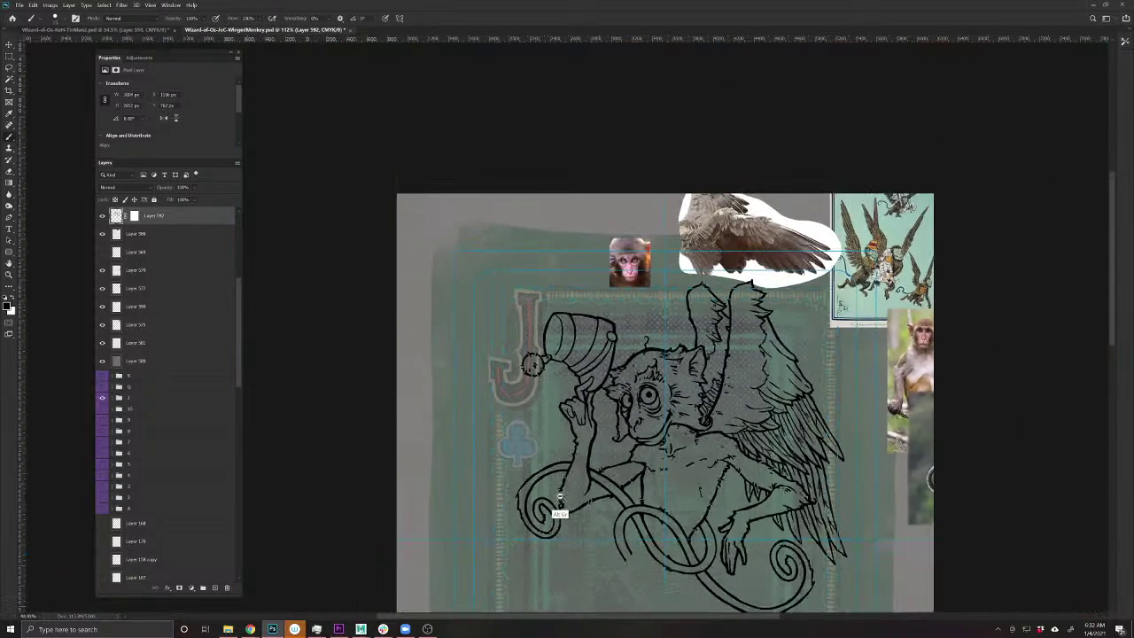
{"action": "left_click_drag", "start_coordinate": [587, 540], "coordinate": [506, 495]}
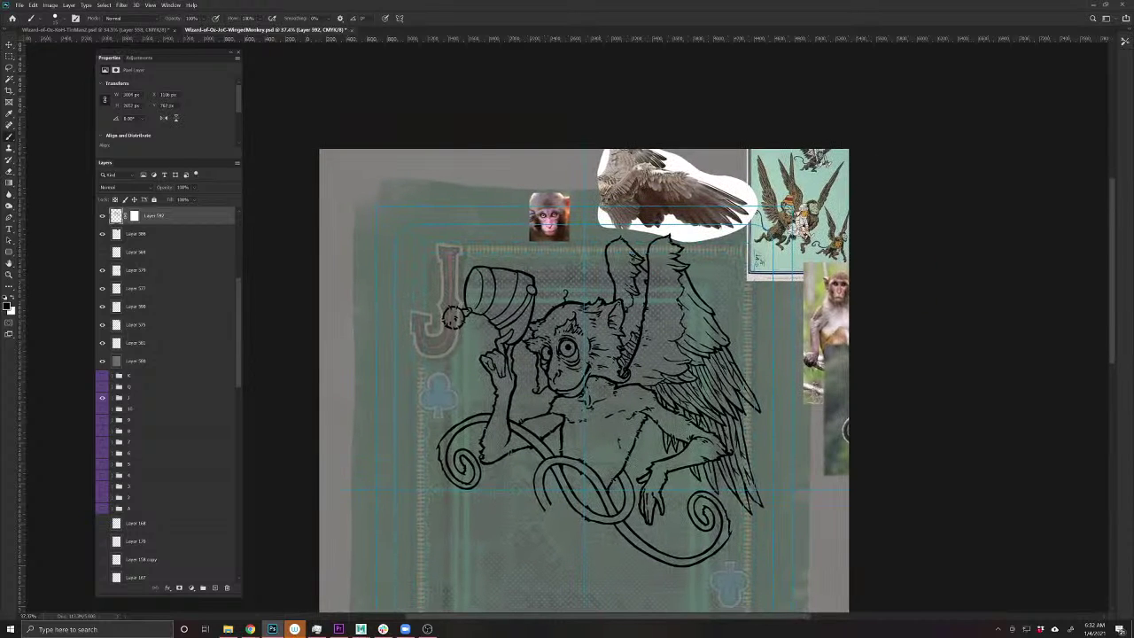
{"action": "scroll", "coordinate": [604, 431], "scroll_direction": "down", "scroll_amount": 2}
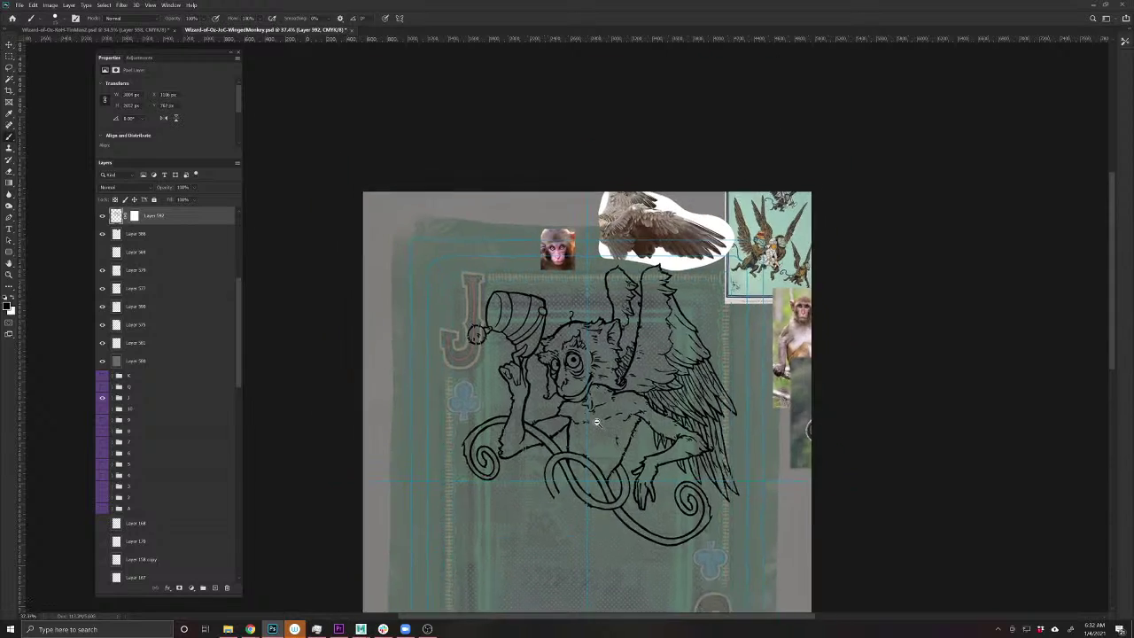
- Duplicate the monkey line art and rotate the copy 180° into the card's lower half
{"action": "key", "text": "ctrl+j"}
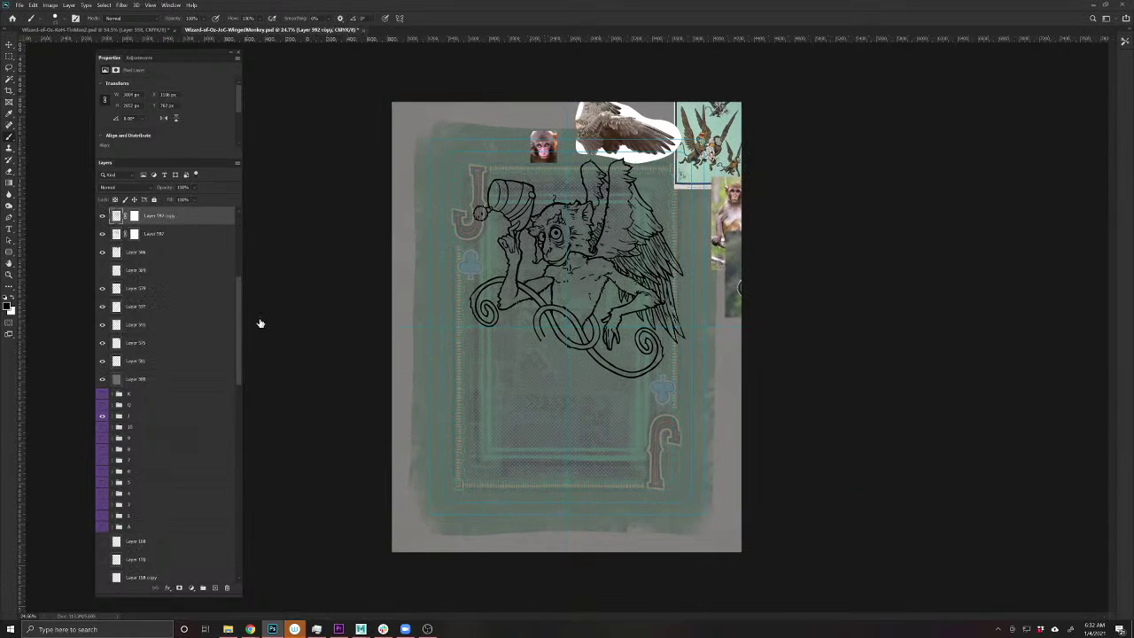
{"action": "scroll", "coordinate": [227, 492], "scroll_direction": "down", "scroll_amount": 5}
{"action": "scroll", "coordinate": [227, 492], "scroll_direction": "down", "scroll_amount": 3}
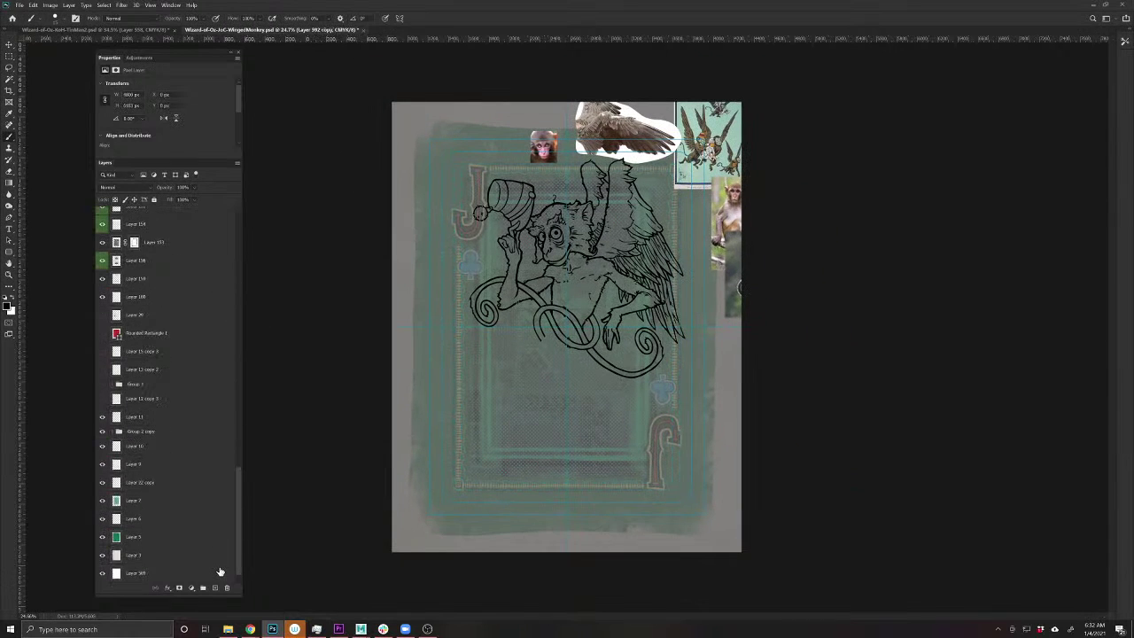
{"action": "left_click", "coordinate": [221, 573]}
{"action": "key", "text": "ctrl+t"}
{"action": "left_click_drag", "start_coordinate": [786, 298], "coordinate": [314, 379]}
{"action": "key", "text": "Return"}
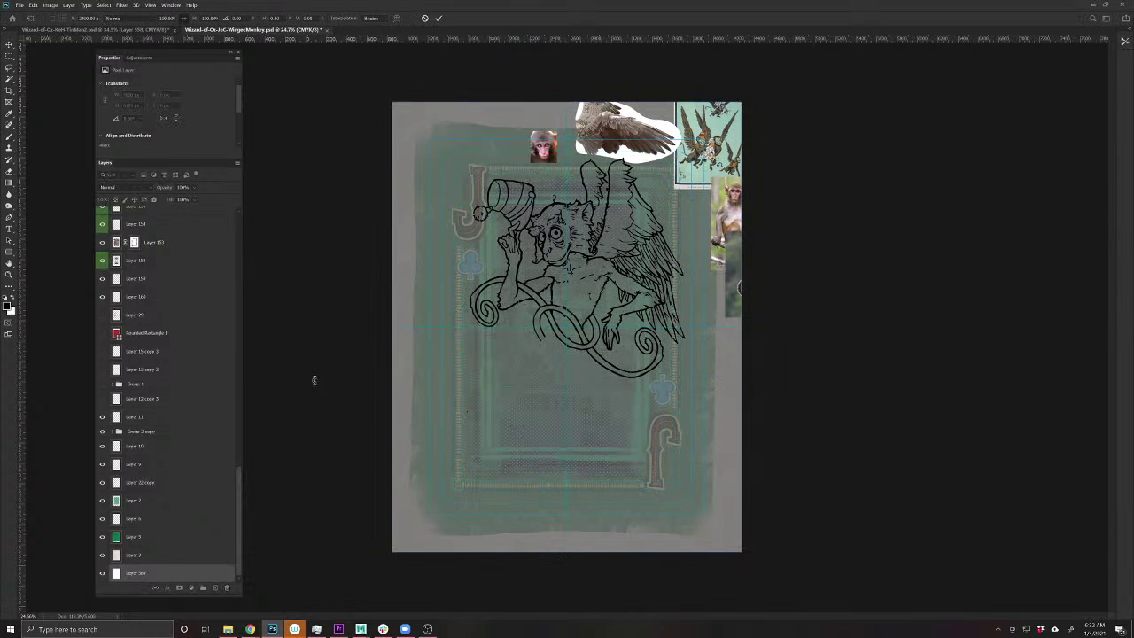
- Group layers 592, 593 and their copies into Group 4, then check its visibility
{"action": "key", "text": "b"}
{"action": "scroll", "coordinate": [577, 326], "scroll_direction": "up", "scroll_amount": 5}
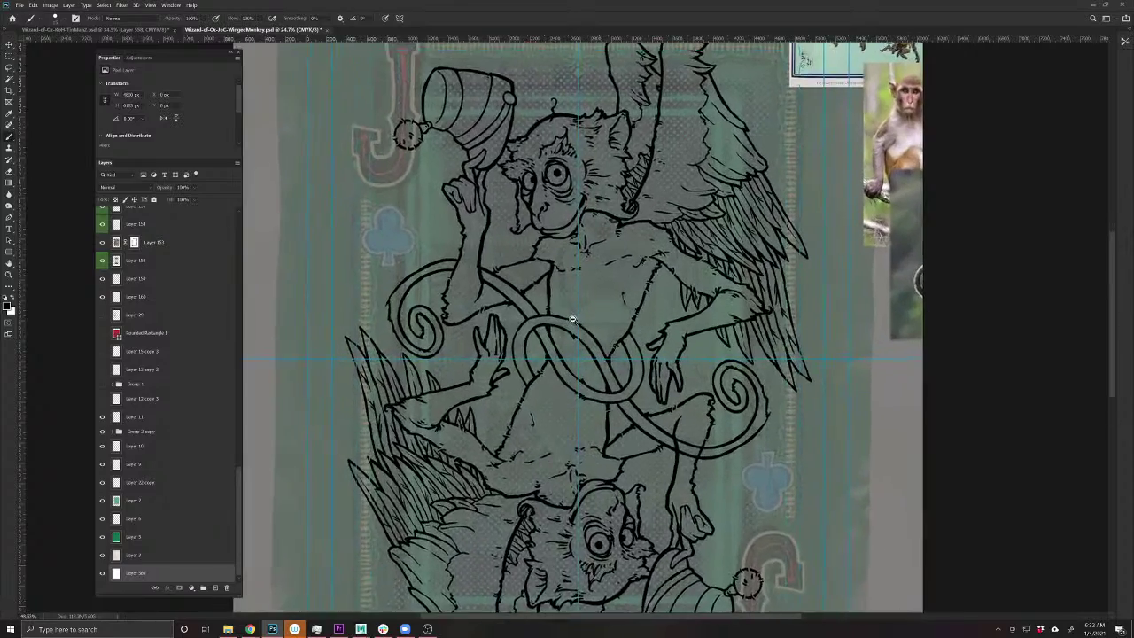
{"action": "scroll", "coordinate": [577, 326], "scroll_direction": "down", "scroll_amount": 5}
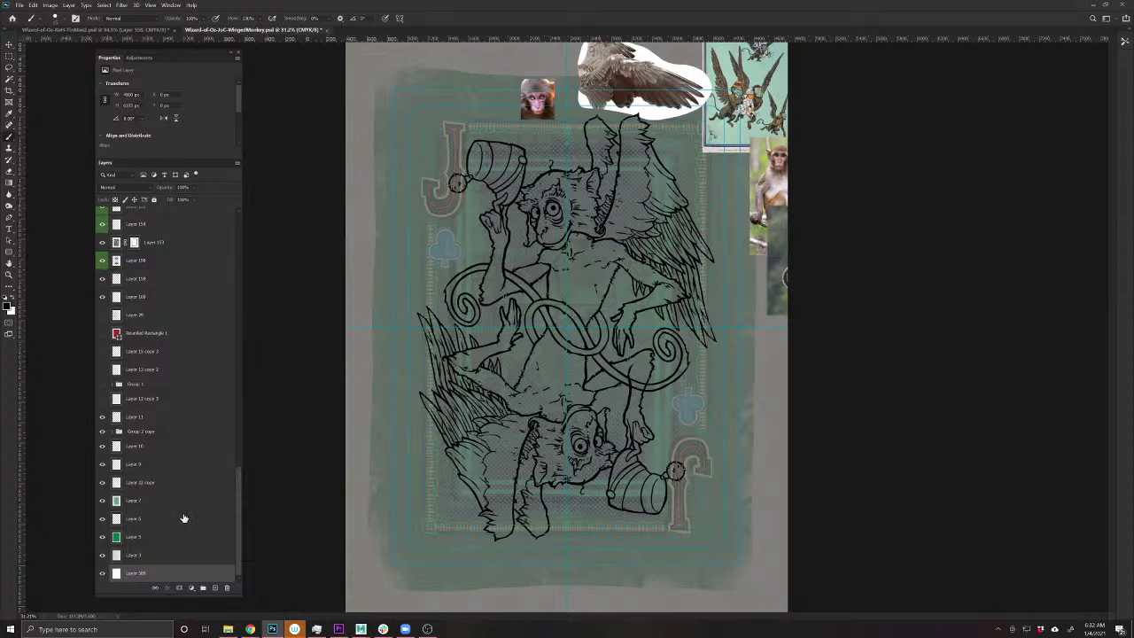
{"action": "scroll", "coordinate": [183, 518], "scroll_direction": "up", "scroll_amount": 6}
{"action": "scroll", "coordinate": [184, 519], "scroll_direction": "up", "scroll_amount": 10}
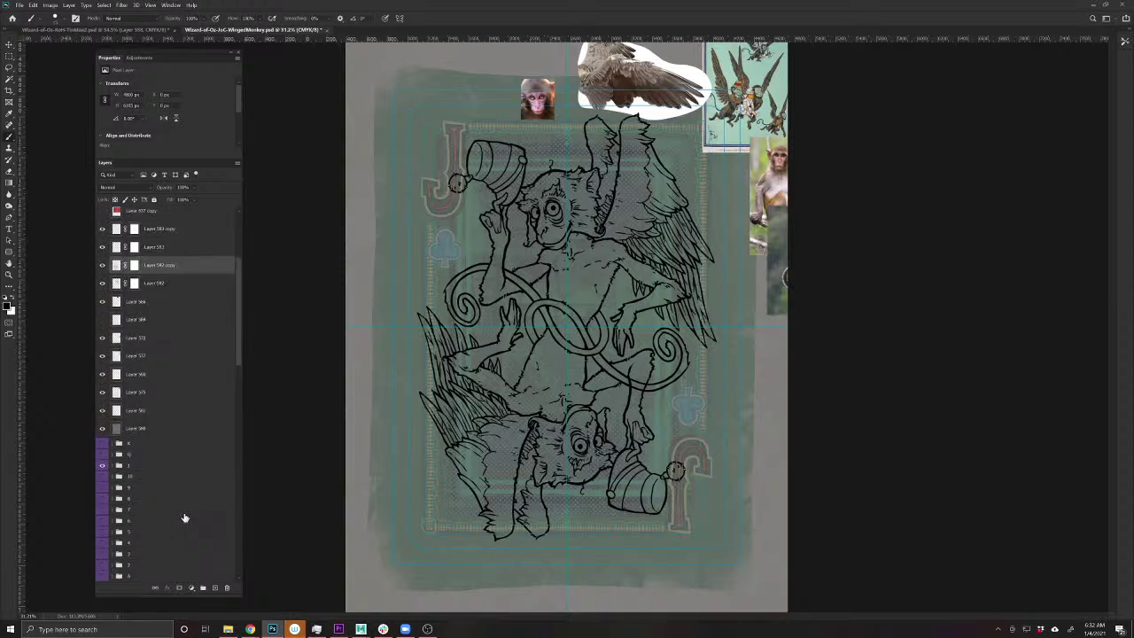
{"action": "left_click", "coordinate": [175, 409], "text": "shift"}
{"action": "left_click", "coordinate": [173, 359], "text": "shift"}
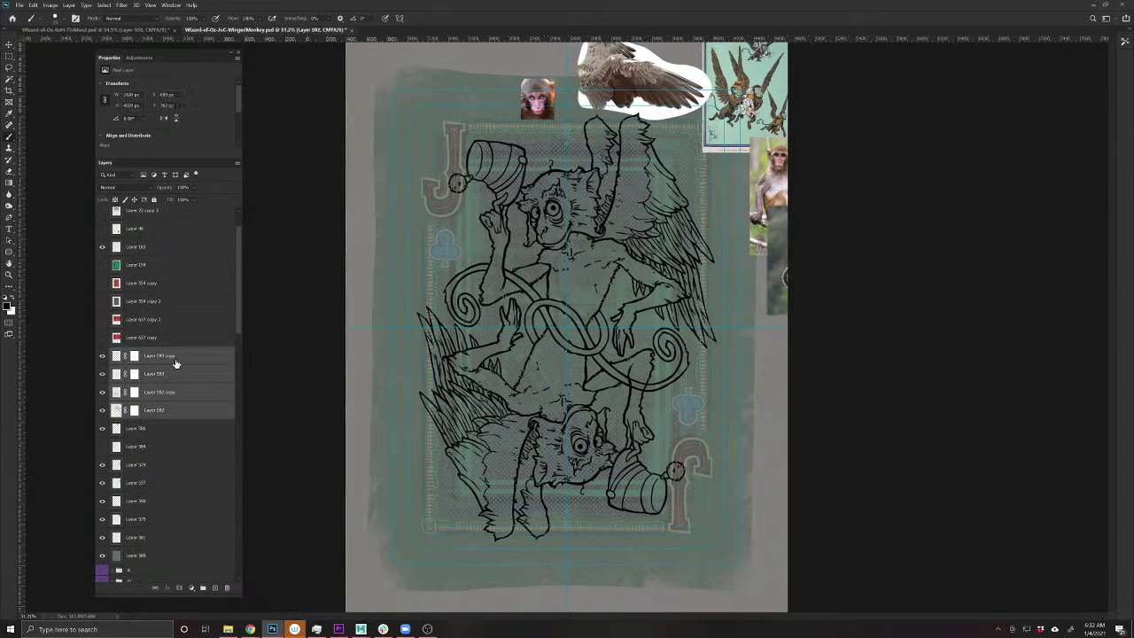
{"action": "key", "text": "ctrl+g"}
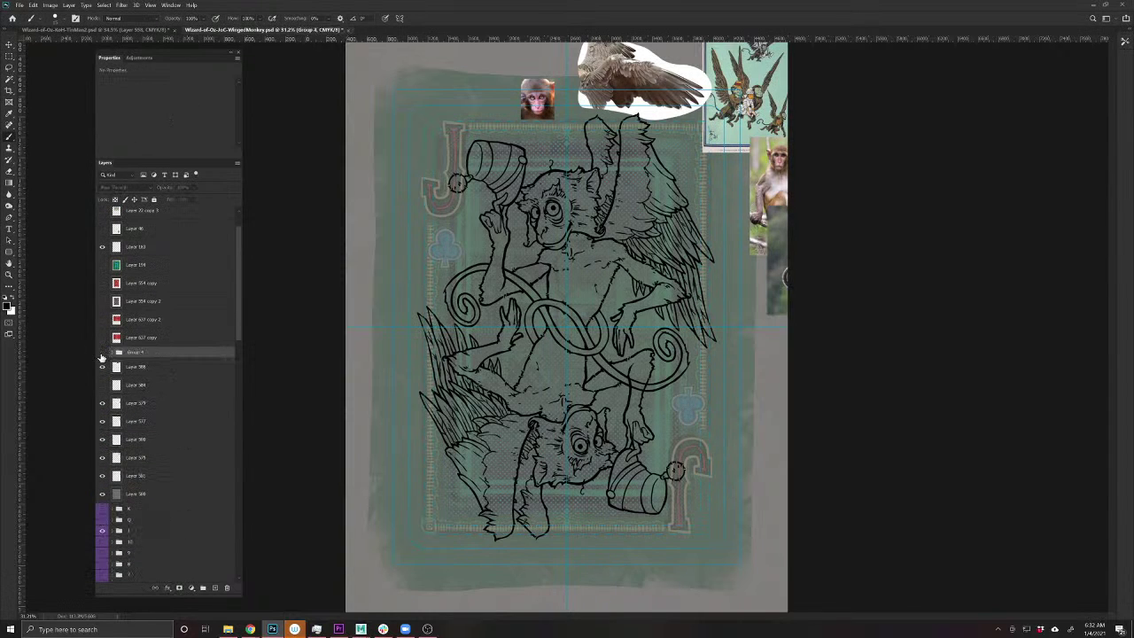
{"action": "left_click", "coordinate": [101, 353]}
{"action": "left_click", "coordinate": [101, 353]}
{"action": "left_click", "coordinate": [113, 352]}
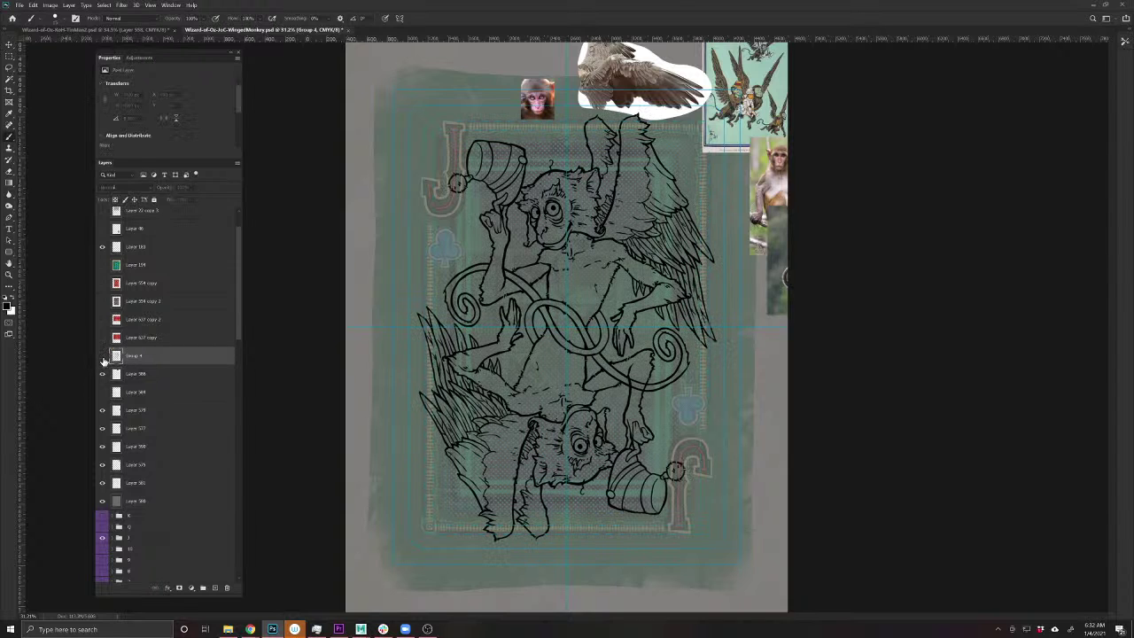
{"action": "left_click", "coordinate": [102, 356]}
{"action": "left_click", "coordinate": [102, 356]}
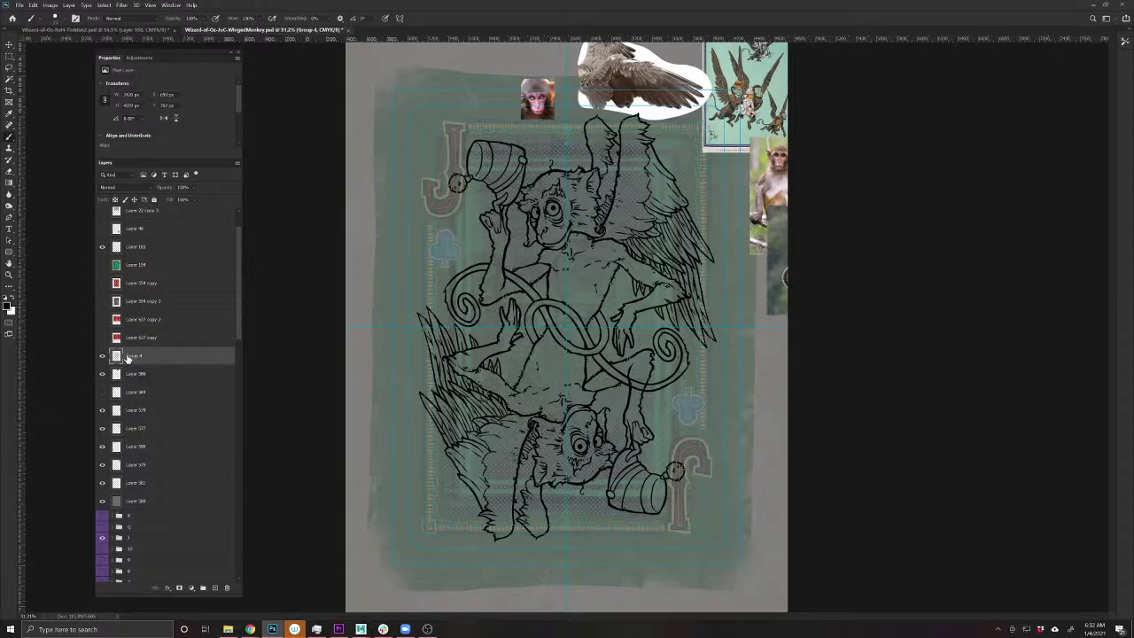
- Save, then delete the small monkey photo, bird cutout and greenish photo strip
{"action": "key", "text": "ctrl+s"}
{"action": "key", "text": "v"}
{"action": "left_click_drag", "start_coordinate": [533, 90], "coordinate": [468, 99]}
{"action": "key", "text": "Delete"}
{"action": "left_click_drag", "start_coordinate": [605, 67], "coordinate": [417, 78]}
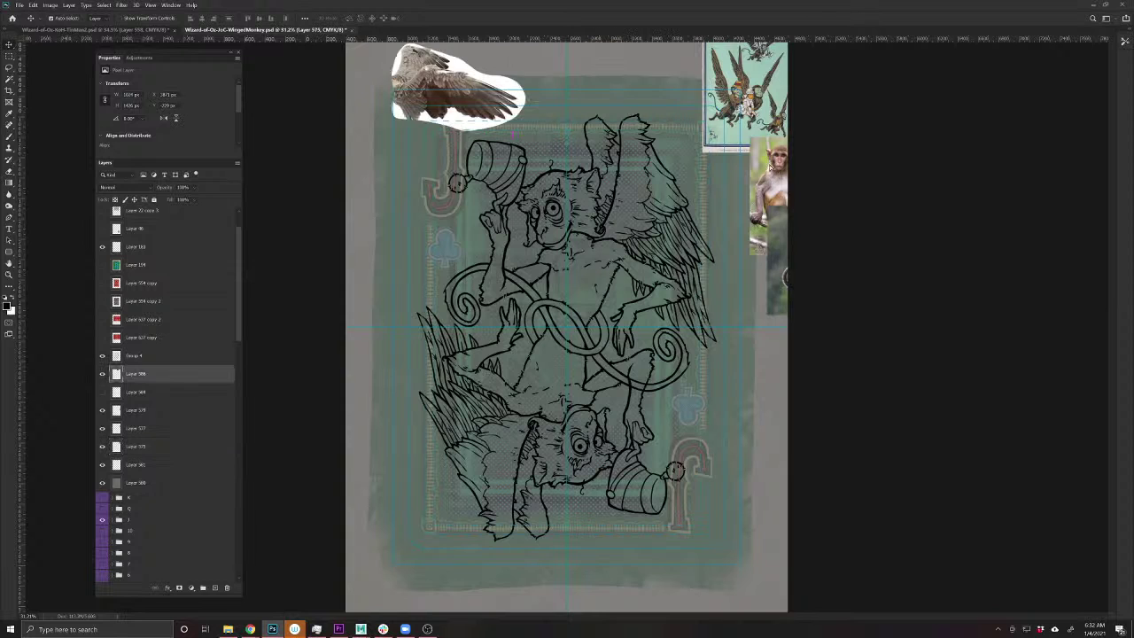
{"action": "key", "text": "Delete"}
{"action": "left_click_drag", "start_coordinate": [769, 249], "coordinate": [713, 270]}
{"action": "key", "text": "Delete"}
- Place the monkey photo at the card's top left and the winged-monkey illustration at top right
{"action": "left_click_drag", "start_coordinate": [777, 171], "coordinate": [378, 98]}
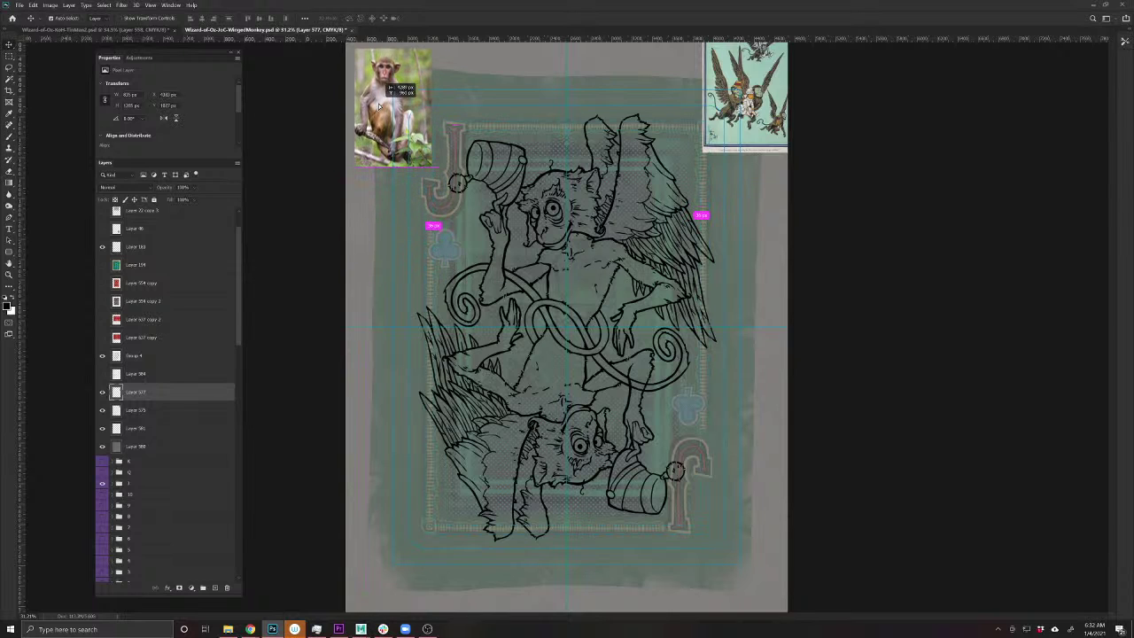
{"action": "mouse_move", "coordinate": [751, 140]}
{"action": "left_mouse_down"}
{"action": "mouse_move", "coordinate": [762, 294]}
{"action": "mouse_move", "coordinate": [728, 169]}
{"action": "mouse_move", "coordinate": [735, 139]}
{"action": "left_mouse_up"}
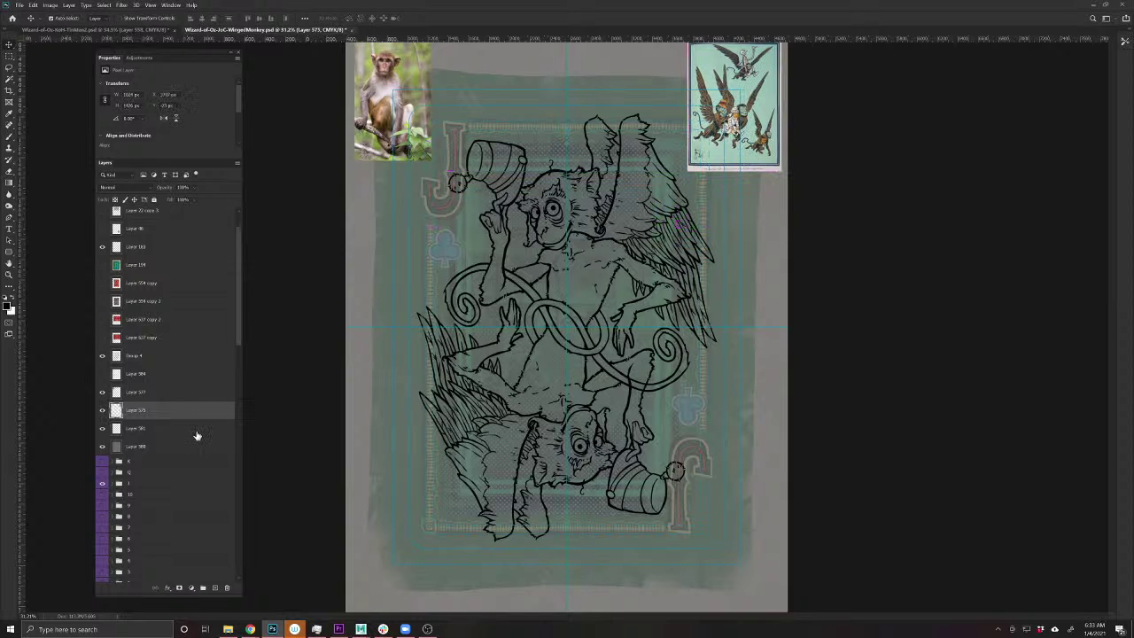
{"action": "left_click", "coordinate": [516, 245]}
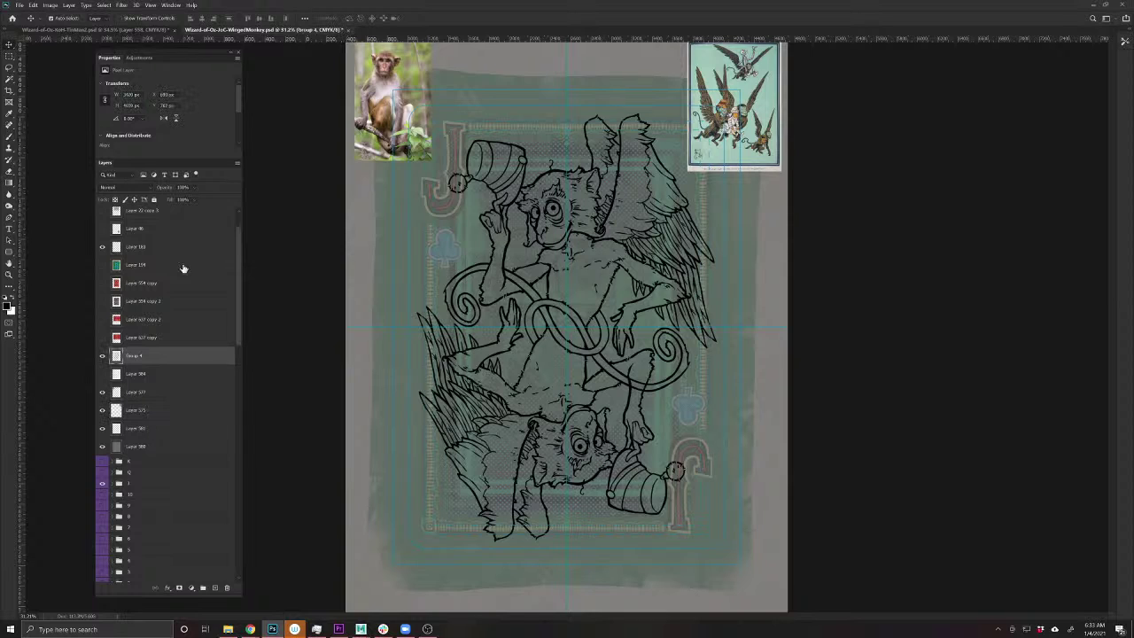
{"action": "left_click", "coordinate": [161, 373]}
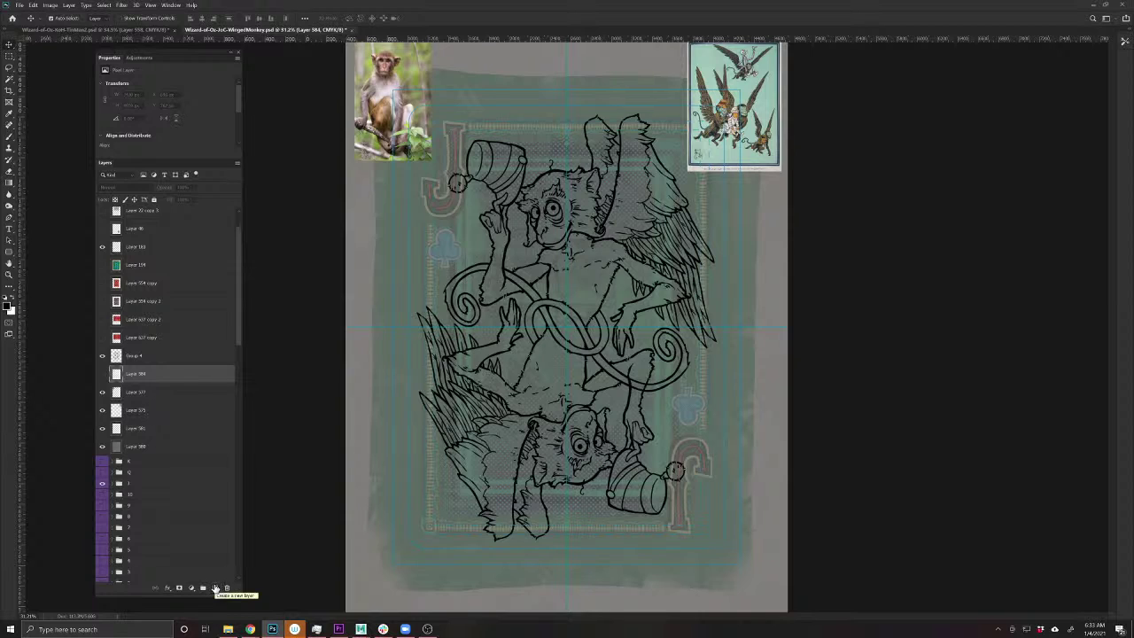
- Add a new layer and set the foreground colour to a dark red
{"action": "left_click", "coordinate": [214, 588]}
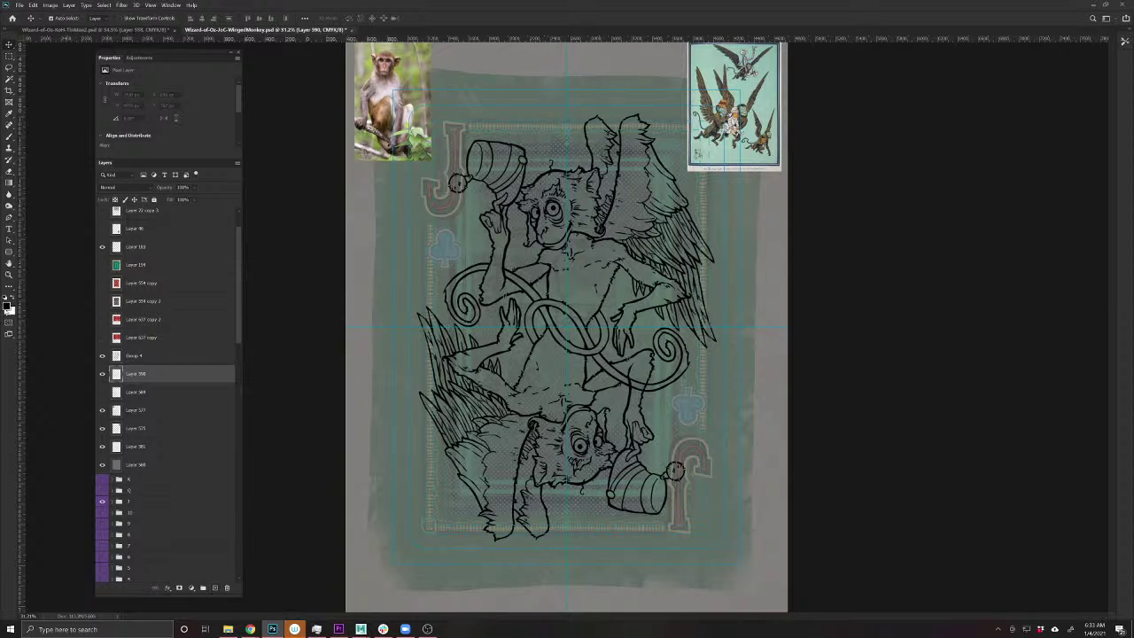
{"action": "left_click", "coordinate": [7, 305]}
{"action": "left_click", "coordinate": [430, 197]}
{"action": "left_click_drag", "start_coordinate": [430, 197], "coordinate": [424, 208]}
{"action": "left_click", "coordinate": [532, 156]}
- Zoom to the upper monkey's head and brush the fez's middle band dark red
{"action": "key", "text": "v"}
{"action": "left_click_drag", "start_coordinate": [517, 237], "coordinate": [569, 418]}
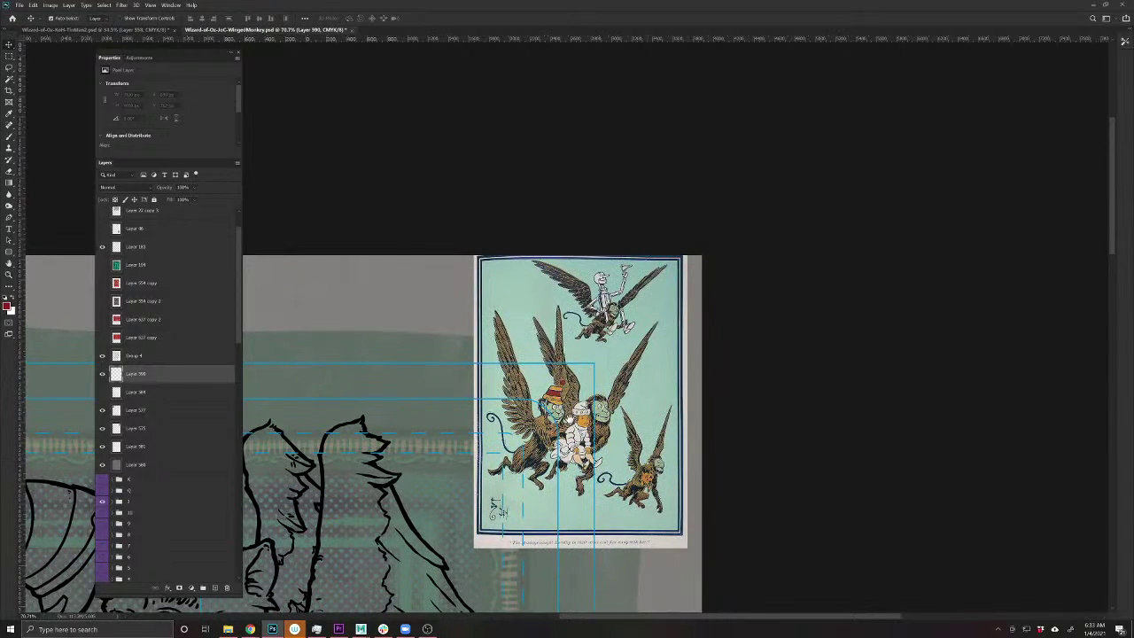
{"action": "mouse_move", "coordinate": [354, 576]}
{"action": "left_mouse_down"}
{"action": "mouse_move", "coordinate": [761, 472]}
{"action": "mouse_move", "coordinate": [849, 476]}
{"action": "left_mouse_up"}
{"action": "key", "text": "b"}
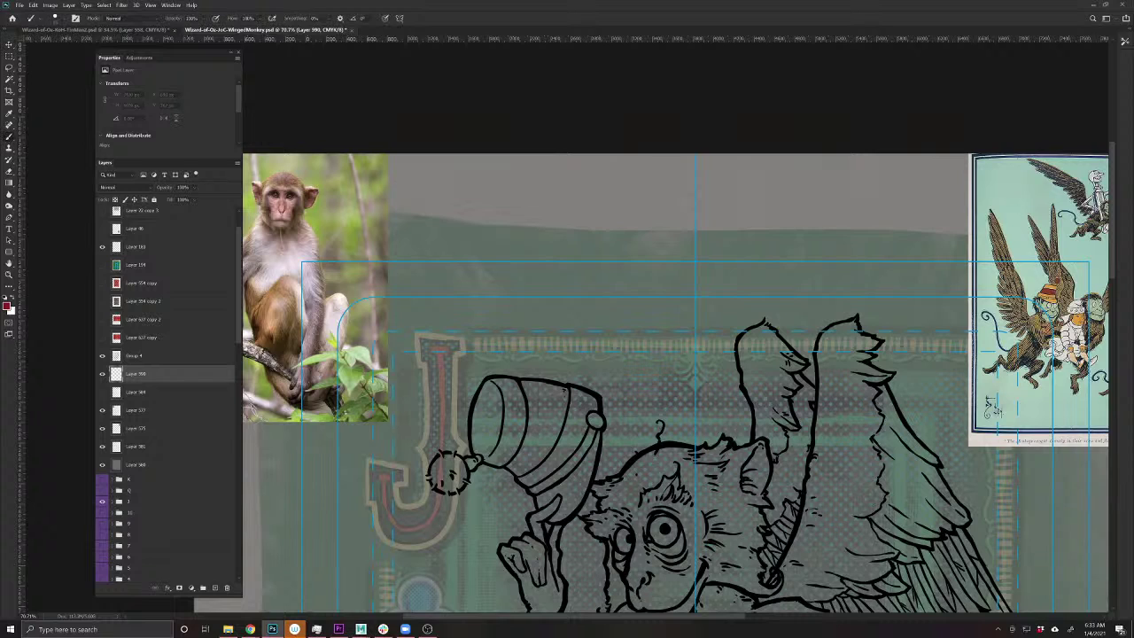
{"action": "left_click_drag", "start_coordinate": [563, 405], "coordinate": [558, 431]}
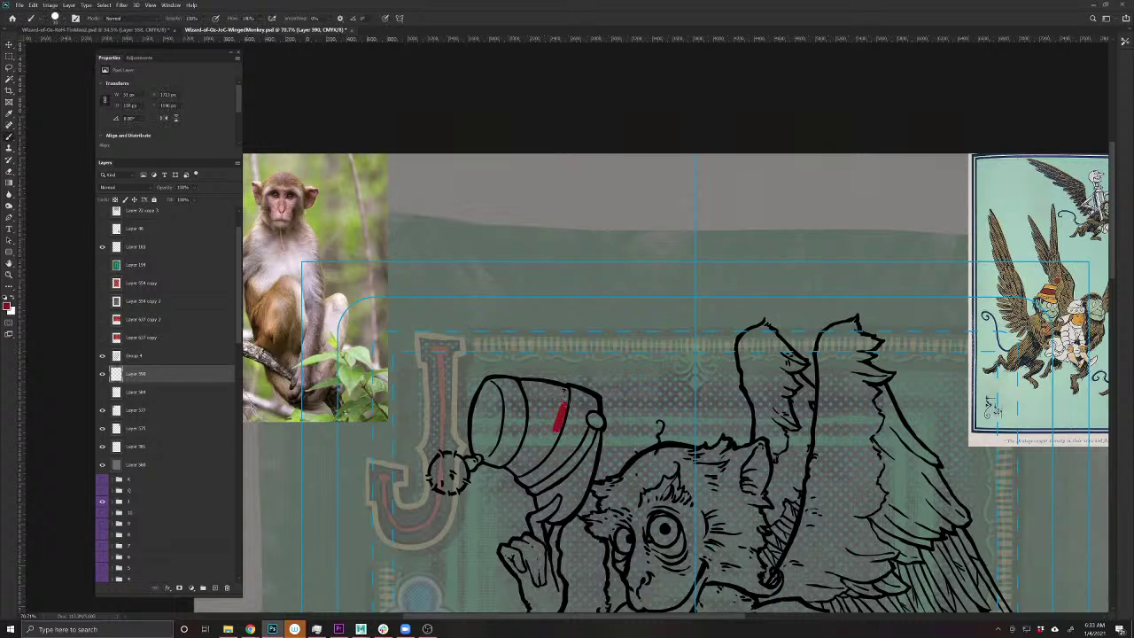
{"action": "mouse_move", "coordinate": [567, 391]}
{"action": "left_mouse_down"}
{"action": "mouse_move", "coordinate": [530, 383]}
{"action": "mouse_move", "coordinate": [529, 444]}
{"action": "mouse_move", "coordinate": [513, 462]}
{"action": "mouse_move", "coordinate": [529, 468]}
{"action": "mouse_move", "coordinate": [544, 448]}
{"action": "mouse_move", "coordinate": [549, 416]}
{"action": "mouse_move", "coordinate": [528, 452]}
{"action": "mouse_move", "coordinate": [542, 389]}
{"action": "mouse_move", "coordinate": [556, 406]}
{"action": "left_mouse_up"}
{"action": "left_click_drag", "start_coordinate": [528, 461], "coordinate": [522, 461]}
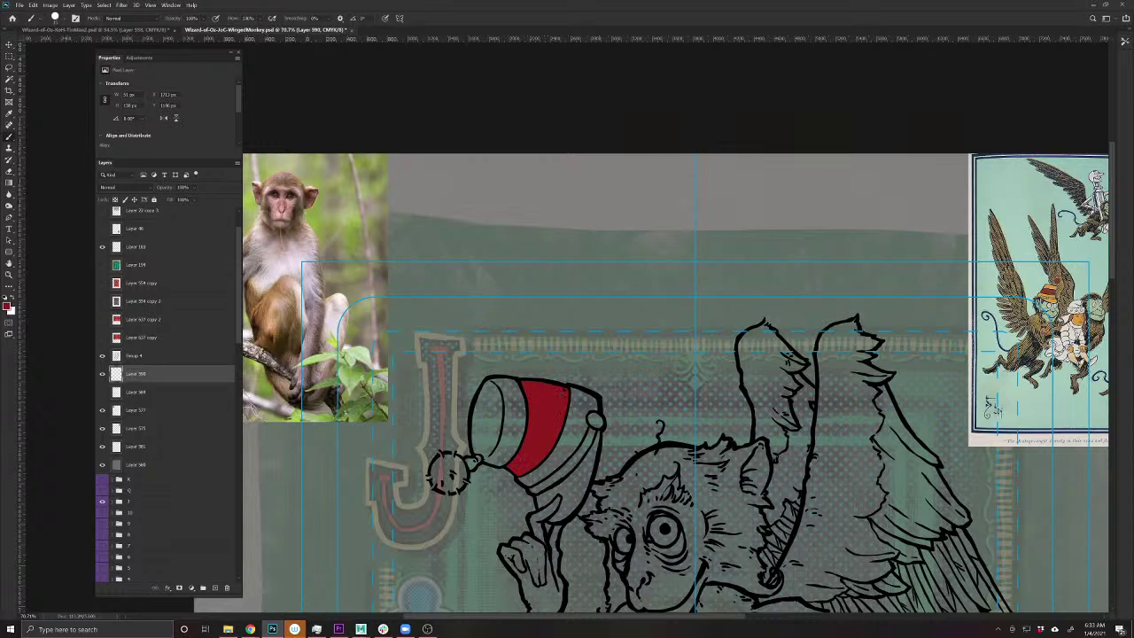
{"action": "left_click", "coordinate": [10, 310]}
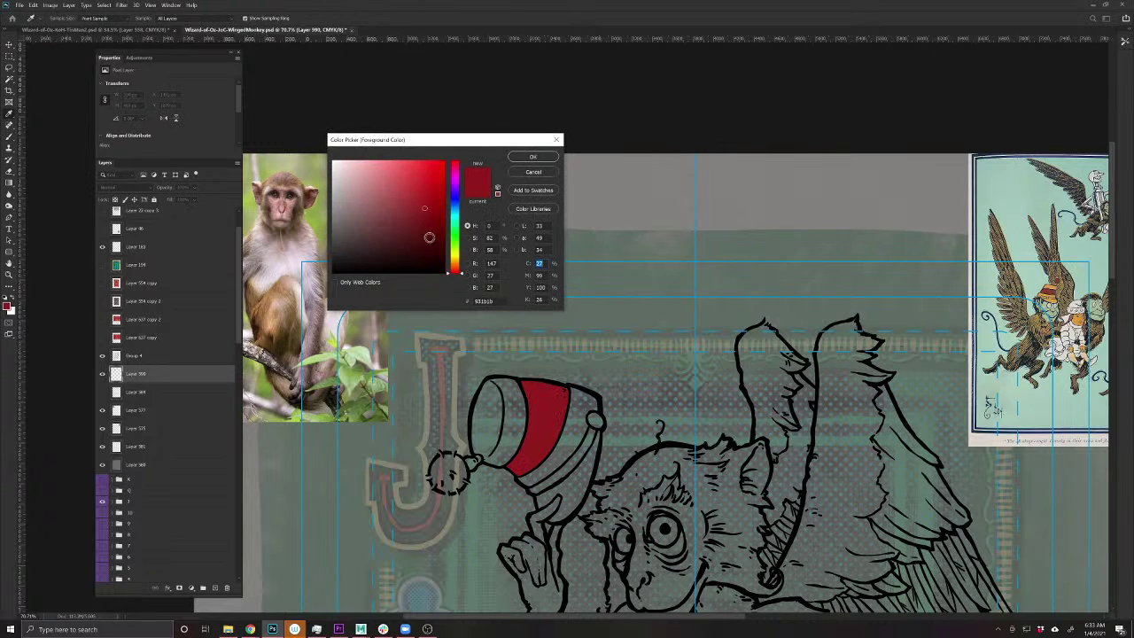
- Pick a warm golden yellow and paint the fez's rim, opening and lower band
{"action": "mouse_move", "coordinate": [454, 249]}
{"action": "left_mouse_down"}
{"action": "mouse_move", "coordinate": [455, 259]}
{"action": "mouse_move", "coordinate": [419, 189]}
{"action": "left_mouse_up"}
{"action": "left_click_drag", "start_coordinate": [453, 264], "coordinate": [454, 261]}
{"action": "left_click", "coordinate": [532, 157]}
{"action": "mouse_move", "coordinate": [516, 407]}
{"action": "left_mouse_down"}
{"action": "mouse_move", "coordinate": [521, 425]}
{"action": "mouse_move", "coordinate": [514, 383]}
{"action": "mouse_move", "coordinate": [492, 382]}
{"action": "mouse_move", "coordinate": [477, 454]}
{"action": "left_mouse_up"}
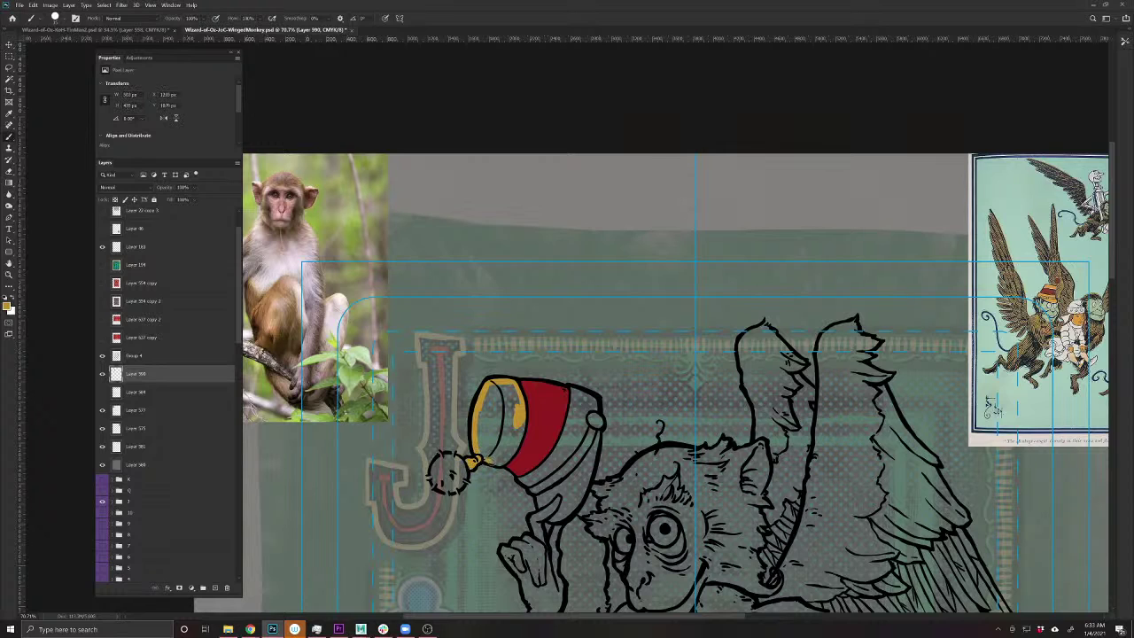
{"action": "mouse_move", "coordinate": [489, 463]}
{"action": "left_mouse_down"}
{"action": "mouse_move", "coordinate": [506, 462]}
{"action": "mouse_move", "coordinate": [521, 439]}
{"action": "mouse_move", "coordinate": [517, 448]}
{"action": "left_mouse_up"}
{"action": "mouse_move", "coordinate": [511, 406]}
{"action": "left_mouse_down"}
{"action": "mouse_move", "coordinate": [513, 451]}
{"action": "mouse_move", "coordinate": [498, 404]}
{"action": "mouse_move", "coordinate": [484, 448]}
{"action": "mouse_move", "coordinate": [482, 397]}
{"action": "mouse_move", "coordinate": [521, 395]}
{"action": "mouse_move", "coordinate": [510, 409]}
{"action": "mouse_move", "coordinate": [488, 396]}
{"action": "left_mouse_up"}
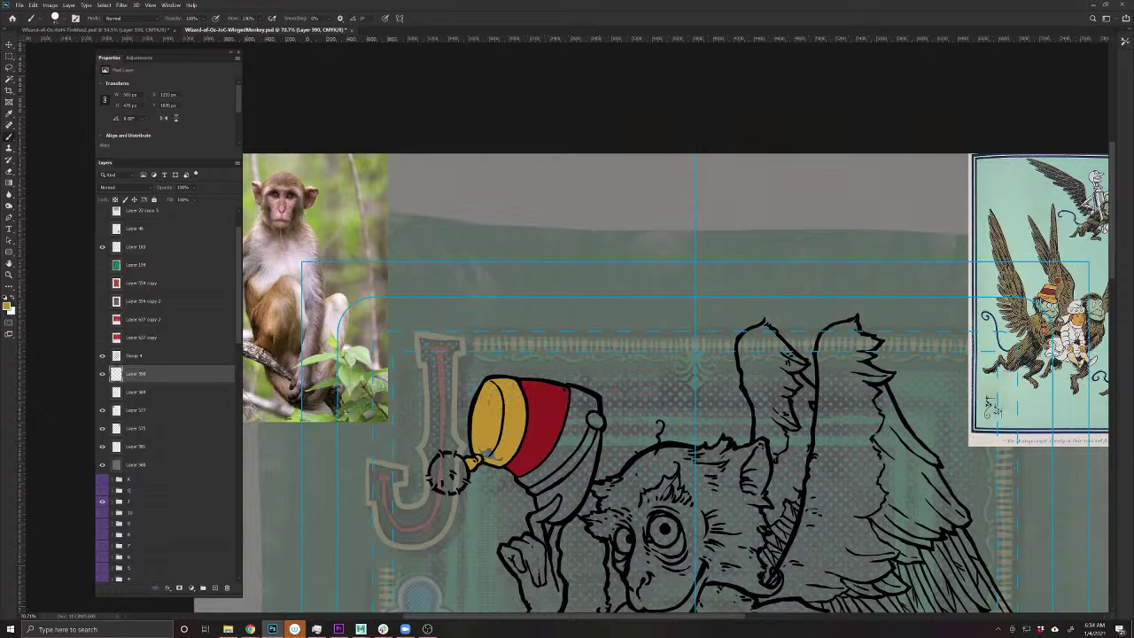
{"action": "left_click_drag", "start_coordinate": [489, 455], "coordinate": [496, 452]}
{"action": "mouse_move", "coordinate": [584, 413]}
{"action": "left_mouse_down"}
{"action": "mouse_move", "coordinate": [586, 437]}
{"action": "mouse_move", "coordinate": [597, 434]}
{"action": "mouse_move", "coordinate": [579, 502]}
{"action": "mouse_move", "coordinate": [557, 523]}
{"action": "mouse_move", "coordinate": [530, 472]}
{"action": "left_mouse_up"}
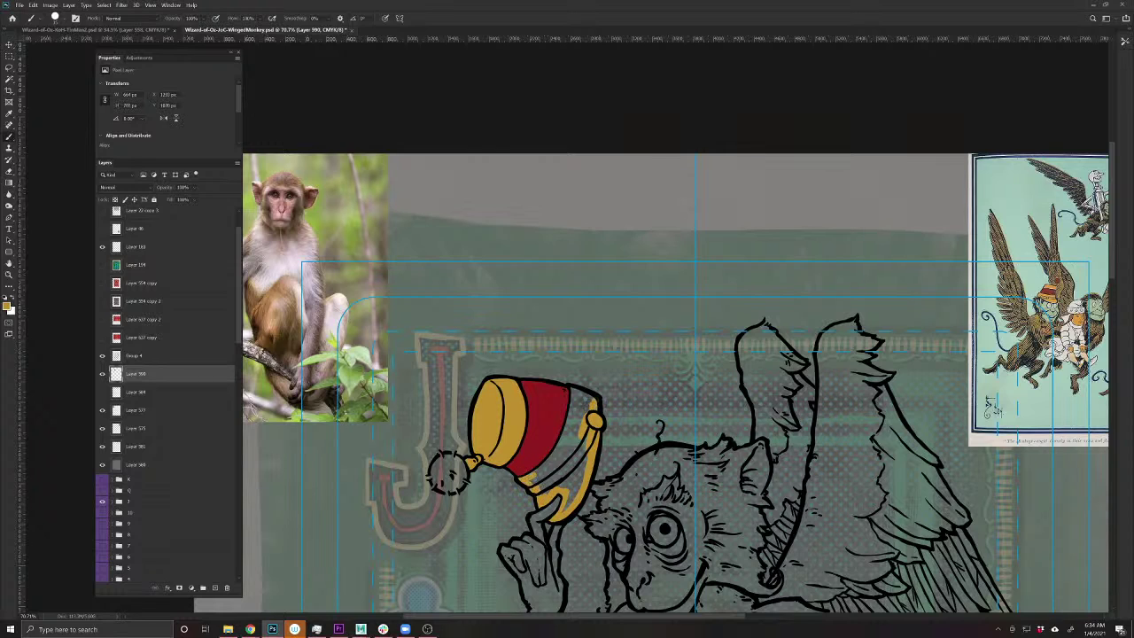
{"action": "mouse_move", "coordinate": [587, 396]}
{"action": "left_mouse_down"}
{"action": "mouse_move", "coordinate": [575, 391]}
{"action": "mouse_move", "coordinate": [579, 424]}
{"action": "mouse_move", "coordinate": [589, 406]}
{"action": "mouse_move", "coordinate": [574, 448]}
{"action": "mouse_move", "coordinate": [563, 416]}
{"action": "mouse_move", "coordinate": [534, 469]}
{"action": "mouse_move", "coordinate": [574, 468]}
{"action": "mouse_move", "coordinate": [580, 478]}
{"action": "mouse_move", "coordinate": [568, 482]}
{"action": "left_mouse_up"}
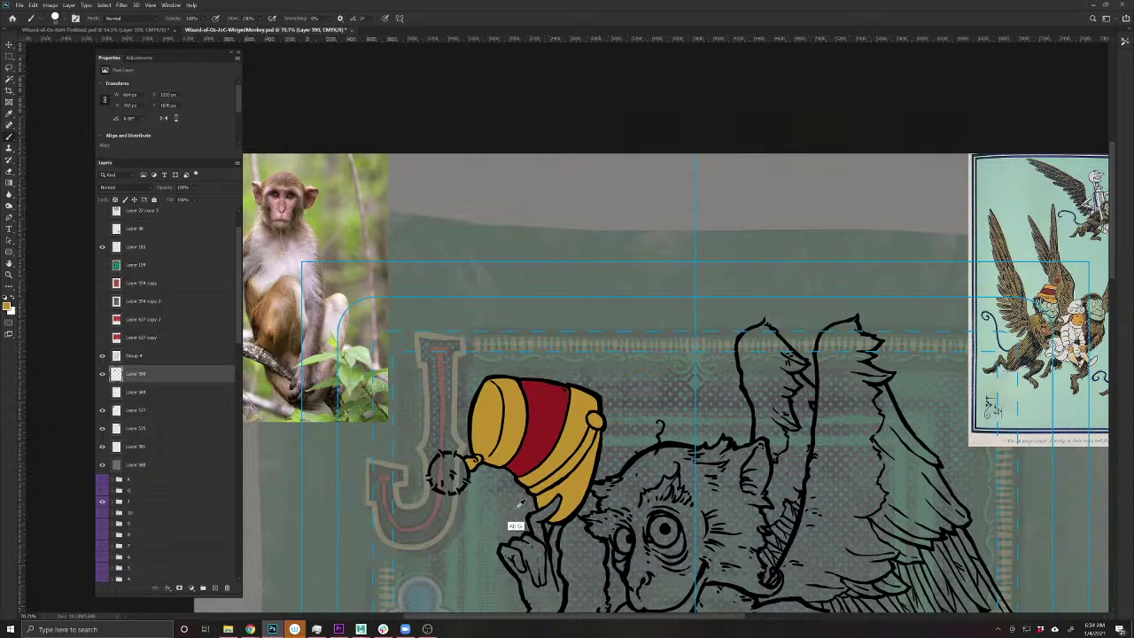
- Sample the fez band's red and paint the pom-pom red
{"action": "left_click", "coordinate": [532, 445], "text": "alt"}
{"action": "left_click_drag", "start_coordinate": [458, 463], "coordinate": [449, 473]}
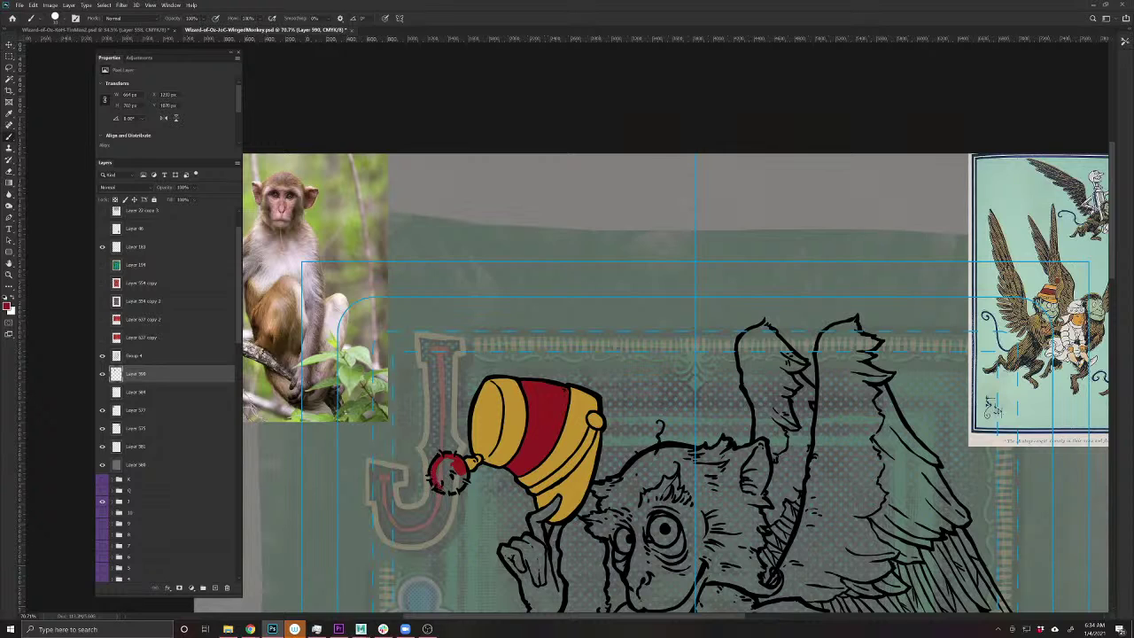
{"action": "mouse_move", "coordinate": [450, 473]}
{"action": "left_mouse_down"}
{"action": "mouse_move", "coordinate": [454, 490]}
{"action": "mouse_move", "coordinate": [462, 478]}
{"action": "mouse_move", "coordinate": [454, 467]}
{"action": "mouse_move", "coordinate": [445, 477]}
{"action": "left_mouse_up"}
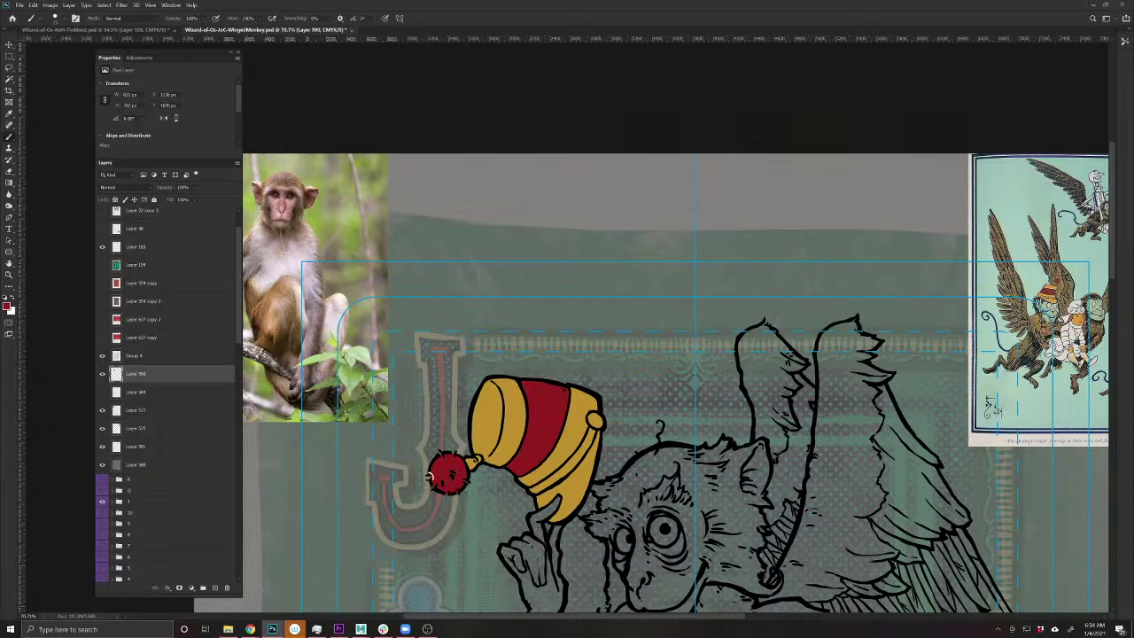
{"action": "left_click_drag", "start_coordinate": [431, 475], "coordinate": [431, 478]}
{"action": "left_click_drag", "start_coordinate": [561, 549], "coordinate": [486, 441]}
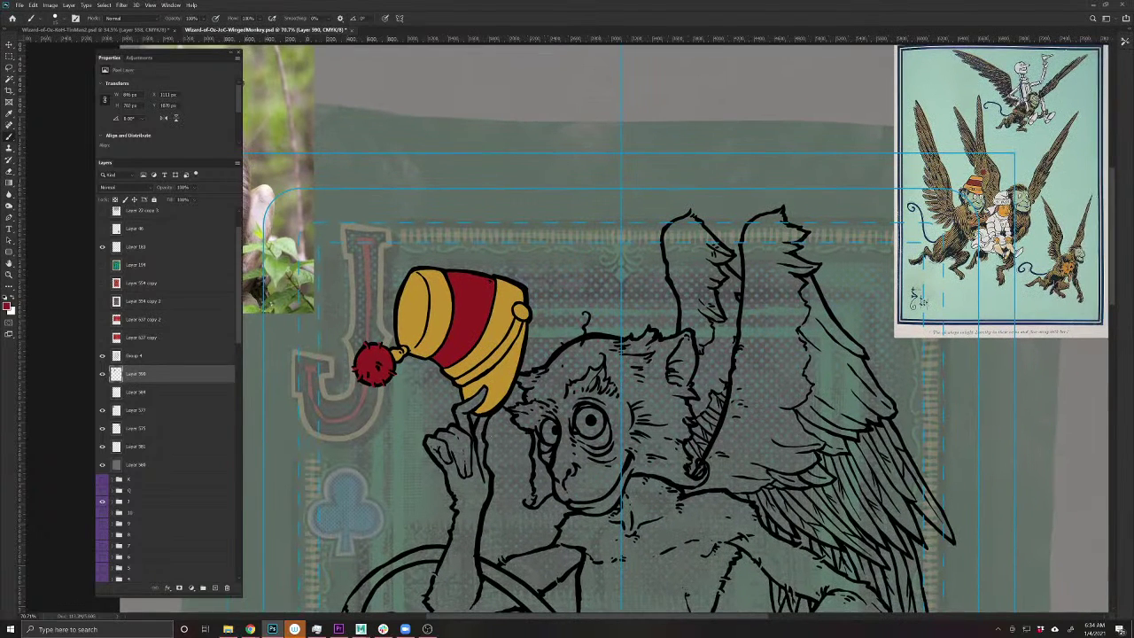
- Delete the winged-monkey illustration from the card and save the document
{"action": "key", "text": "ctrl"}
{"action": "left_click_drag", "start_coordinate": [943, 140], "coordinate": [755, 172]}
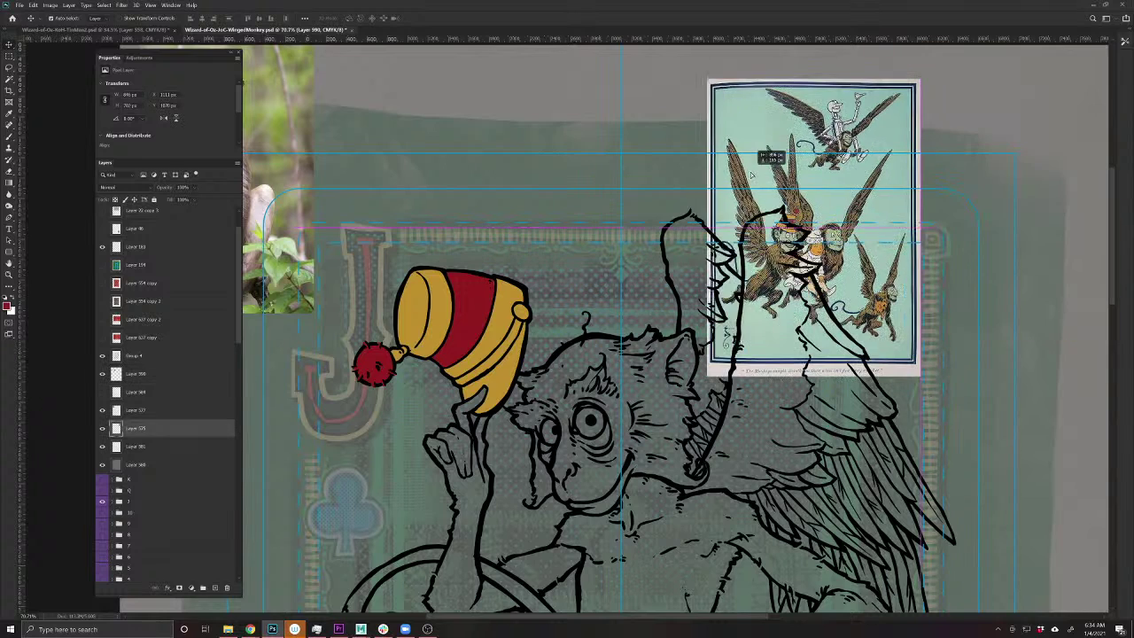
{"action": "key", "text": "Delete"}
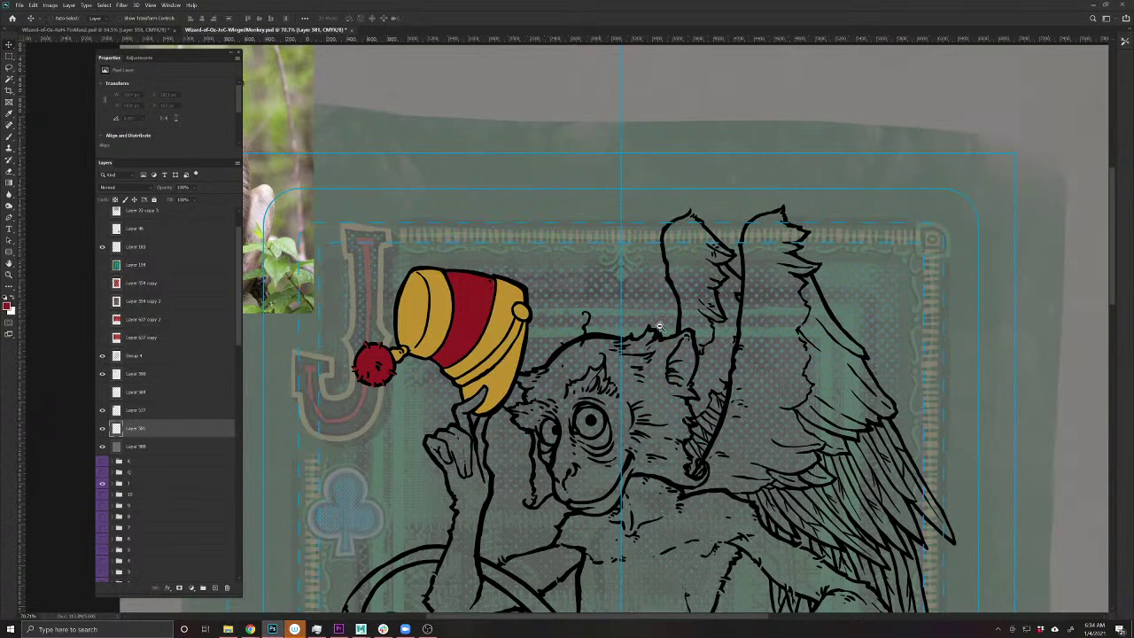
{"action": "scroll", "coordinate": [668, 335], "scroll_direction": "down", "scroll_amount": 4}
{"action": "key", "text": "ctrl+s"}
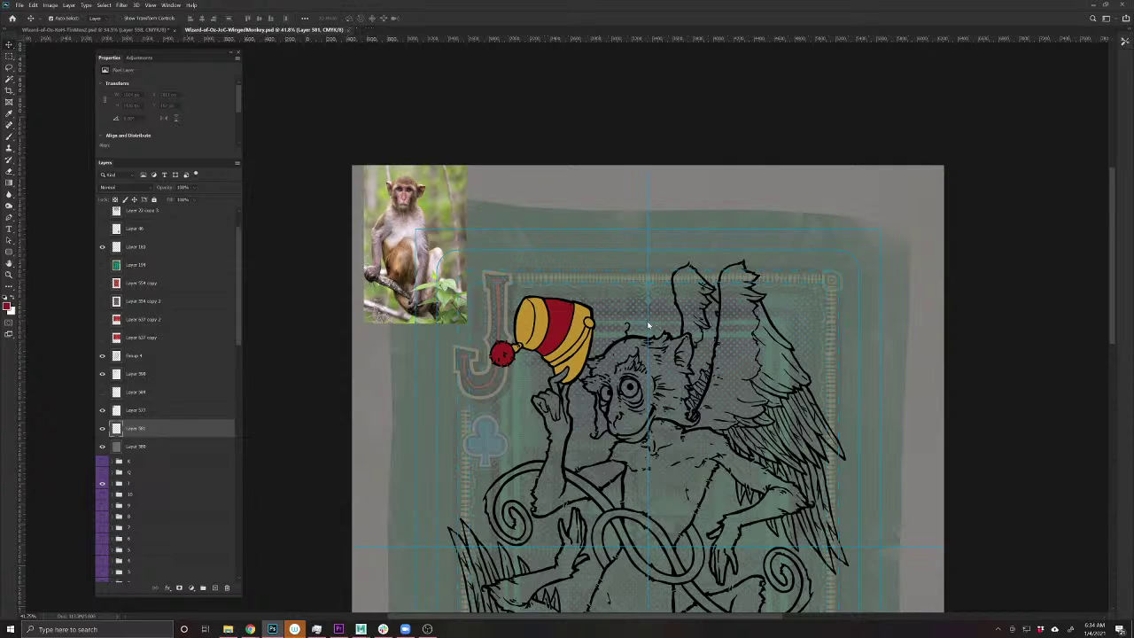
{"action": "left_click_drag", "start_coordinate": [612, 549], "coordinate": [545, 518]}
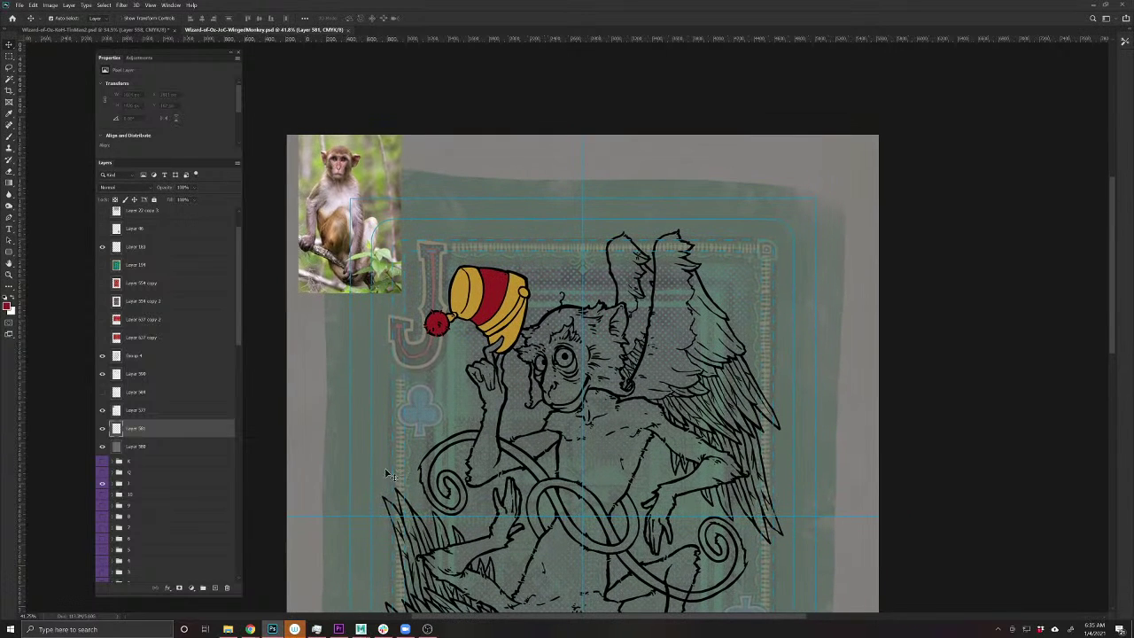
- On a new layer, sample the photo's fur colour and paint the raised hand and finger
{"action": "left_click", "coordinate": [214, 588]}
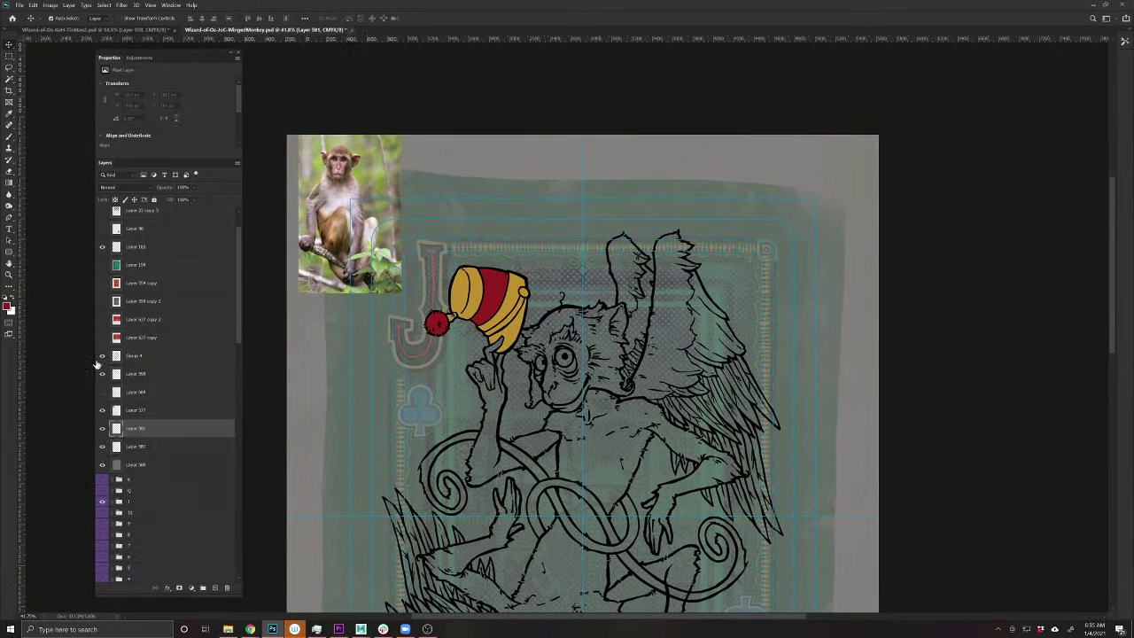
{"action": "key", "text": "b"}
{"action": "left_click", "coordinate": [335, 221], "text": "alt"}
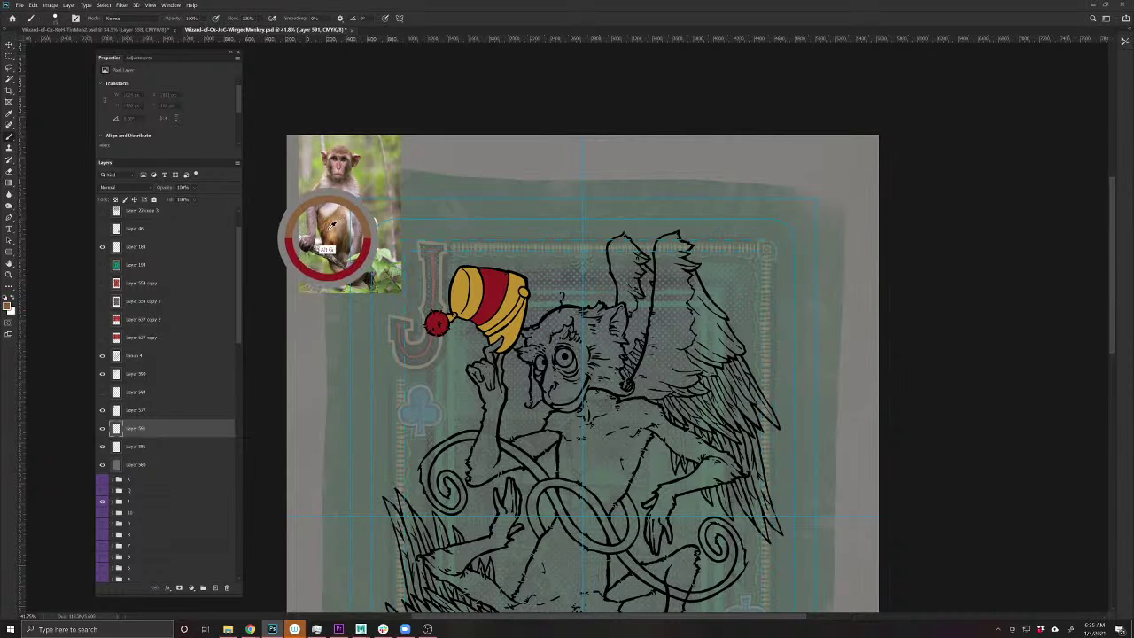
{"action": "left_click_drag", "start_coordinate": [333, 217], "coordinate": [334, 217]}
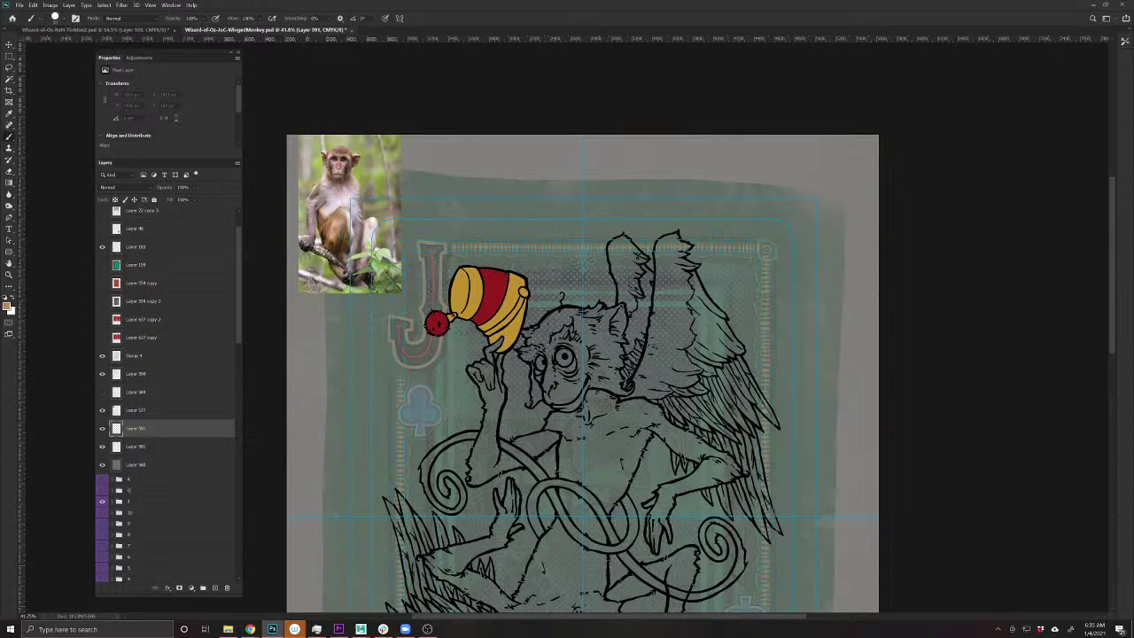
{"action": "left_click_drag", "start_coordinate": [502, 398], "coordinate": [483, 393]}
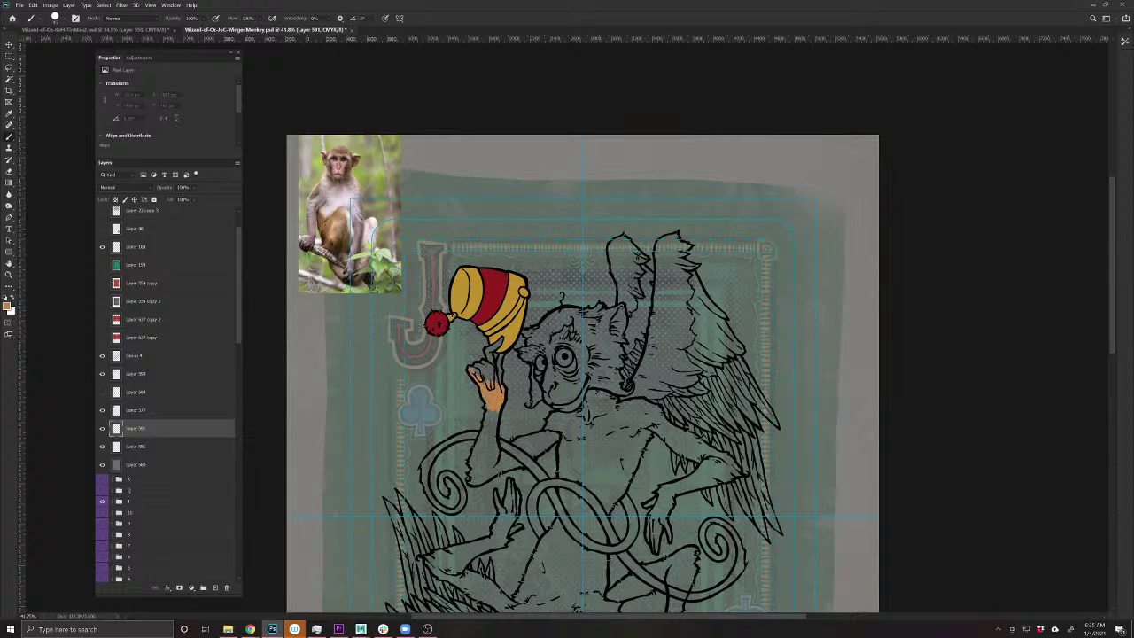
{"action": "left_click_drag", "start_coordinate": [491, 370], "coordinate": [491, 355]}
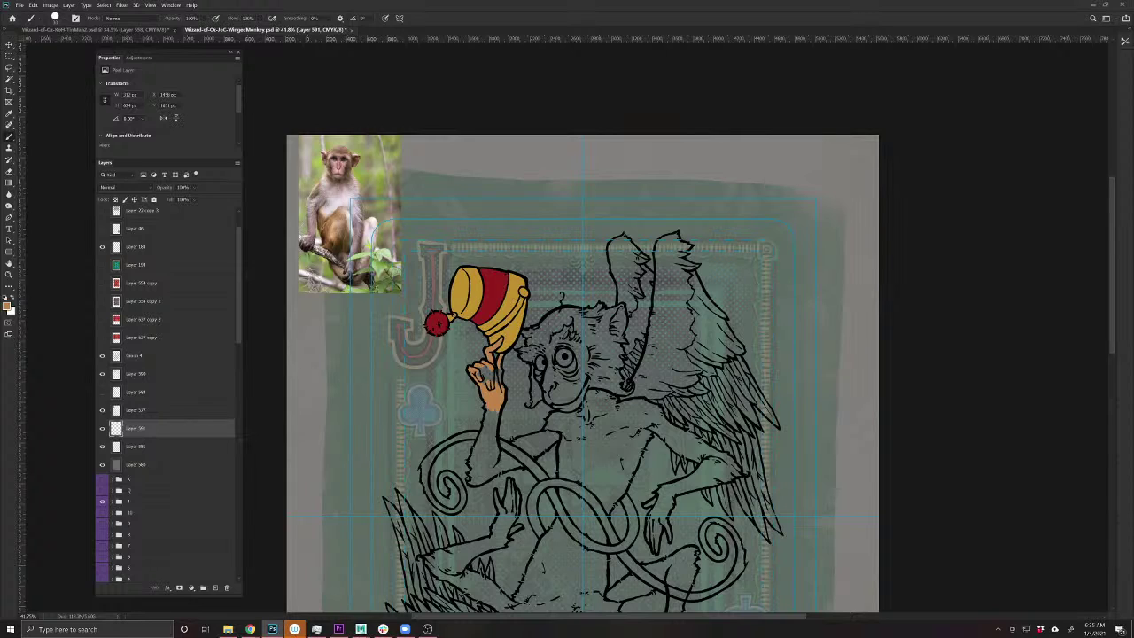
{"action": "mouse_move", "coordinate": [499, 383]}
{"action": "left_mouse_down"}
{"action": "mouse_move", "coordinate": [498, 366]}
{"action": "mouse_move", "coordinate": [479, 364]}
{"action": "left_mouse_up"}
{"action": "mouse_move", "coordinate": [495, 411]}
{"action": "left_mouse_down"}
{"action": "mouse_move", "coordinate": [473, 466]}
{"action": "mouse_move", "coordinate": [497, 454]}
{"action": "mouse_move", "coordinate": [492, 471]}
{"action": "mouse_move", "coordinate": [481, 478]}
{"action": "mouse_move", "coordinate": [472, 457]}
{"action": "left_mouse_up"}
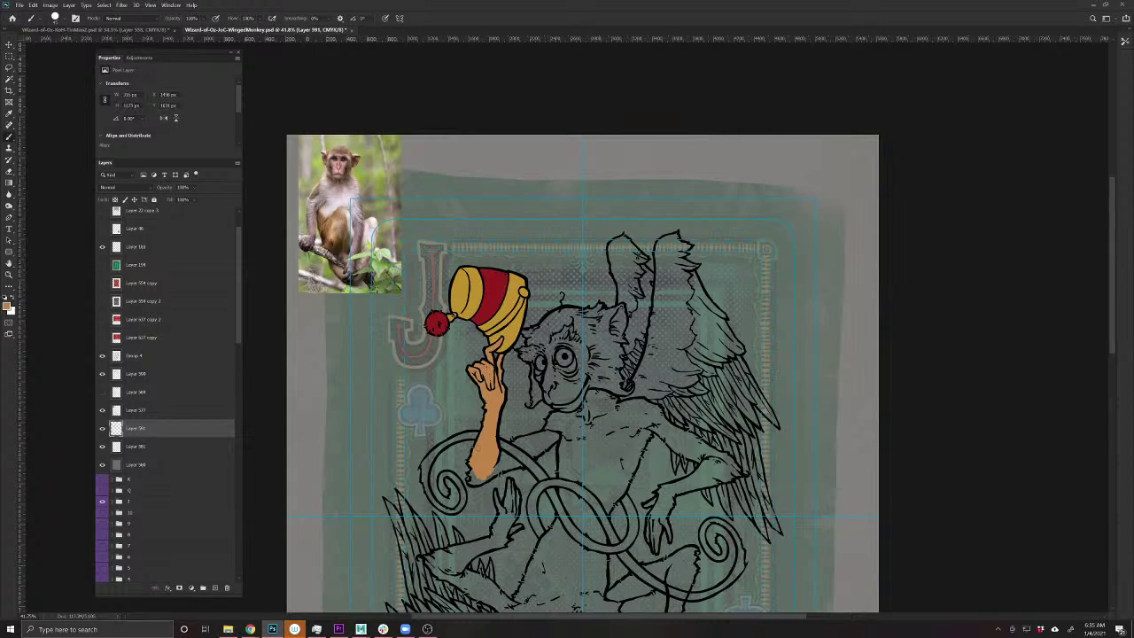
- With a smaller brush, fill the arm, the curve toward the body and the bent forearm tan
{"action": "scroll", "coordinate": [445, 462], "scroll_direction": "up", "scroll_amount": 3}
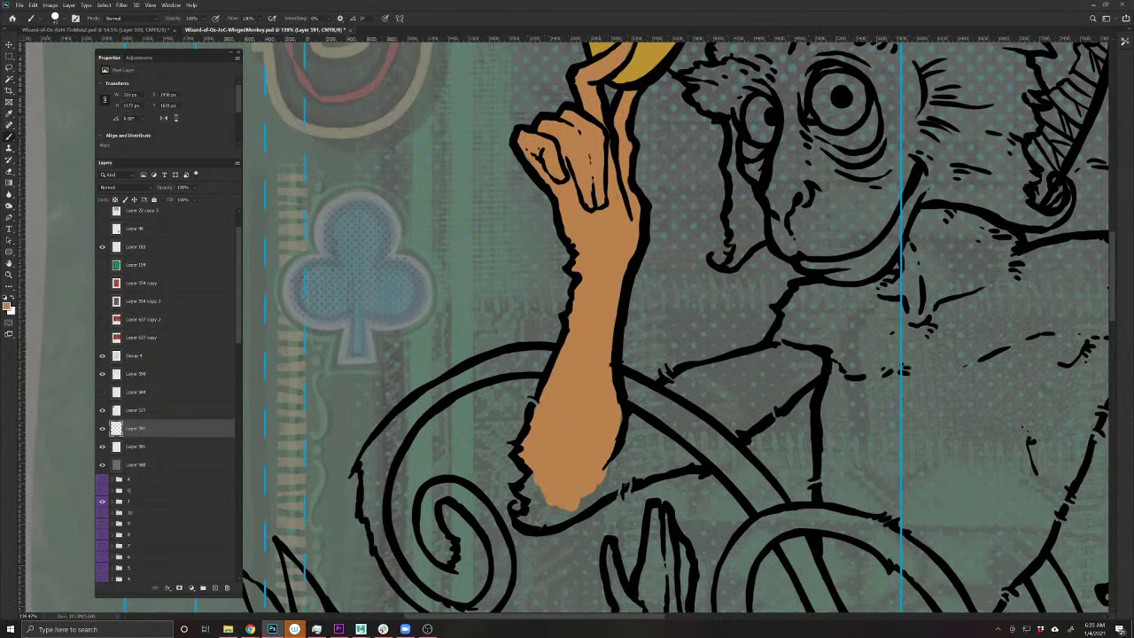
{"action": "mouse_move", "coordinate": [625, 474]}
{"action": "left_mouse_down"}
{"action": "mouse_move", "coordinate": [571, 518]}
{"action": "mouse_move", "coordinate": [544, 518]}
{"action": "mouse_move", "coordinate": [532, 500]}
{"action": "mouse_move", "coordinate": [524, 512]}
{"action": "mouse_move", "coordinate": [525, 487]}
{"action": "left_mouse_up"}
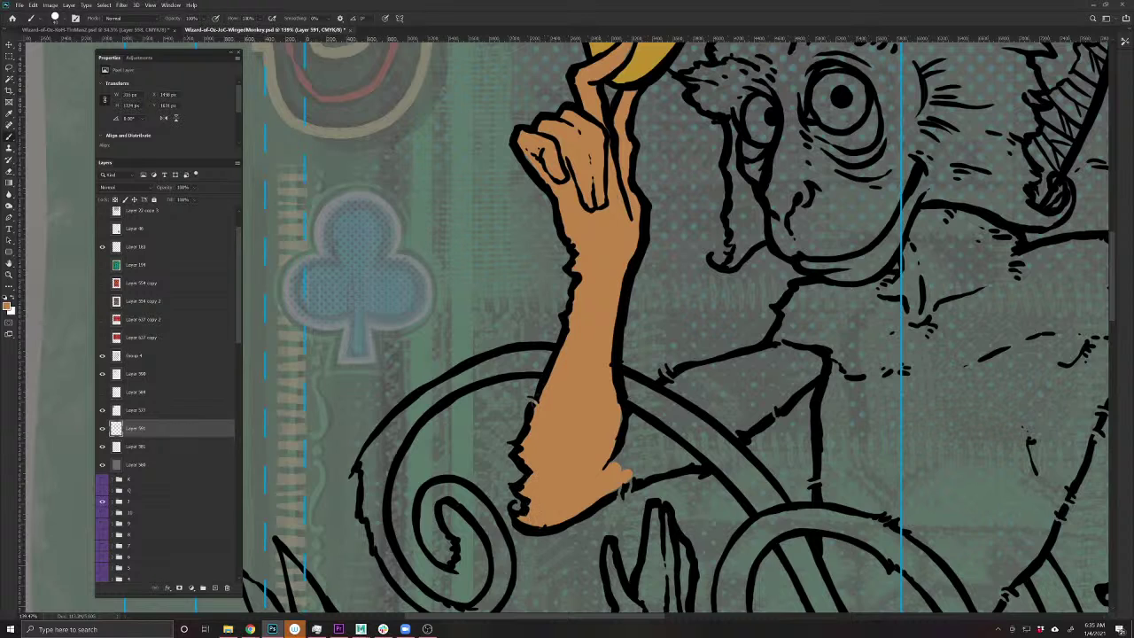
{"action": "key", "text": "bracketleft"}
{"action": "left_click_drag", "start_coordinate": [625, 474], "coordinate": [437, 460]}
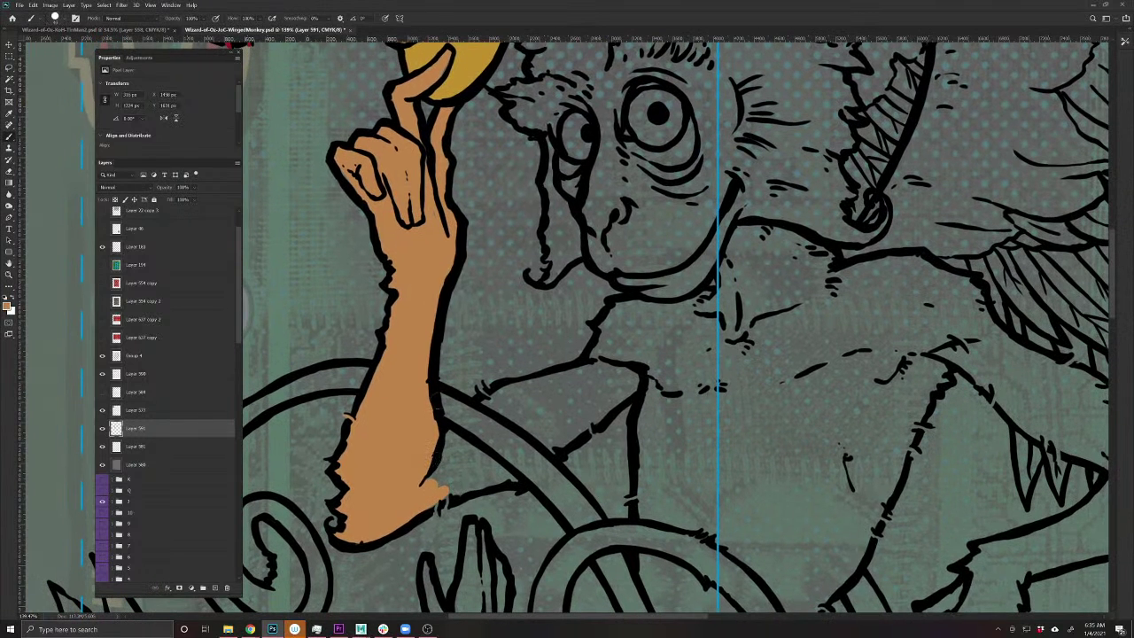
{"action": "mouse_move", "coordinate": [433, 391]}
{"action": "left_mouse_down"}
{"action": "mouse_move", "coordinate": [496, 416]}
{"action": "mouse_move", "coordinate": [489, 432]}
{"action": "left_mouse_up"}
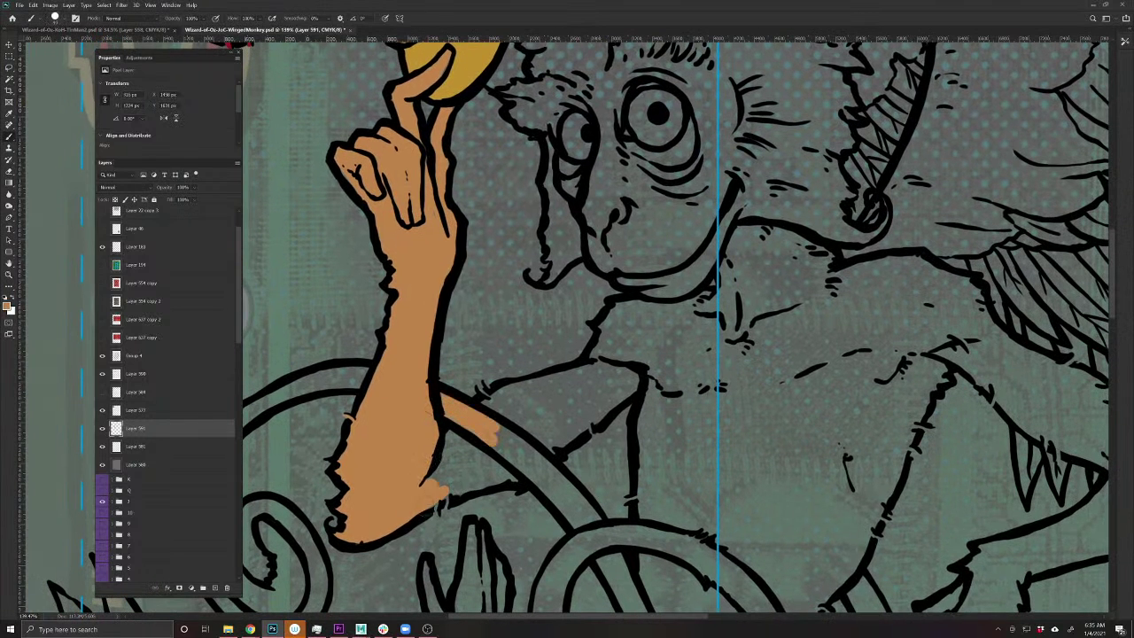
{"action": "mouse_move", "coordinate": [423, 512]}
{"action": "left_mouse_down"}
{"action": "mouse_move", "coordinate": [516, 481]}
{"action": "mouse_move", "coordinate": [637, 383]}
{"action": "mouse_move", "coordinate": [592, 361]}
{"action": "mouse_move", "coordinate": [493, 390]}
{"action": "mouse_move", "coordinate": [455, 433]}
{"action": "left_mouse_up"}
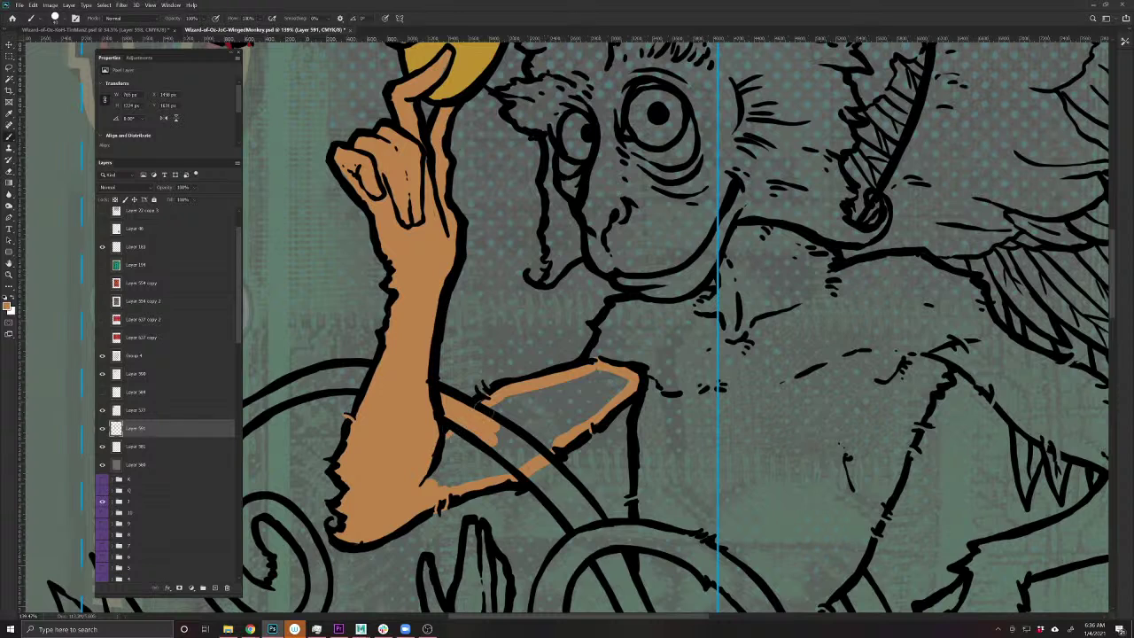
{"action": "key", "text": "bracketleft"}
{"action": "key", "text": "bracketleft"}
{"action": "key", "text": "bracketright"}
{"action": "mouse_move", "coordinate": [434, 471]}
{"action": "left_mouse_down"}
{"action": "mouse_move", "coordinate": [487, 415]}
{"action": "mouse_move", "coordinate": [606, 375]}
{"action": "mouse_move", "coordinate": [611, 400]}
{"action": "mouse_move", "coordinate": [524, 454]}
{"action": "mouse_move", "coordinate": [443, 482]}
{"action": "mouse_move", "coordinate": [602, 390]}
{"action": "mouse_move", "coordinate": [456, 457]}
{"action": "mouse_move", "coordinate": [575, 412]}
{"action": "left_mouse_up"}
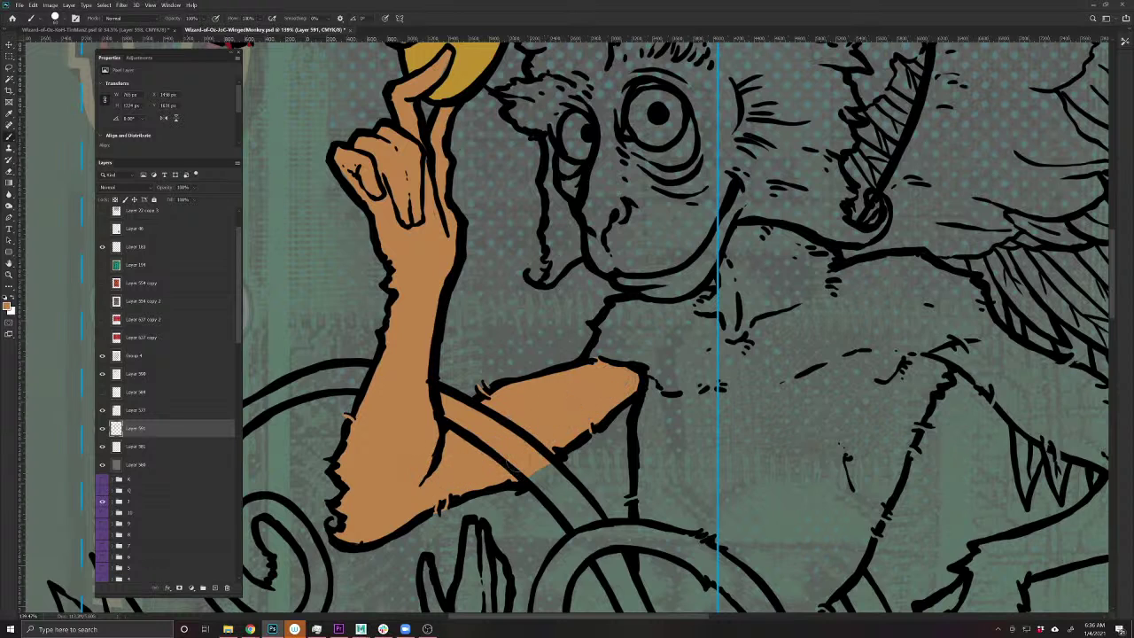
{"action": "mouse_move", "coordinate": [549, 468]}
{"action": "left_mouse_down"}
{"action": "mouse_move", "coordinate": [595, 521]}
{"action": "mouse_move", "coordinate": [569, 525]}
{"action": "left_mouse_up"}
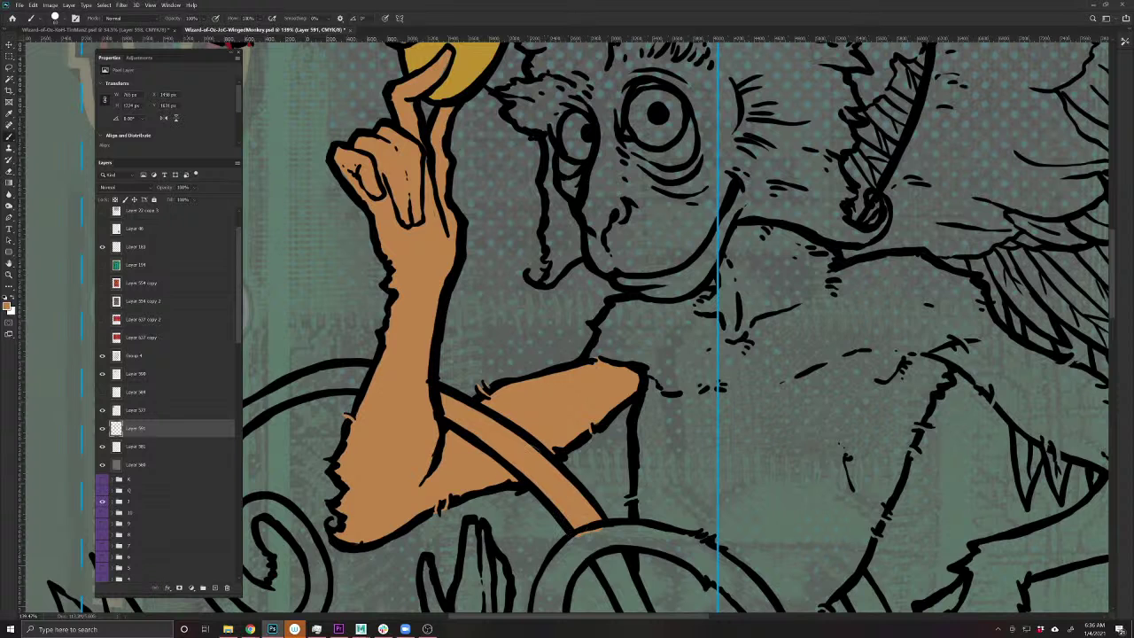
{"action": "scroll", "coordinate": [609, 439], "scroll_direction": "up", "scroll_amount": 3}
{"action": "scroll", "coordinate": [609, 439], "scroll_direction": "right", "scroll_amount": 5}
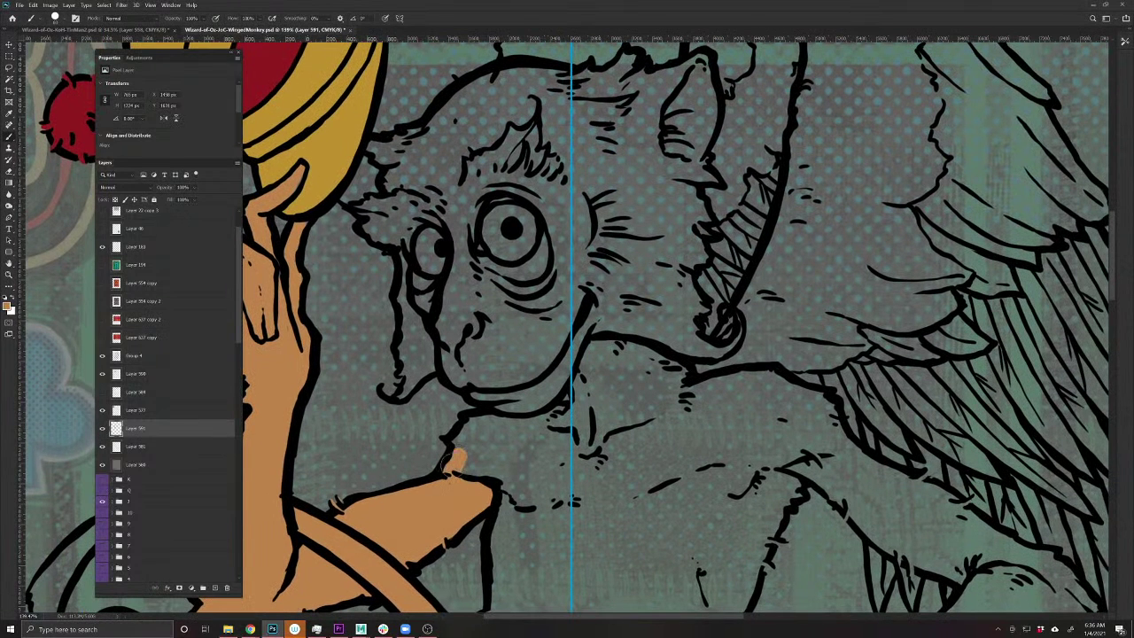
- Paint the lower hand's fingers, the face around the eye and the forehead tan-brown
{"action": "mouse_move", "coordinate": [452, 459]}
{"action": "left_mouse_down"}
{"action": "mouse_move", "coordinate": [496, 420]}
{"action": "mouse_move", "coordinate": [530, 432]}
{"action": "mouse_move", "coordinate": [510, 431]}
{"action": "mouse_move", "coordinate": [486, 463]}
{"action": "mouse_move", "coordinate": [553, 490]}
{"action": "mouse_move", "coordinate": [540, 463]}
{"action": "mouse_move", "coordinate": [565, 464]}
{"action": "mouse_move", "coordinate": [565, 400]}
{"action": "left_mouse_up"}
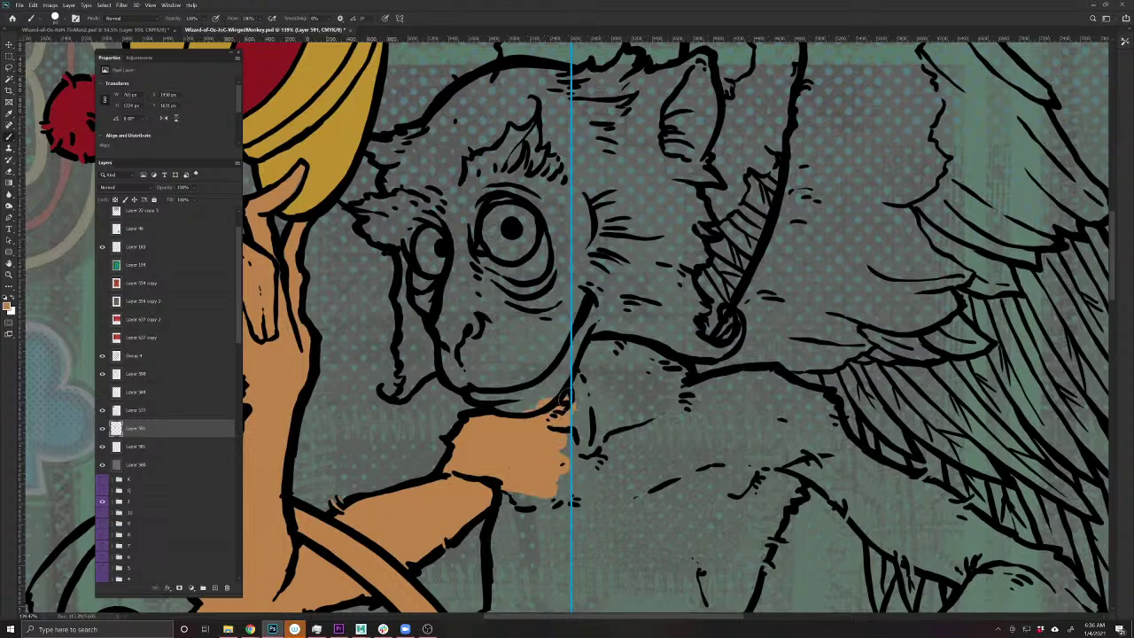
{"action": "scroll", "coordinate": [607, 461], "scroll_direction": "down", "scroll_amount": 6}
{"action": "scroll", "coordinate": [560, 408], "scroll_direction": "up", "scroll_amount": 2}
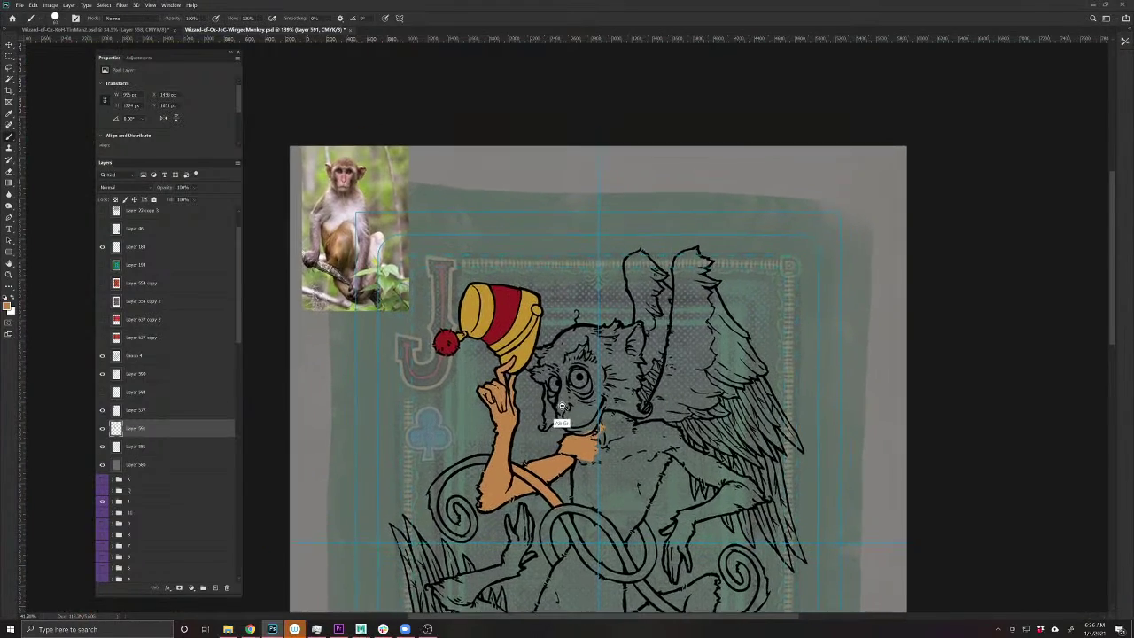
{"action": "scroll", "coordinate": [560, 406], "scroll_direction": "up", "scroll_amount": 1}
{"action": "mouse_move", "coordinate": [602, 434]}
{"action": "left_mouse_down"}
{"action": "mouse_move", "coordinate": [567, 349]}
{"action": "mouse_move", "coordinate": [625, 372]}
{"action": "mouse_move", "coordinate": [639, 317]}
{"action": "mouse_move", "coordinate": [578, 321]}
{"action": "mouse_move", "coordinate": [558, 328]}
{"action": "mouse_move", "coordinate": [553, 347]}
{"action": "mouse_move", "coordinate": [533, 346]}
{"action": "mouse_move", "coordinate": [543, 350]}
{"action": "mouse_move", "coordinate": [531, 372]}
{"action": "mouse_move", "coordinate": [546, 372]}
{"action": "mouse_move", "coordinate": [547, 354]}
{"action": "mouse_move", "coordinate": [548, 393]}
{"action": "mouse_move", "coordinate": [561, 424]}
{"action": "mouse_move", "coordinate": [577, 427]}
{"action": "mouse_move", "coordinate": [565, 402]}
{"action": "left_mouse_up"}
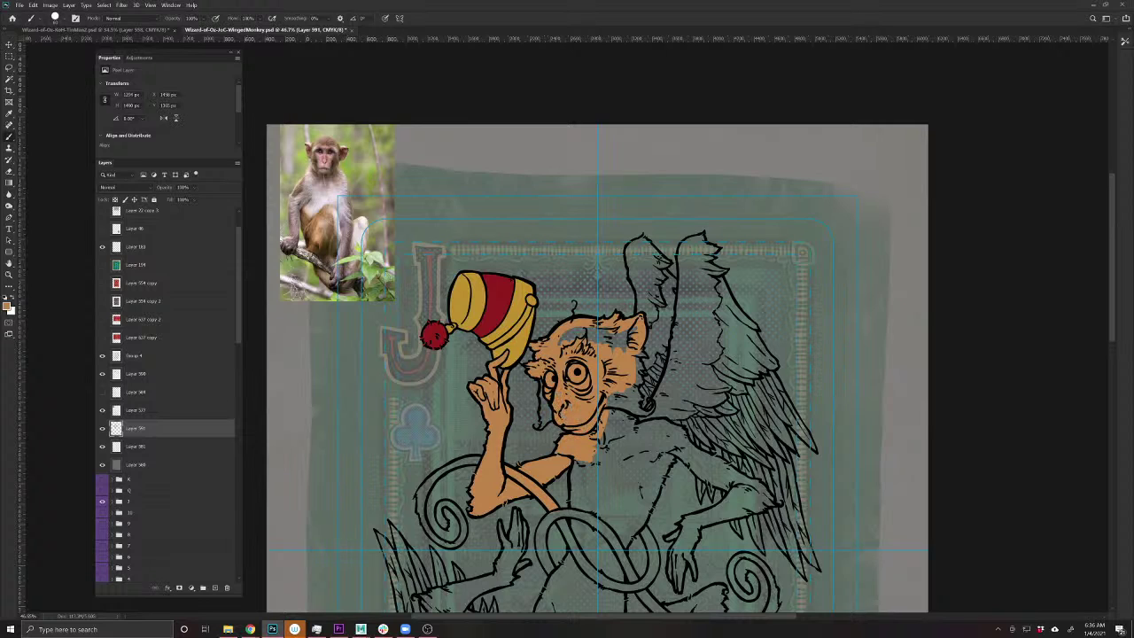
{"action": "mouse_move", "coordinate": [561, 338]}
{"action": "left_mouse_down"}
{"action": "mouse_move", "coordinate": [630, 333]}
{"action": "mouse_move", "coordinate": [598, 344]}
{"action": "left_mouse_up"}
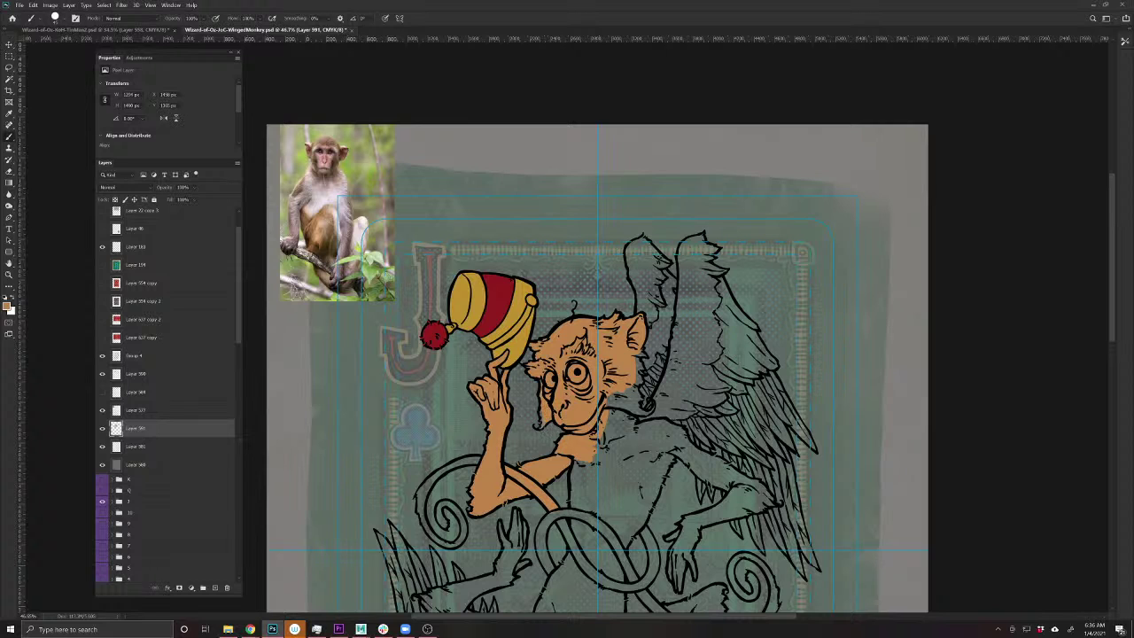
- Brush tan-brown over the chest below the chin, the neck and the spot beside the ear
{"action": "left_click_drag", "start_coordinate": [502, 540], "coordinate": [452, 459]}
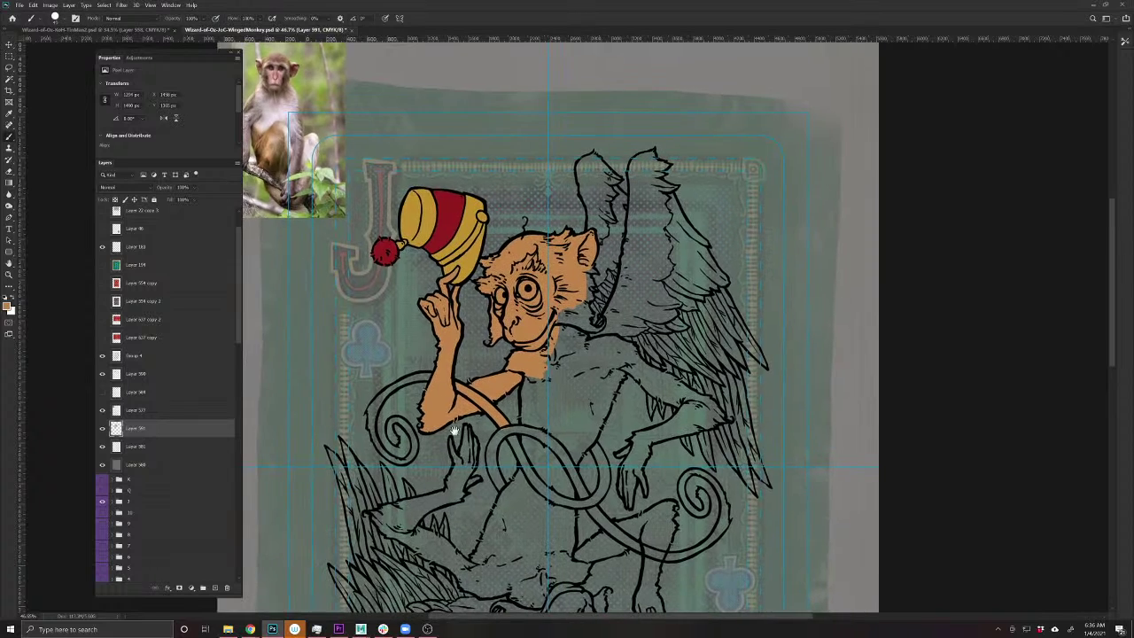
{"action": "mouse_move", "coordinate": [523, 381]}
{"action": "left_mouse_down"}
{"action": "mouse_move", "coordinate": [536, 452]}
{"action": "mouse_move", "coordinate": [567, 456]}
{"action": "mouse_move", "coordinate": [580, 445]}
{"action": "mouse_move", "coordinate": [574, 471]}
{"action": "mouse_move", "coordinate": [621, 372]}
{"action": "mouse_move", "coordinate": [601, 390]}
{"action": "mouse_move", "coordinate": [560, 366]}
{"action": "mouse_move", "coordinate": [536, 382]}
{"action": "left_mouse_up"}
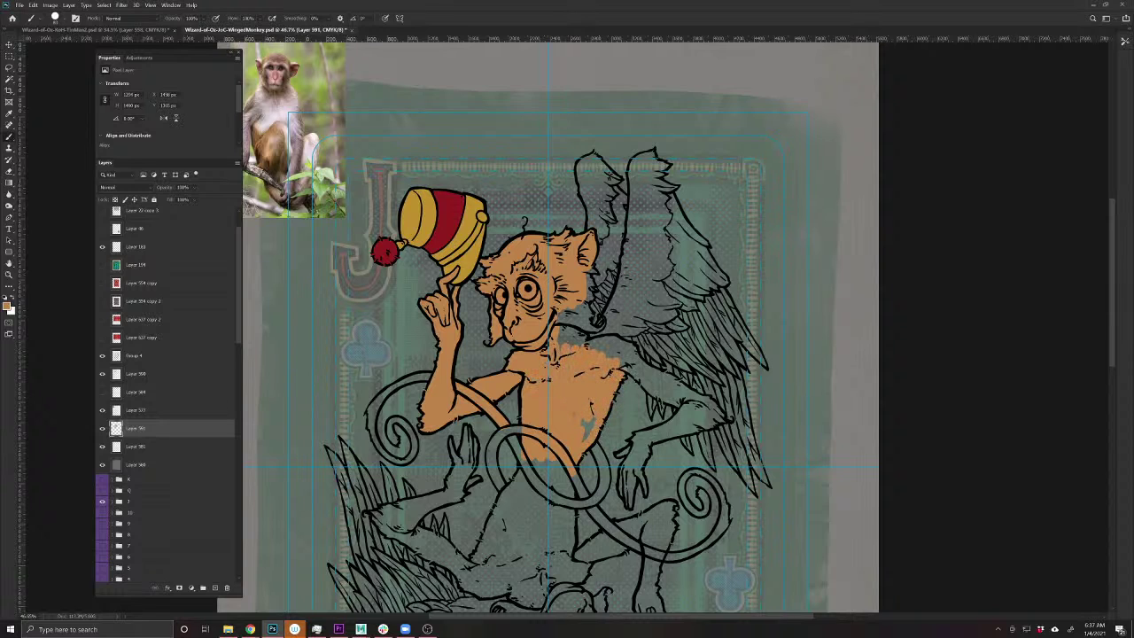
{"action": "left_click_drag", "start_coordinate": [586, 421], "coordinate": [590, 440]}
{"action": "left_click_drag", "start_coordinate": [588, 514], "coordinate": [570, 540]}
{"action": "left_click_drag", "start_coordinate": [516, 443], "coordinate": [535, 445]}
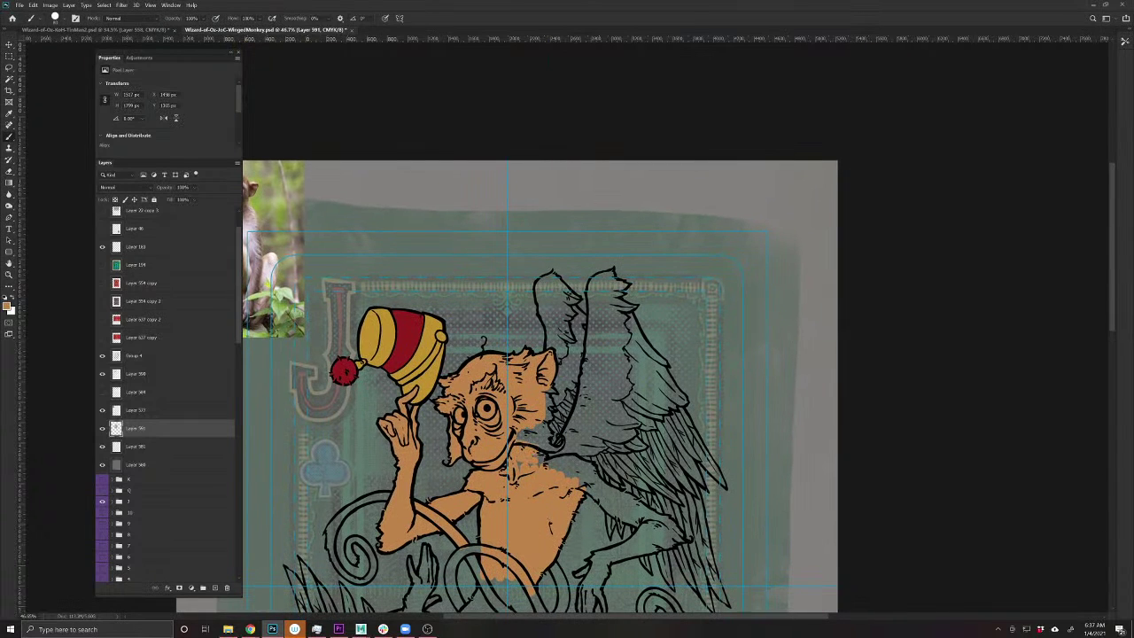
{"action": "mouse_move", "coordinate": [544, 395]}
{"action": "left_mouse_down"}
{"action": "mouse_move", "coordinate": [552, 448]}
{"action": "mouse_move", "coordinate": [634, 483]}
{"action": "left_mouse_up"}
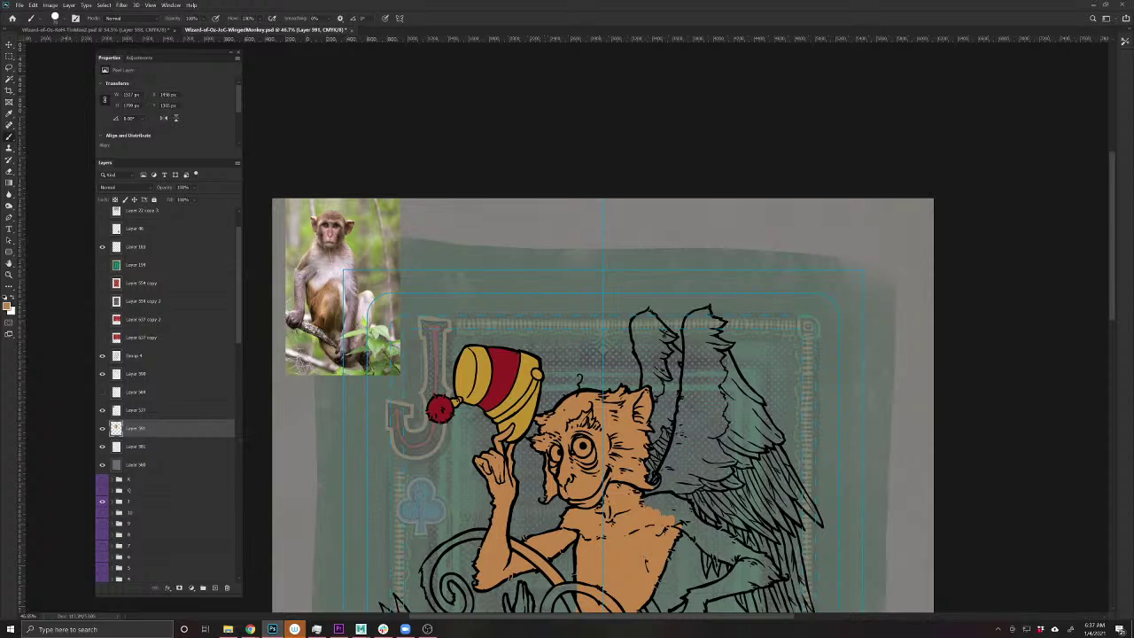
{"action": "mouse_move", "coordinate": [651, 365]}
{"action": "left_mouse_down"}
{"action": "mouse_move", "coordinate": [648, 388]}
{"action": "mouse_move", "coordinate": [633, 328]}
{"action": "mouse_move", "coordinate": [653, 312]}
{"action": "mouse_move", "coordinate": [662, 328]}
{"action": "left_mouse_up"}
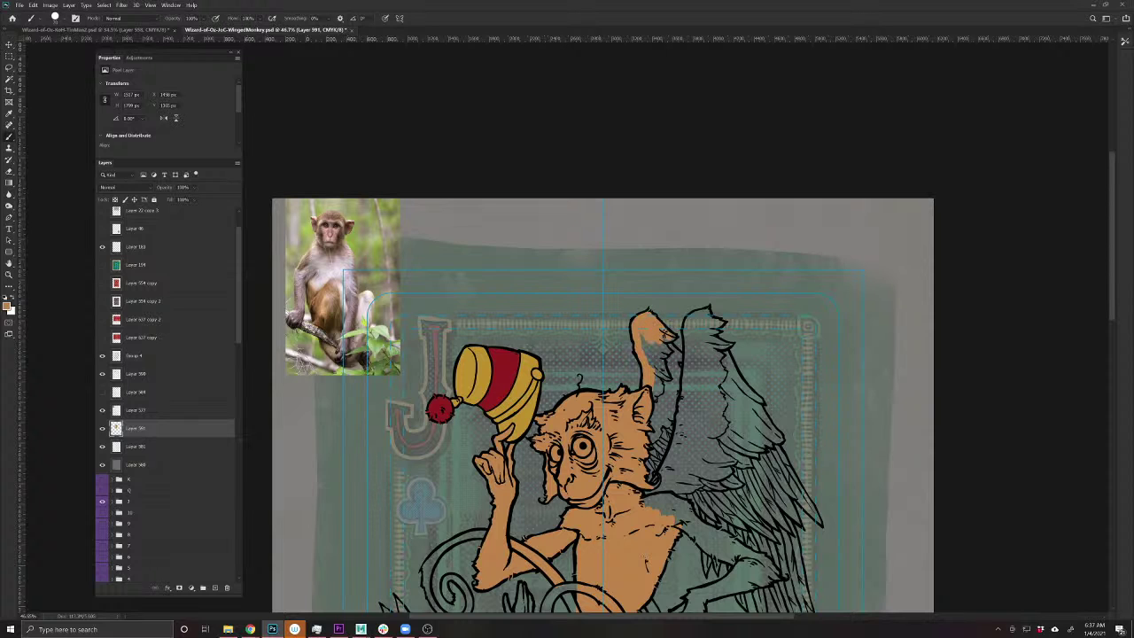
- Fill the back wing tan-brown from its edge by the head down to its tip
{"action": "left_click_drag", "start_coordinate": [651, 446], "coordinate": [438, 432]}
{"action": "left_click_drag", "start_coordinate": [487, 330], "coordinate": [493, 347]}
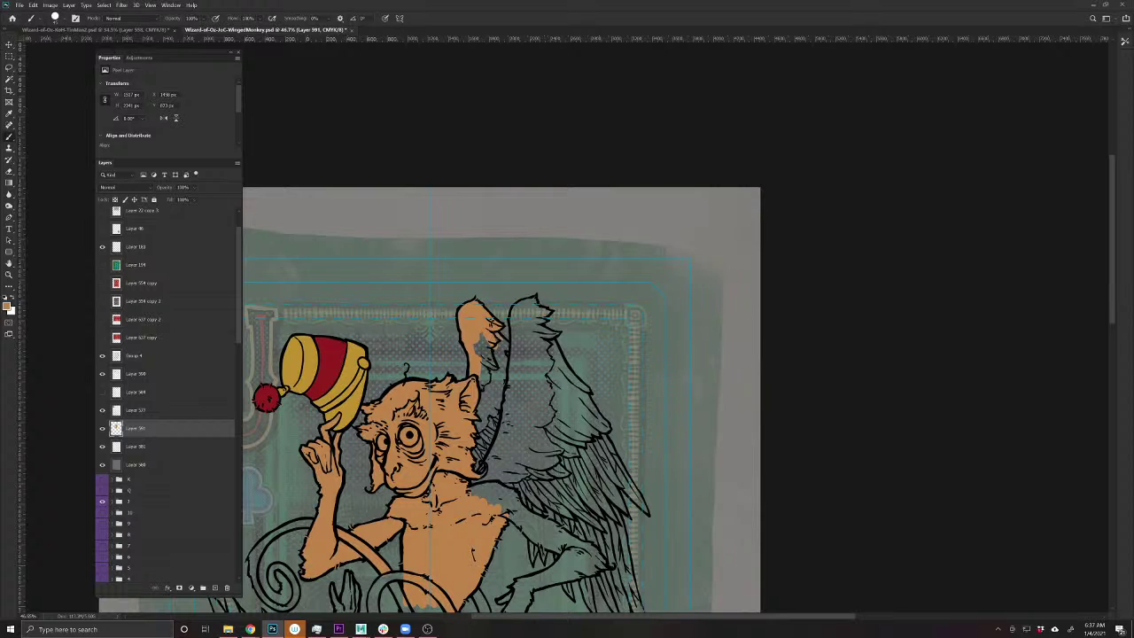
{"action": "mouse_move", "coordinate": [501, 347]}
{"action": "left_mouse_down"}
{"action": "mouse_move", "coordinate": [505, 379]}
{"action": "mouse_move", "coordinate": [478, 461]}
{"action": "mouse_move", "coordinate": [476, 345]}
{"action": "mouse_move", "coordinate": [486, 390]}
{"action": "mouse_move", "coordinate": [499, 344]}
{"action": "left_mouse_up"}
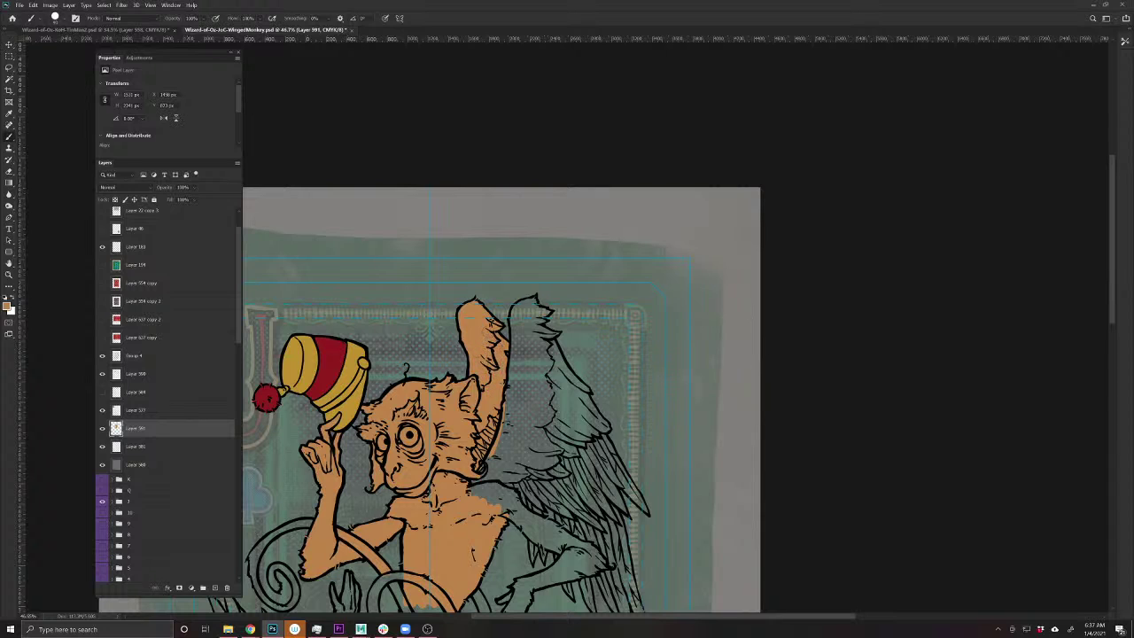
{"action": "mouse_move", "coordinate": [505, 393]}
{"action": "left_mouse_down"}
{"action": "mouse_move", "coordinate": [501, 447]}
{"action": "mouse_move", "coordinate": [472, 494]}
{"action": "left_mouse_up"}
{"action": "mouse_move", "coordinate": [512, 342]}
{"action": "left_mouse_down"}
{"action": "mouse_move", "coordinate": [510, 406]}
{"action": "mouse_move", "coordinate": [514, 312]}
{"action": "mouse_move", "coordinate": [535, 296]}
{"action": "left_mouse_up"}
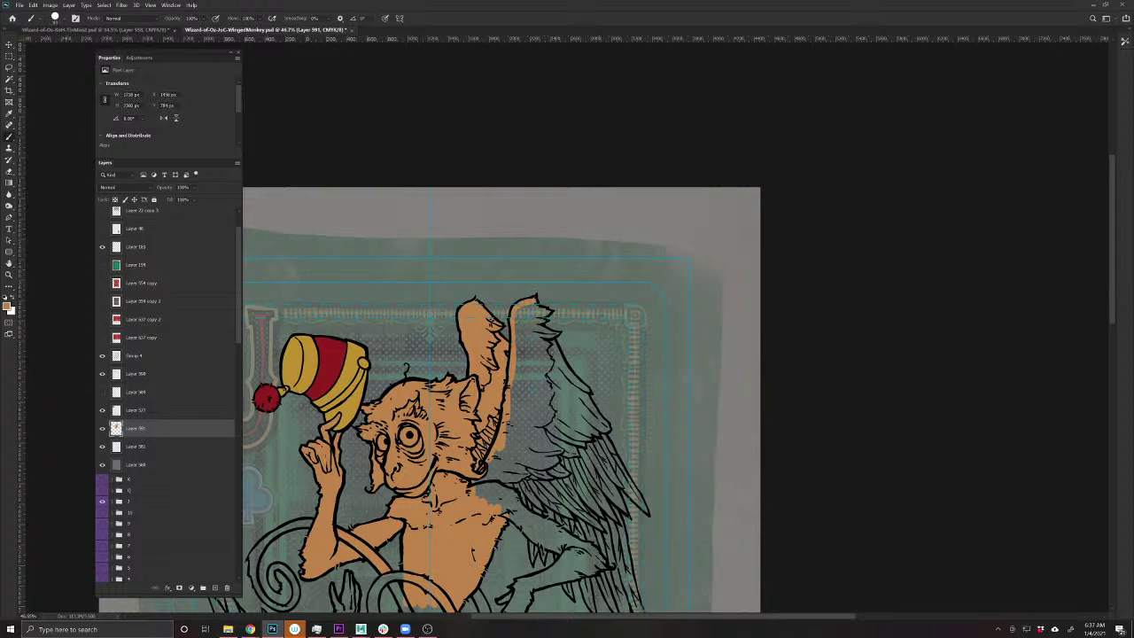
{"action": "left_click", "coordinate": [546, 312]}
{"action": "mouse_move", "coordinate": [535, 322]}
{"action": "left_mouse_down"}
{"action": "mouse_move", "coordinate": [555, 337]}
{"action": "mouse_move", "coordinate": [648, 514]}
{"action": "left_mouse_up"}
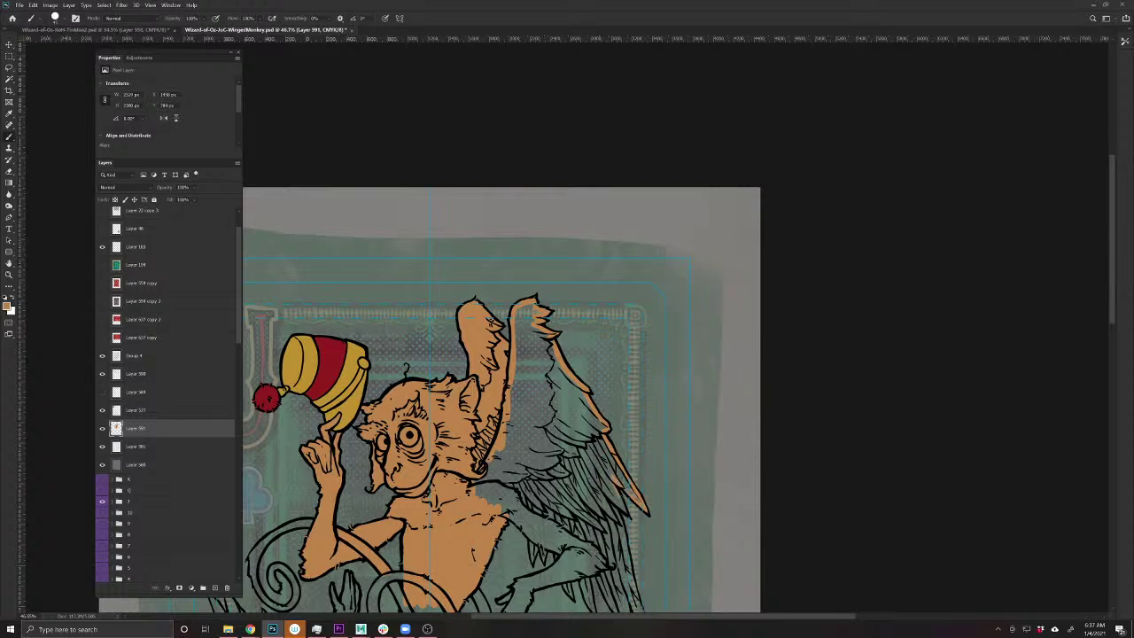
- Colour the front wing's outer edge and its inner and lower feathers tan-brown
{"action": "left_click_drag", "start_coordinate": [579, 551], "coordinate": [526, 417]}
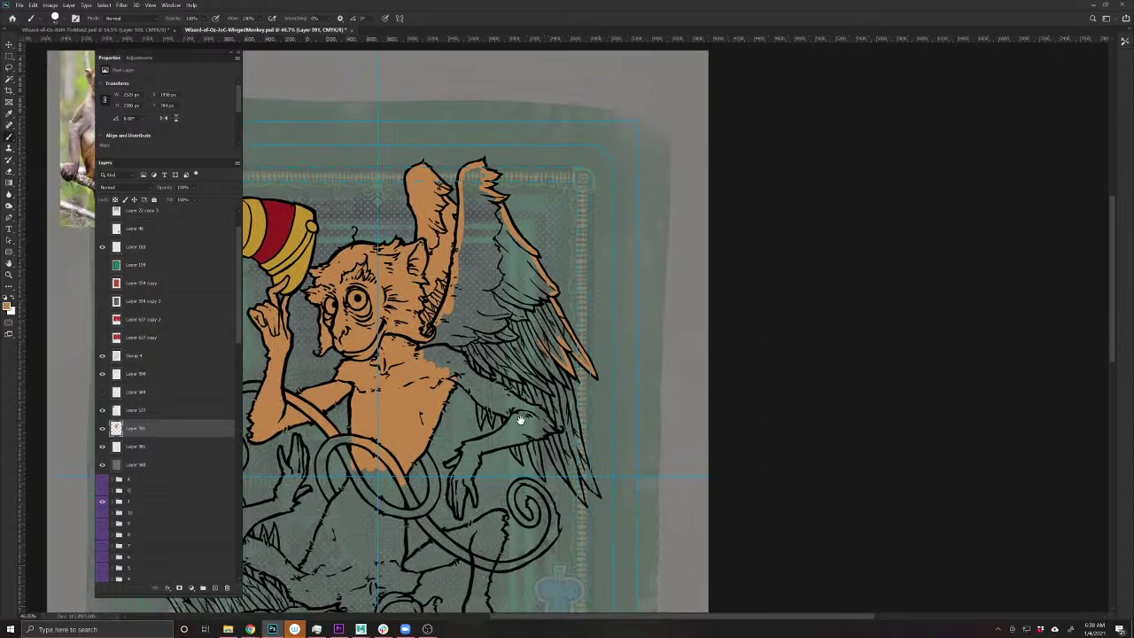
{"action": "mouse_move", "coordinate": [560, 368]}
{"action": "left_mouse_down"}
{"action": "mouse_move", "coordinate": [595, 496]}
{"action": "mouse_move", "coordinate": [583, 500]}
{"action": "left_mouse_up"}
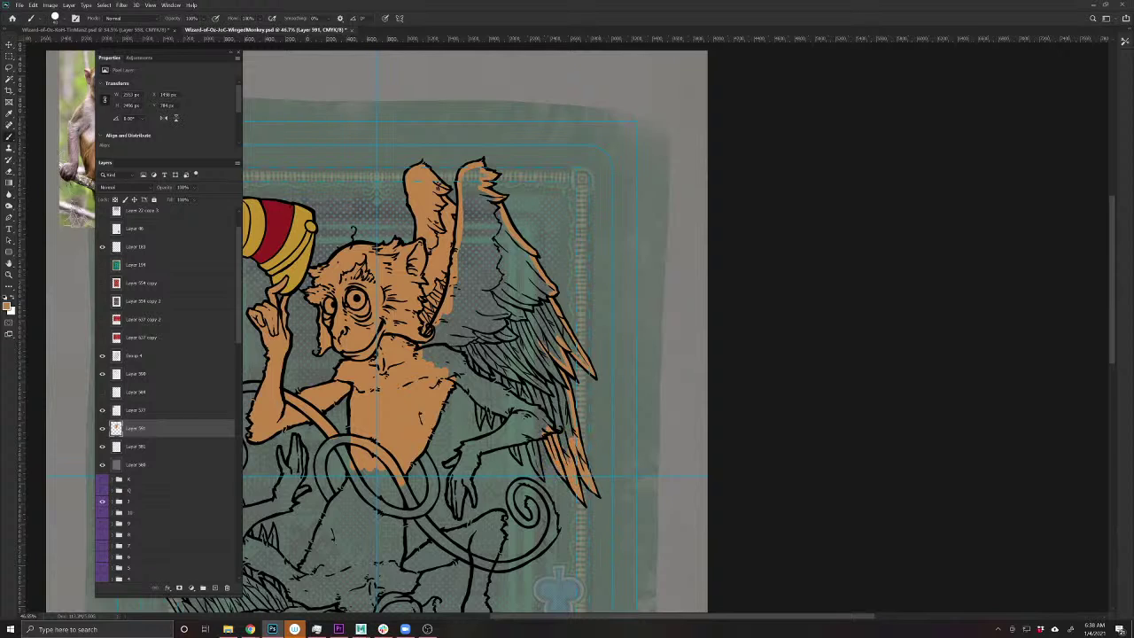
{"action": "left_click_drag", "start_coordinate": [535, 443], "coordinate": [539, 470]}
{"action": "mouse_move", "coordinate": [487, 406]}
{"action": "left_mouse_down"}
{"action": "mouse_move", "coordinate": [519, 418]}
{"action": "mouse_move", "coordinate": [434, 363]}
{"action": "mouse_move", "coordinate": [487, 328]}
{"action": "mouse_move", "coordinate": [492, 306]}
{"action": "mouse_move", "coordinate": [464, 252]}
{"action": "mouse_move", "coordinate": [466, 177]}
{"action": "mouse_move", "coordinate": [479, 172]}
{"action": "mouse_move", "coordinate": [502, 241]}
{"action": "mouse_move", "coordinate": [479, 263]}
{"action": "left_mouse_up"}
{"action": "mouse_move", "coordinate": [470, 209]}
{"action": "left_mouse_down"}
{"action": "mouse_move", "coordinate": [477, 275]}
{"action": "mouse_move", "coordinate": [494, 292]}
{"action": "mouse_move", "coordinate": [524, 244]}
{"action": "mouse_move", "coordinate": [554, 292]}
{"action": "mouse_move", "coordinate": [514, 328]}
{"action": "mouse_move", "coordinate": [519, 354]}
{"action": "mouse_move", "coordinate": [505, 377]}
{"action": "mouse_move", "coordinate": [474, 395]}
{"action": "mouse_move", "coordinate": [523, 416]}
{"action": "mouse_move", "coordinate": [544, 354]}
{"action": "mouse_move", "coordinate": [567, 423]}
{"action": "mouse_move", "coordinate": [521, 427]}
{"action": "left_mouse_up"}
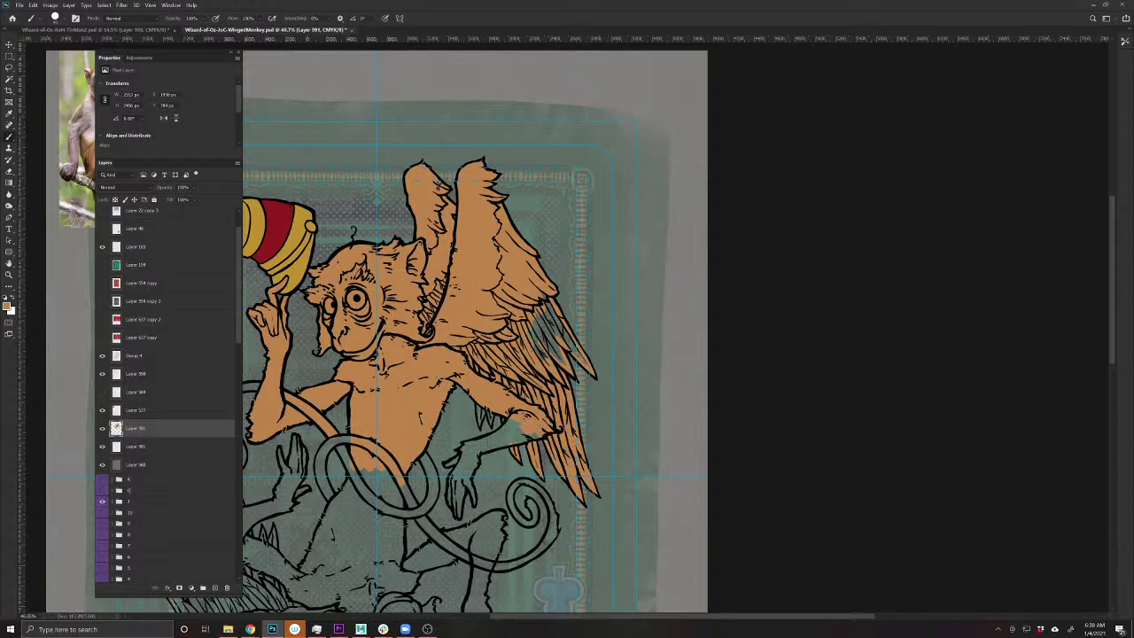
{"action": "mouse_move", "coordinate": [532, 363]}
{"action": "left_mouse_down"}
{"action": "mouse_move", "coordinate": [545, 323]}
{"action": "mouse_move", "coordinate": [559, 363]}
{"action": "mouse_move", "coordinate": [536, 301]}
{"action": "mouse_move", "coordinate": [581, 363]}
{"action": "left_mouse_up"}
- Fill the teal gaps near the wing tip and over the lower hand's fingers with orange
{"action": "left_click_drag", "start_coordinate": [458, 492], "coordinate": [614, 468]}
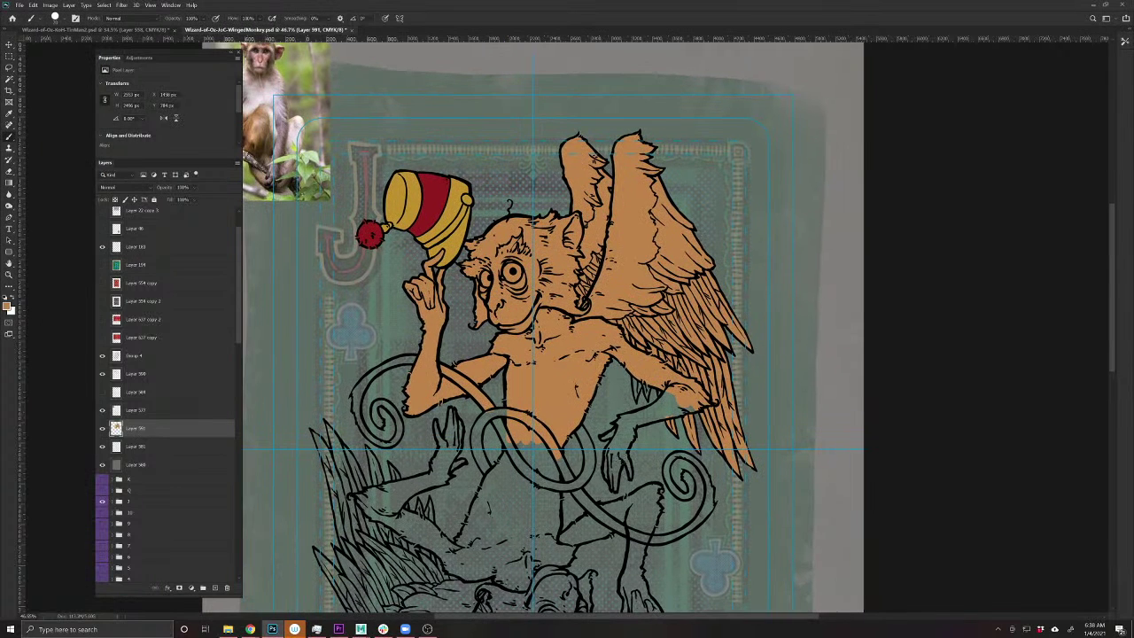
{"action": "mouse_move", "coordinate": [673, 411]}
{"action": "left_mouse_down"}
{"action": "mouse_move", "coordinate": [653, 420]}
{"action": "mouse_move", "coordinate": [660, 399]}
{"action": "mouse_move", "coordinate": [645, 413]}
{"action": "left_mouse_up"}
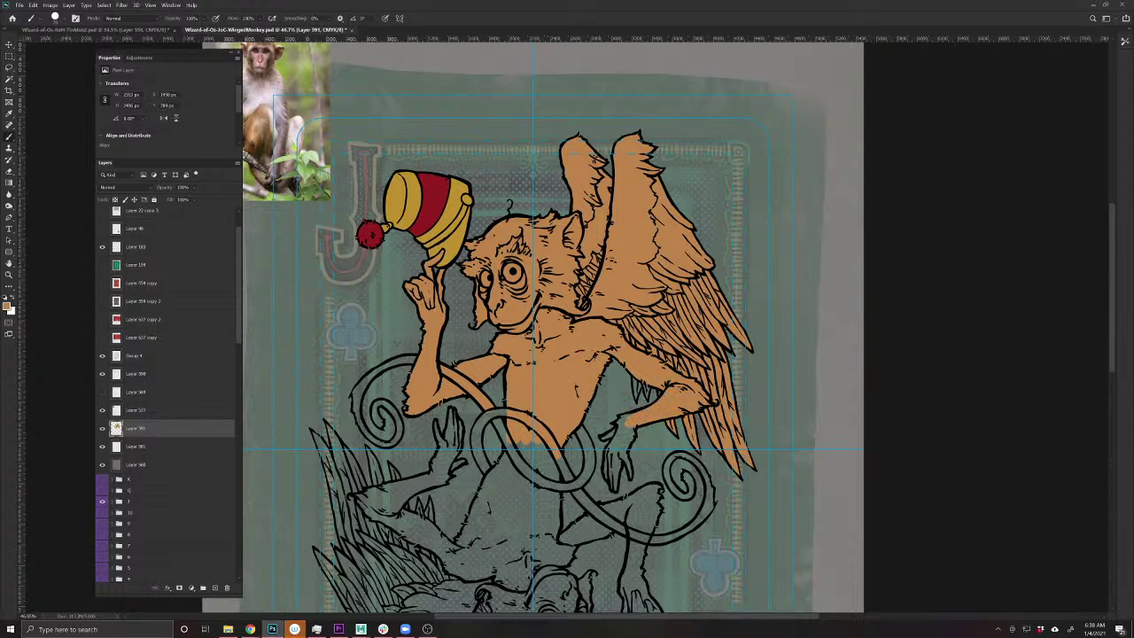
{"action": "left_click_drag", "start_coordinate": [601, 537], "coordinate": [499, 513]}
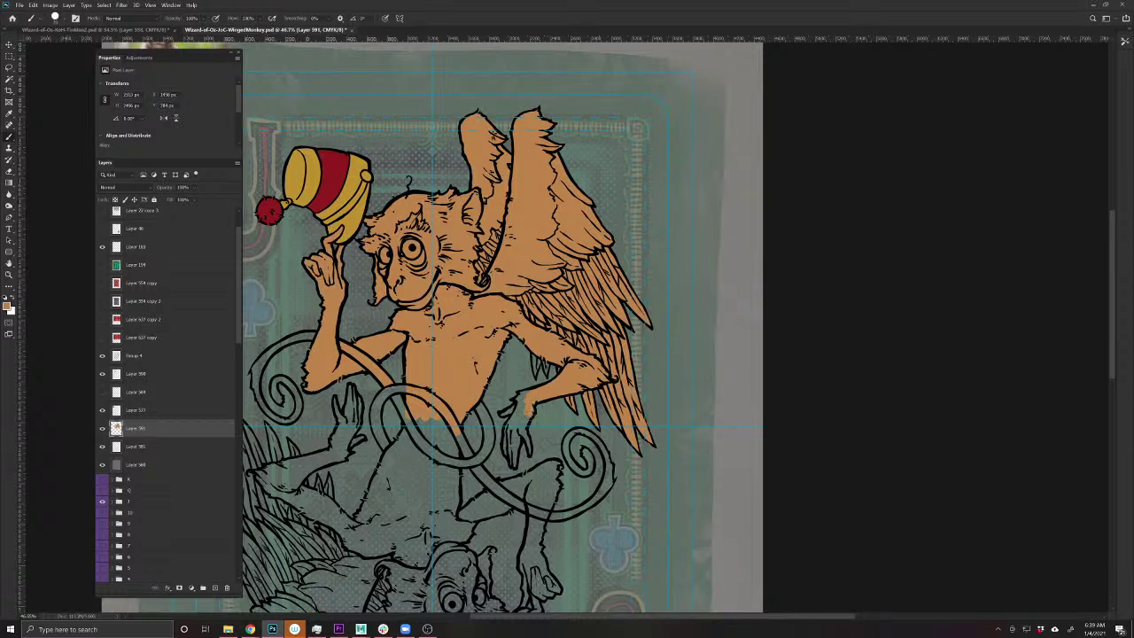
{"action": "mouse_move", "coordinate": [528, 422]}
{"action": "left_mouse_down"}
{"action": "mouse_move", "coordinate": [519, 409]}
{"action": "mouse_move", "coordinate": [509, 448]}
{"action": "mouse_move", "coordinate": [517, 436]}
{"action": "mouse_move", "coordinate": [531, 454]}
{"action": "left_mouse_up"}
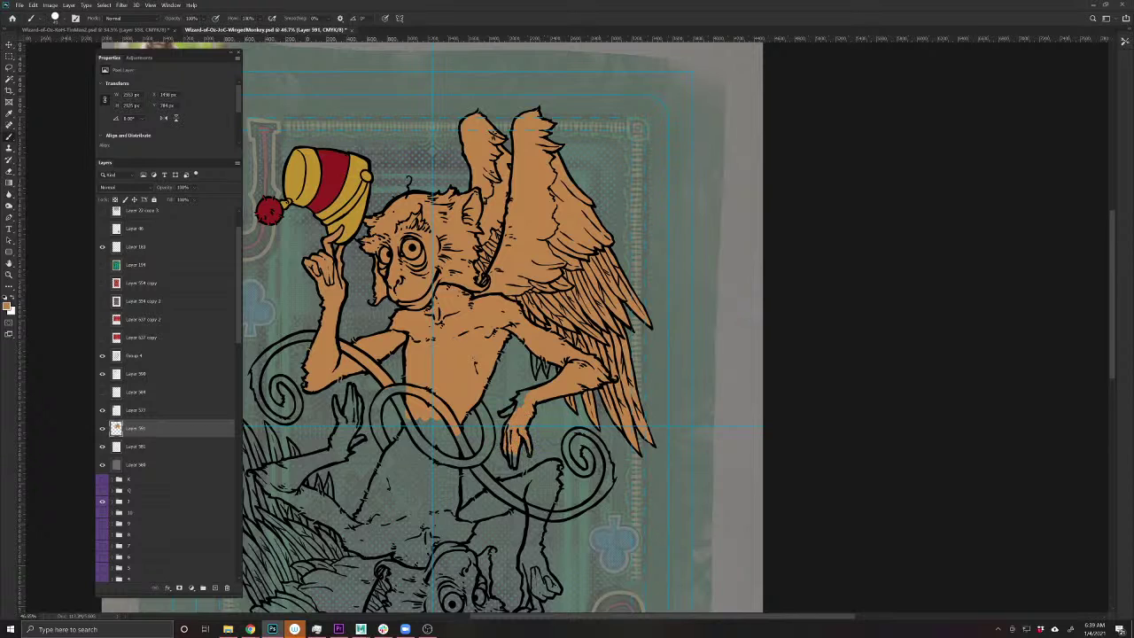
{"action": "mouse_move", "coordinate": [523, 406]}
{"action": "left_mouse_down"}
{"action": "mouse_move", "coordinate": [516, 395]}
{"action": "mouse_move", "coordinate": [503, 414]}
{"action": "left_mouse_up"}
{"action": "left_click_drag", "start_coordinate": [515, 457], "coordinate": [517, 465]}
- Fill the lower belly gap, erase overspill by the tail, and touch up the belly outline
{"action": "left_click_drag", "start_coordinate": [417, 501], "coordinate": [500, 506]}
{"action": "mouse_move", "coordinate": [532, 432]}
{"action": "left_mouse_down"}
{"action": "mouse_move", "coordinate": [493, 416]}
{"action": "mouse_move", "coordinate": [523, 457]}
{"action": "mouse_move", "coordinate": [576, 467]}
{"action": "mouse_move", "coordinate": [585, 453]}
{"action": "mouse_move", "coordinate": [576, 412]}
{"action": "left_mouse_up"}
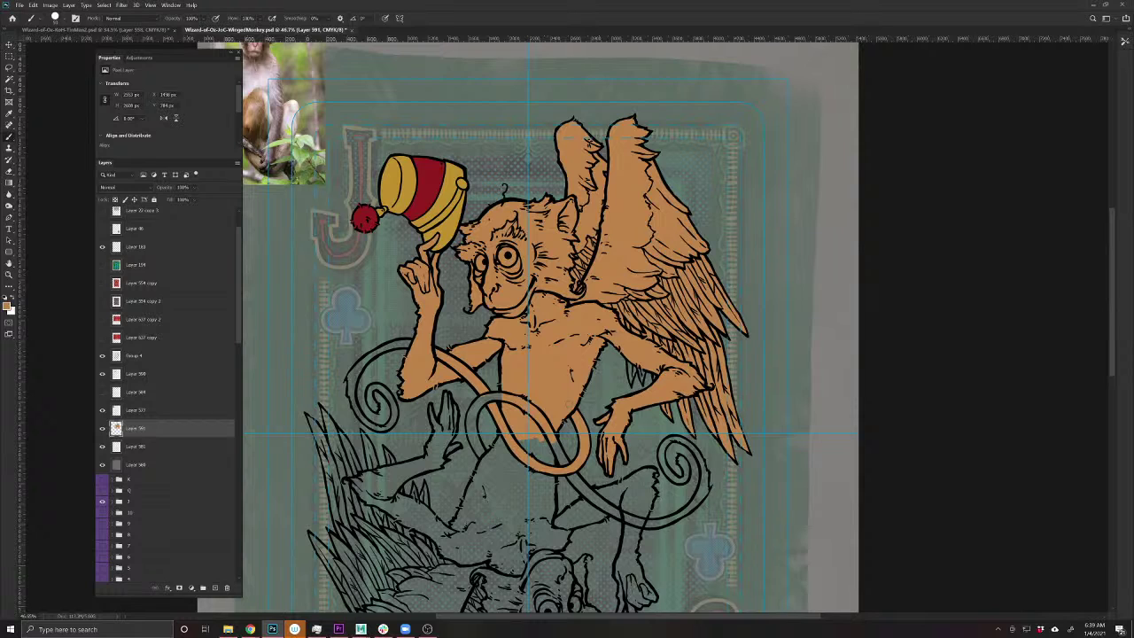
{"action": "key", "text": "e"}
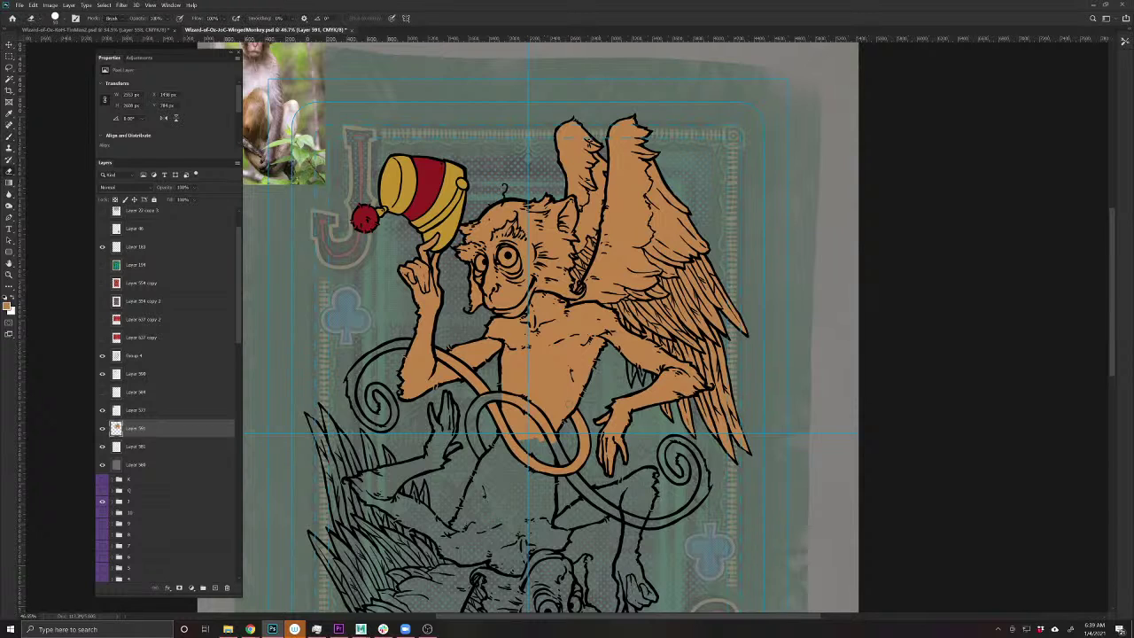
{"action": "mouse_move", "coordinate": [501, 394]}
{"action": "left_mouse_down"}
{"action": "mouse_move", "coordinate": [531, 403]}
{"action": "mouse_move", "coordinate": [553, 440]}
{"action": "left_mouse_up"}
{"action": "key", "text": "b"}
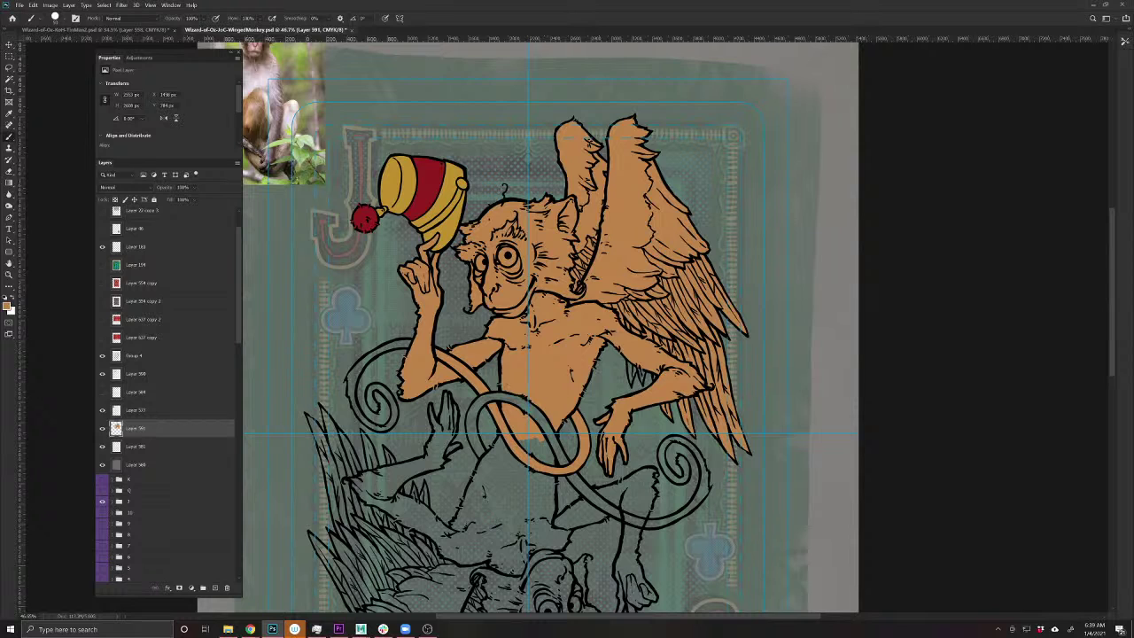
{"action": "scroll", "coordinate": [556, 403], "scroll_direction": "up", "scroll_amount": 5}
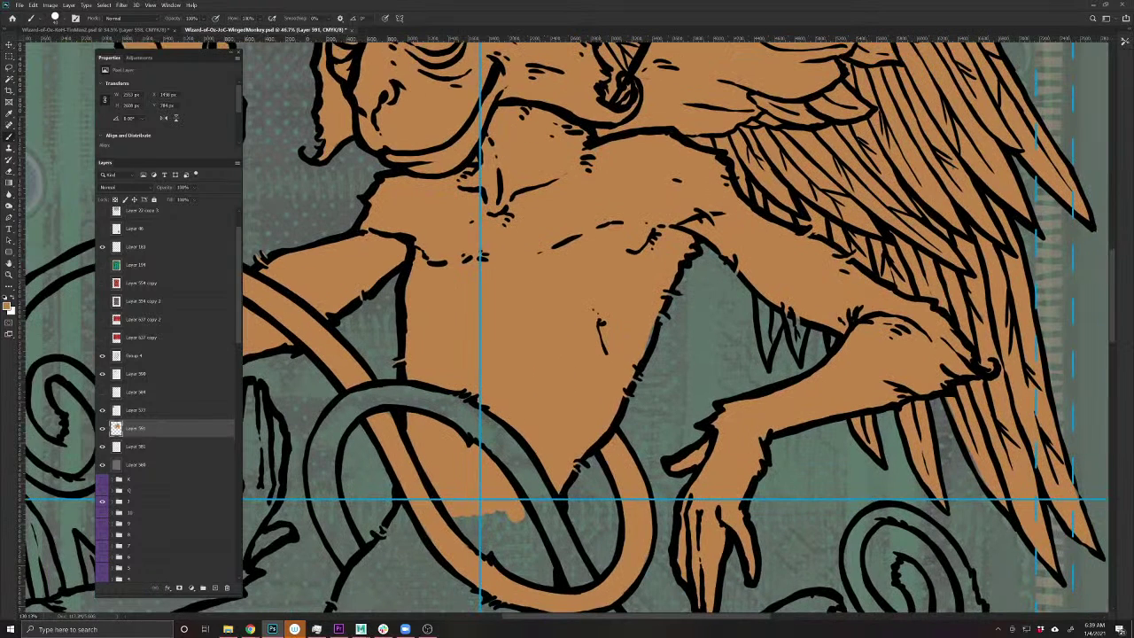
{"action": "key", "text": "bracketleft"}
{"action": "left_click", "coordinate": [664, 315]}
{"action": "left_click", "coordinate": [675, 295]}
{"action": "left_click_drag", "start_coordinate": [655, 327], "coordinate": [646, 349]}
{"action": "key", "text": "e"}
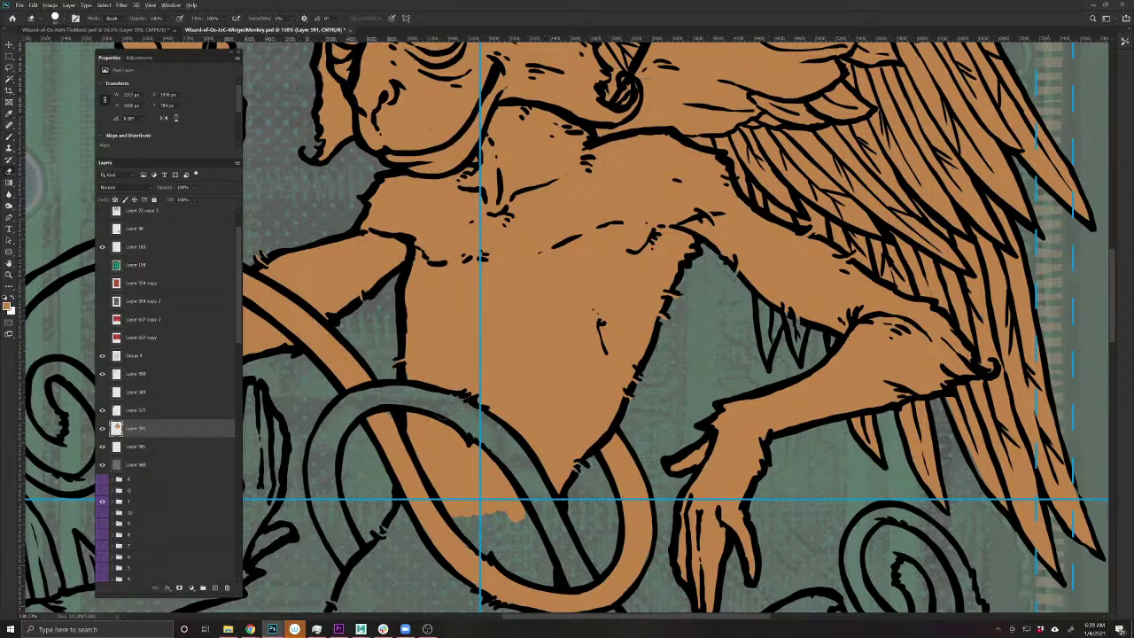
{"action": "key", "text": "b"}
{"action": "scroll", "coordinate": [435, 532], "scroll_direction": "down", "scroll_amount": 5}
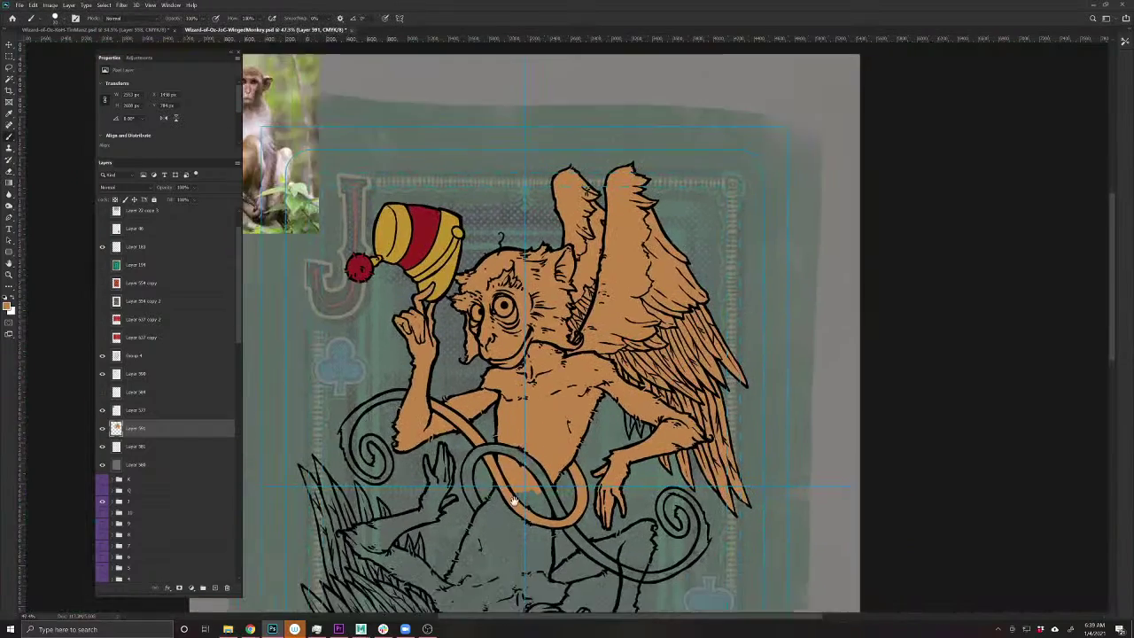
- Zoom in and paint orange along the monkey's curling tail band
{"action": "scroll", "coordinate": [513, 500], "scroll_direction": "up", "scroll_amount": 1}
{"action": "scroll", "coordinate": [456, 412], "scroll_direction": "up", "scroll_amount": 2}
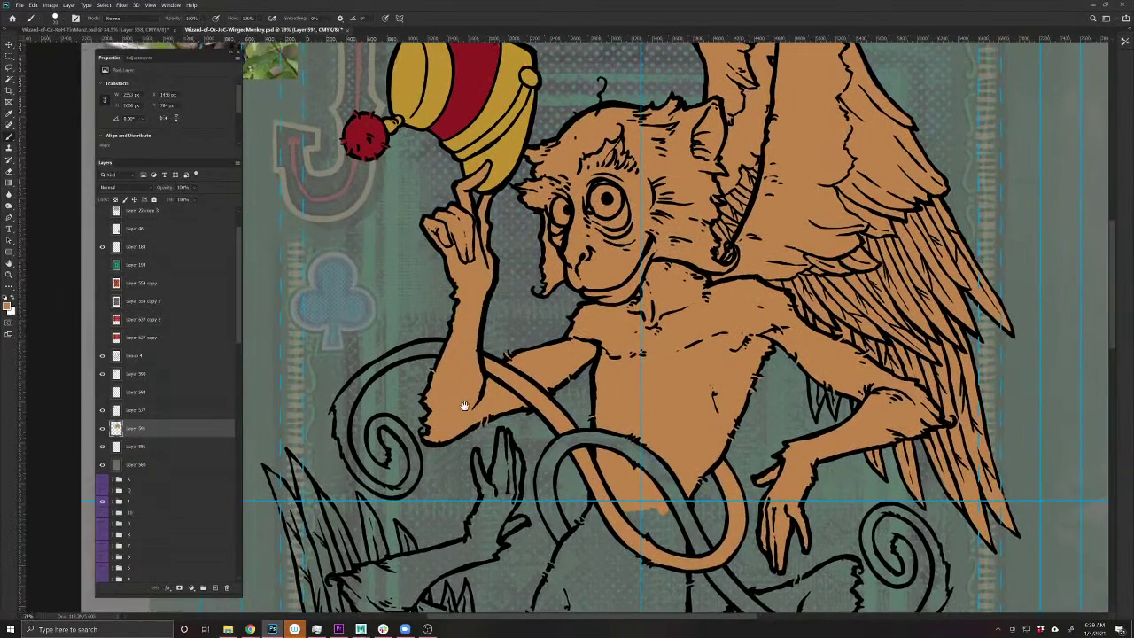
{"action": "left_click_drag", "start_coordinate": [421, 492], "coordinate": [486, 472]}
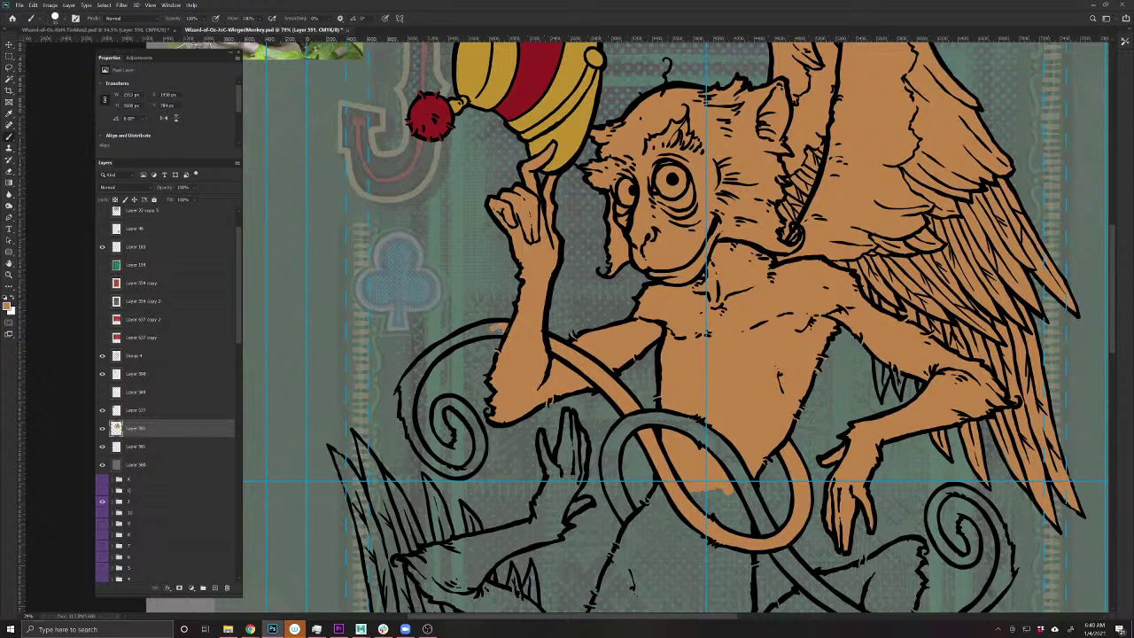
{"action": "mouse_move", "coordinate": [482, 329]}
{"action": "left_mouse_down"}
{"action": "mouse_move", "coordinate": [438, 351]}
{"action": "mouse_move", "coordinate": [414, 385]}
{"action": "mouse_move", "coordinate": [409, 377]}
{"action": "mouse_move", "coordinate": [418, 449]}
{"action": "mouse_move", "coordinate": [457, 476]}
{"action": "mouse_move", "coordinate": [470, 468]}
{"action": "mouse_move", "coordinate": [476, 419]}
{"action": "mouse_move", "coordinate": [461, 402]}
{"action": "mouse_move", "coordinate": [437, 405]}
{"action": "mouse_move", "coordinate": [440, 432]}
{"action": "left_mouse_up"}
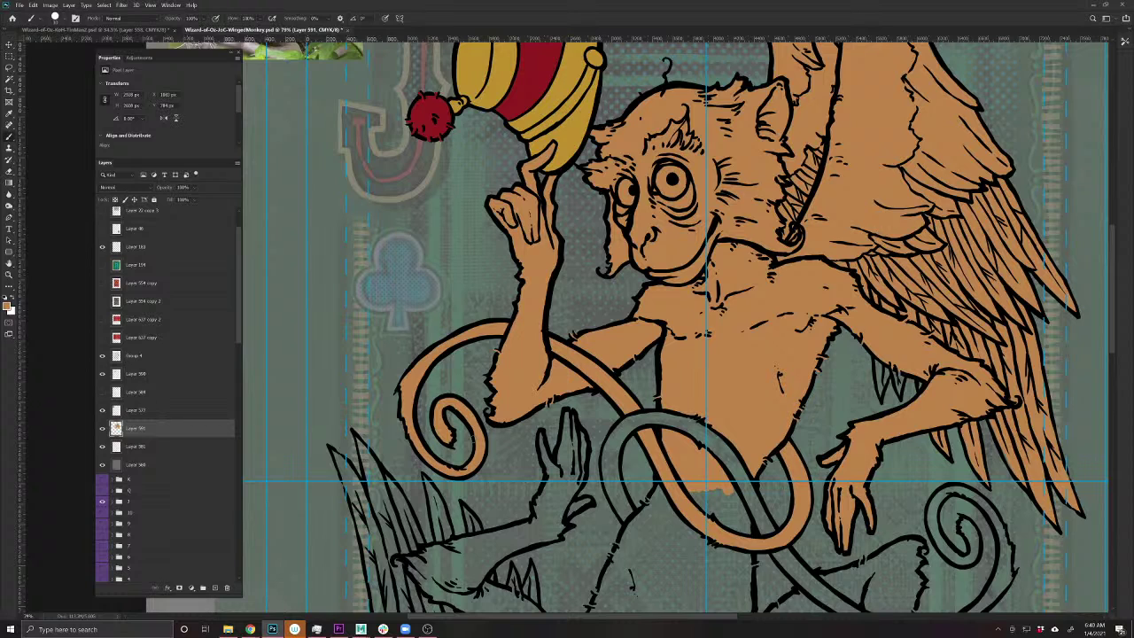
{"action": "key", "text": "bracketleft"}
{"action": "key", "text": "bracketleft"}
- Zoom out to frame the whole figure and save the card file
{"action": "left_click_drag", "start_coordinate": [588, 455], "coordinate": [506, 464]}
{"action": "scroll", "coordinate": [467, 509], "scroll_direction": "down", "scroll_amount": 3}
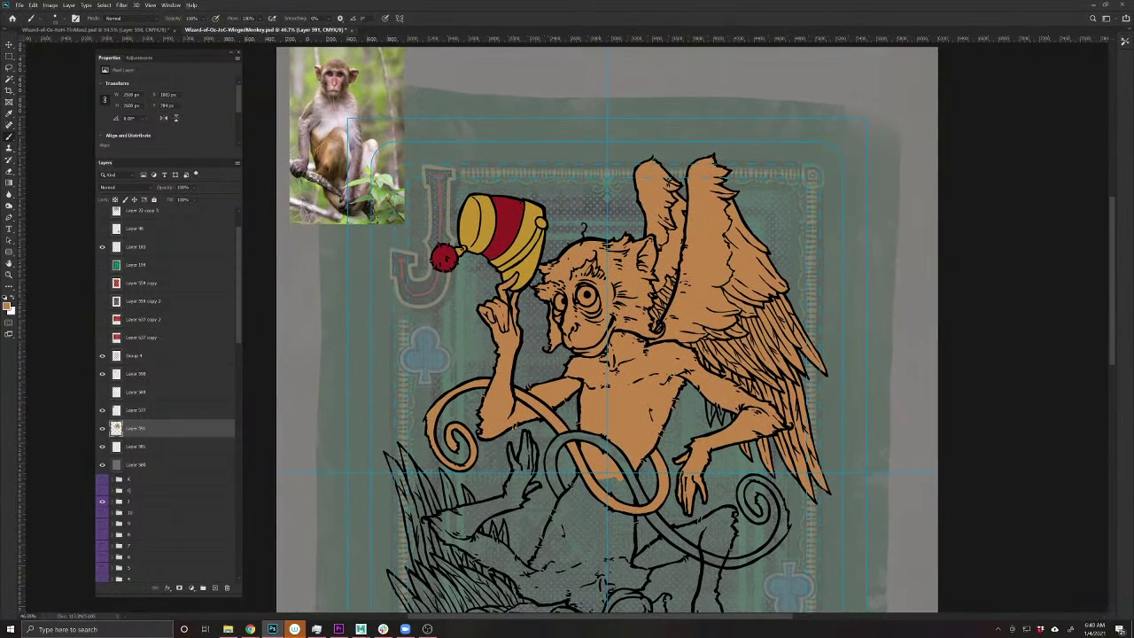
{"action": "key", "text": "ctrl+s"}
- Try a hue shift on the monkey's orange fill, then cancel it
{"action": "key", "text": "ctrl+u"}
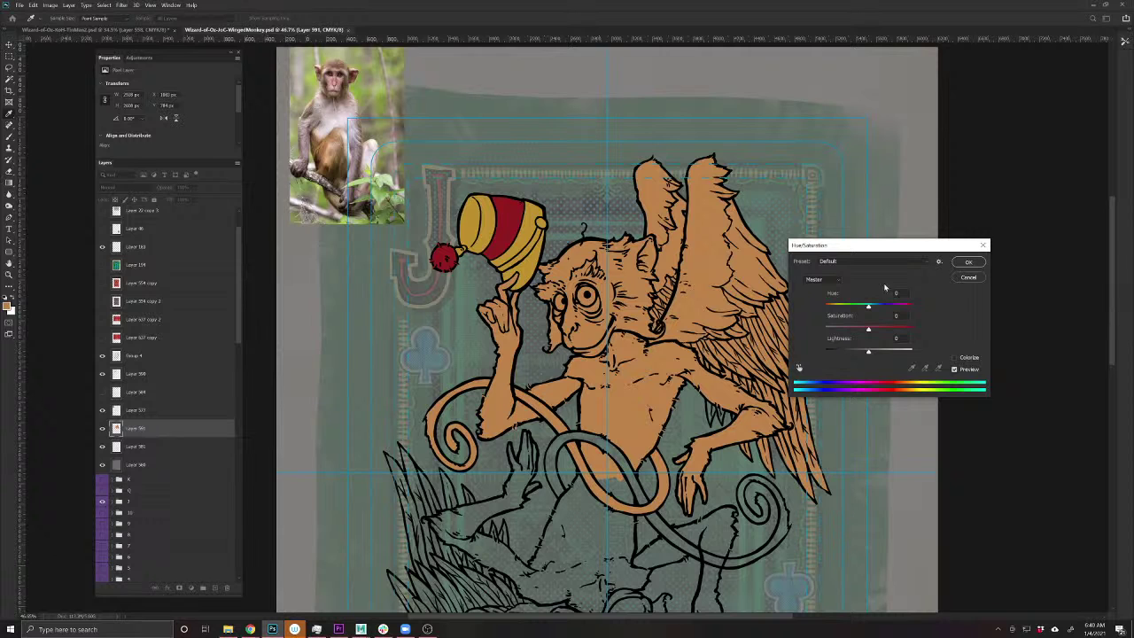
{"action": "mouse_move", "coordinate": [868, 306]}
{"action": "left_mouse_down"}
{"action": "mouse_move", "coordinate": [849, 307]}
{"action": "mouse_move", "coordinate": [883, 306]}
{"action": "left_mouse_up"}
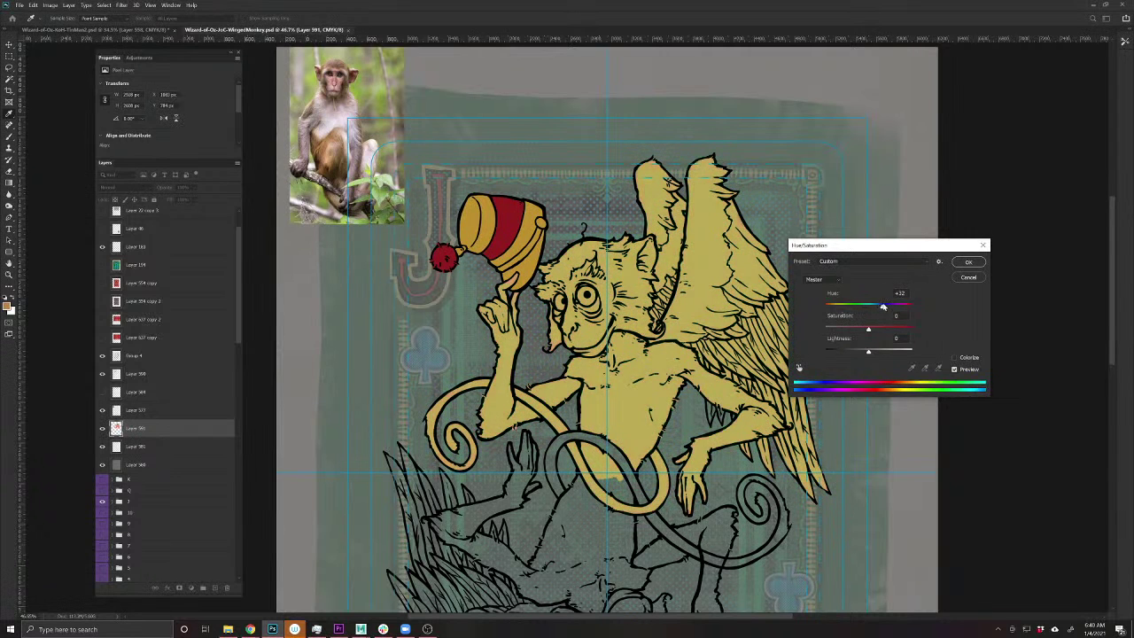
{"action": "key", "text": "Escape"}
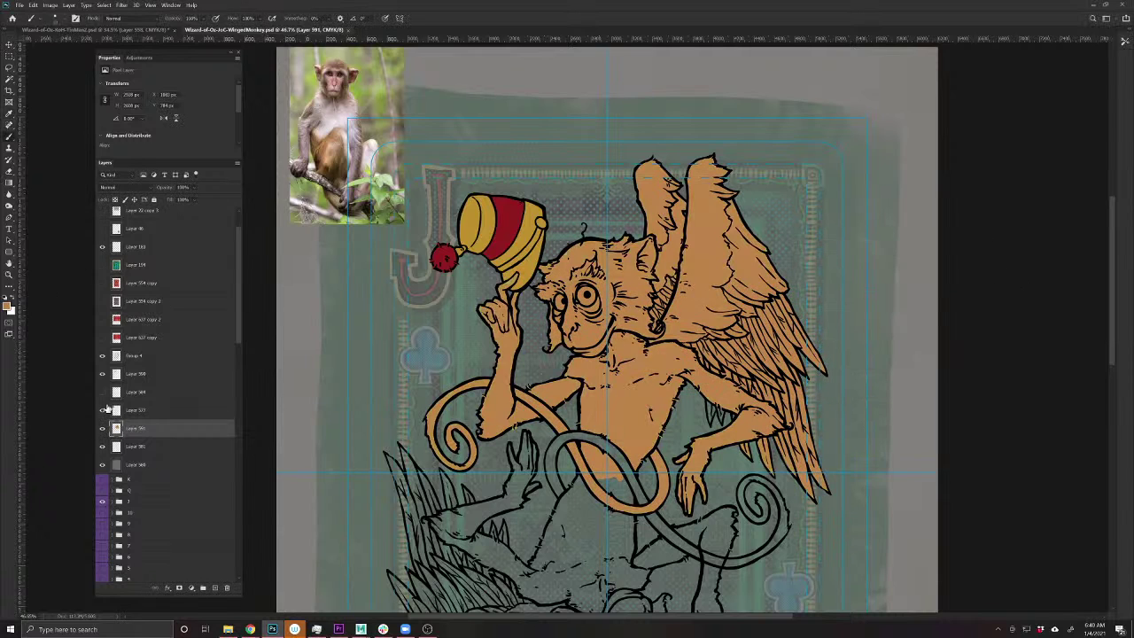
- Fill the transparency-locked monkey layer with a brown sampled from the reference photo
{"action": "left_click", "coordinate": [8, 306]}
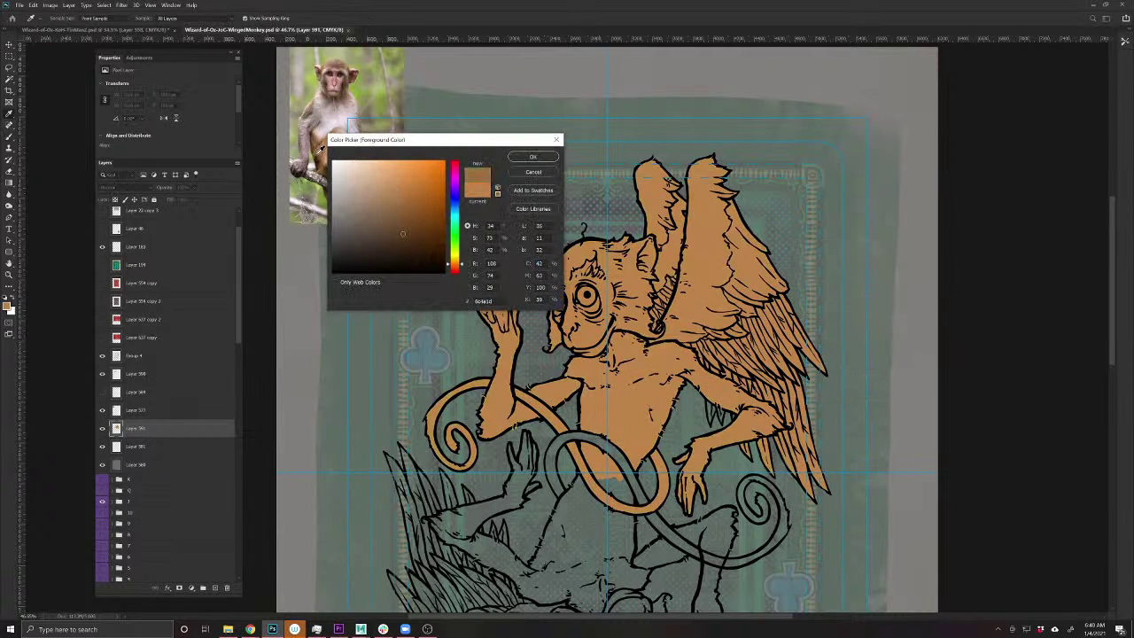
{"action": "left_click_drag", "start_coordinate": [318, 149], "coordinate": [321, 150]}
{"action": "left_click", "coordinate": [544, 158]}
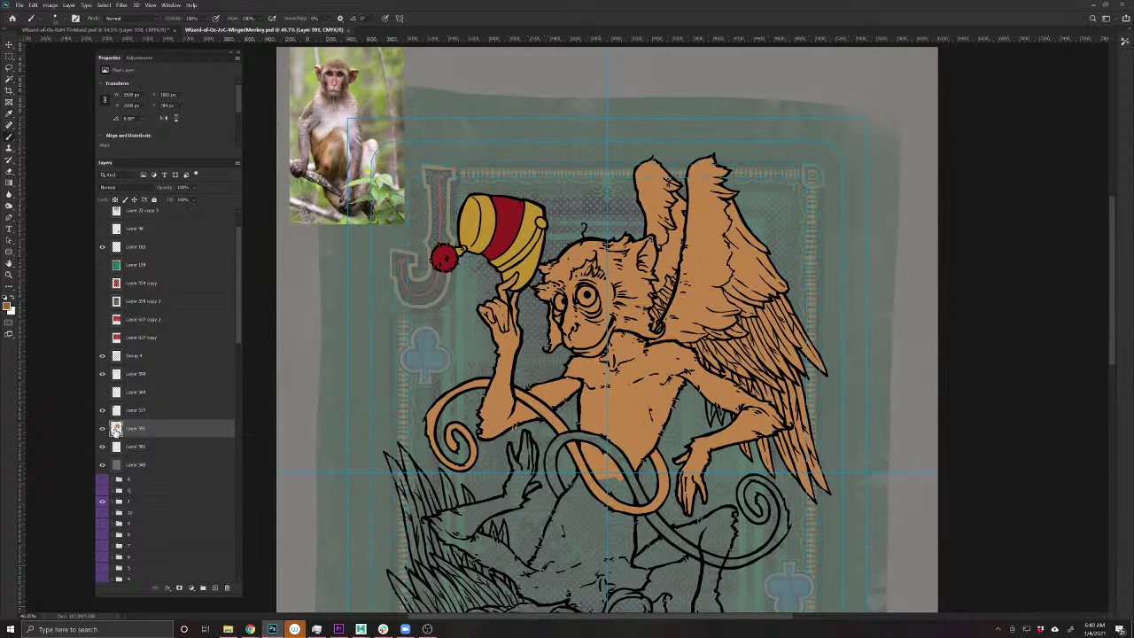
{"action": "left_click", "coordinate": [115, 200]}
{"action": "key", "text": "alt+BackSpace"}
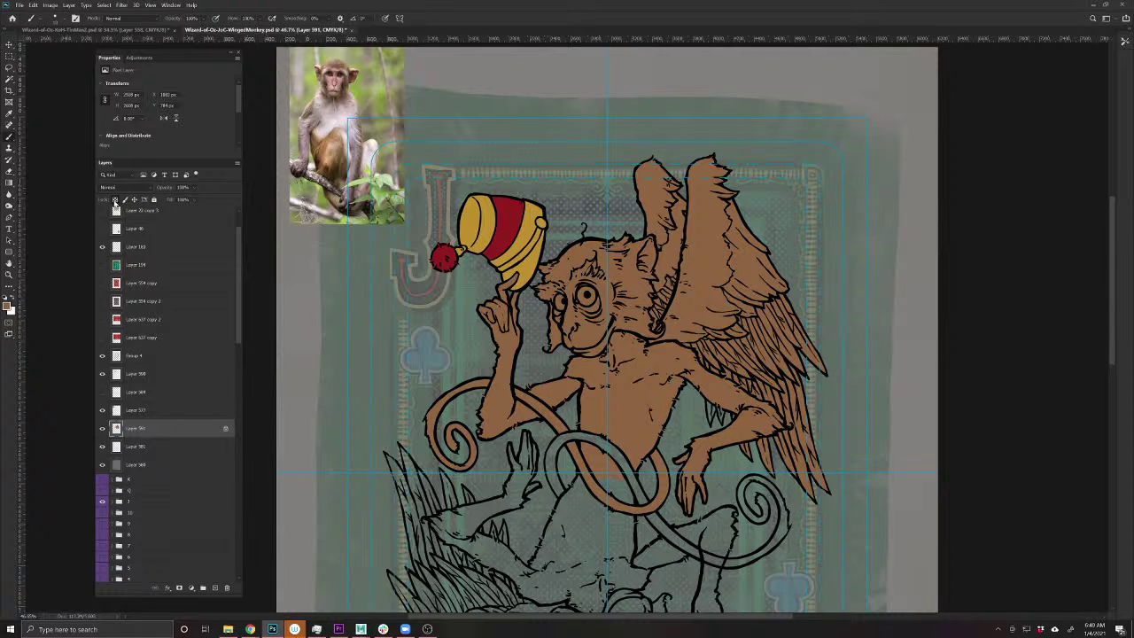
- Save the document, unlock the fill layer's transparency, and clear the selection
{"action": "key", "text": "ctrl+s"}
{"action": "left_click", "coordinate": [116, 200]}
{"action": "left_click", "coordinate": [115, 429], "text": "ctrl"}
{"action": "key", "text": "ctrl+d"}
- Add a new empty layer, choose a lighter tan colour, and enlarge the brush
{"action": "left_click", "coordinate": [213, 589]}
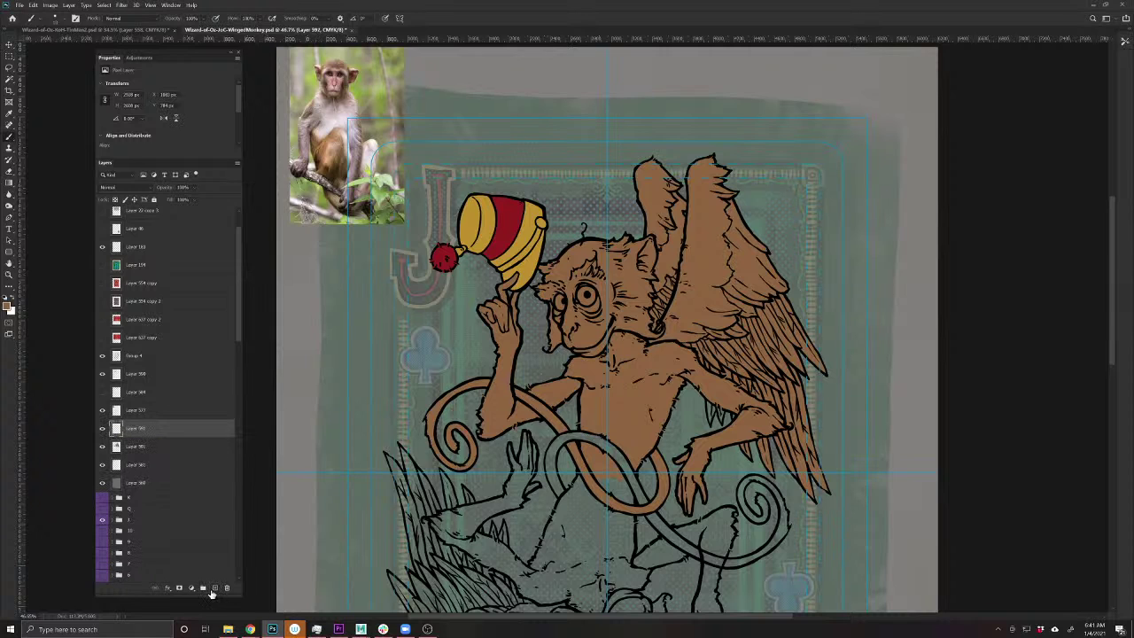
{"action": "left_click", "coordinate": [8, 306]}
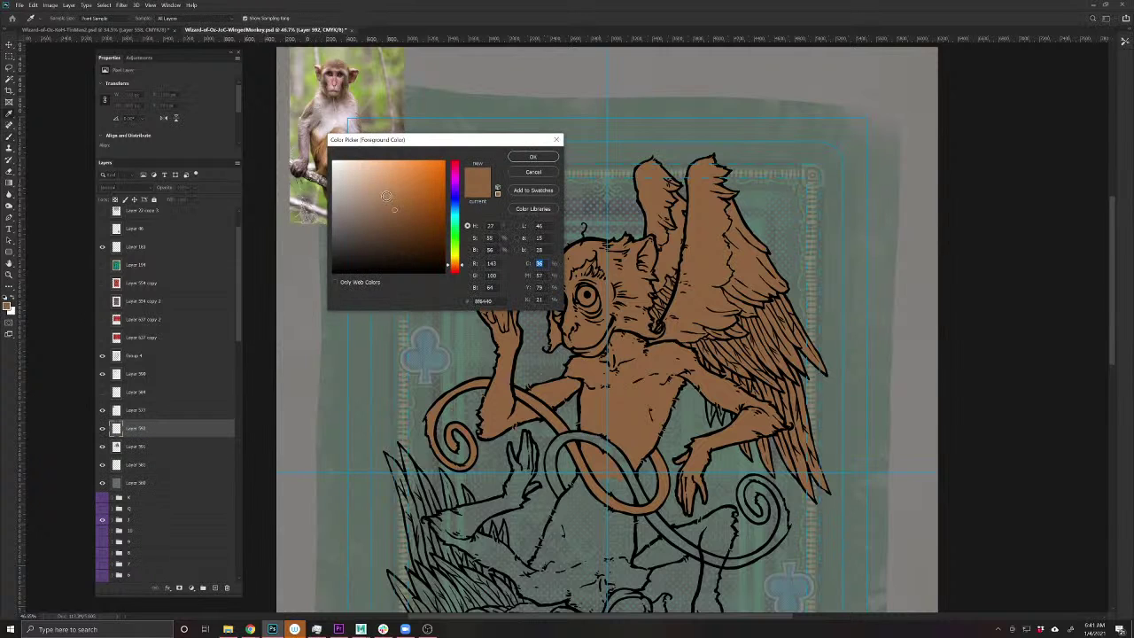
{"action": "left_click", "coordinate": [374, 190]}
{"action": "left_click_drag", "start_coordinate": [373, 190], "coordinate": [372, 183]}
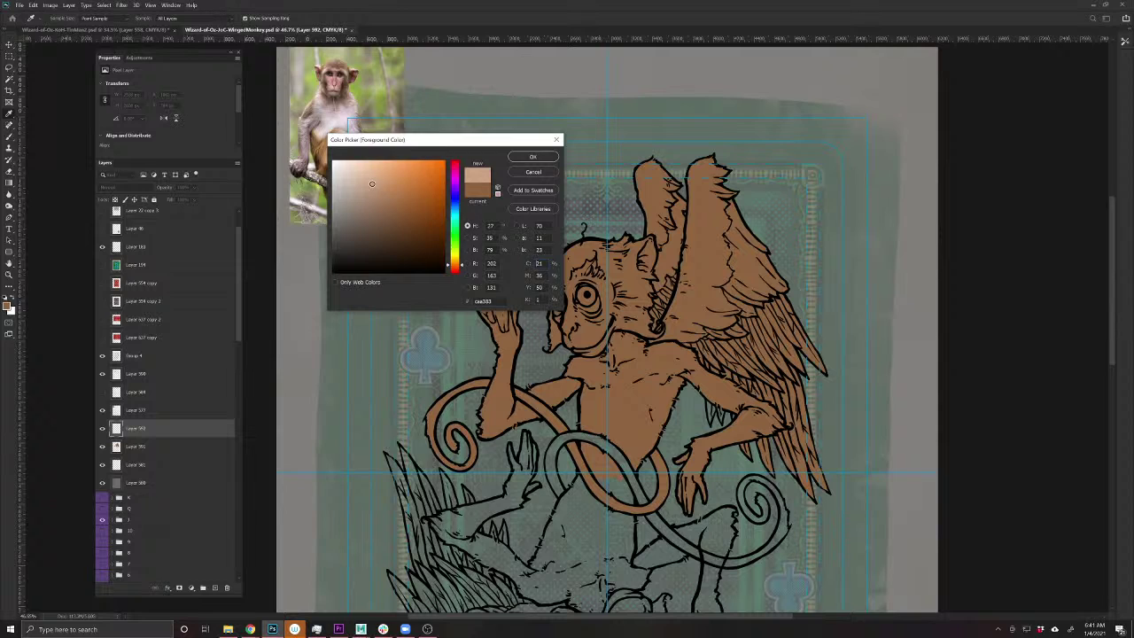
{"action": "left_click", "coordinate": [532, 158]}
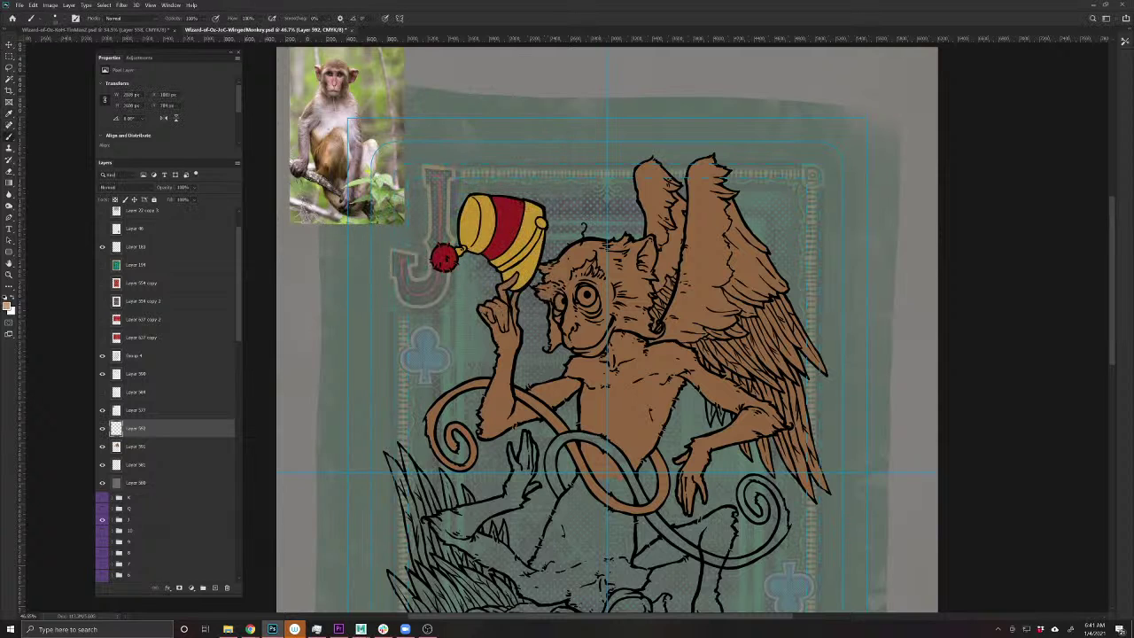
{"action": "key", "text": "bracketright"}
{"action": "key", "text": "bracketright"}
- Paint light tan over the monkey's chest and down its belly
{"action": "left_click", "coordinate": [615, 341]}
{"action": "left_click_drag", "start_coordinate": [615, 341], "coordinate": [626, 359]}
{"action": "mouse_move", "coordinate": [630, 359]}
{"action": "left_mouse_down"}
{"action": "mouse_move", "coordinate": [616, 372]}
{"action": "mouse_move", "coordinate": [604, 434]}
{"action": "mouse_move", "coordinate": [599, 413]}
{"action": "mouse_move", "coordinate": [619, 445]}
{"action": "mouse_move", "coordinate": [594, 433]}
{"action": "mouse_move", "coordinate": [620, 444]}
{"action": "mouse_move", "coordinate": [600, 454]}
{"action": "mouse_move", "coordinate": [608, 475]}
{"action": "mouse_move", "coordinate": [602, 462]}
{"action": "left_mouse_up"}
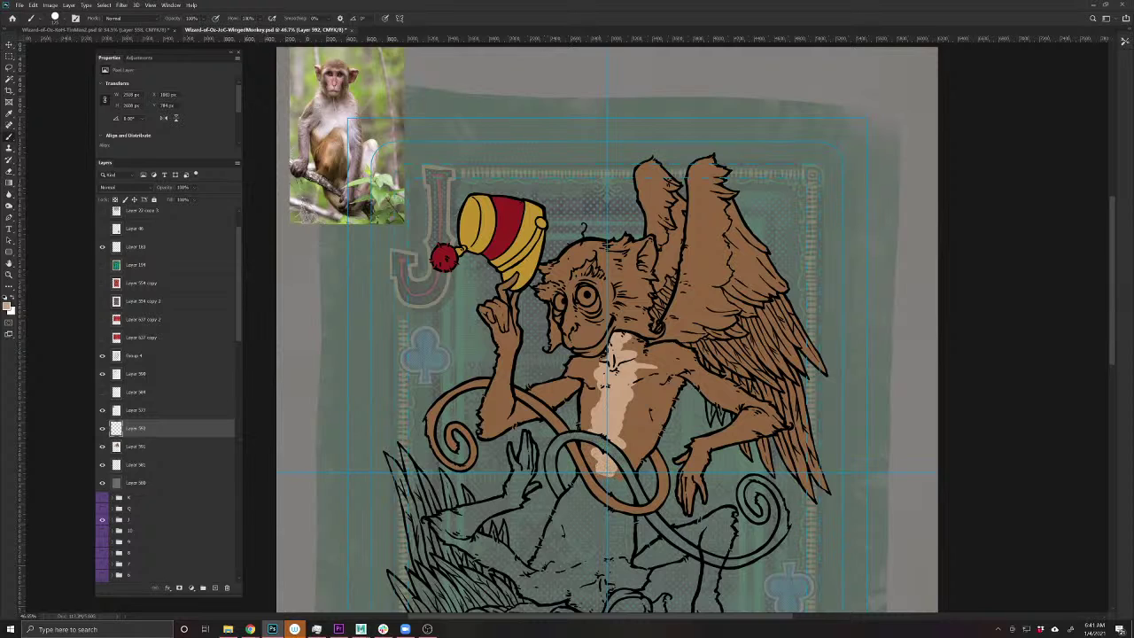
{"action": "mouse_move", "coordinate": [638, 357]}
{"action": "left_mouse_down"}
{"action": "mouse_move", "coordinate": [647, 352]}
{"action": "mouse_move", "coordinate": [629, 340]}
{"action": "mouse_move", "coordinate": [671, 346]}
{"action": "mouse_move", "coordinate": [645, 375]}
{"action": "mouse_move", "coordinate": [627, 438]}
{"action": "mouse_move", "coordinate": [630, 405]}
{"action": "mouse_move", "coordinate": [590, 429]}
{"action": "mouse_move", "coordinate": [601, 358]}
{"action": "mouse_move", "coordinate": [584, 360]}
{"action": "mouse_move", "coordinate": [579, 426]}
{"action": "left_mouse_up"}
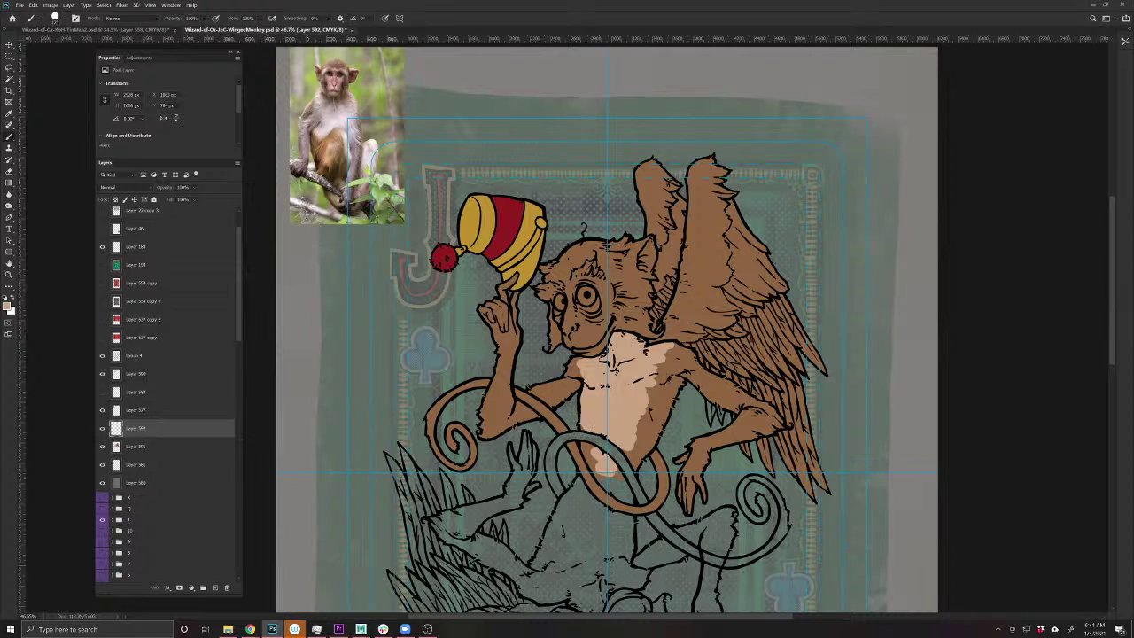
{"action": "mouse_move", "coordinate": [670, 351]}
{"action": "left_mouse_down"}
{"action": "mouse_move", "coordinate": [699, 394]}
{"action": "mouse_move", "coordinate": [714, 388]}
{"action": "mouse_move", "coordinate": [744, 420]}
{"action": "mouse_move", "coordinate": [697, 441]}
{"action": "mouse_move", "coordinate": [686, 476]}
{"action": "left_mouse_up"}
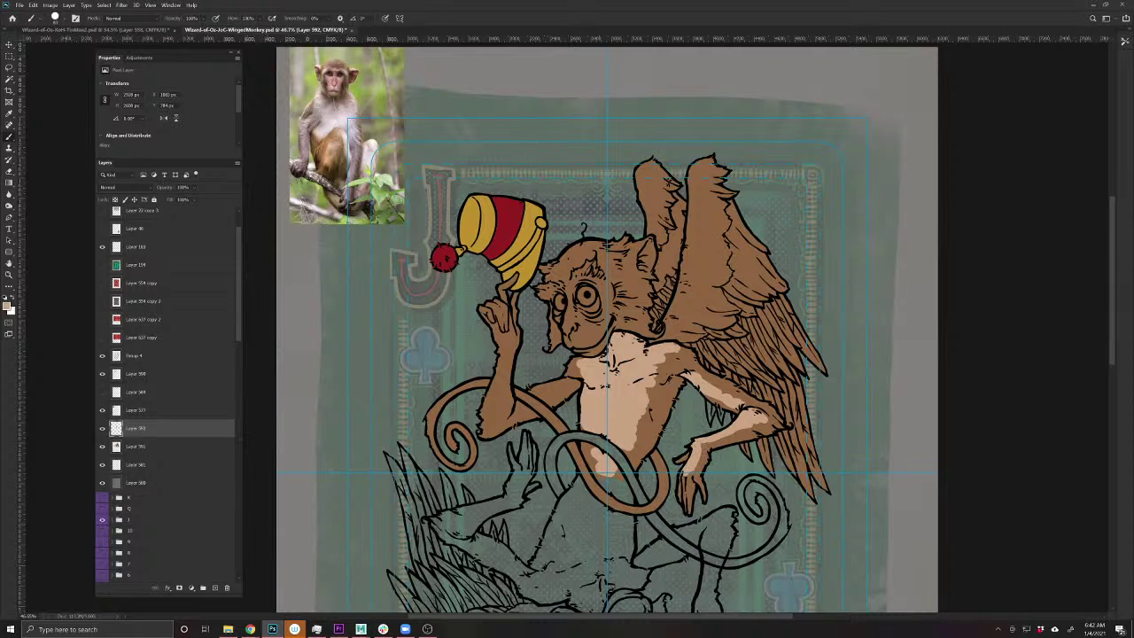
{"action": "left_click_drag", "start_coordinate": [572, 356], "coordinate": [583, 364]}
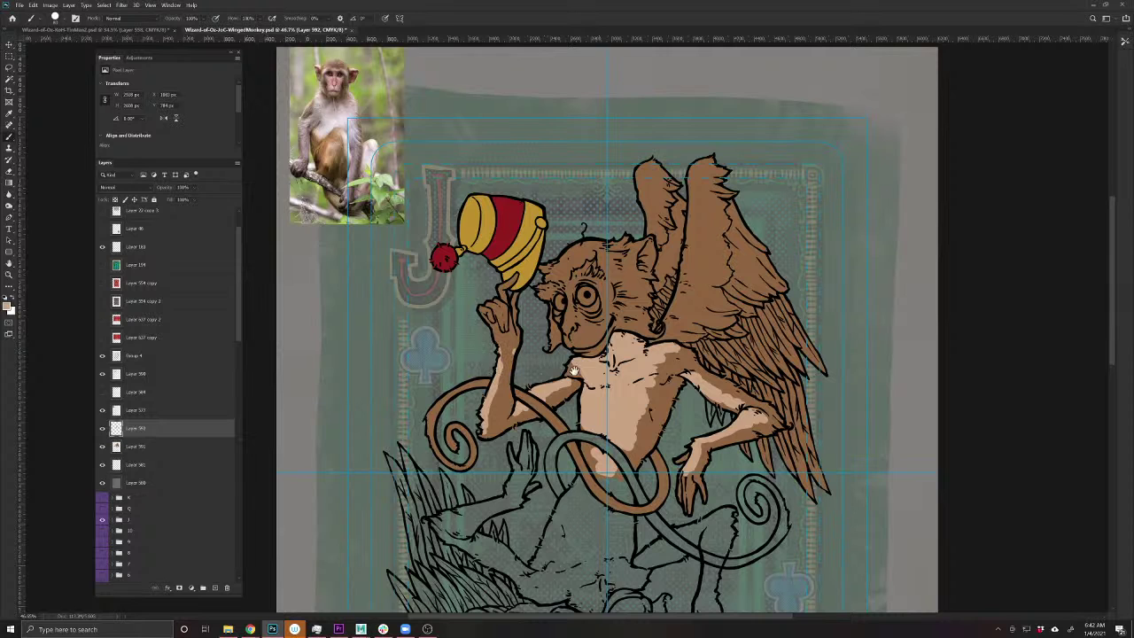
{"action": "left_click_drag", "start_coordinate": [575, 372], "coordinate": [543, 432]}
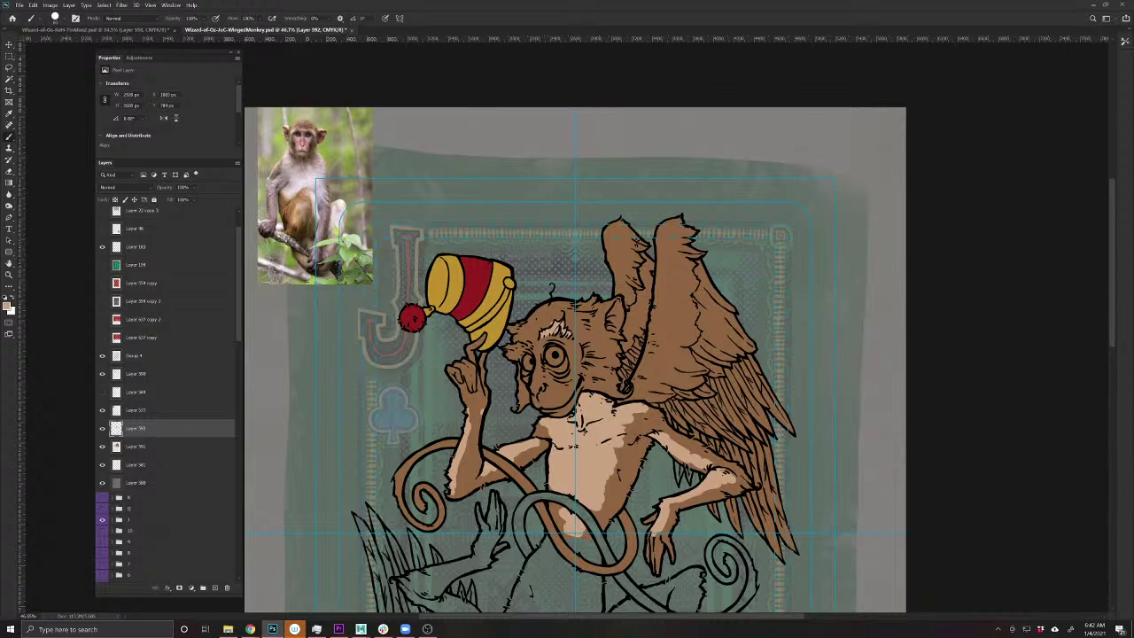
- Within the monkey fill's selection, paint light tan shading on the forehead and near the neck
{"action": "key", "text": "e"}
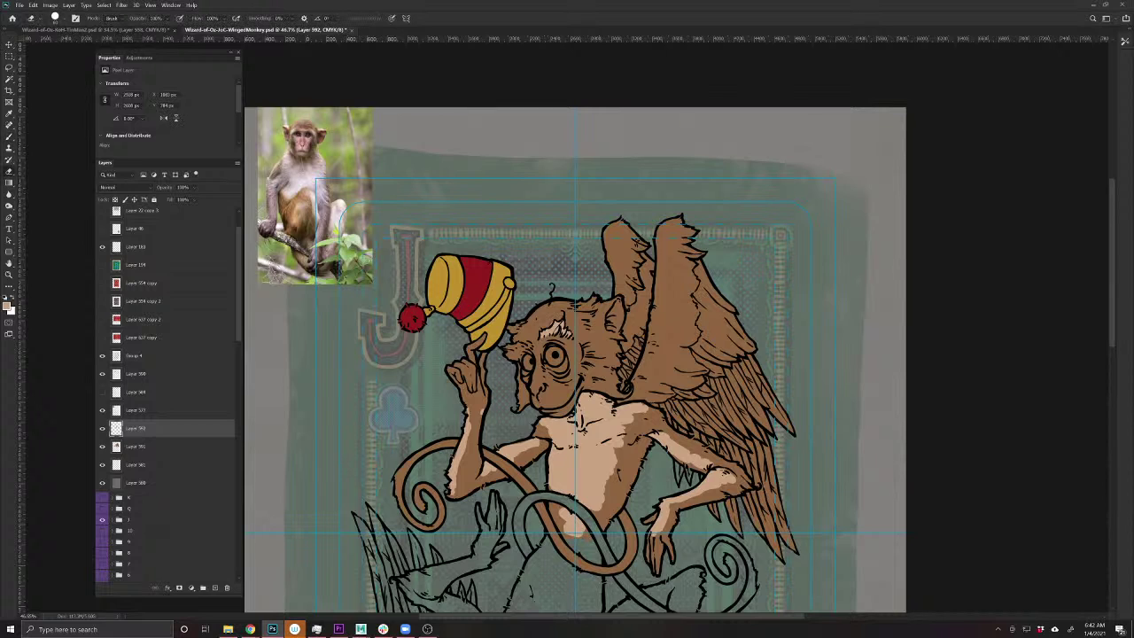
{"action": "key", "text": "b"}
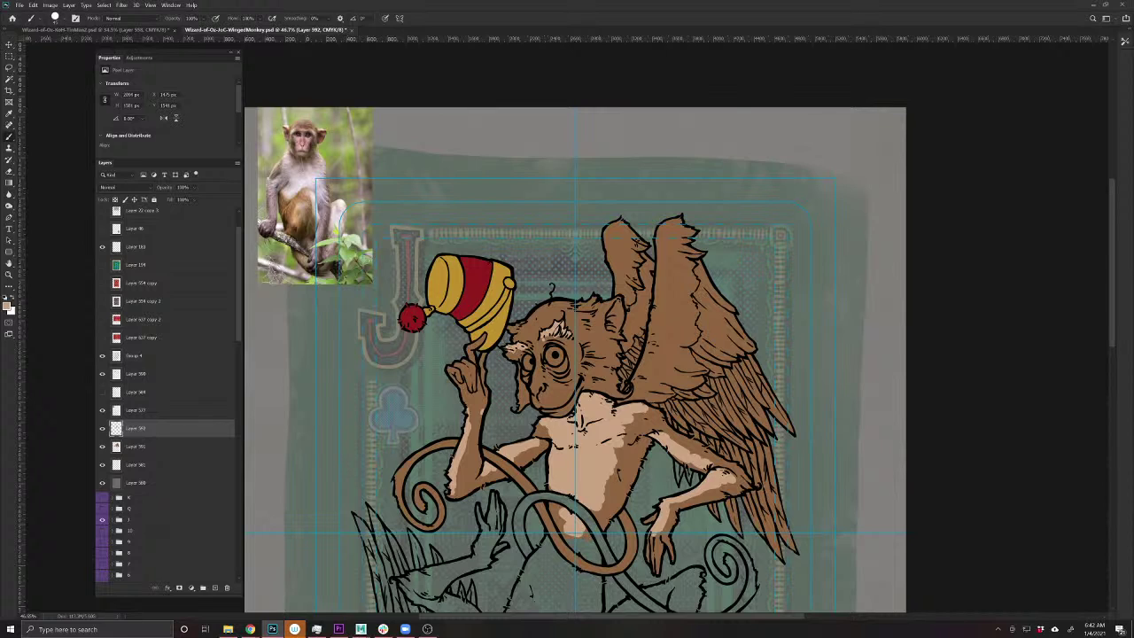
{"action": "left_click", "coordinate": [117, 447], "text": "ctrl"}
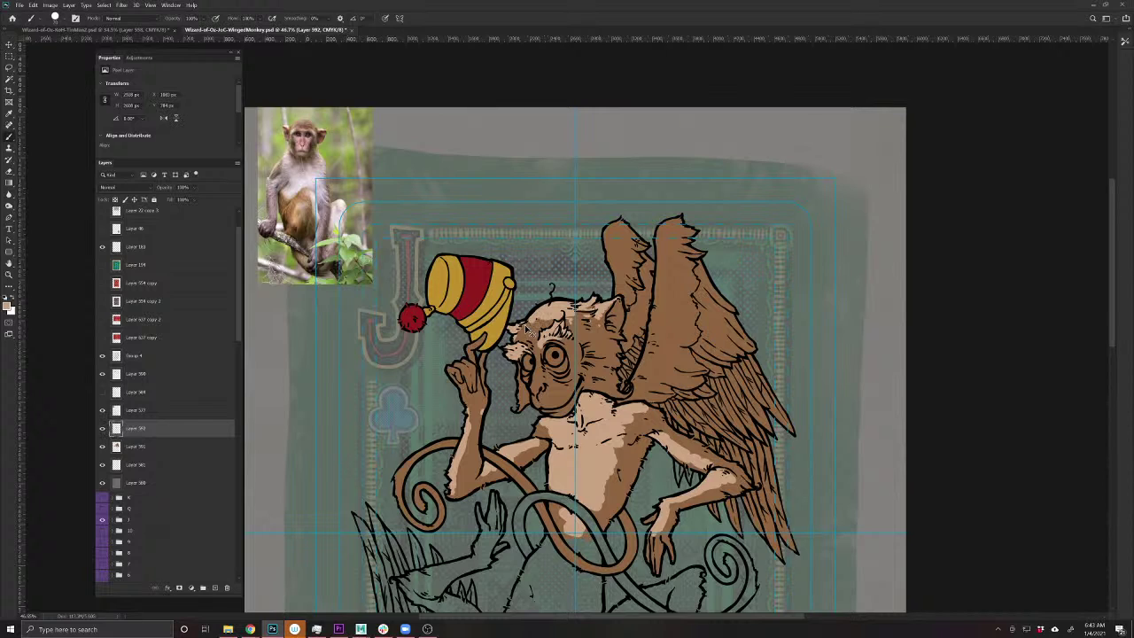
{"action": "left_click_drag", "start_coordinate": [576, 305], "coordinate": [528, 324]}
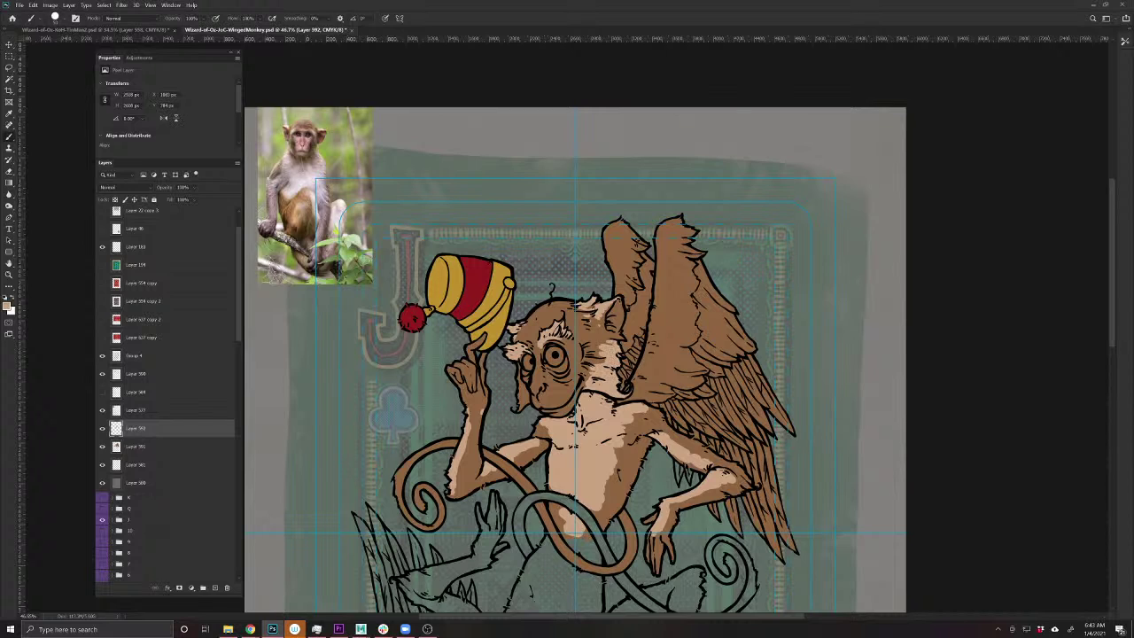
{"action": "mouse_move", "coordinate": [608, 341]}
{"action": "left_mouse_down"}
{"action": "mouse_move", "coordinate": [598, 361]}
{"action": "mouse_move", "coordinate": [587, 358]}
{"action": "mouse_move", "coordinate": [601, 358]}
{"action": "mouse_move", "coordinate": [587, 383]}
{"action": "mouse_move", "coordinate": [520, 411]}
{"action": "mouse_move", "coordinate": [519, 368]}
{"action": "left_mouse_up"}
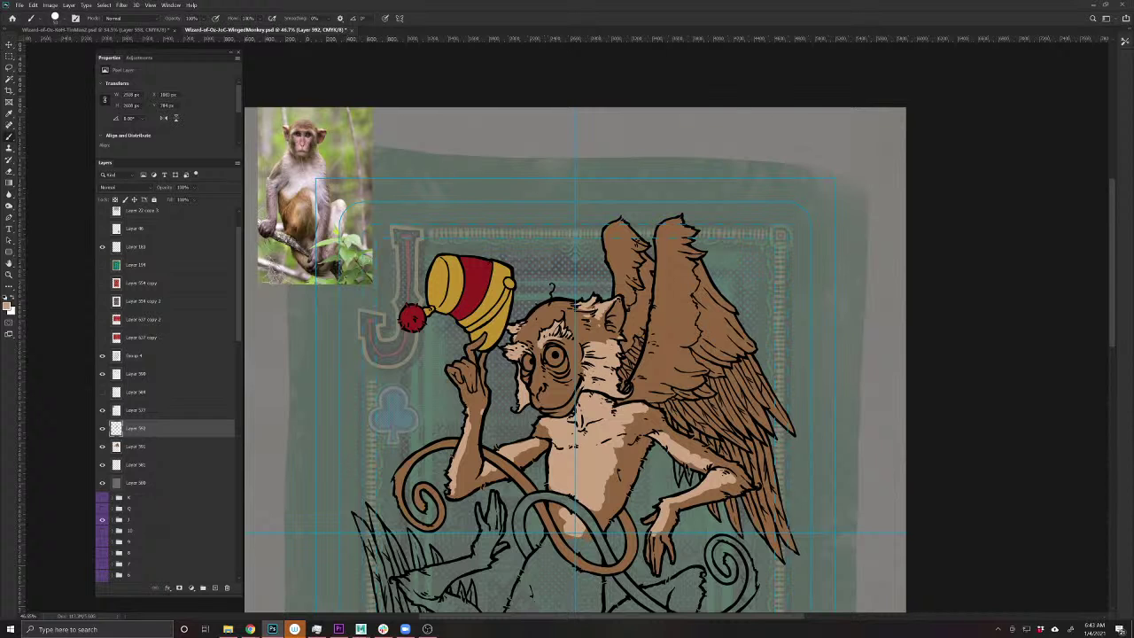
- Paint light tan highlights along the tops and edges of the upper wings
{"action": "left_click_drag", "start_coordinate": [624, 426], "coordinate": [640, 479]}
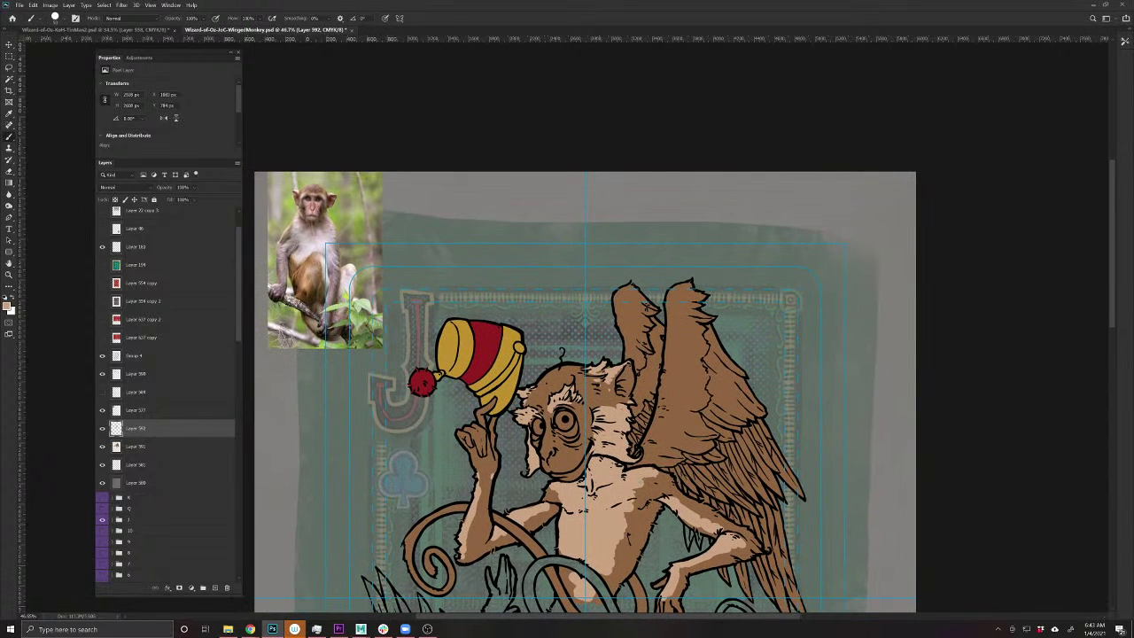
{"action": "mouse_move", "coordinate": [624, 297]}
{"action": "left_mouse_down"}
{"action": "mouse_move", "coordinate": [622, 317]}
{"action": "mouse_move", "coordinate": [639, 295]}
{"action": "mouse_move", "coordinate": [625, 334]}
{"action": "mouse_move", "coordinate": [619, 325]}
{"action": "mouse_move", "coordinate": [636, 370]}
{"action": "mouse_move", "coordinate": [629, 346]}
{"action": "mouse_move", "coordinate": [628, 359]}
{"action": "left_mouse_up"}
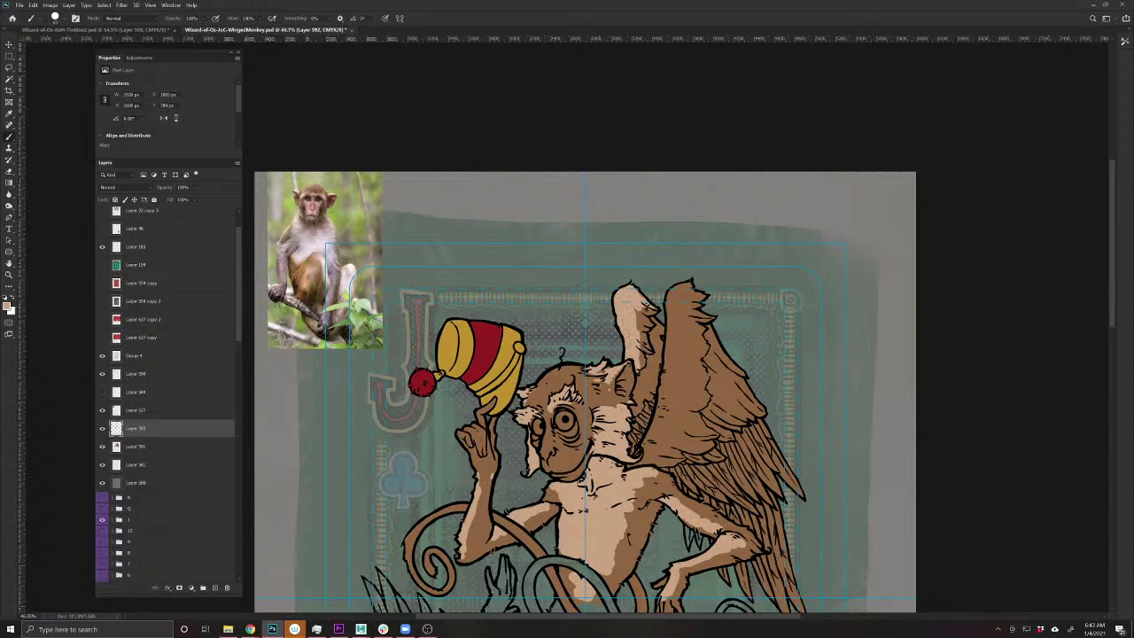
{"action": "mouse_move", "coordinate": [687, 288]}
{"action": "left_mouse_down"}
{"action": "mouse_move", "coordinate": [670, 299]}
{"action": "mouse_move", "coordinate": [661, 406]}
{"action": "mouse_move", "coordinate": [639, 464]}
{"action": "mouse_move", "coordinate": [657, 451]}
{"action": "left_mouse_up"}
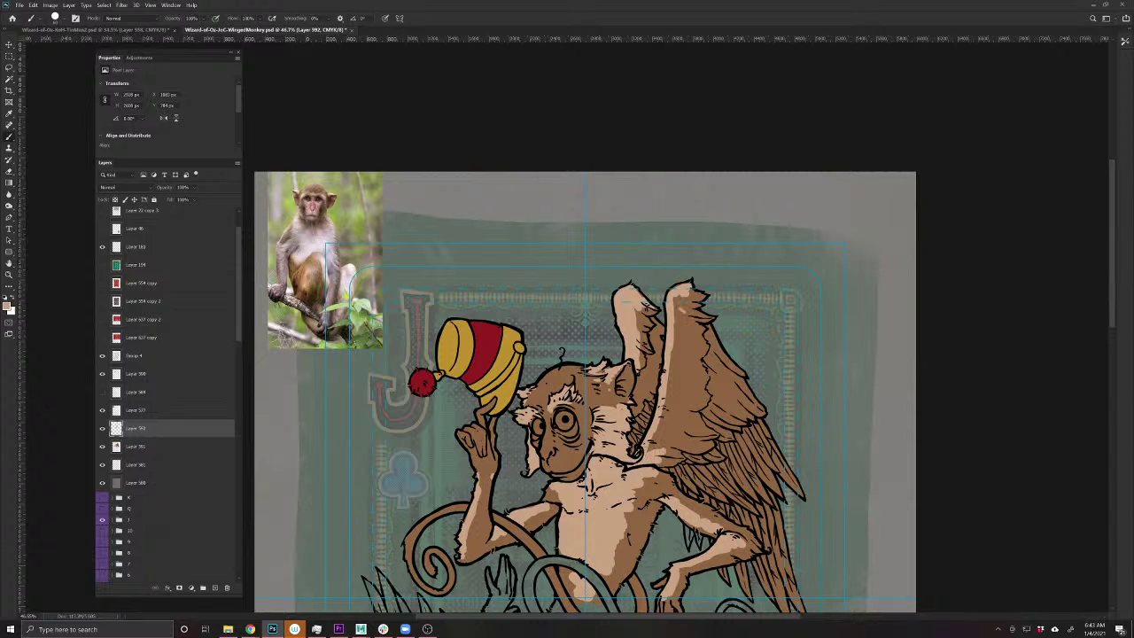
{"action": "mouse_move", "coordinate": [682, 311]}
{"action": "left_mouse_down"}
{"action": "mouse_move", "coordinate": [700, 386]}
{"action": "mouse_move", "coordinate": [670, 457]}
{"action": "left_mouse_up"}
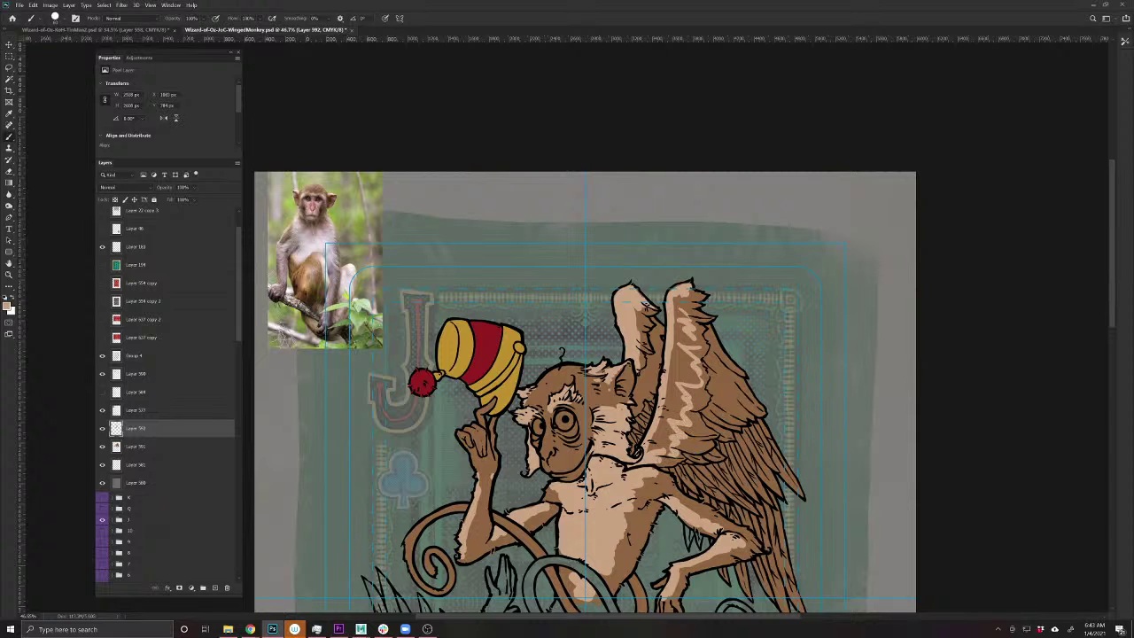
{"action": "mouse_move", "coordinate": [684, 306]}
{"action": "left_mouse_down"}
{"action": "mouse_move", "coordinate": [679, 287]}
{"action": "mouse_move", "coordinate": [691, 386]}
{"action": "mouse_move", "coordinate": [665, 448]}
{"action": "mouse_move", "coordinate": [647, 450]}
{"action": "left_mouse_up"}
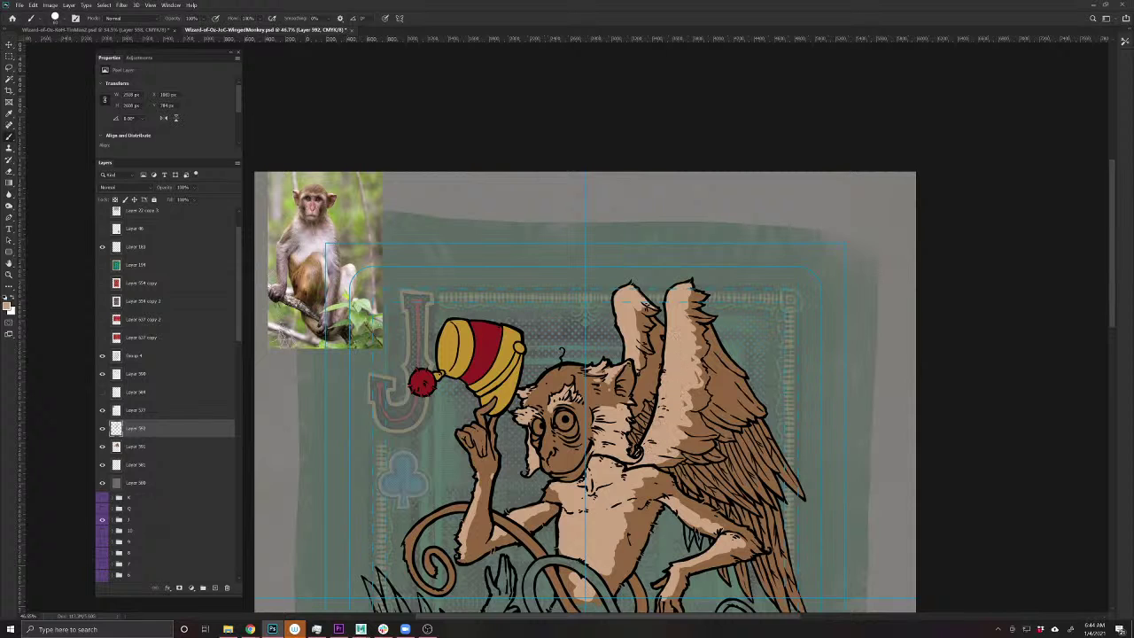
{"action": "left_click_drag", "start_coordinate": [687, 375], "coordinate": [700, 383]}
{"action": "left_click_drag", "start_coordinate": [641, 310], "coordinate": [637, 386]}
- Add light tan highlights to the lower wing feathers and edges
{"action": "mouse_move", "coordinate": [556, 554]}
{"action": "left_mouse_down"}
{"action": "mouse_move", "coordinate": [463, 480]}
{"action": "mouse_move", "coordinate": [564, 503]}
{"action": "mouse_move", "coordinate": [467, 465]}
{"action": "left_mouse_up"}
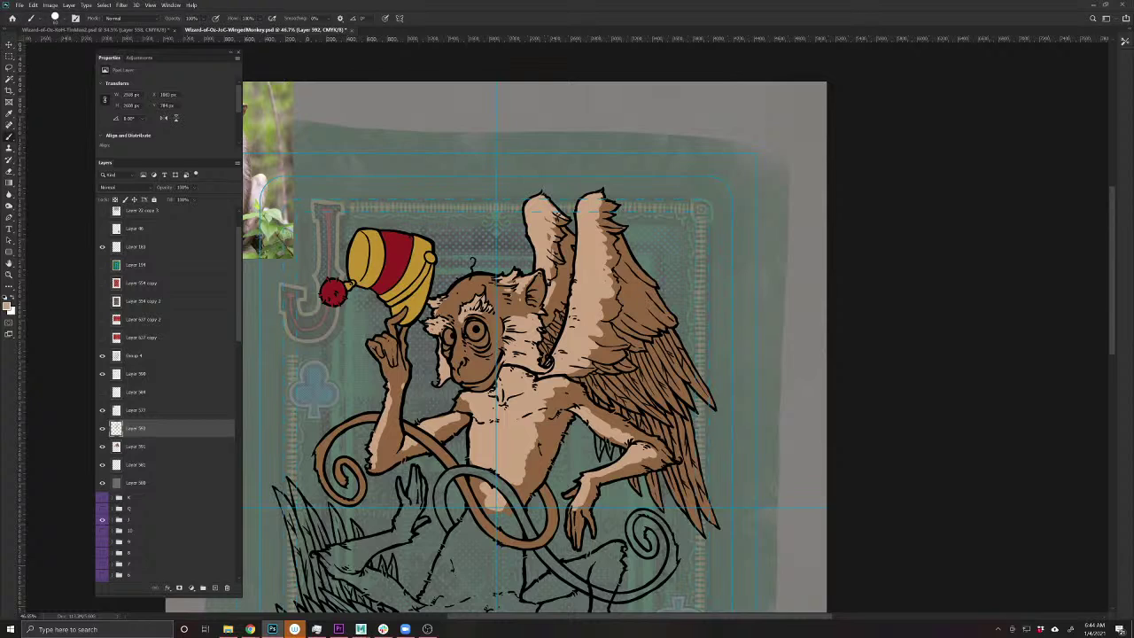
{"action": "mouse_move", "coordinate": [668, 328]}
{"action": "left_mouse_down"}
{"action": "mouse_move", "coordinate": [719, 409]}
{"action": "mouse_move", "coordinate": [678, 476]}
{"action": "left_mouse_up"}
{"action": "mouse_move", "coordinate": [684, 403]}
{"action": "left_mouse_down"}
{"action": "mouse_move", "coordinate": [672, 438]}
{"action": "mouse_move", "coordinate": [641, 440]}
{"action": "mouse_move", "coordinate": [588, 388]}
{"action": "mouse_move", "coordinate": [636, 375]}
{"action": "mouse_move", "coordinate": [634, 355]}
{"action": "mouse_move", "coordinate": [668, 334]}
{"action": "mouse_move", "coordinate": [702, 393]}
{"action": "mouse_move", "coordinate": [599, 404]}
{"action": "mouse_move", "coordinate": [592, 385]}
{"action": "mouse_move", "coordinate": [654, 369]}
{"action": "mouse_move", "coordinate": [659, 353]}
{"action": "left_mouse_up"}
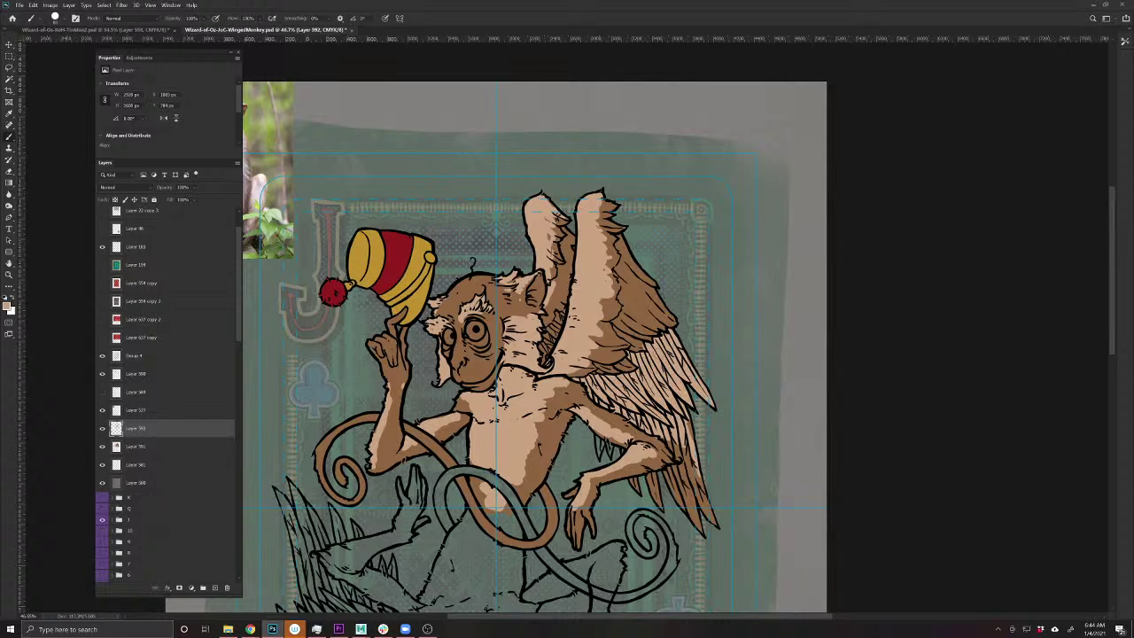
{"action": "mouse_move", "coordinate": [692, 421]}
{"action": "left_mouse_down"}
{"action": "mouse_move", "coordinate": [694, 473]}
{"action": "mouse_move", "coordinate": [671, 439]}
{"action": "mouse_move", "coordinate": [700, 504]}
{"action": "mouse_move", "coordinate": [690, 489]}
{"action": "mouse_move", "coordinate": [682, 514]}
{"action": "mouse_move", "coordinate": [664, 466]}
{"action": "mouse_move", "coordinate": [682, 477]}
{"action": "mouse_move", "coordinate": [649, 476]}
{"action": "mouse_move", "coordinate": [657, 501]}
{"action": "mouse_move", "coordinate": [632, 481]}
{"action": "left_mouse_up"}
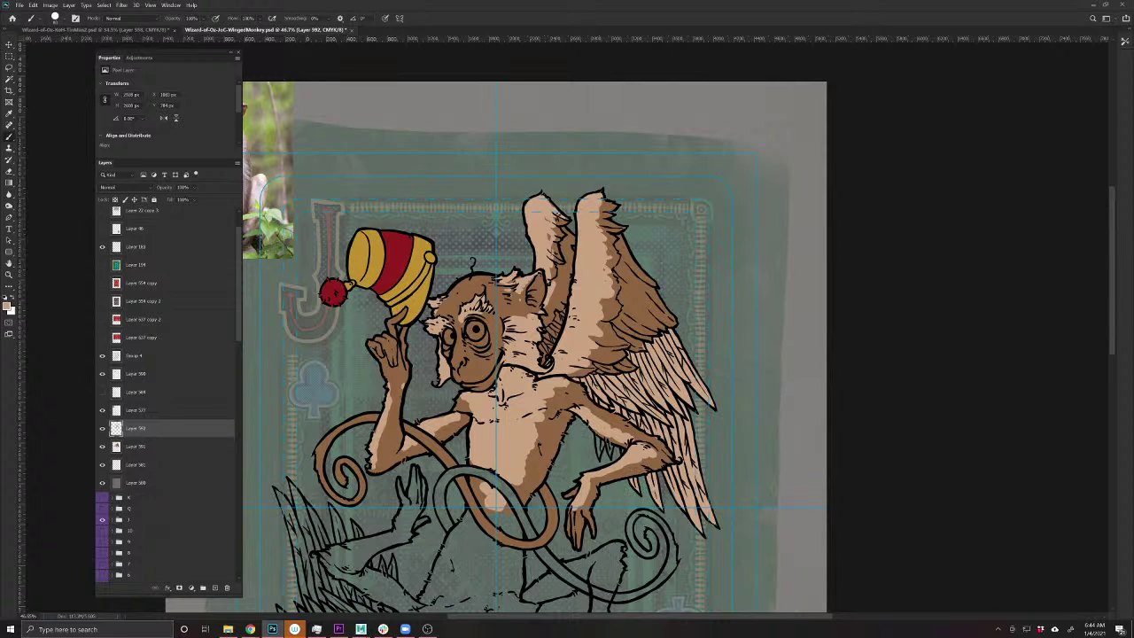
{"action": "mouse_move", "coordinate": [603, 440]}
{"action": "left_mouse_down"}
{"action": "mouse_move", "coordinate": [595, 434]}
{"action": "mouse_move", "coordinate": [598, 452]}
{"action": "left_mouse_up"}
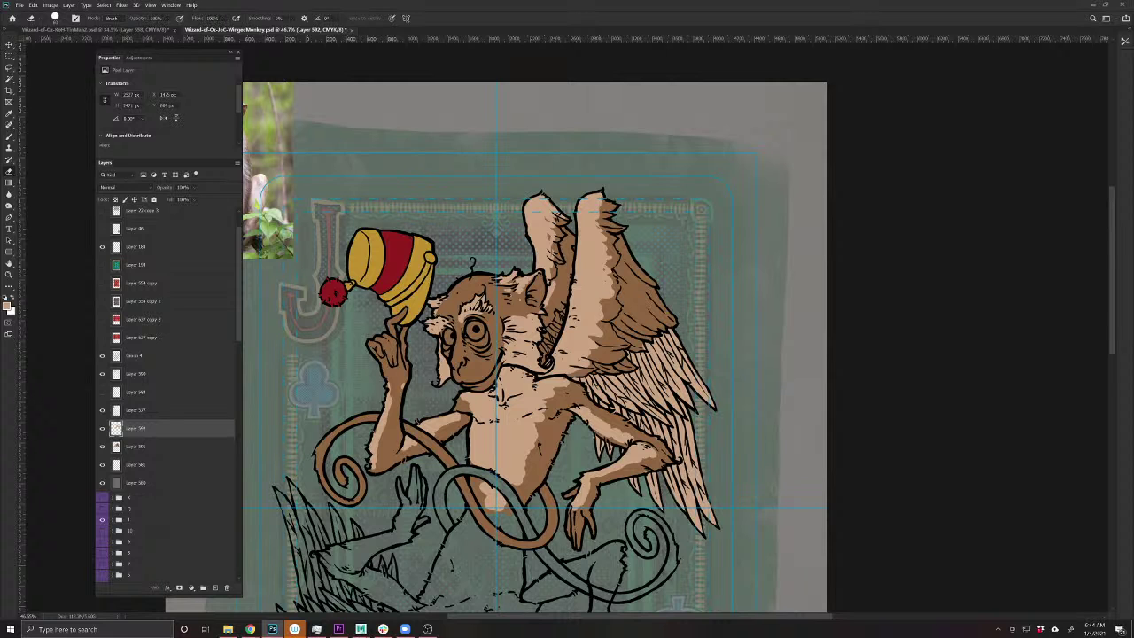
{"action": "left_click_drag", "start_coordinate": [456, 542], "coordinate": [552, 519]}
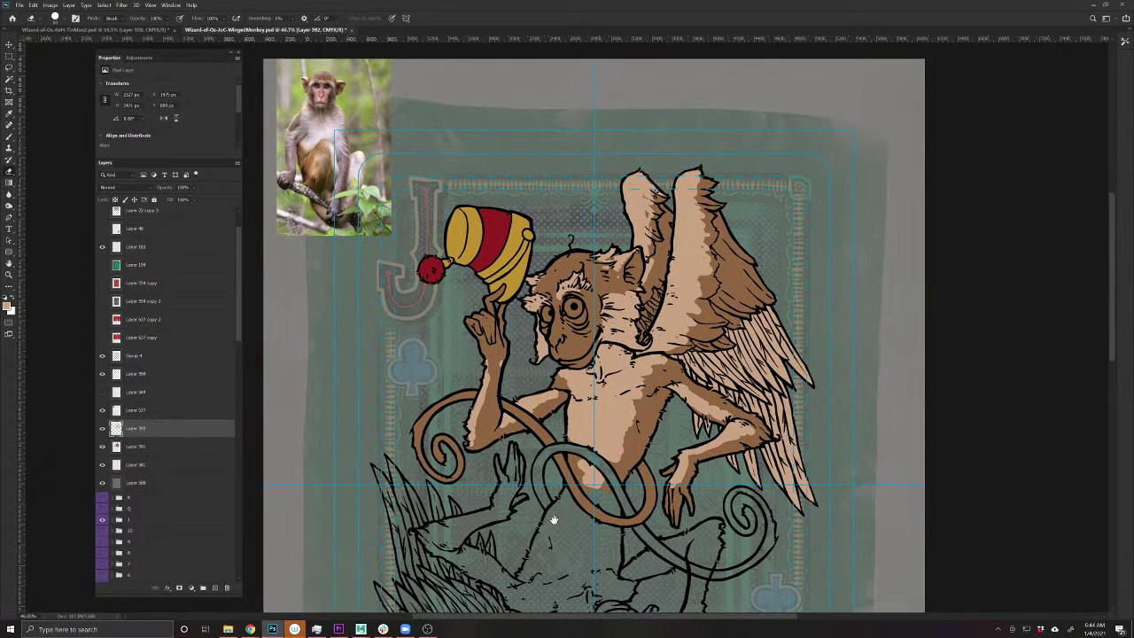
- Dismiss the history eraser error, save, and sample a skin colour from the reference photo
{"action": "left_click", "coordinate": [286, 186]}
{"action": "left_click", "coordinate": [585, 240]}
{"action": "key", "text": "ctrl+s"}
{"action": "key", "text": "b"}
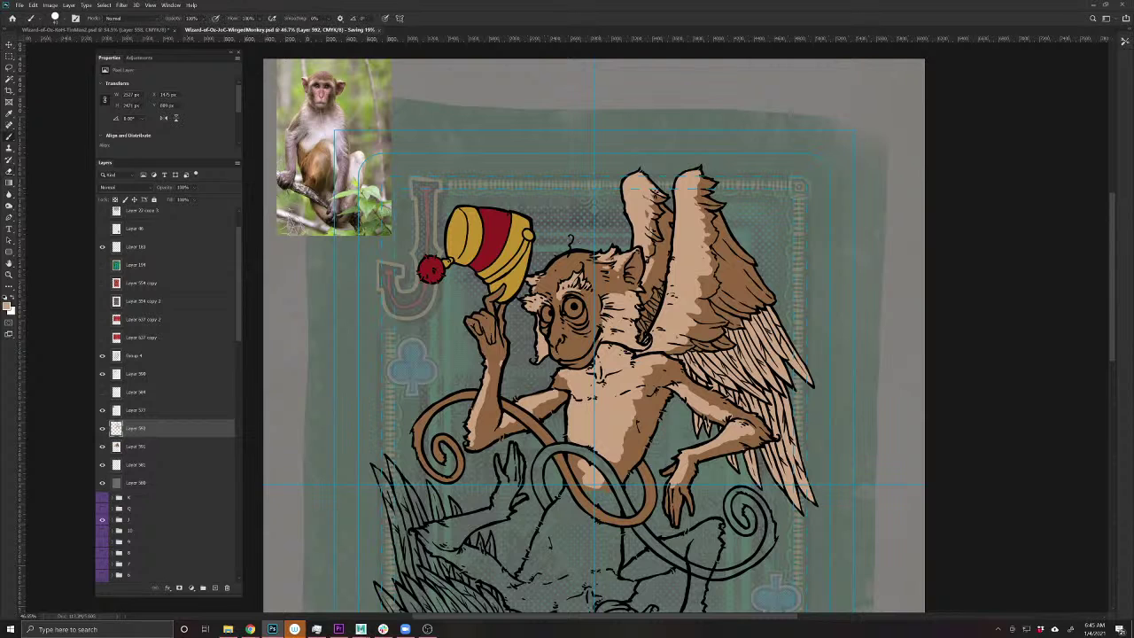
{"action": "mouse_move", "coordinate": [339, 204]}
{"action": "left_mouse_down"}
{"action": "mouse_move", "coordinate": [348, 156]}
{"action": "mouse_move", "coordinate": [326, 193]}
{"action": "mouse_move", "coordinate": [295, 171]}
{"action": "mouse_move", "coordinate": [361, 197]}
{"action": "mouse_move", "coordinate": [326, 161]}
{"action": "mouse_move", "coordinate": [343, 184]}
{"action": "left_mouse_up"}
- Add a new layer, move it just under Group 4, and hide it
{"action": "left_click", "coordinate": [214, 588]}
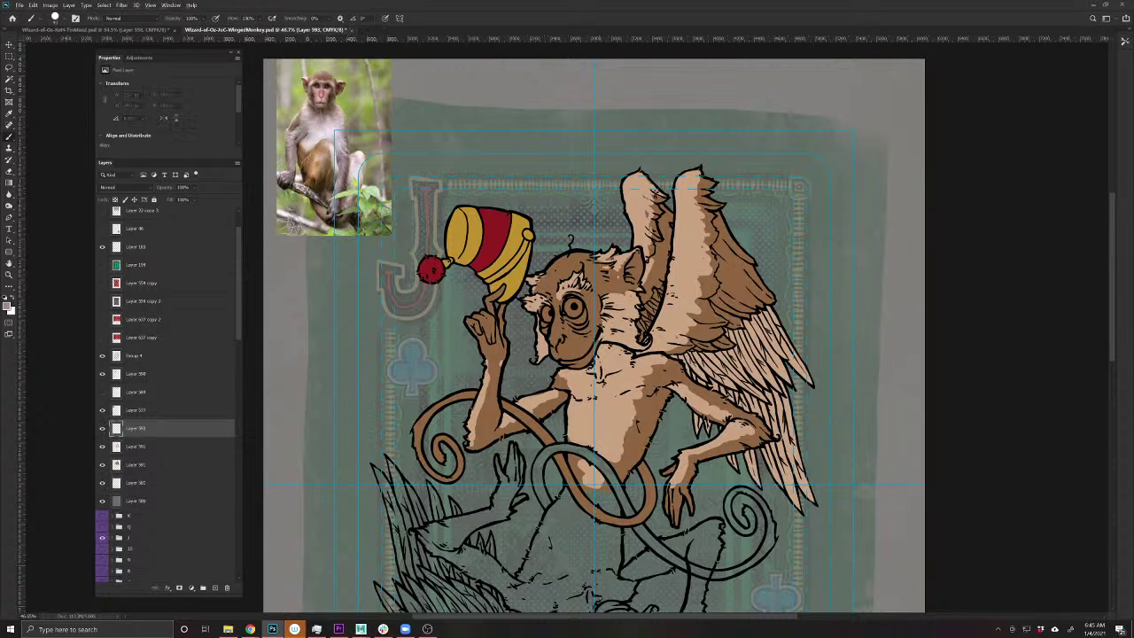
{"action": "left_click_drag", "start_coordinate": [684, 473], "coordinate": [676, 517]}
{"action": "key", "text": "ctrl+z"}
{"action": "left_click_drag", "start_coordinate": [142, 432], "coordinate": [158, 381]}
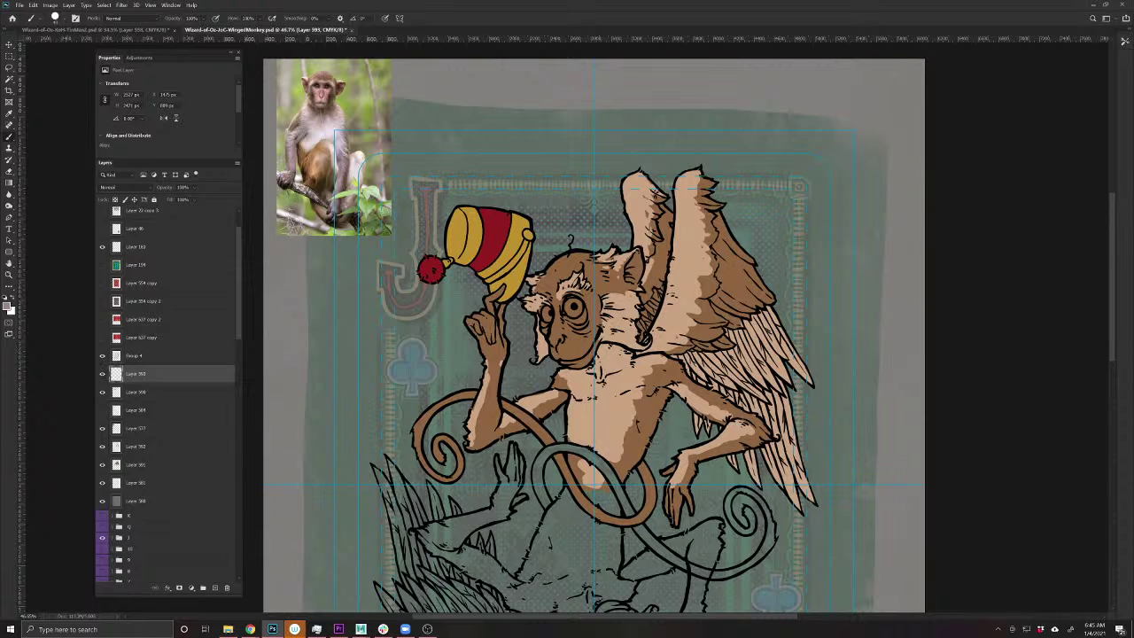
{"action": "left_click", "coordinate": [103, 376]}
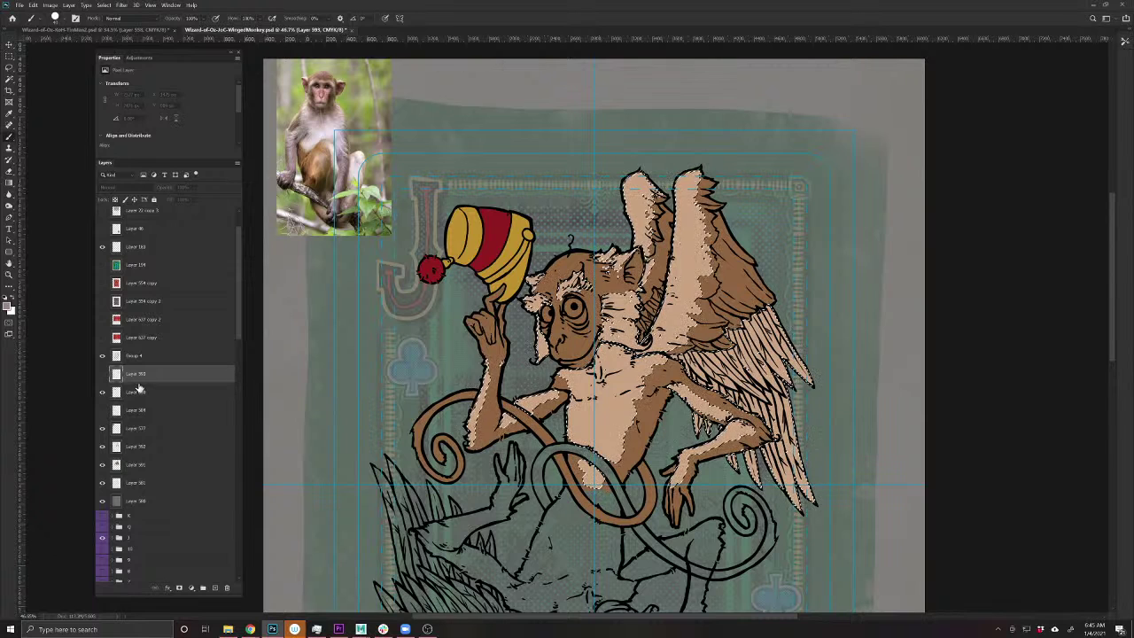
- Load the monkey artwork's outline as a selection and add a new layer for the hands
{"action": "key", "text": "v"}
{"action": "left_click", "coordinate": [720, 455]}
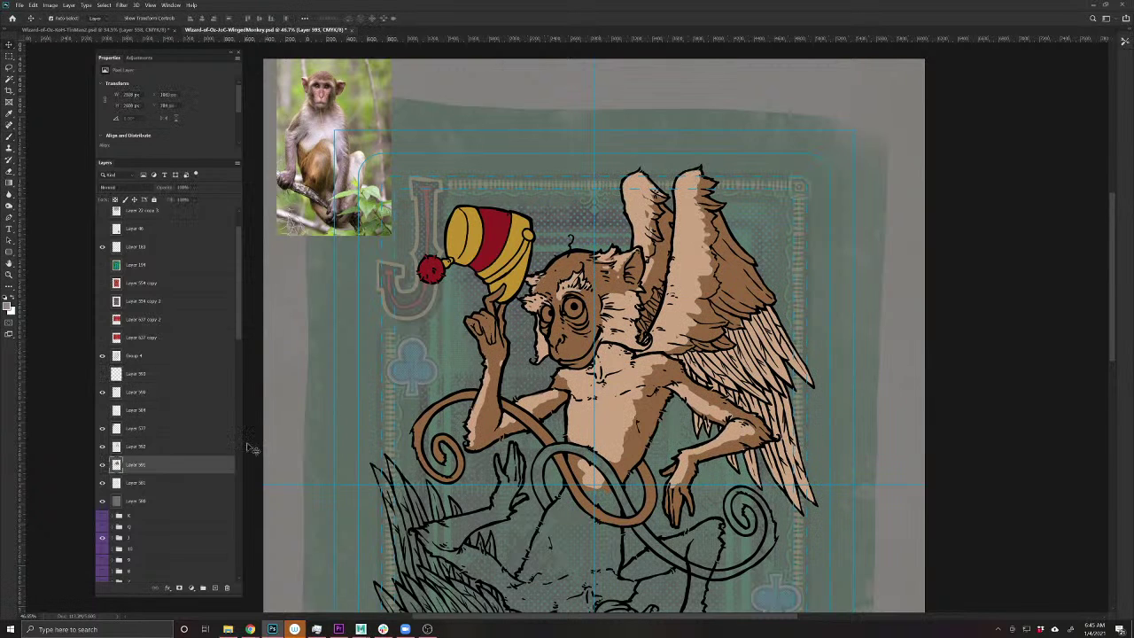
{"action": "left_click", "coordinate": [117, 464], "text": "ctrl"}
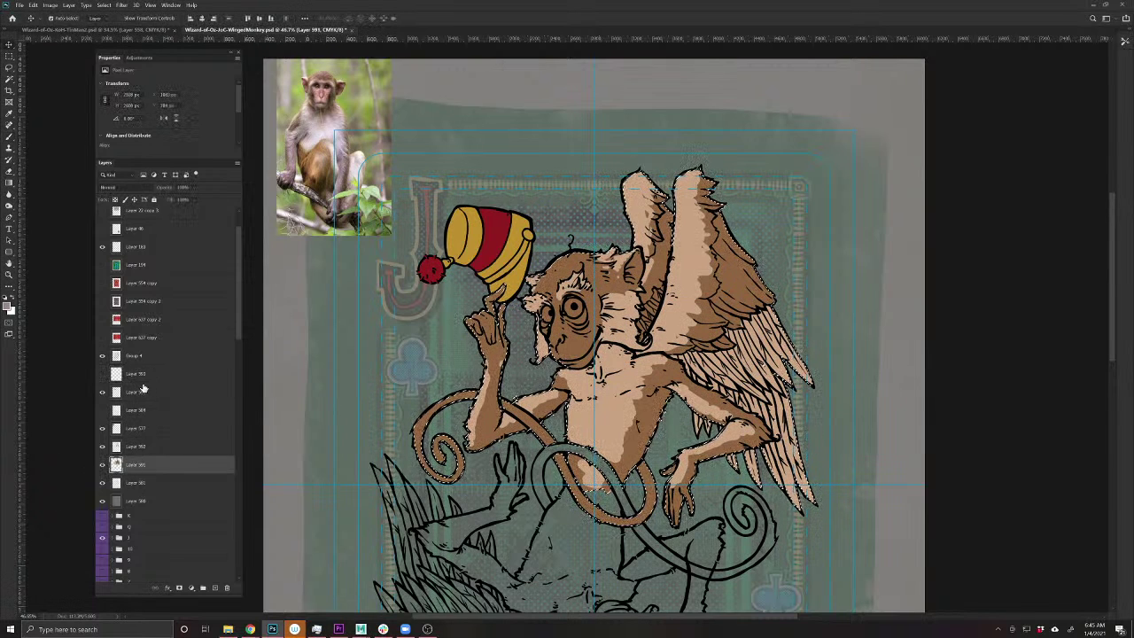
{"action": "left_click", "coordinate": [177, 392]}
{"action": "left_click", "coordinate": [215, 588]}
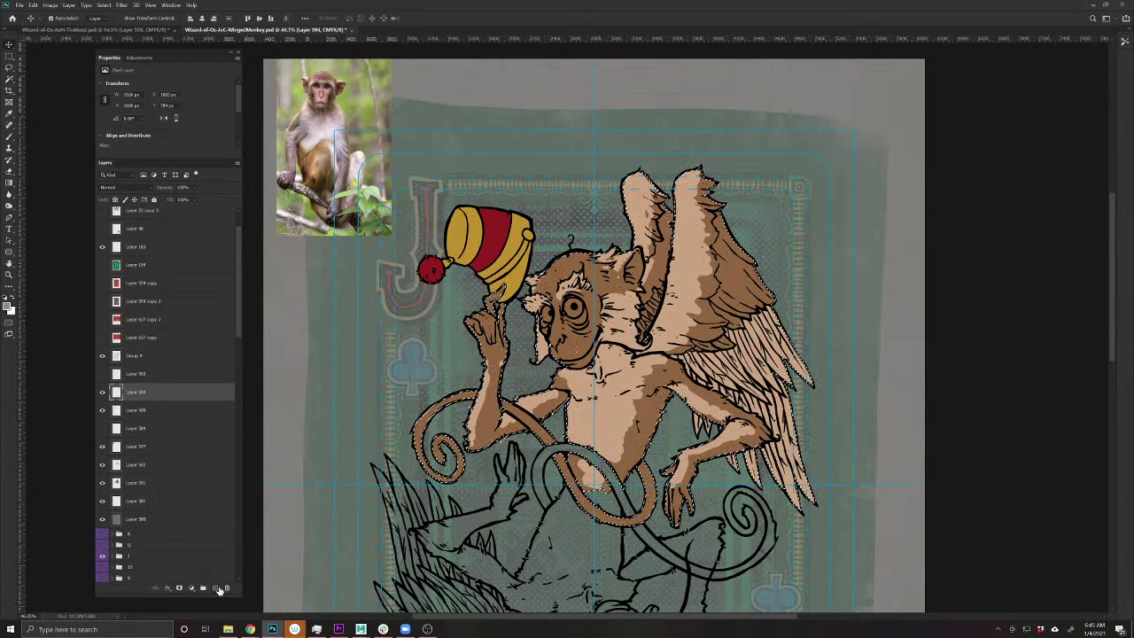
{"action": "key", "text": "b"}
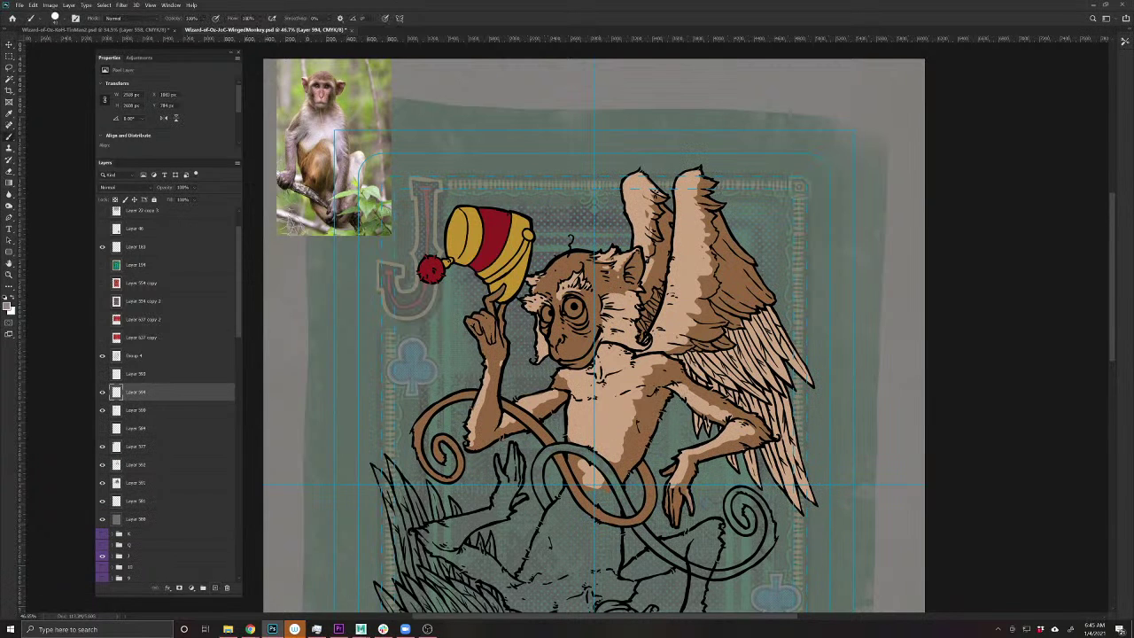
- Paint pink over the lower hand's fingers and the raised hand and wrist
{"action": "mouse_move", "coordinate": [680, 487]}
{"action": "left_mouse_down"}
{"action": "mouse_move", "coordinate": [675, 522]}
{"action": "mouse_move", "coordinate": [668, 489]}
{"action": "mouse_move", "coordinate": [694, 458]}
{"action": "left_mouse_up"}
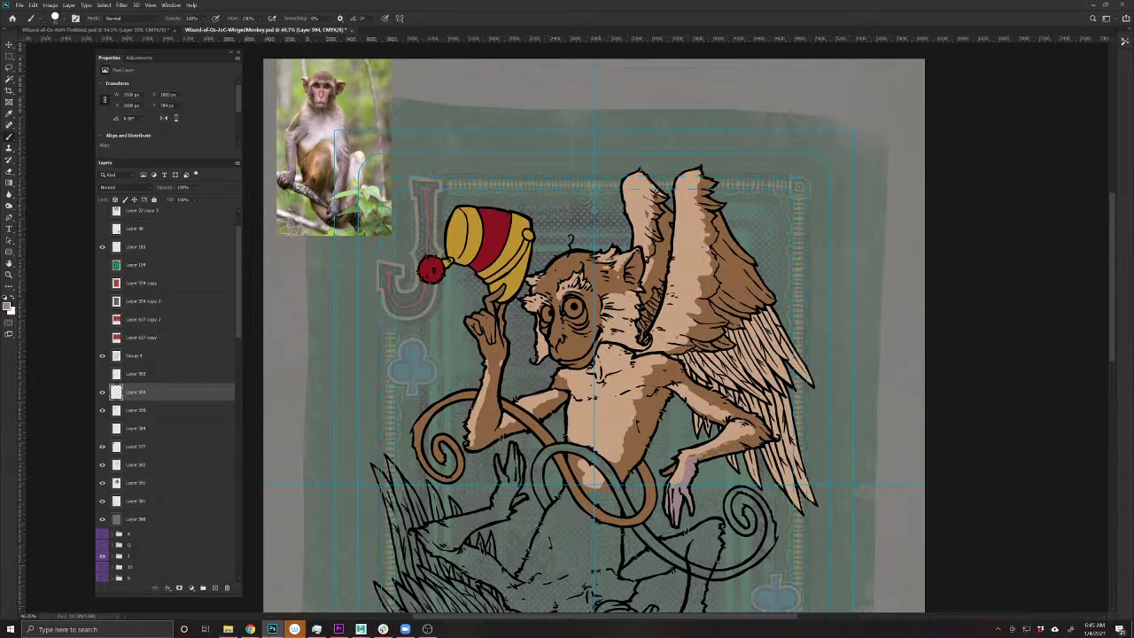
{"action": "mouse_move", "coordinate": [491, 337]}
{"action": "left_mouse_down"}
{"action": "mouse_move", "coordinate": [488, 312]}
{"action": "mouse_move", "coordinate": [470, 321]}
{"action": "mouse_move", "coordinate": [487, 296]}
{"action": "left_mouse_up"}
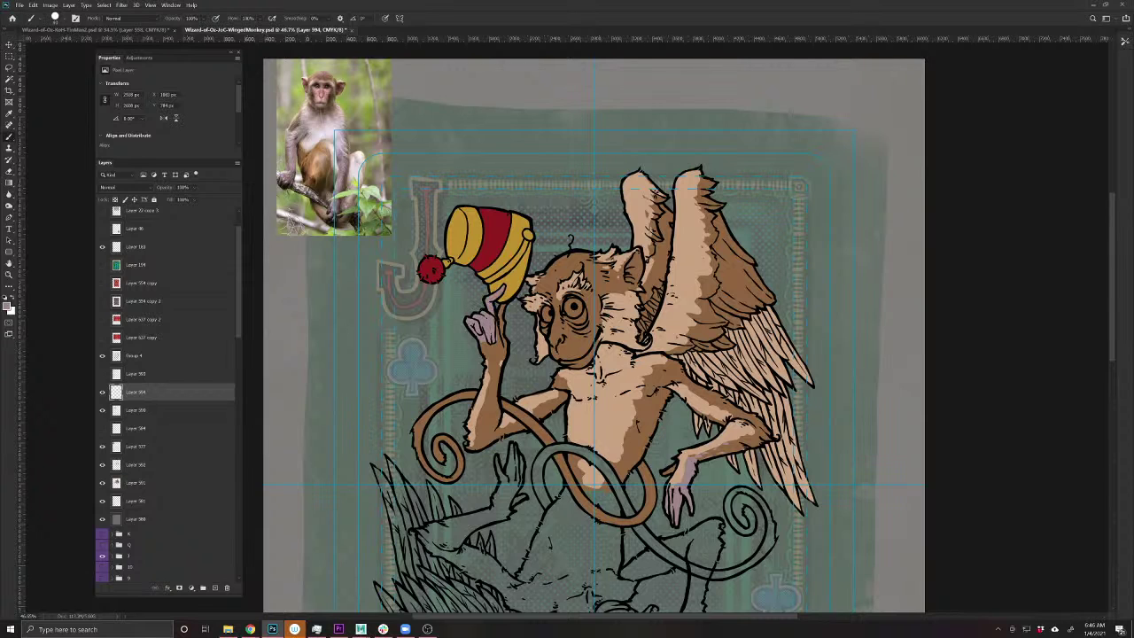
{"action": "left_click_drag", "start_coordinate": [503, 322], "coordinate": [502, 306]}
{"action": "mouse_move", "coordinate": [485, 356]}
{"action": "left_mouse_down"}
{"action": "mouse_move", "coordinate": [485, 344]}
{"action": "mouse_move", "coordinate": [501, 351]}
{"action": "left_mouse_up"}
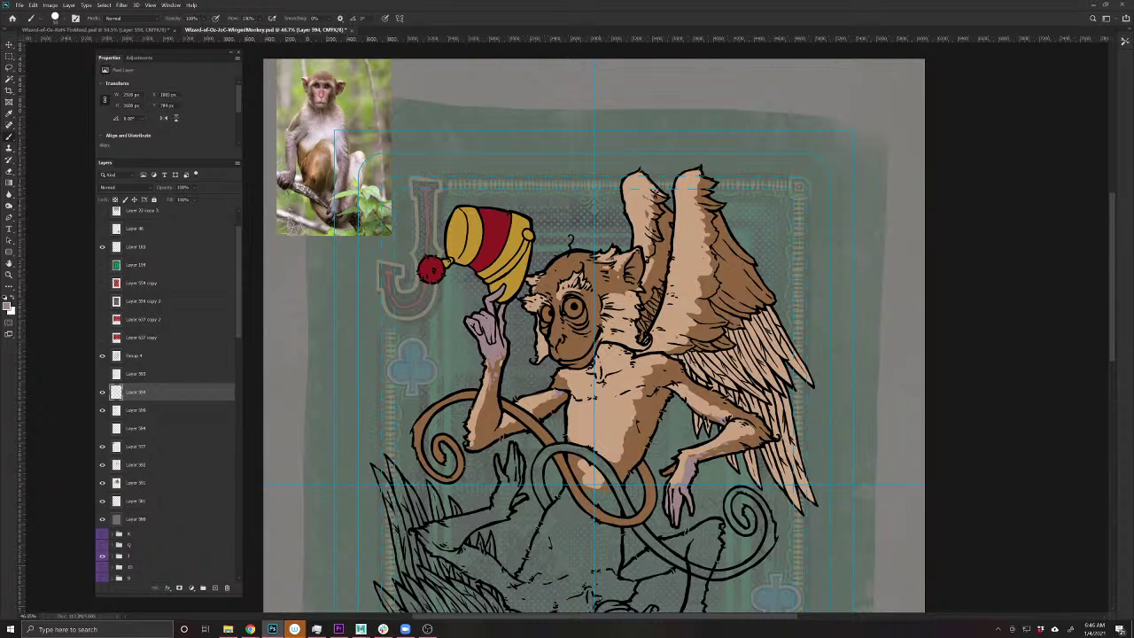
{"action": "key", "text": "v"}
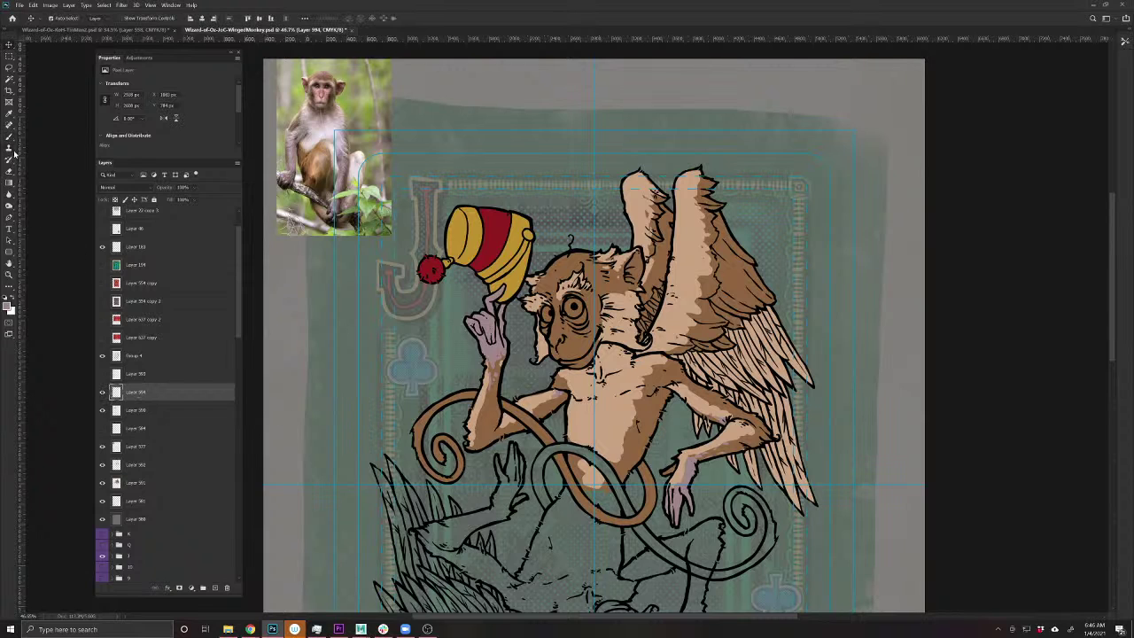
{"action": "left_click", "coordinate": [12, 142]}
{"action": "left_click_drag", "start_coordinate": [619, 429], "coordinate": [640, 416]}
{"action": "key", "text": "super"}
{"action": "type", "text": "obs"}
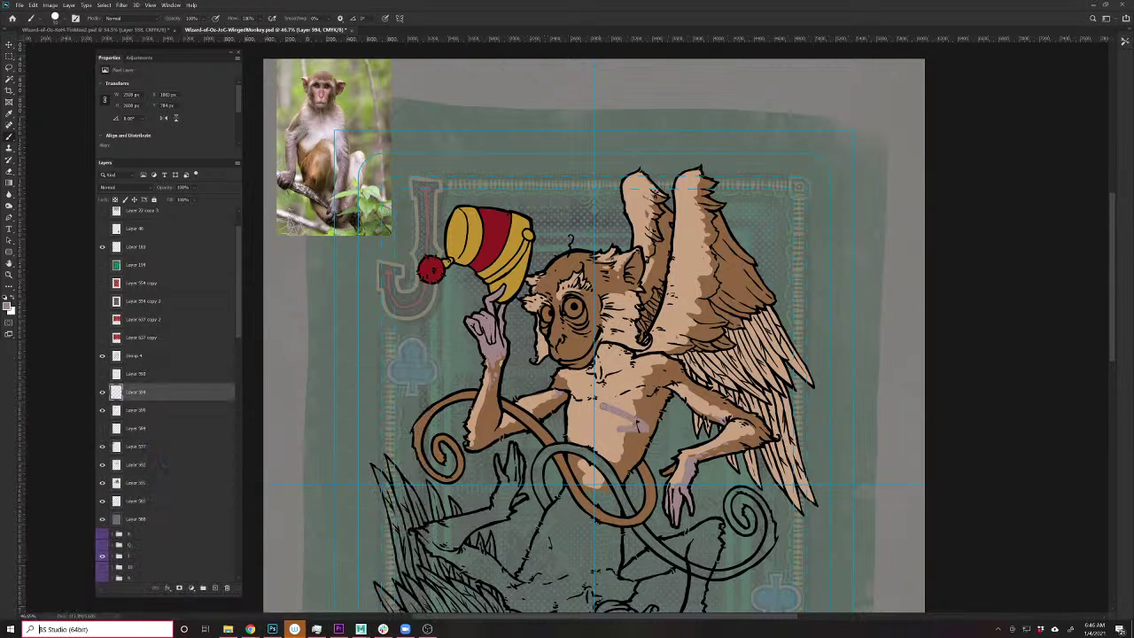
{"action": "key", "text": "Escape"}
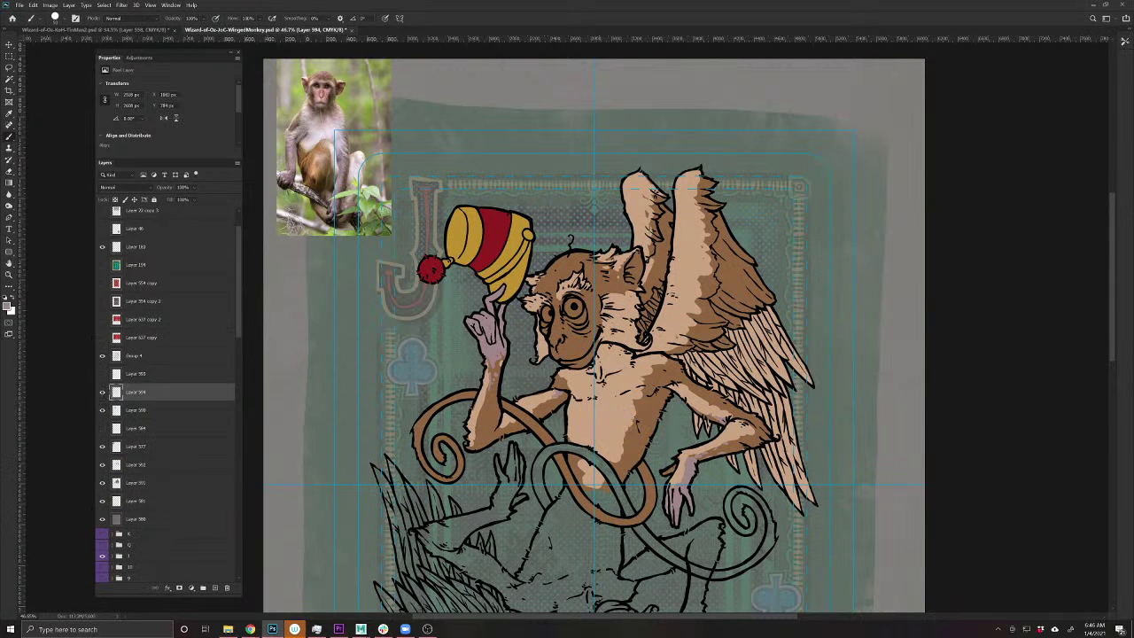
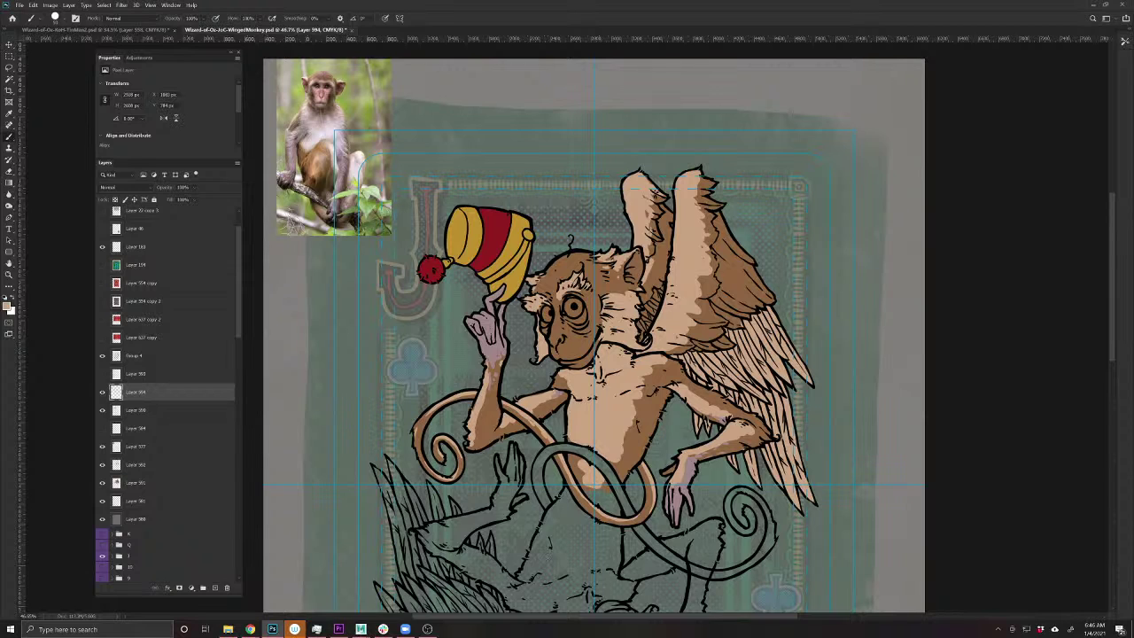
- Save the Jack of clubs card PSD with Ctrl+S
{"action": "key", "text": "ctrl+s"}
{"action": "mouse_move", "coordinate": [251, 625]}
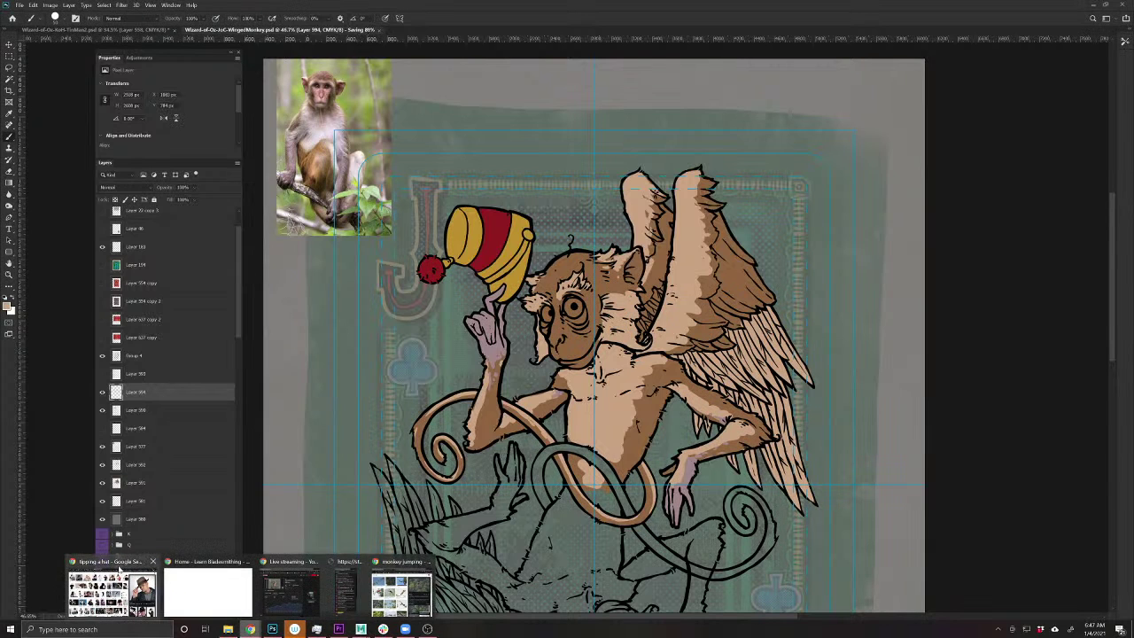
- Search Google Images for 'monkey face', then narrow the search to just 'monkey'
{"action": "left_click", "coordinate": [401, 589]}
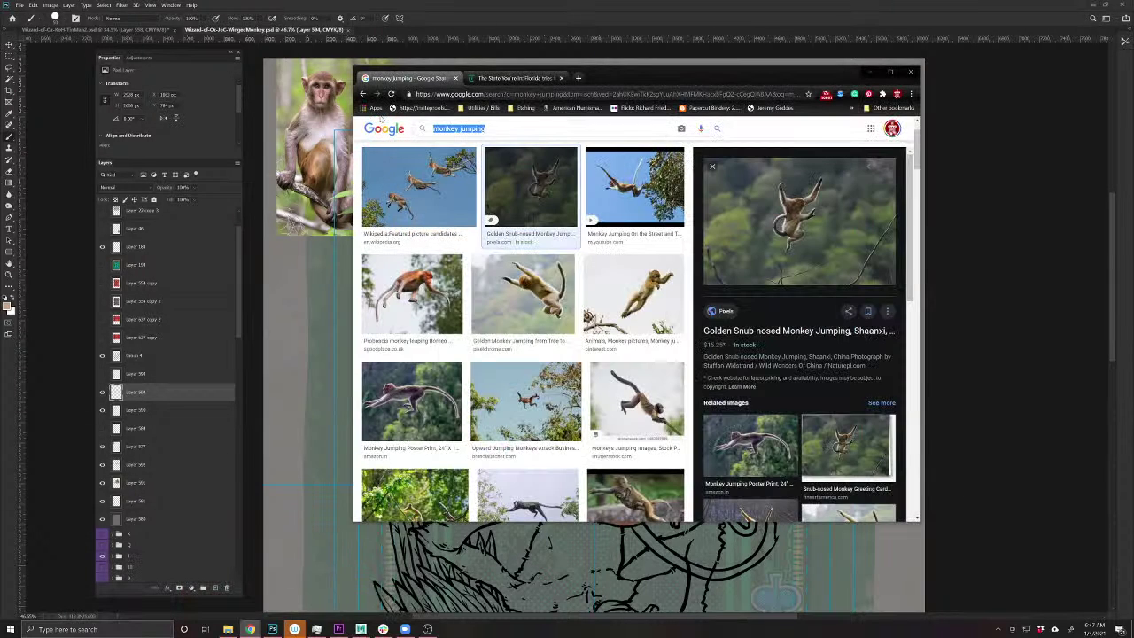
{"action": "type", "text": "monkey"}
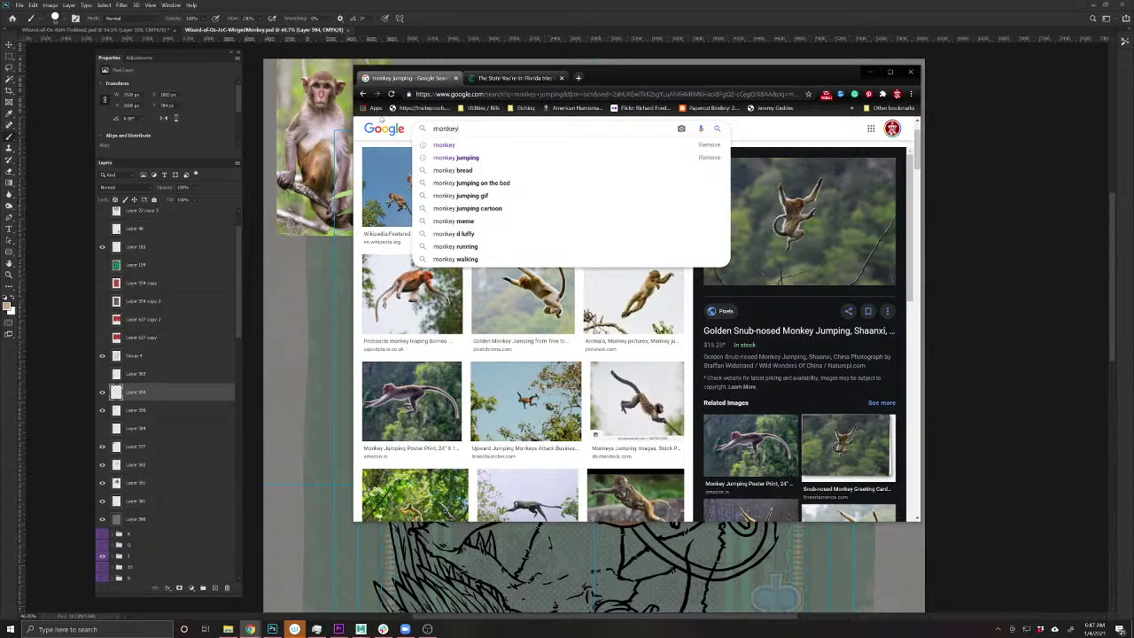
{"action": "type", "text": " face"}
{"action": "key", "text": "Return"}
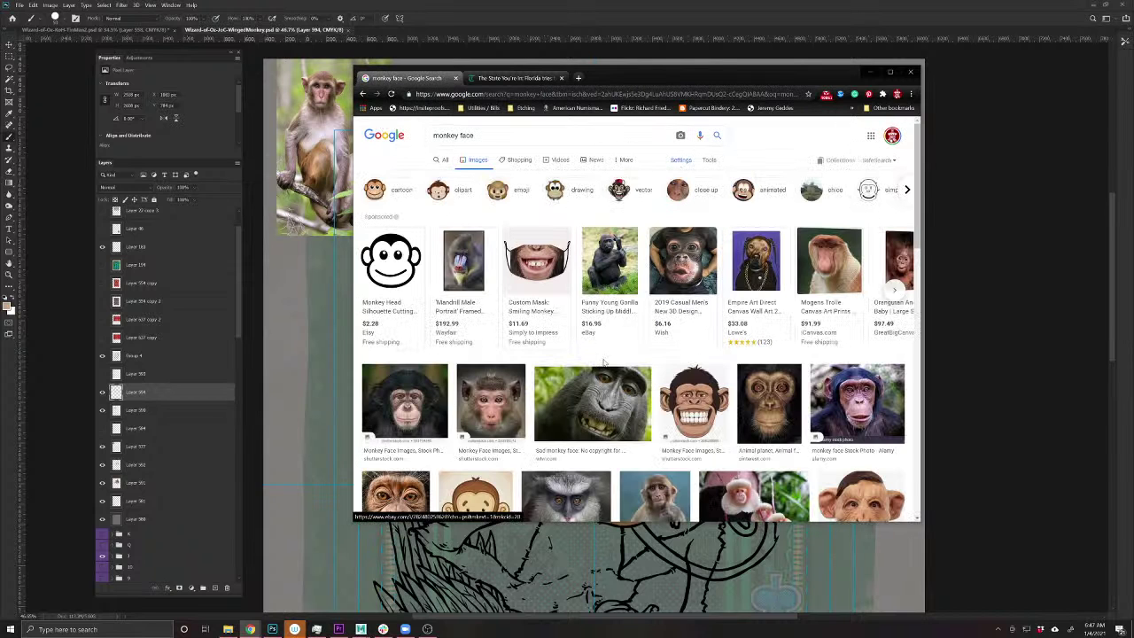
{"action": "scroll", "coordinate": [605, 364], "scroll_direction": "down", "scroll_amount": 2}
{"action": "scroll", "coordinate": [605, 363], "scroll_direction": "up", "scroll_amount": 2}
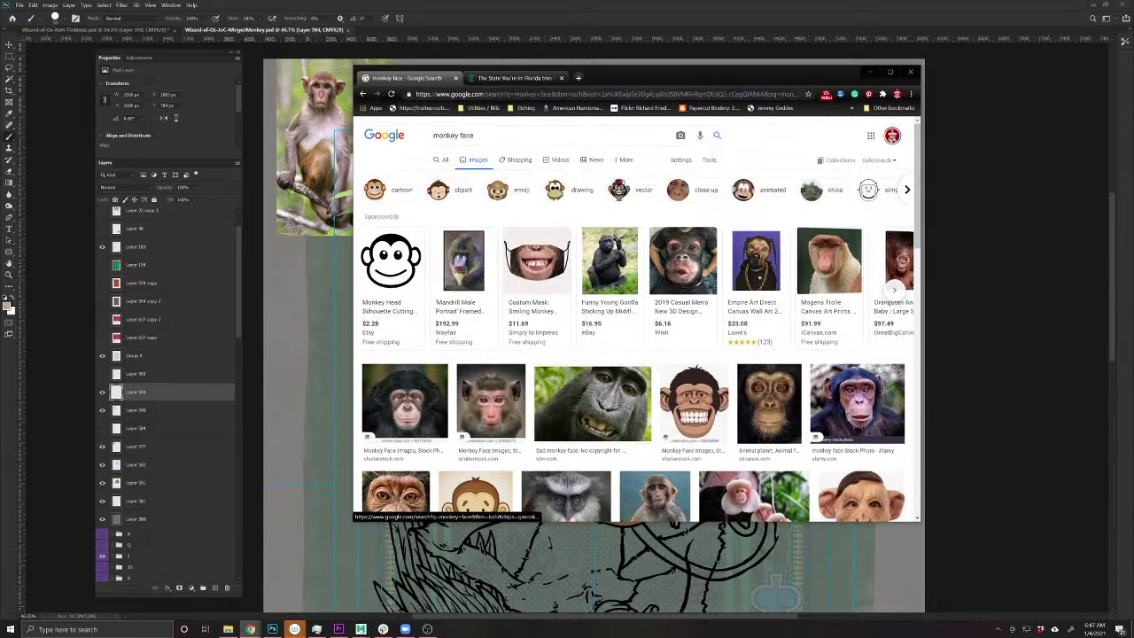
{"action": "double_click", "coordinate": [464, 134]}
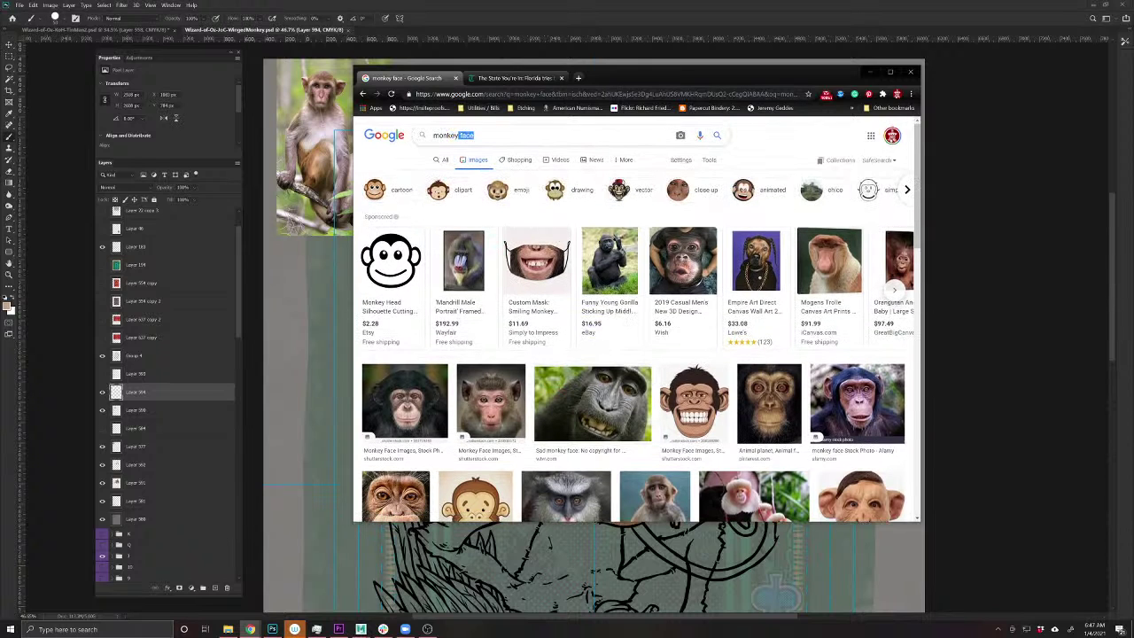
{"action": "key", "text": "BackSpace"}
{"action": "key", "text": "Return"}
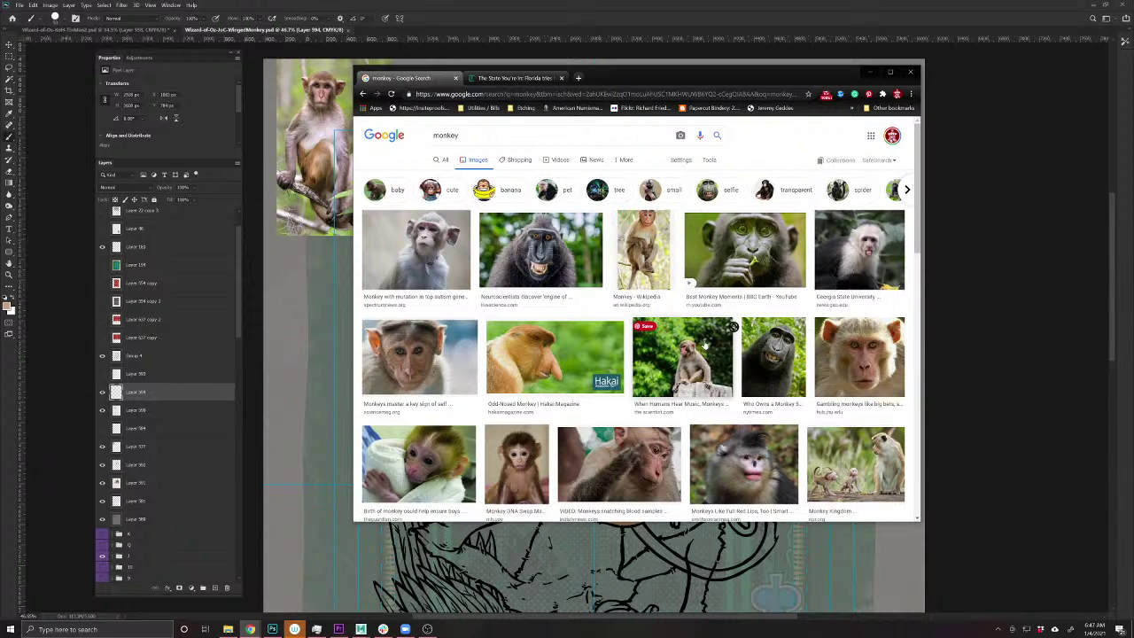
{"action": "scroll", "coordinate": [591, 331], "scroll_direction": "down", "scroll_amount": 3}
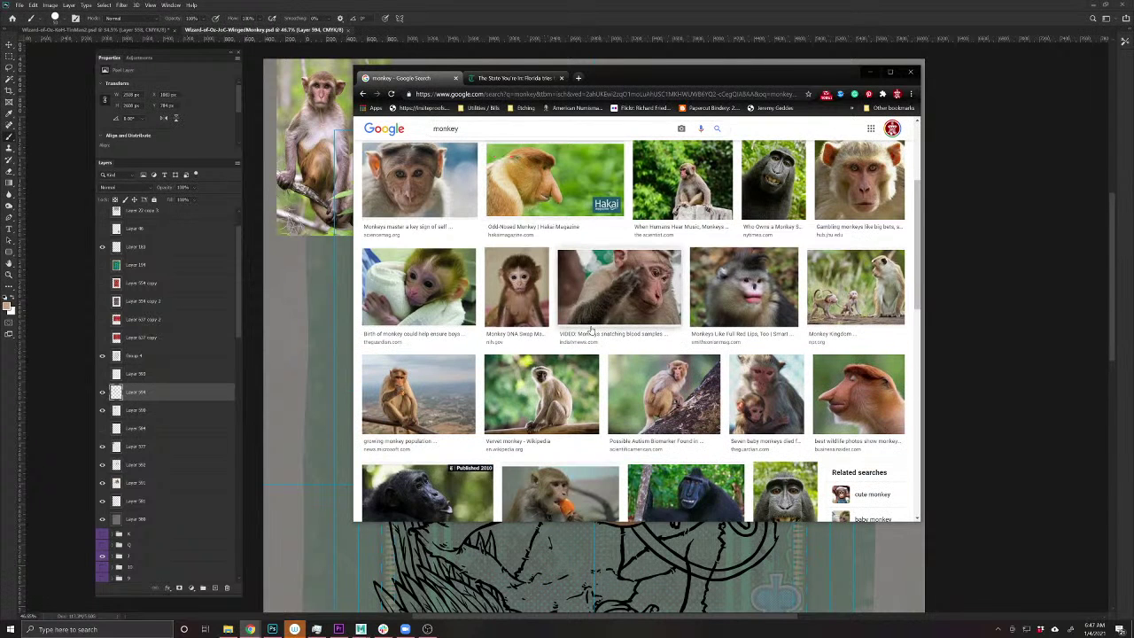
{"action": "scroll", "coordinate": [591, 330], "scroll_direction": "down", "scroll_amount": 2}
{"action": "scroll", "coordinate": [591, 330], "scroll_direction": "down", "scroll_amount": 4}
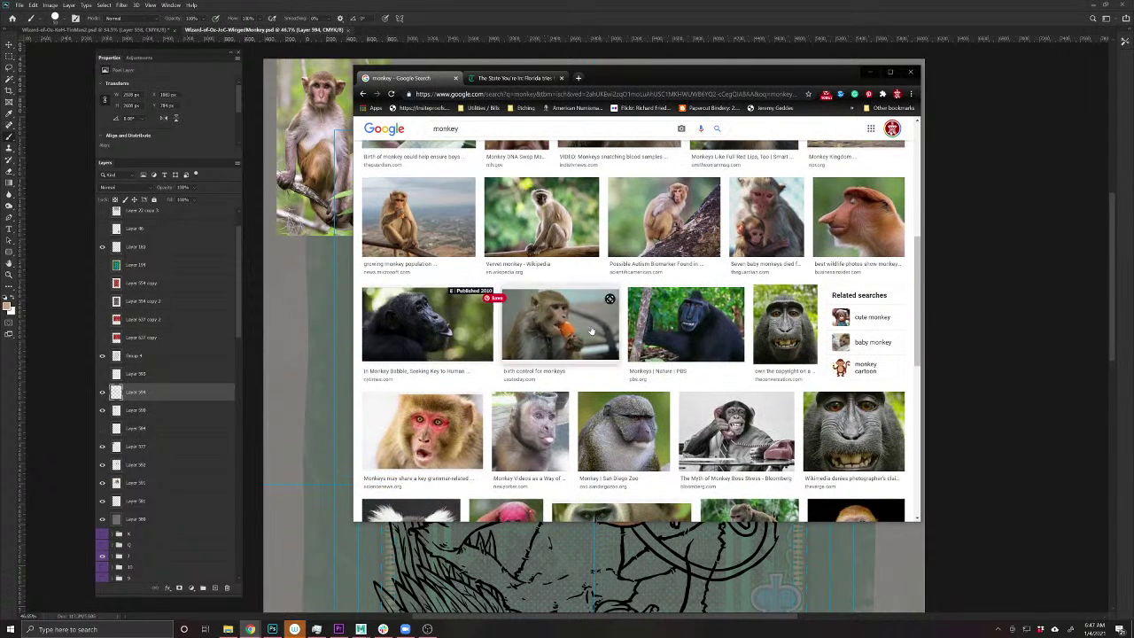
{"action": "scroll", "coordinate": [591, 330], "scroll_direction": "down", "scroll_amount": 4}
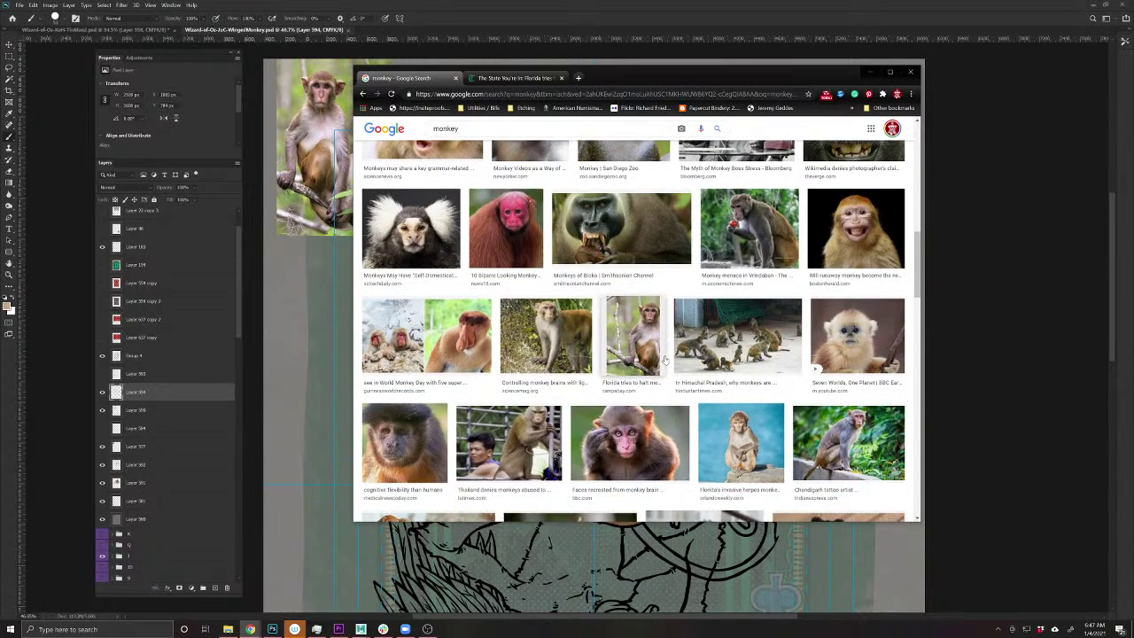
- Open the BBC article with the macaque photo, copy the image, and minimise Chrome
{"action": "left_click", "coordinate": [625, 439]}
{"action": "left_click", "coordinate": [790, 236]}
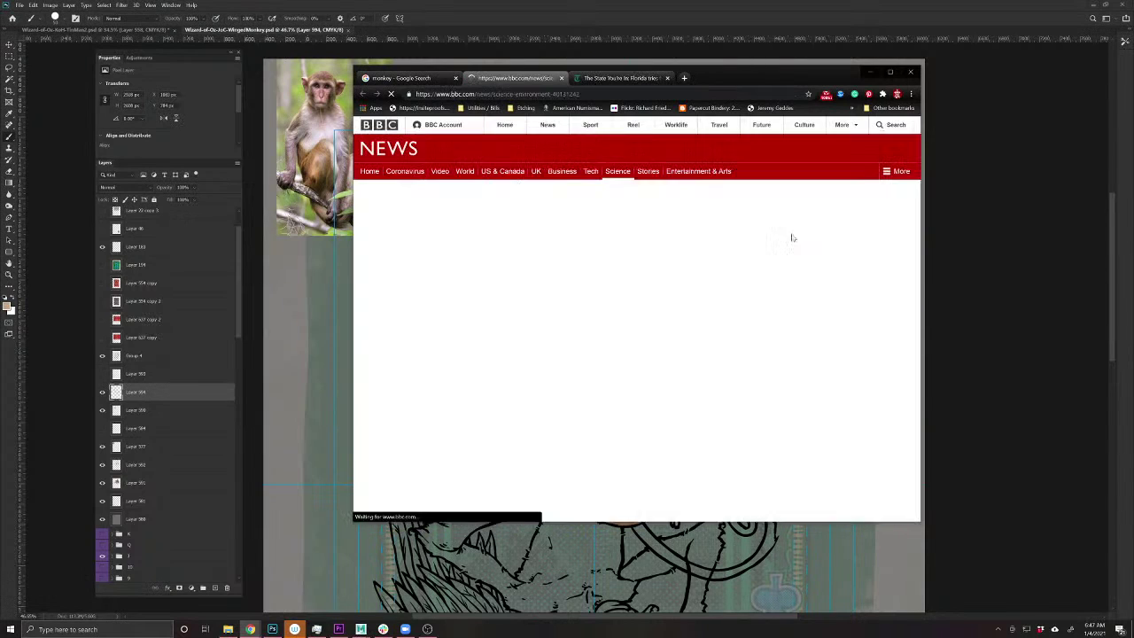
{"action": "scroll", "coordinate": [572, 380], "scroll_direction": "down", "scroll_amount": 1}
{"action": "right_click", "coordinate": [538, 308]}
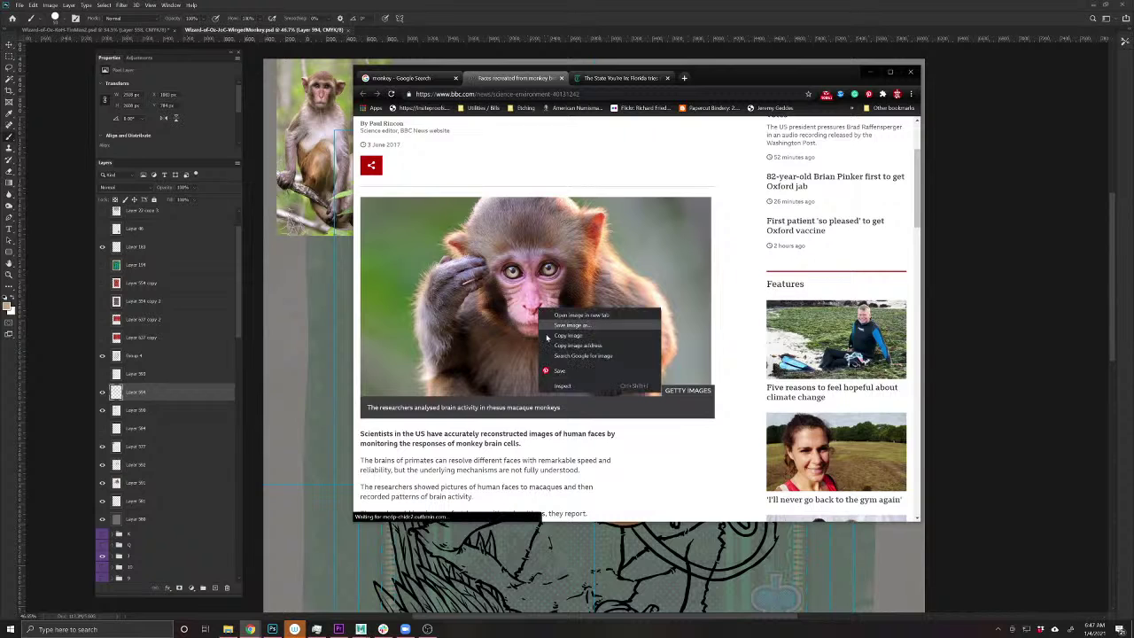
{"action": "left_click", "coordinate": [548, 338]}
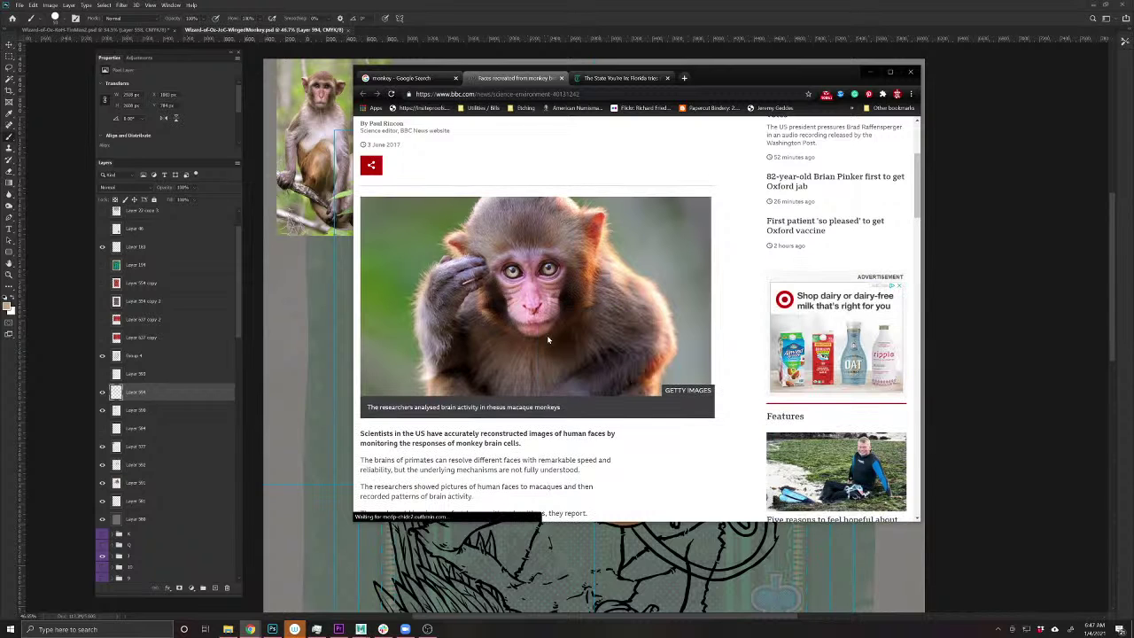
{"action": "left_click", "coordinate": [865, 72]}
- Paste the macaque photo as a new layer, move it top-right and marquee its face
{"action": "key", "text": "ctrl+v"}
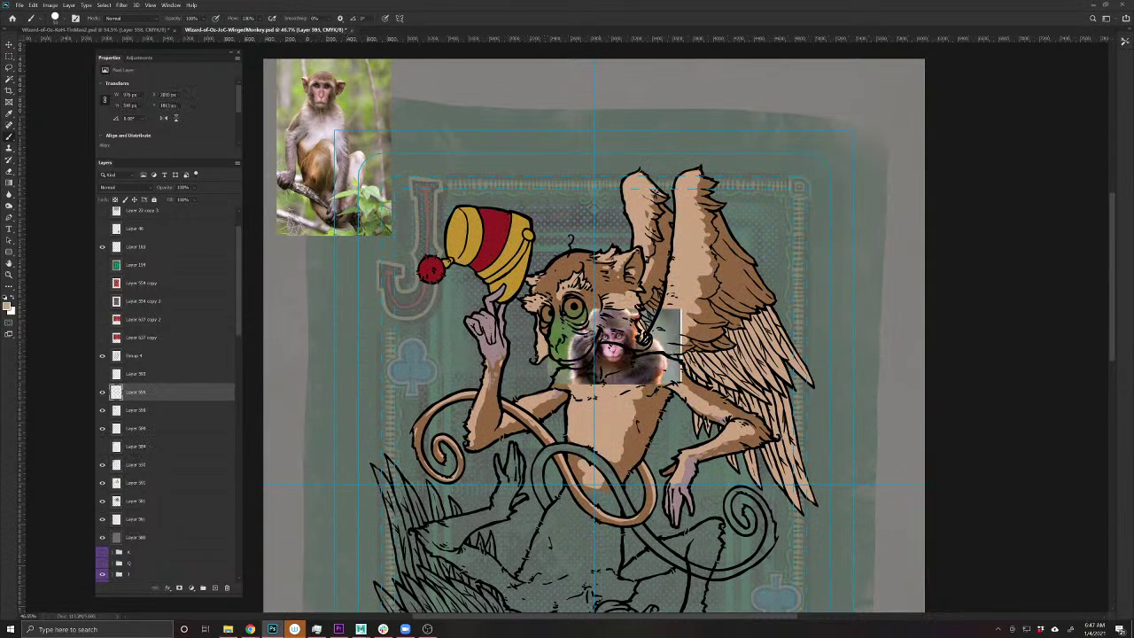
{"action": "key", "text": "v"}
{"action": "left_click_drag", "start_coordinate": [621, 370], "coordinate": [813, 186]}
{"action": "key", "text": "m"}
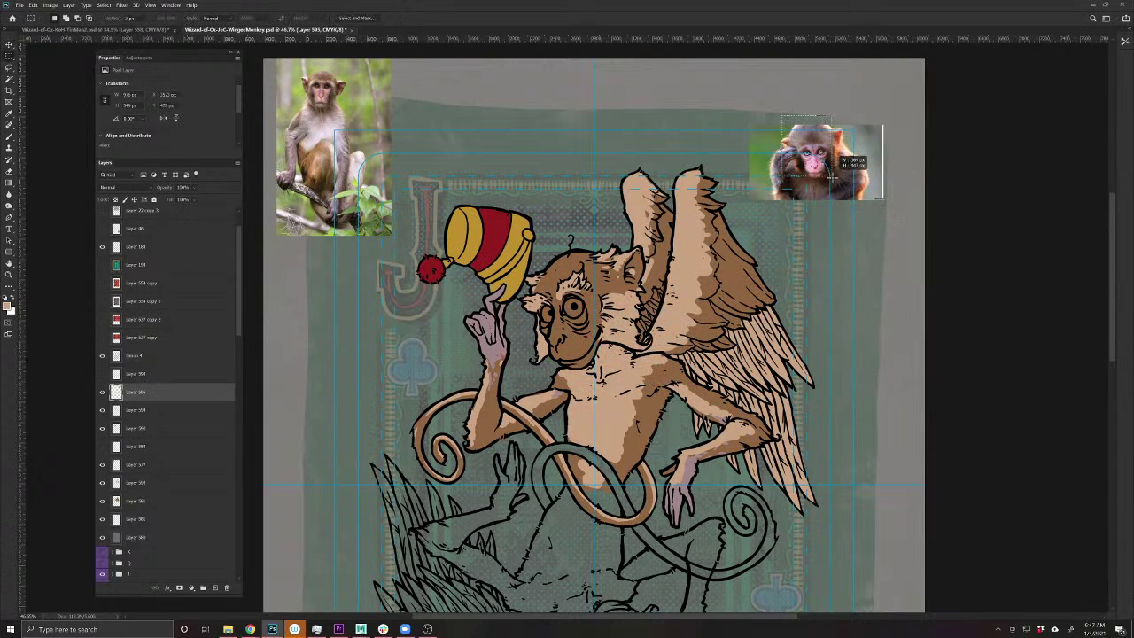
{"action": "left_click_drag", "start_coordinate": [781, 116], "coordinate": [849, 186]}
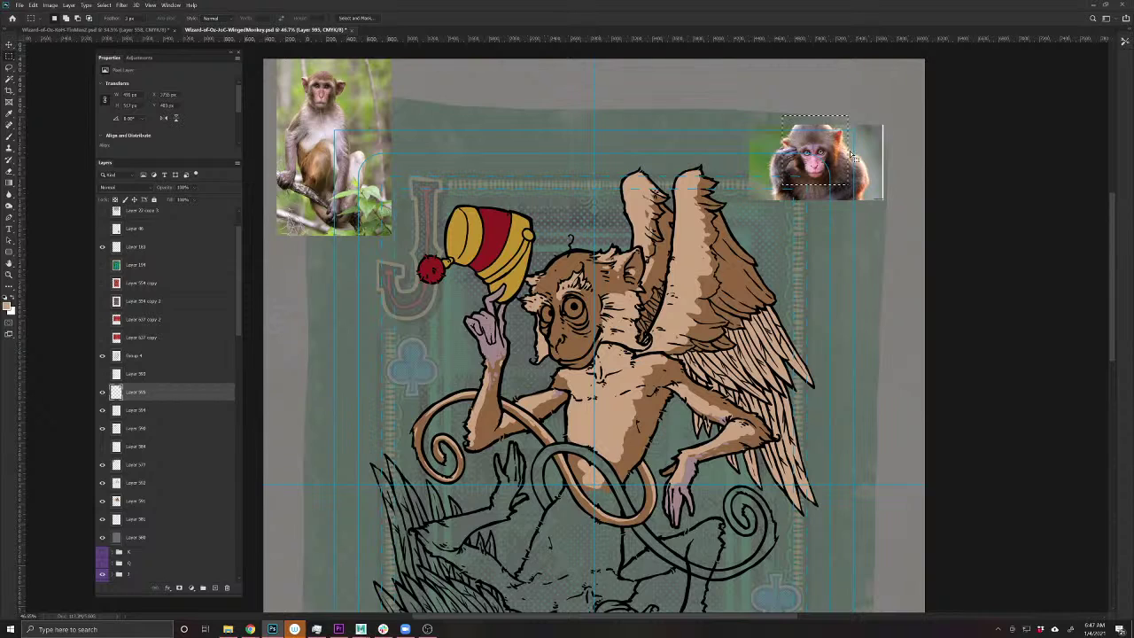
{"action": "scroll", "coordinate": [845, 149], "scroll_direction": "up", "scroll_amount": 6}
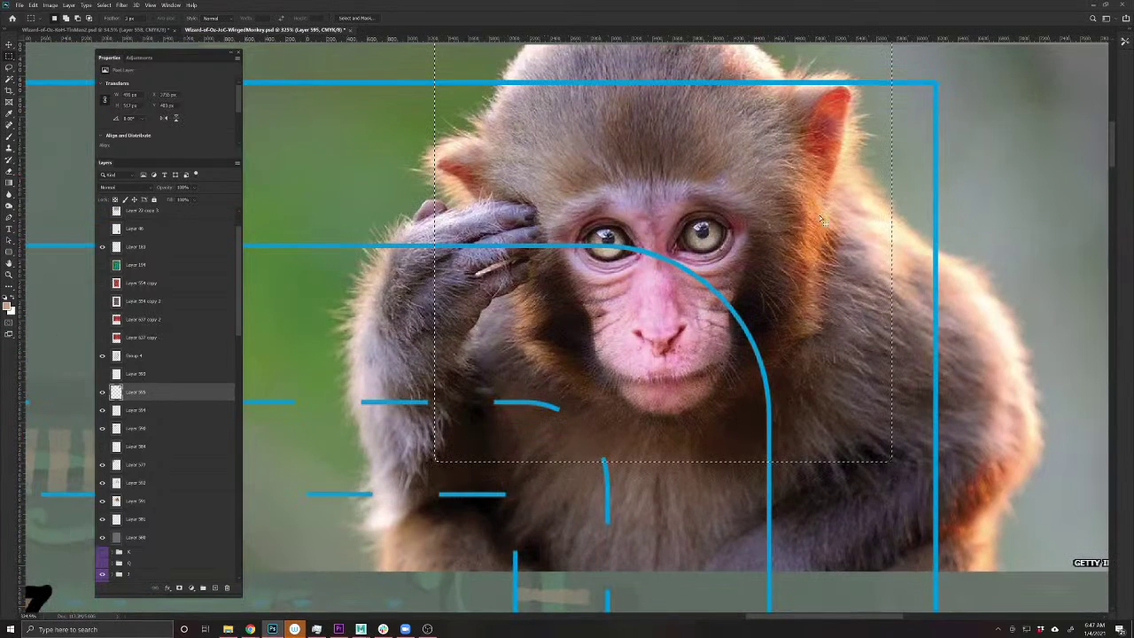
{"action": "scroll", "coordinate": [838, 325], "scroll_direction": "down", "scroll_amount": 7}
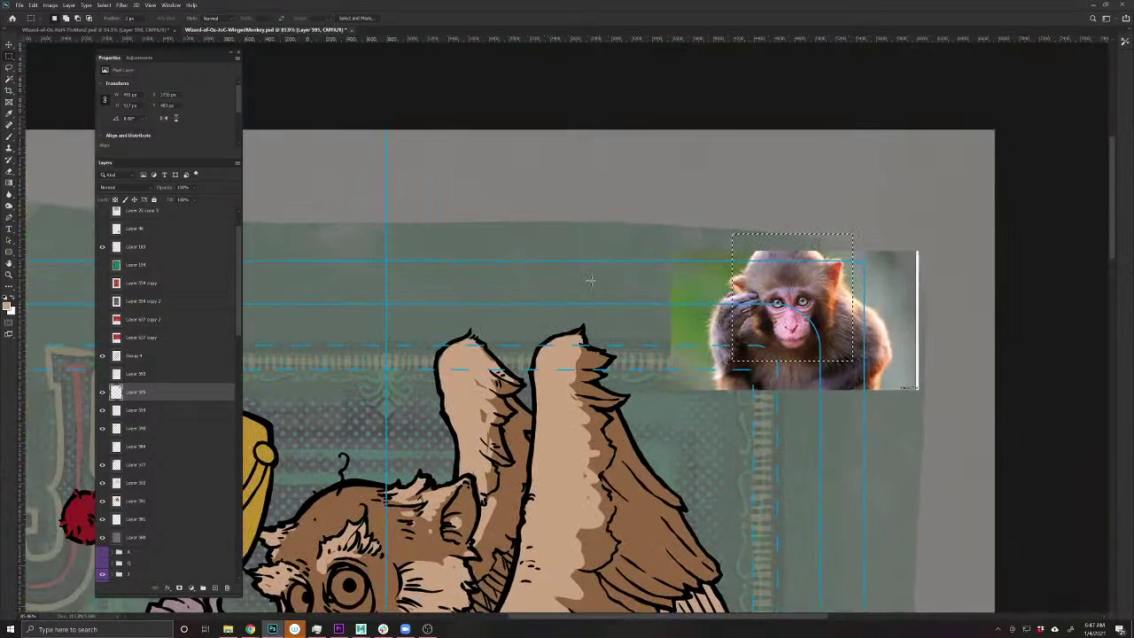
- Trim the photo to the face and position it above the monkey's head
{"action": "key", "text": "ctrl+d"}
{"action": "key", "text": "v"}
{"action": "left_click_drag", "start_coordinate": [886, 313], "coordinate": [900, 204]}
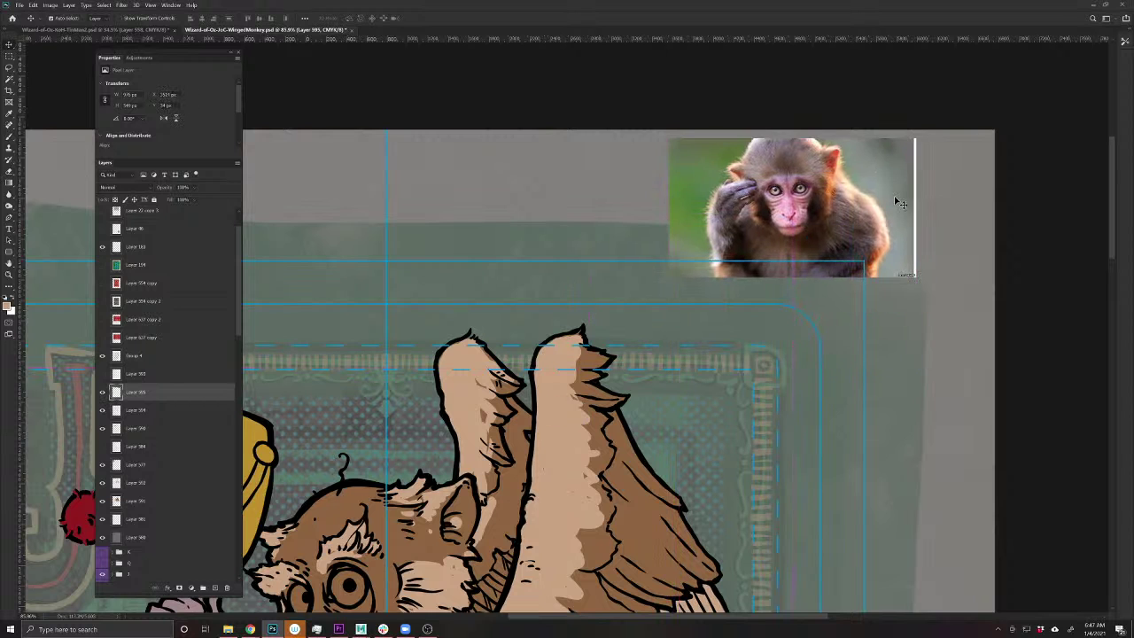
{"action": "key", "text": "ctrl+z"}
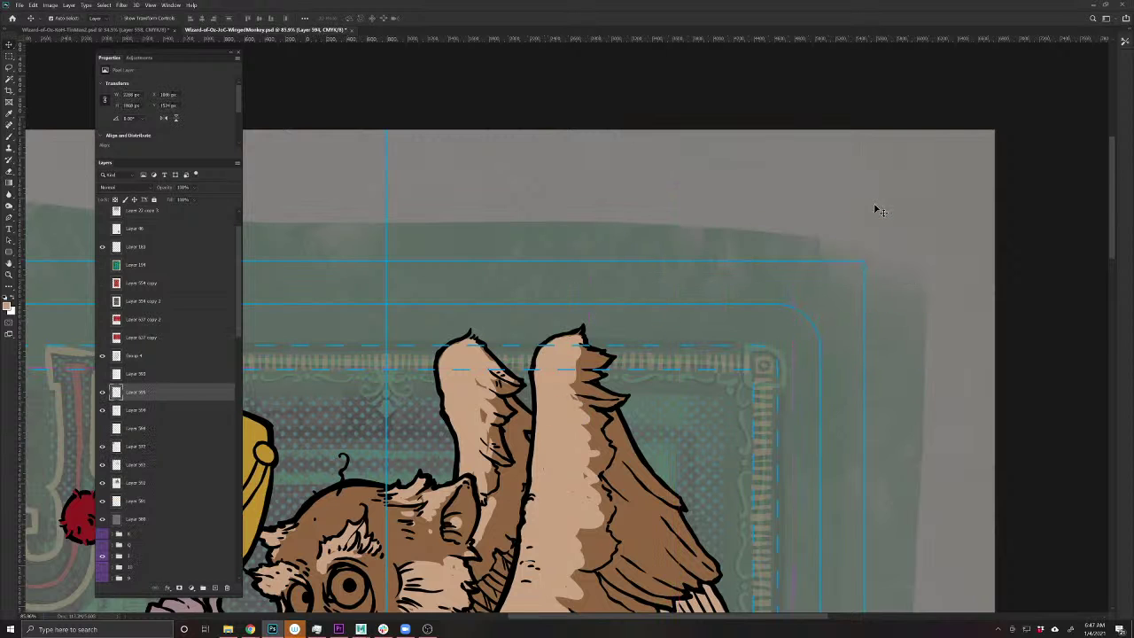
{"action": "key", "text": "ctrl+z"}
{"action": "left_click_drag", "start_coordinate": [838, 344], "coordinate": [574, 246]}
{"action": "scroll", "coordinate": [579, 299], "scroll_direction": "up", "scroll_amount": 3}
{"action": "left_click_drag", "start_coordinate": [581, 300], "coordinate": [610, 254]}
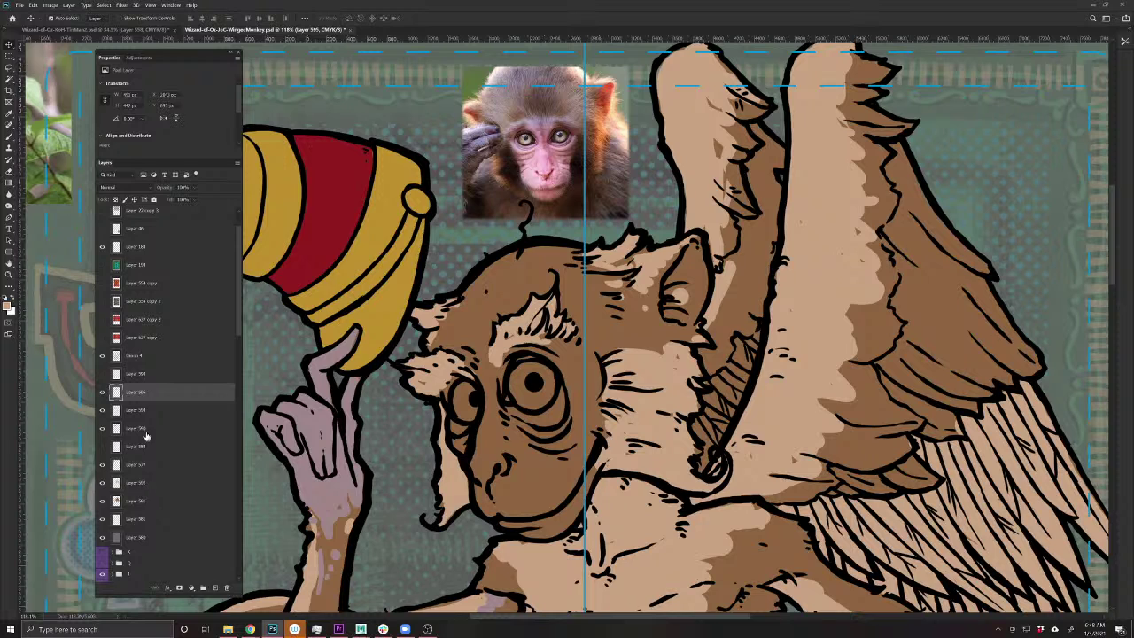
- Add a layer above Layer 594 and brush pink sampled from the photo onto the cheek
{"action": "left_click", "coordinate": [146, 412]}
{"action": "left_click", "coordinate": [213, 588]}
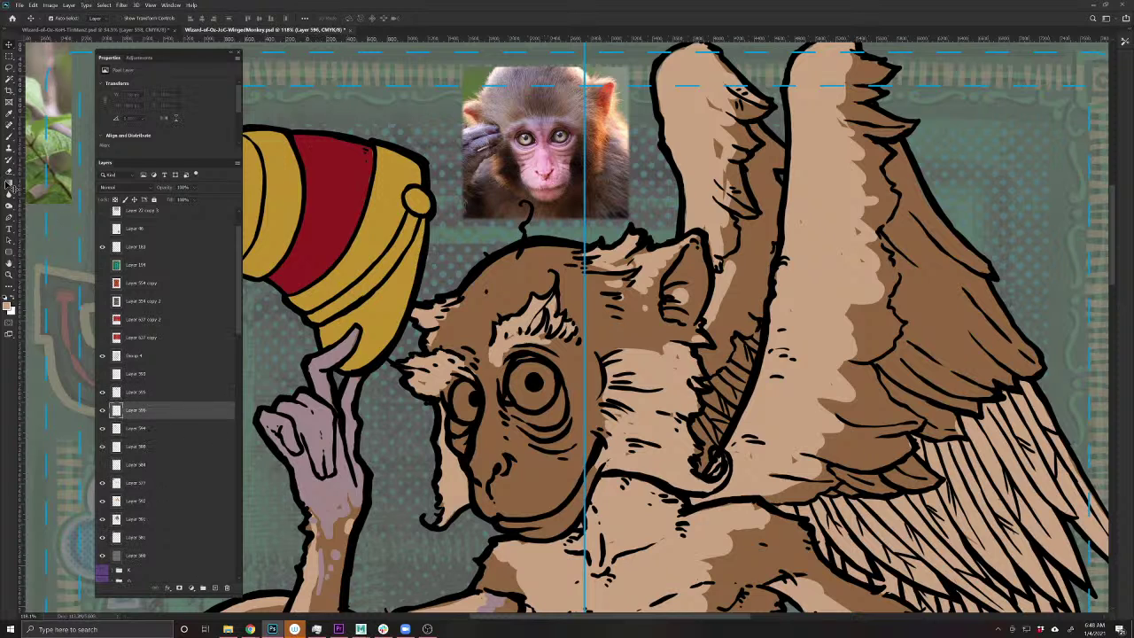
{"action": "left_click", "coordinate": [11, 138]}
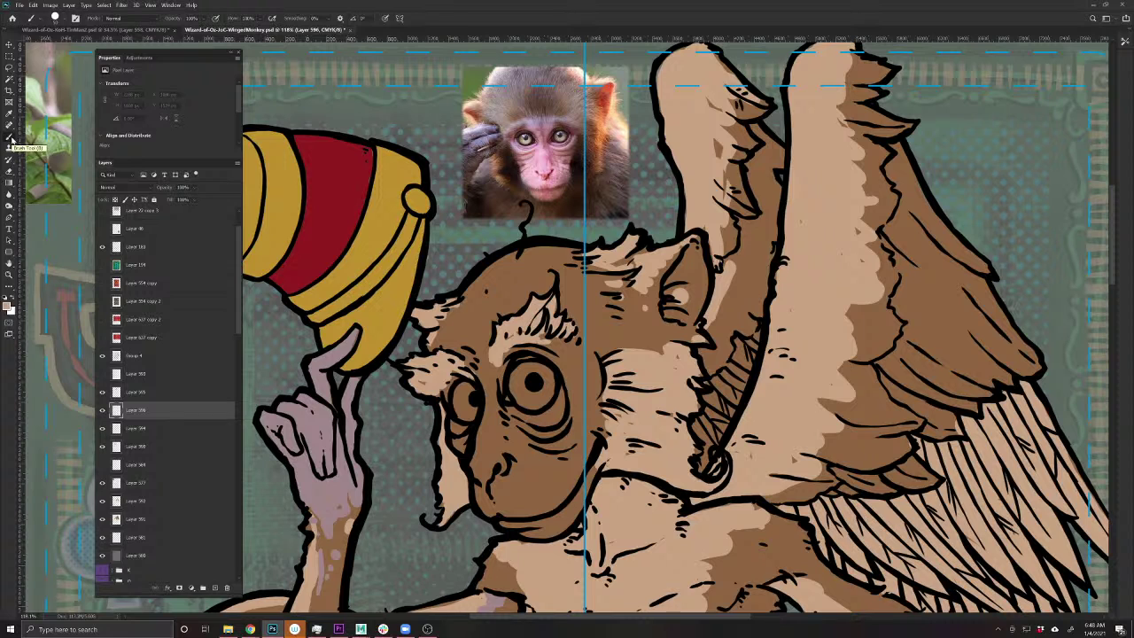
{"action": "left_click", "coordinate": [547, 155], "text": "alt"}
{"action": "left_click_drag", "start_coordinate": [549, 153], "coordinate": [549, 153]}
{"action": "mouse_move", "coordinate": [572, 371]}
{"action": "left_mouse_down"}
{"action": "mouse_move", "coordinate": [559, 414]}
{"action": "mouse_move", "coordinate": [535, 420]}
{"action": "left_mouse_up"}
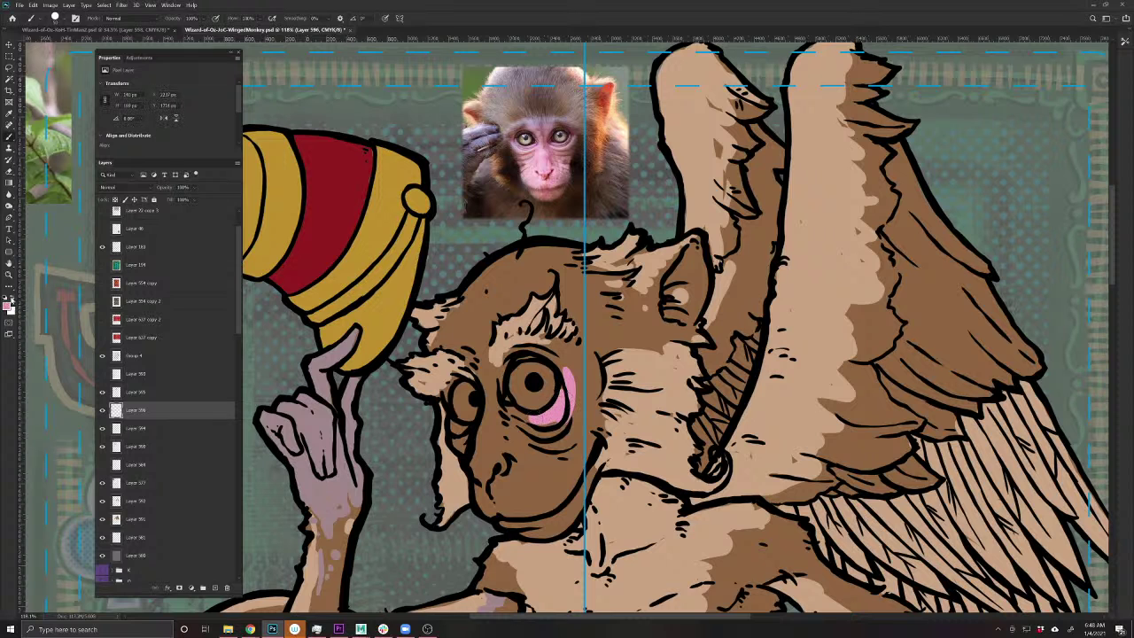
- Switch to a lighter pink and paint the cheek, nose, mouth and face's right edge
{"action": "left_click", "coordinate": [9, 305]}
{"action": "left_click", "coordinate": [364, 181]}
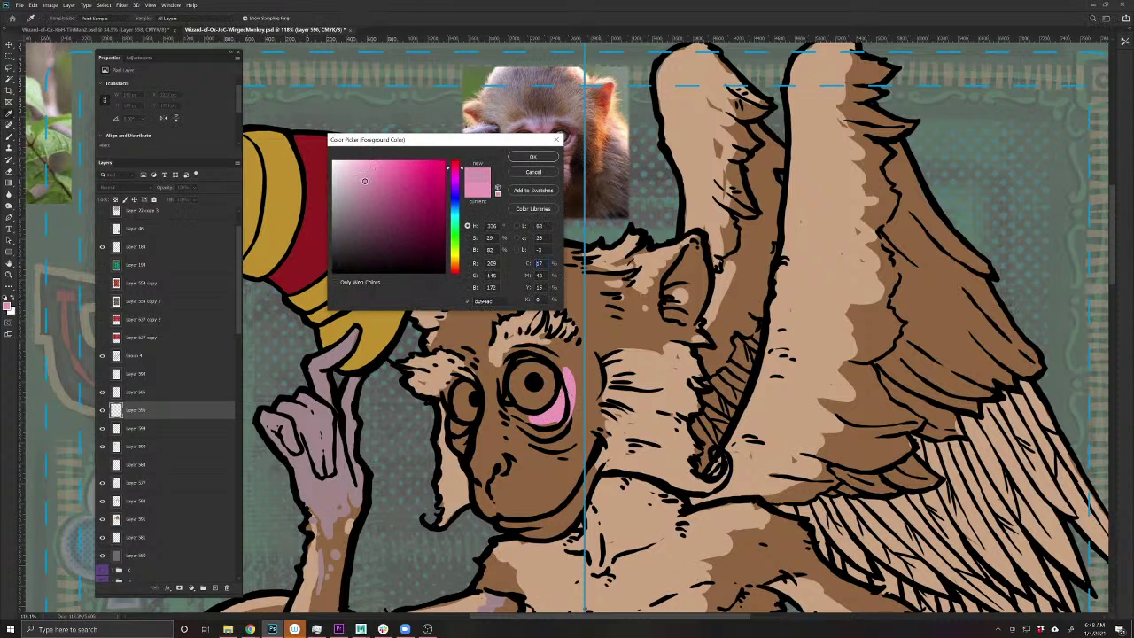
{"action": "key", "text": "Return"}
{"action": "mouse_move", "coordinate": [574, 363]}
{"action": "left_mouse_down"}
{"action": "mouse_move", "coordinate": [567, 391]}
{"action": "mouse_move", "coordinate": [507, 445]}
{"action": "mouse_move", "coordinate": [493, 396]}
{"action": "mouse_move", "coordinate": [479, 443]}
{"action": "mouse_move", "coordinate": [501, 358]}
{"action": "mouse_move", "coordinate": [482, 378]}
{"action": "mouse_move", "coordinate": [531, 347]}
{"action": "mouse_move", "coordinate": [556, 359]}
{"action": "mouse_move", "coordinate": [567, 347]}
{"action": "mouse_move", "coordinate": [584, 386]}
{"action": "mouse_move", "coordinate": [589, 367]}
{"action": "mouse_move", "coordinate": [575, 512]}
{"action": "mouse_move", "coordinate": [553, 529]}
{"action": "mouse_move", "coordinate": [492, 512]}
{"action": "mouse_move", "coordinate": [474, 466]}
{"action": "mouse_move", "coordinate": [484, 460]}
{"action": "mouse_move", "coordinate": [452, 430]}
{"action": "mouse_move", "coordinate": [447, 372]}
{"action": "left_mouse_up"}
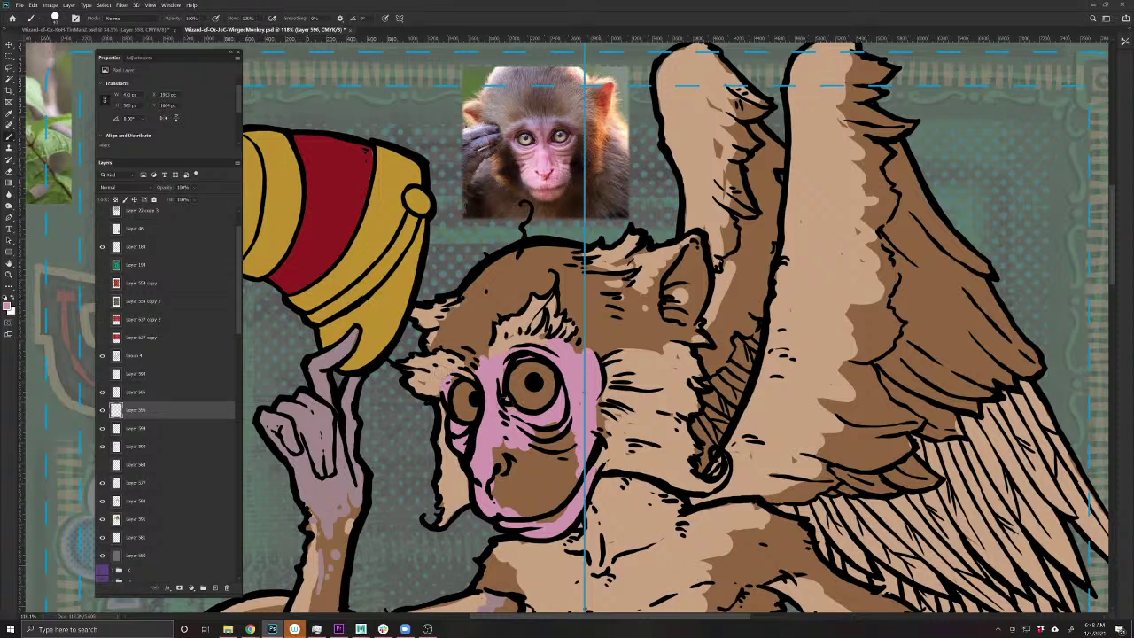
{"action": "mouse_move", "coordinate": [548, 427]}
{"action": "left_mouse_down"}
{"action": "mouse_move", "coordinate": [530, 447]}
{"action": "mouse_move", "coordinate": [539, 463]}
{"action": "mouse_move", "coordinate": [520, 476]}
{"action": "mouse_move", "coordinate": [548, 484]}
{"action": "mouse_move", "coordinate": [539, 500]}
{"action": "mouse_move", "coordinate": [505, 496]}
{"action": "mouse_move", "coordinate": [516, 516]}
{"action": "mouse_move", "coordinate": [489, 448]}
{"action": "left_mouse_up"}
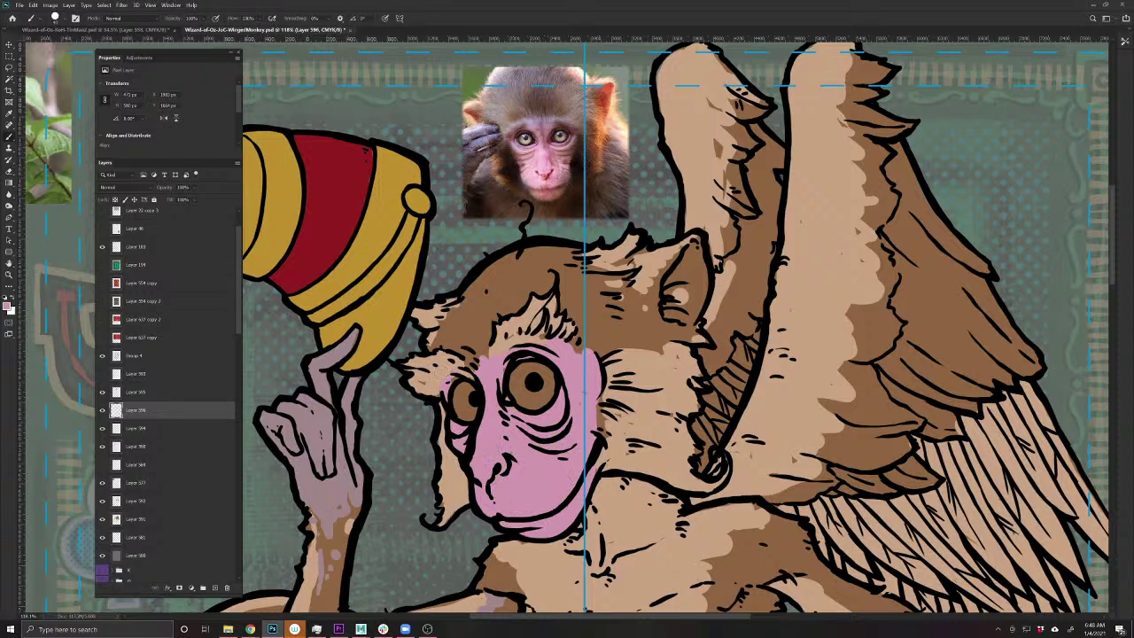
{"action": "left_click_drag", "start_coordinate": [601, 401], "coordinate": [599, 434]}
- On a new layer, sample the reference photo's eye colour and adjust it to golden tan
{"action": "left_click", "coordinate": [214, 588]}
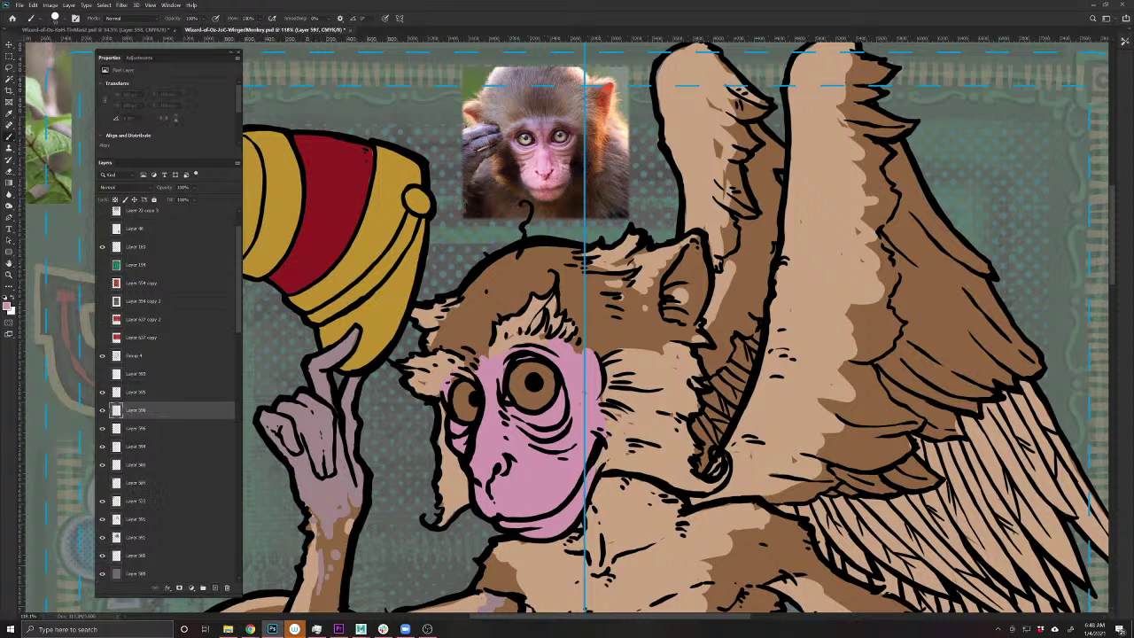
{"action": "left_click_drag", "start_coordinate": [560, 140], "coordinate": [567, 133]}
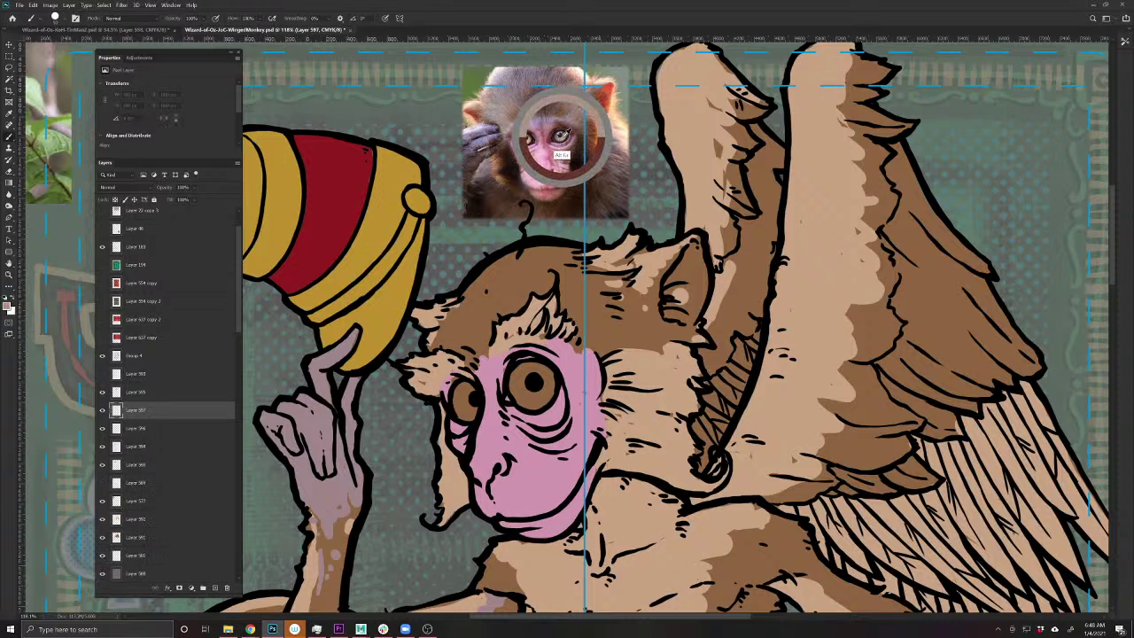
{"action": "left_click", "coordinate": [567, 133]}
{"action": "left_click", "coordinate": [10, 307]}
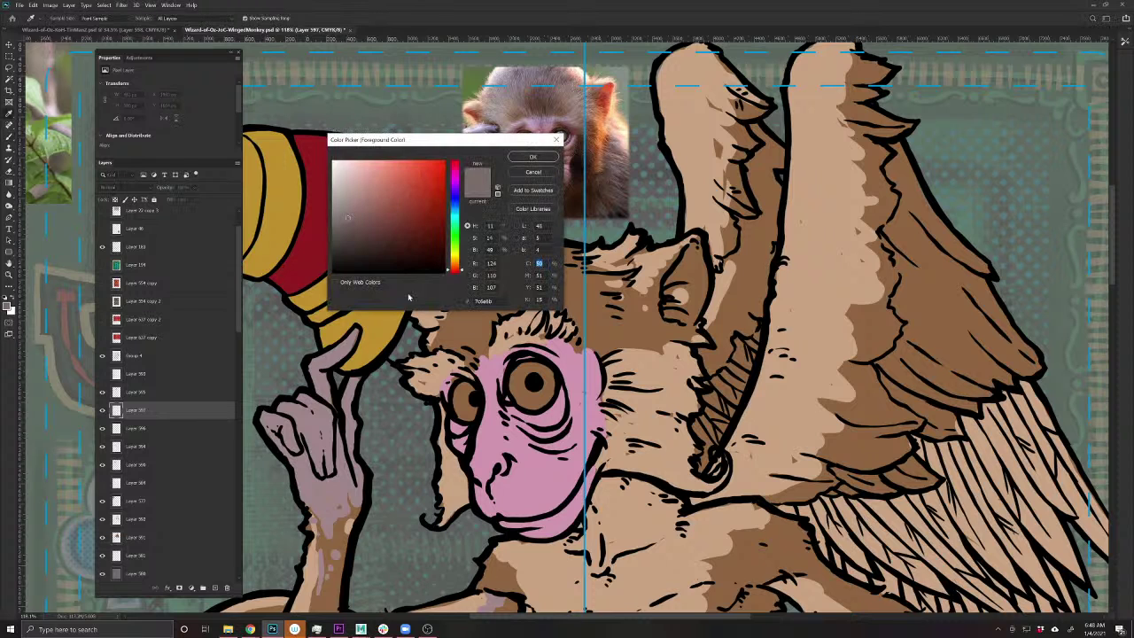
{"action": "left_click_drag", "start_coordinate": [458, 265], "coordinate": [458, 264]}
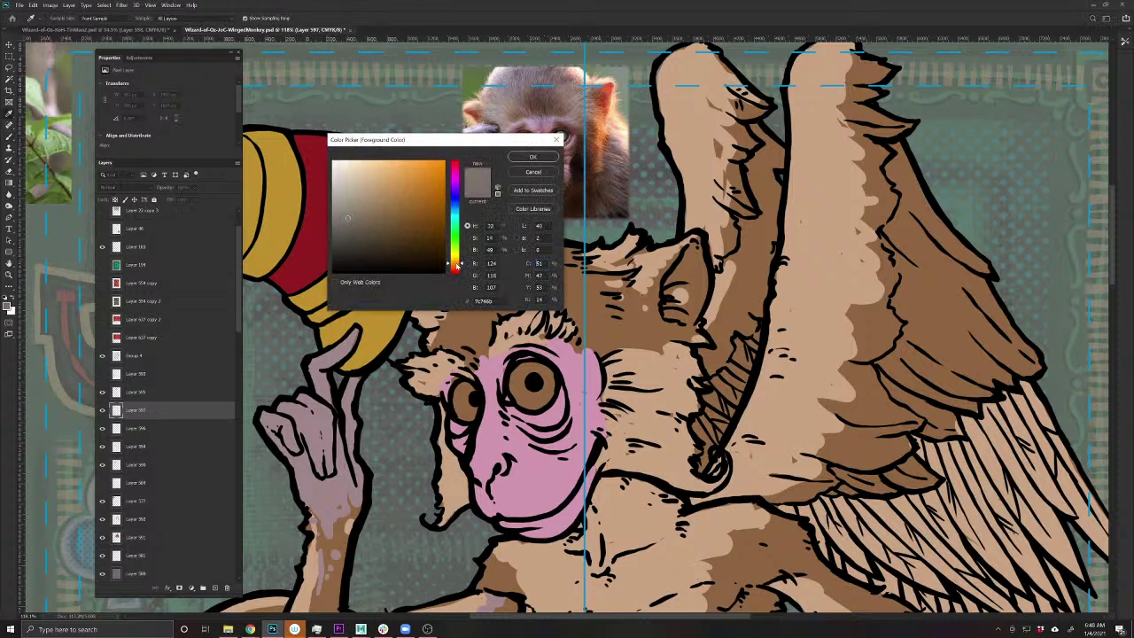
{"action": "left_click_drag", "start_coordinate": [374, 225], "coordinate": [385, 195]}
{"action": "left_click_drag", "start_coordinate": [455, 264], "coordinate": [456, 259]}
{"action": "left_click_drag", "start_coordinate": [387, 196], "coordinate": [396, 192]}
{"action": "left_click_drag", "start_coordinate": [455, 257], "coordinate": [455, 264]}
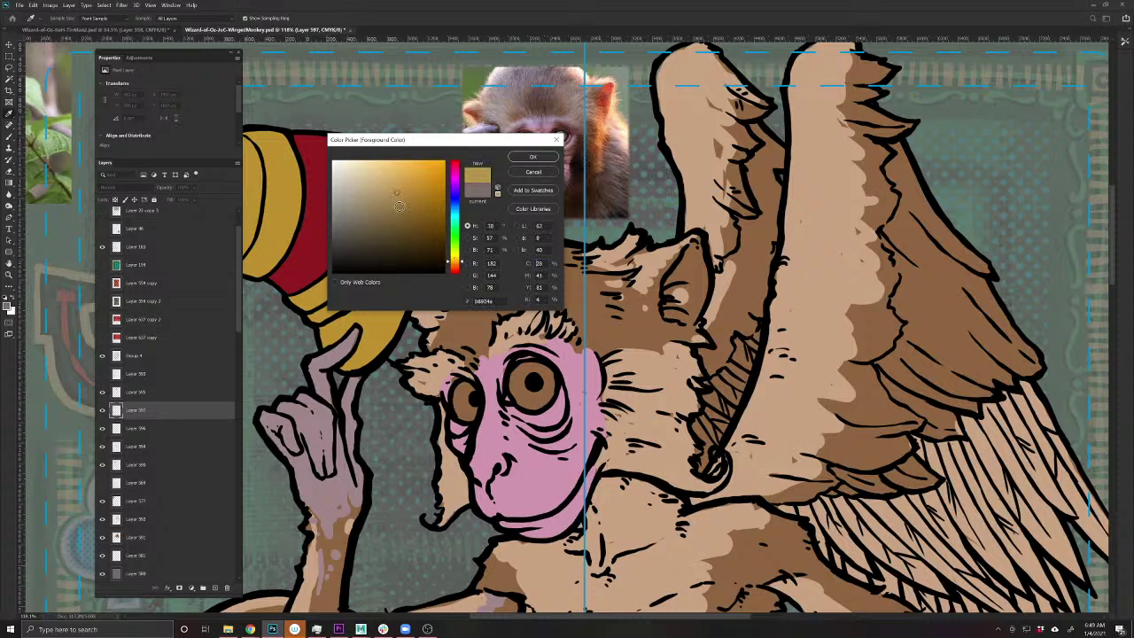
{"action": "left_click_drag", "start_coordinate": [400, 206], "coordinate": [390, 193]}
{"action": "left_click", "coordinate": [533, 157]}
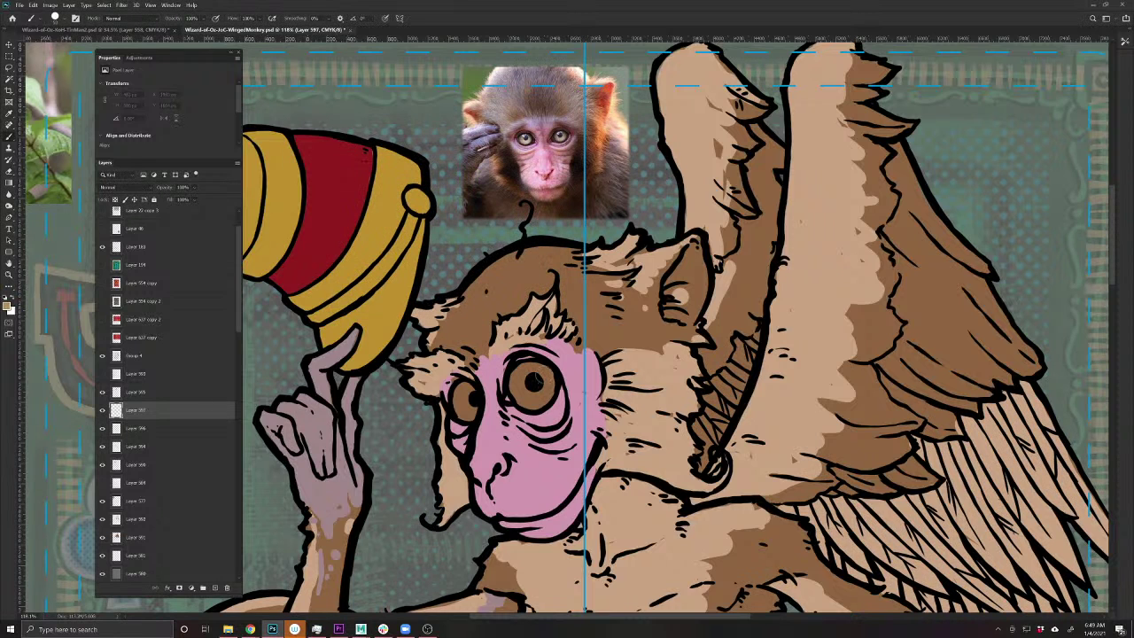
- Brush golden tan over both irises and touch up the right iris's top edge
{"action": "mouse_move", "coordinate": [542, 397]}
{"action": "left_mouse_down"}
{"action": "mouse_move", "coordinate": [549, 374]}
{"action": "mouse_move", "coordinate": [537, 367]}
{"action": "mouse_move", "coordinate": [519, 376]}
{"action": "mouse_move", "coordinate": [527, 406]}
{"action": "mouse_move", "coordinate": [532, 389]}
{"action": "left_mouse_up"}
{"action": "mouse_move", "coordinate": [469, 415]}
{"action": "left_mouse_down"}
{"action": "mouse_move", "coordinate": [453, 389]}
{"action": "mouse_move", "coordinate": [458, 414]}
{"action": "left_mouse_up"}
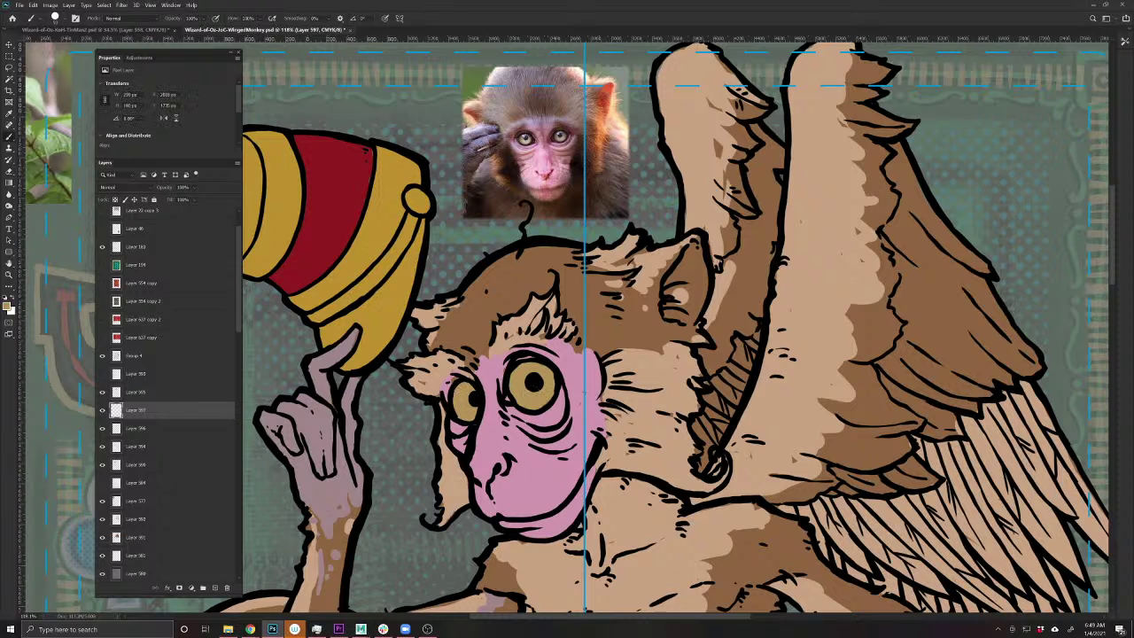
{"action": "mouse_move", "coordinate": [535, 378]}
{"action": "left_mouse_down"}
{"action": "mouse_move", "coordinate": [542, 366]}
{"action": "mouse_move", "coordinate": [530, 361]}
{"action": "left_mouse_up"}
- On a new layer, paint dark brown sampled from the photo across the forehead and head hair
{"action": "left_click", "coordinate": [214, 588]}
{"action": "mouse_move", "coordinate": [546, 104]}
{"action": "left_mouse_down"}
{"action": "mouse_move", "coordinate": [572, 155]}
{"action": "mouse_move", "coordinate": [544, 97]}
{"action": "mouse_move", "coordinate": [549, 108]}
{"action": "left_mouse_up"}
{"action": "mouse_move", "coordinate": [483, 326]}
{"action": "left_mouse_down"}
{"action": "mouse_move", "coordinate": [477, 347]}
{"action": "mouse_move", "coordinate": [451, 350]}
{"action": "mouse_move", "coordinate": [498, 291]}
{"action": "mouse_move", "coordinate": [510, 314]}
{"action": "mouse_move", "coordinate": [460, 319]}
{"action": "mouse_move", "coordinate": [430, 349]}
{"action": "mouse_move", "coordinate": [456, 303]}
{"action": "mouse_move", "coordinate": [553, 282]}
{"action": "mouse_move", "coordinate": [565, 306]}
{"action": "mouse_move", "coordinate": [620, 283]}
{"action": "mouse_move", "coordinate": [642, 250]}
{"action": "mouse_move", "coordinate": [678, 321]}
{"action": "mouse_move", "coordinate": [620, 295]}
{"action": "mouse_move", "coordinate": [589, 329]}
{"action": "mouse_move", "coordinate": [611, 341]}
{"action": "mouse_move", "coordinate": [576, 341]}
{"action": "mouse_move", "coordinate": [627, 347]}
{"action": "left_mouse_up"}
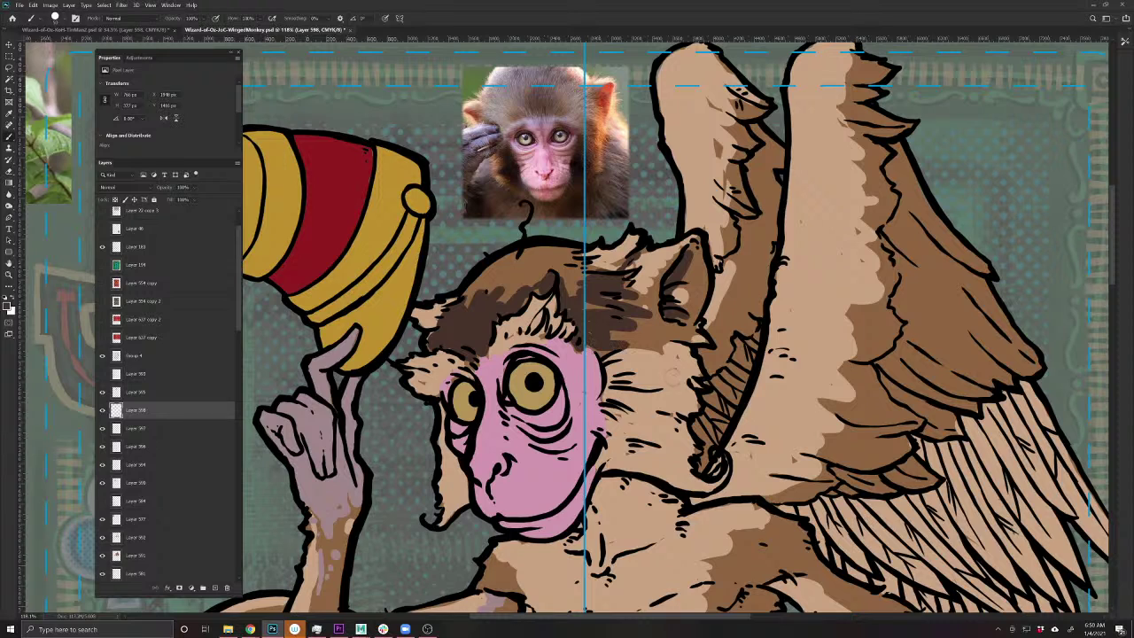
{"action": "left_click_drag", "start_coordinate": [531, 301], "coordinate": [474, 280]}
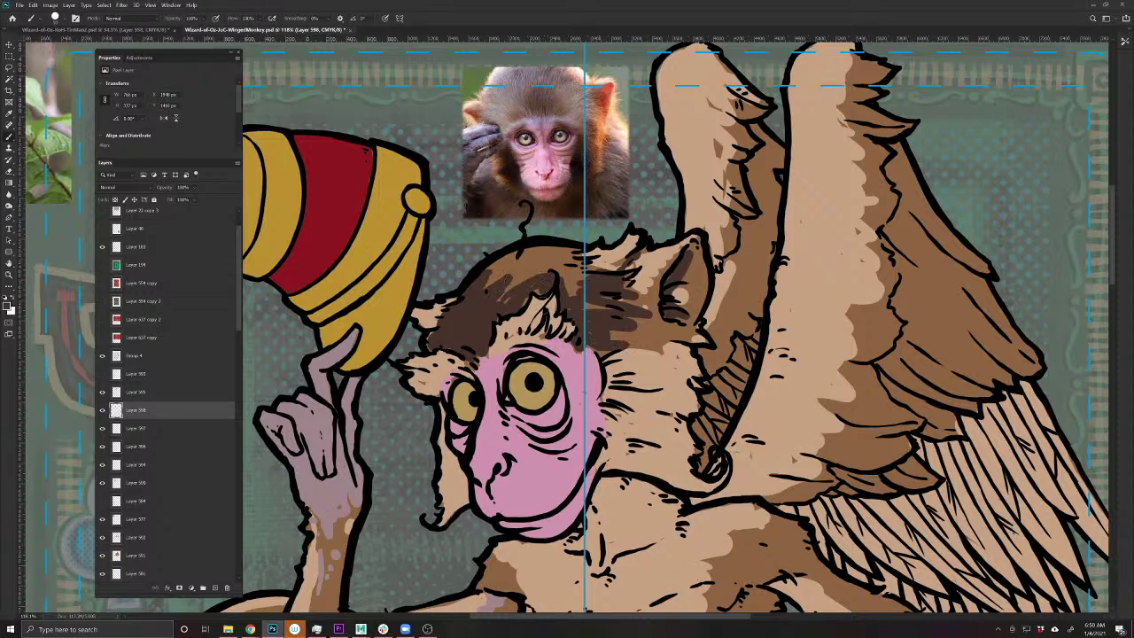
- Shade the chest, belly and elbow dark brown, undoing the tail stroke
{"action": "scroll", "coordinate": [700, 451], "scroll_direction": "down", "scroll_amount": 5}
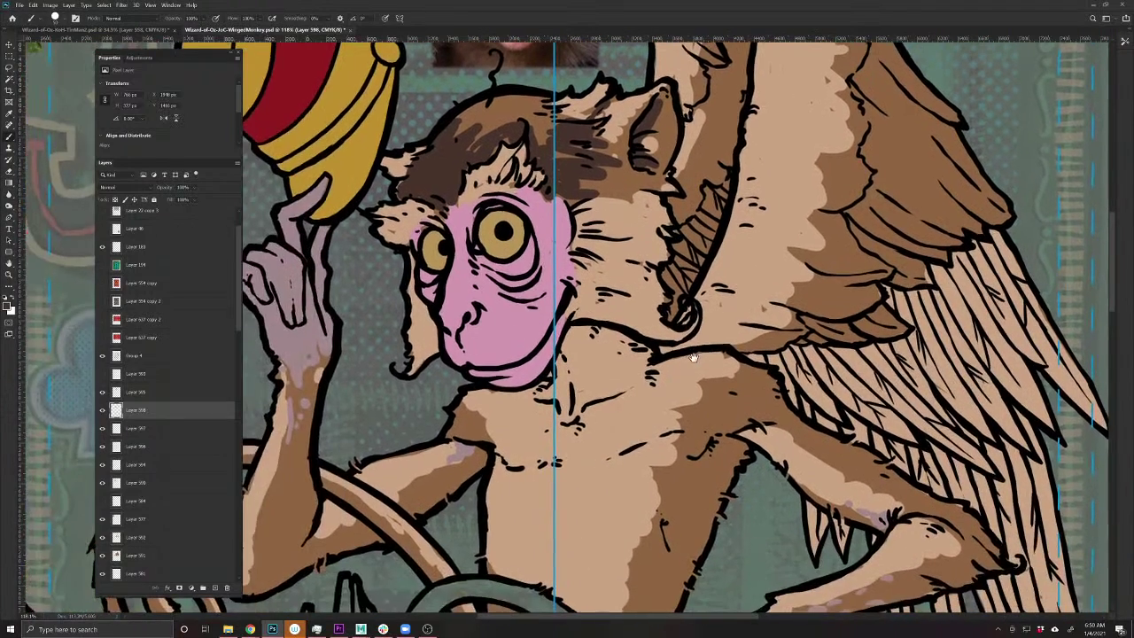
{"action": "scroll", "coordinate": [687, 423], "scroll_direction": "down", "scroll_amount": 5}
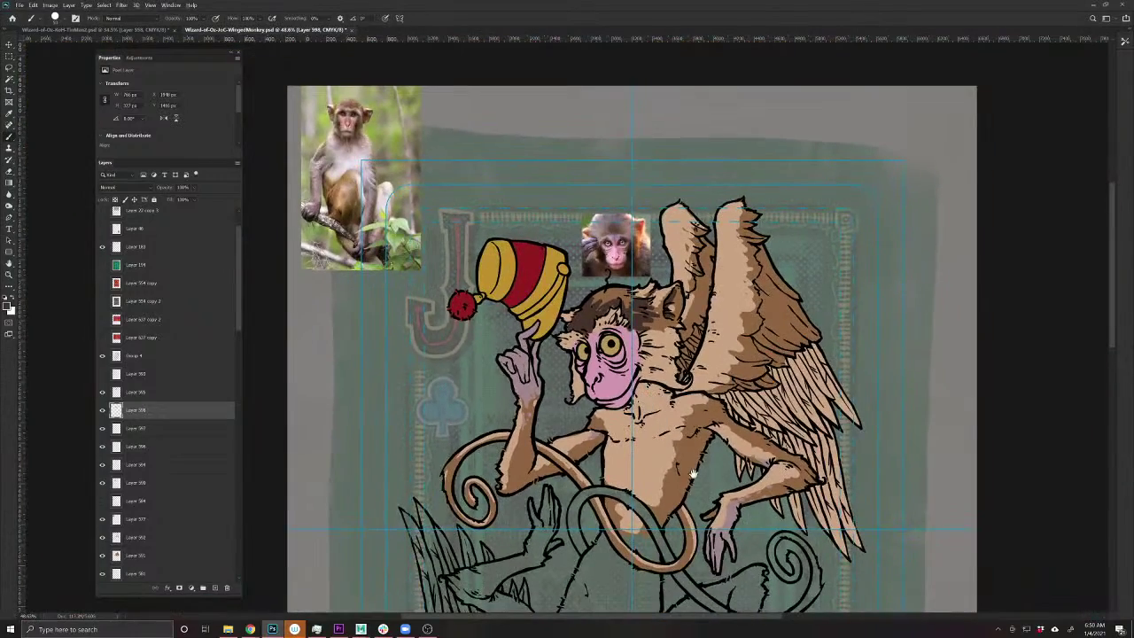
{"action": "left_click_drag", "start_coordinate": [689, 483], "coordinate": [668, 469]}
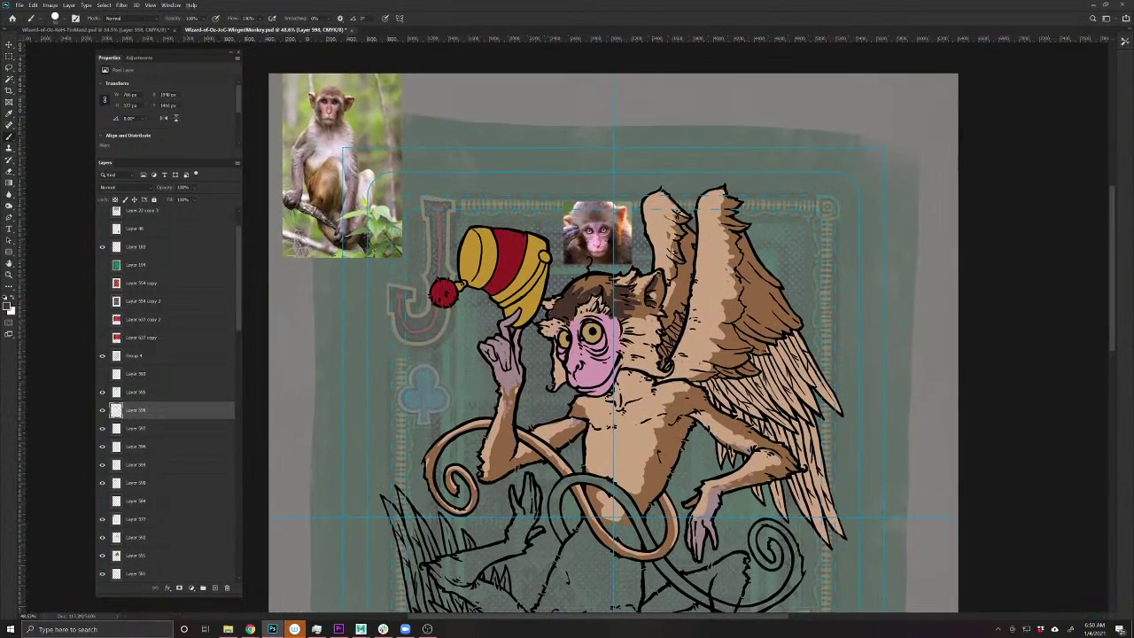
{"action": "mouse_move", "coordinate": [687, 414]}
{"action": "left_mouse_down"}
{"action": "mouse_move", "coordinate": [639, 501]}
{"action": "mouse_move", "coordinate": [655, 450]}
{"action": "left_mouse_up"}
{"action": "mouse_move", "coordinate": [679, 408]}
{"action": "left_mouse_down"}
{"action": "mouse_move", "coordinate": [700, 405]}
{"action": "mouse_move", "coordinate": [691, 400]}
{"action": "mouse_move", "coordinate": [762, 446]}
{"action": "mouse_move", "coordinate": [749, 438]}
{"action": "mouse_move", "coordinate": [775, 462]}
{"action": "mouse_move", "coordinate": [754, 471]}
{"action": "left_mouse_up"}
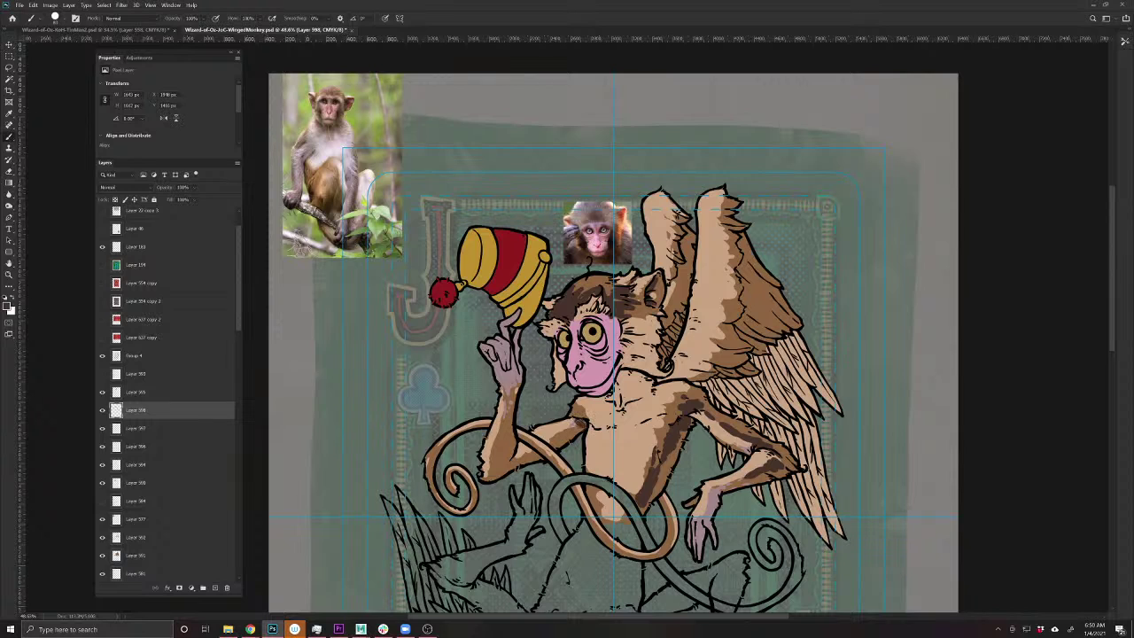
{"action": "mouse_move", "coordinate": [555, 441]}
{"action": "left_mouse_down"}
{"action": "mouse_move", "coordinate": [542, 448]}
{"action": "mouse_move", "coordinate": [581, 503]}
{"action": "left_mouse_up"}
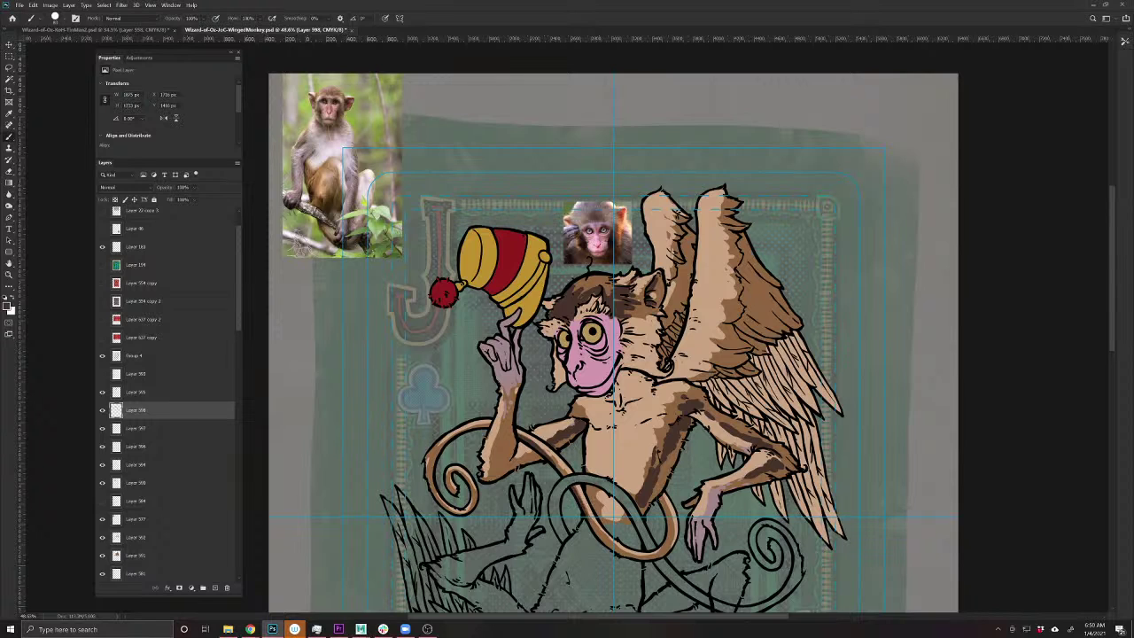
{"action": "mouse_move", "coordinate": [661, 496]}
{"action": "left_mouse_down"}
{"action": "mouse_move", "coordinate": [668, 540]}
{"action": "mouse_move", "coordinate": [630, 556]}
{"action": "mouse_move", "coordinate": [602, 537]}
{"action": "left_mouse_up"}
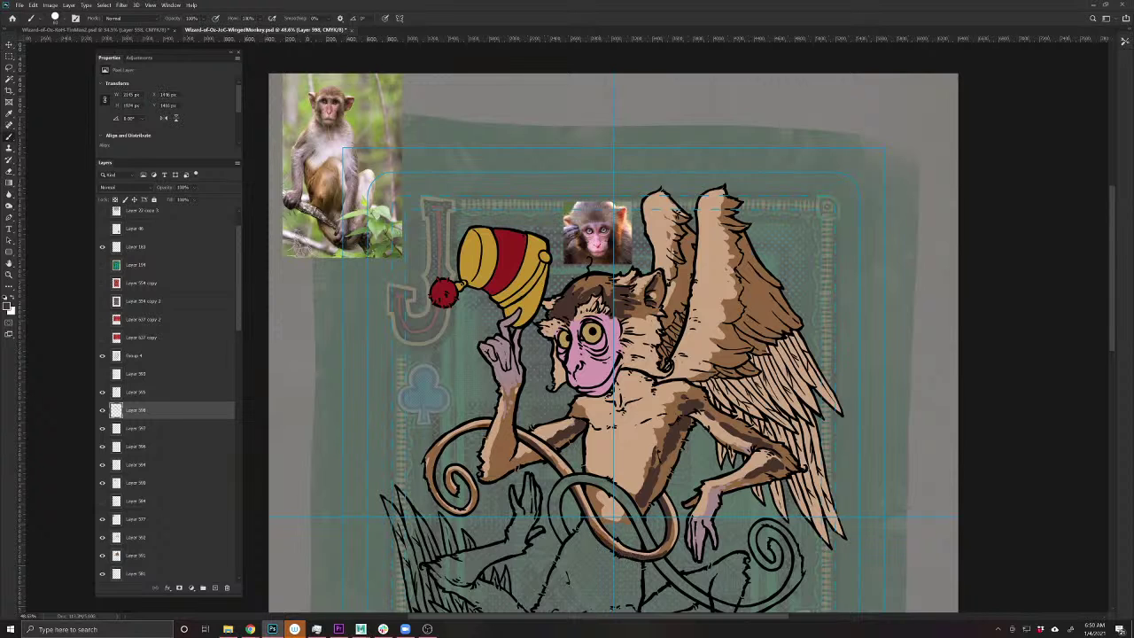
{"action": "left_click_drag", "start_coordinate": [491, 421], "coordinate": [440, 452]}
{"action": "mouse_move", "coordinate": [475, 501]}
{"action": "left_mouse_down"}
{"action": "mouse_move", "coordinate": [455, 516]}
{"action": "mouse_move", "coordinate": [418, 479]}
{"action": "left_mouse_up"}
{"action": "key", "text": "ctrl+z"}
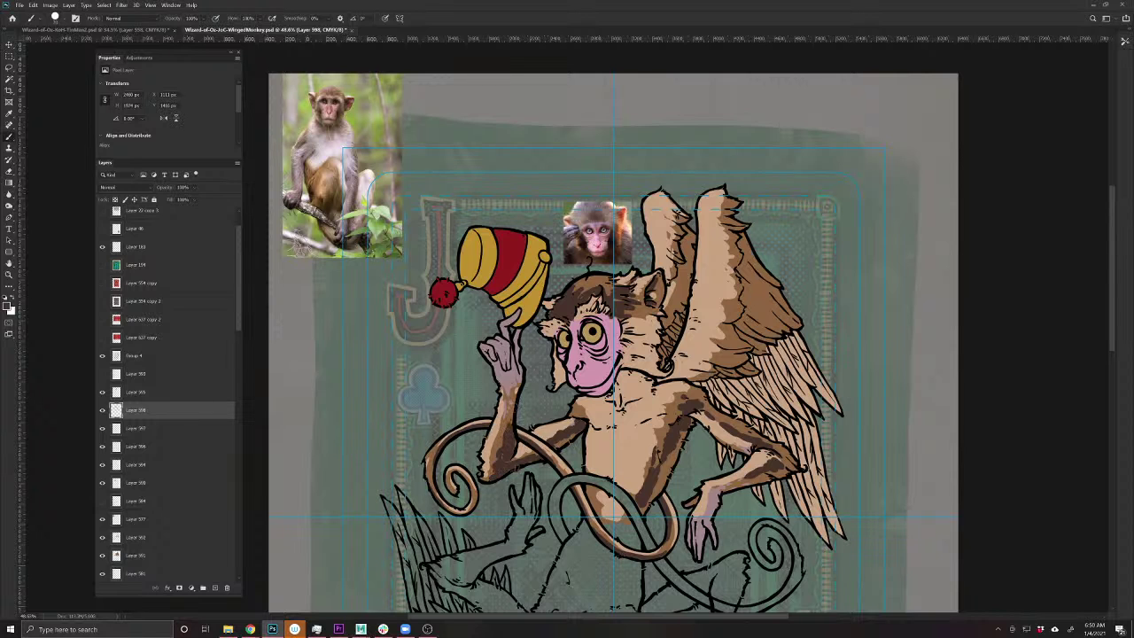
- Shade the wing edges and feathers dark brown, then save the document
{"action": "left_click_drag", "start_coordinate": [651, 381], "coordinate": [576, 429]}
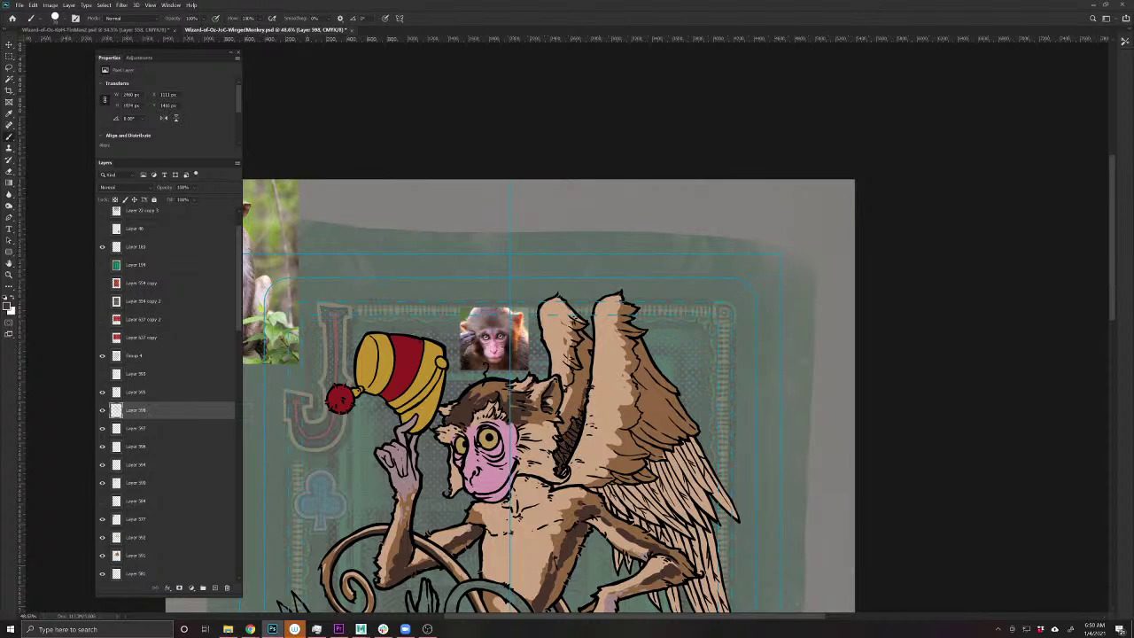
{"action": "left_click_drag", "start_coordinate": [588, 359], "coordinate": [573, 421]}
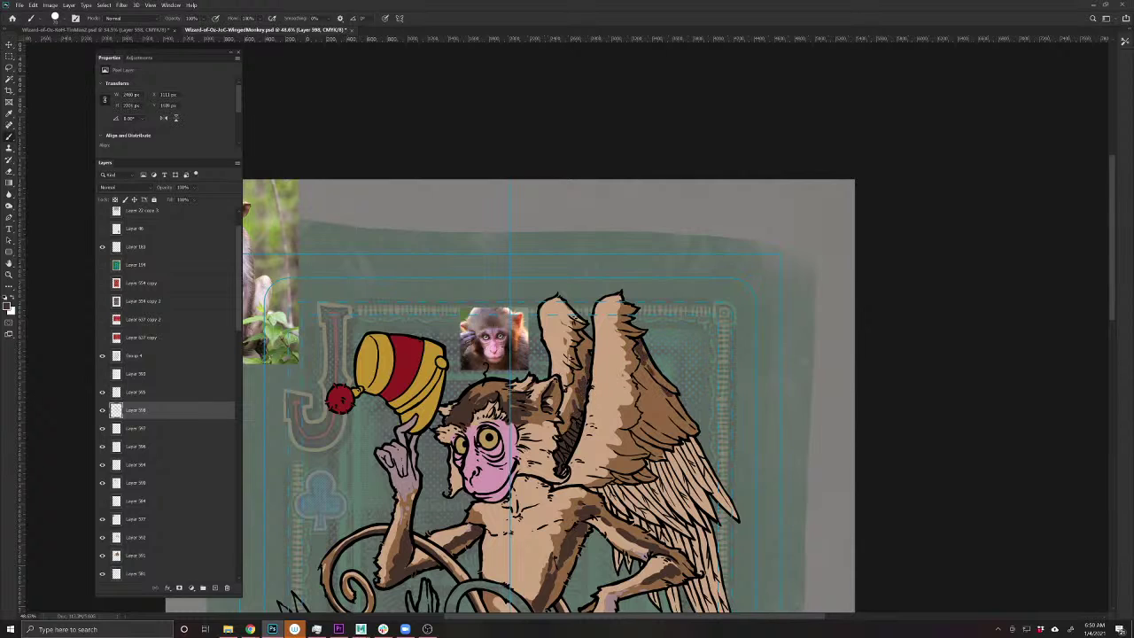
{"action": "mouse_move", "coordinate": [638, 373]}
{"action": "left_mouse_down"}
{"action": "mouse_move", "coordinate": [641, 445]}
{"action": "mouse_move", "coordinate": [647, 360]}
{"action": "mouse_move", "coordinate": [664, 392]}
{"action": "mouse_move", "coordinate": [668, 418]}
{"action": "mouse_move", "coordinate": [651, 446]}
{"action": "left_mouse_up"}
{"action": "left_click_drag", "start_coordinate": [620, 540], "coordinate": [549, 464]}
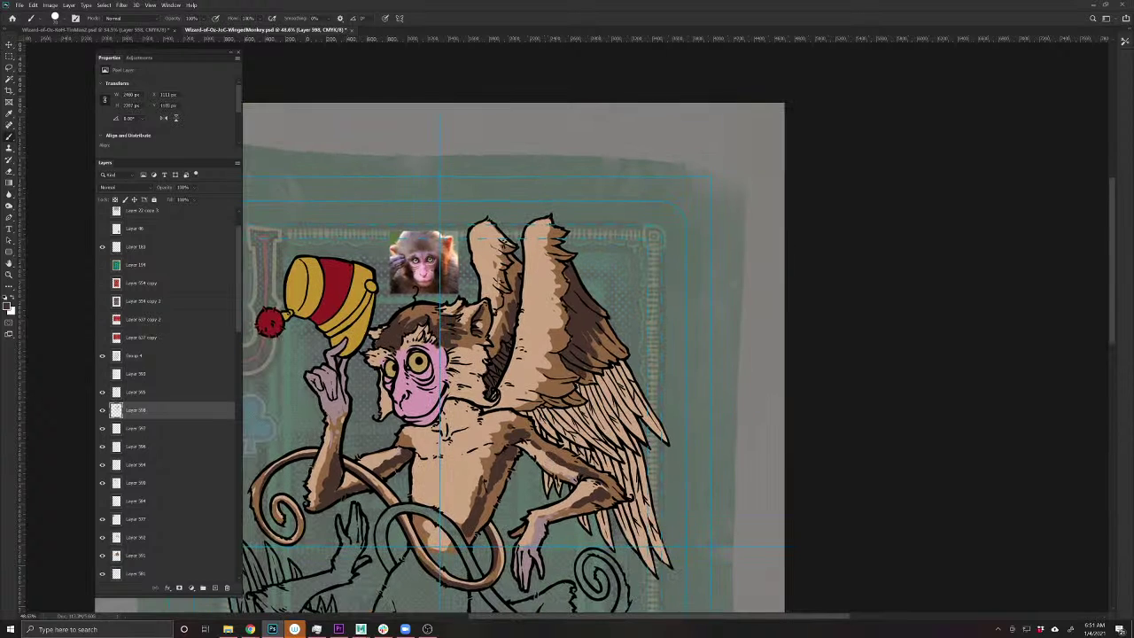
{"action": "mouse_move", "coordinate": [578, 396]}
{"action": "left_mouse_down"}
{"action": "mouse_move", "coordinate": [544, 405]}
{"action": "mouse_move", "coordinate": [593, 385]}
{"action": "mouse_move", "coordinate": [606, 324]}
{"action": "left_mouse_up"}
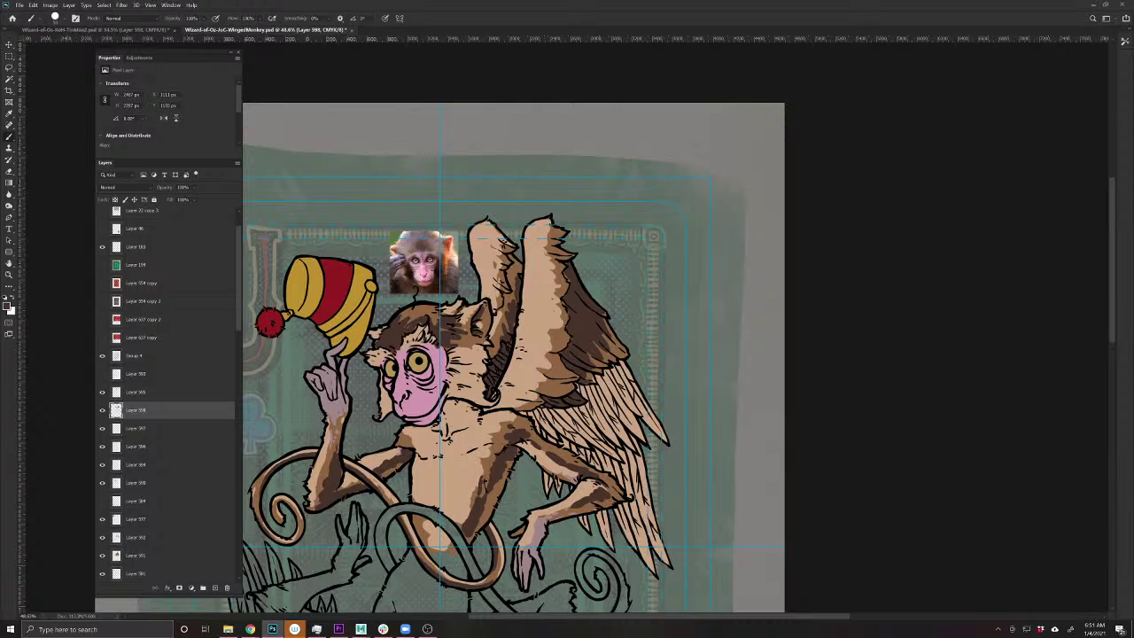
{"action": "left_click_drag", "start_coordinate": [630, 437], "coordinate": [638, 480]}
{"action": "left_click_drag", "start_coordinate": [606, 442], "coordinate": [623, 457]}
{"action": "mouse_move", "coordinate": [606, 448]}
{"action": "left_mouse_down"}
{"action": "mouse_move", "coordinate": [593, 450]}
{"action": "mouse_move", "coordinate": [620, 468]}
{"action": "mouse_move", "coordinate": [574, 447]}
{"action": "left_mouse_up"}
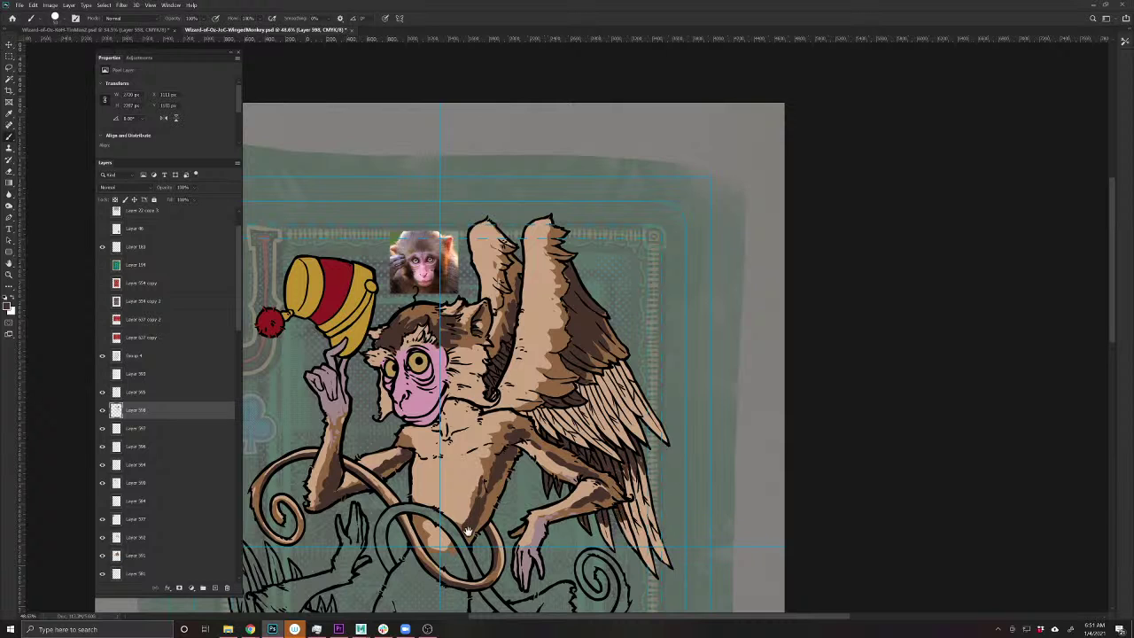
{"action": "left_click_drag", "start_coordinate": [407, 530], "coordinate": [518, 514]}
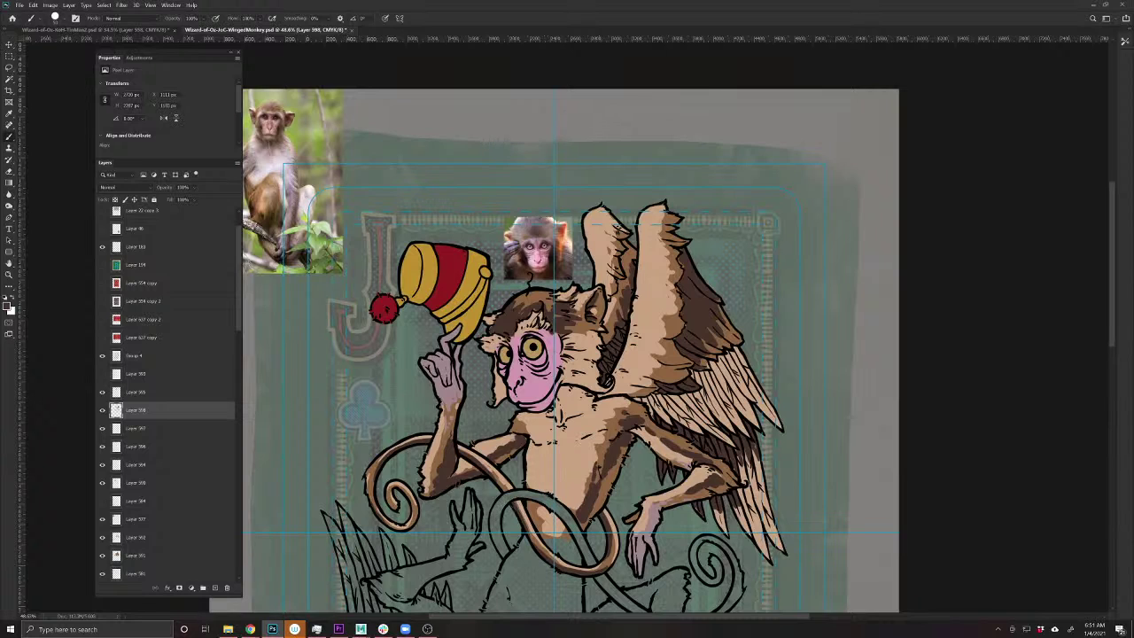
{"action": "key", "text": "ctrl+s"}
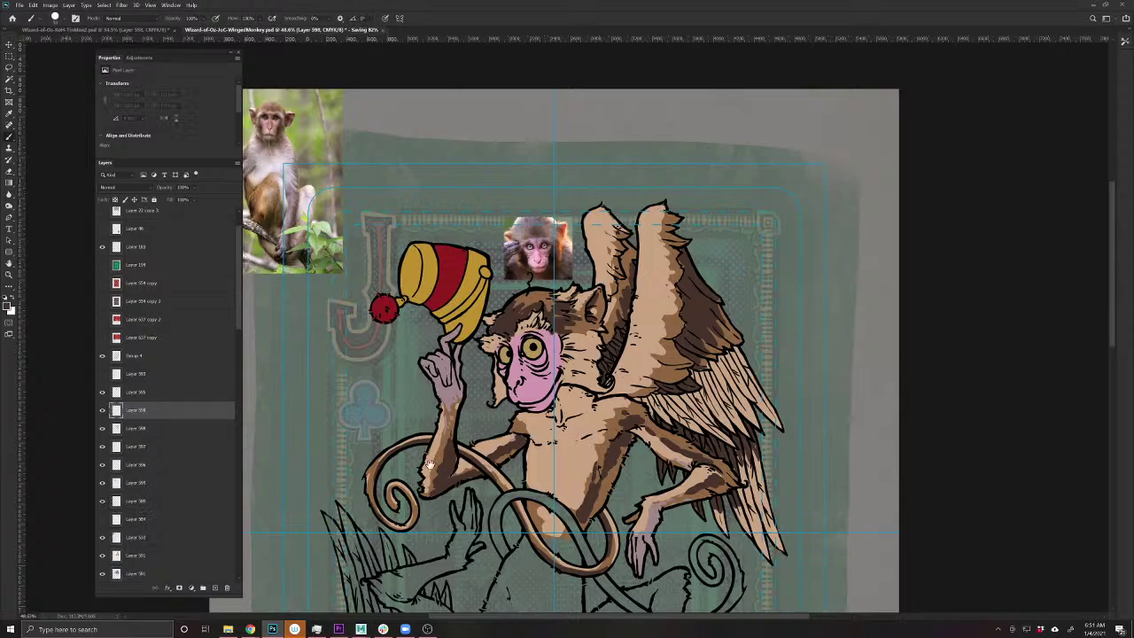
- Select a lower layer and sample a light pink from the reference monkey's face
{"action": "scroll", "coordinate": [538, 355], "scroll_direction": "up", "scroll_amount": 5}
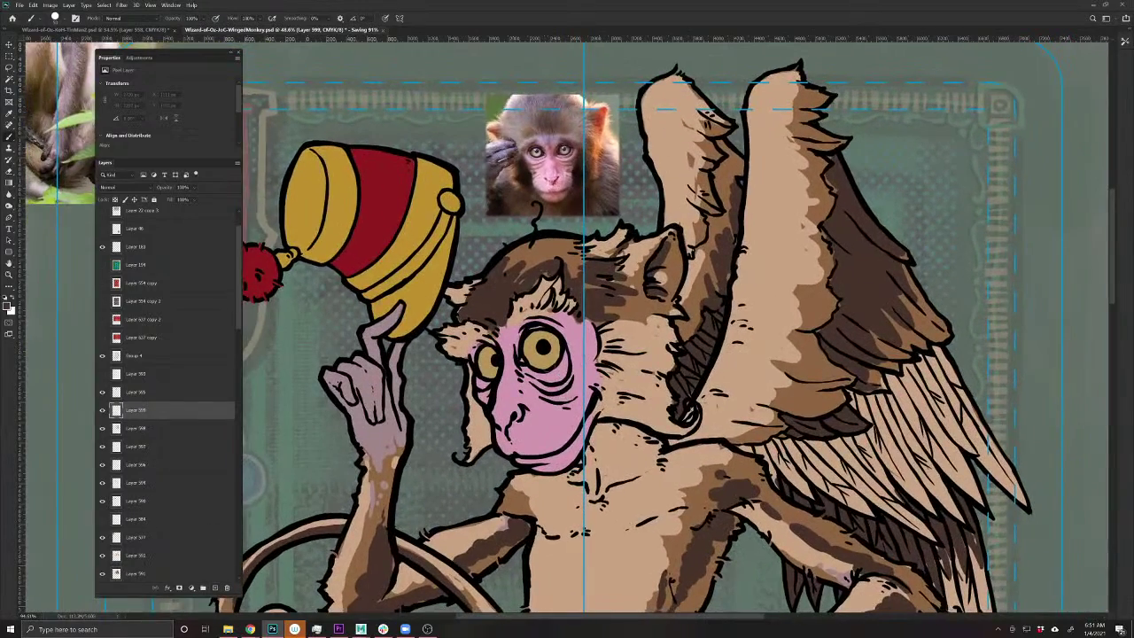
{"action": "left_click", "coordinate": [542, 440], "text": "ctrl"}
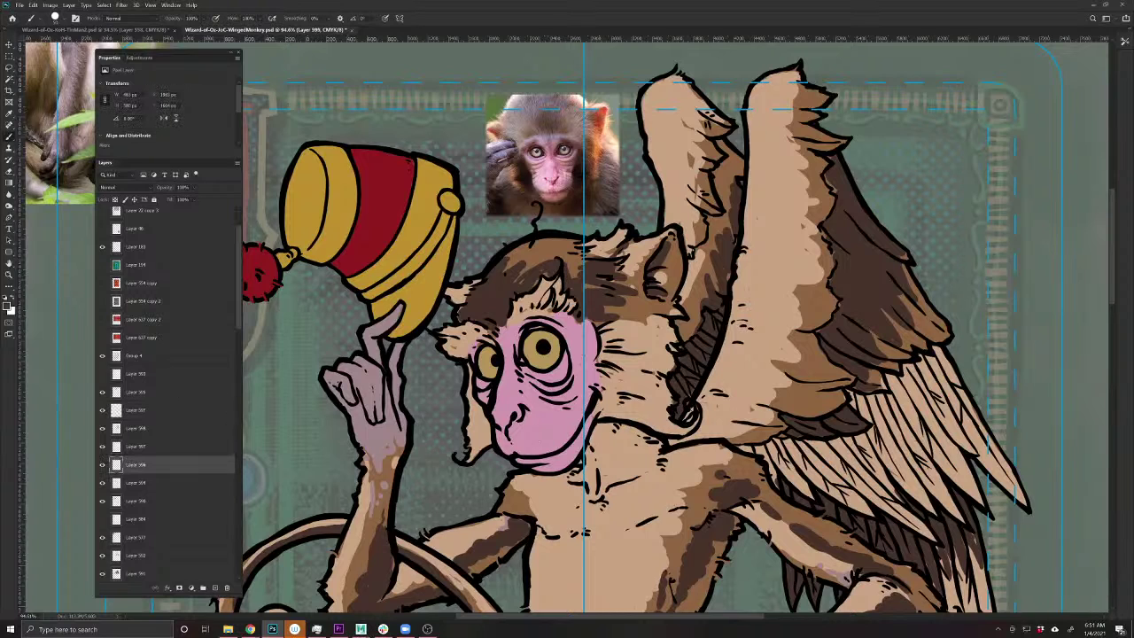
{"action": "left_click", "coordinate": [551, 153], "text": "alt"}
{"action": "left_click_drag", "start_coordinate": [551, 152], "coordinate": [535, 208]}
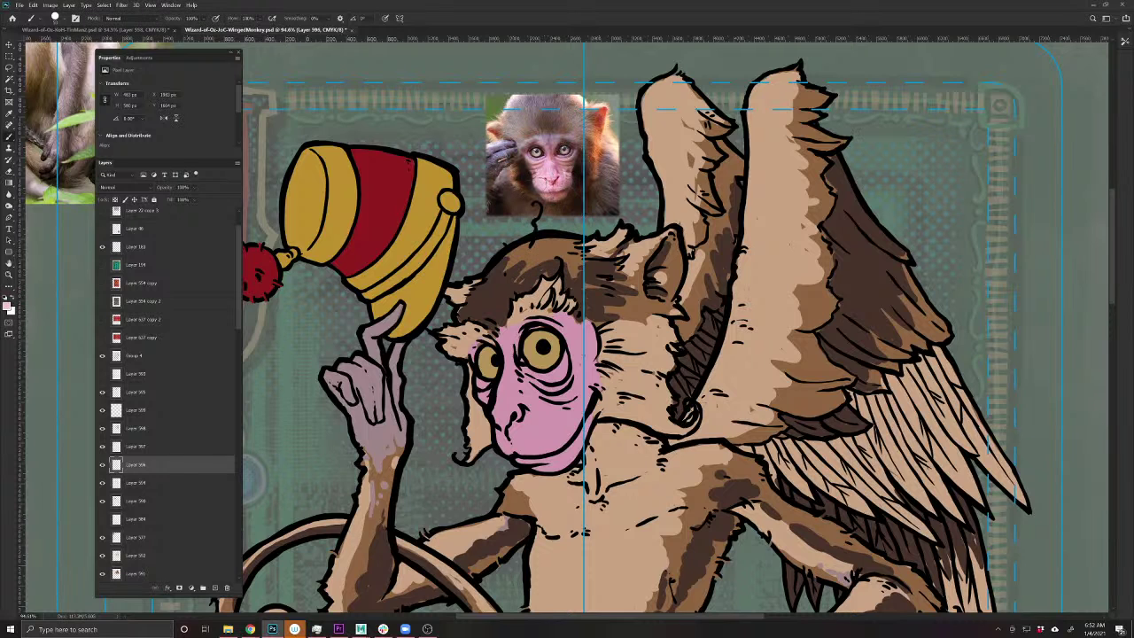
{"action": "left_click", "coordinate": [8, 306]}
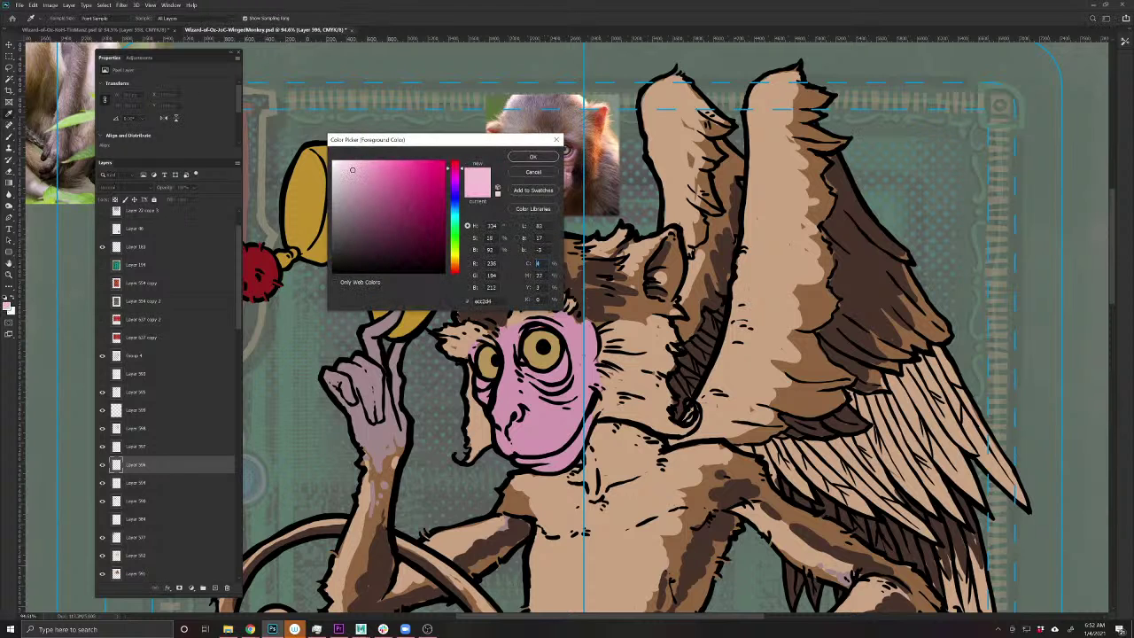
{"action": "left_click", "coordinate": [533, 157]}
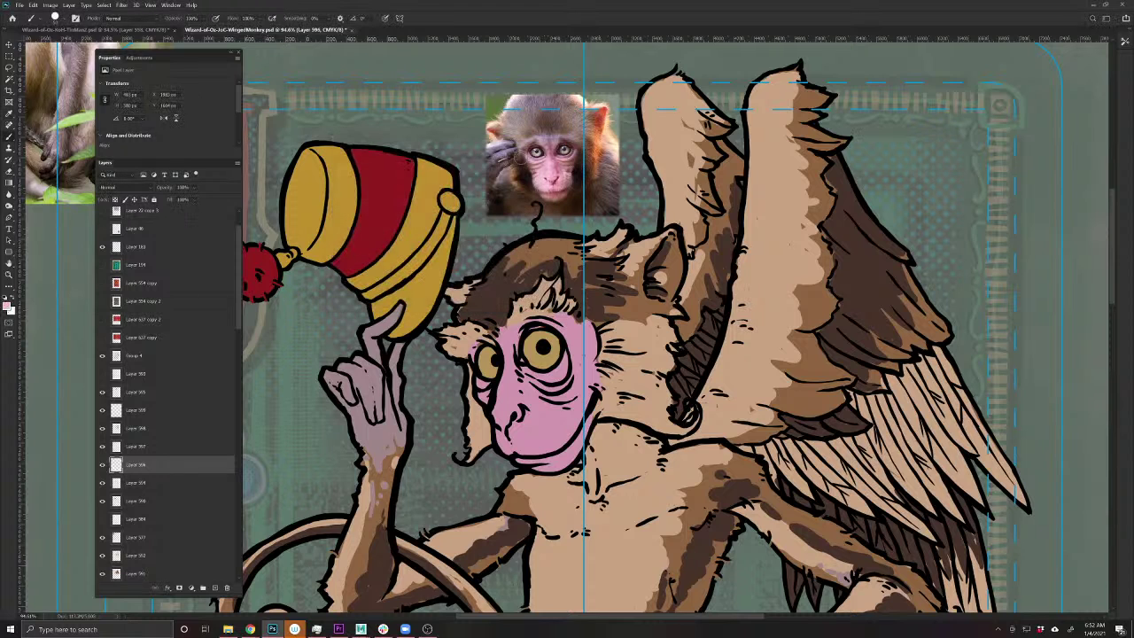
- Paint light pink over the forehead, under the eye, beside the nose, mouth, chin and cheek
{"action": "mouse_move", "coordinate": [572, 329]}
{"action": "left_mouse_down"}
{"action": "mouse_move", "coordinate": [532, 321]}
{"action": "mouse_move", "coordinate": [542, 312]}
{"action": "mouse_move", "coordinate": [518, 324]}
{"action": "left_mouse_up"}
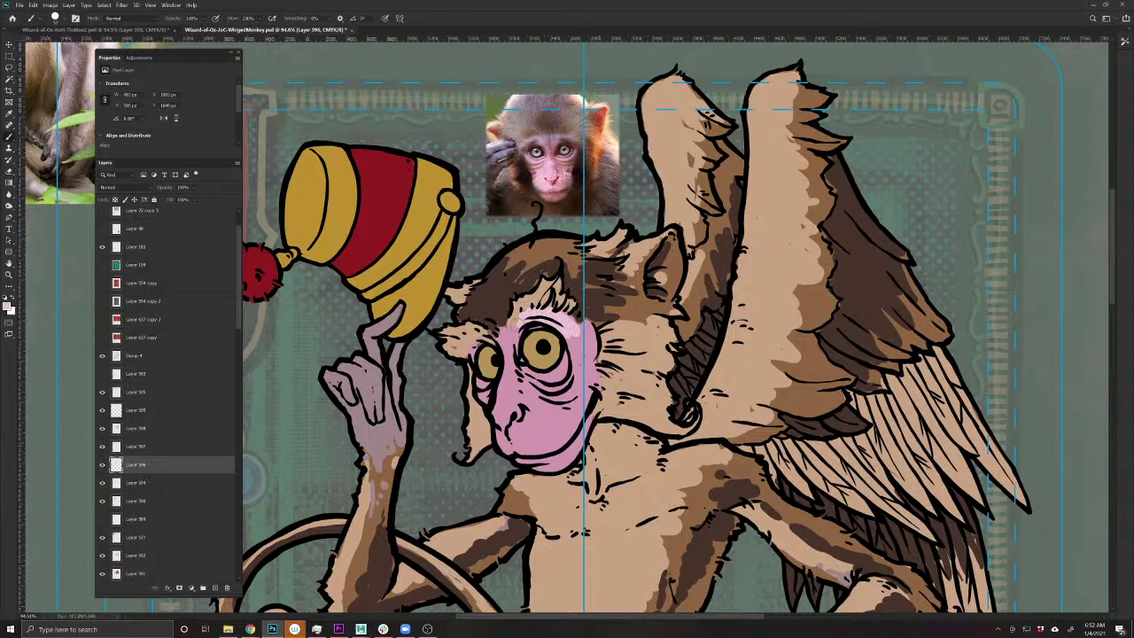
{"action": "mouse_move", "coordinate": [567, 358]}
{"action": "left_mouse_down"}
{"action": "mouse_move", "coordinate": [542, 381]}
{"action": "mouse_move", "coordinate": [551, 399]}
{"action": "mouse_move", "coordinate": [487, 396]}
{"action": "left_mouse_up"}
{"action": "mouse_move", "coordinate": [499, 340]}
{"action": "left_mouse_down"}
{"action": "mouse_move", "coordinate": [499, 407]}
{"action": "mouse_move", "coordinate": [521, 421]}
{"action": "mouse_move", "coordinate": [496, 397]}
{"action": "mouse_move", "coordinate": [500, 457]}
{"action": "mouse_move", "coordinate": [515, 446]}
{"action": "left_mouse_up"}
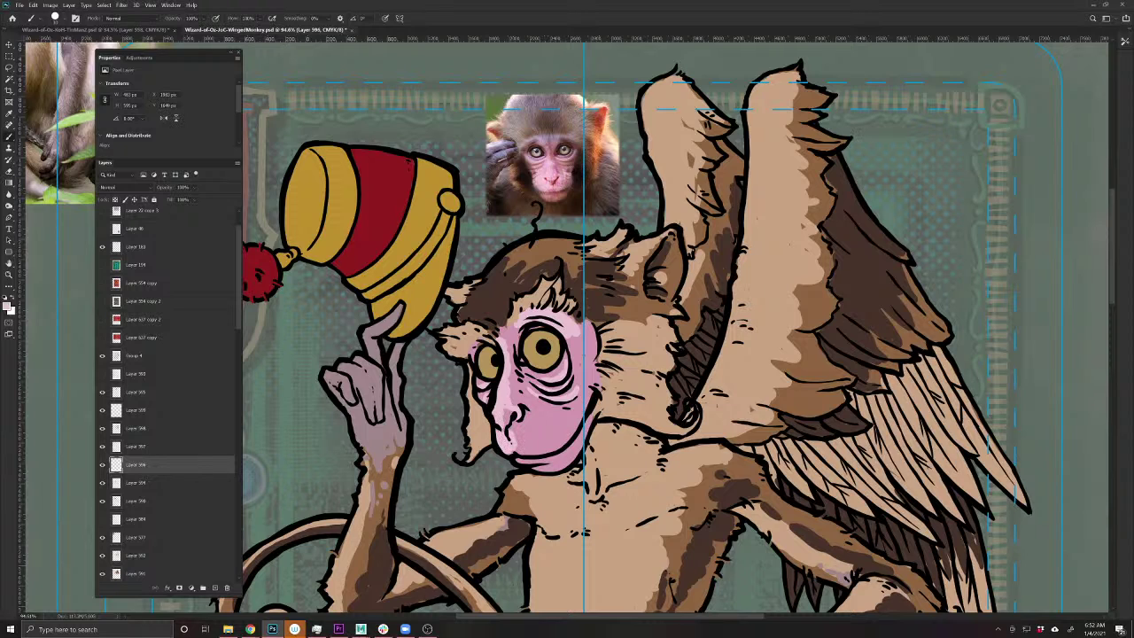
{"action": "mouse_move", "coordinate": [567, 409]}
{"action": "left_mouse_down"}
{"action": "mouse_move", "coordinate": [523, 448]}
{"action": "mouse_move", "coordinate": [572, 434]}
{"action": "mouse_move", "coordinate": [578, 404]}
{"action": "mouse_move", "coordinate": [562, 441]}
{"action": "mouse_move", "coordinate": [535, 449]}
{"action": "left_mouse_up"}
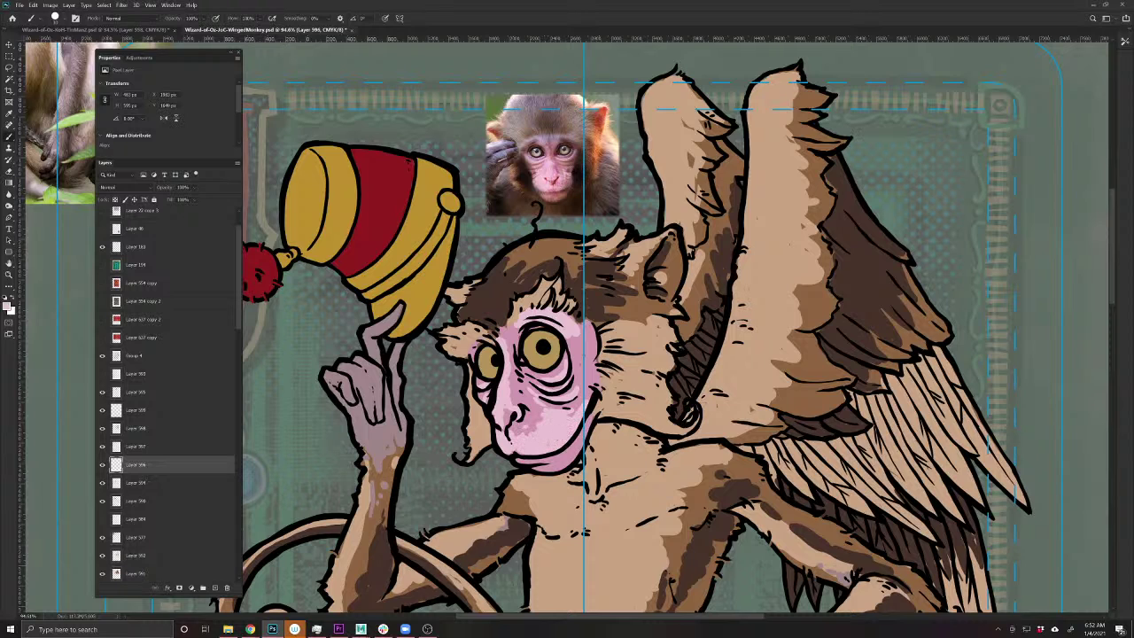
{"action": "mouse_move", "coordinate": [591, 323]}
{"action": "left_mouse_down"}
{"action": "mouse_move", "coordinate": [592, 342]}
{"action": "mouse_move", "coordinate": [570, 365]}
{"action": "mouse_move", "coordinate": [580, 348]}
{"action": "left_mouse_up"}
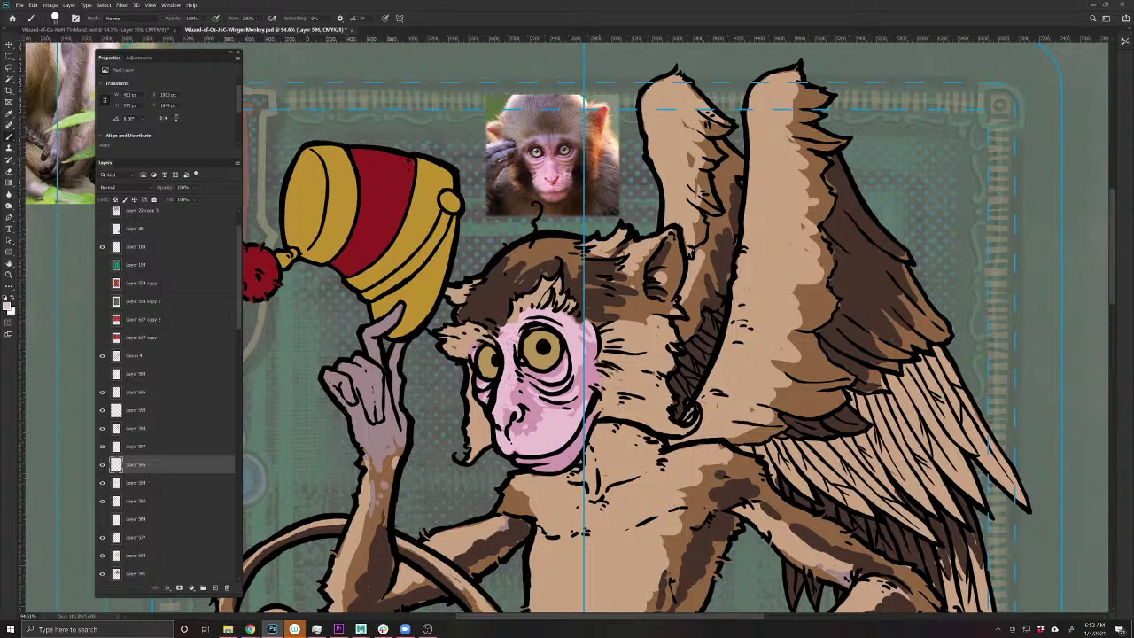
{"action": "left_click_drag", "start_coordinate": [497, 567], "coordinate": [591, 487]}
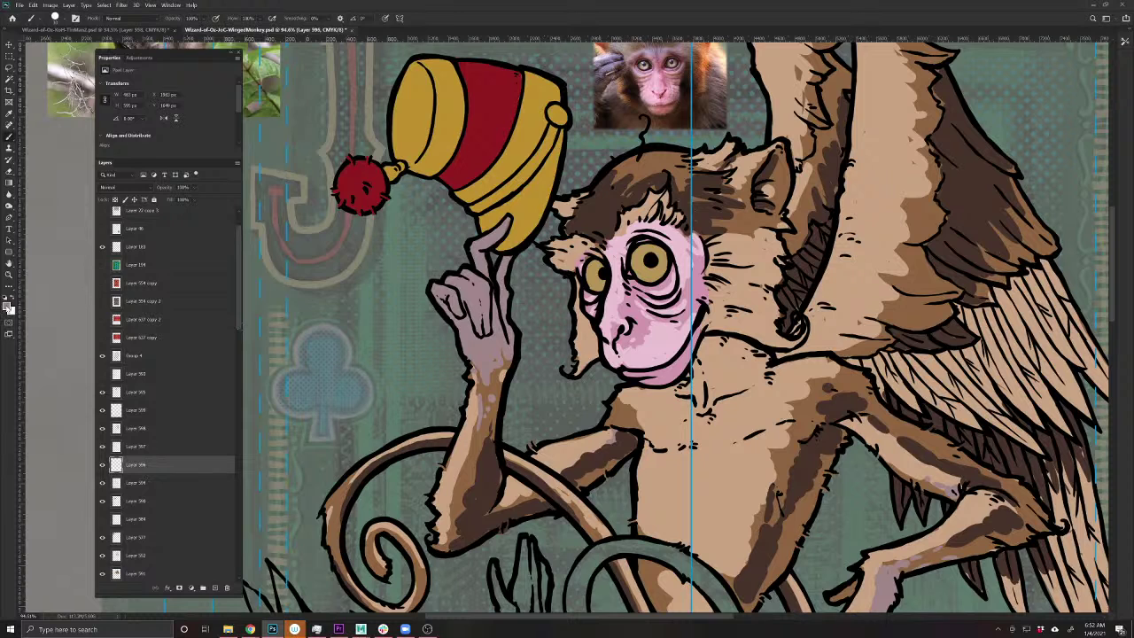
- Choose a darker purple-grey and shade the raised hand, fingertip and forearm
{"action": "left_click", "coordinate": [8, 305]}
{"action": "left_click_drag", "start_coordinate": [353, 207], "coordinate": [348, 224]}
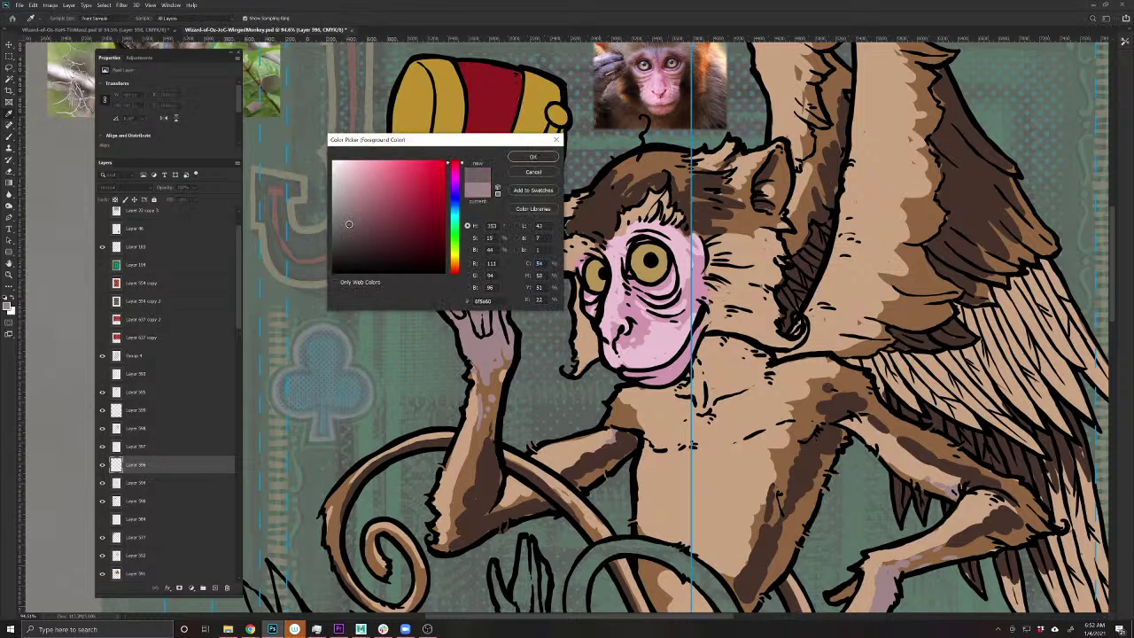
{"action": "key", "text": "Return"}
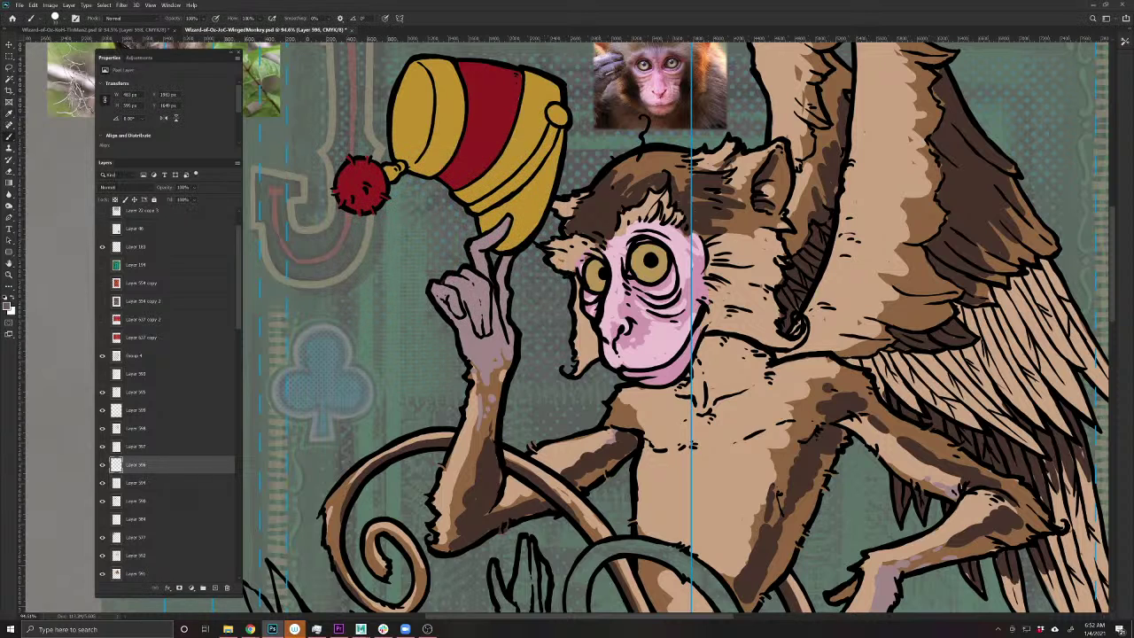
{"action": "mouse_move", "coordinate": [442, 280]}
{"action": "left_mouse_down"}
{"action": "mouse_move", "coordinate": [464, 294]}
{"action": "mouse_move", "coordinate": [481, 335]}
{"action": "mouse_move", "coordinate": [486, 302]}
{"action": "mouse_move", "coordinate": [474, 287]}
{"action": "mouse_move", "coordinate": [442, 302]}
{"action": "mouse_move", "coordinate": [464, 328]}
{"action": "mouse_move", "coordinate": [464, 306]}
{"action": "mouse_move", "coordinate": [479, 342]}
{"action": "mouse_move", "coordinate": [493, 321]}
{"action": "left_mouse_up"}
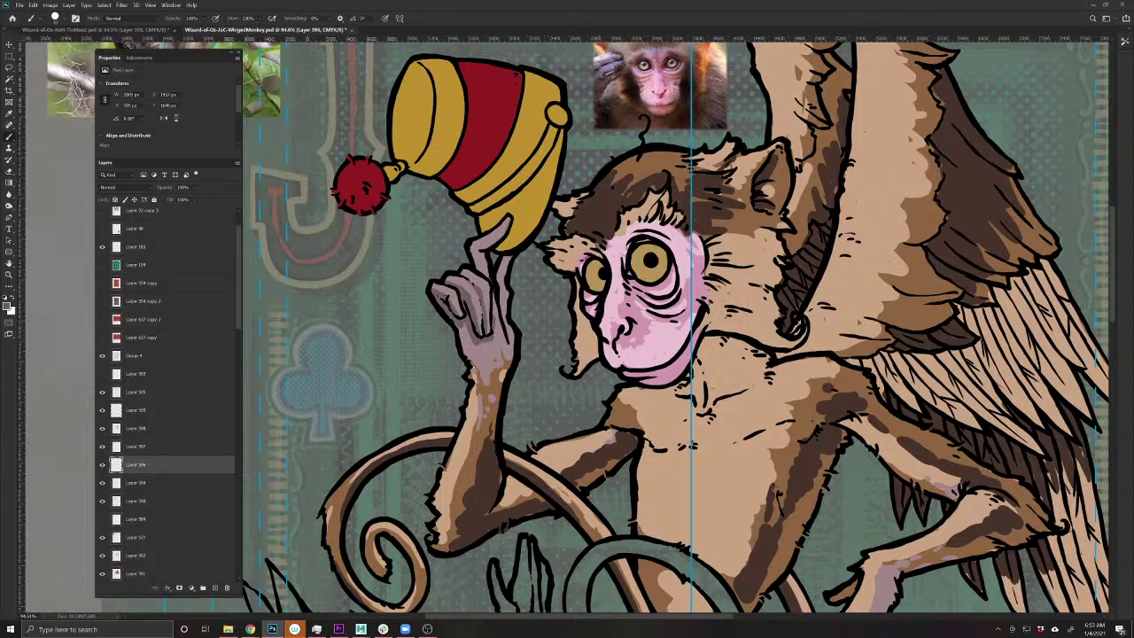
{"action": "mouse_move", "coordinate": [505, 258]}
{"action": "left_mouse_down"}
{"action": "mouse_move", "coordinate": [498, 284]}
{"action": "mouse_move", "coordinate": [472, 248]}
{"action": "mouse_move", "coordinate": [500, 237]}
{"action": "left_mouse_up"}
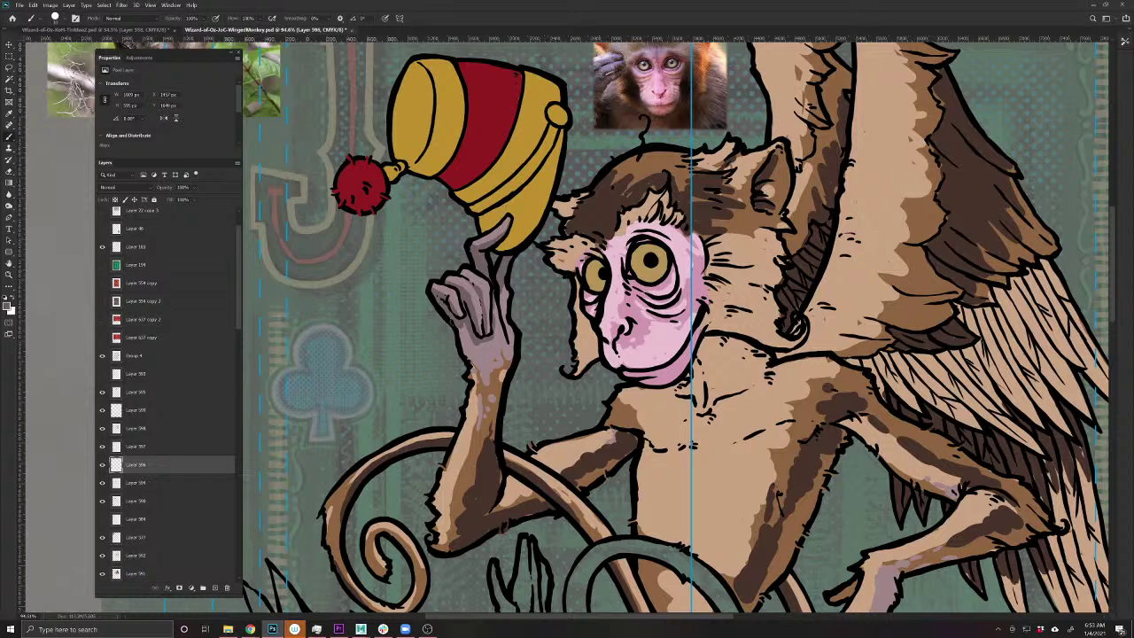
{"action": "mouse_move", "coordinate": [465, 329]}
{"action": "left_mouse_down"}
{"action": "mouse_move", "coordinate": [479, 381]}
{"action": "mouse_move", "coordinate": [496, 303]}
{"action": "mouse_move", "coordinate": [503, 336]}
{"action": "left_mouse_up"}
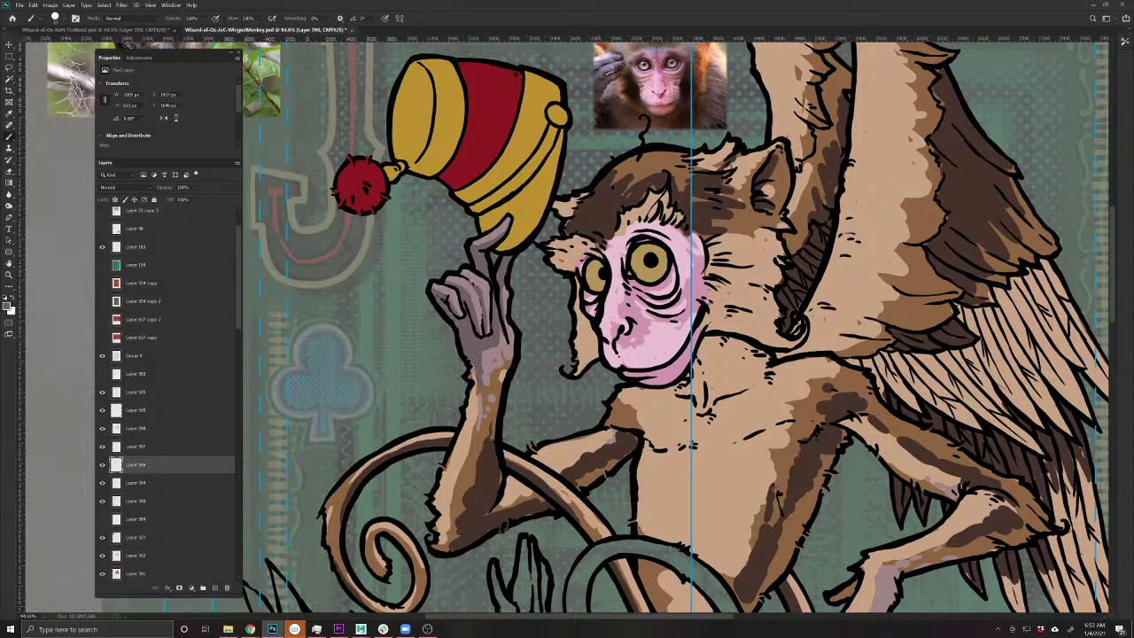
- Shade the lower grey hand and its fingers with the darker colour
{"action": "left_click_drag", "start_coordinate": [716, 506], "coordinate": [461, 381]}
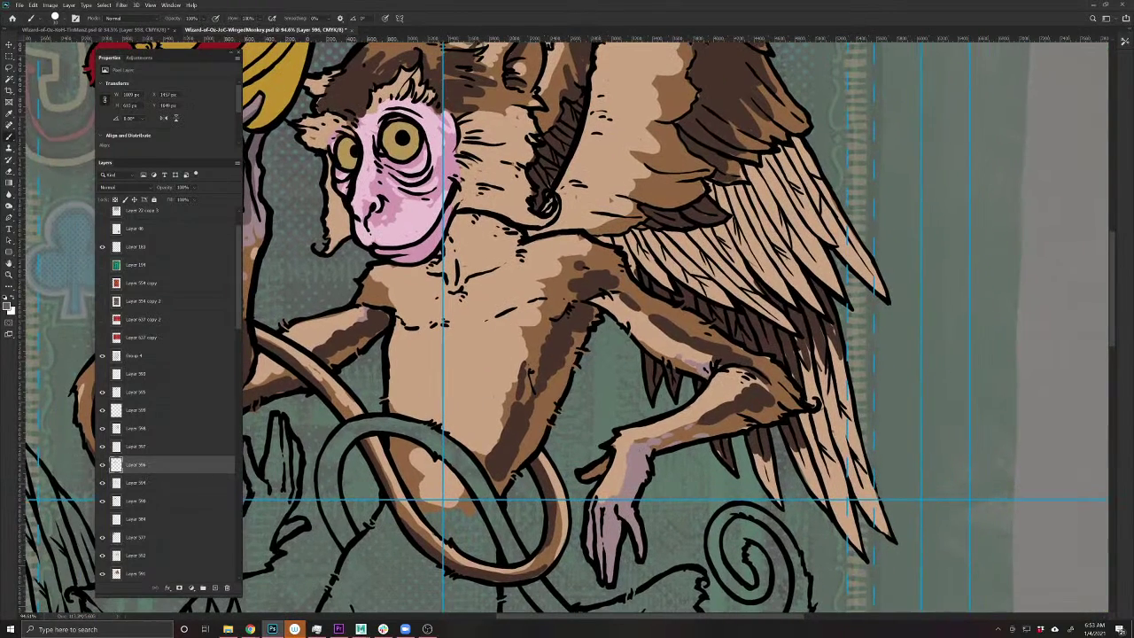
{"action": "mouse_move", "coordinate": [648, 450]}
{"action": "left_mouse_down"}
{"action": "mouse_move", "coordinate": [633, 505]}
{"action": "mouse_move", "coordinate": [641, 555]}
{"action": "mouse_move", "coordinate": [614, 545]}
{"action": "mouse_move", "coordinate": [613, 529]}
{"action": "mouse_move", "coordinate": [600, 586]}
{"action": "left_mouse_up"}
{"action": "mouse_move", "coordinate": [604, 534]}
{"action": "left_mouse_down"}
{"action": "mouse_move", "coordinate": [603, 561]}
{"action": "mouse_move", "coordinate": [590, 558]}
{"action": "left_mouse_up"}
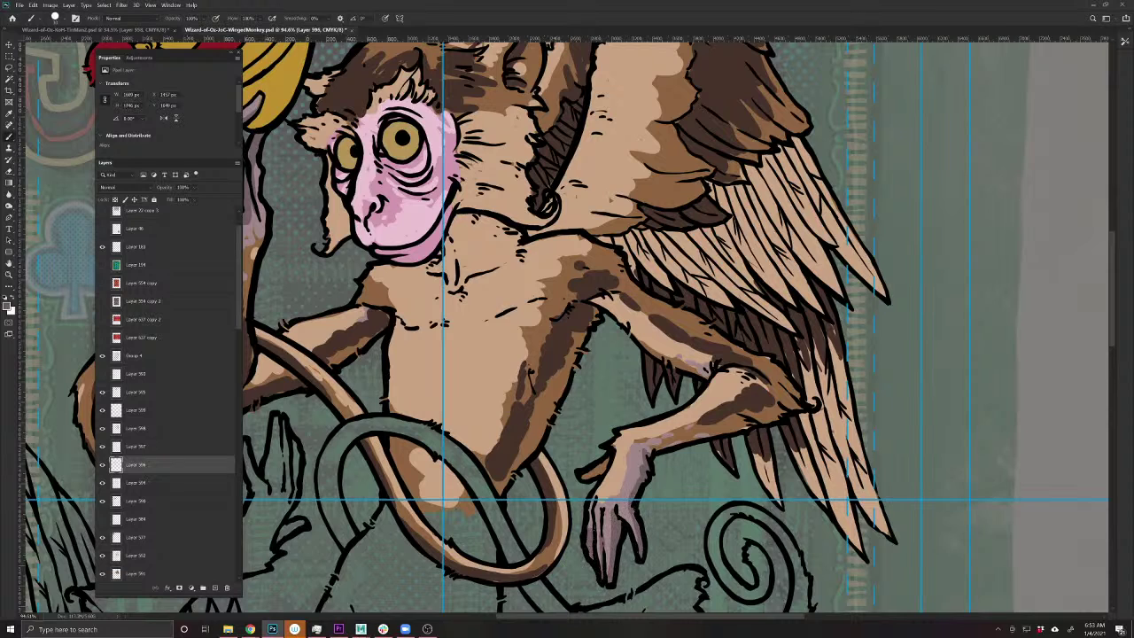
{"action": "left_click_drag", "start_coordinate": [592, 512], "coordinate": [590, 529]}
- Undo the Layer 392 move and save the card
{"action": "scroll", "coordinate": [496, 469], "scroll_direction": "down", "scroll_amount": 3}
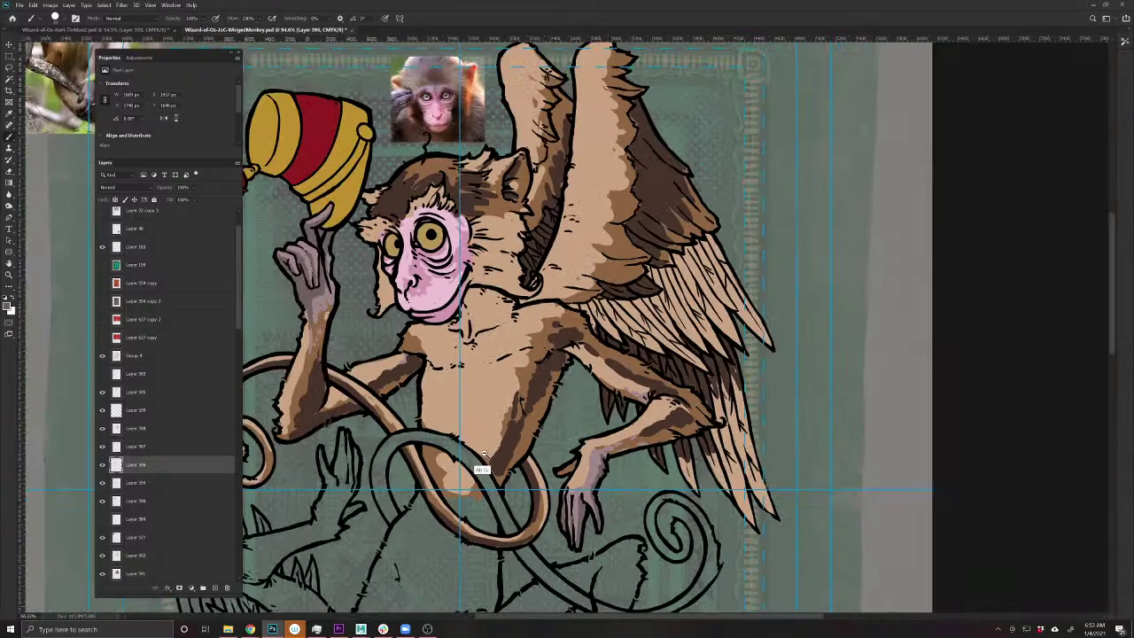
{"action": "left_click_drag", "start_coordinate": [415, 489], "coordinate": [631, 543]}
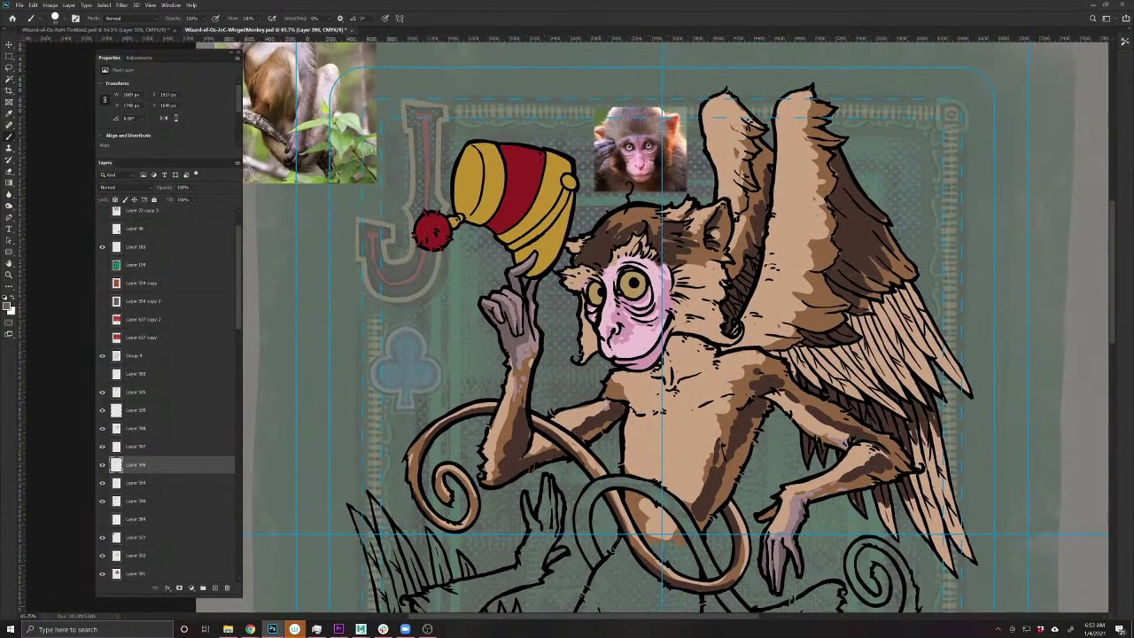
{"action": "key", "text": "ctrl+s"}
- Pick a light beige, select the body colour layer and paint a highlight near the shoulder
{"action": "left_click_drag", "start_coordinate": [652, 516], "coordinate": [586, 531]}
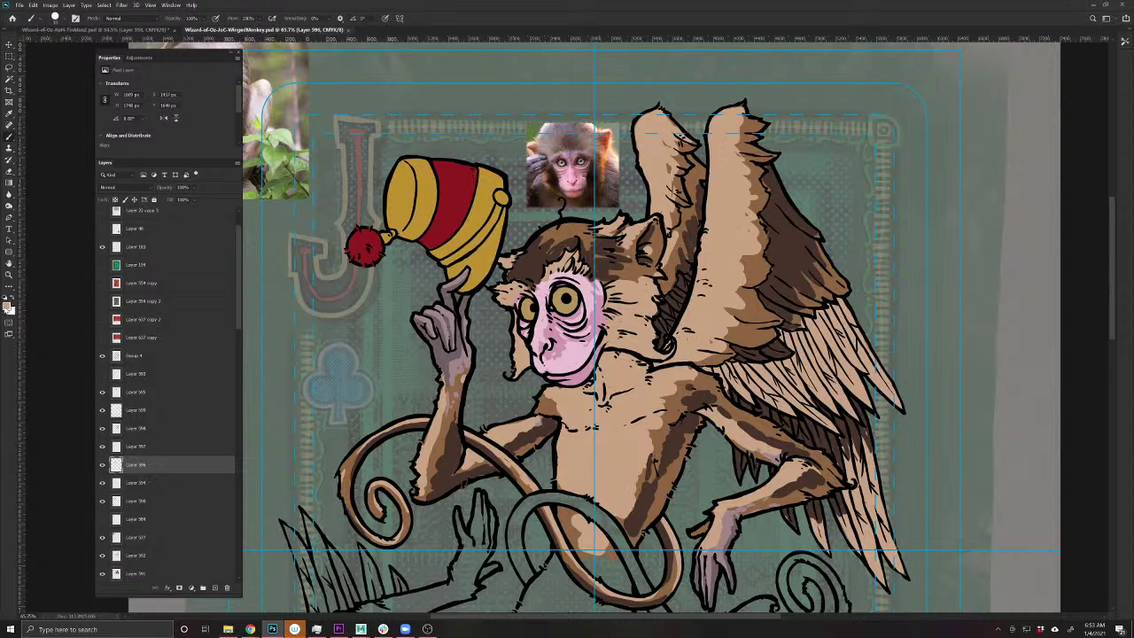
{"action": "left_click", "coordinate": [9, 306]}
{"action": "left_click_drag", "start_coordinate": [370, 185], "coordinate": [363, 171]}
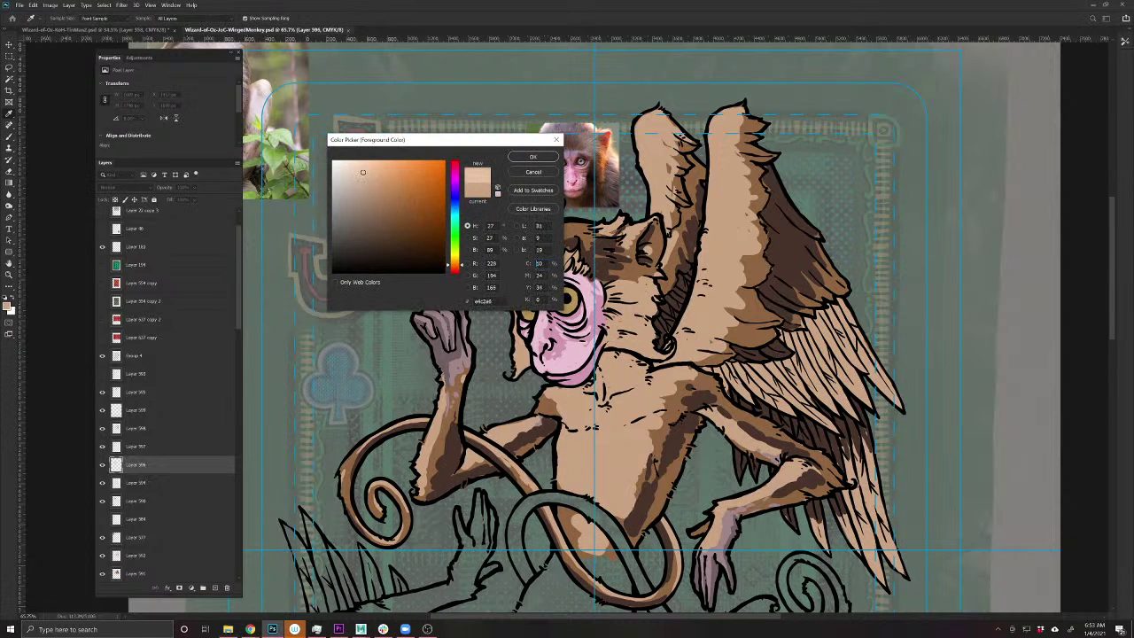
{"action": "left_click", "coordinate": [533, 156]}
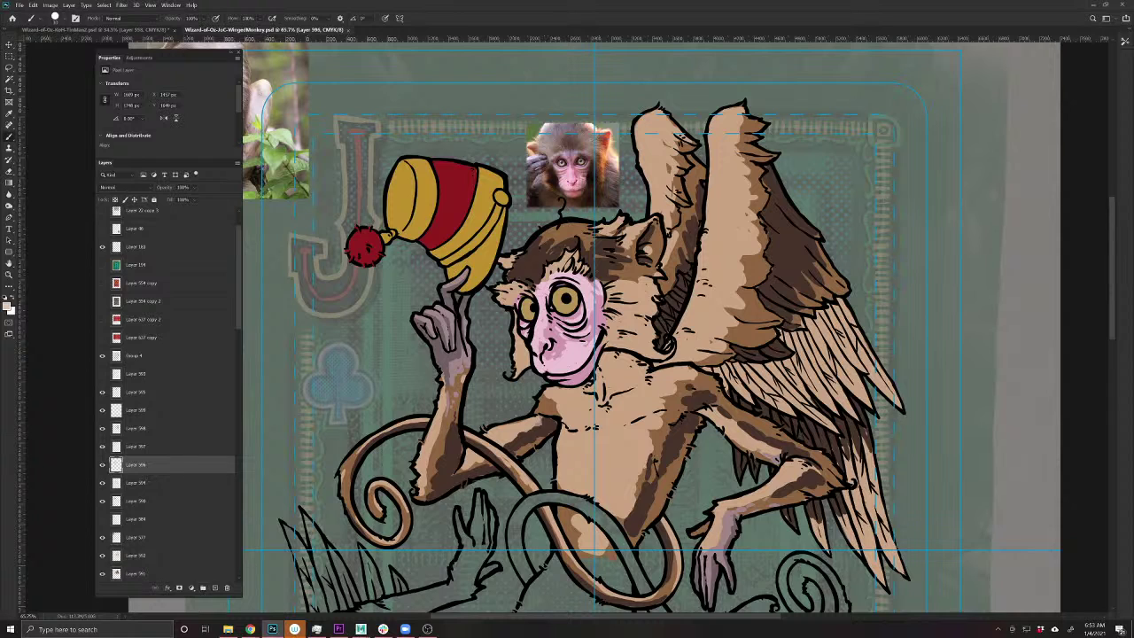
{"action": "left_click", "coordinate": [602, 469], "text": "ctrl"}
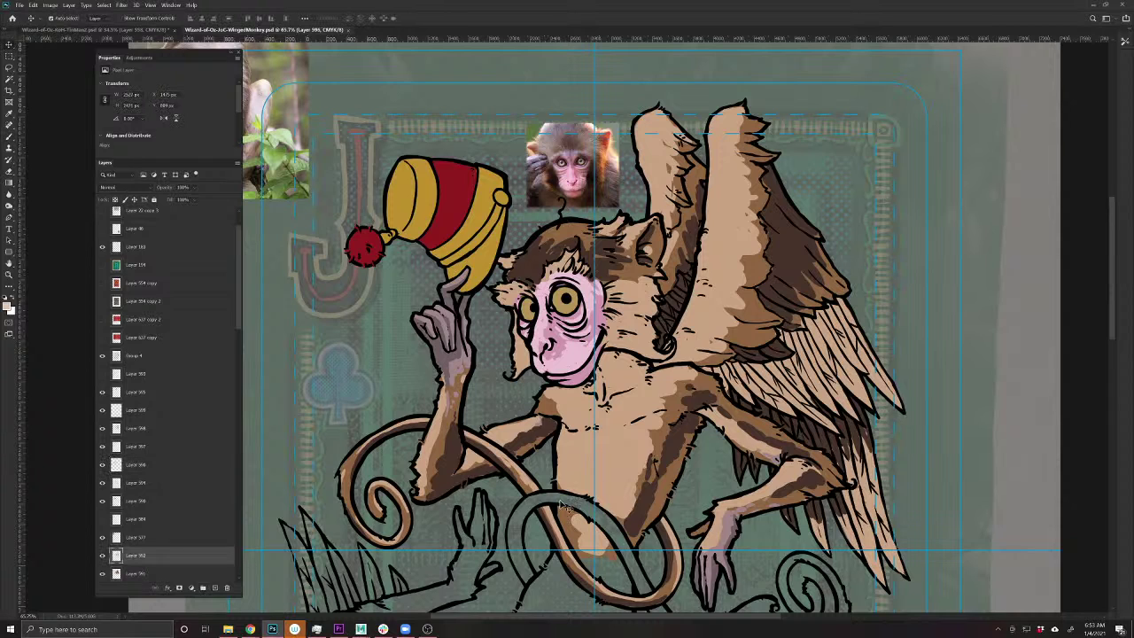
{"action": "key", "text": "b"}
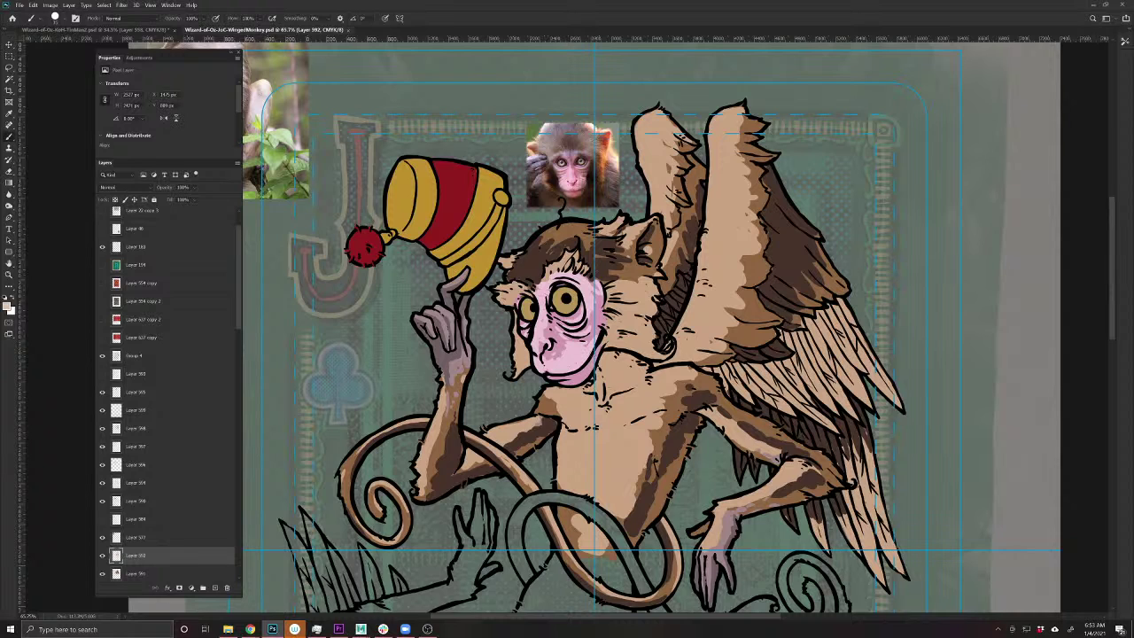
{"action": "left_click_drag", "start_coordinate": [671, 351], "coordinate": [655, 353]}
- Highlight the chest and both wing edges in light beige, undoing a stray Layer 392 move
{"action": "left_click_drag", "start_coordinate": [163, 558], "coordinate": [156, 422]}
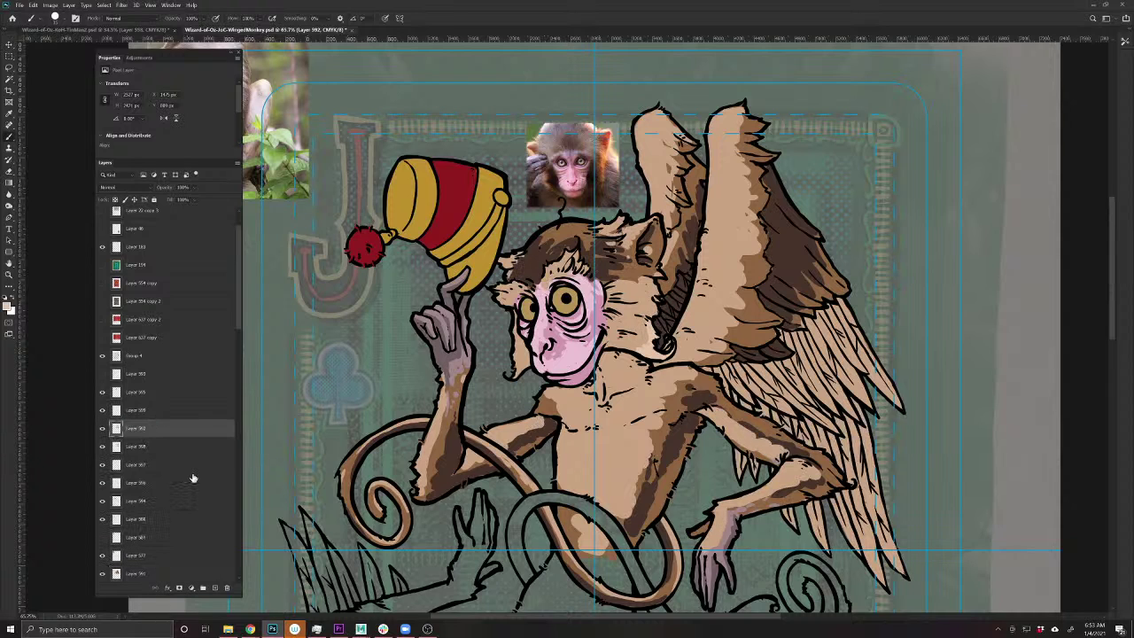
{"action": "key", "text": "ctrl+z"}
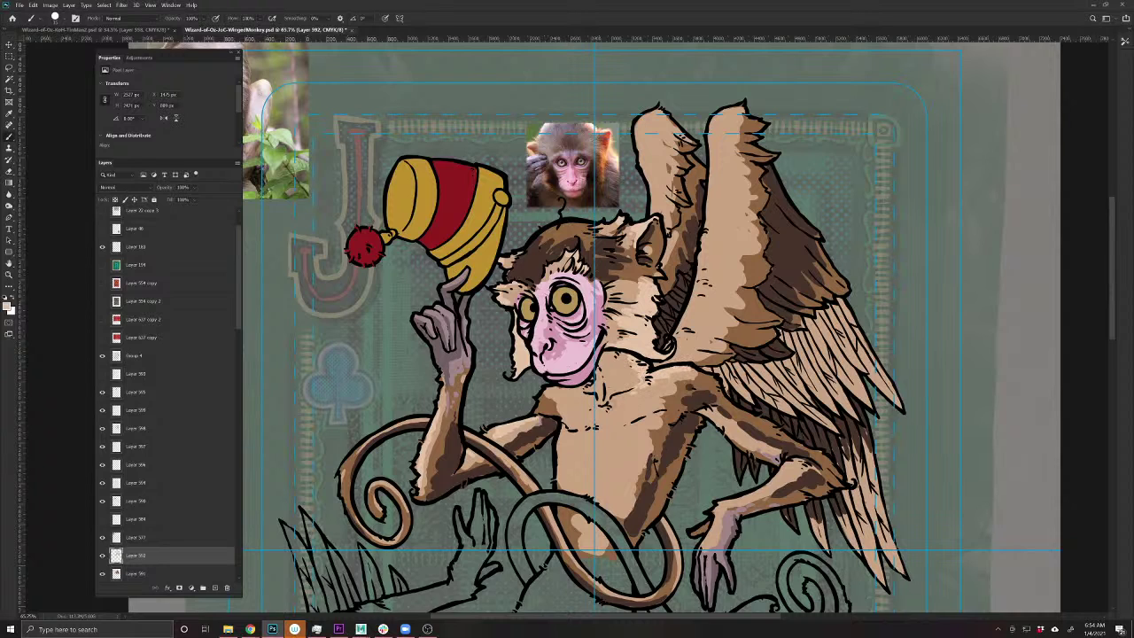
{"action": "mouse_move", "coordinate": [633, 396]}
{"action": "left_mouse_down"}
{"action": "mouse_move", "coordinate": [576, 400]}
{"action": "mouse_move", "coordinate": [578, 418]}
{"action": "mouse_move", "coordinate": [613, 412]}
{"action": "mouse_move", "coordinate": [592, 478]}
{"action": "mouse_move", "coordinate": [569, 421]}
{"action": "mouse_move", "coordinate": [649, 372]}
{"action": "mouse_move", "coordinate": [623, 494]}
{"action": "mouse_move", "coordinate": [628, 453]}
{"action": "left_mouse_up"}
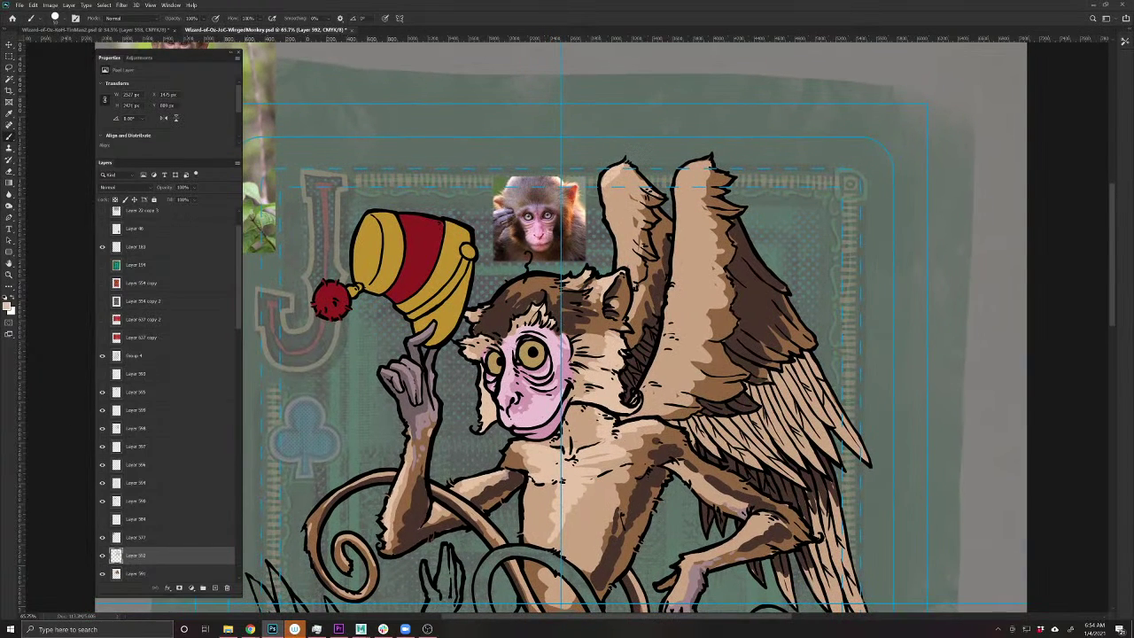
{"action": "left_click_drag", "start_coordinate": [609, 181], "coordinate": [615, 255]}
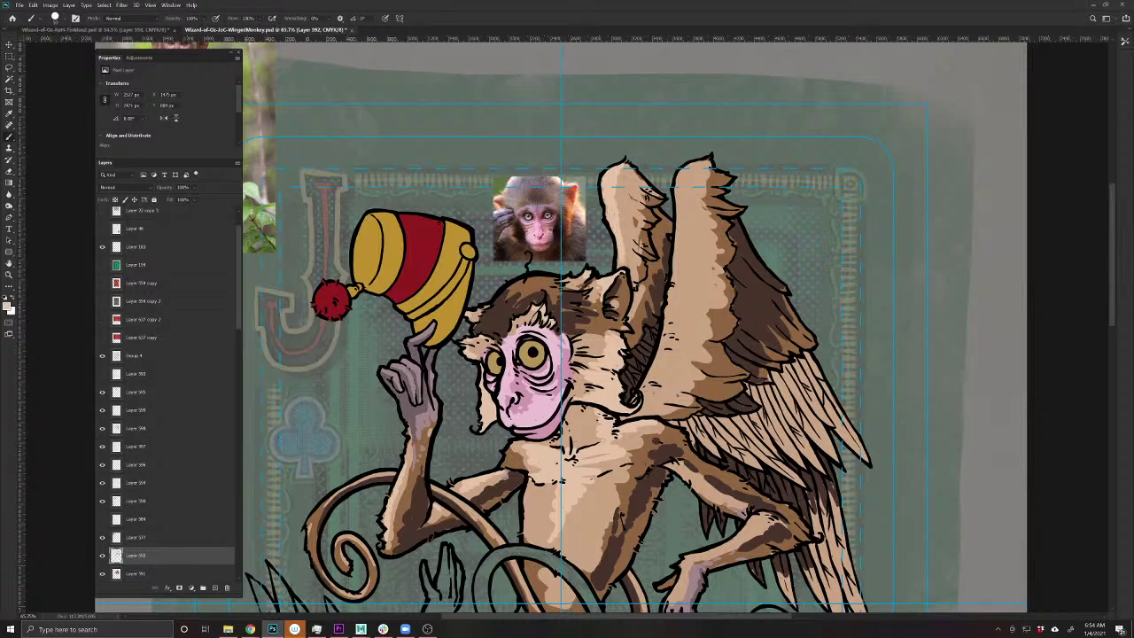
{"action": "mouse_move", "coordinate": [690, 167]}
{"action": "left_mouse_down"}
{"action": "mouse_move", "coordinate": [677, 310]}
{"action": "mouse_move", "coordinate": [654, 390]}
{"action": "mouse_move", "coordinate": [679, 324]}
{"action": "mouse_move", "coordinate": [687, 237]}
{"action": "left_mouse_up"}
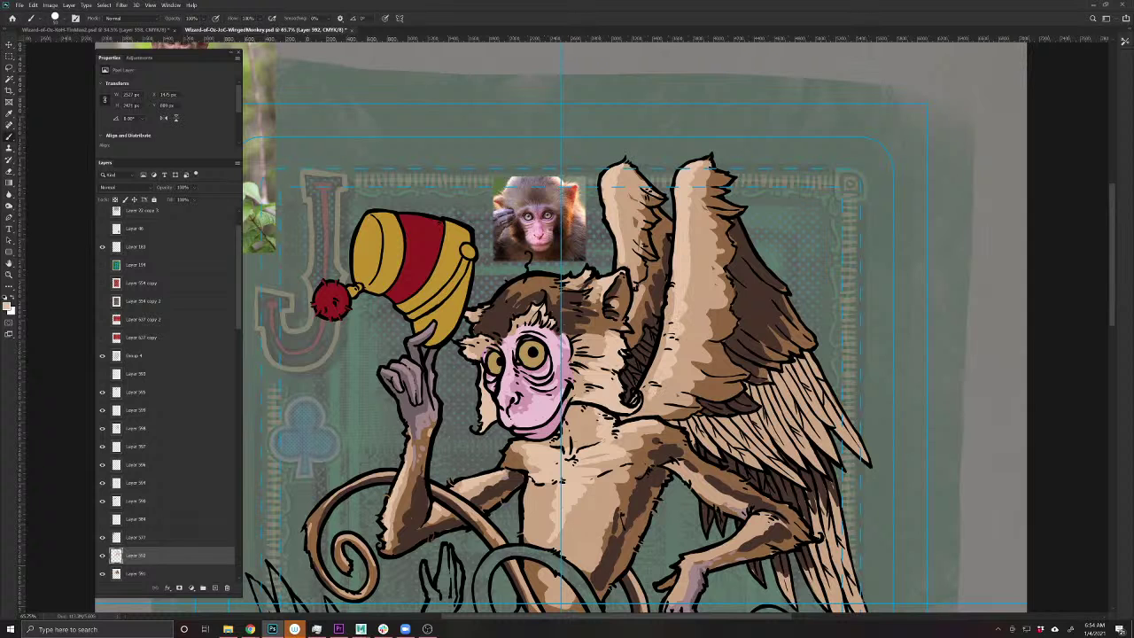
- Save the card again and pan back toward the reference photo
{"action": "left_click_drag", "start_coordinate": [739, 517], "coordinate": [670, 472]}
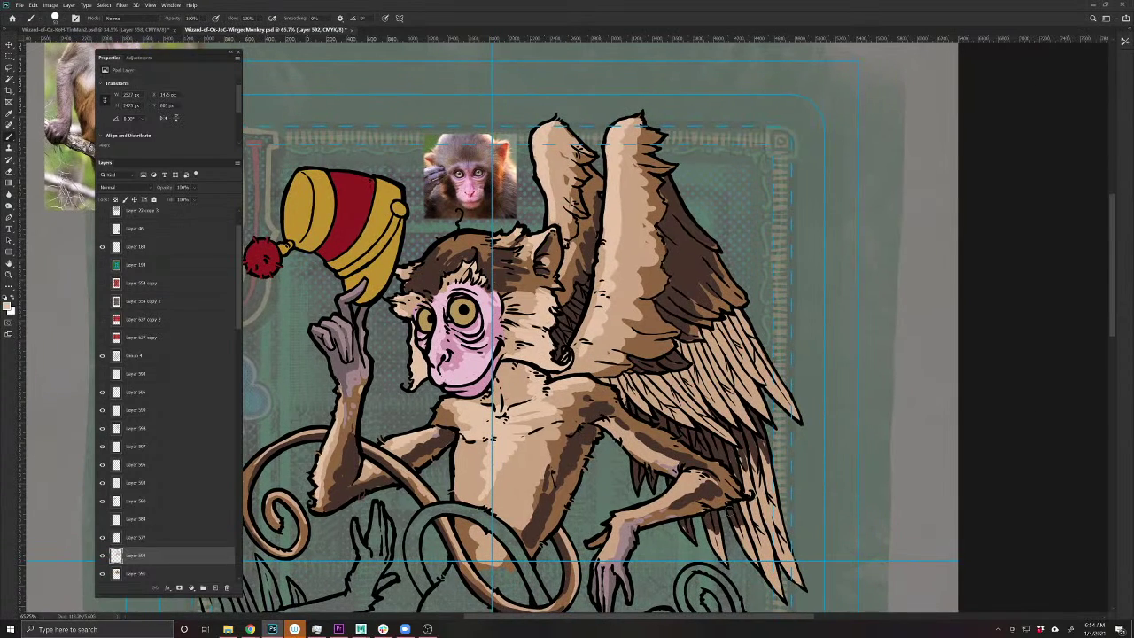
{"action": "key", "text": "ctrl+s"}
{"action": "left_click_drag", "start_coordinate": [480, 418], "coordinate": [548, 454]}
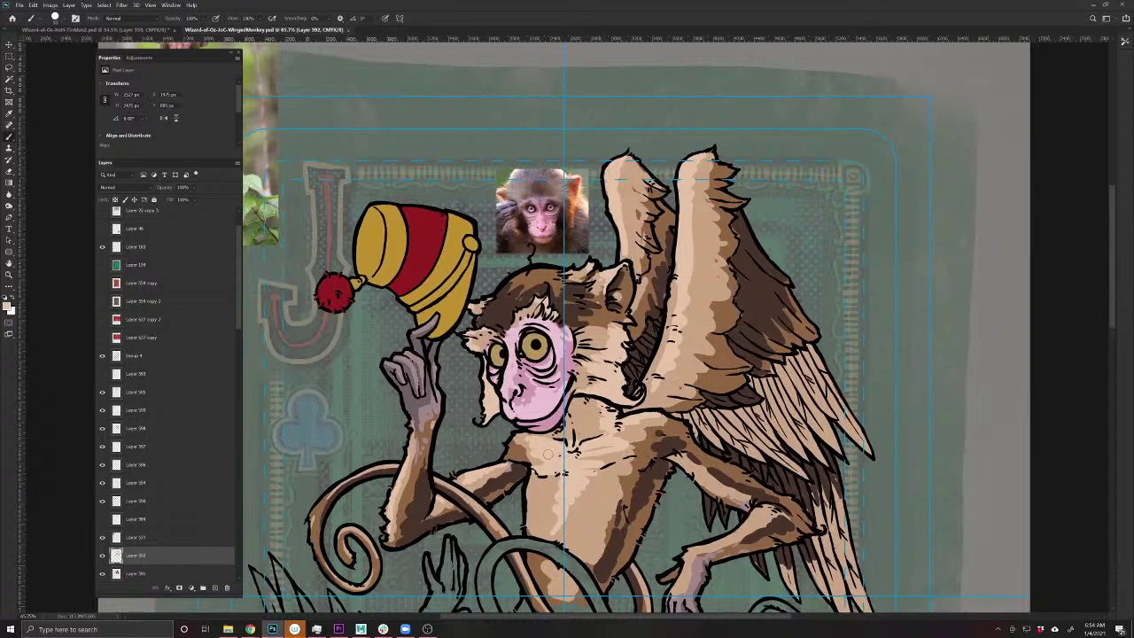
{"action": "left_click_drag", "start_coordinate": [458, 441], "coordinate": [572, 519]}
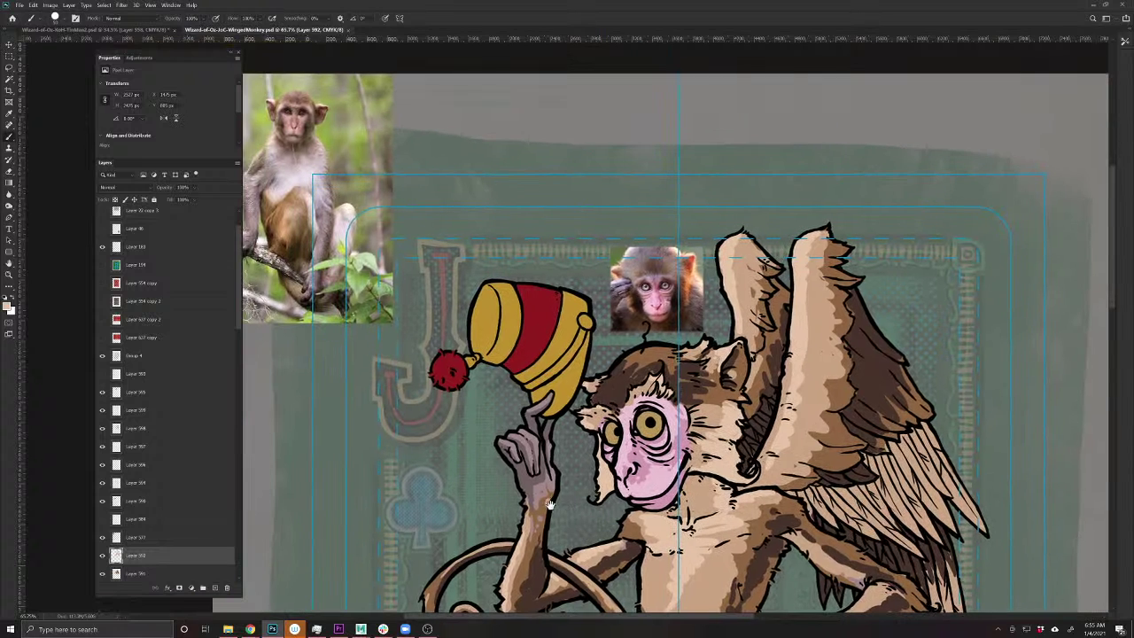
- Select Layer 598 and set a lighter version of the hat's gold as the brush colour
{"action": "key", "text": "v"}
{"action": "left_click", "coordinate": [572, 400]}
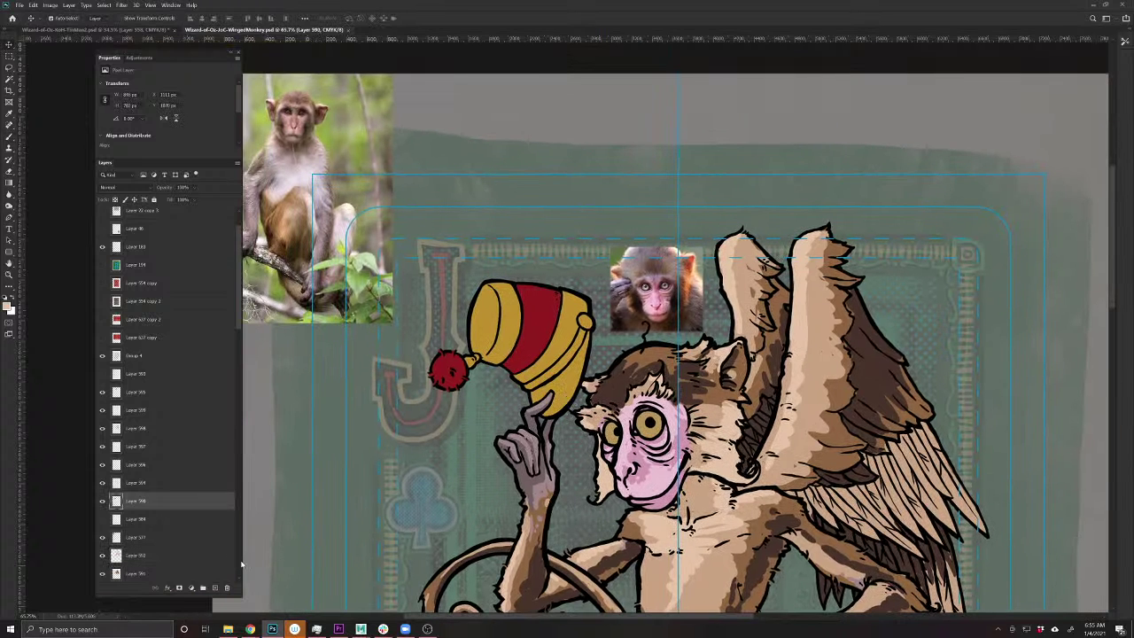
{"action": "left_click", "coordinate": [8, 306]}
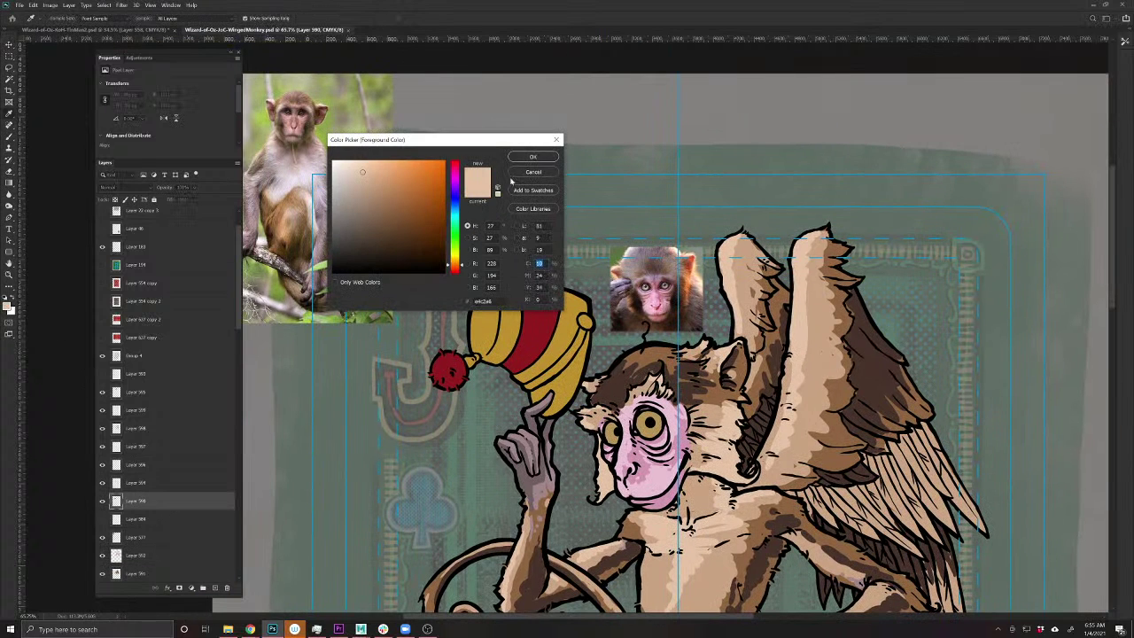
{"action": "left_click", "coordinate": [553, 374]}
{"action": "mouse_move", "coordinate": [418, 186]}
{"action": "left_mouse_down"}
{"action": "mouse_move", "coordinate": [423, 175]}
{"action": "mouse_move", "coordinate": [403, 172]}
{"action": "left_mouse_up"}
{"action": "left_click", "coordinate": [532, 156]}
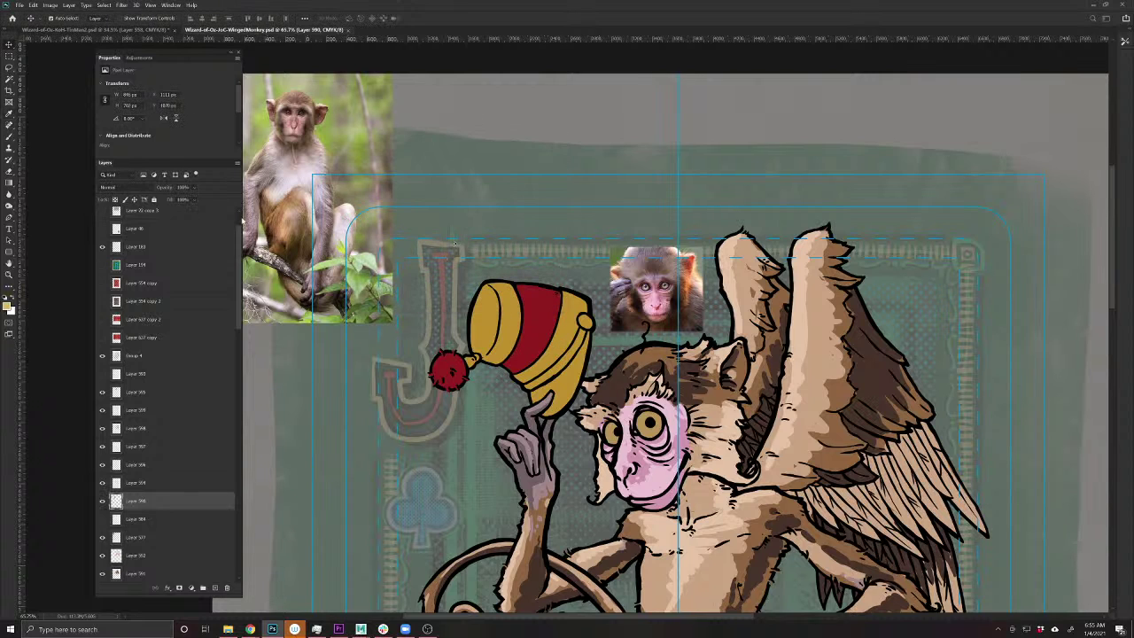
{"action": "key", "text": "b"}
- Paint light gold highlights on the hat's band, right knob, left gold edge and lower band
{"action": "mouse_move", "coordinate": [554, 367]}
{"action": "left_mouse_down"}
{"action": "mouse_move", "coordinate": [546, 349]}
{"action": "mouse_move", "coordinate": [561, 344]}
{"action": "mouse_move", "coordinate": [531, 368]}
{"action": "mouse_move", "coordinate": [561, 384]}
{"action": "mouse_move", "coordinate": [551, 383]}
{"action": "left_mouse_up"}
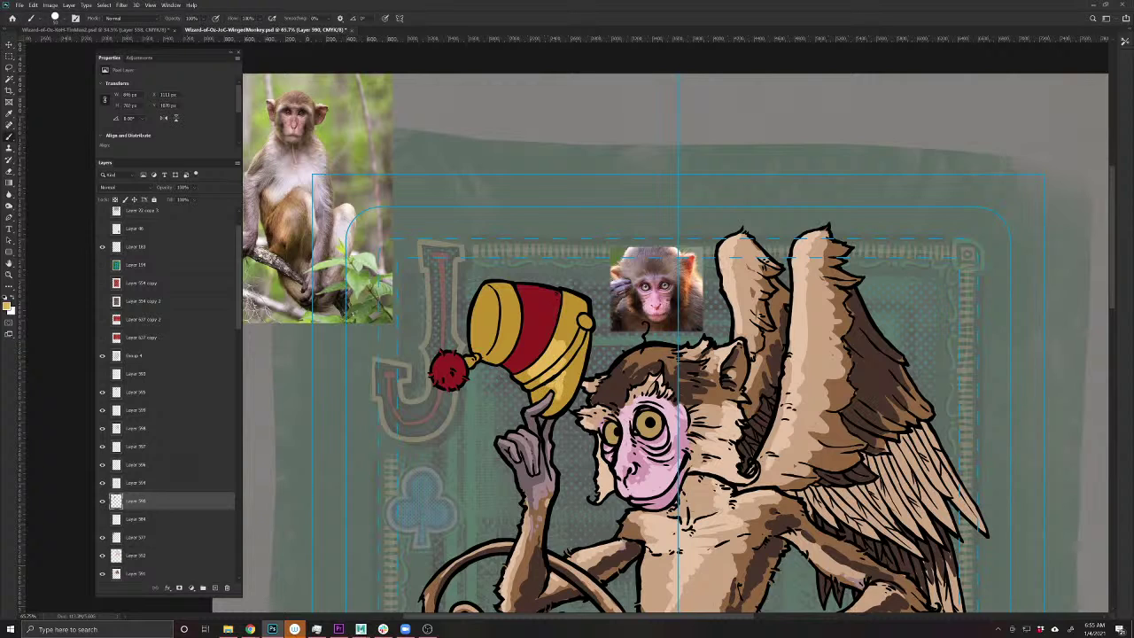
{"action": "left_click", "coordinate": [585, 325]}
{"action": "mouse_move", "coordinate": [508, 339]}
{"action": "left_mouse_down"}
{"action": "mouse_move", "coordinate": [504, 351]}
{"action": "mouse_move", "coordinate": [514, 330]}
{"action": "mouse_move", "coordinate": [501, 337]}
{"action": "mouse_move", "coordinate": [498, 310]}
{"action": "mouse_move", "coordinate": [489, 347]}
{"action": "mouse_move", "coordinate": [482, 297]}
{"action": "left_mouse_up"}
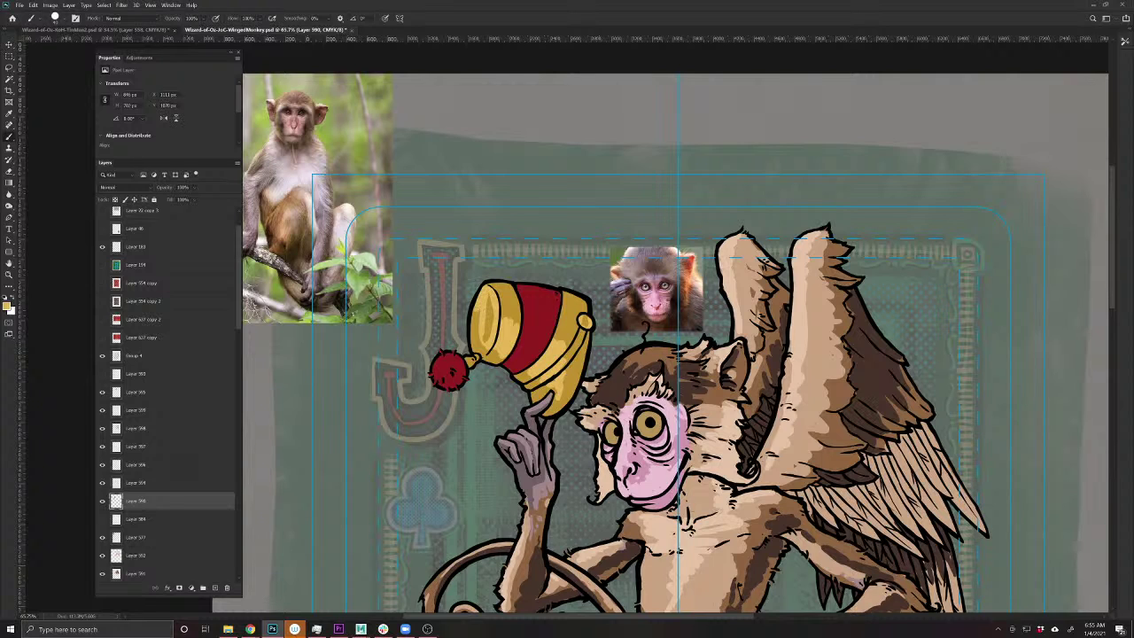
{"action": "mouse_move", "coordinate": [474, 312]}
{"action": "left_mouse_down"}
{"action": "mouse_move", "coordinate": [474, 353]}
{"action": "mouse_move", "coordinate": [485, 356]}
{"action": "mouse_move", "coordinate": [489, 298]}
{"action": "mouse_move", "coordinate": [471, 354]}
{"action": "left_mouse_up"}
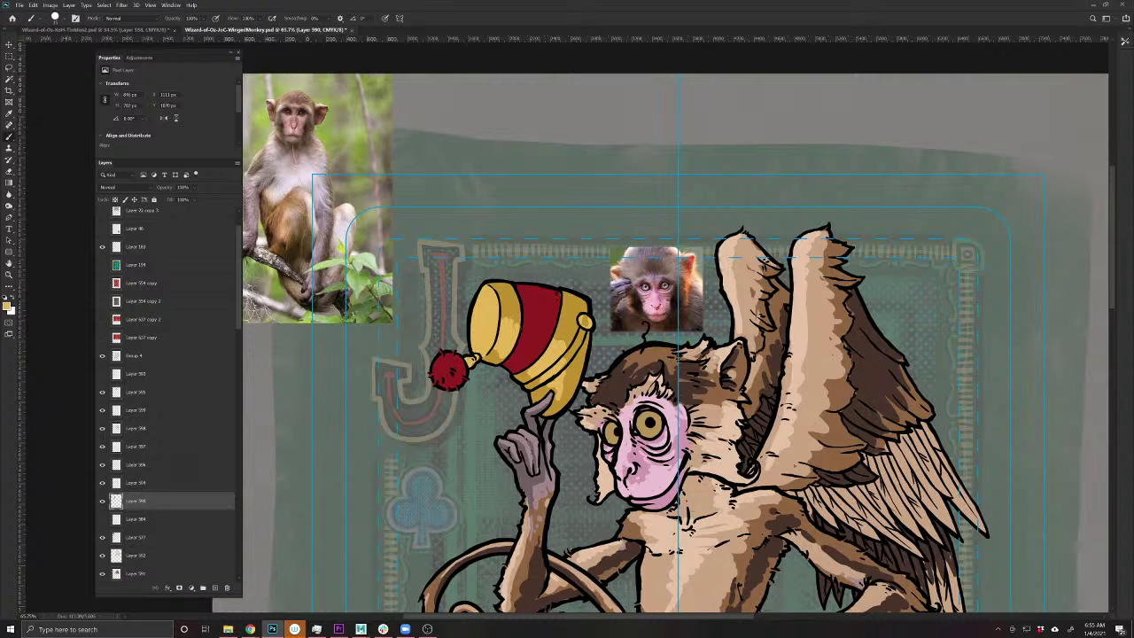
{"action": "mouse_move", "coordinate": [519, 329]}
{"action": "left_mouse_down"}
{"action": "mouse_move", "coordinate": [507, 301]}
{"action": "mouse_move", "coordinate": [501, 323]}
{"action": "mouse_move", "coordinate": [559, 317]}
{"action": "left_mouse_up"}
{"action": "left_click_drag", "start_coordinate": [572, 355], "coordinate": [551, 404]}
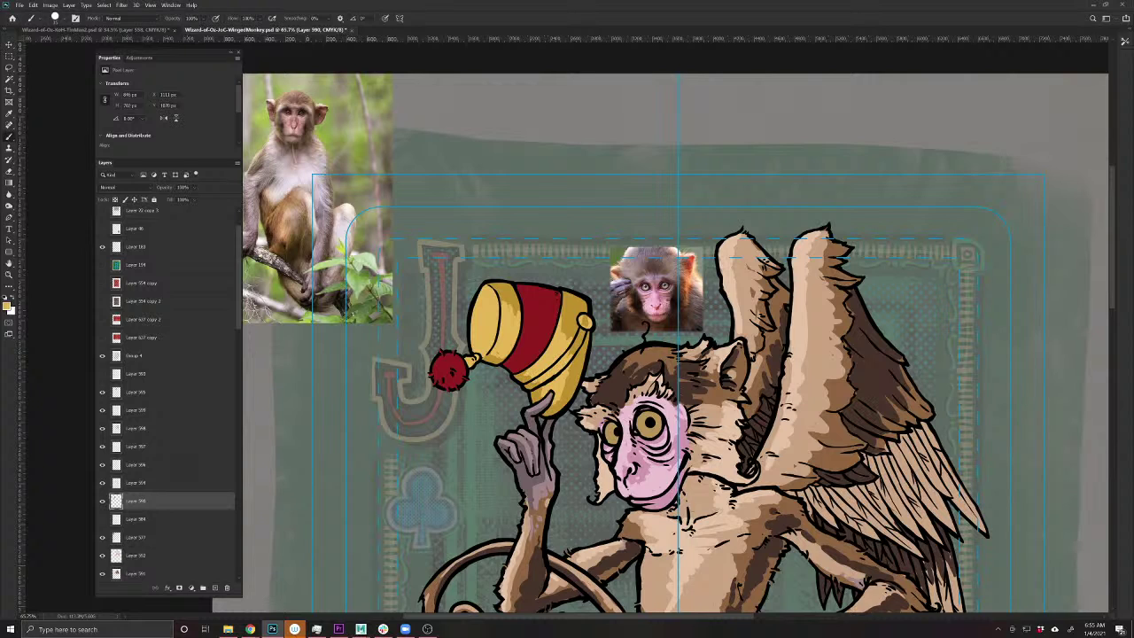
- Add a Normal-blend shading layer and set the paint colour to a darker version of the sampled hat gold
{"action": "left_click", "coordinate": [215, 587]}
{"action": "left_click", "coordinate": [111, 187]}
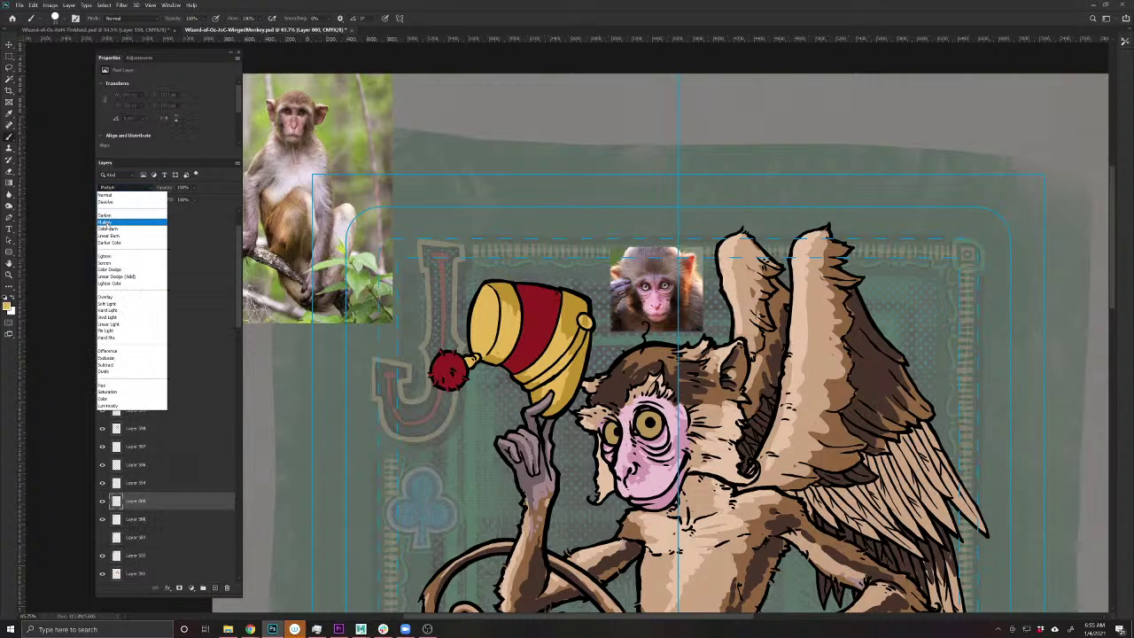
{"action": "left_click", "coordinate": [124, 222]}
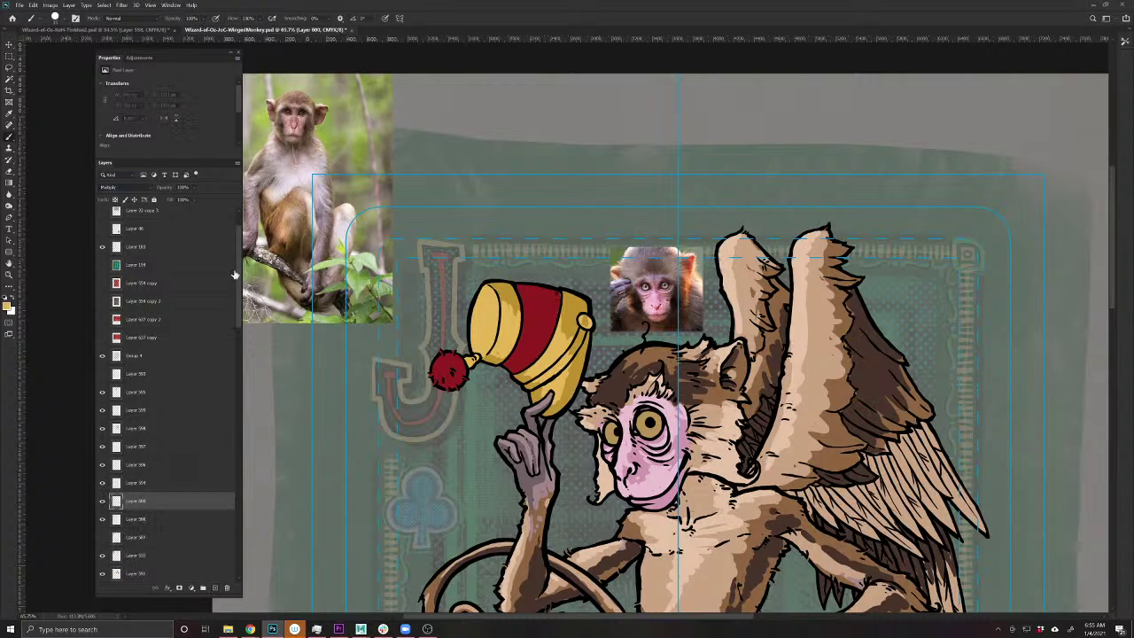
{"action": "left_click", "coordinate": [569, 306], "text": "alt"}
{"action": "left_click", "coordinate": [8, 306]}
{"action": "left_click_drag", "start_coordinate": [417, 188], "coordinate": [416, 207]}
{"action": "left_click", "coordinate": [532, 157]}
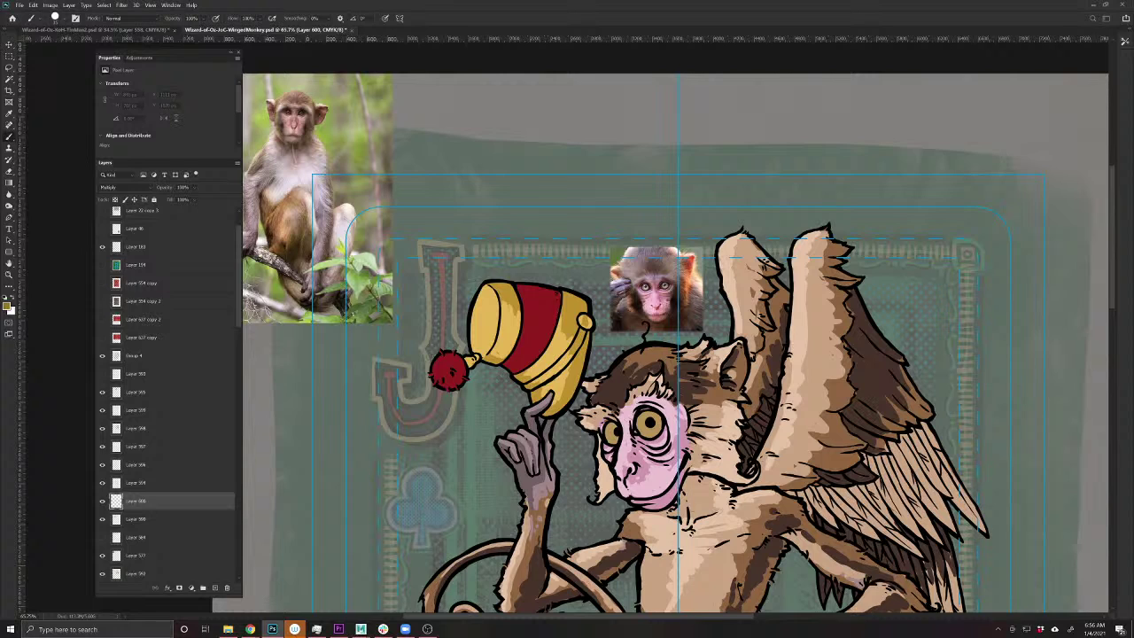
{"action": "left_click", "coordinate": [123, 186]}
{"action": "left_click", "coordinate": [106, 198]}
- Brush darker gold shading along the hat's lower, lower-right, top-left and lower-left edges
{"action": "mouse_move", "coordinate": [585, 301]}
{"action": "left_mouse_down"}
{"action": "mouse_move", "coordinate": [585, 316]}
{"action": "mouse_move", "coordinate": [574, 297]}
{"action": "left_mouse_up"}
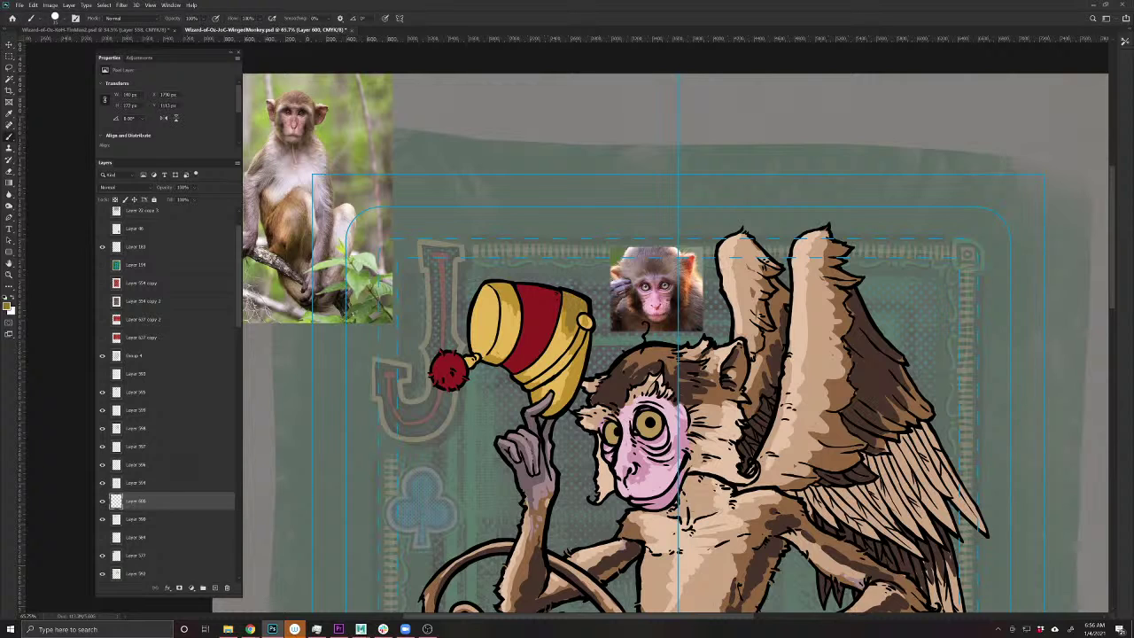
{"action": "mouse_move", "coordinate": [518, 374]}
{"action": "left_mouse_down"}
{"action": "mouse_move", "coordinate": [537, 390]}
{"action": "mouse_move", "coordinate": [557, 372]}
{"action": "mouse_move", "coordinate": [541, 401]}
{"action": "left_mouse_up"}
{"action": "mouse_move", "coordinate": [584, 334]}
{"action": "left_mouse_down"}
{"action": "mouse_move", "coordinate": [586, 360]}
{"action": "mouse_move", "coordinate": [549, 384]}
{"action": "left_mouse_up"}
{"action": "left_click_drag", "start_coordinate": [582, 332], "coordinate": [554, 367]}
{"action": "mouse_move", "coordinate": [517, 290]}
{"action": "left_mouse_down"}
{"action": "mouse_move", "coordinate": [514, 307]}
{"action": "mouse_move", "coordinate": [496, 296]}
{"action": "left_mouse_up"}
{"action": "left_click_drag", "start_coordinate": [509, 351], "coordinate": [471, 367]}
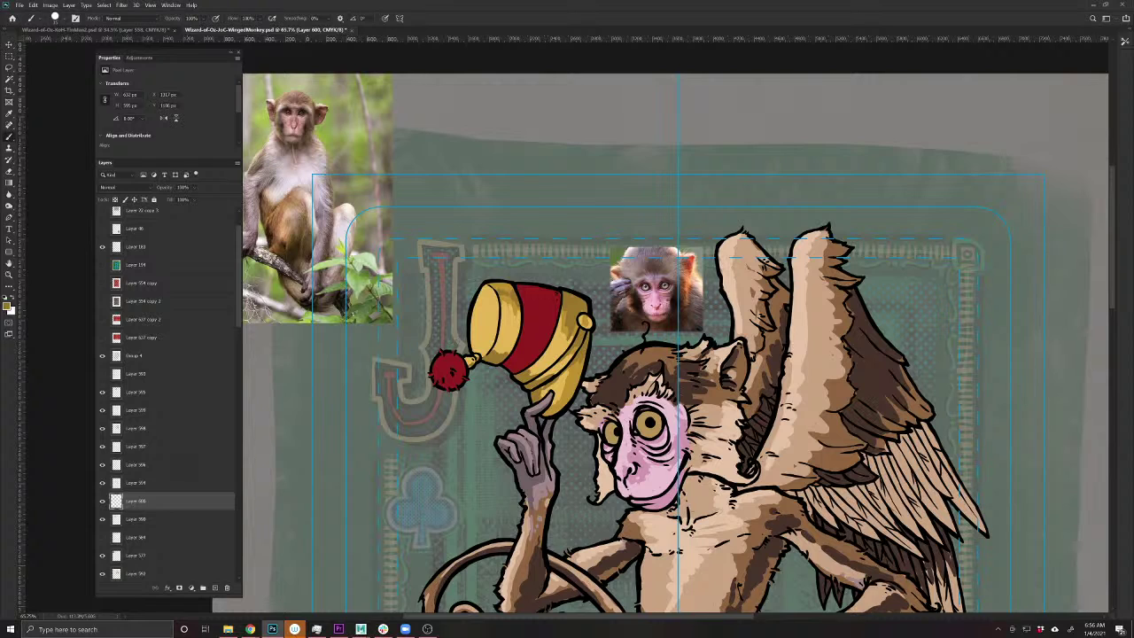
- Select the lower layer and add another new layer above it at Normal blending
{"action": "key", "text": "v"}
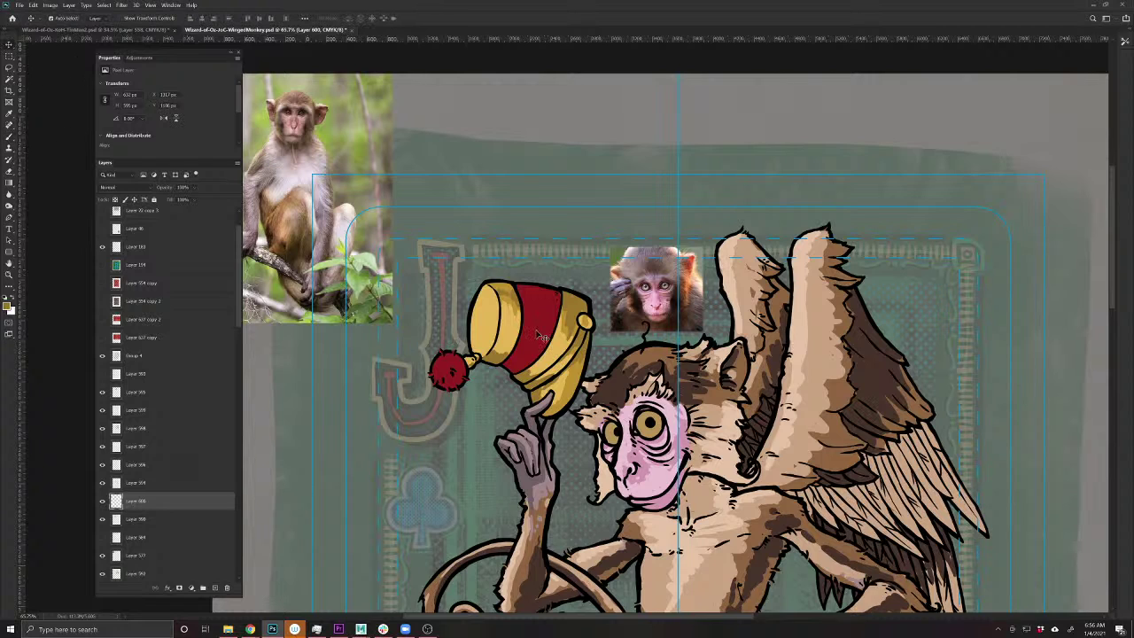
{"action": "left_click", "coordinate": [531, 337]}
{"action": "left_click", "coordinate": [204, 587]}
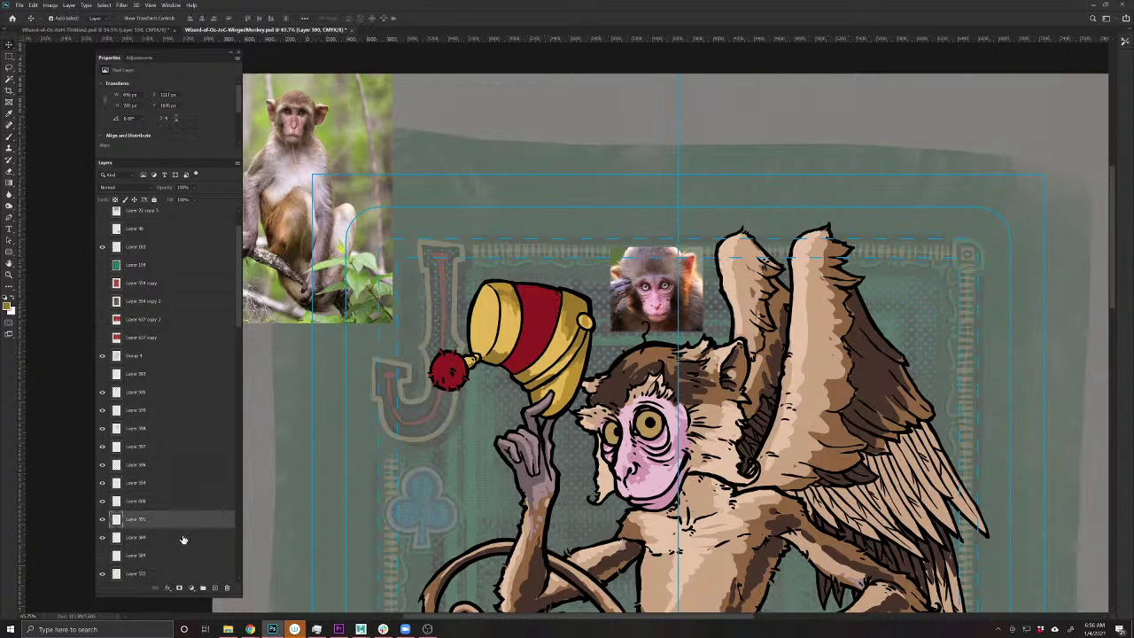
{"action": "left_click", "coordinate": [108, 187]}
{"action": "left_click", "coordinate": [104, 195]}
- Sample the hat's red stripe as paint colour, lighten it, and save the document
{"action": "left_click", "coordinate": [9, 129]}
{"action": "left_click", "coordinate": [547, 317], "text": "alt"}
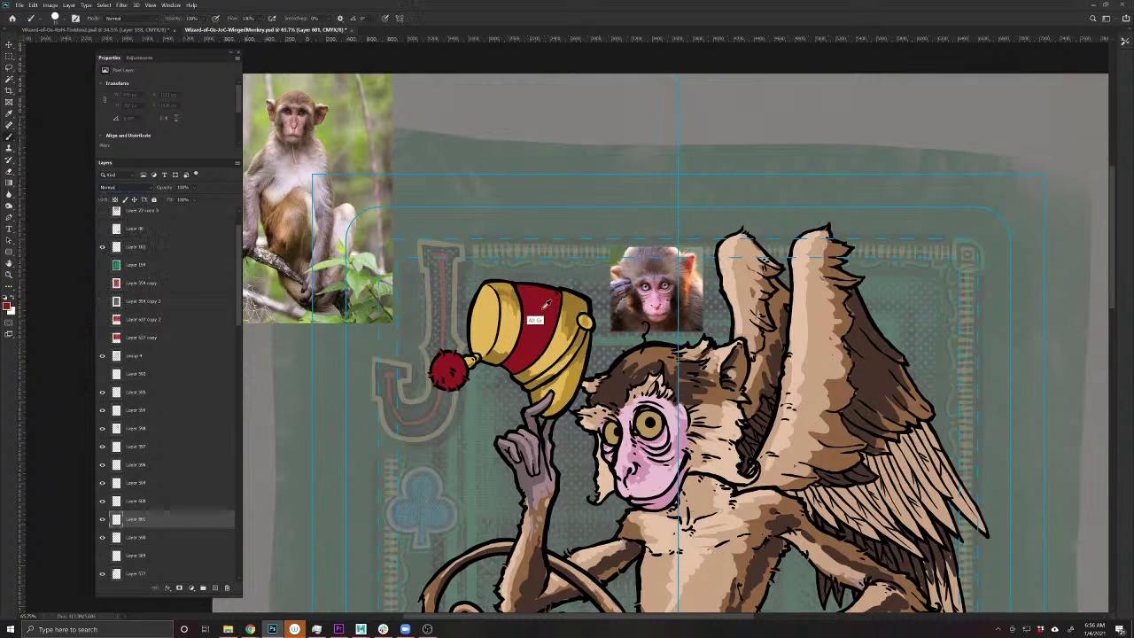
{"action": "left_click", "coordinate": [9, 308]}
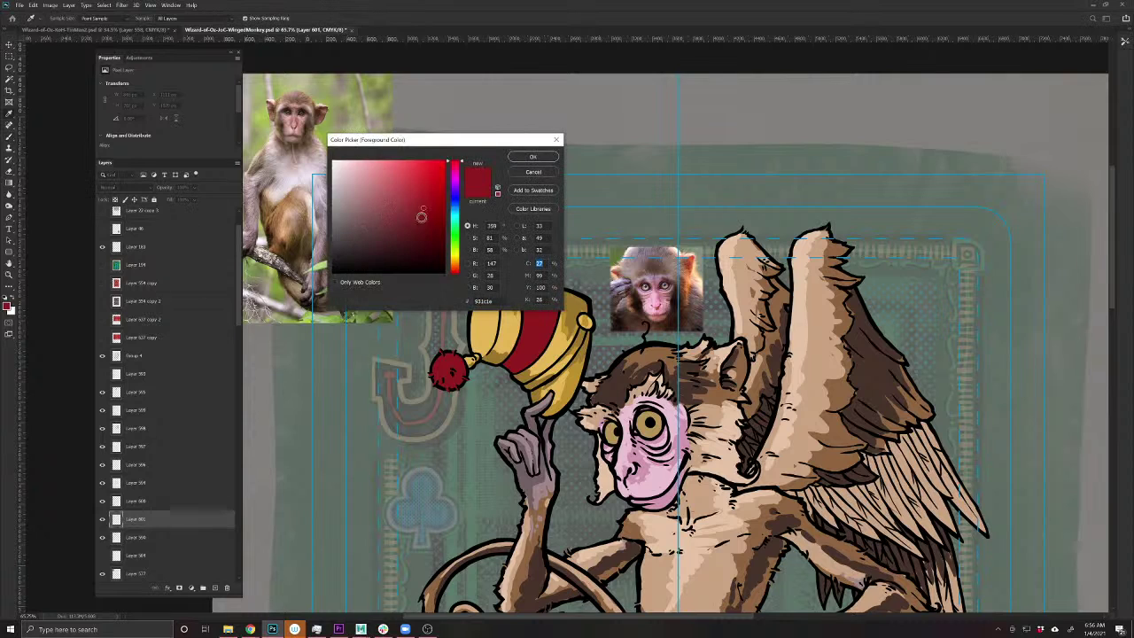
{"action": "left_click", "coordinate": [529, 160]}
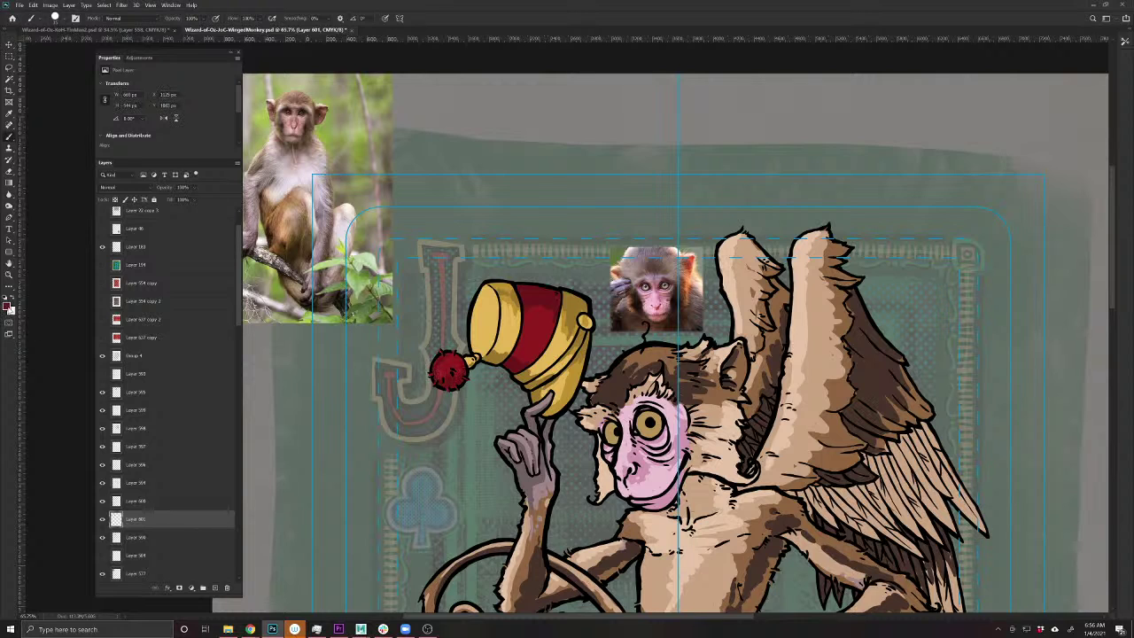
{"action": "left_click", "coordinate": [8, 308]}
{"action": "left_click_drag", "start_coordinate": [413, 226], "coordinate": [429, 193]}
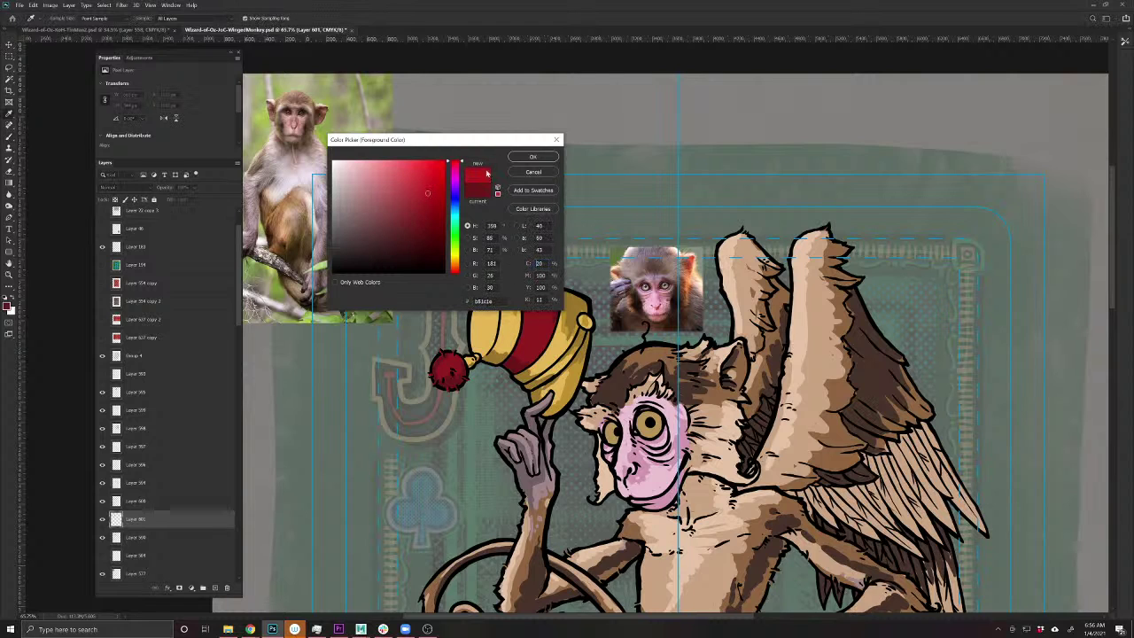
{"action": "left_click", "coordinate": [532, 156]}
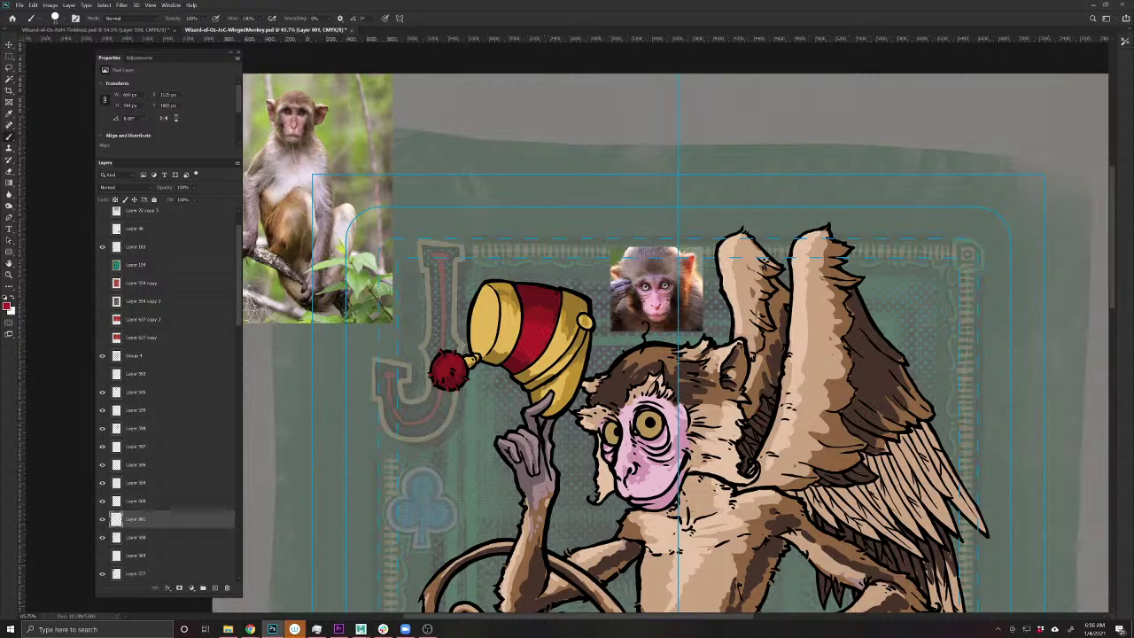
{"action": "key", "text": "ctrl+s"}
- Delete the large monkey reference photo and move the baby-monkey photo to the canvas's top-right corner
{"action": "scroll", "coordinate": [718, 390], "scroll_direction": "down", "scroll_amount": 2}
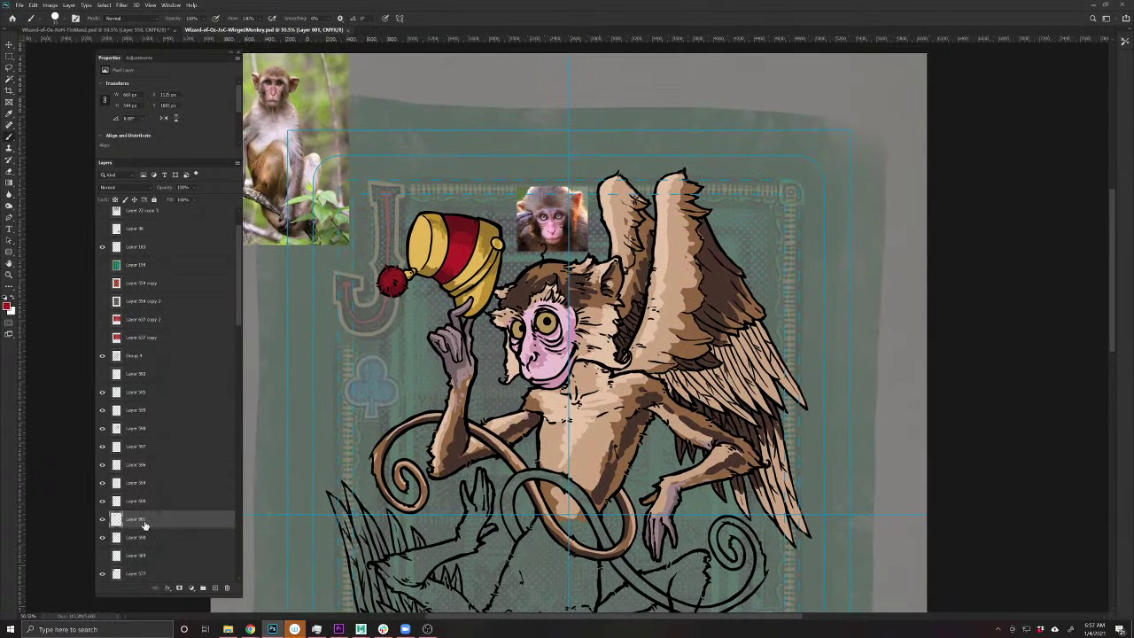
{"action": "scroll", "coordinate": [150, 523], "scroll_direction": "down", "scroll_amount": 2}
{"action": "left_click", "coordinate": [145, 537]}
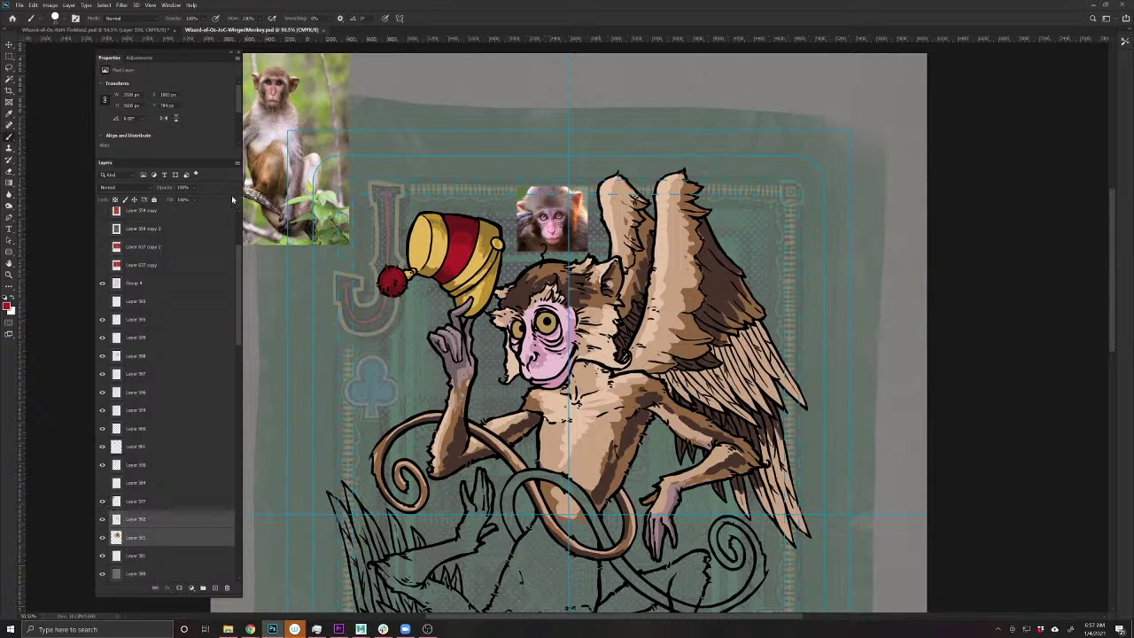
{"action": "key", "text": "v"}
{"action": "left_click_drag", "start_coordinate": [288, 110], "coordinate": [488, 118]}
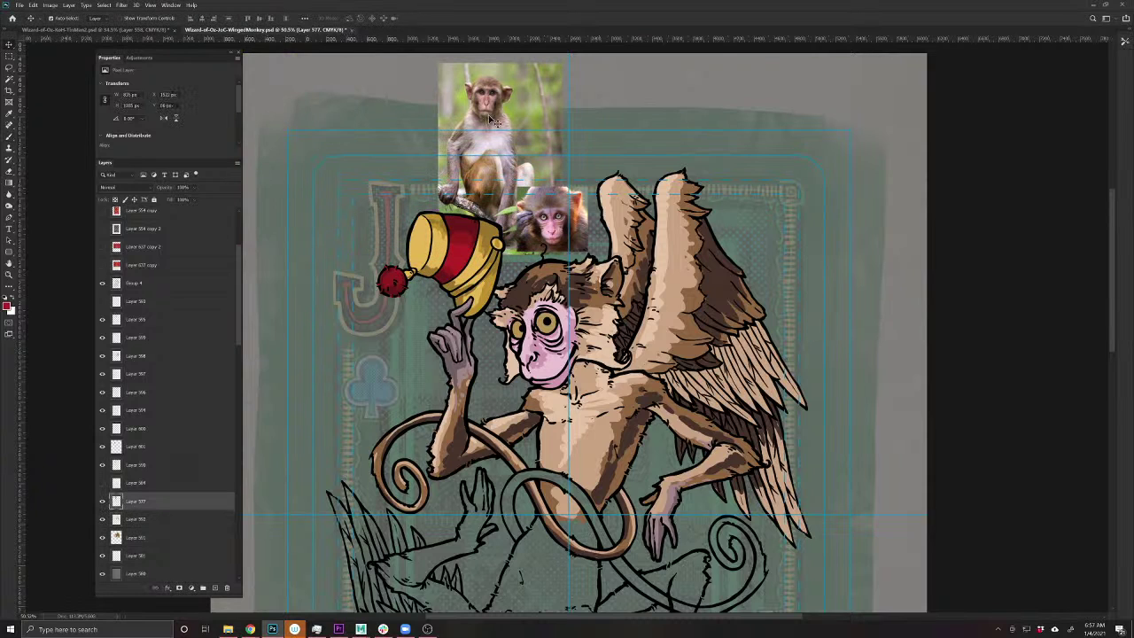
{"action": "key", "text": "Delete"}
{"action": "left_click_drag", "start_coordinate": [544, 219], "coordinate": [860, 119]}
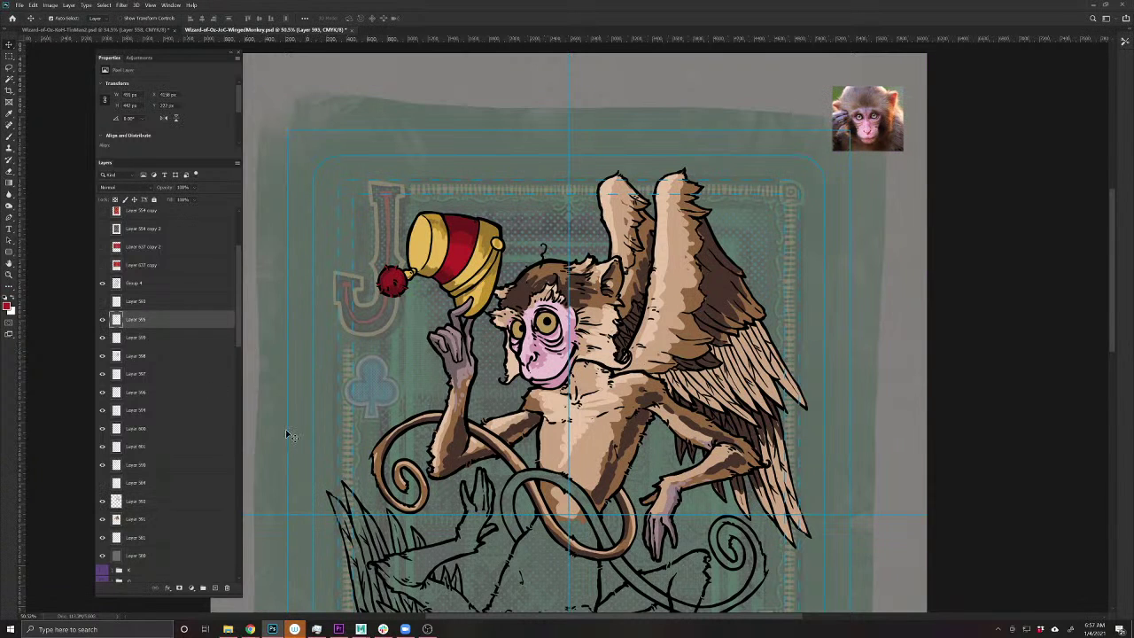
- Merge two of the monkey's colour layers and check the merged result
{"action": "left_click", "coordinate": [152, 521]}
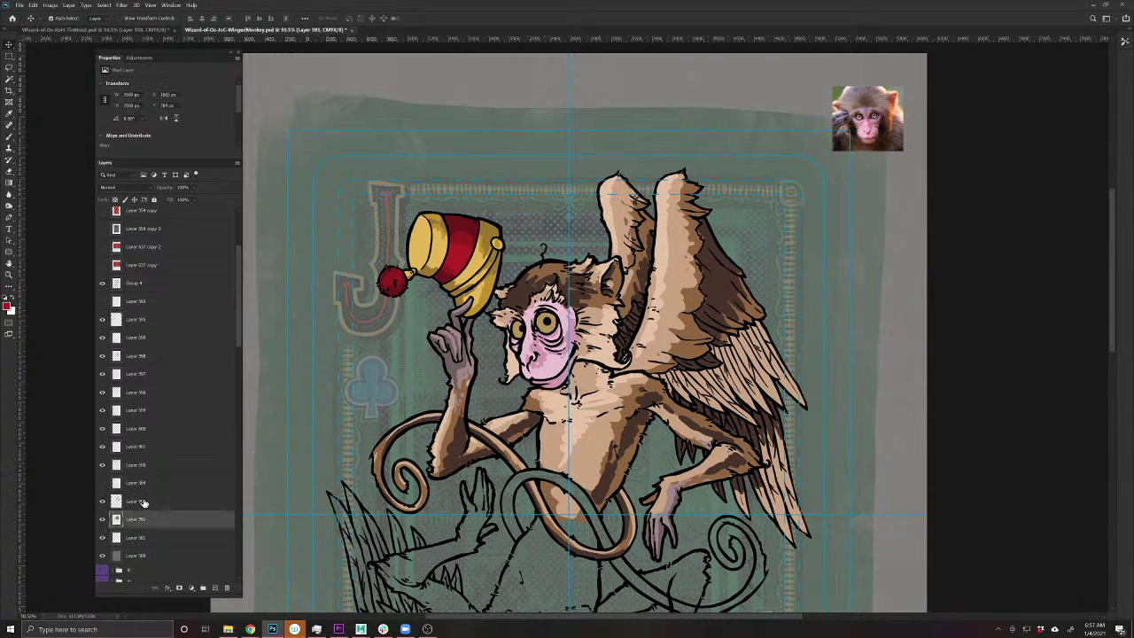
{"action": "left_click", "coordinate": [144, 502], "text": "shift"}
{"action": "key", "text": "ctrl+e"}
{"action": "left_click", "coordinate": [102, 501]}
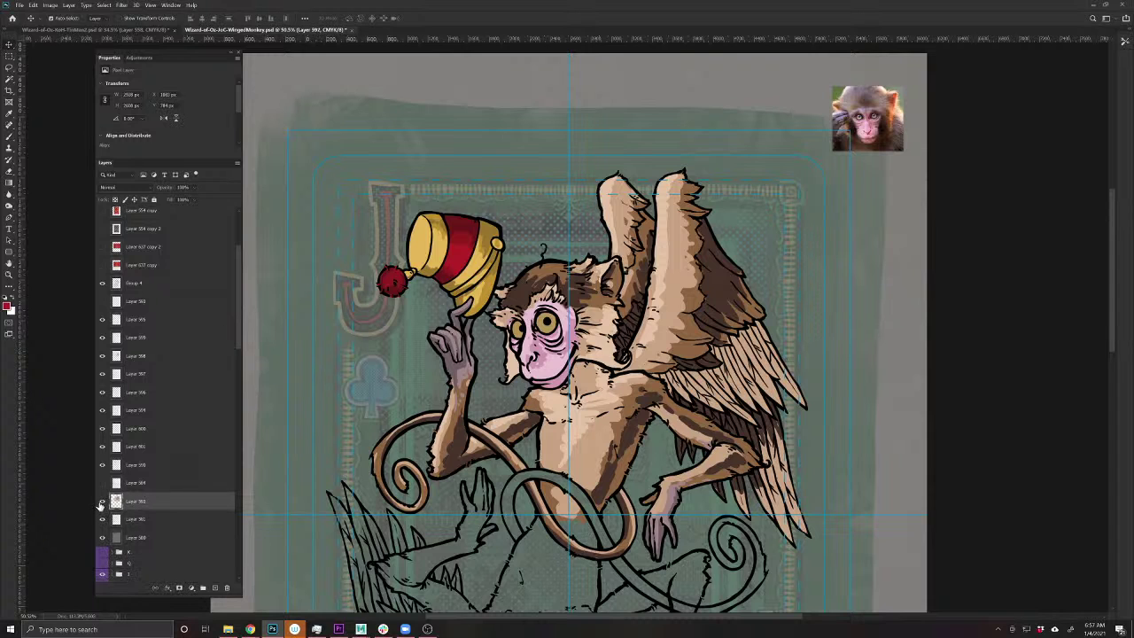
{"action": "left_click", "coordinate": [102, 501]}
- Select six more colour layers, including the brown shading, and merge them into one
{"action": "left_click", "coordinate": [146, 466], "text": "ctrl"}
{"action": "left_click", "coordinate": [148, 448], "text": "ctrl"}
{"action": "left_click", "coordinate": [153, 430], "text": "ctrl"}
{"action": "left_click", "coordinate": [154, 410], "text": "ctrl"}
{"action": "left_click", "coordinate": [155, 393], "text": "ctrl"}
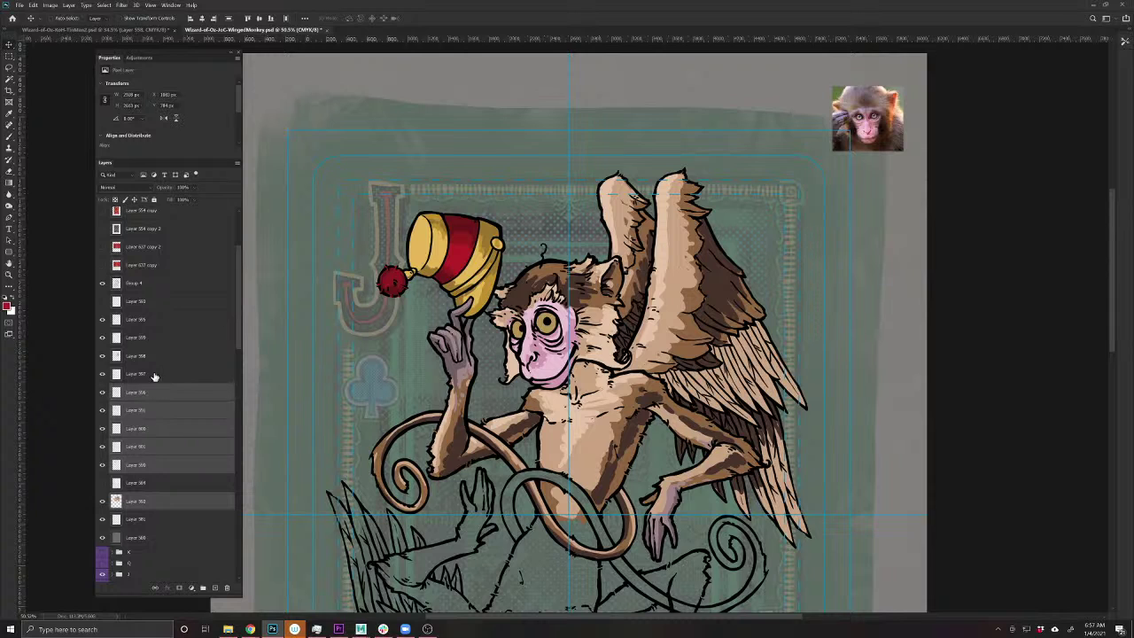
{"action": "left_click", "coordinate": [151, 374], "text": "ctrl"}
{"action": "left_click", "coordinate": [103, 356]}
{"action": "left_click", "coordinate": [102, 356]}
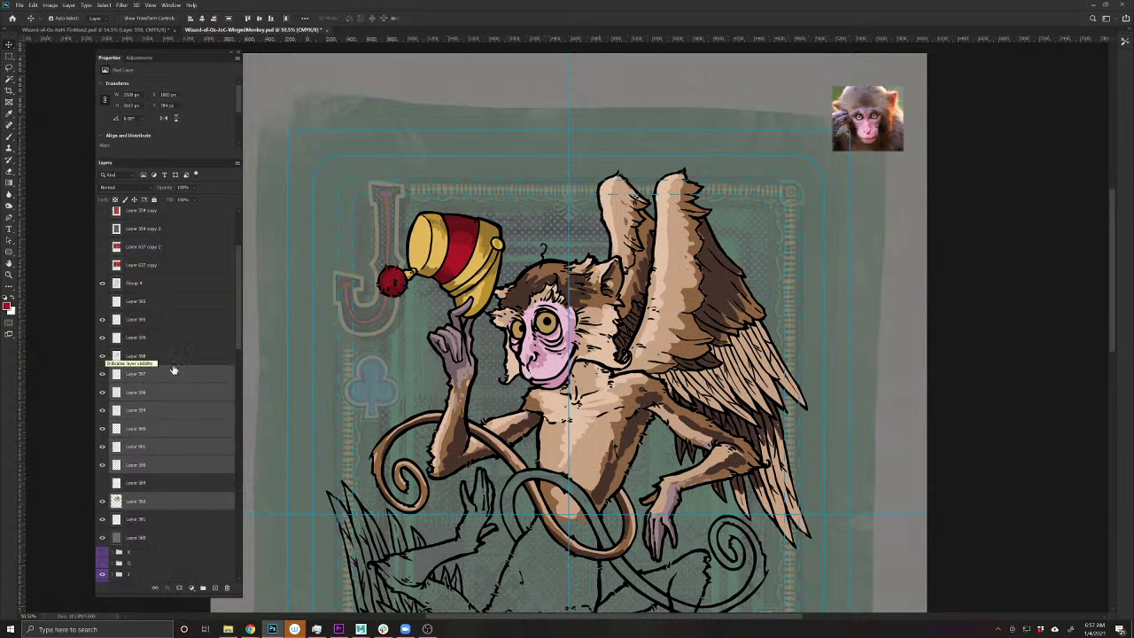
{"action": "key", "text": "ctrl+e"}
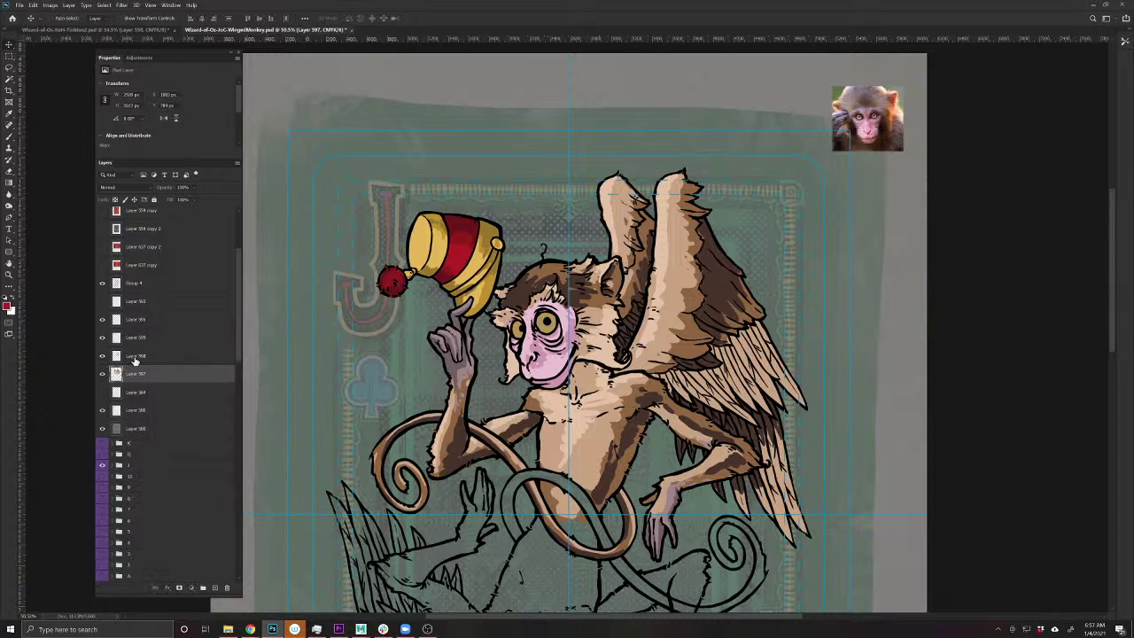
- Merge Layer 598 with the layer below and check the combined colouring
{"action": "left_click", "coordinate": [136, 359]}
{"action": "key", "text": "ctrl+e"}
{"action": "left_click", "coordinate": [103, 356]}
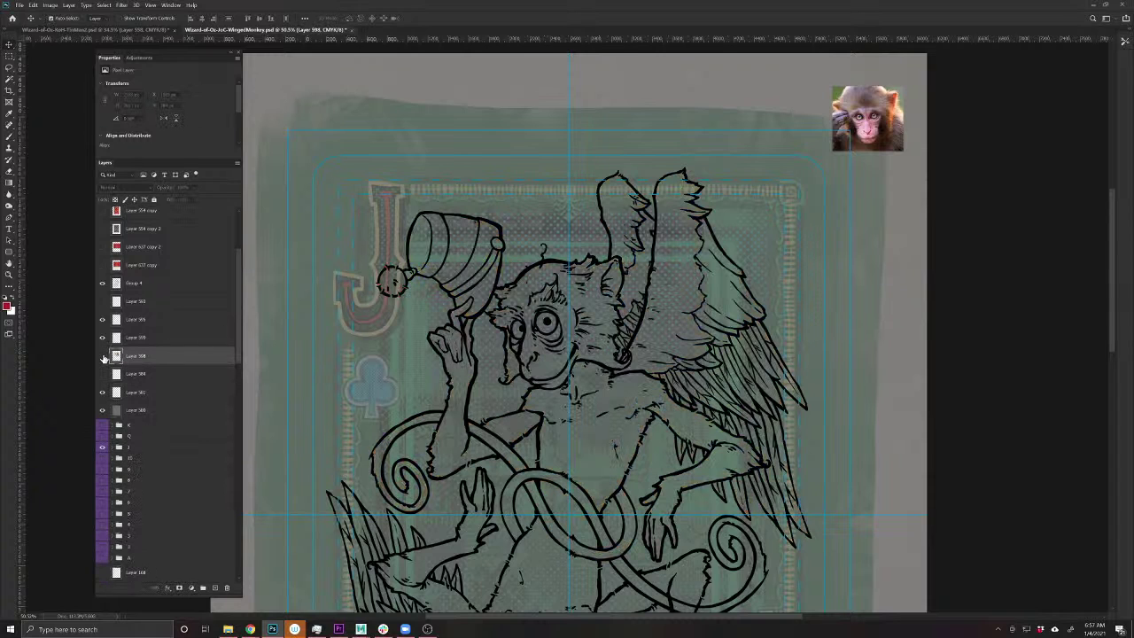
{"action": "left_click", "coordinate": [102, 357]}
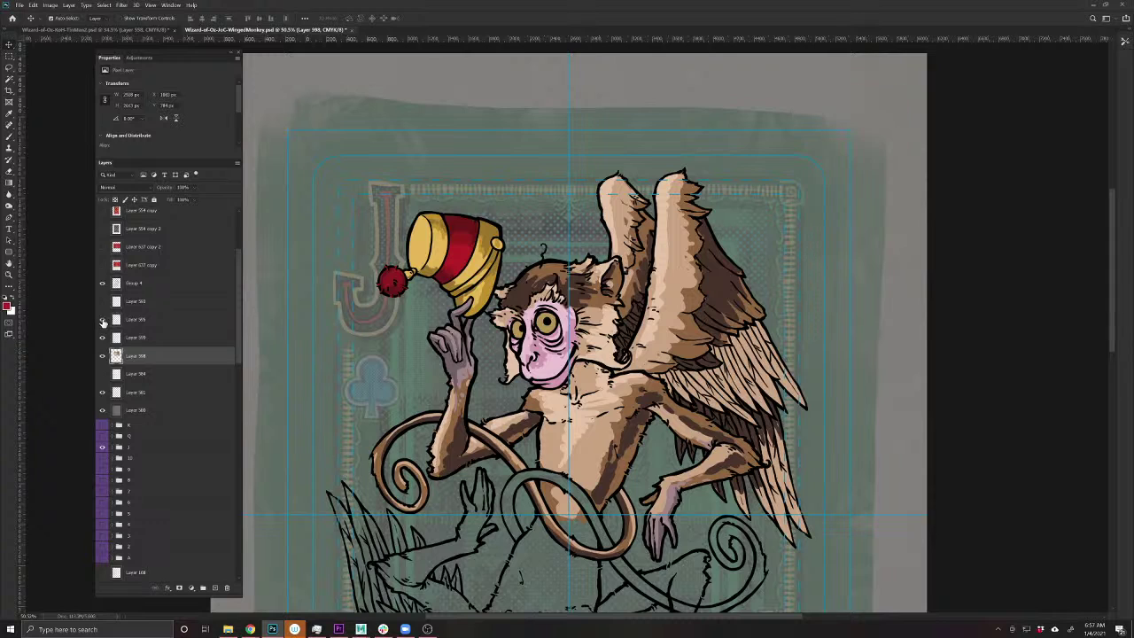
- Show the small reference photo, delete Layer 599, move Layer 598 under Group 4, and save
{"action": "left_click", "coordinate": [103, 320]}
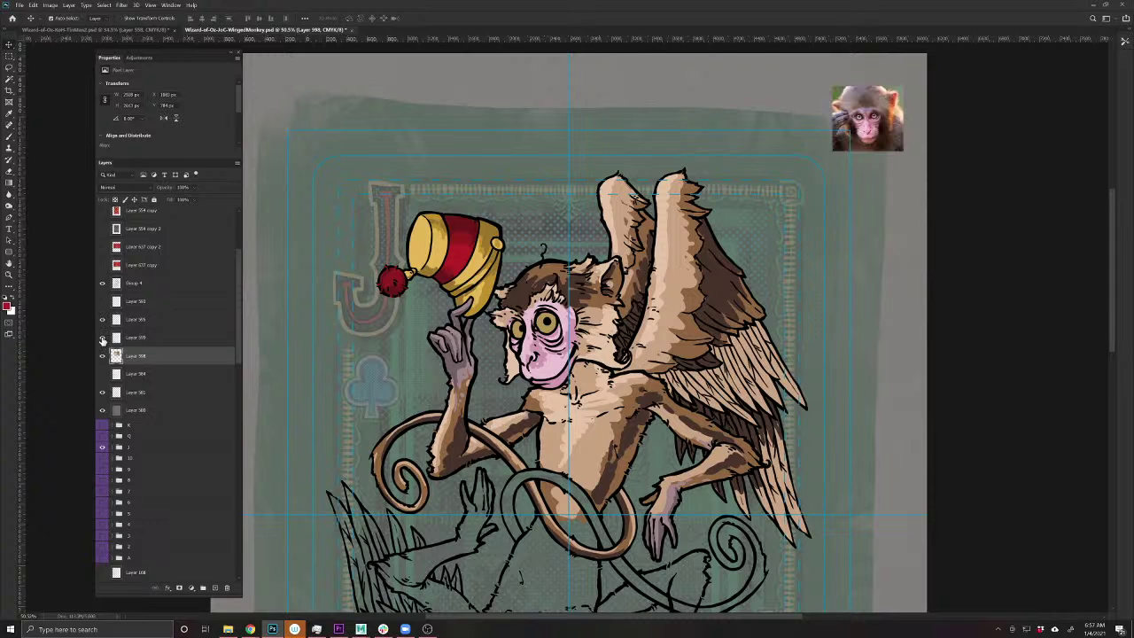
{"action": "left_click_drag", "start_coordinate": [115, 338], "coordinate": [226, 588]}
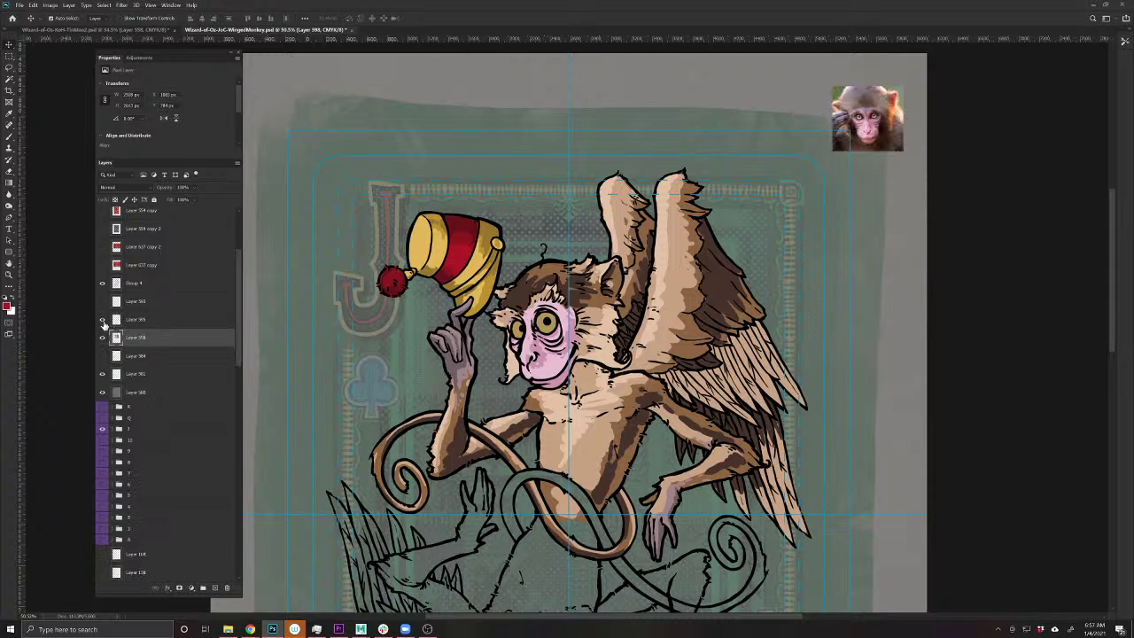
{"action": "left_click_drag", "start_coordinate": [147, 339], "coordinate": [138, 305]}
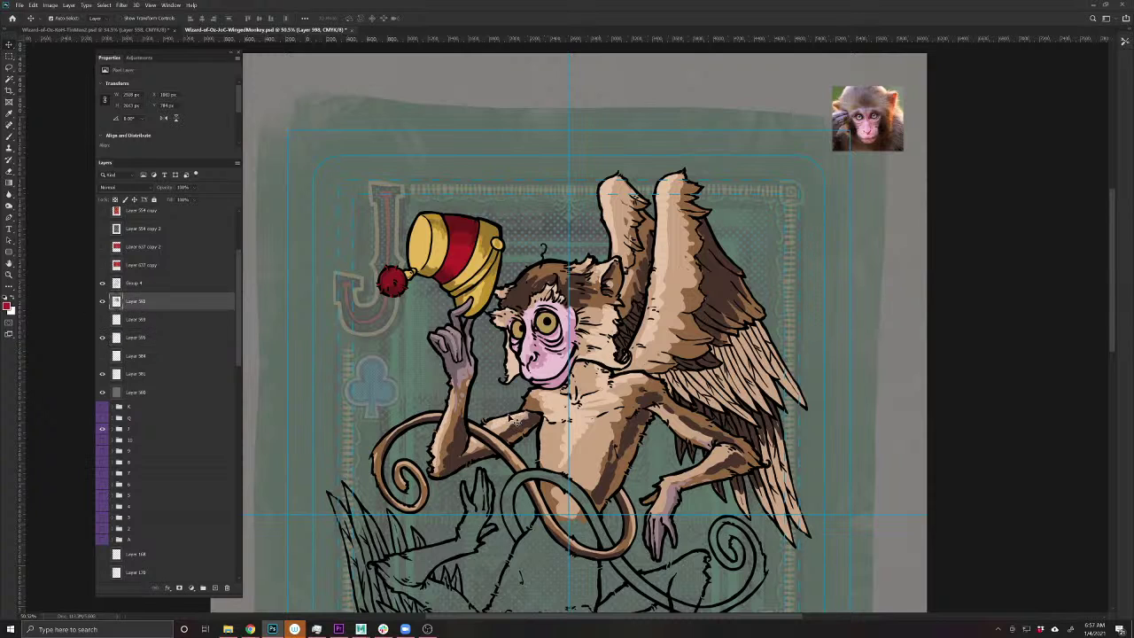
{"action": "key", "text": "ctrl+s"}
- Switch to the Smudge tool and zoom in on the monkey's arm and wing
{"action": "left_click", "coordinate": [9, 207]}
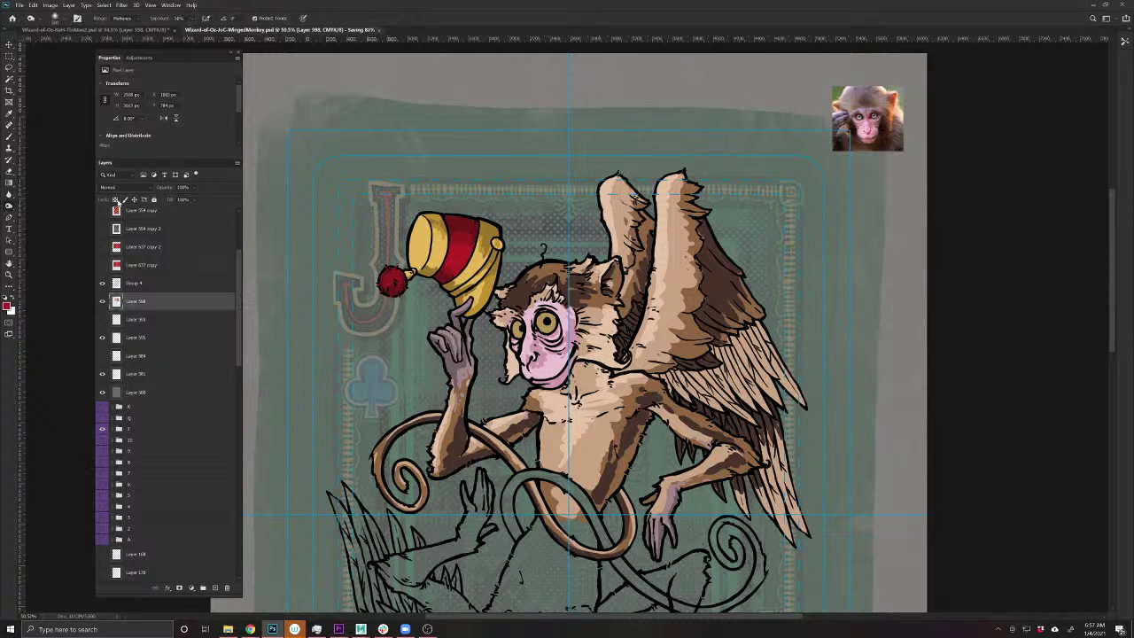
{"action": "left_click", "coordinate": [10, 195]}
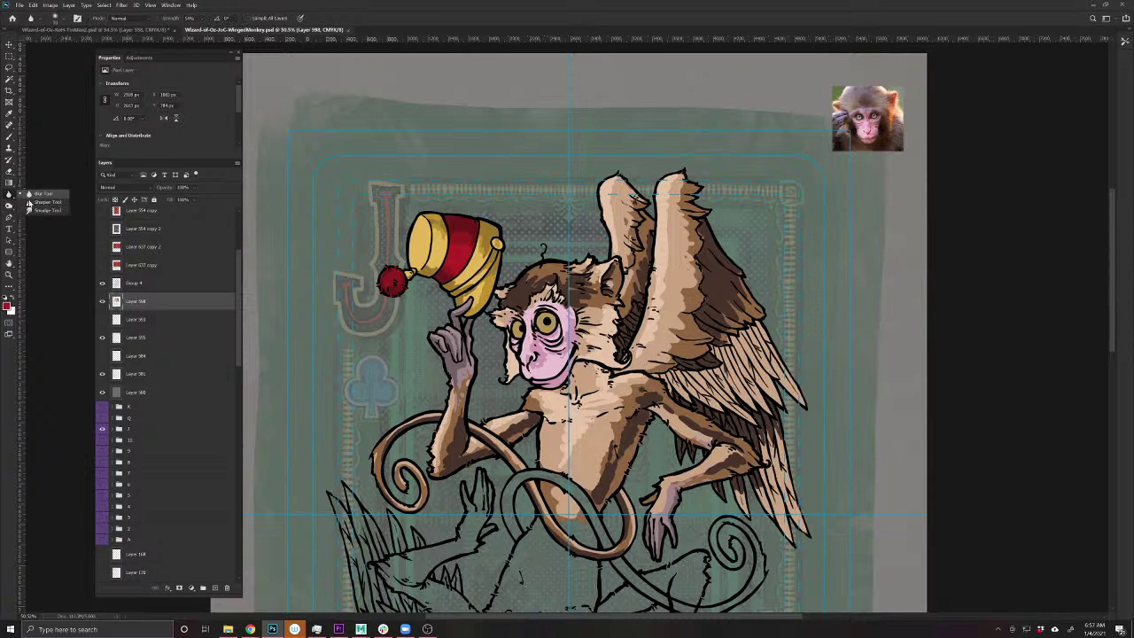
{"action": "left_click", "coordinate": [42, 210]}
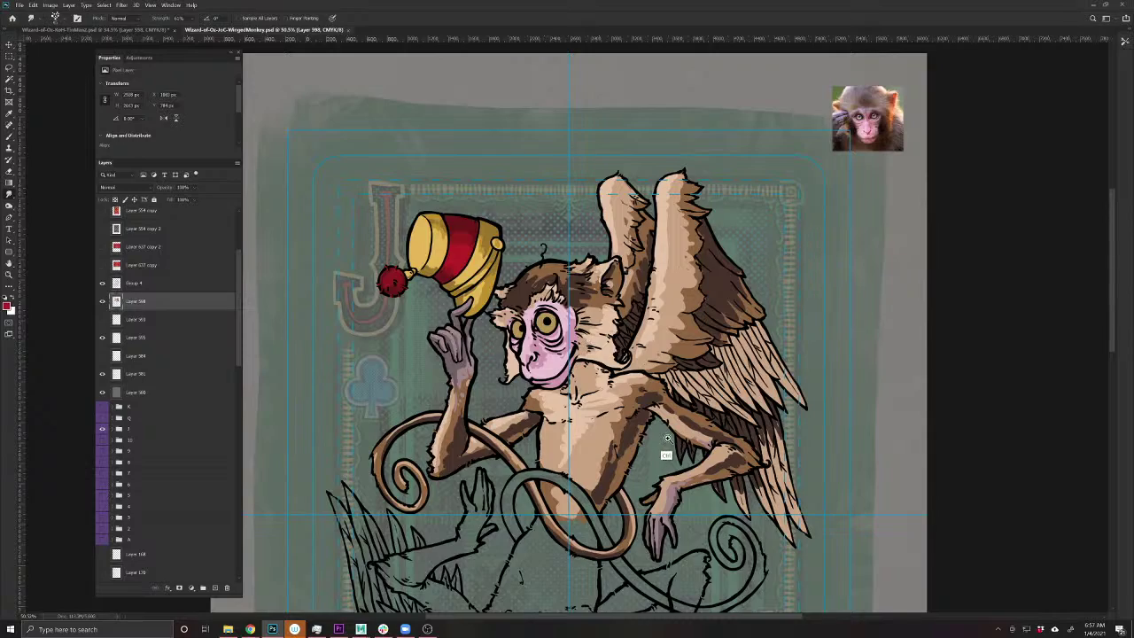
{"action": "scroll", "coordinate": [678, 426], "scroll_direction": "up", "scroll_amount": 3}
{"action": "left_click_drag", "start_coordinate": [691, 474], "coordinate": [534, 469]}
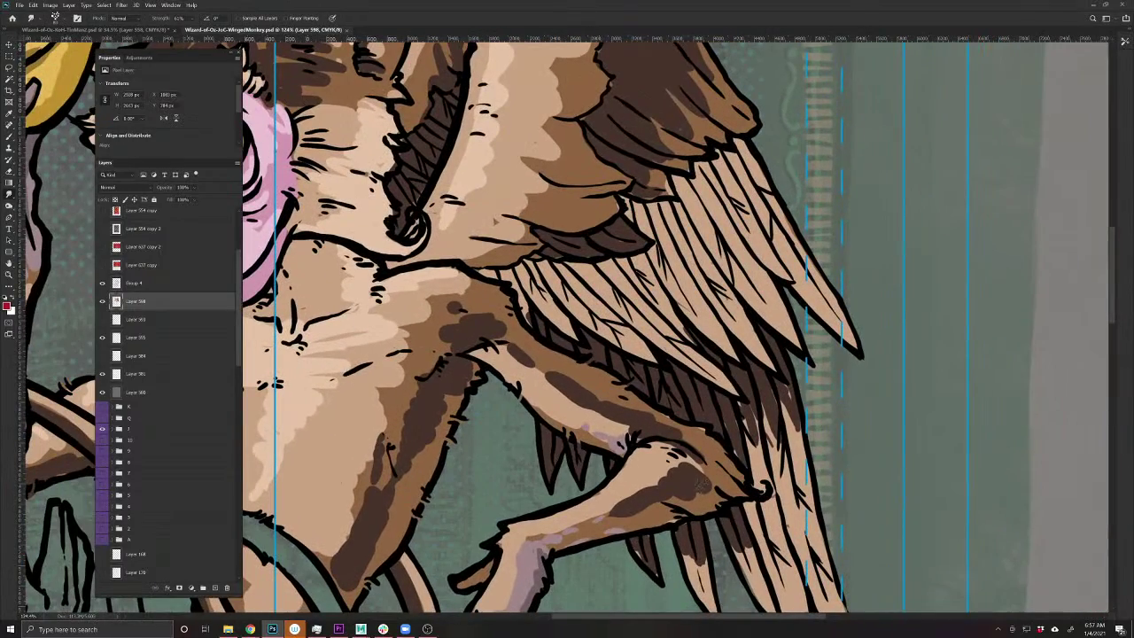
- Smudge the dark brown shading on the knee, under the wing, by the elbow and across the shoulder
{"action": "mouse_move", "coordinate": [701, 486]}
{"action": "left_mouse_down"}
{"action": "mouse_move", "coordinate": [713, 492]}
{"action": "mouse_move", "coordinate": [681, 484]}
{"action": "mouse_move", "coordinate": [698, 468]}
{"action": "mouse_move", "coordinate": [677, 442]}
{"action": "mouse_move", "coordinate": [699, 452]}
{"action": "left_mouse_up"}
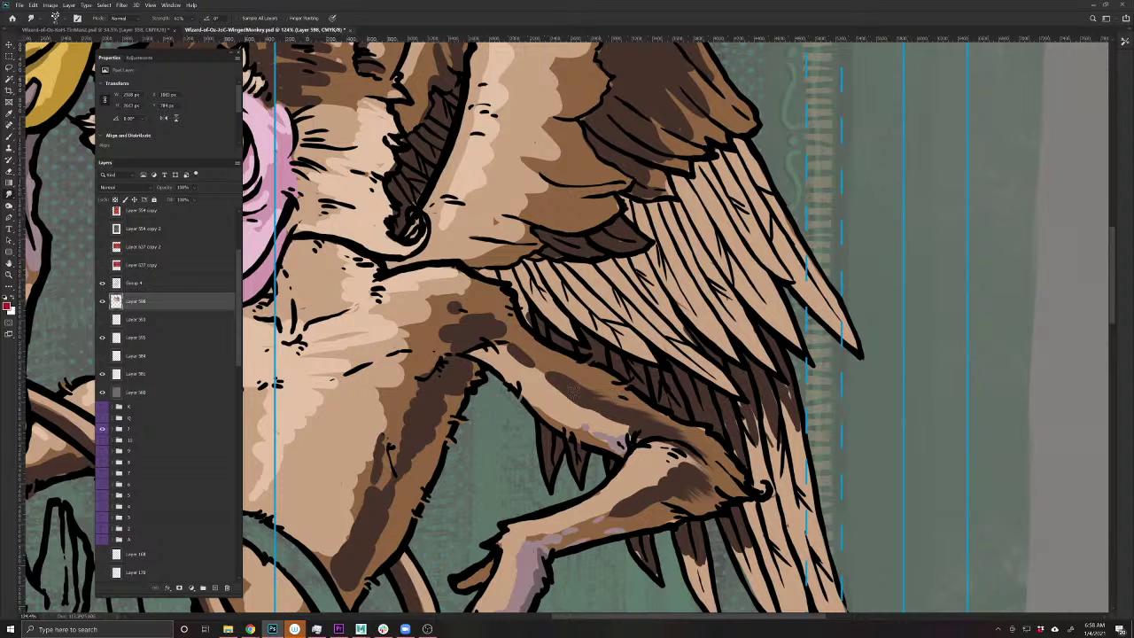
{"action": "mouse_move", "coordinate": [574, 390]}
{"action": "left_mouse_down"}
{"action": "mouse_move", "coordinate": [617, 381]}
{"action": "mouse_move", "coordinate": [547, 376]}
{"action": "mouse_move", "coordinate": [613, 420]}
{"action": "mouse_move", "coordinate": [585, 421]}
{"action": "left_mouse_up"}
{"action": "mouse_move", "coordinate": [629, 458]}
{"action": "left_mouse_down"}
{"action": "mouse_move", "coordinate": [569, 429]}
{"action": "mouse_move", "coordinate": [524, 386]}
{"action": "mouse_move", "coordinate": [573, 394]}
{"action": "mouse_move", "coordinate": [513, 351]}
{"action": "mouse_move", "coordinate": [547, 379]}
{"action": "left_mouse_up"}
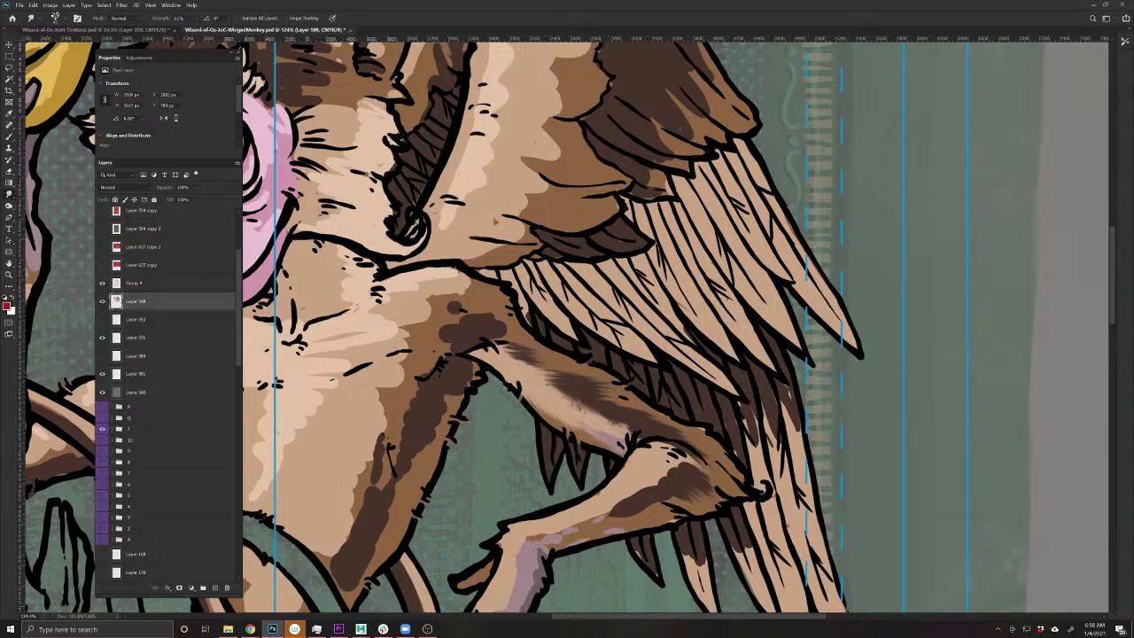
{"action": "mouse_move", "coordinate": [684, 447]}
{"action": "left_mouse_down"}
{"action": "mouse_move", "coordinate": [722, 490]}
{"action": "mouse_move", "coordinate": [673, 474]}
{"action": "mouse_move", "coordinate": [679, 487]}
{"action": "mouse_move", "coordinate": [645, 501]}
{"action": "mouse_move", "coordinate": [594, 516]}
{"action": "left_mouse_up"}
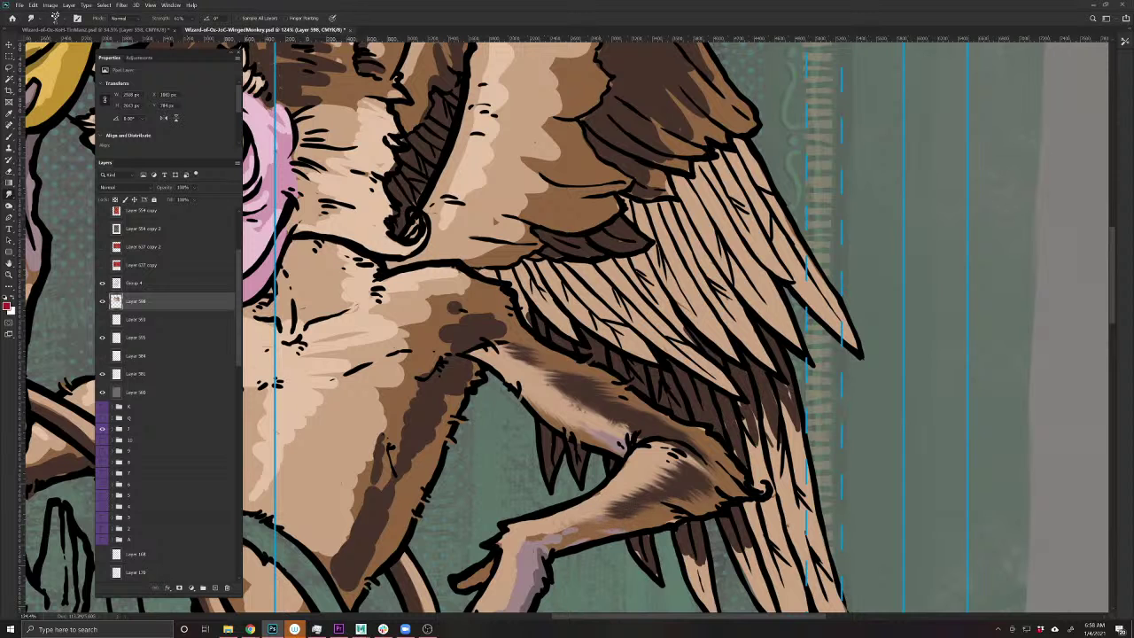
{"action": "left_click_drag", "start_coordinate": [484, 563], "coordinate": [529, 448]}
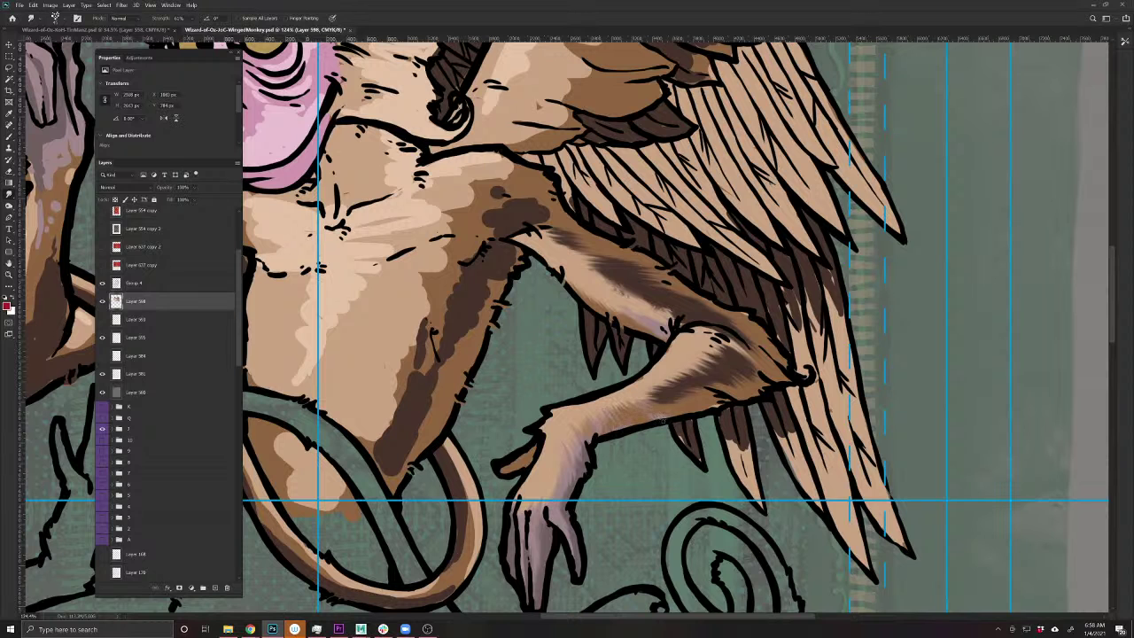
{"action": "left_click_drag", "start_coordinate": [704, 488], "coordinate": [571, 573]}
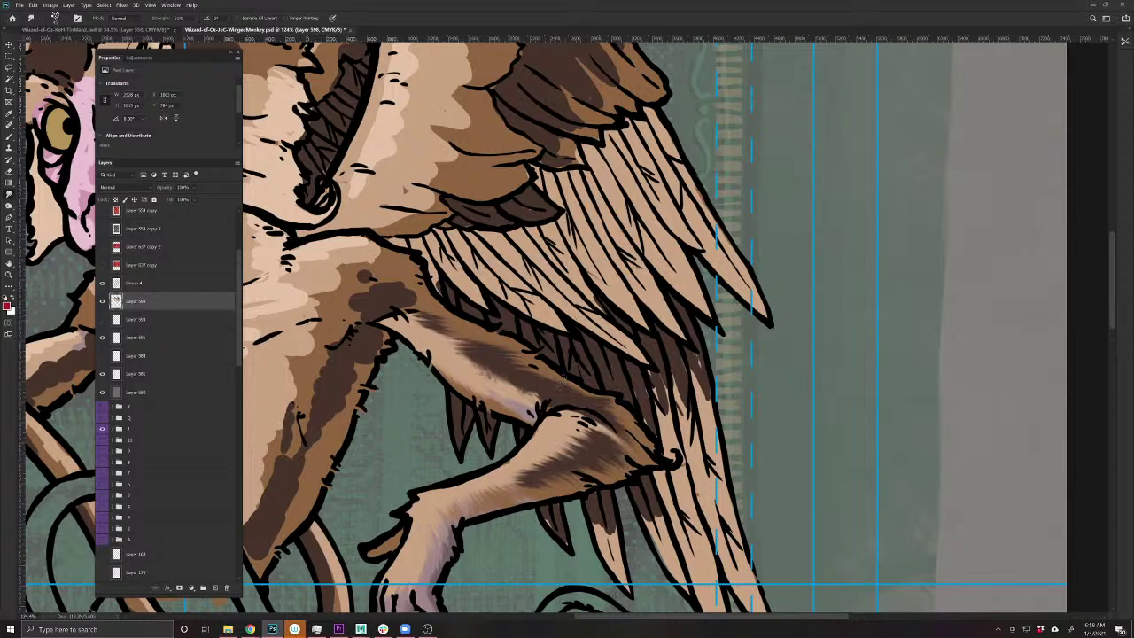
{"action": "left_click_drag", "start_coordinate": [555, 370], "coordinate": [502, 351]}
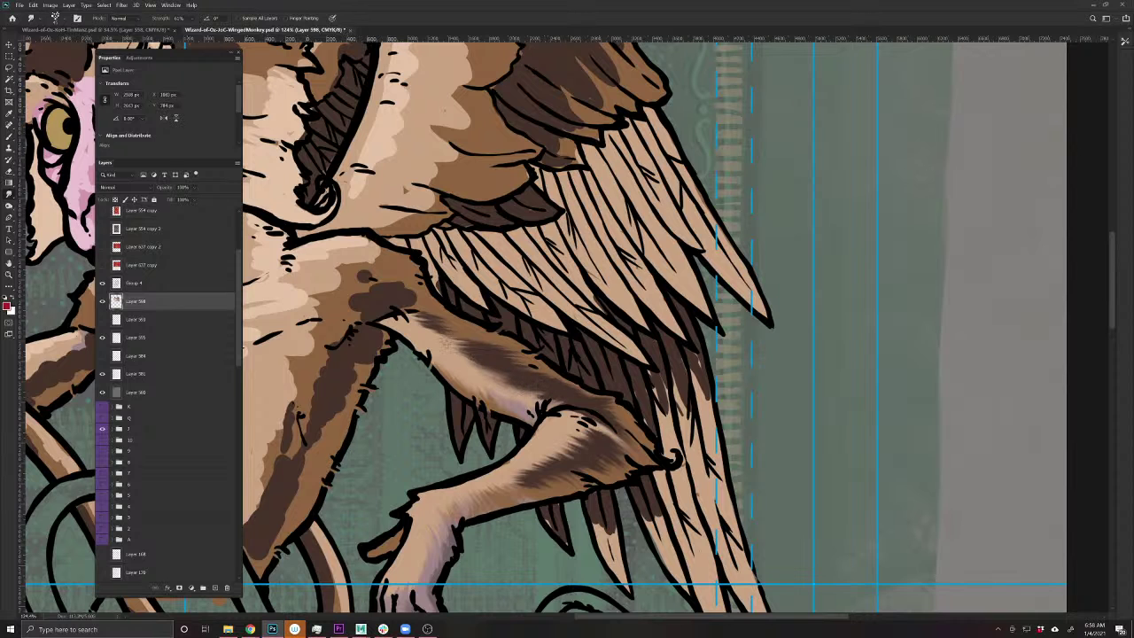
{"action": "left_click_drag", "start_coordinate": [363, 359], "coordinate": [474, 452]}
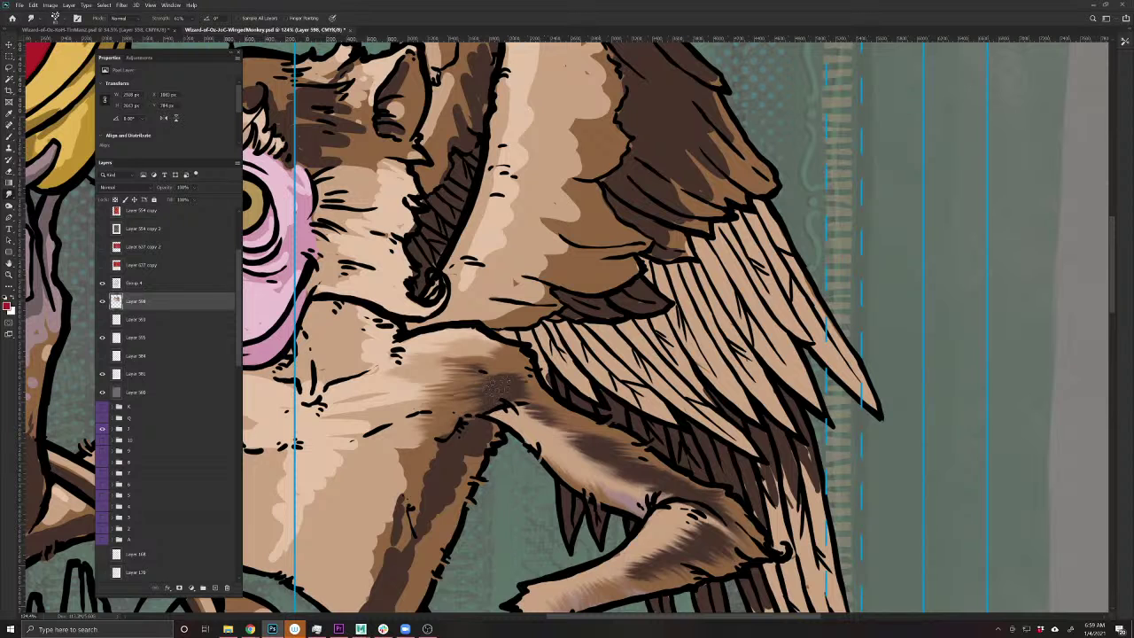
{"action": "mouse_move", "coordinate": [497, 382]}
{"action": "left_mouse_down"}
{"action": "mouse_move", "coordinate": [536, 372]}
{"action": "mouse_move", "coordinate": [518, 386]}
{"action": "mouse_move", "coordinate": [492, 371]}
{"action": "mouse_move", "coordinate": [530, 358]}
{"action": "mouse_move", "coordinate": [418, 365]}
{"action": "mouse_move", "coordinate": [479, 360]}
{"action": "left_mouse_up"}
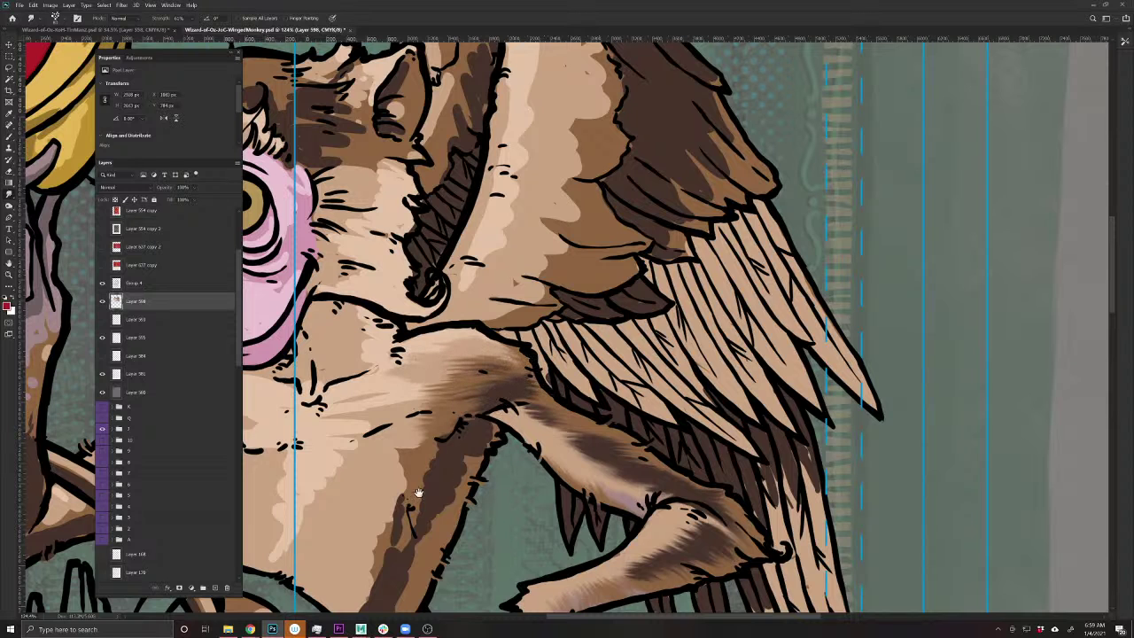
{"action": "left_click_drag", "start_coordinate": [419, 493], "coordinate": [633, 439]}
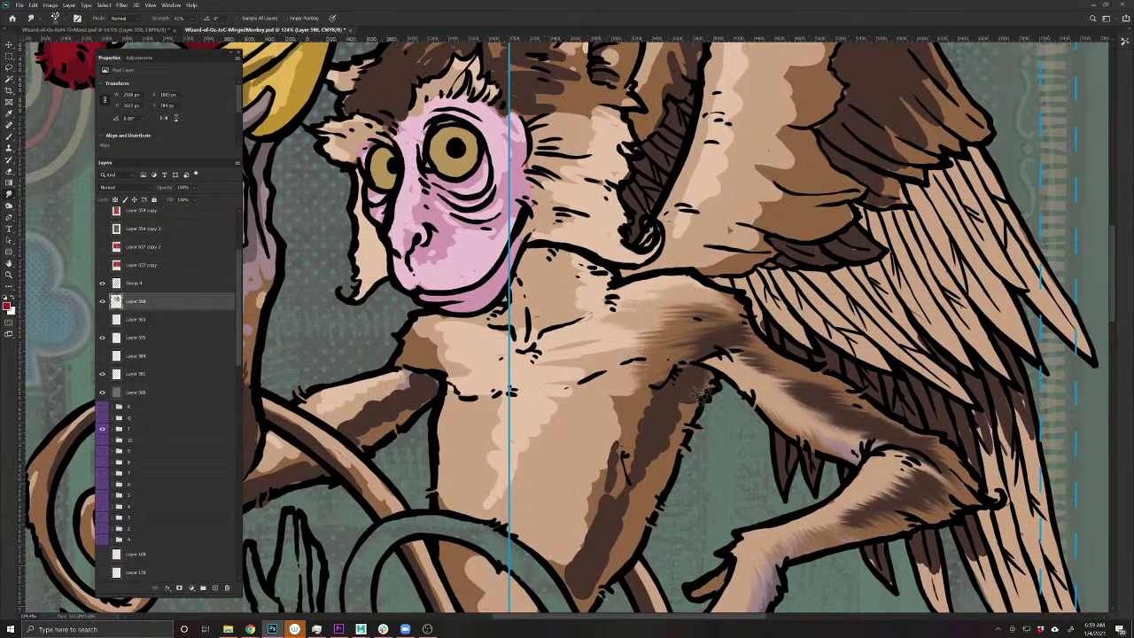
- Soften the armpit shading edge and streak the dark brown shading across the chest
{"action": "mouse_move", "coordinate": [703, 395]}
{"action": "left_mouse_down"}
{"action": "mouse_move", "coordinate": [683, 371]}
{"action": "mouse_move", "coordinate": [665, 385]}
{"action": "mouse_move", "coordinate": [682, 410]}
{"action": "mouse_move", "coordinate": [667, 412]}
{"action": "mouse_move", "coordinate": [686, 419]}
{"action": "mouse_move", "coordinate": [654, 440]}
{"action": "mouse_move", "coordinate": [678, 445]}
{"action": "mouse_move", "coordinate": [678, 463]}
{"action": "mouse_move", "coordinate": [668, 481]}
{"action": "mouse_move", "coordinate": [634, 474]}
{"action": "mouse_move", "coordinate": [662, 496]}
{"action": "mouse_move", "coordinate": [651, 518]}
{"action": "mouse_move", "coordinate": [616, 503]}
{"action": "mouse_move", "coordinate": [618, 557]}
{"action": "left_mouse_up"}
{"action": "left_click_drag", "start_coordinate": [536, 528], "coordinate": [452, 439]}
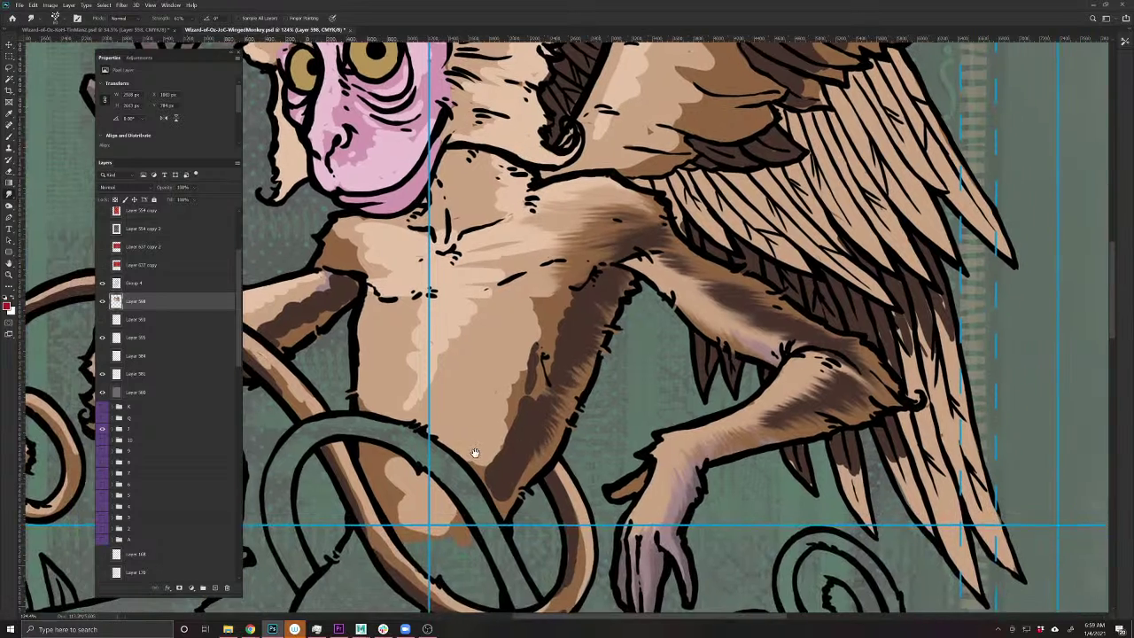
{"action": "mouse_move", "coordinate": [530, 471]}
{"action": "left_mouse_down"}
{"action": "mouse_move", "coordinate": [499, 469]}
{"action": "mouse_move", "coordinate": [527, 424]}
{"action": "mouse_move", "coordinate": [490, 413]}
{"action": "mouse_move", "coordinate": [500, 389]}
{"action": "mouse_move", "coordinate": [558, 376]}
{"action": "mouse_move", "coordinate": [514, 373]}
{"action": "mouse_move", "coordinate": [524, 348]}
{"action": "mouse_move", "coordinate": [565, 348]}
{"action": "mouse_move", "coordinate": [523, 303]}
{"action": "mouse_move", "coordinate": [594, 277]}
{"action": "mouse_move", "coordinate": [632, 276]}
{"action": "left_mouse_up"}
{"action": "mouse_move", "coordinate": [474, 382]}
{"action": "left_mouse_down"}
{"action": "mouse_move", "coordinate": [523, 358]}
{"action": "mouse_move", "coordinate": [523, 398]}
{"action": "mouse_move", "coordinate": [478, 486]}
{"action": "left_mouse_up"}
- Blend, soften and darken the brown shading on the belly and lower belly
{"action": "scroll", "coordinate": [483, 488], "scroll_direction": "up", "scroll_amount": 3}
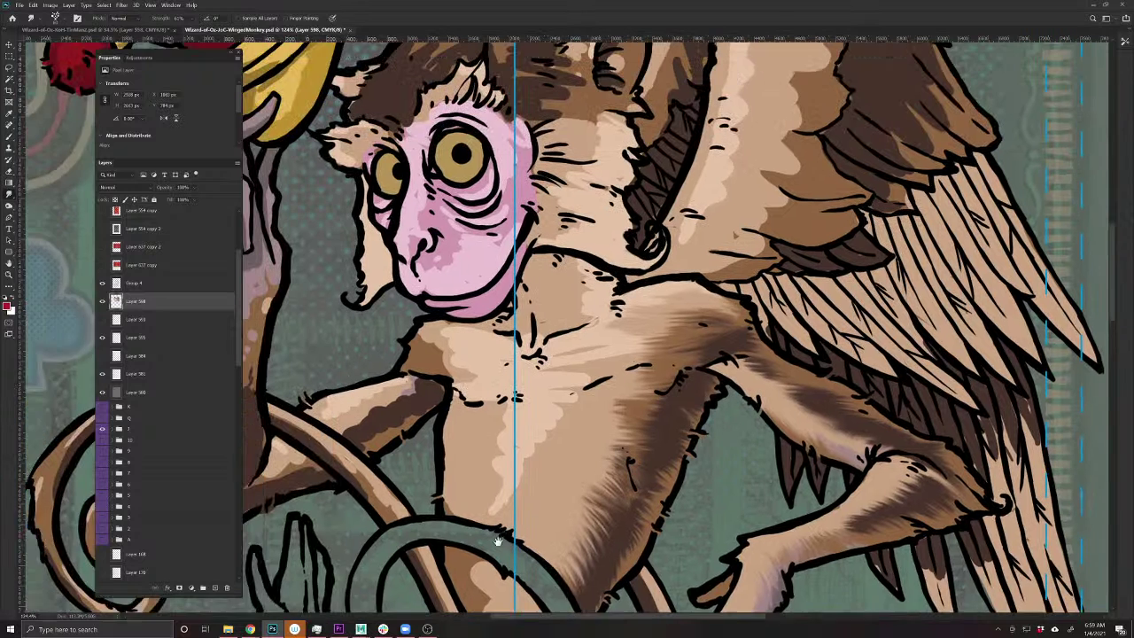
{"action": "mouse_move", "coordinate": [663, 429]}
{"action": "left_mouse_down"}
{"action": "mouse_move", "coordinate": [612, 551]}
{"action": "mouse_move", "coordinate": [643, 473]}
{"action": "mouse_move", "coordinate": [607, 450]}
{"action": "mouse_move", "coordinate": [608, 474]}
{"action": "mouse_move", "coordinate": [631, 403]}
{"action": "mouse_move", "coordinate": [668, 417]}
{"action": "mouse_move", "coordinate": [655, 477]}
{"action": "left_mouse_up"}
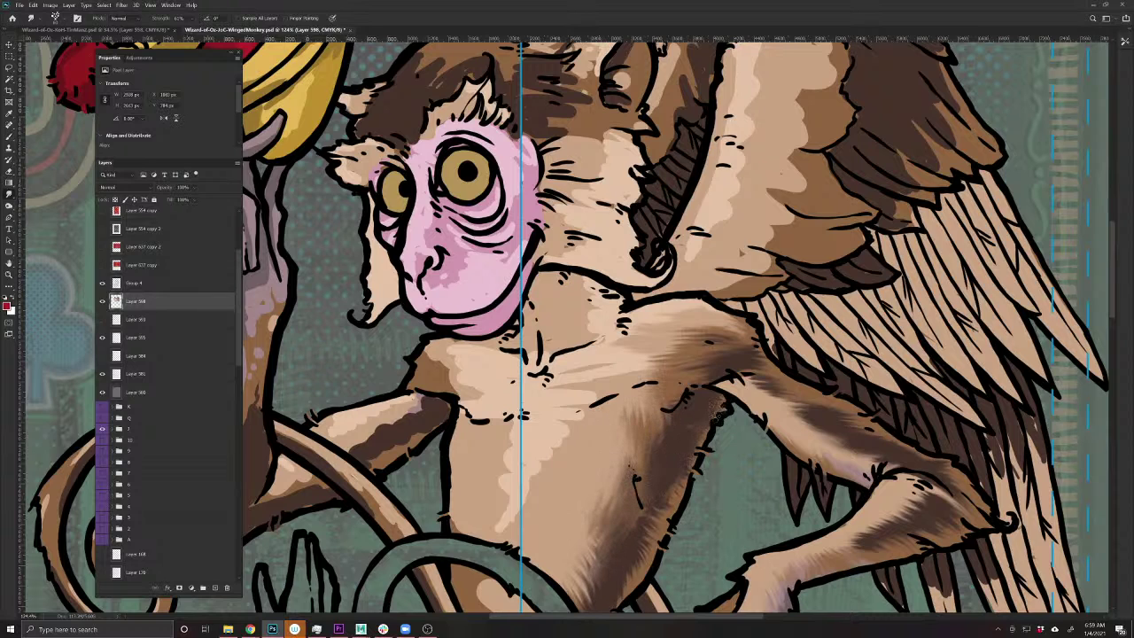
{"action": "left_click_drag", "start_coordinate": [658, 516], "coordinate": [638, 557]}
{"action": "left_click_drag", "start_coordinate": [578, 537], "coordinate": [562, 470]}
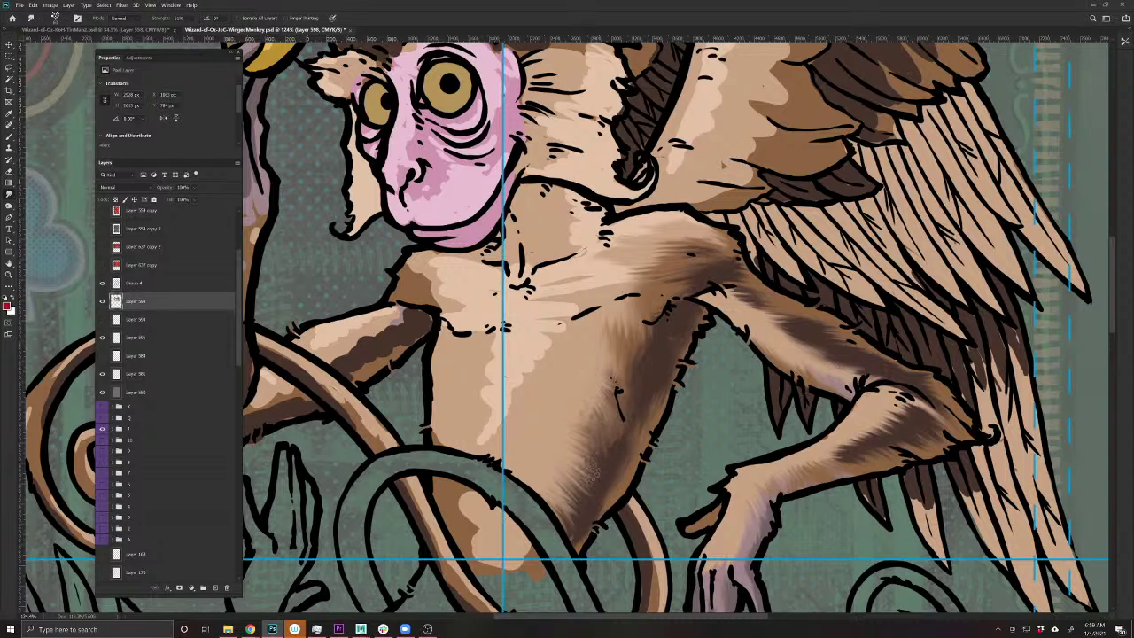
{"action": "left_click_drag", "start_coordinate": [576, 506], "coordinate": [567, 491]}
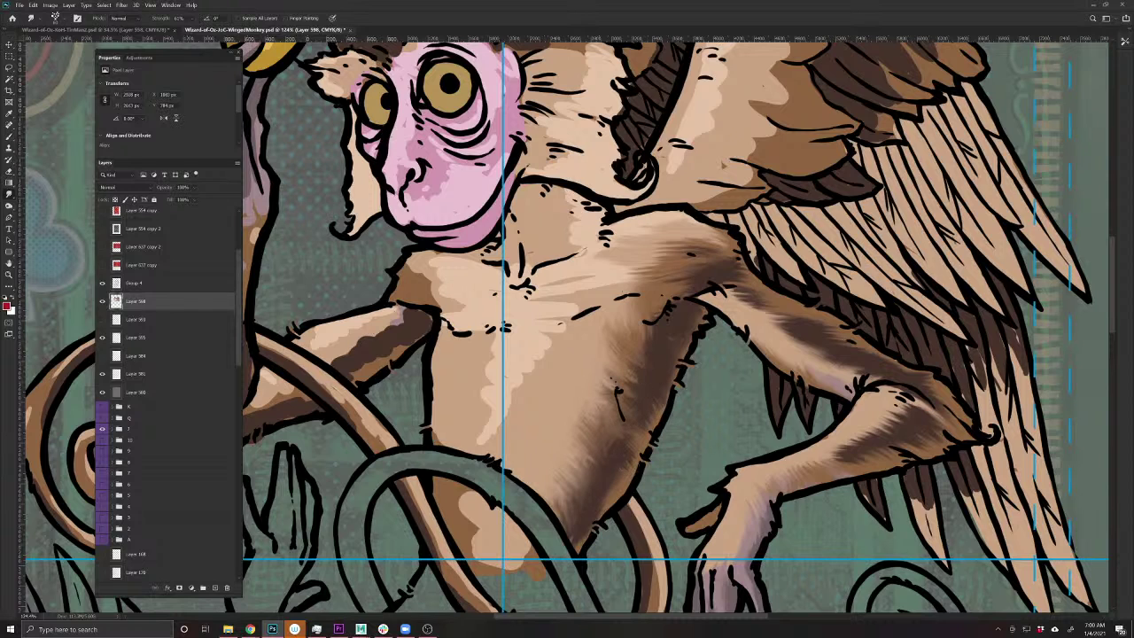
{"action": "left_click_drag", "start_coordinate": [651, 367], "coordinate": [666, 361]}
{"action": "left_click_drag", "start_coordinate": [515, 357], "coordinate": [385, 488]}
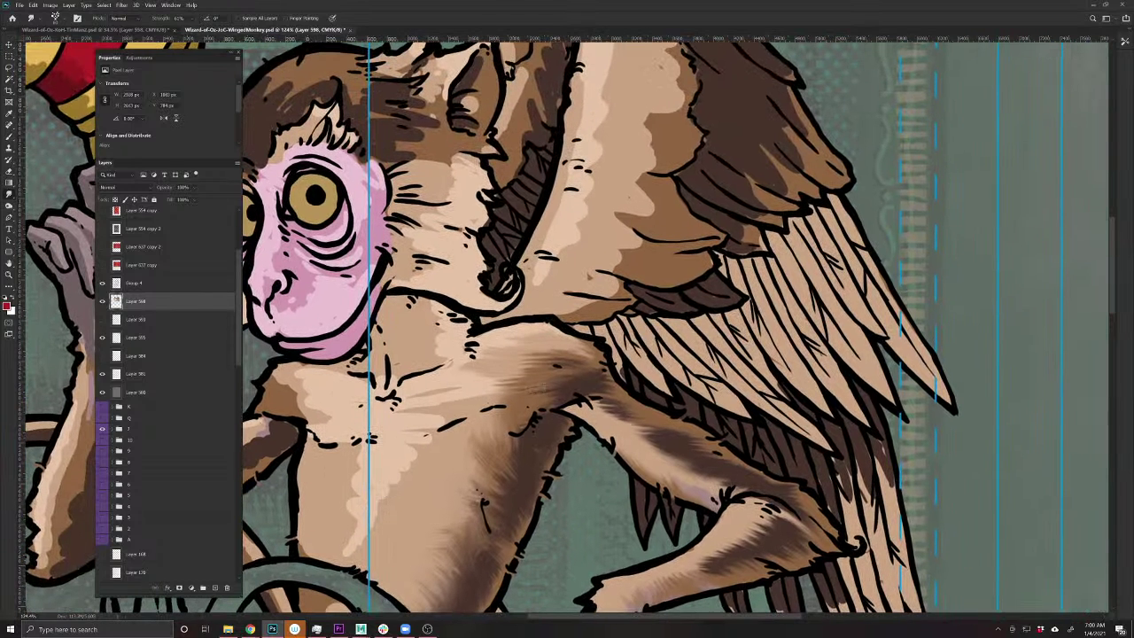
- Smudge the brown shading near the armpit into fur streaks and save the card
{"action": "mouse_move", "coordinate": [546, 390]}
{"action": "left_mouse_down"}
{"action": "mouse_move", "coordinate": [558, 353]}
{"action": "mouse_move", "coordinate": [512, 373]}
{"action": "mouse_move", "coordinate": [606, 366]}
{"action": "mouse_move", "coordinate": [609, 408]}
{"action": "mouse_move", "coordinate": [608, 359]}
{"action": "mouse_move", "coordinate": [584, 343]}
{"action": "mouse_move", "coordinate": [574, 358]}
{"action": "left_mouse_up"}
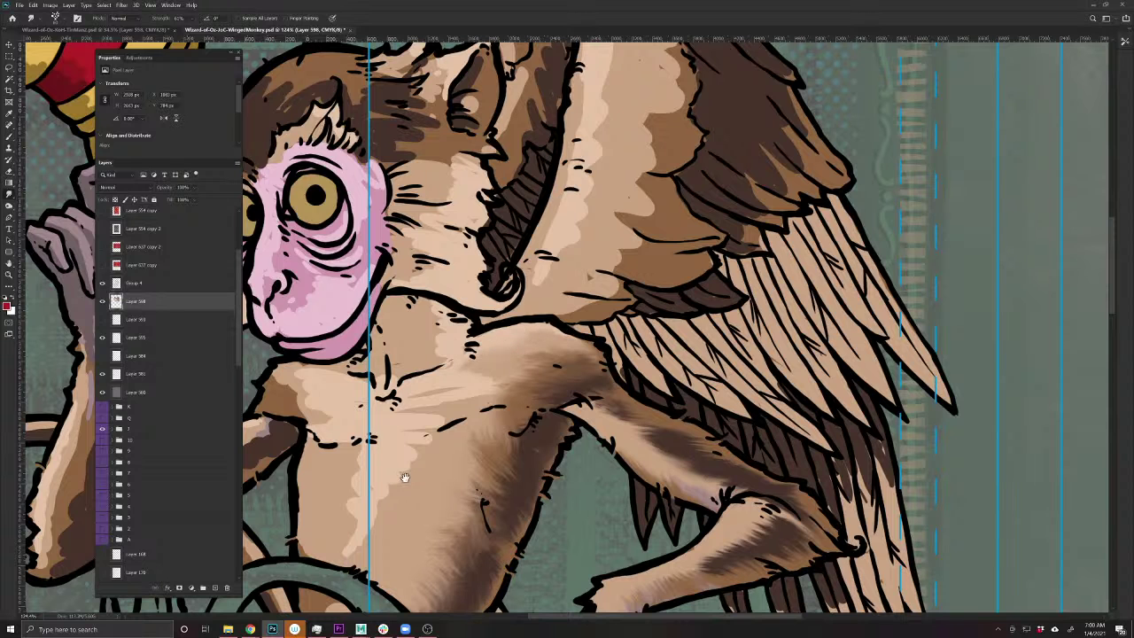
{"action": "left_click_drag", "start_coordinate": [404, 478], "coordinate": [555, 450]}
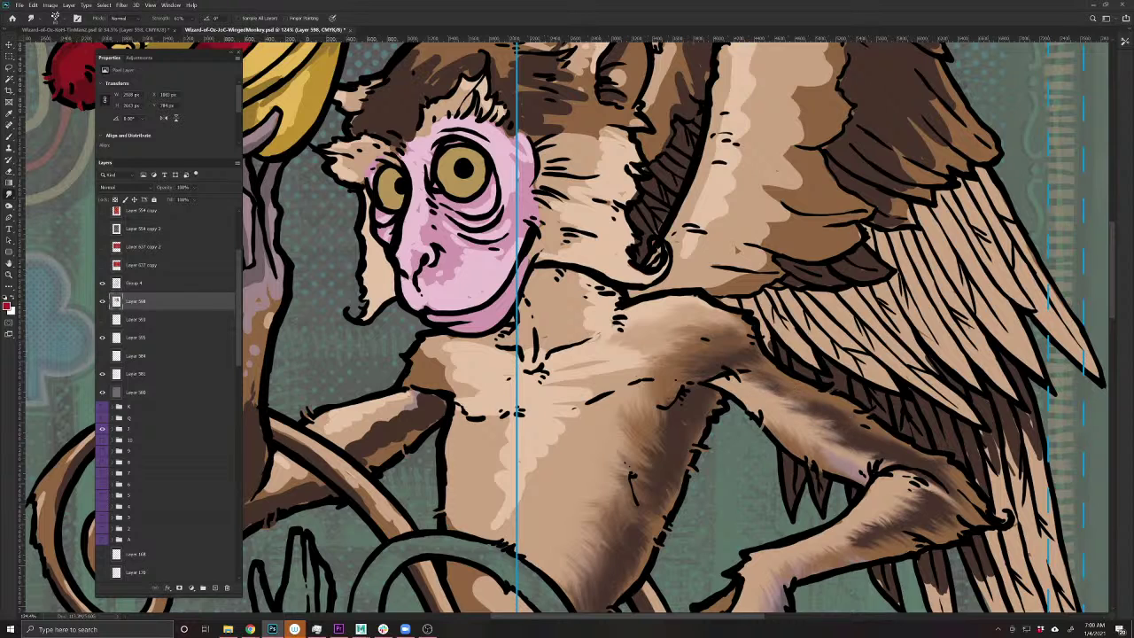
{"action": "left_click_drag", "start_coordinate": [451, 522], "coordinate": [583, 458]}
{"action": "key", "text": "ctrl+s"}
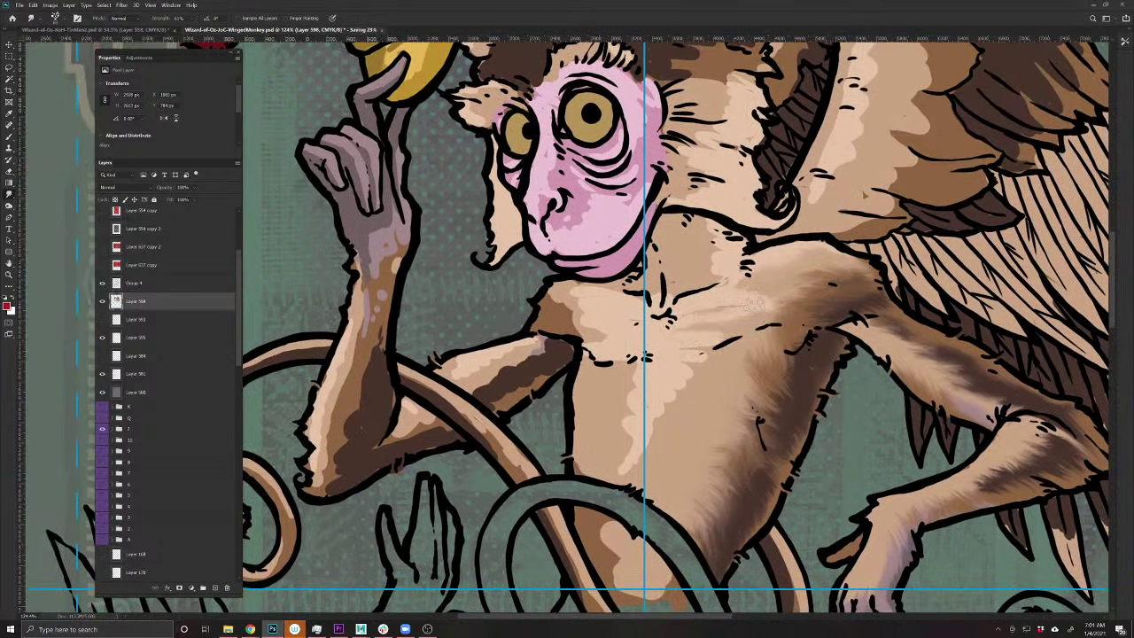
- Lighten the upper torso shading, paint short dark fur strokes on the forearm, and smooth them
{"action": "left_click_drag", "start_coordinate": [770, 297], "coordinate": [719, 240]}
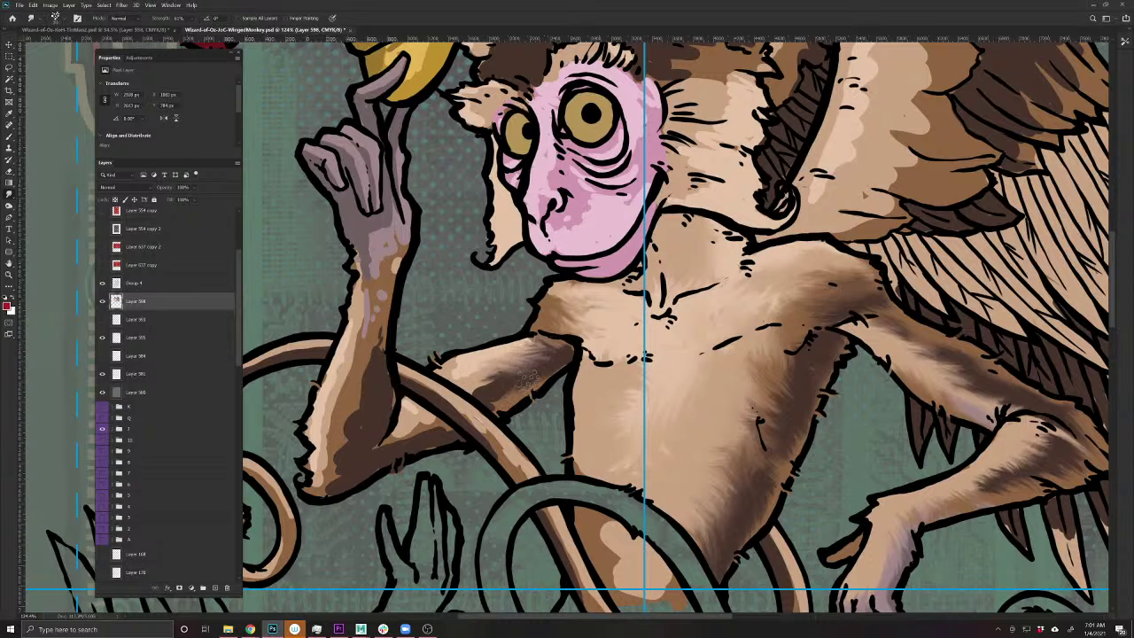
{"action": "mouse_move", "coordinate": [447, 358]}
{"action": "left_mouse_down"}
{"action": "mouse_move", "coordinate": [498, 377]}
{"action": "mouse_move", "coordinate": [436, 356]}
{"action": "left_mouse_up"}
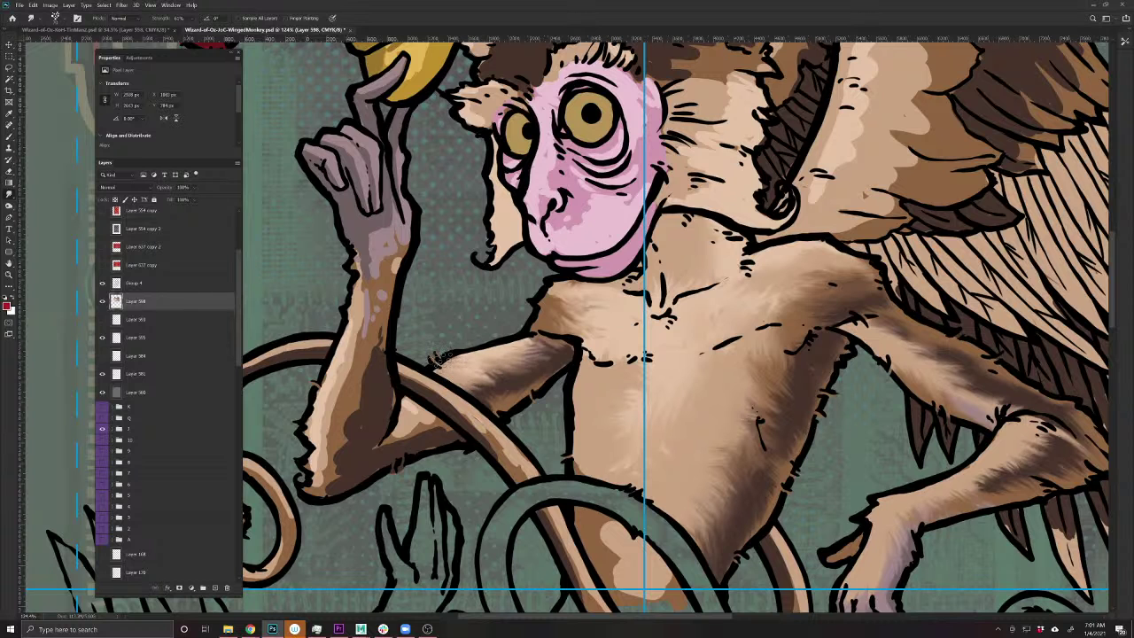
{"action": "scroll", "coordinate": [439, 359], "scroll_direction": "up", "scroll_amount": 3}
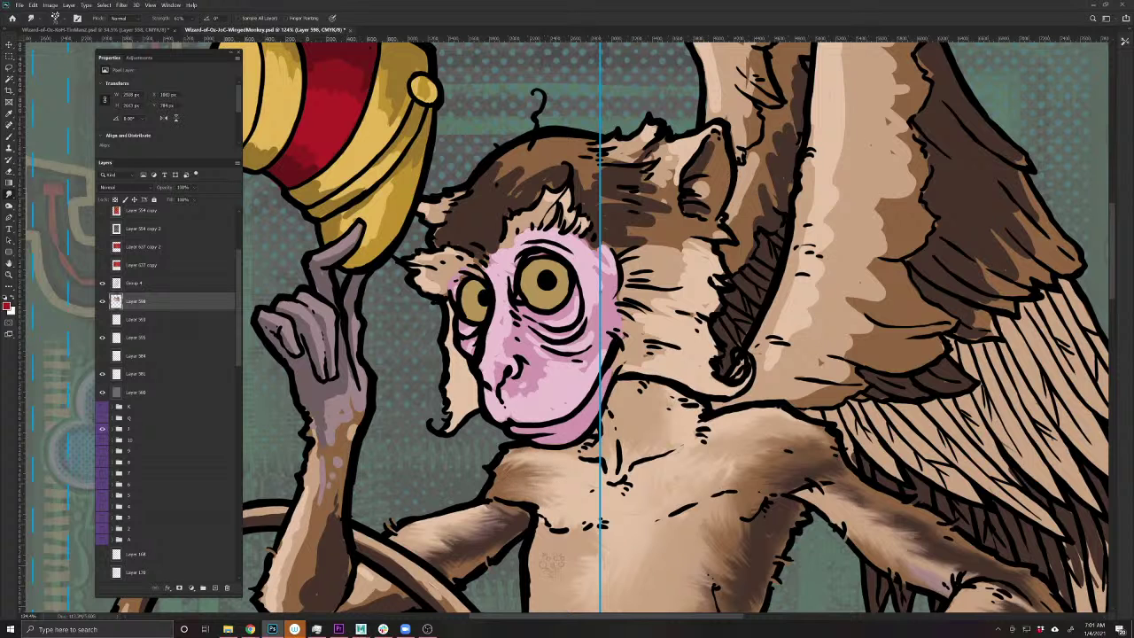
{"action": "left_click_drag", "start_coordinate": [549, 565], "coordinate": [620, 450]}
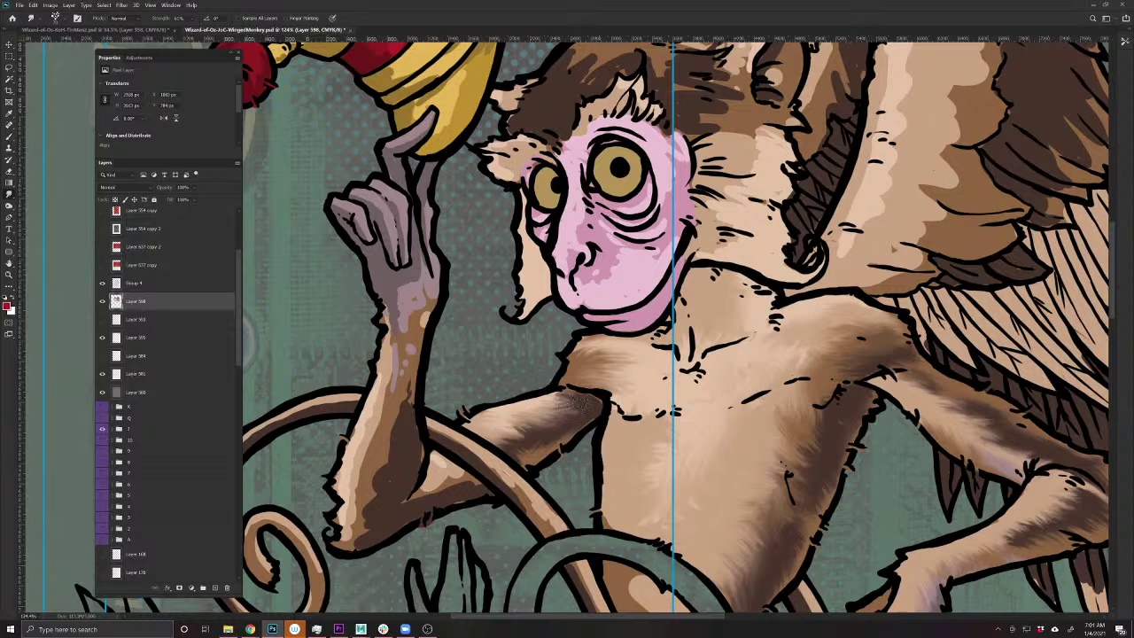
{"action": "mouse_move", "coordinate": [576, 403]}
{"action": "left_mouse_down"}
{"action": "mouse_move", "coordinate": [513, 407]}
{"action": "mouse_move", "coordinate": [587, 403]}
{"action": "mouse_move", "coordinate": [505, 422]}
{"action": "mouse_move", "coordinate": [534, 436]}
{"action": "mouse_move", "coordinate": [569, 431]}
{"action": "mouse_move", "coordinate": [536, 440]}
{"action": "mouse_move", "coordinate": [523, 461]}
{"action": "mouse_move", "coordinate": [545, 445]}
{"action": "mouse_move", "coordinate": [544, 431]}
{"action": "mouse_move", "coordinate": [499, 452]}
{"action": "mouse_move", "coordinate": [487, 441]}
{"action": "mouse_move", "coordinate": [398, 465]}
{"action": "mouse_move", "coordinate": [481, 487]}
{"action": "mouse_move", "coordinate": [422, 502]}
{"action": "mouse_move", "coordinate": [394, 492]}
{"action": "mouse_move", "coordinate": [452, 487]}
{"action": "mouse_move", "coordinate": [440, 458]}
{"action": "mouse_move", "coordinate": [419, 501]}
{"action": "mouse_move", "coordinate": [476, 487]}
{"action": "mouse_move", "coordinate": [415, 509]}
{"action": "mouse_move", "coordinate": [483, 489]}
{"action": "mouse_move", "coordinate": [438, 483]}
{"action": "left_mouse_up"}
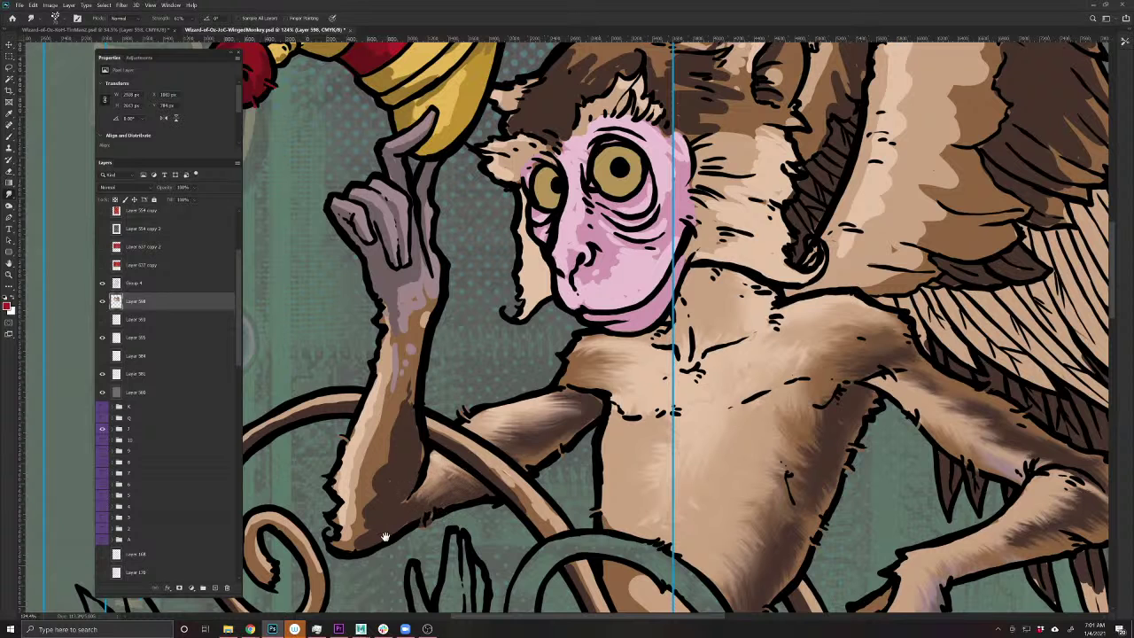
{"action": "left_click_drag", "start_coordinate": [385, 536], "coordinate": [531, 519]}
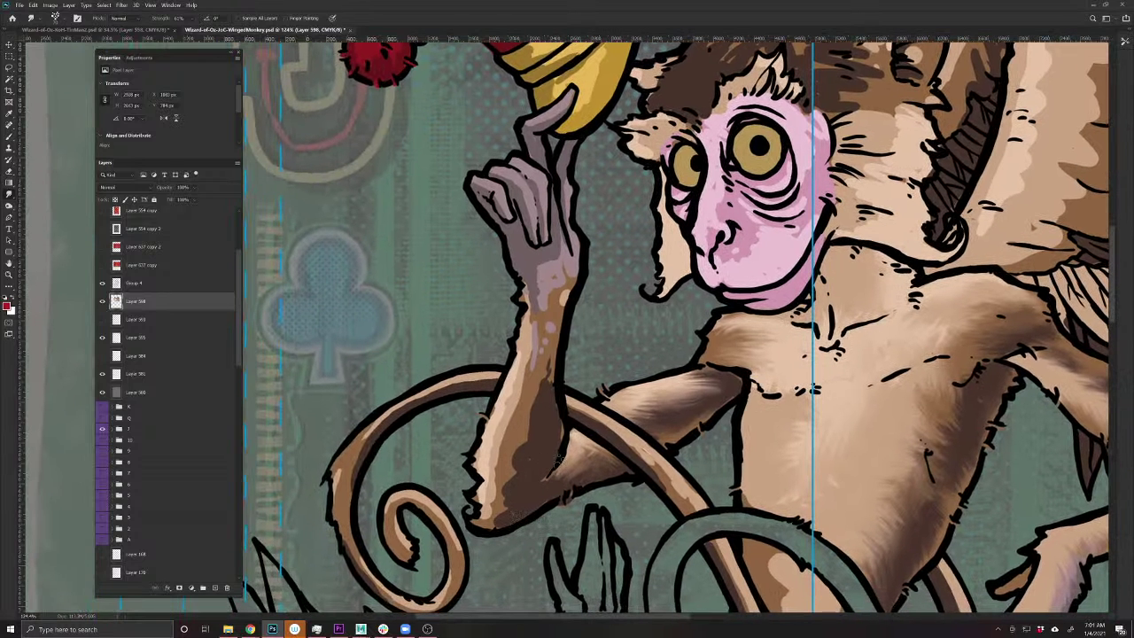
- Soften the fur at the elbow, wrist and along the forearm's inner edge
{"action": "left_click_drag", "start_coordinate": [559, 459], "coordinate": [538, 494]}
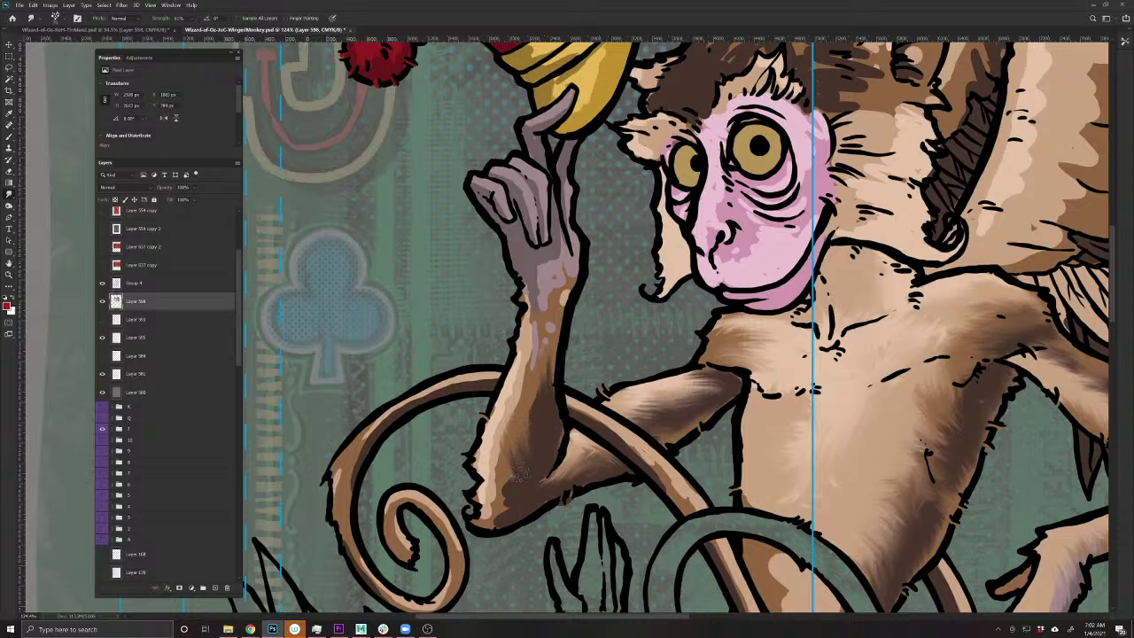
{"action": "mouse_move", "coordinate": [519, 472]}
{"action": "left_mouse_down"}
{"action": "mouse_move", "coordinate": [501, 478]}
{"action": "mouse_move", "coordinate": [488, 513]}
{"action": "mouse_move", "coordinate": [480, 500]}
{"action": "mouse_move", "coordinate": [514, 450]}
{"action": "mouse_move", "coordinate": [527, 350]}
{"action": "mouse_move", "coordinate": [567, 280]}
{"action": "mouse_move", "coordinate": [529, 319]}
{"action": "mouse_move", "coordinate": [519, 285]}
{"action": "mouse_move", "coordinate": [520, 345]}
{"action": "mouse_move", "coordinate": [533, 335]}
{"action": "left_mouse_up"}
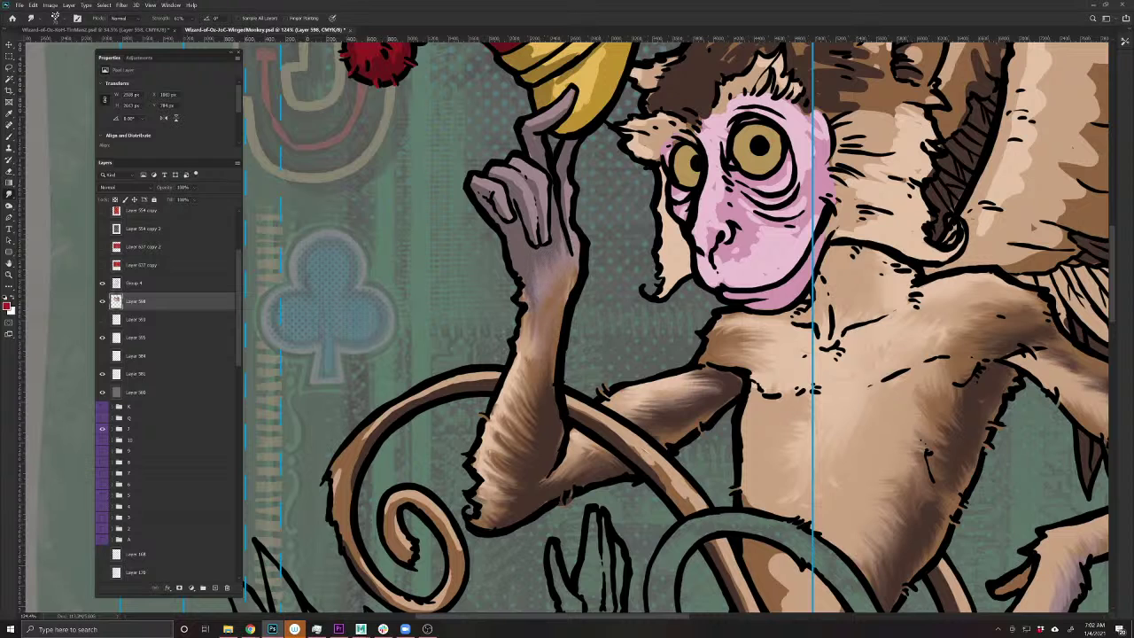
{"action": "mouse_move", "coordinate": [556, 271]}
{"action": "left_mouse_down"}
{"action": "mouse_move", "coordinate": [567, 248]}
{"action": "mouse_move", "coordinate": [569, 306]}
{"action": "left_mouse_up"}
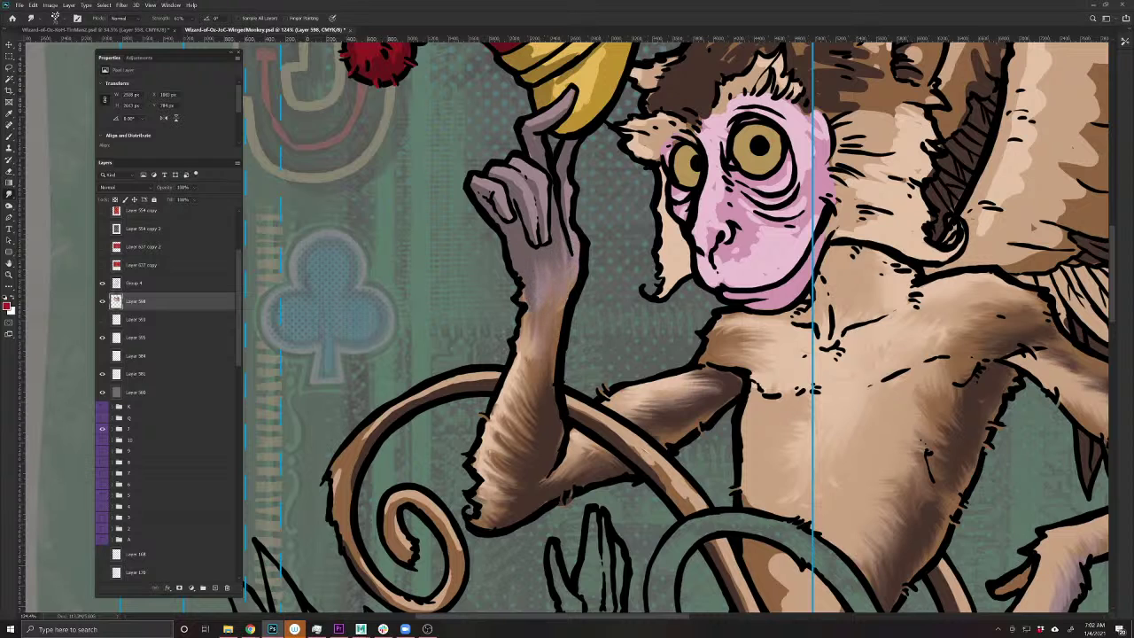
{"action": "mouse_move", "coordinate": [544, 389]}
{"action": "left_mouse_down"}
{"action": "mouse_move", "coordinate": [526, 347]}
{"action": "mouse_move", "coordinate": [518, 376]}
{"action": "mouse_move", "coordinate": [539, 401]}
{"action": "mouse_move", "coordinate": [535, 419]}
{"action": "mouse_move", "coordinate": [500, 405]}
{"action": "mouse_move", "coordinate": [531, 430]}
{"action": "mouse_move", "coordinate": [493, 433]}
{"action": "mouse_move", "coordinate": [527, 475]}
{"action": "mouse_move", "coordinate": [475, 505]}
{"action": "mouse_move", "coordinate": [470, 494]}
{"action": "mouse_move", "coordinate": [470, 521]}
{"action": "mouse_move", "coordinate": [489, 532]}
{"action": "mouse_move", "coordinate": [464, 496]}
{"action": "mouse_move", "coordinate": [470, 519]}
{"action": "mouse_move", "coordinate": [452, 500]}
{"action": "mouse_move", "coordinate": [476, 527]}
{"action": "mouse_move", "coordinate": [498, 531]}
{"action": "mouse_move", "coordinate": [512, 474]}
{"action": "mouse_move", "coordinate": [470, 456]}
{"action": "mouse_move", "coordinate": [534, 427]}
{"action": "mouse_move", "coordinate": [482, 430]}
{"action": "mouse_move", "coordinate": [510, 370]}
{"action": "left_mouse_up"}
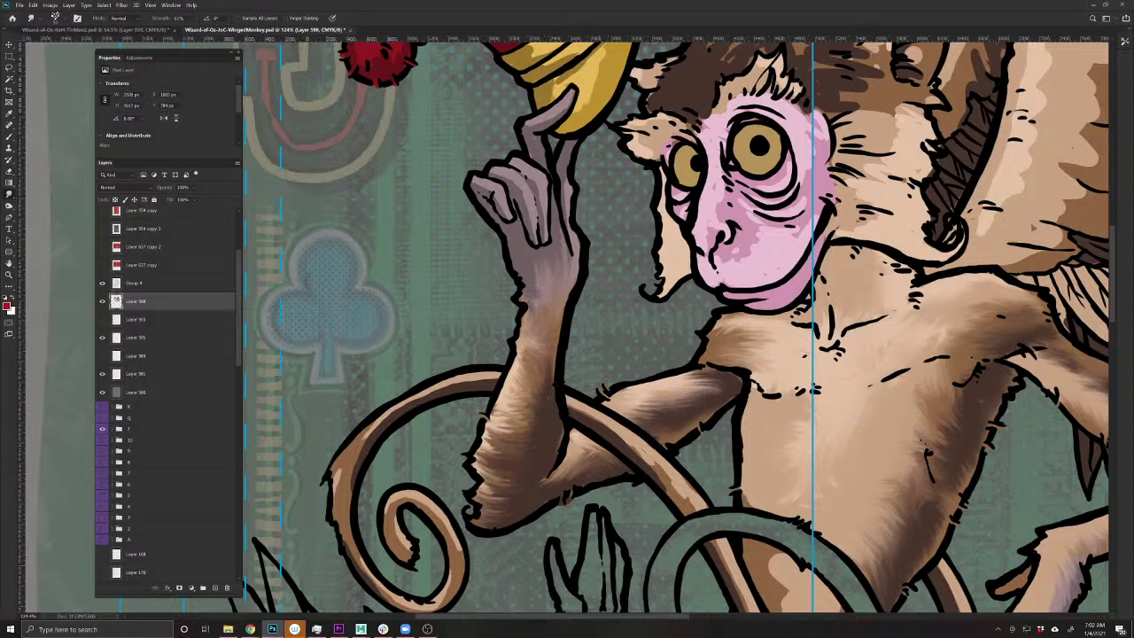
{"action": "left_click_drag", "start_coordinate": [521, 354], "coordinate": [515, 372]}
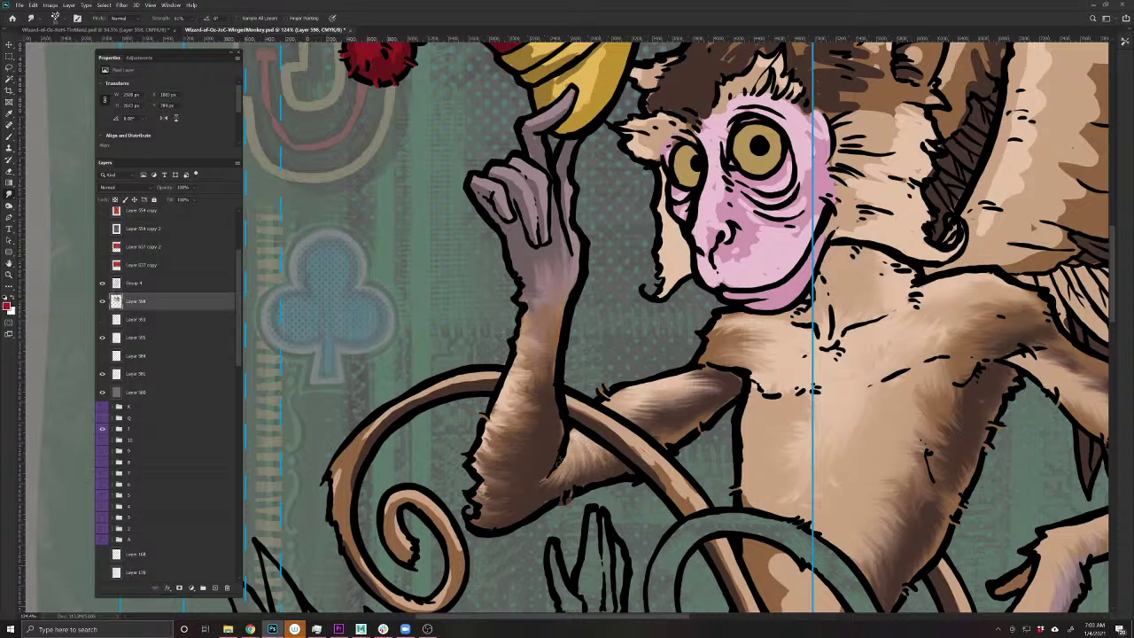
{"action": "mouse_move", "coordinate": [553, 458]}
{"action": "left_mouse_down"}
{"action": "mouse_move", "coordinate": [543, 491]}
{"action": "mouse_move", "coordinate": [526, 496]}
{"action": "mouse_move", "coordinate": [545, 478]}
{"action": "mouse_move", "coordinate": [514, 489]}
{"action": "left_mouse_up"}
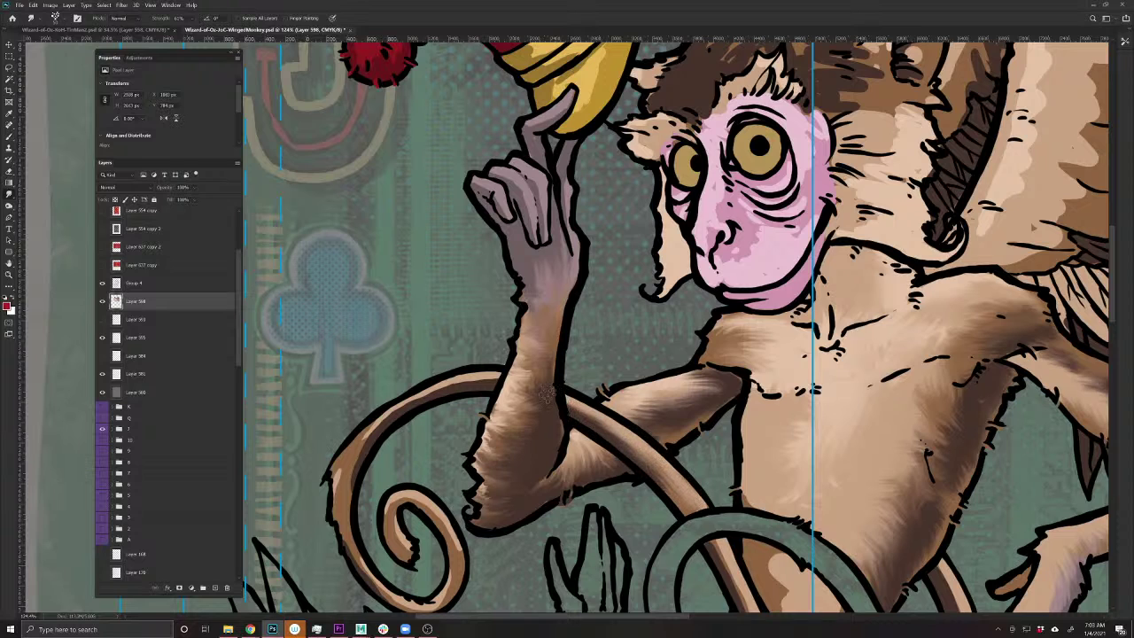
- Pull fine fur strands along the tail's top and outer edges
{"action": "mouse_move", "coordinate": [461, 380]}
{"action": "left_mouse_down"}
{"action": "mouse_move", "coordinate": [442, 401]}
{"action": "mouse_move", "coordinate": [413, 392]}
{"action": "mouse_move", "coordinate": [397, 421]}
{"action": "mouse_move", "coordinate": [370, 439]}
{"action": "left_mouse_up"}
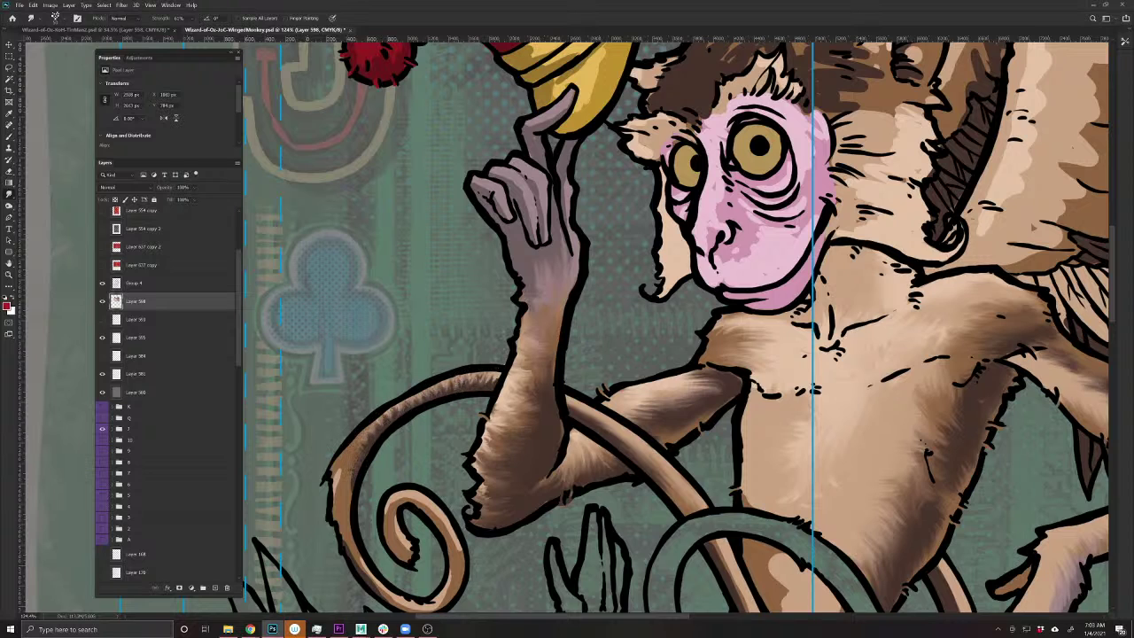
{"action": "left_click_drag", "start_coordinate": [352, 477], "coordinate": [330, 507]}
{"action": "left_click_drag", "start_coordinate": [379, 416], "coordinate": [366, 453]}
{"action": "mouse_move", "coordinate": [393, 409]}
{"action": "left_mouse_down"}
{"action": "mouse_move", "coordinate": [496, 373]}
{"action": "mouse_move", "coordinate": [470, 379]}
{"action": "mouse_move", "coordinate": [492, 387]}
{"action": "mouse_move", "coordinate": [446, 392]}
{"action": "mouse_move", "coordinate": [450, 377]}
{"action": "left_mouse_up"}
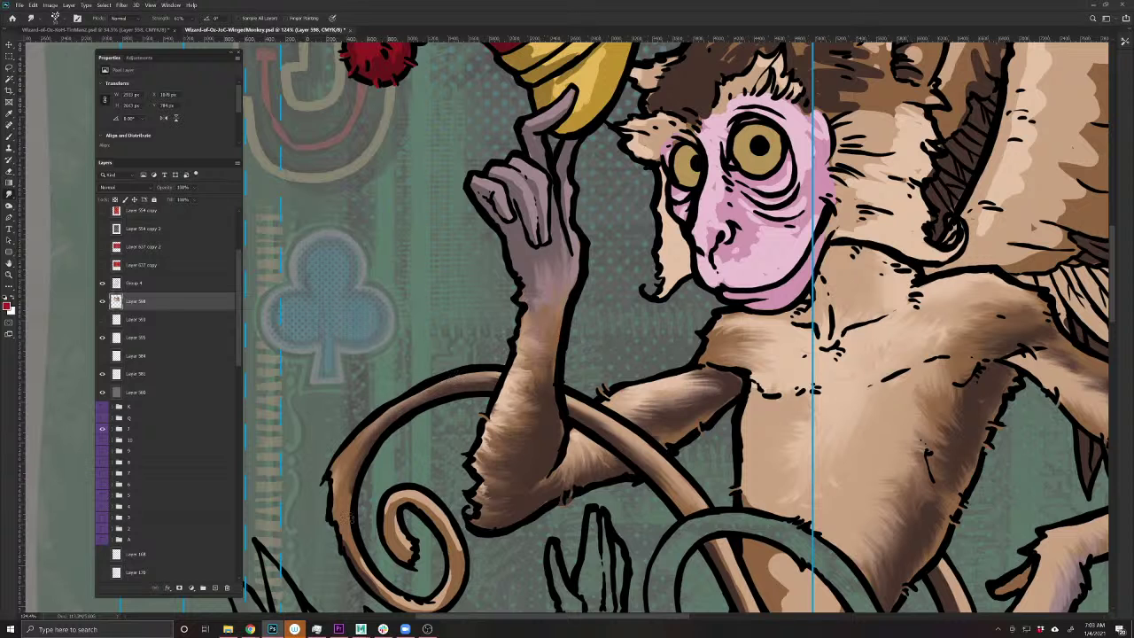
{"action": "scroll", "coordinate": [352, 523], "scroll_direction": "down", "scroll_amount": 3}
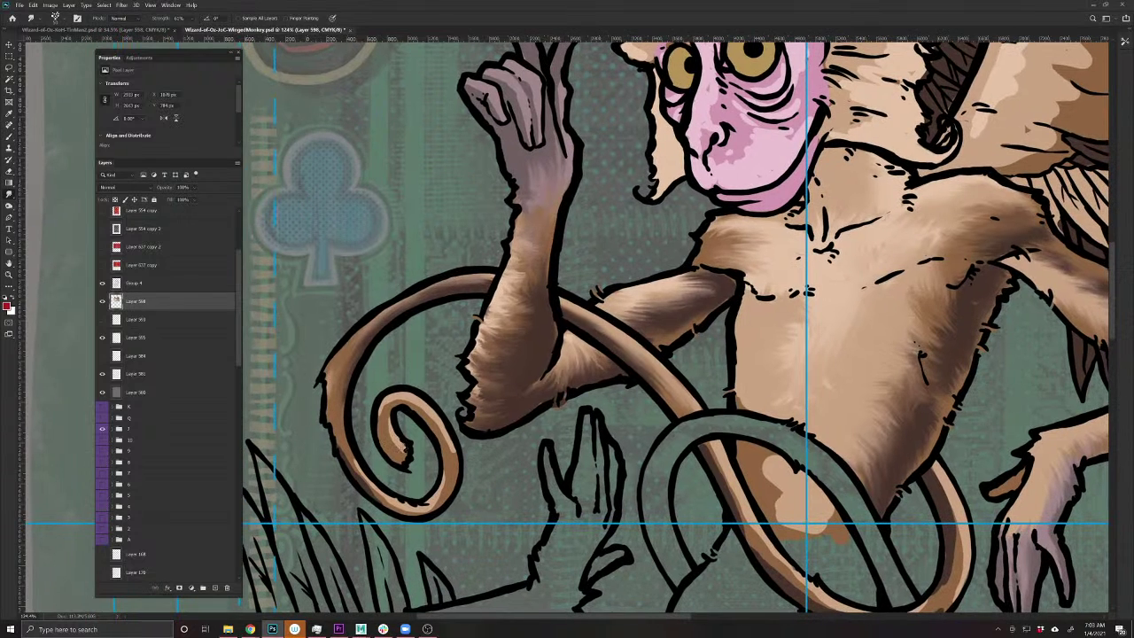
- Reshape and smooth the inner curl, outer edge and bottom of the tail spiral
{"action": "left_click_drag", "start_coordinate": [380, 405], "coordinate": [381, 403]}
{"action": "mouse_move", "coordinate": [439, 486]}
{"action": "left_mouse_down"}
{"action": "mouse_move", "coordinate": [418, 514]}
{"action": "mouse_move", "coordinate": [356, 474]}
{"action": "mouse_move", "coordinate": [327, 405]}
{"action": "mouse_move", "coordinate": [328, 425]}
{"action": "mouse_move", "coordinate": [343, 395]}
{"action": "left_mouse_up"}
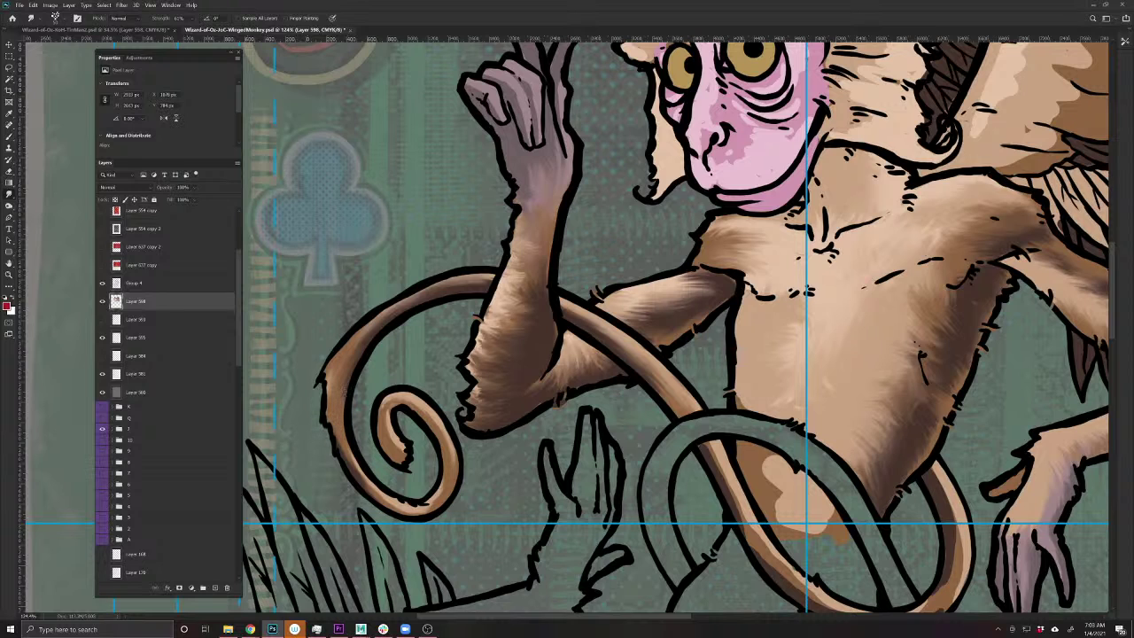
{"action": "left_click_drag", "start_coordinate": [436, 487], "coordinate": [441, 453]}
{"action": "left_click_drag", "start_coordinate": [430, 514], "coordinate": [380, 449]}
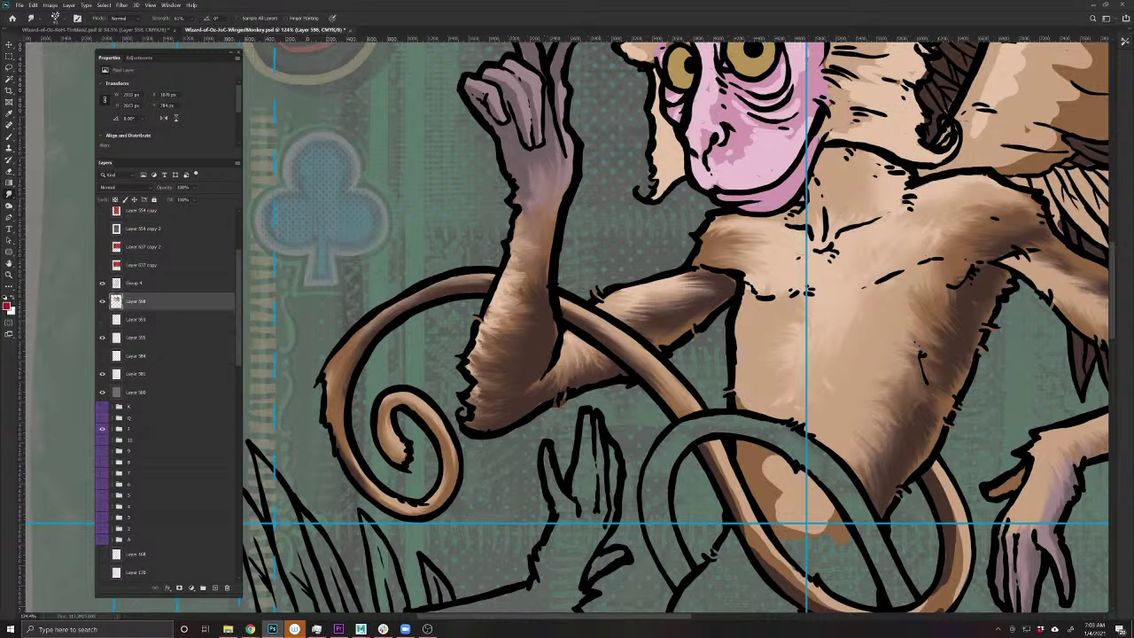
- Smudge fur along the tail loop's bottom, belly-side edge, diagonal section and inner light patch
{"action": "mouse_move", "coordinate": [708, 442]}
{"action": "left_mouse_down"}
{"action": "mouse_move", "coordinate": [768, 574]}
{"action": "mouse_move", "coordinate": [603, 472]}
{"action": "left_mouse_up"}
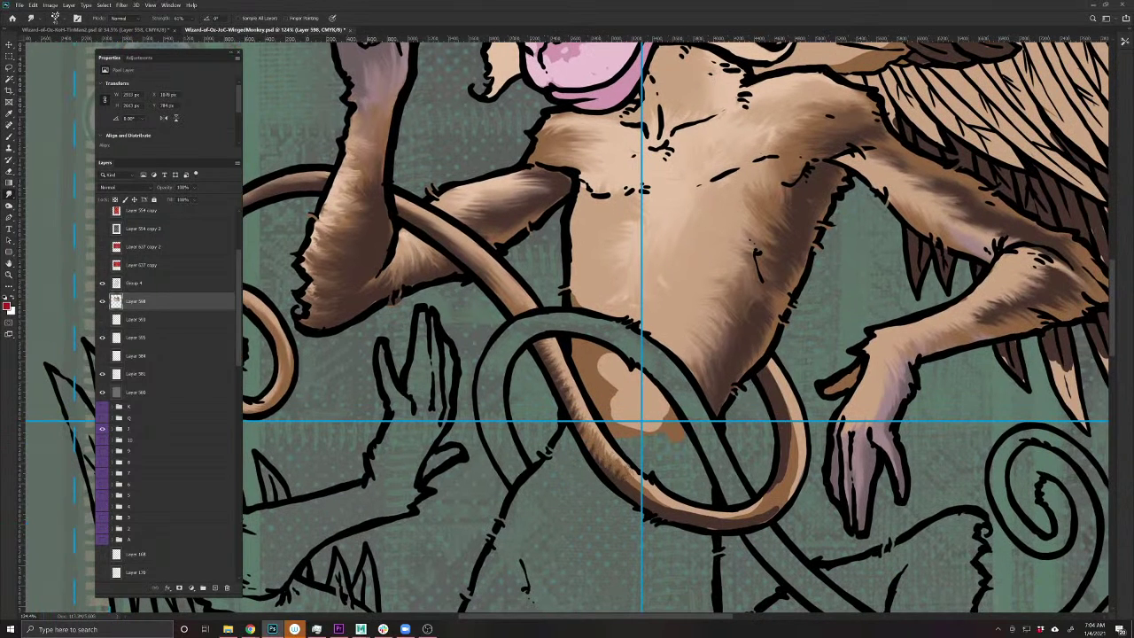
{"action": "mouse_move", "coordinate": [654, 501]}
{"action": "left_mouse_down"}
{"action": "mouse_move", "coordinate": [688, 512]}
{"action": "mouse_move", "coordinate": [771, 509]}
{"action": "left_mouse_up"}
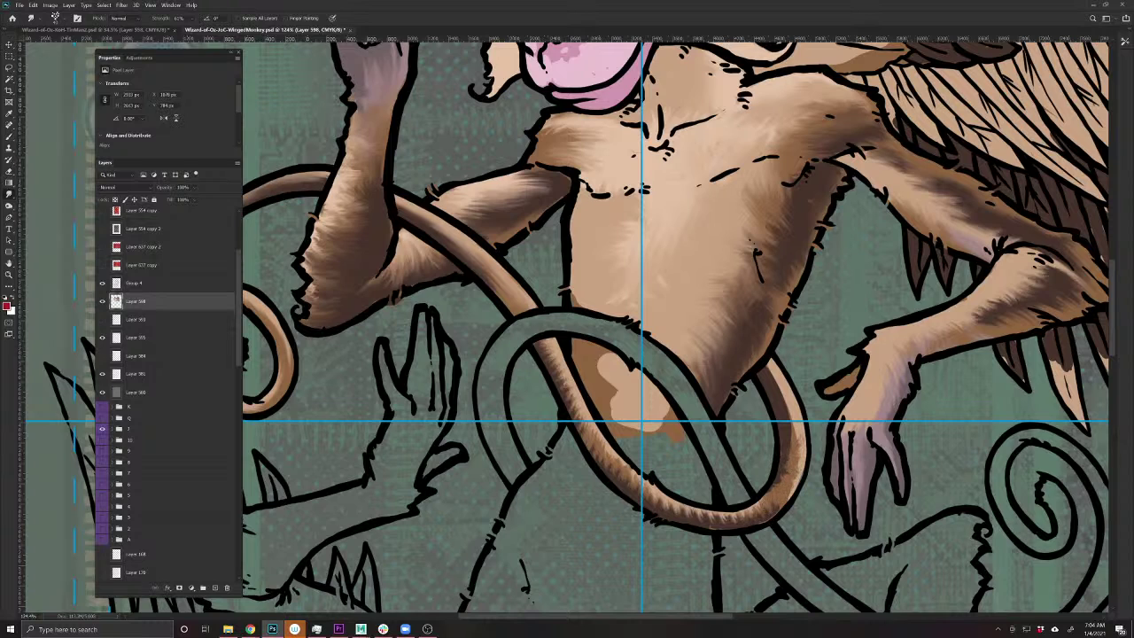
{"action": "mouse_move", "coordinate": [797, 438]}
{"action": "left_mouse_down"}
{"action": "mouse_move", "coordinate": [772, 374]}
{"action": "mouse_move", "coordinate": [786, 423]}
{"action": "mouse_move", "coordinate": [770, 506]}
{"action": "mouse_move", "coordinate": [756, 513]}
{"action": "mouse_move", "coordinate": [766, 512]}
{"action": "mouse_move", "coordinate": [691, 518]}
{"action": "mouse_move", "coordinate": [665, 498]}
{"action": "left_mouse_up"}
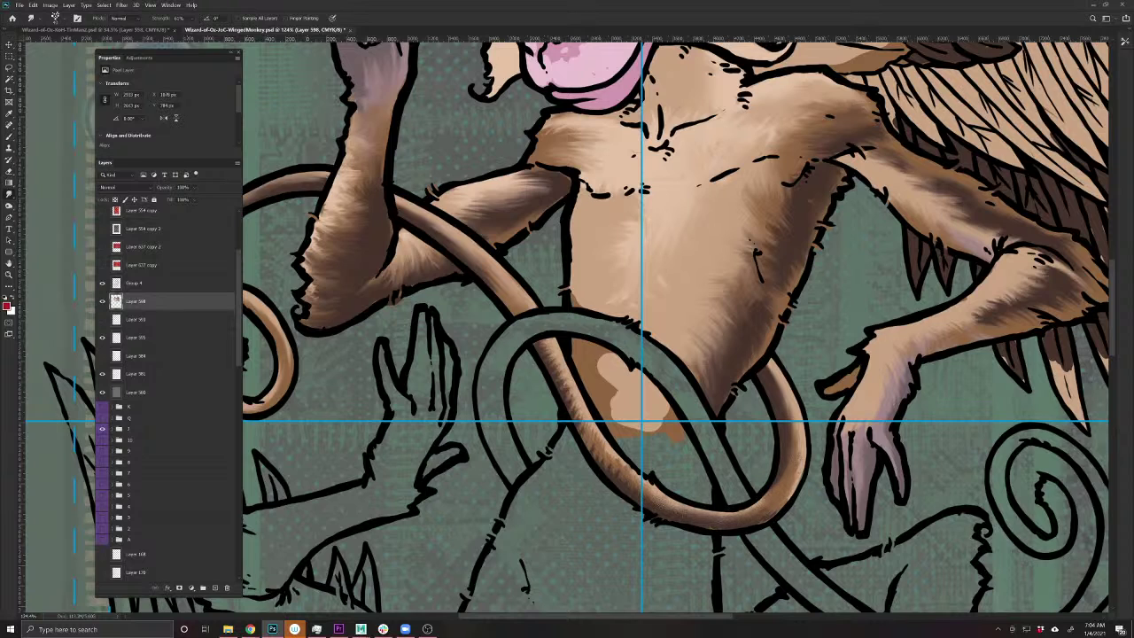
{"action": "left_click_drag", "start_coordinate": [578, 415], "coordinate": [553, 343]}
{"action": "mouse_move", "coordinate": [660, 503]}
{"action": "left_mouse_down"}
{"action": "mouse_move", "coordinate": [732, 526]}
{"action": "mouse_move", "coordinate": [789, 396]}
{"action": "left_mouse_up"}
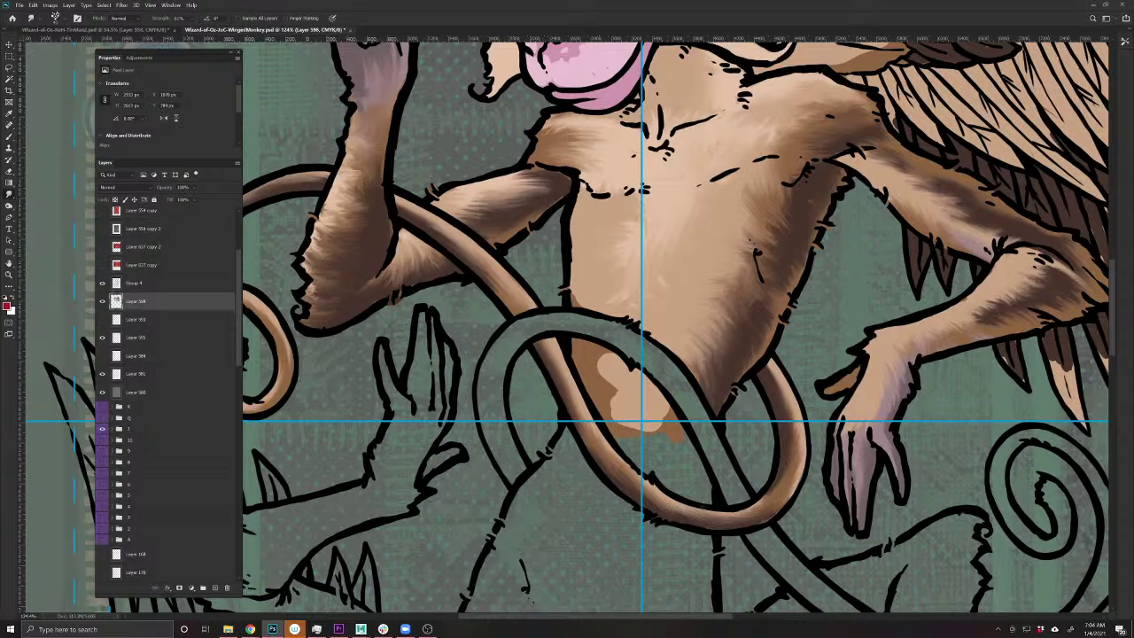
{"action": "left_click_drag", "start_coordinate": [573, 369], "coordinate": [553, 488]}
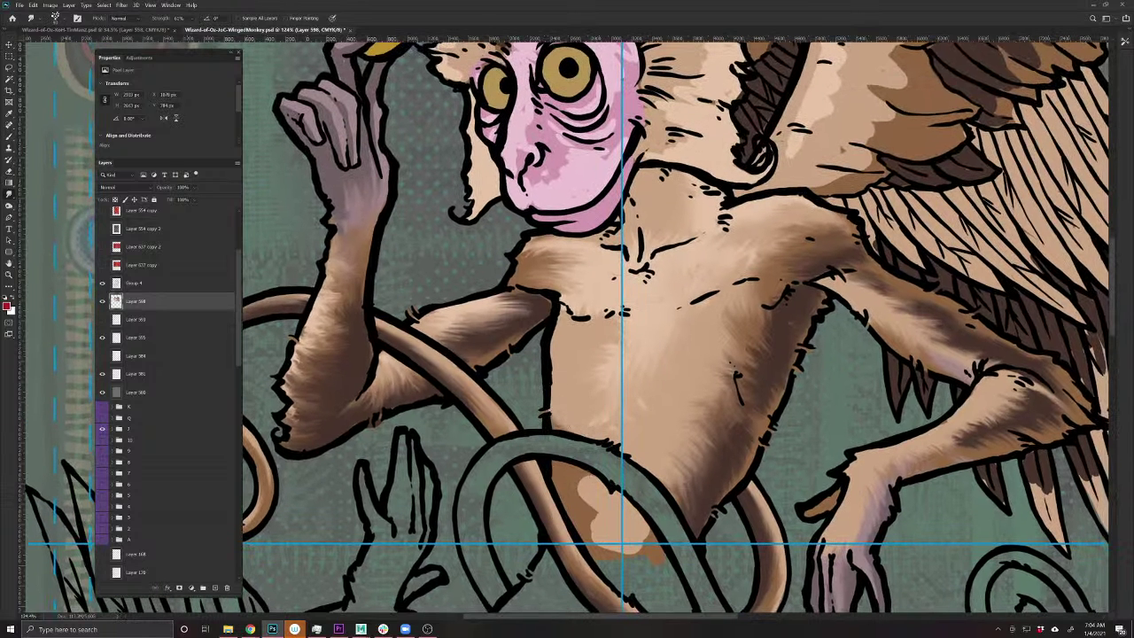
{"action": "mouse_move", "coordinate": [575, 478]}
{"action": "left_mouse_down"}
{"action": "mouse_move", "coordinate": [595, 505]}
{"action": "mouse_move", "coordinate": [592, 532]}
{"action": "mouse_move", "coordinate": [640, 540]}
{"action": "mouse_move", "coordinate": [585, 483]}
{"action": "mouse_move", "coordinate": [586, 465]}
{"action": "mouse_move", "coordinate": [594, 530]}
{"action": "mouse_move", "coordinate": [591, 489]}
{"action": "mouse_move", "coordinate": [639, 542]}
{"action": "mouse_move", "coordinate": [564, 512]}
{"action": "mouse_move", "coordinate": [585, 503]}
{"action": "mouse_move", "coordinate": [574, 500]}
{"action": "left_mouse_up"}
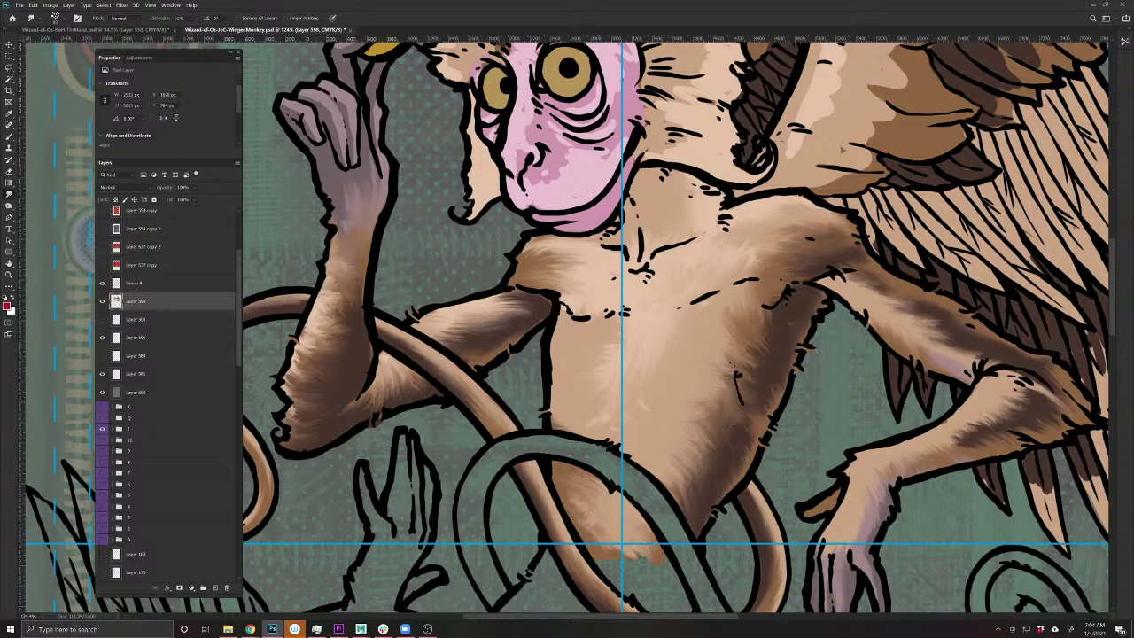
{"action": "scroll", "coordinate": [665, 456], "scroll_direction": "up", "scroll_amount": 5}
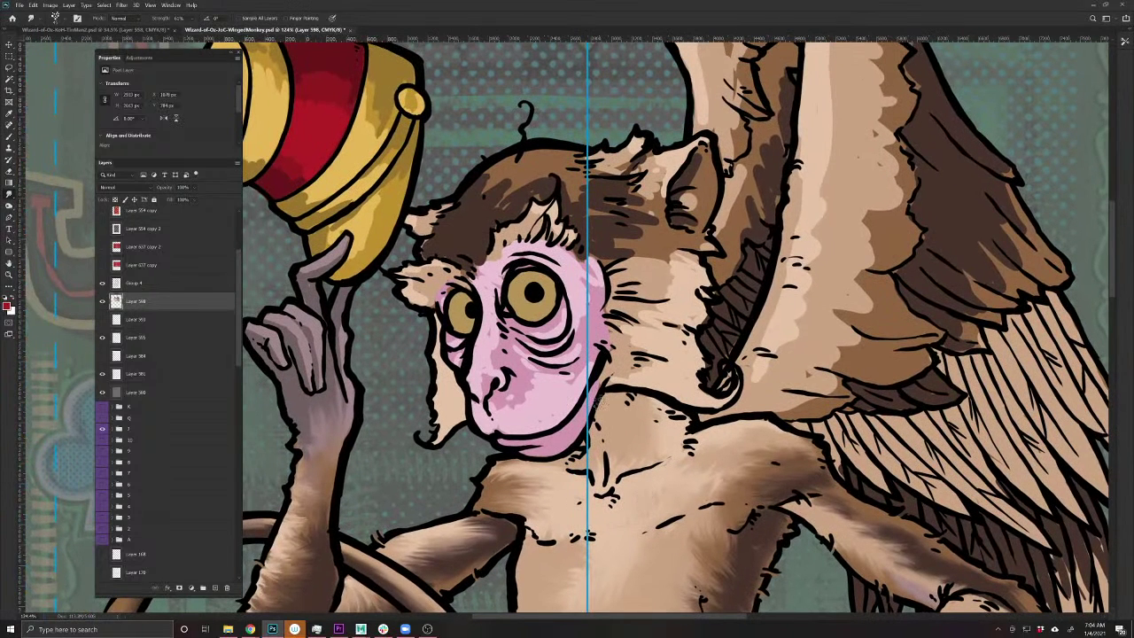
- Save the card, pan over the pom-pom hat and arm, then zoom to about 145% on the face
{"action": "scroll", "coordinate": [615, 403], "scroll_direction": "up", "scroll_amount": 2}
{"action": "key", "text": "ctrl+s"}
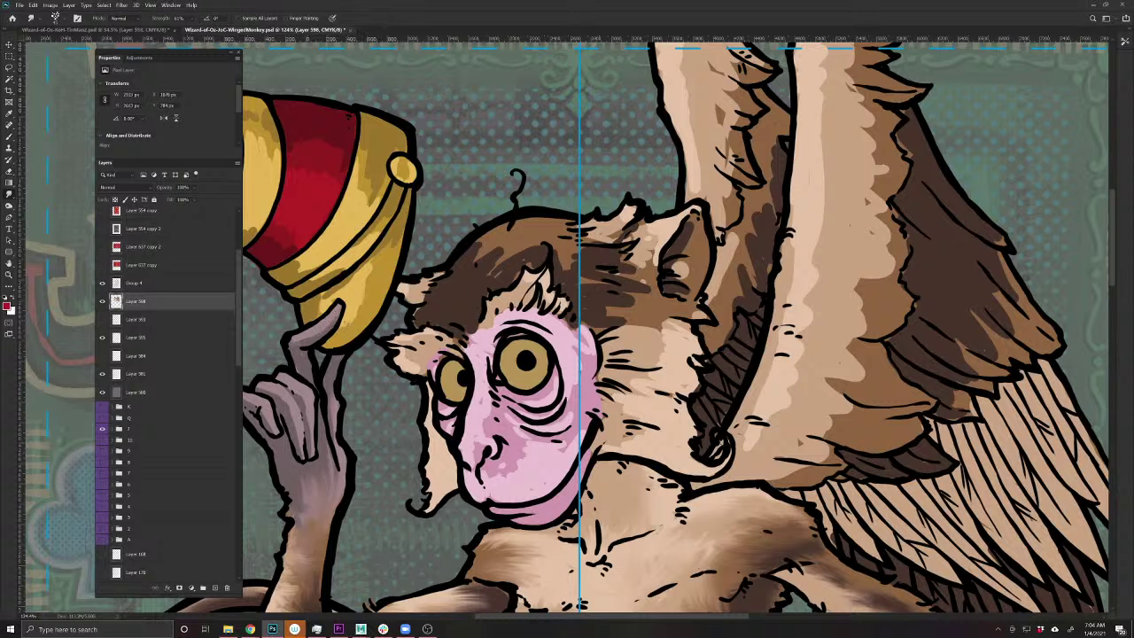
{"action": "left_click_drag", "start_coordinate": [352, 334], "coordinate": [478, 350]}
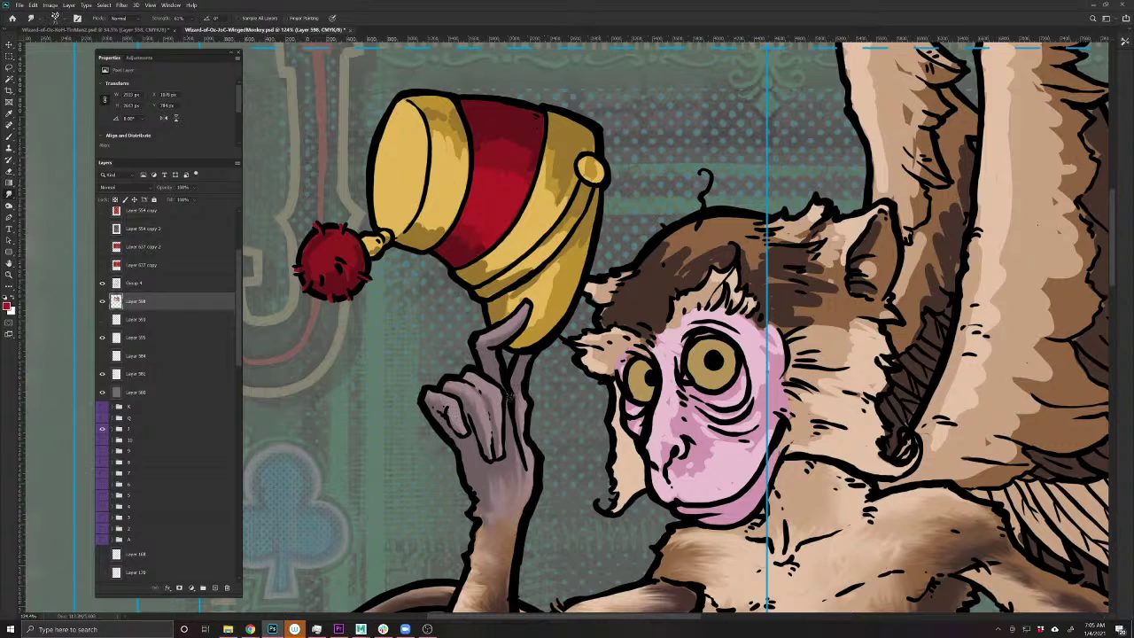
{"action": "left_click_drag", "start_coordinate": [697, 480], "coordinate": [651, 366]}
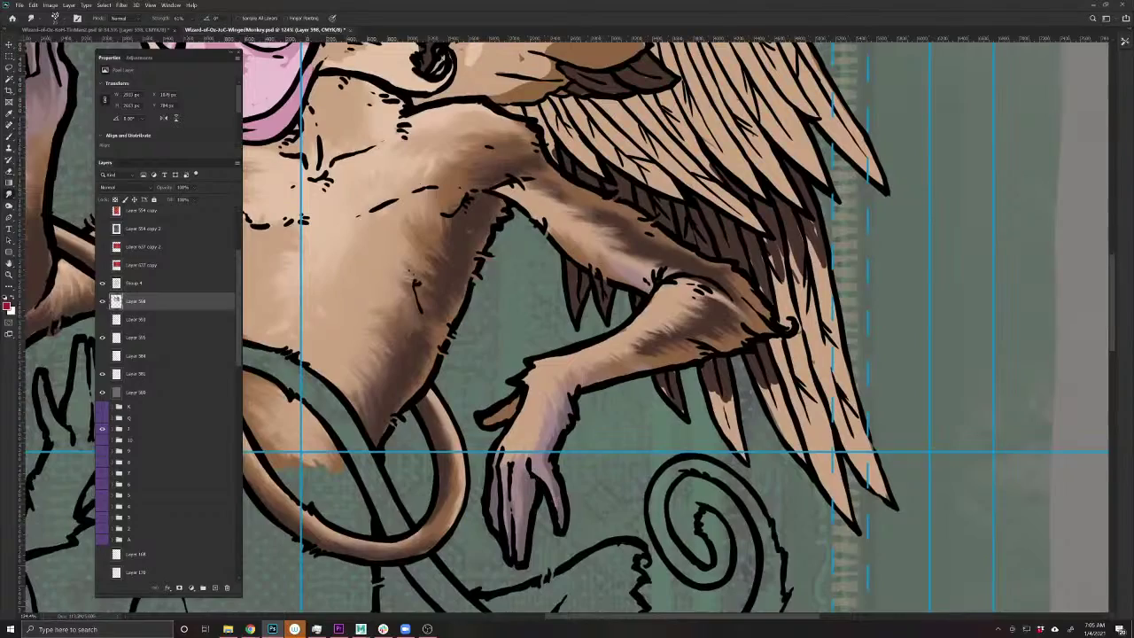
{"action": "left_click_drag", "start_coordinate": [513, 401], "coordinate": [523, 390]}
{"action": "scroll", "coordinate": [523, 389], "scroll_direction": "up", "scroll_amount": 2}
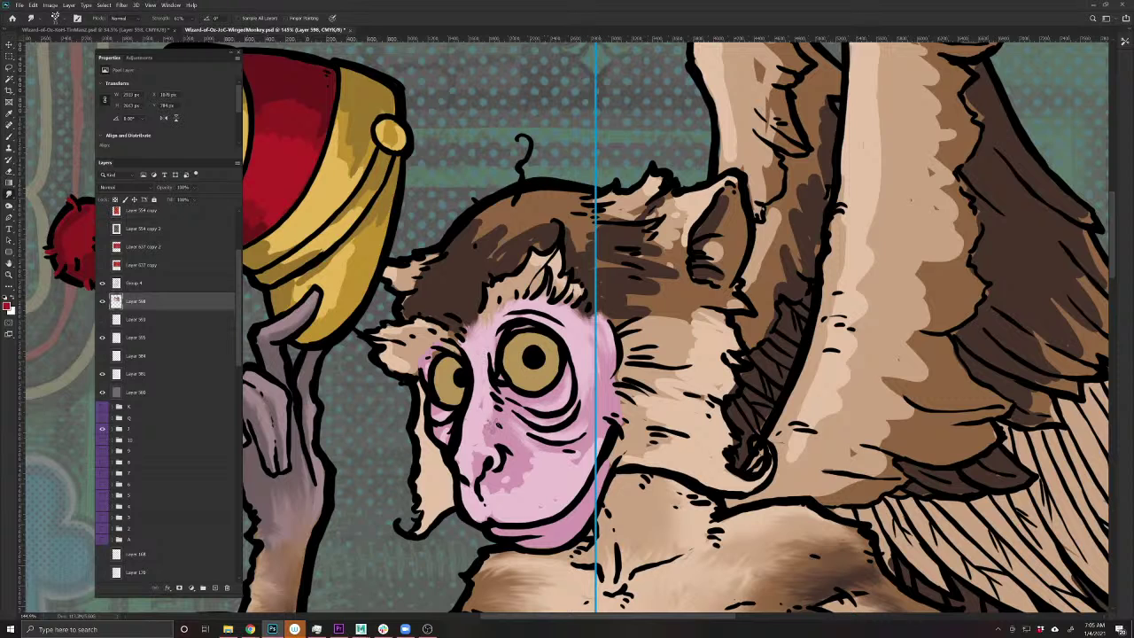
- Blend the pink around the nose and paint lighter hair strokes across the brow and cheek
{"action": "mouse_move", "coordinate": [487, 430]}
{"action": "left_mouse_down"}
{"action": "mouse_move", "coordinate": [480, 460]}
{"action": "mouse_move", "coordinate": [472, 448]}
{"action": "mouse_move", "coordinate": [492, 417]}
{"action": "mouse_move", "coordinate": [476, 428]}
{"action": "left_mouse_up"}
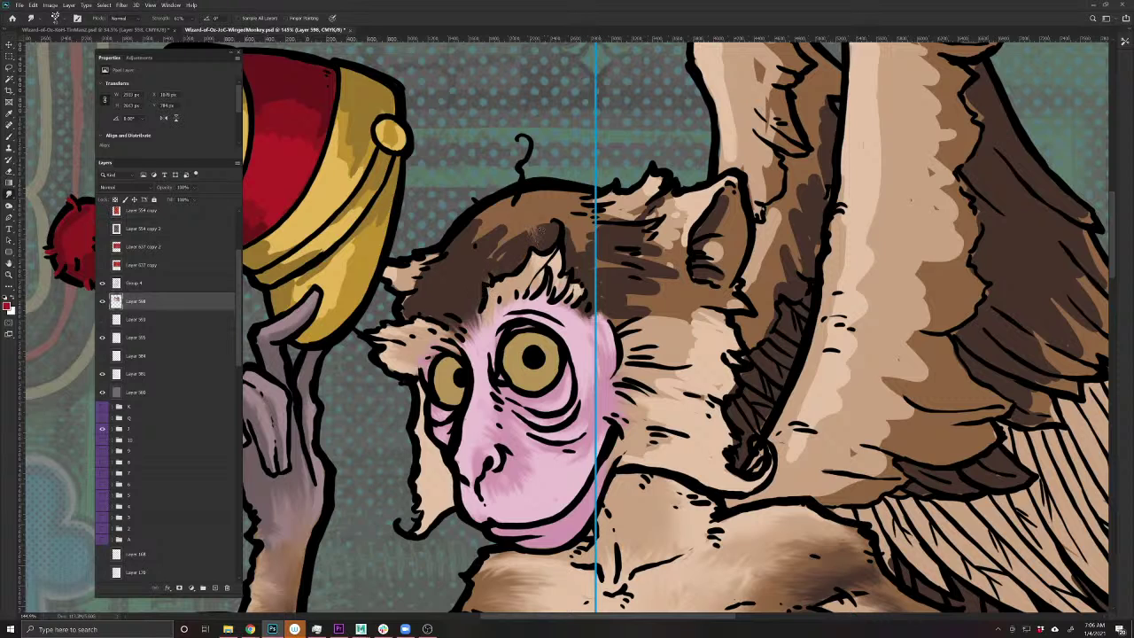
{"action": "mouse_move", "coordinate": [498, 238]}
{"action": "left_mouse_down"}
{"action": "mouse_move", "coordinate": [478, 241]}
{"action": "mouse_move", "coordinate": [483, 212]}
{"action": "mouse_move", "coordinate": [527, 231]}
{"action": "mouse_move", "coordinate": [592, 226]}
{"action": "mouse_move", "coordinate": [658, 177]}
{"action": "left_mouse_up"}
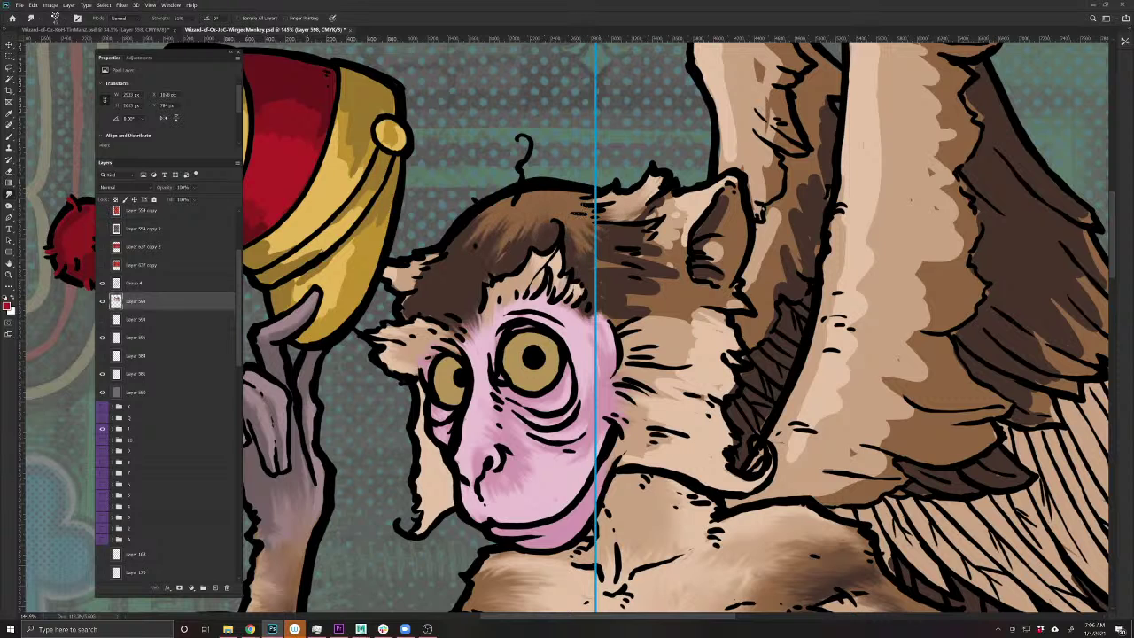
{"action": "mouse_move", "coordinate": [604, 229]}
{"action": "left_mouse_down"}
{"action": "mouse_move", "coordinate": [638, 258]}
{"action": "mouse_move", "coordinate": [599, 258]}
{"action": "left_mouse_up"}
{"action": "mouse_move", "coordinate": [617, 301]}
{"action": "left_mouse_down"}
{"action": "mouse_move", "coordinate": [629, 320]}
{"action": "mouse_move", "coordinate": [638, 310]}
{"action": "mouse_move", "coordinate": [673, 319]}
{"action": "mouse_move", "coordinate": [701, 348]}
{"action": "mouse_move", "coordinate": [704, 385]}
{"action": "mouse_move", "coordinate": [653, 403]}
{"action": "mouse_move", "coordinate": [673, 433]}
{"action": "mouse_move", "coordinate": [664, 453]}
{"action": "mouse_move", "coordinate": [653, 454]}
{"action": "mouse_move", "coordinate": [643, 412]}
{"action": "mouse_move", "coordinate": [605, 387]}
{"action": "mouse_move", "coordinate": [657, 317]}
{"action": "mouse_move", "coordinate": [649, 306]}
{"action": "mouse_move", "coordinate": [672, 274]}
{"action": "mouse_move", "coordinate": [665, 248]}
{"action": "mouse_move", "coordinate": [687, 221]}
{"action": "mouse_move", "coordinate": [621, 188]}
{"action": "mouse_move", "coordinate": [647, 213]}
{"action": "mouse_move", "coordinate": [612, 204]}
{"action": "mouse_move", "coordinate": [690, 241]}
{"action": "mouse_move", "coordinate": [709, 233]}
{"action": "mouse_move", "coordinate": [725, 202]}
{"action": "mouse_move", "coordinate": [709, 270]}
{"action": "mouse_move", "coordinate": [712, 222]}
{"action": "mouse_move", "coordinate": [700, 261]}
{"action": "mouse_move", "coordinate": [696, 232]}
{"action": "mouse_move", "coordinate": [713, 237]}
{"action": "mouse_move", "coordinate": [709, 271]}
{"action": "mouse_move", "coordinate": [721, 219]}
{"action": "mouse_move", "coordinate": [700, 188]}
{"action": "left_mouse_up"}
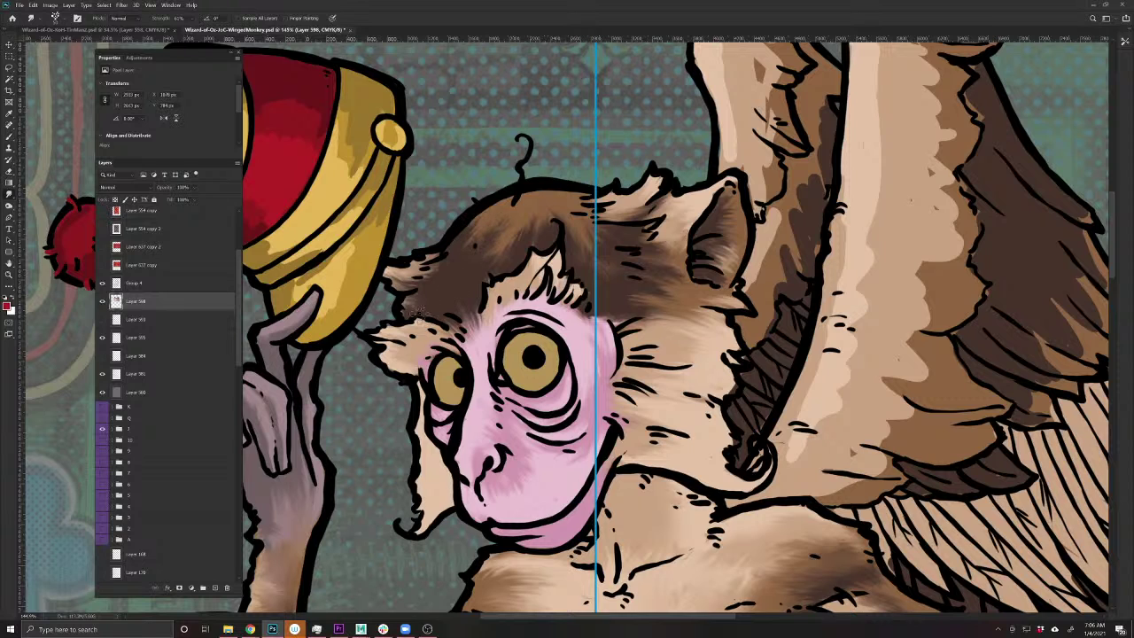
- Smudge the dark brown fur between the wing strokes beside the head
{"action": "left_click_drag", "start_coordinate": [704, 308], "coordinate": [538, 418]}
{"action": "mouse_move", "coordinate": [632, 330]}
{"action": "left_mouse_down"}
{"action": "mouse_move", "coordinate": [671, 170]}
{"action": "mouse_move", "coordinate": [657, 165]}
{"action": "left_mouse_up"}
{"action": "mouse_move", "coordinate": [624, 204]}
{"action": "left_mouse_down"}
{"action": "mouse_move", "coordinate": [659, 248]}
{"action": "mouse_move", "coordinate": [636, 241]}
{"action": "mouse_move", "coordinate": [647, 292]}
{"action": "mouse_move", "coordinate": [615, 301]}
{"action": "mouse_move", "coordinate": [624, 315]}
{"action": "mouse_move", "coordinate": [588, 333]}
{"action": "mouse_move", "coordinate": [609, 355]}
{"action": "mouse_move", "coordinate": [603, 403]}
{"action": "mouse_move", "coordinate": [586, 417]}
{"action": "mouse_move", "coordinate": [598, 451]}
{"action": "mouse_move", "coordinate": [560, 408]}
{"action": "mouse_move", "coordinate": [560, 461]}
{"action": "mouse_move", "coordinate": [600, 452]}
{"action": "mouse_move", "coordinate": [586, 461]}
{"action": "mouse_move", "coordinate": [597, 487]}
{"action": "mouse_move", "coordinate": [629, 396]}
{"action": "mouse_move", "coordinate": [618, 336]}
{"action": "mouse_move", "coordinate": [627, 367]}
{"action": "mouse_move", "coordinate": [647, 355]}
{"action": "mouse_move", "coordinate": [622, 318]}
{"action": "left_mouse_up"}
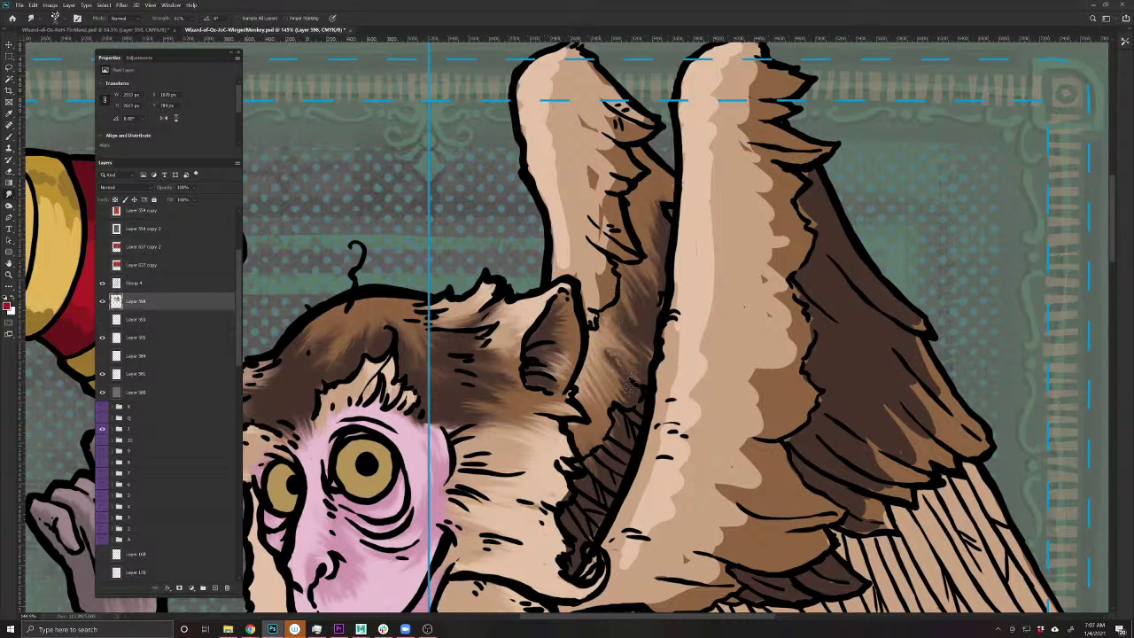
- Blend the dark fur between the head and wing and near the ear tip
{"action": "mouse_move", "coordinate": [627, 386]}
{"action": "left_mouse_down"}
{"action": "mouse_move", "coordinate": [607, 341]}
{"action": "mouse_move", "coordinate": [638, 282]}
{"action": "left_mouse_up"}
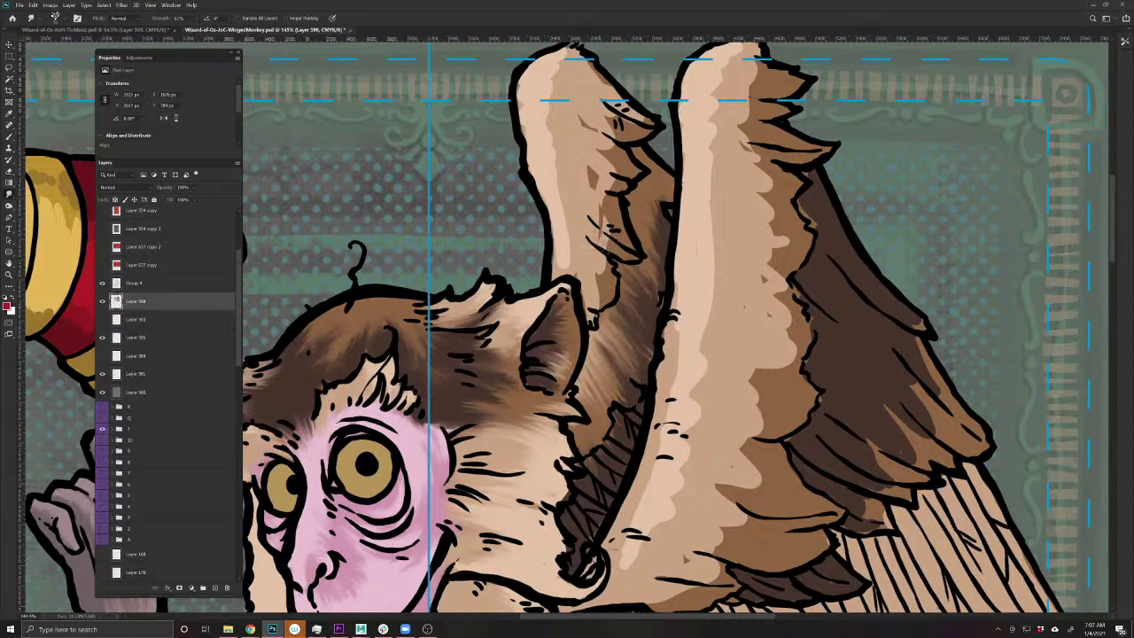
{"action": "left_click_drag", "start_coordinate": [613, 355], "coordinate": [604, 397]}
{"action": "mouse_move", "coordinate": [607, 78]}
{"action": "left_mouse_down"}
{"action": "mouse_move", "coordinate": [631, 121]}
{"action": "mouse_move", "coordinate": [595, 186]}
{"action": "mouse_move", "coordinate": [620, 223]}
{"action": "mouse_move", "coordinate": [604, 232]}
{"action": "mouse_move", "coordinate": [595, 297]}
{"action": "mouse_move", "coordinate": [566, 261]}
{"action": "mouse_move", "coordinate": [553, 267]}
{"action": "mouse_move", "coordinate": [558, 250]}
{"action": "left_mouse_up"}
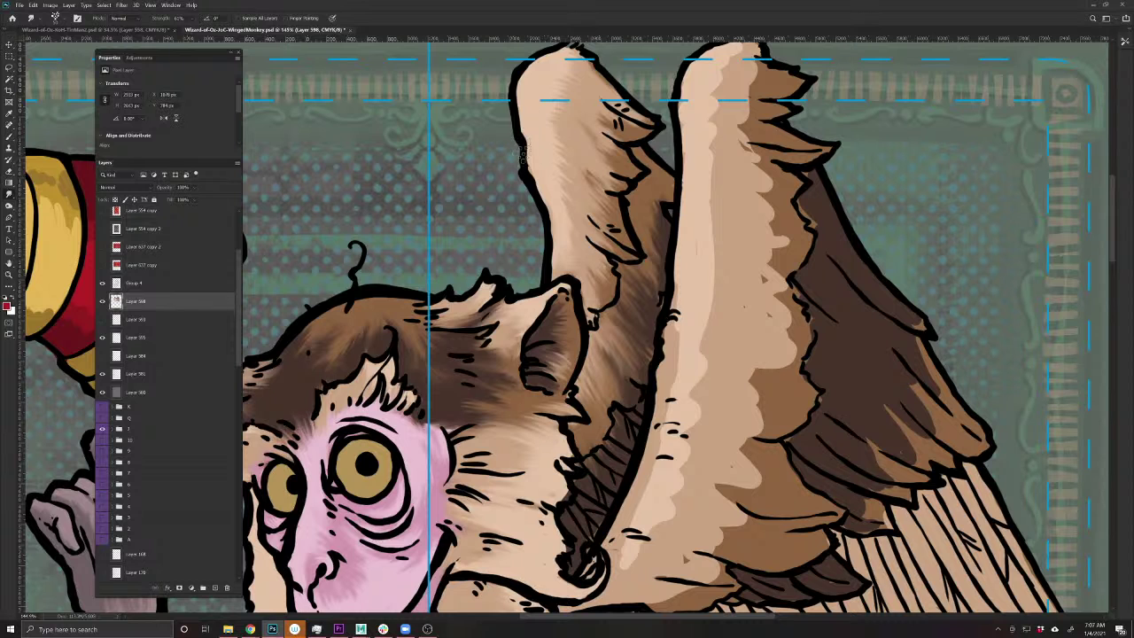
- Soften the right wing's top shading, lower patches and its light-dark fur edge
{"action": "scroll", "coordinate": [530, 175], "scroll_direction": "up", "scroll_amount": 3}
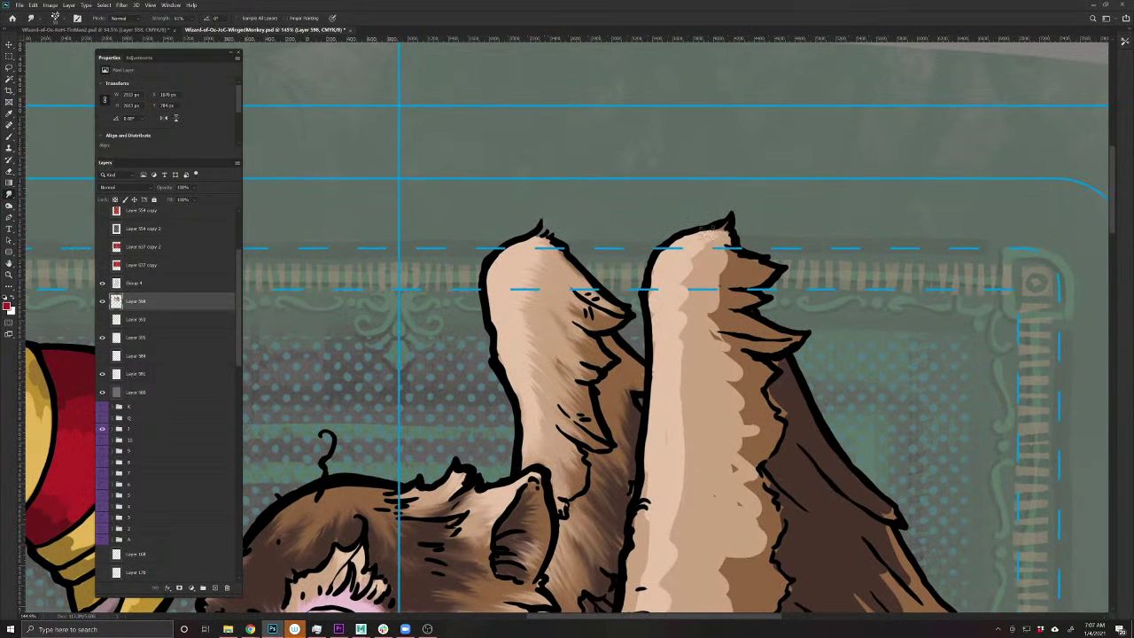
{"action": "mouse_move", "coordinate": [674, 262]}
{"action": "left_mouse_down"}
{"action": "mouse_move", "coordinate": [667, 312]}
{"action": "mouse_move", "coordinate": [665, 289]}
{"action": "mouse_move", "coordinate": [652, 286]}
{"action": "mouse_move", "coordinate": [651, 326]}
{"action": "mouse_move", "coordinate": [673, 350]}
{"action": "mouse_move", "coordinate": [695, 338]}
{"action": "mouse_move", "coordinate": [698, 355]}
{"action": "mouse_move", "coordinate": [725, 364]}
{"action": "mouse_move", "coordinate": [671, 355]}
{"action": "mouse_move", "coordinate": [672, 380]}
{"action": "mouse_move", "coordinate": [689, 387]}
{"action": "mouse_move", "coordinate": [671, 409]}
{"action": "mouse_move", "coordinate": [598, 406]}
{"action": "mouse_move", "coordinate": [594, 391]}
{"action": "mouse_move", "coordinate": [636, 466]}
{"action": "mouse_move", "coordinate": [602, 496]}
{"action": "left_mouse_up"}
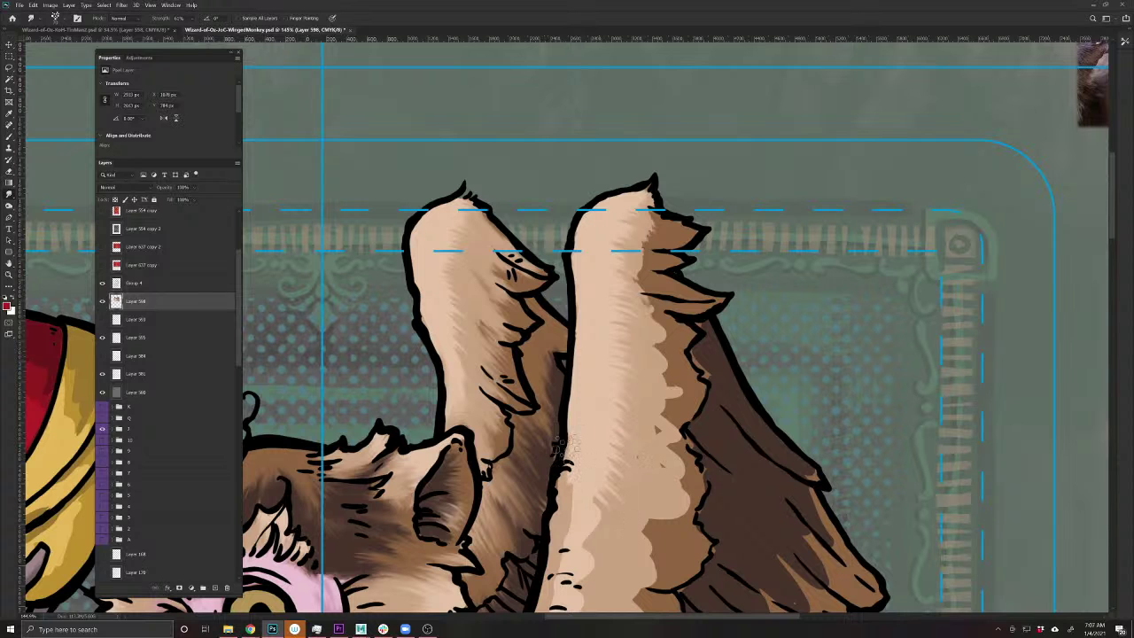
{"action": "left_click_drag", "start_coordinate": [527, 529], "coordinate": [617, 354]}
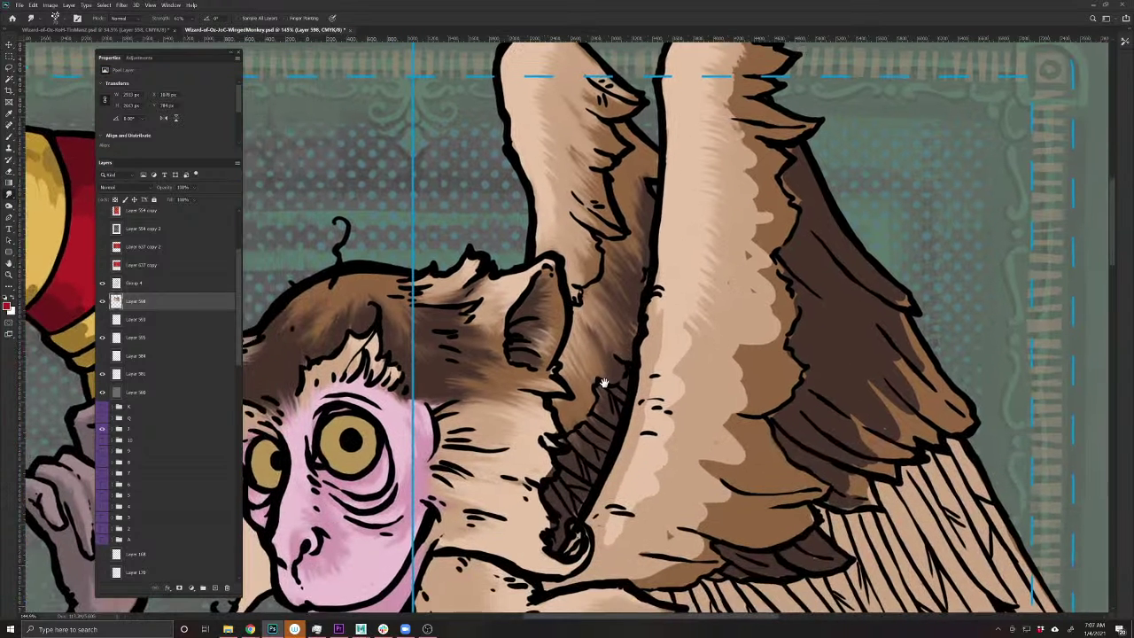
{"action": "mouse_move", "coordinate": [645, 525]}
{"action": "left_mouse_down"}
{"action": "mouse_move", "coordinate": [614, 491]}
{"action": "mouse_move", "coordinate": [655, 499]}
{"action": "mouse_move", "coordinate": [632, 473]}
{"action": "mouse_move", "coordinate": [657, 454]}
{"action": "mouse_move", "coordinate": [644, 445]}
{"action": "mouse_move", "coordinate": [668, 442]}
{"action": "mouse_move", "coordinate": [646, 445]}
{"action": "mouse_move", "coordinate": [648, 418]}
{"action": "mouse_move", "coordinate": [673, 417]}
{"action": "mouse_move", "coordinate": [648, 404]}
{"action": "mouse_move", "coordinate": [668, 392]}
{"action": "mouse_move", "coordinate": [652, 386]}
{"action": "mouse_move", "coordinate": [666, 382]}
{"action": "mouse_move", "coordinate": [660, 323]}
{"action": "left_mouse_up"}
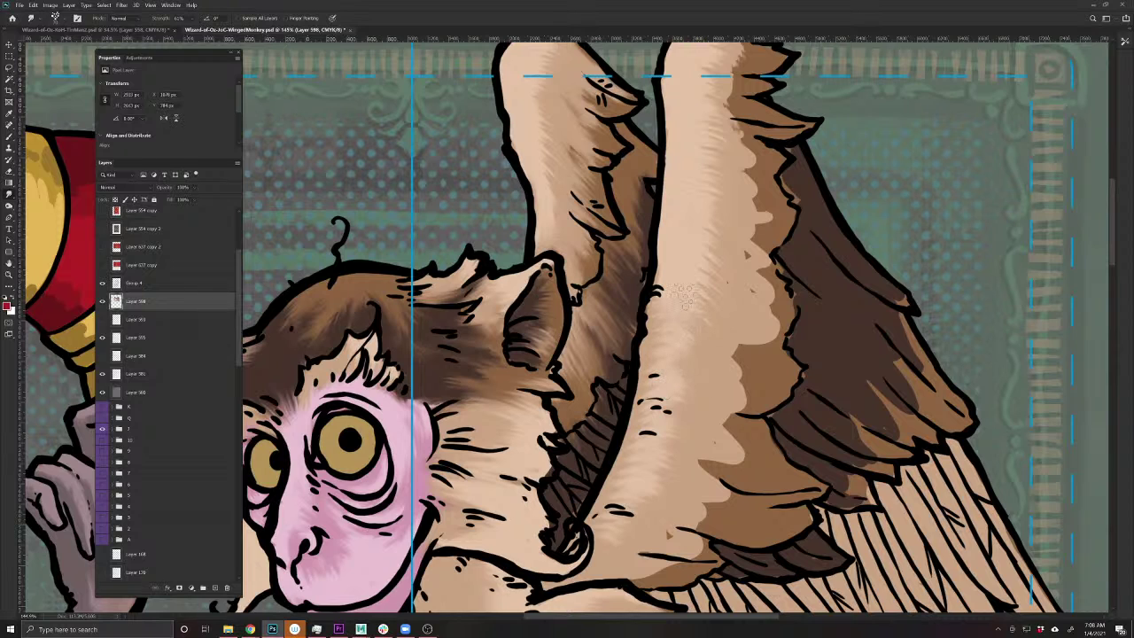
{"action": "left_click_drag", "start_coordinate": [744, 408], "coordinate": [742, 372]}
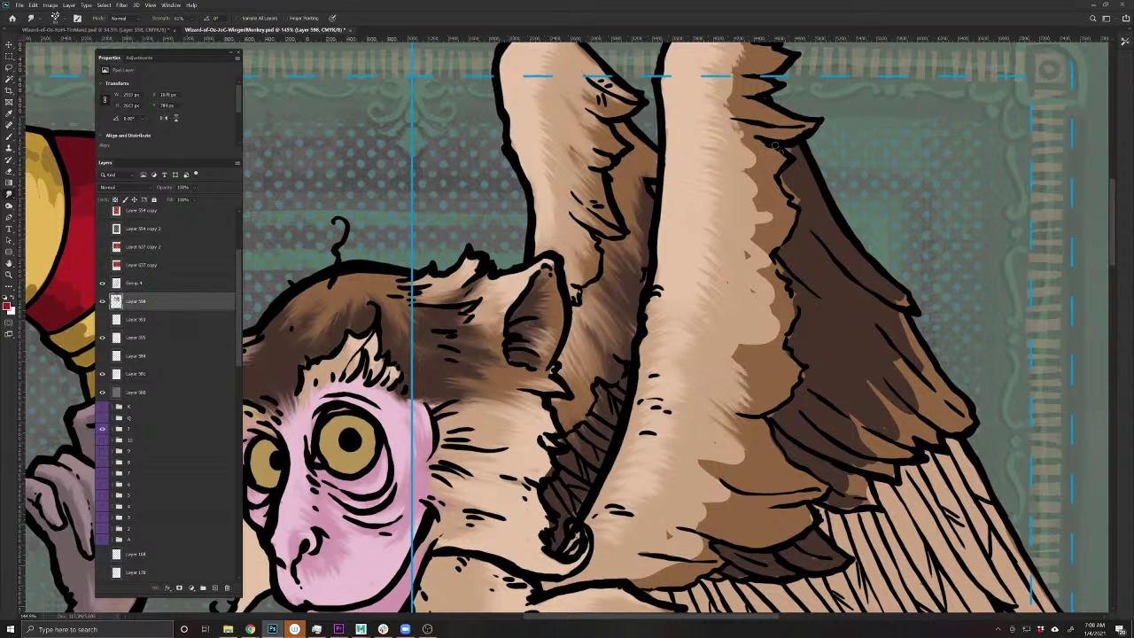
{"action": "mouse_move", "coordinate": [775, 145]}
{"action": "left_mouse_down"}
{"action": "mouse_move", "coordinate": [755, 177]}
{"action": "mouse_move", "coordinate": [751, 253]}
{"action": "mouse_move", "coordinate": [783, 347]}
{"action": "mouse_move", "coordinate": [733, 434]}
{"action": "mouse_move", "coordinate": [708, 531]}
{"action": "mouse_move", "coordinate": [651, 572]}
{"action": "mouse_move", "coordinate": [638, 566]}
{"action": "mouse_move", "coordinate": [722, 543]}
{"action": "mouse_move", "coordinate": [731, 497]}
{"action": "mouse_move", "coordinate": [705, 462]}
{"action": "mouse_move", "coordinate": [722, 469]}
{"action": "mouse_move", "coordinate": [749, 414]}
{"action": "left_mouse_up"}
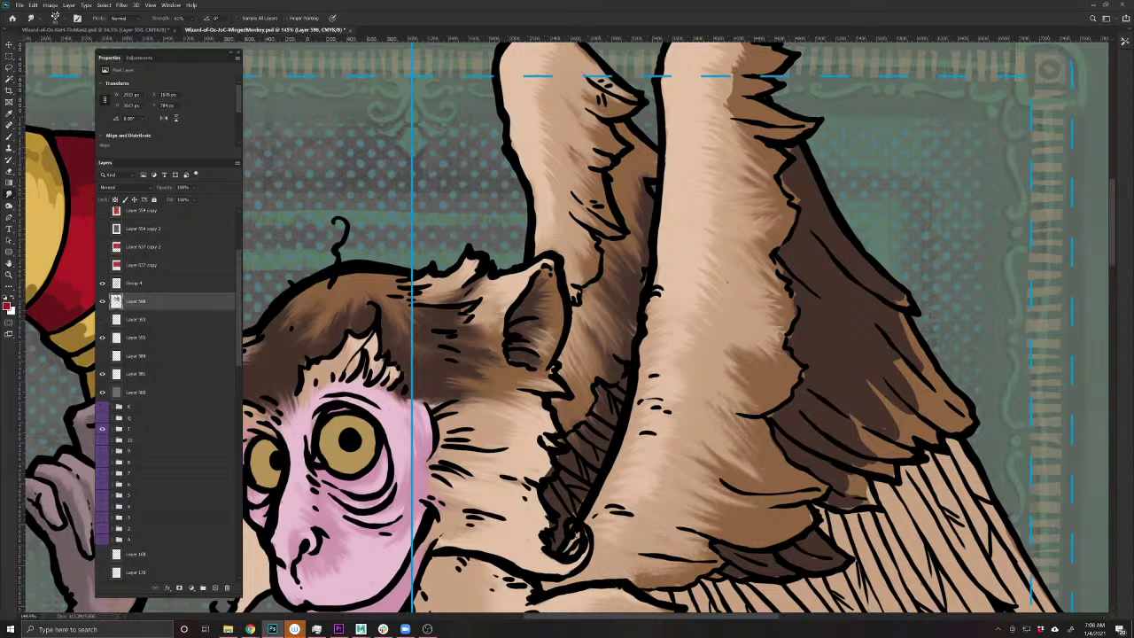
- Lighten the fur just below the wing tip
{"action": "left_click_drag", "start_coordinate": [662, 437], "coordinate": [532, 578]}
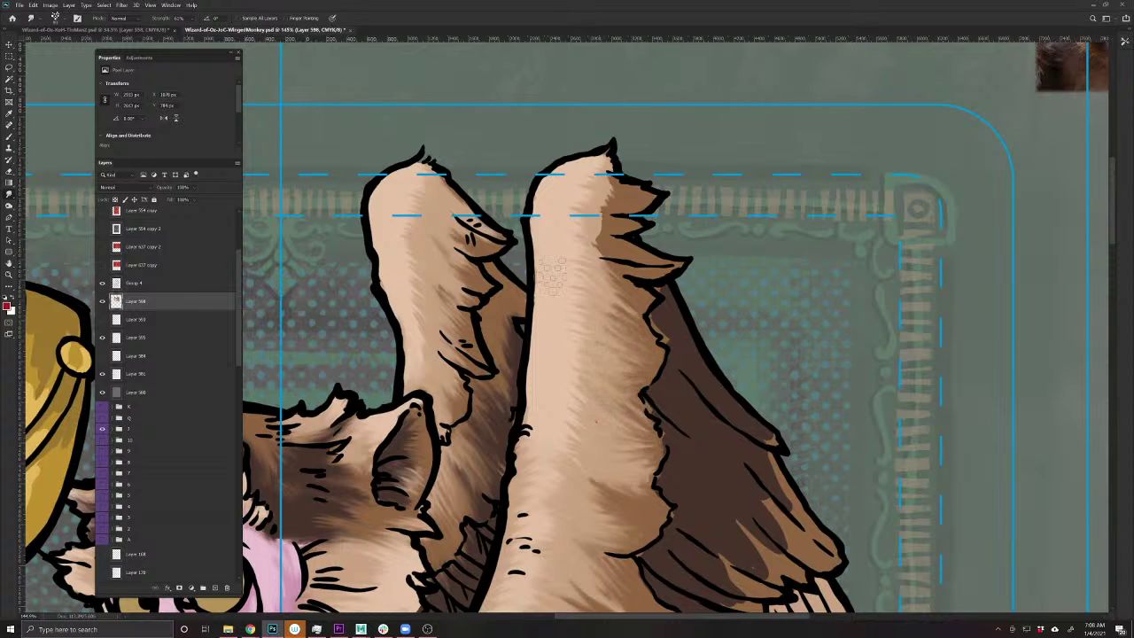
{"action": "mouse_move", "coordinate": [622, 262]}
{"action": "left_mouse_down"}
{"action": "mouse_move", "coordinate": [580, 248]}
{"action": "mouse_move", "coordinate": [667, 277]}
{"action": "mouse_move", "coordinate": [576, 237]}
{"action": "mouse_move", "coordinate": [627, 233]}
{"action": "mouse_move", "coordinate": [581, 232]}
{"action": "mouse_move", "coordinate": [588, 222]}
{"action": "mouse_move", "coordinate": [630, 236]}
{"action": "mouse_move", "coordinate": [638, 226]}
{"action": "mouse_move", "coordinate": [576, 210]}
{"action": "mouse_move", "coordinate": [620, 214]}
{"action": "mouse_move", "coordinate": [641, 184]}
{"action": "left_mouse_up"}
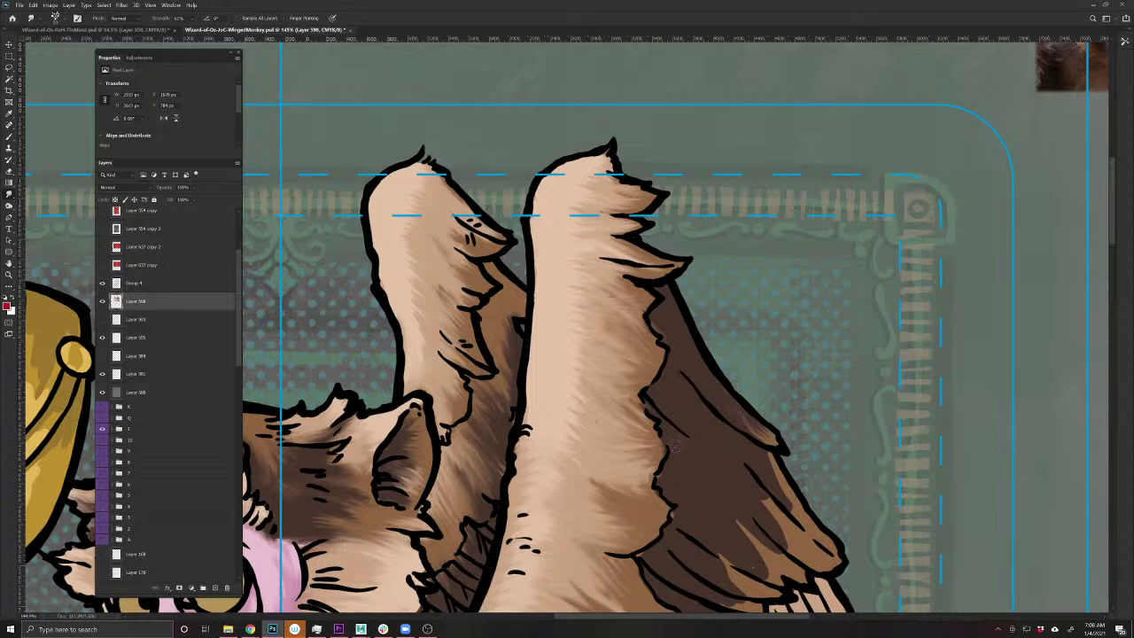
{"action": "left_click_drag", "start_coordinate": [681, 500], "coordinate": [547, 341]}
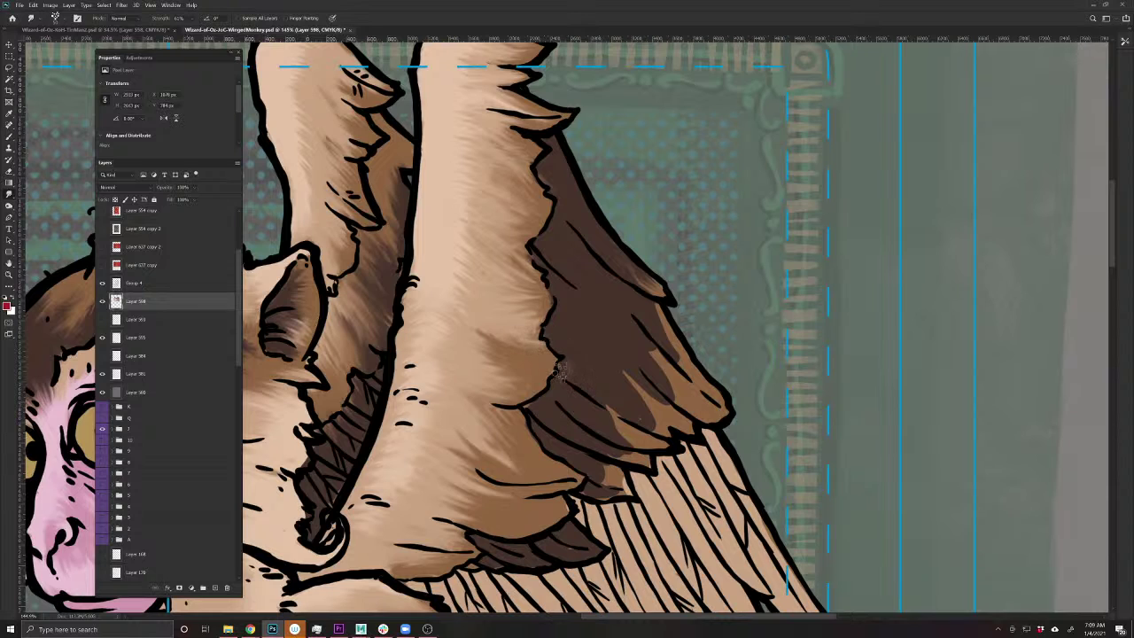
- Define the dark wing fur's edge and smudge faint, brighter patches into the dark band
{"action": "left_click_drag", "start_coordinate": [558, 348], "coordinate": [528, 407]}
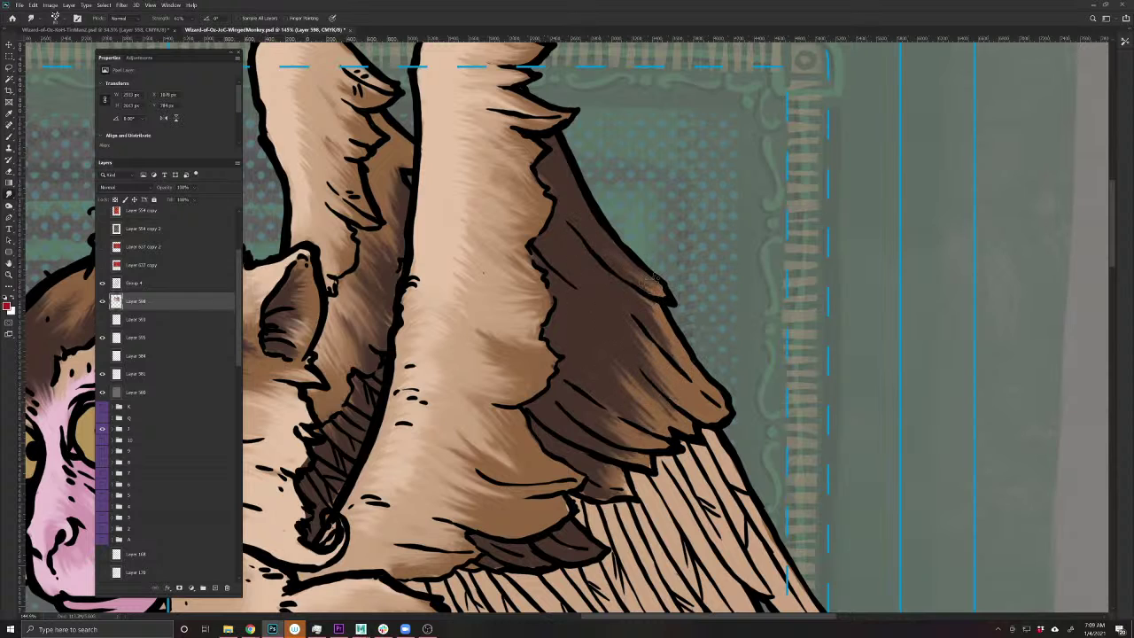
{"action": "mouse_move", "coordinate": [645, 352]}
{"action": "left_mouse_down"}
{"action": "mouse_move", "coordinate": [687, 377]}
{"action": "mouse_move", "coordinate": [659, 328]}
{"action": "mouse_move", "coordinate": [631, 416]}
{"action": "mouse_move", "coordinate": [649, 429]}
{"action": "left_mouse_up"}
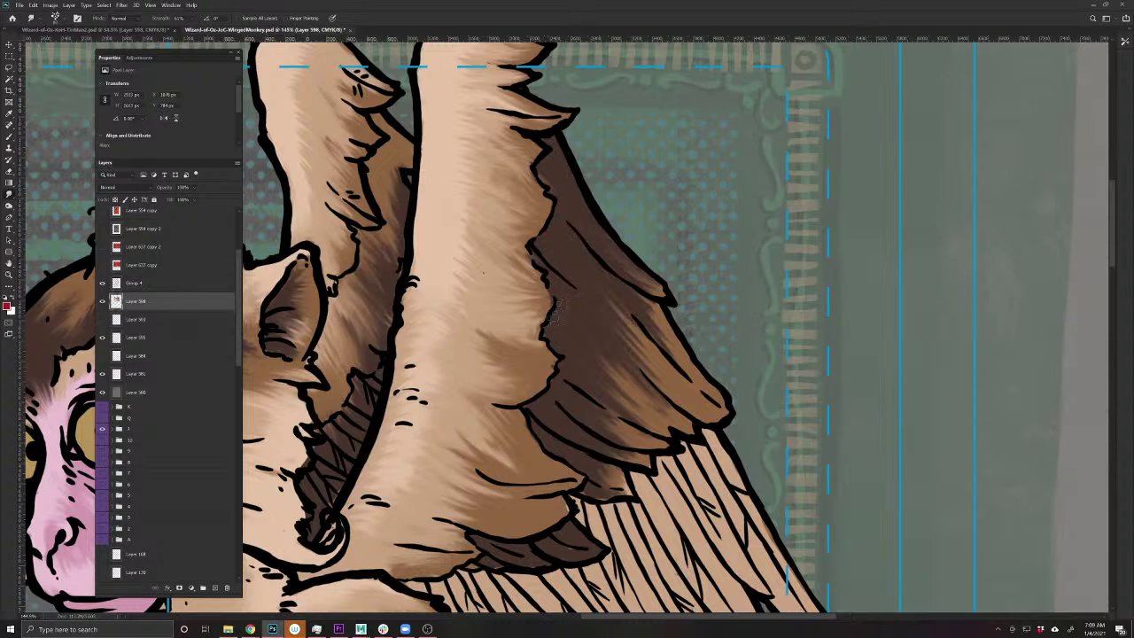
{"action": "mouse_move", "coordinate": [609, 422]}
{"action": "left_mouse_down"}
{"action": "mouse_move", "coordinate": [624, 470]}
{"action": "mouse_move", "coordinate": [595, 478]}
{"action": "mouse_move", "coordinate": [624, 491]}
{"action": "mouse_move", "coordinate": [574, 556]}
{"action": "left_mouse_up"}
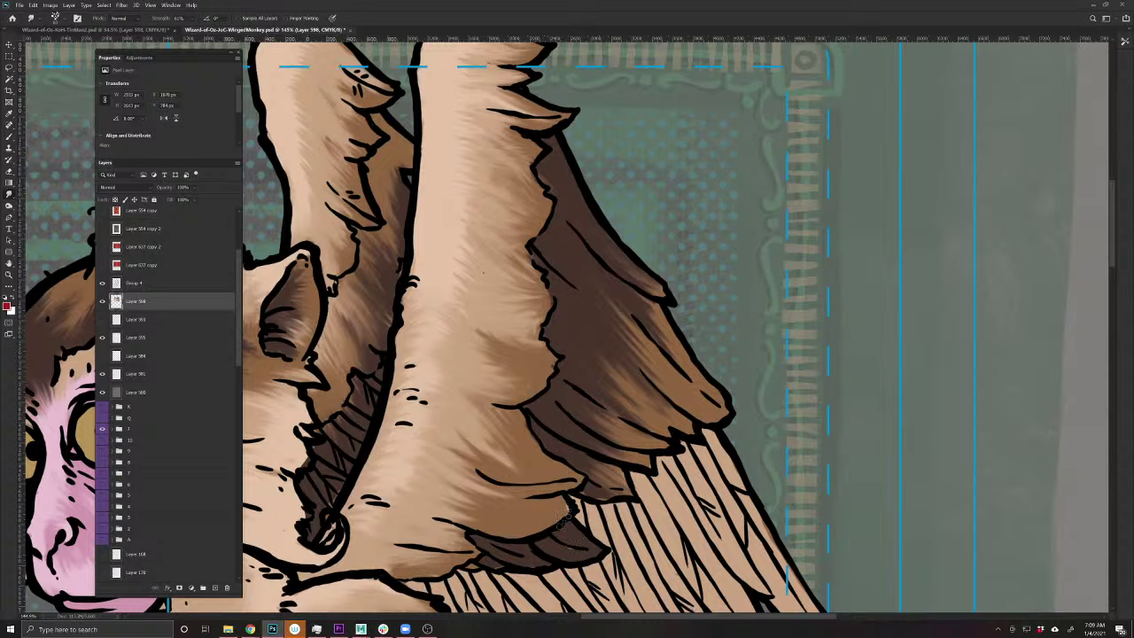
{"action": "left_click_drag", "start_coordinate": [548, 507], "coordinate": [655, 344]}
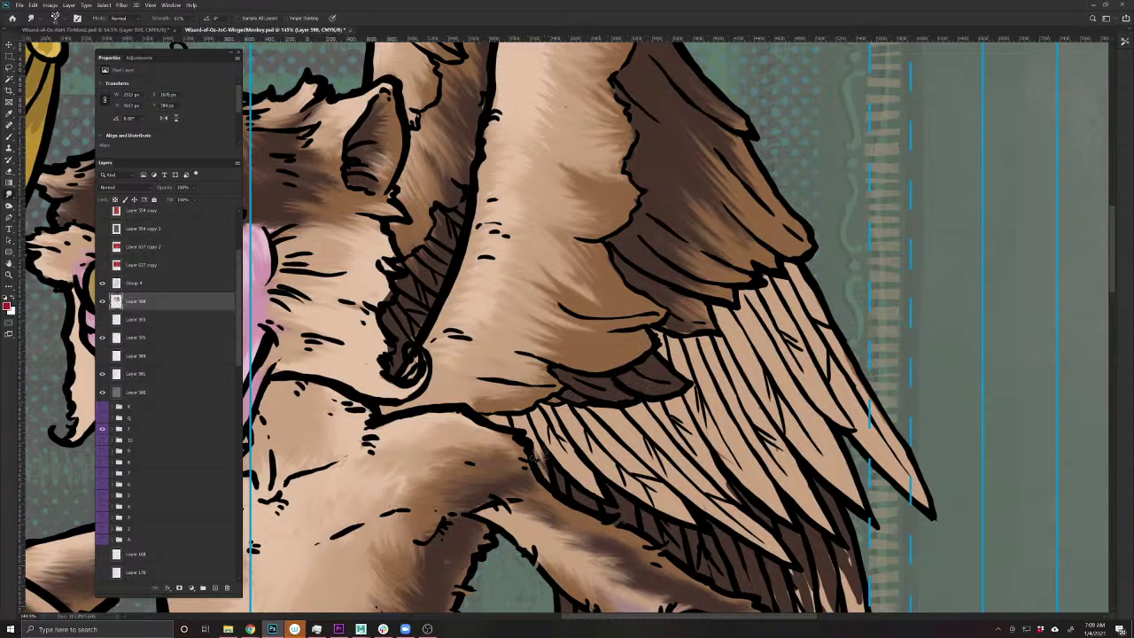
{"action": "left_click_drag", "start_coordinate": [779, 603], "coordinate": [662, 477]}
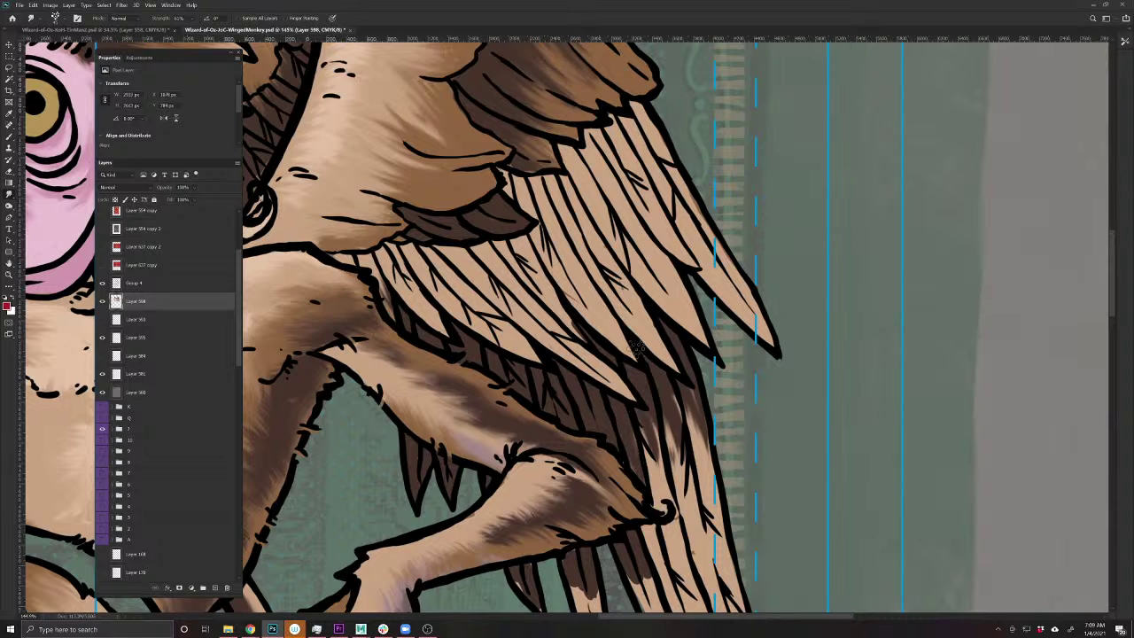
{"action": "scroll", "coordinate": [677, 438], "scroll_direction": "down", "scroll_amount": 3}
{"action": "scroll", "coordinate": [677, 438], "scroll_direction": "left", "scroll_amount": 1}
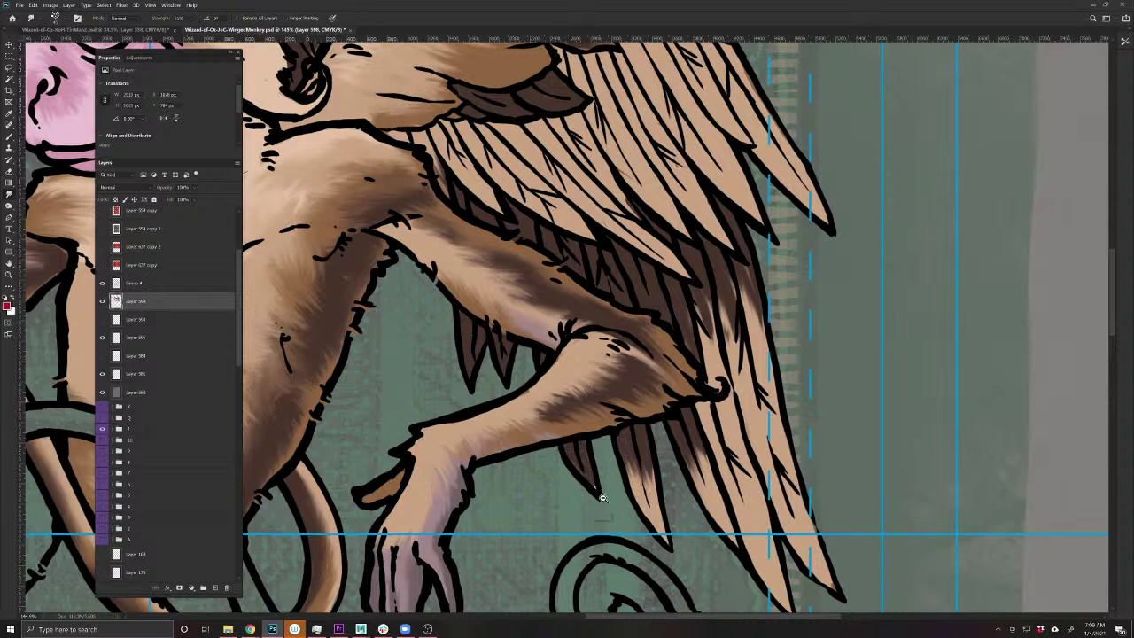
{"action": "scroll", "coordinate": [601, 498], "scroll_direction": "down", "scroll_amount": 5}
{"action": "left_click_drag", "start_coordinate": [544, 487], "coordinate": [734, 550]}
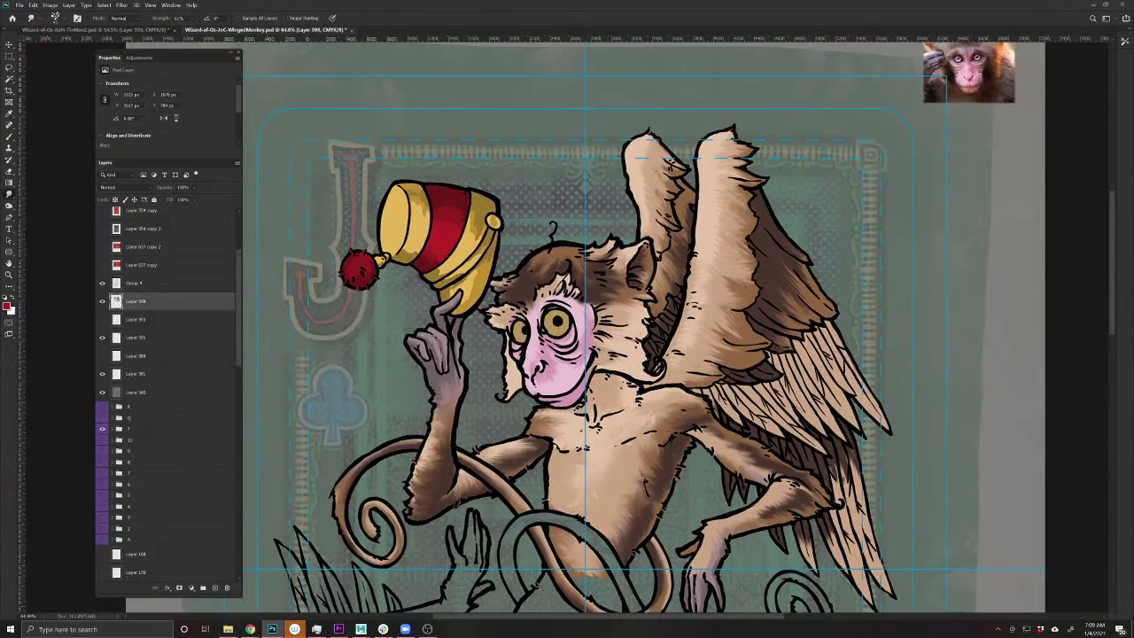
{"action": "scroll", "coordinate": [396, 307], "scroll_direction": "up", "scroll_amount": 5}
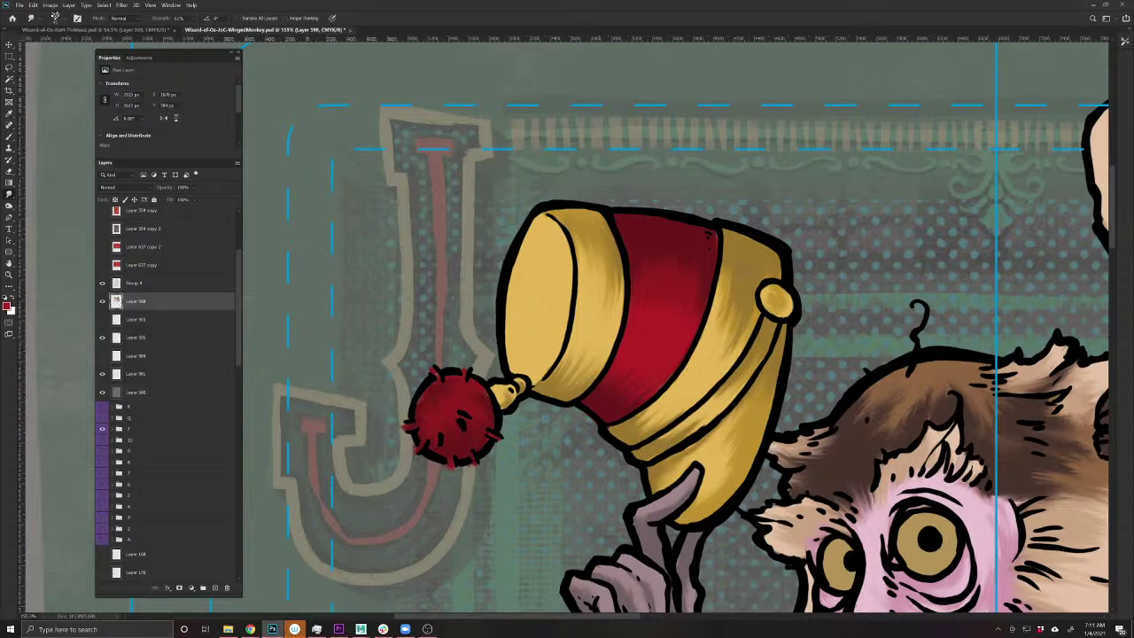
- Smudge the hat's right red-and-gold edge, then save the card and fit it in view
{"action": "mouse_move", "coordinate": [709, 235]}
{"action": "left_mouse_down"}
{"action": "mouse_move", "coordinate": [722, 359]}
{"action": "mouse_move", "coordinate": [737, 330]}
{"action": "mouse_move", "coordinate": [722, 314]}
{"action": "mouse_move", "coordinate": [718, 252]}
{"action": "left_mouse_up"}
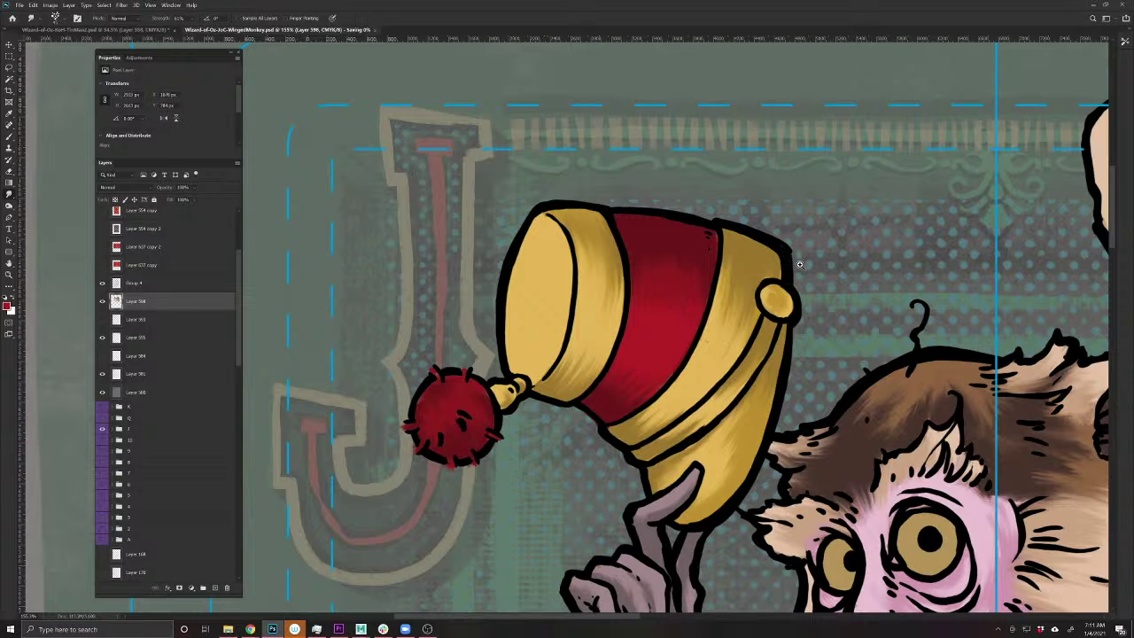
{"action": "key", "text": "ctrl+0"}
{"action": "key", "text": "ctrl+s"}
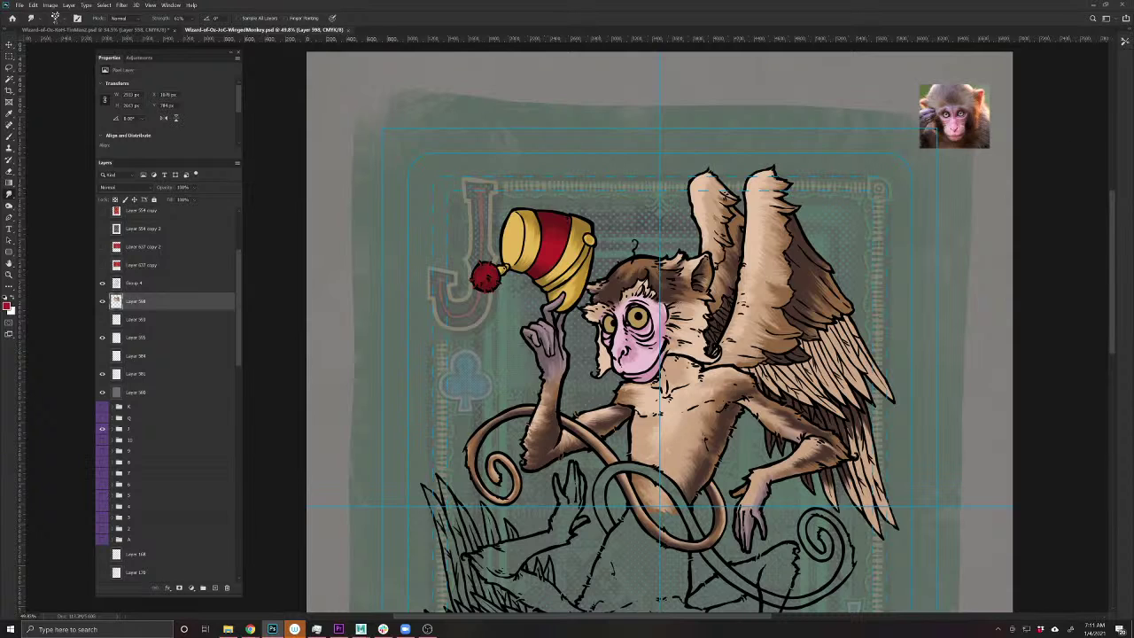
- Move the reference photo beside the monkey's face and frame both in view
{"action": "key", "text": "v"}
{"action": "mouse_move", "coordinate": [973, 133]}
{"action": "left_mouse_down"}
{"action": "mouse_move", "coordinate": [681, 237]}
{"action": "mouse_move", "coordinate": [709, 334]}
{"action": "left_mouse_up"}
{"action": "scroll", "coordinate": [630, 315], "scroll_direction": "up", "scroll_amount": 8}
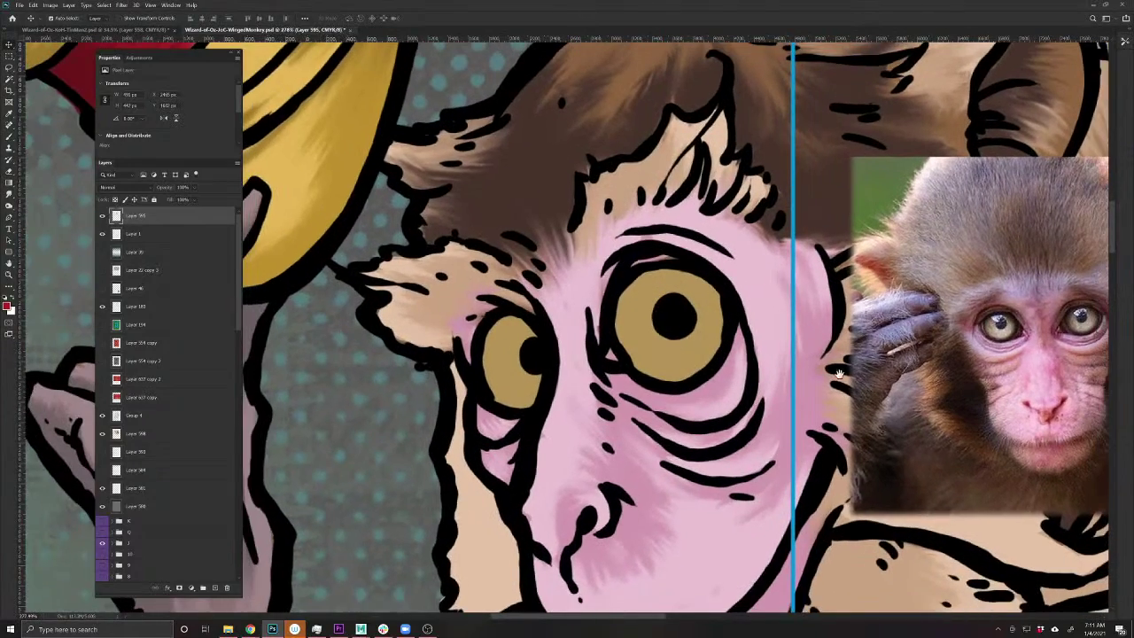
{"action": "left_click_drag", "start_coordinate": [839, 374], "coordinate": [724, 380]}
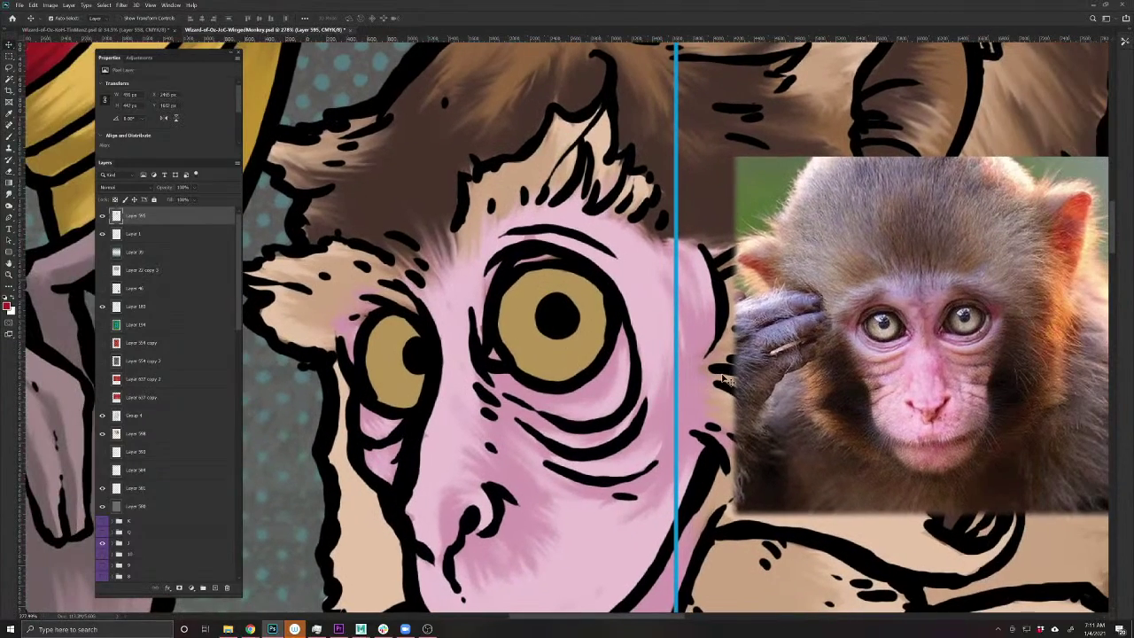
- On Layer 598, darken both iris rims with a colour sampled from the photo's eye
{"action": "left_click", "coordinate": [528, 358]}
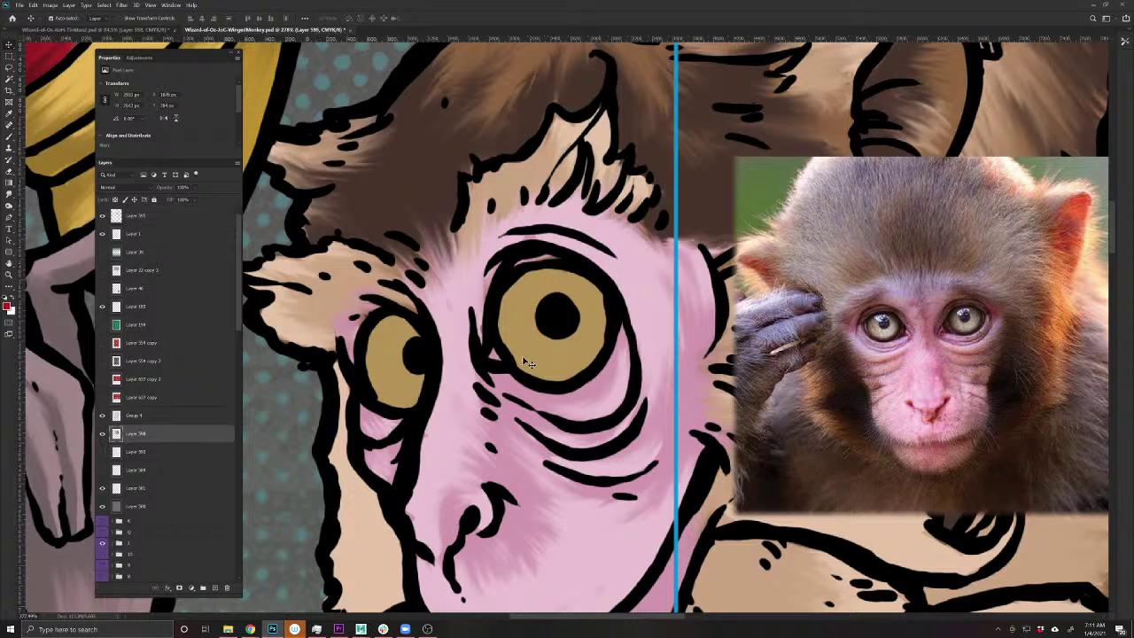
{"action": "key", "text": "b"}
{"action": "left_click", "coordinate": [875, 322], "text": "alt"}
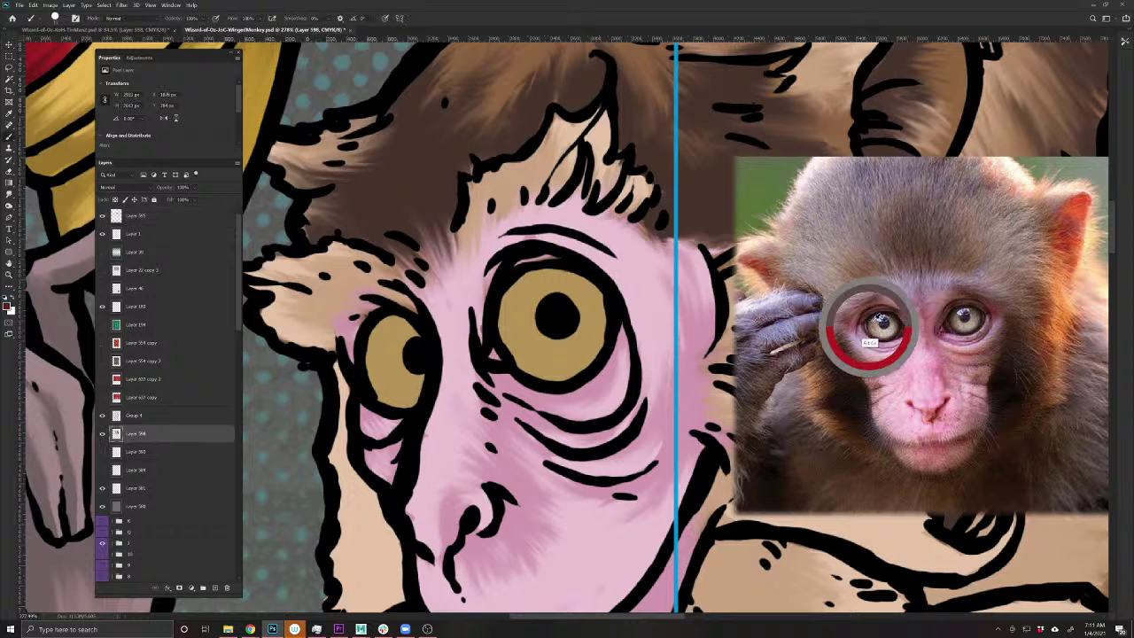
{"action": "left_click_drag", "start_coordinate": [875, 321], "coordinate": [870, 315]}
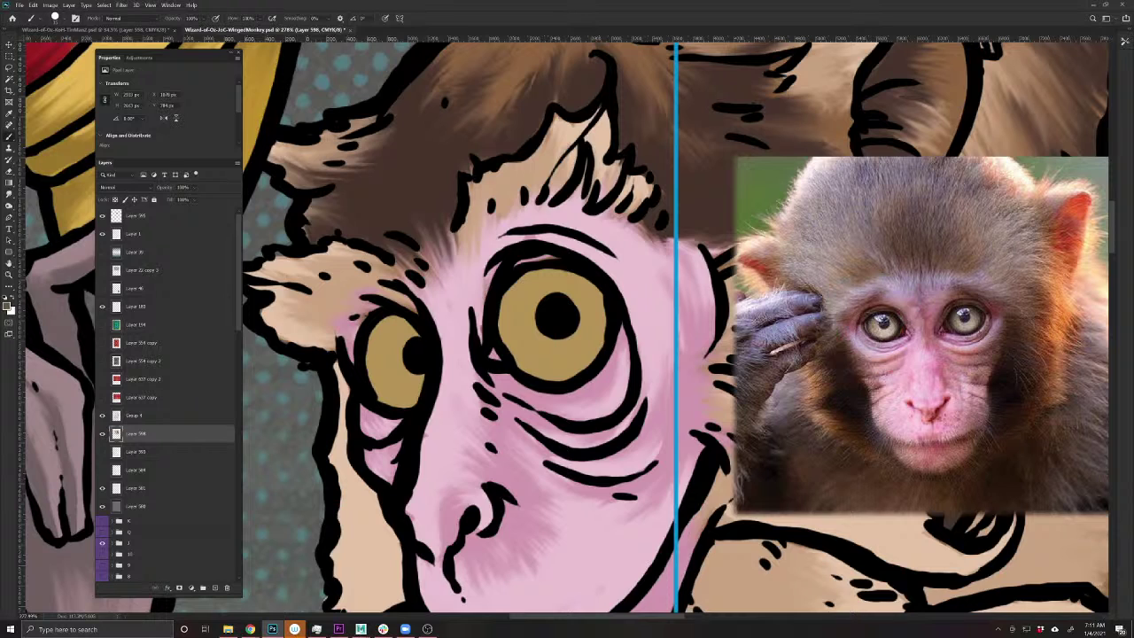
{"action": "left_click_drag", "start_coordinate": [605, 289], "coordinate": [604, 353]}
{"action": "mouse_move", "coordinate": [605, 303]}
{"action": "left_mouse_down"}
{"action": "mouse_move", "coordinate": [589, 367]}
{"action": "mouse_move", "coordinate": [544, 377]}
{"action": "mouse_move", "coordinate": [512, 352]}
{"action": "mouse_move", "coordinate": [498, 306]}
{"action": "mouse_move", "coordinate": [527, 273]}
{"action": "mouse_move", "coordinate": [593, 281]}
{"action": "mouse_move", "coordinate": [588, 274]}
{"action": "left_mouse_up"}
{"action": "mouse_move", "coordinate": [514, 286]}
{"action": "left_mouse_down"}
{"action": "mouse_move", "coordinate": [505, 347]}
{"action": "mouse_move", "coordinate": [554, 372]}
{"action": "mouse_move", "coordinate": [598, 292]}
{"action": "left_mouse_up"}
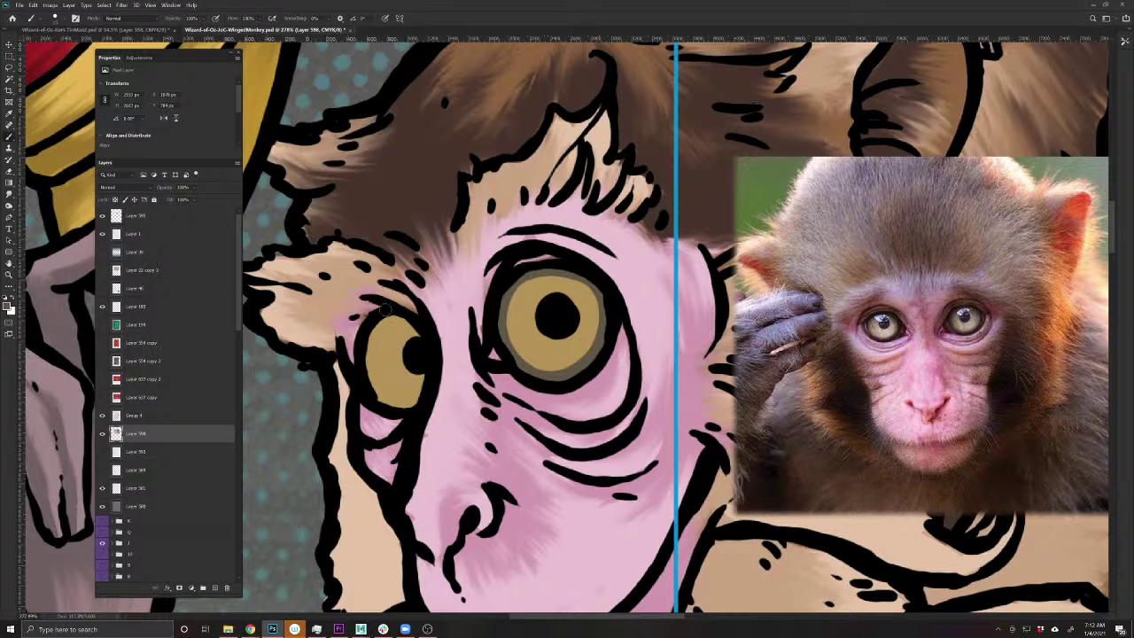
{"action": "mouse_move", "coordinate": [400, 316]}
{"action": "left_mouse_down"}
{"action": "mouse_move", "coordinate": [370, 329]}
{"action": "mouse_move", "coordinate": [367, 371]}
{"action": "mouse_move", "coordinate": [391, 399]}
{"action": "mouse_move", "coordinate": [423, 398]}
{"action": "left_mouse_up"}
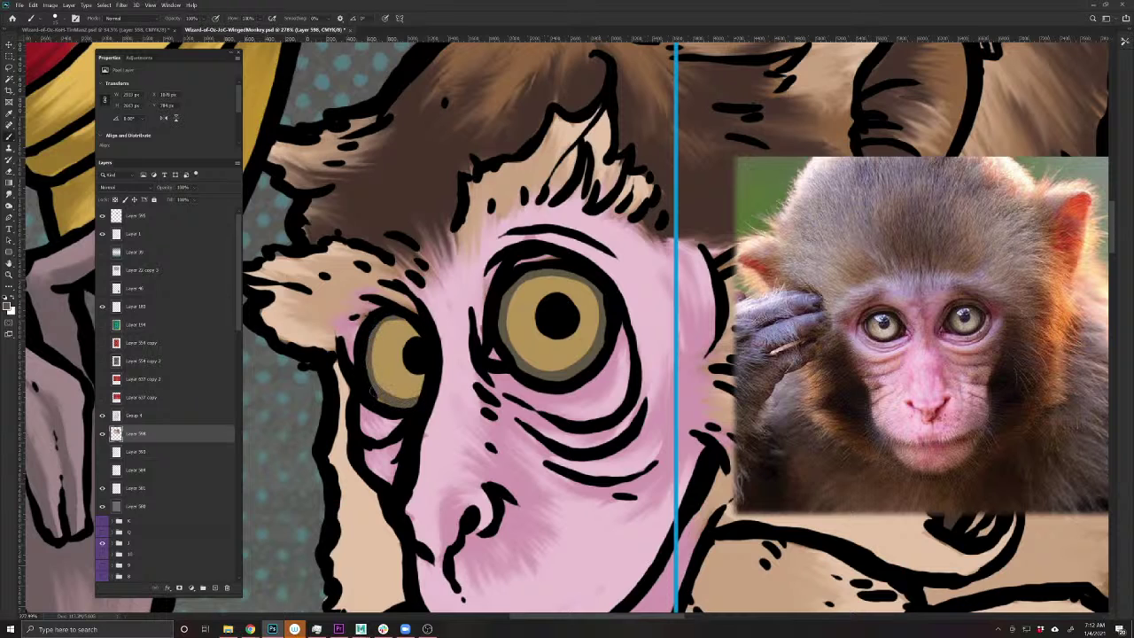
{"action": "left_click_drag", "start_coordinate": [404, 319], "coordinate": [375, 344]}
- Paint pale highlight rings around the pupils of both eyes
{"action": "mouse_move", "coordinate": [553, 295]}
{"action": "left_mouse_down"}
{"action": "mouse_move", "coordinate": [574, 301]}
{"action": "mouse_move", "coordinate": [583, 335]}
{"action": "mouse_move", "coordinate": [542, 347]}
{"action": "mouse_move", "coordinate": [529, 301]}
{"action": "mouse_move", "coordinate": [556, 285]}
{"action": "mouse_move", "coordinate": [553, 349]}
{"action": "left_mouse_up"}
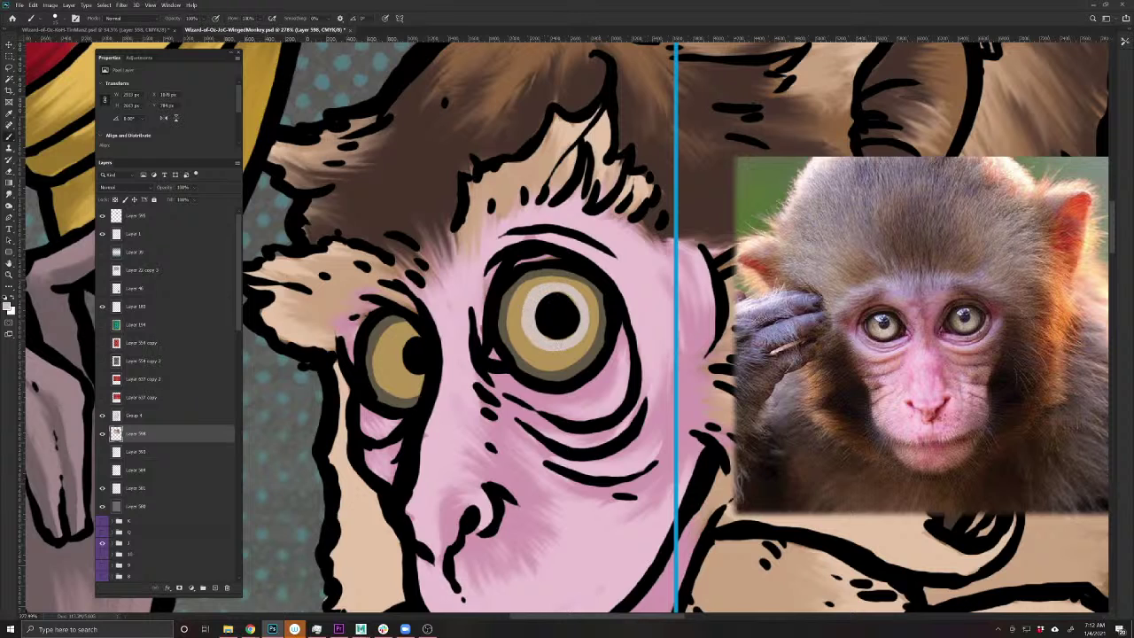
{"action": "mouse_move", "coordinate": [414, 333]}
{"action": "left_mouse_down"}
{"action": "mouse_move", "coordinate": [399, 336]}
{"action": "mouse_move", "coordinate": [424, 382]}
{"action": "mouse_move", "coordinate": [390, 363]}
{"action": "mouse_move", "coordinate": [403, 331]}
{"action": "left_mouse_up"}
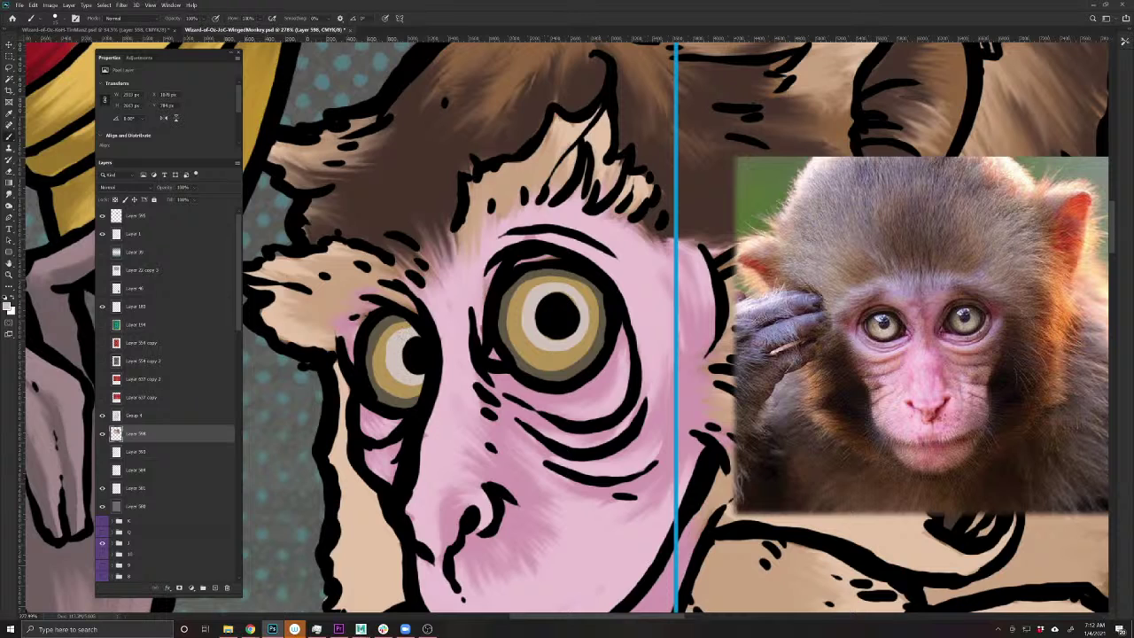
{"action": "left_click_drag", "start_coordinate": [543, 351], "coordinate": [522, 299]}
- Smudge both eyes' light rings and the larger iris's dark left edge into the gold
{"action": "left_click", "coordinate": [10, 194]}
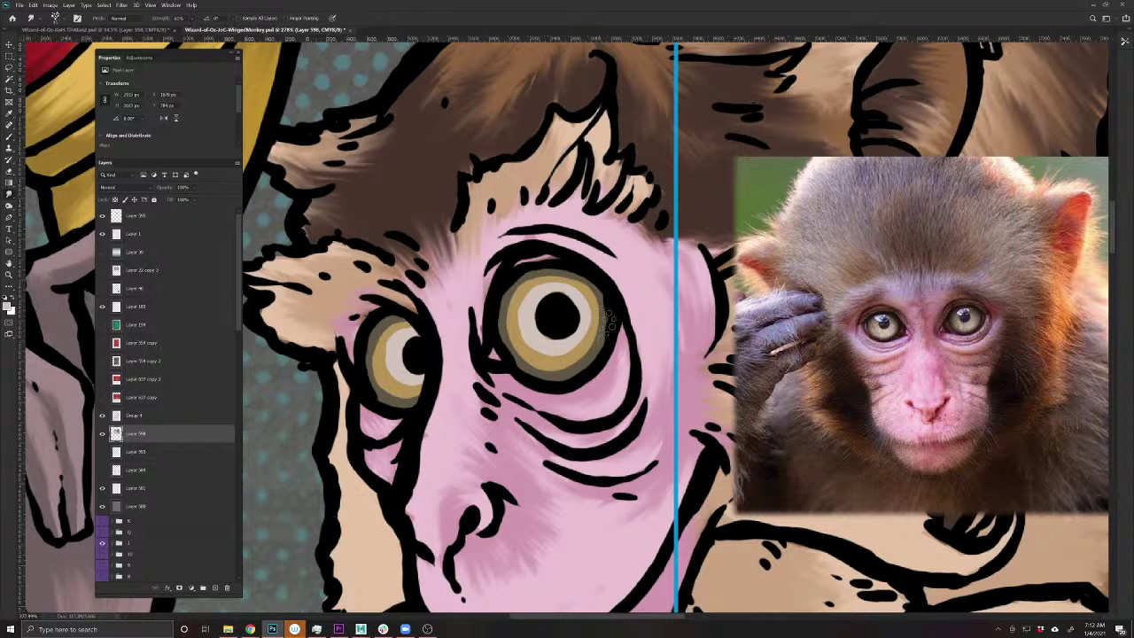
{"action": "mouse_move", "coordinate": [586, 335]}
{"action": "left_mouse_down"}
{"action": "mouse_move", "coordinate": [603, 305]}
{"action": "mouse_move", "coordinate": [572, 288]}
{"action": "mouse_move", "coordinate": [522, 314]}
{"action": "left_mouse_up"}
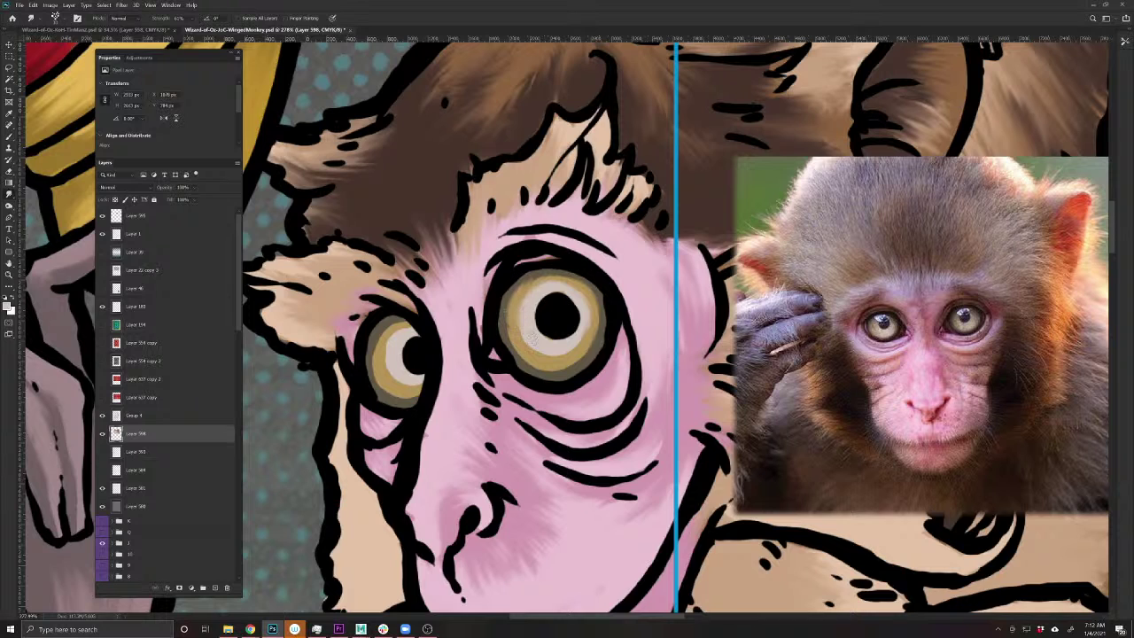
{"action": "left_click_drag", "start_coordinate": [504, 336], "coordinate": [507, 348]}
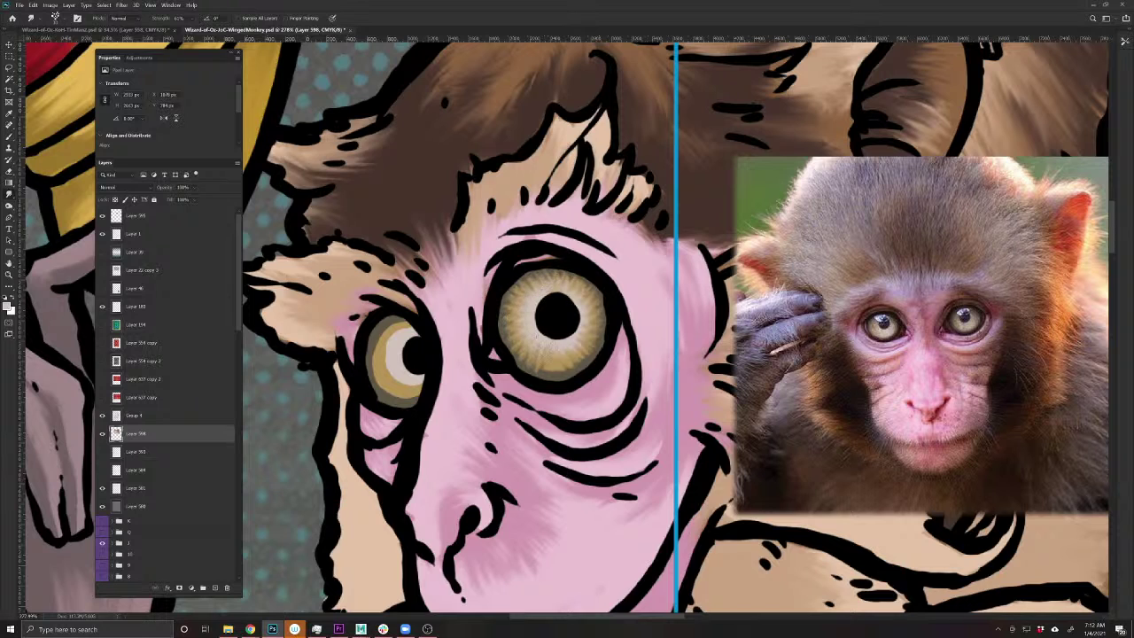
{"action": "mouse_move", "coordinate": [407, 320]}
{"action": "left_mouse_down"}
{"action": "mouse_move", "coordinate": [381, 315]}
{"action": "mouse_move", "coordinate": [397, 345]}
{"action": "mouse_move", "coordinate": [372, 377]}
{"action": "mouse_move", "coordinate": [406, 380]}
{"action": "mouse_move", "coordinate": [417, 399]}
{"action": "mouse_move", "coordinate": [418, 368]}
{"action": "left_mouse_up"}
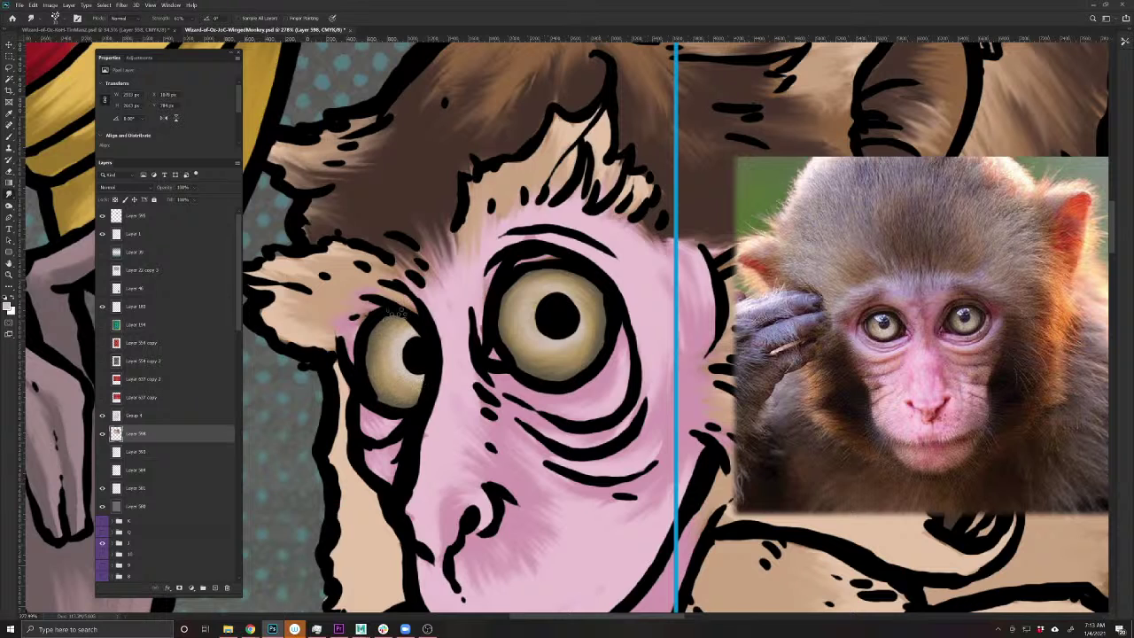
- Add a new layer above Layer 598 set to Overlay blending
{"action": "left_click", "coordinate": [213, 584]}
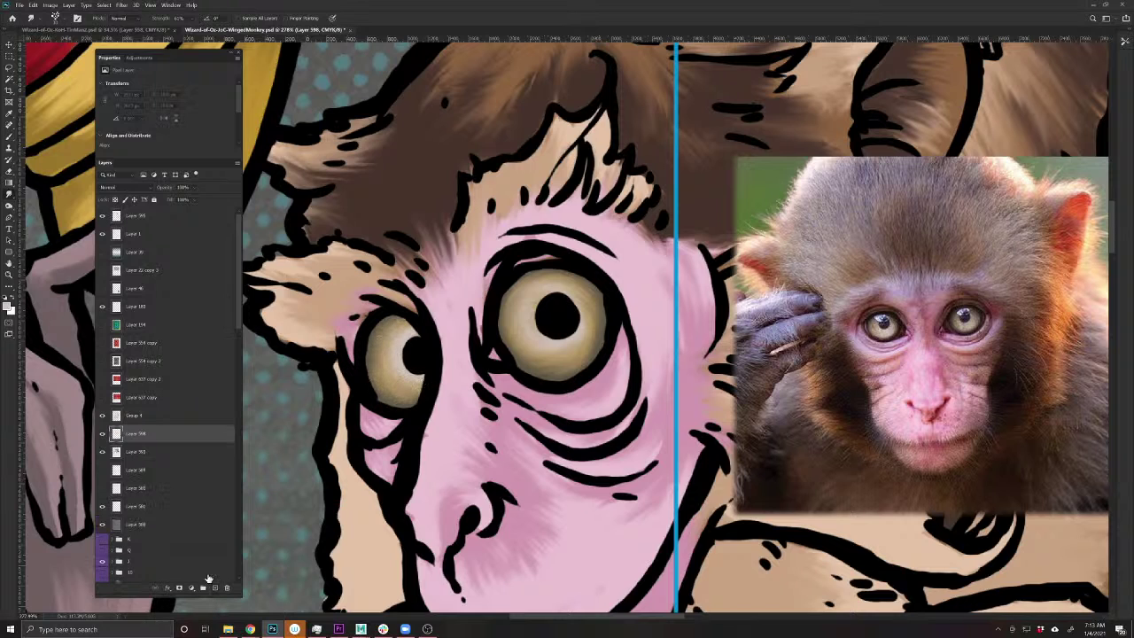
{"action": "left_click", "coordinate": [109, 187]}
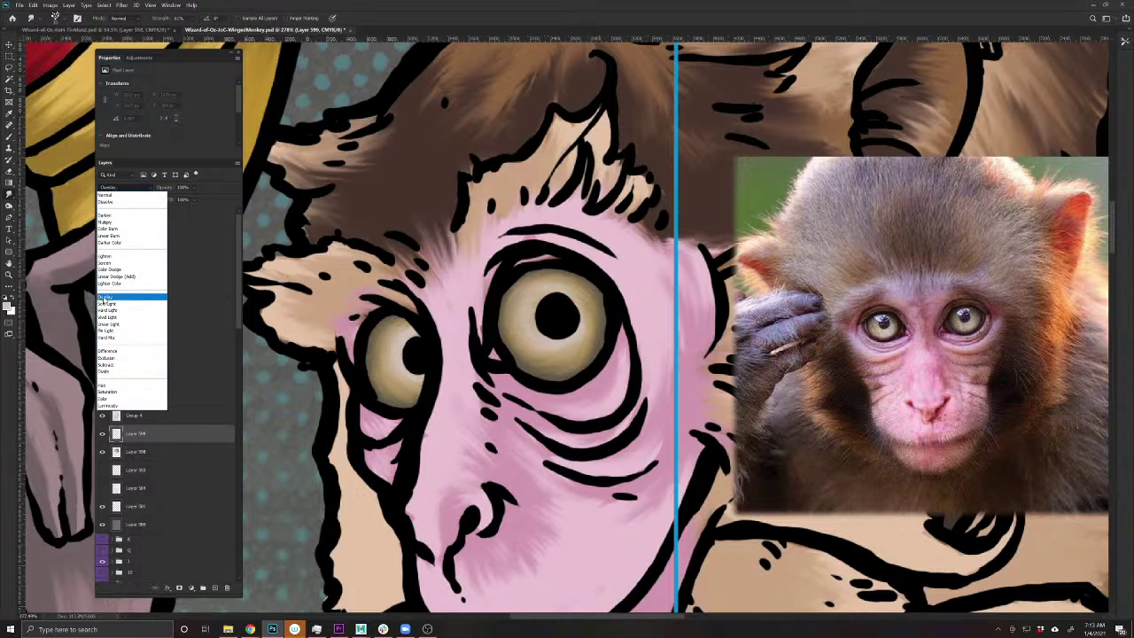
{"action": "left_click", "coordinate": [124, 297]}
- With a soft brush, brighten the irises and round the pupil, then set opacity to 45%
{"action": "left_click", "coordinate": [9, 137]}
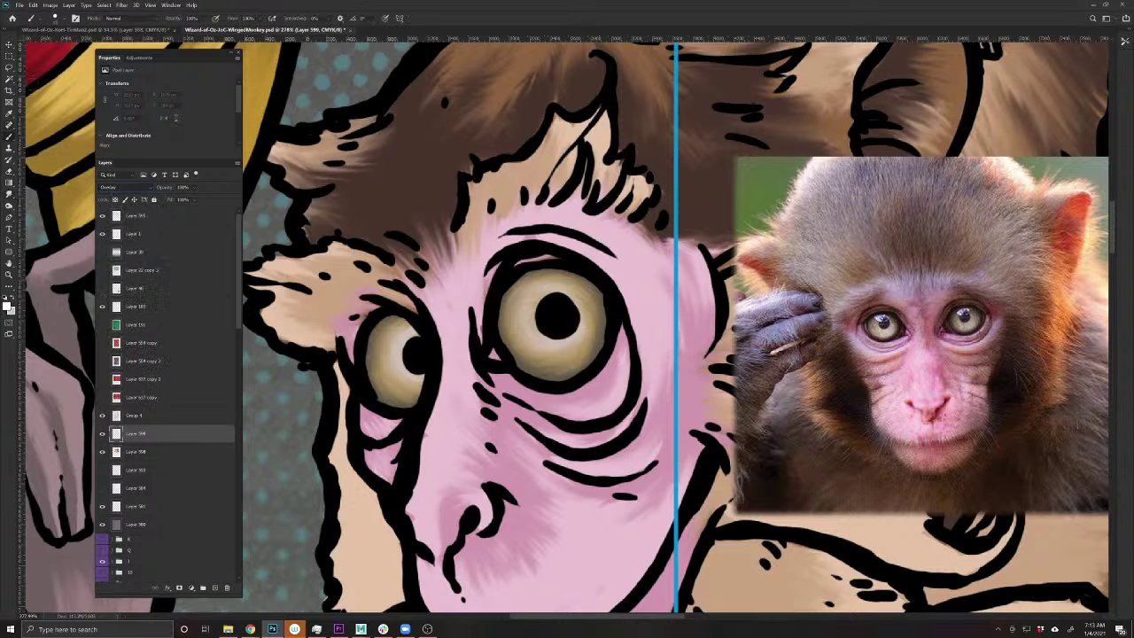
{"action": "left_click", "coordinate": [55, 18]}
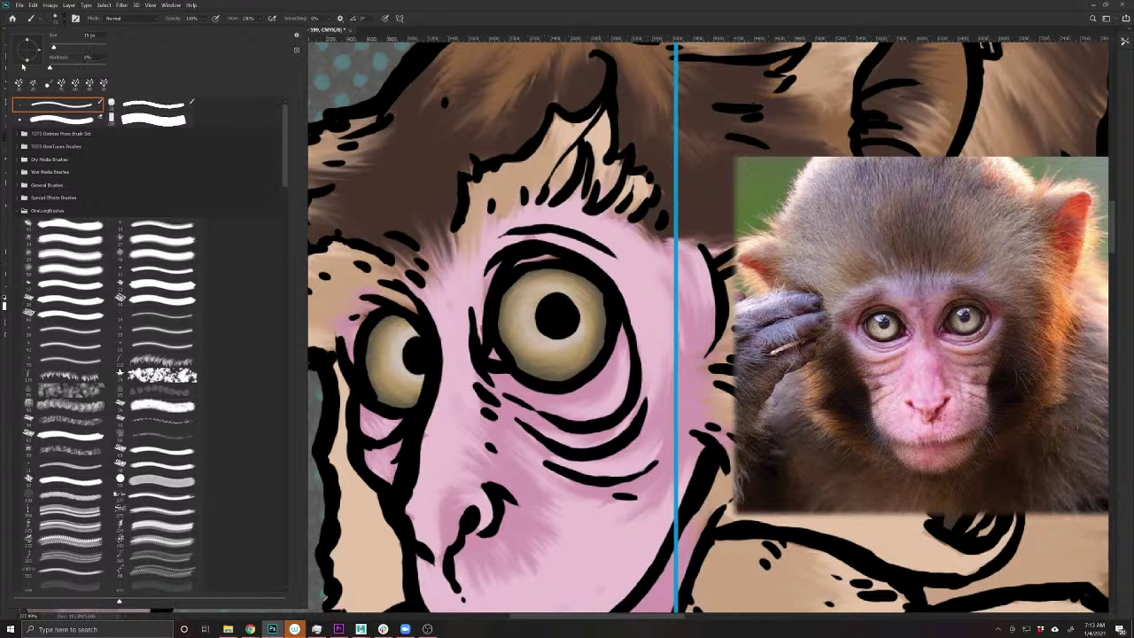
{"action": "left_click", "coordinate": [563, 315]}
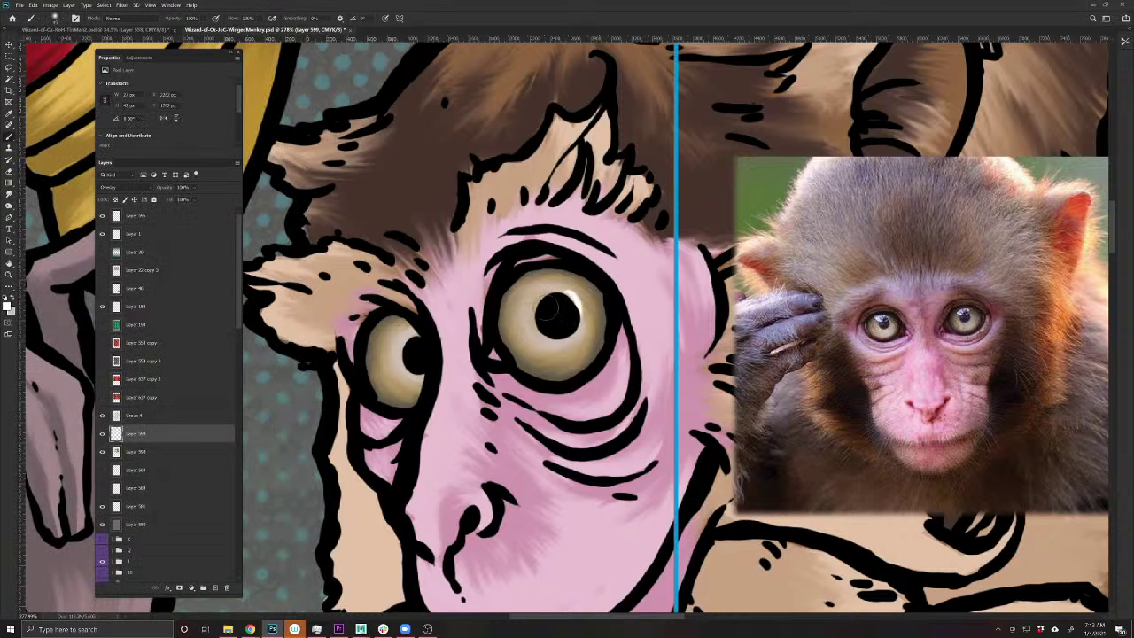
{"action": "mouse_move", "coordinate": [551, 309]}
{"action": "left_mouse_down"}
{"action": "mouse_move", "coordinate": [567, 345]}
{"action": "mouse_move", "coordinate": [532, 305]}
{"action": "left_mouse_up"}
{"action": "mouse_move", "coordinate": [416, 345]}
{"action": "left_mouse_down"}
{"action": "mouse_move", "coordinate": [372, 363]}
{"action": "mouse_move", "coordinate": [411, 354]}
{"action": "mouse_move", "coordinate": [399, 359]}
{"action": "left_mouse_up"}
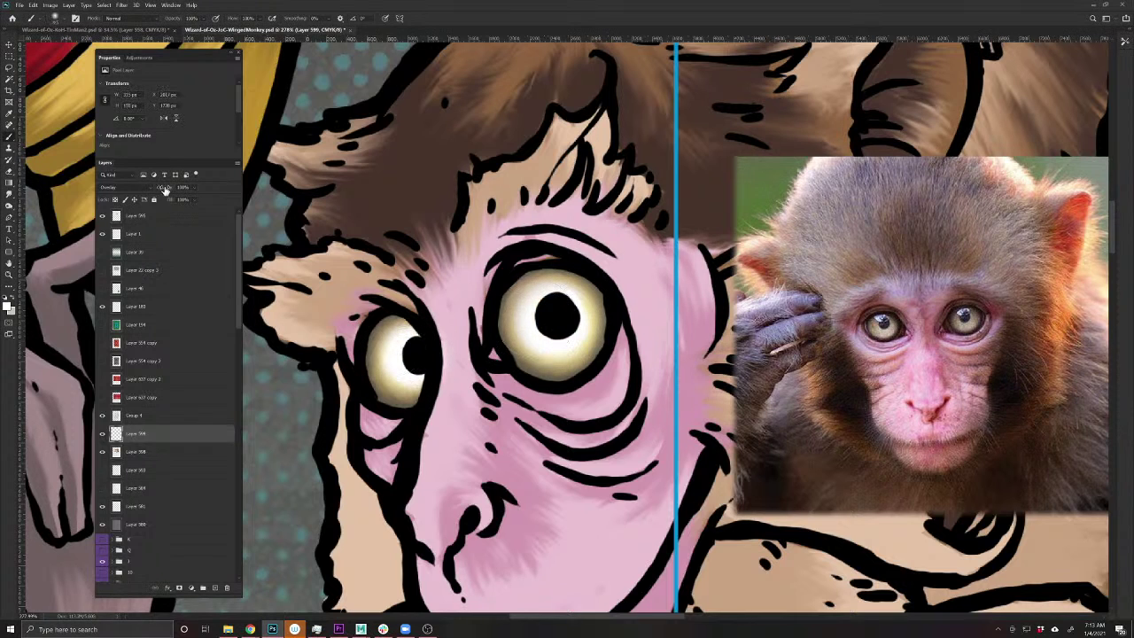
{"action": "left_click_drag", "start_coordinate": [165, 188], "coordinate": [147, 189]}
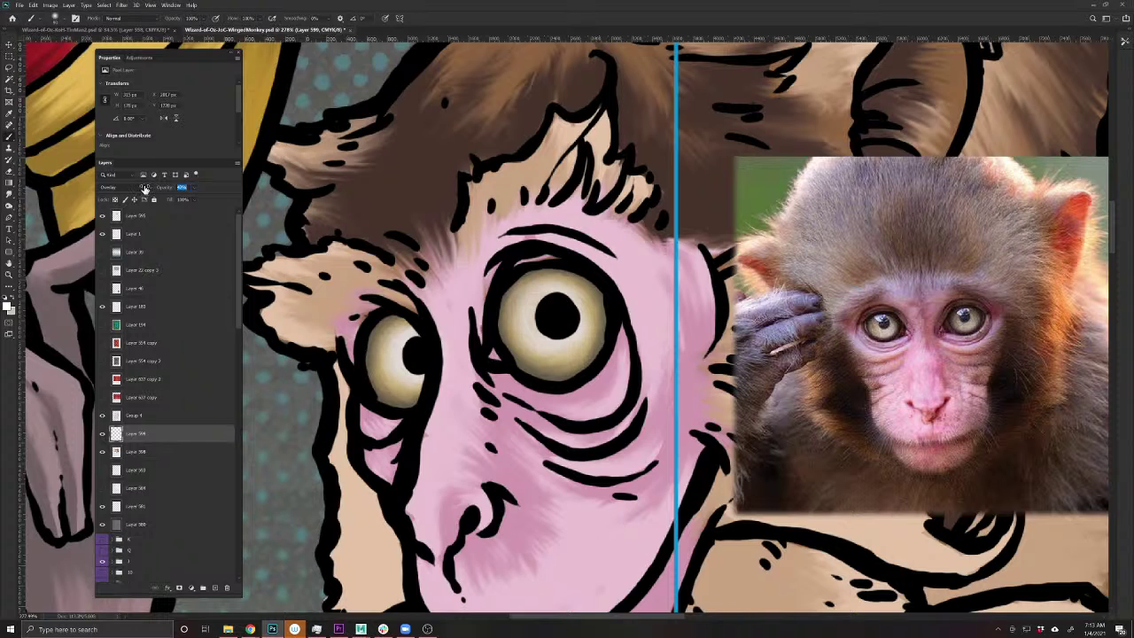
{"action": "key", "text": "Return"}
- Add a new layer and pick a saturated yellow as the foreground colour
{"action": "left_click", "coordinate": [213, 587]}
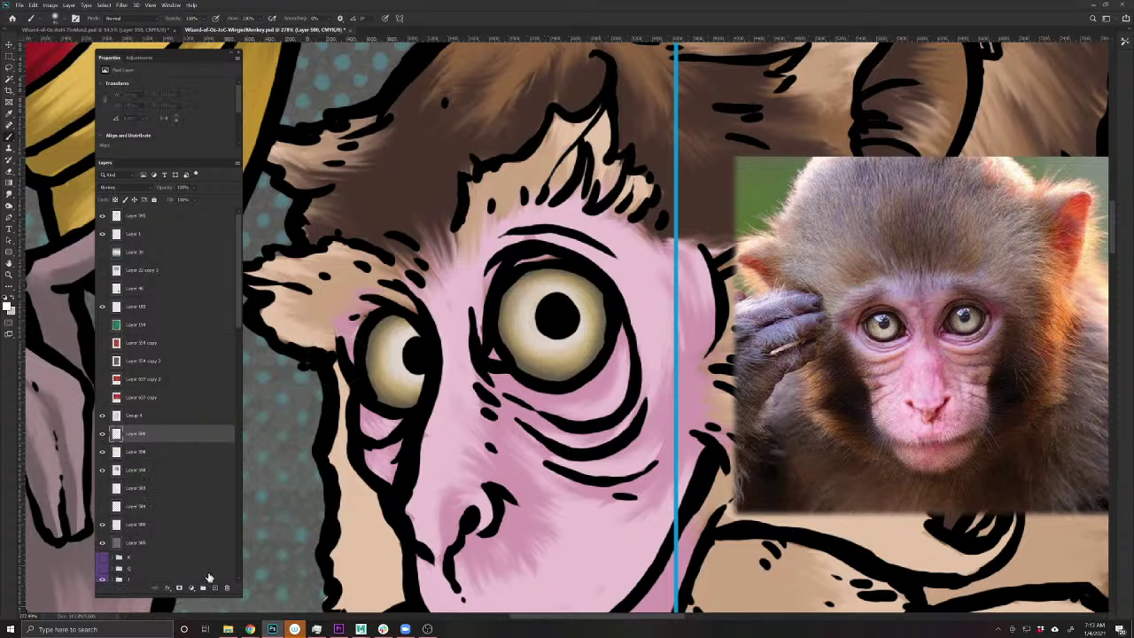
{"action": "left_click", "coordinate": [7, 306]}
{"action": "left_click", "coordinate": [455, 257]}
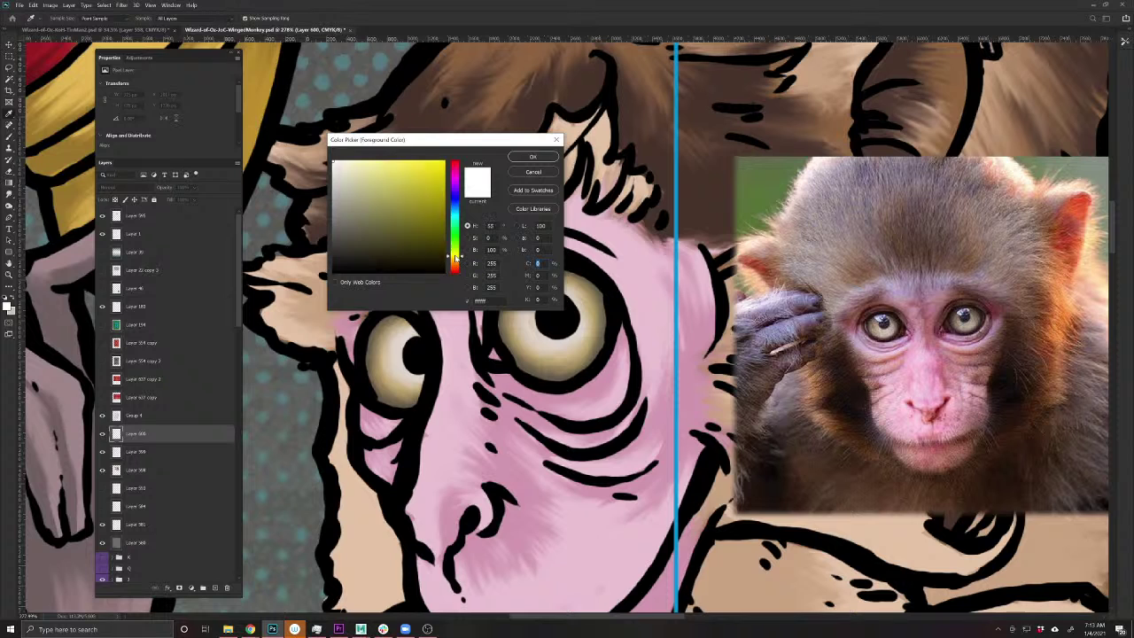
{"action": "left_click", "coordinate": [418, 224]}
{"action": "left_click", "coordinate": [456, 257]}
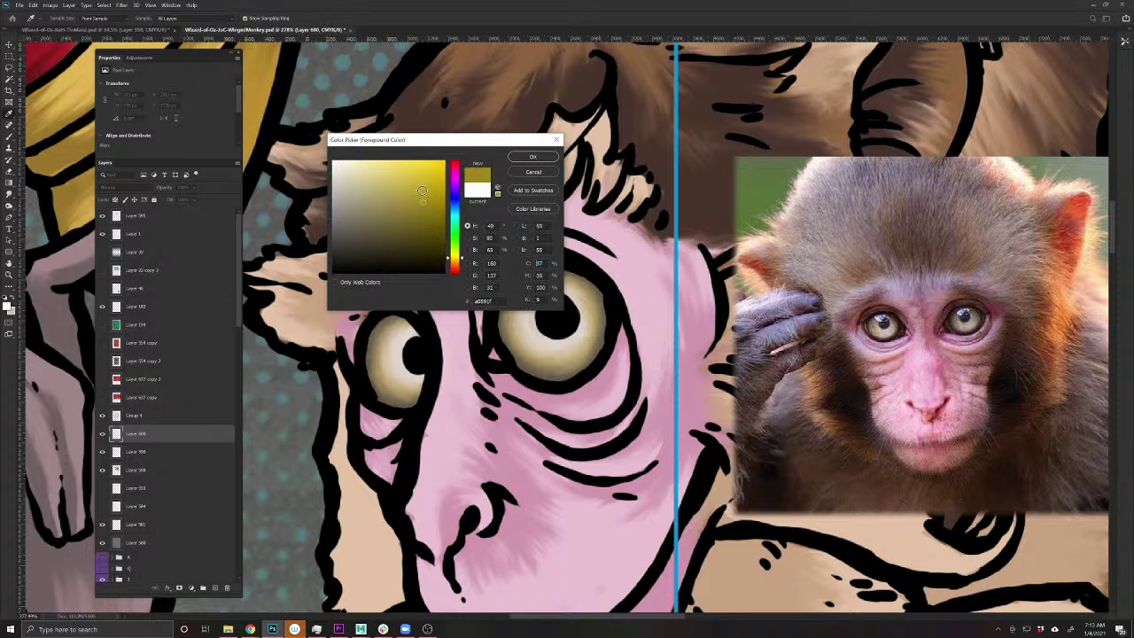
{"action": "left_click", "coordinate": [428, 175]}
{"action": "key", "text": "Return"}
- Paint both irises yellow, set the layer to Overlay and dim it to about 60%
{"action": "mouse_move", "coordinate": [531, 318]}
{"action": "left_mouse_down"}
{"action": "mouse_move", "coordinate": [567, 346]}
{"action": "mouse_move", "coordinate": [549, 283]}
{"action": "mouse_move", "coordinate": [536, 341]}
{"action": "left_mouse_up"}
{"action": "left_click_drag", "start_coordinate": [422, 354], "coordinate": [372, 341]}
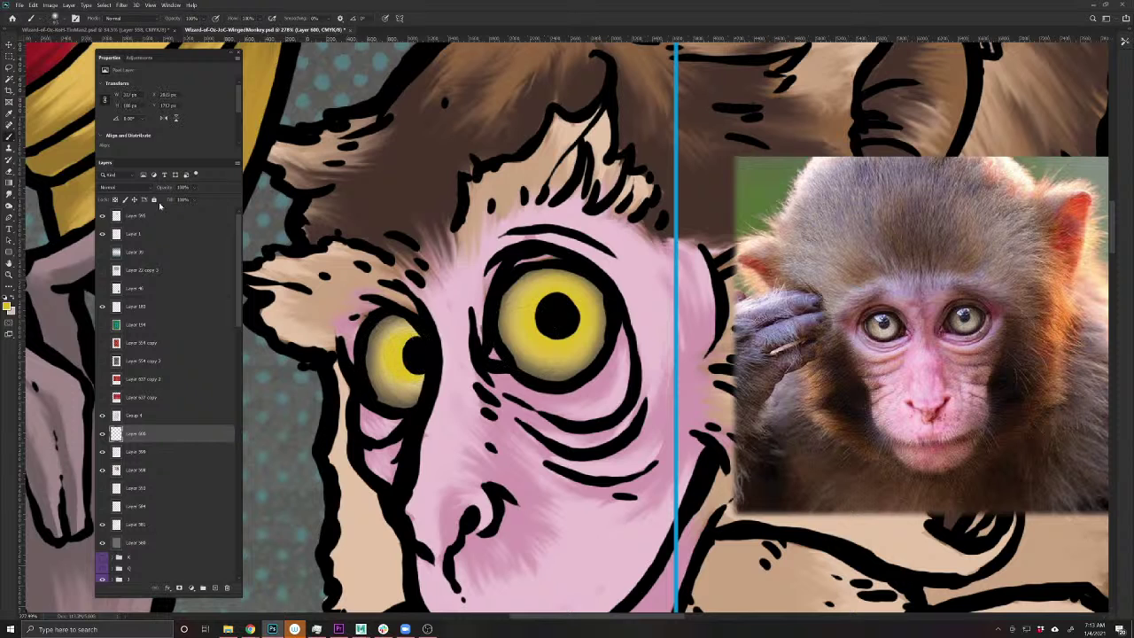
{"action": "left_click", "coordinate": [121, 187]}
{"action": "left_click", "coordinate": [109, 299]}
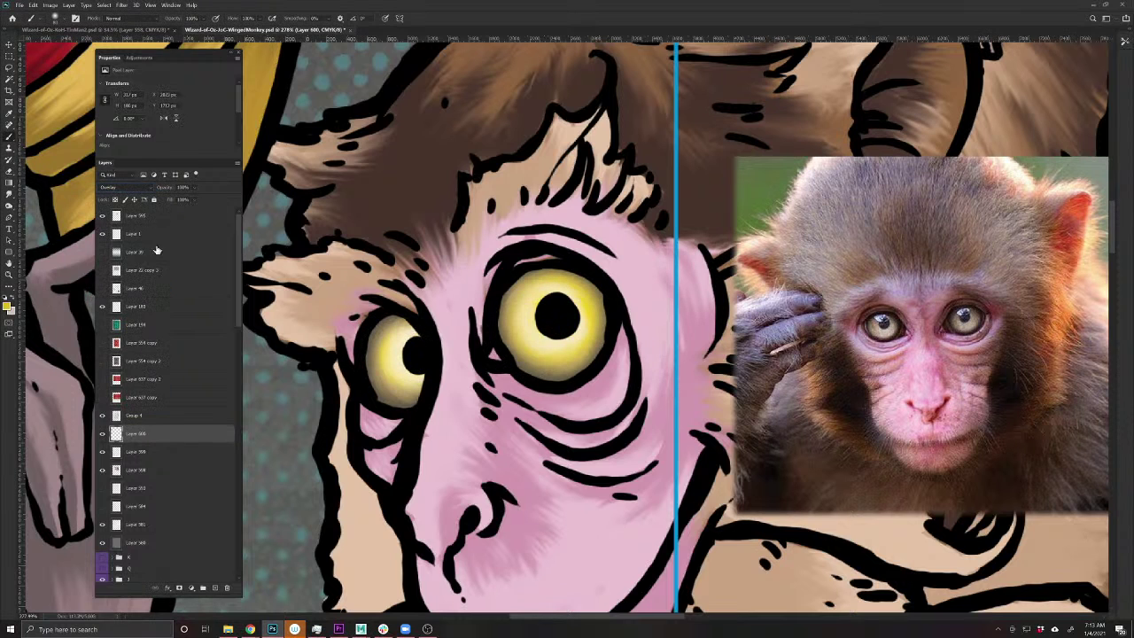
{"action": "left_click_drag", "start_coordinate": [164, 189], "coordinate": [147, 190]}
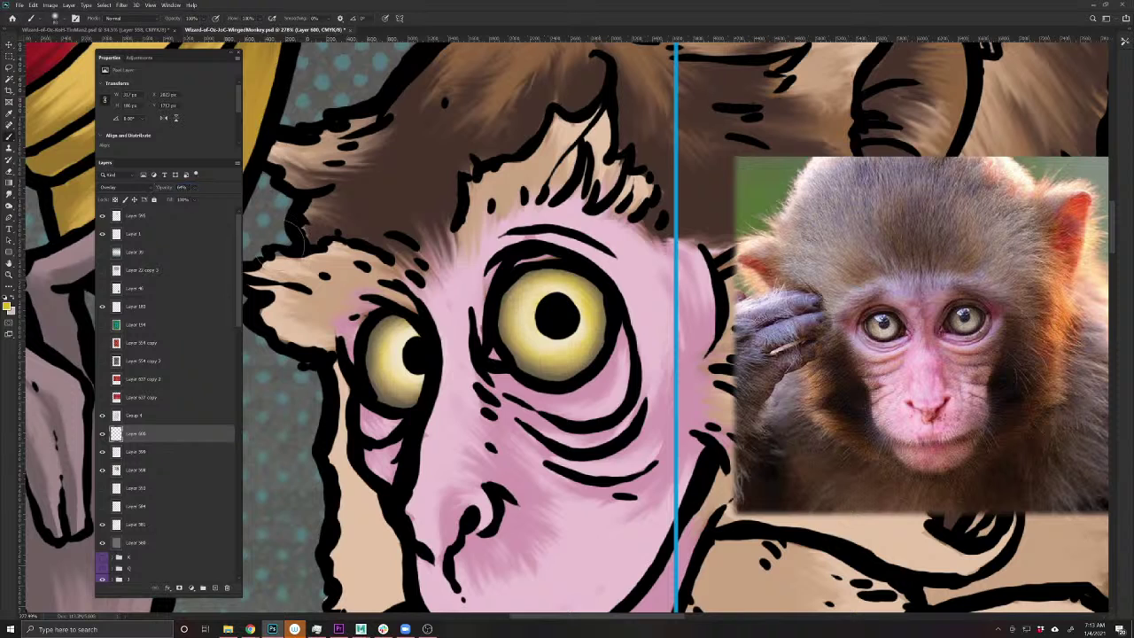
- Brighten the lower parts of both irises and lower the layer to about 30% opacity
{"action": "mouse_move", "coordinate": [394, 354]}
{"action": "left_mouse_down"}
{"action": "mouse_move", "coordinate": [403, 394]}
{"action": "mouse_move", "coordinate": [382, 387]}
{"action": "mouse_move", "coordinate": [375, 352]}
{"action": "mouse_move", "coordinate": [392, 325]}
{"action": "mouse_move", "coordinate": [384, 371]}
{"action": "mouse_move", "coordinate": [411, 388]}
{"action": "left_mouse_up"}
{"action": "mouse_move", "coordinate": [531, 270]}
{"action": "left_mouse_down"}
{"action": "mouse_move", "coordinate": [572, 276]}
{"action": "mouse_move", "coordinate": [543, 368]}
{"action": "mouse_move", "coordinate": [524, 281]}
{"action": "mouse_move", "coordinate": [527, 326]}
{"action": "left_mouse_up"}
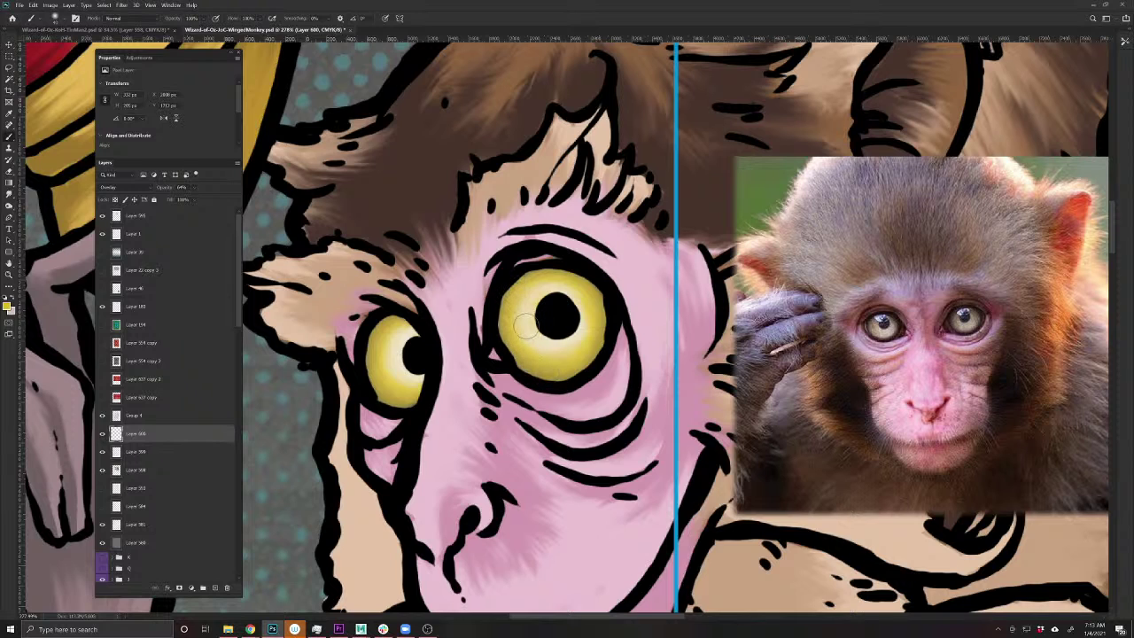
{"action": "left_click_drag", "start_coordinate": [158, 188], "coordinate": [155, 190]}
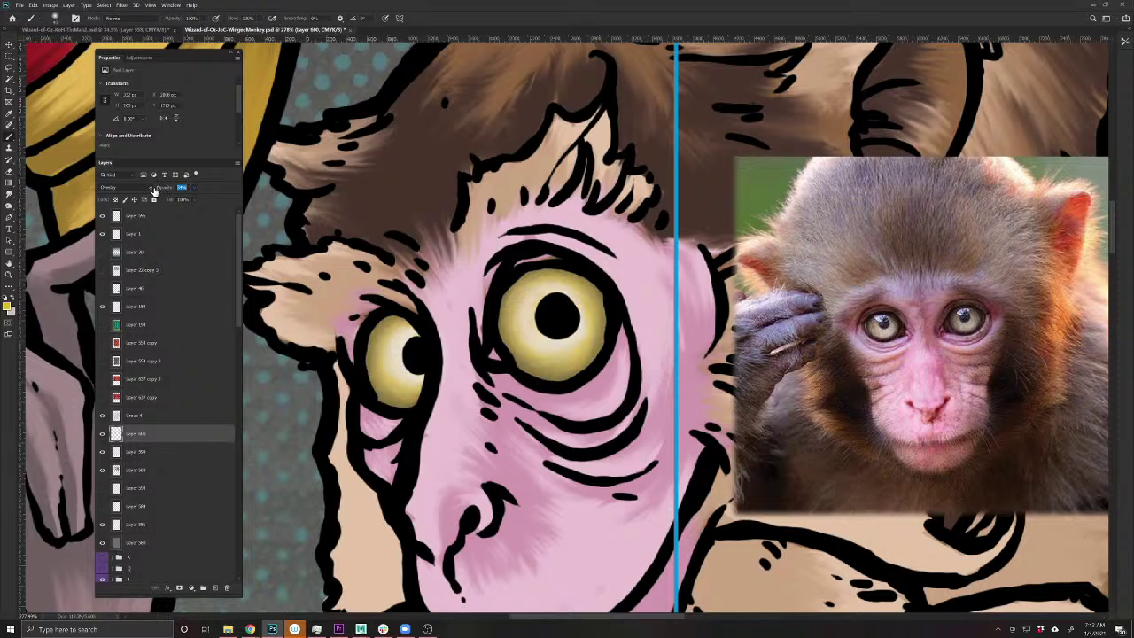
{"action": "scroll", "coordinate": [359, 403], "scroll_direction": "down", "scroll_amount": 3}
{"action": "scroll", "coordinate": [532, 542], "scroll_direction": "down", "scroll_amount": 4}
{"action": "scroll", "coordinate": [484, 517], "scroll_direction": "up", "scroll_amount": 6}
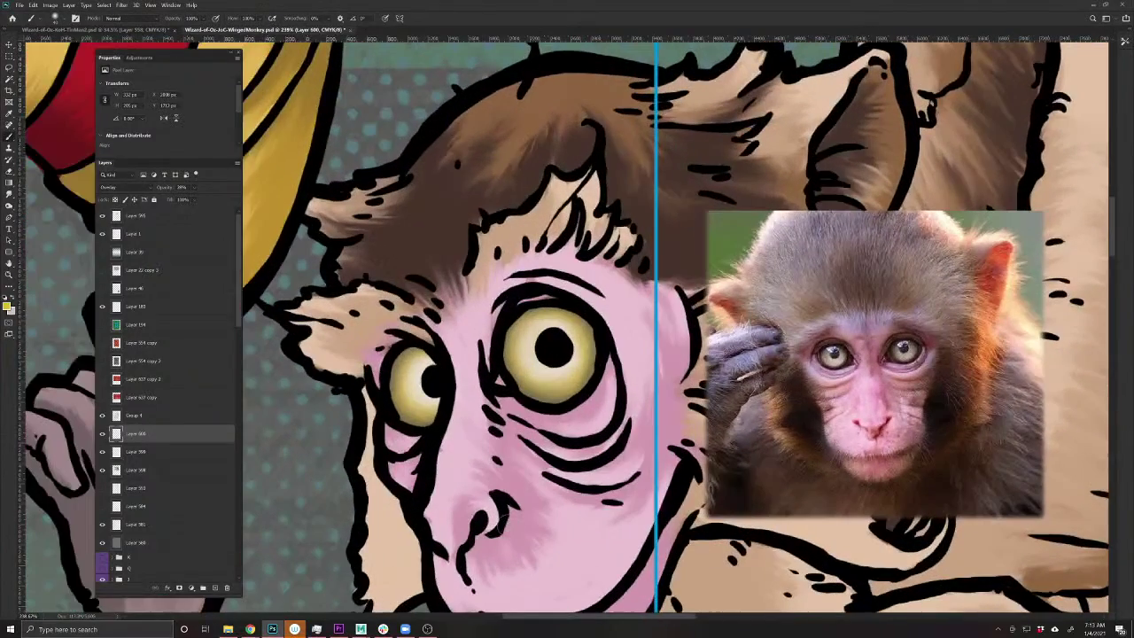
- On a new Multiply layer, shade both eye rims with reference-sampled colour at 96% opacity
{"action": "left_click", "coordinate": [221, 588]}
{"action": "left_click", "coordinate": [111, 187]}
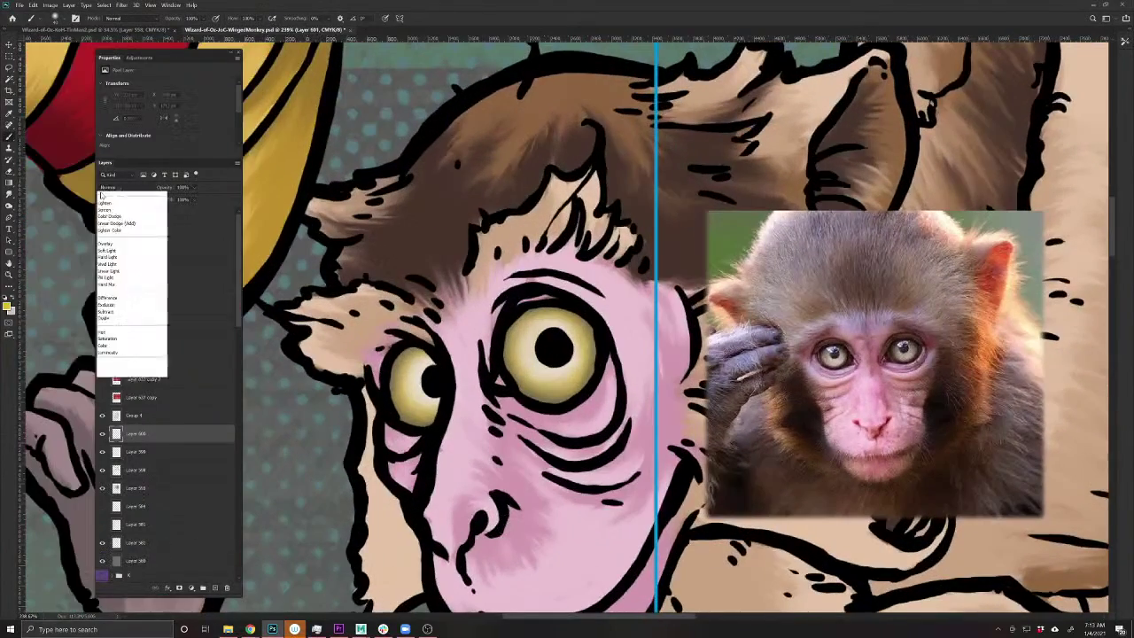
{"action": "left_click", "coordinate": [115, 220]}
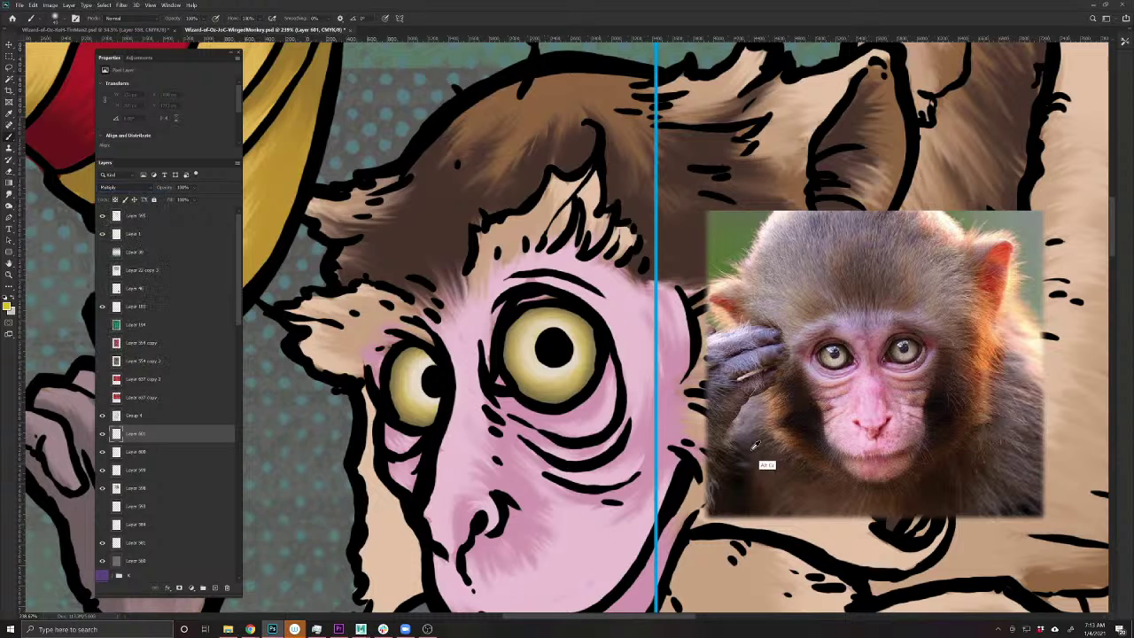
{"action": "left_click", "coordinate": [837, 363], "text": "alt"}
{"action": "mouse_move", "coordinate": [595, 328]}
{"action": "left_mouse_down"}
{"action": "mouse_move", "coordinate": [584, 387]}
{"action": "mouse_move", "coordinate": [529, 397]}
{"action": "mouse_move", "coordinate": [503, 364]}
{"action": "mouse_move", "coordinate": [507, 329]}
{"action": "mouse_move", "coordinate": [591, 322]}
{"action": "mouse_move", "coordinate": [531, 303]}
{"action": "left_mouse_up"}
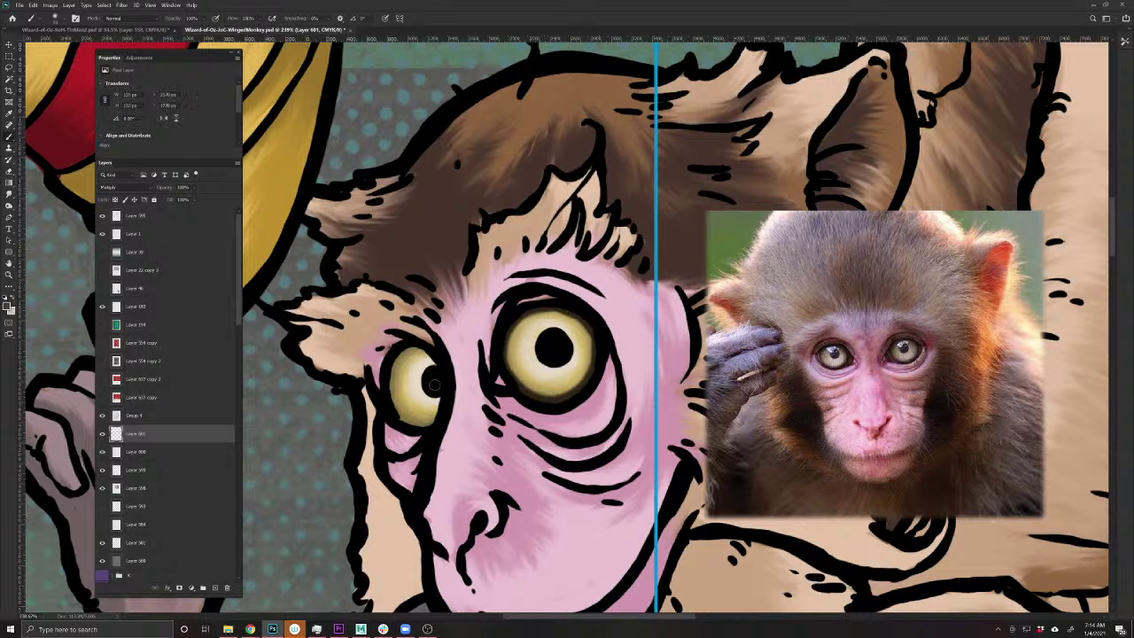
{"action": "mouse_move", "coordinate": [439, 419]}
{"action": "left_mouse_down"}
{"action": "mouse_move", "coordinate": [407, 422]}
{"action": "mouse_move", "coordinate": [421, 424]}
{"action": "mouse_move", "coordinate": [391, 405]}
{"action": "mouse_move", "coordinate": [418, 345]}
{"action": "left_mouse_up"}
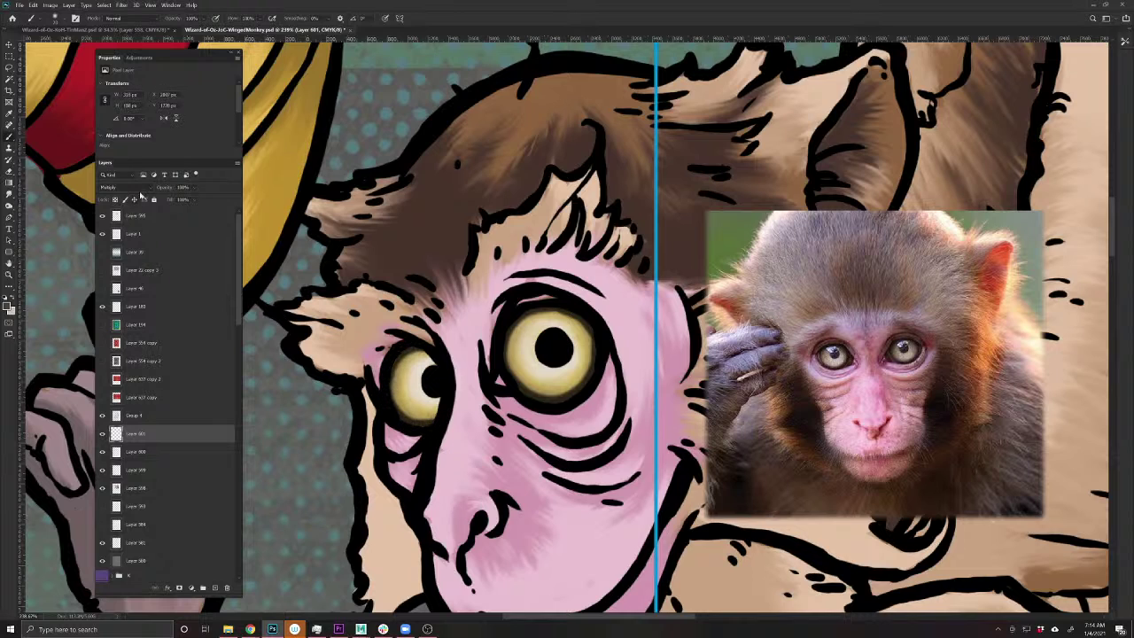
{"action": "left_click_drag", "start_coordinate": [154, 190], "coordinate": [154, 190]}
- Smudge the rim shading along the larger eye's lower, upper and inner rims and the smaller eye's lower rim
{"action": "key", "text": "r"}
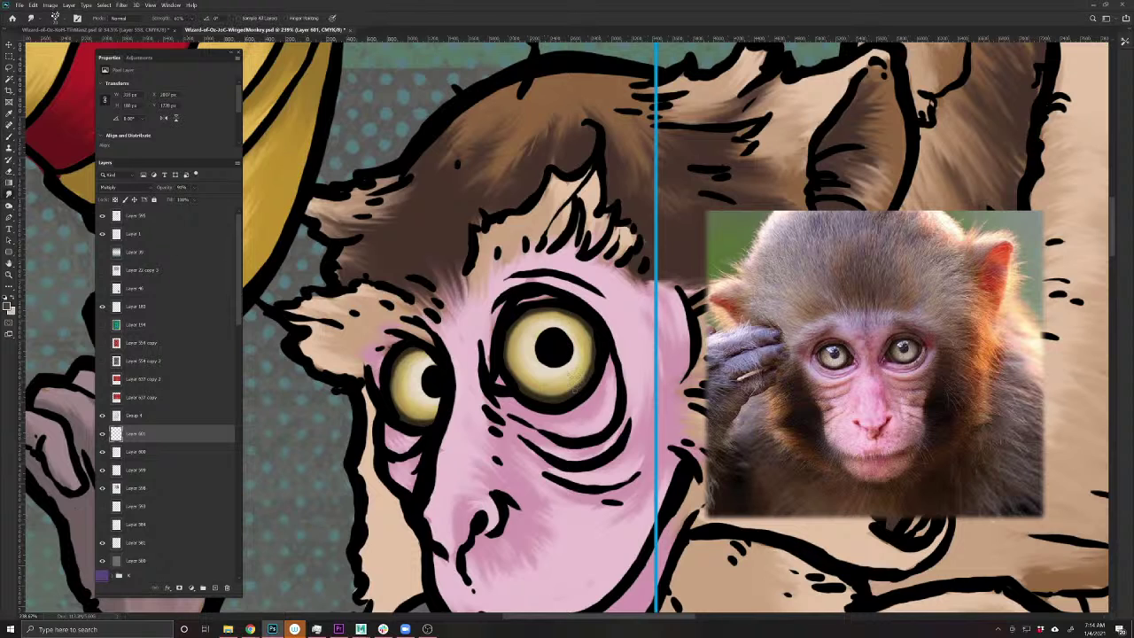
{"action": "left_click_drag", "start_coordinate": [561, 397], "coordinate": [544, 392]}
{"action": "mouse_move", "coordinate": [576, 319]}
{"action": "left_mouse_down"}
{"action": "mouse_move", "coordinate": [531, 317]}
{"action": "mouse_move", "coordinate": [519, 329]}
{"action": "left_mouse_up"}
{"action": "left_click_drag", "start_coordinate": [514, 368], "coordinate": [518, 342]}
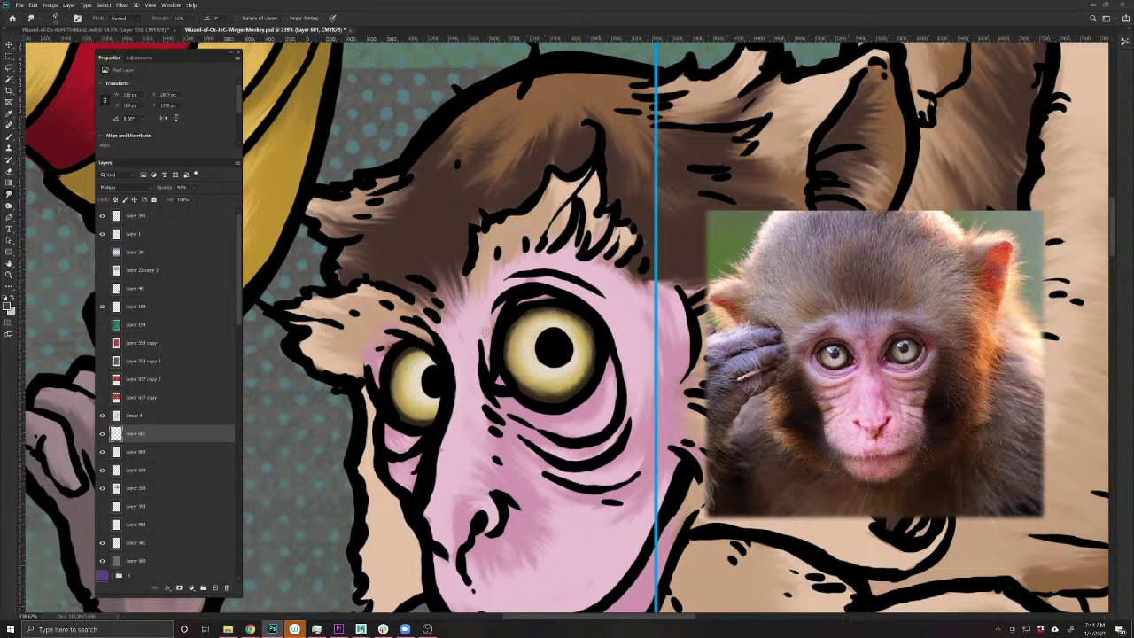
{"action": "mouse_move", "coordinate": [427, 407]}
{"action": "left_mouse_down"}
{"action": "mouse_move", "coordinate": [404, 417]}
{"action": "mouse_move", "coordinate": [418, 422]}
{"action": "left_mouse_up"}
{"action": "scroll", "coordinate": [611, 500], "scroll_direction": "up", "scroll_amount": 3}
- Add a new layer set to Multiply blending for iris shading
{"action": "left_click", "coordinate": [214, 587]}
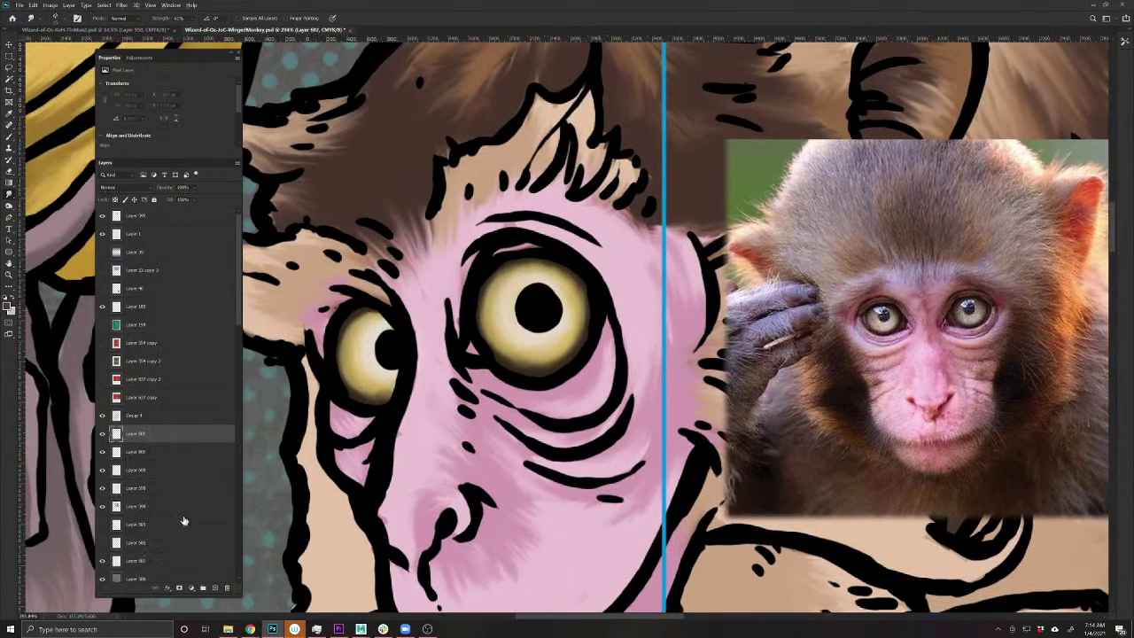
{"action": "left_click", "coordinate": [106, 188]}
{"action": "left_click", "coordinate": [115, 223]}
- With a different brush preset, paint dark brown along the top of each iris
{"action": "key", "text": "b"}
{"action": "mouse_move", "coordinate": [590, 302]}
{"action": "left_mouse_down"}
{"action": "mouse_move", "coordinate": [511, 276]}
{"action": "mouse_move", "coordinate": [466, 302]}
{"action": "left_mouse_up"}
{"action": "key", "text": "ctrl+z"}
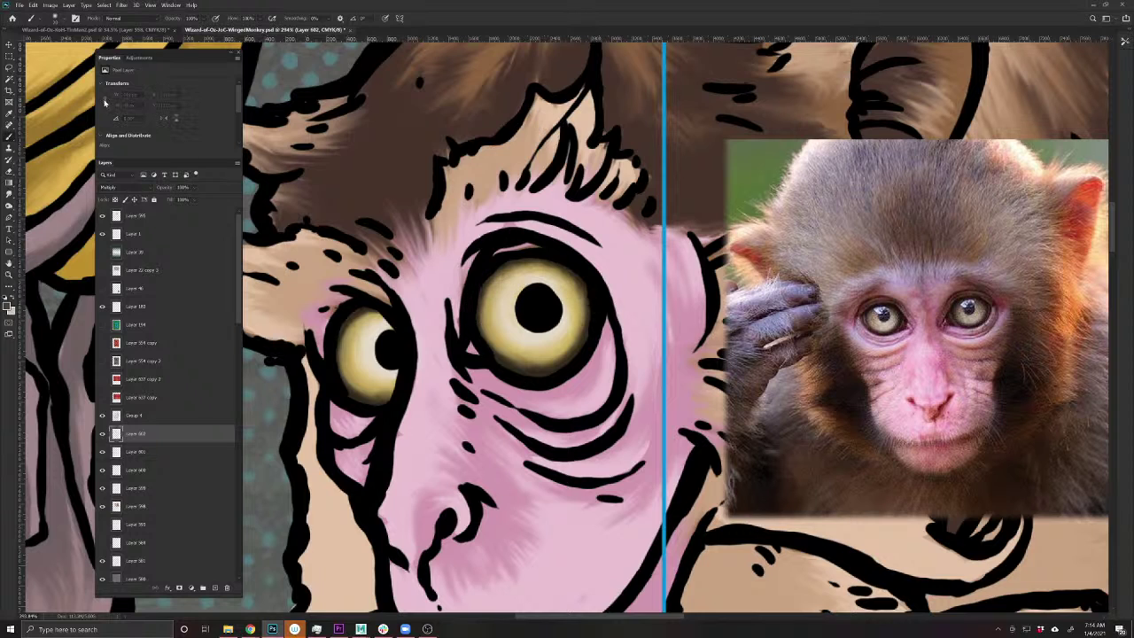
{"action": "left_click", "coordinate": [55, 18]}
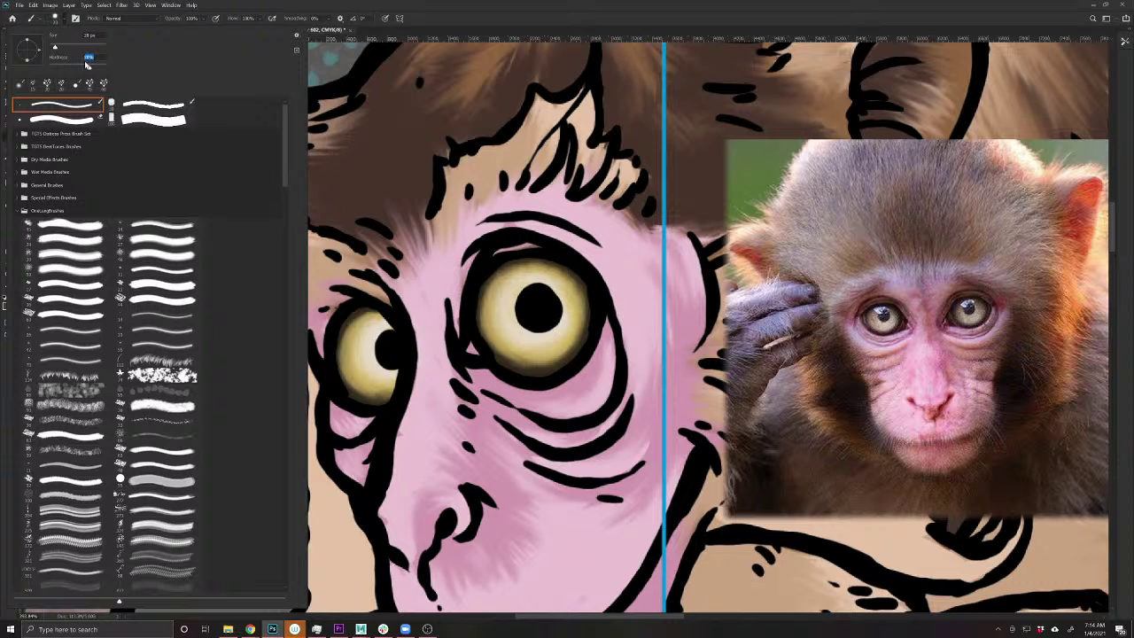
{"action": "left_click", "coordinate": [595, 302]}
{"action": "mouse_move", "coordinate": [580, 284]}
{"action": "left_mouse_down"}
{"action": "mouse_move", "coordinate": [553, 273]}
{"action": "mouse_move", "coordinate": [485, 282]}
{"action": "mouse_move", "coordinate": [538, 258]}
{"action": "mouse_move", "coordinate": [569, 266]}
{"action": "mouse_move", "coordinate": [465, 300]}
{"action": "left_mouse_up"}
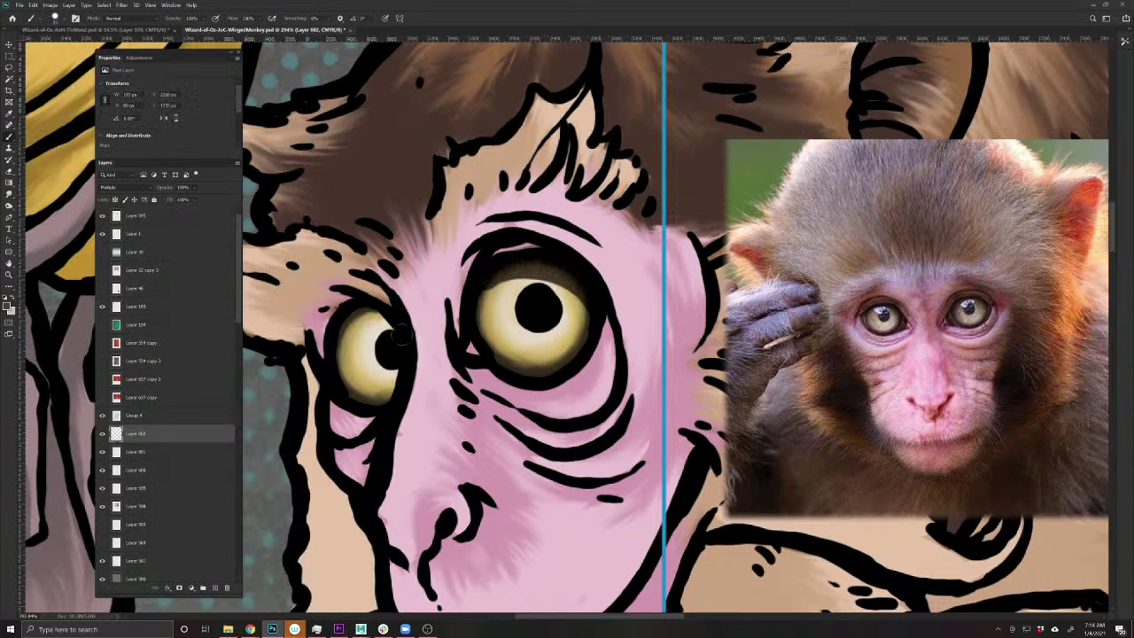
{"action": "left_click_drag", "start_coordinate": [403, 331], "coordinate": [344, 314]}
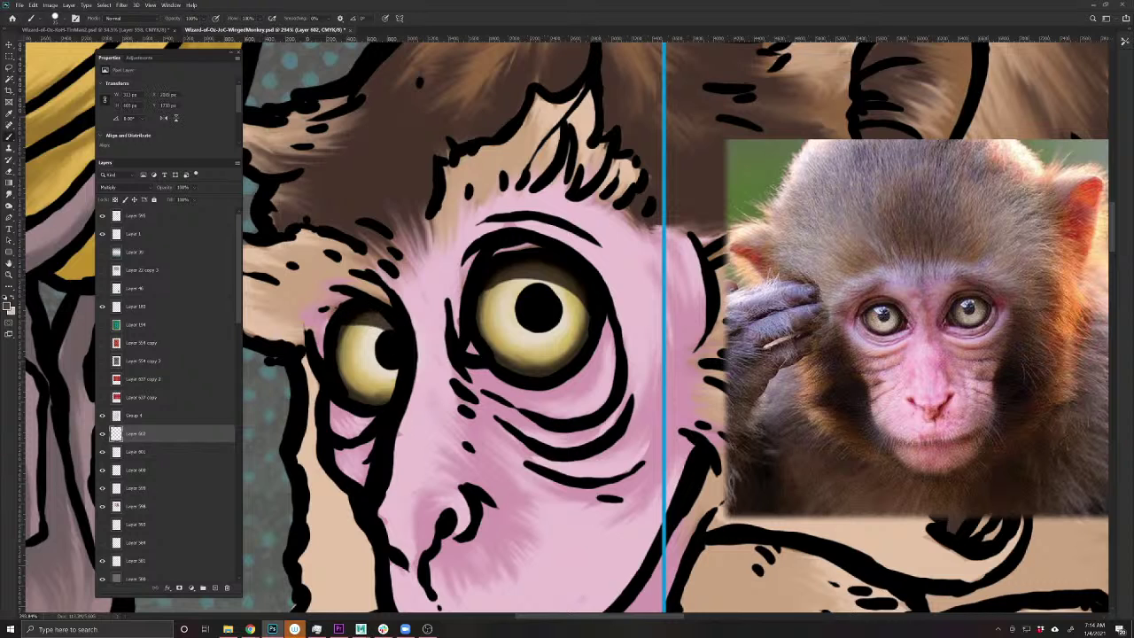
{"action": "key", "text": "r"}
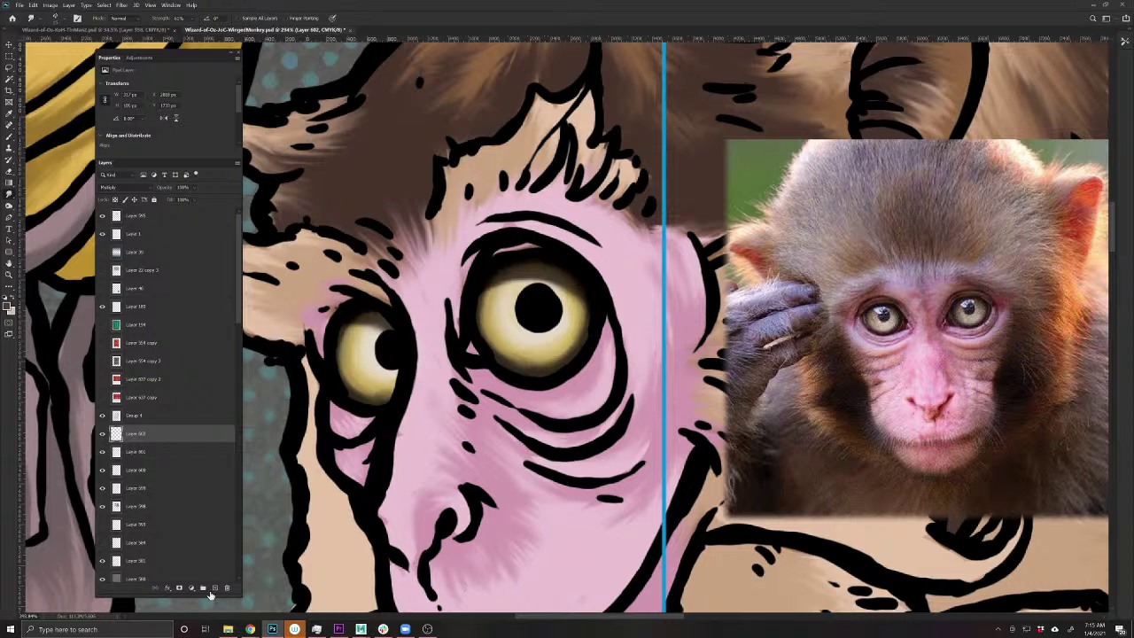
- Add a new layer above Group 4 and set up a white brush
{"action": "left_click", "coordinate": [214, 588]}
{"action": "left_click", "coordinate": [13, 296]}
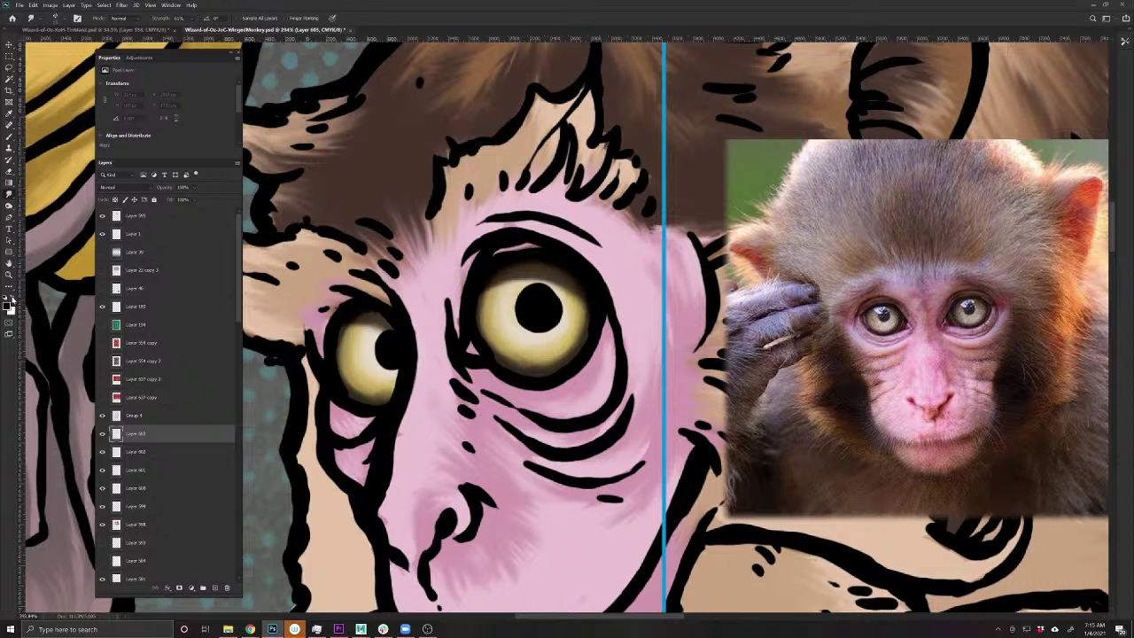
{"action": "left_click", "coordinate": [9, 134]}
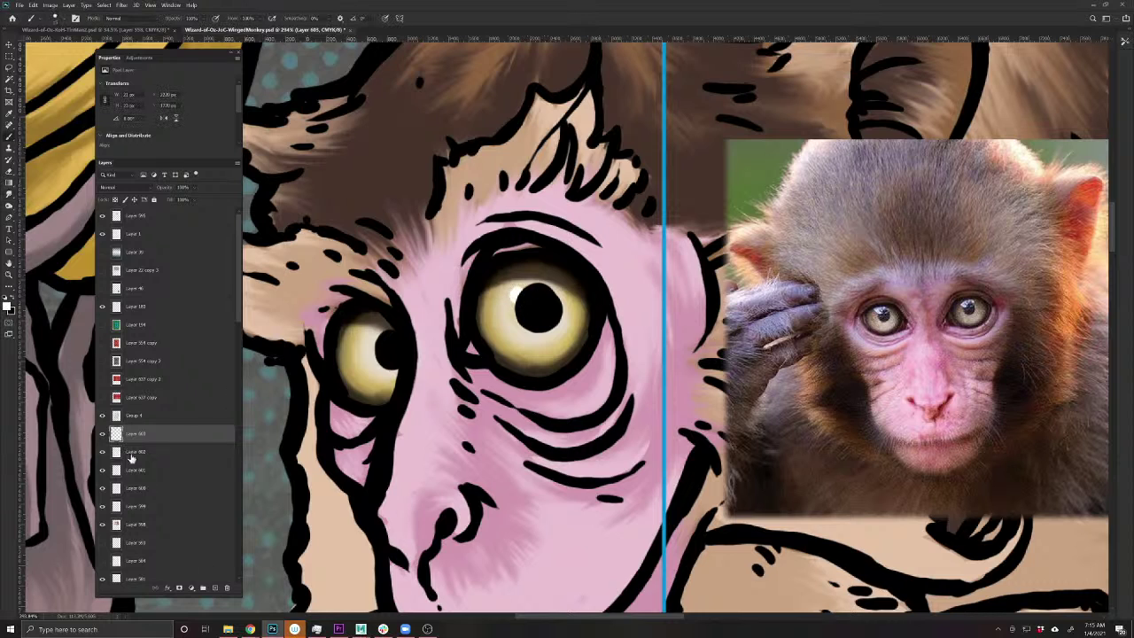
{"action": "left_click_drag", "start_coordinate": [135, 436], "coordinate": [135, 414]}
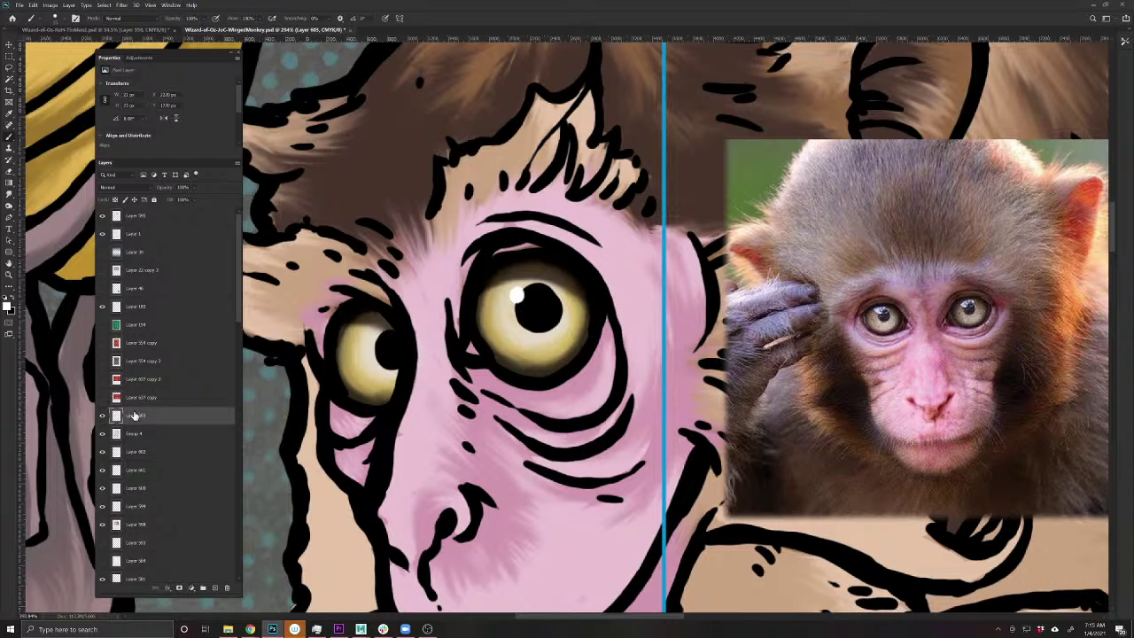
- Paint white catchlight highlights on the right and left pupils, then view the whole card
{"action": "left_click_drag", "start_coordinate": [514, 292], "coordinate": [522, 305]}
{"action": "left_click", "coordinate": [524, 305]}
{"action": "left_click_drag", "start_coordinate": [370, 334], "coordinate": [365, 339]}
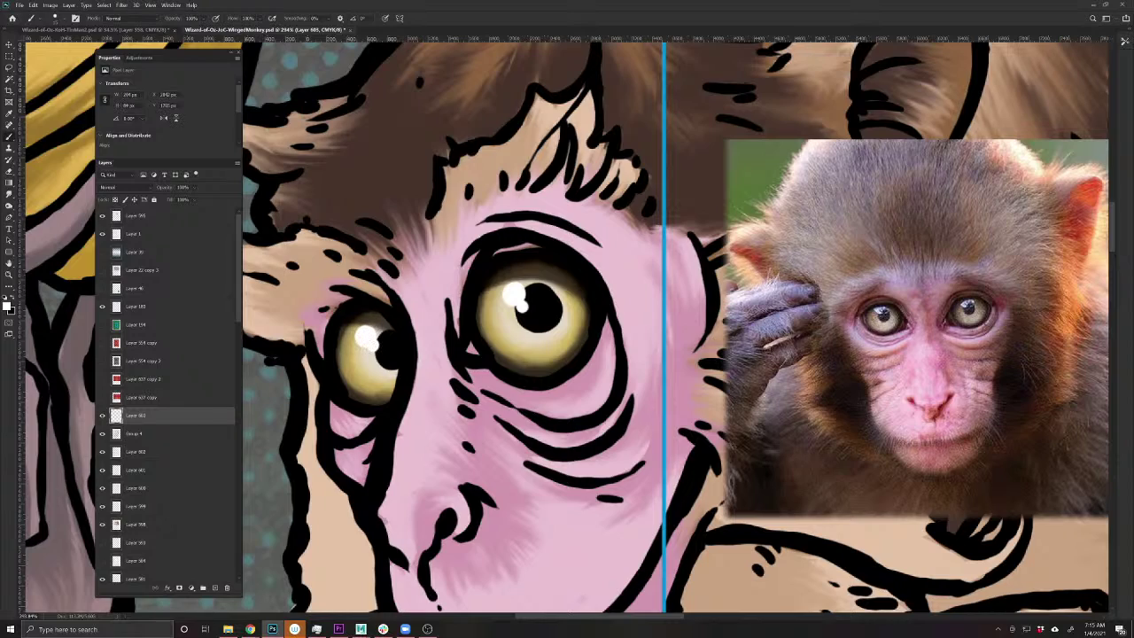
{"action": "key", "text": "ctrl+0"}
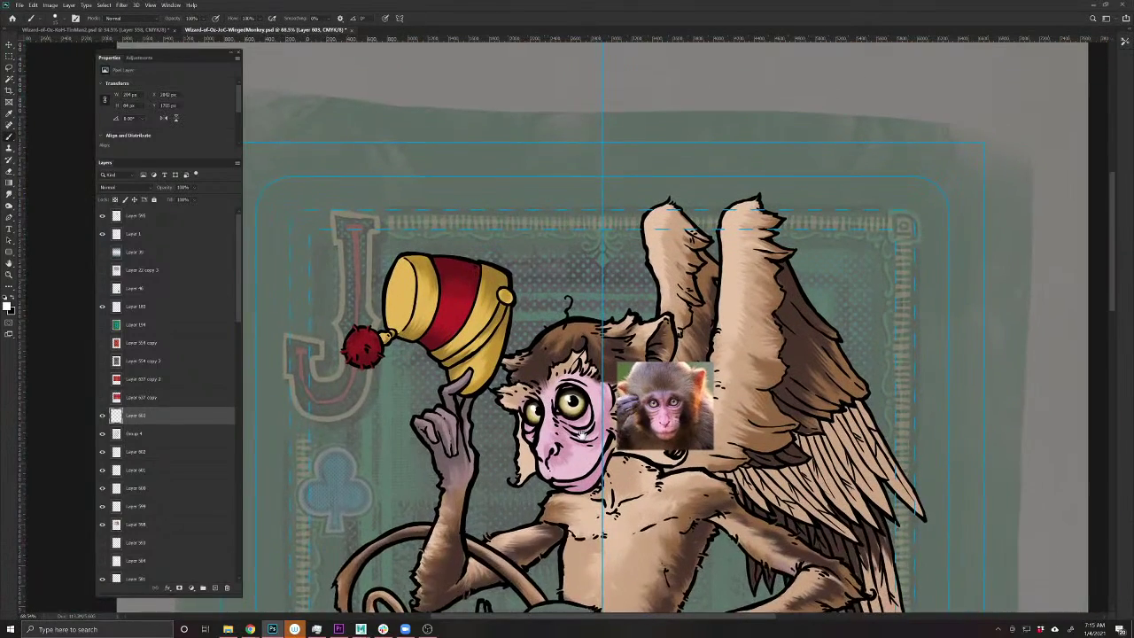
- Save the artwork and move the monkey reference photo to the card's top-right corner
{"action": "left_click_drag", "start_coordinate": [581, 433], "coordinate": [577, 345]}
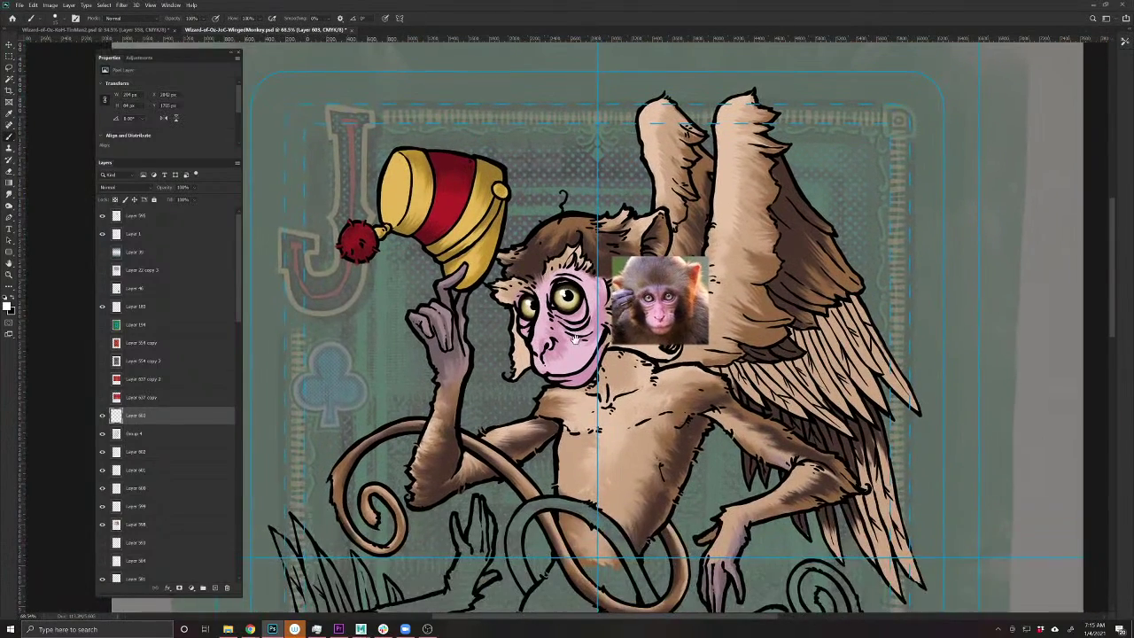
{"action": "key", "text": "ctrl+s"}
{"action": "key", "text": "v"}
{"action": "mouse_move", "coordinate": [690, 315]}
{"action": "left_mouse_down"}
{"action": "mouse_move", "coordinate": [1040, 188]}
{"action": "mouse_move", "coordinate": [1016, 114]}
{"action": "left_mouse_up"}
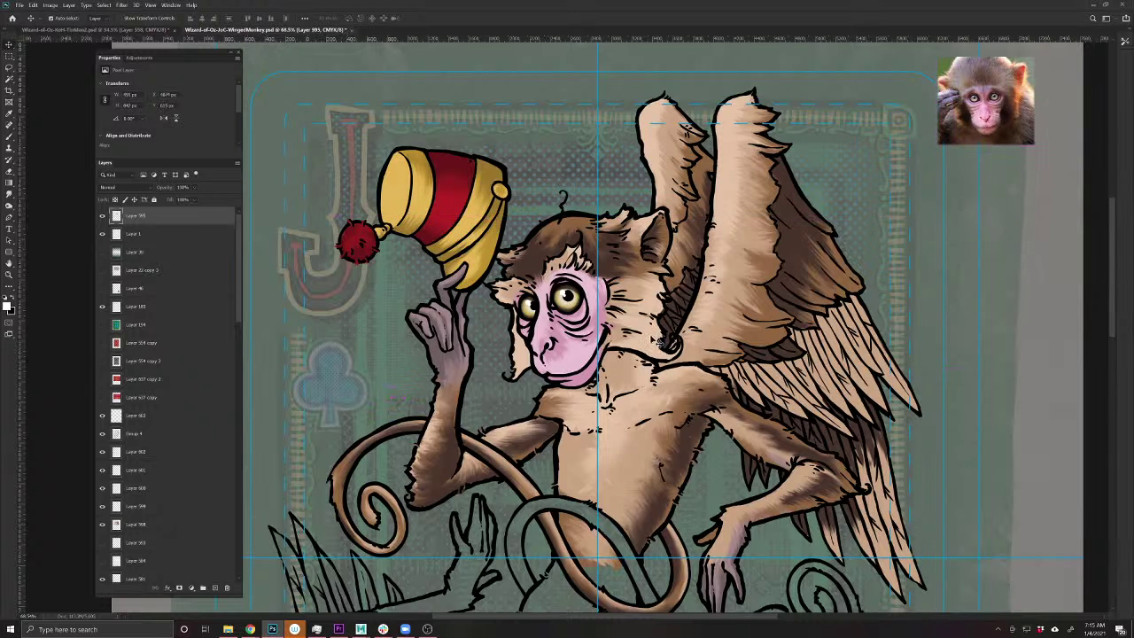
{"action": "scroll", "coordinate": [659, 341], "scroll_direction": "down", "scroll_amount": 2}
{"action": "left_click_drag", "start_coordinate": [642, 331], "coordinate": [619, 314]}
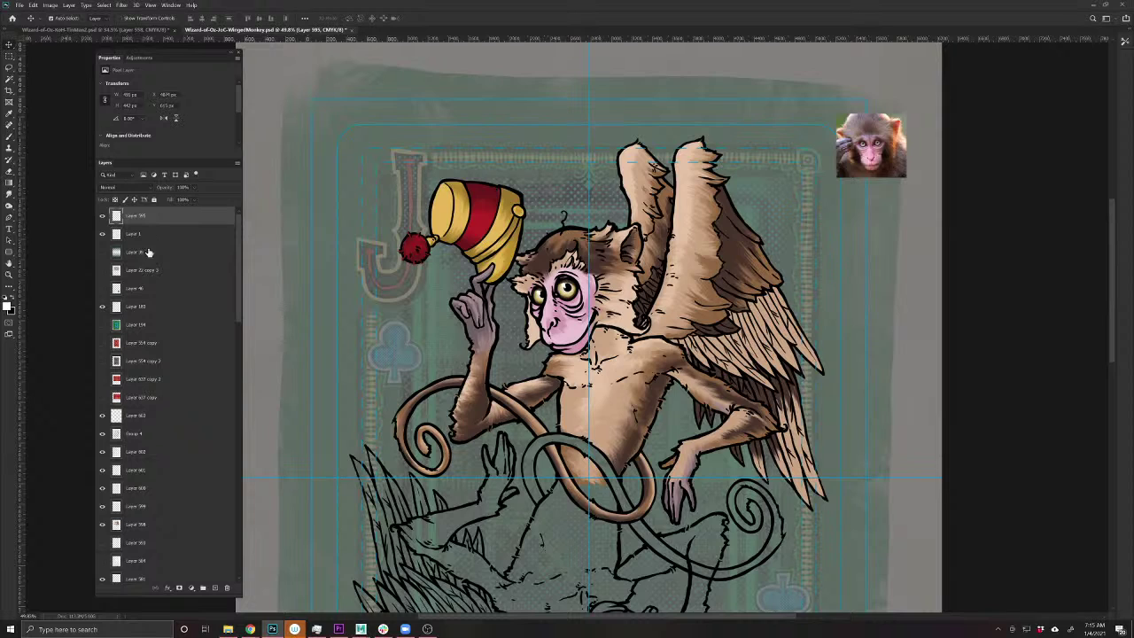
- Delete Layer 183 from the layer stack
{"action": "left_click", "coordinate": [99, 306]}
{"action": "left_click", "coordinate": [102, 306]}
{"action": "left_click", "coordinate": [113, 309], "text": "ctrl"}
{"action": "left_click", "coordinate": [569, 243]}
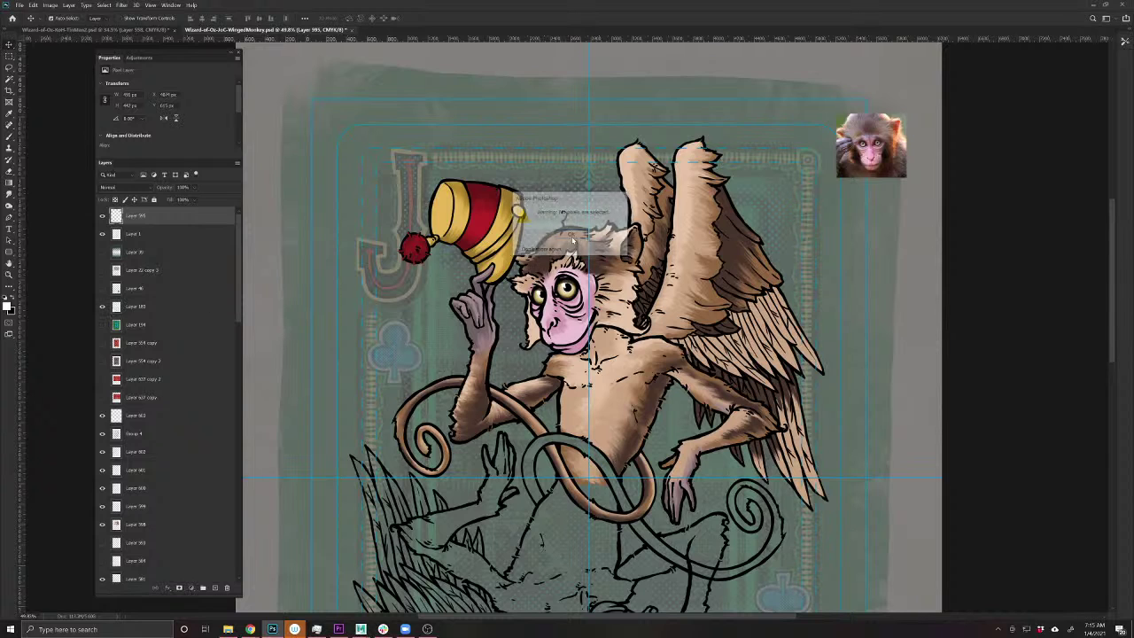
{"action": "left_click_drag", "start_coordinate": [133, 306], "coordinate": [227, 587]}
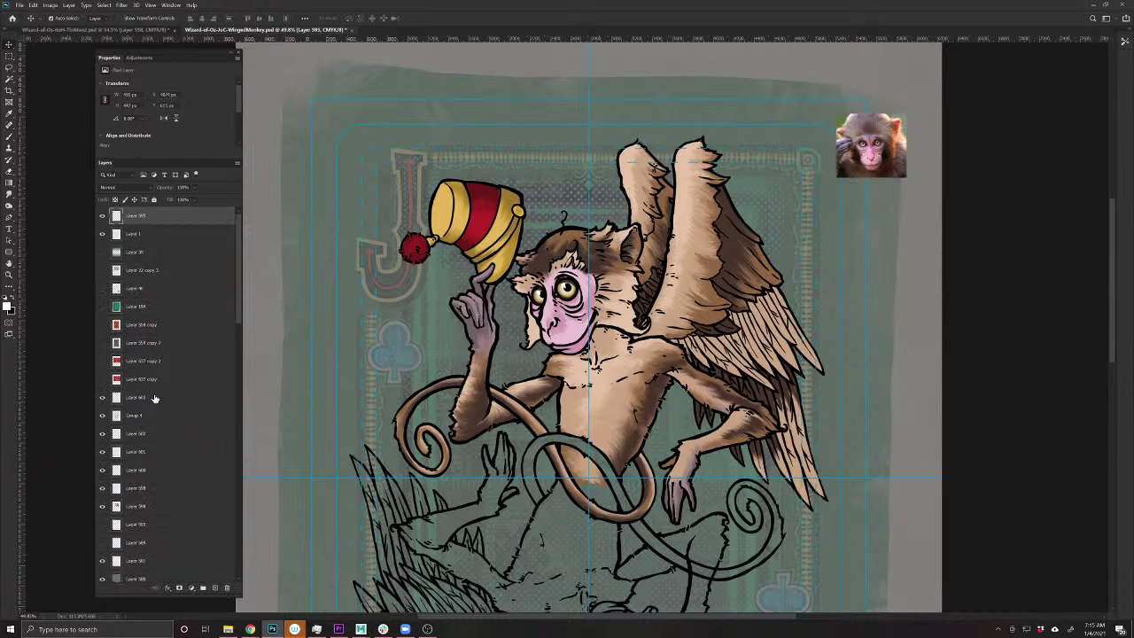
- Move Group 4 above Layer 603 and add an empty shading layer above Layer 603
{"action": "left_click", "coordinate": [154, 398]}
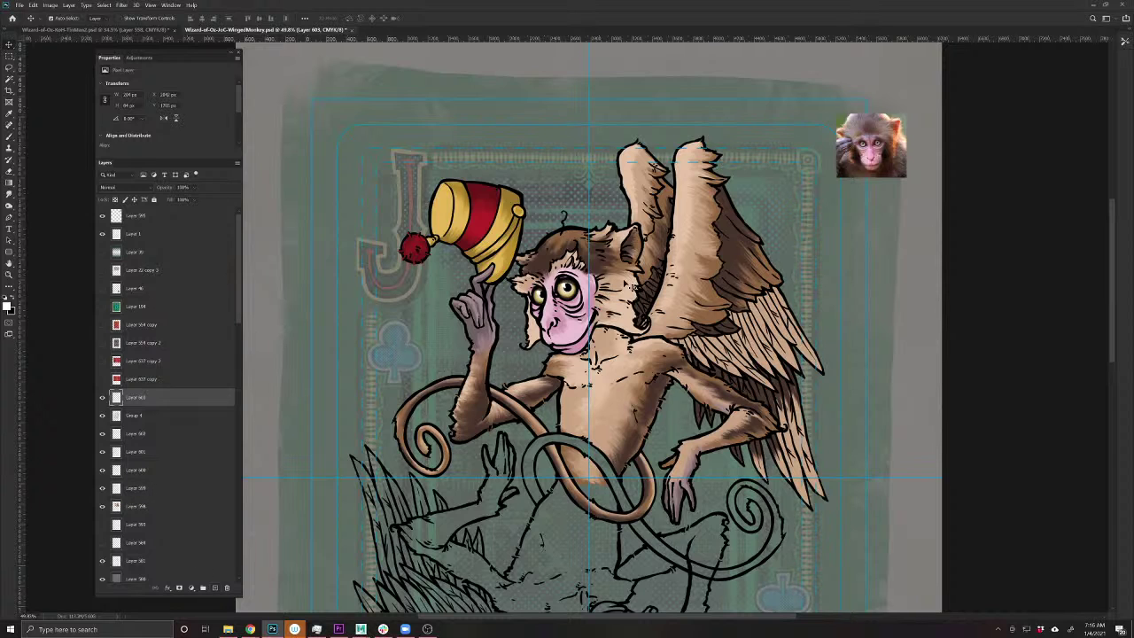
{"action": "left_click", "coordinate": [164, 416]}
{"action": "left_click_drag", "start_coordinate": [164, 424], "coordinate": [153, 397]}
{"action": "left_click", "coordinate": [155, 418]}
{"action": "left_click", "coordinate": [214, 587]}
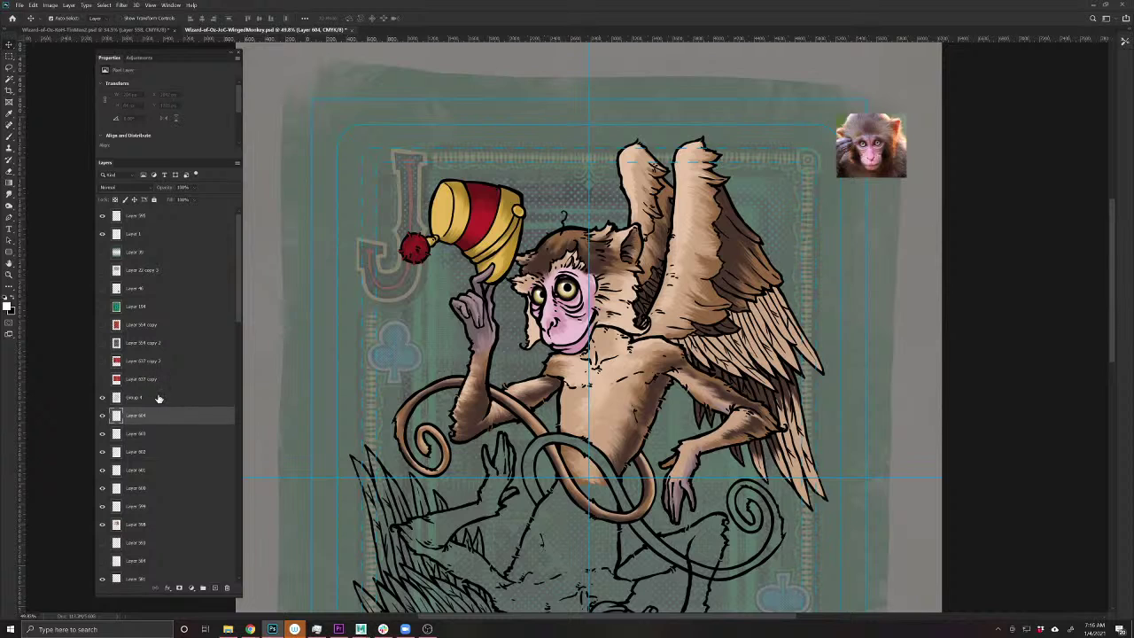
{"action": "key", "text": "b"}
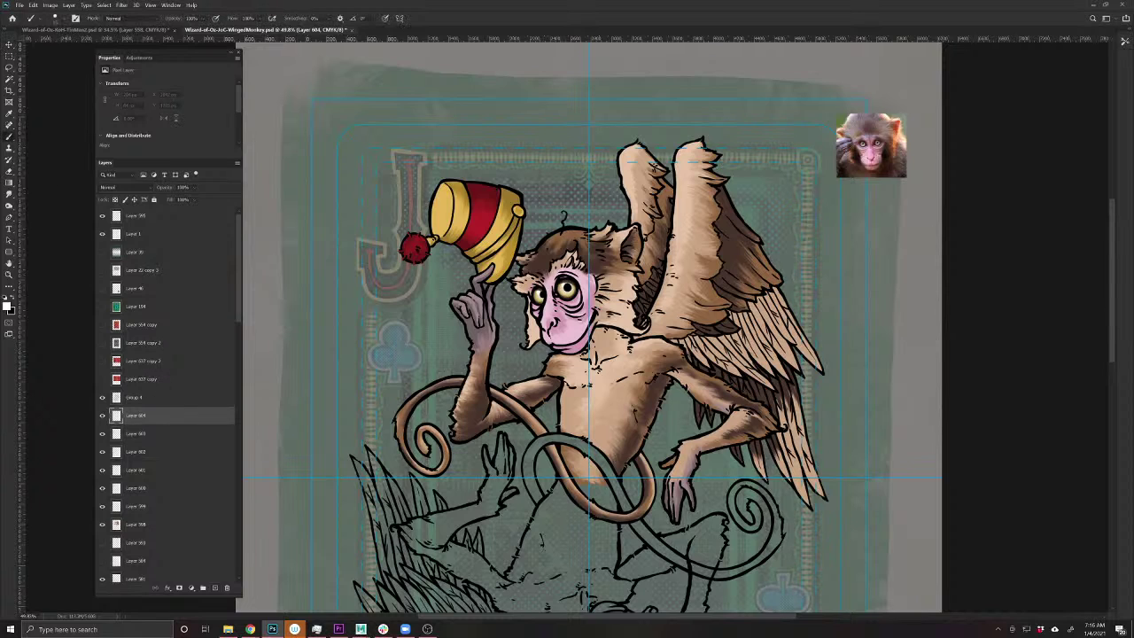
- On a Multiply layer, paint dark shading on the neck and under the chin, then select the figure
{"action": "key", "text": "x"}
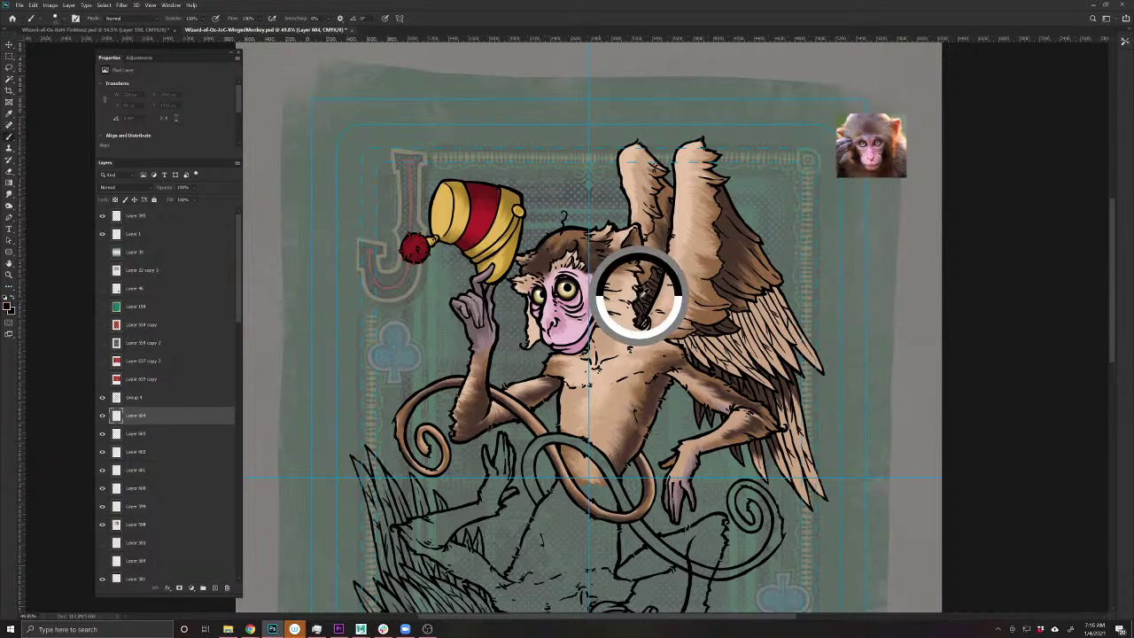
{"action": "left_click_drag", "start_coordinate": [649, 285], "coordinate": [646, 299]}
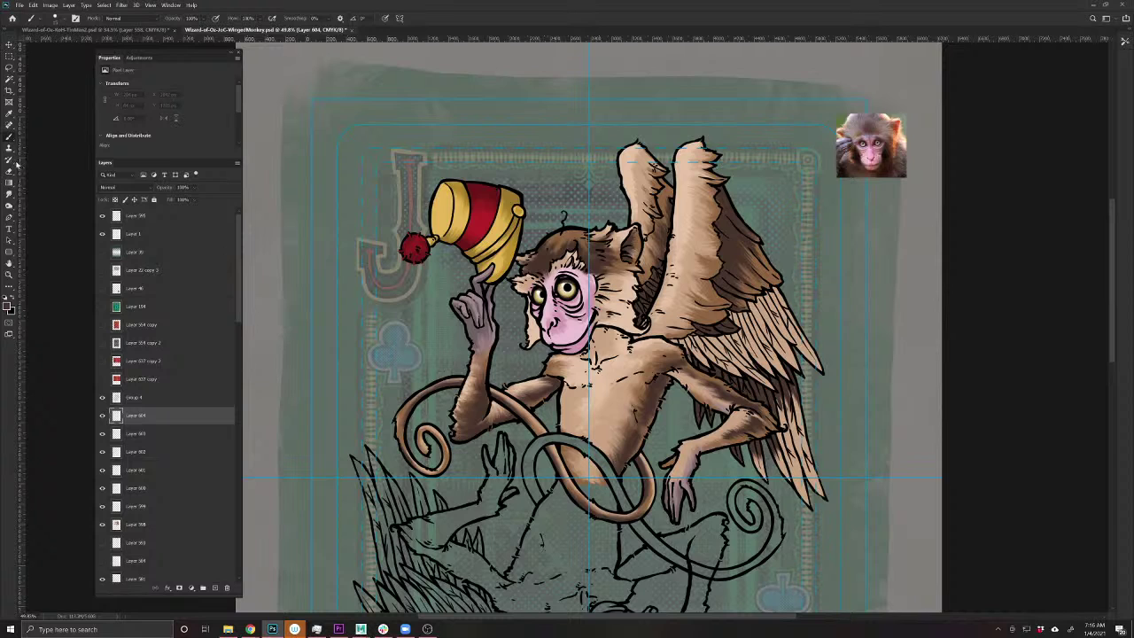
{"action": "left_click", "coordinate": [110, 188]}
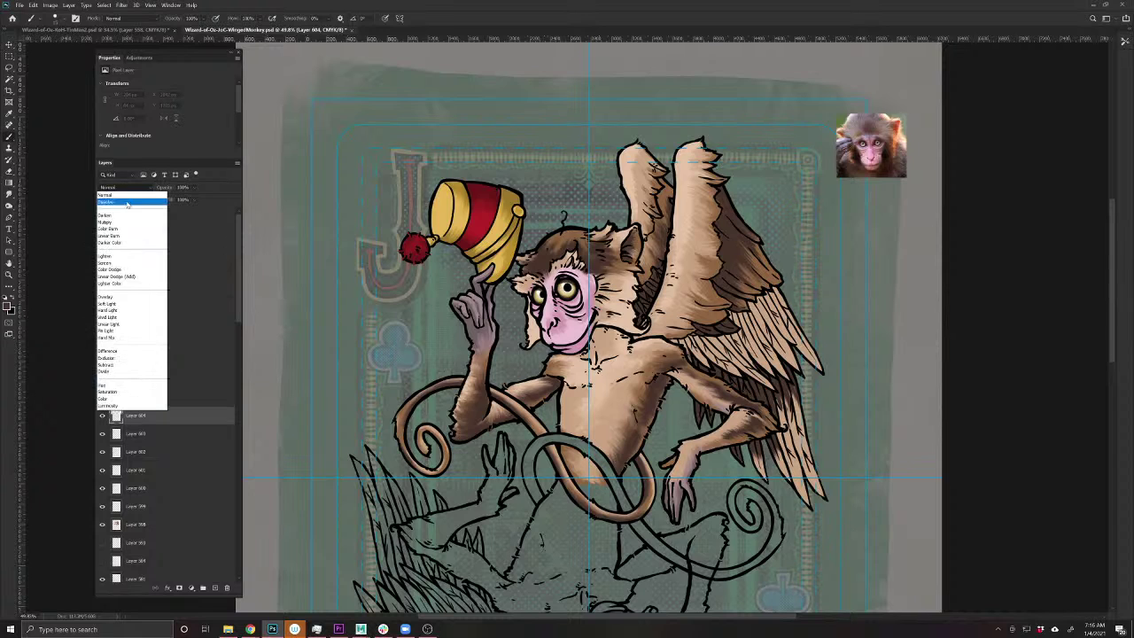
{"action": "left_click", "coordinate": [131, 224]}
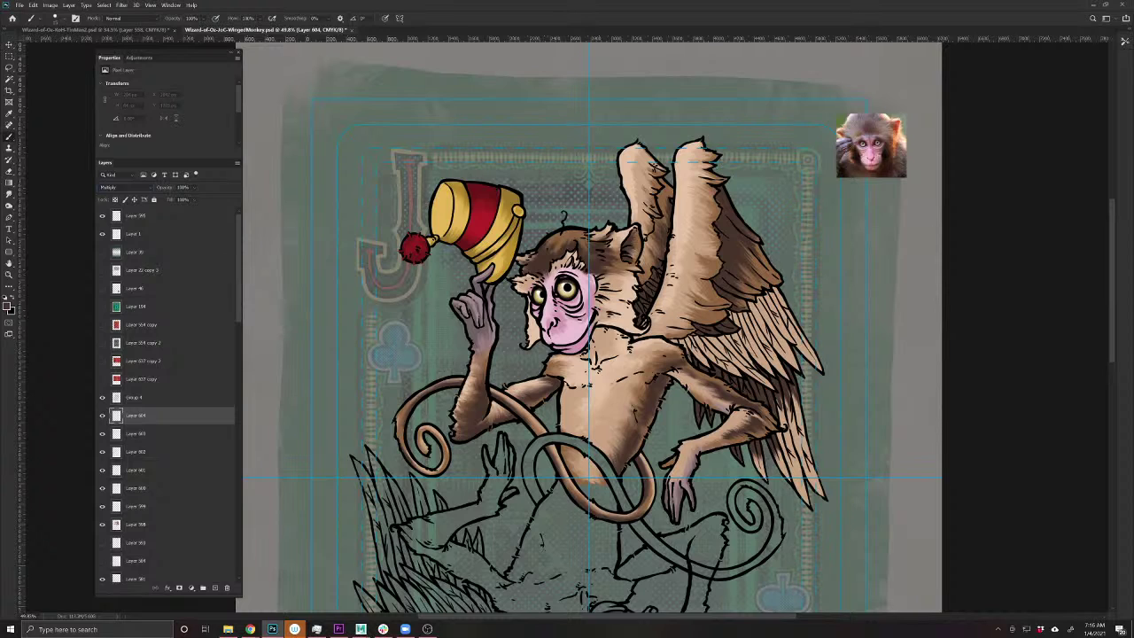
{"action": "mouse_move", "coordinate": [631, 336]}
{"action": "left_mouse_down"}
{"action": "mouse_move", "coordinate": [595, 330]}
{"action": "mouse_move", "coordinate": [612, 329]}
{"action": "mouse_move", "coordinate": [591, 333]}
{"action": "mouse_move", "coordinate": [613, 343]}
{"action": "mouse_move", "coordinate": [584, 349]}
{"action": "mouse_move", "coordinate": [618, 347]}
{"action": "mouse_move", "coordinate": [582, 355]}
{"action": "mouse_move", "coordinate": [592, 370]}
{"action": "mouse_move", "coordinate": [611, 360]}
{"action": "mouse_move", "coordinate": [665, 378]}
{"action": "mouse_move", "coordinate": [658, 392]}
{"action": "left_mouse_up"}
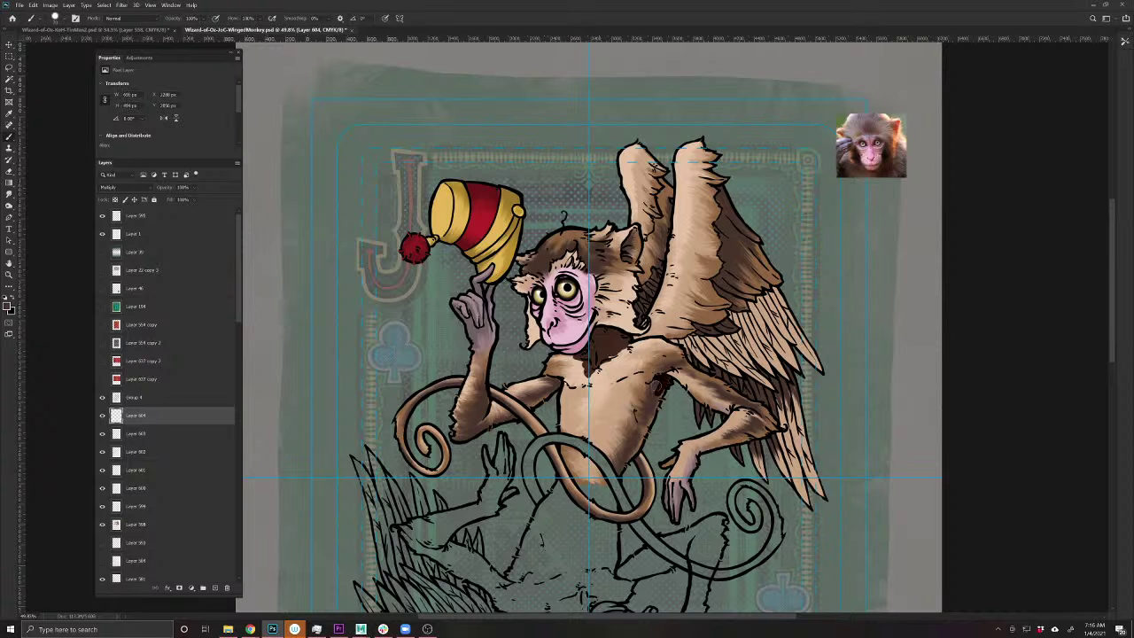
{"action": "left_click", "coordinate": [115, 542], "text": "ctrl"}
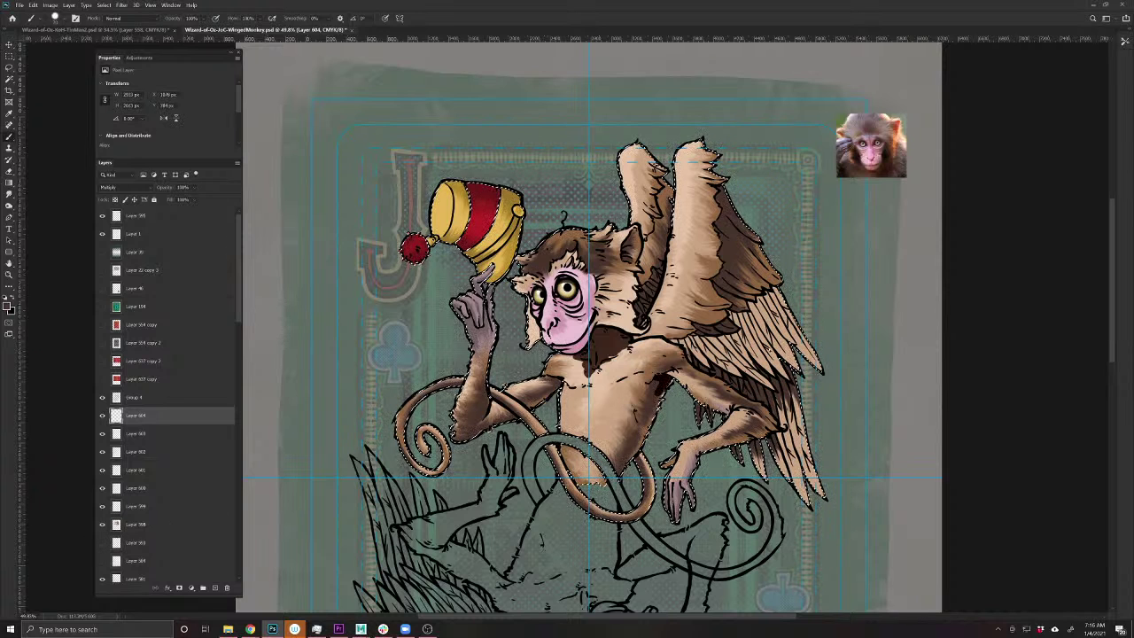
- Deselect, then shade the monkey's chest, armpit, forearm and fingers in dark brown
{"action": "key", "text": "ctrl+d"}
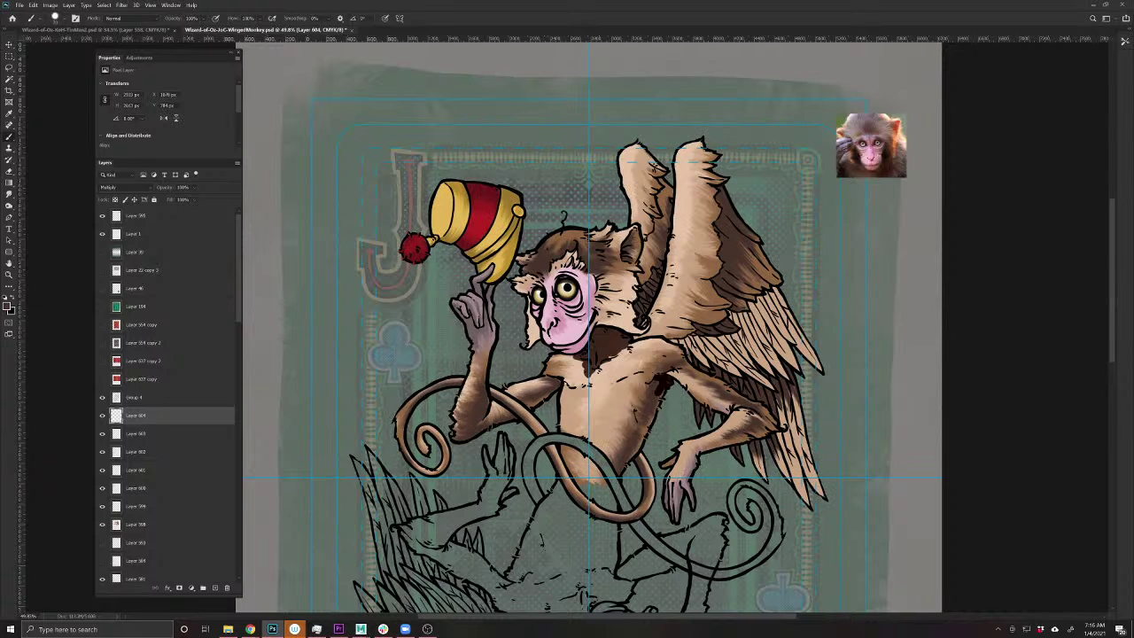
{"action": "mouse_move", "coordinate": [657, 390]}
{"action": "left_mouse_down"}
{"action": "mouse_move", "coordinate": [654, 415]}
{"action": "mouse_move", "coordinate": [659, 383]}
{"action": "mouse_move", "coordinate": [645, 416]}
{"action": "mouse_move", "coordinate": [620, 409]}
{"action": "mouse_move", "coordinate": [643, 443]}
{"action": "mouse_move", "coordinate": [620, 469]}
{"action": "mouse_move", "coordinate": [620, 422]}
{"action": "mouse_move", "coordinate": [610, 427]}
{"action": "mouse_move", "coordinate": [611, 449]}
{"action": "mouse_move", "coordinate": [601, 446]}
{"action": "mouse_move", "coordinate": [588, 478]}
{"action": "mouse_move", "coordinate": [593, 467]}
{"action": "left_mouse_up"}
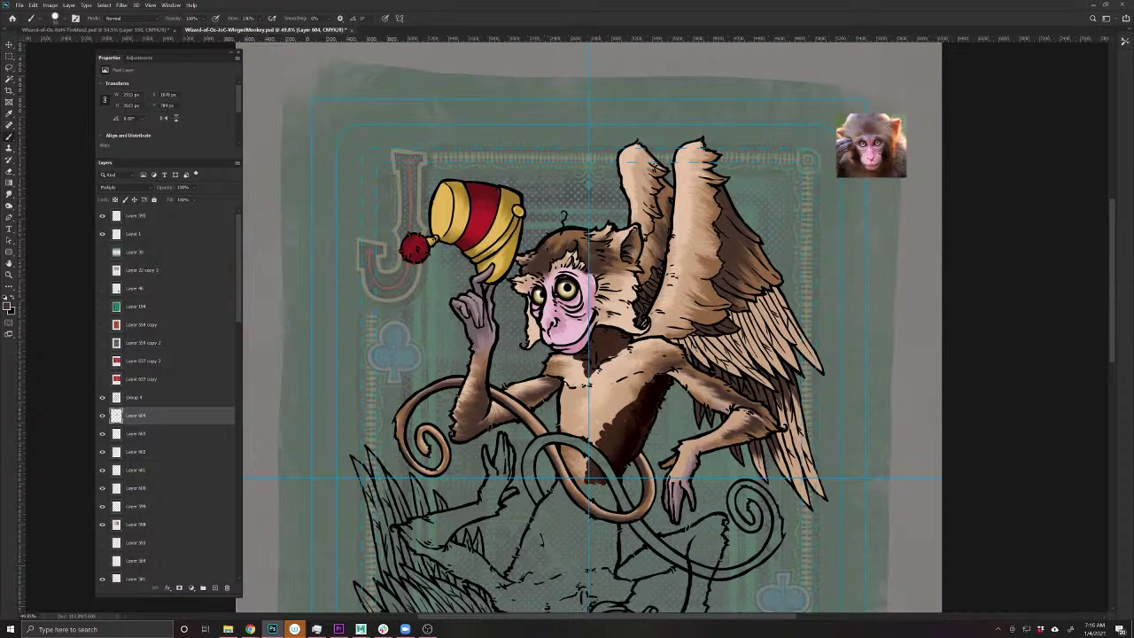
{"action": "mouse_move", "coordinate": [552, 377]}
{"action": "left_mouse_down"}
{"action": "mouse_move", "coordinate": [527, 407]}
{"action": "mouse_move", "coordinate": [457, 440]}
{"action": "mouse_move", "coordinate": [487, 398]}
{"action": "mouse_move", "coordinate": [486, 363]}
{"action": "mouse_move", "coordinate": [478, 410]}
{"action": "left_mouse_up"}
{"action": "left_click_drag", "start_coordinate": [468, 337], "coordinate": [465, 321]}
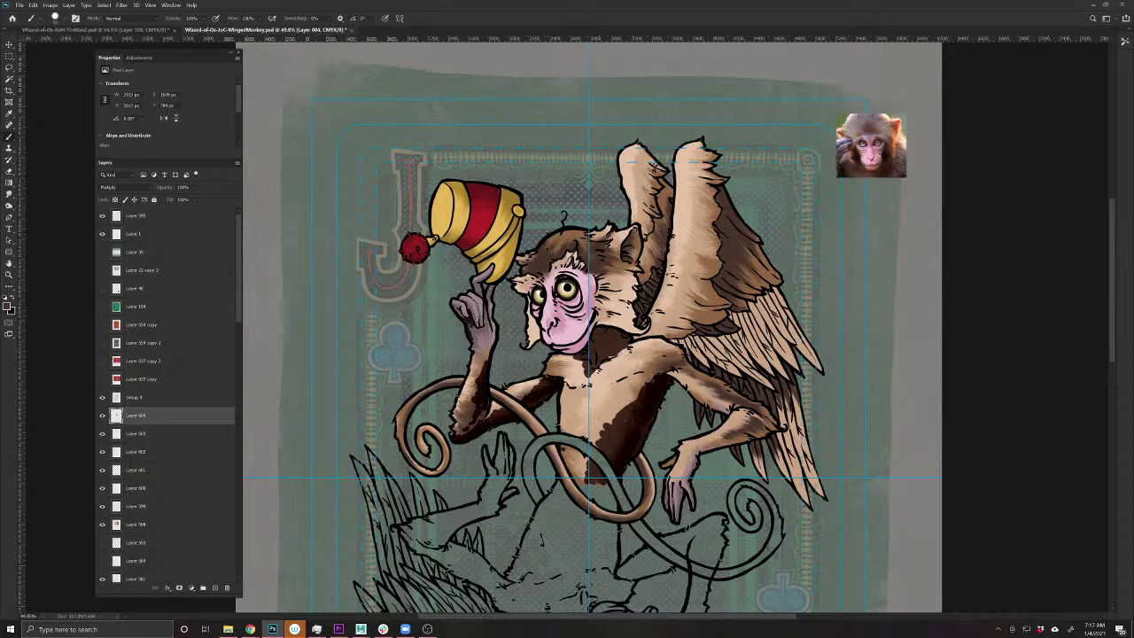
{"action": "left_click", "coordinate": [460, 313]}
{"action": "left_click", "coordinate": [476, 290]}
- Shade the face edge, chin, cheek, inside the ear and the surrounding head fur
{"action": "mouse_move", "coordinate": [538, 322]}
{"action": "left_mouse_down"}
{"action": "mouse_move", "coordinate": [535, 345]}
{"action": "mouse_move", "coordinate": [523, 284]}
{"action": "left_mouse_up"}
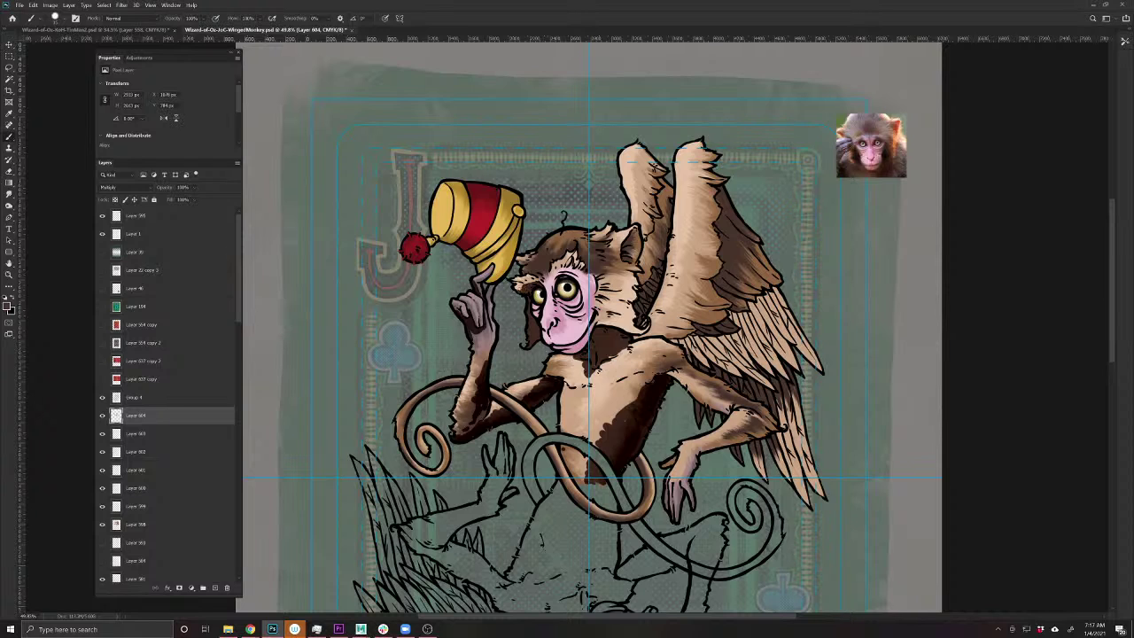
{"action": "left_click_drag", "start_coordinate": [563, 276], "coordinate": [552, 289]}
{"action": "left_click_drag", "start_coordinate": [542, 331], "coordinate": [547, 344]}
{"action": "left_click_drag", "start_coordinate": [630, 245], "coordinate": [630, 263]}
{"action": "left_click_drag", "start_coordinate": [535, 252], "coordinate": [522, 262]}
{"action": "left_click_drag", "start_coordinate": [606, 314], "coordinate": [596, 324]}
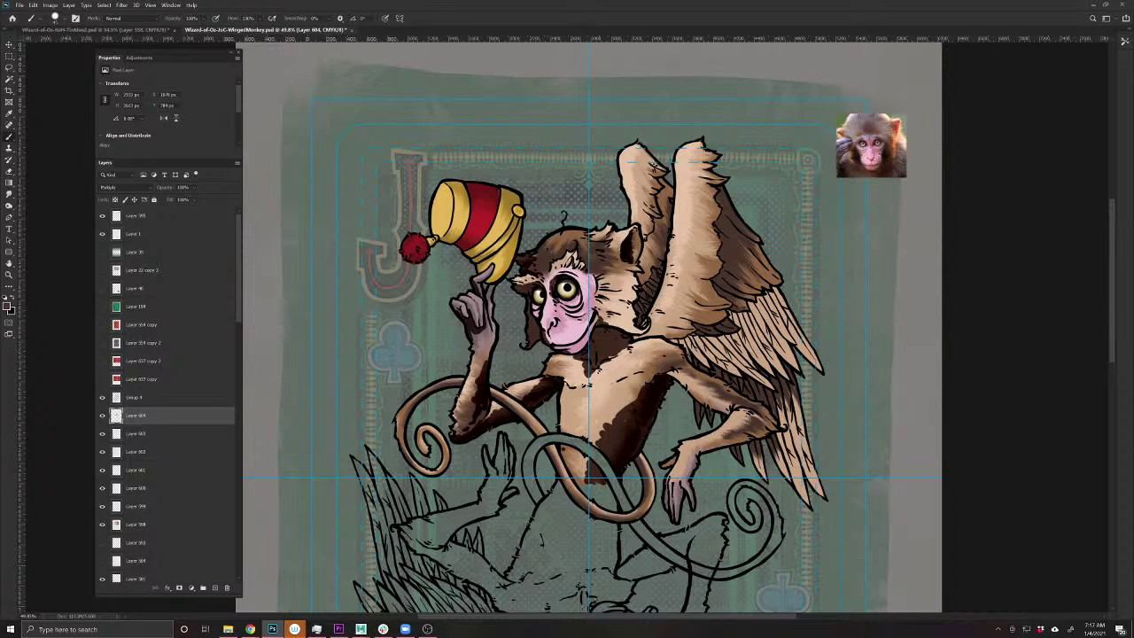
{"action": "mouse_move", "coordinate": [658, 264]}
{"action": "left_mouse_down"}
{"action": "mouse_move", "coordinate": [638, 324]}
{"action": "mouse_move", "coordinate": [670, 204]}
{"action": "mouse_move", "coordinate": [643, 280]}
{"action": "left_mouse_up"}
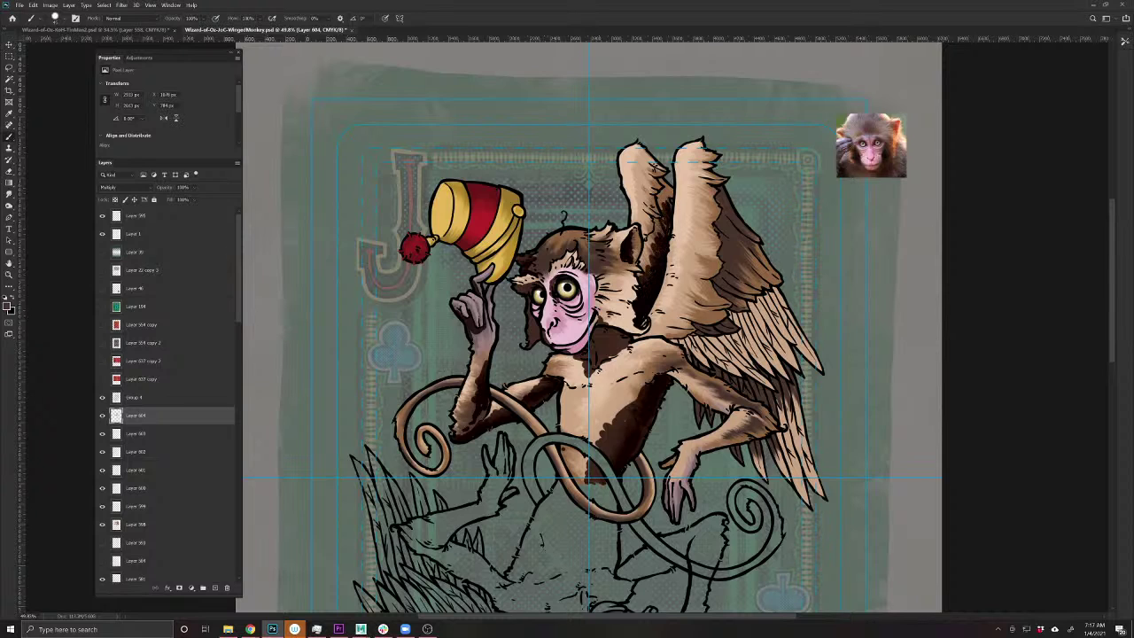
- Shade the right wing's outer edge, its lower and upper feathers, and the shoulder
{"action": "mouse_move", "coordinate": [722, 188]}
{"action": "left_mouse_down"}
{"action": "mouse_move", "coordinate": [721, 298]}
{"action": "mouse_move", "coordinate": [694, 335]}
{"action": "mouse_move", "coordinate": [702, 367]}
{"action": "mouse_move", "coordinate": [762, 387]}
{"action": "mouse_move", "coordinate": [744, 397]}
{"action": "mouse_move", "coordinate": [788, 378]}
{"action": "mouse_move", "coordinate": [797, 400]}
{"action": "mouse_move", "coordinate": [759, 405]}
{"action": "mouse_move", "coordinate": [763, 453]}
{"action": "left_mouse_up"}
{"action": "mouse_move", "coordinate": [747, 446]}
{"action": "left_mouse_down"}
{"action": "mouse_move", "coordinate": [763, 452]}
{"action": "mouse_move", "coordinate": [732, 453]}
{"action": "mouse_move", "coordinate": [743, 465]}
{"action": "left_mouse_up"}
{"action": "left_click_drag", "start_coordinate": [716, 408], "coordinate": [695, 424]}
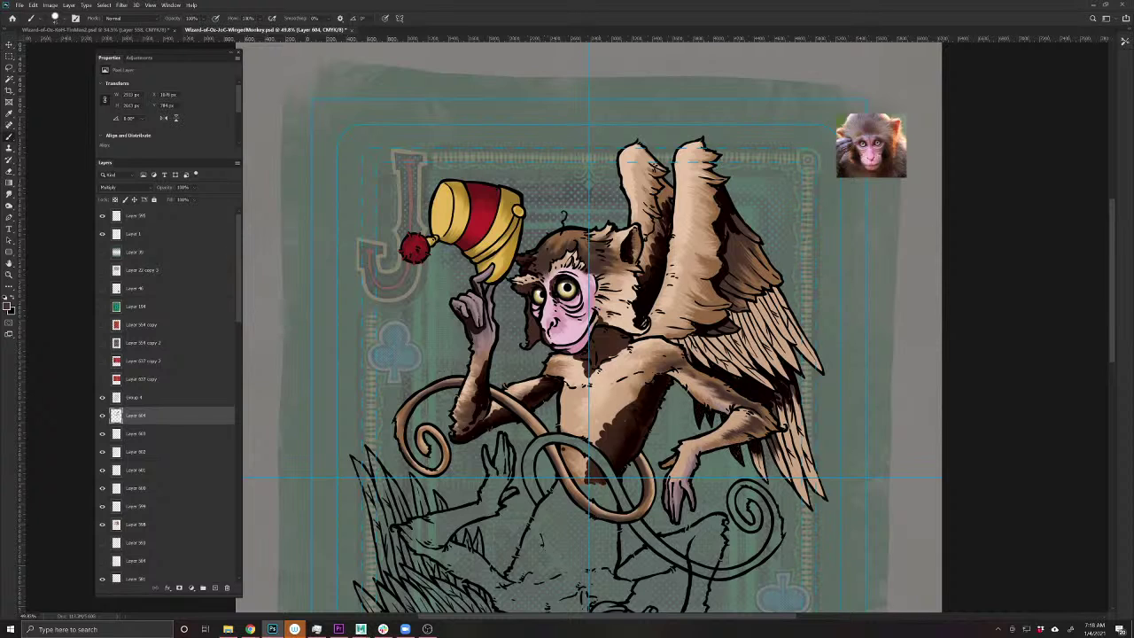
{"action": "left_click_drag", "start_coordinate": [756, 448], "coordinate": [758, 453]}
{"action": "left_click_drag", "start_coordinate": [773, 441], "coordinate": [774, 460]}
{"action": "mouse_move", "coordinate": [683, 340]}
{"action": "left_mouse_down"}
{"action": "mouse_move", "coordinate": [673, 341]}
{"action": "mouse_move", "coordinate": [686, 335]}
{"action": "mouse_move", "coordinate": [734, 367]}
{"action": "mouse_move", "coordinate": [752, 338]}
{"action": "mouse_move", "coordinate": [768, 363]}
{"action": "left_mouse_up"}
{"action": "mouse_move", "coordinate": [724, 292]}
{"action": "left_mouse_down"}
{"action": "mouse_move", "coordinate": [759, 303]}
{"action": "mouse_move", "coordinate": [723, 294]}
{"action": "mouse_move", "coordinate": [746, 283]}
{"action": "left_mouse_up"}
{"action": "left_click_drag", "start_coordinate": [725, 238], "coordinate": [737, 255]}
{"action": "left_click_drag", "start_coordinate": [735, 251], "coordinate": [757, 273]}
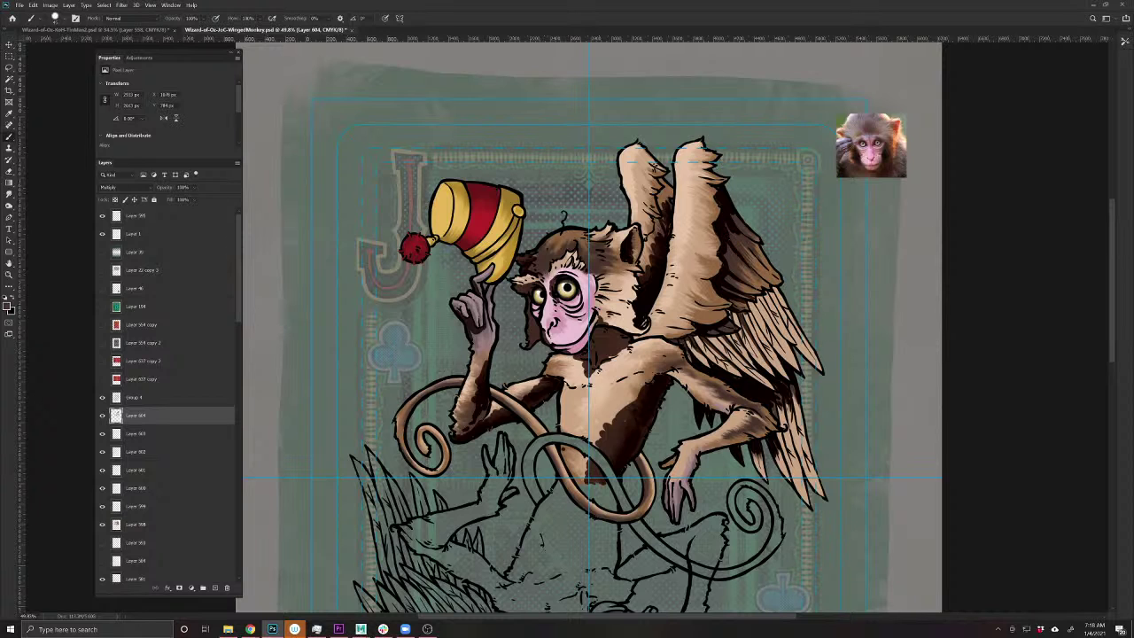
- Shade the body under the wing, behind the ear and near the hand, then lower the layer opacity
{"action": "left_click_drag", "start_coordinate": [673, 431], "coordinate": [519, 468]}
{"action": "left_click_drag", "start_coordinate": [593, 347], "coordinate": [623, 393]}
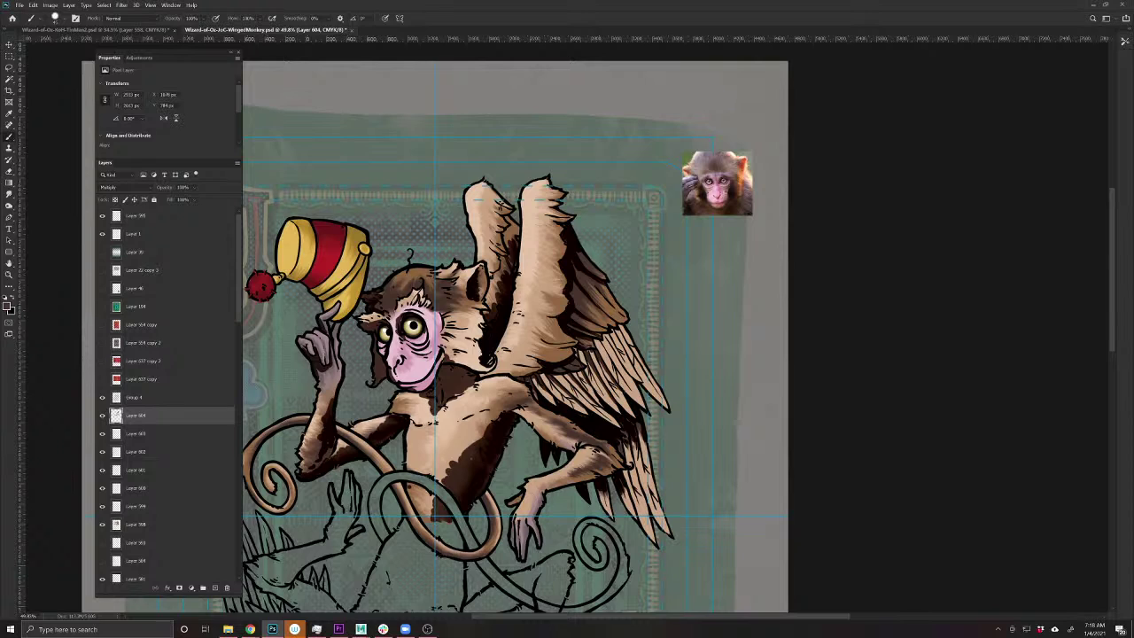
{"action": "left_click_drag", "start_coordinate": [603, 335], "coordinate": [631, 377]}
{"action": "left_click_drag", "start_coordinate": [613, 327], "coordinate": [622, 340]}
{"action": "mouse_move", "coordinate": [509, 257]}
{"action": "left_mouse_down"}
{"action": "mouse_move", "coordinate": [483, 314]}
{"action": "mouse_move", "coordinate": [650, 266]}
{"action": "left_mouse_up"}
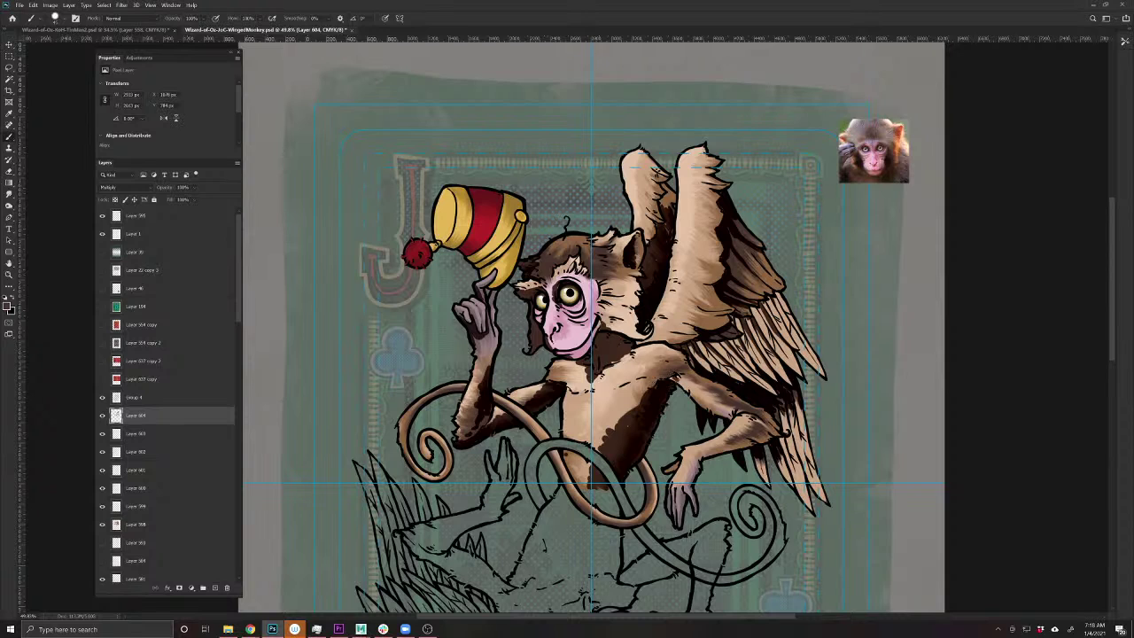
{"action": "mouse_move", "coordinate": [699, 397]}
{"action": "left_mouse_down"}
{"action": "mouse_move", "coordinate": [760, 442]}
{"action": "mouse_move", "coordinate": [719, 452]}
{"action": "mouse_move", "coordinate": [751, 449]}
{"action": "mouse_move", "coordinate": [700, 468]}
{"action": "mouse_move", "coordinate": [700, 478]}
{"action": "mouse_move", "coordinate": [666, 473]}
{"action": "mouse_move", "coordinate": [684, 521]}
{"action": "mouse_move", "coordinate": [695, 469]}
{"action": "left_mouse_up"}
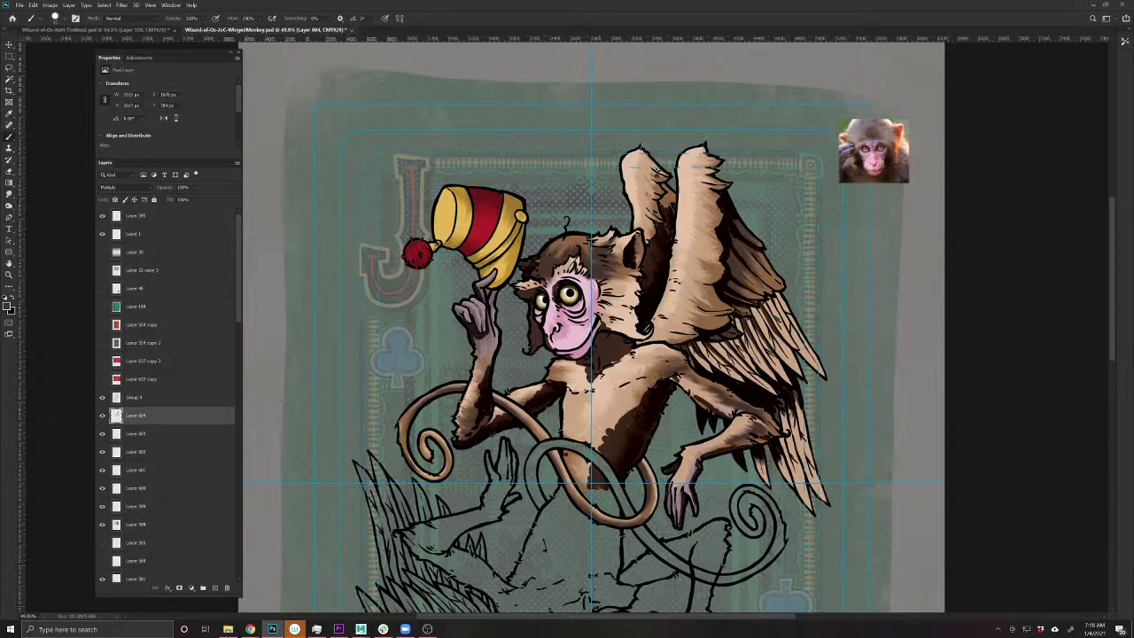
{"action": "left_click_drag", "start_coordinate": [671, 515], "coordinate": [669, 485]}
{"action": "left_click_drag", "start_coordinate": [487, 463], "coordinate": [498, 512]}
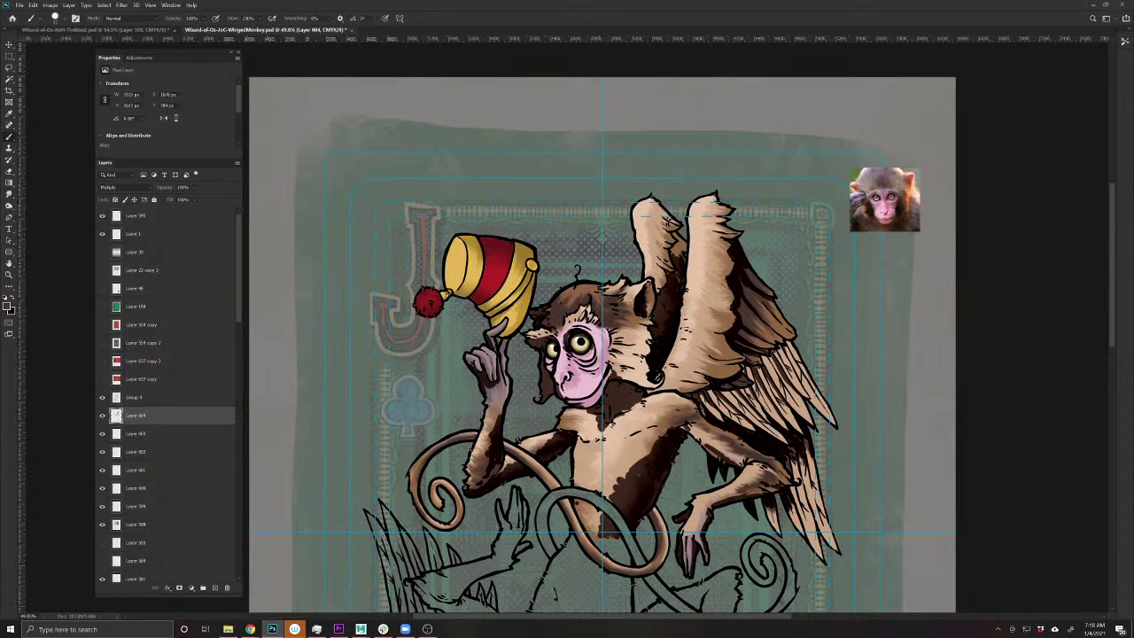
{"action": "left_click_drag", "start_coordinate": [506, 350], "coordinate": [502, 348]}
{"action": "left_click_drag", "start_coordinate": [170, 193], "coordinate": [151, 191]}
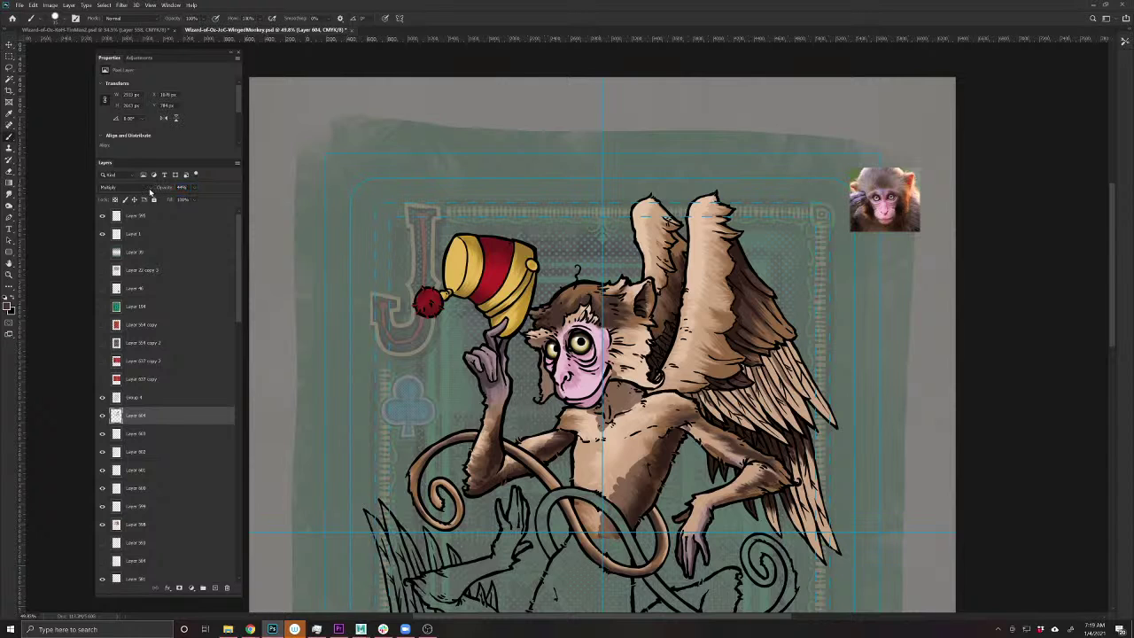
- Save, smudge-blend the belly fur, and check the Wizard of Oz Characters spreadsheet
{"action": "key", "text": "ctrl+s"}
{"action": "left_click", "coordinate": [10, 195]}
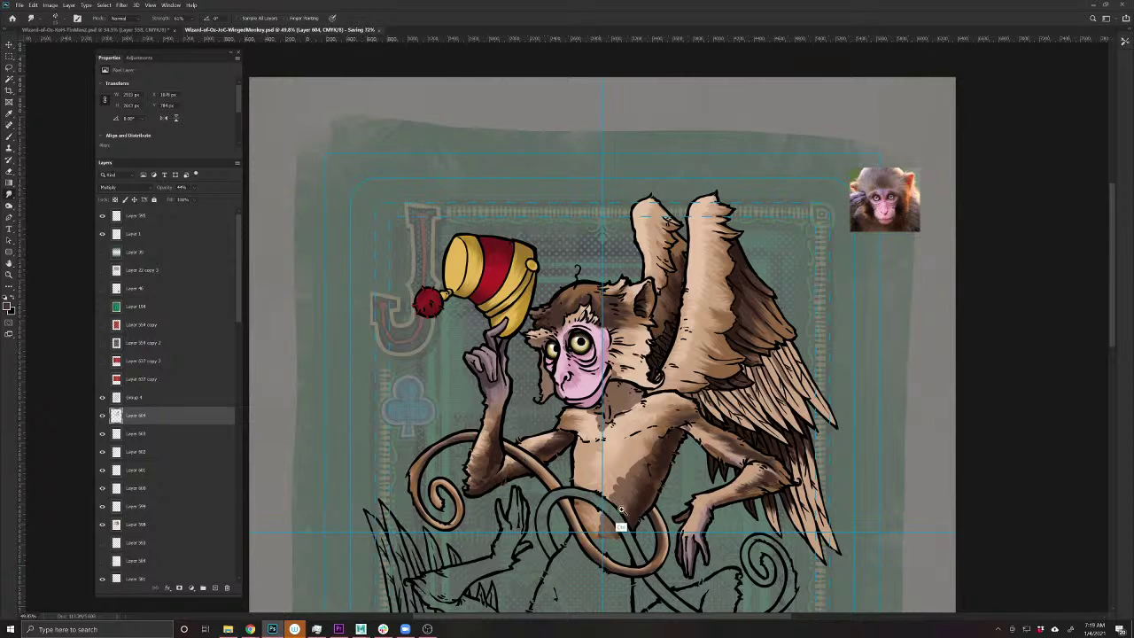
{"action": "scroll", "coordinate": [620, 527], "scroll_direction": "up", "scroll_amount": 2}
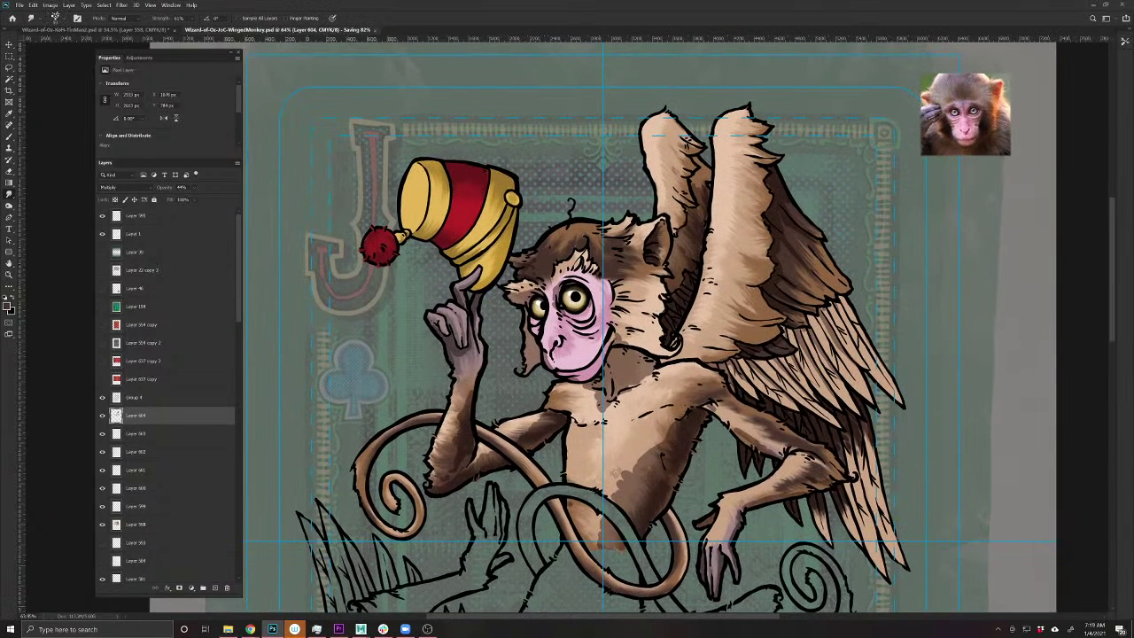
{"action": "mouse_move", "coordinate": [646, 495]}
{"action": "left_mouse_down"}
{"action": "mouse_move", "coordinate": [628, 475]}
{"action": "mouse_move", "coordinate": [631, 515]}
{"action": "mouse_move", "coordinate": [648, 491]}
{"action": "mouse_move", "coordinate": [645, 461]}
{"action": "mouse_move", "coordinate": [668, 448]}
{"action": "mouse_move", "coordinate": [680, 417]}
{"action": "mouse_move", "coordinate": [709, 404]}
{"action": "mouse_move", "coordinate": [812, 475]}
{"action": "mouse_move", "coordinate": [784, 494]}
{"action": "mouse_move", "coordinate": [795, 498]}
{"action": "mouse_move", "coordinate": [771, 494]}
{"action": "left_mouse_up"}
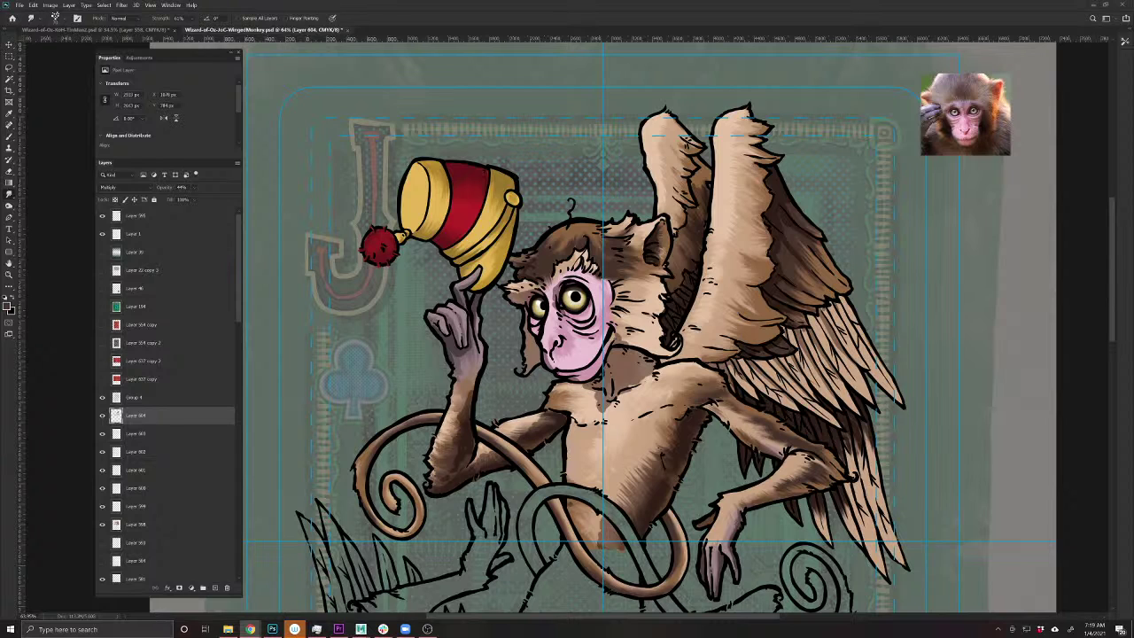
{"action": "key", "text": "alt+Tab"}
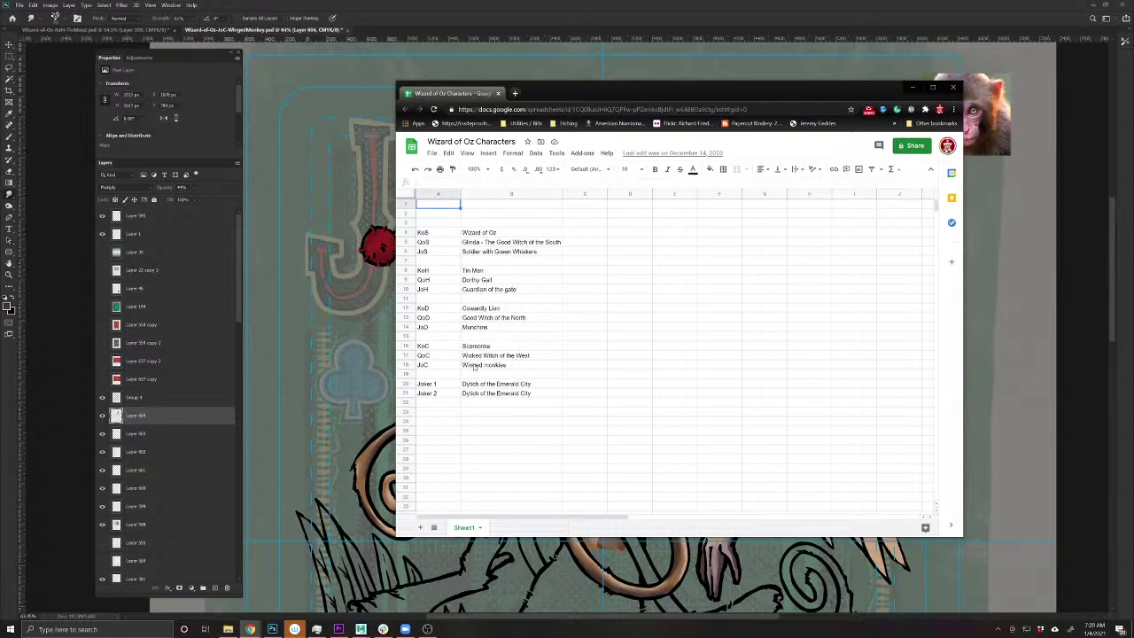
{"action": "left_click", "coordinate": [955, 87]}
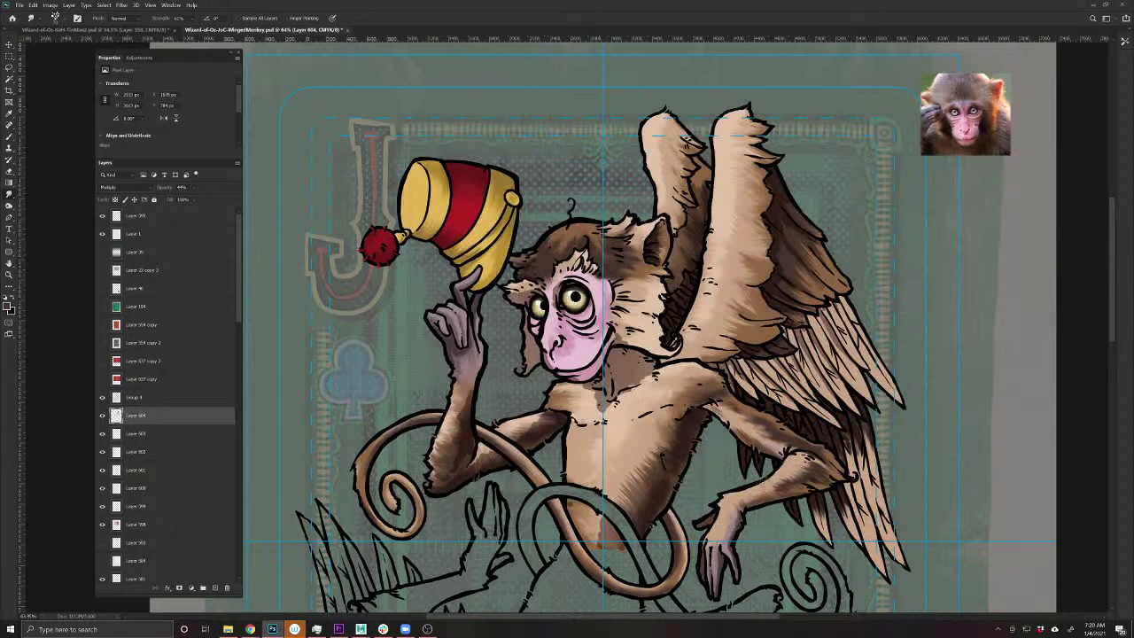
- Darken the wing tip and lower wing feathers with dark brush strokes
{"action": "left_click_drag", "start_coordinate": [762, 484], "coordinate": [551, 466]}
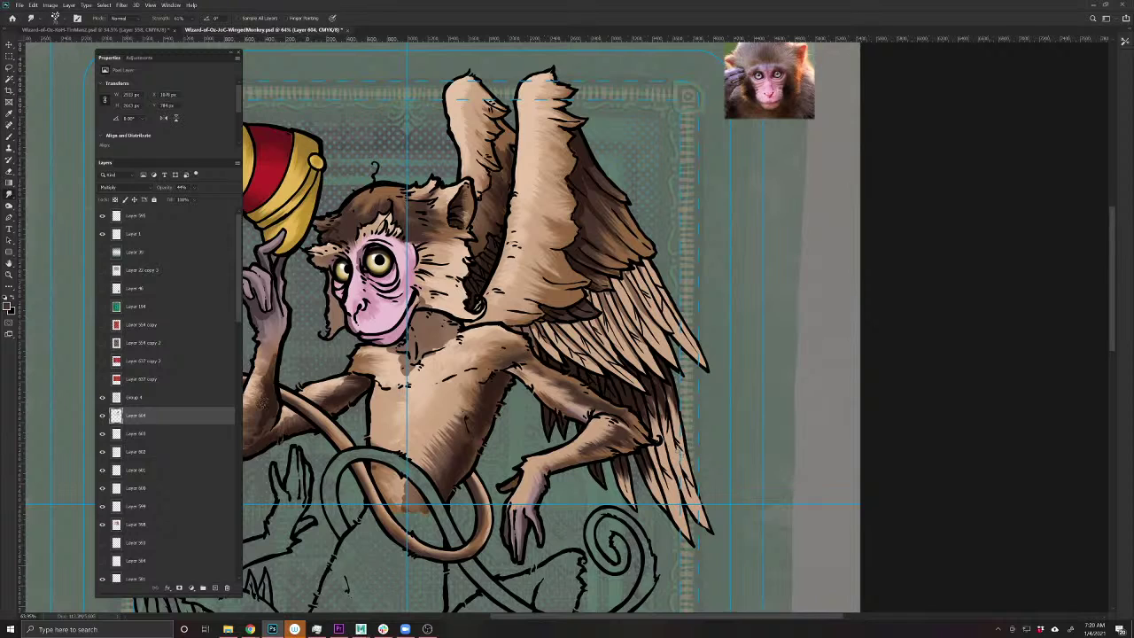
{"action": "left_click", "coordinate": [9, 135]}
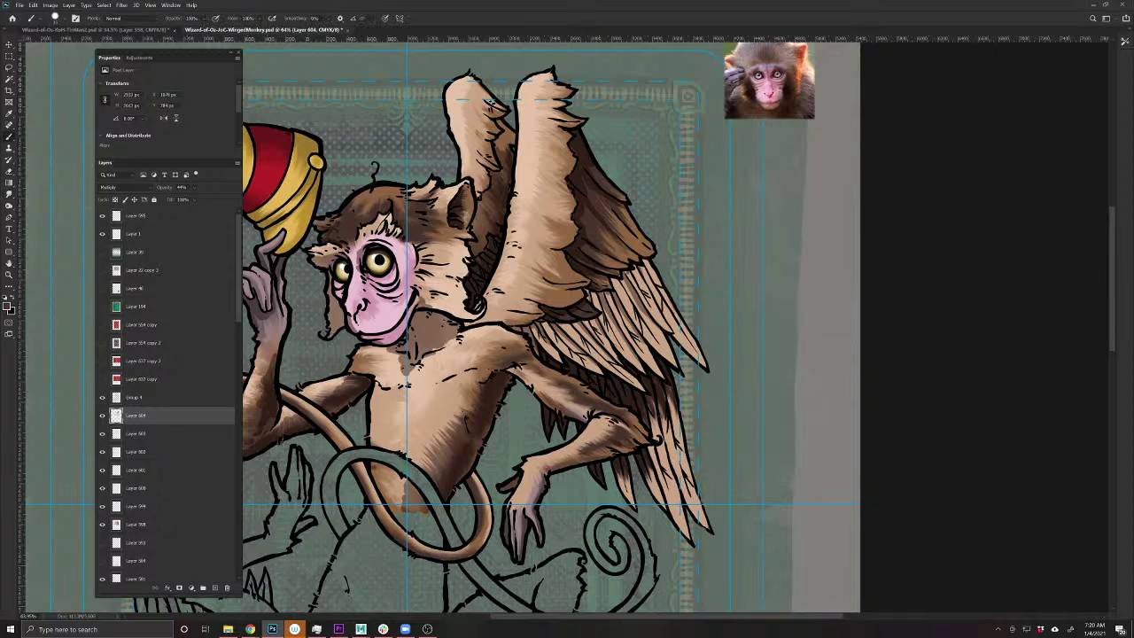
{"action": "left_click_drag", "start_coordinate": [658, 403], "coordinate": [687, 534]}
{"action": "left_click_drag", "start_coordinate": [648, 468], "coordinate": [662, 509]}
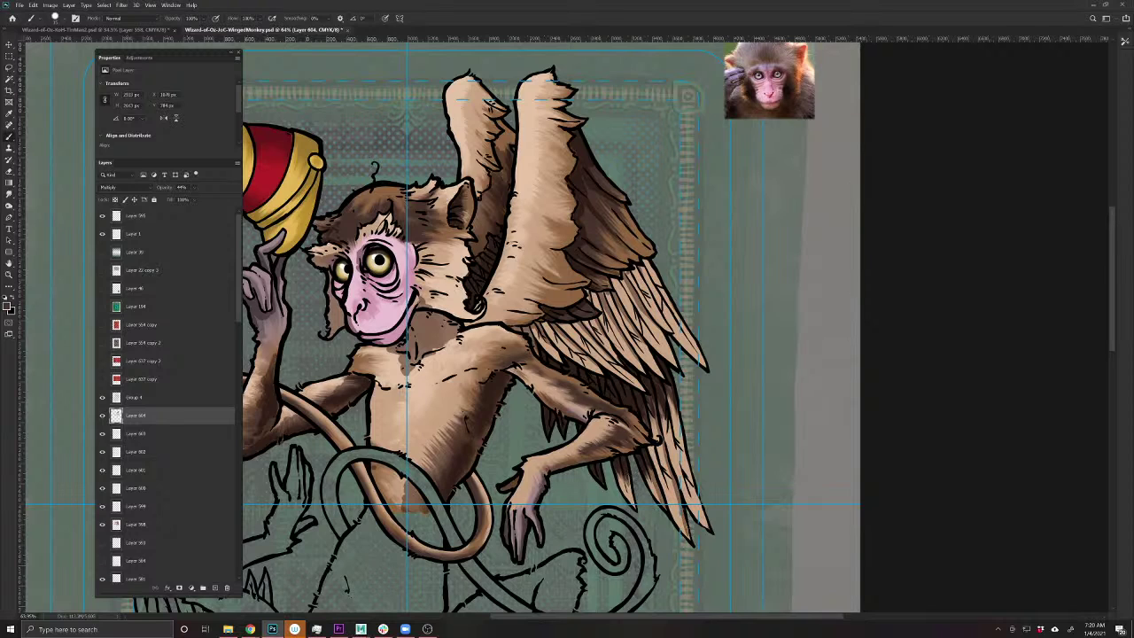
{"action": "left_click_drag", "start_coordinate": [627, 475], "coordinate": [632, 500]}
- Using the Smudge tool, touch up the area beside the monkey's eye
{"action": "key", "text": "r"}
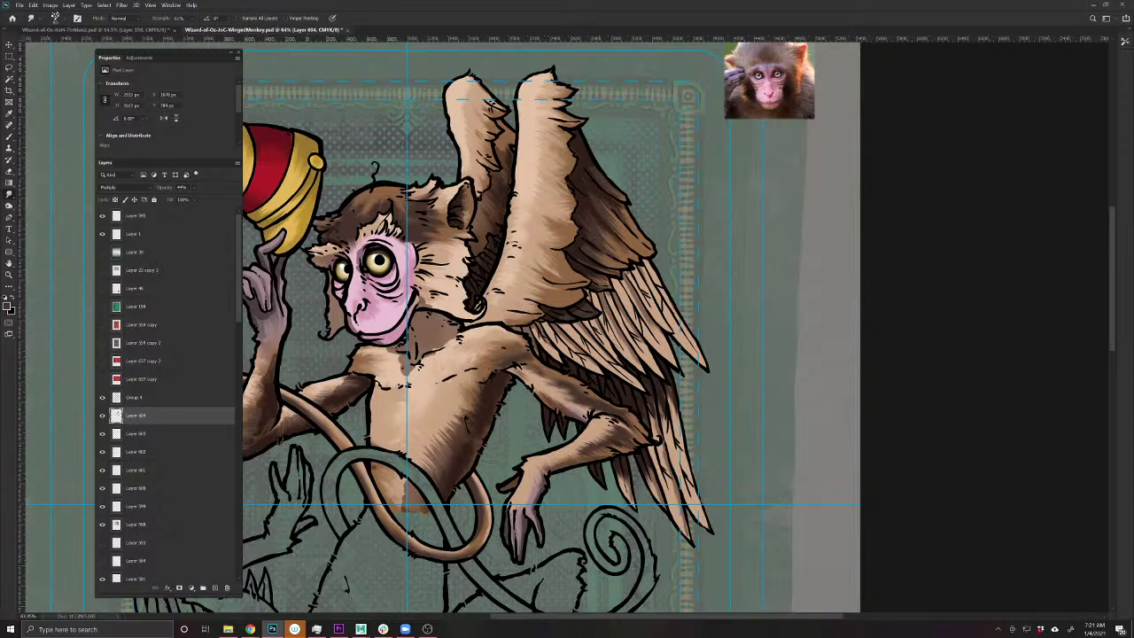
{"action": "left_click_drag", "start_coordinate": [478, 346], "coordinate": [576, 425]}
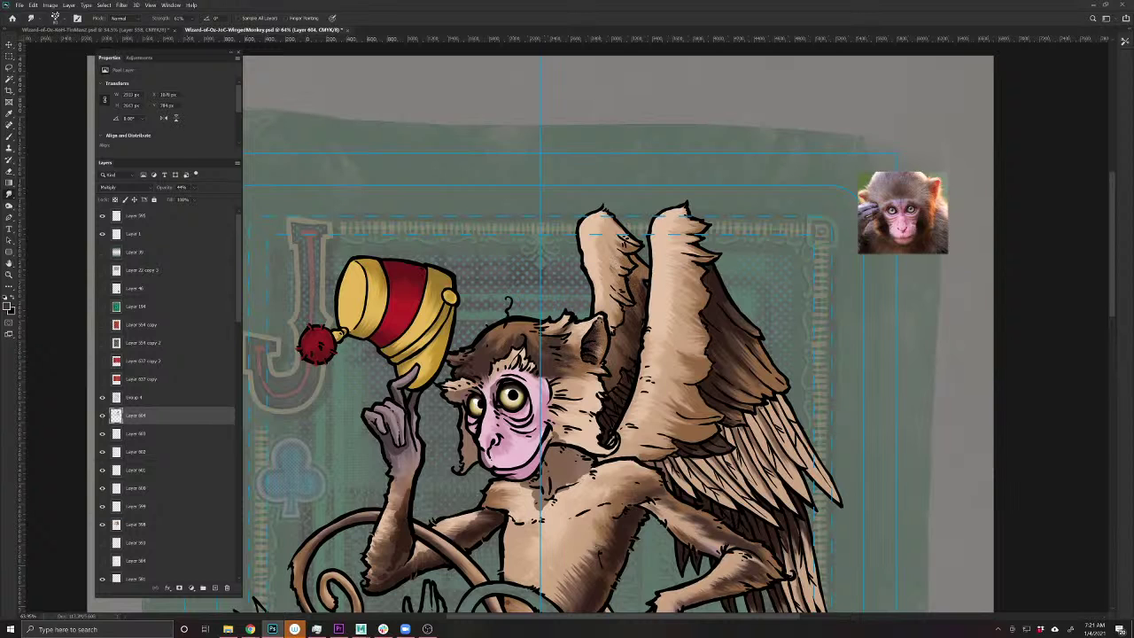
{"action": "scroll", "coordinate": [557, 444], "scroll_direction": "down", "scroll_amount": 3}
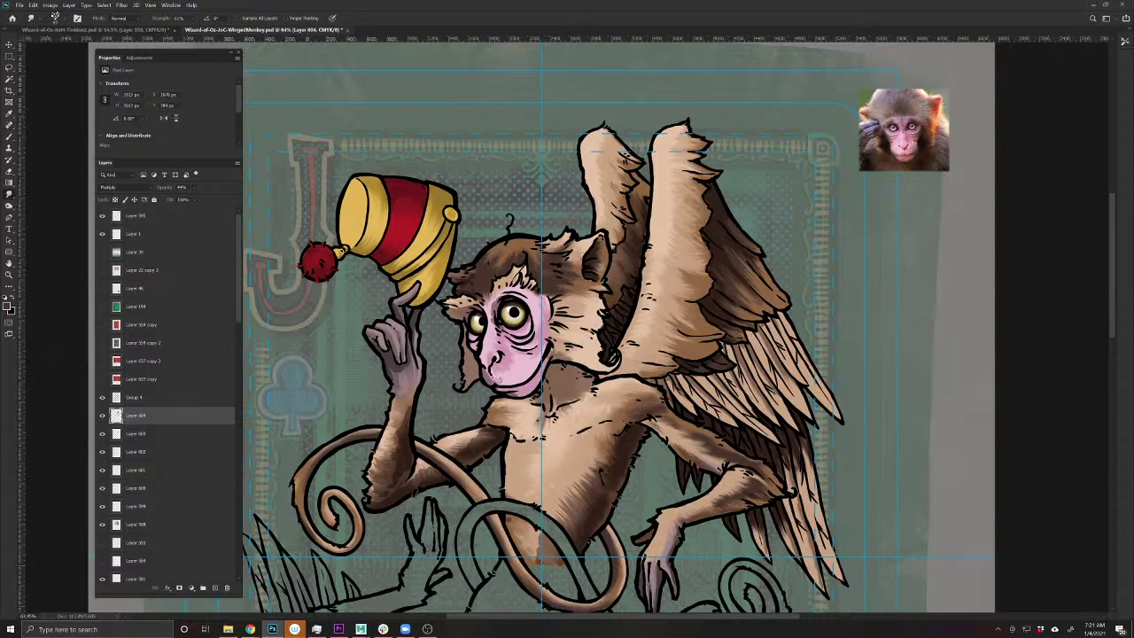
{"action": "left_click_drag", "start_coordinate": [366, 440], "coordinate": [504, 451]}
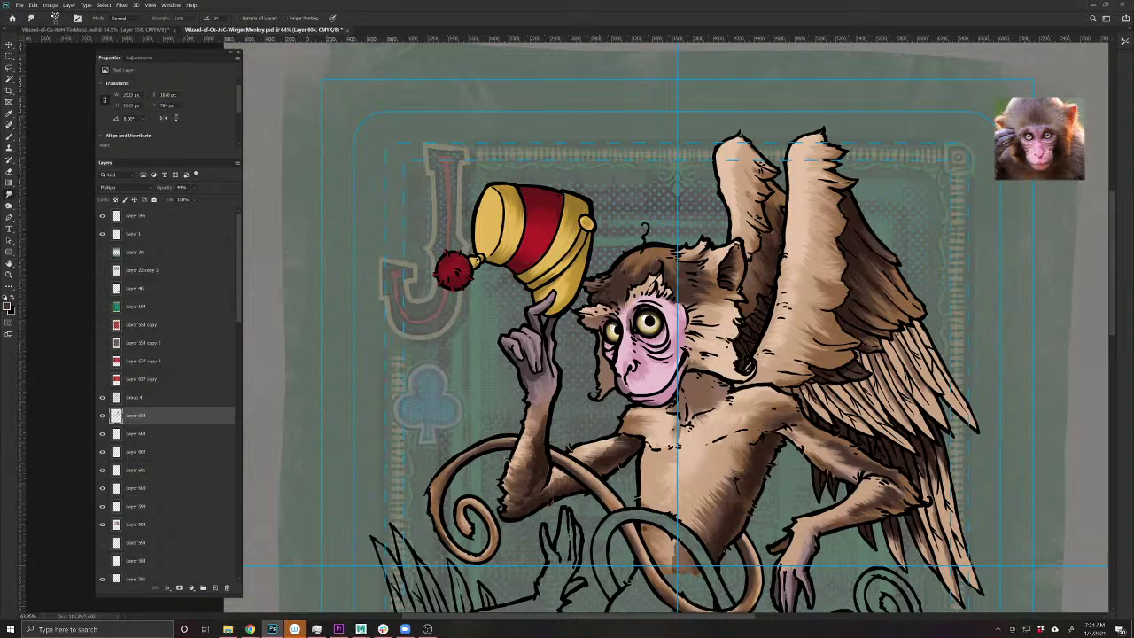
{"action": "left_click", "coordinate": [644, 336]}
{"action": "left_click", "coordinate": [120, 32]}
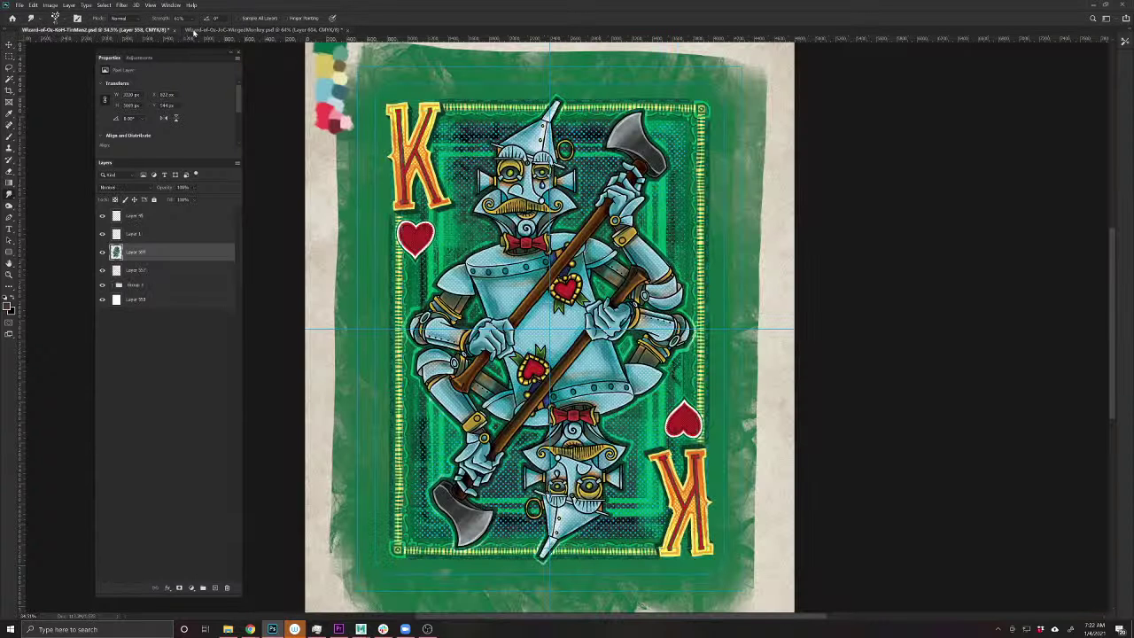
{"action": "left_click", "coordinate": [194, 30]}
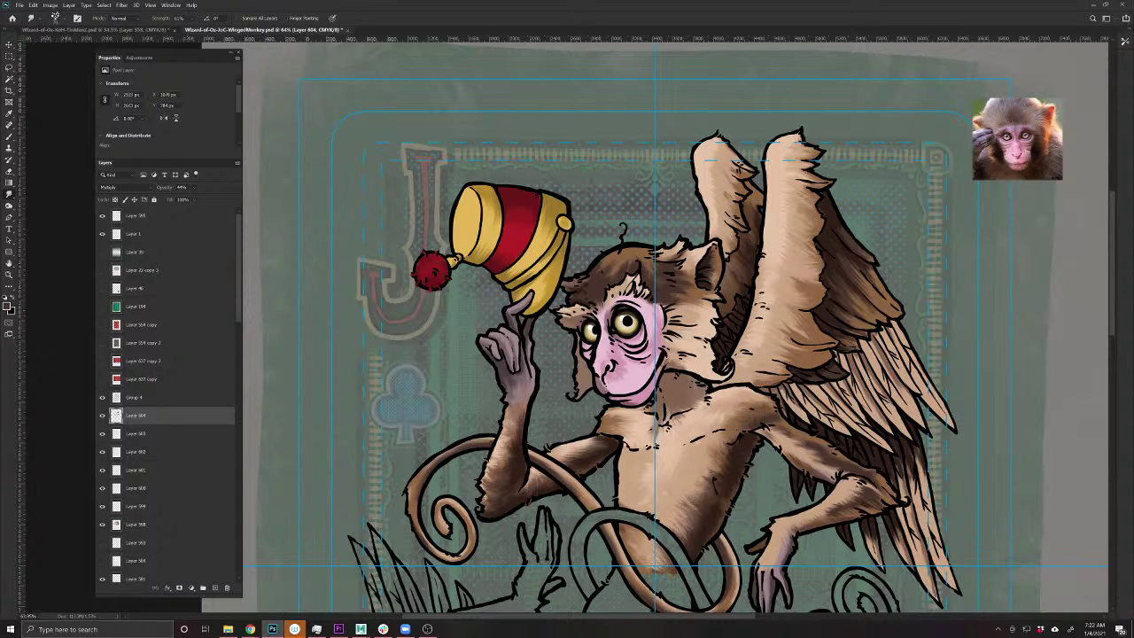
- Save, then add a new Overlay-blended layer above Layer 604 with a white brush
{"action": "left_click_drag", "start_coordinate": [640, 424], "coordinate": [626, 432]}
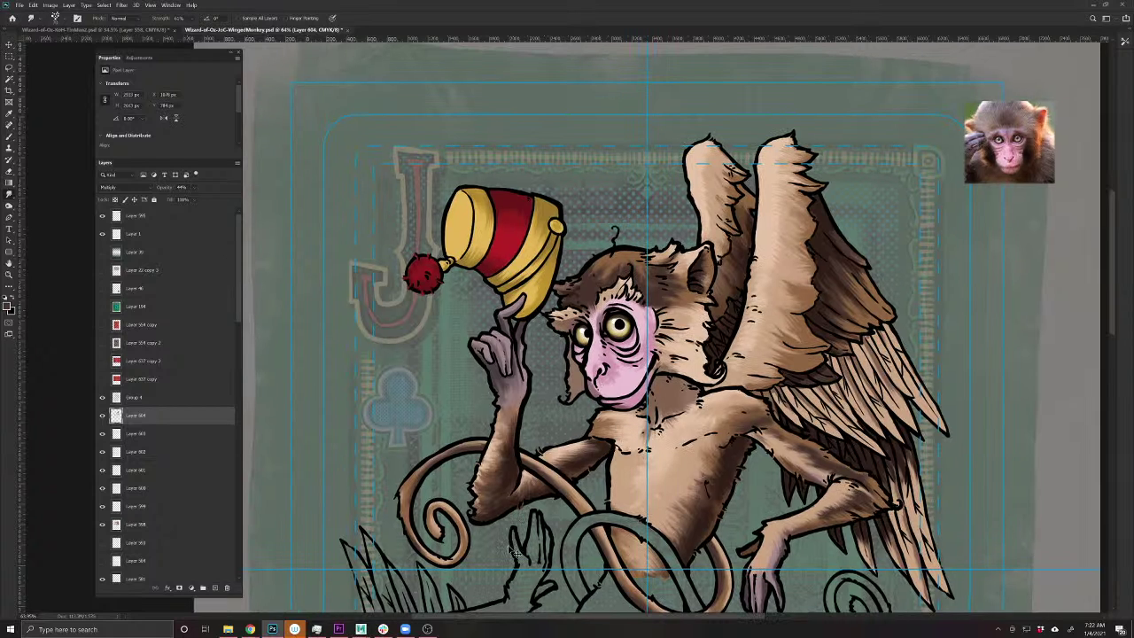
{"action": "key", "text": "ctrl+s"}
{"action": "scroll", "coordinate": [718, 449], "scroll_direction": "down", "scroll_amount": 3}
{"action": "scroll", "coordinate": [717, 449], "scroll_direction": "up", "scroll_amount": 2}
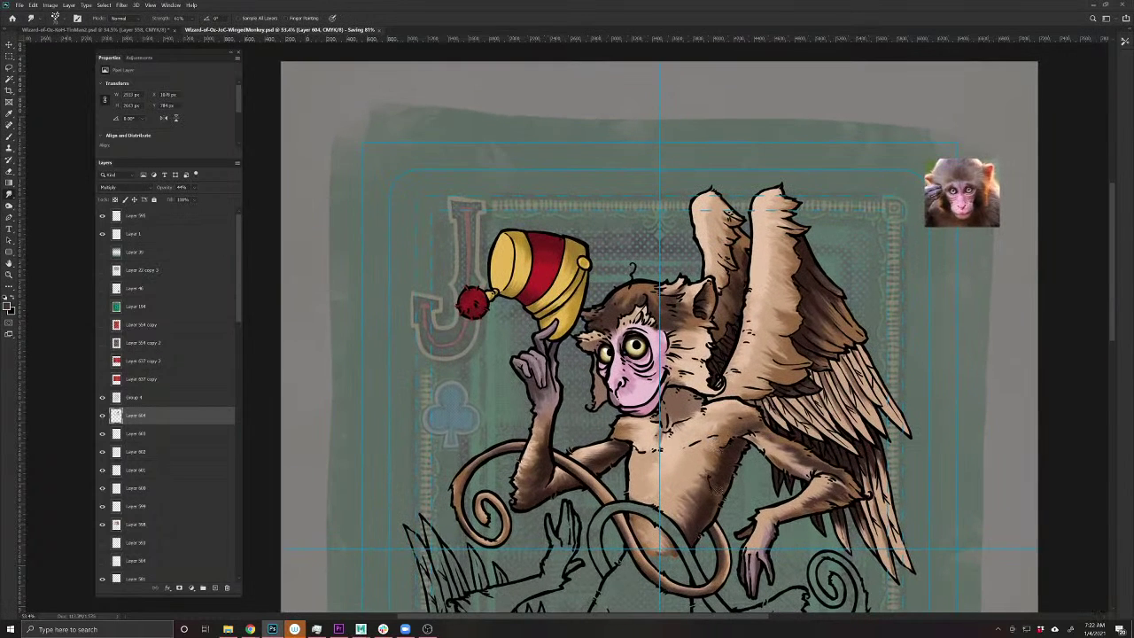
{"action": "left_click", "coordinate": [215, 587]}
{"action": "left_click", "coordinate": [114, 187]}
{"action": "left_click", "coordinate": [118, 297]}
{"action": "left_click", "coordinate": [12, 300]}
{"action": "key", "text": "b"}
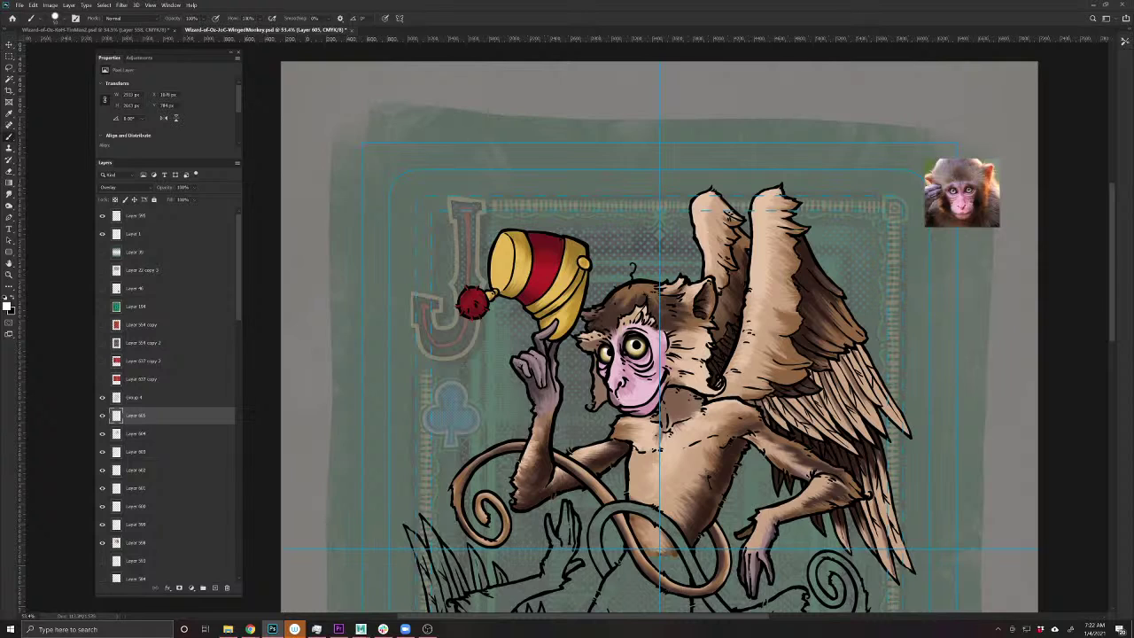
- Paint white highlights on the head fur, neck, the fur beside the ear, and the cheek
{"action": "mouse_move", "coordinate": [669, 287]}
{"action": "left_mouse_down"}
{"action": "mouse_move", "coordinate": [631, 289]}
{"action": "mouse_move", "coordinate": [613, 314]}
{"action": "mouse_move", "coordinate": [614, 387]}
{"action": "mouse_move", "coordinate": [635, 390]}
{"action": "left_mouse_up"}
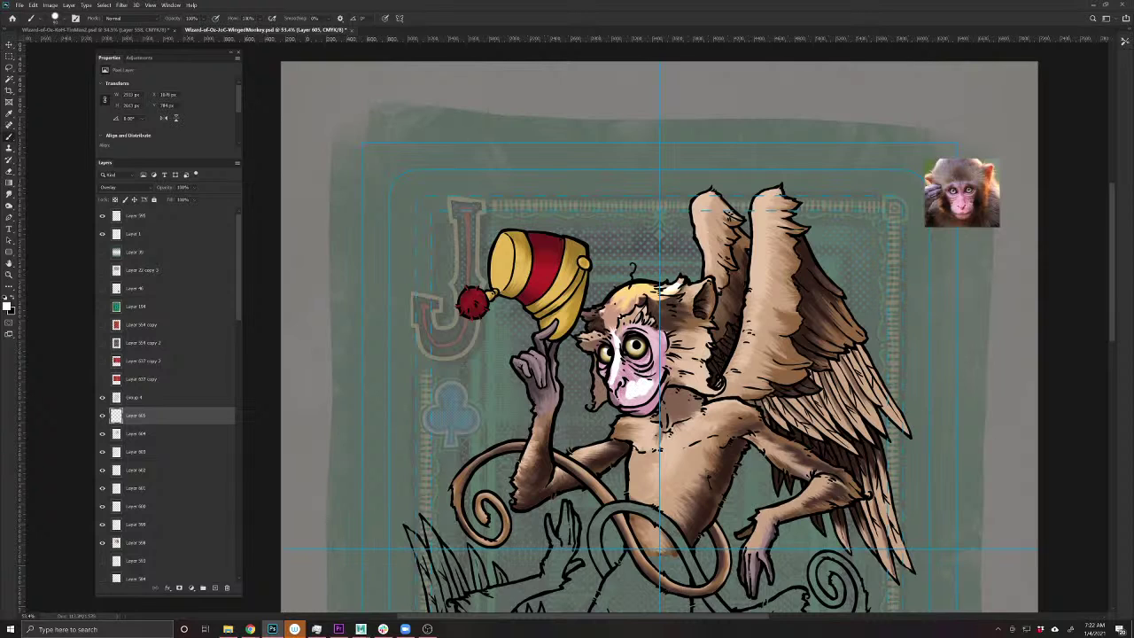
{"action": "left_click_drag", "start_coordinate": [572, 420], "coordinate": [576, 461]}
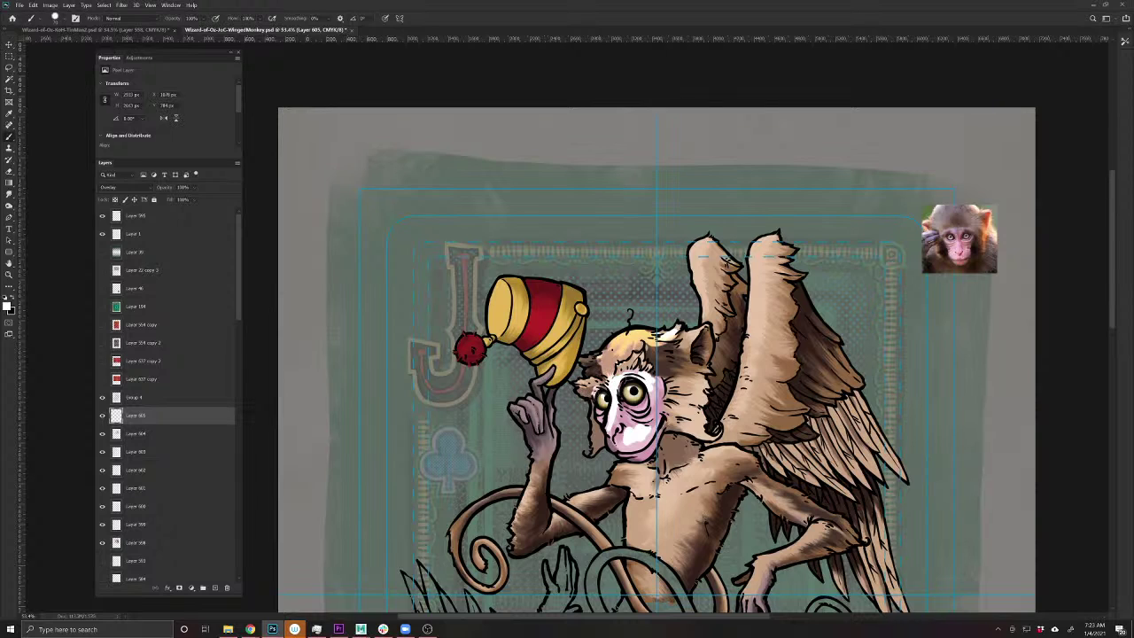
{"action": "mouse_move", "coordinate": [698, 409]}
{"action": "left_mouse_down"}
{"action": "mouse_move", "coordinate": [700, 388]}
{"action": "mouse_move", "coordinate": [701, 441]}
{"action": "mouse_move", "coordinate": [716, 434]}
{"action": "mouse_move", "coordinate": [695, 432]}
{"action": "mouse_move", "coordinate": [701, 383]}
{"action": "left_mouse_up"}
{"action": "left_click_drag", "start_coordinate": [700, 329], "coordinate": [687, 347]}
{"action": "left_click", "coordinate": [586, 361]}
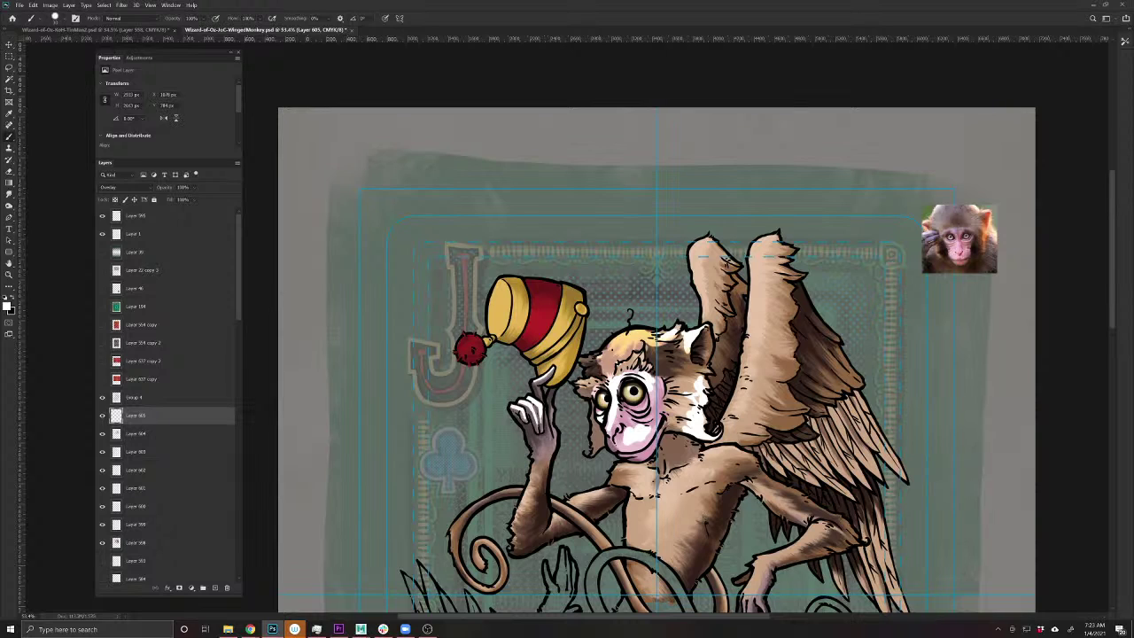
- Highlight the forearm, lower arm, tail curl, chest, shoulder and under the chin
{"action": "left_click_drag", "start_coordinate": [535, 468], "coordinate": [527, 506]}
{"action": "mouse_move", "coordinate": [608, 490]}
{"action": "left_mouse_down"}
{"action": "mouse_move", "coordinate": [565, 508]}
{"action": "mouse_move", "coordinate": [606, 544]}
{"action": "left_mouse_up"}
{"action": "left_click_drag", "start_coordinate": [508, 492], "coordinate": [522, 488]}
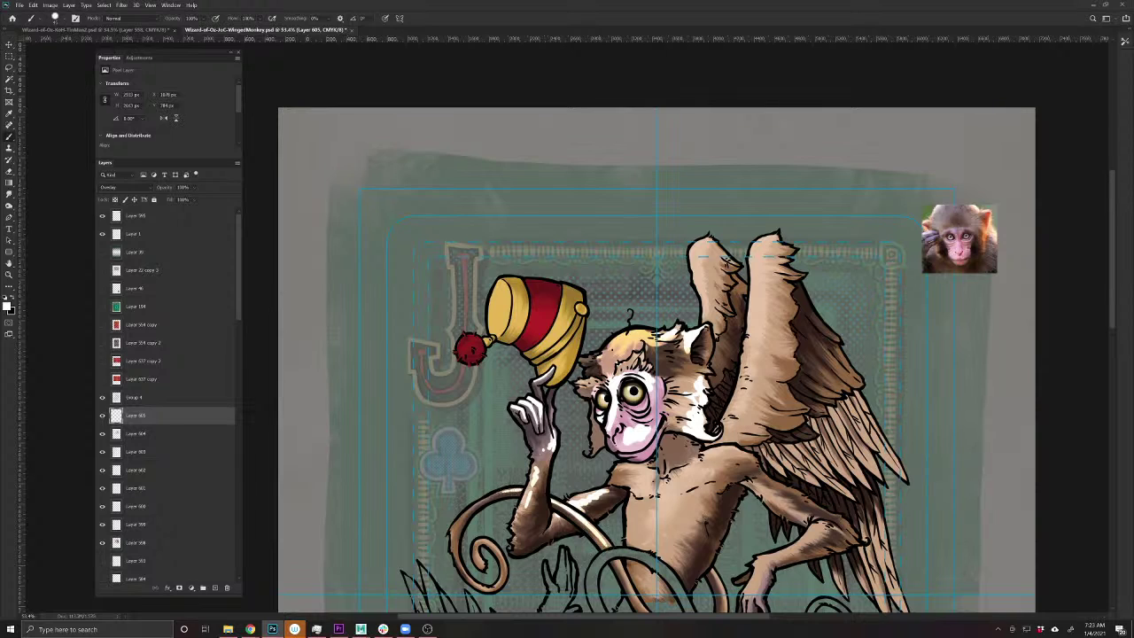
{"action": "mouse_move", "coordinate": [479, 540]}
{"action": "left_mouse_down"}
{"action": "mouse_move", "coordinate": [506, 565]}
{"action": "mouse_move", "coordinate": [461, 560]}
{"action": "mouse_move", "coordinate": [456, 547]}
{"action": "left_mouse_up"}
{"action": "left_click_drag", "start_coordinate": [754, 448], "coordinate": [701, 469]}
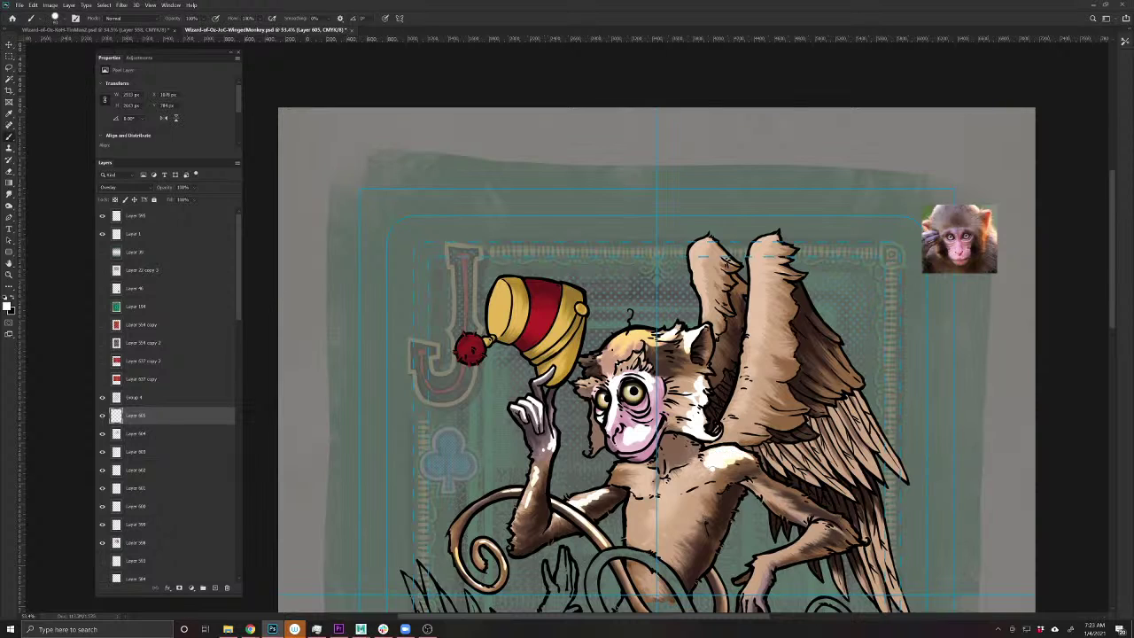
{"action": "left_click_drag", "start_coordinate": [619, 463], "coordinate": [632, 470]}
{"action": "mouse_move", "coordinate": [709, 469]}
{"action": "left_mouse_down"}
{"action": "mouse_move", "coordinate": [679, 477]}
{"action": "mouse_move", "coordinate": [659, 542]}
{"action": "mouse_move", "coordinate": [541, 542]}
{"action": "left_mouse_up"}
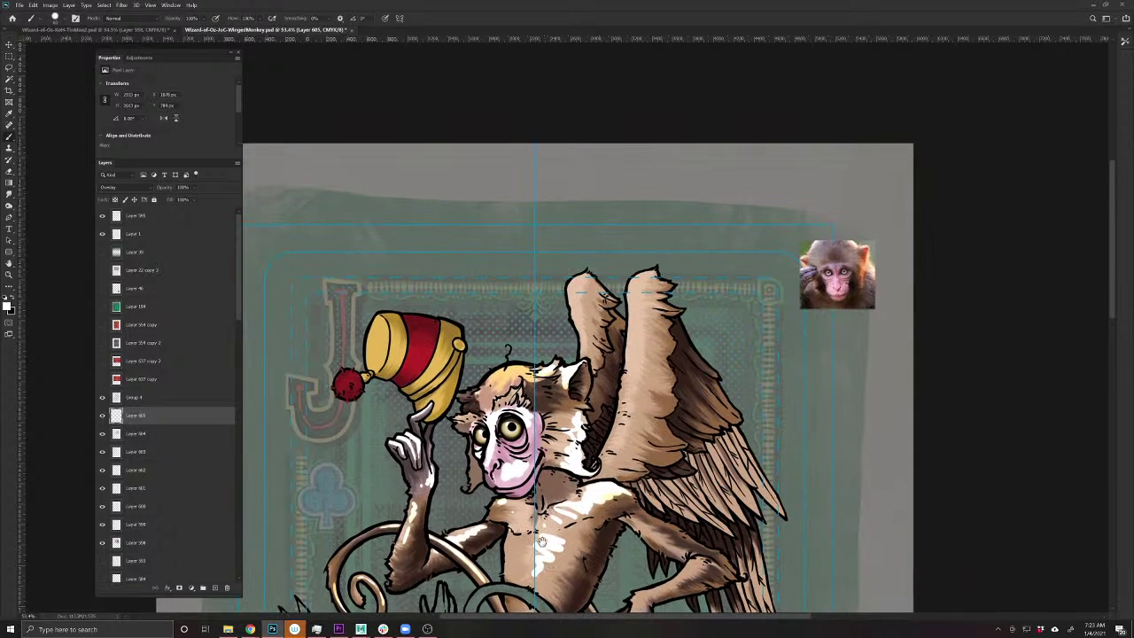
- Paint white highlights down both wings, including the right wing's outer and lower feathers
{"action": "mouse_move", "coordinate": [574, 288]}
{"action": "left_mouse_down"}
{"action": "mouse_move", "coordinate": [586, 280]}
{"action": "mouse_move", "coordinate": [572, 297]}
{"action": "mouse_move", "coordinate": [585, 352]}
{"action": "left_mouse_up"}
{"action": "left_click_drag", "start_coordinate": [641, 271], "coordinate": [620, 450]}
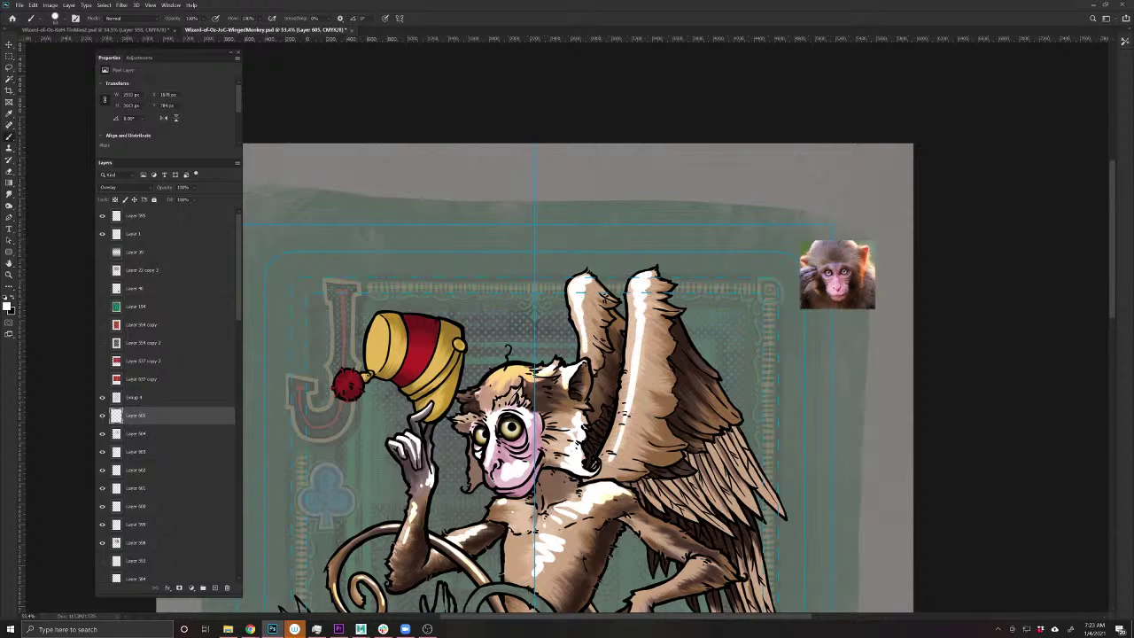
{"action": "mouse_move", "coordinate": [713, 379]}
{"action": "left_mouse_down"}
{"action": "mouse_move", "coordinate": [678, 326]}
{"action": "mouse_move", "coordinate": [724, 406]}
{"action": "mouse_move", "coordinate": [700, 418]}
{"action": "mouse_move", "coordinate": [714, 425]}
{"action": "left_mouse_up"}
{"action": "mouse_move", "coordinate": [714, 393]}
{"action": "left_mouse_down"}
{"action": "mouse_move", "coordinate": [696, 432]}
{"action": "mouse_move", "coordinate": [762, 475]}
{"action": "mouse_move", "coordinate": [784, 508]}
{"action": "left_mouse_up"}
{"action": "mouse_move", "coordinate": [749, 430]}
{"action": "left_mouse_down"}
{"action": "mouse_move", "coordinate": [723, 478]}
{"action": "mouse_move", "coordinate": [746, 499]}
{"action": "mouse_move", "coordinate": [753, 530]}
{"action": "mouse_move", "coordinate": [700, 478]}
{"action": "left_mouse_up"}
{"action": "mouse_move", "coordinate": [730, 535]}
{"action": "left_mouse_down"}
{"action": "mouse_move", "coordinate": [693, 491]}
{"action": "mouse_move", "coordinate": [709, 517]}
{"action": "mouse_move", "coordinate": [686, 496]}
{"action": "mouse_move", "coordinate": [652, 500]}
{"action": "left_mouse_up"}
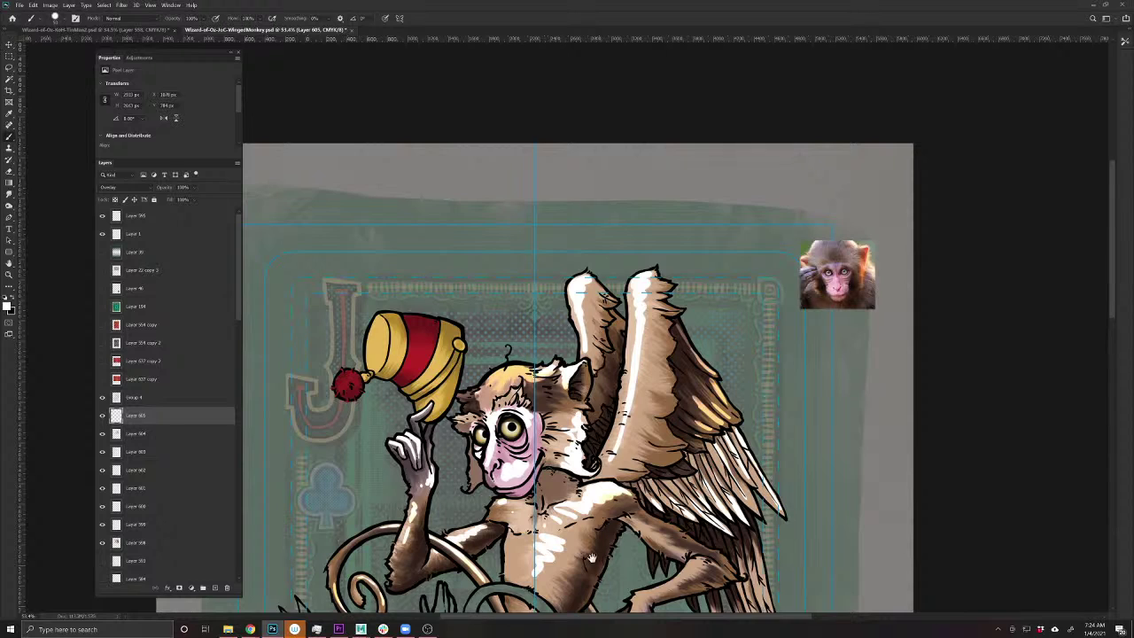
- Highlight the forearm, upper arm and more wing feathers, then lower the layer opacity to 50%
{"action": "left_click_drag", "start_coordinate": [592, 558], "coordinate": [511, 424]}
{"action": "mouse_move", "coordinate": [627, 433]}
{"action": "left_mouse_down"}
{"action": "mouse_move", "coordinate": [555, 462]}
{"action": "mouse_move", "coordinate": [545, 500]}
{"action": "left_mouse_up"}
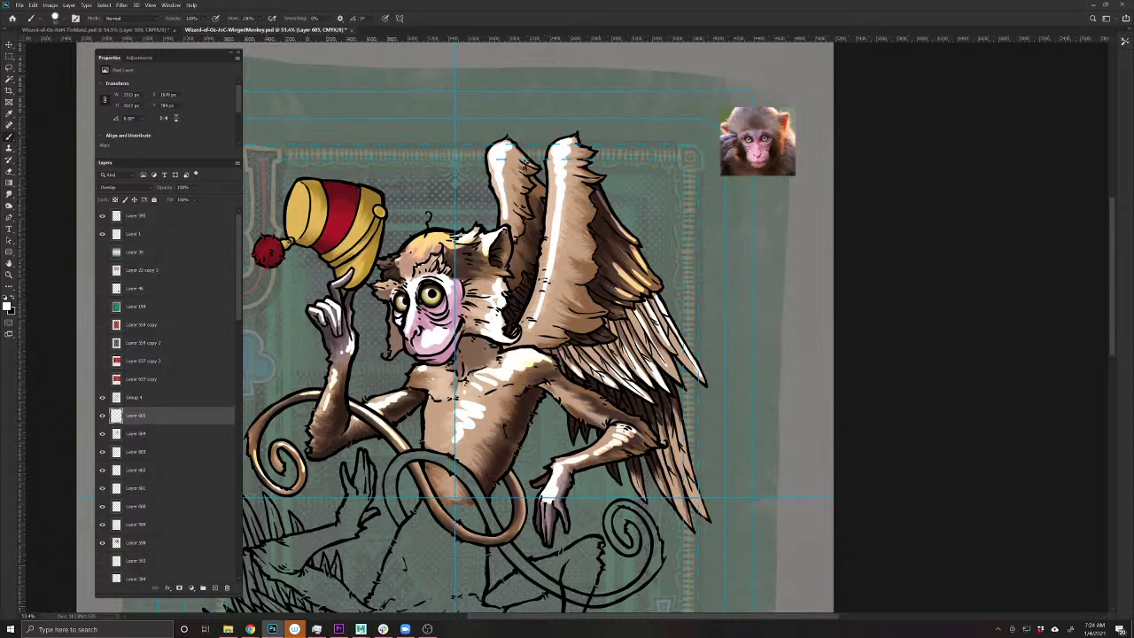
{"action": "left_click_drag", "start_coordinate": [556, 382], "coordinate": [606, 400]}
{"action": "left_click_drag", "start_coordinate": [677, 420], "coordinate": [707, 516]}
{"action": "left_click_drag", "start_coordinate": [689, 473], "coordinate": [687, 521]}
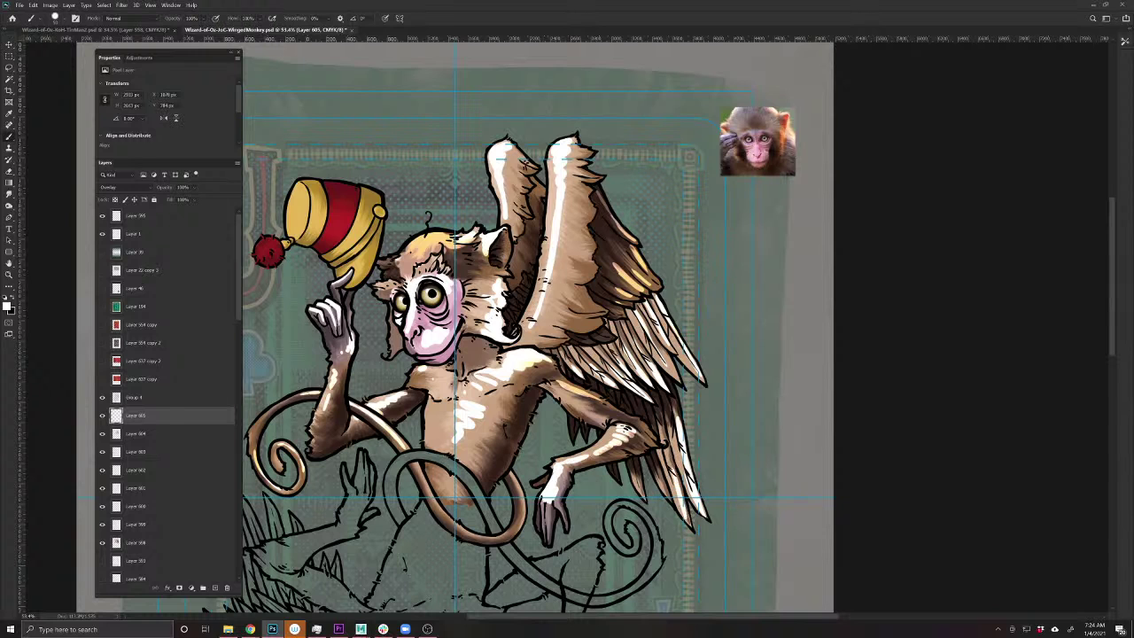
{"action": "left_click_drag", "start_coordinate": [670, 454], "coordinate": [673, 468]}
{"action": "left_click_drag", "start_coordinate": [661, 418], "coordinate": [659, 436]}
{"action": "left_click_drag", "start_coordinate": [498, 527], "coordinate": [624, 571]}
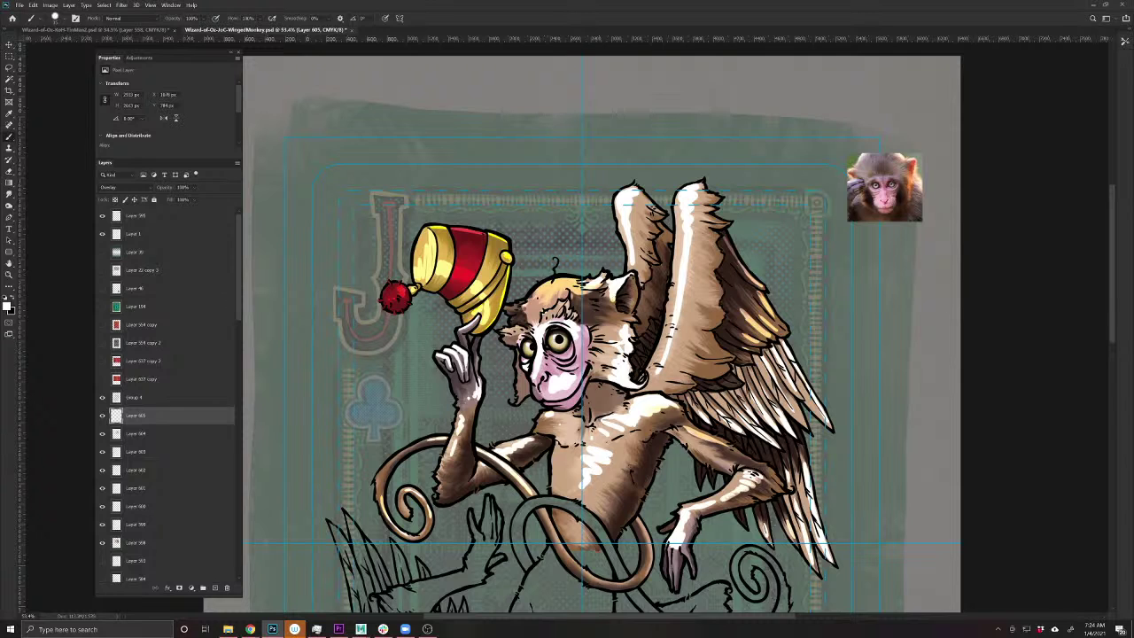
{"action": "left_click_drag", "start_coordinate": [165, 191], "coordinate": [156, 189]}
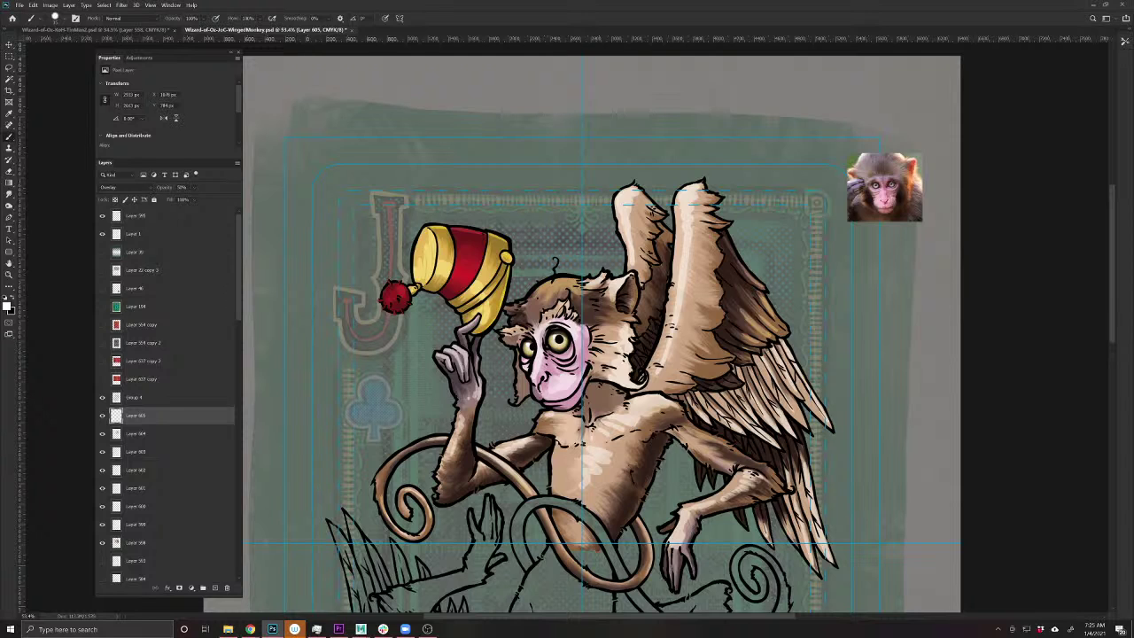
- Switch to Smudge, zoom in on the monkey's upper body, and save the PSD
{"action": "key", "text": "r"}
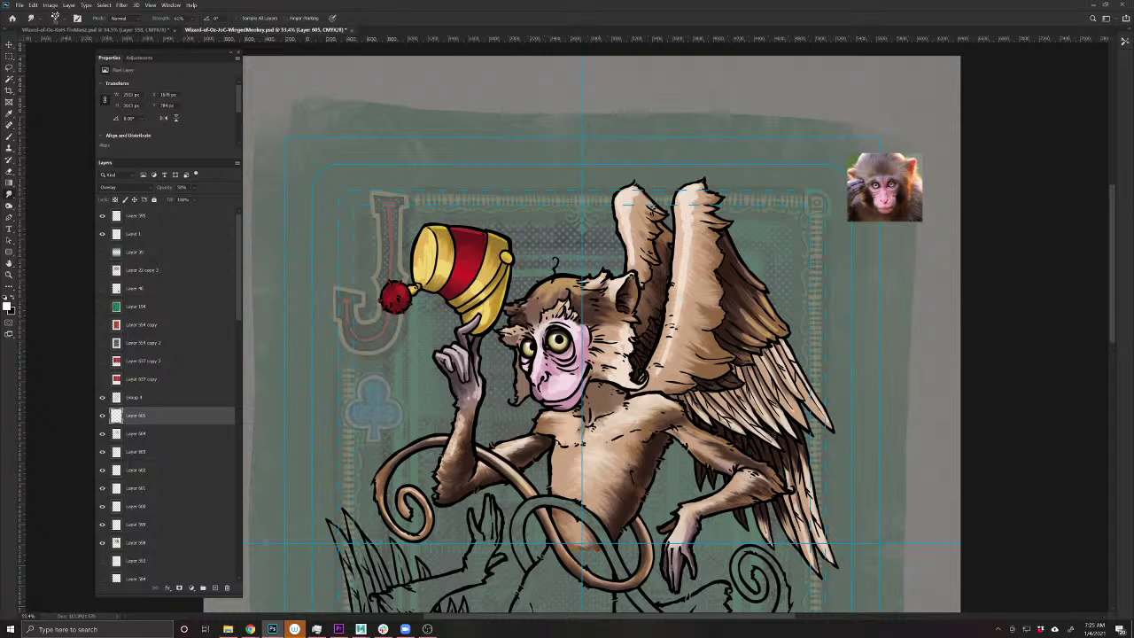
{"action": "left_click_drag", "start_coordinate": [760, 409], "coordinate": [616, 424]}
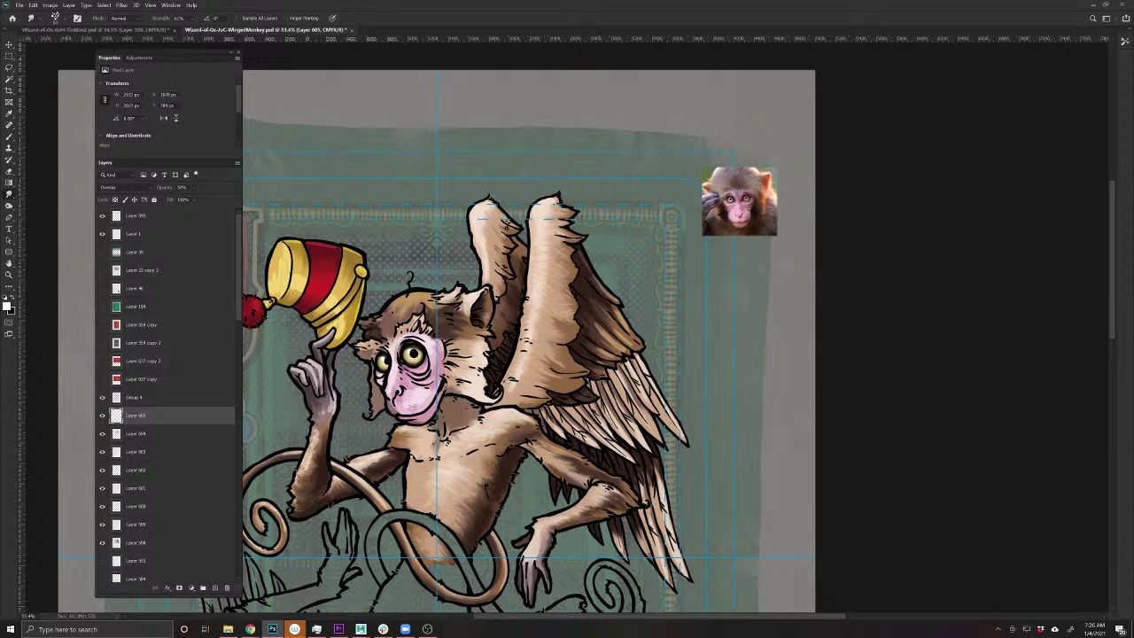
{"action": "scroll", "coordinate": [413, 410], "scroll_direction": "up", "scroll_amount": 2}
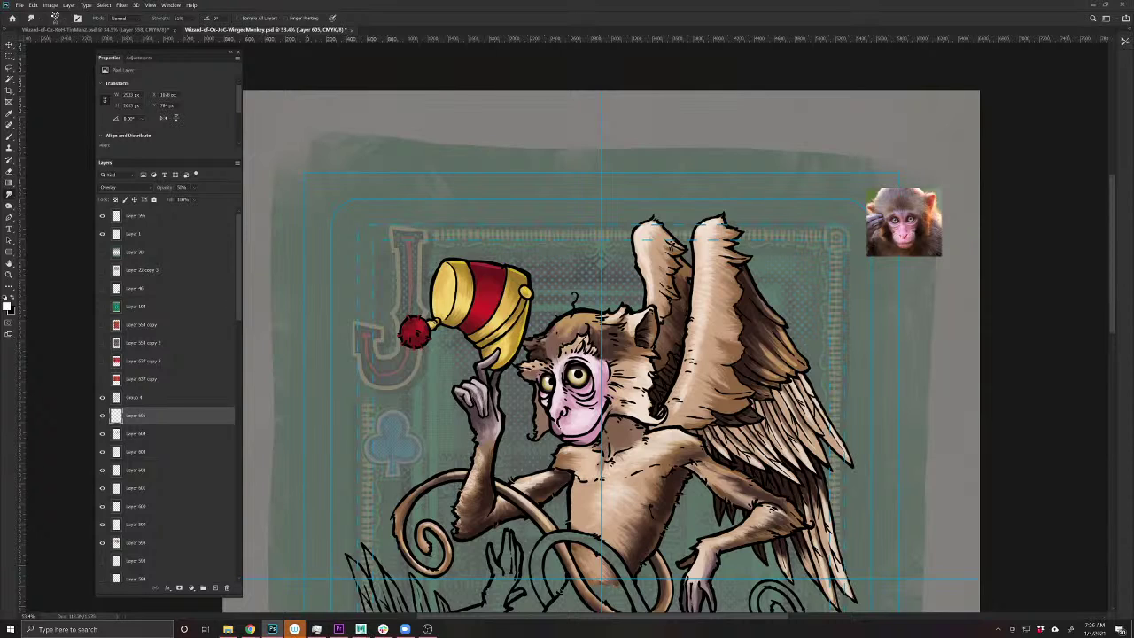
{"action": "left_click_drag", "start_coordinate": [548, 512], "coordinate": [532, 479]}
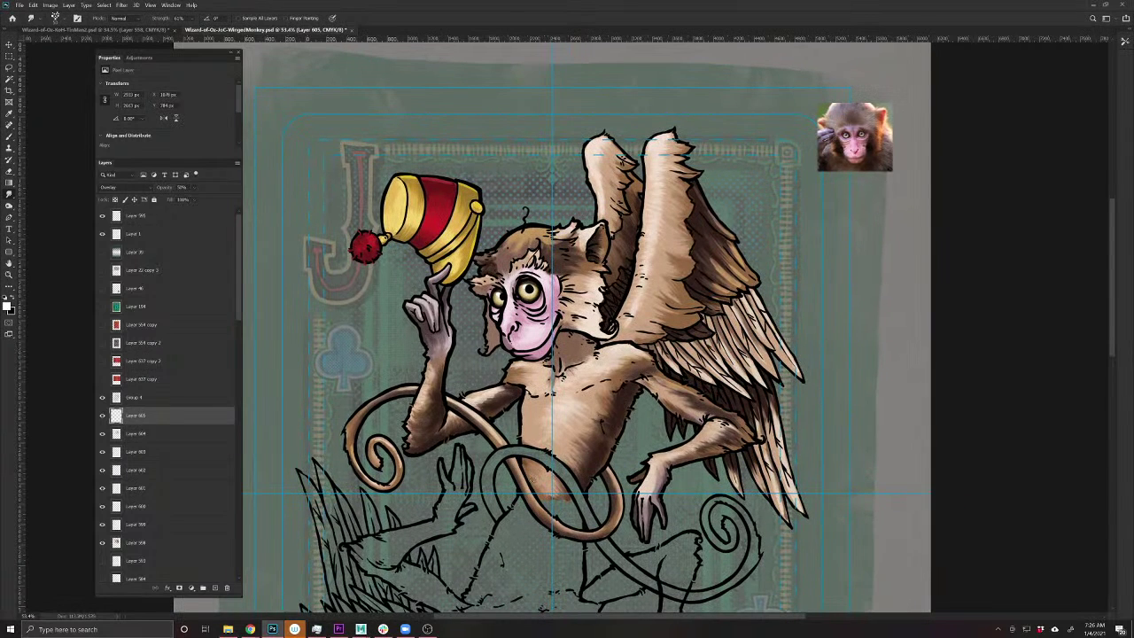
{"action": "key", "text": "ctrl+s"}
- Add a new Multiply-blended layer above Layer 605 for shadows
{"action": "left_click", "coordinate": [214, 588]}
{"action": "left_click", "coordinate": [106, 188]}
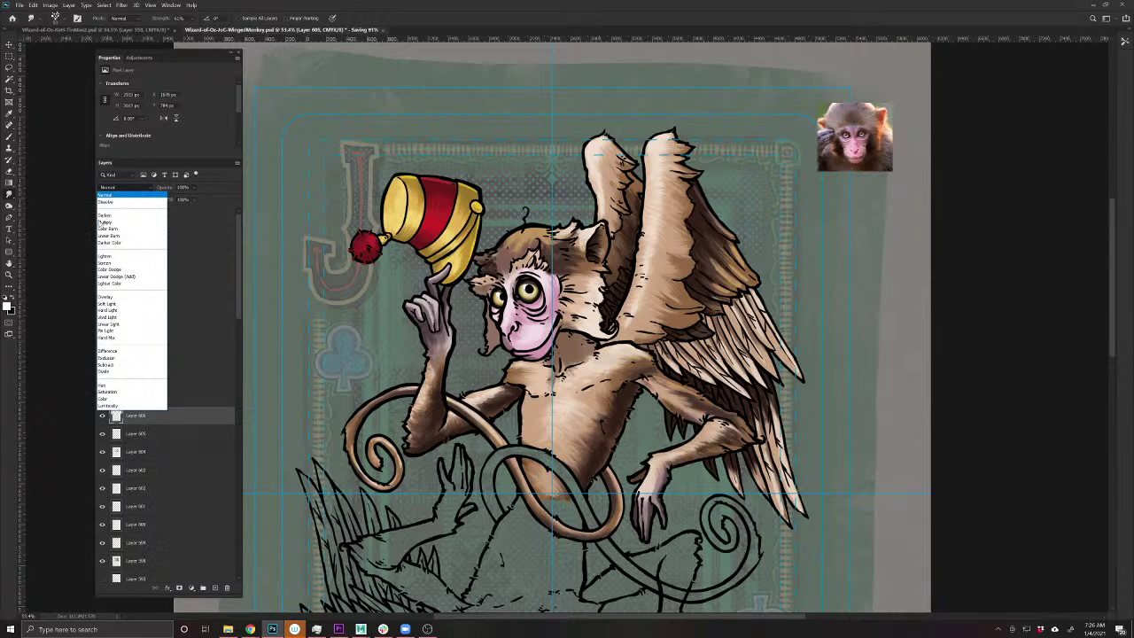
{"action": "left_click", "coordinate": [104, 222]}
{"action": "key", "text": "b"}
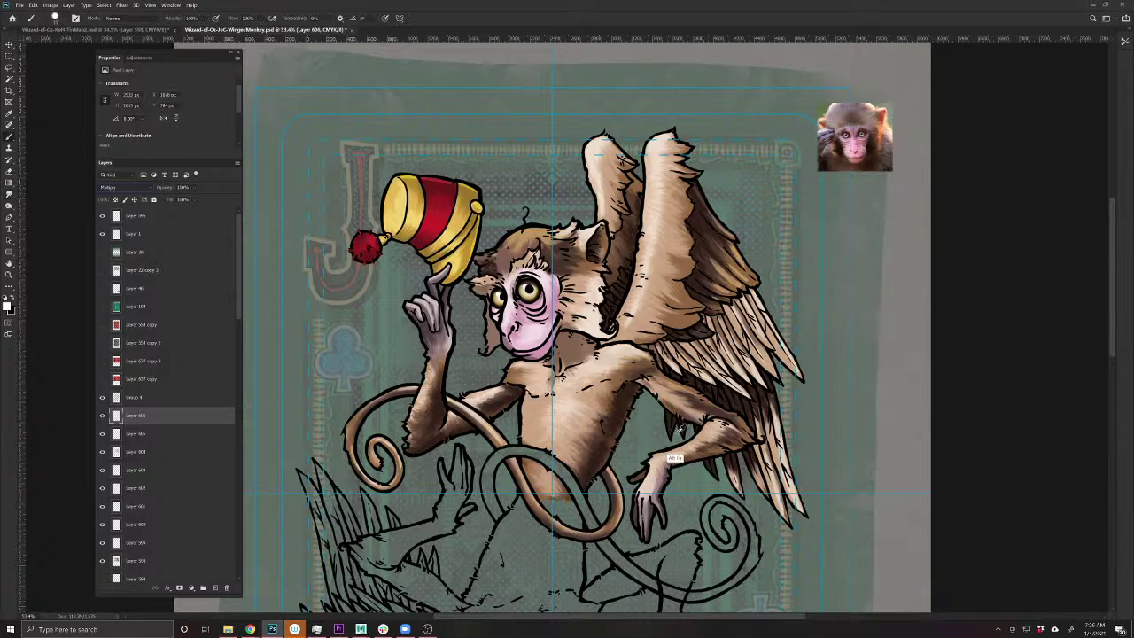
- Brush dark shadow strokes onto the wing feathers, including the lower feathers
{"action": "left_click_drag", "start_coordinate": [725, 347], "coordinate": [571, 493]}
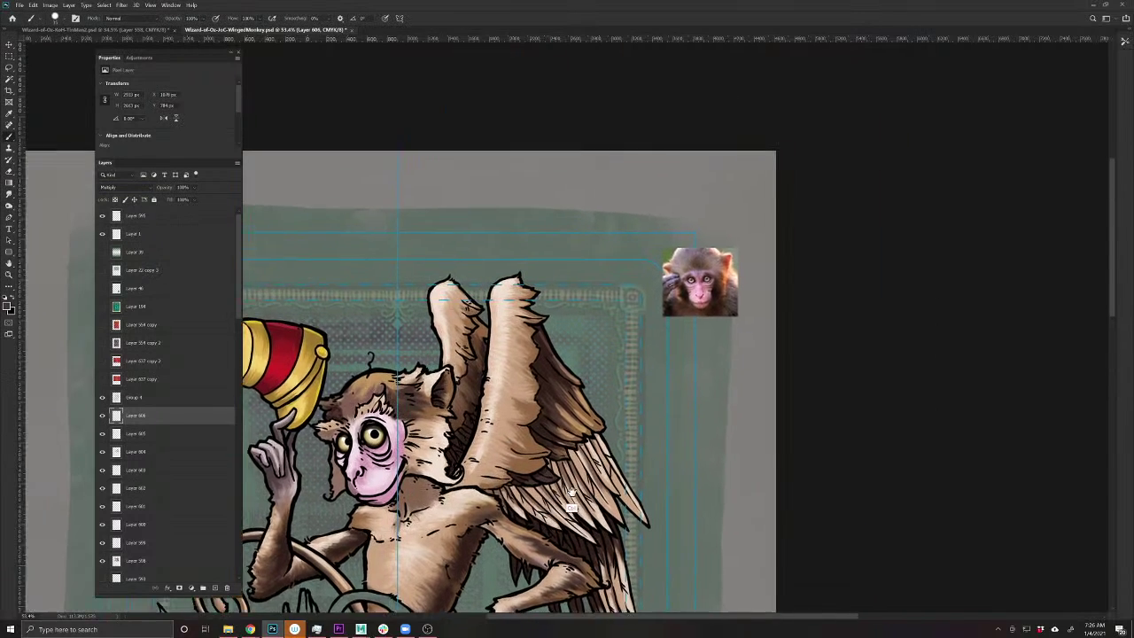
{"action": "scroll", "coordinate": [571, 505], "scroll_direction": "up", "scroll_amount": 4}
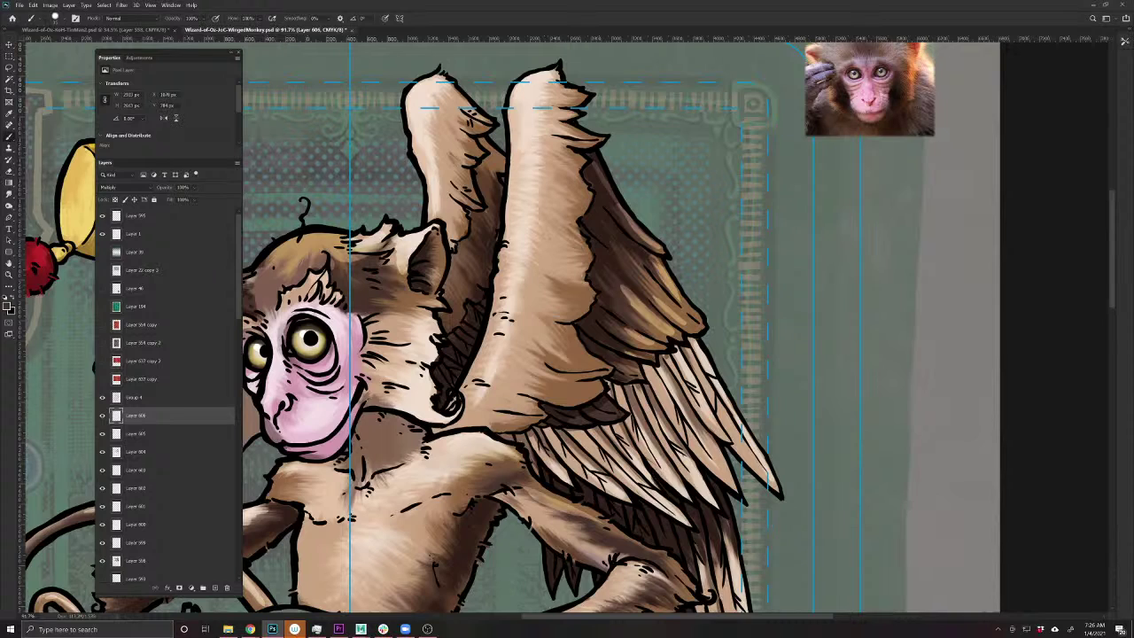
{"action": "mouse_move", "coordinate": [695, 337]}
{"action": "left_mouse_down"}
{"action": "mouse_move", "coordinate": [691, 355]}
{"action": "mouse_move", "coordinate": [672, 352]}
{"action": "mouse_move", "coordinate": [659, 386]}
{"action": "mouse_move", "coordinate": [659, 367]}
{"action": "mouse_move", "coordinate": [643, 376]}
{"action": "mouse_move", "coordinate": [643, 398]}
{"action": "mouse_move", "coordinate": [601, 381]}
{"action": "mouse_move", "coordinate": [630, 400]}
{"action": "mouse_move", "coordinate": [609, 393]}
{"action": "left_mouse_up"}
{"action": "key", "text": "e"}
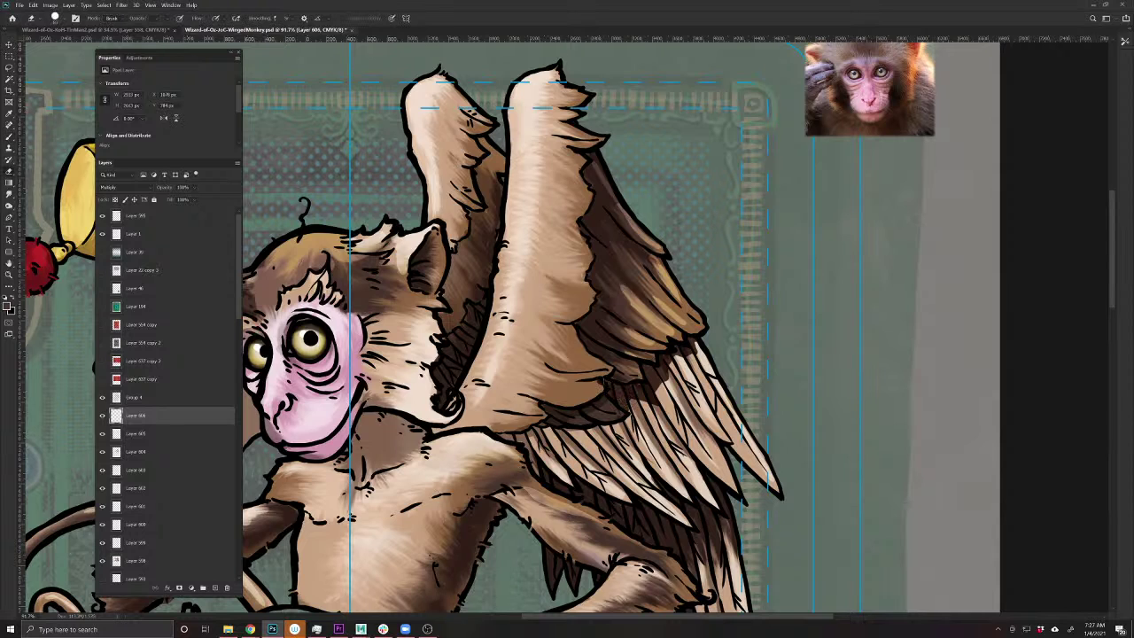
{"action": "key", "text": "b"}
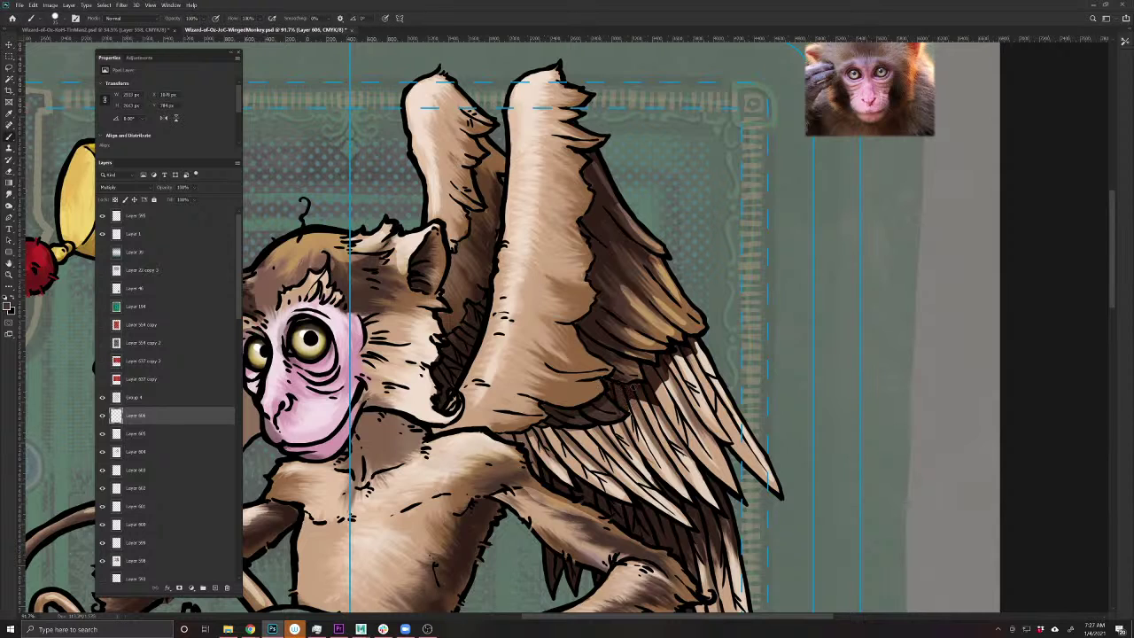
{"action": "mouse_move", "coordinate": [627, 438]}
{"action": "left_mouse_down"}
{"action": "mouse_move", "coordinate": [605, 425]}
{"action": "mouse_move", "coordinate": [542, 430]}
{"action": "mouse_move", "coordinate": [546, 445]}
{"action": "mouse_move", "coordinate": [528, 448]}
{"action": "mouse_move", "coordinate": [502, 436]}
{"action": "mouse_move", "coordinate": [526, 434]}
{"action": "mouse_move", "coordinate": [535, 457]}
{"action": "mouse_move", "coordinate": [526, 453]}
{"action": "mouse_move", "coordinate": [593, 491]}
{"action": "mouse_move", "coordinate": [566, 490]}
{"action": "mouse_move", "coordinate": [685, 533]}
{"action": "mouse_move", "coordinate": [653, 475]}
{"action": "left_mouse_up"}
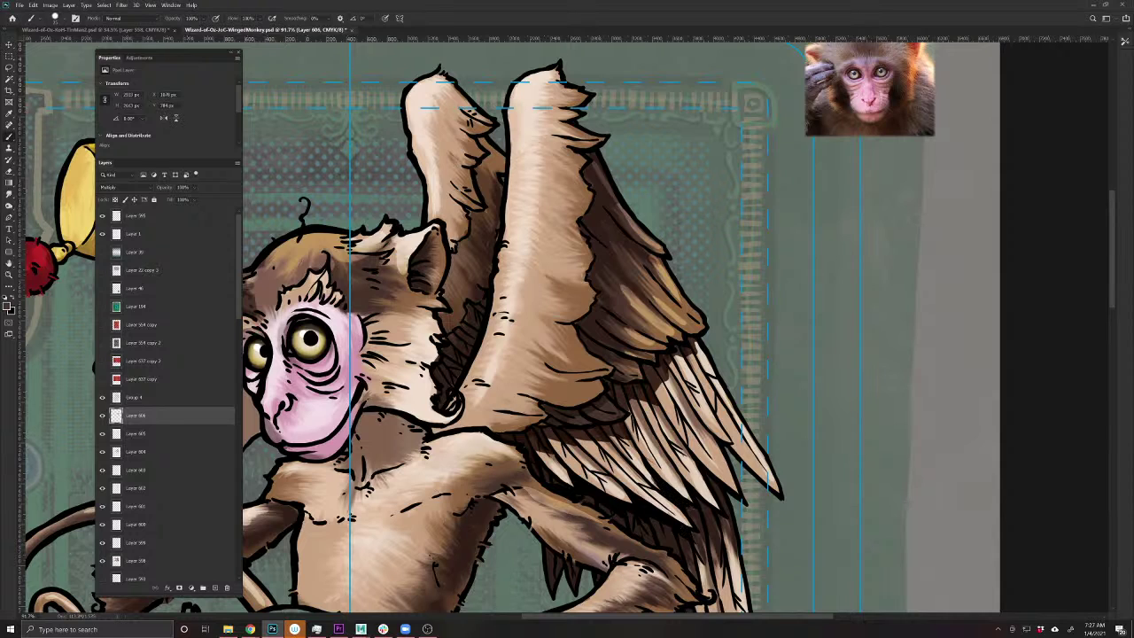
{"action": "mouse_move", "coordinate": [698, 518]}
{"action": "left_mouse_down"}
{"action": "mouse_move", "coordinate": [686, 508]}
{"action": "mouse_move", "coordinate": [712, 481]}
{"action": "left_mouse_up"}
- Hatch dark shading along the wing's inner edge and into the gap between the wings
{"action": "left_click_drag", "start_coordinate": [485, 468], "coordinate": [547, 497]}
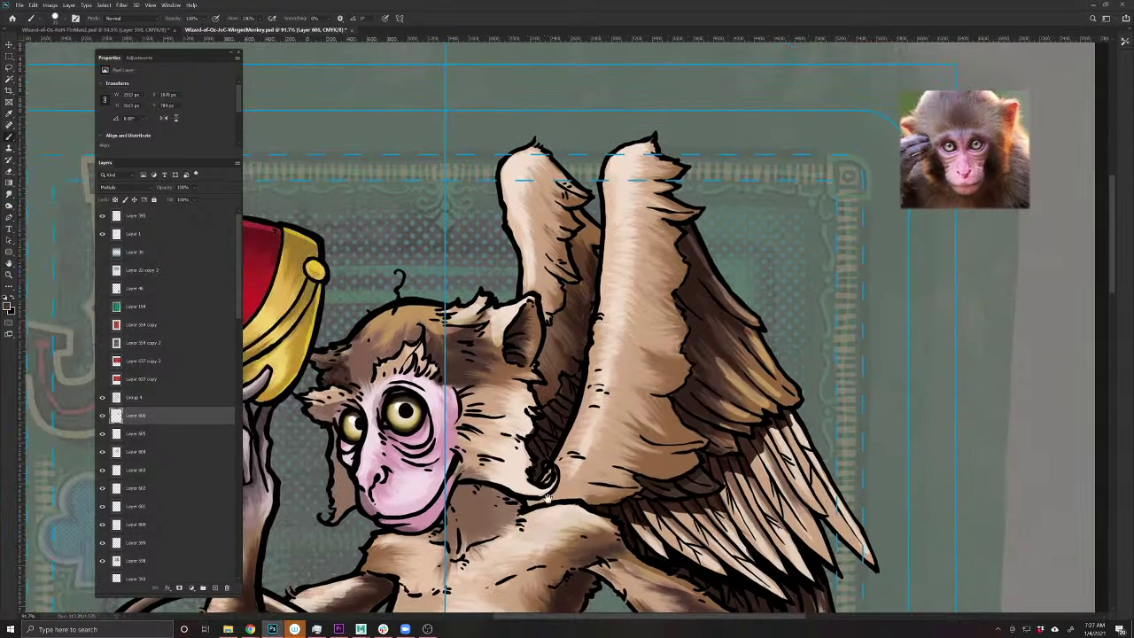
{"action": "left_click_drag", "start_coordinate": [571, 412], "coordinate": [582, 374]}
{"action": "mouse_move", "coordinate": [569, 398]}
{"action": "left_mouse_down"}
{"action": "mouse_move", "coordinate": [575, 381]}
{"action": "mouse_move", "coordinate": [560, 374]}
{"action": "left_mouse_up"}
{"action": "left_click_drag", "start_coordinate": [556, 407], "coordinate": [567, 390]}
{"action": "mouse_move", "coordinate": [544, 448]}
{"action": "left_mouse_down"}
{"action": "mouse_move", "coordinate": [565, 405]}
{"action": "mouse_move", "coordinate": [565, 417]}
{"action": "mouse_move", "coordinate": [538, 420]}
{"action": "left_mouse_up"}
{"action": "left_click_drag", "start_coordinate": [537, 464], "coordinate": [531, 438]}
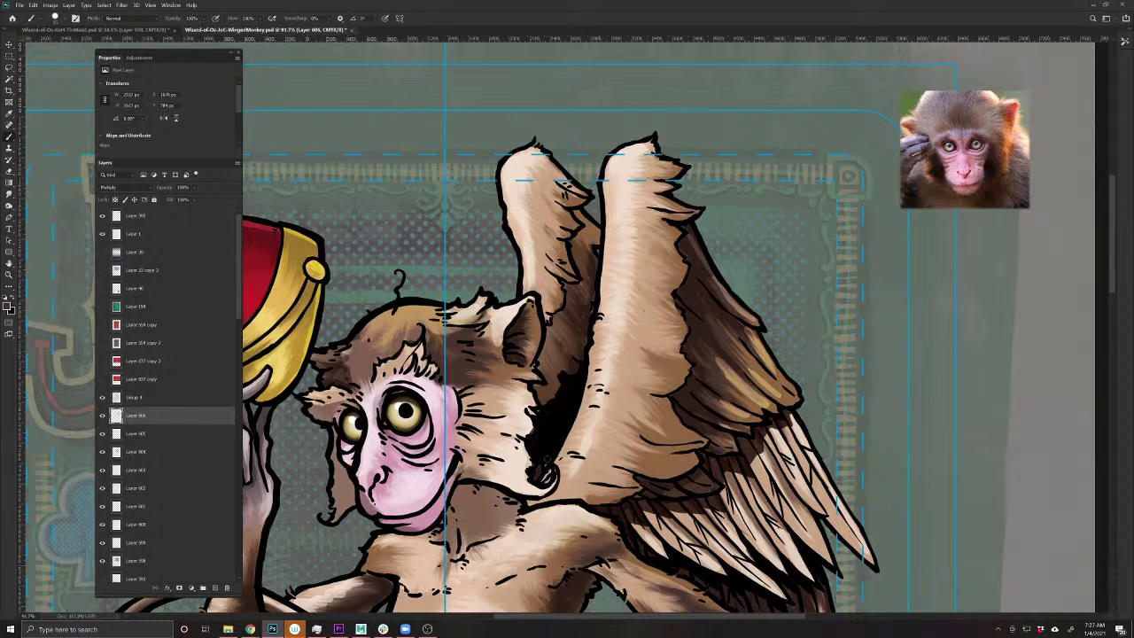
{"action": "left_click_drag", "start_coordinate": [539, 480], "coordinate": [535, 466]}
{"action": "left_click_drag", "start_coordinate": [592, 306], "coordinate": [589, 314]}
{"action": "mouse_move", "coordinate": [581, 216]}
{"action": "left_mouse_down"}
{"action": "mouse_move", "coordinate": [563, 310]}
{"action": "mouse_move", "coordinate": [534, 361]}
{"action": "left_mouse_up"}
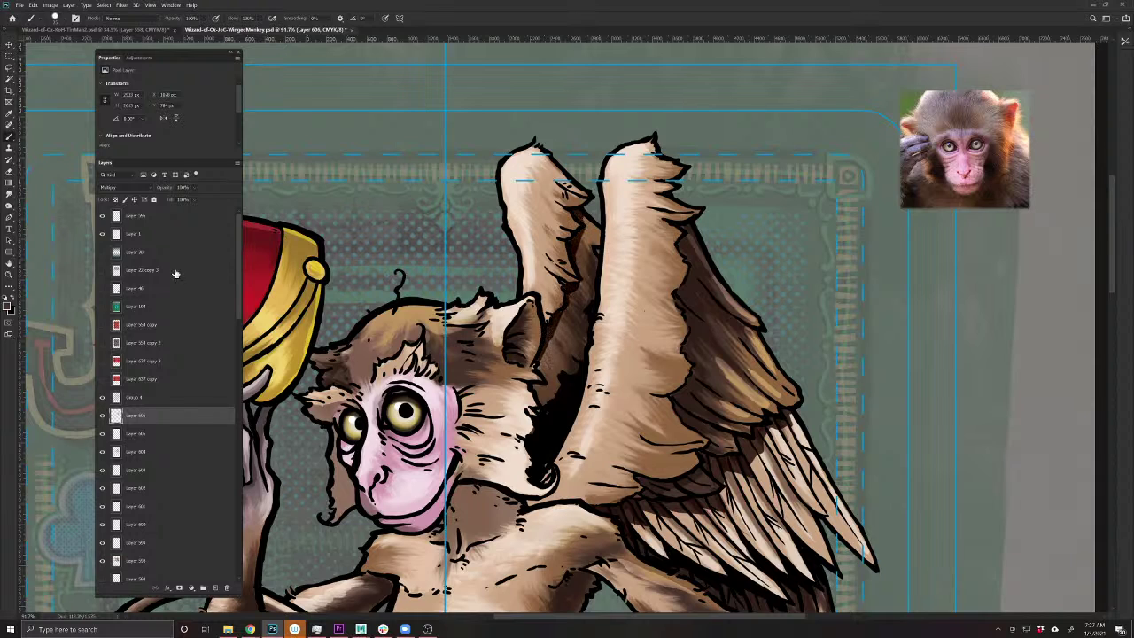
- Shade the monkey's leg and knee and darken the nearby wing feather edges
{"action": "mouse_move", "coordinate": [497, 501]}
{"action": "left_mouse_down"}
{"action": "mouse_move", "coordinate": [572, 385]}
{"action": "mouse_move", "coordinate": [611, 383]}
{"action": "mouse_move", "coordinate": [558, 403]}
{"action": "mouse_move", "coordinate": [589, 379]}
{"action": "left_mouse_up"}
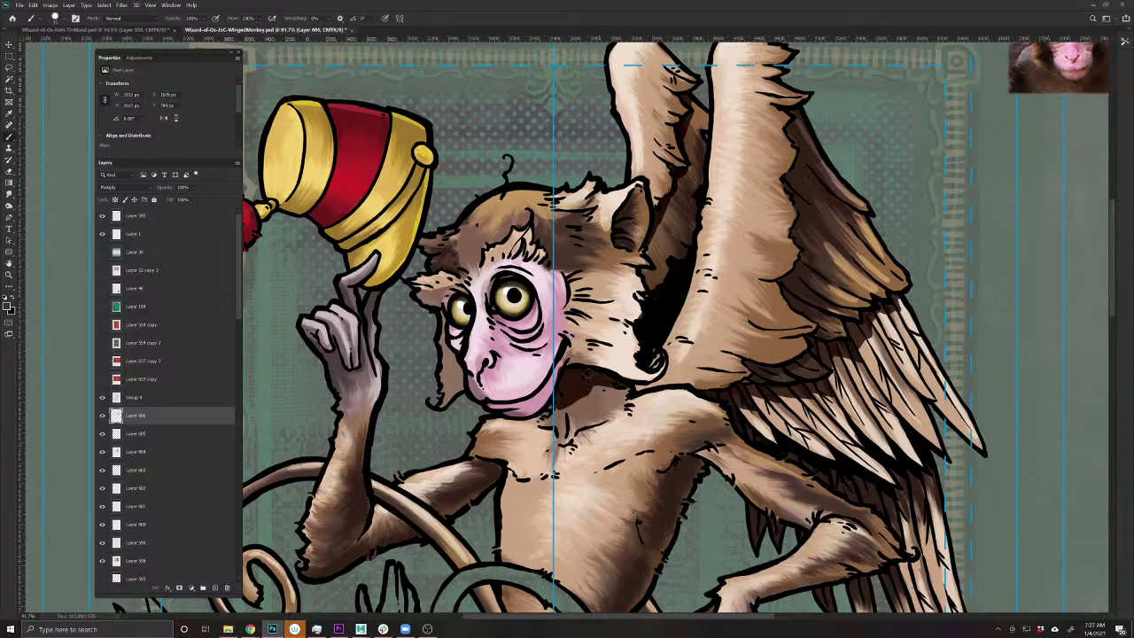
{"action": "key", "text": "e"}
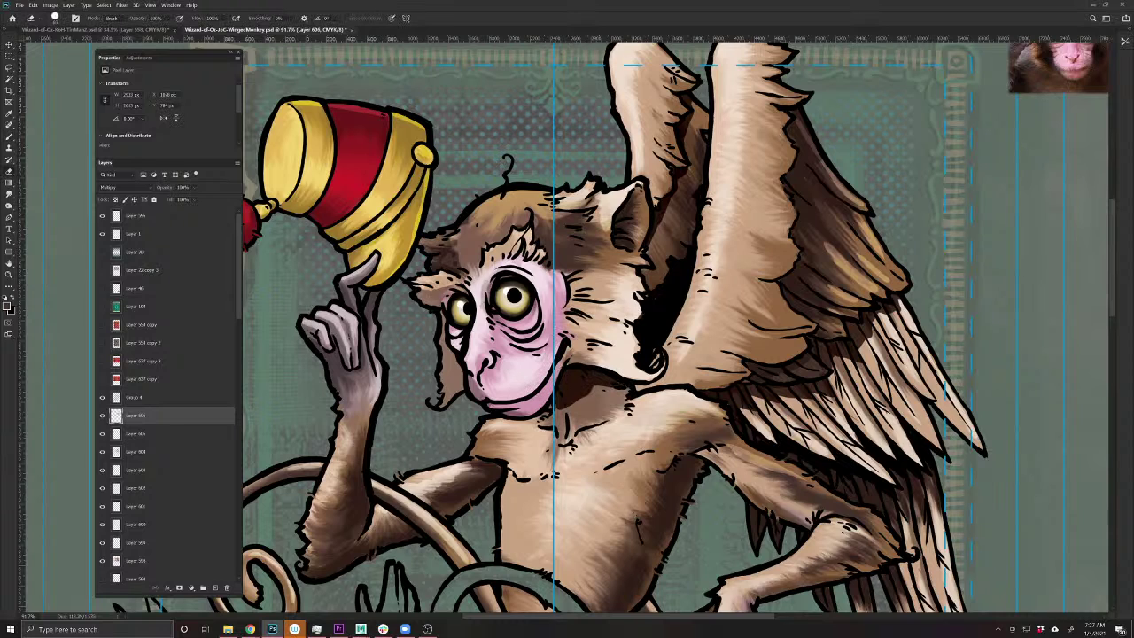
{"action": "key", "text": "b"}
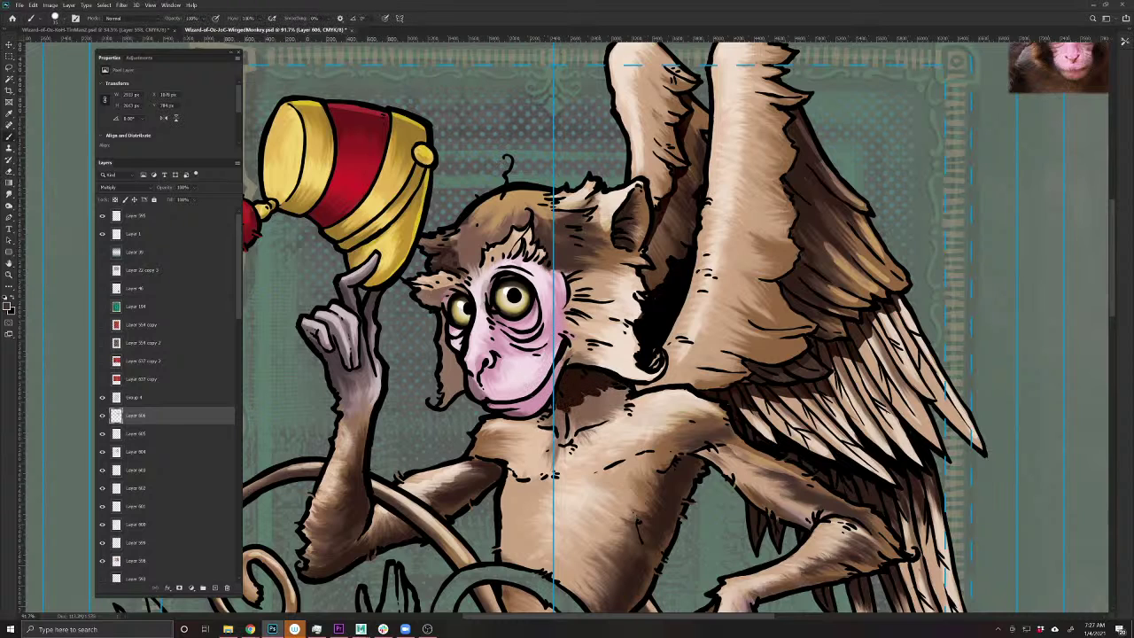
{"action": "mouse_move", "coordinate": [648, 504]}
{"action": "left_mouse_down"}
{"action": "mouse_move", "coordinate": [530, 394]}
{"action": "mouse_move", "coordinate": [556, 363]}
{"action": "mouse_move", "coordinate": [531, 443]}
{"action": "mouse_move", "coordinate": [565, 380]}
{"action": "left_mouse_up"}
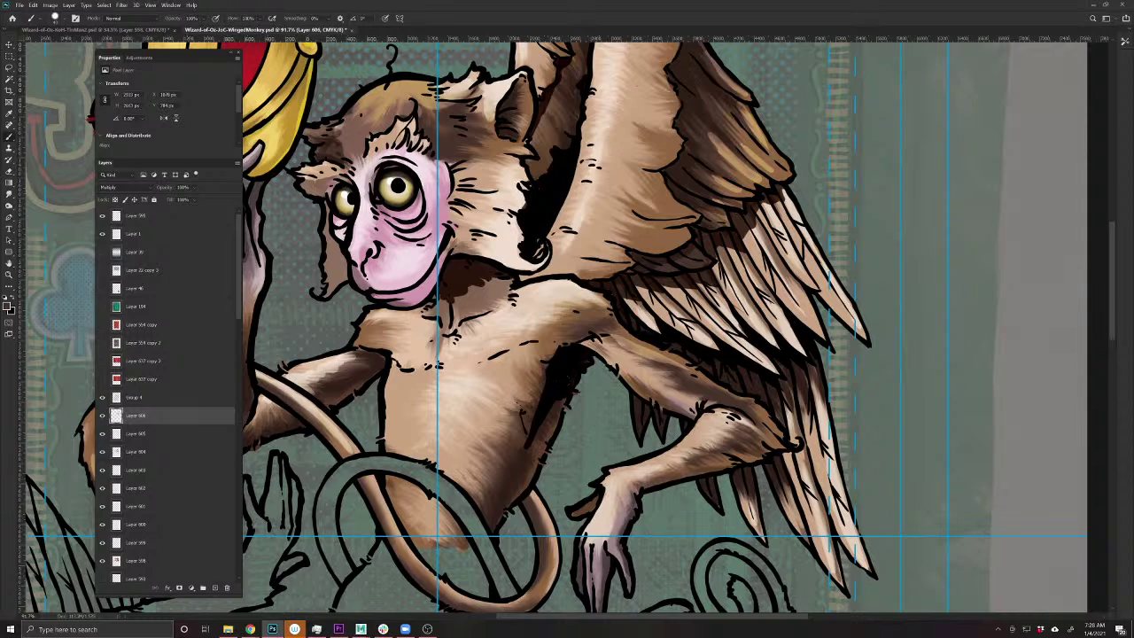
{"action": "mouse_move", "coordinate": [698, 417]}
{"action": "left_mouse_down"}
{"action": "mouse_move", "coordinate": [631, 386]}
{"action": "mouse_move", "coordinate": [661, 423]}
{"action": "mouse_move", "coordinate": [635, 398]}
{"action": "left_mouse_up"}
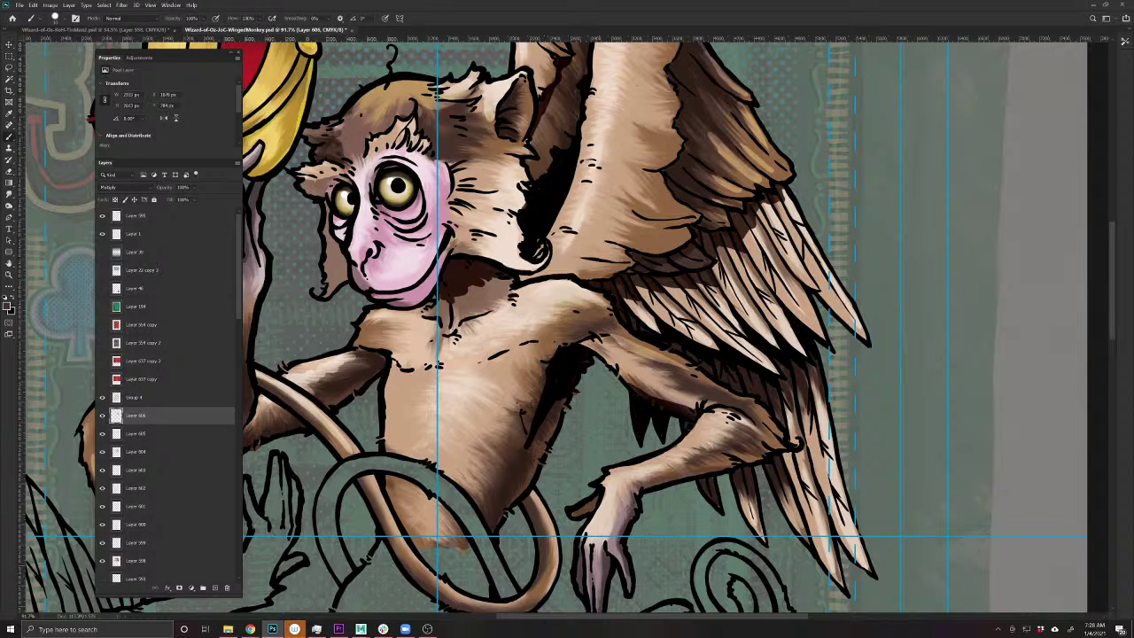
{"action": "left_click_drag", "start_coordinate": [711, 478], "coordinate": [707, 480]}
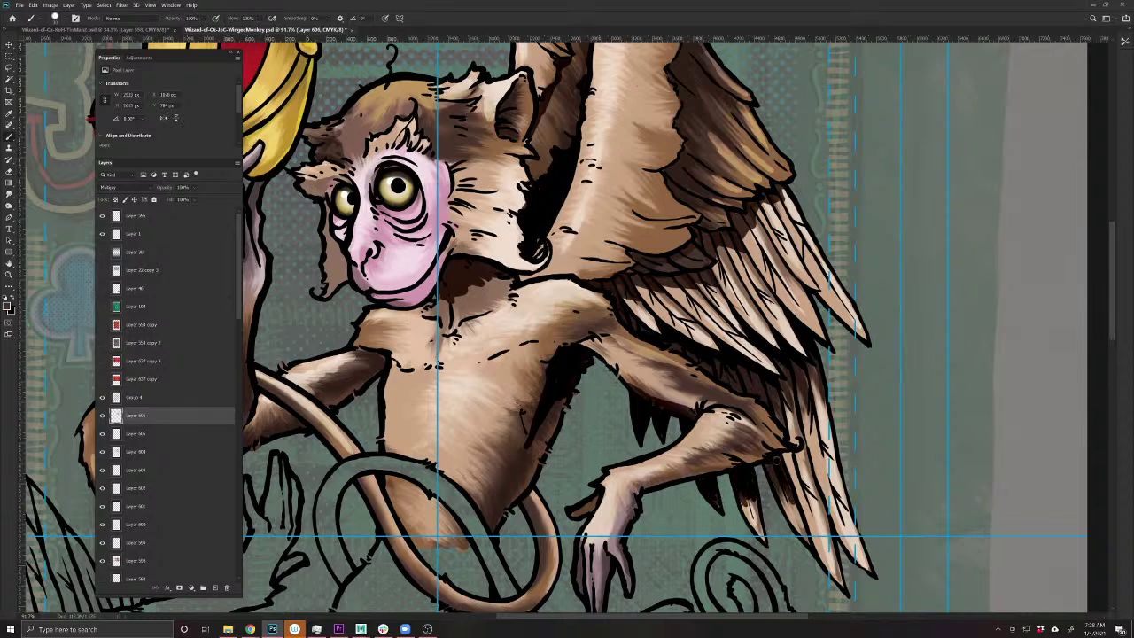
{"action": "mouse_move", "coordinate": [777, 461]}
{"action": "left_mouse_down"}
{"action": "mouse_move", "coordinate": [808, 542]}
{"action": "mouse_move", "coordinate": [681, 516]}
{"action": "mouse_move", "coordinate": [599, 494]}
{"action": "left_mouse_up"}
{"action": "left_click_drag", "start_coordinate": [585, 337], "coordinate": [599, 396]}
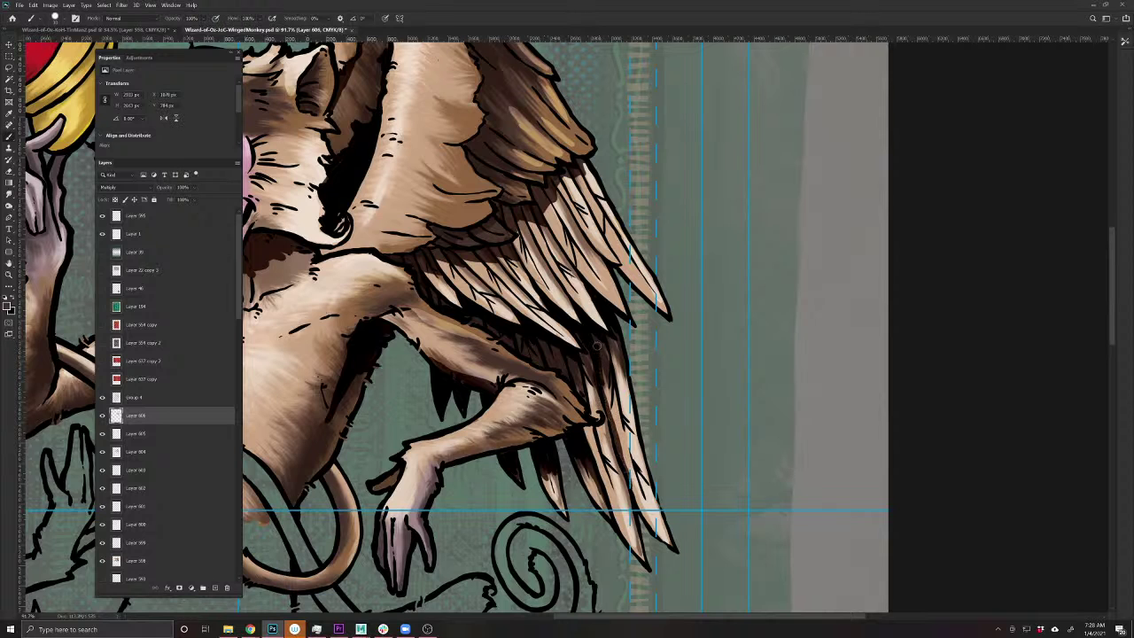
{"action": "left_click_drag", "start_coordinate": [489, 507], "coordinate": [588, 596]}
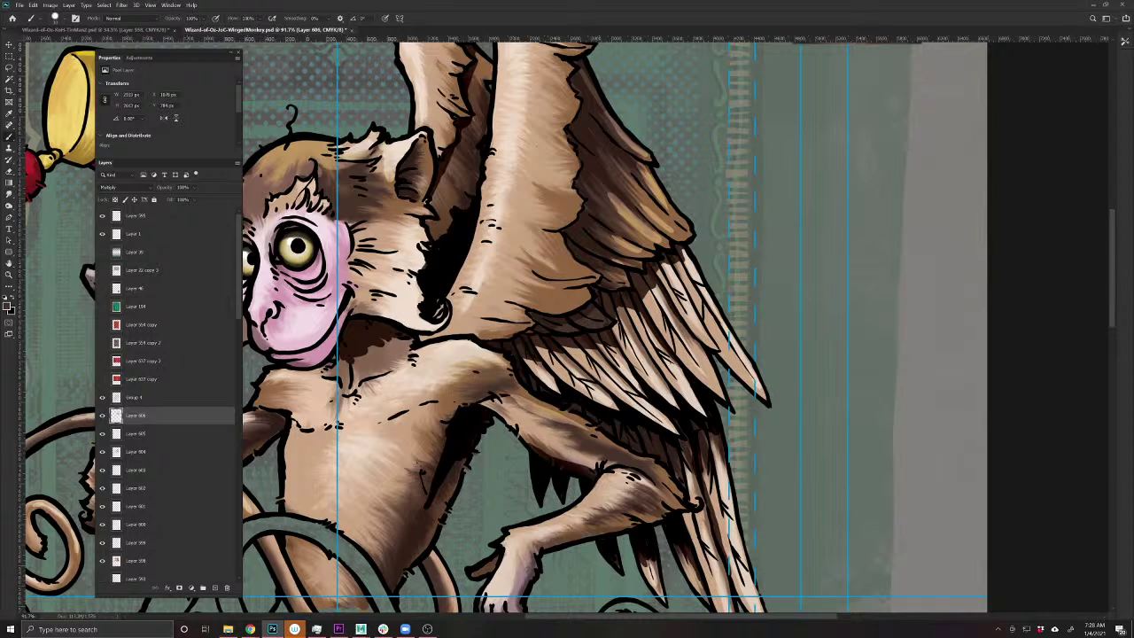
{"action": "mouse_move", "coordinate": [609, 325]}
{"action": "left_mouse_down"}
{"action": "mouse_move", "coordinate": [591, 330]}
{"action": "mouse_move", "coordinate": [619, 379]}
{"action": "mouse_move", "coordinate": [647, 402]}
{"action": "left_mouse_up"}
{"action": "mouse_move", "coordinate": [255, 454]}
{"action": "left_mouse_down"}
{"action": "mouse_move", "coordinate": [356, 454]}
{"action": "mouse_move", "coordinate": [420, 411]}
{"action": "mouse_move", "coordinate": [485, 412]}
{"action": "mouse_move", "coordinate": [512, 379]}
{"action": "mouse_move", "coordinate": [501, 372]}
{"action": "mouse_move", "coordinate": [505, 389]}
{"action": "mouse_move", "coordinate": [470, 409]}
{"action": "left_mouse_up"}
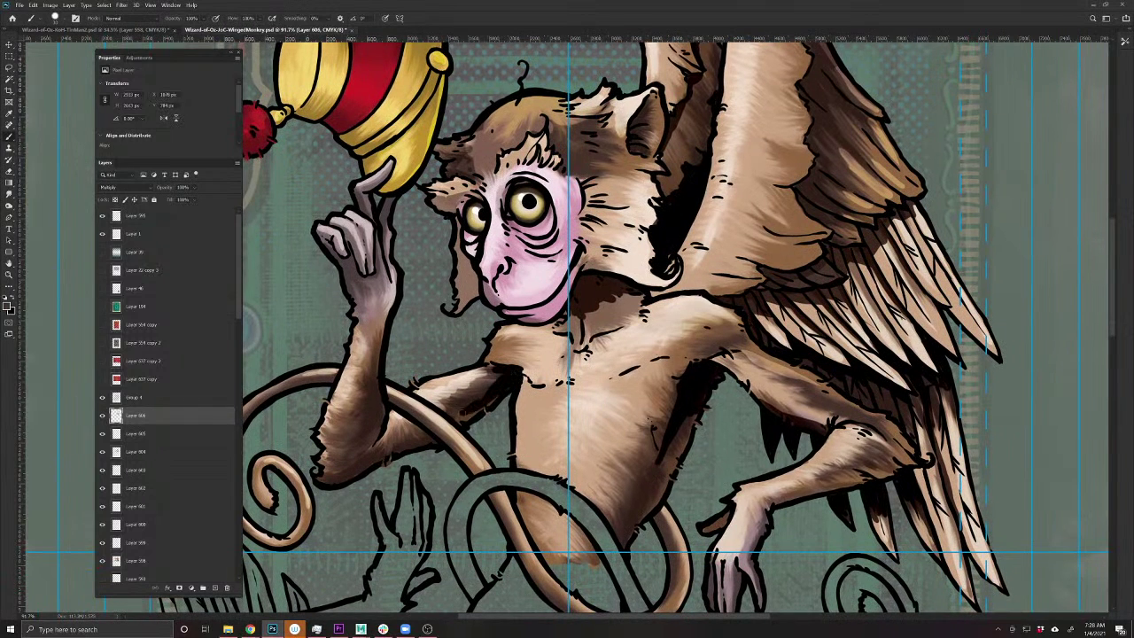
- With a smaller brush, shade between the raised fingers, the face edge, and around the eyes
{"action": "key", "text": "["}
{"action": "key", "text": "["}
{"action": "key", "text": "["}
{"action": "left_click_drag", "start_coordinate": [347, 260], "coordinate": [353, 271]}
{"action": "left_click_drag", "start_coordinate": [349, 264], "coordinate": [344, 280]}
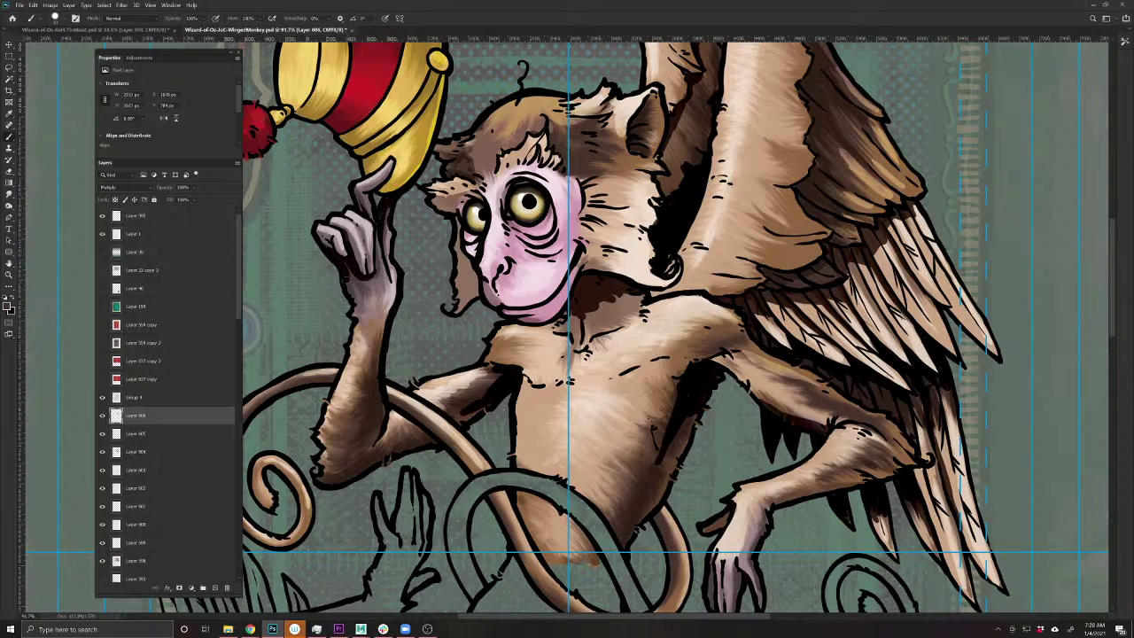
{"action": "left_click_drag", "start_coordinate": [460, 218], "coordinate": [478, 297]}
{"action": "left_click_drag", "start_coordinate": [457, 246], "coordinate": [467, 415]}
{"action": "mouse_move", "coordinate": [512, 357]}
{"action": "left_mouse_down"}
{"action": "mouse_move", "coordinate": [465, 379]}
{"action": "mouse_move", "coordinate": [546, 427]}
{"action": "mouse_move", "coordinate": [556, 466]}
{"action": "mouse_move", "coordinate": [513, 487]}
{"action": "mouse_move", "coordinate": [476, 464]}
{"action": "mouse_move", "coordinate": [487, 475]}
{"action": "left_mouse_up"}
{"action": "left_click_drag", "start_coordinate": [471, 431], "coordinate": [470, 409]}
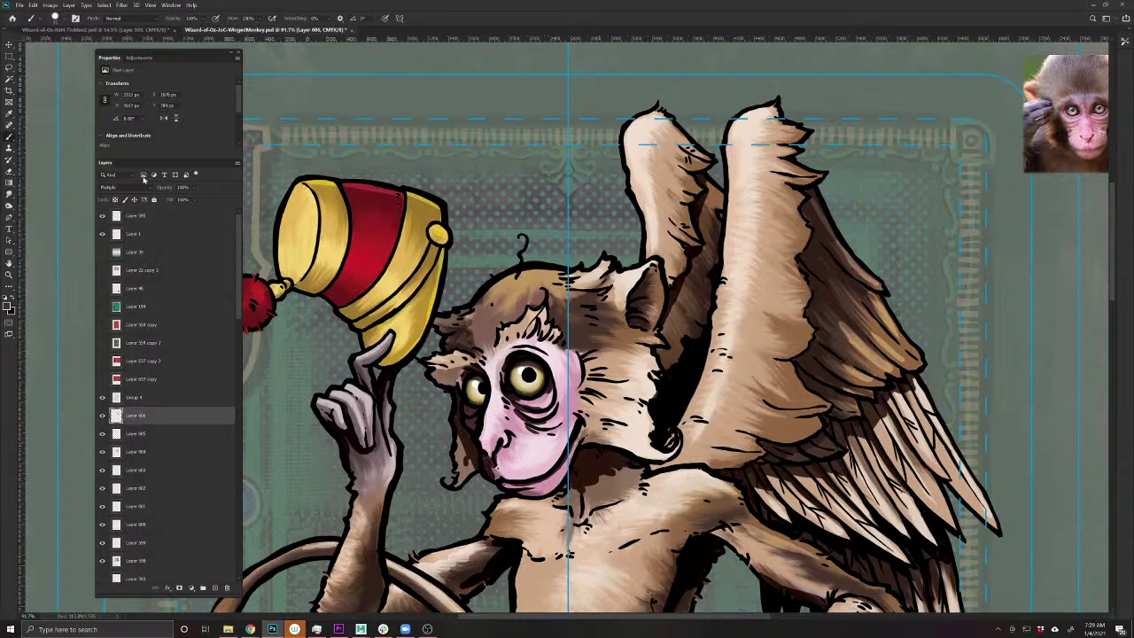
- Lower the shading layer to 67% opacity and smudge the chest shading smooth
{"action": "left_click_drag", "start_coordinate": [160, 188], "coordinate": [151, 186]}
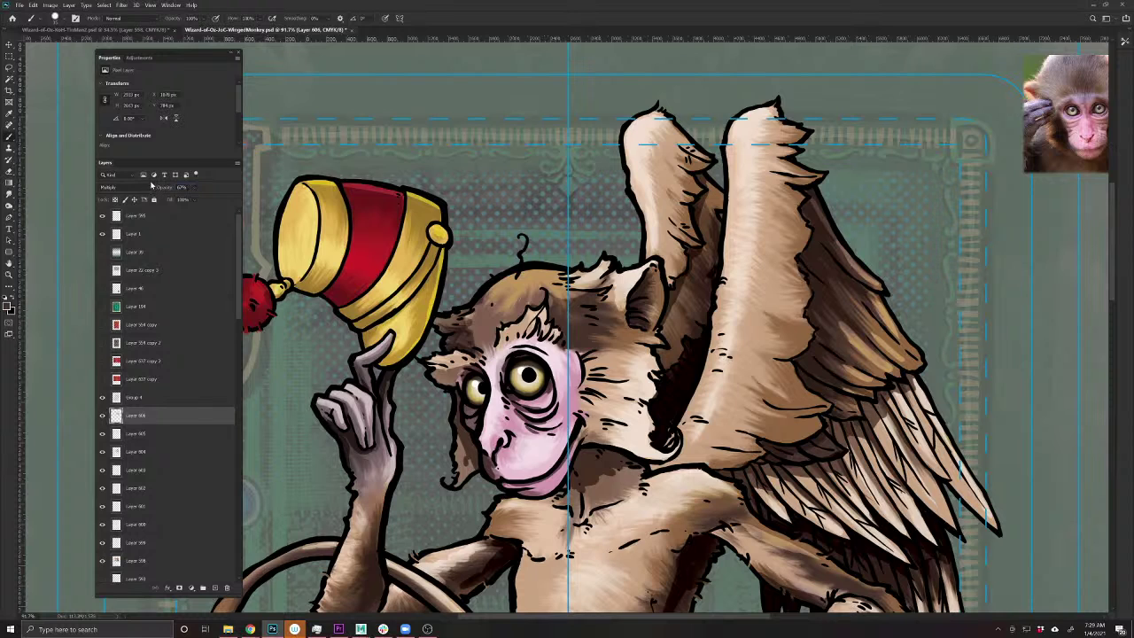
{"action": "left_click", "coordinate": [9, 193]}
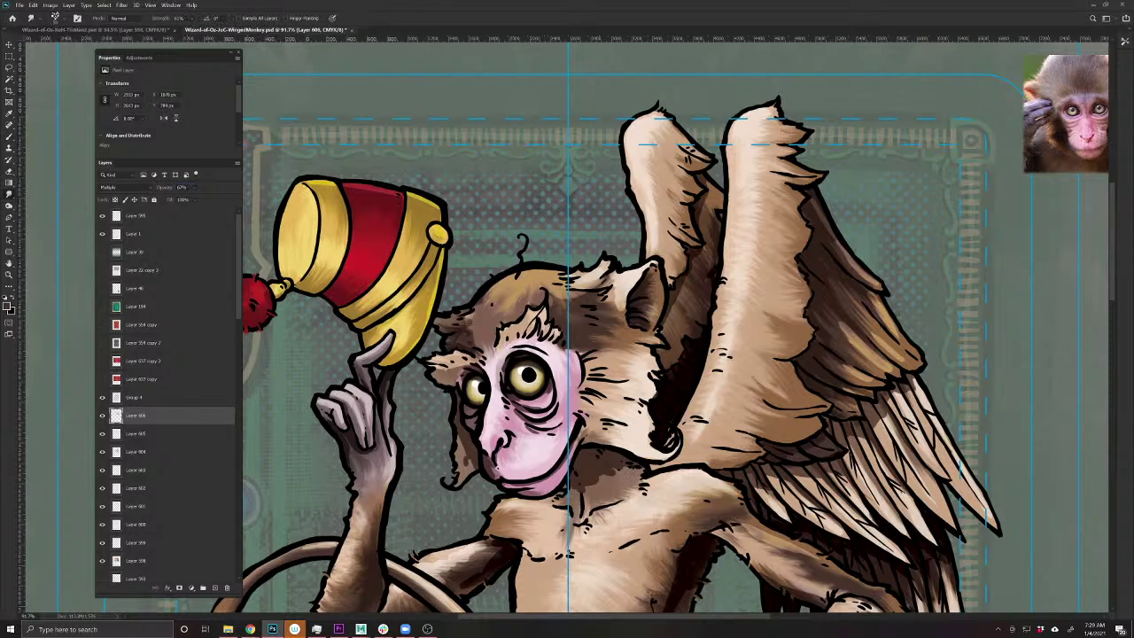
{"action": "mouse_move", "coordinate": [599, 471]}
{"action": "left_mouse_down"}
{"action": "mouse_move", "coordinate": [626, 469]}
{"action": "mouse_move", "coordinate": [585, 485]}
{"action": "left_mouse_up"}
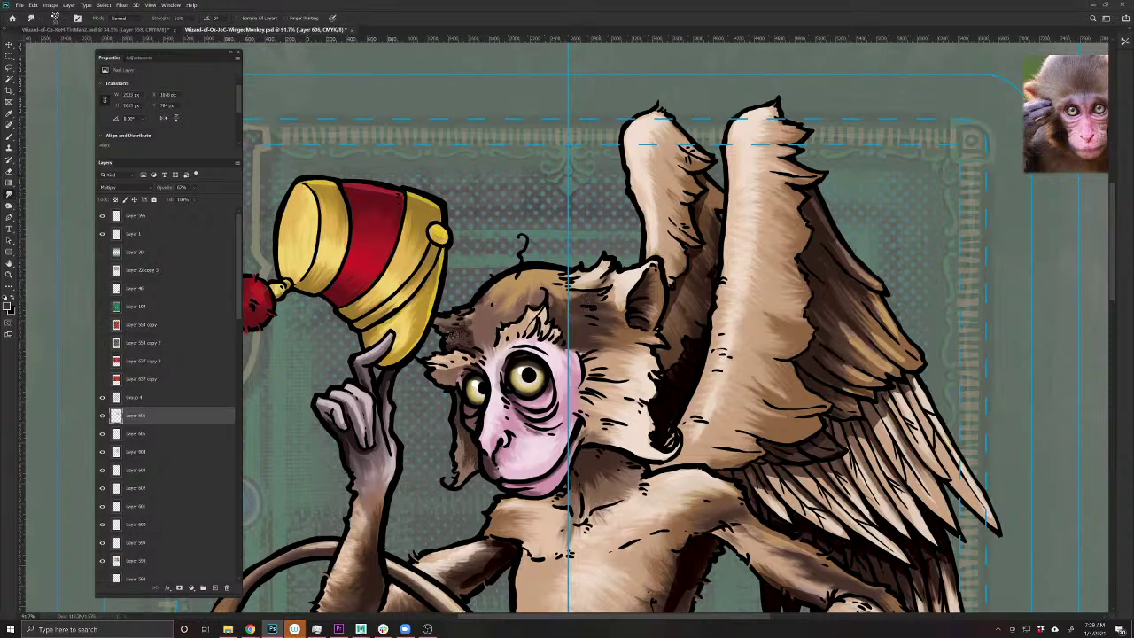
{"action": "left_click_drag", "start_coordinate": [720, 506], "coordinate": [533, 435]}
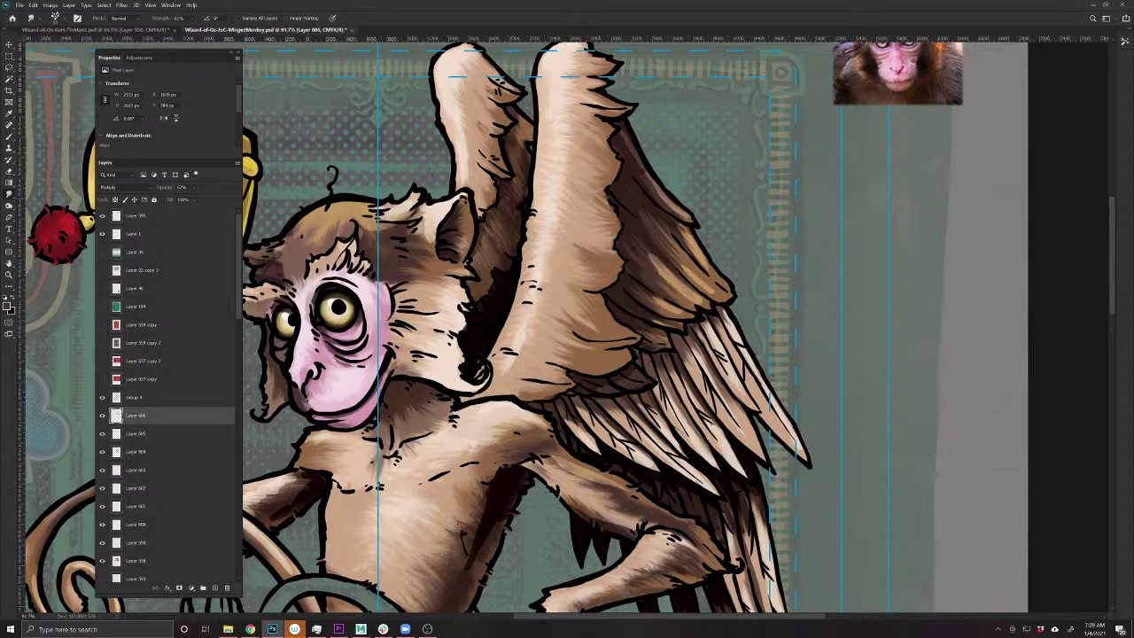
- Shade the forearm, hand and fingers, then smudge the lower arm and leg shading
{"action": "left_click_drag", "start_coordinate": [566, 546], "coordinate": [508, 436]}
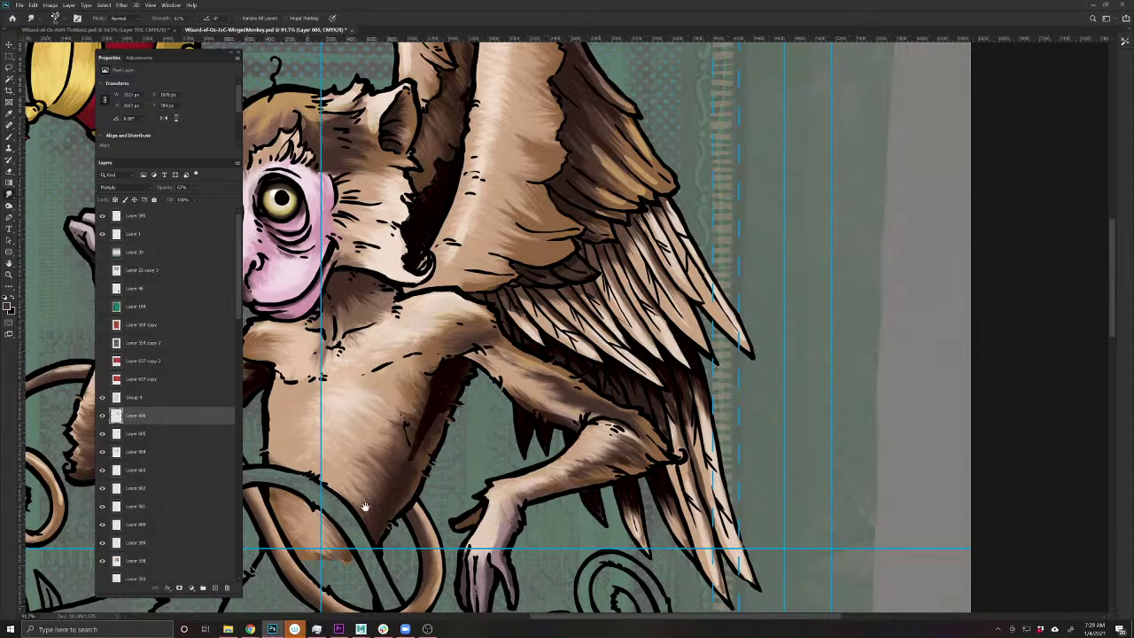
{"action": "left_click_drag", "start_coordinate": [365, 507], "coordinate": [603, 518]}
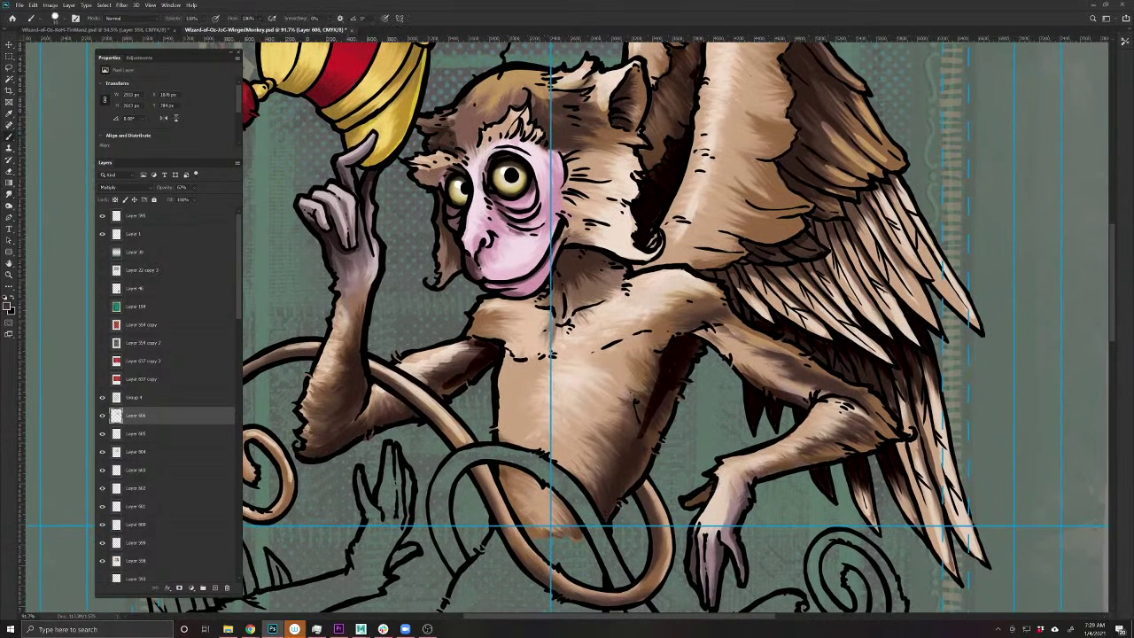
{"action": "left_click_drag", "start_coordinate": [746, 489], "coordinate": [714, 587]}
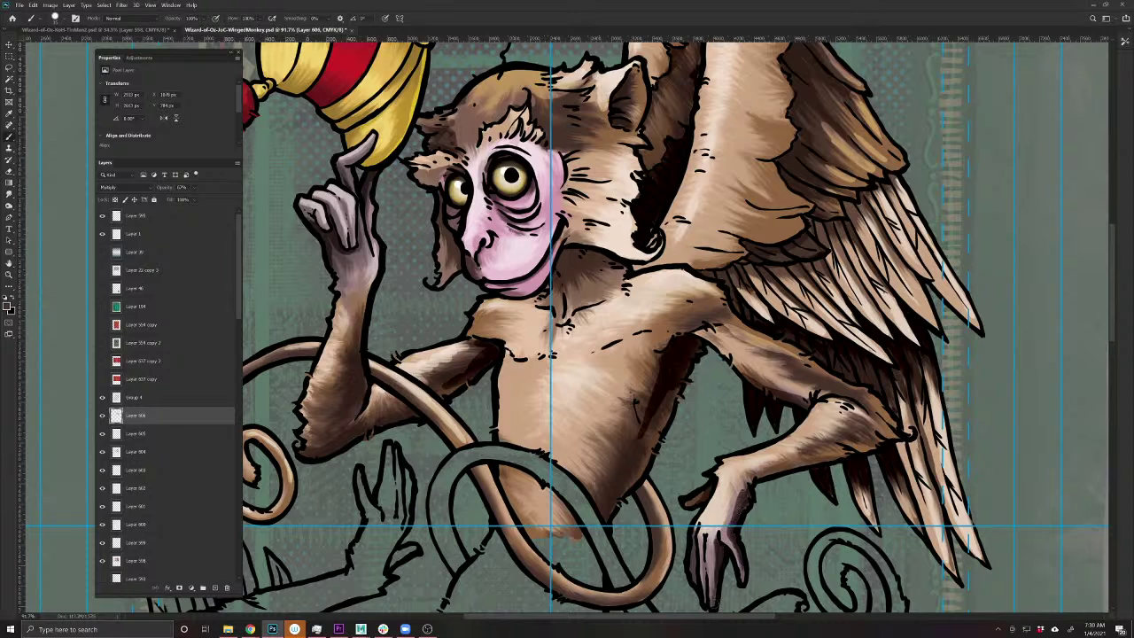
{"action": "left_click_drag", "start_coordinate": [694, 540], "coordinate": [693, 579]}
{"action": "left_click", "coordinate": [9, 197]}
{"action": "mouse_move", "coordinate": [706, 495]}
{"action": "left_mouse_down"}
{"action": "mouse_move", "coordinate": [744, 494]}
{"action": "mouse_move", "coordinate": [732, 530]}
{"action": "left_mouse_up"}
- Brush light fur strokes onto the monkey's lower hand
{"action": "scroll", "coordinate": [673, 328], "scroll_direction": "right", "scroll_amount": 3}
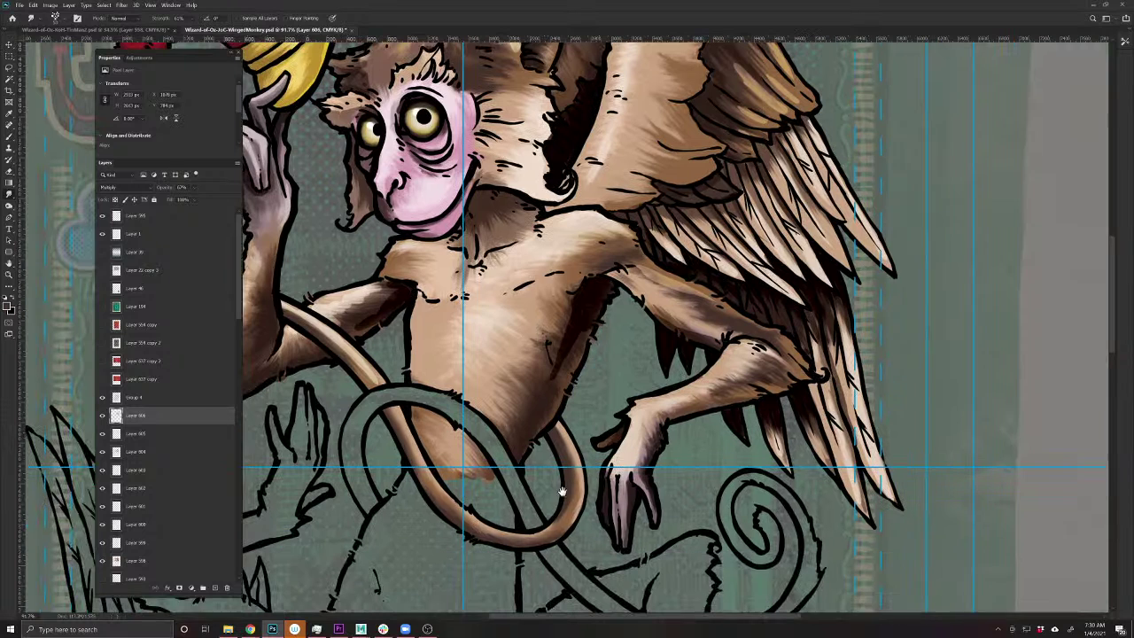
{"action": "scroll", "coordinate": [673, 328], "scroll_direction": "down", "scroll_amount": 2}
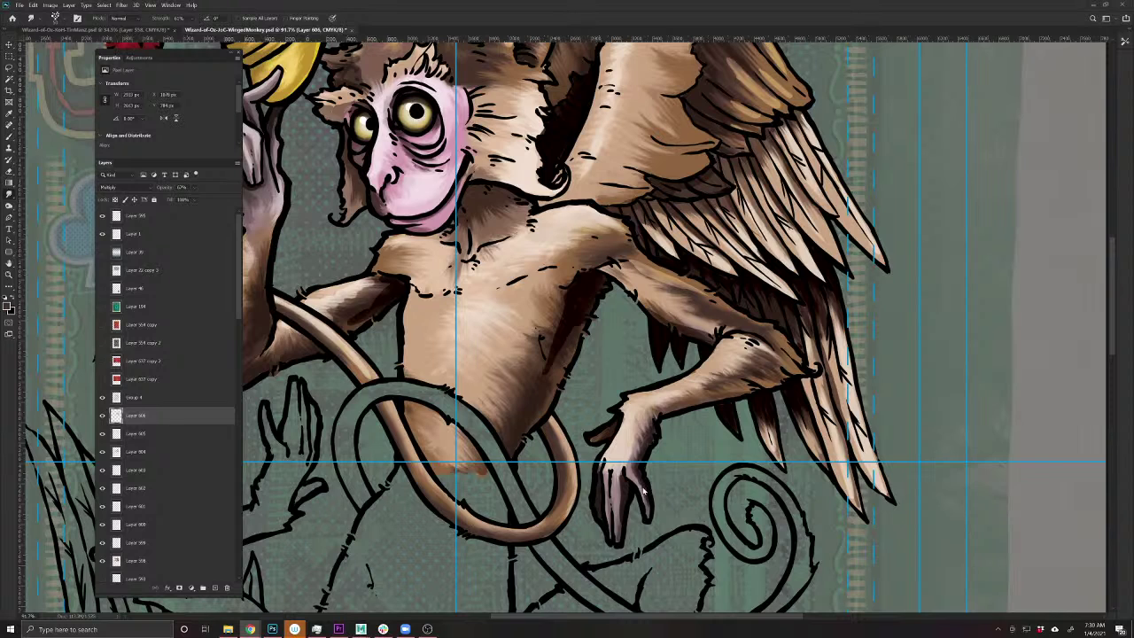
{"action": "left_click_drag", "start_coordinate": [618, 476], "coordinate": [621, 505]}
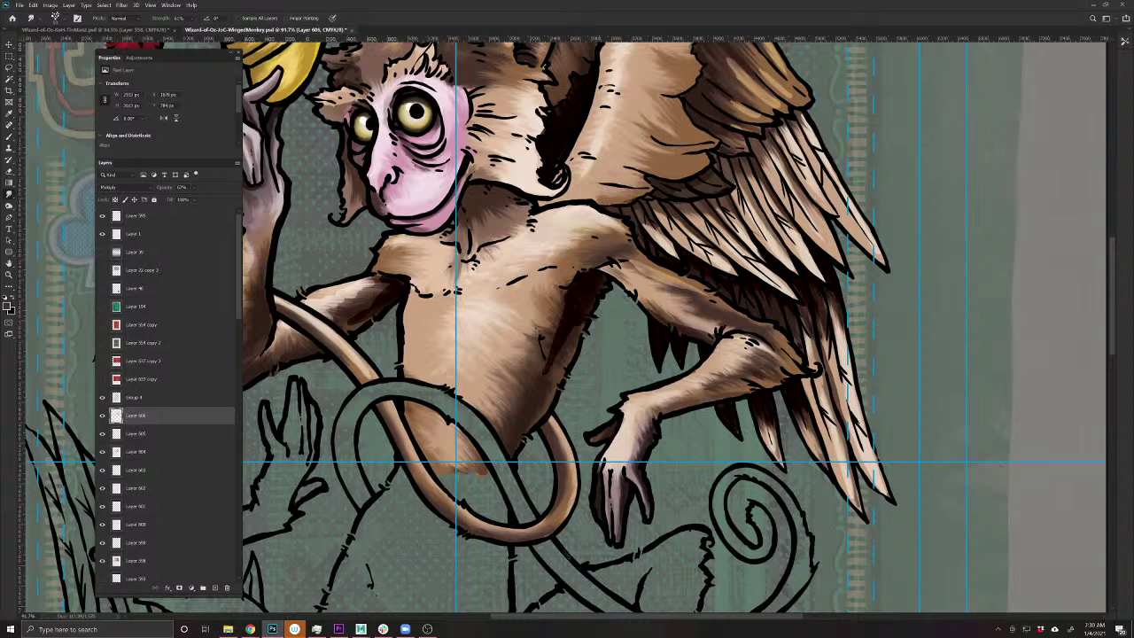
{"action": "left_click_drag", "start_coordinate": [439, 474], "coordinate": [561, 542]}
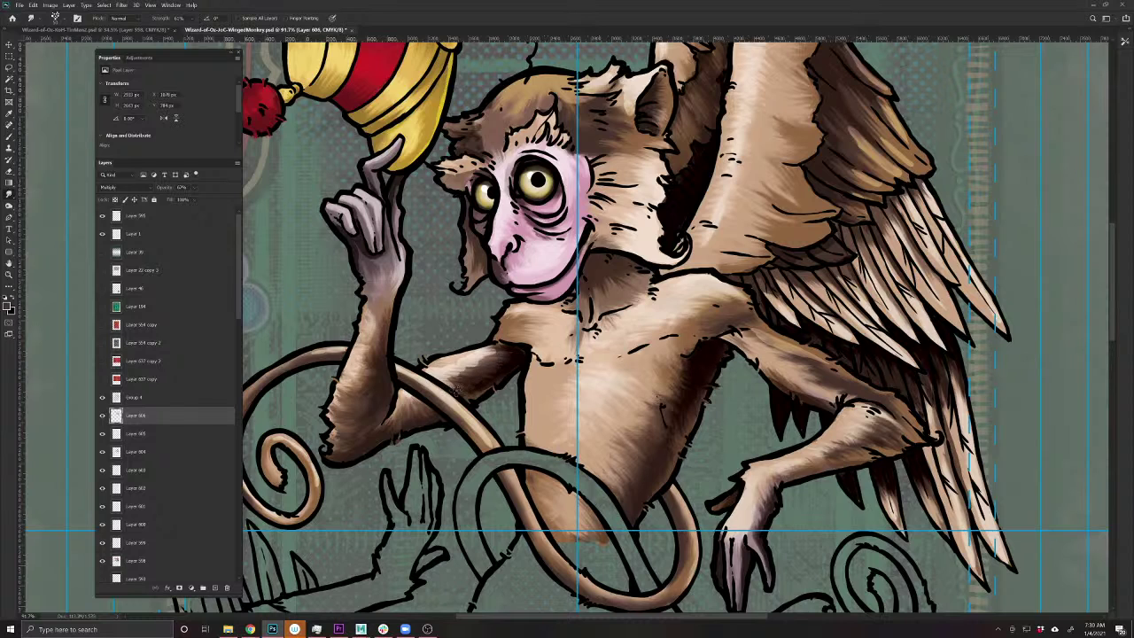
- Compare the fur layer, then add fur texture along the upper arm's edge on Layer 605
{"action": "left_click", "coordinate": [102, 434]}
{"action": "key", "text": "alt+bracketleft"}
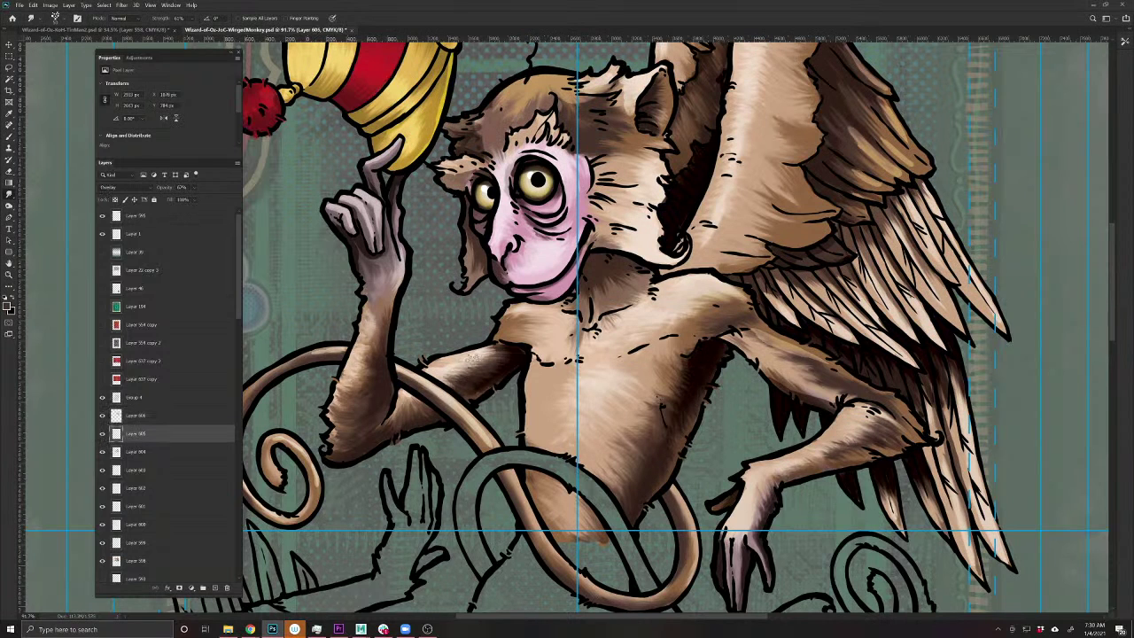
{"action": "left_click_drag", "start_coordinate": [358, 355], "coordinate": [344, 356]}
{"action": "key", "text": "alt+bracketright"}
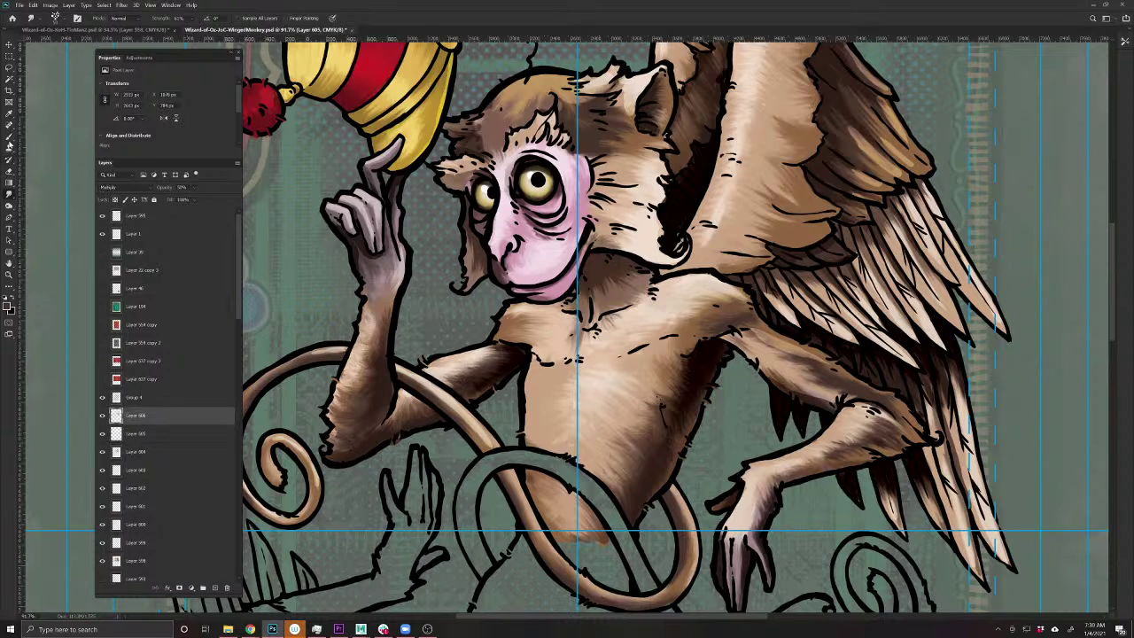
- Darken the fur along the forearm's lower edge on Layer 606 and smudge it in
{"action": "key", "text": "b"}
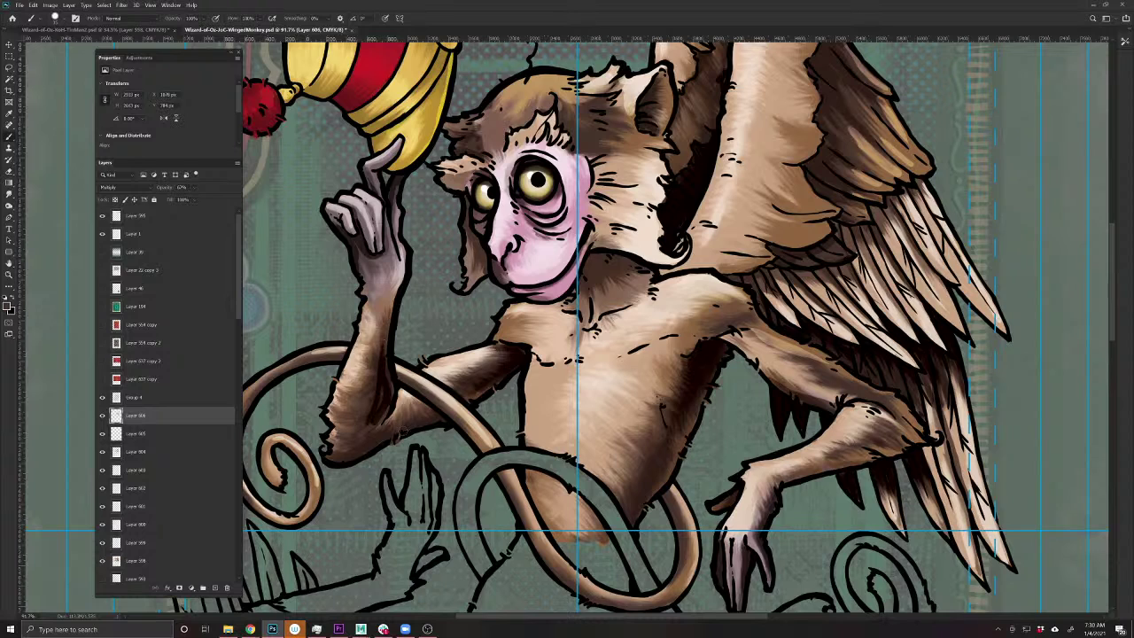
{"action": "left_click_drag", "start_coordinate": [438, 409], "coordinate": [339, 460]}
{"action": "left_click", "coordinate": [9, 196]}
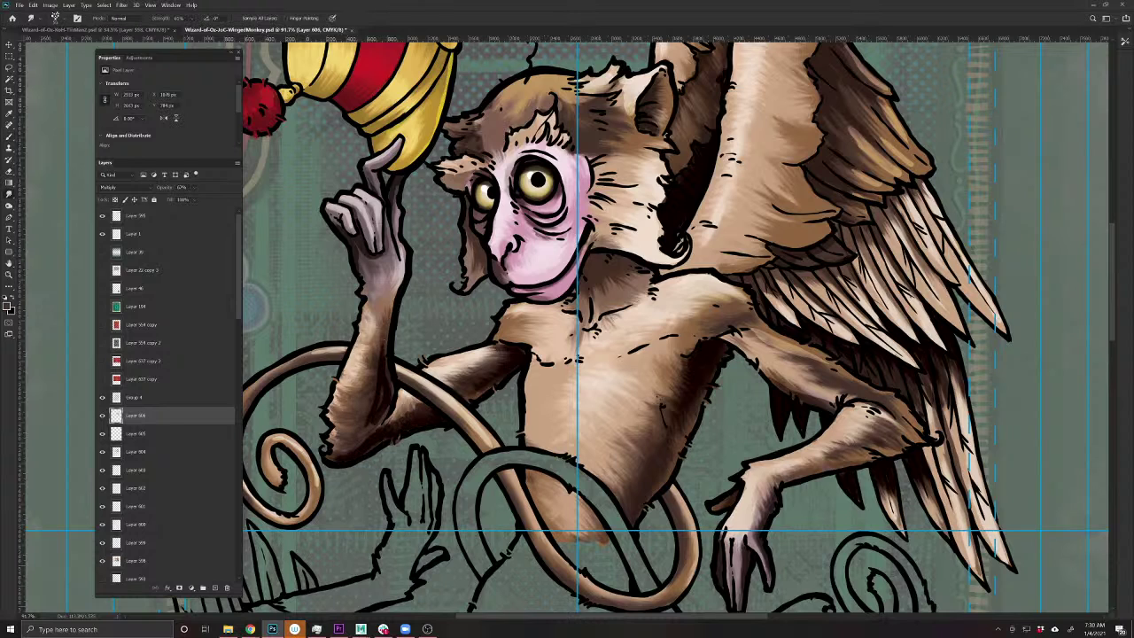
{"action": "mouse_move", "coordinate": [408, 409]}
{"action": "left_mouse_down"}
{"action": "mouse_move", "coordinate": [375, 442]}
{"action": "mouse_move", "coordinate": [361, 433]}
{"action": "mouse_move", "coordinate": [380, 379]}
{"action": "mouse_move", "coordinate": [387, 388]}
{"action": "mouse_move", "coordinate": [382, 254]}
{"action": "left_mouse_up"}
{"action": "left_click_drag", "start_coordinate": [389, 209], "coordinate": [398, 182]}
{"action": "left_click_drag", "start_coordinate": [518, 343], "coordinate": [522, 543]}
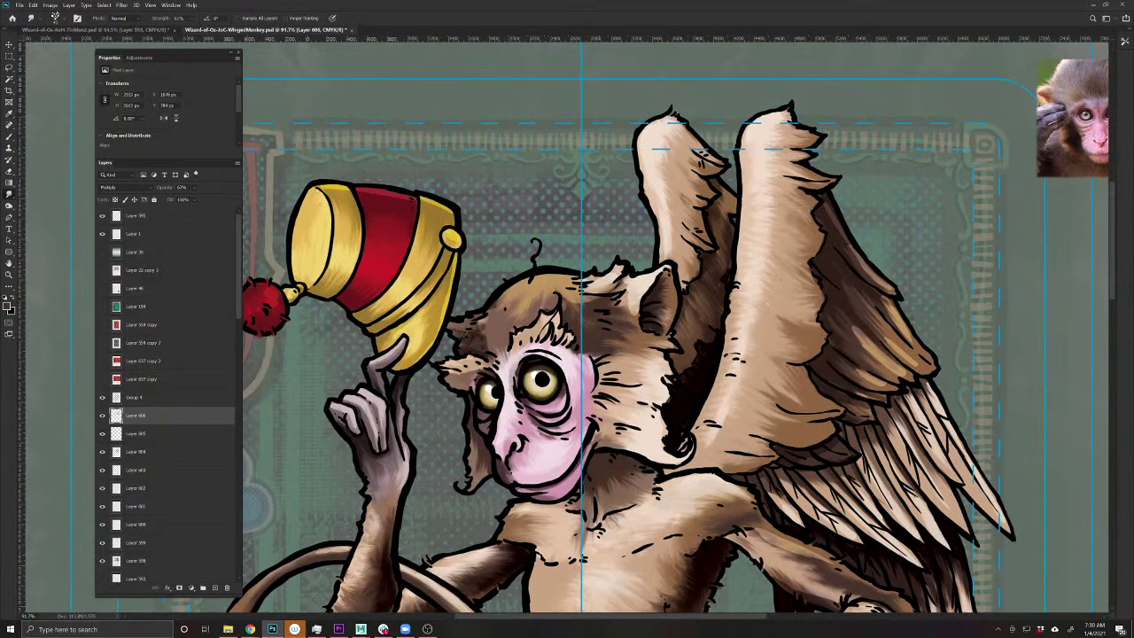
- Smudge the forehead fur strokes on Layer 604 and then on Layer 598
{"action": "key", "text": "v"}
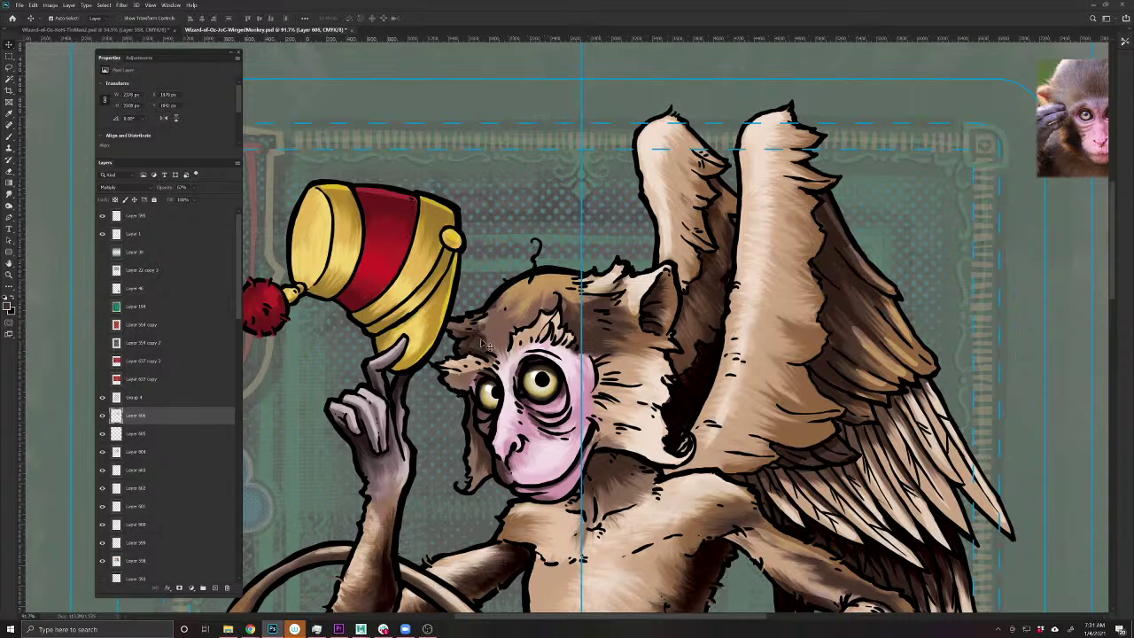
{"action": "left_click", "coordinate": [485, 347]}
{"action": "left_click", "coordinate": [8, 202]}
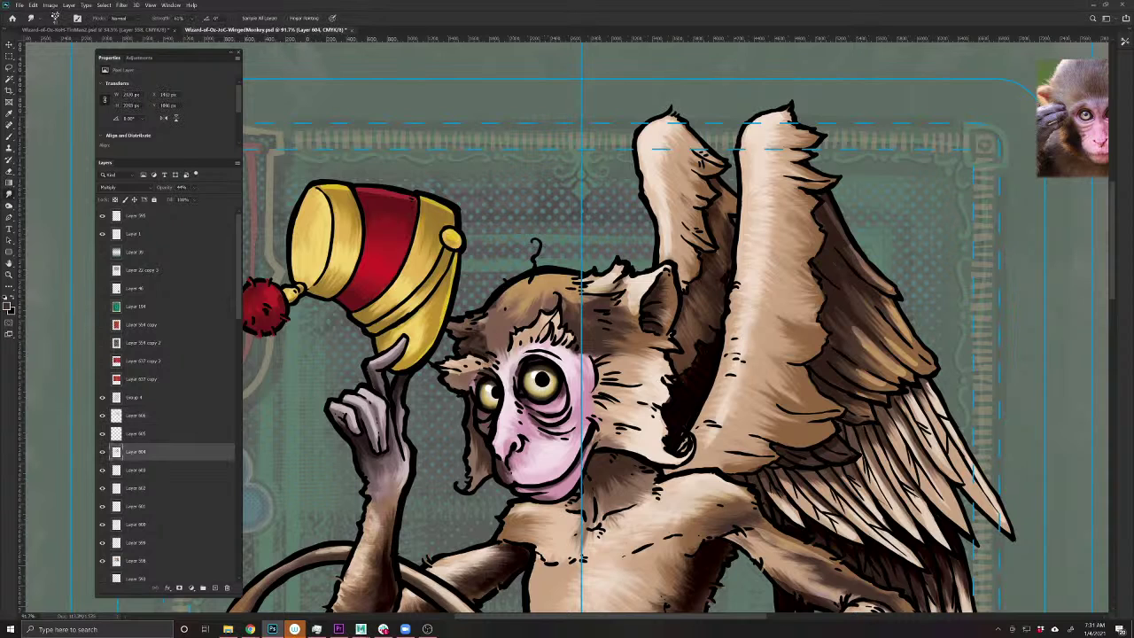
{"action": "left_click_drag", "start_coordinate": [468, 346], "coordinate": [469, 329]}
{"action": "left_click", "coordinate": [226, 562]}
{"action": "left_click_drag", "start_coordinate": [470, 337], "coordinate": [468, 315]}
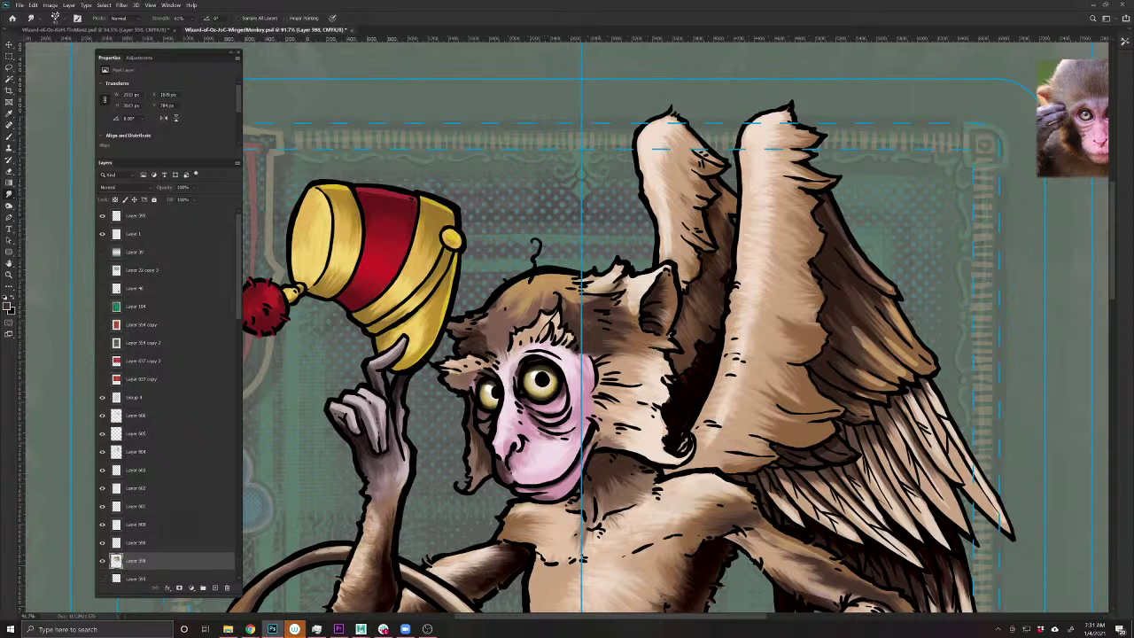
- On Layer 605, smudge the forehead hair and the hair beside the face
{"action": "left_click", "coordinate": [562, 311], "text": "ctrl"}
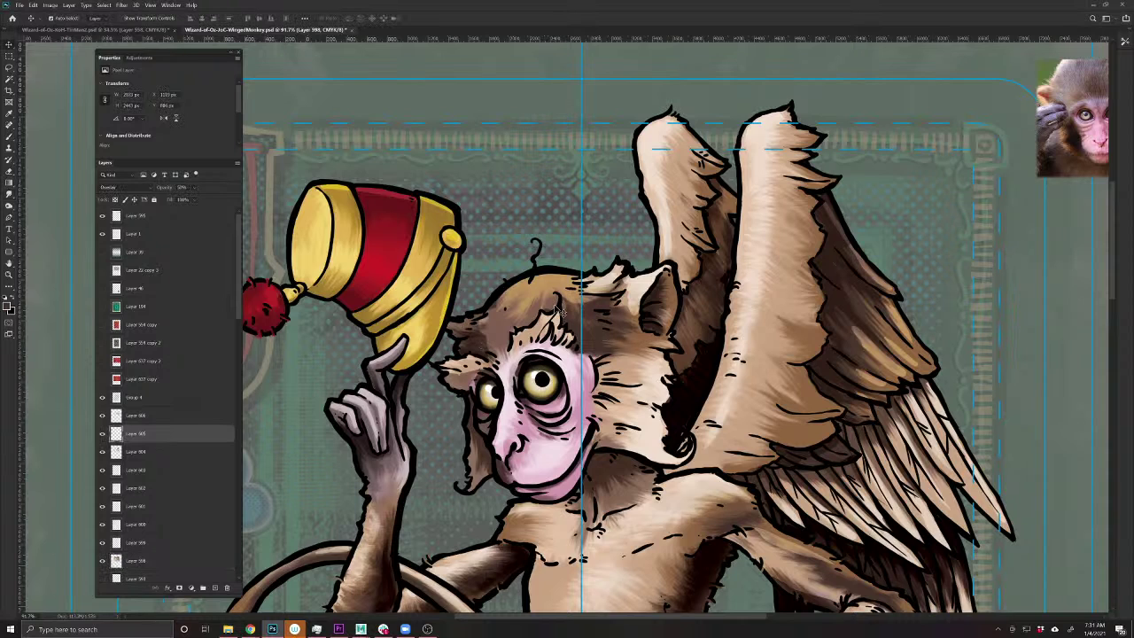
{"action": "left_click", "coordinate": [102, 434]}
{"action": "left_click", "coordinate": [102, 434]}
{"action": "key", "text": "r"}
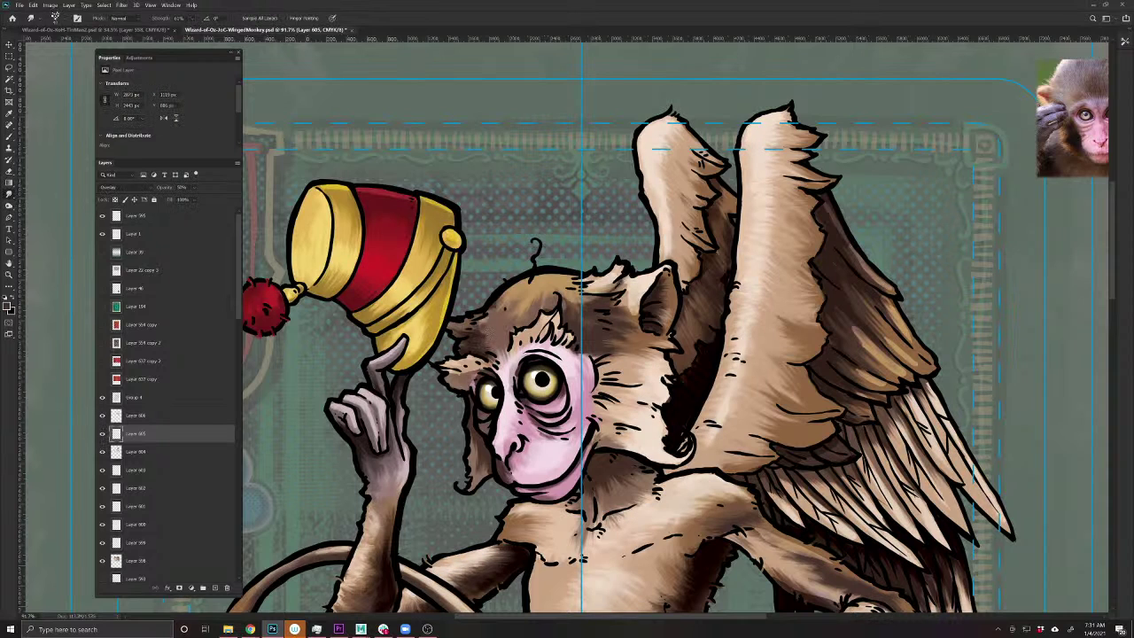
{"action": "mouse_move", "coordinate": [563, 291]}
{"action": "left_mouse_down"}
{"action": "mouse_move", "coordinate": [576, 317]}
{"action": "mouse_move", "coordinate": [606, 293]}
{"action": "left_mouse_up"}
{"action": "mouse_move", "coordinate": [476, 325]}
{"action": "left_mouse_down"}
{"action": "mouse_move", "coordinate": [488, 310]}
{"action": "mouse_move", "coordinate": [478, 330]}
{"action": "left_mouse_up"}
{"action": "scroll", "coordinate": [833, 406], "scroll_direction": "down", "scroll_amount": 4}
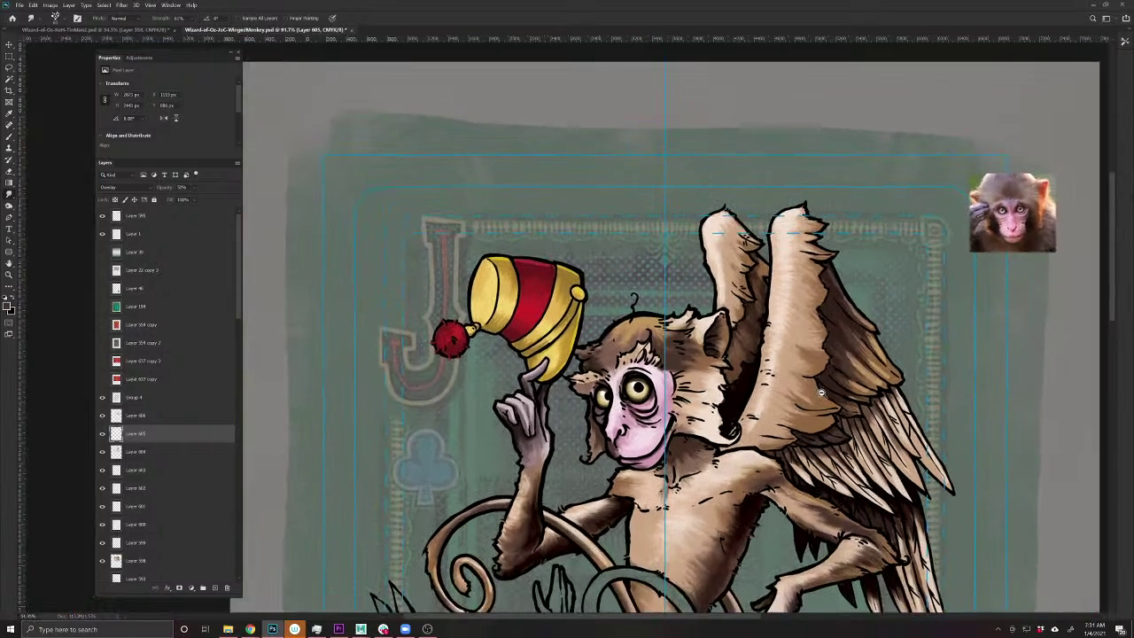
- Compare Layer 605's shading, then smudge the shading along the wing's lower edge
{"action": "scroll", "coordinate": [689, 381], "scroll_direction": "up", "scroll_amount": 2}
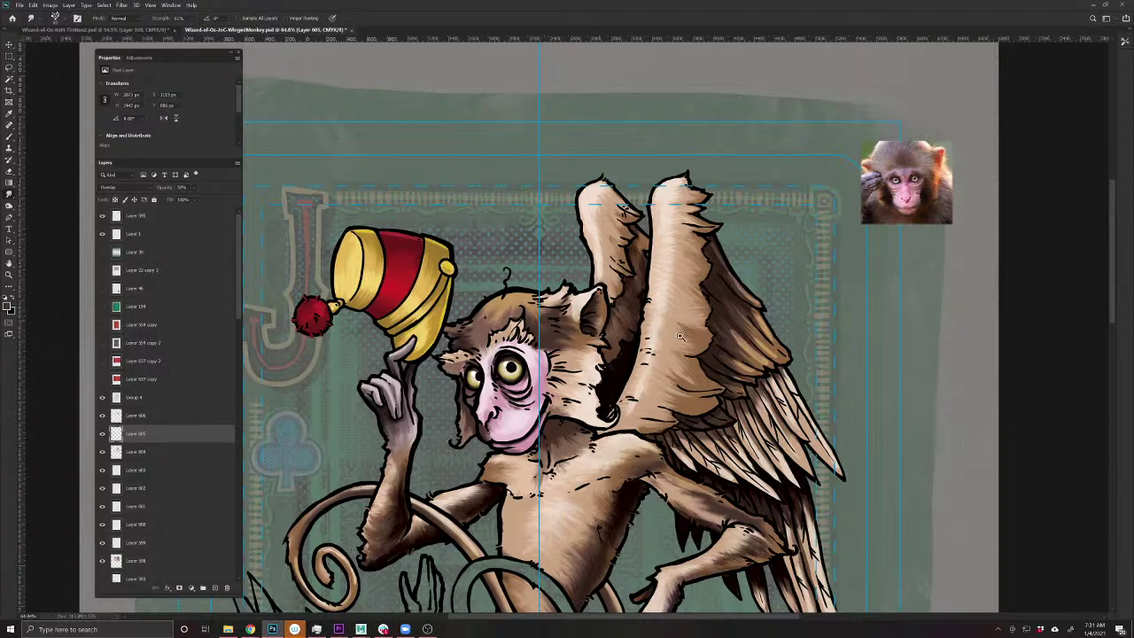
{"action": "scroll", "coordinate": [751, 356], "scroll_direction": "up", "scroll_amount": 3}
{"action": "key", "text": "v"}
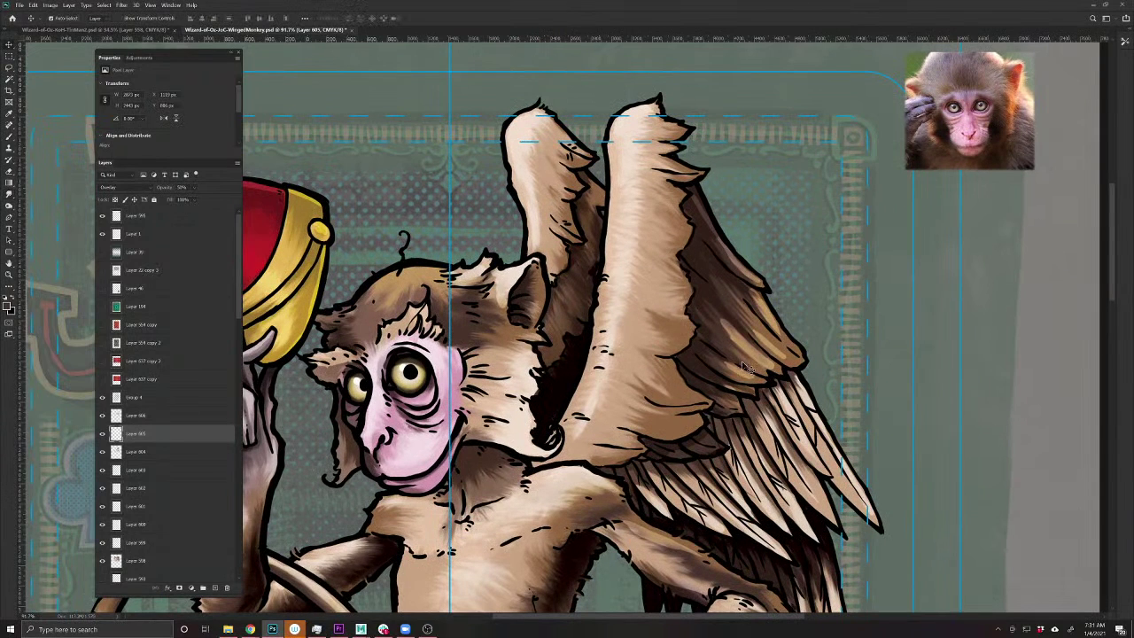
{"action": "left_click", "coordinate": [102, 433]}
{"action": "left_click", "coordinate": [102, 434]}
{"action": "left_click", "coordinate": [9, 196]}
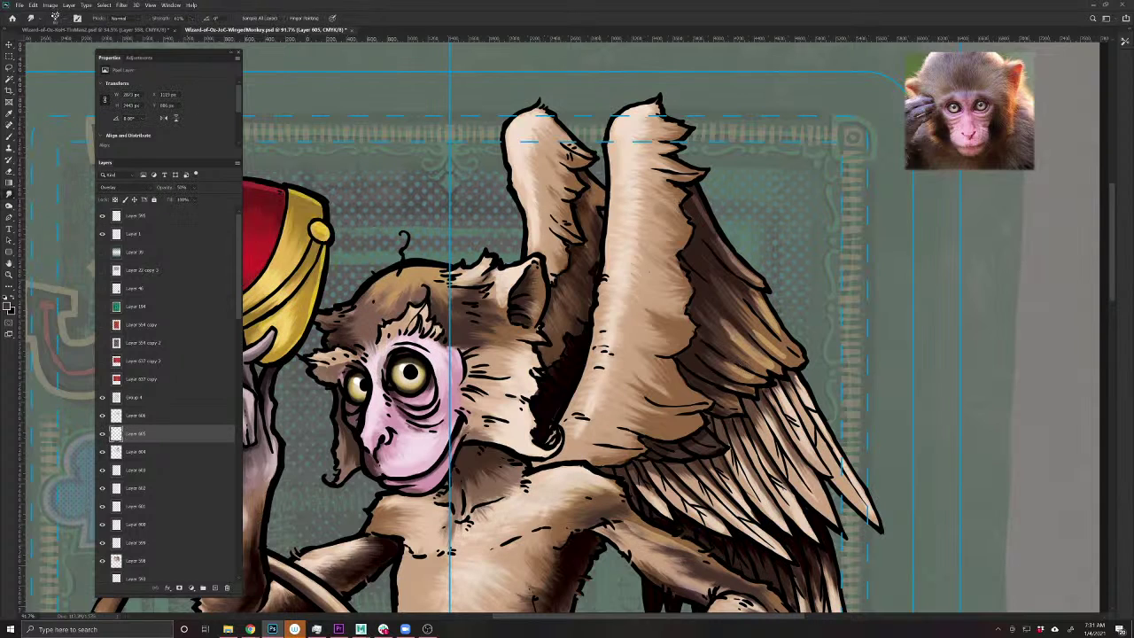
{"action": "mouse_move", "coordinate": [753, 376]}
{"action": "left_mouse_down"}
{"action": "mouse_move", "coordinate": [719, 317]}
{"action": "mouse_move", "coordinate": [771, 361]}
{"action": "mouse_move", "coordinate": [747, 334]}
{"action": "mouse_move", "coordinate": [748, 292]}
{"action": "mouse_move", "coordinate": [717, 256]}
{"action": "mouse_move", "coordinate": [709, 220]}
{"action": "mouse_move", "coordinate": [742, 278]}
{"action": "mouse_move", "coordinate": [732, 272]}
{"action": "mouse_move", "coordinate": [720, 350]}
{"action": "mouse_move", "coordinate": [728, 384]}
{"action": "mouse_move", "coordinate": [774, 412]}
{"action": "mouse_move", "coordinate": [813, 462]}
{"action": "left_mouse_up"}
- Smudge the feather shading at the wing base on Layer 604
{"action": "left_click_drag", "start_coordinate": [720, 556], "coordinate": [595, 523]}
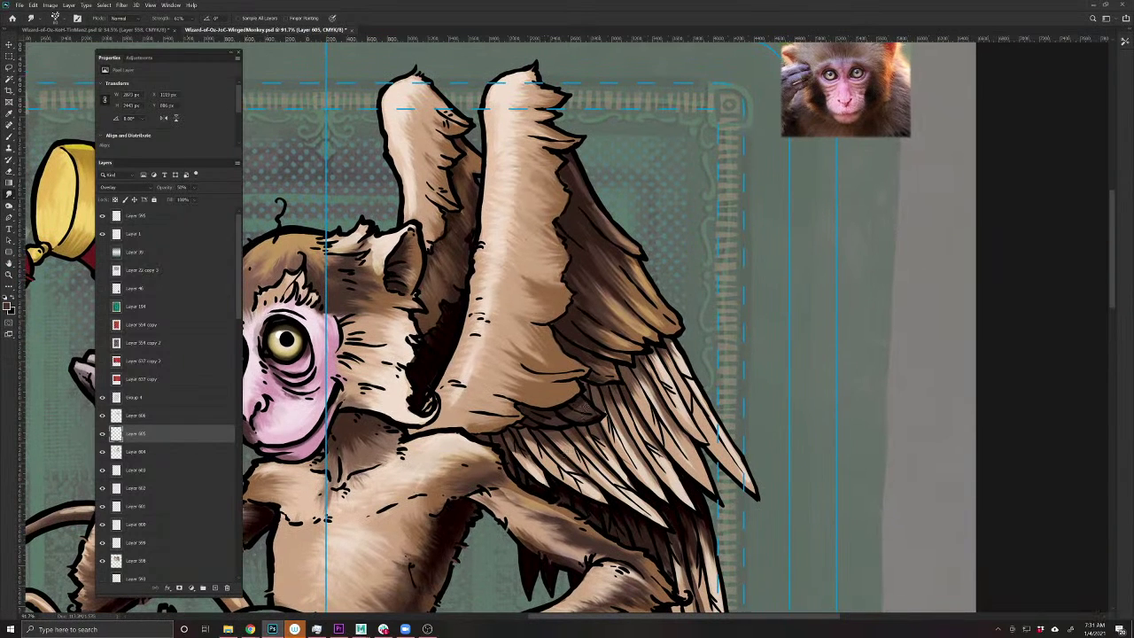
{"action": "left_click", "coordinate": [562, 417], "text": "ctrl"}
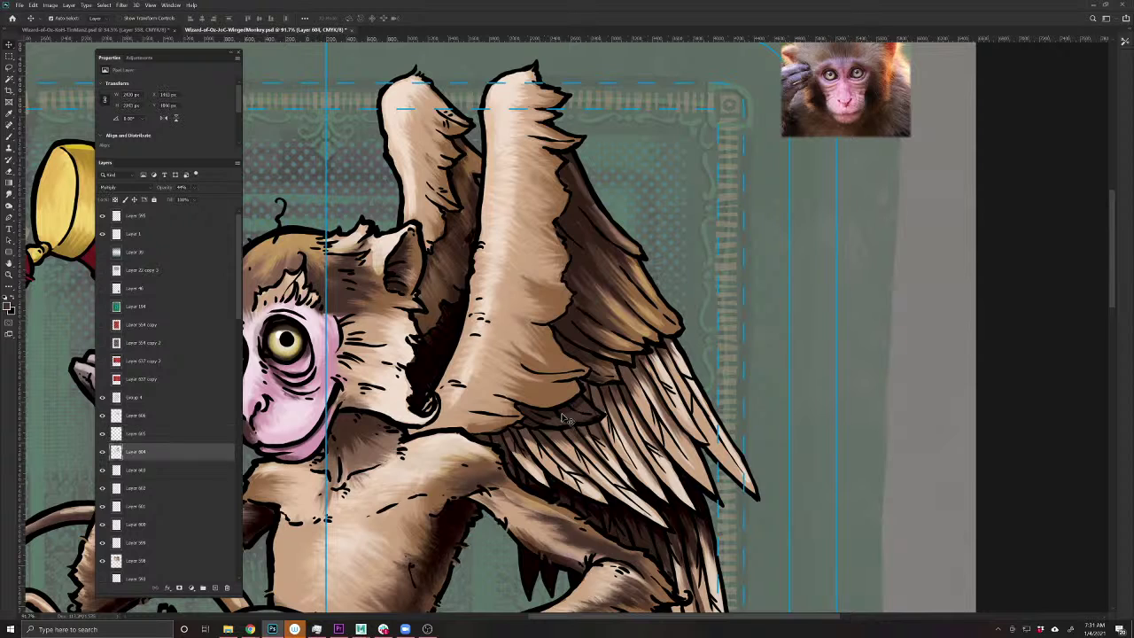
{"action": "left_click", "coordinate": [9, 194]}
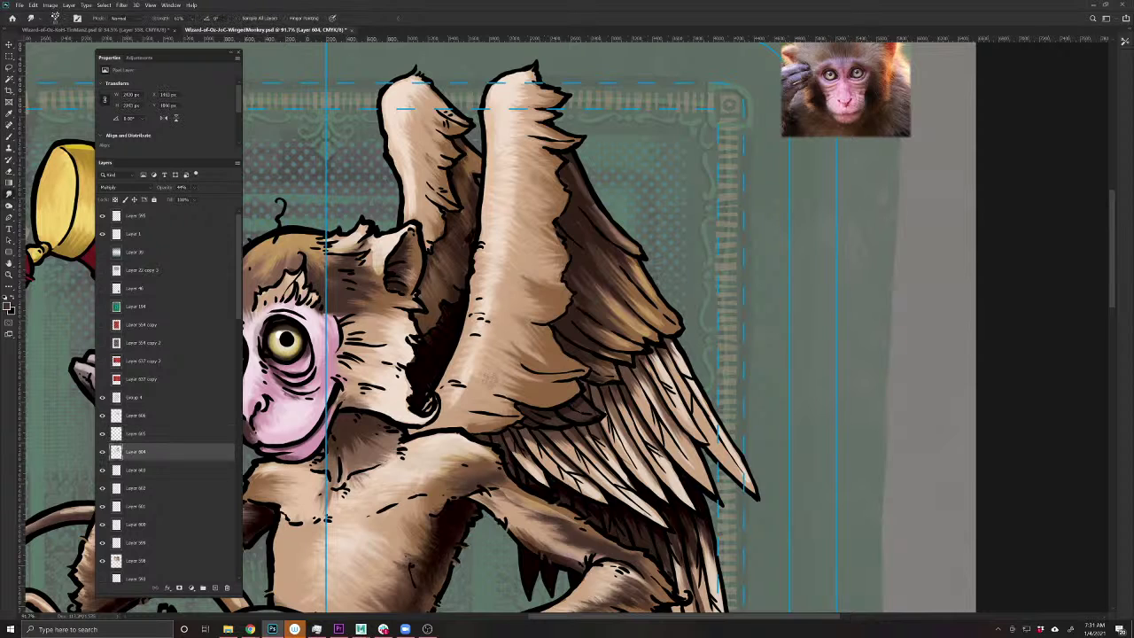
{"action": "mouse_move", "coordinate": [586, 405]}
{"action": "left_mouse_down"}
{"action": "mouse_move", "coordinate": [567, 405]}
{"action": "mouse_move", "coordinate": [583, 416]}
{"action": "mouse_move", "coordinate": [536, 412]}
{"action": "left_mouse_up"}
{"action": "scroll", "coordinate": [475, 544], "scroll_direction": "down", "scroll_amount": 5}
{"action": "scroll", "coordinate": [587, 479], "scroll_direction": "up", "scroll_amount": 2}
{"action": "scroll", "coordinate": [587, 479], "scroll_direction": "up", "scroll_amount": 3}
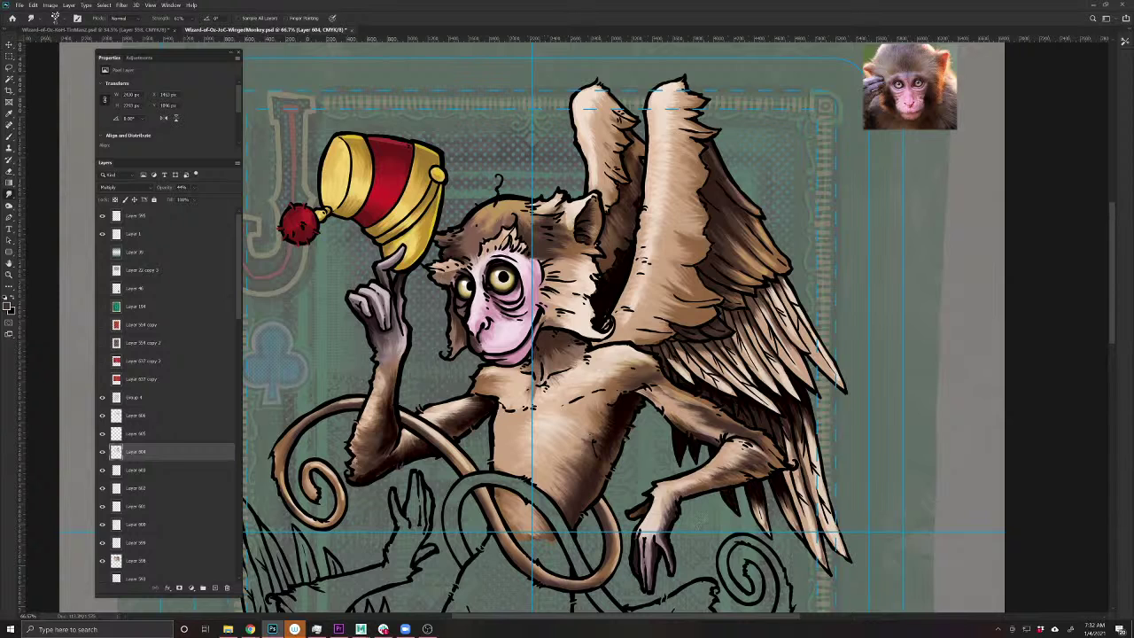
{"action": "scroll", "coordinate": [642, 404], "scroll_direction": "down", "scroll_amount": 4}
{"action": "scroll", "coordinate": [632, 398], "scroll_direction": "up", "scroll_amount": 2}
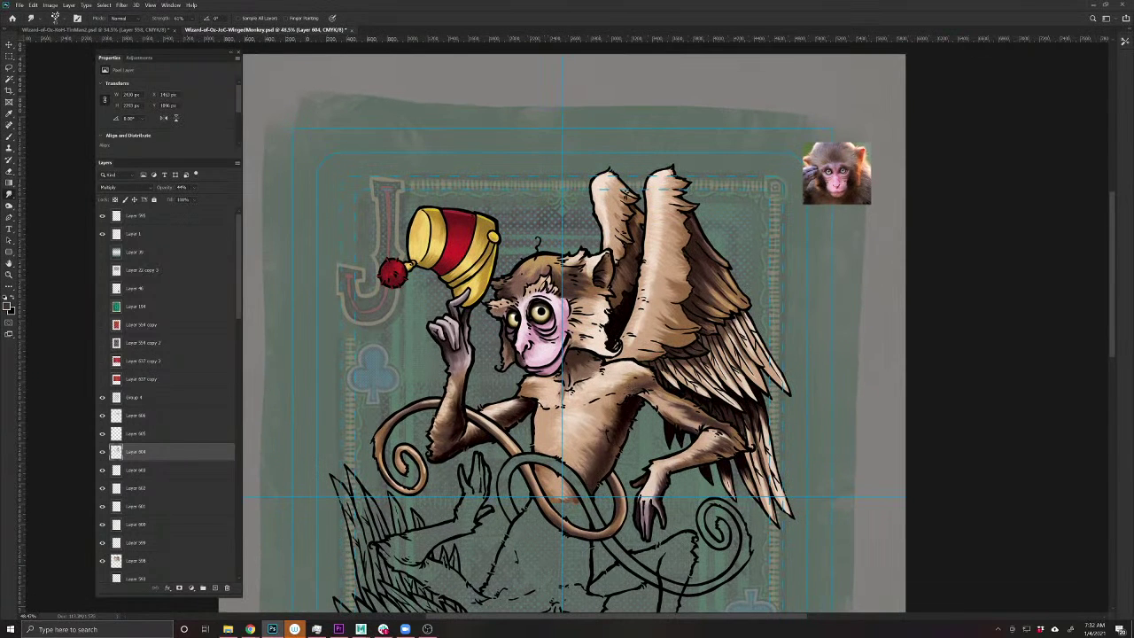
{"action": "scroll", "coordinate": [452, 238], "scroll_direction": "up", "scroll_amount": 4}
- On a new layer above Layer 606, paint white highlights on the fez's left side, red band and lower rim
{"action": "left_click_drag", "start_coordinate": [476, 253], "coordinate": [528, 279]}
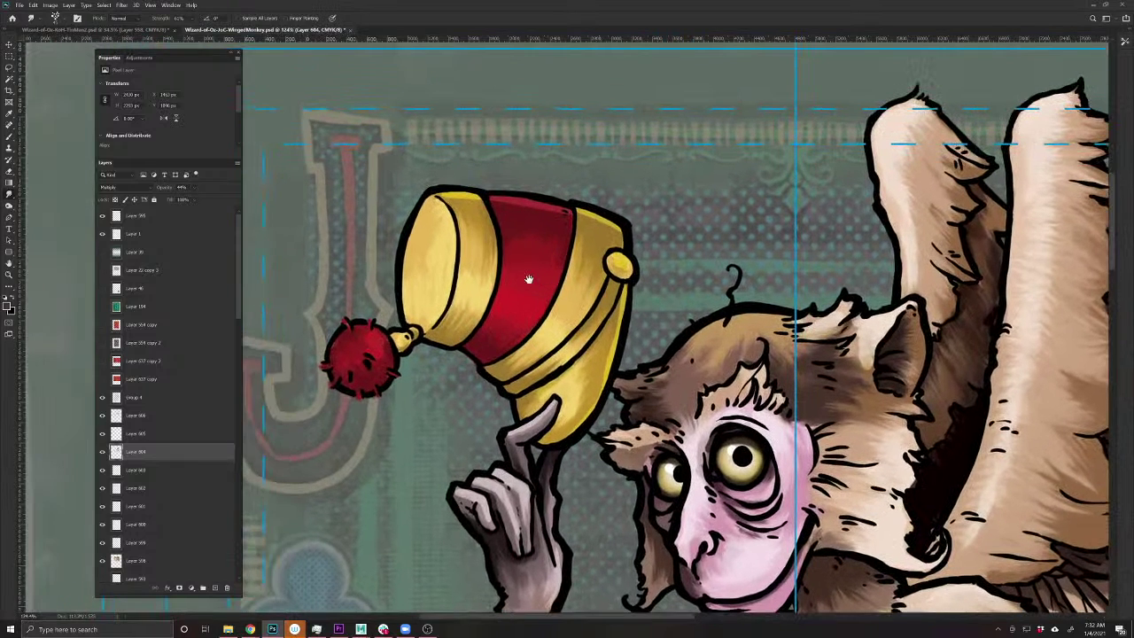
{"action": "left_click", "coordinate": [154, 418]}
{"action": "left_click", "coordinate": [214, 589]}
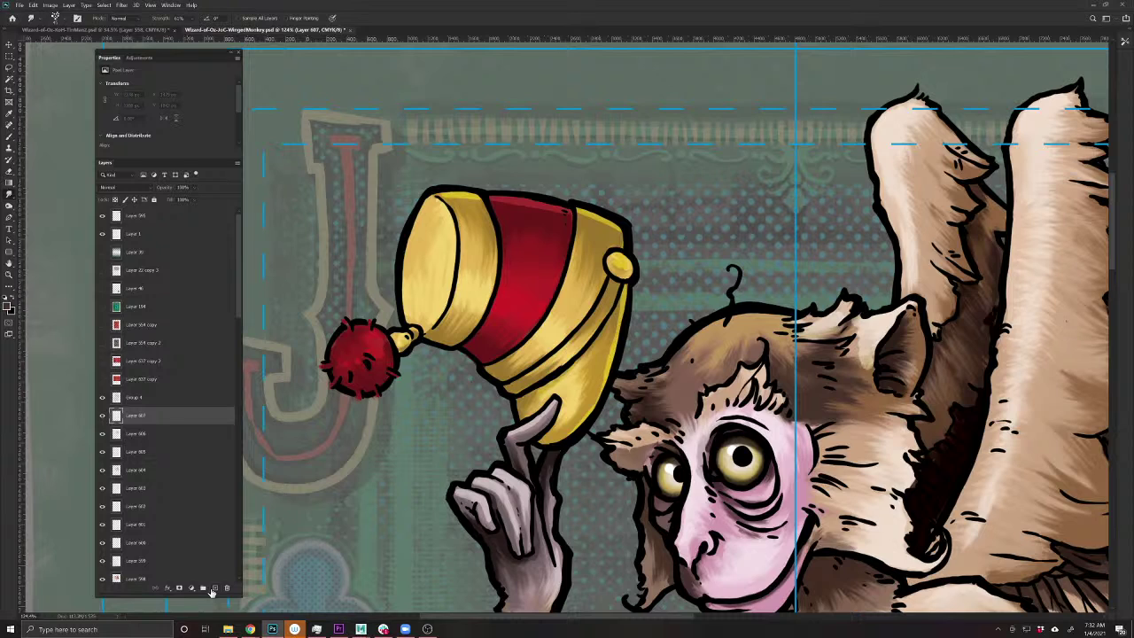
{"action": "left_click", "coordinate": [12, 297]}
{"action": "left_click", "coordinate": [11, 136]}
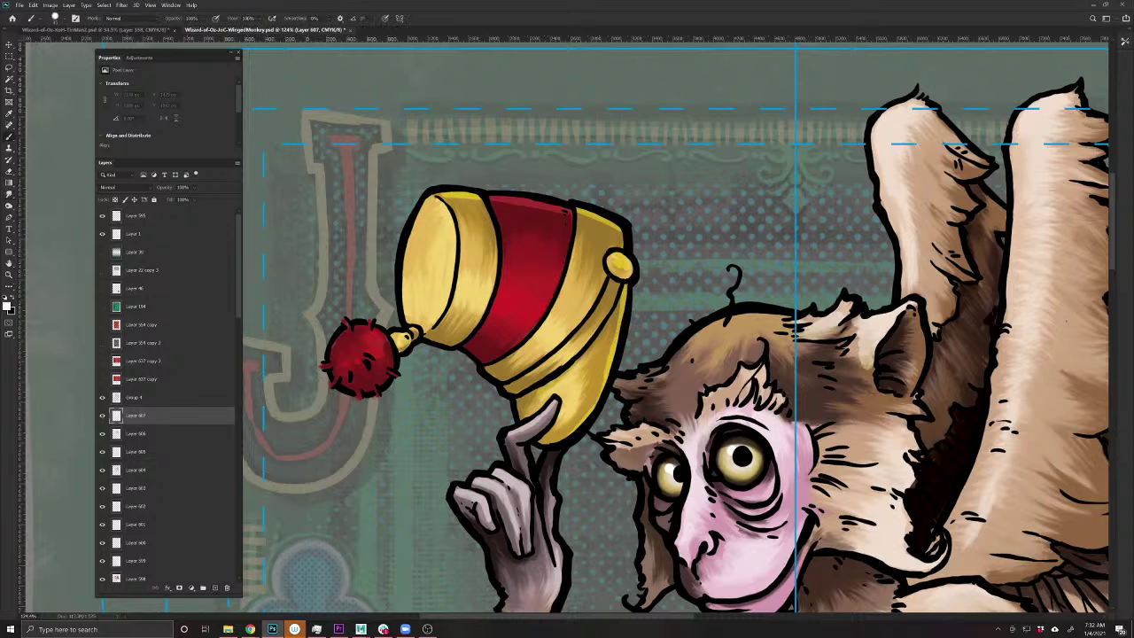
{"action": "mouse_move", "coordinate": [456, 209]}
{"action": "left_mouse_down"}
{"action": "mouse_move", "coordinate": [448, 296]}
{"action": "mouse_move", "coordinate": [429, 331]}
{"action": "left_mouse_up"}
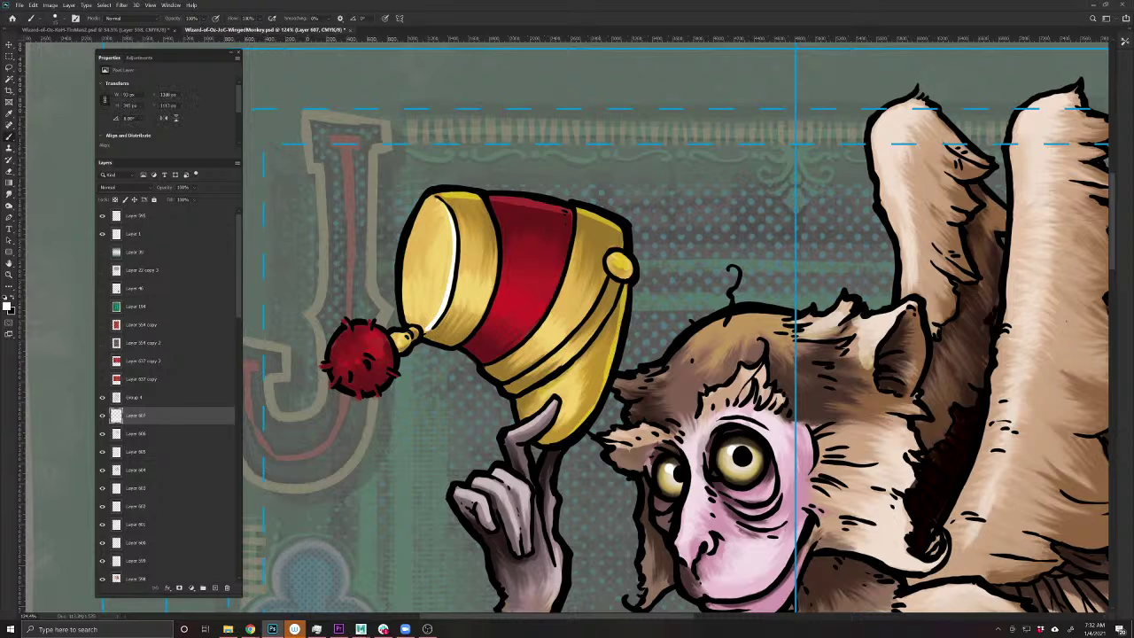
{"action": "mouse_move", "coordinate": [486, 295]}
{"action": "left_mouse_down"}
{"action": "mouse_move", "coordinate": [459, 290]}
{"action": "mouse_move", "coordinate": [533, 320]}
{"action": "mouse_move", "coordinate": [522, 317]}
{"action": "mouse_move", "coordinate": [551, 344]}
{"action": "left_mouse_up"}
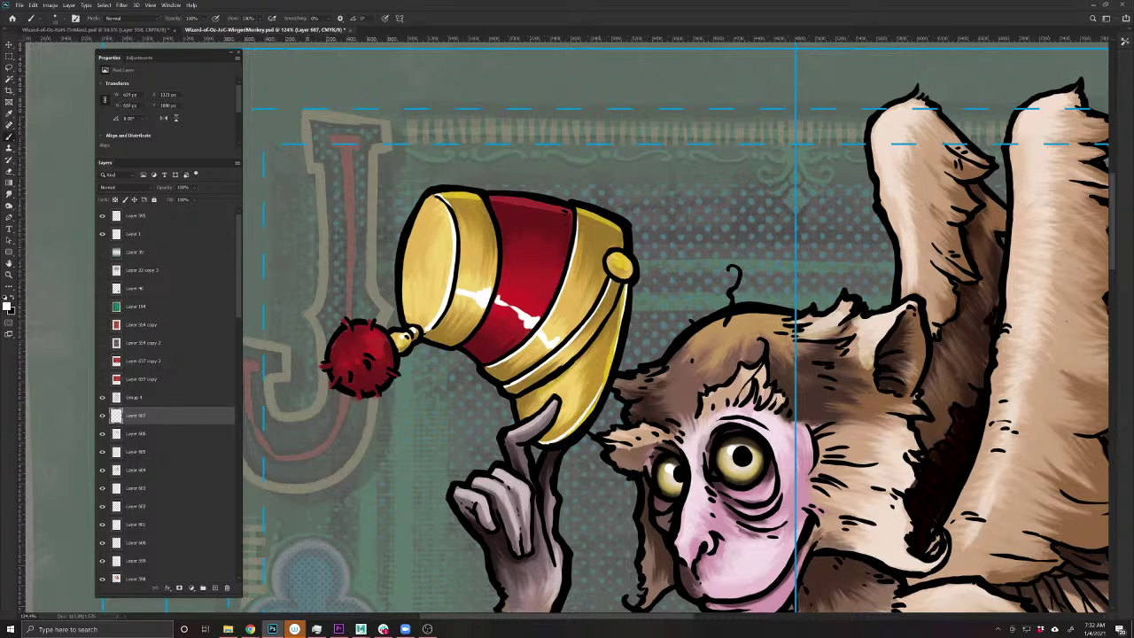
{"action": "left_click_drag", "start_coordinate": [595, 388], "coordinate": [546, 439]}
- Set the highlight layer to Overlay, then paint and smudge soft highlights on the pom-pom
{"action": "left_click", "coordinate": [110, 189]}
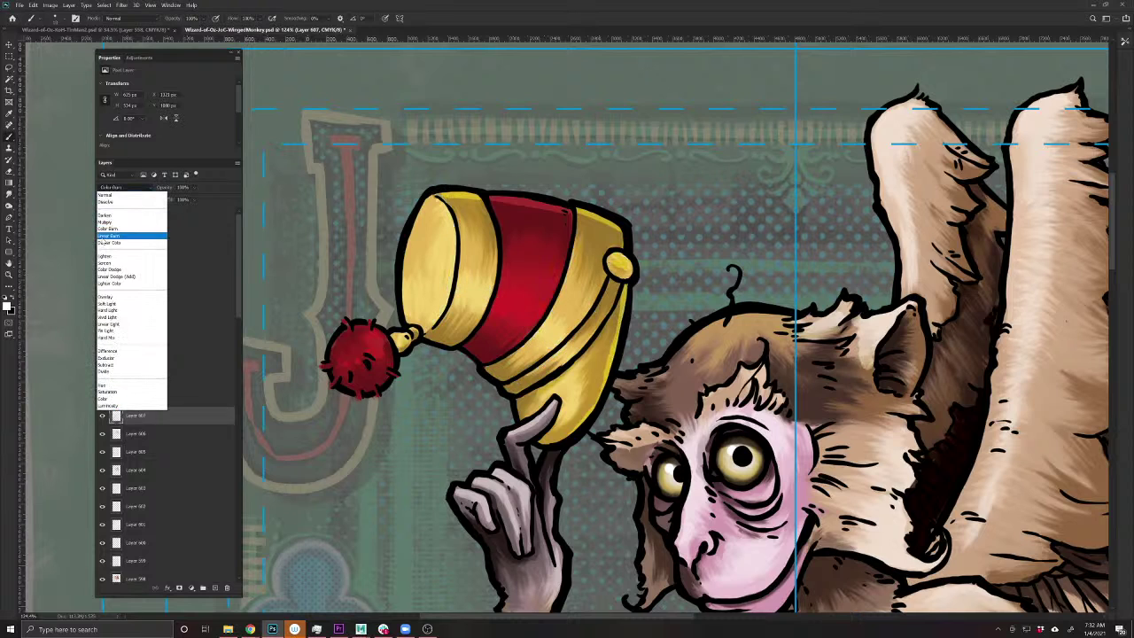
{"action": "left_click", "coordinate": [117, 300]}
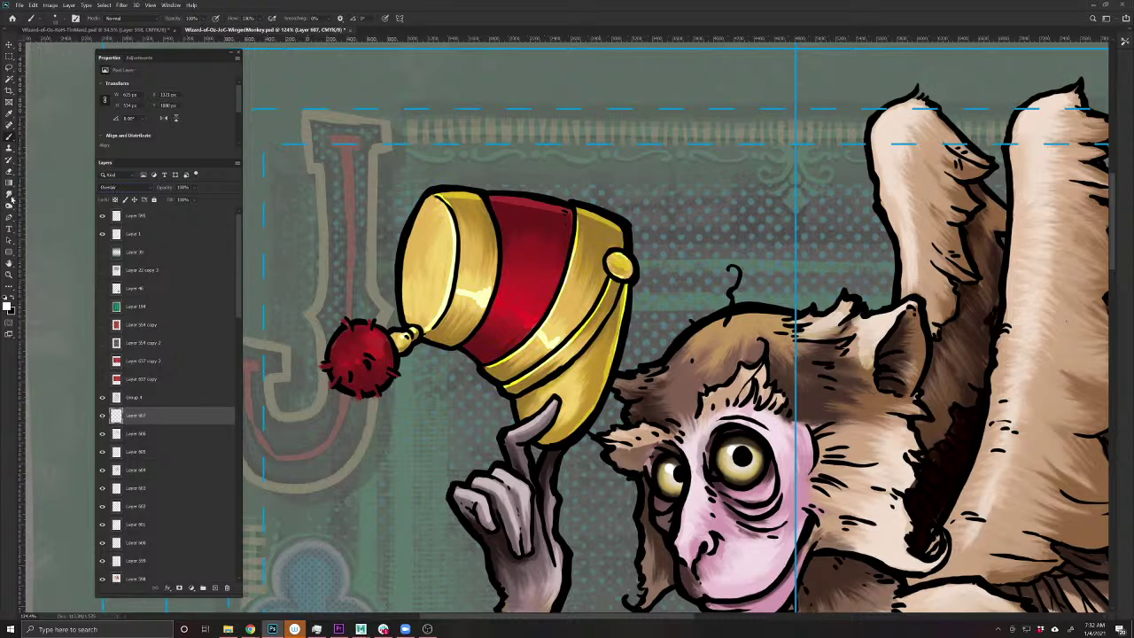
{"action": "left_click", "coordinate": [11, 198]}
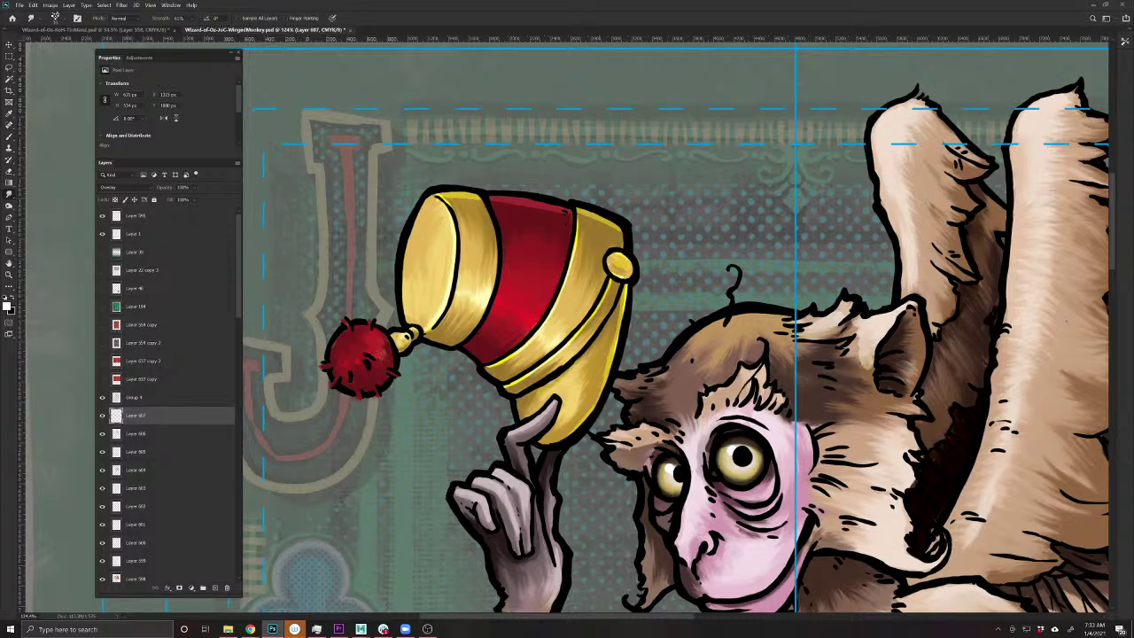
{"action": "key", "text": "b"}
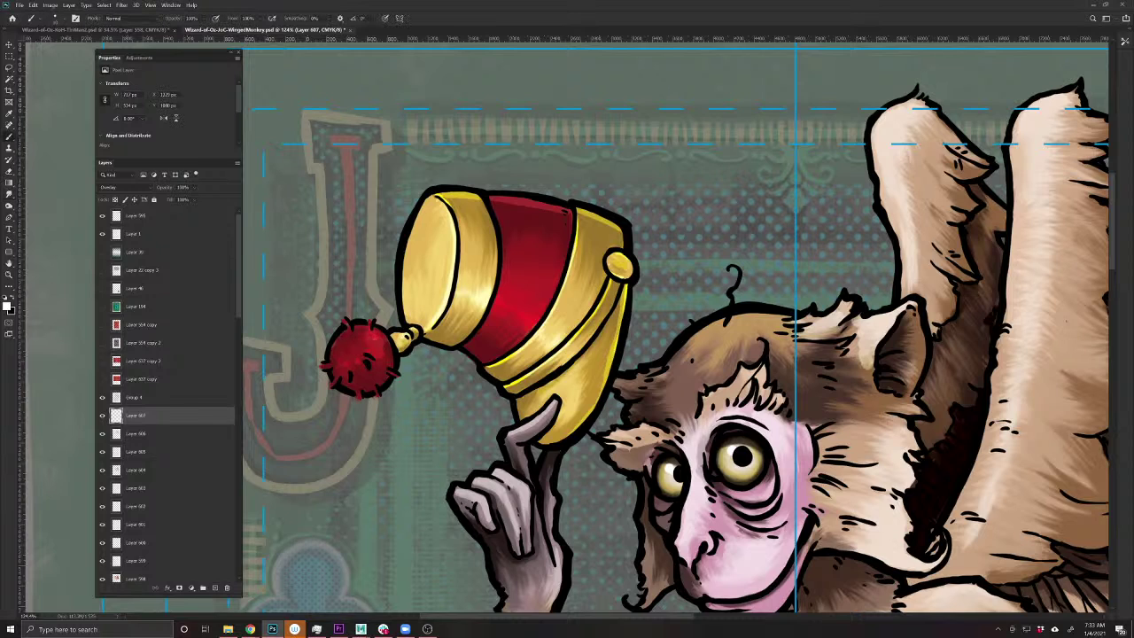
{"action": "left_click_drag", "start_coordinate": [371, 345], "coordinate": [360, 358]}
{"action": "left_click", "coordinate": [10, 194]}
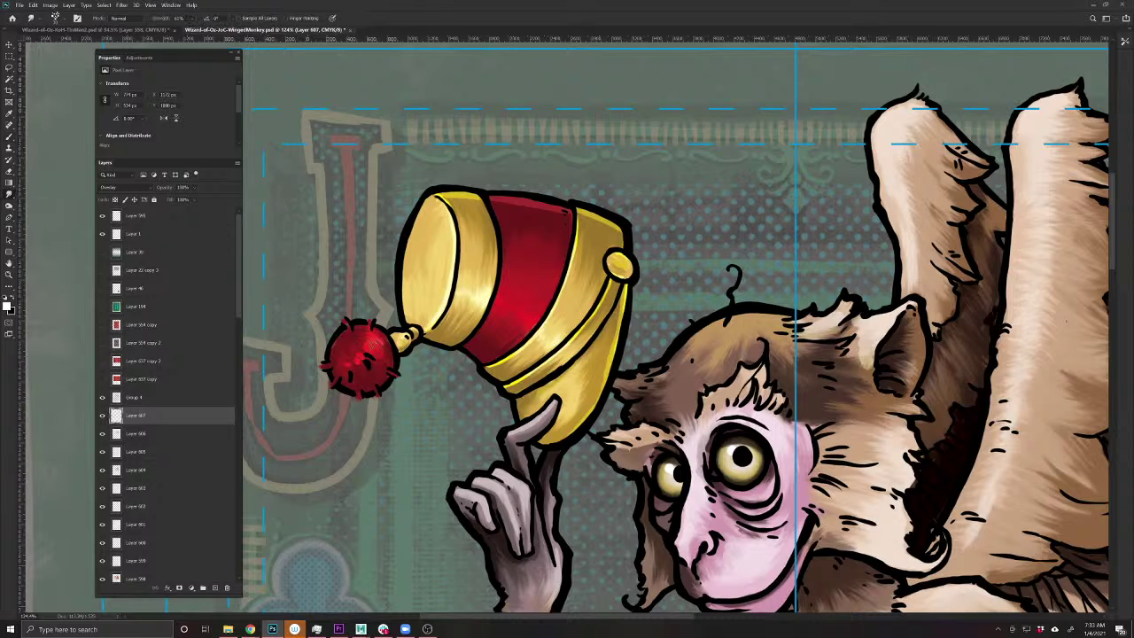
{"action": "left_click_drag", "start_coordinate": [367, 363], "coordinate": [346, 370]}
- On another new layer, paint white highlights on the fez and lower gold band
{"action": "left_click", "coordinate": [214, 588]}
{"action": "key", "text": "b"}
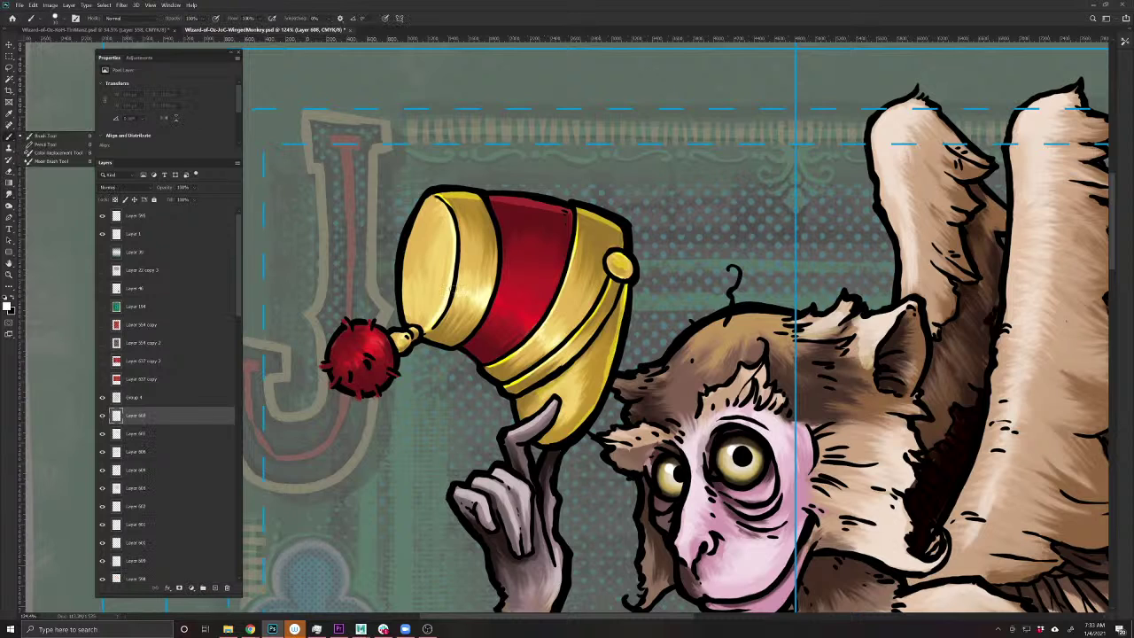
{"action": "mouse_move", "coordinate": [450, 285]}
{"action": "left_mouse_down"}
{"action": "mouse_move", "coordinate": [445, 302]}
{"action": "mouse_move", "coordinate": [518, 314]}
{"action": "mouse_move", "coordinate": [558, 365]}
{"action": "left_mouse_up"}
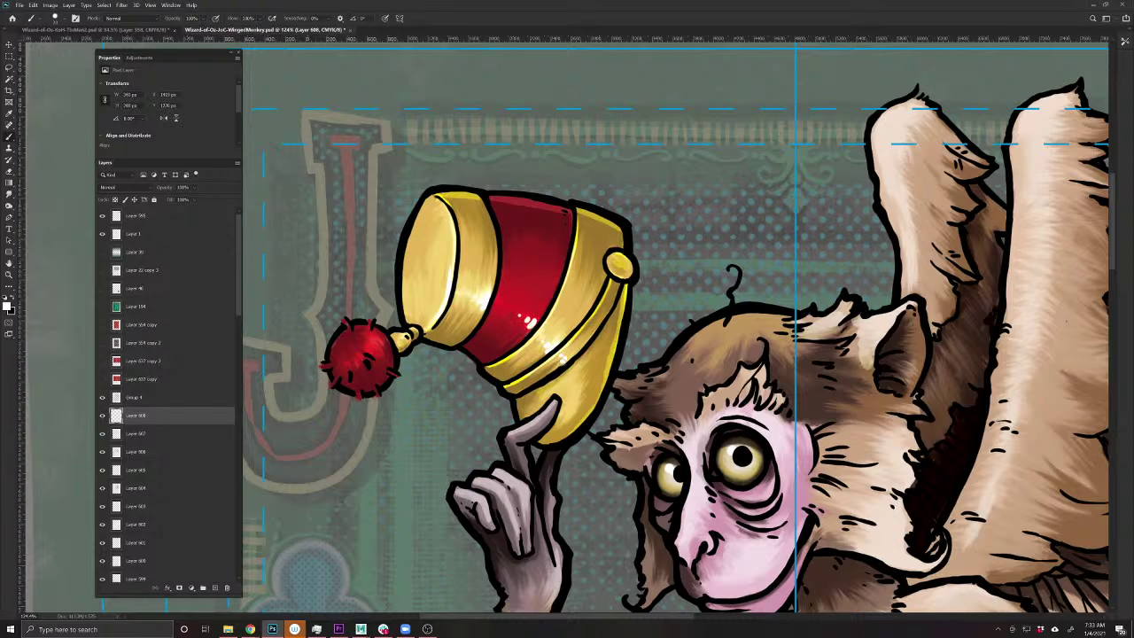
{"action": "left_click_drag", "start_coordinate": [572, 418], "coordinate": [570, 377]}
- Set that highlight layer to Screen at 80% opacity and smudge the highlights softly
{"action": "left_click", "coordinate": [110, 187]}
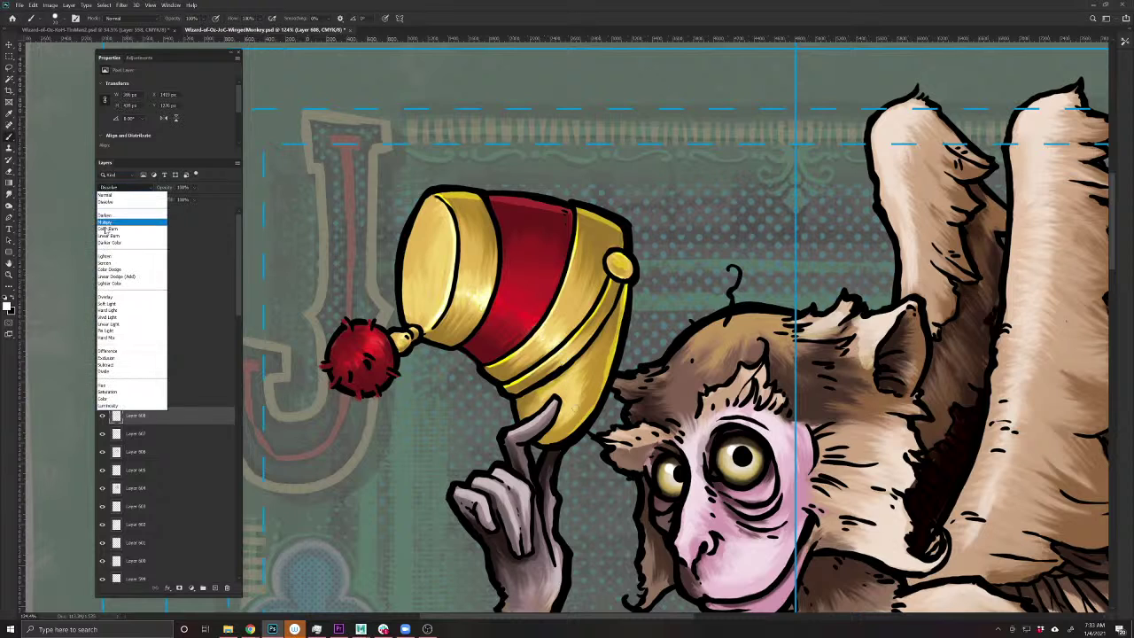
{"action": "left_click", "coordinate": [105, 264]}
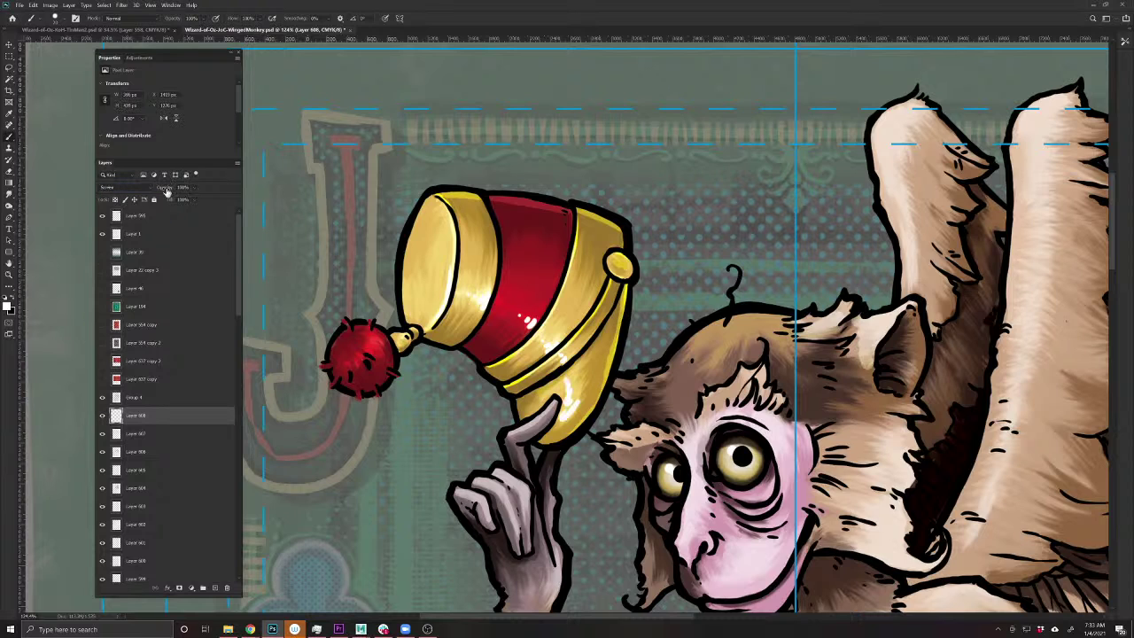
{"action": "left_click_drag", "start_coordinate": [166, 191], "coordinate": [152, 191]}
{"action": "left_click", "coordinate": [8, 206]}
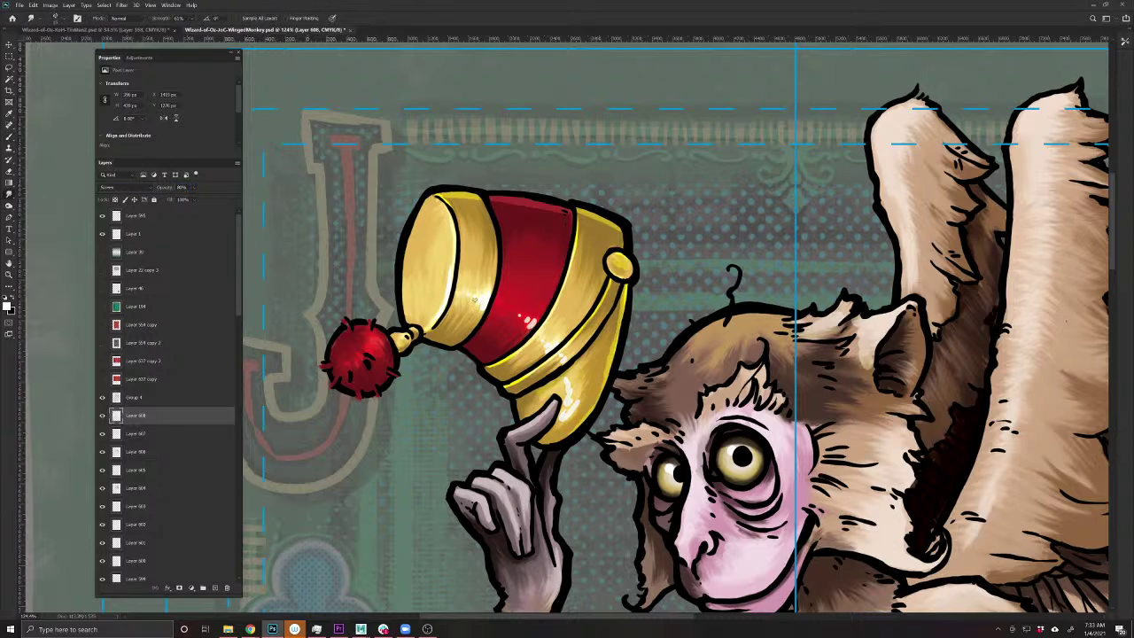
{"action": "left_click_drag", "start_coordinate": [538, 316], "coordinate": [536, 323]}
{"action": "mouse_move", "coordinate": [570, 376]}
{"action": "left_mouse_down"}
{"action": "mouse_move", "coordinate": [565, 405]}
{"action": "mouse_move", "coordinate": [581, 352]}
{"action": "left_mouse_up"}
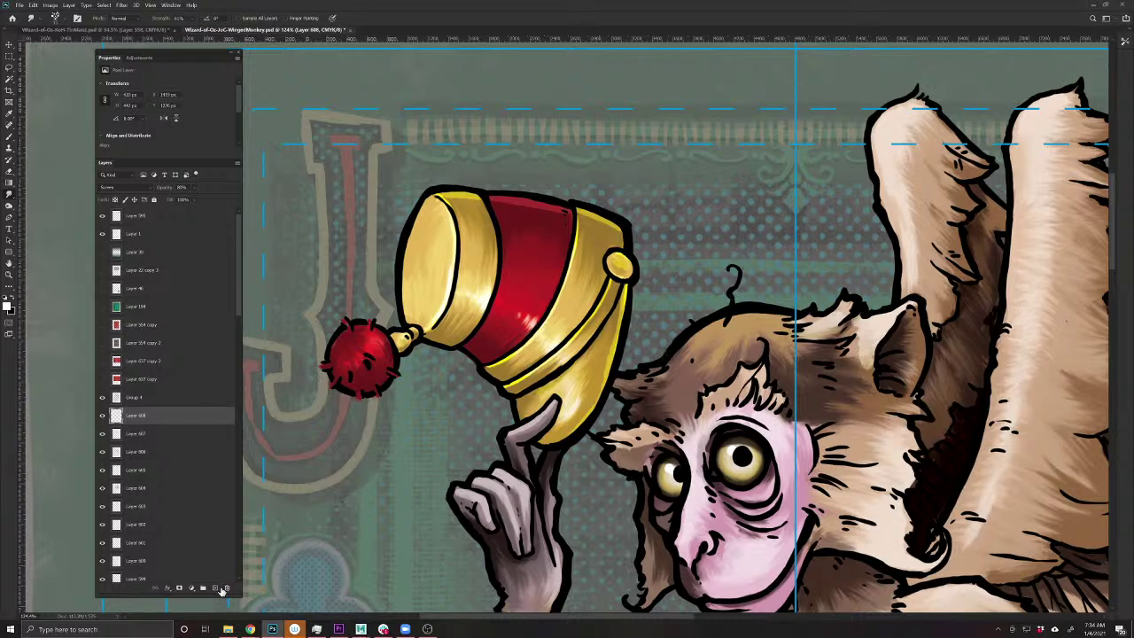
- On a new Multiply layer, shade the fez's red band with a darker sampled red
{"action": "left_click", "coordinate": [214, 587]}
{"action": "left_click", "coordinate": [111, 187]}
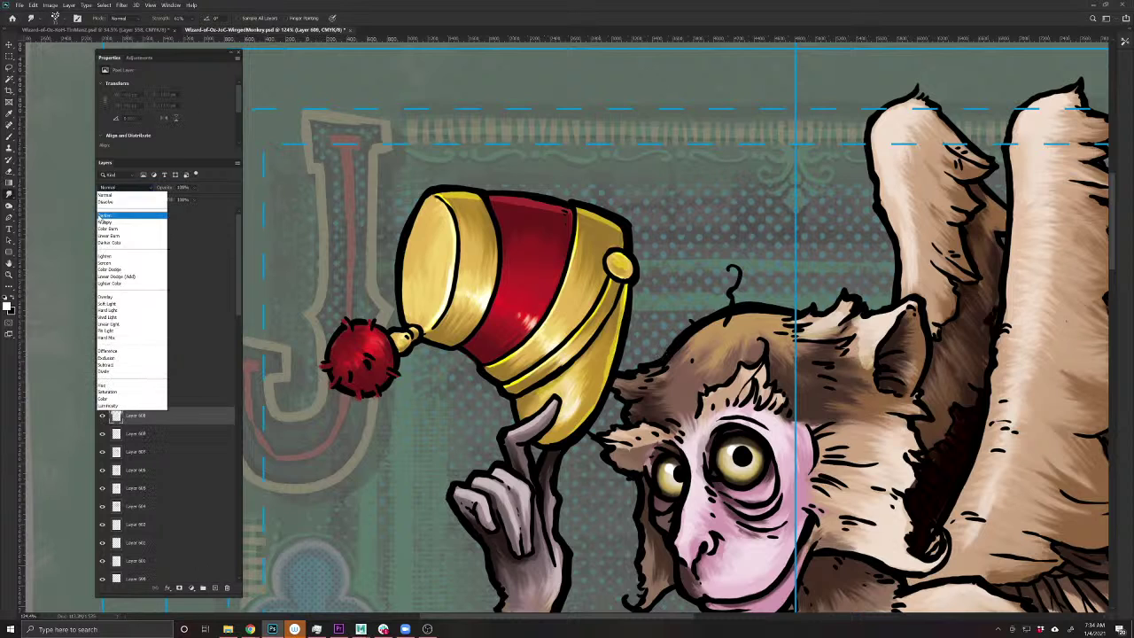
{"action": "left_click", "coordinate": [119, 218]}
{"action": "key", "text": "b"}
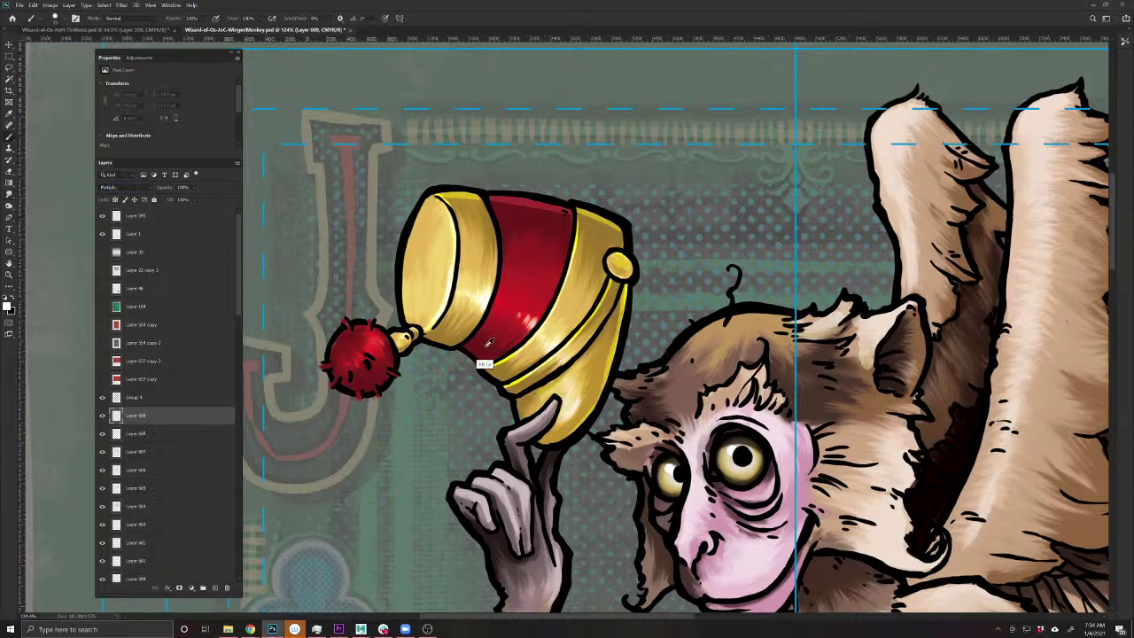
{"action": "left_click", "coordinate": [486, 356], "text": "alt"}
{"action": "left_click", "coordinate": [7, 305]}
{"action": "left_click", "coordinate": [416, 224]}
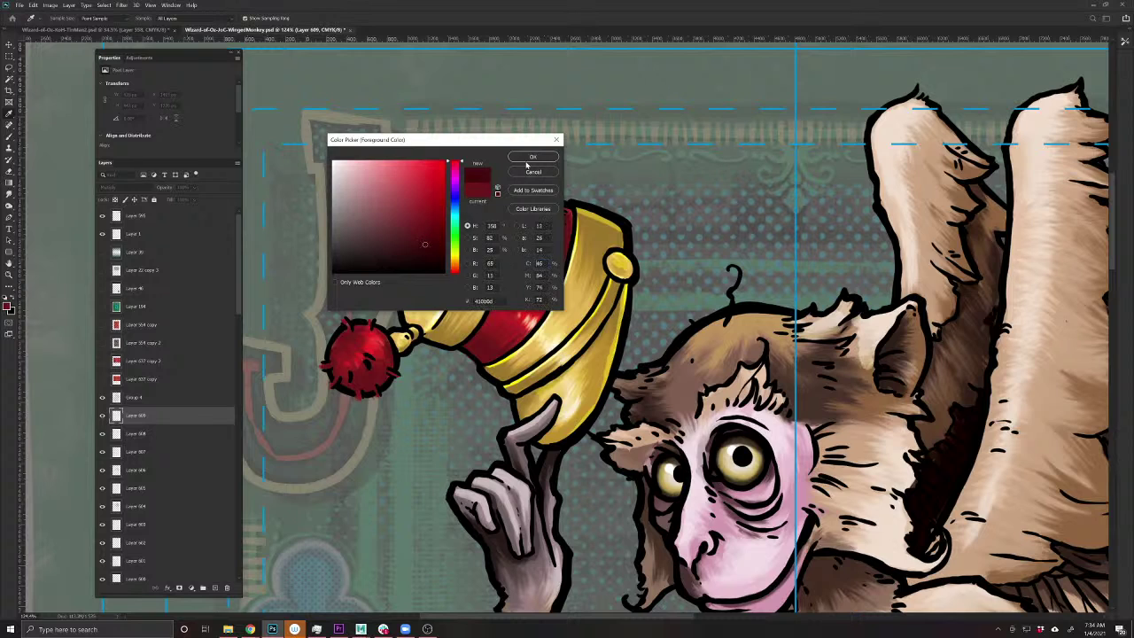
{"action": "key", "text": "Return"}
{"action": "mouse_move", "coordinate": [485, 347]}
{"action": "left_mouse_down"}
{"action": "mouse_move", "coordinate": [474, 341]}
{"action": "mouse_move", "coordinate": [496, 348]}
{"action": "mouse_move", "coordinate": [477, 344]}
{"action": "left_mouse_up"}
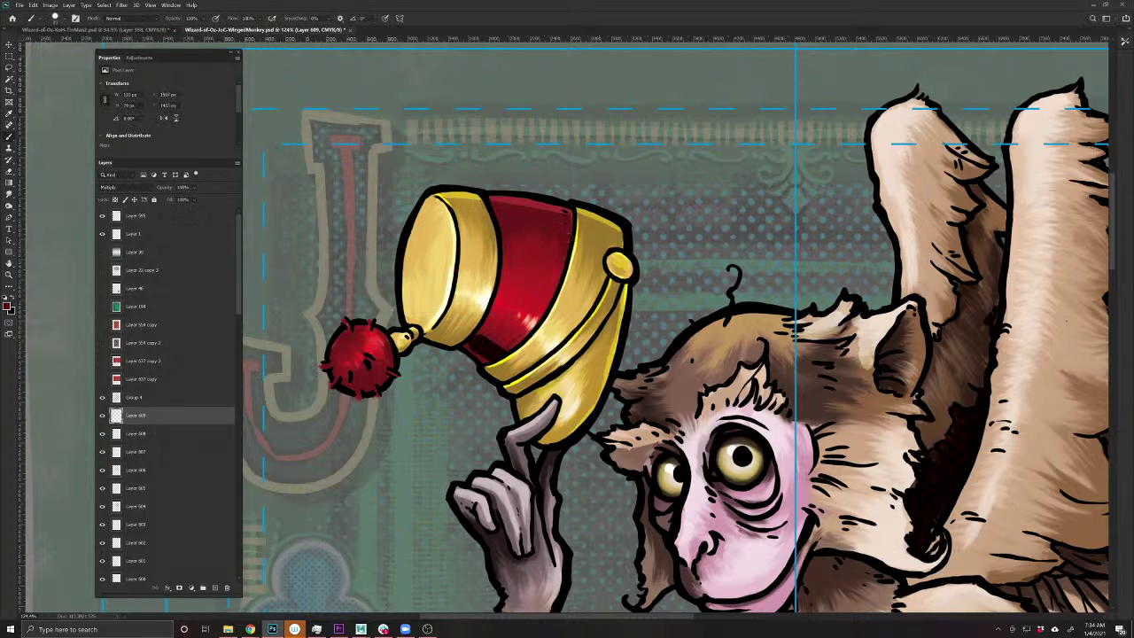
{"action": "mouse_move", "coordinate": [533, 232]}
{"action": "left_mouse_down"}
{"action": "mouse_move", "coordinate": [572, 240]}
{"action": "mouse_move", "coordinate": [563, 252]}
{"action": "left_mouse_up"}
- Shade the gold rim, bands and pom-pom connector with sampled brownish gold
{"action": "left_click", "coordinate": [522, 409], "text": "alt"}
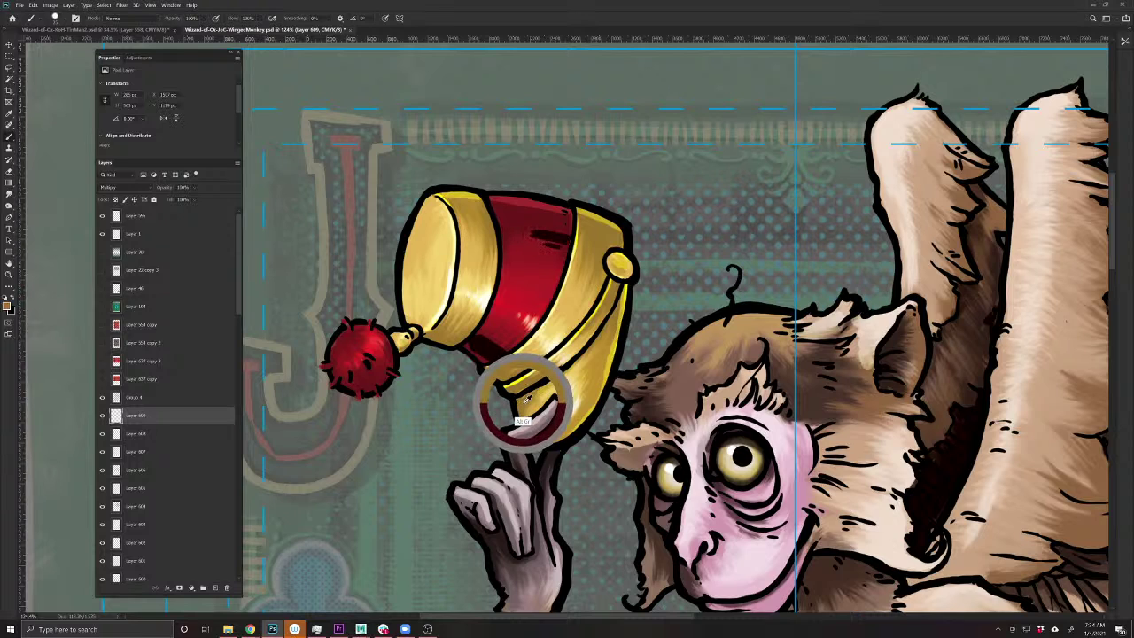
{"action": "mouse_move", "coordinate": [556, 376]}
{"action": "left_mouse_down"}
{"action": "mouse_move", "coordinate": [519, 416]}
{"action": "mouse_move", "coordinate": [519, 388]}
{"action": "mouse_move", "coordinate": [505, 390]}
{"action": "mouse_move", "coordinate": [478, 353]}
{"action": "mouse_move", "coordinate": [443, 335]}
{"action": "mouse_move", "coordinate": [423, 346]}
{"action": "left_mouse_up"}
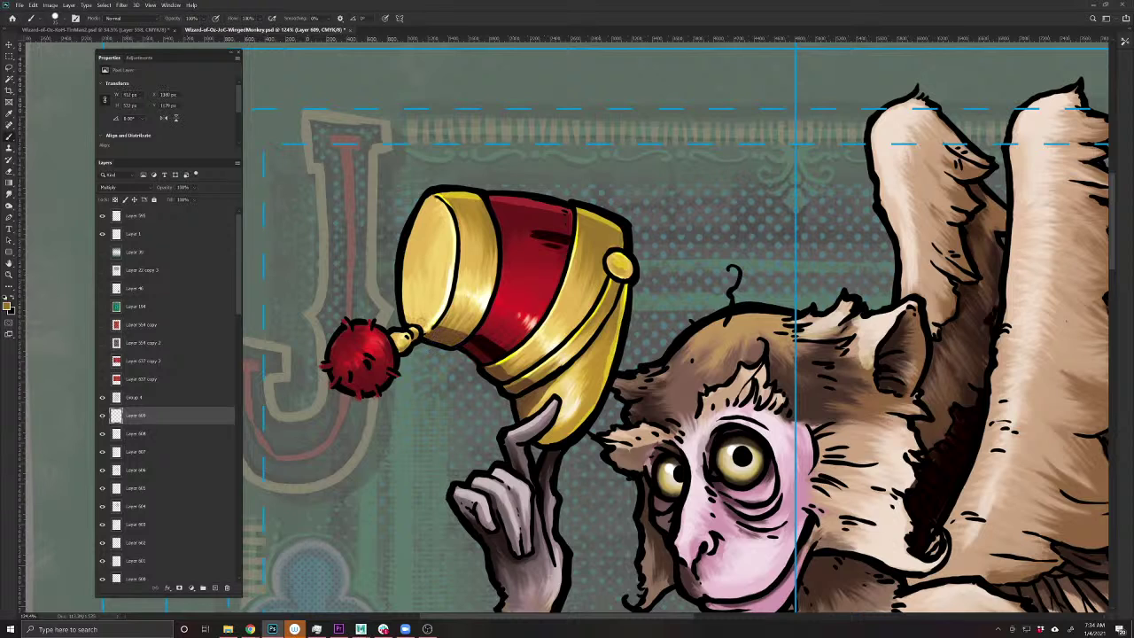
{"action": "mouse_move", "coordinate": [614, 282]}
{"action": "left_mouse_down"}
{"action": "mouse_move", "coordinate": [626, 291]}
{"action": "mouse_move", "coordinate": [615, 305]}
{"action": "mouse_move", "coordinate": [590, 306]}
{"action": "mouse_move", "coordinate": [562, 341]}
{"action": "mouse_move", "coordinate": [594, 349]}
{"action": "mouse_move", "coordinate": [519, 420]}
{"action": "left_mouse_up"}
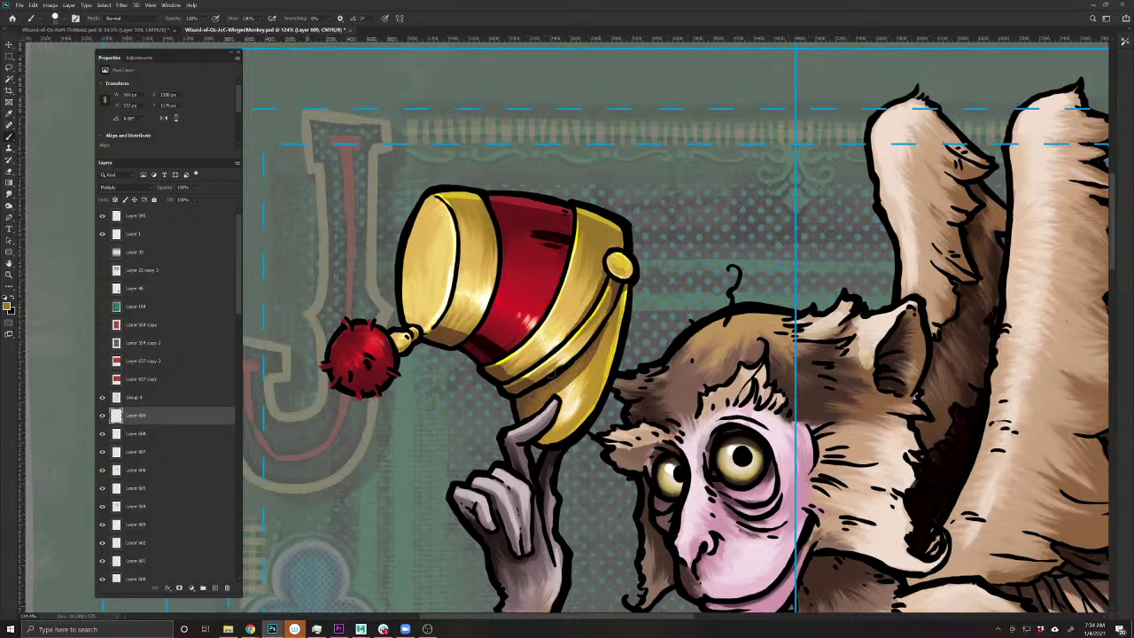
{"action": "left_click_drag", "start_coordinate": [555, 374], "coordinate": [494, 364]}
{"action": "left_click_drag", "start_coordinate": [432, 322], "coordinate": [399, 351]}
- Smudge the red crown's shading smooth and zoom out to the whole card
{"action": "left_click", "coordinate": [13, 199]}
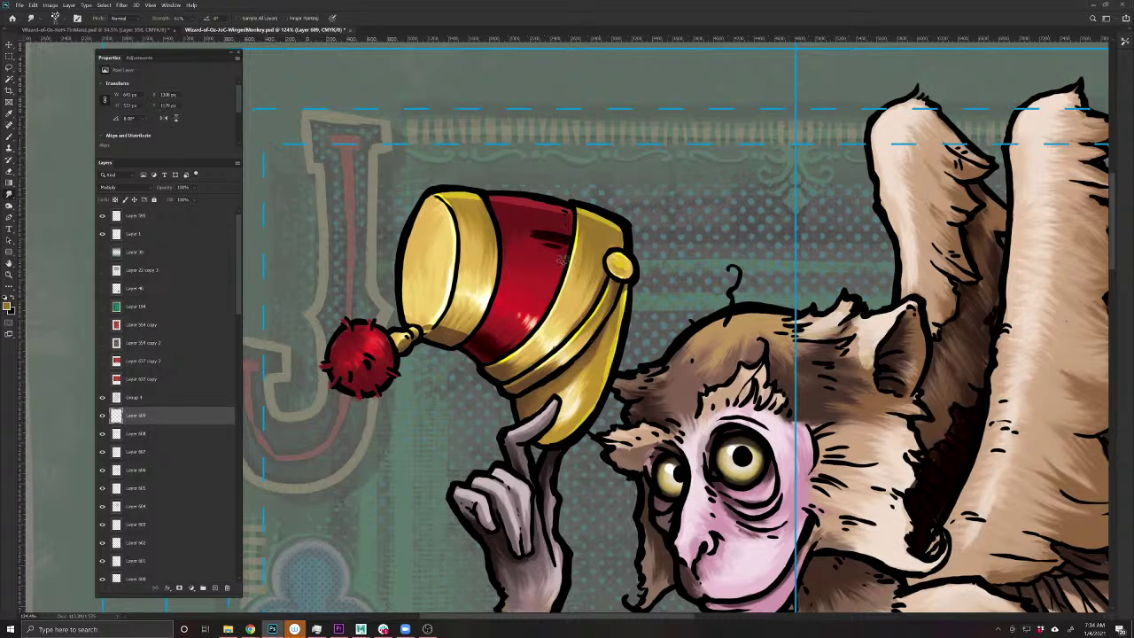
{"action": "mouse_move", "coordinate": [542, 248]}
{"action": "left_mouse_down"}
{"action": "mouse_move", "coordinate": [524, 223]}
{"action": "mouse_move", "coordinate": [563, 237]}
{"action": "mouse_move", "coordinate": [502, 233]}
{"action": "mouse_move", "coordinate": [537, 235]}
{"action": "mouse_move", "coordinate": [563, 254]}
{"action": "mouse_move", "coordinate": [541, 268]}
{"action": "mouse_move", "coordinate": [549, 217]}
{"action": "mouse_move", "coordinate": [499, 194]}
{"action": "mouse_move", "coordinate": [469, 325]}
{"action": "left_mouse_up"}
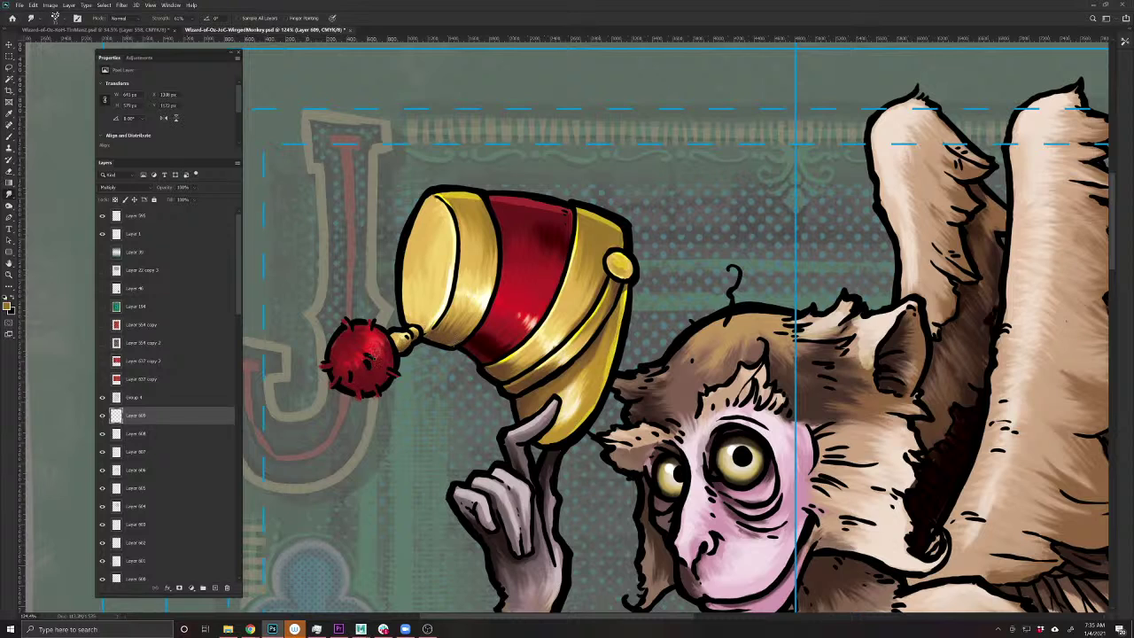
{"action": "left_click_drag", "start_coordinate": [544, 481], "coordinate": [493, 505]}
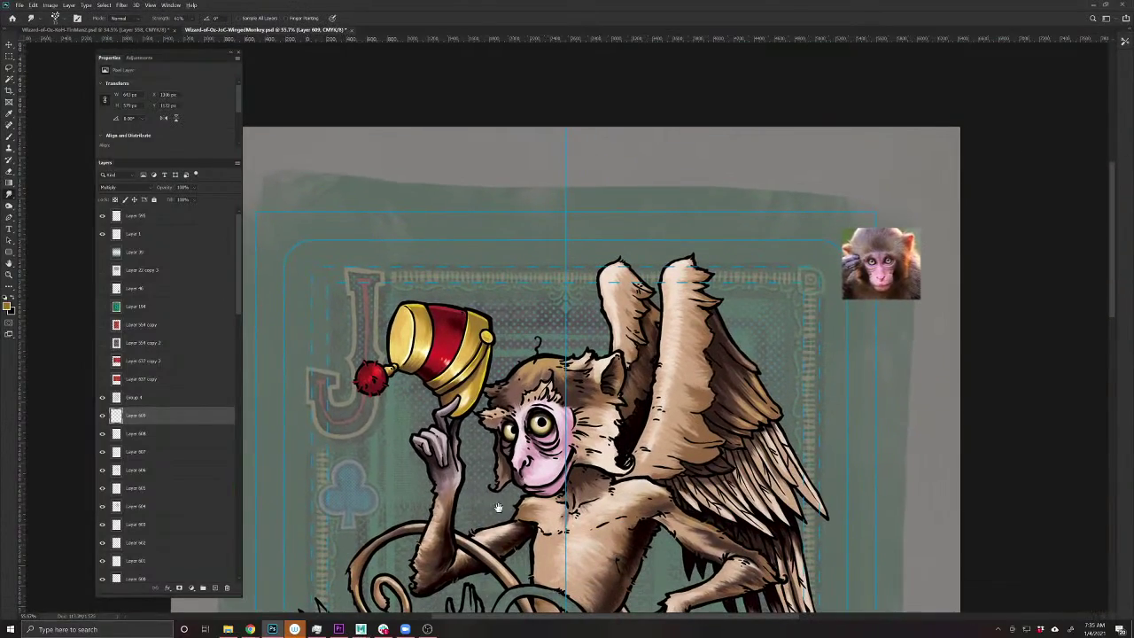
- Select the fur shading layer, Layer 605, and hide then show it to compare
{"action": "scroll", "coordinate": [412, 323], "scroll_direction": "up", "scroll_amount": 3}
{"action": "key", "text": "v"}
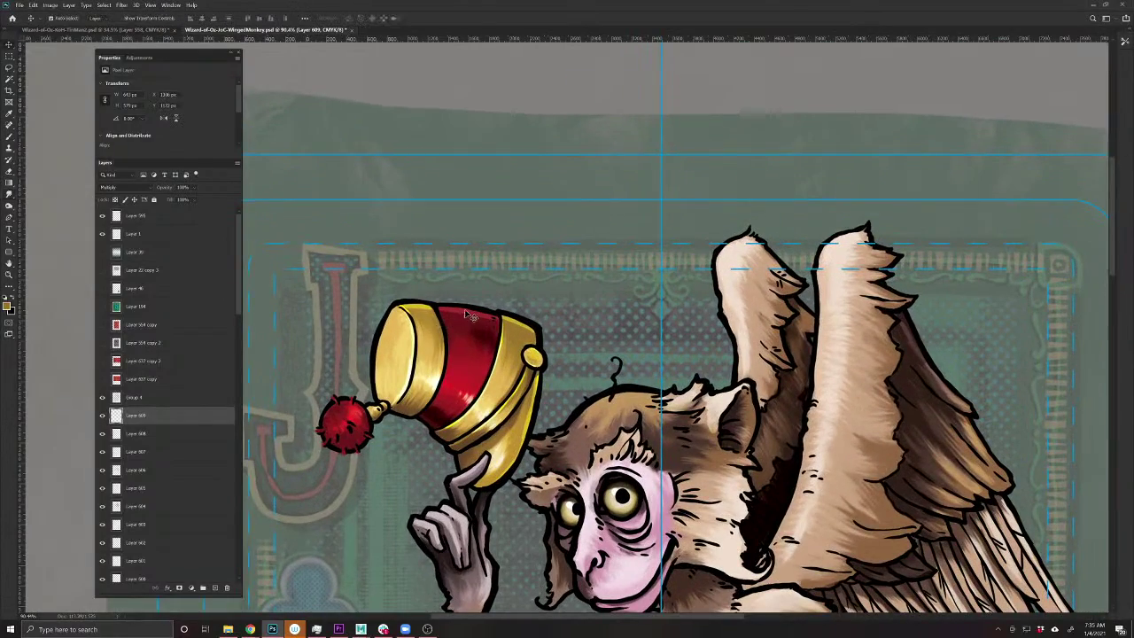
{"action": "left_click", "coordinate": [409, 345]}
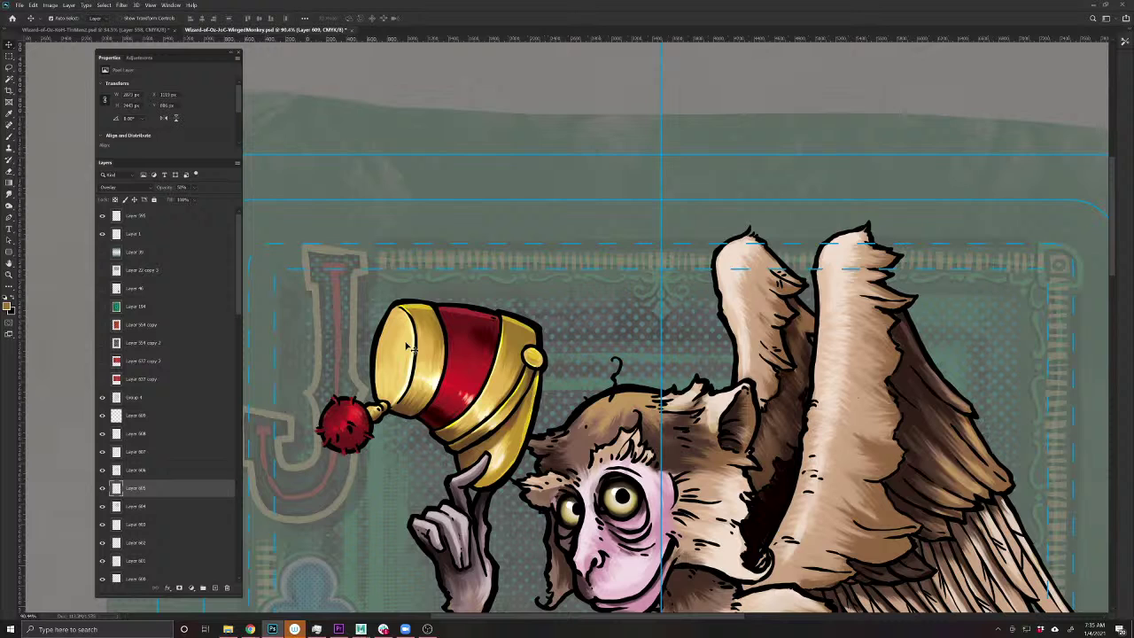
{"action": "left_click", "coordinate": [102, 488]}
{"action": "left_click", "coordinate": [102, 488]}
- Smudge the dark red shading along the fez's top edge, then save the card
{"action": "left_click", "coordinate": [8, 193]}
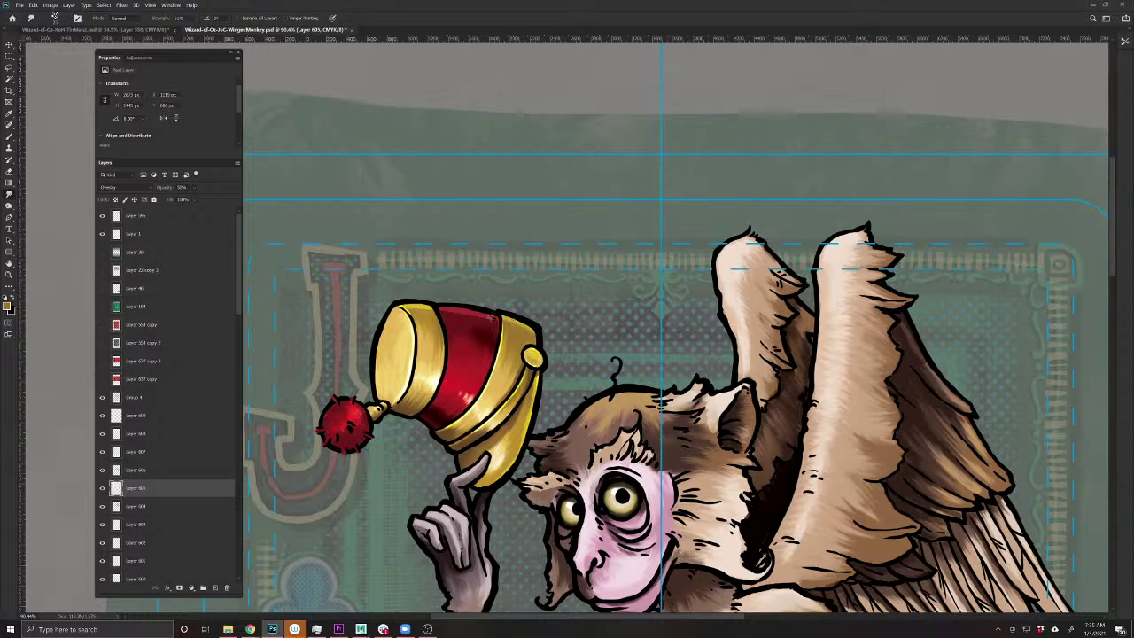
{"action": "left_click_drag", "start_coordinate": [478, 319], "coordinate": [449, 313]}
{"action": "scroll", "coordinate": [520, 552], "scroll_direction": "down", "scroll_amount": 3}
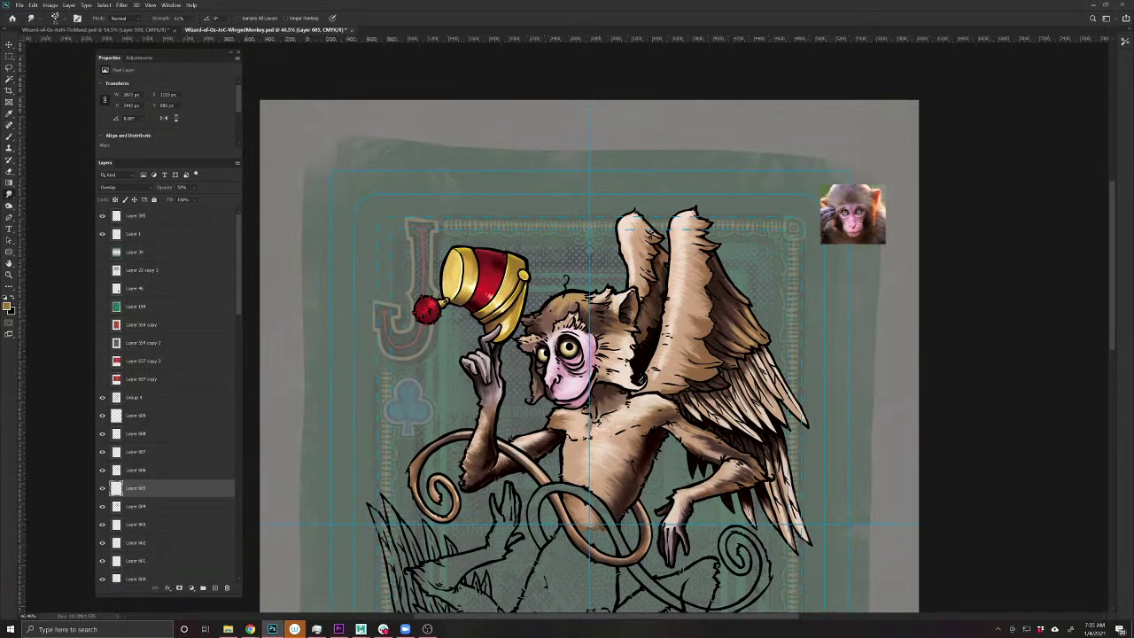
{"action": "key", "text": "ctrl+s"}
{"action": "left_click_drag", "start_coordinate": [708, 393], "coordinate": [670, 396]}
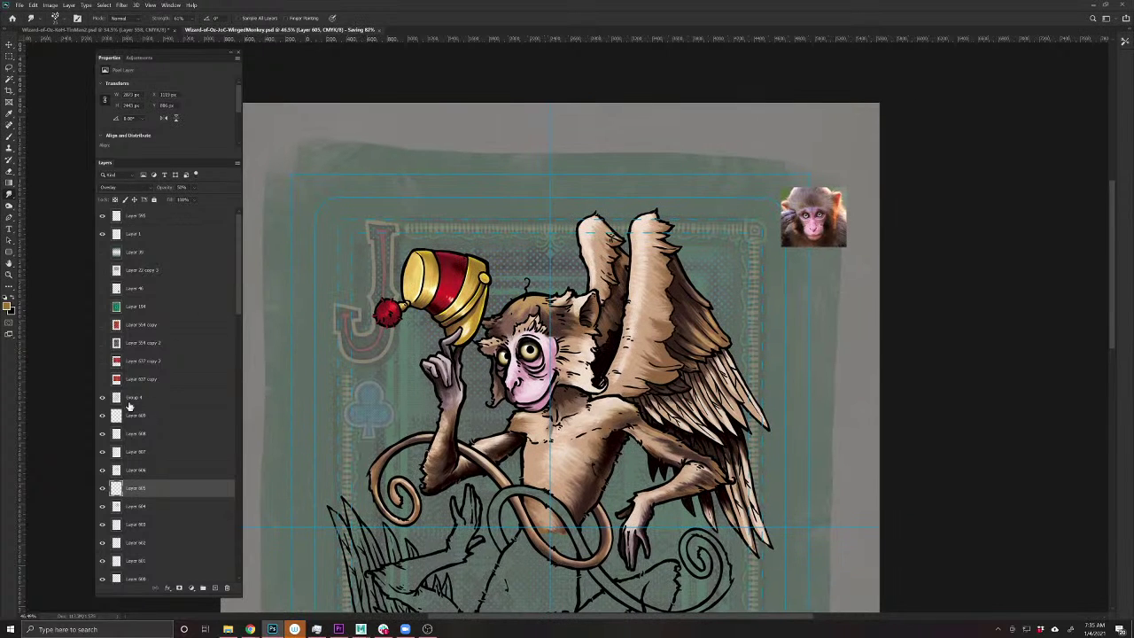
- Add a new layer above hat shading Layer 609 with its blend mode set to Color
{"action": "left_click", "coordinate": [162, 415]}
{"action": "left_click", "coordinate": [212, 589]}
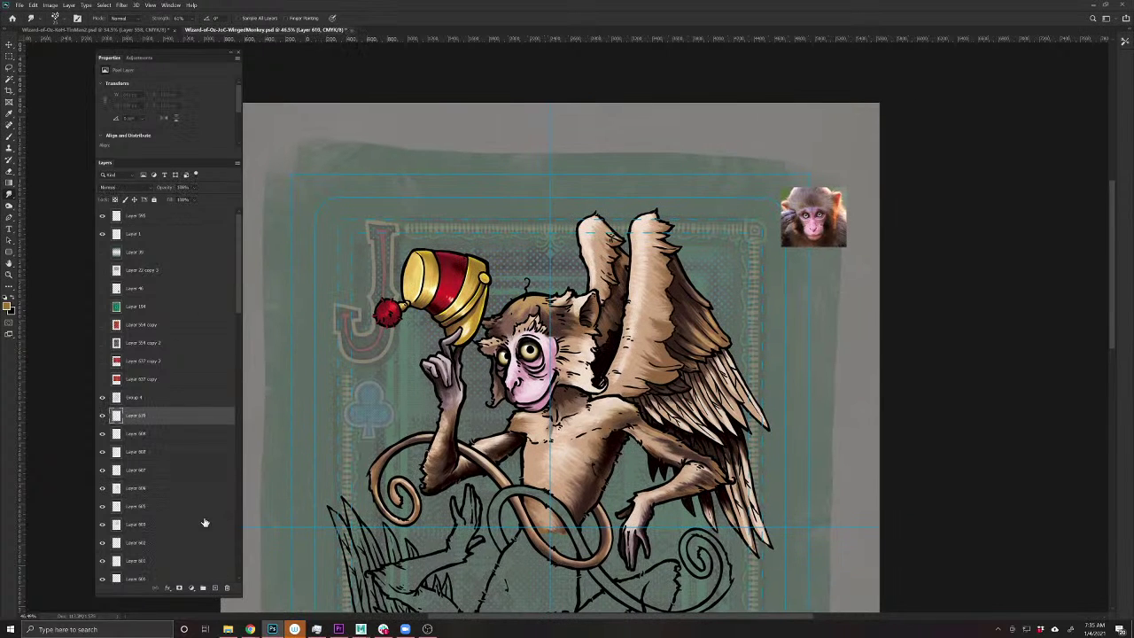
{"action": "left_click", "coordinate": [115, 189]}
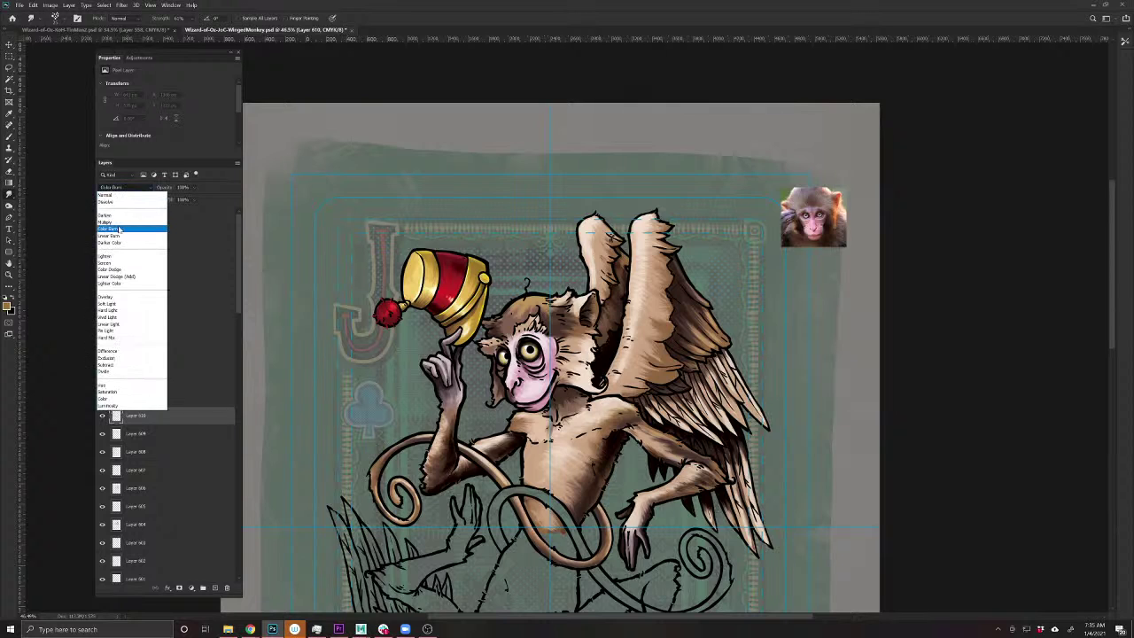
{"action": "left_click", "coordinate": [111, 404]}
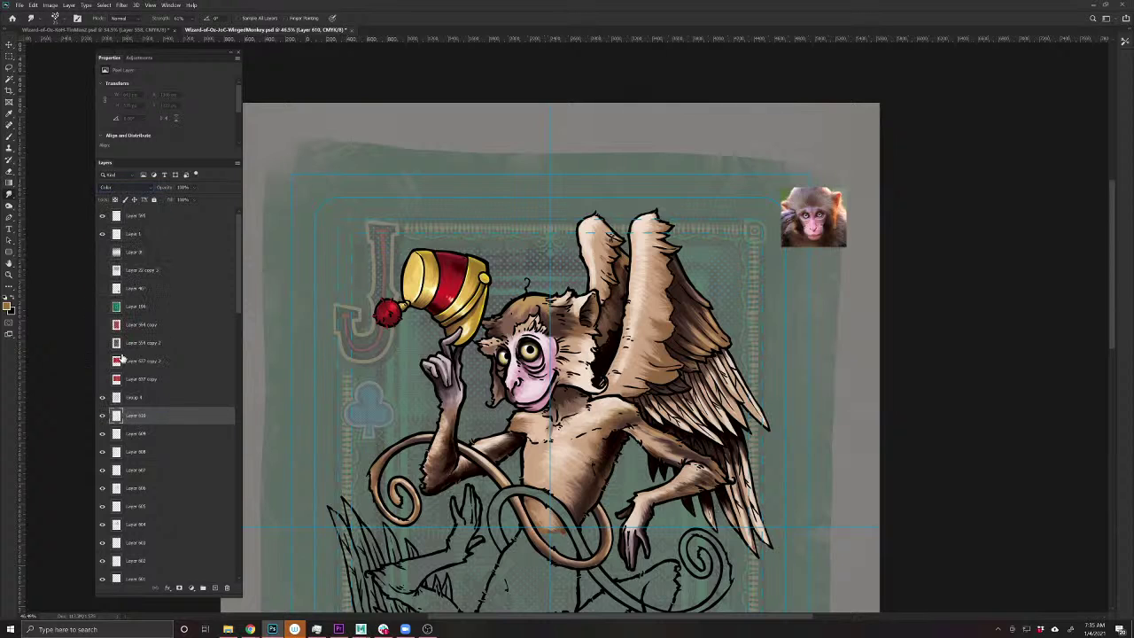
- Set the foreground colour to a deep amber-gold (R126 G70 B9) and switch to the Brush
{"action": "left_click", "coordinate": [8, 307]}
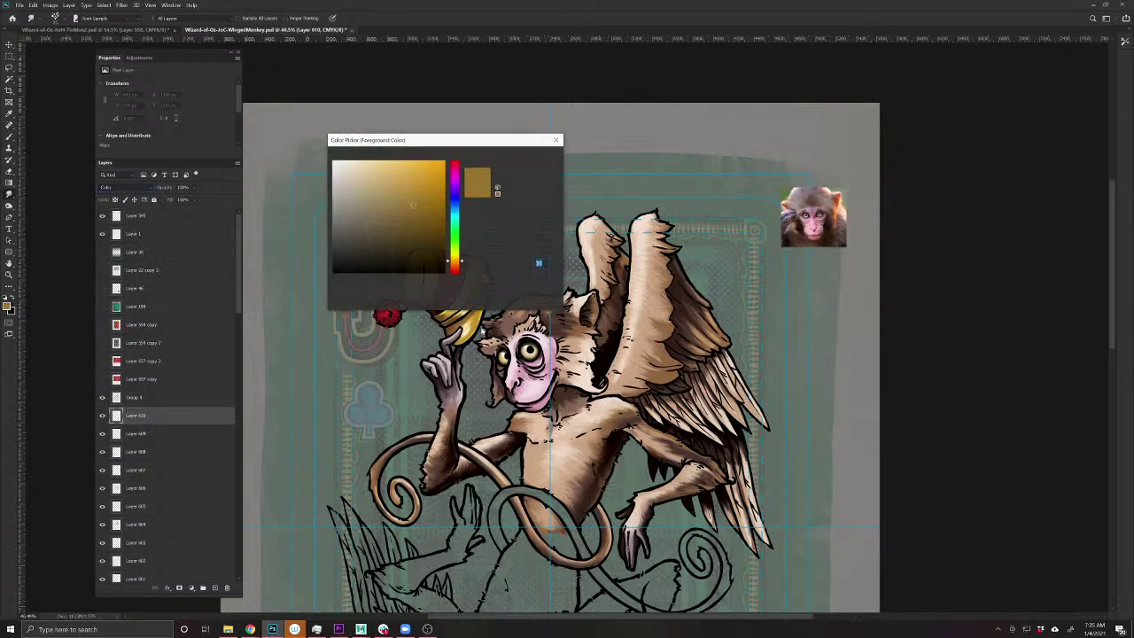
{"action": "left_click", "coordinate": [436, 217]}
{"action": "left_click_drag", "start_coordinate": [462, 256], "coordinate": [461, 263]}
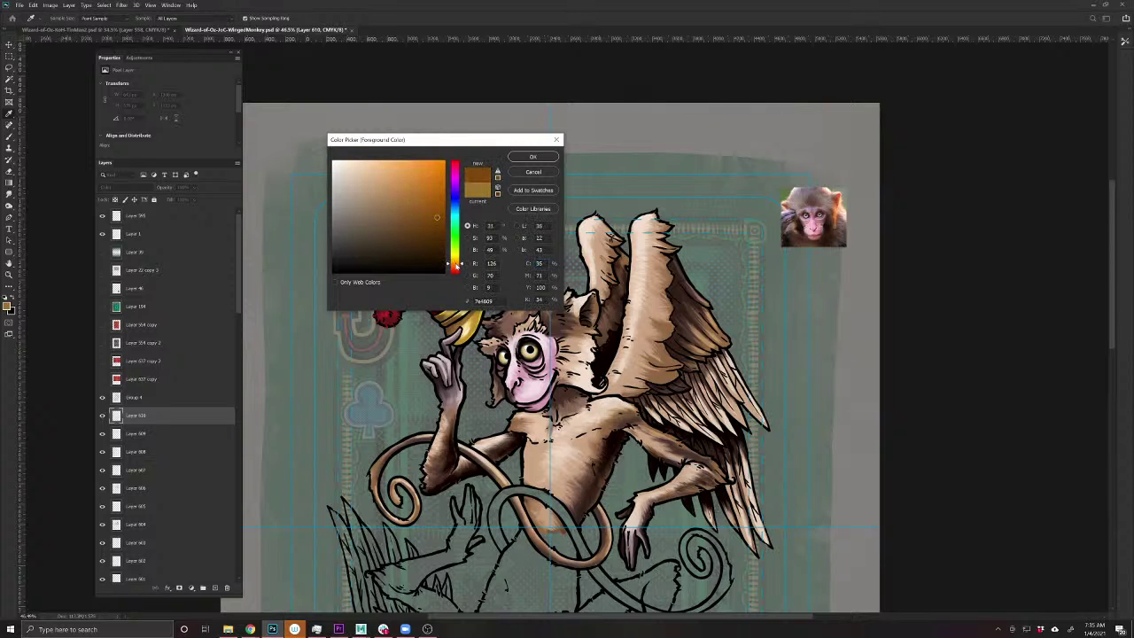
{"action": "left_click", "coordinate": [432, 224]}
{"action": "left_click", "coordinate": [532, 156]}
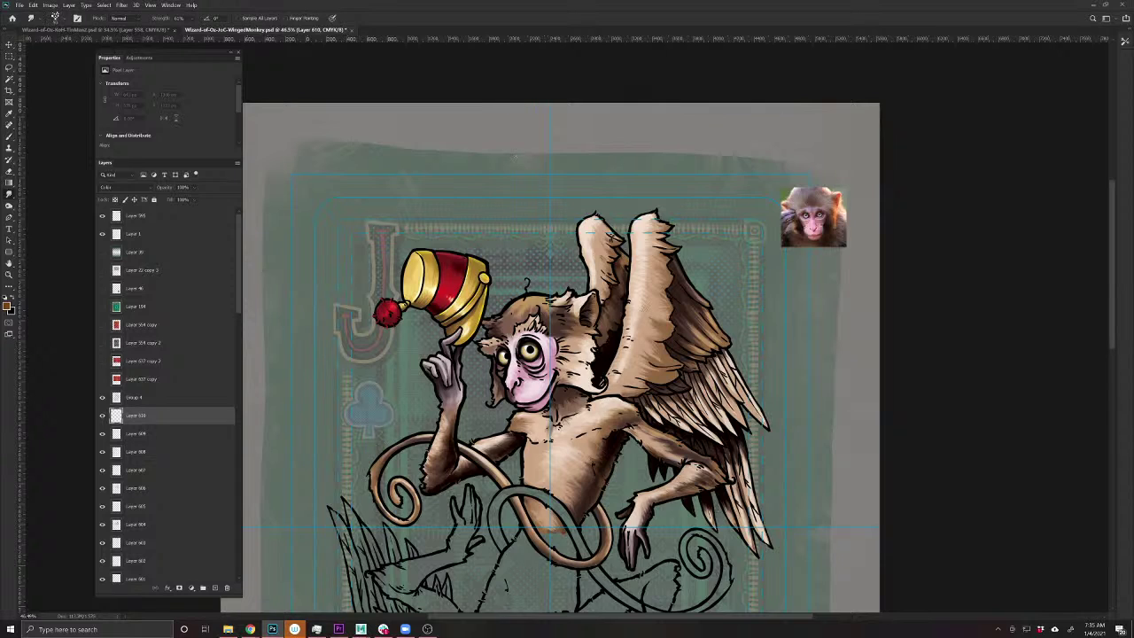
{"action": "left_click", "coordinate": [9, 138]}
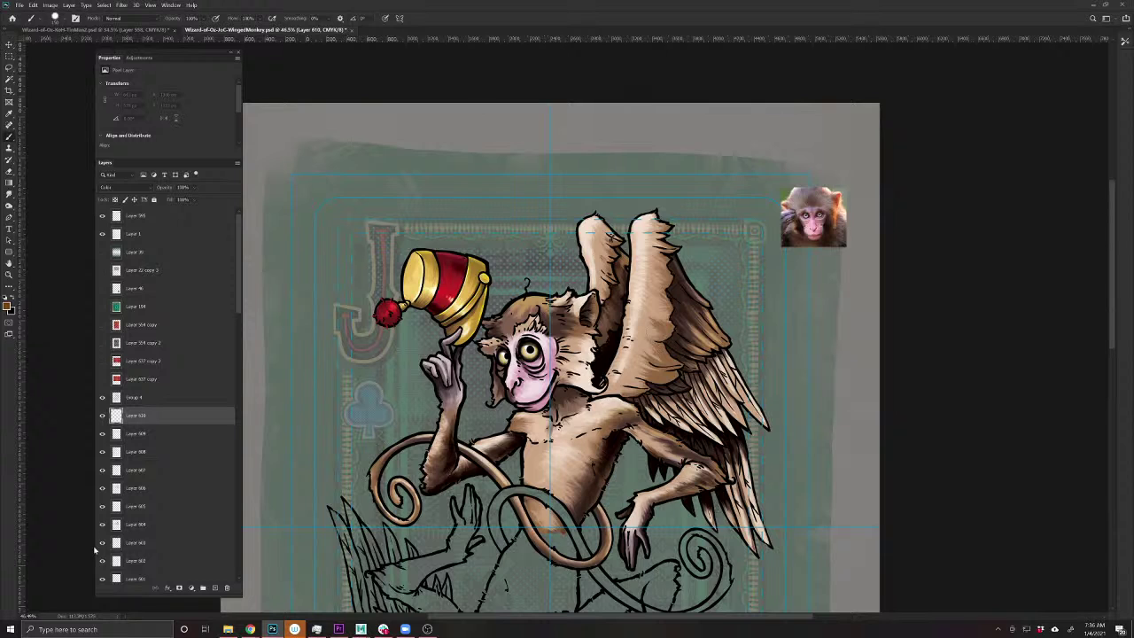
{"action": "left_click_drag", "start_coordinate": [241, 316], "coordinate": [244, 471]}
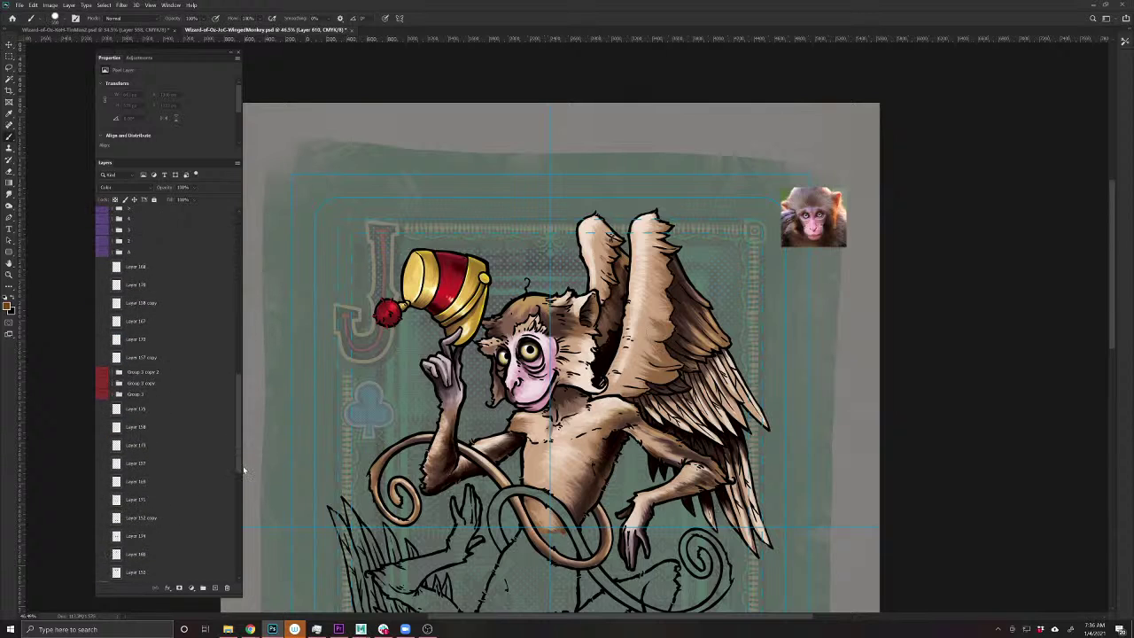
- On the tint layer, brush orange over the wings and lower the layer opacity to 68%
{"action": "scroll", "coordinate": [117, 367], "scroll_direction": "up", "scroll_amount": 10}
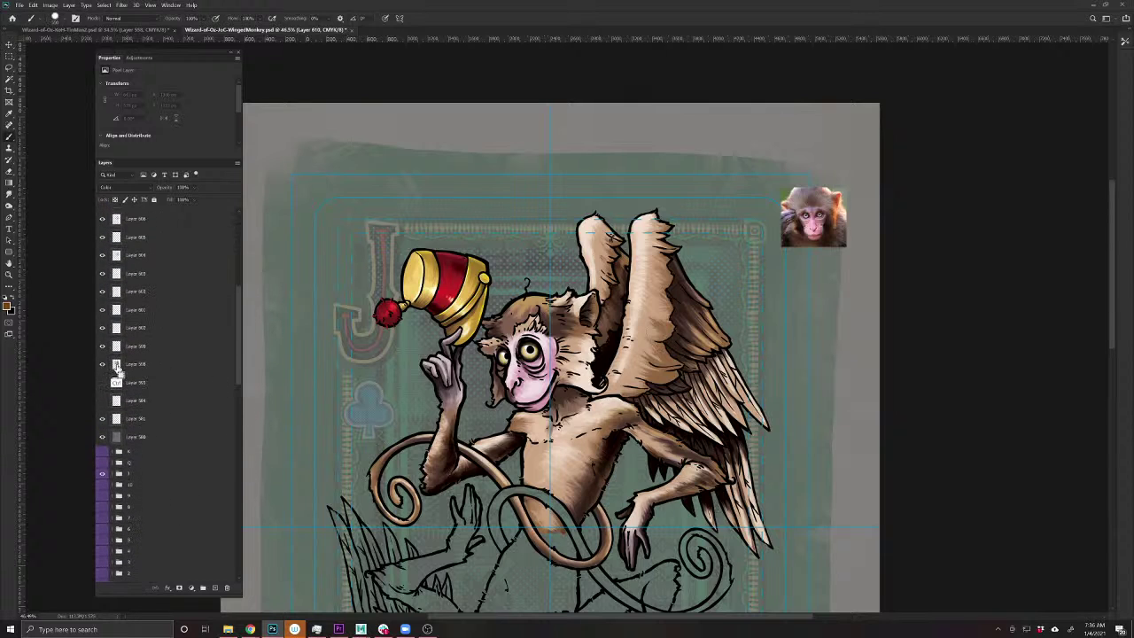
{"action": "left_click", "coordinate": [128, 384]}
{"action": "left_click_drag", "start_coordinate": [682, 284], "coordinate": [636, 304]}
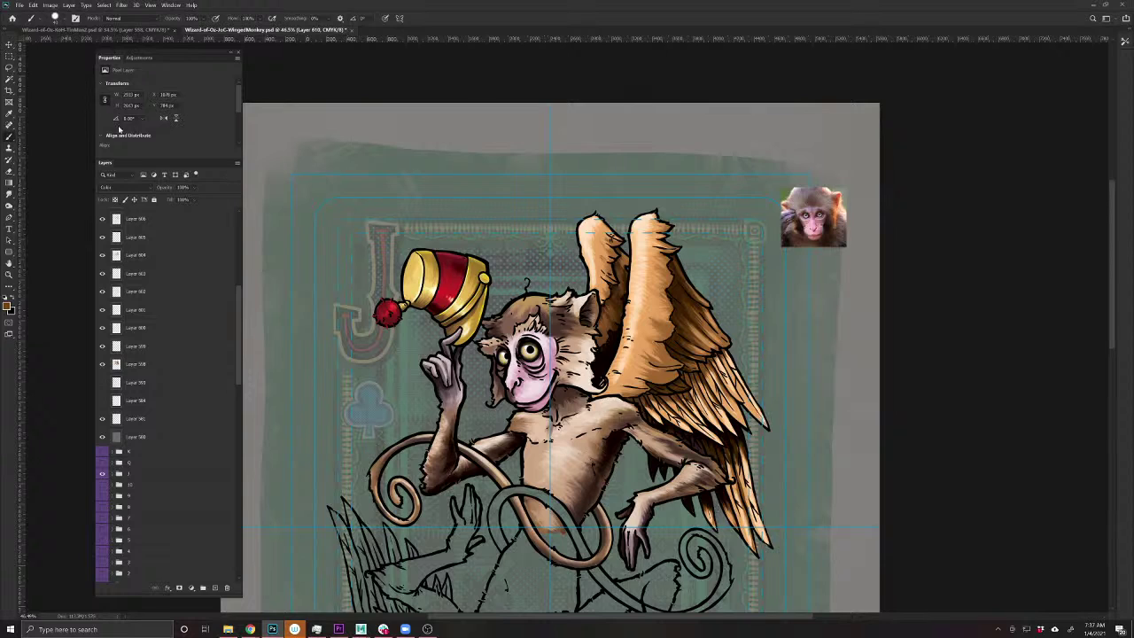
{"action": "left_click_drag", "start_coordinate": [157, 185], "coordinate": [151, 187]}
- Toggle the wing tint layer off and on to compare, then save the card
{"action": "scroll", "coordinate": [98, 443], "scroll_direction": "up", "scroll_amount": 3}
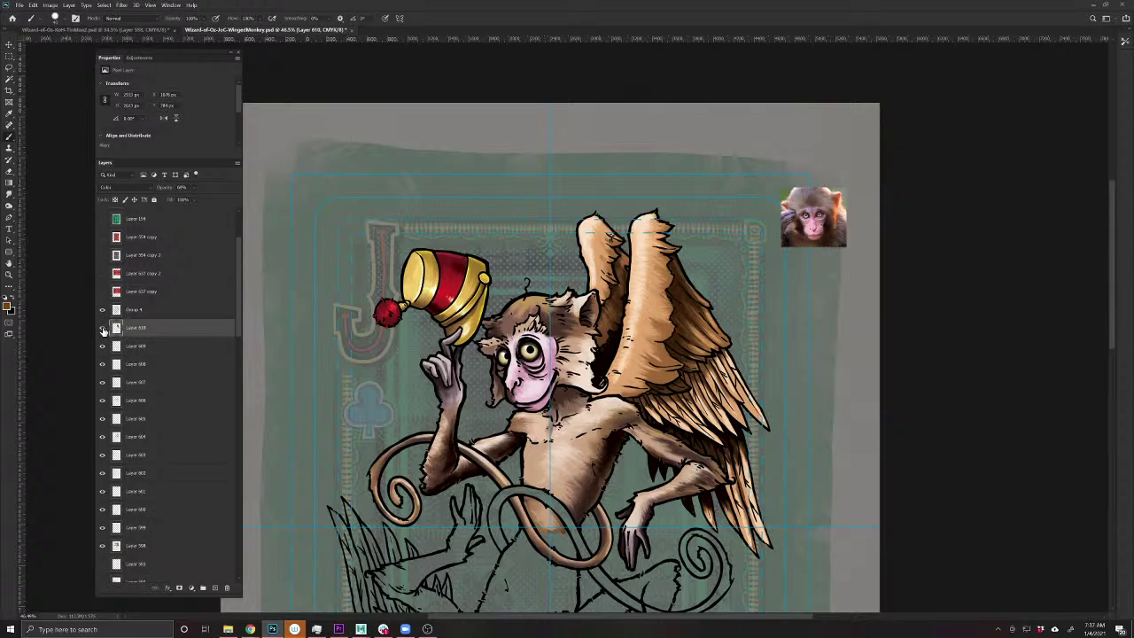
{"action": "left_click", "coordinate": [103, 329]}
{"action": "left_click", "coordinate": [102, 328]}
{"action": "left_click", "coordinate": [102, 329]}
{"action": "left_click", "coordinate": [104, 328]}
{"action": "left_click", "coordinate": [115, 327]}
{"action": "left_click_drag", "start_coordinate": [701, 380], "coordinate": [714, 331]}
{"action": "key", "text": "ctrl+s"}
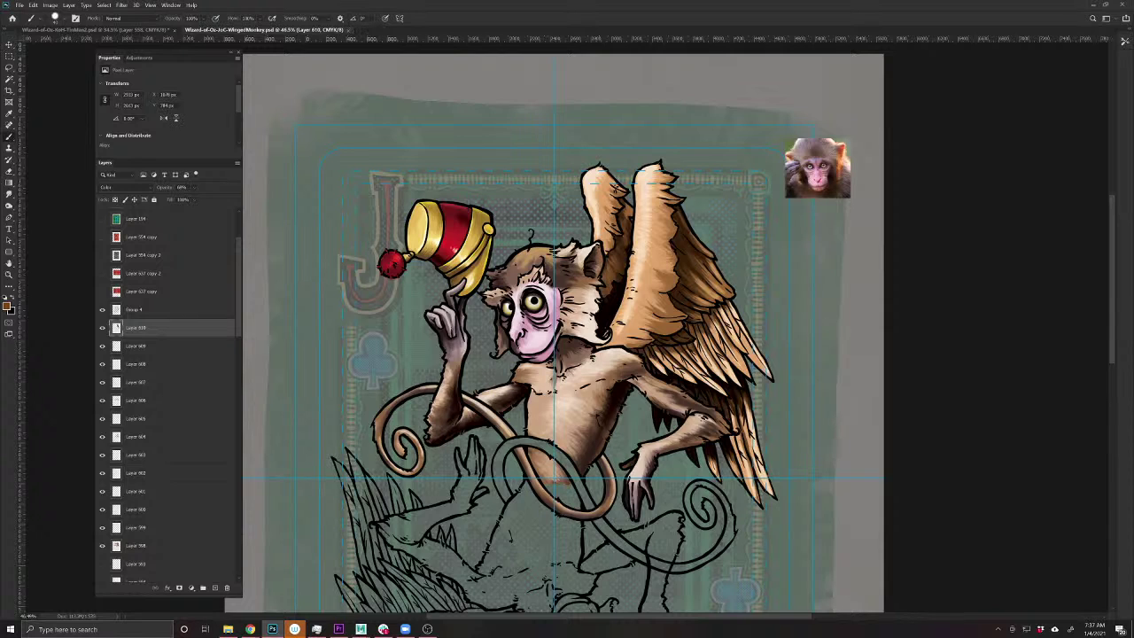
- In the browser, replace the Google Images query with 'feather' and browse the results
{"action": "mouse_move", "coordinate": [383, 627]}
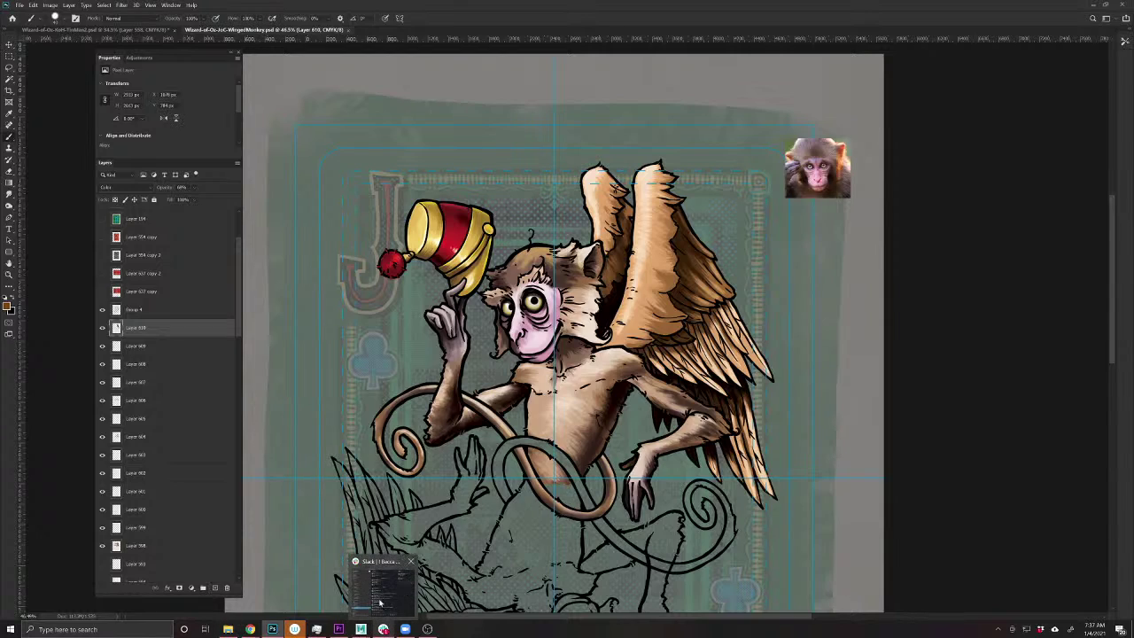
{"action": "mouse_move", "coordinate": [249, 627]}
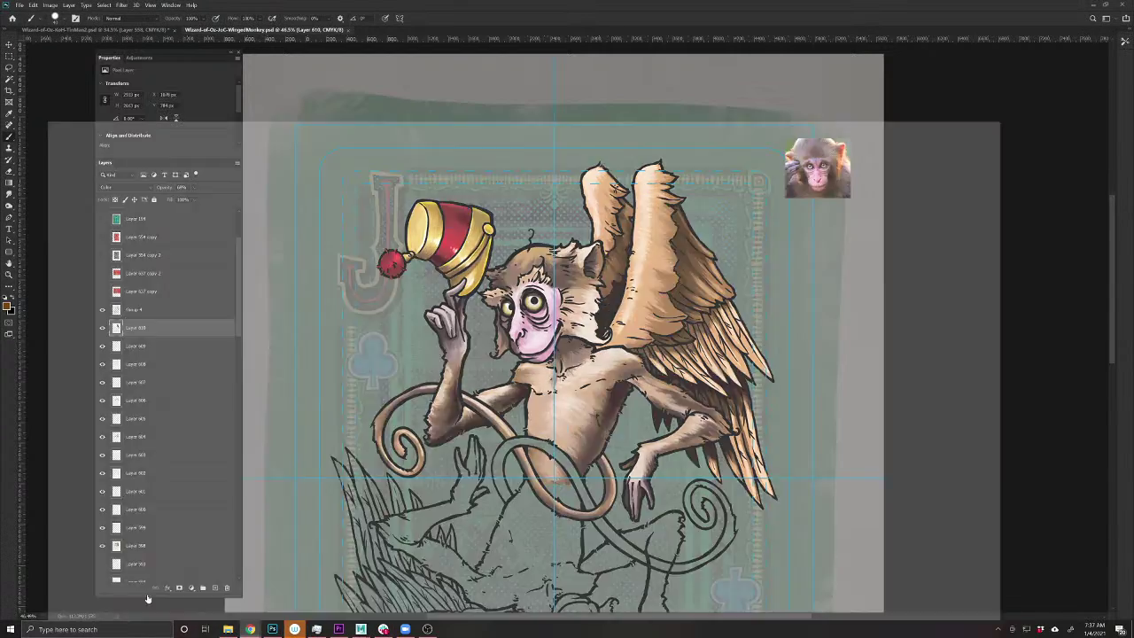
{"action": "left_click", "coordinate": [112, 591]}
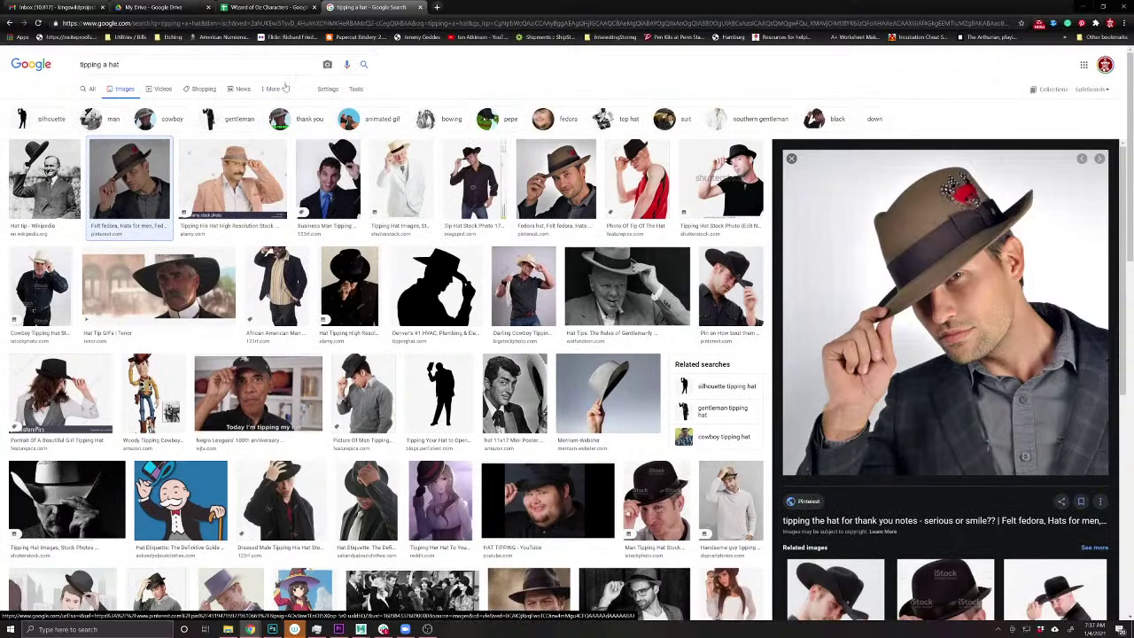
{"action": "left_click_drag", "start_coordinate": [133, 65], "coordinate": [26, 74]}
{"action": "type", "text": "feather"}
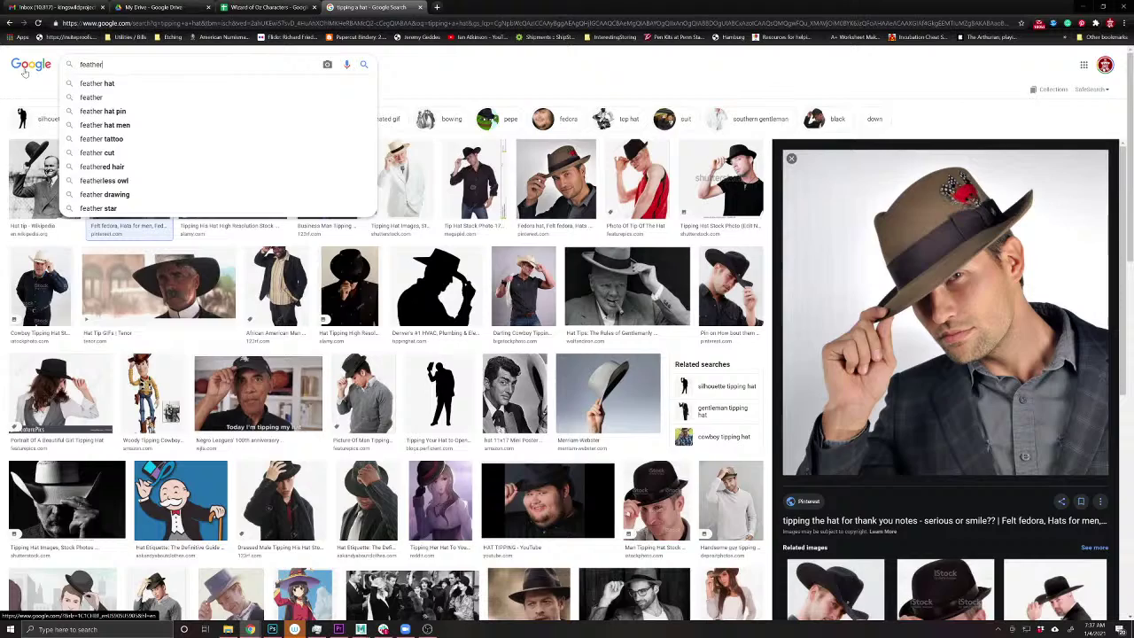
{"action": "key", "text": "Return"}
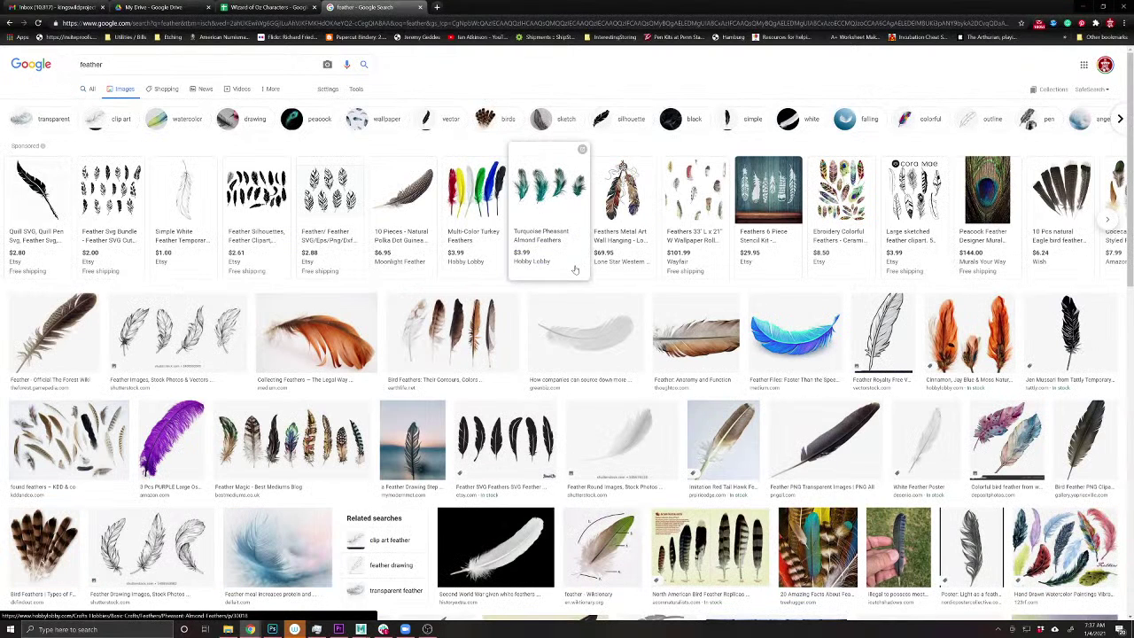
{"action": "scroll", "coordinate": [727, 434], "scroll_direction": "down", "scroll_amount": 3}
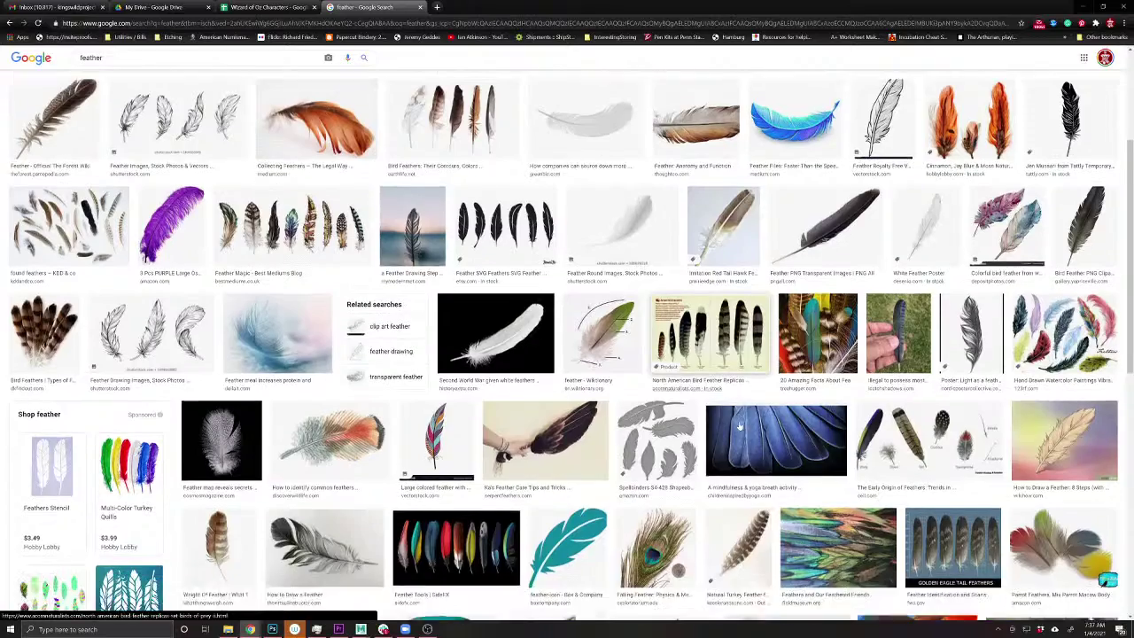
{"action": "scroll", "coordinate": [739, 426], "scroll_direction": "down", "scroll_amount": 3}
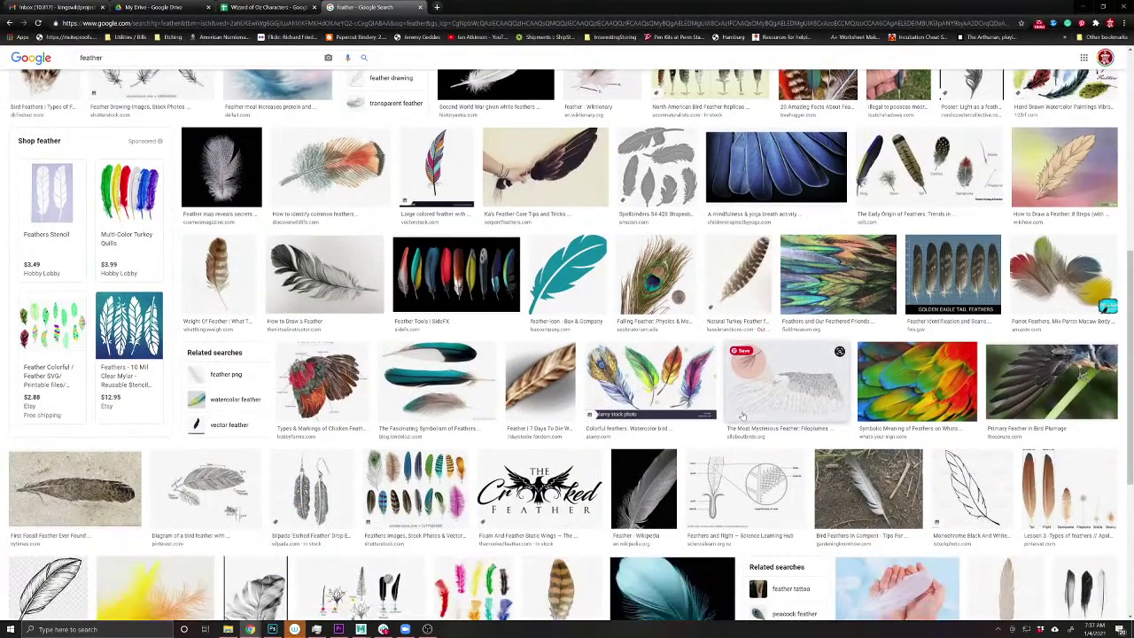
{"action": "scroll", "coordinate": [742, 416], "scroll_direction": "up", "scroll_amount": 4}
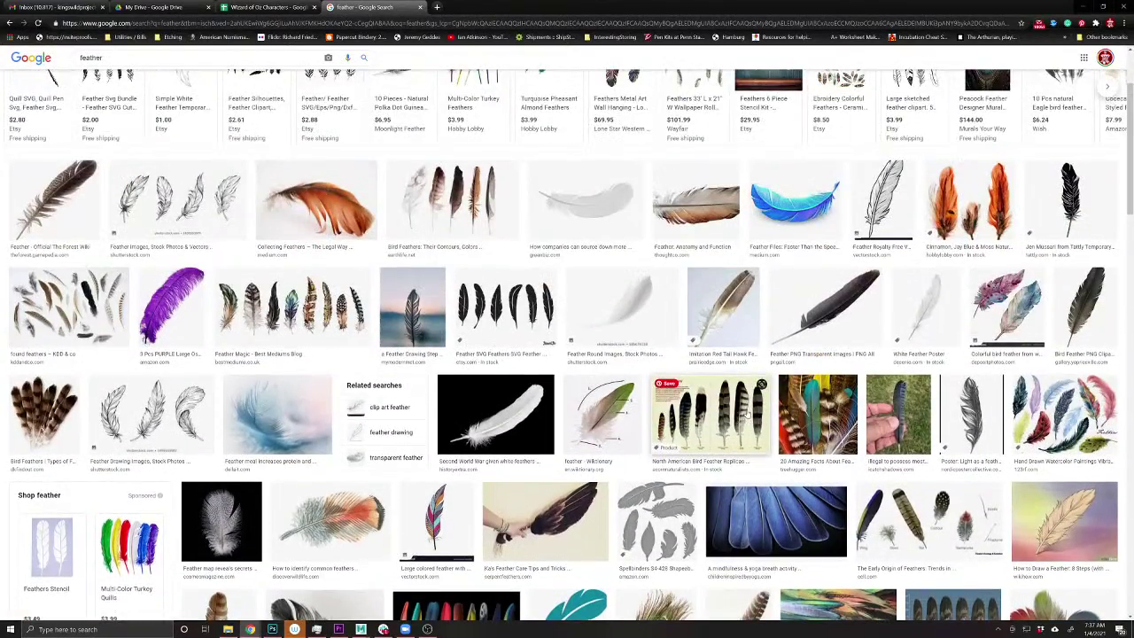
{"action": "scroll", "coordinate": [747, 414], "scroll_direction": "up", "scroll_amount": 2}
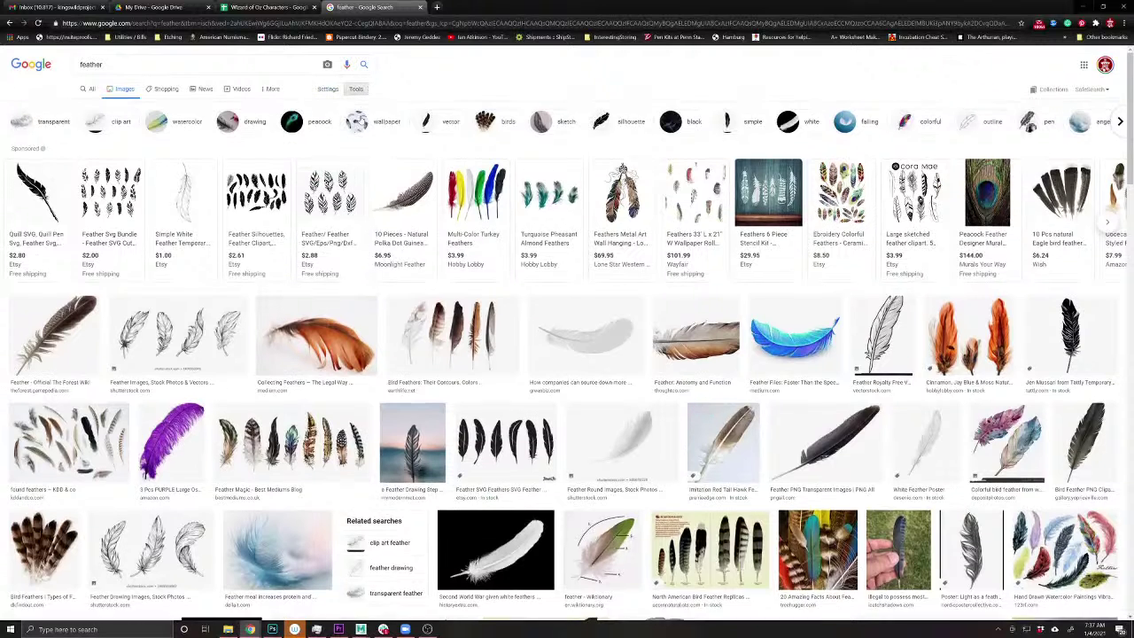
- Show the image search Tools, then go to the iStock website
{"action": "left_click", "coordinate": [355, 88]}
{"action": "left_click", "coordinate": [118, 24]}
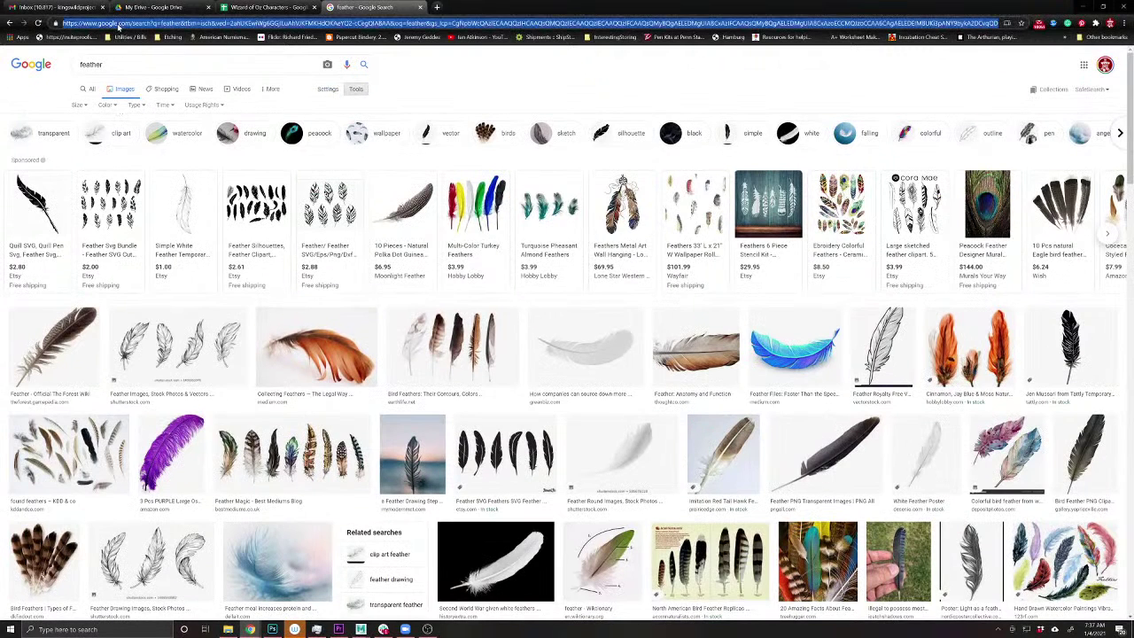
{"action": "type", "text": "istock"}
{"action": "key", "text": "Return"}
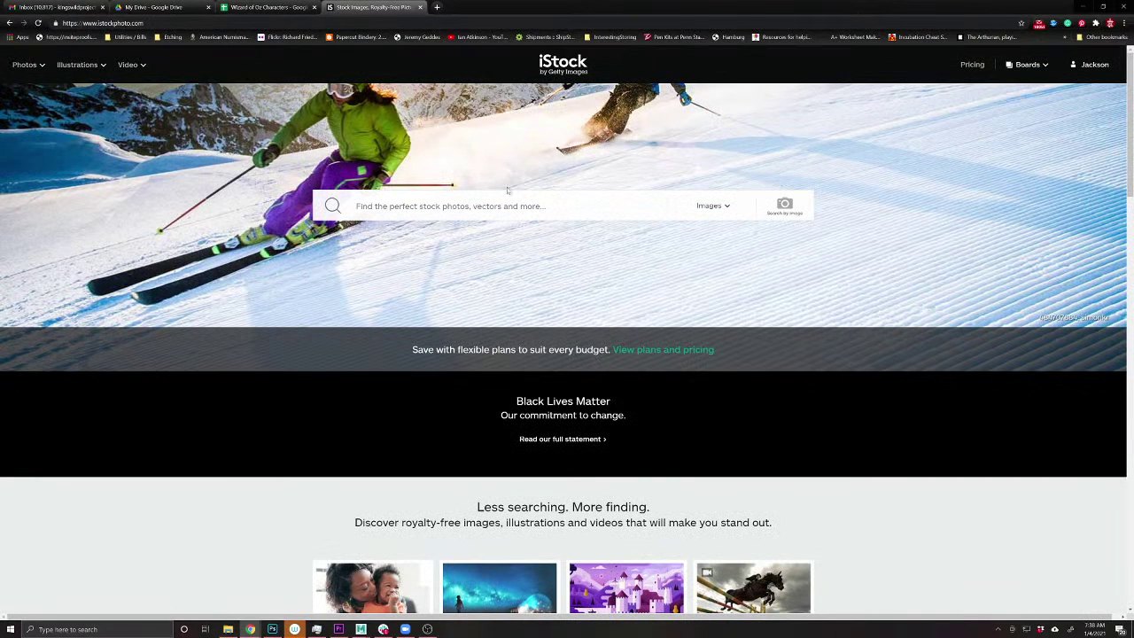
- Search iStock for 'feather' and open the brown striped feather photo's page
{"action": "left_click", "coordinate": [509, 206]}
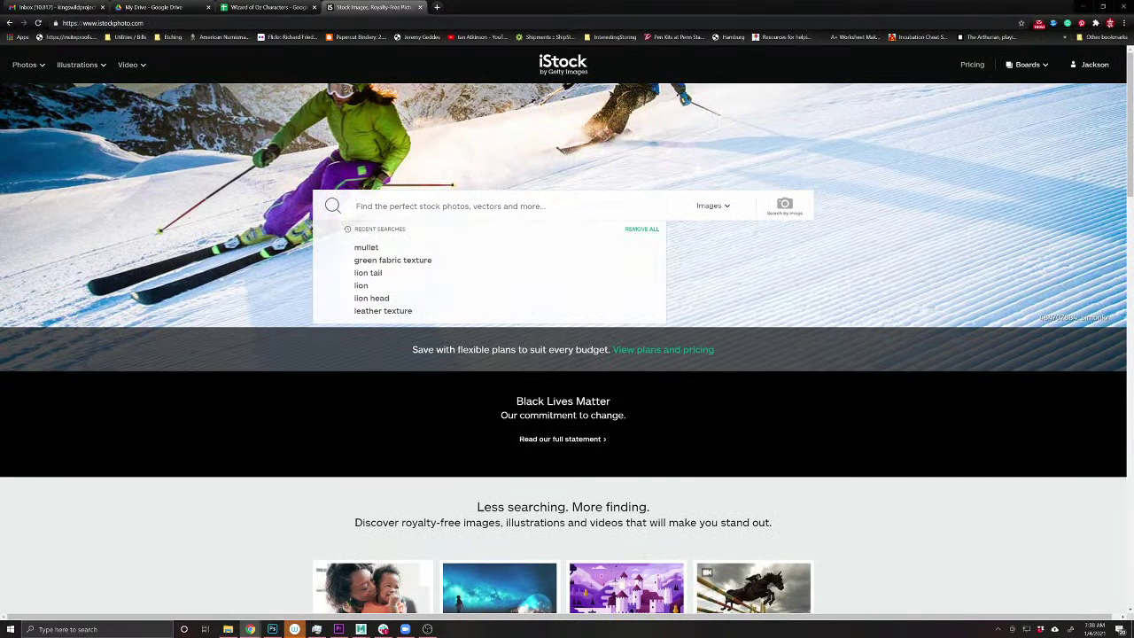
{"action": "type", "text": "feather"}
{"action": "key", "text": "Return"}
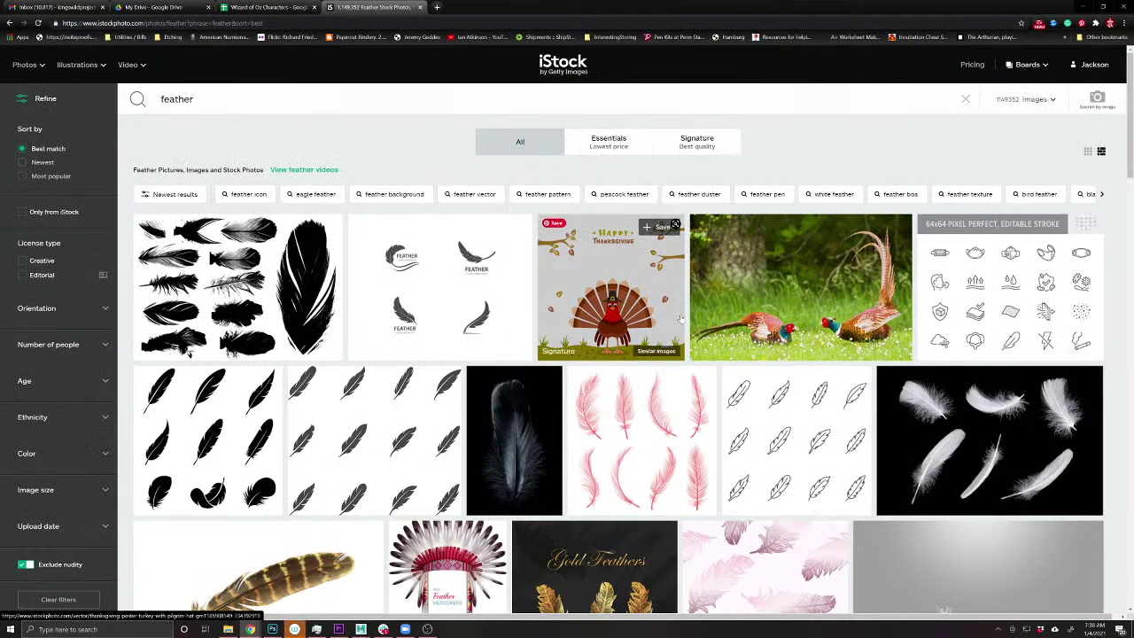
{"action": "scroll", "coordinate": [680, 319], "scroll_direction": "down", "scroll_amount": 2}
{"action": "scroll", "coordinate": [299, 420], "scroll_direction": "down", "scroll_amount": 1}
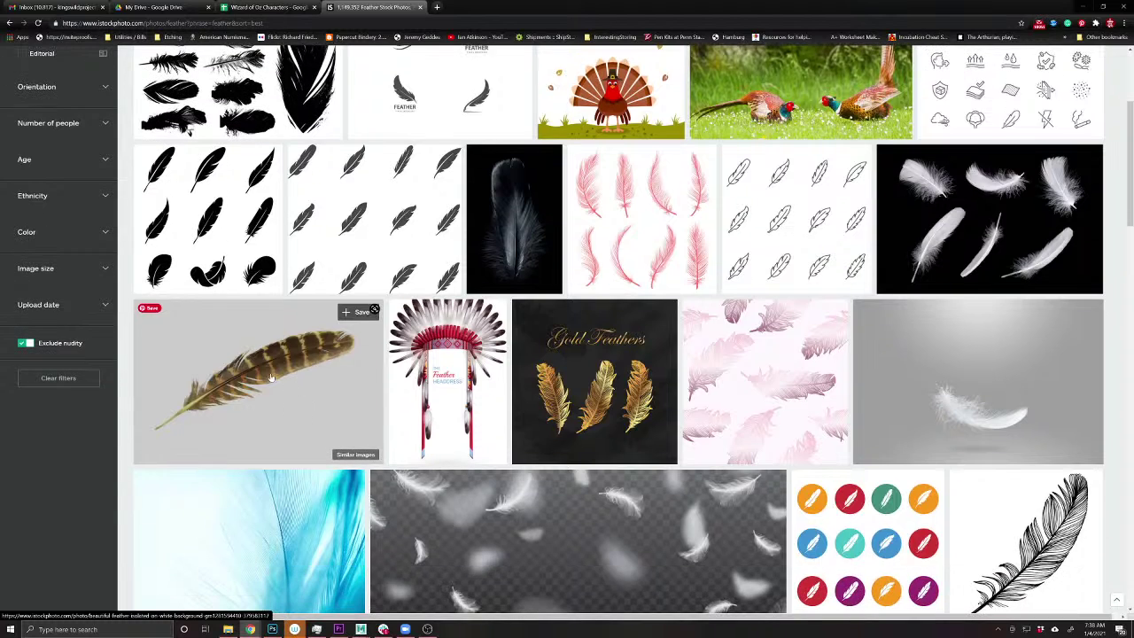
{"action": "left_click", "coordinate": [292, 399]}
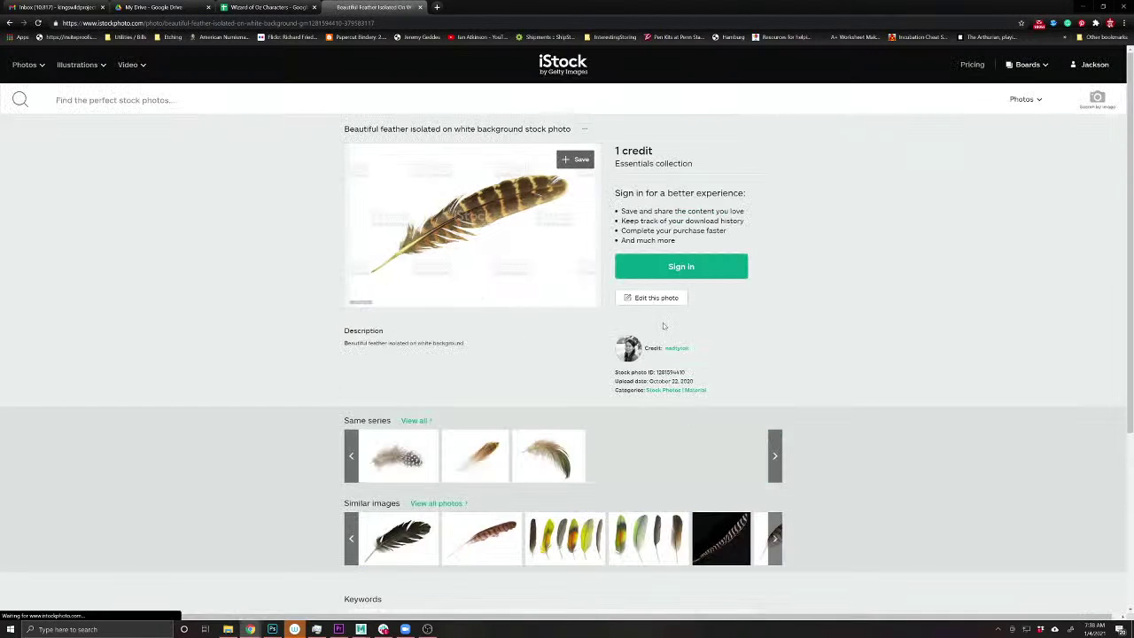
- Page through the similar feather images and sign in to the iStock account
{"action": "scroll", "coordinate": [583, 425], "scroll_direction": "down", "scroll_amount": 1}
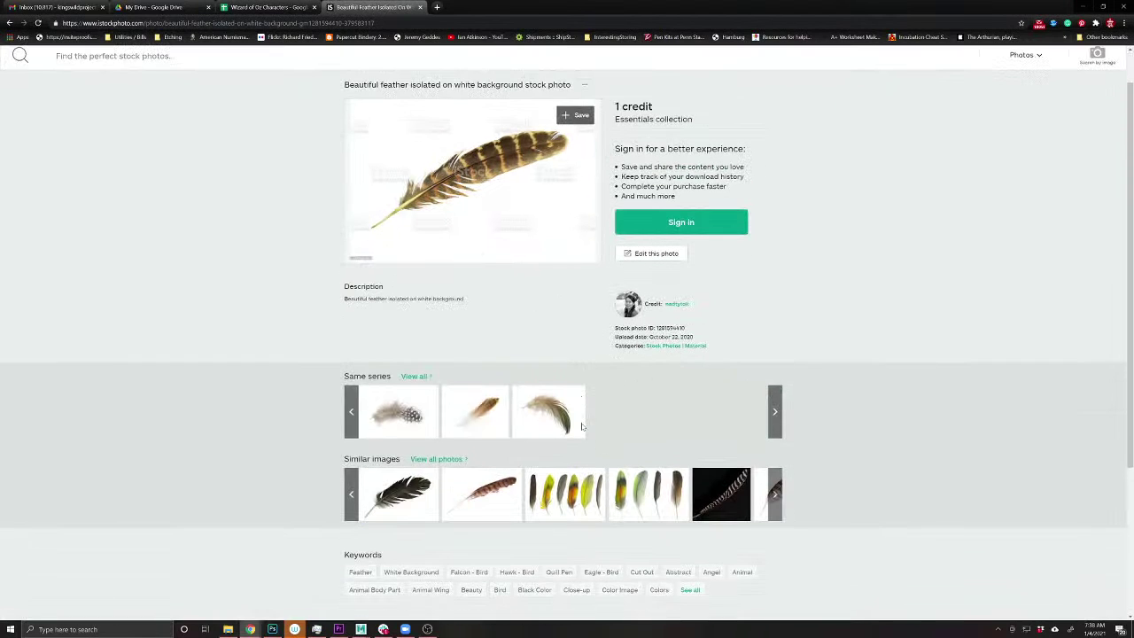
{"action": "left_click", "coordinate": [774, 498]}
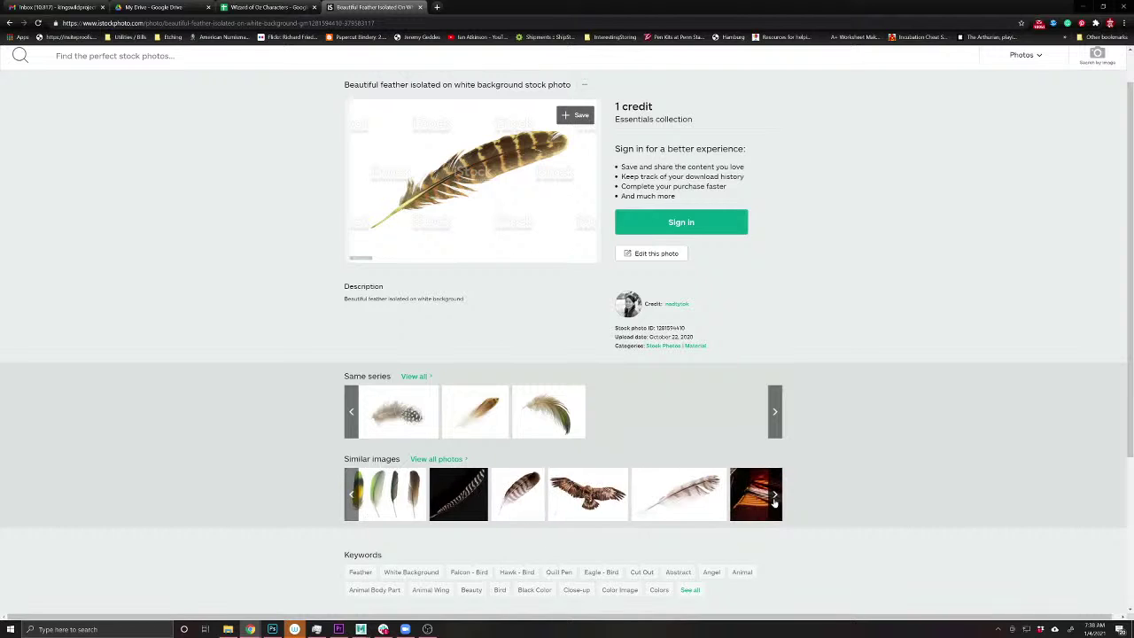
{"action": "left_click", "coordinate": [773, 498]}
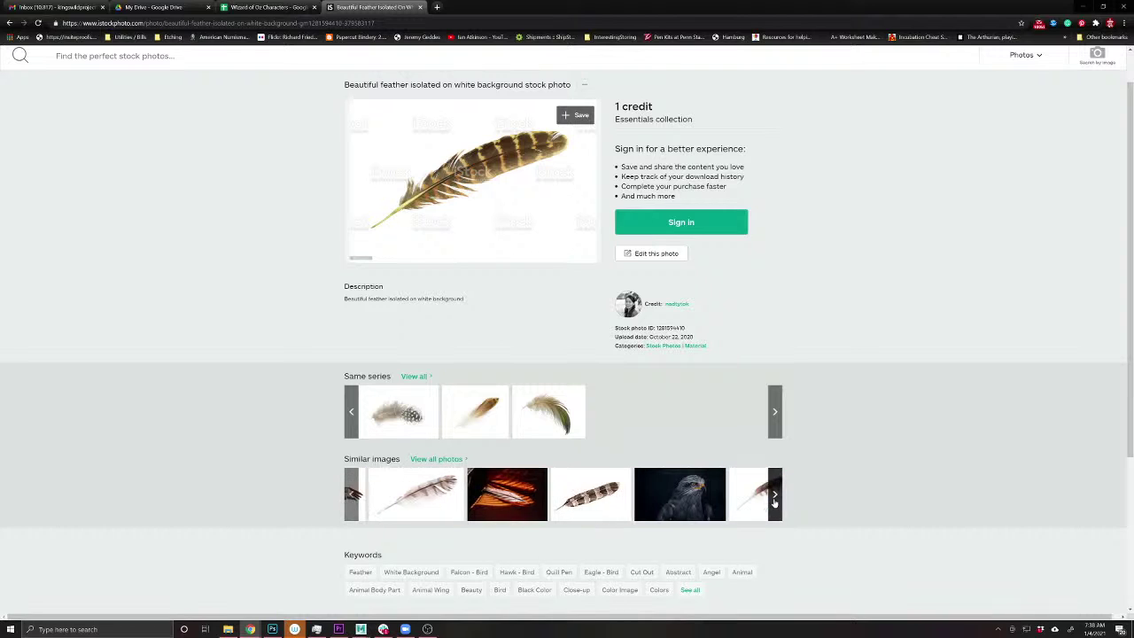
{"action": "left_click", "coordinate": [773, 498]}
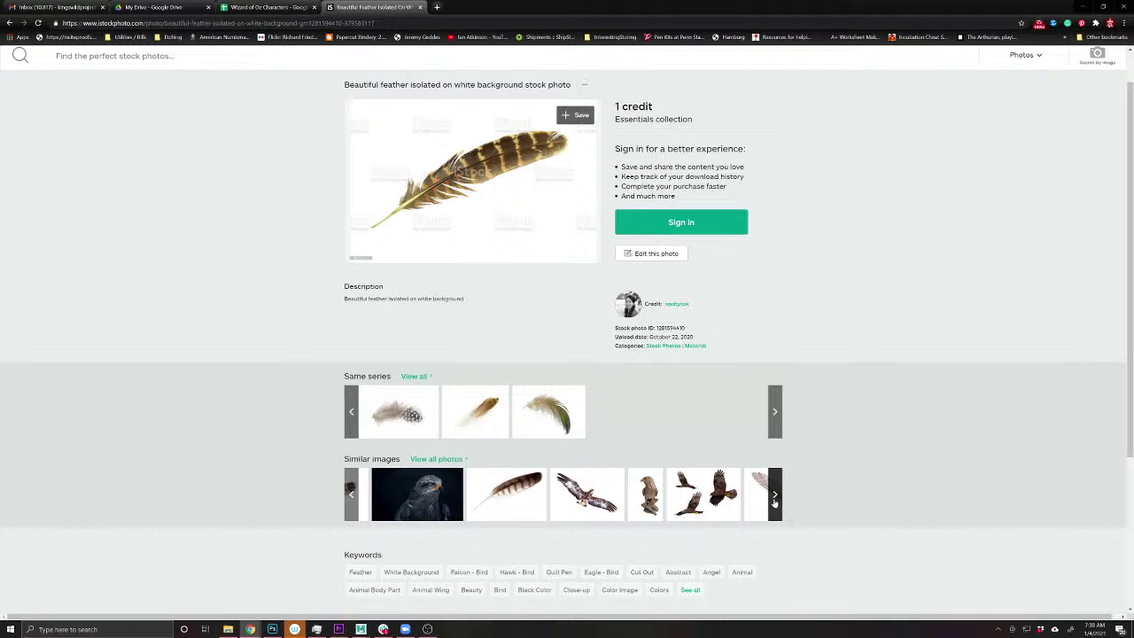
{"action": "left_click", "coordinate": [774, 498]}
{"action": "left_click", "coordinate": [773, 498]}
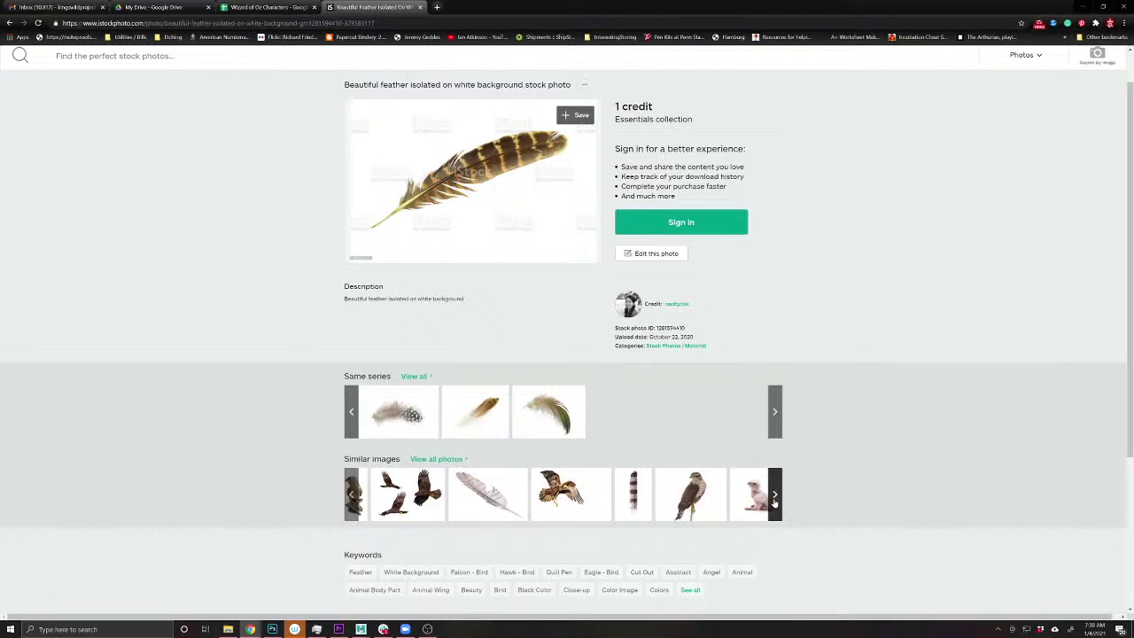
{"action": "left_click", "coordinate": [773, 498]}
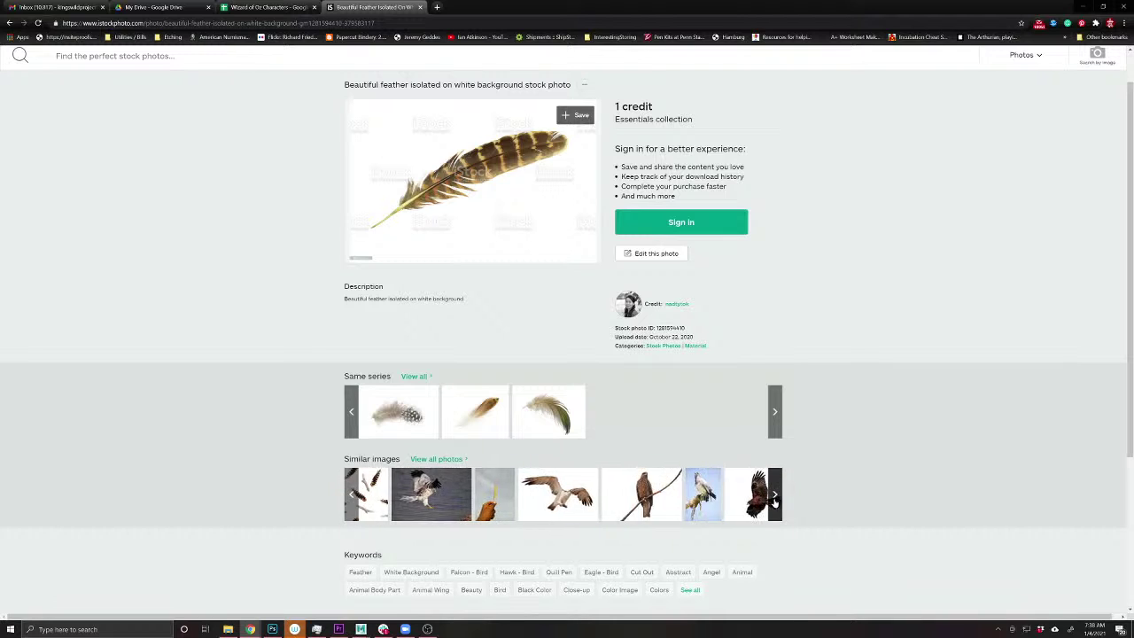
{"action": "left_click", "coordinate": [773, 498]}
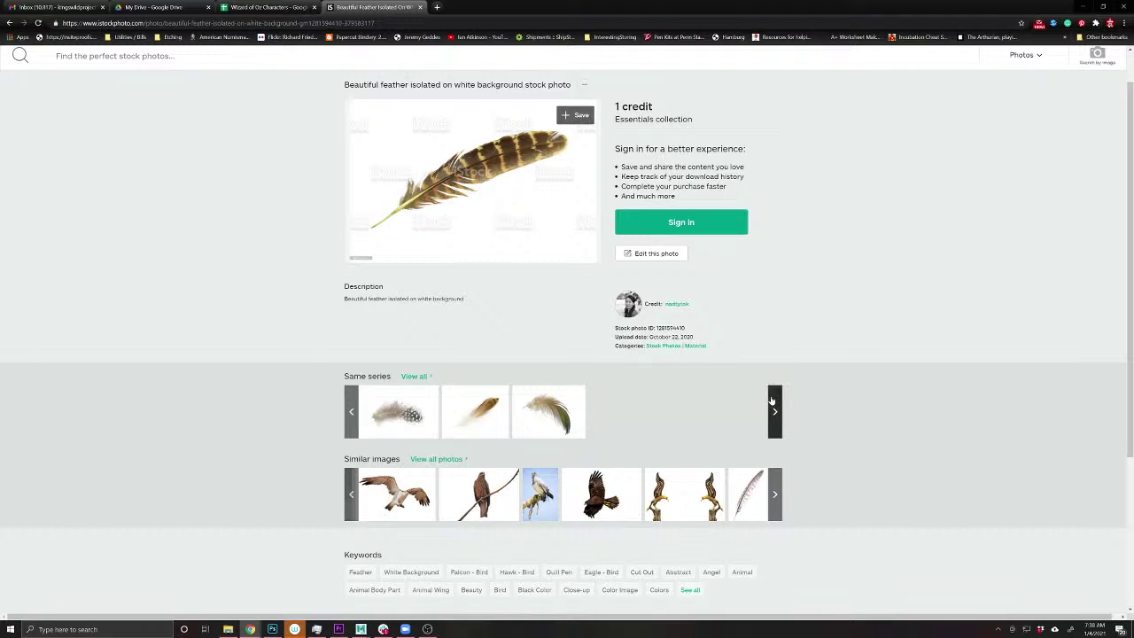
{"action": "scroll", "coordinate": [703, 253], "scroll_direction": "up", "scroll_amount": 1}
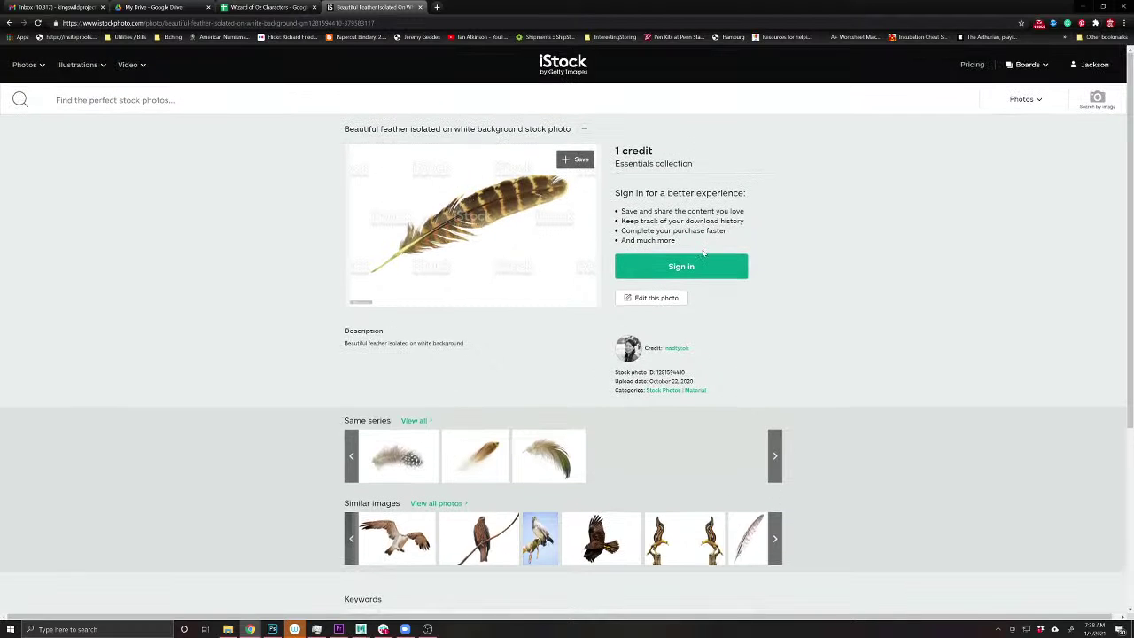
{"action": "left_click", "coordinate": [700, 268]}
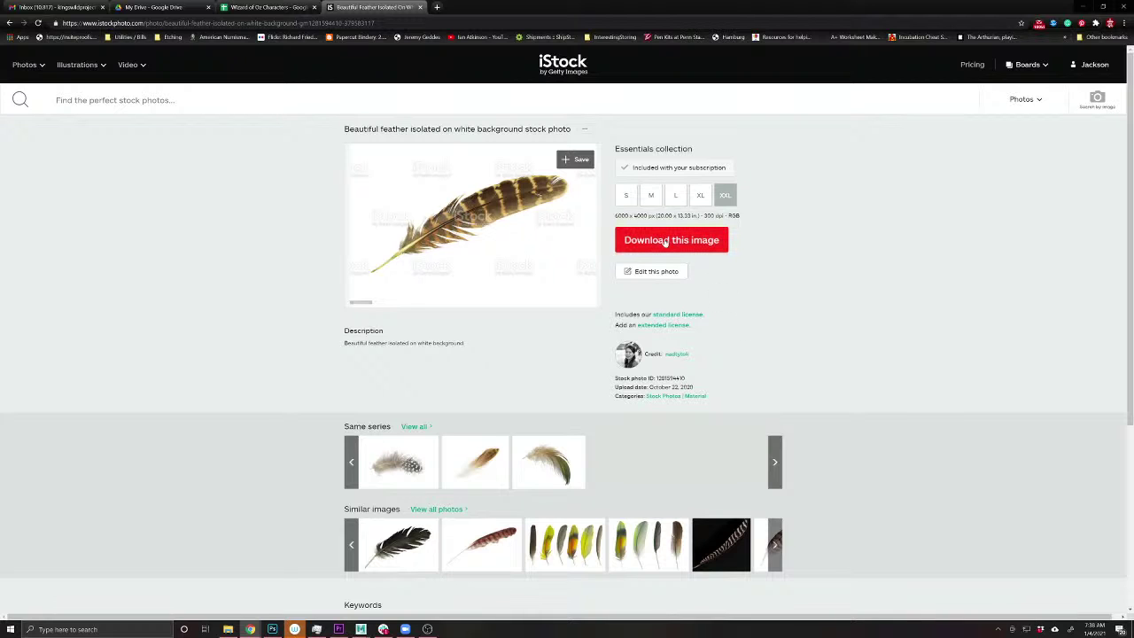
- Browse further similar images and open the variegated falcon feather photo
{"action": "scroll", "coordinate": [722, 477], "scroll_direction": "down", "scroll_amount": 5}
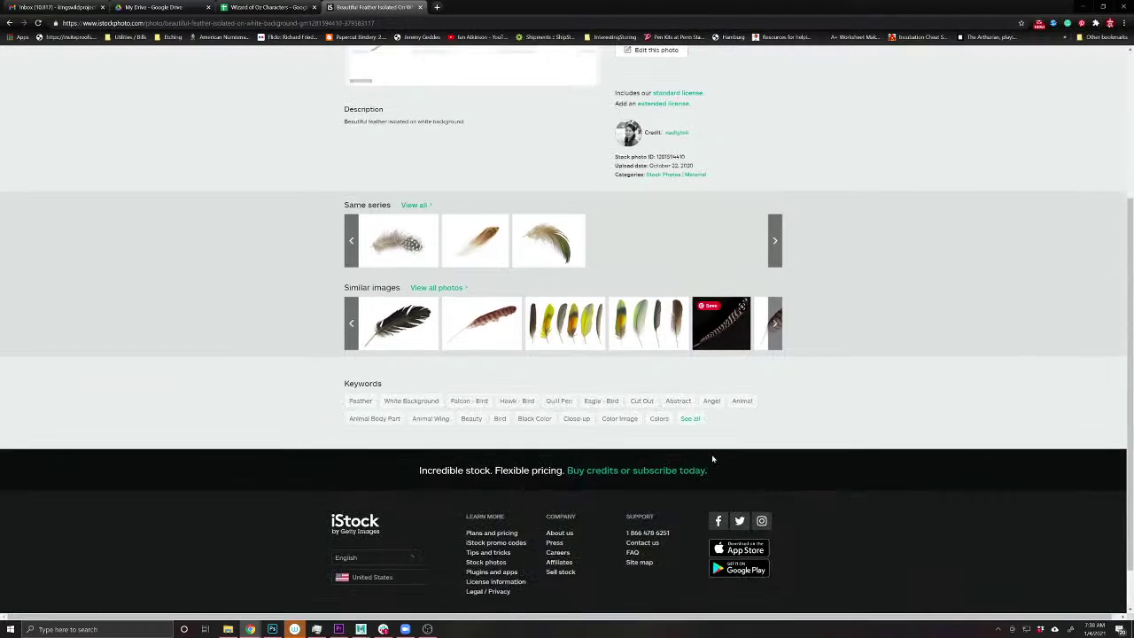
{"action": "scroll", "coordinate": [721, 476], "scroll_direction": "up", "scroll_amount": 5}
{"action": "left_click", "coordinate": [779, 543]}
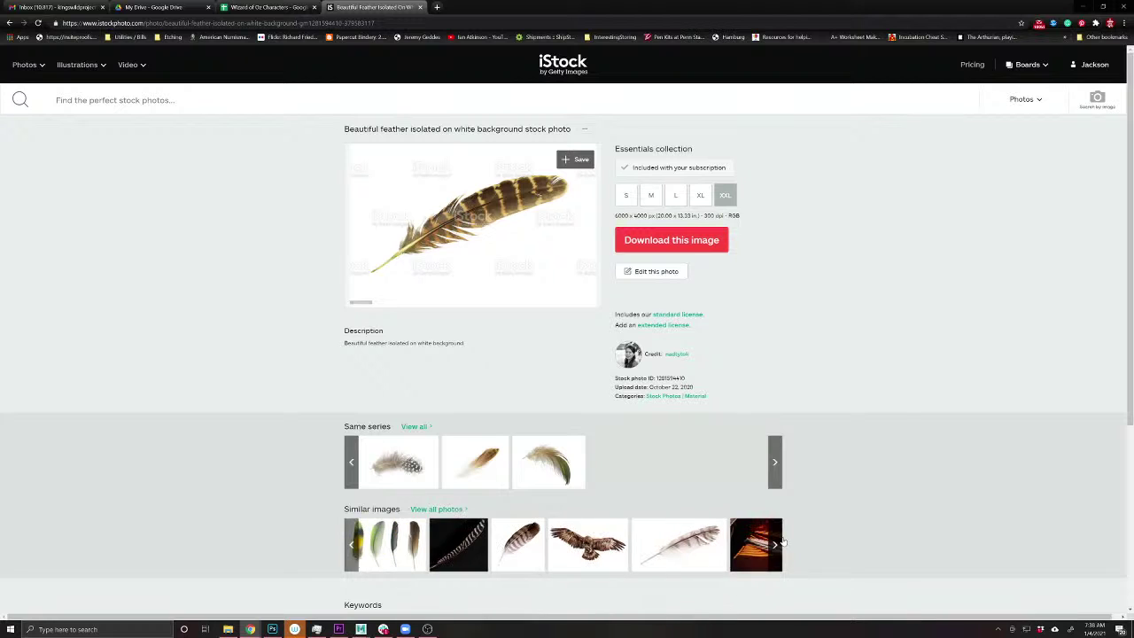
{"action": "left_click", "coordinate": [780, 543]}
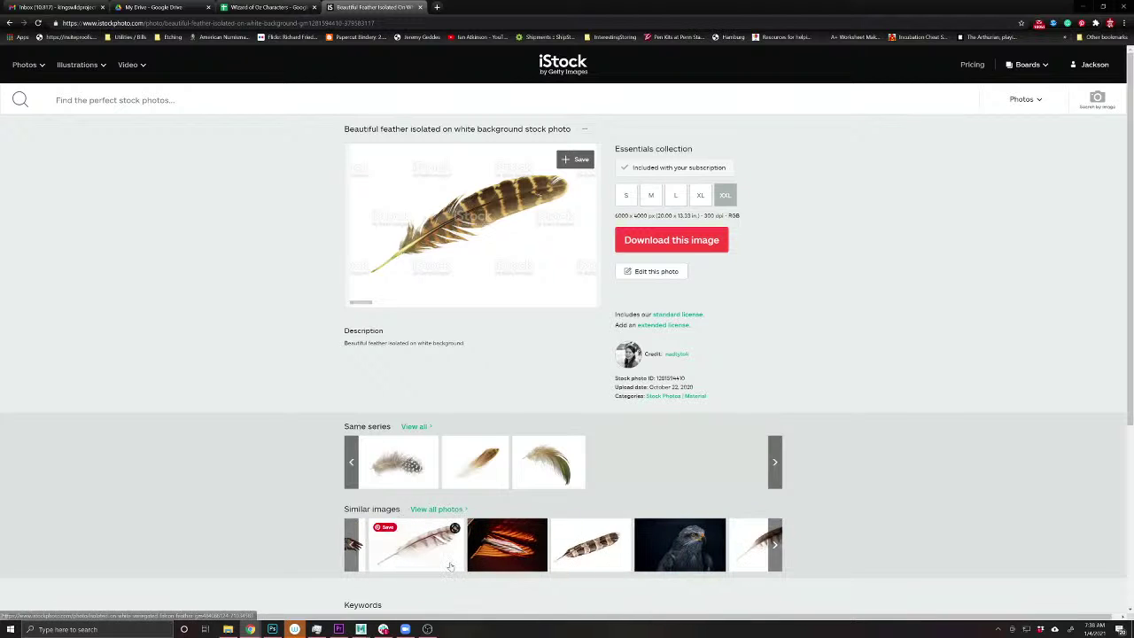
{"action": "left_click", "coordinate": [381, 545]}
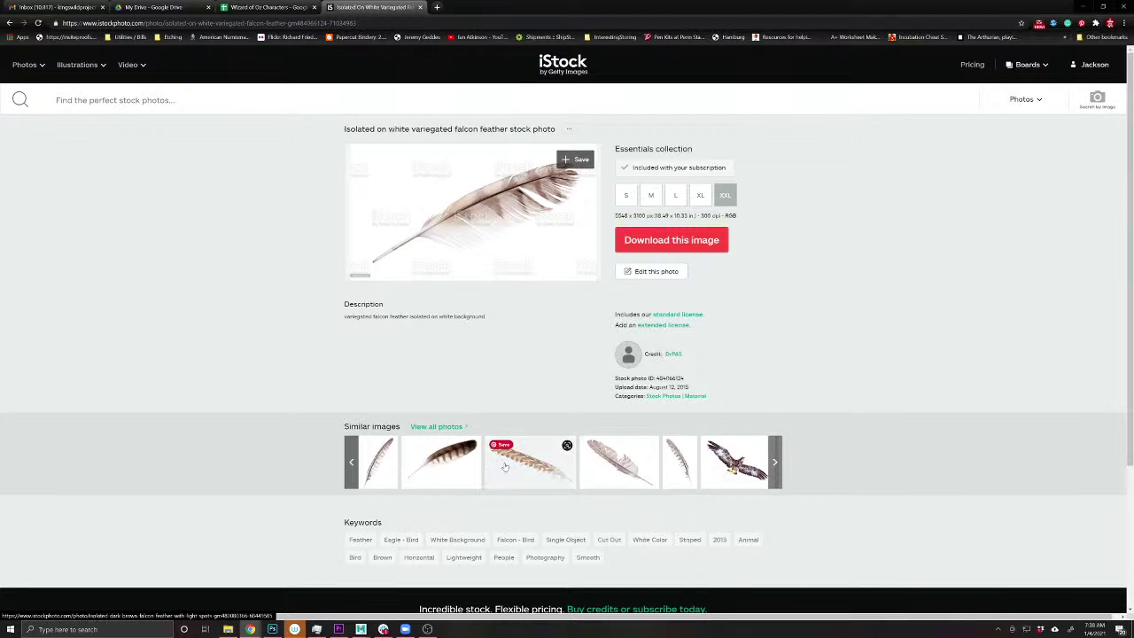
- From the falcon feather's similar images, open the vertical brown feather photo and preview it enlarged
{"action": "left_click", "coordinate": [772, 467]}
{"action": "left_click", "coordinate": [773, 467]}
{"action": "left_click", "coordinate": [772, 467]}
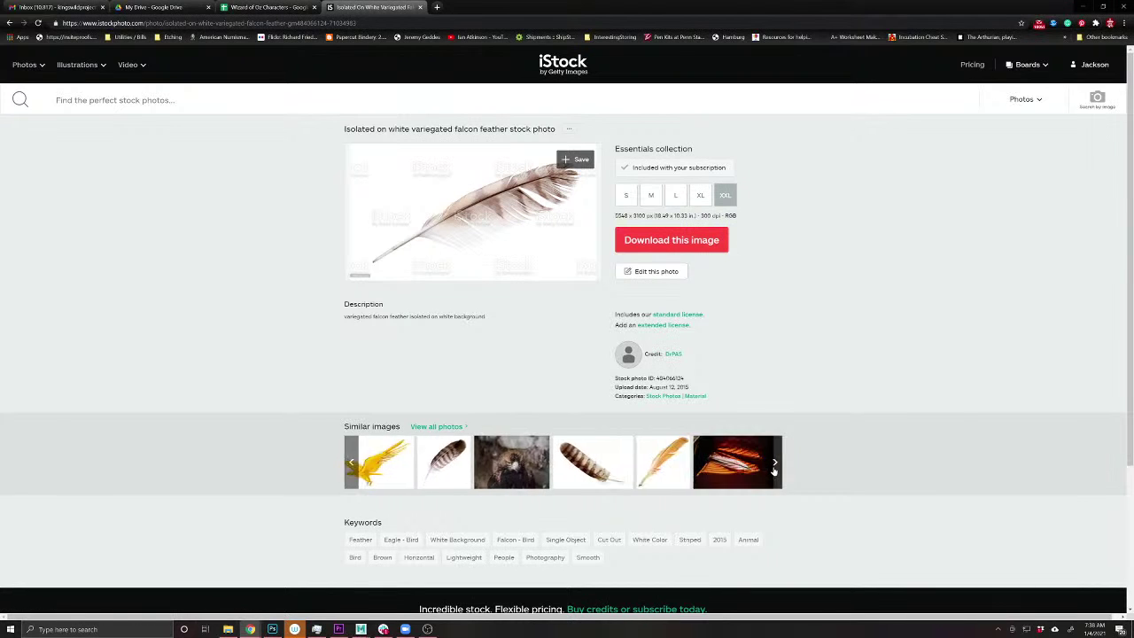
{"action": "left_click", "coordinate": [773, 467]}
{"action": "left_click", "coordinate": [773, 467]}
{"action": "left_click", "coordinate": [773, 466]}
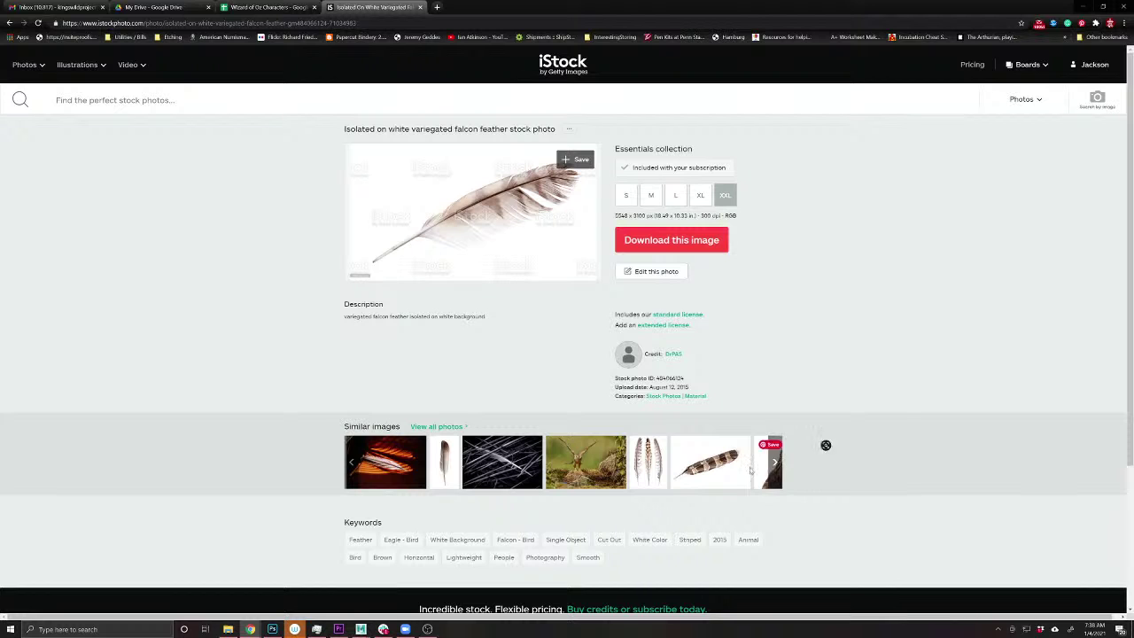
{"action": "left_click", "coordinate": [450, 470]}
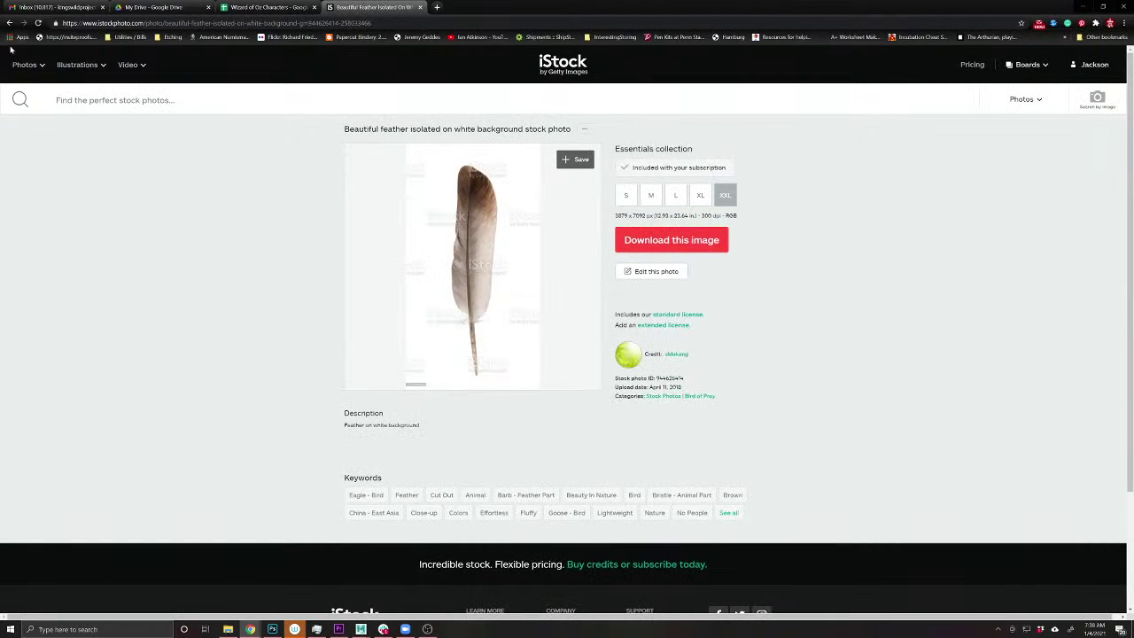
{"action": "left_click", "coordinate": [472, 265]}
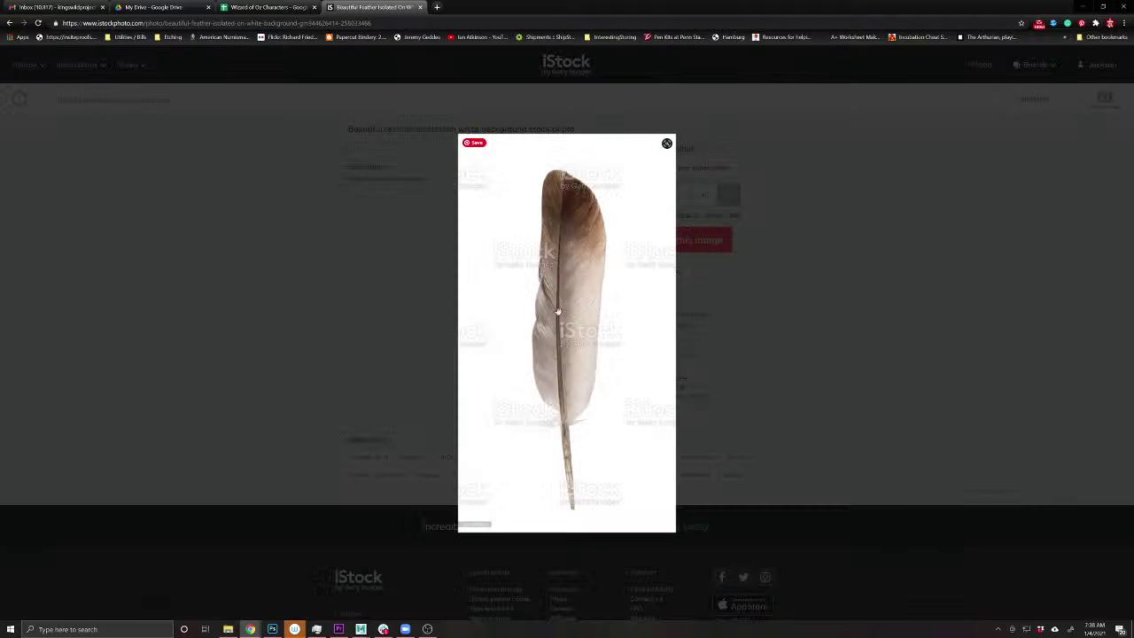
{"action": "left_click", "coordinate": [782, 339]}
- Download the vertical feather photo into Dropbox > WizardofOz as feather1.jpg
{"action": "left_click", "coordinate": [705, 244]}
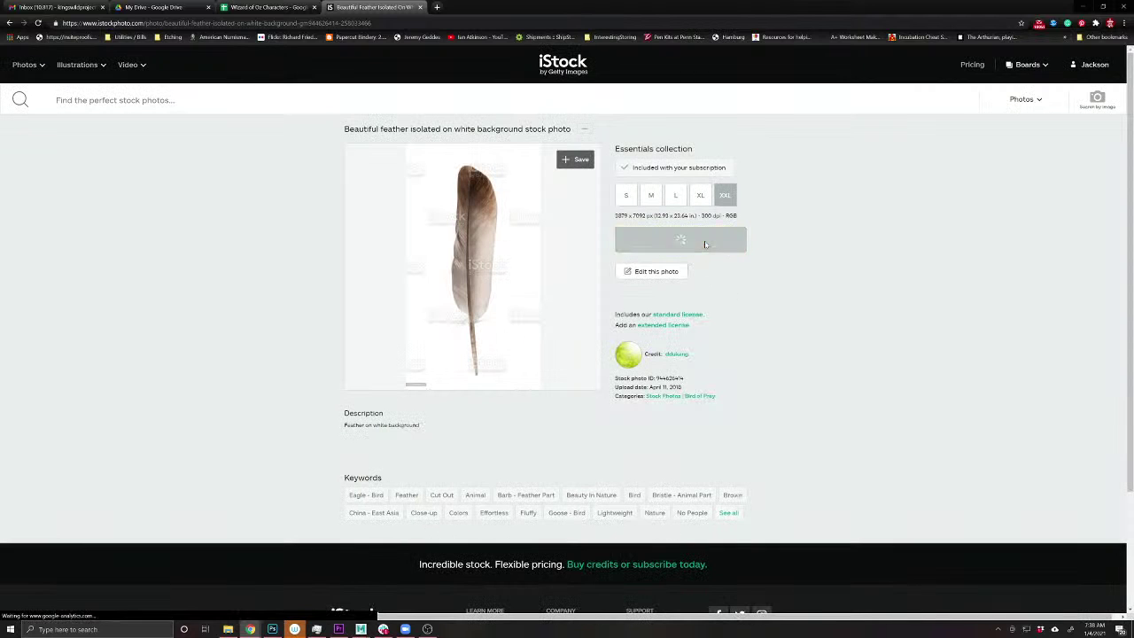
{"action": "left_click", "coordinate": [686, 200]}
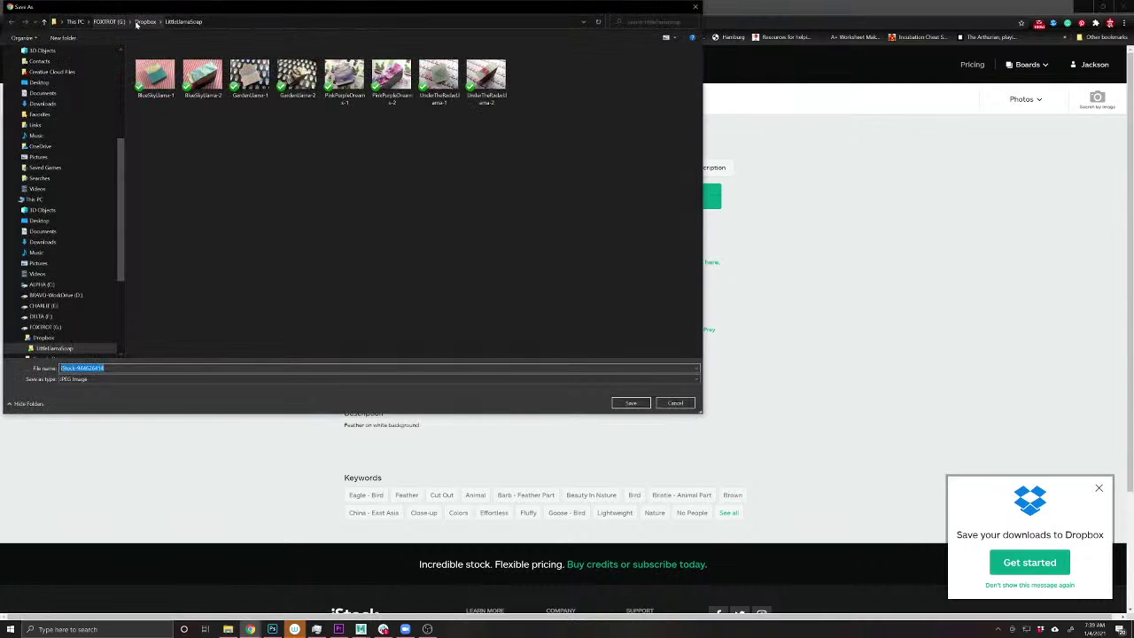
{"action": "left_click", "coordinate": [146, 21]}
{"action": "scroll", "coordinate": [213, 310], "scroll_direction": "down", "scroll_amount": 3}
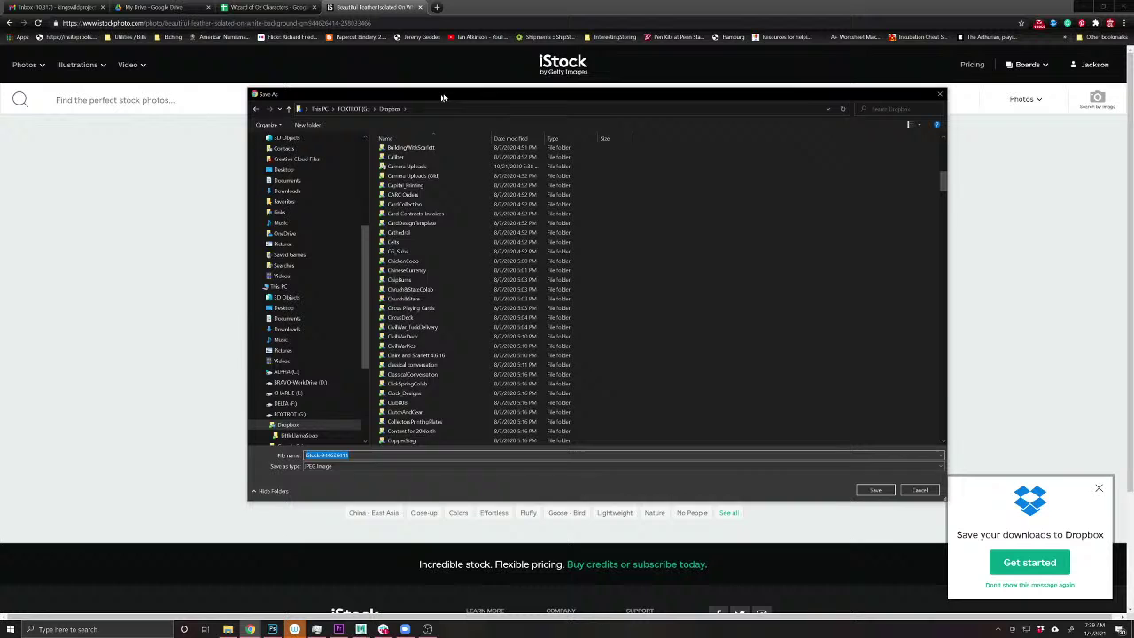
{"action": "scroll", "coordinate": [481, 308], "scroll_direction": "down", "scroll_amount": 5}
{"action": "scroll", "coordinate": [481, 308], "scroll_direction": "down", "scroll_amount": 10}
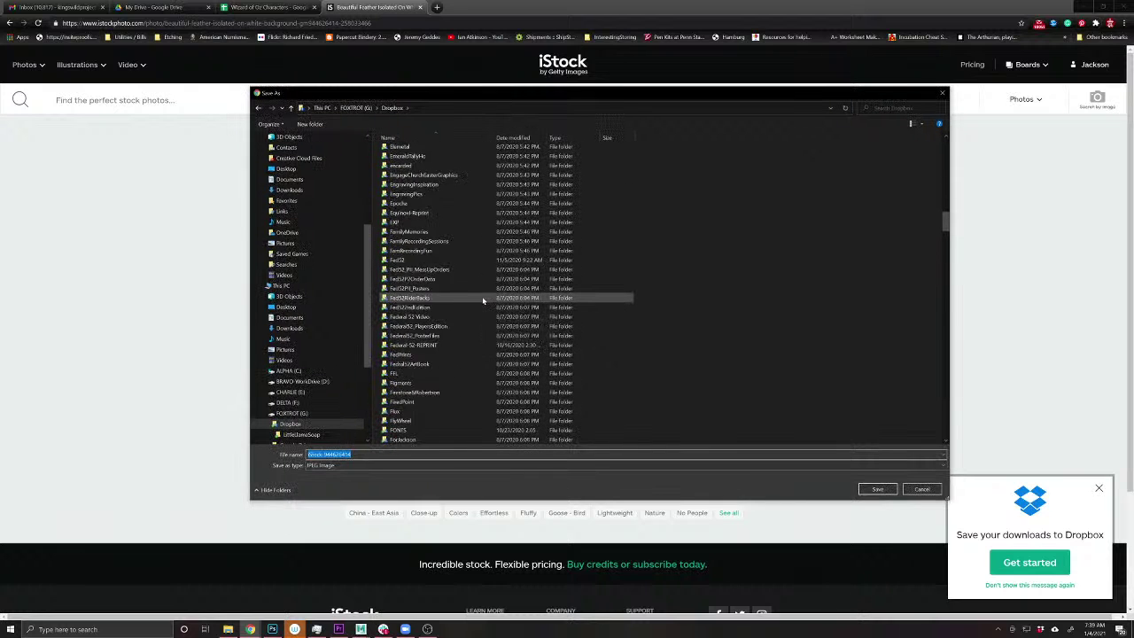
{"action": "scroll", "coordinate": [481, 295], "scroll_direction": "down", "scroll_amount": 10}
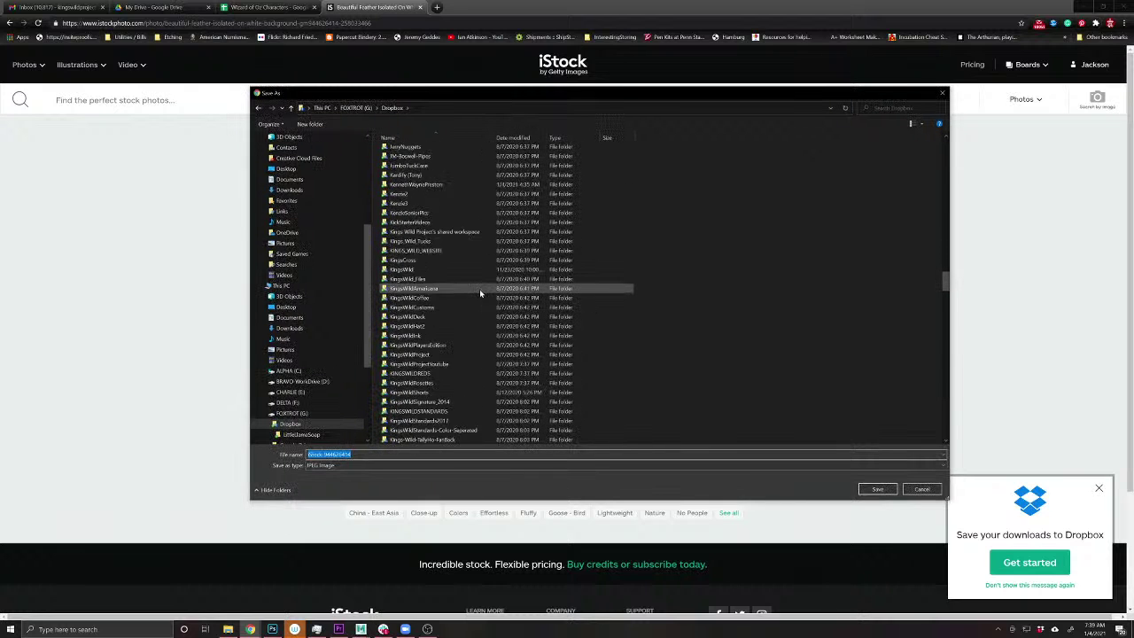
{"action": "scroll", "coordinate": [465, 380], "scroll_direction": "down", "scroll_amount": 10}
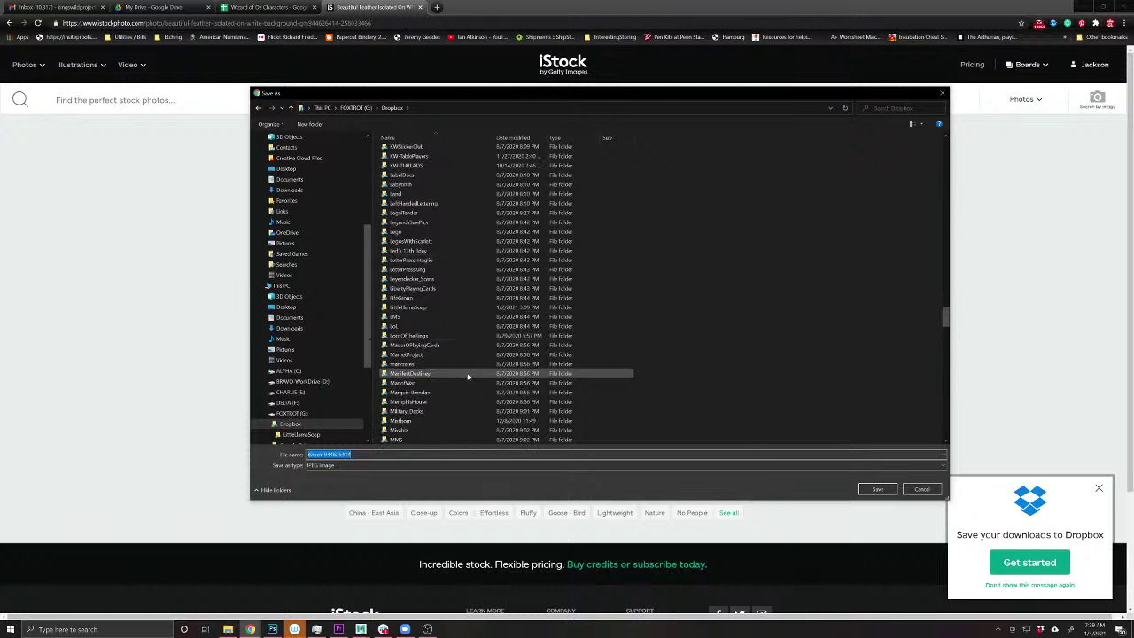
{"action": "scroll", "coordinate": [471, 374], "scroll_direction": "down", "scroll_amount": 10}
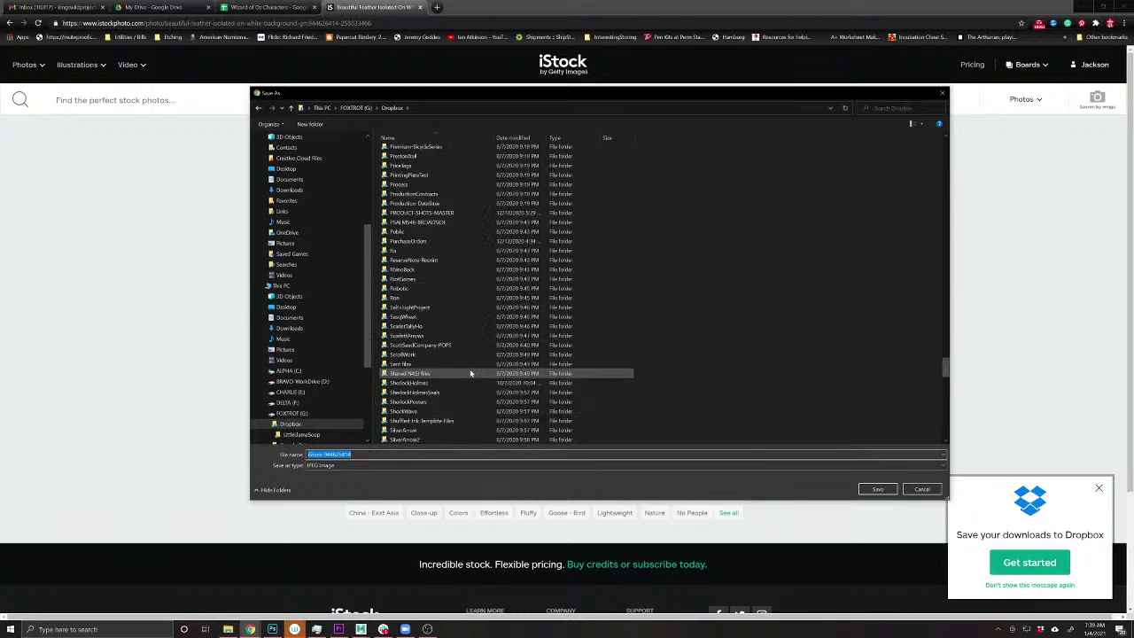
{"action": "scroll", "coordinate": [469, 373], "scroll_direction": "down", "scroll_amount": 10}
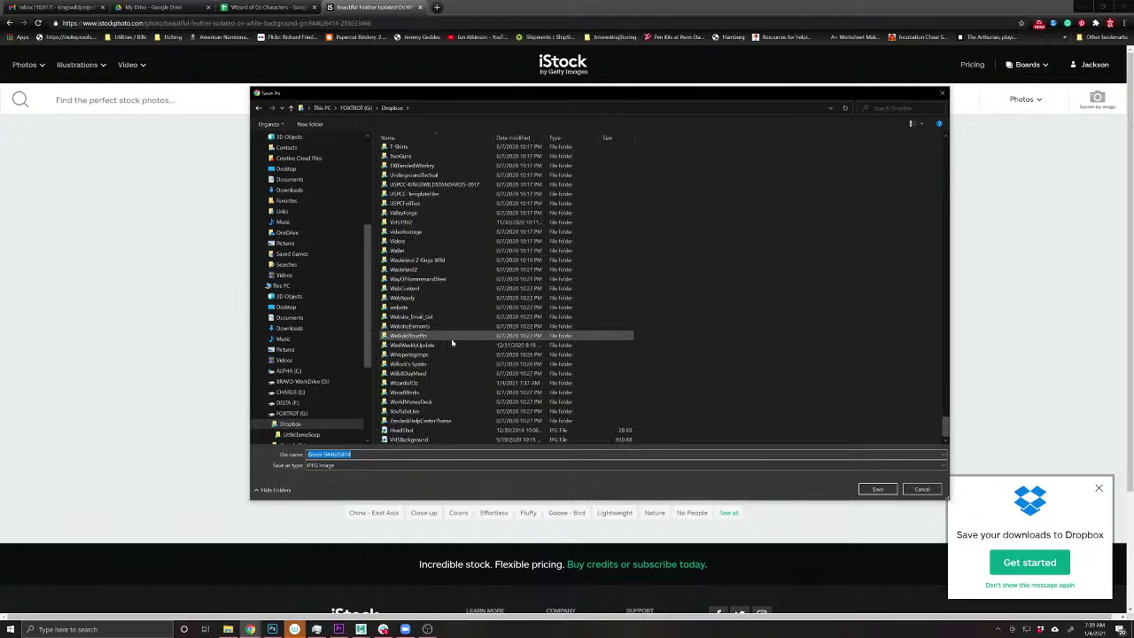
{"action": "left_click", "coordinate": [411, 384]}
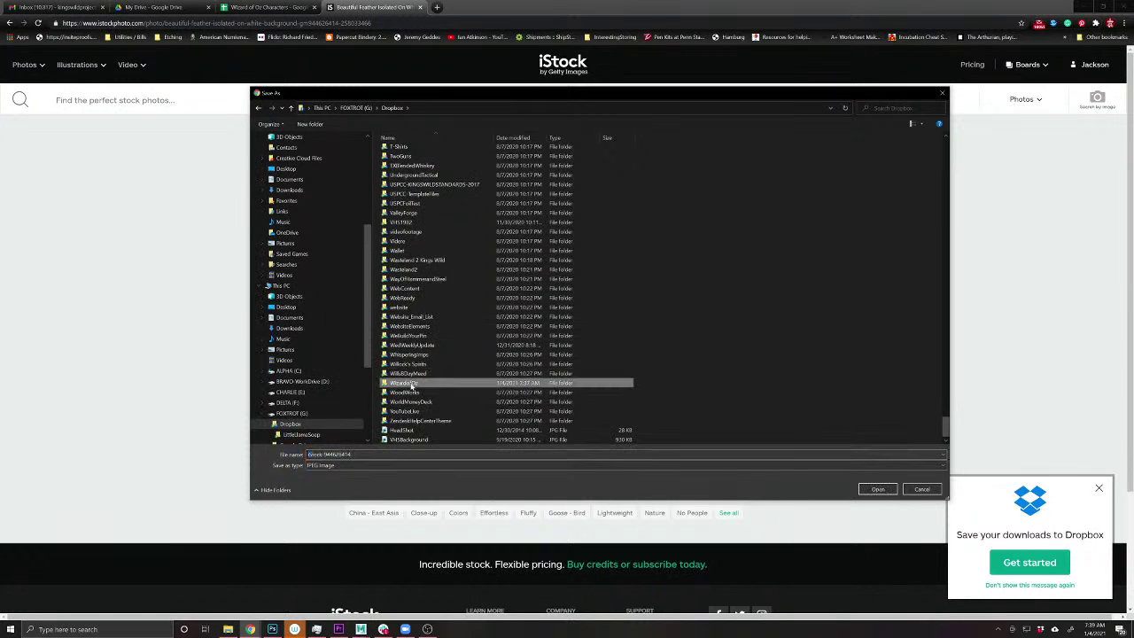
{"action": "double_click", "coordinate": [386, 384]}
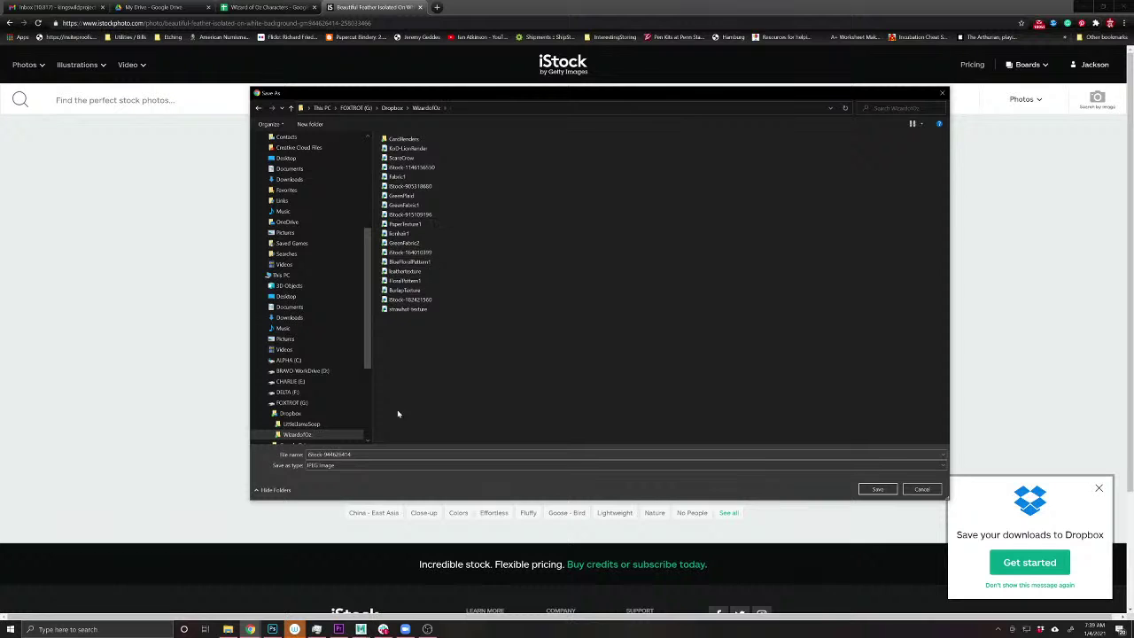
{"action": "left_click", "coordinate": [354, 454]}
{"action": "type", "text": "feath"}
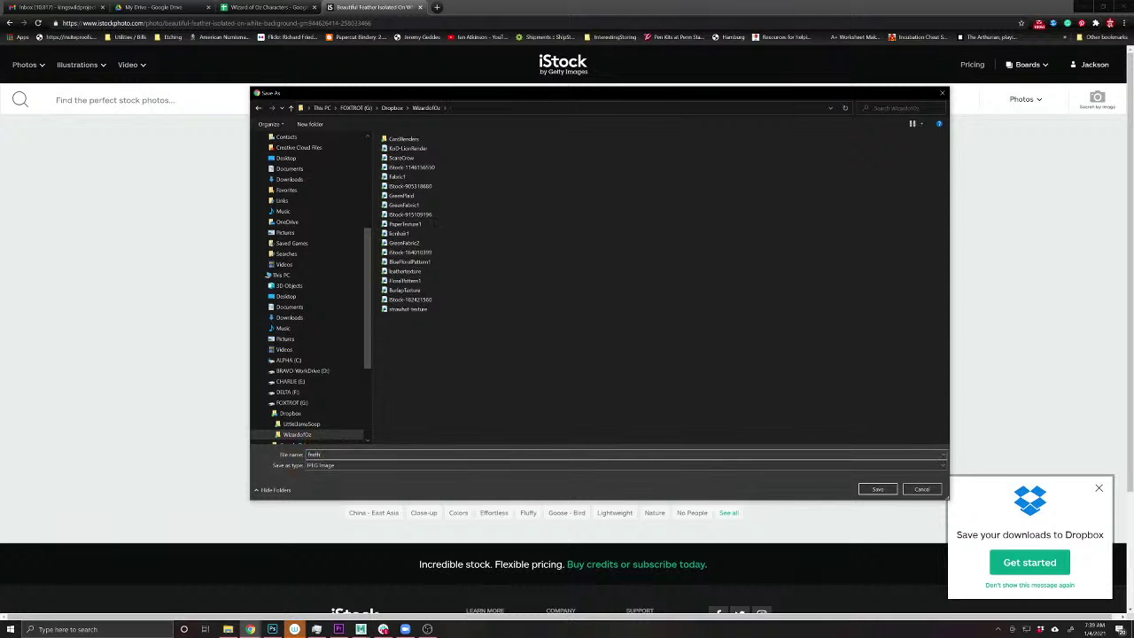
{"action": "type", "text": "er1"}
{"action": "key", "text": "Return"}
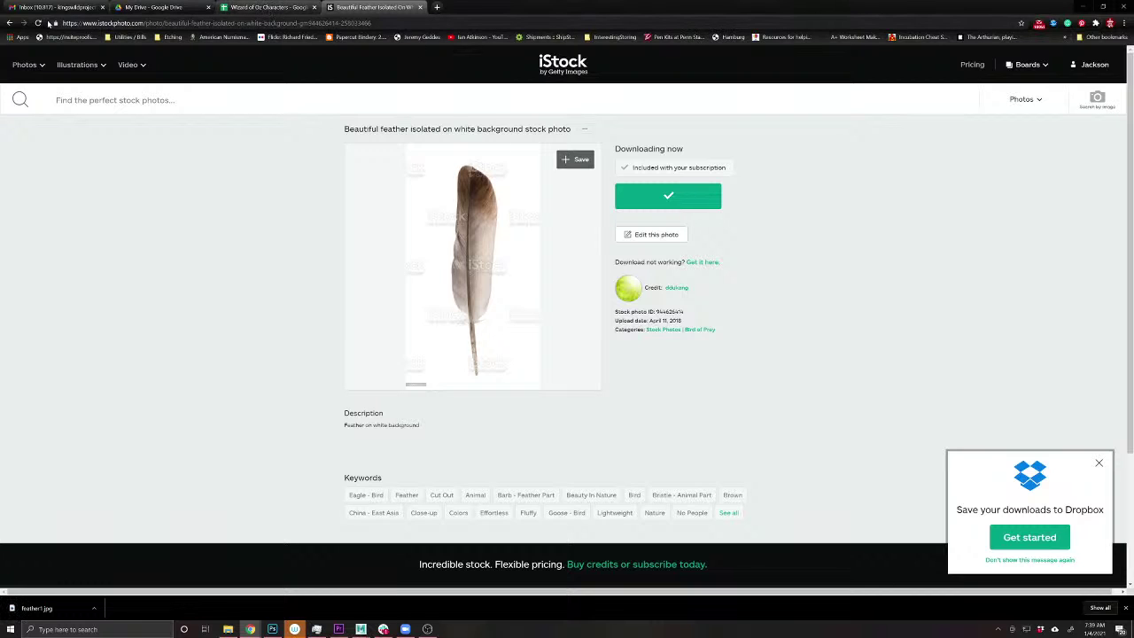
- Return to the falcon feather page and open the 'Three color forest bird feathers' photo
{"action": "left_click", "coordinate": [10, 23]}
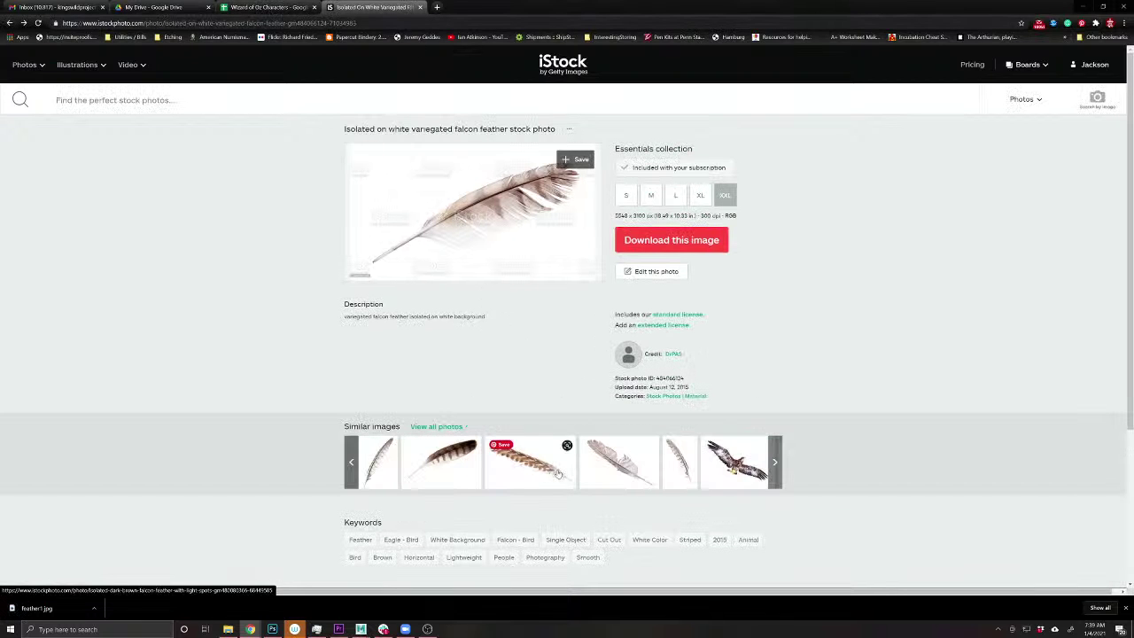
{"action": "left_click", "coordinate": [773, 462]}
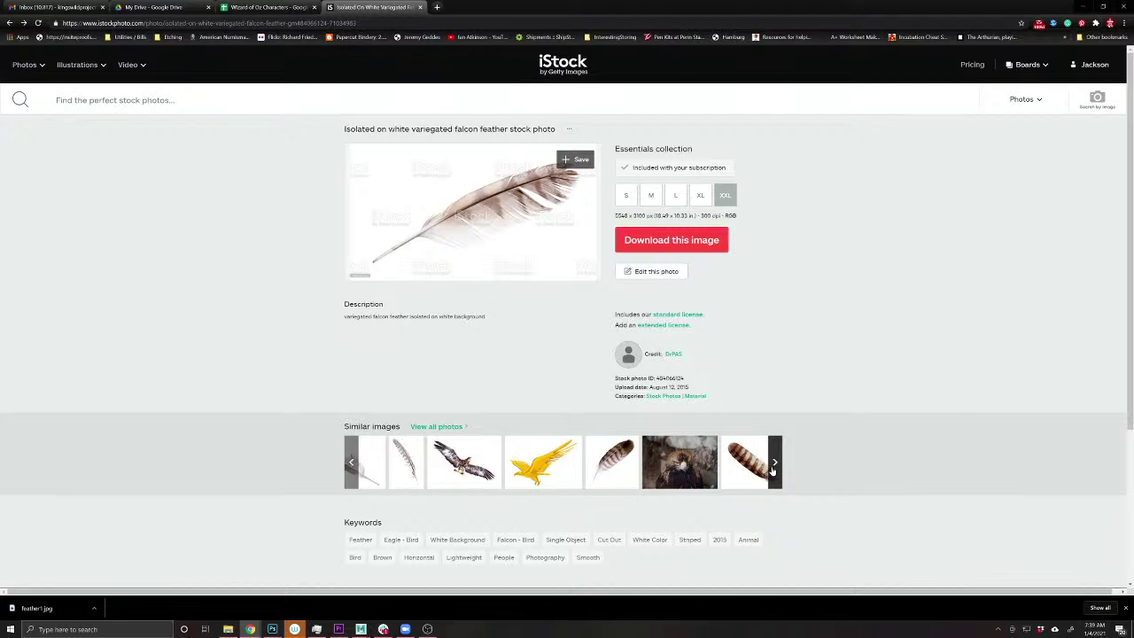
{"action": "left_click", "coordinate": [774, 462]}
{"action": "left_click", "coordinate": [773, 462]}
{"action": "left_click", "coordinate": [773, 462]}
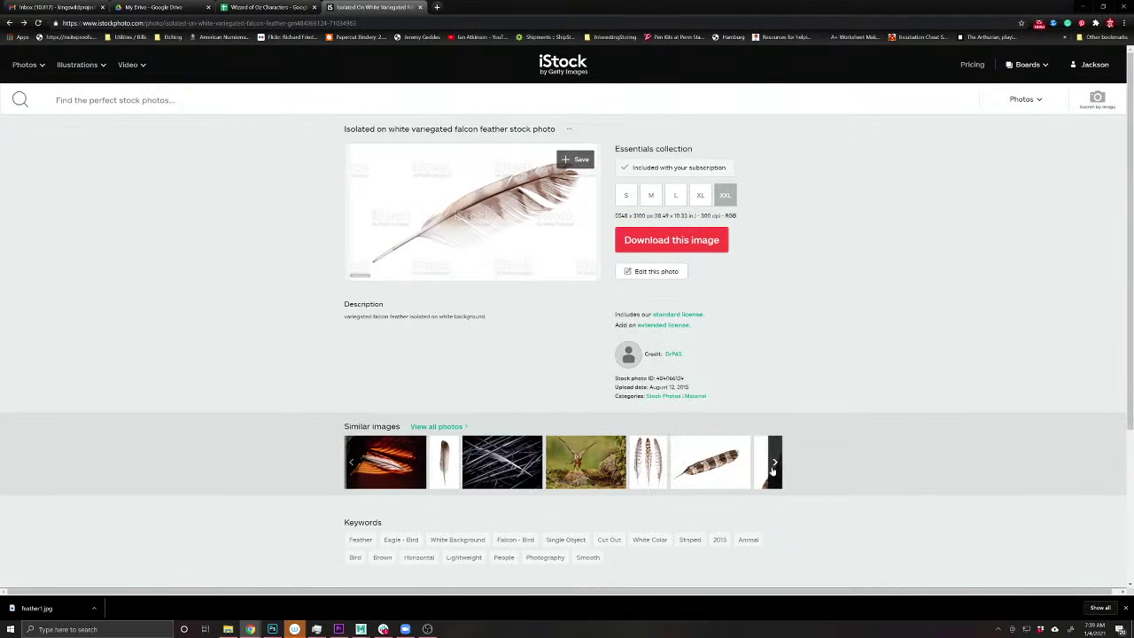
{"action": "left_click", "coordinate": [771, 466]}
{"action": "left_click", "coordinate": [389, 462]}
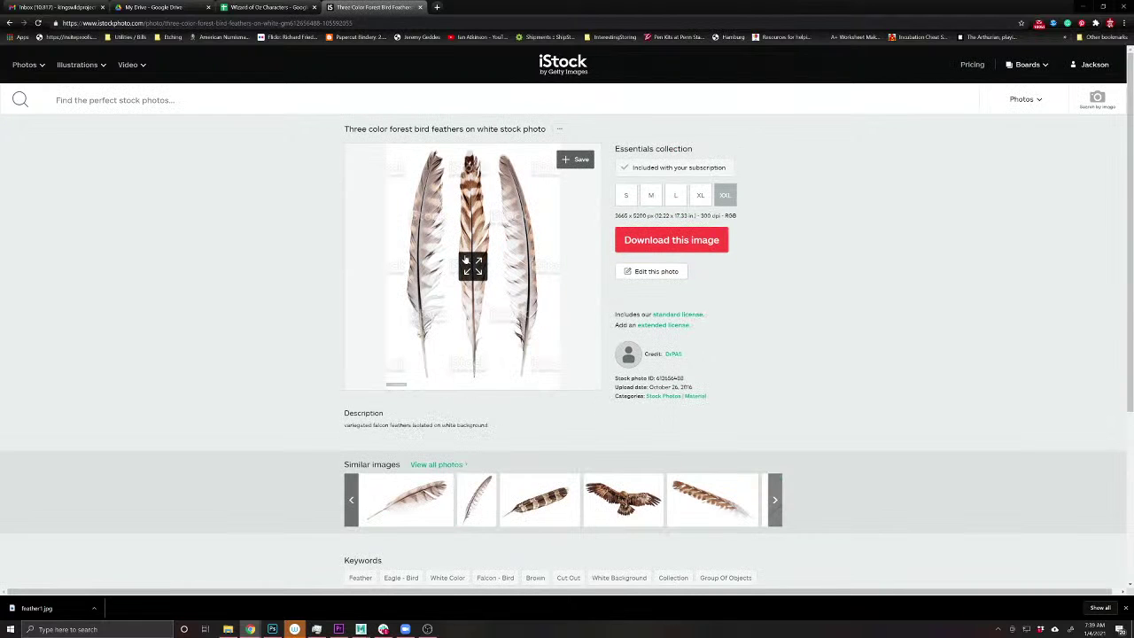
- Download the three-feather photo into the same folder as Feather2.jpg
{"action": "left_click", "coordinate": [695, 238]}
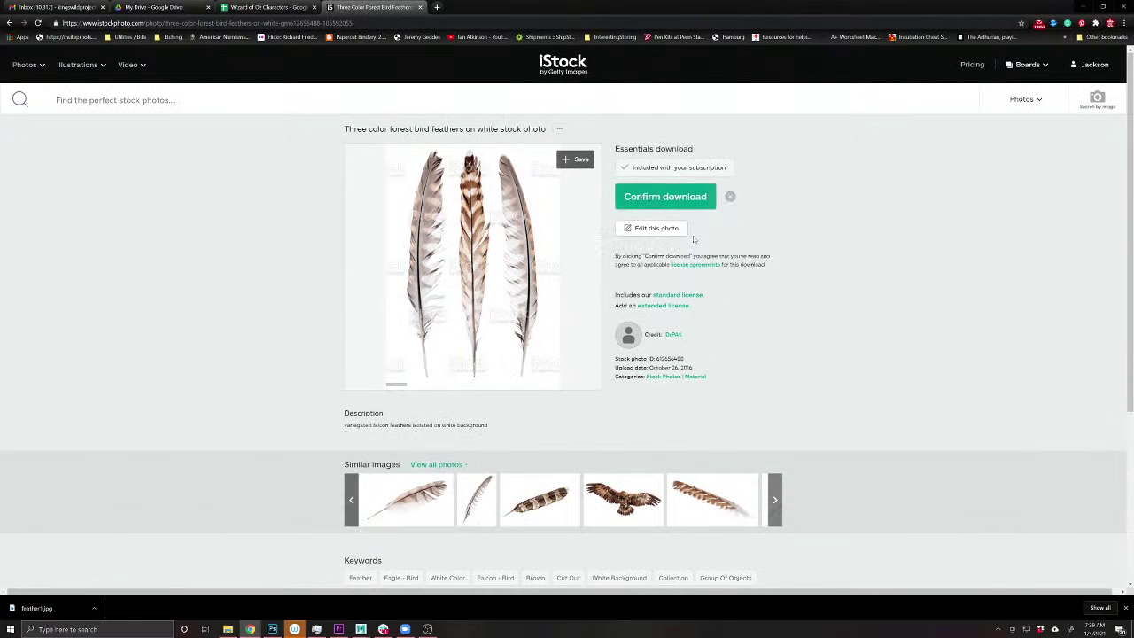
{"action": "left_click", "coordinate": [665, 200]}
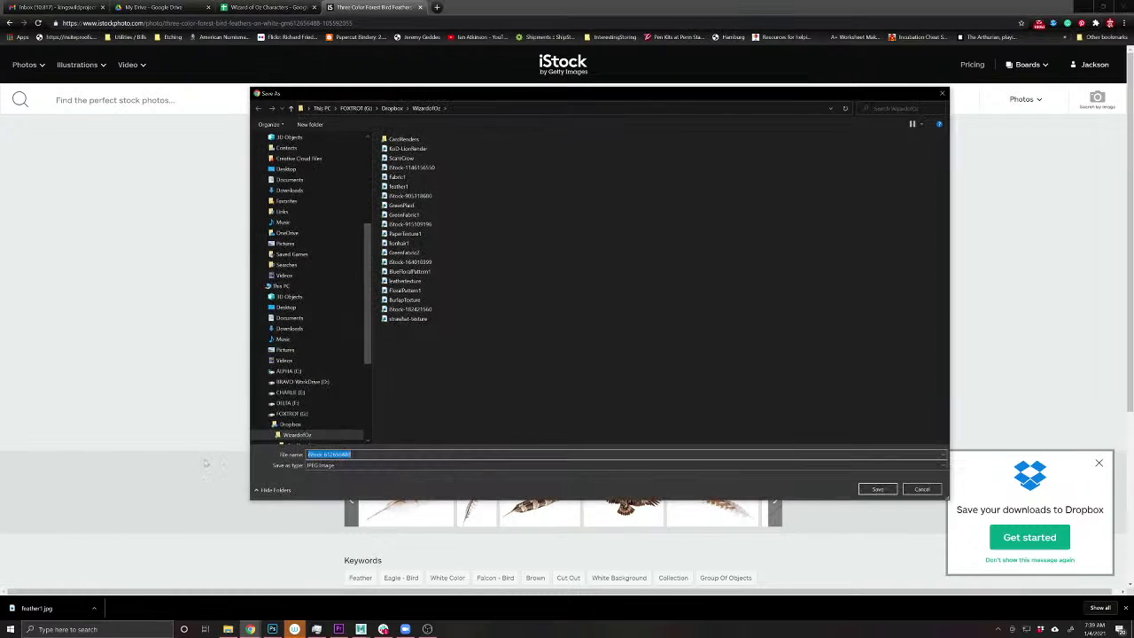
{"action": "type", "text": "Fea"}
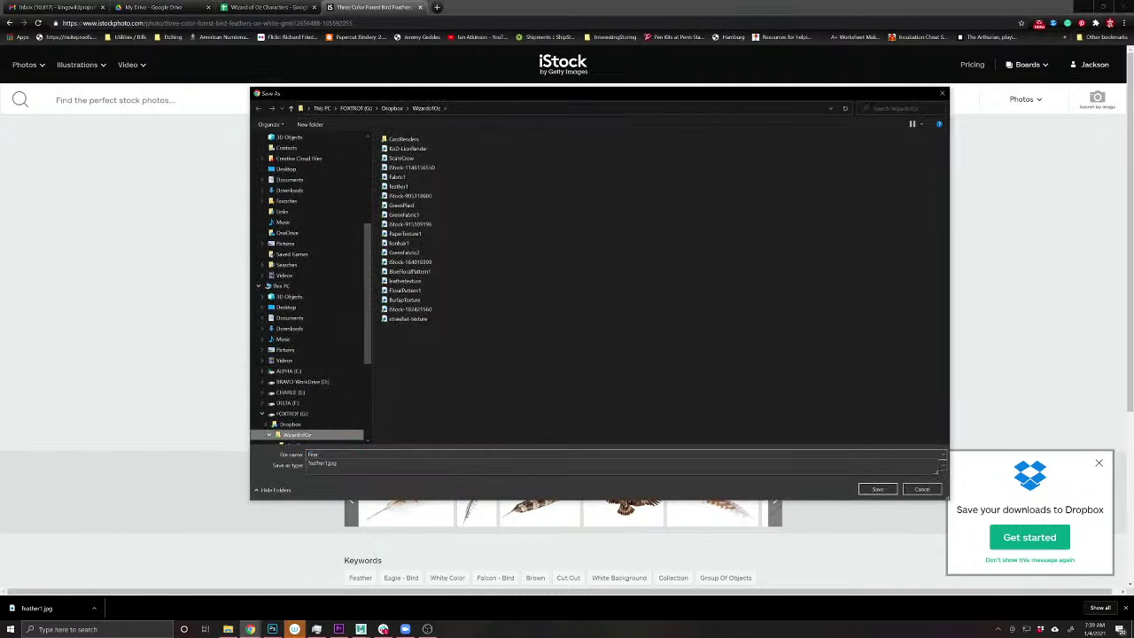
{"action": "type", "text": "ther2"}
{"action": "key", "text": "Return"}
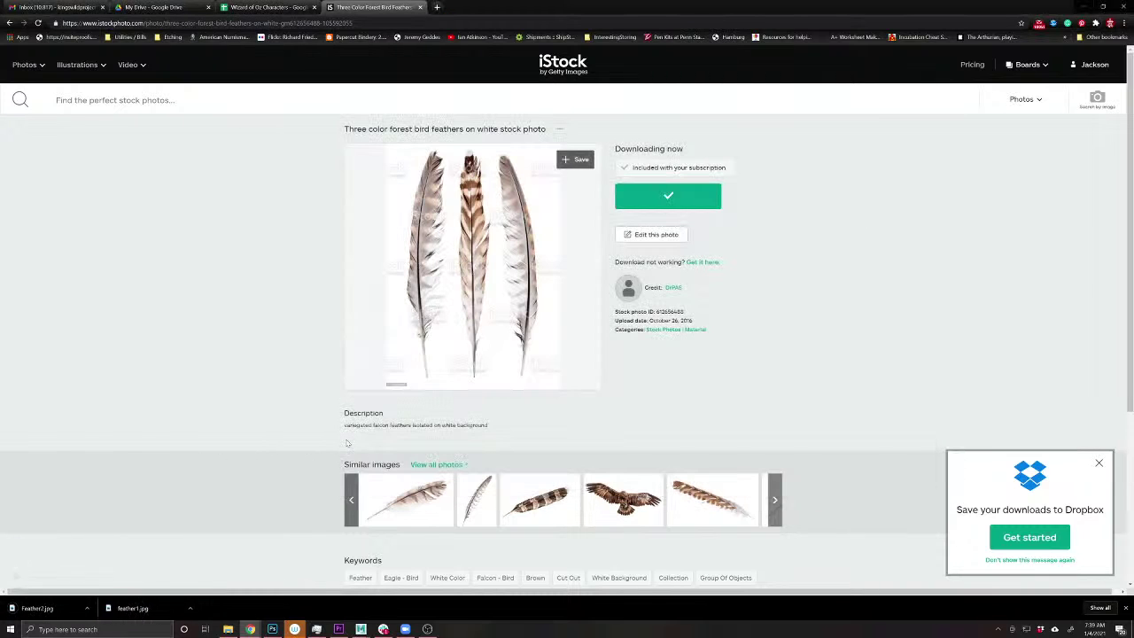
- Back in Photoshop, open feather1 and Feather2 together from the WizardofOz folder via File > Open
{"action": "left_click", "coordinate": [12, 608]}
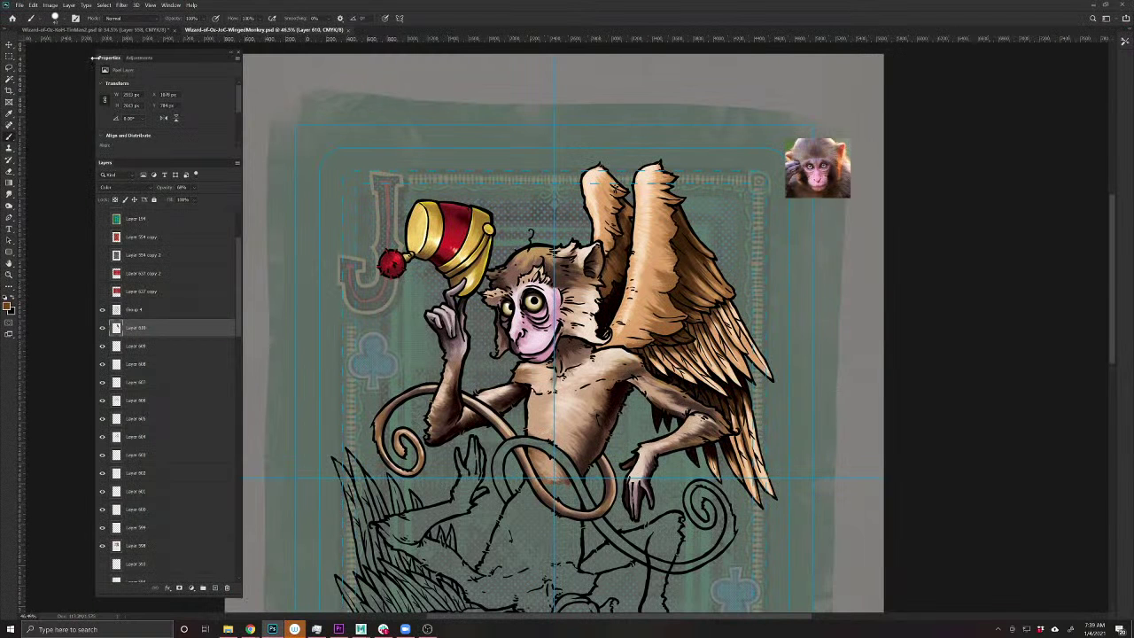
{"action": "left_click", "coordinate": [19, 6]}
{"action": "left_click", "coordinate": [27, 26]}
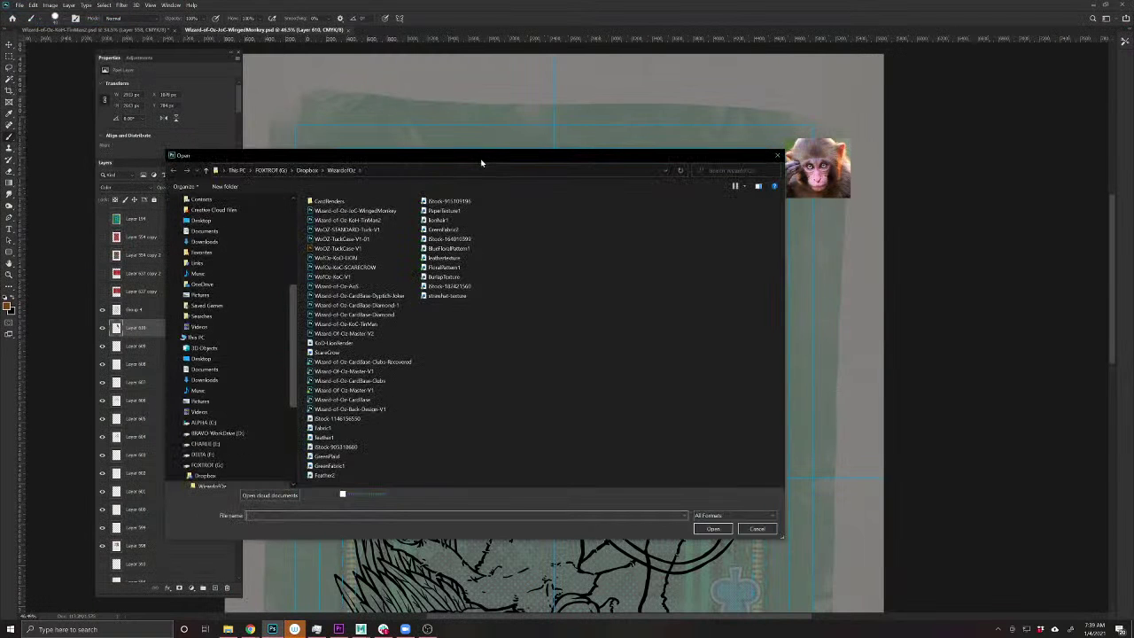
{"action": "left_click", "coordinate": [323, 435]}
{"action": "left_click", "coordinate": [326, 475], "text": "ctrl"}
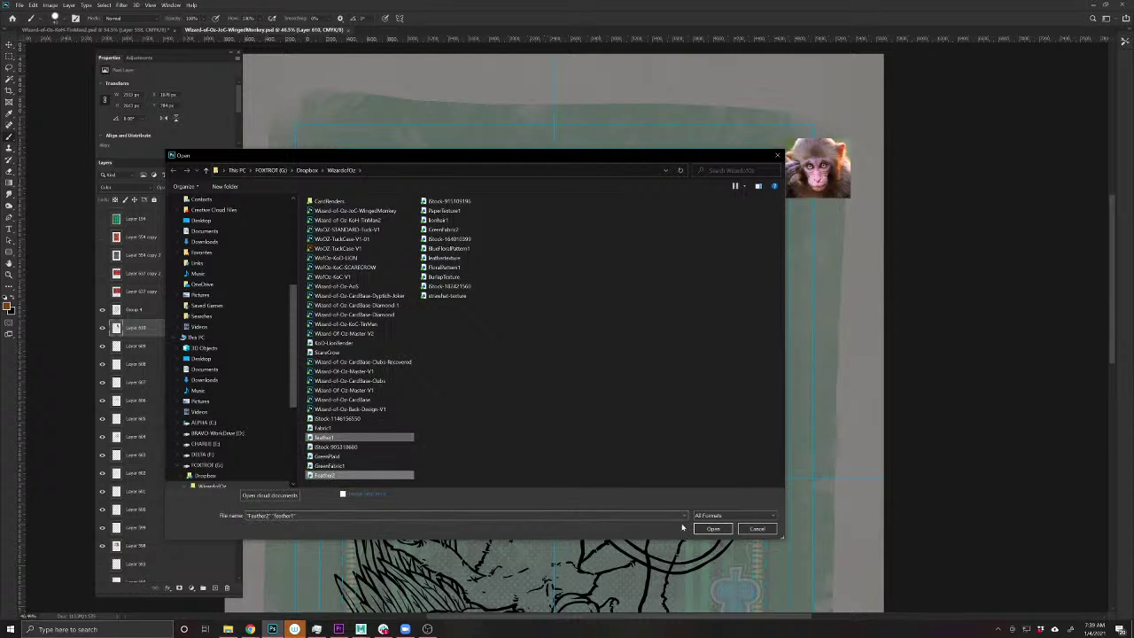
{"action": "left_click", "coordinate": [710, 527]}
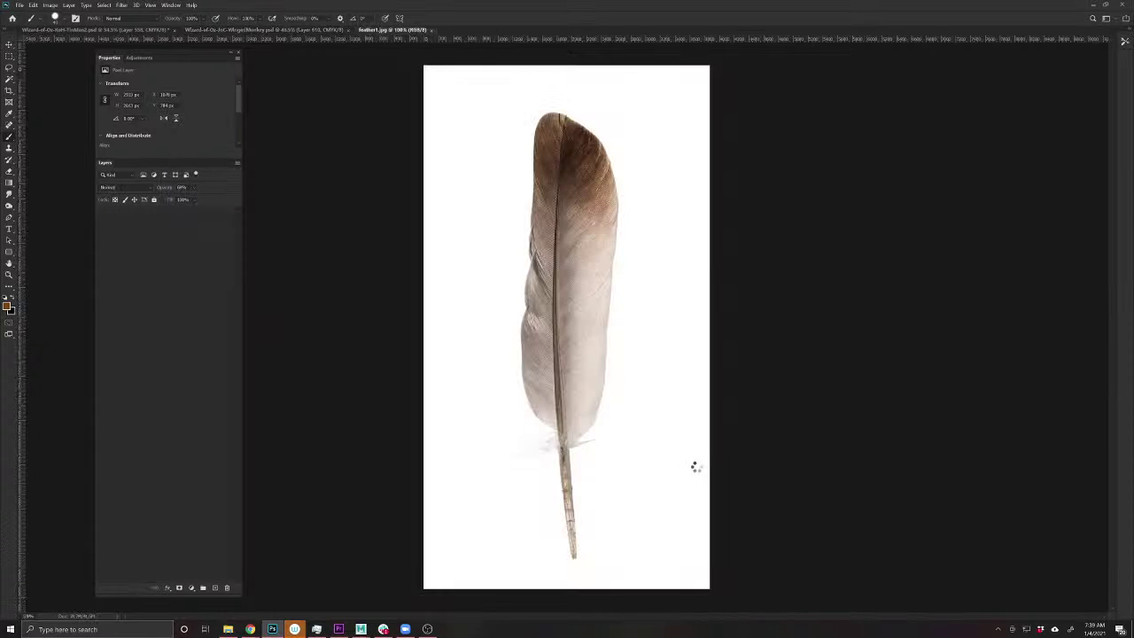
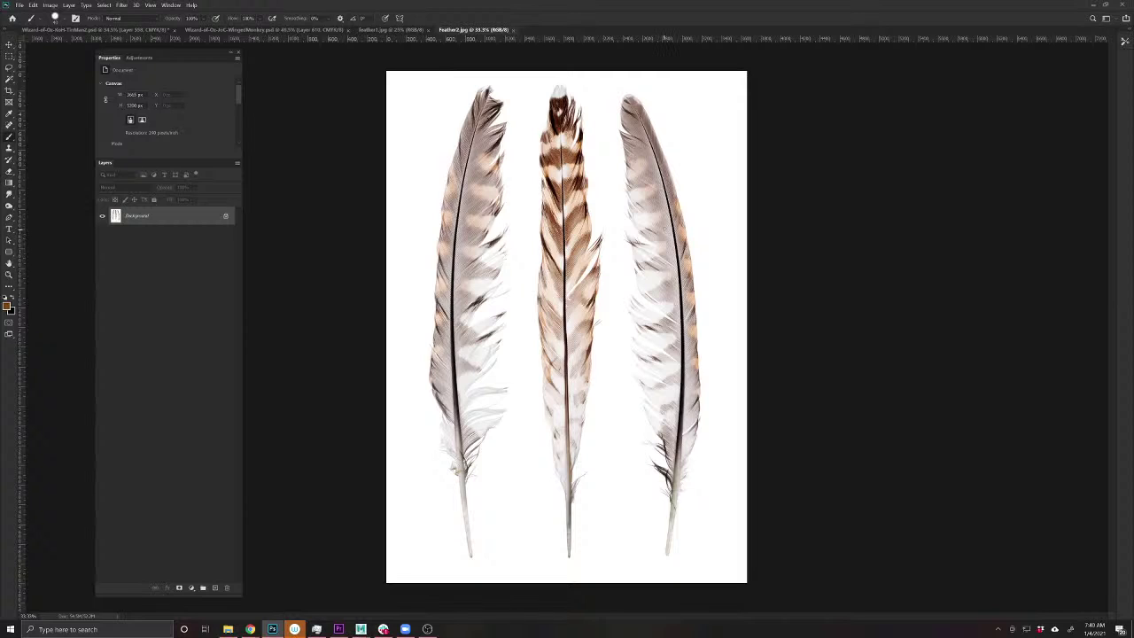
- Lasso the right feather in Feather2.jpg and paste it into the winged monkey card above Group 4
{"action": "key", "text": "l"}
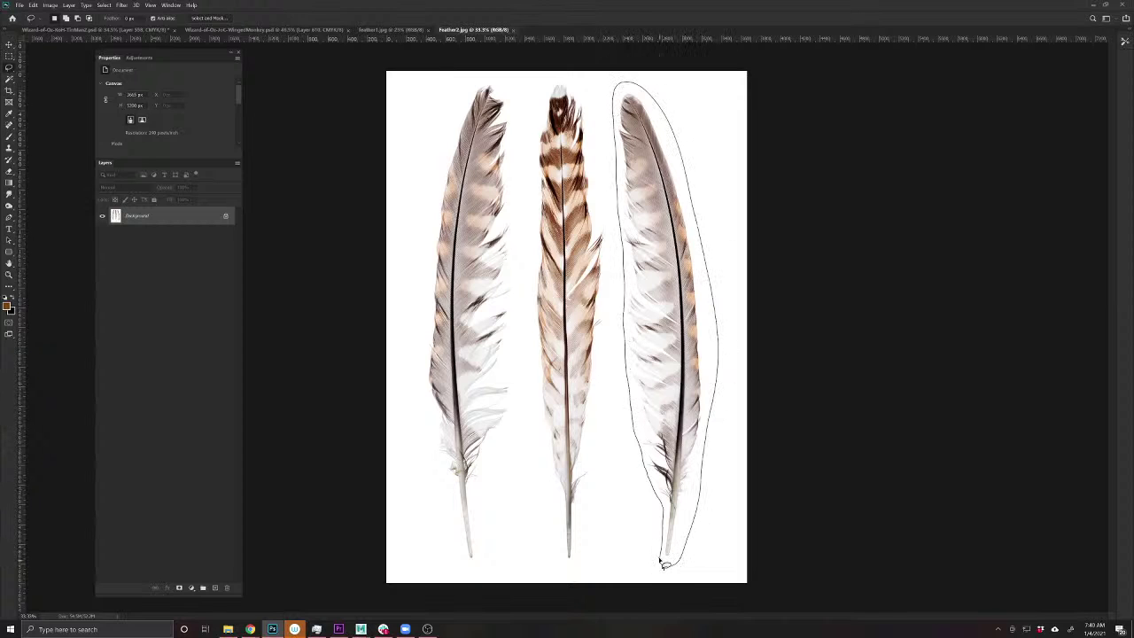
{"action": "left_click_drag", "start_coordinate": [664, 564], "coordinate": [663, 563]}
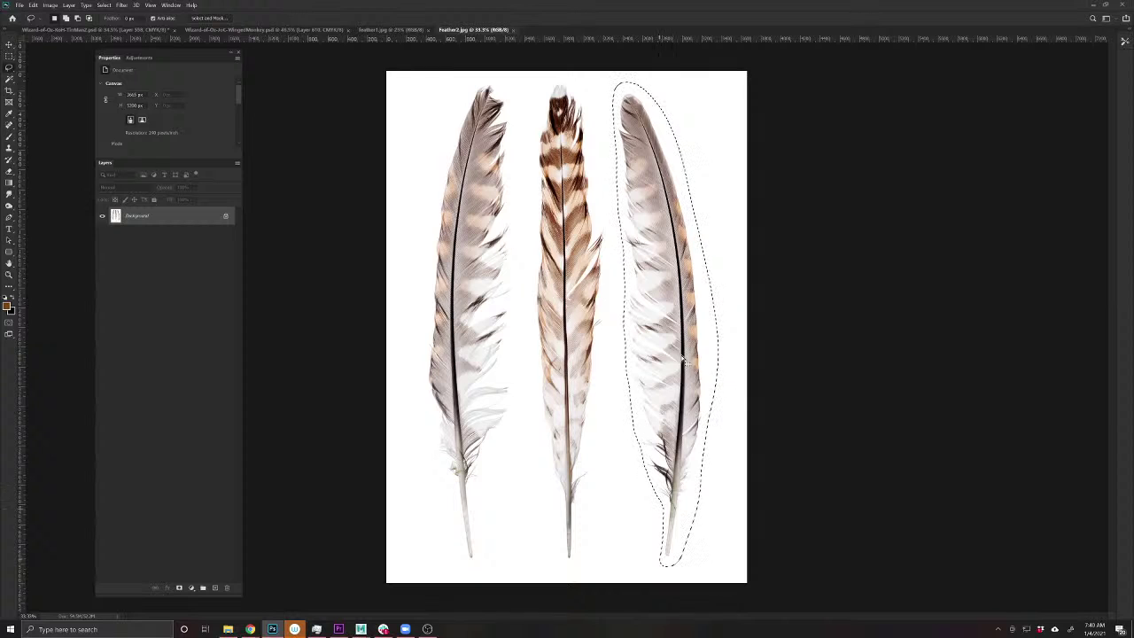
{"action": "left_click", "coordinate": [244, 30]}
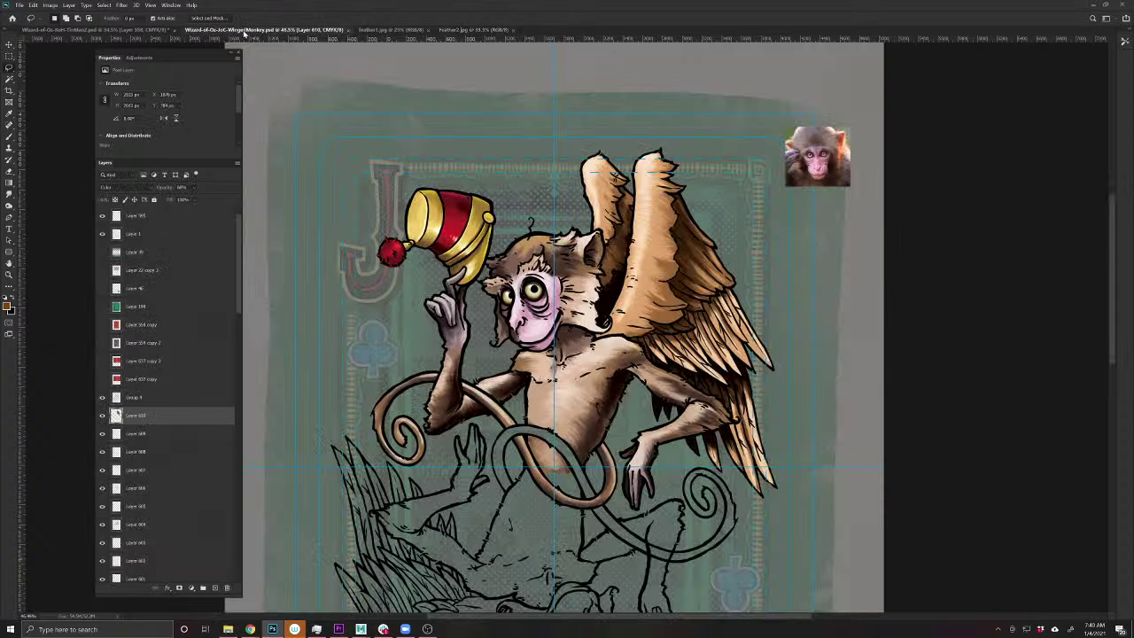
{"action": "key", "text": "ctrl+v"}
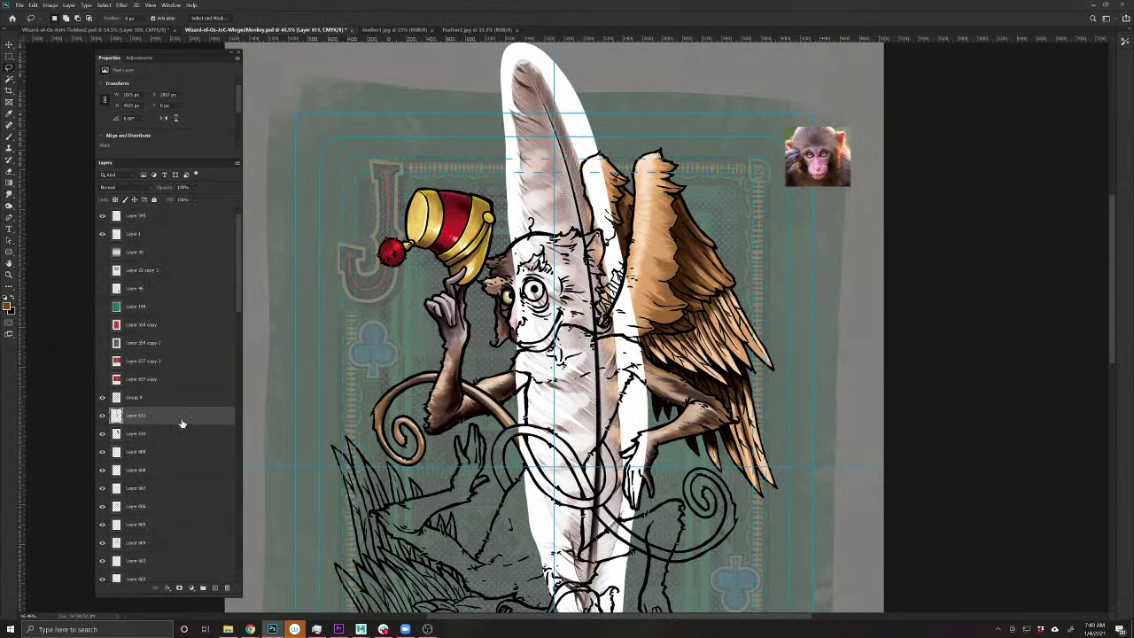
{"action": "left_click_drag", "start_coordinate": [182, 423], "coordinate": [181, 397]}
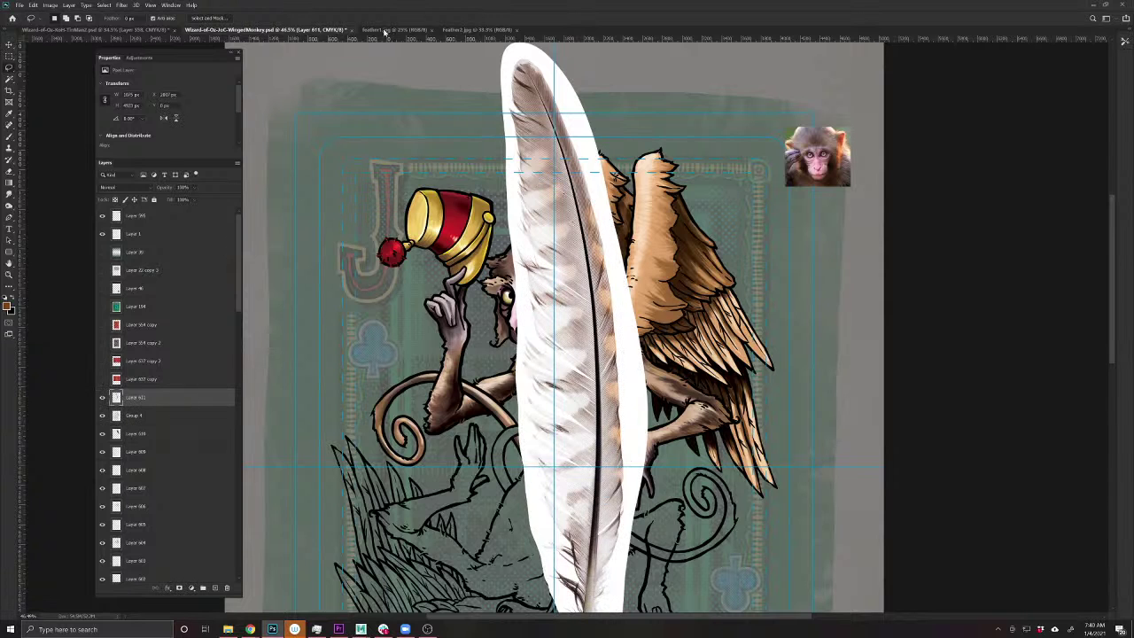
- Copy the middle feather into the card and place it beside the first one
{"action": "left_click", "coordinate": [456, 31]}
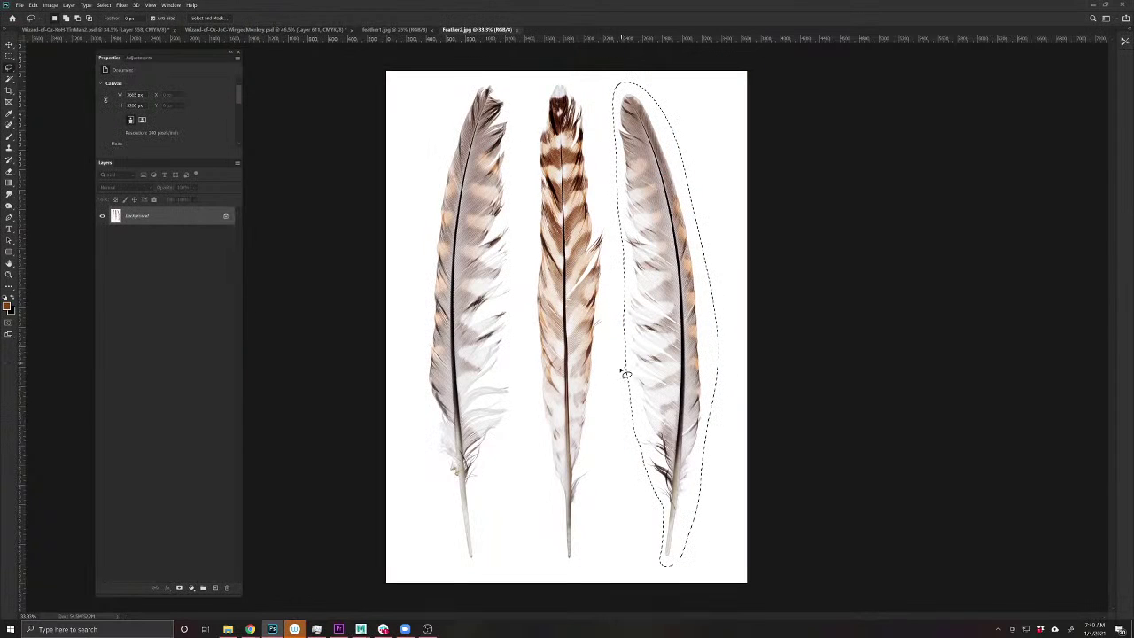
{"action": "left_click_drag", "start_coordinate": [561, 552], "coordinate": [561, 499]}
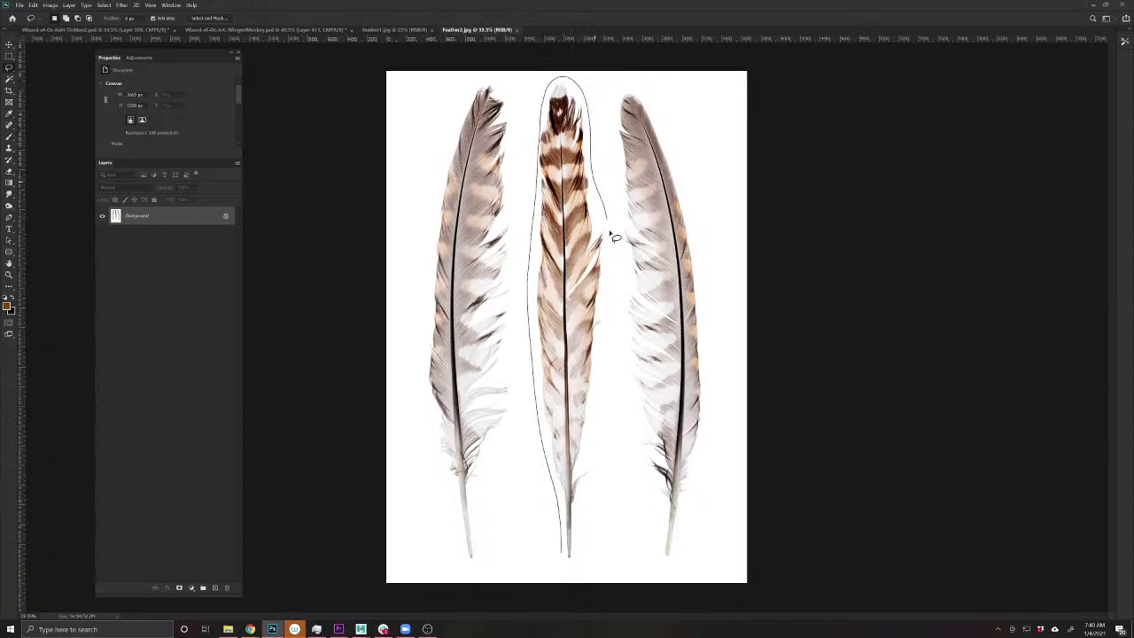
{"action": "left_click_drag", "start_coordinate": [583, 565], "coordinate": [560, 553]}
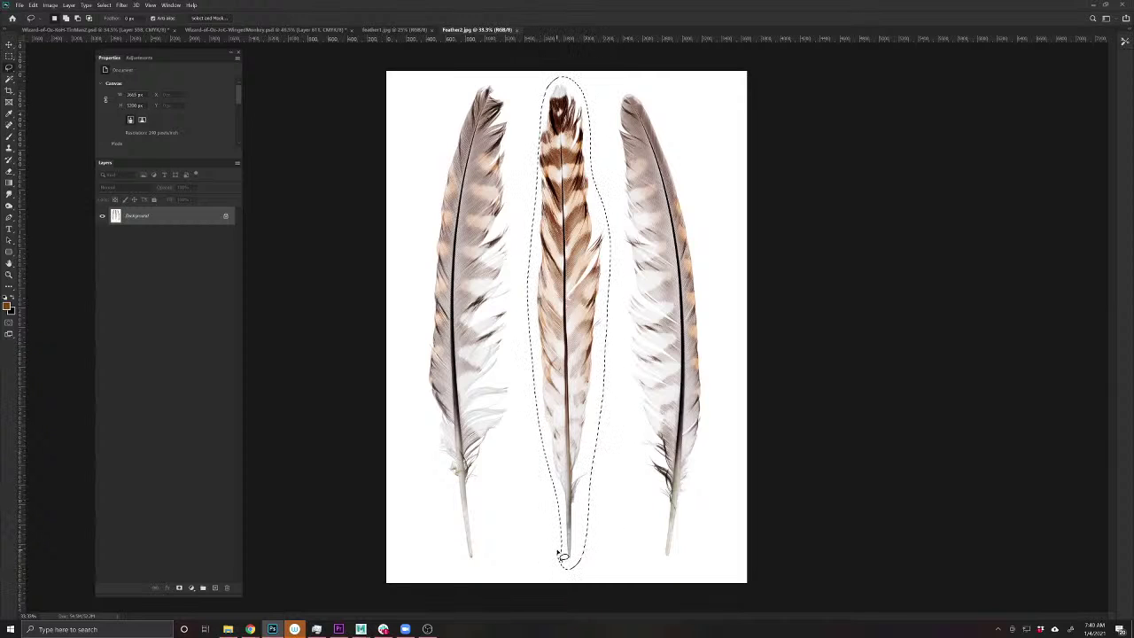
{"action": "left_click", "coordinate": [301, 31]}
{"action": "key", "text": "ctrl+v"}
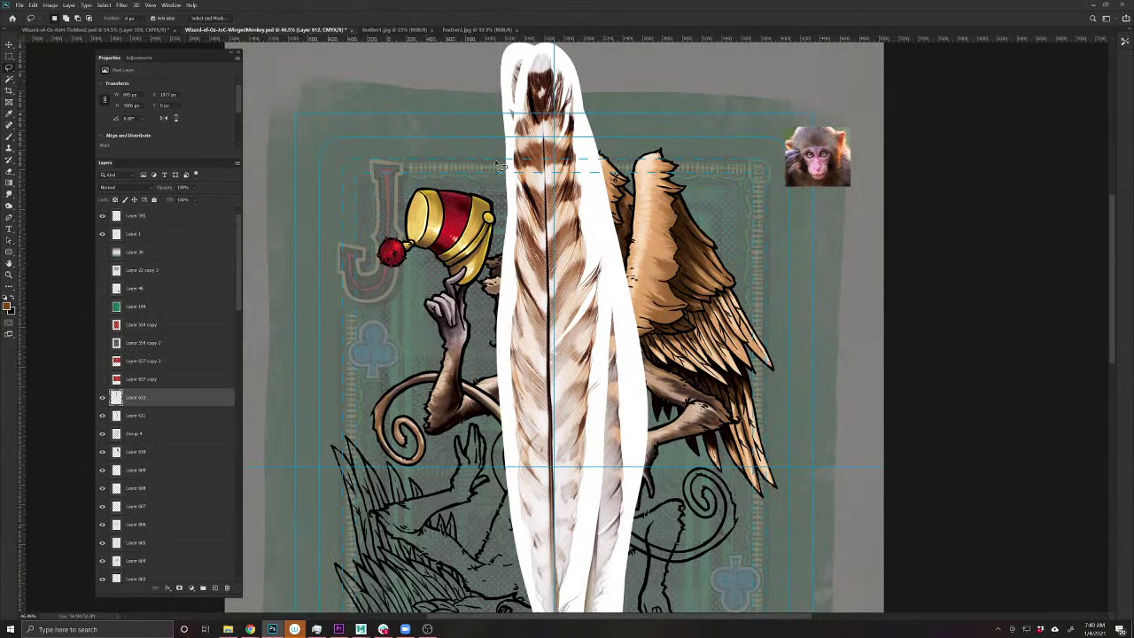
{"action": "key", "text": "v"}
{"action": "left_click_drag", "start_coordinate": [557, 285], "coordinate": [704, 285]}
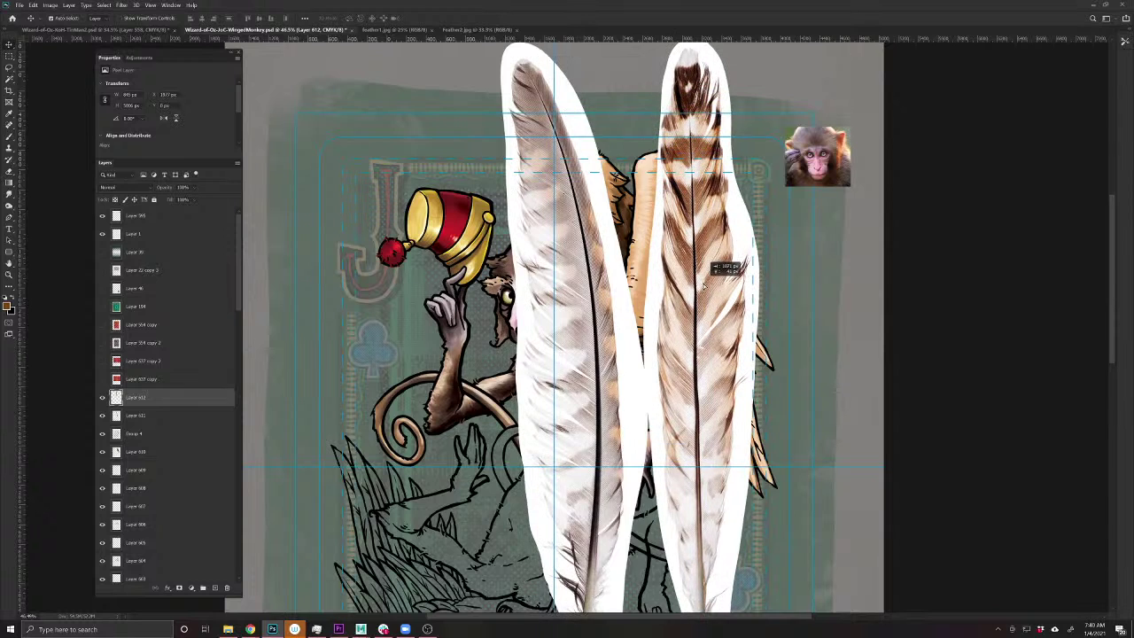
{"action": "scroll", "coordinate": [677, 293], "scroll_direction": "down", "scroll_amount": 1}
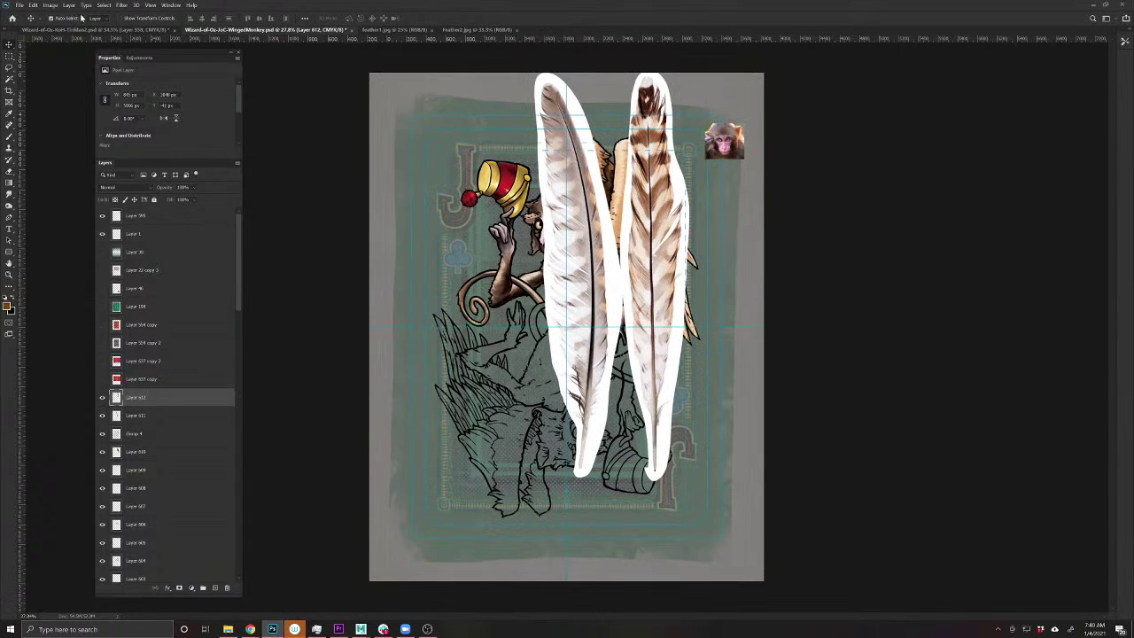
- Copy the left feather in, line it up with the others, and select all three feather layers
{"action": "left_click", "coordinate": [457, 31]}
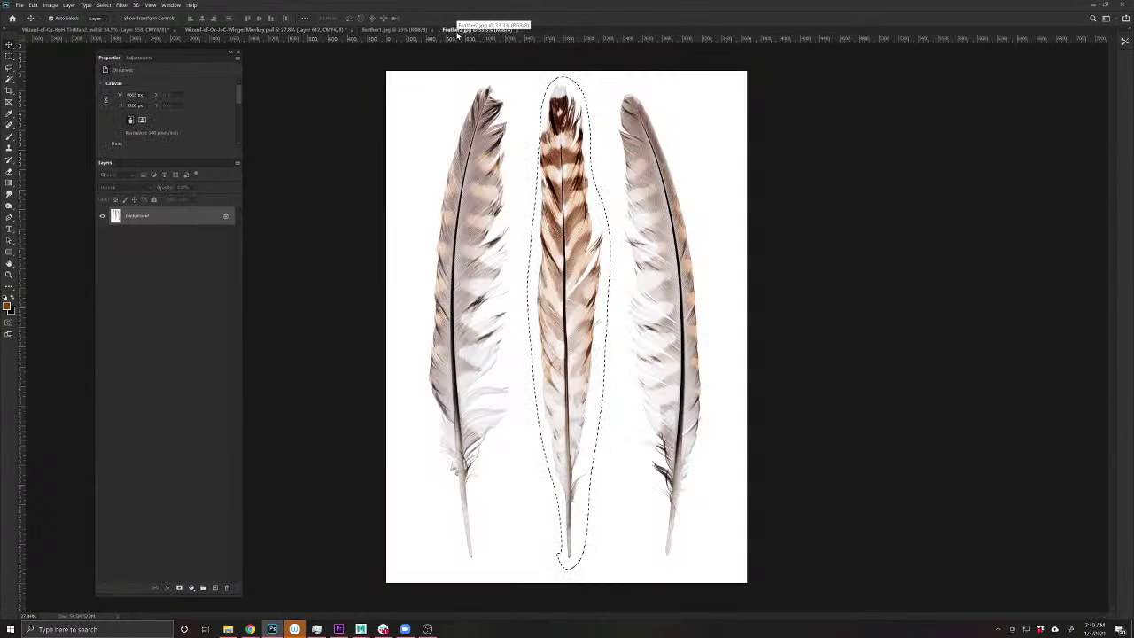
{"action": "left_click_drag", "start_coordinate": [461, 558], "coordinate": [442, 486]}
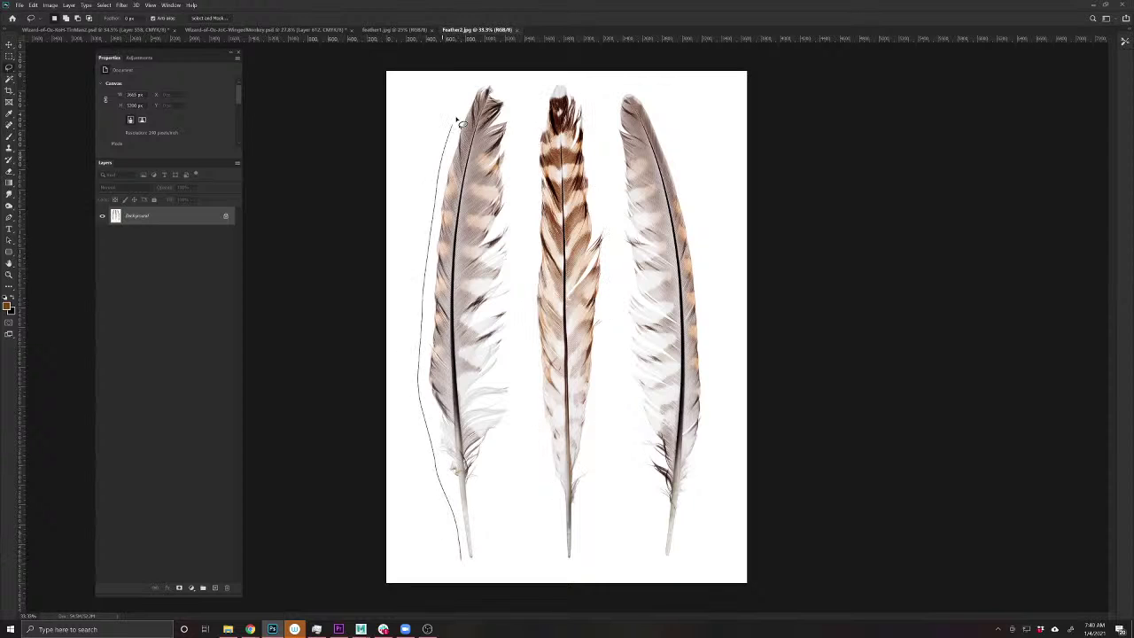
{"action": "left_click_drag", "start_coordinate": [493, 530], "coordinate": [458, 565]}
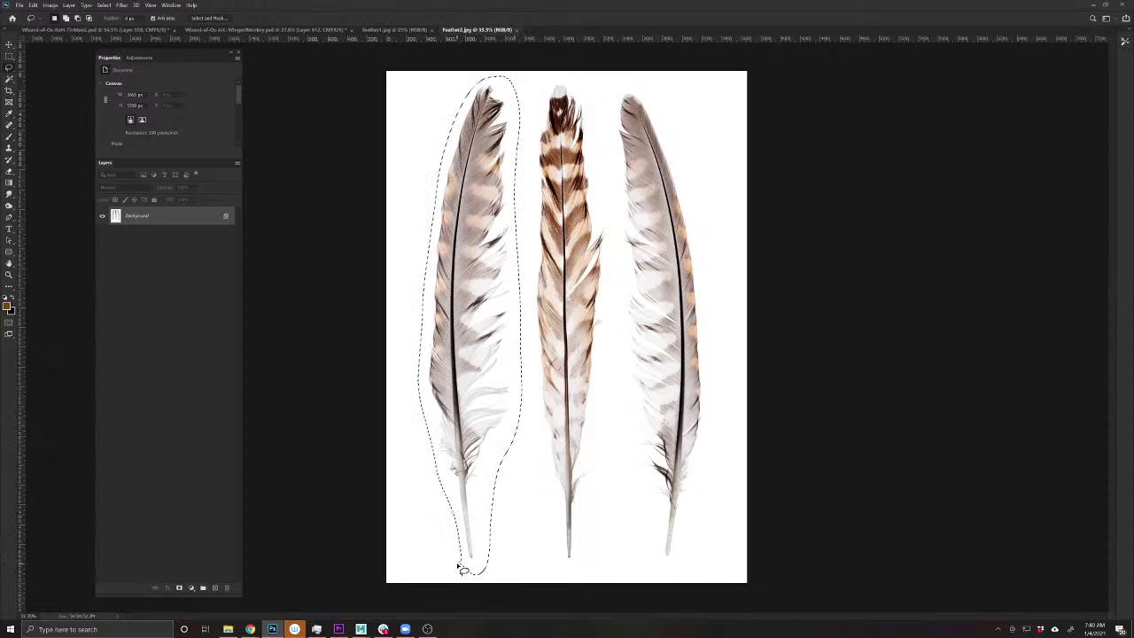
{"action": "left_click", "coordinate": [283, 30]}
{"action": "key", "text": "ctrl+v"}
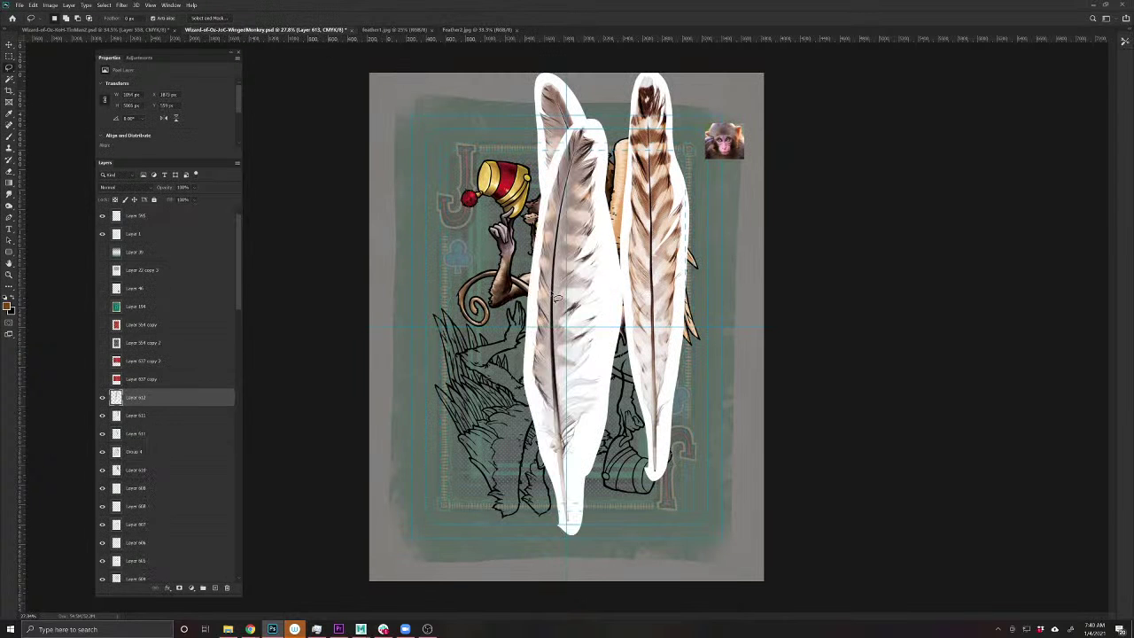
{"action": "key", "text": "v"}
{"action": "left_click_drag", "start_coordinate": [555, 299], "coordinate": [479, 265]}
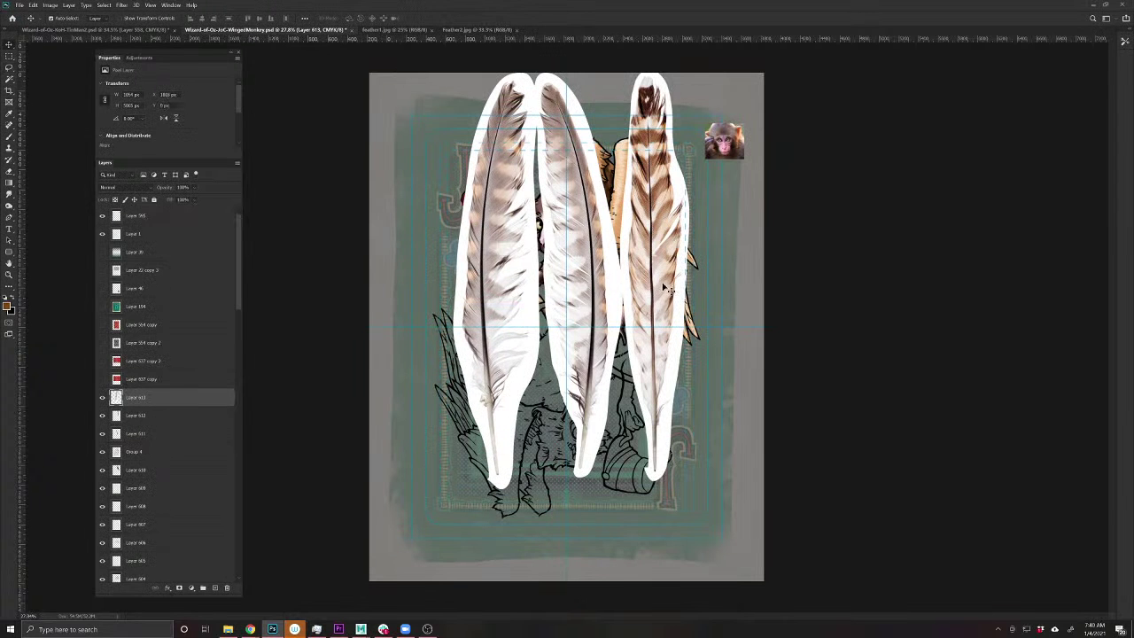
{"action": "mouse_move", "coordinate": [666, 288]}
{"action": "left_mouse_down"}
{"action": "mouse_move", "coordinate": [731, 336]}
{"action": "mouse_move", "coordinate": [706, 334]}
{"action": "mouse_move", "coordinate": [672, 280]}
{"action": "left_mouse_up"}
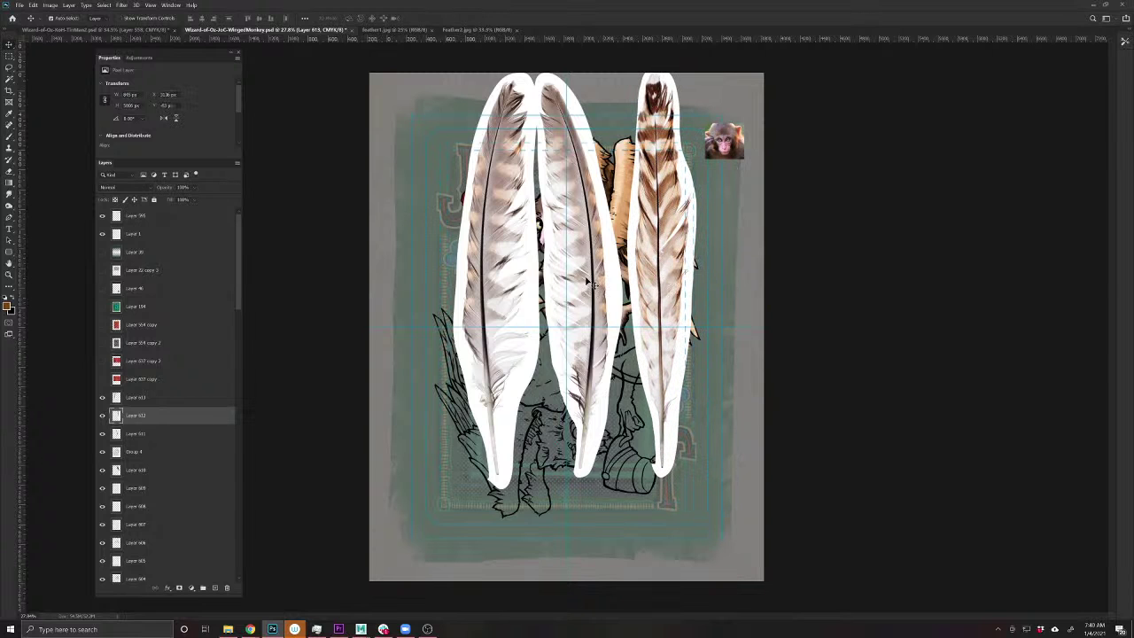
{"action": "left_click", "coordinate": [538, 287], "text": "shift"}
{"action": "left_click", "coordinate": [490, 285], "text": "shift"}
- Shrink the three feathers together and move them to the card's bottom-right corner
{"action": "key", "text": "ctrl+t"}
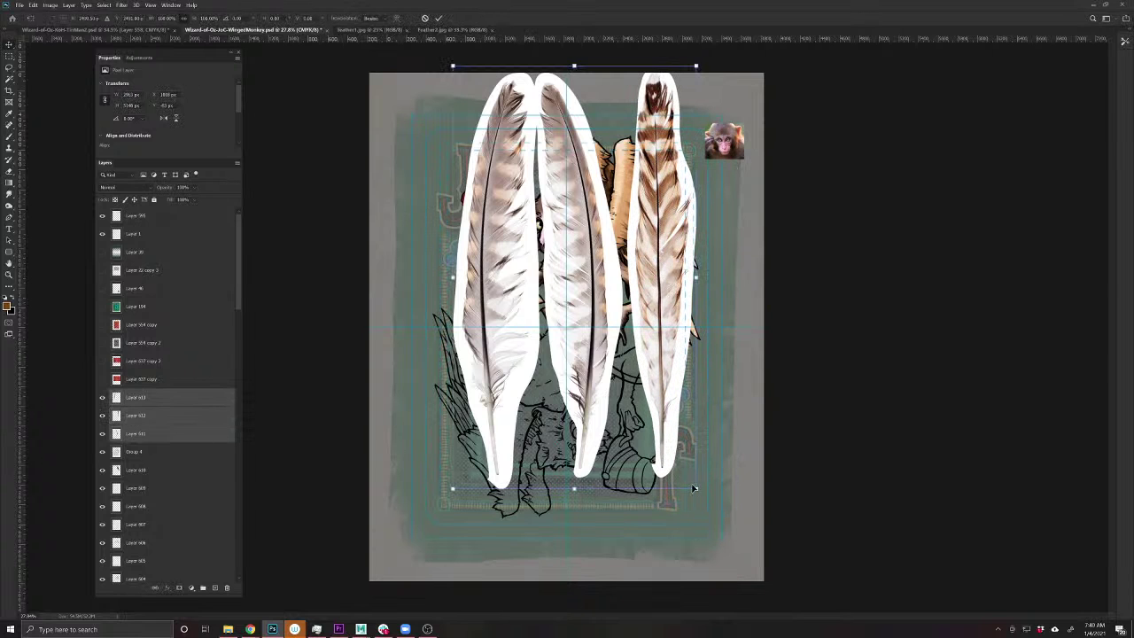
{"action": "left_click_drag", "start_coordinate": [682, 481], "coordinate": [530, 202]}
{"action": "left_click_drag", "start_coordinate": [519, 155], "coordinate": [728, 501]}
{"action": "key", "text": "Return"}
{"action": "scroll", "coordinate": [744, 505], "scroll_direction": "up", "scroll_amount": 3}
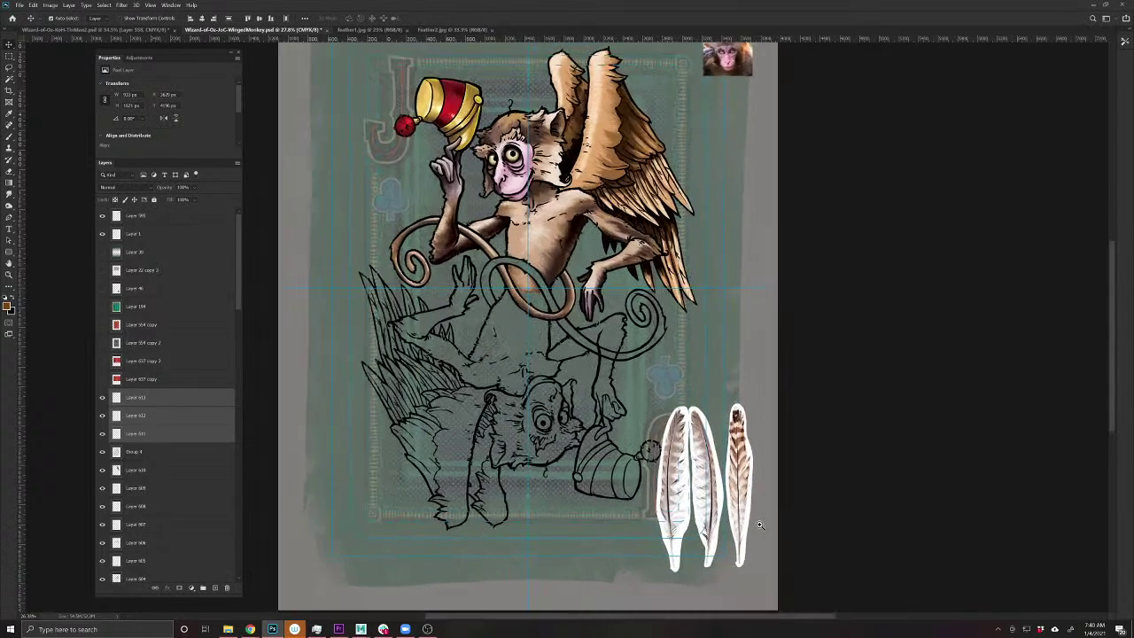
{"action": "mouse_move", "coordinate": [761, 549]}
{"action": "left_mouse_down"}
{"action": "mouse_move", "coordinate": [718, 376]}
{"action": "mouse_move", "coordinate": [780, 541]}
{"action": "left_mouse_up"}
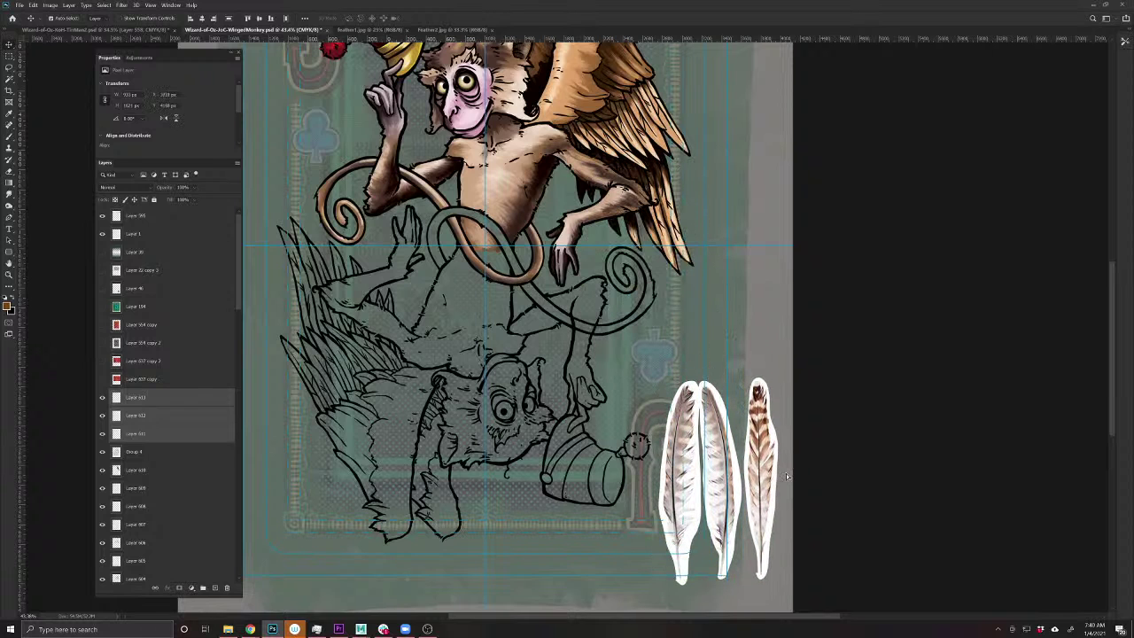
- Pull a copy of one feather onto the right wing, rotate it along the wing, set 50% opacity
{"action": "left_click_drag", "start_coordinate": [741, 467], "coordinate": [697, 264]}
{"action": "scroll", "coordinate": [722, 476], "scroll_direction": "up", "scroll_amount": 3}
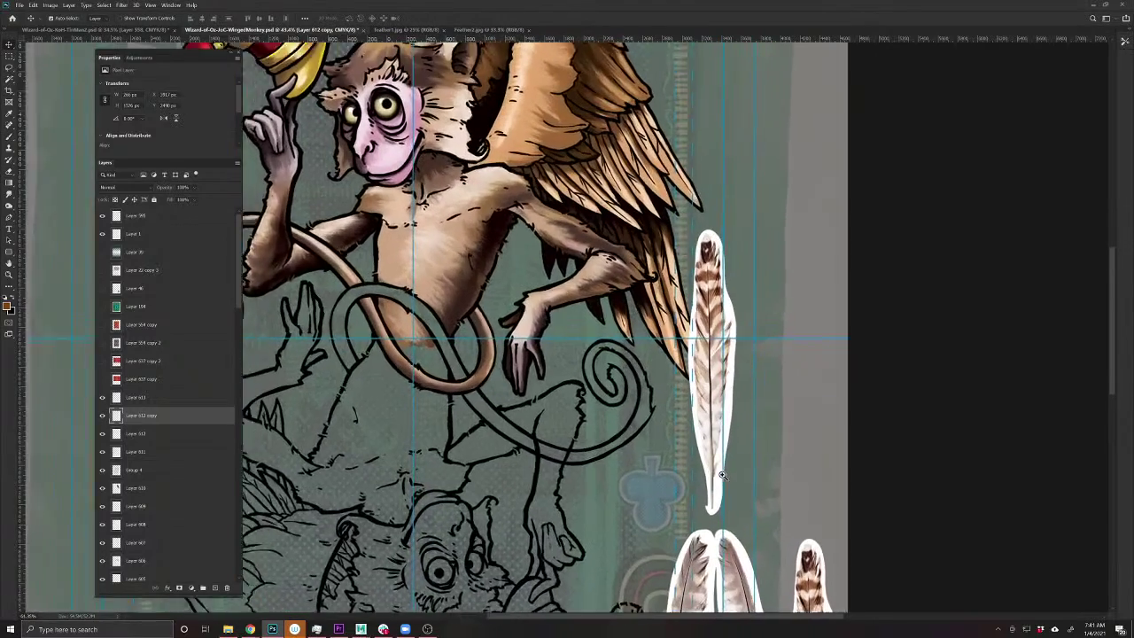
{"action": "scroll", "coordinate": [722, 476], "scroll_direction": "up", "scroll_amount": 2}
{"action": "left_click_drag", "start_coordinate": [724, 498], "coordinate": [683, 364]}
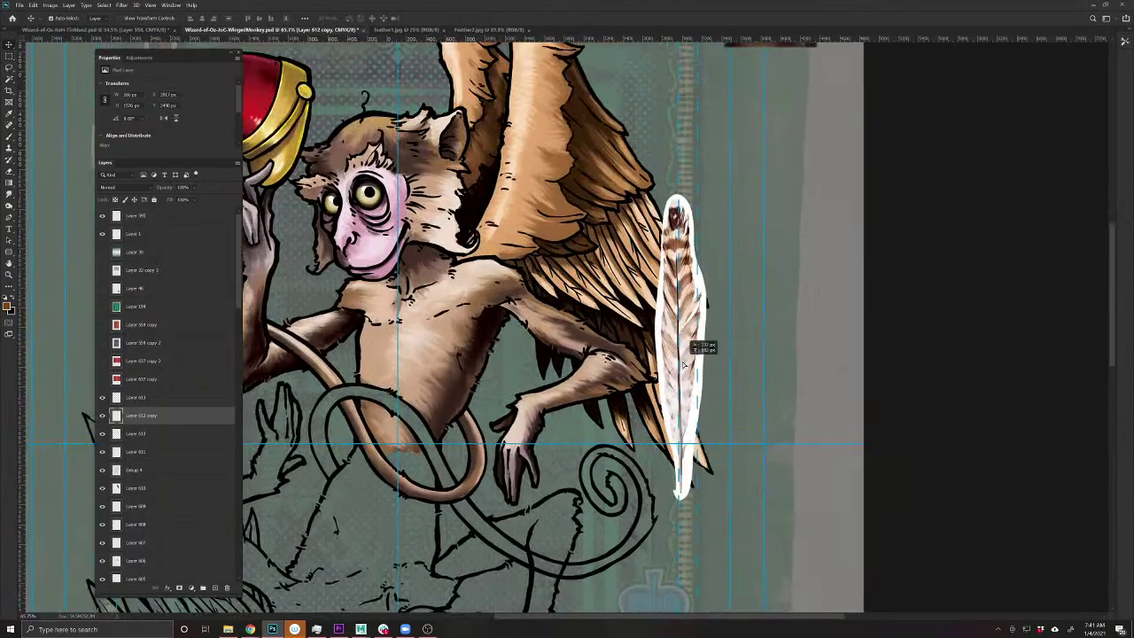
{"action": "key", "text": "ctrl+t"}
{"action": "left_click_drag", "start_coordinate": [839, 438], "coordinate": [669, 560]}
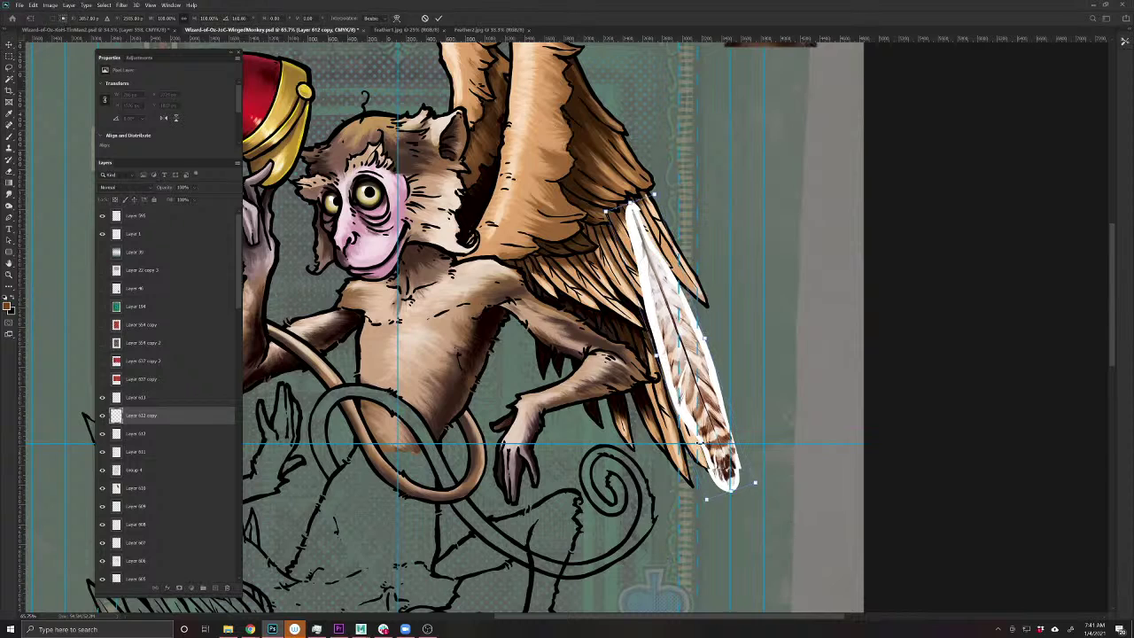
{"action": "key", "text": "Return"}
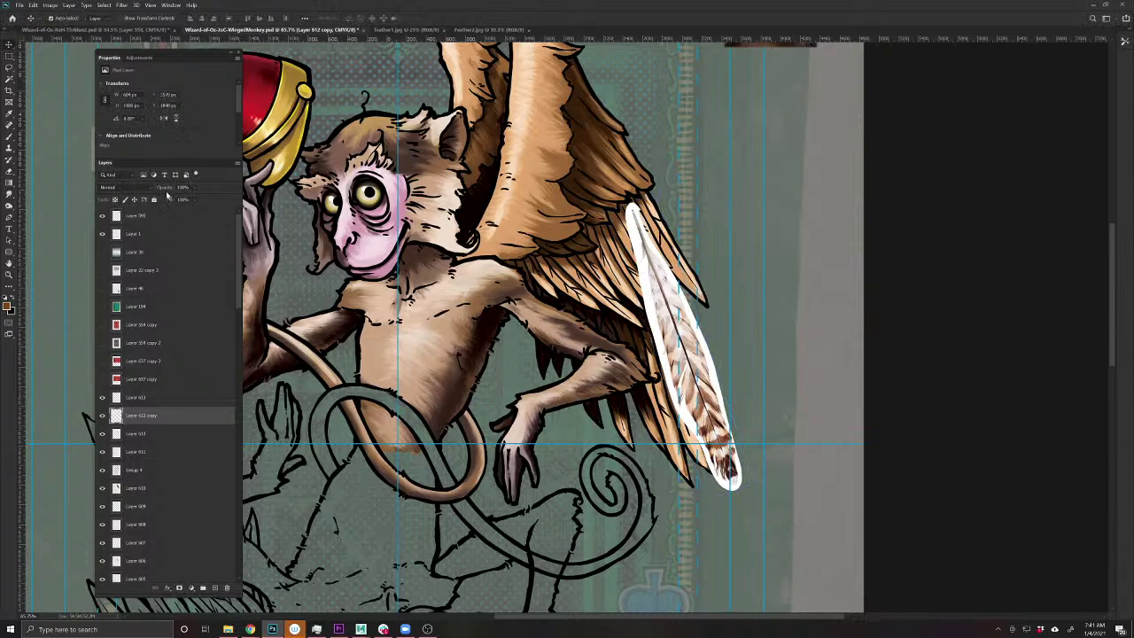
{"action": "key", "text": "5"}
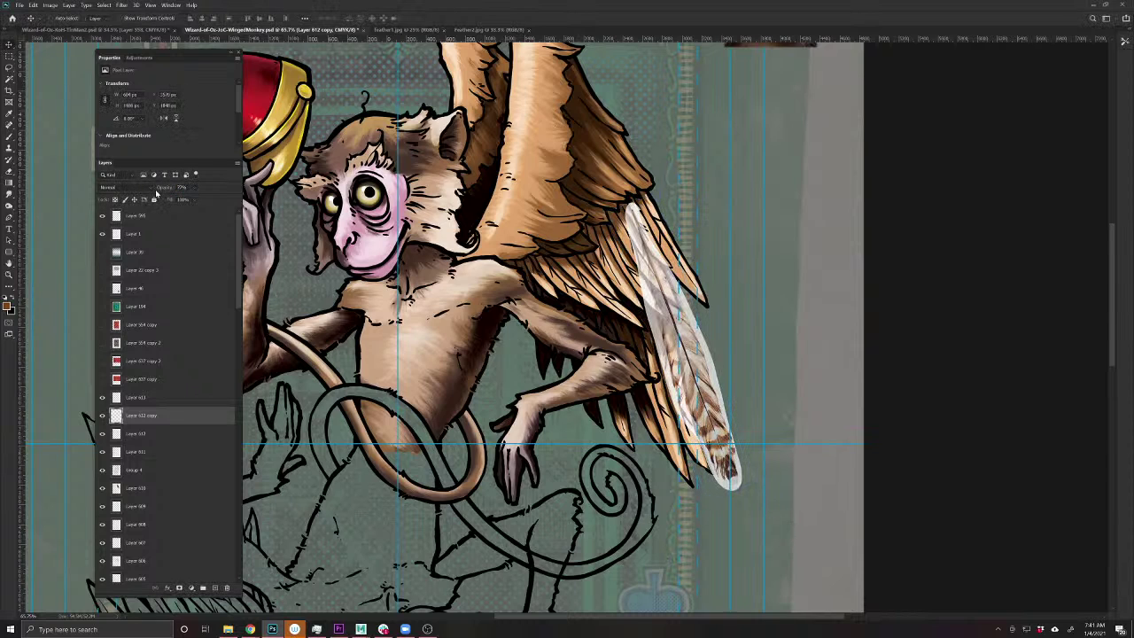
- Move the feather up along the wing and shrink it to fit among the painted feathers
{"action": "key", "text": "ctrl+t"}
{"action": "left_click_drag", "start_coordinate": [691, 361], "coordinate": [667, 242]}
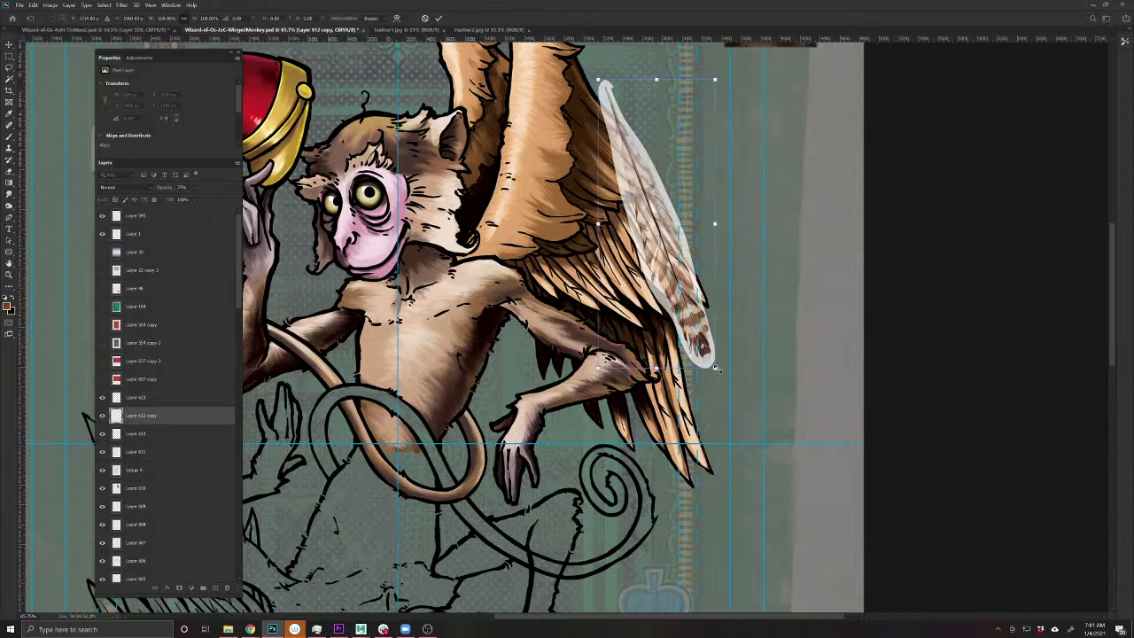
{"action": "left_click_drag", "start_coordinate": [715, 369], "coordinate": [674, 249]}
{"action": "key", "text": "Return"}
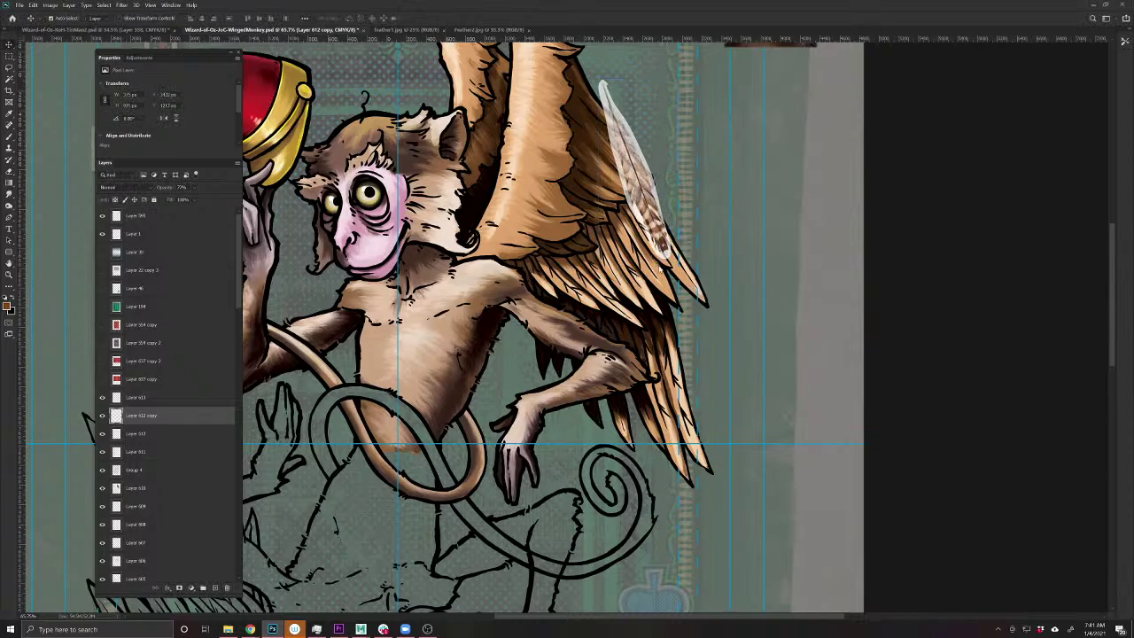
{"action": "scroll", "coordinate": [660, 248], "scroll_direction": "up", "scroll_amount": 4}
{"action": "scroll", "coordinate": [661, 248], "scroll_direction": "down", "scroll_amount": 2}
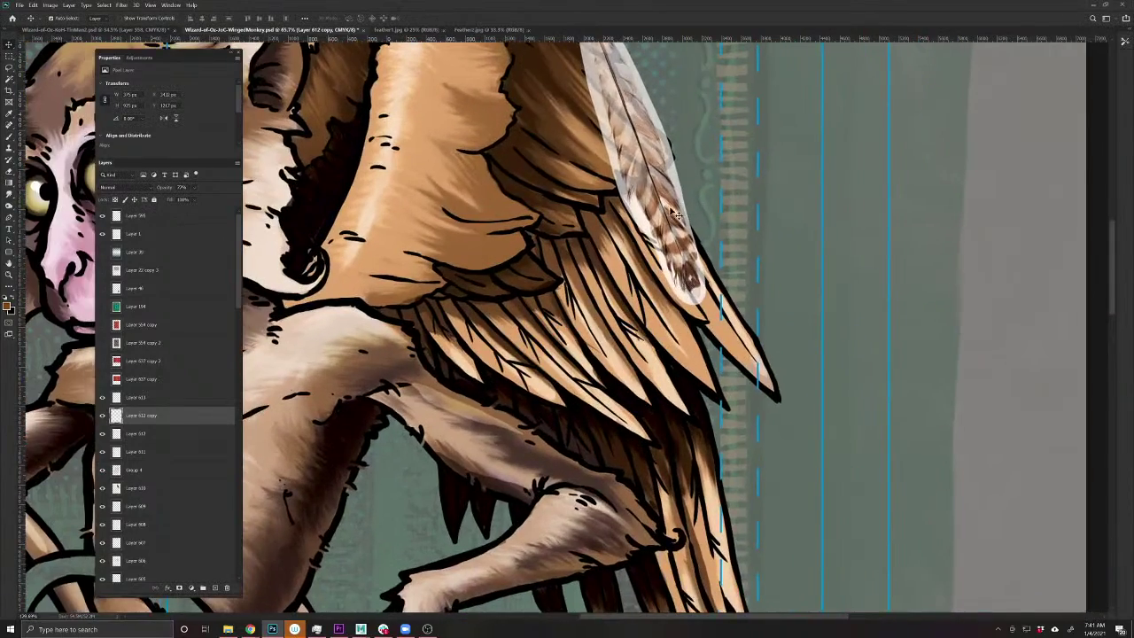
{"action": "left_click_drag", "start_coordinate": [707, 246], "coordinate": [723, 360]}
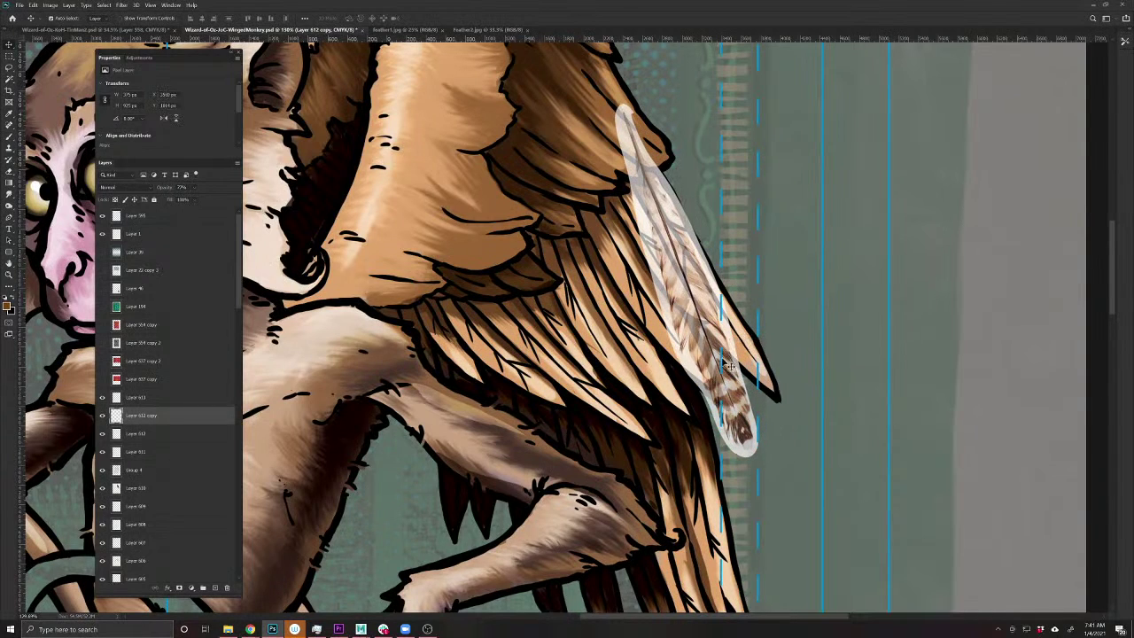
- Rotate the feather further to match the wing and place a duplicate just to its right
{"action": "key", "text": "ctrl+t"}
{"action": "left_click_drag", "start_coordinate": [691, 322], "coordinate": [644, 200]}
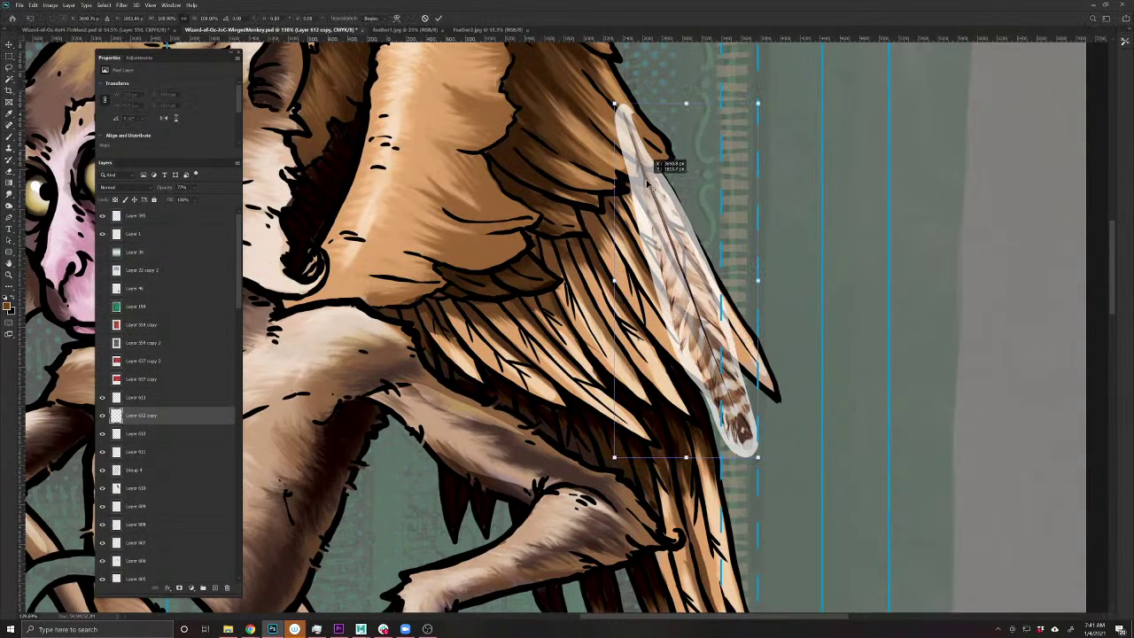
{"action": "left_click_drag", "start_coordinate": [786, 486], "coordinate": [793, 492]}
{"action": "key", "text": "Return"}
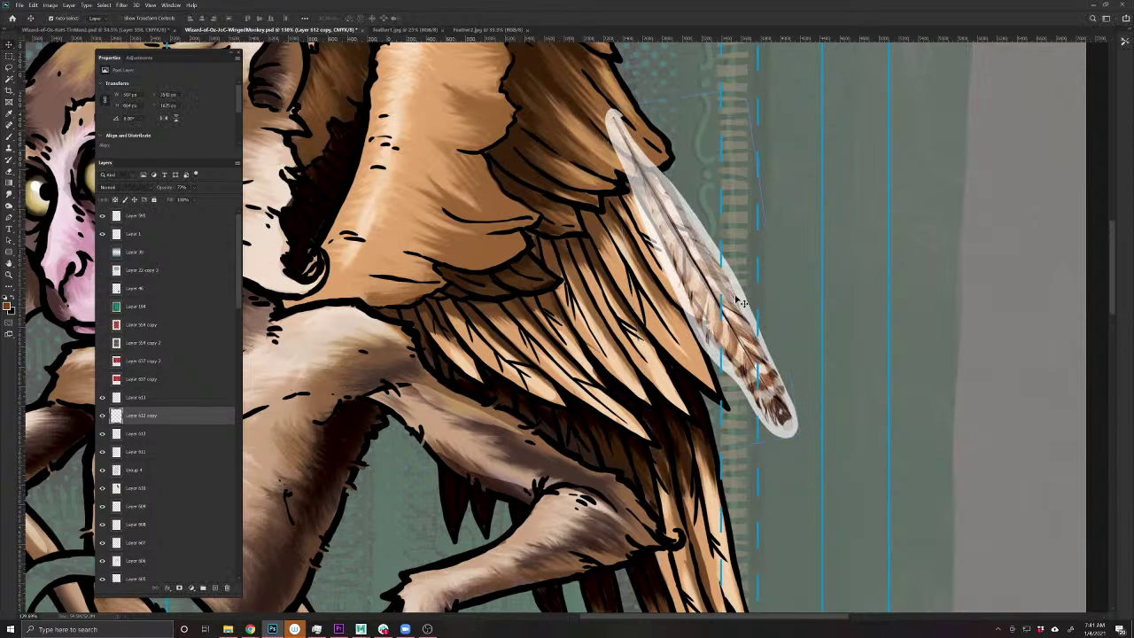
{"action": "left_click_drag", "start_coordinate": [718, 298], "coordinate": [868, 267]}
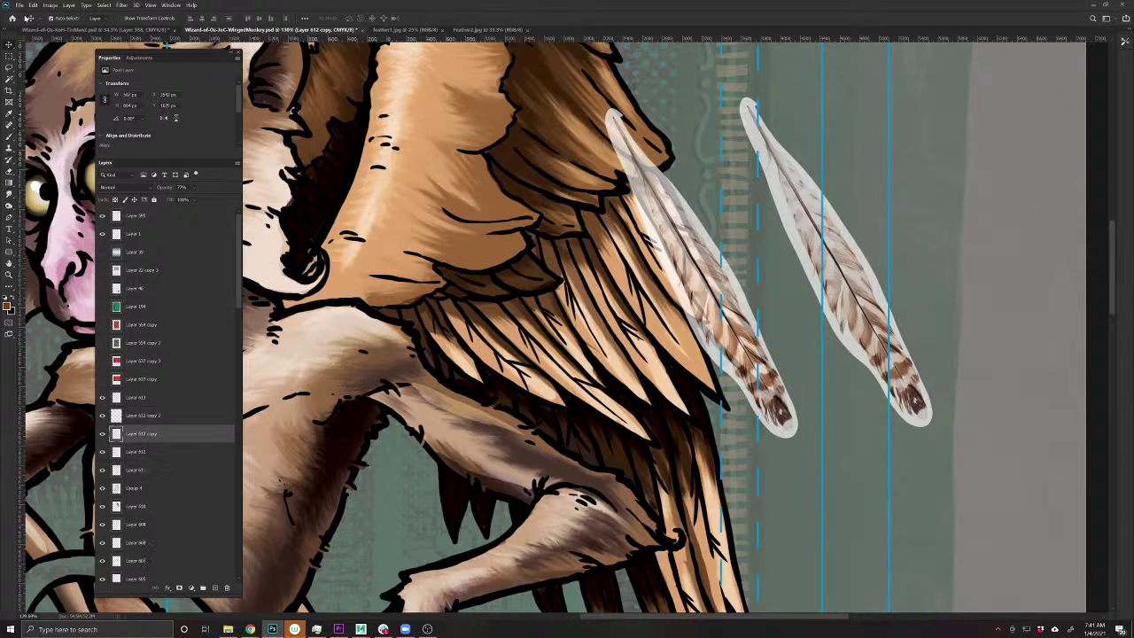
- Puppet Warp the feather so its lower end bends along the wing's outer feather
{"action": "left_click", "coordinate": [33, 4]}
{"action": "left_click", "coordinate": [56, 171]}
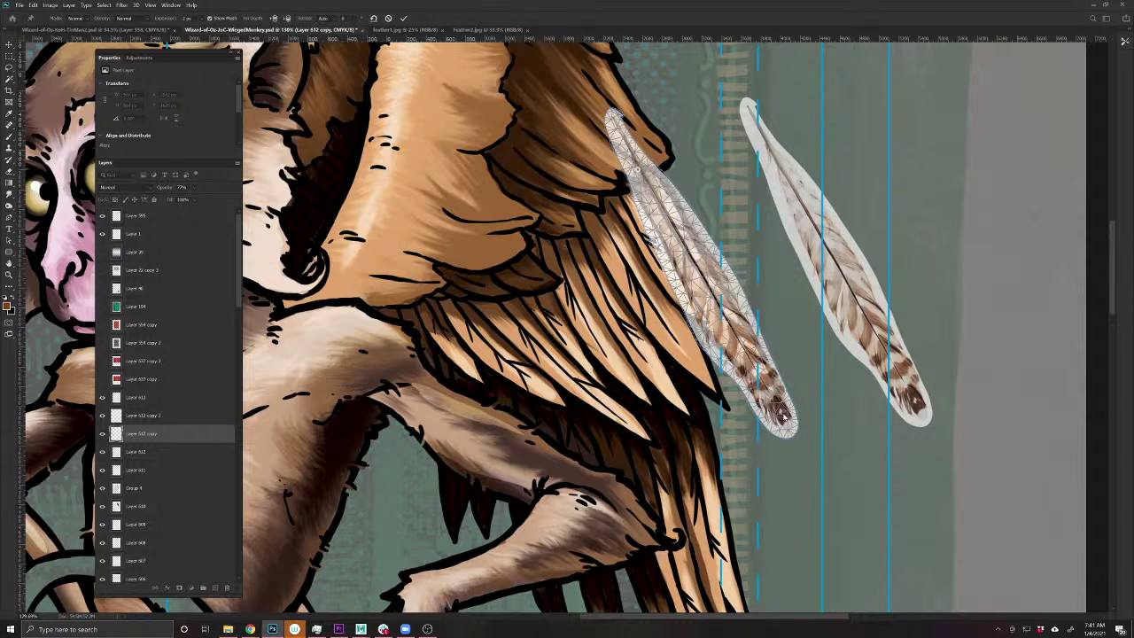
{"action": "mouse_move", "coordinate": [786, 397]}
{"action": "left_mouse_down"}
{"action": "mouse_move", "coordinate": [817, 316]}
{"action": "mouse_move", "coordinate": [781, 379]}
{"action": "mouse_move", "coordinate": [817, 308]}
{"action": "mouse_move", "coordinate": [800, 355]}
{"action": "mouse_move", "coordinate": [771, 384]}
{"action": "left_mouse_up"}
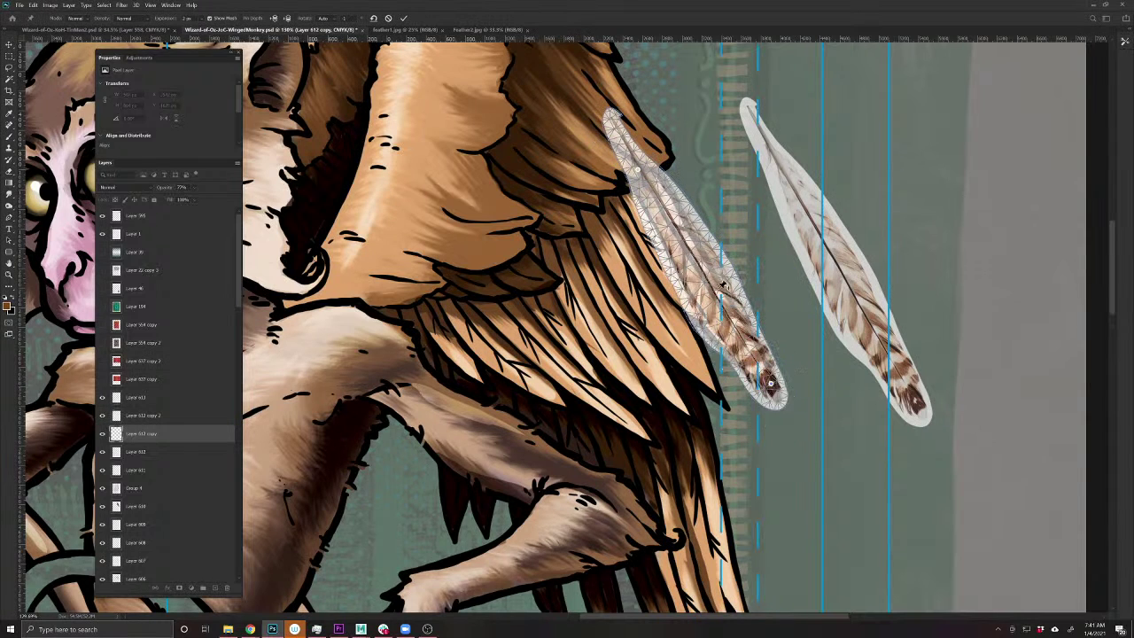
{"action": "left_click_drag", "start_coordinate": [702, 260], "coordinate": [700, 271]}
{"action": "key", "text": "Return"}
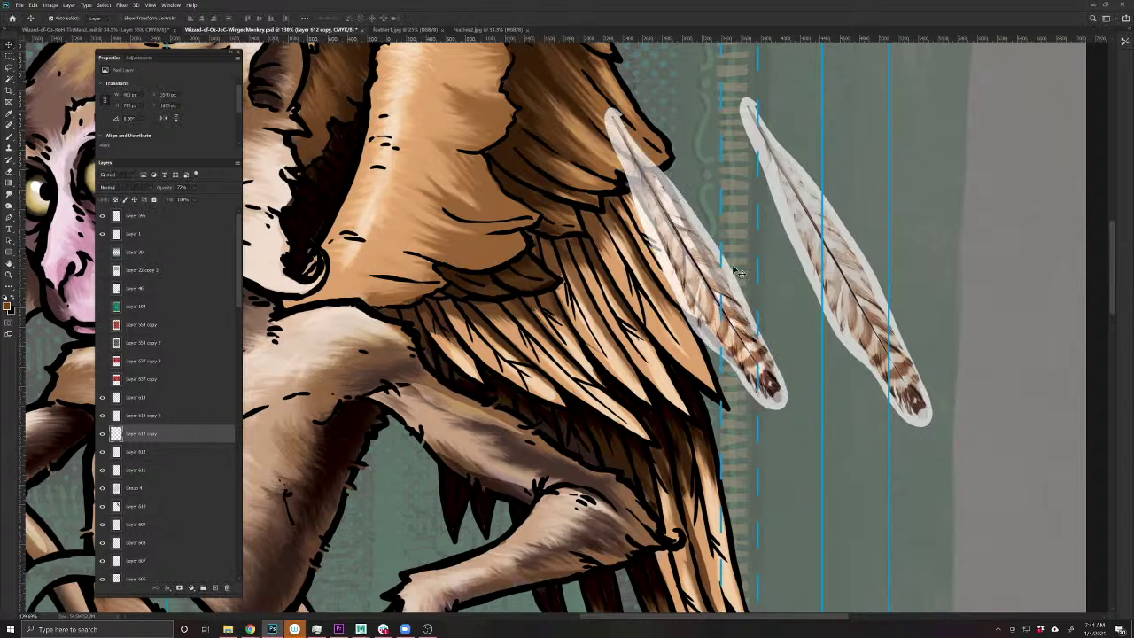
- Try the Multiply blend mode on the feather, then set it back to Normal
{"action": "left_click", "coordinate": [111, 188]}
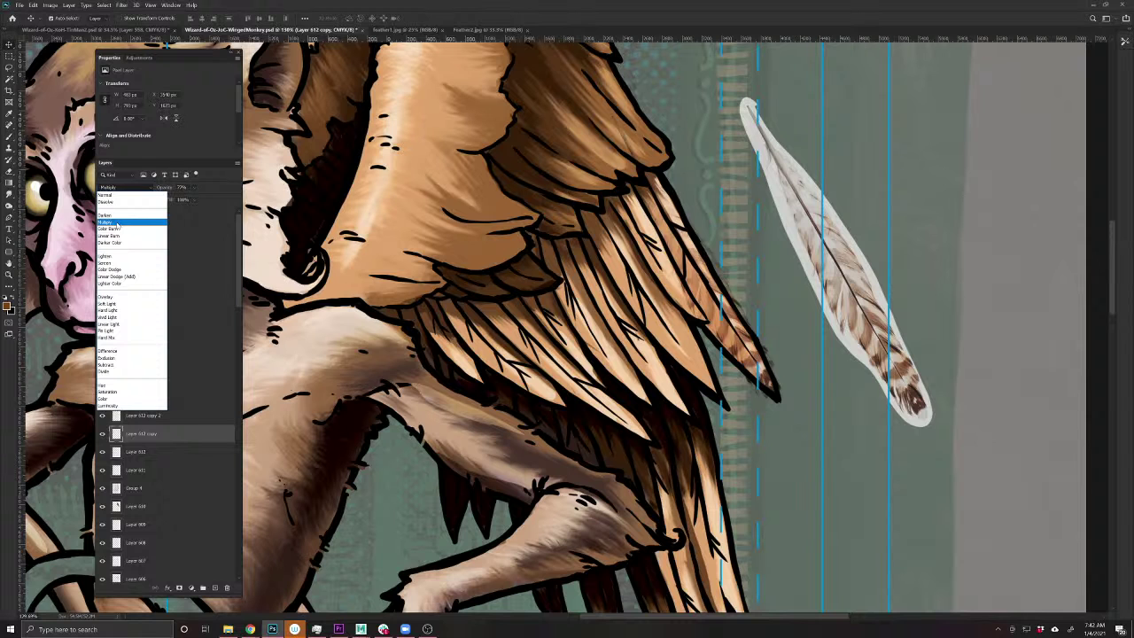
{"action": "left_click", "coordinate": [115, 223]}
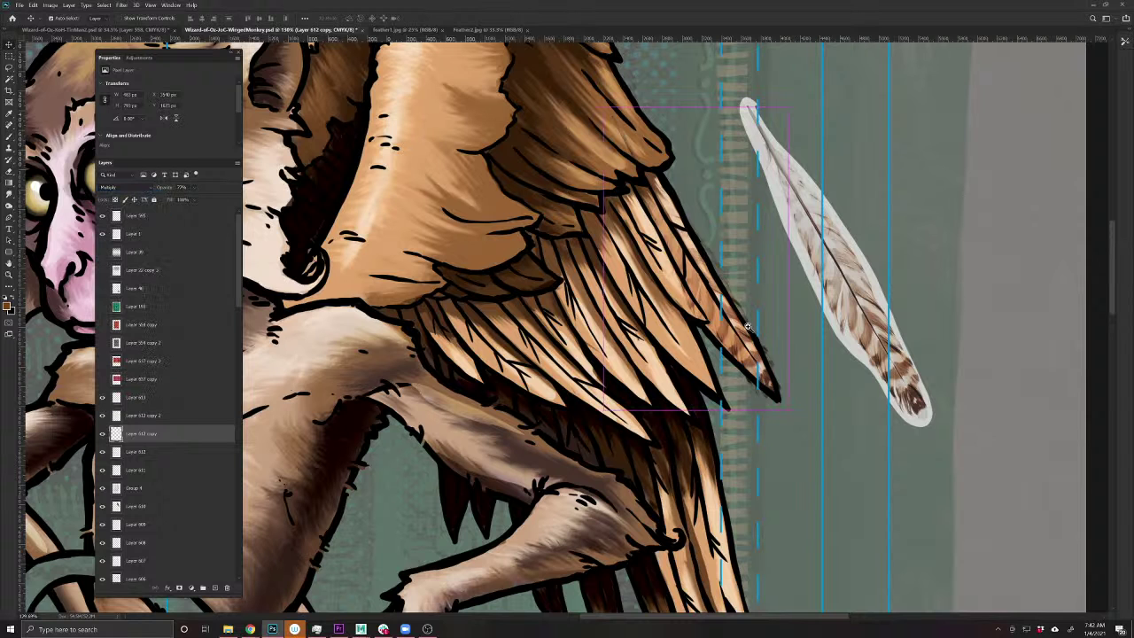
{"action": "scroll", "coordinate": [725, 350], "scroll_direction": "up", "scroll_amount": 2}
{"action": "scroll", "coordinate": [724, 369], "scroll_direction": "down", "scroll_amount": 2}
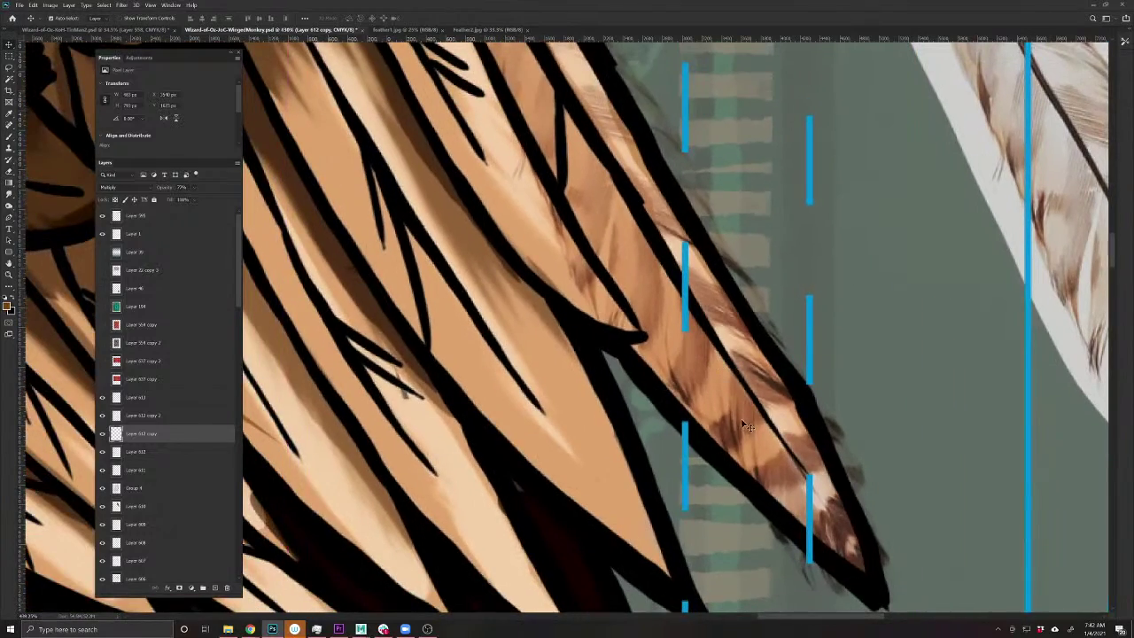
{"action": "scroll", "coordinate": [669, 293], "scroll_direction": "down", "scroll_amount": 2}
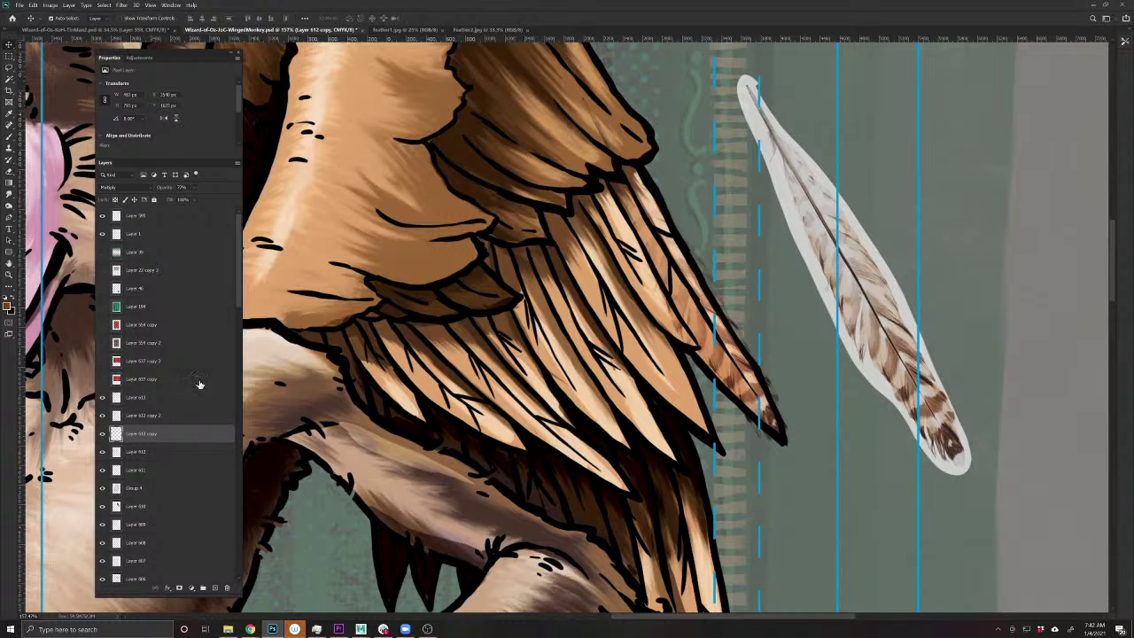
{"action": "left_click", "coordinate": [123, 188]}
{"action": "left_click", "coordinate": [124, 194]}
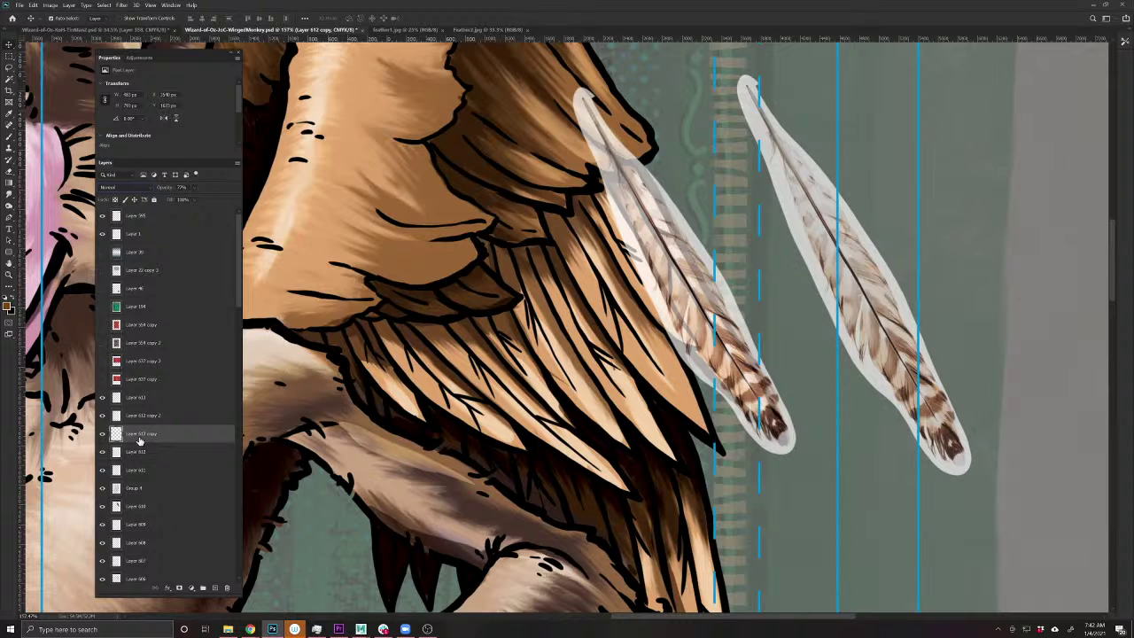
- Erase the feather's tip over the wing, restore the dark outline, and copy it further inward
{"action": "left_click", "coordinate": [9, 175]}
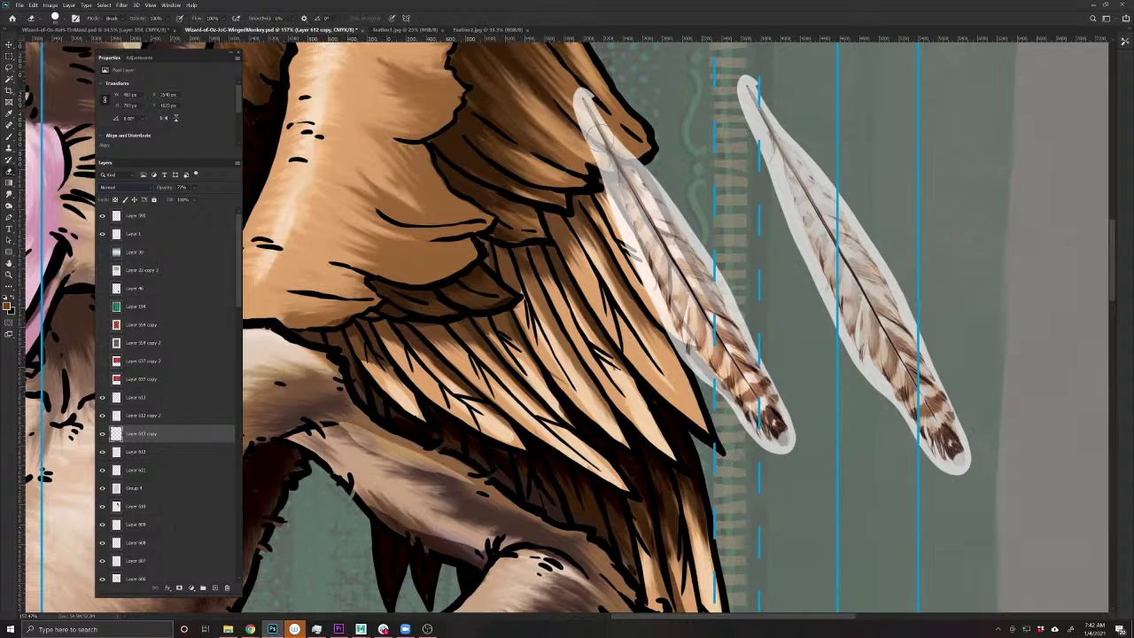
{"action": "mouse_move", "coordinate": [598, 133]}
{"action": "left_mouse_down"}
{"action": "mouse_move", "coordinate": [597, 152]}
{"action": "mouse_move", "coordinate": [584, 99]}
{"action": "left_mouse_up"}
{"action": "mouse_move", "coordinate": [611, 135]}
{"action": "left_mouse_down"}
{"action": "mouse_move", "coordinate": [630, 157]}
{"action": "mouse_move", "coordinate": [604, 167]}
{"action": "mouse_move", "coordinate": [622, 232]}
{"action": "mouse_move", "coordinate": [689, 362]}
{"action": "mouse_move", "coordinate": [788, 448]}
{"action": "mouse_move", "coordinate": [716, 270]}
{"action": "mouse_move", "coordinate": [642, 173]}
{"action": "mouse_move", "coordinate": [745, 353]}
{"action": "left_mouse_up"}
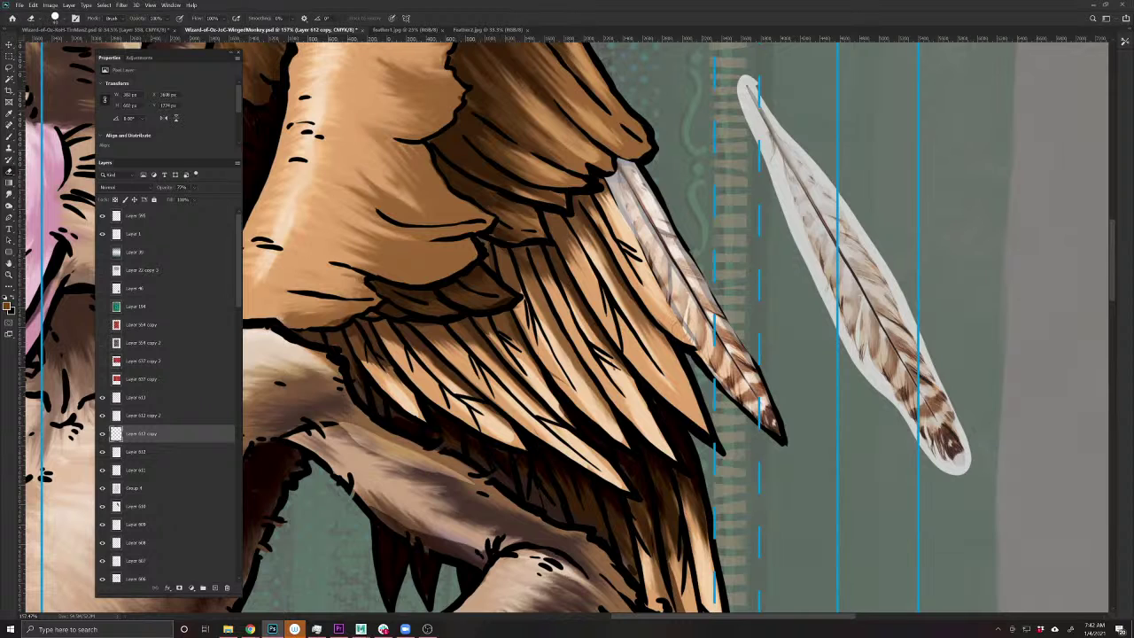
{"action": "left_click_drag", "start_coordinate": [682, 324], "coordinate": [699, 354]}
{"action": "key", "text": "v"}
{"action": "mouse_move", "coordinate": [698, 336]}
{"action": "left_mouse_down"}
{"action": "mouse_move", "coordinate": [667, 342]}
{"action": "mouse_move", "coordinate": [633, 412]}
{"action": "mouse_move", "coordinate": [583, 392]}
{"action": "mouse_move", "coordinate": [616, 382]}
{"action": "left_mouse_up"}
- Scale, position and slightly rotate the feather copy over a painted inner wing feather
{"action": "key", "text": "ctrl+t"}
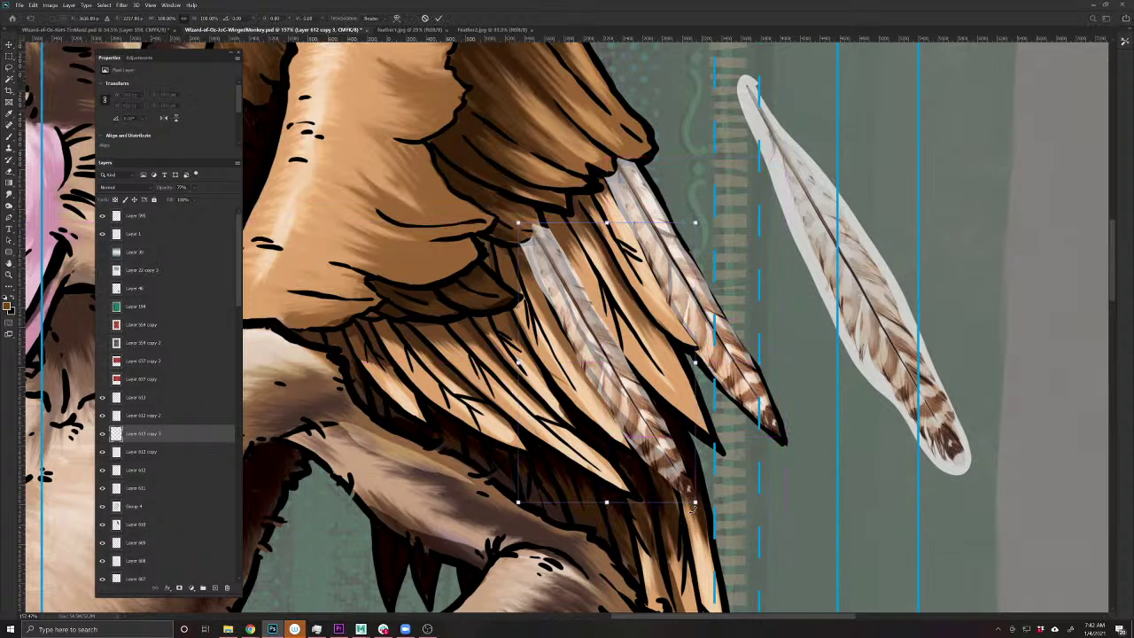
{"action": "left_click_drag", "start_coordinate": [716, 493], "coordinate": [690, 475]}
{"action": "left_click_drag", "start_coordinate": [535, 238], "coordinate": [535, 237]}
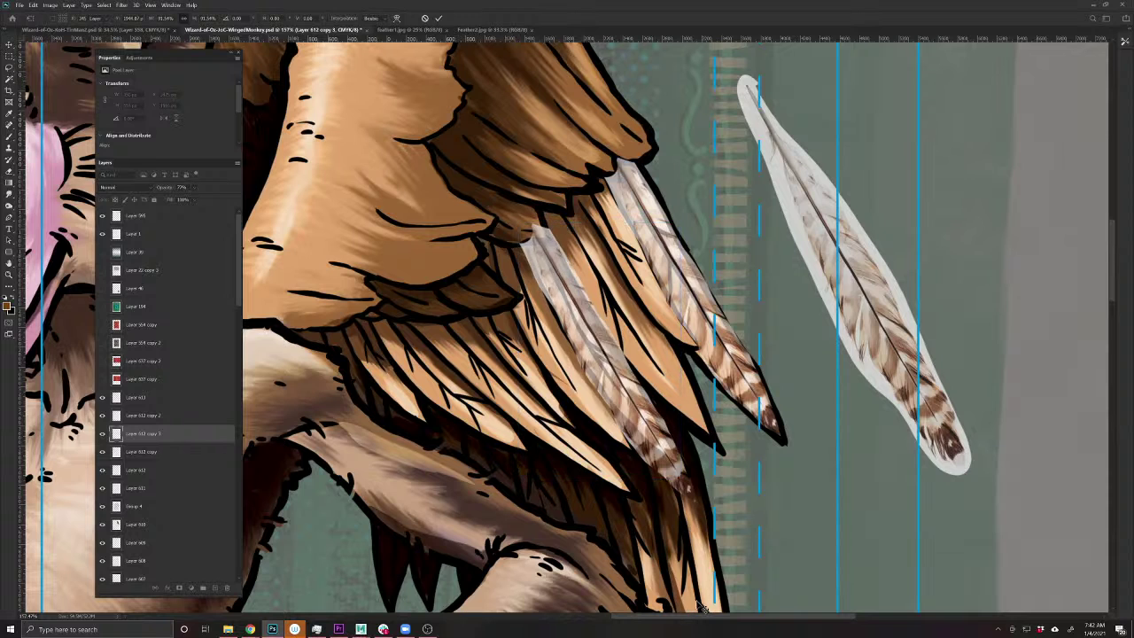
{"action": "key", "text": "Return"}
{"action": "key", "text": "ctrl+t"}
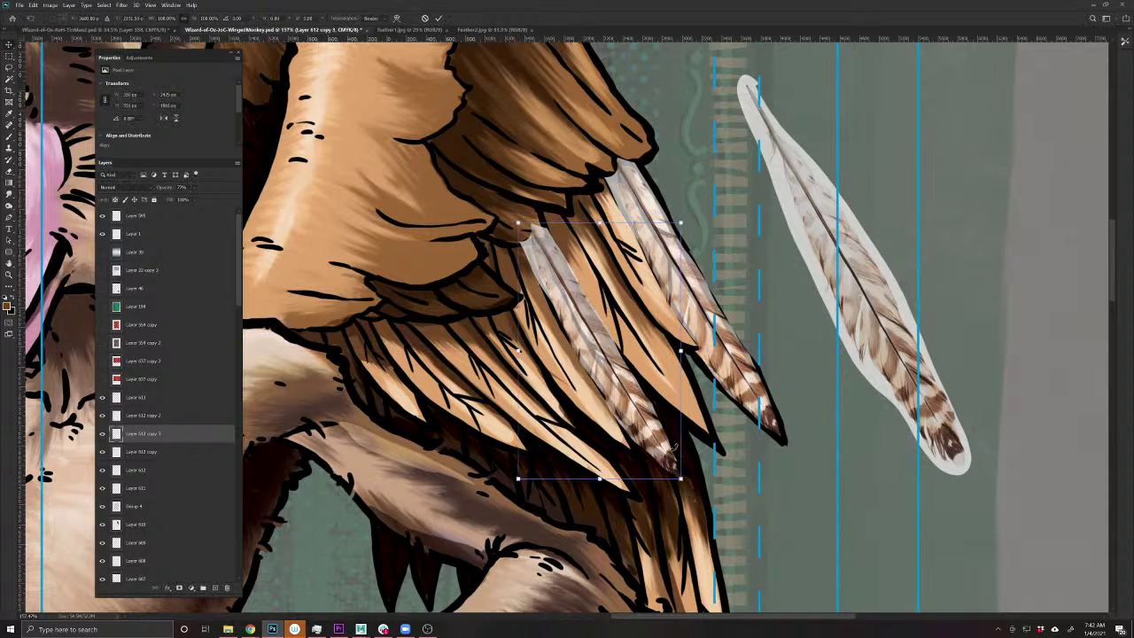
{"action": "left_click_drag", "start_coordinate": [535, 237], "coordinate": [537, 240]}
{"action": "key", "text": "Return"}
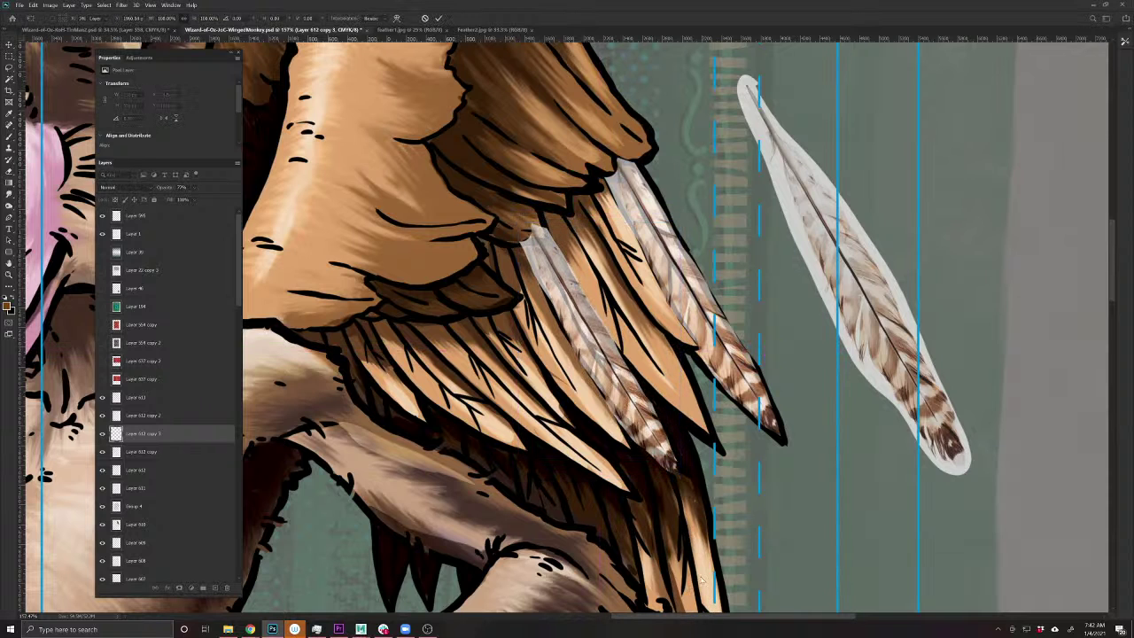
{"action": "key", "text": "ctrl+t"}
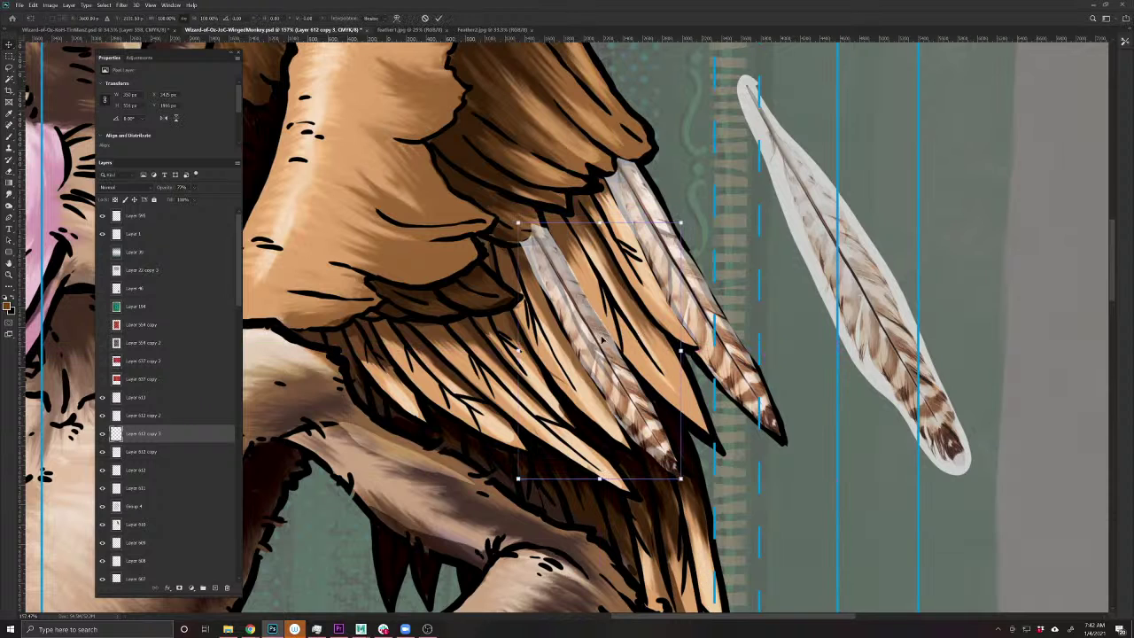
{"action": "left_click_drag", "start_coordinate": [541, 255], "coordinate": [543, 257]}
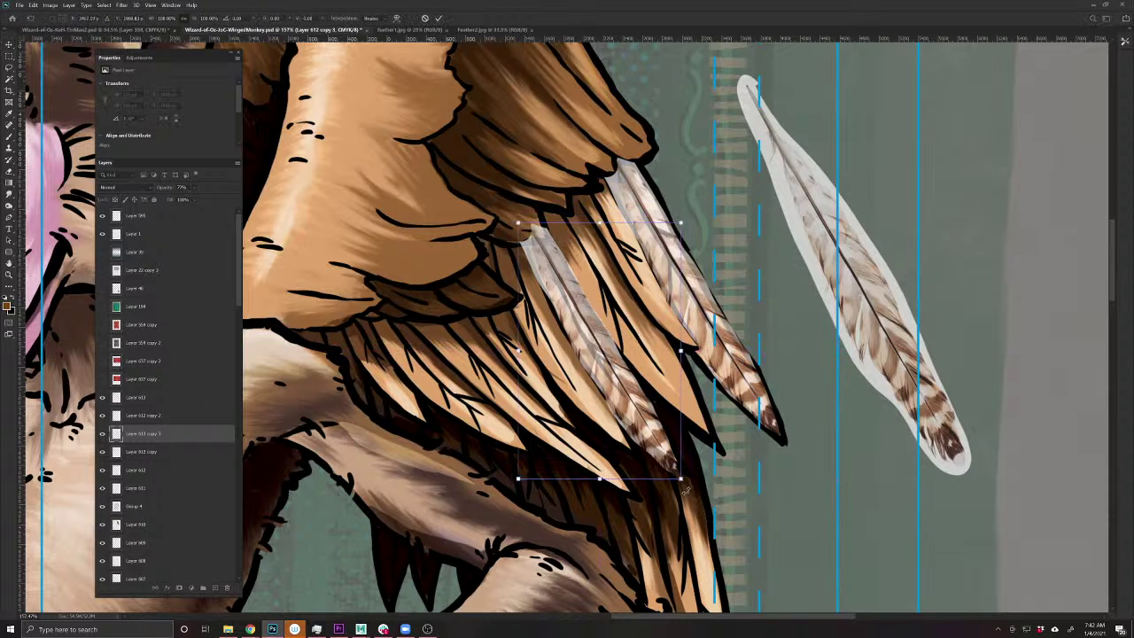
{"action": "left_click_drag", "start_coordinate": [687, 495], "coordinate": [692, 492]}
{"action": "key", "text": "Return"}
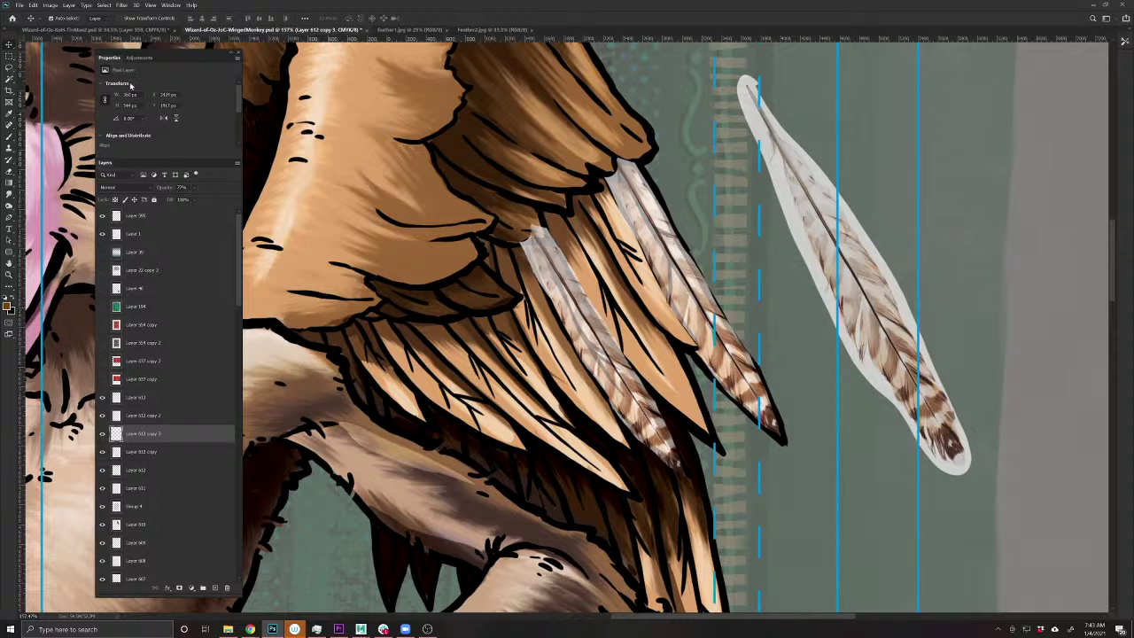
- Puppet Warp the copy, pinning its top and curving its tip and middle along the wing
{"action": "left_click", "coordinate": [33, 4]}
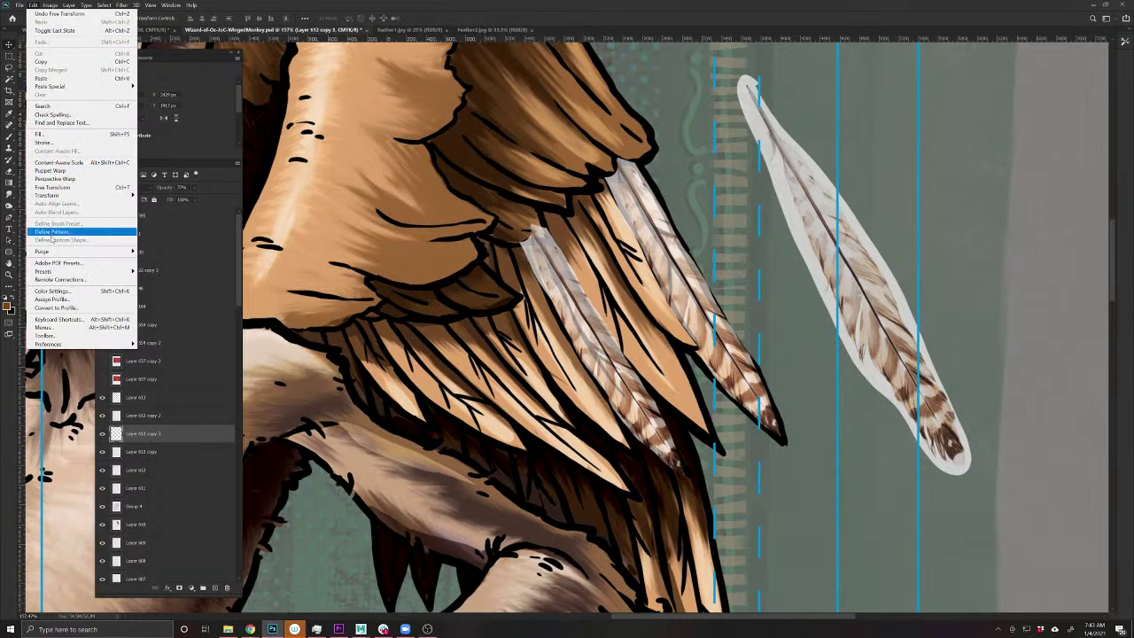
{"action": "left_click", "coordinate": [50, 170]}
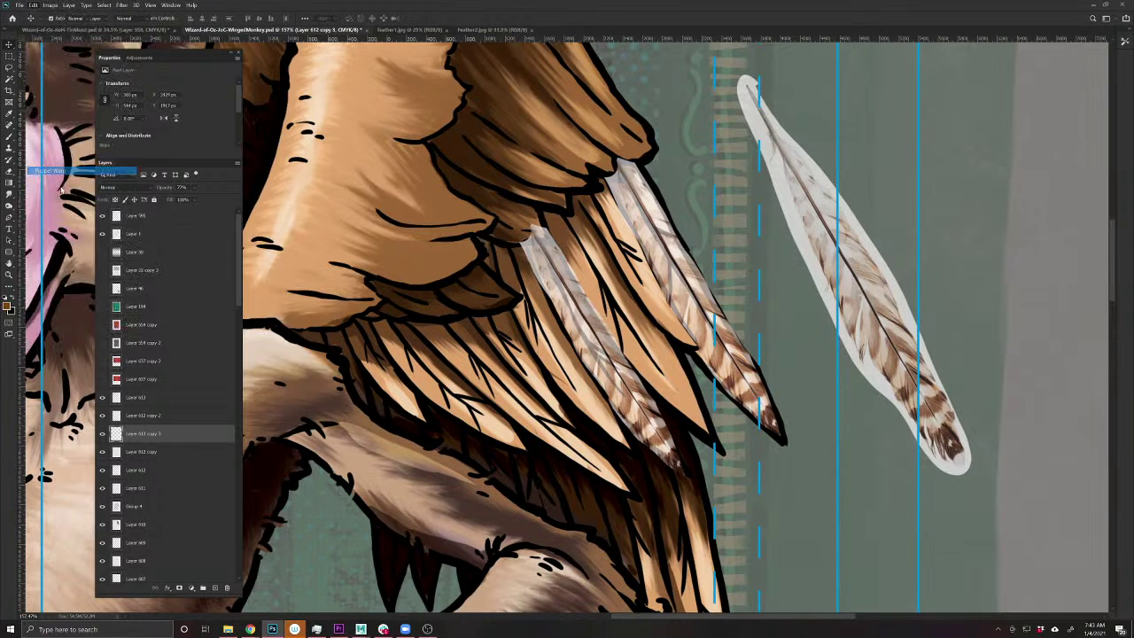
{"action": "left_click", "coordinate": [537, 235]}
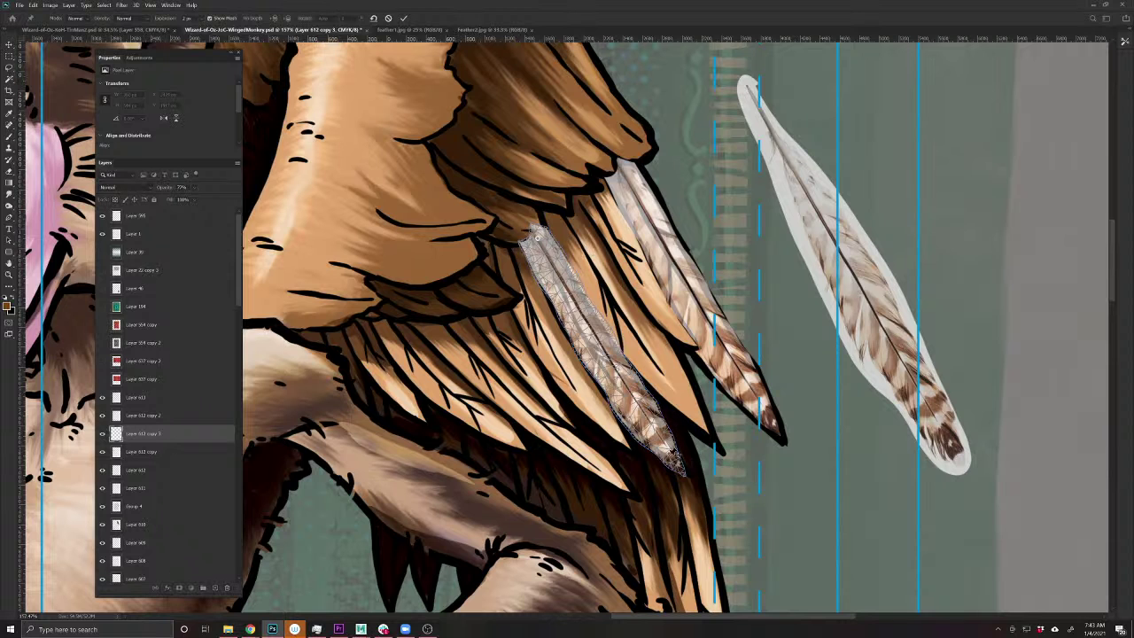
{"action": "left_click_drag", "start_coordinate": [675, 455], "coordinate": [682, 470]}
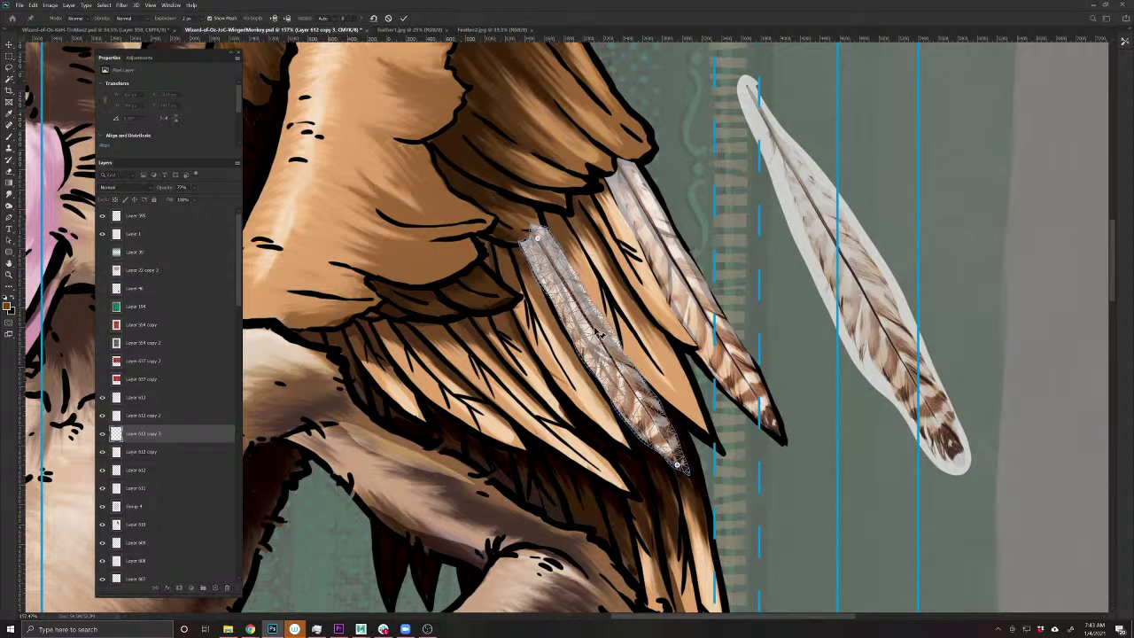
{"action": "mouse_move", "coordinate": [601, 326]}
{"action": "left_mouse_down"}
{"action": "mouse_move", "coordinate": [608, 313]}
{"action": "mouse_move", "coordinate": [583, 331]}
{"action": "left_mouse_up"}
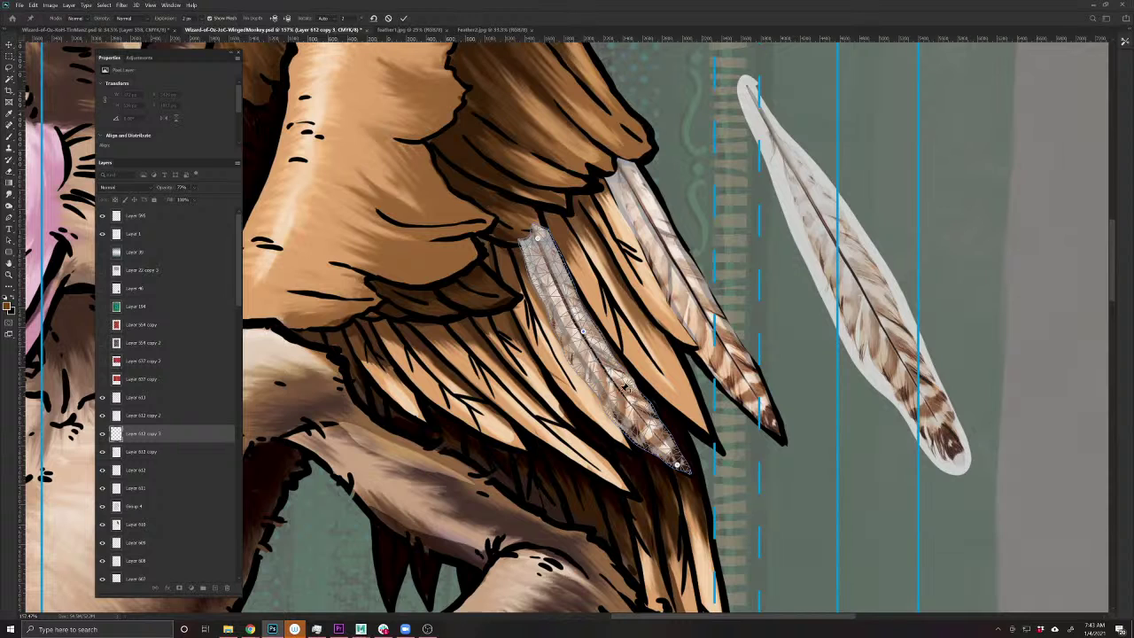
{"action": "key", "text": "Return"}
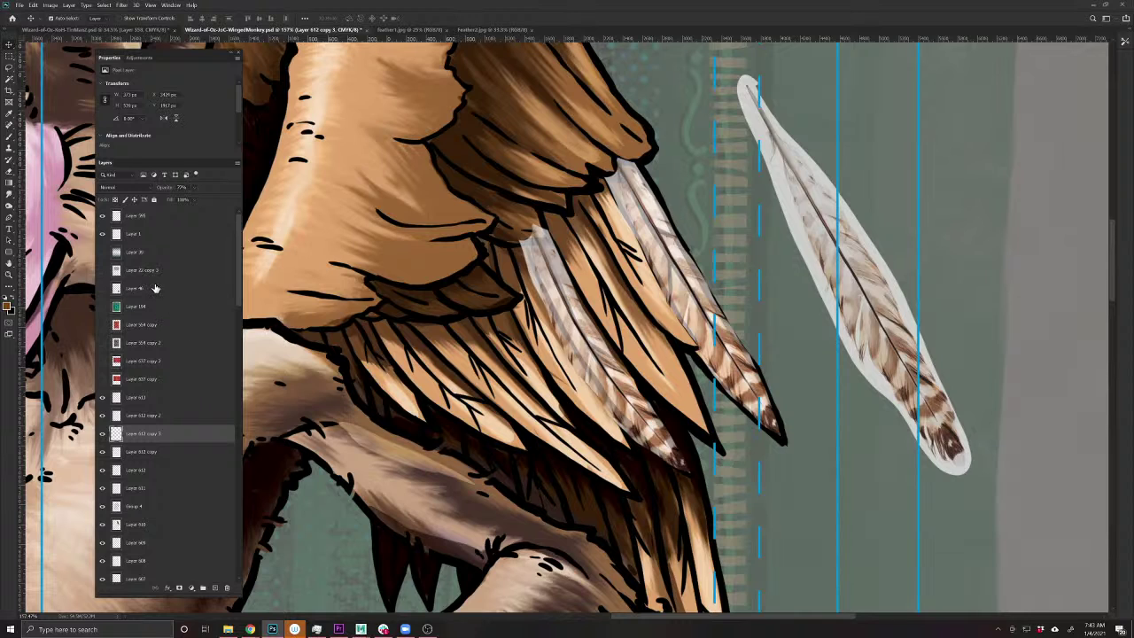
- Erase the feather along its length and at its top so it tucks under the wing
{"action": "left_click", "coordinate": [9, 172]}
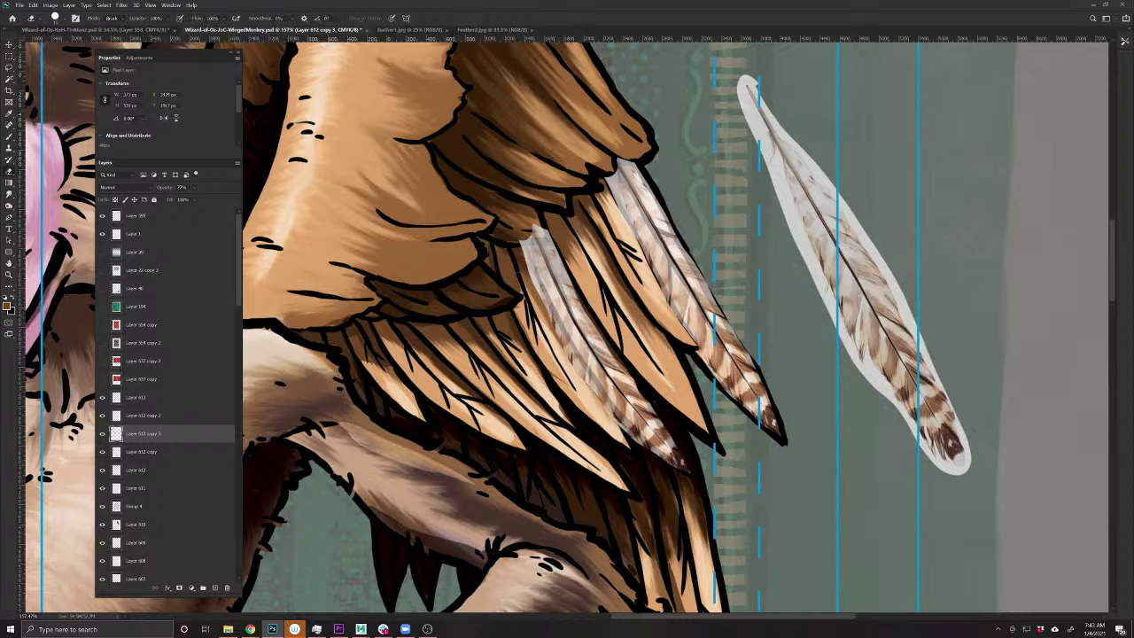
{"action": "mouse_move", "coordinate": [526, 251]}
{"action": "left_mouse_down"}
{"action": "mouse_move", "coordinate": [598, 403]}
{"action": "mouse_move", "coordinate": [656, 461]}
{"action": "mouse_move", "coordinate": [682, 470]}
{"action": "left_mouse_up"}
{"action": "left_click_drag", "start_coordinate": [542, 228], "coordinate": [518, 237]}
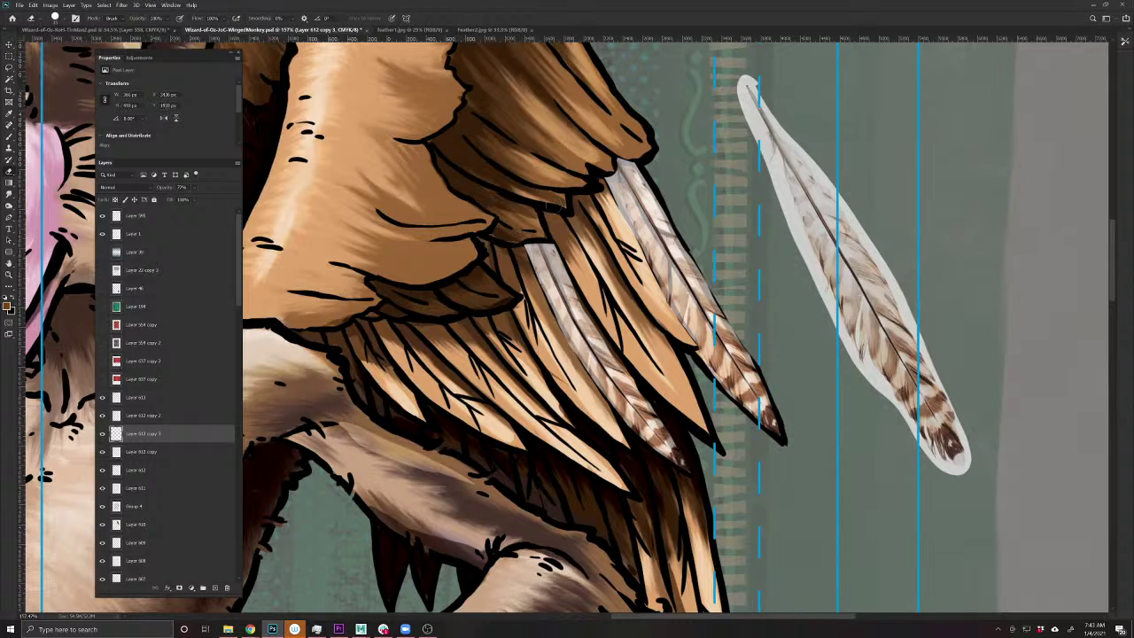
{"action": "key", "text": "ctrl+0"}
{"action": "scroll", "coordinate": [650, 404], "scroll_direction": "up", "scroll_amount": 5}
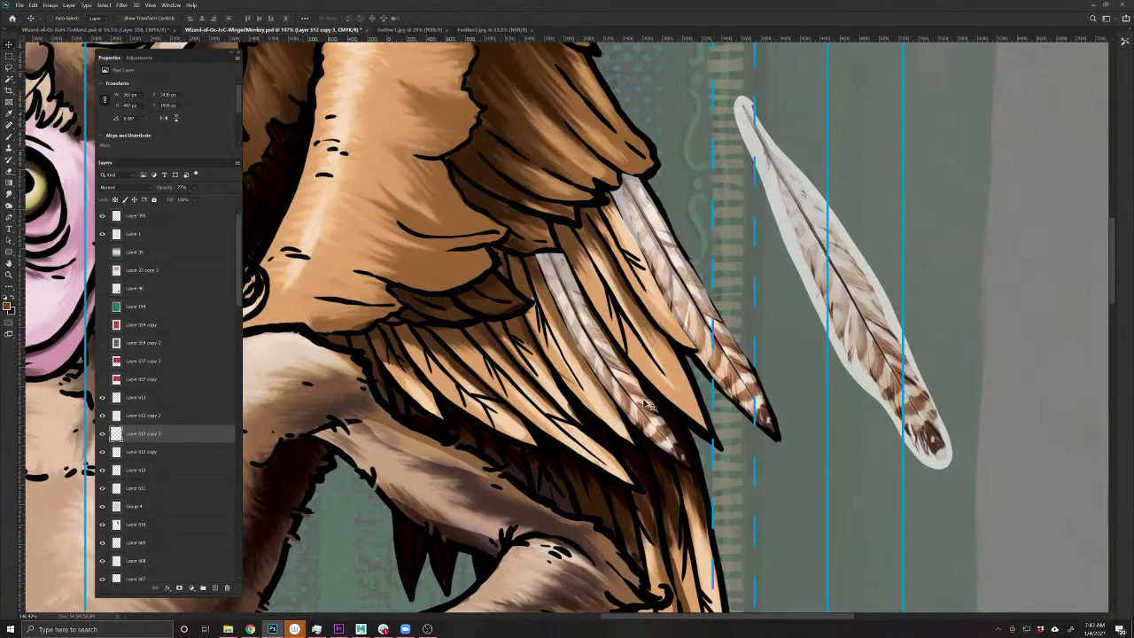
- Duplicate the right-hand feather onto the wing, shrink it, rotate about 21° and skew it along the wing
{"action": "left_click_drag", "start_coordinate": [842, 310], "coordinate": [517, 445]}
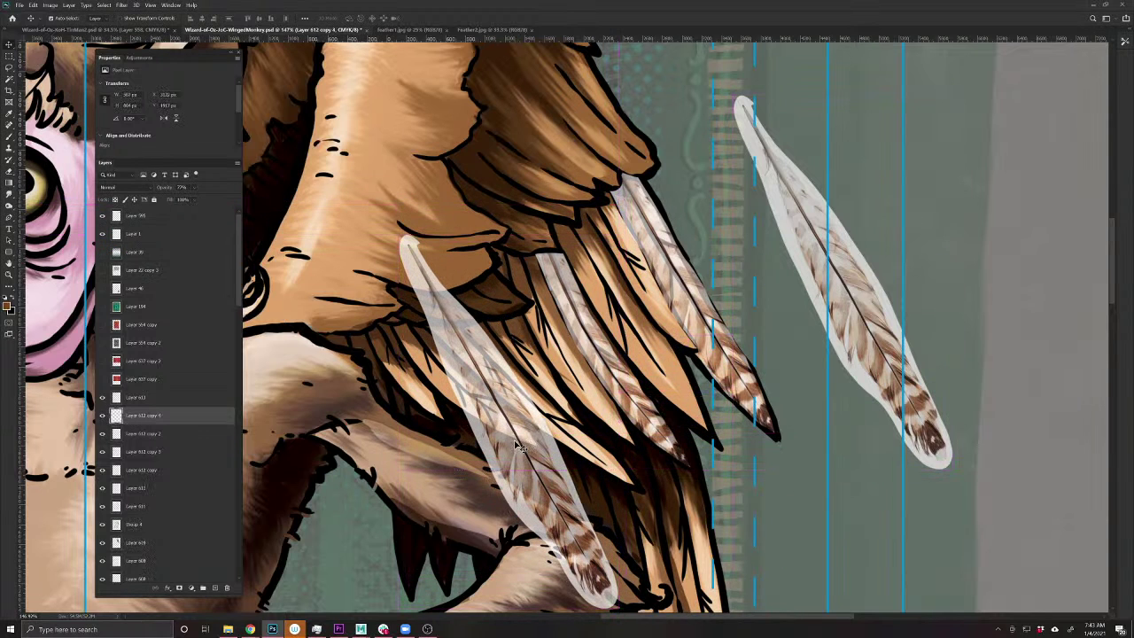
{"action": "key", "text": "ctrl+t"}
{"action": "left_click_drag", "start_coordinate": [616, 610], "coordinate": [574, 534]}
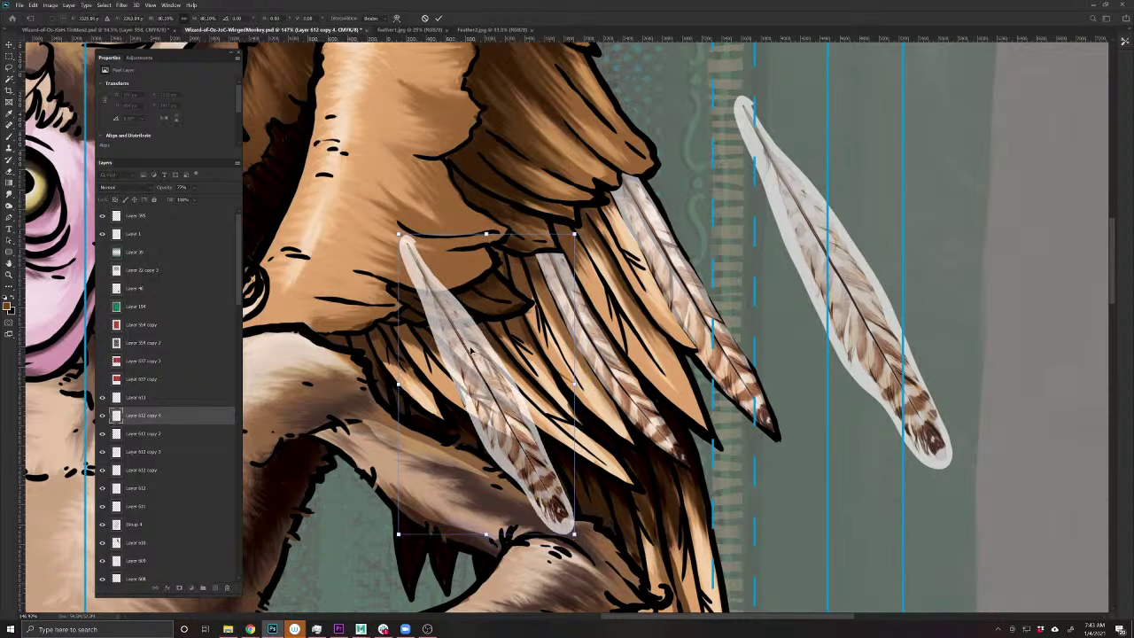
{"action": "mouse_move", "coordinate": [472, 351]}
{"action": "left_mouse_down"}
{"action": "mouse_move", "coordinate": [503, 403]}
{"action": "mouse_move", "coordinate": [469, 356]}
{"action": "left_mouse_up"}
{"action": "key", "text": "ctrl+z"}
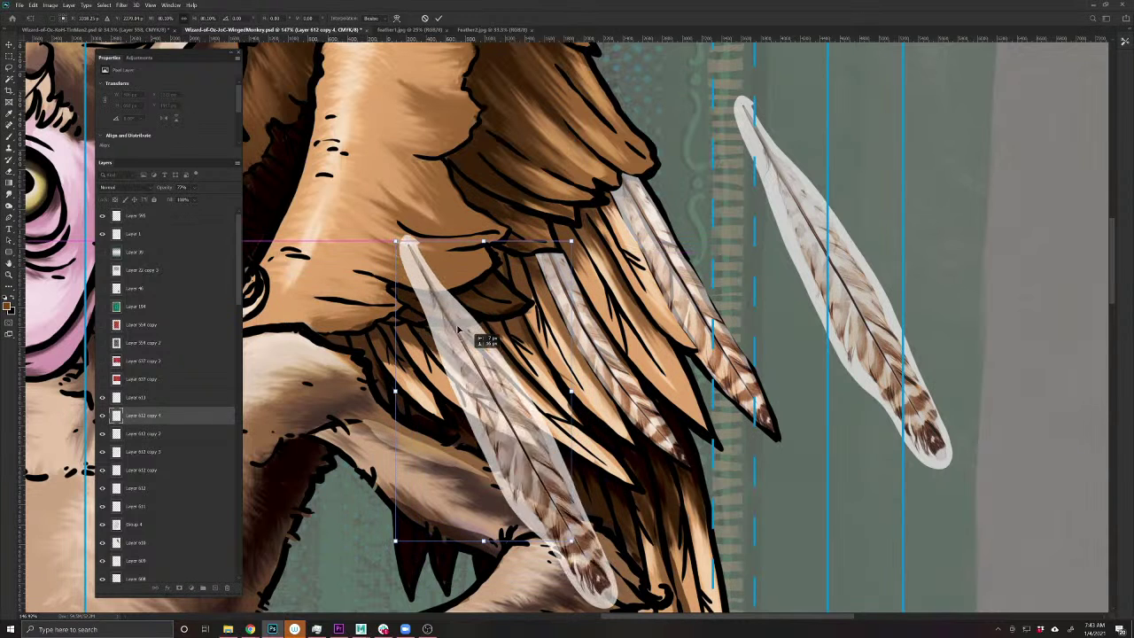
{"action": "key", "text": "ctrl+shift+z"}
{"action": "key", "text": "ctrl+z"}
{"action": "key", "text": "ctrl+shift+z"}
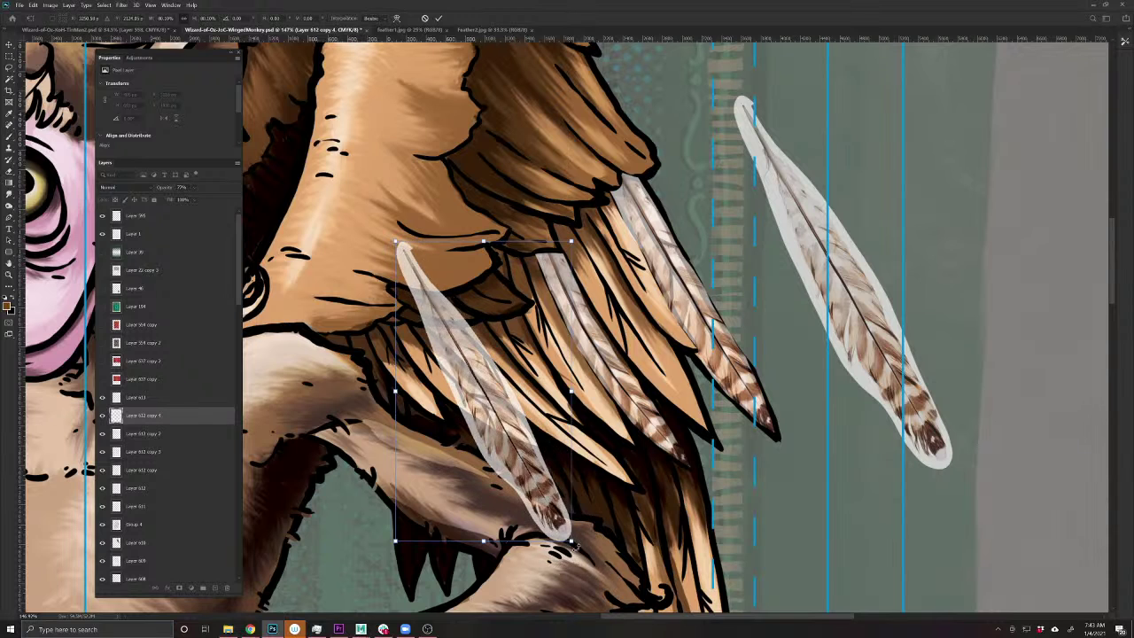
{"action": "left_click_drag", "start_coordinate": [611, 530], "coordinate": [654, 496]}
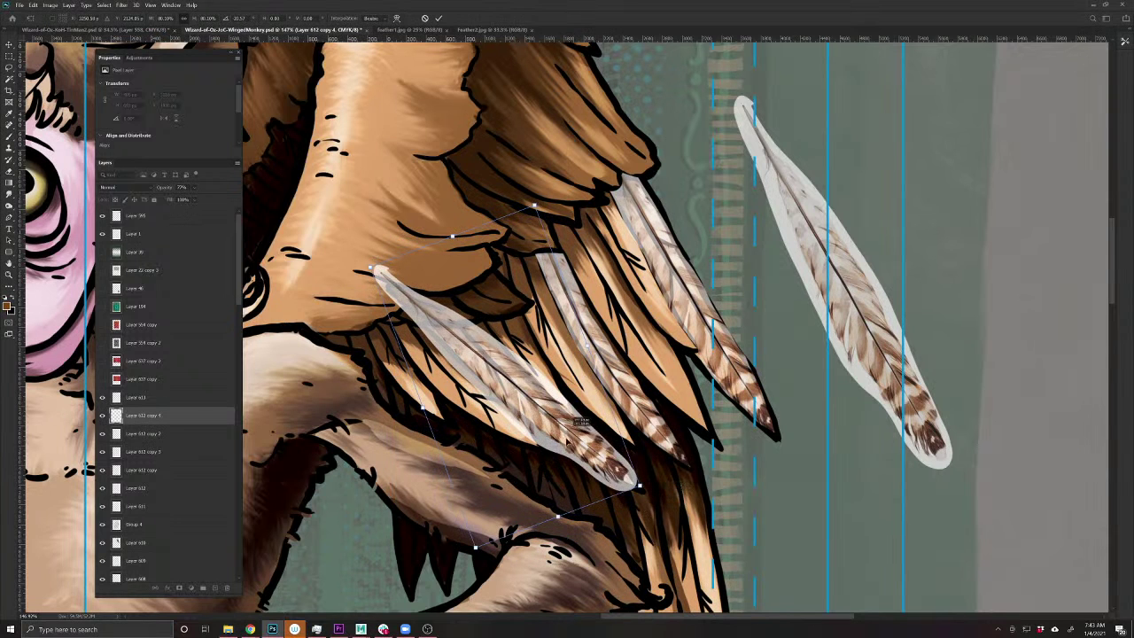
{"action": "left_click_drag", "start_coordinate": [581, 423], "coordinate": [576, 447]}
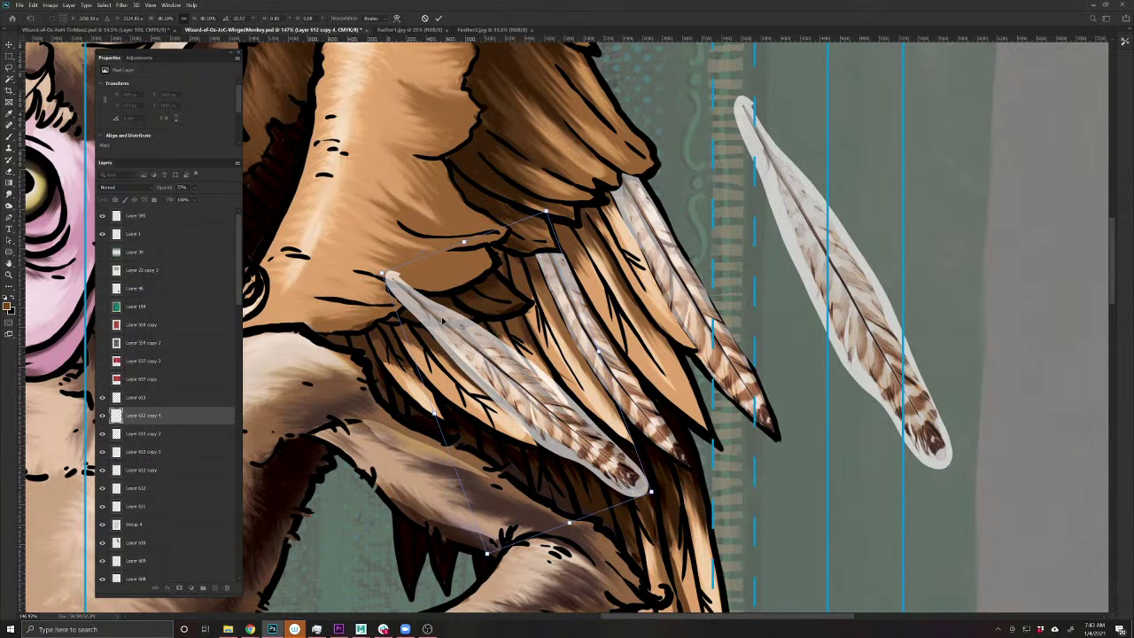
{"action": "left_click_drag", "start_coordinate": [442, 321], "coordinate": [455, 321]}
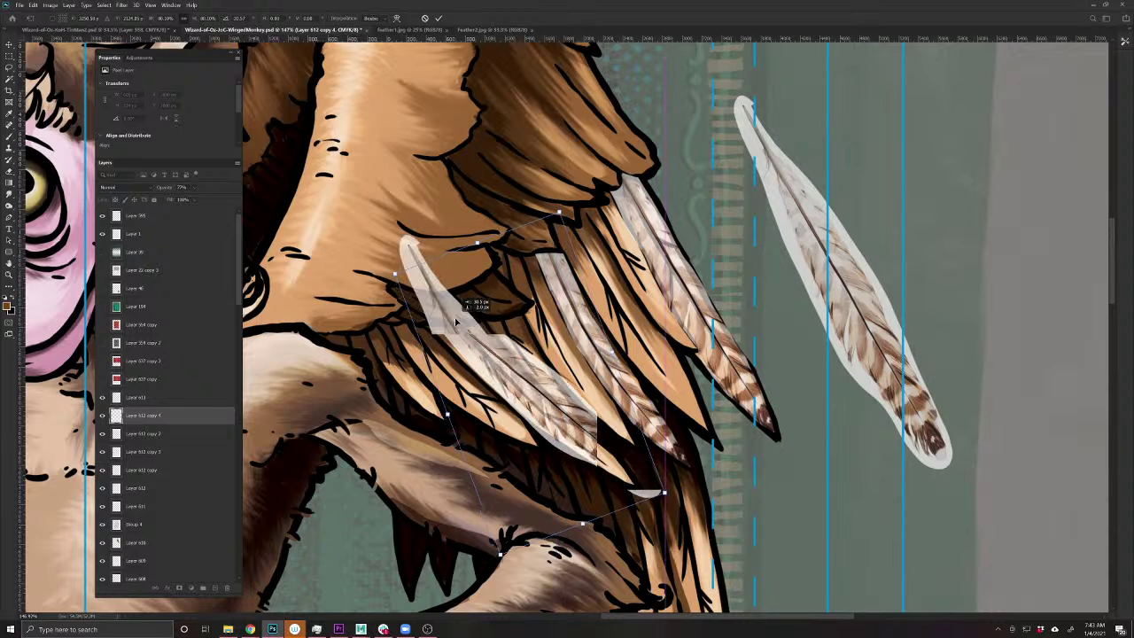
{"action": "key", "text": "Return"}
- Puppet Warp the feather with pins at its ends and middle to follow the wing's curve
{"action": "left_click", "coordinate": [33, 5]}
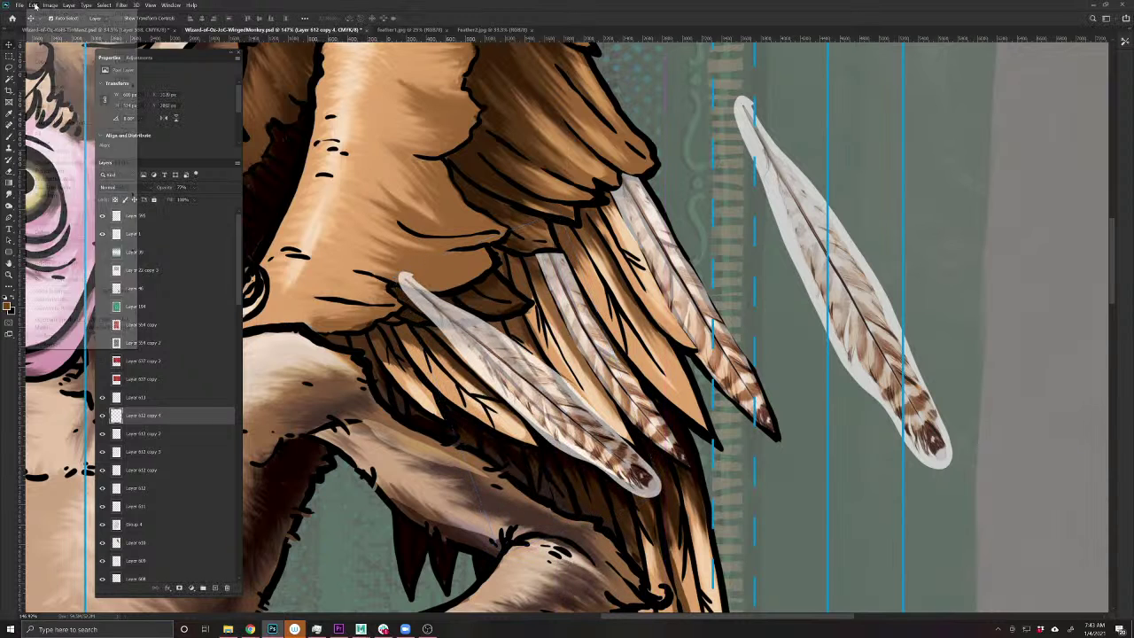
{"action": "left_click", "coordinate": [55, 170]}
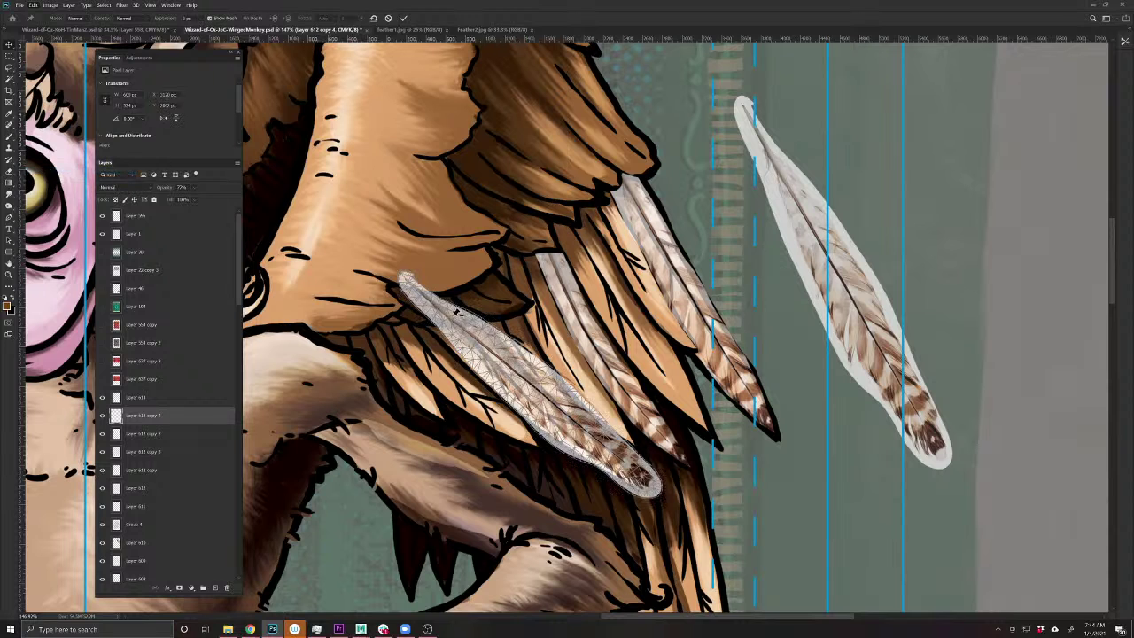
{"action": "left_click", "coordinate": [451, 320]}
{"action": "mouse_move", "coordinate": [649, 484]}
{"action": "left_mouse_down"}
{"action": "mouse_move", "coordinate": [625, 474]}
{"action": "mouse_move", "coordinate": [636, 482]}
{"action": "left_mouse_up"}
{"action": "left_click_drag", "start_coordinate": [530, 377], "coordinate": [516, 386]}
{"action": "left_click", "coordinate": [558, 422]}
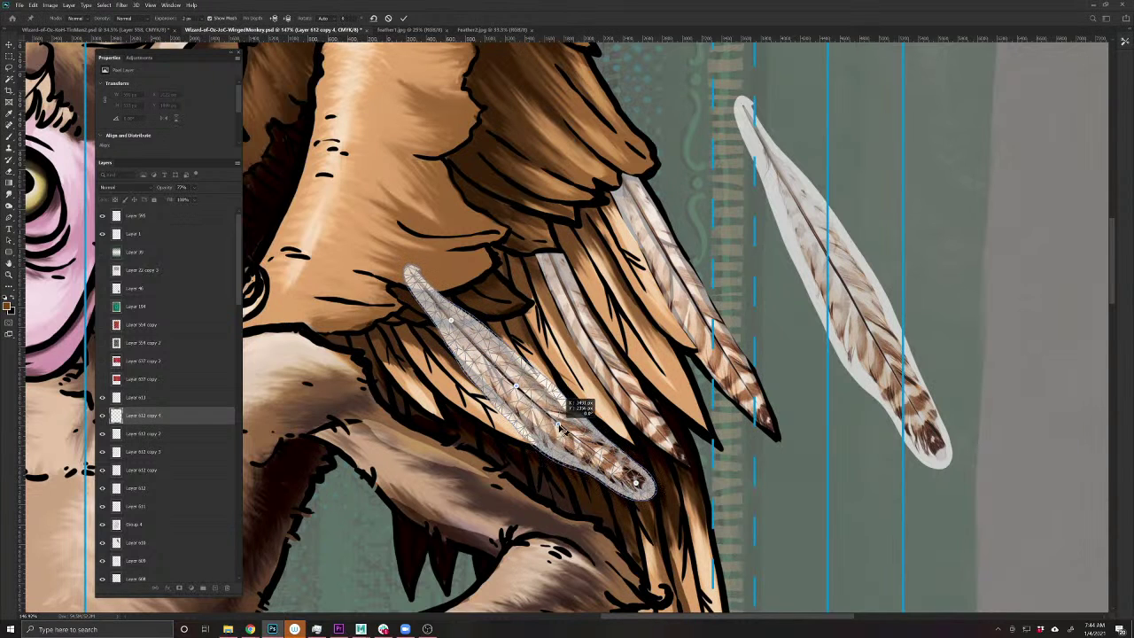
{"action": "key", "text": "Return"}
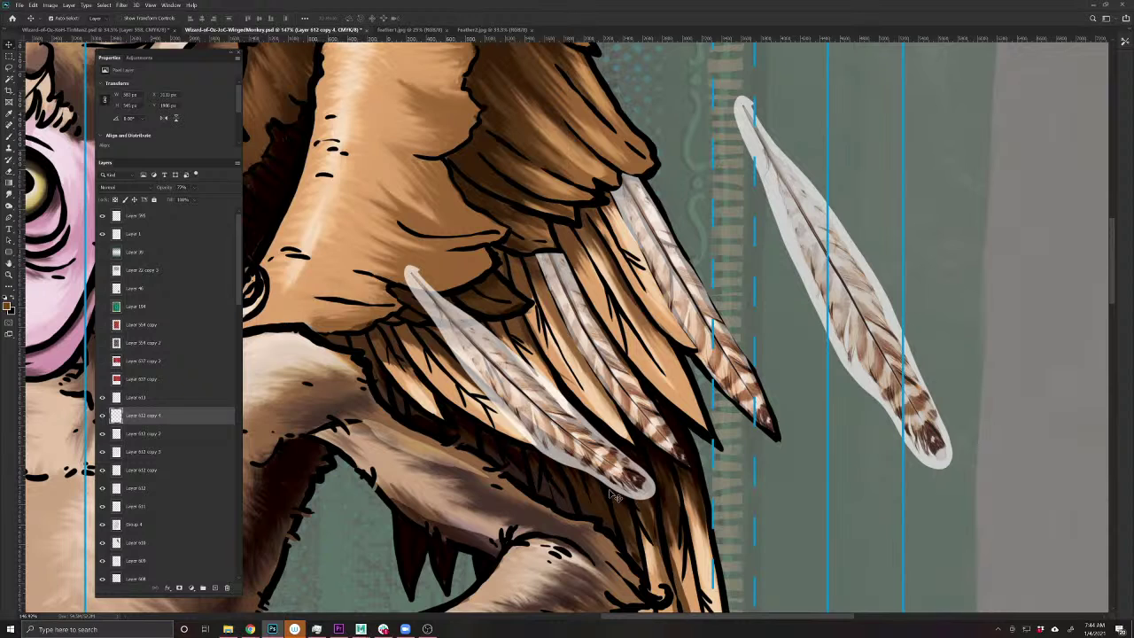
- Brush out the white halo at the feather's lower tip and upper end
{"action": "key", "text": "b"}
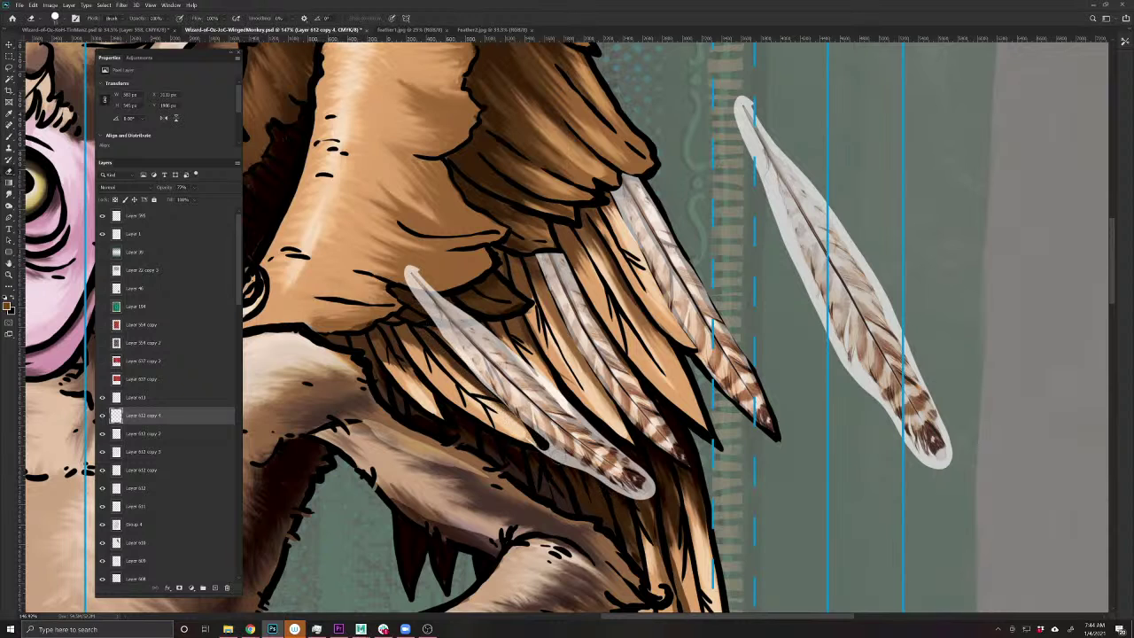
{"action": "left_click_drag", "start_coordinate": [546, 445], "coordinate": [647, 494]}
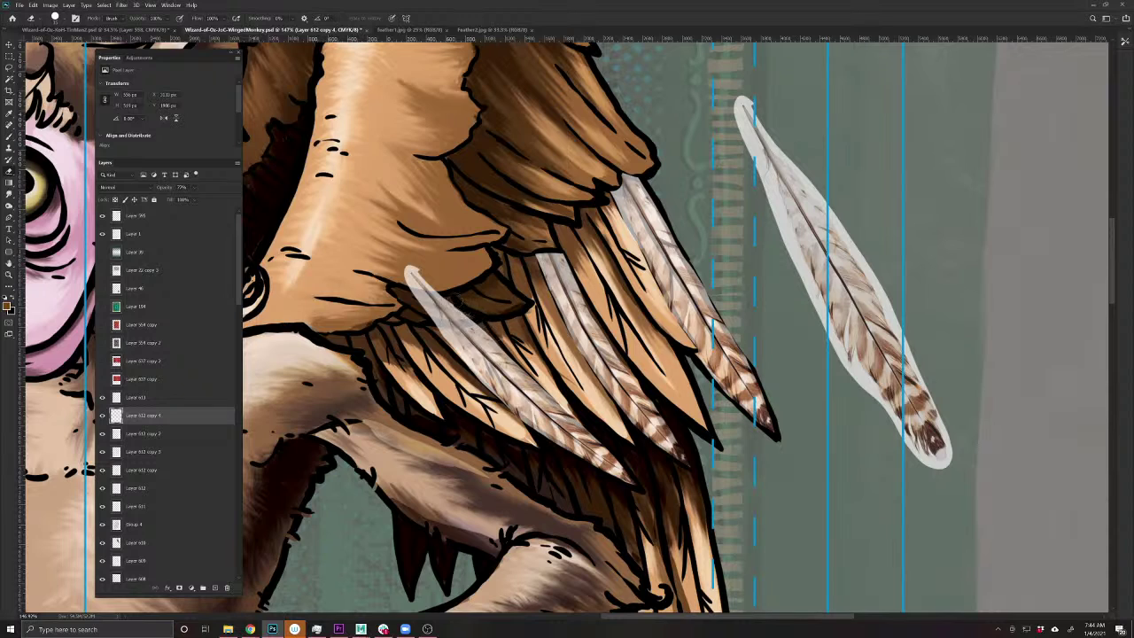
{"action": "mouse_move", "coordinate": [418, 277]}
{"action": "left_mouse_down"}
{"action": "mouse_move", "coordinate": [428, 319]}
{"action": "mouse_move", "coordinate": [479, 318]}
{"action": "mouse_move", "coordinate": [439, 321]}
{"action": "mouse_move", "coordinate": [428, 294]}
{"action": "left_mouse_up"}
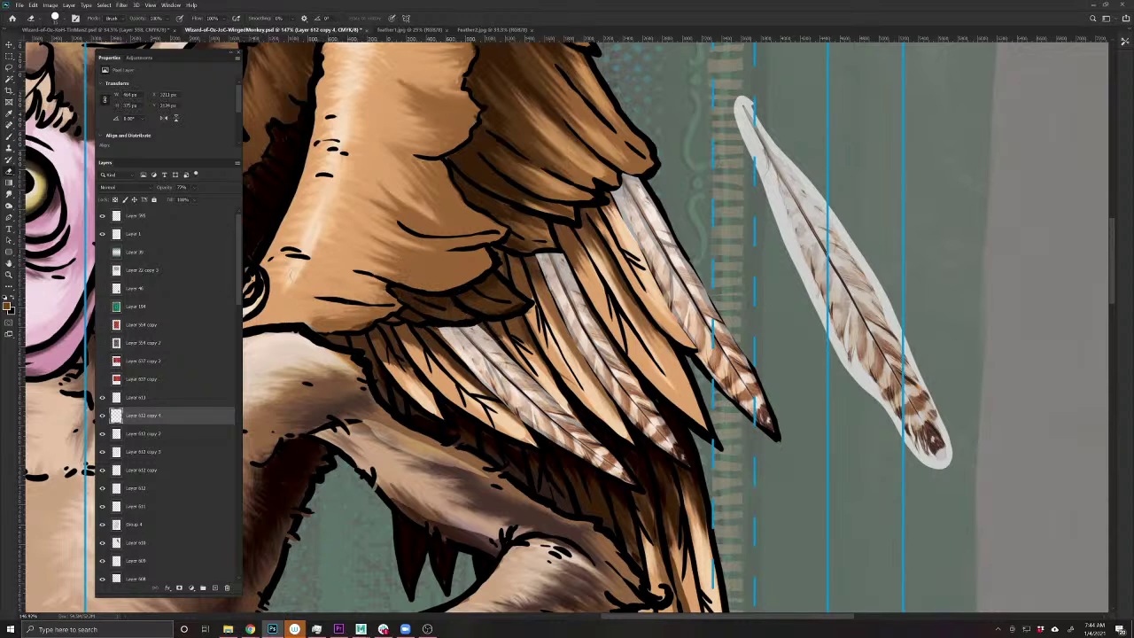
- Duplicate the feather up-left near the shoulder and rotate it about 18.5° to fit the wing
{"action": "key", "text": "v"}
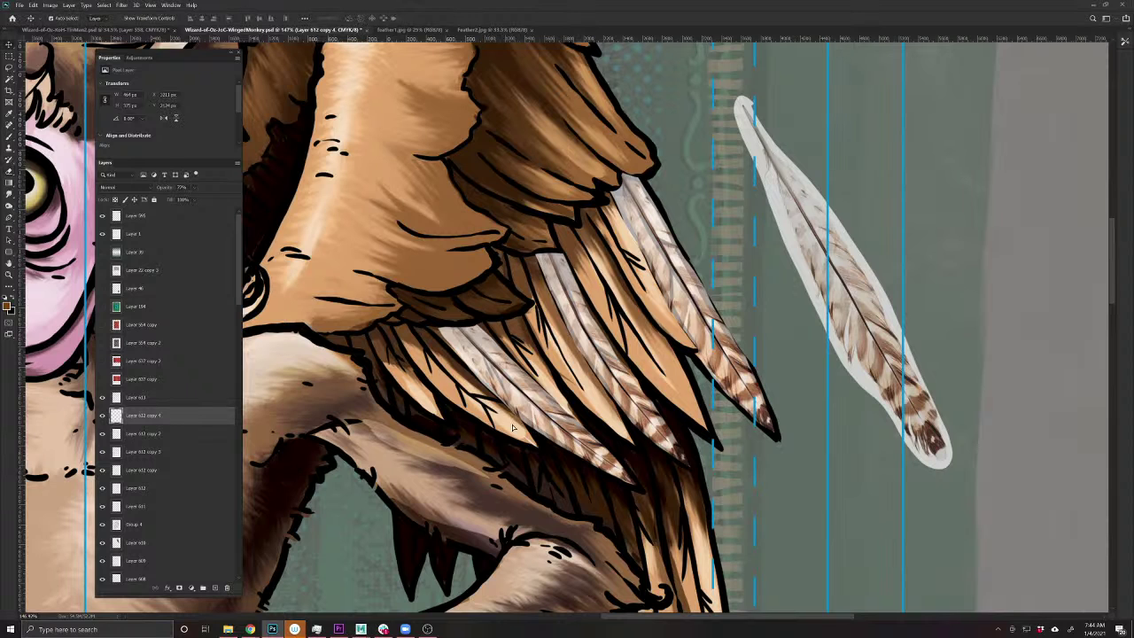
{"action": "left_click_drag", "start_coordinate": [512, 428], "coordinate": [385, 387]}
{"action": "key", "text": "ctrl+t"}
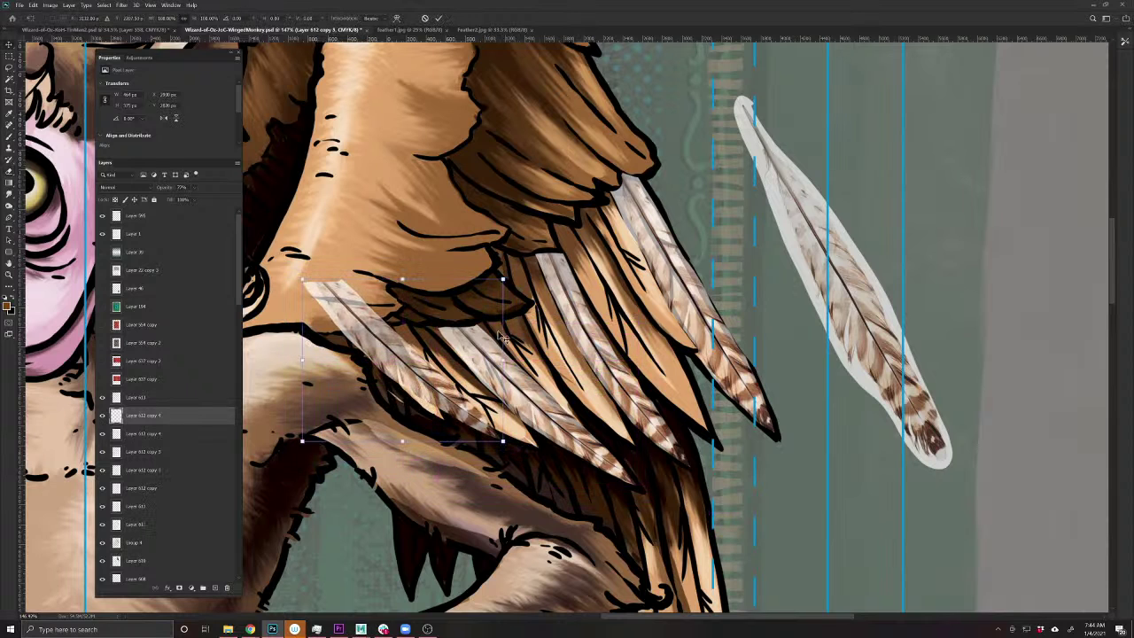
{"action": "left_click_drag", "start_coordinate": [500, 337], "coordinate": [398, 373]}
{"action": "left_click_drag", "start_coordinate": [474, 449], "coordinate": [476, 445]}
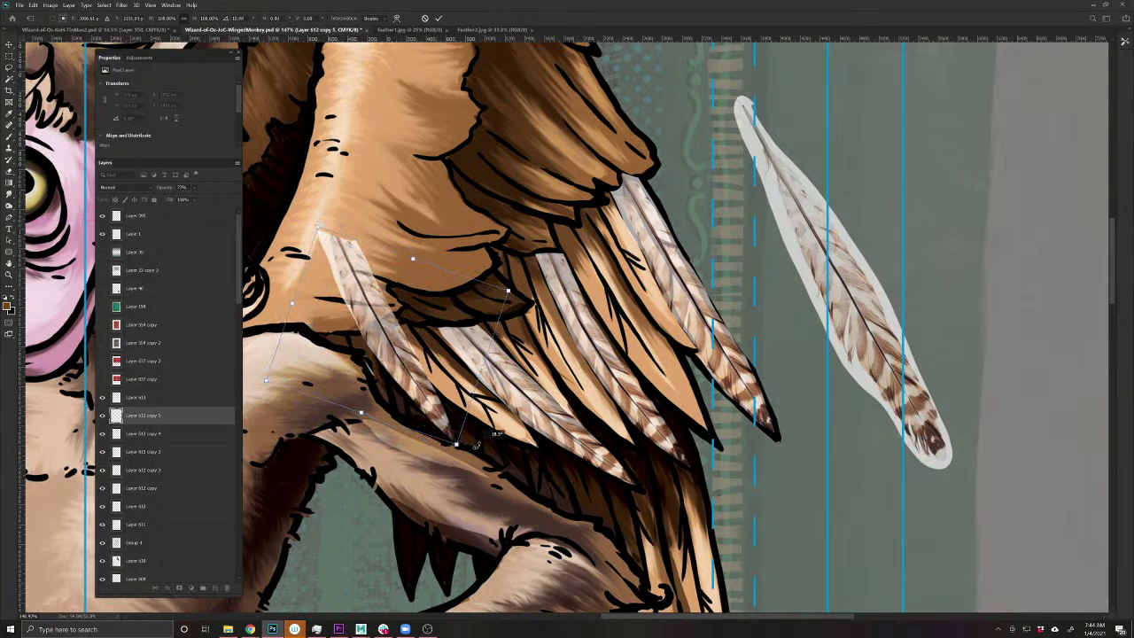
{"action": "key", "text": "Return"}
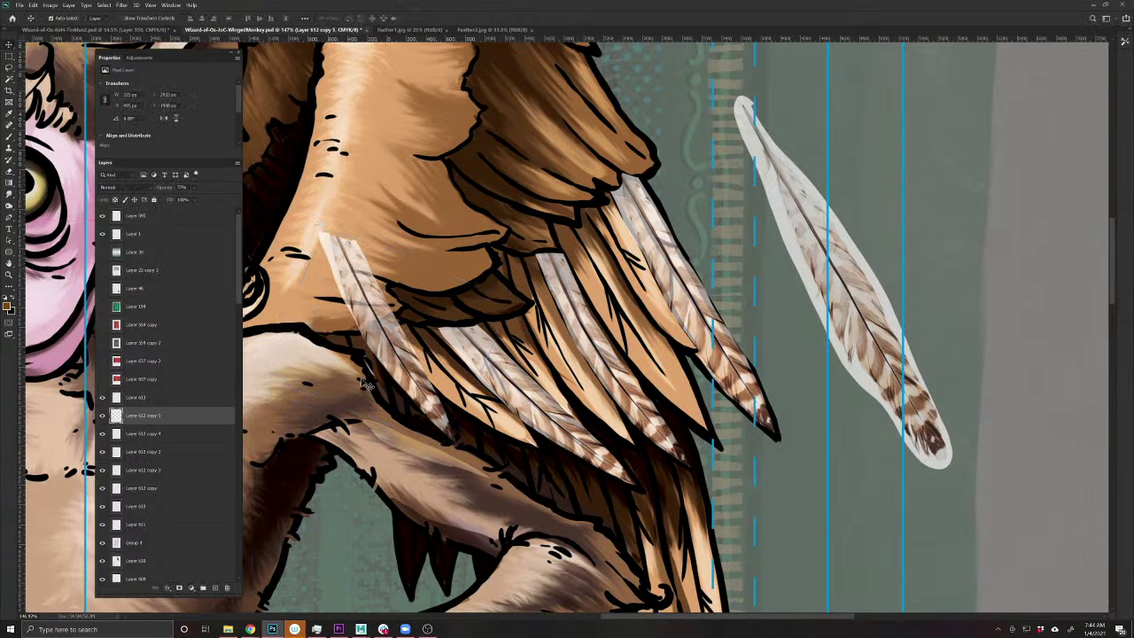
- Paint away the copy's upper end near the neck and leftover tip, then save the document
{"action": "key", "text": "b"}
{"action": "mouse_move", "coordinate": [365, 326]}
{"action": "left_mouse_down"}
{"action": "mouse_move", "coordinate": [400, 309]}
{"action": "mouse_move", "coordinate": [314, 226]}
{"action": "mouse_move", "coordinate": [355, 314]}
{"action": "left_mouse_up"}
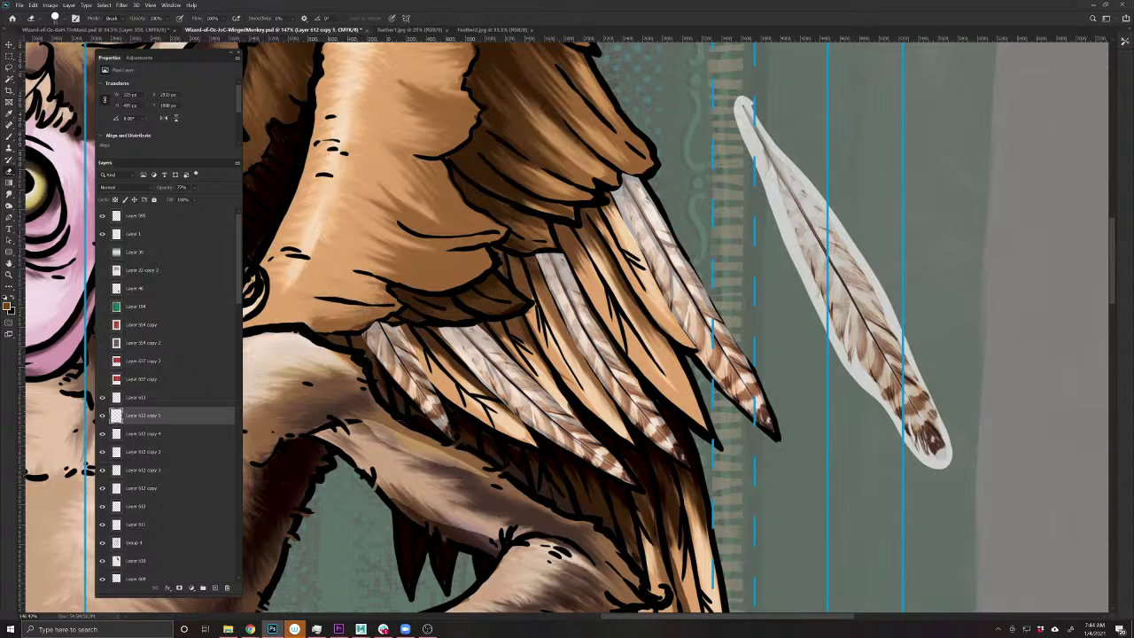
{"action": "left_click_drag", "start_coordinate": [438, 424], "coordinate": [443, 425]}
{"action": "key", "text": "ctrl+s"}
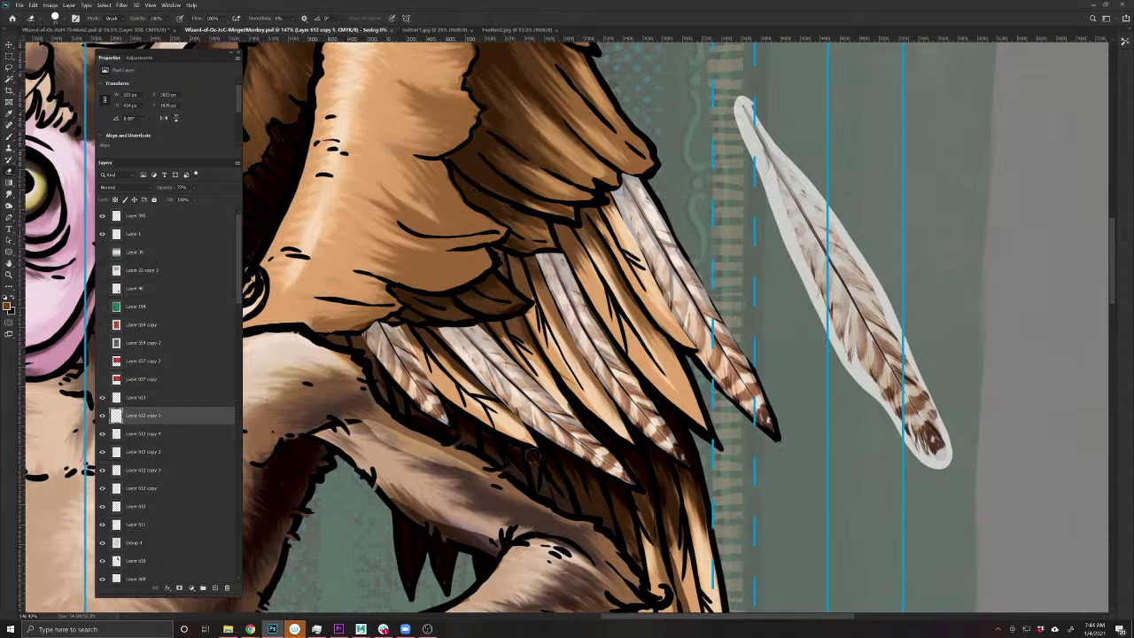
{"action": "scroll", "coordinate": [576, 496], "scroll_direction": "down", "scroll_amount": 5}
{"action": "scroll", "coordinate": [653, 465], "scroll_direction": "down", "scroll_amount": 2}
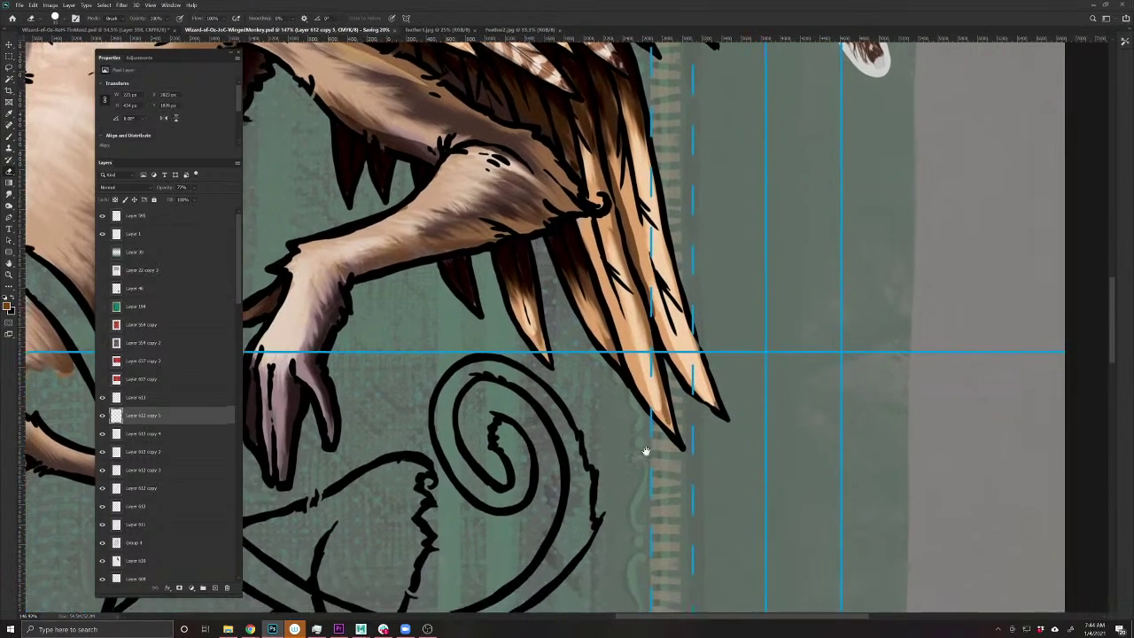
{"action": "scroll", "coordinate": [646, 451], "scroll_direction": "down", "scroll_amount": 3}
{"action": "scroll", "coordinate": [646, 451], "scroll_direction": "up", "scroll_amount": 4}
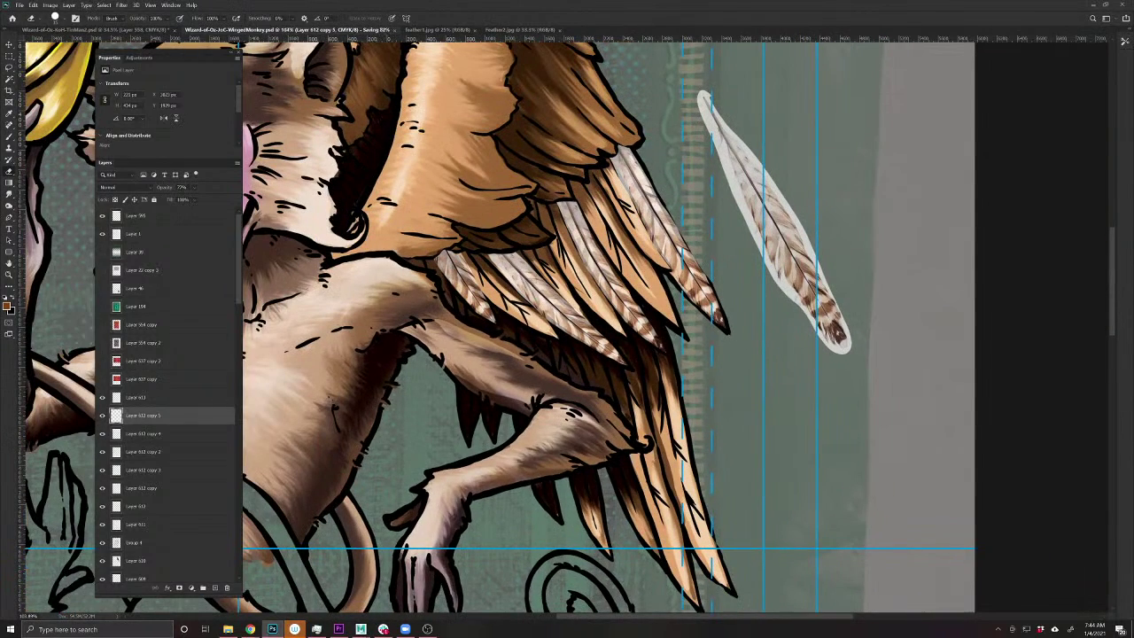
- Duplicate a feather onto the lower wing, angle it more vertically and stretch its tip lower
{"action": "key", "text": "v"}
{"action": "left_click_drag", "start_coordinate": [806, 269], "coordinate": [752, 499]}
{"action": "left_click_drag", "start_coordinate": [752, 499], "coordinate": [755, 434]}
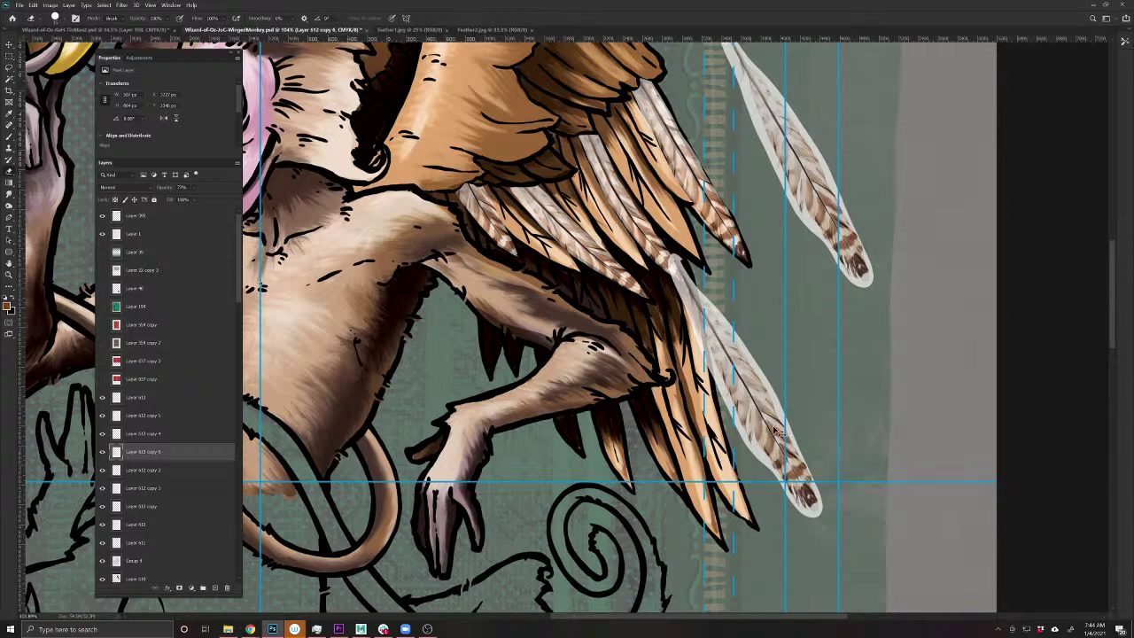
{"action": "key", "text": "ctrl+t"}
{"action": "left_click_drag", "start_coordinate": [860, 354], "coordinate": [868, 385]}
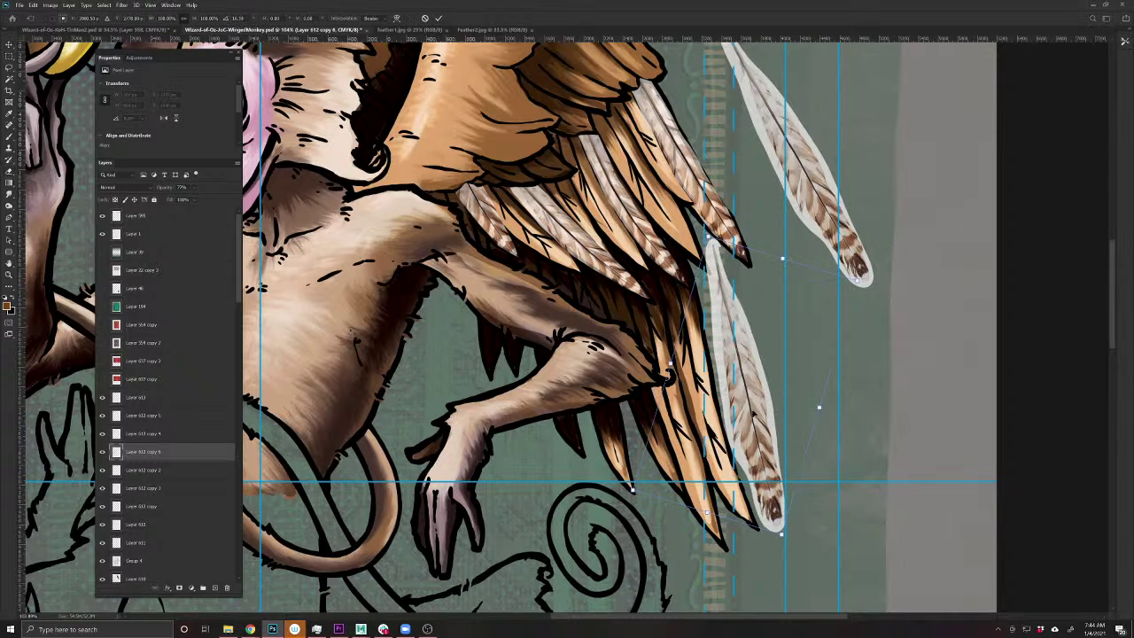
{"action": "left_click_drag", "start_coordinate": [753, 400], "coordinate": [720, 383]}
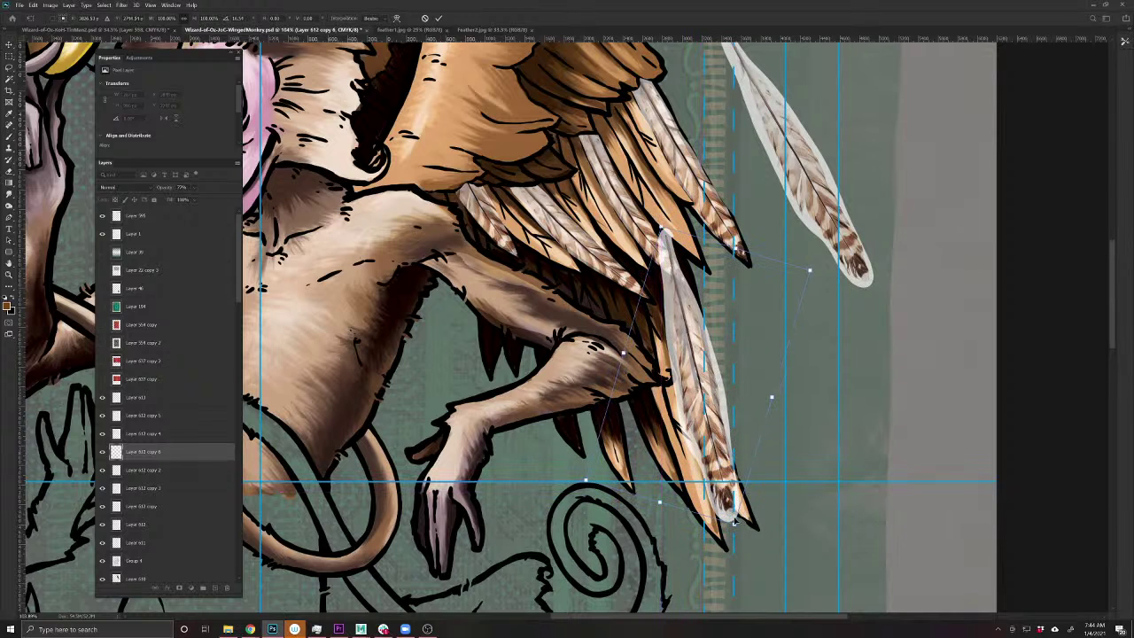
{"action": "left_click_drag", "start_coordinate": [734, 524], "coordinate": [742, 545]}
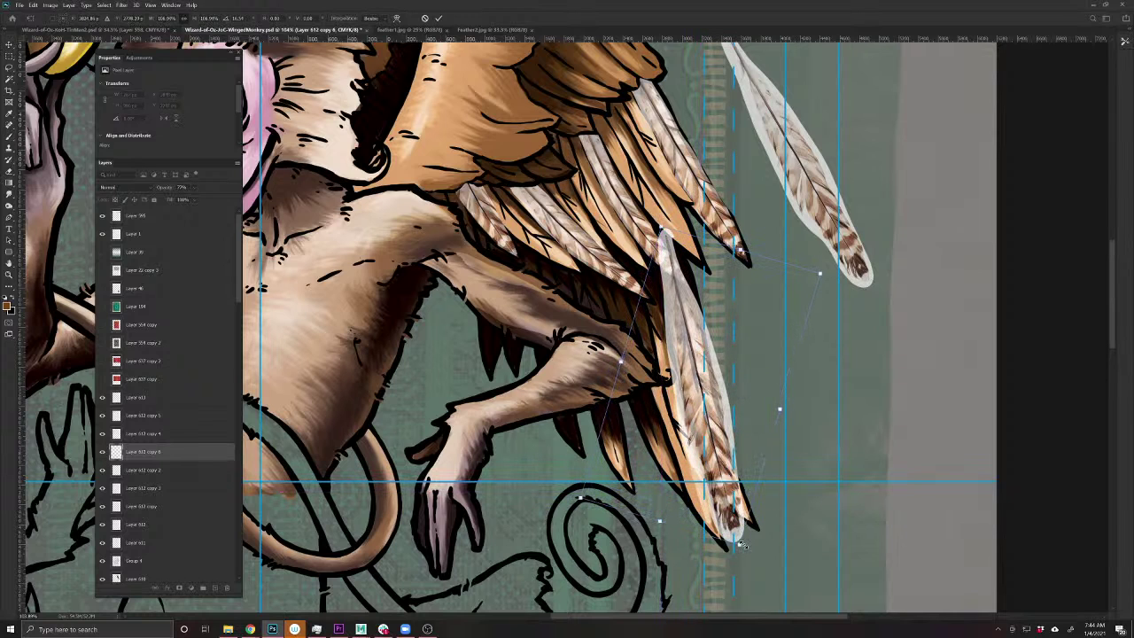
{"action": "key", "text": "Return"}
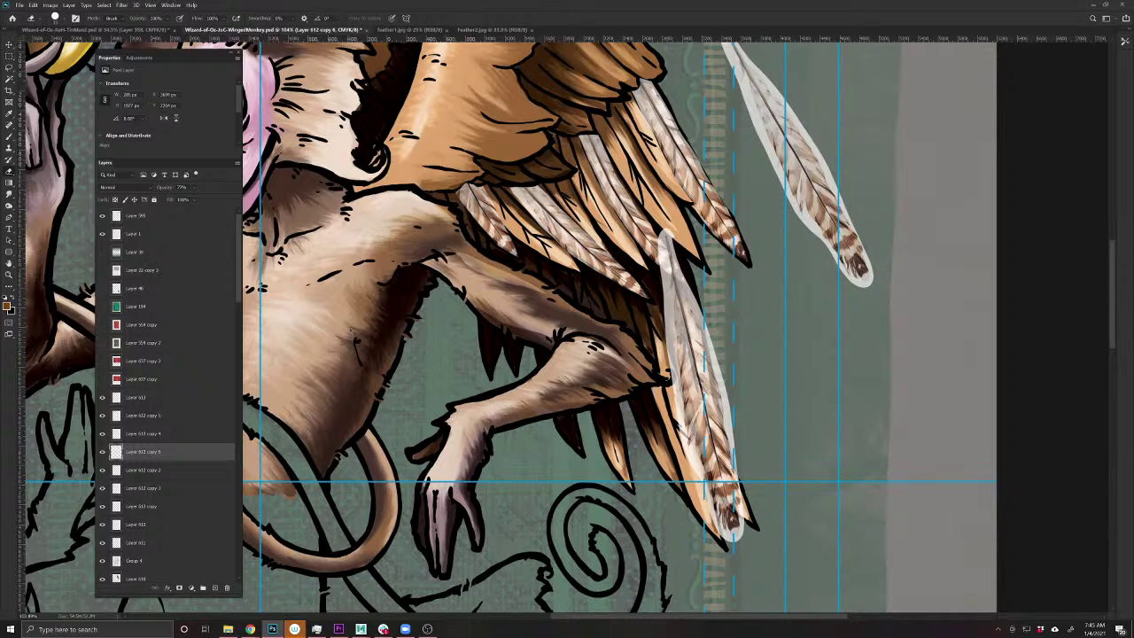
- Puppet Warp the lower-wing feather to curve its bottom tip, then duplicate it slightly left
{"action": "left_click", "coordinate": [33, 4]}
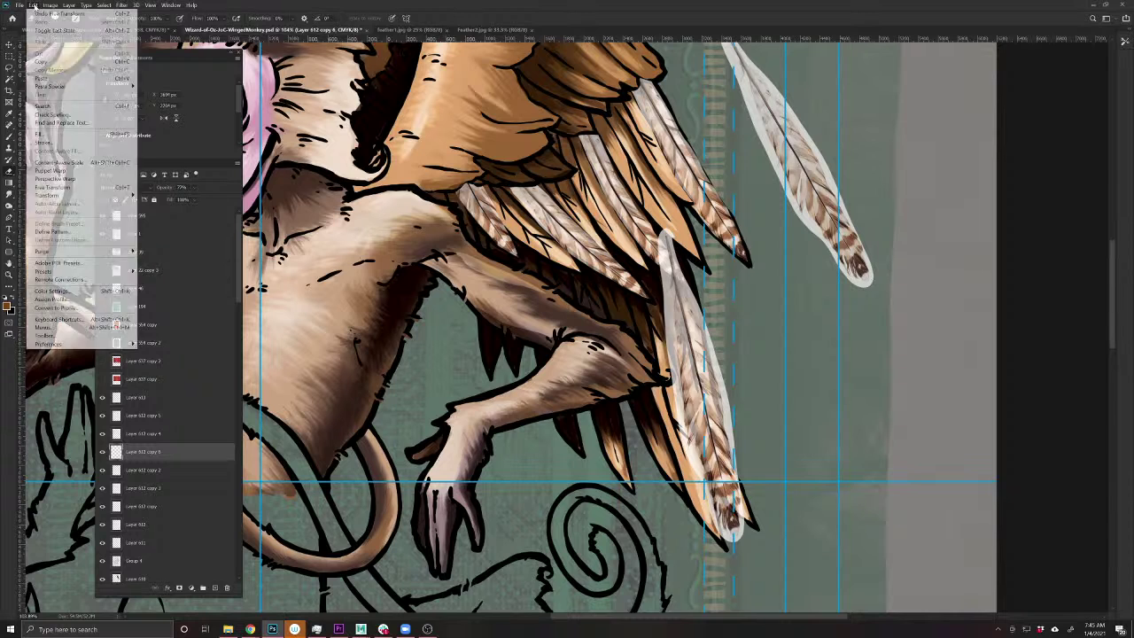
{"action": "left_click", "coordinate": [51, 172]}
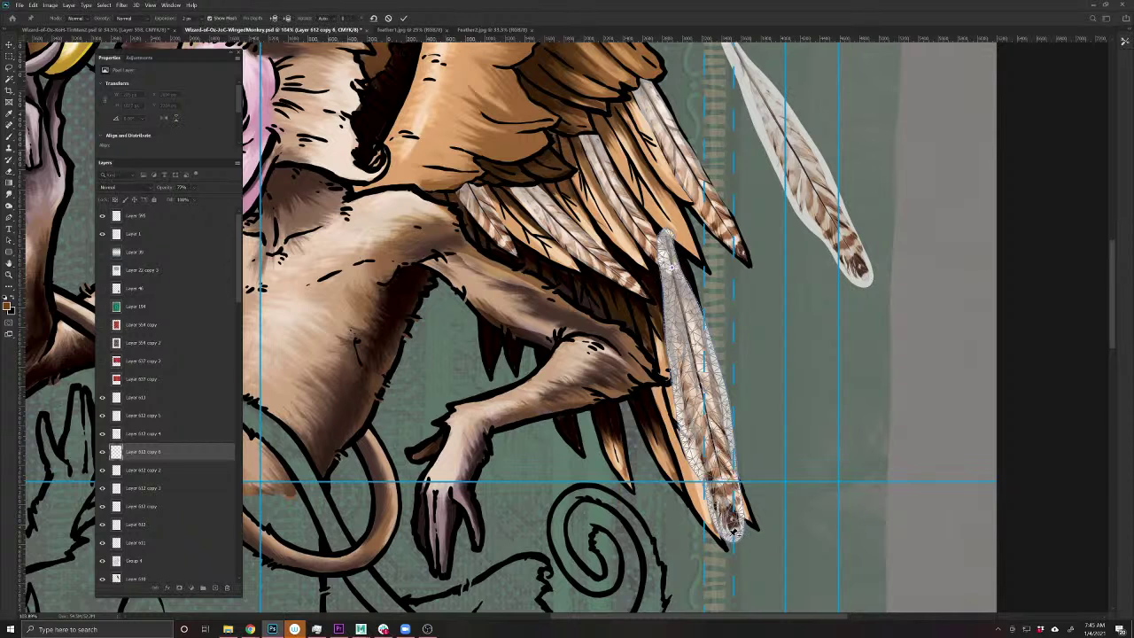
{"action": "left_click_drag", "start_coordinate": [735, 540], "coordinate": [756, 528]}
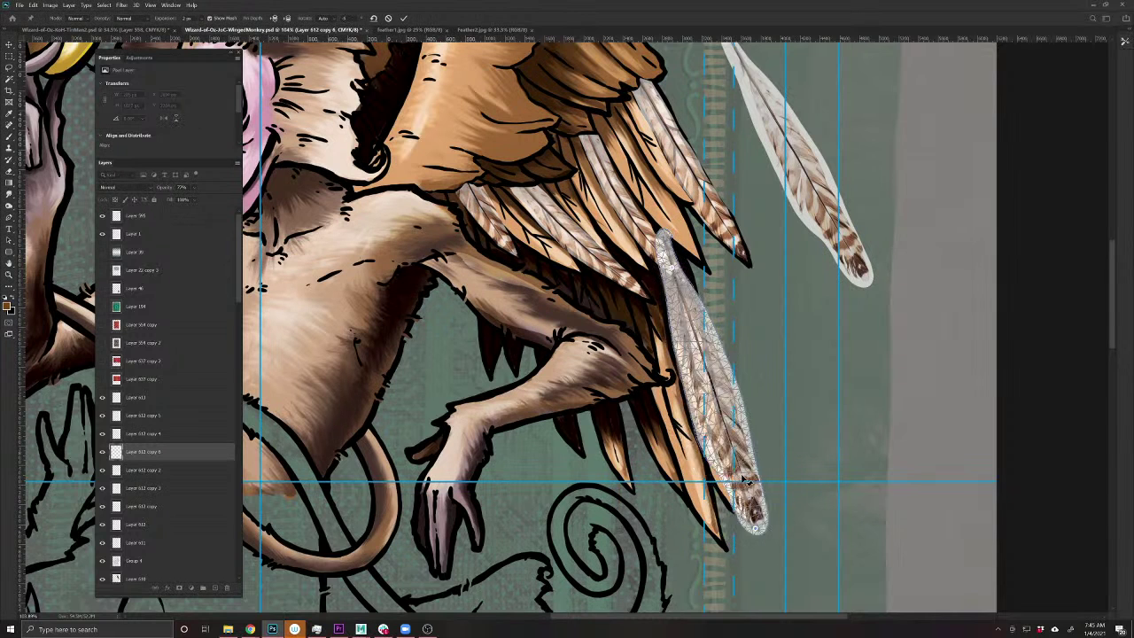
{"action": "left_click_drag", "start_coordinate": [713, 386], "coordinate": [697, 385]}
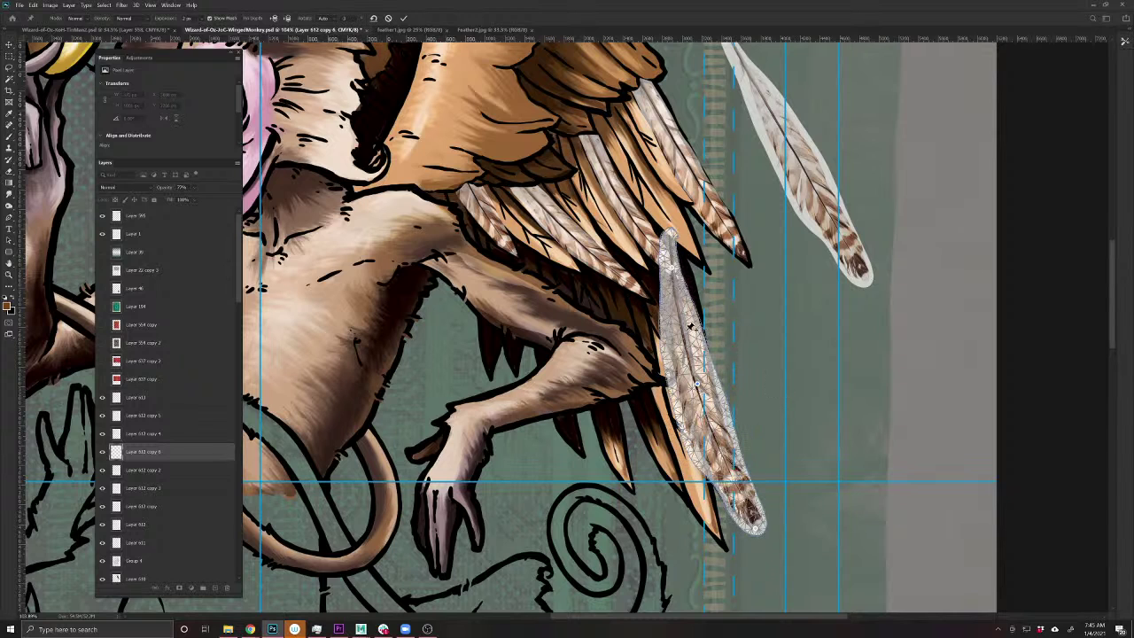
{"action": "key", "text": "Return"}
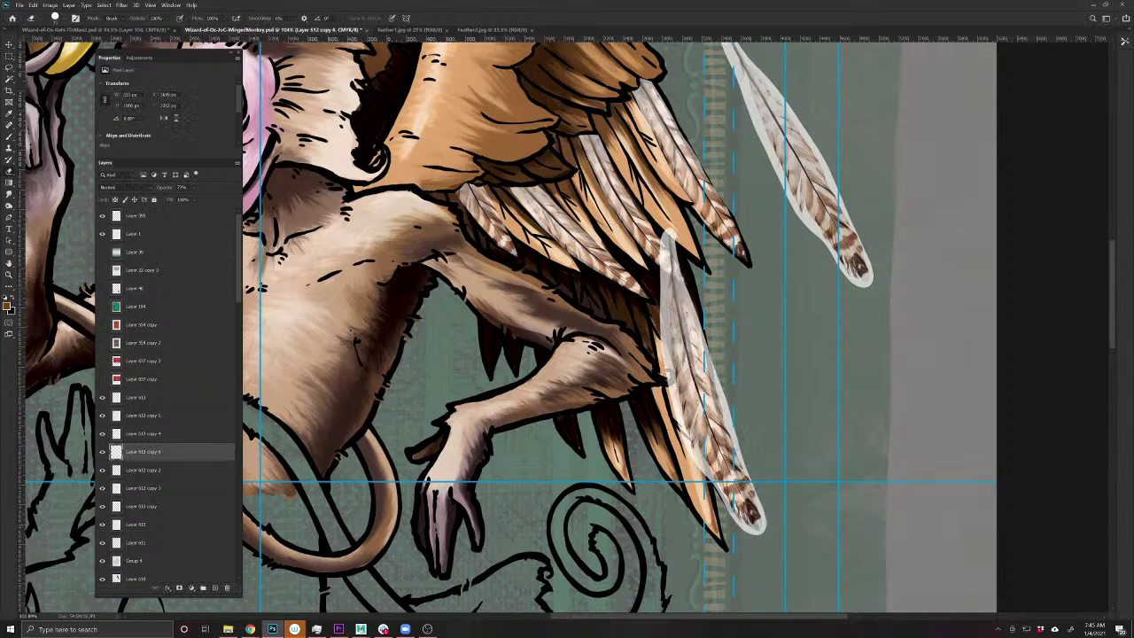
{"action": "key", "text": "v"}
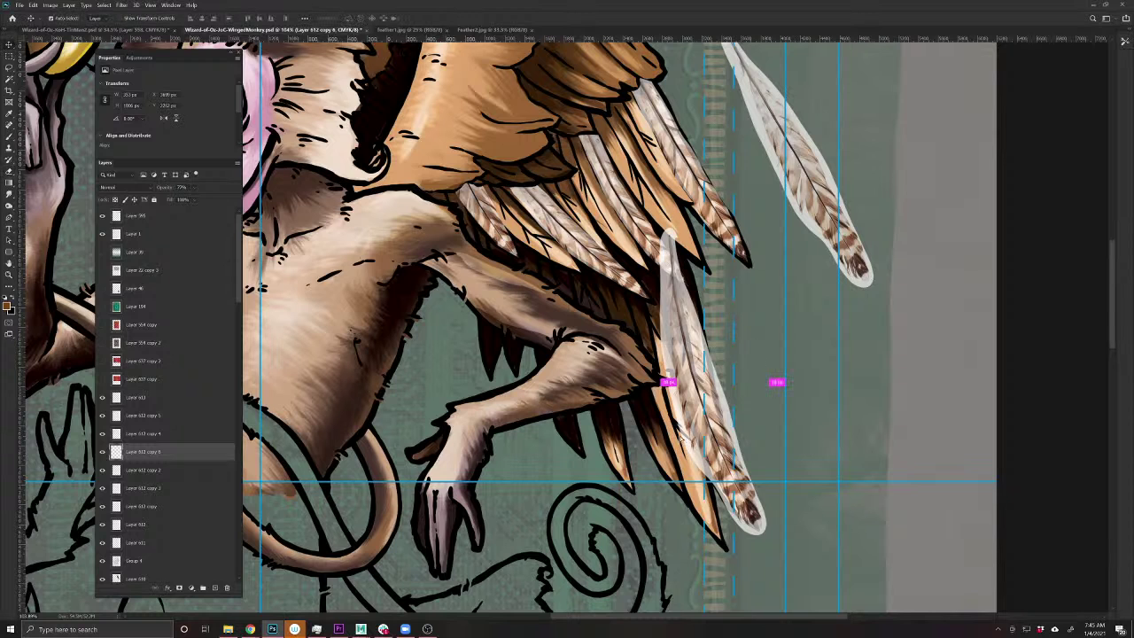
{"action": "left_click_drag", "start_coordinate": [716, 436], "coordinate": [613, 429]}
- Resize the new feather copy, then erase it where it covers the wing line
{"action": "key", "text": "ctrl+t"}
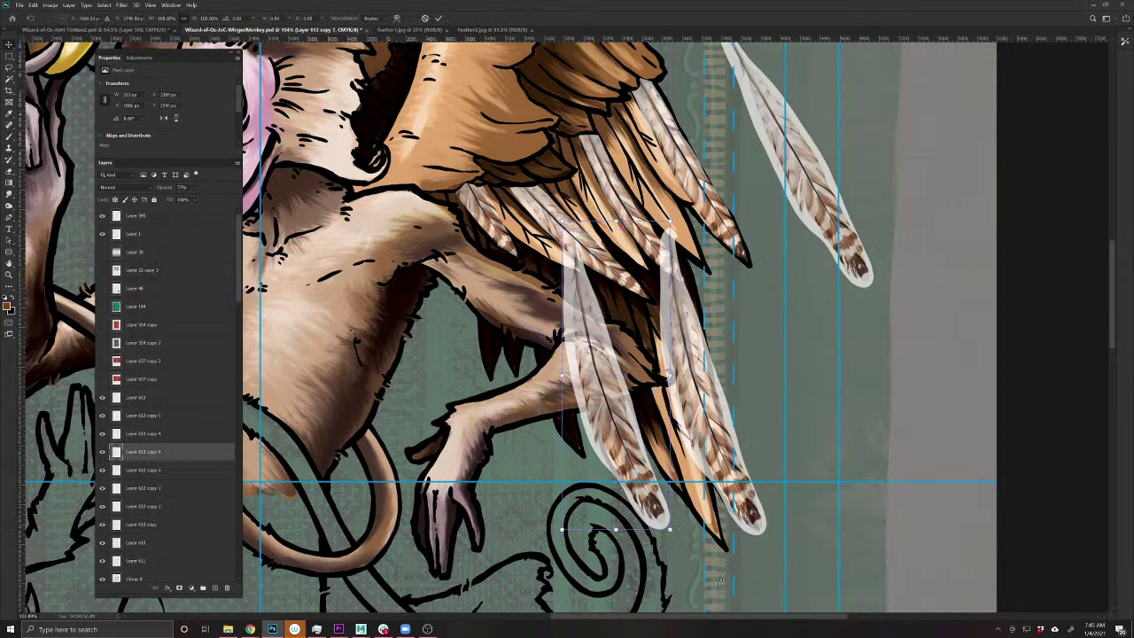
{"action": "left_click_drag", "start_coordinate": [670, 531], "coordinate": [644, 514]}
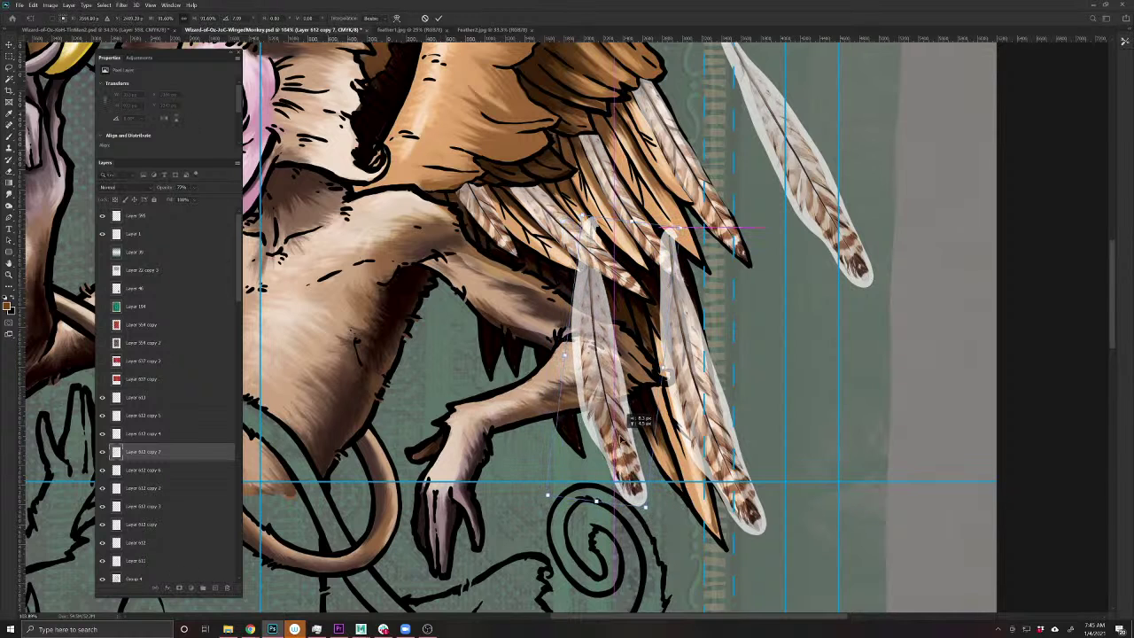
{"action": "key", "text": "Return"}
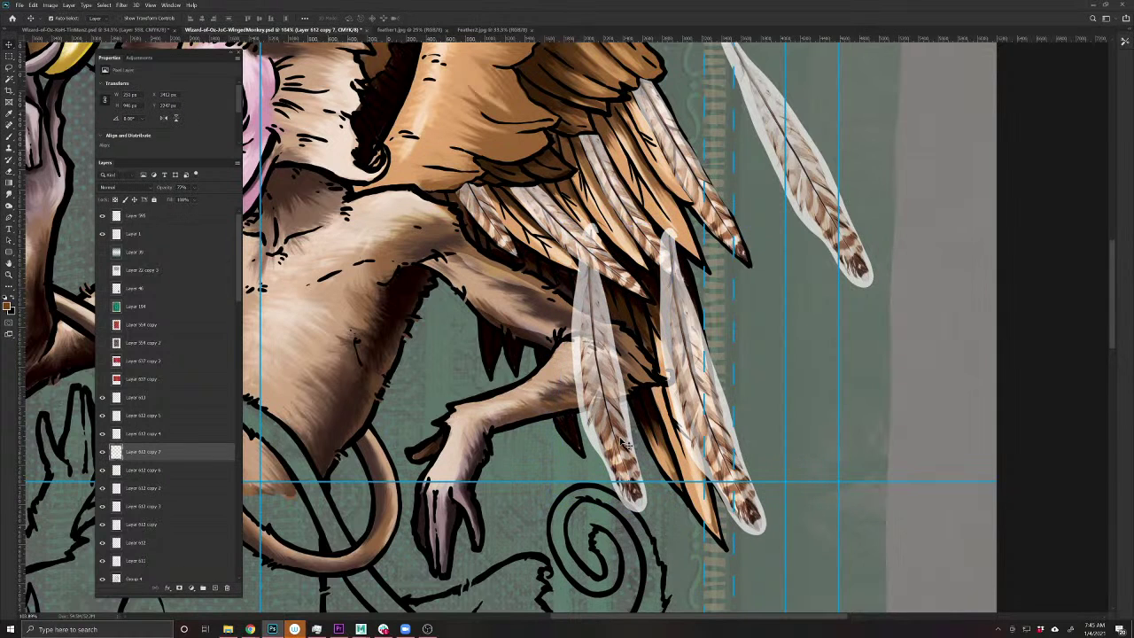
{"action": "key", "text": "e"}
{"action": "mouse_move", "coordinate": [569, 315]}
{"action": "left_mouse_down"}
{"action": "mouse_move", "coordinate": [611, 335]}
{"action": "mouse_move", "coordinate": [592, 335]}
{"action": "mouse_move", "coordinate": [599, 392]}
{"action": "mouse_move", "coordinate": [574, 410]}
{"action": "mouse_move", "coordinate": [609, 375]}
{"action": "left_mouse_up"}
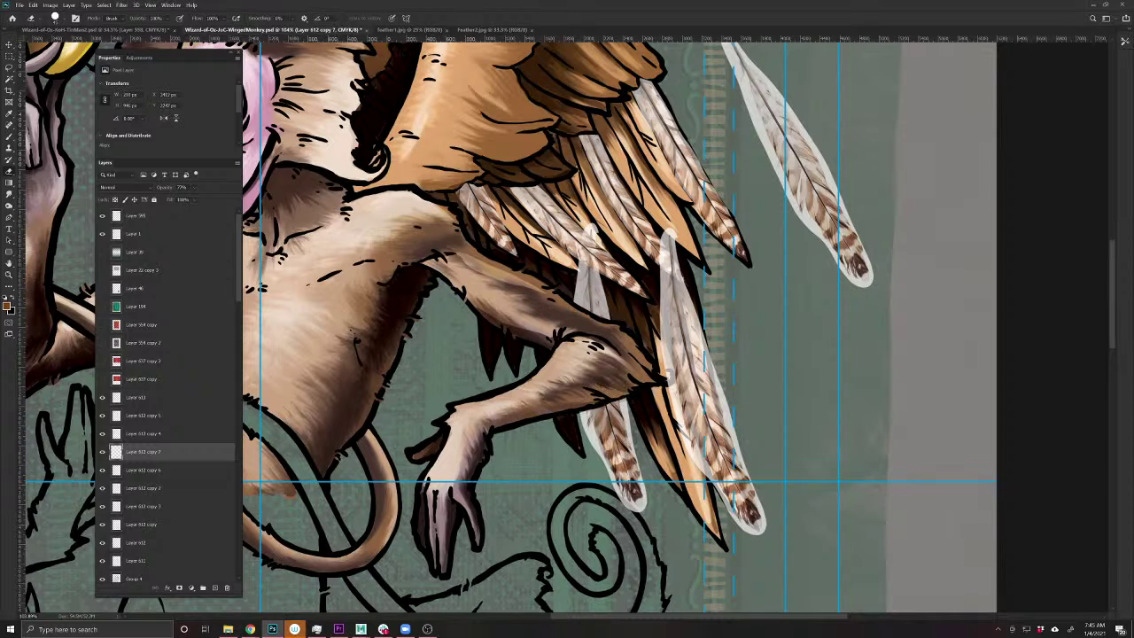
{"action": "left_click_drag", "start_coordinate": [589, 250], "coordinate": [608, 229]}
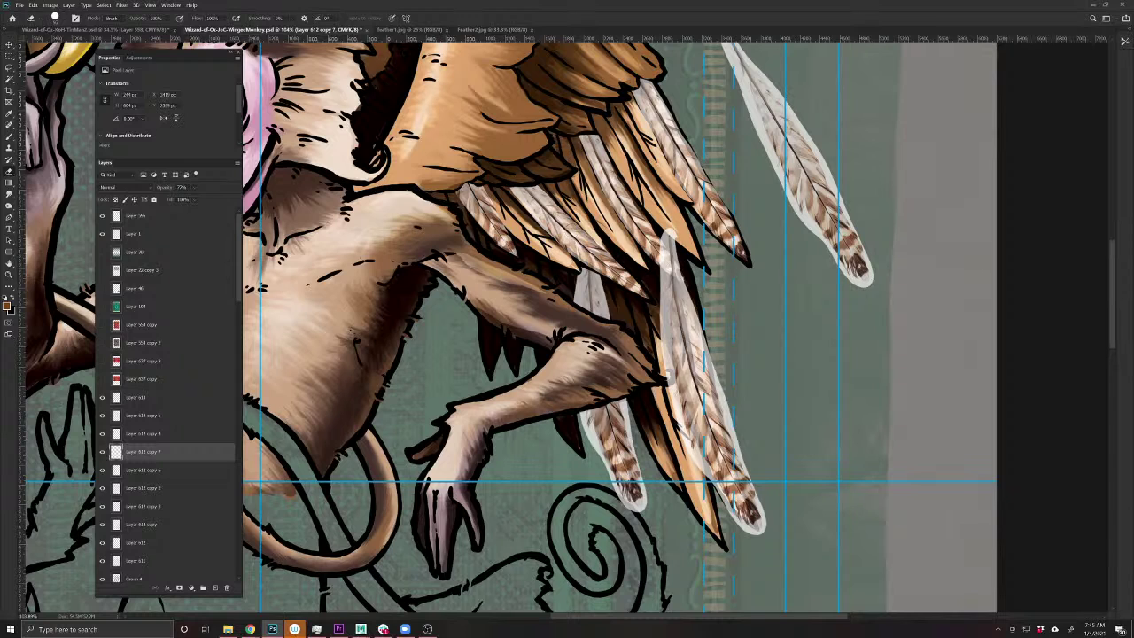
- Erase the top and light edges of both feather copies (Layer 612 copy 6 and copy 7), then save the card
{"action": "left_click", "coordinate": [677, 326], "text": "ctrl"}
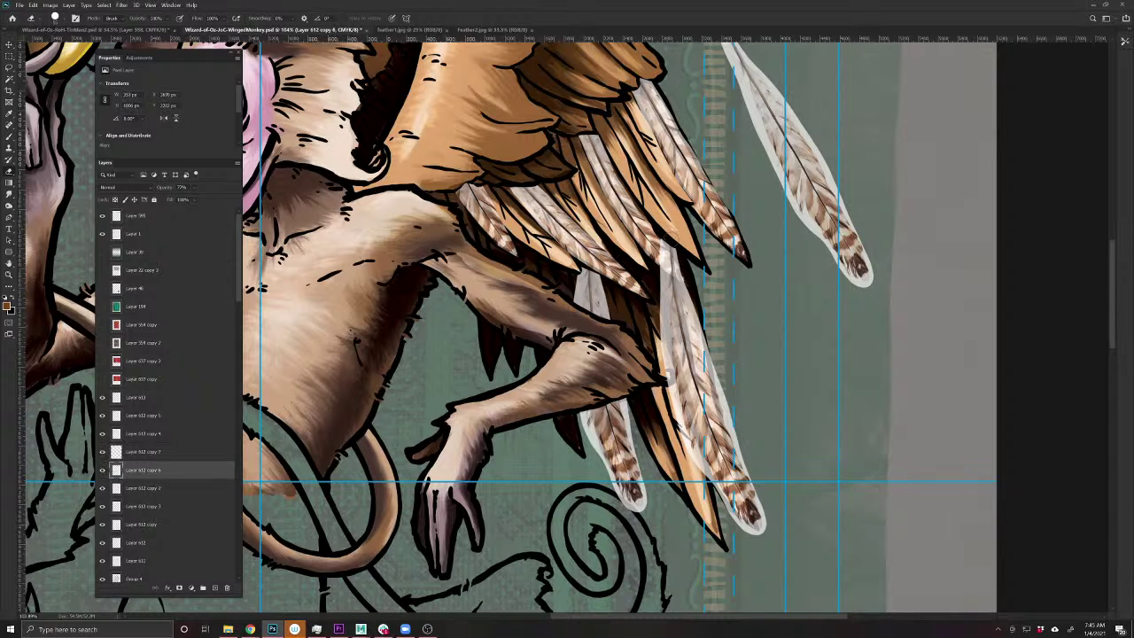
{"action": "mouse_move", "coordinate": [670, 235]}
{"action": "left_mouse_down"}
{"action": "mouse_move", "coordinate": [672, 379]}
{"action": "mouse_move", "coordinate": [736, 524]}
{"action": "left_mouse_up"}
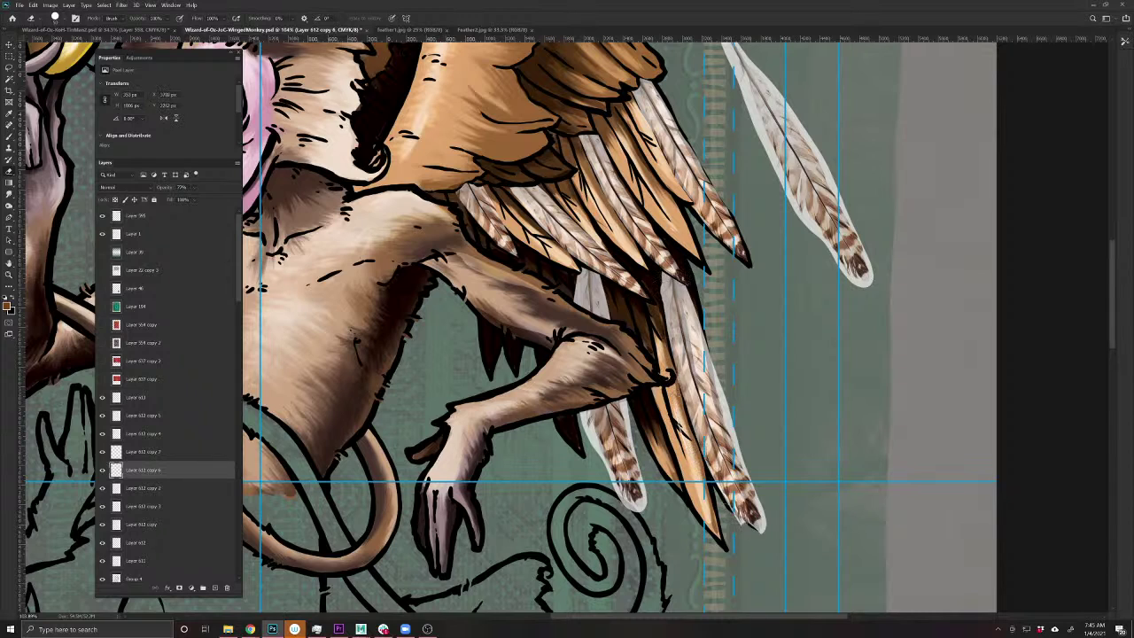
{"action": "left_click_drag", "start_coordinate": [741, 467], "coordinate": [762, 530]}
{"action": "left_click_drag", "start_coordinate": [739, 478], "coordinate": [714, 362]}
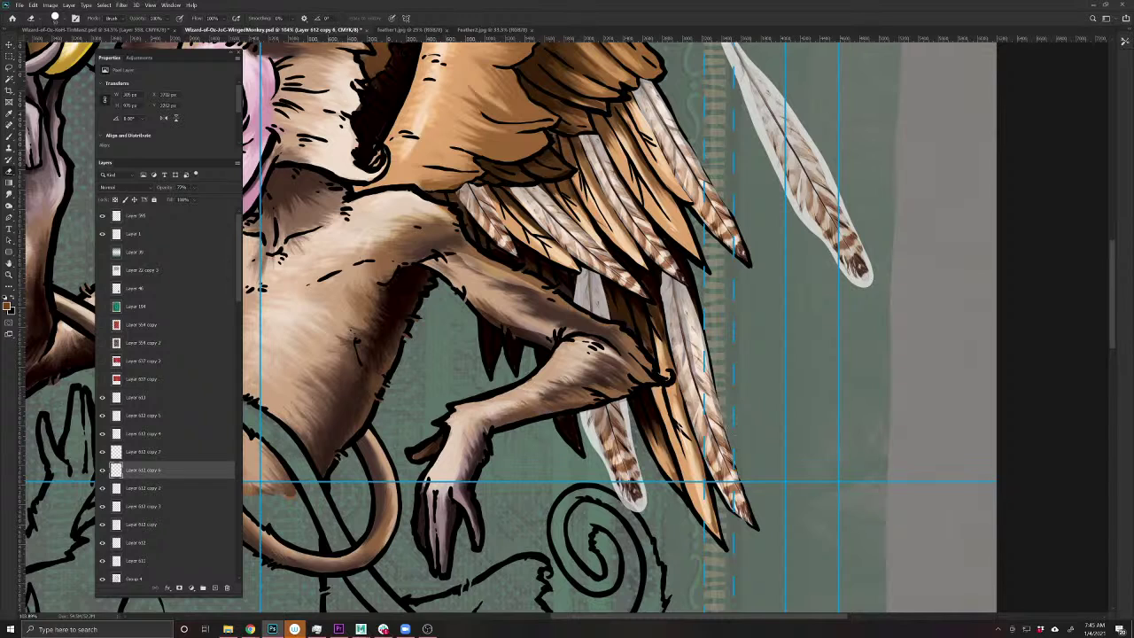
{"action": "left_click", "coordinate": [602, 452], "text": "ctrl"}
{"action": "mouse_move", "coordinate": [578, 400]}
{"action": "left_mouse_down"}
{"action": "mouse_move", "coordinate": [642, 503]}
{"action": "mouse_move", "coordinate": [627, 399]}
{"action": "left_mouse_up"}
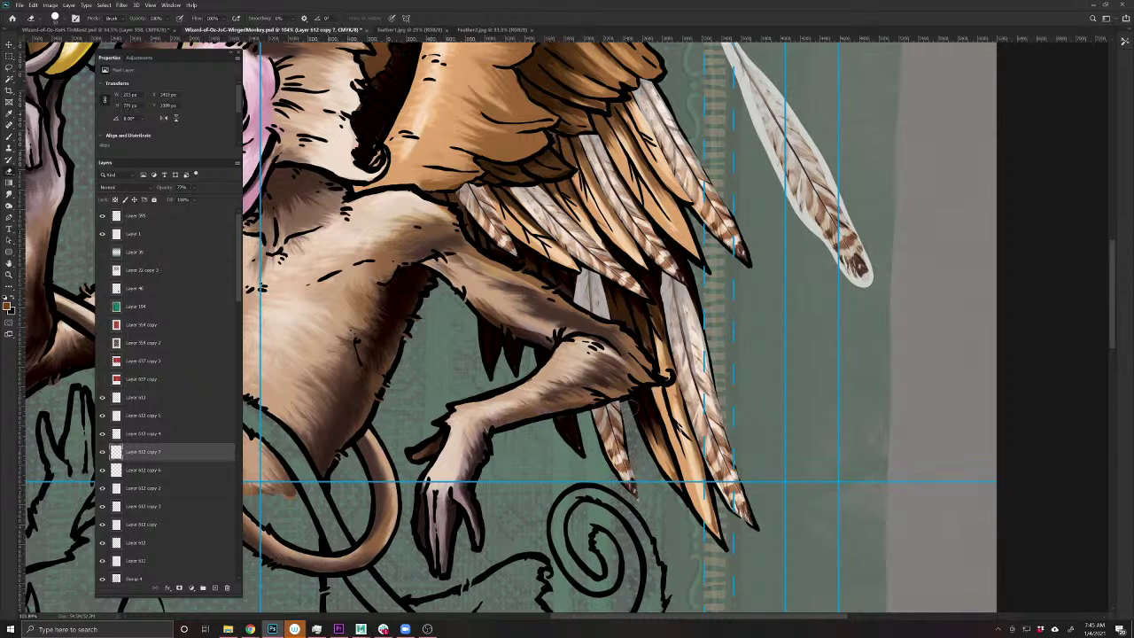
{"action": "key", "text": "ctrl+s"}
- Duplicate a photo feather onto the upper wing
{"action": "scroll", "coordinate": [642, 360], "scroll_direction": "down", "scroll_amount": 5}
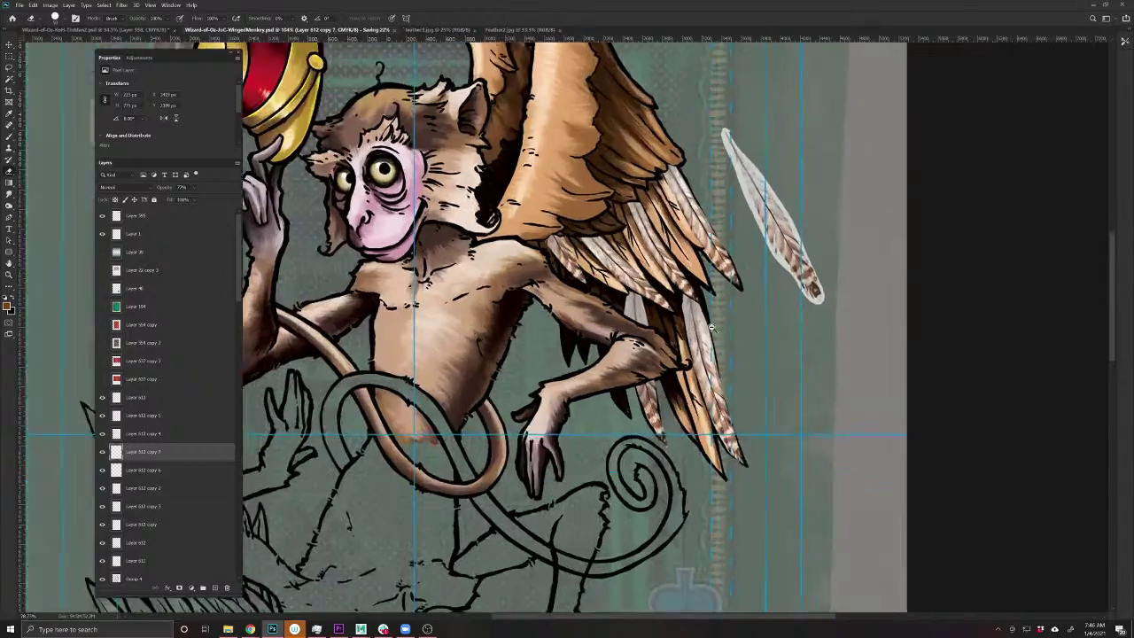
{"action": "scroll", "coordinate": [641, 360], "scroll_direction": "up", "scroll_amount": 4}
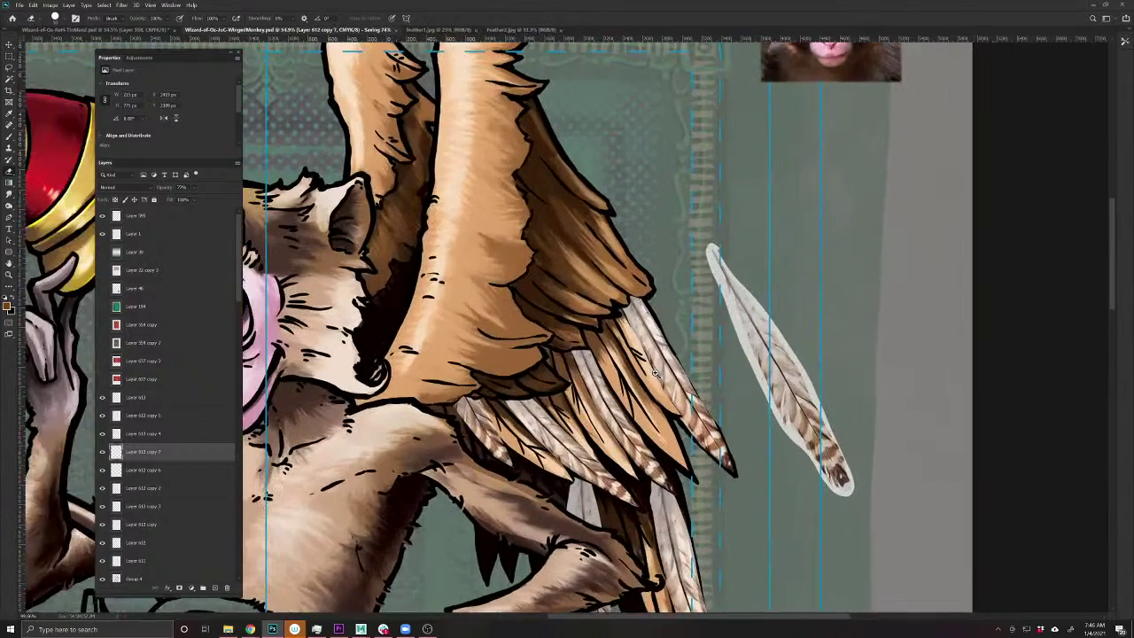
{"action": "key", "text": "v"}
{"action": "left_click_drag", "start_coordinate": [602, 232], "coordinate": [601, 372]}
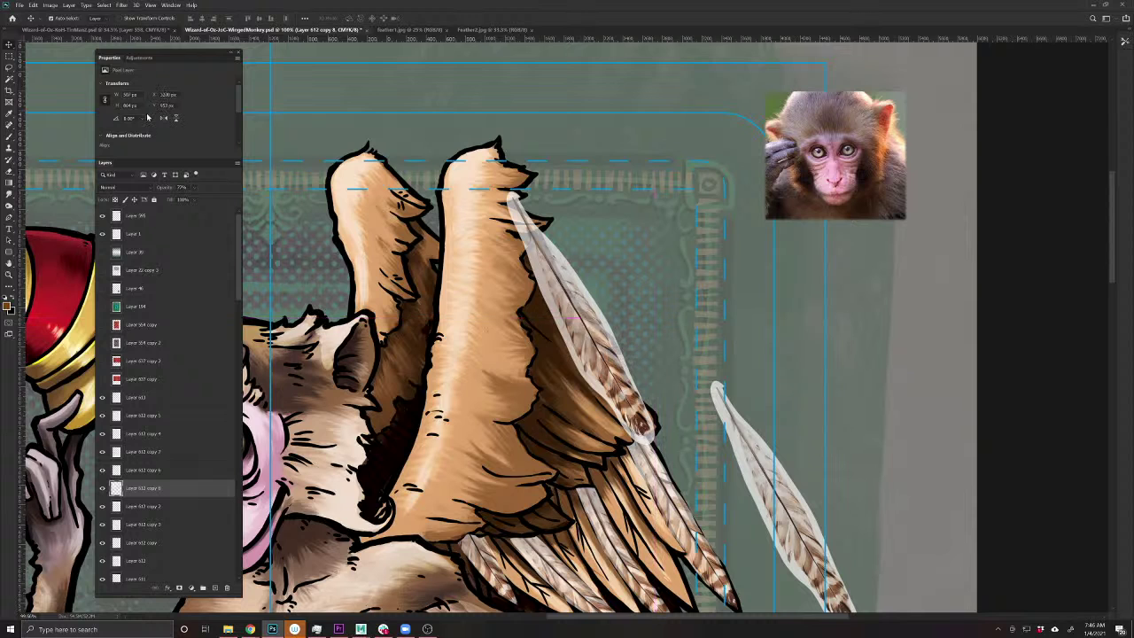
- Puppet-warp the feather with three pins along the wing's curve, then duplicate it down-left
{"action": "left_click", "coordinate": [39, 6]}
{"action": "left_click", "coordinate": [55, 172]}
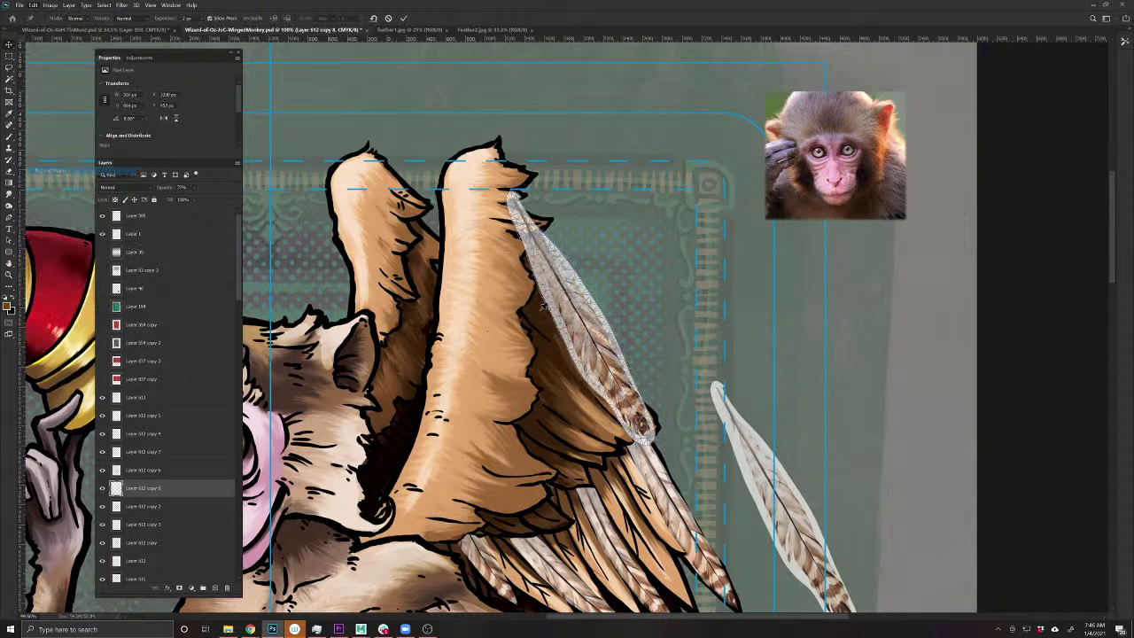
{"action": "left_click", "coordinate": [531, 233]}
{"action": "left_click", "coordinate": [649, 434]}
{"action": "mouse_move", "coordinate": [649, 434]}
{"action": "left_mouse_down"}
{"action": "mouse_move", "coordinate": [678, 410]}
{"action": "mouse_move", "coordinate": [657, 427]}
{"action": "left_mouse_up"}
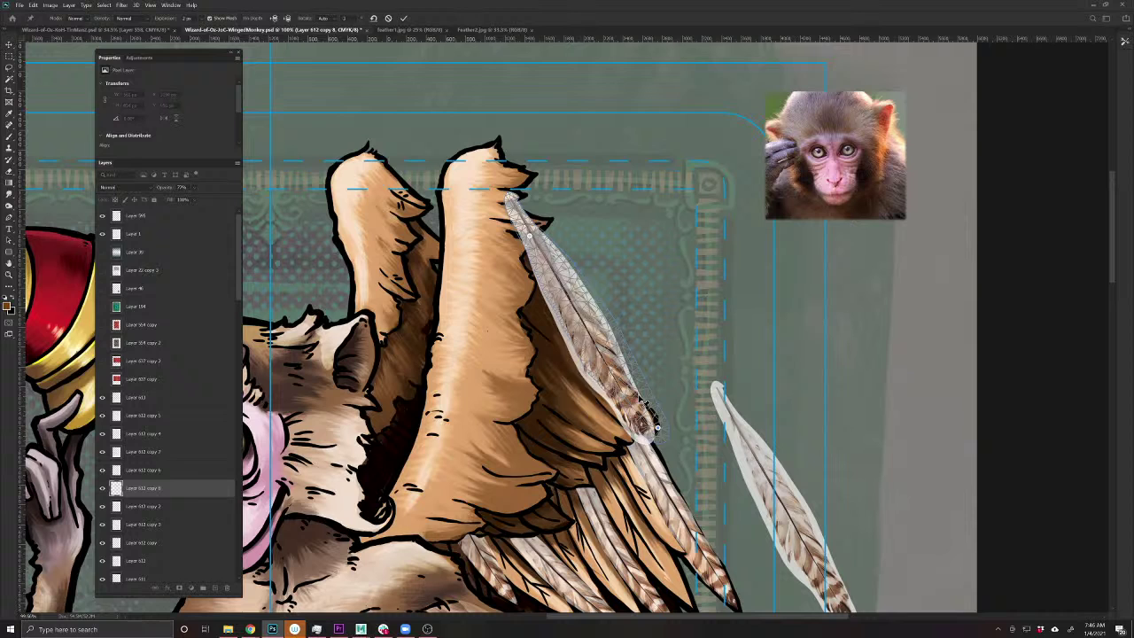
{"action": "left_click", "coordinate": [571, 318]}
{"action": "key", "text": "Return"}
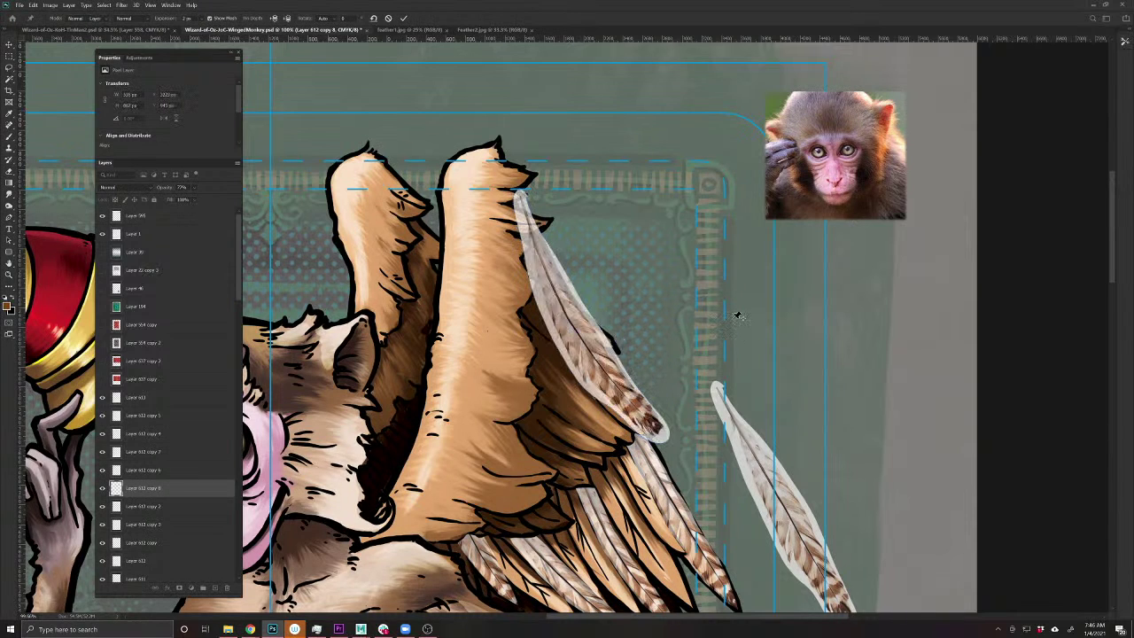
{"action": "left_click_drag", "start_coordinate": [581, 356], "coordinate": [549, 440]}
- Rotate the duplicate feather about 15 degrees and nudge it up-left into the wing
{"action": "key", "text": "ctrl+t"}
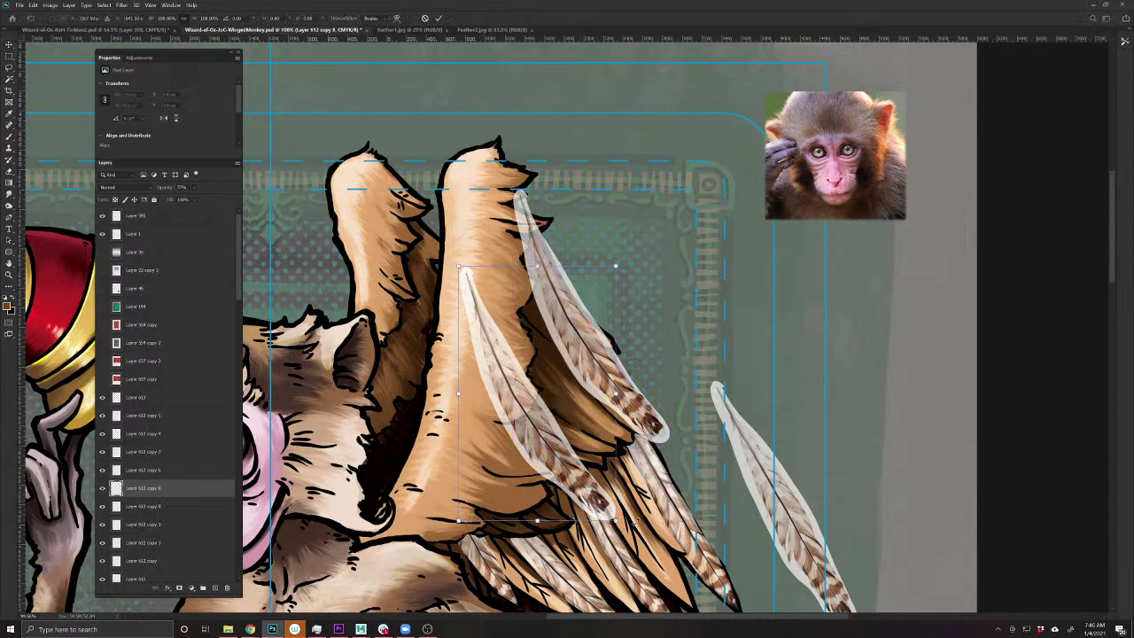
{"action": "left_click_drag", "start_coordinate": [655, 517], "coordinate": [682, 481]}
{"action": "left_click_drag", "start_coordinate": [614, 450], "coordinate": [580, 432]}
{"action": "key", "text": "Return"}
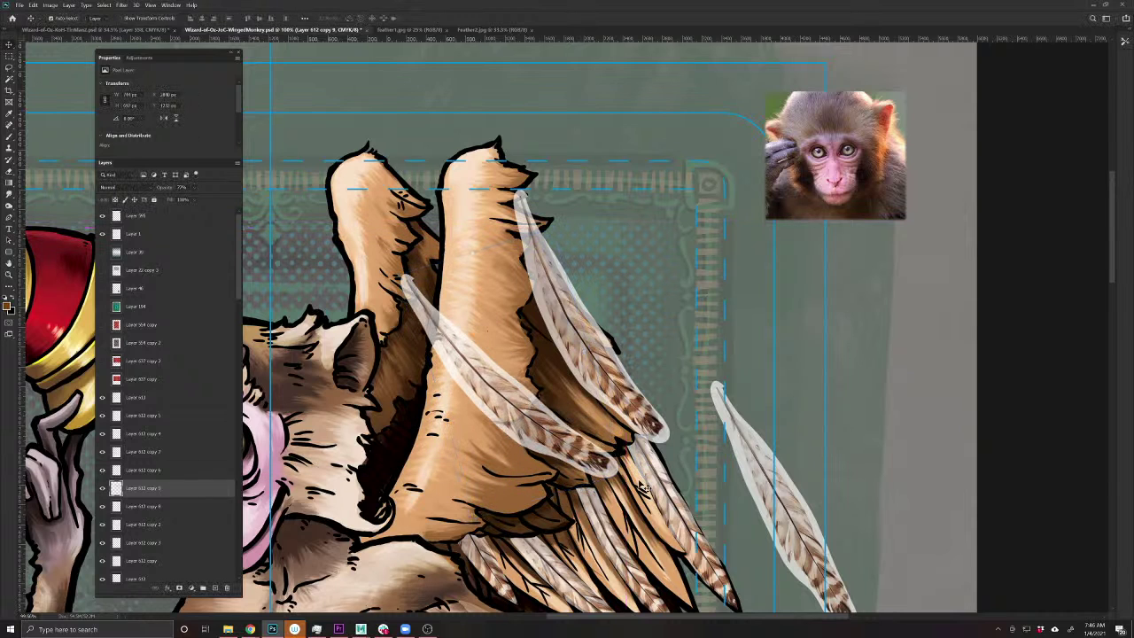
- Erase the left feather's upper part and the other copy's tip, left edge and right halo
{"action": "key", "text": "e"}
{"action": "mouse_move", "coordinate": [410, 266]}
{"action": "left_mouse_down"}
{"action": "mouse_move", "coordinate": [432, 341]}
{"action": "mouse_move", "coordinate": [462, 383]}
{"action": "mouse_move", "coordinate": [524, 404]}
{"action": "mouse_move", "coordinate": [500, 416]}
{"action": "mouse_move", "coordinate": [514, 419]}
{"action": "mouse_move", "coordinate": [522, 448]}
{"action": "left_mouse_up"}
{"action": "key", "text": "v"}
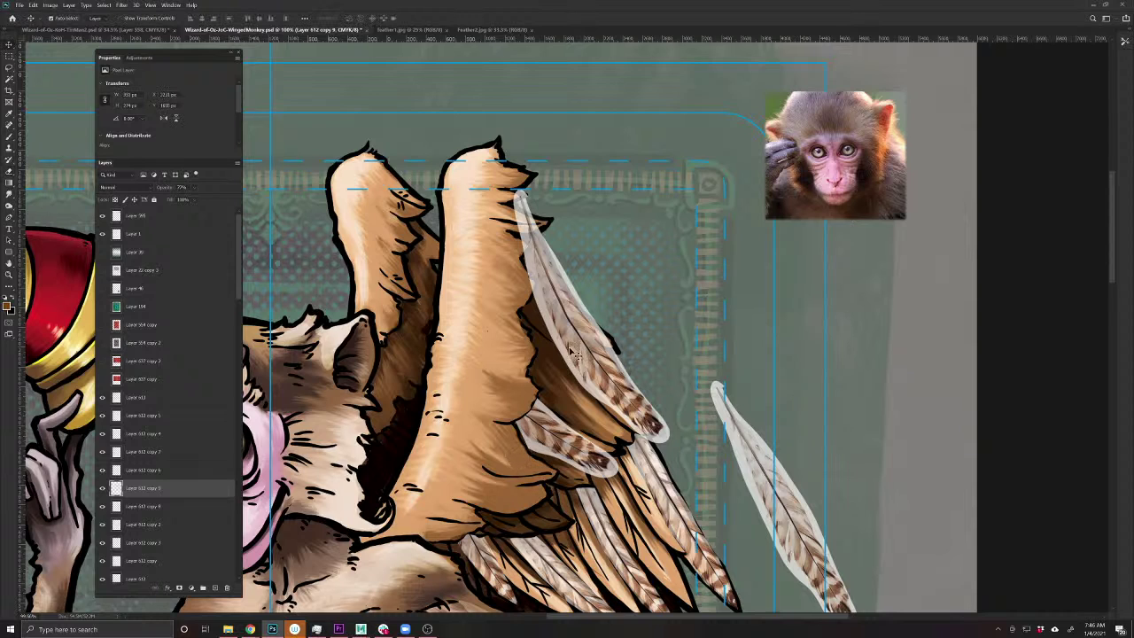
{"action": "left_click", "coordinate": [574, 352]}
{"action": "key", "text": "e"}
{"action": "left_click_drag", "start_coordinate": [519, 195], "coordinate": [531, 229]}
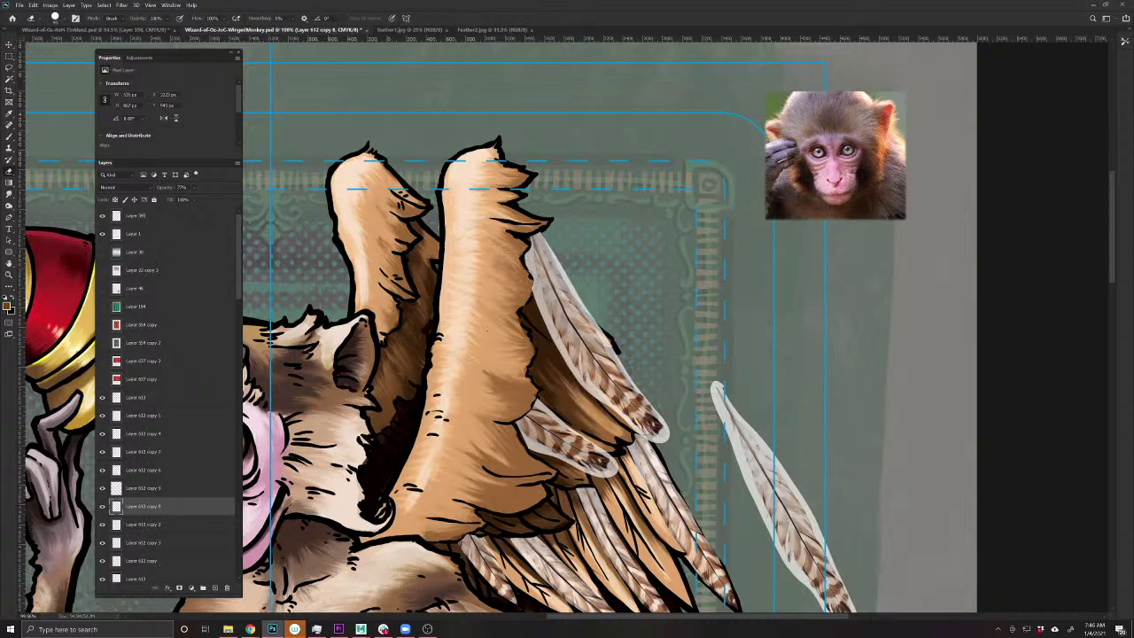
{"action": "left_click_drag", "start_coordinate": [540, 234], "coordinate": [574, 299]}
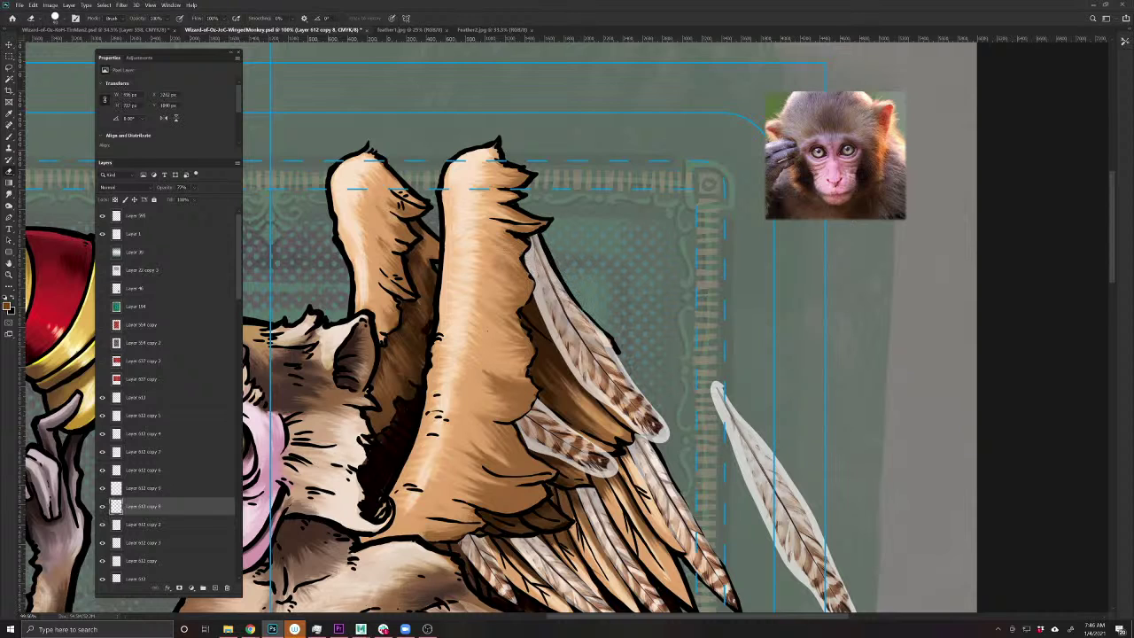
{"action": "left_click_drag", "start_coordinate": [611, 350], "coordinate": [659, 434]}
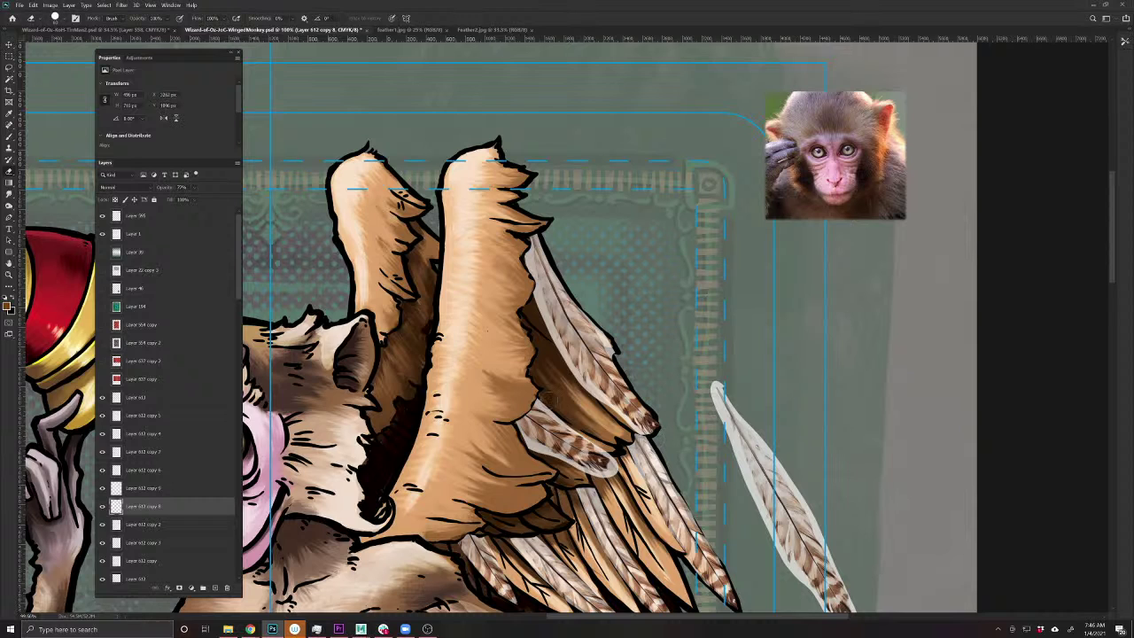
- Undo a trial shading stroke and duplicate a feather up-left onto the wing's left section
{"action": "key", "text": "v"}
{"action": "key", "text": "ctrl+t"}
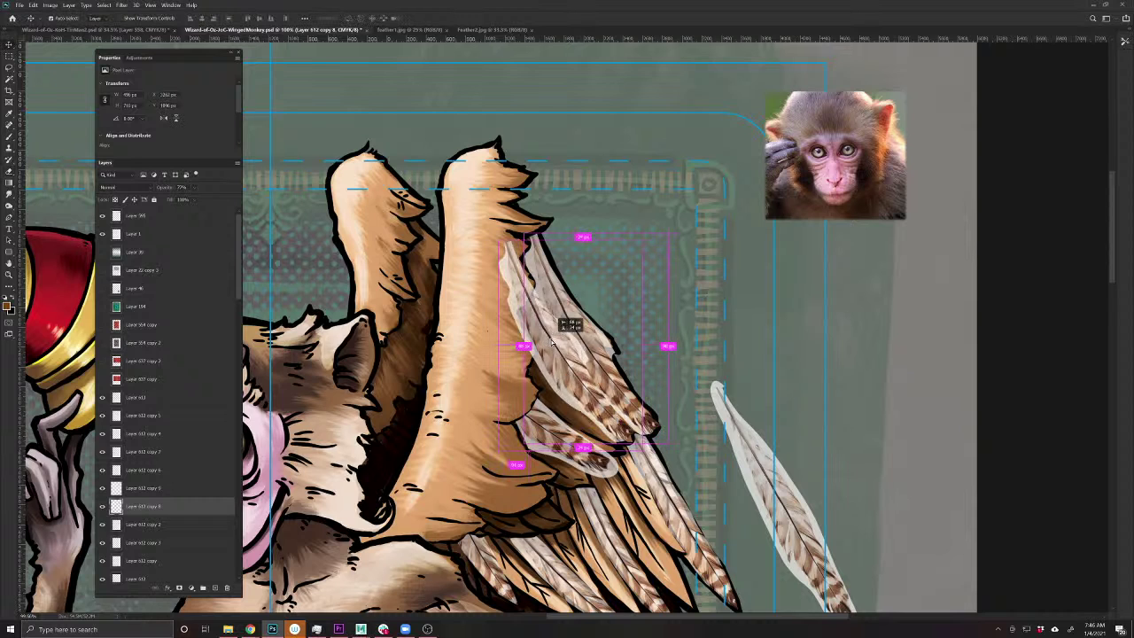
{"action": "key", "text": "Return"}
{"action": "key", "text": "e"}
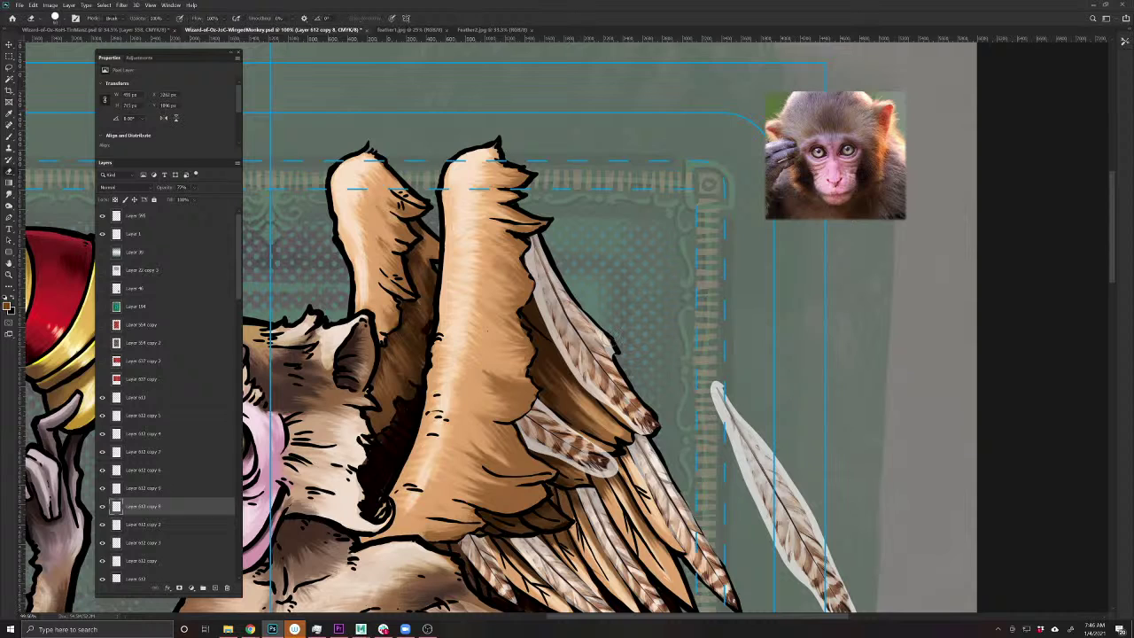
{"action": "left_click_drag", "start_coordinate": [533, 292], "coordinate": [612, 409]}
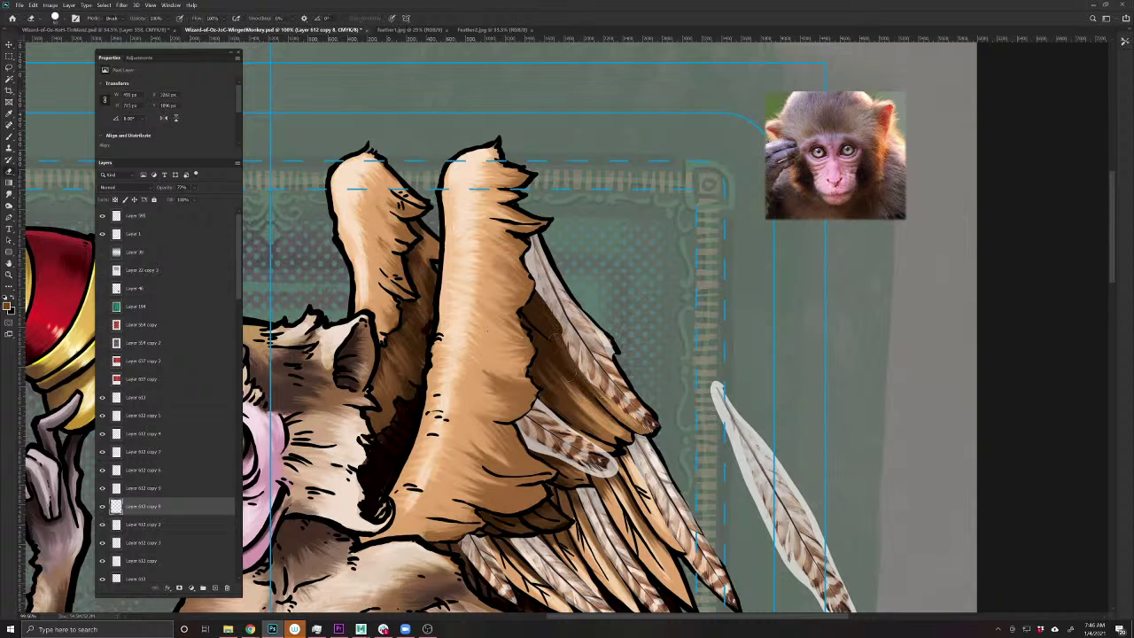
{"action": "key", "text": "ctrl+z"}
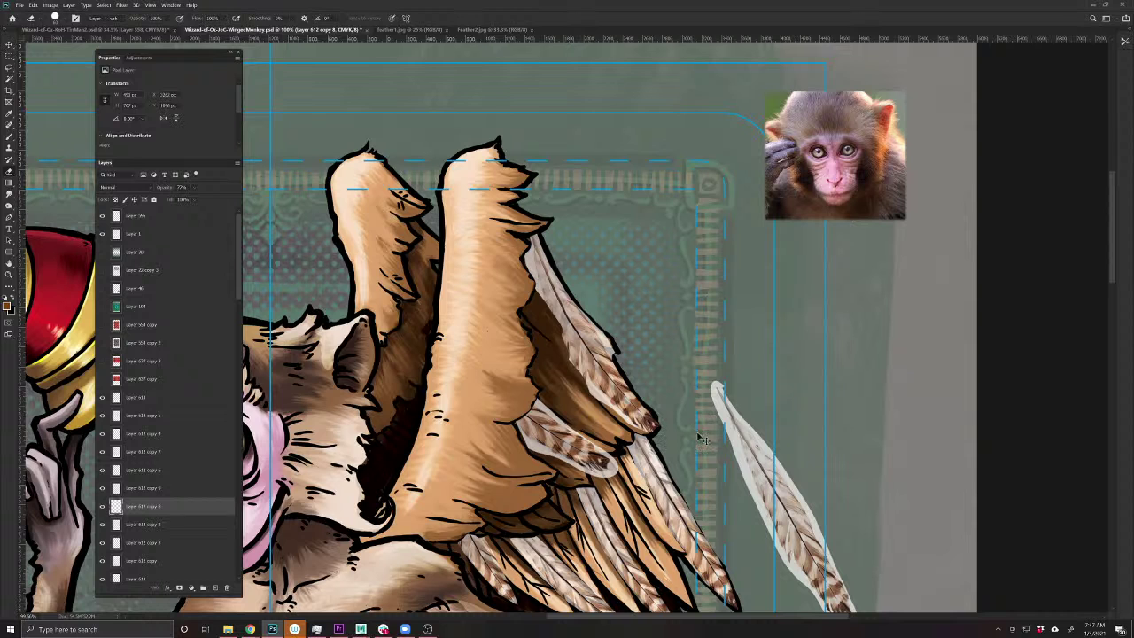
{"action": "key", "text": "v"}
{"action": "mouse_move", "coordinate": [580, 355]}
{"action": "left_mouse_down"}
{"action": "mouse_move", "coordinate": [418, 270]}
{"action": "mouse_move", "coordinate": [418, 260]}
{"action": "mouse_move", "coordinate": [403, 372]}
{"action": "mouse_move", "coordinate": [413, 394]}
{"action": "left_mouse_up"}
- Commit the new feather copy and erase it where it overlaps the wing and ear
{"action": "key", "text": "ctrl+t"}
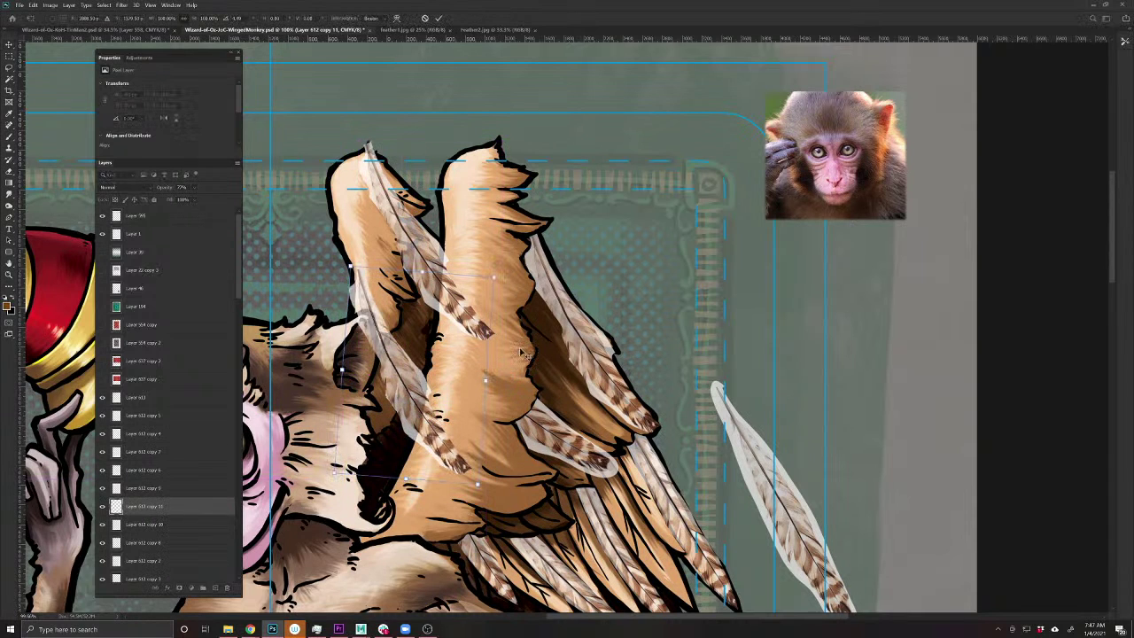
{"action": "key", "text": "Return"}
{"action": "key", "text": "e"}
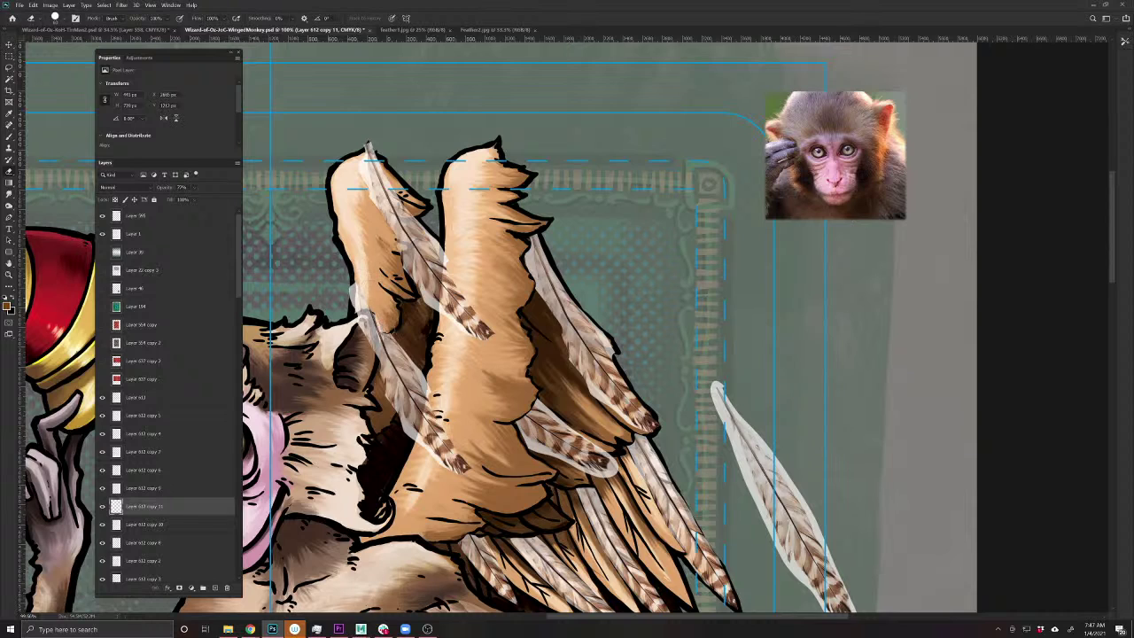
{"action": "mouse_move", "coordinate": [380, 324]}
{"action": "left_mouse_down"}
{"action": "mouse_move", "coordinate": [379, 368]}
{"action": "mouse_move", "coordinate": [361, 291]}
{"action": "left_mouse_up"}
{"action": "mouse_move", "coordinate": [434, 443]}
{"action": "left_mouse_down"}
{"action": "mouse_move", "coordinate": [425, 389]}
{"action": "mouse_move", "coordinate": [416, 443]}
{"action": "mouse_move", "coordinate": [420, 412]}
{"action": "mouse_move", "coordinate": [443, 452]}
{"action": "mouse_move", "coordinate": [467, 455]}
{"action": "left_mouse_up"}
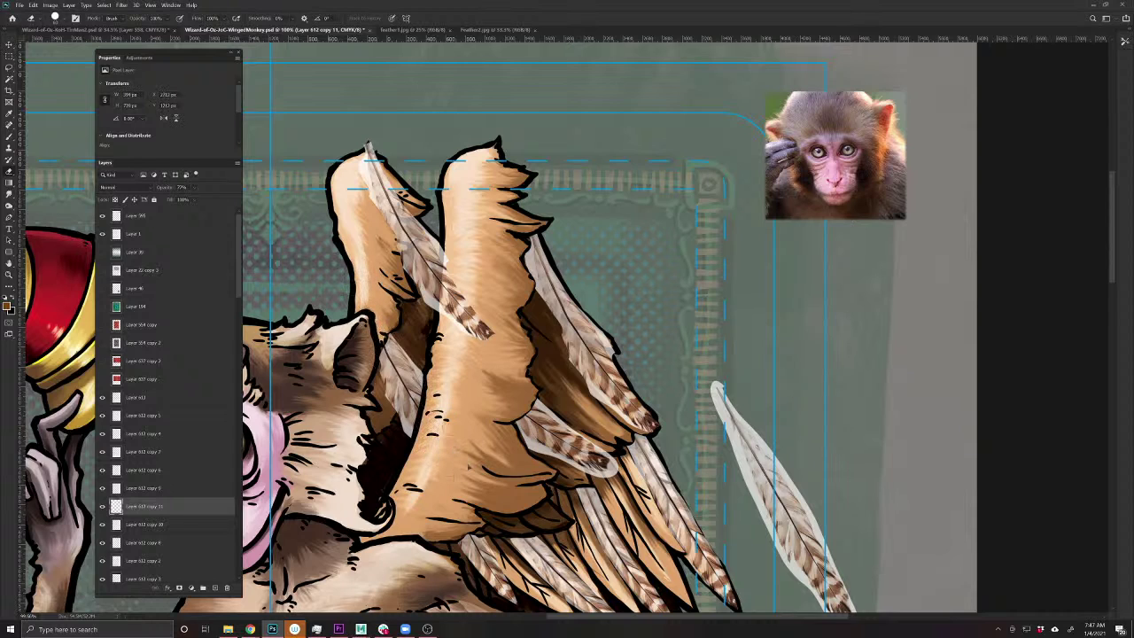
- Erase the neighbouring feather copy over the wing, including its tip poking above
{"action": "key", "text": "v"}
{"action": "left_click", "coordinate": [434, 282]}
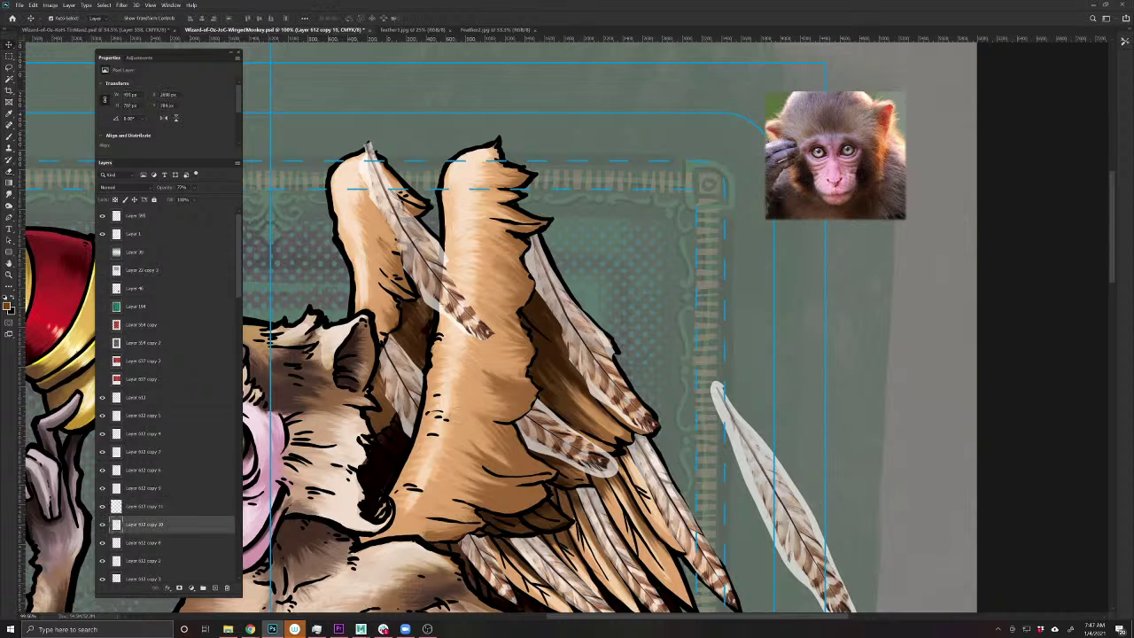
{"action": "key", "text": "e"}
{"action": "mouse_move", "coordinate": [459, 310]}
{"action": "left_mouse_down"}
{"action": "mouse_move", "coordinate": [445, 263]}
{"action": "mouse_move", "coordinate": [444, 319]}
{"action": "mouse_move", "coordinate": [442, 257]}
{"action": "left_mouse_up"}
{"action": "mouse_move", "coordinate": [369, 147]}
{"action": "left_mouse_down"}
{"action": "mouse_move", "coordinate": [404, 213]}
{"action": "mouse_move", "coordinate": [390, 232]}
{"action": "mouse_move", "coordinate": [409, 261]}
{"action": "left_mouse_up"}
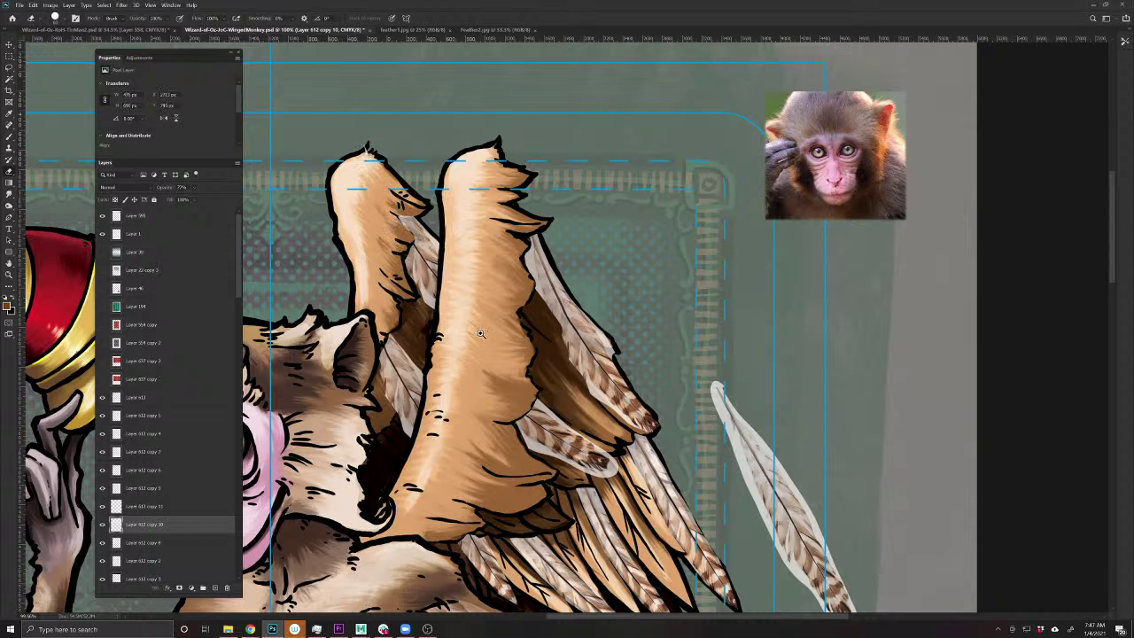
- Save the card and pan around to review it, including the loose feathers and monkey's face
{"action": "scroll", "coordinate": [480, 333], "scroll_direction": "up", "scroll_amount": 10}
{"action": "key", "text": "v"}
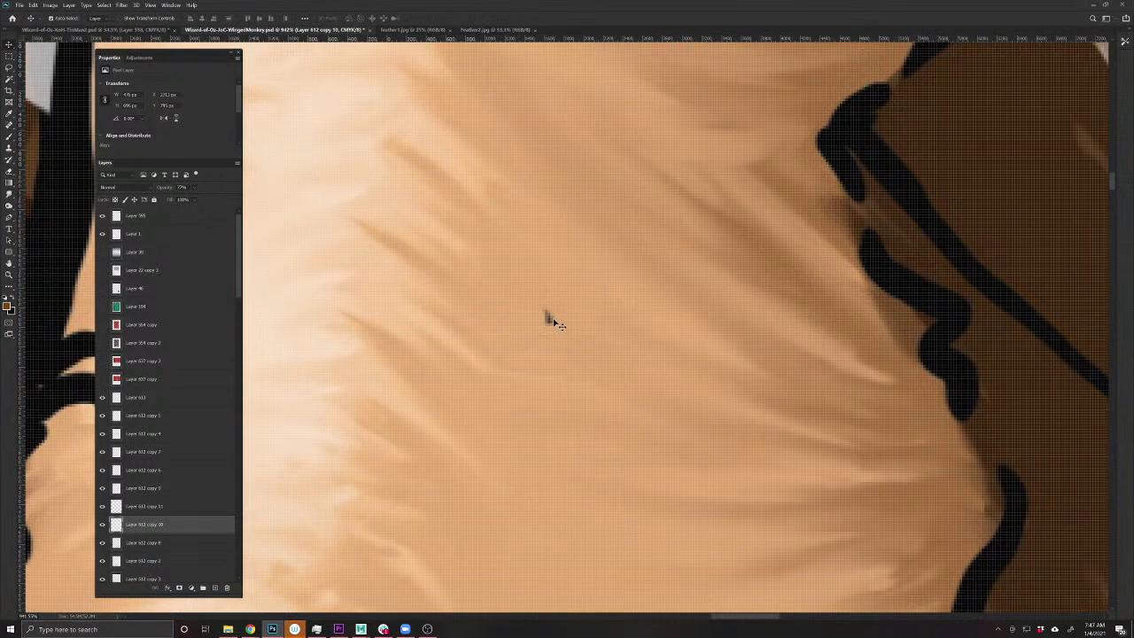
{"action": "left_click", "coordinate": [554, 324]}
{"action": "key", "text": "e"}
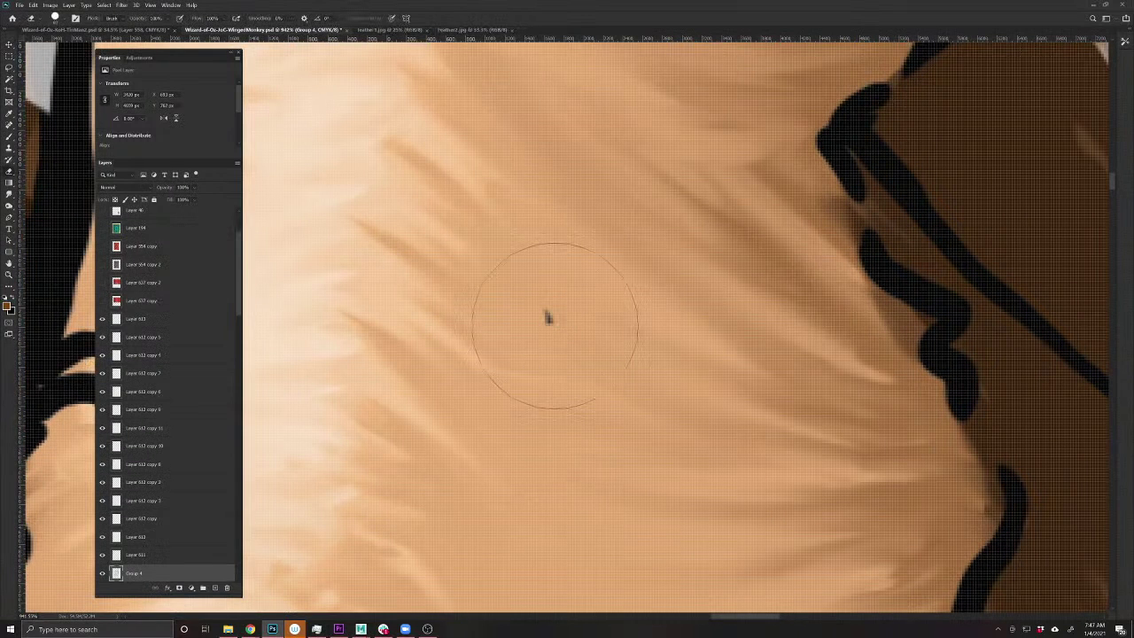
{"action": "scroll", "coordinate": [526, 299], "scroll_direction": "down", "scroll_amount": 10}
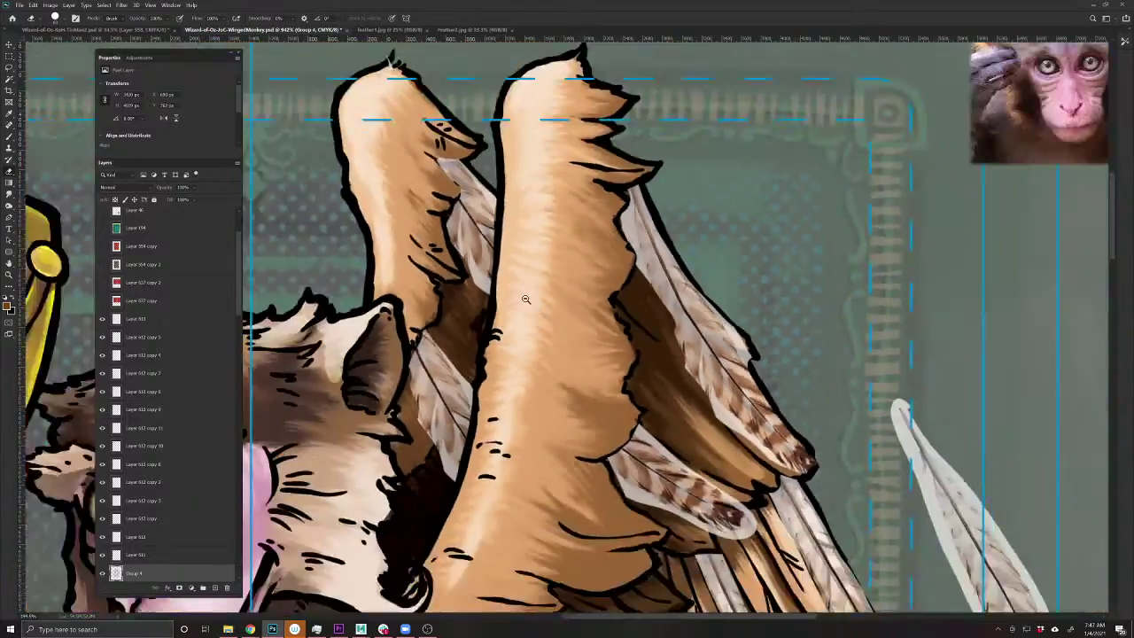
{"action": "scroll", "coordinate": [525, 299], "scroll_direction": "down", "scroll_amount": 5}
{"action": "key", "text": "ctrl+s"}
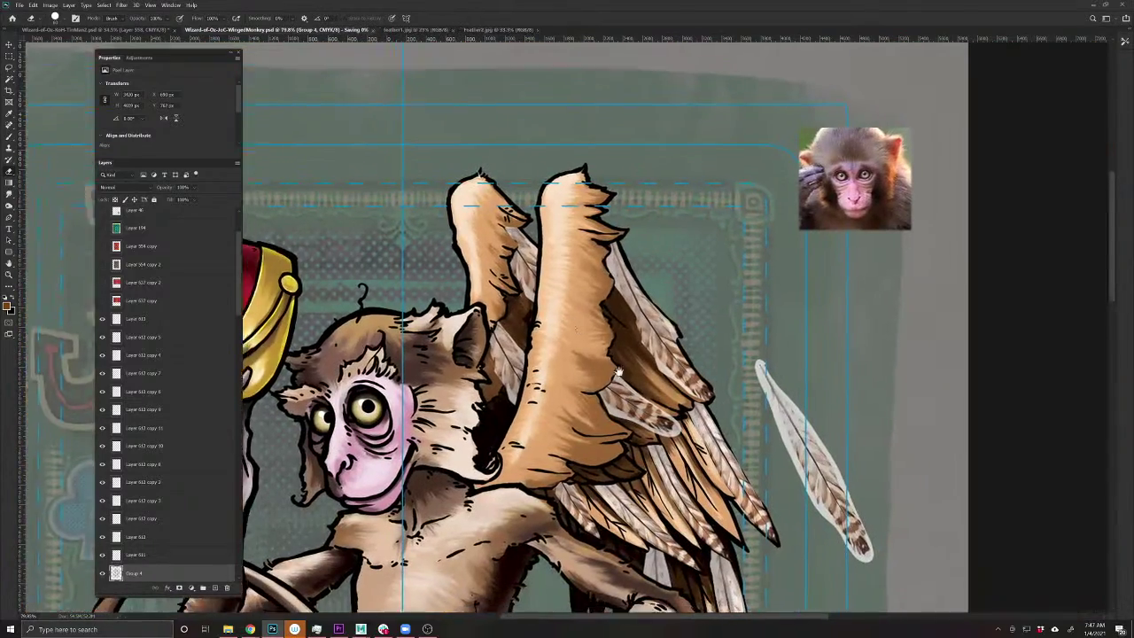
{"action": "scroll", "coordinate": [568, 334], "scroll_direction": "down", "scroll_amount": 5}
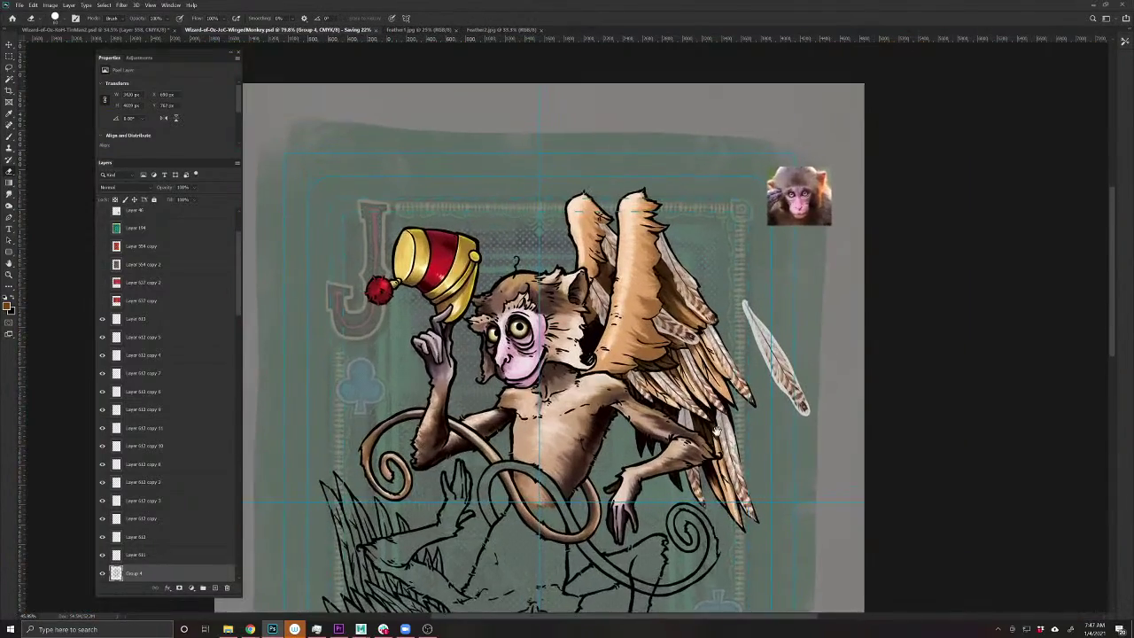
{"action": "left_click_drag", "start_coordinate": [716, 432], "coordinate": [631, 260]}
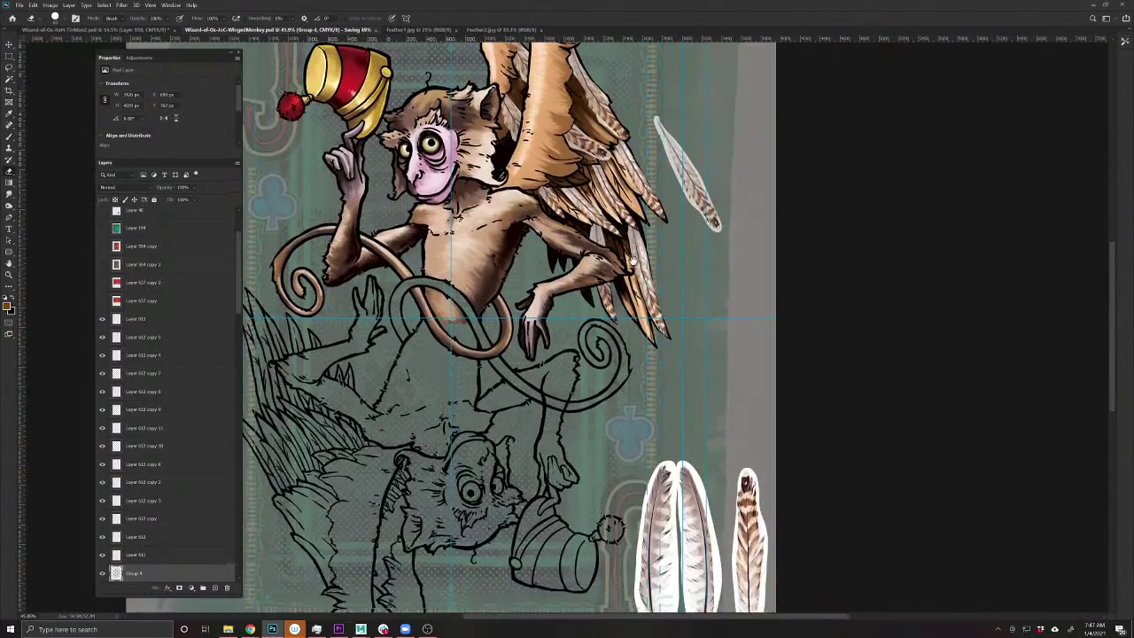
{"action": "left_click_drag", "start_coordinate": [691, 501], "coordinate": [649, 540]}
{"action": "scroll", "coordinate": [596, 304], "scroll_direction": "up", "scroll_amount": 5}
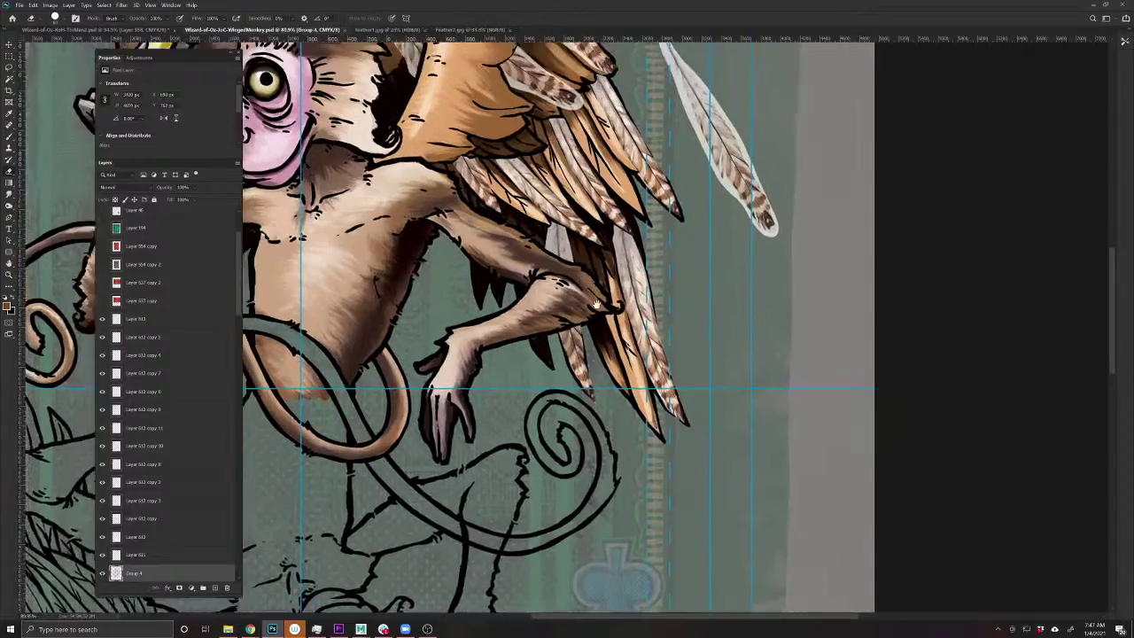
{"action": "left_click_drag", "start_coordinate": [596, 304], "coordinate": [631, 425]}
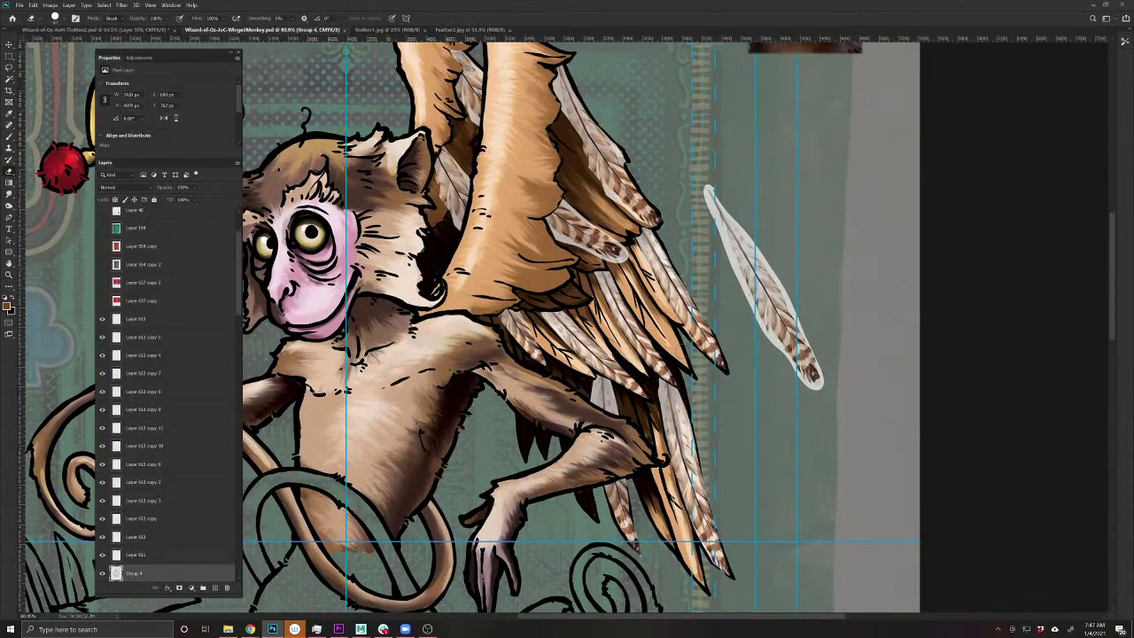
- Move the wing feather layer into place among the right wing's lower feathers
{"action": "key", "text": "v"}
{"action": "scroll", "coordinate": [670, 319], "scroll_direction": "up", "scroll_amount": 3}
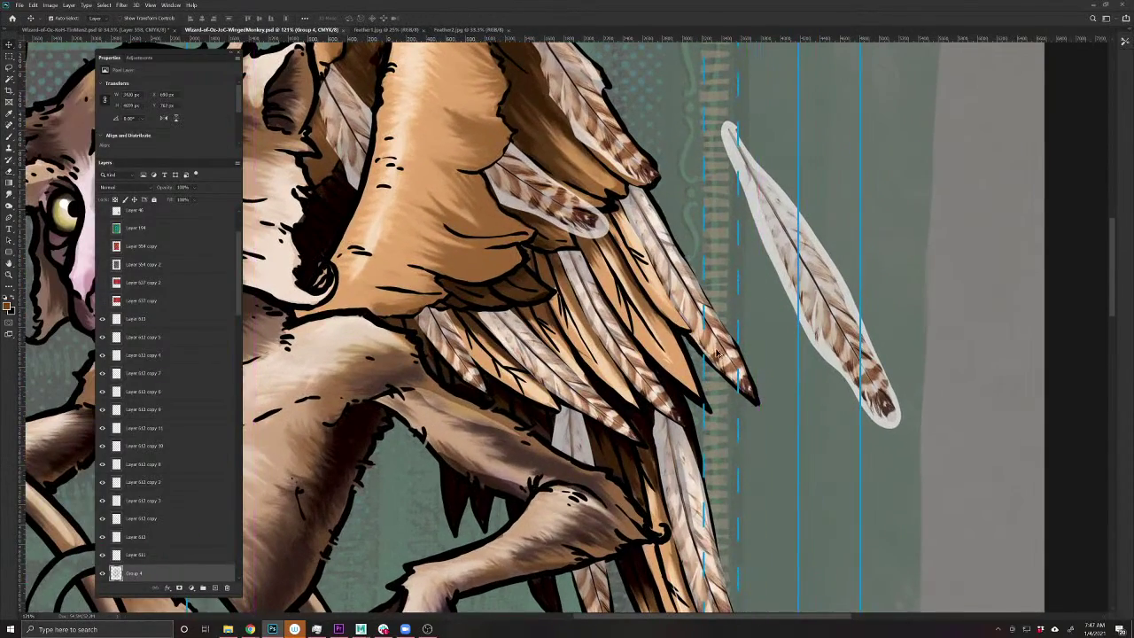
{"action": "left_click_drag", "start_coordinate": [718, 355], "coordinate": [668, 359]}
- Puppet-warp the feather with pins at tip, middle and top, then brush its tip darker
{"action": "left_click", "coordinate": [33, 7]}
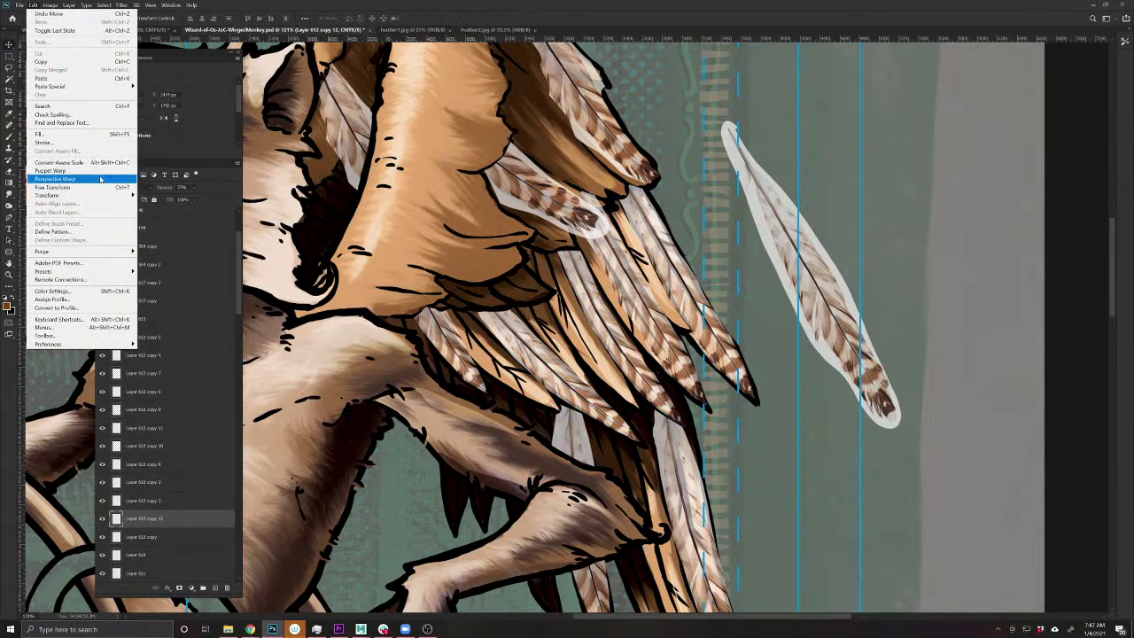
{"action": "left_click", "coordinate": [53, 170]}
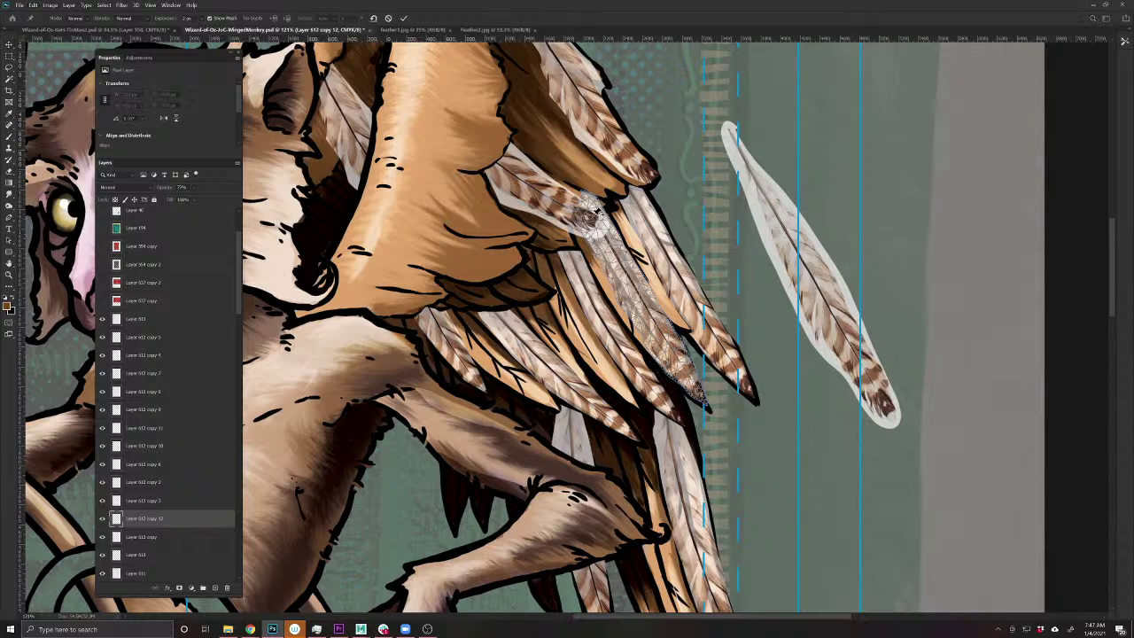
{"action": "left_click", "coordinate": [697, 392]}
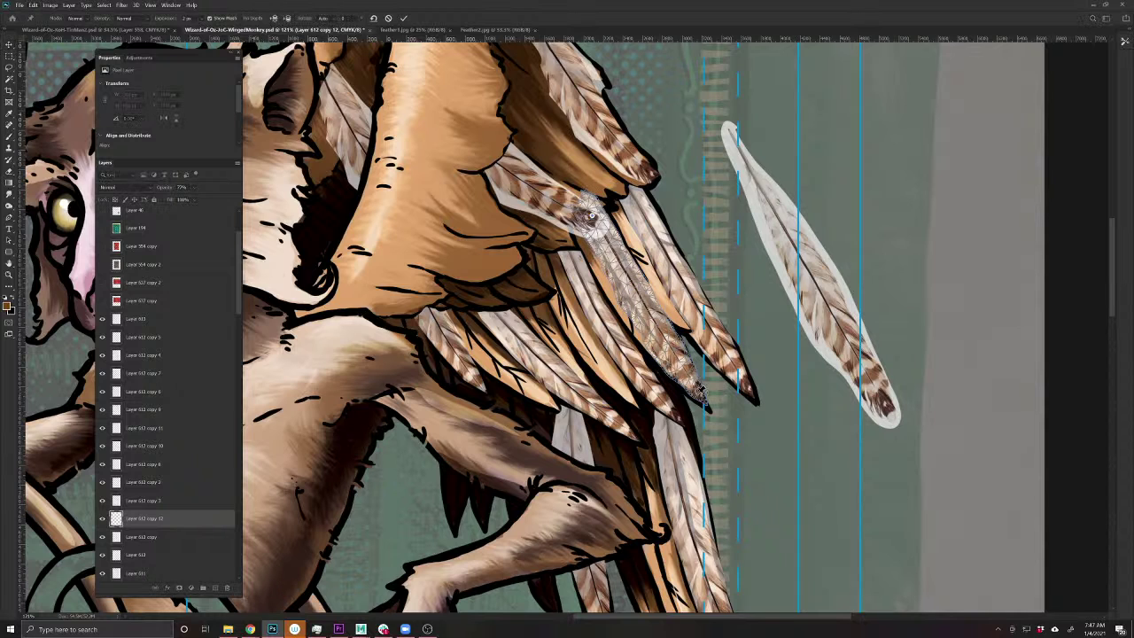
{"action": "left_click", "coordinate": [627, 299]}
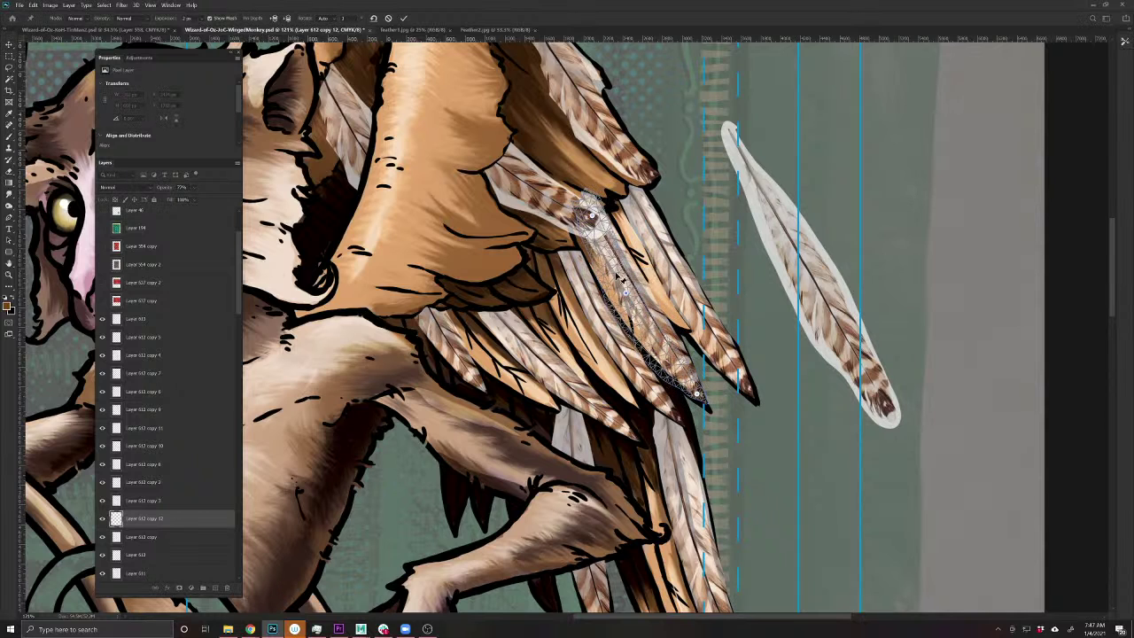
{"action": "left_click", "coordinate": [589, 217]}
{"action": "key", "text": "Return"}
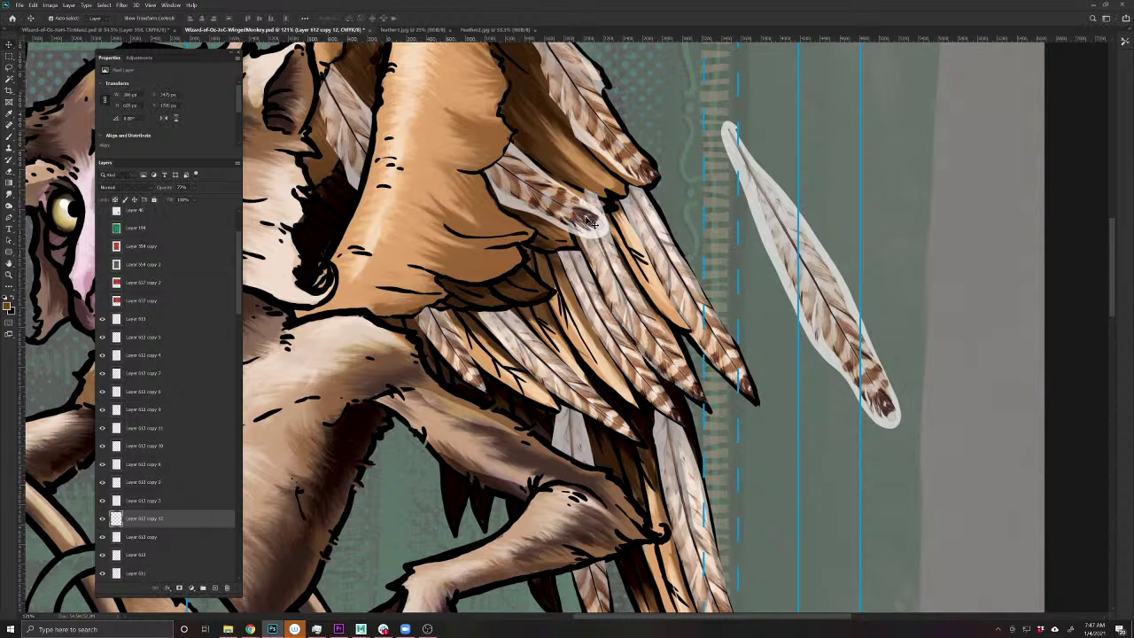
{"action": "key", "text": "b"}
{"action": "mouse_move", "coordinate": [592, 205]}
{"action": "left_mouse_down"}
{"action": "mouse_move", "coordinate": [587, 227]}
{"action": "mouse_move", "coordinate": [602, 226]}
{"action": "left_mouse_up"}
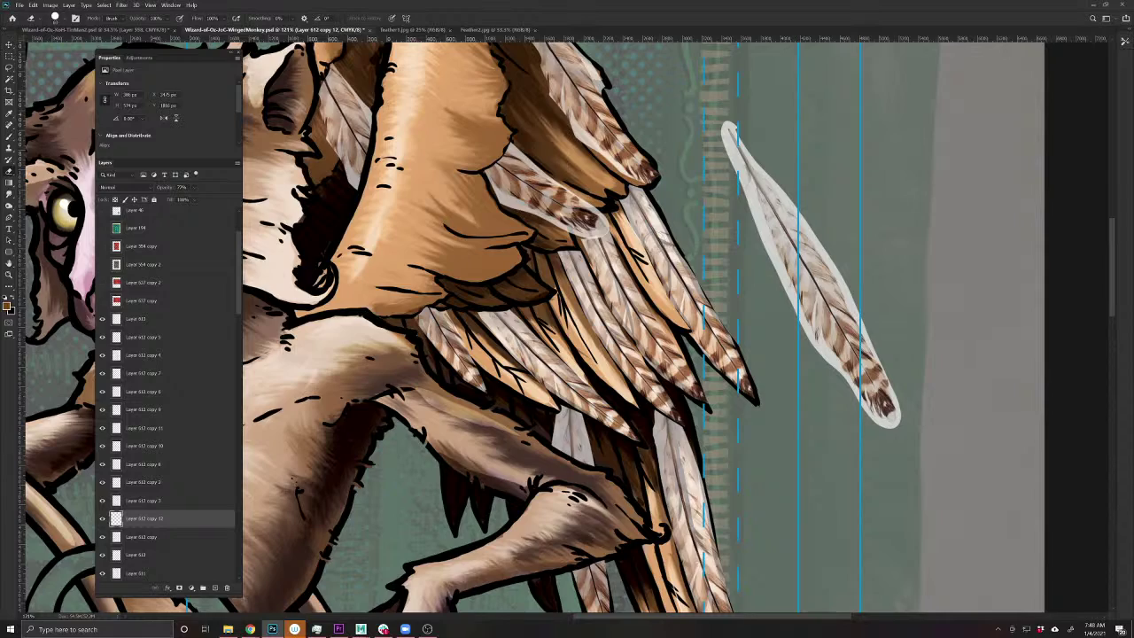
{"action": "key", "text": "ctrl+0"}
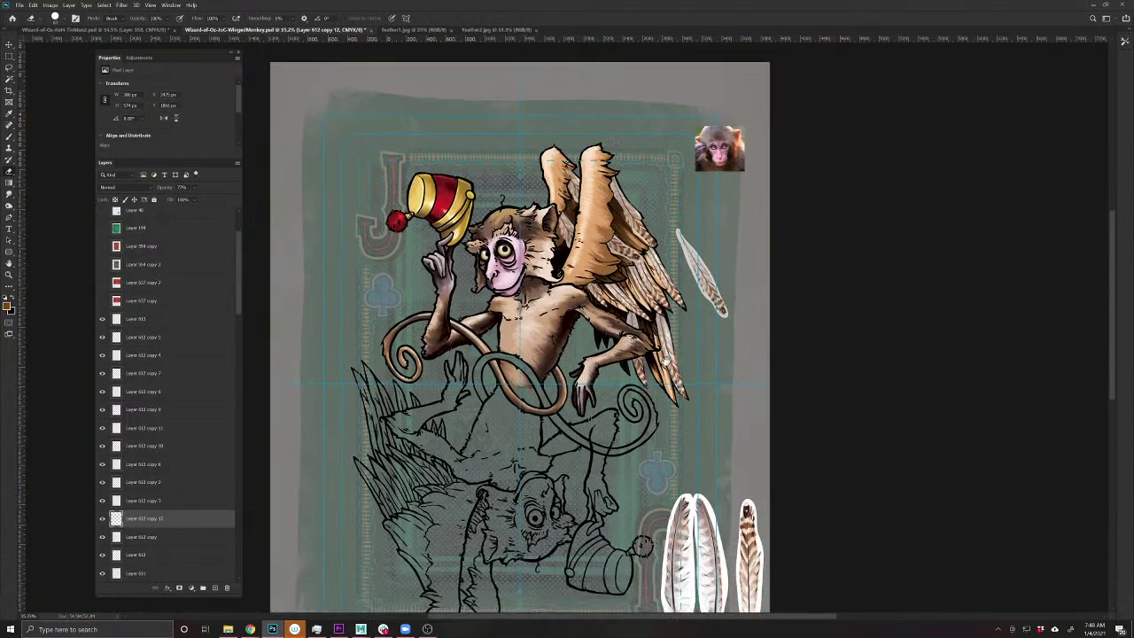
- Duplicate the white feather upward and tilt the copy about 15 degrees
{"action": "key", "text": "v"}
{"action": "left_click_drag", "start_coordinate": [706, 538], "coordinate": [711, 388]}
{"action": "key", "text": "ctrl+t"}
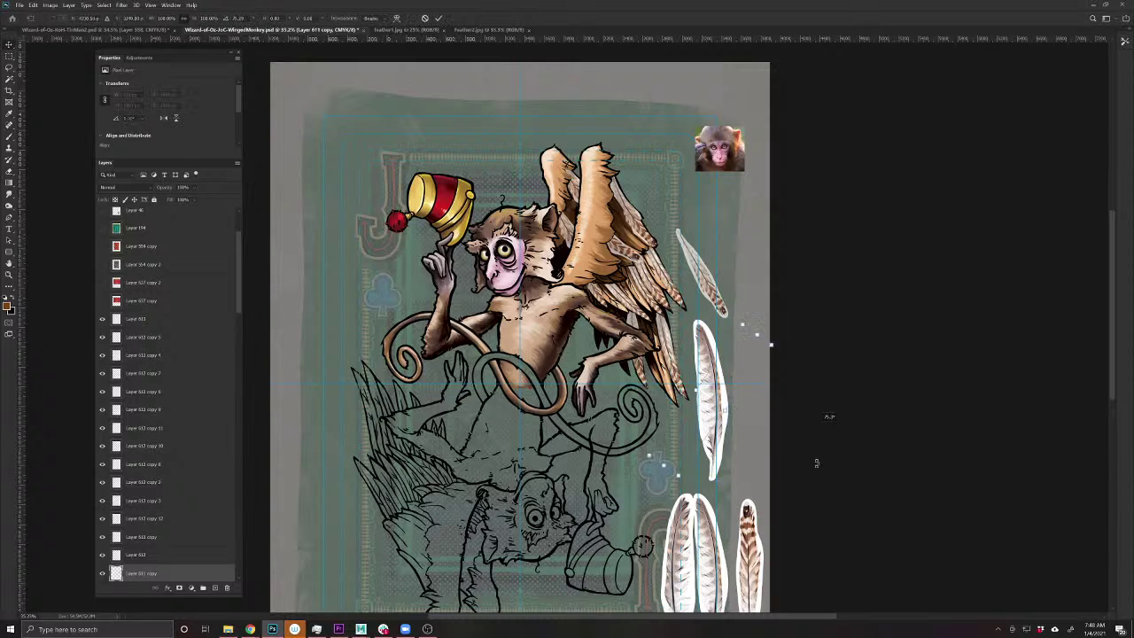
{"action": "left_click_drag", "start_coordinate": [767, 342], "coordinate": [673, 499]}
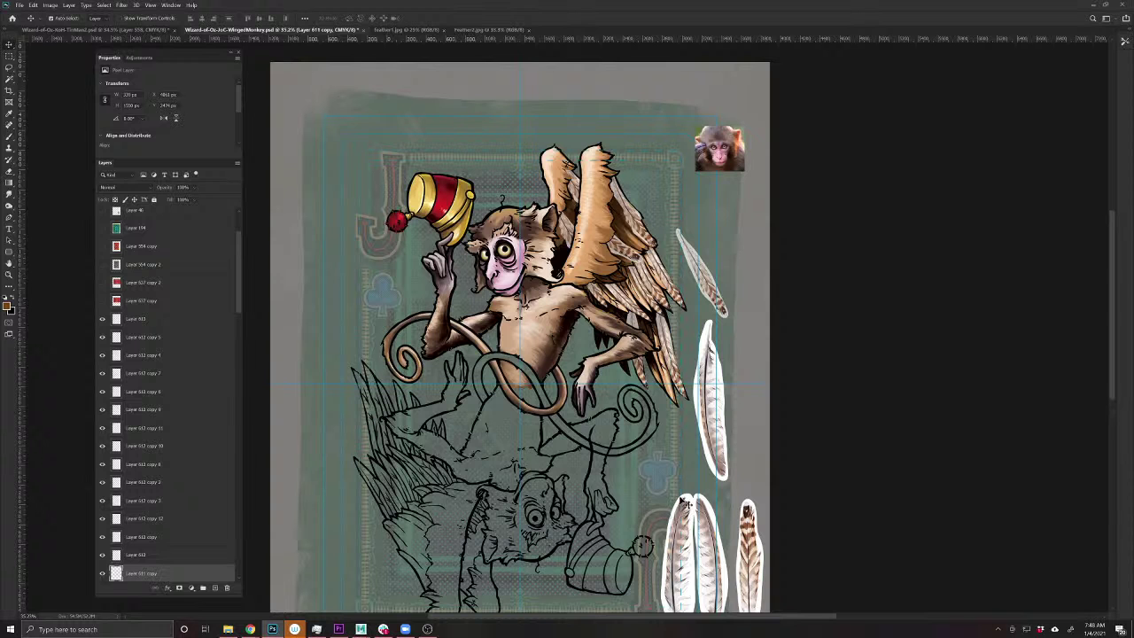
{"action": "key", "text": "ctrl+t"}
{"action": "left_click_drag", "start_coordinate": [750, 482], "coordinate": [751, 479]}
{"action": "key", "text": "Return"}
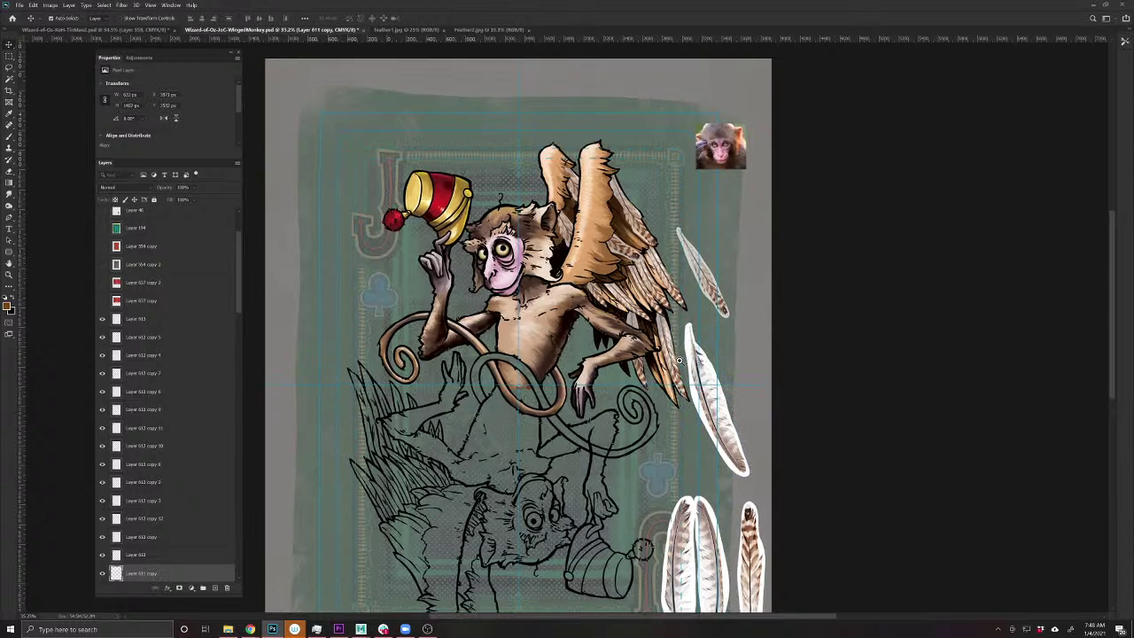
- Place the white feather copy beside the wing and shrink it
{"action": "scroll", "coordinate": [678, 361], "scroll_direction": "up", "scroll_amount": 5}
{"action": "left_click_drag", "start_coordinate": [802, 421], "coordinate": [684, 321]}
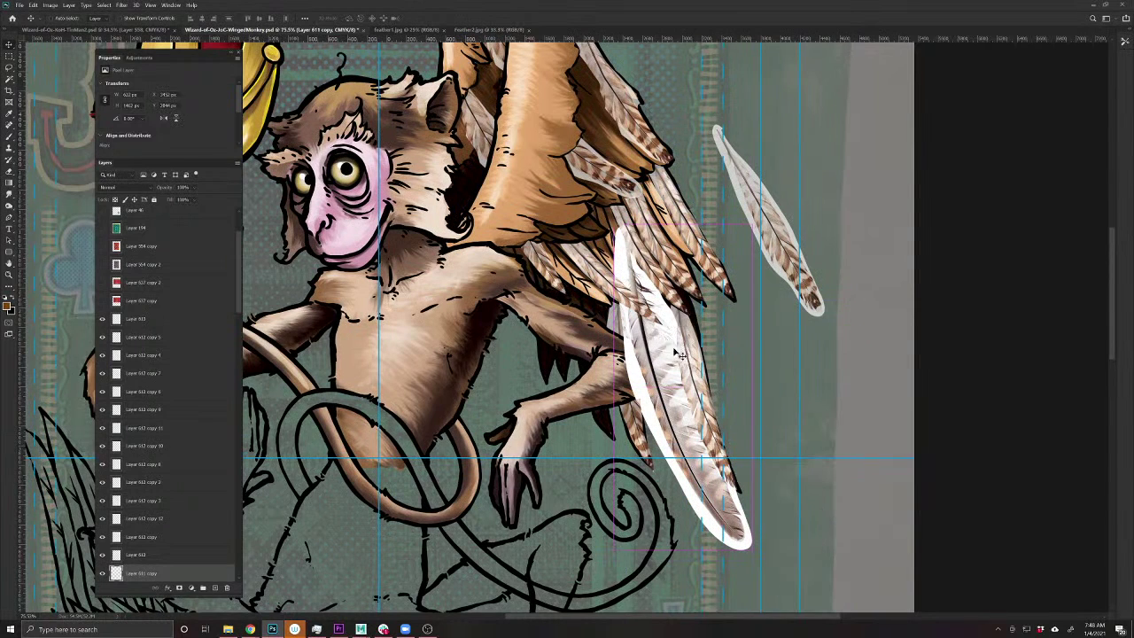
{"action": "key", "text": "ctrl+t"}
{"action": "left_click_drag", "start_coordinate": [753, 546], "coordinate": [668, 404]}
{"action": "key", "text": "Return"}
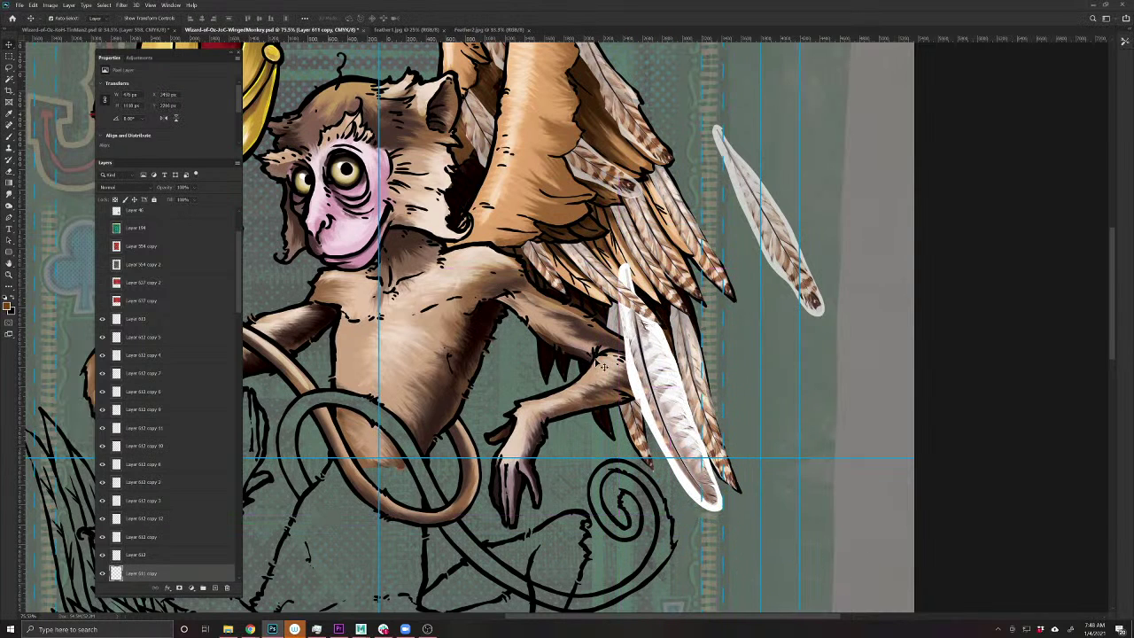
- Set the feather layer's opacity to 50%, then nudge and rotate it to match the wing
{"action": "left_click", "coordinate": [181, 187]}
{"action": "type", "text": "50"}
{"action": "key", "text": "Return"}
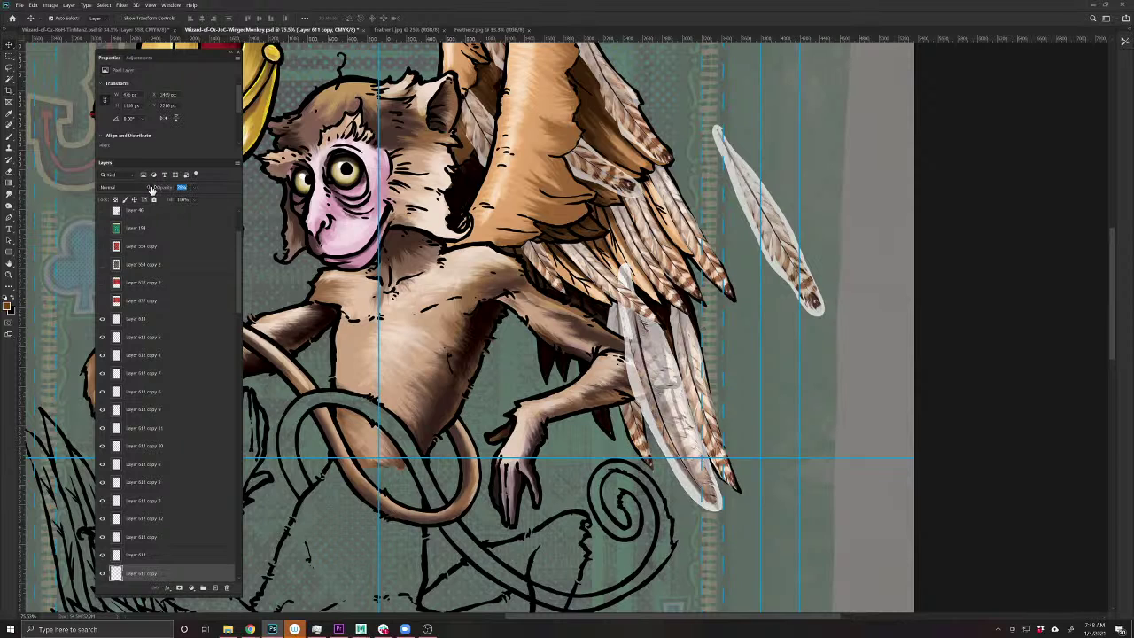
{"action": "key", "text": "ctrl+t"}
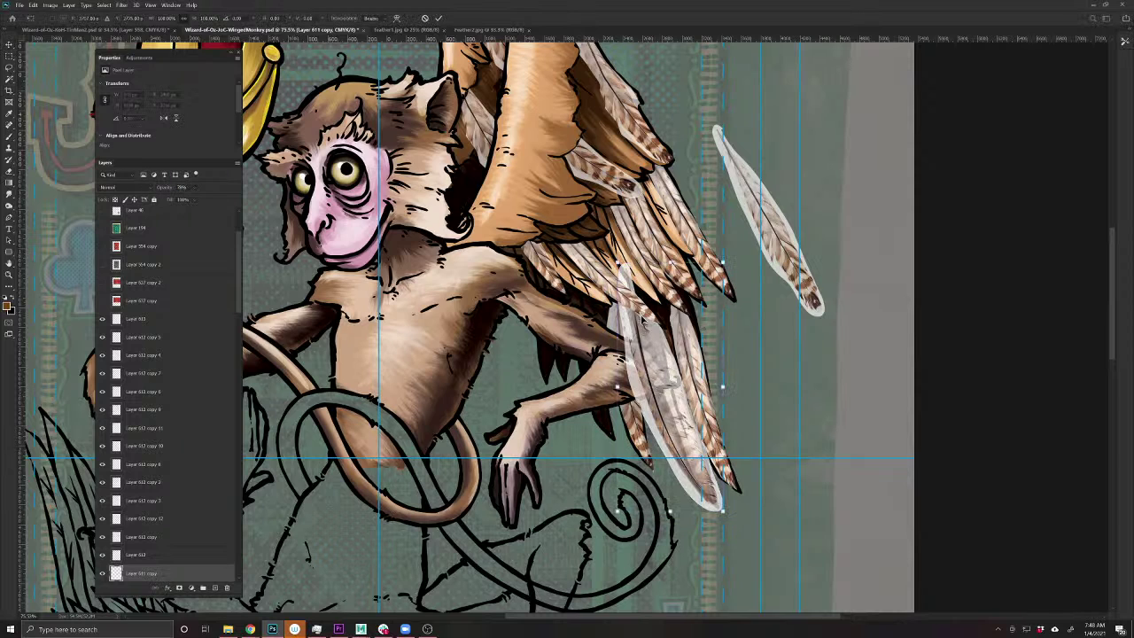
{"action": "left_click_drag", "start_coordinate": [700, 408], "coordinate": [672, 291]}
{"action": "left_click_drag", "start_coordinate": [767, 525], "coordinate": [761, 534]}
{"action": "key", "text": "Return"}
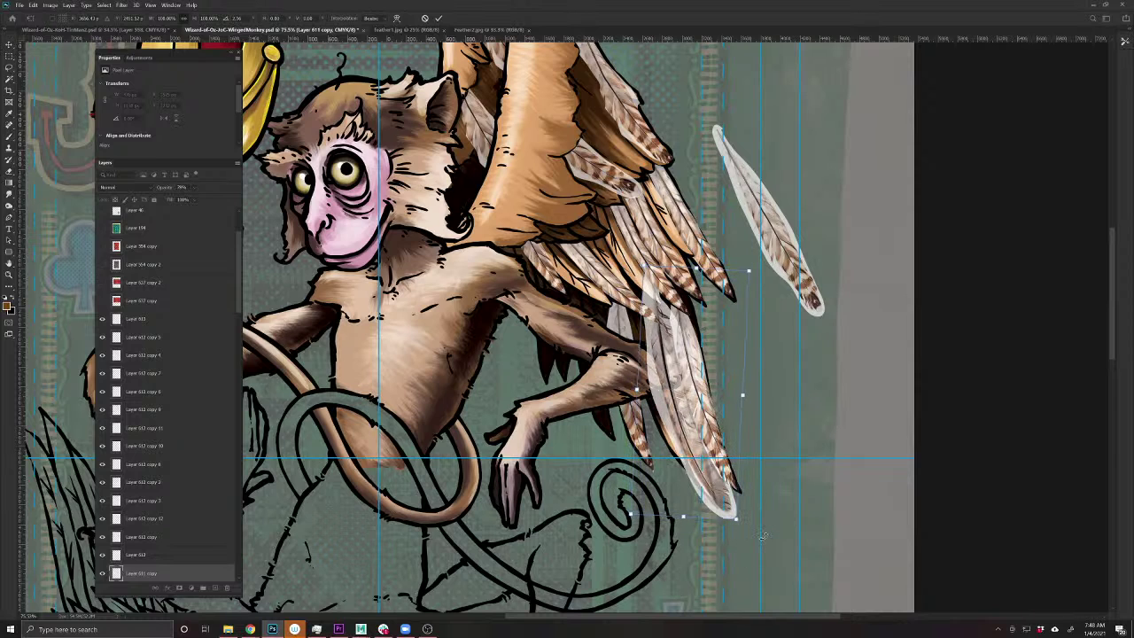
- Puppet-warp the translucent feather's tip along the lower wing, then erase its white outline
{"action": "left_click", "coordinate": [40, 6]}
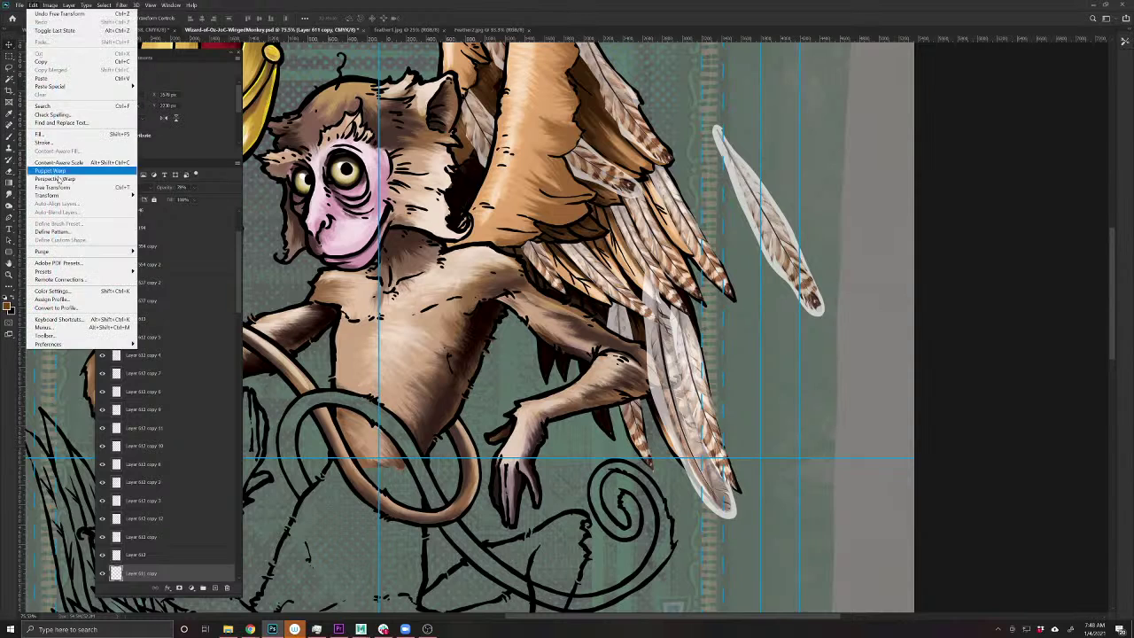
{"action": "left_click", "coordinate": [67, 170]}
{"action": "left_click", "coordinate": [660, 300]}
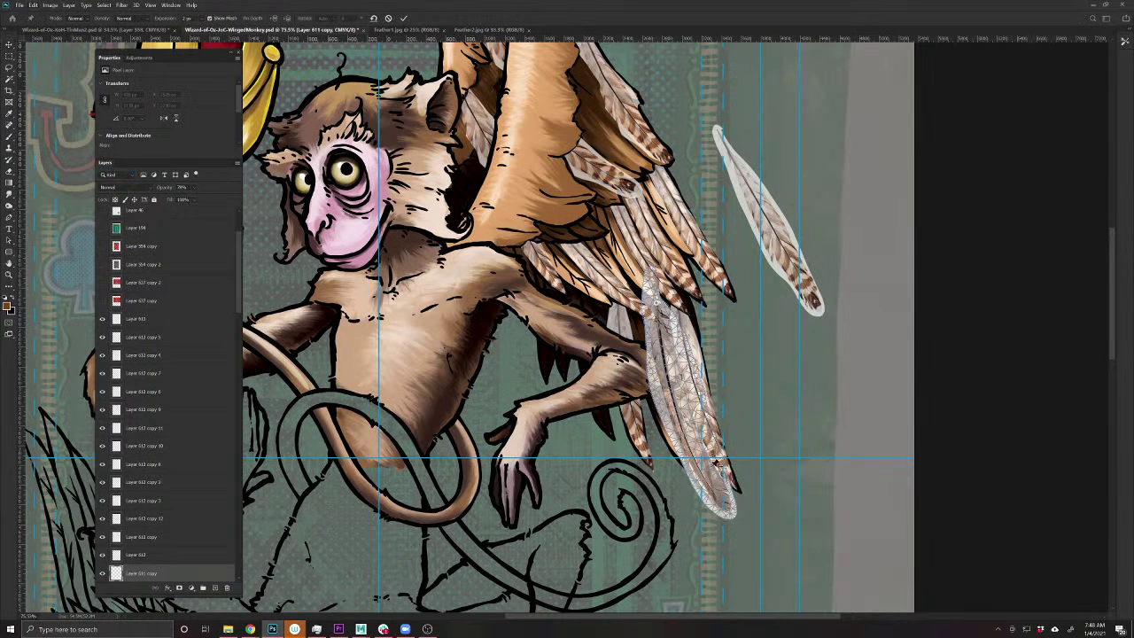
{"action": "left_click_drag", "start_coordinate": [730, 507], "coordinate": [722, 514]}
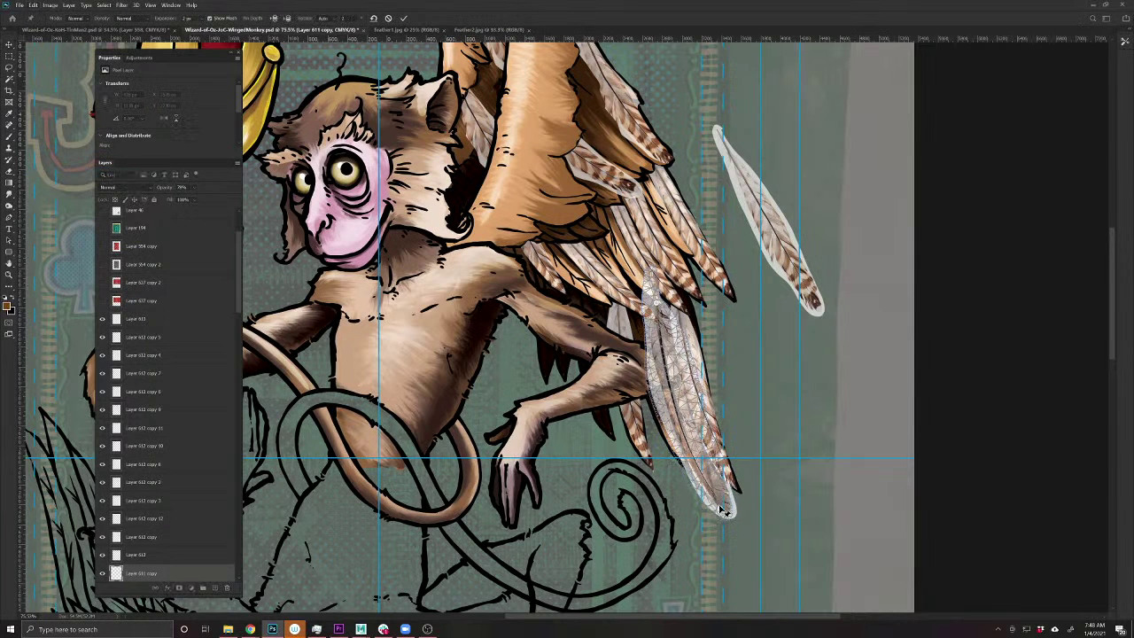
{"action": "key", "text": "Return"}
{"action": "key", "text": "e"}
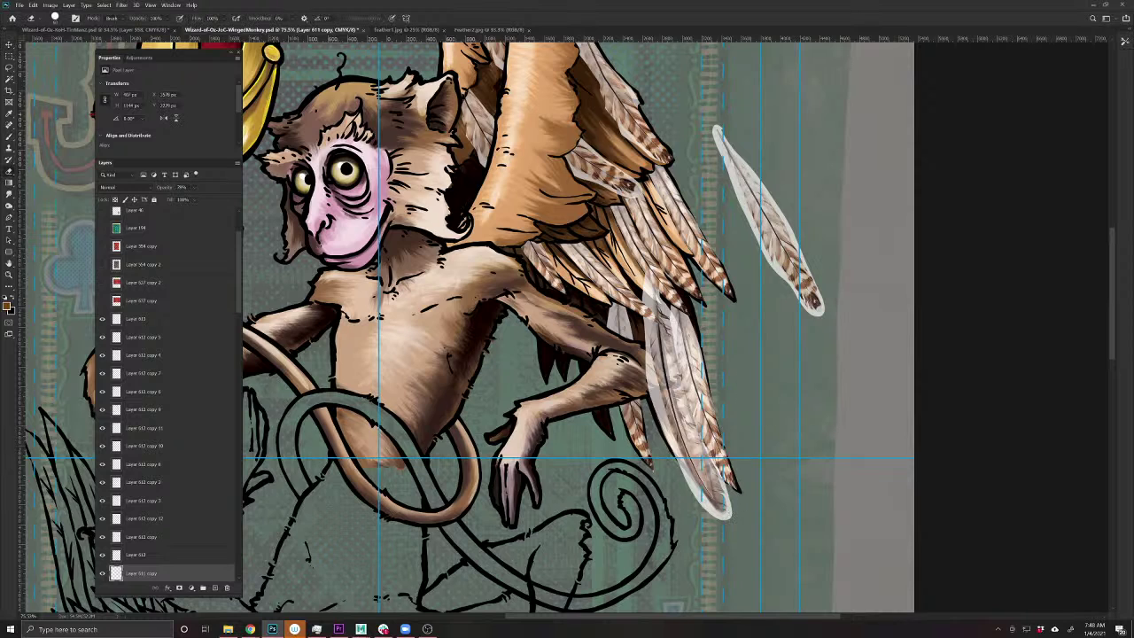
{"action": "mouse_move", "coordinate": [651, 344]}
{"action": "left_mouse_down"}
{"action": "mouse_move", "coordinate": [655, 404]}
{"action": "mouse_move", "coordinate": [719, 517]}
{"action": "mouse_move", "coordinate": [669, 297]}
{"action": "mouse_move", "coordinate": [652, 285]}
{"action": "mouse_move", "coordinate": [647, 301]}
{"action": "mouse_move", "coordinate": [661, 305]}
{"action": "left_mouse_up"}
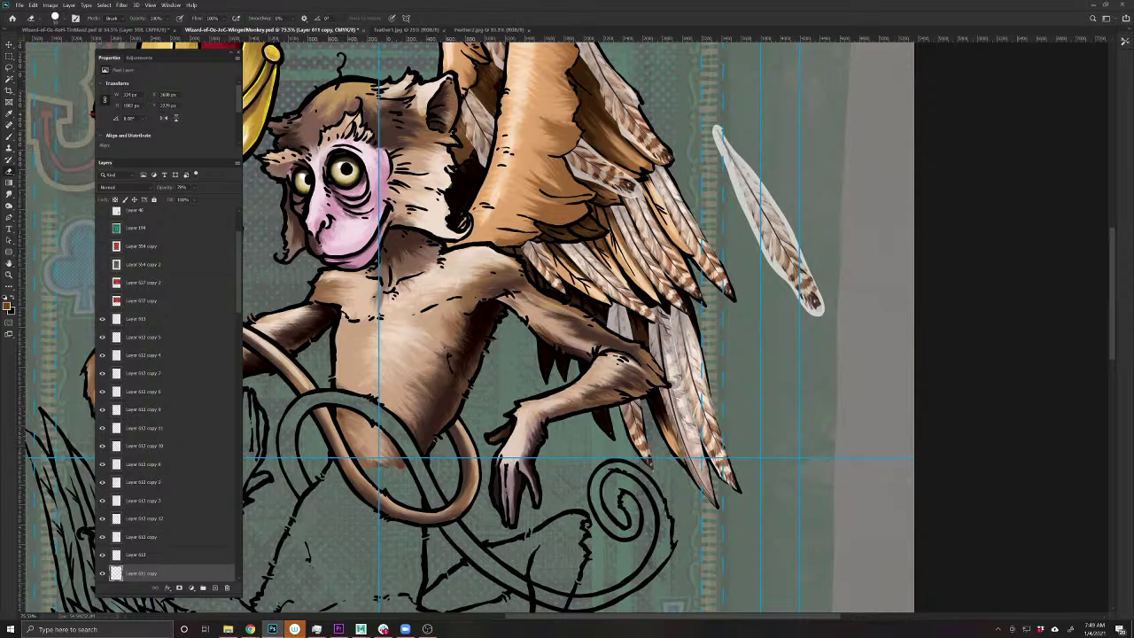
- Reposition a wing feather layer and paint dark strokes on the lower wing feathers
{"action": "key", "text": "v"}
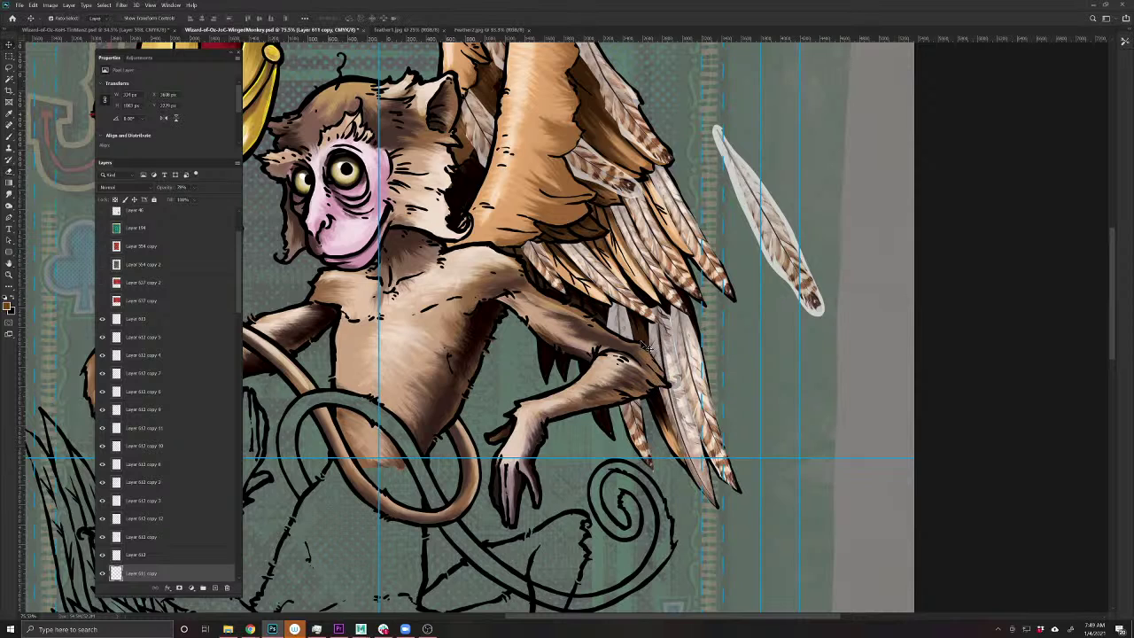
{"action": "left_click_drag", "start_coordinate": [688, 437], "coordinate": [657, 400]}
{"action": "key", "text": "b"}
{"action": "mouse_move", "coordinate": [626, 301]}
{"action": "left_mouse_down"}
{"action": "mouse_move", "coordinate": [626, 329]}
{"action": "mouse_move", "coordinate": [633, 273]}
{"action": "left_mouse_up"}
{"action": "left_click_drag", "start_coordinate": [642, 318], "coordinate": [675, 430]}
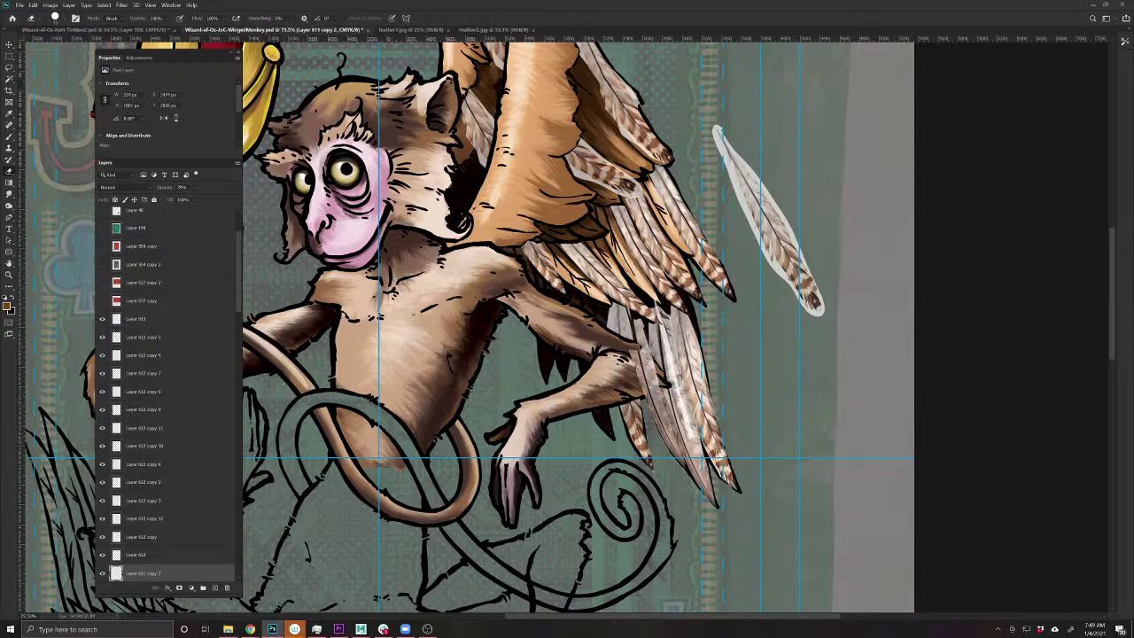
{"action": "left_click_drag", "start_coordinate": [634, 349], "coordinate": [661, 390]}
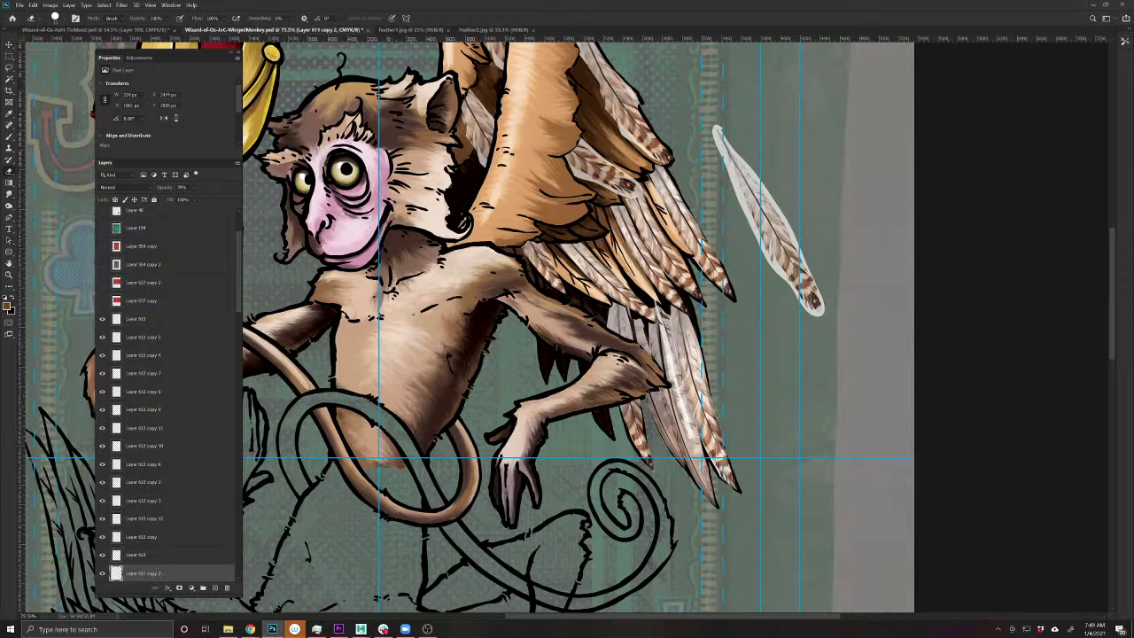
- Duplicate a feather higher onto the middle of the right wing, above the arm
{"action": "key", "text": "v"}
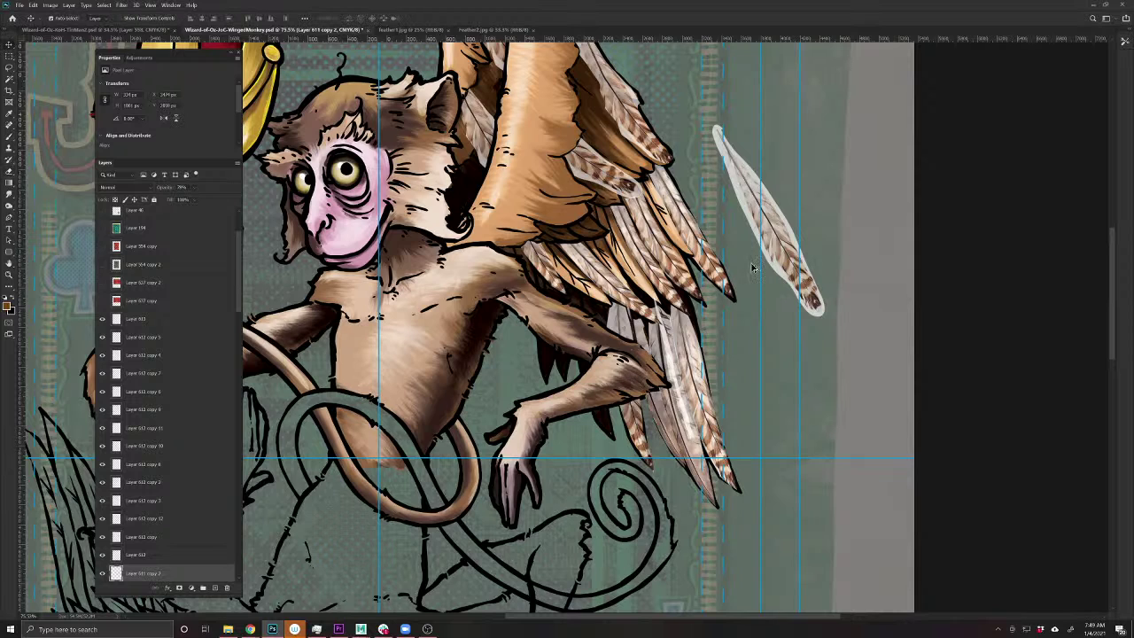
{"action": "mouse_move", "coordinate": [536, 270]}
{"action": "left_mouse_down"}
{"action": "mouse_move", "coordinate": [587, 326]}
{"action": "mouse_move", "coordinate": [585, 372]}
{"action": "mouse_move", "coordinate": [577, 324]}
{"action": "mouse_move", "coordinate": [592, 276]}
{"action": "mouse_move", "coordinate": [596, 314]}
{"action": "left_mouse_up"}
{"action": "key", "text": "ctrl+t"}
{"action": "key", "text": "Return"}
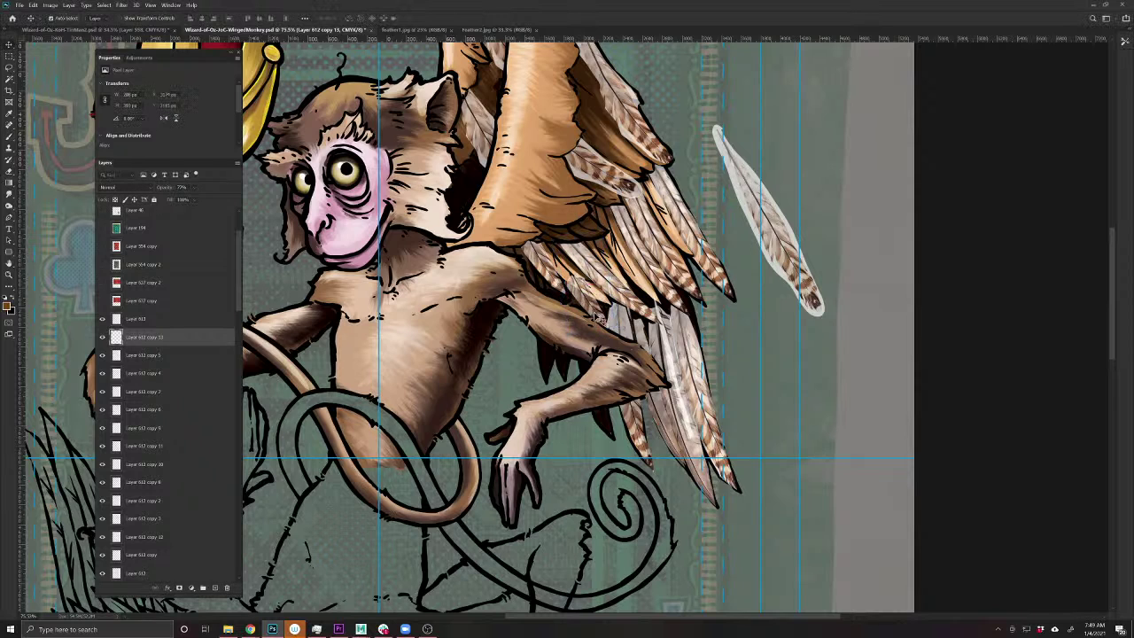
{"action": "key", "text": "b"}
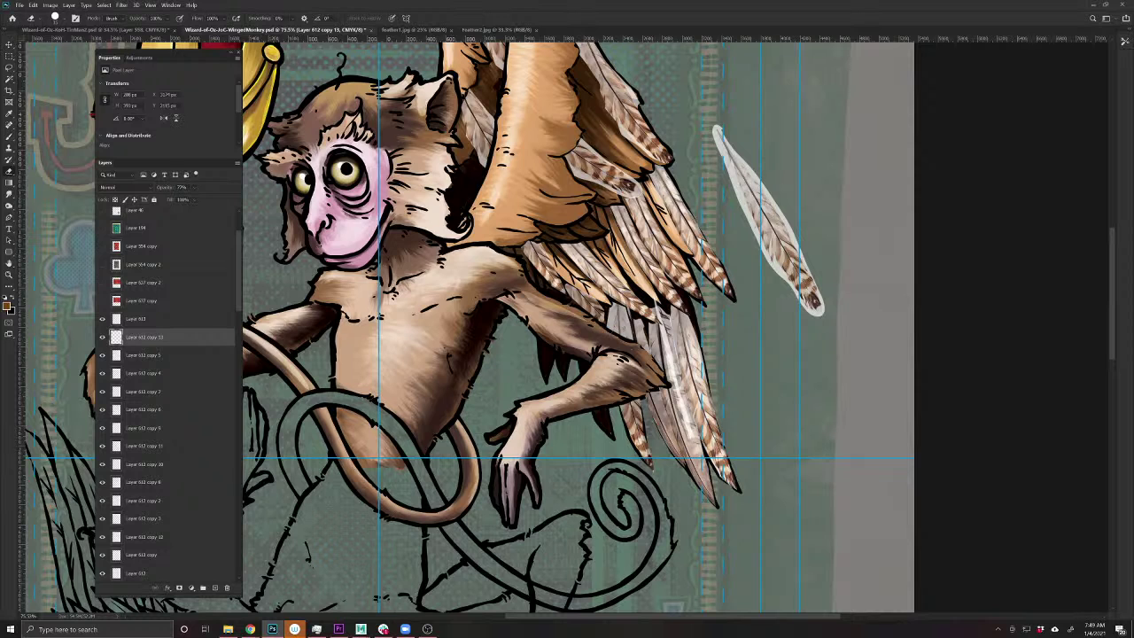
- Select another feather copy on the upper wing and dab darker and lighter shading onto it
{"action": "left_click_drag", "start_coordinate": [631, 168], "coordinate": [614, 258]}
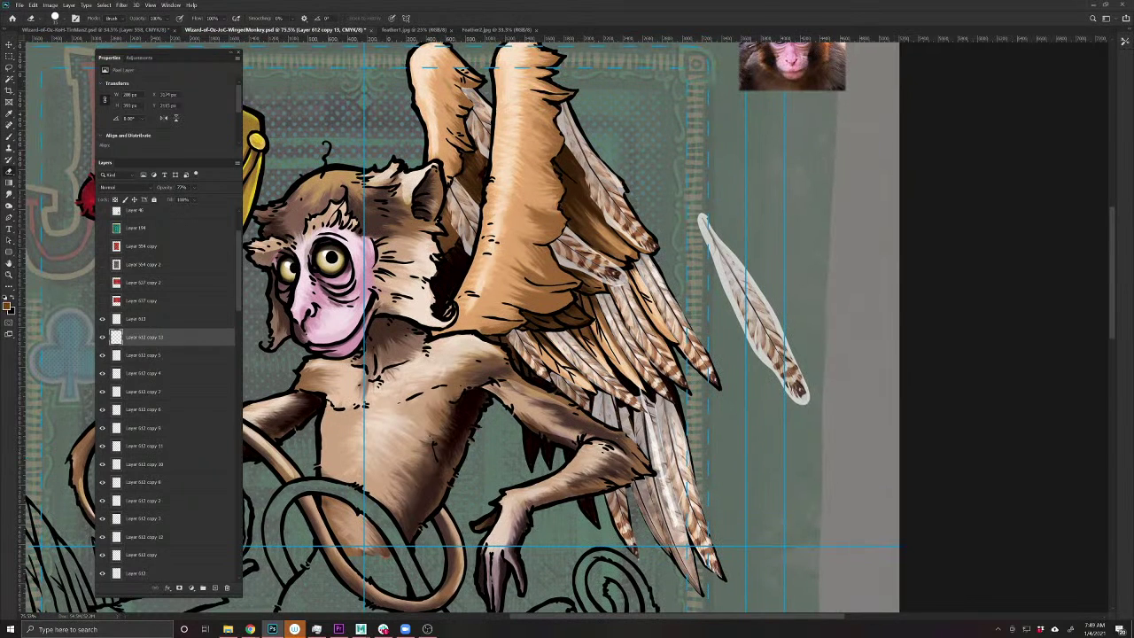
{"action": "left_click", "coordinate": [615, 257], "text": "ctrl"}
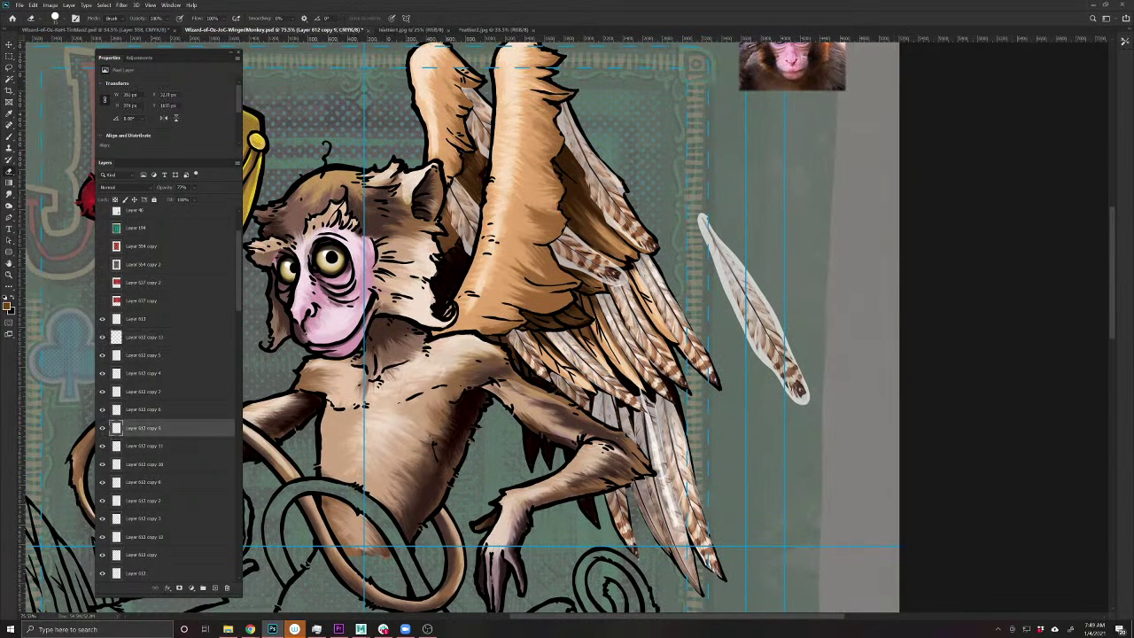
{"action": "left_click", "coordinate": [620, 279]}
{"action": "left_click", "coordinate": [617, 278]}
- Reposition the feather copy and free-transform it to fit the wing's angle
{"action": "key", "text": "v"}
{"action": "mouse_move", "coordinate": [611, 269]}
{"action": "left_mouse_down"}
{"action": "mouse_move", "coordinate": [605, 189]}
{"action": "mouse_move", "coordinate": [591, 200]}
{"action": "mouse_move", "coordinate": [602, 186]}
{"action": "mouse_move", "coordinate": [644, 297]}
{"action": "left_mouse_up"}
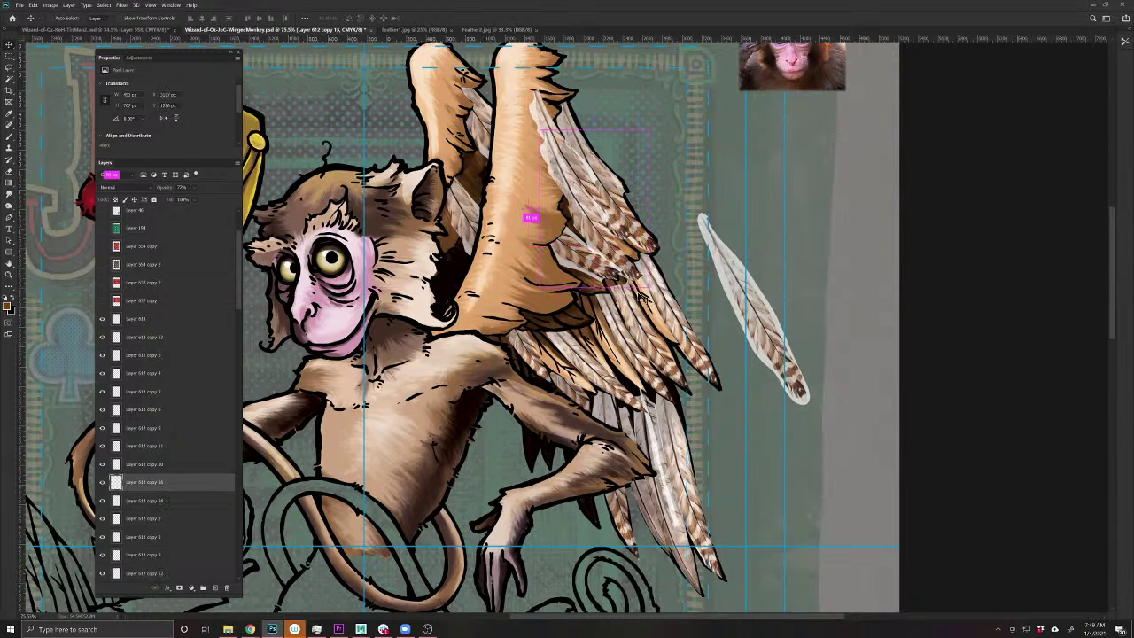
{"action": "key", "text": "ctrl+t"}
{"action": "left_click_drag", "start_coordinate": [611, 240], "coordinate": [605, 252]}
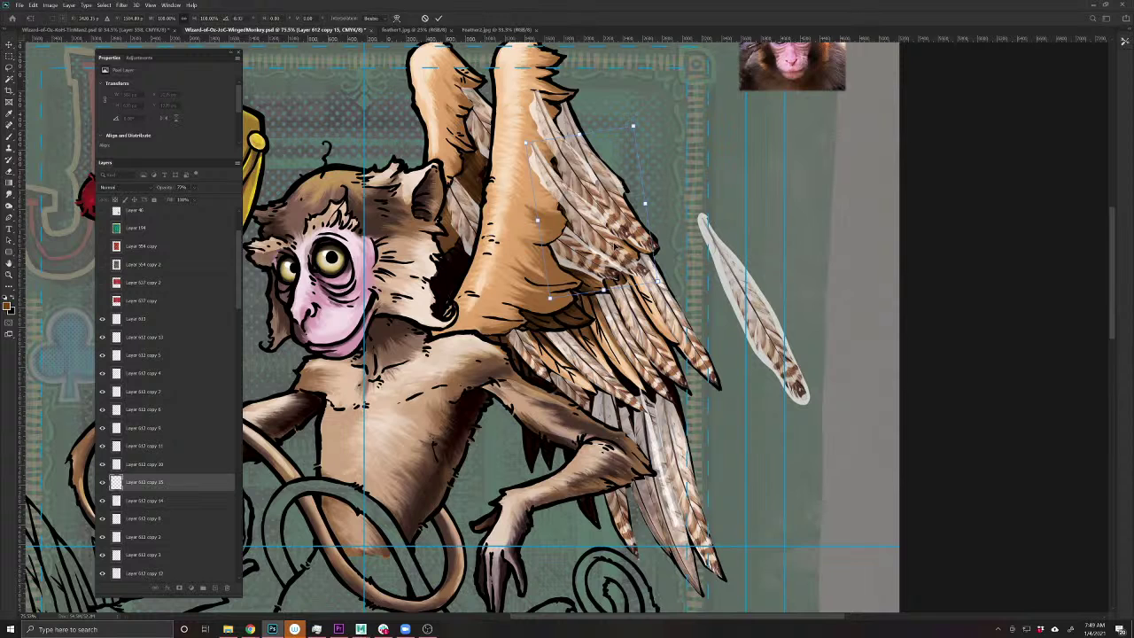
{"action": "left_click_drag", "start_coordinate": [574, 305], "coordinate": [507, 299]}
{"action": "key", "text": "Return"}
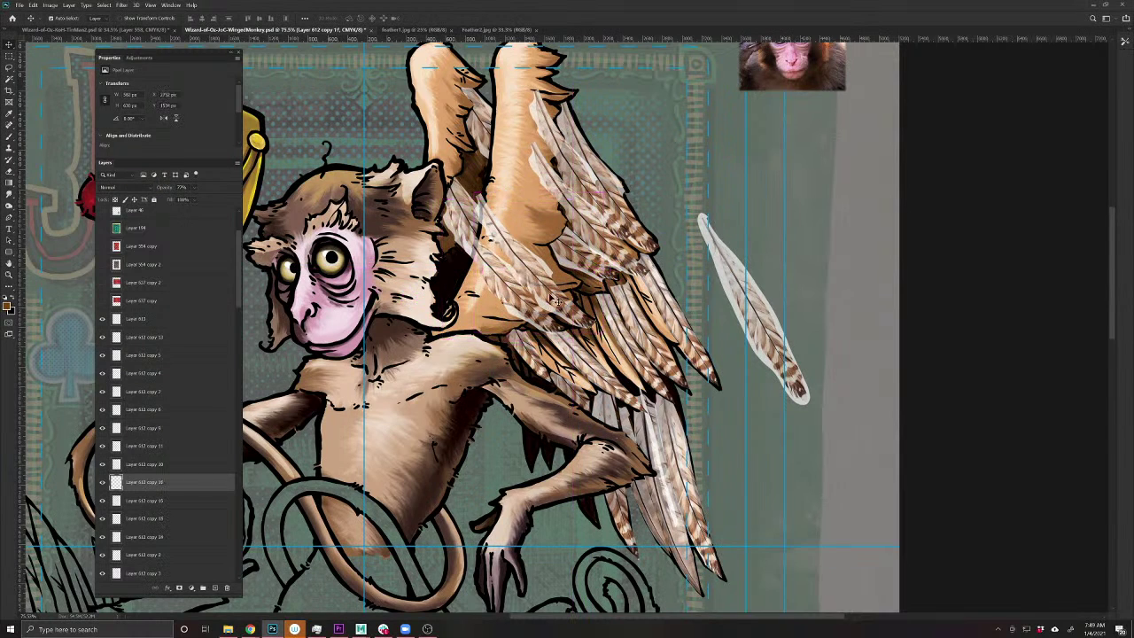
- Brush shading across several feather copies on the upper wing to blend them in
{"action": "key", "text": "b"}
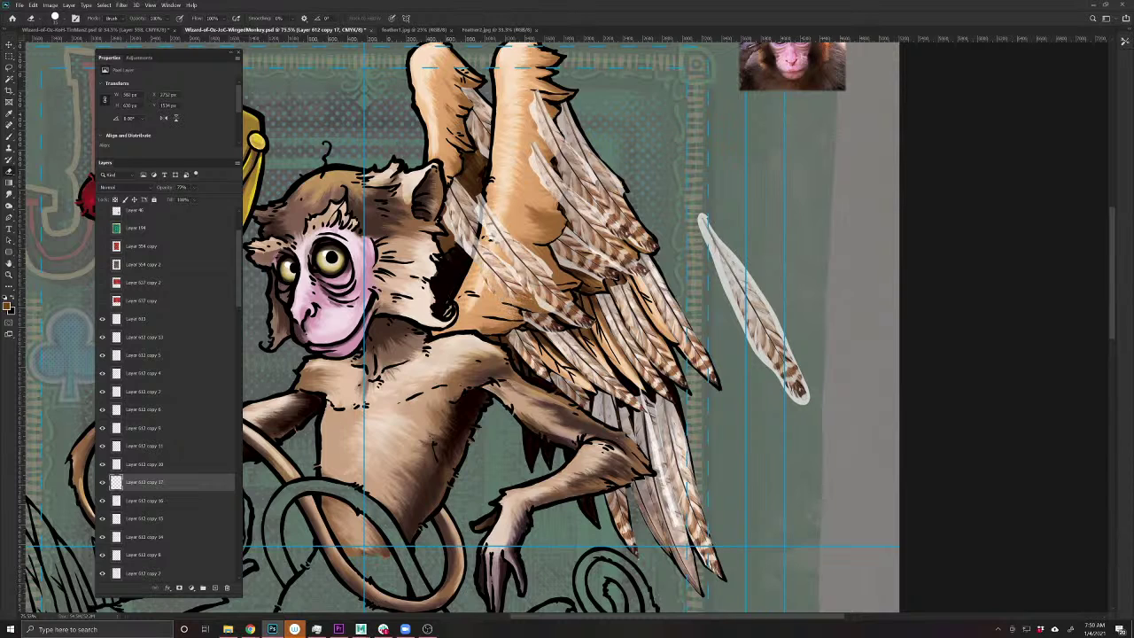
{"action": "mouse_move", "coordinate": [495, 287]}
{"action": "left_mouse_down"}
{"action": "mouse_move", "coordinate": [468, 232]}
{"action": "mouse_move", "coordinate": [518, 272]}
{"action": "left_mouse_up"}
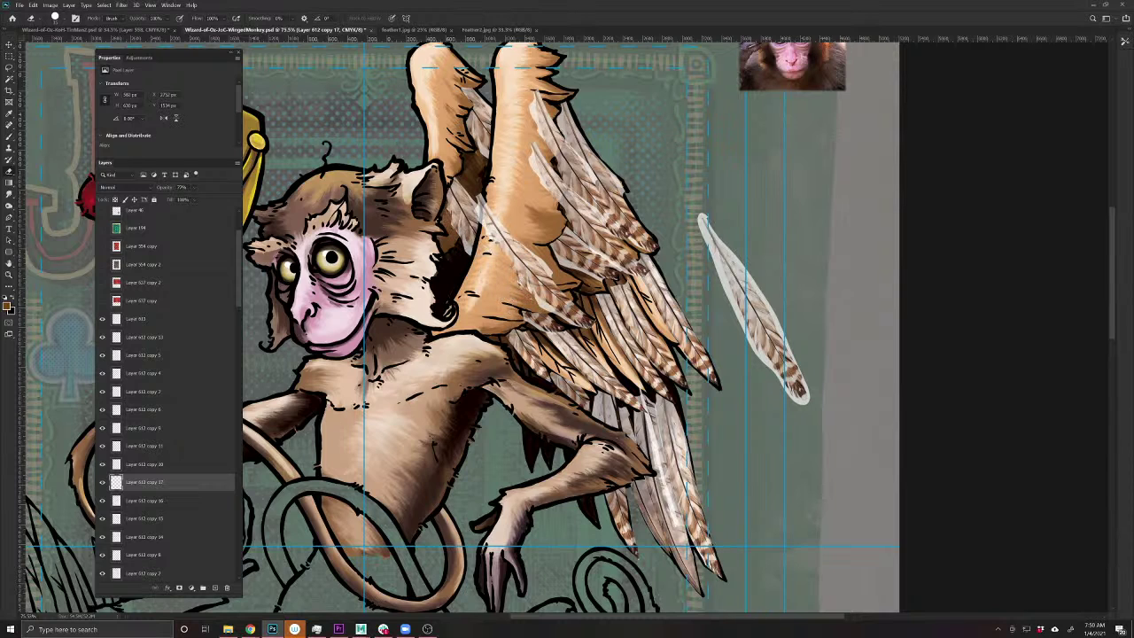
{"action": "left_click", "coordinate": [558, 307], "text": "ctrl"}
{"action": "mouse_move", "coordinate": [504, 196]}
{"action": "left_mouse_down"}
{"action": "mouse_move", "coordinate": [478, 239]}
{"action": "mouse_move", "coordinate": [567, 301]}
{"action": "mouse_move", "coordinate": [549, 310]}
{"action": "mouse_move", "coordinate": [536, 284]}
{"action": "left_mouse_up"}
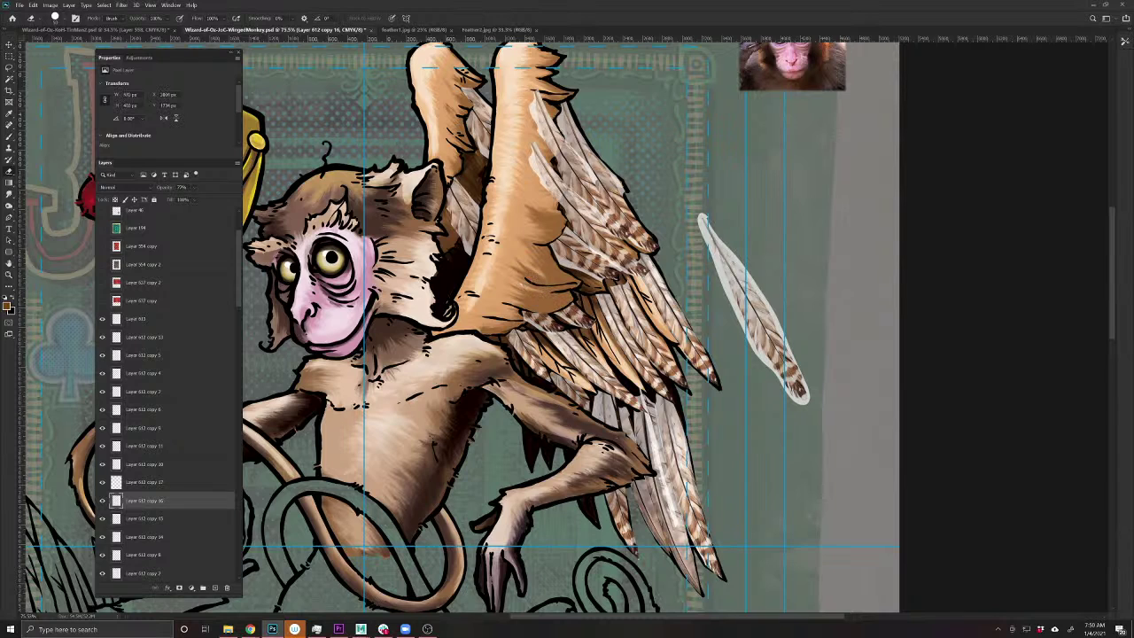
{"action": "left_click", "coordinate": [556, 188], "text": "ctrl"}
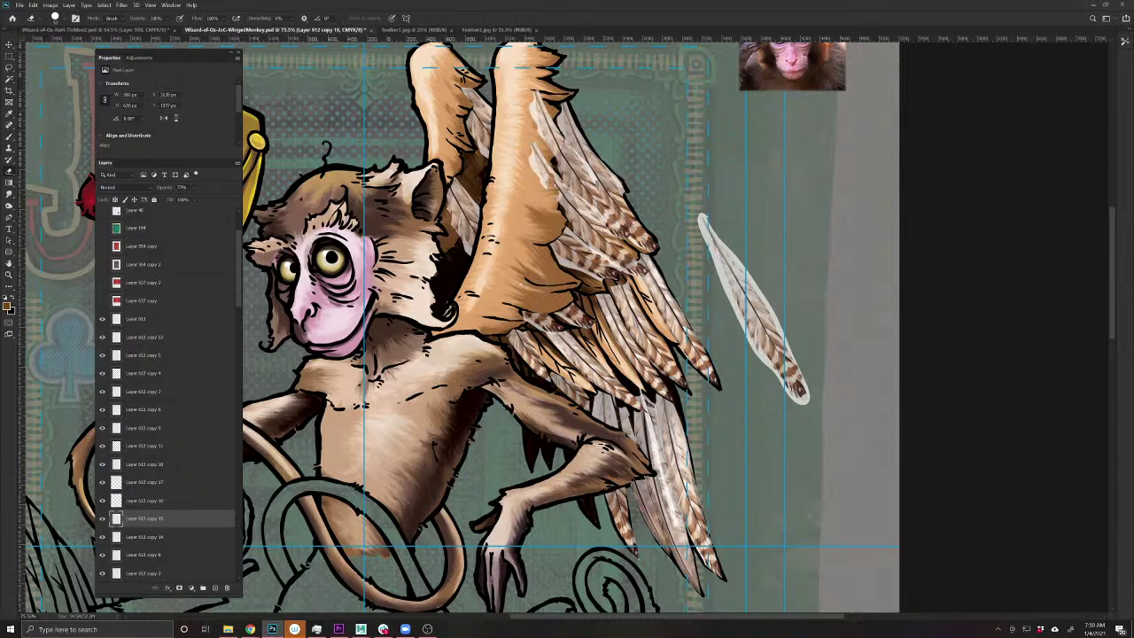
{"action": "mouse_move", "coordinate": [557, 157]}
{"action": "left_mouse_down"}
{"action": "mouse_move", "coordinate": [537, 183]}
{"action": "mouse_move", "coordinate": [533, 93]}
{"action": "mouse_move", "coordinate": [560, 142]}
{"action": "mouse_move", "coordinate": [549, 146]}
{"action": "left_mouse_up"}
{"action": "left_click", "coordinate": [551, 146], "text": "ctrl"}
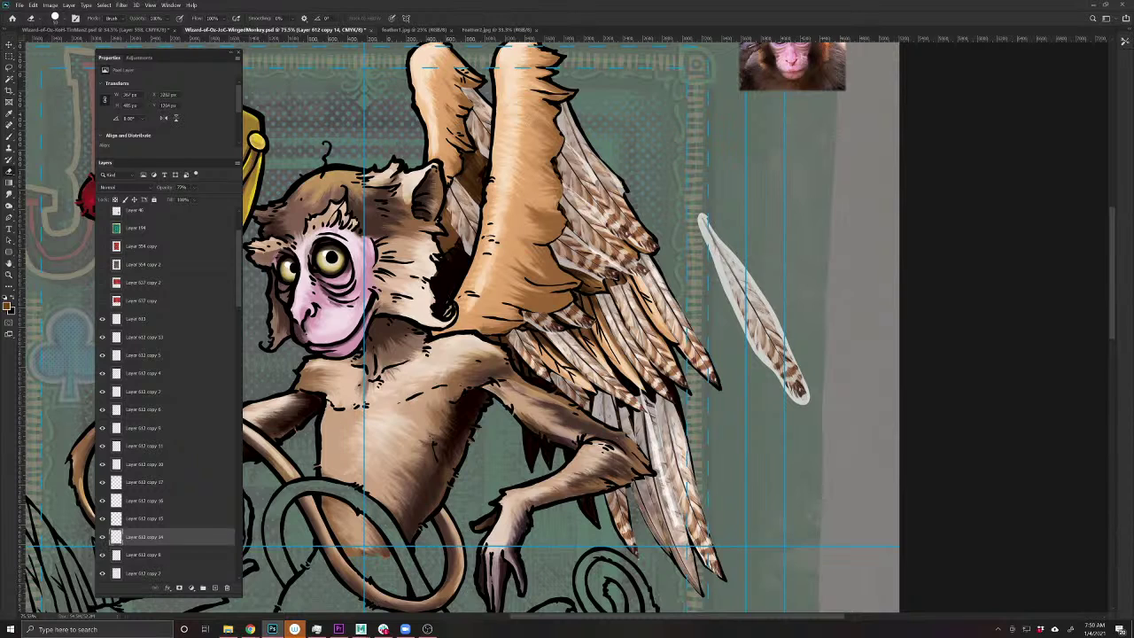
- Move another feather copy along the wing and transform it into place
{"action": "key", "text": "v"}
{"action": "mouse_move", "coordinate": [630, 356]}
{"action": "left_mouse_down"}
{"action": "mouse_move", "coordinate": [605, 347]}
{"action": "mouse_move", "coordinate": [610, 337]}
{"action": "left_mouse_up"}
{"action": "key", "text": "ctrl+t"}
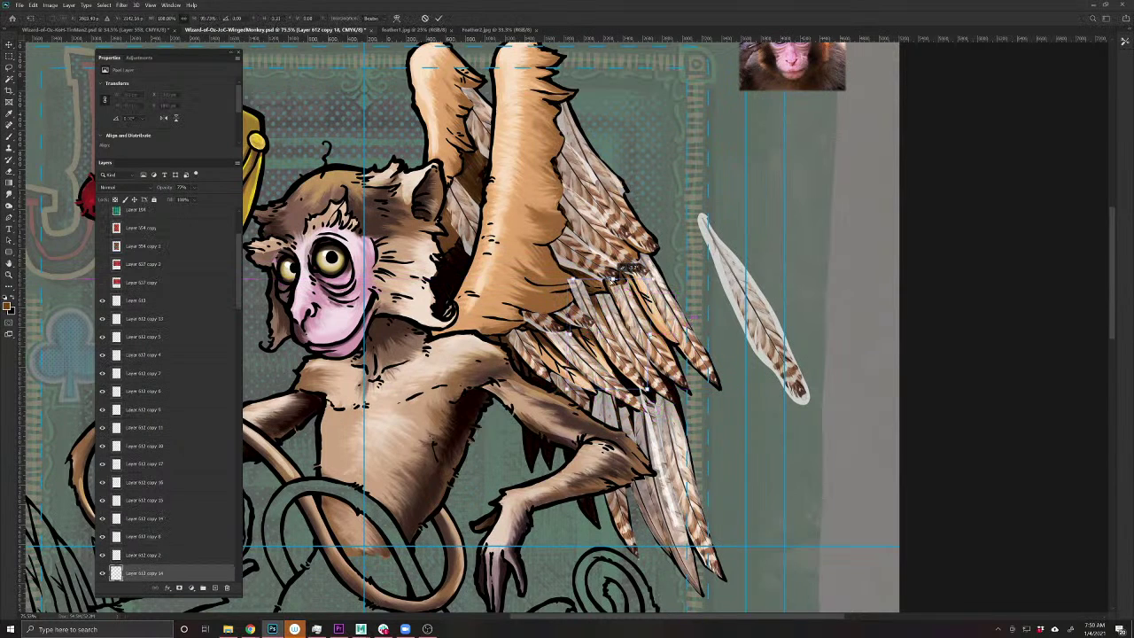
{"action": "key", "text": "Return"}
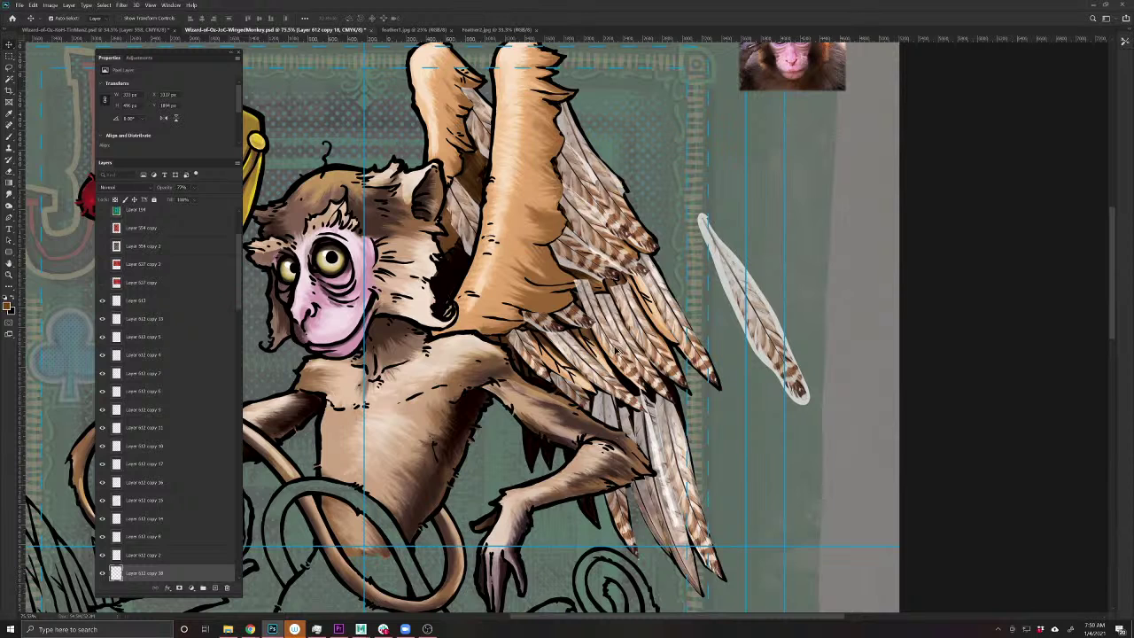
{"action": "mouse_move", "coordinate": [617, 351]}
{"action": "left_mouse_down"}
{"action": "mouse_move", "coordinate": [663, 329]}
{"action": "mouse_move", "coordinate": [677, 340]}
{"action": "mouse_move", "coordinate": [603, 357]}
{"action": "mouse_move", "coordinate": [576, 396]}
{"action": "mouse_move", "coordinate": [588, 361]}
{"action": "mouse_move", "coordinate": [575, 377]}
{"action": "left_mouse_up"}
{"action": "key", "text": "ctrl+t"}
{"action": "key", "text": "Return"}
- Darken a spot on a feather, then erase a small overlap on a lower feather layer
{"action": "key", "text": "b"}
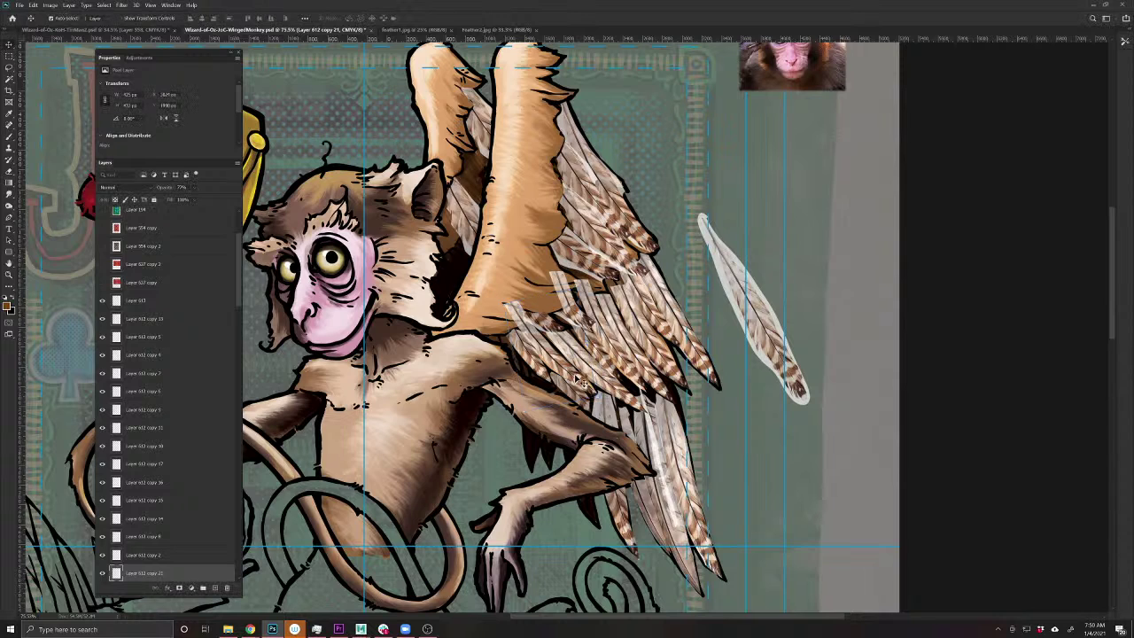
{"action": "left_click", "coordinate": [515, 312]}
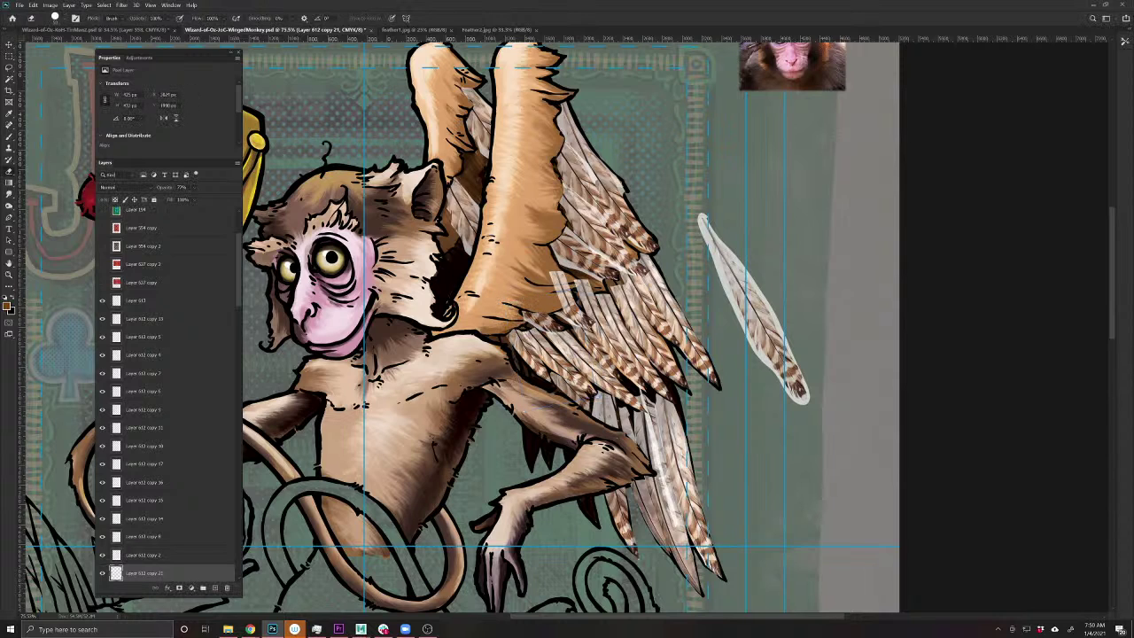
{"action": "key", "text": "e"}
{"action": "key", "text": "alt+bracketleft"}
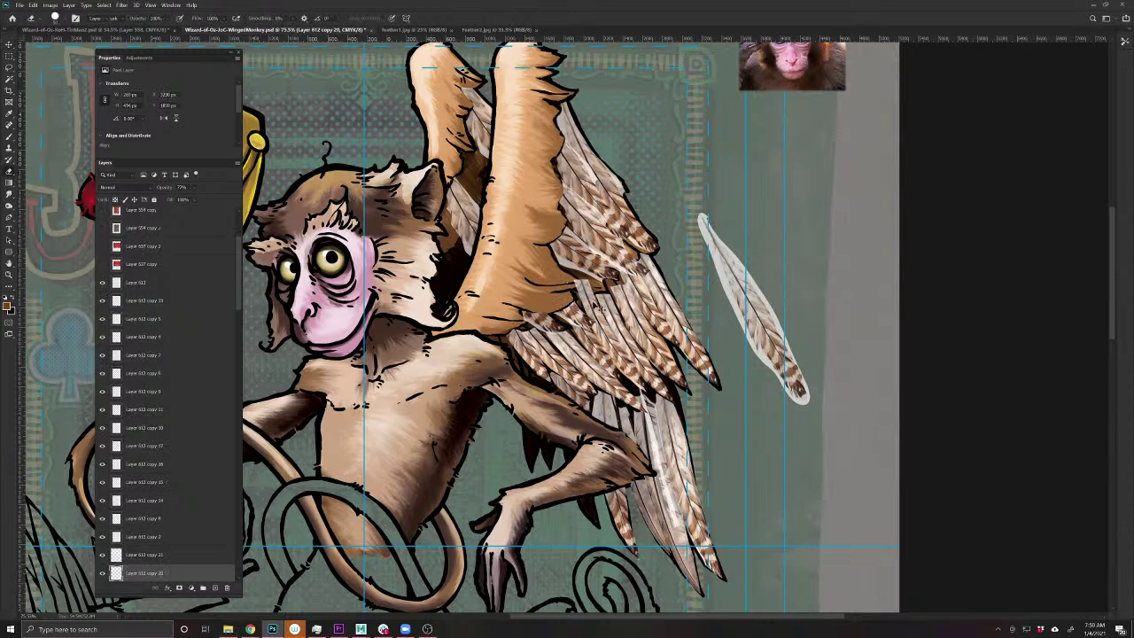
{"action": "key", "text": "alt+bracketleft"}
{"action": "key", "text": "alt+bracketleft"}
{"action": "left_click", "coordinate": [580, 287]}
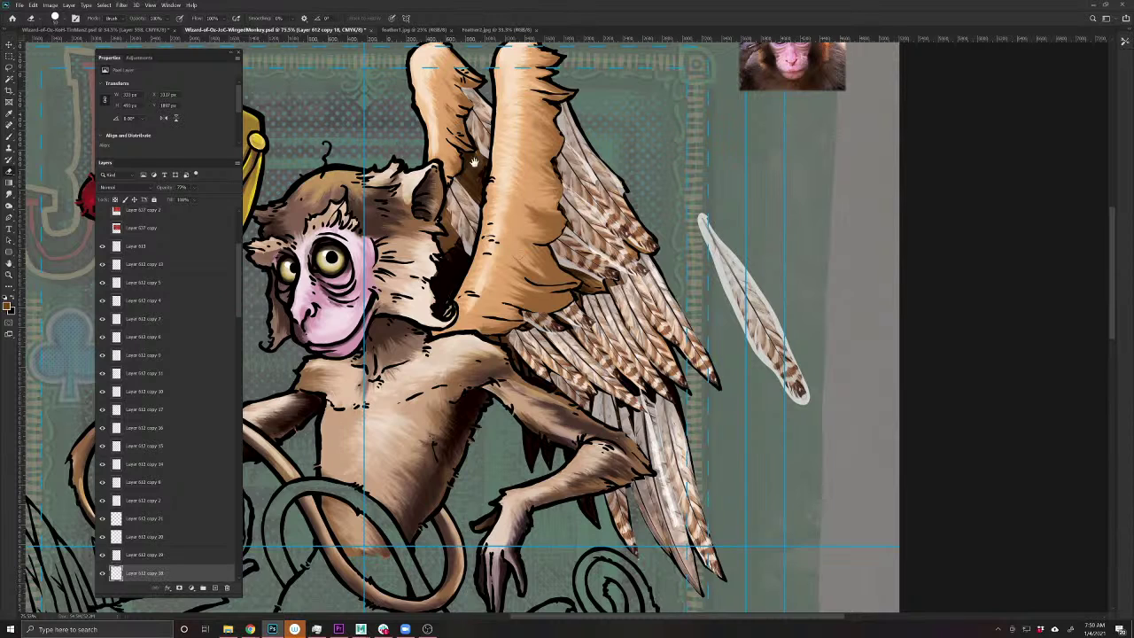
- Drag out a new feather copy onto the upper inner wing behind the ear
{"action": "key", "text": "v"}
{"action": "mouse_move", "coordinate": [470, 217]}
{"action": "left_mouse_down"}
{"action": "mouse_move", "coordinate": [485, 161]}
{"action": "mouse_move", "coordinate": [474, 177]}
{"action": "left_mouse_up"}
{"action": "key", "text": "b"}
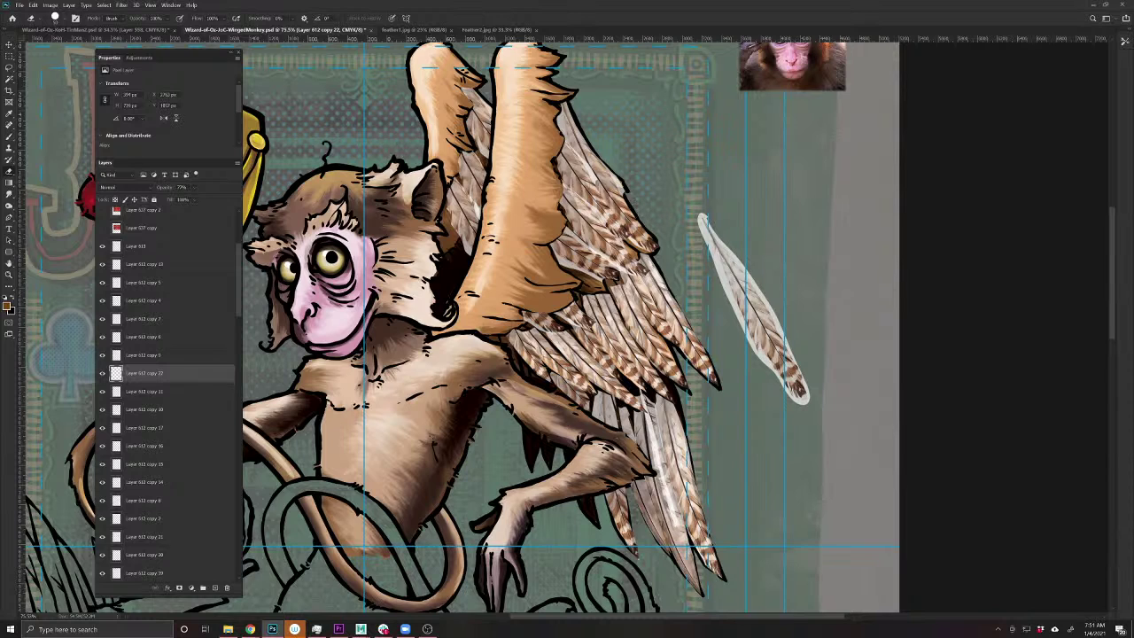
{"action": "key", "text": "v"}
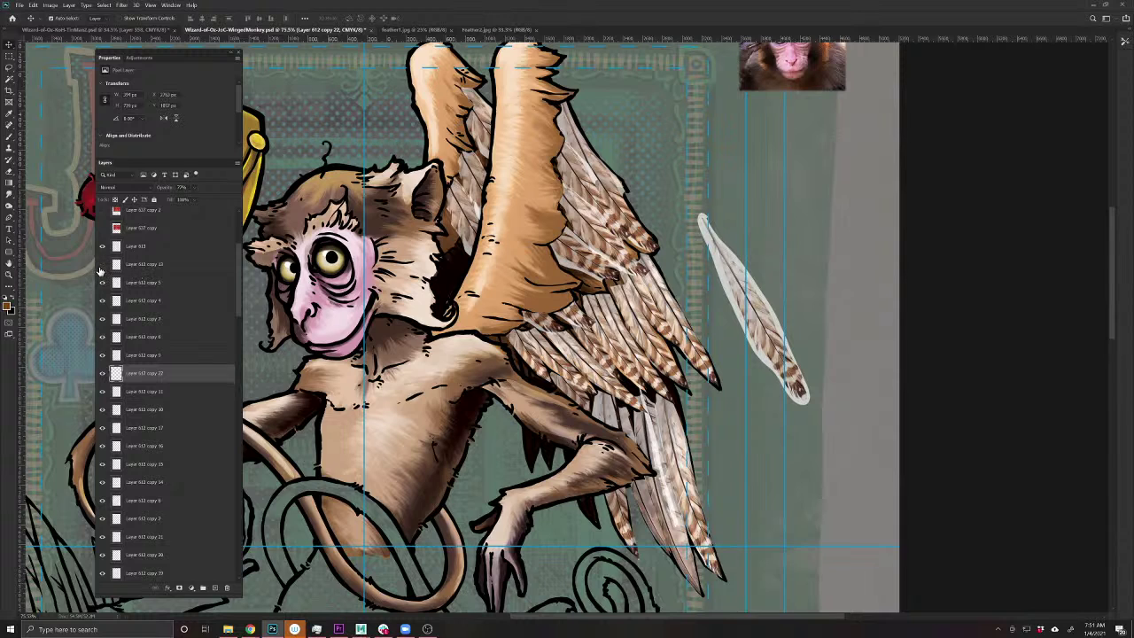
- Select the range of feather copy layers and raise their opacity to 100%
{"action": "left_click", "coordinate": [138, 265]}
{"action": "scroll", "coordinate": [187, 347], "scroll_direction": "down", "scroll_amount": 4}
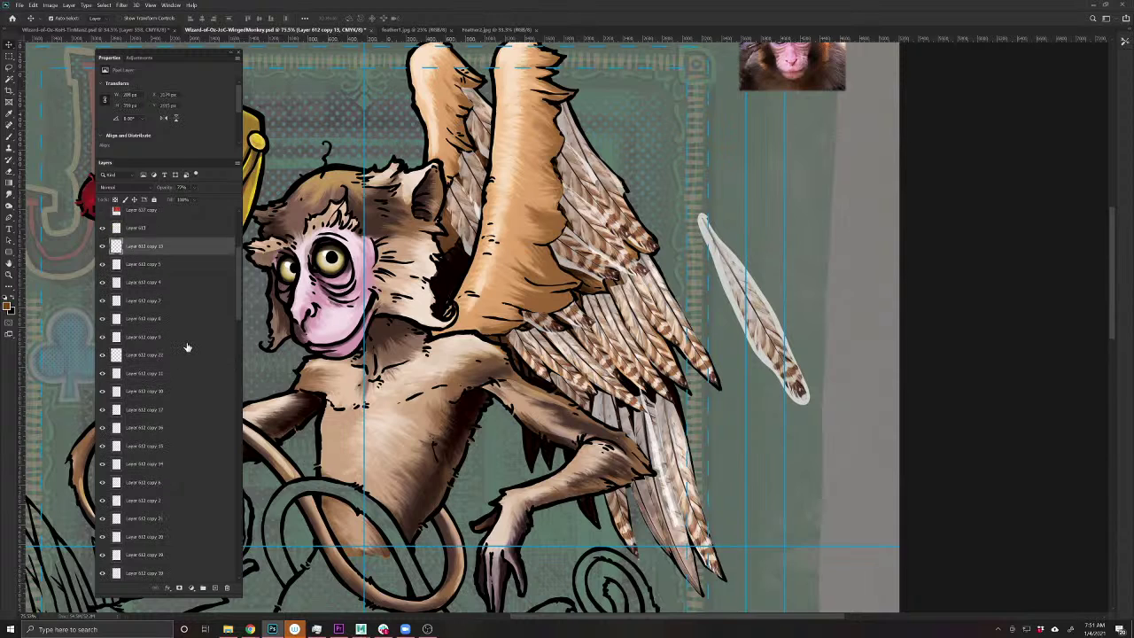
{"action": "scroll", "coordinate": [155, 545], "scroll_direction": "down", "scroll_amount": 3}
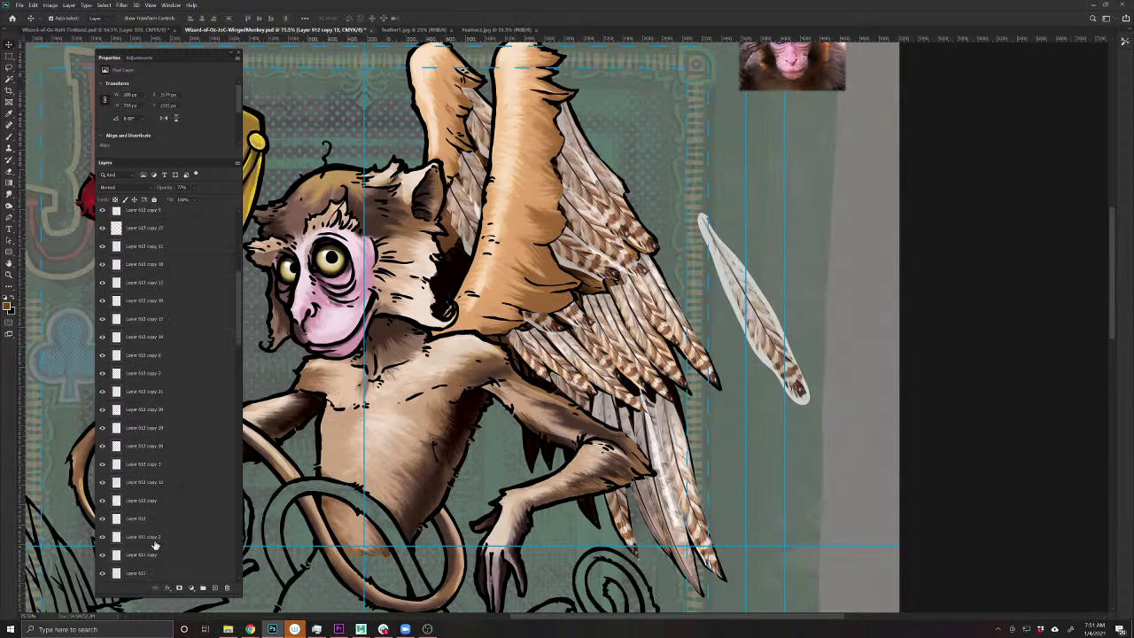
{"action": "left_click", "coordinate": [151, 465], "text": "shift"}
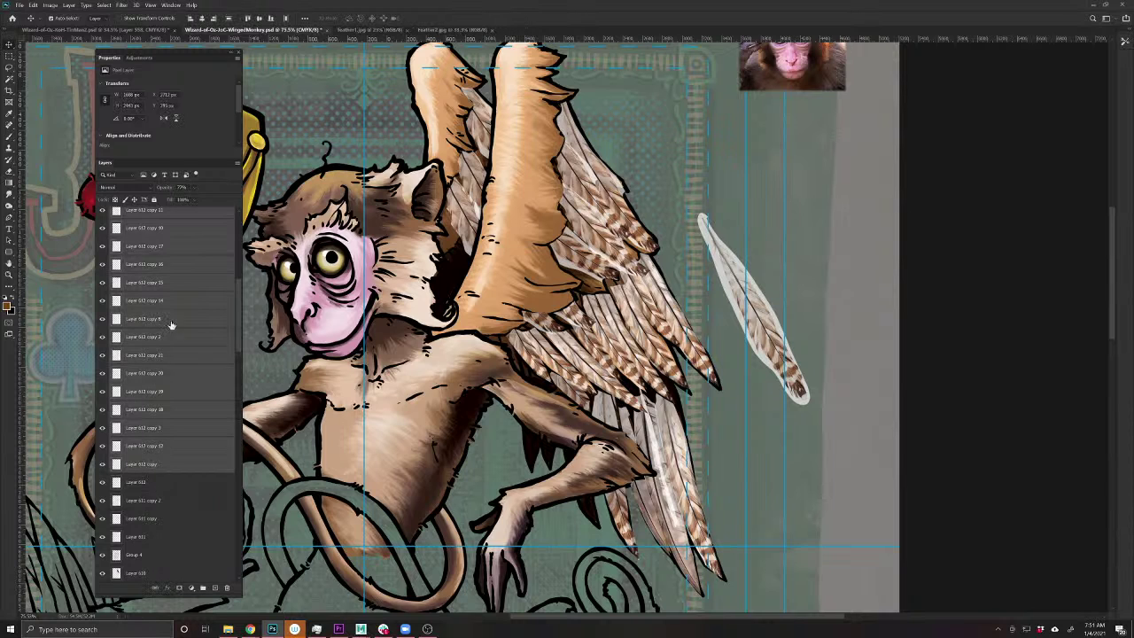
{"action": "left_click_drag", "start_coordinate": [177, 187], "coordinate": [405, 189]}
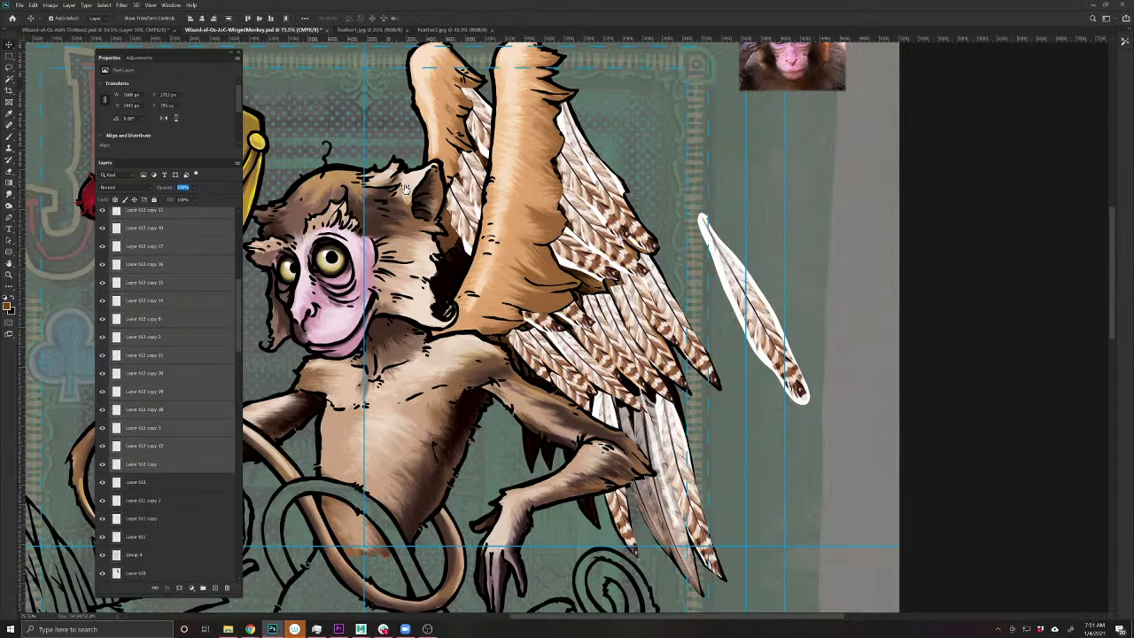
{"action": "left_click", "coordinate": [409, 190]}
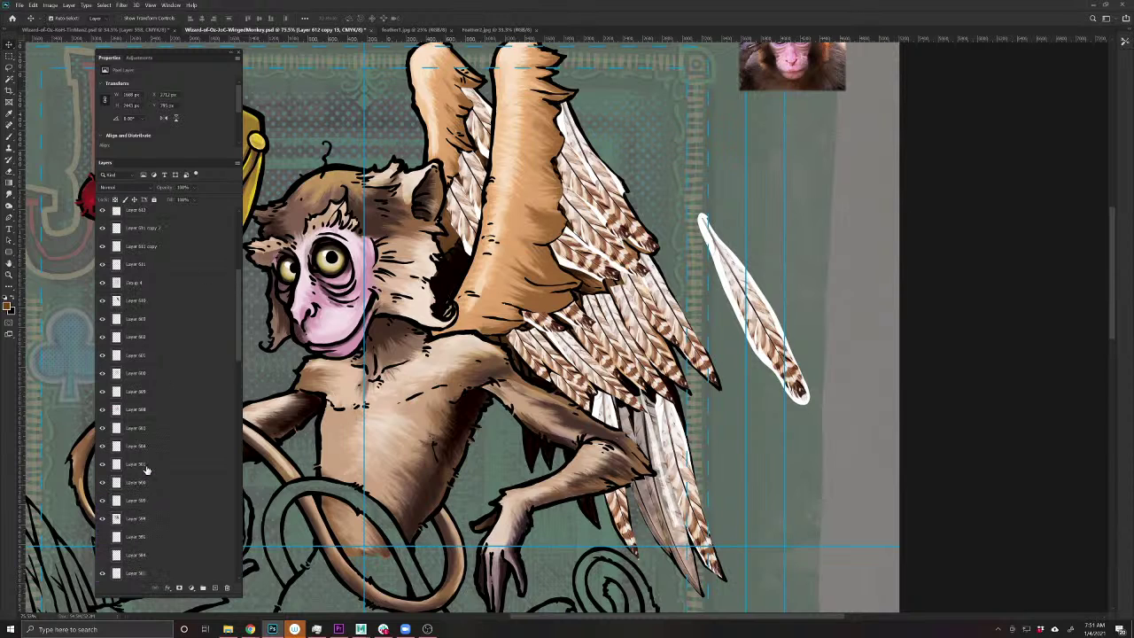
- Lasso the loose feather to the right of the wing and delete it
{"action": "scroll", "coordinate": [142, 461], "scroll_direction": "up", "scroll_amount": 5}
{"action": "left_click", "coordinate": [103, 373]}
{"action": "left_click", "coordinate": [103, 373]}
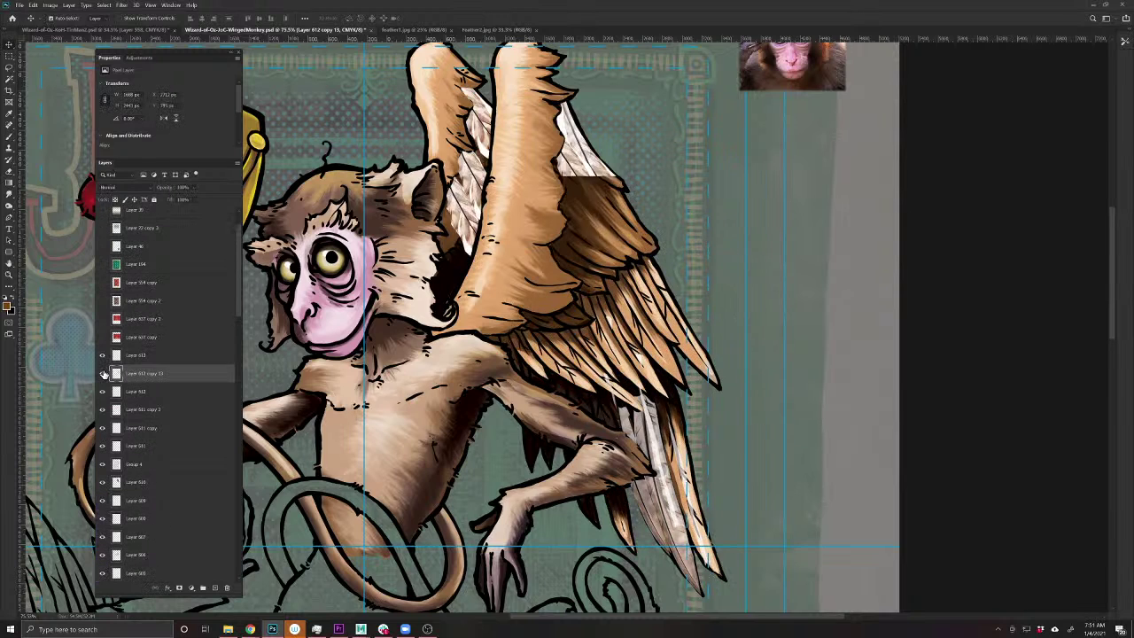
{"action": "key", "text": "l"}
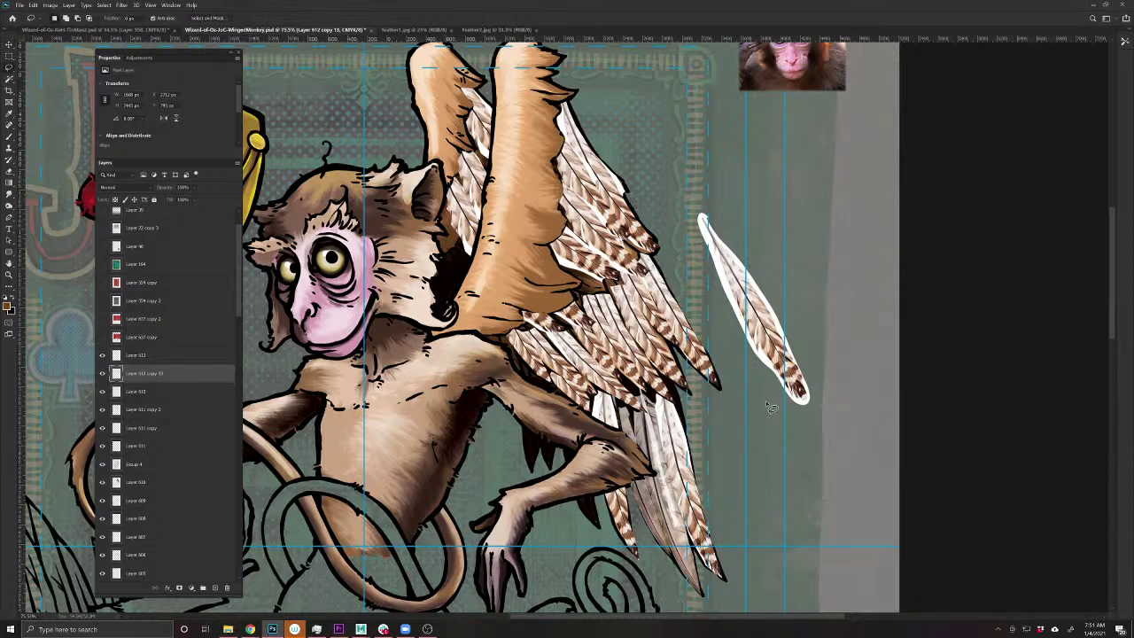
{"action": "mouse_move", "coordinate": [768, 405]}
{"action": "left_mouse_down"}
{"action": "mouse_move", "coordinate": [704, 168]}
{"action": "mouse_move", "coordinate": [771, 401]}
{"action": "left_mouse_up"}
{"action": "key", "text": "Delete"}
- Reframe the card and lasso the spare feathers at the bottom right, then deselect
{"action": "left_click_drag", "start_coordinate": [836, 435], "coordinate": [878, 144]}
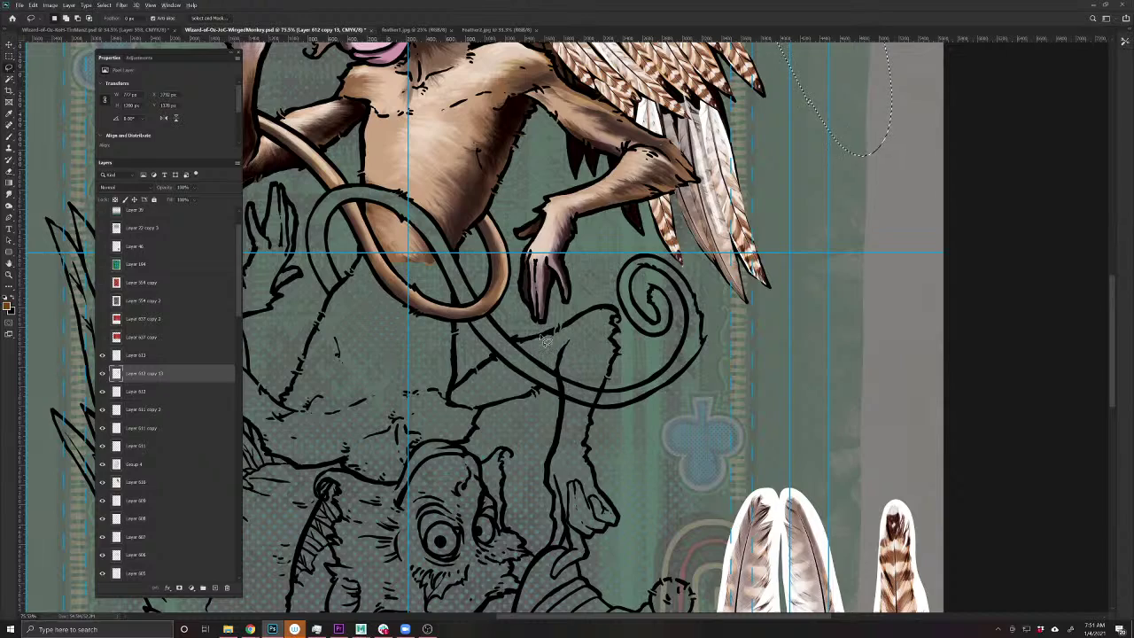
{"action": "left_click", "coordinate": [619, 335], "text": "alt"}
{"action": "left_click_drag", "start_coordinate": [619, 336], "coordinate": [578, 374]}
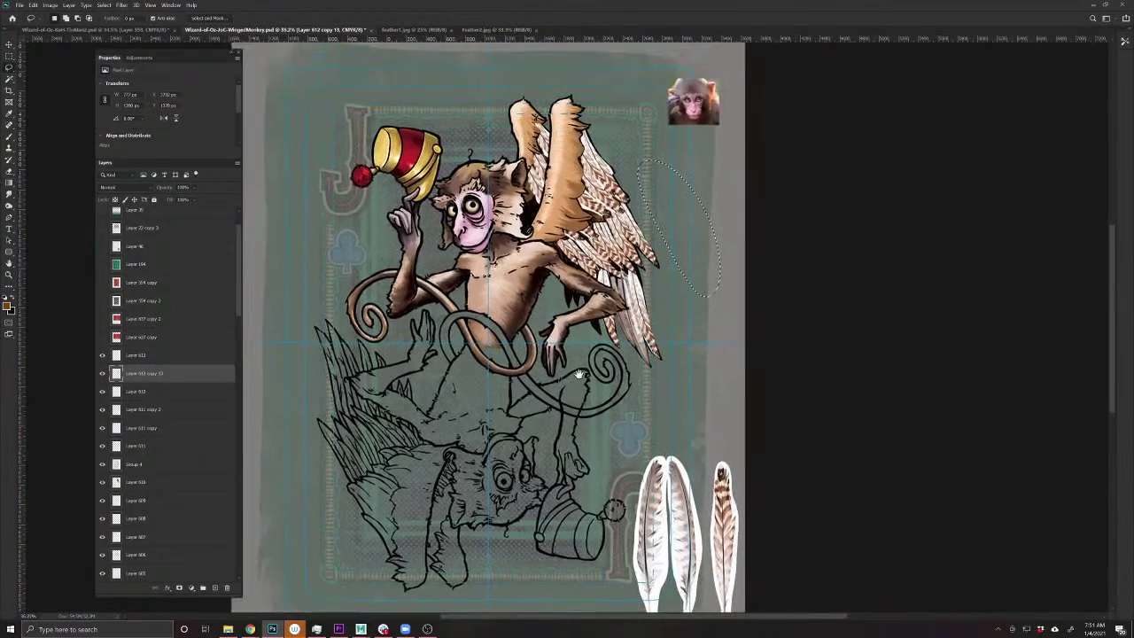
{"action": "mouse_move", "coordinate": [645, 489]}
{"action": "left_mouse_down"}
{"action": "mouse_move", "coordinate": [717, 444]}
{"action": "mouse_move", "coordinate": [743, 610]}
{"action": "mouse_move", "coordinate": [625, 500]}
{"action": "mouse_move", "coordinate": [655, 427]}
{"action": "left_mouse_up"}
{"action": "left_click_drag", "start_coordinate": [701, 472], "coordinate": [698, 398]}
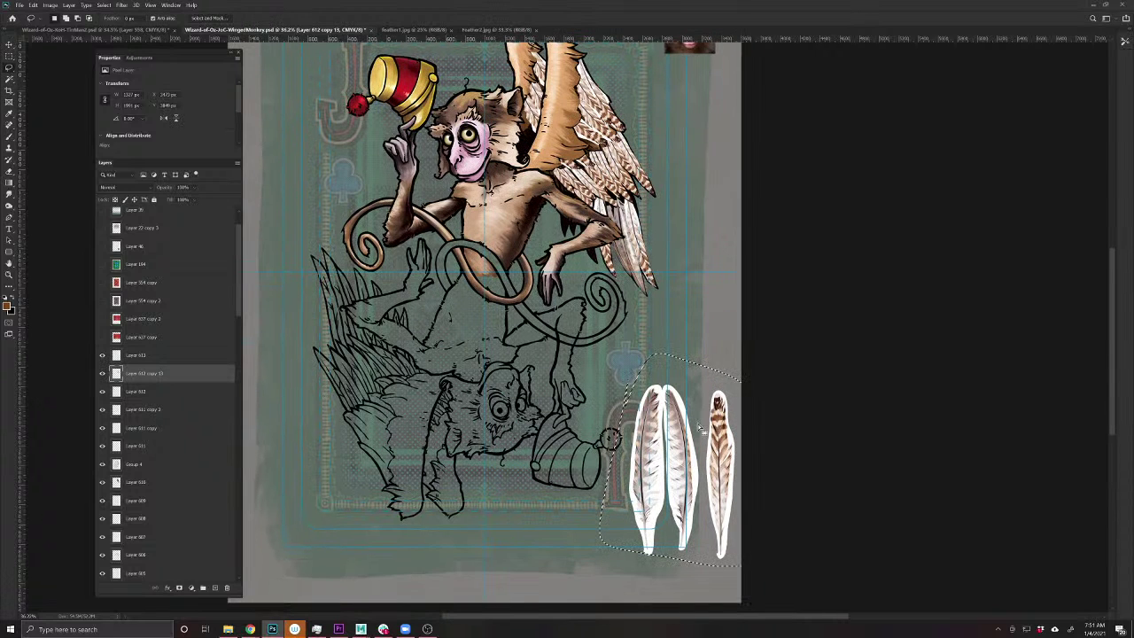
{"action": "key", "text": "ctrl+d"}
- Delete the three spare feather copies lying in the card's bottom-right corner
{"action": "key", "text": "v"}
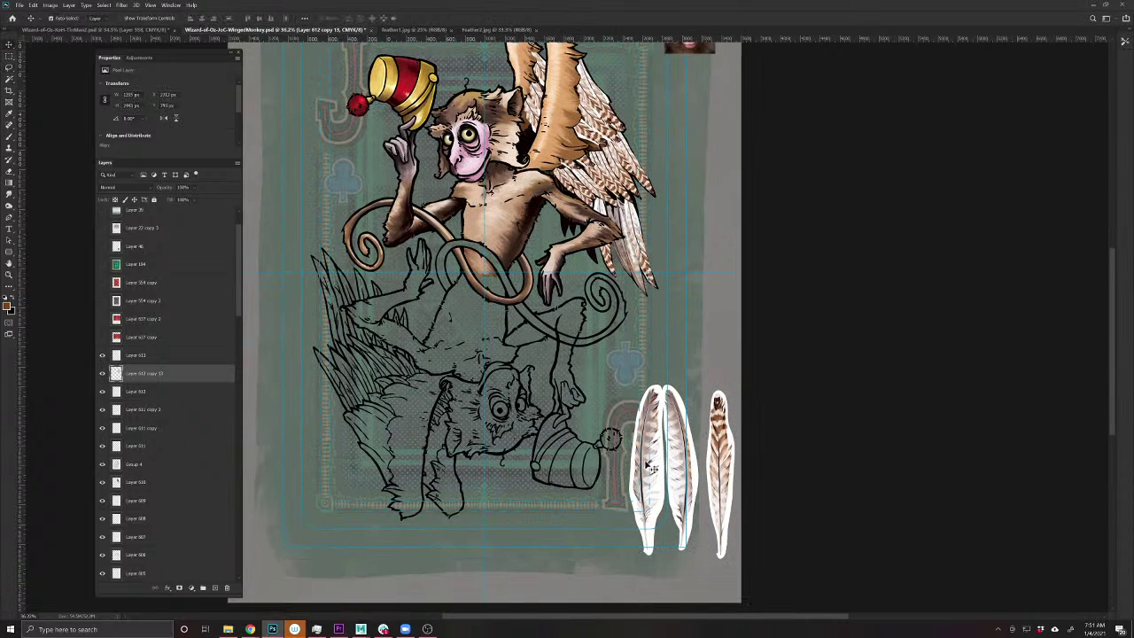
{"action": "left_click_drag", "start_coordinate": [651, 469], "coordinate": [601, 481]}
{"action": "key", "text": "Delete"}
{"action": "left_click_drag", "start_coordinate": [698, 479], "coordinate": [637, 479]}
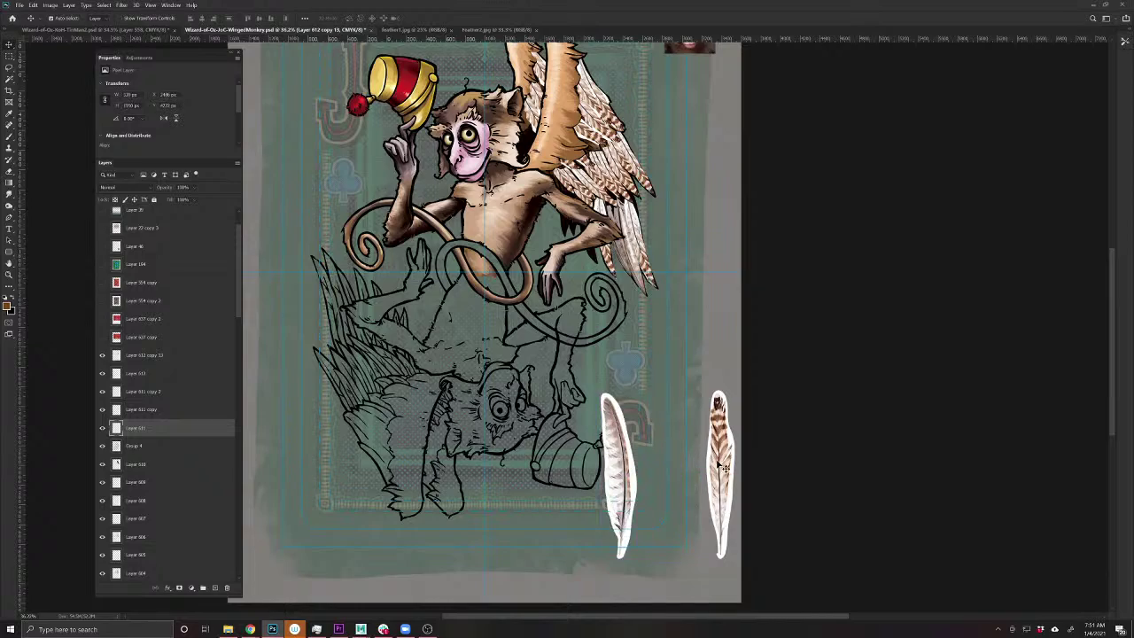
{"action": "key", "text": "Delete"}
{"action": "left_click_drag", "start_coordinate": [722, 467], "coordinate": [677, 467]}
{"action": "key", "text": "Delete"}
{"action": "scroll", "coordinate": [620, 372], "scroll_direction": "up", "scroll_amount": 3}
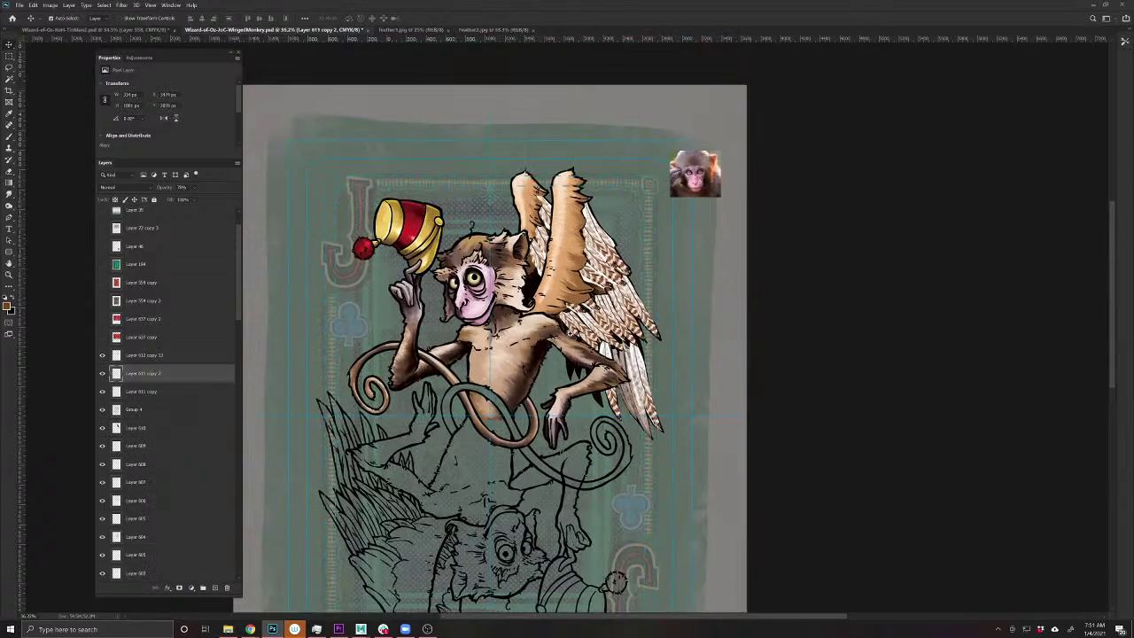
{"action": "scroll", "coordinate": [627, 315], "scroll_direction": "up", "scroll_amount": 5}
- Compare the wing with the first feather layer hidden, then set it to Multiply
{"action": "left_click", "coordinate": [630, 317]}
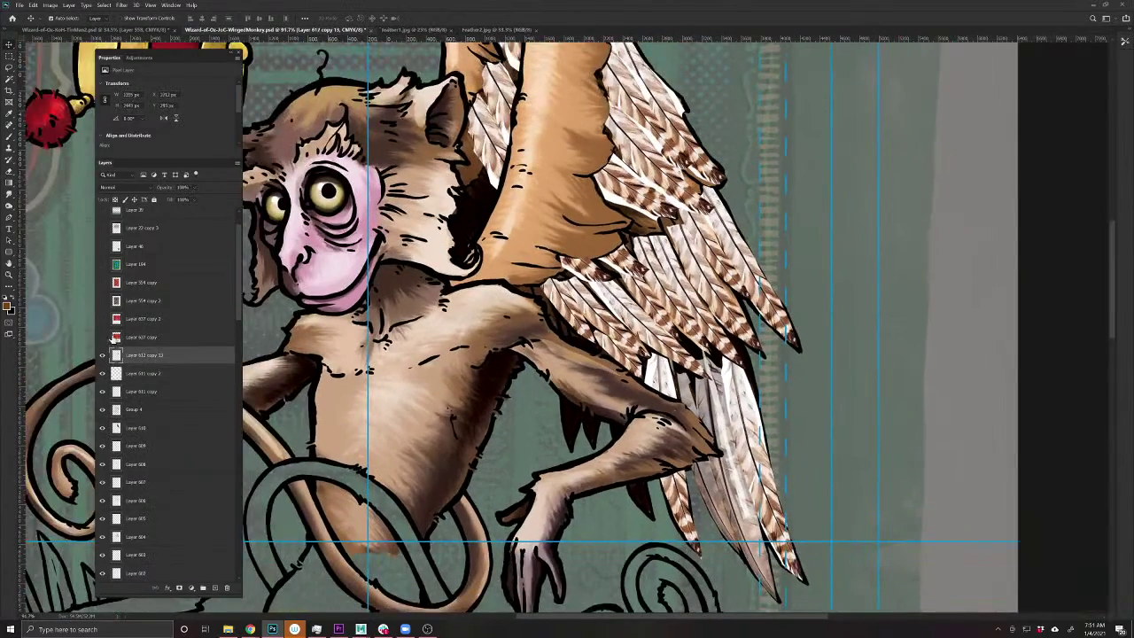
{"action": "left_click", "coordinate": [103, 355]}
{"action": "left_click", "coordinate": [103, 355]}
{"action": "left_click", "coordinate": [124, 187]}
{"action": "left_click", "coordinate": [124, 215]}
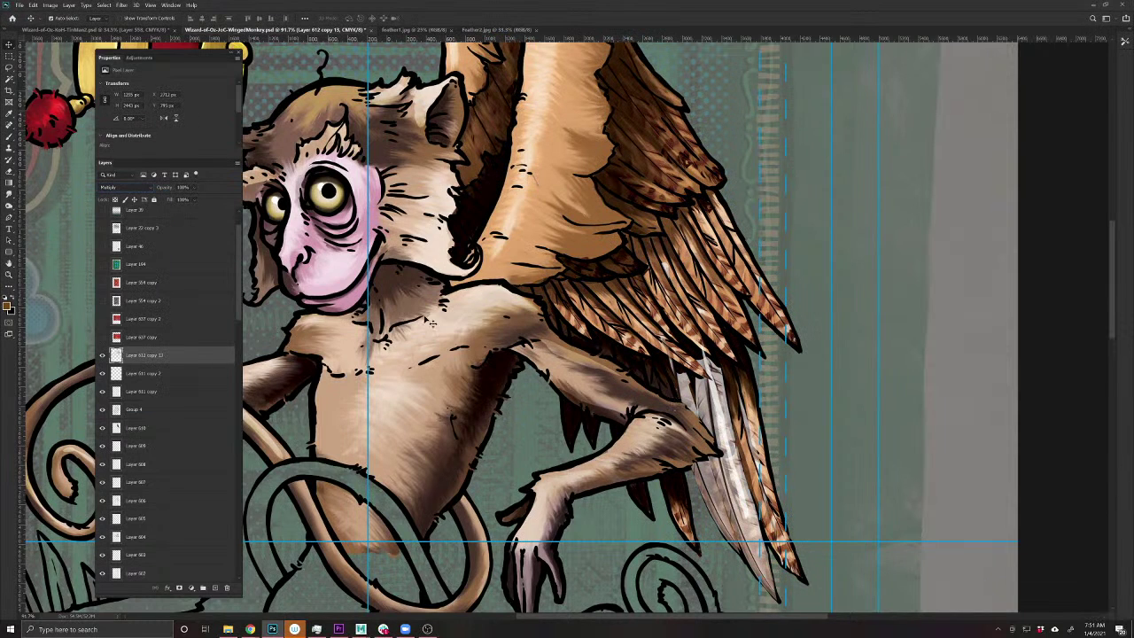
- Set Layer 611 copy 2 and Layer 611 copy to Multiply
{"action": "left_click", "coordinate": [690, 420]}
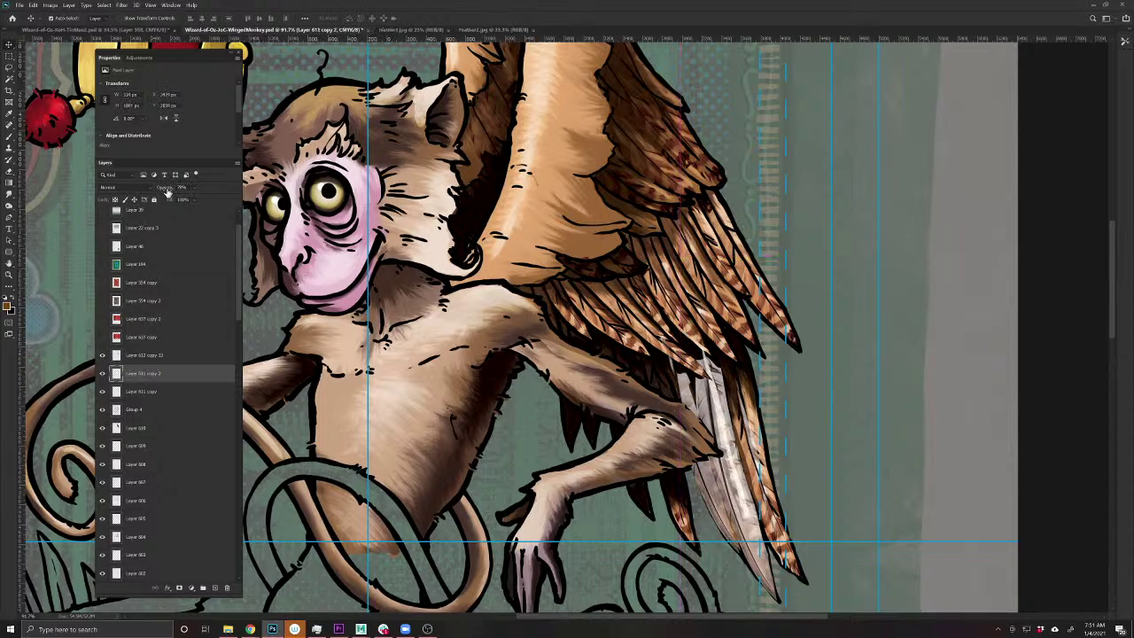
{"action": "left_click", "coordinate": [124, 188]}
{"action": "left_click", "coordinate": [124, 214]}
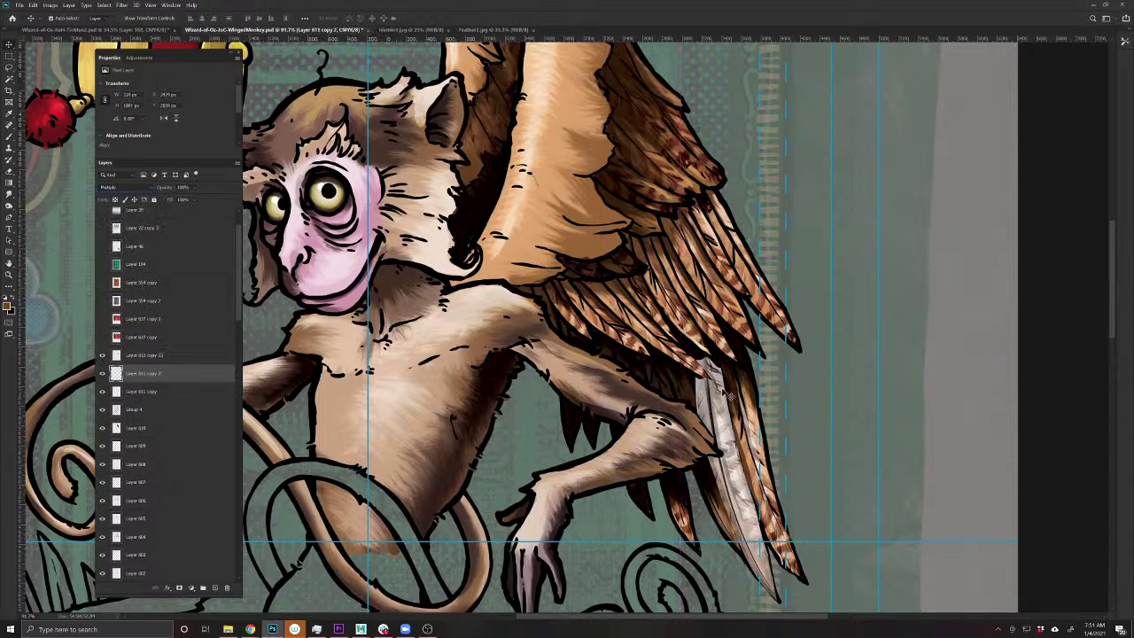
{"action": "left_click", "coordinate": [734, 436]}
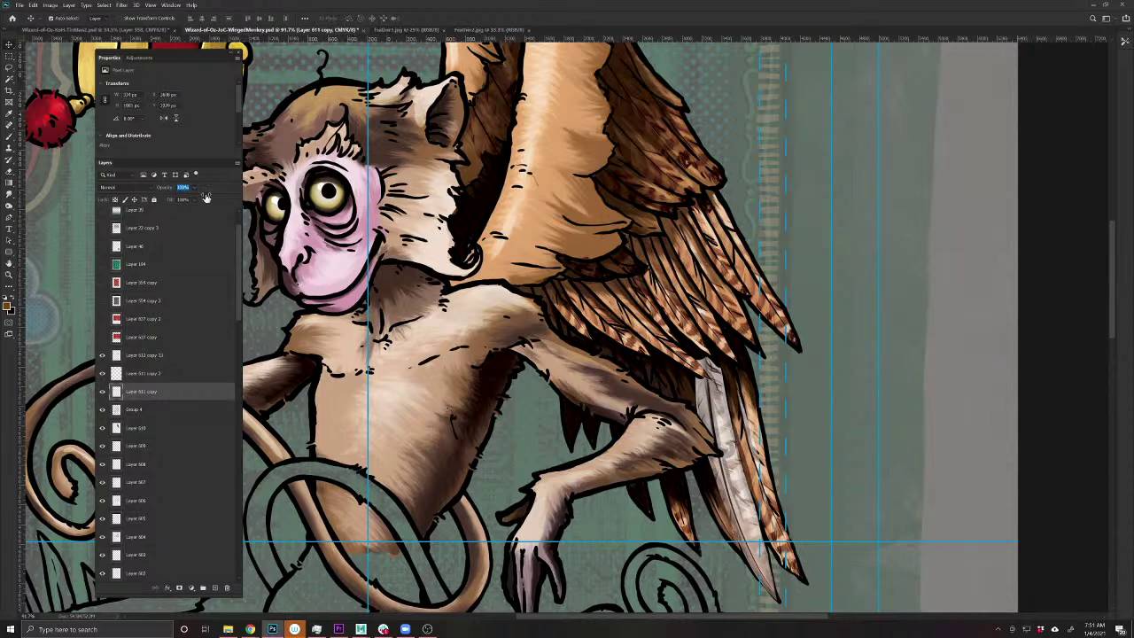
{"action": "left_click", "coordinate": [111, 188]}
{"action": "left_click", "coordinate": [124, 216]}
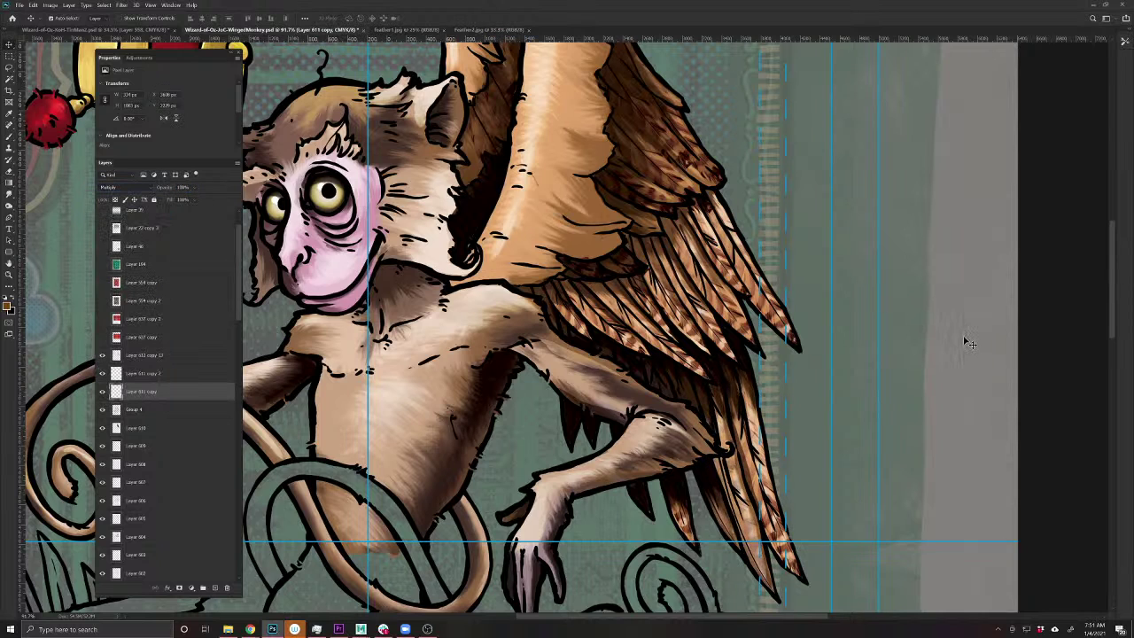
- Select Layer 612 copy 13 and toggle the three feather layers off and on to compare
{"action": "scroll", "coordinate": [713, 288], "scroll_direction": "down", "scroll_amount": 5}
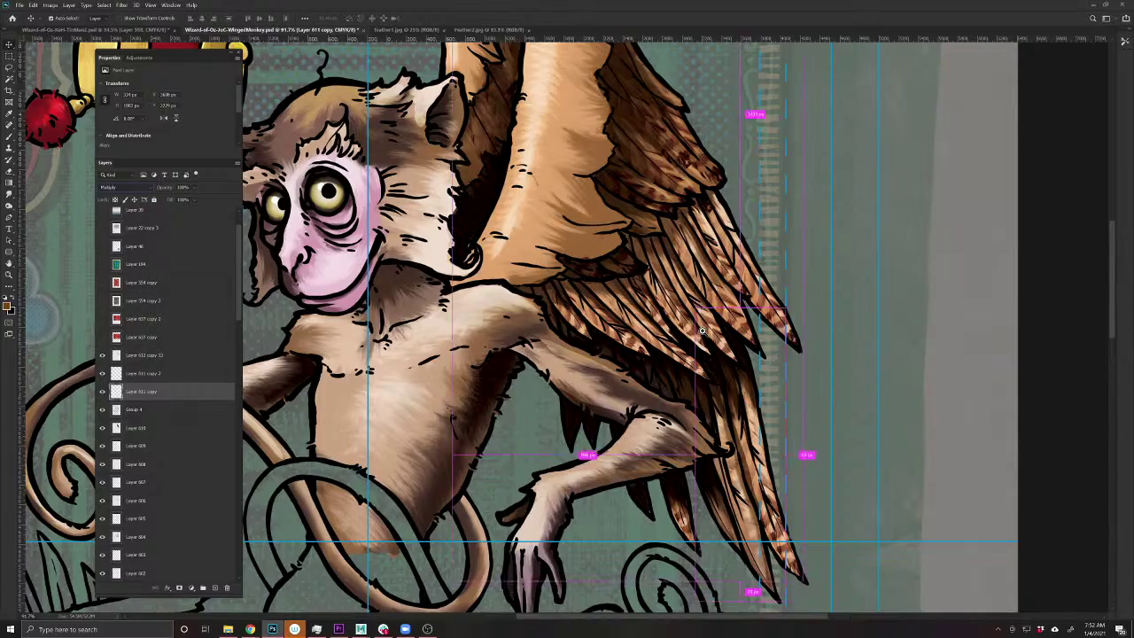
{"action": "scroll", "coordinate": [674, 303], "scroll_direction": "up", "scroll_amount": 2}
{"action": "scroll", "coordinate": [674, 304], "scroll_direction": "up", "scroll_amount": 4}
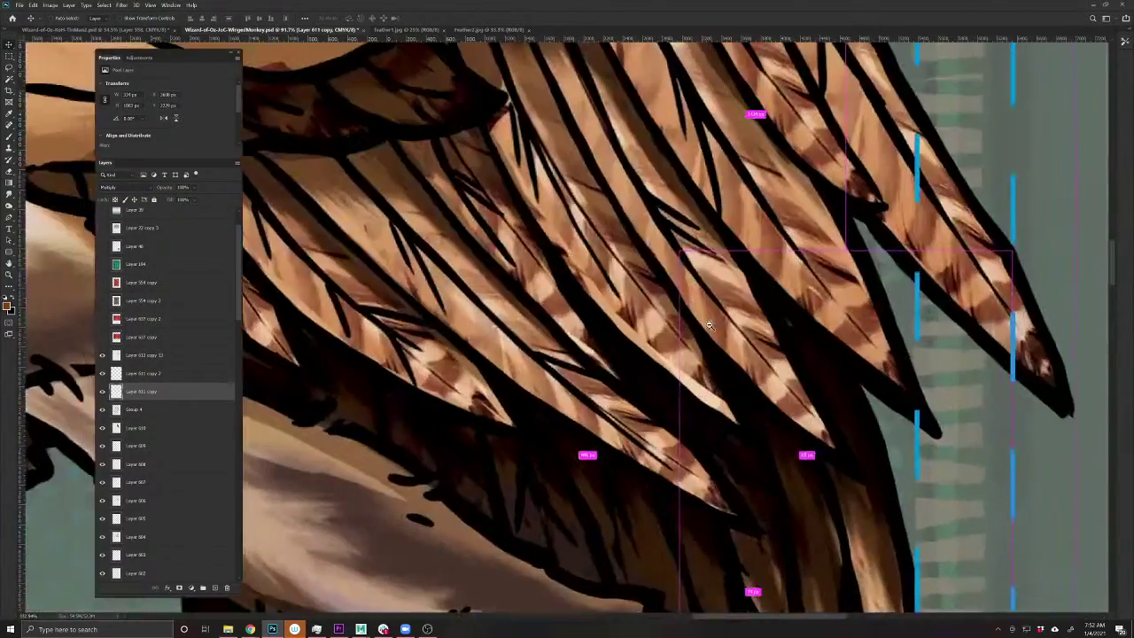
{"action": "scroll", "coordinate": [673, 310], "scroll_direction": "down", "scroll_amount": 3}
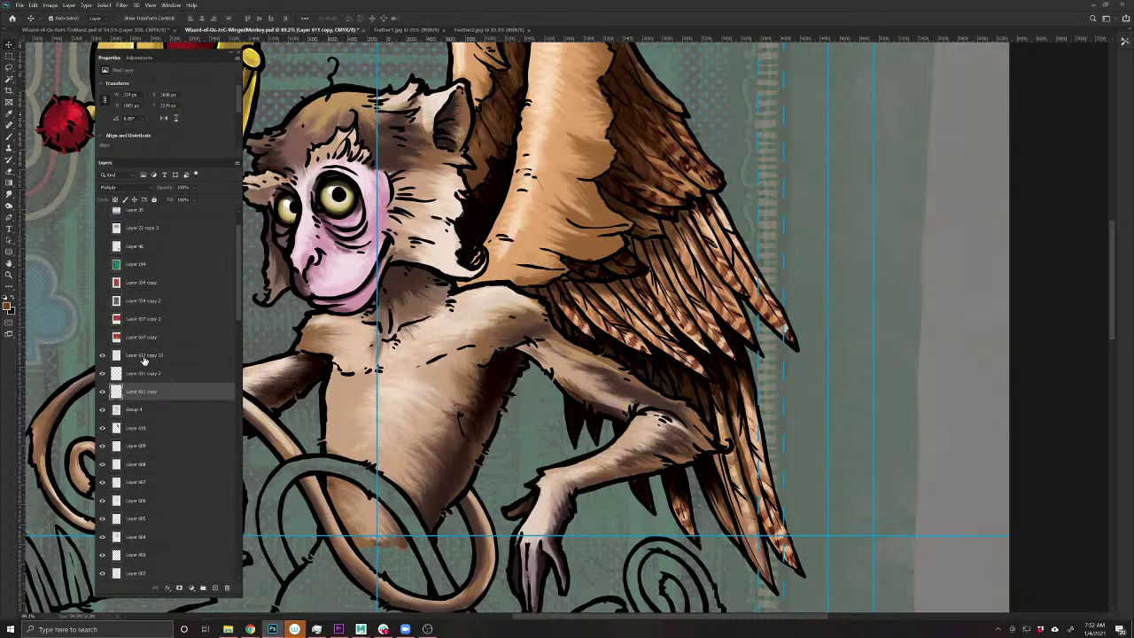
{"action": "key", "text": "alt+bracketleft"}
{"action": "scroll", "coordinate": [133, 407], "scroll_direction": "up", "scroll_amount": 3}
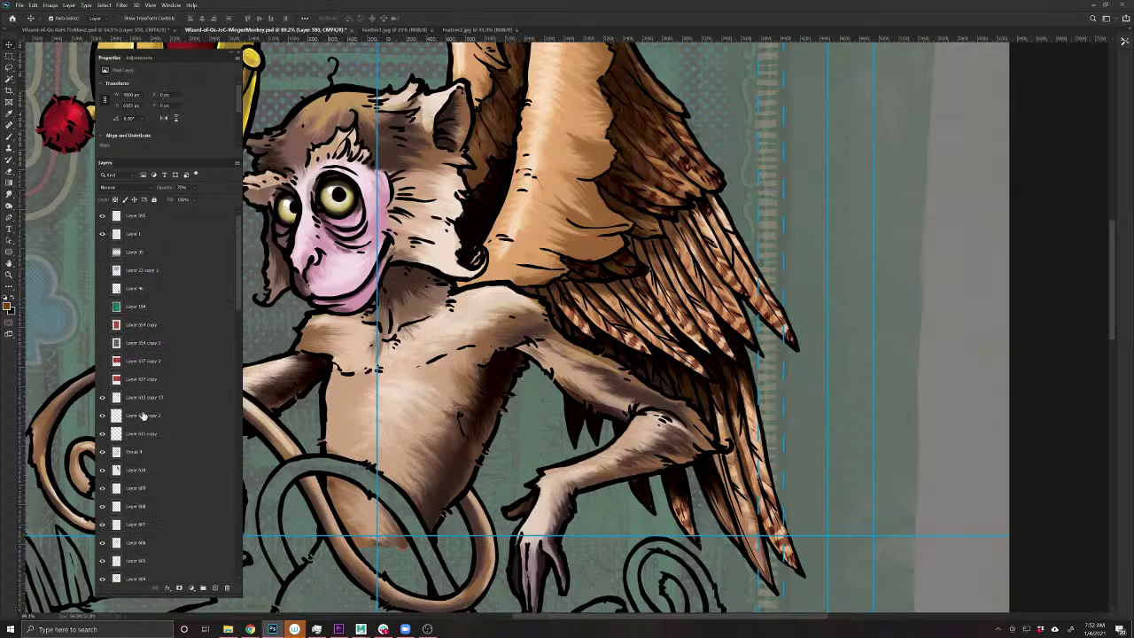
{"action": "left_click", "coordinate": [140, 400]}
{"action": "left_click", "coordinate": [101, 415]}
{"action": "left_click", "coordinate": [102, 433]}
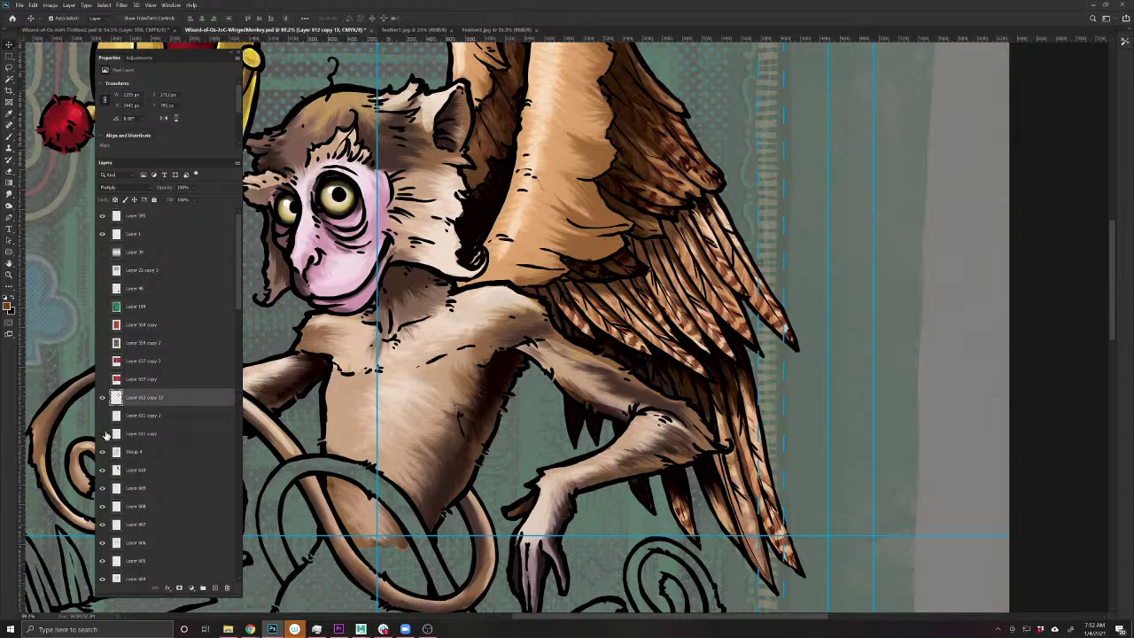
{"action": "left_click", "coordinate": [102, 397]}
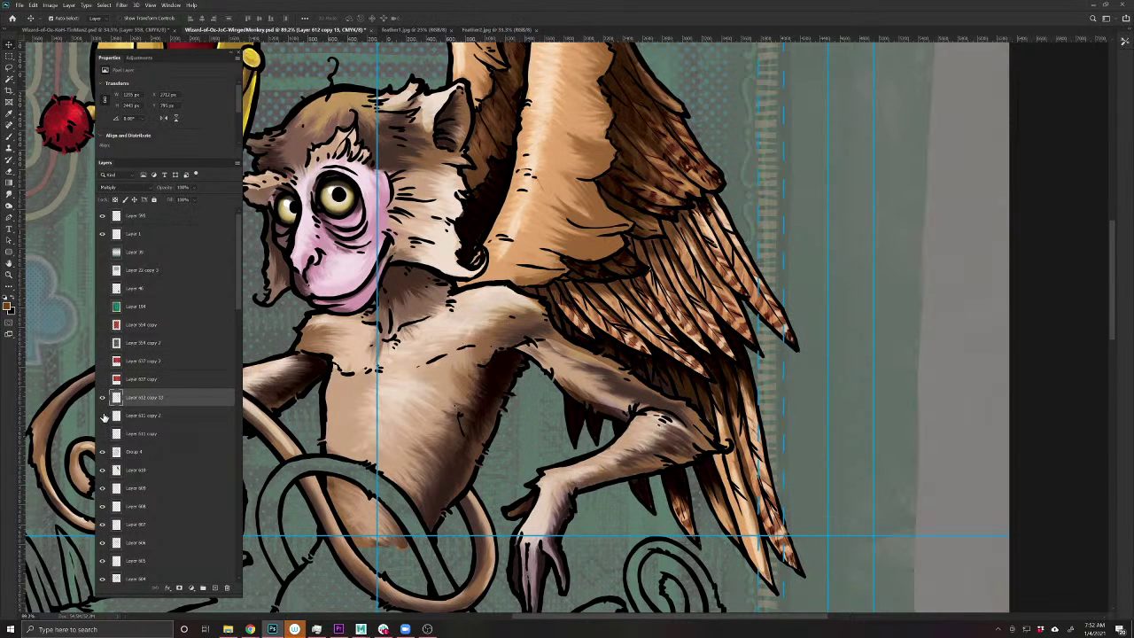
{"action": "left_click", "coordinate": [102, 414]}
{"action": "left_click", "coordinate": [101, 433]}
- With all three feather layers selected, try Dissolve and Normal, then settle on Multiply
{"action": "left_click", "coordinate": [137, 433]}
{"action": "left_click", "coordinate": [146, 398], "text": "shift"}
{"action": "left_click", "coordinate": [116, 187]}
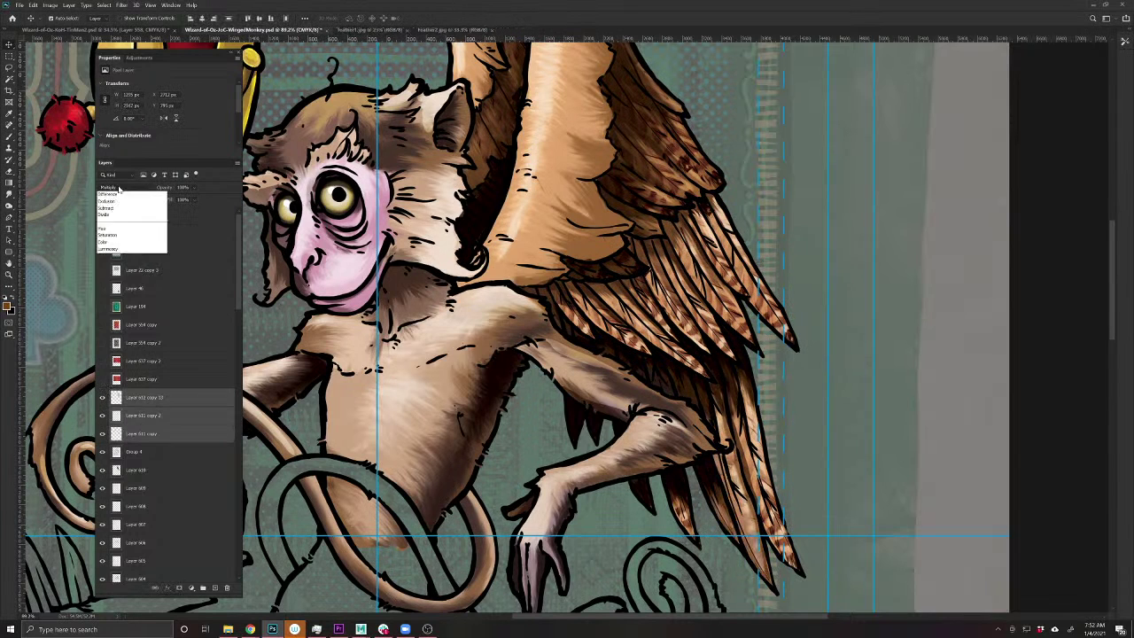
{"action": "left_click", "coordinate": [126, 199]}
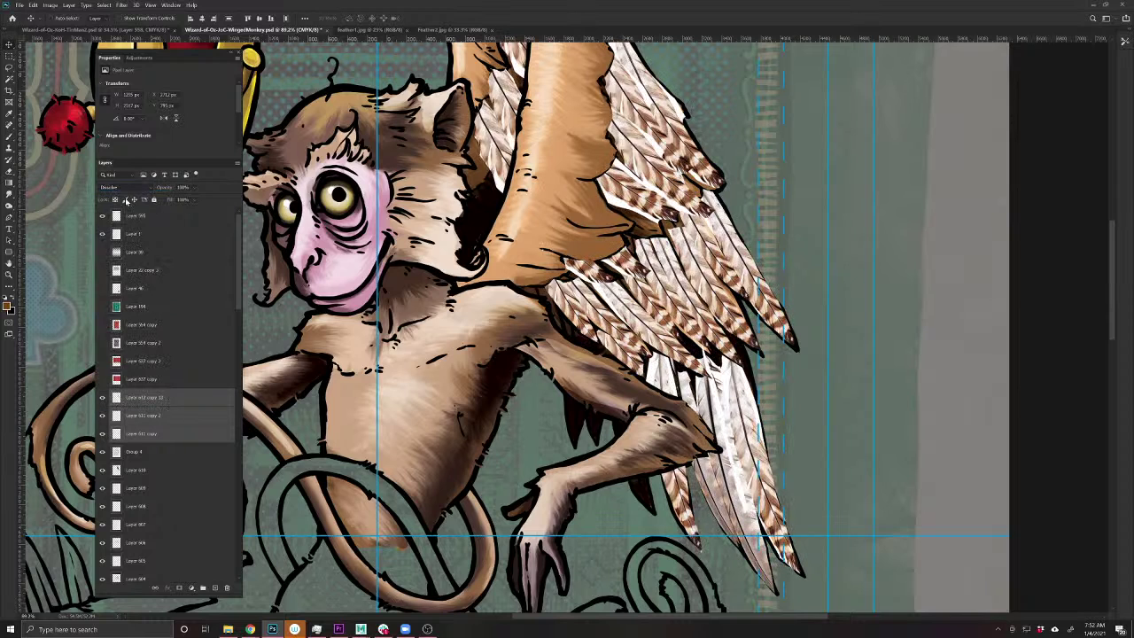
{"action": "left_click", "coordinate": [115, 188]}
{"action": "left_click", "coordinate": [111, 186]}
{"action": "left_click", "coordinate": [115, 188]}
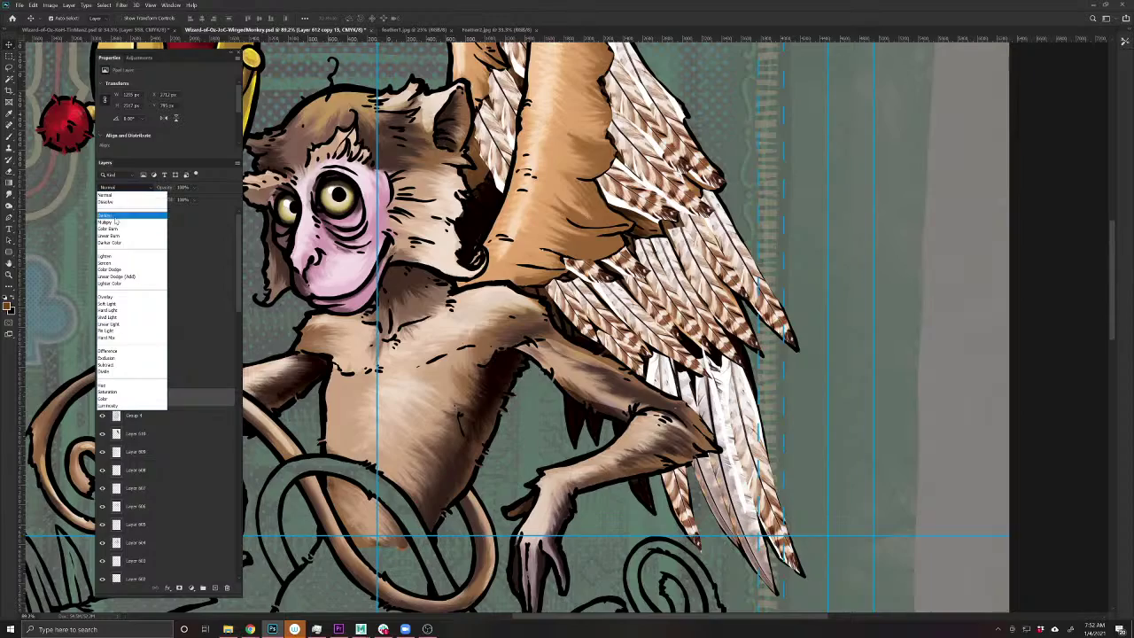
{"action": "left_click", "coordinate": [114, 223]}
- Smear the photo feathers into the painted strokes along the wing's outer edge with Smudge
{"action": "scroll", "coordinate": [694, 351], "scroll_direction": "up", "scroll_amount": 6}
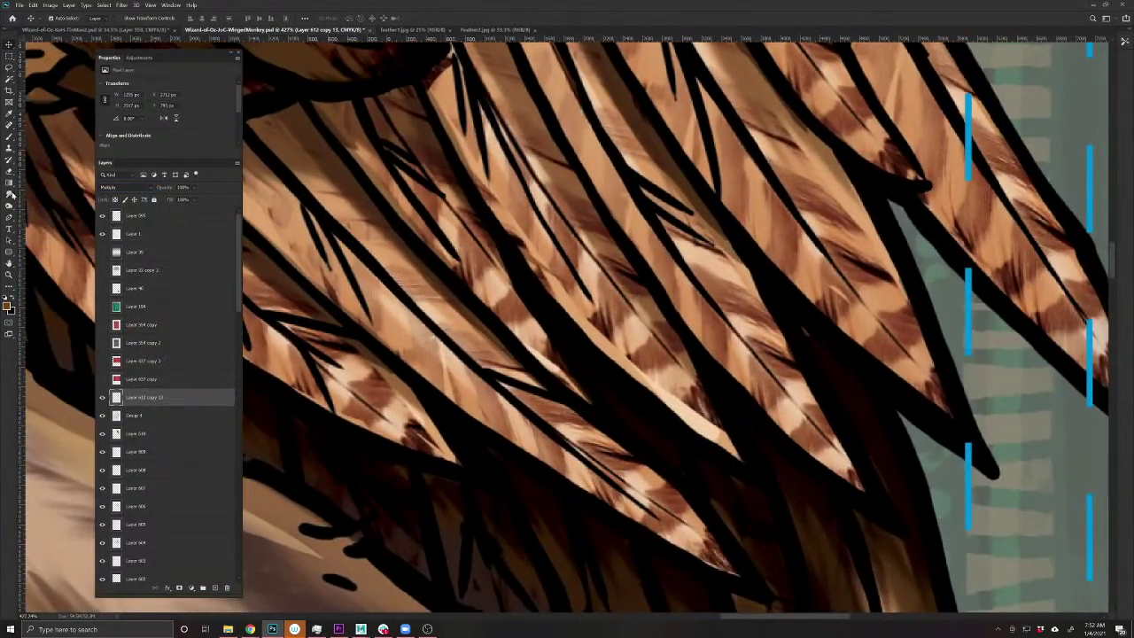
{"action": "left_click", "coordinate": [10, 194]}
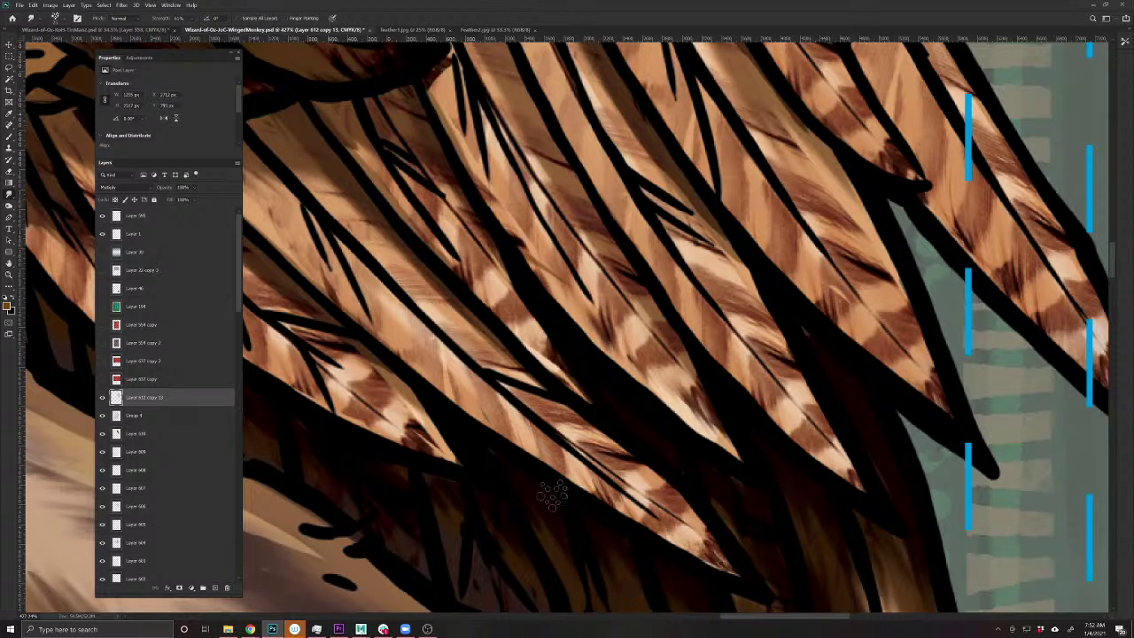
{"action": "left_click_drag", "start_coordinate": [552, 496], "coordinate": [436, 554]}
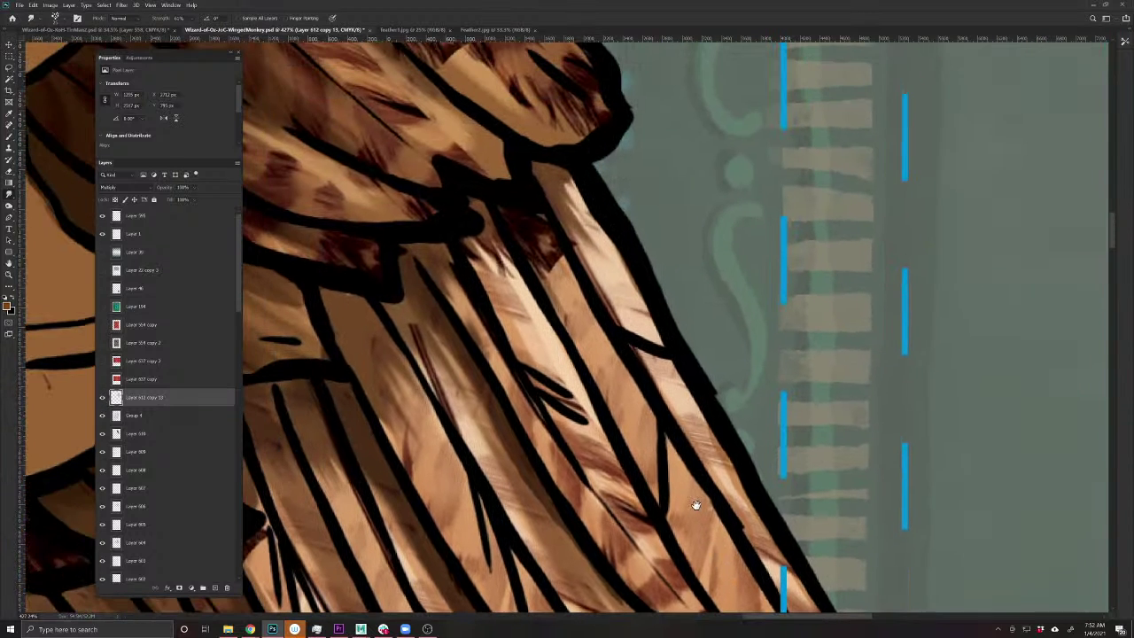
{"action": "left_click_drag", "start_coordinate": [617, 324], "coordinate": [735, 415]}
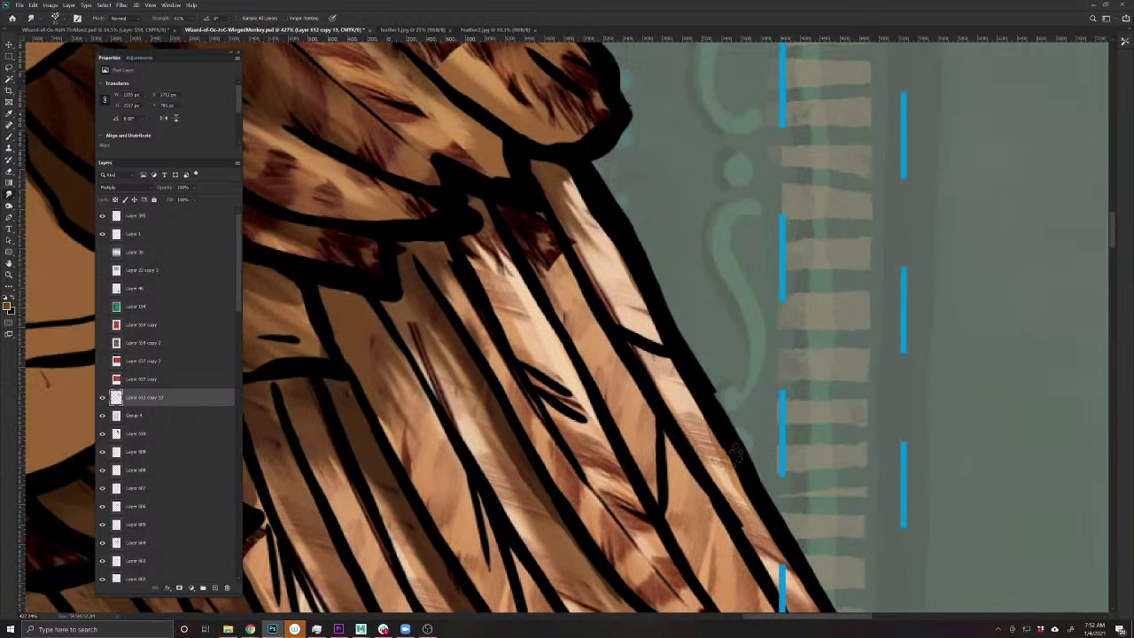
{"action": "left_click_drag", "start_coordinate": [527, 228], "coordinate": [669, 378]}
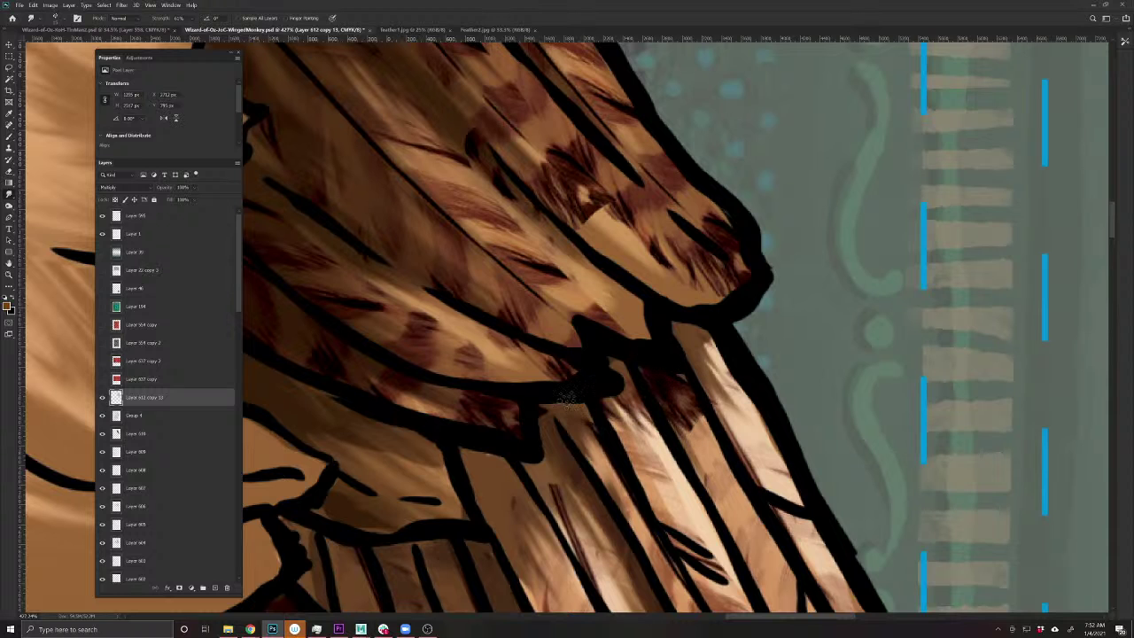
{"action": "left_click_drag", "start_coordinate": [566, 398], "coordinate": [618, 536]}
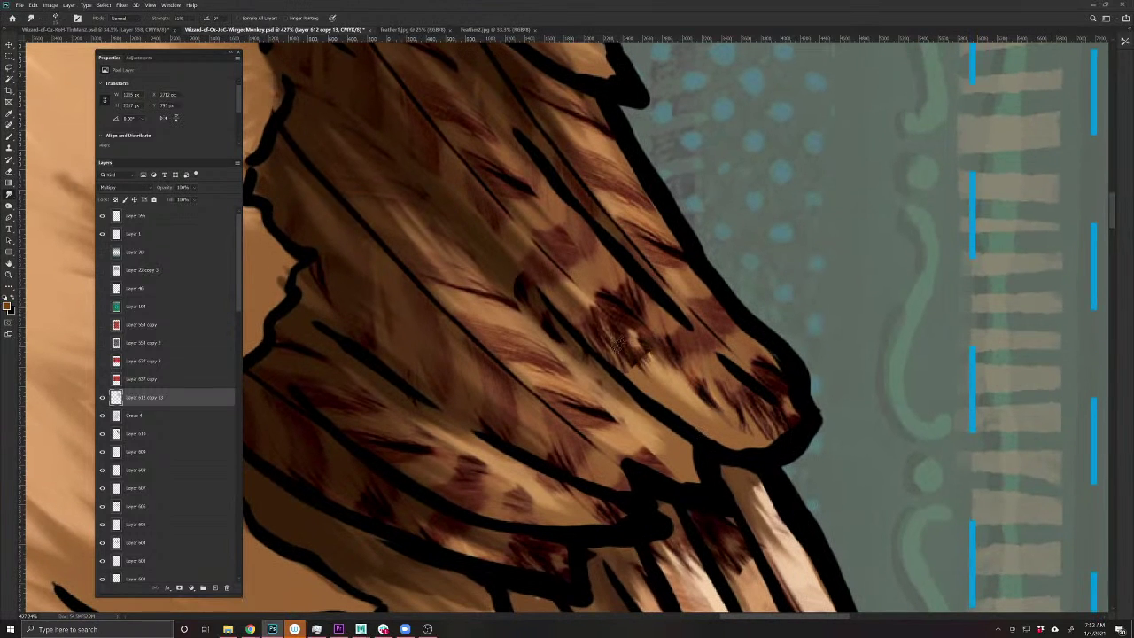
{"action": "left_click_drag", "start_coordinate": [617, 346], "coordinate": [661, 413]}
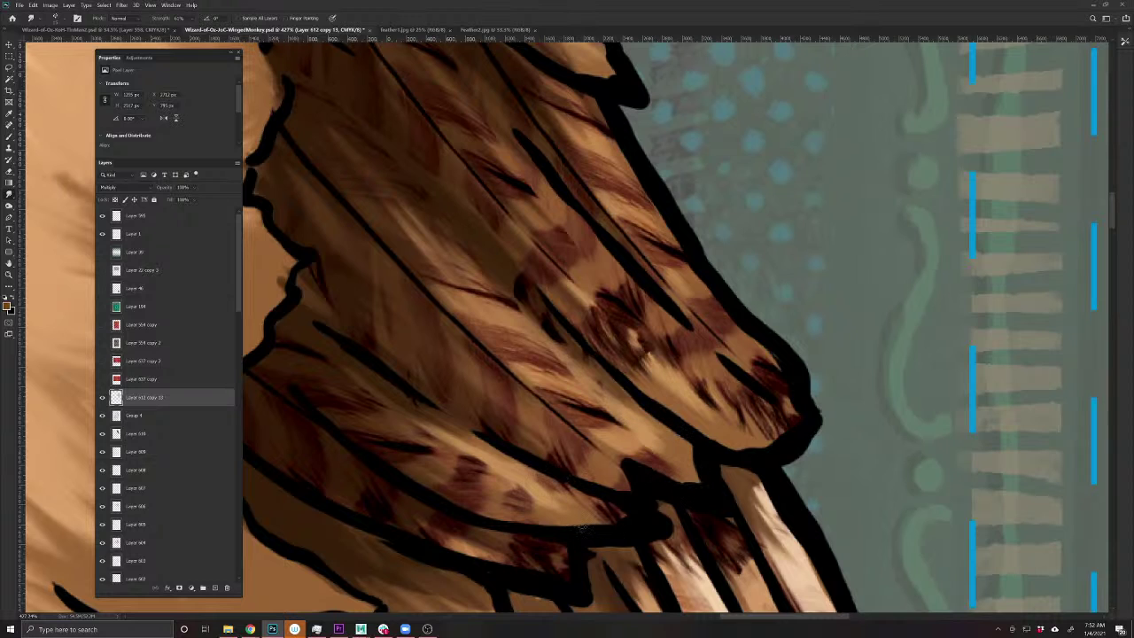
- Pan across the wing tip and long lower feathers to inspect the blend
{"action": "scroll", "coordinate": [551, 506], "scroll_direction": "down", "scroll_amount": 5}
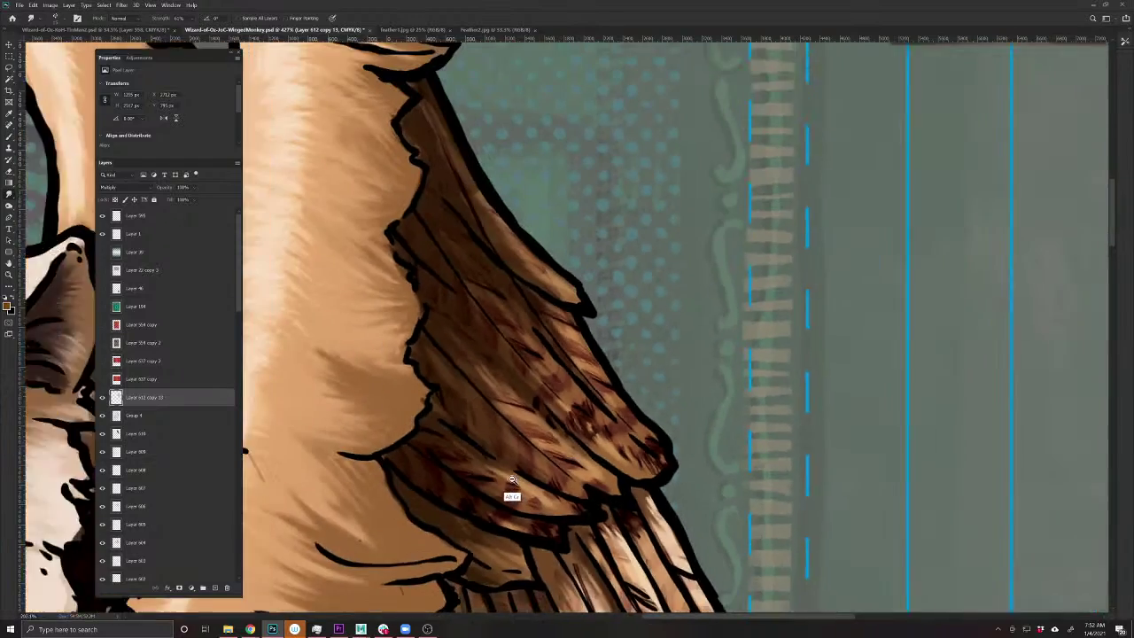
{"action": "scroll", "coordinate": [511, 496], "scroll_direction": "up", "scroll_amount": 2}
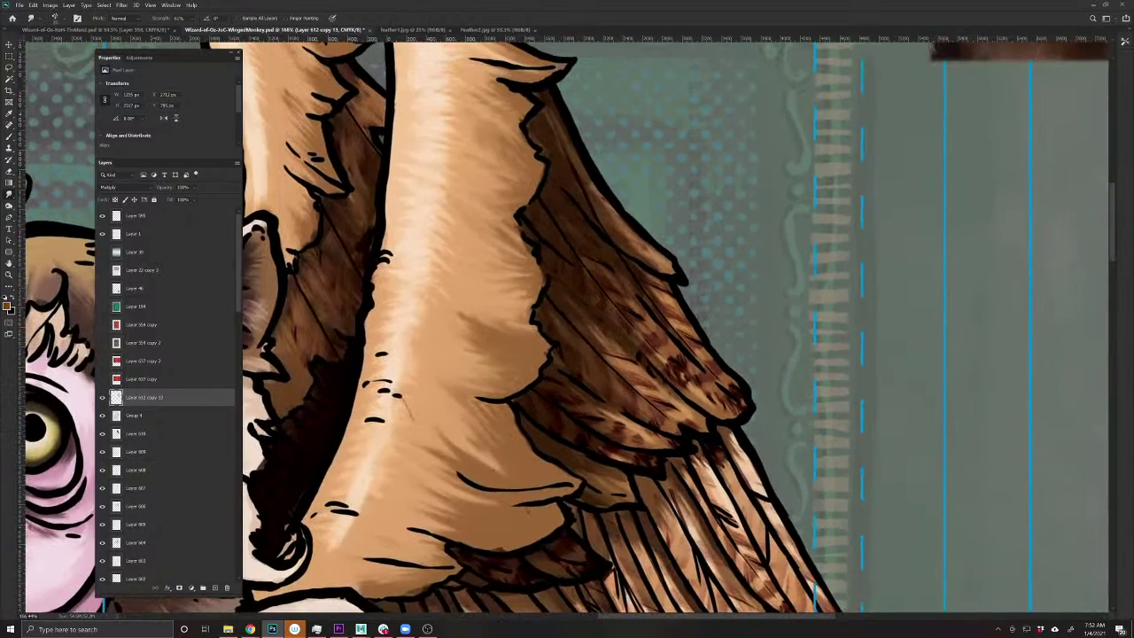
{"action": "left_click_drag", "start_coordinate": [451, 446], "coordinate": [624, 555]}
{"action": "left_click_drag", "start_coordinate": [455, 591], "coordinate": [431, 323]}
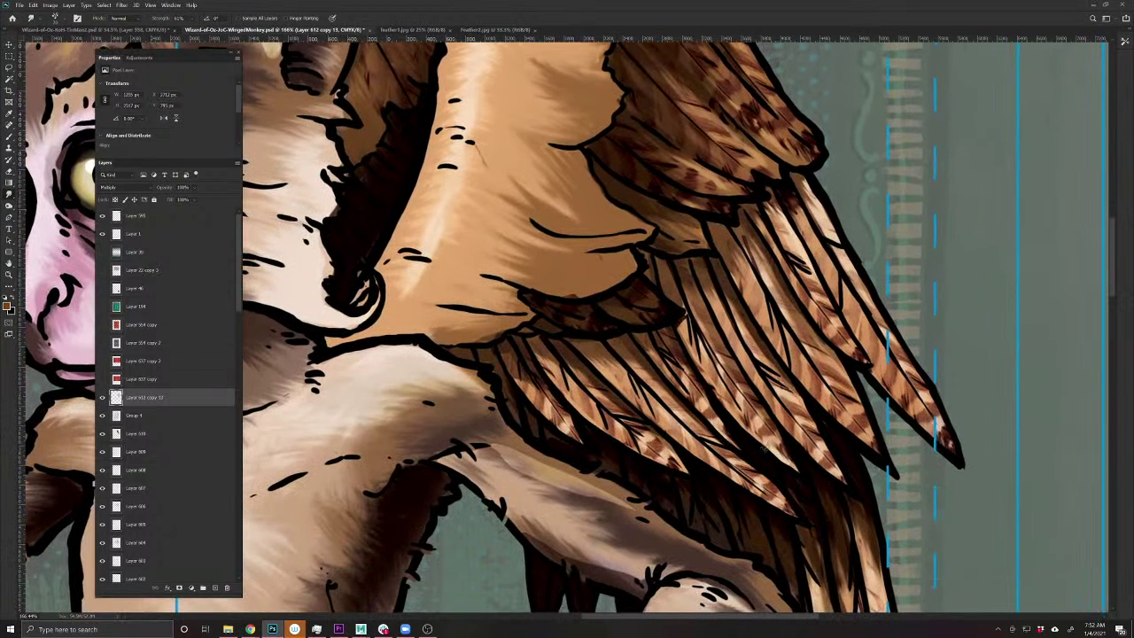
{"action": "left_click_drag", "start_coordinate": [742, 530], "coordinate": [604, 512]}
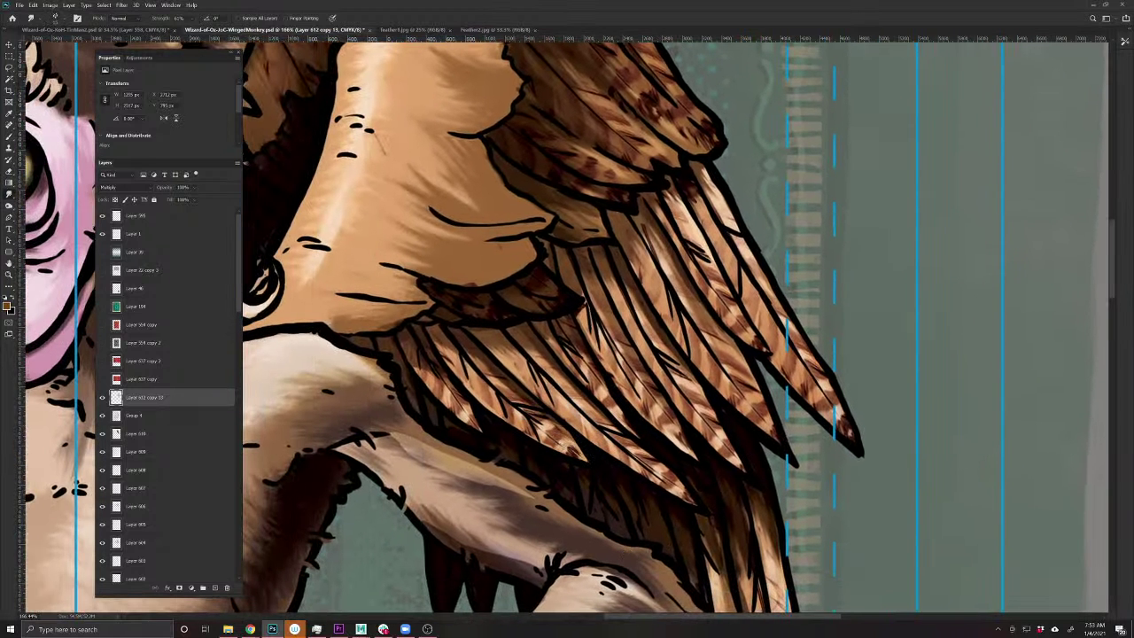
{"action": "left_click_drag", "start_coordinate": [550, 461], "coordinate": [482, 392]}
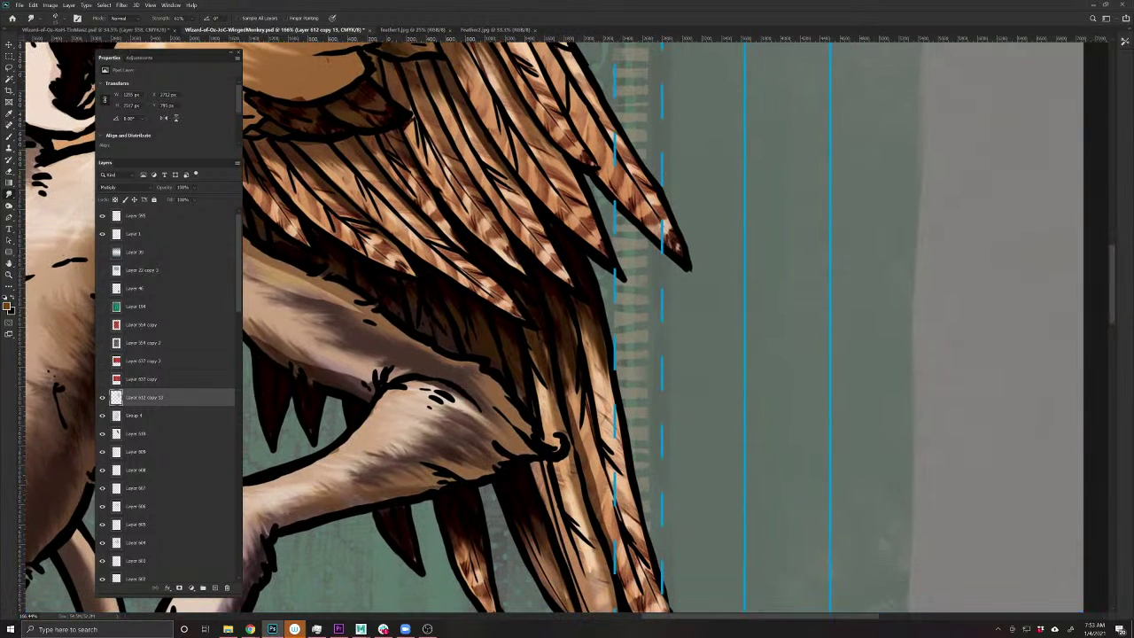
{"action": "left_click_drag", "start_coordinate": [567, 452], "coordinate": [620, 398]}
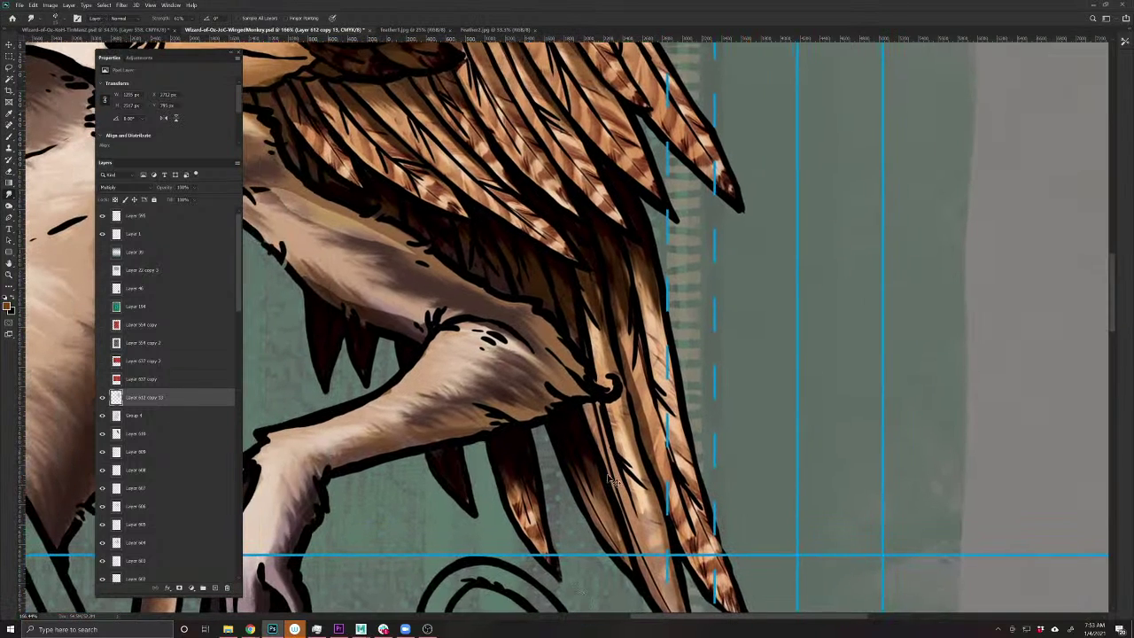
- Toggle the feather texture off and back on, select Layer 612 copy 13, and view the lower feather tips
{"action": "key", "text": "v"}
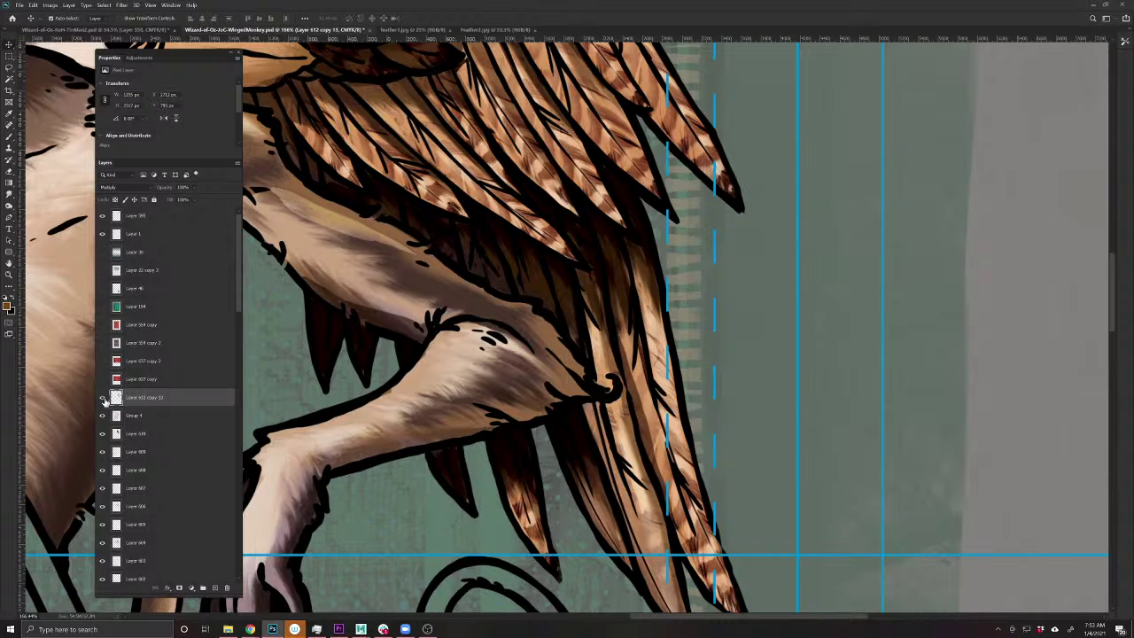
{"action": "left_click", "coordinate": [103, 398]}
{"action": "left_click", "coordinate": [133, 433]}
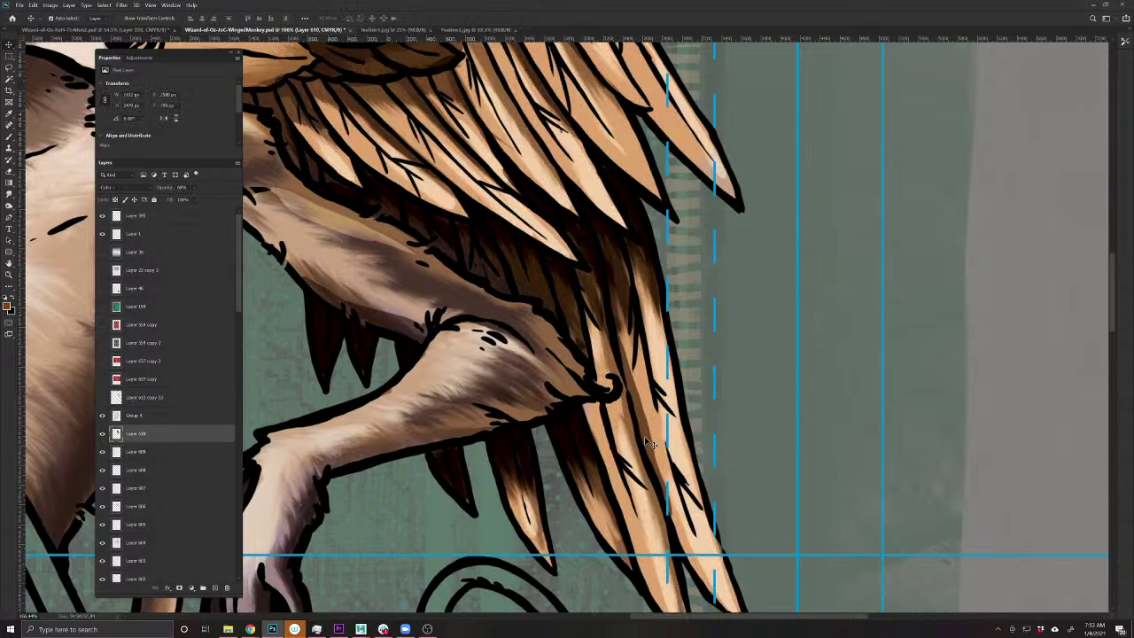
{"action": "left_click", "coordinate": [9, 194]}
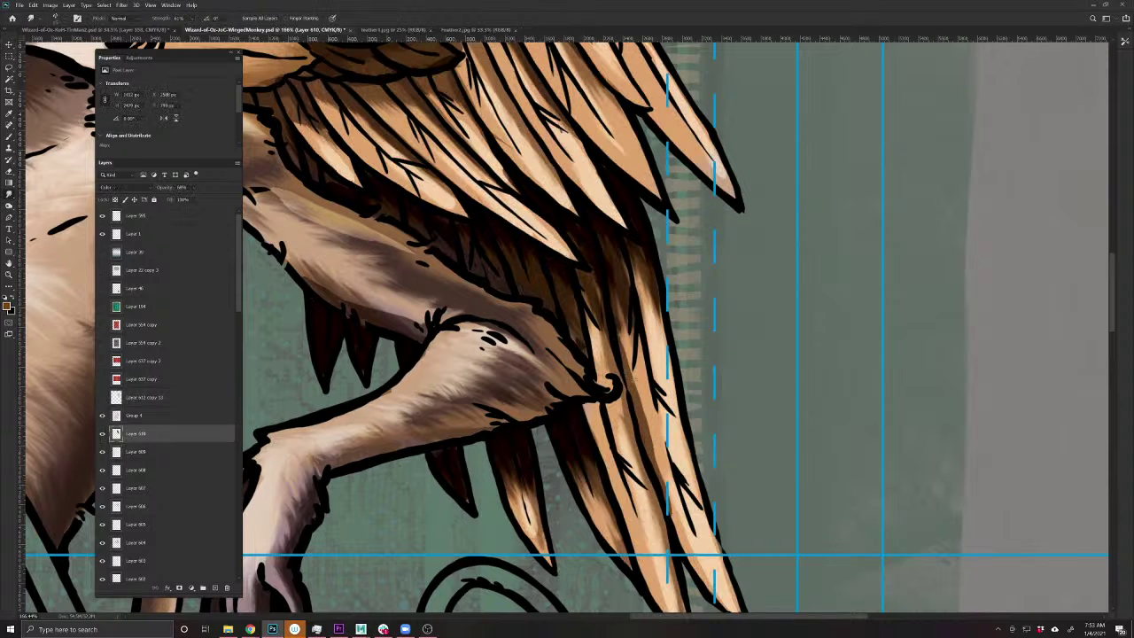
{"action": "left_click", "coordinate": [103, 398]}
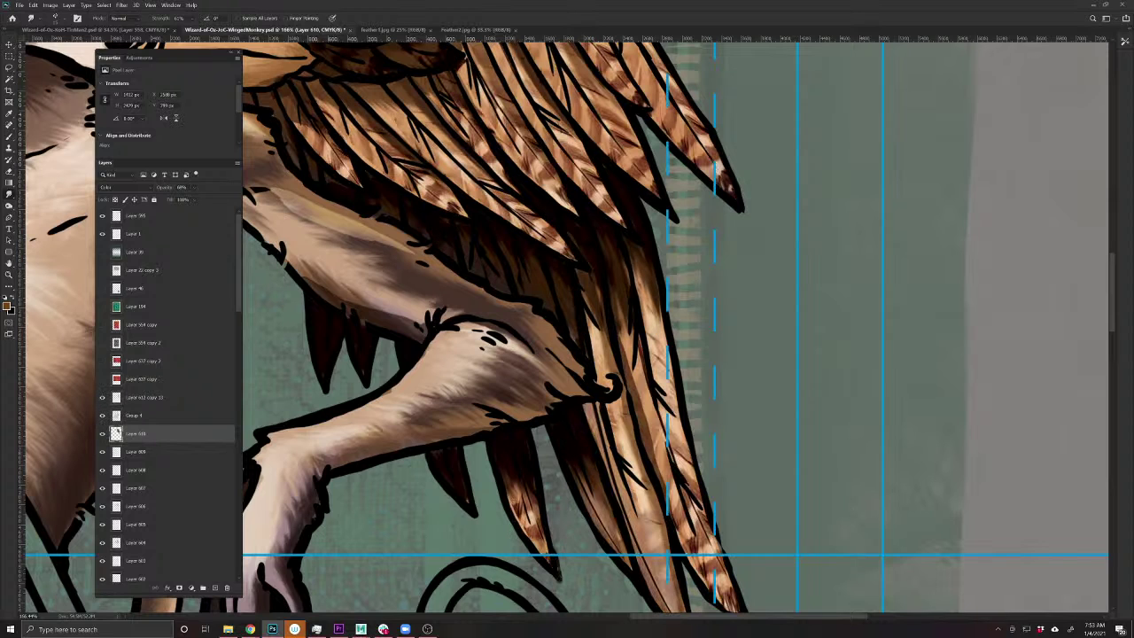
{"action": "left_click", "coordinate": [128, 417]}
{"action": "left_click", "coordinate": [130, 404]}
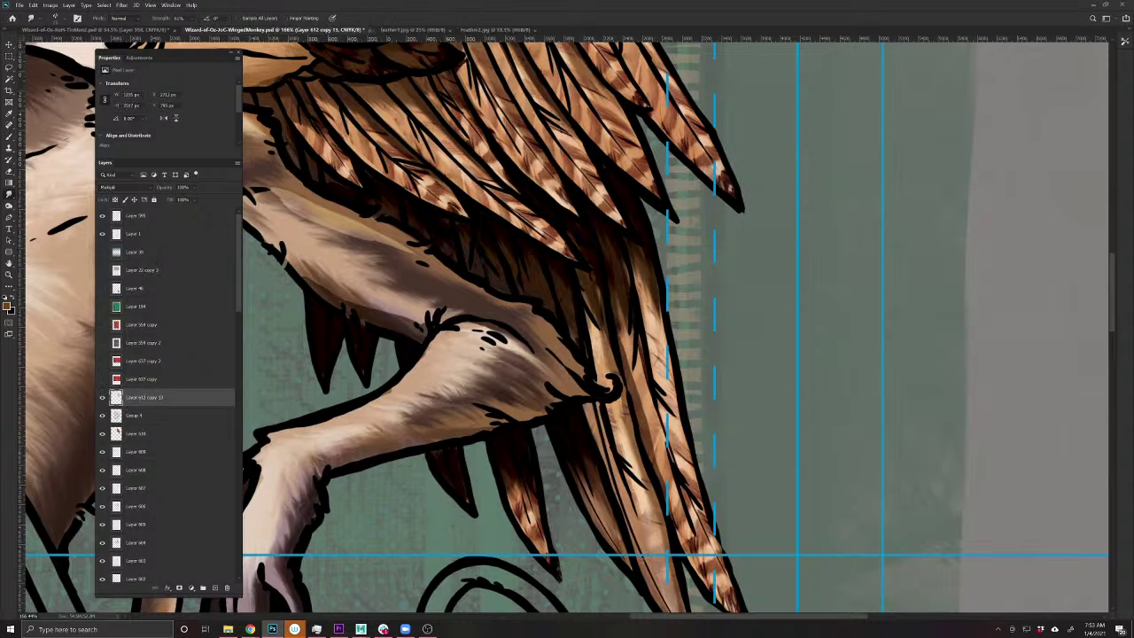
{"action": "left_click_drag", "start_coordinate": [632, 590], "coordinate": [557, 410]}
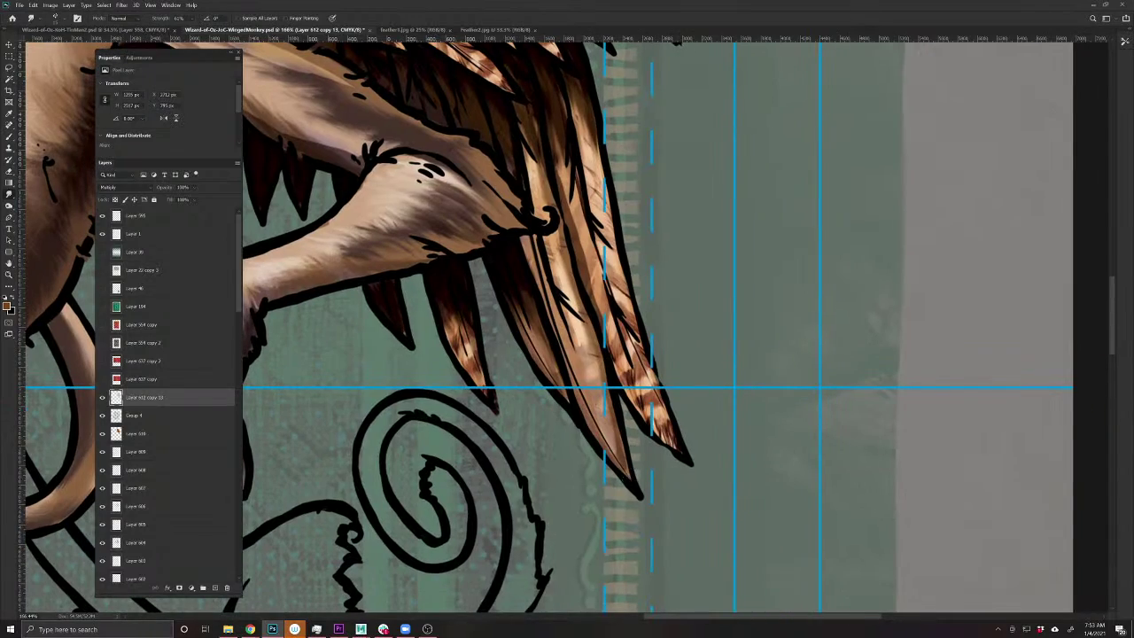
- Zoom out to check the whole card, zoom into the wing, and save the document
{"action": "scroll", "coordinate": [629, 368], "scroll_direction": "down", "scroll_amount": 6}
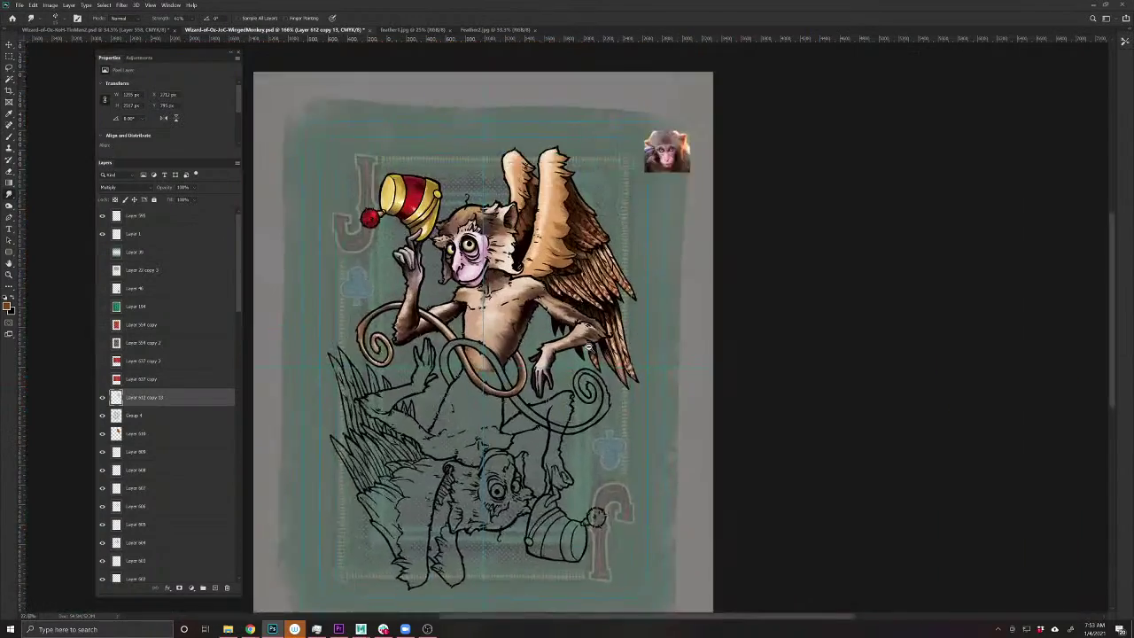
{"action": "scroll", "coordinate": [675, 458], "scroll_direction": "up", "scroll_amount": 2}
{"action": "scroll", "coordinate": [675, 458], "scroll_direction": "up", "scroll_amount": 1}
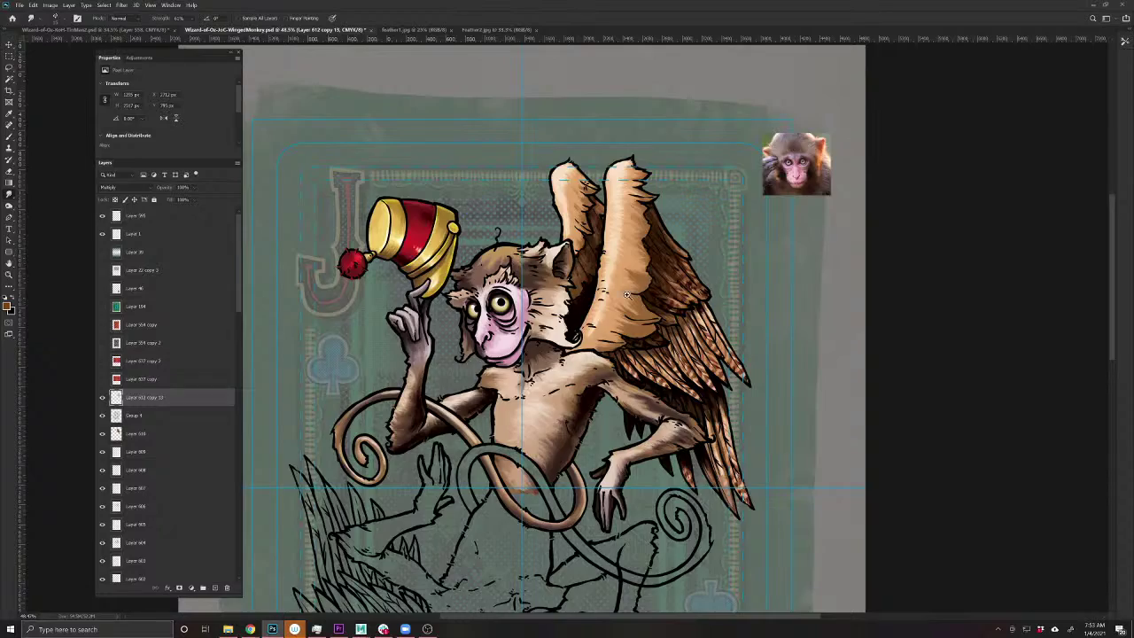
{"action": "scroll", "coordinate": [626, 295], "scroll_direction": "up", "scroll_amount": 5}
{"action": "scroll", "coordinate": [626, 295], "scroll_direction": "down", "scroll_amount": 2}
{"action": "scroll", "coordinate": [623, 372], "scroll_direction": "up", "scroll_amount": 2}
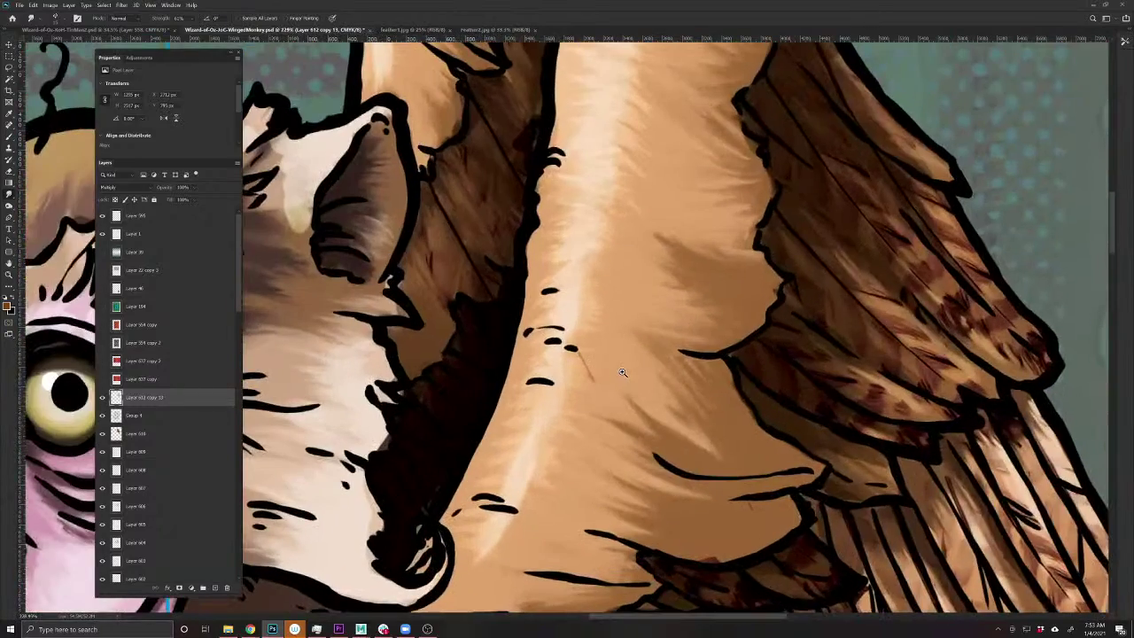
{"action": "key", "text": "e"}
{"action": "scroll", "coordinate": [607, 378], "scroll_direction": "down", "scroll_amount": 4}
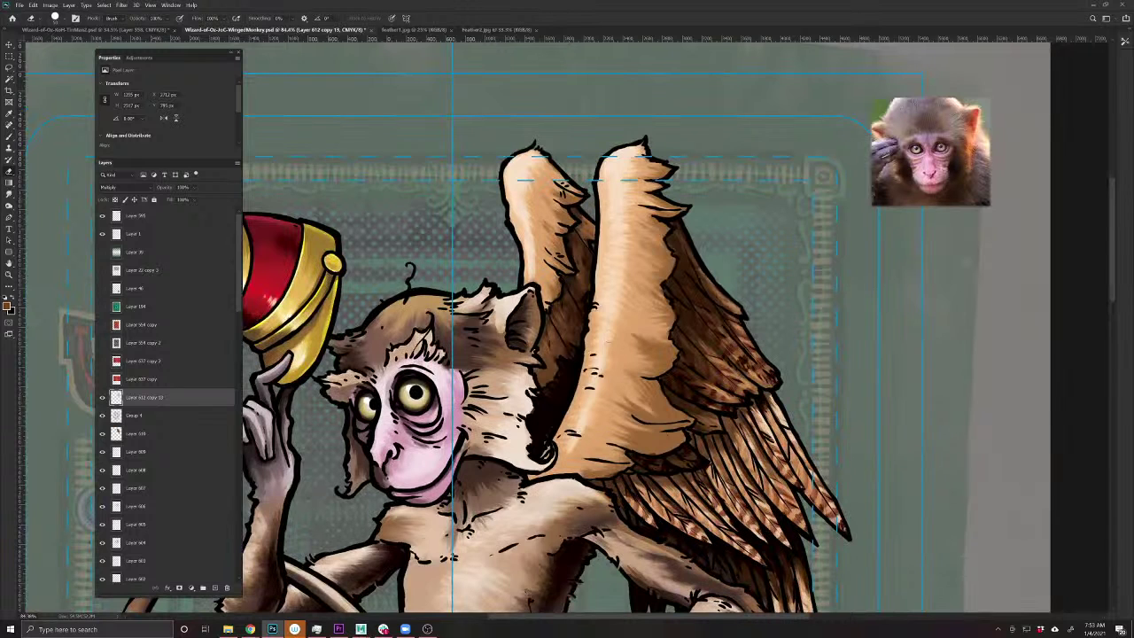
{"action": "key", "text": "ctrl+s"}
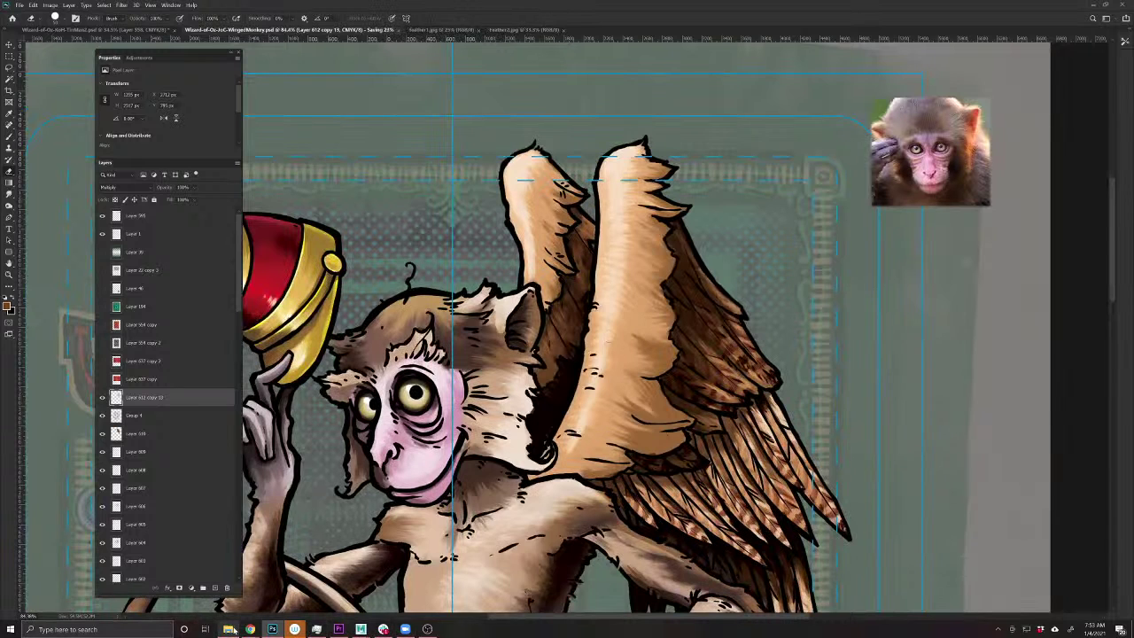
- Back in the iStock browser page, search for 'birds wing' photos
{"action": "mouse_move", "coordinate": [252, 629]}
{"action": "mouse_move", "coordinate": [232, 609]}
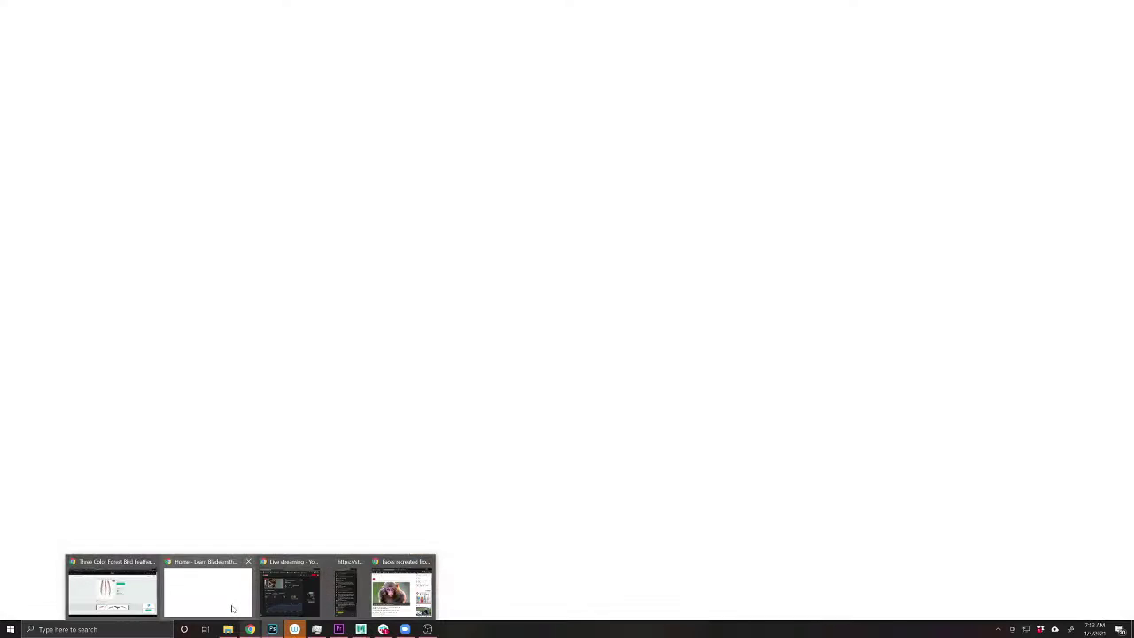
{"action": "left_click", "coordinate": [113, 588]}
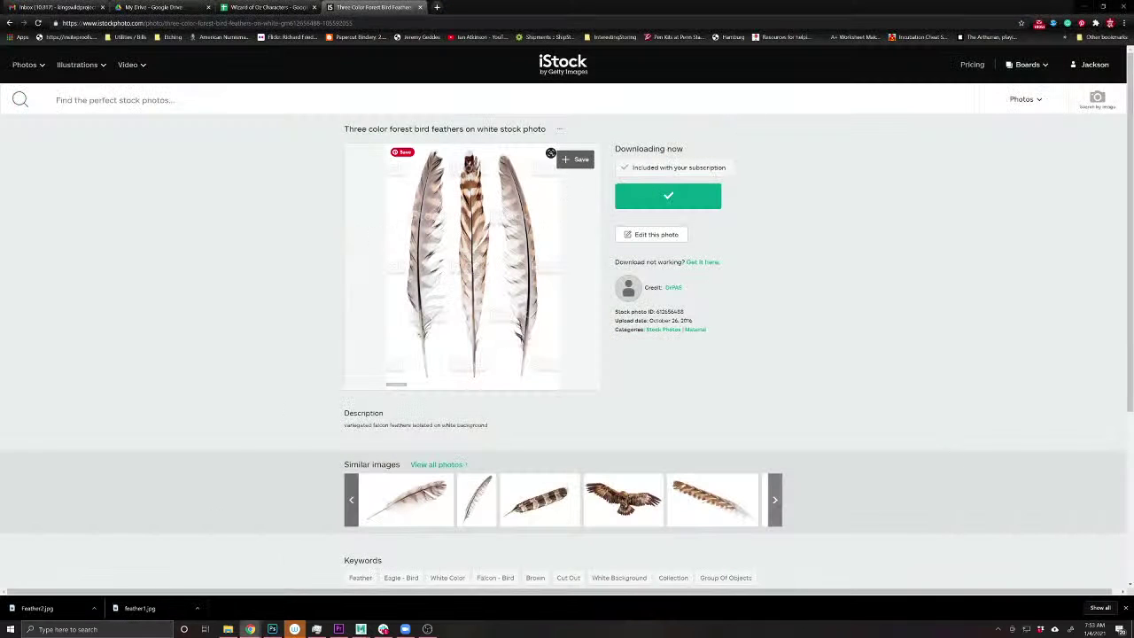
{"action": "left_click", "coordinate": [115, 99]}
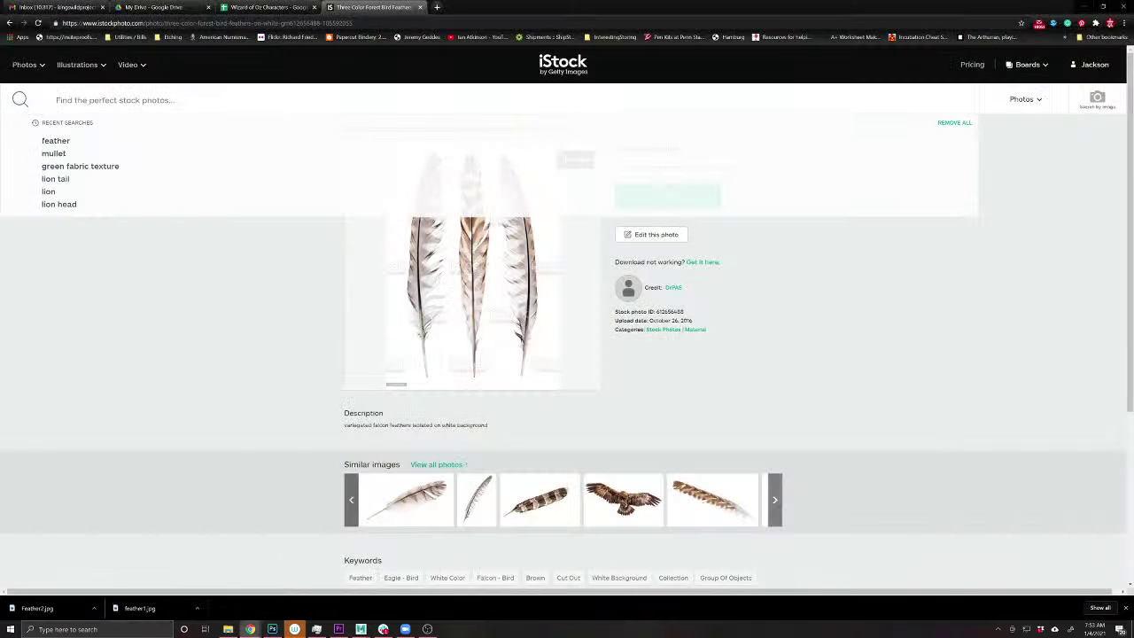
{"action": "type", "text": "birds wing"}
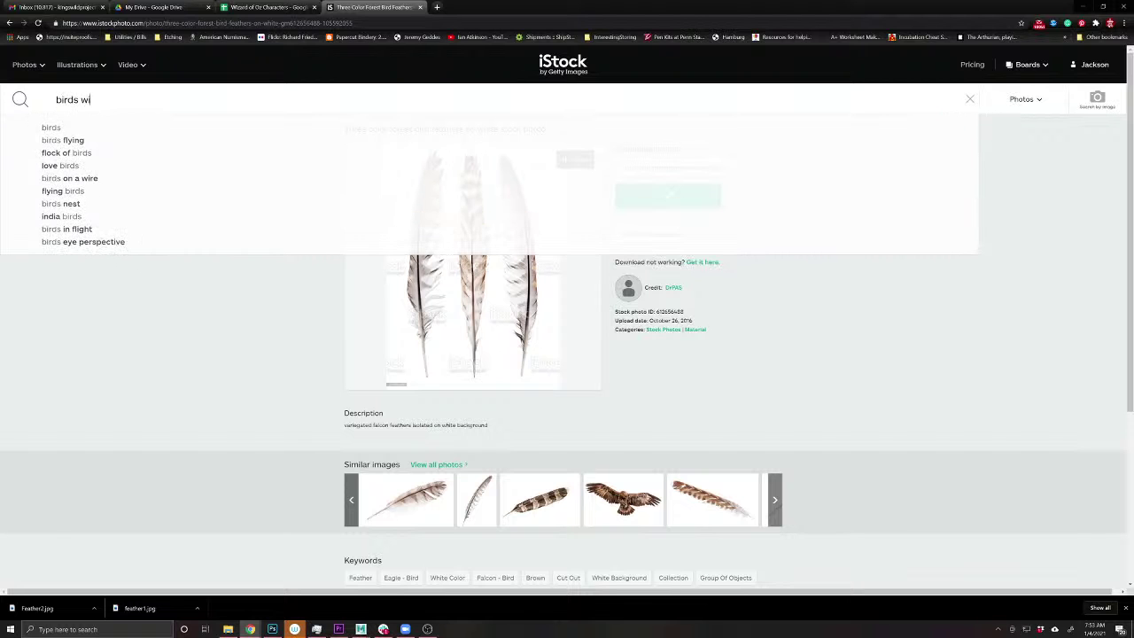
{"action": "key", "text": "Return"}
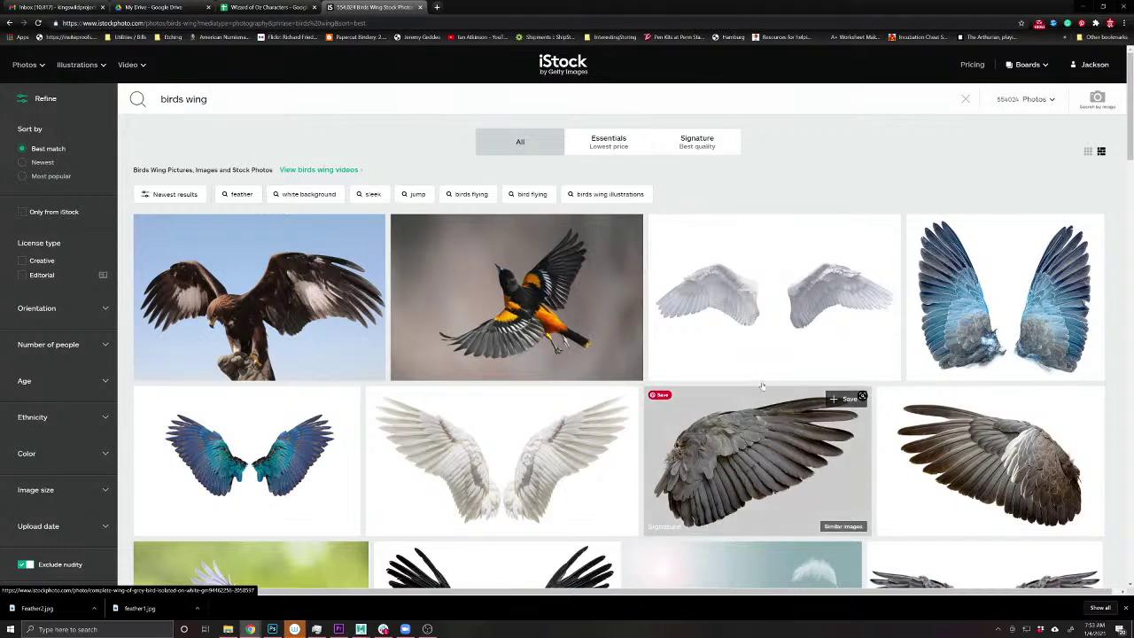
- Browse the 'birds wing' results and open the 'Complete wing of grey bird isolated on white' photo
{"action": "scroll", "coordinate": [723, 361], "scroll_direction": "down", "scroll_amount": 3}
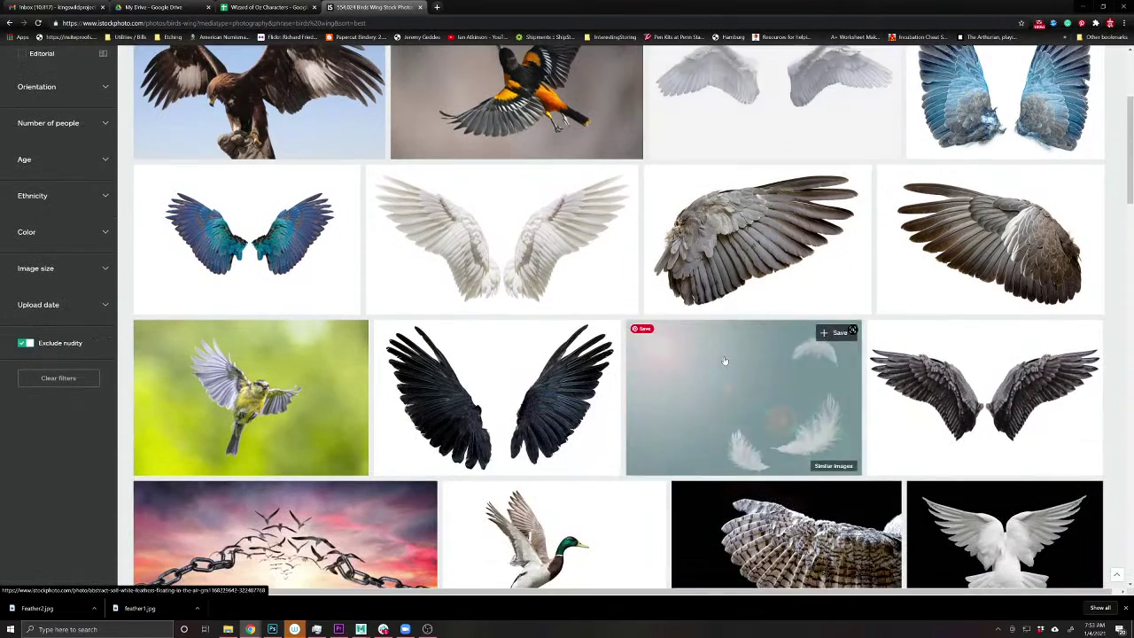
{"action": "scroll", "coordinate": [723, 361], "scroll_direction": "up", "scroll_amount": 2}
{"action": "scroll", "coordinate": [724, 361], "scroll_direction": "down", "scroll_amount": 4}
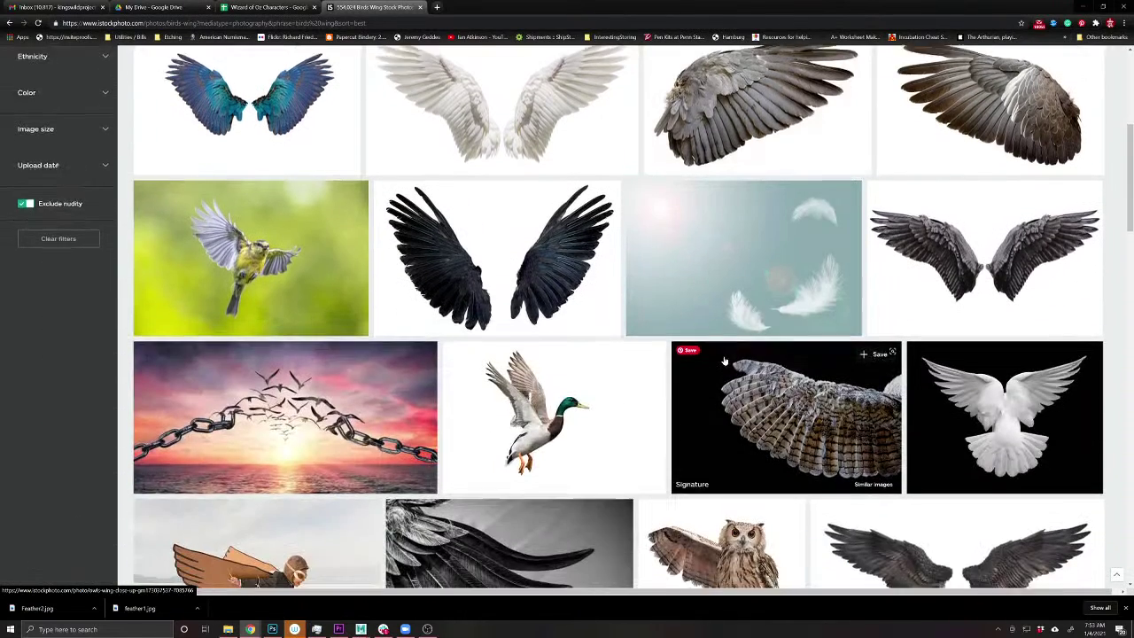
{"action": "scroll", "coordinate": [724, 355], "scroll_direction": "down", "scroll_amount": 3}
{"action": "scroll", "coordinate": [724, 379], "scroll_direction": "down", "scroll_amount": 4}
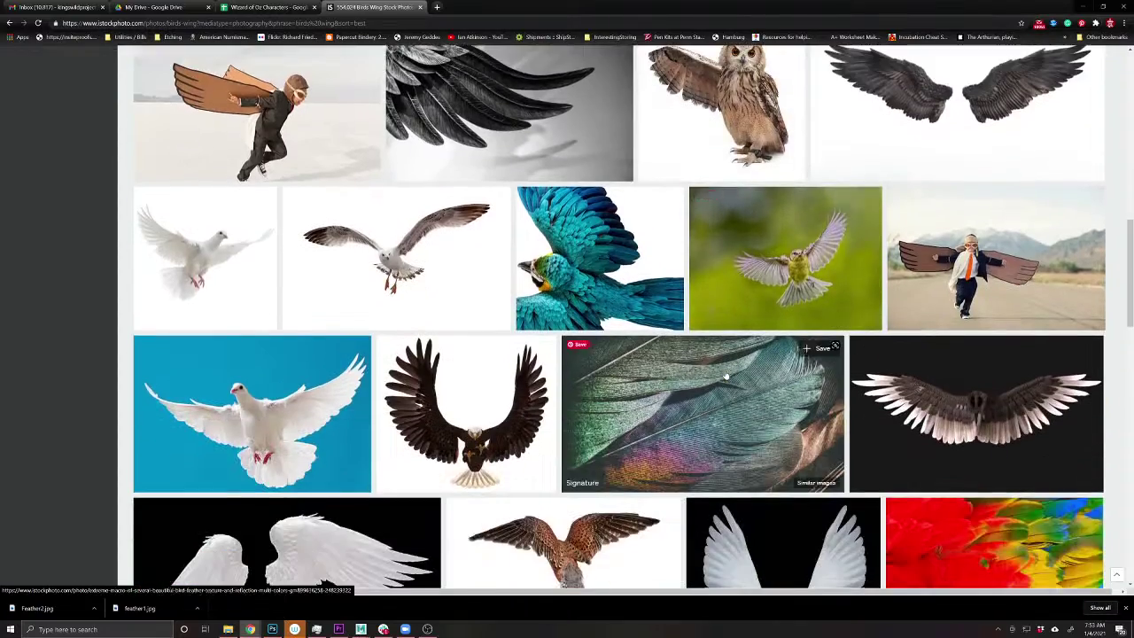
{"action": "scroll", "coordinate": [725, 377], "scroll_direction": "down", "scroll_amount": 2}
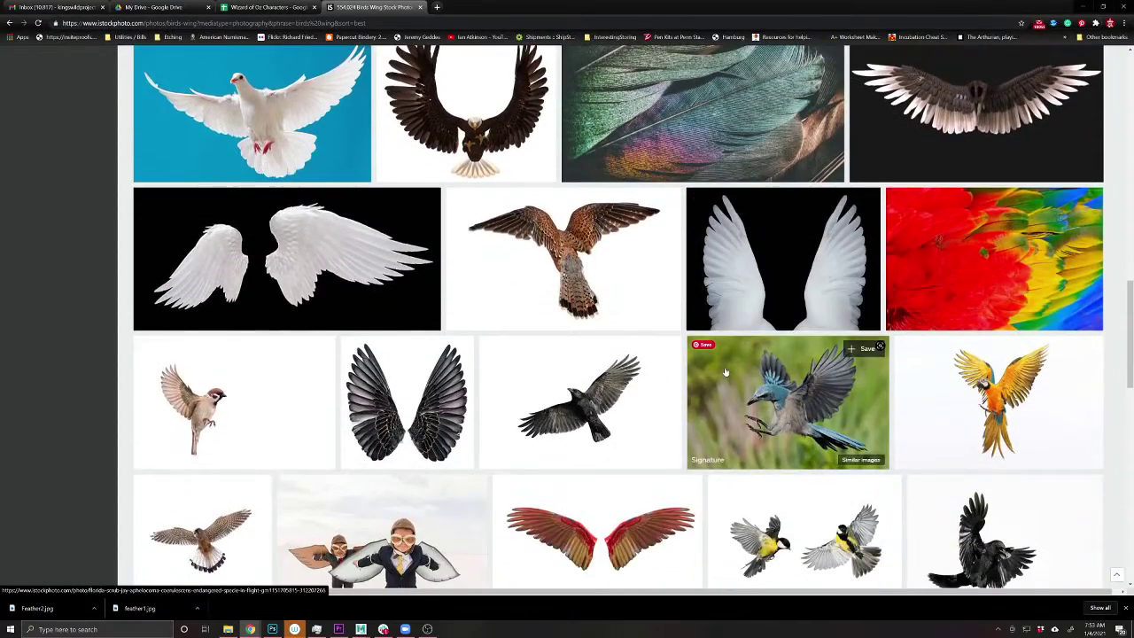
{"action": "scroll", "coordinate": [724, 374], "scroll_direction": "down", "scroll_amount": 2}
{"action": "scroll", "coordinate": [724, 372], "scroll_direction": "down", "scroll_amount": 3}
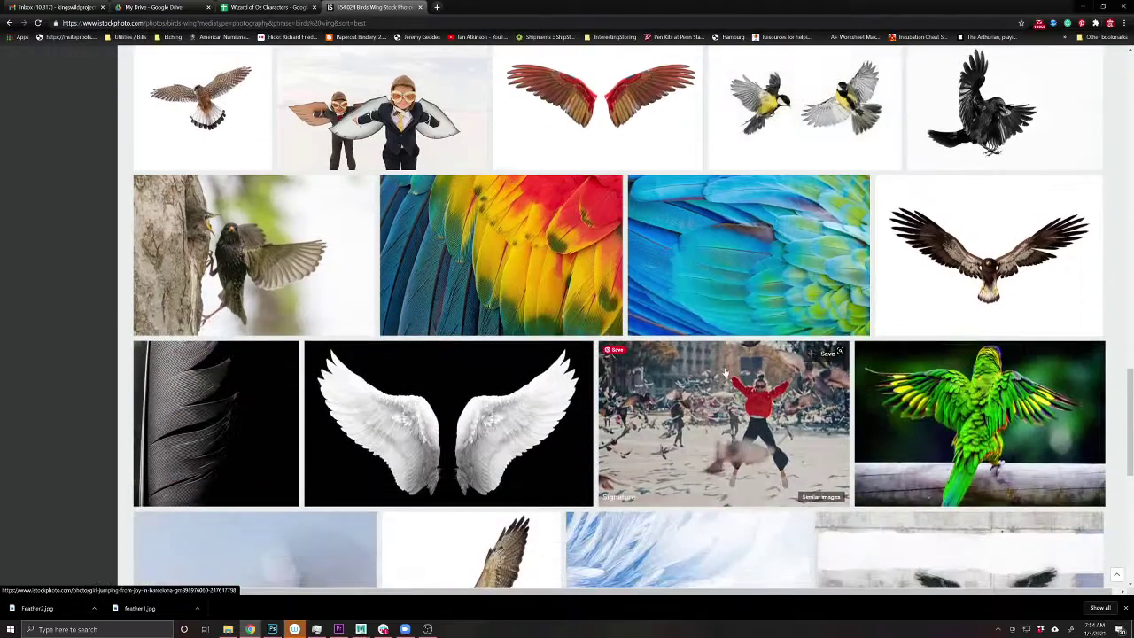
{"action": "scroll", "coordinate": [724, 372], "scroll_direction": "down", "scroll_amount": 3}
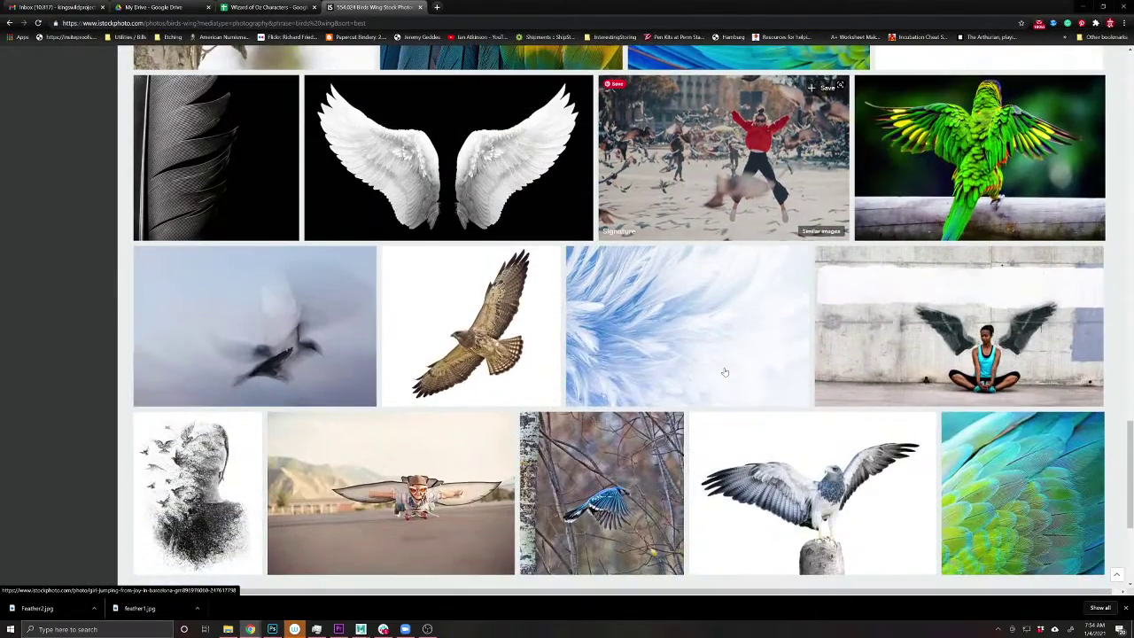
{"action": "scroll", "coordinate": [724, 372], "scroll_direction": "down", "scroll_amount": 3}
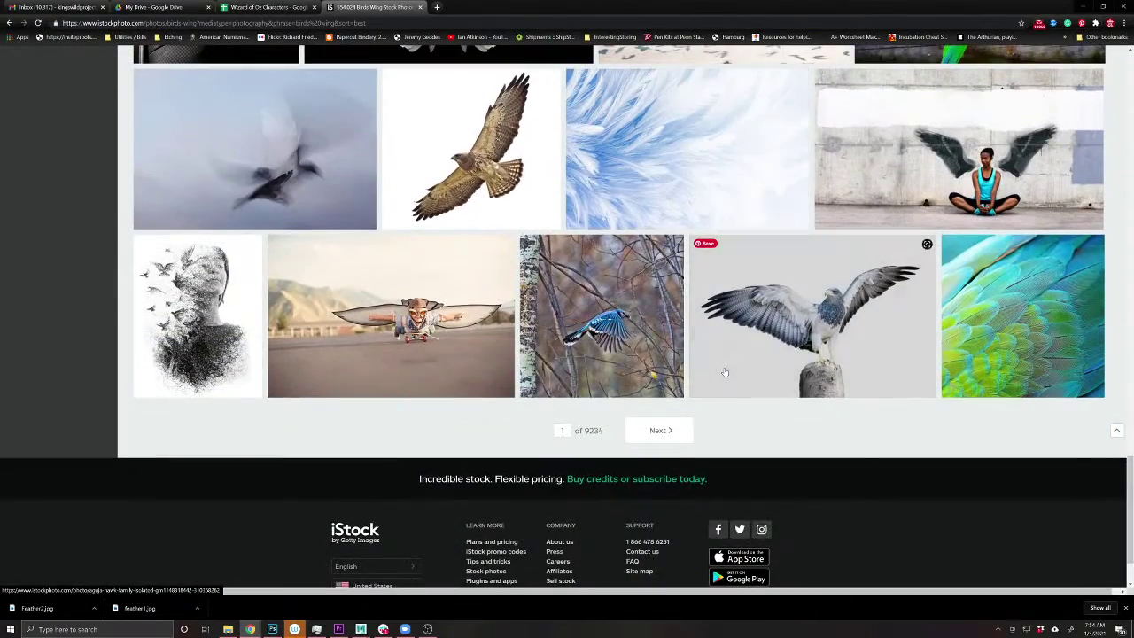
{"action": "scroll", "coordinate": [725, 372], "scroll_direction": "up", "scroll_amount": 10}
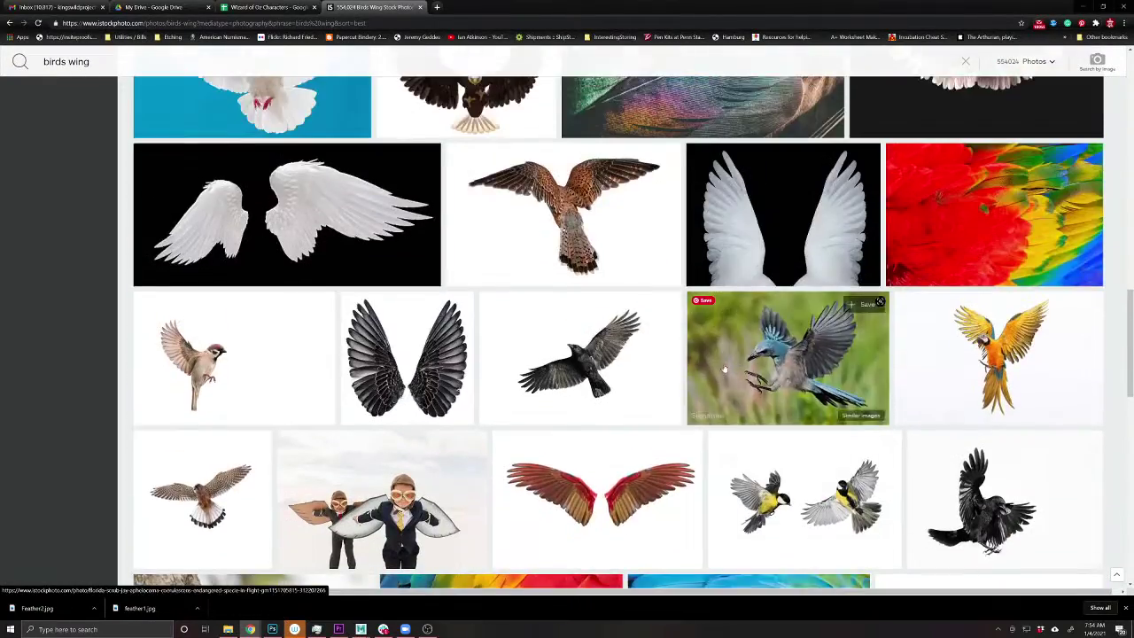
{"action": "scroll", "coordinate": [723, 365], "scroll_direction": "up", "scroll_amount": 6}
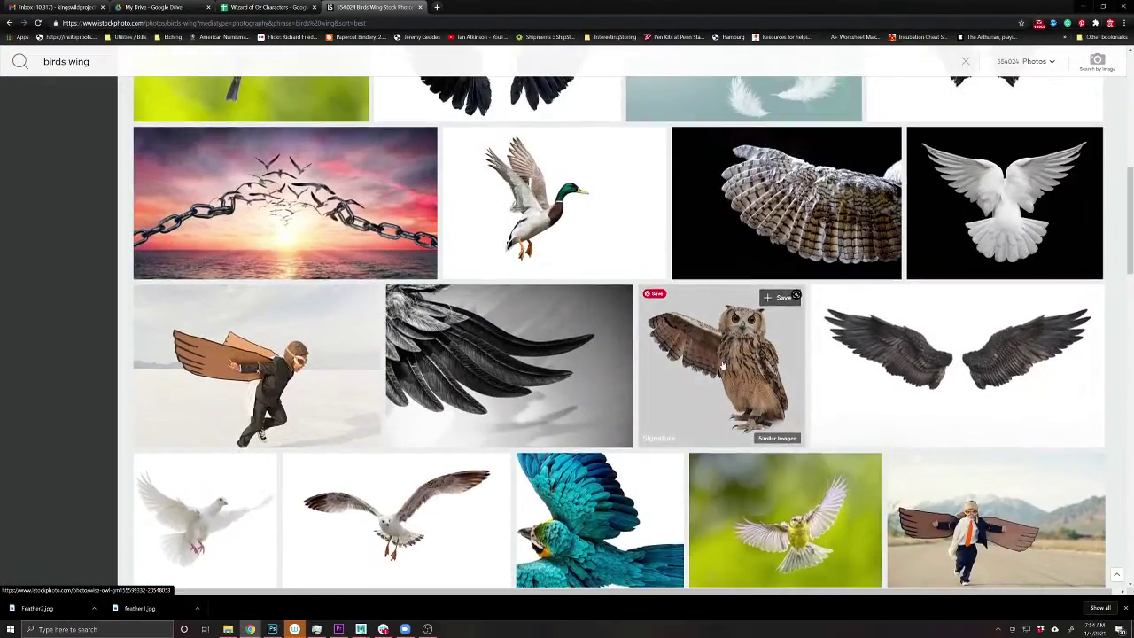
{"action": "scroll", "coordinate": [722, 362], "scroll_direction": "up", "scroll_amount": 5}
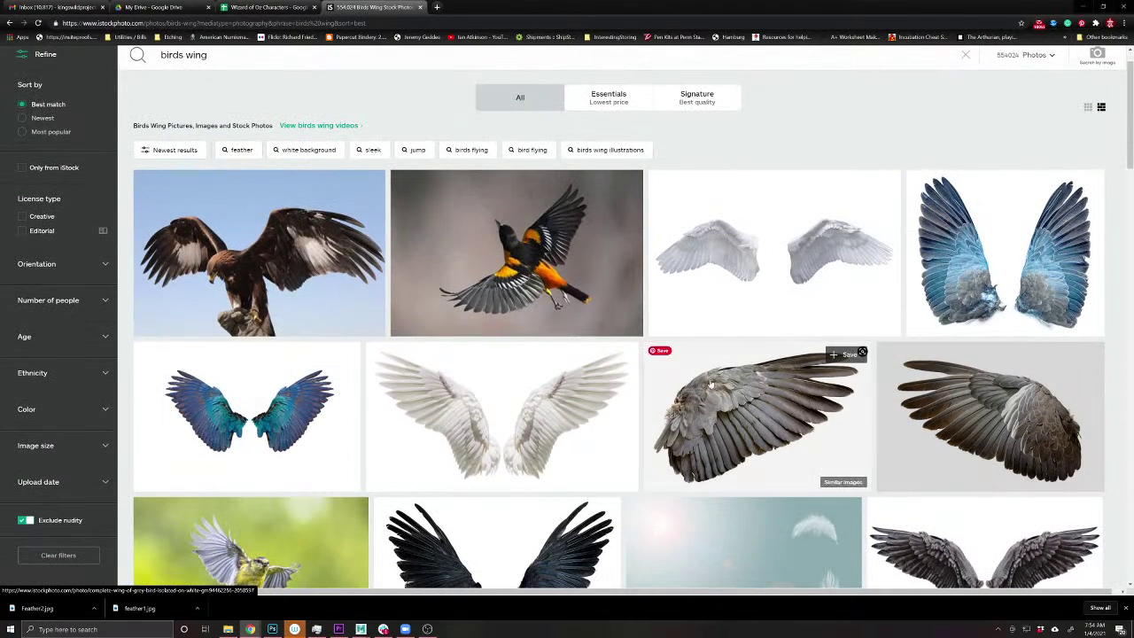
{"action": "left_click", "coordinate": [724, 388]}
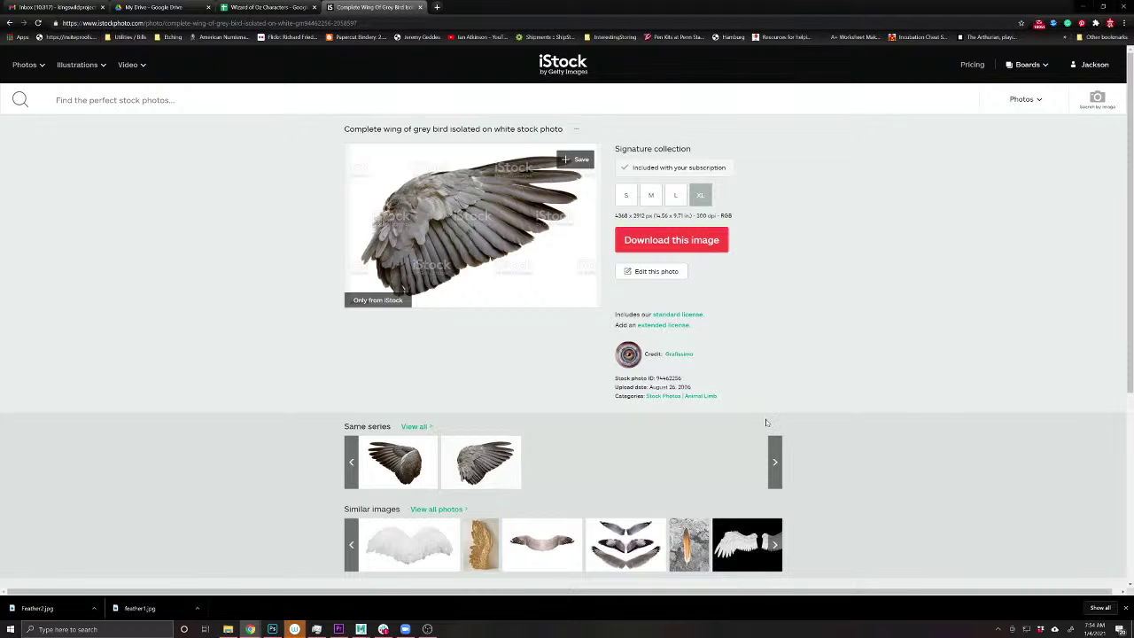
{"action": "scroll", "coordinate": [767, 422], "scroll_direction": "down", "scroll_amount": 3}
{"action": "scroll", "coordinate": [767, 422], "scroll_direction": "up", "scroll_amount": 3}
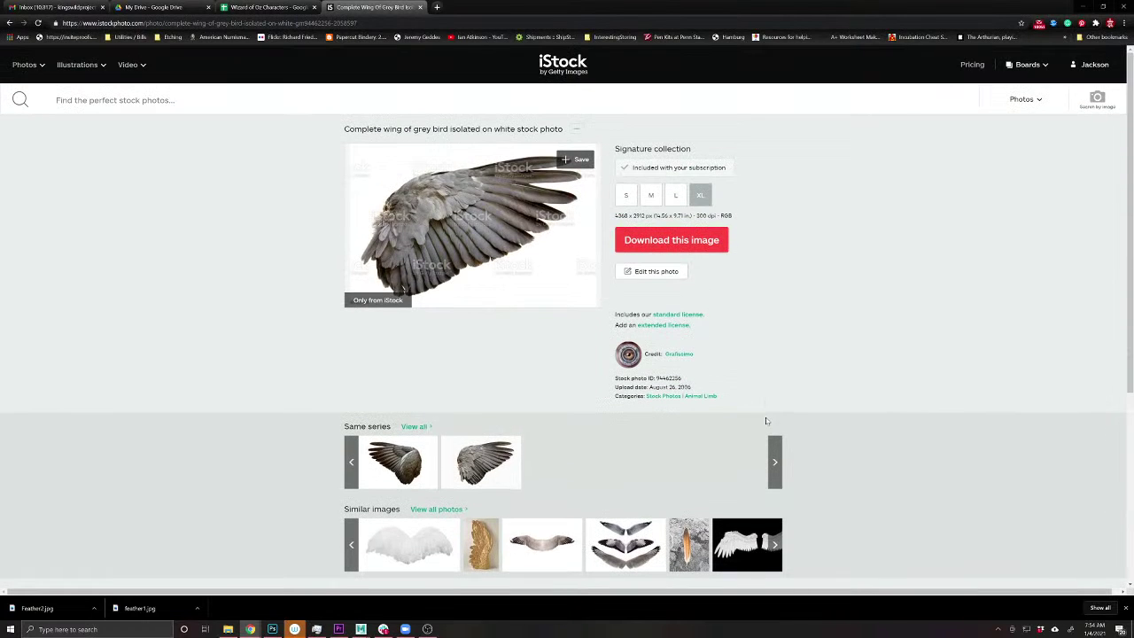
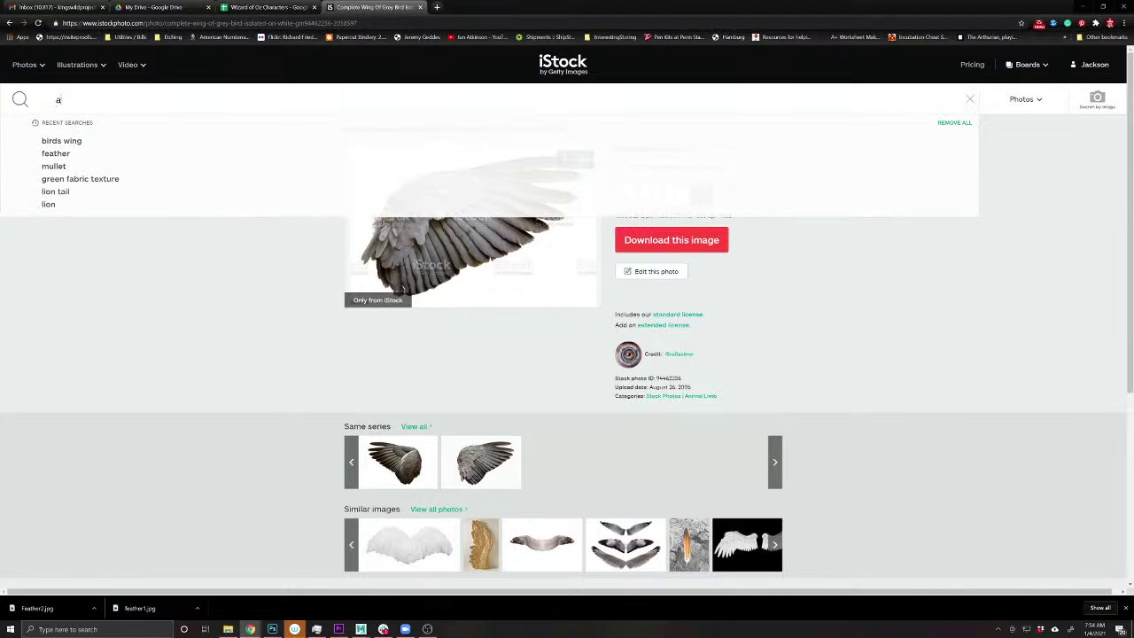
- Search iStock for 'angles wings', view the blood-spattered angel wings photo, then go back
{"action": "type", "text": "angles wings"}
{"action": "key", "text": "Return"}
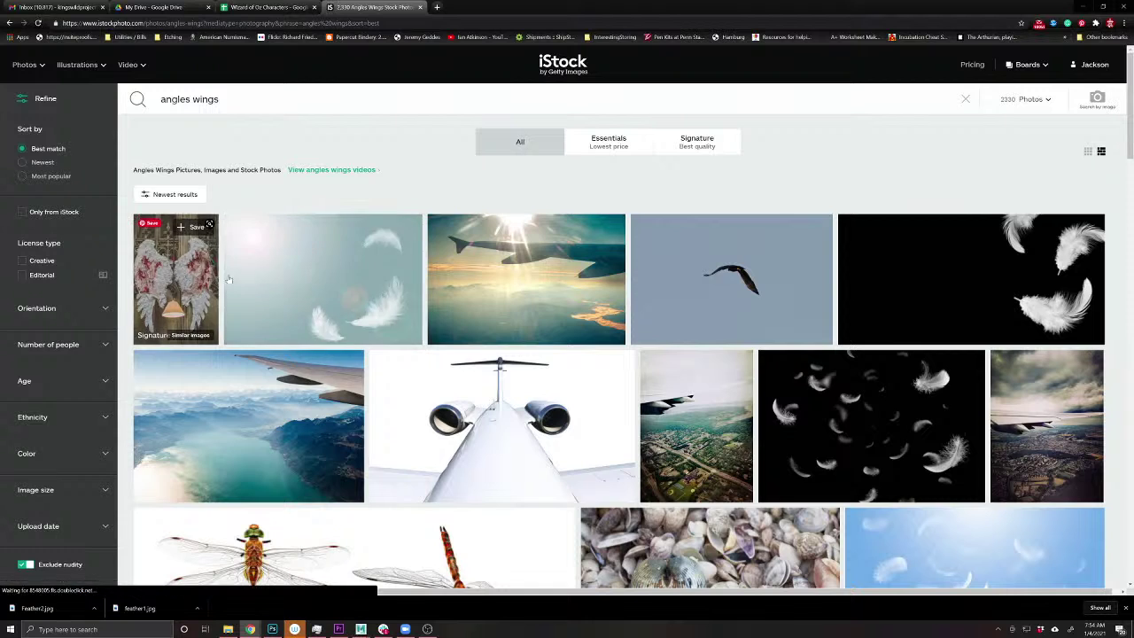
{"action": "left_click", "coordinate": [176, 279]}
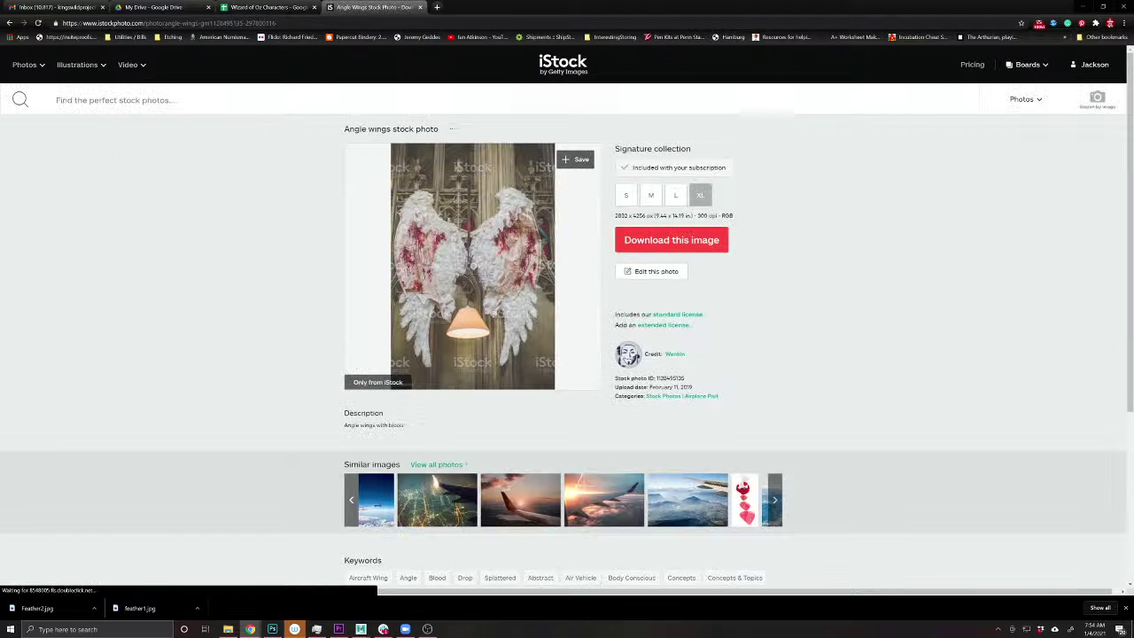
{"action": "left_click", "coordinate": [10, 22]}
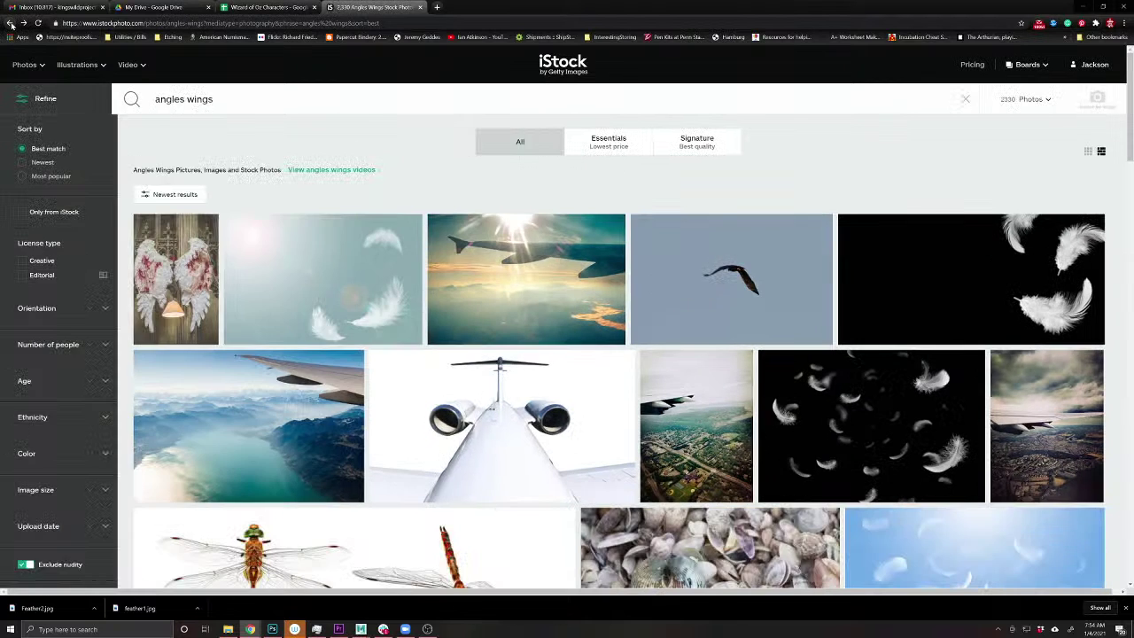
{"action": "left_click", "coordinate": [10, 22]}
- Search for 'wings', check the goose spreading its wing photo, and return to the results
{"action": "left_click", "coordinate": [115, 100]}
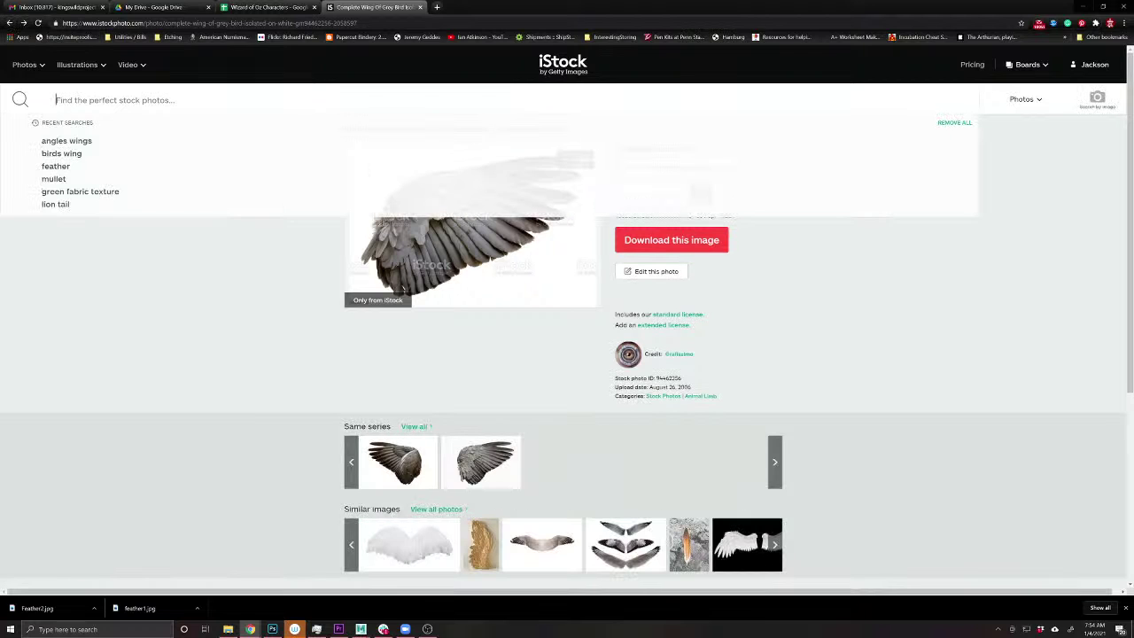
{"action": "type", "text": "wings"}
{"action": "key", "text": "Return"}
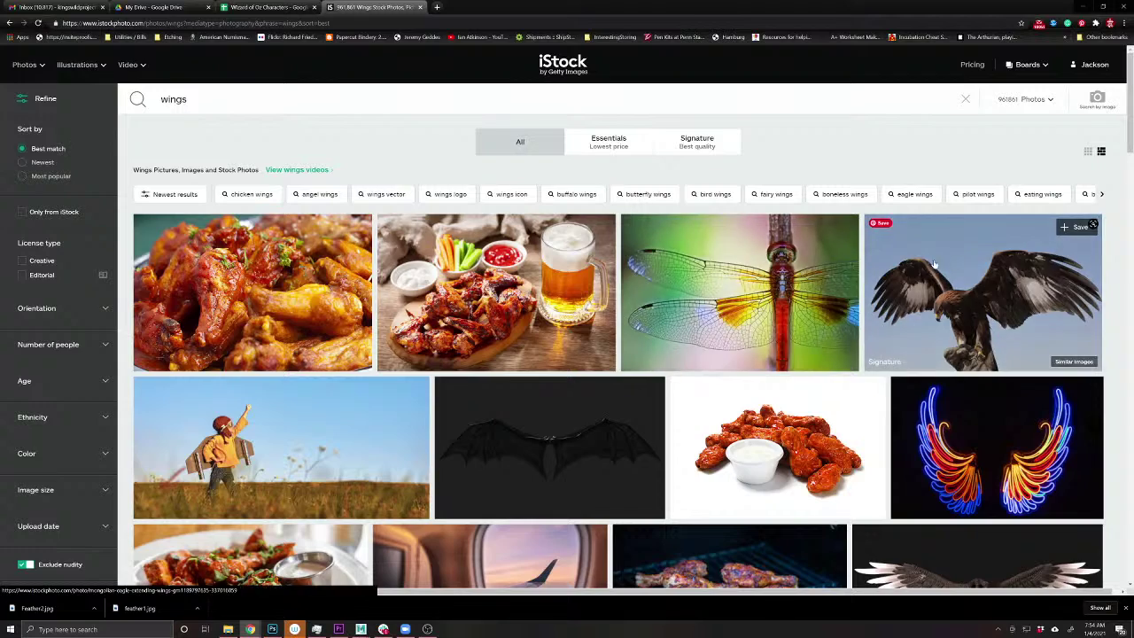
{"action": "scroll", "coordinate": [796, 264], "scroll_direction": "down", "scroll_amount": 2}
{"action": "scroll", "coordinate": [796, 264], "scroll_direction": "down", "scroll_amount": 1}
{"action": "scroll", "coordinate": [974, 354], "scroll_direction": "down", "scroll_amount": 2}
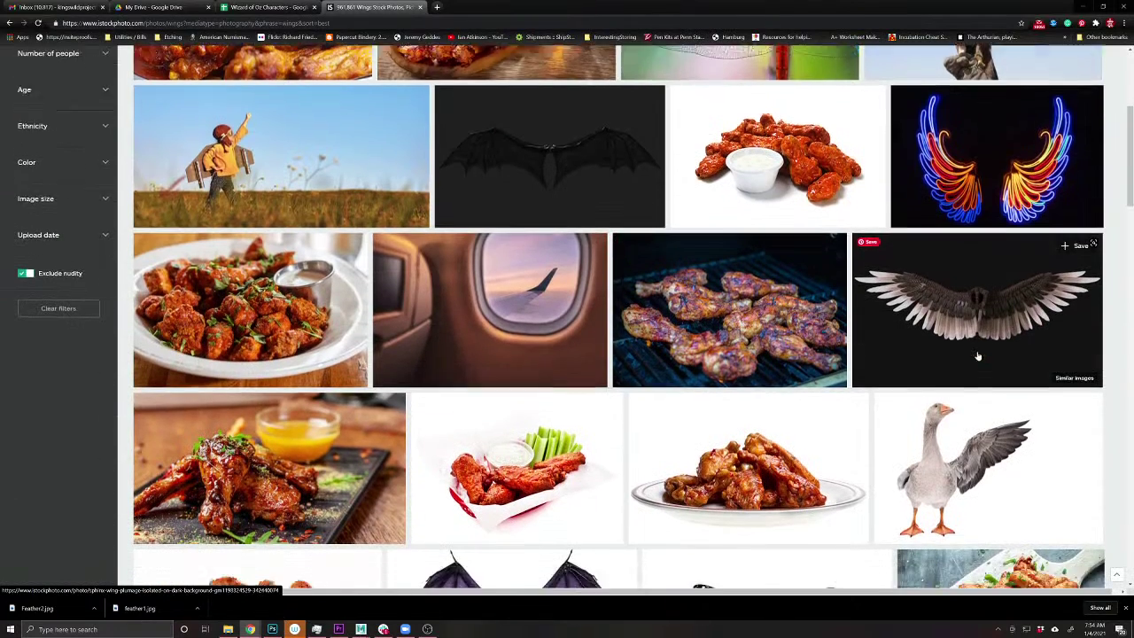
{"action": "left_click", "coordinate": [978, 354]}
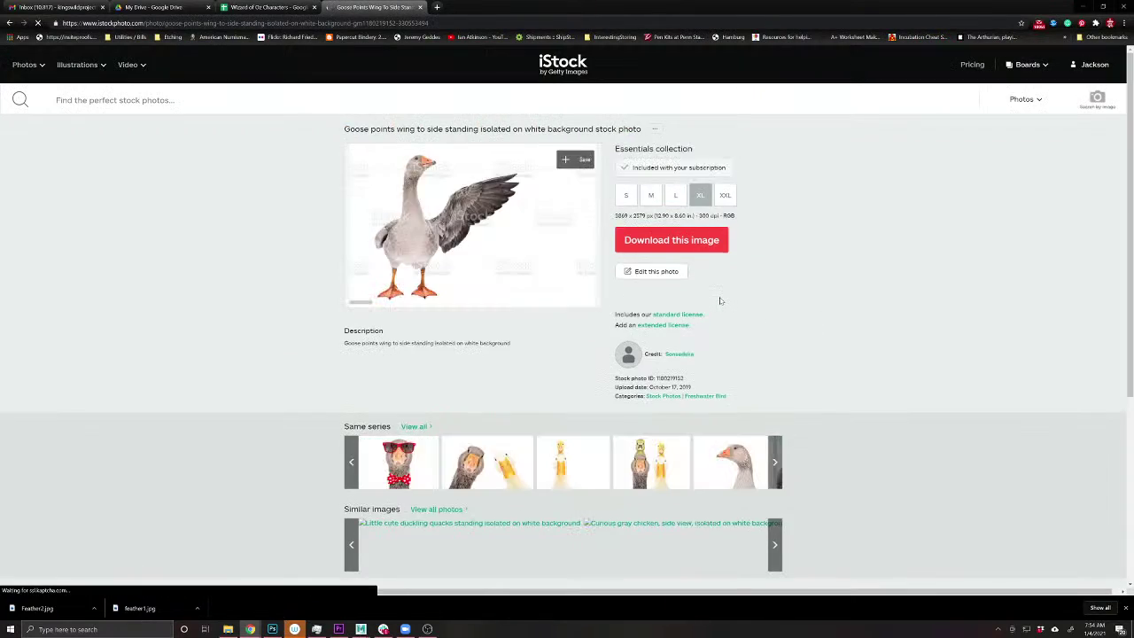
{"action": "scroll", "coordinate": [720, 301], "scroll_direction": "down", "scroll_amount": 3}
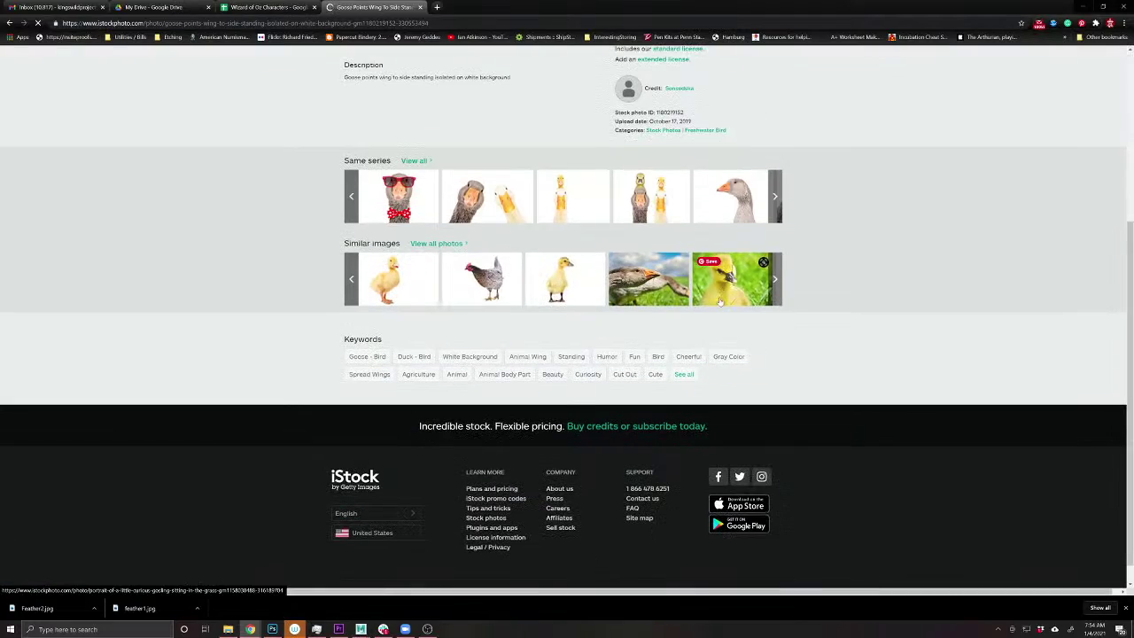
{"action": "left_click", "coordinate": [8, 24]}
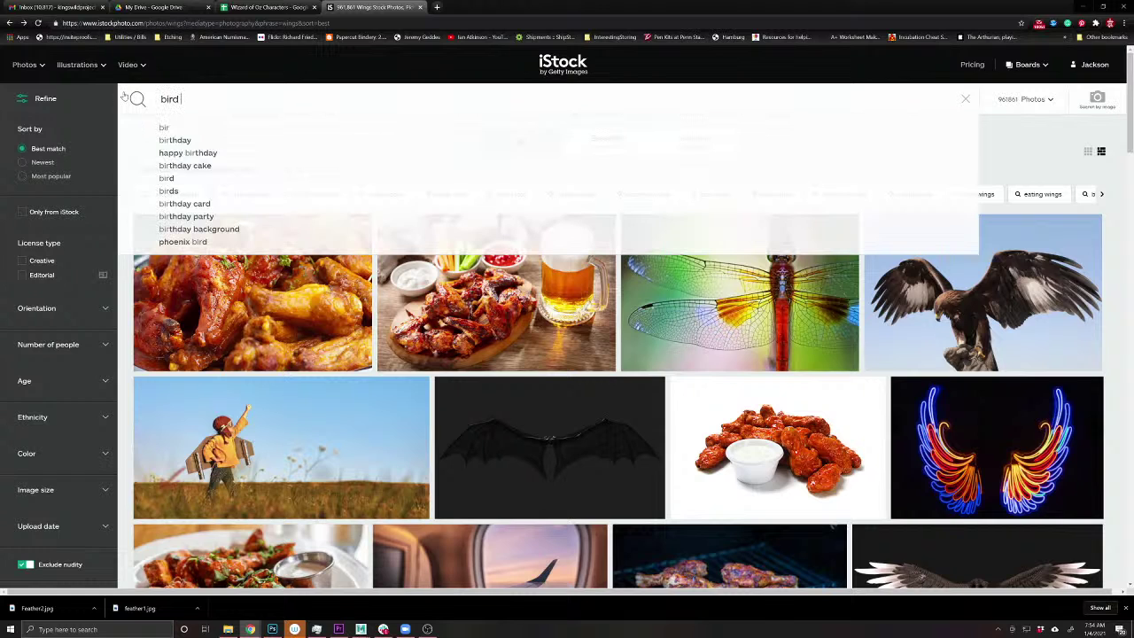
- Search iStock for 'wing', preview the white angel wings photo and its series, then go back
{"action": "type", "text": "wing"}
{"action": "key", "text": "Return"}
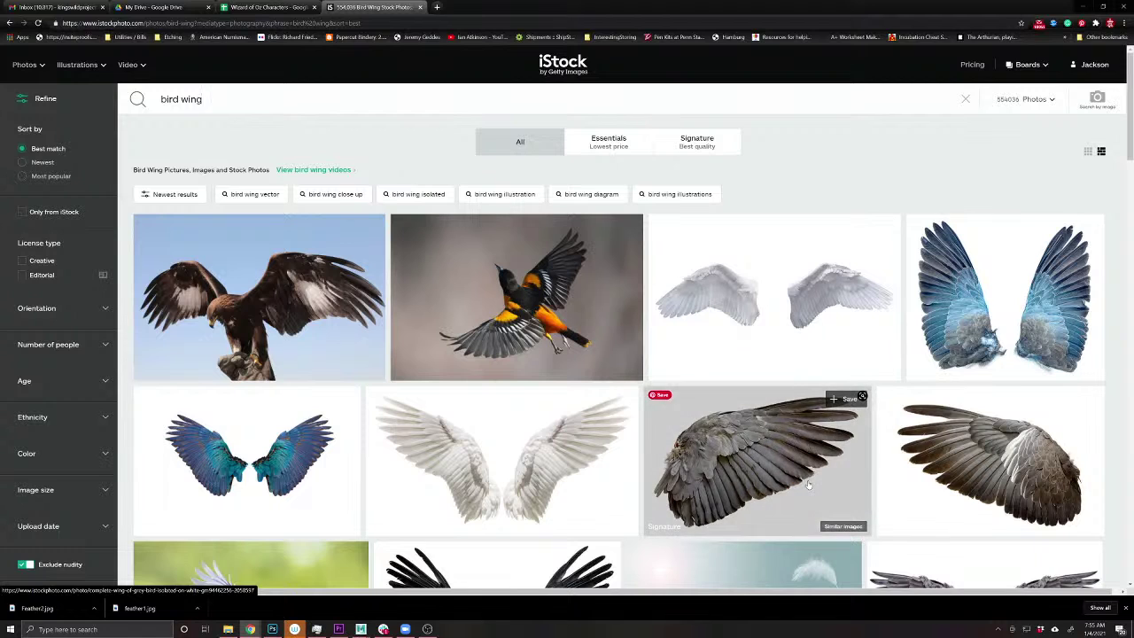
{"action": "scroll", "coordinate": [812, 482], "scroll_direction": "down", "scroll_amount": 2}
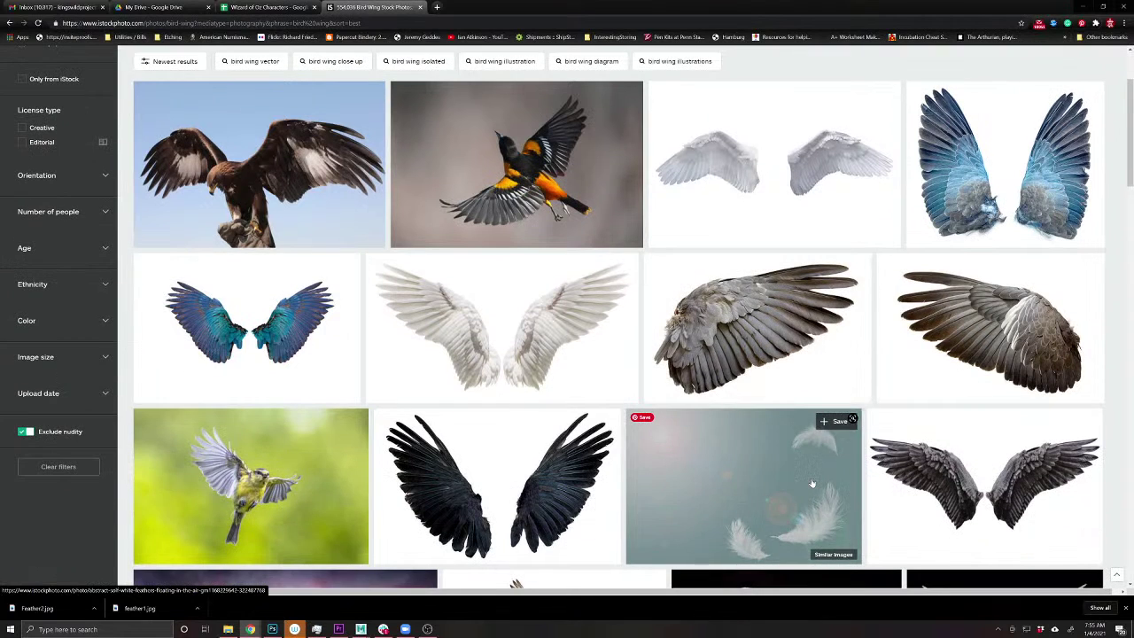
{"action": "scroll", "coordinate": [812, 483], "scroll_direction": "down", "scroll_amount": 2}
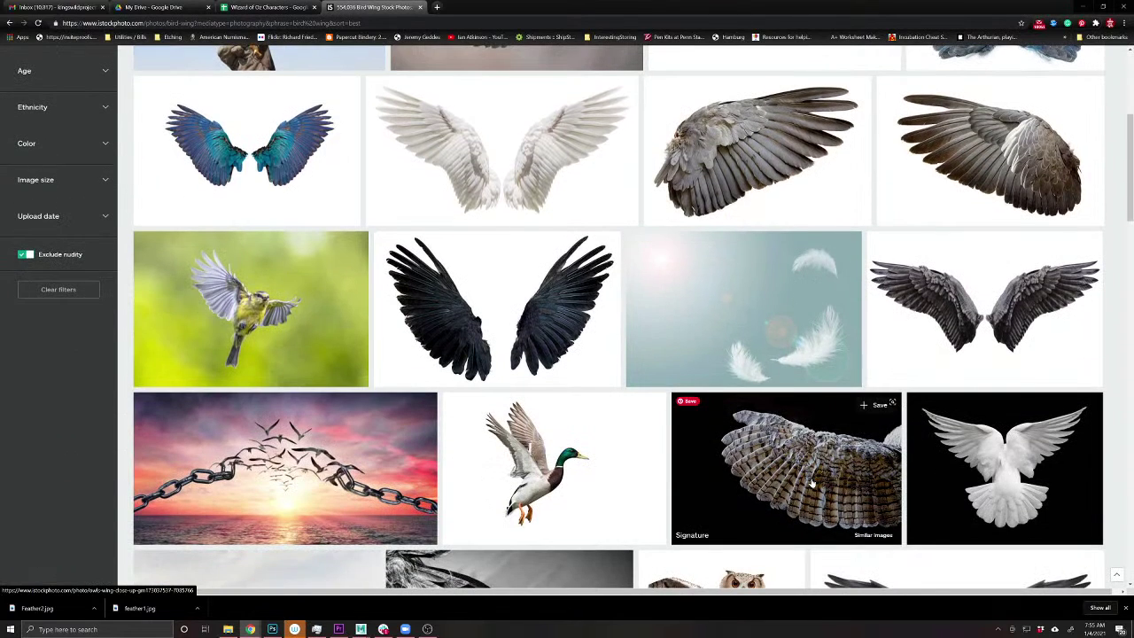
{"action": "scroll", "coordinate": [811, 483], "scroll_direction": "down", "scroll_amount": 2}
{"action": "scroll", "coordinate": [808, 483], "scroll_direction": "up", "scroll_amount": 6}
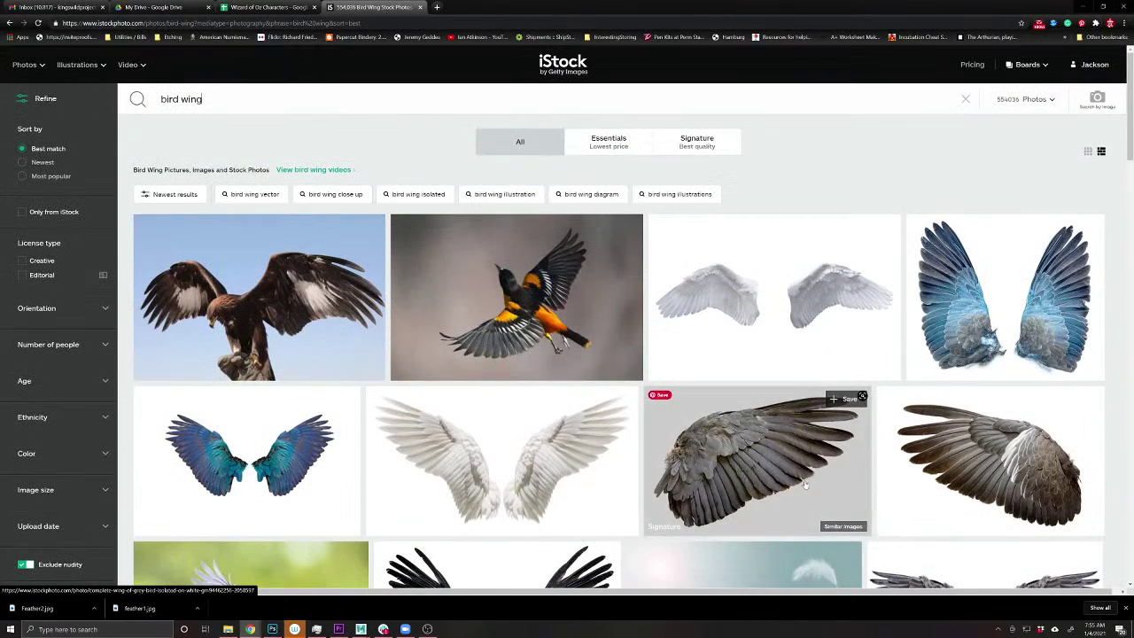
{"action": "left_click", "coordinate": [600, 494]}
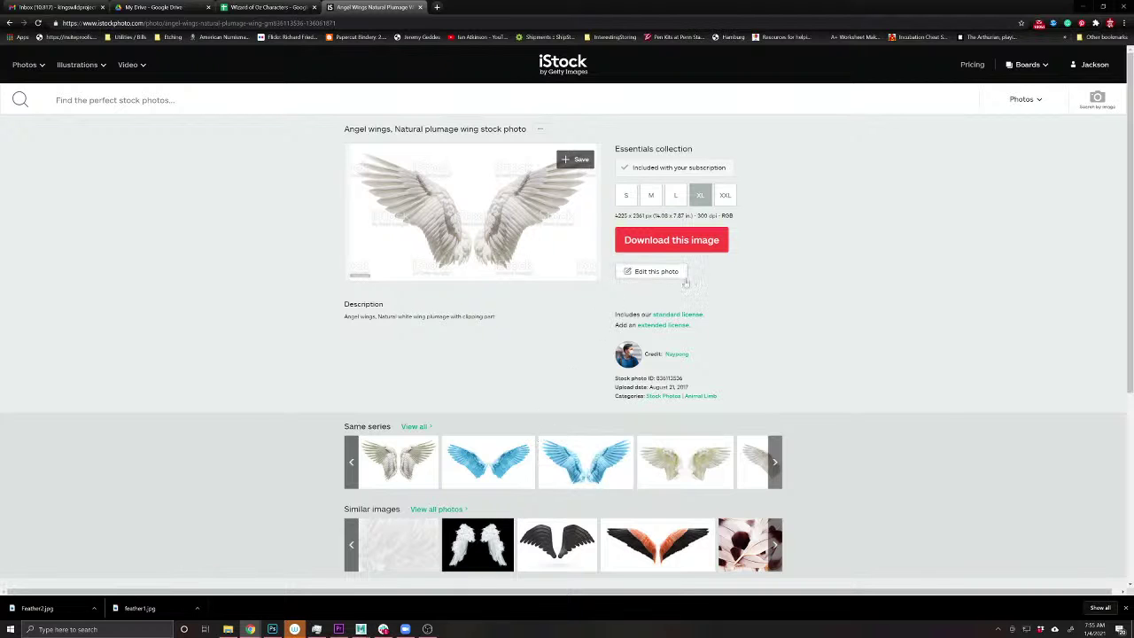
{"action": "scroll", "coordinate": [702, 308], "scroll_direction": "down", "scroll_amount": 2}
{"action": "scroll", "coordinate": [762, 363], "scroll_direction": "up", "scroll_amount": 1}
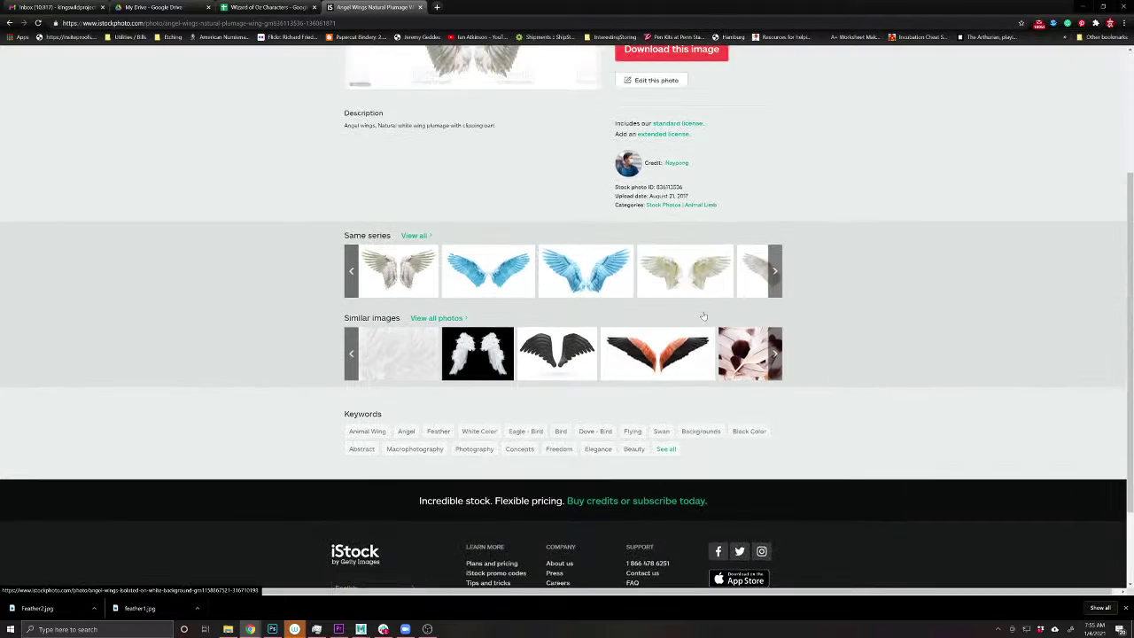
{"action": "left_click", "coordinate": [774, 370]}
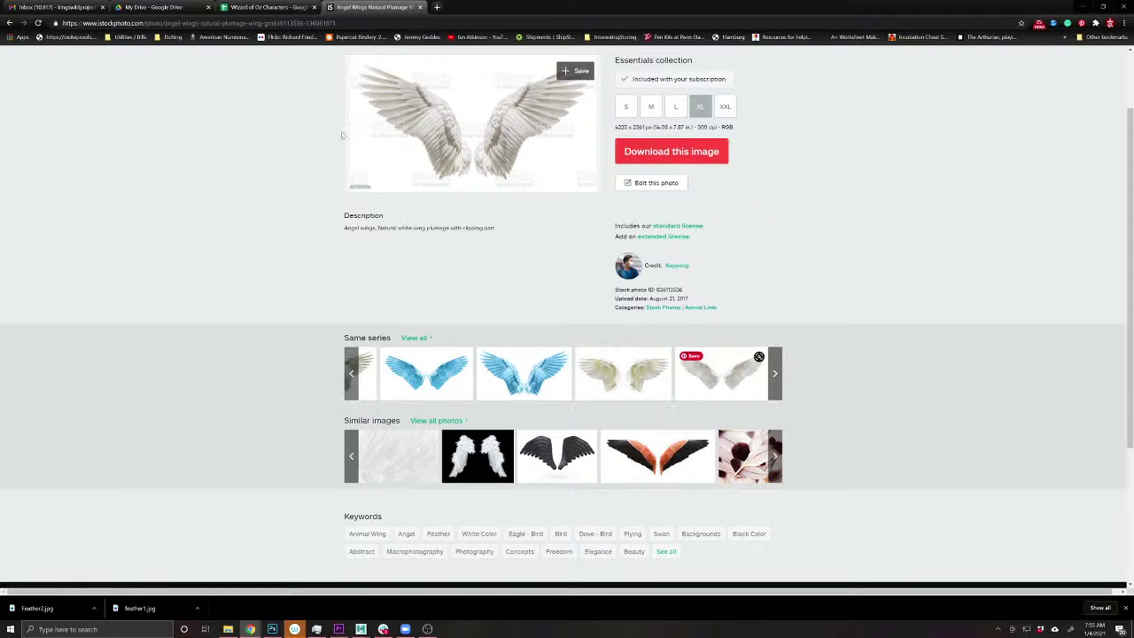
{"action": "left_click", "coordinate": [11, 22]}
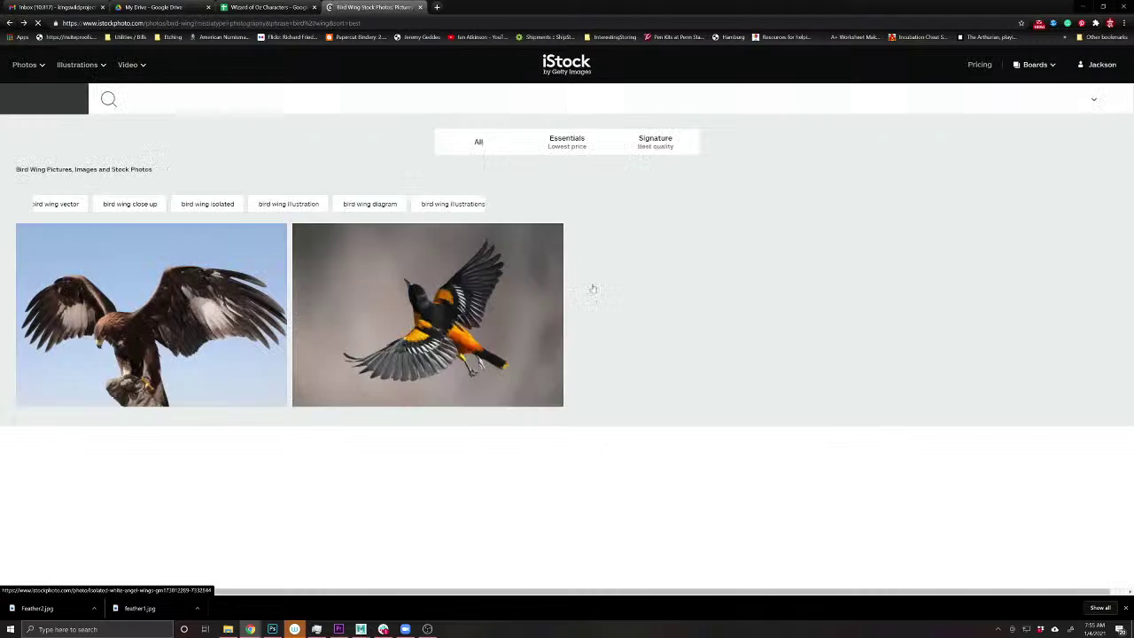
- Browse further results, checking the Aguja hawk and paired hawk wings photos, then return
{"action": "scroll", "coordinate": [949, 327], "scroll_direction": "down", "scroll_amount": 3}
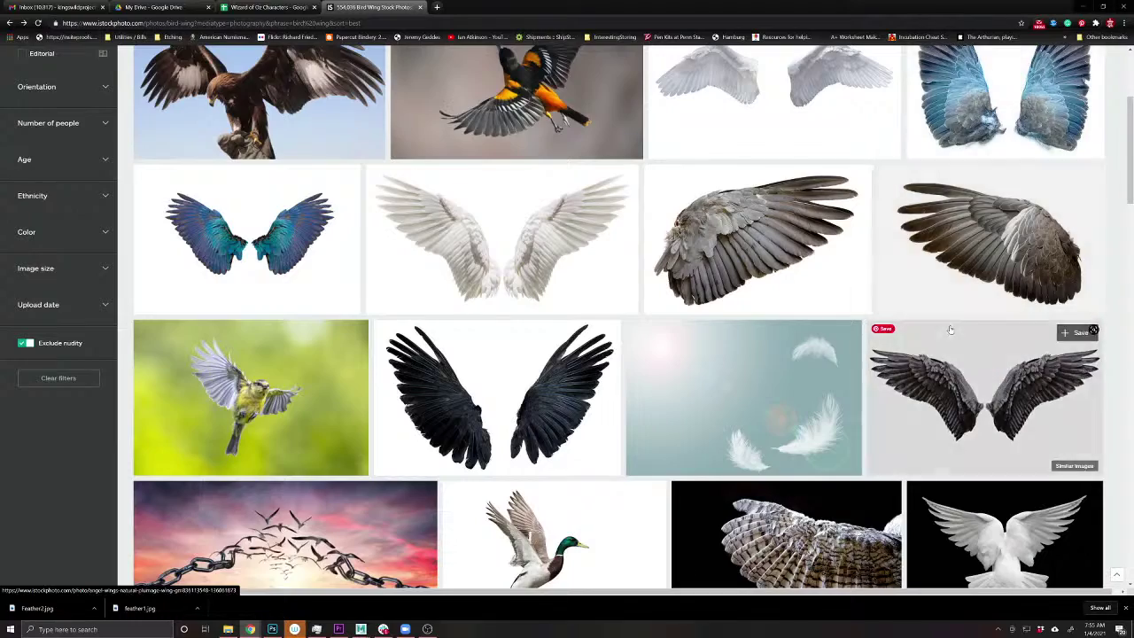
{"action": "scroll", "coordinate": [950, 329], "scroll_direction": "down", "scroll_amount": 2}
{"action": "scroll", "coordinate": [951, 329], "scroll_direction": "down", "scroll_amount": 4}
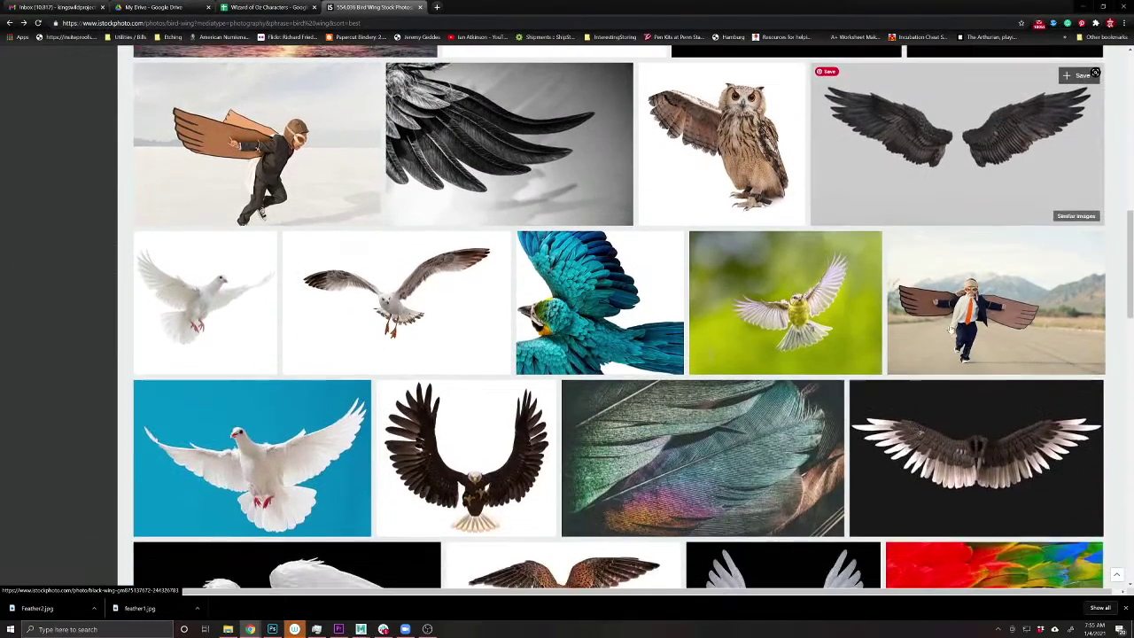
{"action": "scroll", "coordinate": [949, 327], "scroll_direction": "down", "scroll_amount": 3}
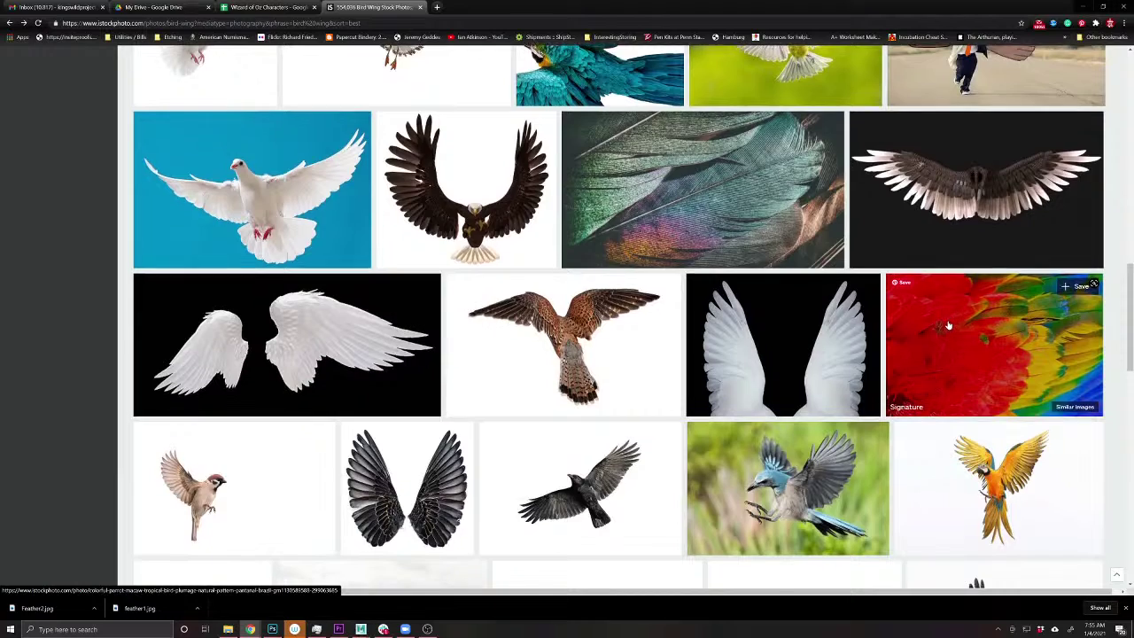
{"action": "scroll", "coordinate": [948, 327], "scroll_direction": "down", "scroll_amount": 2}
{"action": "scroll", "coordinate": [948, 321], "scroll_direction": "down", "scroll_amount": 5}
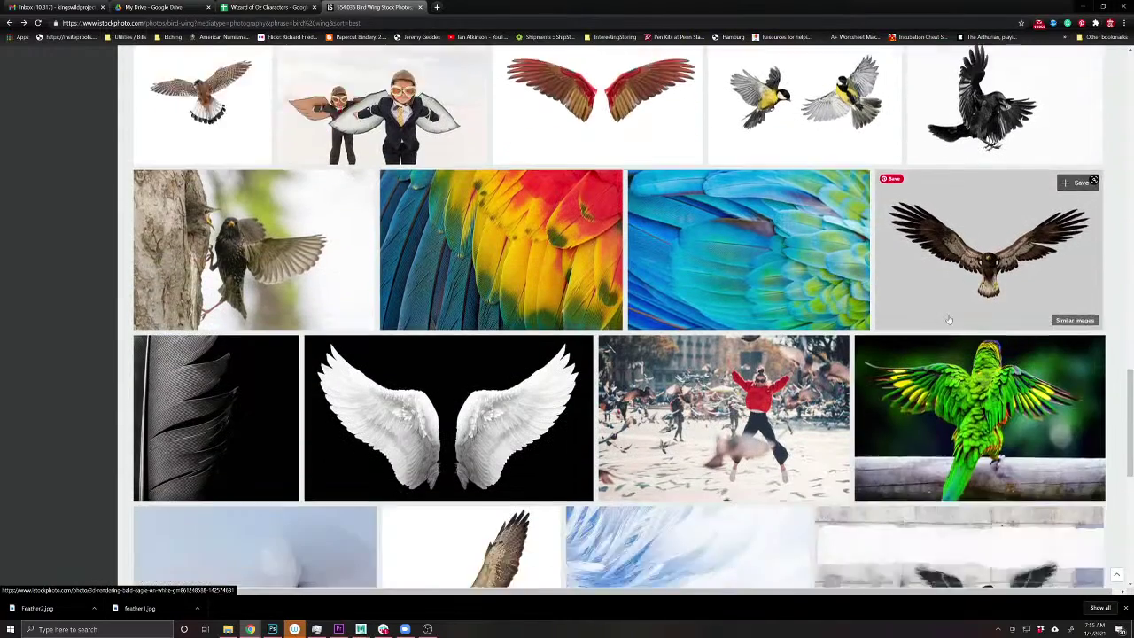
{"action": "scroll", "coordinate": [948, 321], "scroll_direction": "down", "scroll_amount": 2}
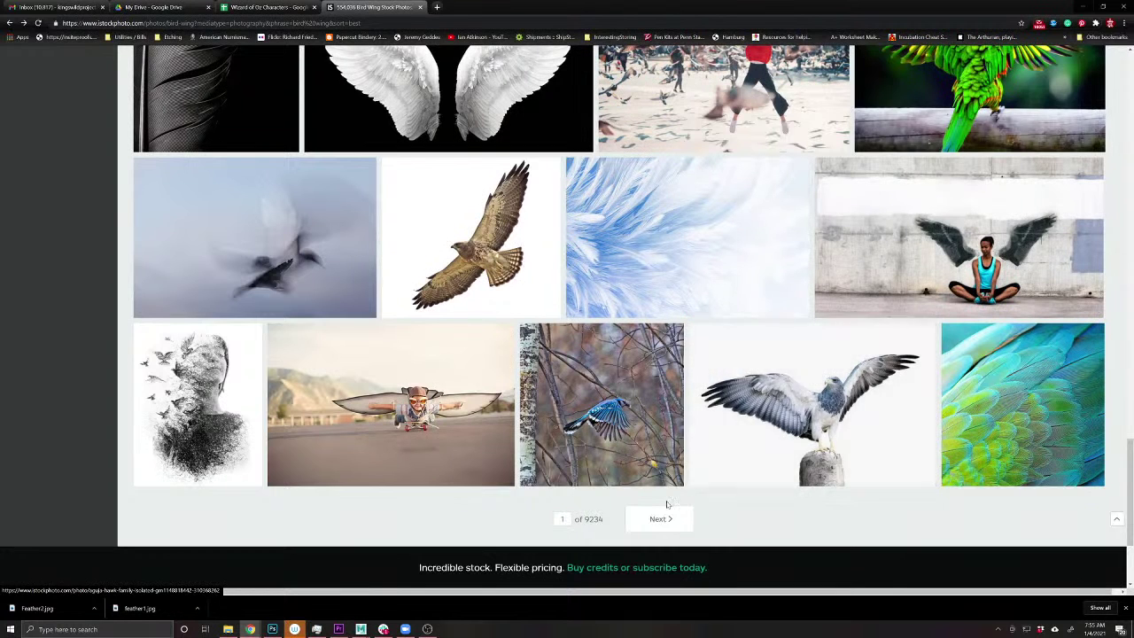
{"action": "left_click", "coordinate": [784, 416]}
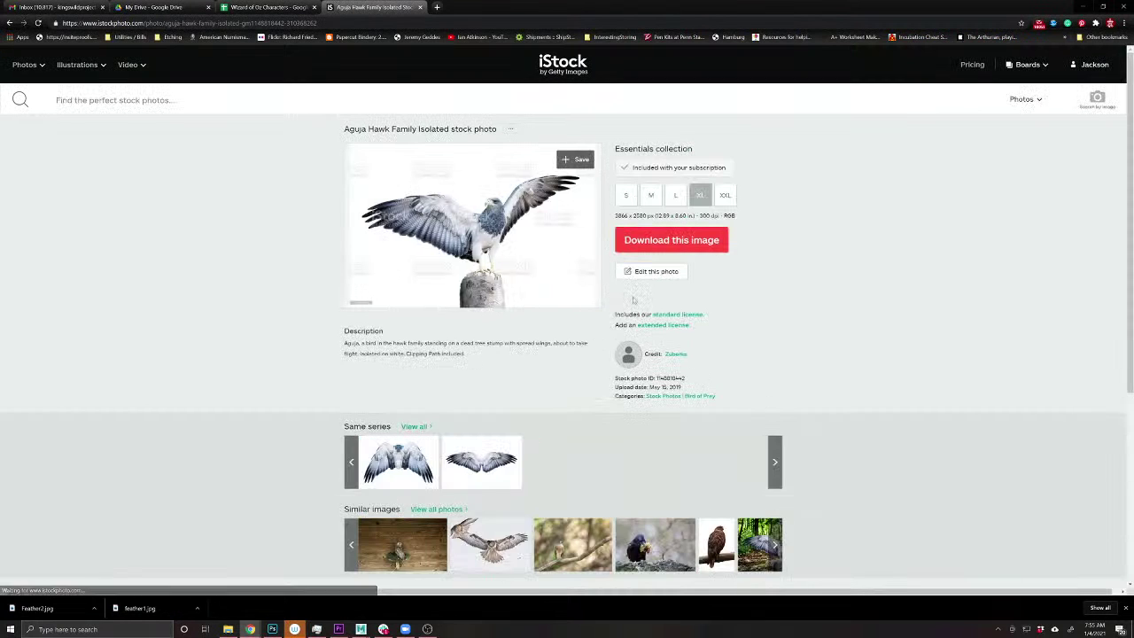
{"action": "left_click", "coordinate": [416, 459]}
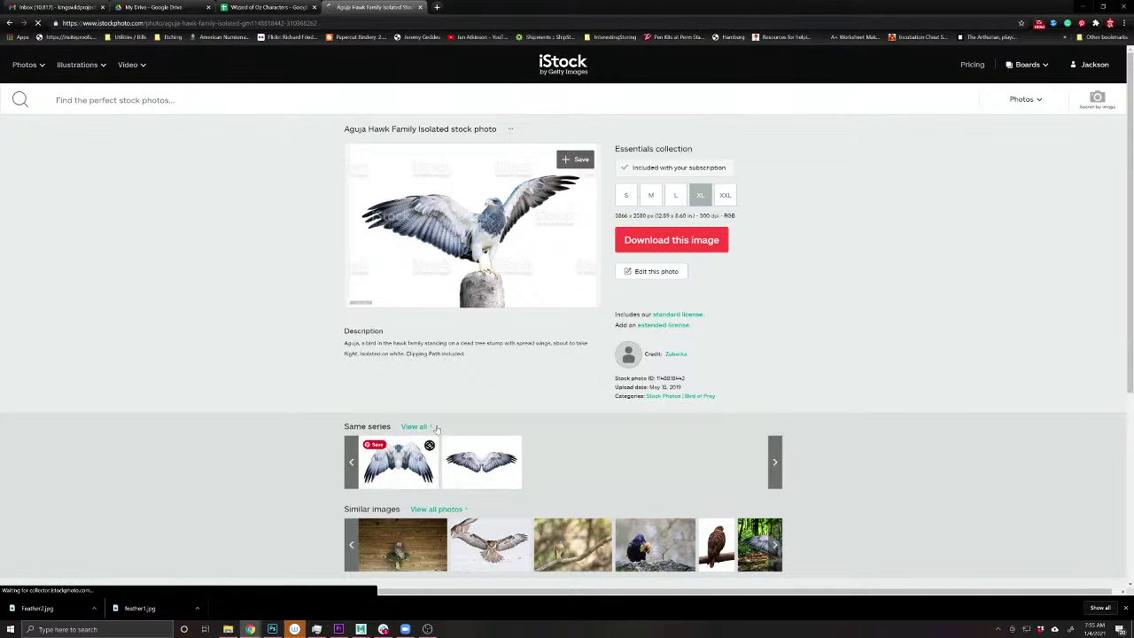
{"action": "scroll", "coordinate": [557, 331], "scroll_direction": "down", "scroll_amount": 2}
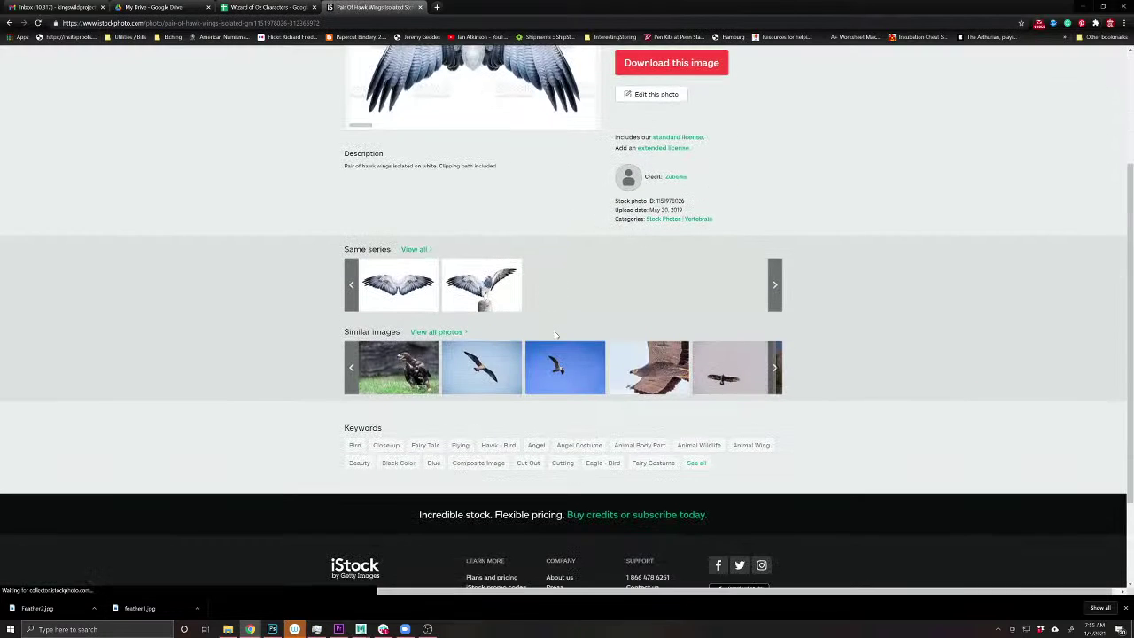
{"action": "scroll", "coordinate": [527, 316], "scroll_direction": "up", "scroll_amount": 2}
{"action": "left_click", "coordinate": [10, 24]}
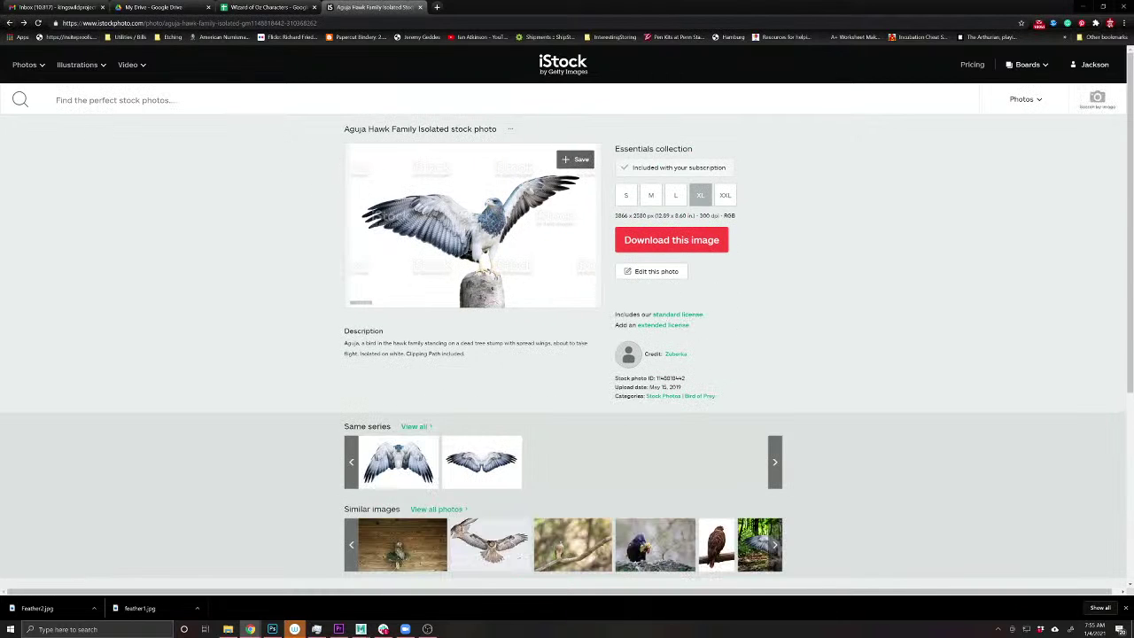
{"action": "left_click", "coordinate": [10, 24]}
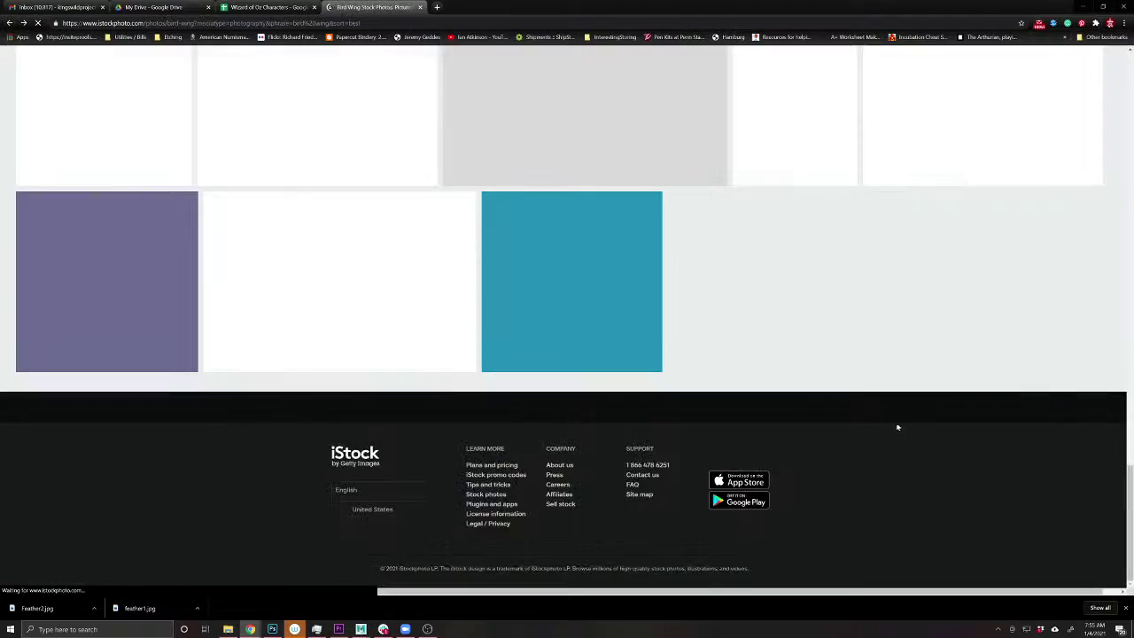
- Download the white angel wings photo as wing.jpg and bring the Photoshop card back up
{"action": "scroll", "coordinate": [899, 427], "scroll_direction": "up", "scroll_amount": 7}
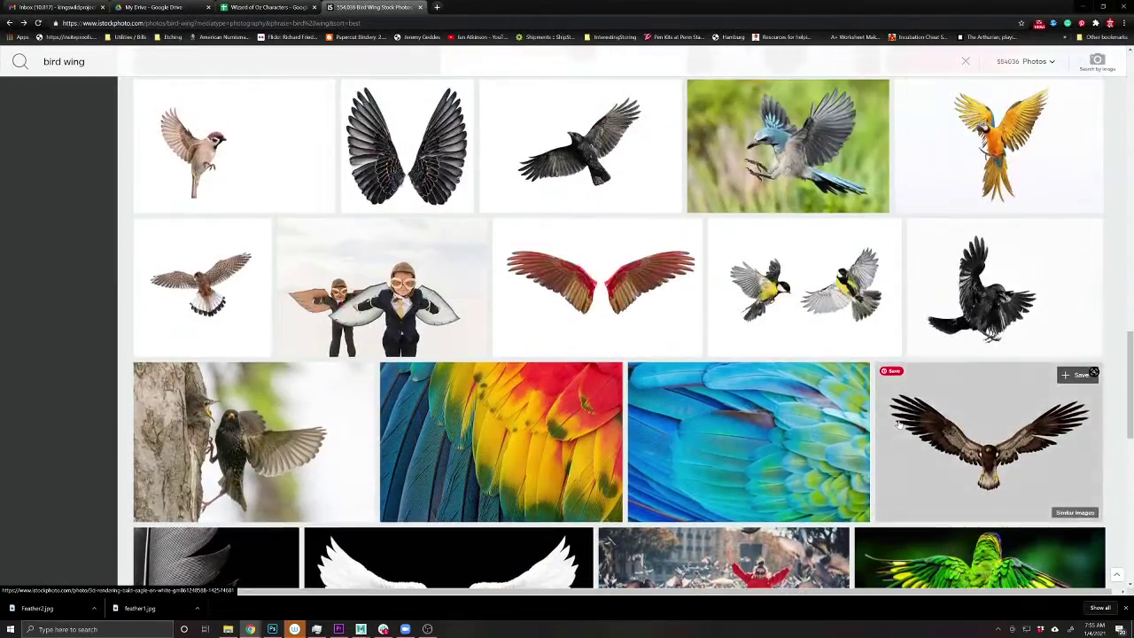
{"action": "scroll", "coordinate": [898, 423], "scroll_direction": "up", "scroll_amount": 10}
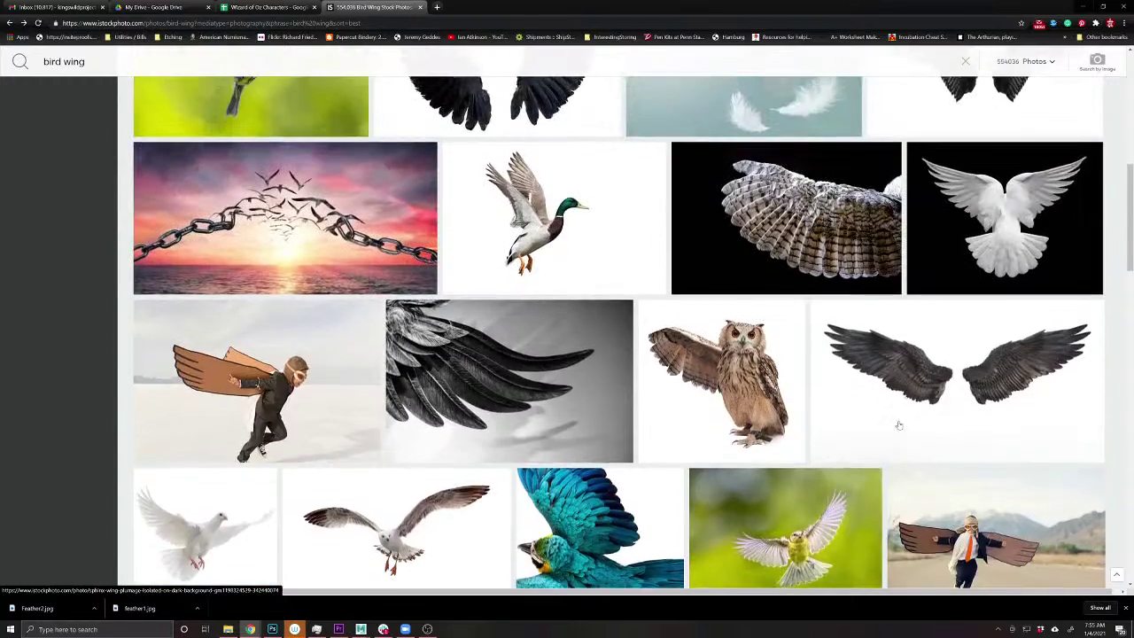
{"action": "scroll", "coordinate": [899, 427], "scroll_direction": "up", "scroll_amount": 3}
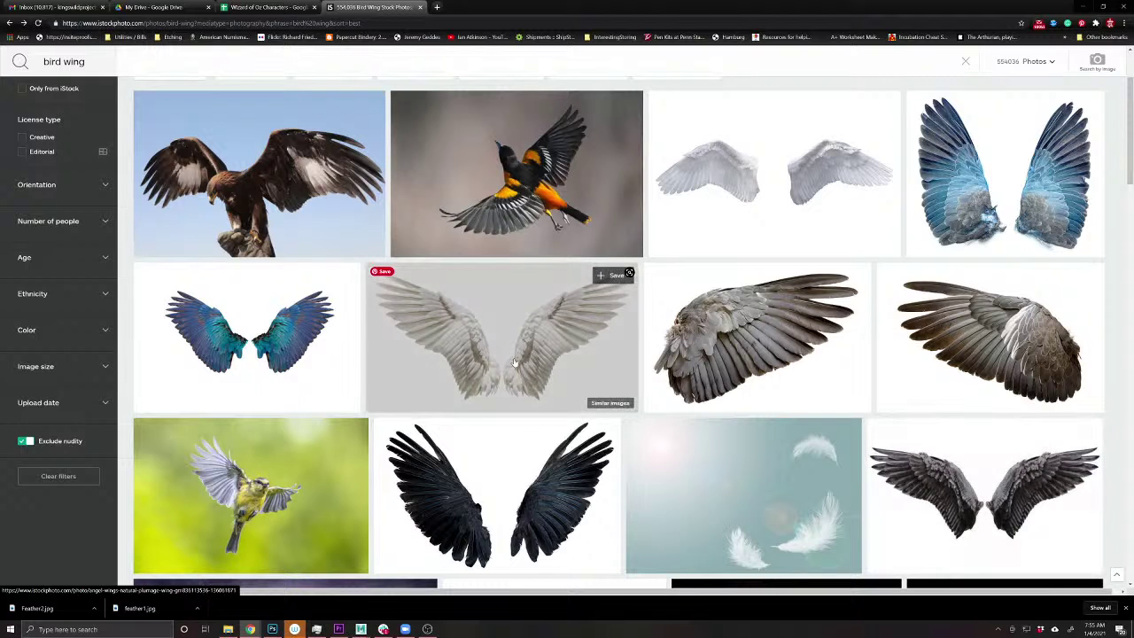
{"action": "left_click", "coordinate": [611, 278]}
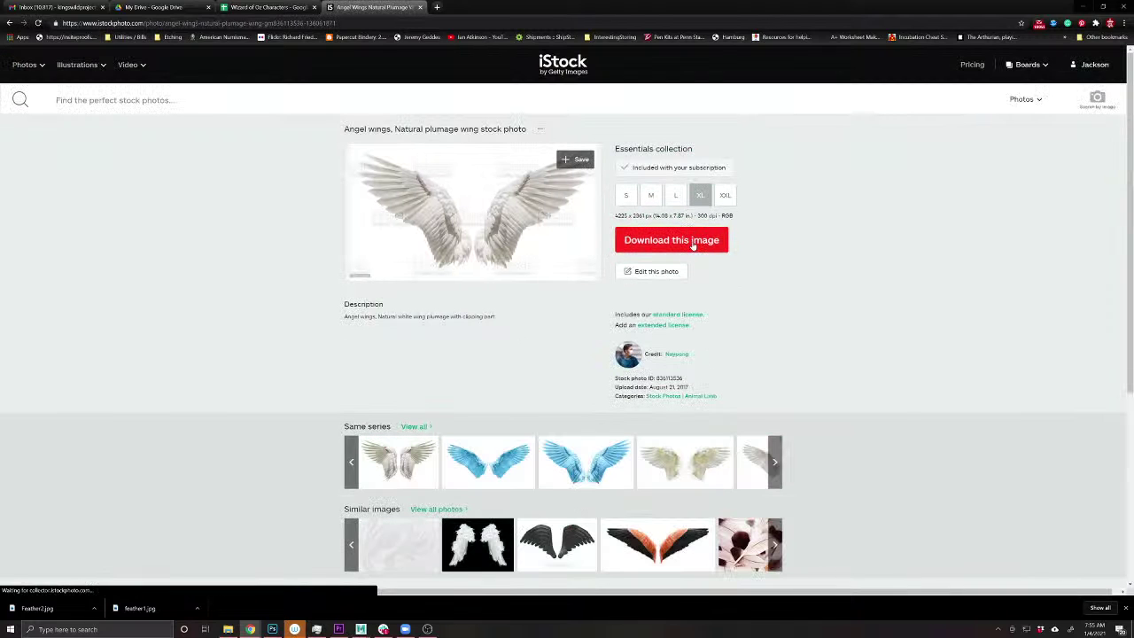
{"action": "left_click", "coordinate": [693, 244]}
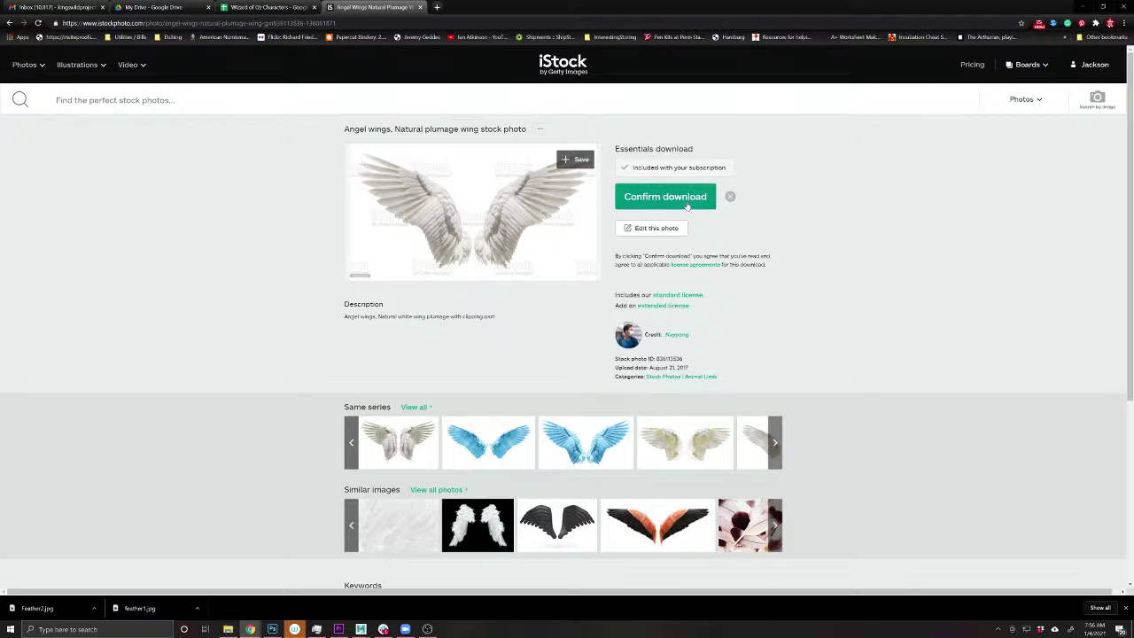
{"action": "left_click", "coordinate": [688, 207]}
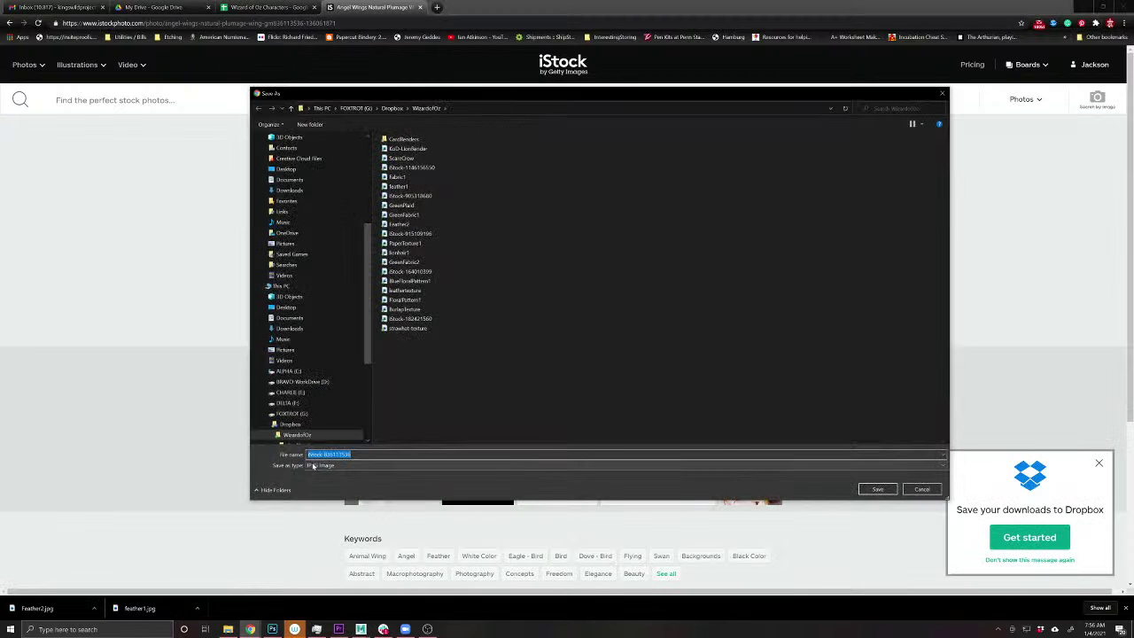
{"action": "type", "text": "wing"}
{"action": "key", "text": "Return"}
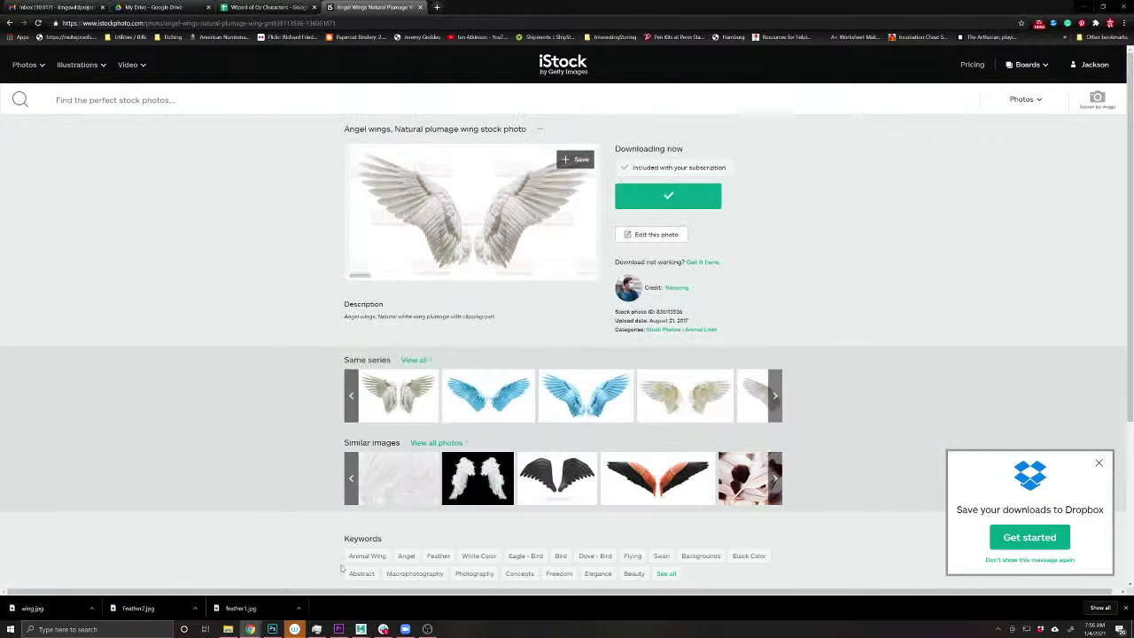
{"action": "left_click", "coordinate": [272, 629]}
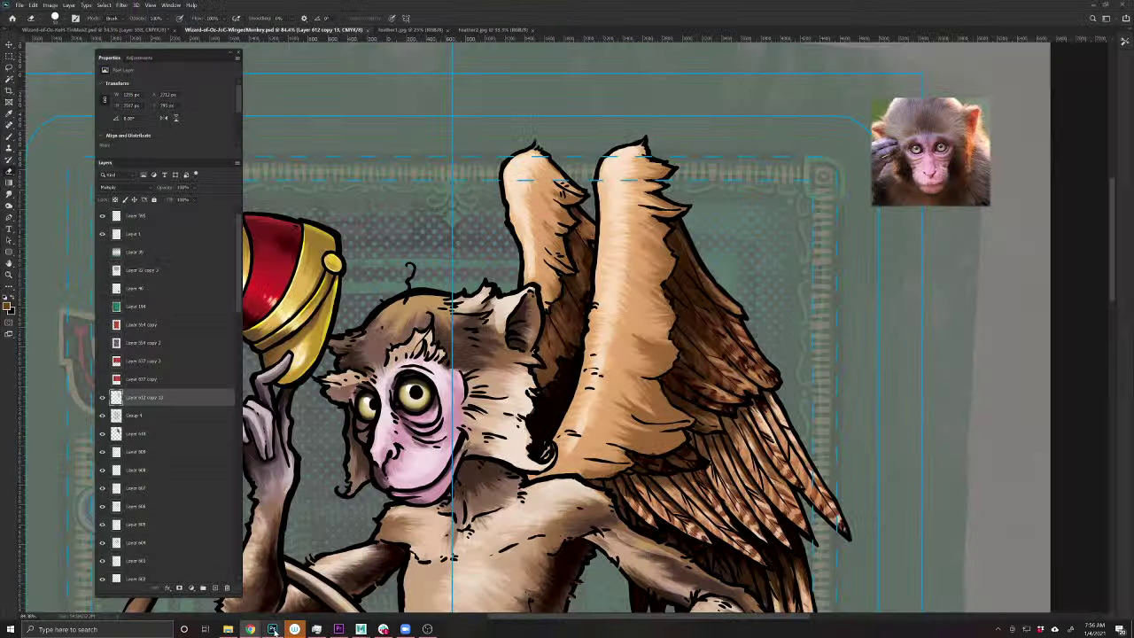
- Open wing.jpg as a new document in Photoshop
{"action": "left_click", "coordinate": [19, 4]}
{"action": "left_click", "coordinate": [40, 25]}
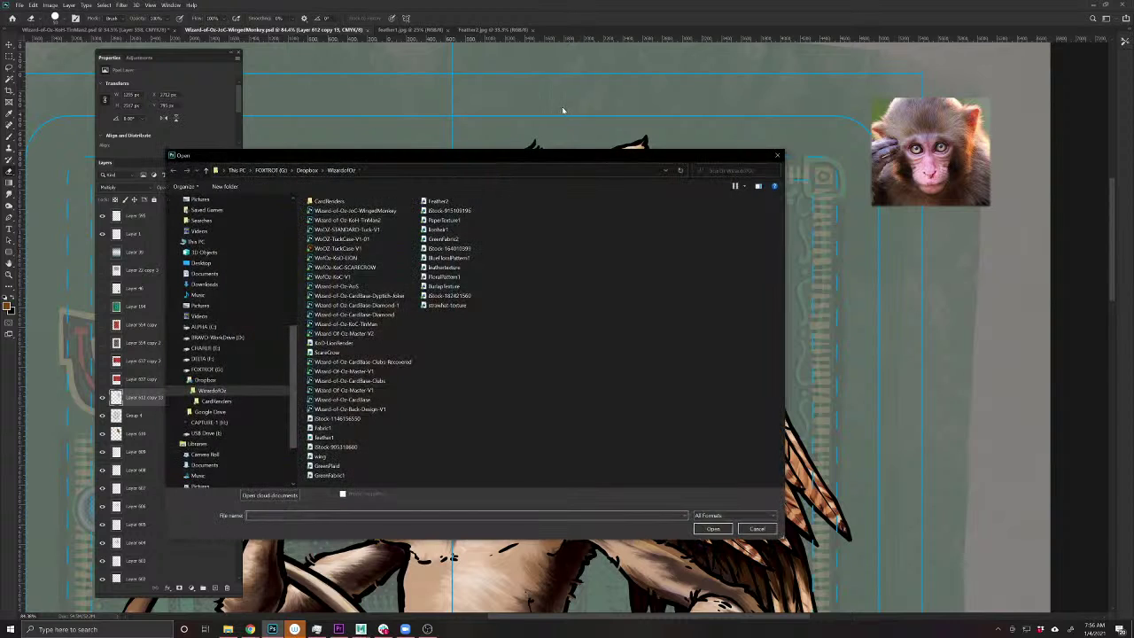
{"action": "left_click", "coordinate": [323, 457]}
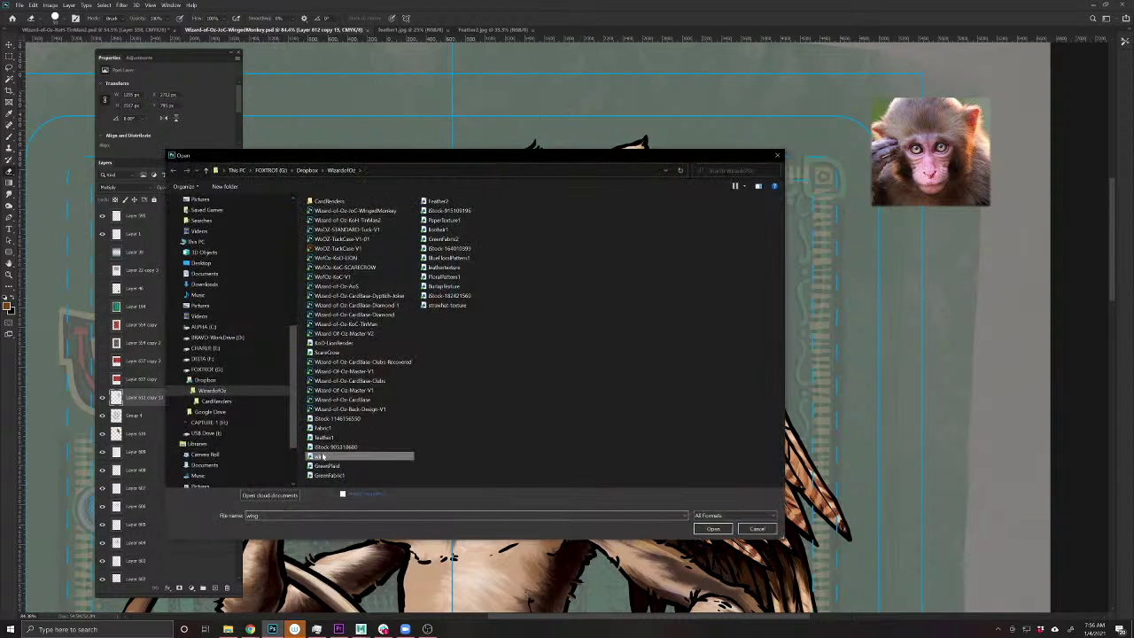
{"action": "left_click", "coordinate": [713, 529]}
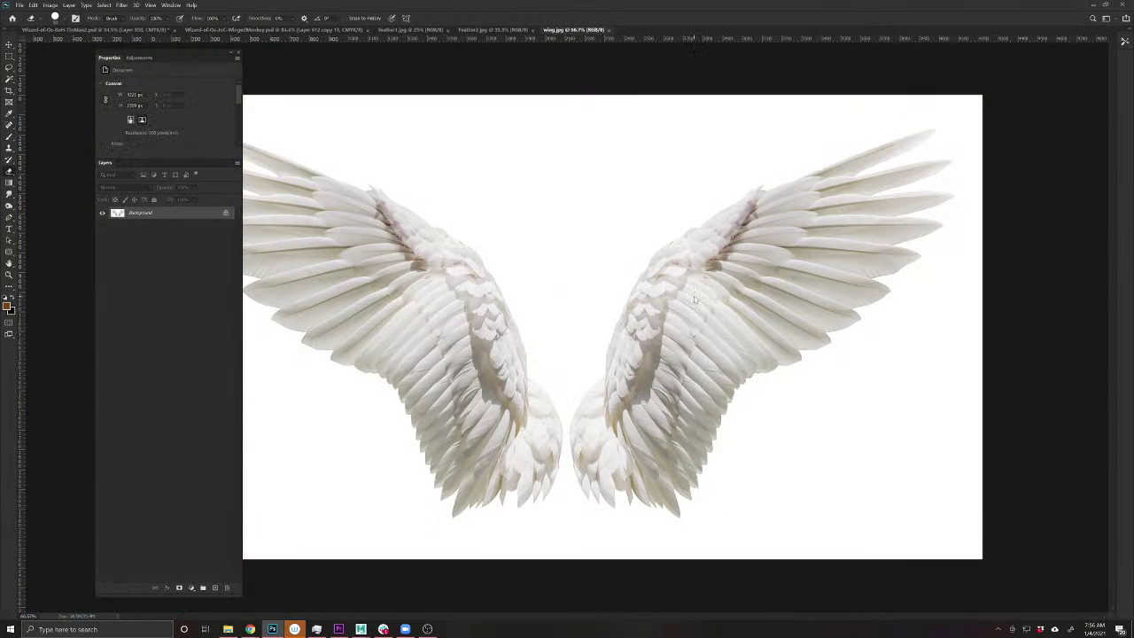
- Lasso the inner right wing, trial-paste it onto the monkey card, then delete it and return to wing.jpg
{"action": "key", "text": "l"}
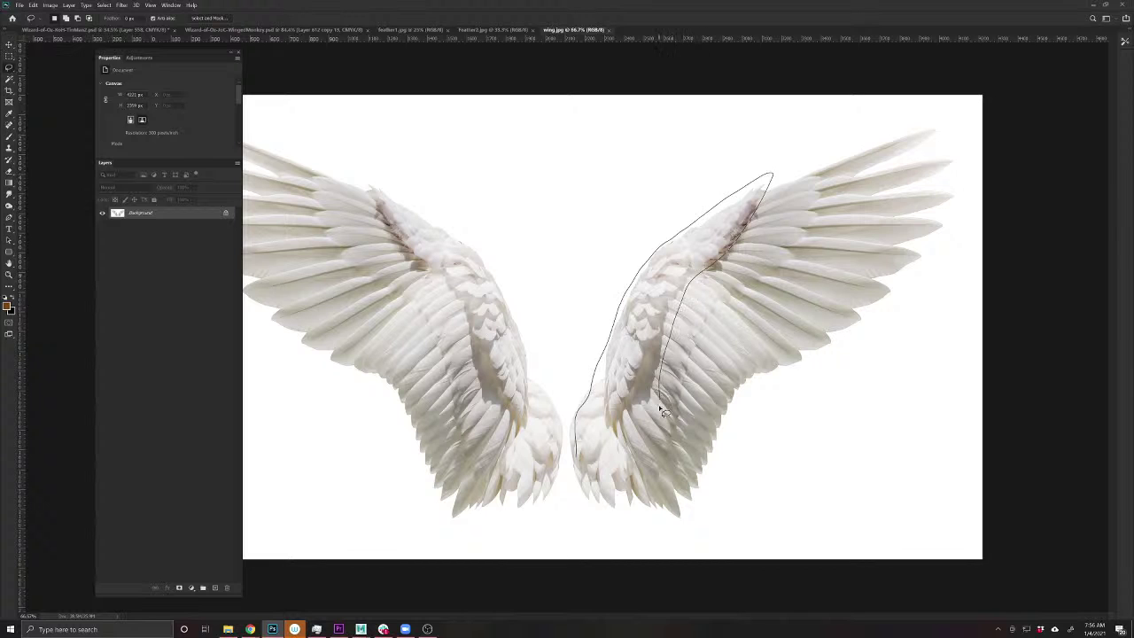
{"action": "left_click_drag", "start_coordinate": [601, 496], "coordinate": [598, 492]}
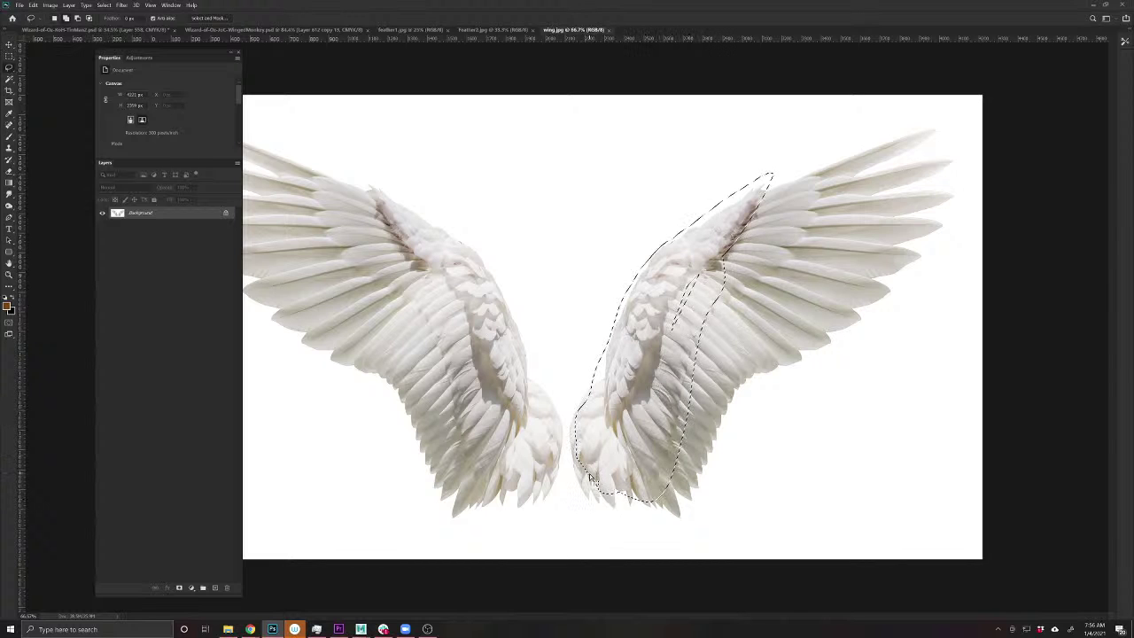
{"action": "left_click", "coordinate": [312, 31]}
{"action": "key", "text": "ctrl+v"}
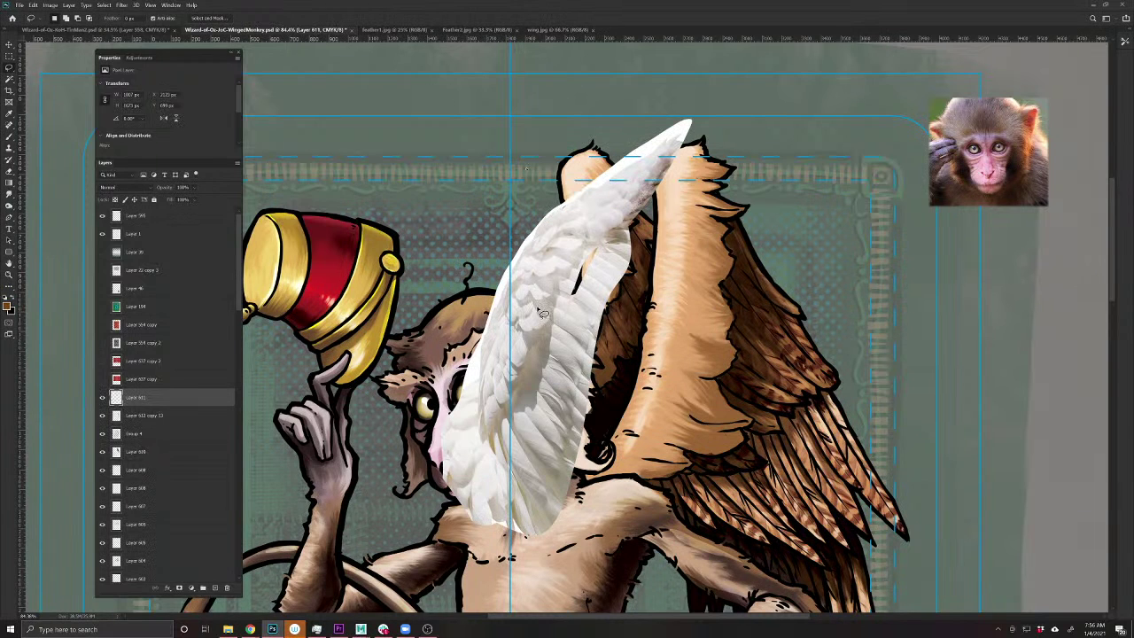
{"action": "key", "text": "v"}
{"action": "left_click_drag", "start_coordinate": [545, 359], "coordinate": [680, 411]}
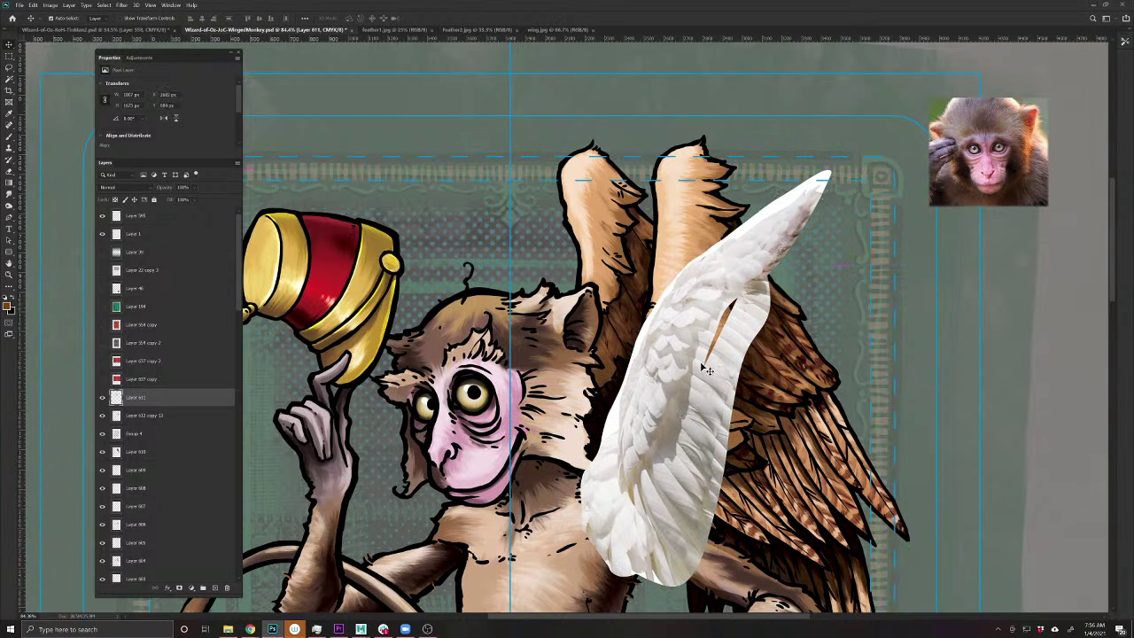
{"action": "key", "text": "Delete"}
{"action": "left_click", "coordinate": [574, 30]}
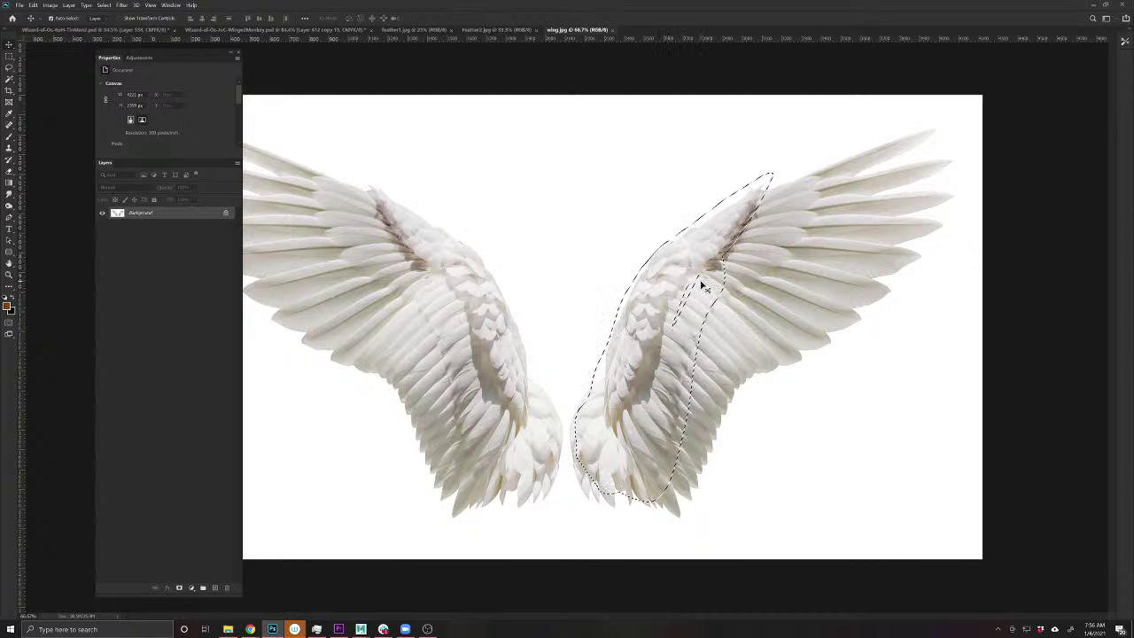
- Lasso a larger part of the right wing, paste it over the monkey's right wing, and lower its opacity
{"action": "key", "text": "l"}
{"action": "mouse_move", "coordinate": [705, 239]}
{"action": "left_mouse_down"}
{"action": "mouse_move", "coordinate": [739, 193]}
{"action": "mouse_move", "coordinate": [783, 172]}
{"action": "mouse_move", "coordinate": [829, 173]}
{"action": "mouse_move", "coordinate": [805, 254]}
{"action": "mouse_move", "coordinate": [742, 303]}
{"action": "mouse_move", "coordinate": [675, 446]}
{"action": "mouse_move", "coordinate": [634, 407]}
{"action": "mouse_move", "coordinate": [709, 223]}
{"action": "left_mouse_up"}
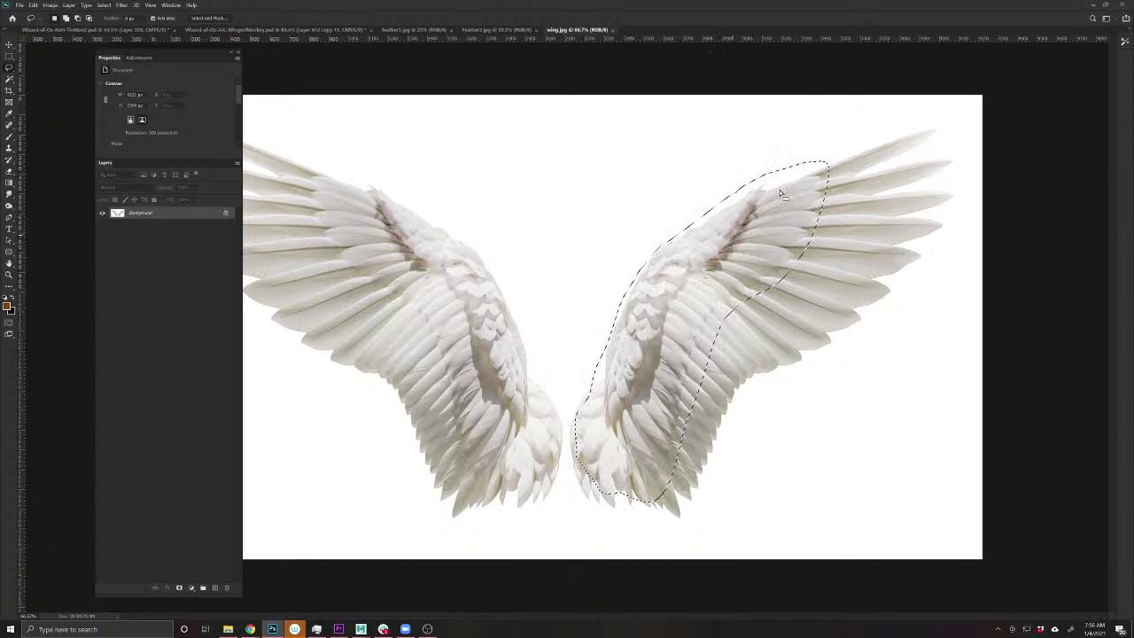
{"action": "left_click", "coordinate": [316, 31]}
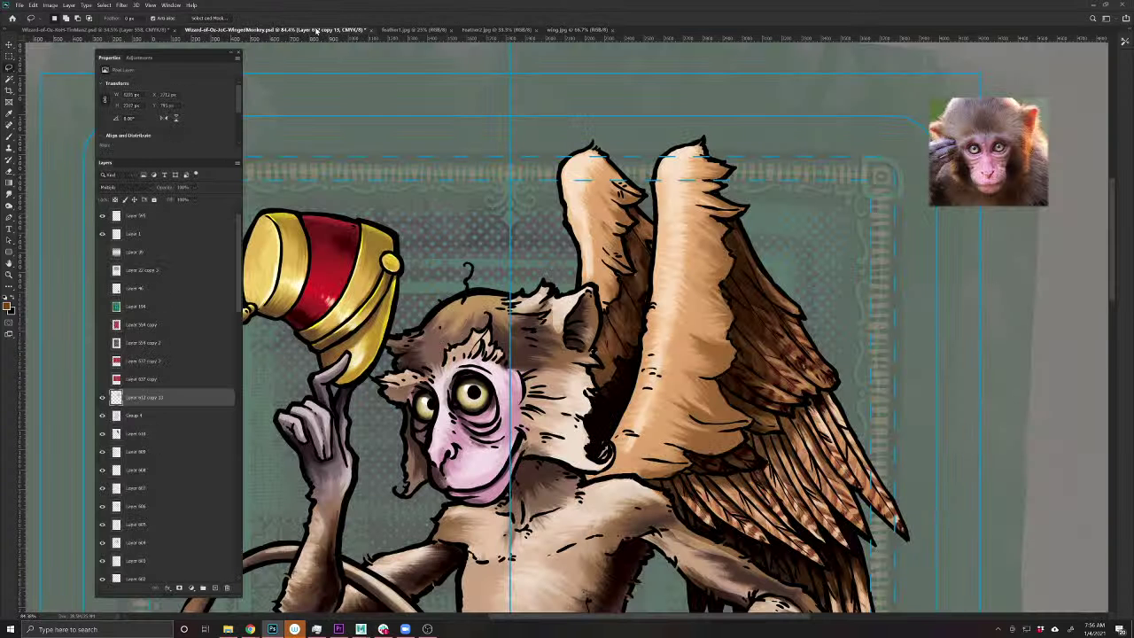
{"action": "key", "text": "ctrl+v"}
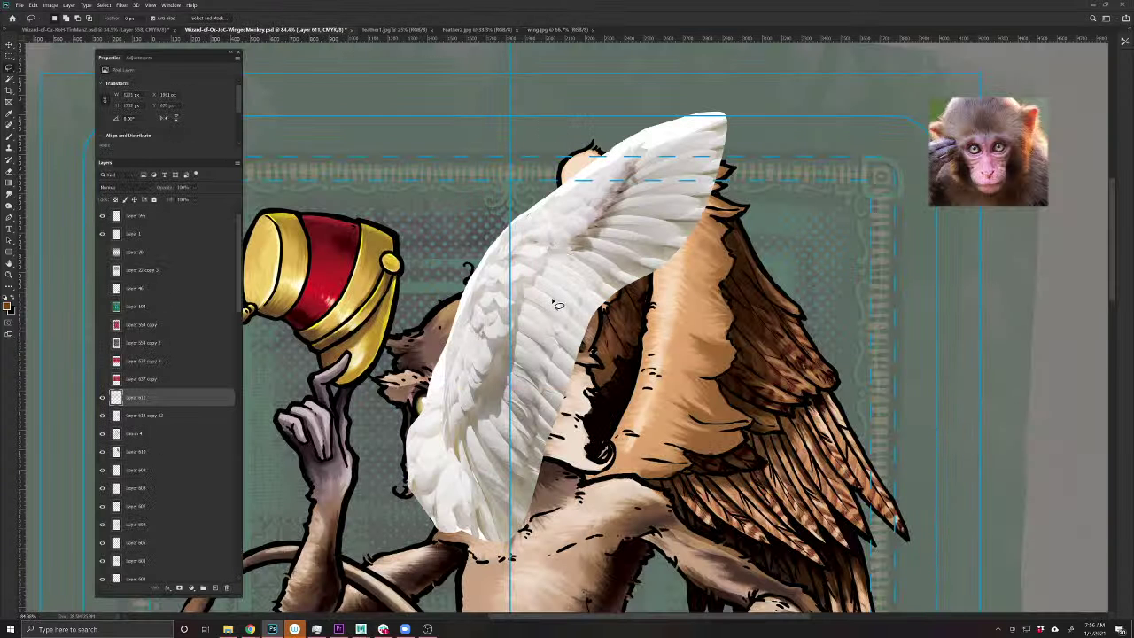
{"action": "left_click_drag", "start_coordinate": [547, 312], "coordinate": [685, 400]}
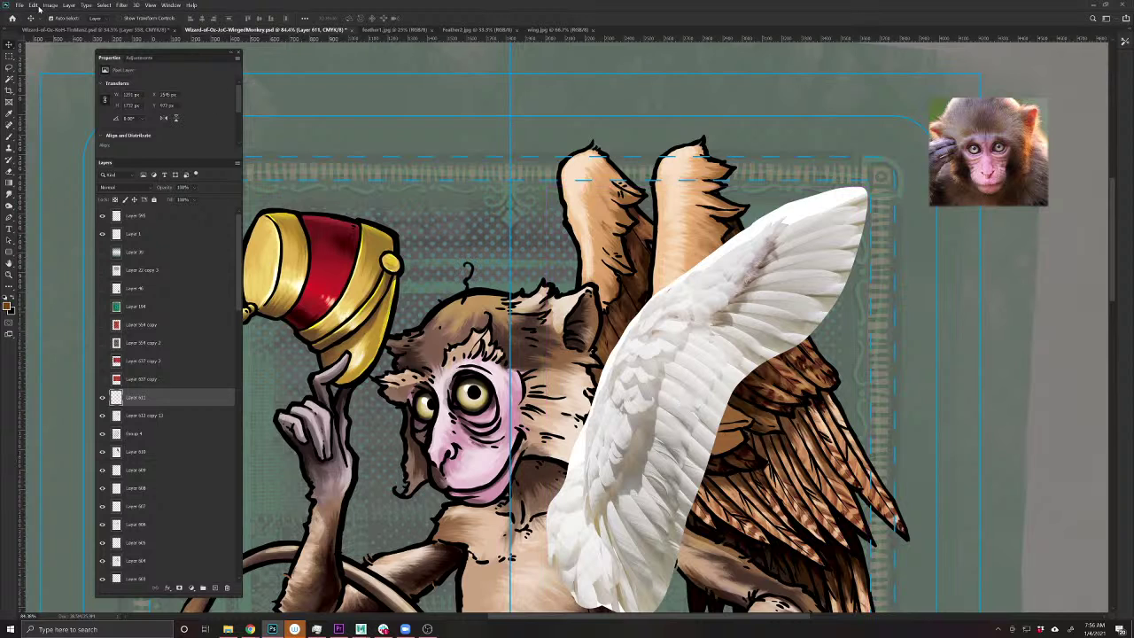
{"action": "left_click_drag", "start_coordinate": [165, 192], "coordinate": [155, 189]}
- Puppet Warp the photo wing with pins, pulling the tip up and narrowing the middle, then nudge it into place
{"action": "left_click", "coordinate": [40, 5]}
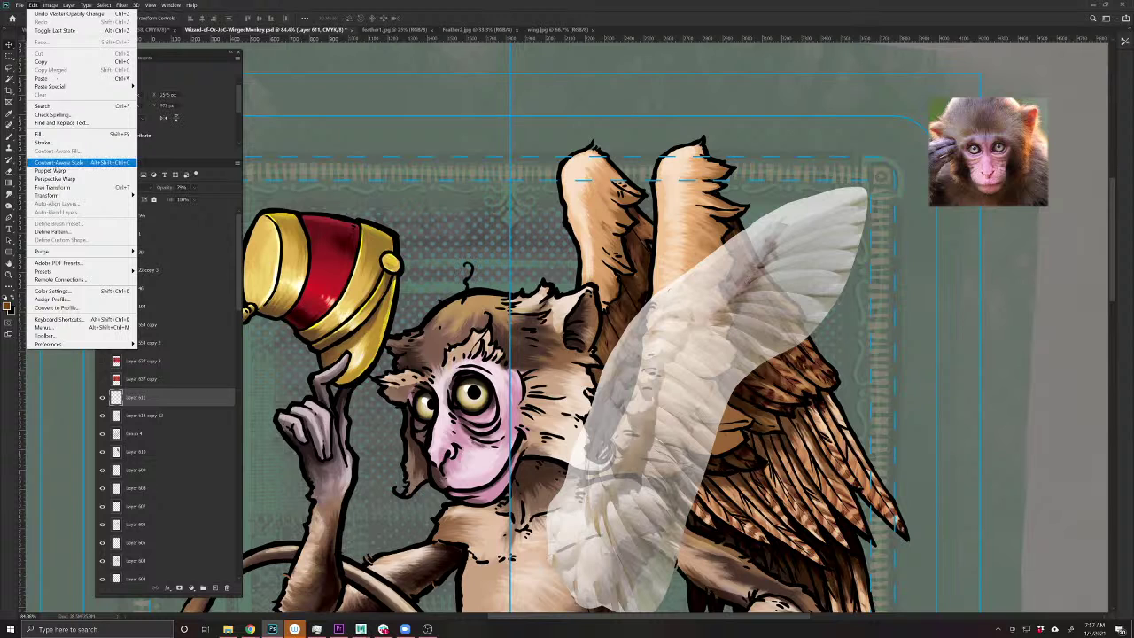
{"action": "mouse_move", "coordinate": [56, 197]}
{"action": "left_click", "coordinate": [50, 170]}
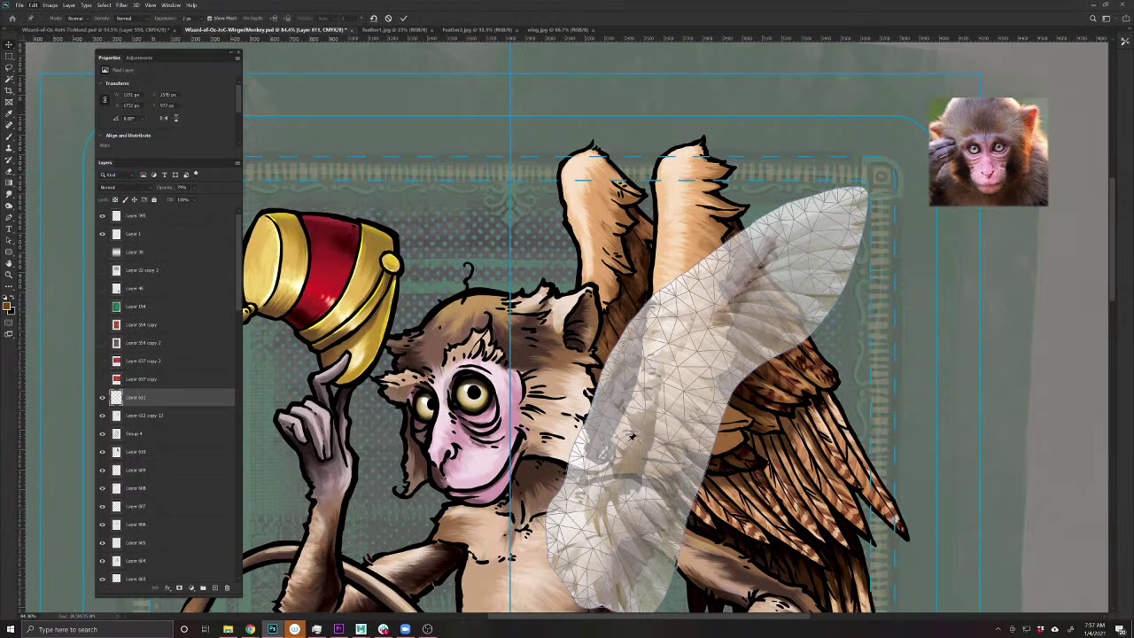
{"action": "left_click", "coordinate": [644, 334]}
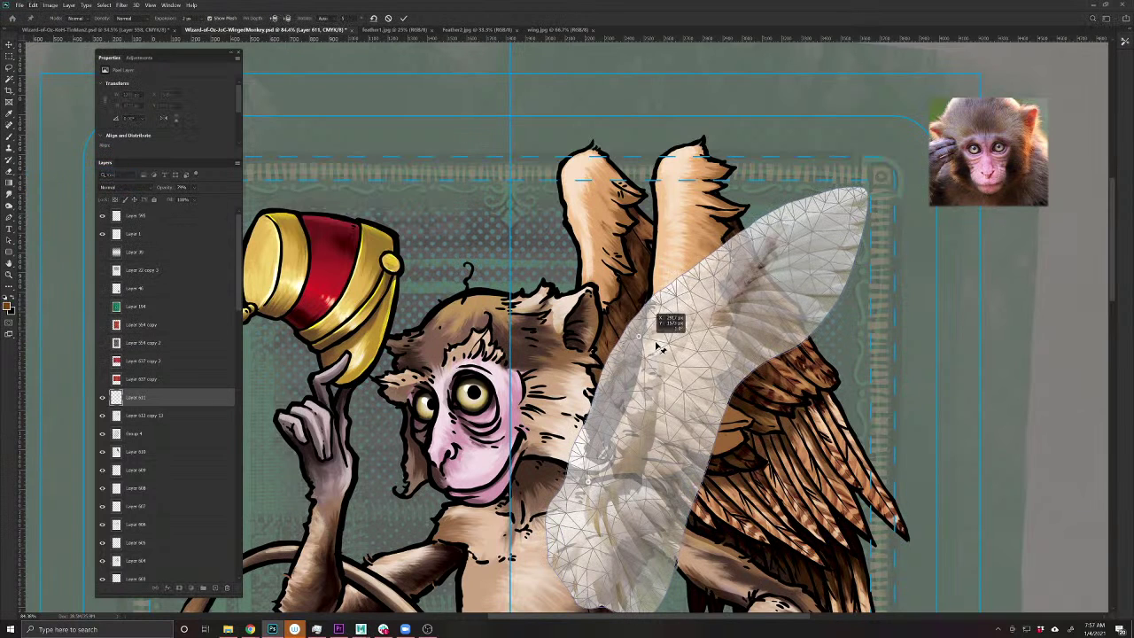
{"action": "left_click", "coordinate": [842, 202]}
{"action": "left_click_drag", "start_coordinate": [841, 202], "coordinate": [666, 88]}
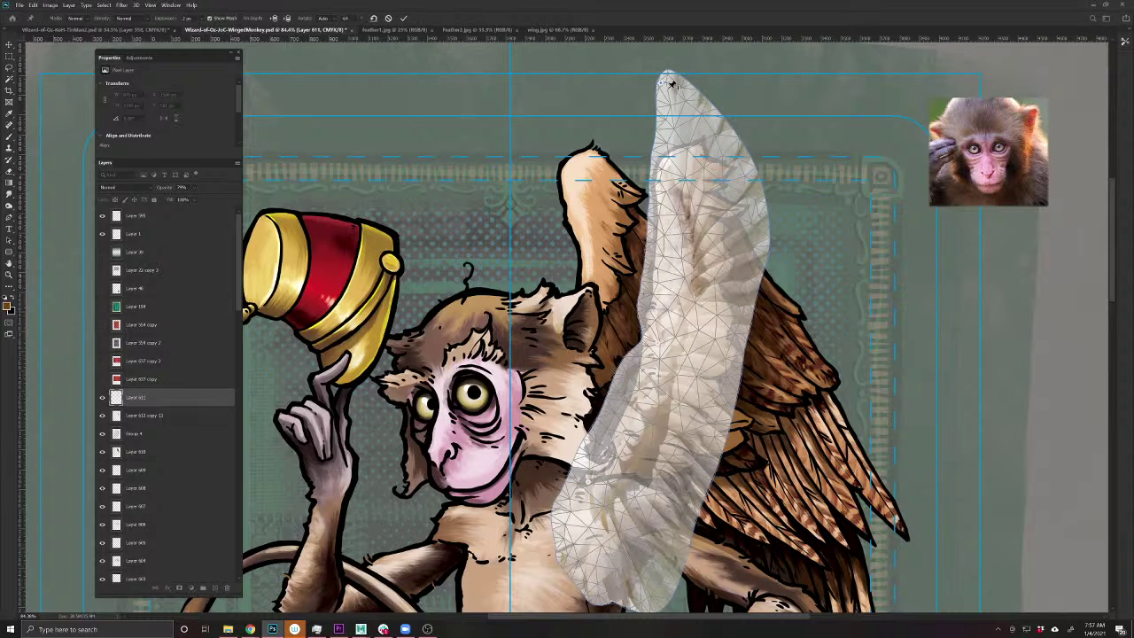
{"action": "left_click", "coordinate": [726, 220]}
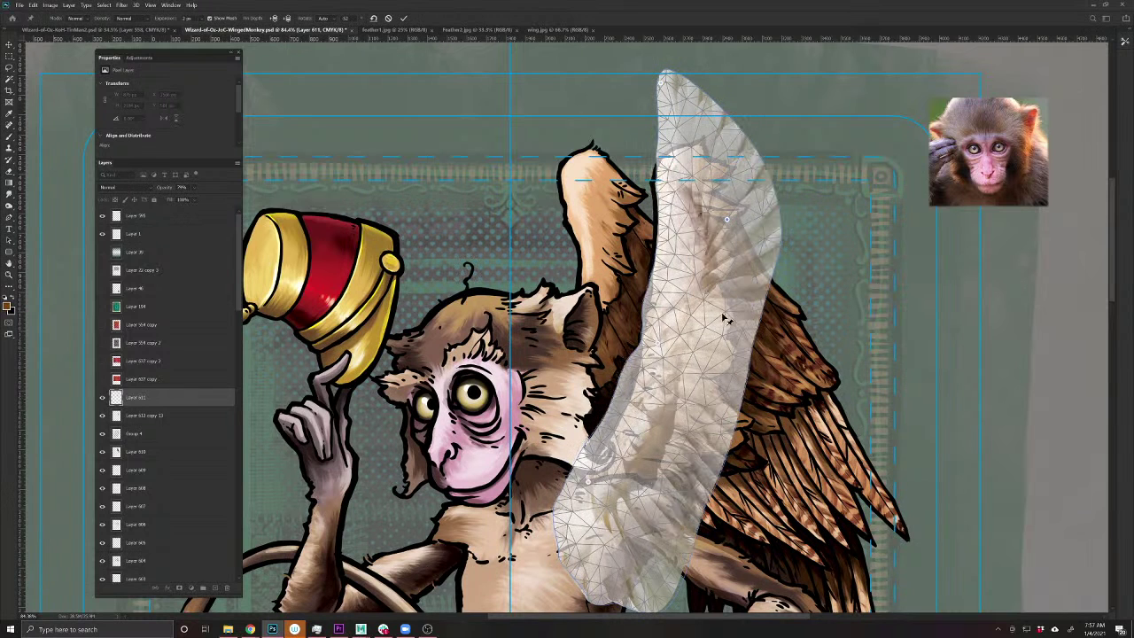
{"action": "left_click_drag", "start_coordinate": [666, 81], "coordinate": [678, 63]}
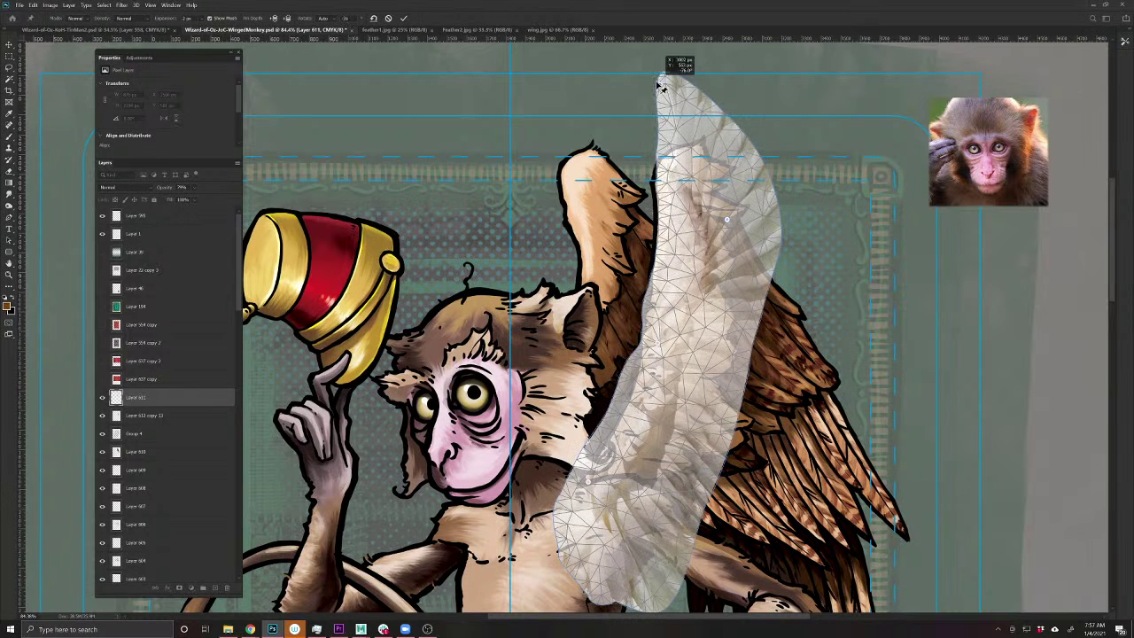
{"action": "left_click_drag", "start_coordinate": [689, 370], "coordinate": [685, 380]}
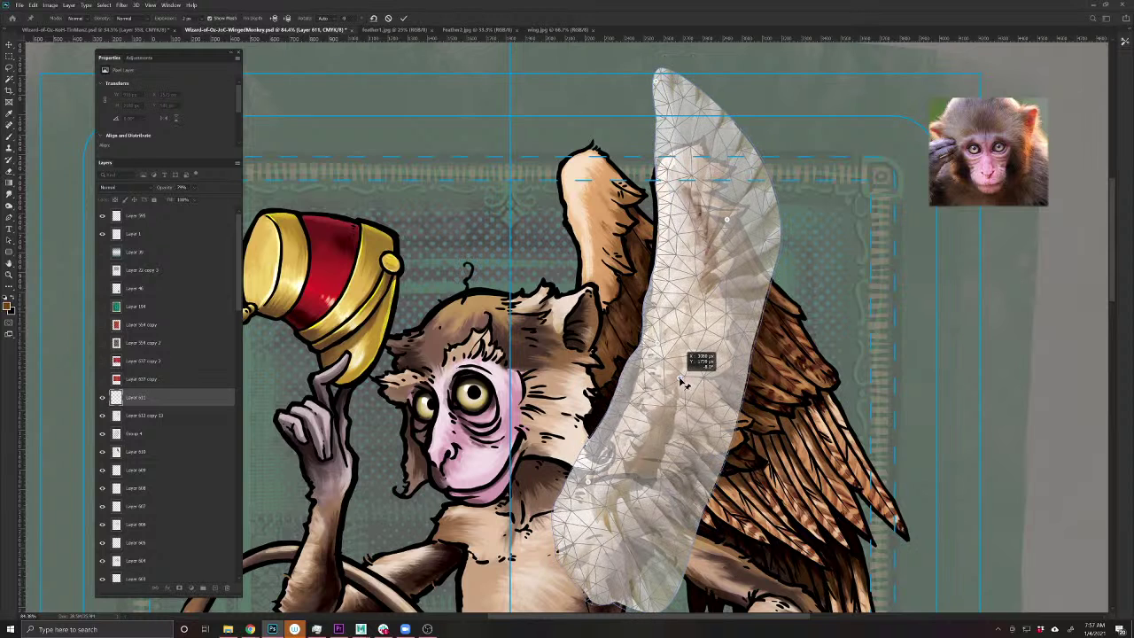
{"action": "key", "text": "Return"}
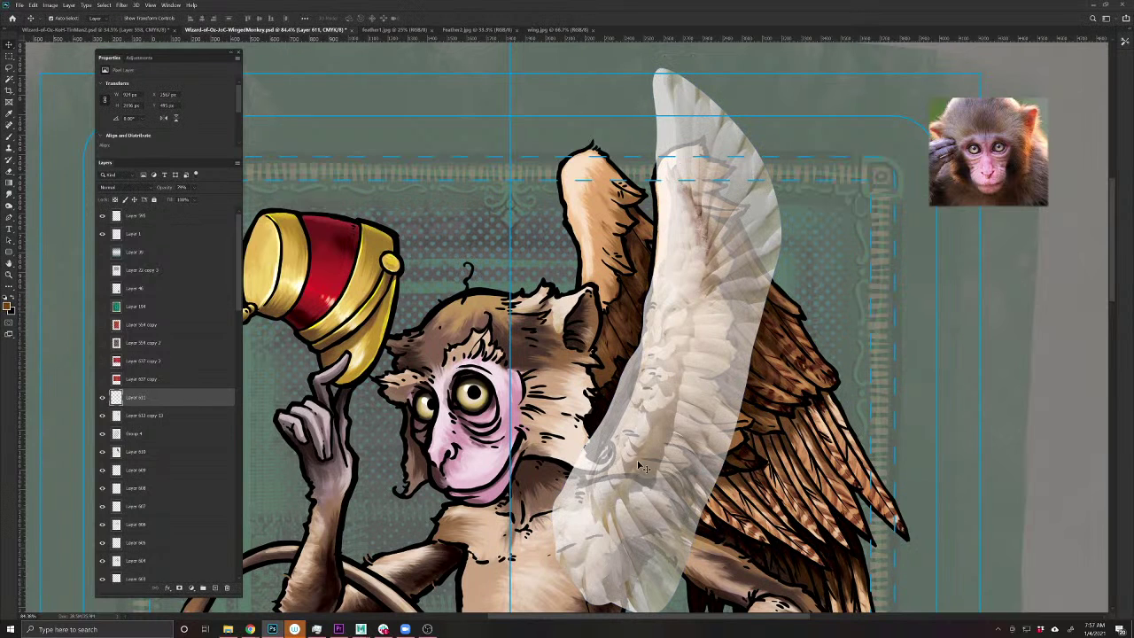
{"action": "left_click_drag", "start_coordinate": [643, 468], "coordinate": [681, 394]}
- Free Transform the photo wing to fine-tune its position and tilt over the brown wing
{"action": "key", "text": "ctrl+t"}
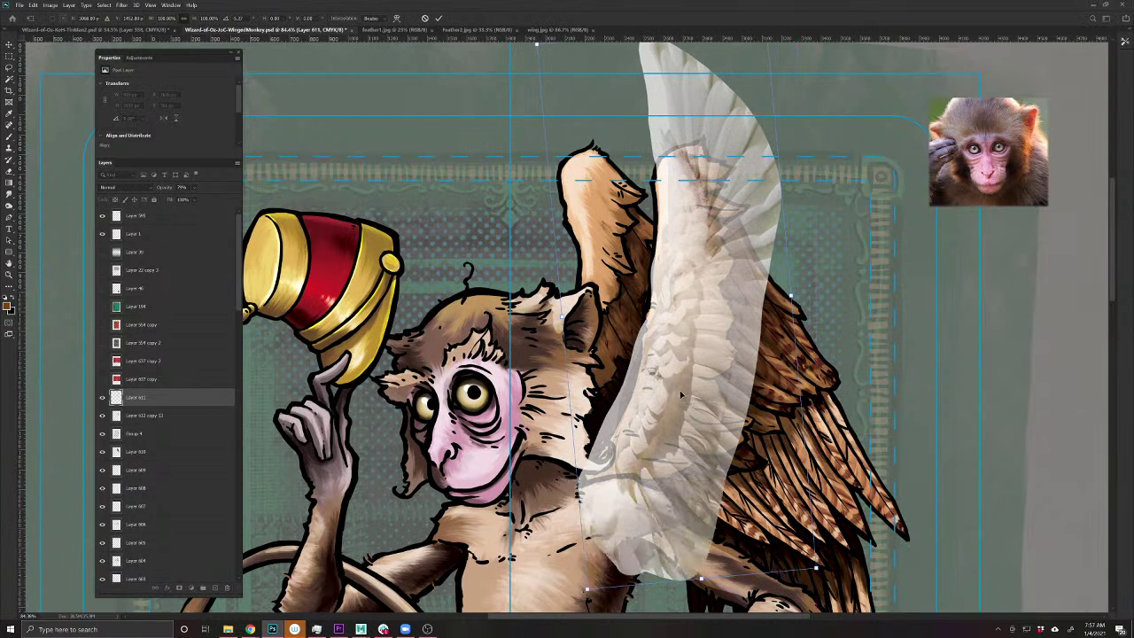
{"action": "key", "text": "Return"}
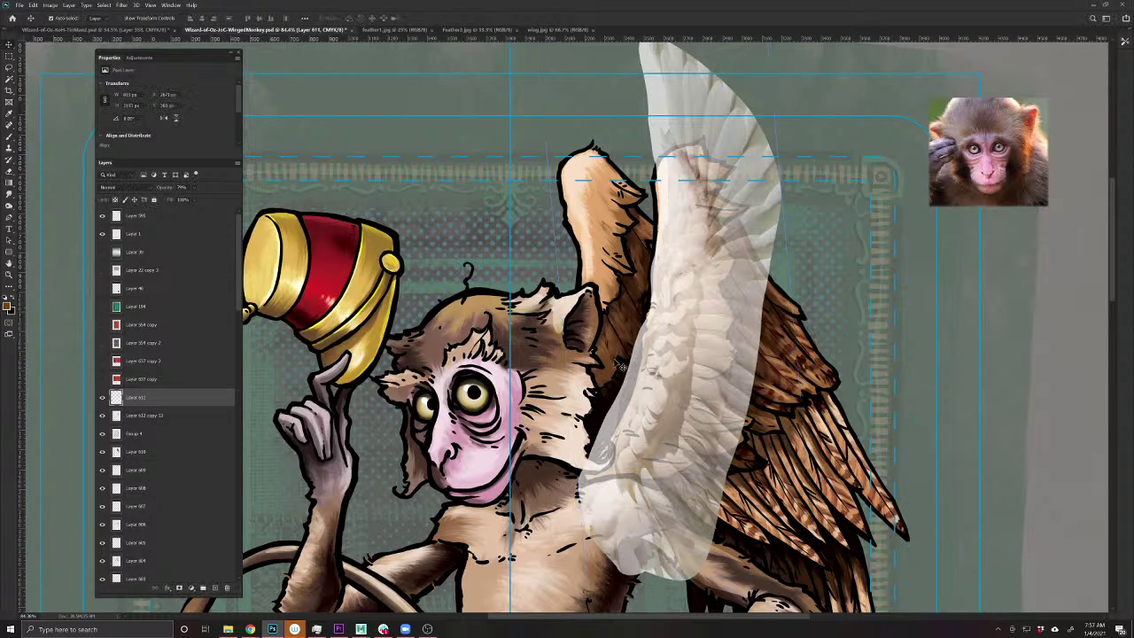
{"action": "key", "text": "ctrl+t"}
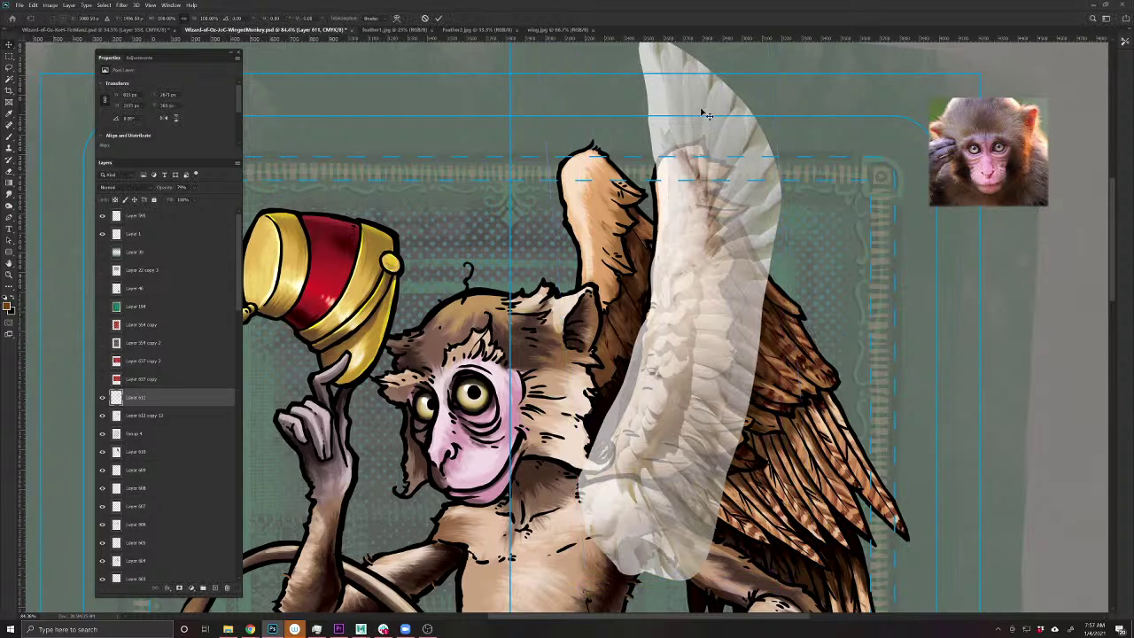
{"action": "left_click_drag", "start_coordinate": [685, 163], "coordinate": [687, 213]}
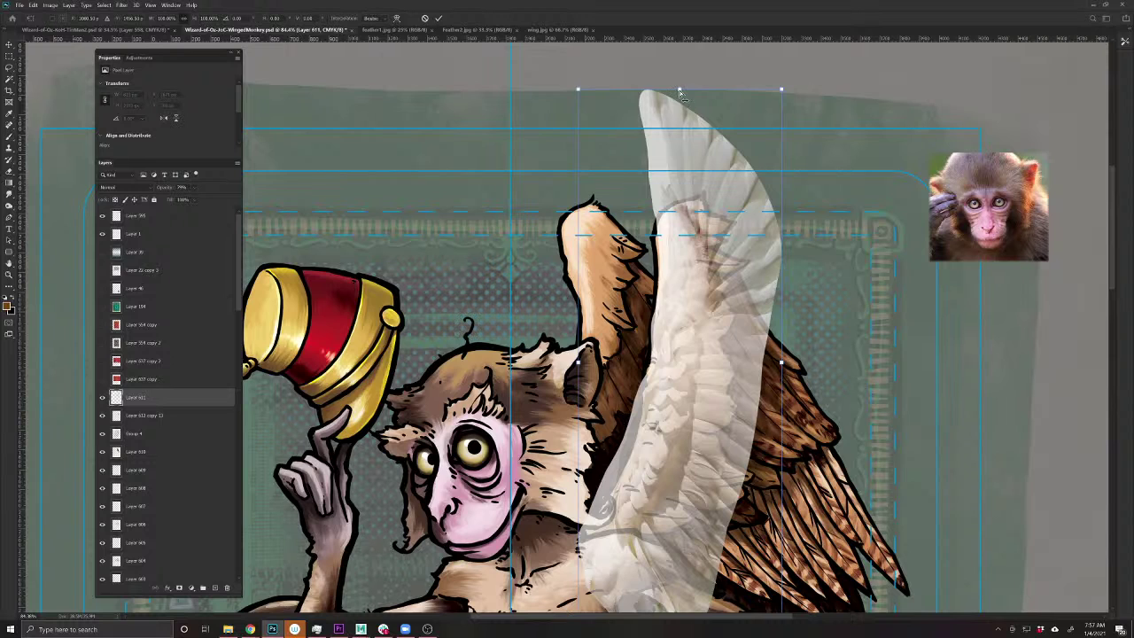
{"action": "left_click_drag", "start_coordinate": [679, 93], "coordinate": [674, 93]}
{"action": "key", "text": "Return"}
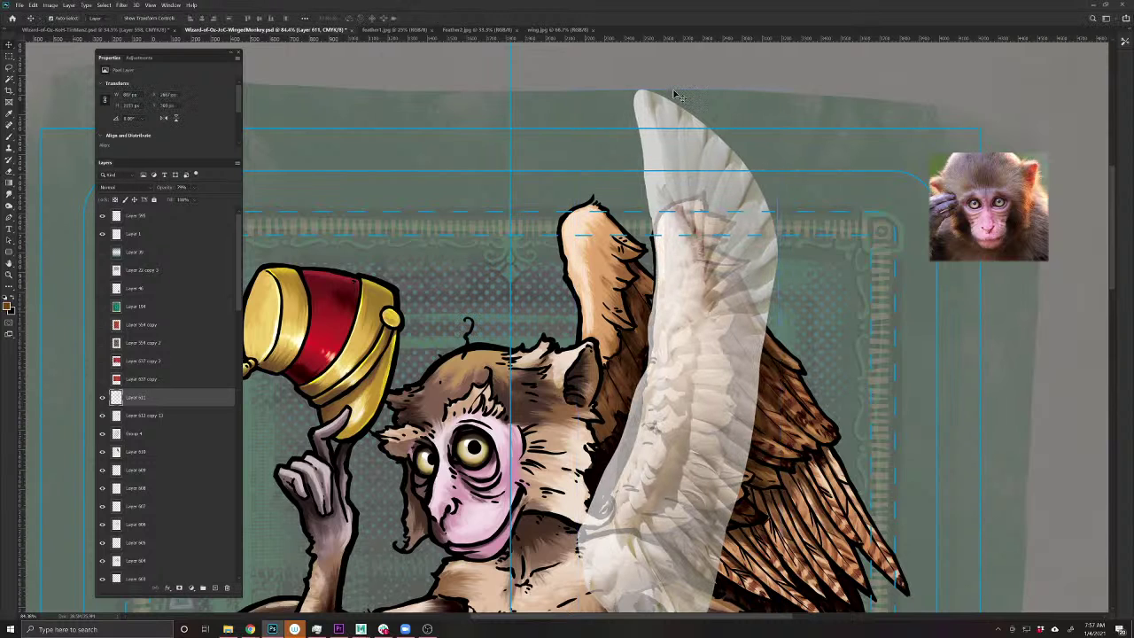
- Set the wing layer to 100% opacity with Multiply blend mode
{"action": "key", "text": "0"}
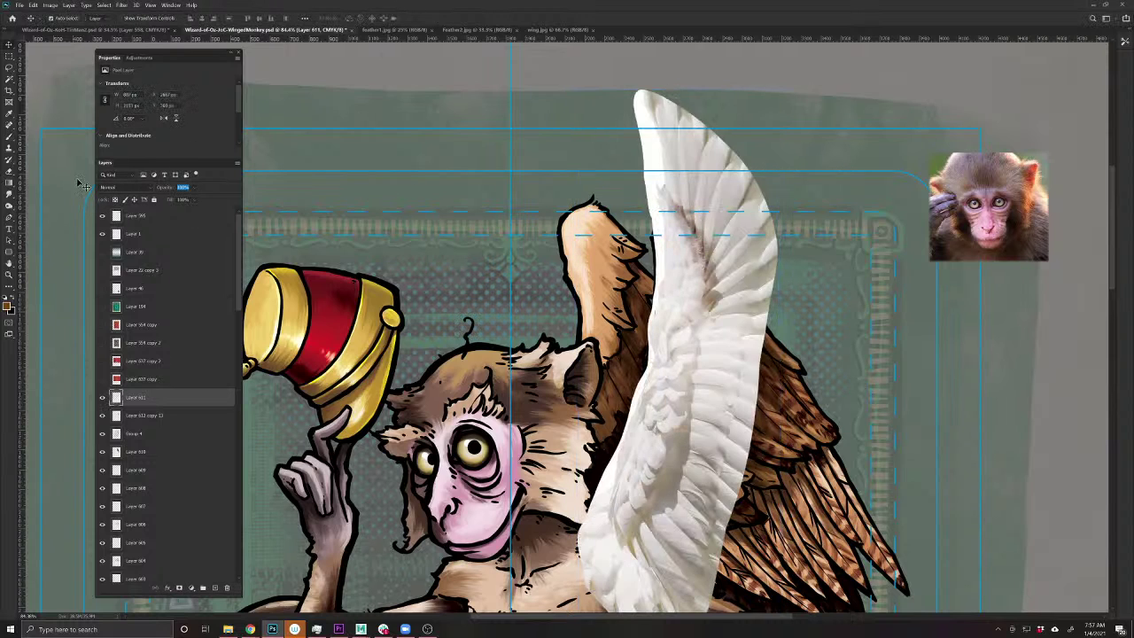
{"action": "left_click", "coordinate": [114, 189]}
{"action": "left_click", "coordinate": [115, 225]}
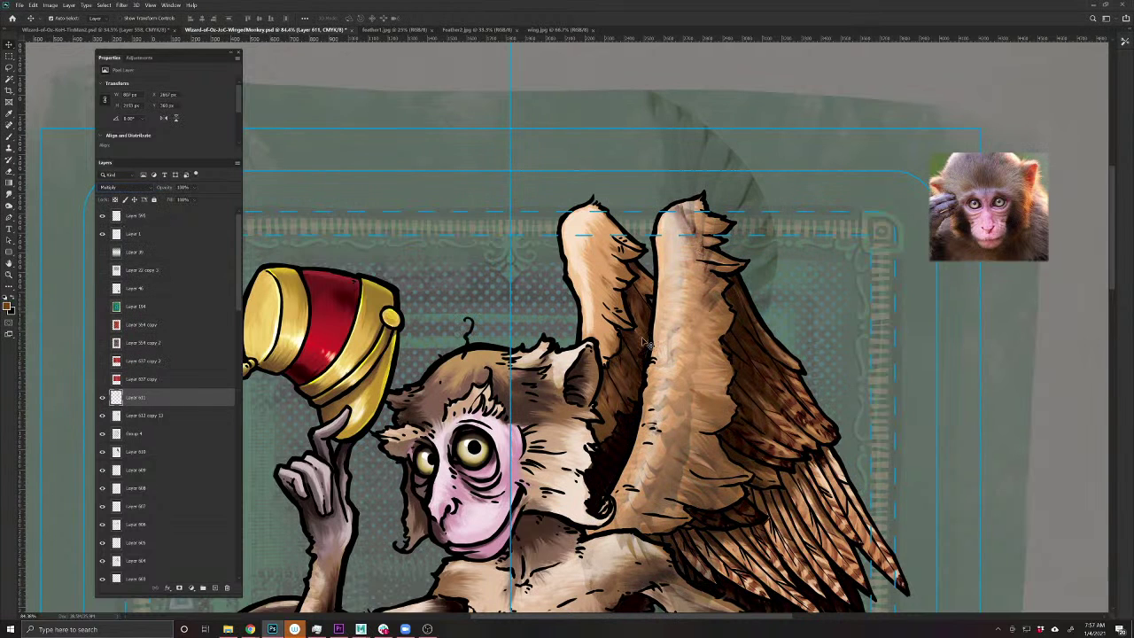
{"action": "left_click_drag", "start_coordinate": [645, 343], "coordinate": [639, 257]}
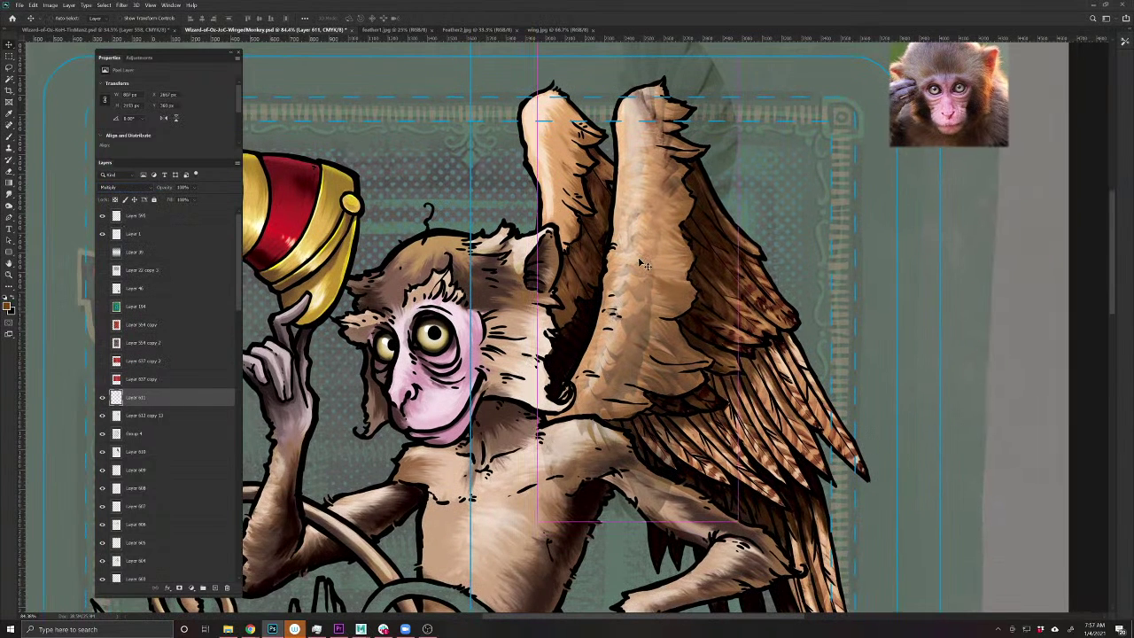
- Brighten Layer 611 with Levels by moving the black and white input sliders
{"action": "key", "text": "ctrl+l"}
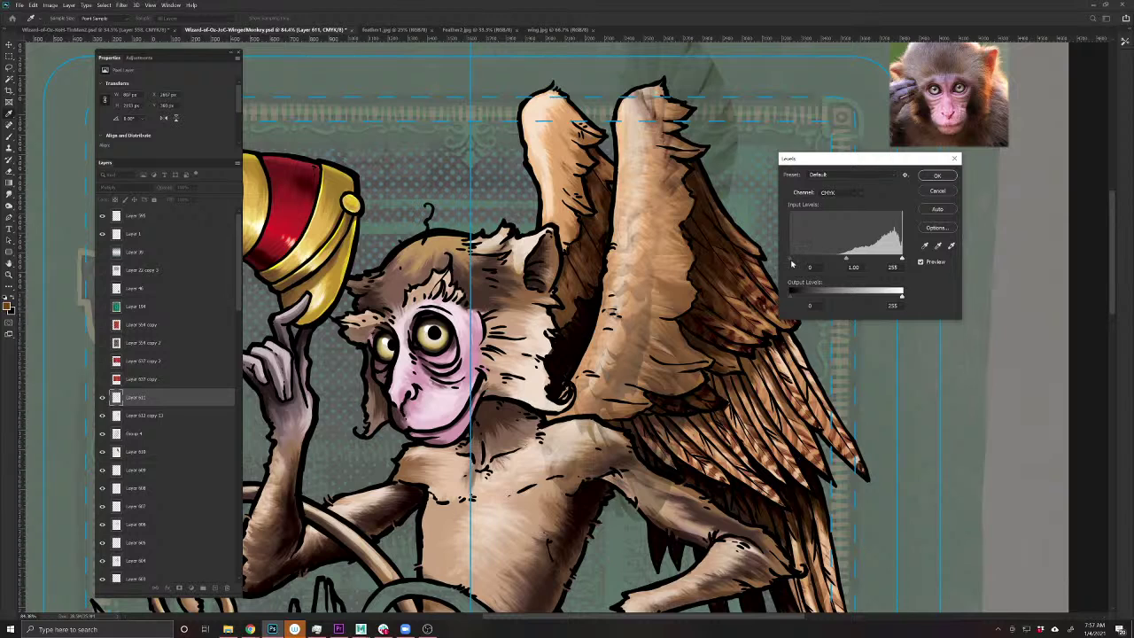
{"action": "left_click_drag", "start_coordinate": [814, 261], "coordinate": [811, 262]}
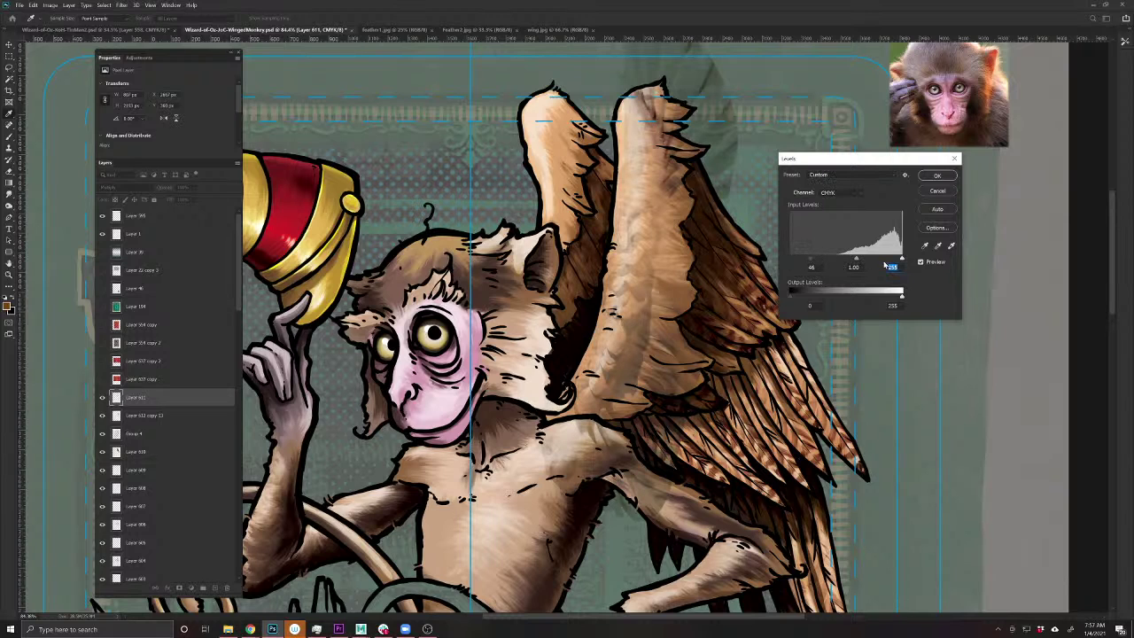
{"action": "left_click_drag", "start_coordinate": [895, 261], "coordinate": [890, 264]}
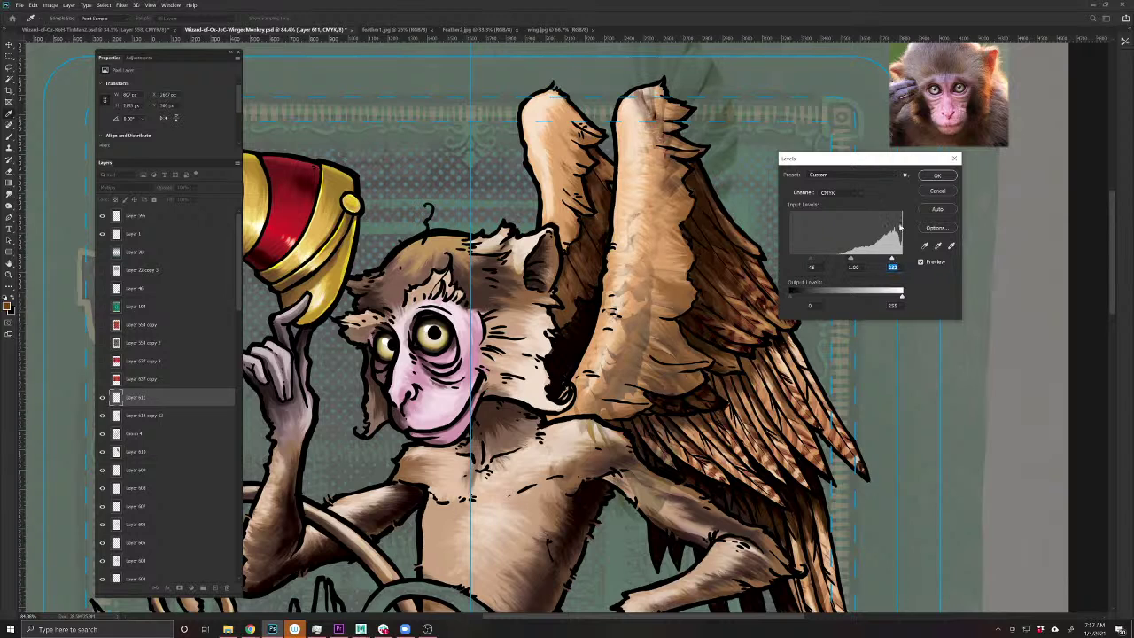
{"action": "left_click", "coordinate": [936, 176]}
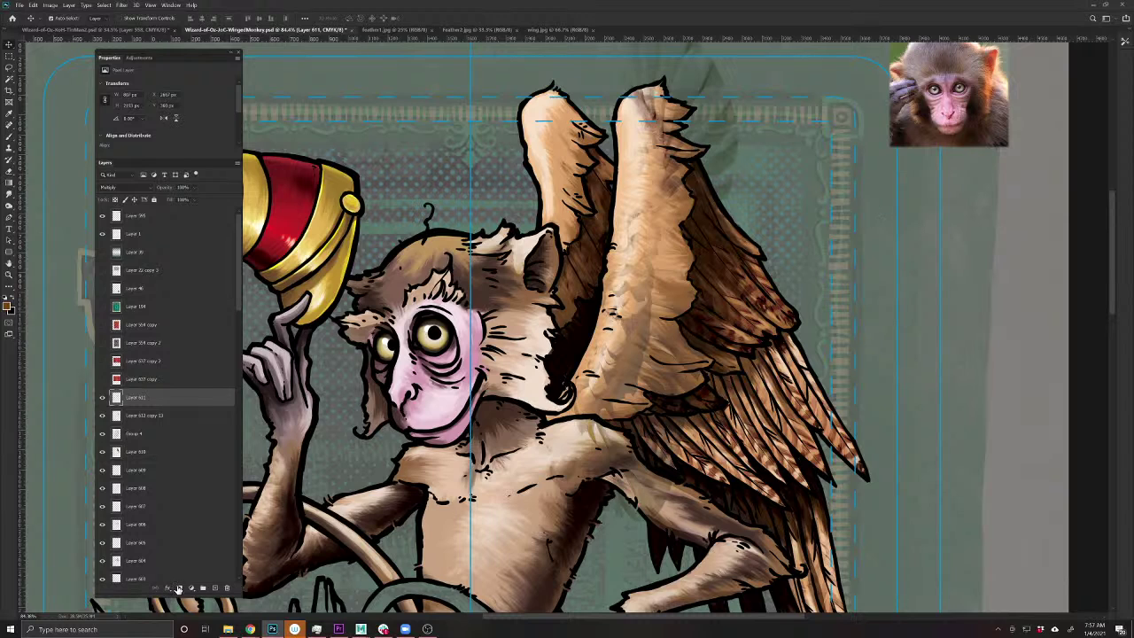
- Add an inverted mask to Layer 611 and paint the brightening back on the wing tip and lower front
{"action": "left_click", "coordinate": [178, 588]}
{"action": "key", "text": "ctrl+i"}
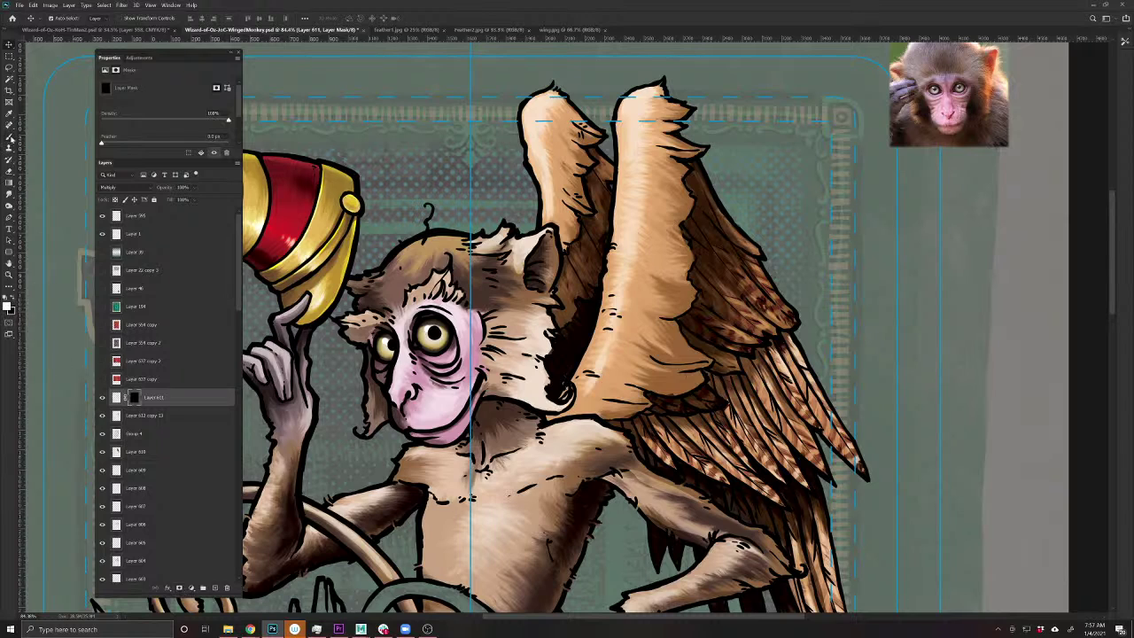
{"action": "key", "text": "b"}
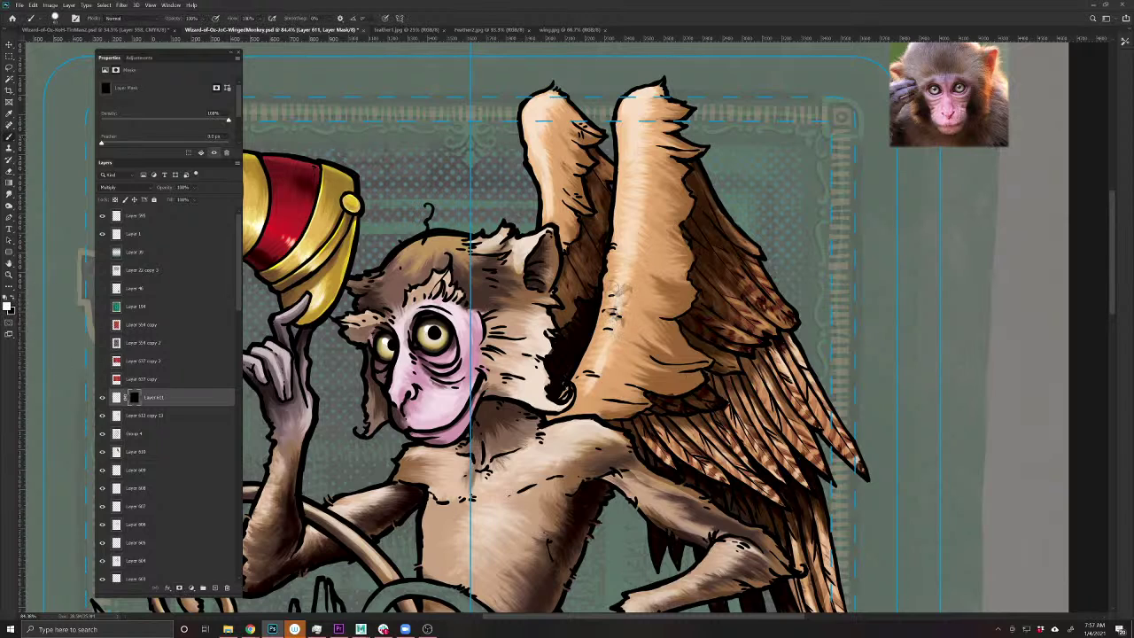
{"action": "mouse_move", "coordinate": [635, 101]}
{"action": "left_mouse_down"}
{"action": "mouse_move", "coordinate": [666, 104]}
{"action": "mouse_move", "coordinate": [647, 128]}
{"action": "left_mouse_up"}
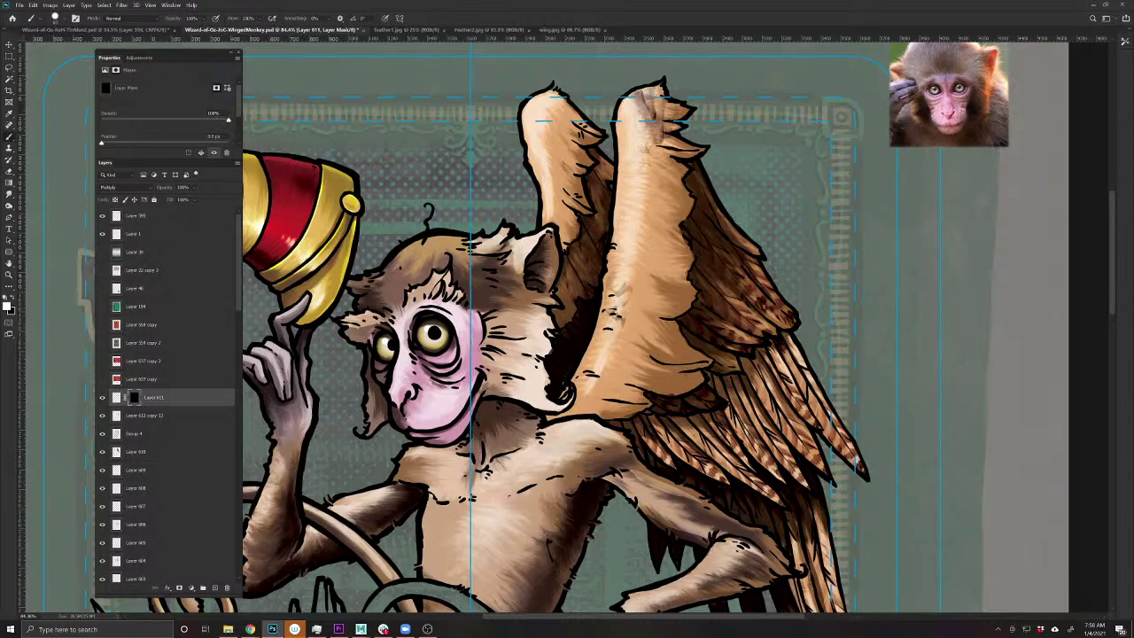
{"action": "left_click_drag", "start_coordinate": [675, 172], "coordinate": [671, 202]}
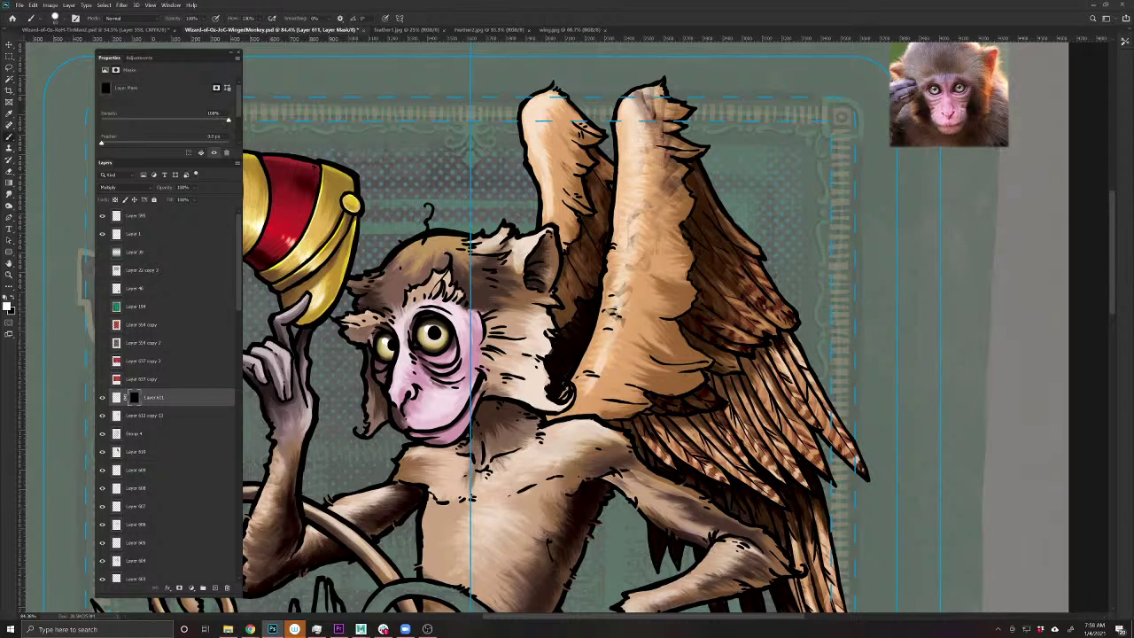
{"action": "mouse_move", "coordinate": [657, 268]}
{"action": "left_mouse_down"}
{"action": "mouse_move", "coordinate": [599, 375]}
{"action": "mouse_move", "coordinate": [606, 397]}
{"action": "mouse_move", "coordinate": [634, 343]}
{"action": "left_mouse_up"}
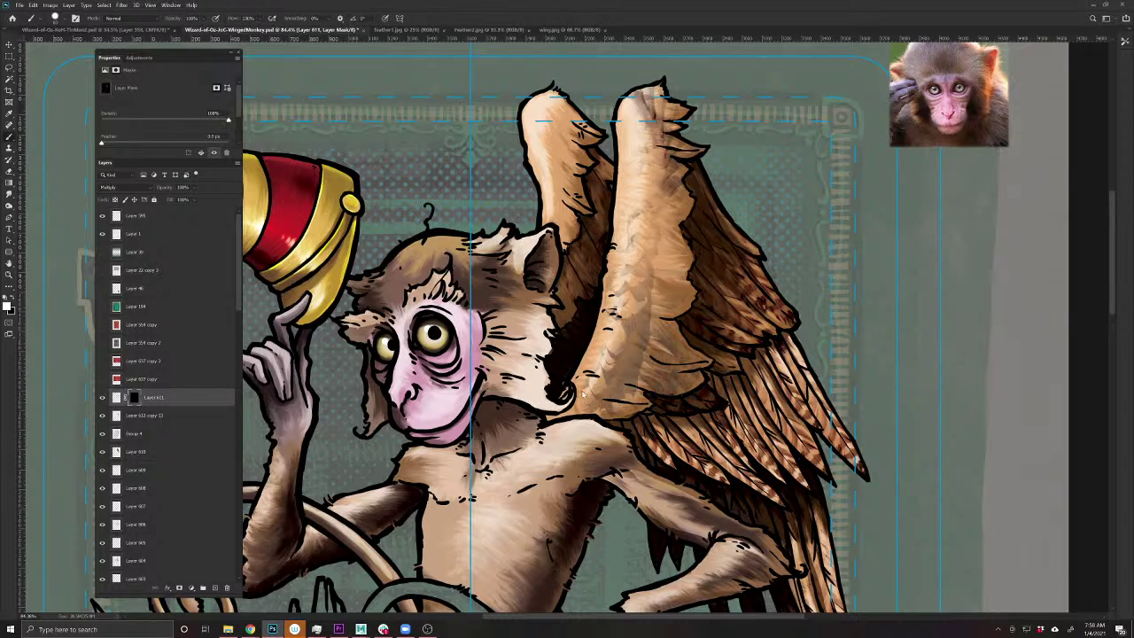
- Zoom out and pan to review the whole Jack of clubs card
{"action": "scroll", "coordinate": [673, 296], "scroll_direction": "down", "scroll_amount": 3}
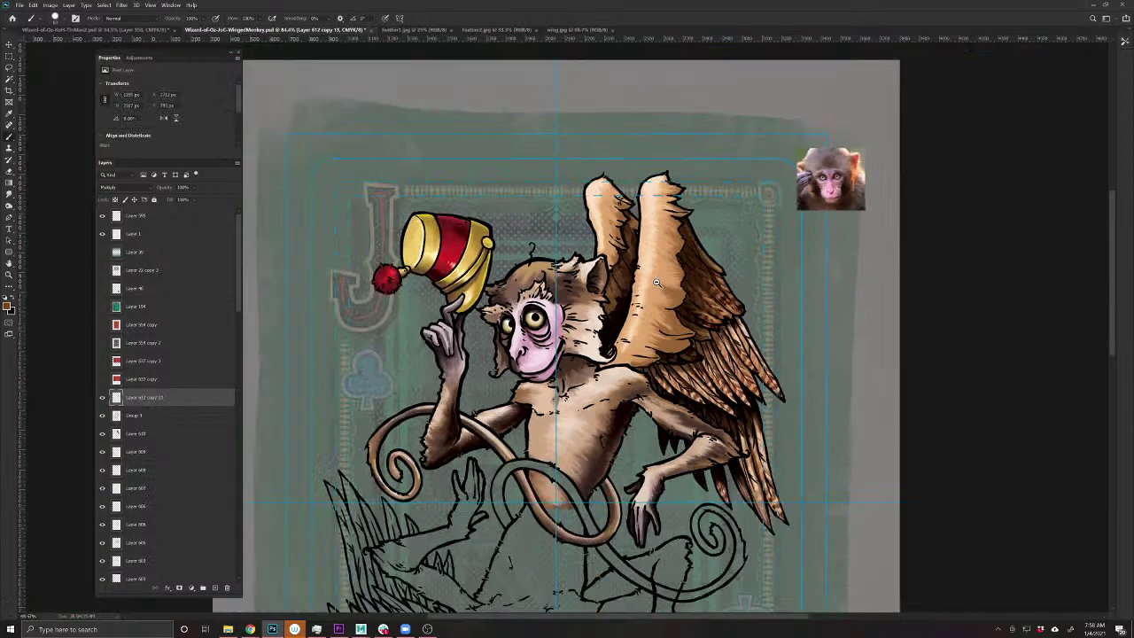
{"action": "left_click_drag", "start_coordinate": [651, 409], "coordinate": [615, 406]}
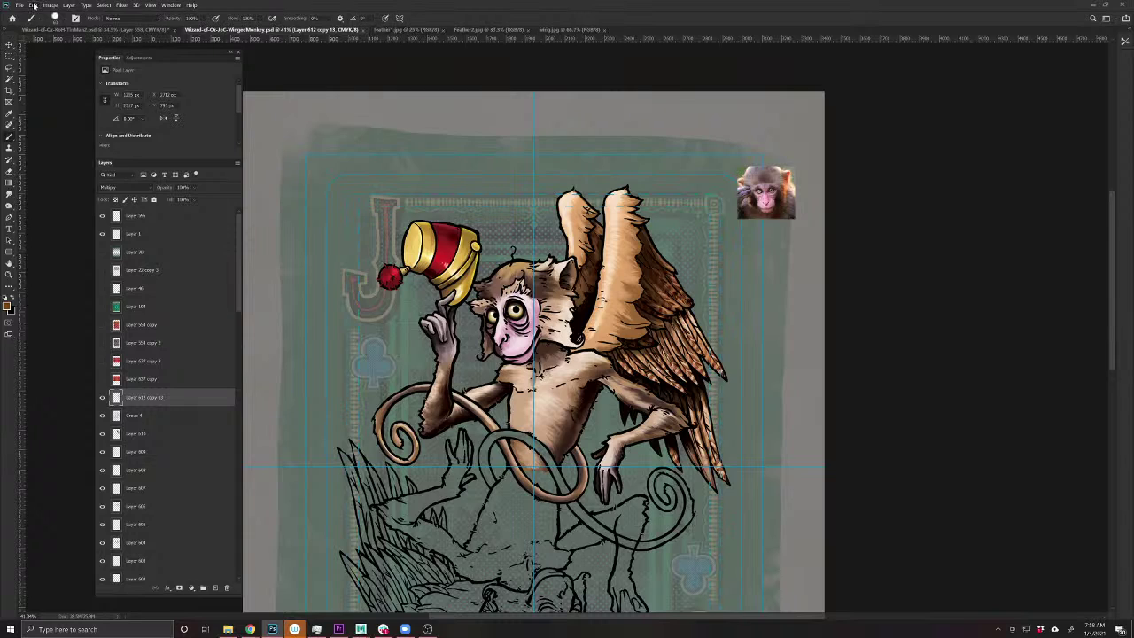
- Search iStock for monkey photos
{"action": "mouse_move", "coordinate": [251, 629]}
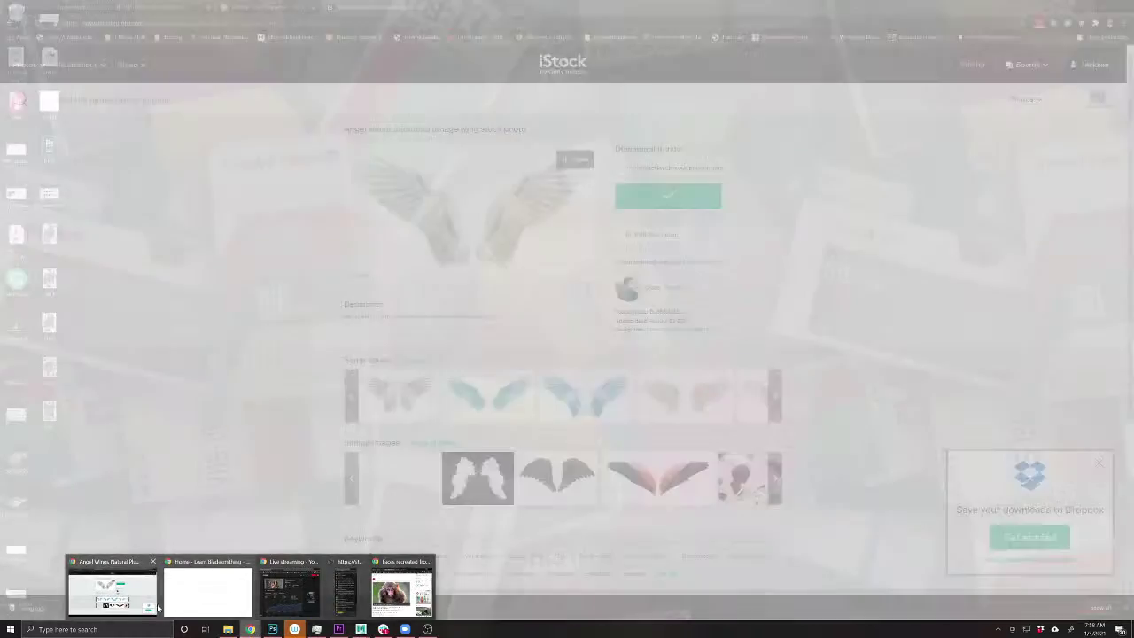
{"action": "left_click", "coordinate": [137, 607]}
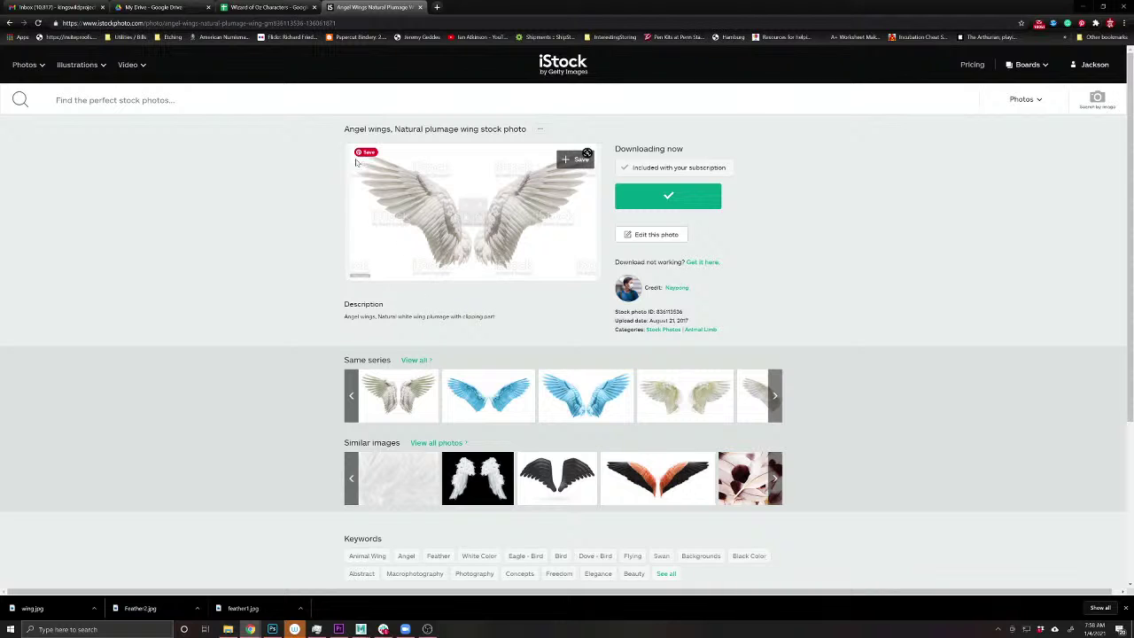
{"action": "left_click", "coordinate": [132, 100]}
{"action": "type", "text": "monkey"}
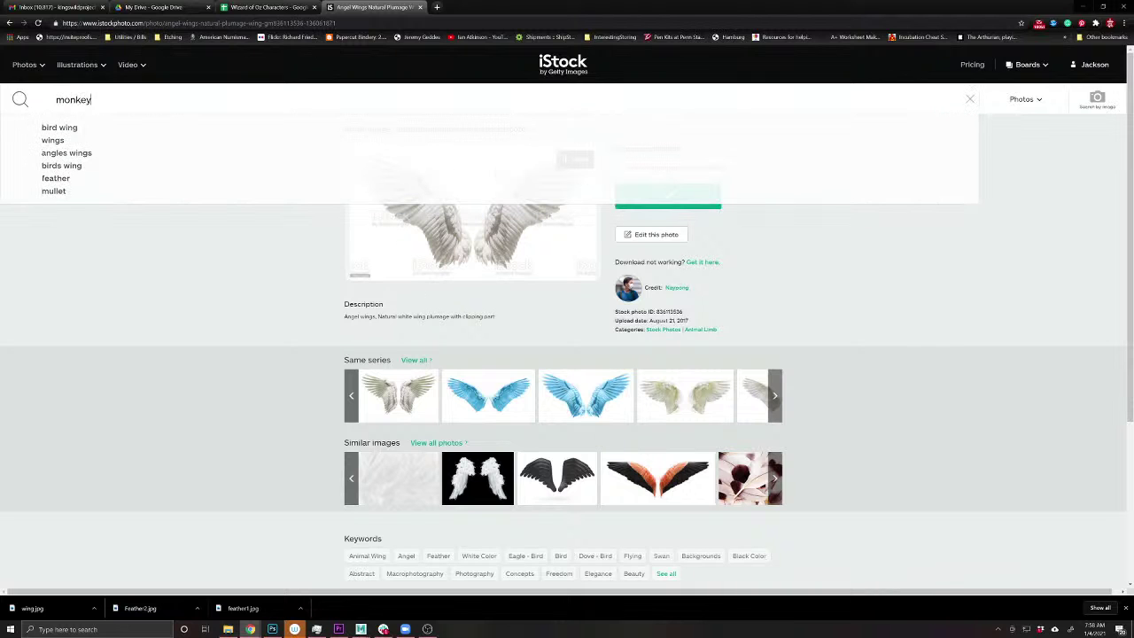
{"action": "key", "text": "Return"}
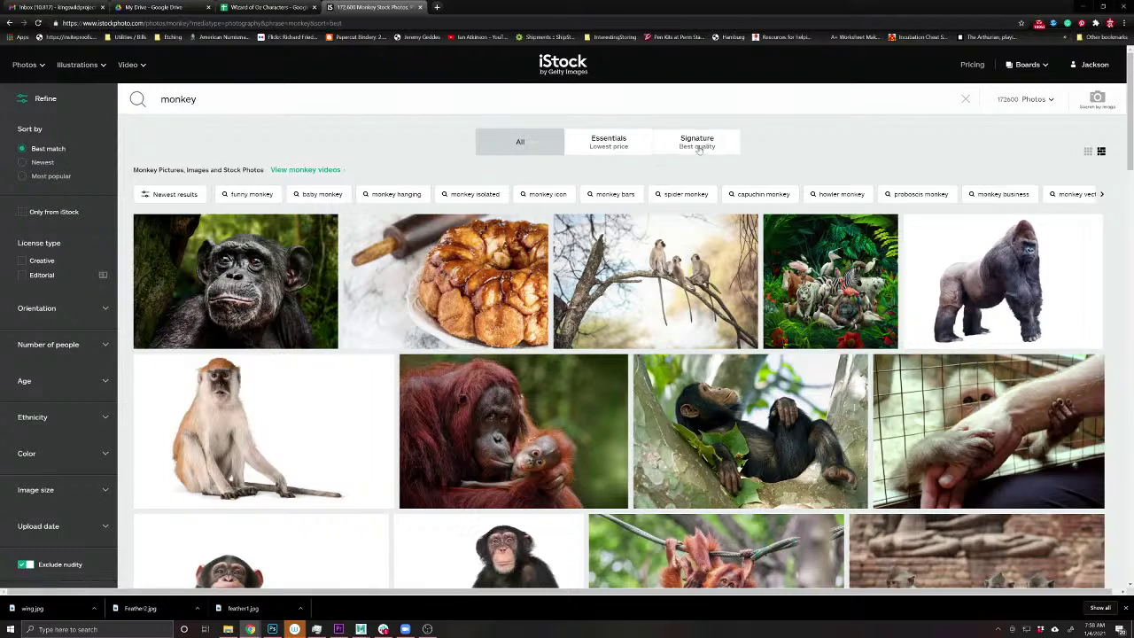
- Open the vervet monkey photo and browse its similar primate images
{"action": "scroll", "coordinate": [646, 104], "scroll_direction": "down", "scroll_amount": 4}
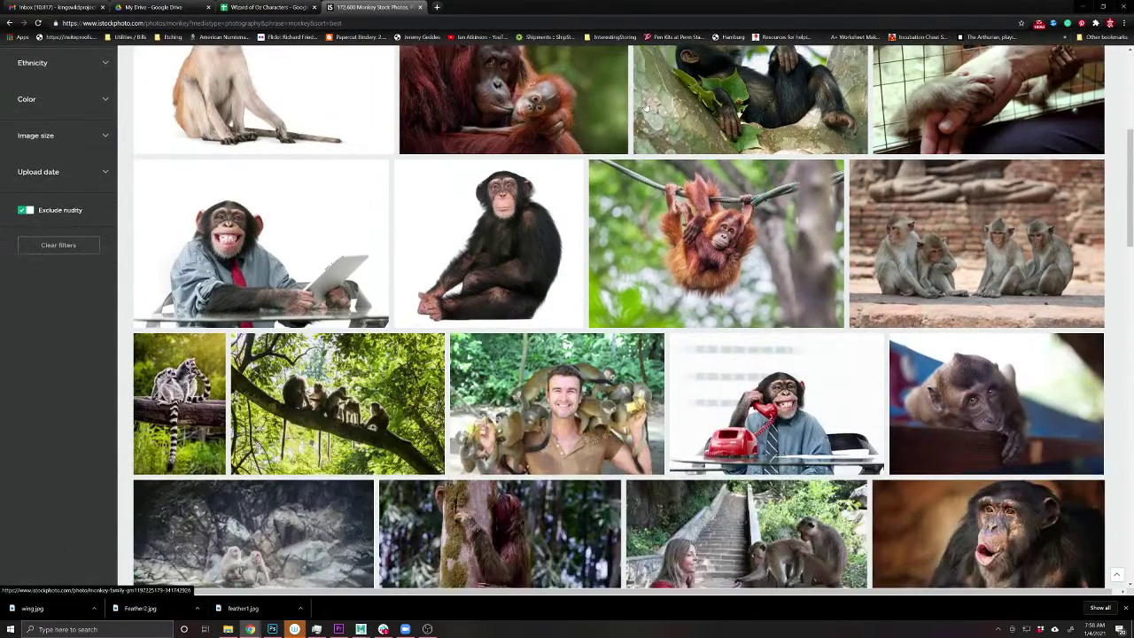
{"action": "scroll", "coordinate": [646, 104], "scroll_direction": "down", "scroll_amount": 6}
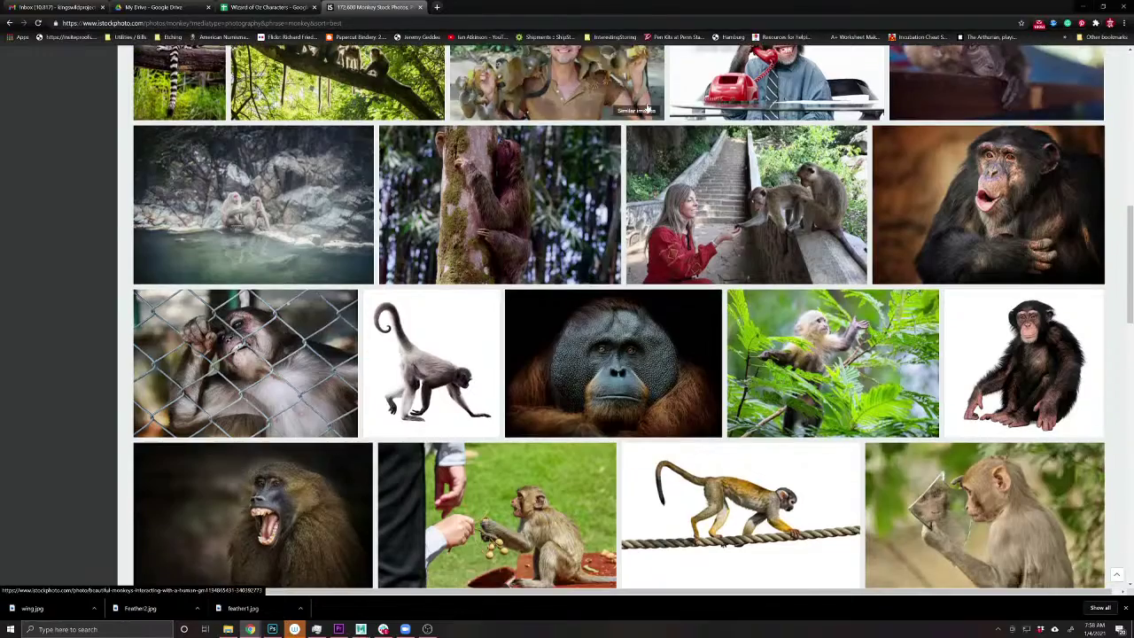
{"action": "scroll", "coordinate": [650, 110], "scroll_direction": "down", "scroll_amount": 5}
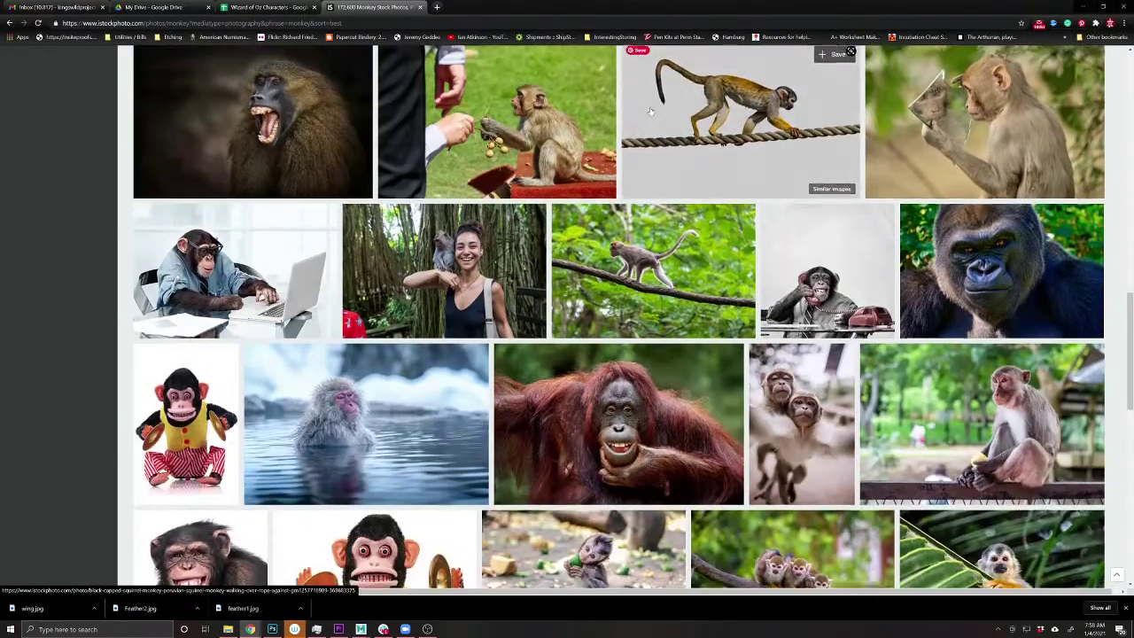
{"action": "scroll", "coordinate": [649, 110], "scroll_direction": "down", "scroll_amount": 3}
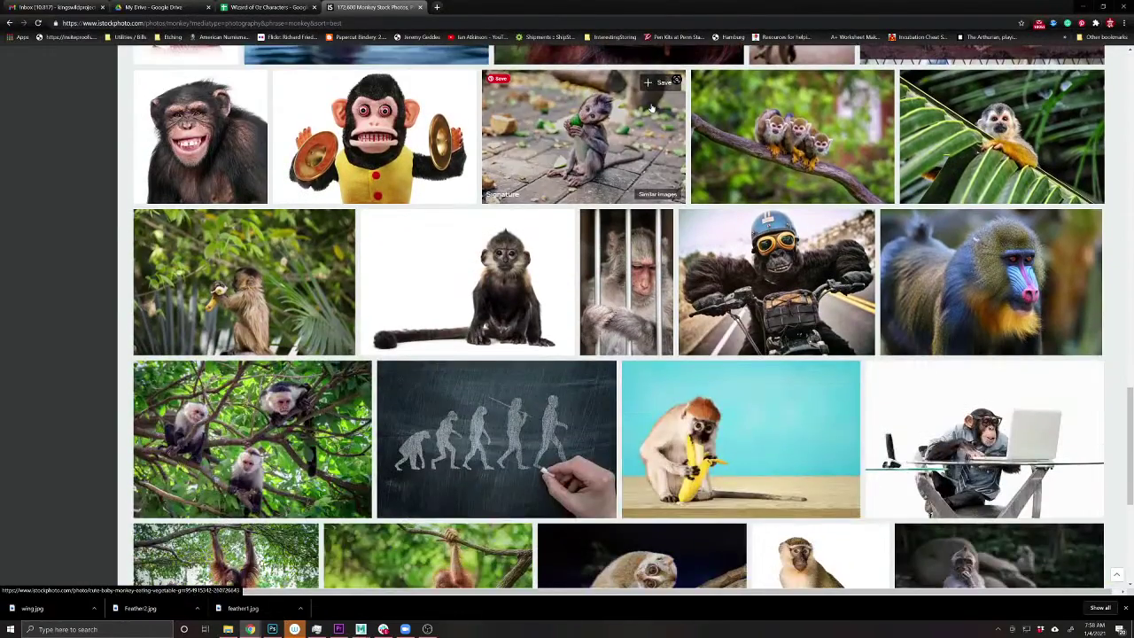
{"action": "scroll", "coordinate": [651, 107], "scroll_direction": "down", "scroll_amount": 3}
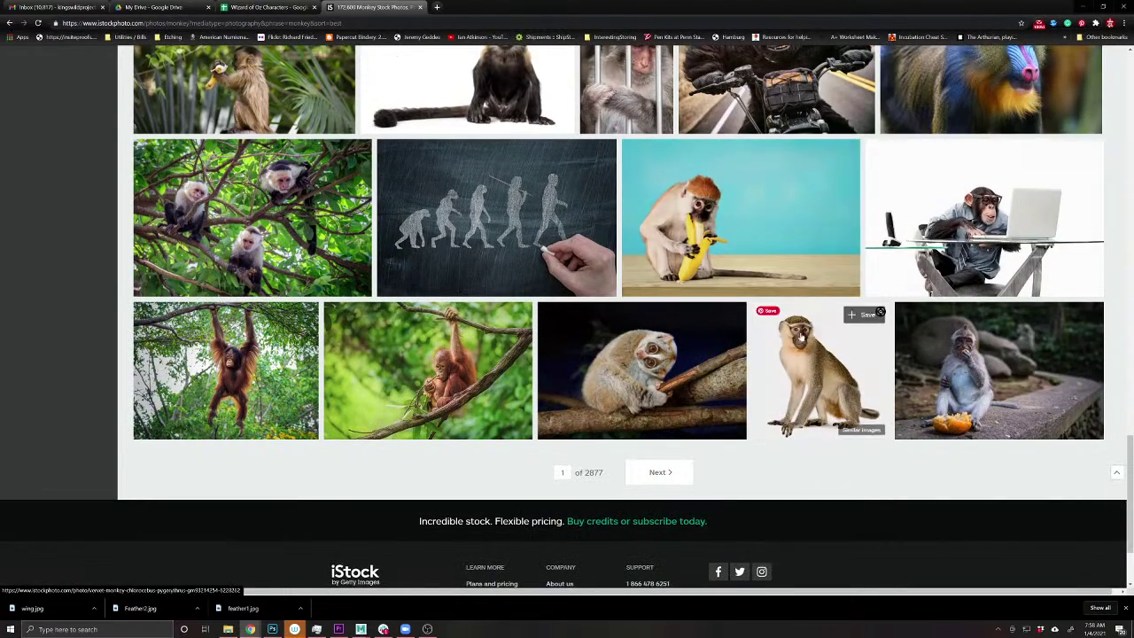
{"action": "left_click", "coordinate": [821, 390]}
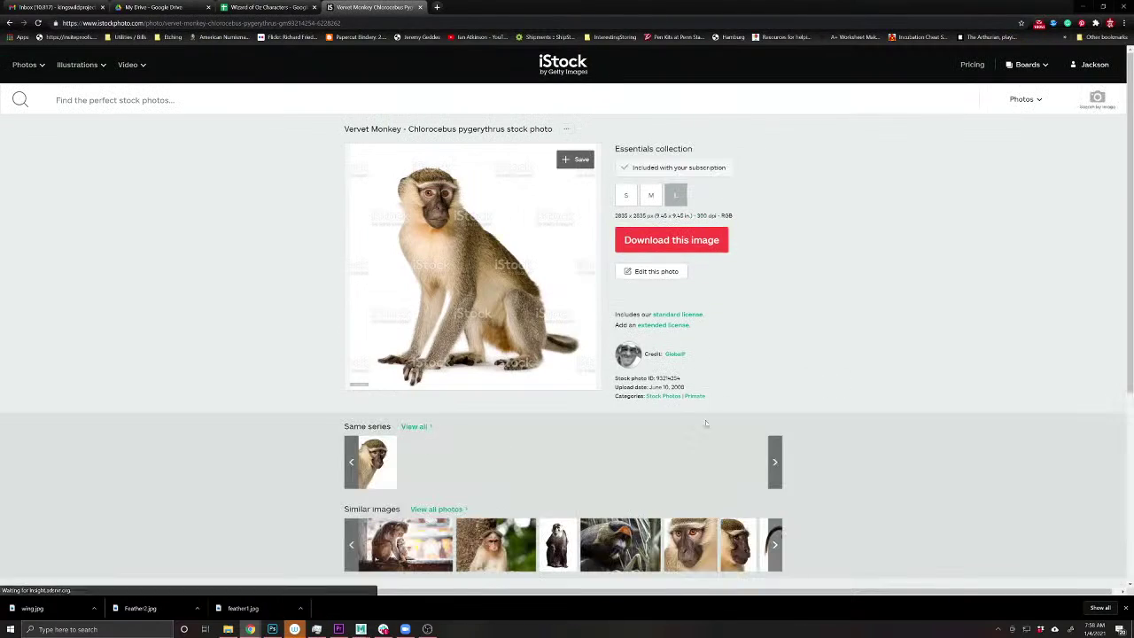
{"action": "scroll", "coordinate": [706, 421], "scroll_direction": "down", "scroll_amount": 1}
{"action": "scroll", "coordinate": [706, 421], "scroll_direction": "down", "scroll_amount": 2}
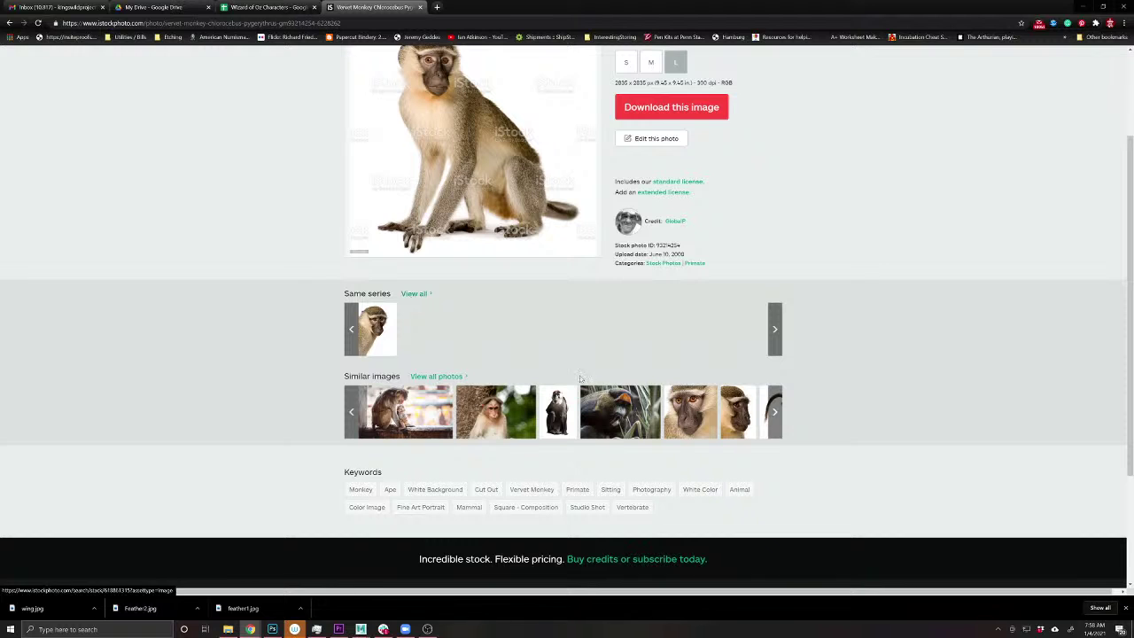
{"action": "left_click", "coordinate": [777, 423]}
{"action": "left_click", "coordinate": [777, 423]}
{"action": "left_click", "coordinate": [776, 424]}
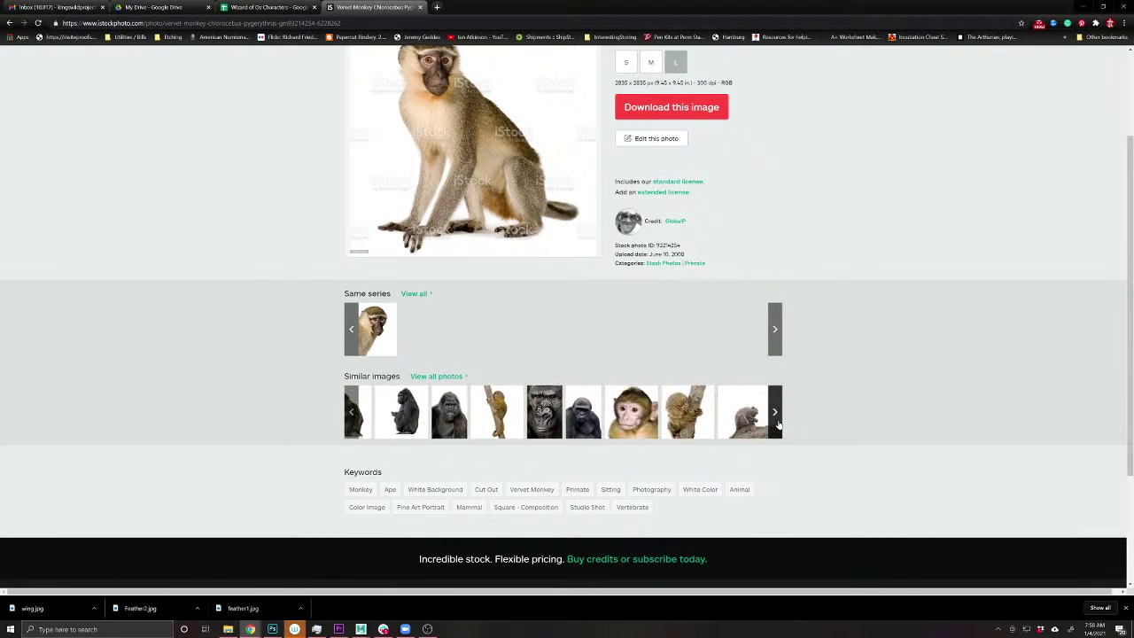
{"action": "left_click", "coordinate": [776, 423]}
{"action": "left_click", "coordinate": [777, 423]}
{"action": "left_click", "coordinate": [777, 424]}
{"action": "left_click", "coordinate": [777, 423]}
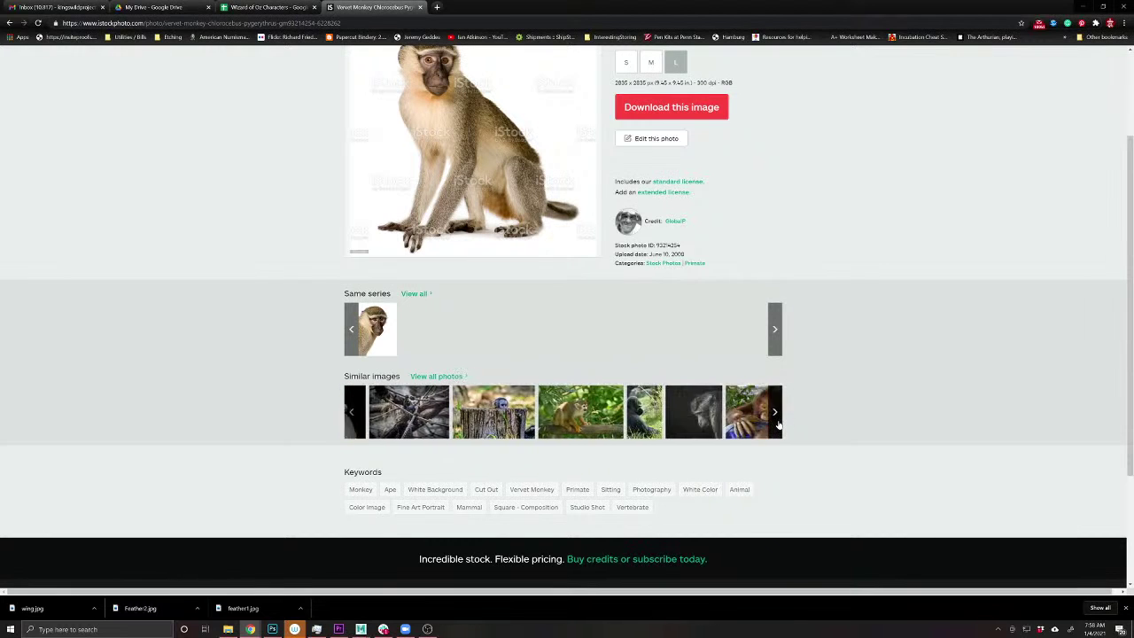
{"action": "scroll", "coordinate": [188, 74], "scroll_direction": "up", "scroll_amount": 1}
- Check the second page of monkey results, viewing the macaque on sand photo
{"action": "left_click", "coordinate": [7, 22]}
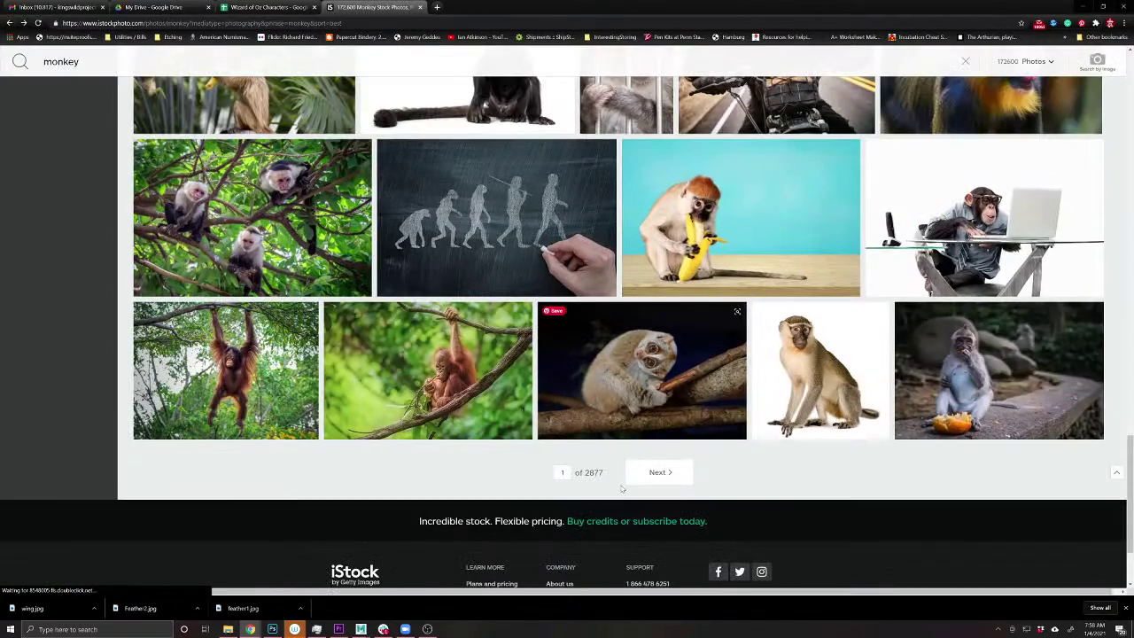
{"action": "left_click", "coordinate": [656, 473]}
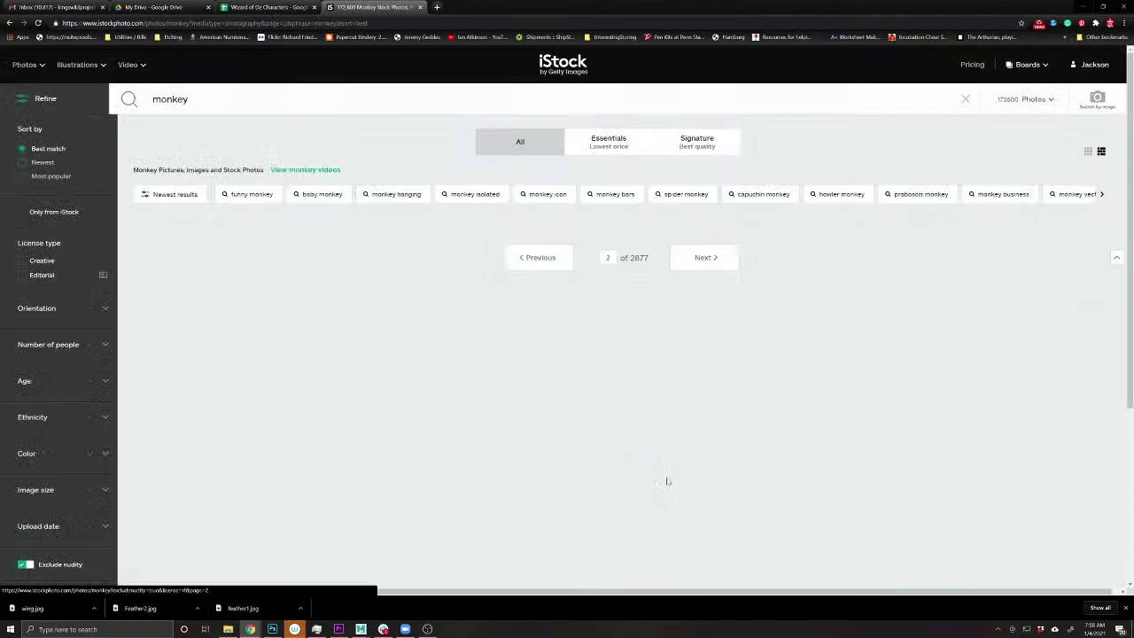
{"action": "scroll", "coordinate": [663, 363], "scroll_direction": "down", "scroll_amount": 3}
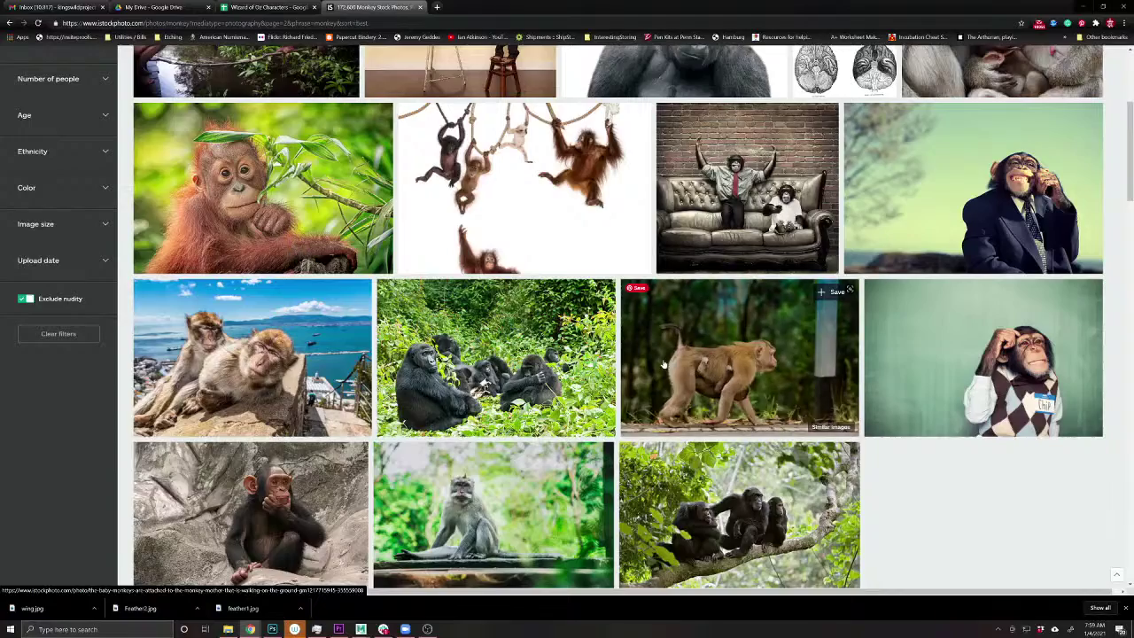
{"action": "scroll", "coordinate": [662, 363], "scroll_direction": "down", "scroll_amount": 5}
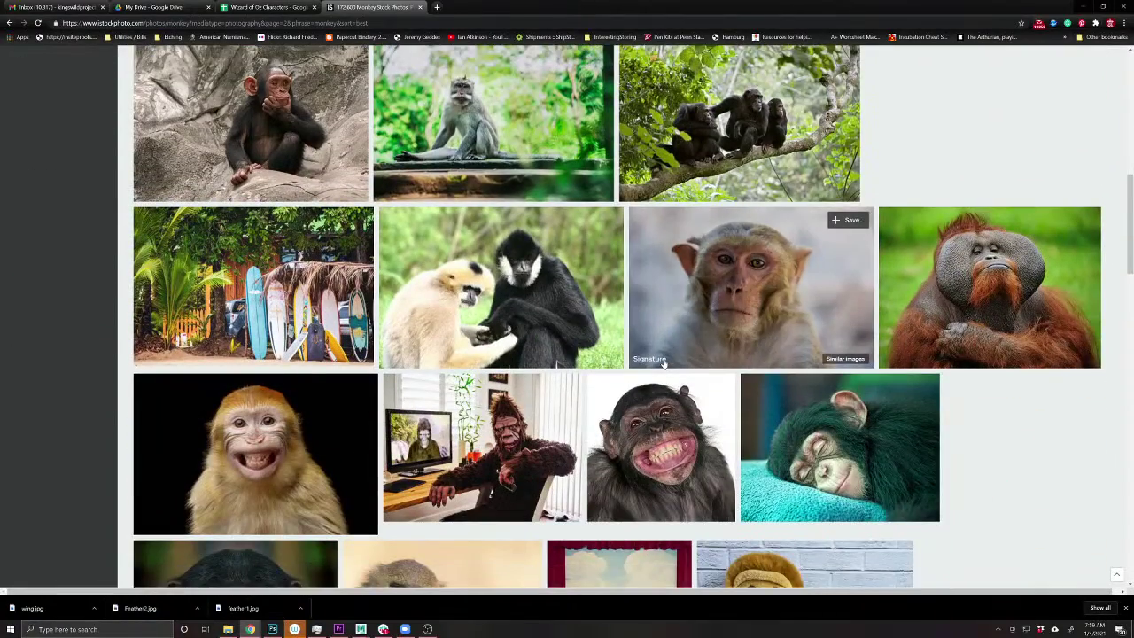
{"action": "scroll", "coordinate": [662, 363], "scroll_direction": "down", "scroll_amount": 4}
{"action": "scroll", "coordinate": [665, 361], "scroll_direction": "down", "scroll_amount": 3}
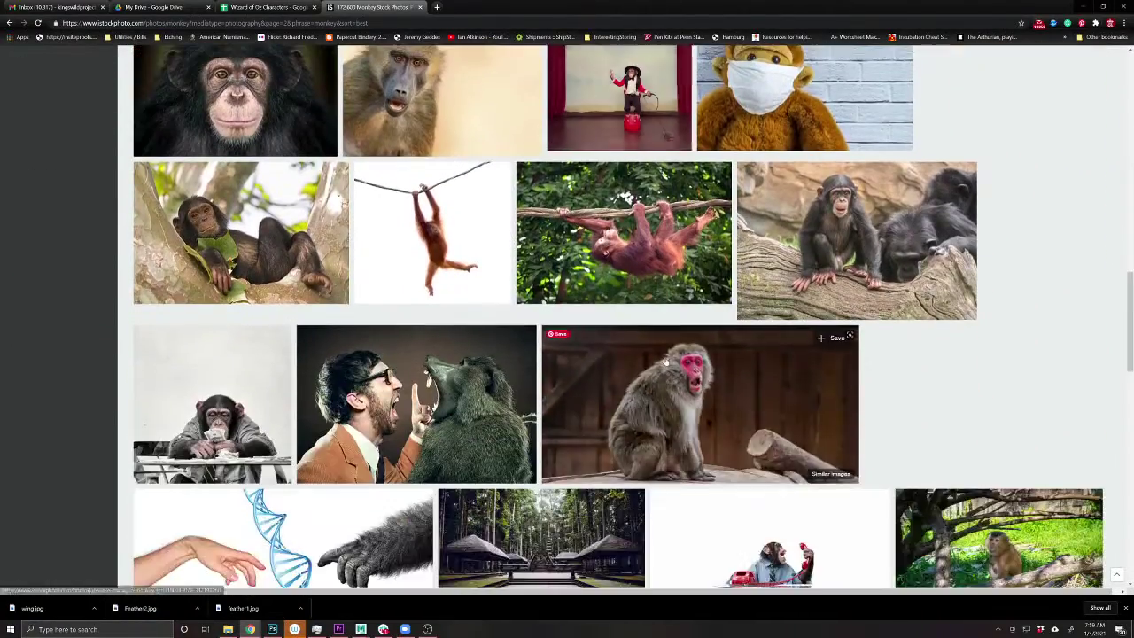
{"action": "scroll", "coordinate": [667, 363], "scroll_direction": "down", "scroll_amount": 5}
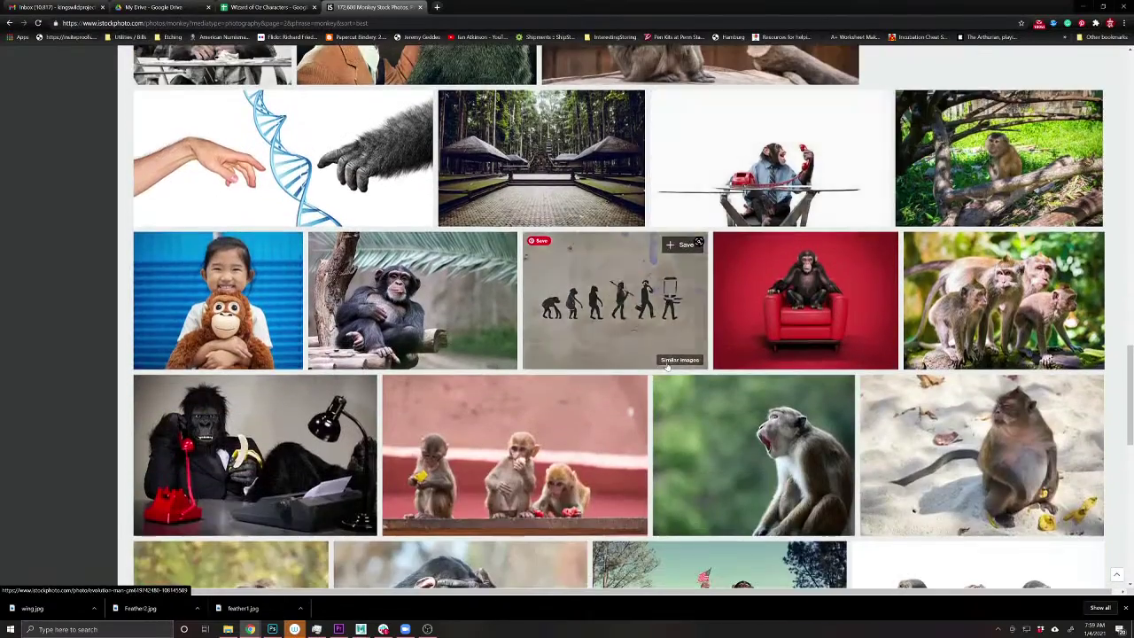
{"action": "scroll", "coordinate": [666, 365], "scroll_direction": "down", "scroll_amount": 2}
{"action": "scroll", "coordinate": [664, 368], "scroll_direction": "up", "scroll_amount": 2}
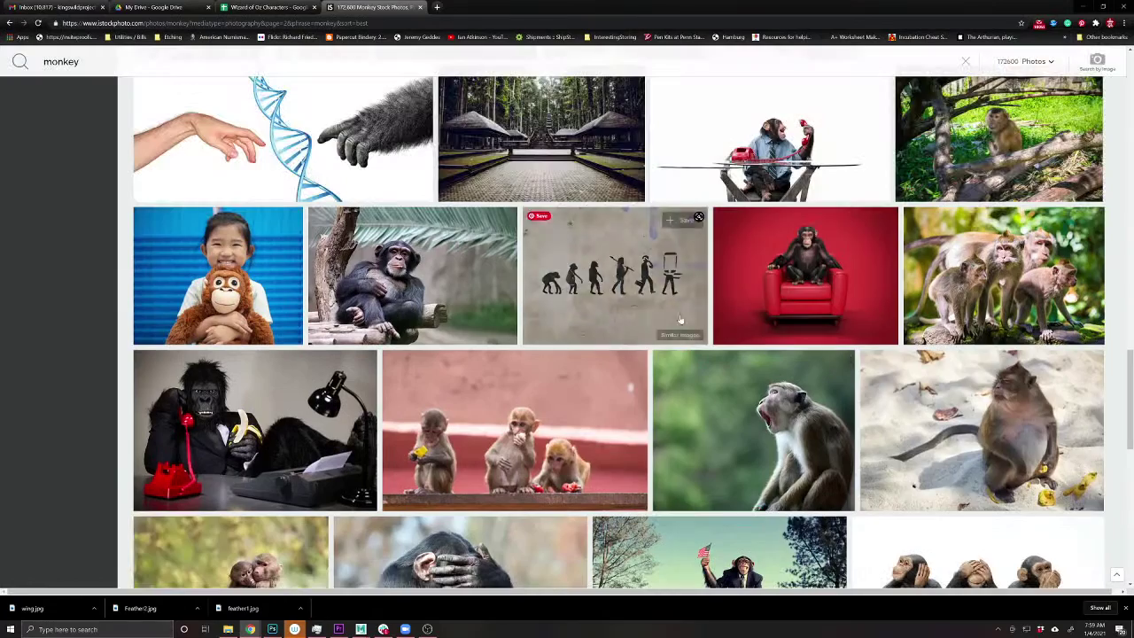
{"action": "scroll", "coordinate": [620, 425], "scroll_direction": "down", "scroll_amount": 2}
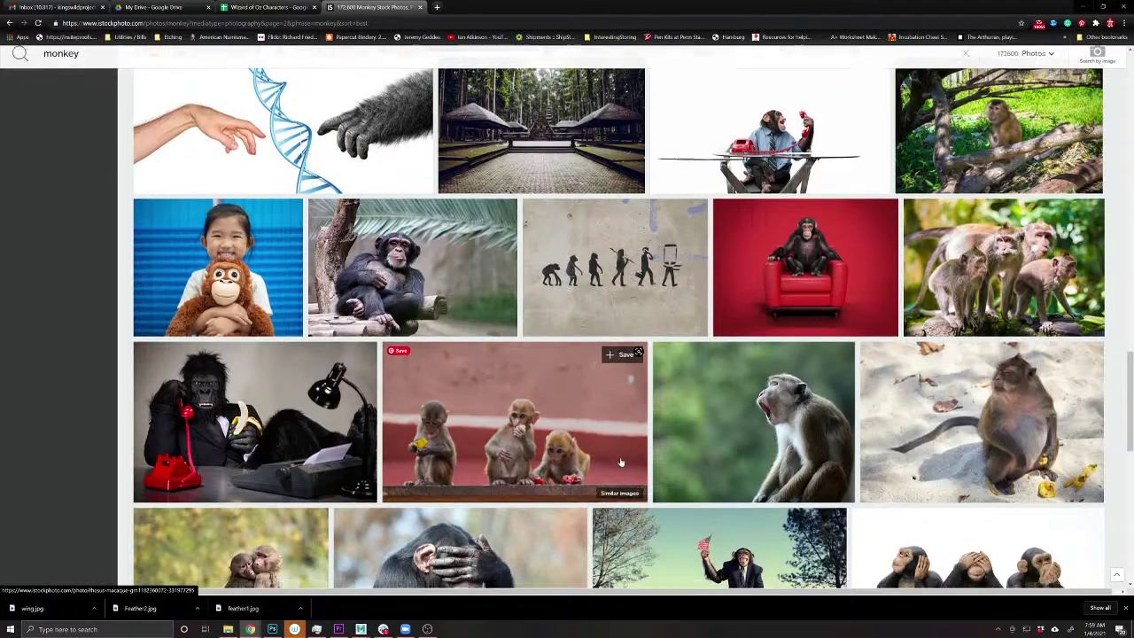
{"action": "left_click", "coordinate": [956, 235]}
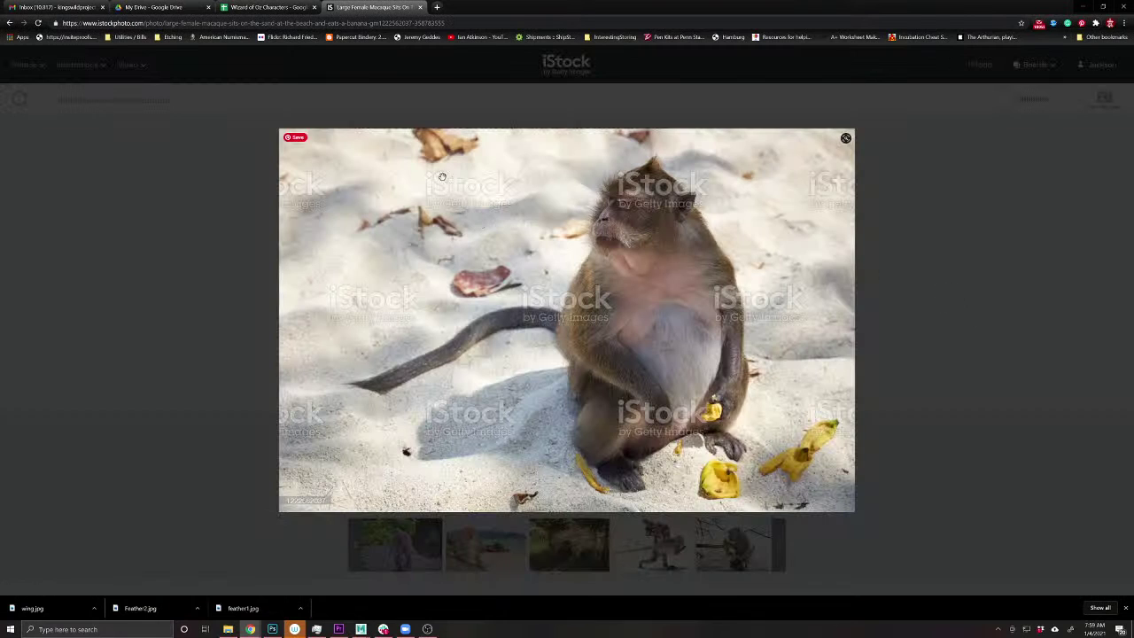
{"action": "left_click", "coordinate": [8, 23]}
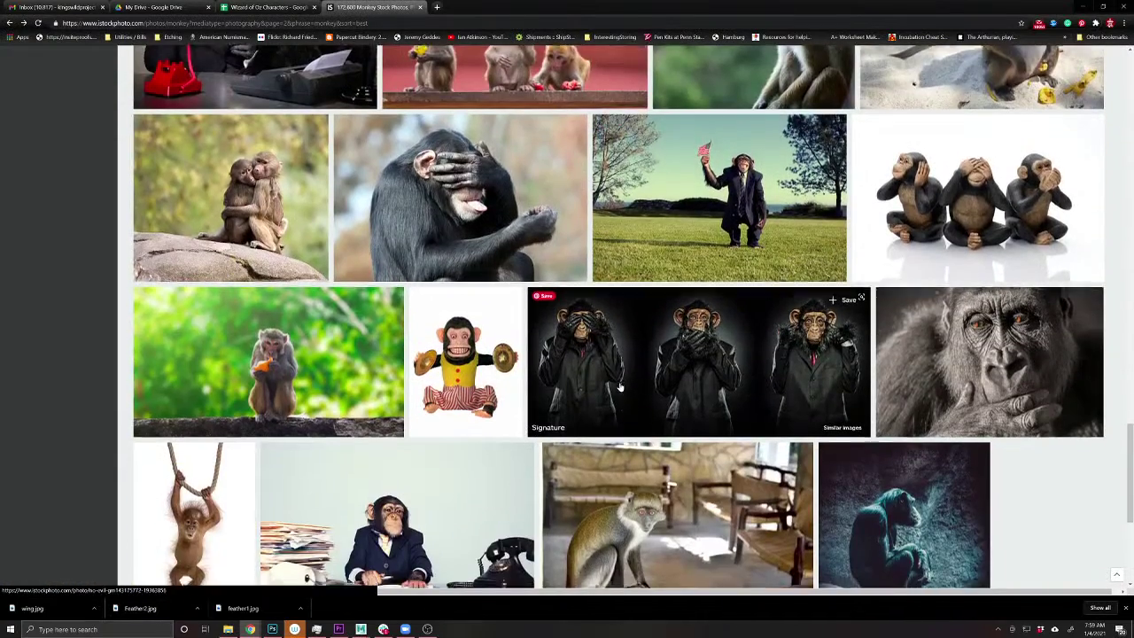
- Move to the next results page and open the eating Japanese macaque photo
{"action": "scroll", "coordinate": [620, 388], "scroll_direction": "down", "scroll_amount": 4}
{"action": "left_click", "coordinate": [680, 344]}
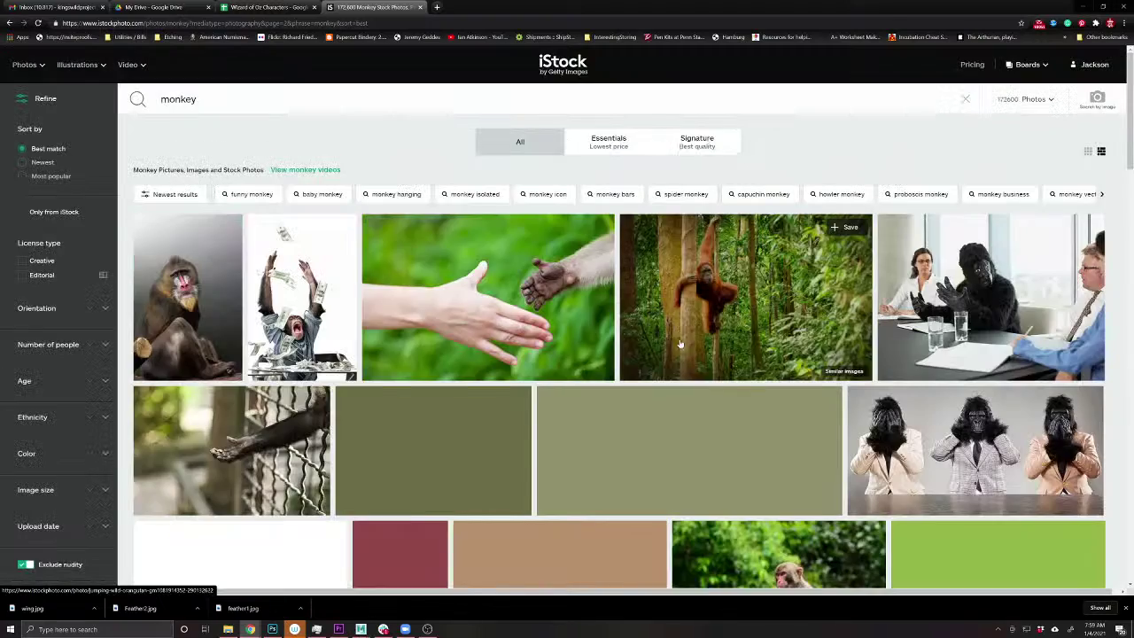
{"action": "scroll", "coordinate": [666, 327], "scroll_direction": "down", "scroll_amount": 3}
{"action": "scroll", "coordinate": [666, 328], "scroll_direction": "down", "scroll_amount": 3}
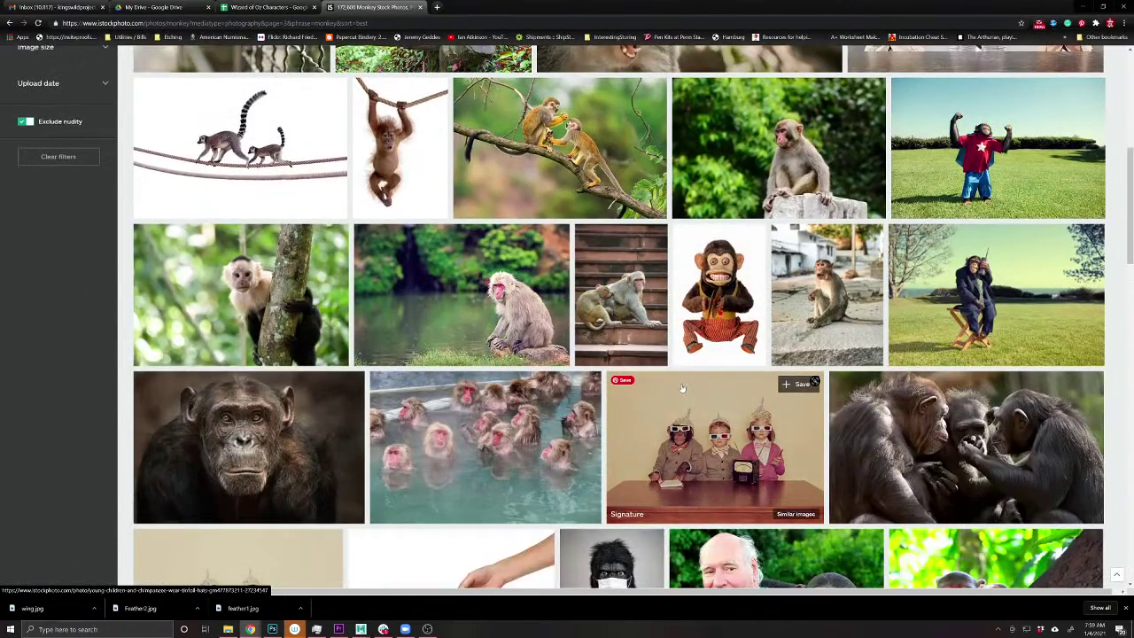
{"action": "scroll", "coordinate": [682, 387], "scroll_direction": "down", "scroll_amount": 3}
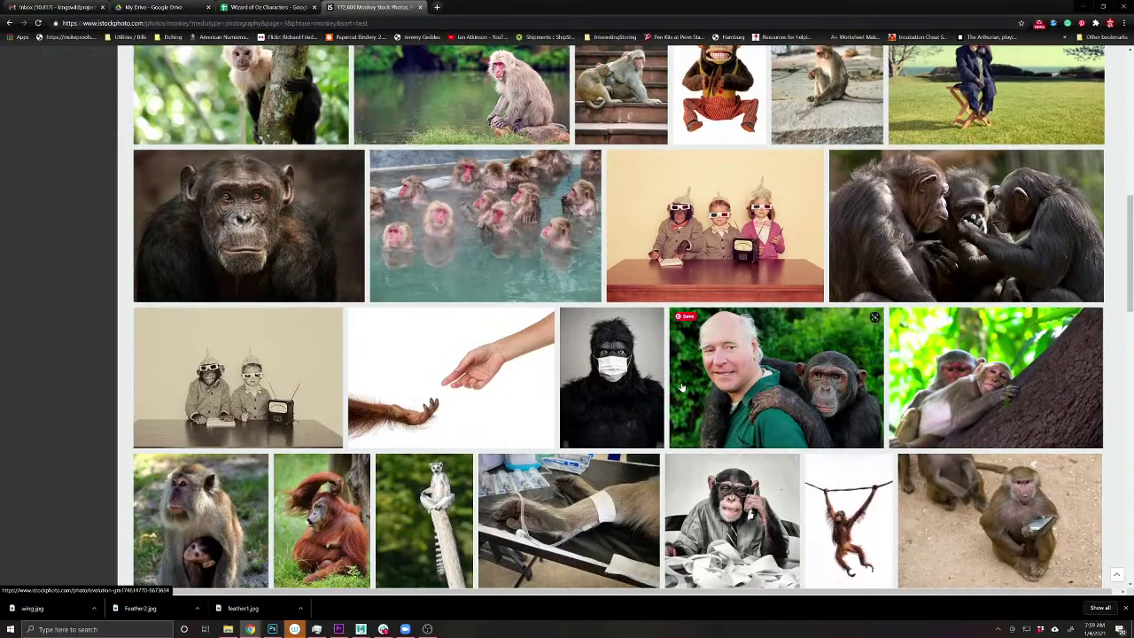
{"action": "scroll", "coordinate": [681, 387], "scroll_direction": "down", "scroll_amount": 4}
{"action": "scroll", "coordinate": [681, 387], "scroll_direction": "down", "scroll_amount": 2}
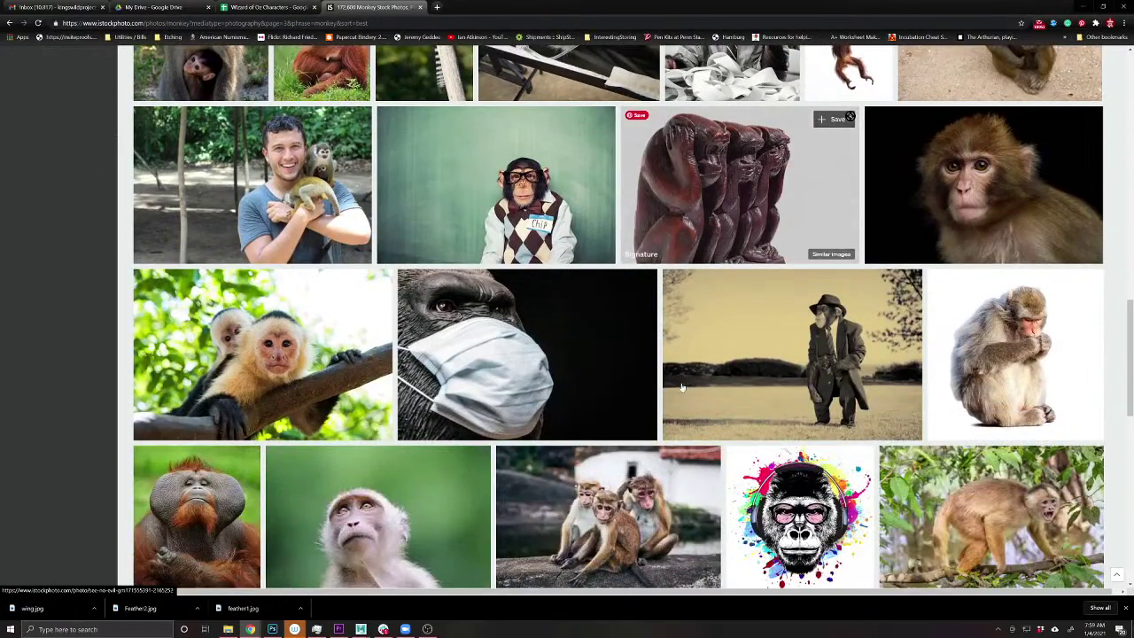
{"action": "scroll", "coordinate": [681, 387], "scroll_direction": "down", "scroll_amount": 2}
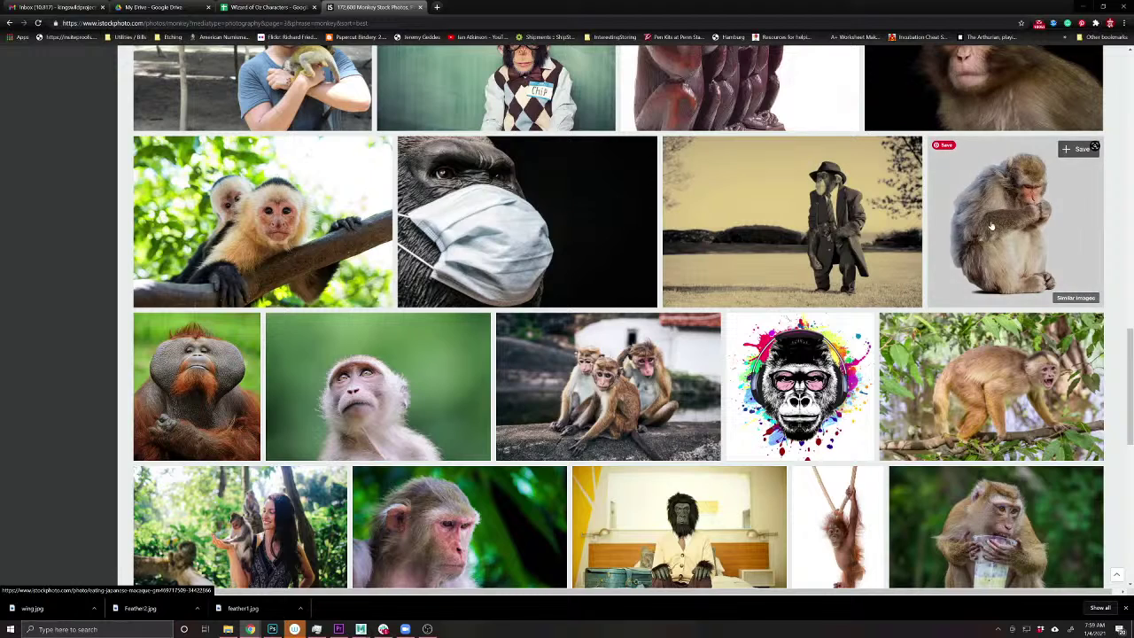
{"action": "left_click", "coordinate": [991, 227]}
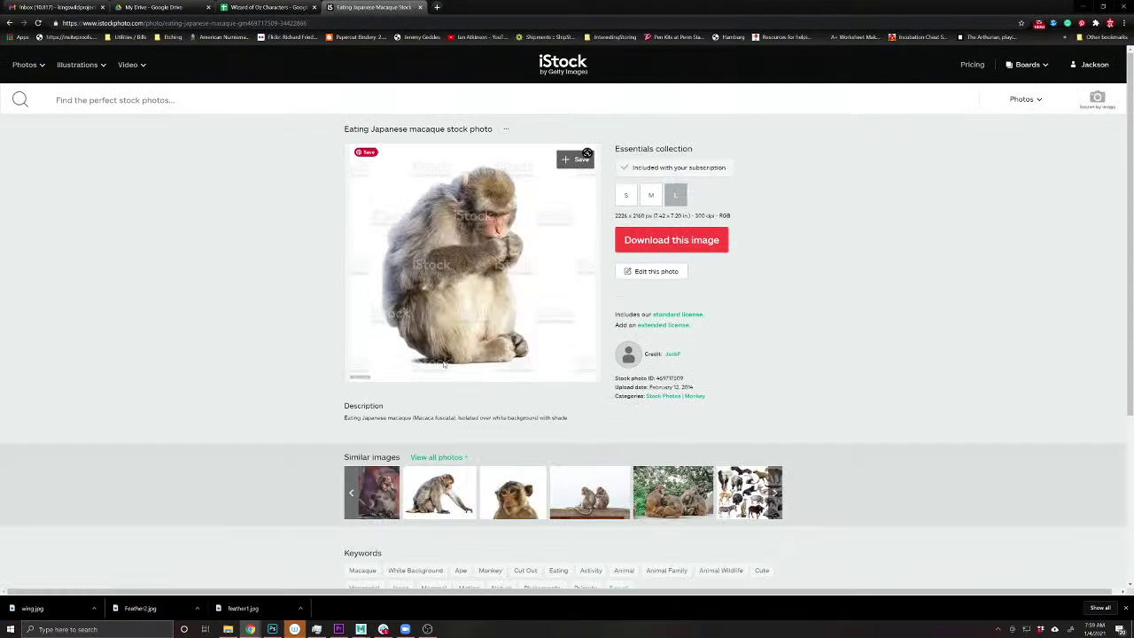
- List all photos similar to the eating macaque and scroll through them
{"action": "left_click", "coordinate": [439, 457]}
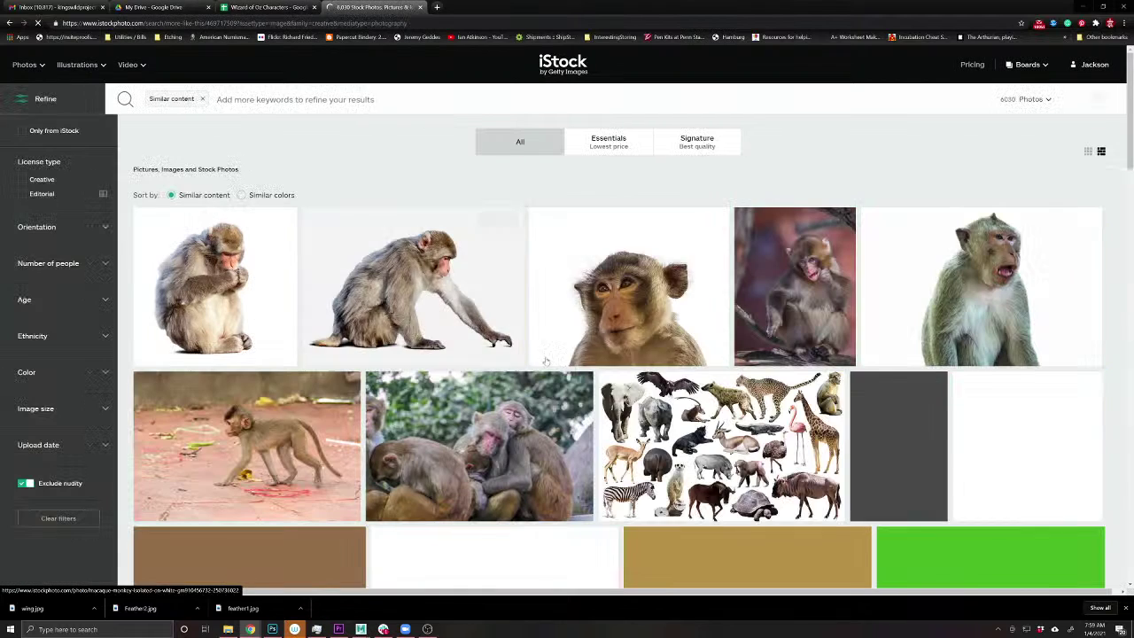
{"action": "scroll", "coordinate": [568, 358], "scroll_direction": "down", "scroll_amount": 3}
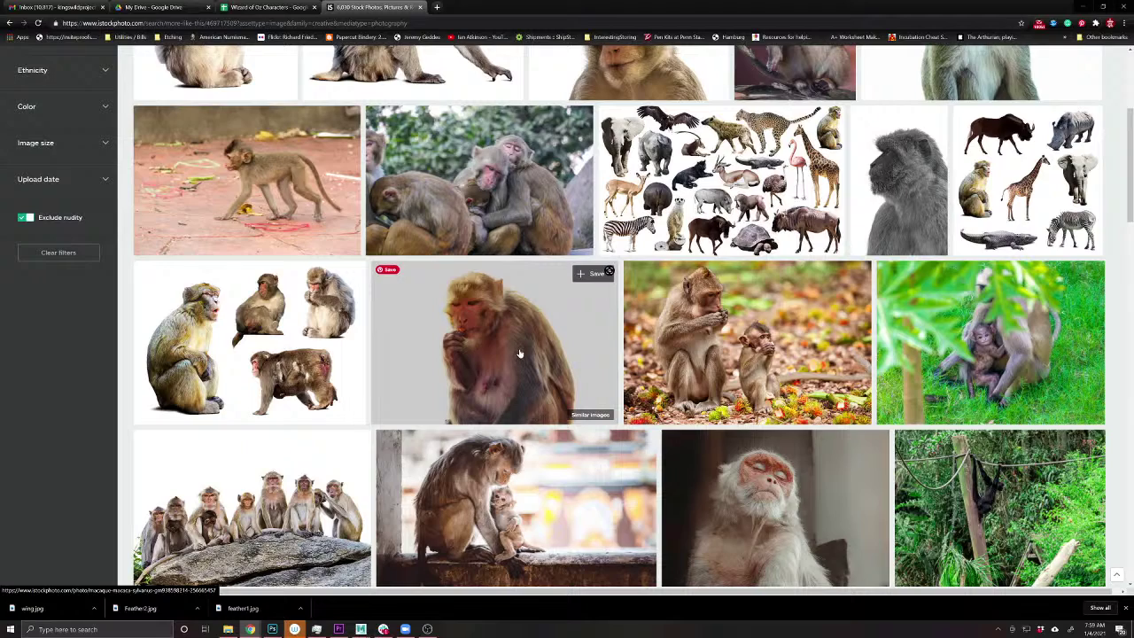
{"action": "scroll", "coordinate": [520, 352], "scroll_direction": "down", "scroll_amount": 3}
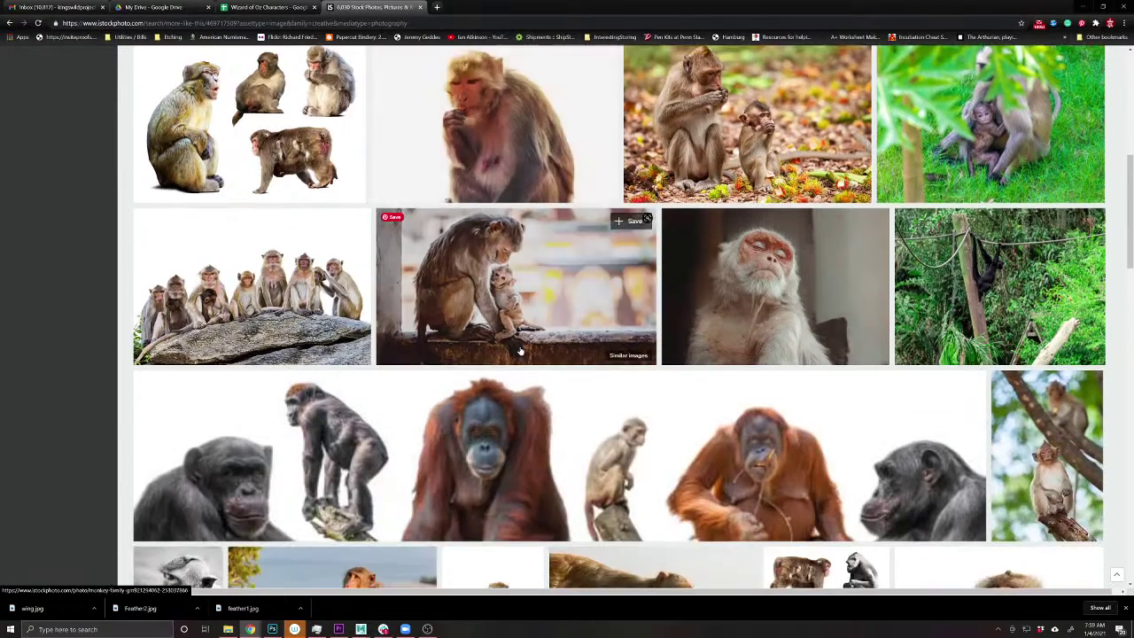
{"action": "scroll", "coordinate": [520, 352], "scroll_direction": "down", "scroll_amount": 2}
{"action": "scroll", "coordinate": [520, 351], "scroll_direction": "down", "scroll_amount": 1}
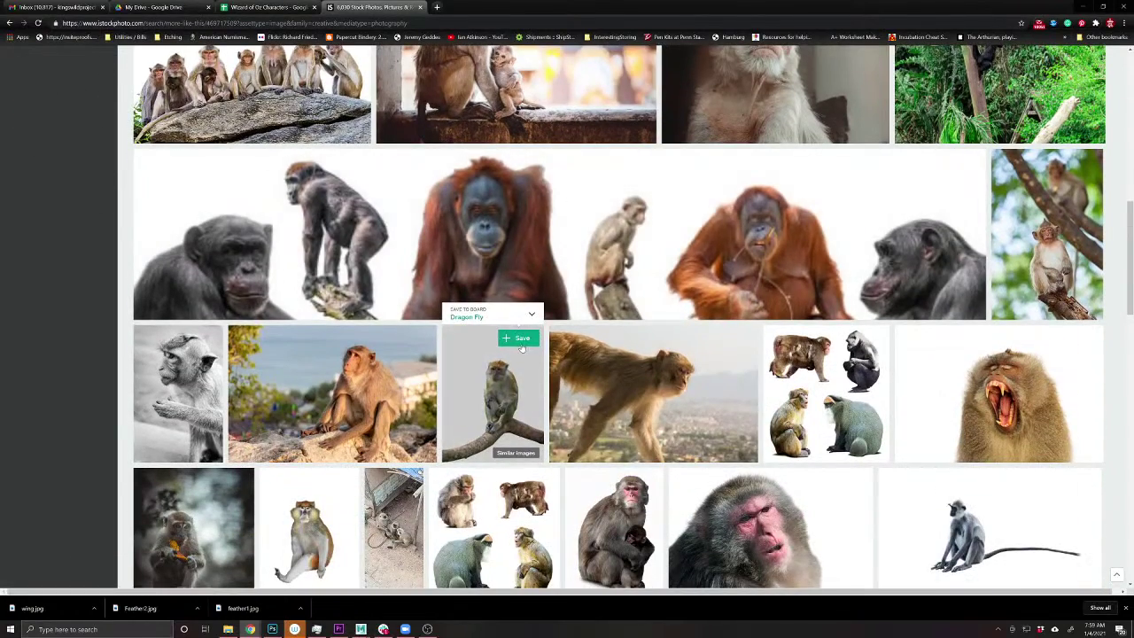
{"action": "mouse_move", "coordinate": [871, 347]}
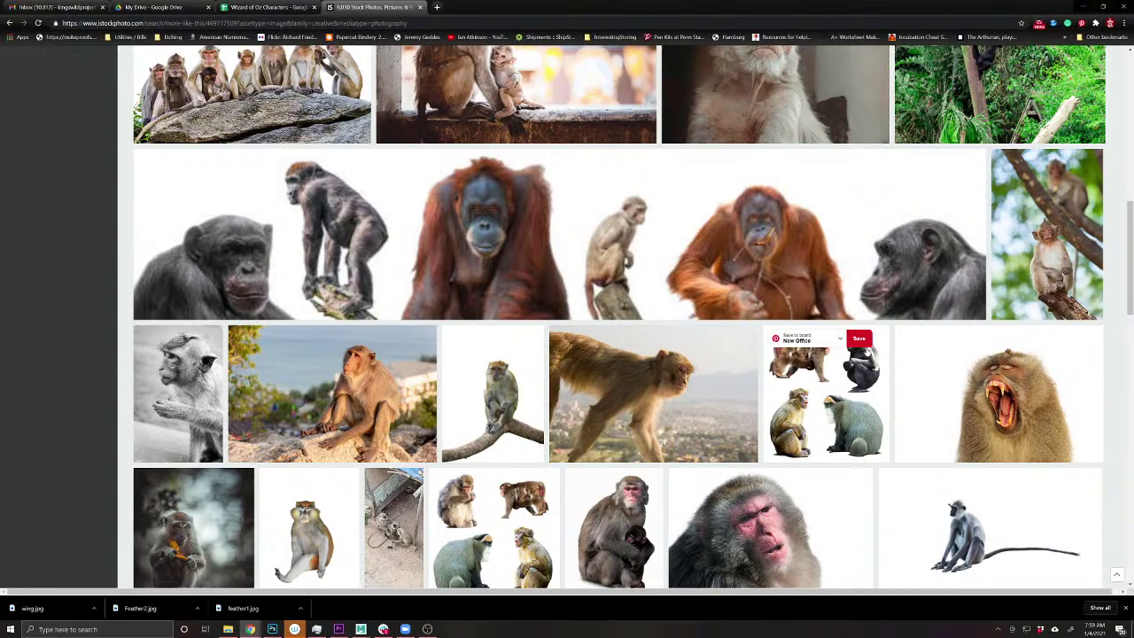
{"action": "scroll", "coordinate": [611, 516], "scroll_direction": "down", "scroll_amount": 4}
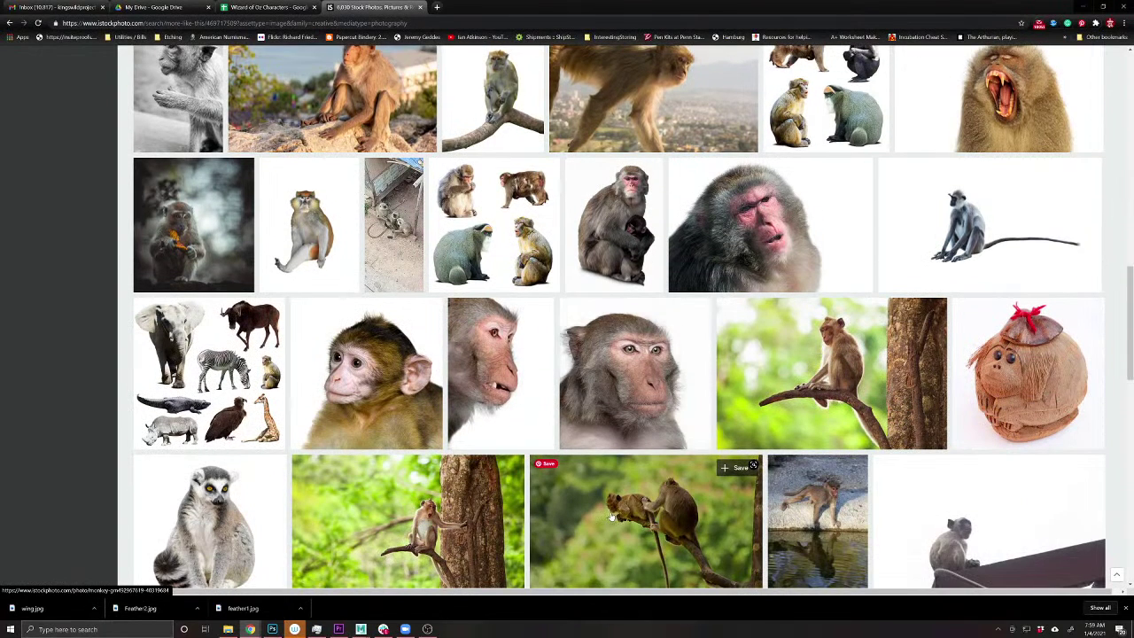
{"action": "scroll", "coordinate": [802, 505], "scroll_direction": "down", "scroll_amount": 4}
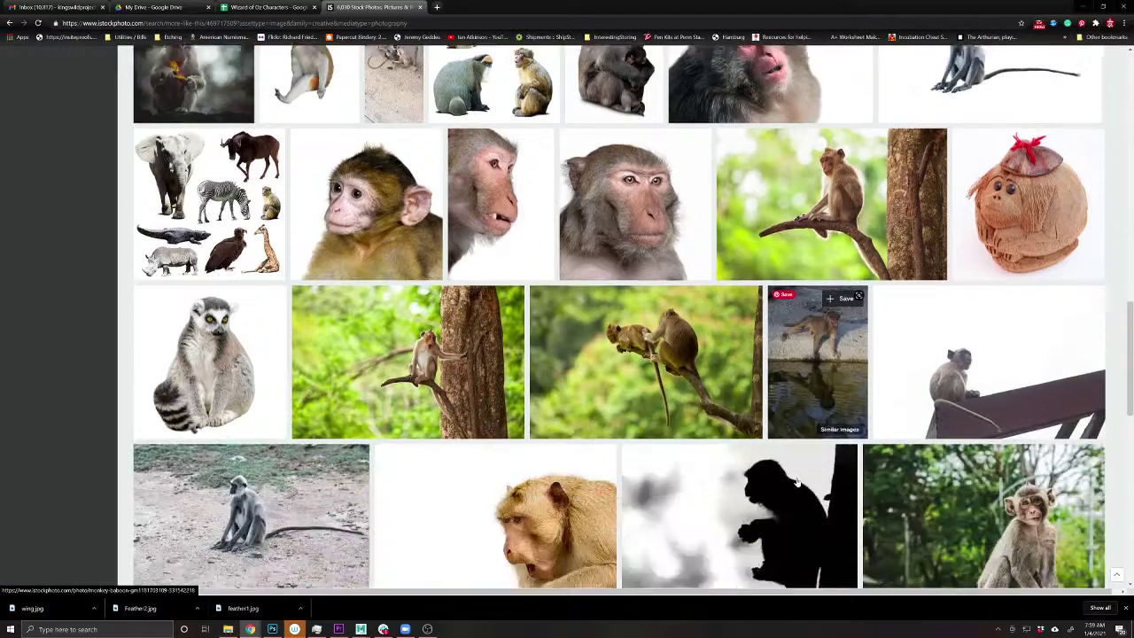
{"action": "scroll", "coordinate": [797, 481], "scroll_direction": "down", "scroll_amount": 5}
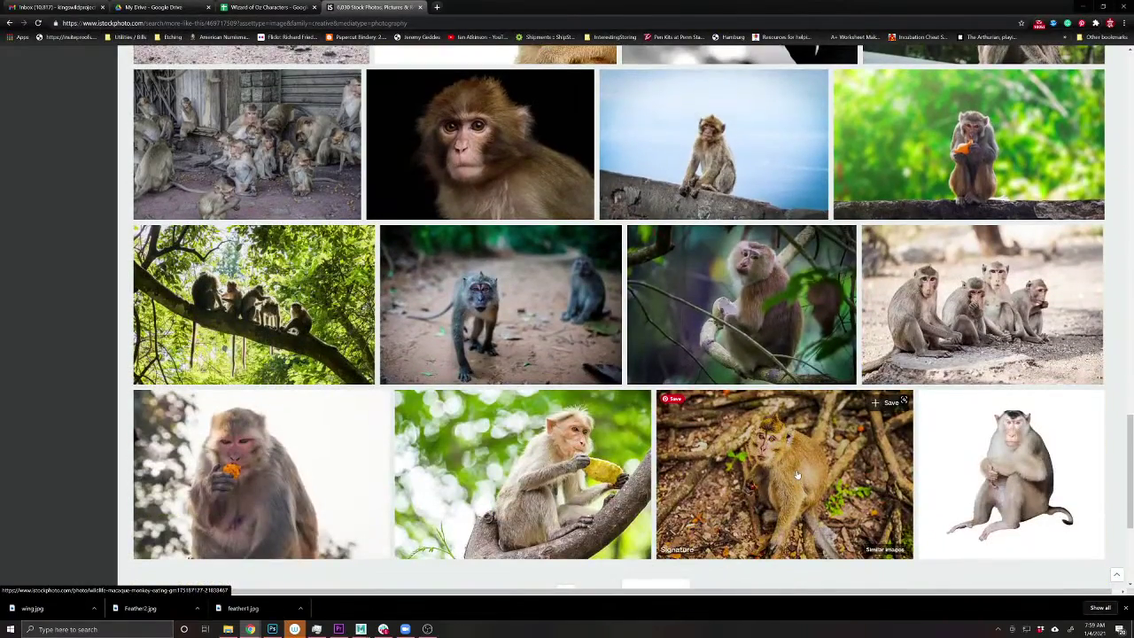
{"action": "scroll", "coordinate": [796, 474], "scroll_direction": "down", "scroll_amount": 2}
{"action": "scroll", "coordinate": [796, 469], "scroll_direction": "up", "scroll_amount": 3}
{"action": "scroll", "coordinate": [796, 470], "scroll_direction": "up", "scroll_amount": 8}
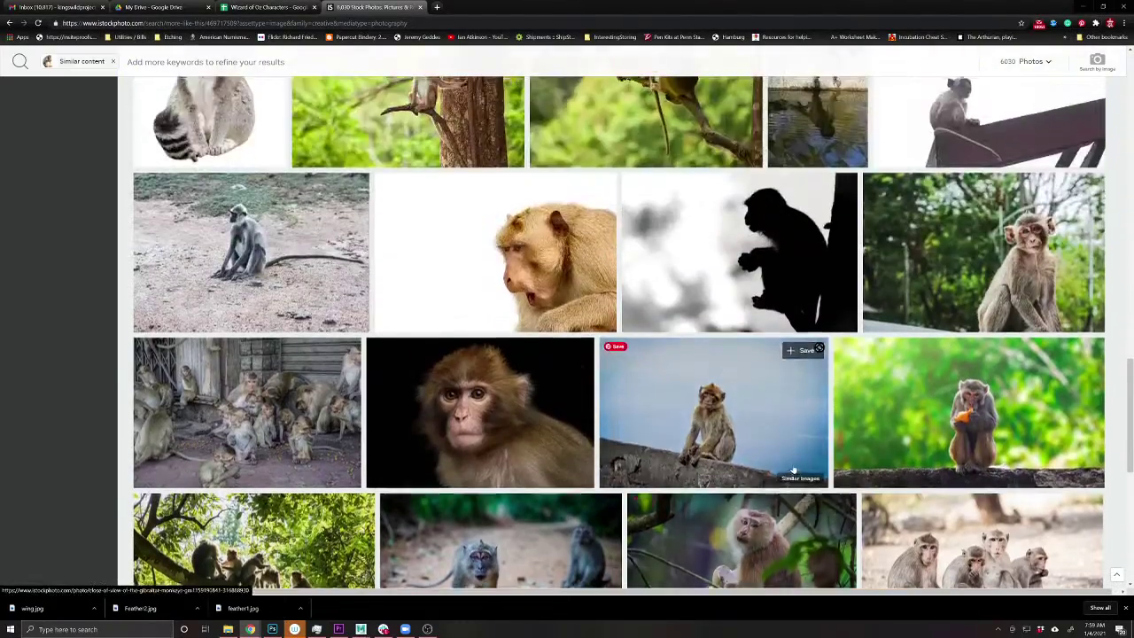
{"action": "scroll", "coordinate": [749, 388], "scroll_direction": "up", "scroll_amount": 12}
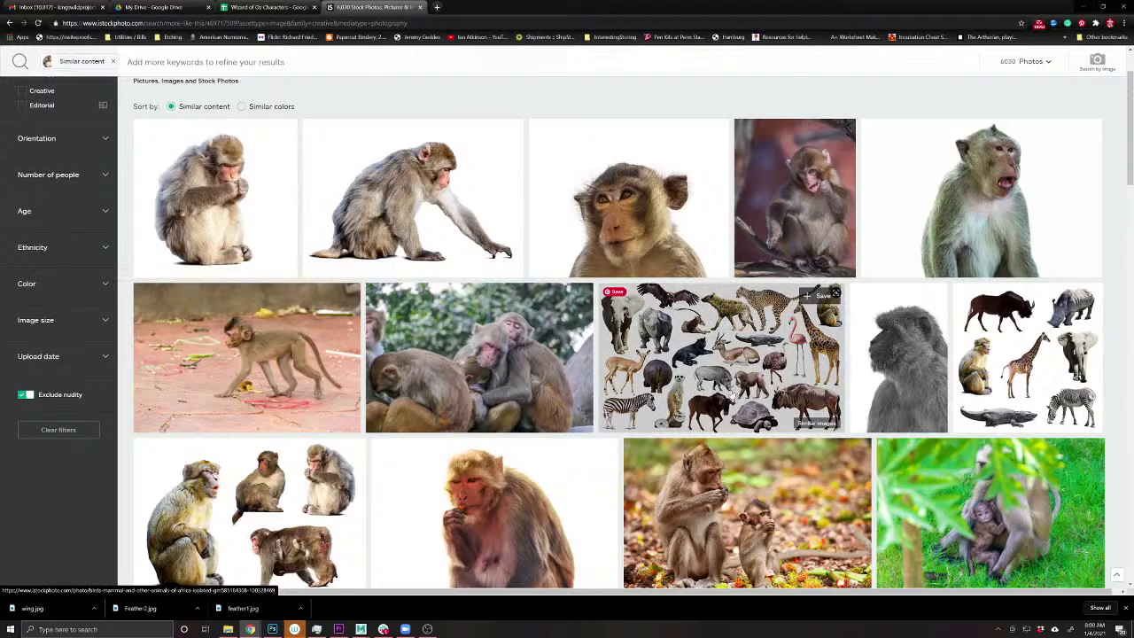
- Preview and download the Japanese macaque over white photo as monkeyfur1.jpg
{"action": "left_click", "coordinate": [385, 210]}
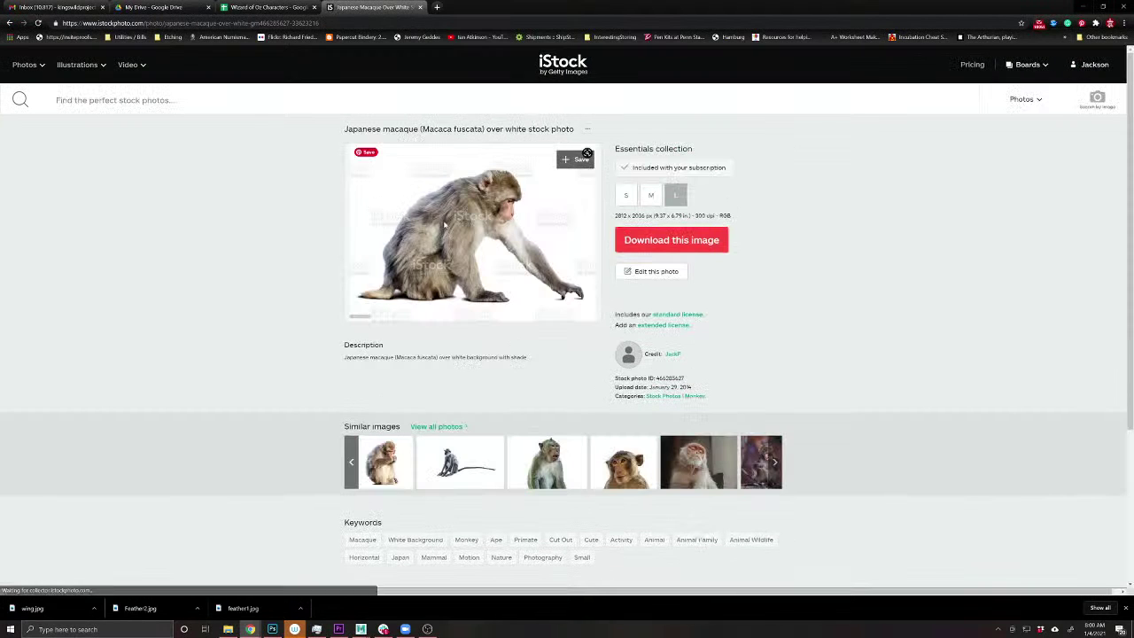
{"action": "left_click", "coordinate": [472, 231]}
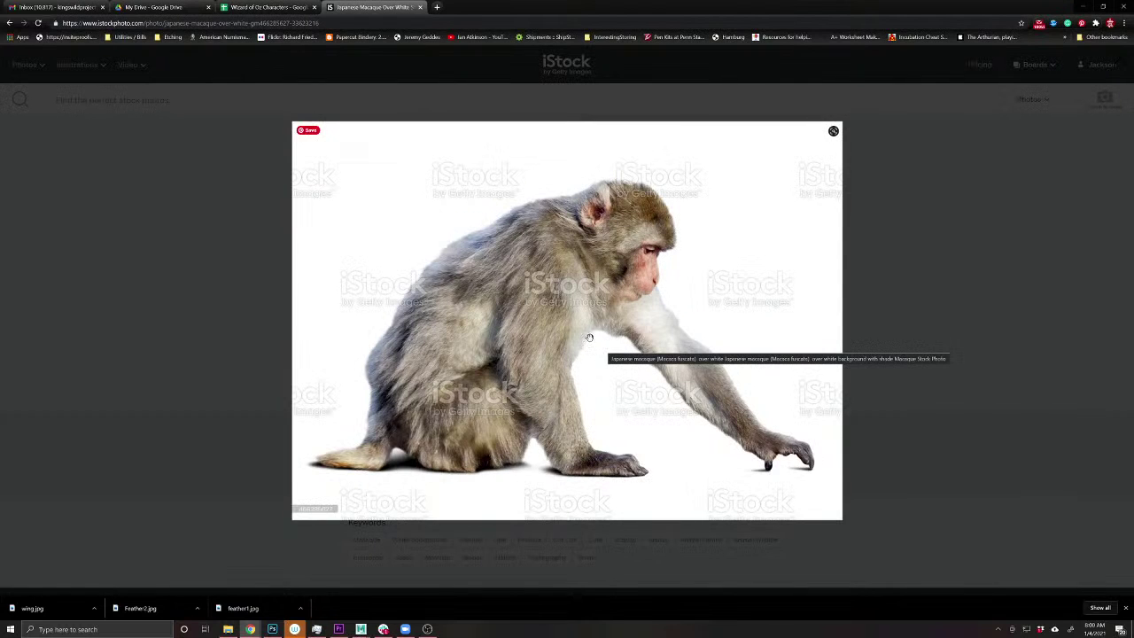
{"action": "left_click", "coordinate": [934, 228]}
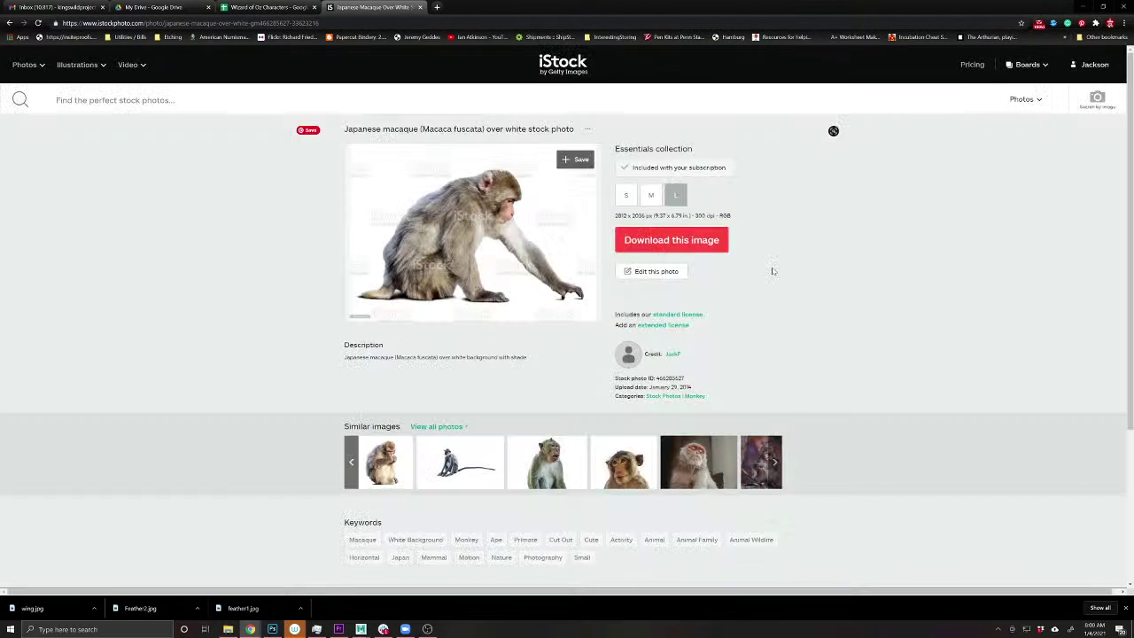
{"action": "left_click", "coordinate": [680, 248]}
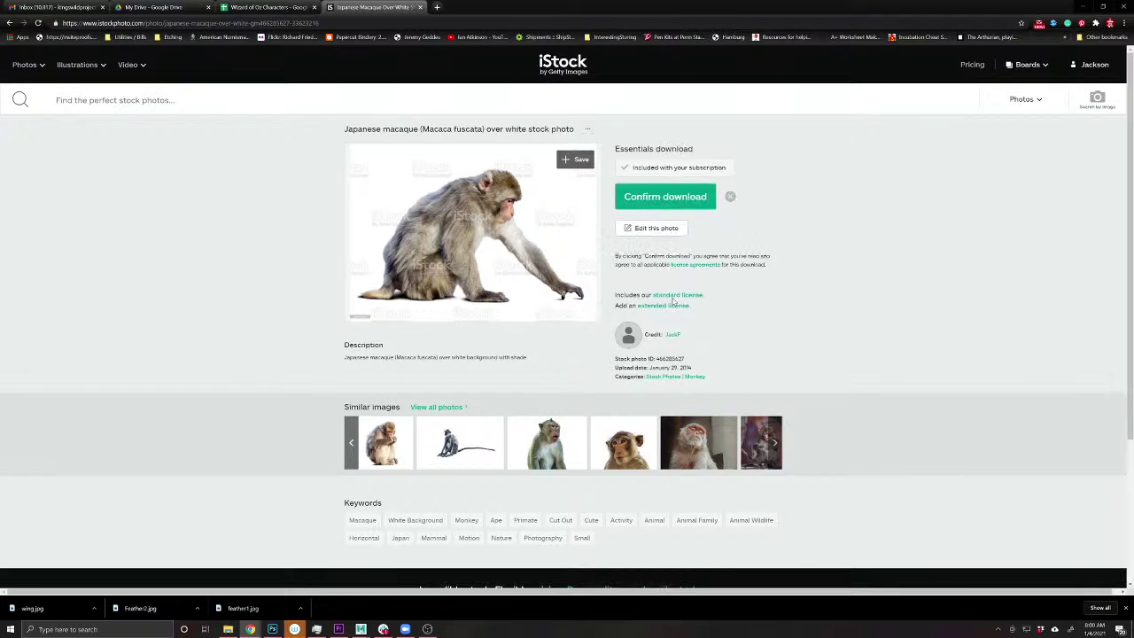
{"action": "left_click", "coordinate": [679, 206]}
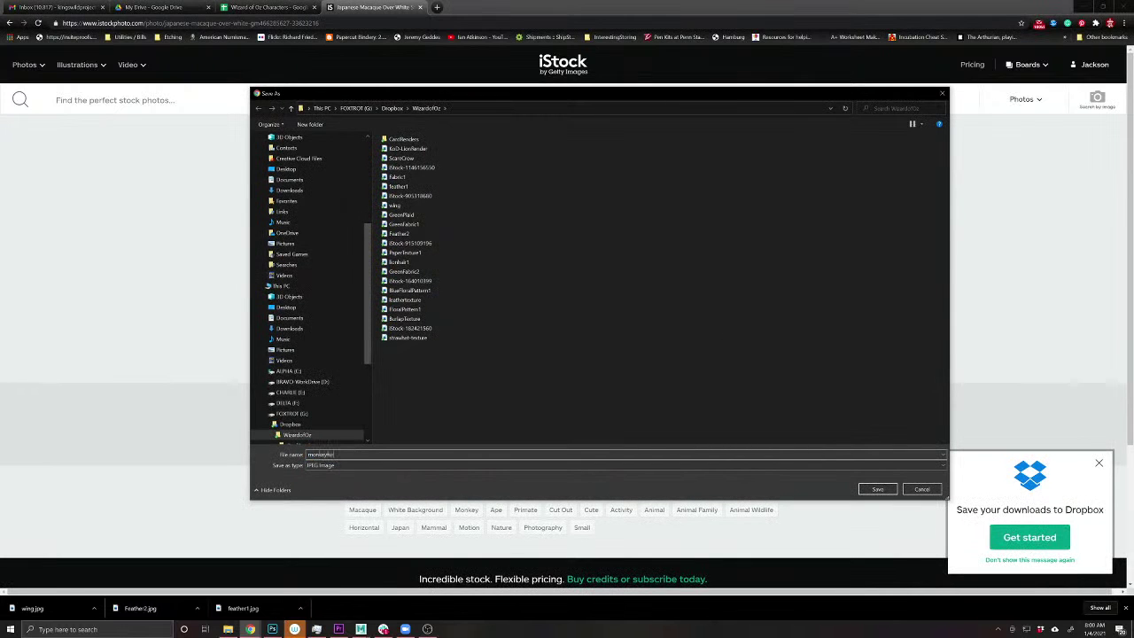
{"action": "key", "text": "Return"}
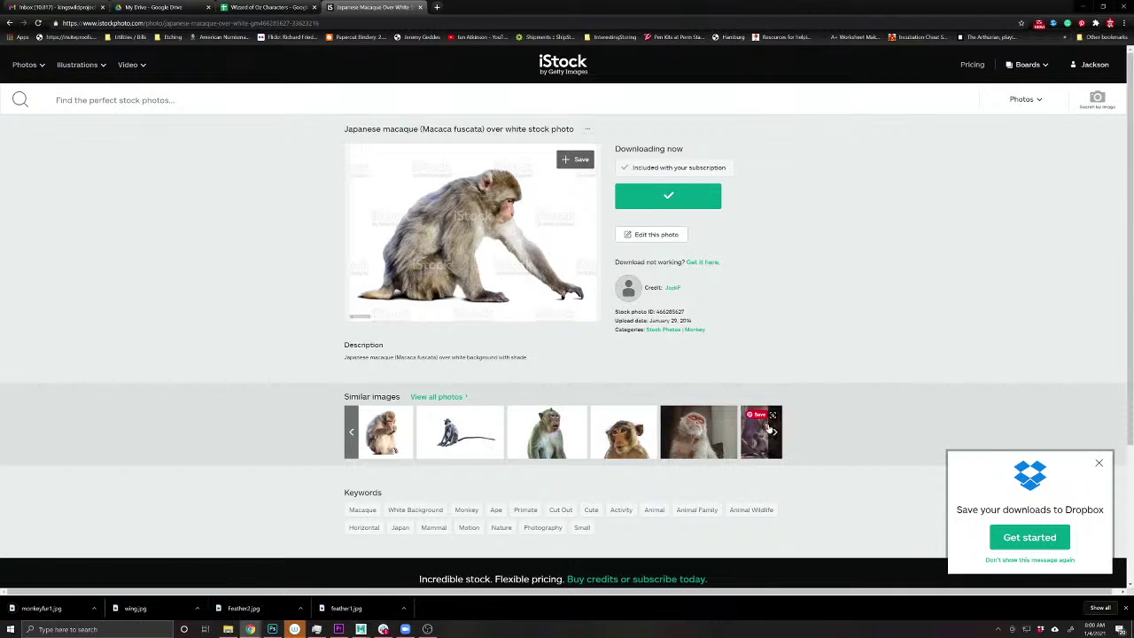
- Browse more similar images, previewing the set of different monkeys banner photo
{"action": "left_click", "coordinate": [772, 430]}
{"action": "left_click", "coordinate": [772, 431]}
{"action": "left_click", "coordinate": [773, 430]}
{"action": "left_click", "coordinate": [772, 431]}
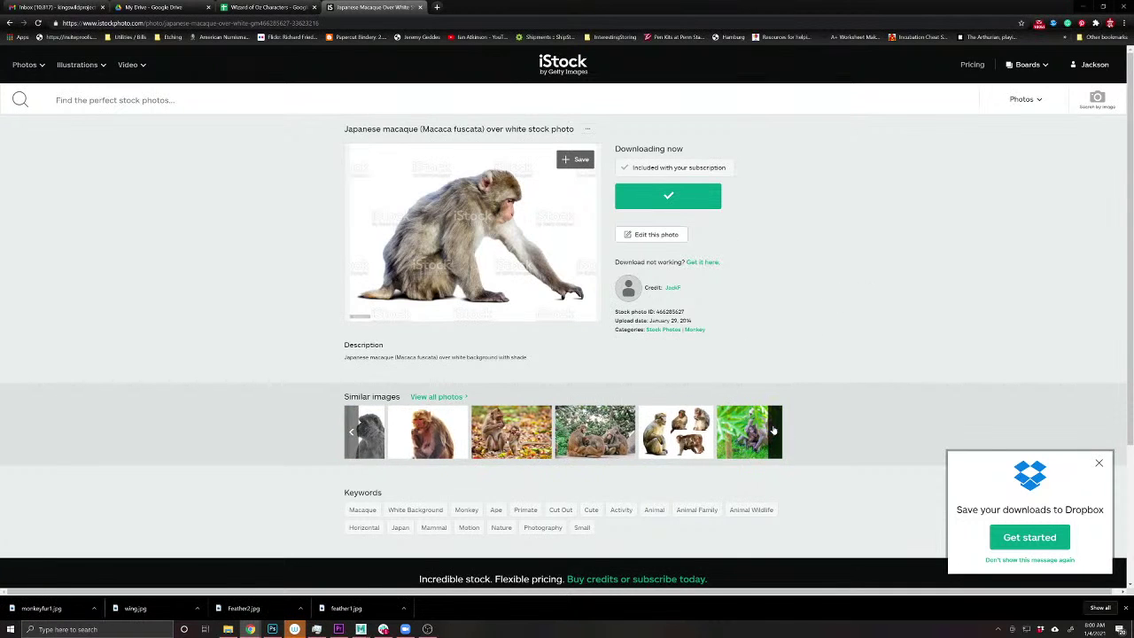
{"action": "left_click", "coordinate": [773, 431]}
{"action": "left_click", "coordinate": [772, 430]}
{"action": "left_click", "coordinate": [772, 431]}
{"action": "left_click", "coordinate": [772, 431]}
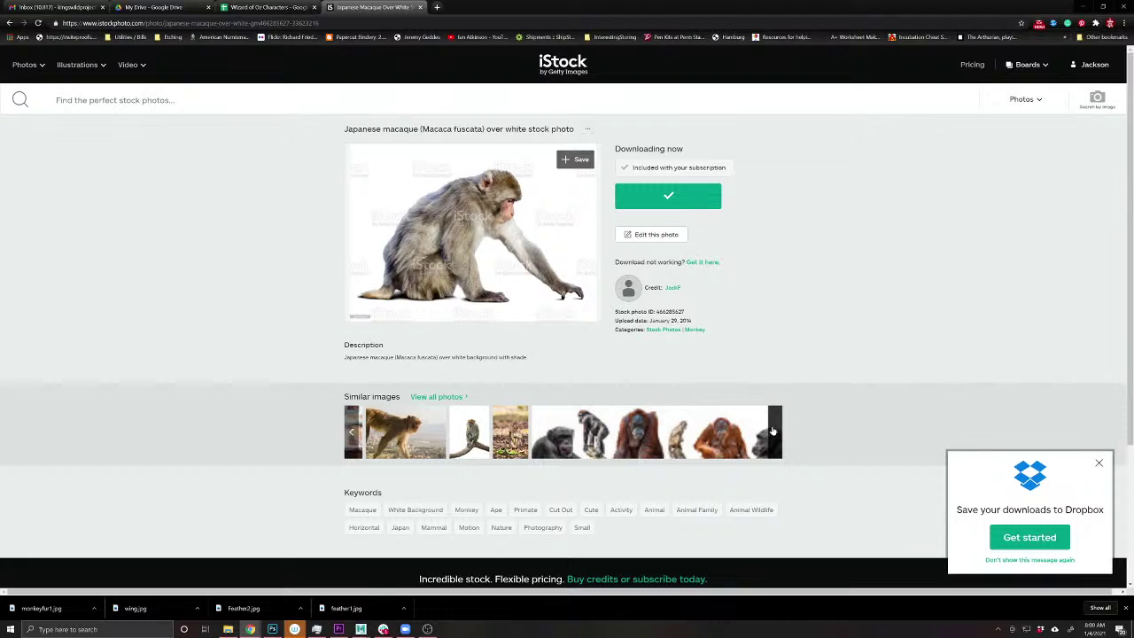
{"action": "left_click", "coordinate": [634, 431]}
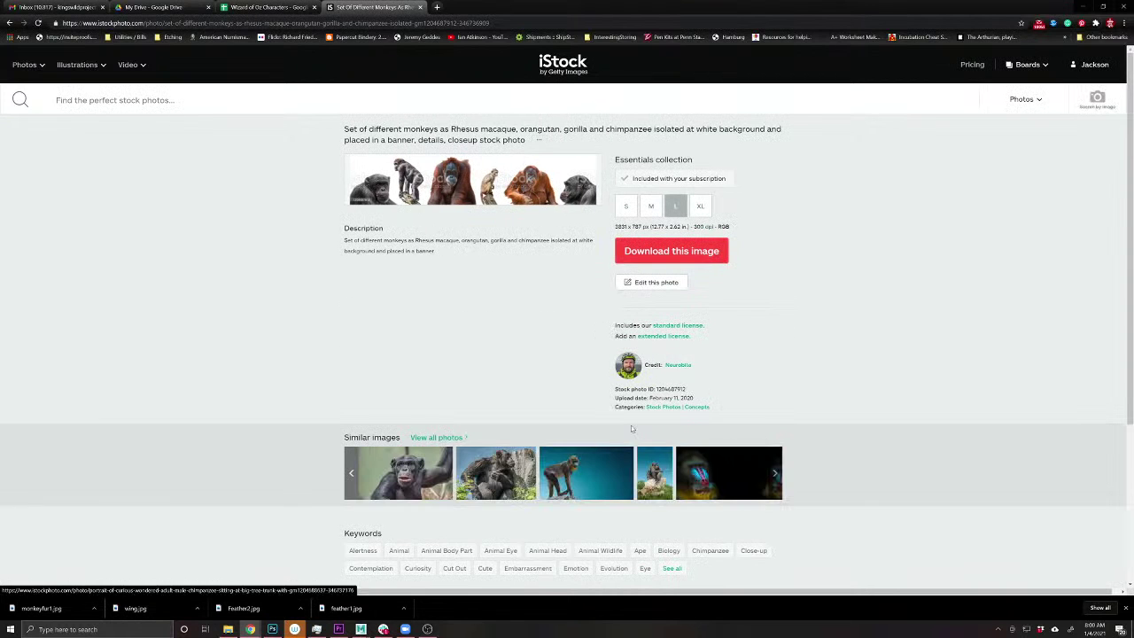
{"action": "left_click", "coordinate": [467, 177]}
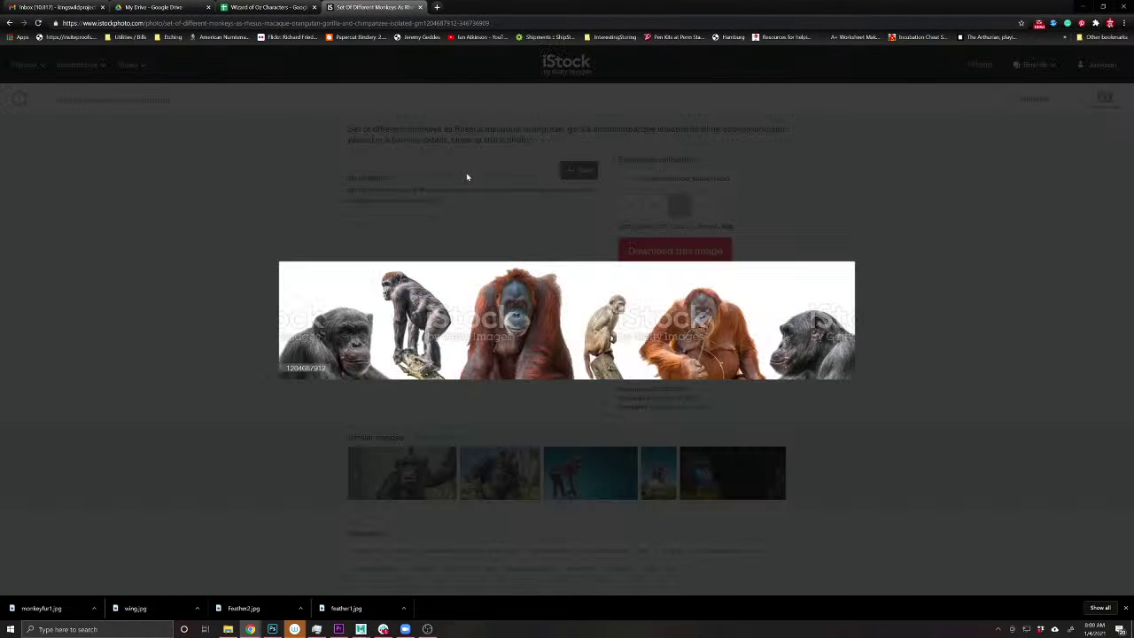
{"action": "left_click", "coordinate": [10, 24]}
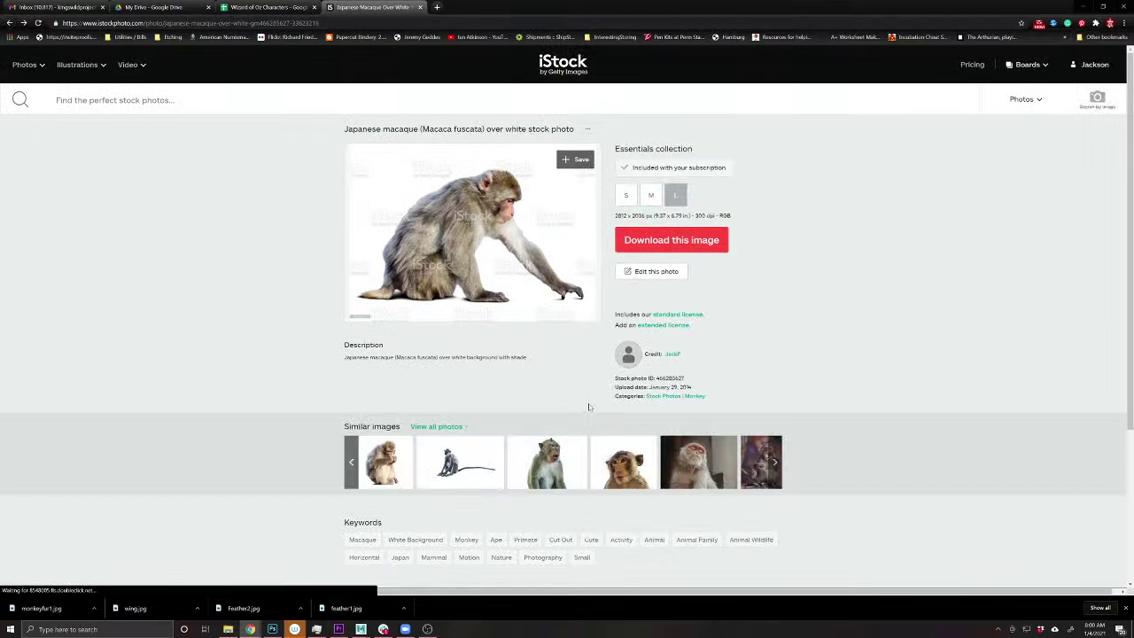
{"action": "left_click", "coordinate": [776, 478]}
{"action": "left_click", "coordinate": [776, 479]}
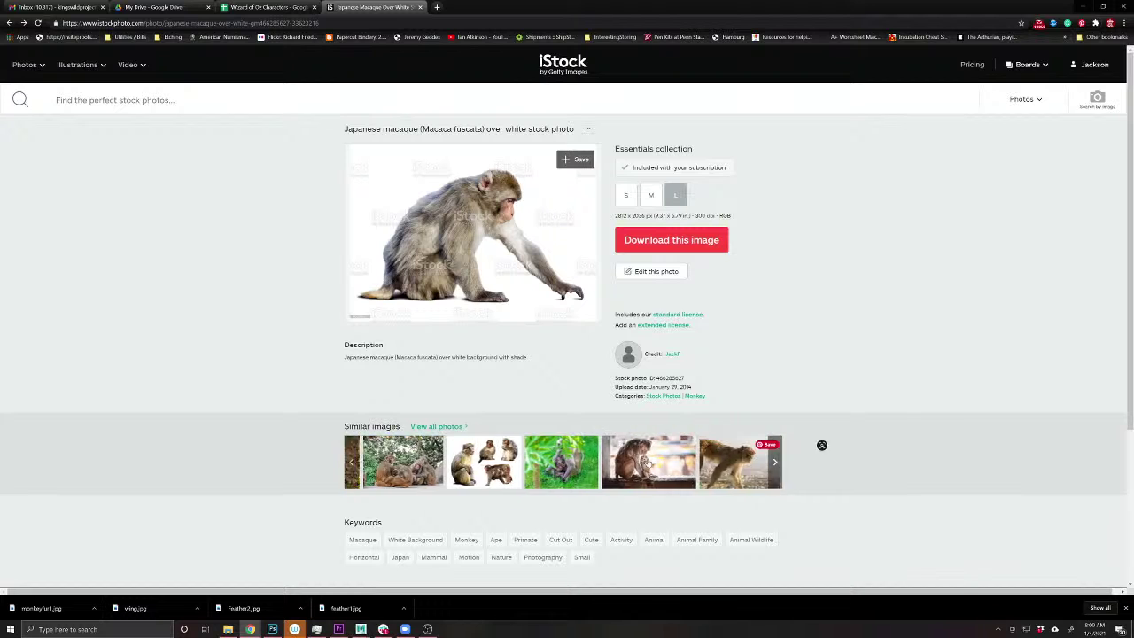
- Download the set of few macaques photo as monkeyfur2.jpg and return to Photoshop
{"action": "left_click", "coordinate": [413, 460]}
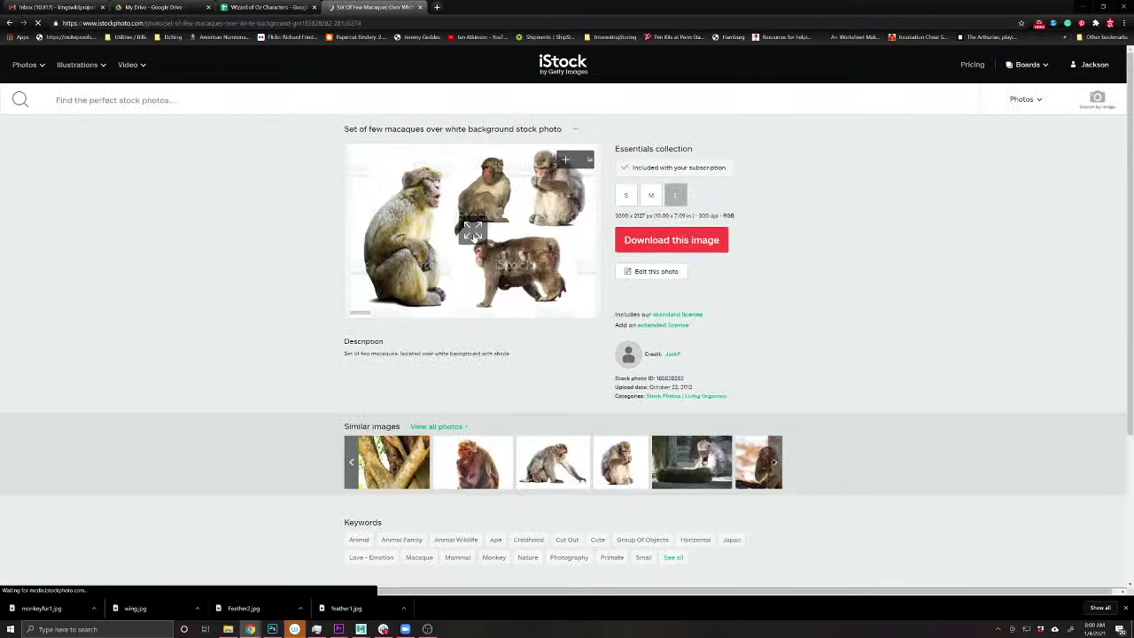
{"action": "left_click", "coordinate": [467, 234]}
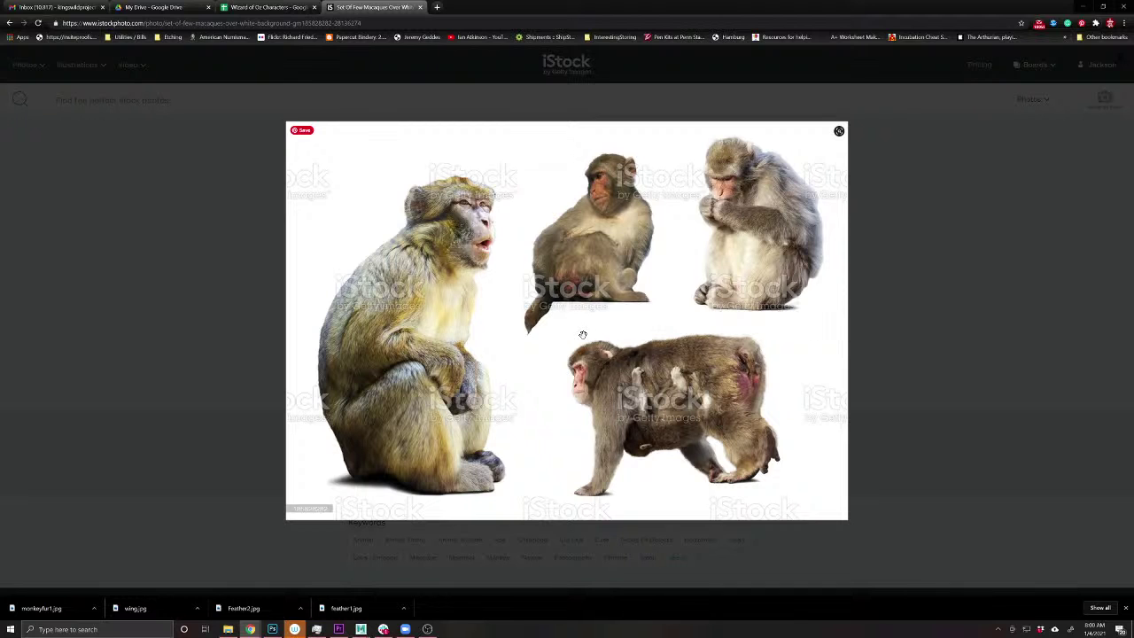
{"action": "left_click", "coordinate": [888, 263]}
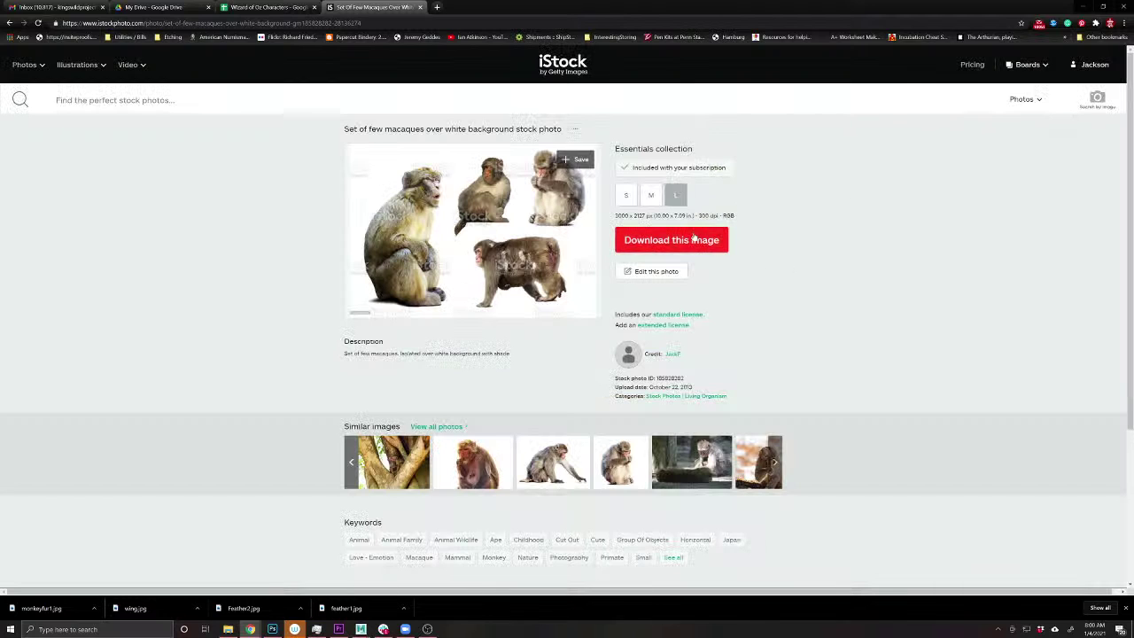
{"action": "left_click", "coordinate": [689, 241]}
{"action": "left_click", "coordinate": [682, 200]}
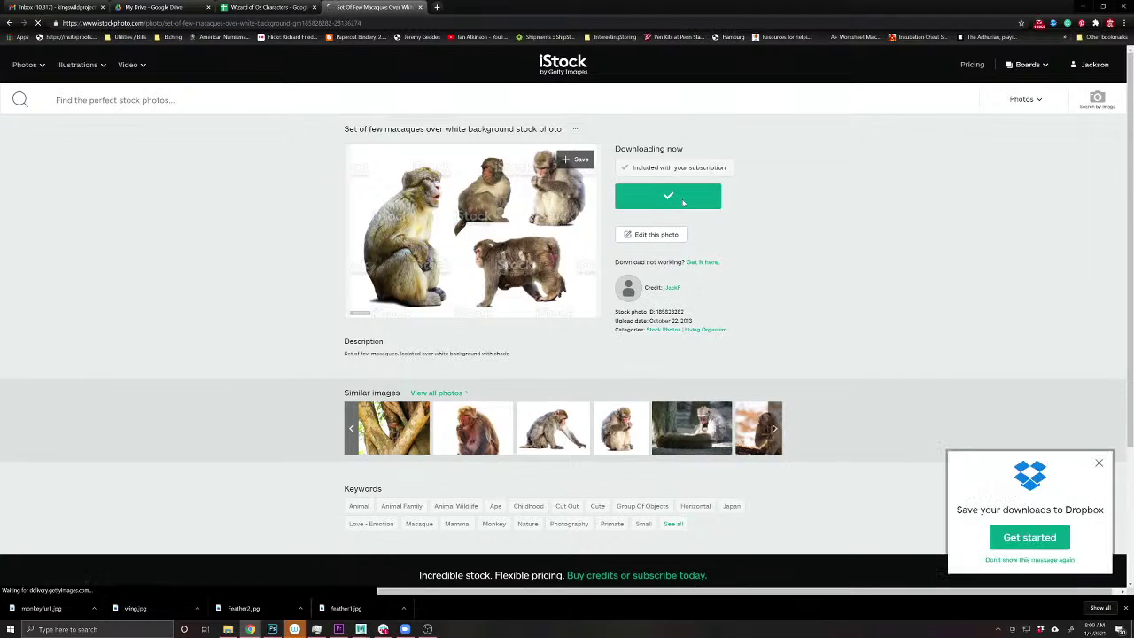
{"action": "type", "text": "m"}
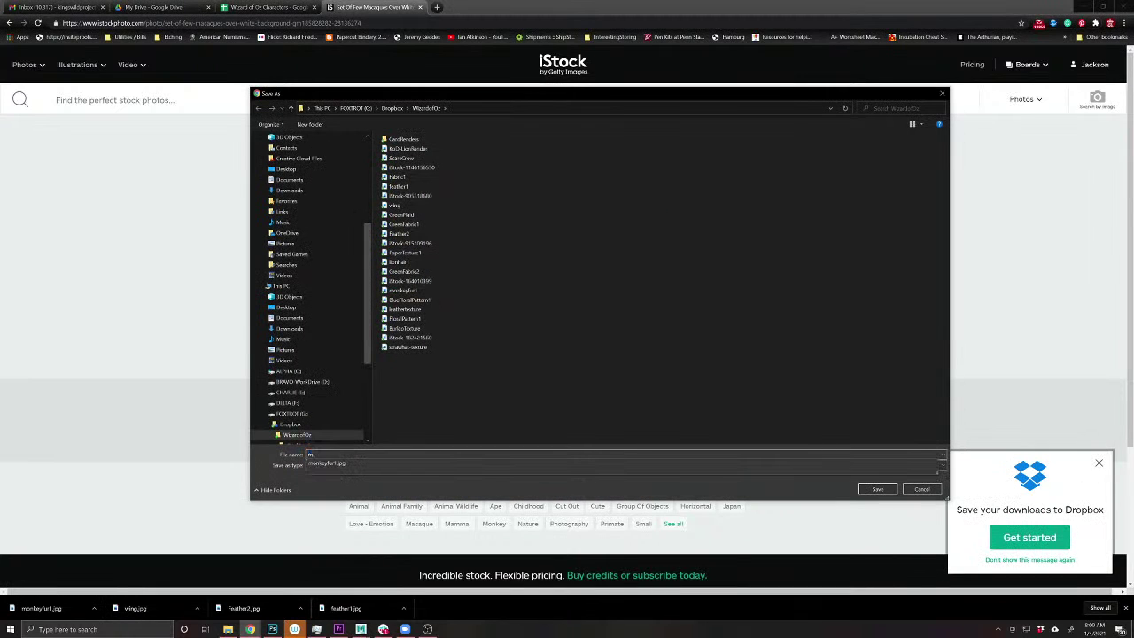
{"action": "type", "text": "onkeyfur2"}
{"action": "key", "text": "Return"}
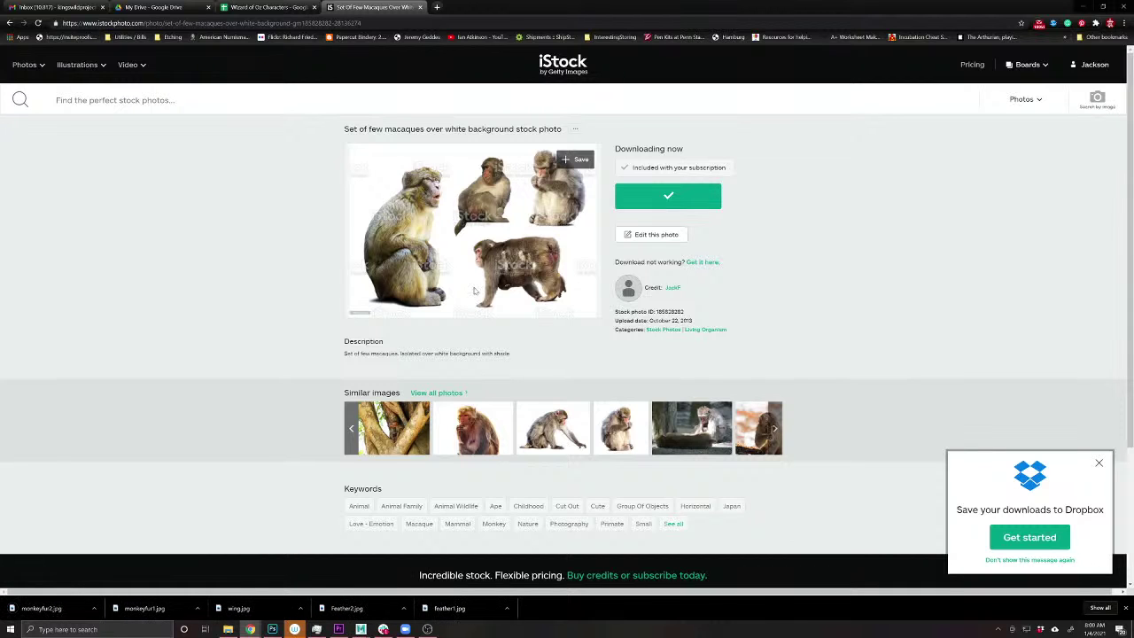
{"action": "left_click", "coordinate": [272, 629]}
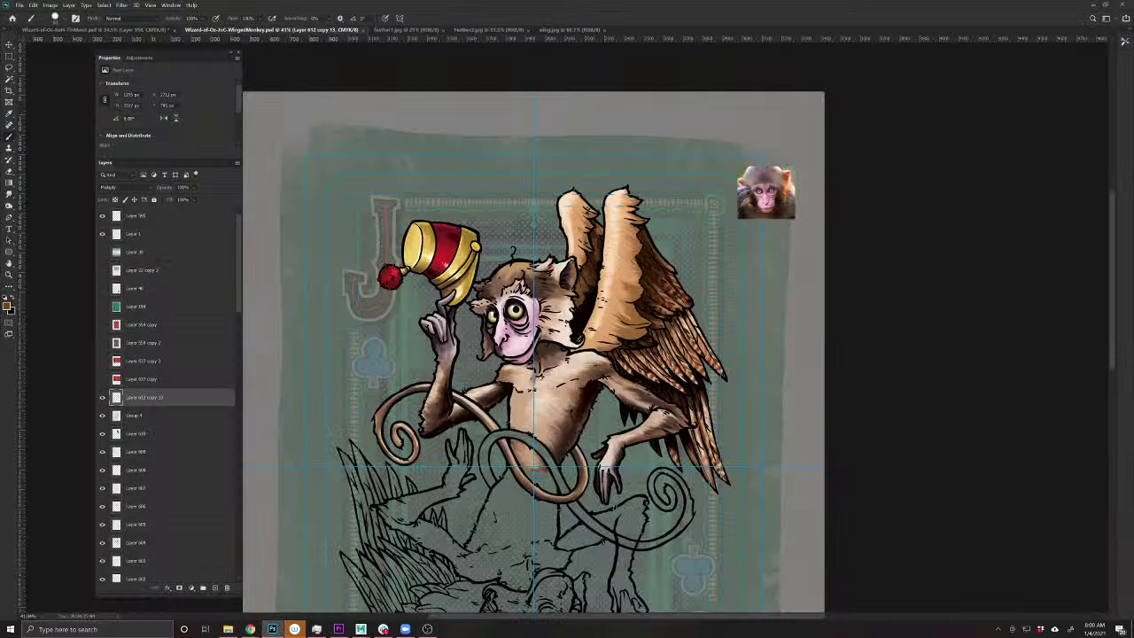
- Open monkeyfur1.jpg and monkeyfur2.jpg, then bring up the four-monkey photo with the Lasso tool
{"action": "left_click", "coordinate": [16, 5]}
{"action": "left_click", "coordinate": [35, 23]}
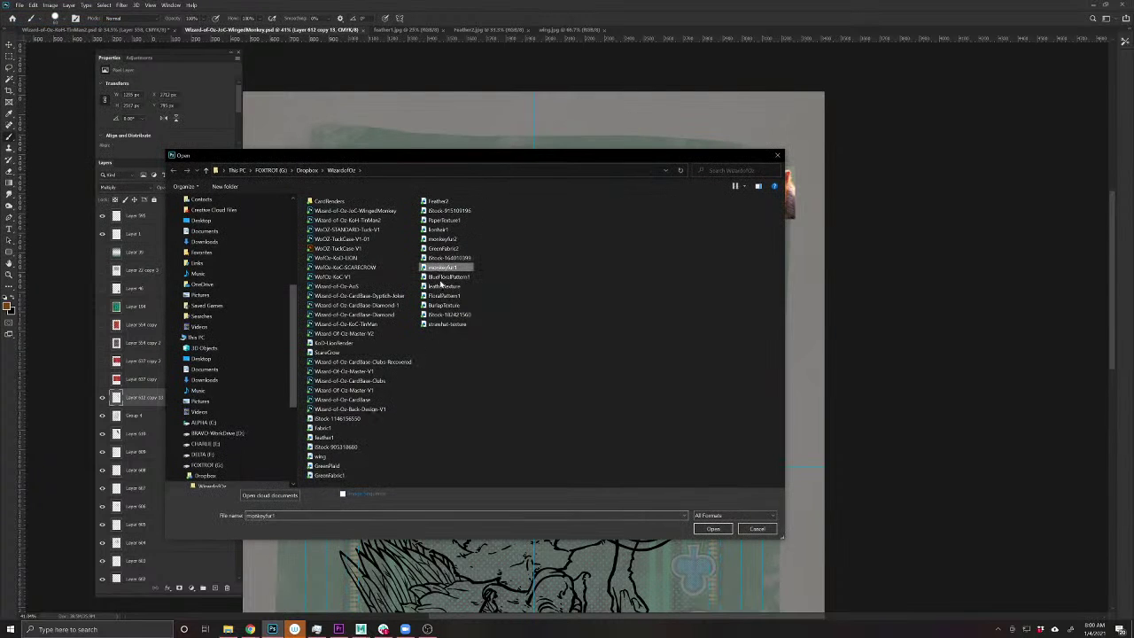
{"action": "left_click", "coordinate": [701, 531]}
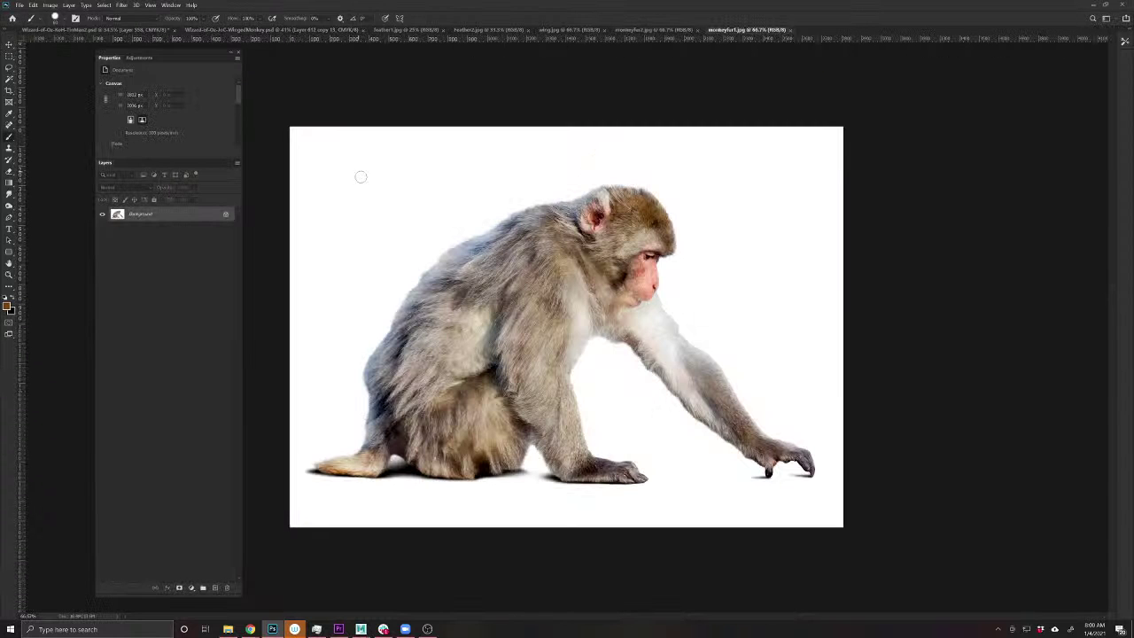
{"action": "left_click", "coordinate": [656, 30]}
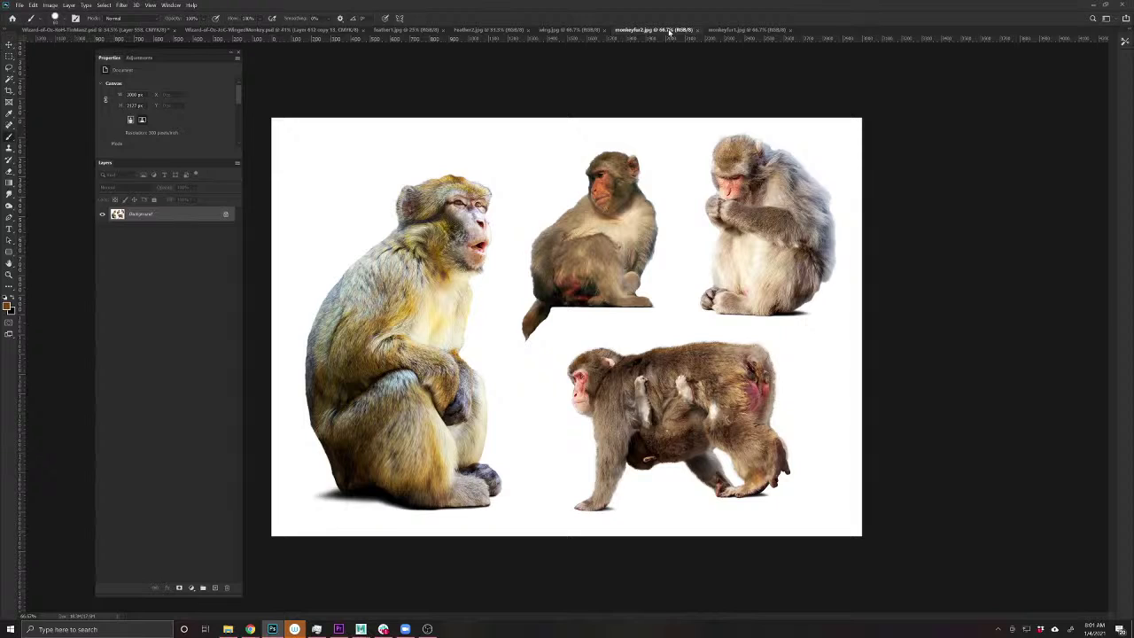
{"action": "left_click", "coordinate": [9, 68]}
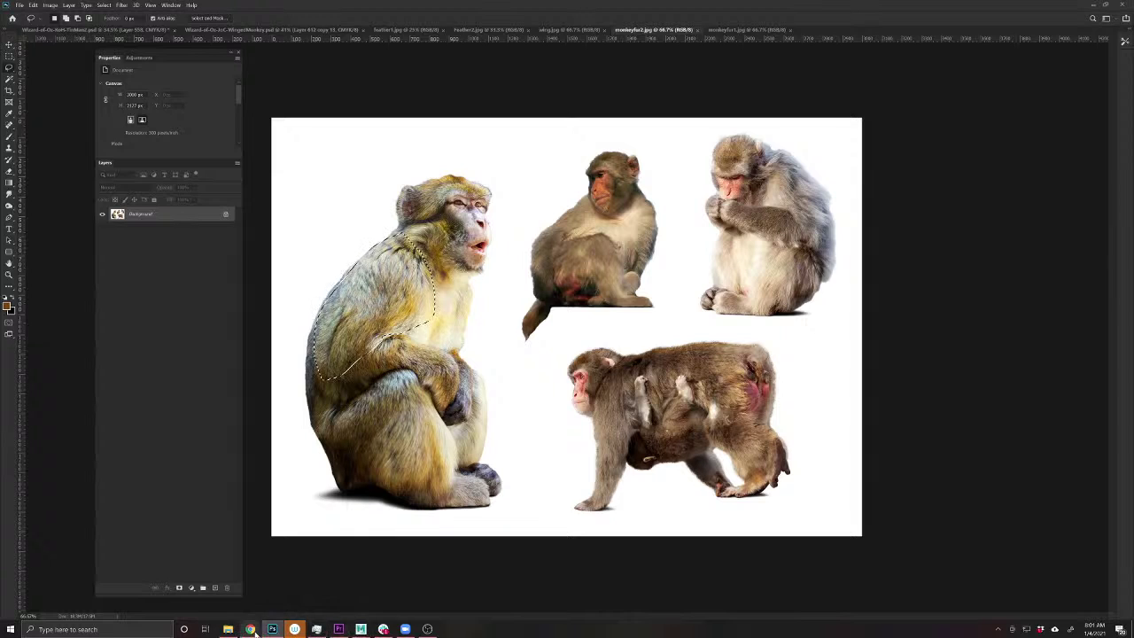
- Bring iStock forward and page through the similar monkey photos carousel
{"action": "mouse_move", "coordinate": [250, 629]}
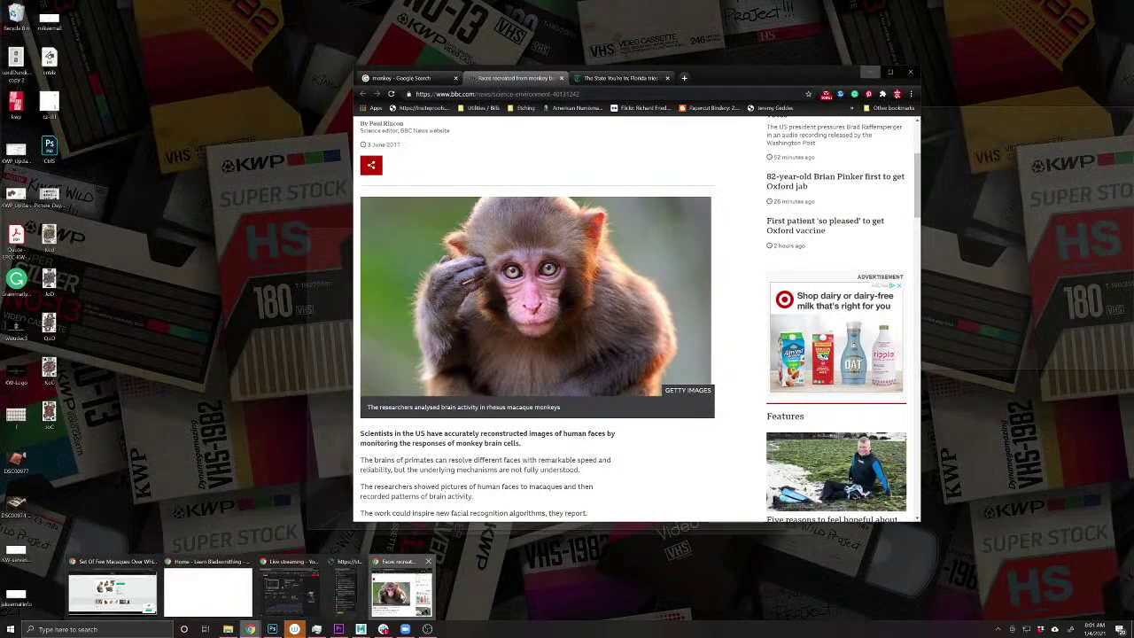
{"action": "left_click", "coordinate": [403, 589]}
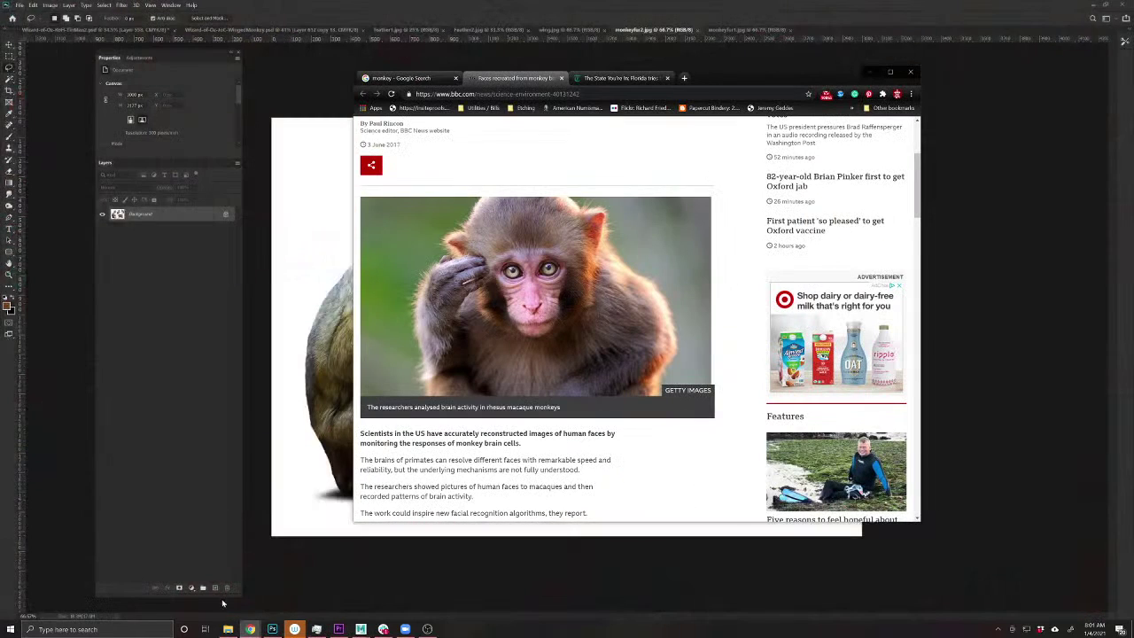
{"action": "mouse_move", "coordinate": [250, 629]}
{"action": "left_click", "coordinate": [274, 584]}
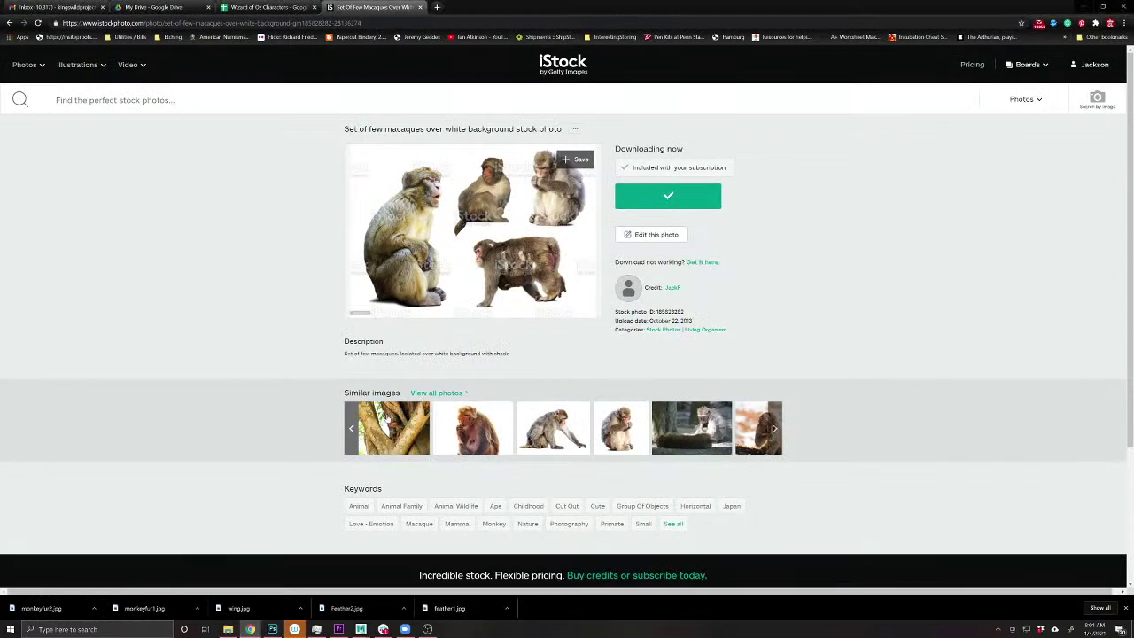
{"action": "left_click", "coordinate": [775, 430]}
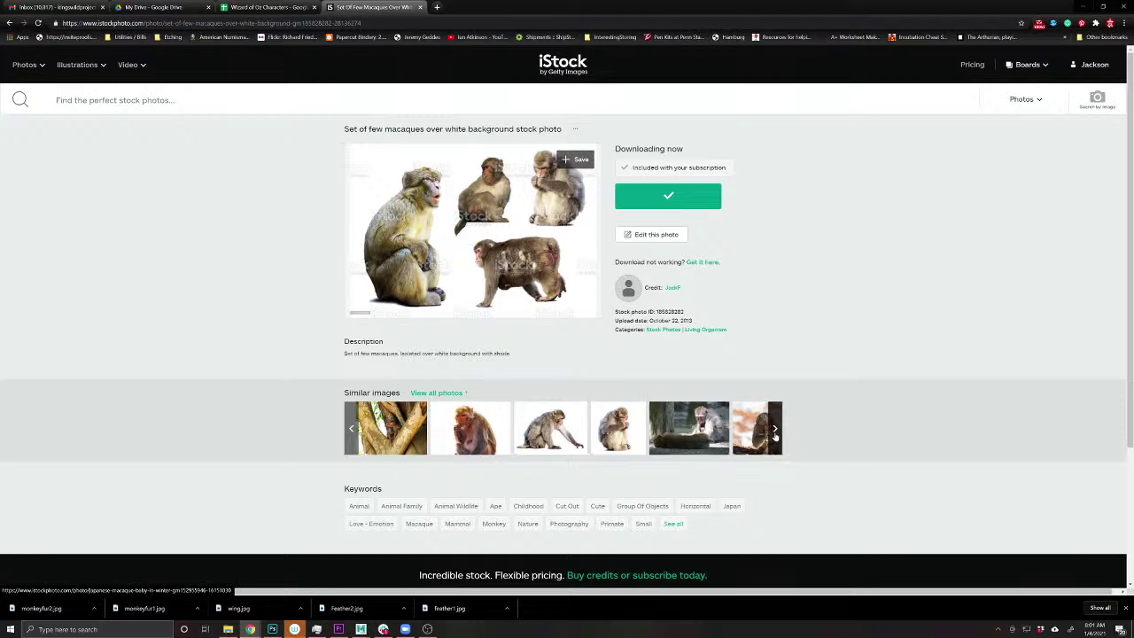
{"action": "left_click", "coordinate": [775, 429]}
{"action": "left_click", "coordinate": [775, 430]}
{"action": "left_click", "coordinate": [775, 430]}
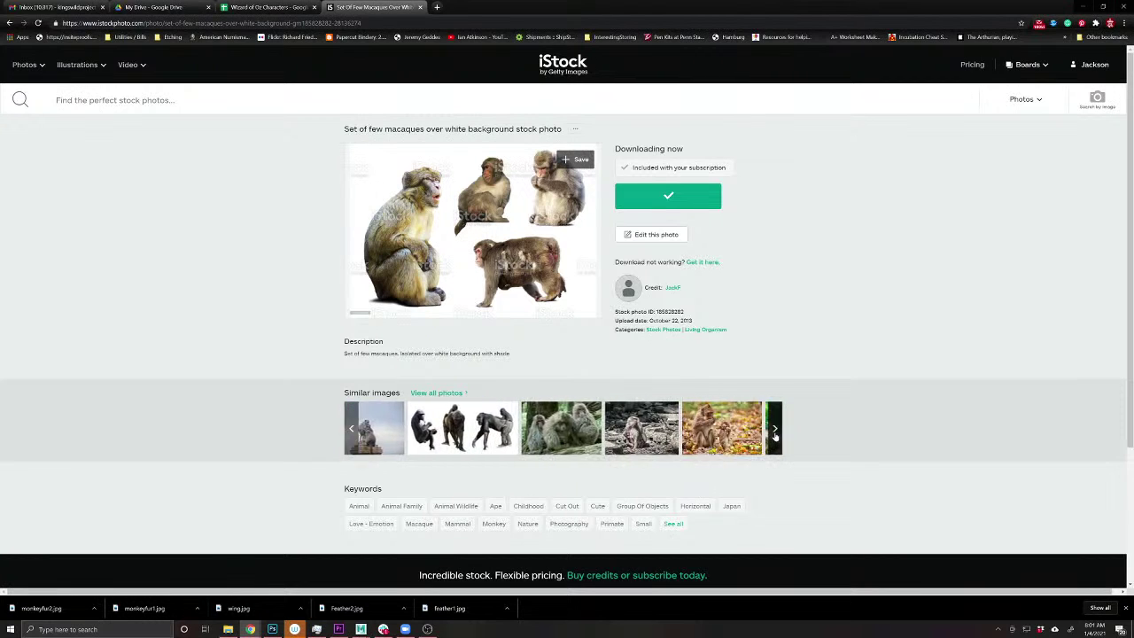
{"action": "left_click", "coordinate": [775, 430]}
{"action": "left_click", "coordinate": [775, 430]}
{"action": "left_click", "coordinate": [775, 429]}
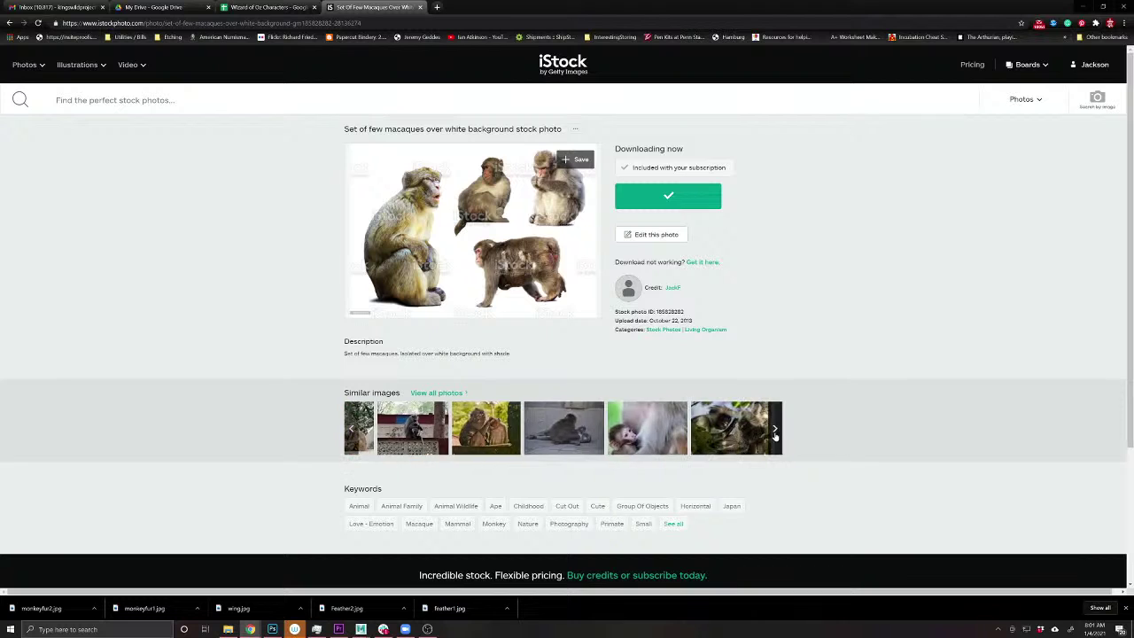
{"action": "left_click", "coordinate": [775, 430]}
{"action": "left_click", "coordinate": [775, 430]}
{"action": "left_click", "coordinate": [775, 429]}
{"action": "left_click", "coordinate": [775, 430]}
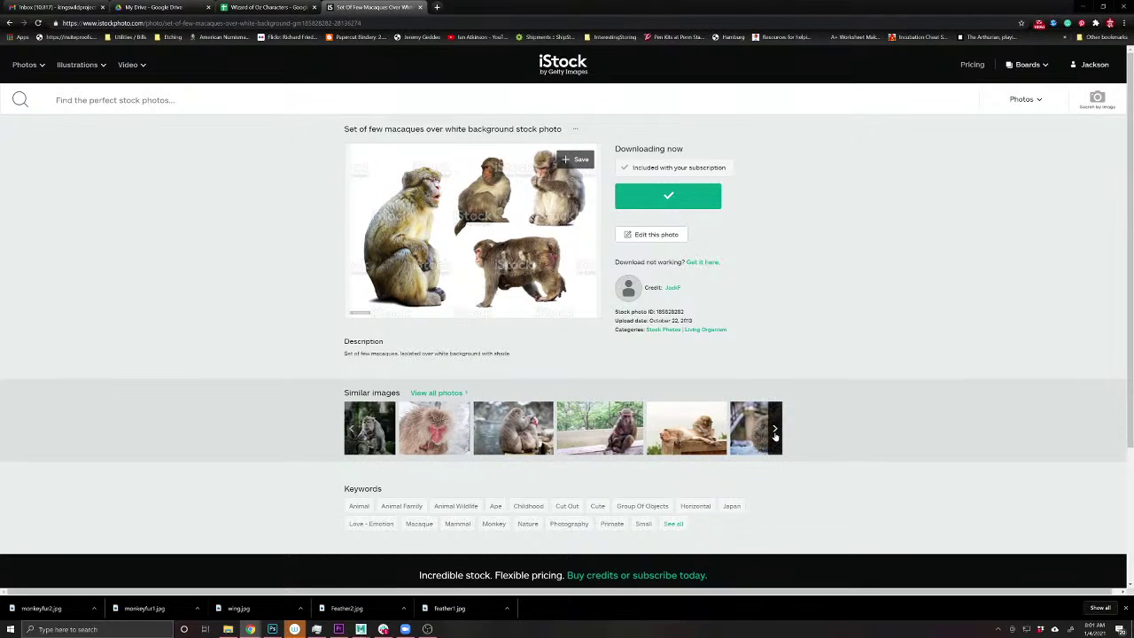
{"action": "left_click", "coordinate": [775, 430]}
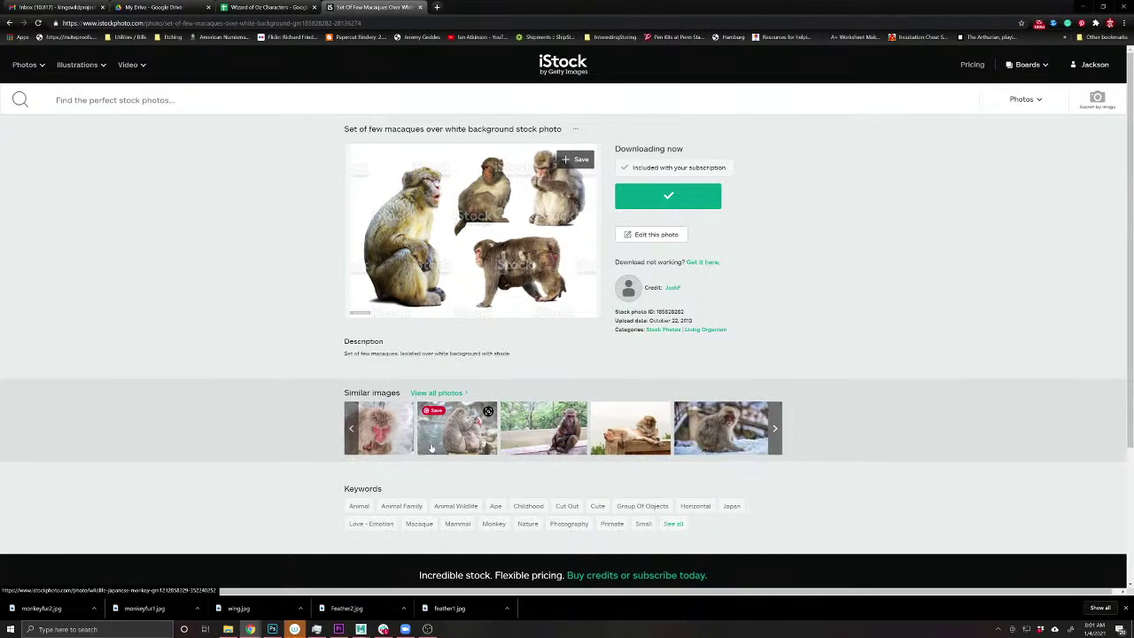
- Open a Japanese monkey photo and enlarge its red-faced portrait from the same series
{"action": "left_click", "coordinate": [457, 427]}
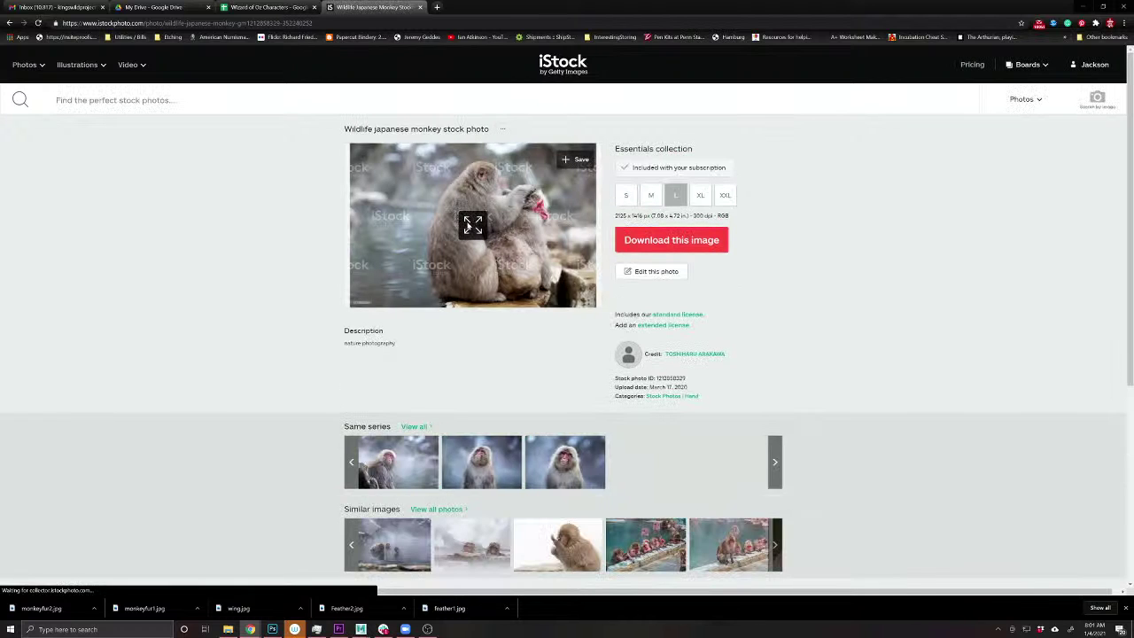
{"action": "left_click", "coordinate": [519, 440]}
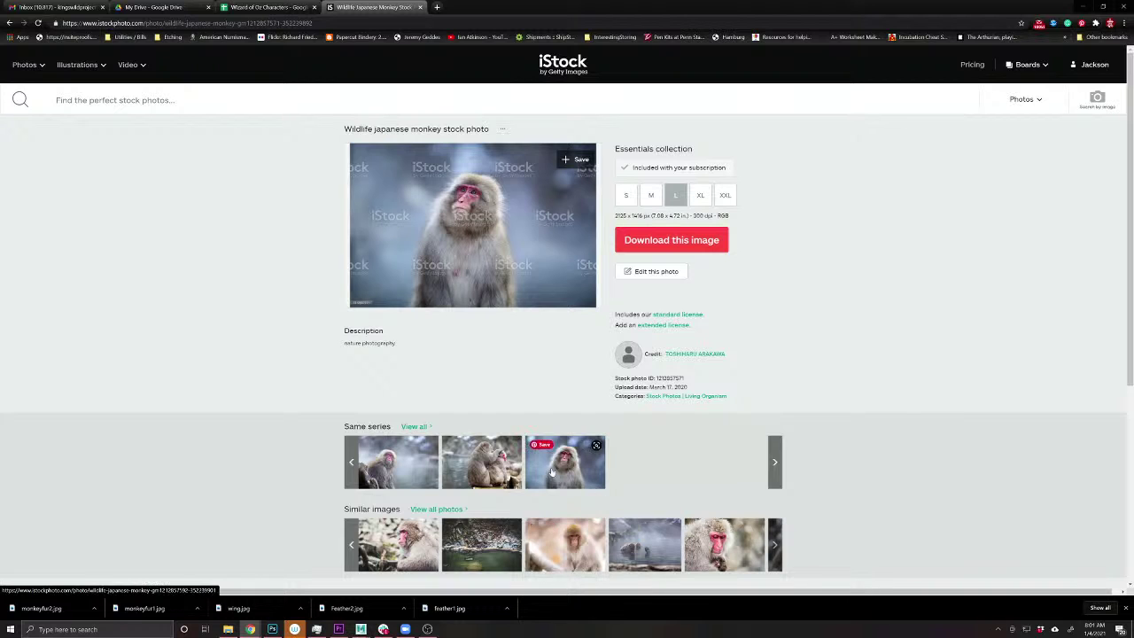
{"action": "left_click", "coordinate": [551, 469]}
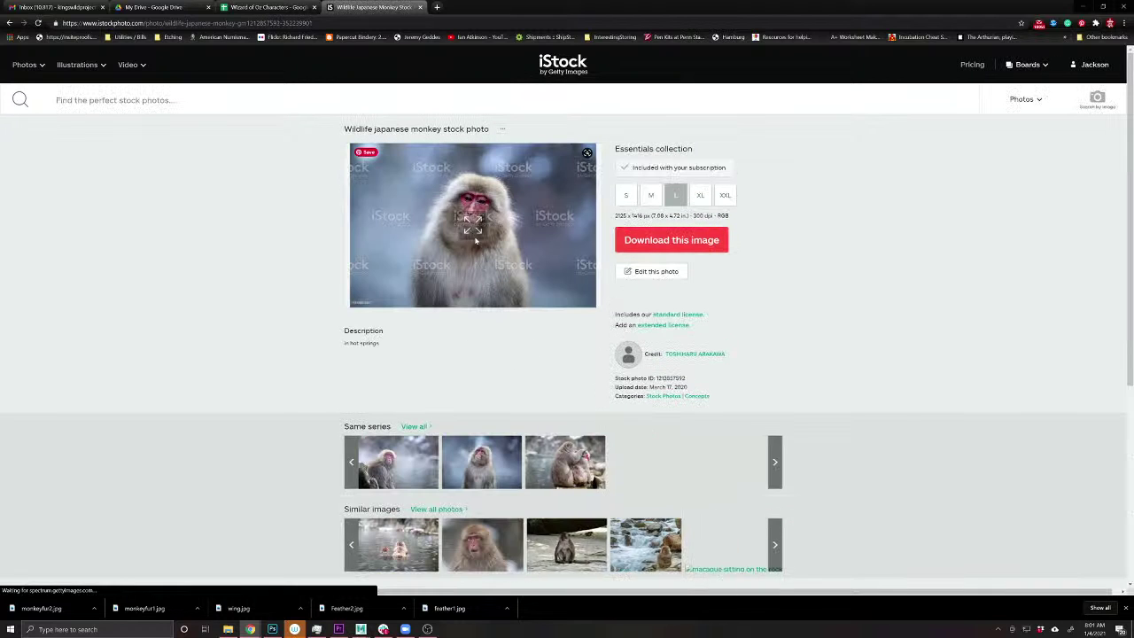
{"action": "left_click", "coordinate": [472, 233]}
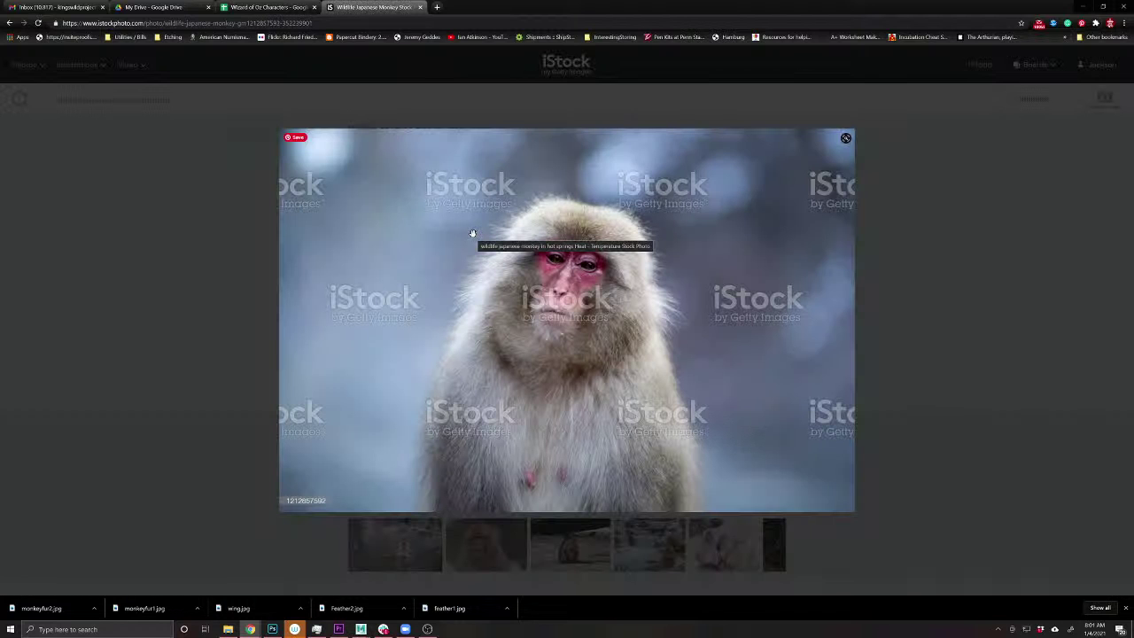
{"action": "left_click", "coordinate": [272, 629]}
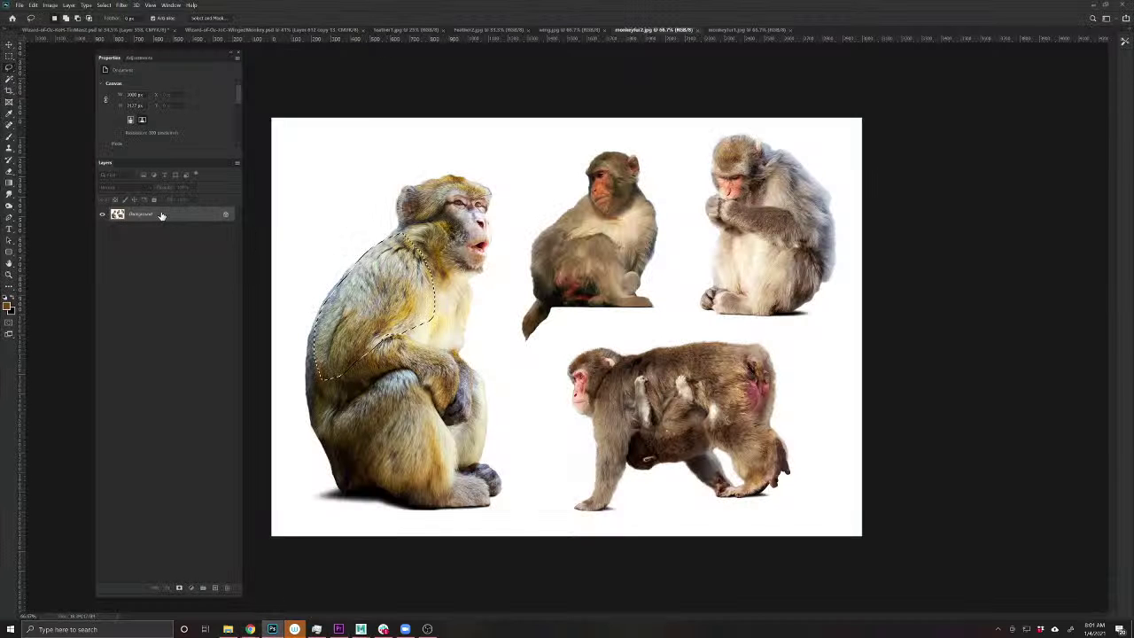
- Paste the copied macaque fur into WingedMonkey.psd and nudge it lower
{"action": "left_click", "coordinate": [310, 30]}
{"action": "key", "text": "ctrl+v"}
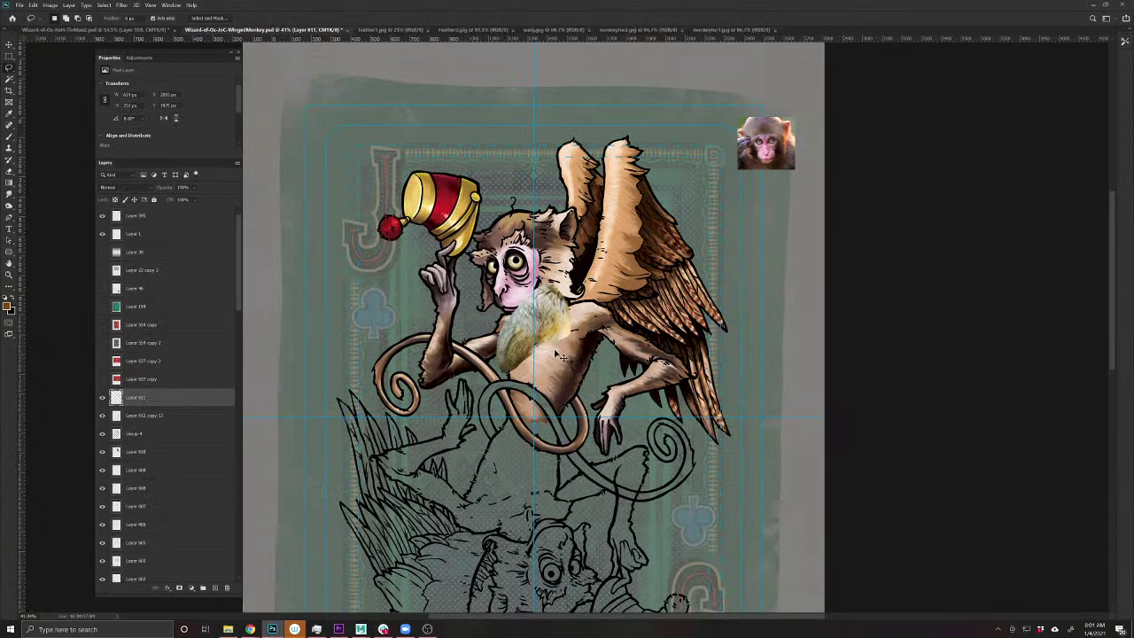
{"action": "key", "text": "ctrl+t"}
{"action": "mouse_move", "coordinate": [558, 355]}
{"action": "left_mouse_down"}
{"action": "mouse_move", "coordinate": [576, 434]}
{"action": "mouse_move", "coordinate": [549, 364]}
{"action": "left_mouse_up"}
{"action": "key", "text": "Return"}
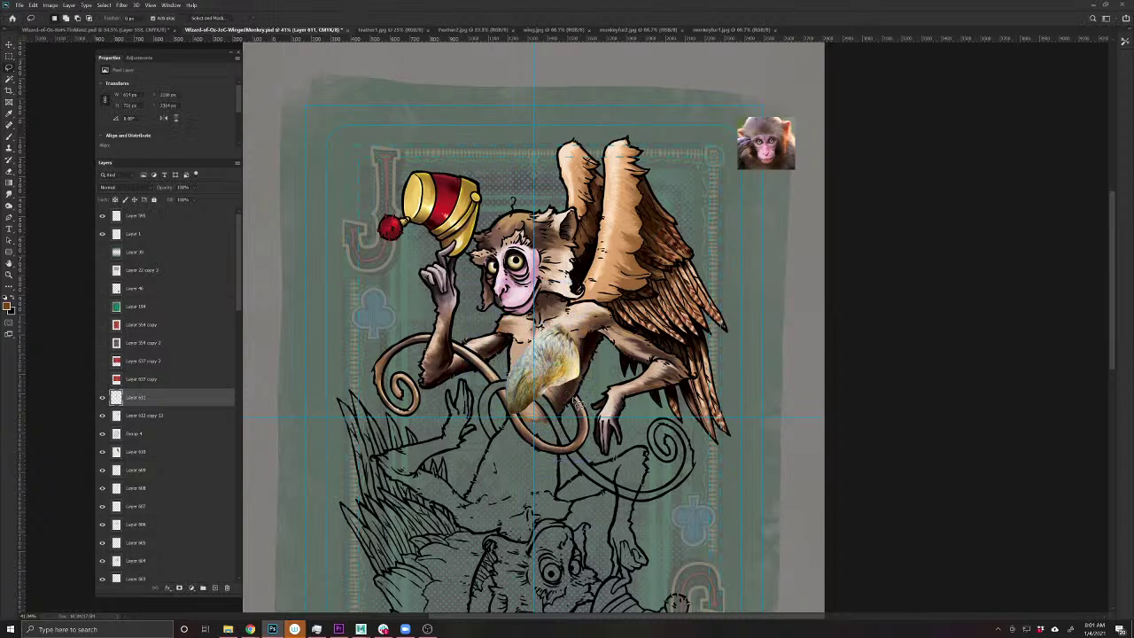
- Undo the trial rotation and drag the fur patch onto the hip below the wing
{"action": "scroll", "coordinate": [558, 367], "scroll_direction": "up", "scroll_amount": 4}
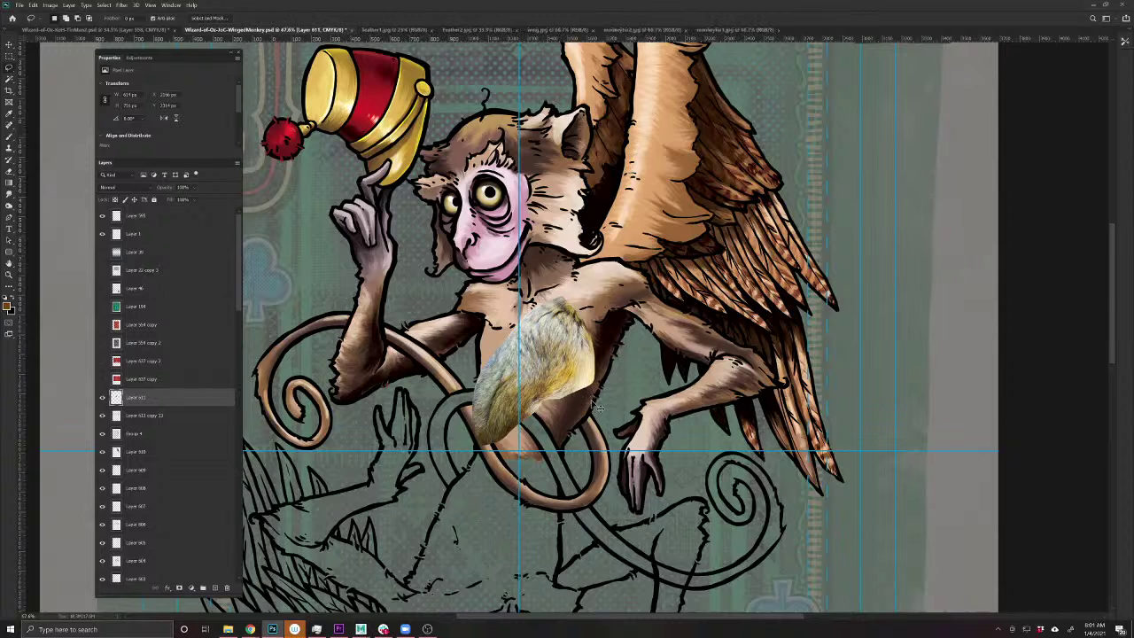
{"action": "key", "text": "ctrl+t"}
{"action": "left_click_drag", "start_coordinate": [620, 465], "coordinate": [565, 365]}
{"action": "key", "text": "ctrl+z"}
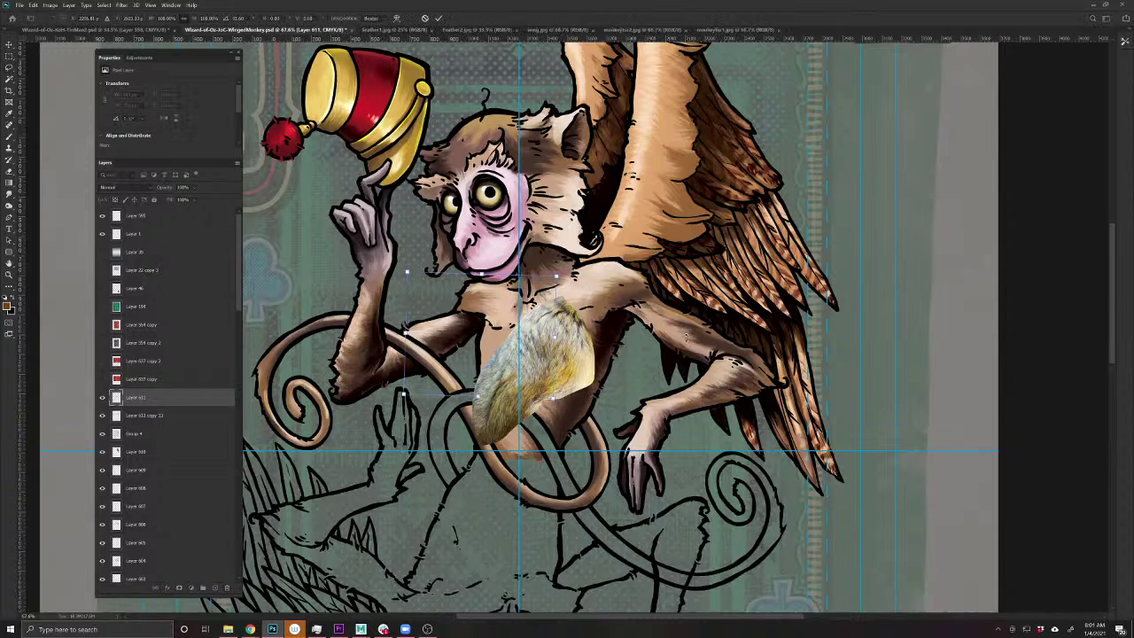
{"action": "key", "text": "ctrl+z"}
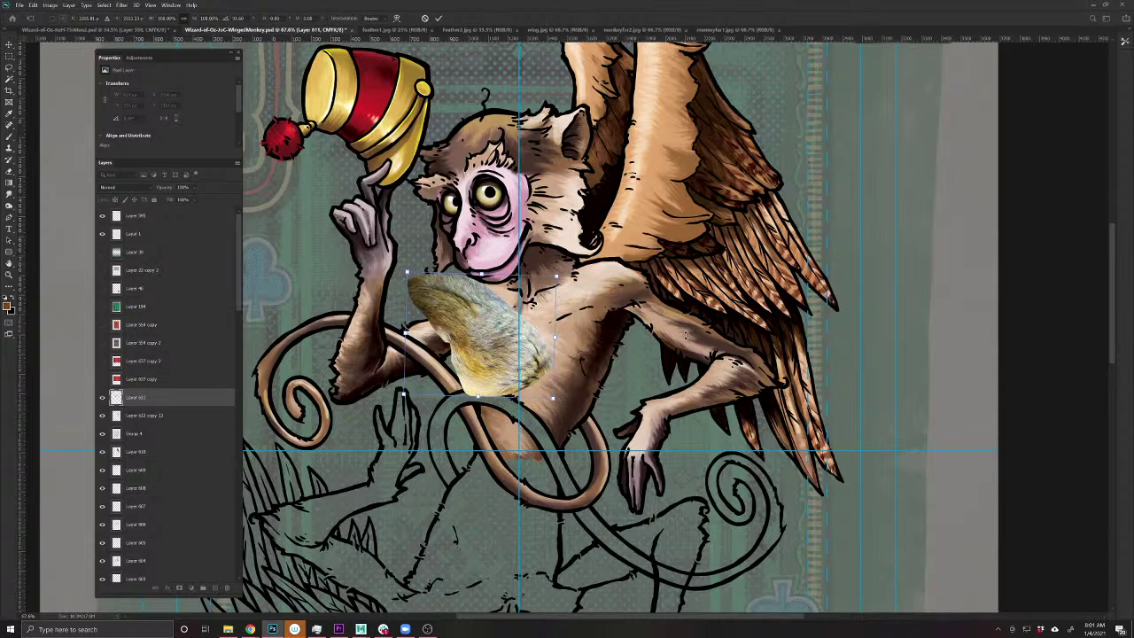
{"action": "key", "text": "Return"}
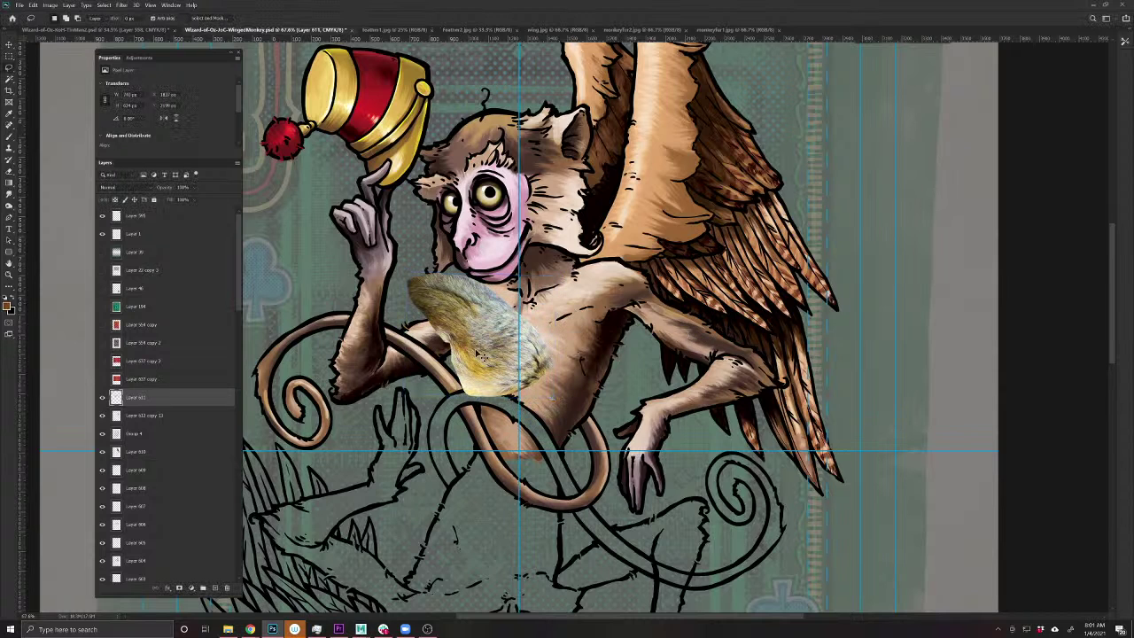
{"action": "key", "text": "v"}
{"action": "left_click_drag", "start_coordinate": [478, 354], "coordinate": [654, 328]}
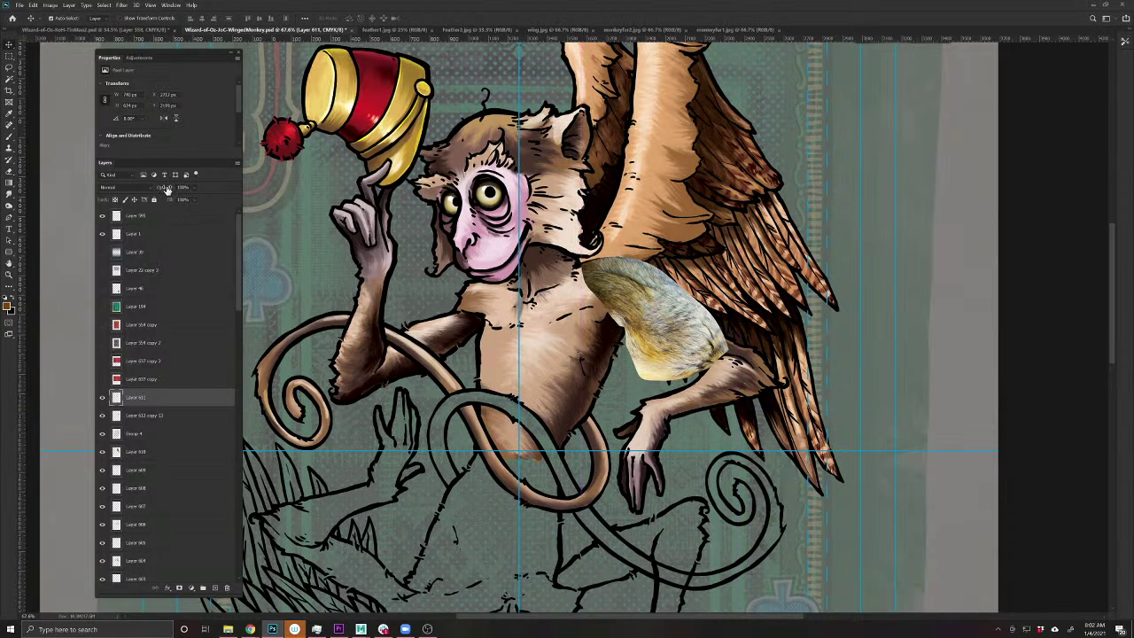
- Set the fur patch to 25% opacity and place a copy rotated ~78° on the other upper arm
{"action": "left_click_drag", "start_coordinate": [166, 190], "coordinate": [156, 190]}
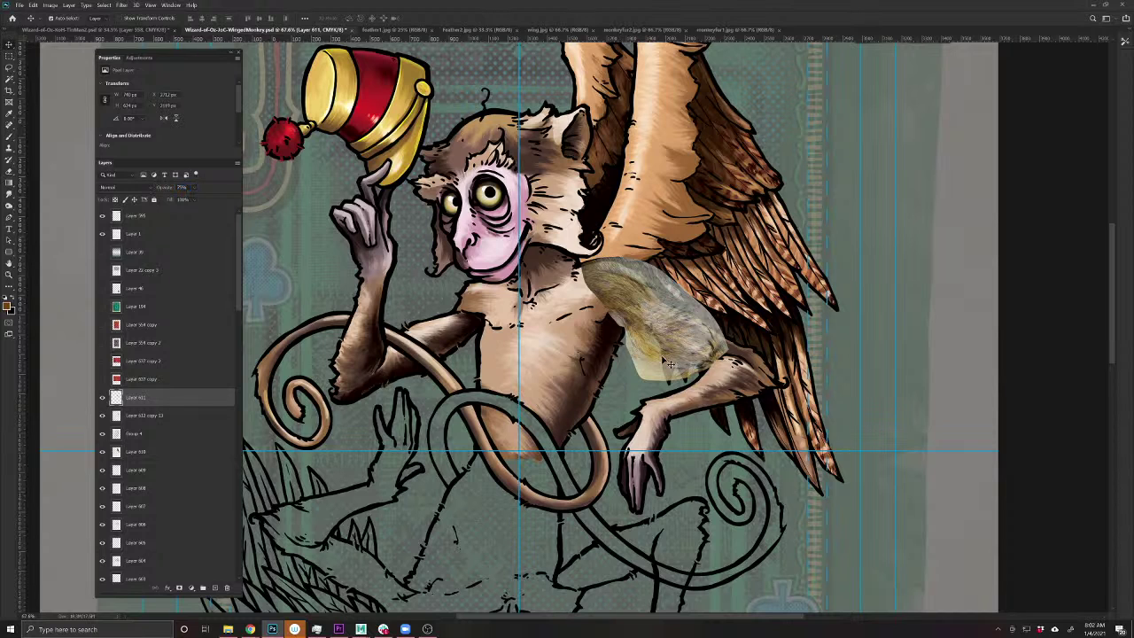
{"action": "left_click_drag", "start_coordinate": [669, 359], "coordinate": [682, 427]}
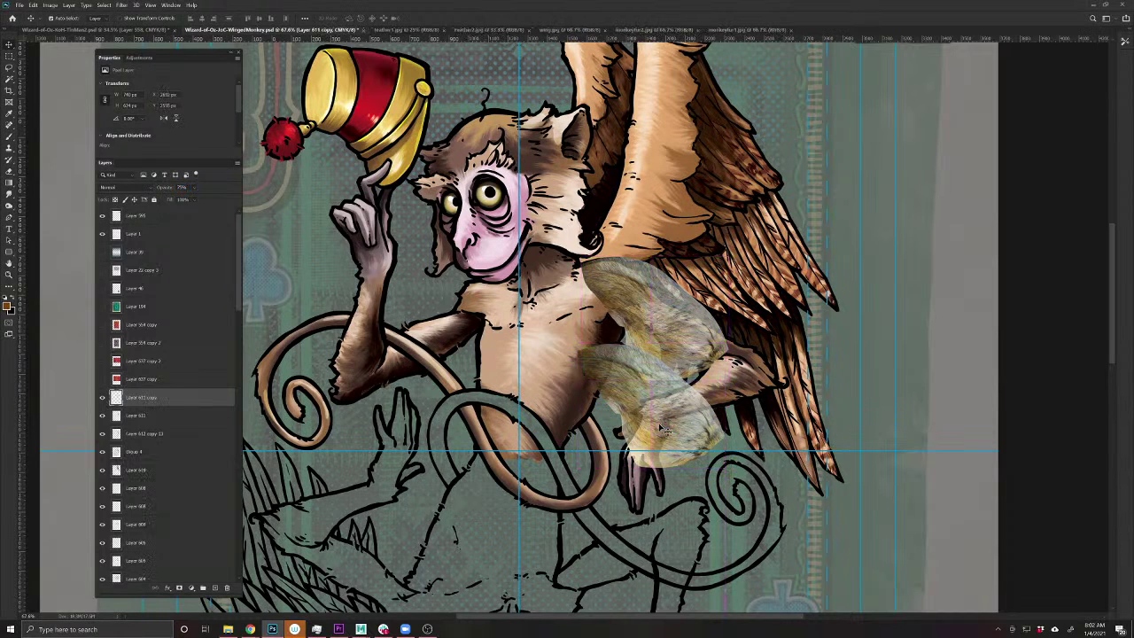
{"action": "key", "text": "ctrl+t"}
{"action": "left_click_drag", "start_coordinate": [797, 423], "coordinate": [673, 254]}
{"action": "left_click_drag", "start_coordinate": [681, 413], "coordinate": [434, 331]}
{"action": "key", "text": "Return"}
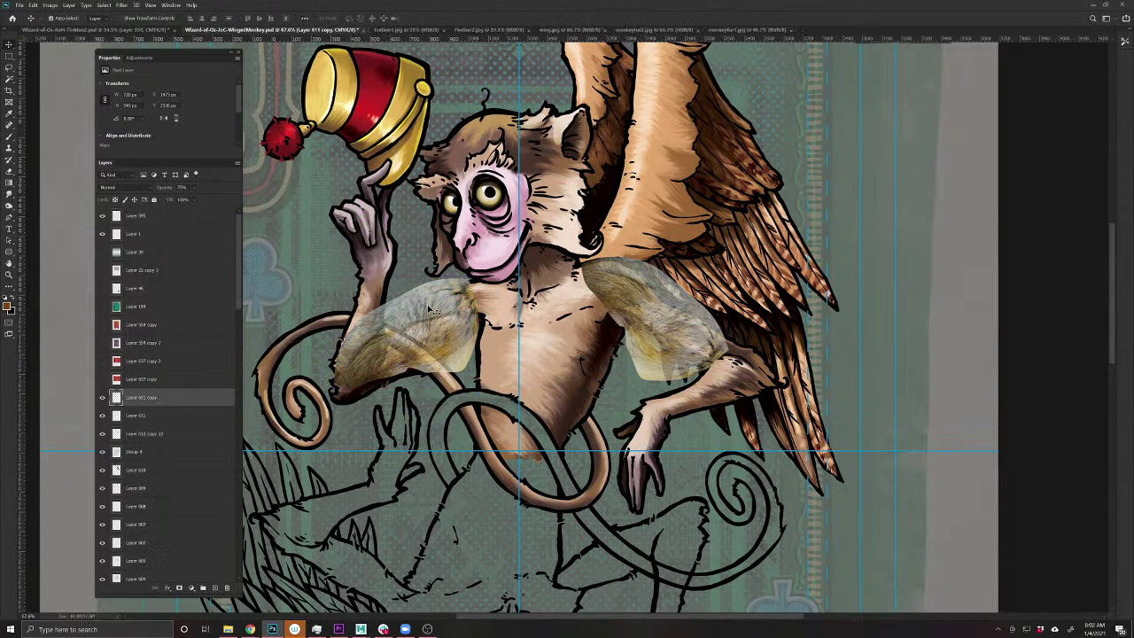
- Erase the fur over the dark arm line and duplicate the patch onto the left arm
{"action": "key", "text": "e"}
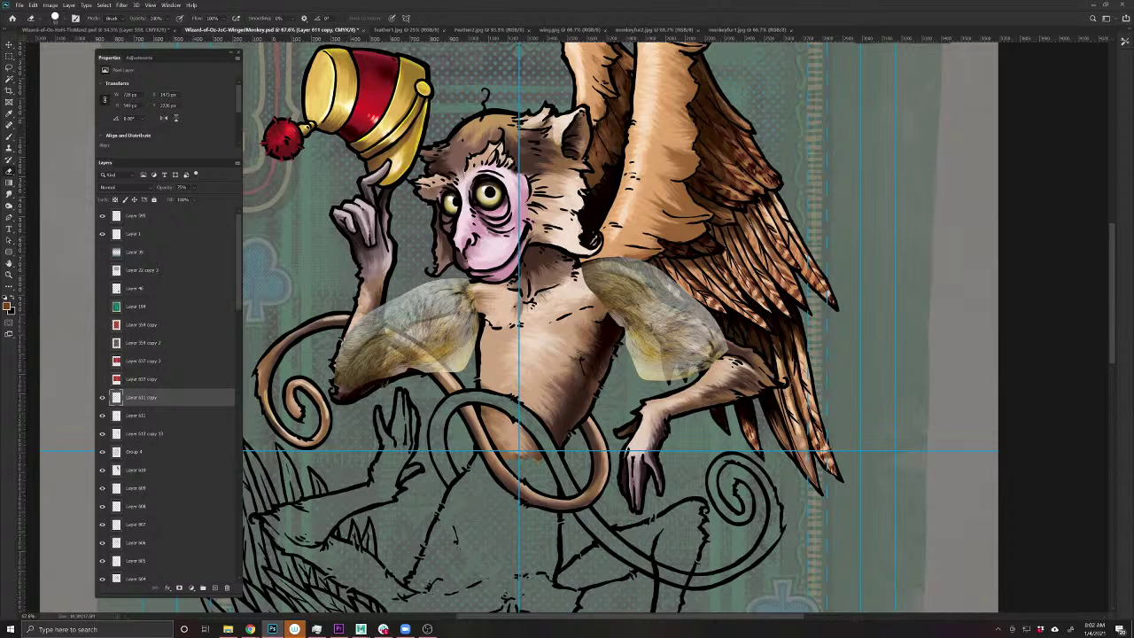
{"action": "mouse_move", "coordinate": [376, 306]}
{"action": "left_mouse_down"}
{"action": "mouse_move", "coordinate": [369, 379]}
{"action": "mouse_move", "coordinate": [356, 321]}
{"action": "mouse_move", "coordinate": [344, 379]}
{"action": "left_mouse_up"}
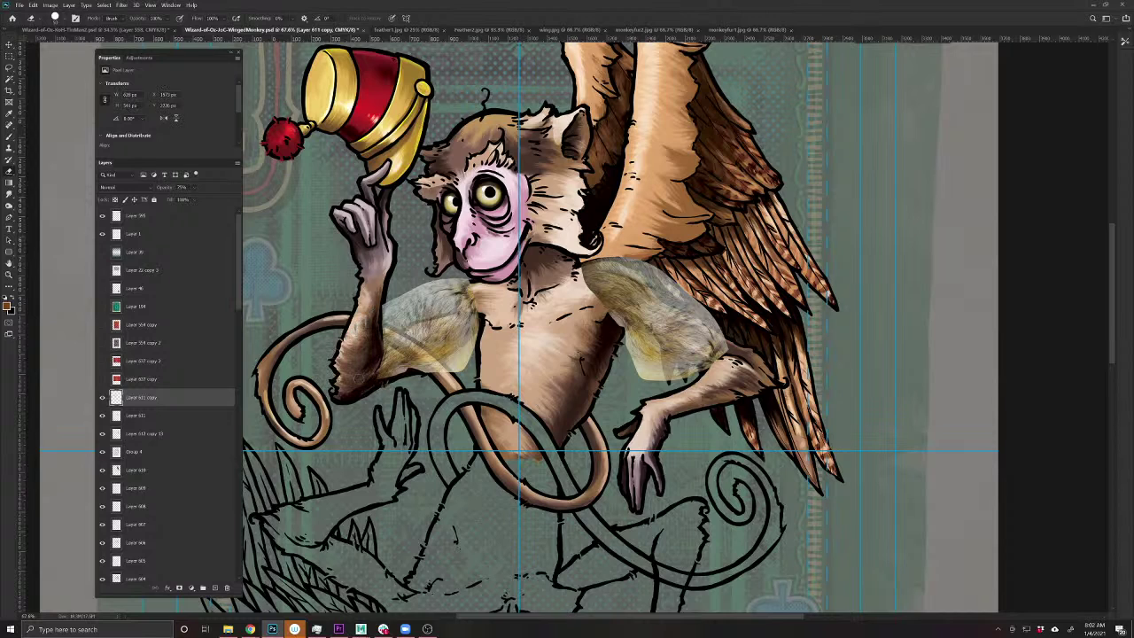
{"action": "key", "text": "v"}
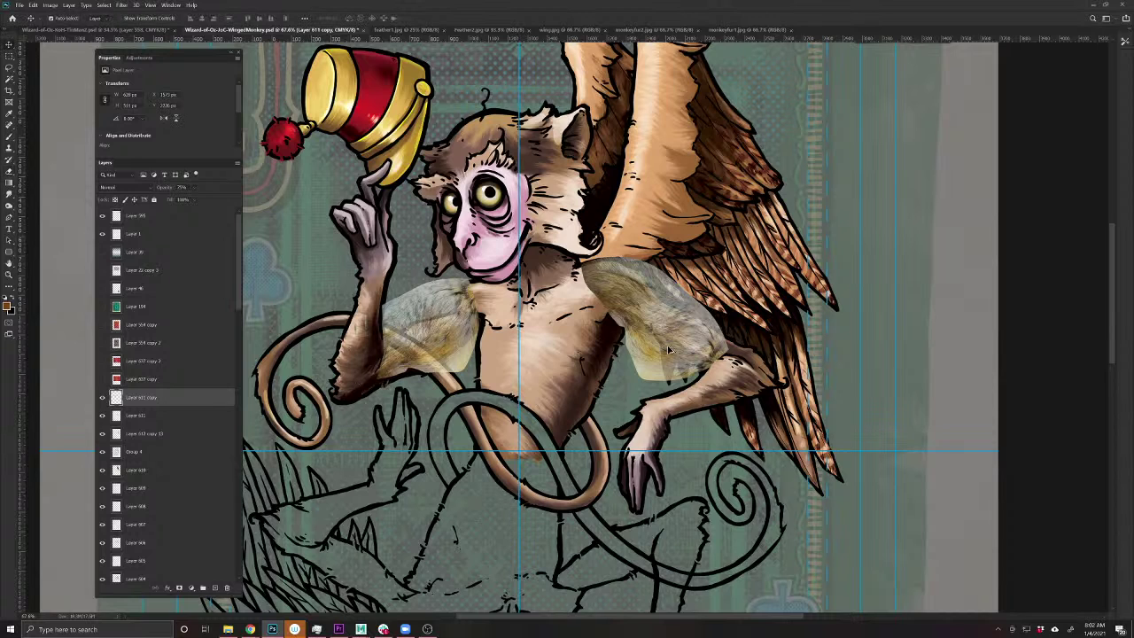
{"action": "left_click_drag", "start_coordinate": [669, 350], "coordinate": [368, 365]}
{"action": "key", "text": "ctrl+t"}
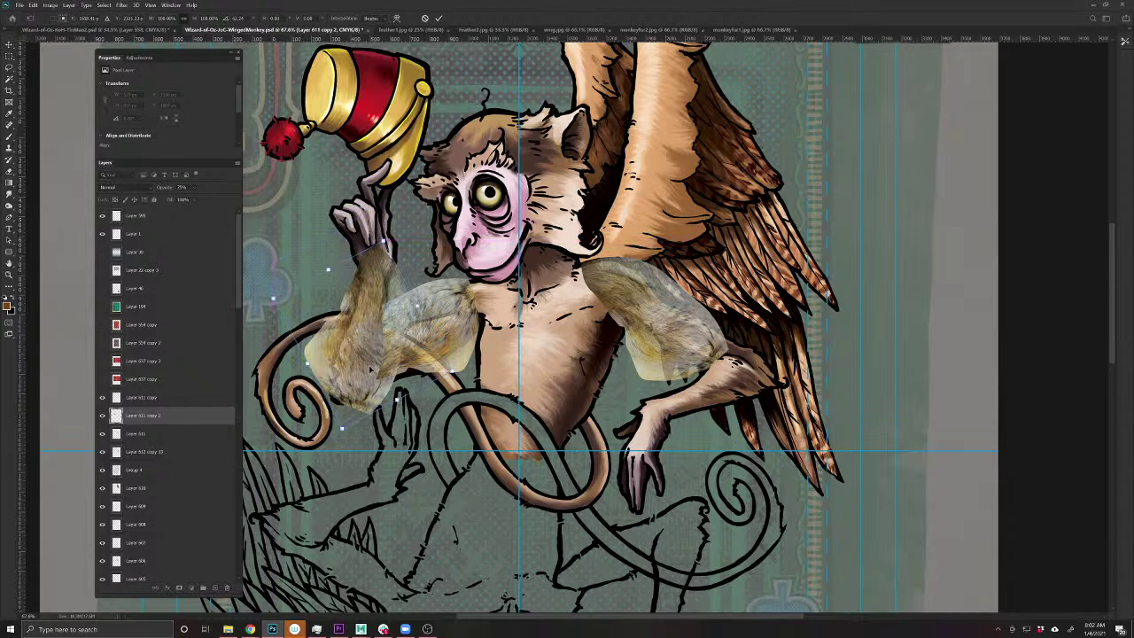
- Confirm the reshaped left-arm fur and erase it off the wrist with a soft brush
{"action": "key", "text": "Return"}
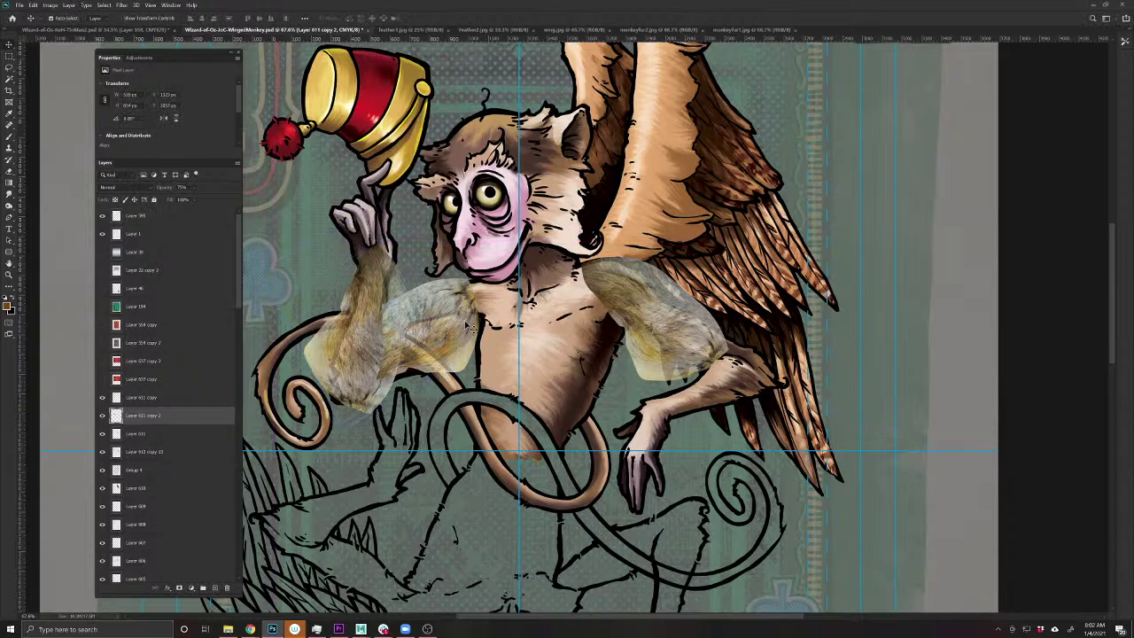
{"action": "key", "text": "b"}
{"action": "key", "text": "F5"}
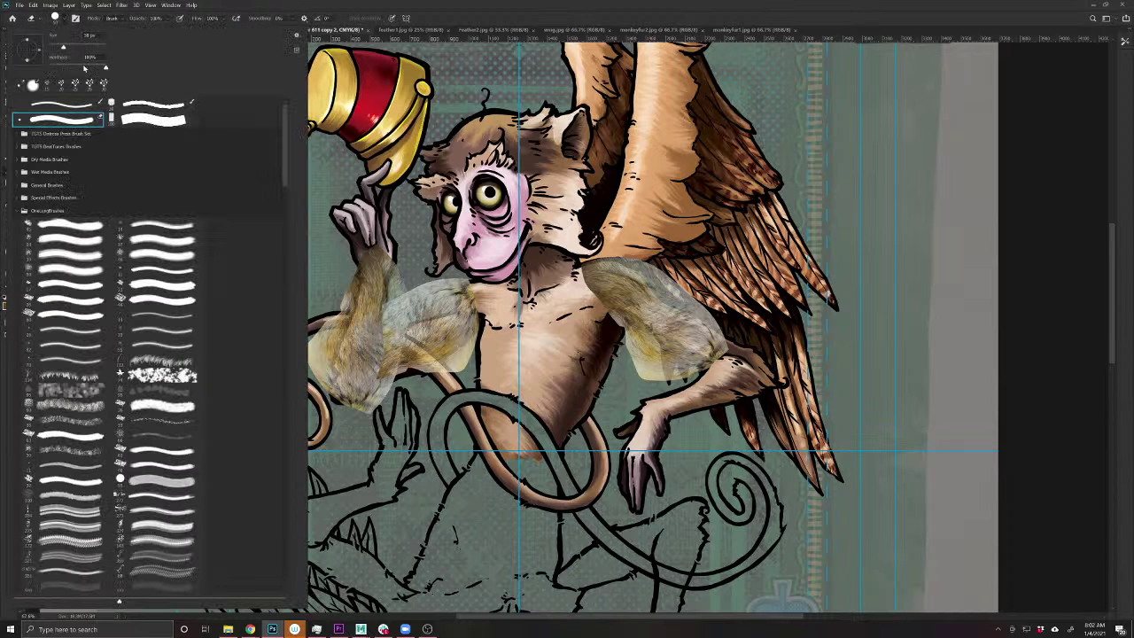
{"action": "key", "text": "F5"}
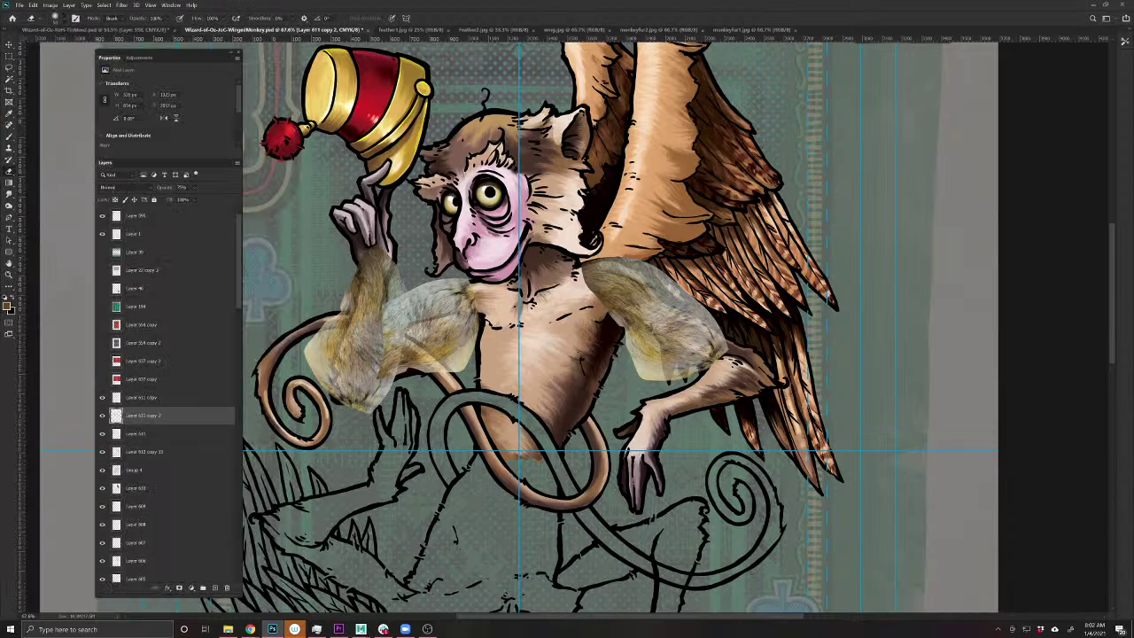
{"action": "mouse_move", "coordinate": [351, 238]}
{"action": "left_mouse_down"}
{"action": "mouse_move", "coordinate": [379, 259]}
{"action": "mouse_move", "coordinate": [394, 335]}
{"action": "mouse_move", "coordinate": [380, 403]}
{"action": "mouse_move", "coordinate": [368, 376]}
{"action": "mouse_move", "coordinate": [321, 345]}
{"action": "mouse_move", "coordinate": [330, 312]}
{"action": "left_mouse_up"}
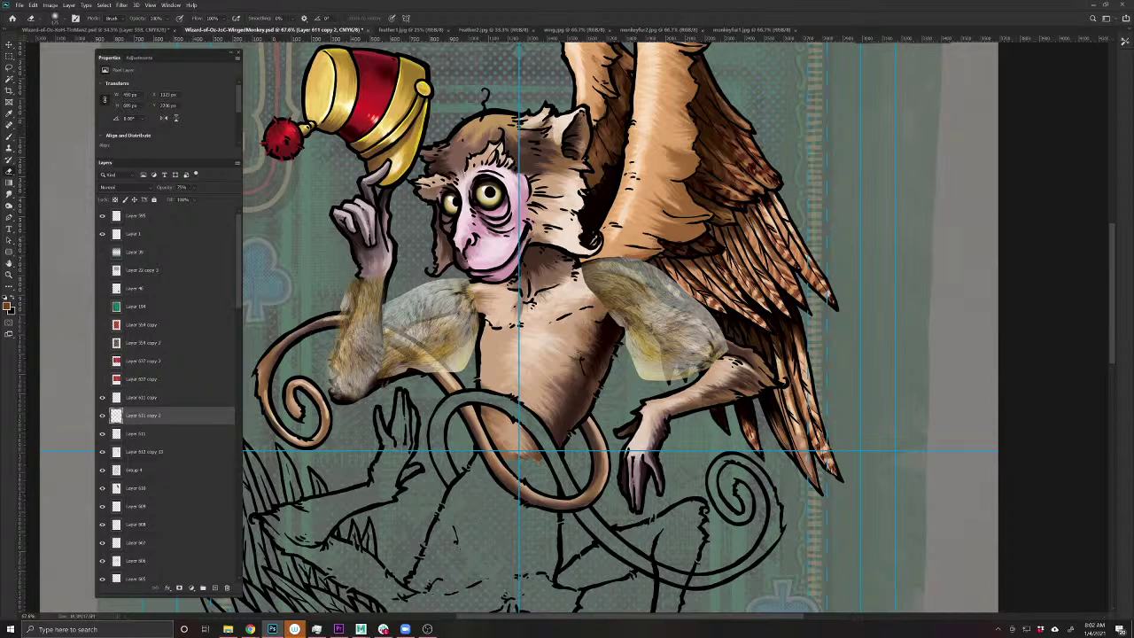
- Return to the Move tool and bring up monkeyfur1.jpg, then monkeyfur2.jpg
{"action": "key", "text": "v"}
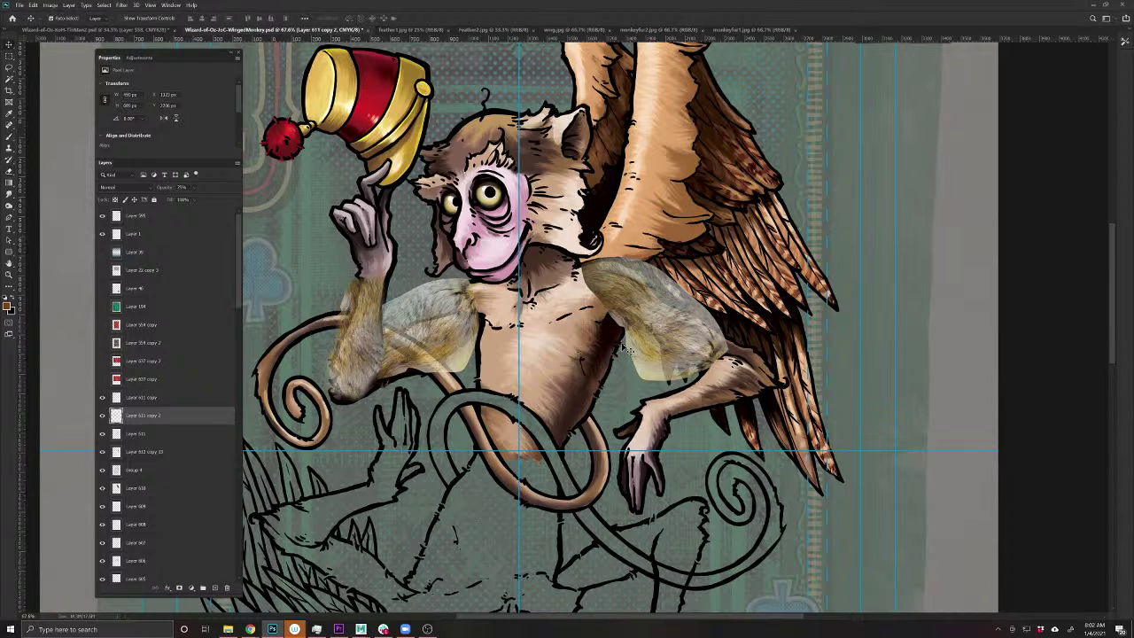
{"action": "left_click", "coordinate": [751, 30]}
{"action": "left_click", "coordinate": [671, 31]}
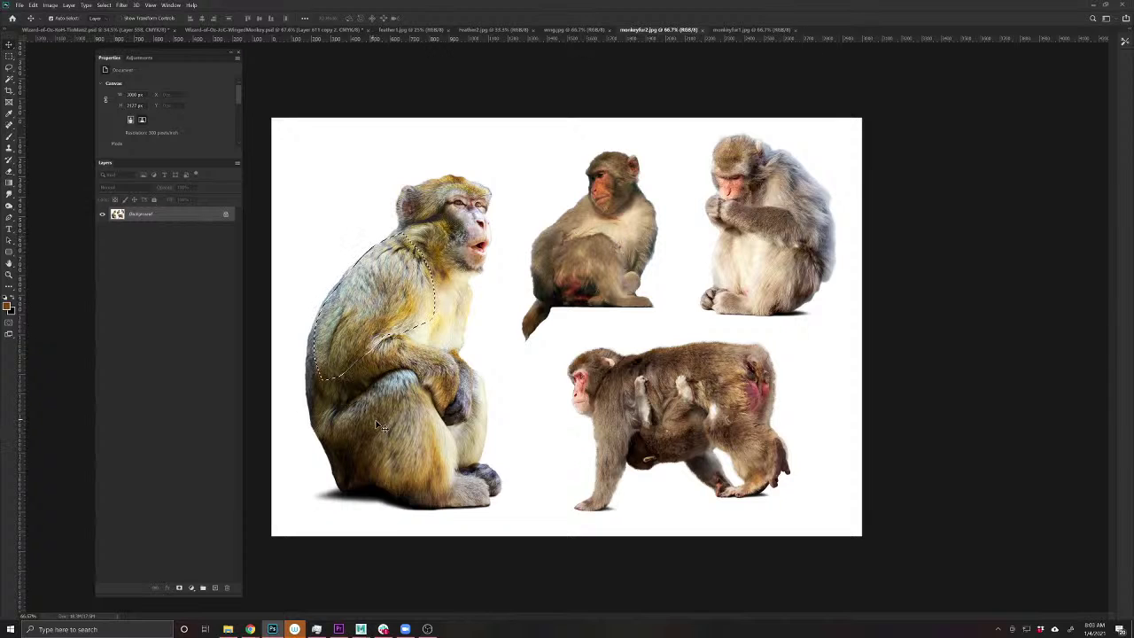
- Lasso the monkey's upper-arm fur in monkeyfur1.jpg and drag it into the winged monkey card
{"action": "key", "text": "l"}
{"action": "left_click_drag", "start_coordinate": [437, 498], "coordinate": [455, 481]}
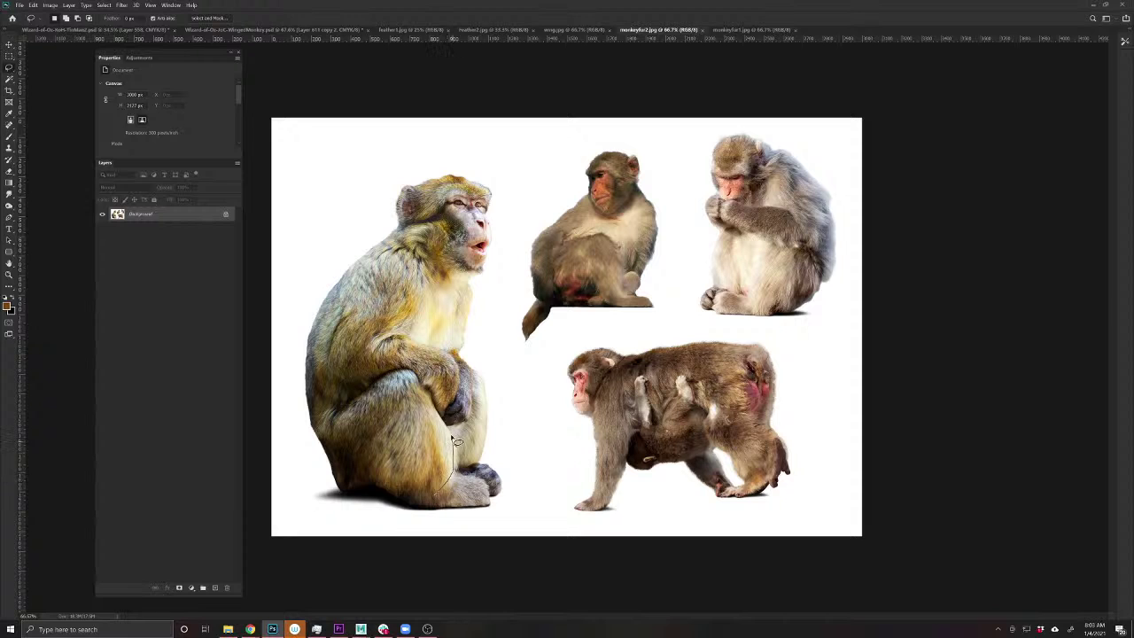
{"action": "mouse_move", "coordinate": [403, 381]}
{"action": "left_mouse_down"}
{"action": "mouse_move", "coordinate": [359, 413]}
{"action": "mouse_move", "coordinate": [381, 454]}
{"action": "left_mouse_up"}
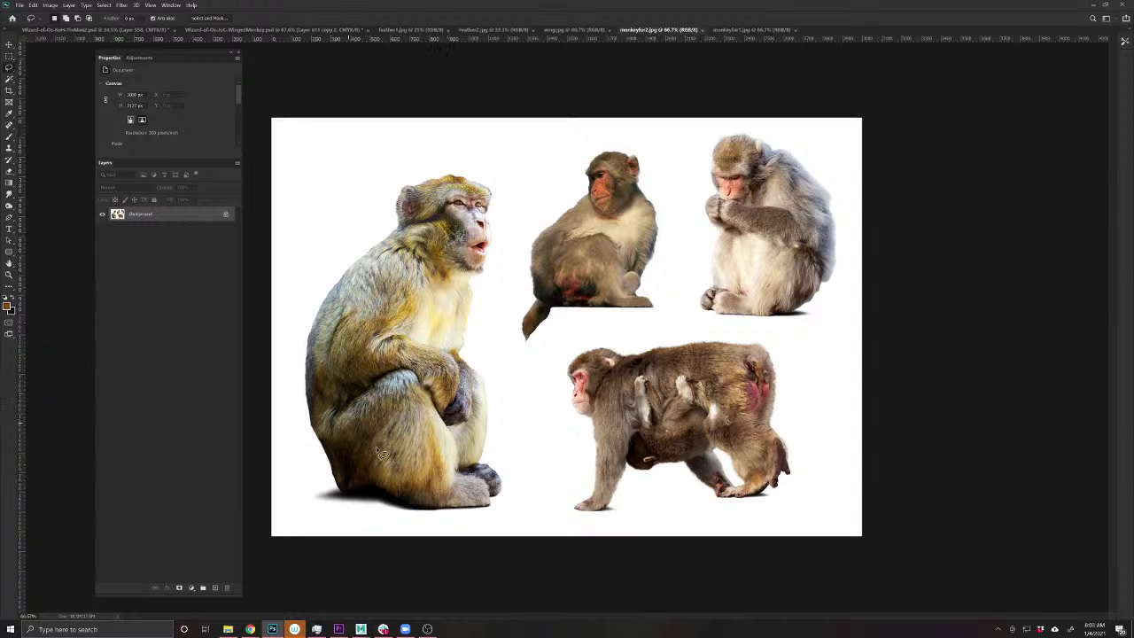
{"action": "left_click", "coordinate": [728, 30]}
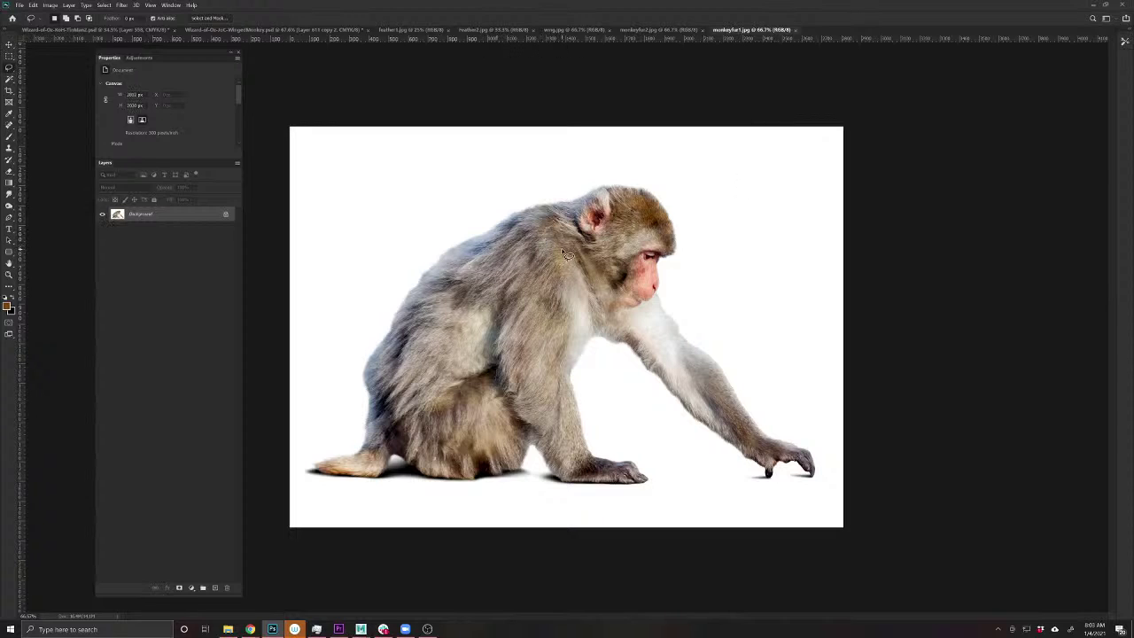
{"action": "left_click_drag", "start_coordinate": [573, 399], "coordinate": [569, 435]}
{"action": "left_click_drag", "start_coordinate": [555, 245], "coordinate": [556, 244]}
{"action": "mouse_move", "coordinate": [303, 36]}
{"action": "left_mouse_down"}
{"action": "mouse_move", "coordinate": [492, 299]}
{"action": "mouse_move", "coordinate": [492, 370]}
{"action": "mouse_move", "coordinate": [444, 378]}
{"action": "mouse_move", "coordinate": [496, 376]}
{"action": "left_mouse_up"}
- Skew the fur strip to follow the body and erase its right edge softly
{"action": "key", "text": "v"}
{"action": "key", "text": "ctrl+t"}
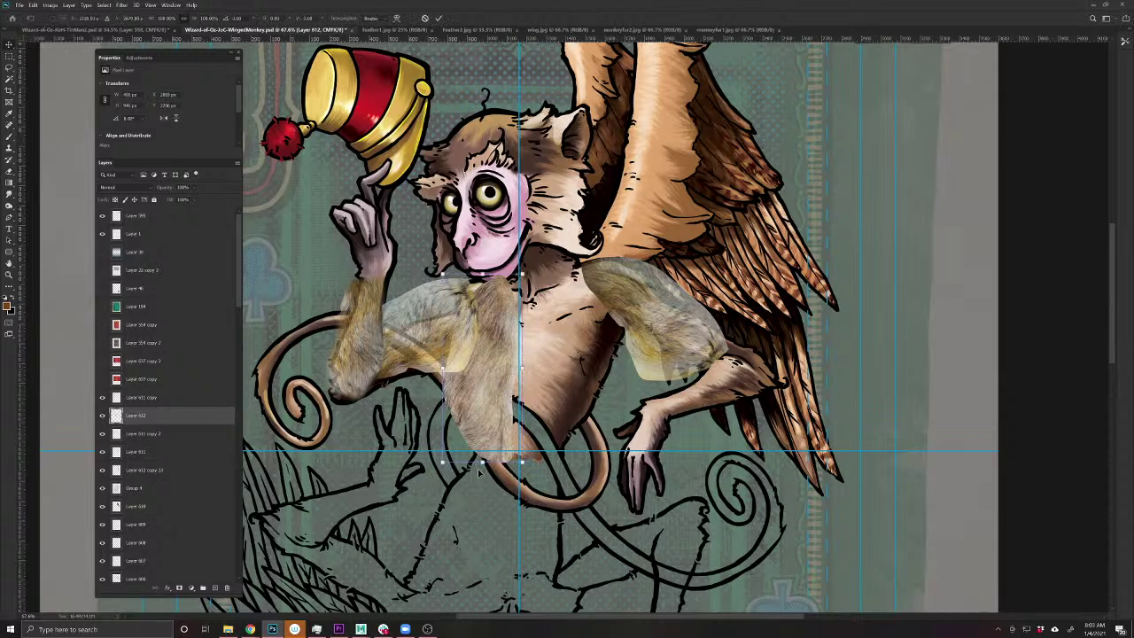
{"action": "mouse_move", "coordinate": [483, 468]}
{"action": "left_mouse_down"}
{"action": "mouse_move", "coordinate": [488, 452]}
{"action": "mouse_move", "coordinate": [469, 460]}
{"action": "left_mouse_up"}
{"action": "key", "text": "Return"}
{"action": "key", "text": "e"}
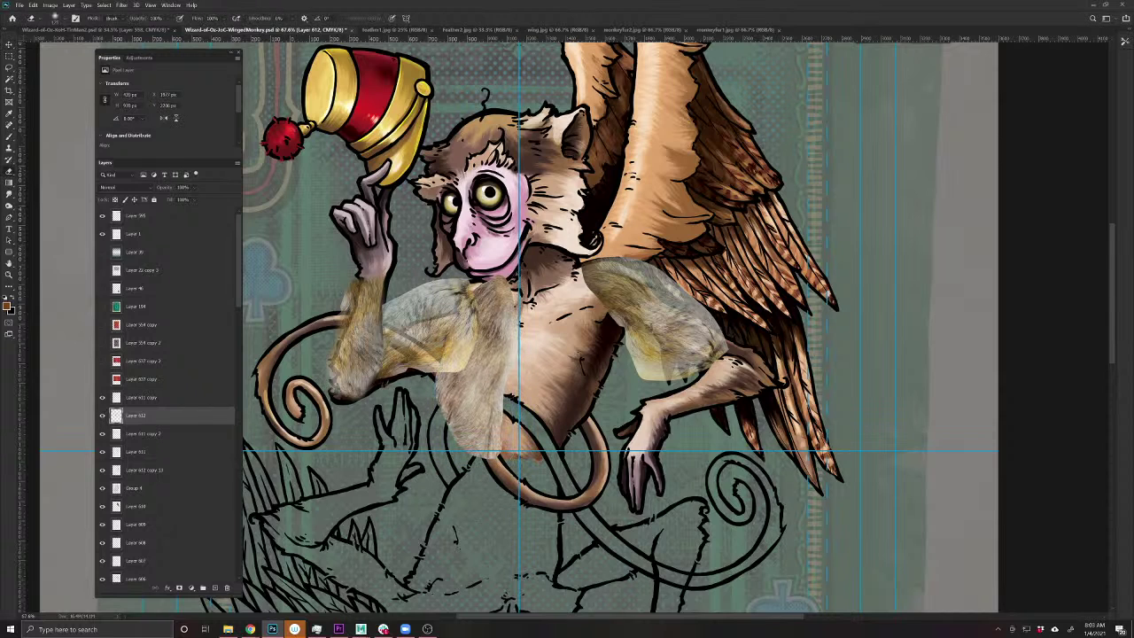
{"action": "mouse_move", "coordinate": [513, 305]}
{"action": "left_mouse_down"}
{"action": "mouse_move", "coordinate": [499, 443]}
{"action": "mouse_move", "coordinate": [526, 358]}
{"action": "mouse_move", "coordinate": [487, 289]}
{"action": "mouse_move", "coordinate": [475, 300]}
{"action": "mouse_move", "coordinate": [496, 282]}
{"action": "left_mouse_up"}
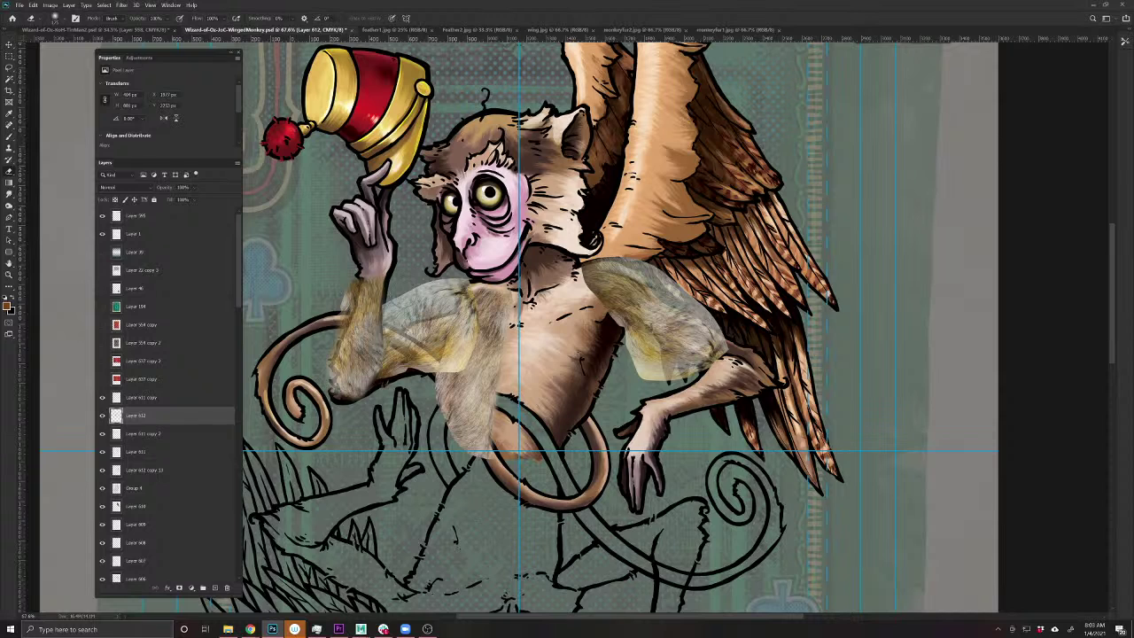
{"action": "left_click_drag", "start_coordinate": [436, 379], "coordinate": [447, 432]}
- Duplicate the fur strip over the chest and belly as Layer 612 copy
{"action": "key", "text": "v"}
{"action": "left_click_drag", "start_coordinate": [523, 372], "coordinate": [540, 412]}
{"action": "left_click", "coordinate": [32, 4]}
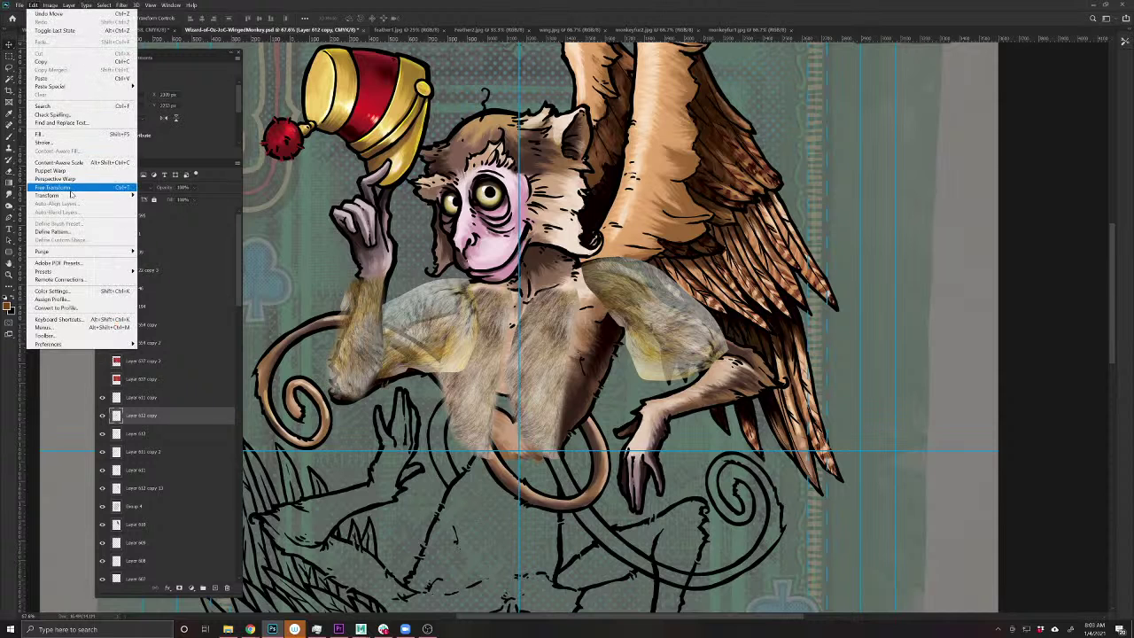
- Flip the fur copy horizontally, then rotate and position it over the chest
{"action": "mouse_move", "coordinate": [73, 195]}
{"action": "left_click", "coordinate": [187, 330]}
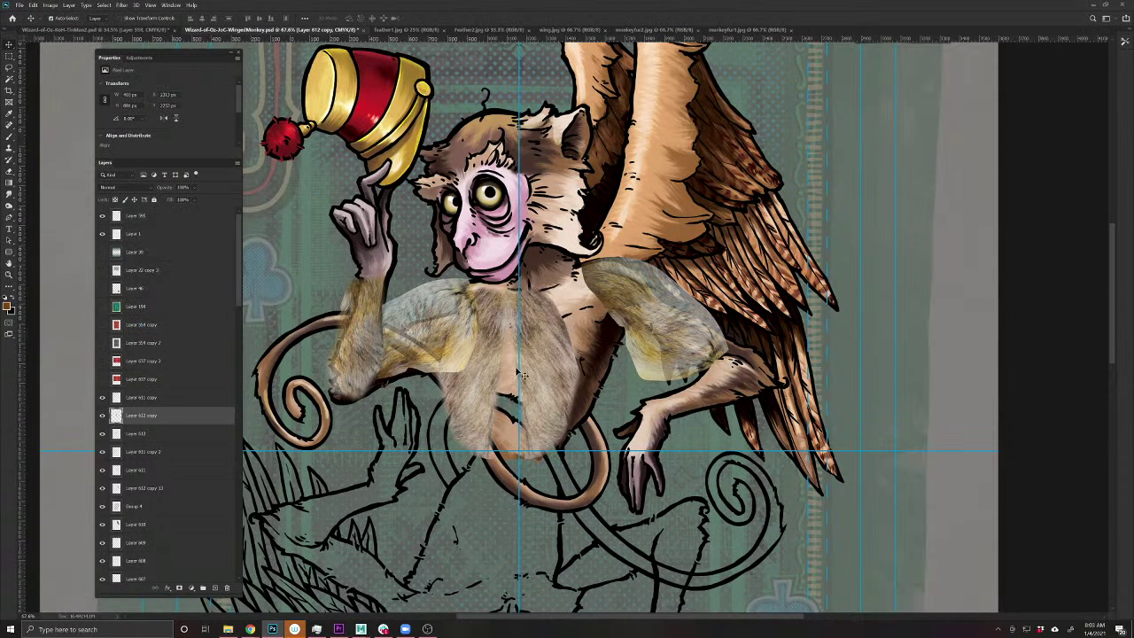
{"action": "left_click_drag", "start_coordinate": [560, 356], "coordinate": [563, 351]}
{"action": "left_click_drag", "start_coordinate": [596, 470], "coordinate": [557, 331]}
{"action": "left_click_drag", "start_coordinate": [535, 273], "coordinate": [523, 275]}
{"action": "key", "text": "Return"}
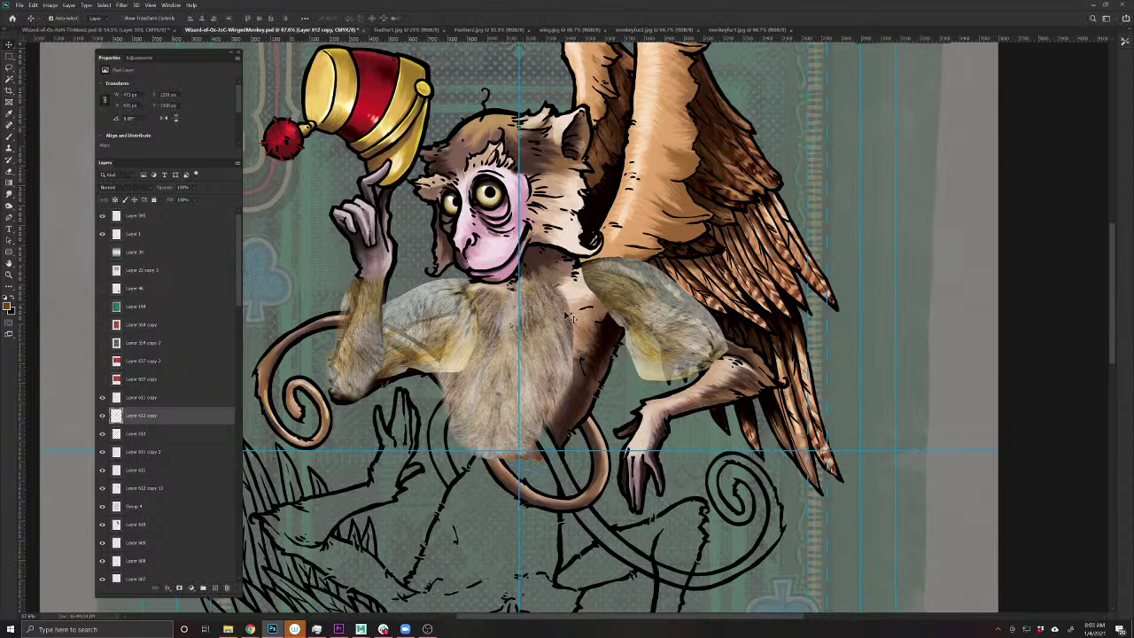
- Add another chest fur copy to the right, brush its bottom edge, and copy fur onto the right arm
{"action": "left_click_drag", "start_coordinate": [567, 341], "coordinate": [594, 343]}
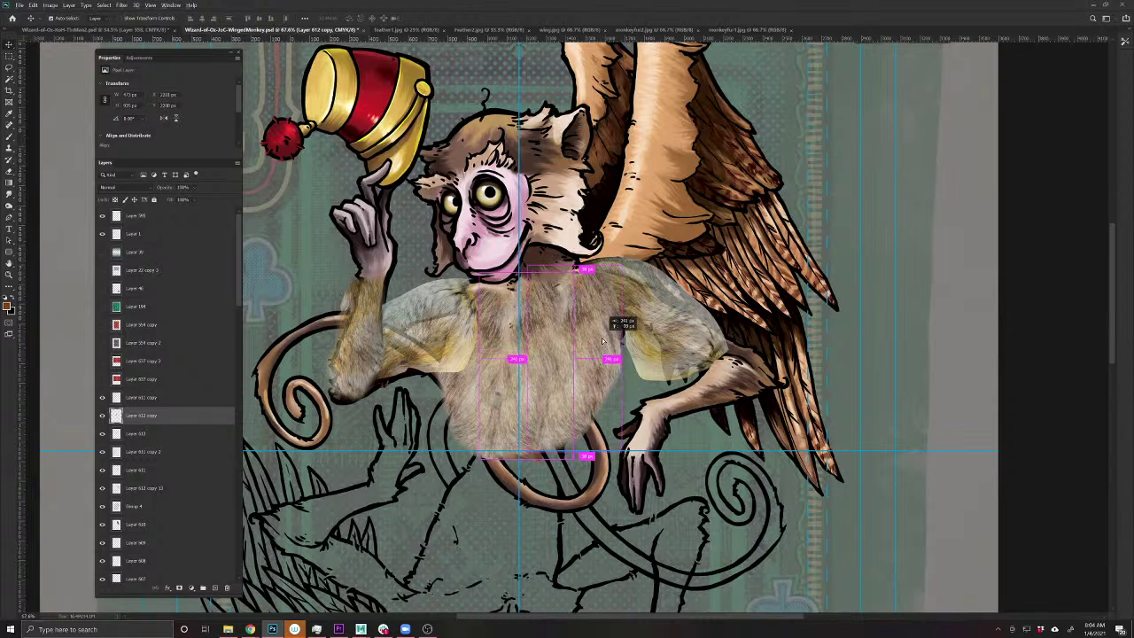
{"action": "left_click_drag", "start_coordinate": [643, 443], "coordinate": [642, 446]}
{"action": "key", "text": "ctrl+t"}
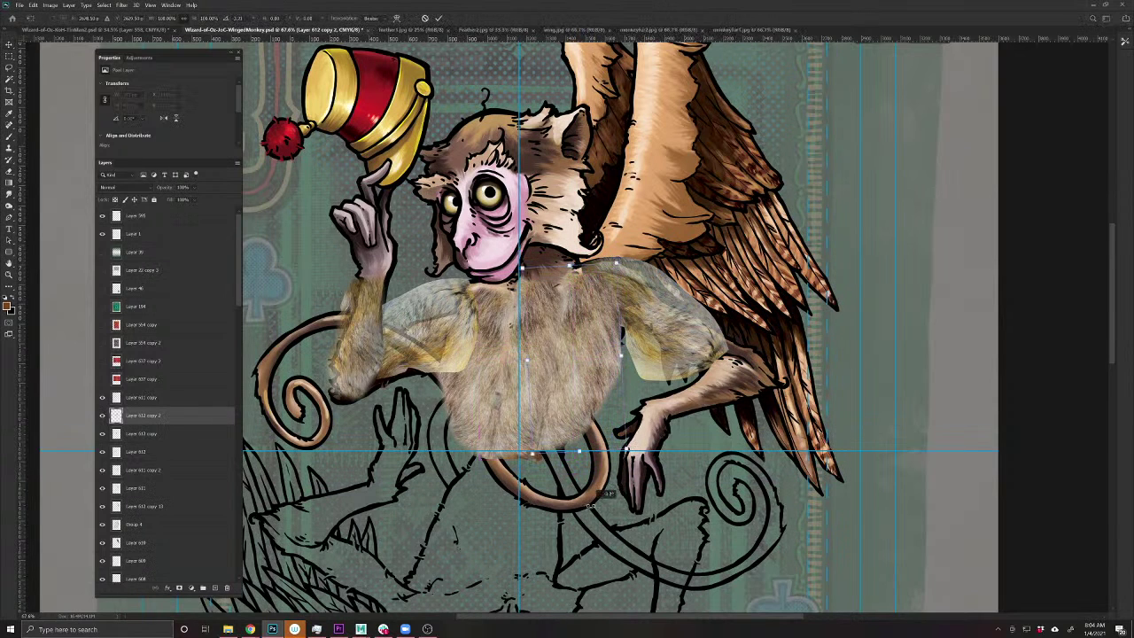
{"action": "key", "text": "Return"}
{"action": "key", "text": "b"}
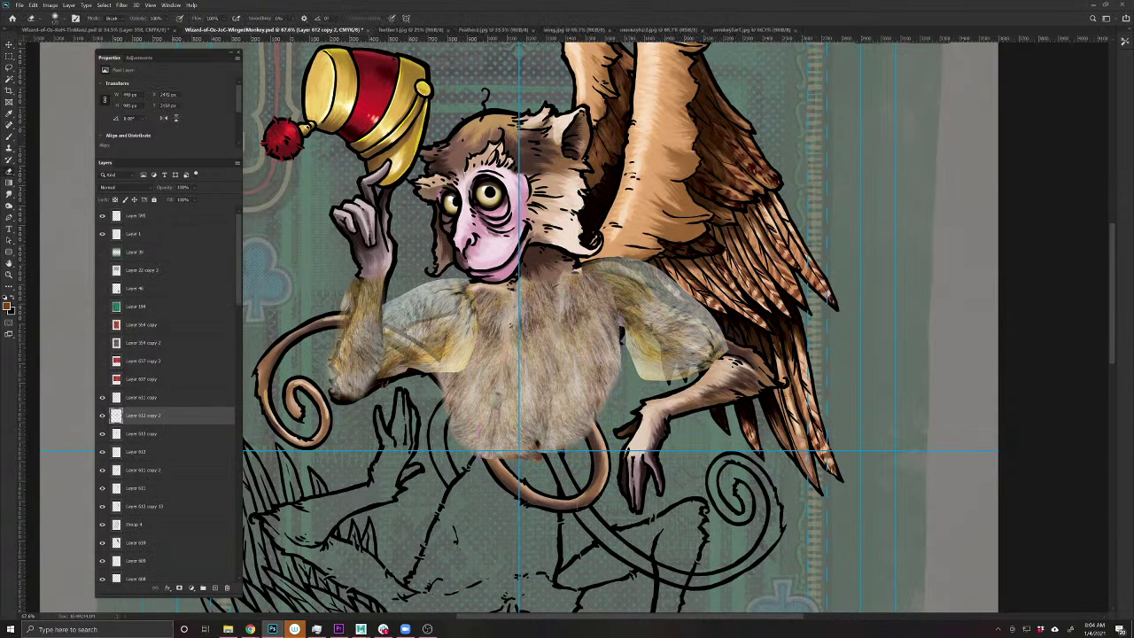
{"action": "left_click_drag", "start_coordinate": [542, 425], "coordinate": [553, 448]}
{"action": "key", "text": "v"}
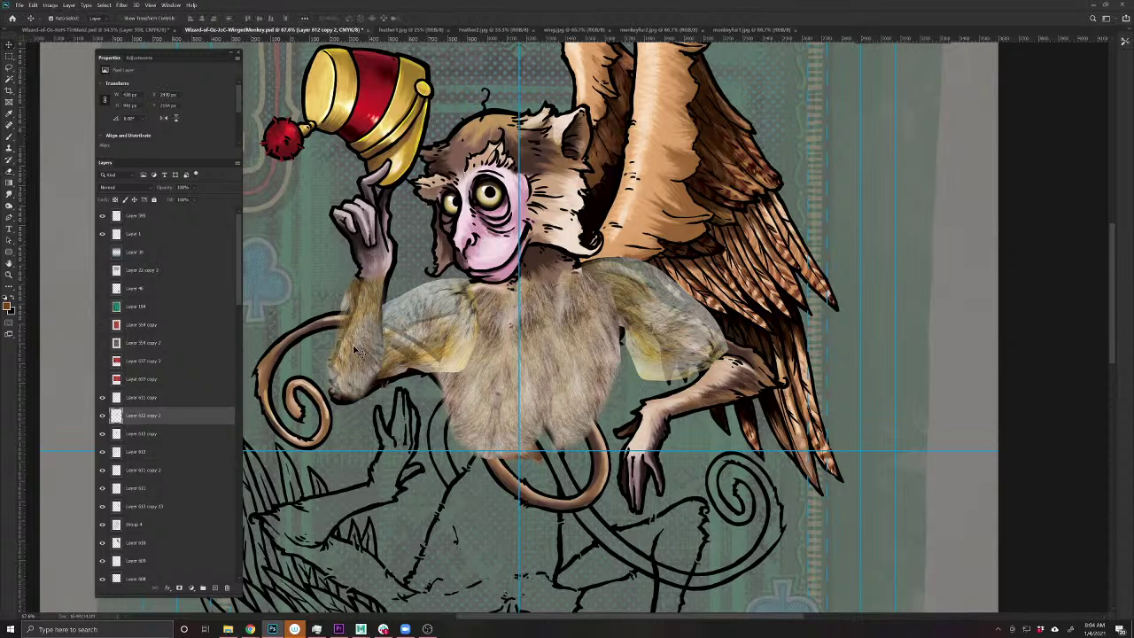
{"action": "left_click_drag", "start_coordinate": [358, 348], "coordinate": [694, 431]}
- Rotate the arm fur patch diagonally, slide it up the arm and stretch it slightly
{"action": "key", "text": "ctrl+t"}
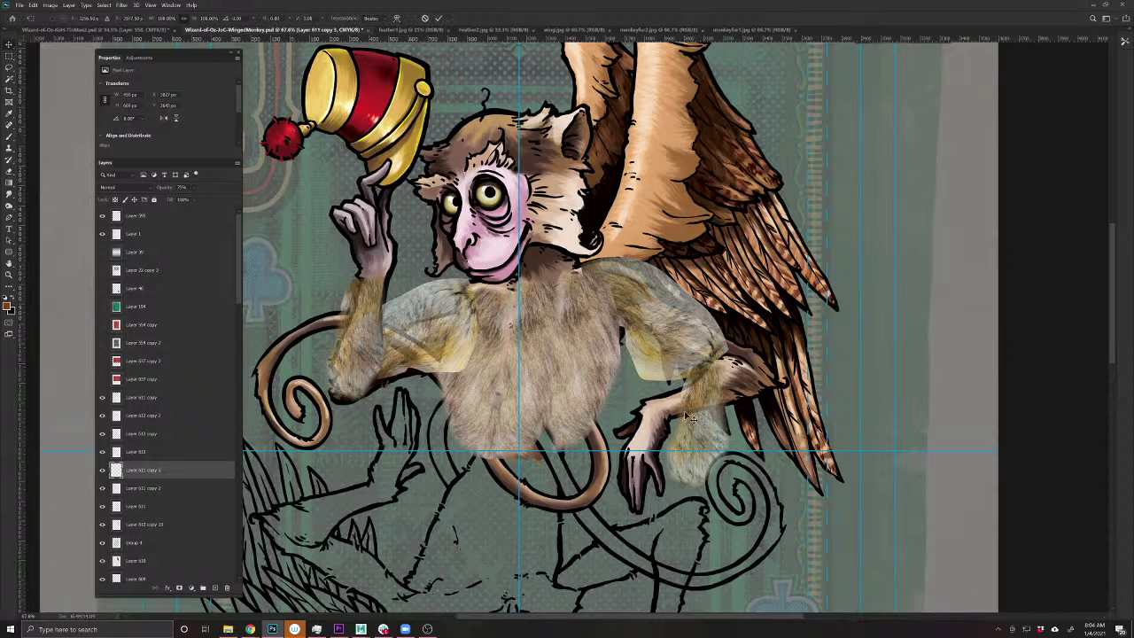
{"action": "left_click_drag", "start_coordinate": [645, 489], "coordinate": [828, 350]}
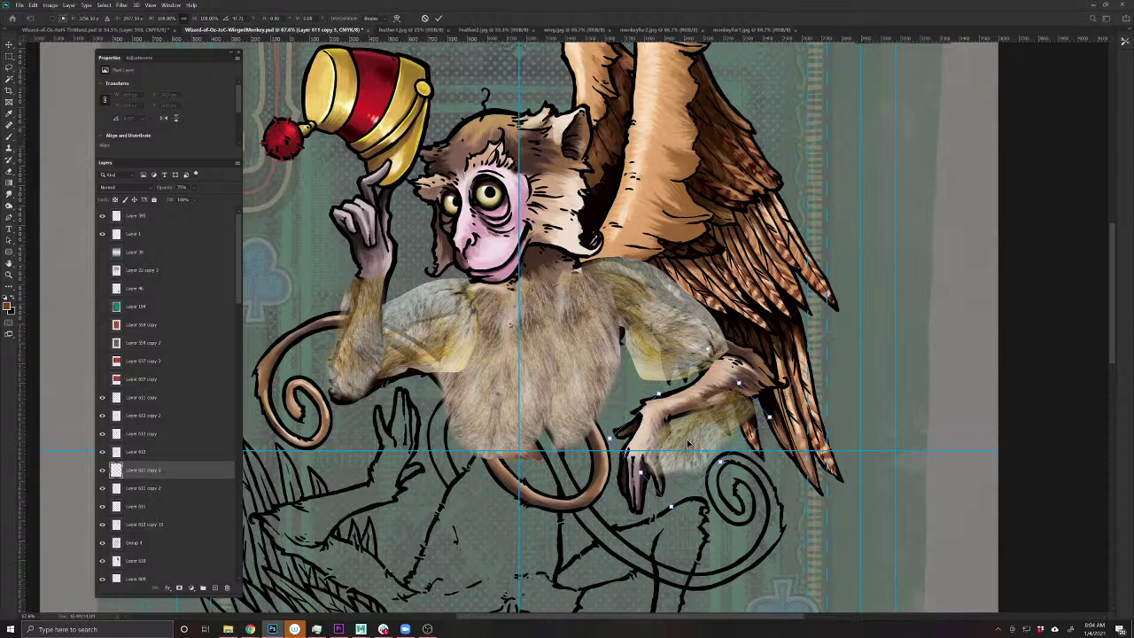
{"action": "left_click_drag", "start_coordinate": [686, 438], "coordinate": [715, 297]}
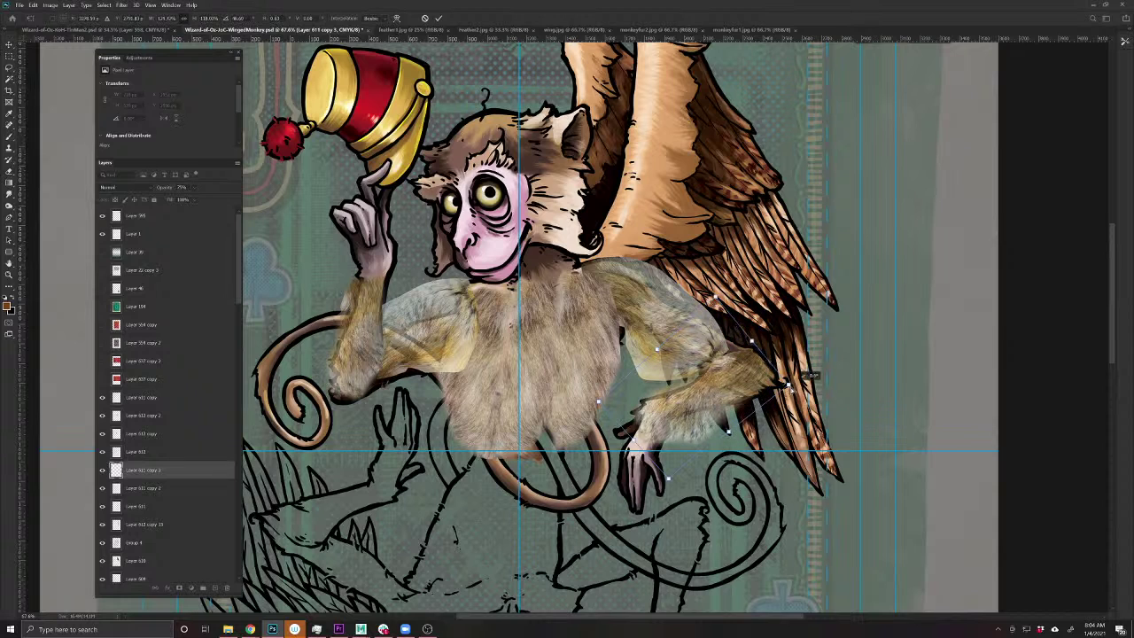
{"action": "left_click_drag", "start_coordinate": [786, 383], "coordinate": [791, 387]}
{"action": "key", "text": "Return"}
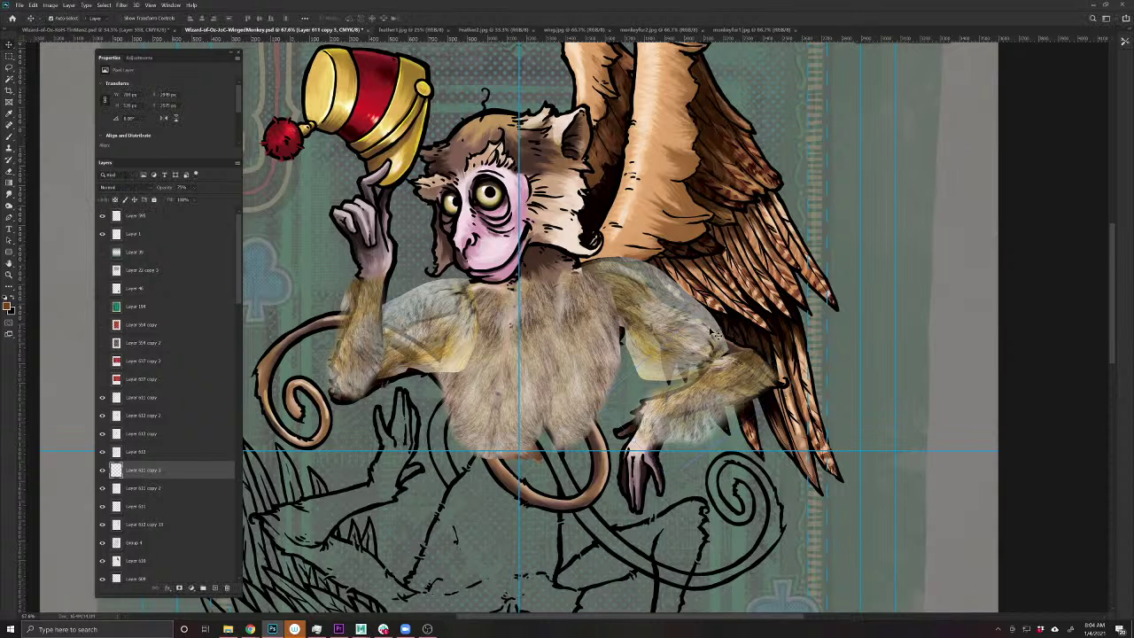
- Stretch the Layer 611 upper-arm fur toward the wing, undoing a stray copy
{"action": "left_click", "coordinate": [712, 328], "text": "ctrl"}
{"action": "left_click_drag", "start_coordinate": [719, 338], "coordinate": [868, 287]}
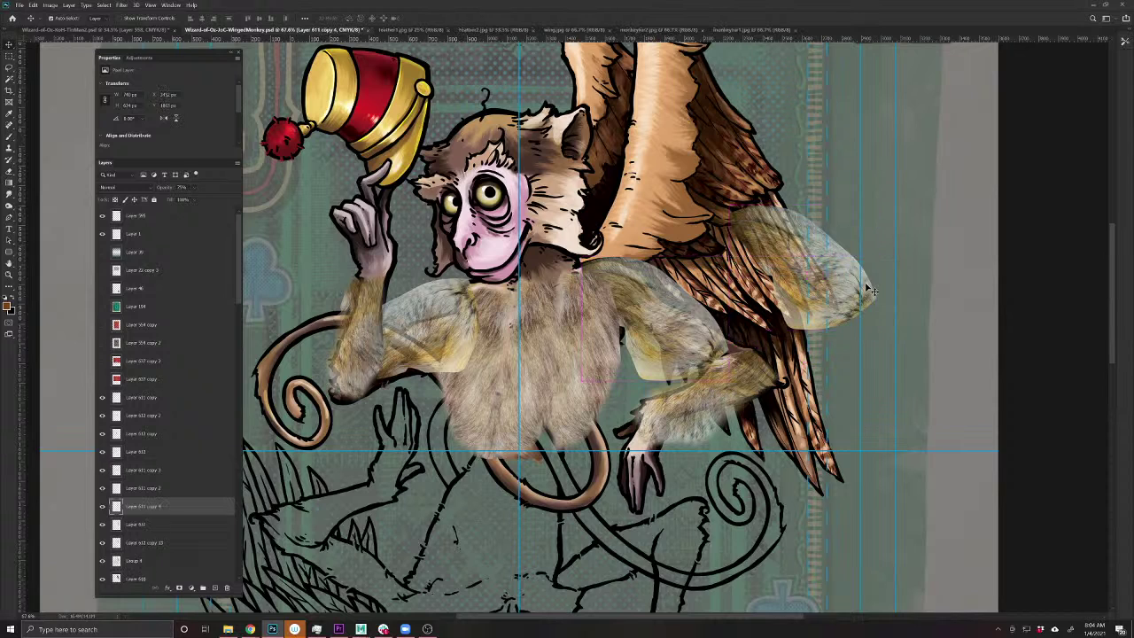
{"action": "key", "text": "ctrl+z"}
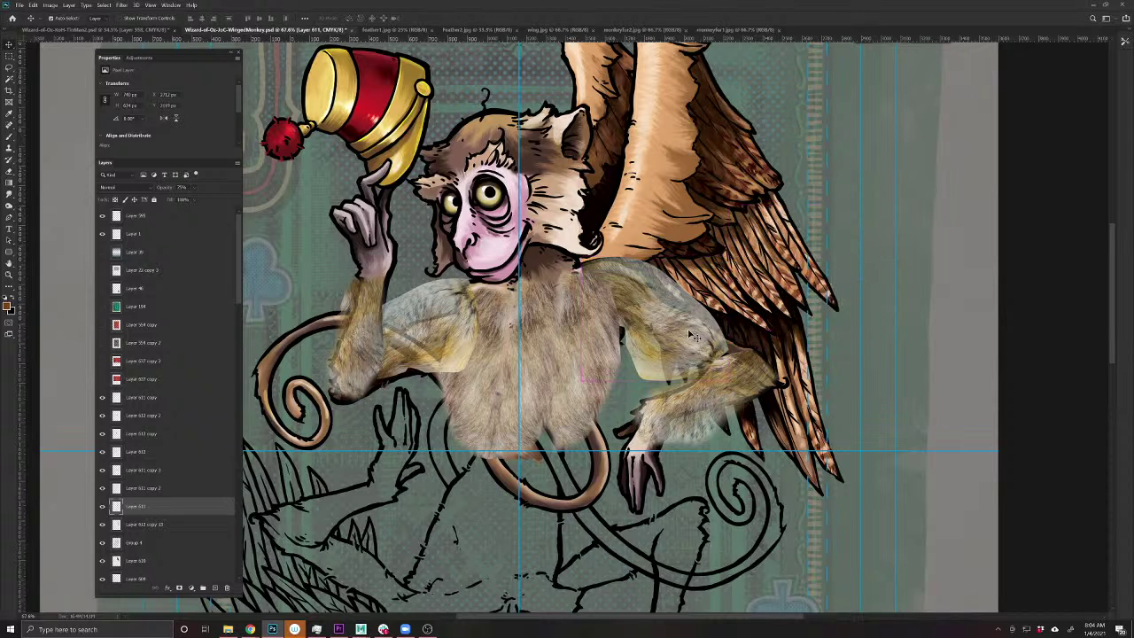
{"action": "key", "text": "ctrl+t"}
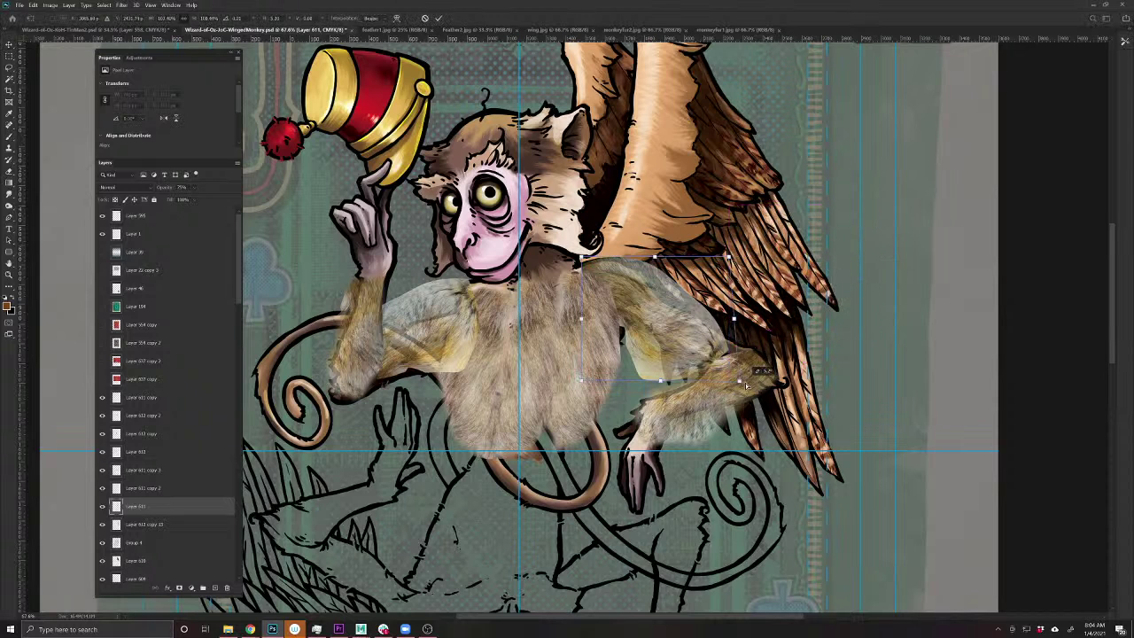
{"action": "left_click_drag", "start_coordinate": [747, 386], "coordinate": [771, 390]}
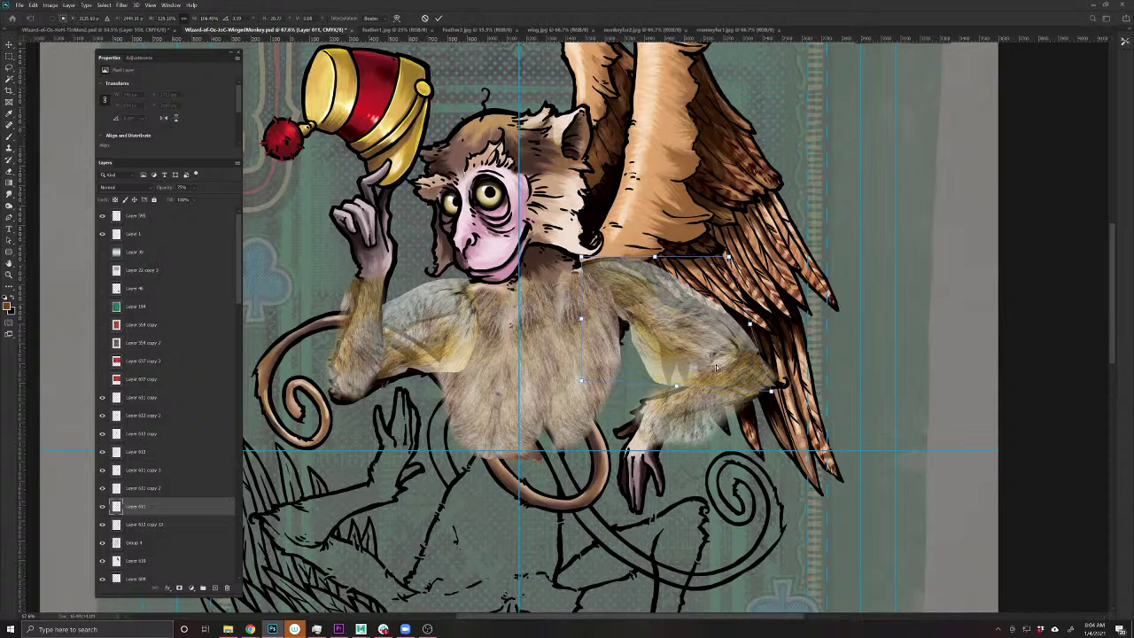
{"action": "key", "text": "Return"}
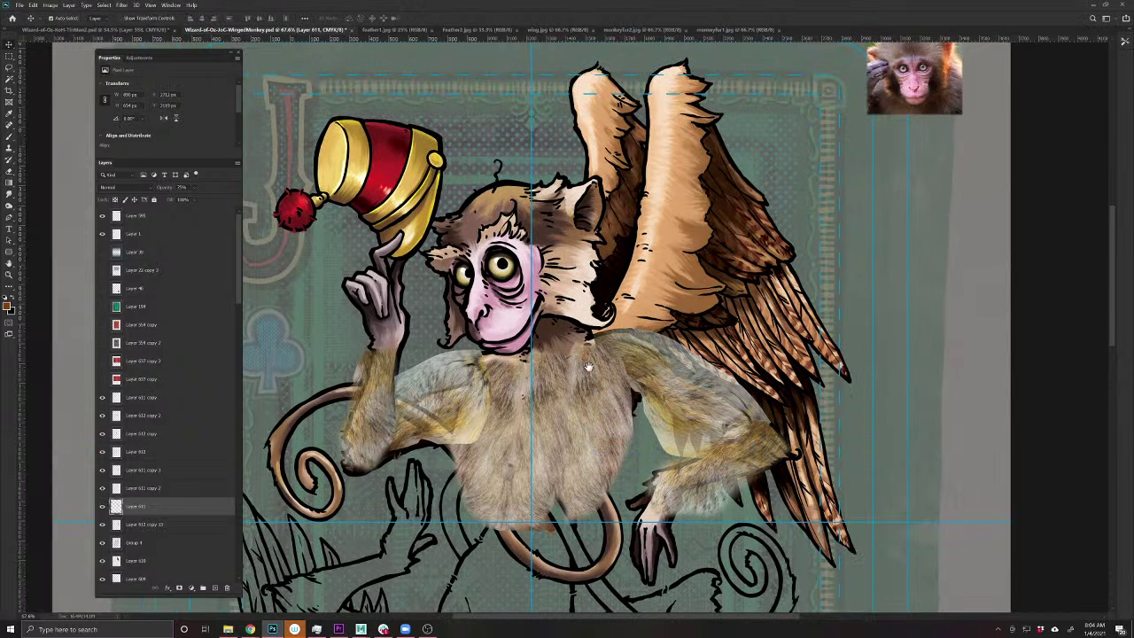
- Move a fur patch over the monkey's face and erase it away from both eyes
{"action": "left_click_drag", "start_coordinate": [421, 412], "coordinate": [445, 310]}
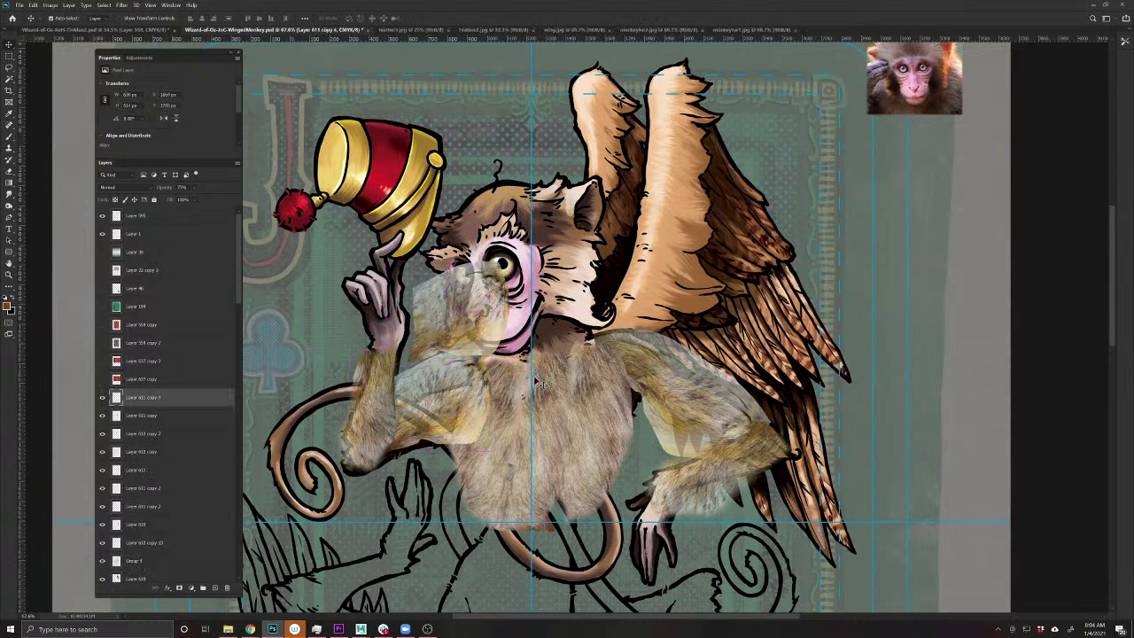
{"action": "key", "text": "e"}
{"action": "mouse_move", "coordinate": [434, 270]}
{"action": "left_mouse_down"}
{"action": "mouse_move", "coordinate": [434, 332]}
{"action": "mouse_move", "coordinate": [417, 292]}
{"action": "left_mouse_up"}
{"action": "mouse_move", "coordinate": [496, 261]}
{"action": "left_mouse_down"}
{"action": "mouse_move", "coordinate": [483, 315]}
{"action": "mouse_move", "coordinate": [496, 335]}
{"action": "mouse_move", "coordinate": [474, 356]}
{"action": "left_mouse_up"}
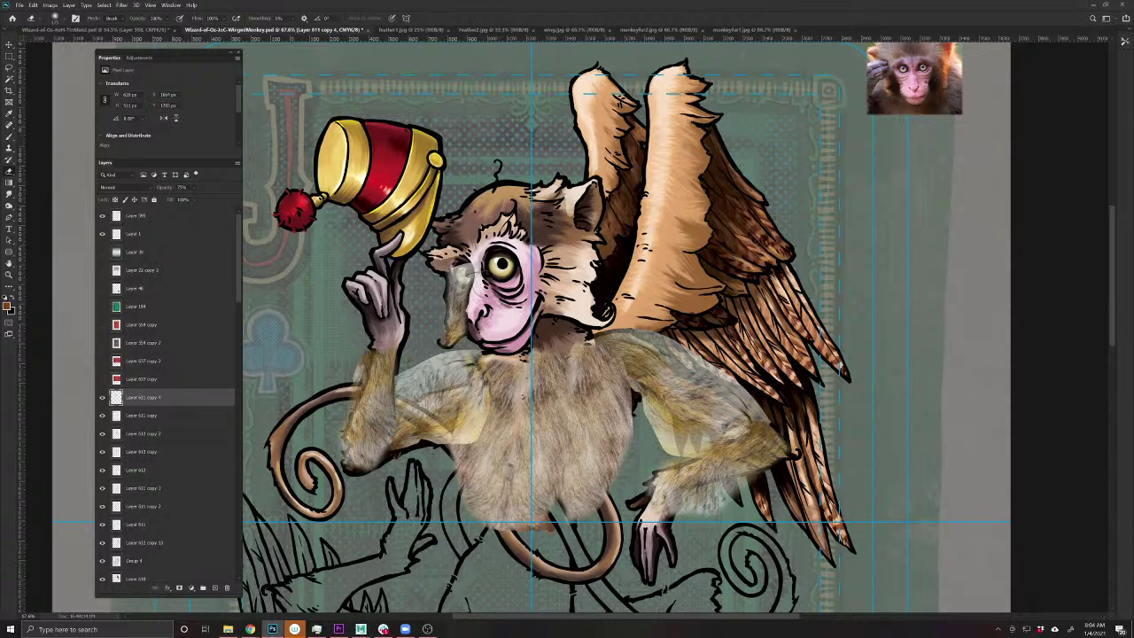
{"action": "left_click_drag", "start_coordinate": [474, 261], "coordinate": [456, 279]}
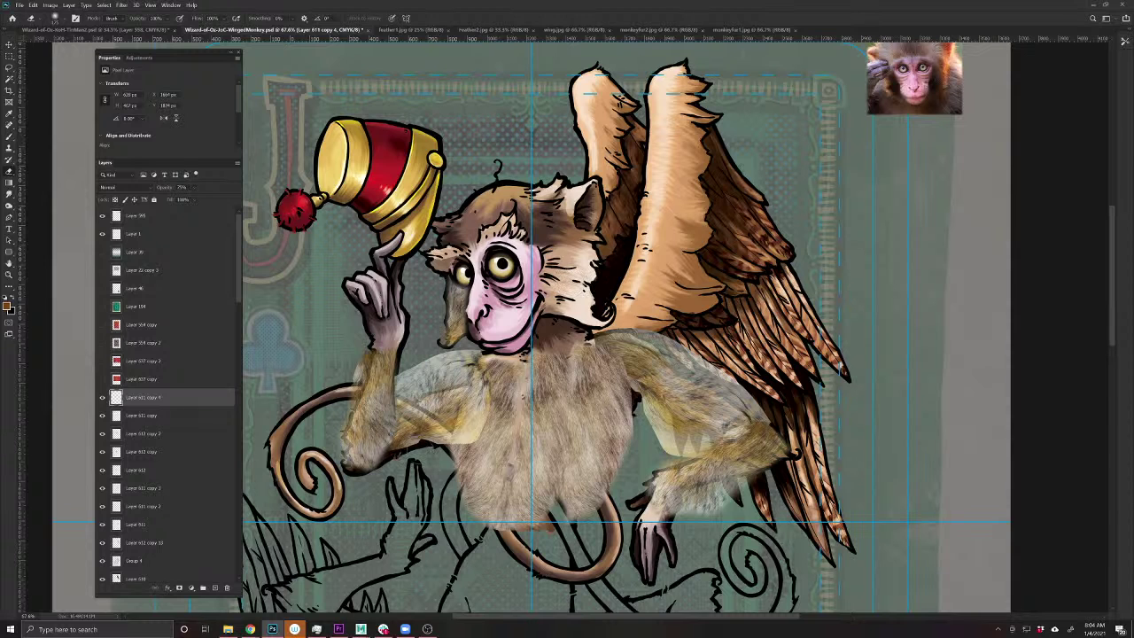
- Place a horizontally flipped fur copy over the shoulder, then bring up the iStock browser window
{"action": "key", "text": "v"}
{"action": "left_click_drag", "start_coordinate": [509, 395], "coordinate": [620, 266]}
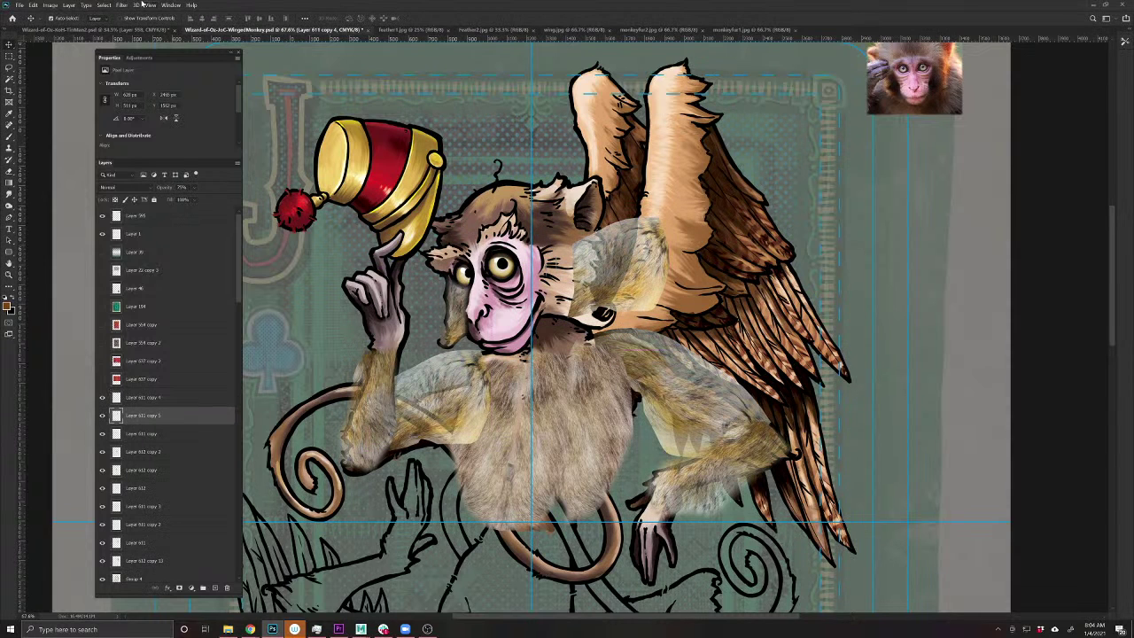
{"action": "left_click", "coordinate": [32, 5]}
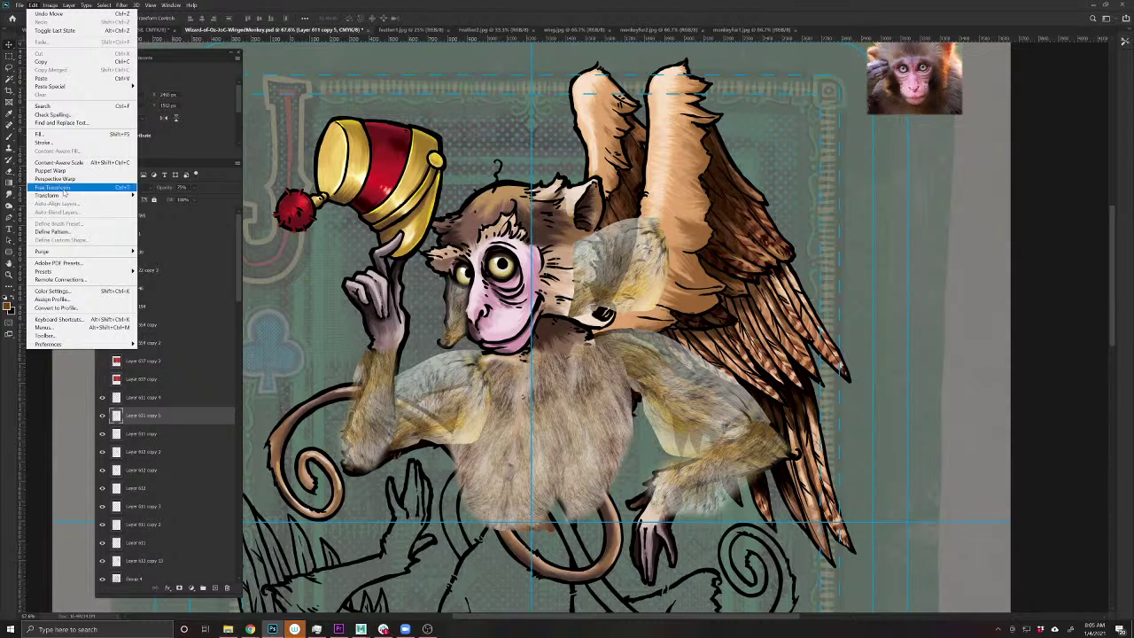
{"action": "mouse_move", "coordinate": [65, 196]}
{"action": "left_click", "coordinate": [173, 326]}
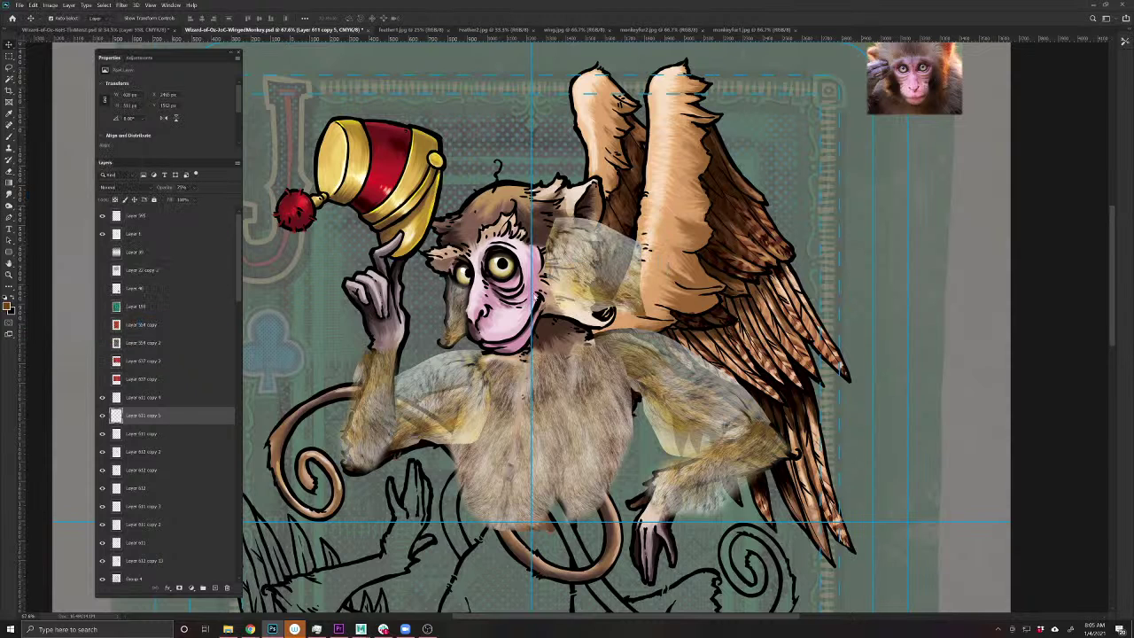
{"action": "left_click_drag", "start_coordinate": [598, 282], "coordinate": [586, 302]}
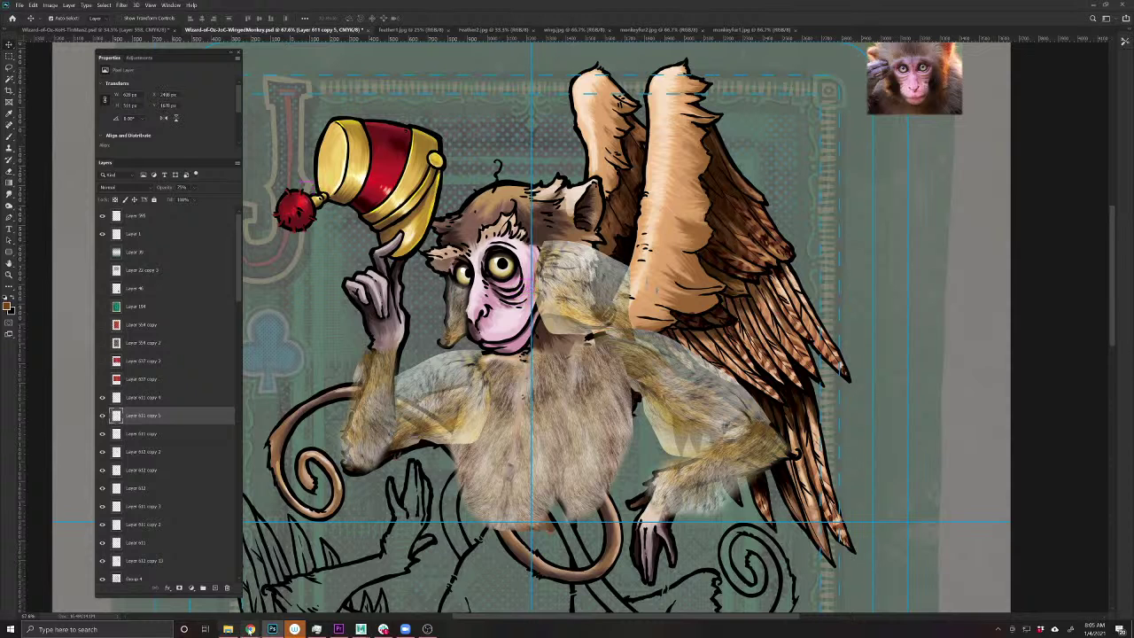
{"action": "mouse_move", "coordinate": [250, 627]}
{"action": "left_click", "coordinate": [112, 584]}
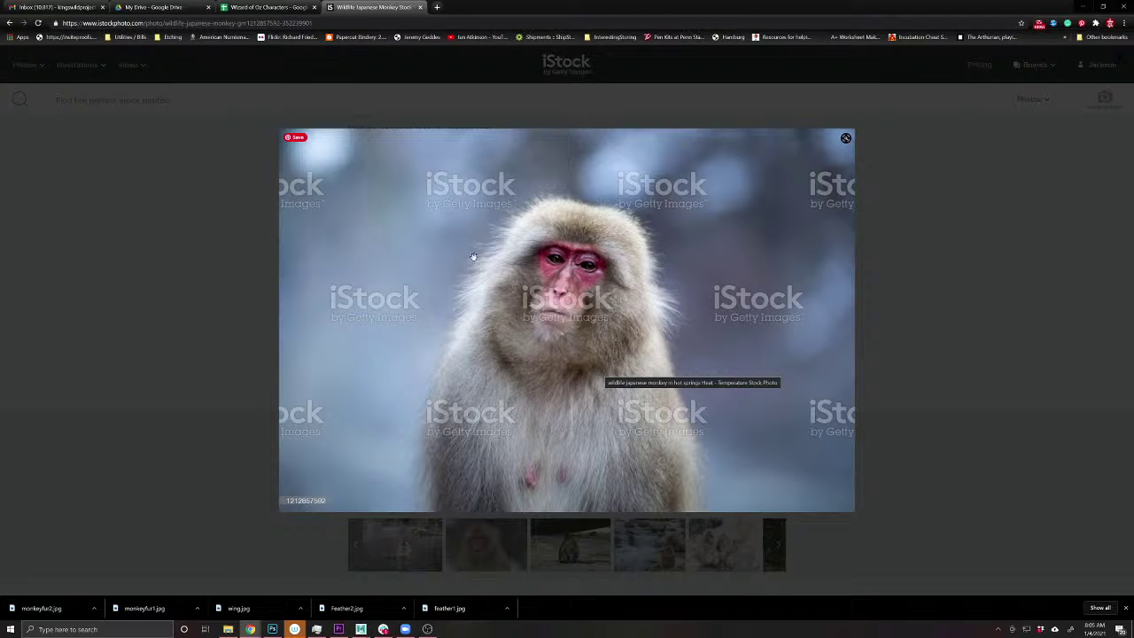
- Open the Close up of Japanese macaque photo page on iStock and preview it
{"action": "key", "text": "Escape"}
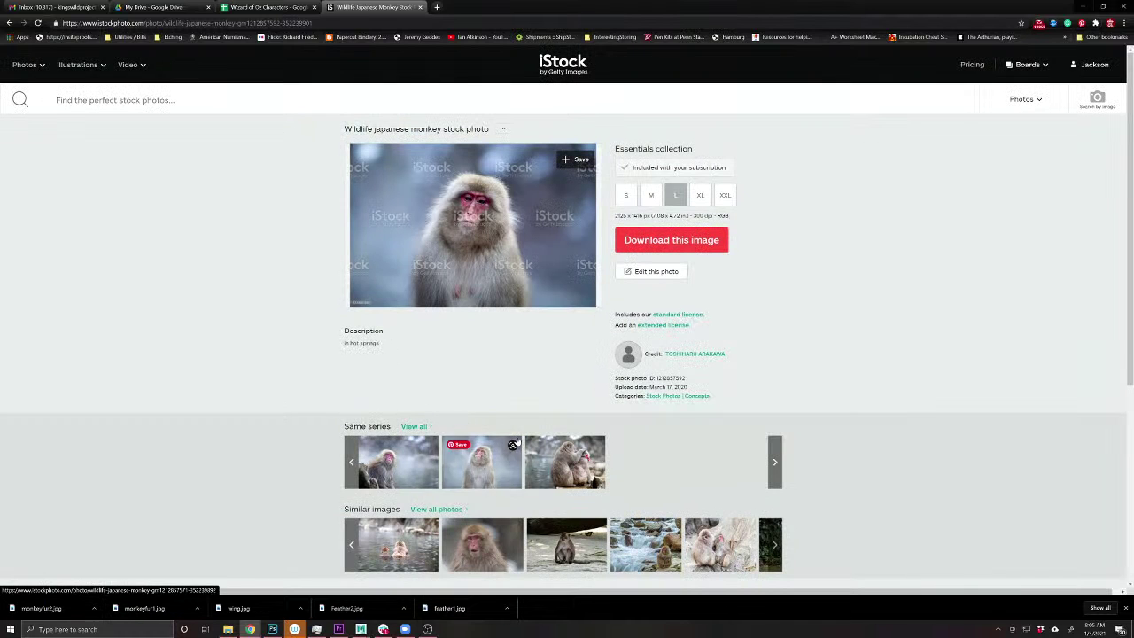
{"action": "left_click", "coordinate": [458, 529]}
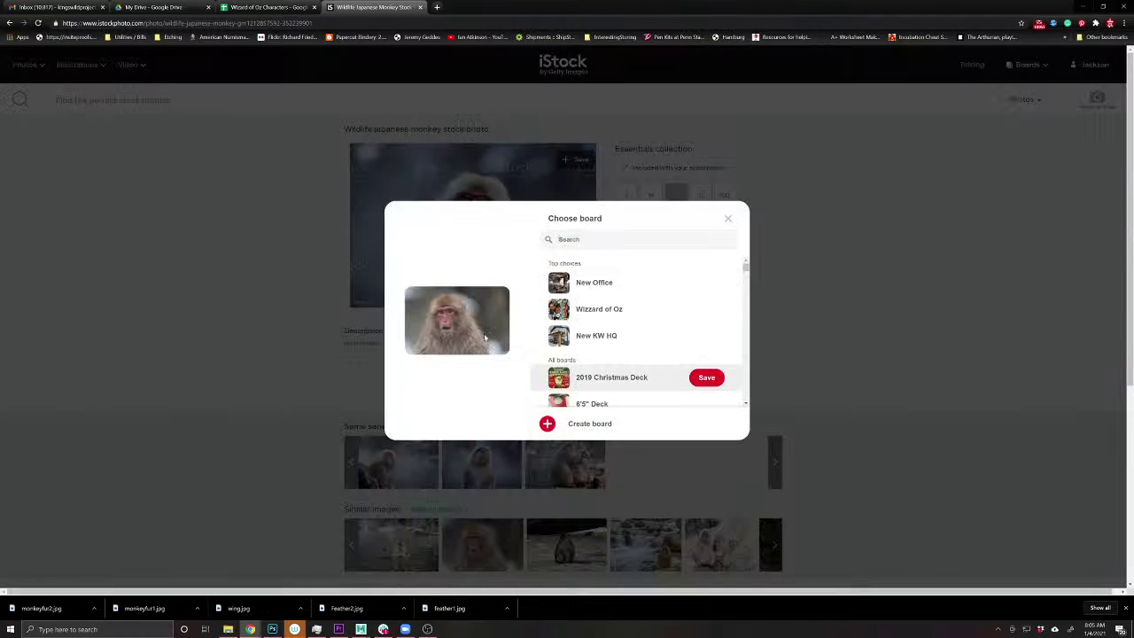
{"action": "key", "text": "Escape"}
{"action": "left_click", "coordinate": [483, 542]}
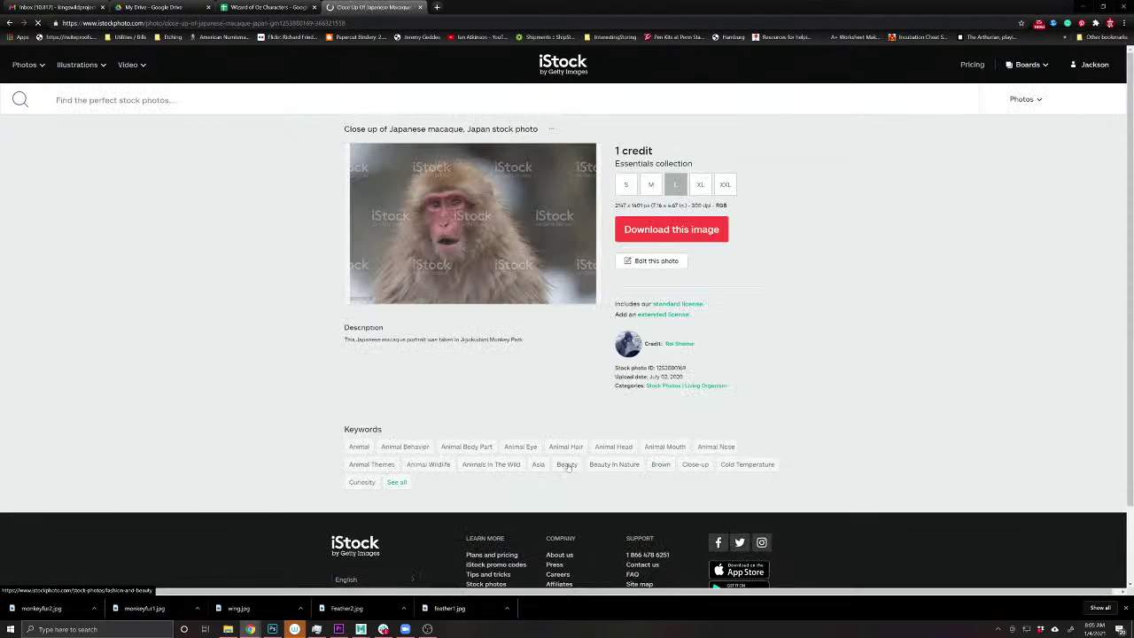
{"action": "left_click", "coordinate": [470, 223]}
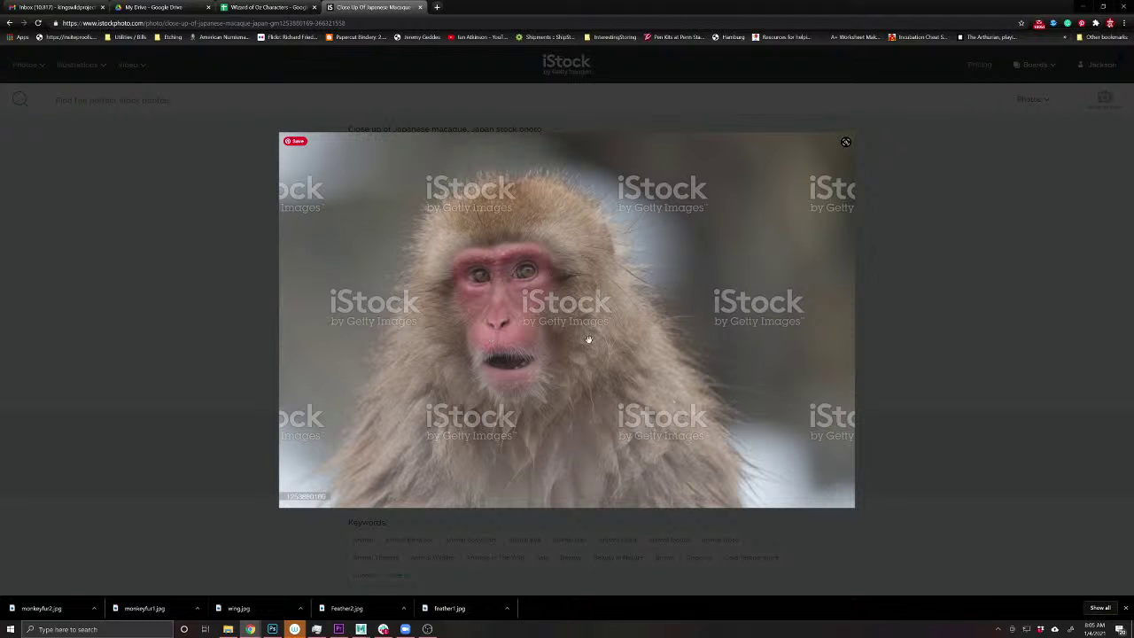
{"action": "left_click", "coordinate": [941, 381]}
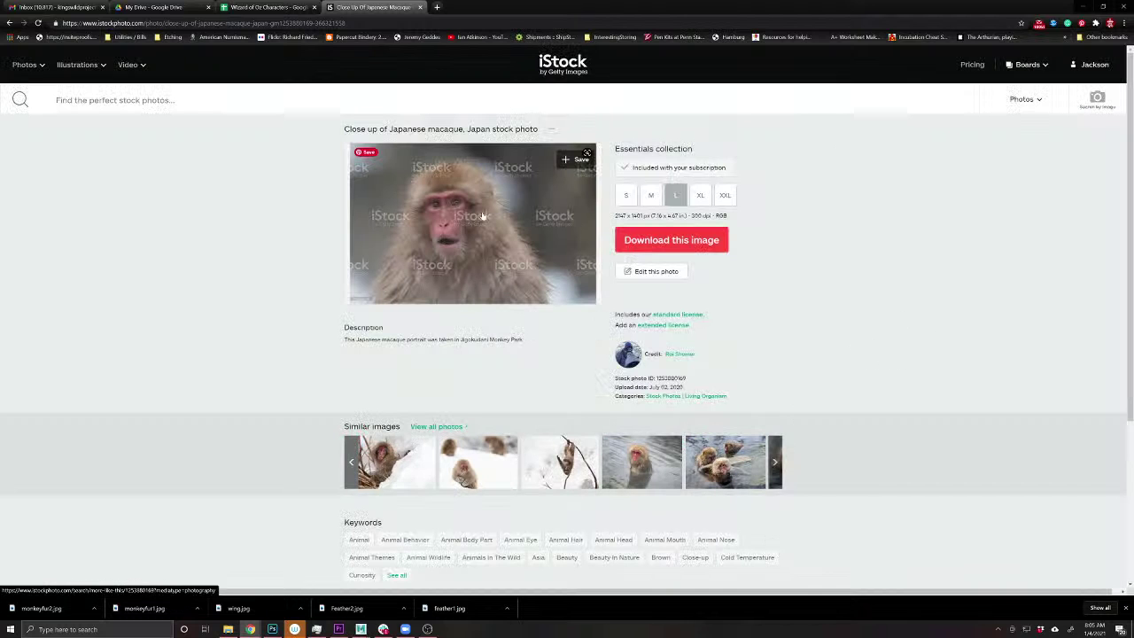
- Download the macaque photo at XXL size, saving it as monkeyface
{"action": "left_click", "coordinate": [725, 195]}
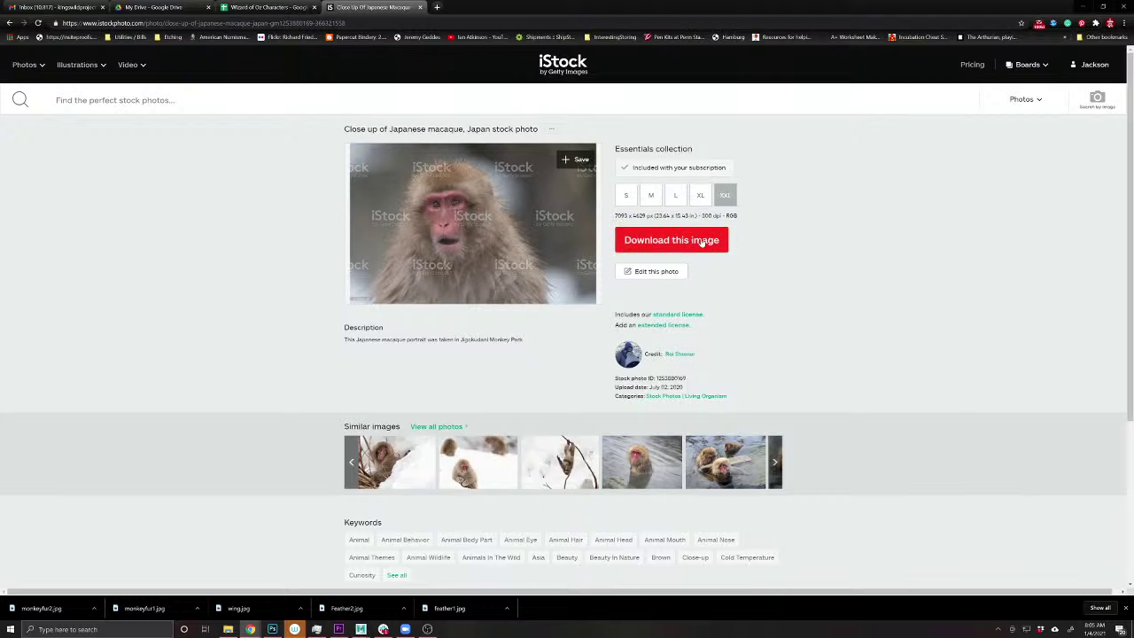
{"action": "left_click", "coordinate": [702, 242]}
{"action": "left_click", "coordinate": [675, 207]}
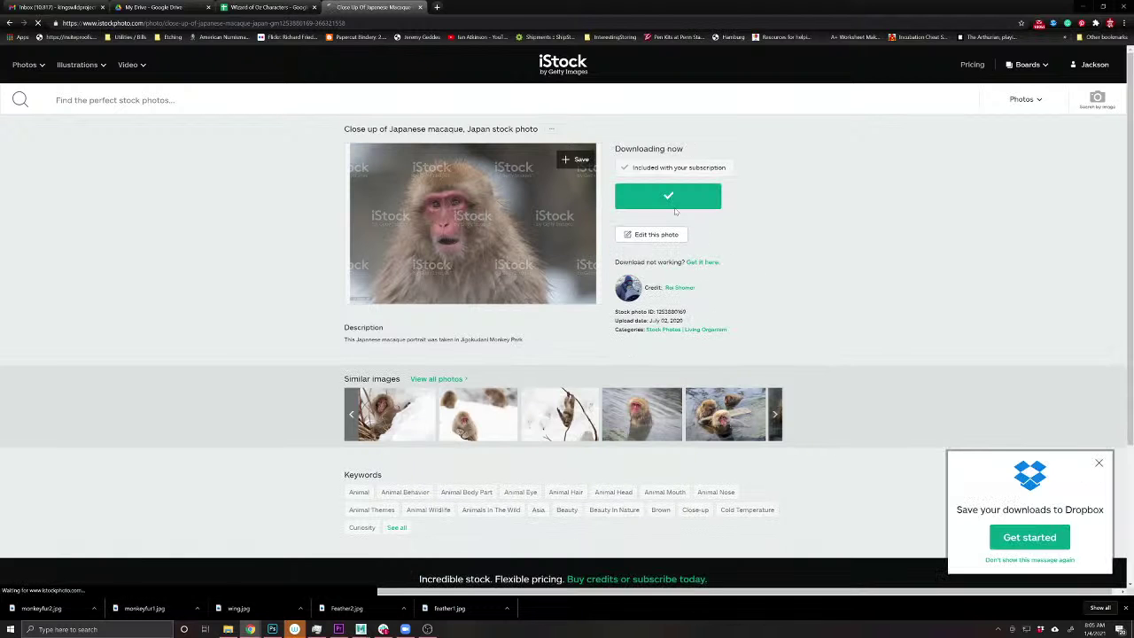
{"action": "type", "text": "monke"}
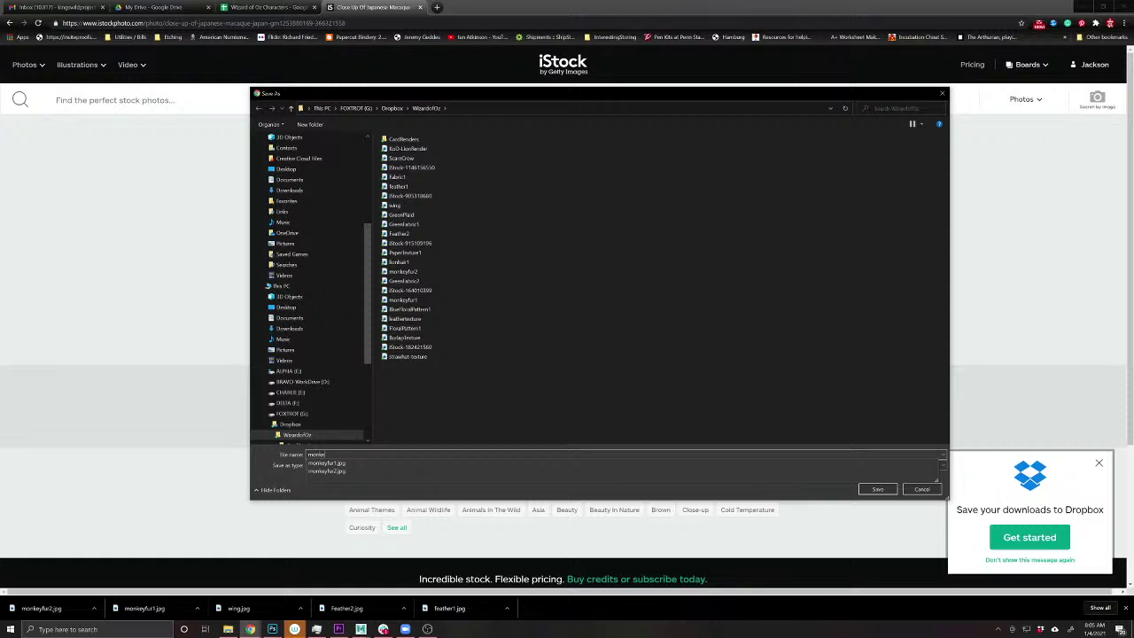
{"action": "type", "text": "yface"}
{"action": "key", "text": "Return"}
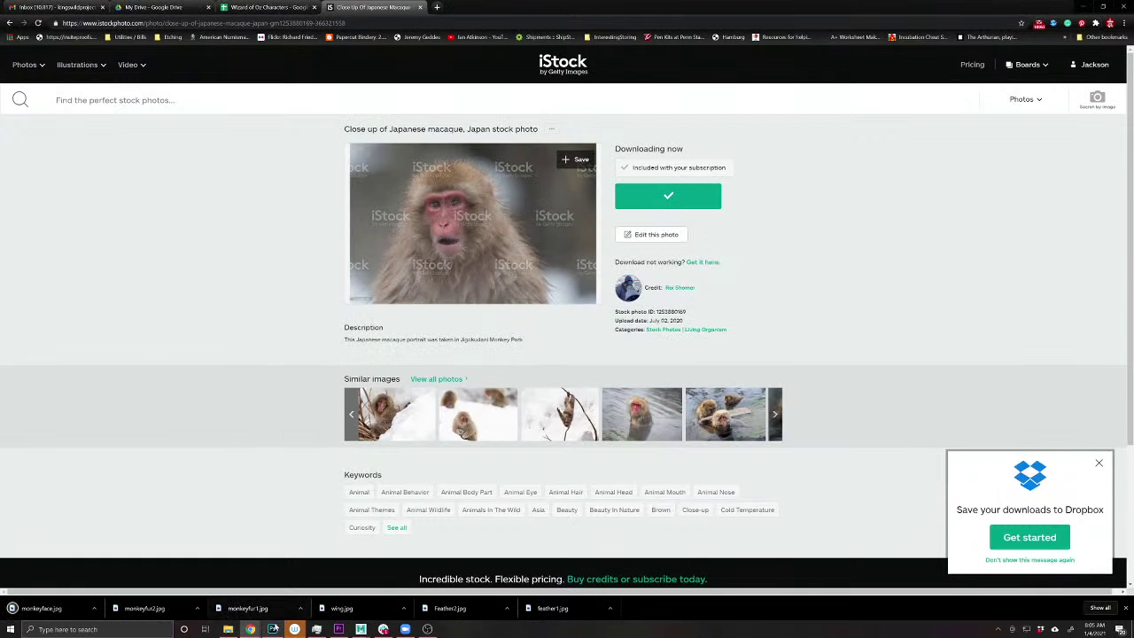
{"action": "left_click", "coordinate": [272, 629]}
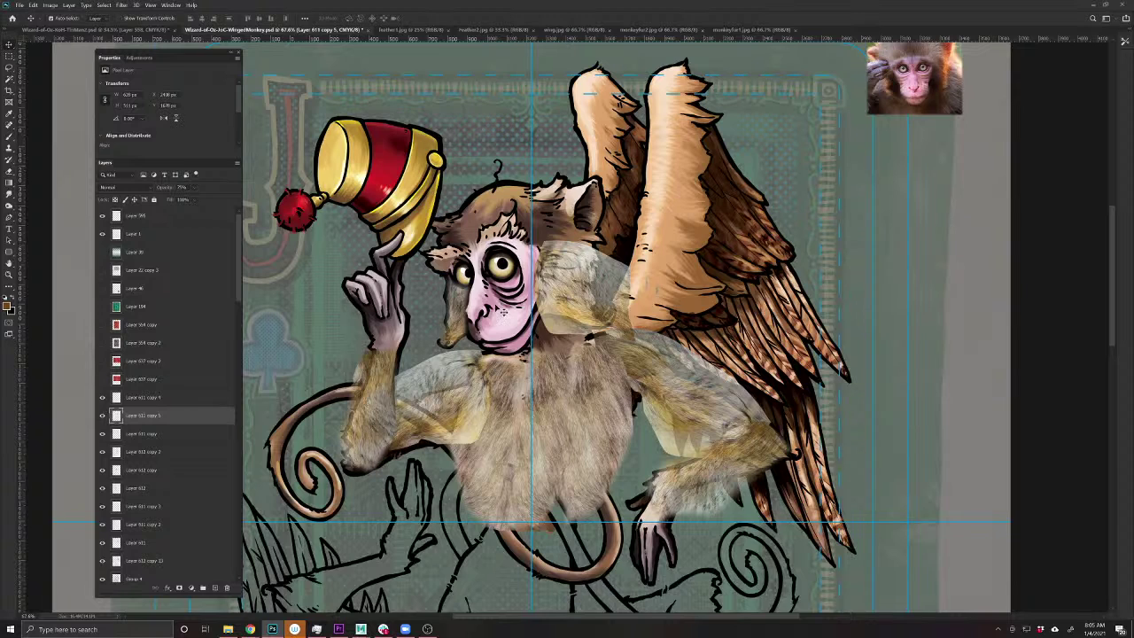
- Erase surplus fur around the monkey's neck and shoulder
{"action": "key", "text": "e"}
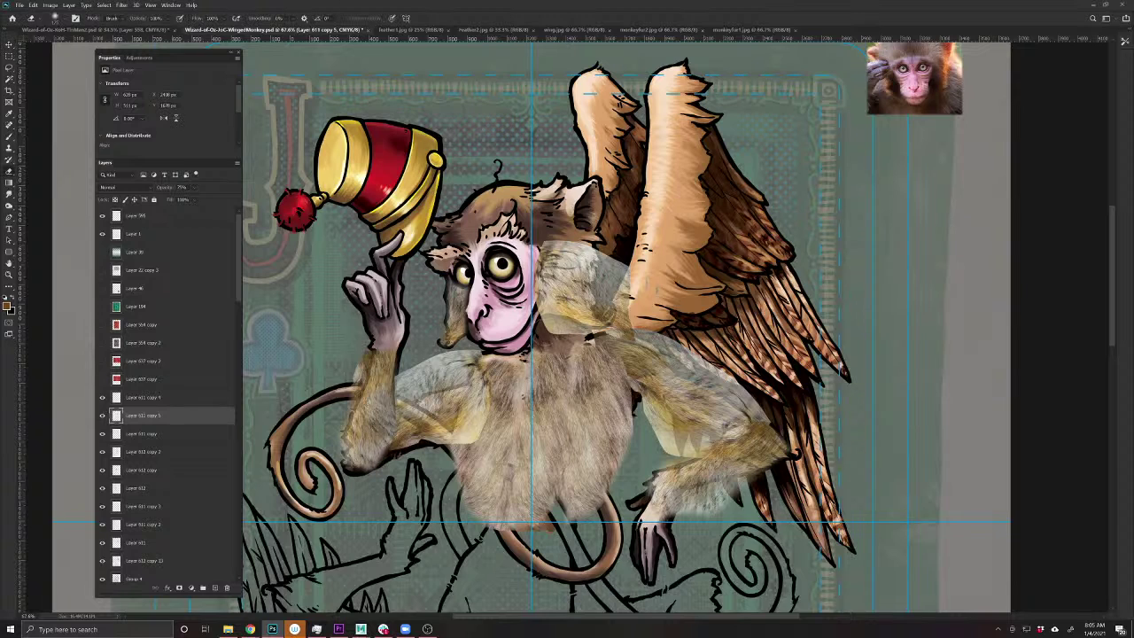
{"action": "mouse_move", "coordinate": [542, 340]}
{"action": "left_mouse_down"}
{"action": "mouse_move", "coordinate": [624, 323]}
{"action": "mouse_move", "coordinate": [620, 252]}
{"action": "mouse_move", "coordinate": [603, 290]}
{"action": "left_mouse_up"}
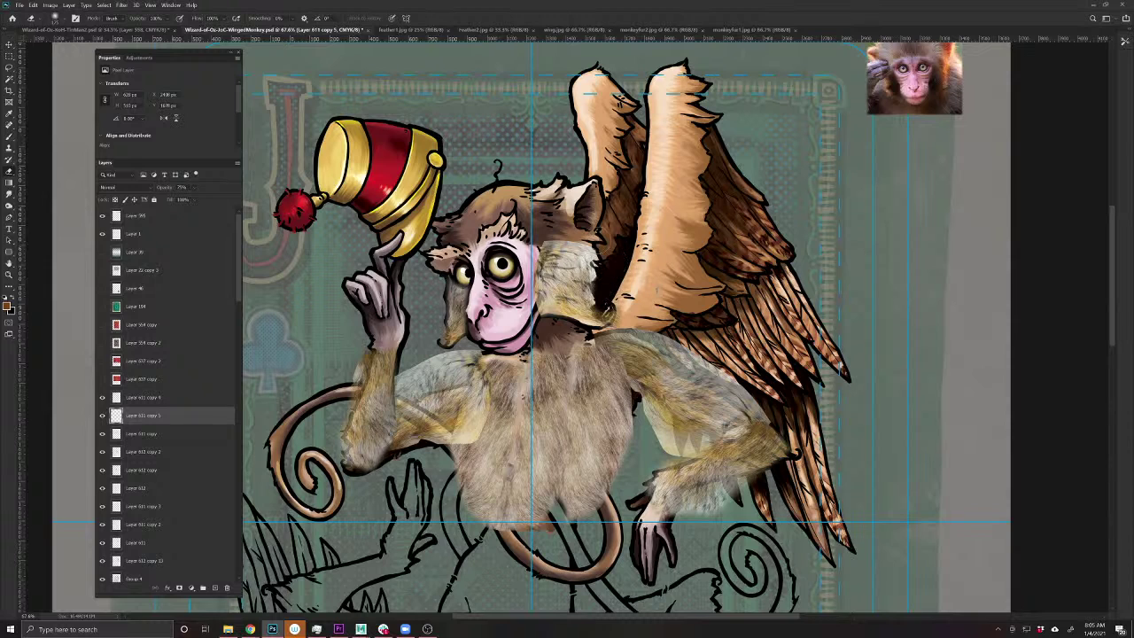
{"action": "mouse_move", "coordinate": [545, 231]}
{"action": "left_mouse_down"}
{"action": "mouse_move", "coordinate": [536, 284]}
{"action": "mouse_move", "coordinate": [549, 253]}
{"action": "left_mouse_up"}
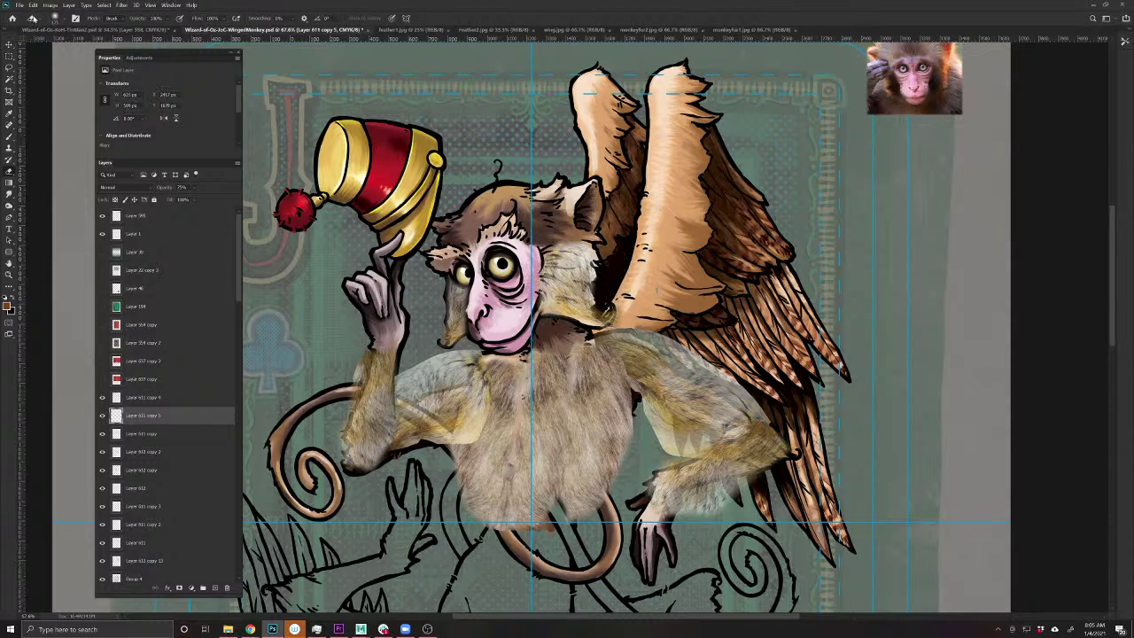
- Open monkeyface.jpg and lasso an outline around the macaque's whole face
{"action": "left_click", "coordinate": [20, 4]}
{"action": "left_click", "coordinate": [33, 27]}
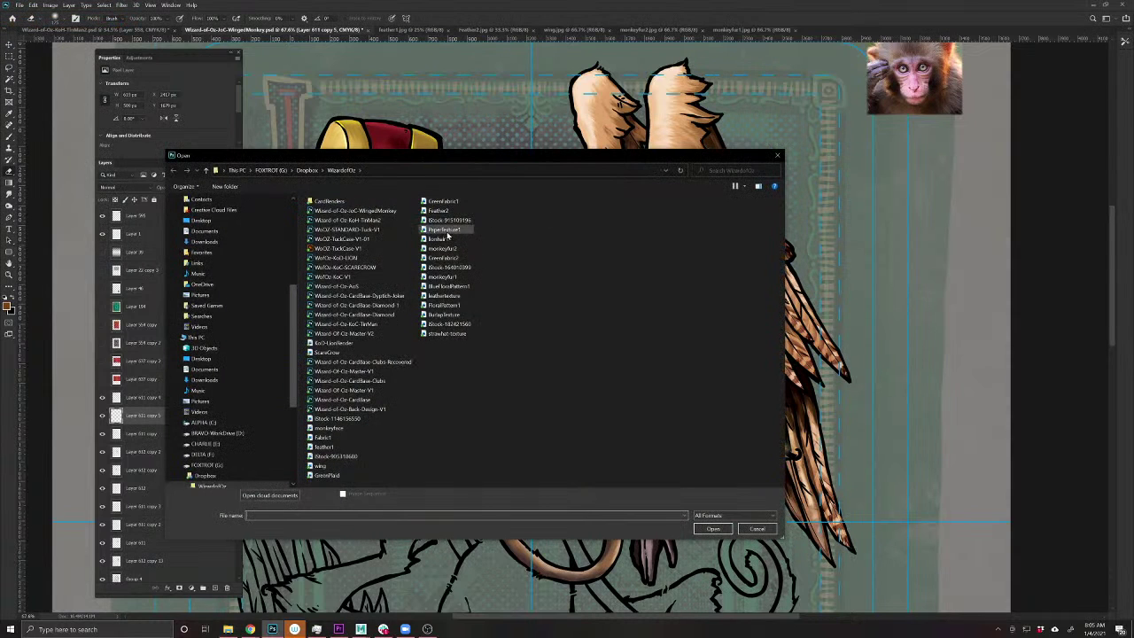
{"action": "left_click", "coordinate": [329, 427]}
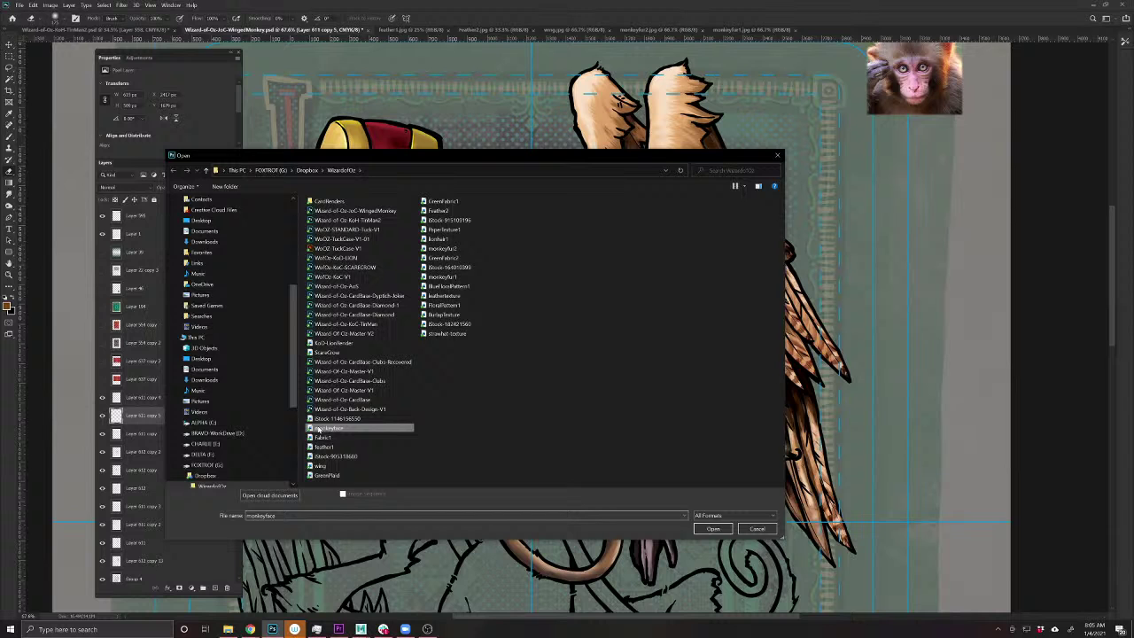
{"action": "left_click", "coordinate": [713, 529]}
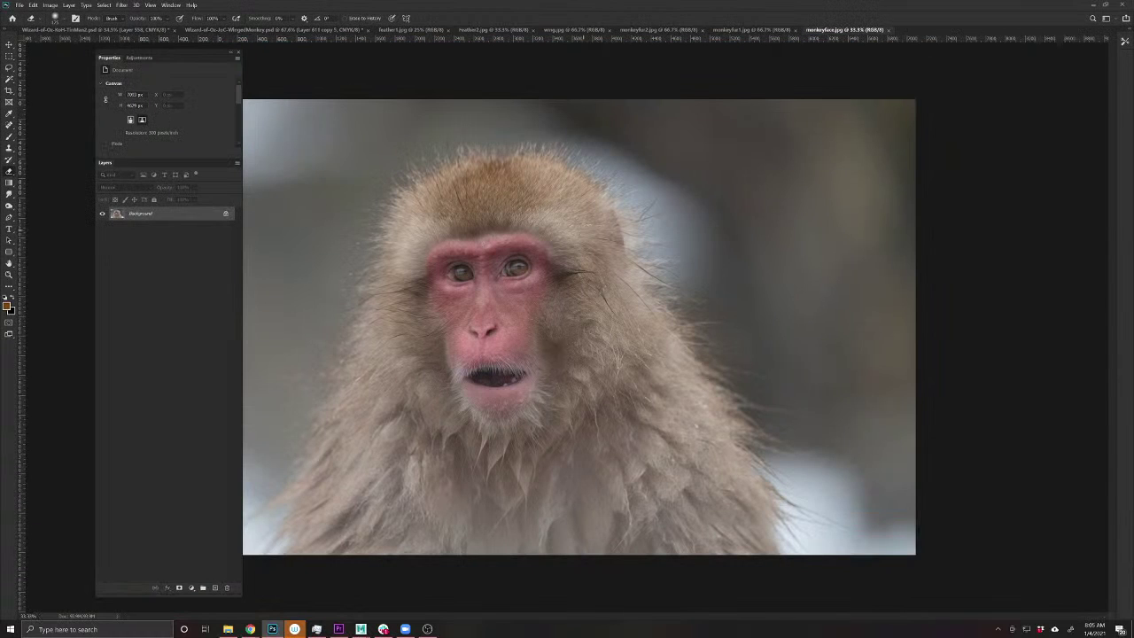
{"action": "key", "text": "l"}
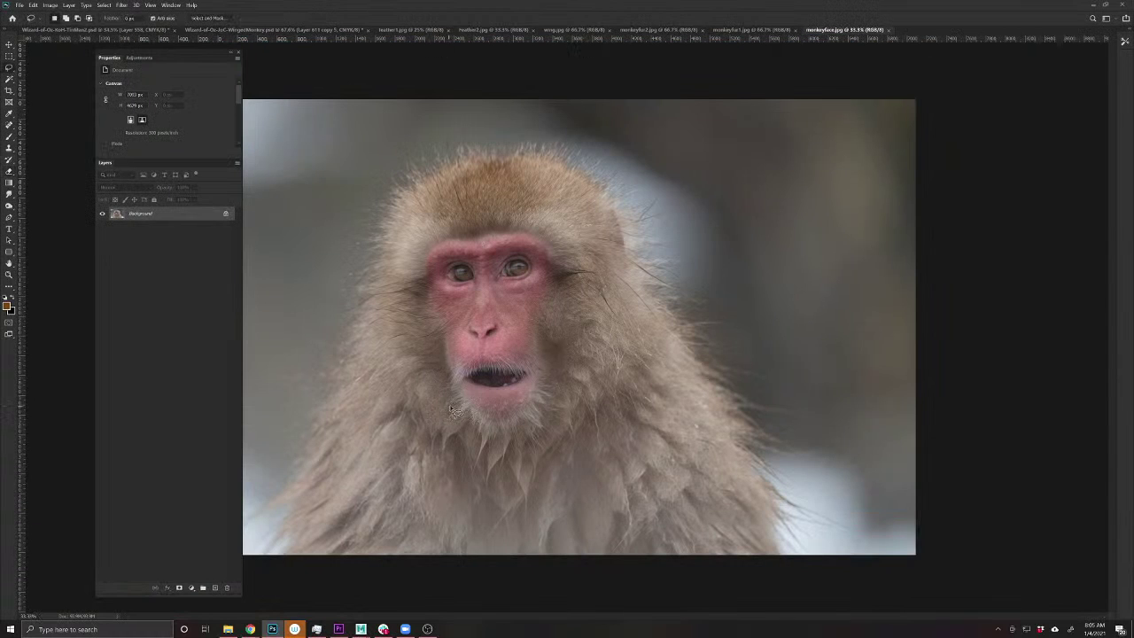
{"action": "left_click_drag", "start_coordinate": [450, 406], "coordinate": [415, 325]}
{"action": "mouse_move", "coordinate": [535, 235]}
{"action": "left_mouse_down"}
{"action": "mouse_move", "coordinate": [572, 281]}
{"action": "mouse_move", "coordinate": [561, 335]}
{"action": "left_mouse_up"}
{"action": "left_click_drag", "start_coordinate": [531, 434], "coordinate": [452, 408]}
- Paste the macaque face into the card, scaling it down to fit over the drawn head
{"action": "left_click", "coordinate": [282, 30]}
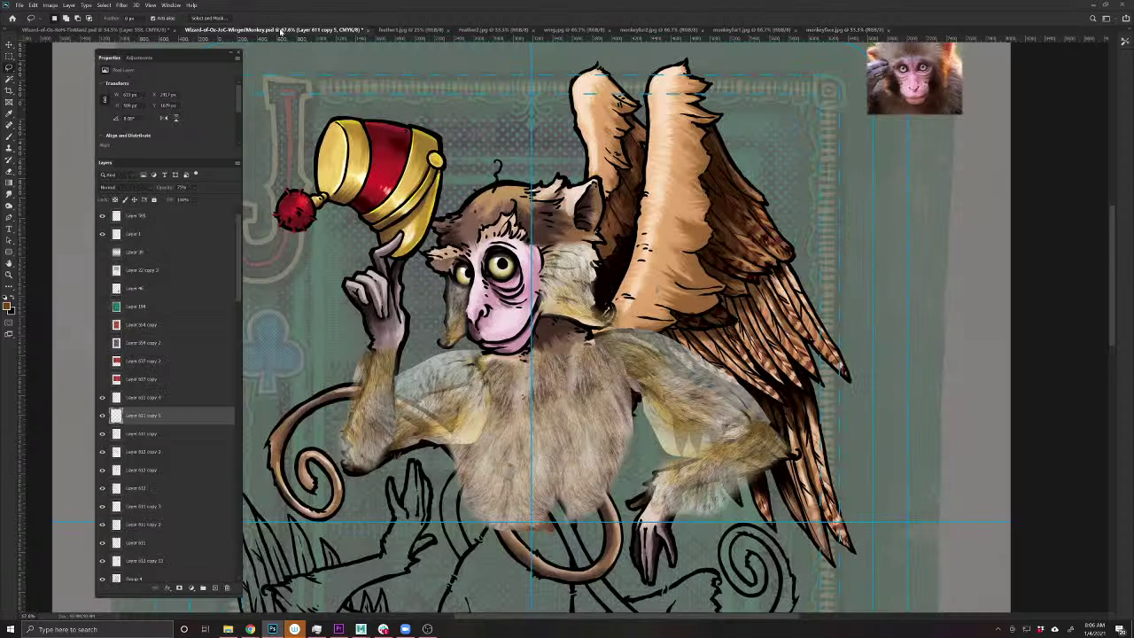
{"action": "key", "text": "ctrl+v"}
{"action": "key", "text": "ctrl+t"}
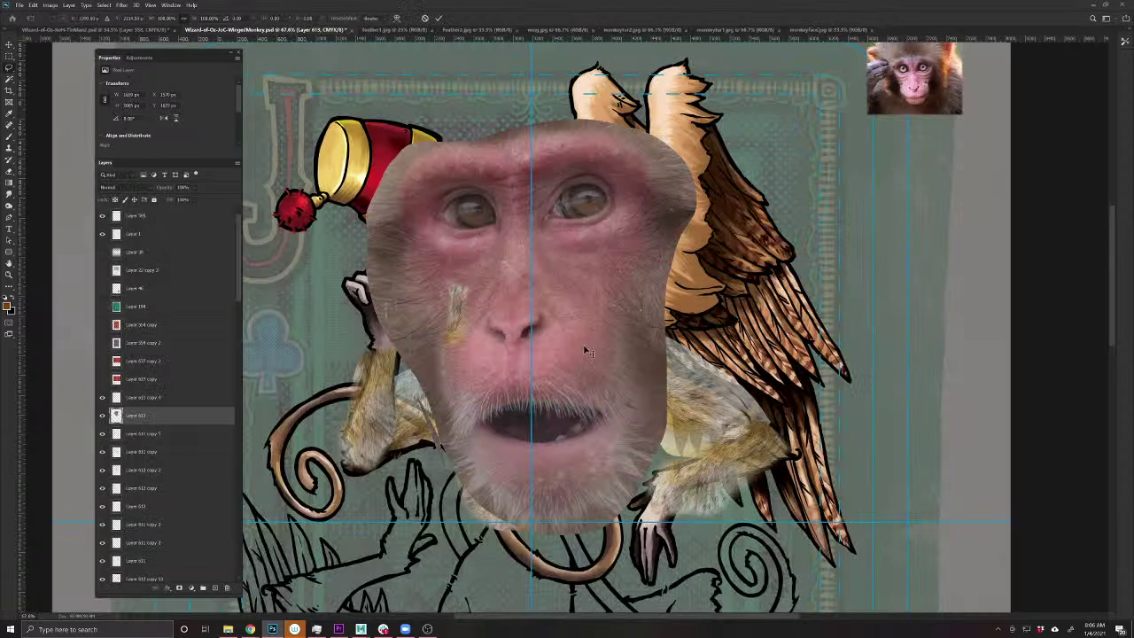
{"action": "left_click_drag", "start_coordinate": [699, 536], "coordinate": [658, 476]}
{"action": "left_click_drag", "start_coordinate": [607, 429], "coordinate": [552, 355]}
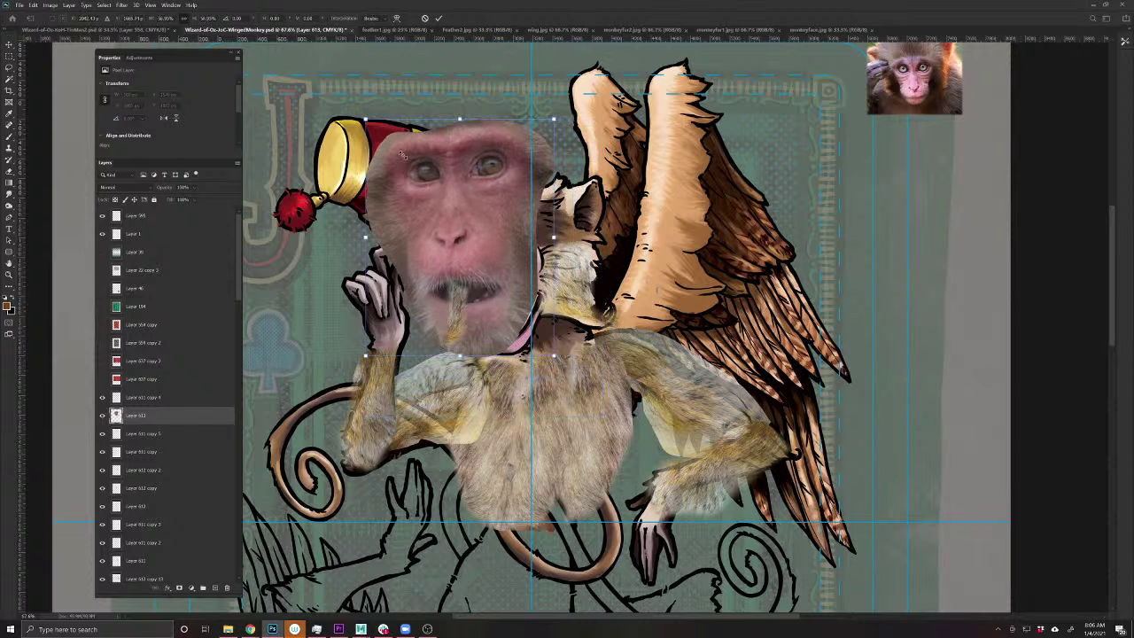
{"action": "left_click_drag", "start_coordinate": [365, 119], "coordinate": [450, 225]}
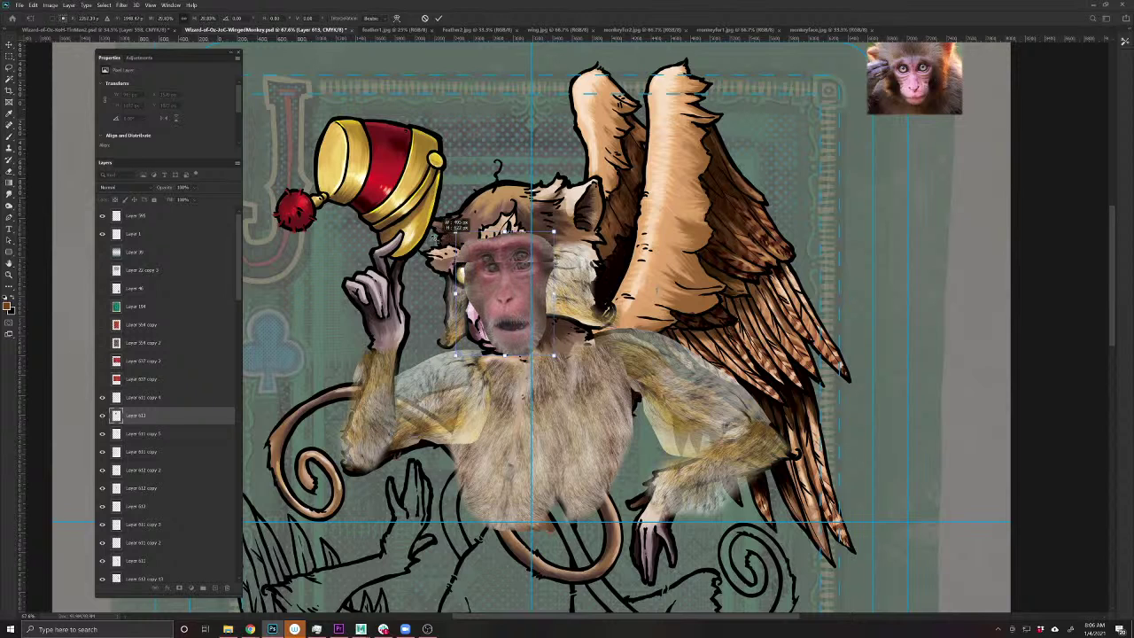
{"action": "left_click_drag", "start_coordinate": [493, 290], "coordinate": [493, 307]}
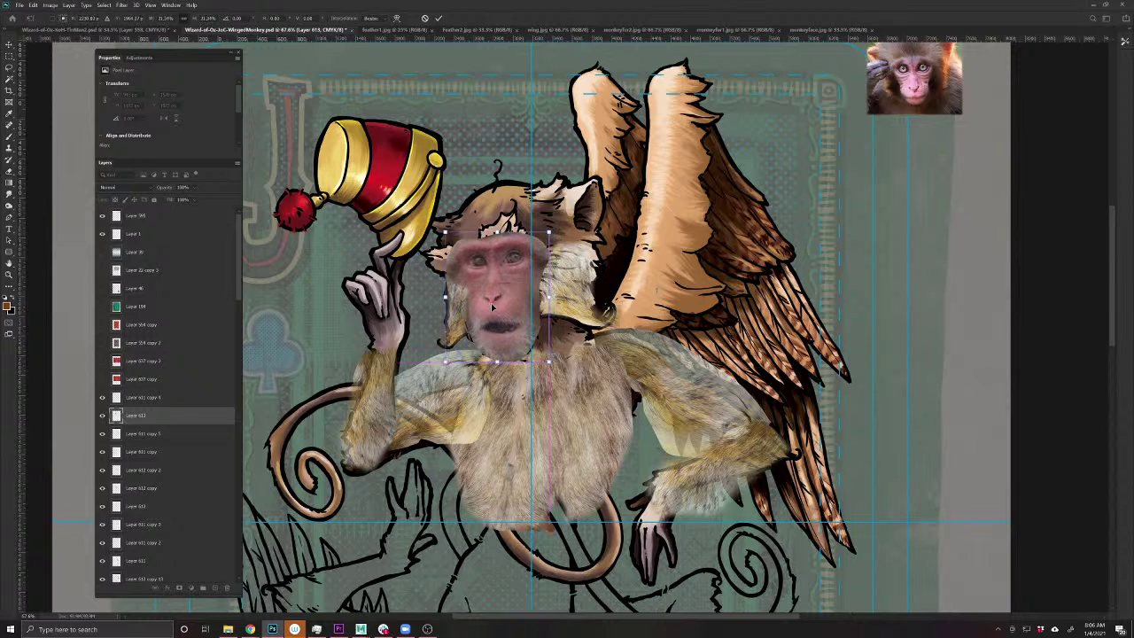
{"action": "left_click_drag", "start_coordinate": [549, 233], "coordinate": [540, 228]}
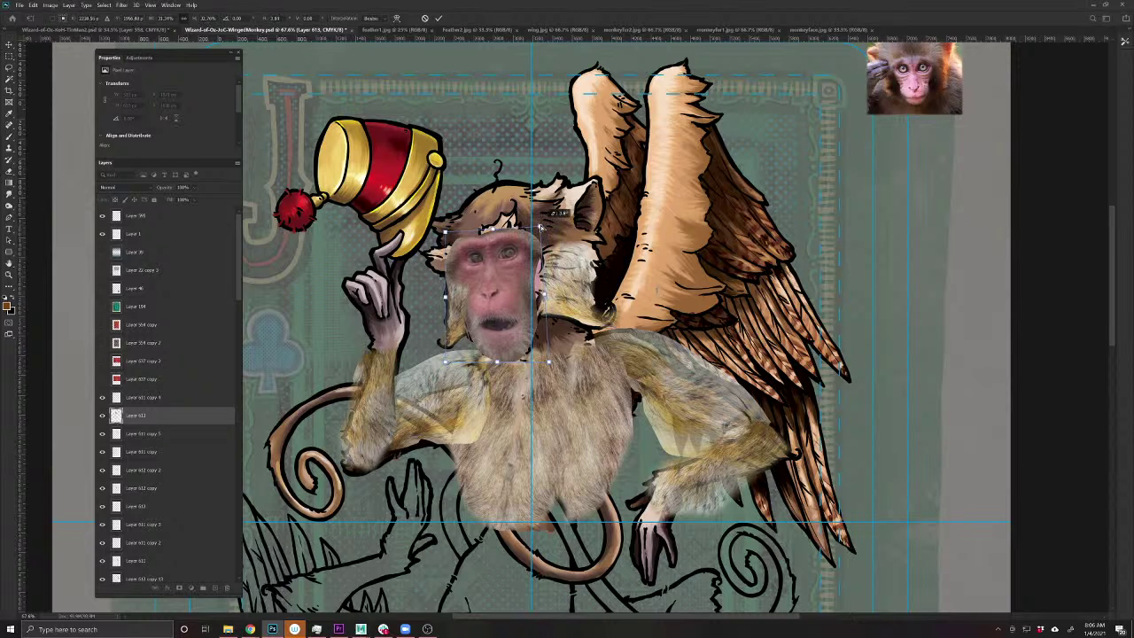
{"action": "left_click_drag", "start_coordinate": [542, 297], "coordinate": [571, 294]}
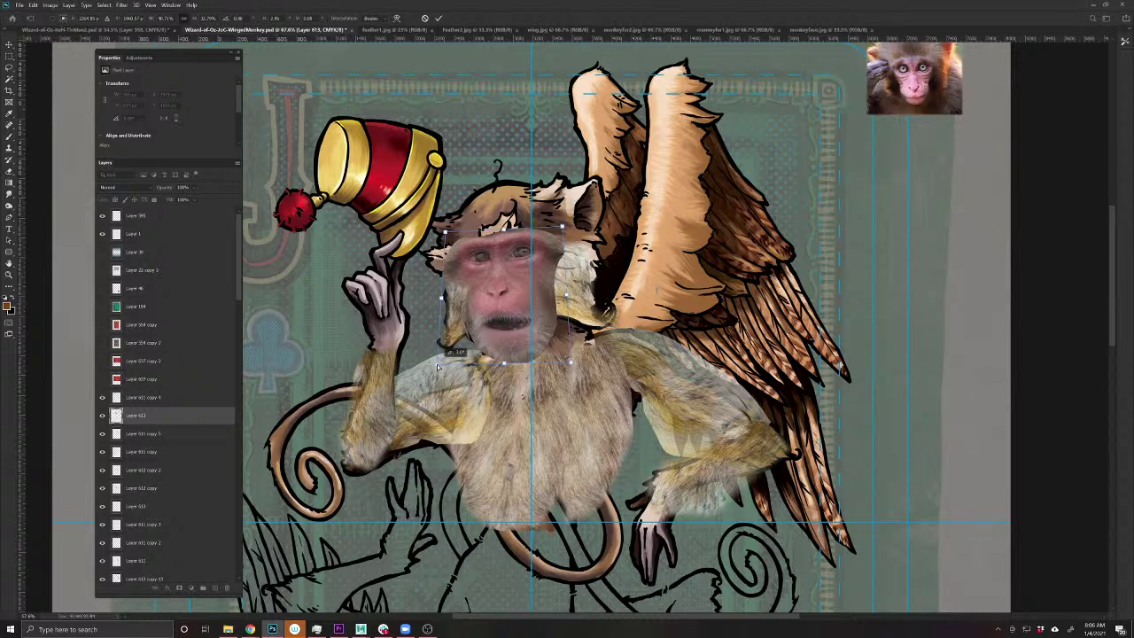
{"action": "left_click_drag", "start_coordinate": [518, 323], "coordinate": [516, 330]}
{"action": "key", "text": "Return"}
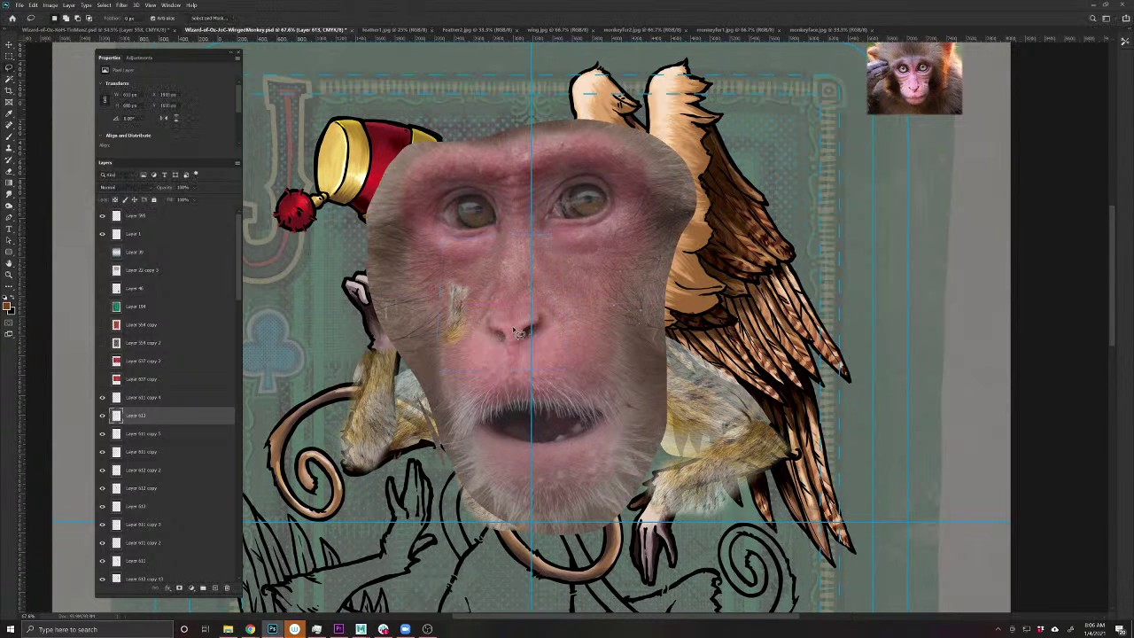
- Erase the photo face around both eyes so the cartoon eyes show through
{"action": "key", "text": "e"}
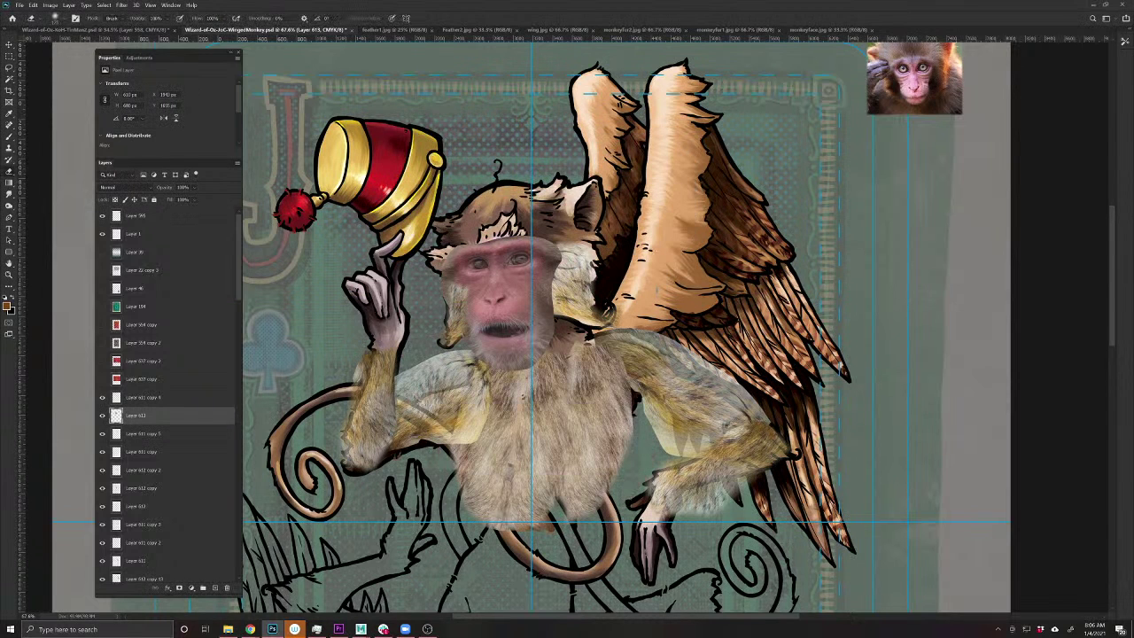
{"action": "mouse_move", "coordinate": [527, 266]}
{"action": "left_mouse_down"}
{"action": "mouse_move", "coordinate": [460, 266]}
{"action": "mouse_move", "coordinate": [523, 244]}
{"action": "mouse_move", "coordinate": [509, 252]}
{"action": "left_mouse_up"}
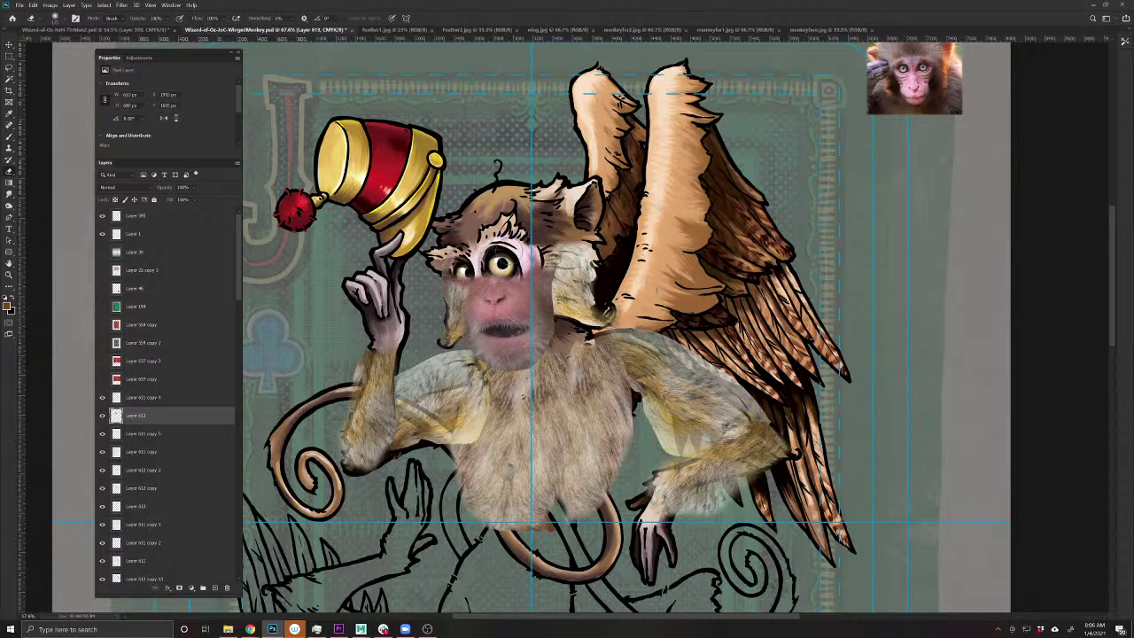
{"action": "mouse_move", "coordinate": [450, 281]}
{"action": "left_mouse_down"}
{"action": "mouse_move", "coordinate": [469, 280]}
{"action": "mouse_move", "coordinate": [448, 301]}
{"action": "mouse_move", "coordinate": [536, 266]}
{"action": "mouse_move", "coordinate": [542, 310]}
{"action": "mouse_move", "coordinate": [526, 361]}
{"action": "mouse_move", "coordinate": [483, 356]}
{"action": "left_mouse_up"}
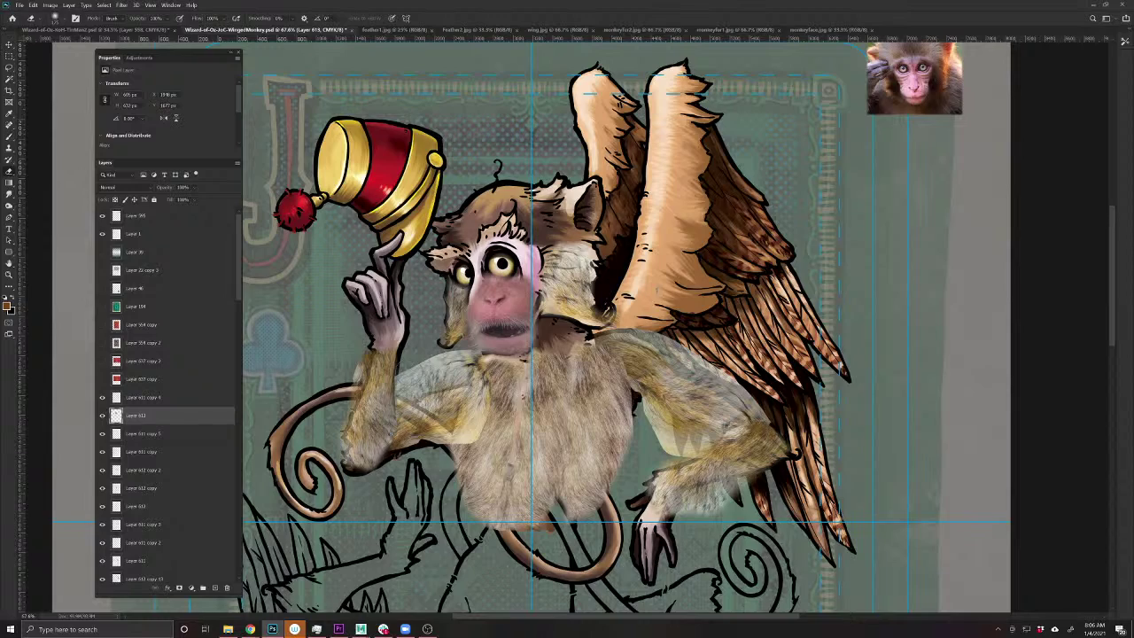
- Clone Stamp skin texture over the photo face's mouth, nose bridge and lower snout
{"action": "left_click", "coordinate": [10, 147]}
{"action": "scroll", "coordinate": [503, 298], "scroll_direction": "up", "scroll_amount": 3}
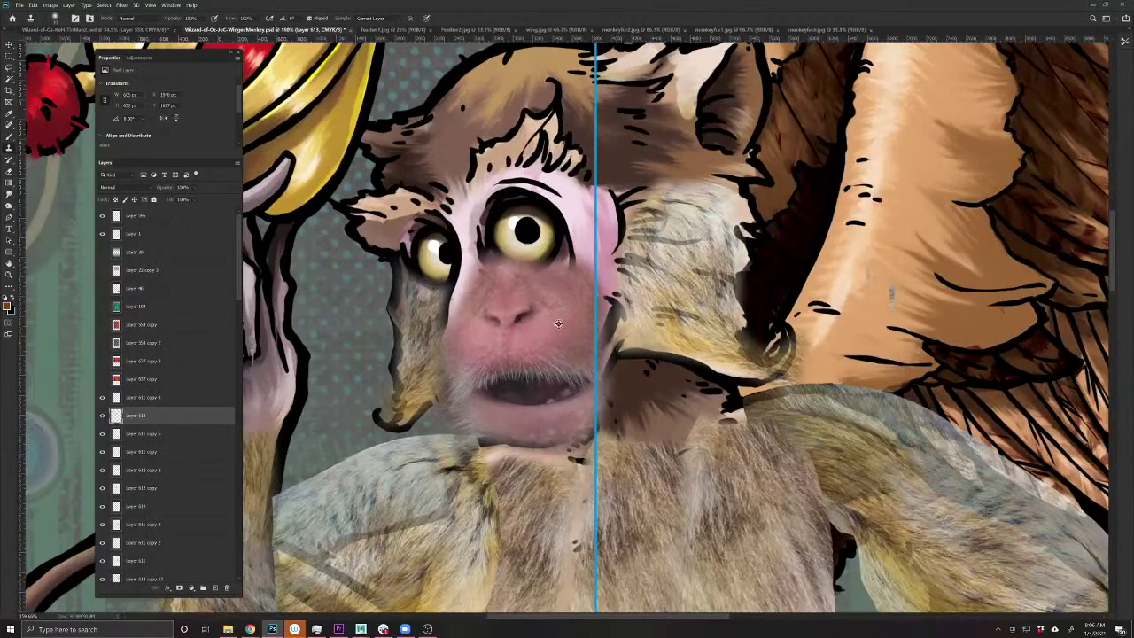
{"action": "mouse_move", "coordinate": [558, 323]}
{"action": "left_mouse_down"}
{"action": "mouse_move", "coordinate": [476, 386]}
{"action": "mouse_move", "coordinate": [496, 410]}
{"action": "left_mouse_up"}
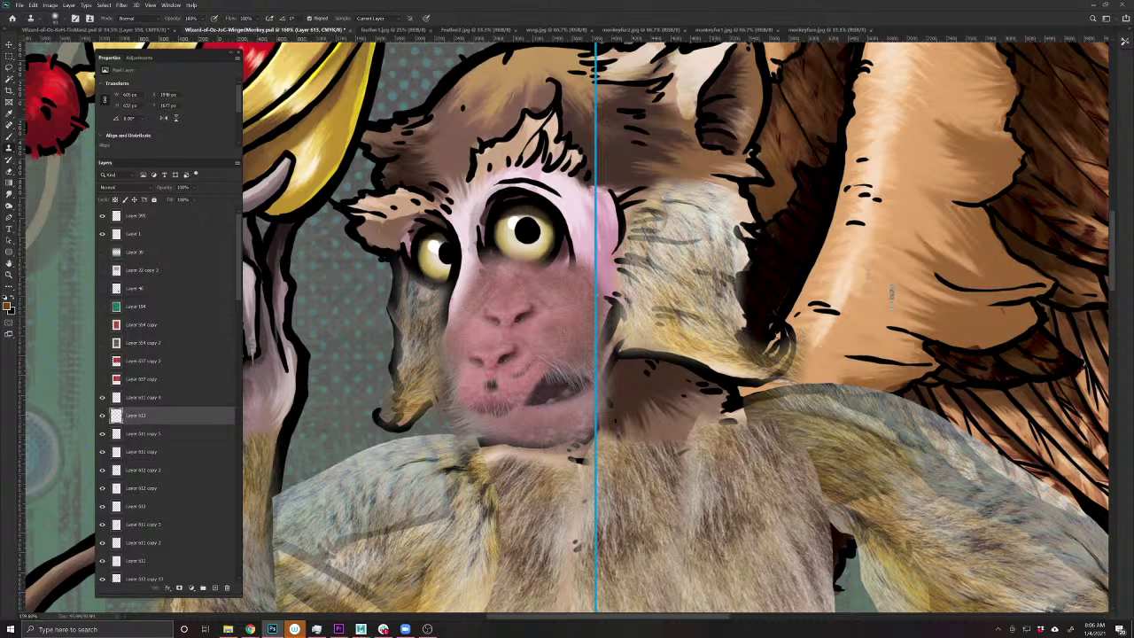
{"action": "left_click_drag", "start_coordinate": [507, 297], "coordinate": [497, 341]}
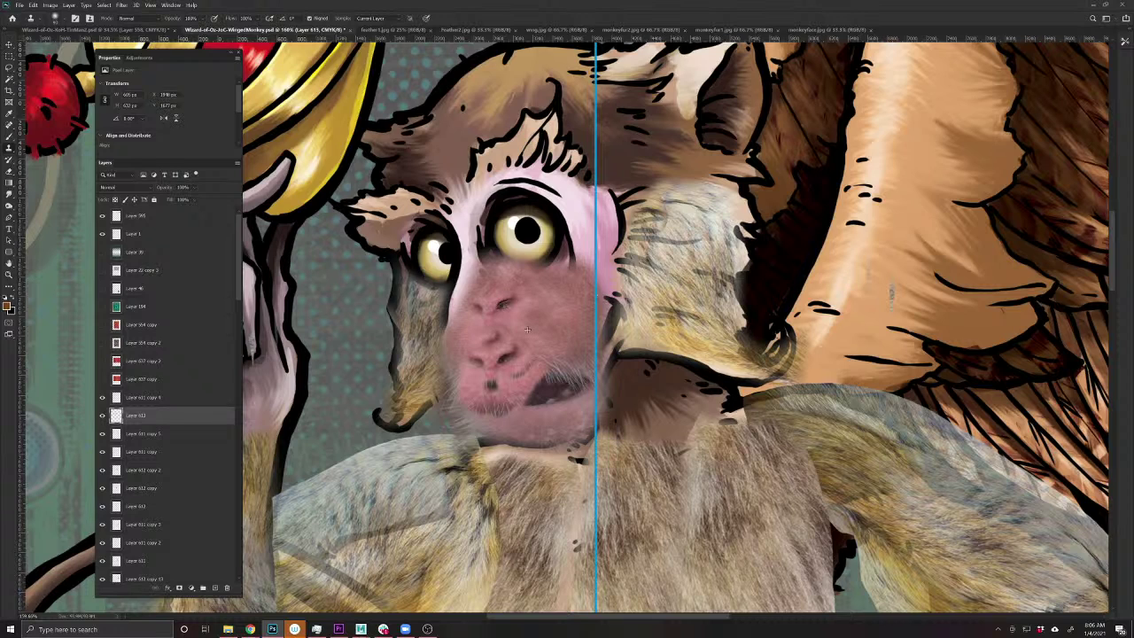
{"action": "mouse_move", "coordinate": [501, 299]}
{"action": "left_mouse_down"}
{"action": "mouse_move", "coordinate": [522, 315]}
{"action": "mouse_move", "coordinate": [510, 359]}
{"action": "mouse_move", "coordinate": [475, 370]}
{"action": "left_mouse_up"}
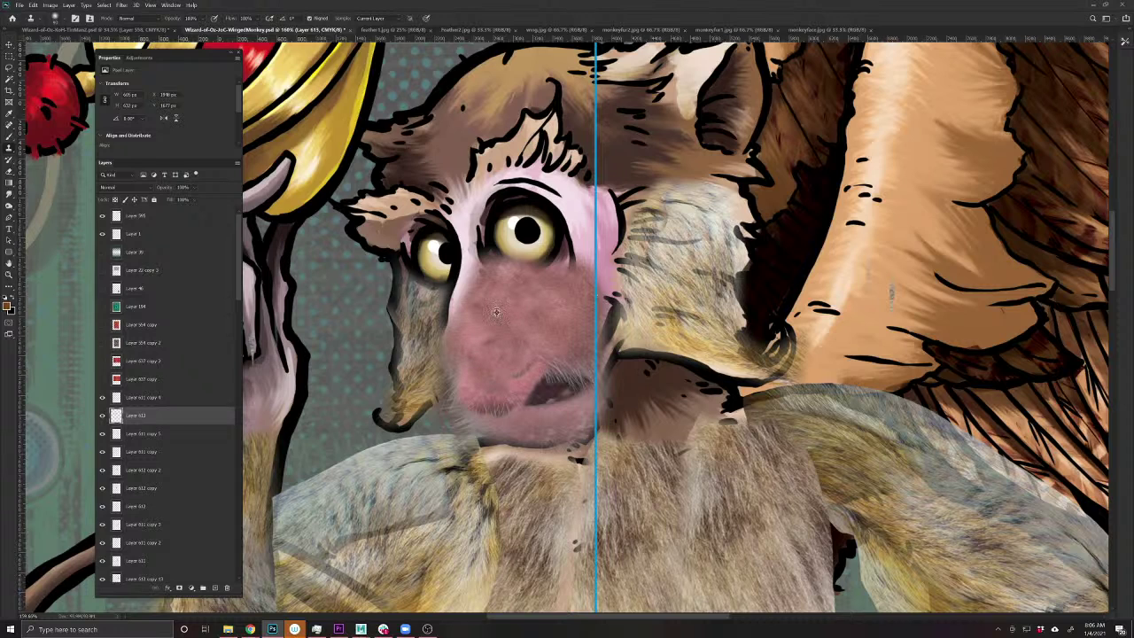
{"action": "mouse_move", "coordinate": [549, 390]}
{"action": "left_mouse_down"}
{"action": "mouse_move", "coordinate": [505, 412]}
{"action": "mouse_move", "coordinate": [585, 372]}
{"action": "left_mouse_up"}
- Try Overlay on the photo face layer, compare with it hidden, then revert to Normal
{"action": "left_click", "coordinate": [133, 187]}
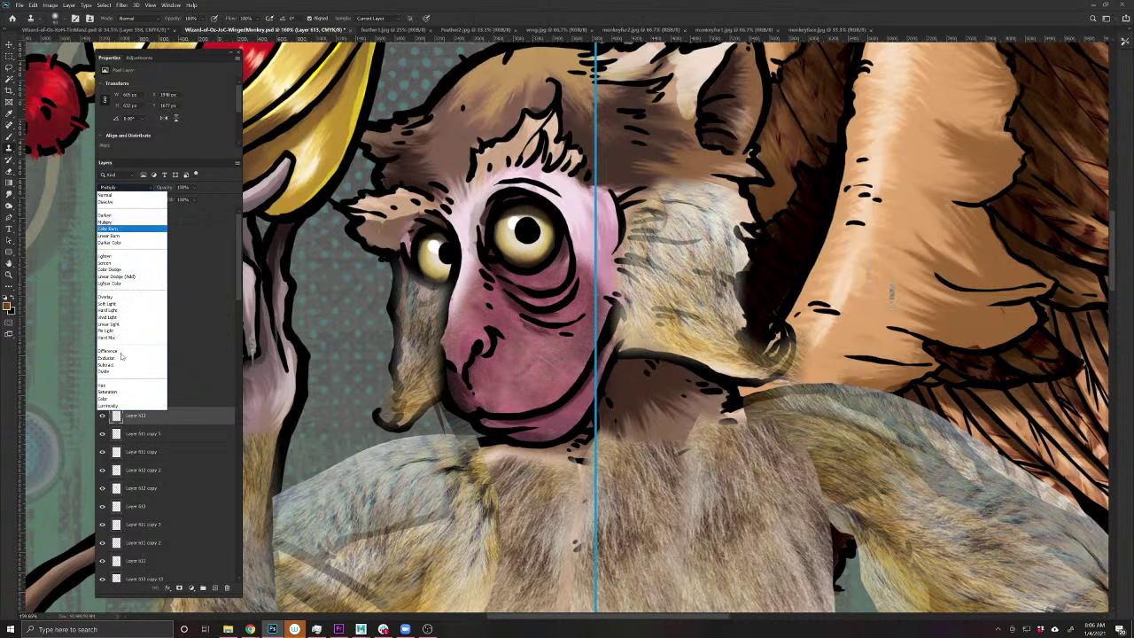
{"action": "left_click", "coordinate": [113, 297]}
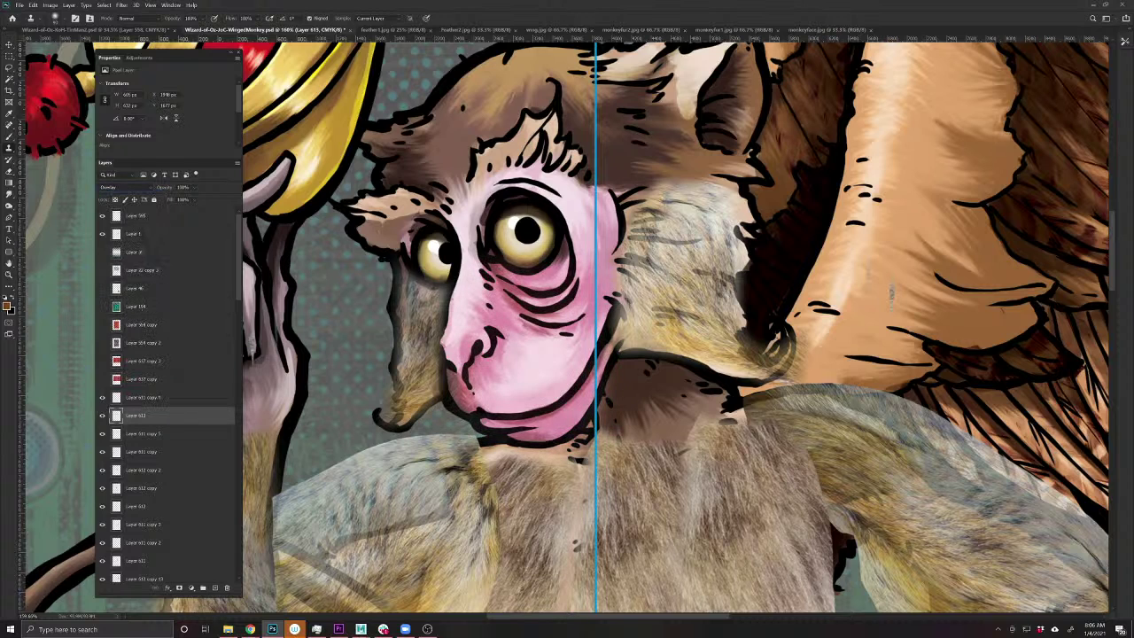
{"action": "left_click", "coordinate": [102, 415]}
{"action": "left_click", "coordinate": [102, 415]}
{"action": "left_click", "coordinate": [117, 188]}
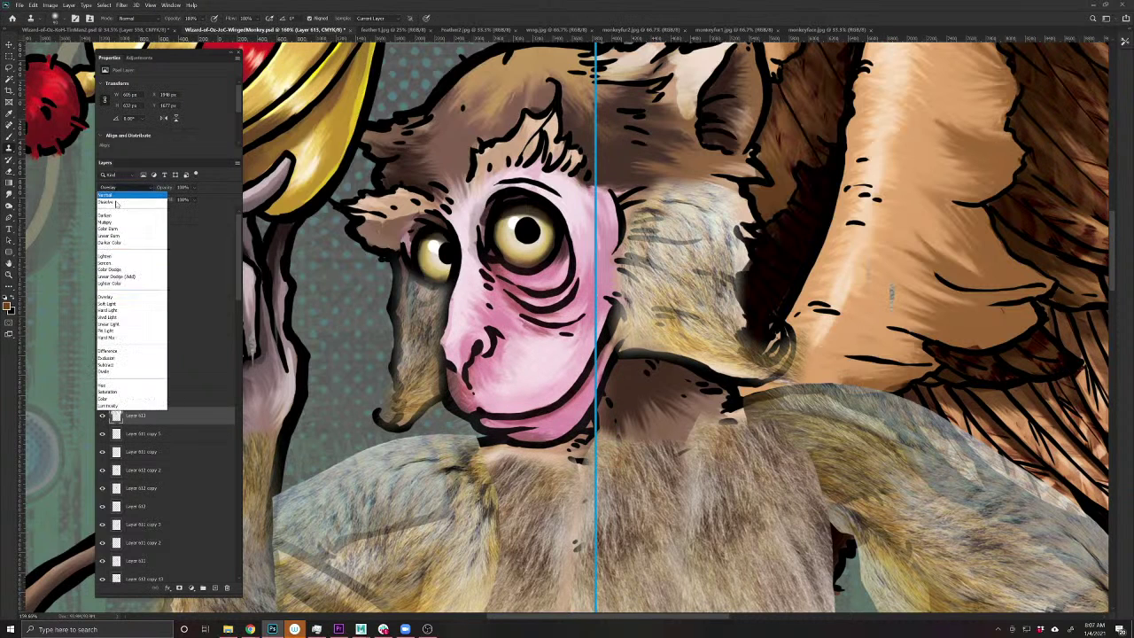
{"action": "left_click", "coordinate": [113, 191]}
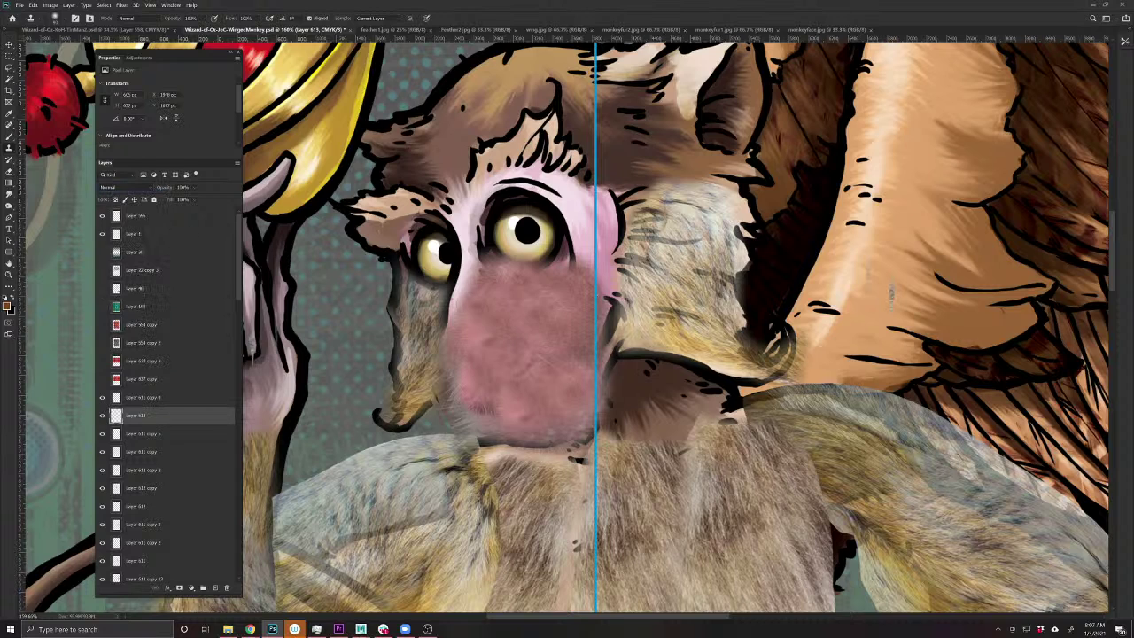
- Clone pink skin beside the left eye, over the right cheek, lower face and leftover patch
{"action": "mouse_move", "coordinate": [463, 323]}
{"action": "left_mouse_down"}
{"action": "mouse_move", "coordinate": [466, 209]}
{"action": "mouse_move", "coordinate": [492, 190]}
{"action": "mouse_move", "coordinate": [566, 188]}
{"action": "mouse_move", "coordinate": [585, 261]}
{"action": "left_mouse_up"}
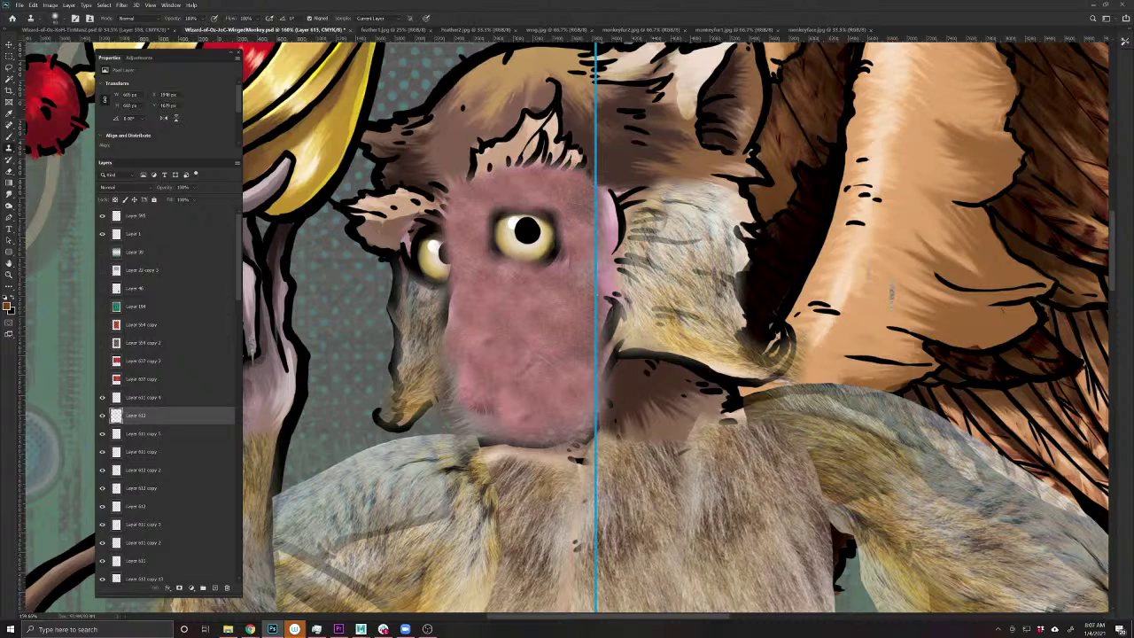
{"action": "left_click_drag", "start_coordinate": [609, 328], "coordinate": [613, 252]}
{"action": "scroll", "coordinate": [603, 383], "scroll_direction": "up", "scroll_amount": 4}
{"action": "scroll", "coordinate": [603, 383], "scroll_direction": "down", "scroll_amount": 3}
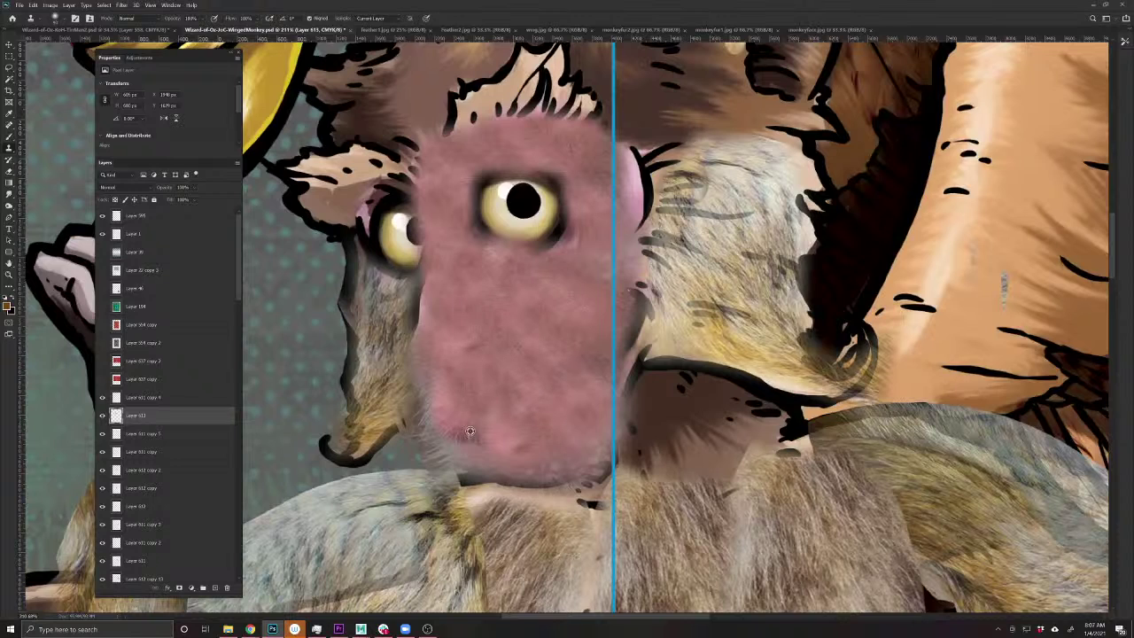
{"action": "left_click_drag", "start_coordinate": [476, 469], "coordinate": [544, 419]}
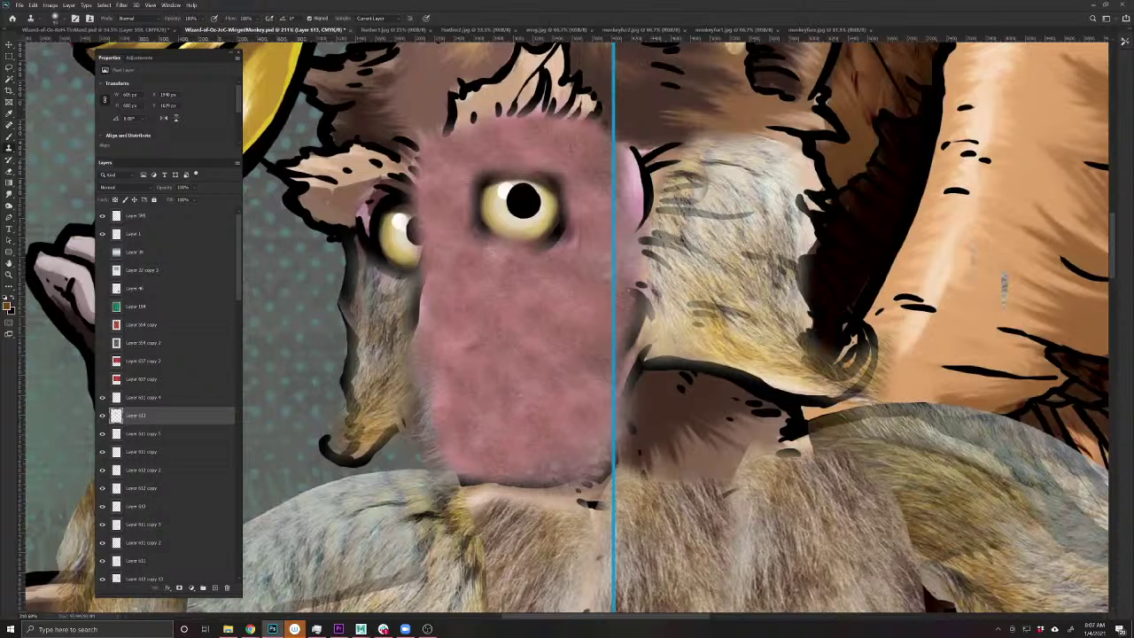
{"action": "left_click_drag", "start_coordinate": [583, 235], "coordinate": [584, 236]}
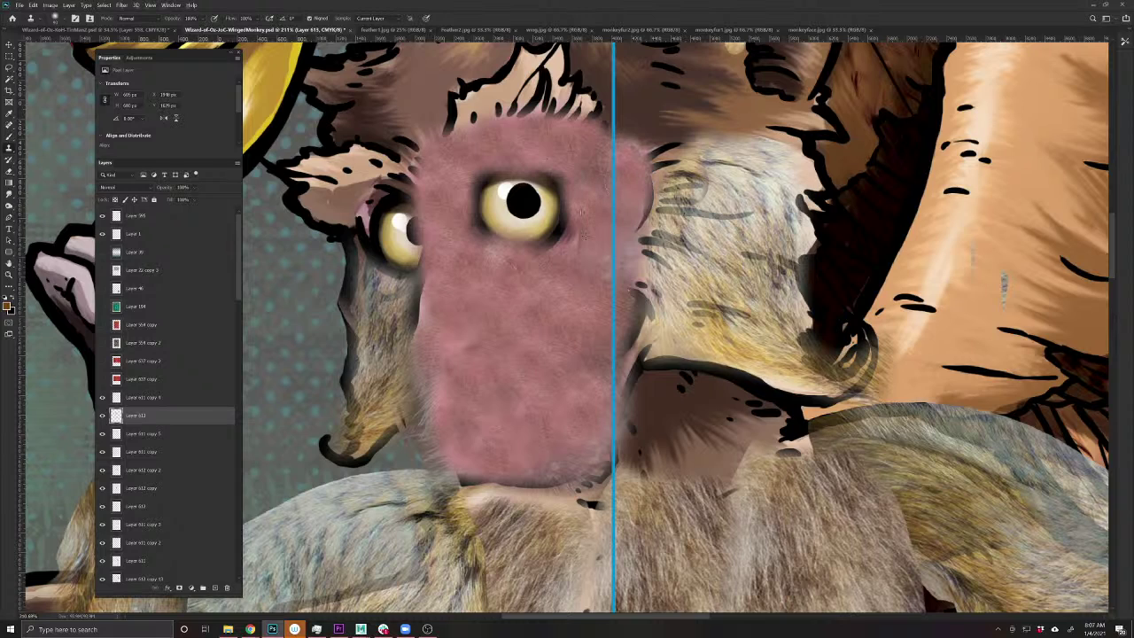
- Set the photo face layer back to Overlay and bring the nose and eyes into view
{"action": "left_click", "coordinate": [125, 187]}
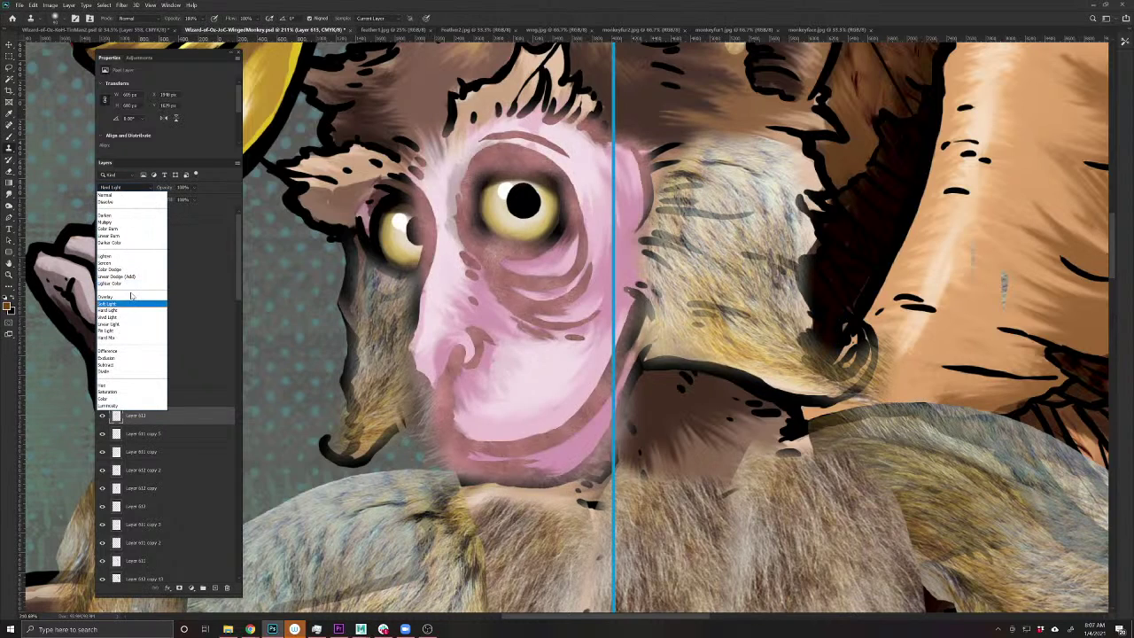
{"action": "left_click", "coordinate": [130, 302]}
{"action": "scroll", "coordinate": [415, 439], "scroll_direction": "up", "scroll_amount": 8}
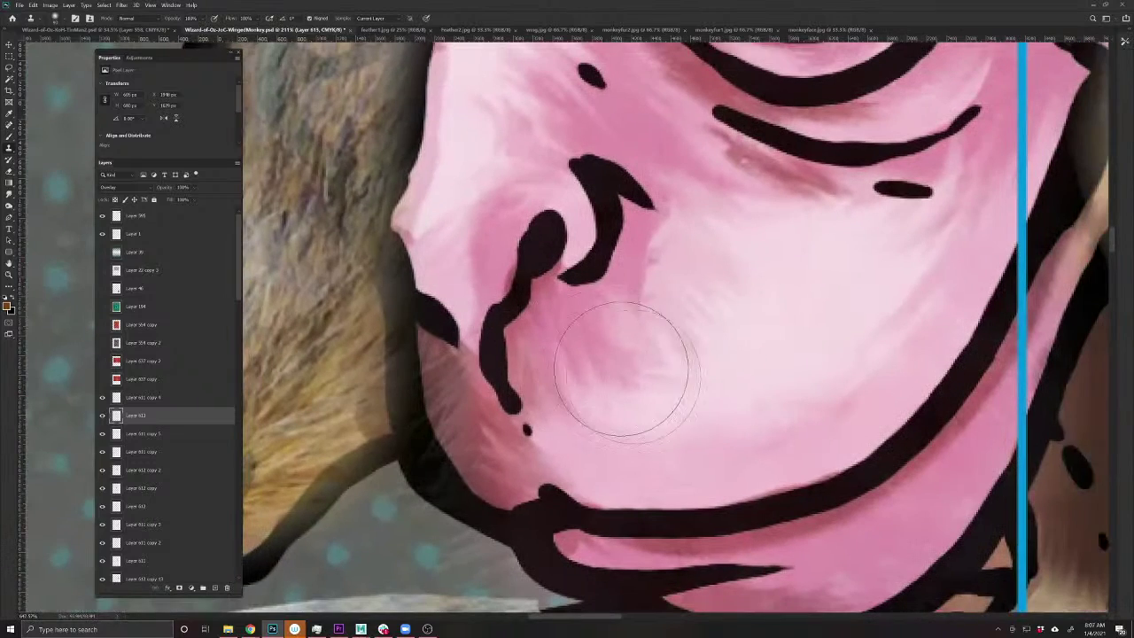
{"action": "left_click_drag", "start_coordinate": [620, 367], "coordinate": [525, 455]}
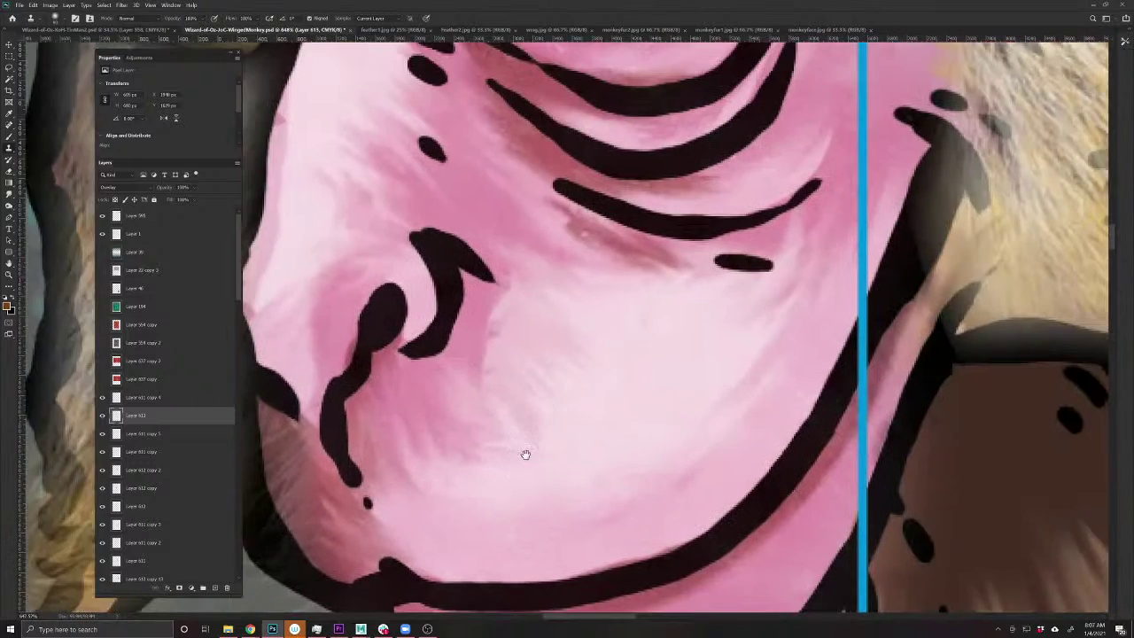
{"action": "scroll", "coordinate": [694, 337], "scroll_direction": "down", "scroll_amount": 2}
{"action": "left_click_drag", "start_coordinate": [694, 260], "coordinate": [639, 351]}
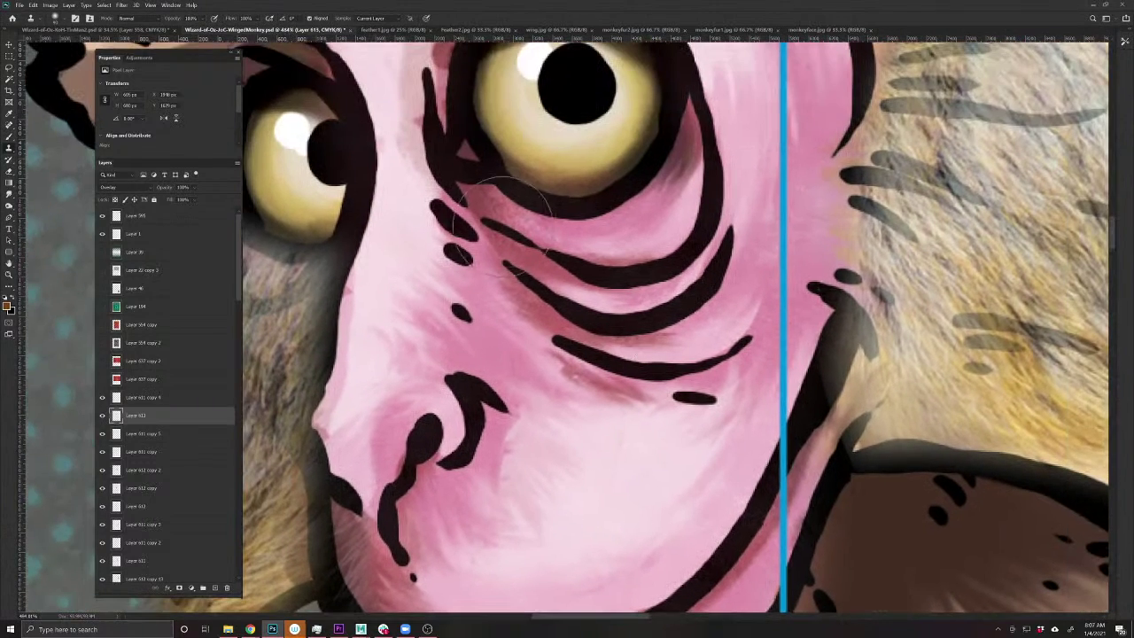
- Toggle the photo face layer's visibility repeatedly to compare the Overlay result
{"action": "left_click", "coordinate": [102, 416]}
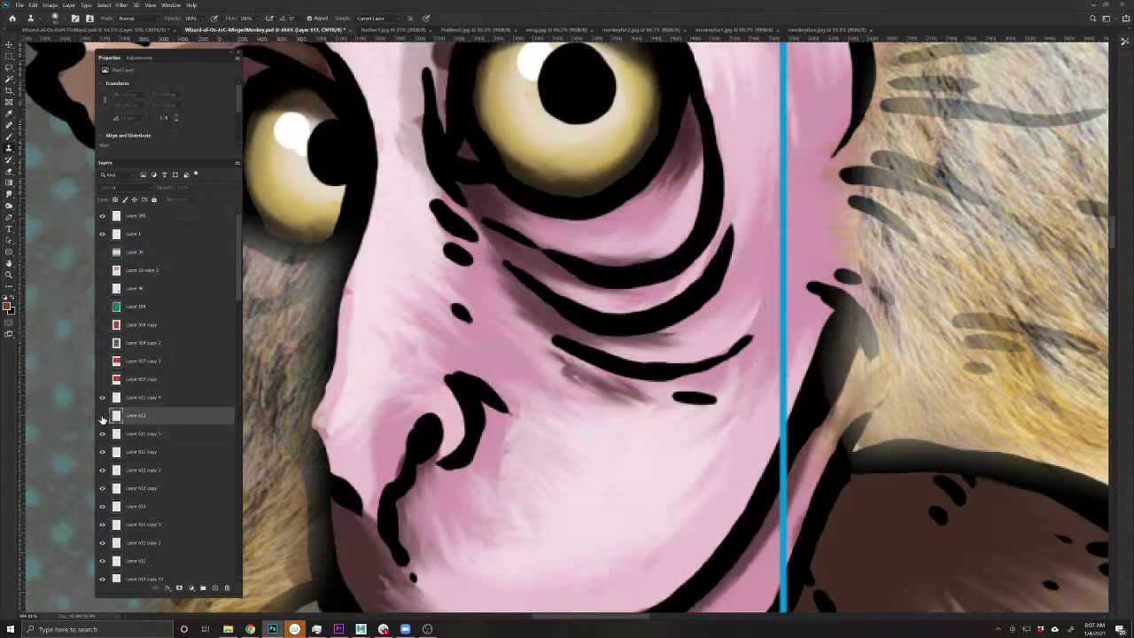
{"action": "left_click", "coordinate": [102, 415]}
{"action": "left_click", "coordinate": [102, 415]}
{"action": "left_click", "coordinate": [102, 416]}
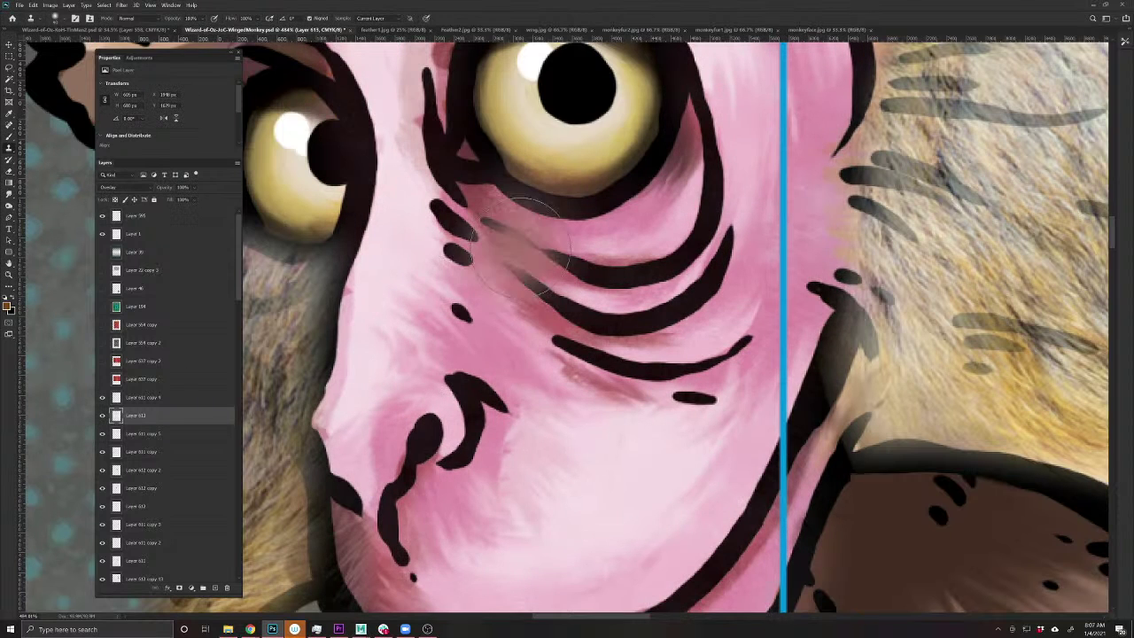
{"action": "key", "text": "v"}
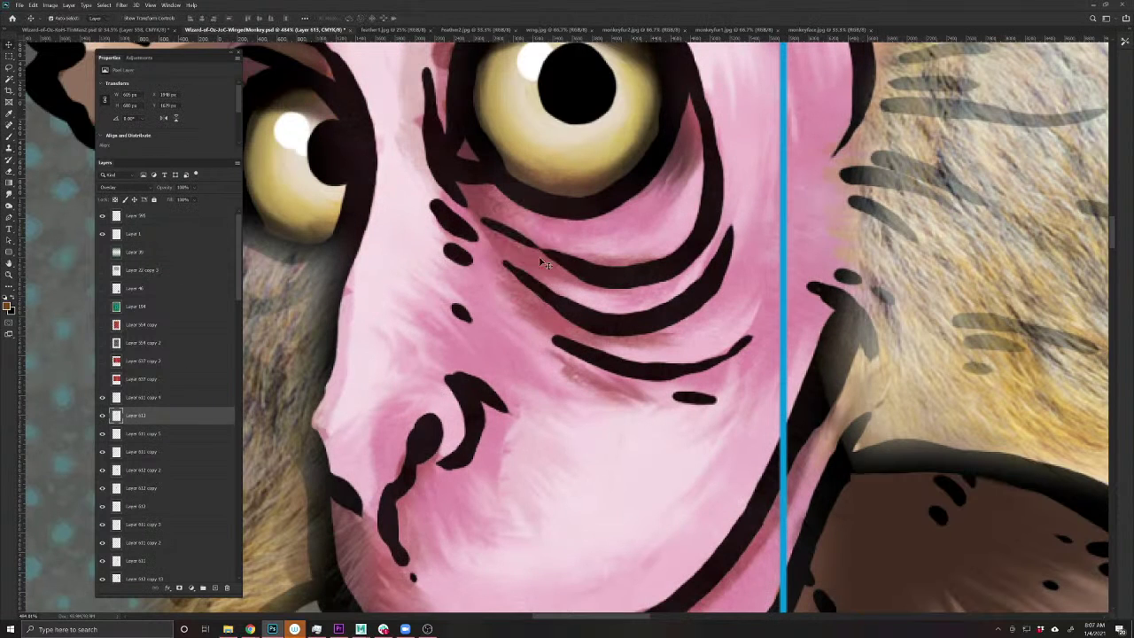
{"action": "left_click", "coordinate": [103, 416]}
{"action": "left_click", "coordinate": [103, 417]}
{"action": "left_click", "coordinate": [103, 416]}
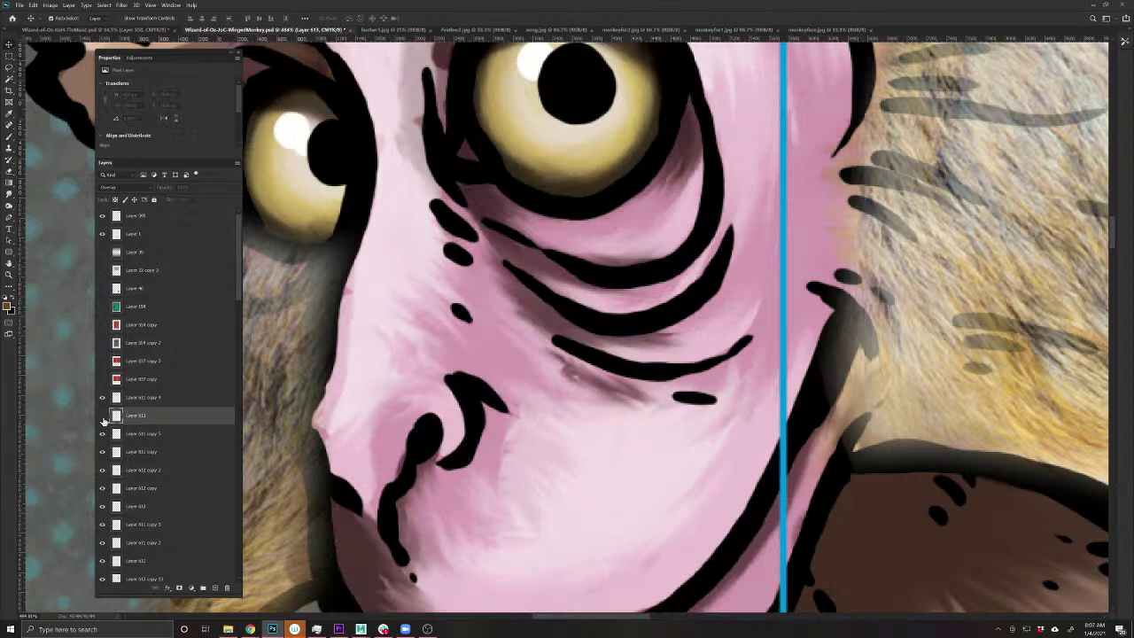
{"action": "left_click", "coordinate": [103, 416]}
{"action": "scroll", "coordinate": [591, 318], "scroll_direction": "down", "scroll_amount": 5}
{"action": "scroll", "coordinate": [556, 283], "scroll_direction": "up", "scroll_amount": 2}
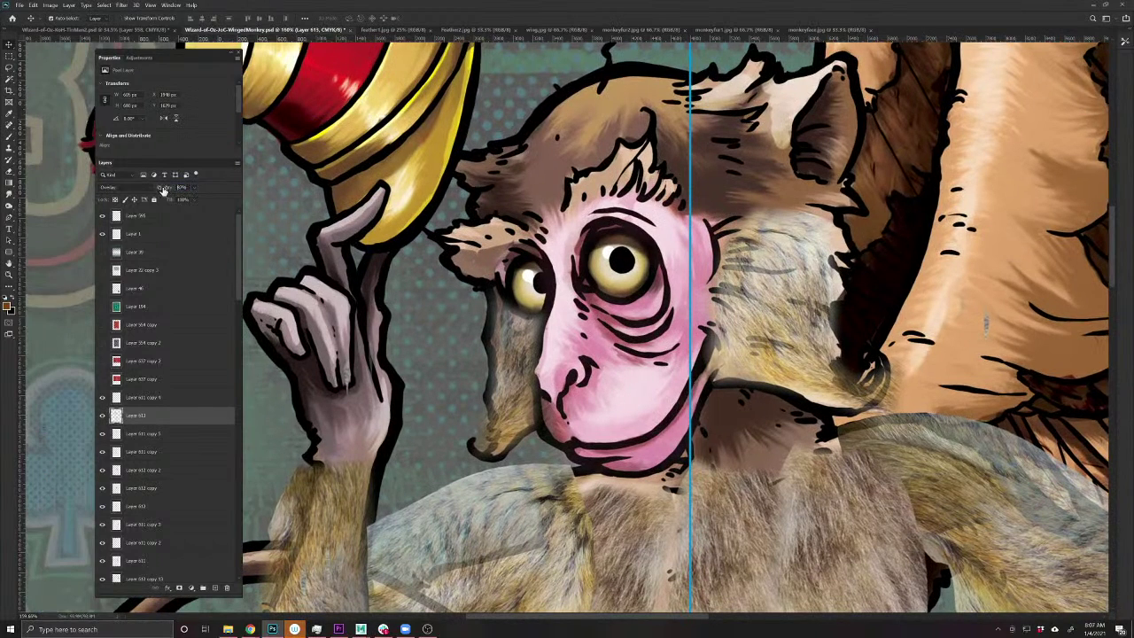
- Select the fur layer beneath, transform it, and duplicate it over the monkey's head
{"action": "left_click_drag", "start_coordinate": [816, 333], "coordinate": [625, 333]}
{"action": "key", "text": "alt+bracketleft"}
{"action": "key", "text": "ctrl+t"}
{"action": "key", "text": "Return"}
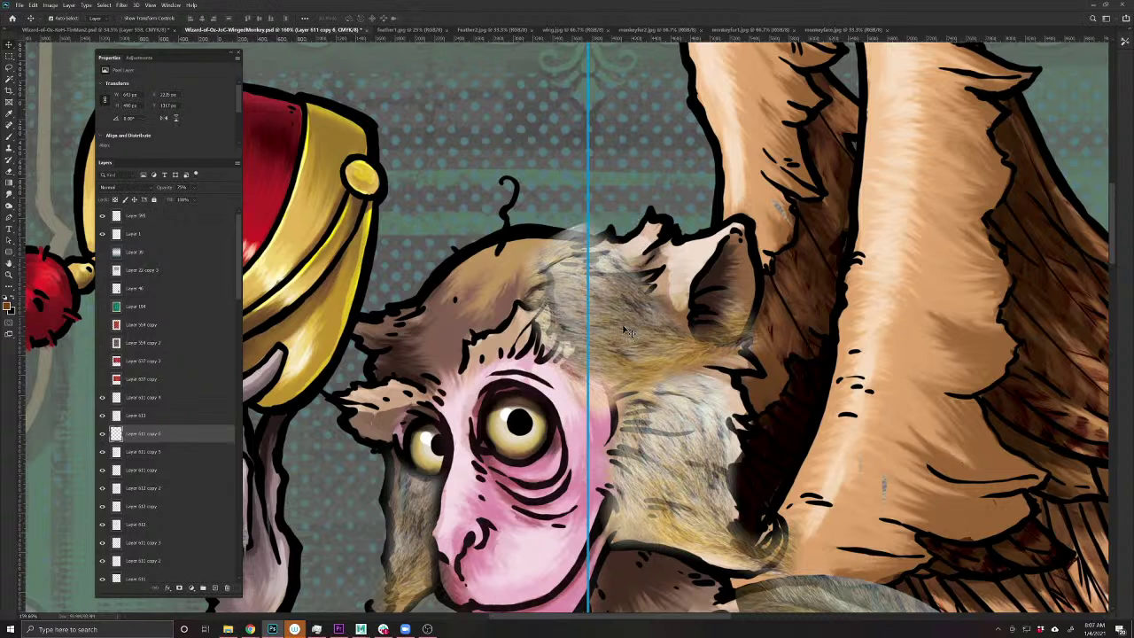
{"action": "key", "text": "ctrl+j"}
- Flip the duplicated fur horizontally, enlarge it up and left, and move it across the head
{"action": "left_click", "coordinate": [33, 4]}
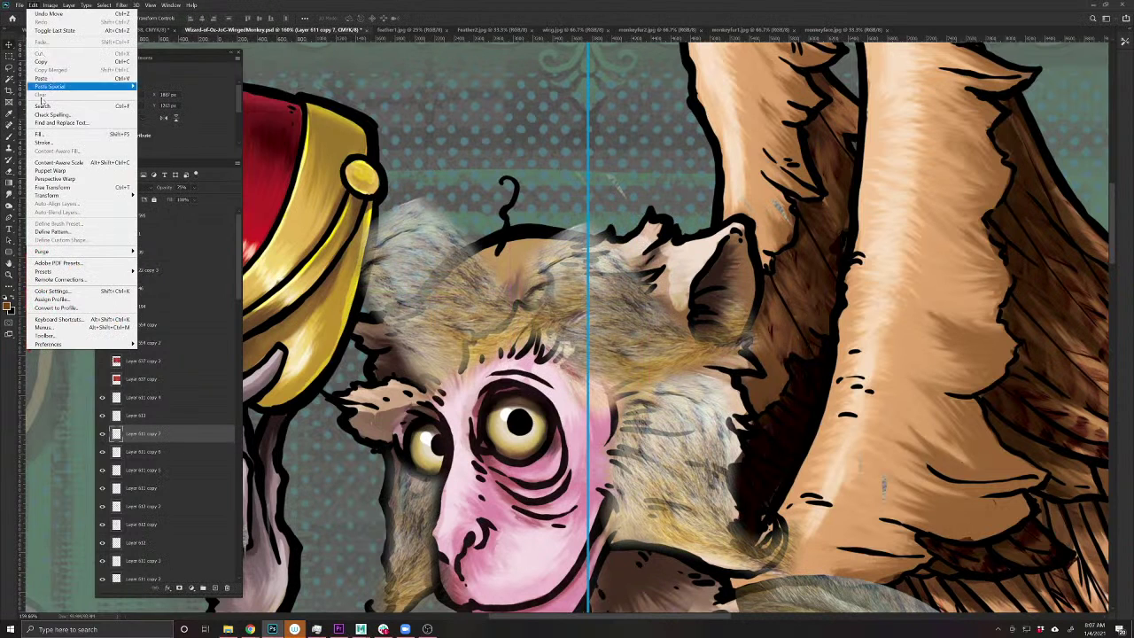
{"action": "mouse_move", "coordinate": [48, 194]}
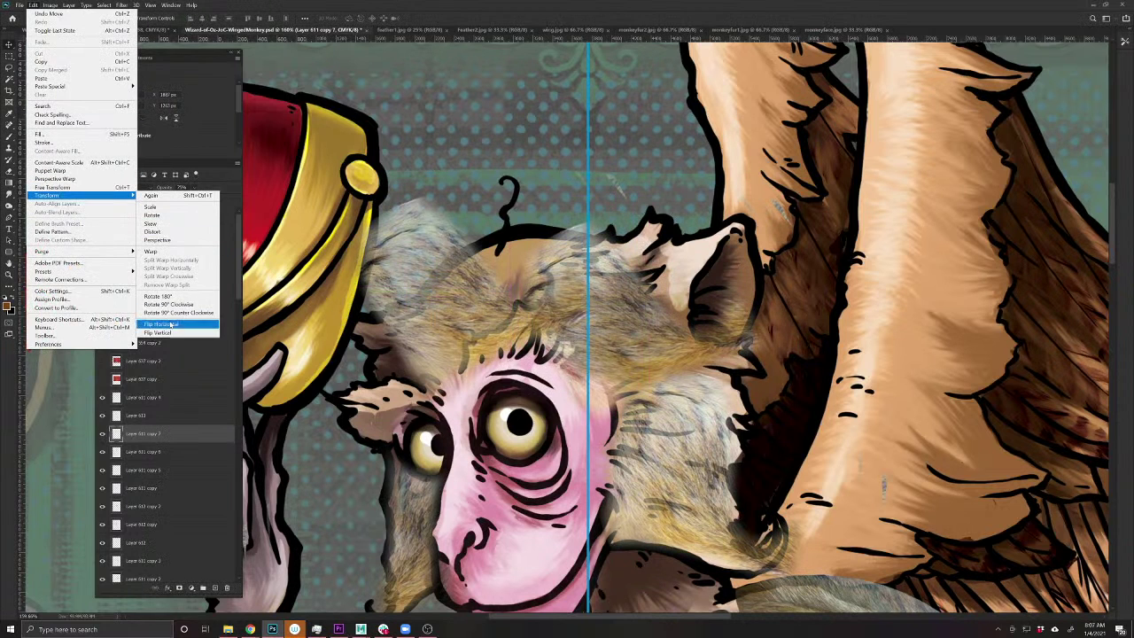
{"action": "left_click", "coordinate": [178, 322]}
{"action": "left_click_drag", "start_coordinate": [450, 329], "coordinate": [409, 326]}
{"action": "left_click_drag", "start_coordinate": [599, 312], "coordinate": [610, 312]}
{"action": "key", "text": "ctrl+t"}
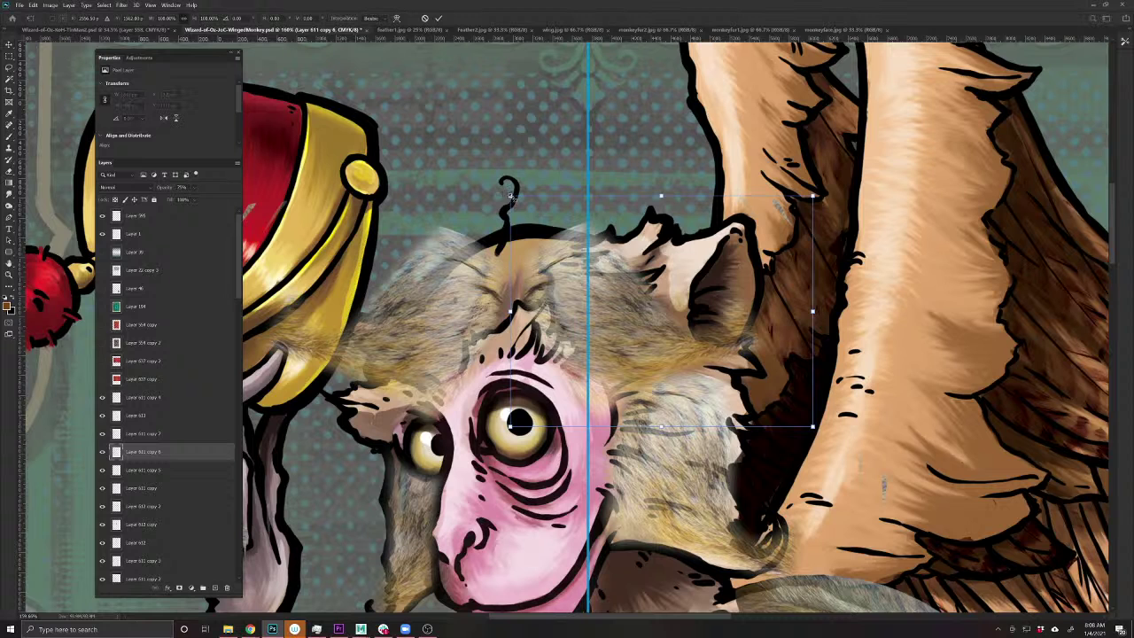
{"action": "left_click_drag", "start_coordinate": [508, 194], "coordinate": [470, 166]}
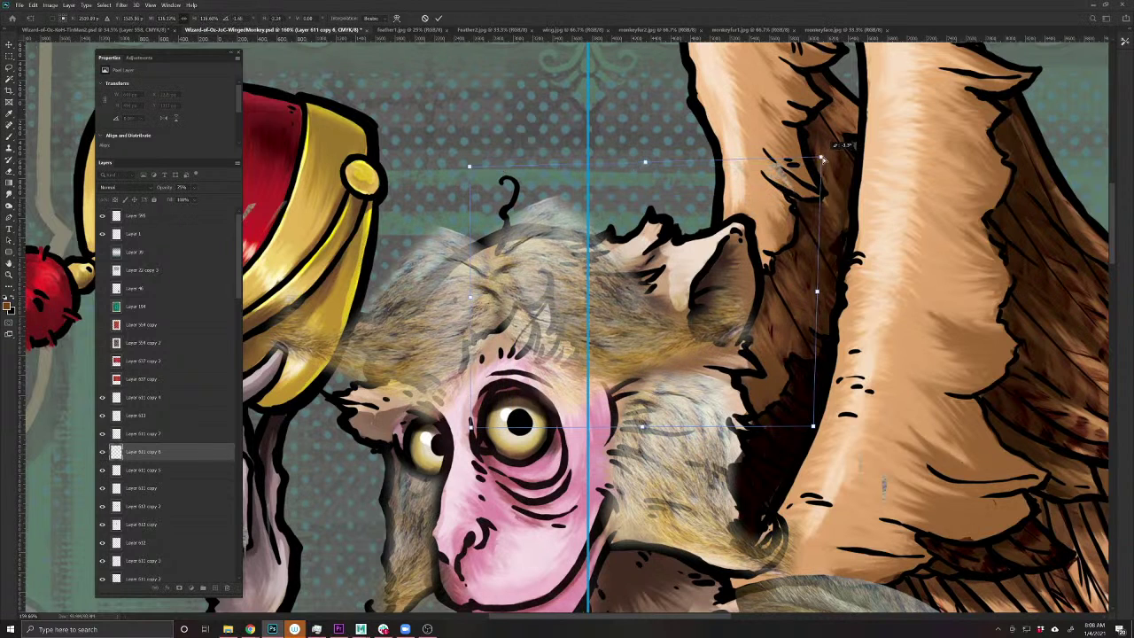
{"action": "key", "text": "Return"}
{"action": "mouse_move", "coordinate": [724, 283]}
{"action": "left_mouse_down"}
{"action": "mouse_move", "coordinate": [699, 335]}
{"action": "mouse_move", "coordinate": [775, 340]}
{"action": "mouse_move", "coordinate": [776, 350]}
{"action": "left_mouse_up"}
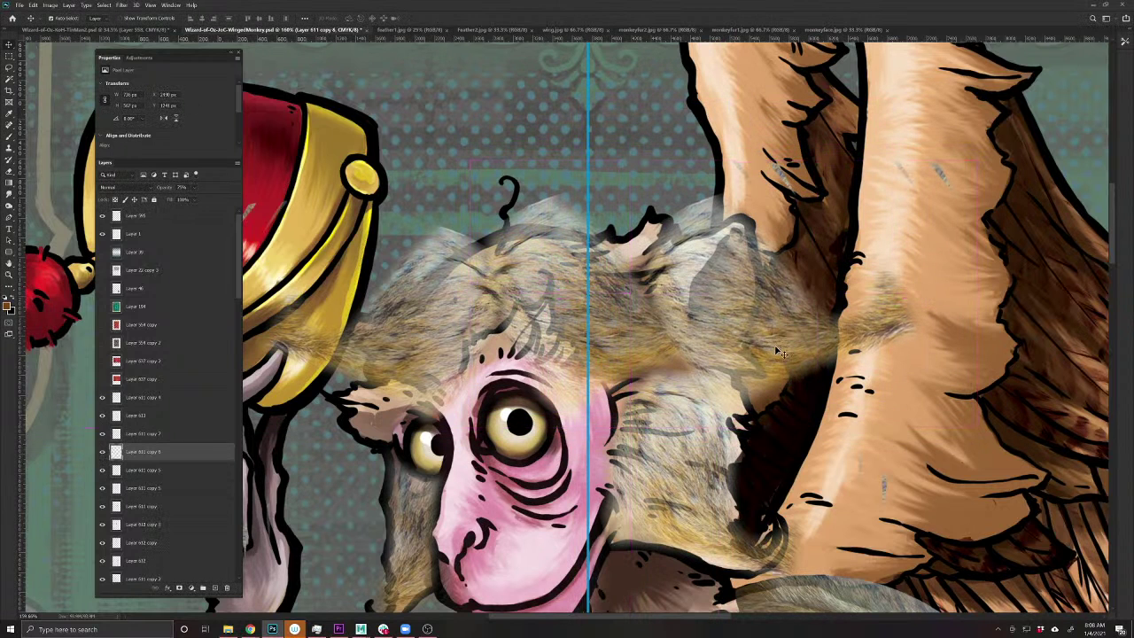
- Brush away fur over the ear and wing edge, then save the card document
{"action": "key", "text": "b"}
{"action": "mouse_move", "coordinate": [833, 323]}
{"action": "left_mouse_down"}
{"action": "mouse_move", "coordinate": [804, 330]}
{"action": "mouse_move", "coordinate": [797, 250]}
{"action": "mouse_move", "coordinate": [735, 279]}
{"action": "mouse_move", "coordinate": [748, 416]}
{"action": "mouse_move", "coordinate": [757, 364]}
{"action": "left_mouse_up"}
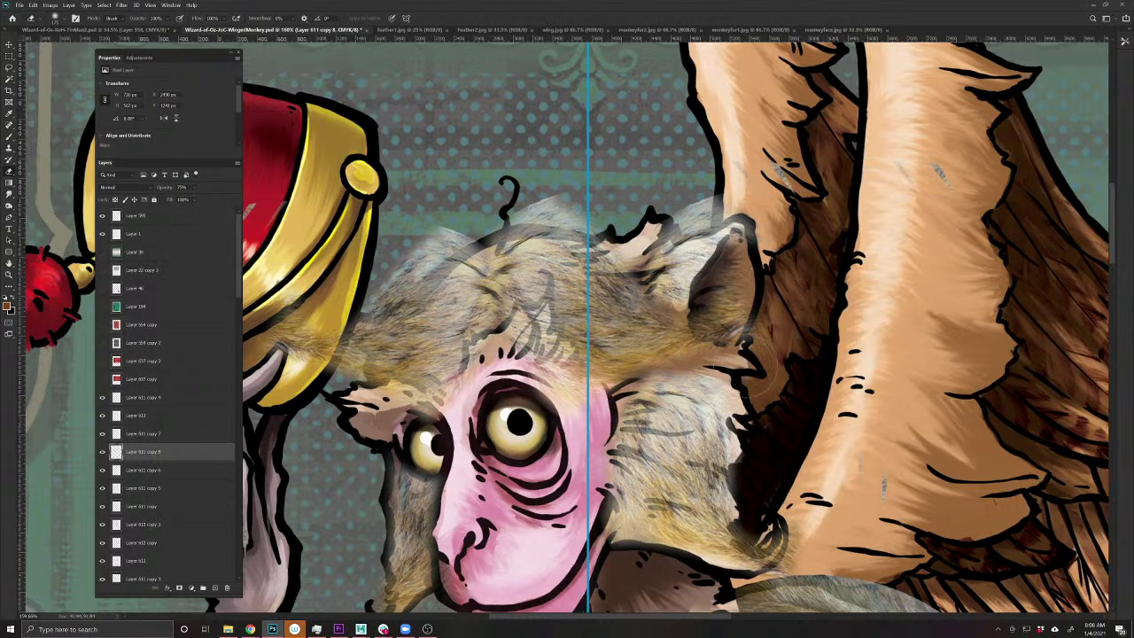
{"action": "scroll", "coordinate": [710, 376], "scroll_direction": "down", "scroll_amount": 3}
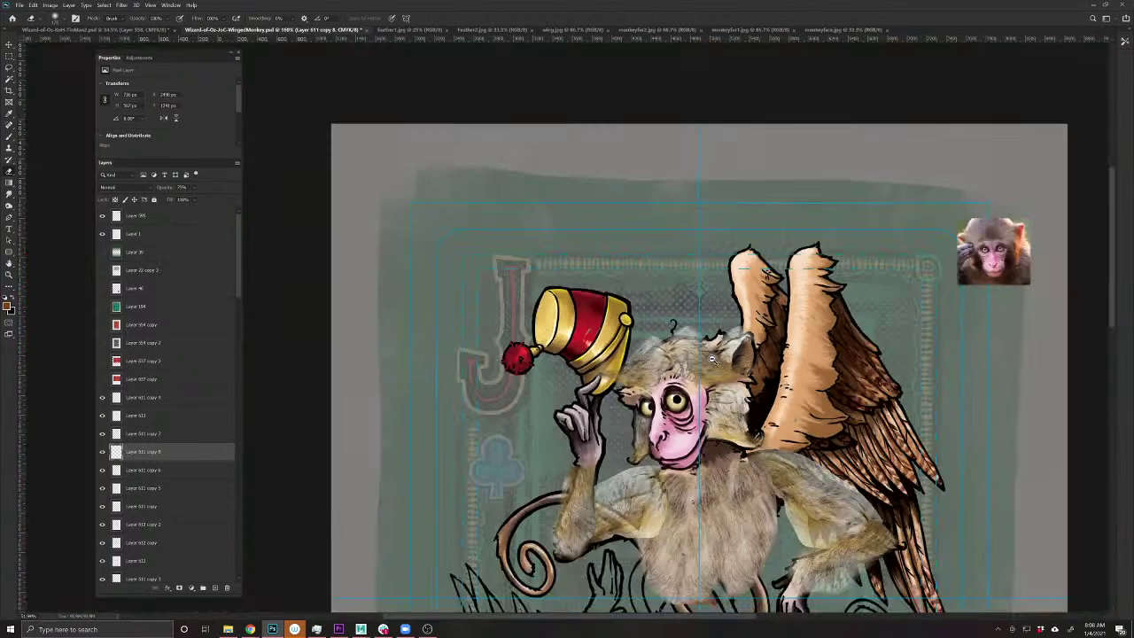
{"action": "left_click_drag", "start_coordinate": [710, 376], "coordinate": [662, 346]}
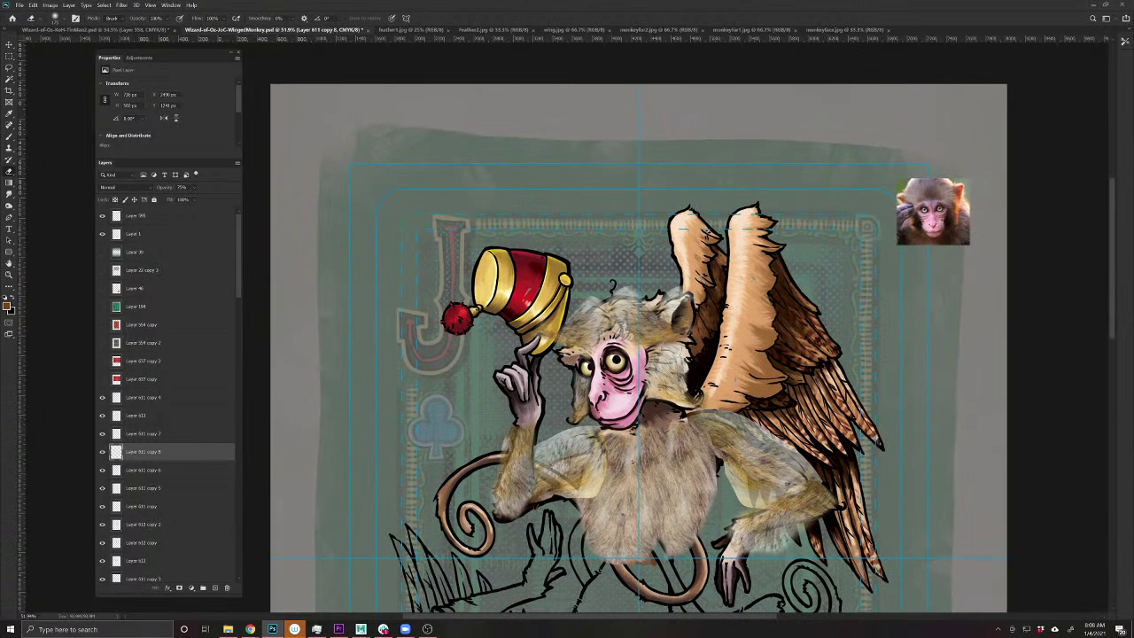
{"action": "key", "text": "ctrl+s"}
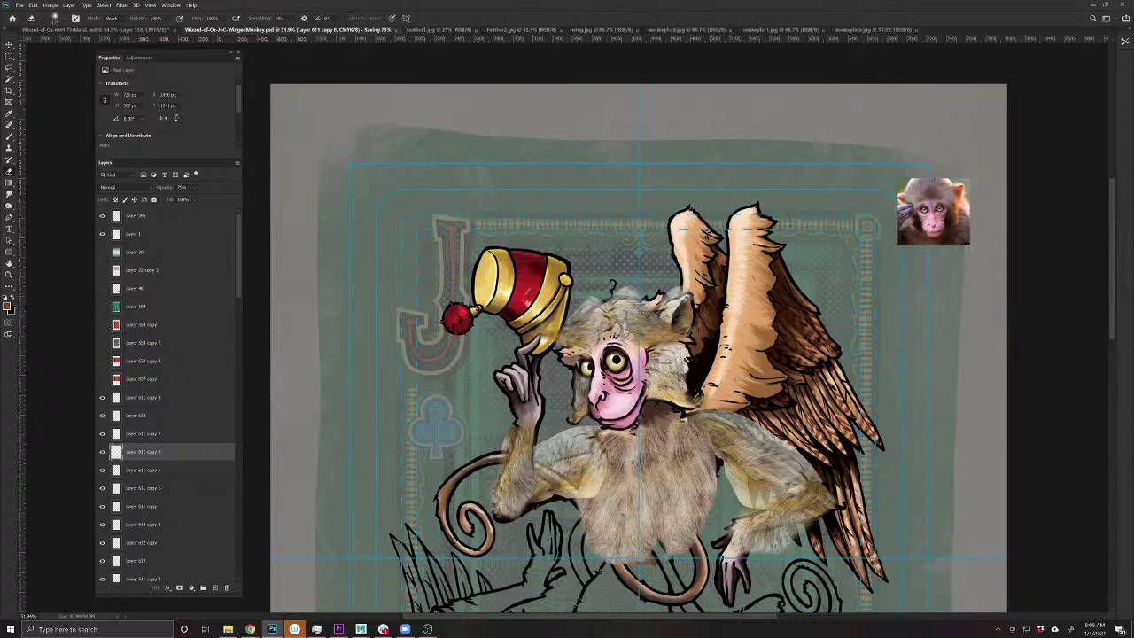
{"action": "scroll", "coordinate": [580, 504], "scroll_direction": "up", "scroll_amount": 5}
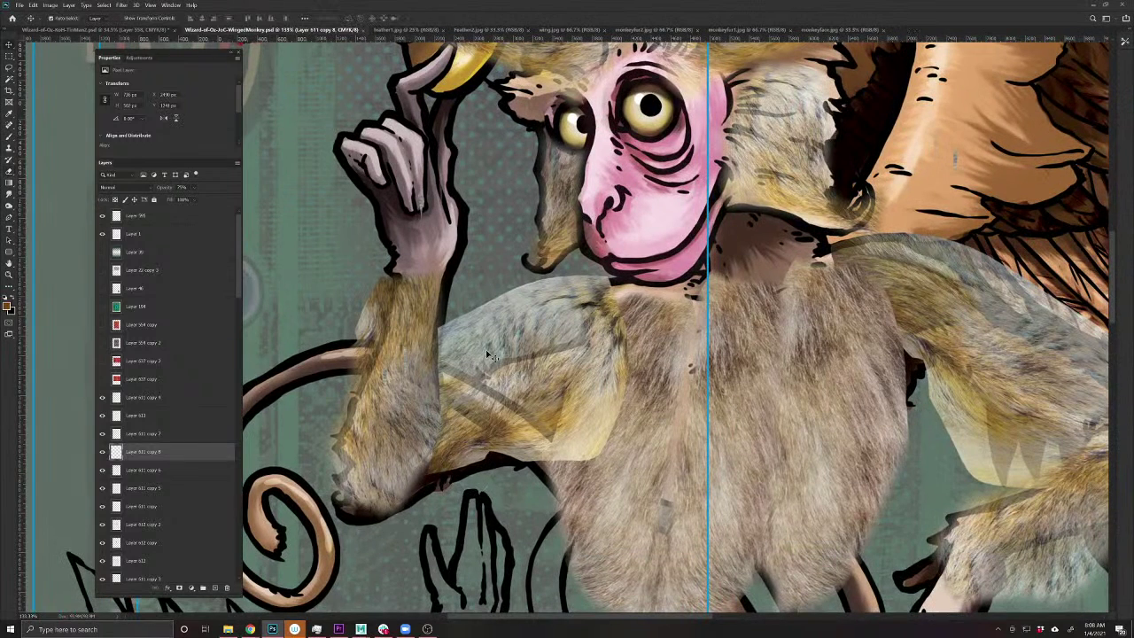
- On Layer 611 copy, mask fur under the chin, cover the pale chest streak, and reveal the tail band
{"action": "left_click", "coordinate": [141, 506]}
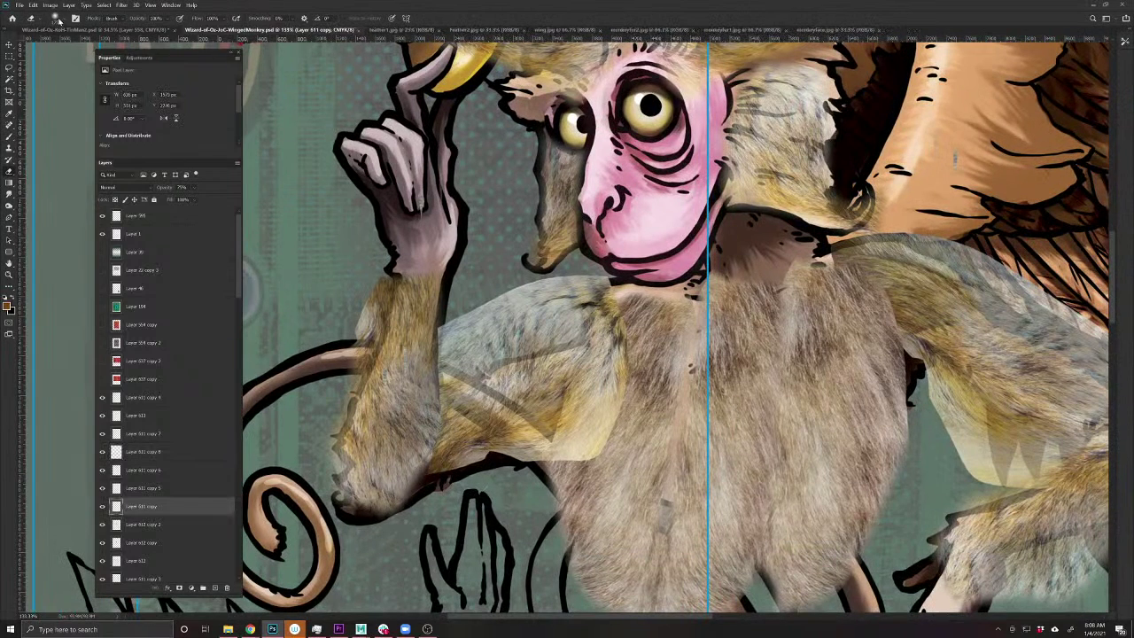
{"action": "left_click", "coordinate": [56, 19]}
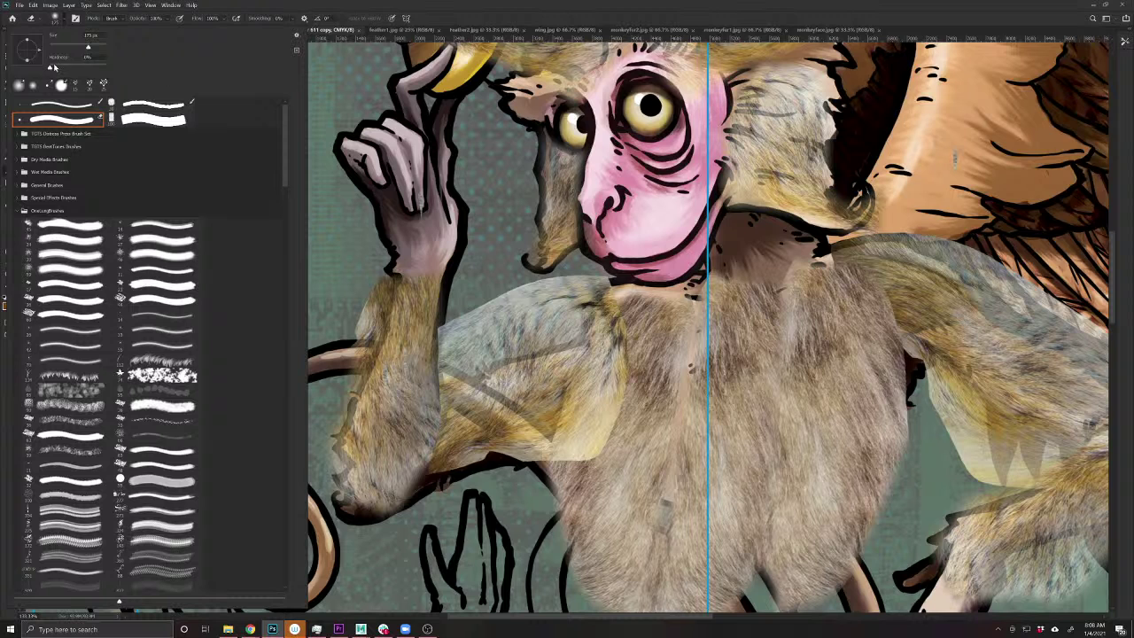
{"action": "left_click", "coordinate": [56, 18]}
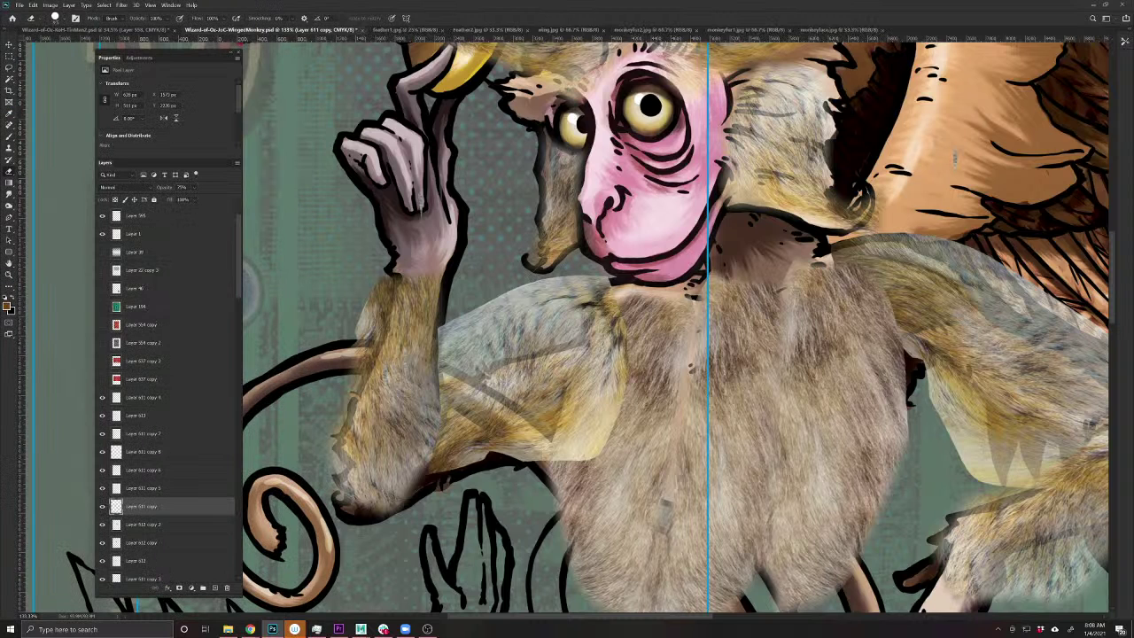
{"action": "left_click_drag", "start_coordinate": [591, 282], "coordinate": [565, 335]}
{"action": "left_click_drag", "start_coordinate": [599, 280], "coordinate": [623, 363]}
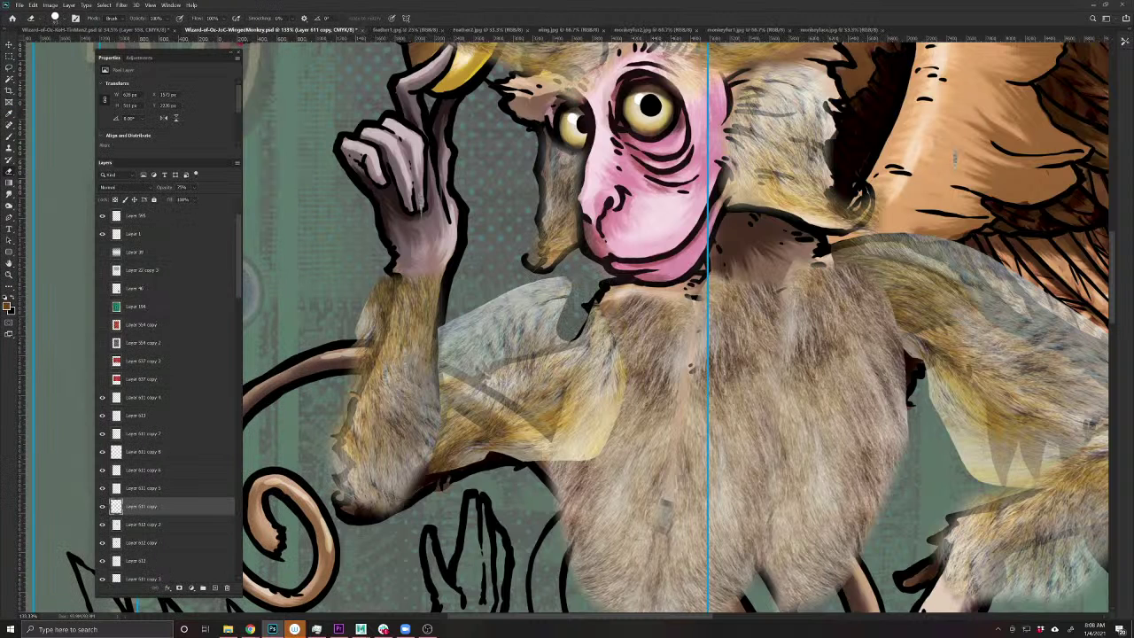
{"action": "key", "text": "ctrl+z"}
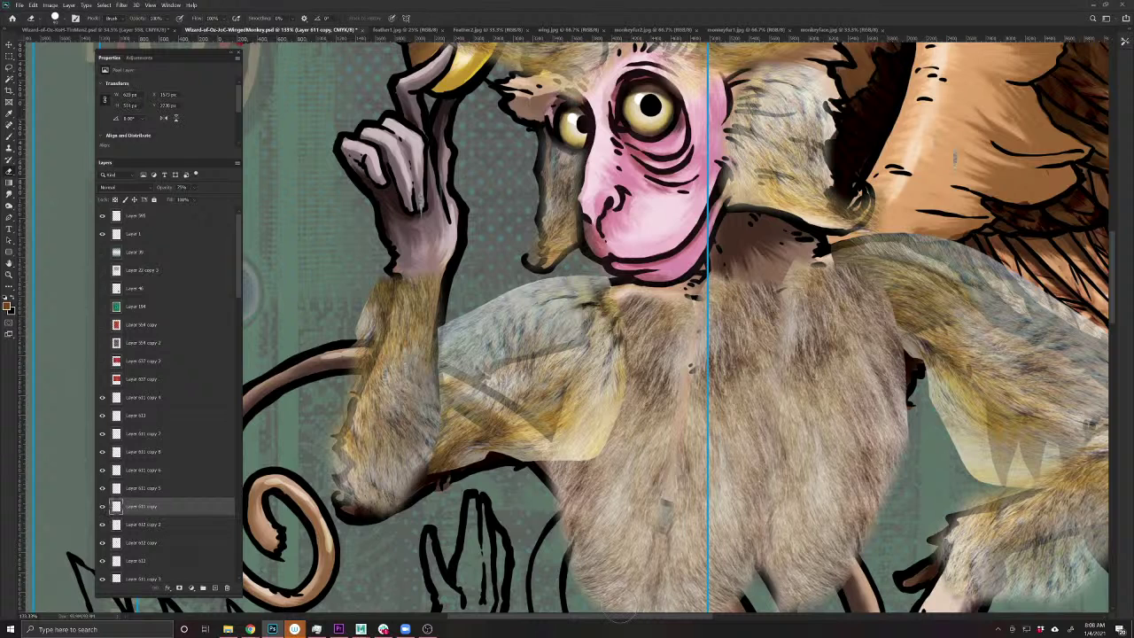
{"action": "mouse_move", "coordinate": [592, 281]}
{"action": "left_mouse_down"}
{"action": "mouse_move", "coordinate": [559, 336]}
{"action": "mouse_move", "coordinate": [456, 372]}
{"action": "mouse_move", "coordinate": [448, 350]}
{"action": "mouse_move", "coordinate": [496, 301]}
{"action": "mouse_move", "coordinate": [567, 282]}
{"action": "mouse_move", "coordinate": [613, 314]}
{"action": "mouse_move", "coordinate": [609, 457]}
{"action": "left_mouse_up"}
{"action": "mouse_move", "coordinate": [611, 323]}
{"action": "left_mouse_down"}
{"action": "mouse_move", "coordinate": [609, 456]}
{"action": "mouse_move", "coordinate": [513, 454]}
{"action": "left_mouse_up"}
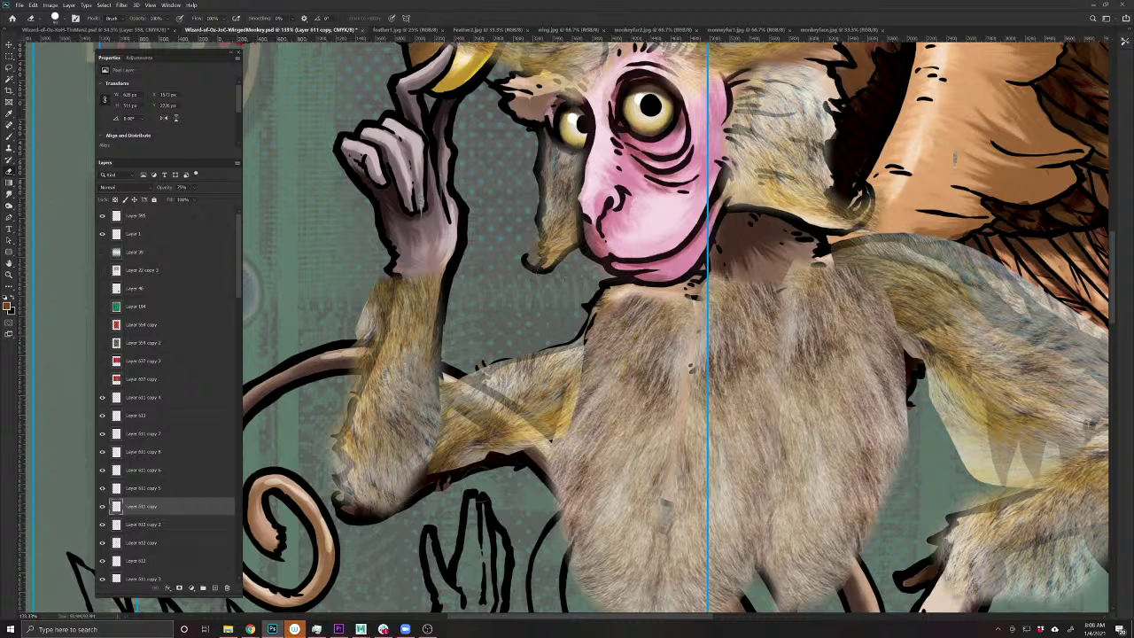
{"action": "mouse_move", "coordinate": [443, 379]}
{"action": "left_mouse_down"}
{"action": "mouse_move", "coordinate": [547, 441]}
{"action": "mouse_move", "coordinate": [529, 458]}
{"action": "left_mouse_up"}
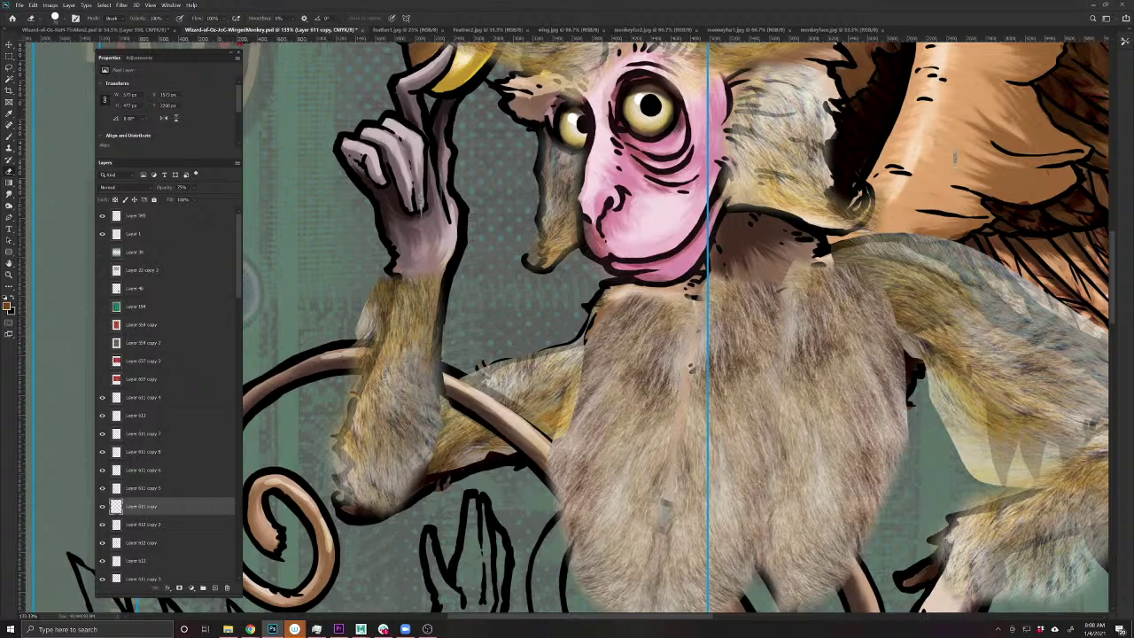
- Duplicate the fur layer and mask the arm fur's left edge and light upper wisp
{"action": "key", "text": "ctrl+j"}
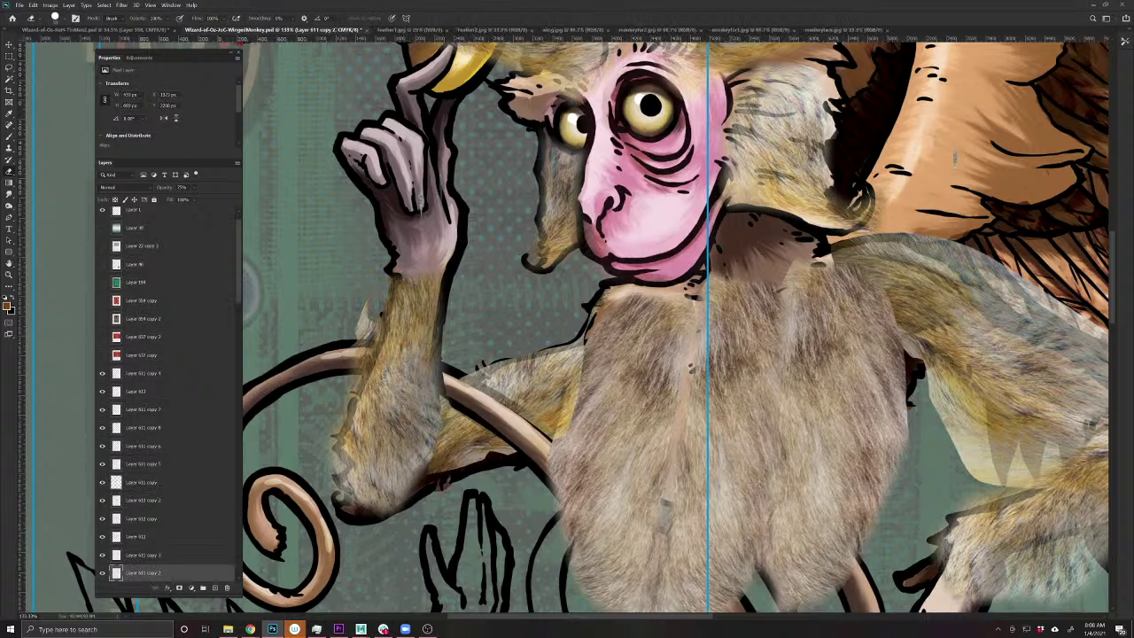
{"action": "mouse_move", "coordinate": [372, 321]}
{"action": "left_mouse_down"}
{"action": "mouse_move", "coordinate": [332, 450]}
{"action": "mouse_move", "coordinate": [335, 505]}
{"action": "left_mouse_up"}
{"action": "left_click_drag", "start_coordinate": [367, 304], "coordinate": [354, 344]}
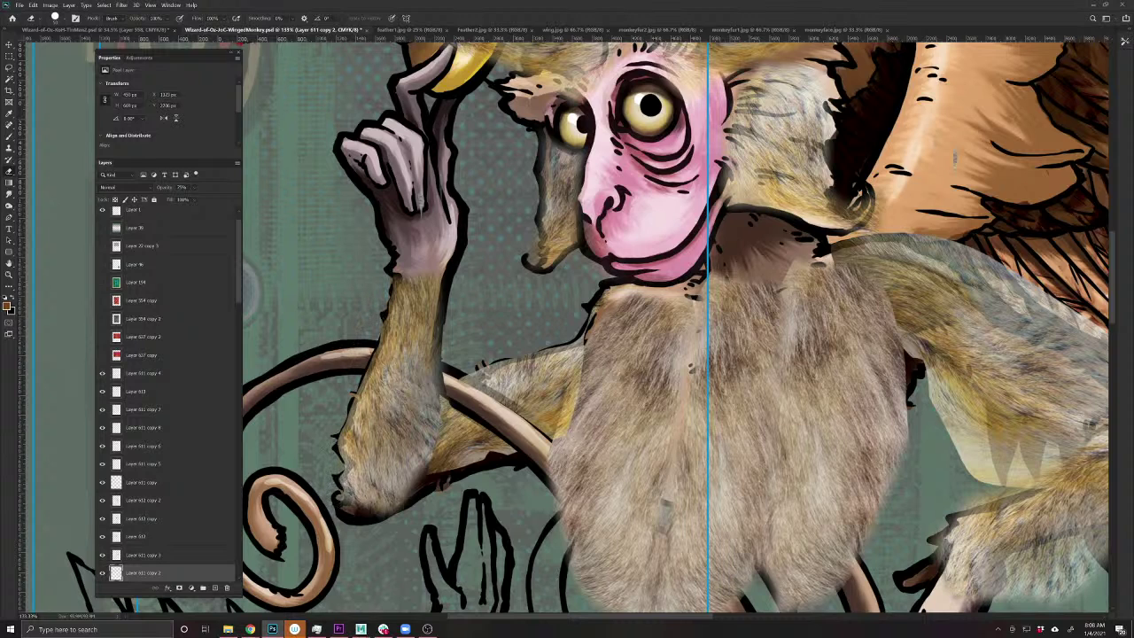
- Back on Layer 611 copy, add darker marks along the arm fur's edge
{"action": "left_click_drag", "start_coordinate": [513, 560], "coordinate": [422, 413]}
{"action": "left_click", "coordinate": [398, 321], "text": "ctrl"}
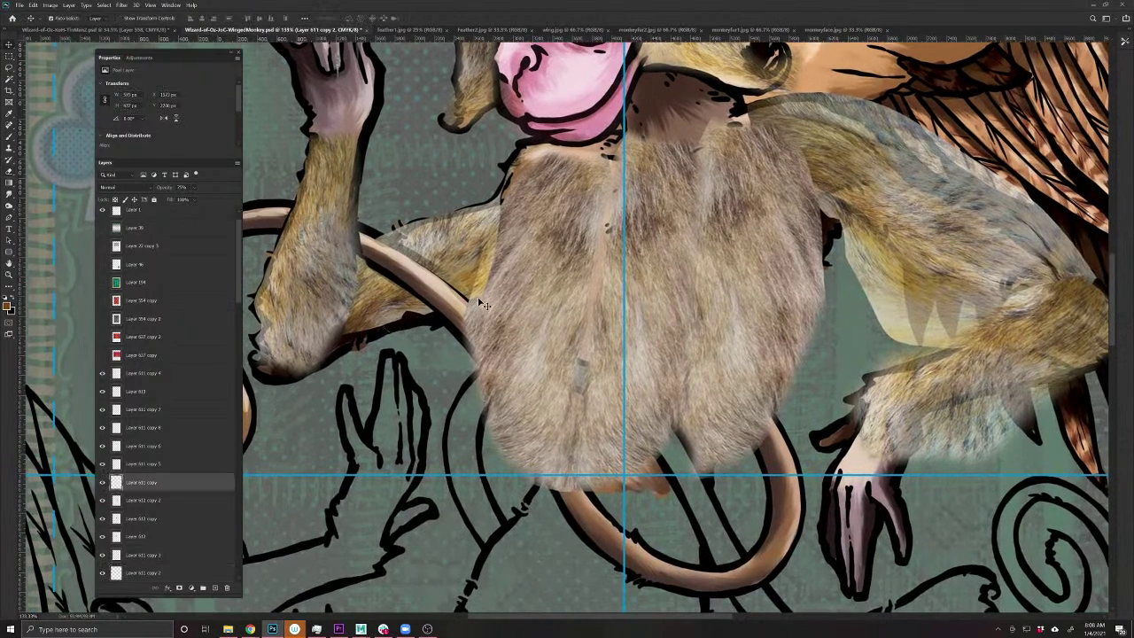
{"action": "left_click", "coordinate": [58, 17]}
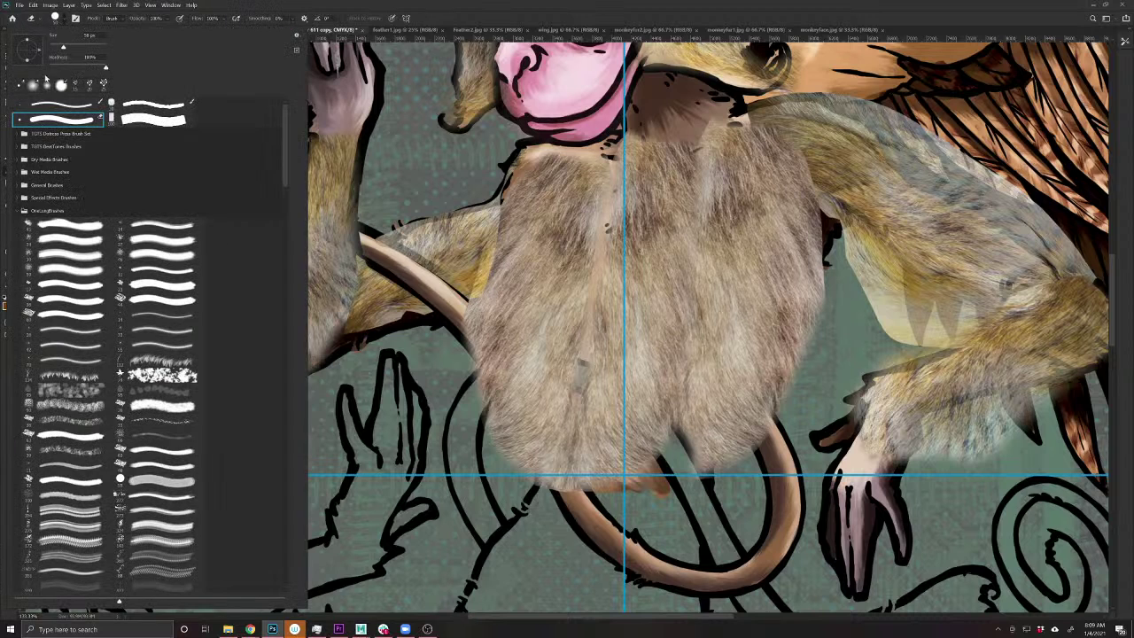
{"action": "left_click", "coordinate": [58, 17]}
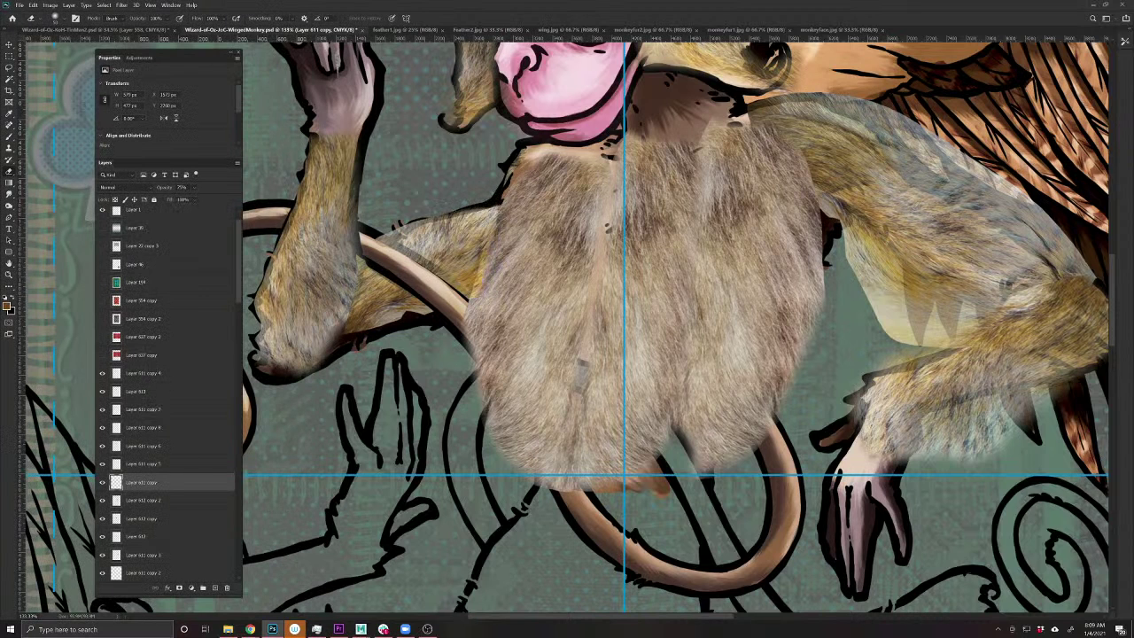
{"action": "left_click_drag", "start_coordinate": [370, 234], "coordinate": [409, 229]}
- On the right leg's fur layer, mask out the pale yellow patch between the limbs
{"action": "left_click_drag", "start_coordinate": [539, 524], "coordinate": [220, 531]}
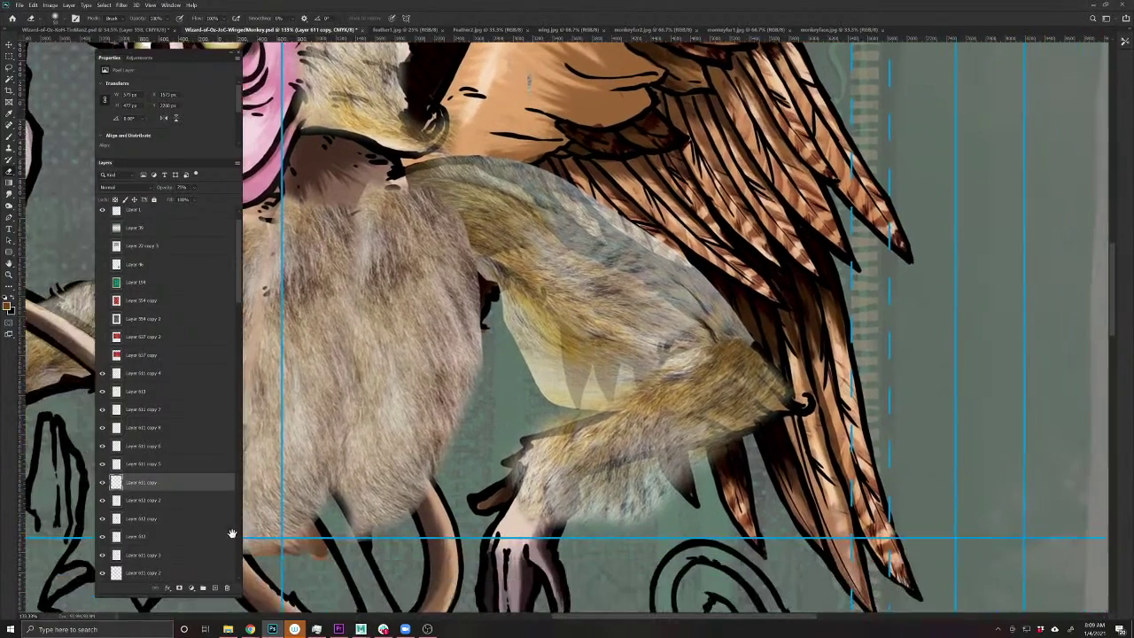
{"action": "key", "text": "v"}
{"action": "left_click", "coordinate": [549, 376]}
{"action": "key", "text": "b"}
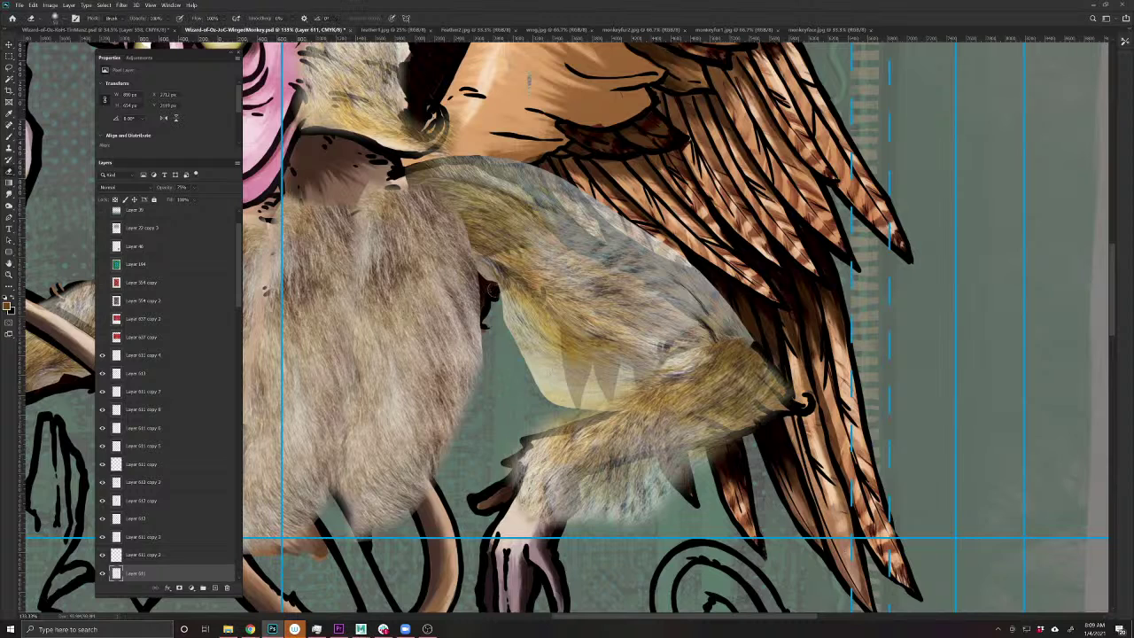
{"action": "mouse_move", "coordinate": [489, 272]}
{"action": "left_mouse_down"}
{"action": "mouse_move", "coordinate": [568, 345]}
{"action": "mouse_move", "coordinate": [645, 388]}
{"action": "mouse_move", "coordinate": [606, 408]}
{"action": "mouse_move", "coordinate": [611, 383]}
{"action": "mouse_move", "coordinate": [629, 398]}
{"action": "left_mouse_up"}
{"action": "left_click_drag", "start_coordinate": [542, 376], "coordinate": [488, 269]}
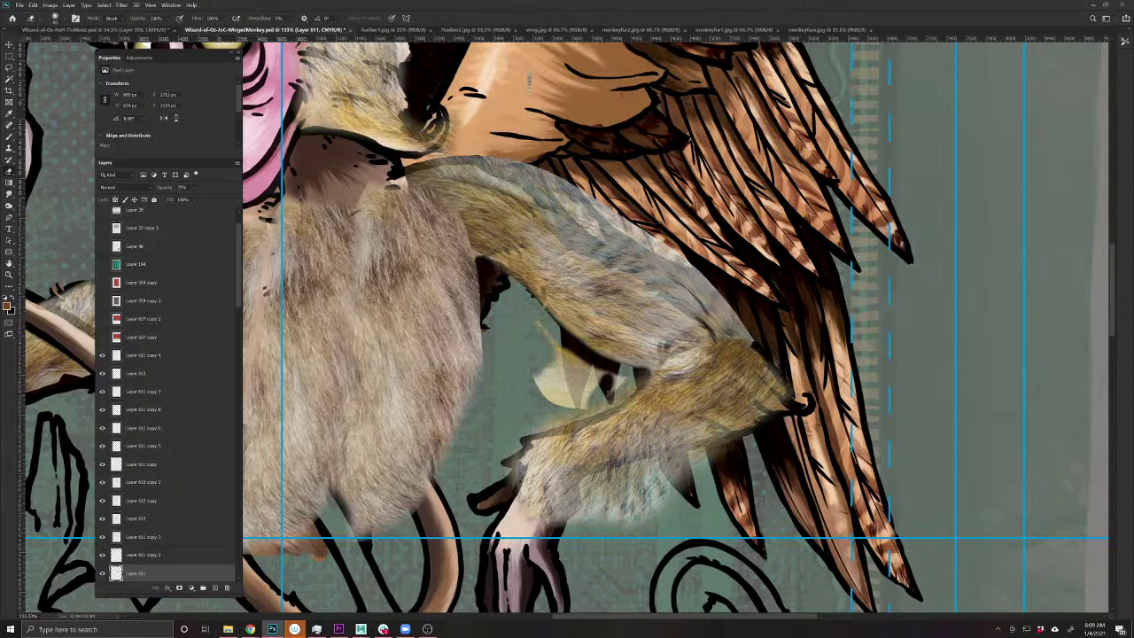
{"action": "mouse_move", "coordinate": [547, 334]}
{"action": "left_mouse_down"}
{"action": "mouse_move", "coordinate": [581, 372]}
{"action": "mouse_move", "coordinate": [613, 365]}
{"action": "mouse_move", "coordinate": [554, 394]}
{"action": "left_mouse_up"}
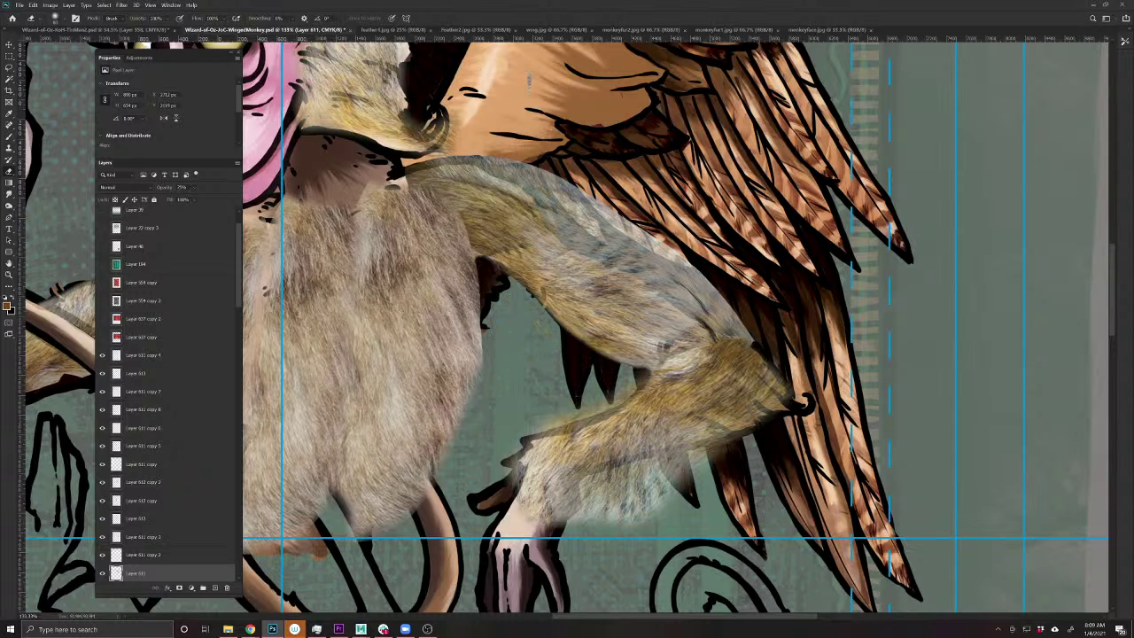
- On Layer 611 copy 3, darken and shade the lower edge of the leg fur
{"action": "left_click", "coordinate": [141, 537]}
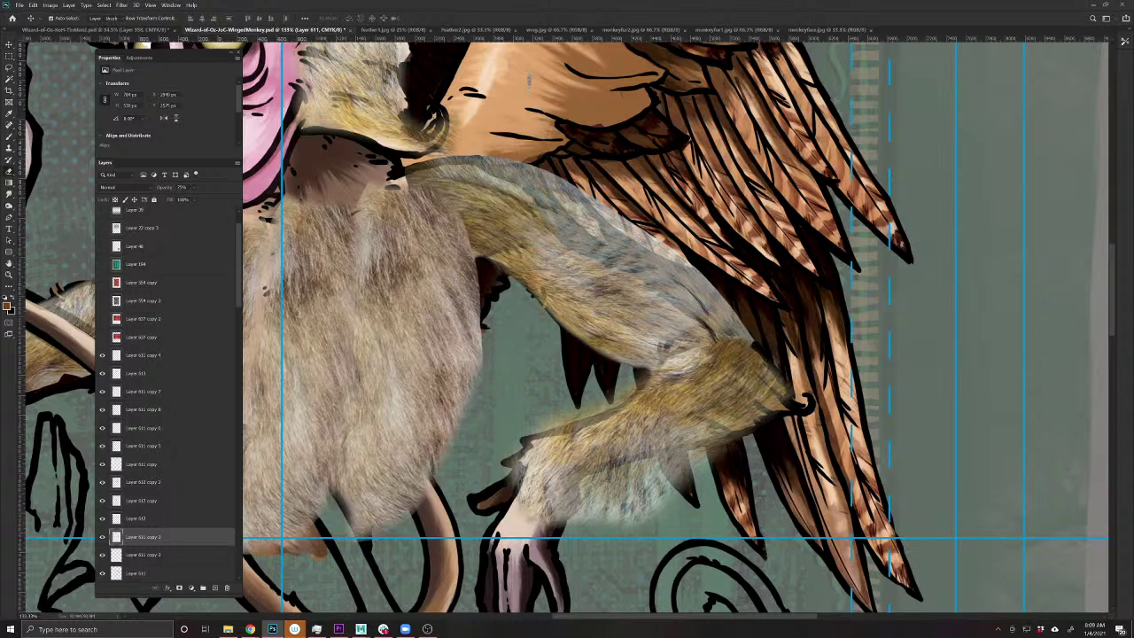
{"action": "mouse_move", "coordinate": [576, 531]}
{"action": "left_mouse_down"}
{"action": "mouse_move", "coordinate": [611, 465]}
{"action": "mouse_move", "coordinate": [709, 452]}
{"action": "mouse_move", "coordinate": [602, 496]}
{"action": "mouse_move", "coordinate": [621, 518]}
{"action": "mouse_move", "coordinate": [656, 523]}
{"action": "left_mouse_up"}
{"action": "mouse_move", "coordinate": [532, 430]}
{"action": "left_mouse_down"}
{"action": "mouse_move", "coordinate": [620, 396]}
{"action": "mouse_move", "coordinate": [645, 372]}
{"action": "left_mouse_up"}
{"action": "mouse_move", "coordinate": [551, 431]}
{"action": "left_mouse_down"}
{"action": "mouse_move", "coordinate": [523, 443]}
{"action": "mouse_move", "coordinate": [499, 494]}
{"action": "mouse_move", "coordinate": [545, 515]}
{"action": "mouse_move", "coordinate": [536, 492]}
{"action": "mouse_move", "coordinate": [522, 558]}
{"action": "mouse_move", "coordinate": [527, 532]}
{"action": "left_mouse_up"}
{"action": "scroll", "coordinate": [713, 266], "scroll_direction": "up", "scroll_amount": 2}
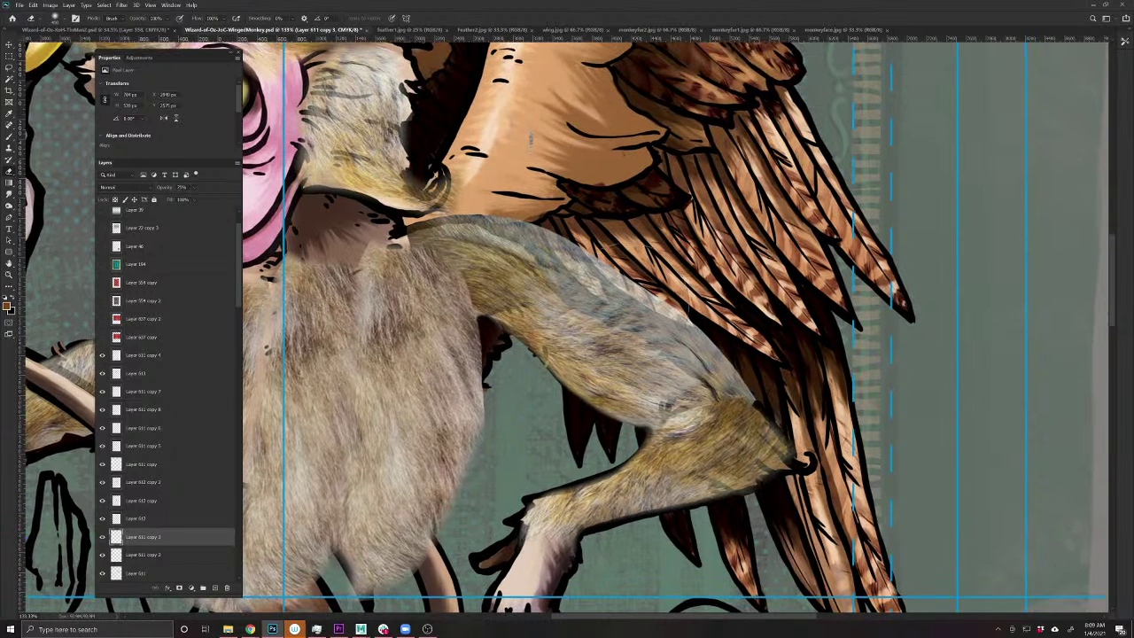
- Erase Layer 611 fur along the leg's top edge to reveal the dark outline
{"action": "left_click", "coordinate": [574, 259], "text": "ctrl"}
{"action": "key", "text": "e"}
{"action": "left_click_drag", "start_coordinate": [434, 177], "coordinate": [363, 208]}
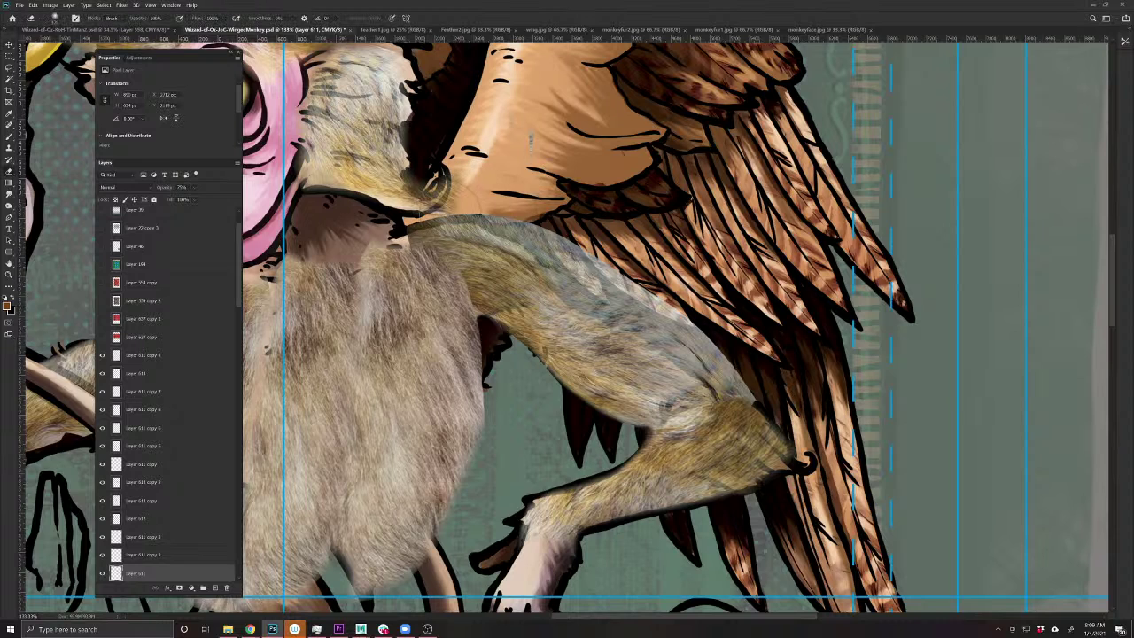
{"action": "mouse_move", "coordinate": [474, 218]}
{"action": "left_mouse_down"}
{"action": "mouse_move", "coordinate": [554, 266]}
{"action": "mouse_move", "coordinate": [578, 299]}
{"action": "mouse_move", "coordinate": [740, 397]}
{"action": "mouse_move", "coordinate": [753, 403]}
{"action": "mouse_move", "coordinate": [513, 226]}
{"action": "mouse_move", "coordinate": [762, 378]}
{"action": "left_mouse_up"}
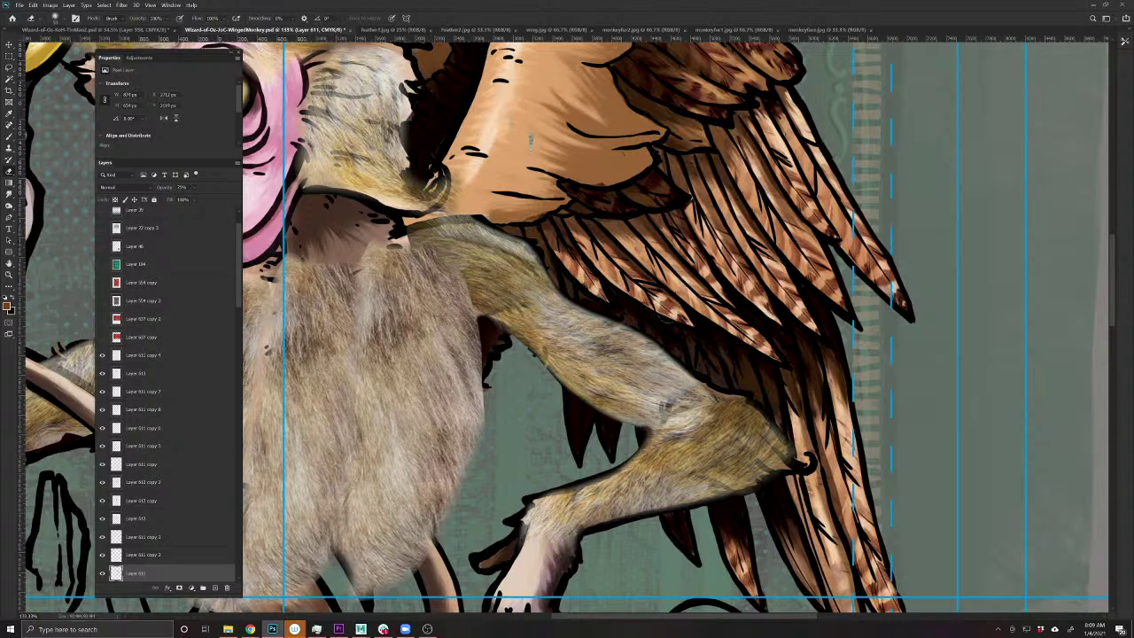
{"action": "scroll", "coordinate": [682, 321], "scroll_direction": "down", "scroll_amount": 5}
{"action": "scroll", "coordinate": [612, 391], "scroll_direction": "up", "scroll_amount": 4}
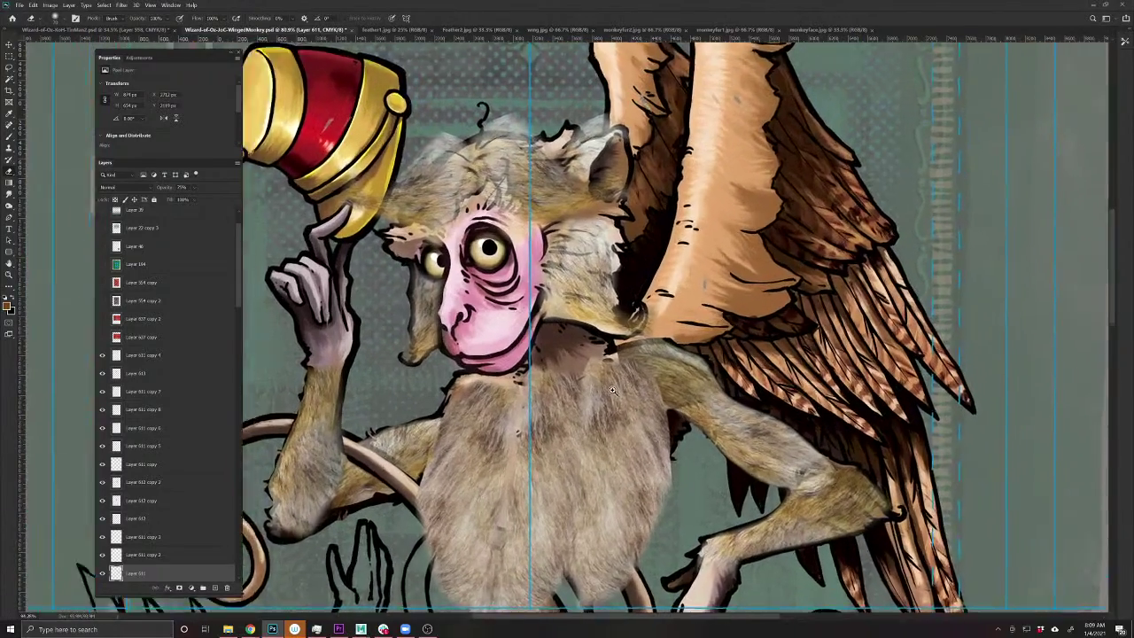
{"action": "scroll", "coordinate": [612, 391], "scroll_direction": "up", "scroll_amount": 1}
- On Layer 612 copy, clone-stamp fur over the dark neck outline and upper chest below the chin
{"action": "key", "text": "v"}
{"action": "left_click", "coordinate": [142, 500]}
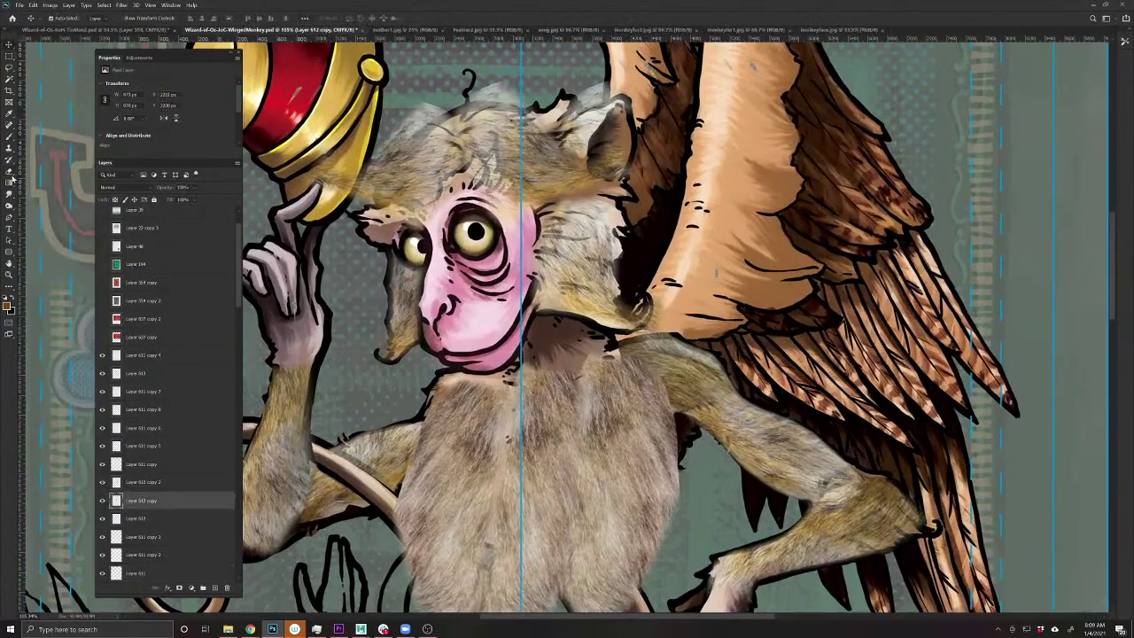
{"action": "left_click", "coordinate": [9, 149]}
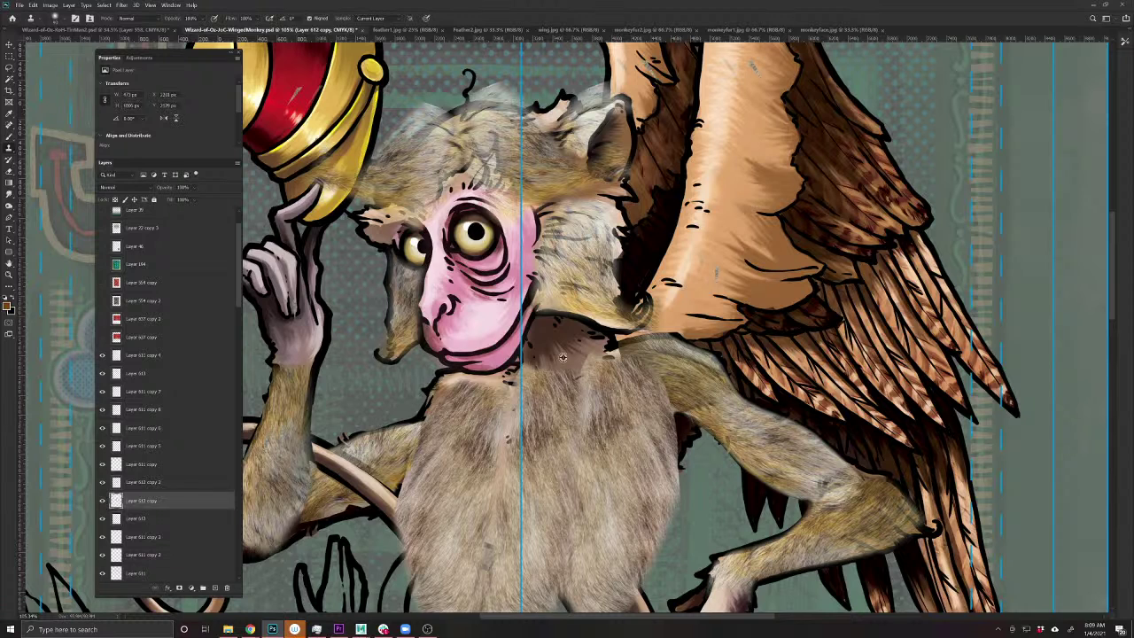
{"action": "mouse_move", "coordinate": [592, 350]}
{"action": "left_mouse_down"}
{"action": "mouse_move", "coordinate": [602, 344]}
{"action": "mouse_move", "coordinate": [576, 329]}
{"action": "mouse_move", "coordinate": [540, 341]}
{"action": "mouse_move", "coordinate": [524, 372]}
{"action": "left_mouse_up"}
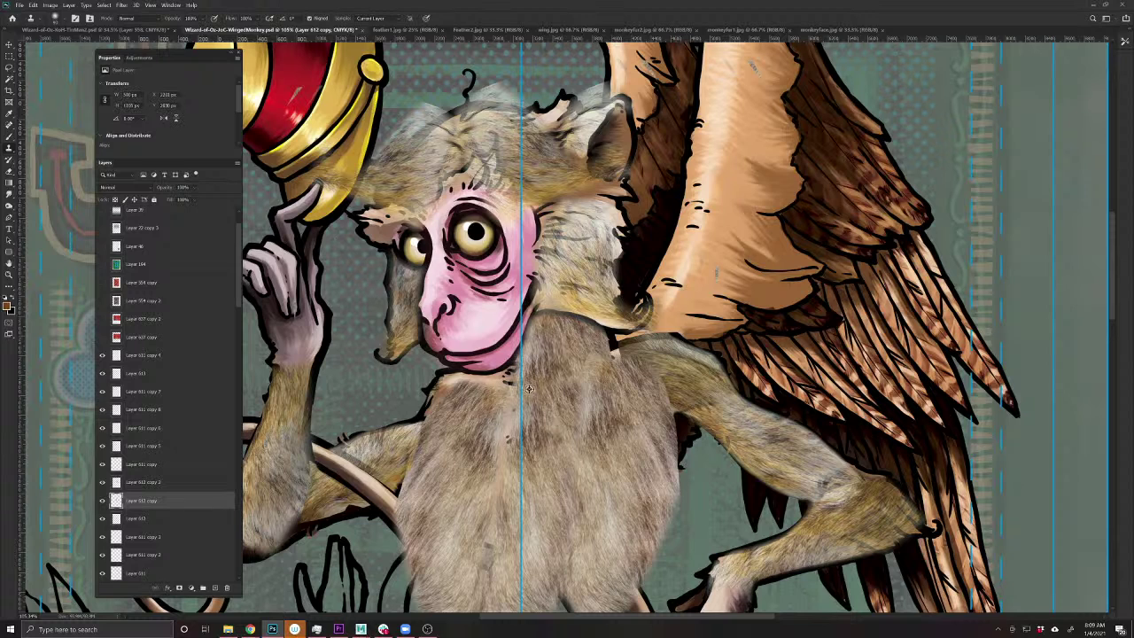
{"action": "mouse_move", "coordinate": [530, 390]}
{"action": "left_mouse_down"}
{"action": "mouse_move", "coordinate": [509, 374]}
{"action": "mouse_move", "coordinate": [486, 386]}
{"action": "left_mouse_up"}
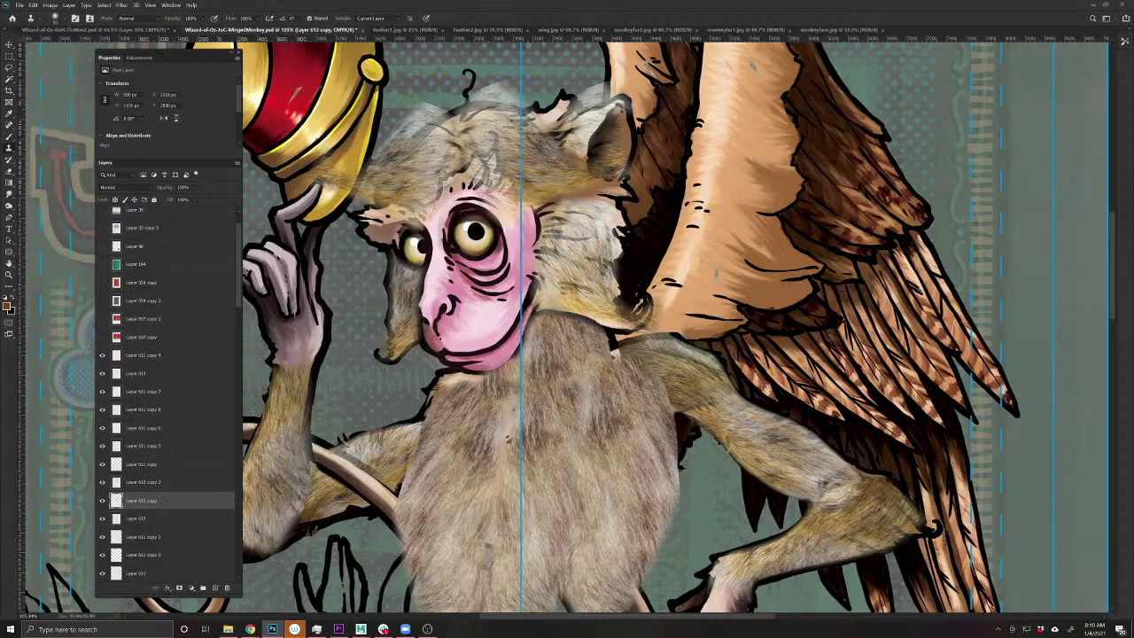
- Check the whole monkey zoomed out, then select the Layer 611 copy 7 fur layer
{"action": "scroll", "coordinate": [631, 416], "scroll_direction": "down", "scroll_amount": 3}
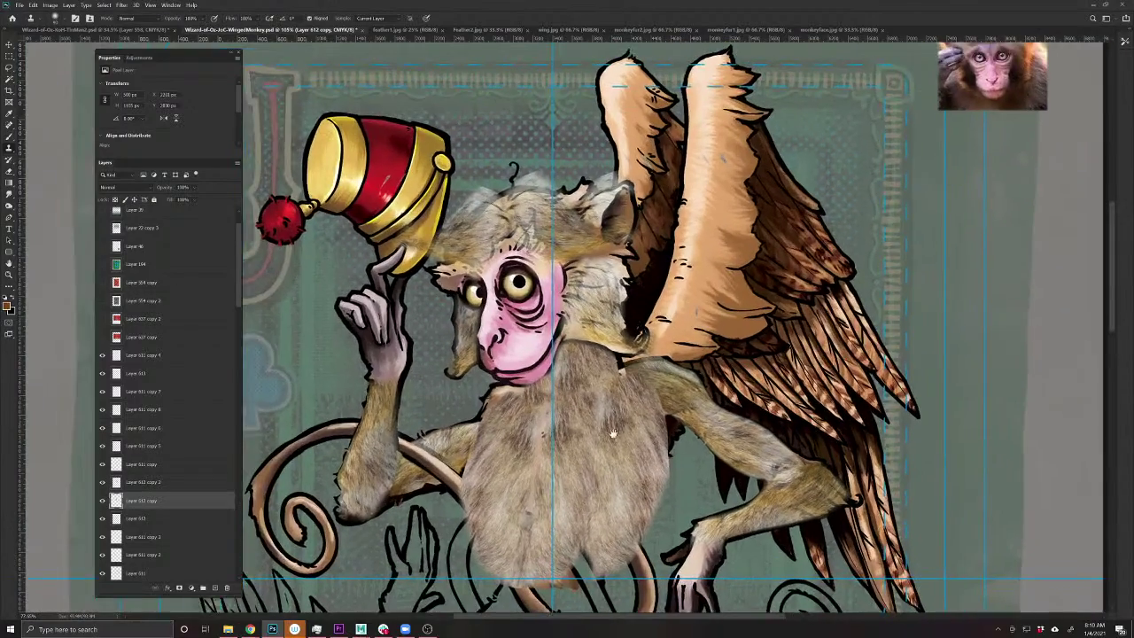
{"action": "scroll", "coordinate": [561, 321], "scroll_direction": "up", "scroll_amount": 5}
{"action": "scroll", "coordinate": [561, 320], "scroll_direction": "down", "scroll_amount": 3}
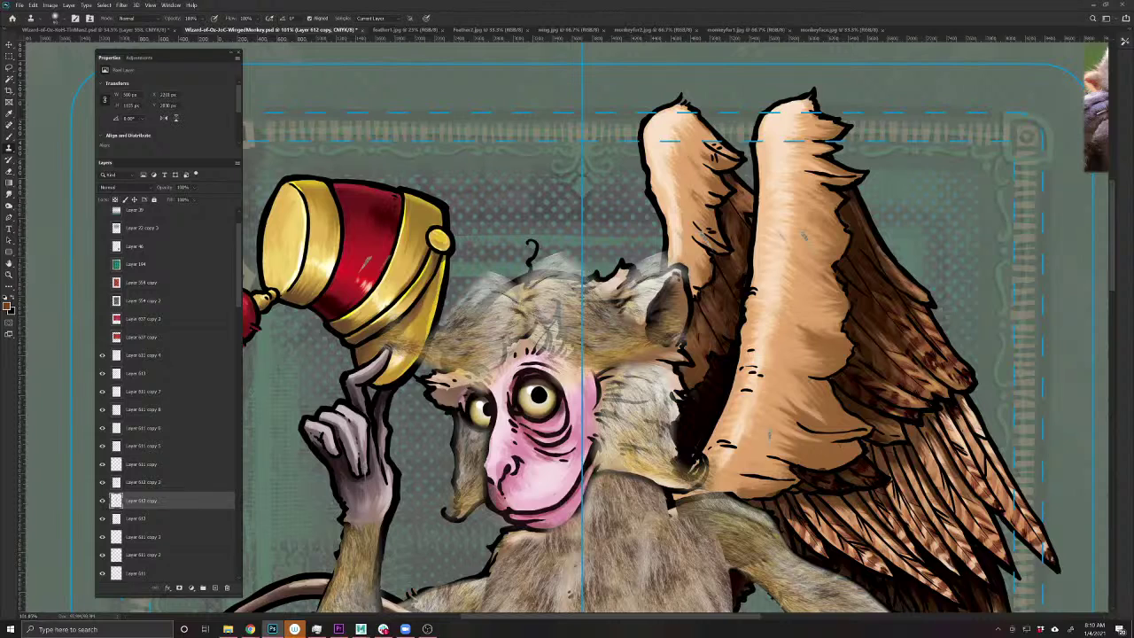
{"action": "left_click", "coordinate": [480, 297], "text": "ctrl"}
- Erase stray fur haze under the hat brim, around the head, and between head and wing
{"action": "left_click", "coordinate": [9, 172]}
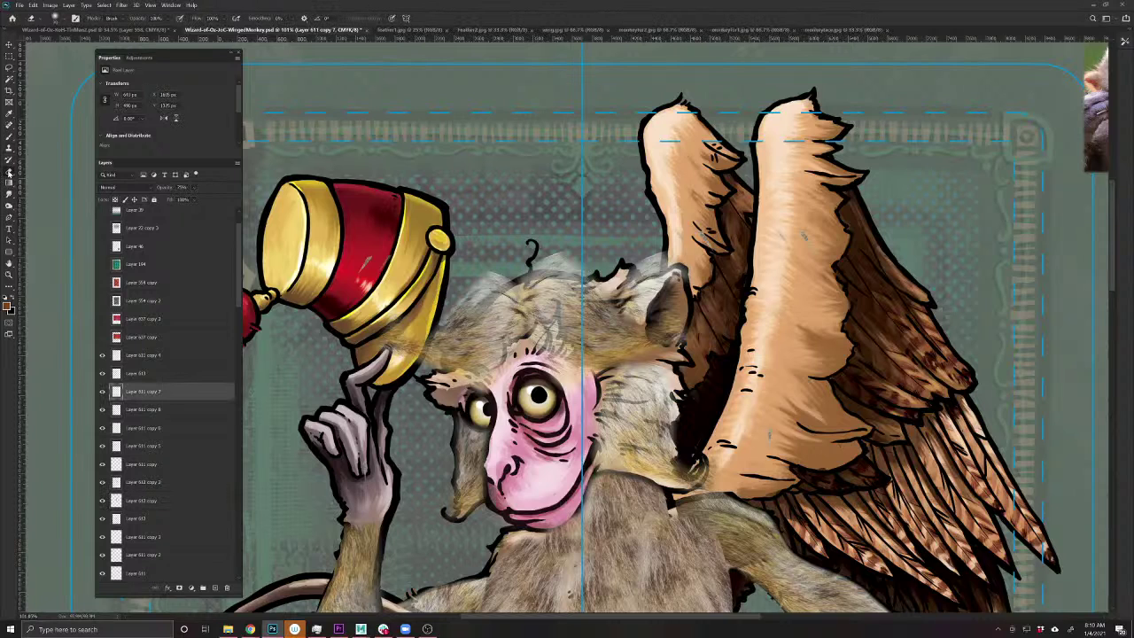
{"action": "mouse_move", "coordinate": [407, 348]}
{"action": "left_mouse_down"}
{"action": "mouse_move", "coordinate": [421, 350]}
{"action": "mouse_move", "coordinate": [390, 328]}
{"action": "mouse_move", "coordinate": [439, 355]}
{"action": "mouse_move", "coordinate": [457, 315]}
{"action": "mouse_move", "coordinate": [498, 283]}
{"action": "mouse_move", "coordinate": [477, 281]}
{"action": "left_mouse_up"}
{"action": "mouse_move", "coordinate": [546, 283]}
{"action": "left_mouse_down"}
{"action": "mouse_move", "coordinate": [565, 269]}
{"action": "mouse_move", "coordinate": [556, 262]}
{"action": "left_mouse_up"}
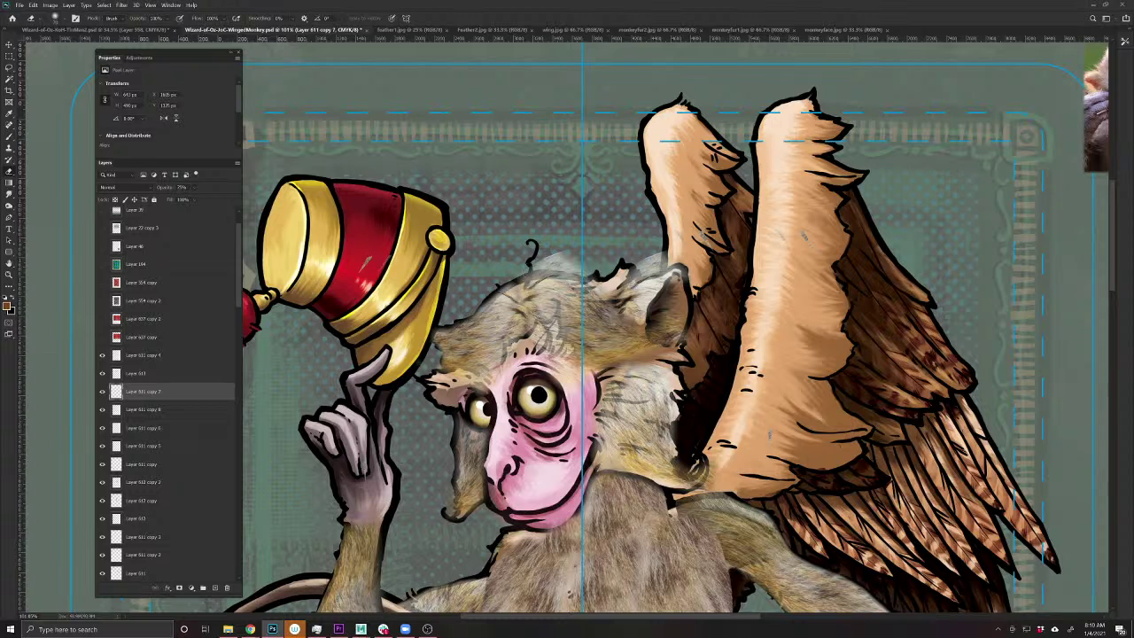
{"action": "key", "text": "alt+bracketleft"}
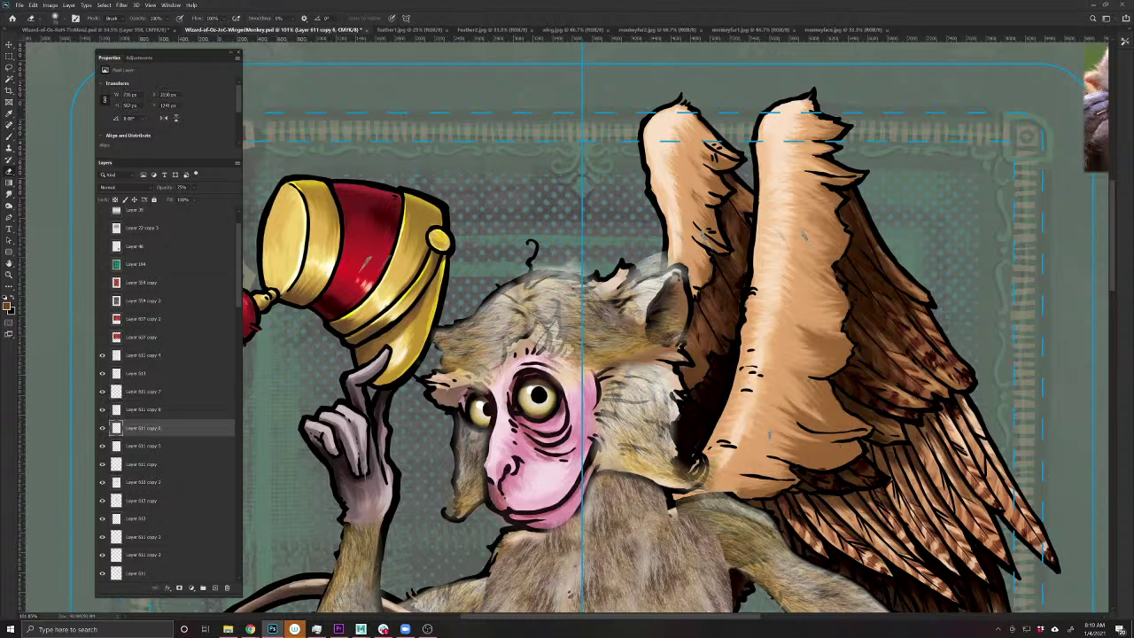
{"action": "left_click_drag", "start_coordinate": [574, 269], "coordinate": [564, 276]}
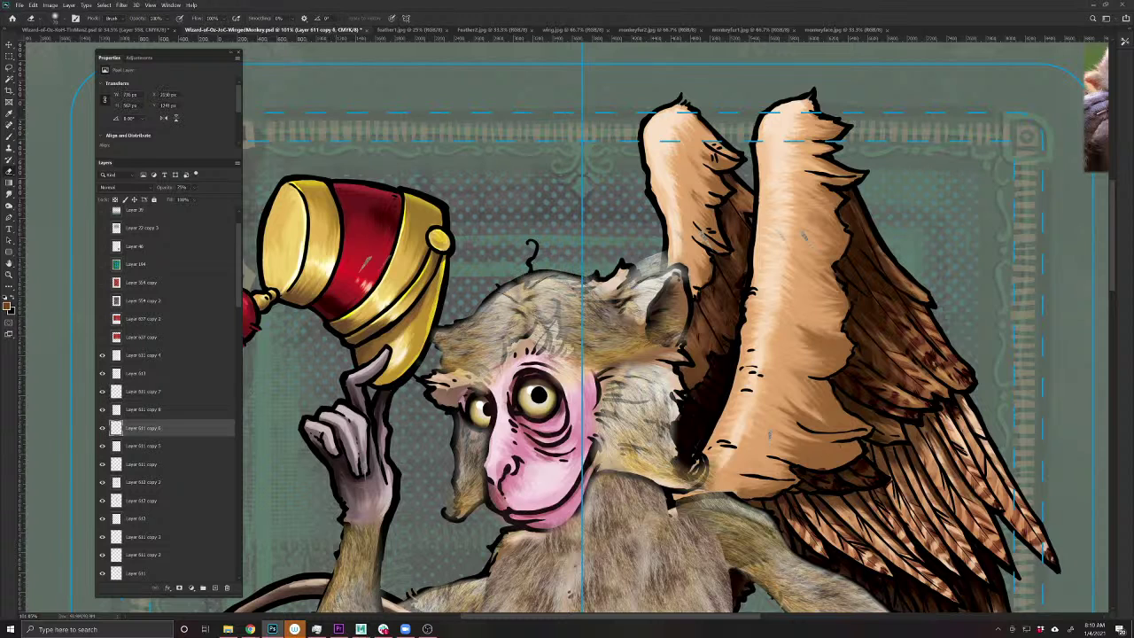
{"action": "key", "text": "v"}
{"action": "key", "text": "alt+bracketright"}
{"action": "key", "text": "e"}
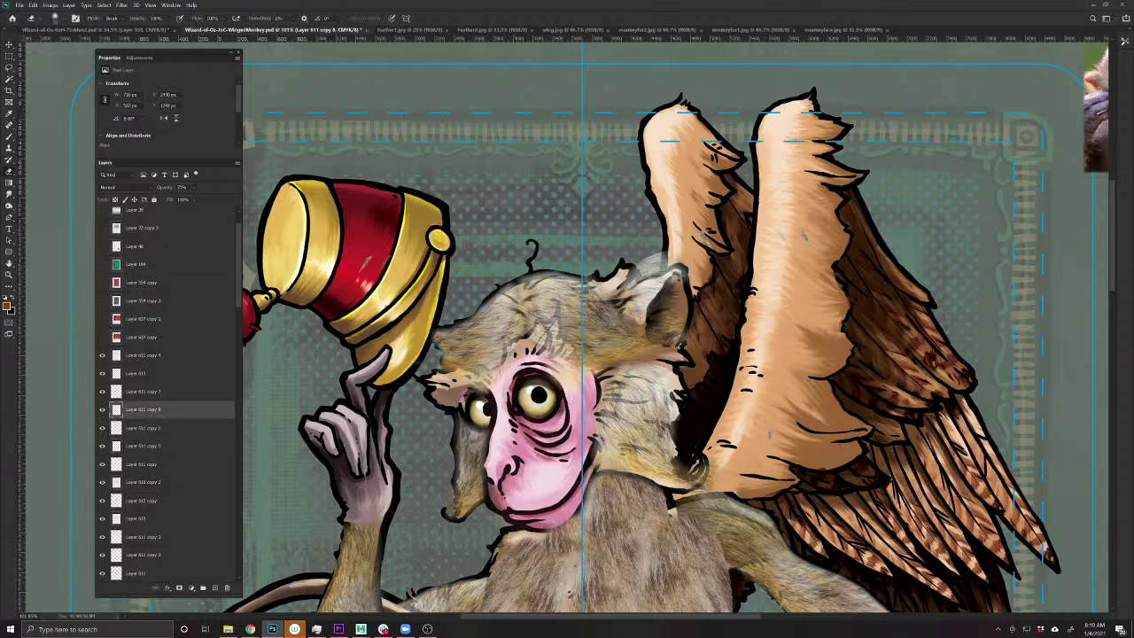
{"action": "mouse_move", "coordinate": [659, 271]}
{"action": "left_mouse_down"}
{"action": "mouse_move", "coordinate": [648, 264]}
{"action": "mouse_move", "coordinate": [634, 277]}
{"action": "left_mouse_up"}
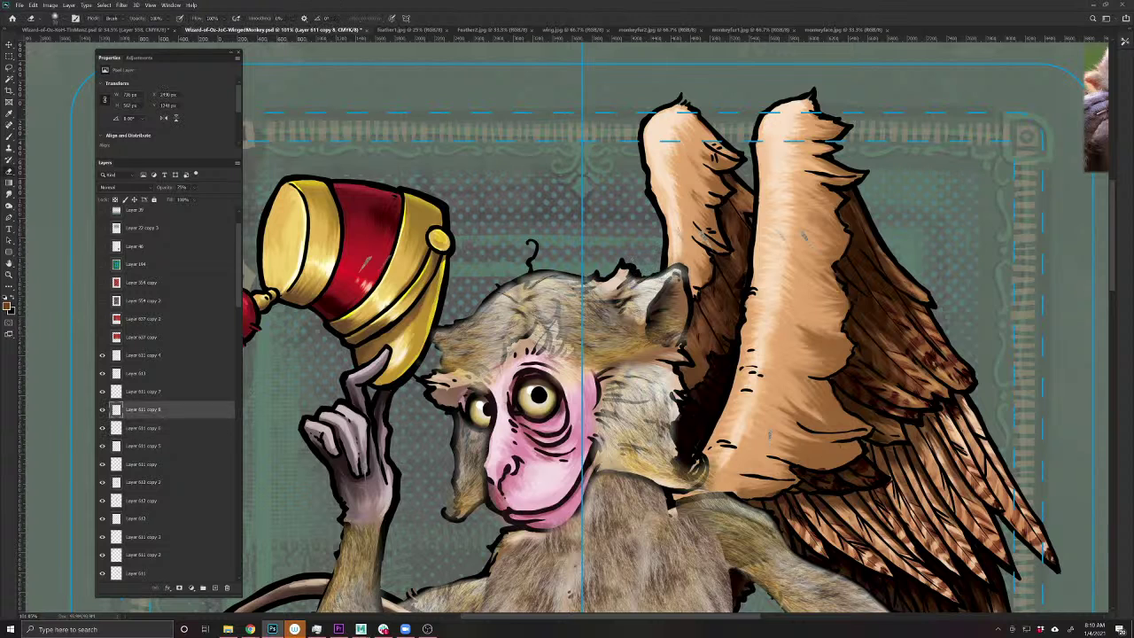
- Erase fur haze along the wing's inner edge on Layer 611 copy 8
{"action": "left_click_drag", "start_coordinate": [818, 459], "coordinate": [687, 462]}
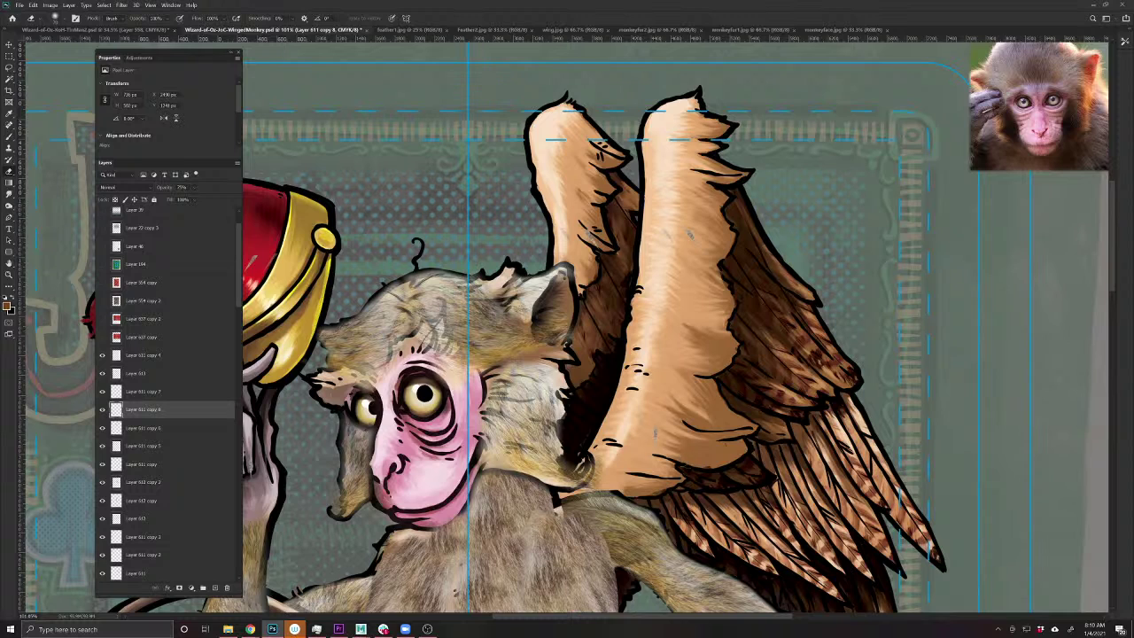
{"action": "key", "text": "v"}
{"action": "key", "text": "alt+bracketleft"}
{"action": "key", "text": "alt+bracketleft"}
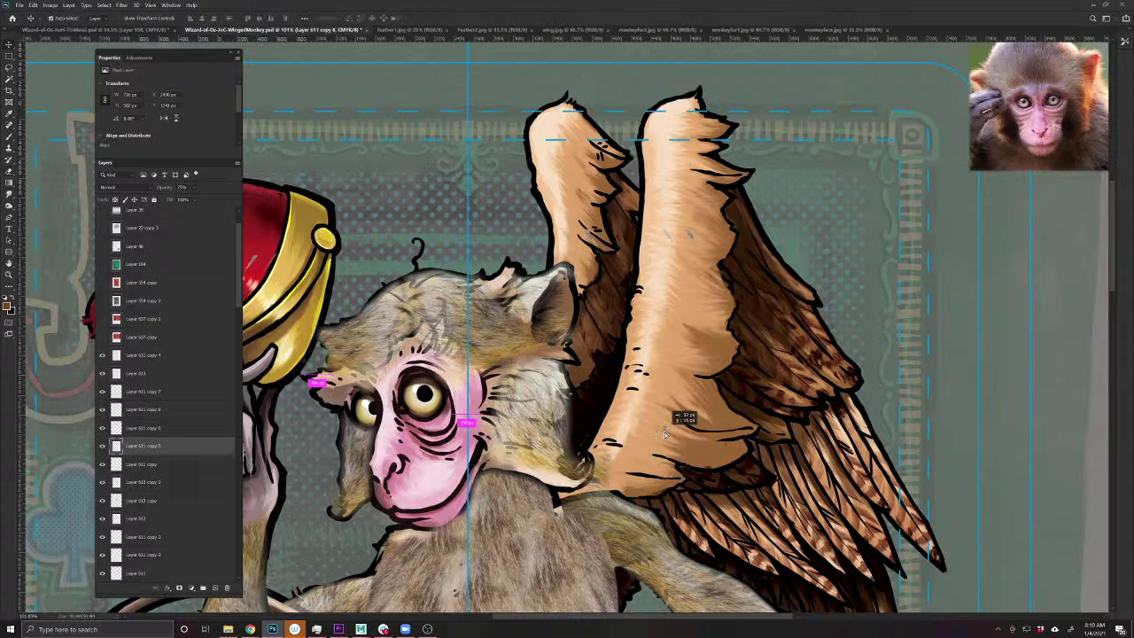
{"action": "key", "text": "e"}
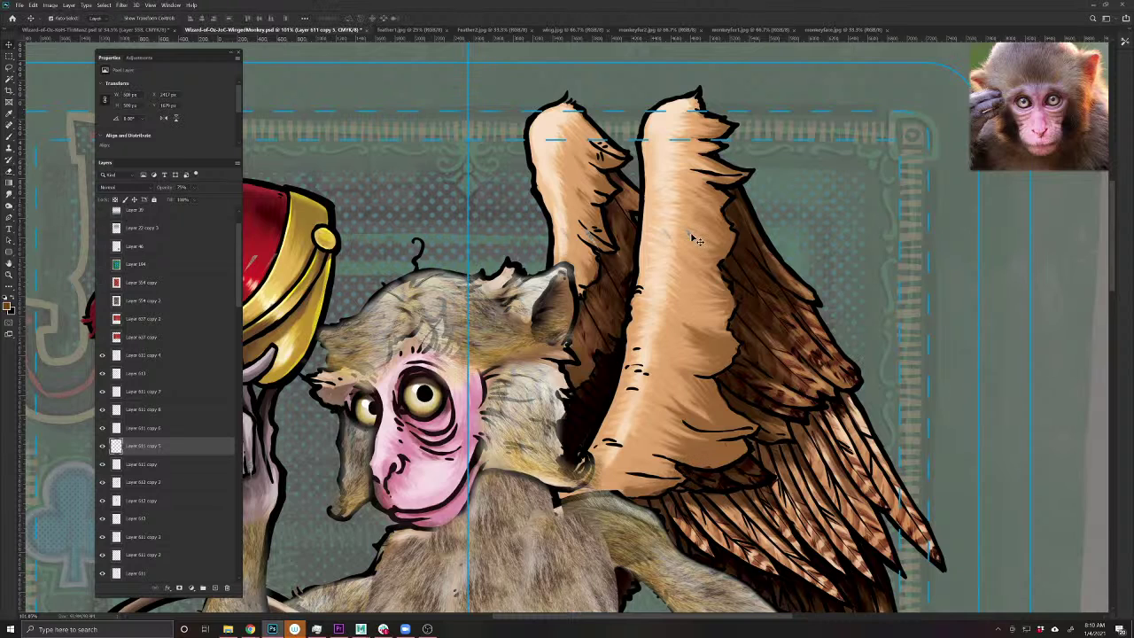
{"action": "key", "text": "alt+bracketright"}
{"action": "key", "text": "alt+bracketright"}
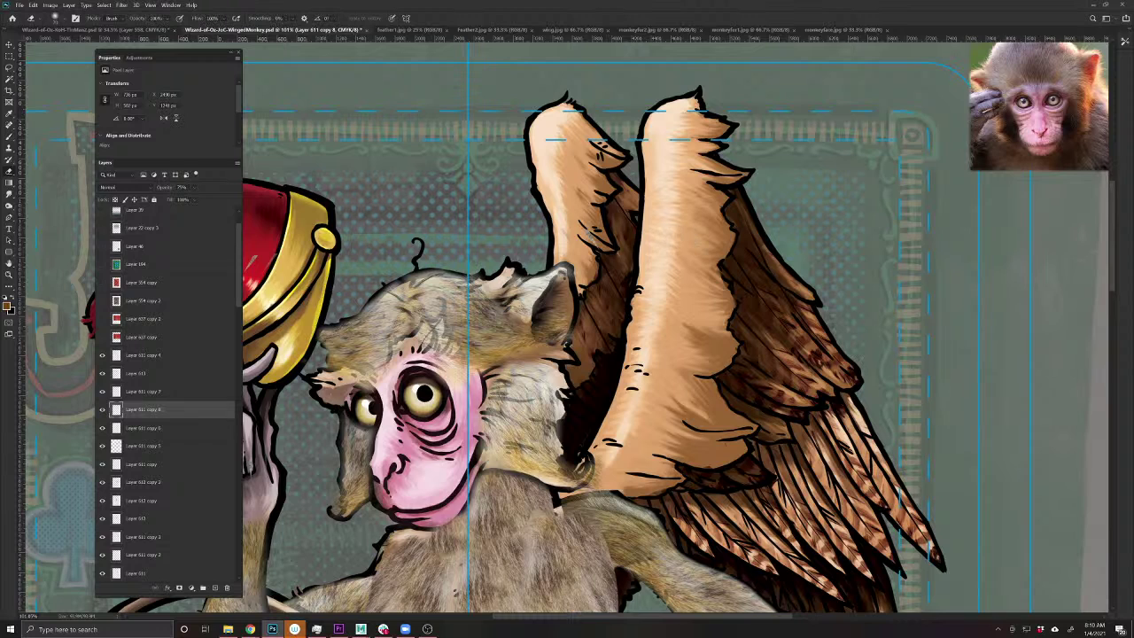
{"action": "left_click_drag", "start_coordinate": [662, 241], "coordinate": [605, 236]}
{"action": "key", "text": "v"}
{"action": "key", "text": "alt+bracketleft"}
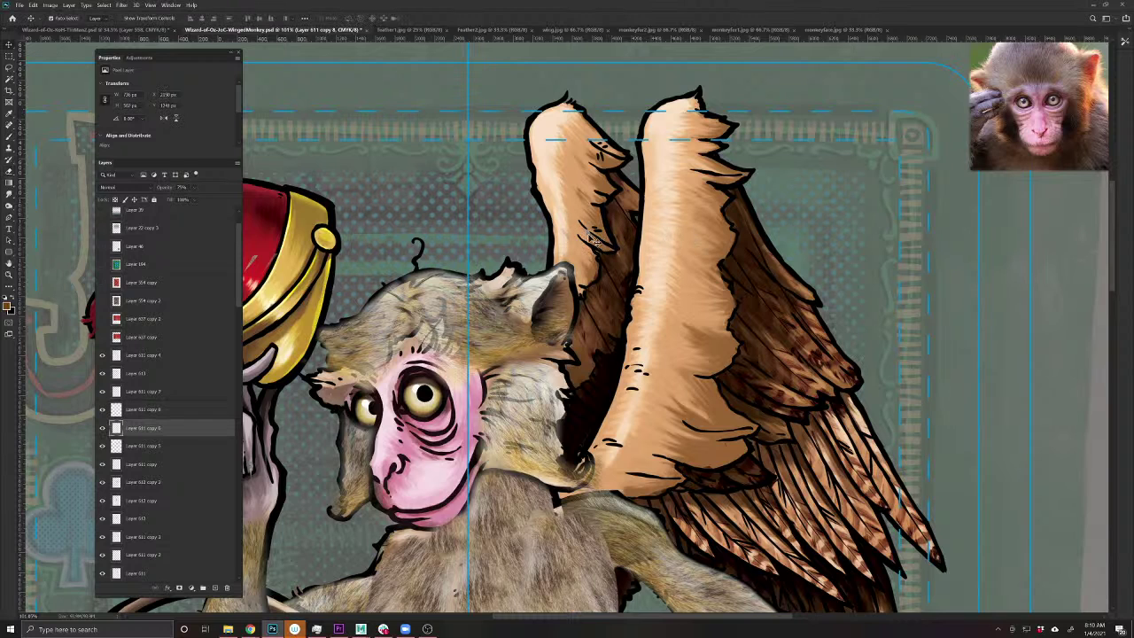
{"action": "key", "text": "e"}
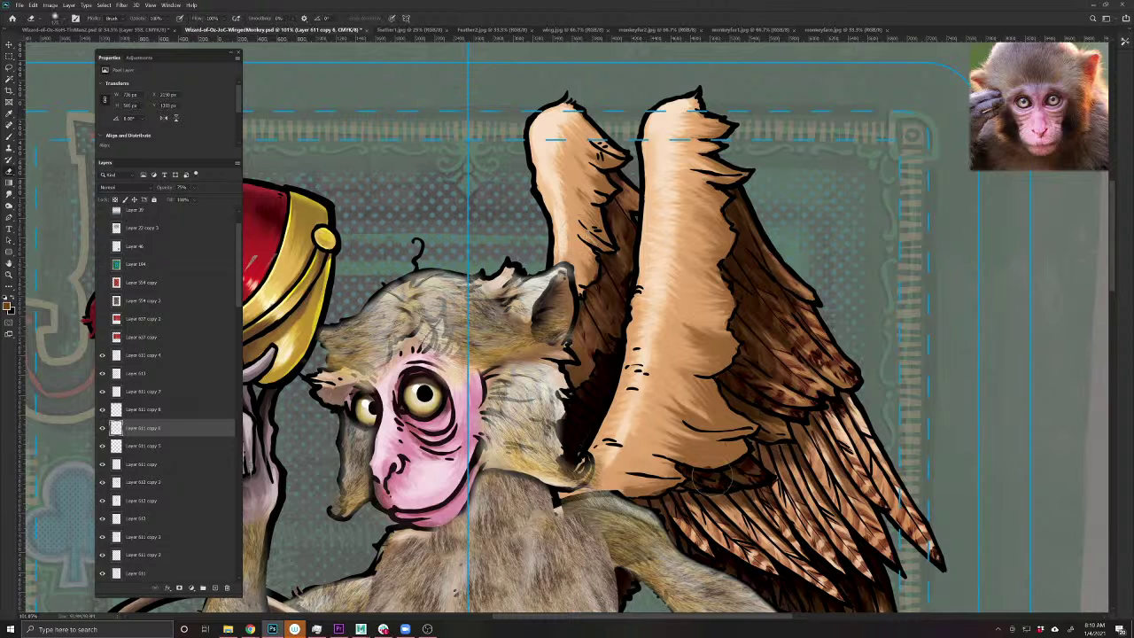
- Set the current fur layer to Multiply blending
{"action": "key", "text": "v"}
{"action": "key", "text": "alt+shift+m"}
{"action": "key", "text": "alt+period"}
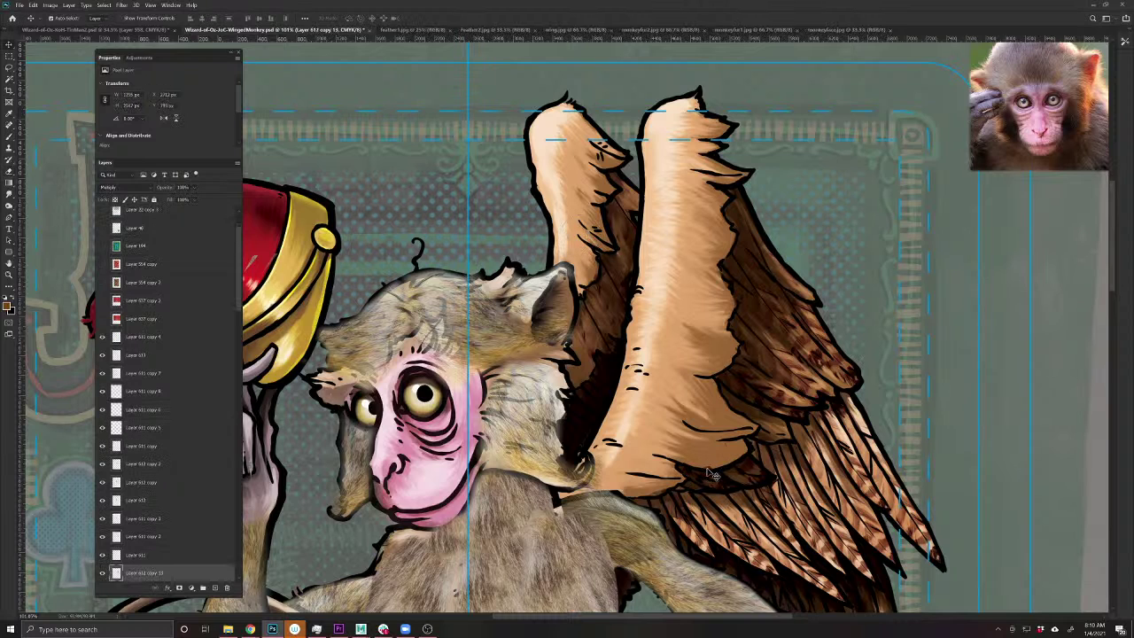
{"action": "key", "text": "e"}
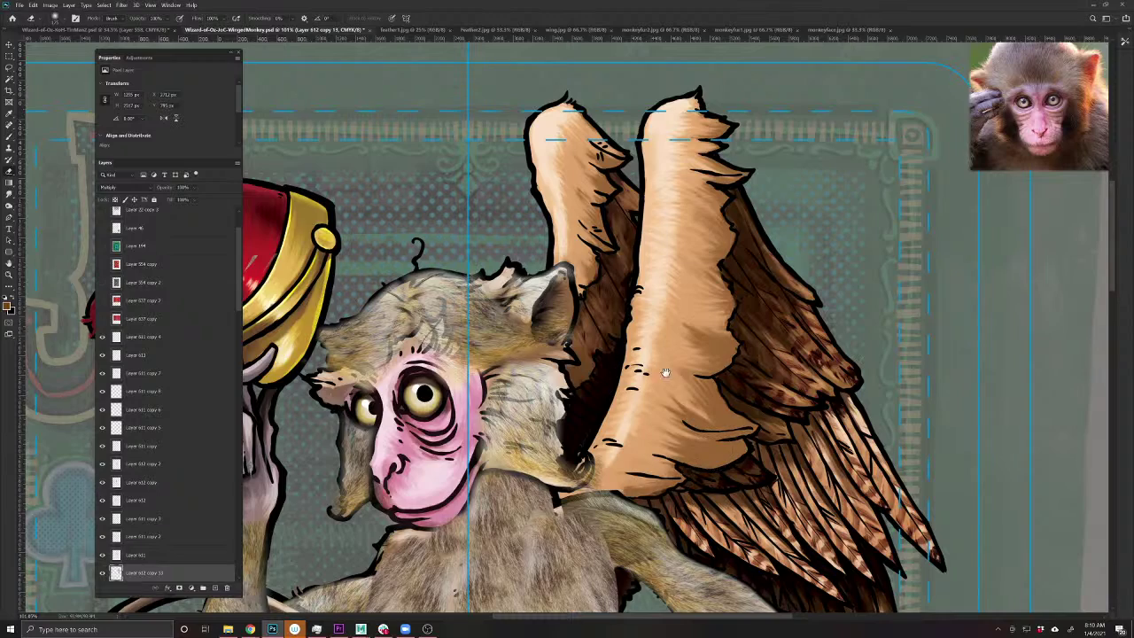
{"action": "scroll", "coordinate": [624, 378], "scroll_direction": "down", "scroll_amount": 4}
{"action": "scroll", "coordinate": [694, 360], "scroll_direction": "up", "scroll_amount": 3}
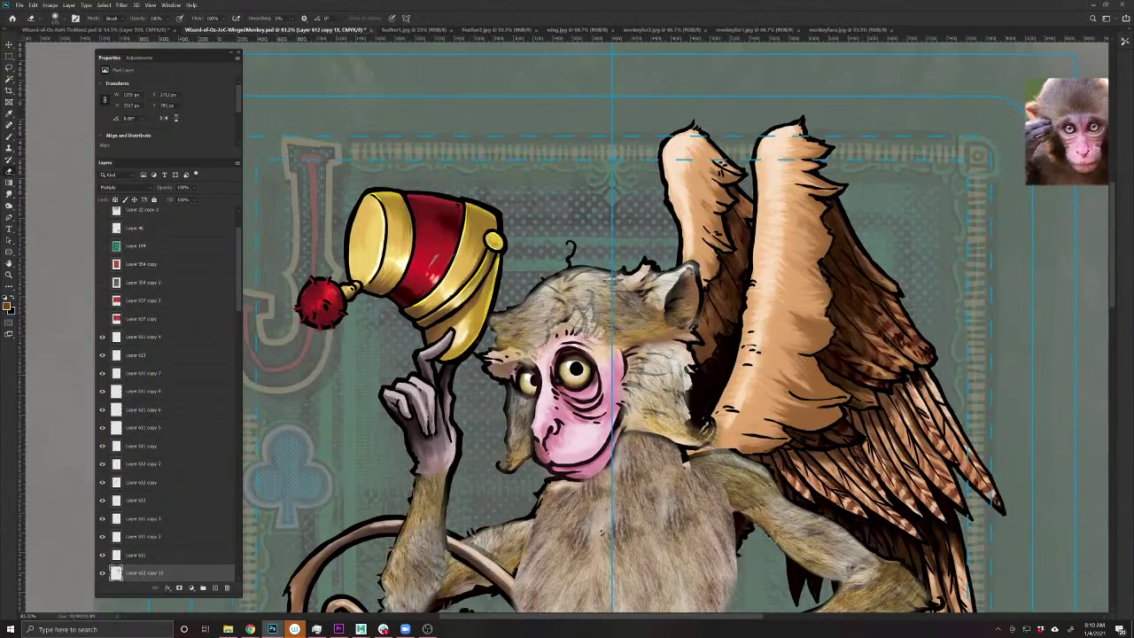
- Erase fur haze on the head in Layer 611 copy 6 to reveal darker hair
{"action": "key", "text": "v"}
{"action": "left_click", "coordinate": [602, 322], "text": "ctrl"}
{"action": "key", "text": "e"}
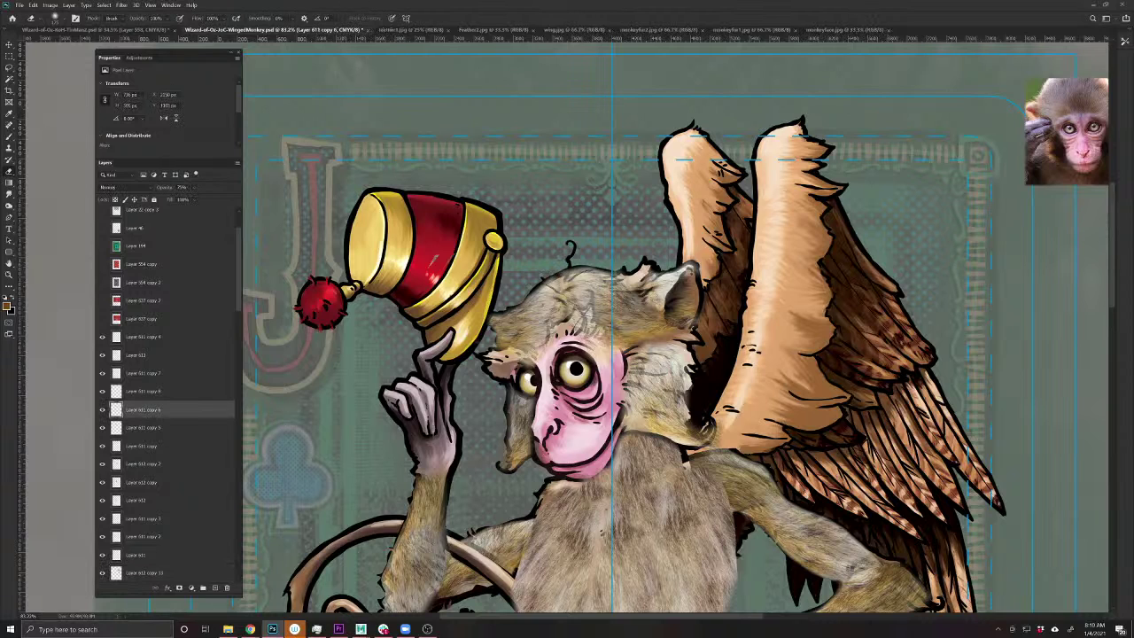
{"action": "mouse_move", "coordinate": [583, 312]}
{"action": "left_mouse_down"}
{"action": "mouse_move", "coordinate": [597, 349]}
{"action": "mouse_move", "coordinate": [589, 358]}
{"action": "left_mouse_up"}
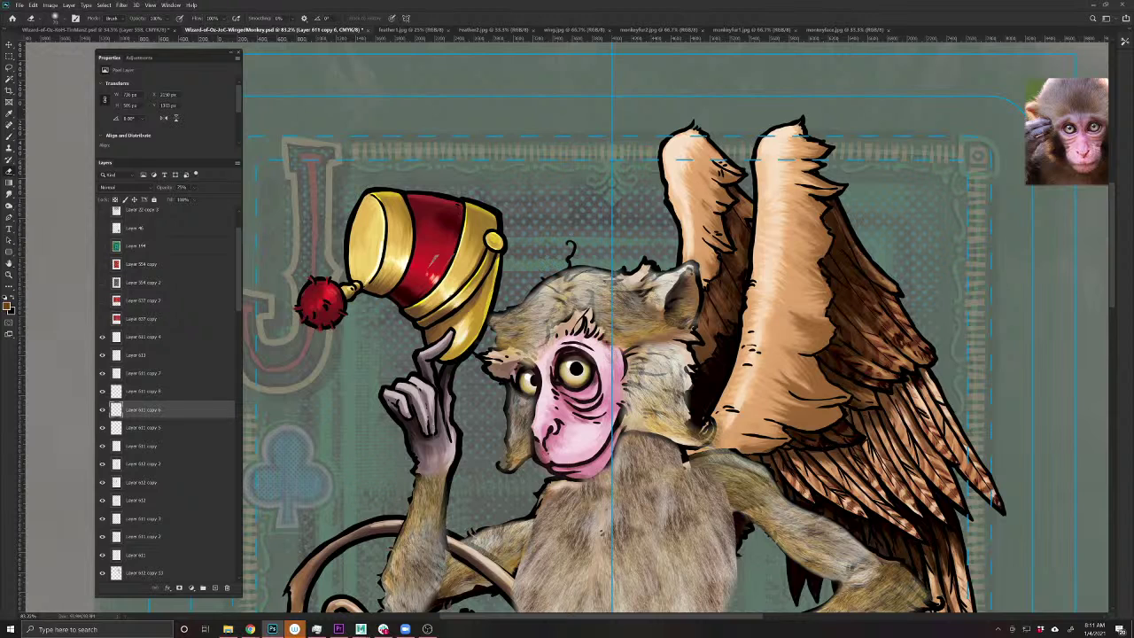
- On Layer 612 copy 2, lower opacity to 80% and paint gentle shading down the shoulder and arm
{"action": "left_click", "coordinate": [517, 362], "text": "ctrl"}
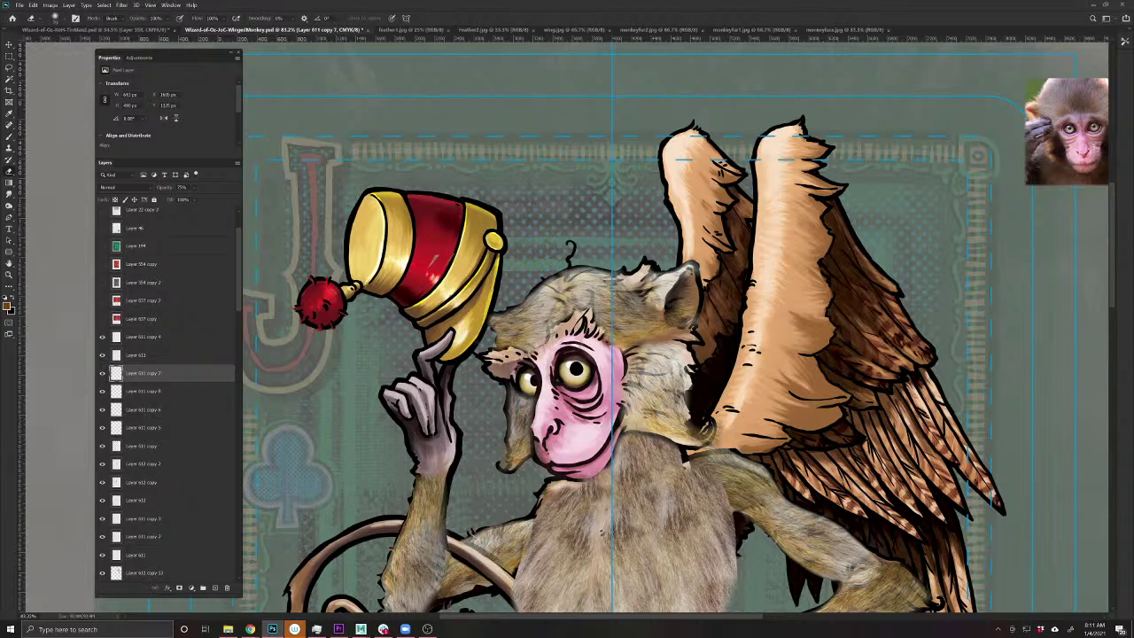
{"action": "scroll", "coordinate": [706, 515], "scroll_direction": "down", "scroll_amount": 5}
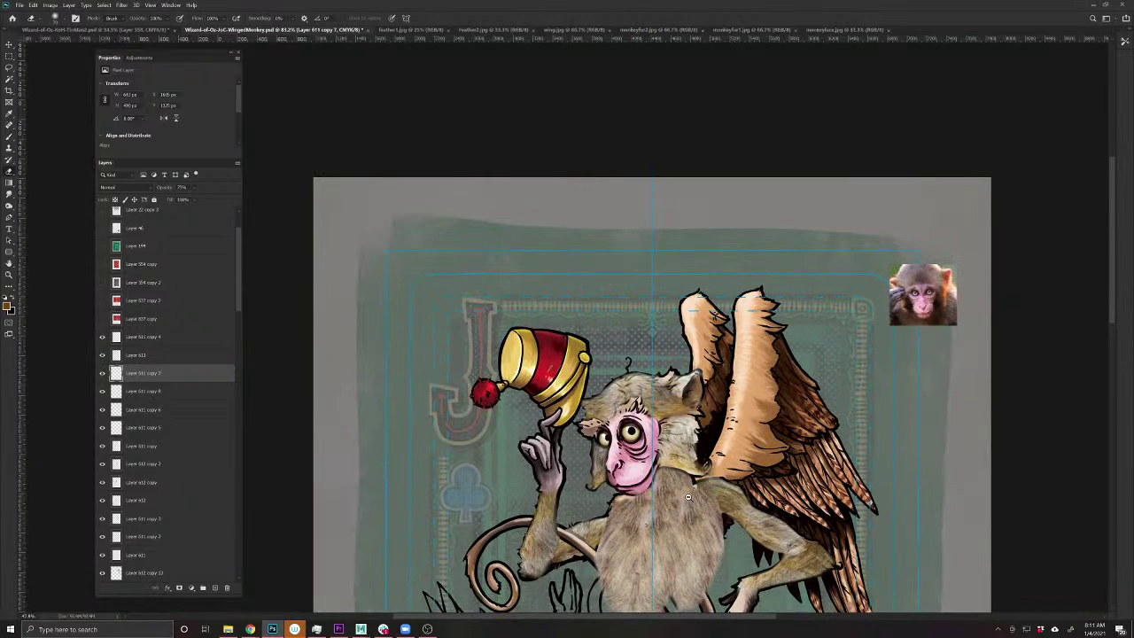
{"action": "scroll", "coordinate": [706, 515], "scroll_direction": "up", "scroll_amount": 4}
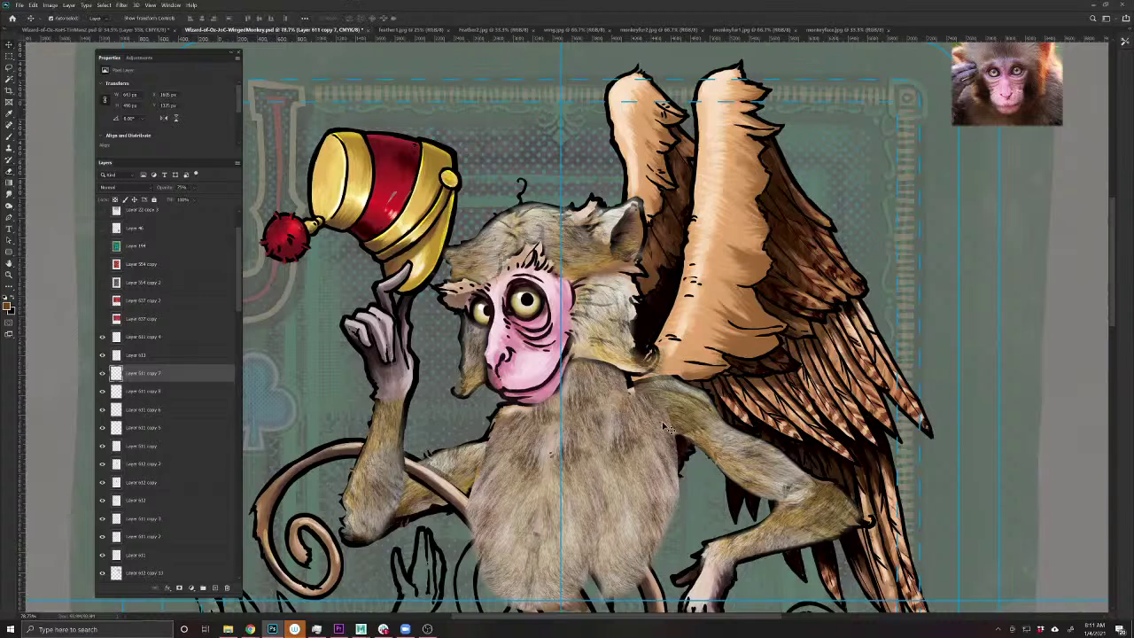
{"action": "left_click", "coordinate": [671, 428], "text": "ctrl"}
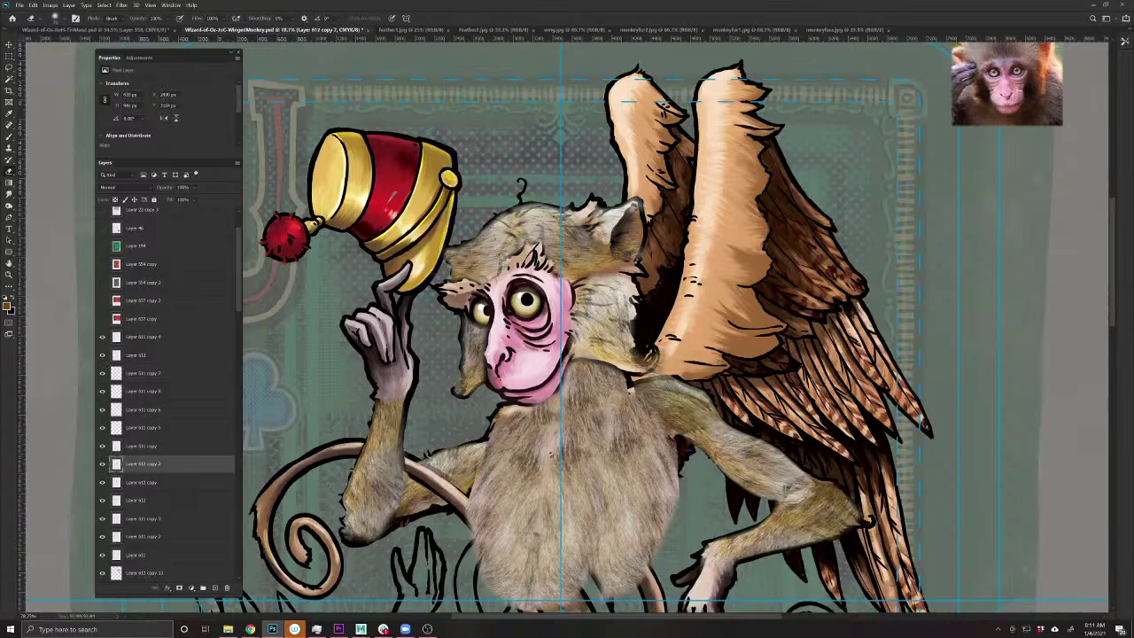
{"action": "mouse_move", "coordinate": [673, 440]}
{"action": "left_mouse_down"}
{"action": "mouse_move", "coordinate": [675, 494]}
{"action": "mouse_move", "coordinate": [649, 556]}
{"action": "left_mouse_up"}
{"action": "key", "text": "ctrl+z"}
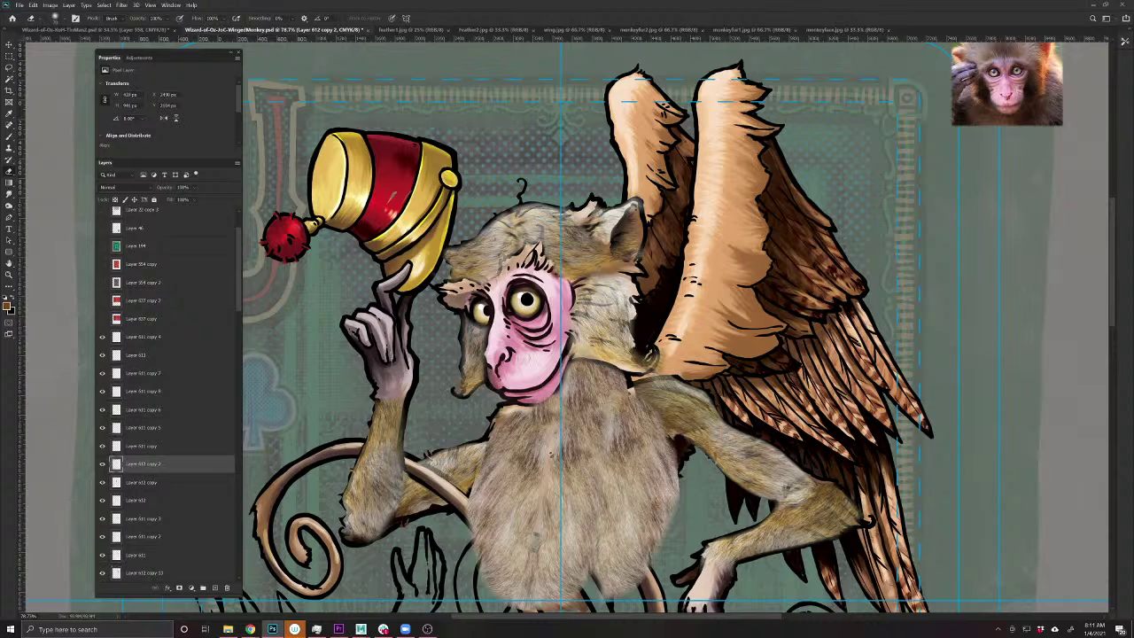
{"action": "left_click_drag", "start_coordinate": [161, 193], "coordinate": [188, 189]}
{"action": "mouse_move", "coordinate": [675, 479]}
{"action": "left_mouse_down"}
{"action": "mouse_move", "coordinate": [646, 563]}
{"action": "mouse_move", "coordinate": [610, 604]}
{"action": "left_mouse_up"}
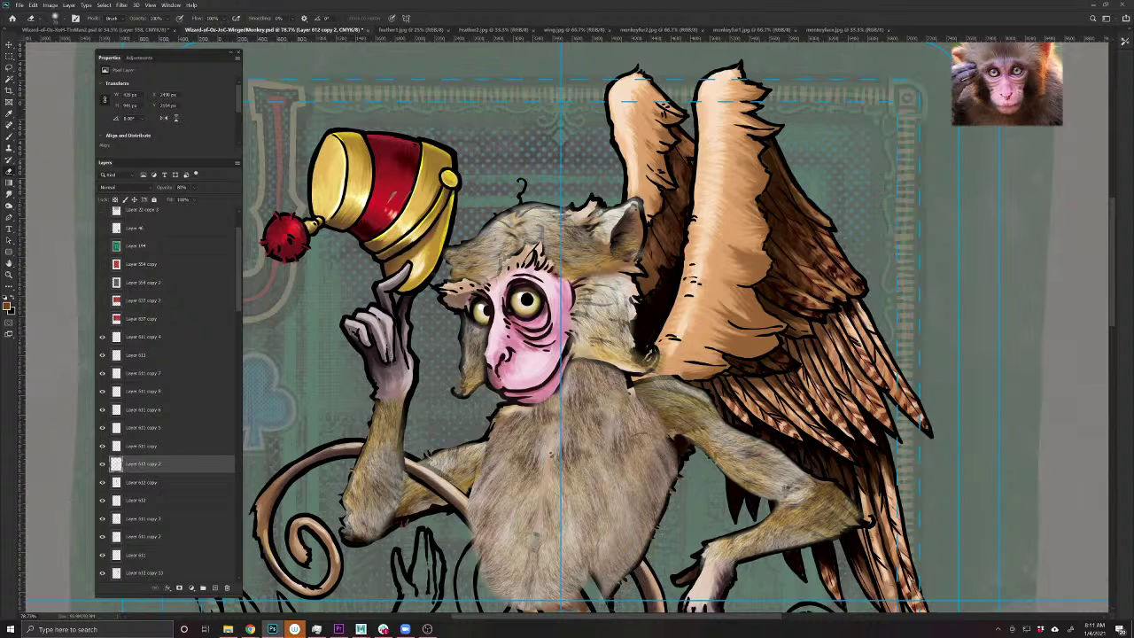
{"action": "left_click_drag", "start_coordinate": [518, 565], "coordinate": [542, 512]}
{"action": "left_click", "coordinate": [509, 445], "text": "ctrl"}
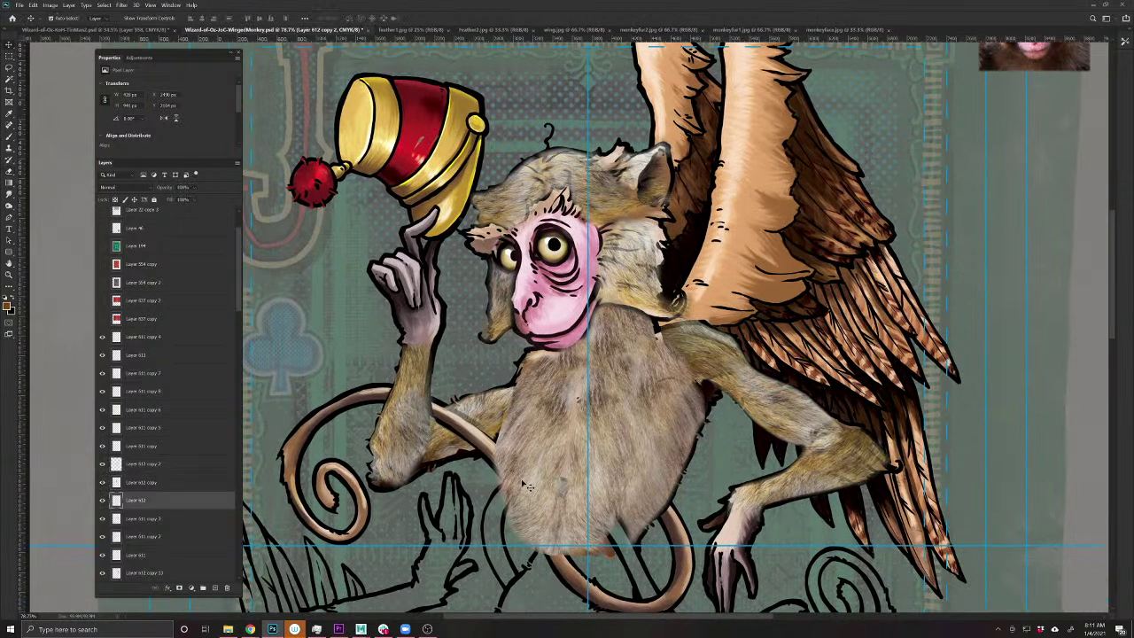
{"action": "left_click_drag", "start_coordinate": [157, 185], "coordinate": [147, 187]}
{"action": "left_click", "coordinate": [10, 173]}
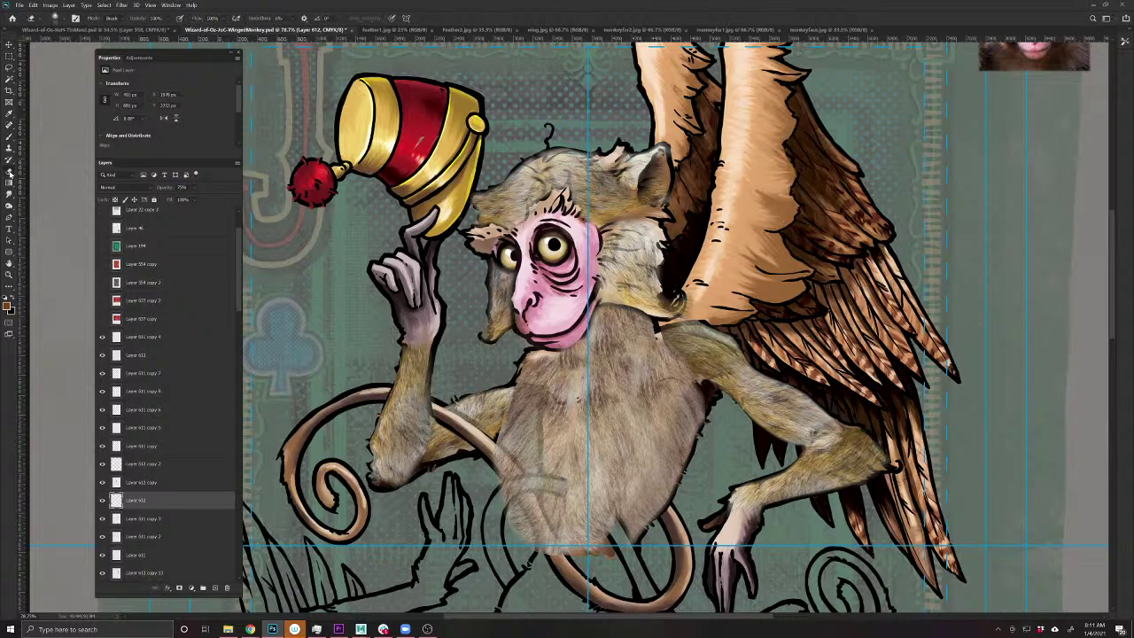
{"action": "mouse_move", "coordinate": [533, 463]}
{"action": "left_mouse_down"}
{"action": "mouse_move", "coordinate": [542, 549]}
{"action": "mouse_move", "coordinate": [503, 493]}
{"action": "mouse_move", "coordinate": [498, 455]}
{"action": "mouse_move", "coordinate": [533, 416]}
{"action": "mouse_move", "coordinate": [512, 501]}
{"action": "left_mouse_up"}
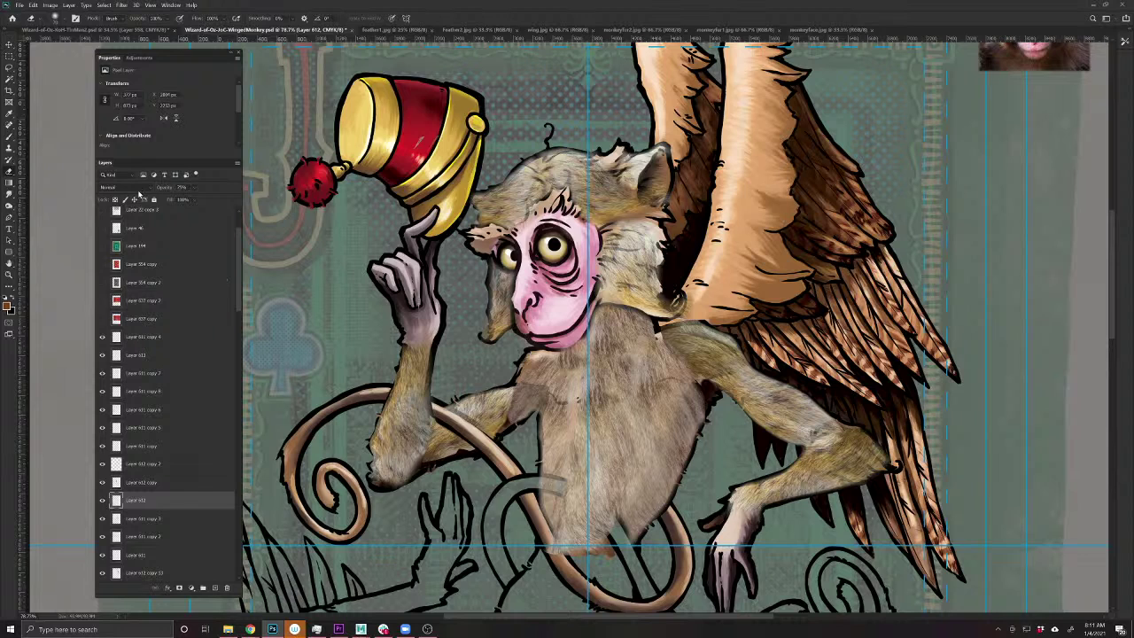
{"action": "left_click_drag", "start_coordinate": [158, 188], "coordinate": [205, 191]}
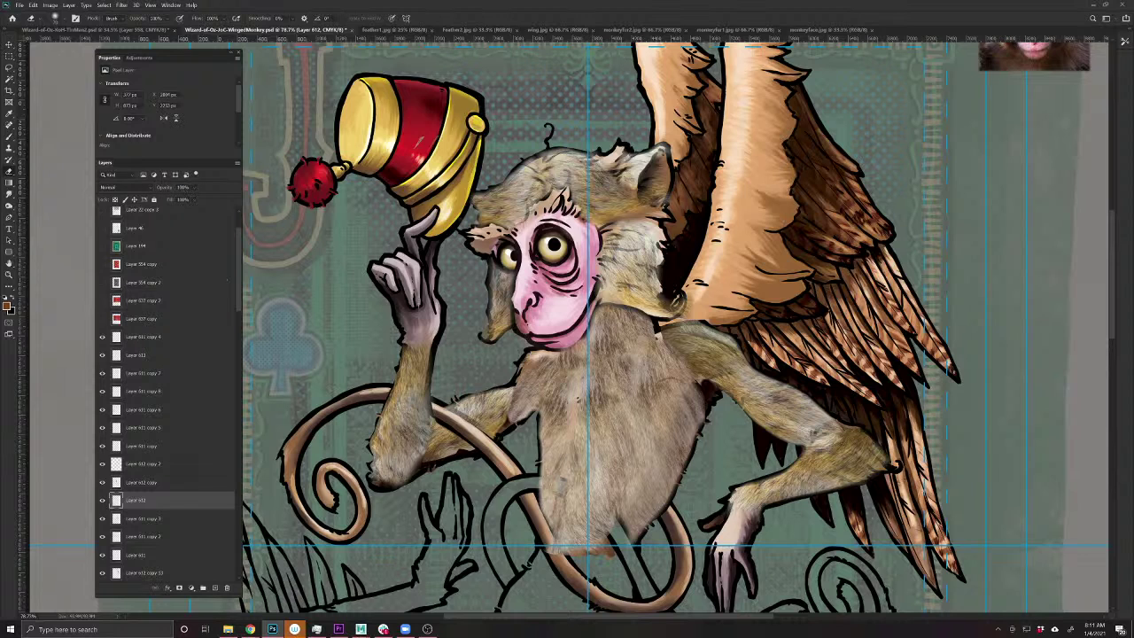
{"action": "left_click", "coordinate": [292, 372], "text": "ctrl"}
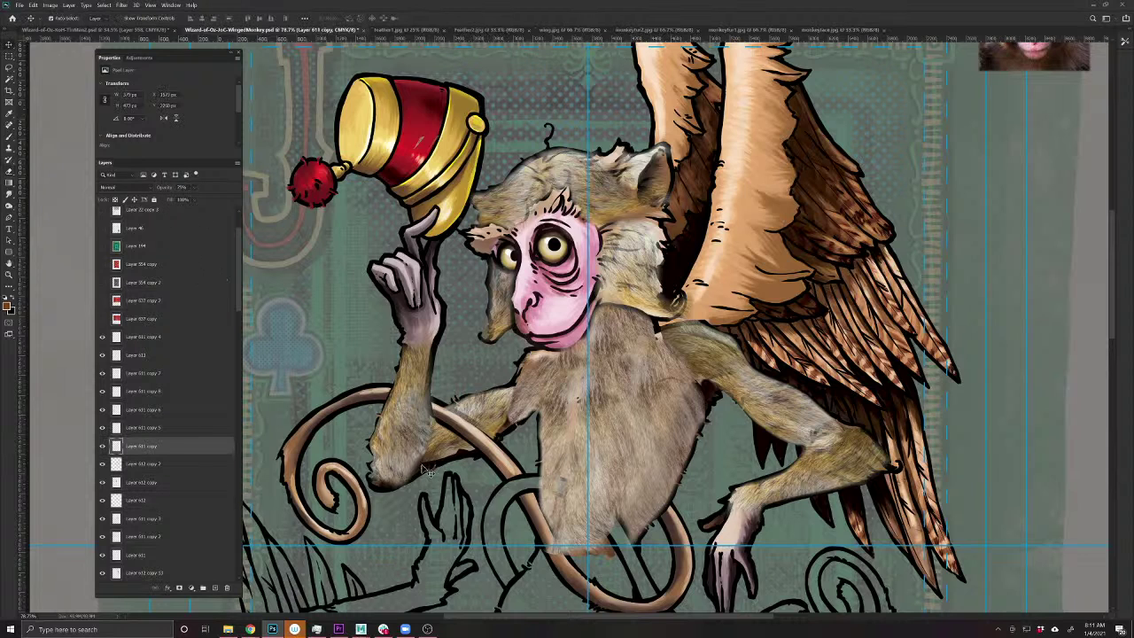
{"action": "left_click", "coordinate": [352, 310], "text": "ctrl"}
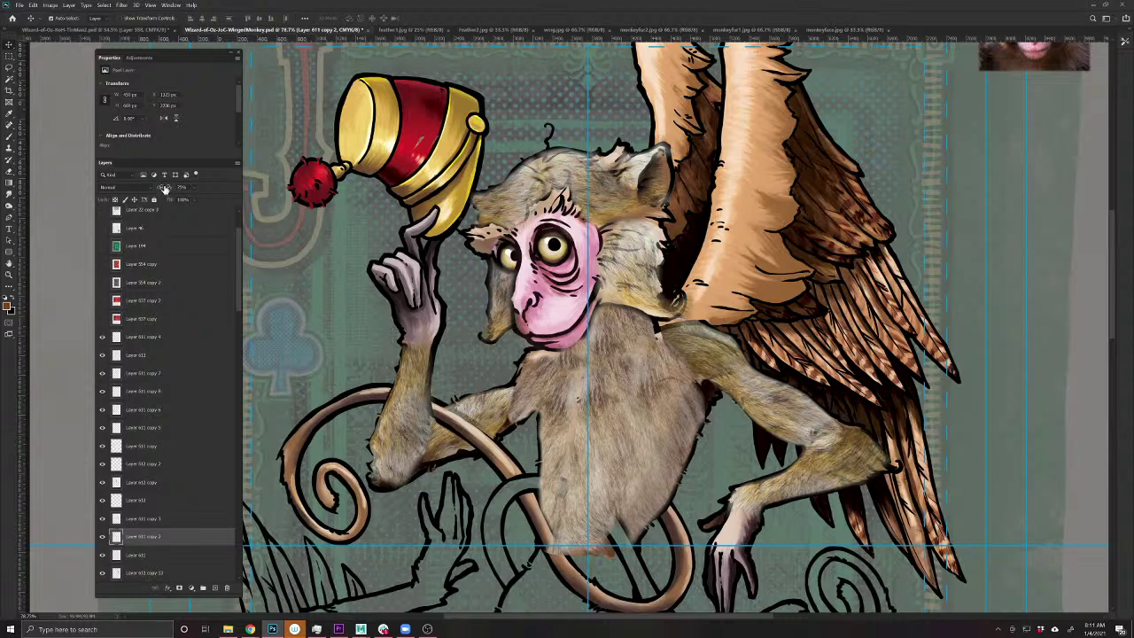
{"action": "left_click", "coordinate": [642, 248], "text": "ctrl"}
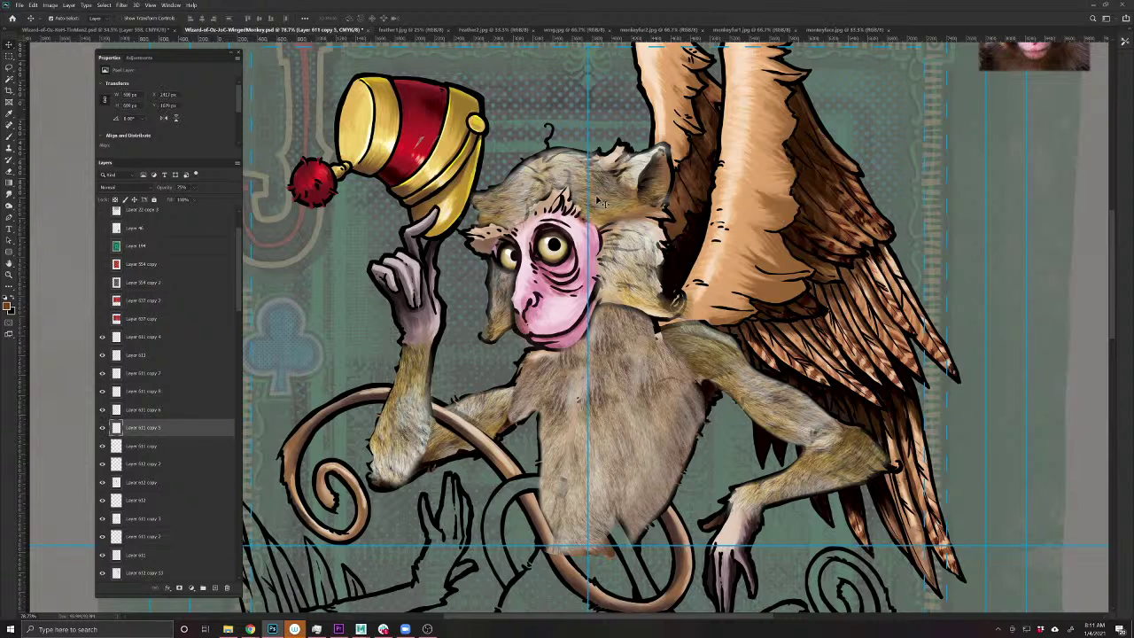
- Select fur layers in the Layers panel, ending on Layer 611 copy 3
{"action": "left_click", "coordinate": [522, 208], "text": "ctrl+shift"}
{"action": "left_click", "coordinate": [503, 297], "text": "ctrl+shift"}
{"action": "left_click", "coordinate": [493, 293], "text": "ctrl+shift"}
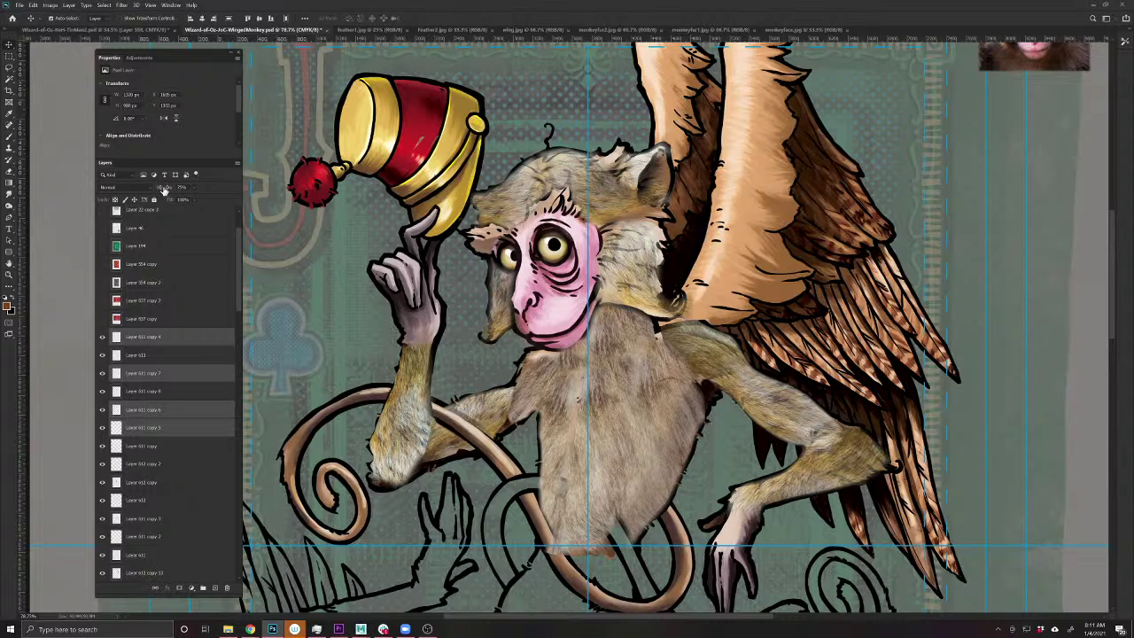
{"action": "left_click", "coordinate": [754, 396], "text": "ctrl"}
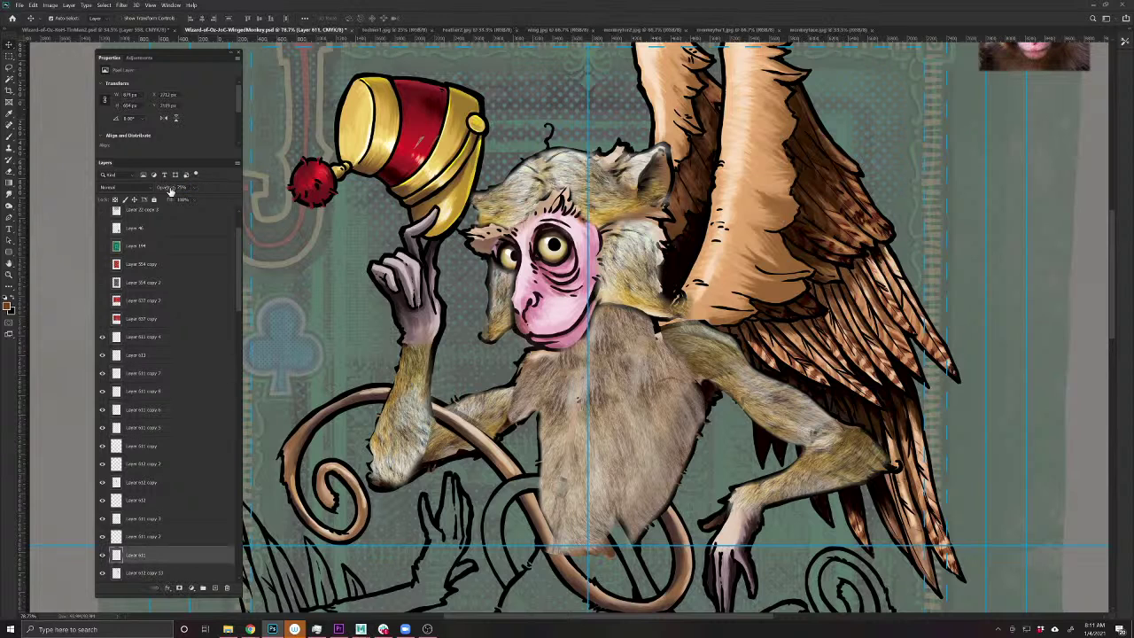
{"action": "left_click", "coordinate": [846, 412], "text": "ctrl"}
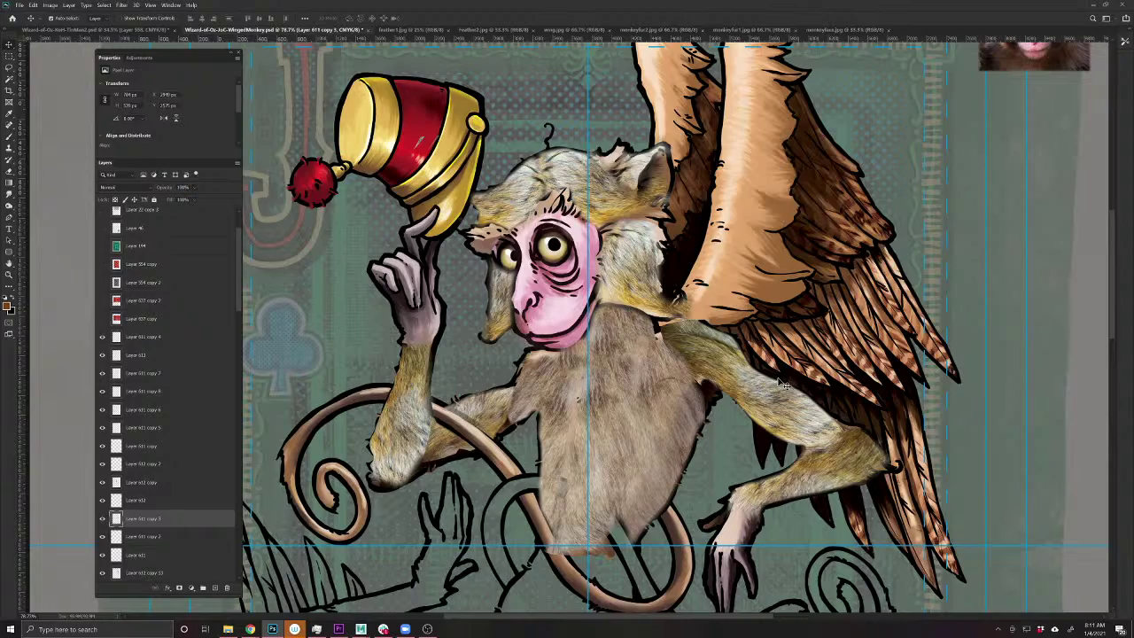
{"action": "scroll", "coordinate": [772, 367], "scroll_direction": "down", "scroll_amount": 5}
{"action": "scroll", "coordinate": [763, 355], "scroll_direction": "up", "scroll_amount": 3}
{"action": "scroll", "coordinate": [764, 355], "scroll_direction": "up", "scroll_amount": 3}
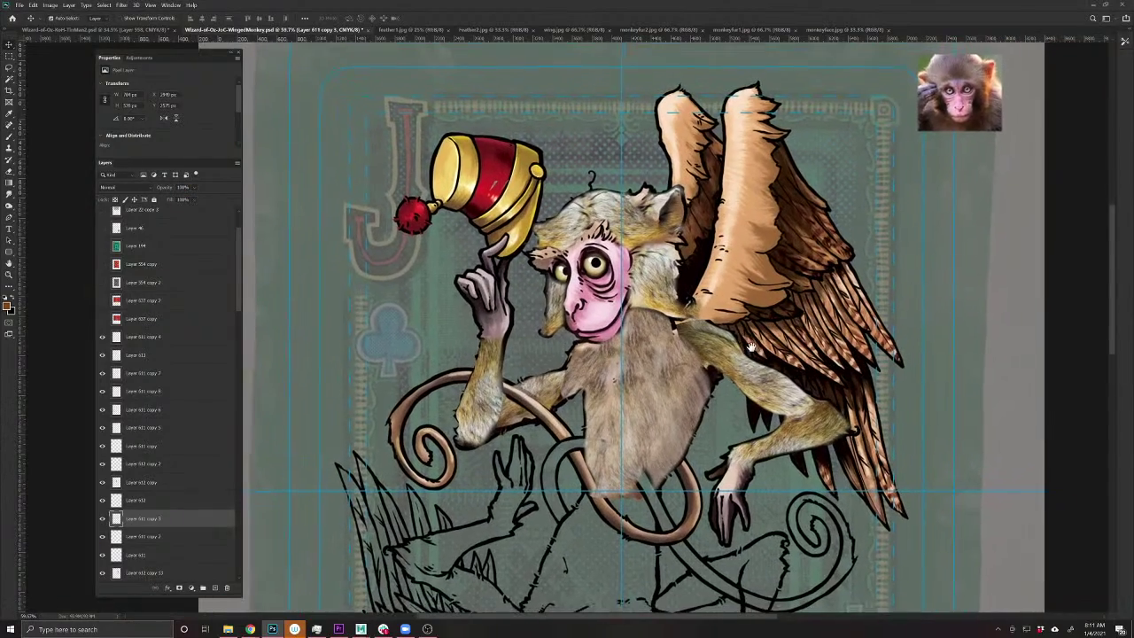
- Merge Layer 611 copy with Layer 612 copy 2
{"action": "left_click", "coordinate": [687, 394], "text": "ctrl"}
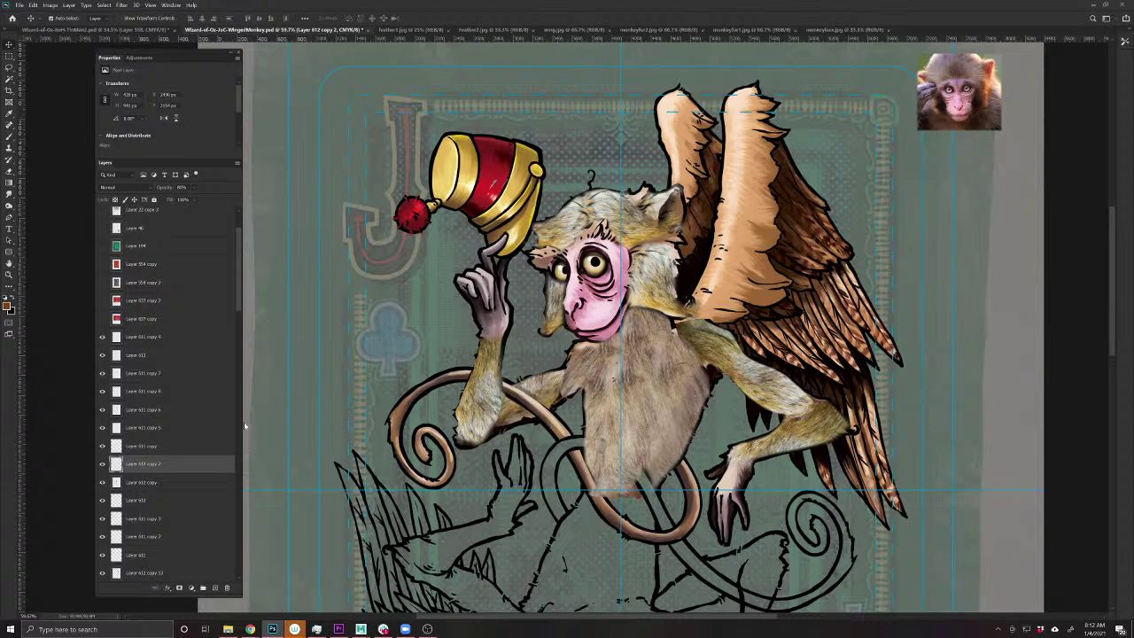
{"action": "left_click", "coordinate": [585, 374], "text": "ctrl+shift"}
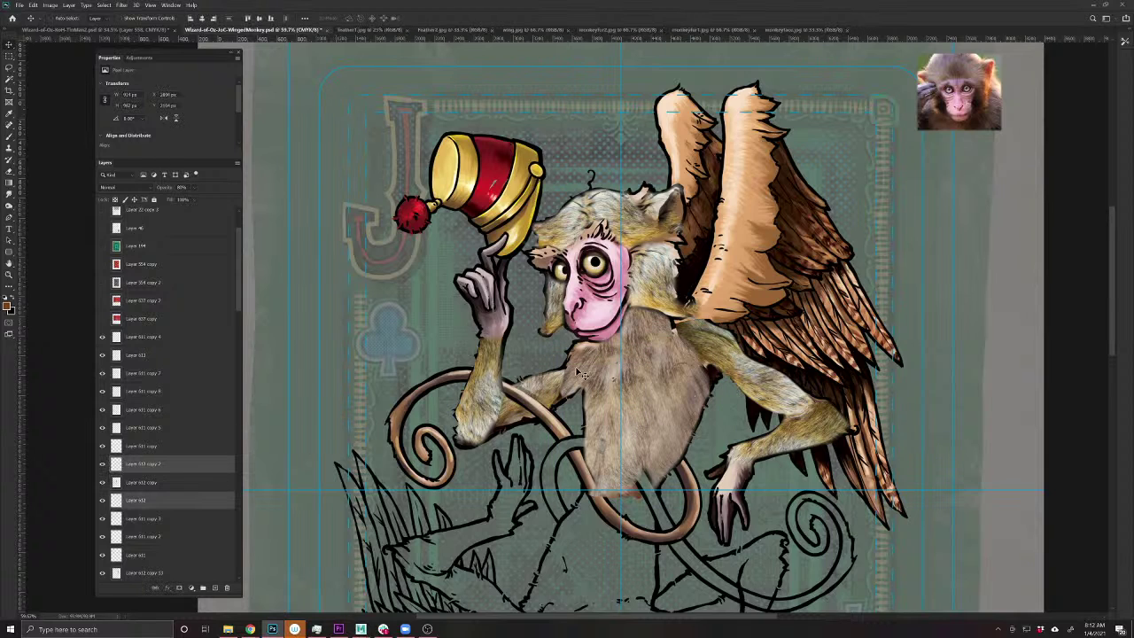
{"action": "left_click", "coordinate": [551, 393], "text": "ctrl+shift"}
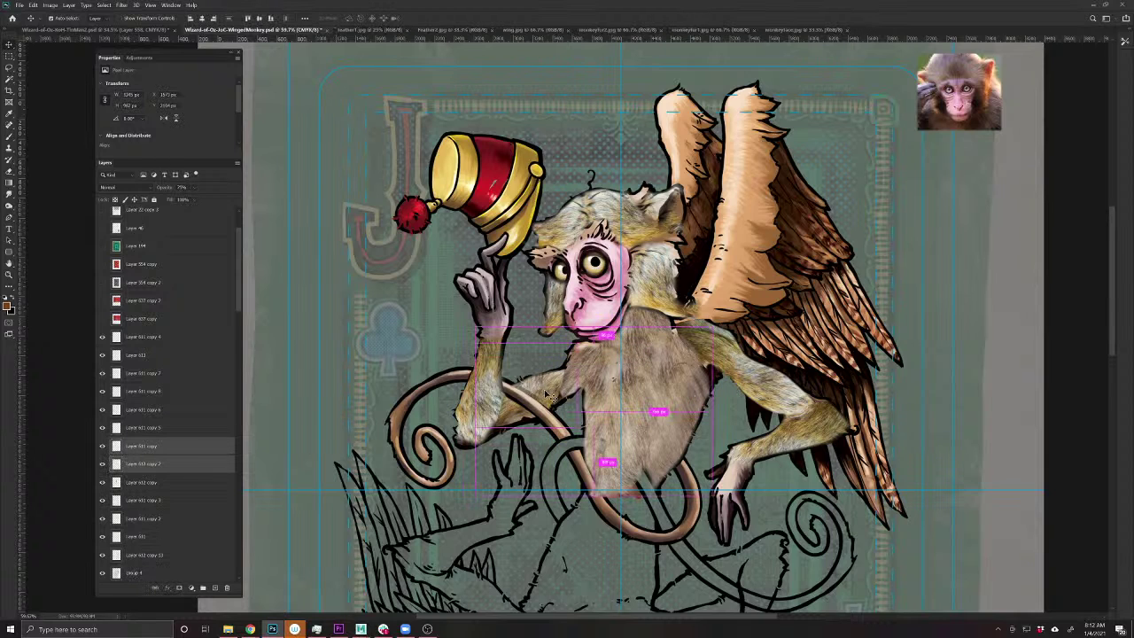
{"action": "key", "text": "ctrl+e"}
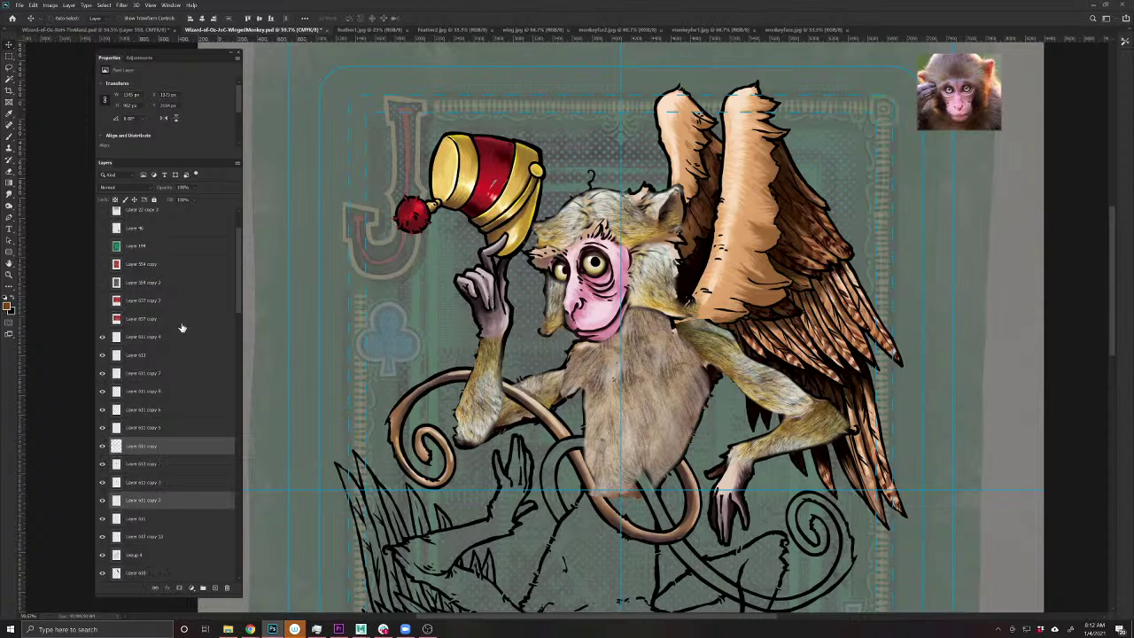
- Merge Layer 611 copy 6 into copy 7, then select copy 4 together with copy 5
{"action": "left_click", "coordinate": [617, 220], "text": "ctrl+shift"}
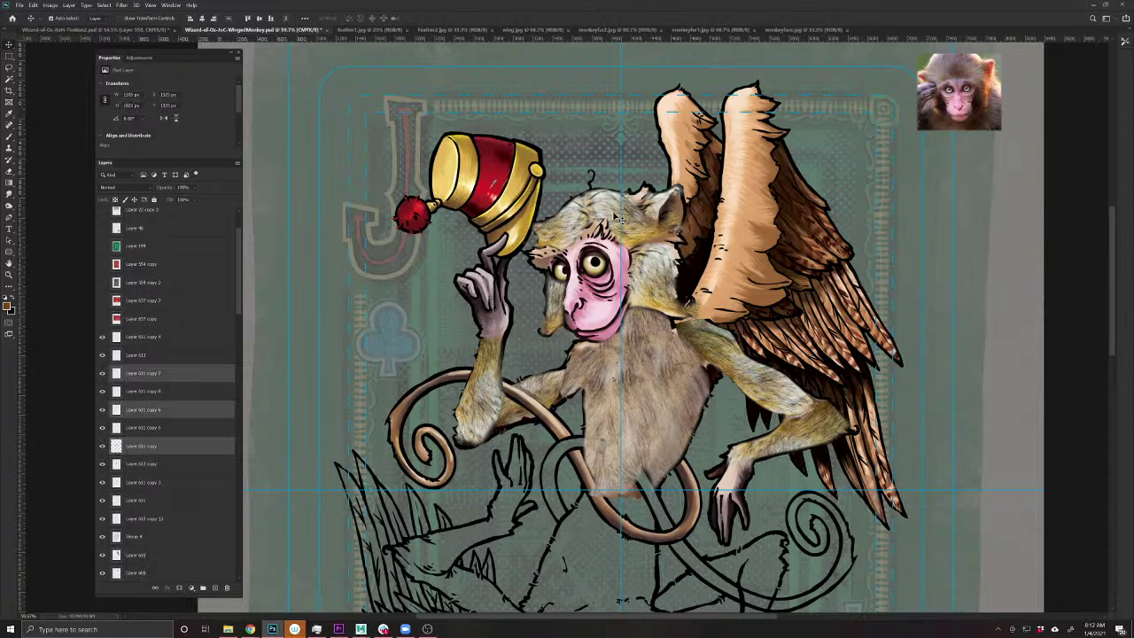
{"action": "key", "text": "ctrl+e"}
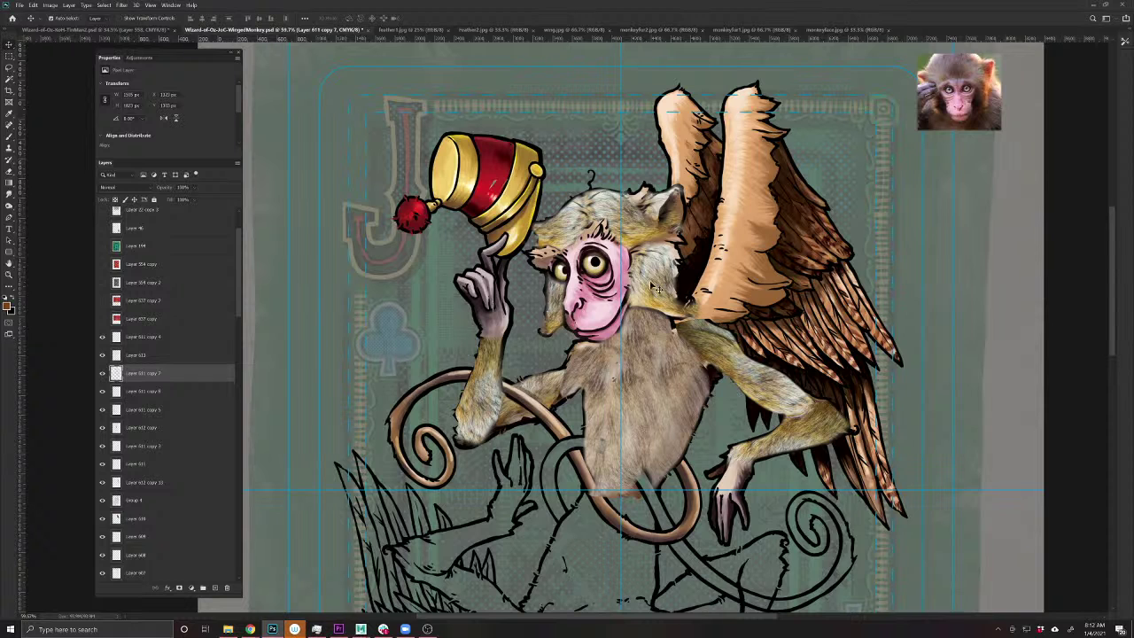
{"action": "left_click", "coordinate": [308, 248], "text": "ctrl+shift"}
{"action": "left_click", "coordinate": [308, 248], "text": "ctrl+shift"}
- Merge Layer 611 copy 5 and Layer 612 copy into Layer 611 copy 4, checking the fur each time
{"action": "key", "text": "ctrl+e"}
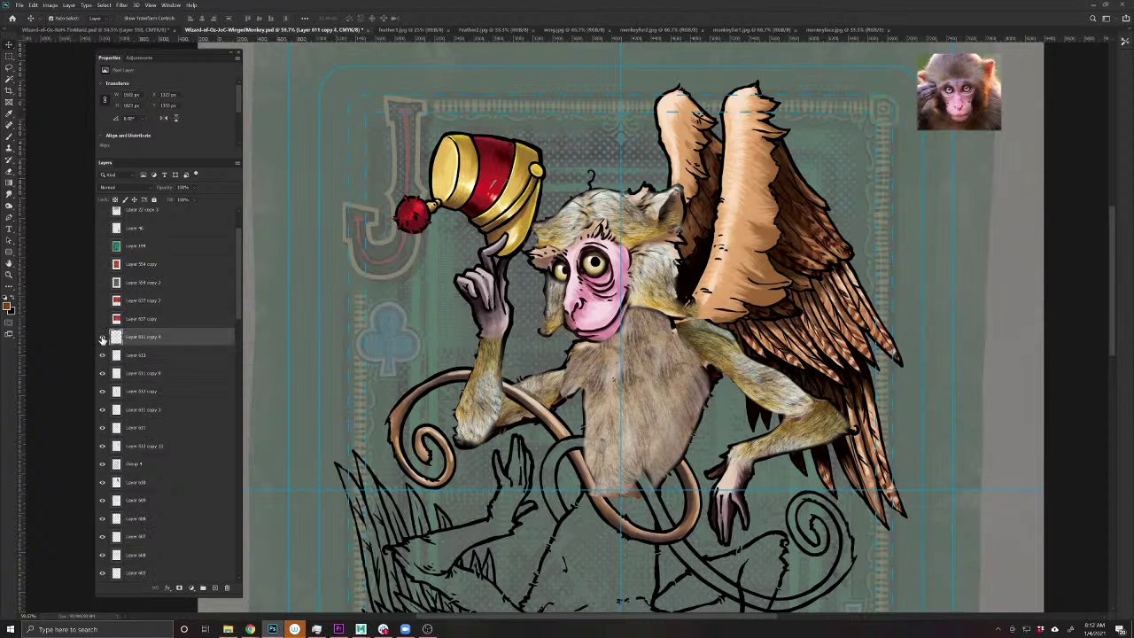
{"action": "left_click", "coordinate": [102, 337]}
{"action": "left_click", "coordinate": [102, 338]}
{"action": "left_click", "coordinate": [642, 341], "text": "ctrl+shift"}
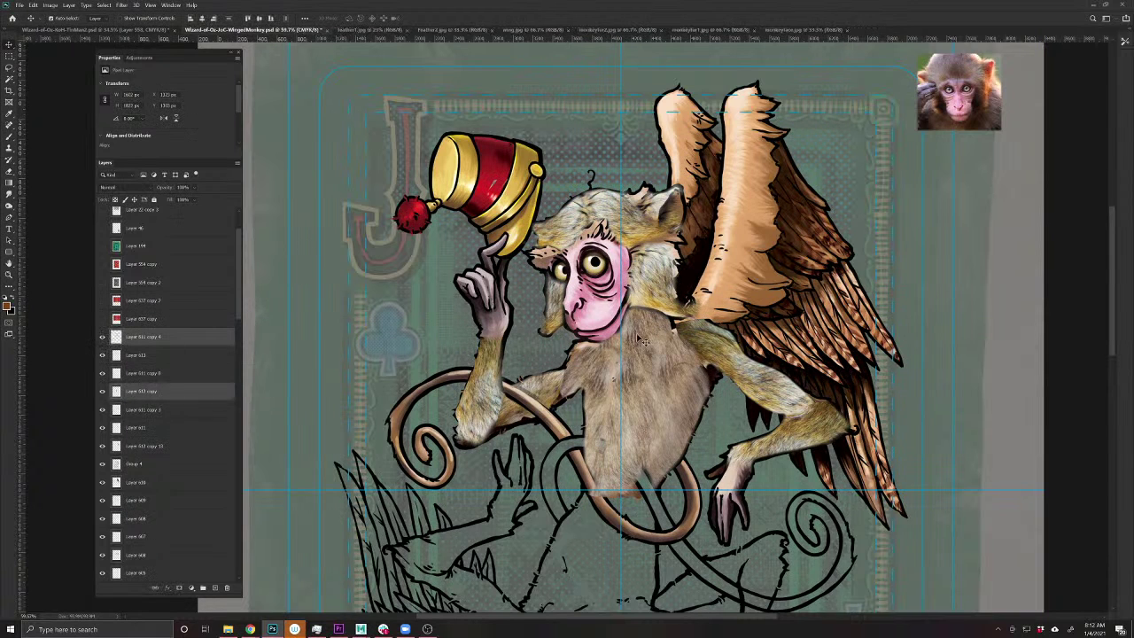
{"action": "key", "text": "ctrl+e"}
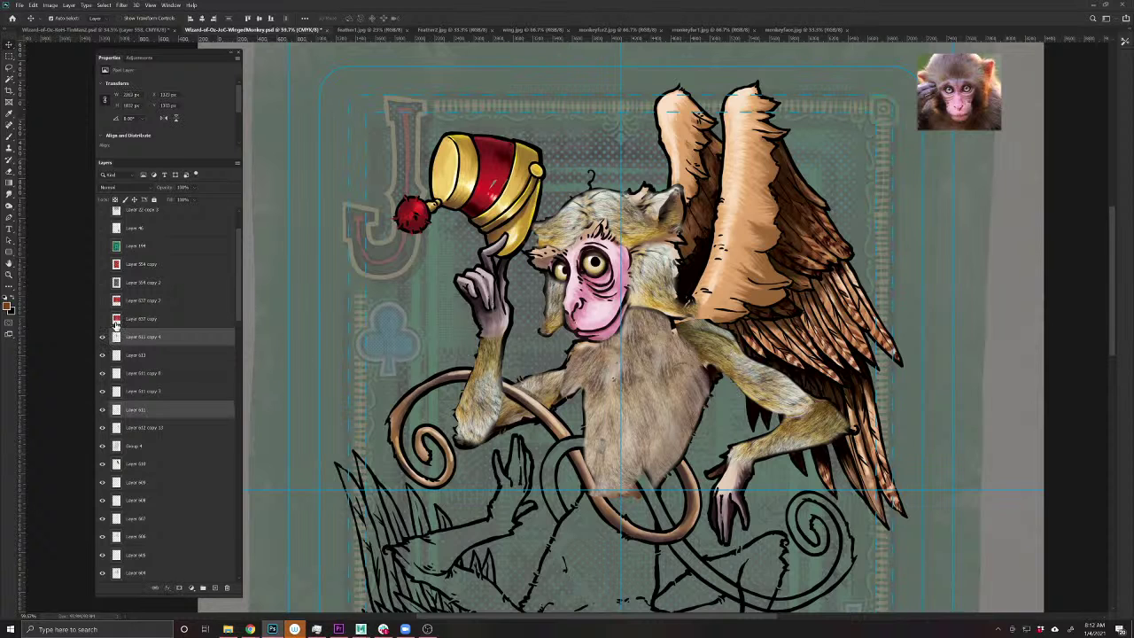
{"action": "left_click", "coordinate": [102, 337]}
{"action": "left_click", "coordinate": [102, 338]}
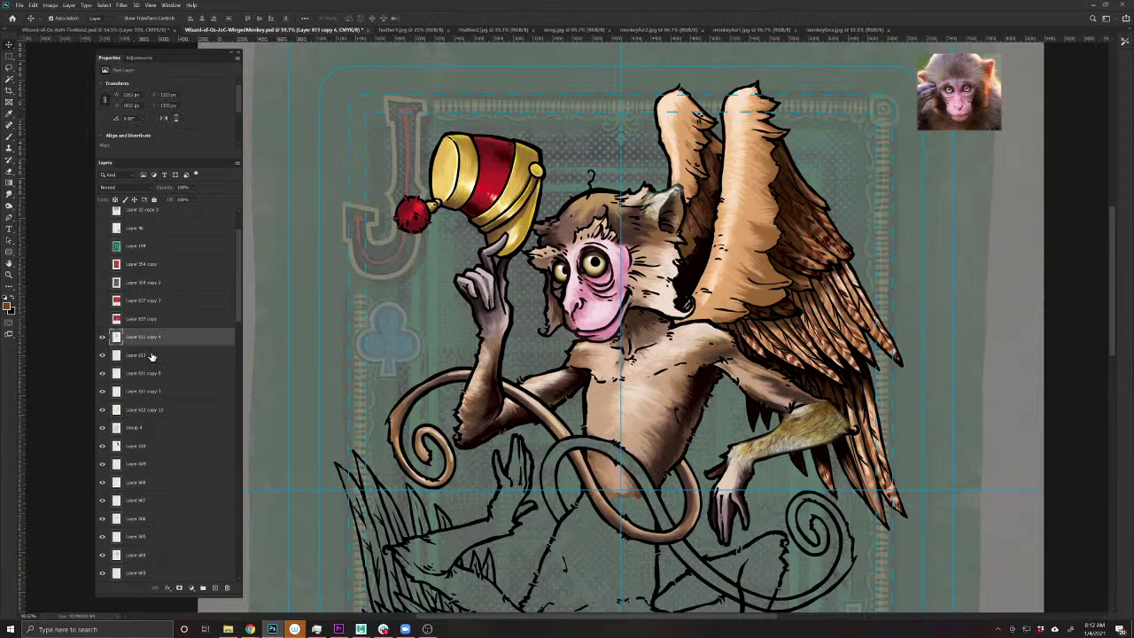
- Merge Layer 611 copy 3 into copy 4 and set the merged fur layer to Multiply
{"action": "left_click", "coordinate": [797, 442], "text": "ctrl+shift"}
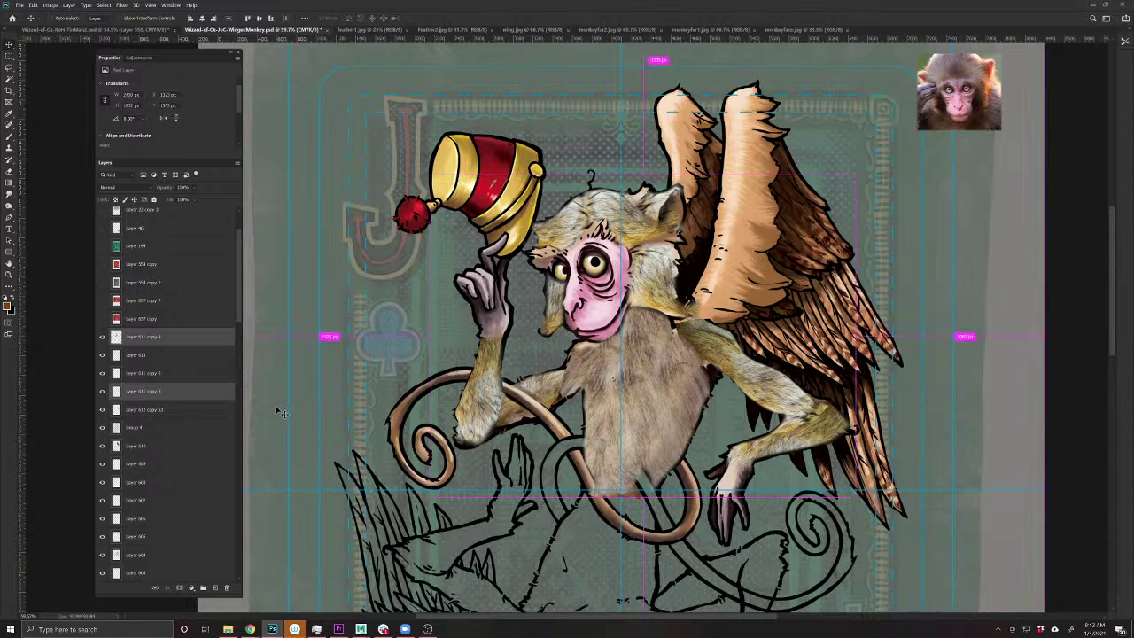
{"action": "key", "text": "ctrl+e"}
{"action": "left_click", "coordinate": [102, 337]}
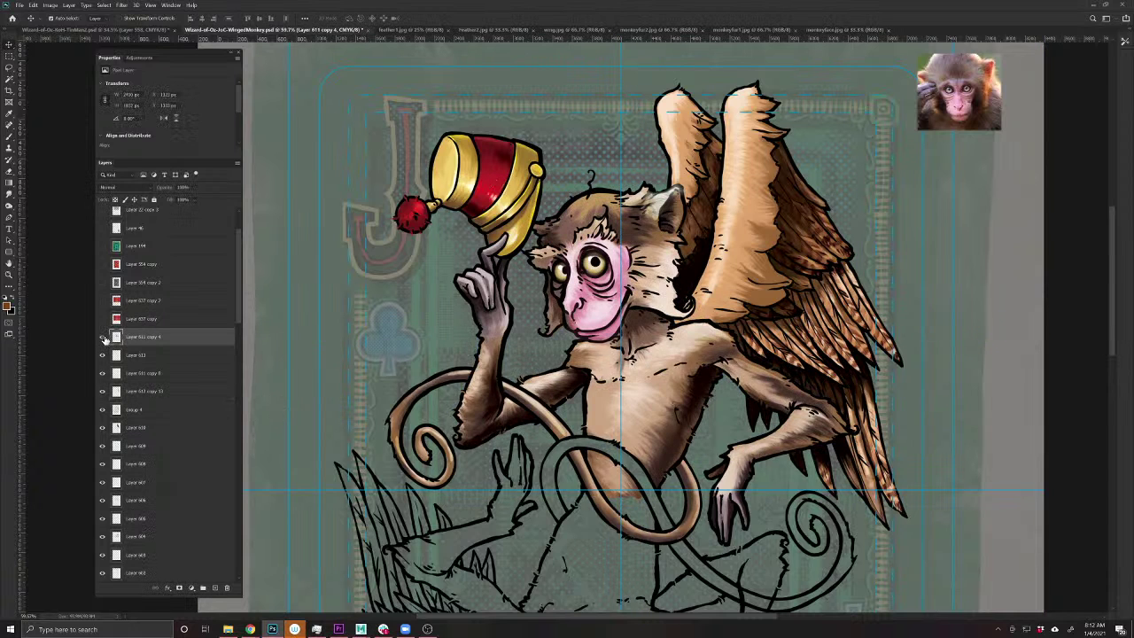
{"action": "left_click", "coordinate": [102, 338]}
{"action": "left_click", "coordinate": [110, 187]}
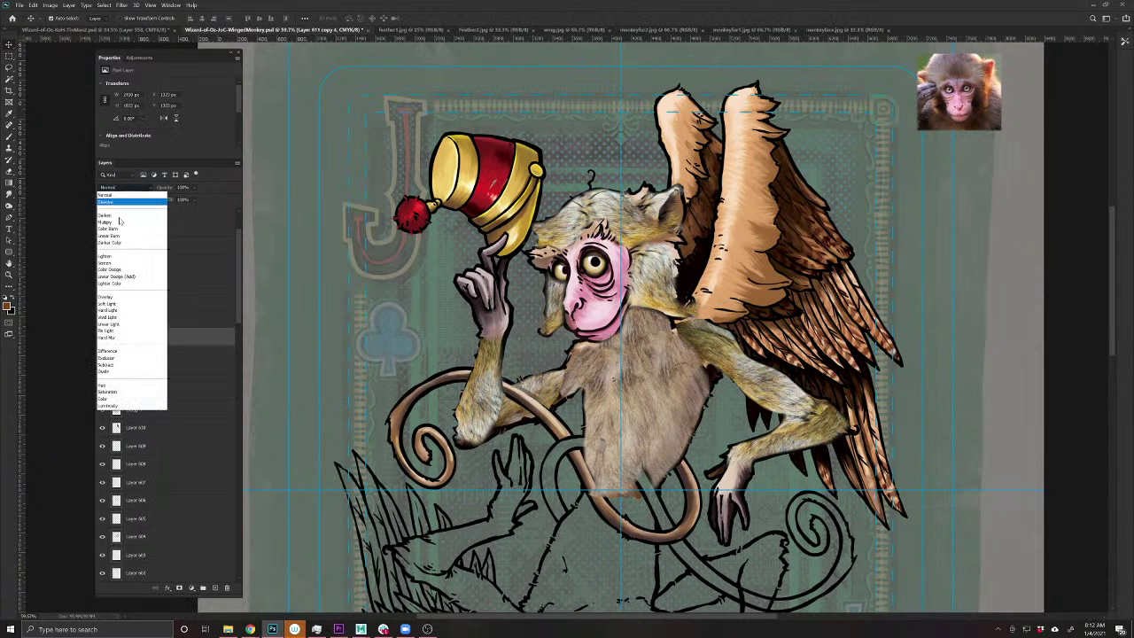
{"action": "left_click", "coordinate": [119, 223]}
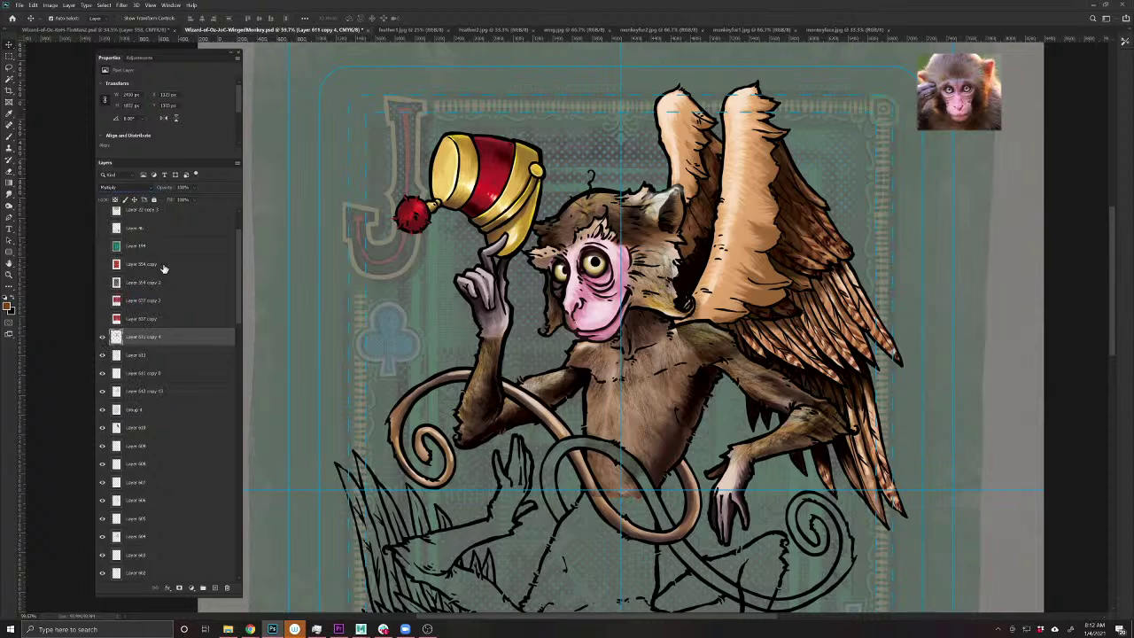
{"action": "scroll", "coordinate": [635, 394], "scroll_direction": "up", "scroll_amount": 3}
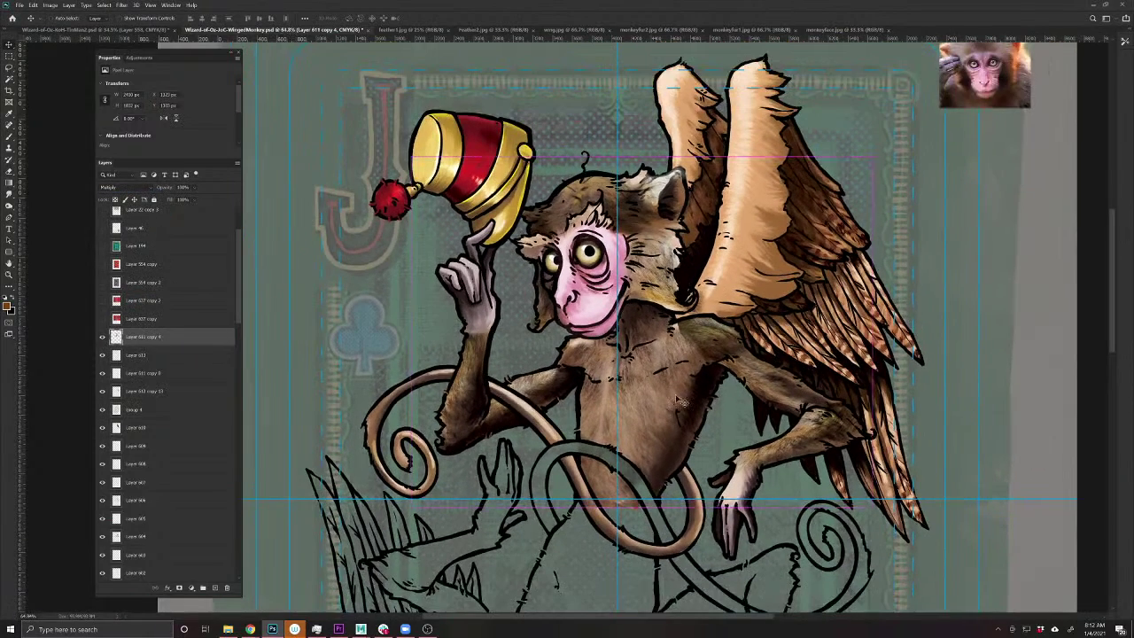
{"action": "key", "text": "l"}
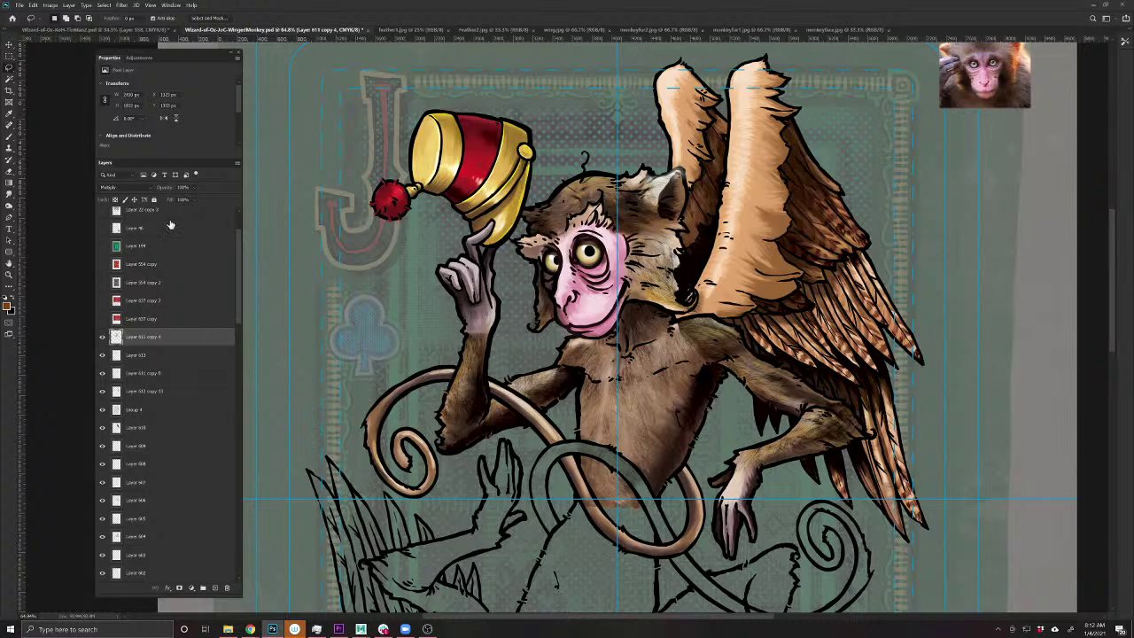
- Apply Levels to the merged fur layer with input black point 15 and white point 226
{"action": "key", "text": "ctrl+l"}
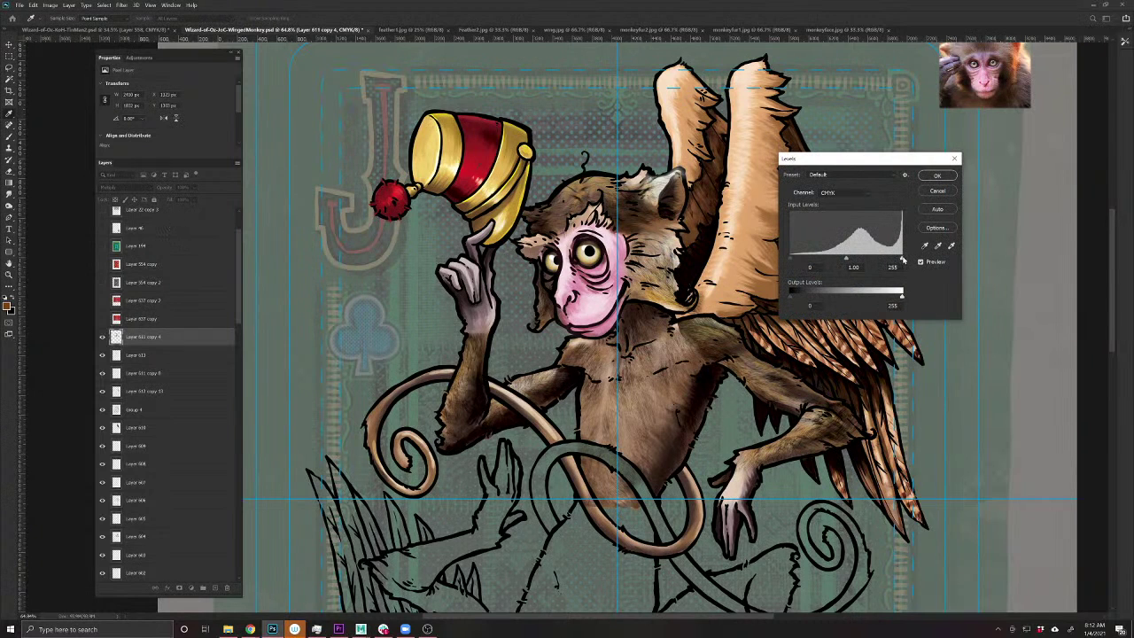
{"action": "left_click_drag", "start_coordinate": [902, 258], "coordinate": [890, 259]}
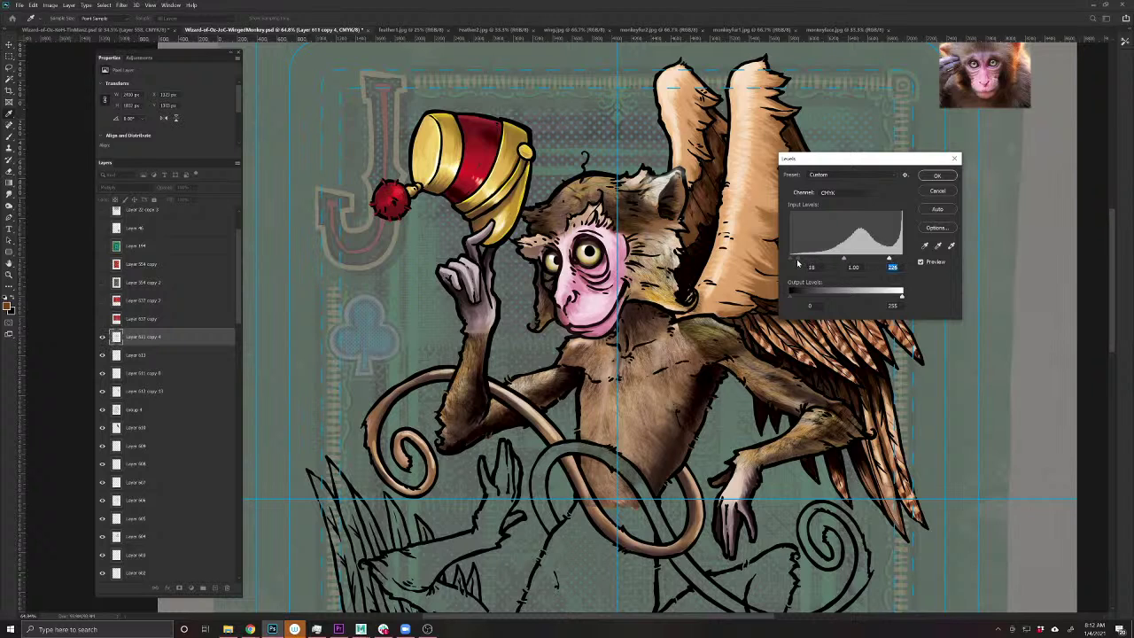
{"action": "left_click_drag", "start_coordinate": [798, 260], "coordinate": [858, 262]}
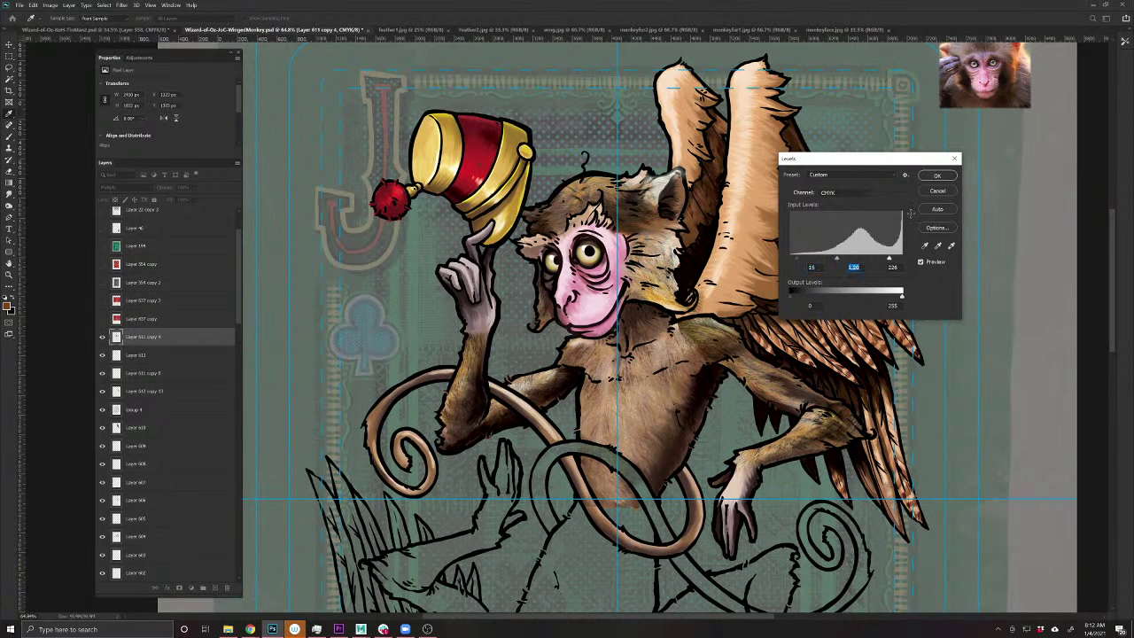
{"action": "left_click", "coordinate": [937, 175]}
{"action": "scroll", "coordinate": [711, 348], "scroll_direction": "up", "scroll_amount": 5}
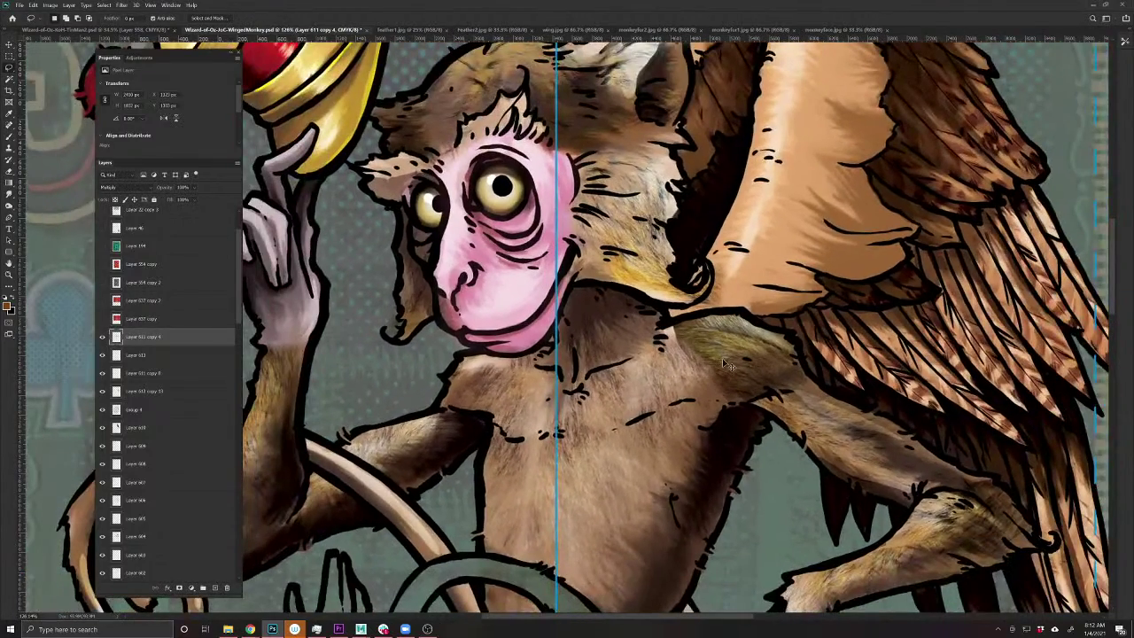
- Save the document and clone-stamp brighter fur onto the patch below the wing joint
{"action": "key", "text": "ctrl+s"}
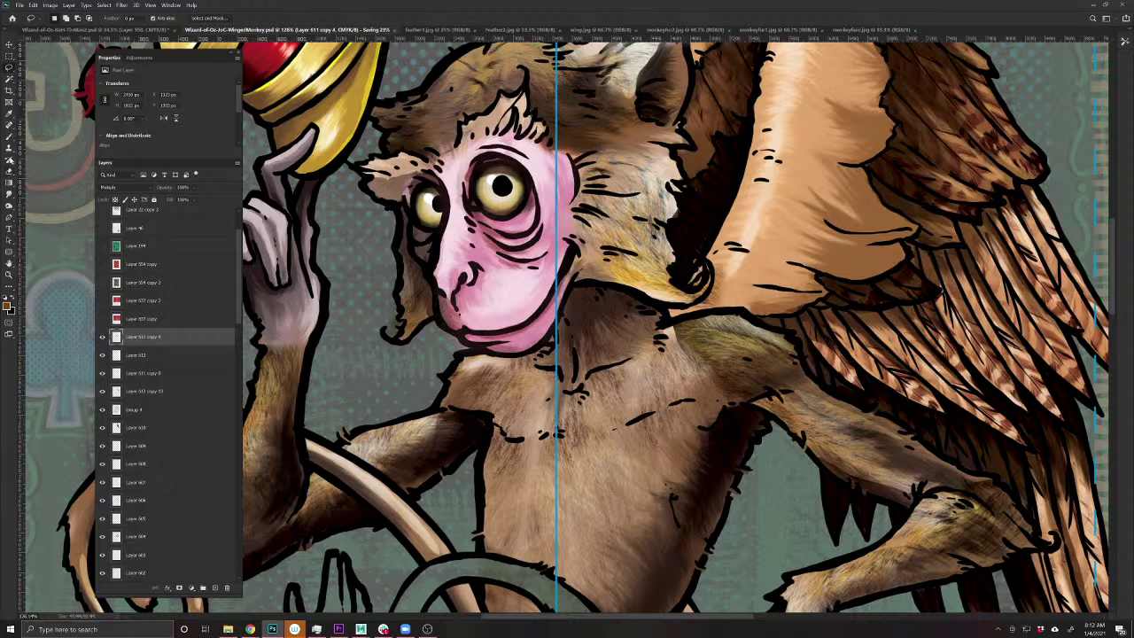
{"action": "key", "text": "s"}
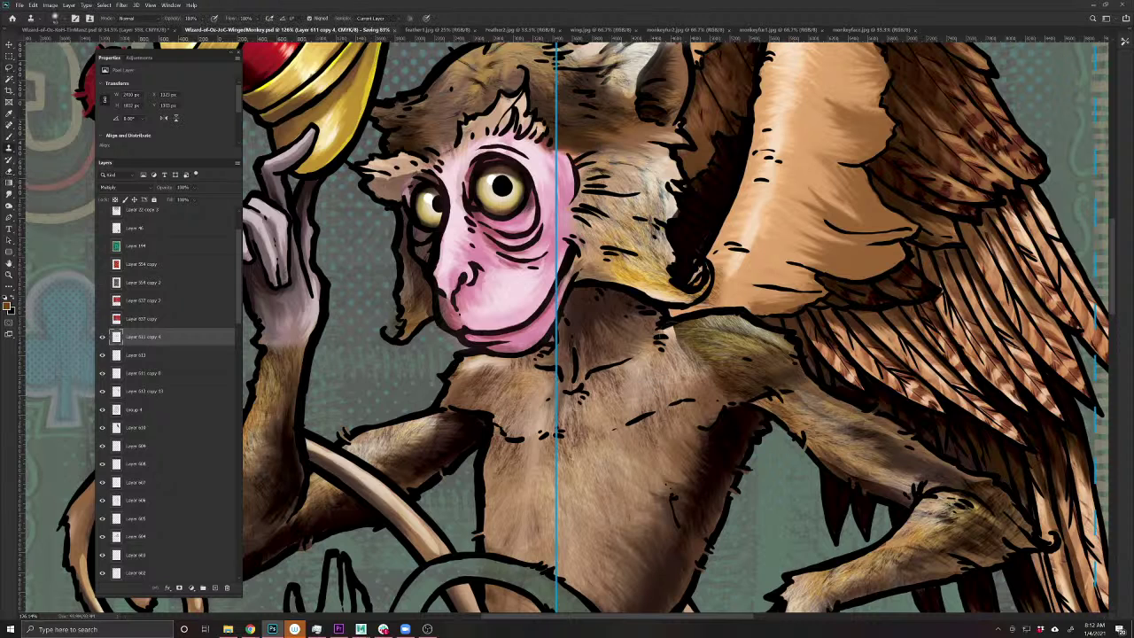
{"action": "left_click_drag", "start_coordinate": [660, 341], "coordinate": [687, 344]}
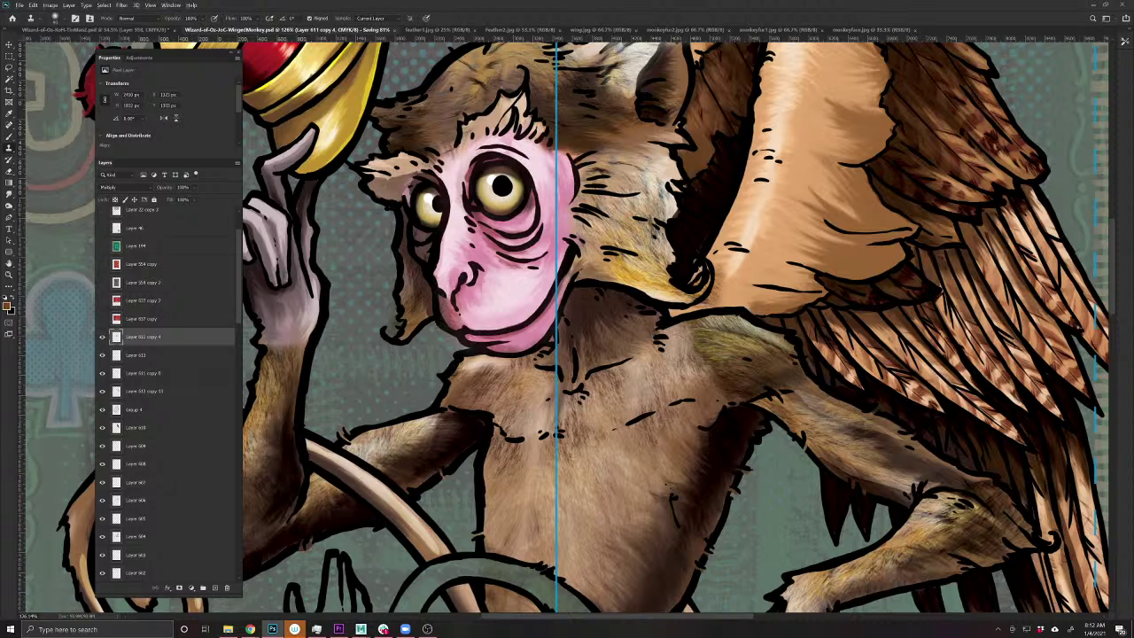
{"action": "left_click_drag", "start_coordinate": [798, 341], "coordinate": [533, 514]}
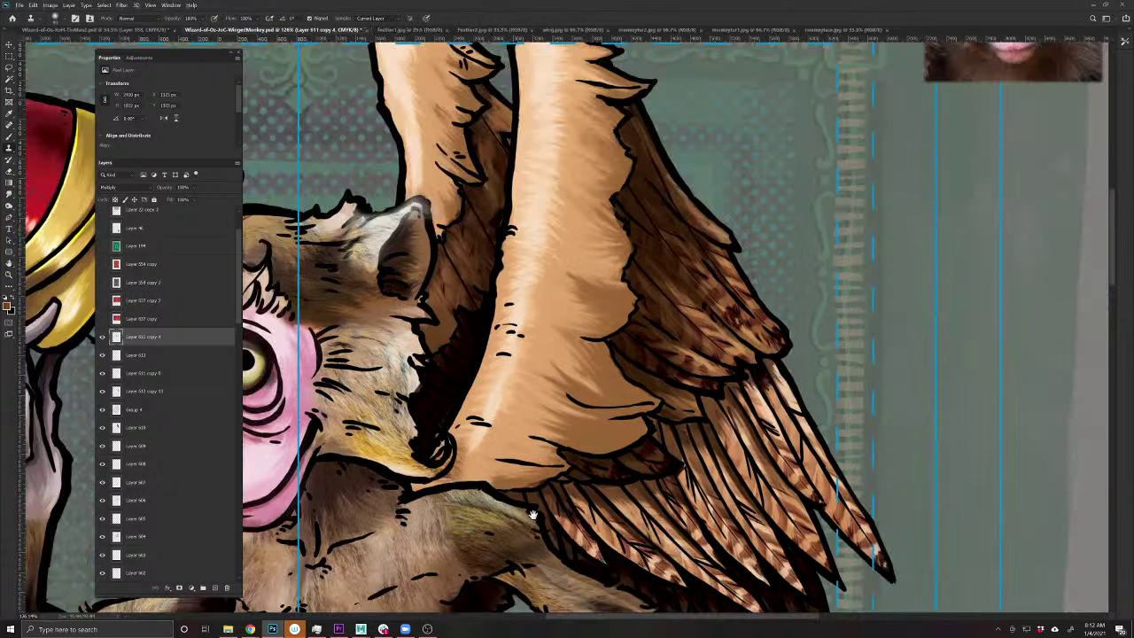
{"action": "left_click_drag", "start_coordinate": [479, 456], "coordinate": [536, 513]}
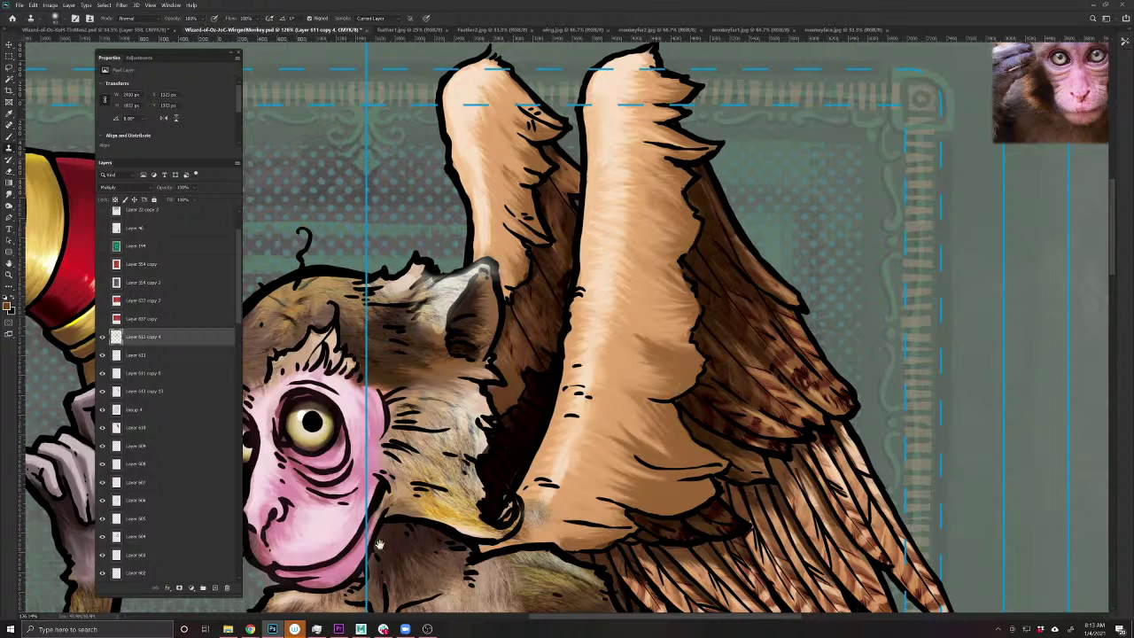
{"action": "left_click_drag", "start_coordinate": [378, 543], "coordinate": [675, 410]}
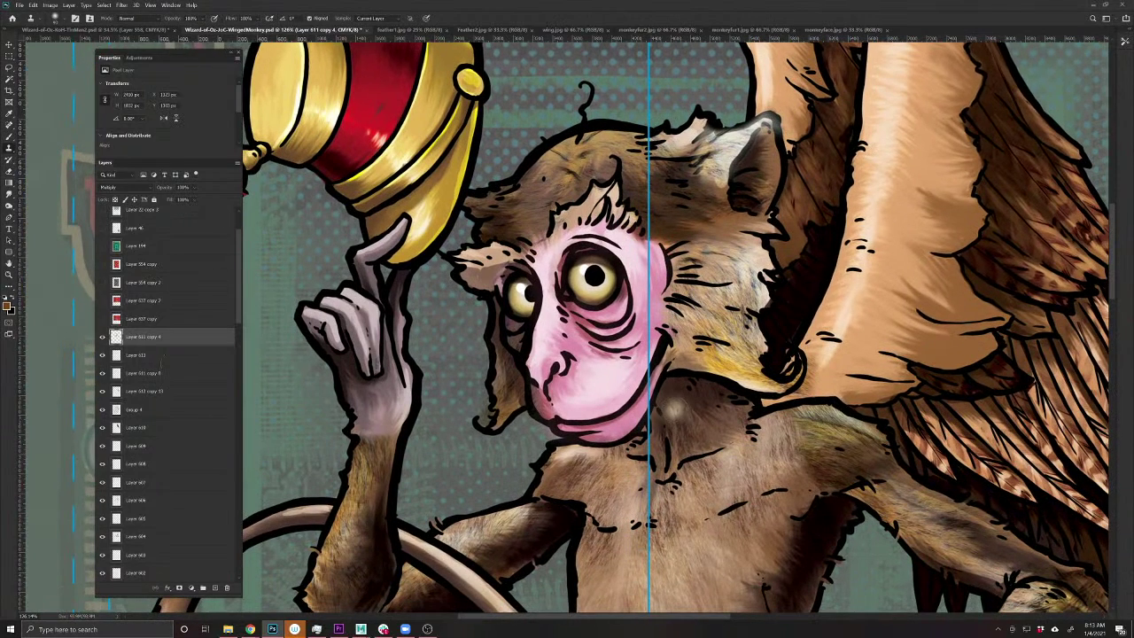
- Reorder the layers so Group 4 sits above the Layer 611 copy 4 fur layer
{"action": "left_click_drag", "start_coordinate": [175, 339], "coordinate": [176, 399]}
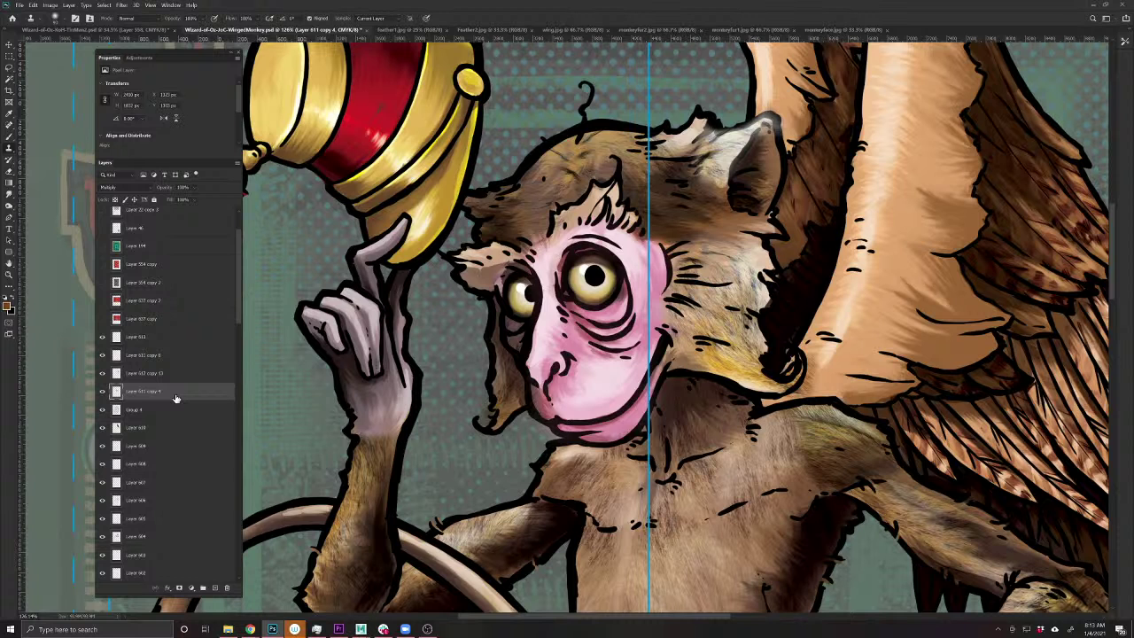
{"action": "left_click", "coordinate": [102, 410]}
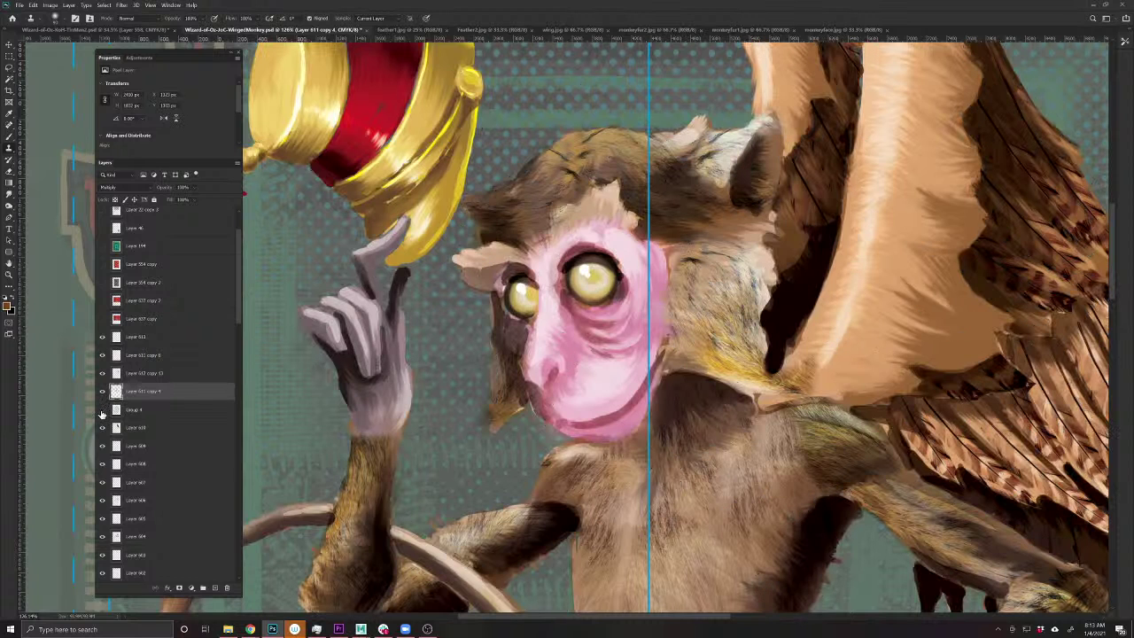
{"action": "left_click", "coordinate": [102, 410]}
{"action": "left_click_drag", "start_coordinate": [160, 391], "coordinate": [149, 336]}
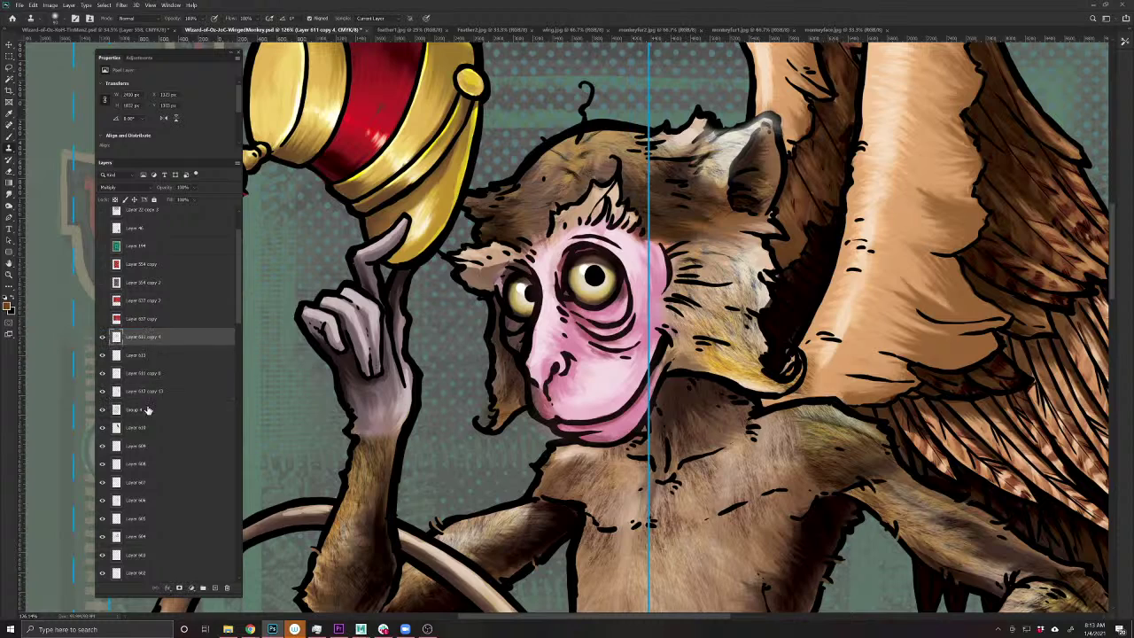
{"action": "left_click_drag", "start_coordinate": [148, 411], "coordinate": [139, 334]}
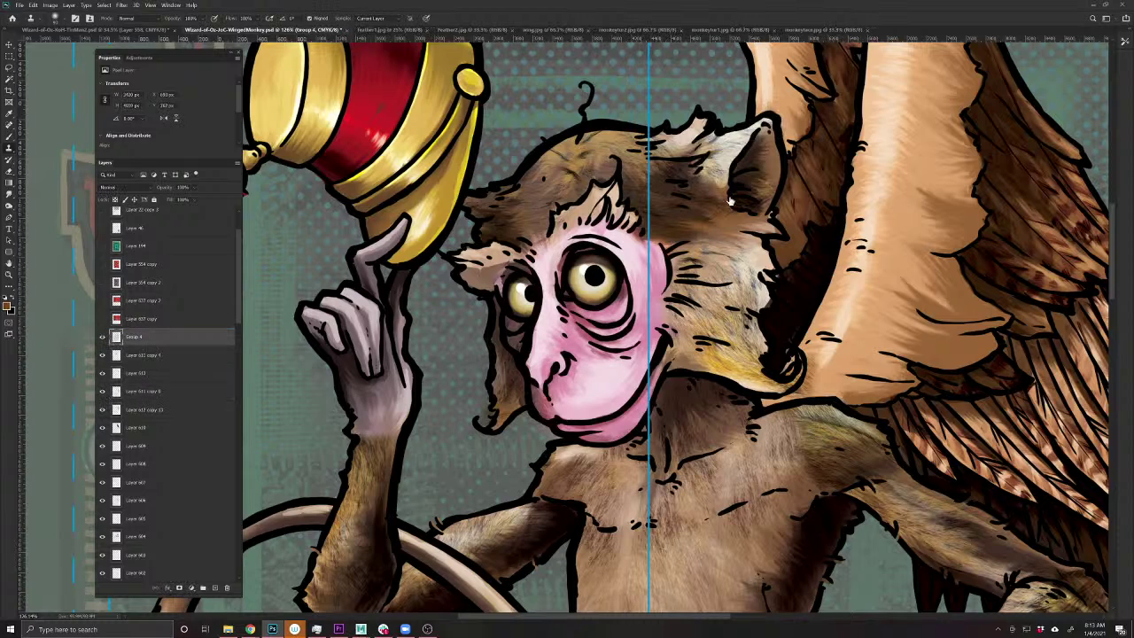
{"action": "scroll", "coordinate": [713, 181], "scroll_direction": "down", "scroll_amount": 2}
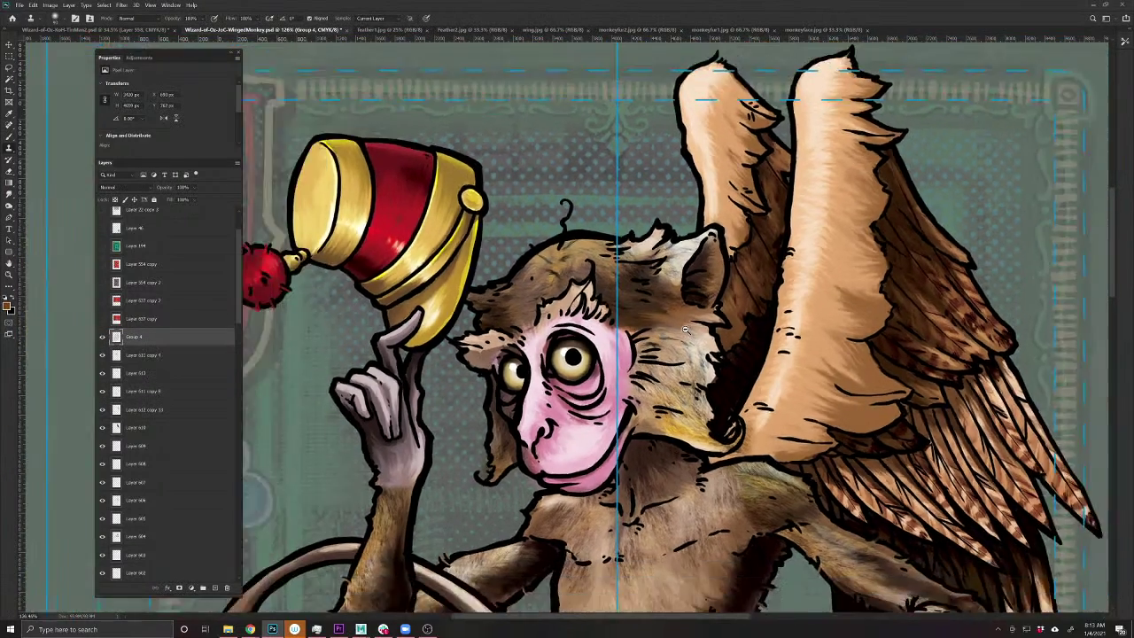
{"action": "scroll", "coordinate": [685, 329], "scroll_direction": "down", "scroll_amount": 3}
{"action": "scroll", "coordinate": [549, 396], "scroll_direction": "up", "scroll_amount": 4}
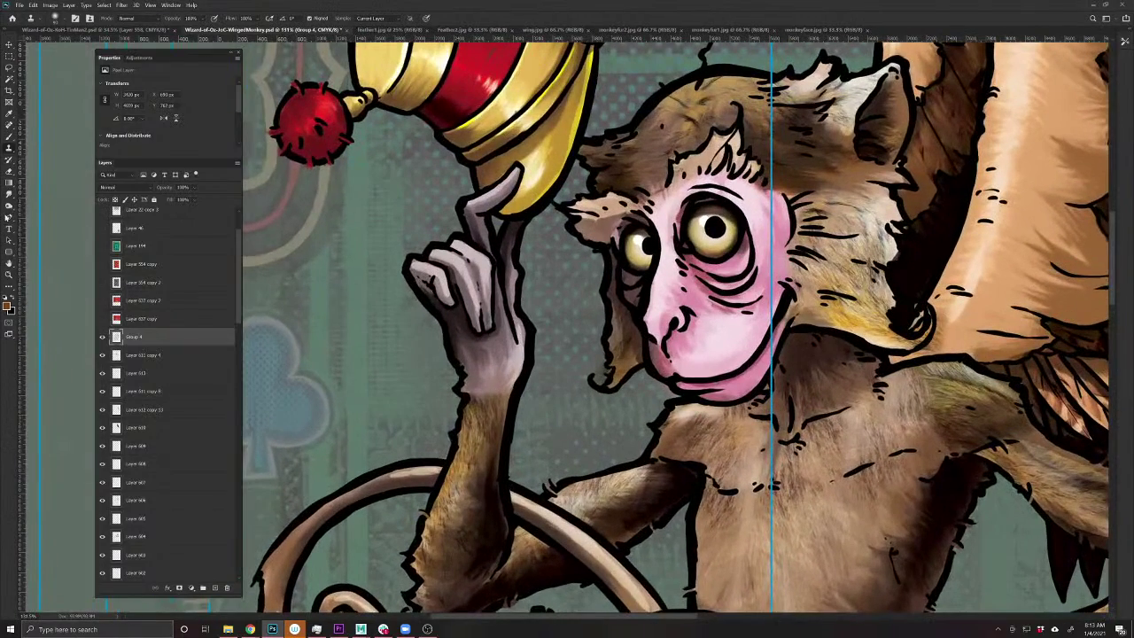
{"action": "left_click", "coordinate": [8, 217]}
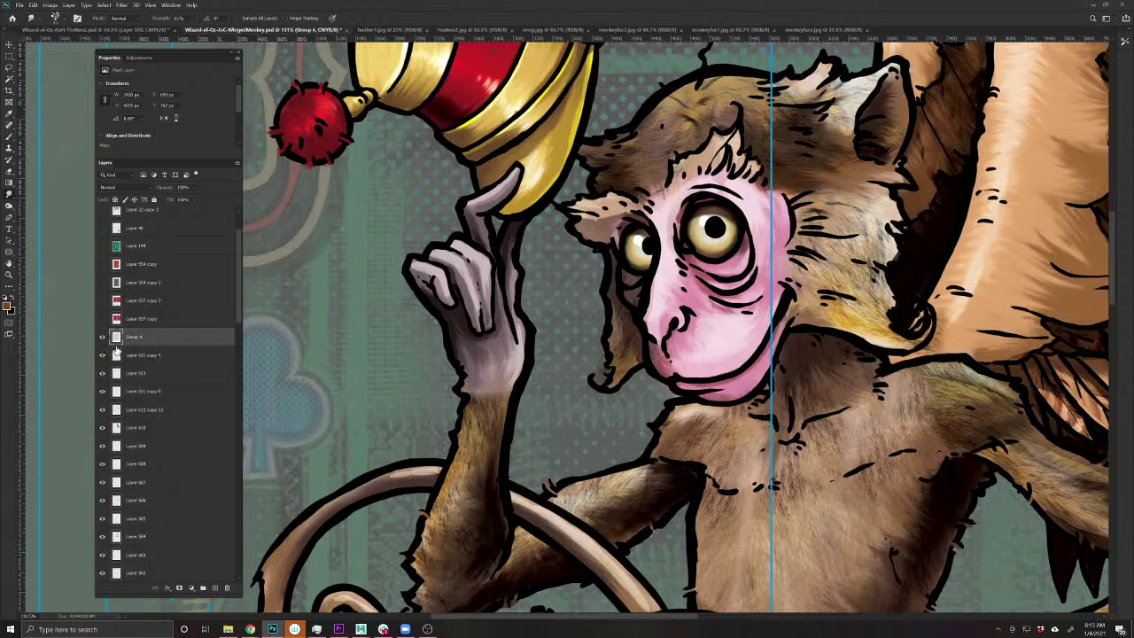
- Select Layer 611 copy 4 from the canvas and smudge a patch of fur on the raised arm
{"action": "key", "text": "v"}
{"action": "left_click", "coordinate": [497, 425]}
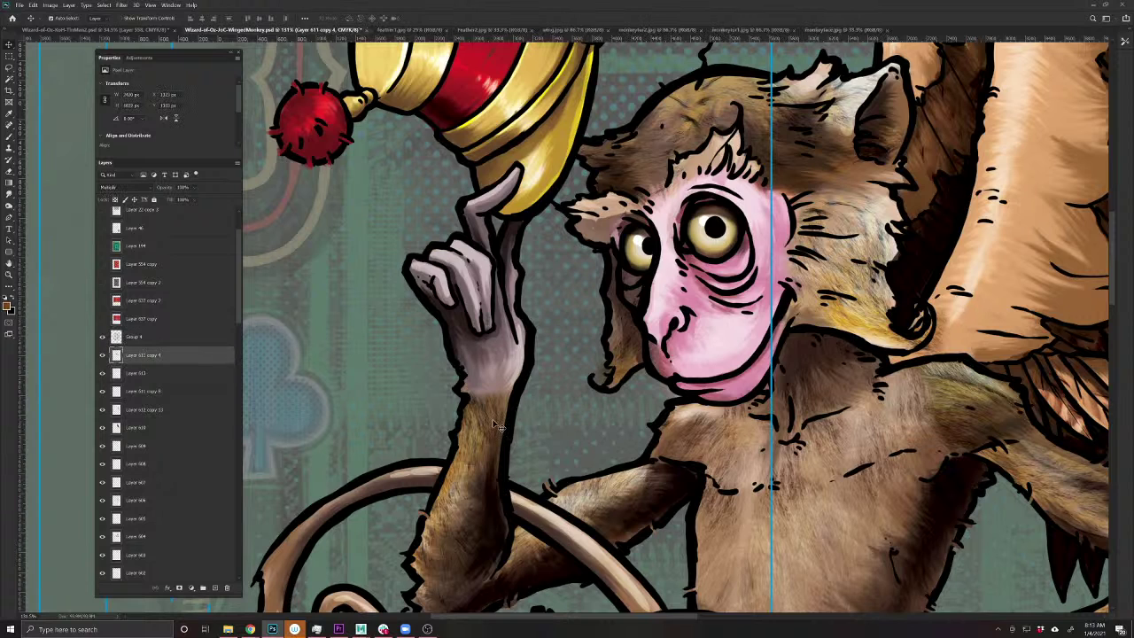
{"action": "left_click", "coordinate": [9, 193]}
{"action": "left_click_drag", "start_coordinate": [478, 401], "coordinate": [476, 416]}
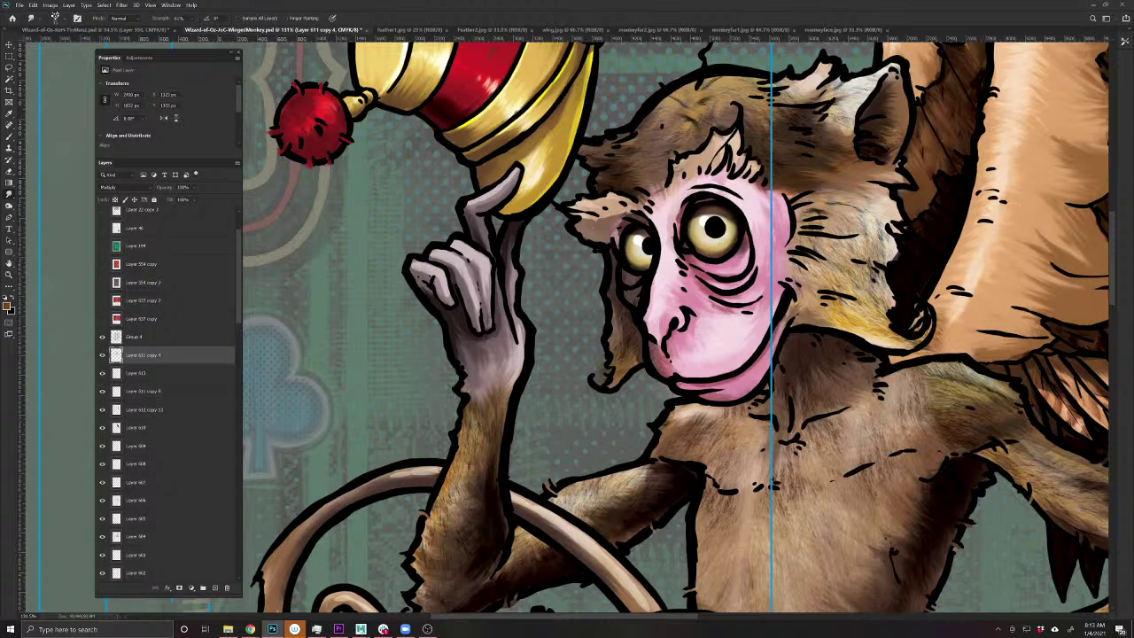
{"action": "scroll", "coordinate": [499, 453], "scroll_direction": "down", "scroll_amount": 3}
{"action": "scroll", "coordinate": [499, 425], "scroll_direction": "right", "scroll_amount": 5}
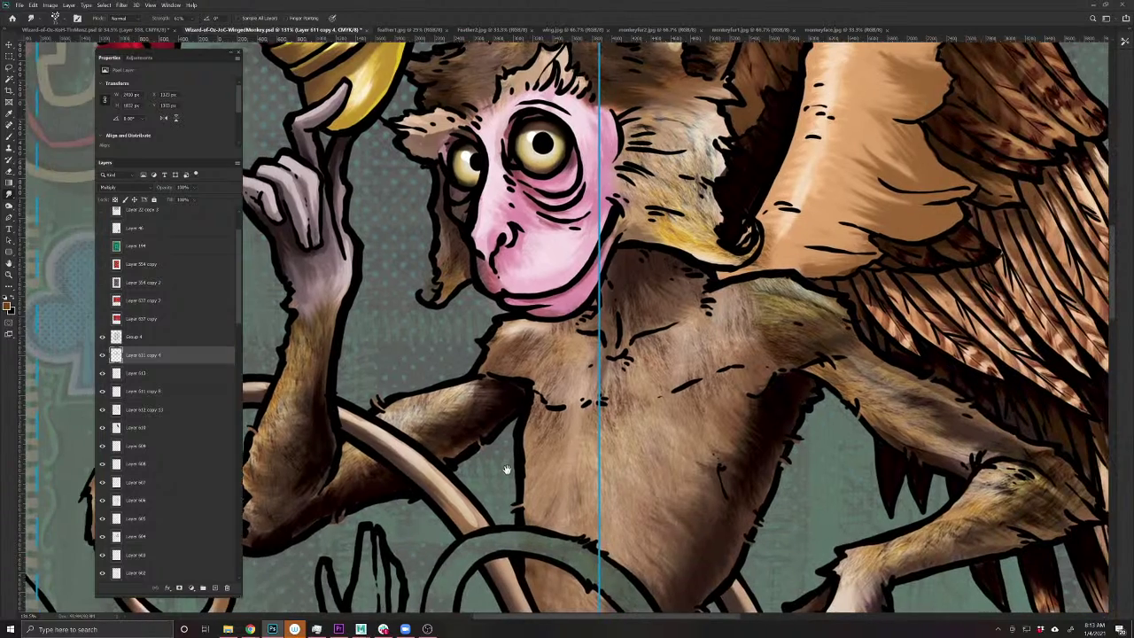
{"action": "scroll", "coordinate": [537, 505], "scroll_direction": "right", "scroll_amount": 5}
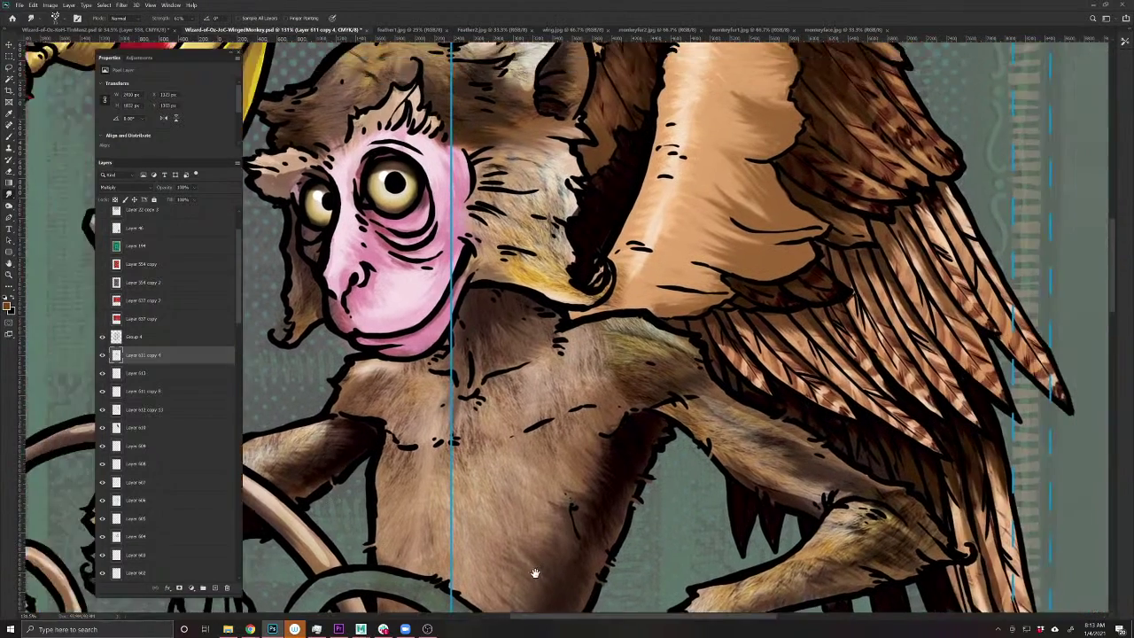
{"action": "scroll", "coordinate": [537, 506], "scroll_direction": "up", "scroll_amount": 2}
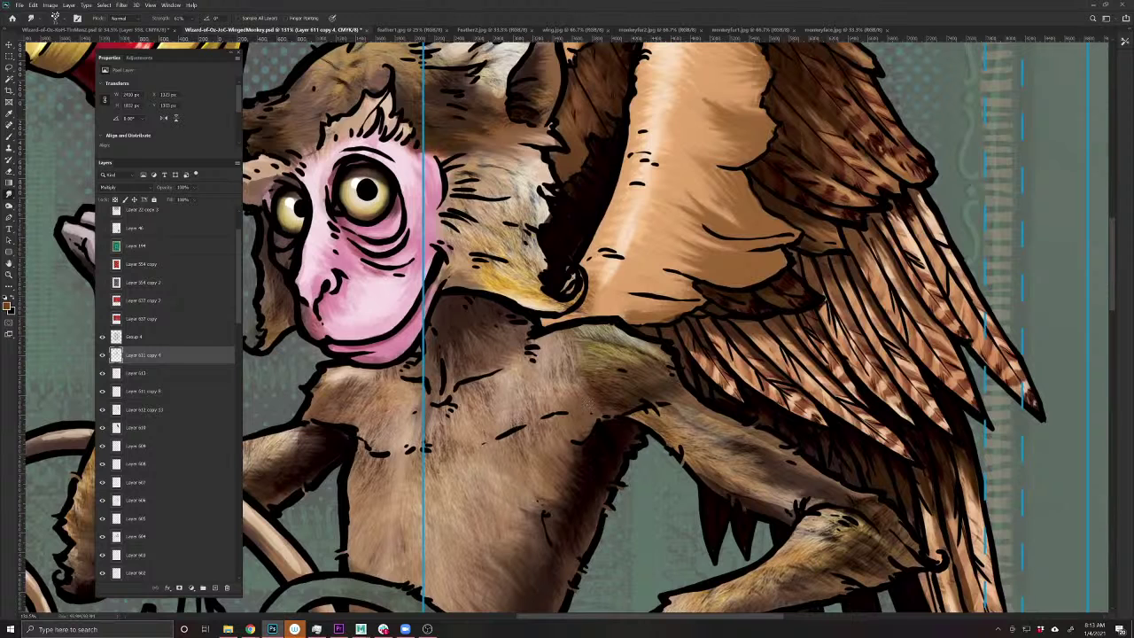
{"action": "scroll", "coordinate": [585, 443], "scroll_direction": "down", "scroll_amount": 3}
{"action": "scroll", "coordinate": [585, 443], "scroll_direction": "right", "scroll_amount": 2}
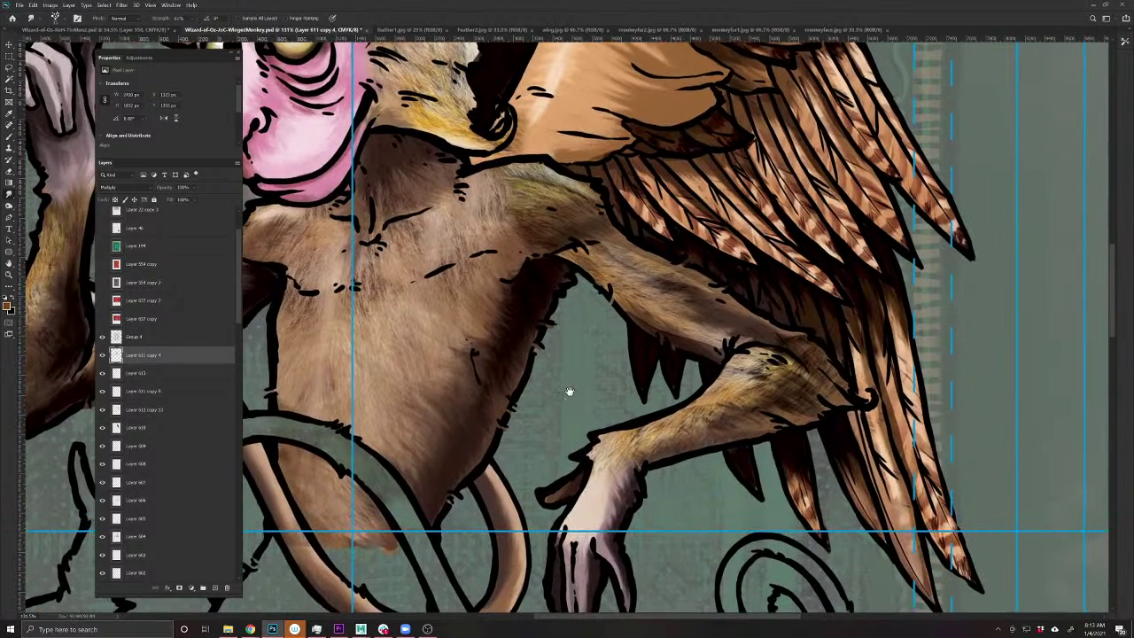
- Smudge light fur strokes along the forearm, then view the whole card
{"action": "left_click_drag", "start_coordinate": [593, 470], "coordinate": [623, 453]}
{"action": "key", "text": "ctrl+0"}
{"action": "left_click_drag", "start_coordinate": [479, 365], "coordinate": [643, 374]}
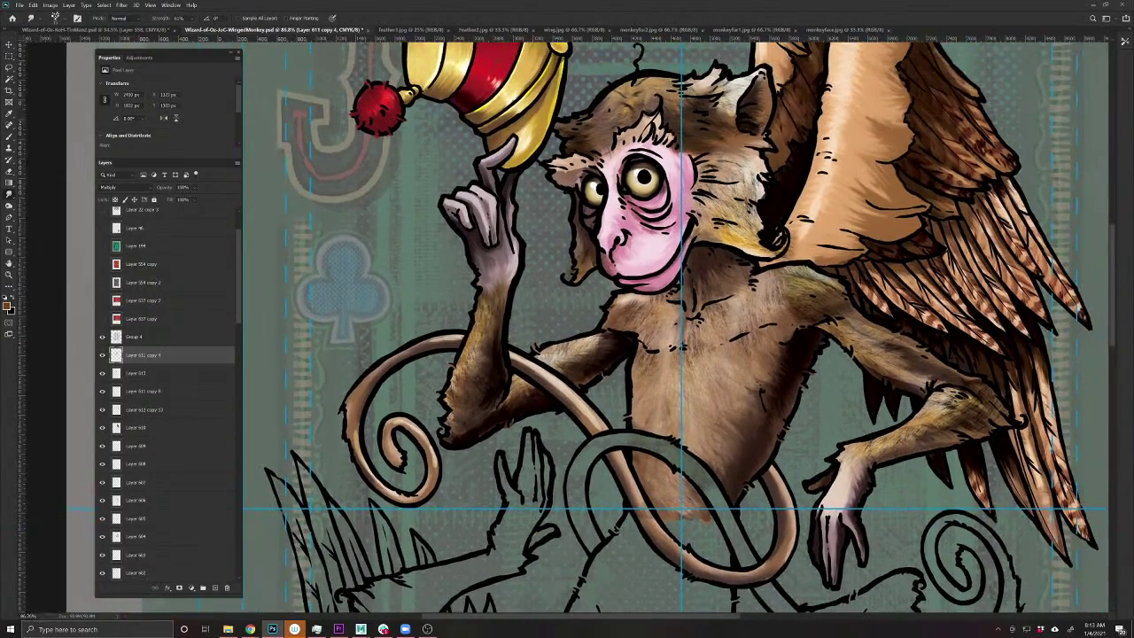
{"action": "left_click_drag", "start_coordinate": [710, 331], "coordinate": [655, 333]}
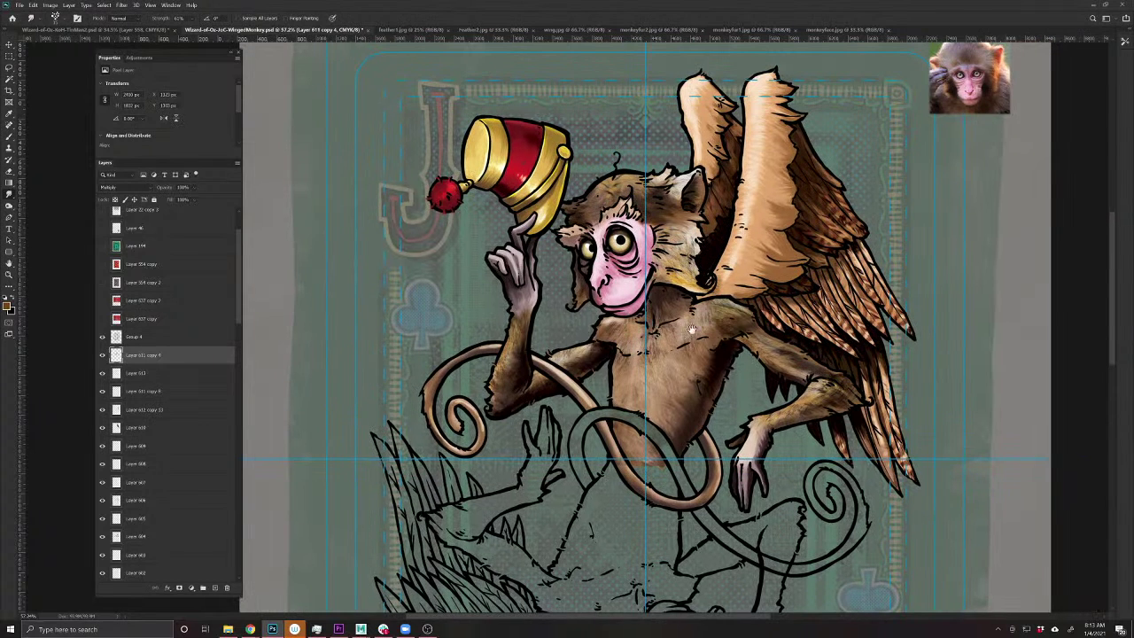
- Duplicate the fur body layer, move the copy above Group 4, and keep Normal blending
{"action": "key", "text": "v"}
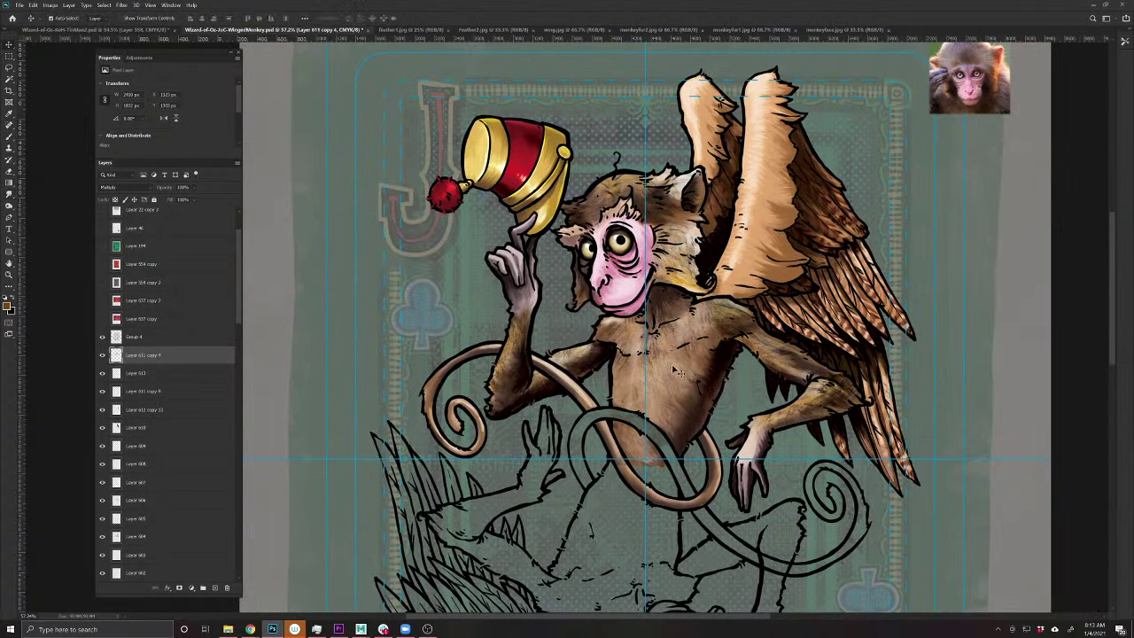
{"action": "key", "text": "ctrl+j"}
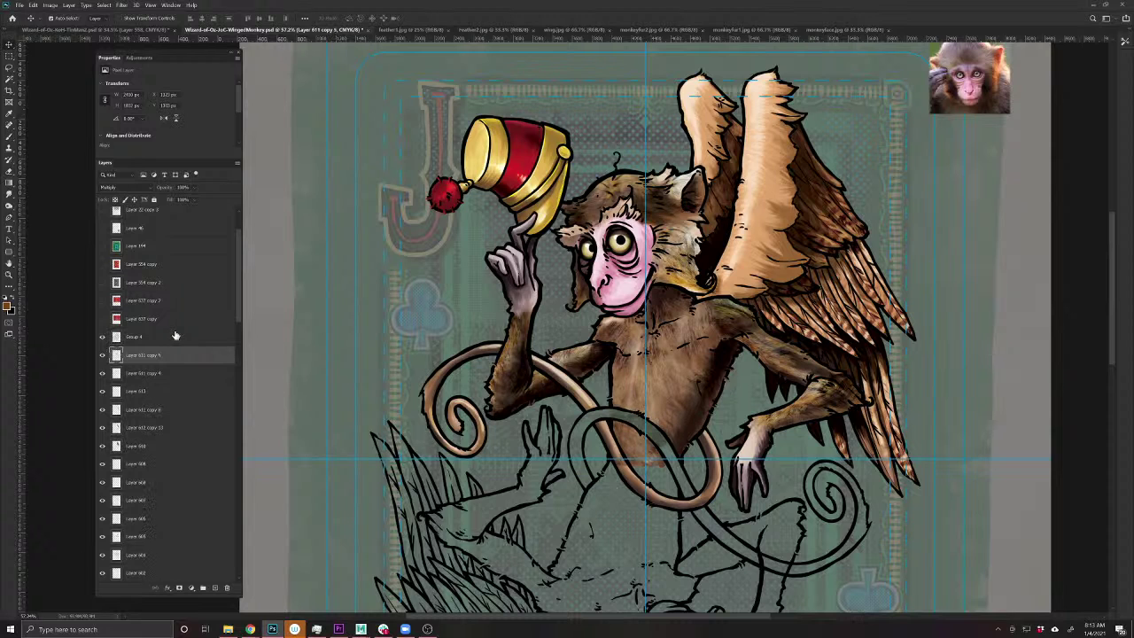
{"action": "left_click_drag", "start_coordinate": [138, 356], "coordinate": [138, 330]}
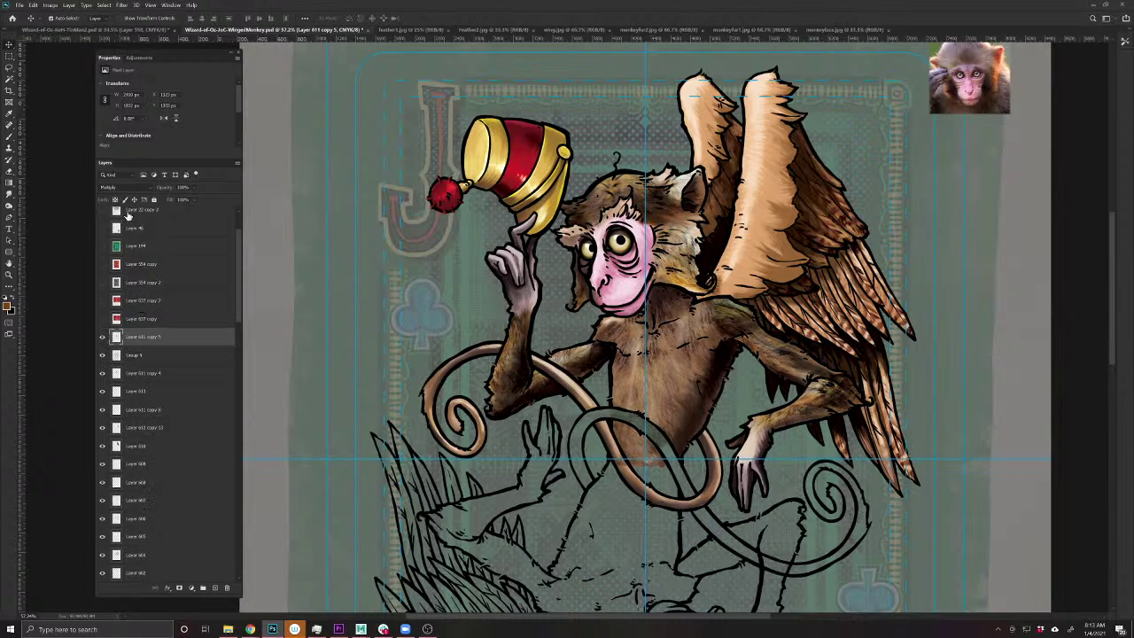
{"action": "left_click", "coordinate": [174, 188]}
{"action": "left_click", "coordinate": [162, 203]}
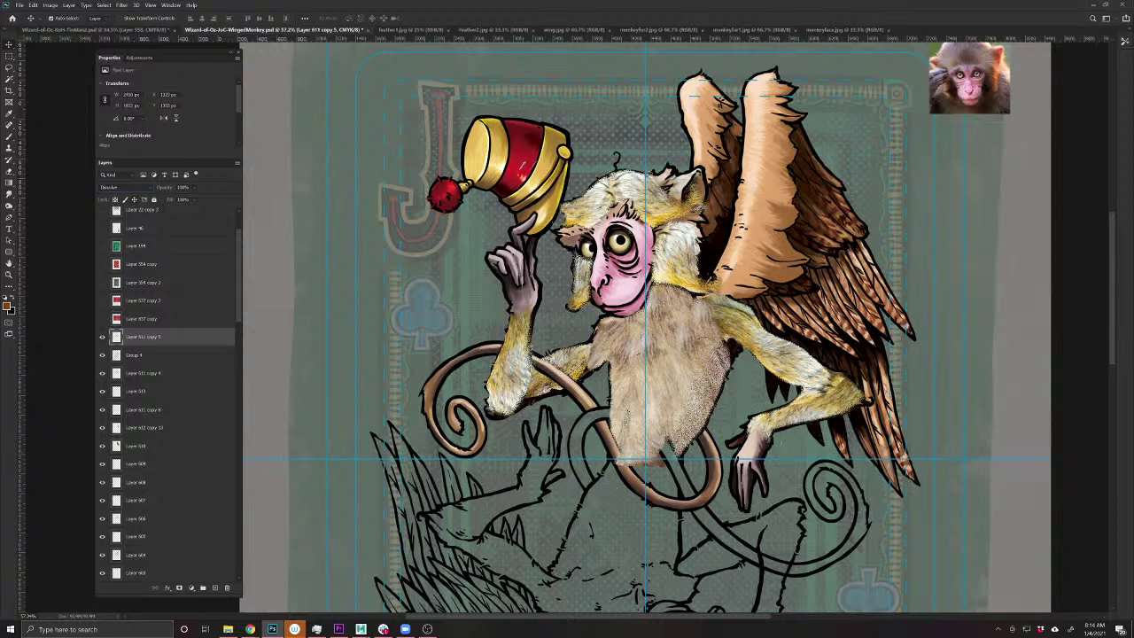
{"action": "left_click", "coordinate": [146, 188]}
{"action": "left_click", "coordinate": [150, 191]}
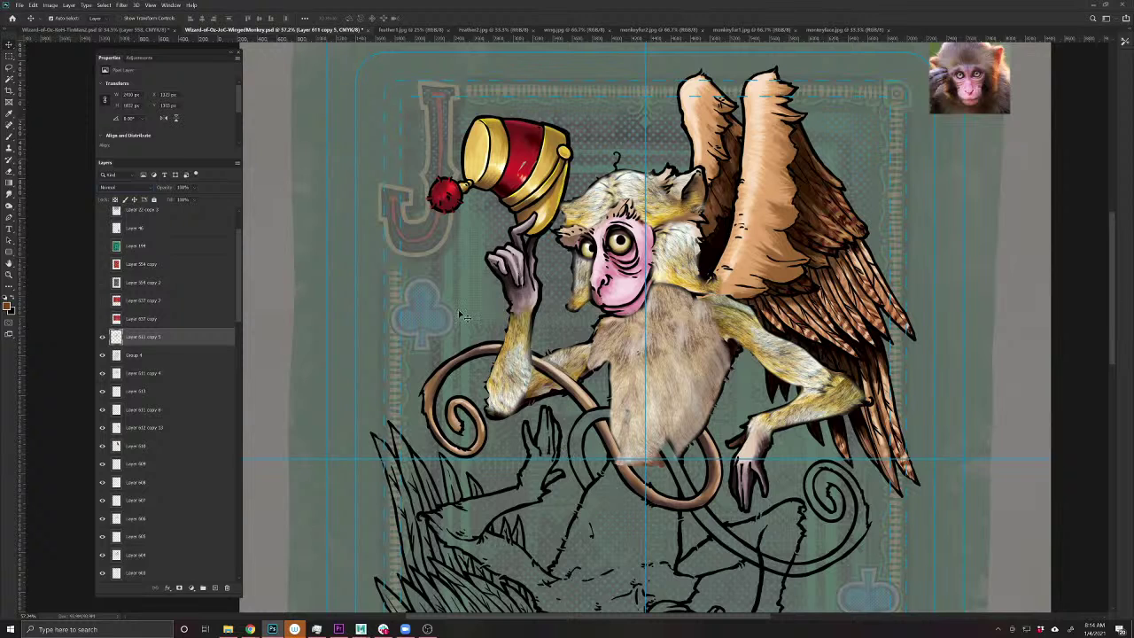
- Copy a lasso-selected chest strip to Layer 614, delete Layer 611 copy 5, and move the strip onto the arm
{"action": "key", "text": "l"}
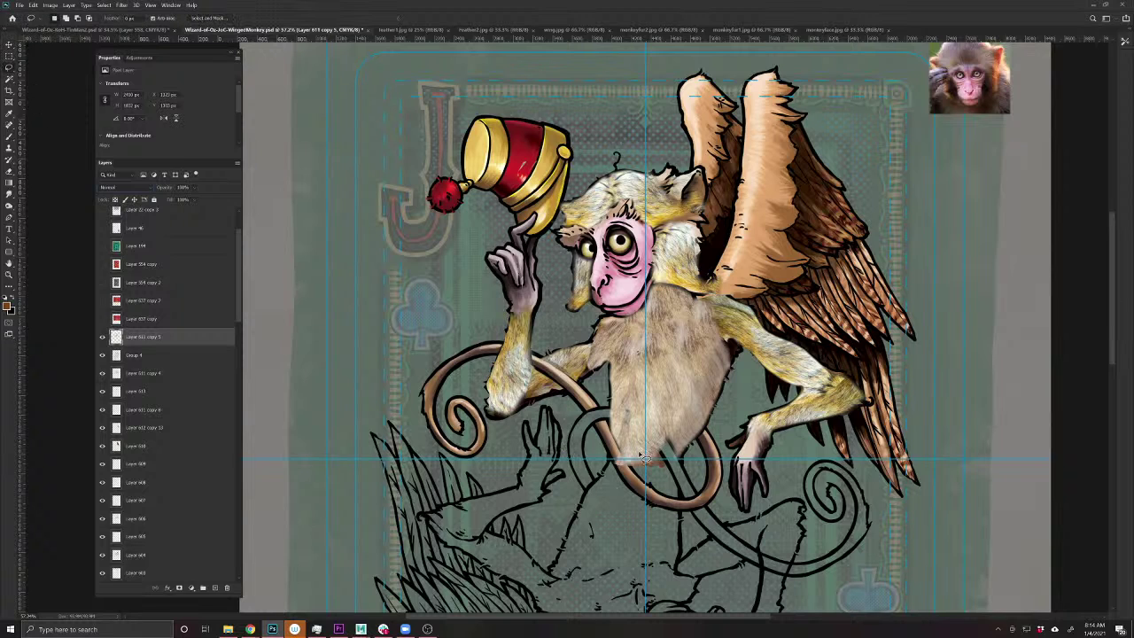
{"action": "mouse_move", "coordinate": [644, 458]}
{"action": "left_mouse_down"}
{"action": "mouse_move", "coordinate": [675, 224]}
{"action": "mouse_move", "coordinate": [691, 248]}
{"action": "mouse_move", "coordinate": [682, 399]}
{"action": "mouse_move", "coordinate": [674, 440]}
{"action": "mouse_move", "coordinate": [645, 458]}
{"action": "left_mouse_up"}
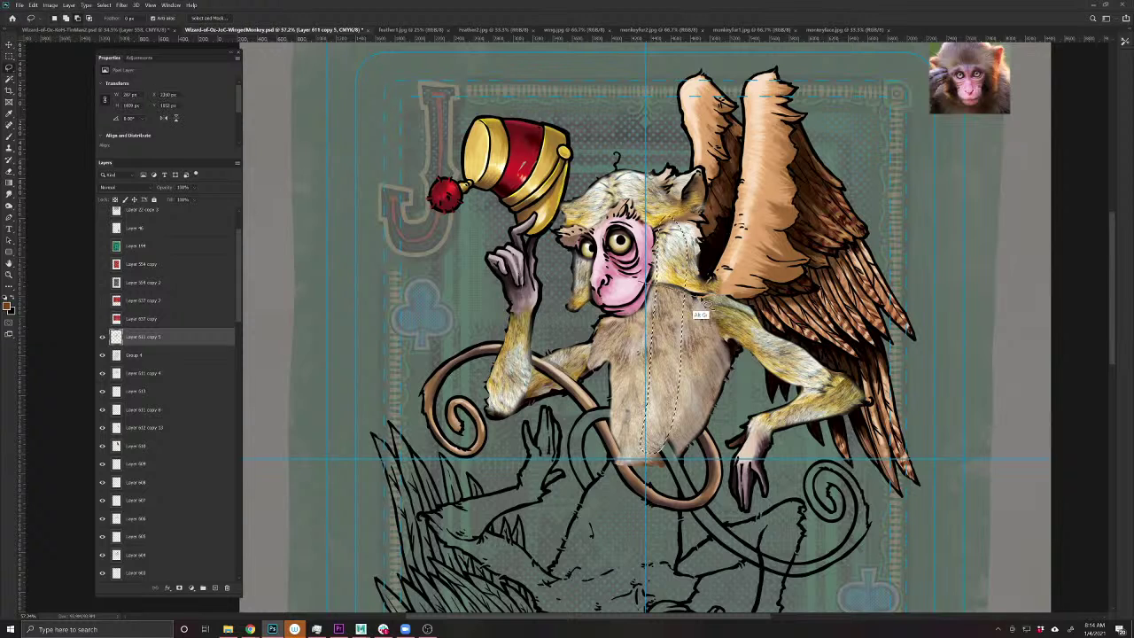
{"action": "key", "text": "ctrl+z"}
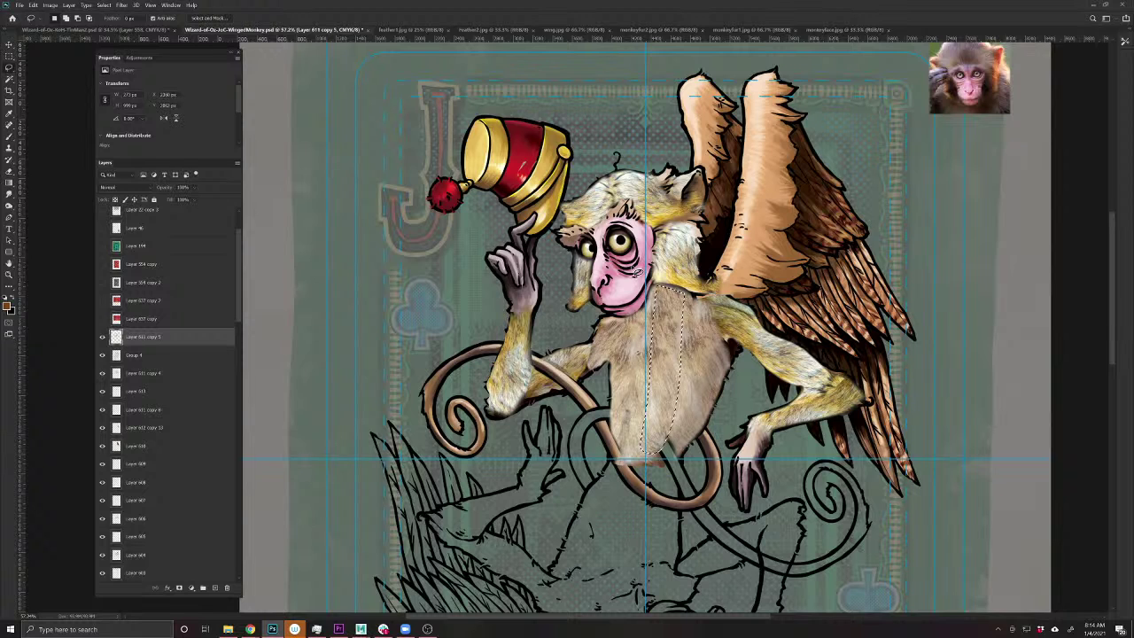
{"action": "key", "text": "ctrl+j"}
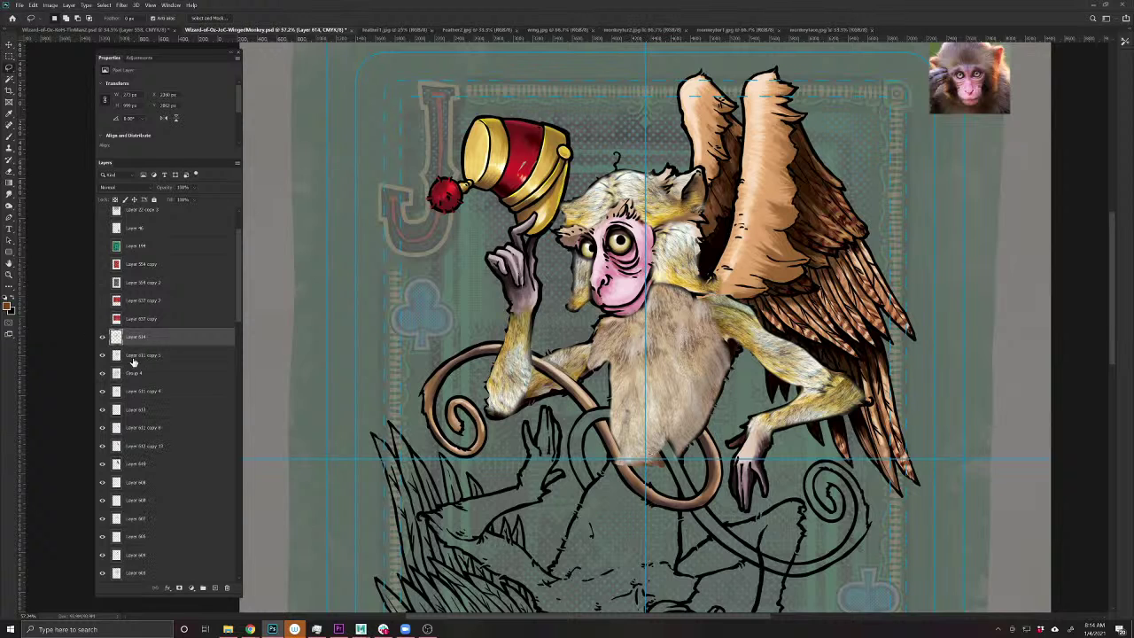
{"action": "left_click_drag", "start_coordinate": [133, 361], "coordinate": [227, 587]}
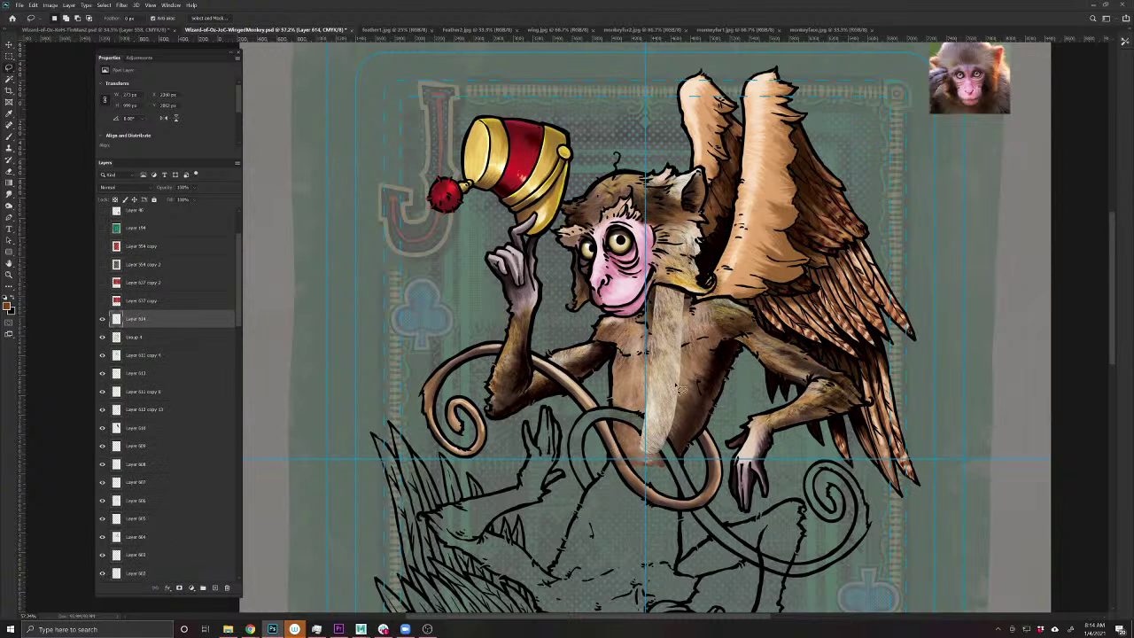
{"action": "key", "text": "v"}
{"action": "left_click_drag", "start_coordinate": [678, 387], "coordinate": [549, 454]}
{"action": "key", "text": "ctrl+t"}
- Rotate the fur strip diagonally across the arm and lower its opacity
{"action": "left_click_drag", "start_coordinate": [608, 552], "coordinate": [611, 522]}
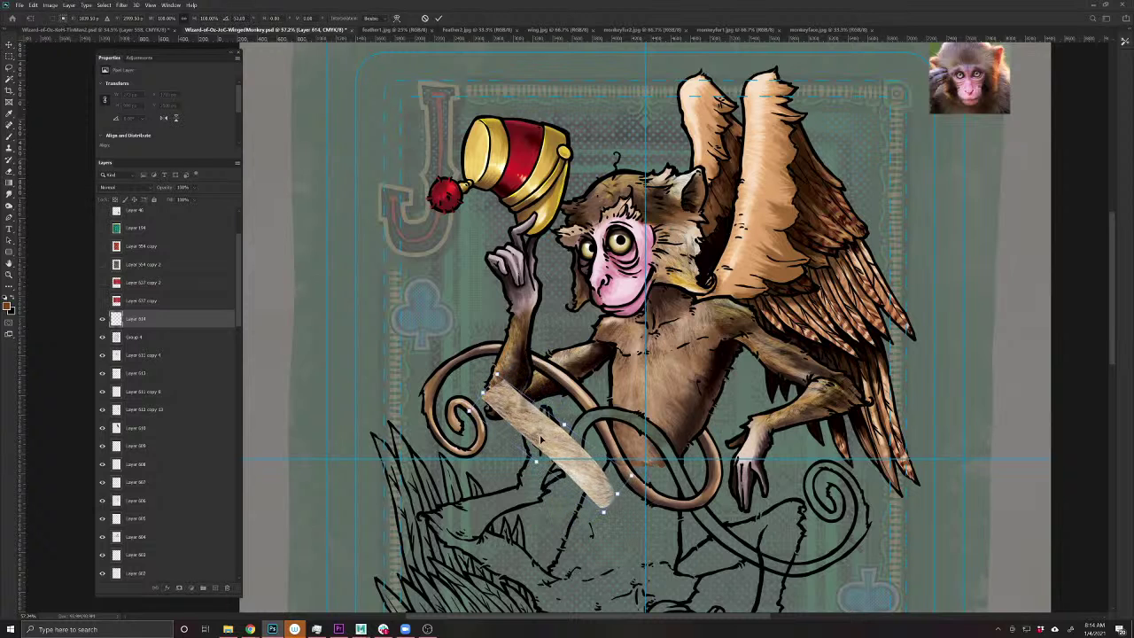
{"action": "left_click_drag", "start_coordinate": [541, 439], "coordinate": [576, 403]}
{"action": "key", "text": "Return"}
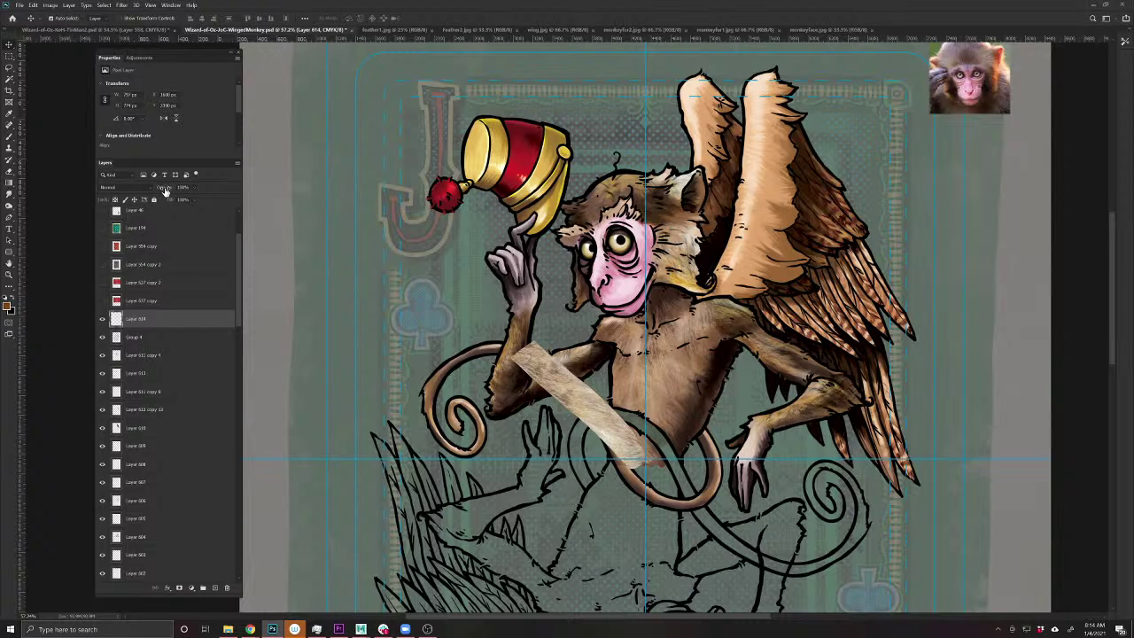
{"action": "left_click_drag", "start_coordinate": [165, 191], "coordinate": [155, 188]}
- Puppet Warp the strip into a curve along the tail and drag a copy down and right
{"action": "left_click", "coordinate": [32, 4]}
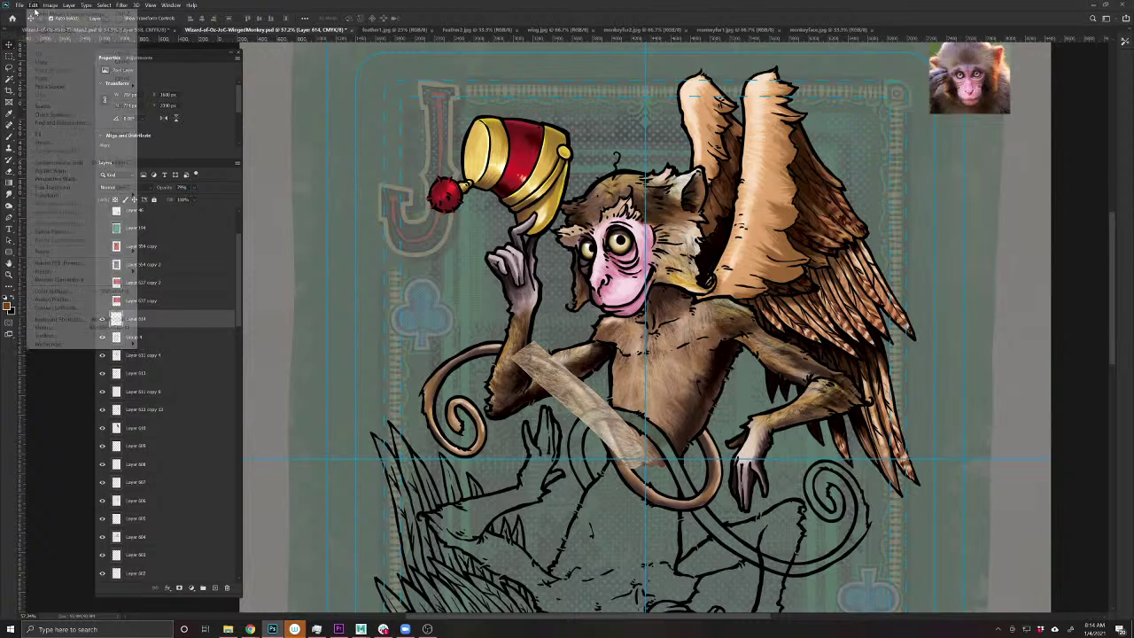
{"action": "left_click", "coordinate": [71, 169]}
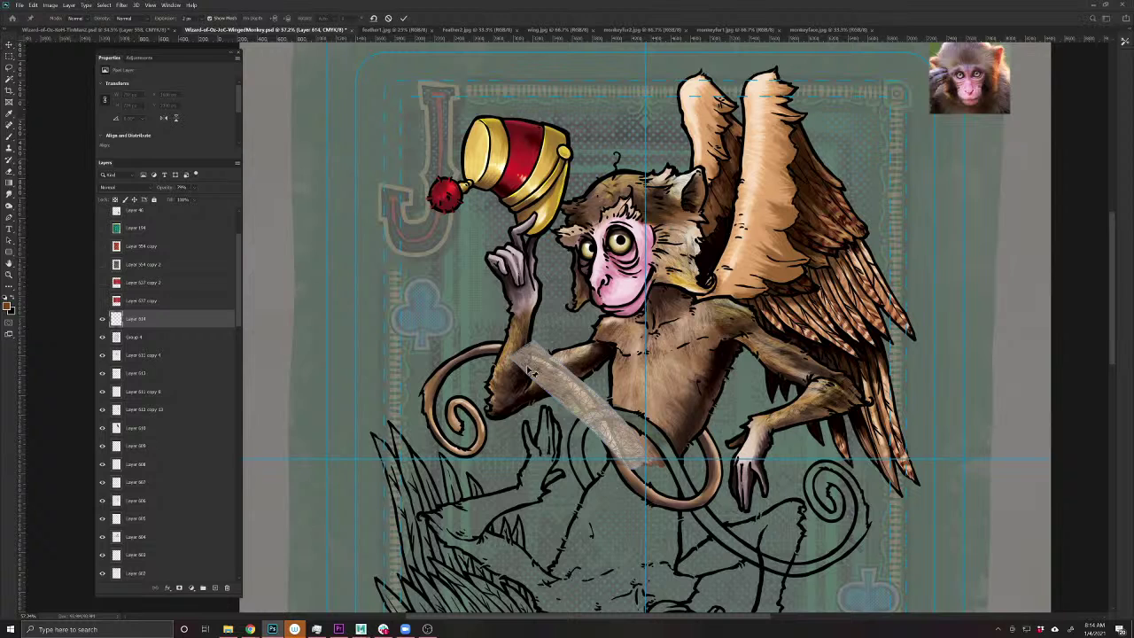
{"action": "left_click", "coordinate": [528, 364]}
{"action": "left_click_drag", "start_coordinate": [528, 364], "coordinate": [528, 357]}
{"action": "left_click_drag", "start_coordinate": [639, 459], "coordinate": [634, 484]}
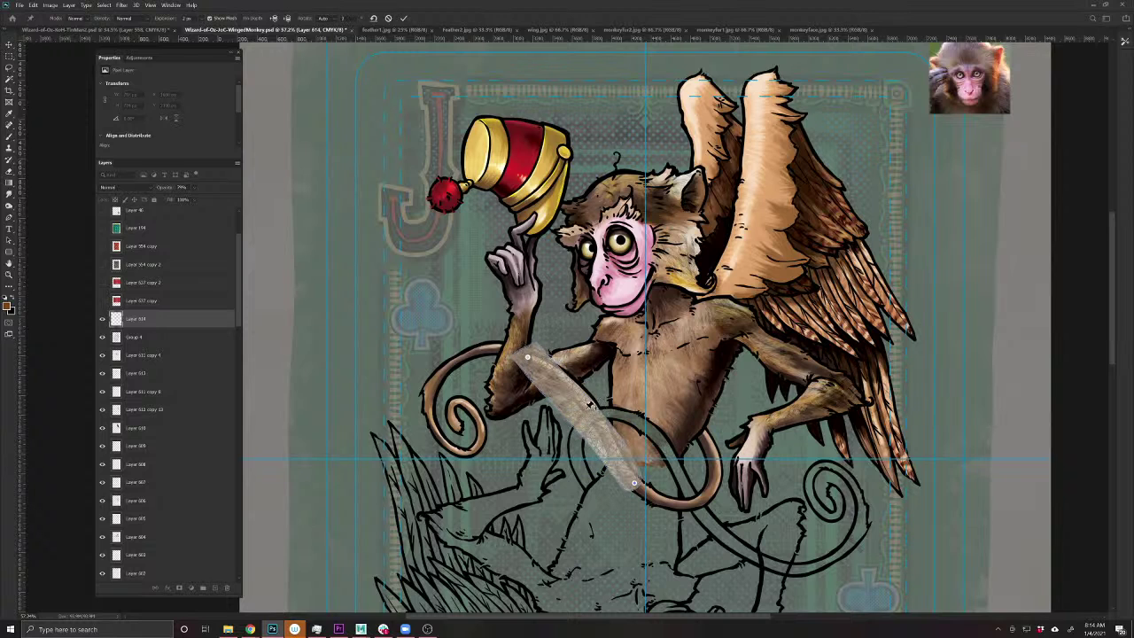
{"action": "left_click_drag", "start_coordinate": [591, 417], "coordinate": [584, 398]}
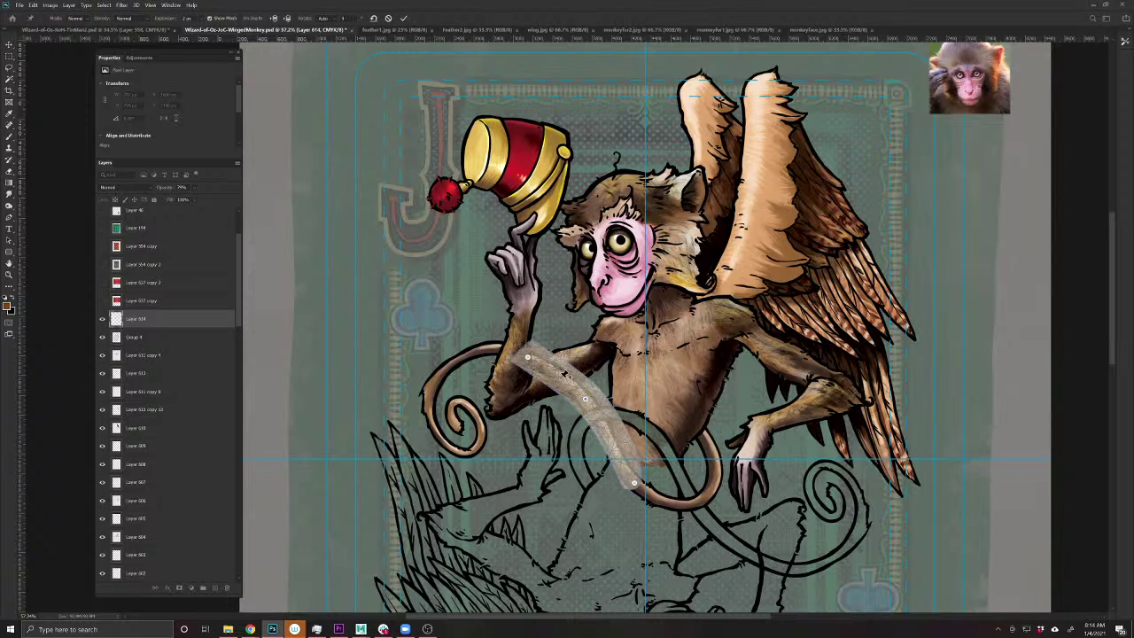
{"action": "left_click", "coordinate": [560, 375]}
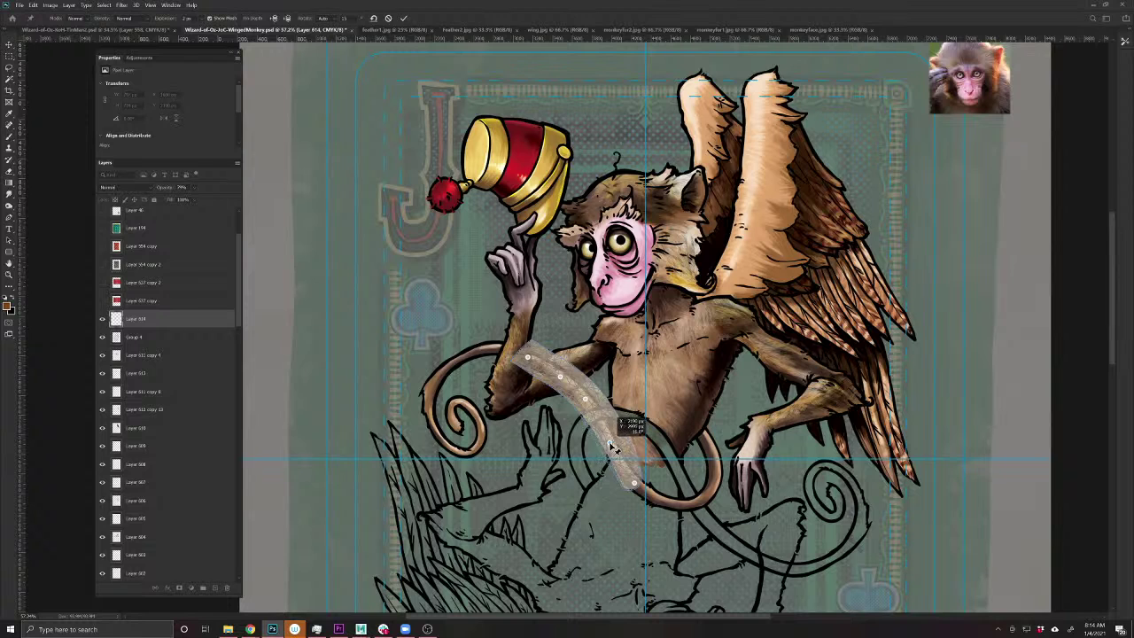
{"action": "key", "text": "Return"}
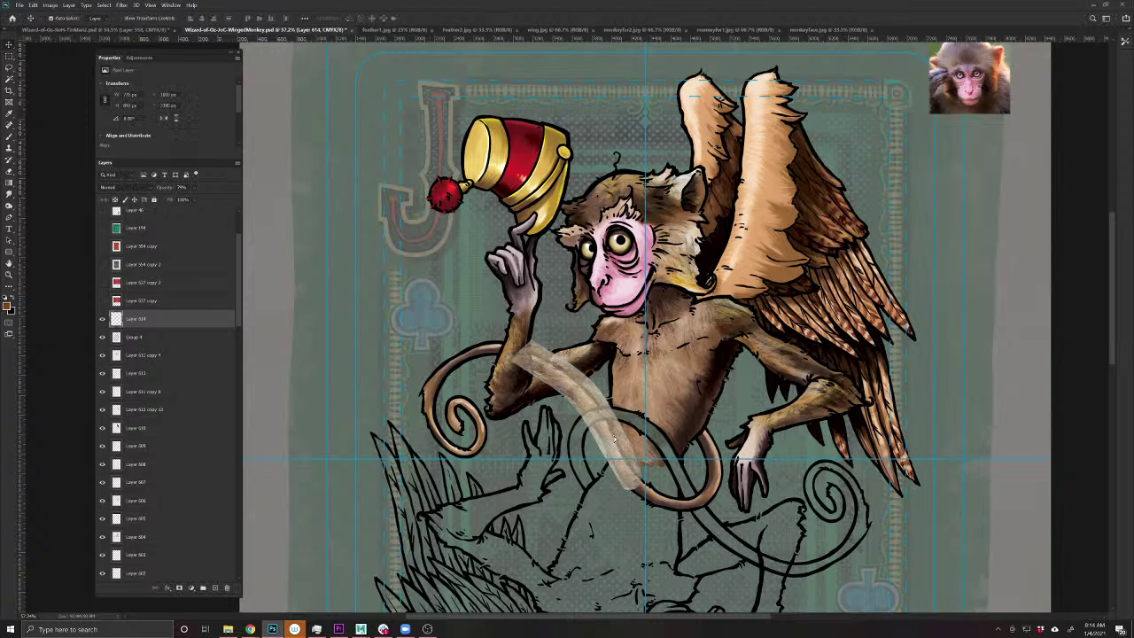
{"action": "mouse_move", "coordinate": [614, 440]}
{"action": "left_mouse_down"}
{"action": "mouse_move", "coordinate": [709, 505]}
{"action": "mouse_move", "coordinate": [764, 520]}
{"action": "left_mouse_up"}
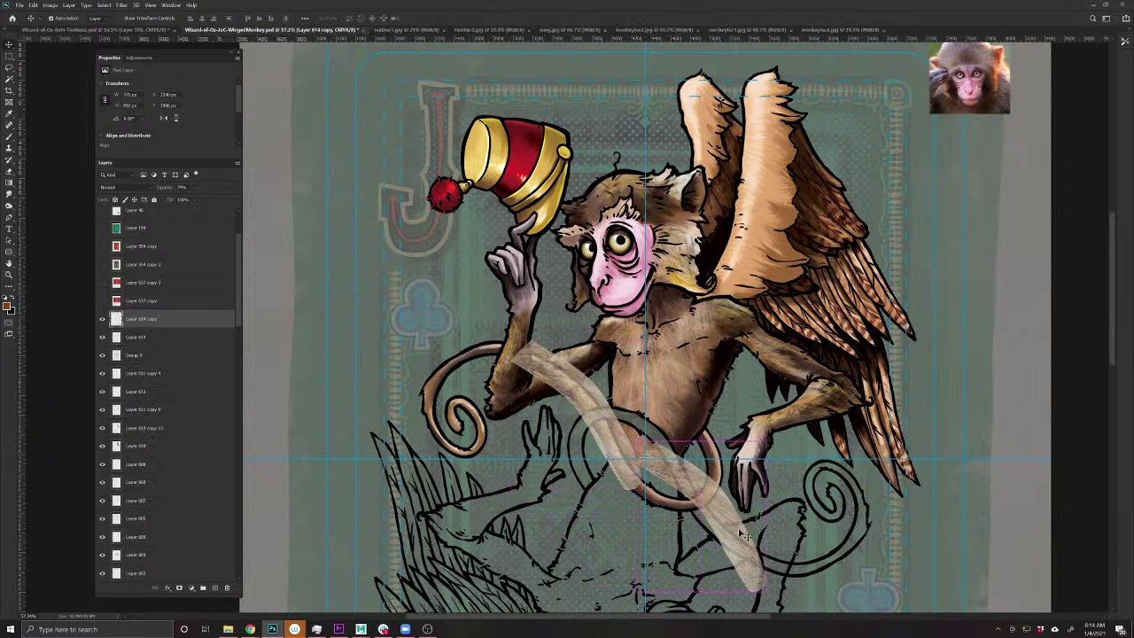
- Rotate the duplicated fur strip into place, abandoning a trial Perspective Warp
{"action": "key", "text": "ctrl+t"}
{"action": "mouse_move", "coordinate": [767, 596]}
{"action": "left_mouse_down"}
{"action": "mouse_move", "coordinate": [740, 611]}
{"action": "mouse_move", "coordinate": [686, 594]}
{"action": "left_mouse_up"}
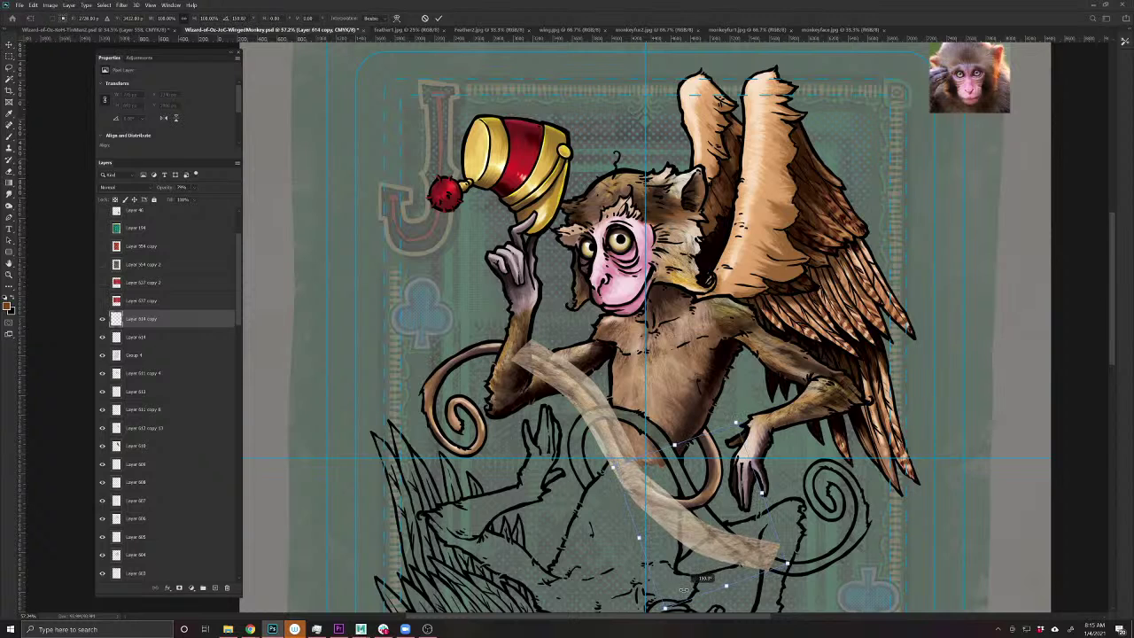
{"action": "key", "text": "Return"}
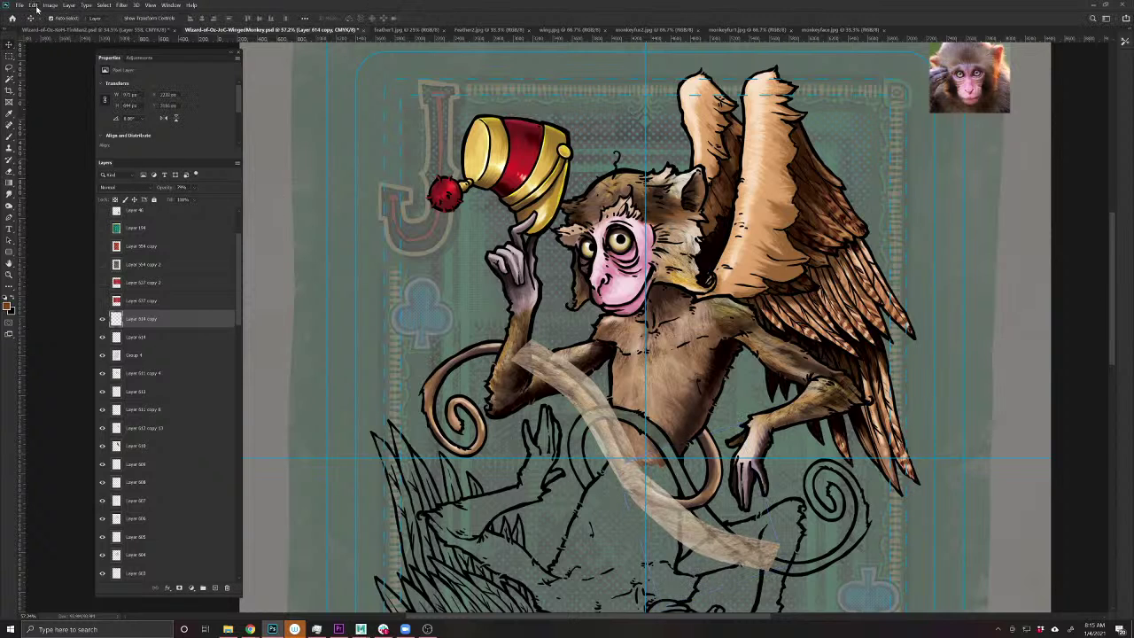
{"action": "left_click", "coordinate": [33, 5]}
{"action": "left_click", "coordinate": [67, 181]}
{"action": "left_click", "coordinate": [64, 174]}
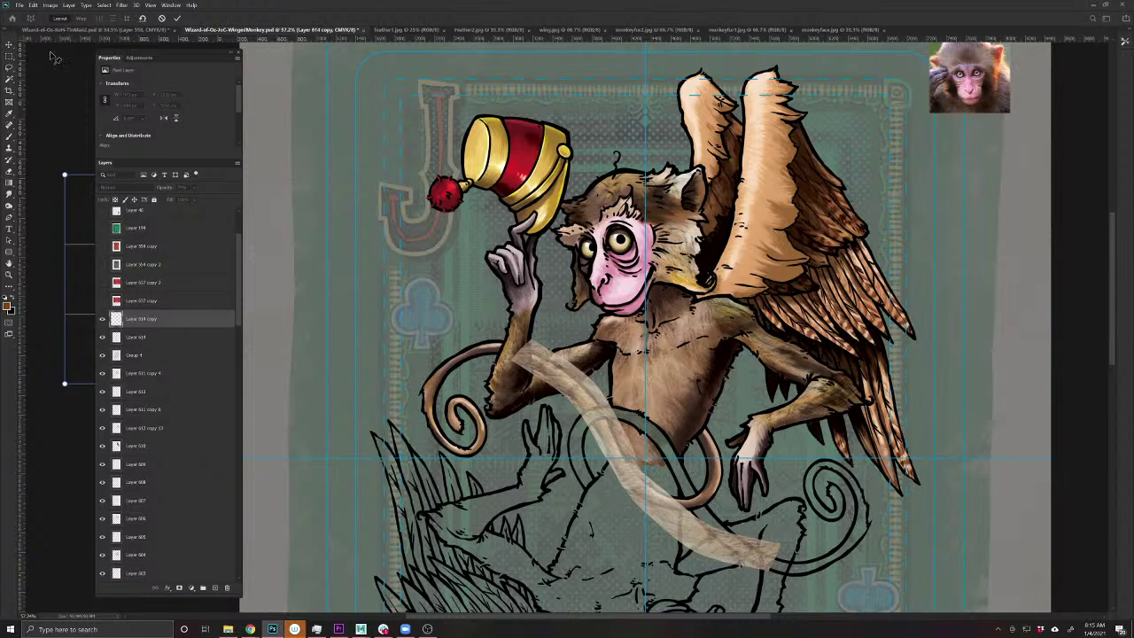
{"action": "key", "text": "Escape"}
- Puppet-warp the copy's end into a hook along the tail's lower loop, then Alt-drag a copy up-left
{"action": "left_click", "coordinate": [33, 5]}
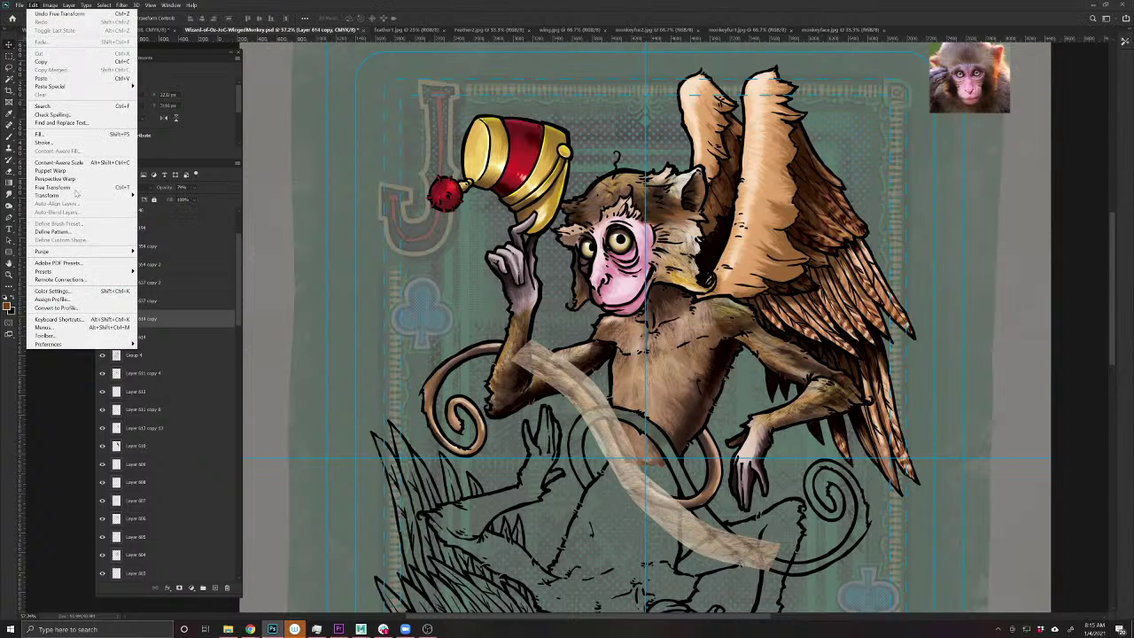
{"action": "left_click", "coordinate": [51, 170]}
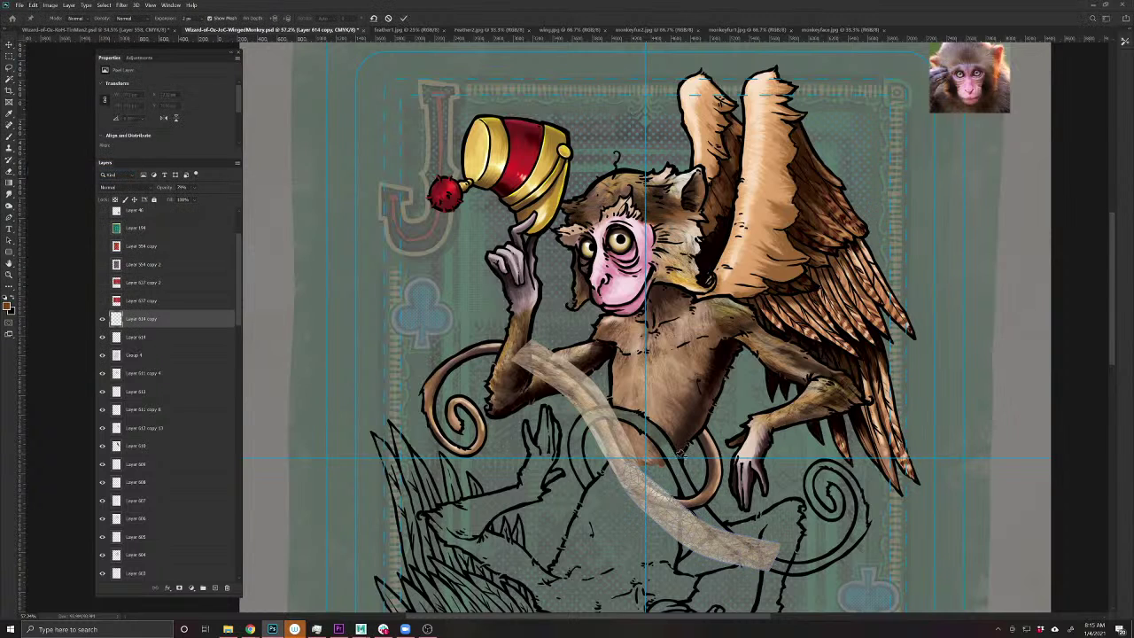
{"action": "left_click", "coordinate": [635, 481]}
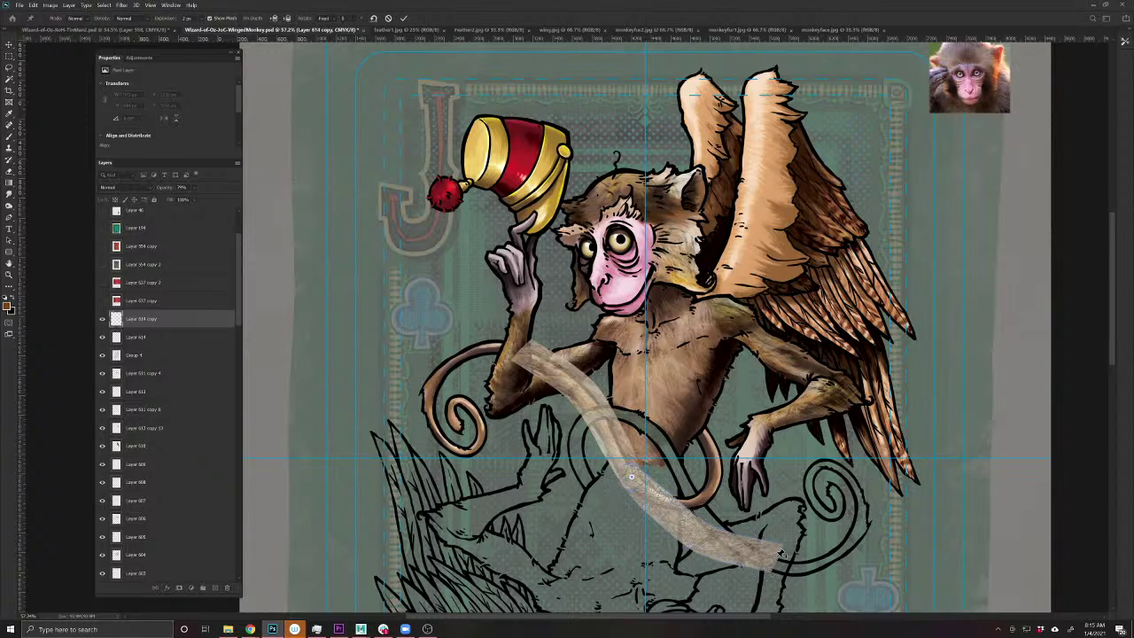
{"action": "left_click", "coordinate": [700, 428]}
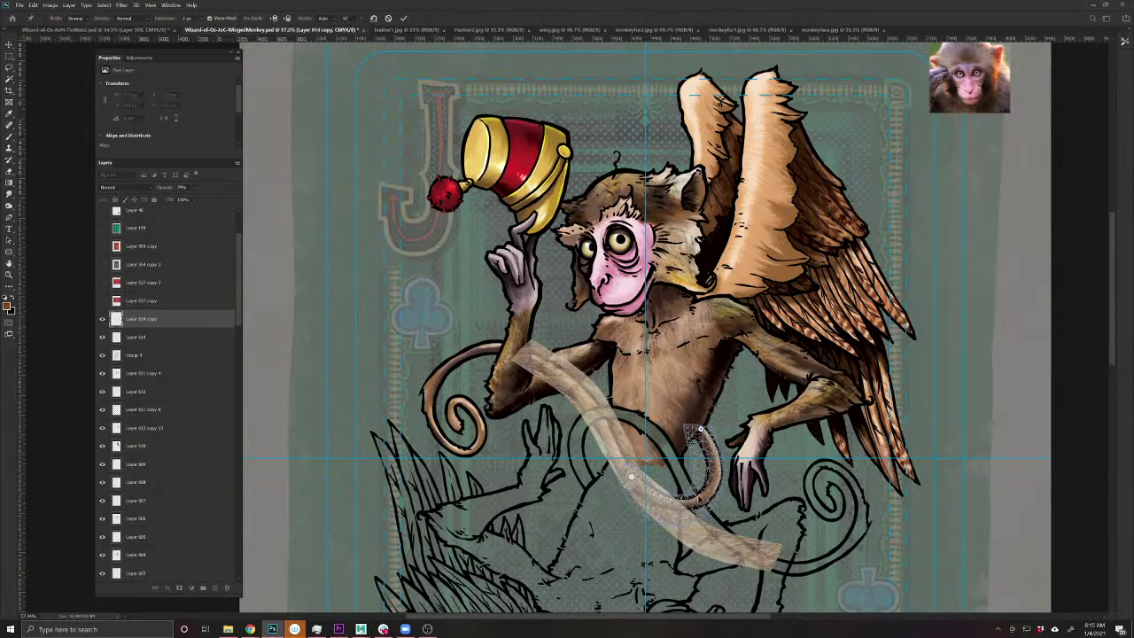
{"action": "mouse_move", "coordinate": [705, 496]}
{"action": "left_mouse_down"}
{"action": "mouse_move", "coordinate": [731, 470]}
{"action": "mouse_move", "coordinate": [700, 502]}
{"action": "left_mouse_up"}
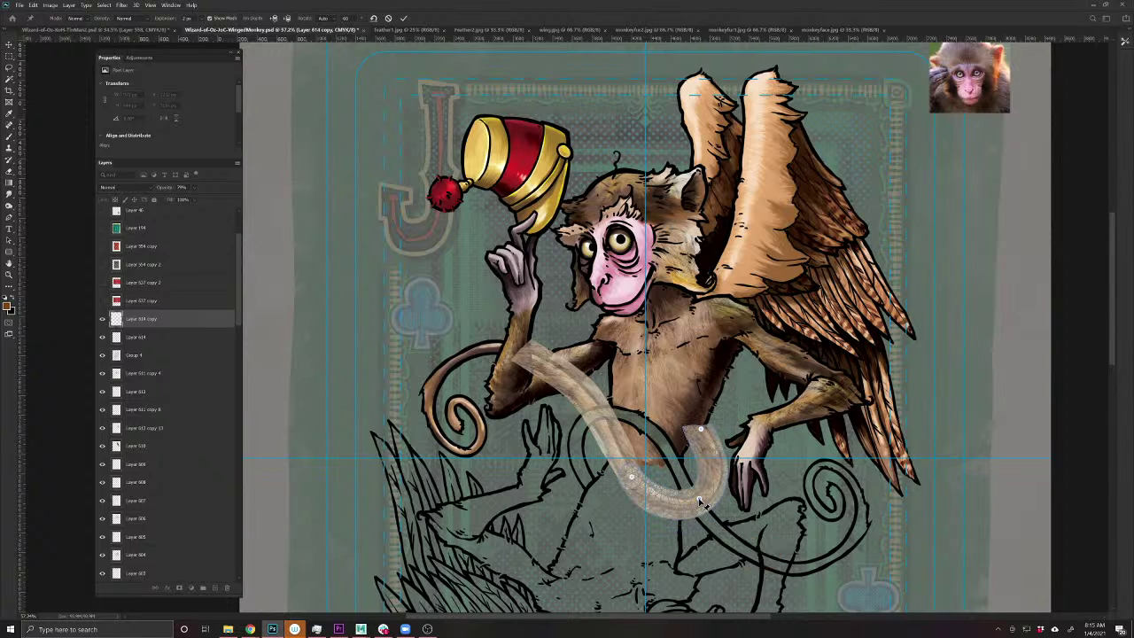
{"action": "key", "text": "Return"}
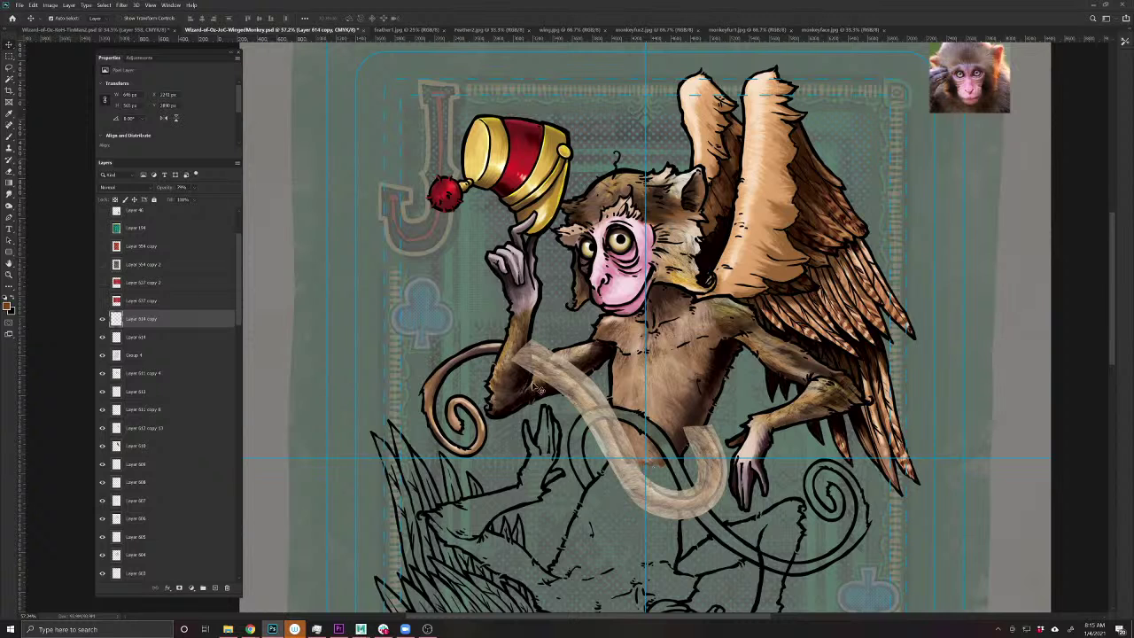
{"action": "left_click_drag", "start_coordinate": [567, 383], "coordinate": [488, 365]}
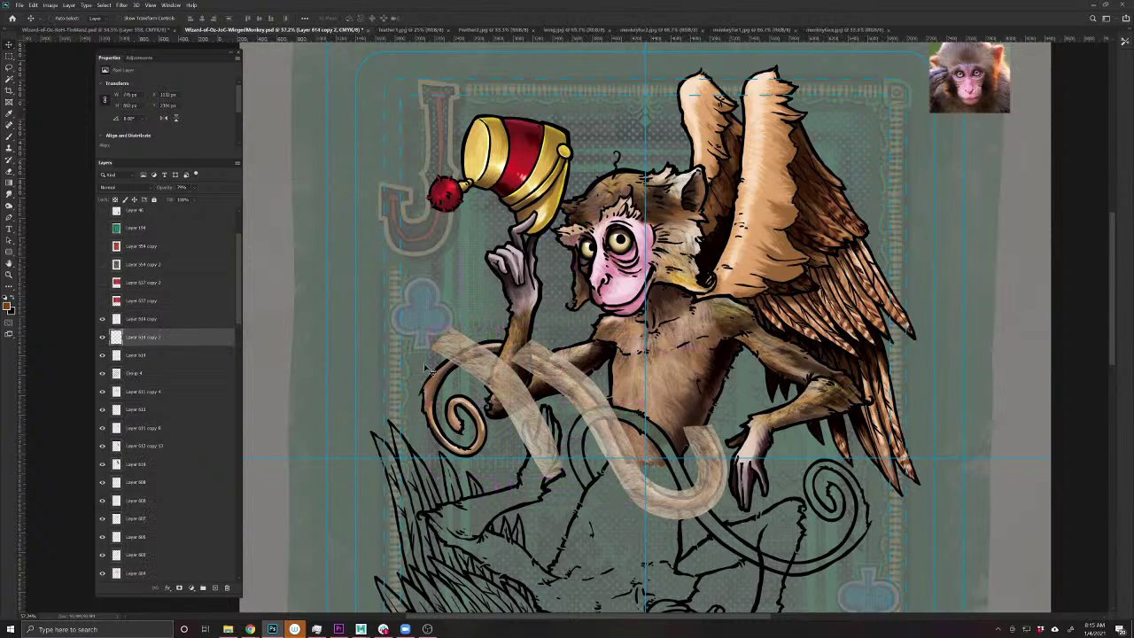
- Rotate the new strip copy about 90° and position it near the tail's upper left
{"action": "key", "text": "ctrl+t"}
{"action": "left_click_drag", "start_coordinate": [381, 348], "coordinate": [487, 416]}
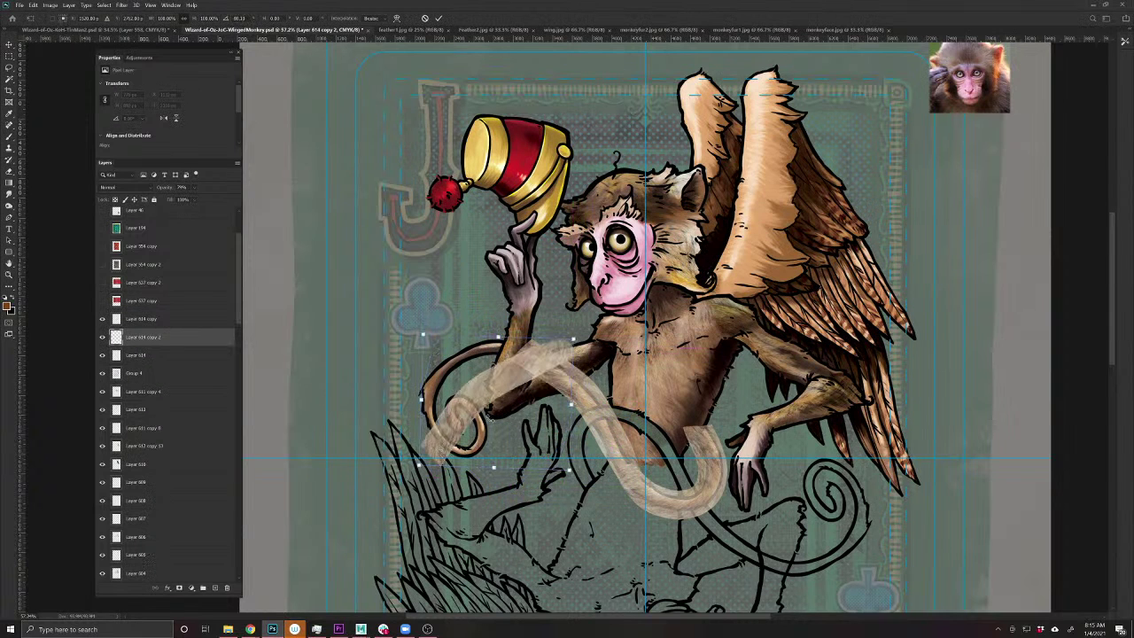
{"action": "left_click_drag", "start_coordinate": [454, 377], "coordinate": [555, 399]}
{"action": "left_click_drag", "start_coordinate": [477, 360], "coordinate": [481, 363]}
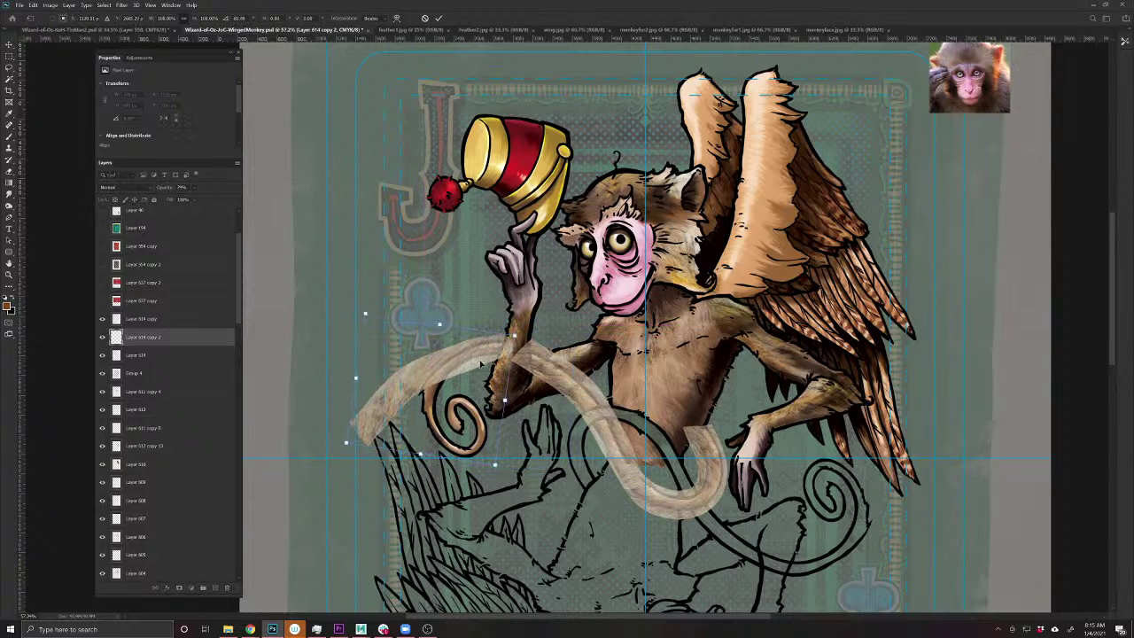
{"action": "key", "text": "Return"}
- Puppet-warp Layer 614 copy 2 so it curls around the tail's upper-left spiral
{"action": "left_click", "coordinate": [33, 4]}
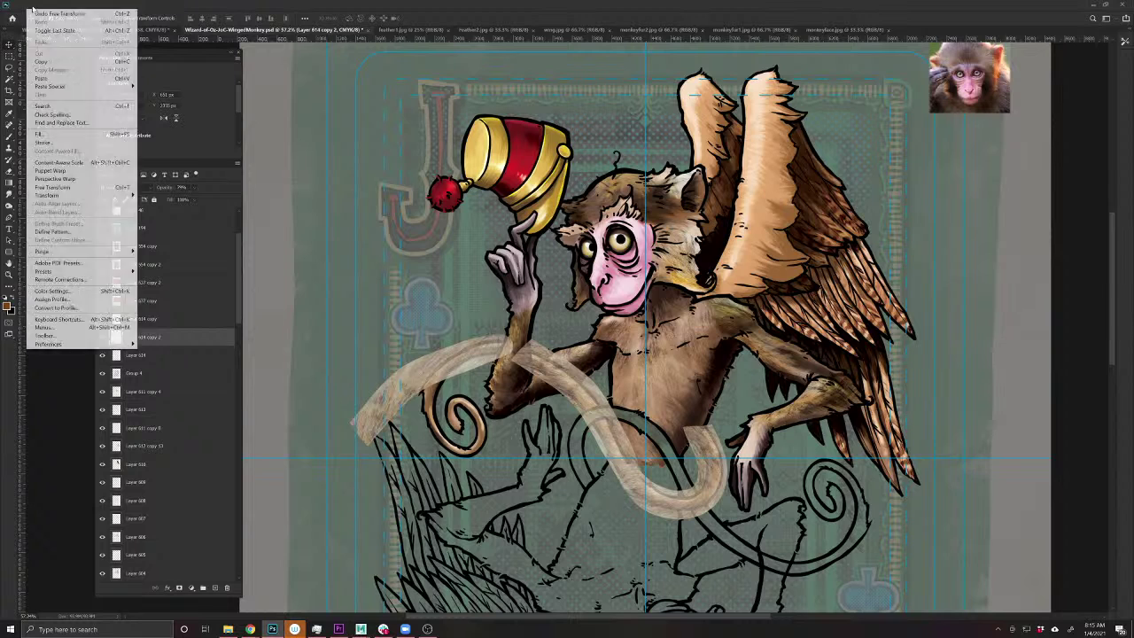
{"action": "left_click", "coordinate": [50, 170]}
{"action": "left_click", "coordinate": [500, 345]}
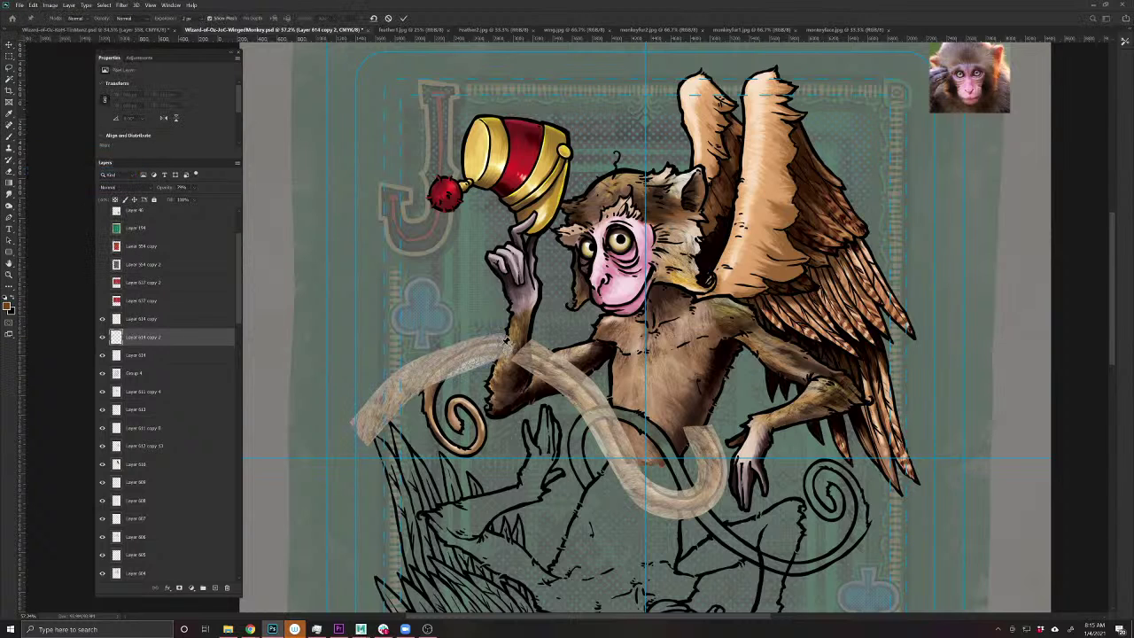
{"action": "left_click", "coordinate": [462, 450]}
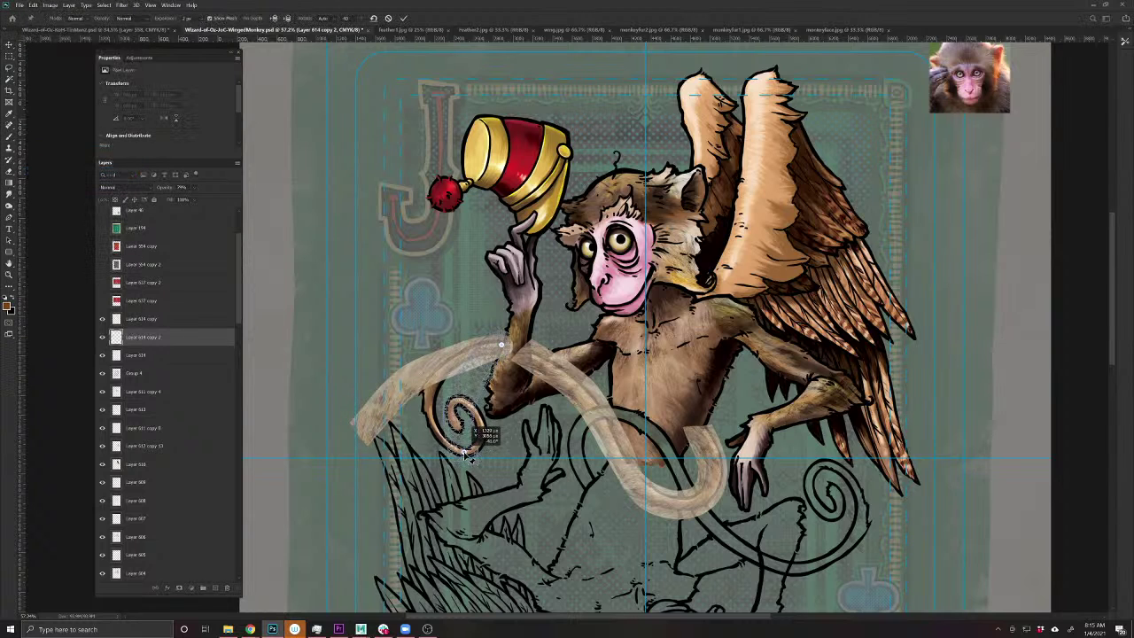
{"action": "left_click_drag", "start_coordinate": [457, 407], "coordinate": [430, 390]}
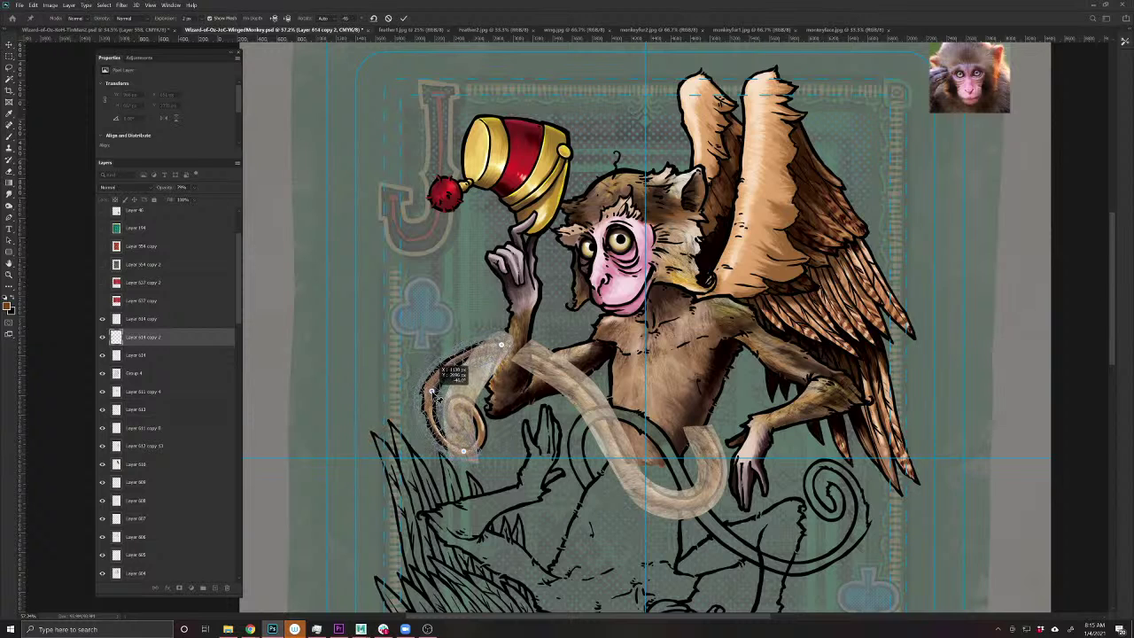
{"action": "left_click", "coordinate": [437, 429]}
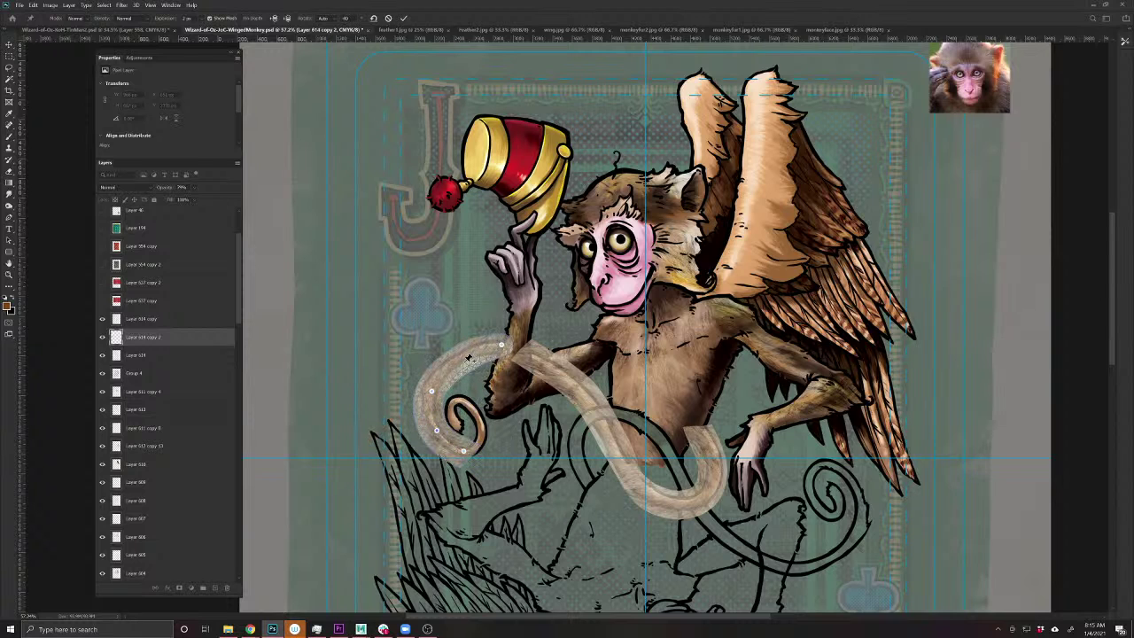
{"action": "key", "text": "Return"}
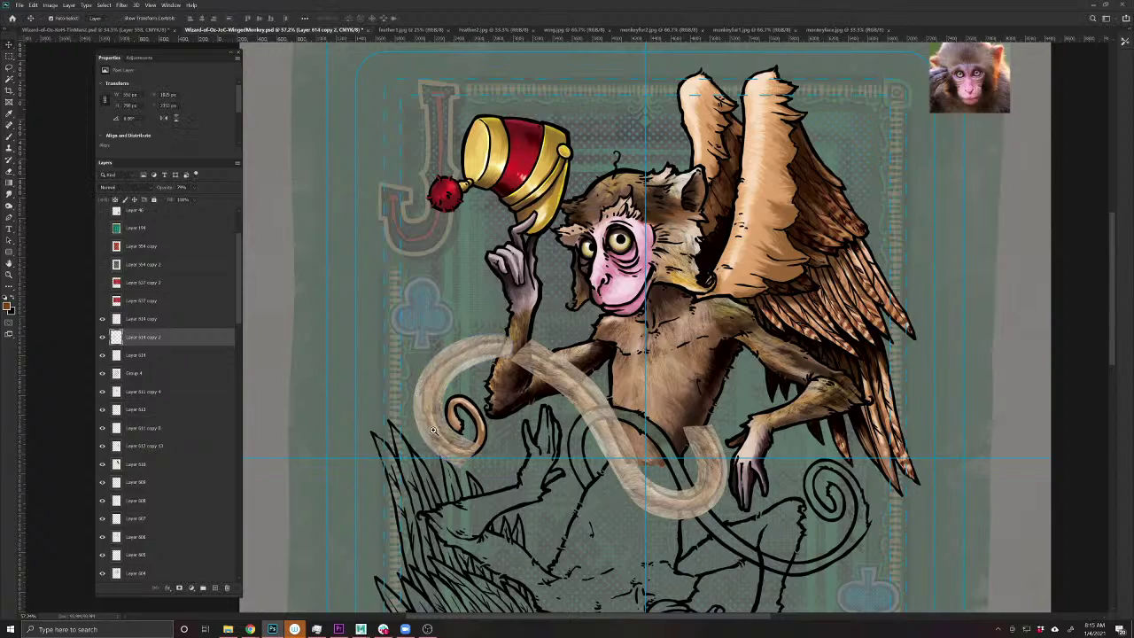
{"action": "scroll", "coordinate": [452, 438], "scroll_direction": "up", "scroll_amount": 2}
{"action": "scroll", "coordinate": [487, 461], "scroll_direction": "up", "scroll_amount": 1}
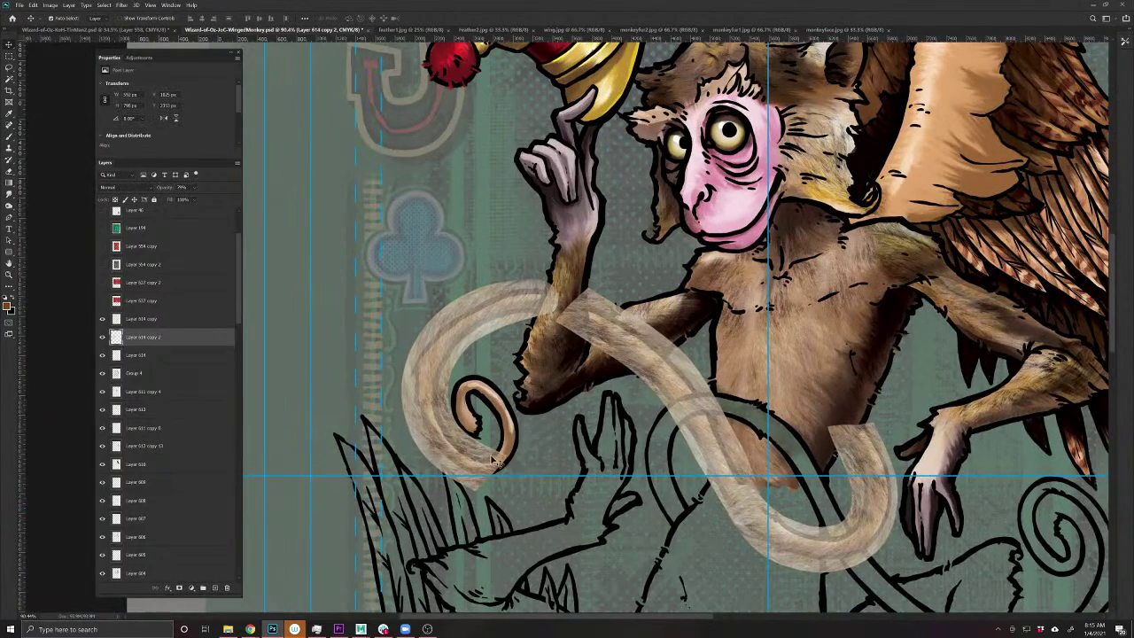
{"action": "key", "text": "b"}
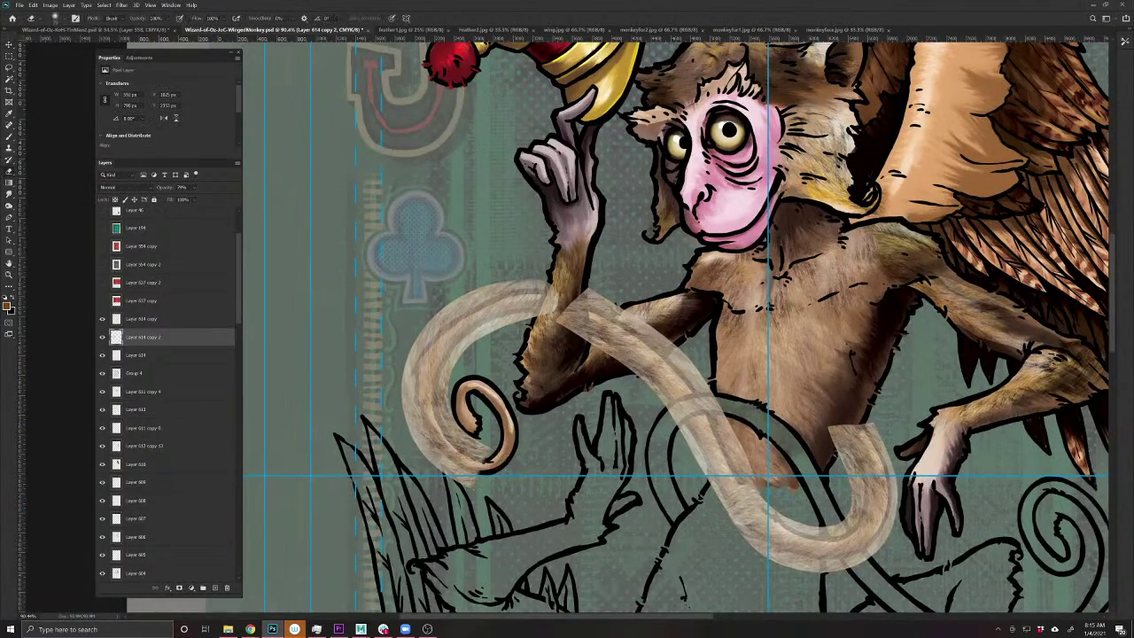
- Duplicate a tail fur strip, rotate it about 30° and move it onto the spiral curl
{"action": "key", "text": "v"}
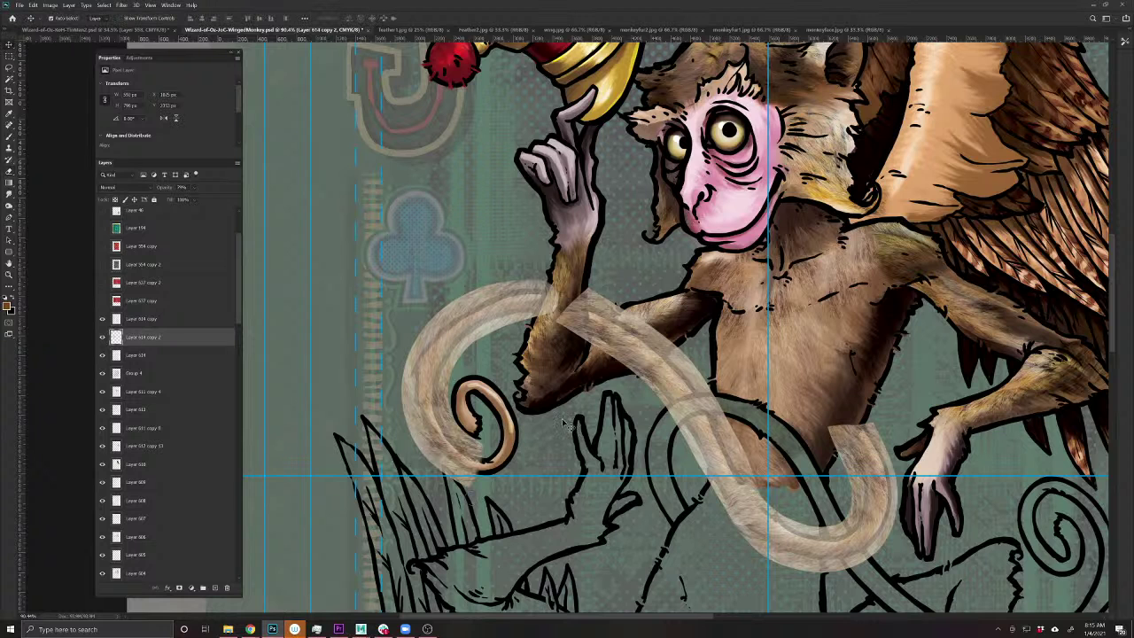
{"action": "left_click_drag", "start_coordinate": [744, 457], "coordinate": [535, 433]}
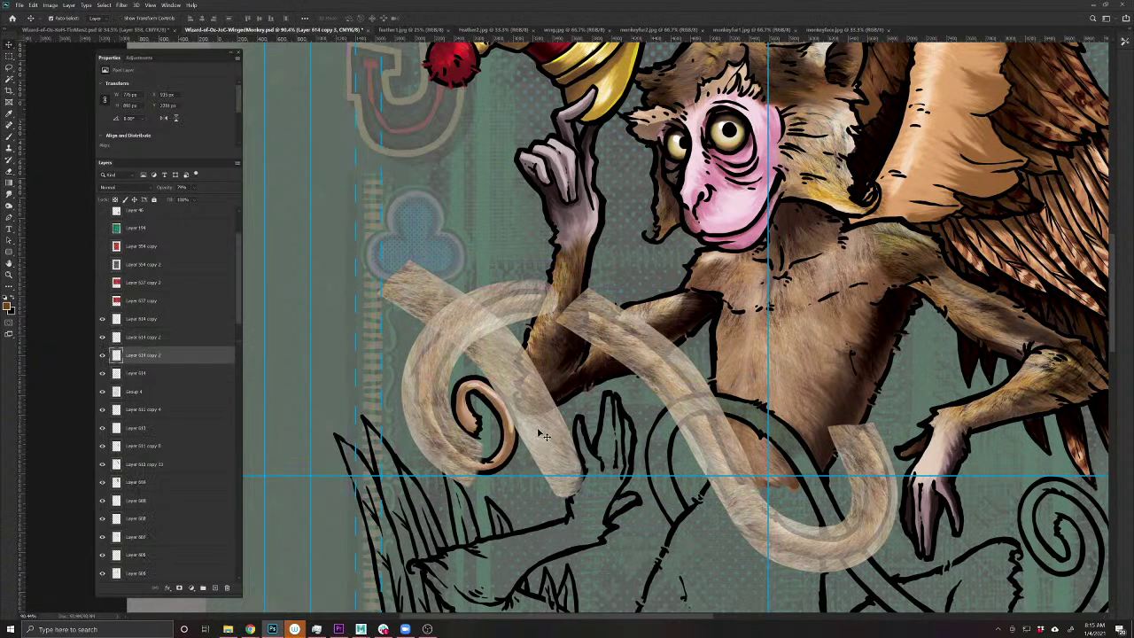
{"action": "key", "text": "ctrl+t"}
{"action": "left_click_drag", "start_coordinate": [631, 434], "coordinate": [512, 485]}
{"action": "mouse_move", "coordinate": [495, 407]}
{"action": "left_mouse_down"}
{"action": "mouse_move", "coordinate": [511, 424]}
{"action": "mouse_move", "coordinate": [514, 409]}
{"action": "left_mouse_up"}
{"action": "key", "text": "Return"}
- Puppet-warp the copied strip so it follows the tail loop into a tight spiral
{"action": "left_click", "coordinate": [32, 4]}
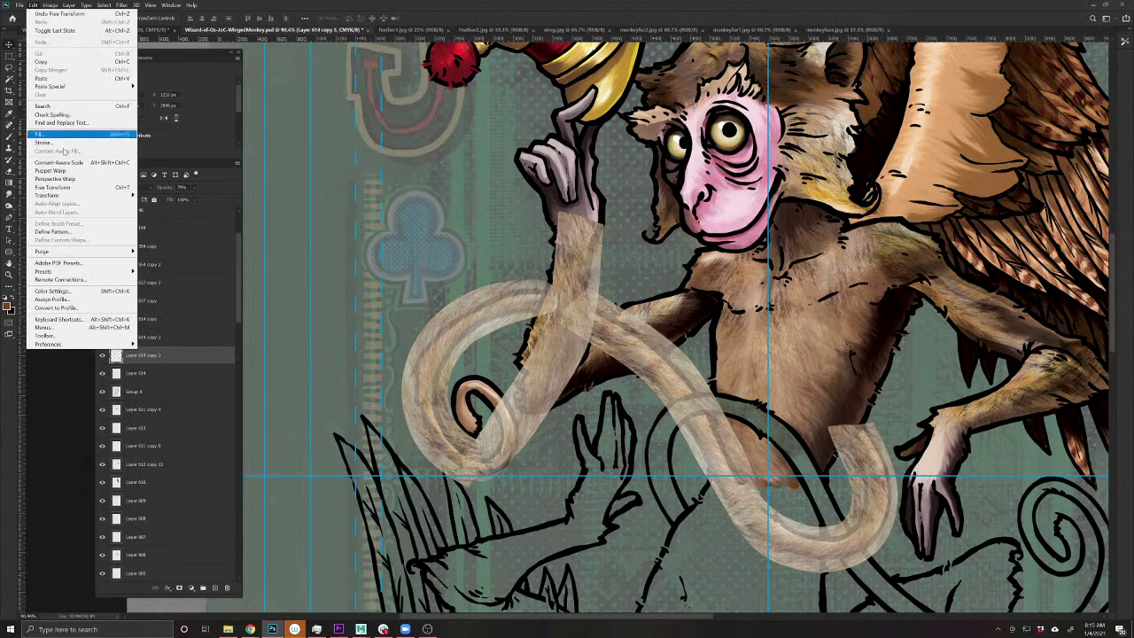
{"action": "left_click", "coordinate": [58, 171]}
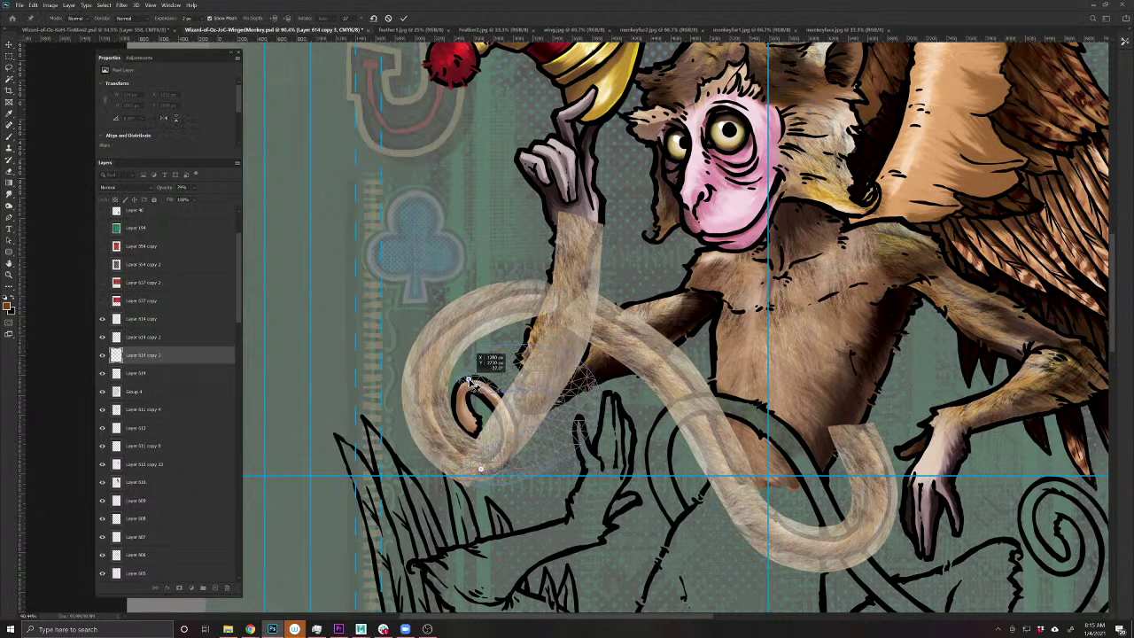
{"action": "left_click", "coordinate": [487, 277]}
{"action": "left_click_drag", "start_coordinate": [486, 276], "coordinate": [462, 283]}
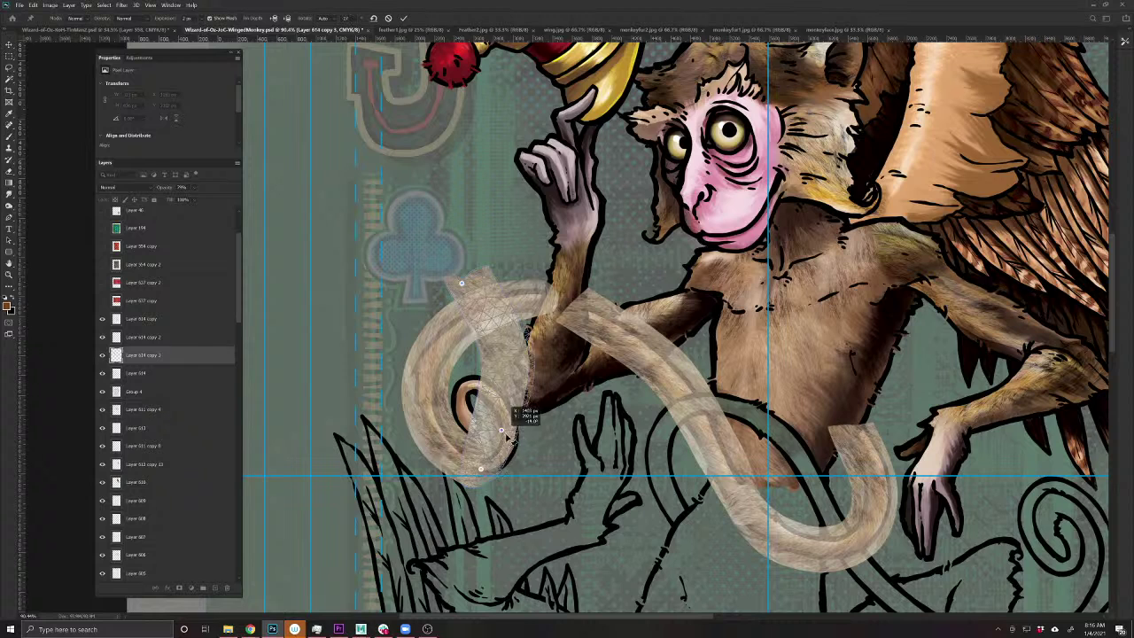
{"action": "left_click", "coordinate": [512, 440]}
{"action": "left_click", "coordinate": [486, 378]}
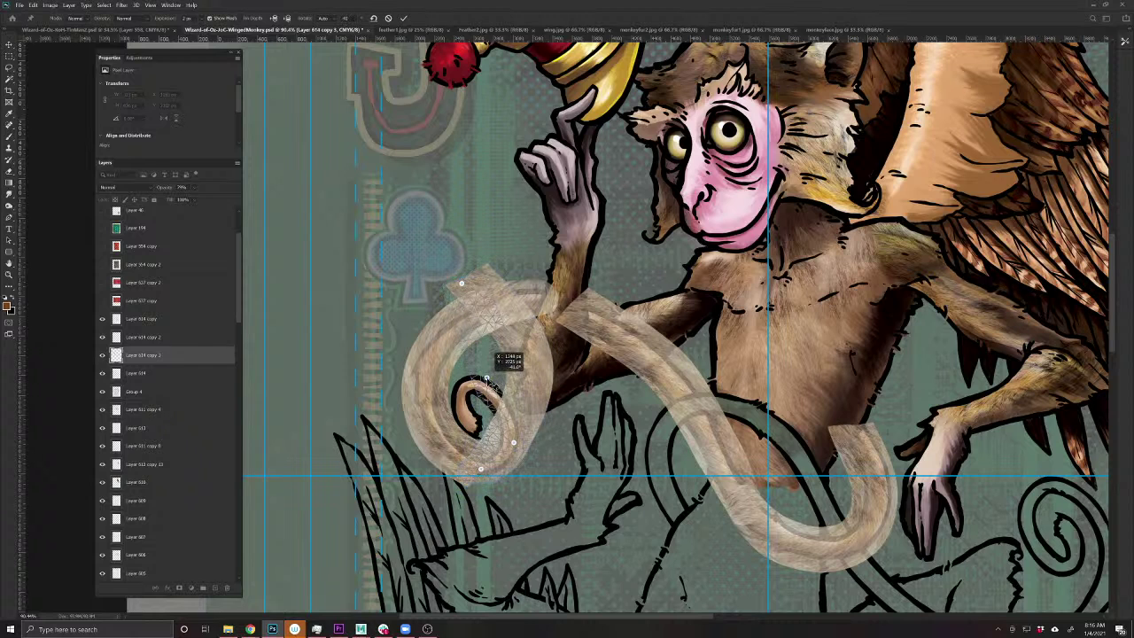
{"action": "left_click_drag", "start_coordinate": [461, 284], "coordinate": [469, 429]}
{"action": "left_click_drag", "start_coordinate": [480, 391], "coordinate": [450, 403]}
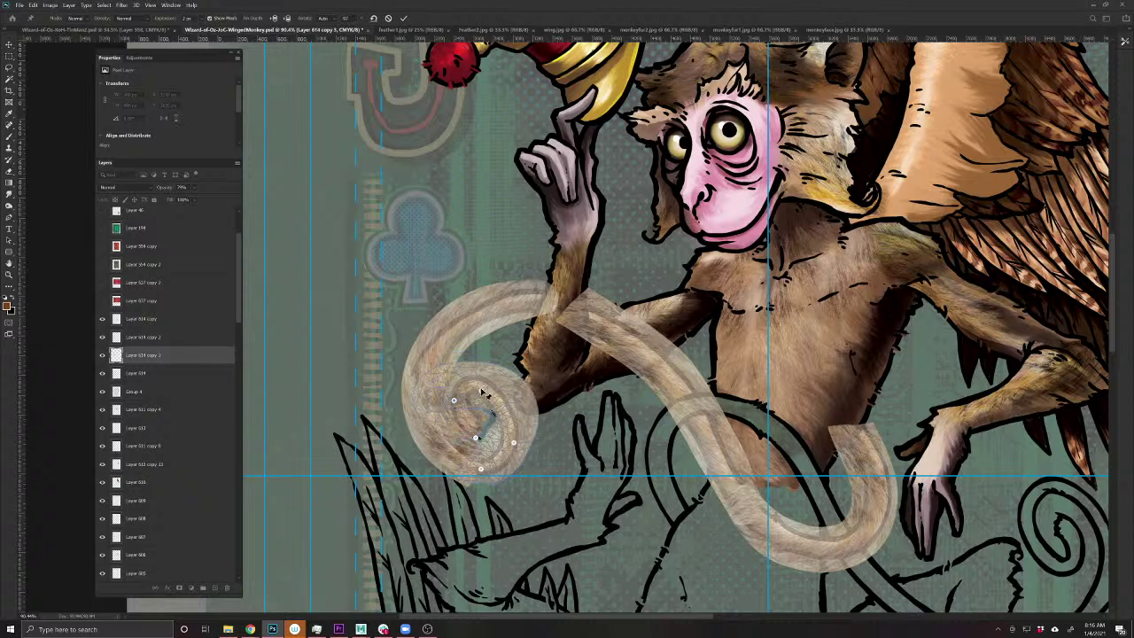
{"action": "left_click_drag", "start_coordinate": [484, 392], "coordinate": [454, 408]}
{"action": "key", "text": "Return"}
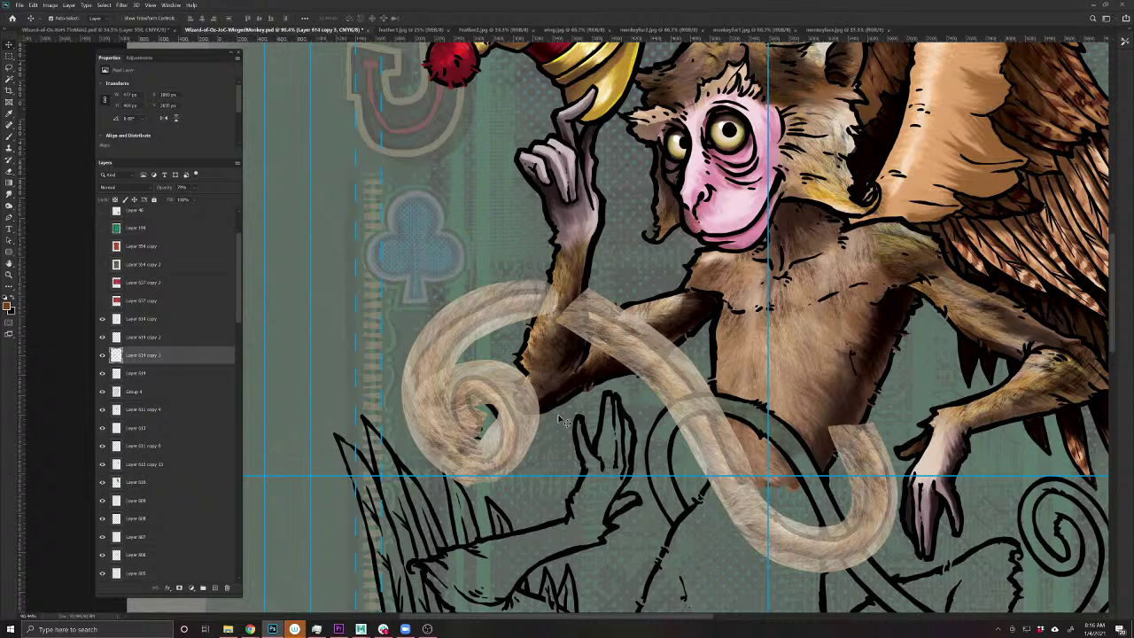
- Erase the excess fur in the curl, then set the four tail layers to 100% opacity and merge them
{"action": "key", "text": "e"}
{"action": "mouse_move", "coordinate": [450, 370]}
{"action": "left_mouse_down"}
{"action": "mouse_move", "coordinate": [436, 419]}
{"action": "mouse_move", "coordinate": [421, 409]}
{"action": "mouse_move", "coordinate": [478, 370]}
{"action": "mouse_move", "coordinate": [523, 375]}
{"action": "left_mouse_up"}
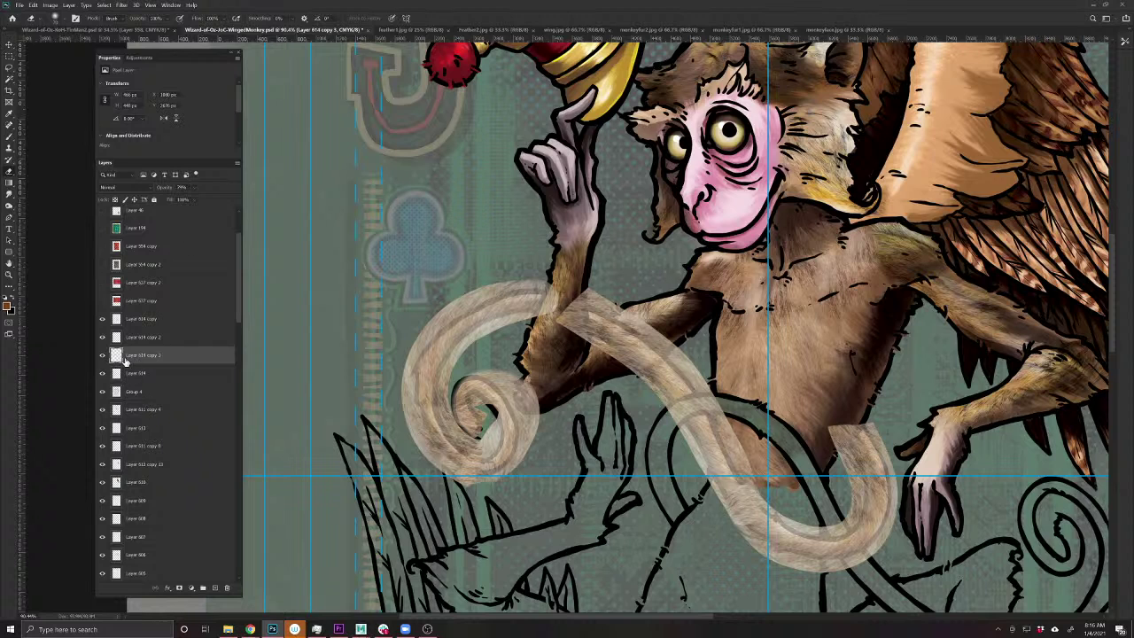
{"action": "left_click", "coordinate": [137, 320]}
{"action": "left_click", "coordinate": [137, 373], "text": "shift"}
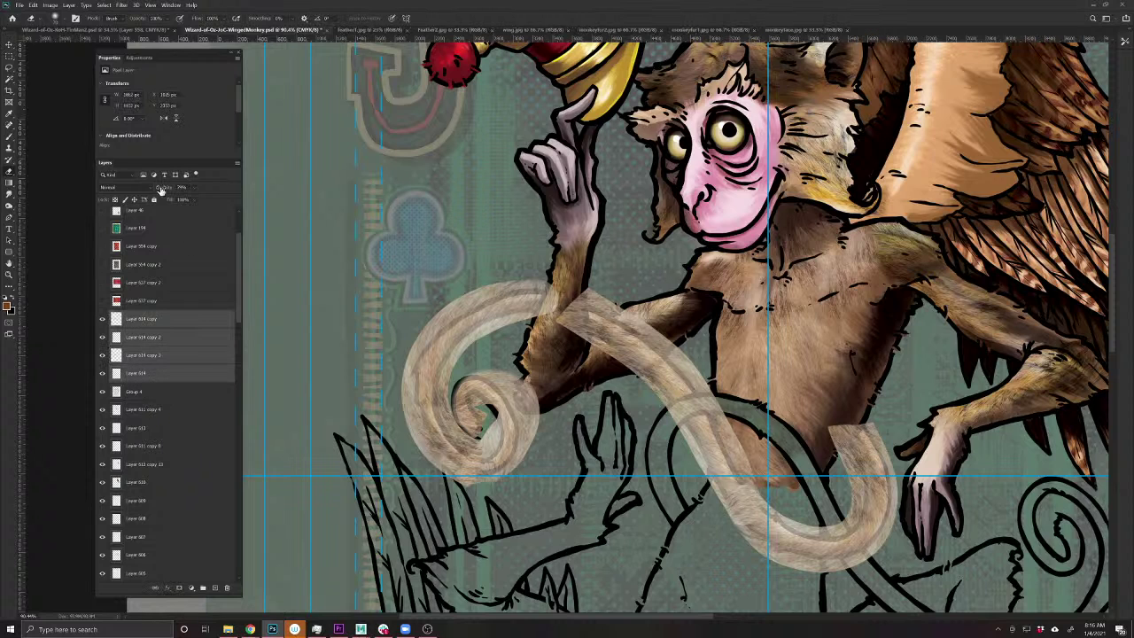
{"action": "left_click_drag", "start_coordinate": [159, 189], "coordinate": [337, 197]}
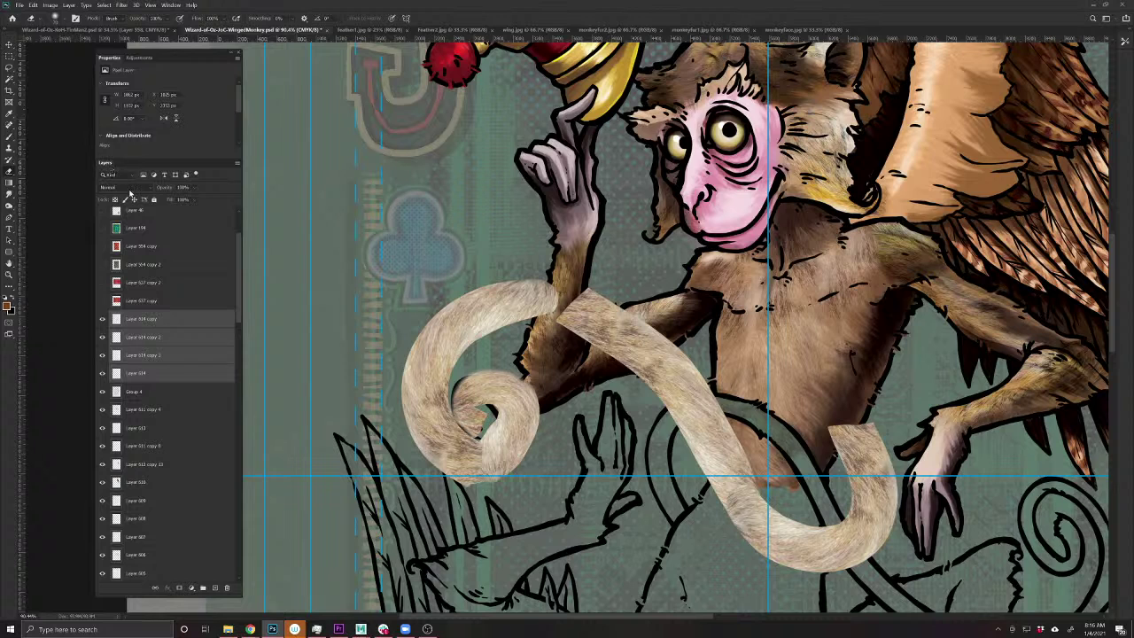
{"action": "key", "text": "ctrl+e"}
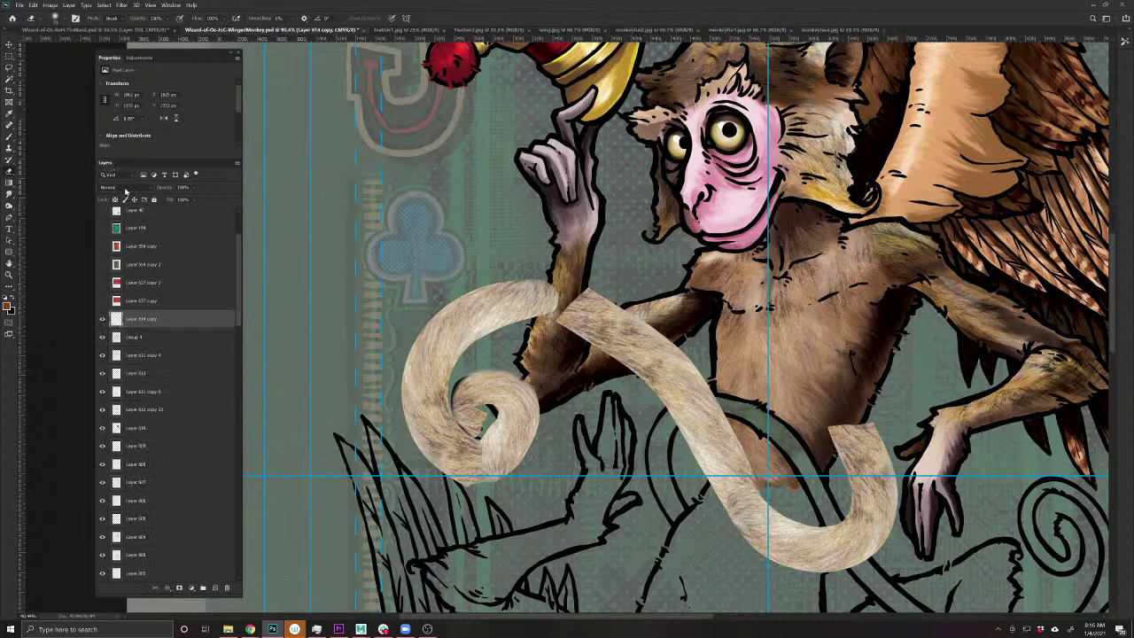
{"action": "left_click", "coordinate": [125, 187]}
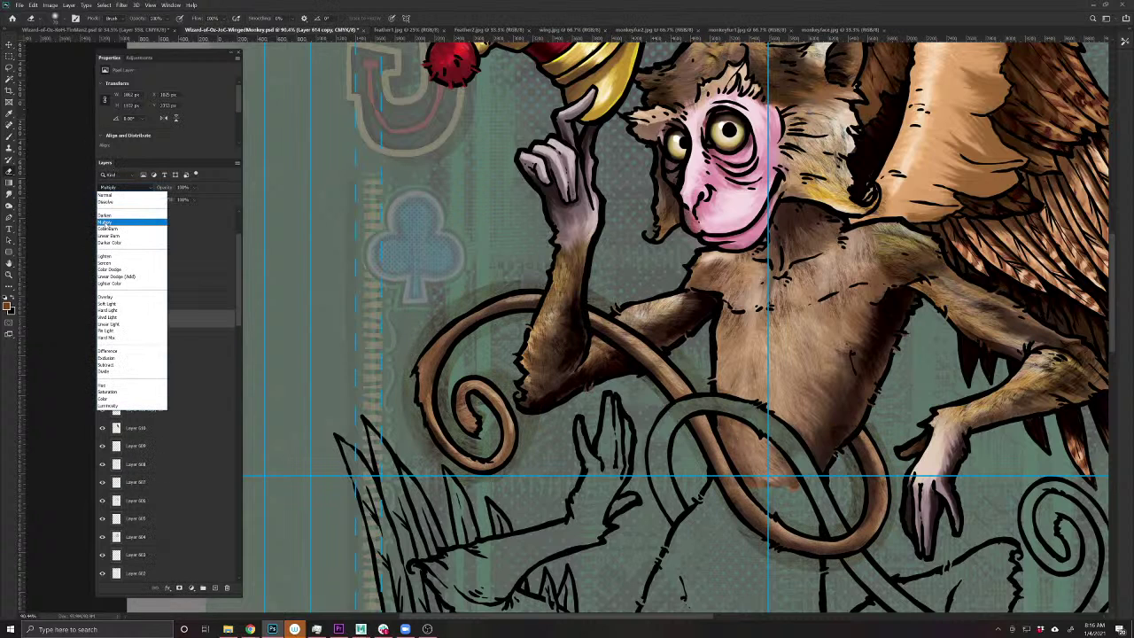
- Set the tail fur layer to Multiply and add a black-filled layer mask hiding it
{"action": "left_click", "coordinate": [107, 222]}
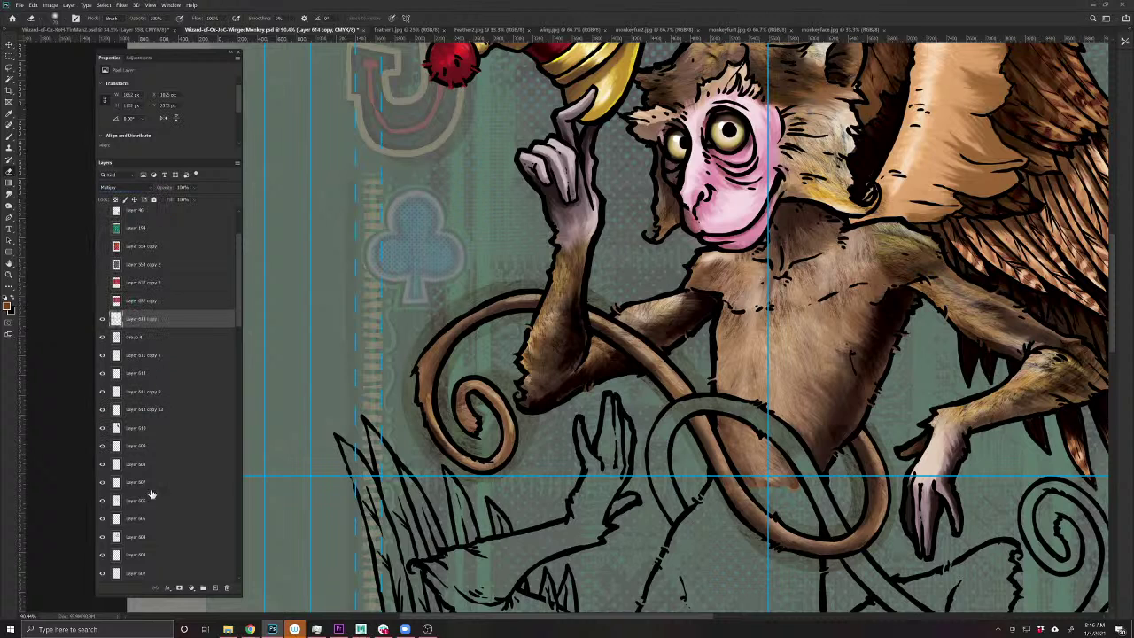
{"action": "left_click", "coordinate": [179, 589]}
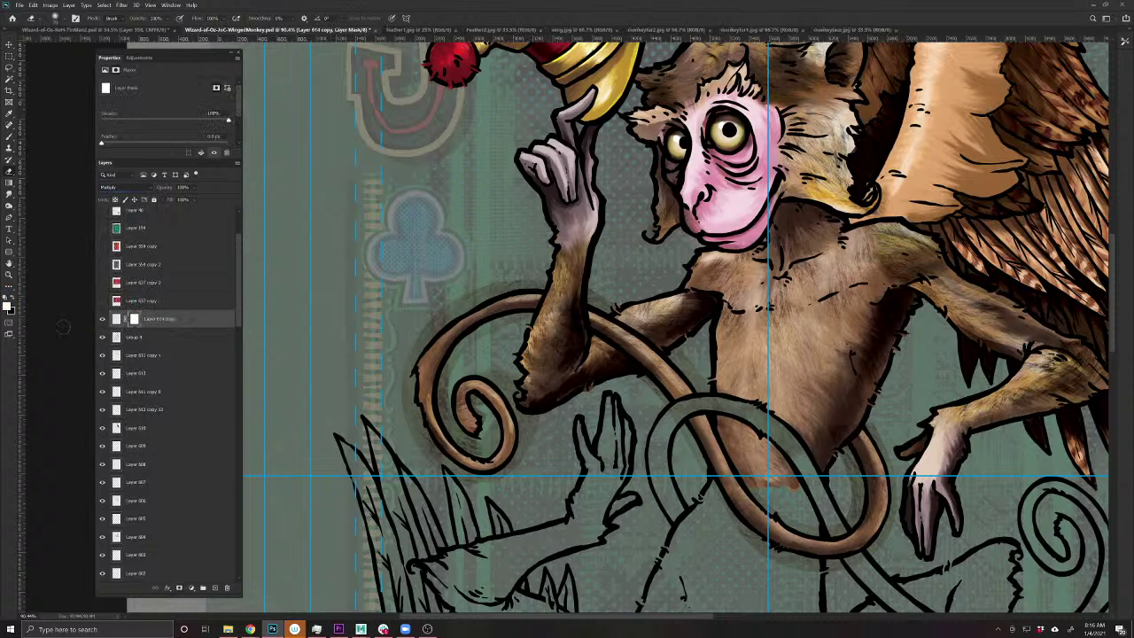
{"action": "left_click", "coordinate": [11, 299]}
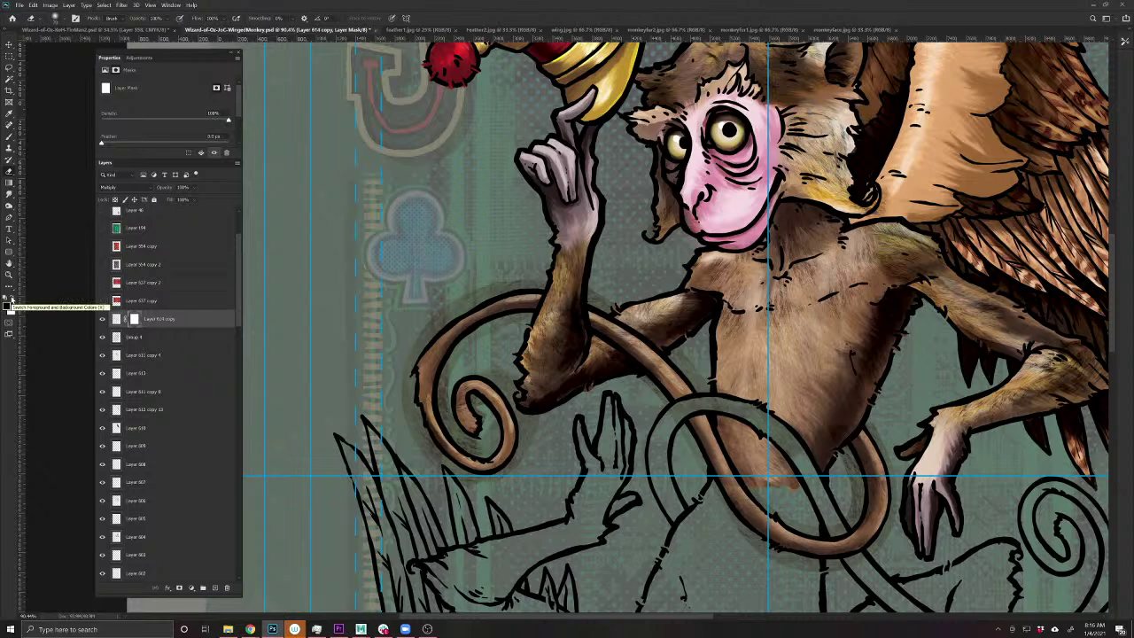
{"action": "key", "text": "alt+BackSpace"}
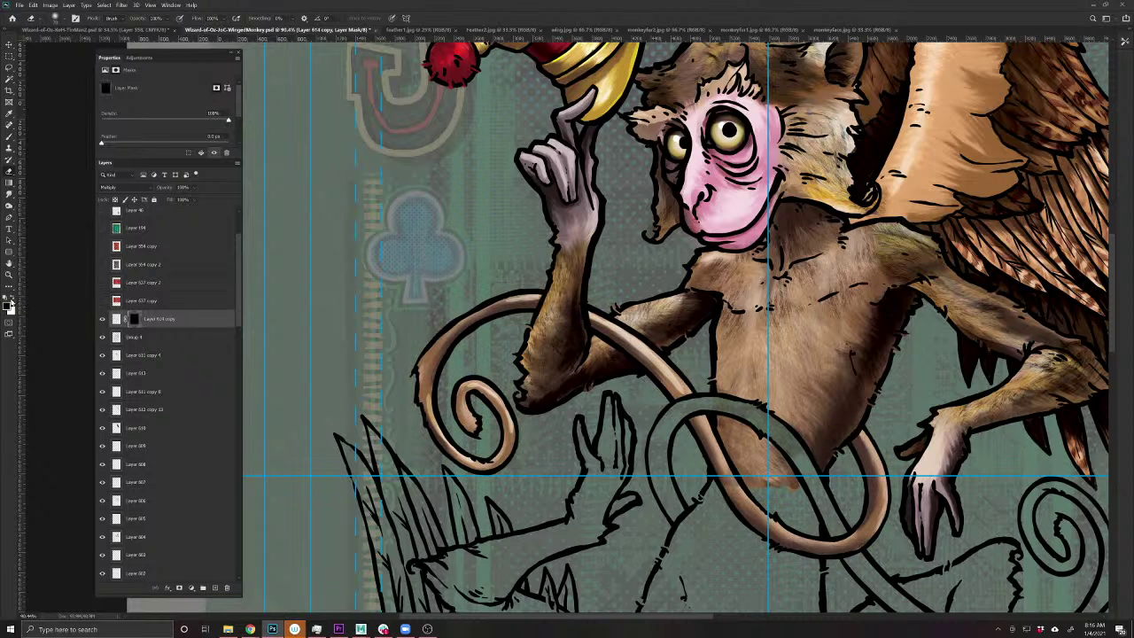
- Paint fur shading back into the mask along the tail's inner curve and near the tail crossing
{"action": "left_click", "coordinate": [9, 140]}
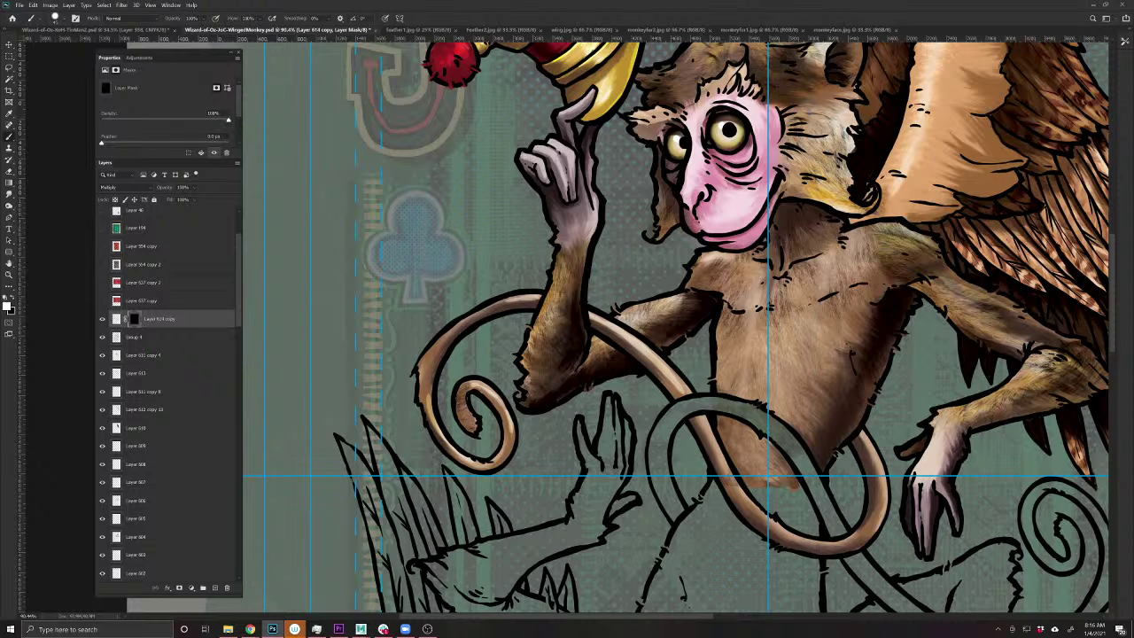
{"action": "mouse_move", "coordinate": [483, 388]}
{"action": "left_mouse_down"}
{"action": "mouse_move", "coordinate": [511, 433]}
{"action": "mouse_move", "coordinate": [503, 457]}
{"action": "mouse_move", "coordinate": [482, 466]}
{"action": "mouse_move", "coordinate": [440, 434]}
{"action": "mouse_move", "coordinate": [427, 363]}
{"action": "mouse_move", "coordinate": [448, 329]}
{"action": "mouse_move", "coordinate": [535, 296]}
{"action": "mouse_move", "coordinate": [637, 351]}
{"action": "mouse_move", "coordinate": [694, 398]}
{"action": "left_mouse_up"}
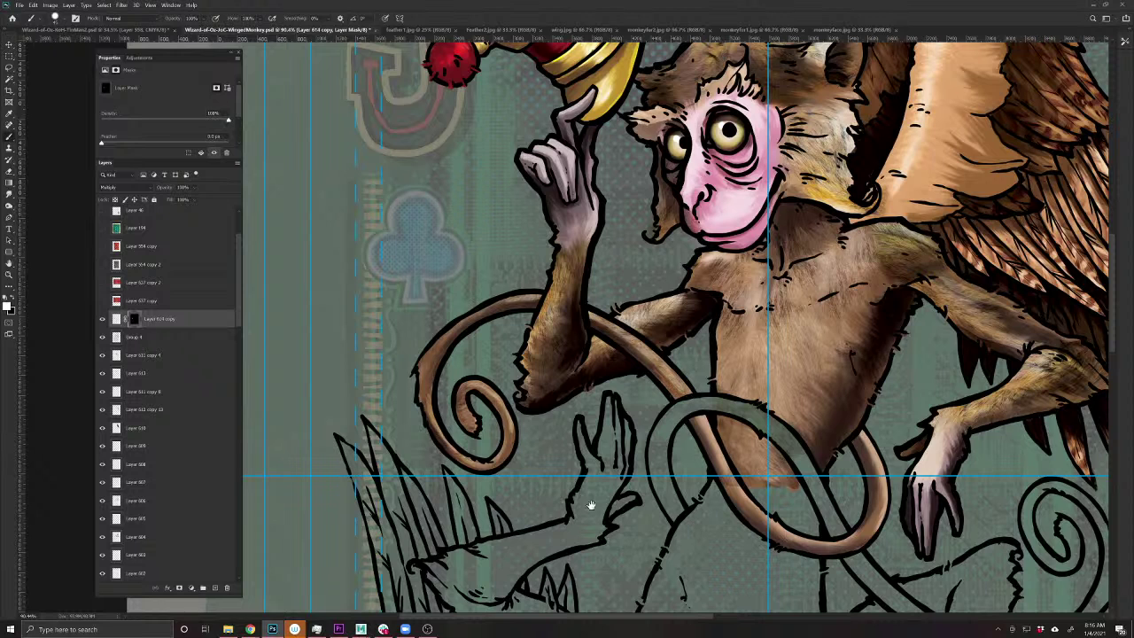
{"action": "left_click_drag", "start_coordinate": [591, 505], "coordinate": [392, 443]}
{"action": "mouse_move", "coordinate": [528, 409]}
{"action": "left_mouse_down"}
{"action": "mouse_move", "coordinate": [553, 447]}
{"action": "mouse_move", "coordinate": [643, 488]}
{"action": "mouse_move", "coordinate": [677, 464]}
{"action": "mouse_move", "coordinate": [665, 447]}
{"action": "mouse_move", "coordinate": [682, 416]}
{"action": "mouse_move", "coordinate": [655, 377]}
{"action": "mouse_move", "coordinate": [671, 381]}
{"action": "left_mouse_up"}
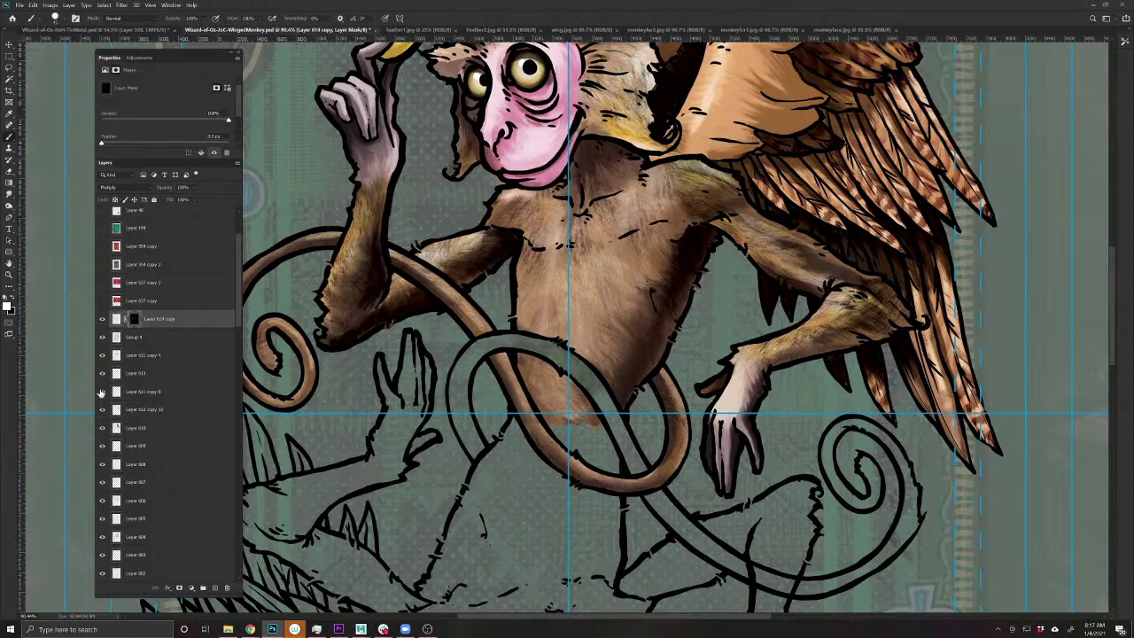
{"action": "left_click", "coordinate": [103, 339]}
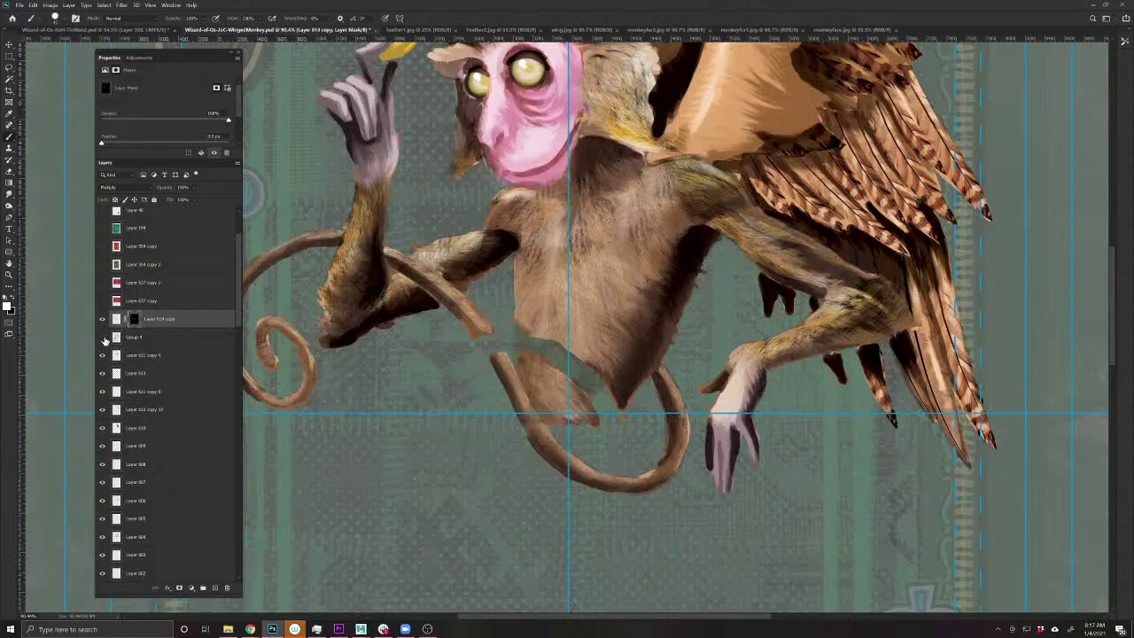
{"action": "left_click", "coordinate": [103, 338]}
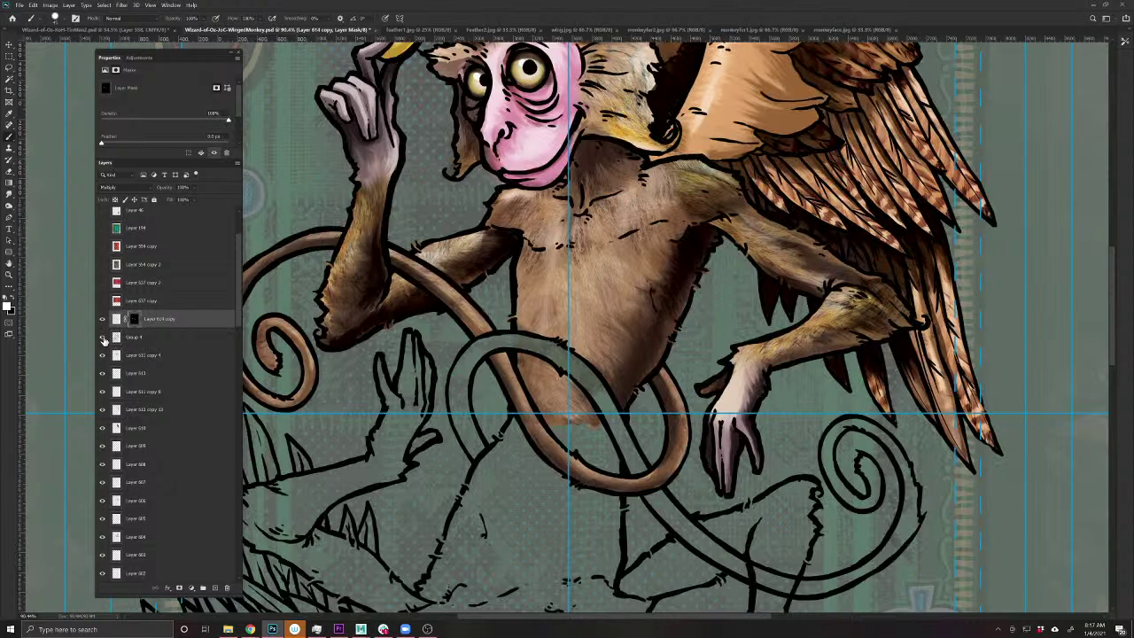
- Move the tail fur layer beneath the Group 4 line art
{"action": "left_click_drag", "start_coordinate": [146, 319], "coordinate": [145, 339]}
{"action": "left_click", "coordinate": [144, 354]}
{"action": "key", "text": "e"}
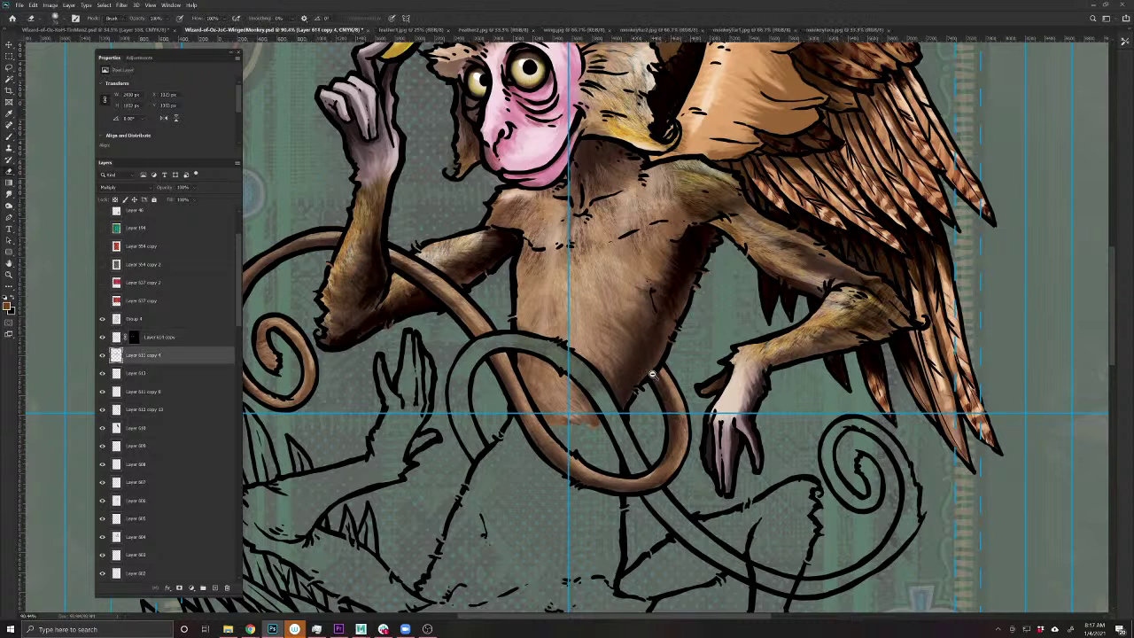
- Save the document
{"action": "scroll", "coordinate": [651, 373], "scroll_direction": "down", "scroll_amount": 5}
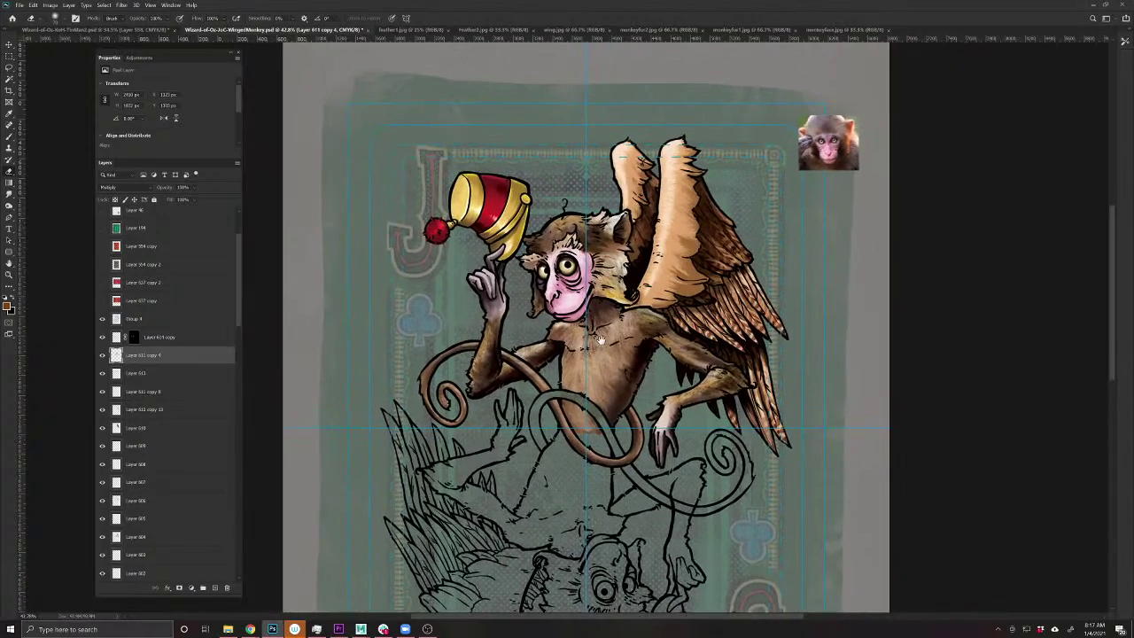
{"action": "scroll", "coordinate": [599, 338], "scroll_direction": "up", "scroll_amount": 4}
{"action": "scroll", "coordinate": [608, 259], "scroll_direction": "down", "scroll_amount": 3}
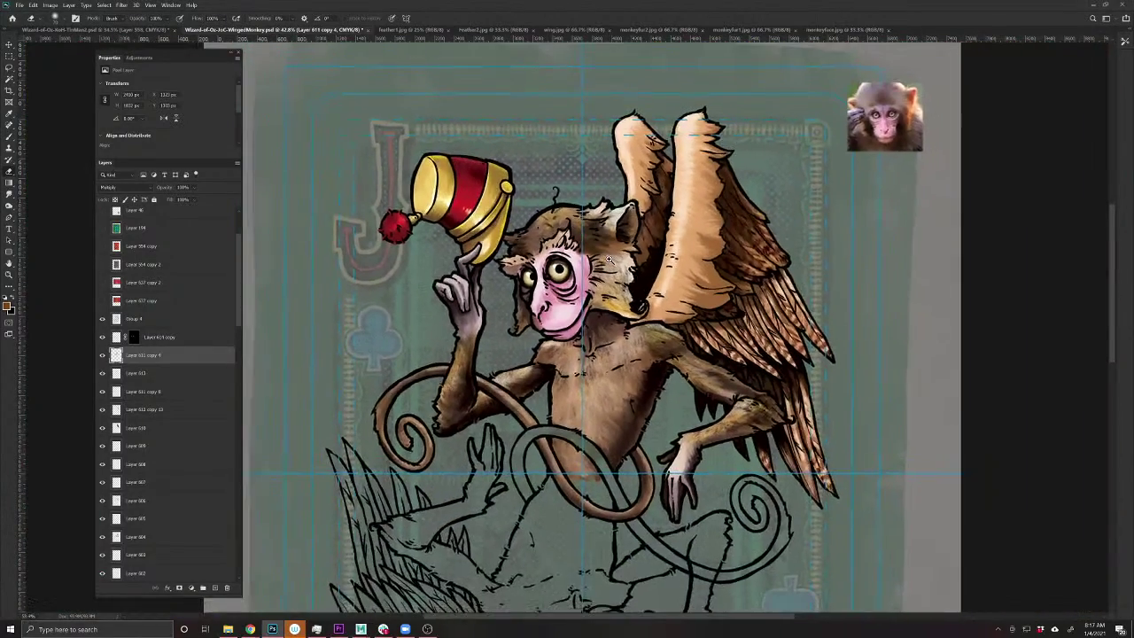
{"action": "scroll", "coordinate": [608, 259], "scroll_direction": "up", "scroll_amount": 1}
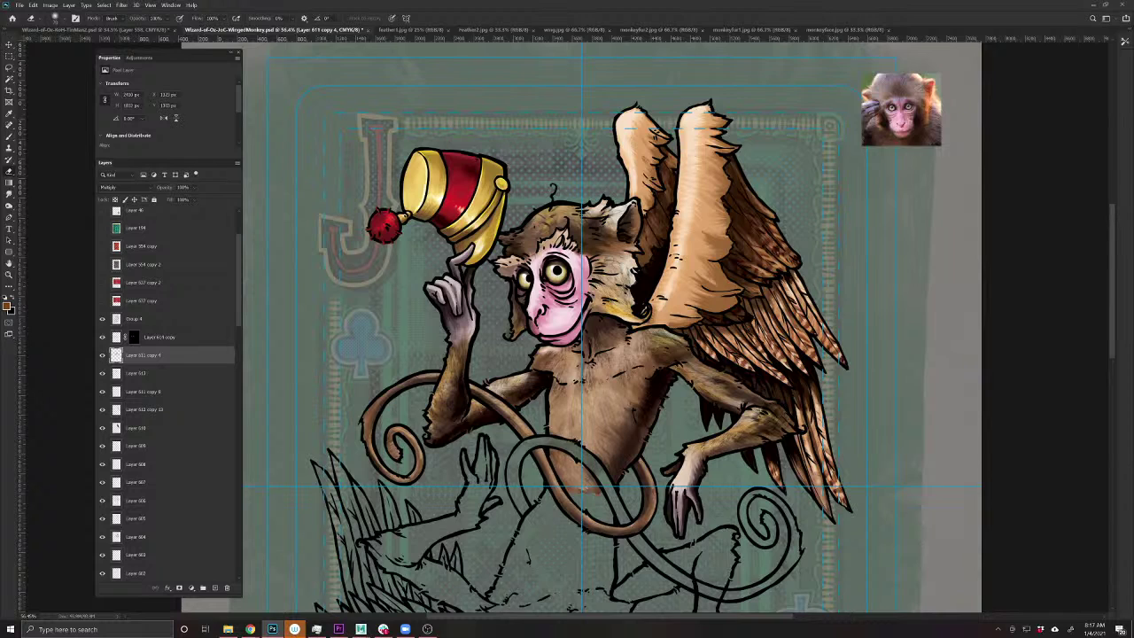
{"action": "key", "text": "ctrl+s"}
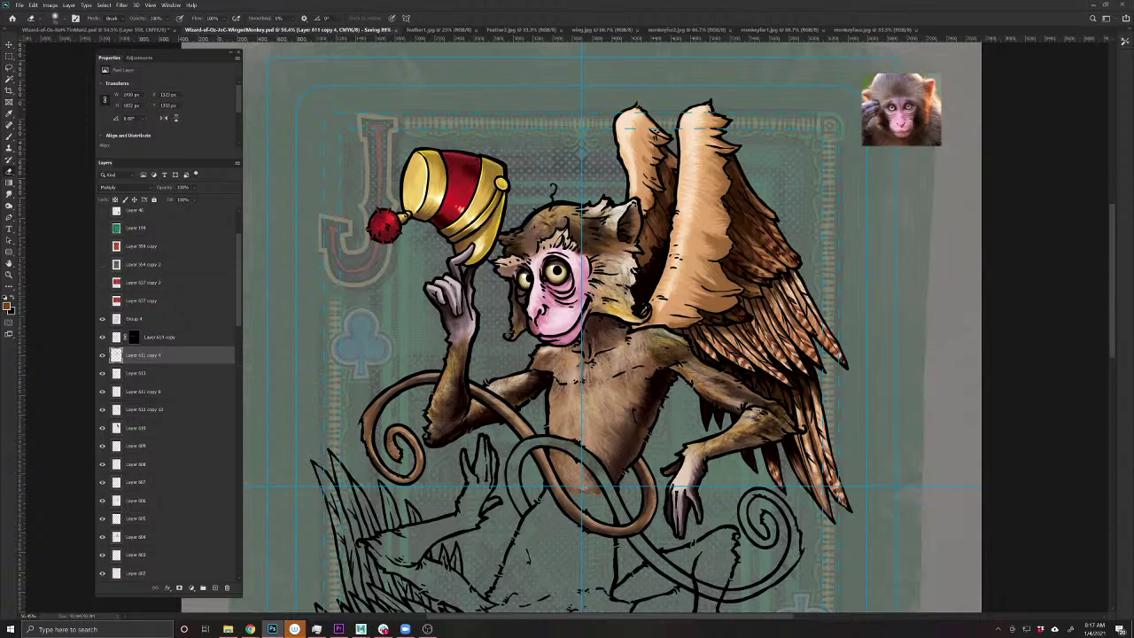
- Hide the grey overlay covering the card and select Layer 598 at the bottom of the monkey stack
{"action": "key", "text": "v"}
{"action": "left_click", "coordinate": [401, 249]}
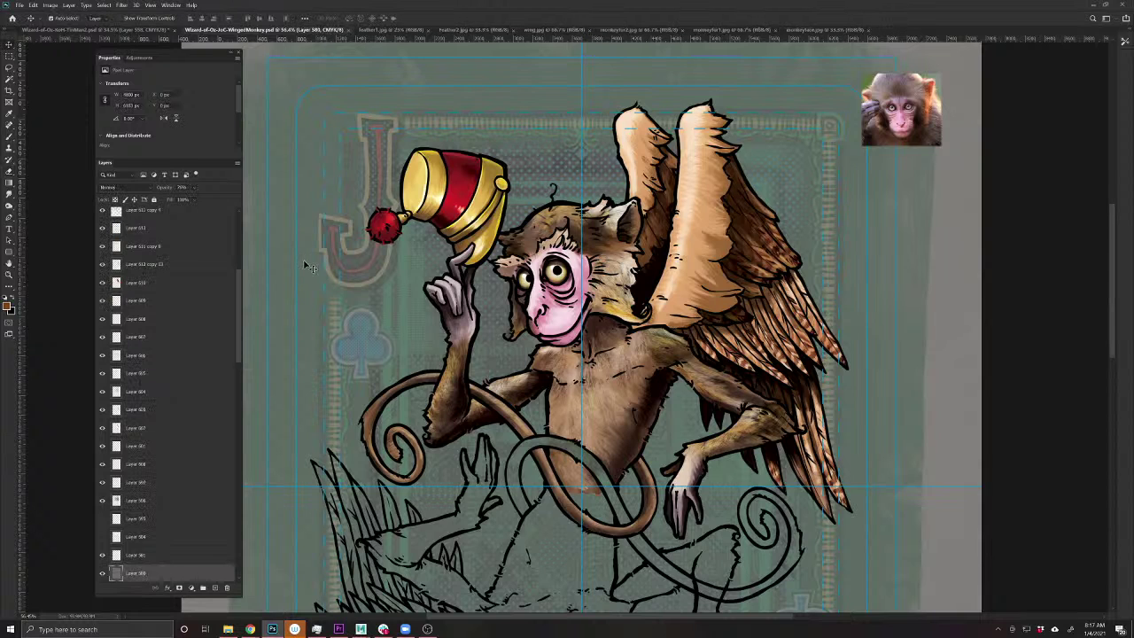
{"action": "left_click", "coordinate": [102, 574]}
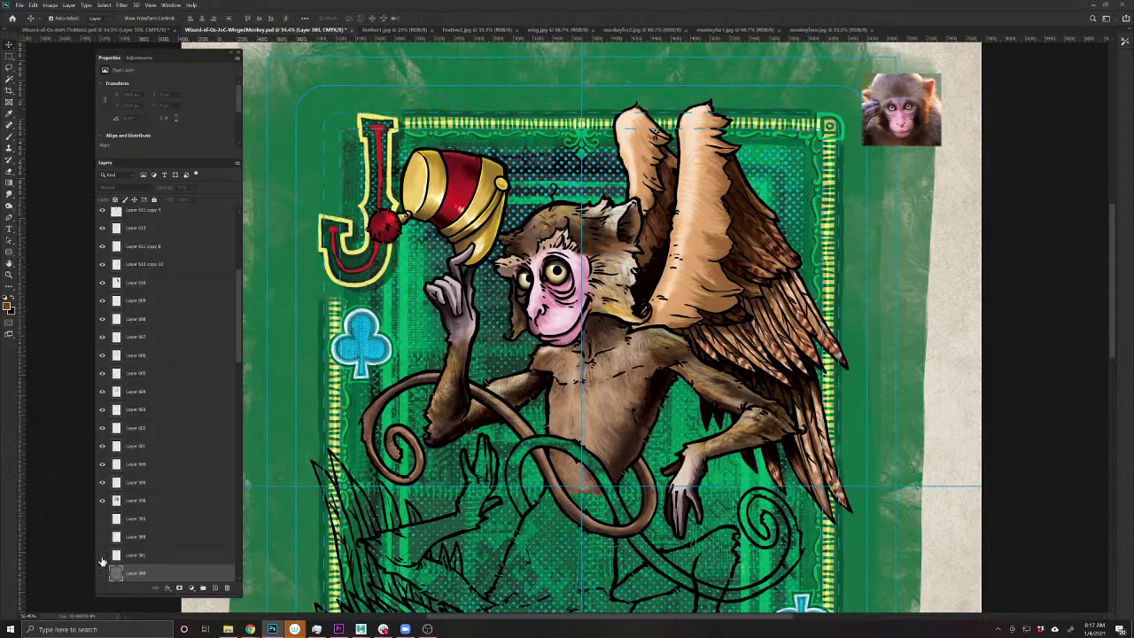
{"action": "left_click", "coordinate": [136, 501]}
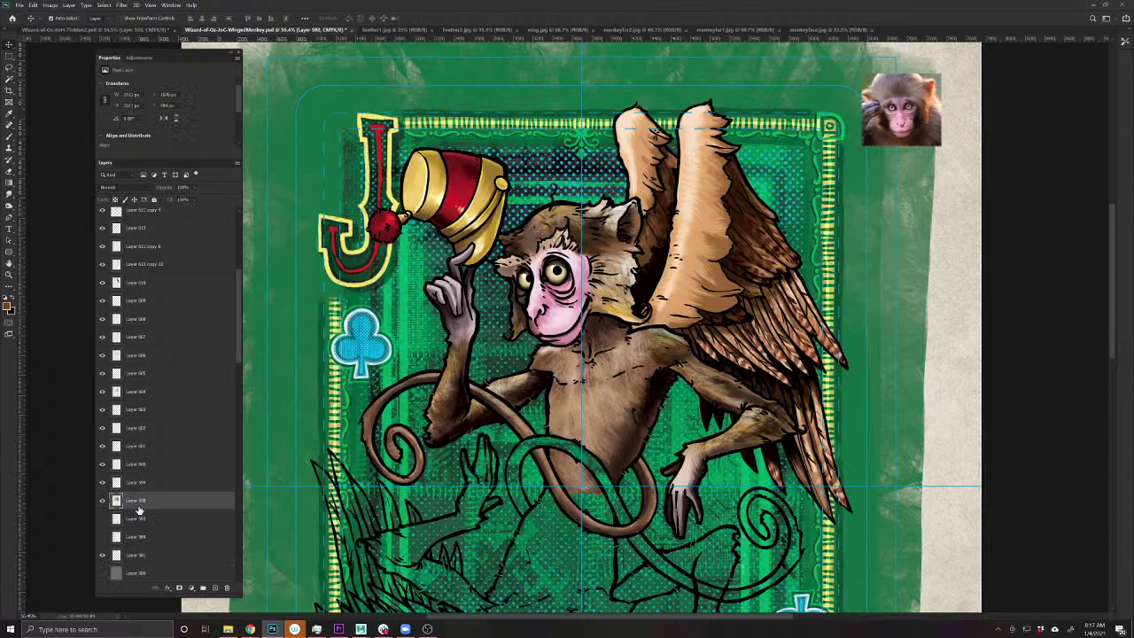
{"action": "scroll", "coordinate": [151, 460], "scroll_direction": "up", "scroll_amount": 4}
- Group the monkey layers from Layer 598 up to Group 4 into Group 5, keeping Group 4 above it
{"action": "left_click", "coordinate": [171, 393], "text": "shift"}
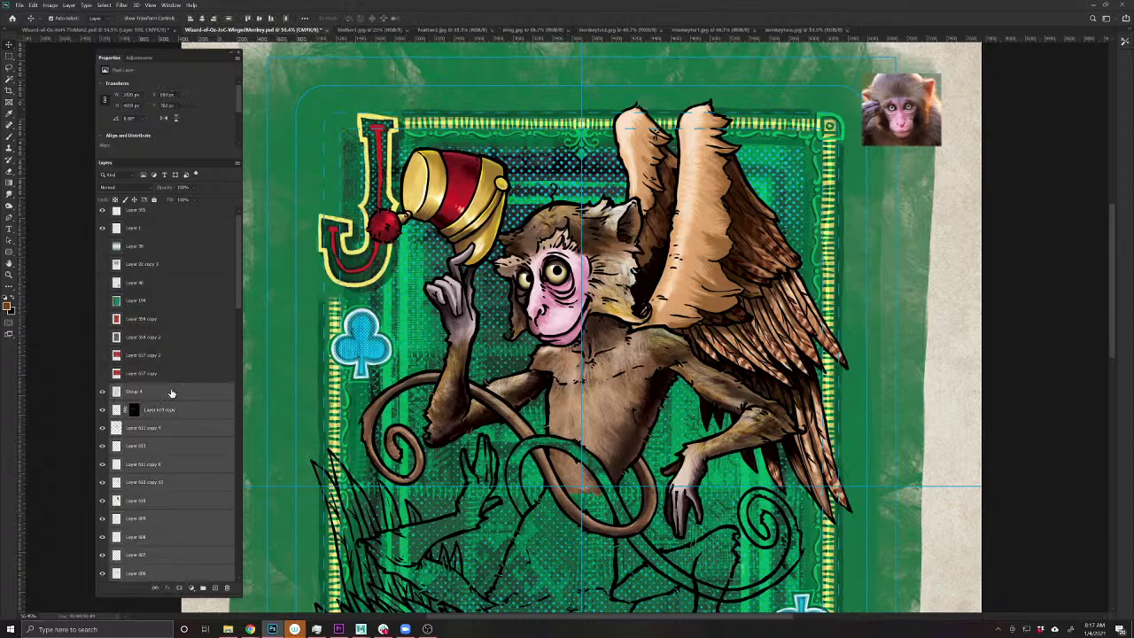
{"action": "key", "text": "ctrl+g"}
{"action": "left_click", "coordinate": [103, 390]}
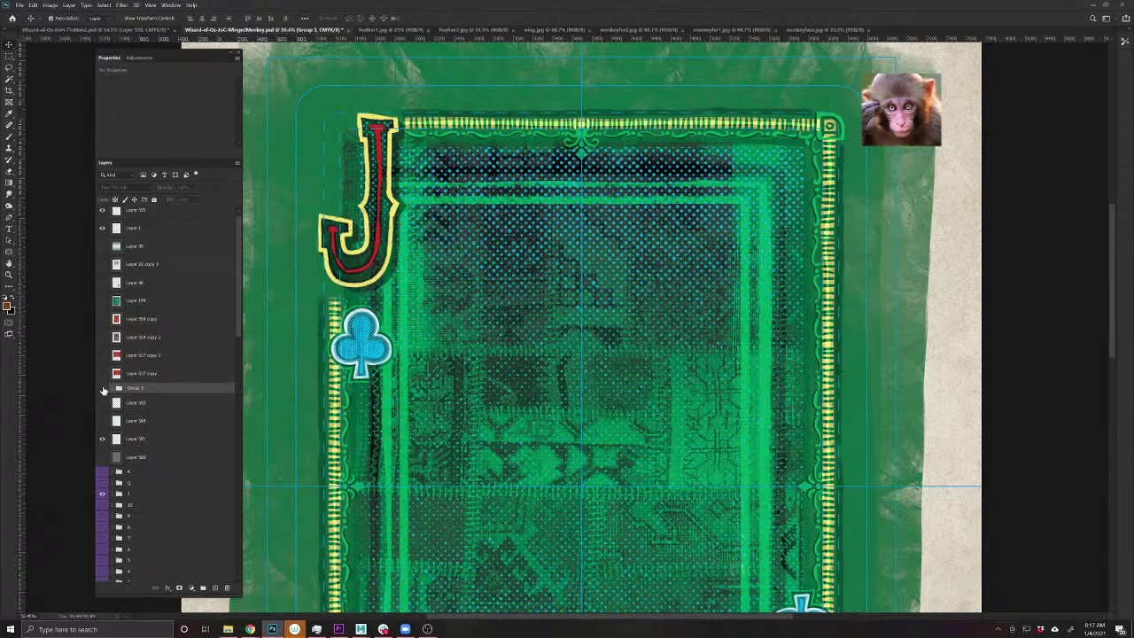
{"action": "left_click", "coordinate": [102, 390]}
{"action": "left_click", "coordinate": [110, 388]}
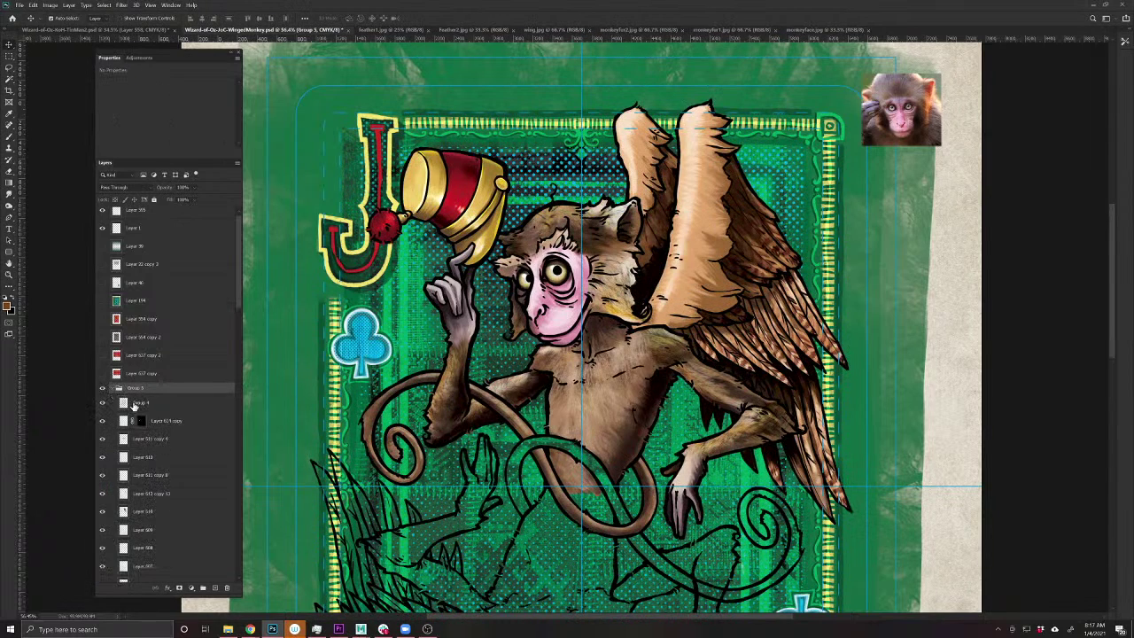
{"action": "left_click_drag", "start_coordinate": [135, 405], "coordinate": [131, 386]}
{"action": "left_click", "coordinate": [109, 406]}
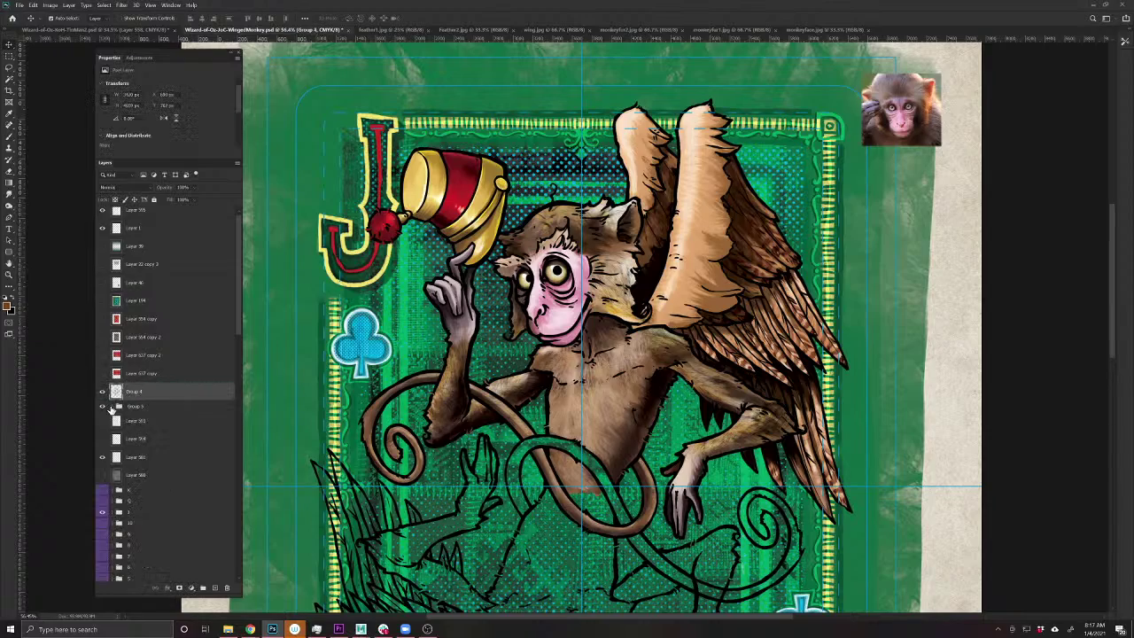
{"action": "left_click", "coordinate": [102, 405]}
{"action": "left_click", "coordinate": [102, 406]}
- Duplicate Group 5 and rotate the copy 180° so the upside-down monkey fills the lower half
{"action": "key", "text": "ctrl+minus"}
{"action": "key", "text": "ctrl+minus"}
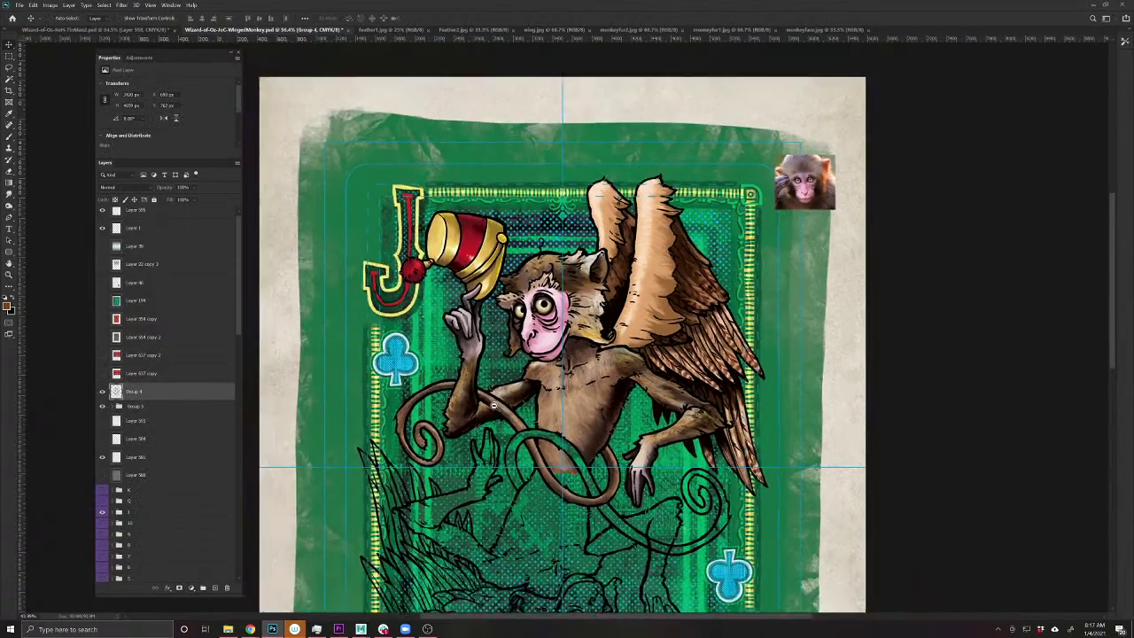
{"action": "scroll", "coordinate": [574, 306], "scroll_direction": "down", "scroll_amount": 3}
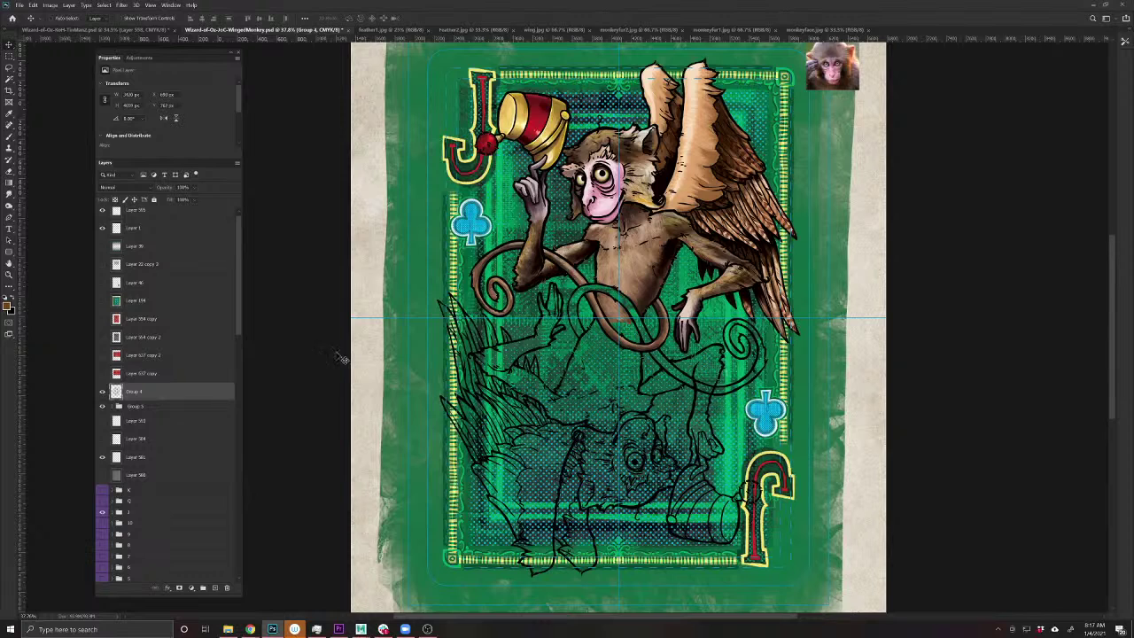
{"action": "left_click", "coordinate": [130, 408]}
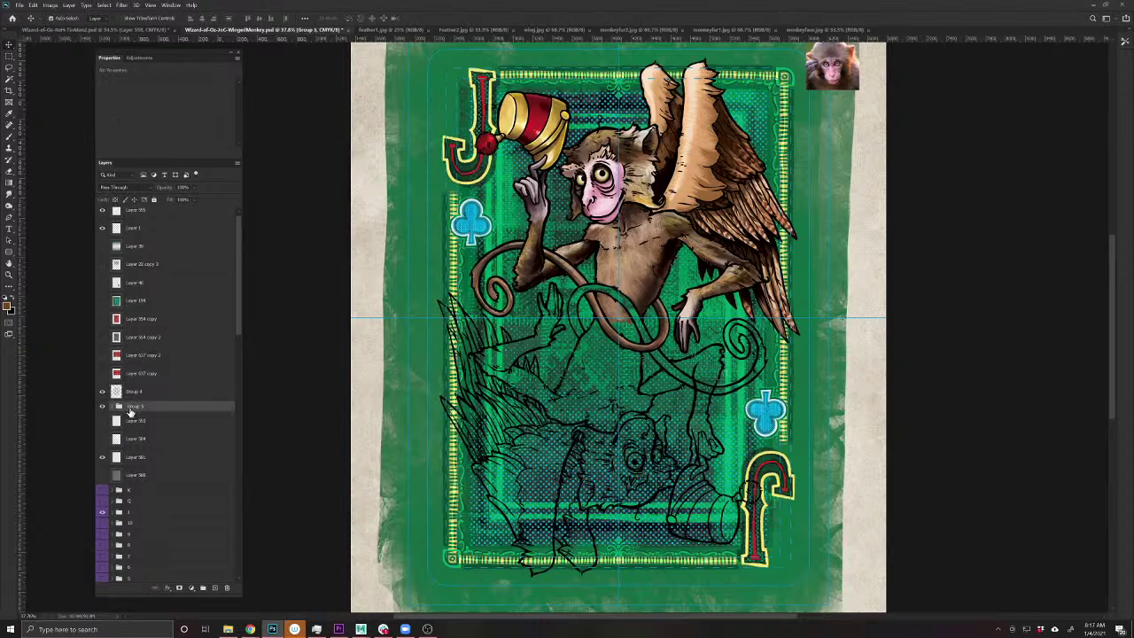
{"action": "key", "text": "ctrl+j"}
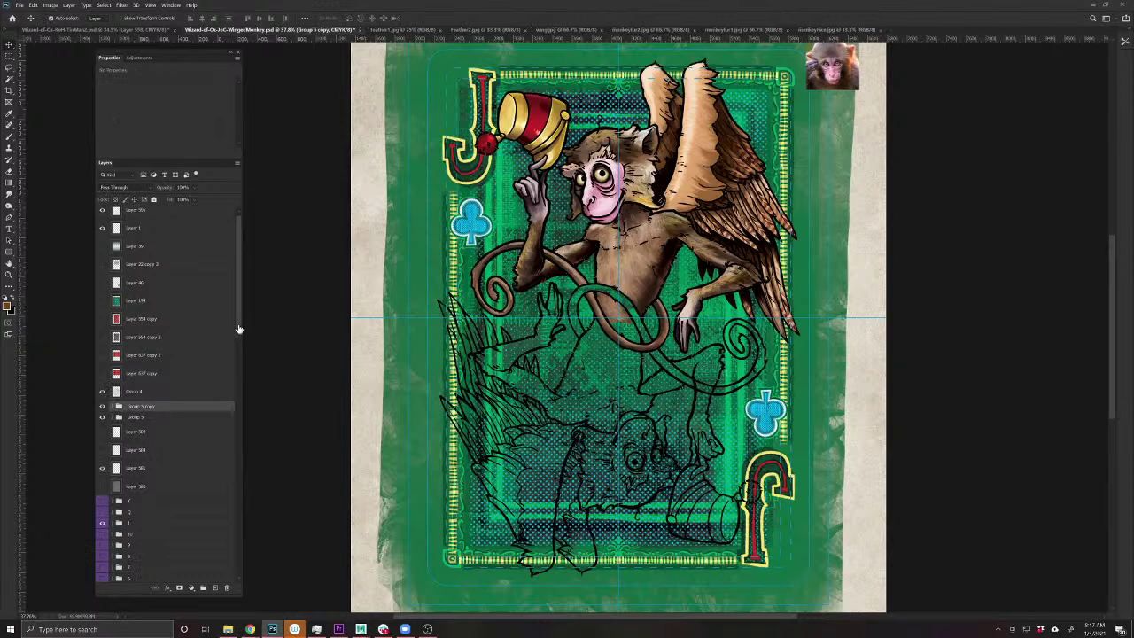
{"action": "left_click_drag", "start_coordinate": [238, 333], "coordinate": [251, 591]}
{"action": "left_click", "coordinate": [201, 582]}
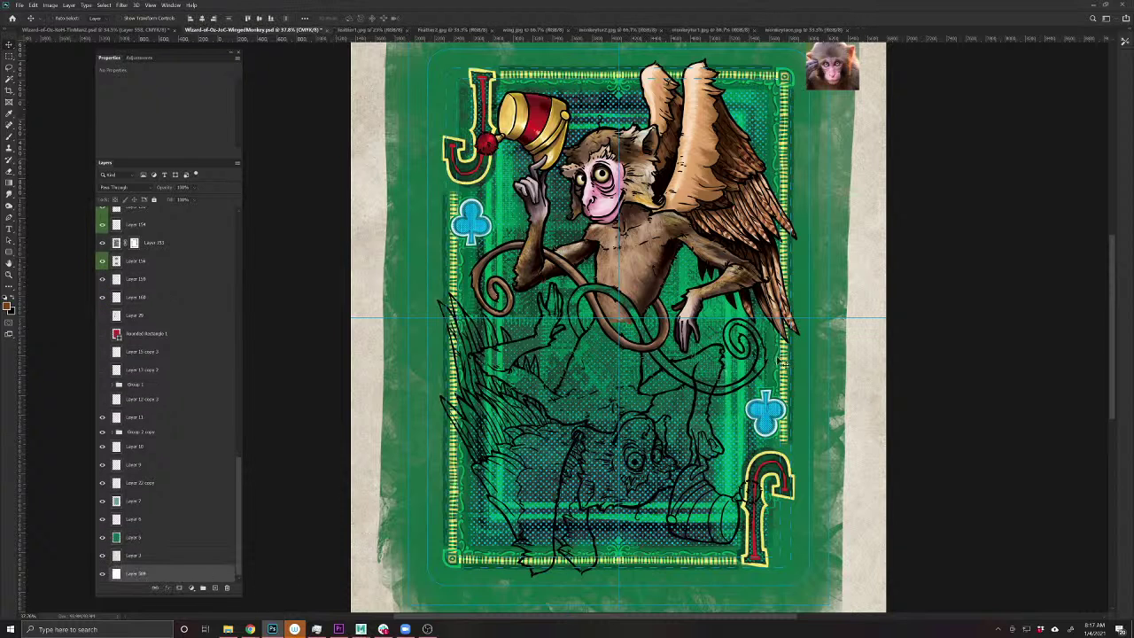
{"action": "key", "text": "ctrl+t"}
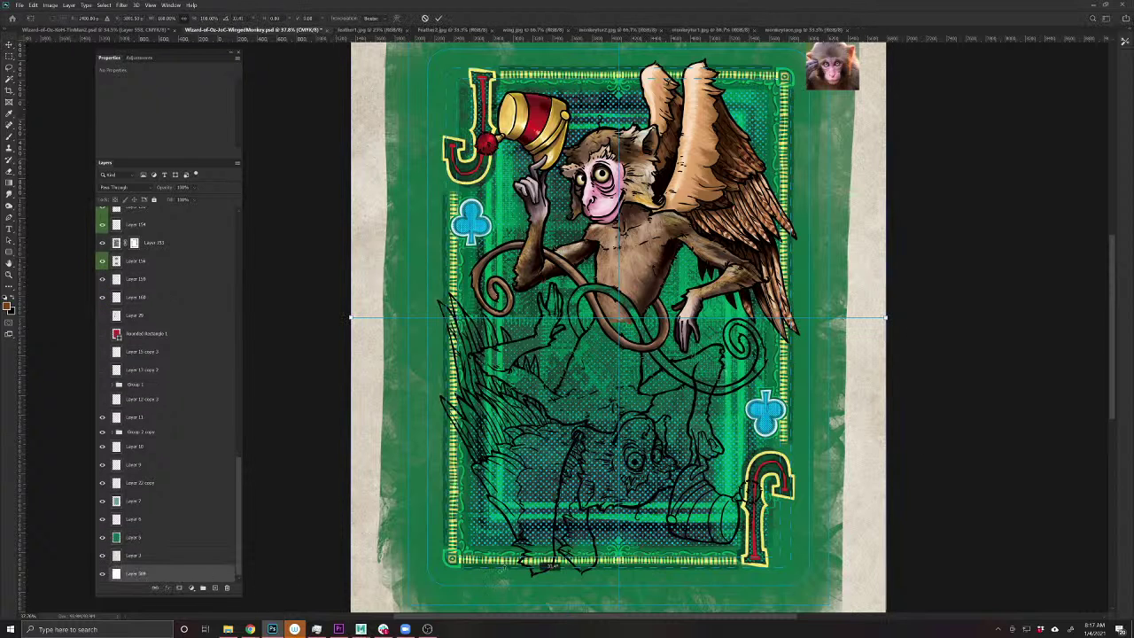
{"action": "left_click_drag", "start_coordinate": [891, 293], "coordinate": [346, 343]}
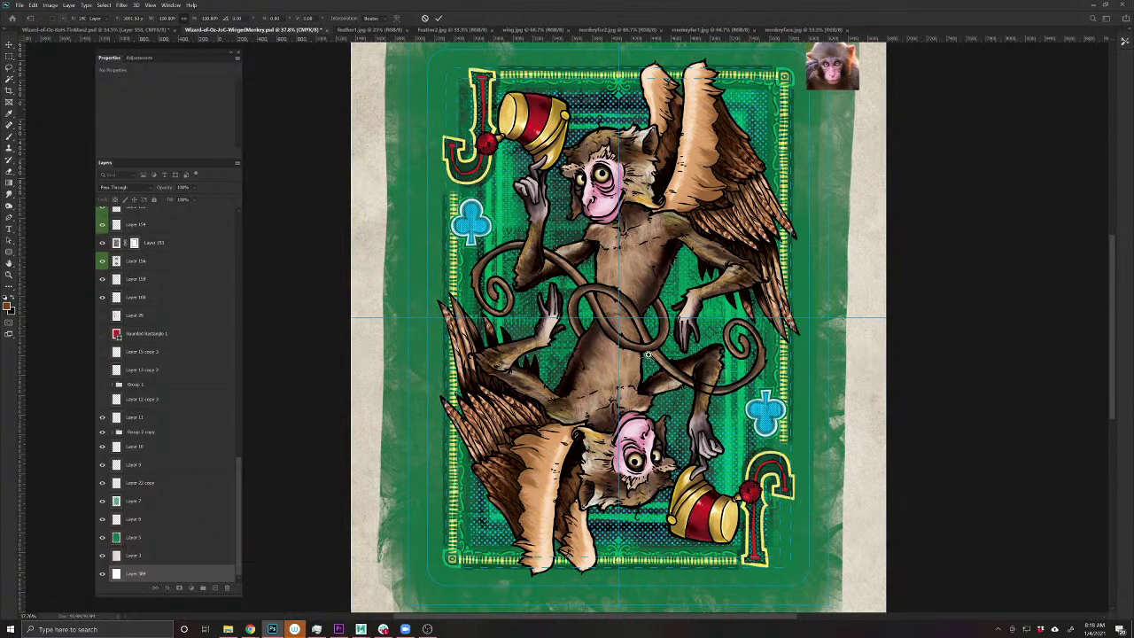
{"action": "key", "text": "Return"}
{"action": "scroll", "coordinate": [649, 358], "scroll_direction": "up", "scroll_amount": 10}
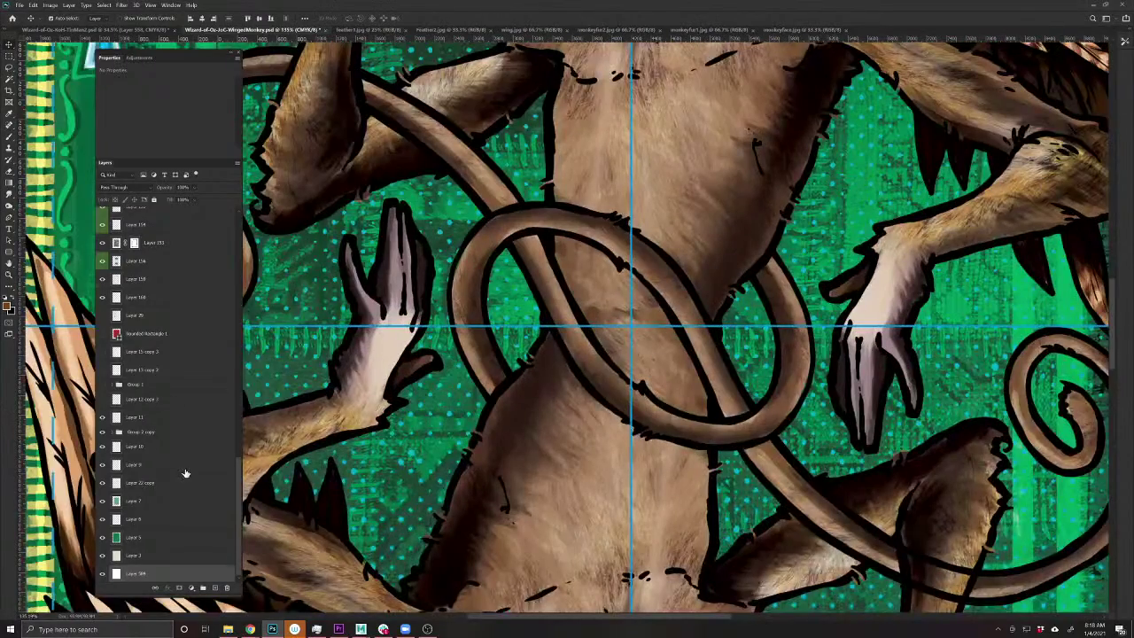
- Stamp Group 5 and Group 5 copy into a single merged layer with Ctrl+Alt+E
{"action": "scroll", "coordinate": [185, 473], "scroll_direction": "up", "scroll_amount": 6}
{"action": "scroll", "coordinate": [178, 461], "scroll_direction": "up", "scroll_amount": 5}
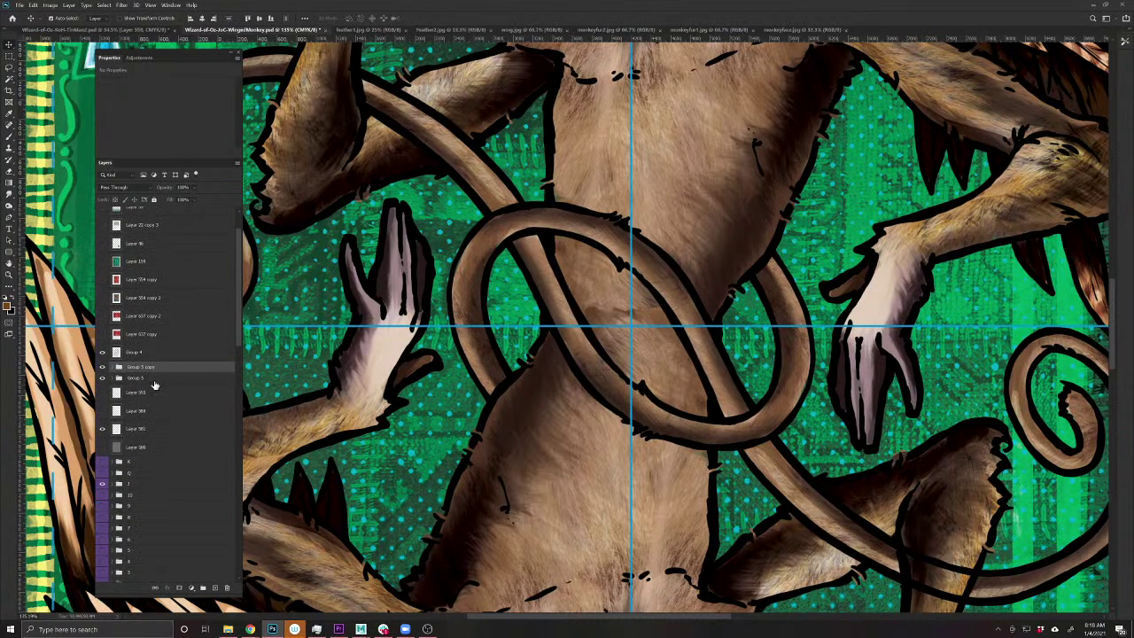
{"action": "left_click", "coordinate": [154, 384]}
{"action": "left_click", "coordinate": [153, 367], "text": "shift"}
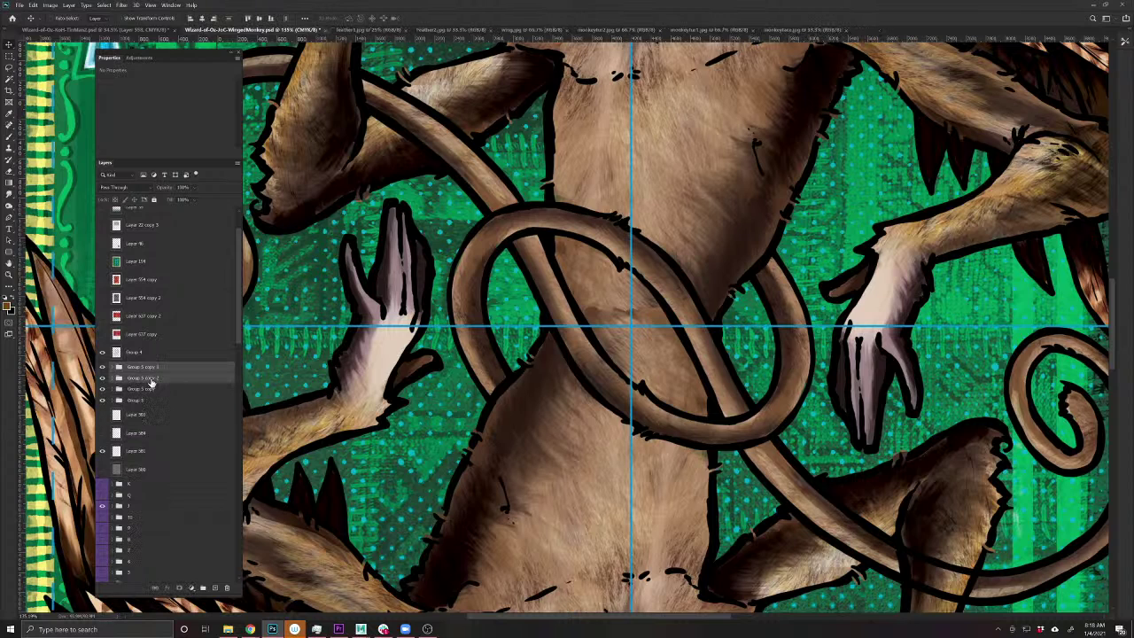
{"action": "key", "text": "ctrl+alt+e"}
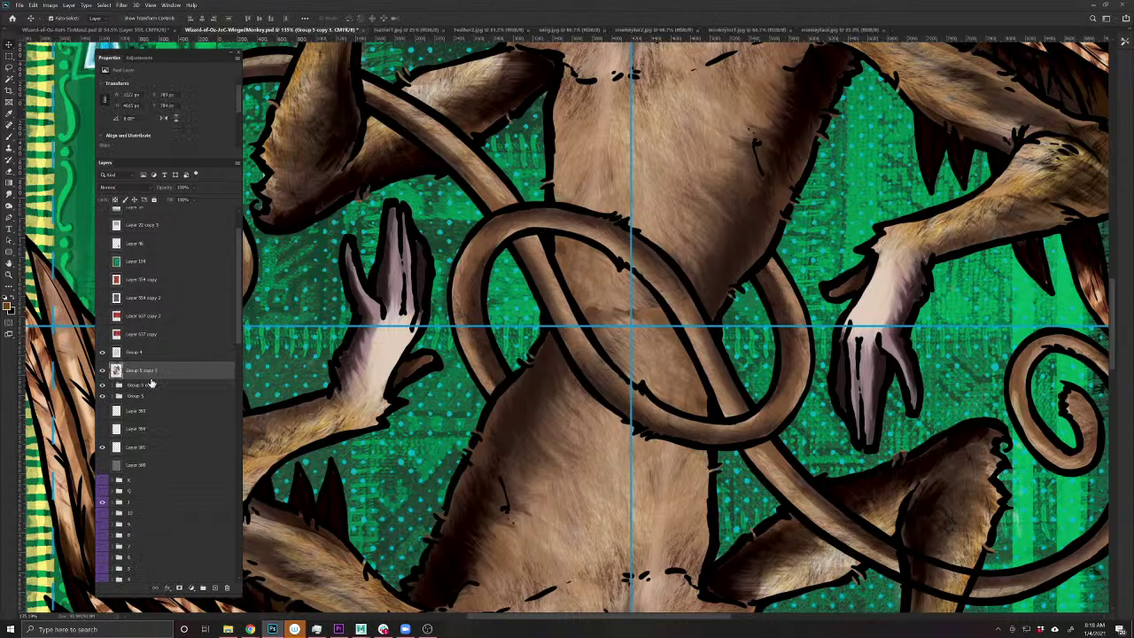
{"action": "left_click", "coordinate": [10, 207]}
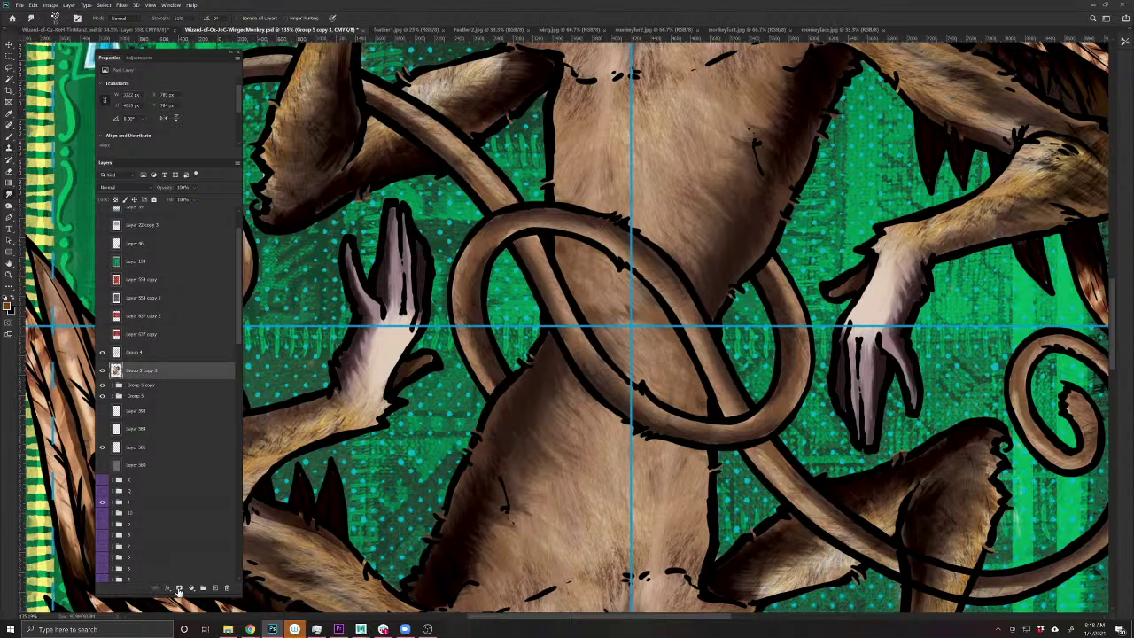
- Add an inverted, all-black mask to the merged monkey layer and ready a white brush
{"action": "left_click", "coordinate": [178, 588]}
{"action": "key", "text": "ctrl+i"}
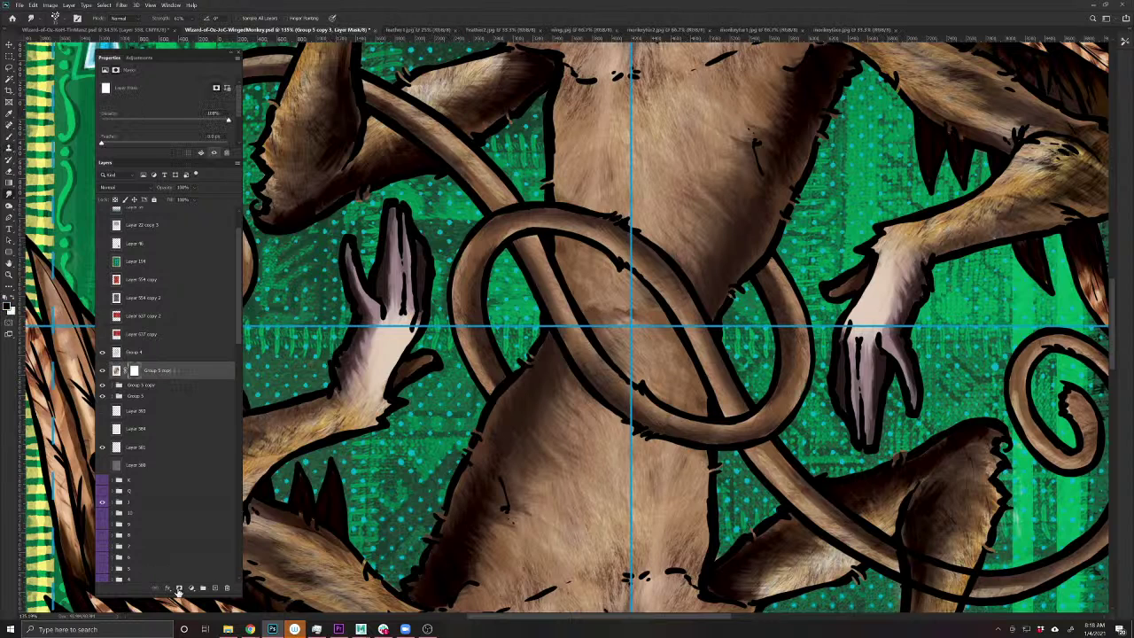
{"action": "left_click", "coordinate": [8, 135]}
{"action": "left_click", "coordinate": [12, 298]}
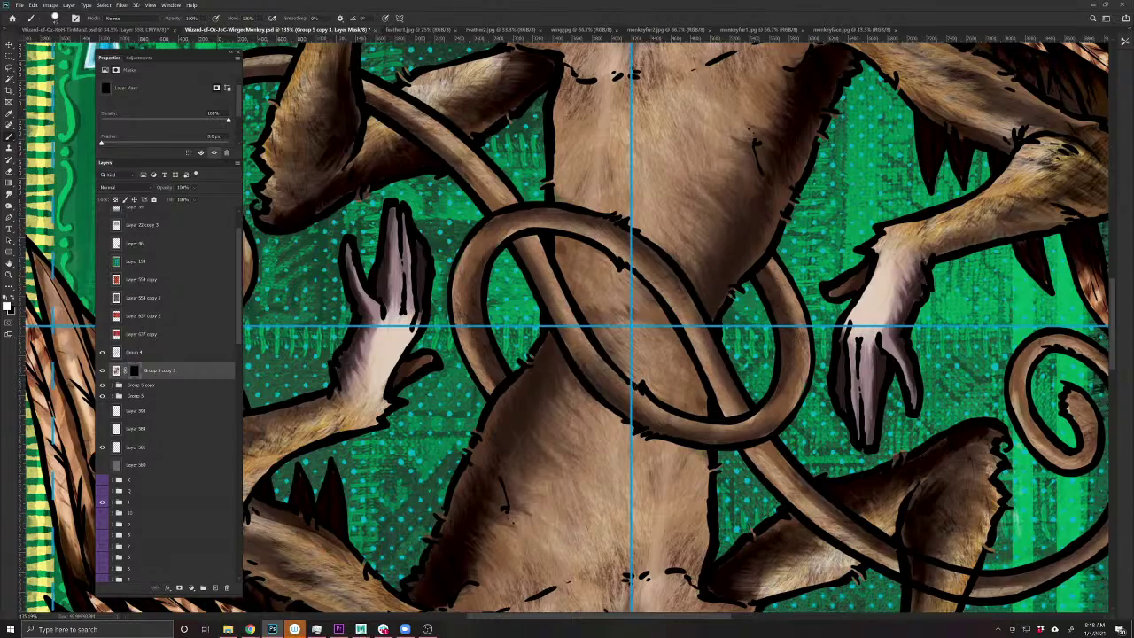
{"action": "scroll", "coordinate": [671, 396], "scroll_direction": "down", "scroll_amount": 5}
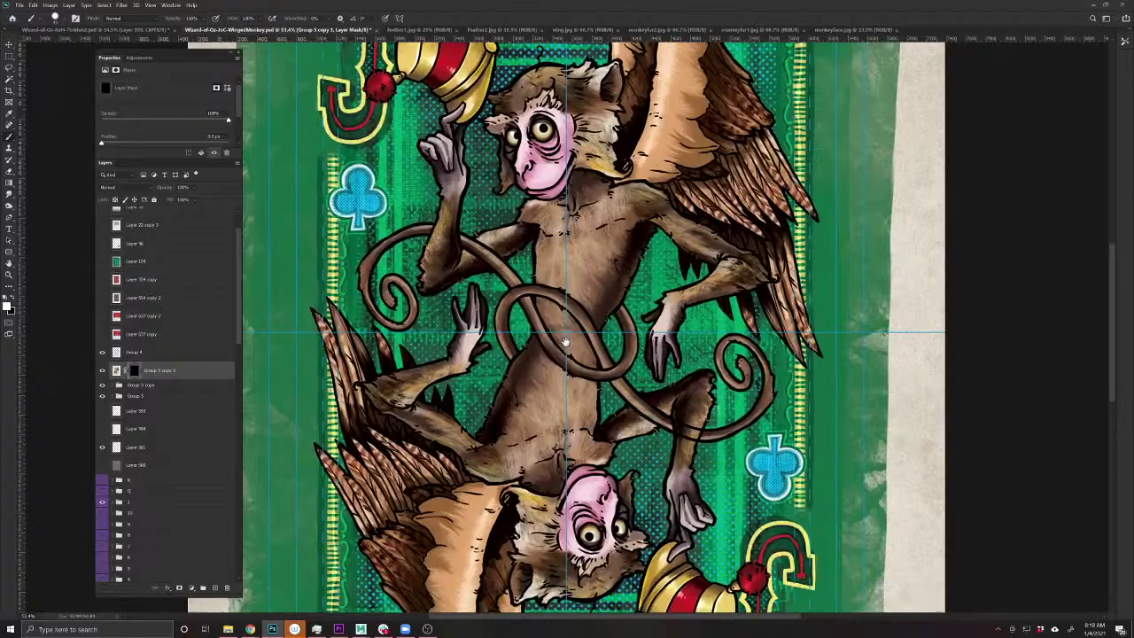
{"action": "left_click_drag", "start_coordinate": [566, 341], "coordinate": [553, 398]}
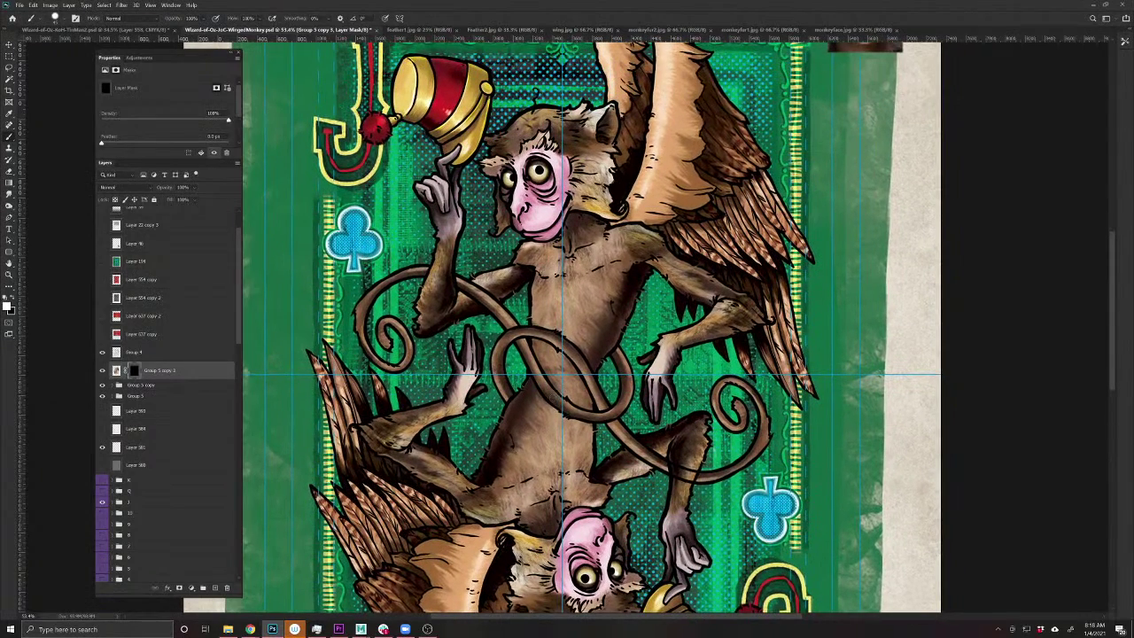
{"action": "scroll", "coordinate": [598, 395], "scroll_direction": "down", "scroll_amount": 3}
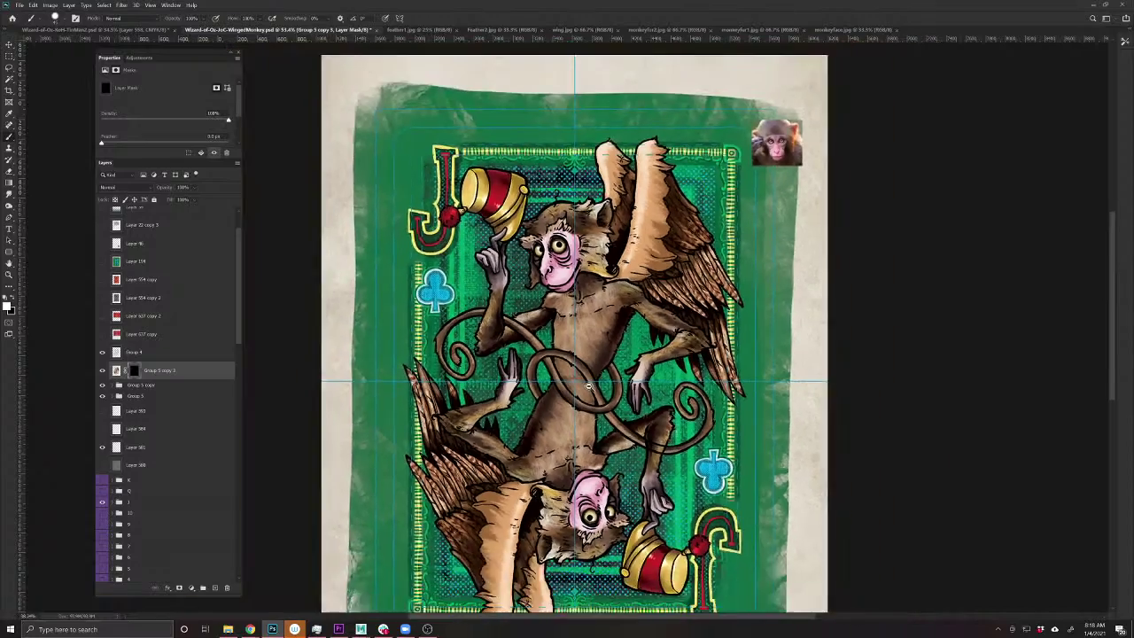
{"action": "scroll", "coordinate": [591, 390], "scroll_direction": "up", "scroll_amount": 2}
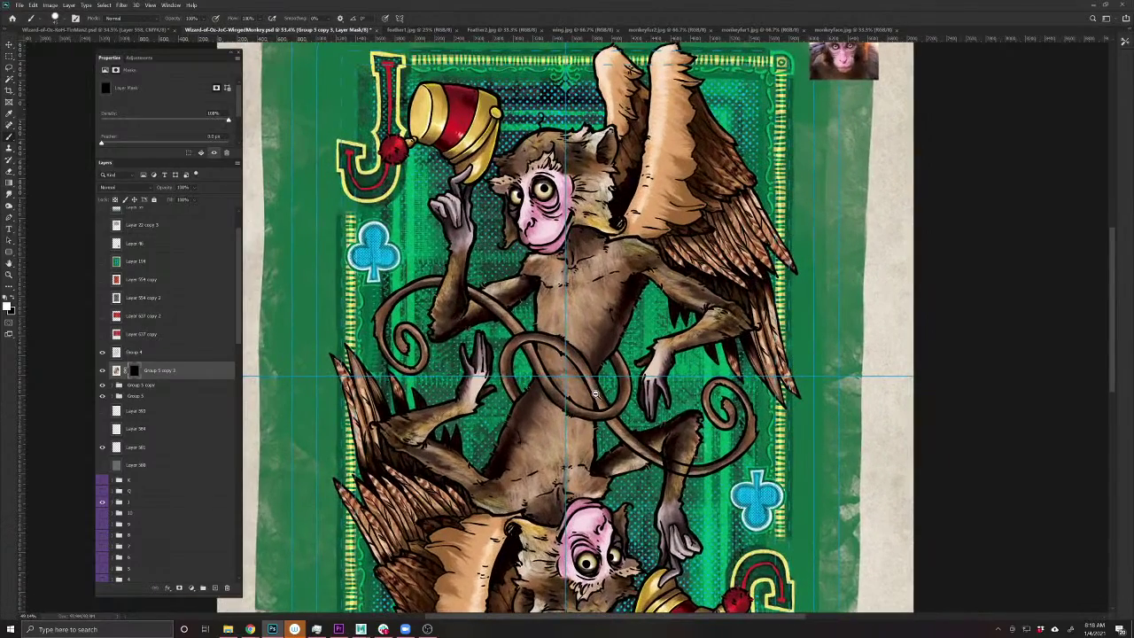
{"action": "scroll", "coordinate": [549, 376], "scroll_direction": "up", "scroll_amount": 2}
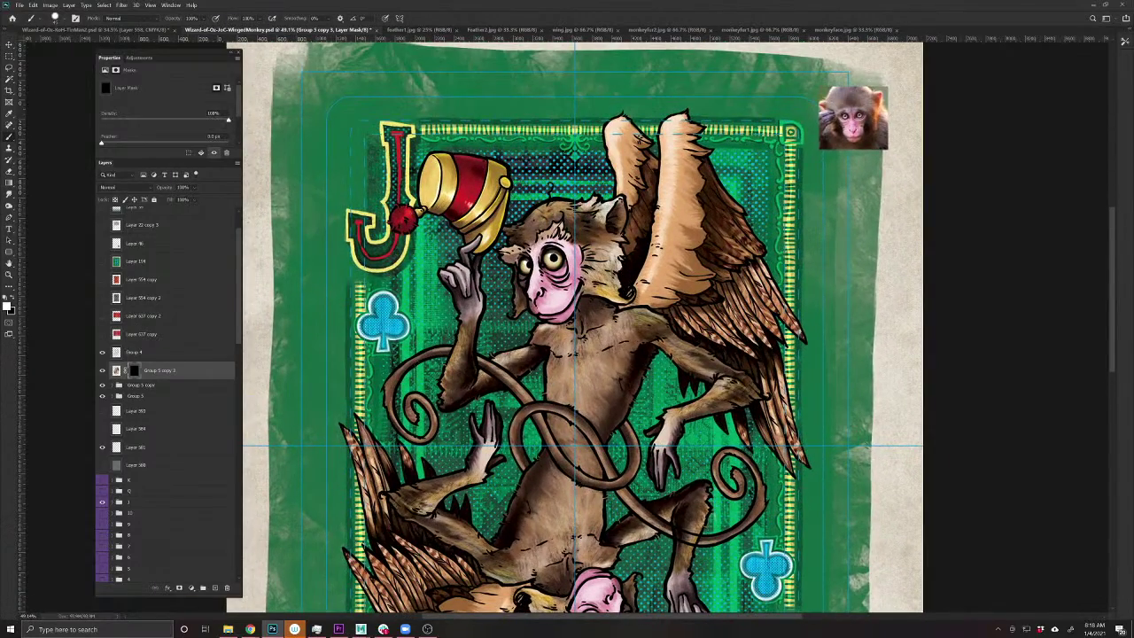
- Create a new empty layer and save the document
{"action": "key", "text": "ctrl+shift+alt+n"}
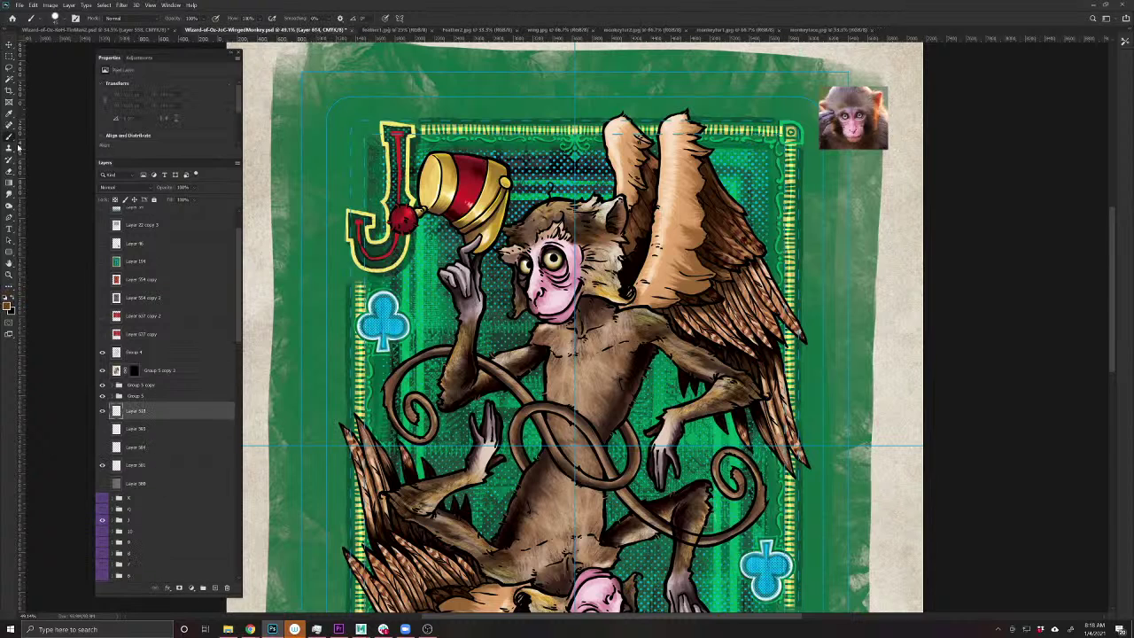
{"action": "key", "text": "ctrl+s"}
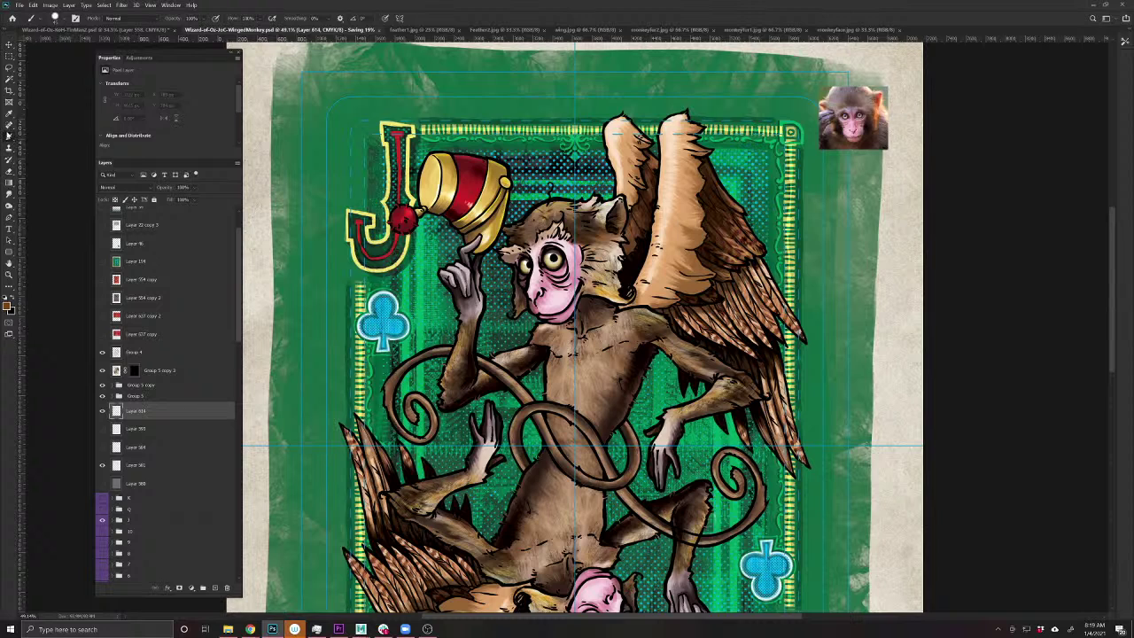
{"action": "right_click", "coordinate": [8, 137]}
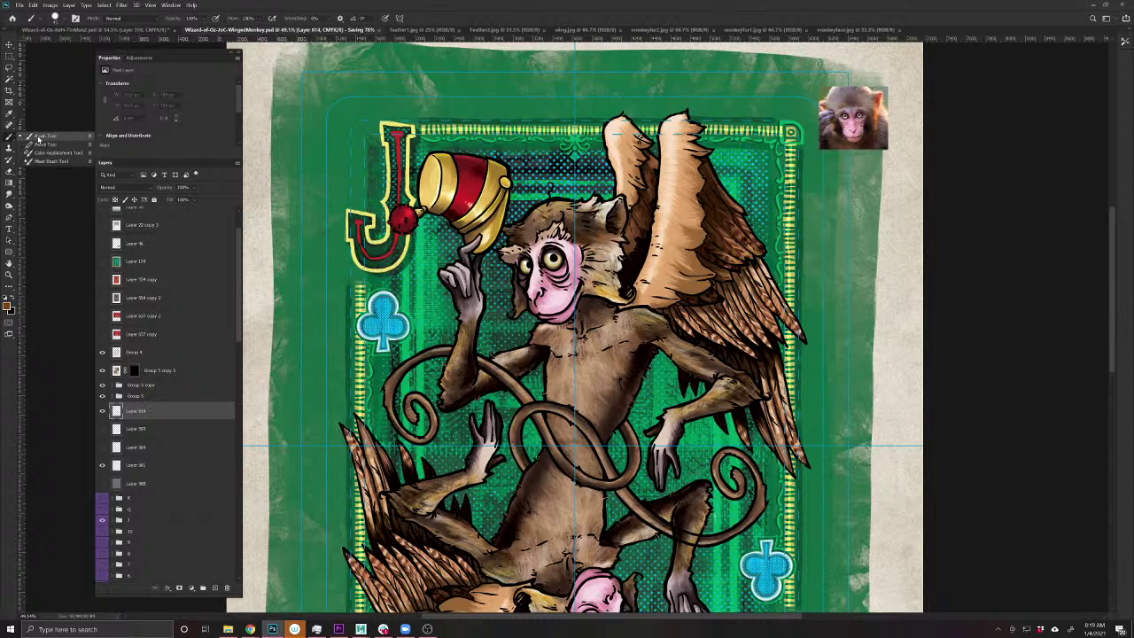
- Sample the card's green with the standard brush and set the new layer to Multiply
{"action": "left_click", "coordinate": [38, 138]}
{"action": "left_click", "coordinate": [55, 18]}
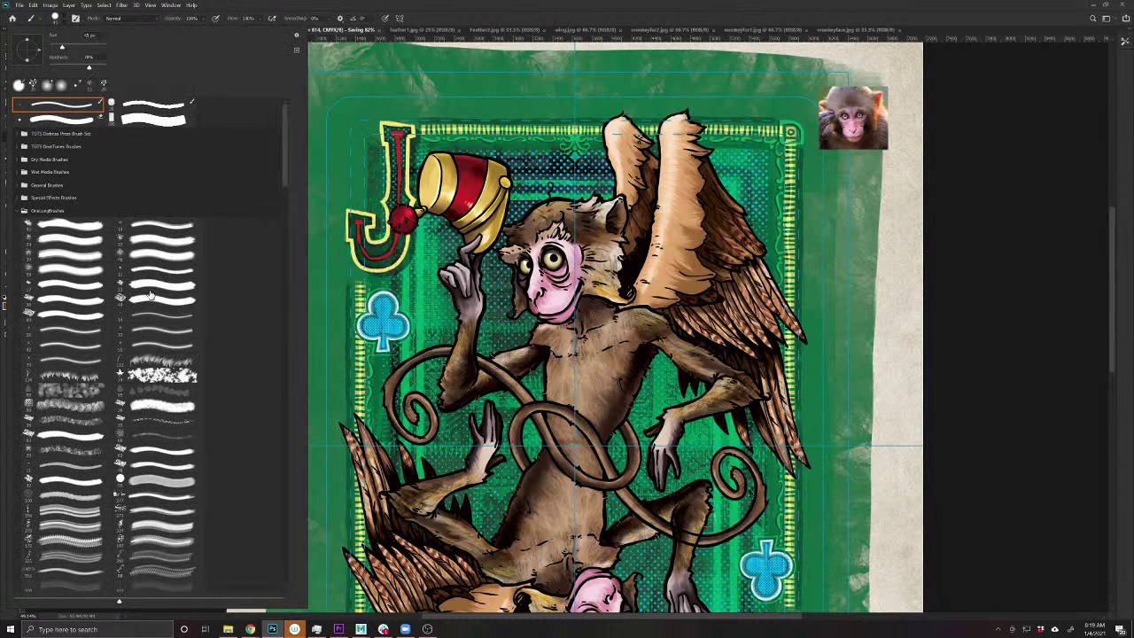
{"action": "left_click", "coordinate": [496, 321]}
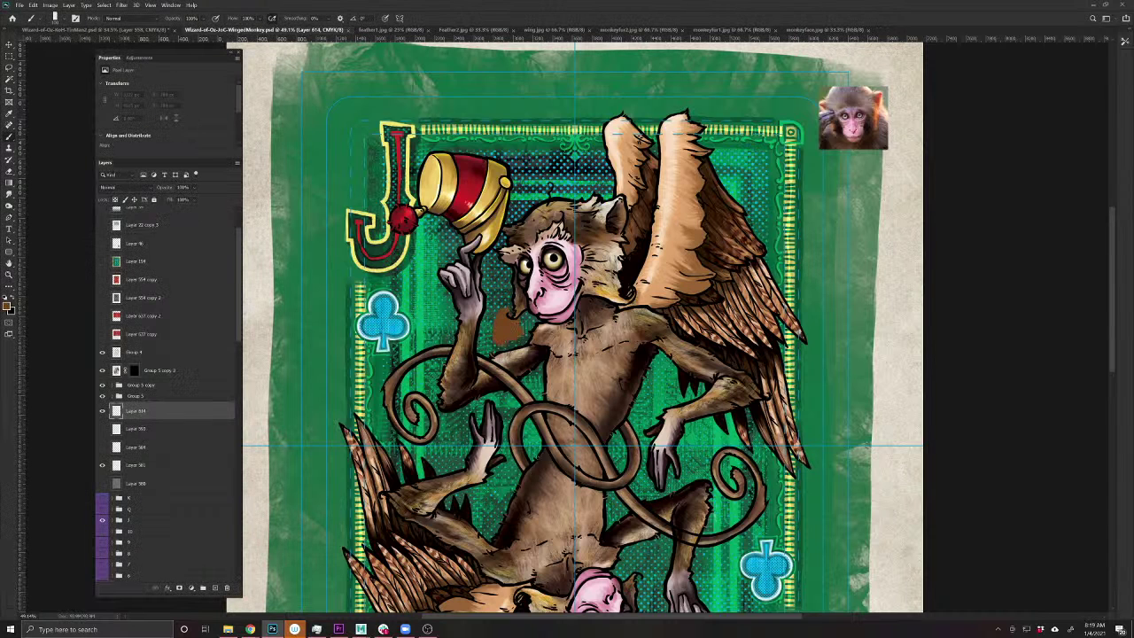
{"action": "left_click", "coordinate": [506, 326], "text": "alt"}
{"action": "left_click", "coordinate": [120, 188]}
{"action": "left_click", "coordinate": [124, 214]}
- Paint dark shadow down the left side of the monkey's face and head
{"action": "scroll", "coordinate": [504, 304], "scroll_direction": "up", "scroll_amount": 3}
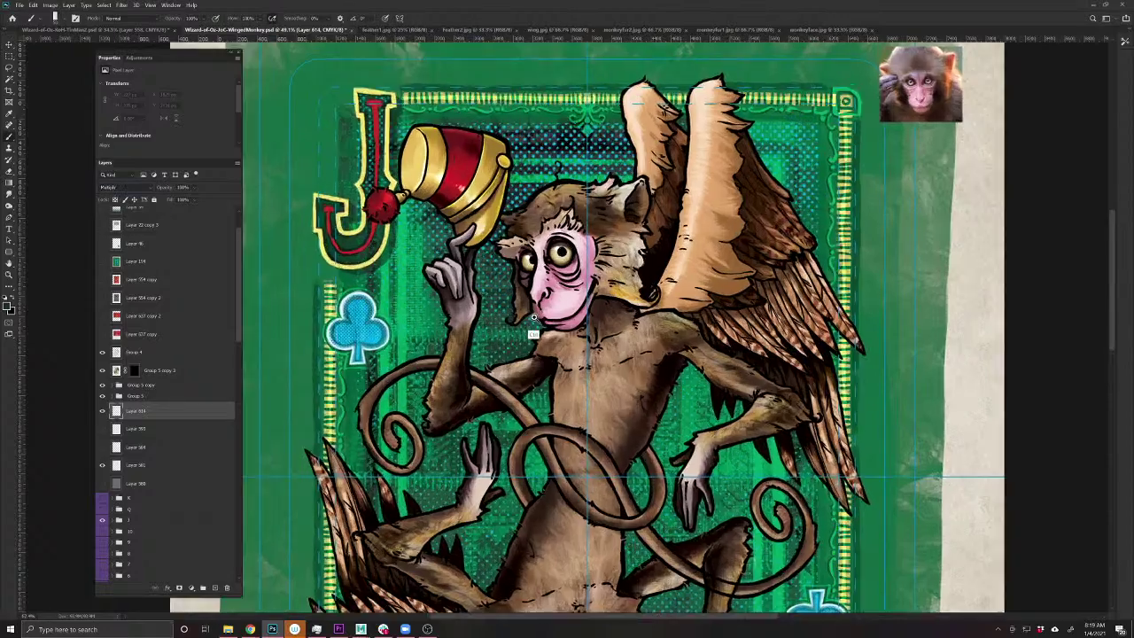
{"action": "mouse_move", "coordinate": [505, 229]}
{"action": "left_mouse_down"}
{"action": "mouse_move", "coordinate": [507, 321]}
{"action": "mouse_move", "coordinate": [508, 297]}
{"action": "left_mouse_up"}
{"action": "left_click", "coordinate": [544, 354], "text": "alt"}
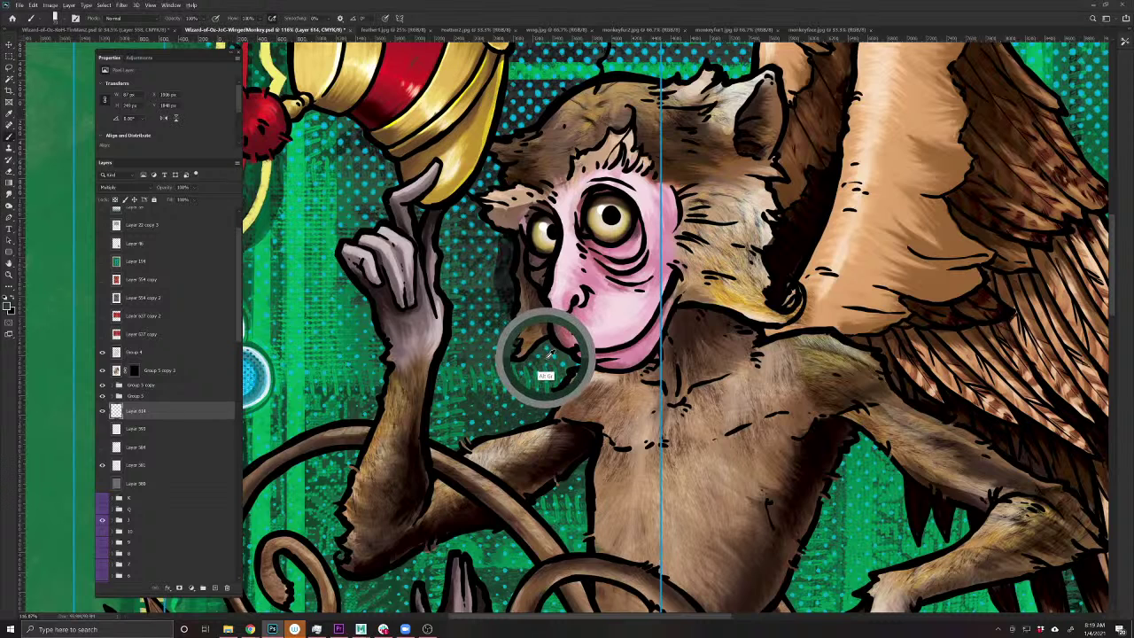
{"action": "mouse_move", "coordinate": [501, 236]}
{"action": "left_mouse_down"}
{"action": "mouse_move", "coordinate": [510, 349]}
{"action": "mouse_move", "coordinate": [498, 347]}
{"action": "mouse_move", "coordinate": [514, 363]}
{"action": "mouse_move", "coordinate": [572, 358]}
{"action": "mouse_move", "coordinate": [531, 416]}
{"action": "mouse_move", "coordinate": [548, 413]}
{"action": "mouse_move", "coordinate": [462, 429]}
{"action": "mouse_move", "coordinate": [450, 448]}
{"action": "mouse_move", "coordinate": [429, 441]}
{"action": "mouse_move", "coordinate": [460, 293]}
{"action": "mouse_move", "coordinate": [444, 205]}
{"action": "mouse_move", "coordinate": [372, 210]}
{"action": "left_mouse_up"}
{"action": "left_click", "coordinate": [159, 189]}
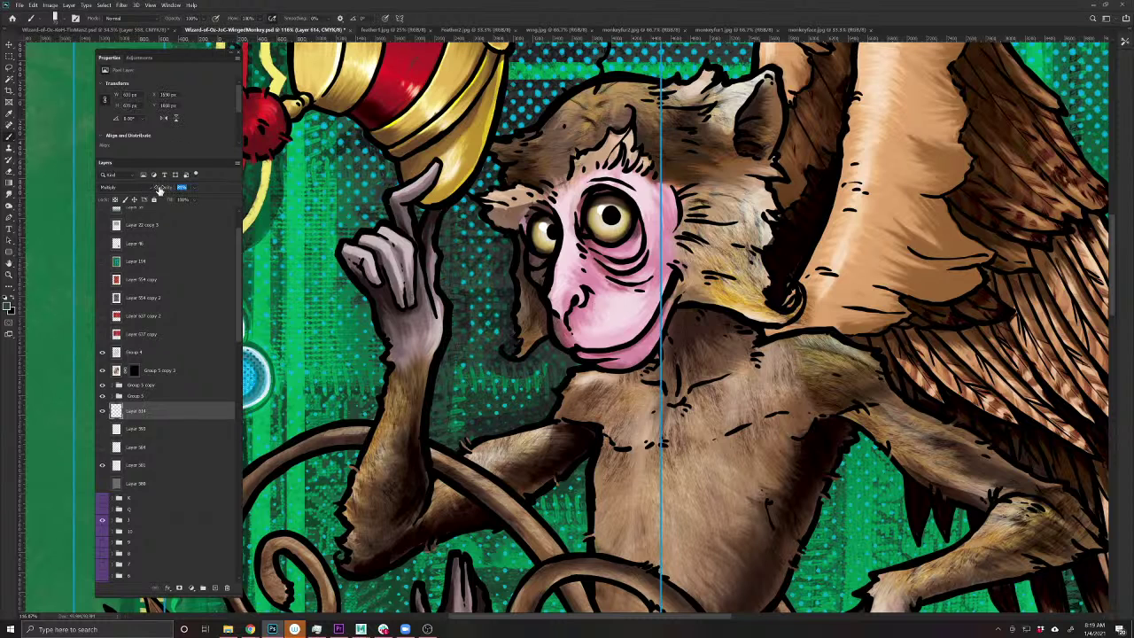
- Set the shadow layer to 84% opacity and shade around the raised hand, forearm, neck and chin
{"action": "type", "text": "84"}
{"action": "key", "text": "Return"}
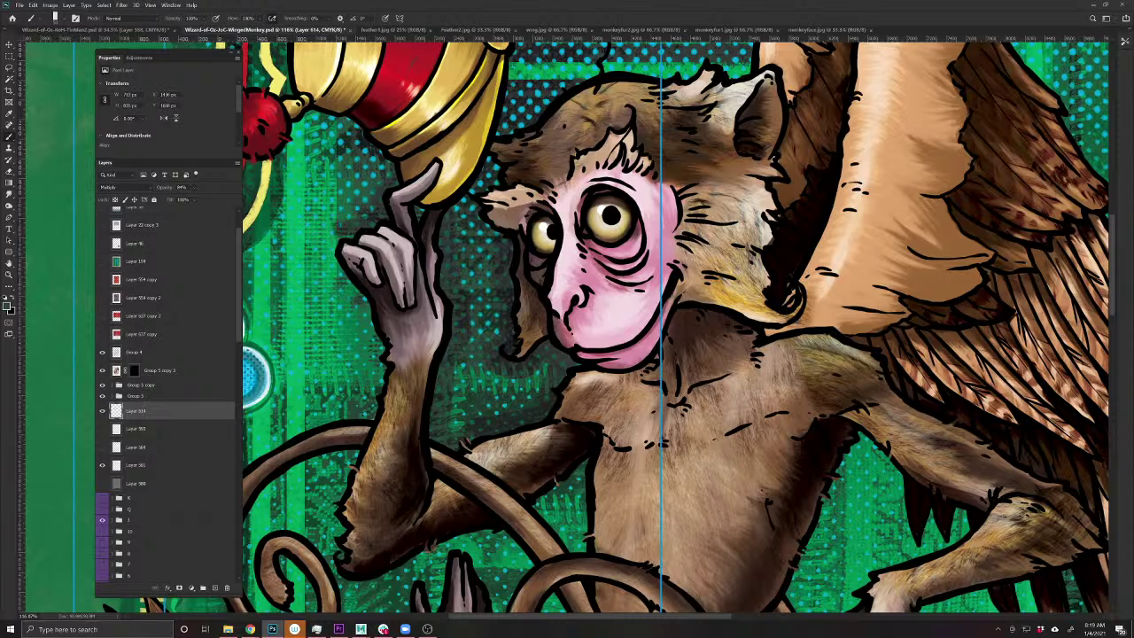
{"action": "left_click_drag", "start_coordinate": [299, 419], "coordinate": [440, 455]}
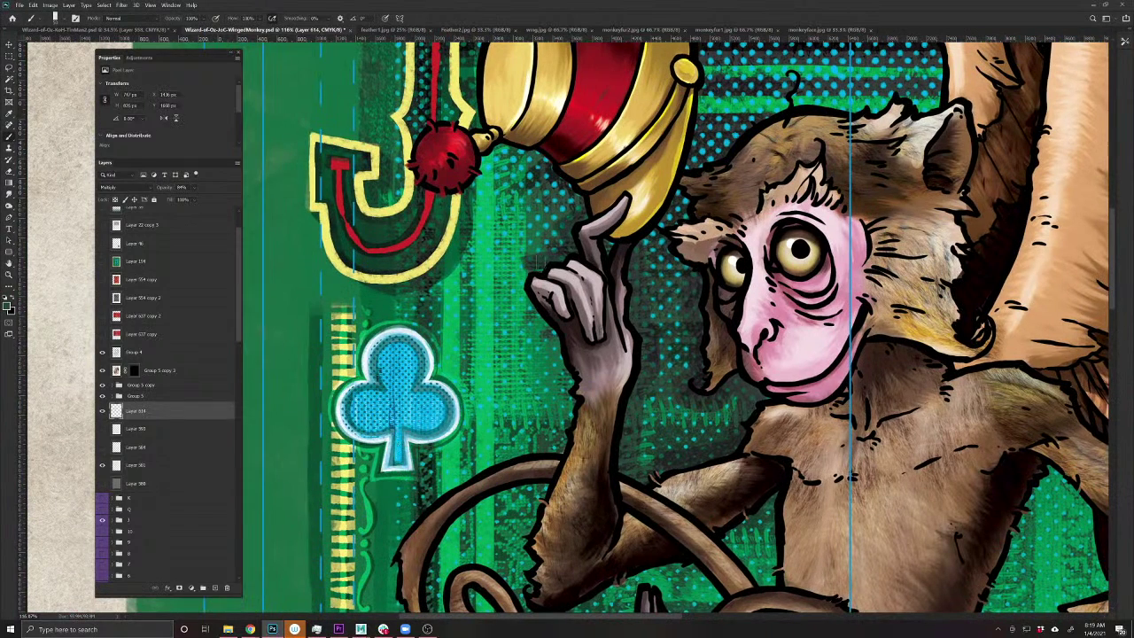
{"action": "mouse_move", "coordinate": [535, 259]}
{"action": "left_mouse_down"}
{"action": "mouse_move", "coordinate": [518, 306]}
{"action": "mouse_move", "coordinate": [564, 359]}
{"action": "left_mouse_up"}
{"action": "left_click_drag", "start_coordinate": [527, 314], "coordinate": [572, 405]}
{"action": "mouse_move", "coordinate": [686, 288]}
{"action": "left_mouse_down"}
{"action": "mouse_move", "coordinate": [691, 363]}
{"action": "mouse_move", "coordinate": [722, 399]}
{"action": "left_mouse_up"}
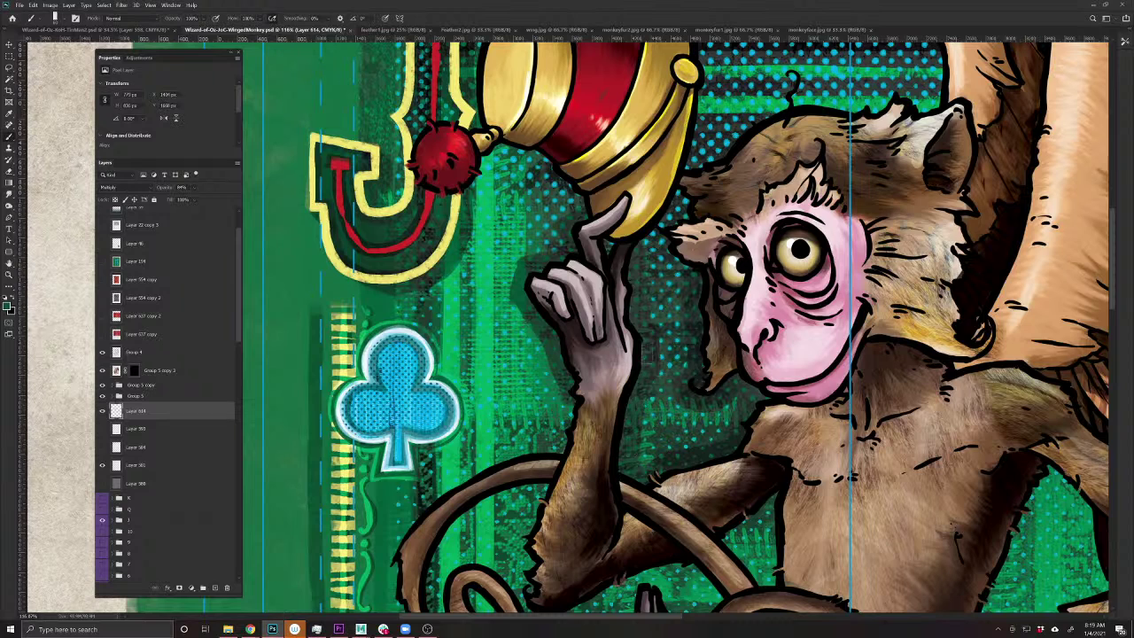
{"action": "mouse_move", "coordinate": [562, 400]}
{"action": "left_mouse_down"}
{"action": "mouse_move", "coordinate": [556, 459]}
{"action": "mouse_move", "coordinate": [602, 298]}
{"action": "mouse_move", "coordinate": [491, 344]}
{"action": "mouse_move", "coordinate": [438, 416]}
{"action": "mouse_move", "coordinate": [443, 483]}
{"action": "mouse_move", "coordinate": [498, 541]}
{"action": "mouse_move", "coordinate": [575, 513]}
{"action": "mouse_move", "coordinate": [544, 423]}
{"action": "mouse_move", "coordinate": [489, 469]}
{"action": "mouse_move", "coordinate": [524, 439]}
{"action": "mouse_move", "coordinate": [527, 518]}
{"action": "mouse_move", "coordinate": [496, 491]}
{"action": "left_mouse_up"}
- Brush shadows inside the tail loop, under the arm and on the card right of the arm
{"action": "mouse_move", "coordinate": [479, 448]}
{"action": "left_mouse_down"}
{"action": "mouse_move", "coordinate": [523, 351]}
{"action": "mouse_move", "coordinate": [583, 330]}
{"action": "mouse_move", "coordinate": [574, 410]}
{"action": "mouse_move", "coordinate": [578, 446]}
{"action": "mouse_move", "coordinate": [593, 458]}
{"action": "mouse_move", "coordinate": [751, 392]}
{"action": "left_mouse_up"}
{"action": "left_click_drag", "start_coordinate": [591, 464], "coordinate": [386, 468]}
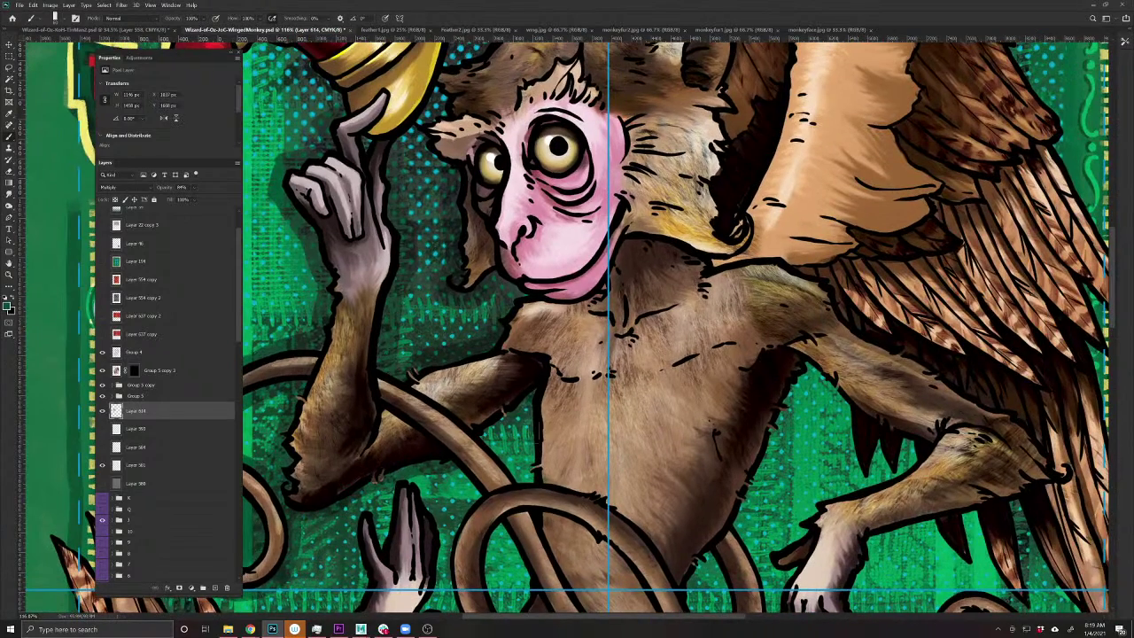
{"action": "left_click_drag", "start_coordinate": [452, 520], "coordinate": [567, 329]}
{"action": "mouse_move", "coordinate": [583, 372]}
{"action": "left_mouse_down"}
{"action": "mouse_move", "coordinate": [618, 448]}
{"action": "mouse_move", "coordinate": [591, 491]}
{"action": "left_mouse_up"}
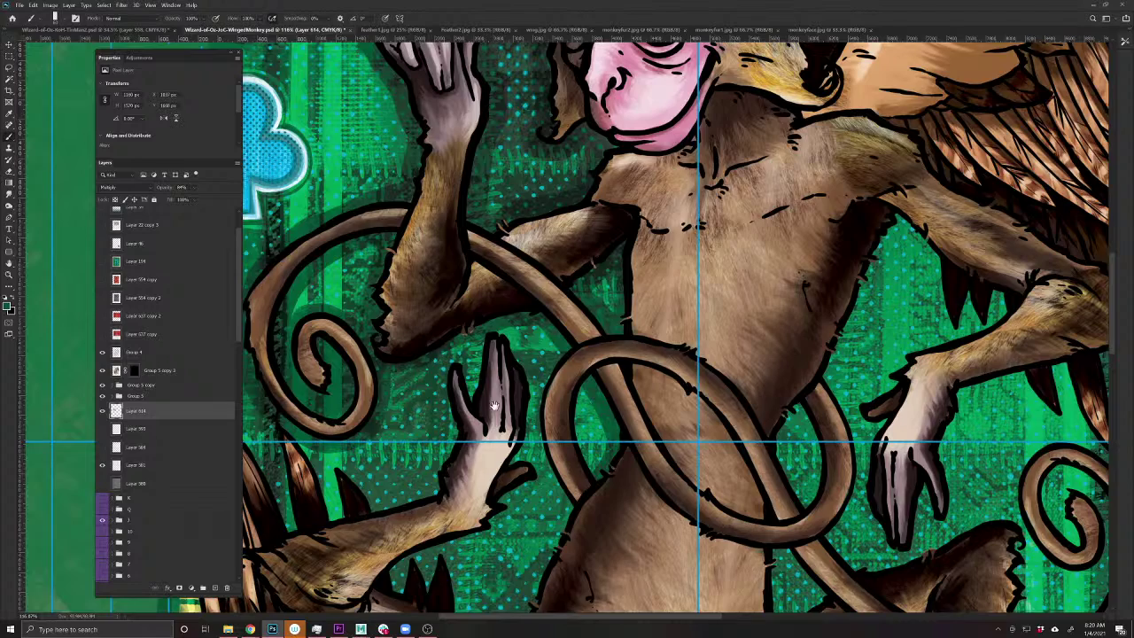
{"action": "mouse_move", "coordinate": [493, 405]}
{"action": "left_mouse_down"}
{"action": "mouse_move", "coordinate": [516, 447]}
{"action": "mouse_move", "coordinate": [612, 279]}
{"action": "mouse_move", "coordinate": [642, 372]}
{"action": "mouse_move", "coordinate": [634, 330]}
{"action": "left_mouse_up"}
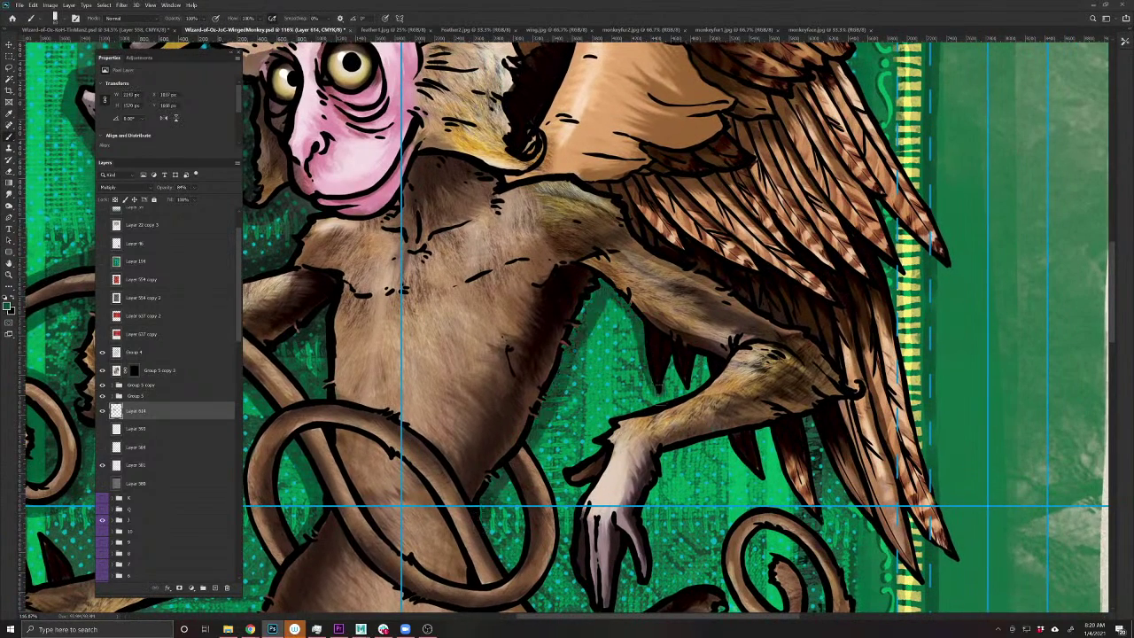
{"action": "mouse_move", "coordinate": [660, 390]}
{"action": "left_mouse_down"}
{"action": "mouse_move", "coordinate": [684, 363]}
{"action": "mouse_move", "coordinate": [699, 376]}
{"action": "mouse_move", "coordinate": [567, 469]}
{"action": "mouse_move", "coordinate": [574, 500]}
{"action": "mouse_move", "coordinate": [562, 389]}
{"action": "mouse_move", "coordinate": [542, 336]}
{"action": "mouse_move", "coordinate": [531, 424]}
{"action": "mouse_move", "coordinate": [572, 487]}
{"action": "mouse_move", "coordinate": [595, 390]}
{"action": "mouse_move", "coordinate": [620, 447]}
{"action": "mouse_move", "coordinate": [633, 314]}
{"action": "mouse_move", "coordinate": [704, 302]}
{"action": "mouse_move", "coordinate": [784, 381]}
{"action": "left_mouse_up"}
{"action": "mouse_move", "coordinate": [784, 292]}
{"action": "left_mouse_down"}
{"action": "mouse_move", "coordinate": [582, 363]}
{"action": "mouse_move", "coordinate": [696, 527]}
{"action": "mouse_move", "coordinate": [673, 434]}
{"action": "mouse_move", "coordinate": [736, 496]}
{"action": "left_mouse_up"}
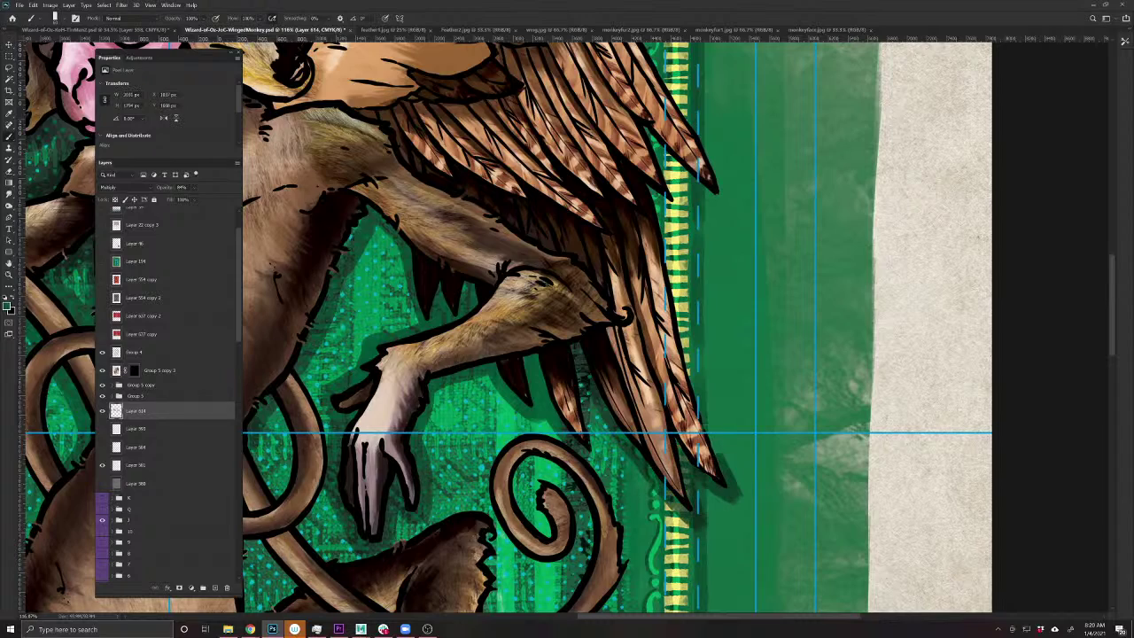
- Shade along both wings' outer edges, below the right wing tip, the top of the head and the hat outline
{"action": "mouse_move", "coordinate": [719, 457]}
{"action": "left_mouse_down"}
{"action": "mouse_move", "coordinate": [651, 186]}
{"action": "mouse_move", "coordinate": [597, 534]}
{"action": "left_mouse_up"}
{"action": "mouse_move", "coordinate": [629, 439]}
{"action": "left_mouse_down"}
{"action": "mouse_move", "coordinate": [660, 527]}
{"action": "mouse_move", "coordinate": [695, 510]}
{"action": "mouse_move", "coordinate": [713, 523]}
{"action": "mouse_move", "coordinate": [611, 310]}
{"action": "mouse_move", "coordinate": [586, 270]}
{"action": "mouse_move", "coordinate": [558, 269]}
{"action": "mouse_move", "coordinate": [700, 584]}
{"action": "left_mouse_up"}
{"action": "mouse_move", "coordinate": [717, 504]}
{"action": "left_mouse_down"}
{"action": "mouse_move", "coordinate": [621, 358]}
{"action": "mouse_move", "coordinate": [623, 369]}
{"action": "mouse_move", "coordinate": [628, 326]}
{"action": "mouse_move", "coordinate": [585, 299]}
{"action": "mouse_move", "coordinate": [597, 265]}
{"action": "mouse_move", "coordinate": [544, 232]}
{"action": "mouse_move", "coordinate": [504, 249]}
{"action": "mouse_move", "coordinate": [526, 233]}
{"action": "mouse_move", "coordinate": [502, 358]}
{"action": "mouse_move", "coordinate": [487, 314]}
{"action": "mouse_move", "coordinate": [415, 242]}
{"action": "mouse_move", "coordinate": [386, 454]}
{"action": "left_mouse_up"}
{"action": "mouse_move", "coordinate": [390, 489]}
{"action": "left_mouse_down"}
{"action": "mouse_move", "coordinate": [449, 499]}
{"action": "mouse_move", "coordinate": [630, 488]}
{"action": "left_mouse_up"}
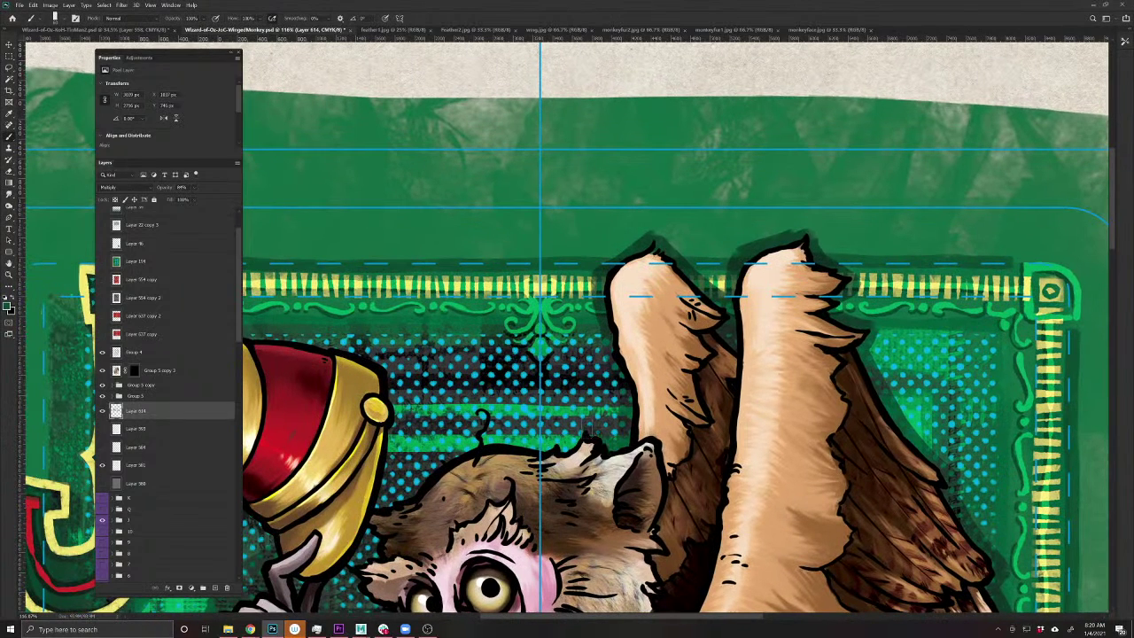
{"action": "mouse_move", "coordinate": [558, 434]}
{"action": "left_mouse_down"}
{"action": "mouse_move", "coordinate": [478, 438]}
{"action": "mouse_move", "coordinate": [416, 478]}
{"action": "mouse_move", "coordinate": [400, 507]}
{"action": "left_mouse_up"}
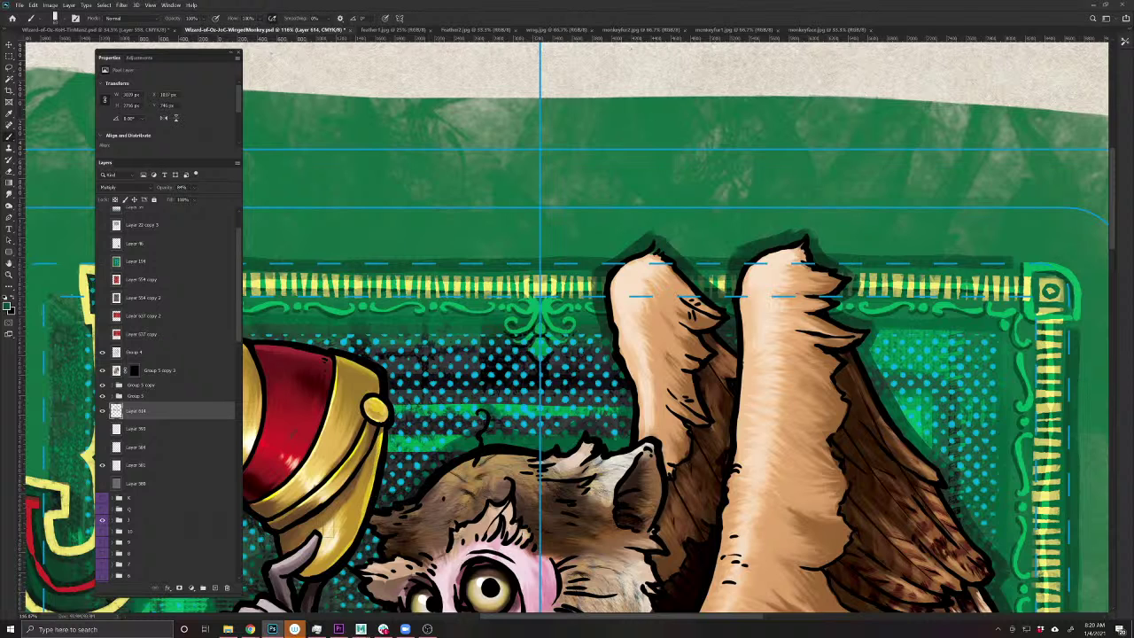
{"action": "left_click_drag", "start_coordinate": [358, 549], "coordinate": [522, 474]}
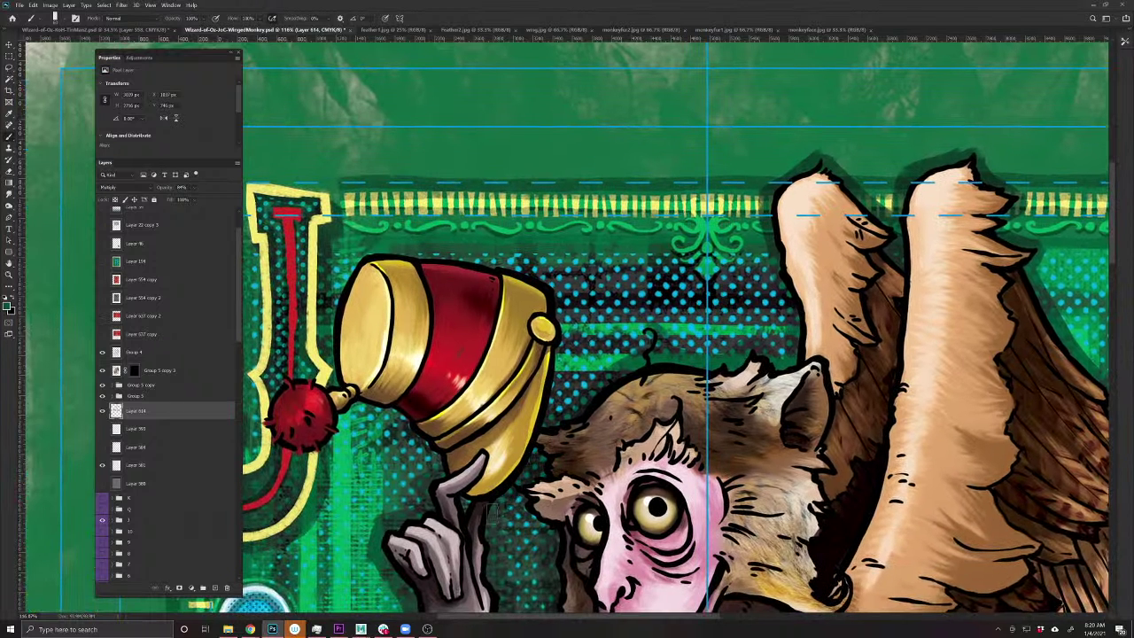
{"action": "left_click_drag", "start_coordinate": [486, 536], "coordinate": [515, 546]}
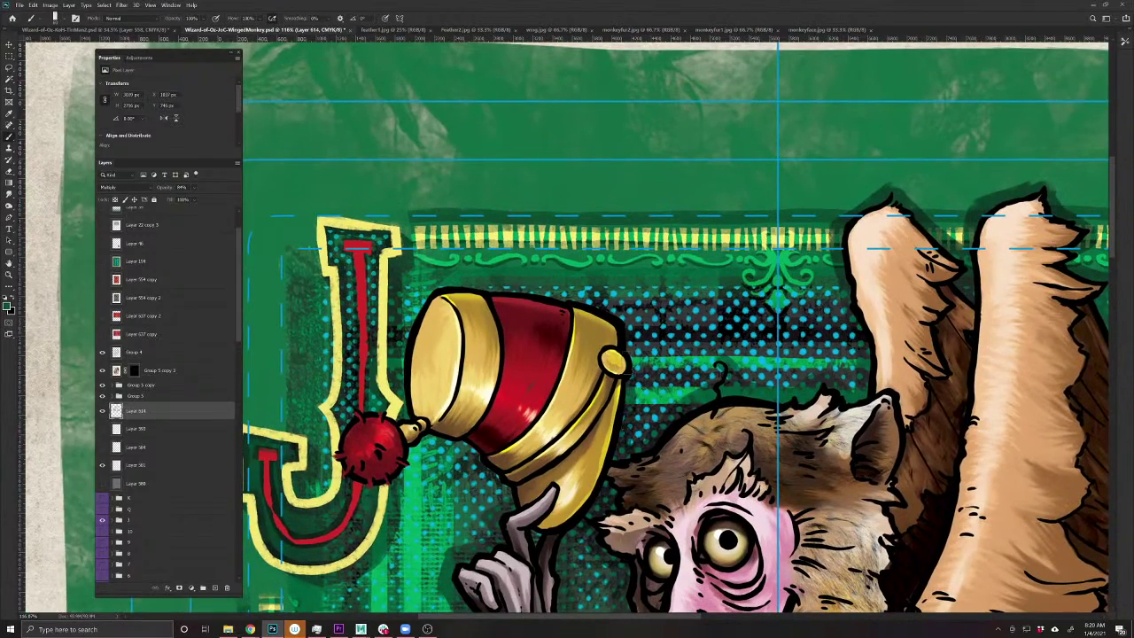
{"action": "mouse_move", "coordinate": [634, 370]}
{"action": "left_mouse_down"}
{"action": "mouse_move", "coordinate": [612, 302]}
{"action": "mouse_move", "coordinate": [430, 284]}
{"action": "mouse_move", "coordinate": [395, 401]}
{"action": "mouse_move", "coordinate": [425, 448]}
{"action": "mouse_move", "coordinate": [406, 478]}
{"action": "mouse_move", "coordinate": [439, 446]}
{"action": "mouse_move", "coordinate": [510, 501]}
{"action": "left_mouse_up"}
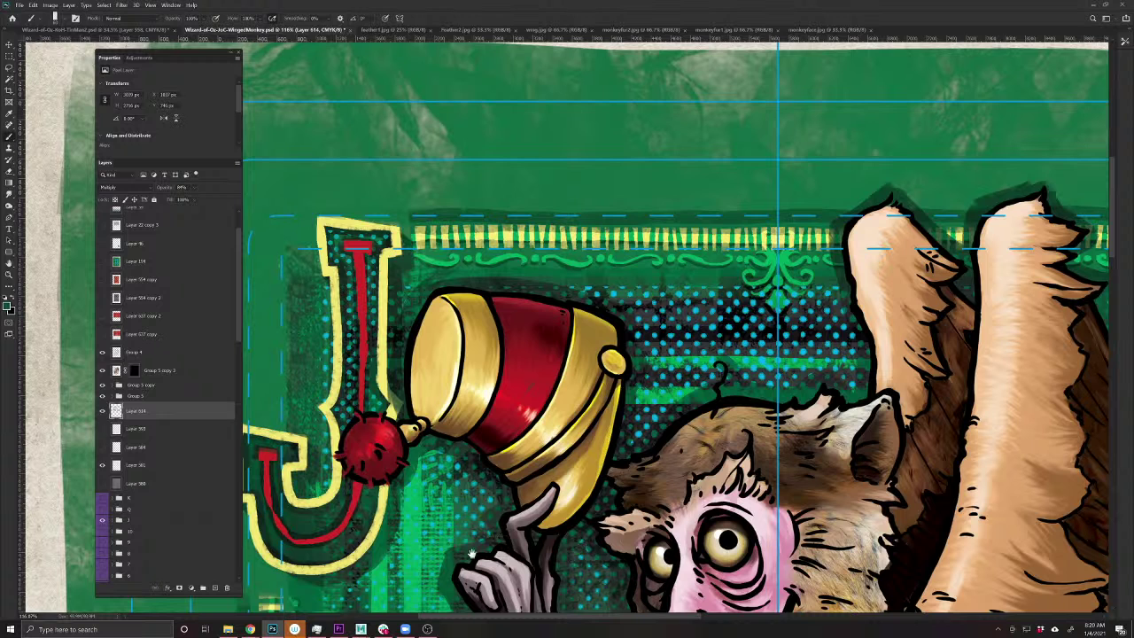
- Add a new Overlay layer above the shadows and set white as the paint colour
{"action": "key", "text": "e"}
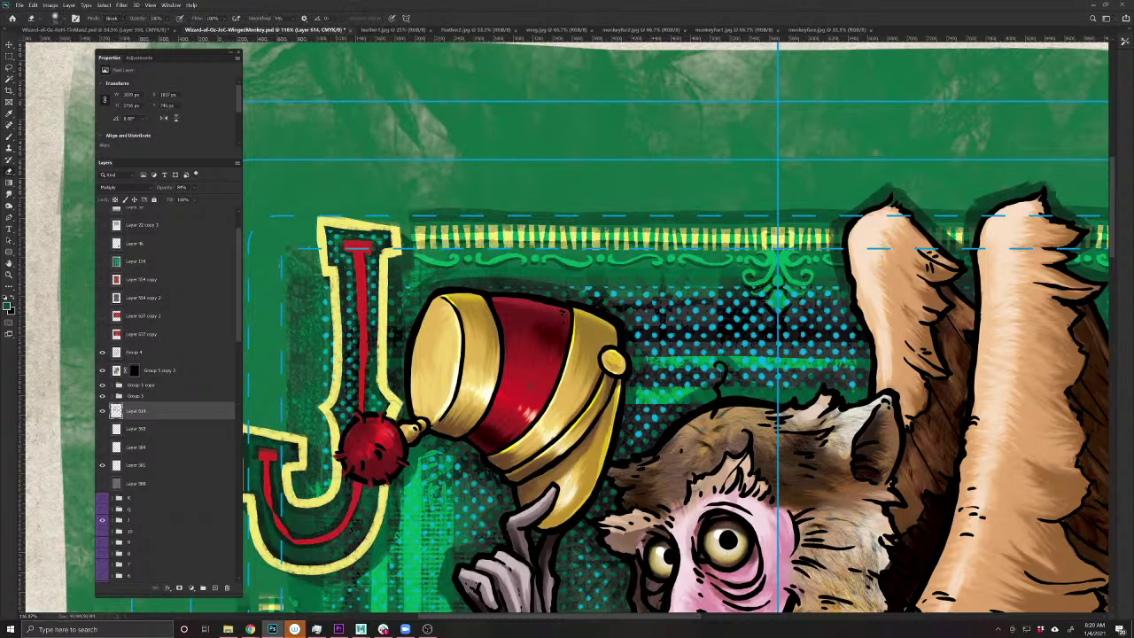
{"action": "scroll", "coordinate": [673, 328], "scroll_direction": "down", "scroll_amount": 5}
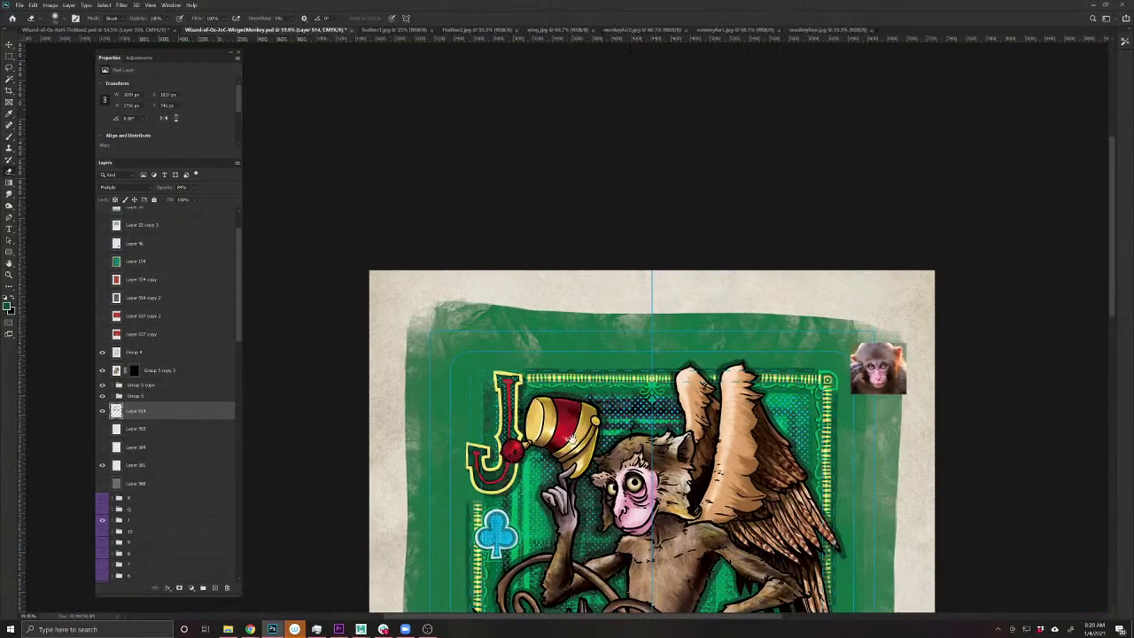
{"action": "scroll", "coordinate": [674, 328], "scroll_direction": "down", "scroll_amount": 2}
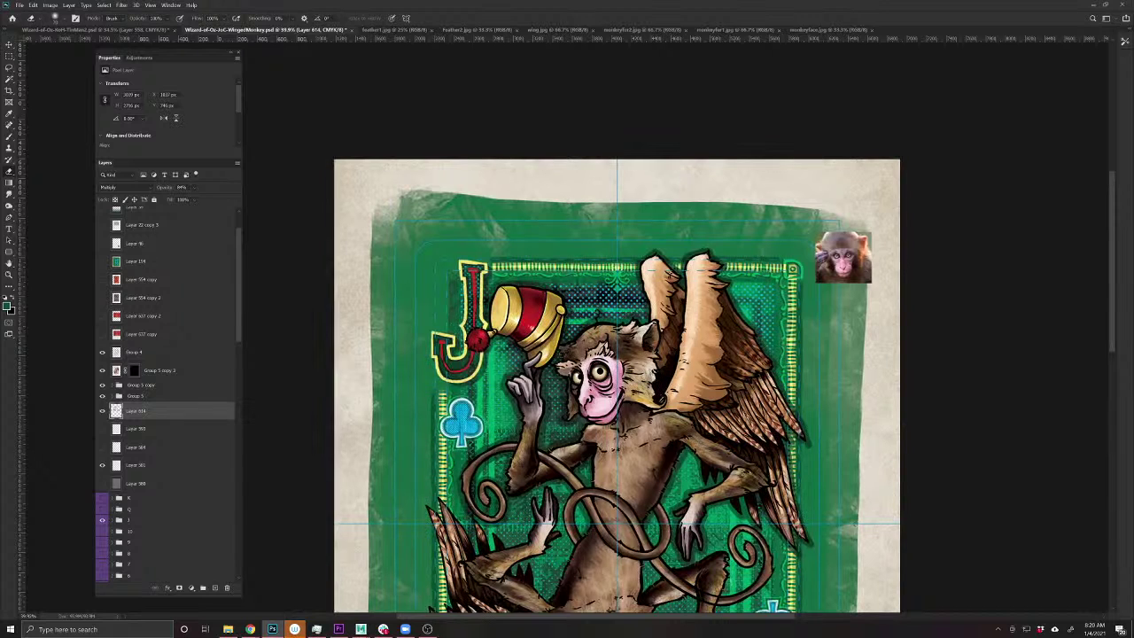
{"action": "left_click", "coordinate": [215, 589]}
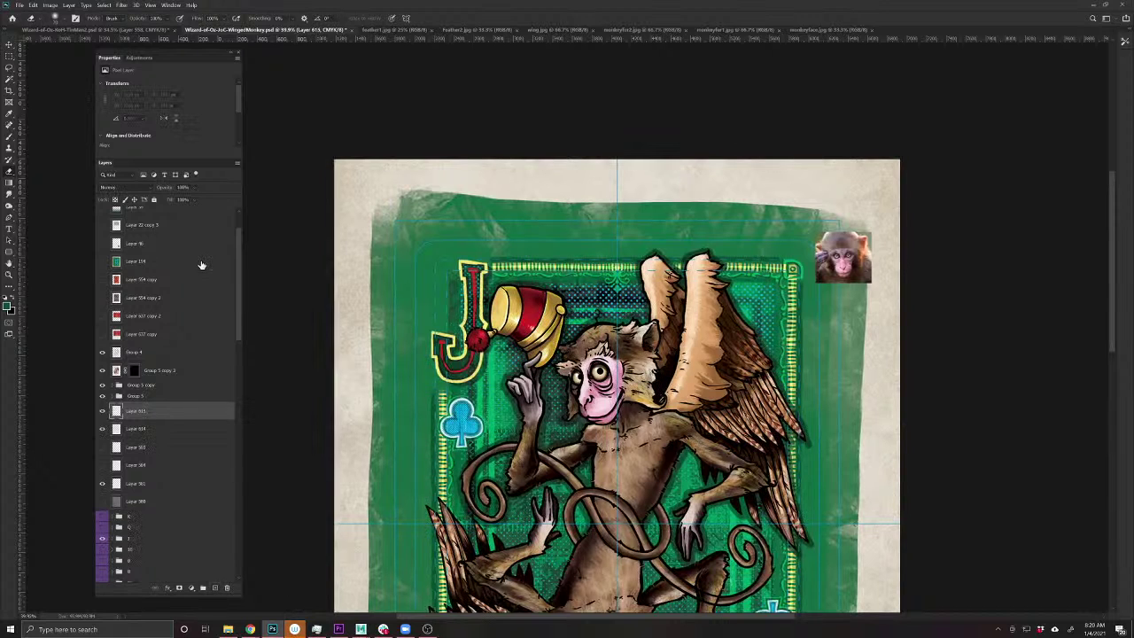
{"action": "left_click", "coordinate": [119, 191]}
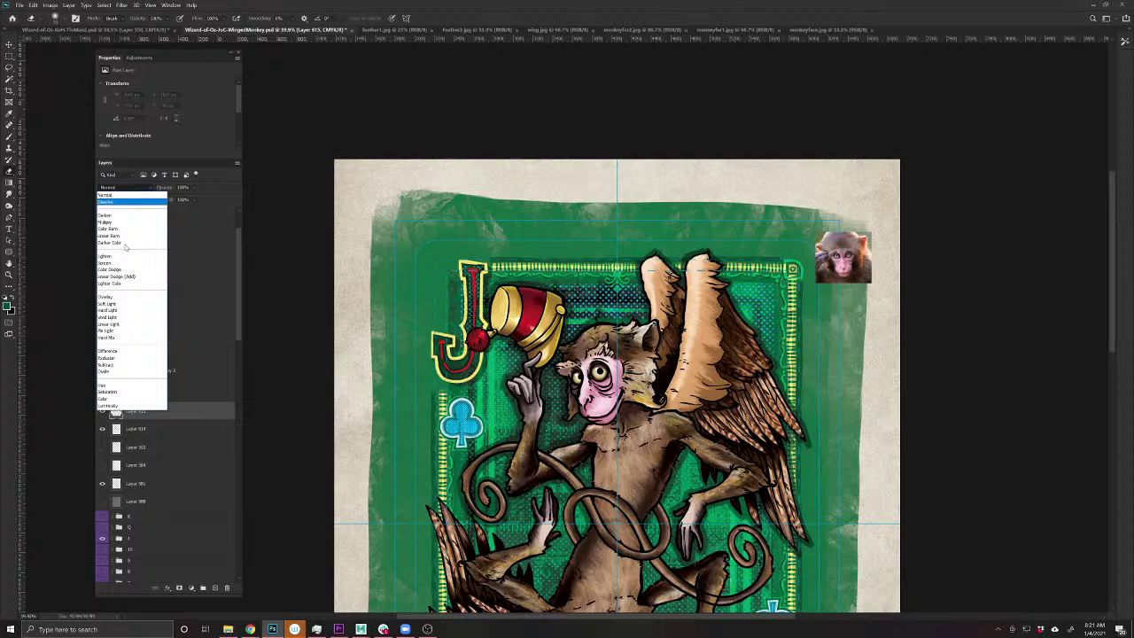
{"action": "left_click", "coordinate": [124, 296]}
{"action": "left_click", "coordinate": [4, 298]}
{"action": "left_click", "coordinate": [12, 298]}
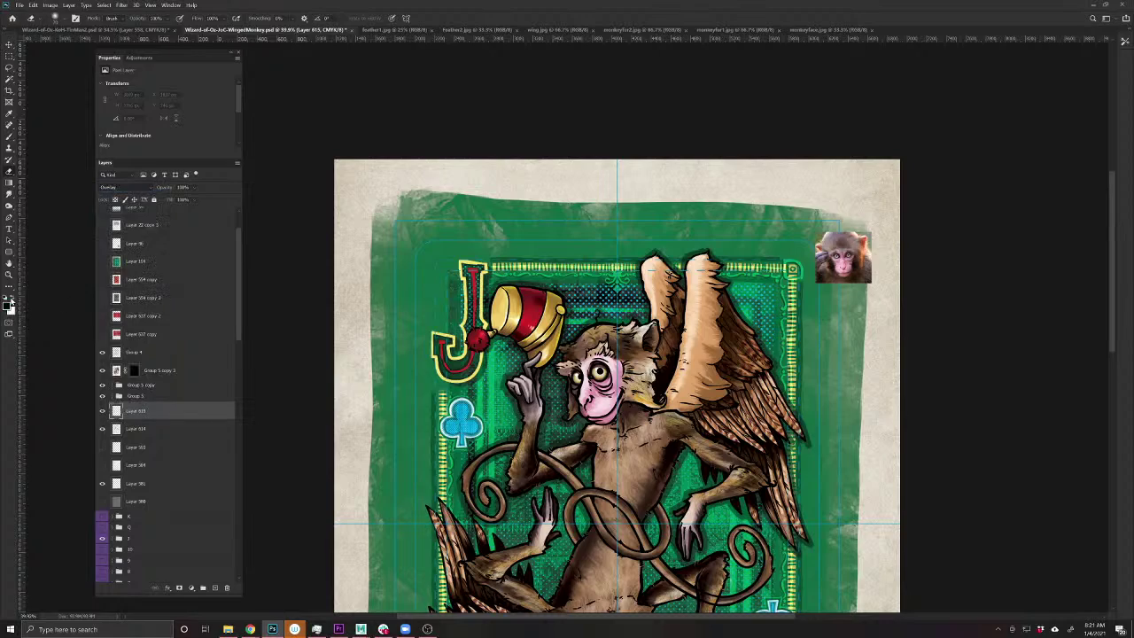
{"action": "scroll", "coordinate": [525, 355], "scroll_direction": "up", "scroll_amount": 5}
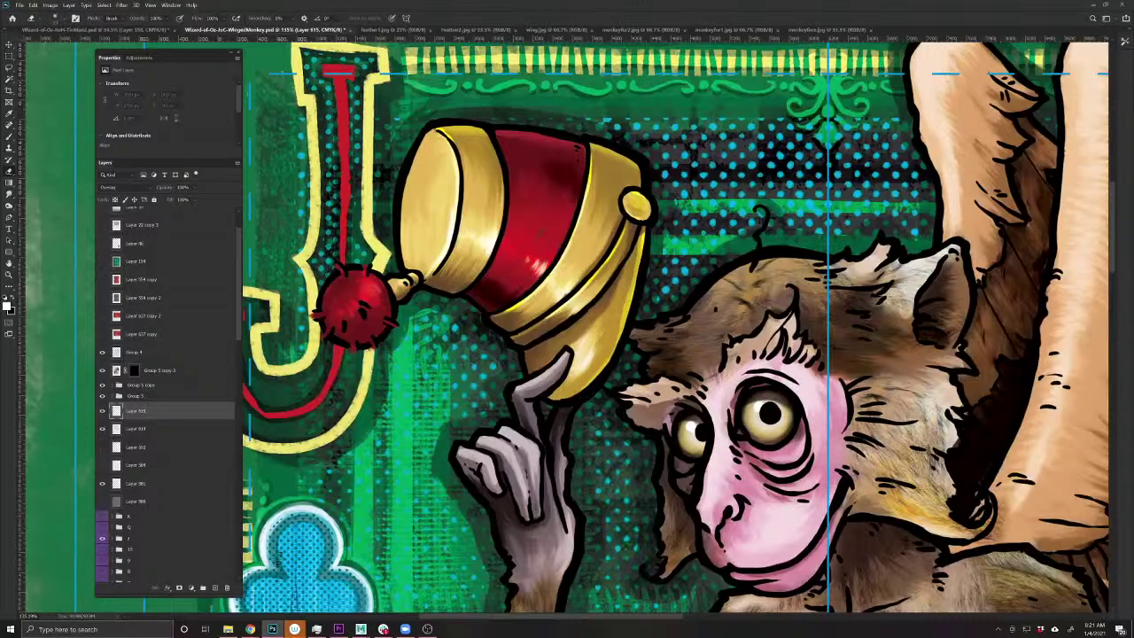
{"action": "left_click", "coordinate": [10, 139]}
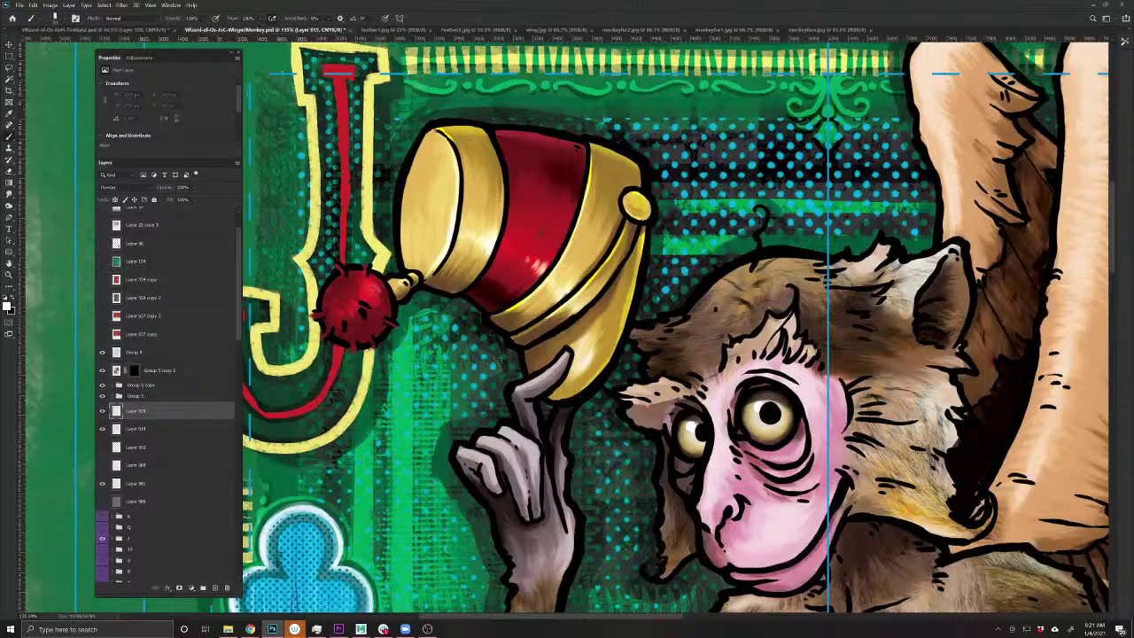
- Paint faint white highlights near the hat brim and along the tail spiral's inner curve
{"action": "mouse_move", "coordinate": [501, 361]}
{"action": "left_mouse_down"}
{"action": "mouse_move", "coordinate": [436, 478]}
{"action": "mouse_move", "coordinate": [461, 523]}
{"action": "left_mouse_up"}
{"action": "scroll", "coordinate": [460, 523], "scroll_direction": "down", "scroll_amount": 5}
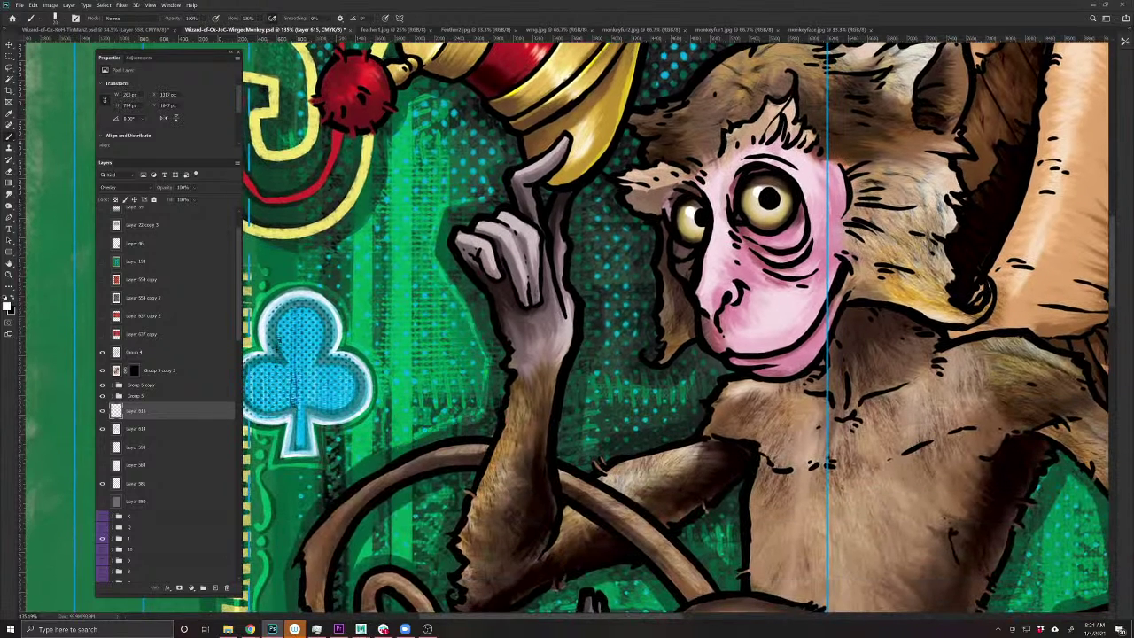
{"action": "left_click_drag", "start_coordinate": [320, 497], "coordinate": [523, 401]}
{"action": "mouse_move", "coordinate": [571, 359]}
{"action": "left_mouse_down"}
{"action": "mouse_move", "coordinate": [523, 390]}
{"action": "mouse_move", "coordinate": [472, 487]}
{"action": "left_mouse_up"}
{"action": "mouse_move", "coordinate": [461, 532]}
{"action": "left_mouse_down"}
{"action": "mouse_move", "coordinate": [408, 401]}
{"action": "mouse_move", "coordinate": [432, 499]}
{"action": "mouse_move", "coordinate": [521, 536]}
{"action": "mouse_move", "coordinate": [577, 529]}
{"action": "left_mouse_up"}
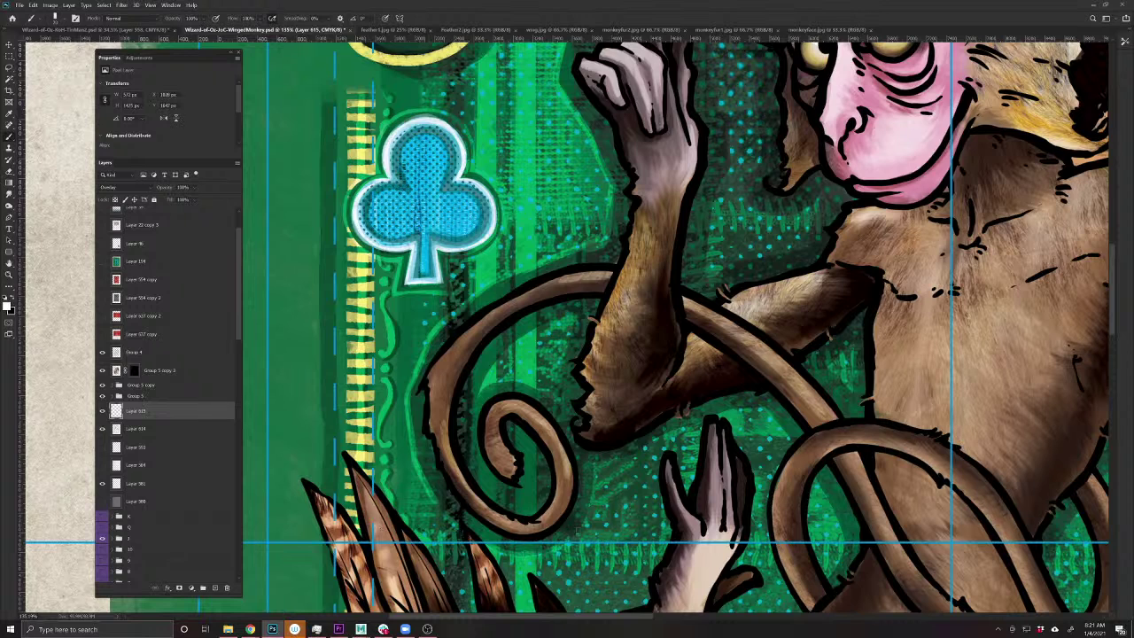
{"action": "mouse_move", "coordinate": [540, 384]}
{"action": "left_mouse_down"}
{"action": "mouse_move", "coordinate": [489, 383]}
{"action": "mouse_move", "coordinate": [505, 348]}
{"action": "mouse_move", "coordinate": [574, 326]}
{"action": "mouse_move", "coordinate": [554, 406]}
{"action": "left_mouse_up"}
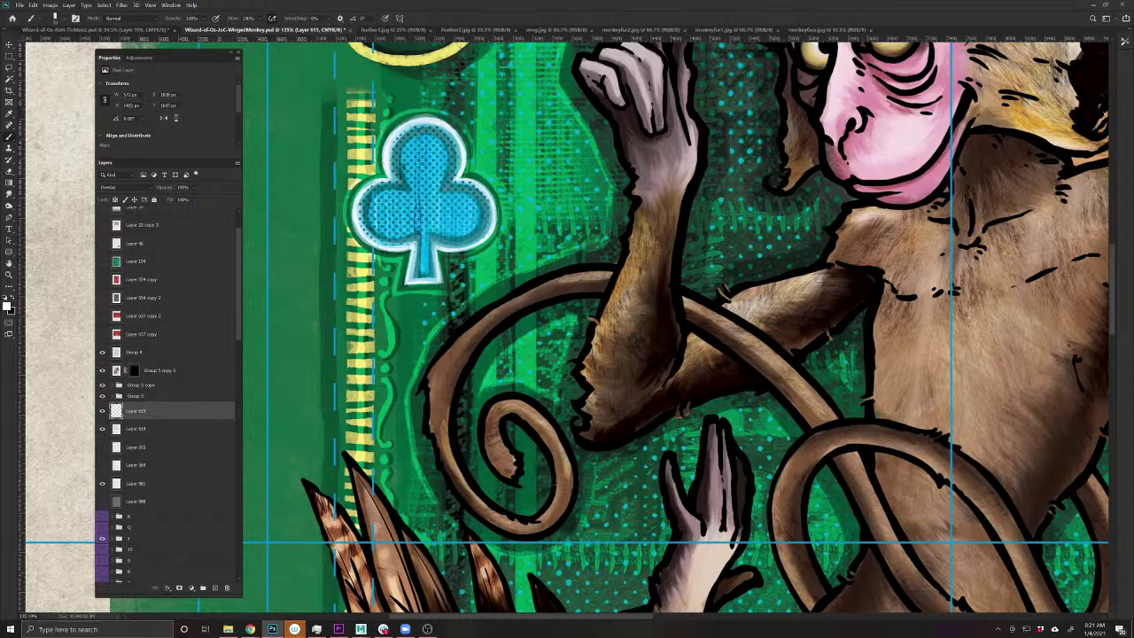
{"action": "left_click_drag", "start_coordinate": [639, 487], "coordinate": [396, 455]}
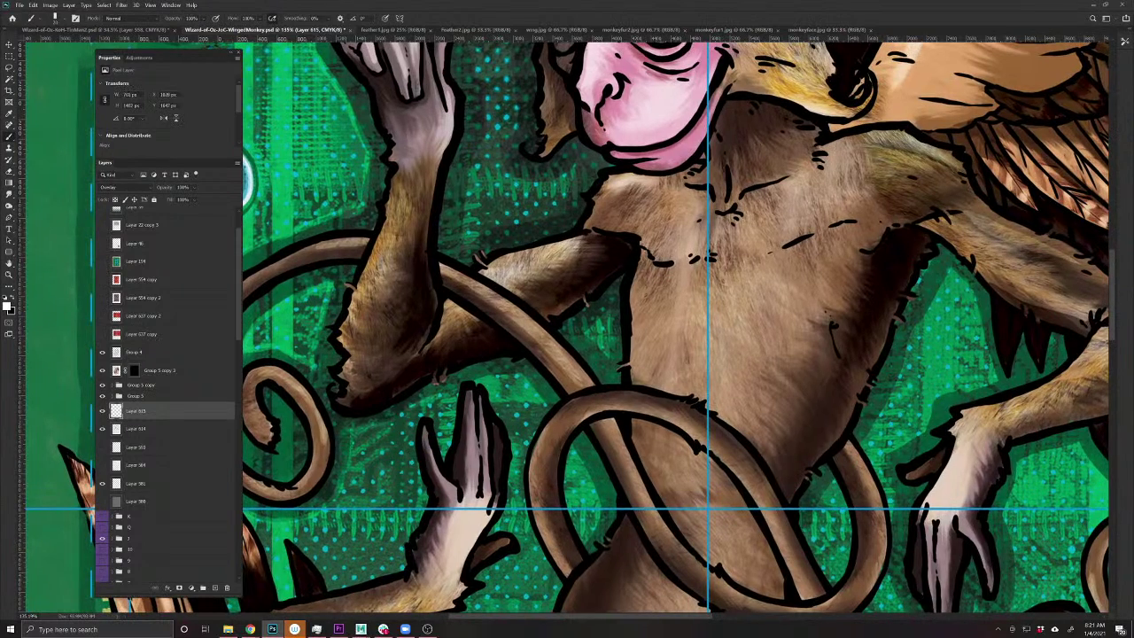
{"action": "left_click_drag", "start_coordinate": [496, 376], "coordinate": [531, 390]}
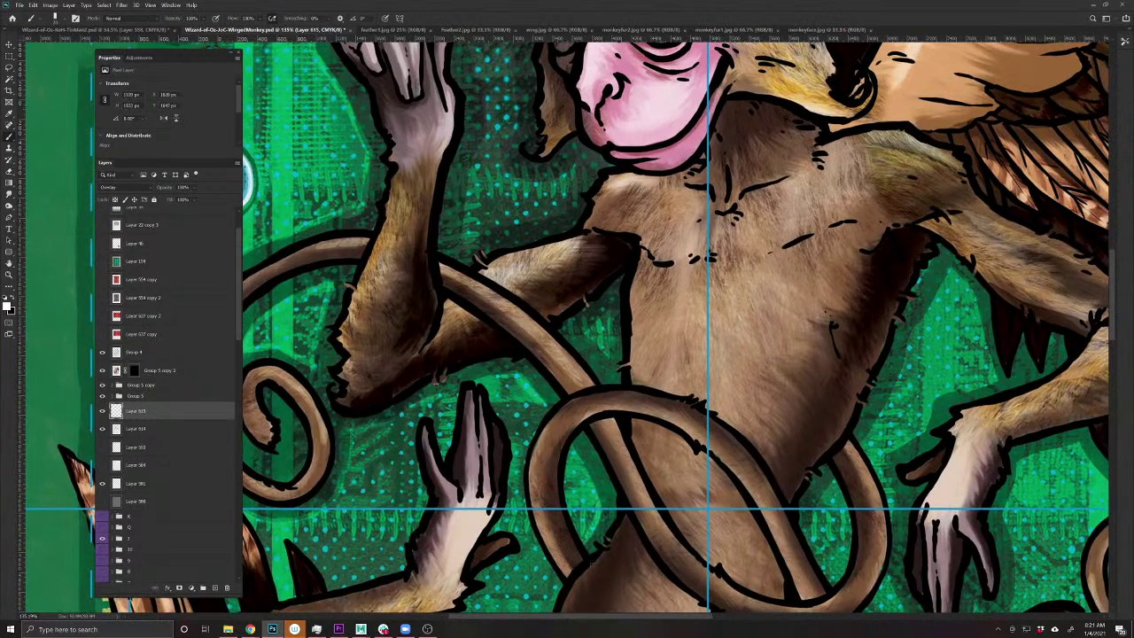
- Paint short light fur strokes on the monkey's arm
{"action": "left_click_drag", "start_coordinate": [665, 551], "coordinate": [481, 446]}
{"action": "left_click_drag", "start_coordinate": [656, 394], "coordinate": [523, 549]}
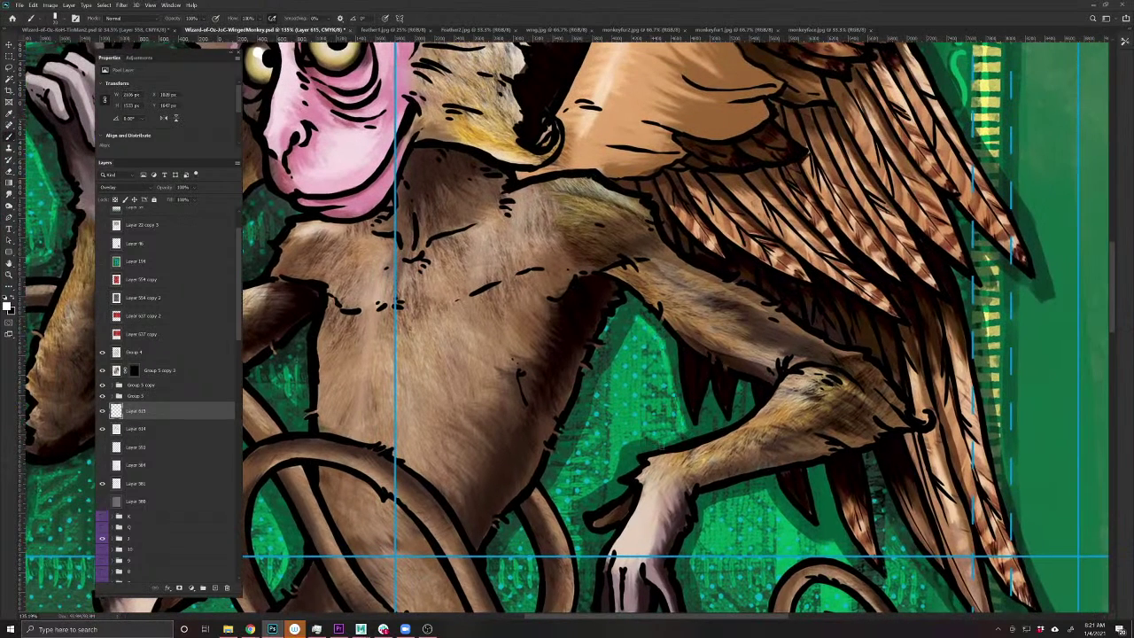
{"action": "mouse_move", "coordinate": [615, 450]}
{"action": "left_mouse_down"}
{"action": "mouse_move", "coordinate": [571, 523]}
{"action": "mouse_move", "coordinate": [562, 468]}
{"action": "mouse_move", "coordinate": [598, 386]}
{"action": "left_mouse_up"}
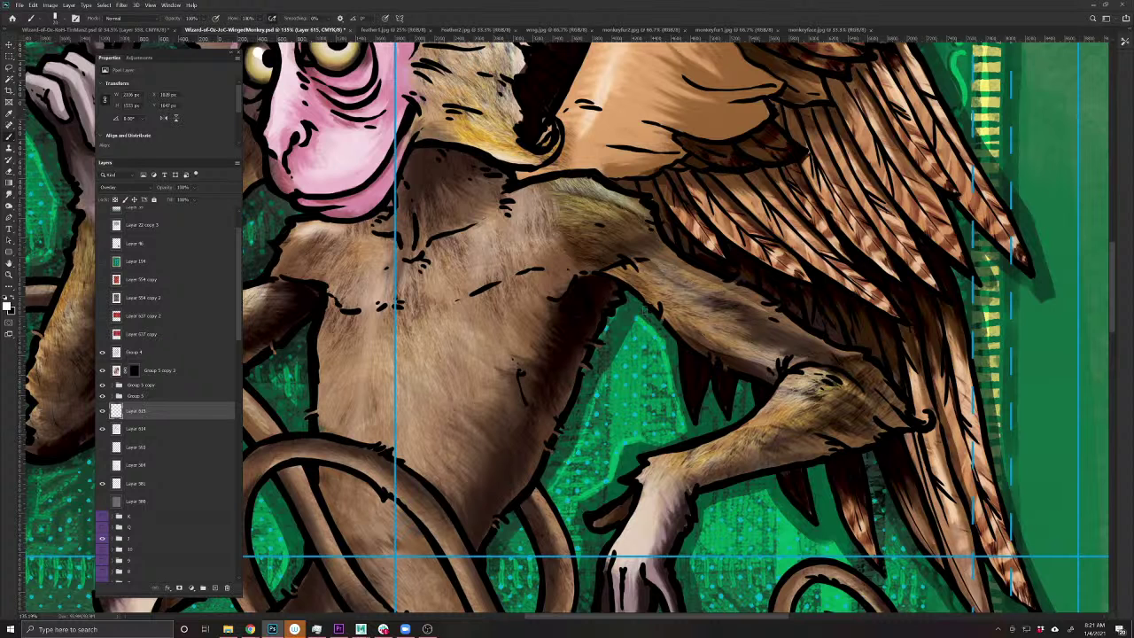
{"action": "left_click_drag", "start_coordinate": [732, 547], "coordinate": [599, 394]}
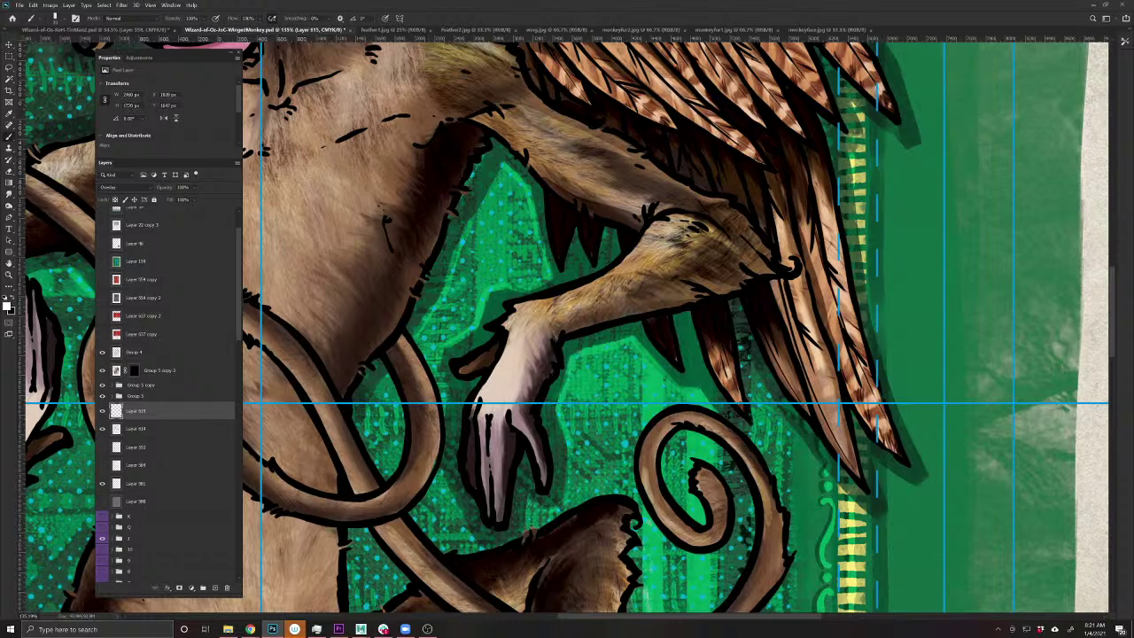
- Add a faint light stroke on the tail and light green rims along the wing feather edges
{"action": "left_click_drag", "start_coordinate": [456, 529], "coordinate": [443, 478]}
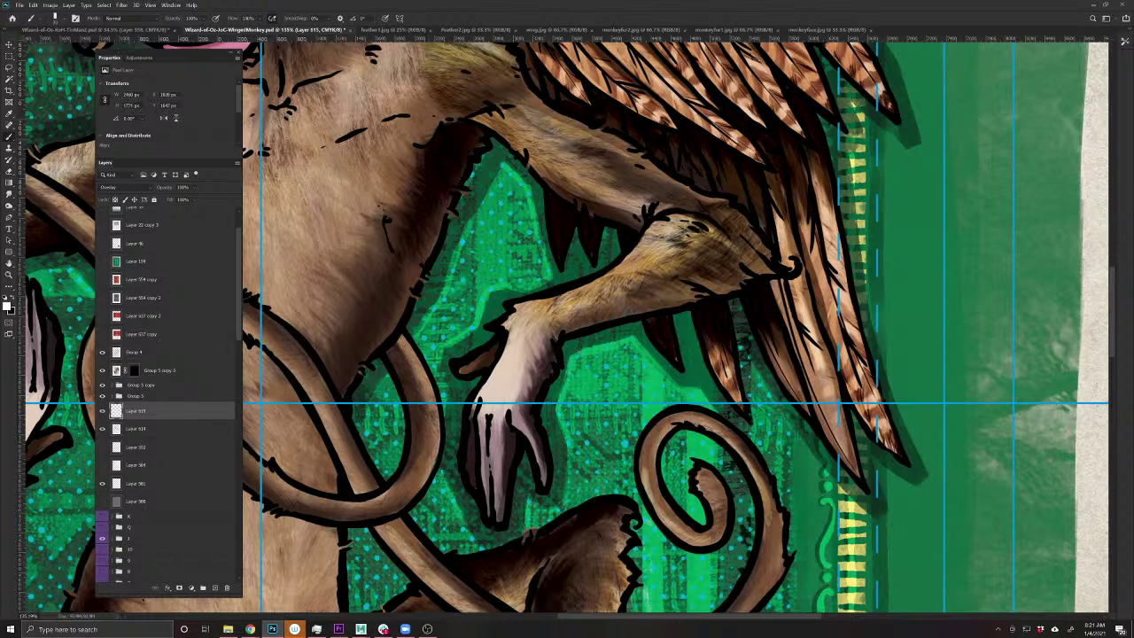
{"action": "left_click_drag", "start_coordinate": [875, 553], "coordinate": [498, 541]}
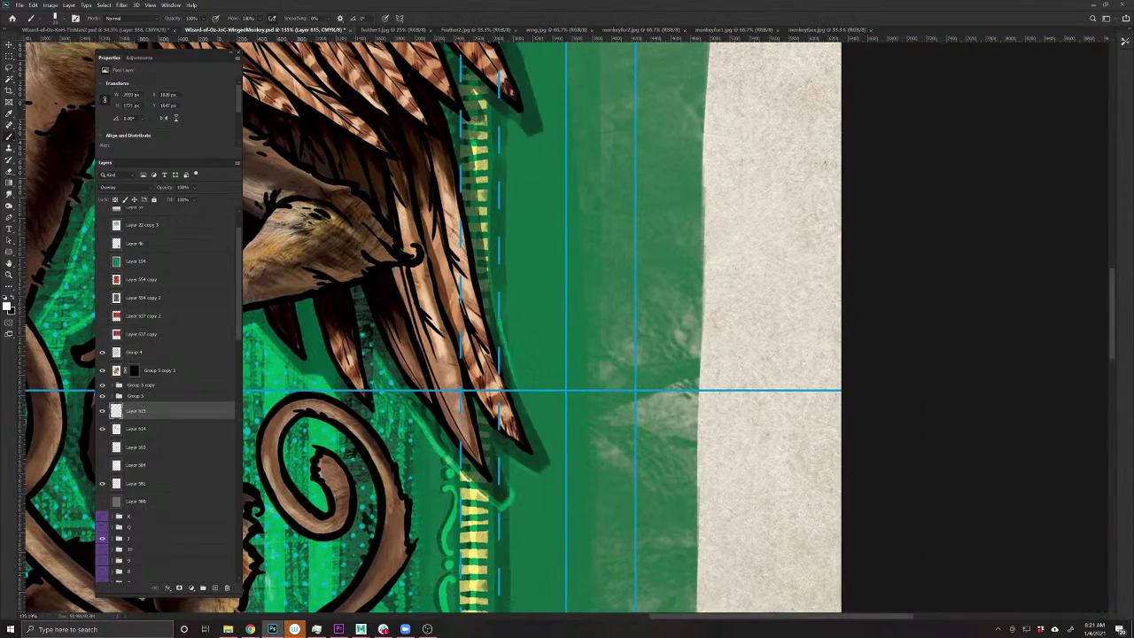
{"action": "left_click_drag", "start_coordinate": [468, 244], "coordinate": [552, 442]}
{"action": "mouse_move", "coordinate": [567, 485]}
{"action": "left_mouse_down"}
{"action": "mouse_move", "coordinate": [558, 330]}
{"action": "mouse_move", "coordinate": [578, 306]}
{"action": "mouse_move", "coordinate": [614, 332]}
{"action": "left_mouse_up"}
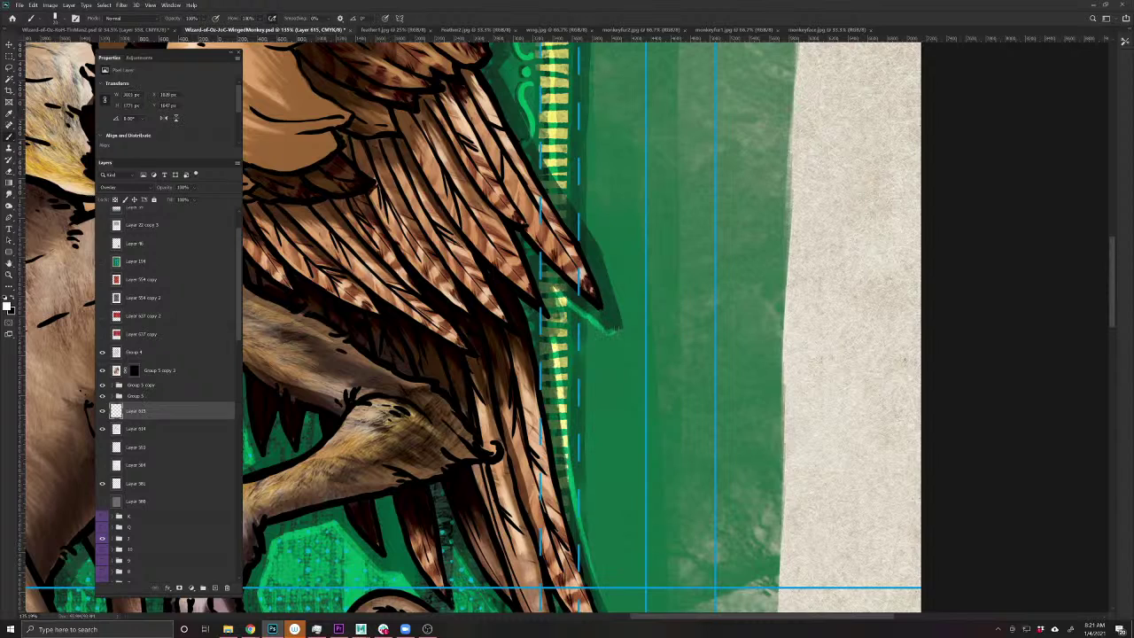
{"action": "left_click_drag", "start_coordinate": [548, 209], "coordinate": [645, 430]}
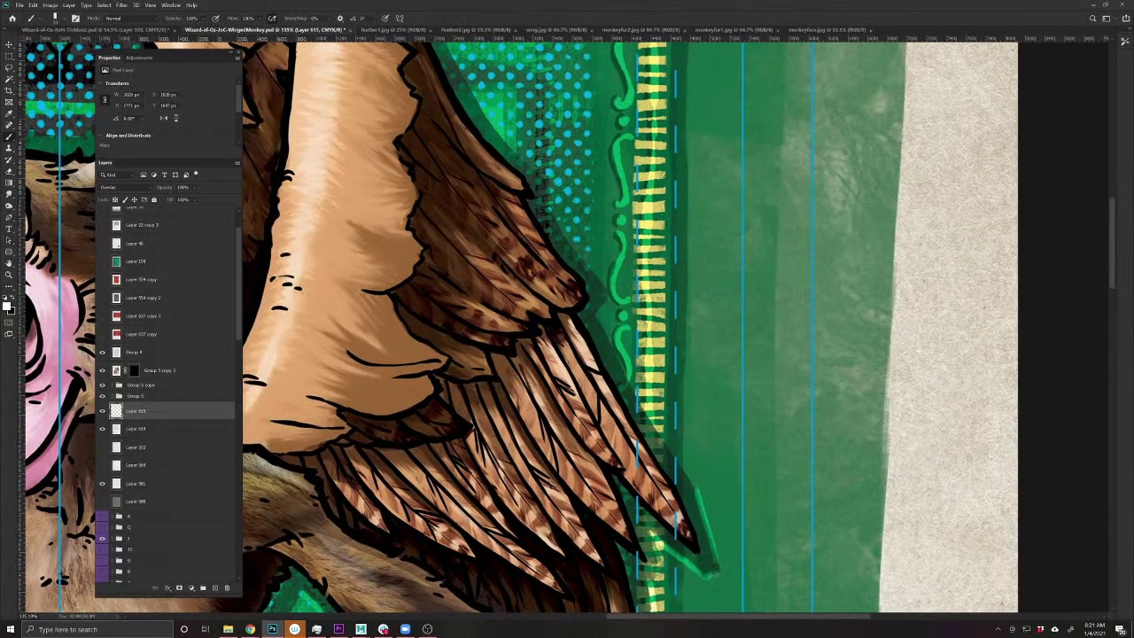
{"action": "left_click_drag", "start_coordinate": [693, 485], "coordinate": [550, 209]}
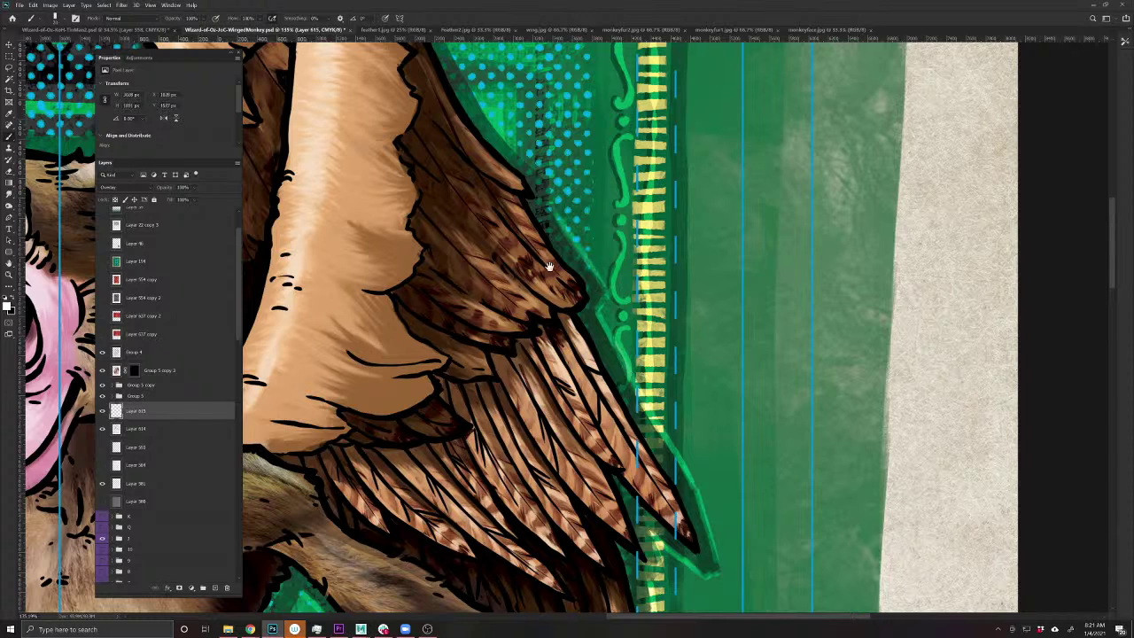
- Trace green rim light up the upper feather edges and down the left feather
{"action": "left_click_drag", "start_coordinate": [549, 265], "coordinate": [652, 455]}
{"action": "mouse_move", "coordinate": [709, 485]}
{"action": "left_mouse_down"}
{"action": "mouse_move", "coordinate": [620, 360]}
{"action": "mouse_move", "coordinate": [604, 303]}
{"action": "mouse_move", "coordinate": [576, 283]}
{"action": "mouse_move", "coordinate": [531, 189]}
{"action": "mouse_move", "coordinate": [510, 183]}
{"action": "mouse_move", "coordinate": [461, 202]}
{"action": "mouse_move", "coordinate": [431, 232]}
{"action": "mouse_move", "coordinate": [430, 260]}
{"action": "mouse_move", "coordinate": [364, 197]}
{"action": "mouse_move", "coordinate": [337, 190]}
{"action": "mouse_move", "coordinate": [289, 221]}
{"action": "mouse_move", "coordinate": [271, 253]}
{"action": "mouse_move", "coordinate": [294, 352]}
{"action": "left_mouse_up"}
{"action": "mouse_move", "coordinate": [368, 431]}
{"action": "left_mouse_down"}
{"action": "mouse_move", "coordinate": [447, 471]}
{"action": "mouse_move", "coordinate": [601, 479]}
{"action": "left_mouse_up"}
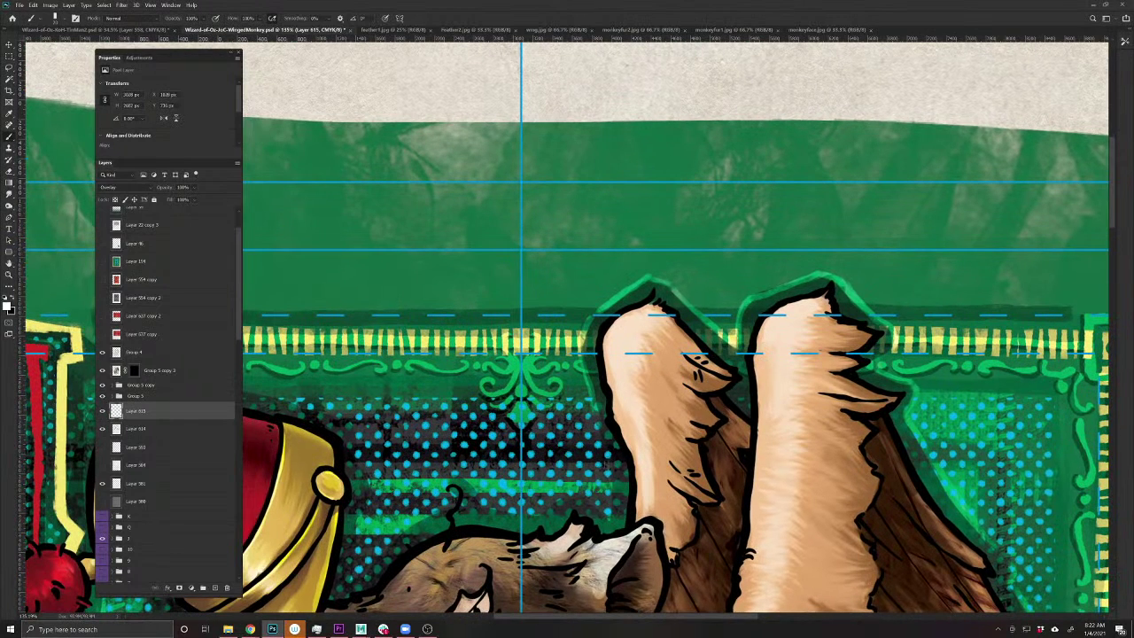
{"action": "left_click_drag", "start_coordinate": [483, 505], "coordinate": [518, 509]}
{"action": "left_click_drag", "start_coordinate": [384, 518], "coordinate": [491, 368]}
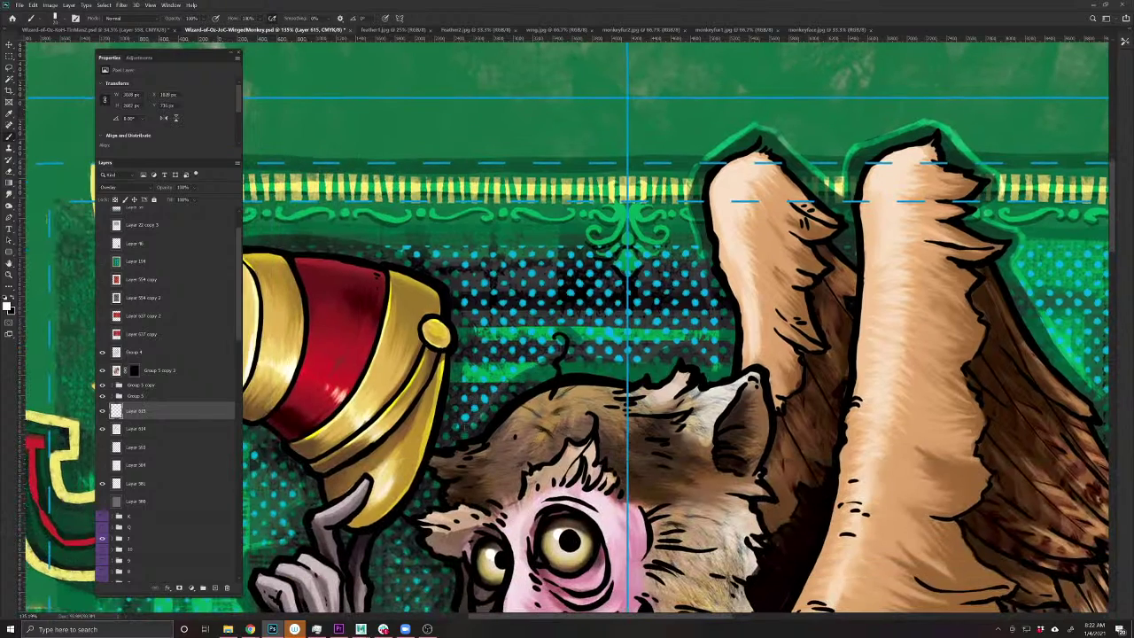
{"action": "left_click_drag", "start_coordinate": [426, 295], "coordinate": [635, 436]}
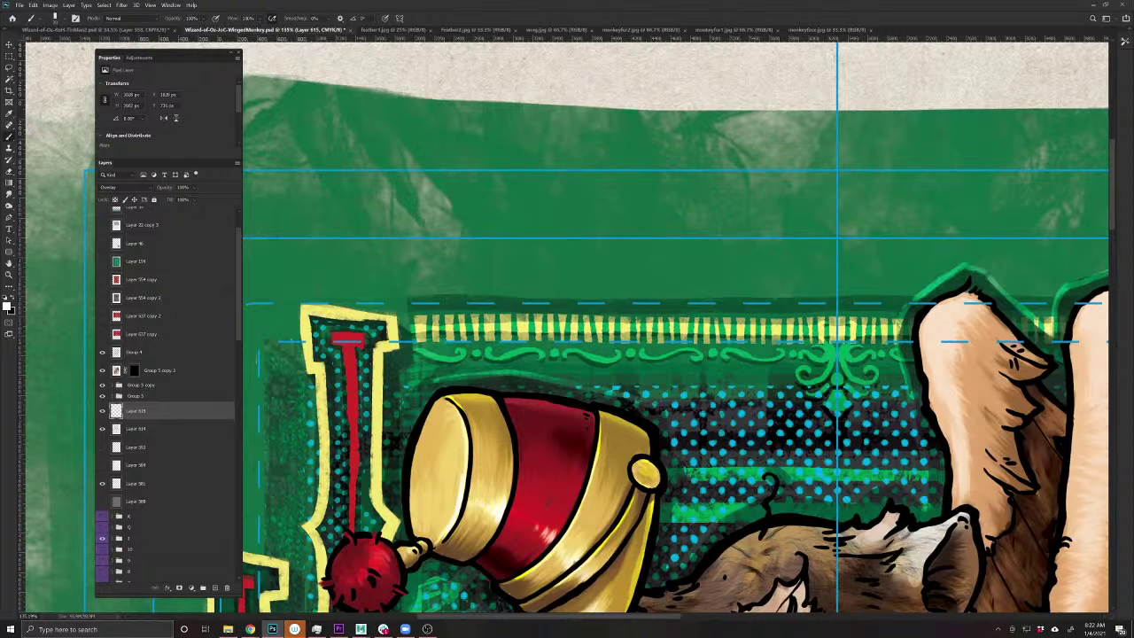
{"action": "left_click_drag", "start_coordinate": [392, 492], "coordinate": [433, 295]}
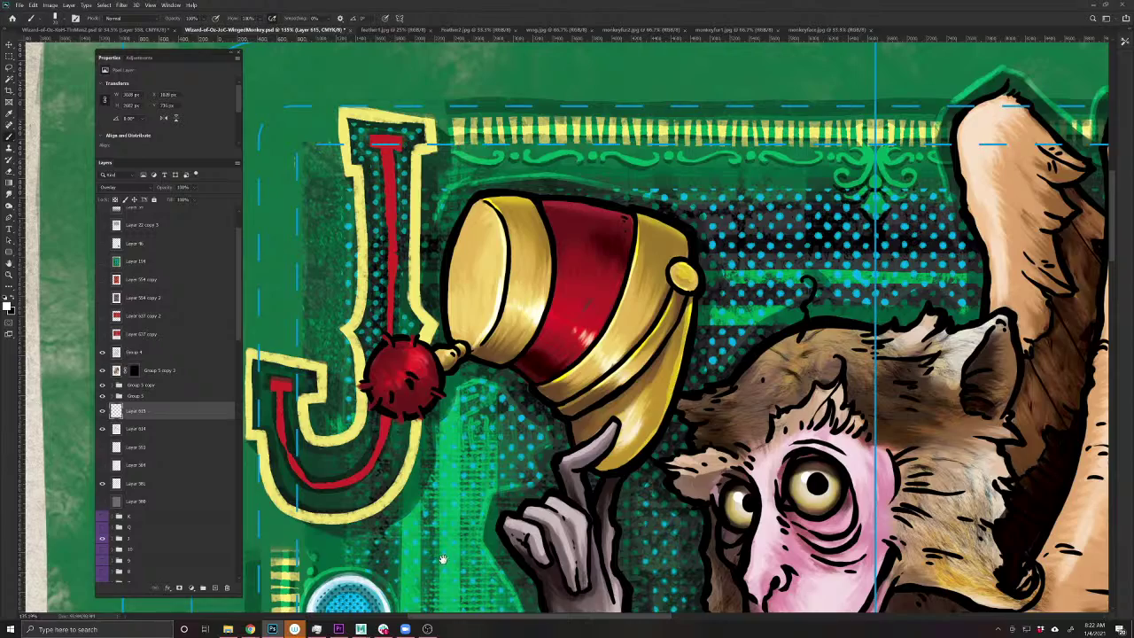
- Lower the rim-light layer to 80% opacity and select Layer 614
{"action": "scroll", "coordinate": [447, 547], "scroll_direction": "down", "scroll_amount": 3}
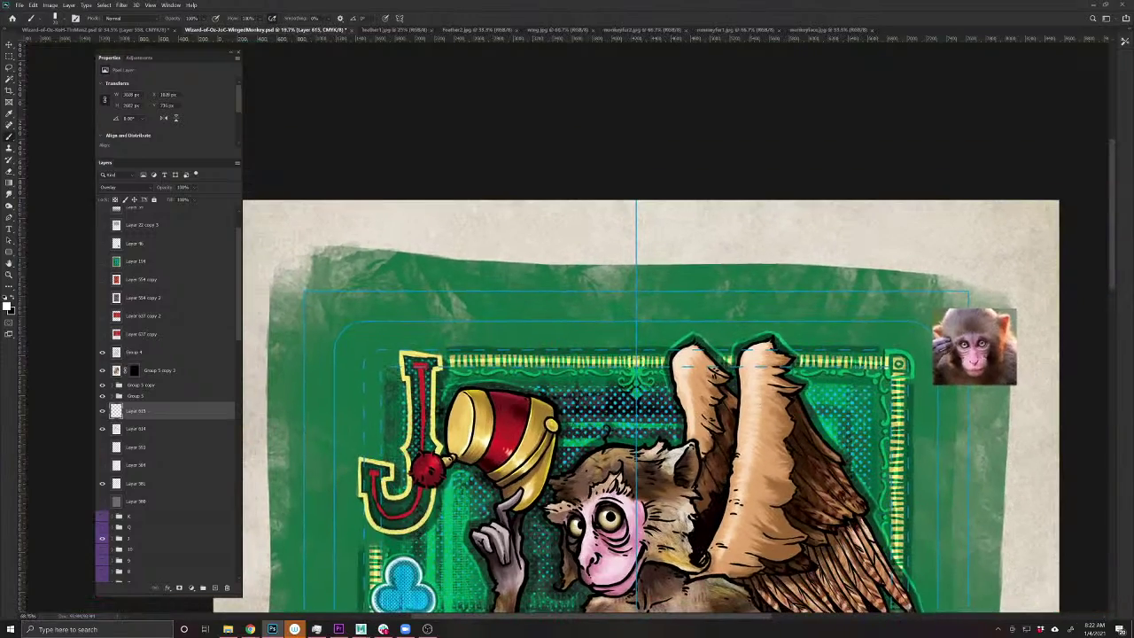
{"action": "scroll", "coordinate": [547, 564], "scroll_direction": "up", "scroll_amount": 3}
{"action": "scroll", "coordinate": [541, 444], "scroll_direction": "up", "scroll_amount": 2}
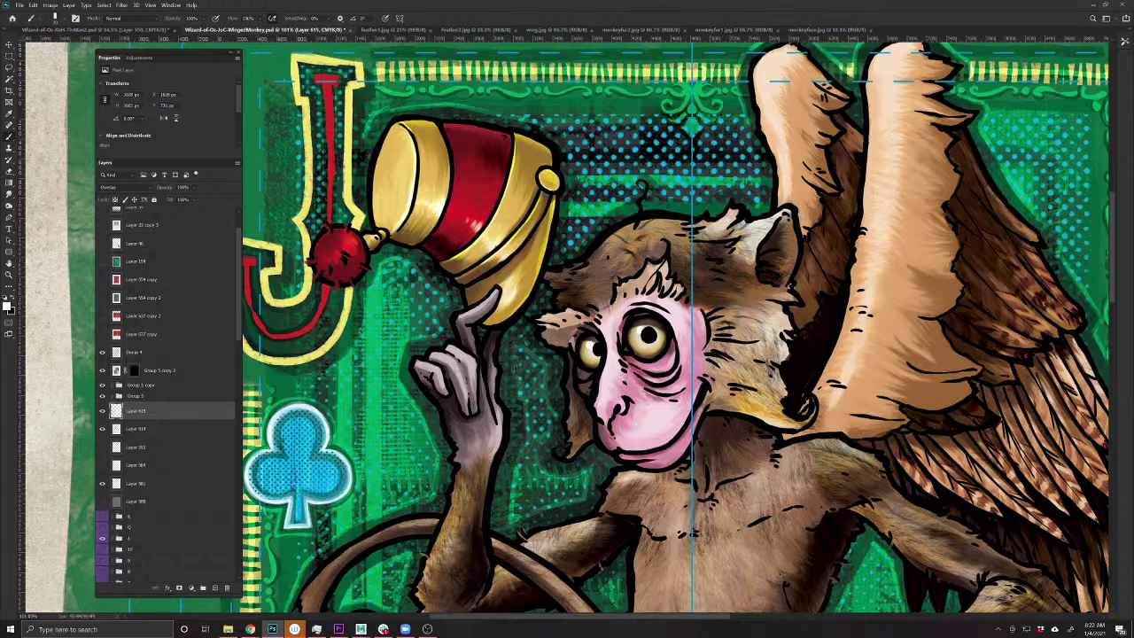
{"action": "scroll", "coordinate": [627, 316], "scroll_direction": "down", "scroll_amount": 6}
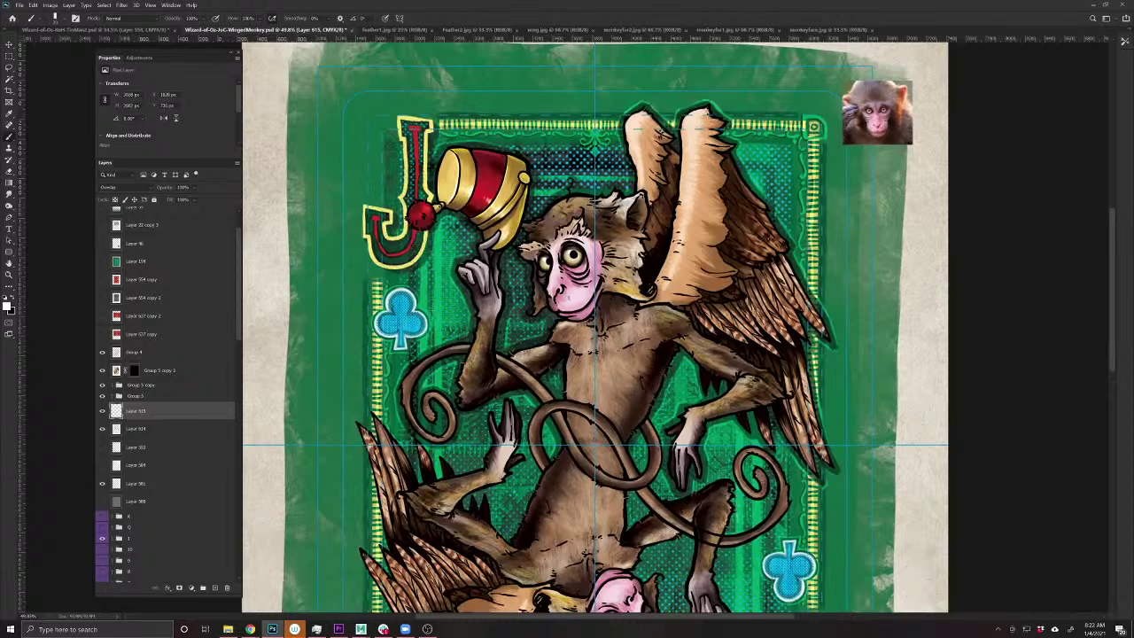
{"action": "left_click_drag", "start_coordinate": [164, 188], "coordinate": [160, 192]}
{"action": "left_click", "coordinate": [145, 434]}
- Duplicate Layer 614, then select the full-size bottom layer and rotate it, returning it to level
{"action": "key", "text": "ctrl+j"}
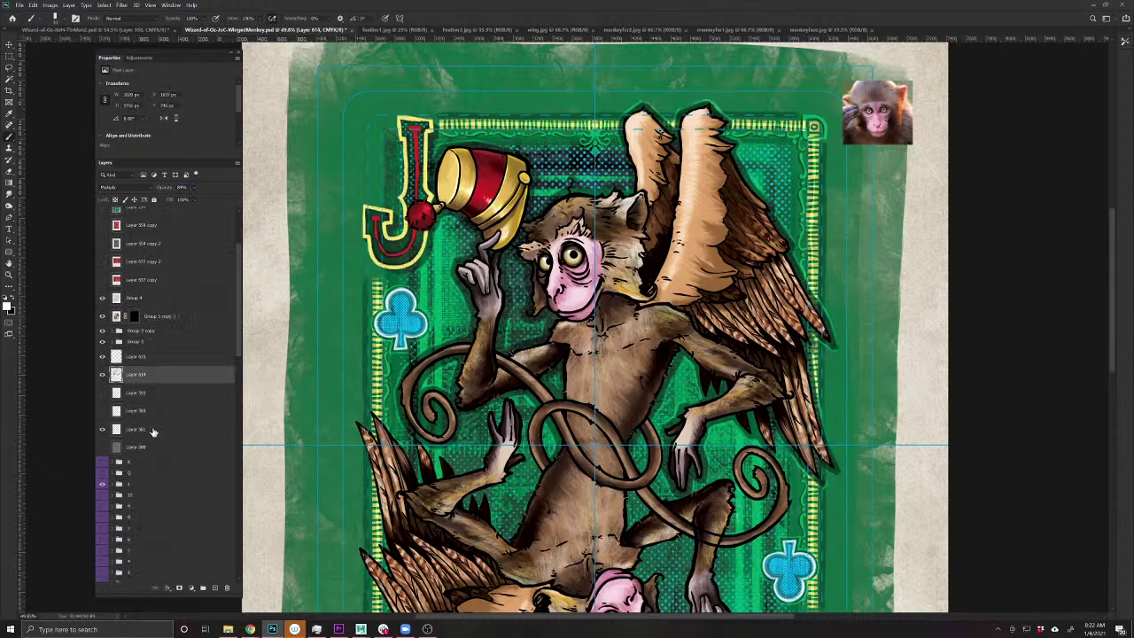
{"action": "left_click_drag", "start_coordinate": [238, 346], "coordinate": [237, 584]}
{"action": "left_click", "coordinate": [177, 575]}
{"action": "key", "text": "ctrl+t"}
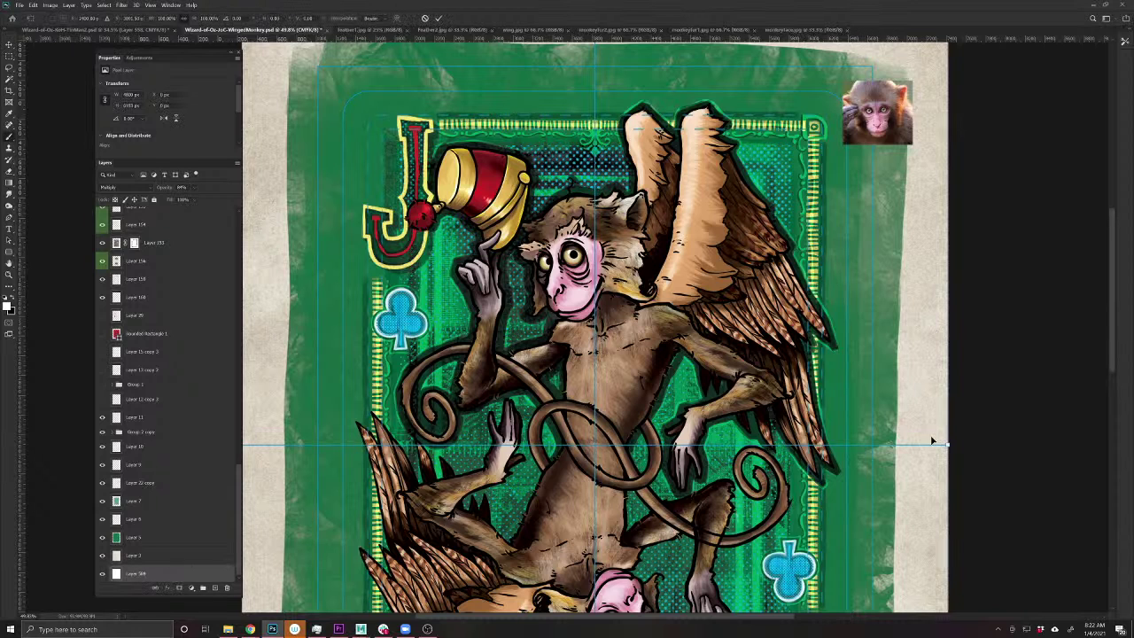
{"action": "left_click_drag", "start_coordinate": [969, 446], "coordinate": [899, 259]}
{"action": "left_click_drag", "start_coordinate": [334, 248], "coordinate": [283, 423]}
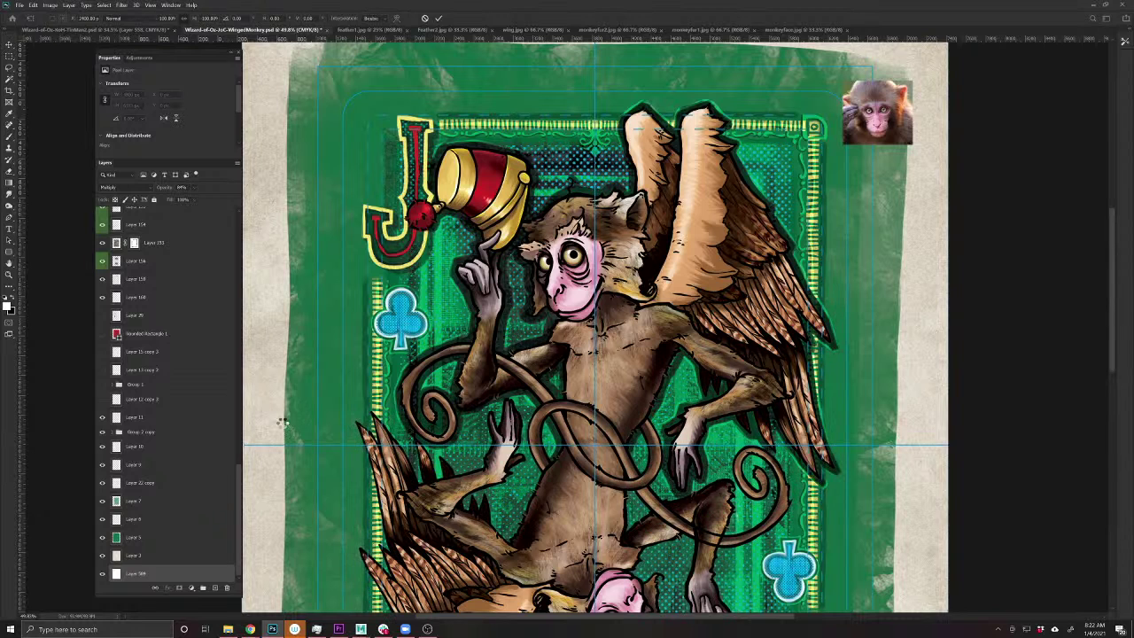
{"action": "key", "text": "Return"}
- Remove the monkey reference photo and duplicate Layer 615 to strengthen the fur overlay
{"action": "left_click_drag", "start_coordinate": [879, 114], "coordinate": [853, 152]}
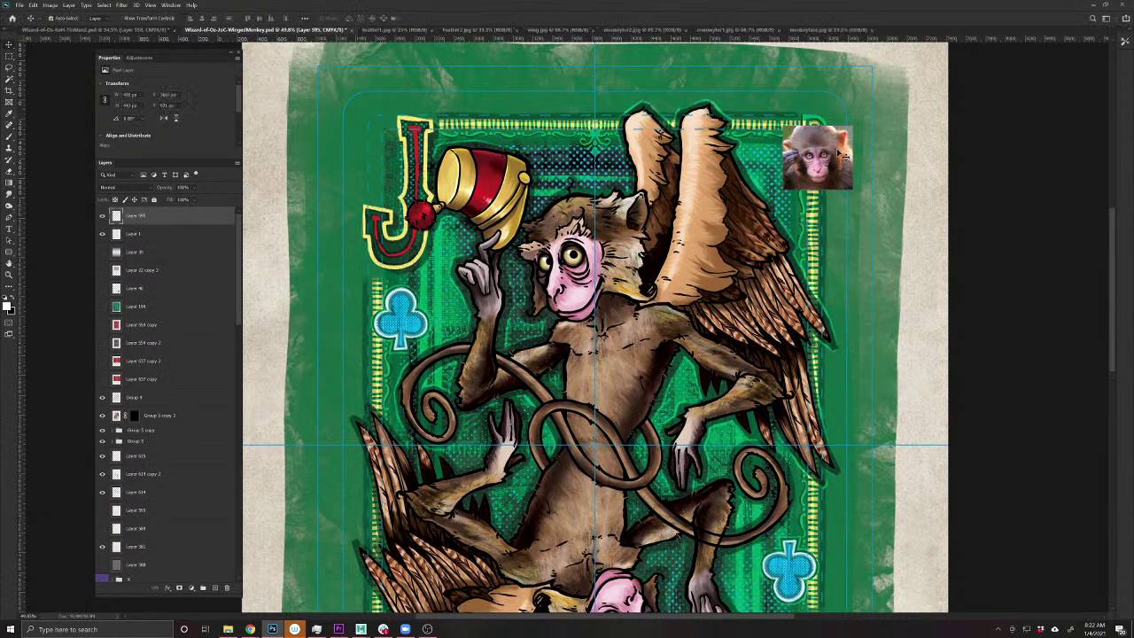
{"action": "key", "text": "Escape"}
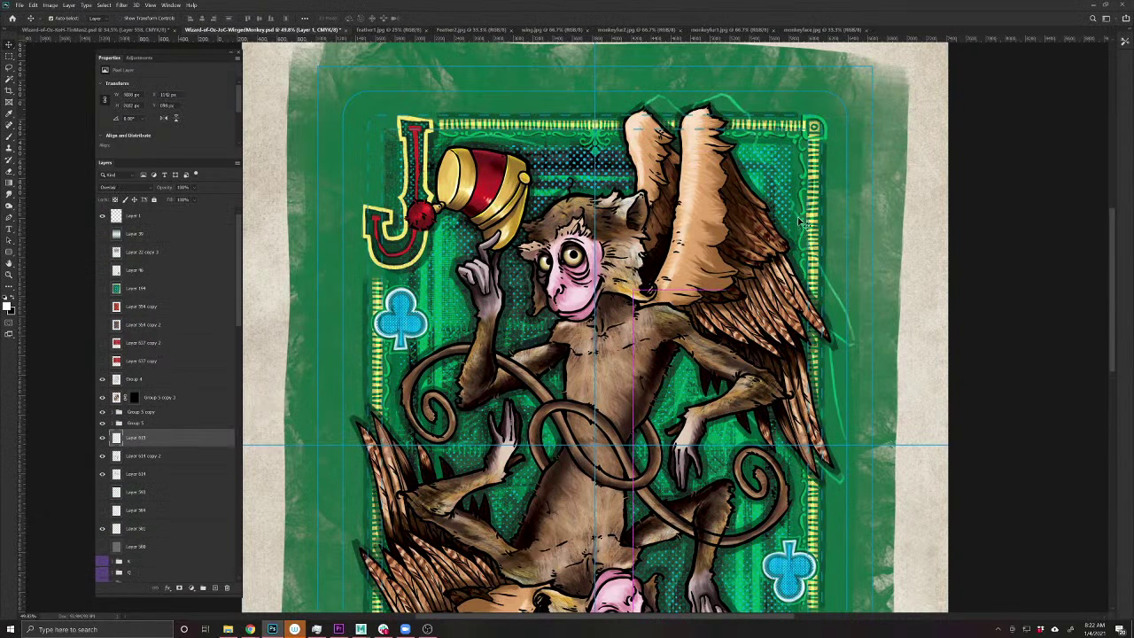
{"action": "key", "text": "ctrl"}
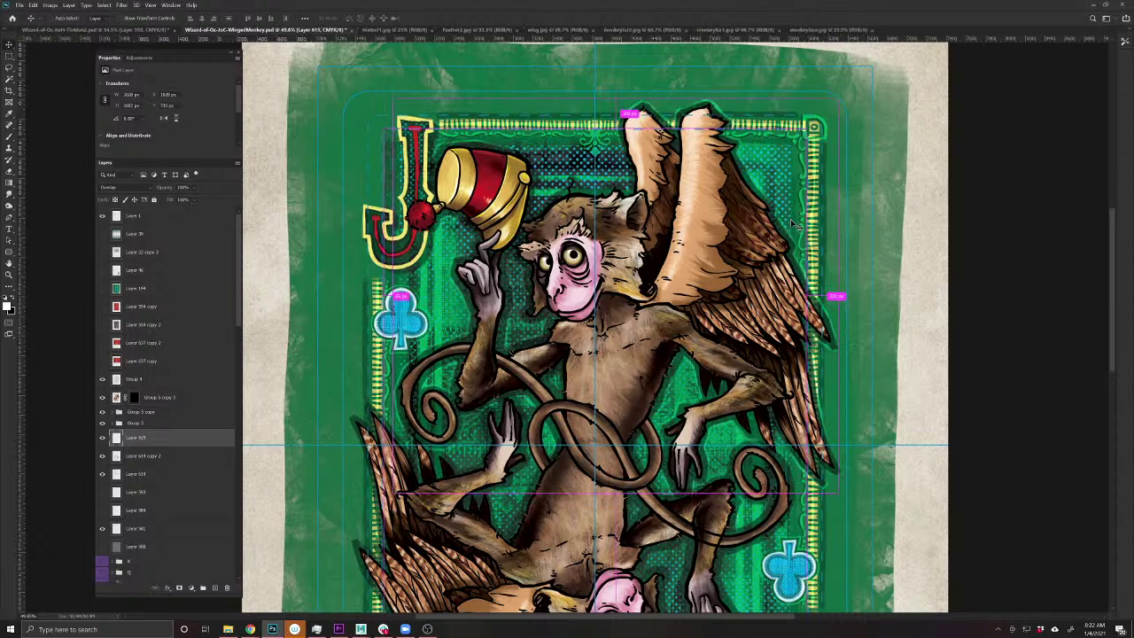
{"action": "key", "text": "ctrl+j"}
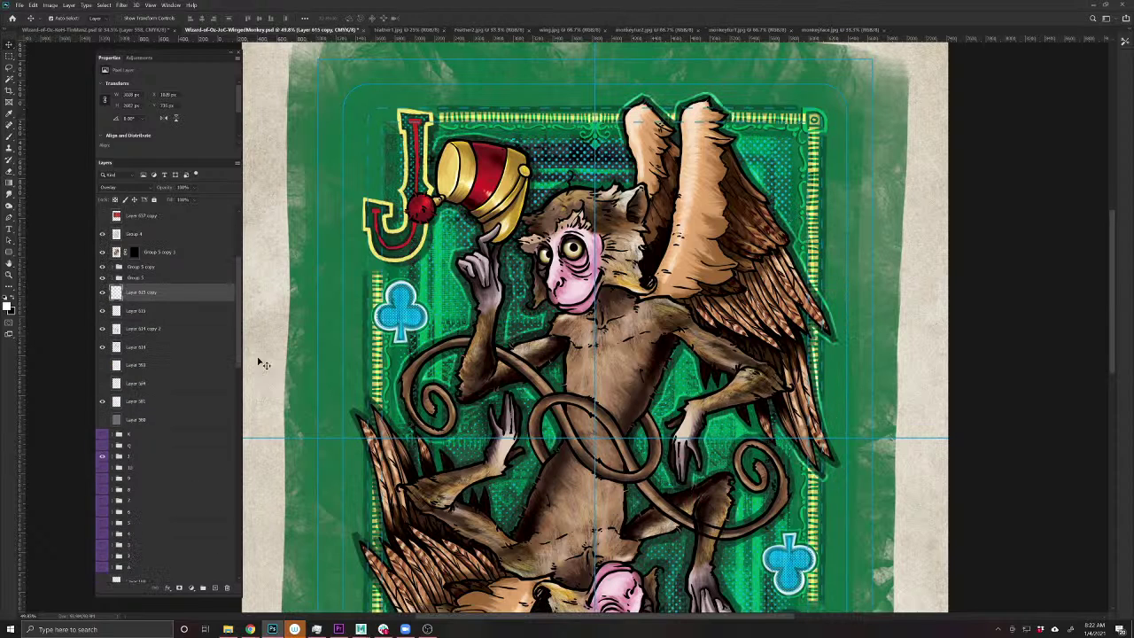
- Tilt the full-size bottom layer about -12° and fit the whole card in view
{"action": "key", "text": "alt+comma"}
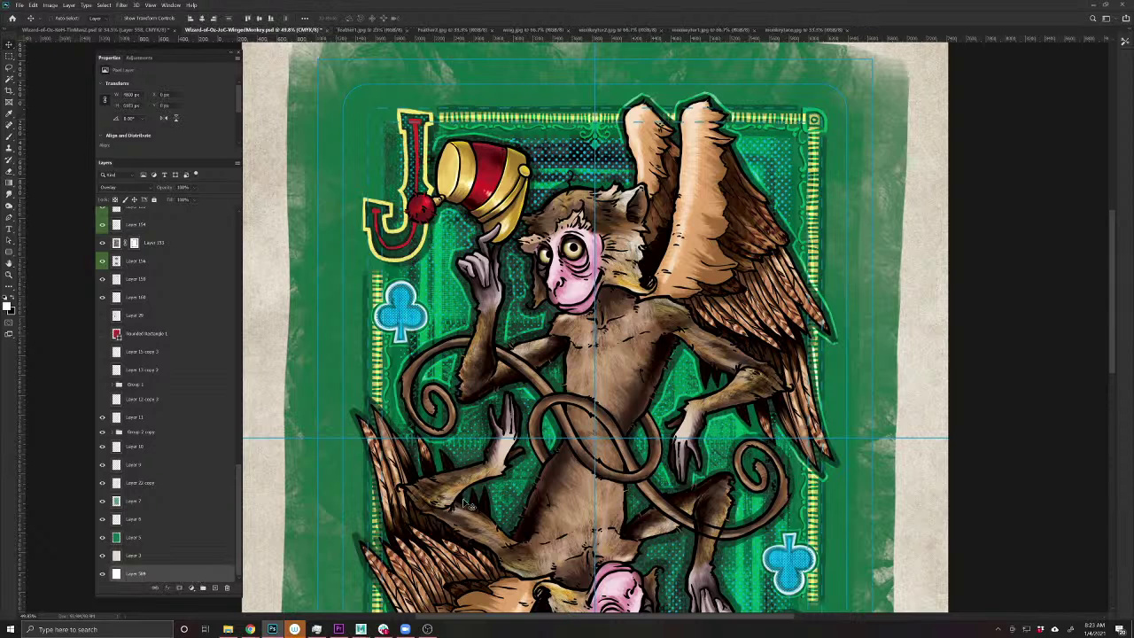
{"action": "key", "text": "ctrl+t"}
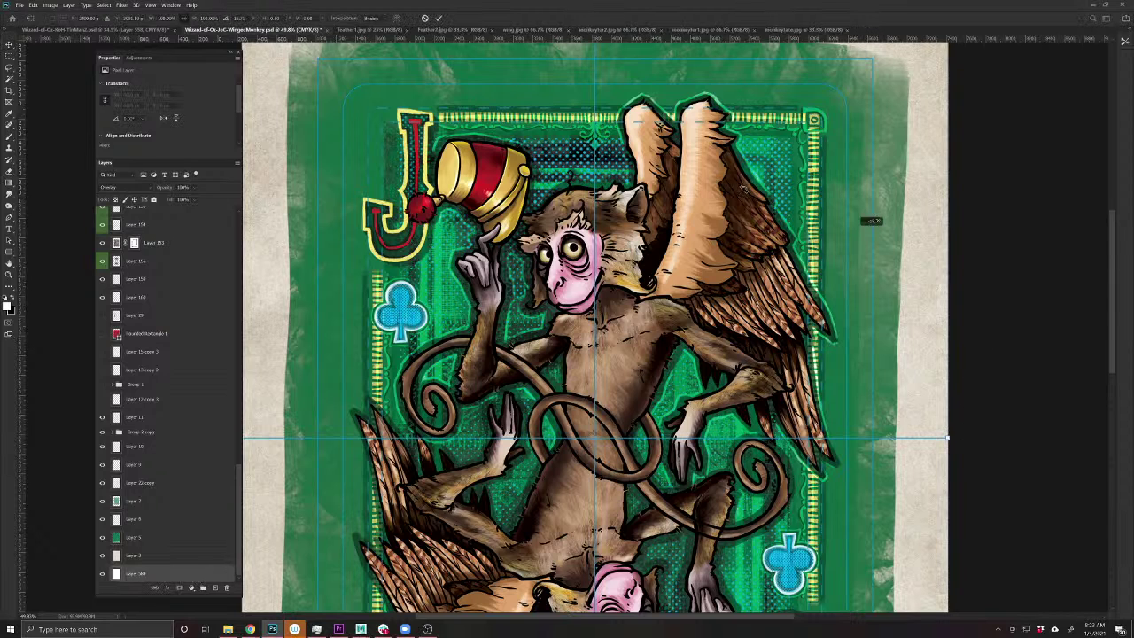
{"action": "left_click_drag", "start_coordinate": [868, 220], "coordinate": [291, 414]}
{"action": "key", "text": "Return"}
{"action": "key", "text": "ctrl+0"}
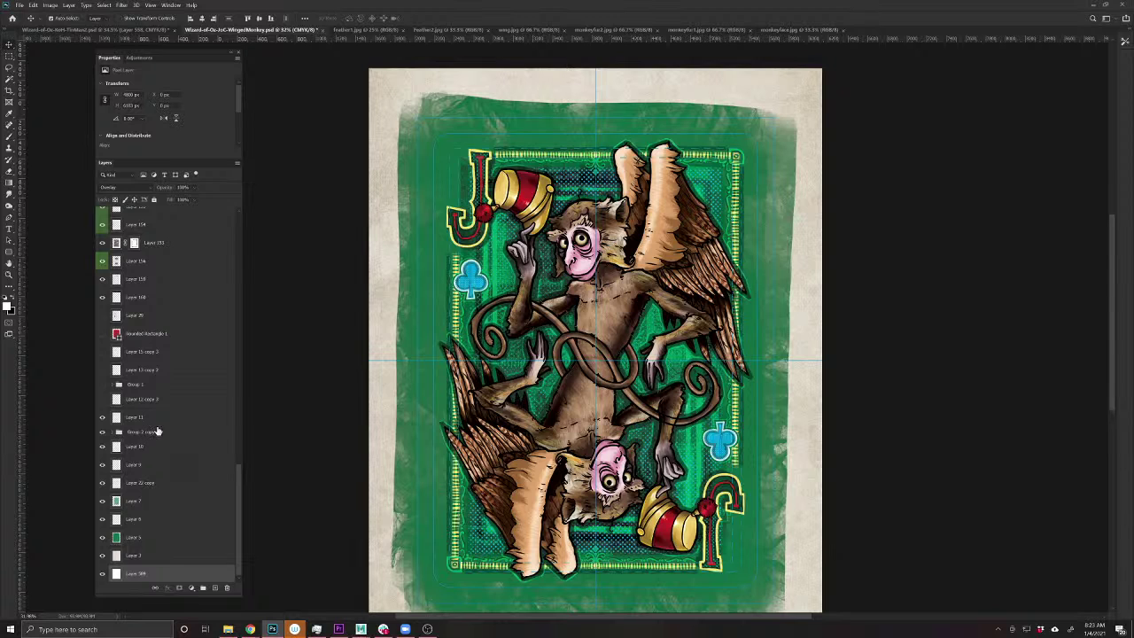
- Add a new empty layer above Group 5 copy 3
{"action": "key", "text": "alt+period"}
{"action": "scroll", "coordinate": [238, 284], "scroll_direction": "up", "scroll_amount": 3}
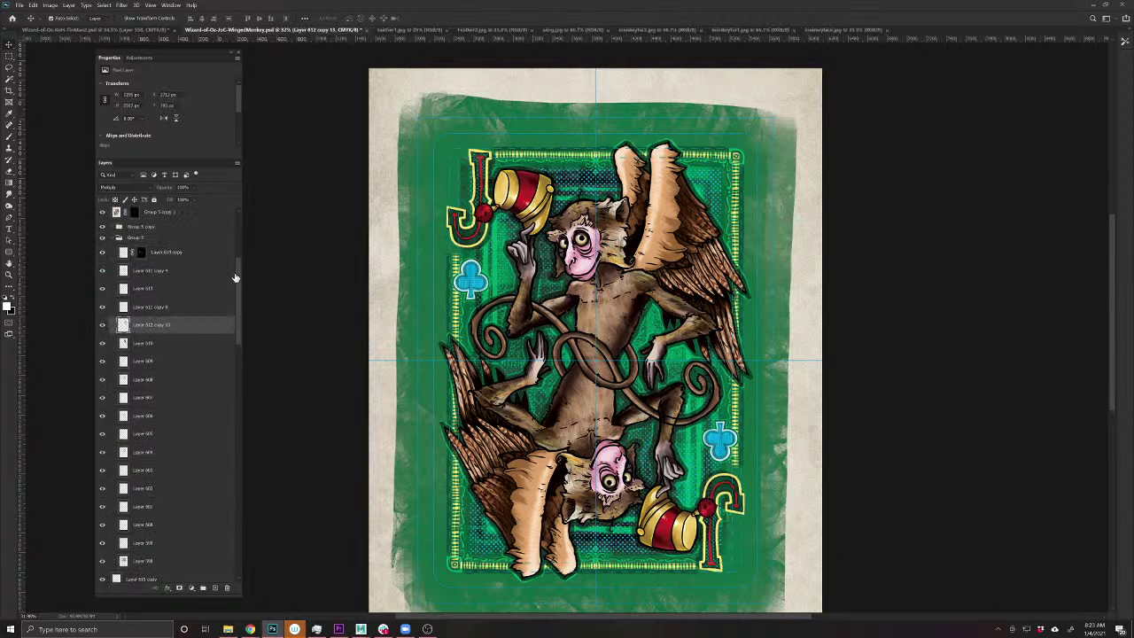
{"action": "scroll", "coordinate": [119, 315], "scroll_direction": "up", "scroll_amount": 2}
{"action": "left_click", "coordinate": [129, 310]}
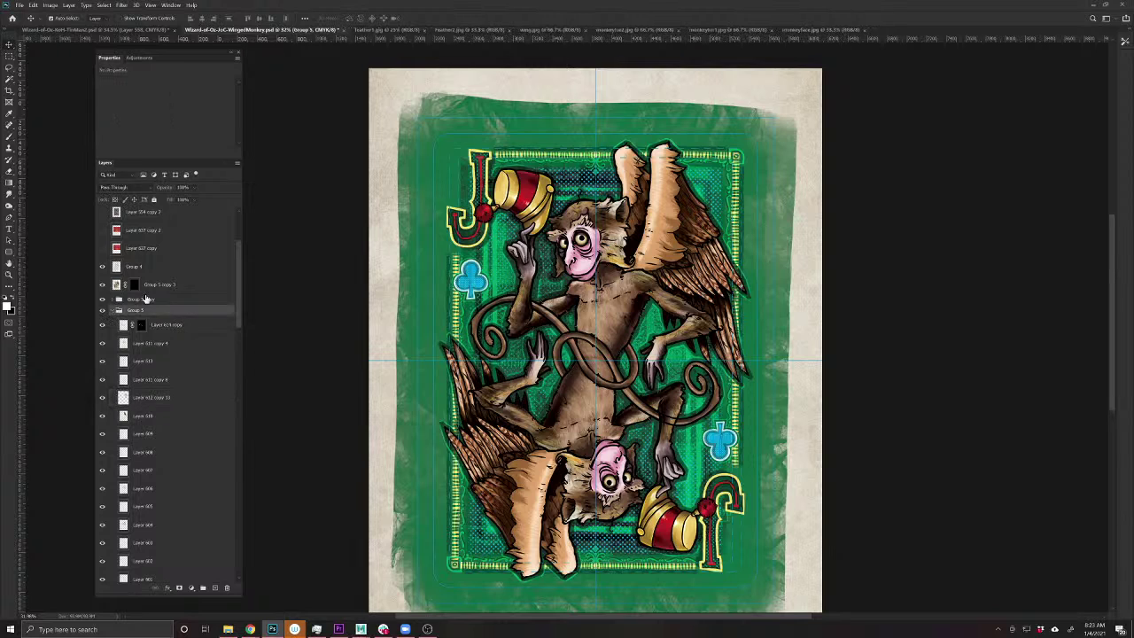
{"action": "left_click", "coordinate": [152, 284]}
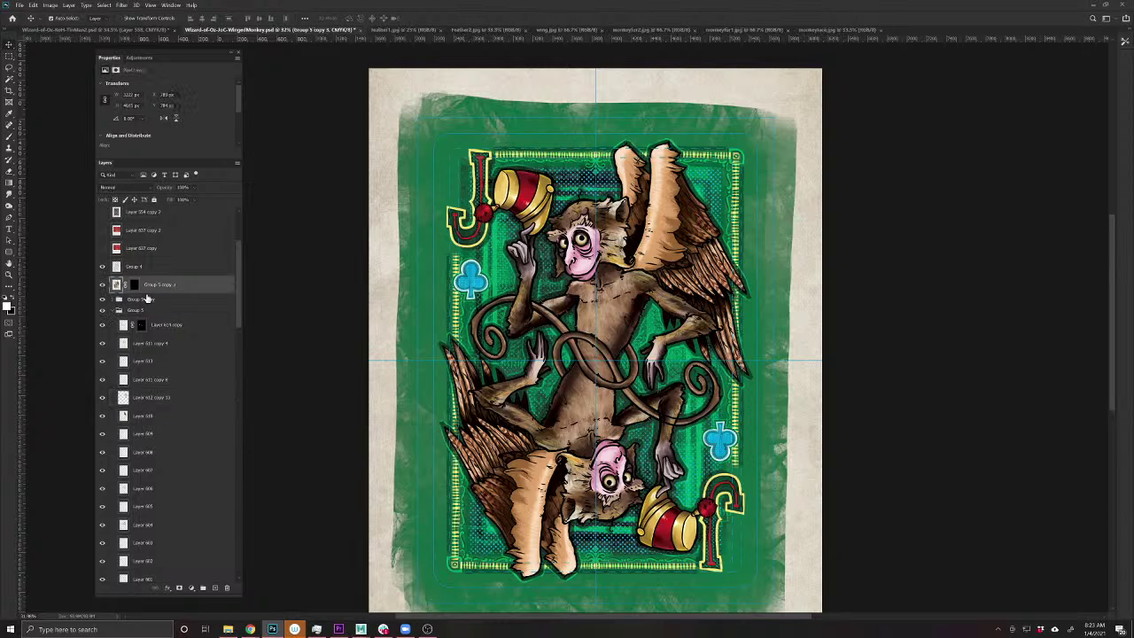
{"action": "left_click", "coordinate": [215, 587]}
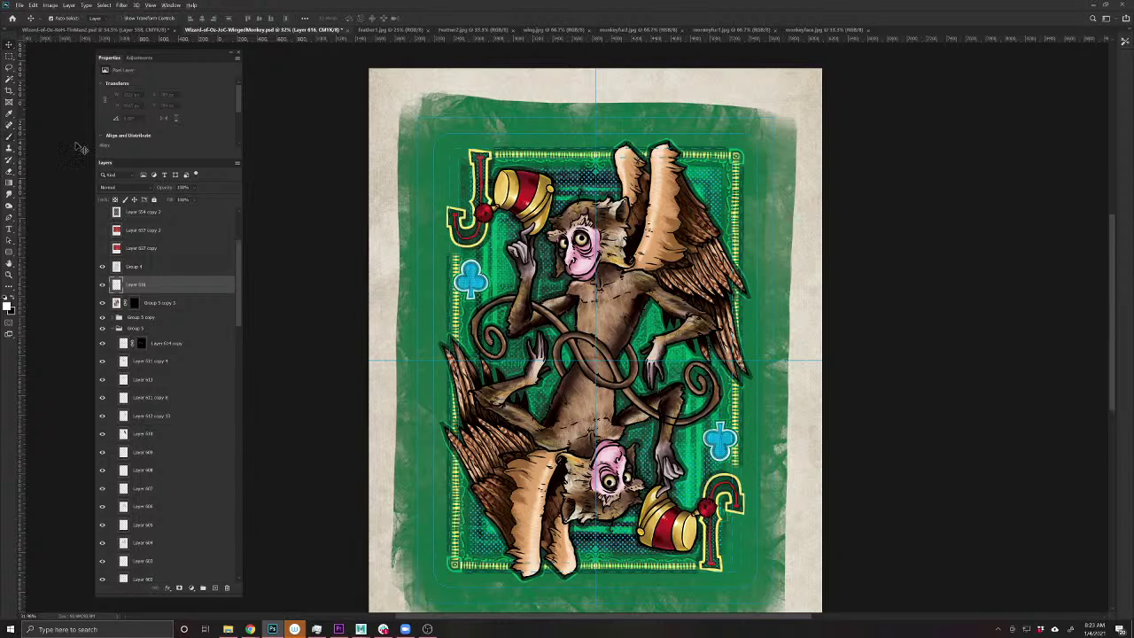
- Sample the club symbol's blue as the paint colour and choose a different brush shape
{"action": "left_click", "coordinate": [9, 137]}
{"action": "left_click", "coordinate": [472, 268], "text": "alt"}
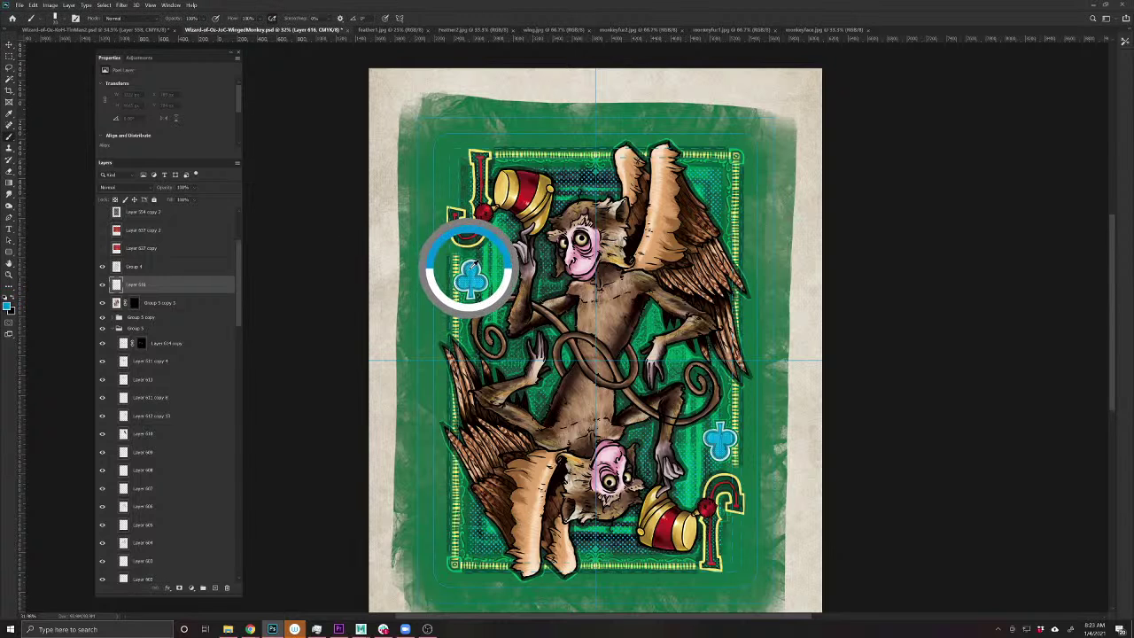
{"action": "scroll", "coordinate": [642, 211], "scroll_direction": "up", "scroll_amount": 3}
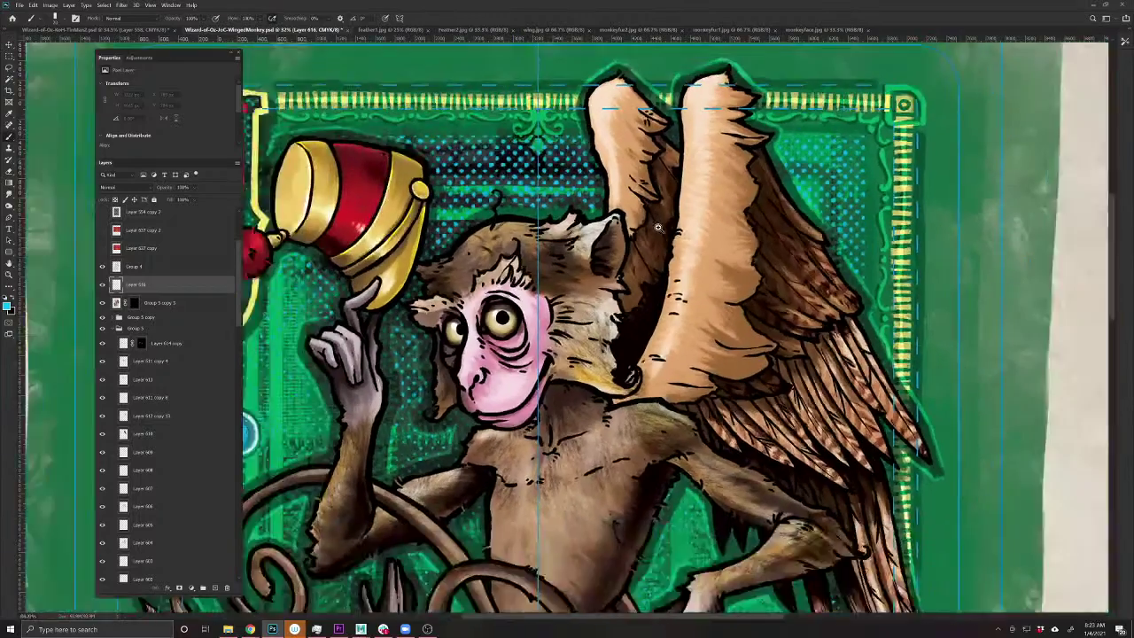
{"action": "scroll", "coordinate": [657, 228], "scroll_direction": "down", "scroll_amount": 3}
{"action": "scroll", "coordinate": [561, 210], "scroll_direction": "up", "scroll_amount": 1}
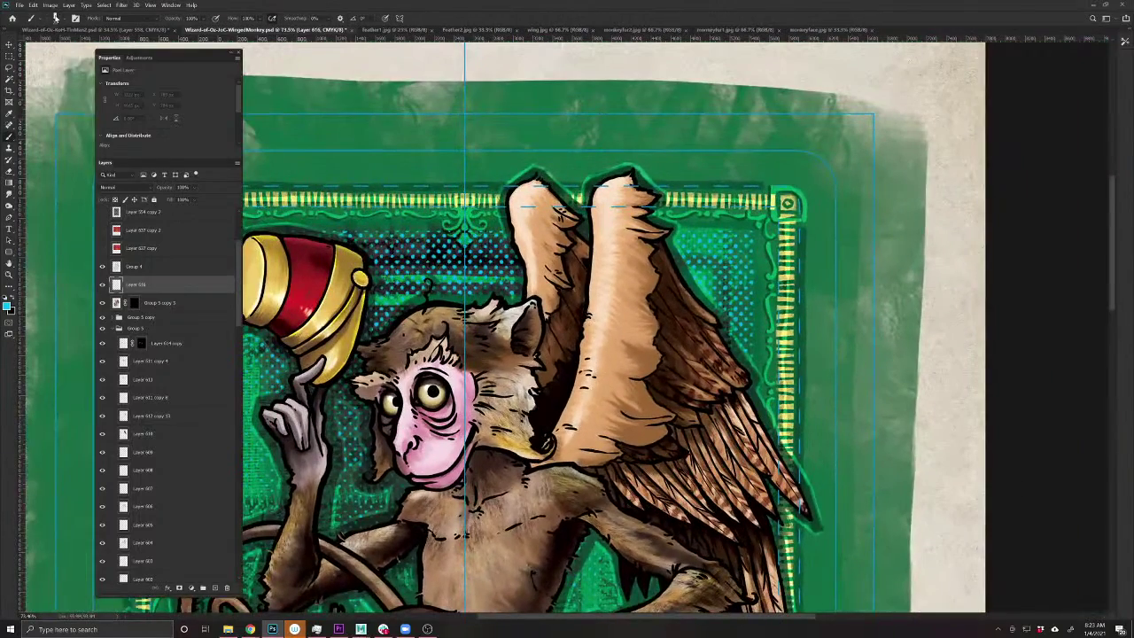
{"action": "left_click", "coordinate": [55, 18]}
{"action": "left_click", "coordinate": [43, 108]}
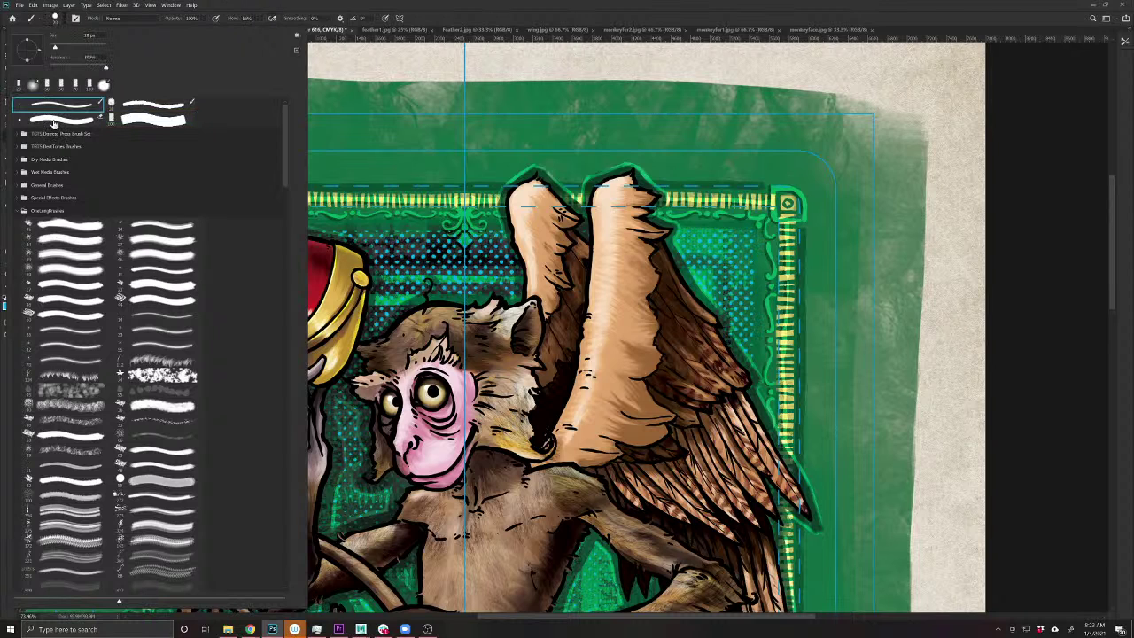
{"action": "key", "text": "Return"}
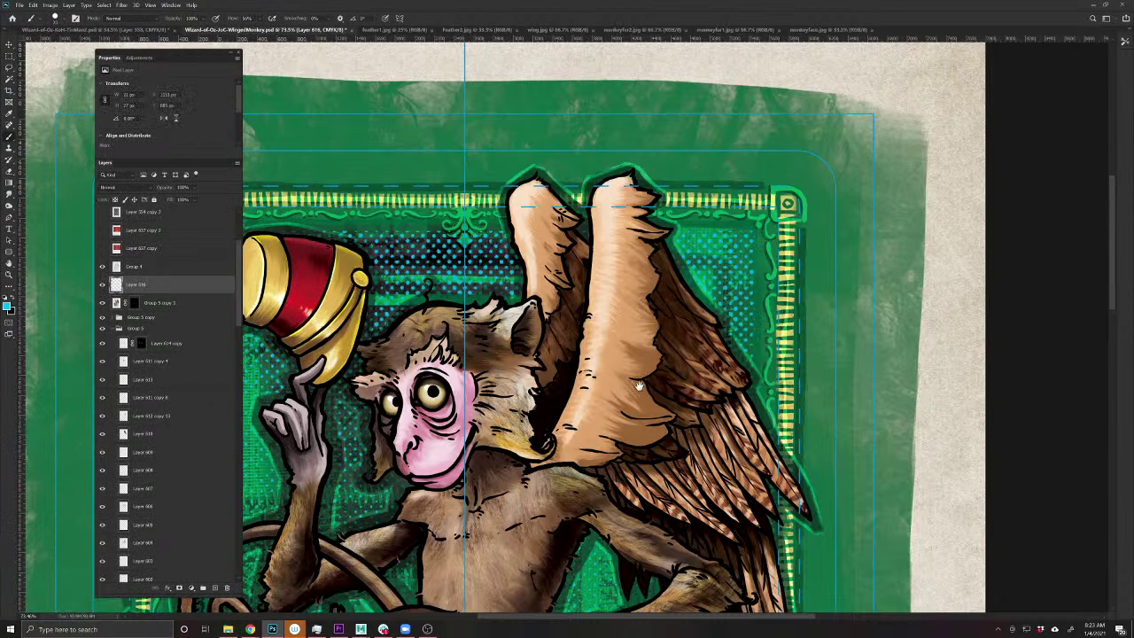
- Lighten the foreground colour to a paler blue in the Color Picker
{"action": "left_click", "coordinate": [645, 390]}
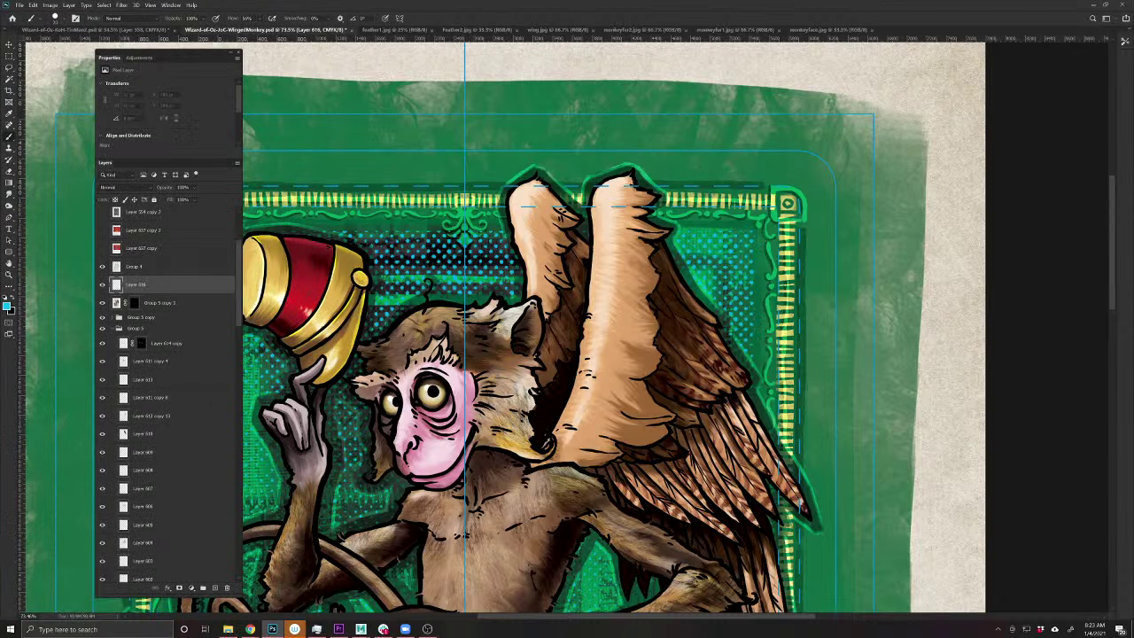
{"action": "left_click", "coordinate": [7, 306]}
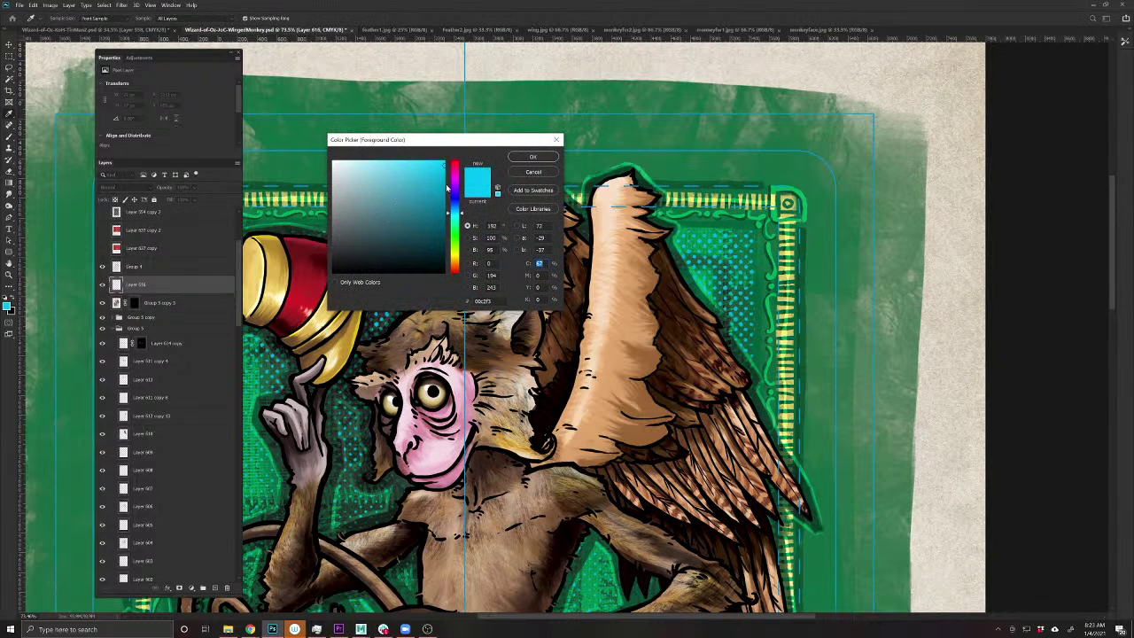
{"action": "left_click", "coordinate": [408, 168]}
{"action": "left_click", "coordinate": [533, 156]}
{"action": "scroll", "coordinate": [539, 161], "scroll_direction": "up", "scroll_amount": 5}
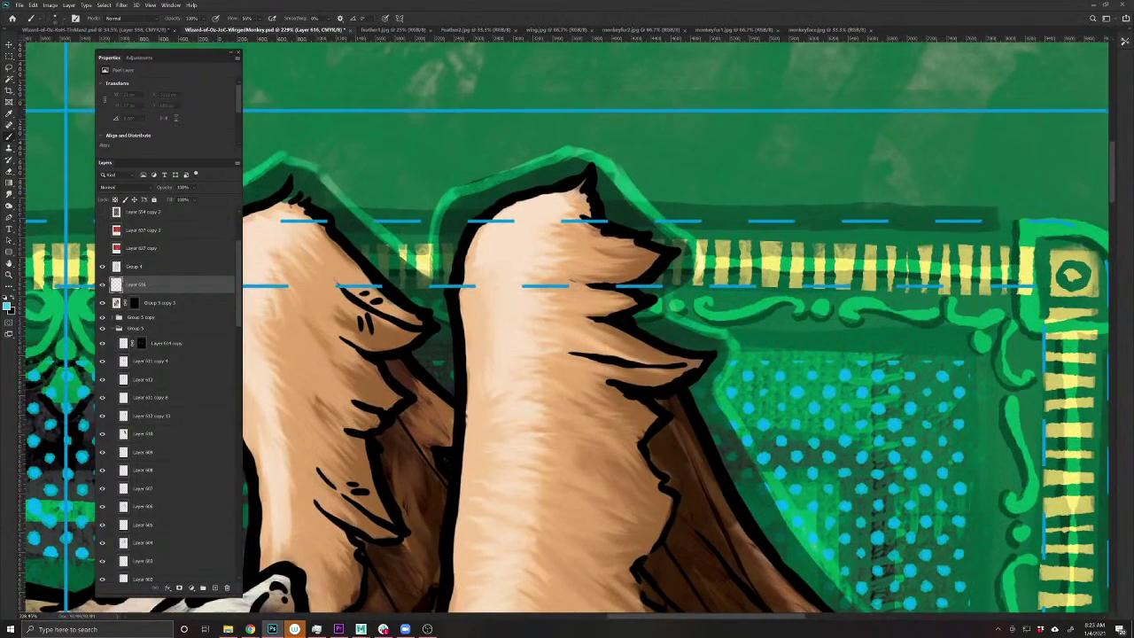
- Paint light-blue rim lines on the wing tip, the finger edges and the ear's right edge
{"action": "left_click_drag", "start_coordinate": [624, 241], "coordinate": [642, 240]}
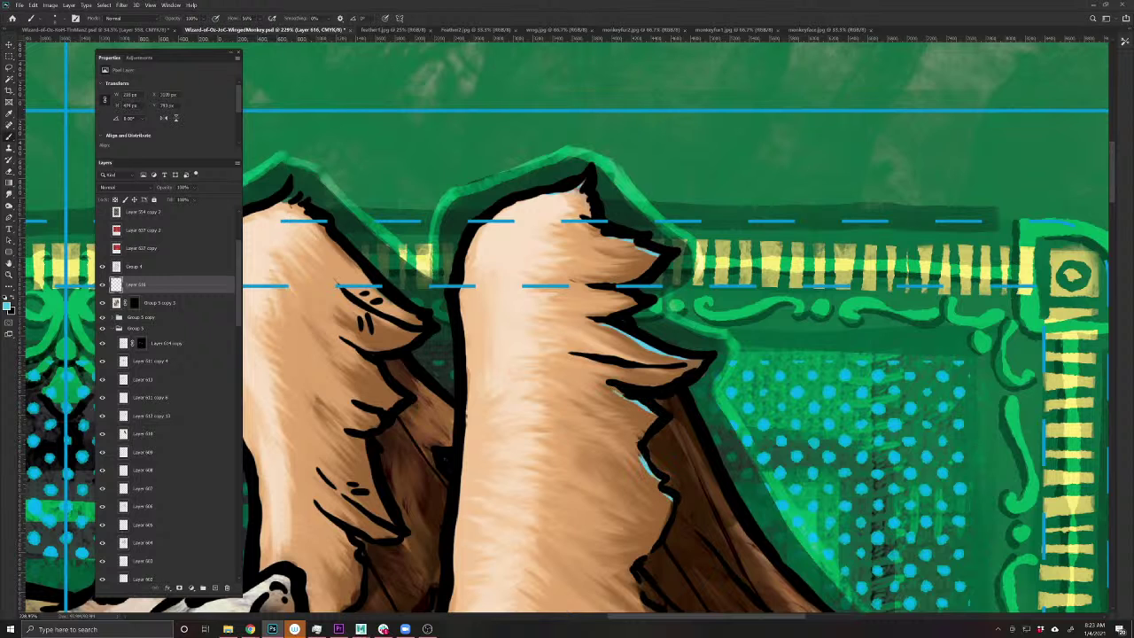
{"action": "scroll", "coordinate": [492, 535], "scroll_direction": "down", "scroll_amount": 2}
{"action": "scroll", "coordinate": [559, 342], "scroll_direction": "up", "scroll_amount": 3}
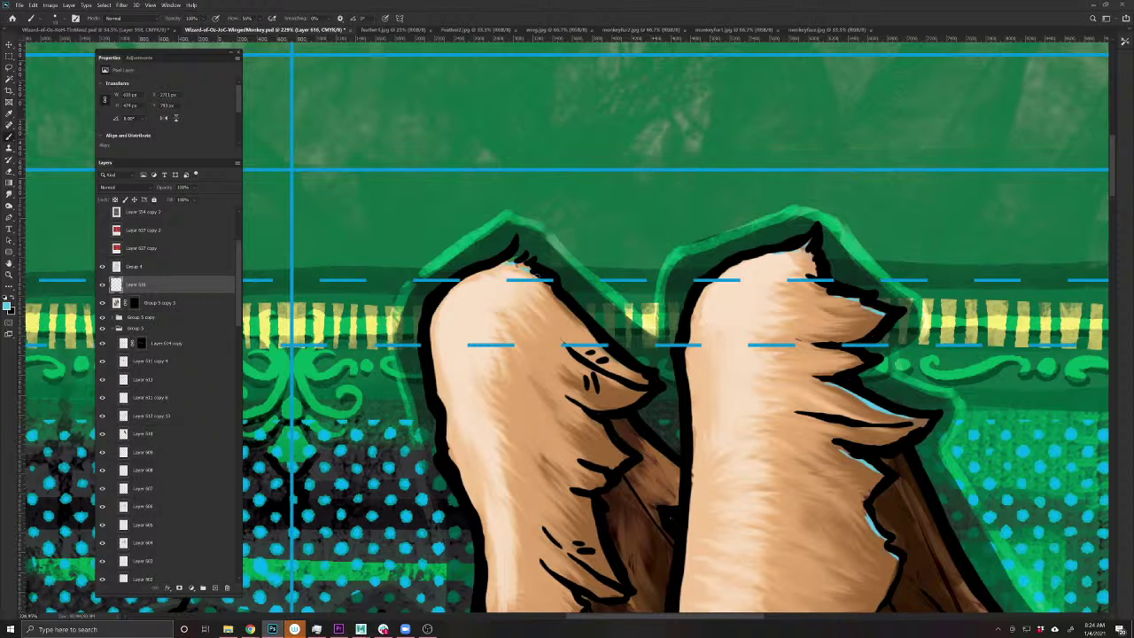
{"action": "left_click_drag", "start_coordinate": [546, 284], "coordinate": [586, 331]}
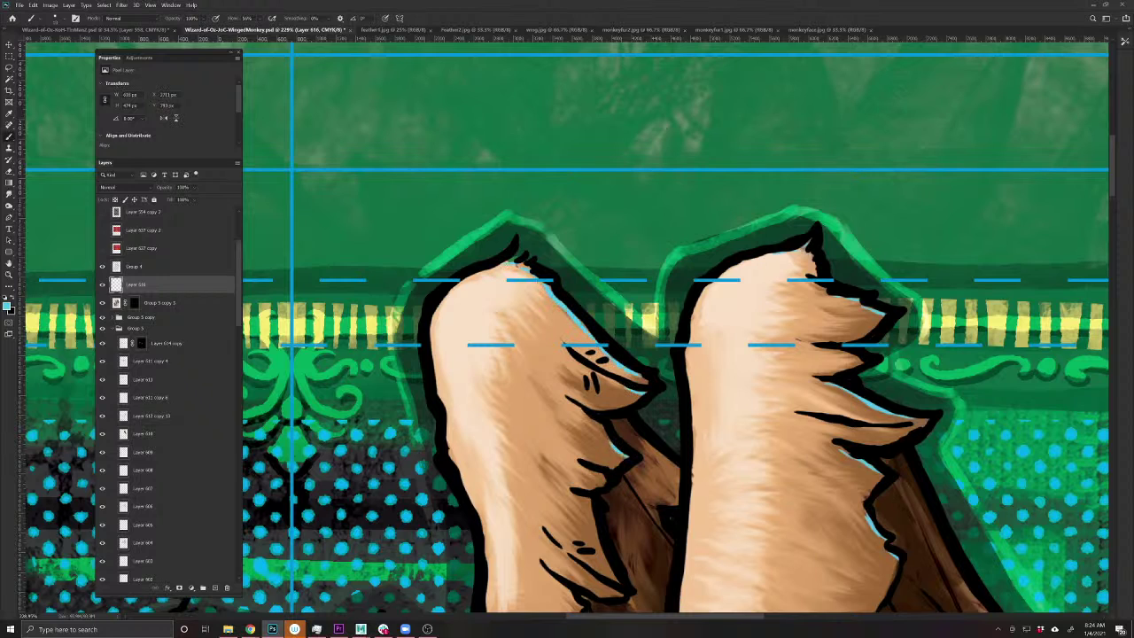
{"action": "left_click_drag", "start_coordinate": [621, 587], "coordinate": [590, 499]}
{"action": "left_click_drag", "start_coordinate": [515, 545], "coordinate": [476, 268]}
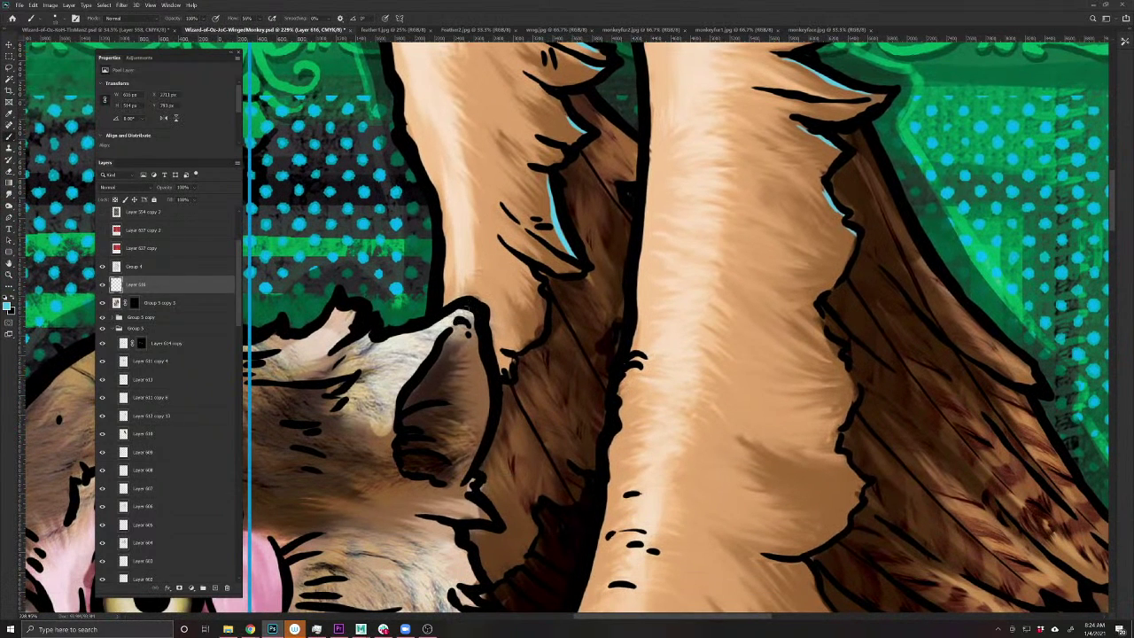
{"action": "mouse_move", "coordinate": [470, 319]}
{"action": "left_mouse_down"}
{"action": "mouse_move", "coordinate": [488, 388]}
{"action": "mouse_move", "coordinate": [476, 456]}
{"action": "left_mouse_up"}
- Extend light-blue rim light along the ear's lower edge and down the fur edges
{"action": "left_click_drag", "start_coordinate": [447, 570], "coordinate": [580, 395]}
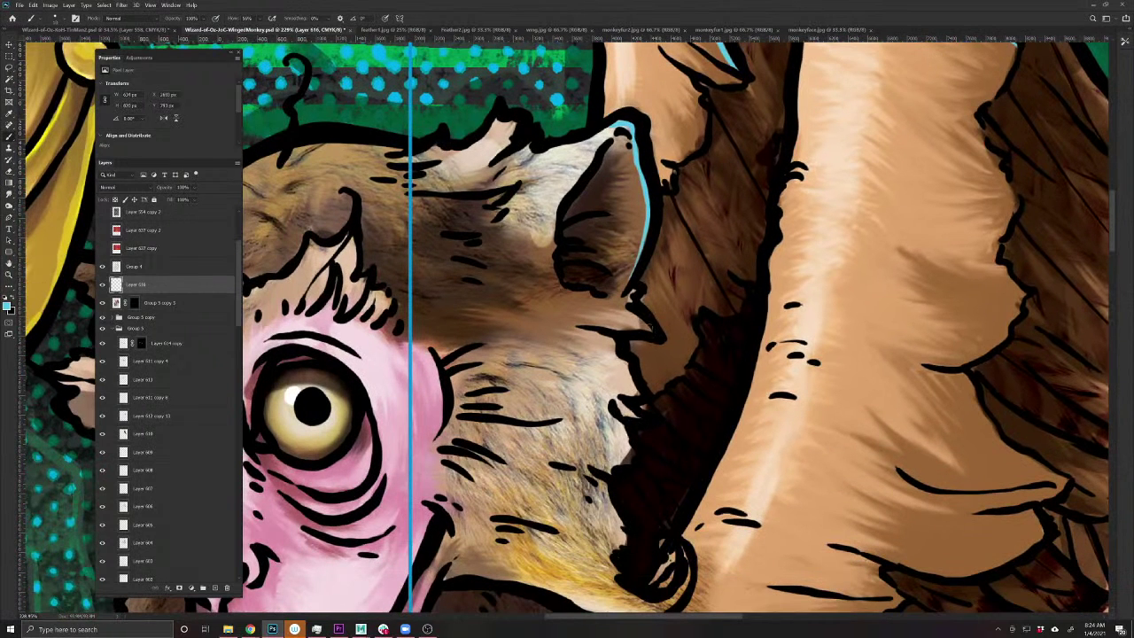
{"action": "mouse_move", "coordinate": [651, 329]}
{"action": "left_mouse_down"}
{"action": "mouse_move", "coordinate": [587, 292]}
{"action": "mouse_move", "coordinate": [618, 301]}
{"action": "left_mouse_up"}
{"action": "left_click_drag", "start_coordinate": [637, 397], "coordinate": [626, 369]}
{"action": "left_click_drag", "start_coordinate": [633, 453], "coordinate": [625, 425]}
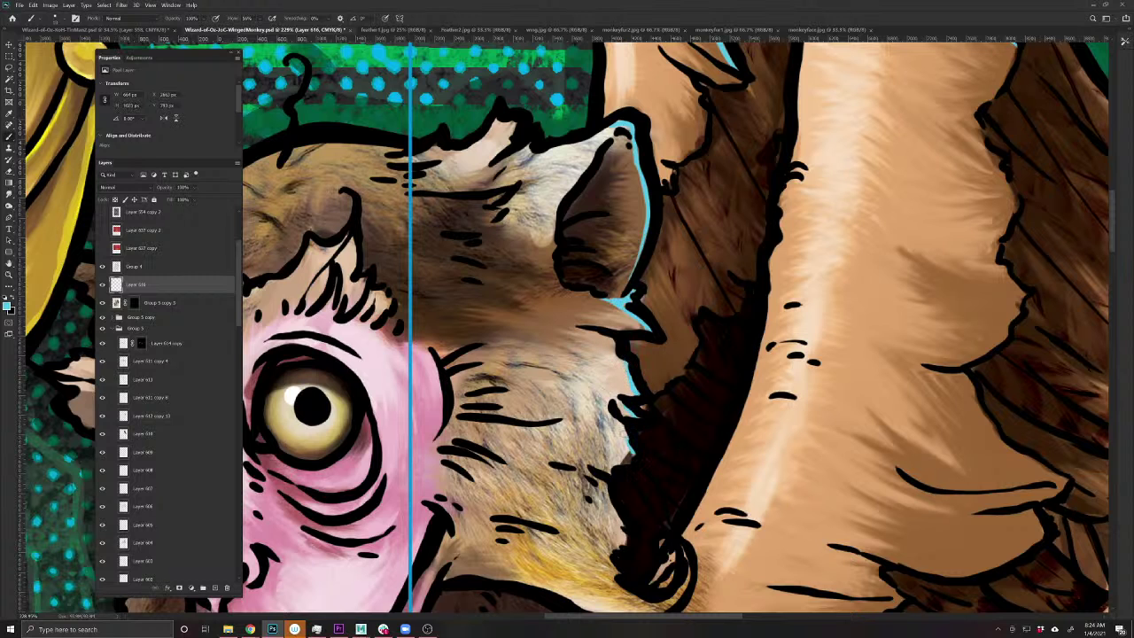
{"action": "left_click_drag", "start_coordinate": [528, 464], "coordinate": [422, 340]}
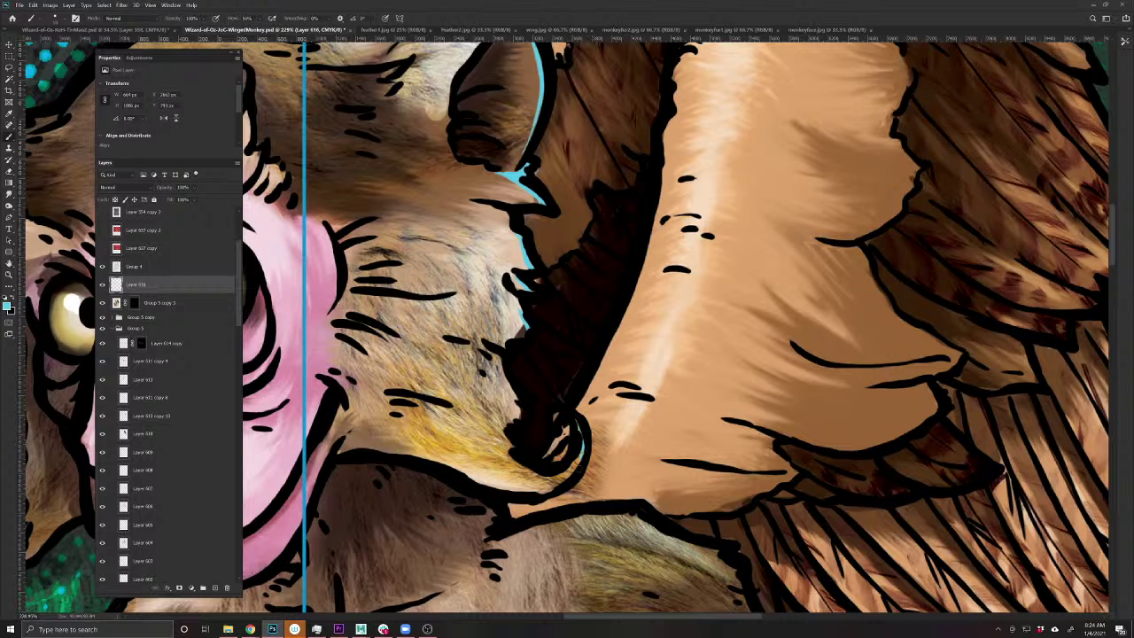
{"action": "left_click_drag", "start_coordinate": [670, 463], "coordinate": [395, 551]}
{"action": "left_click_drag", "start_coordinate": [571, 333], "coordinate": [606, 393]}
{"action": "left_click_drag", "start_coordinate": [611, 226], "coordinate": [630, 252]}
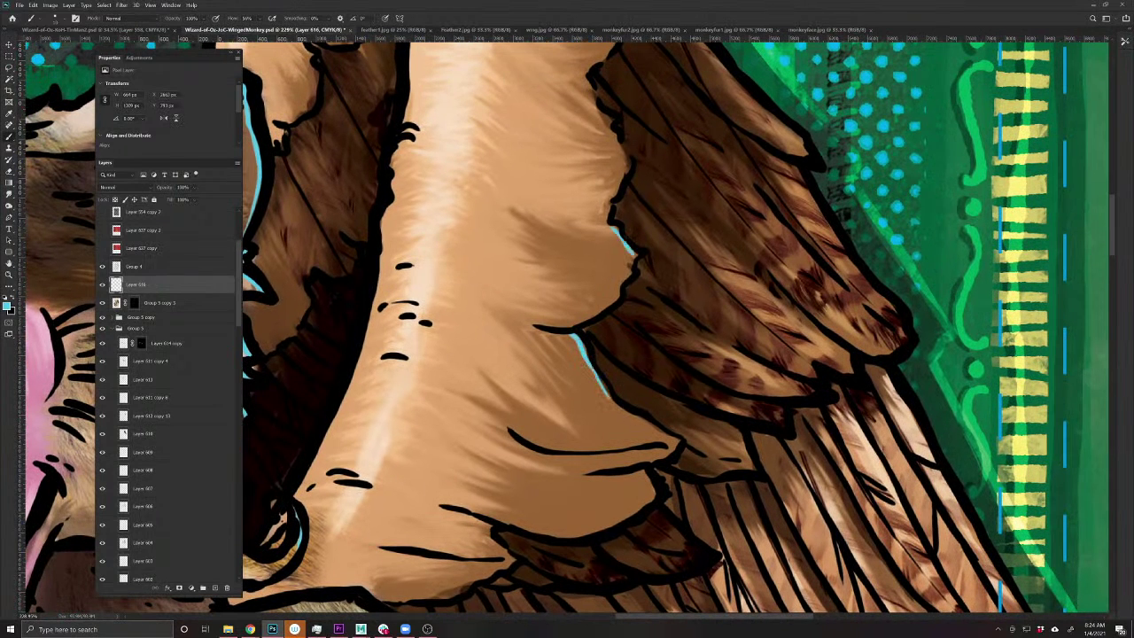
{"action": "left_click_drag", "start_coordinate": [470, 574], "coordinate": [599, 453]}
- Add rim light along the wing's right edge and on two feather edges
{"action": "left_click_drag", "start_coordinate": [733, 377], "coordinate": [307, 432]}
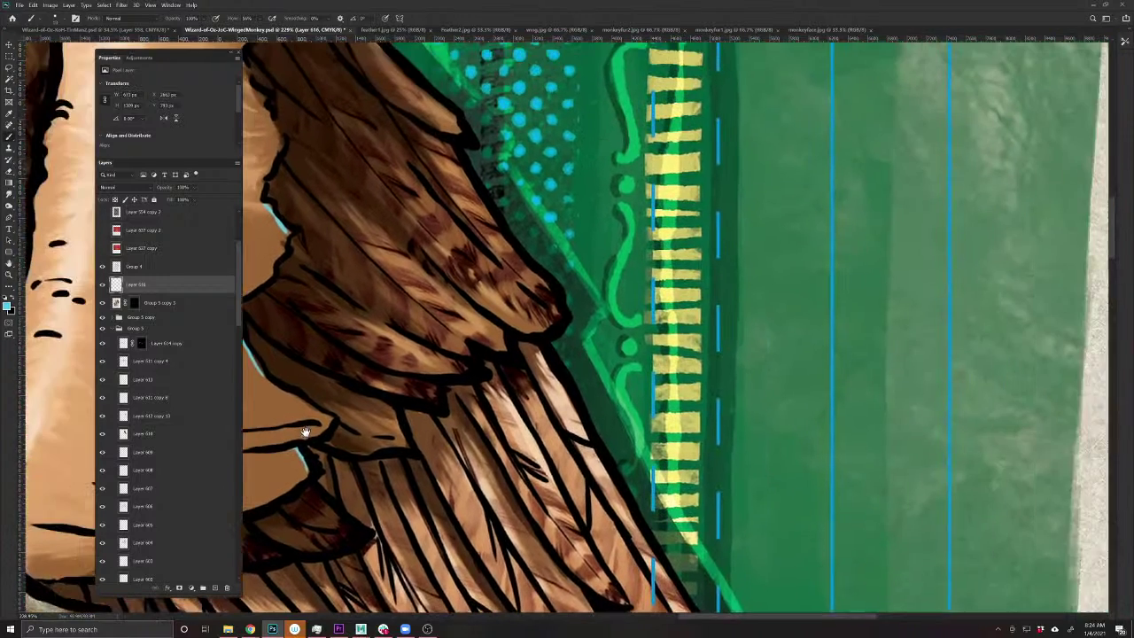
{"action": "left_click_drag", "start_coordinate": [534, 352], "coordinate": [581, 435]}
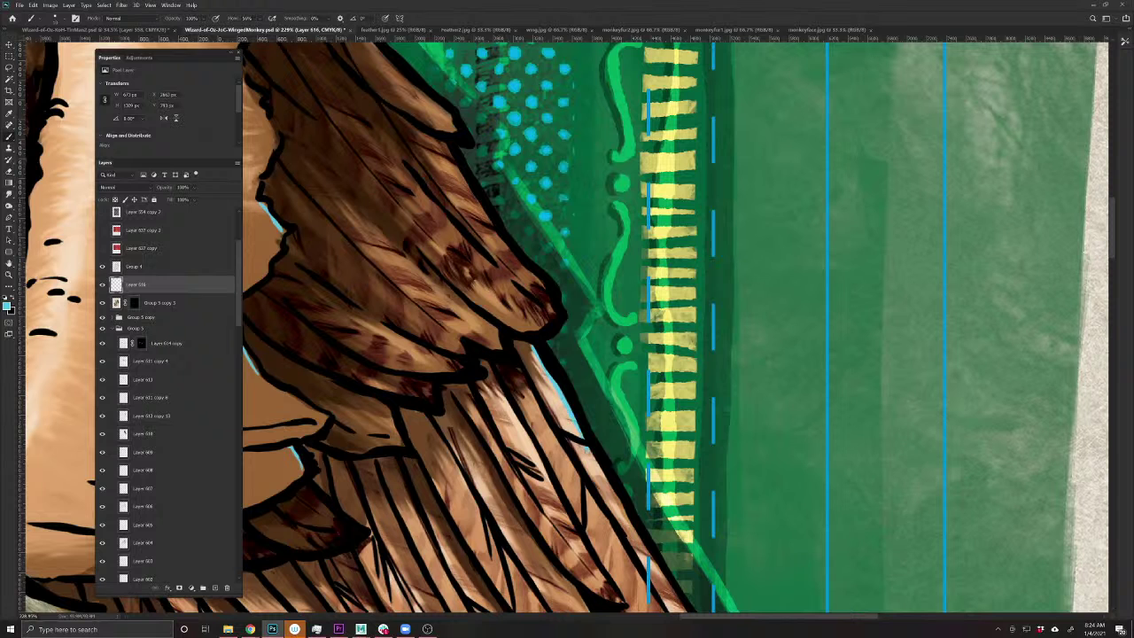
{"action": "left_click_drag", "start_coordinate": [597, 477], "coordinate": [491, 264]}
{"action": "left_click_drag", "start_coordinate": [526, 310], "coordinate": [634, 507]}
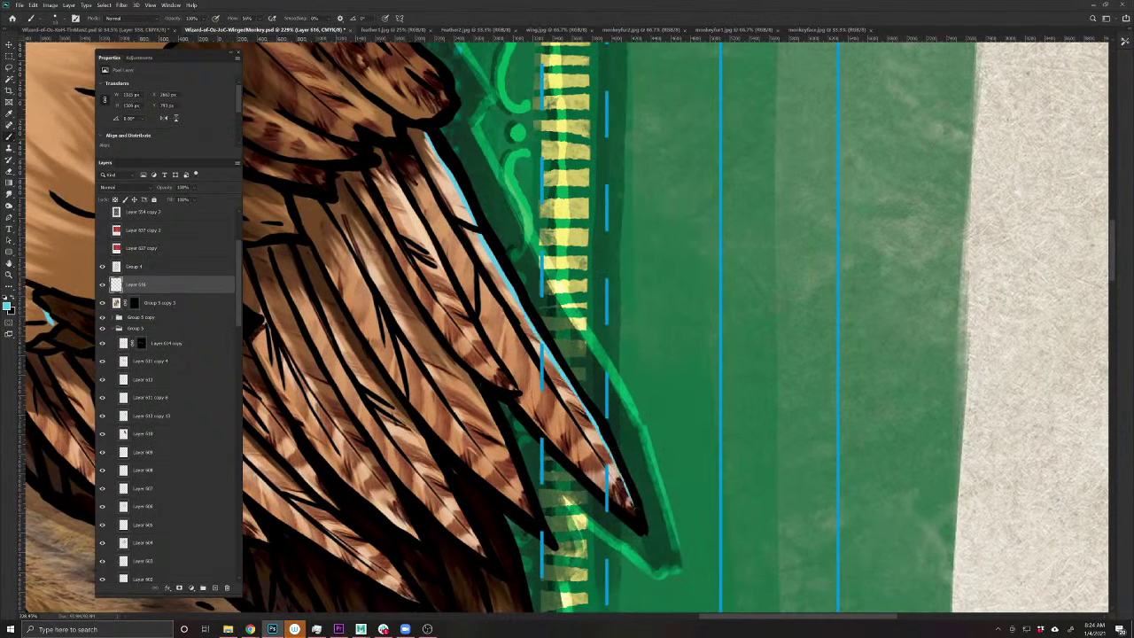
{"action": "left_click_drag", "start_coordinate": [492, 421], "coordinate": [535, 517]}
{"action": "left_click_drag", "start_coordinate": [429, 457], "coordinate": [454, 501]}
- Trace blue rim light down the outer feather edge and undo a stray brown highlight stroke
{"action": "left_click_drag", "start_coordinate": [411, 381], "coordinate": [558, 455]}
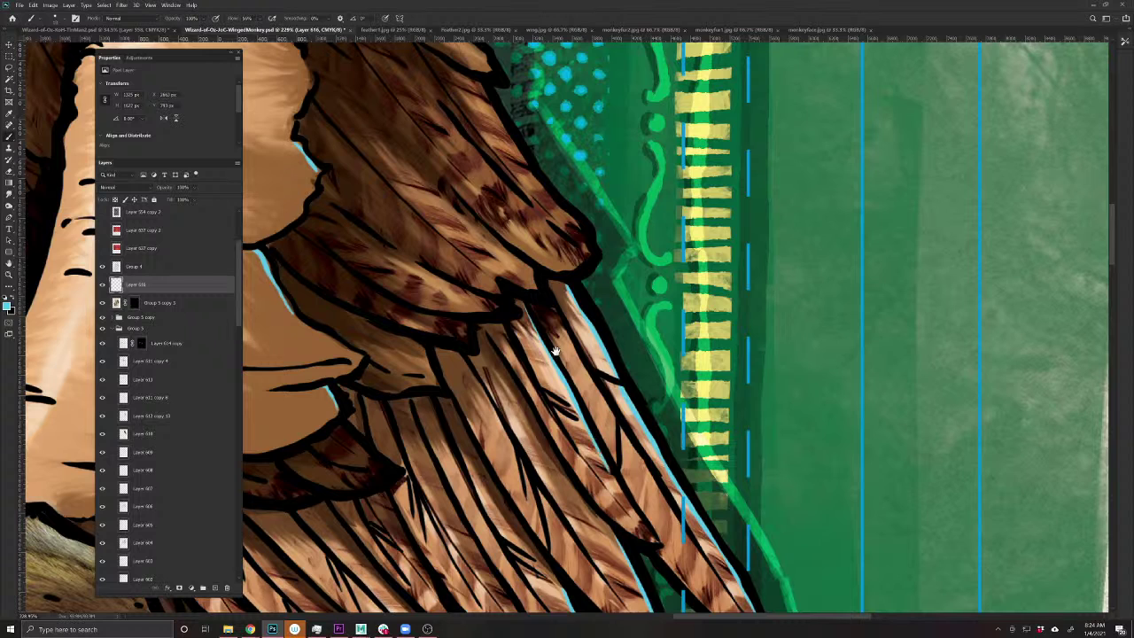
{"action": "left_click_drag", "start_coordinate": [496, 266], "coordinate": [629, 454]}
{"action": "left_click_drag", "start_coordinate": [605, 295], "coordinate": [713, 463]}
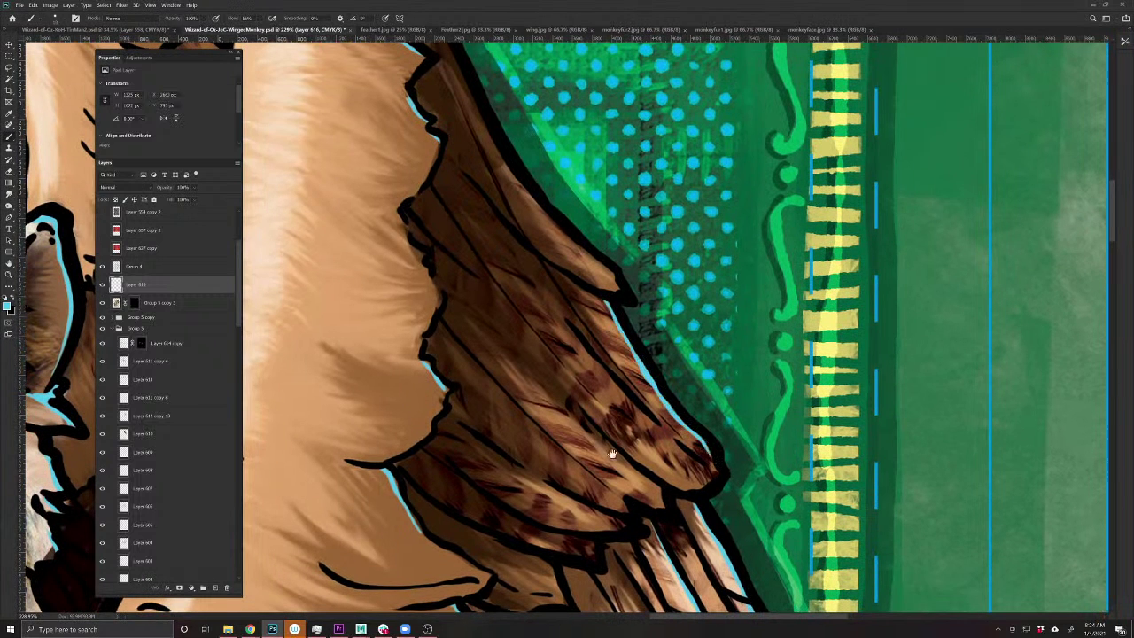
{"action": "left_click_drag", "start_coordinate": [531, 271], "coordinate": [625, 449]}
{"action": "left_click_drag", "start_coordinate": [539, 230], "coordinate": [638, 399]}
{"action": "key", "text": "ctrl+z"}
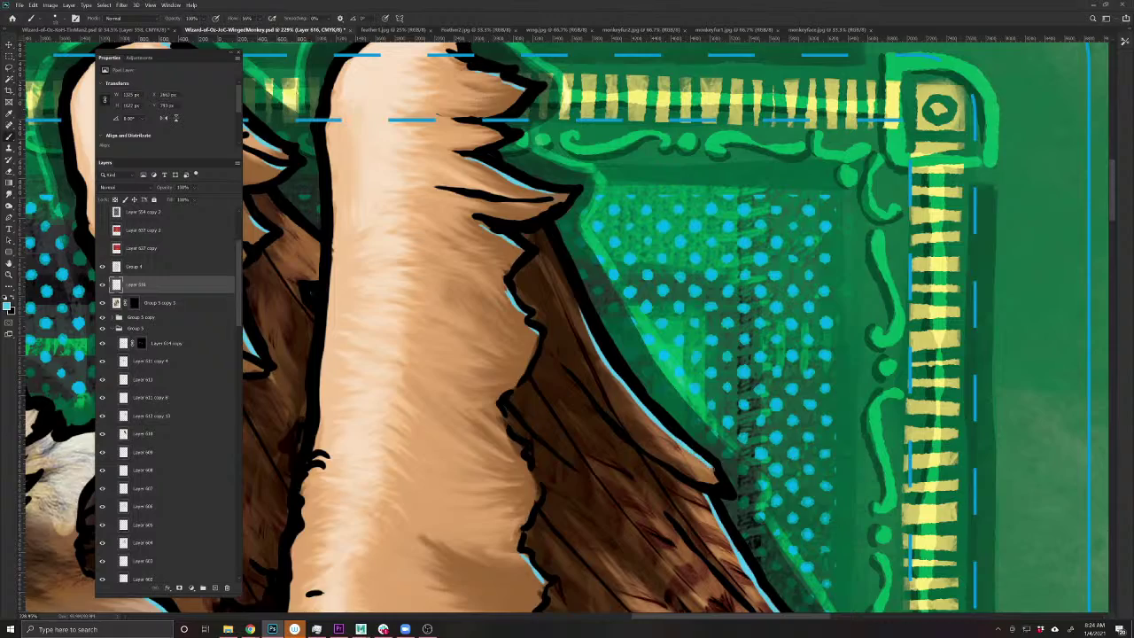
{"action": "scroll", "coordinate": [501, 549], "scroll_direction": "down", "scroll_amount": 3}
{"action": "left_click_drag", "start_coordinate": [467, 517], "coordinate": [785, 340]}
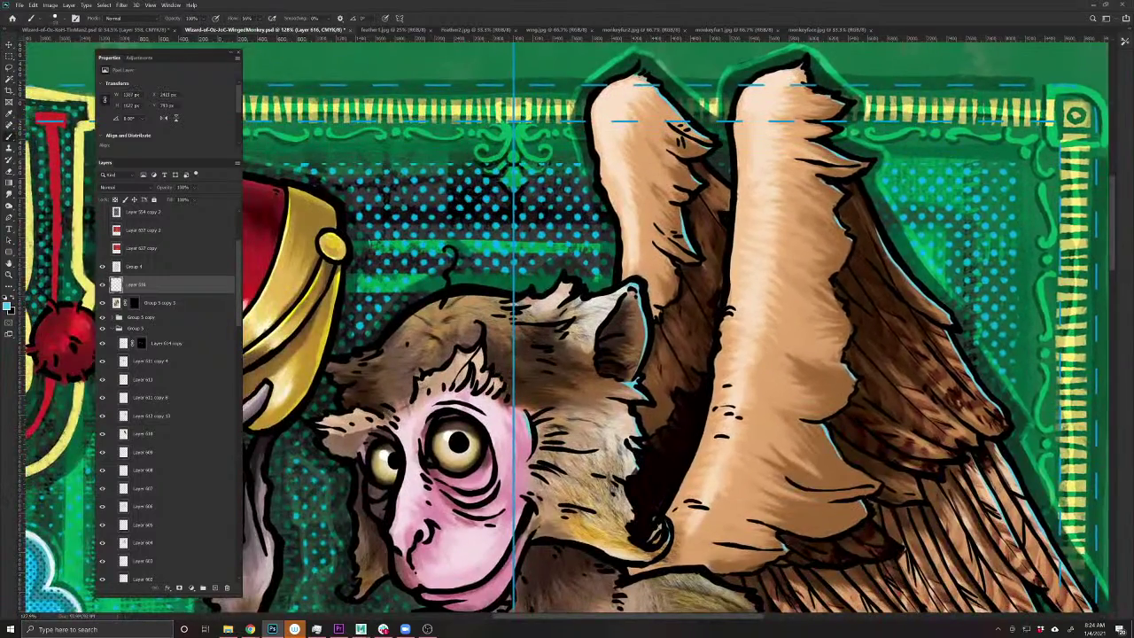
{"action": "left_click_drag", "start_coordinate": [504, 567], "coordinate": [554, 508]}
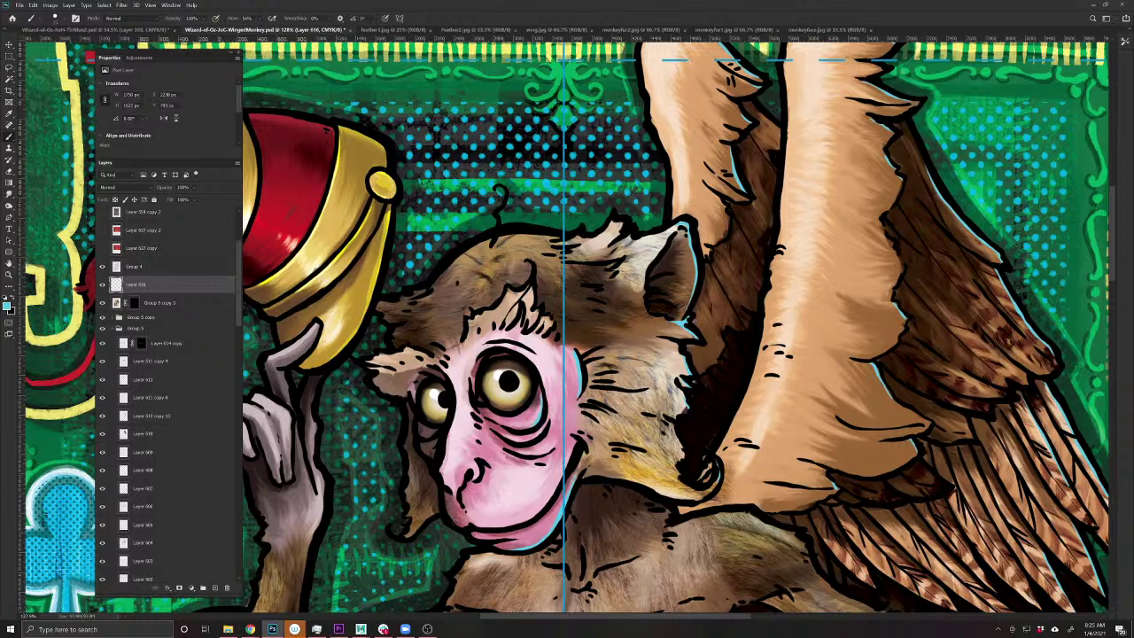
{"action": "left_click_drag", "start_coordinate": [422, 530], "coordinate": [494, 451]}
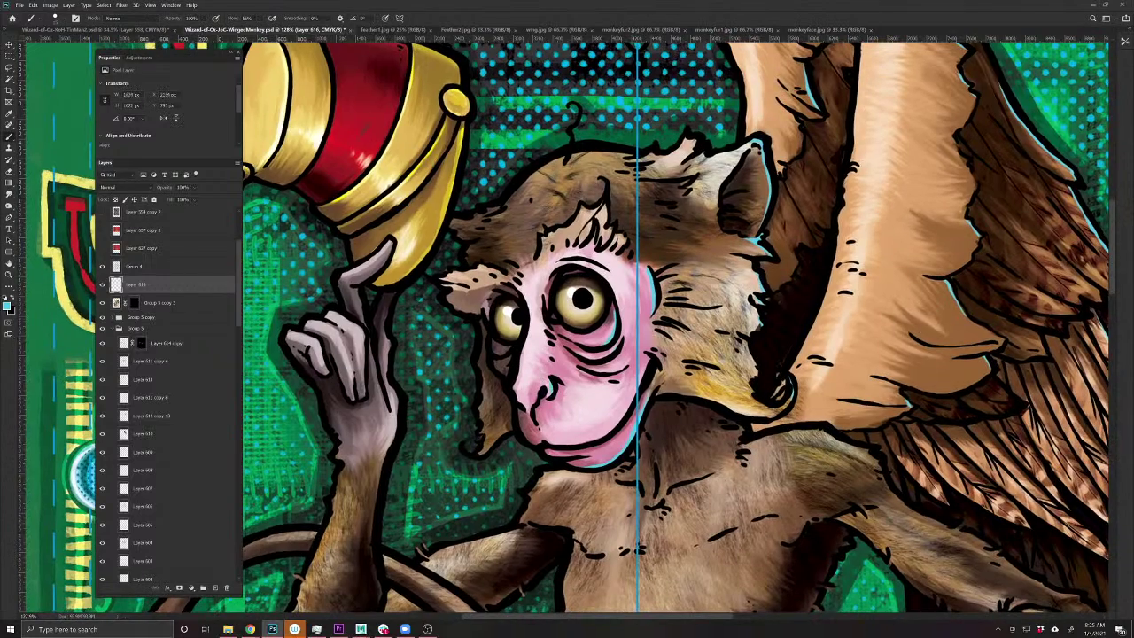
{"action": "left_click_drag", "start_coordinate": [567, 319], "coordinate": [729, 509]}
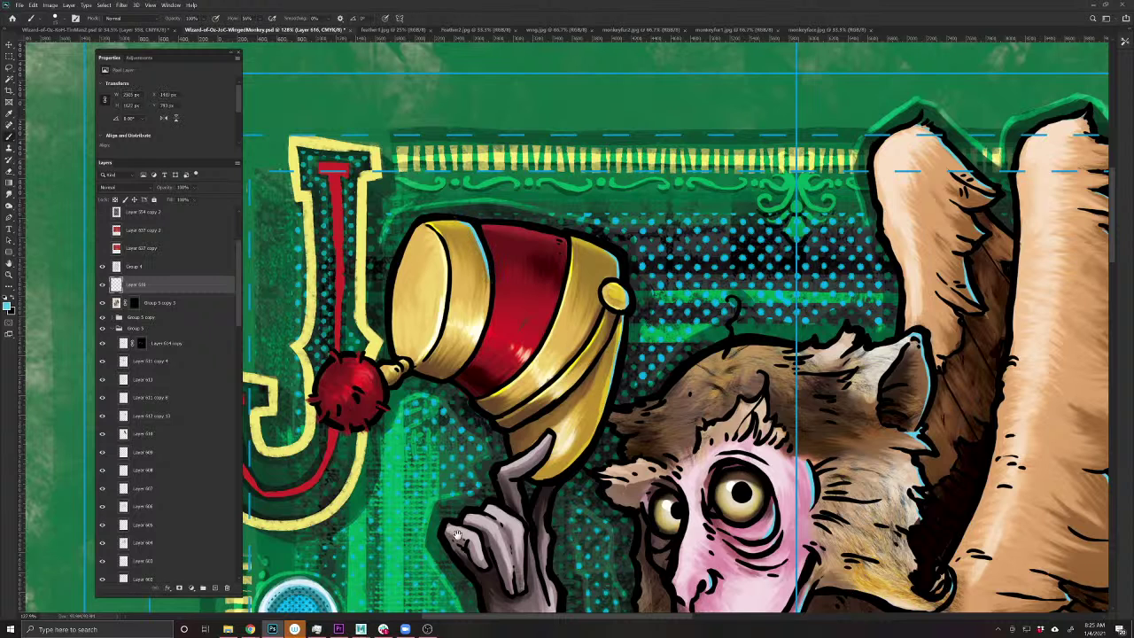
- Paint light highlights down the monkey's arm and along the arm's lower edge
{"action": "left_click_drag", "start_coordinate": [457, 532], "coordinate": [449, 387]}
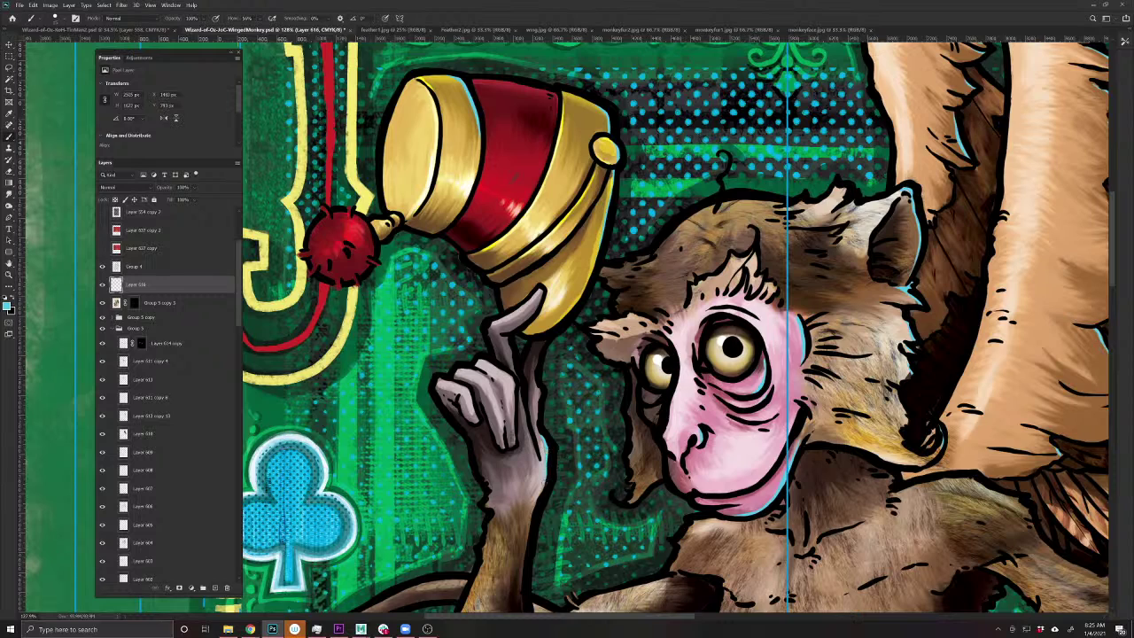
{"action": "left_click_drag", "start_coordinate": [509, 567], "coordinate": [475, 354]}
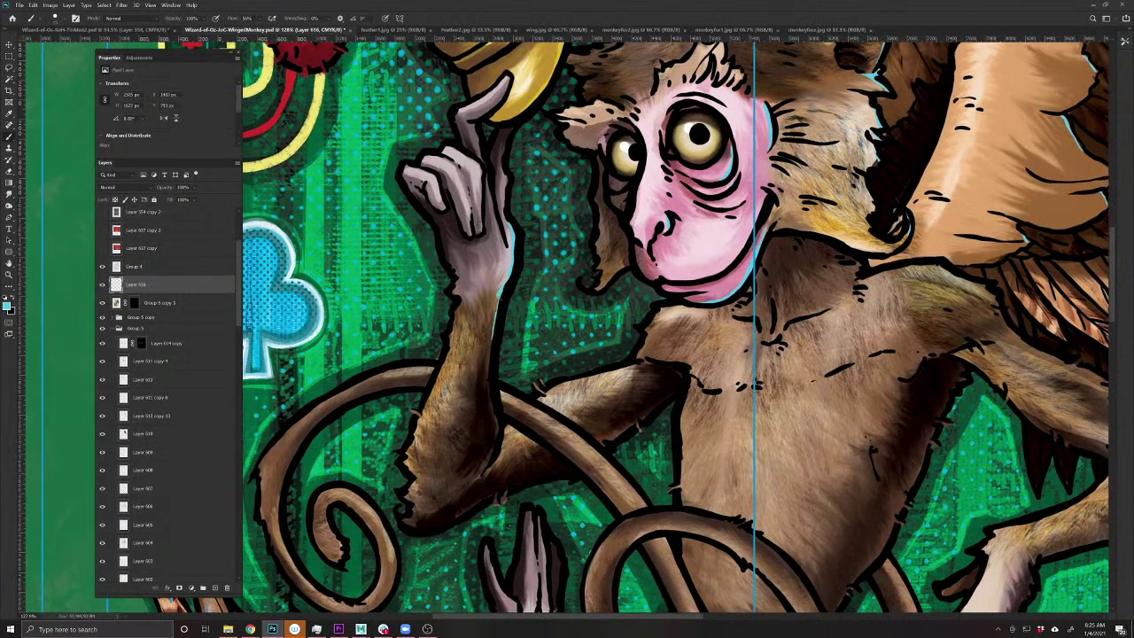
{"action": "left_click_drag", "start_coordinate": [497, 298], "coordinate": [493, 405]}
{"action": "left_click_drag", "start_coordinate": [639, 431], "coordinate": [362, 355]}
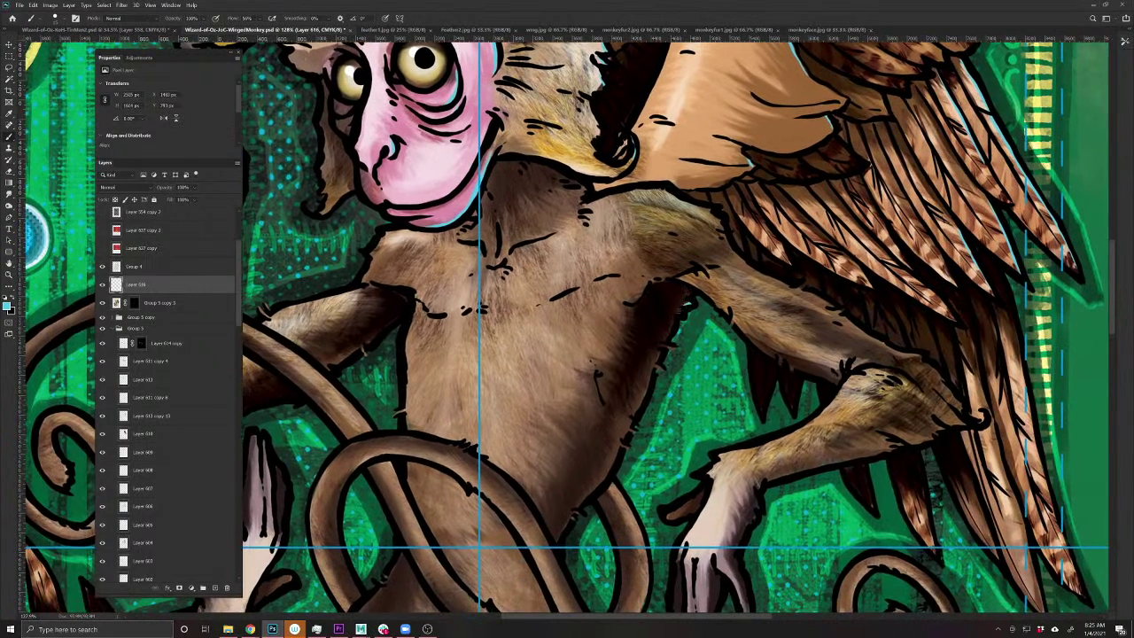
{"action": "left_click_drag", "start_coordinate": [649, 377], "coordinate": [639, 409]}
{"action": "left_click_drag", "start_coordinate": [613, 445], "coordinate": [581, 503]}
- Highlight the hand's upper-right edge and the other arm's upper edge
{"action": "mouse_move", "coordinate": [738, 476]}
{"action": "left_mouse_down"}
{"action": "mouse_move", "coordinate": [603, 392]}
{"action": "mouse_move", "coordinate": [626, 416]}
{"action": "mouse_move", "coordinate": [607, 452]}
{"action": "mouse_move", "coordinate": [620, 507]}
{"action": "mouse_move", "coordinate": [591, 508]}
{"action": "mouse_move", "coordinate": [588, 521]}
{"action": "left_mouse_up"}
{"action": "left_click_drag", "start_coordinate": [692, 426], "coordinate": [532, 505]}
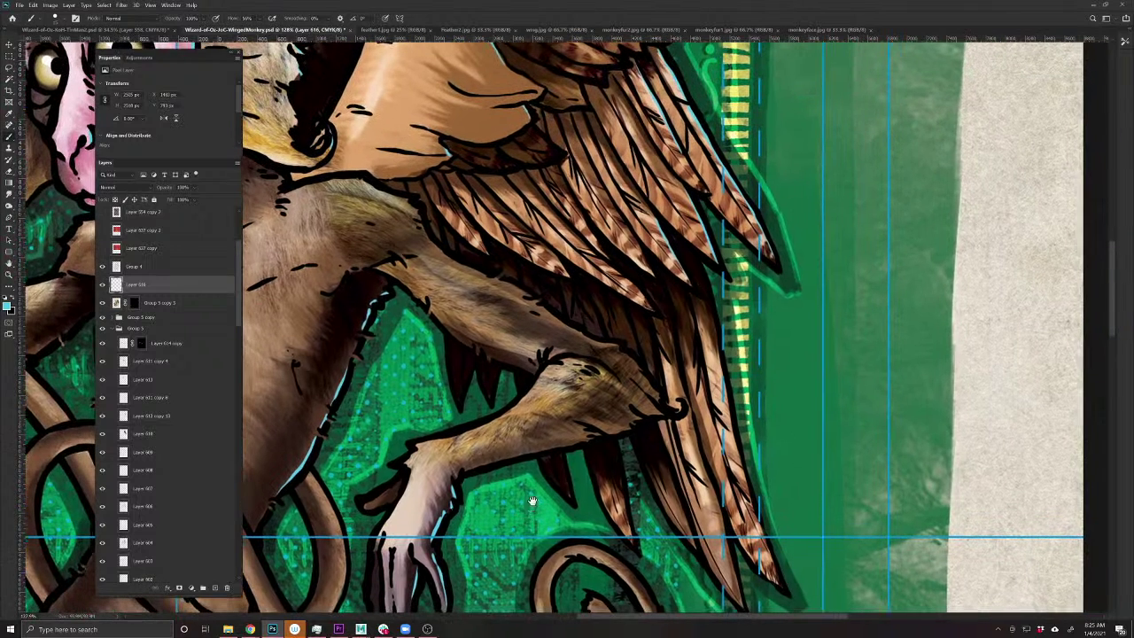
{"action": "left_click_drag", "start_coordinate": [623, 352], "coordinate": [663, 406]}
{"action": "left_click_drag", "start_coordinate": [609, 349], "coordinate": [527, 291]}
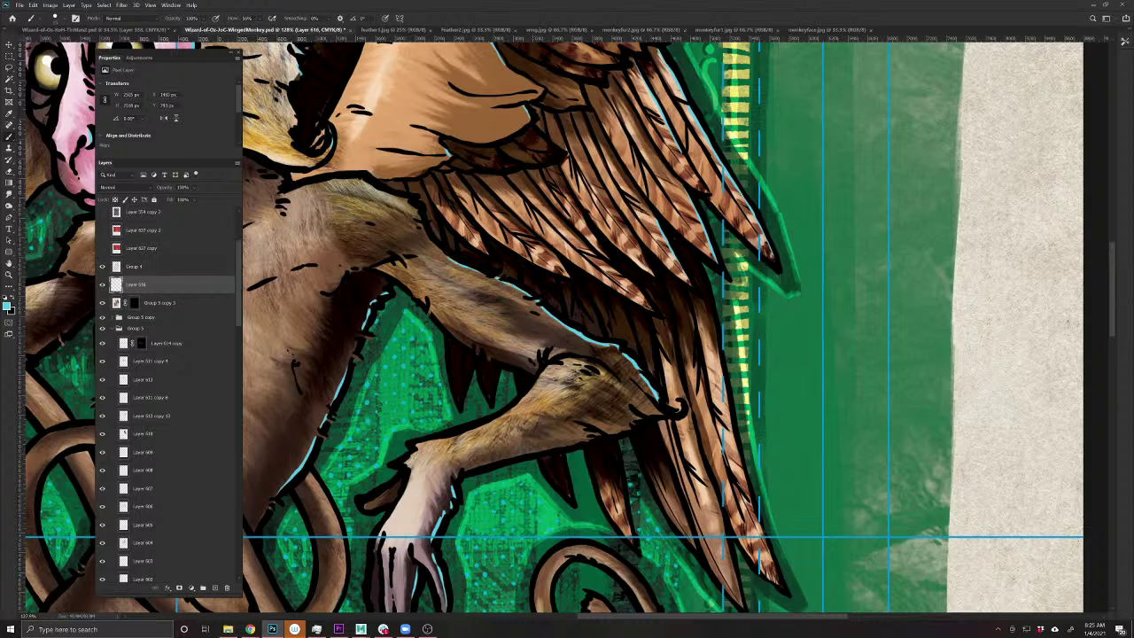
{"action": "left_click_drag", "start_coordinate": [430, 280], "coordinate": [608, 423]}
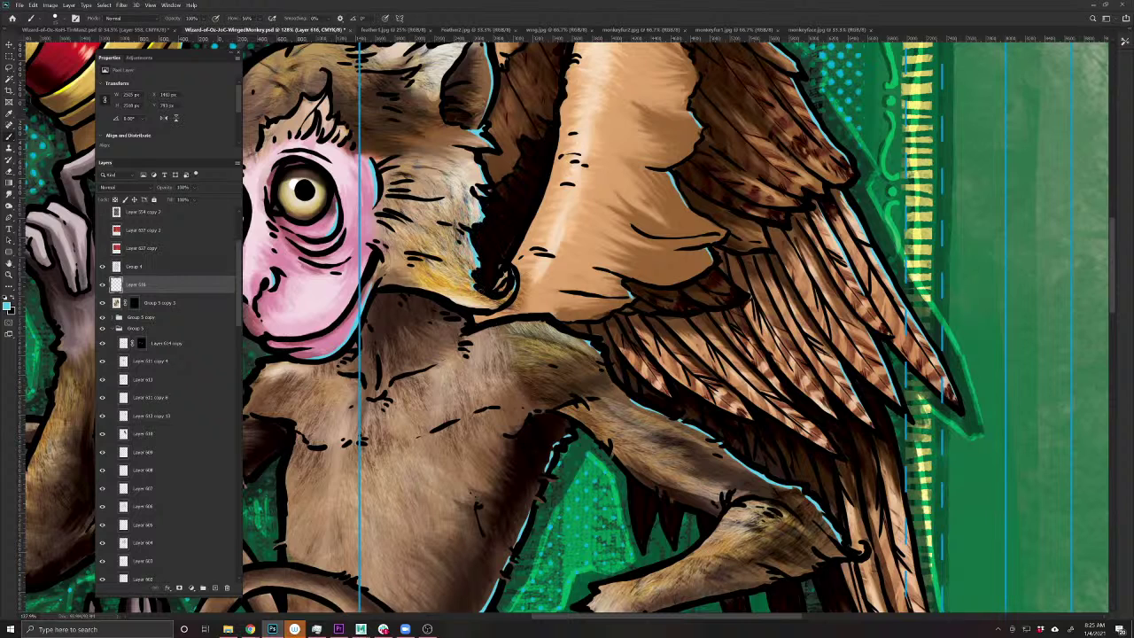
{"action": "left_click_drag", "start_coordinate": [673, 335], "coordinate": [581, 335]}
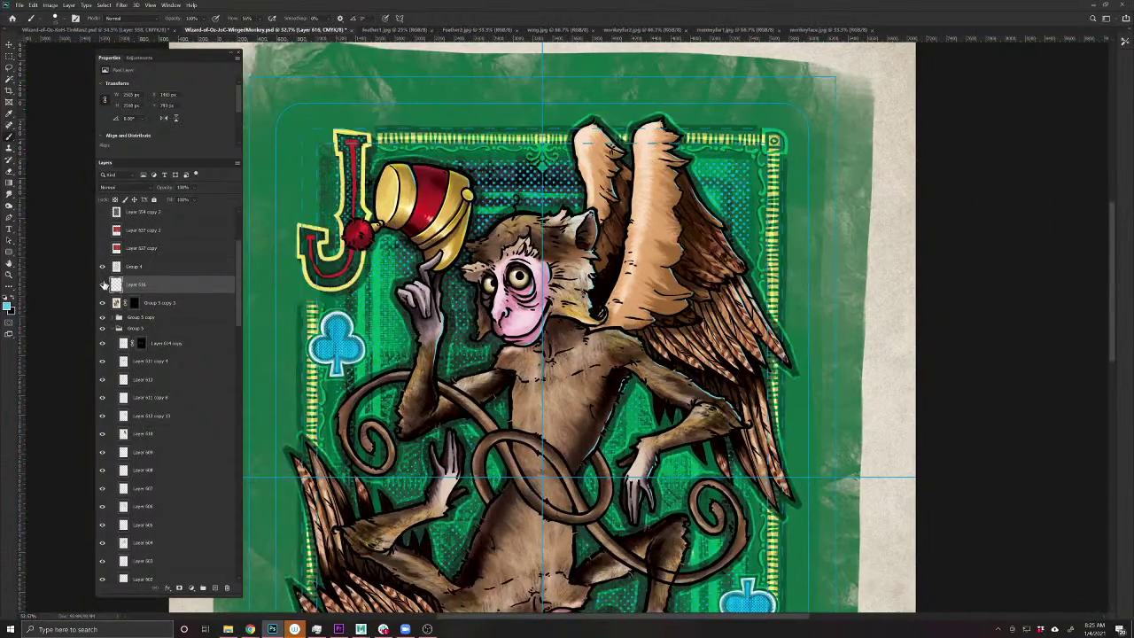
- Toggle Layer 616 off and on to compare the highlights
{"action": "left_click", "coordinate": [102, 285]}
{"action": "left_click", "coordinate": [102, 285]}
{"action": "left_click", "coordinate": [102, 284]}
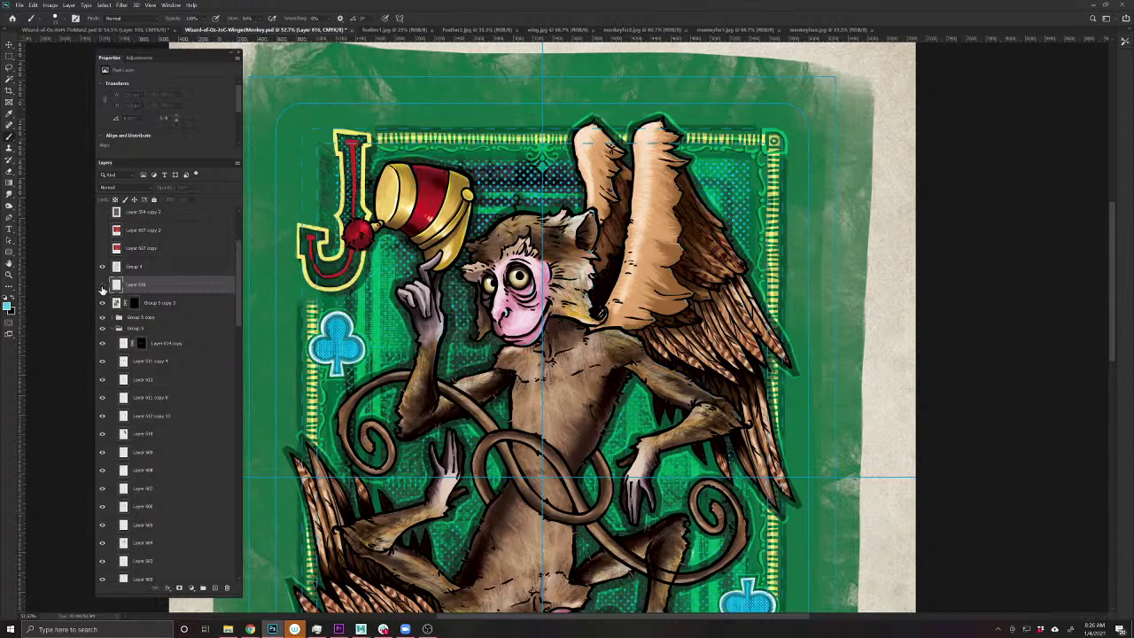
{"action": "left_click", "coordinate": [102, 285]}
{"action": "left_click", "coordinate": [102, 285]}
{"action": "left_click", "coordinate": [101, 284]}
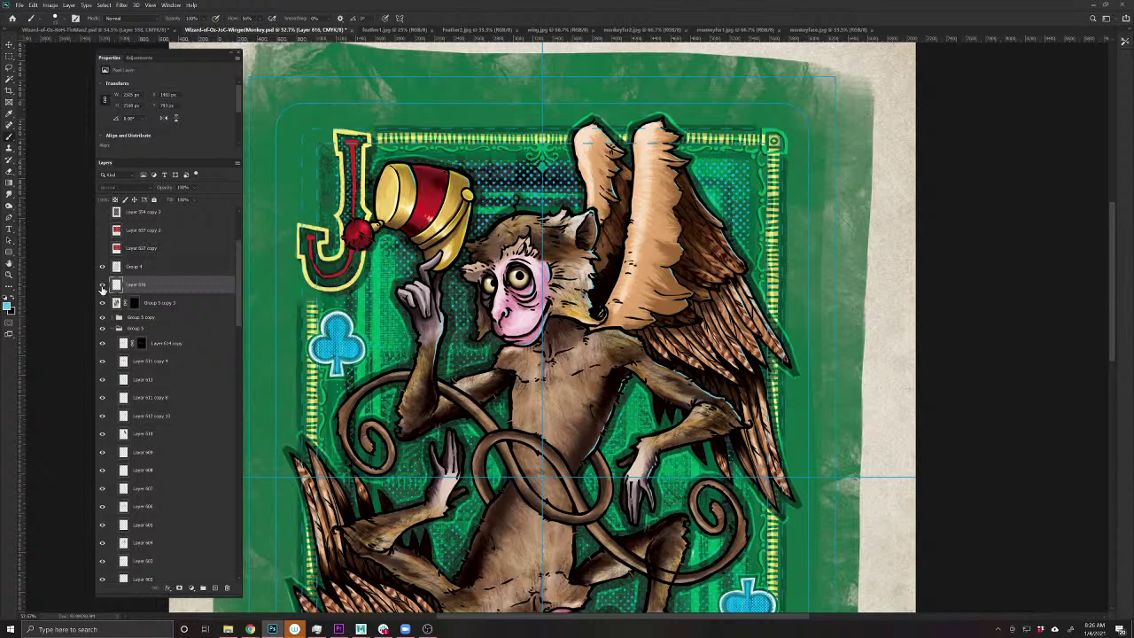
{"action": "left_click", "coordinate": [101, 284]}
{"action": "left_click", "coordinate": [102, 285]}
- Highlight the monkey's right cheek and save the document
{"action": "scroll", "coordinate": [527, 315], "scroll_direction": "up", "scroll_amount": 4}
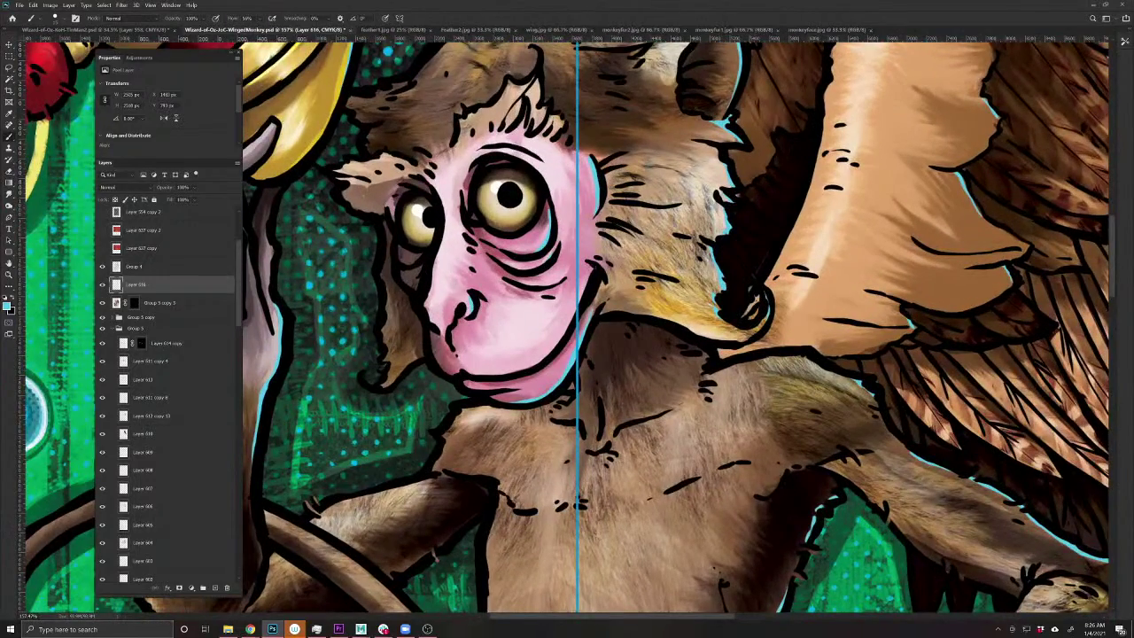
{"action": "mouse_move", "coordinate": [577, 300]}
{"action": "left_mouse_down"}
{"action": "mouse_move", "coordinate": [556, 342]}
{"action": "mouse_move", "coordinate": [518, 373]}
{"action": "left_mouse_up"}
{"action": "scroll", "coordinate": [637, 354], "scroll_direction": "down", "scroll_amount": 6}
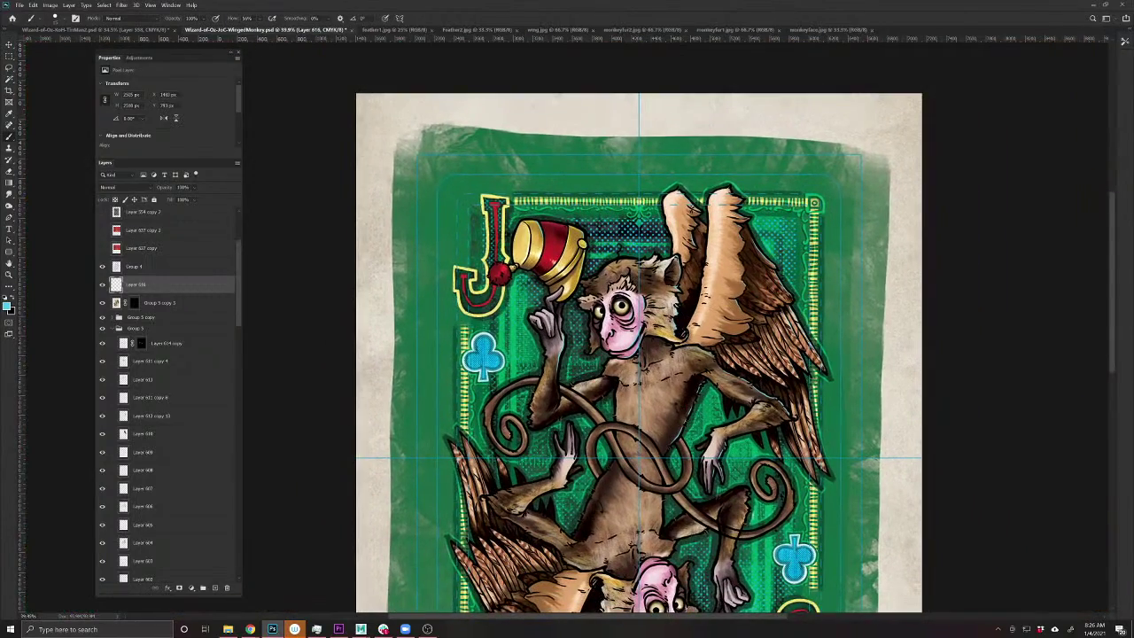
{"action": "left_click_drag", "start_coordinate": [700, 351], "coordinate": [634, 295]}
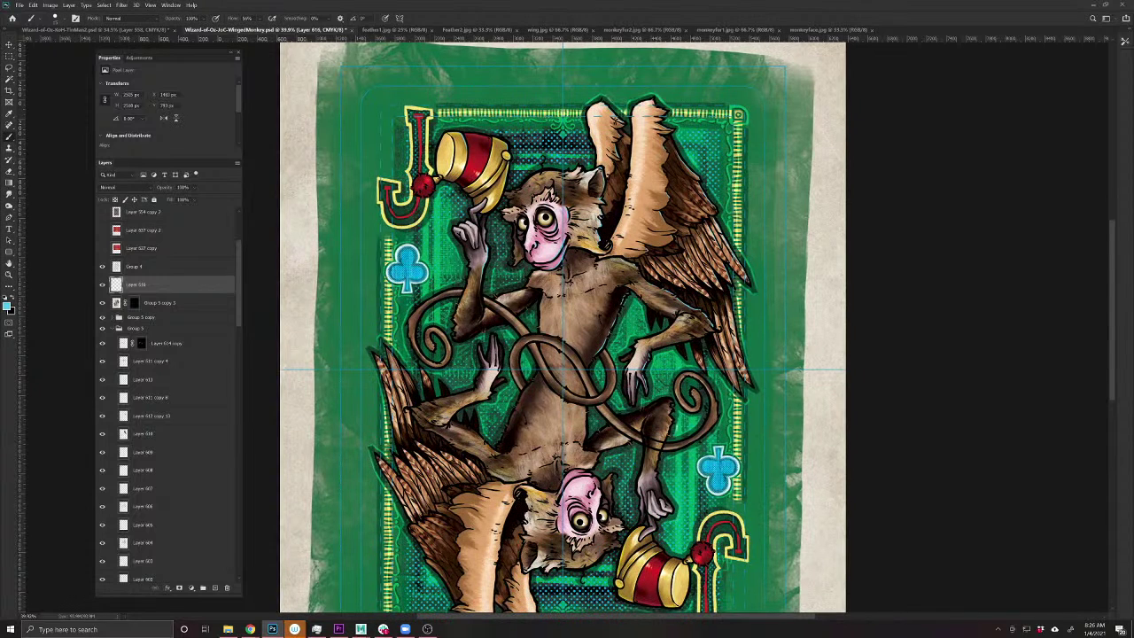
{"action": "key", "text": "ctrl+s"}
- Duplicate Layer 616 and rotate the bottom Layer 989 with Free Transform
{"action": "key", "text": "ctrl+j"}
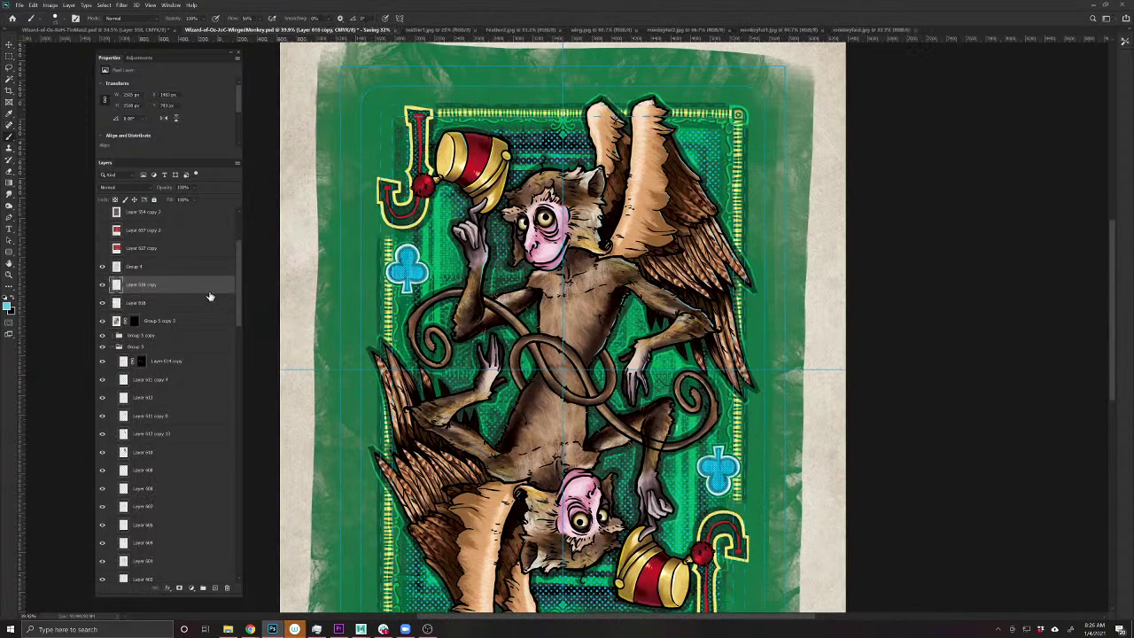
{"action": "left_click_drag", "start_coordinate": [237, 303], "coordinate": [239, 568]}
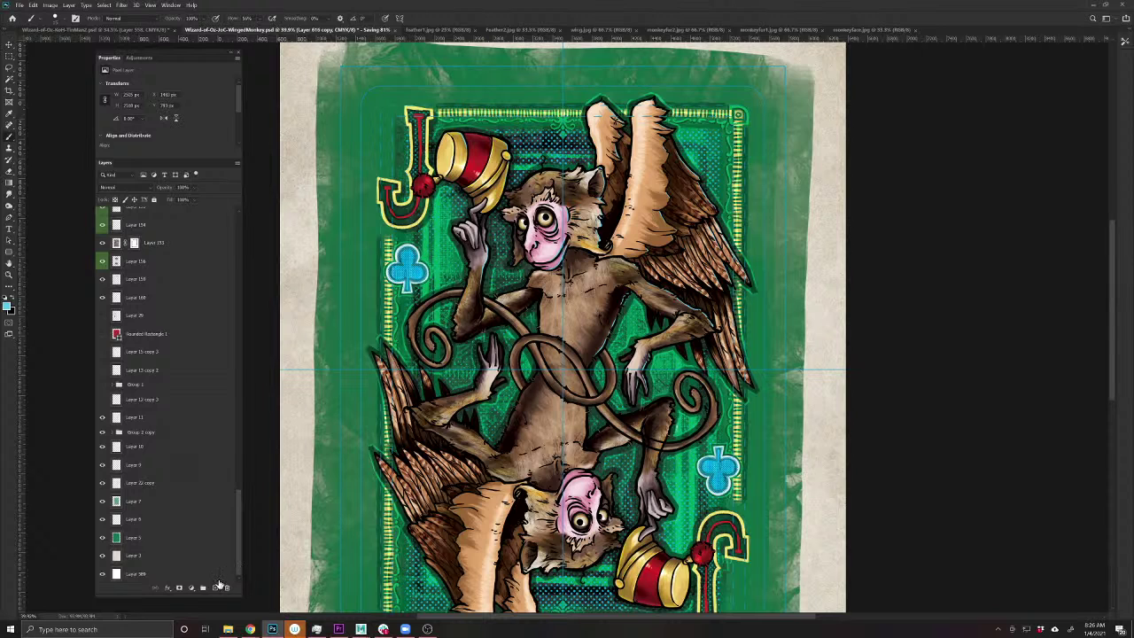
{"action": "left_click", "coordinate": [218, 576]}
{"action": "key", "text": "ctrl+t"}
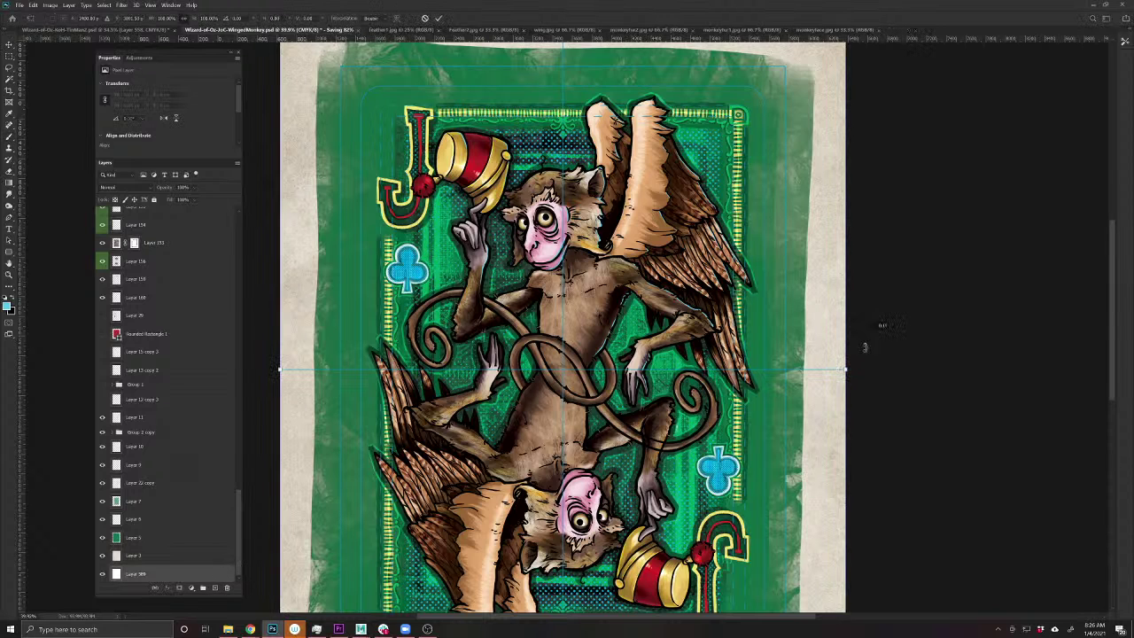
{"action": "left_click_drag", "start_coordinate": [864, 346], "coordinate": [286, 397]}
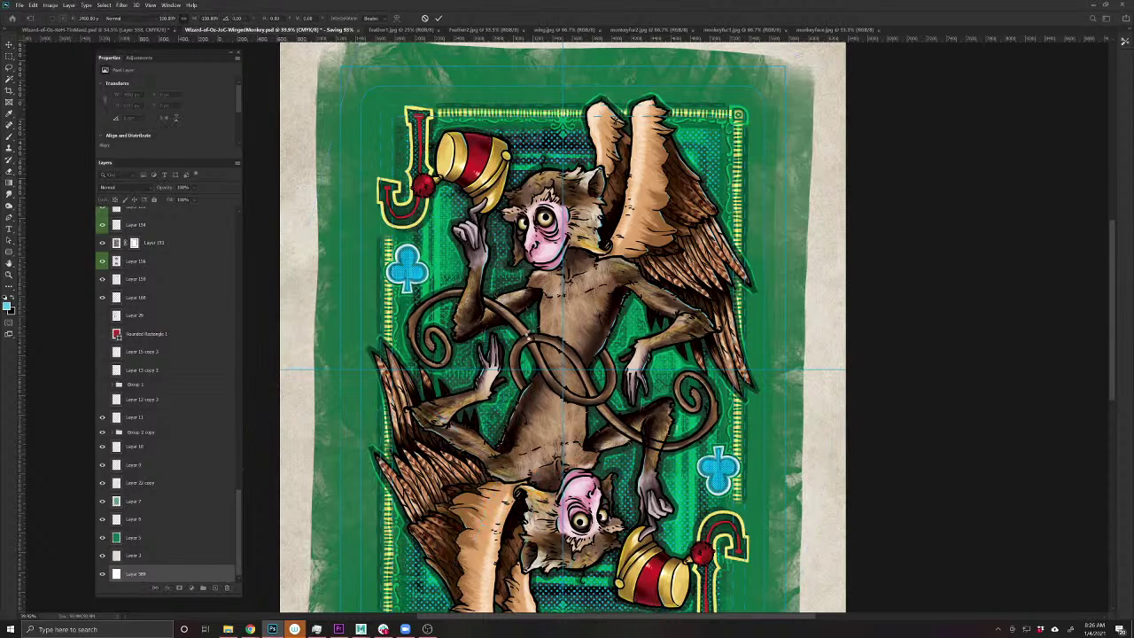
{"action": "key", "text": "Return"}
- Add a new empty Layer 617 and sample a dark colour from the monkey's face
{"action": "scroll", "coordinate": [562, 307], "scroll_direction": "down", "scroll_amount": 2}
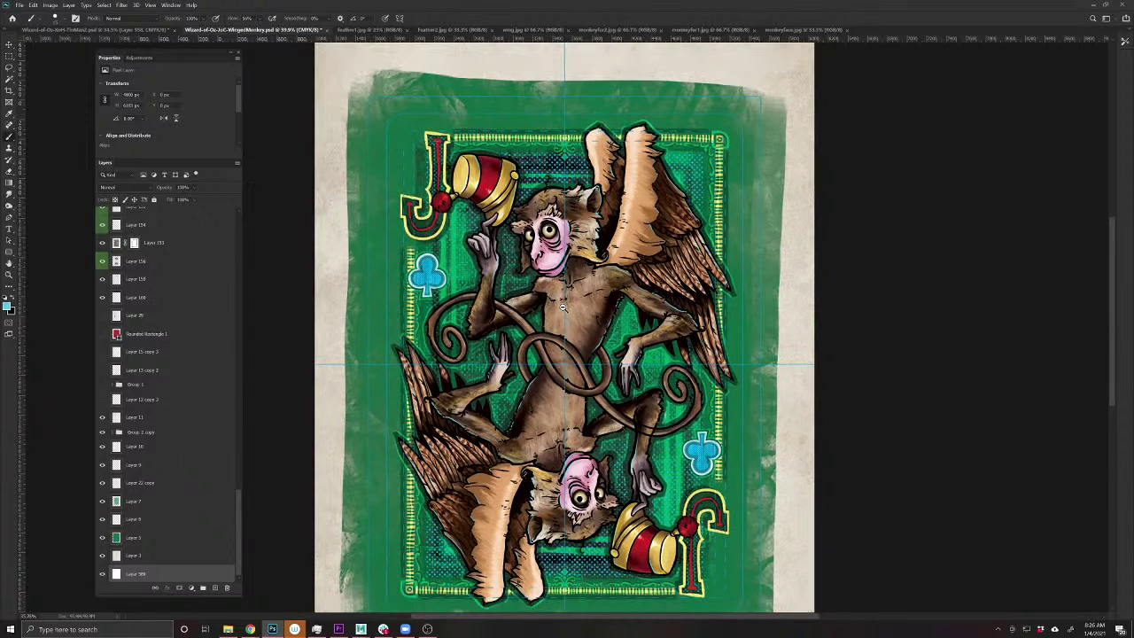
{"action": "scroll", "coordinate": [171, 390], "scroll_direction": "up", "scroll_amount": 5}
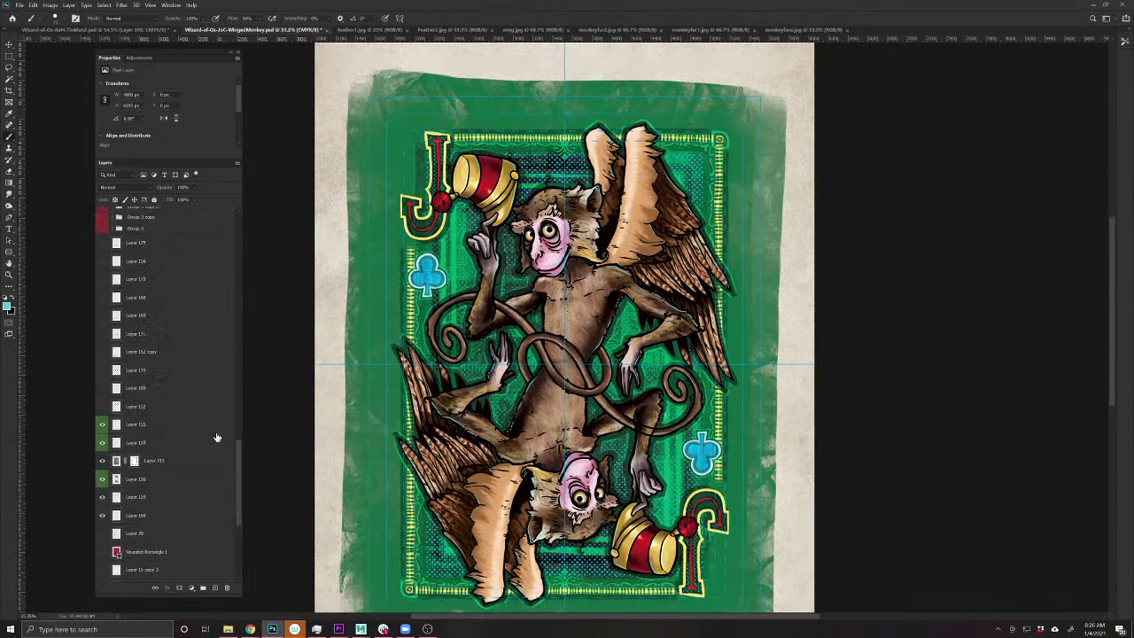
{"action": "left_click_drag", "start_coordinate": [241, 446], "coordinate": [239, 227]}
{"action": "left_click_drag", "start_coordinate": [151, 399], "coordinate": [213, 589]}
{"action": "left_click", "coordinate": [213, 589]}
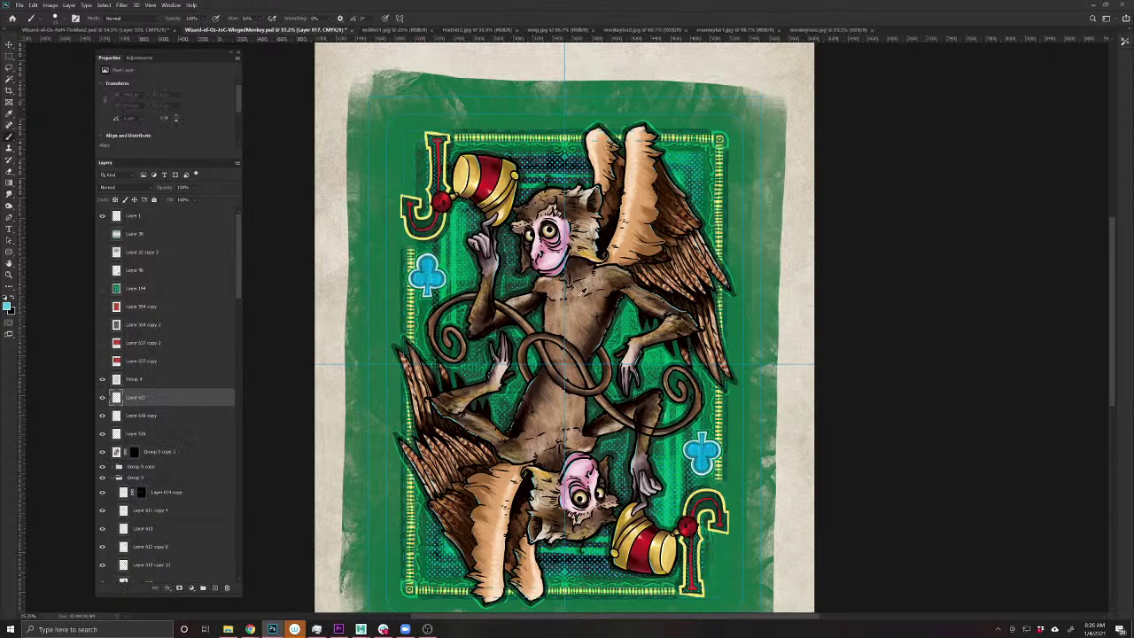
{"action": "left_click", "coordinate": [598, 263], "text": "alt"}
{"action": "scroll", "coordinate": [568, 313], "scroll_direction": "up", "scroll_amount": 3}
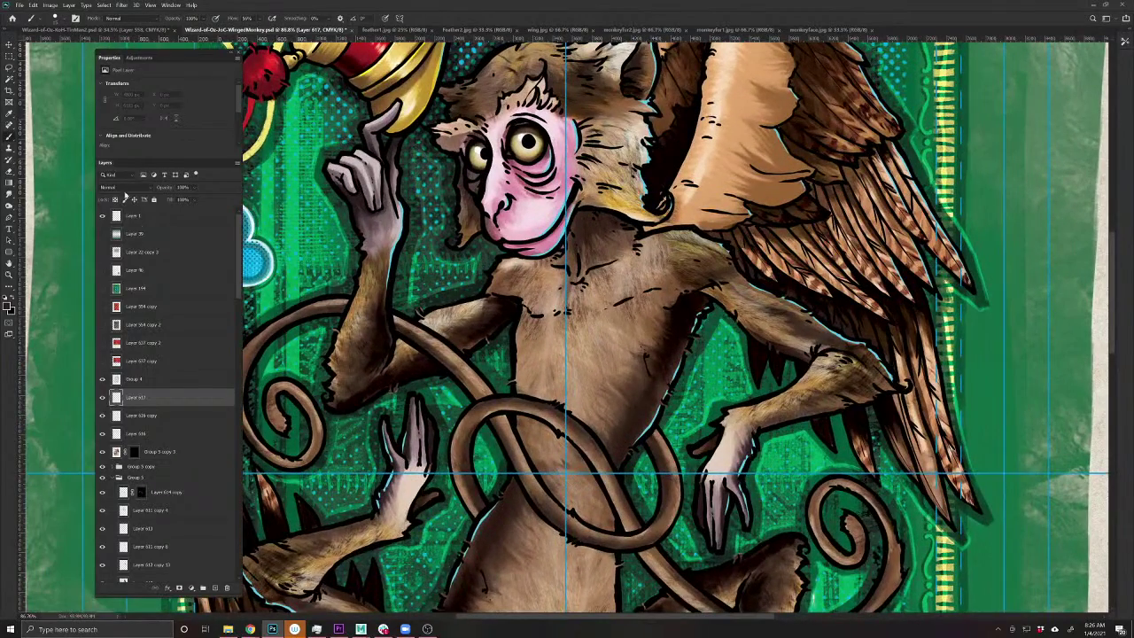
- Set Layer 617 to Multiply and shade the chest, raised forearm, tail loop and belly
{"action": "left_click", "coordinate": [111, 187]}
{"action": "left_click", "coordinate": [103, 225]}
{"action": "mouse_move", "coordinate": [635, 232]}
{"action": "left_mouse_down"}
{"action": "mouse_move", "coordinate": [525, 335]}
{"action": "mouse_move", "coordinate": [524, 315]}
{"action": "mouse_move", "coordinate": [633, 224]}
{"action": "mouse_move", "coordinate": [578, 232]}
{"action": "mouse_move", "coordinate": [580, 222]}
{"action": "mouse_move", "coordinate": [558, 271]}
{"action": "mouse_move", "coordinate": [545, 266]}
{"action": "mouse_move", "coordinate": [551, 292]}
{"action": "mouse_move", "coordinate": [535, 265]}
{"action": "mouse_move", "coordinate": [522, 299]}
{"action": "mouse_move", "coordinate": [511, 280]}
{"action": "mouse_move", "coordinate": [538, 262]}
{"action": "mouse_move", "coordinate": [514, 277]}
{"action": "mouse_move", "coordinate": [500, 269]}
{"action": "mouse_move", "coordinate": [501, 310]}
{"action": "mouse_move", "coordinate": [476, 346]}
{"action": "mouse_move", "coordinate": [496, 299]}
{"action": "mouse_move", "coordinate": [462, 336]}
{"action": "left_mouse_up"}
{"action": "mouse_move", "coordinate": [416, 374]}
{"action": "left_mouse_down"}
{"action": "mouse_move", "coordinate": [409, 347]}
{"action": "mouse_move", "coordinate": [422, 374]}
{"action": "mouse_move", "coordinate": [420, 358]}
{"action": "mouse_move", "coordinate": [403, 376]}
{"action": "mouse_move", "coordinate": [410, 343]}
{"action": "left_mouse_up"}
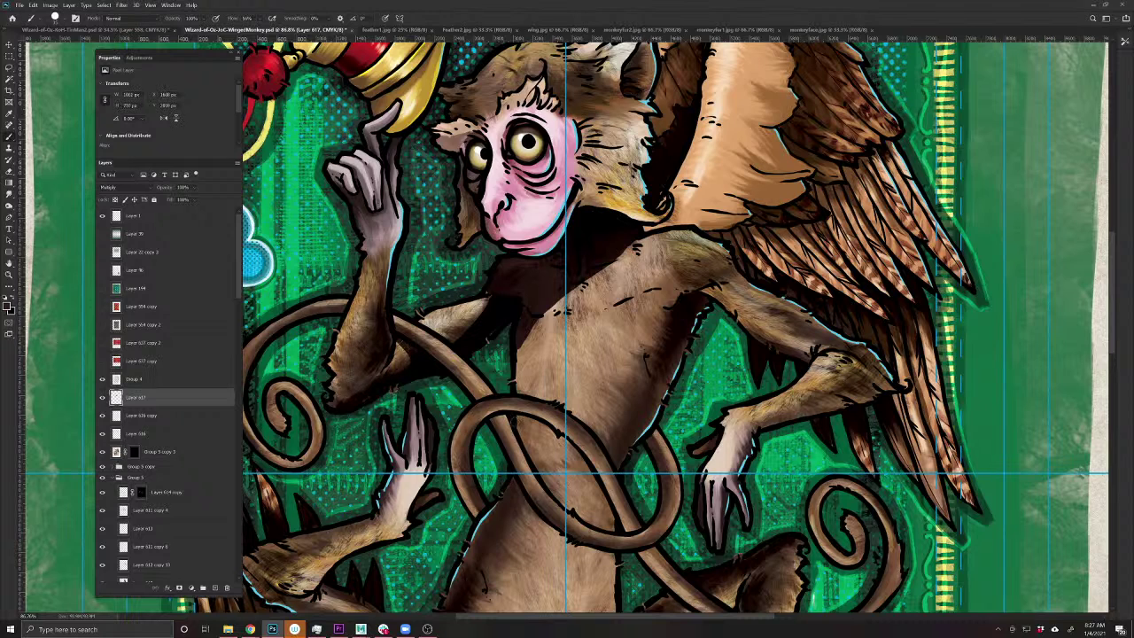
{"action": "left_click_drag", "start_coordinate": [519, 434], "coordinate": [526, 454]}
{"action": "mouse_move", "coordinate": [584, 422]}
{"action": "left_mouse_down"}
{"action": "mouse_move", "coordinate": [620, 471]}
{"action": "mouse_move", "coordinate": [630, 450]}
{"action": "mouse_move", "coordinate": [583, 460]}
{"action": "mouse_move", "coordinate": [557, 438]}
{"action": "left_mouse_up"}
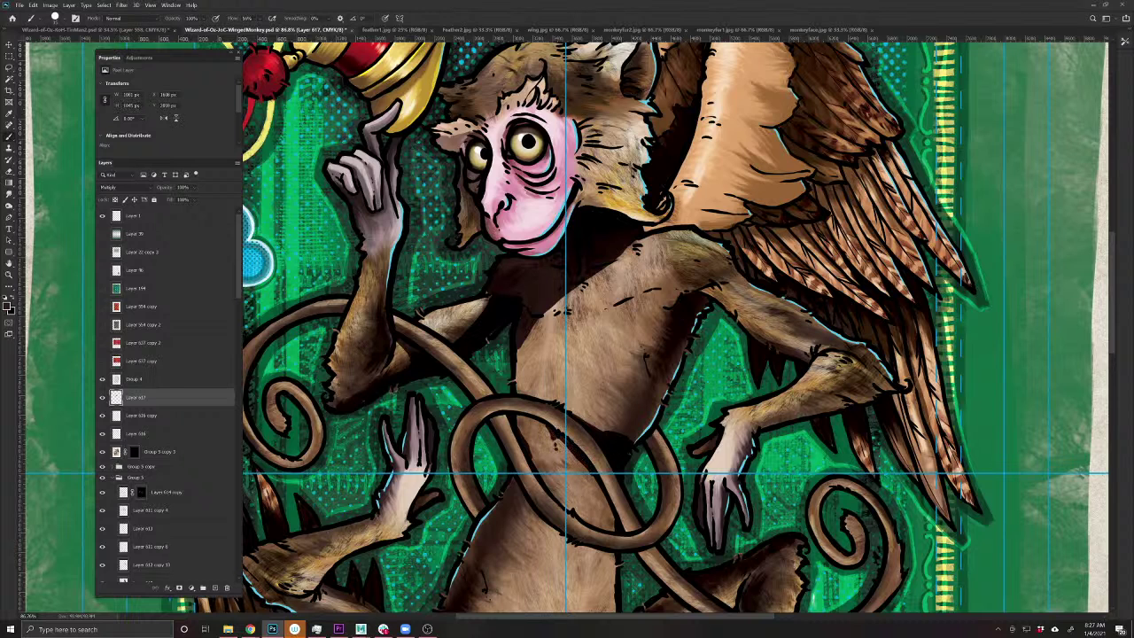
- Shade under the forearm and deepen the shadow under the wing near the elbow
{"action": "mouse_move", "coordinate": [649, 462]}
{"action": "left_mouse_down"}
{"action": "mouse_move", "coordinate": [480, 539]}
{"action": "mouse_move", "coordinate": [569, 388]}
{"action": "mouse_move", "coordinate": [588, 397]}
{"action": "mouse_move", "coordinate": [556, 365]}
{"action": "mouse_move", "coordinate": [589, 395]}
{"action": "mouse_move", "coordinate": [574, 385]}
{"action": "mouse_move", "coordinate": [585, 414]}
{"action": "mouse_move", "coordinate": [618, 429]}
{"action": "left_mouse_up"}
{"action": "mouse_move", "coordinate": [636, 485]}
{"action": "left_mouse_down"}
{"action": "mouse_move", "coordinate": [597, 496]}
{"action": "mouse_move", "coordinate": [662, 484]}
{"action": "left_mouse_up"}
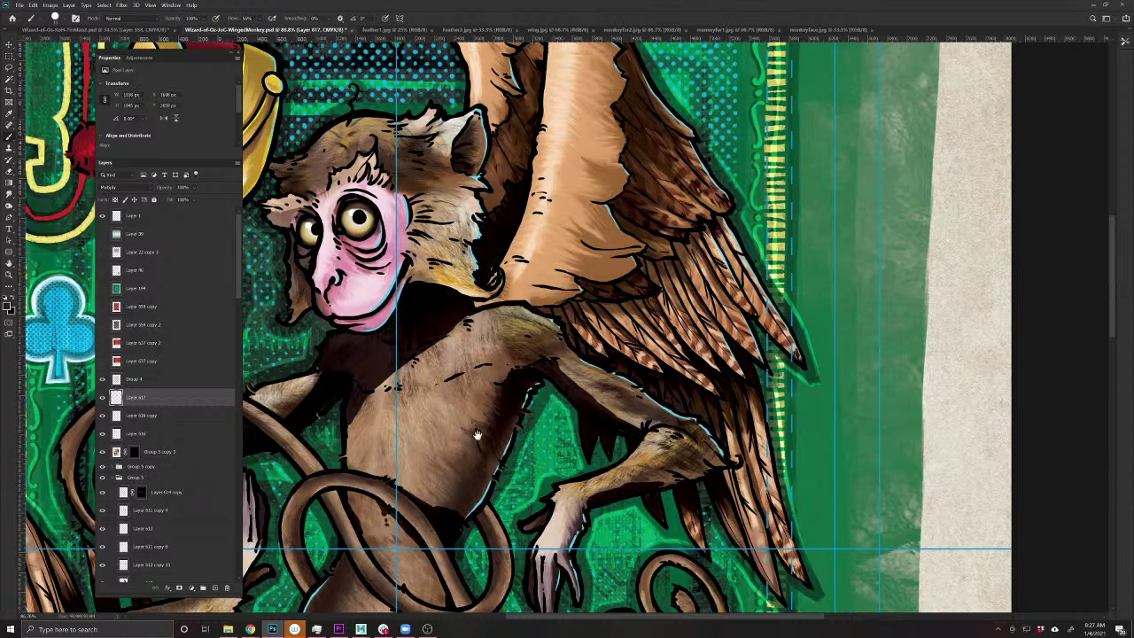
{"action": "left_click_drag", "start_coordinate": [526, 474], "coordinate": [647, 574]}
{"action": "mouse_move", "coordinate": [605, 408]}
{"action": "left_mouse_down"}
{"action": "mouse_move", "coordinate": [640, 391]}
{"action": "mouse_move", "coordinate": [609, 365]}
{"action": "left_mouse_up"}
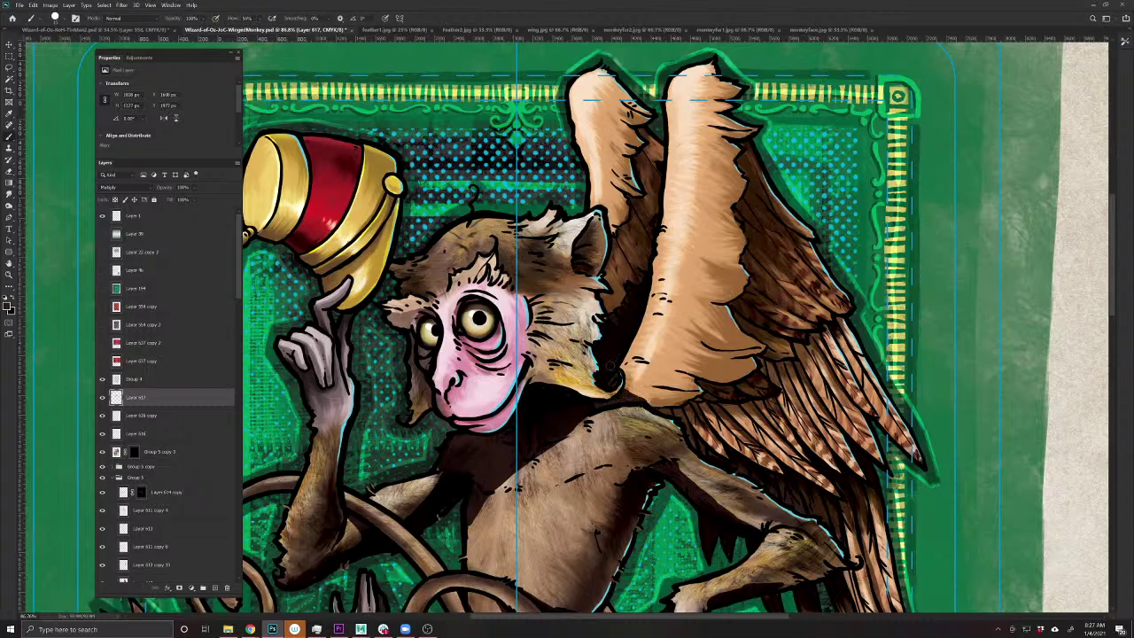
{"action": "mouse_move", "coordinate": [656, 413]}
{"action": "left_mouse_down"}
{"action": "mouse_move", "coordinate": [725, 387]}
{"action": "mouse_move", "coordinate": [674, 422]}
{"action": "mouse_move", "coordinate": [692, 445]}
{"action": "mouse_move", "coordinate": [531, 403]}
{"action": "left_mouse_up"}
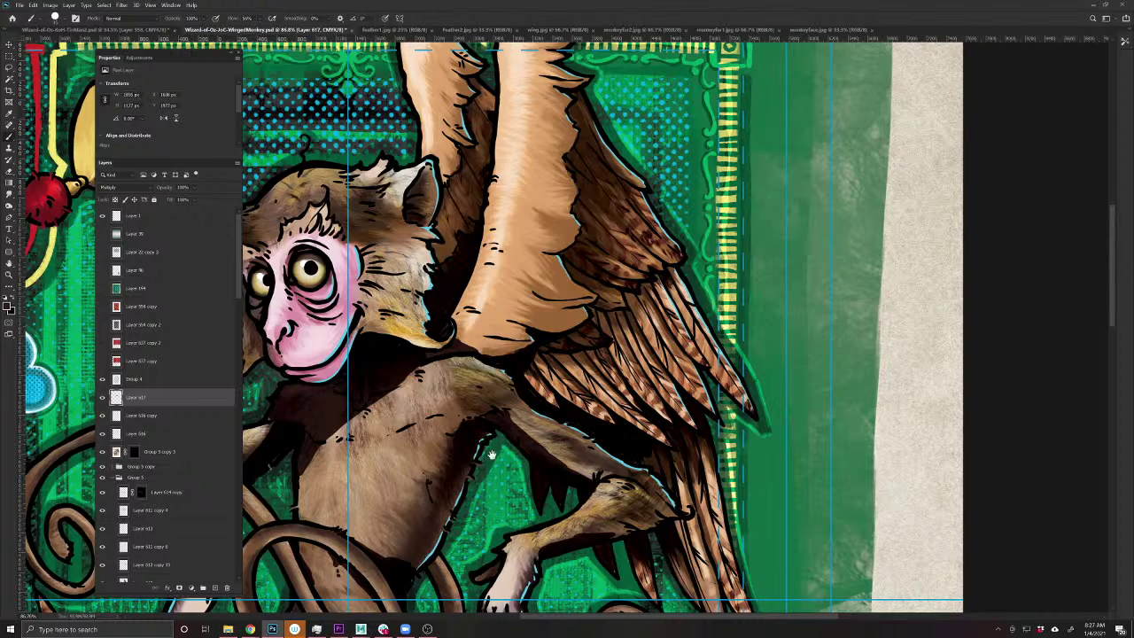
- Darken where the wing meets the head, behind the ear and beside the left eye
{"action": "left_click_drag", "start_coordinate": [492, 455], "coordinate": [701, 547]}
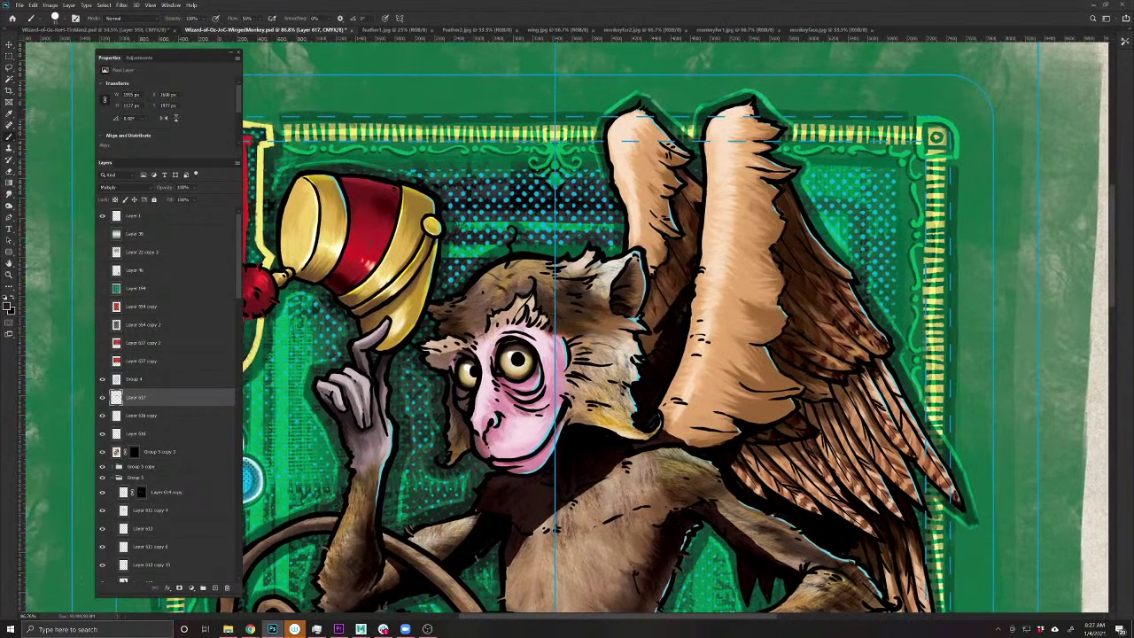
{"action": "mouse_move", "coordinate": [658, 342]}
{"action": "left_mouse_down"}
{"action": "mouse_move", "coordinate": [643, 344]}
{"action": "mouse_move", "coordinate": [644, 362]}
{"action": "mouse_move", "coordinate": [670, 335]}
{"action": "left_mouse_up"}
{"action": "left_click_drag", "start_coordinate": [695, 248], "coordinate": [651, 329]}
{"action": "left_click_drag", "start_coordinate": [631, 259], "coordinate": [624, 306]}
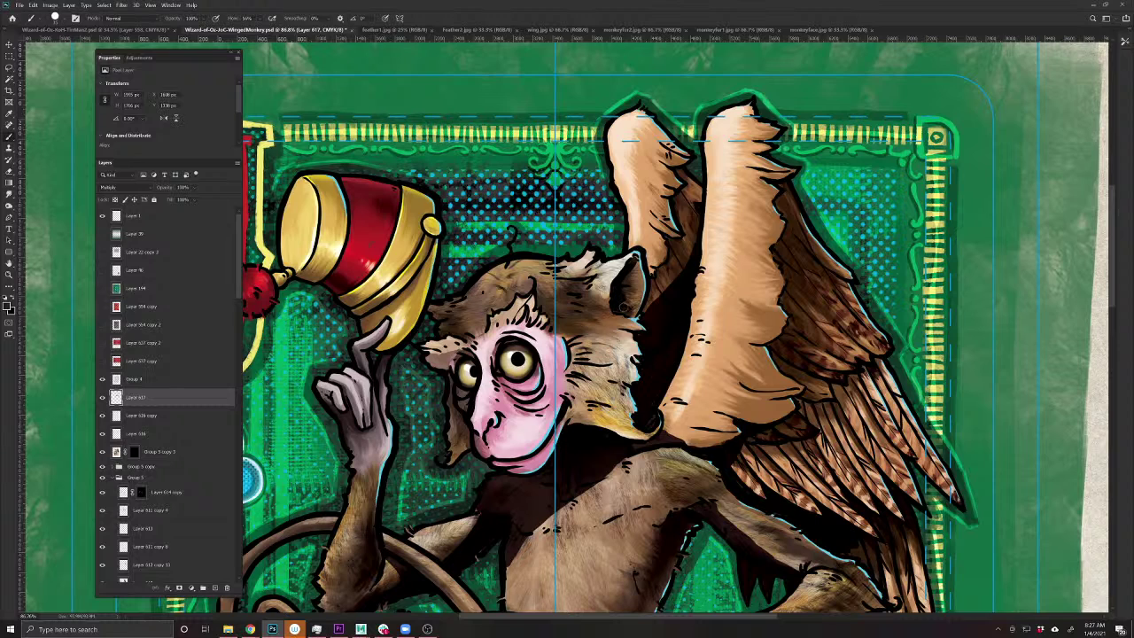
{"action": "mouse_move", "coordinate": [474, 354]}
{"action": "left_mouse_down"}
{"action": "mouse_move", "coordinate": [459, 360]}
{"action": "mouse_move", "coordinate": [464, 454]}
{"action": "mouse_move", "coordinate": [451, 390]}
{"action": "mouse_move", "coordinate": [455, 356]}
{"action": "mouse_move", "coordinate": [462, 363]}
{"action": "mouse_move", "coordinate": [454, 370]}
{"action": "mouse_move", "coordinate": [437, 333]}
{"action": "left_mouse_up"}
- Brush dark shading over the red fez, the fingers and the forearm's edge
{"action": "key", "text": "h"}
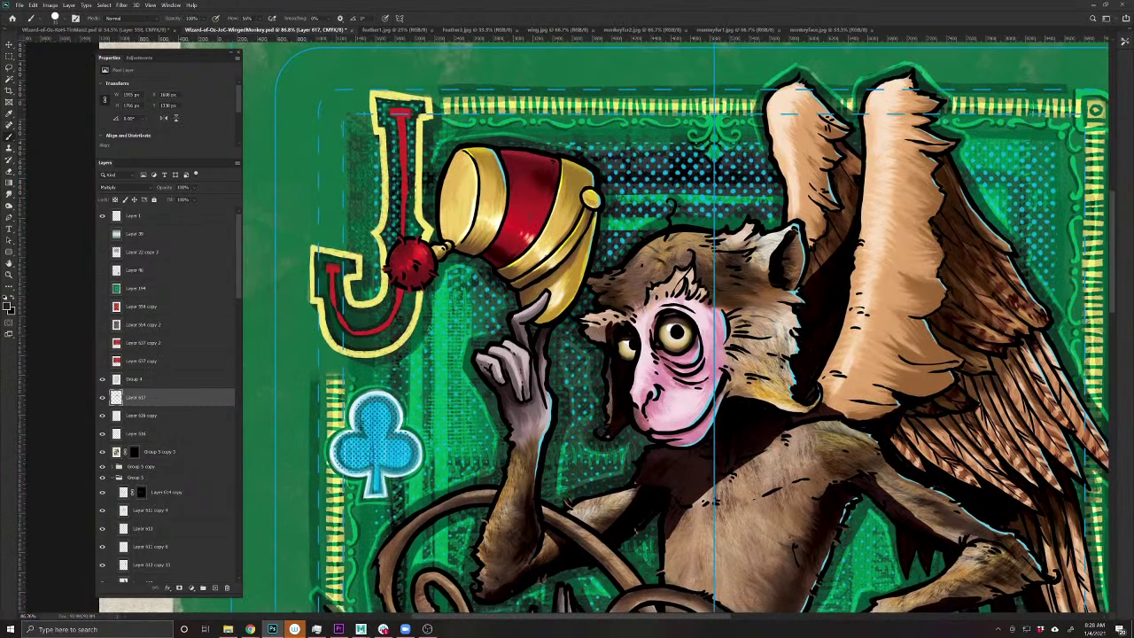
{"action": "mouse_move", "coordinate": [461, 248]}
{"action": "left_mouse_down"}
{"action": "mouse_move", "coordinate": [496, 246]}
{"action": "mouse_move", "coordinate": [529, 283]}
{"action": "mouse_move", "coordinate": [523, 301]}
{"action": "mouse_move", "coordinate": [547, 281]}
{"action": "mouse_move", "coordinate": [531, 294]}
{"action": "left_mouse_up"}
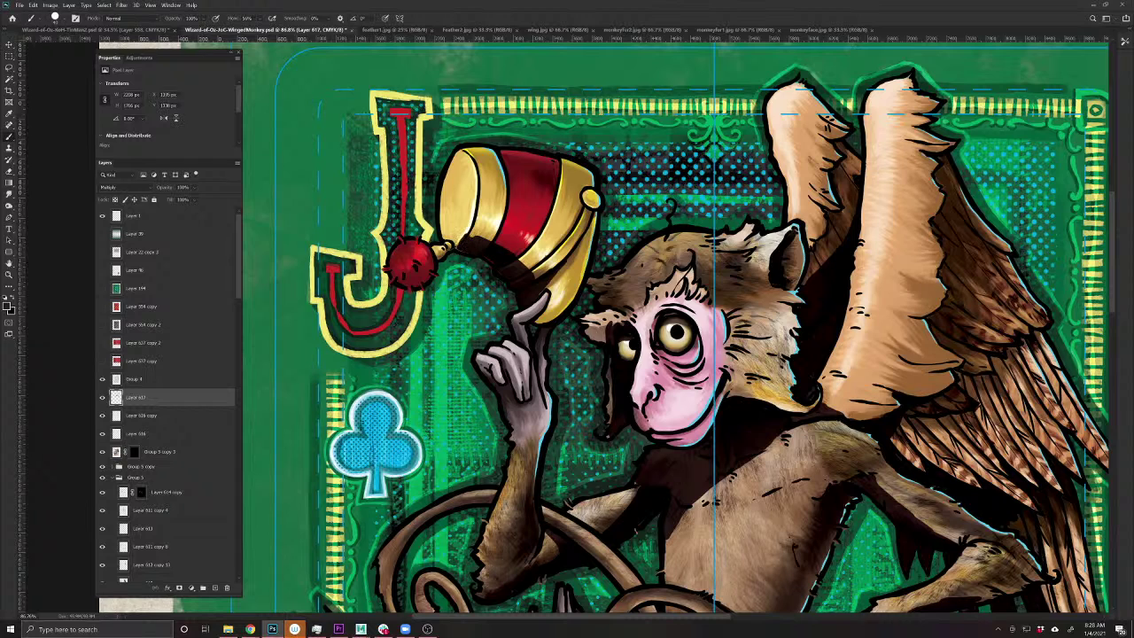
{"action": "mouse_move", "coordinate": [514, 322]}
{"action": "left_mouse_down"}
{"action": "mouse_move", "coordinate": [534, 352]}
{"action": "mouse_move", "coordinate": [516, 390]}
{"action": "mouse_move", "coordinate": [523, 400]}
{"action": "mouse_move", "coordinate": [474, 358]}
{"action": "left_mouse_up"}
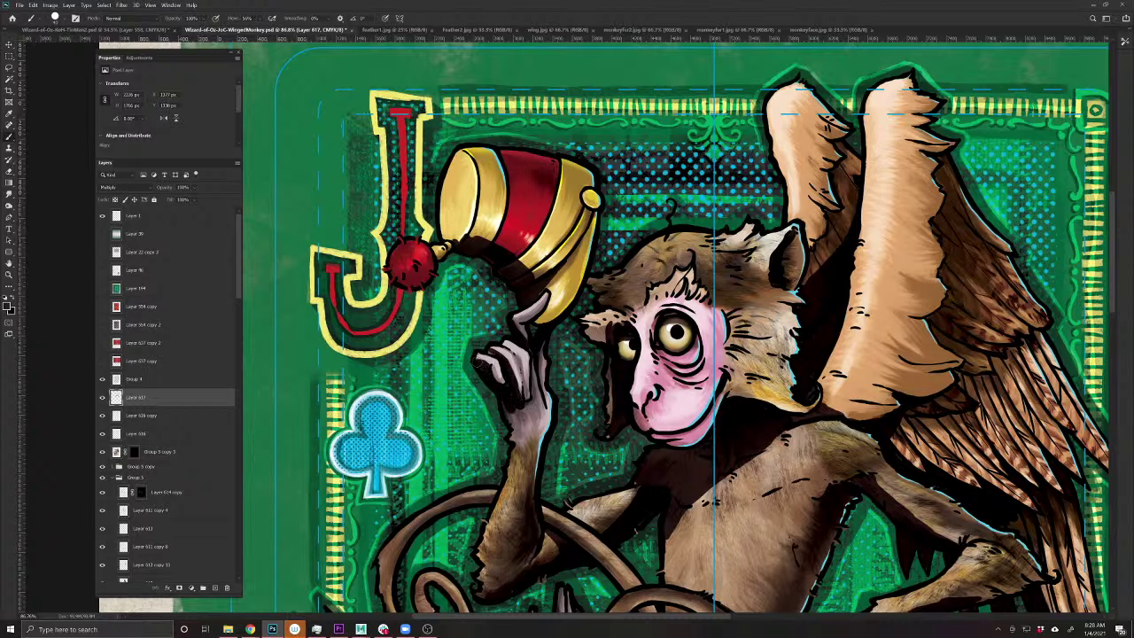
{"action": "left_click_drag", "start_coordinate": [506, 395], "coordinate": [510, 445]}
{"action": "mouse_move", "coordinate": [472, 525]}
{"action": "left_mouse_down"}
{"action": "mouse_move", "coordinate": [459, 404]}
{"action": "mouse_move", "coordinate": [478, 399]}
{"action": "left_mouse_up"}
{"action": "left_click_drag", "start_coordinate": [482, 399], "coordinate": [465, 451]}
{"action": "left_click_drag", "start_coordinate": [477, 401], "coordinate": [461, 437]}
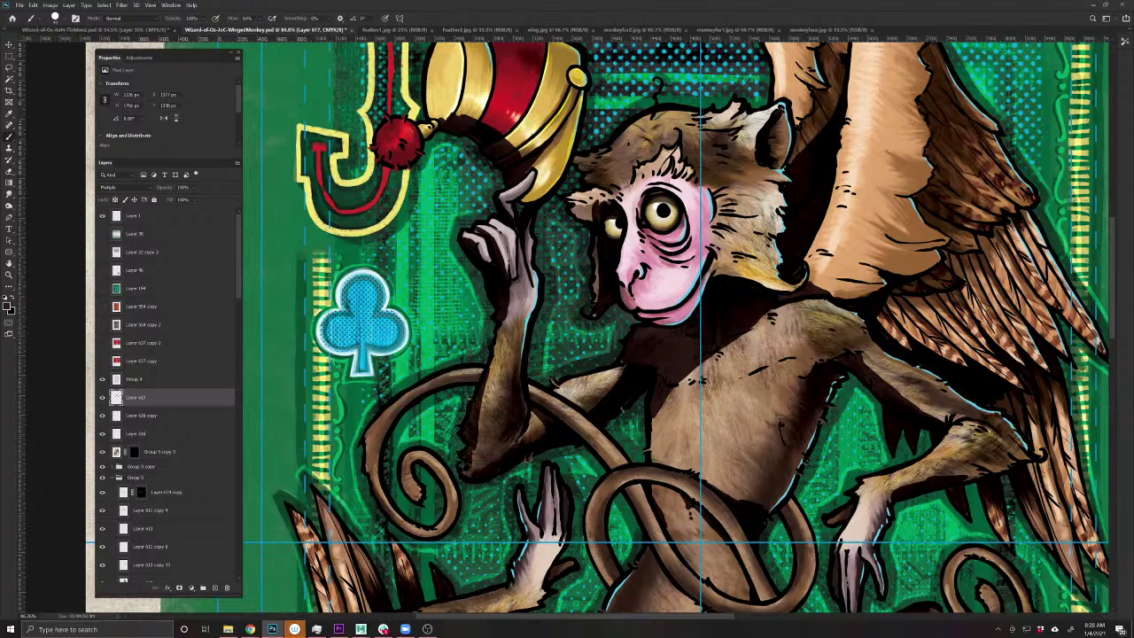
- Shade the chest below the arm and lower Layer 617's opacity to 86%
{"action": "scroll", "coordinate": [676, 430], "scroll_direction": "down", "scroll_amount": 3}
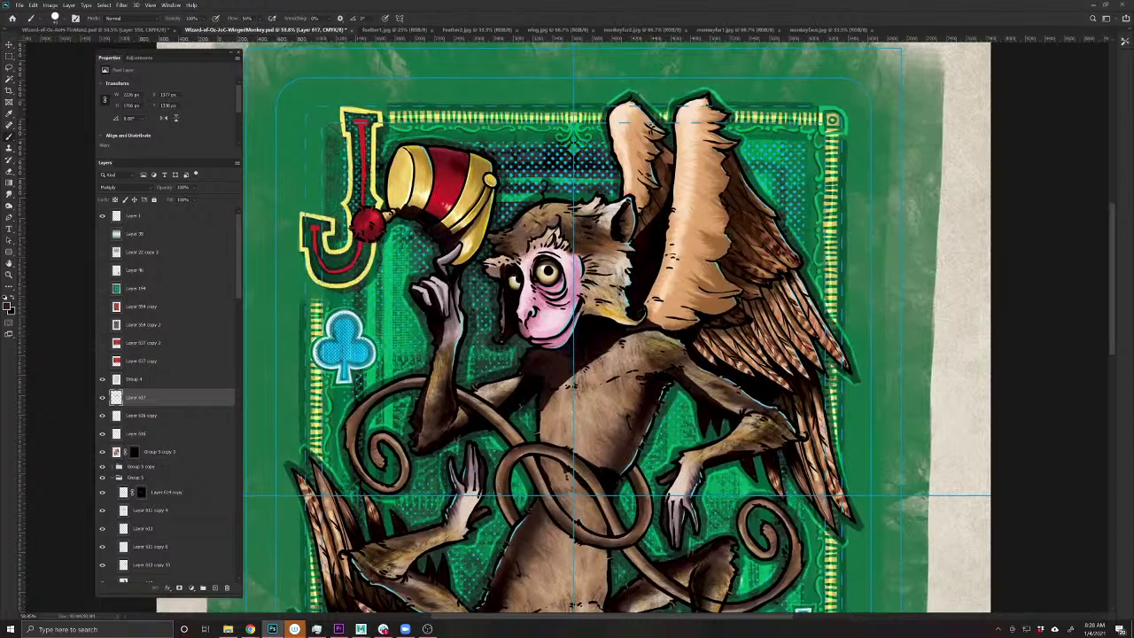
{"action": "left_click_drag", "start_coordinate": [634, 372], "coordinate": [636, 411]}
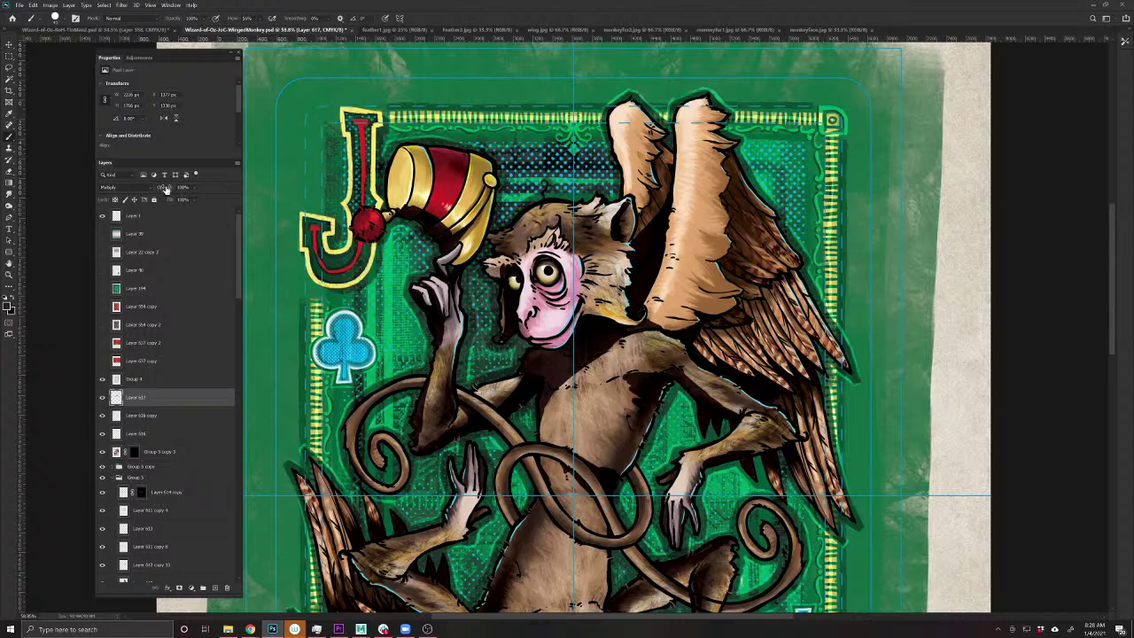
{"action": "left_click_drag", "start_coordinate": [161, 187], "coordinate": [153, 189]}
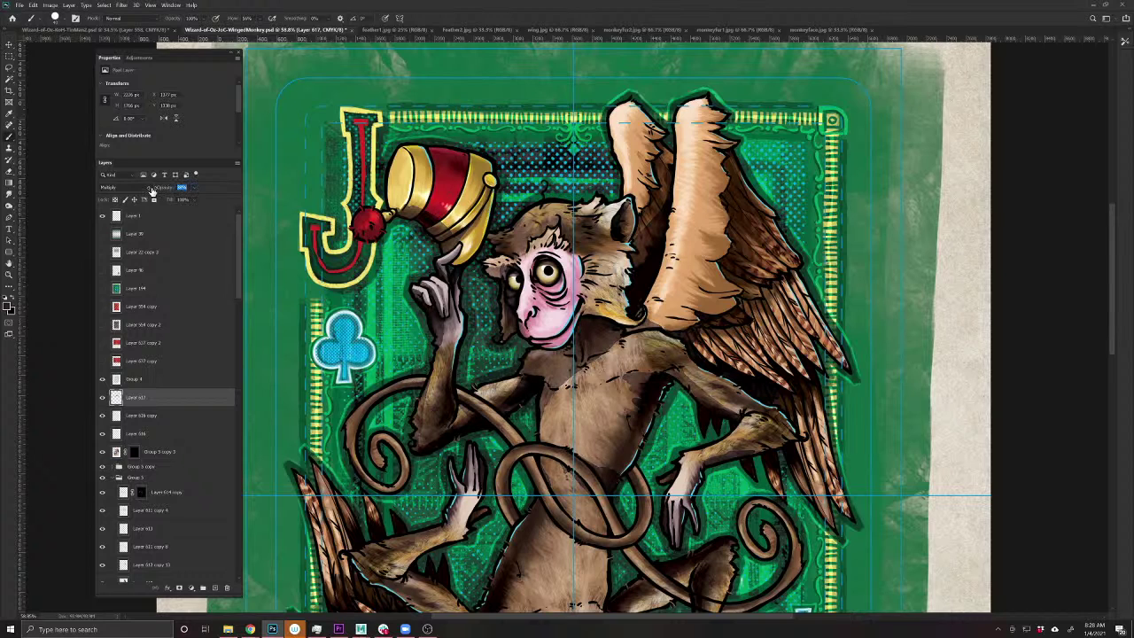
- Confirm the 86% opacity and compare the card with Layer 617 hidden and shown
{"action": "key", "text": "Return"}
{"action": "key", "text": "r"}
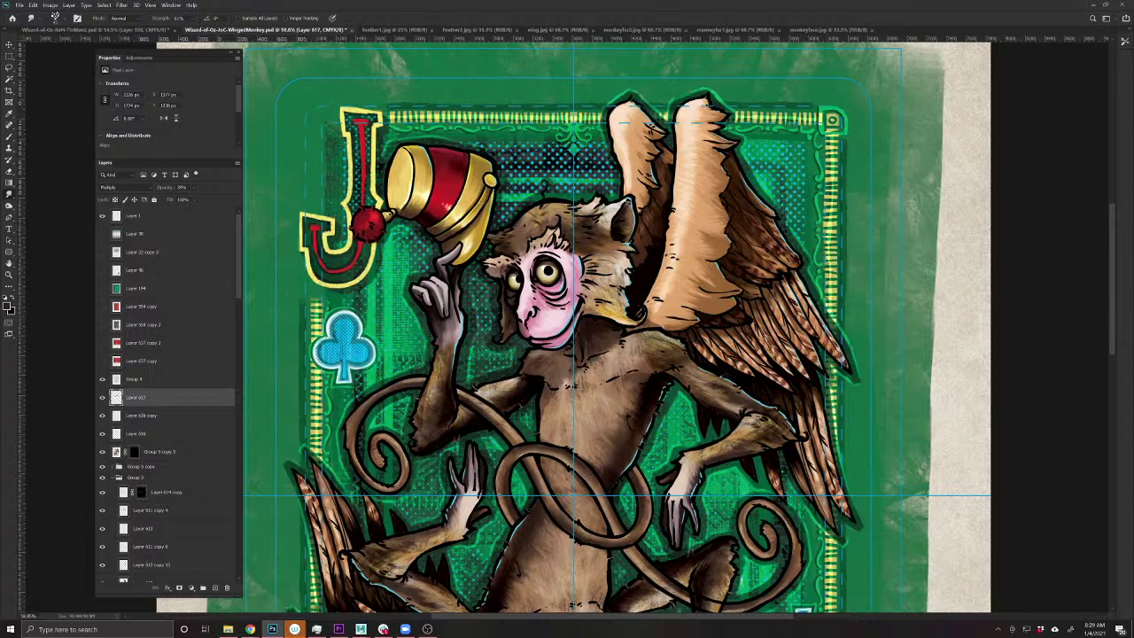
{"action": "scroll", "coordinate": [686, 317], "scroll_direction": "down", "scroll_amount": 5}
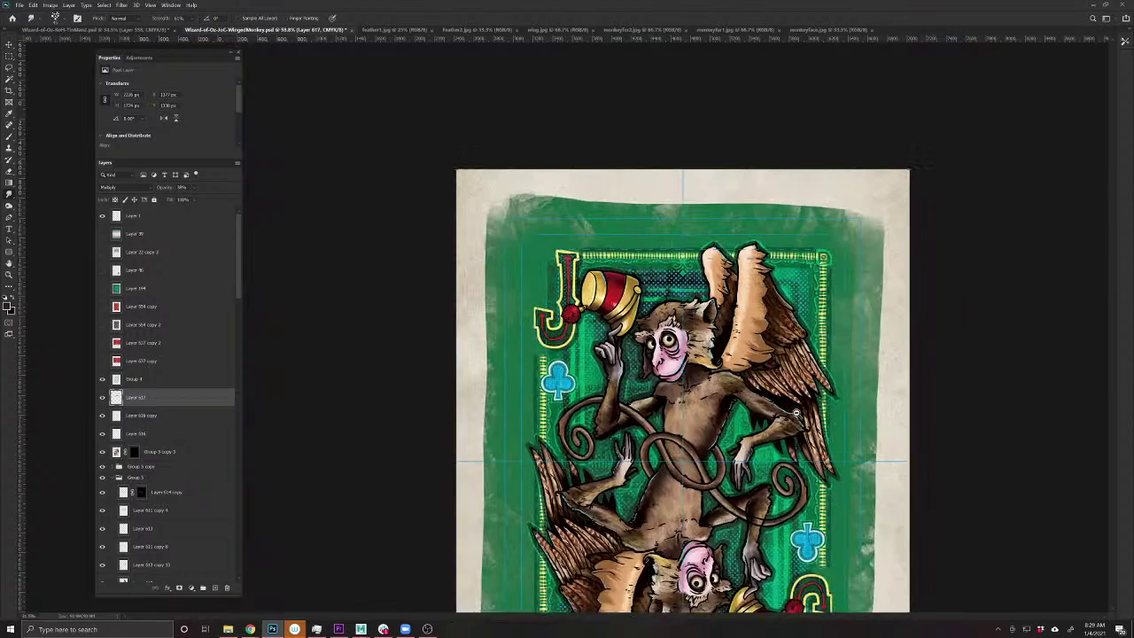
{"action": "scroll", "coordinate": [686, 317], "scroll_direction": "up", "scroll_amount": 3}
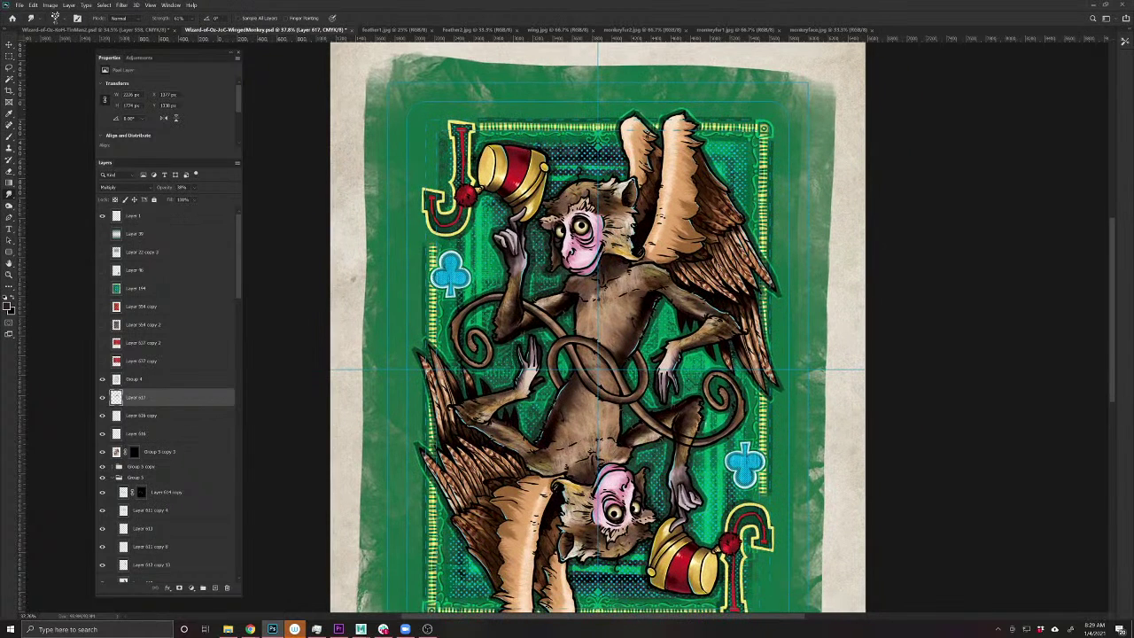
{"action": "left_click", "coordinate": [102, 398]}
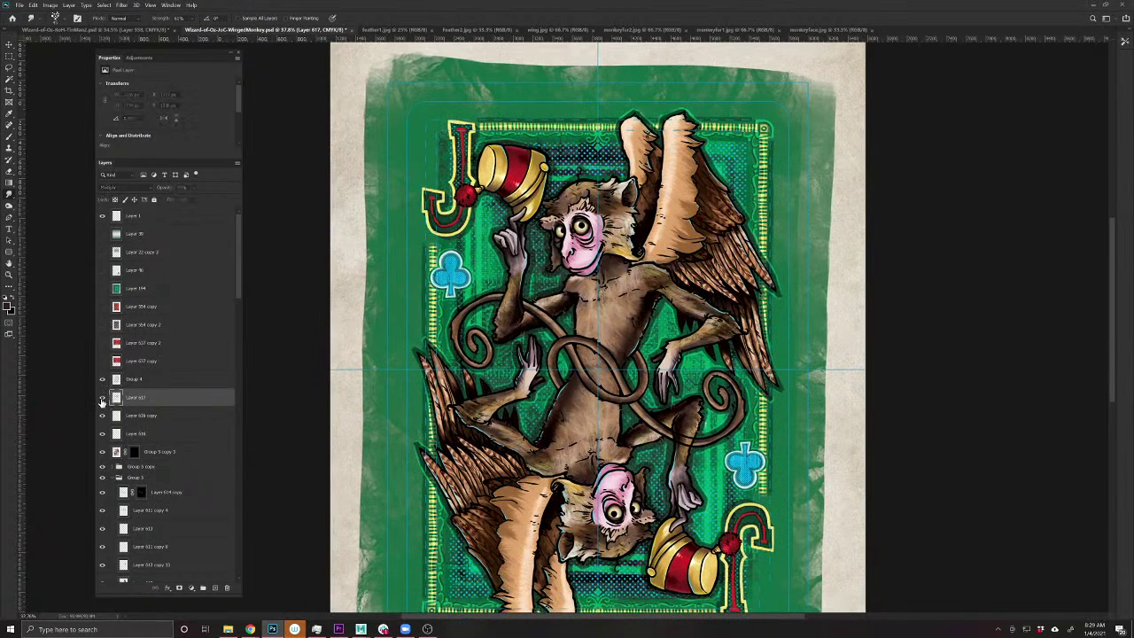
{"action": "left_click", "coordinate": [101, 397]}
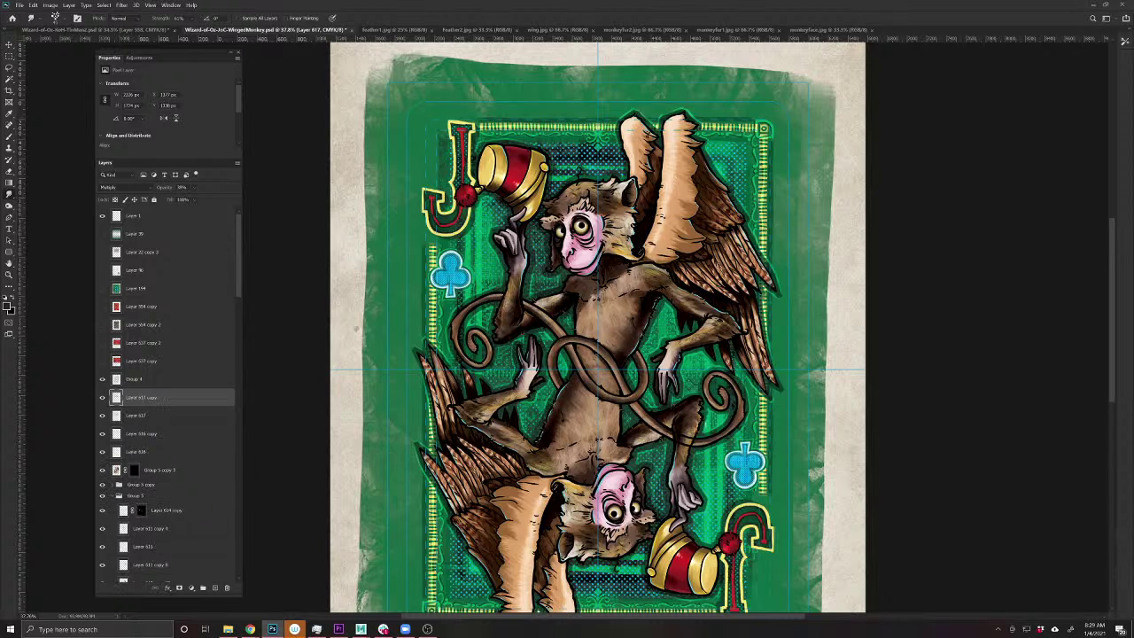
- Duplicate Layer 617 to deepen the shading and transform the bottom Layer 999
{"action": "key", "text": "ctrl+j"}
{"action": "left_click_drag", "start_coordinate": [239, 326], "coordinate": [264, 589]}
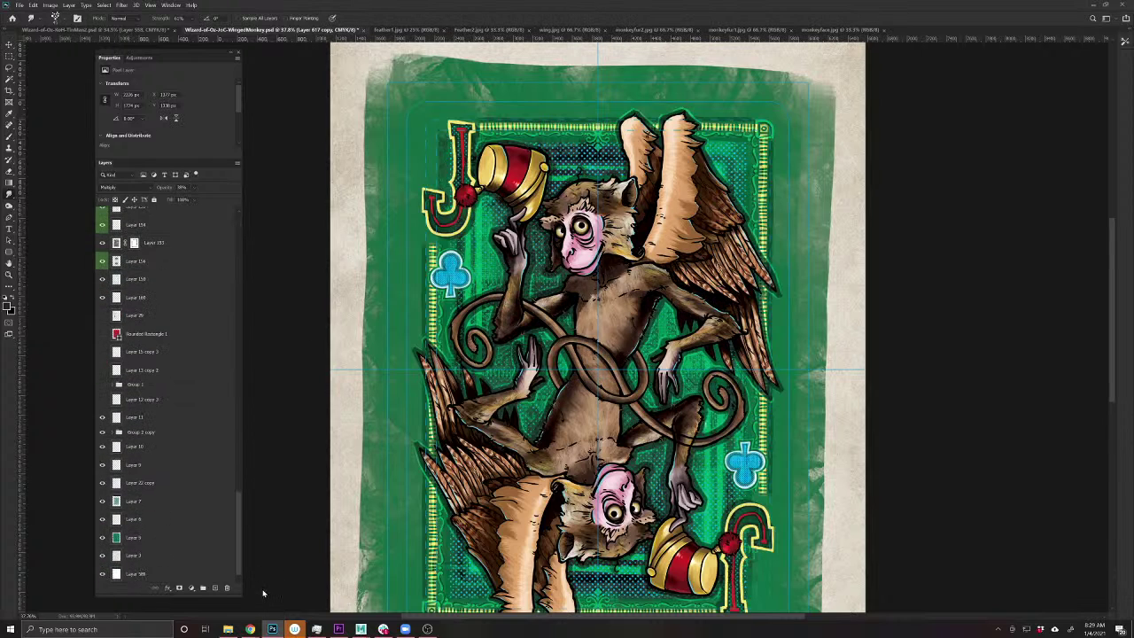
{"action": "left_click", "coordinate": [189, 574]}
{"action": "key", "text": "ctrl+t"}
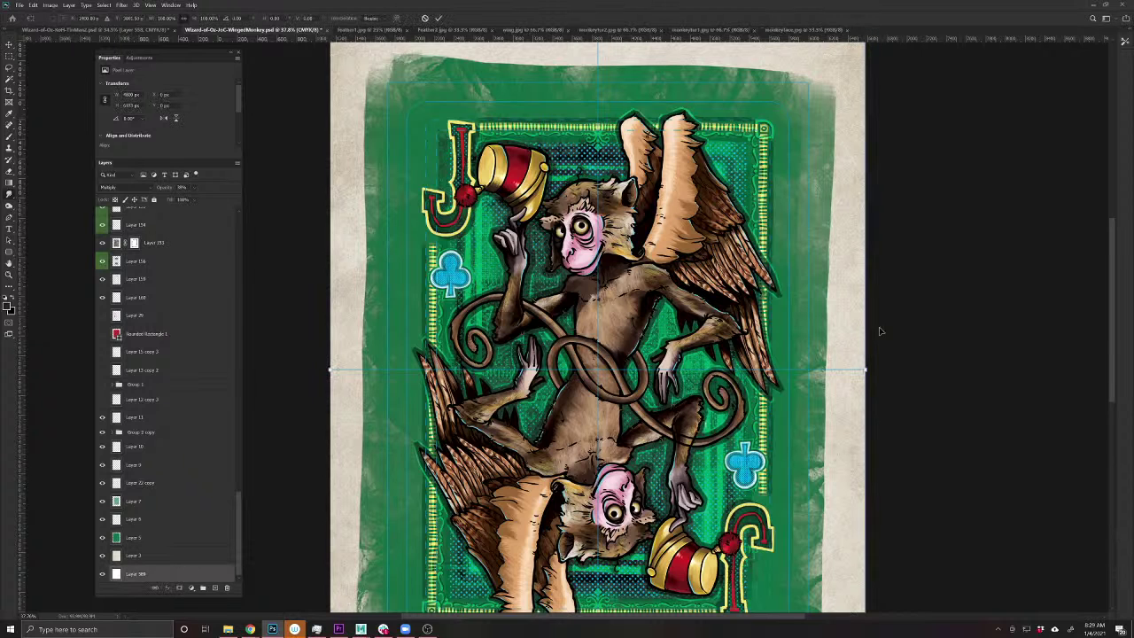
{"action": "left_click_drag", "start_coordinate": [815, 532], "coordinate": [318, 415]}
{"action": "key", "text": "Return"}
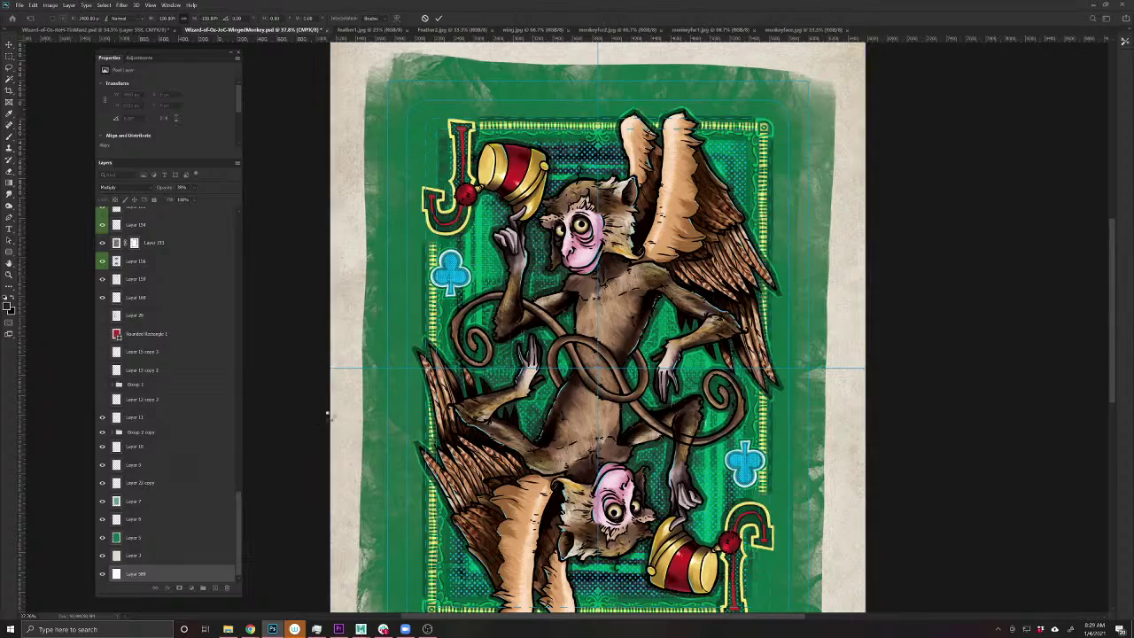
- Compare the deeper shading by hiding and showing Layer 617 copy
{"action": "key", "text": "r"}
{"action": "scroll", "coordinate": [632, 373], "scroll_direction": "down", "scroll_amount": 2}
{"action": "scroll", "coordinate": [632, 372], "scroll_direction": "up", "scroll_amount": 4}
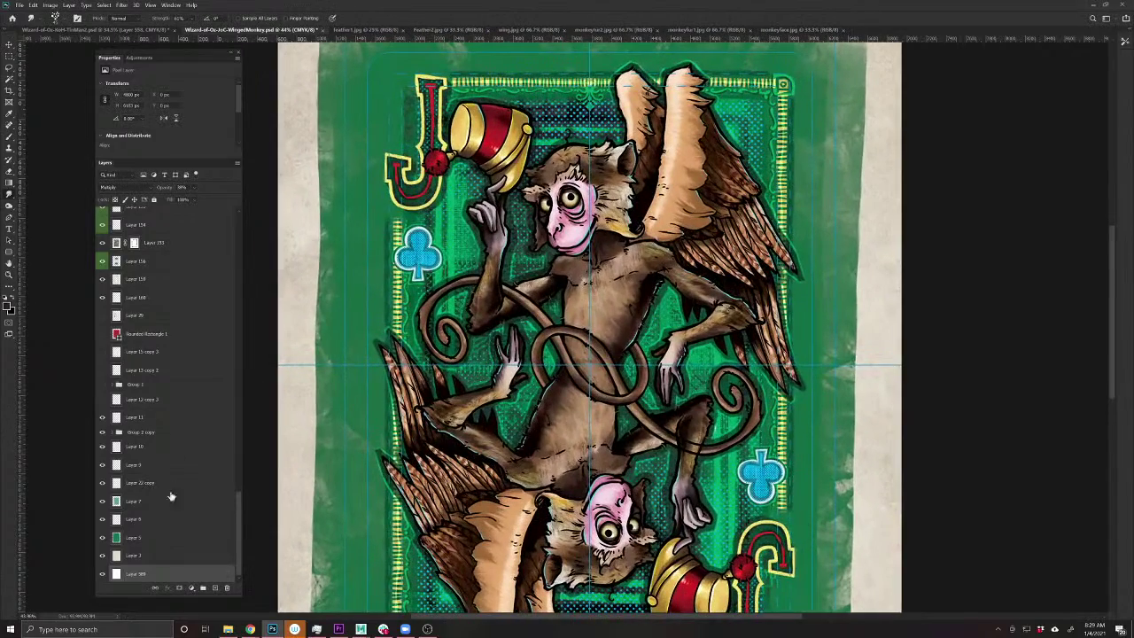
{"action": "scroll", "coordinate": [170, 501], "scroll_direction": "up", "scroll_amount": 5}
{"action": "scroll", "coordinate": [171, 506], "scroll_direction": "up", "scroll_amount": 6}
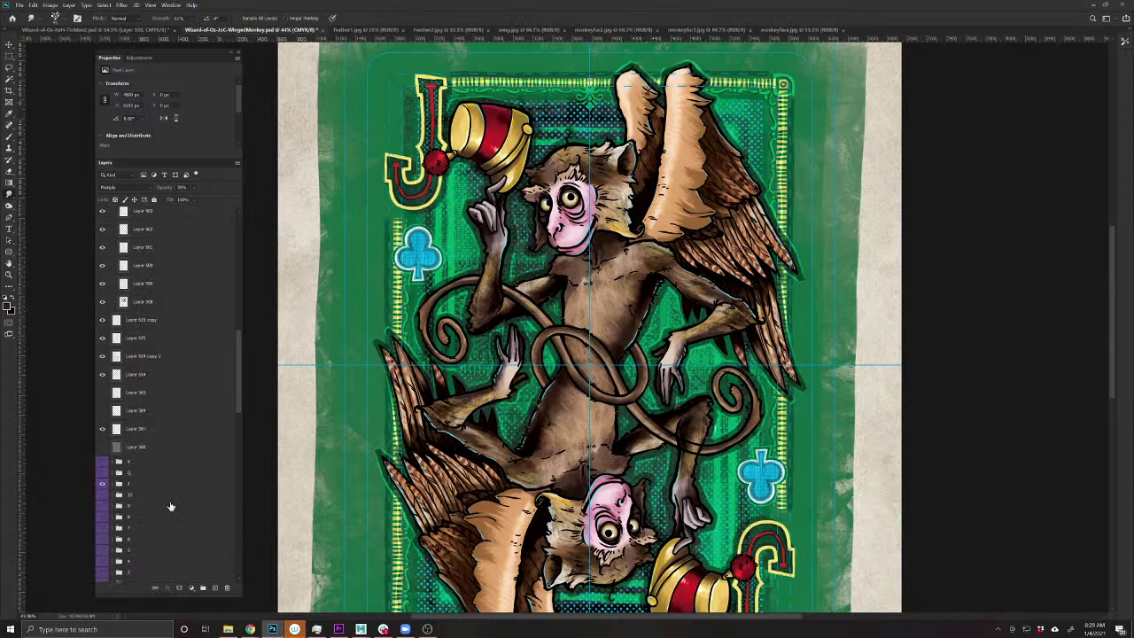
{"action": "scroll", "coordinate": [171, 502], "scroll_direction": "up", "scroll_amount": 4}
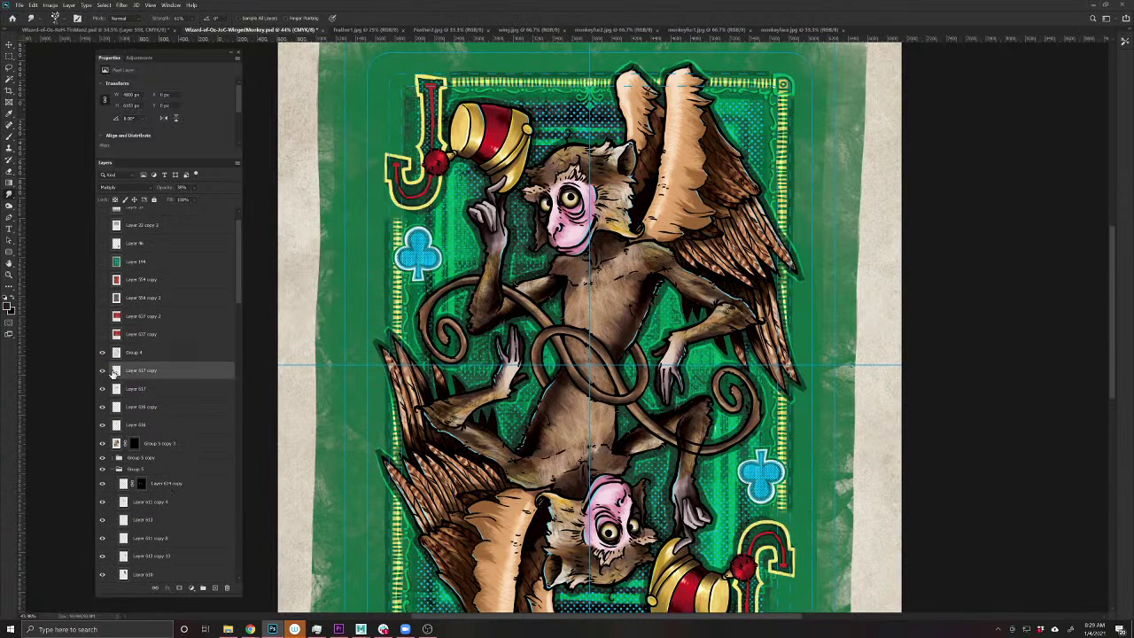
{"action": "left_click", "coordinate": [102, 370]}
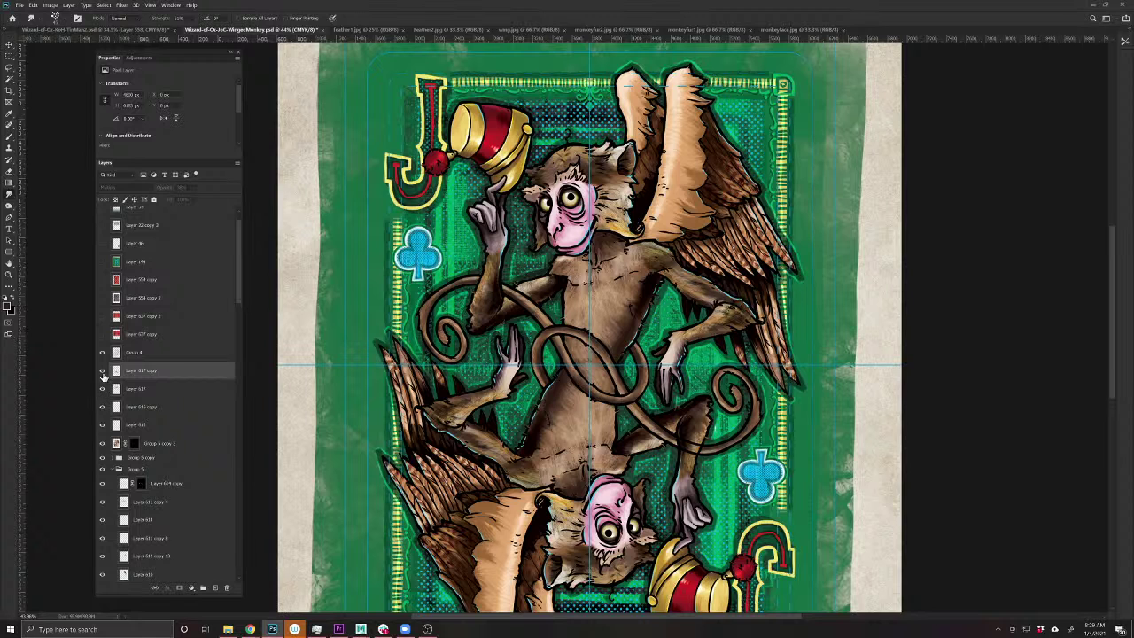
{"action": "left_click", "coordinate": [102, 370]}
- Save the document and hide the guide lines
{"action": "scroll", "coordinate": [525, 383], "scroll_direction": "down", "scroll_amount": 2}
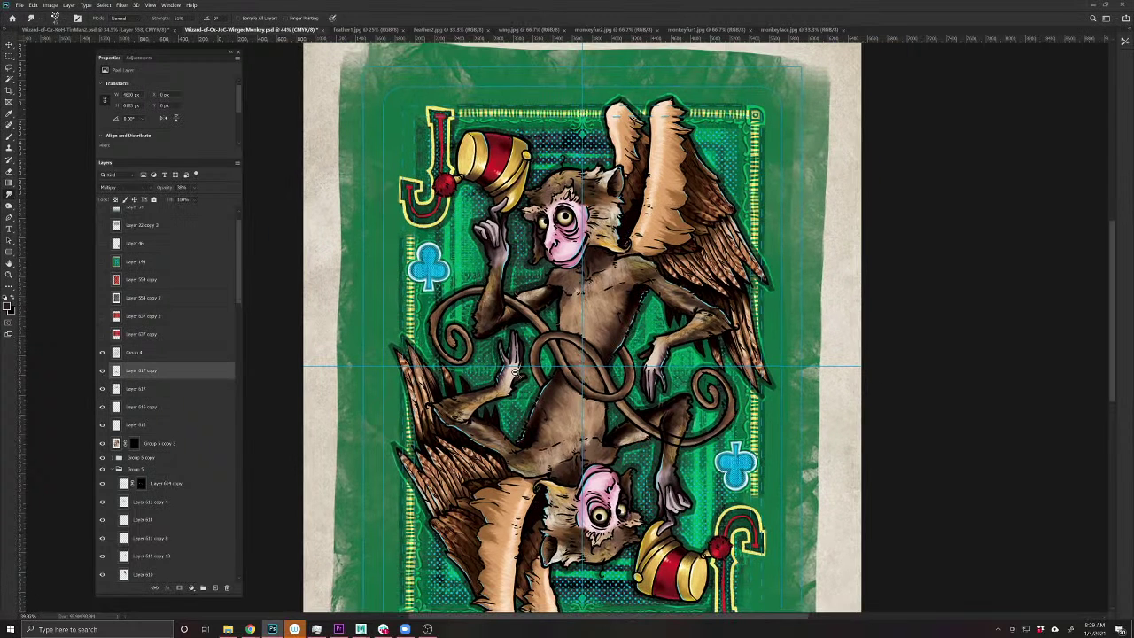
{"action": "key", "text": "ctrl+s"}
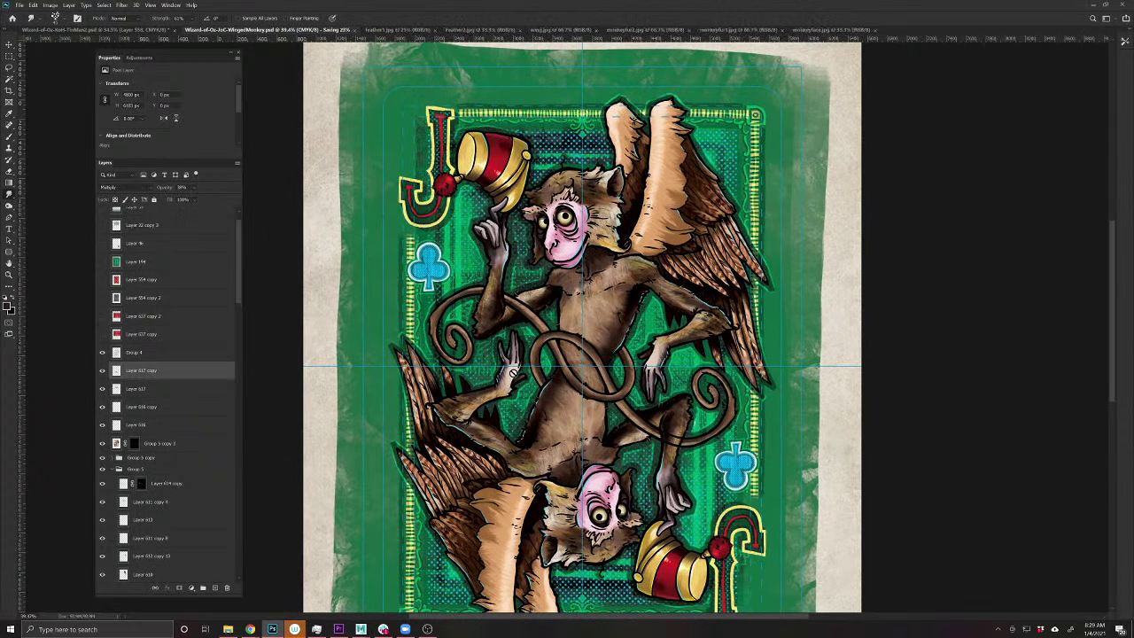
{"action": "scroll", "coordinate": [111, 232], "scroll_direction": "up", "scroll_amount": 1}
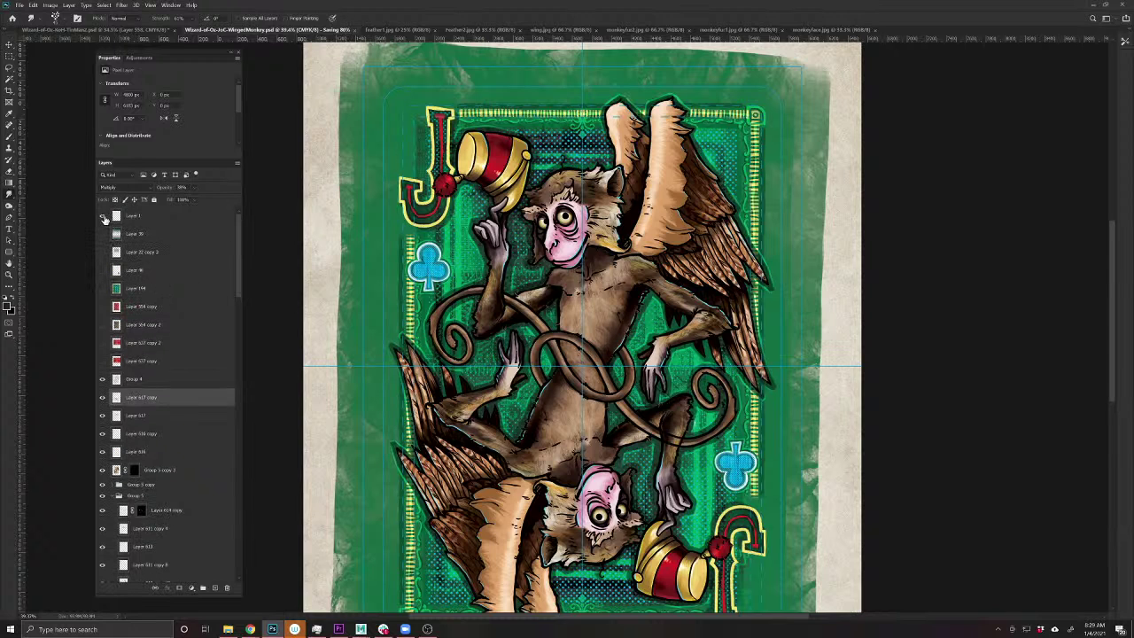
{"action": "key", "text": "ctrl+h"}
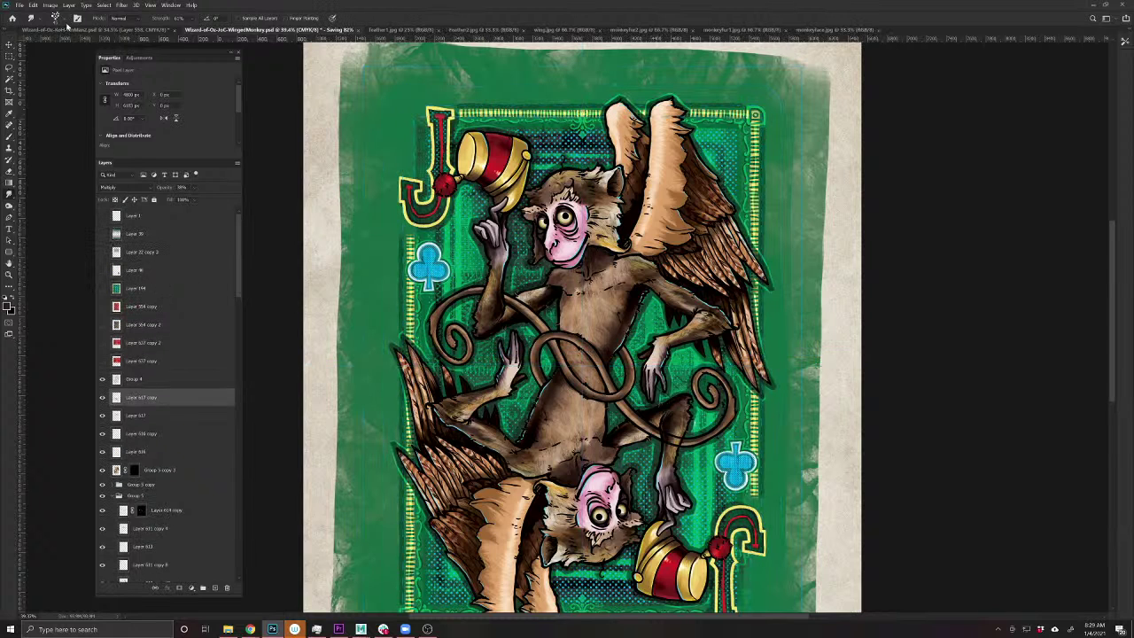
- Duplicate the image with 'Duplicate Merged Layers Only' to get a flattened copy
{"action": "left_click", "coordinate": [50, 6]}
{"action": "left_click", "coordinate": [70, 120]}
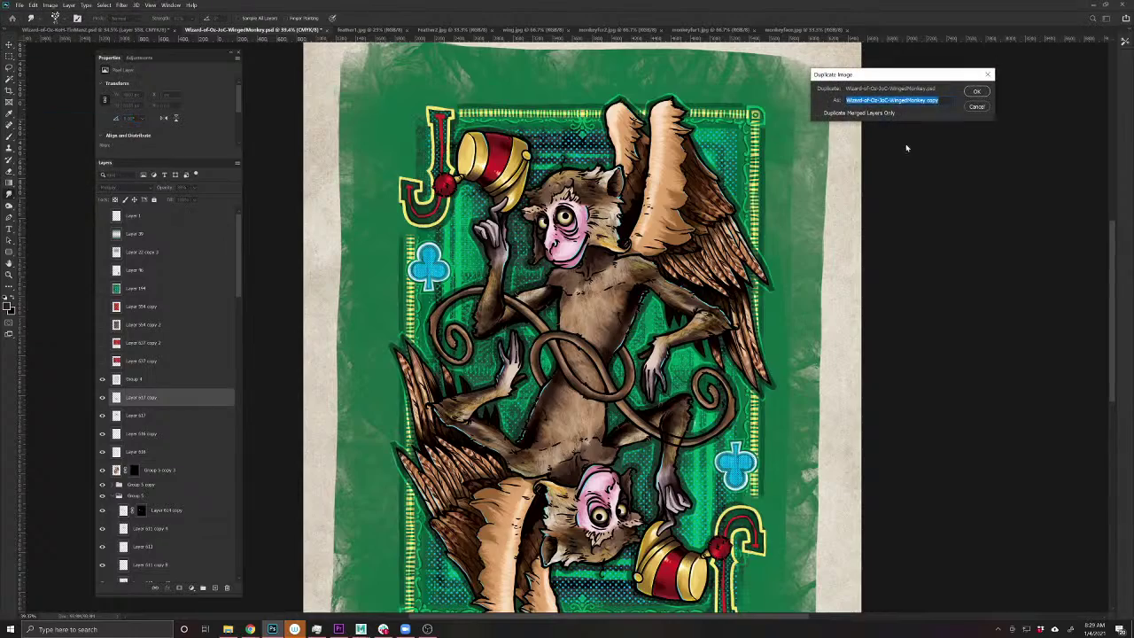
{"action": "left_click", "coordinate": [824, 113]}
{"action": "left_click", "coordinate": [986, 94]}
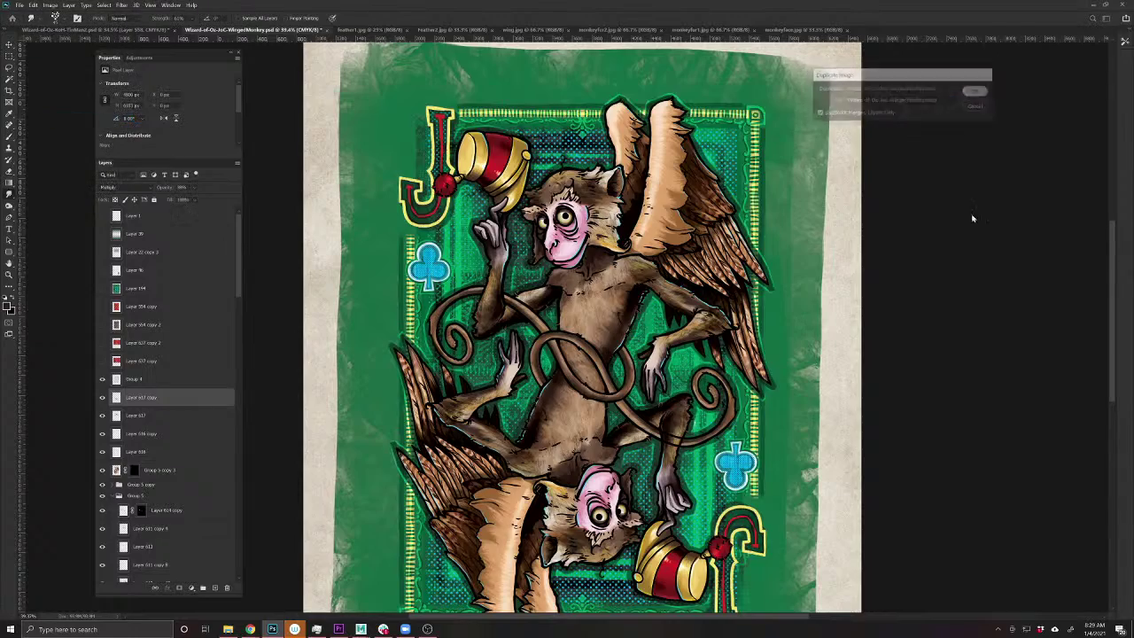
{"action": "scroll", "coordinate": [538, 274], "scroll_direction": "up", "scroll_amount": 3}
{"action": "scroll", "coordinate": [537, 273], "scroll_direction": "down", "scroll_amount": 2}
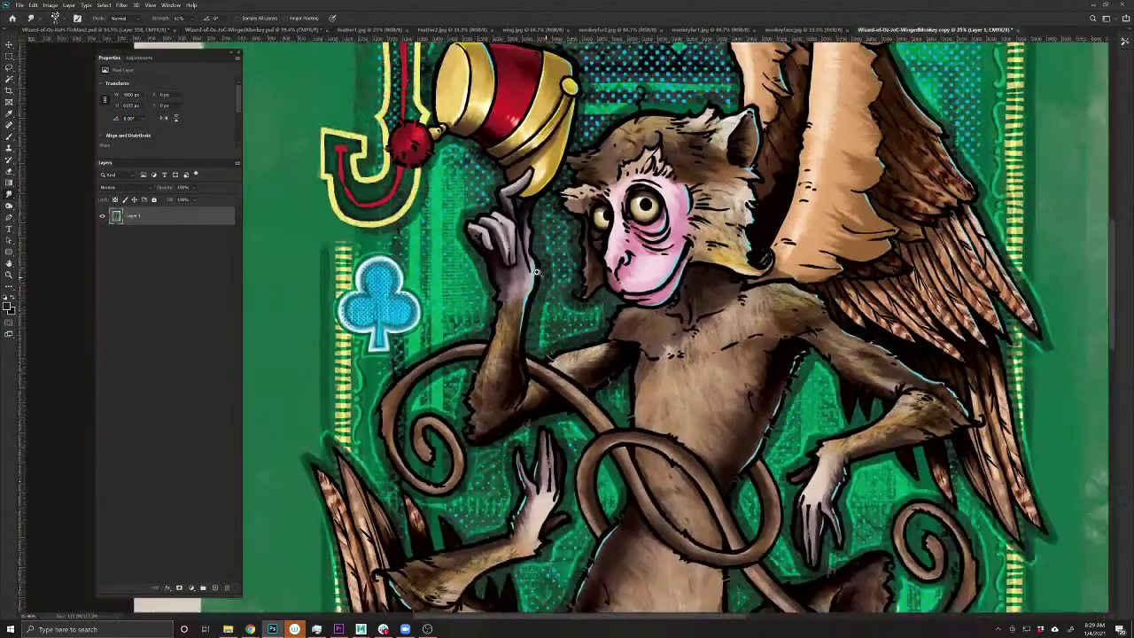
- Apply Unsharp Mask with Amount 117% and Radius 2.0 px to the copy
{"action": "left_click", "coordinate": [122, 4]}
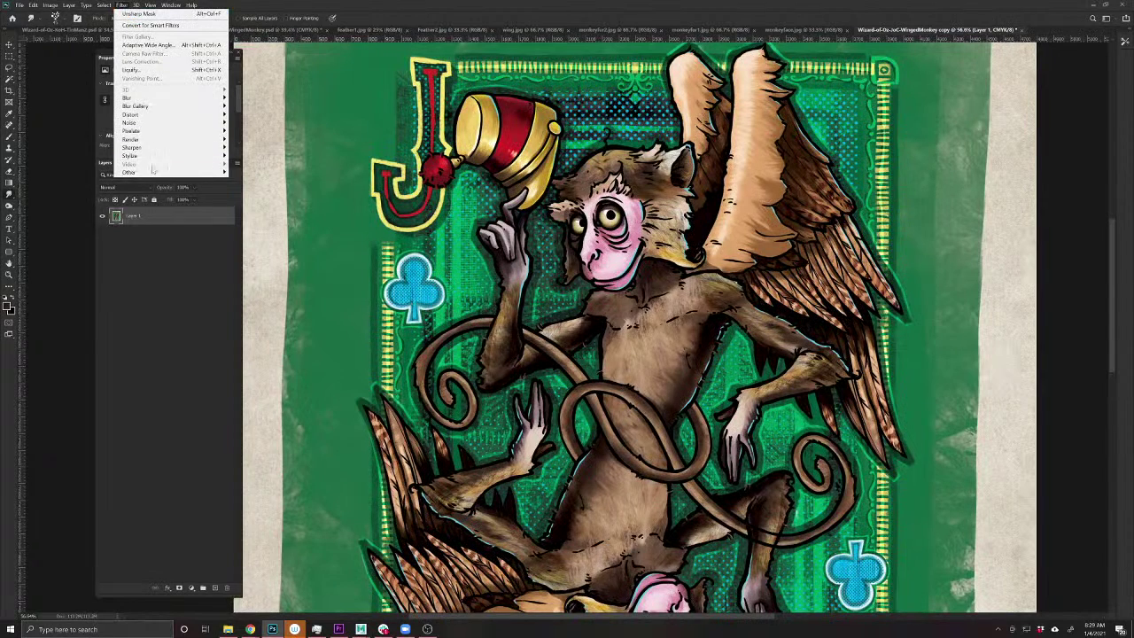
{"action": "mouse_move", "coordinate": [180, 149]}
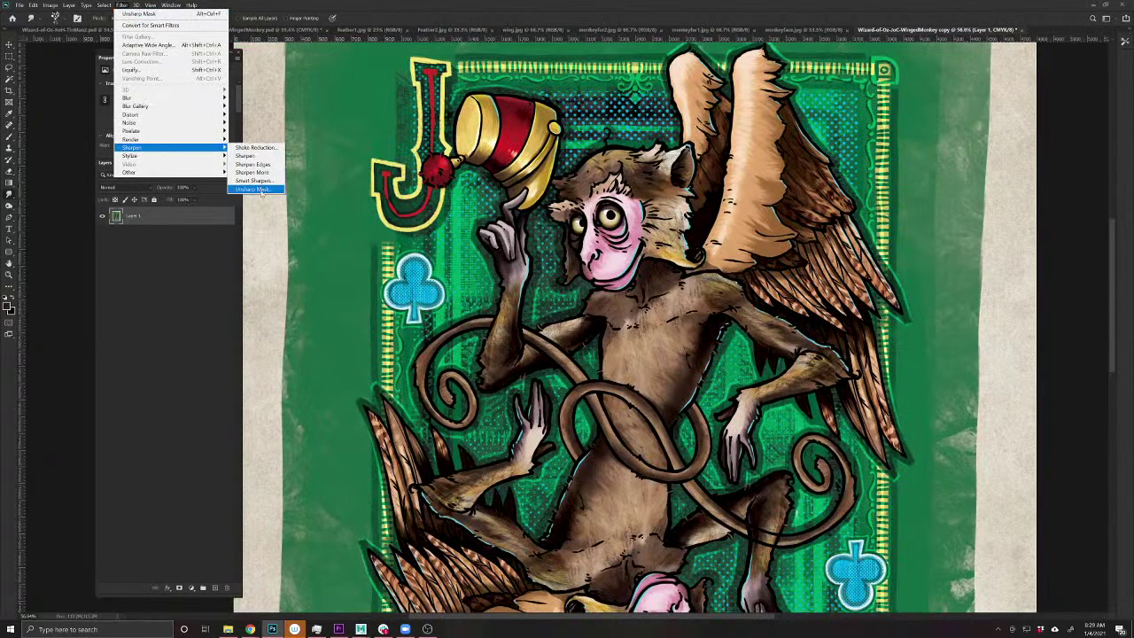
{"action": "left_click", "coordinate": [252, 189]}
{"action": "mouse_move", "coordinate": [340, 360]}
{"action": "left_mouse_down"}
{"action": "mouse_move", "coordinate": [285, 378]}
{"action": "mouse_move", "coordinate": [330, 354]}
{"action": "left_mouse_up"}
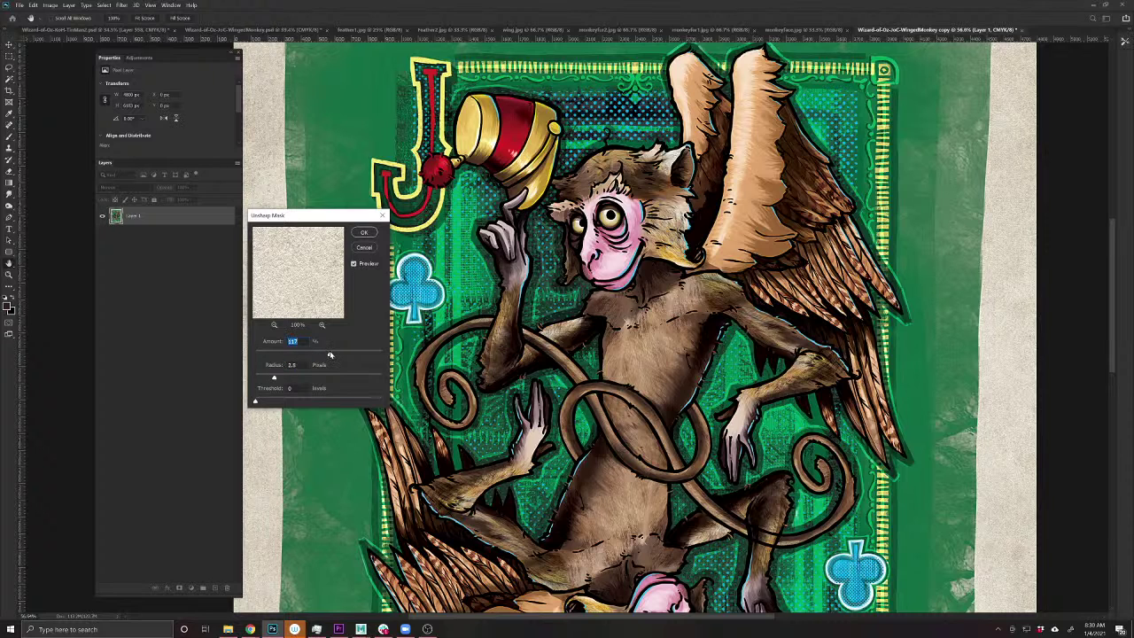
{"action": "left_click", "coordinate": [353, 264]}
{"action": "left_click", "coordinate": [363, 233]}
{"action": "key", "text": "ctrl+minus"}
{"action": "key", "text": "ctrl+minus"}
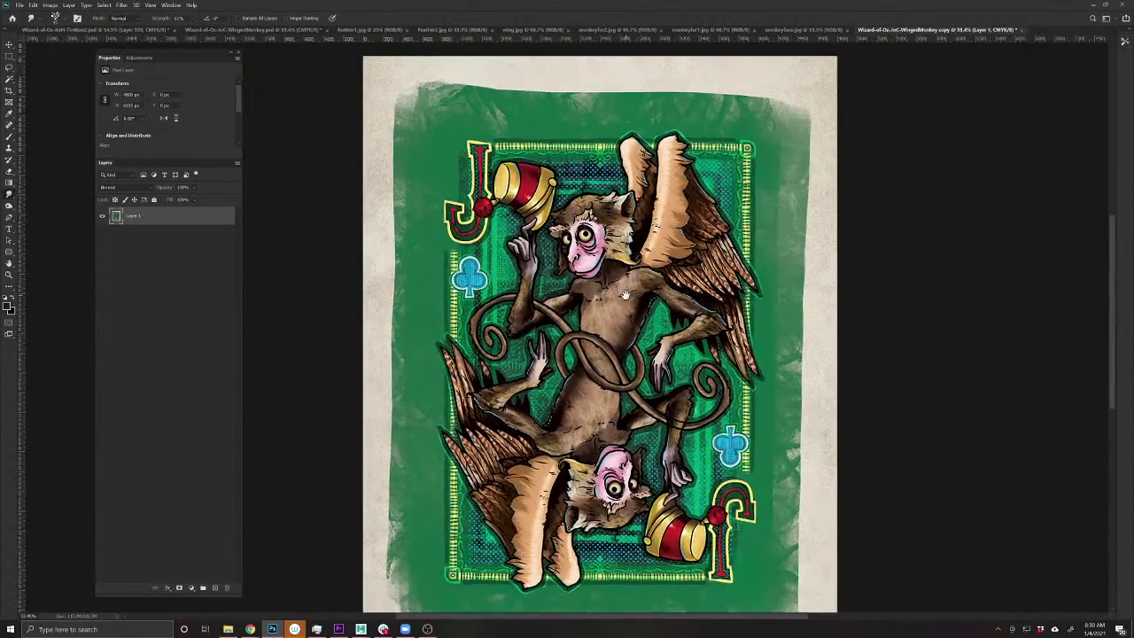
{"action": "left_click_drag", "start_coordinate": [625, 302], "coordinate": [595, 281]}
- Close feather1.jpg, feather7.jpg, feet.jpg, other reference images and the original layered WingedMonkey file
{"action": "left_click", "coordinate": [408, 31]}
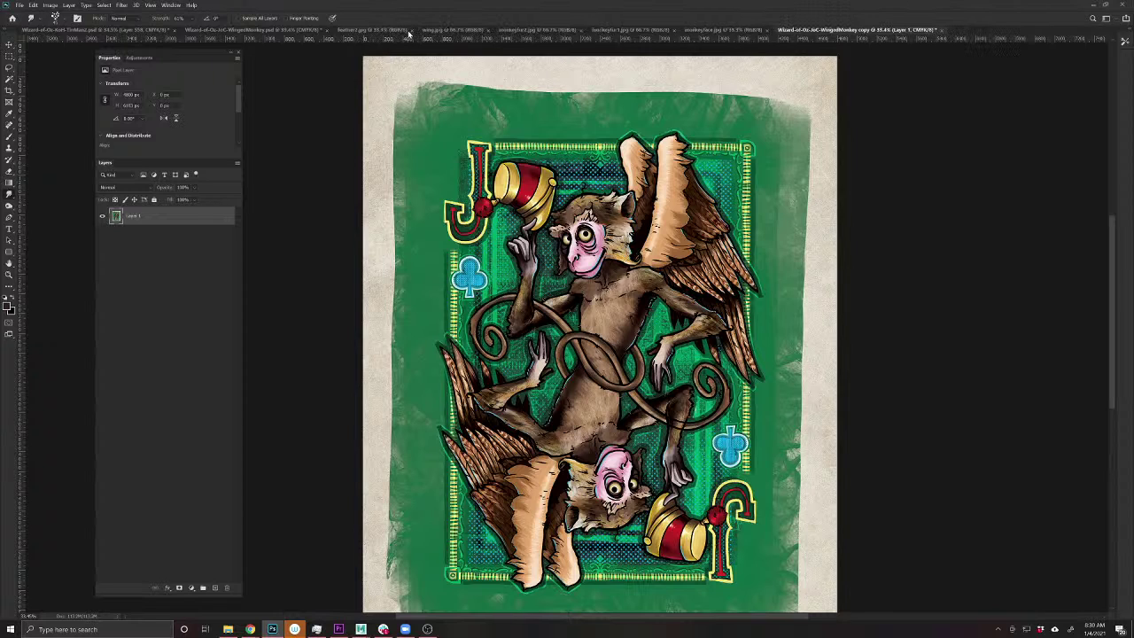
{"action": "left_click", "coordinate": [409, 31]}
{"action": "left_click", "coordinate": [406, 31]}
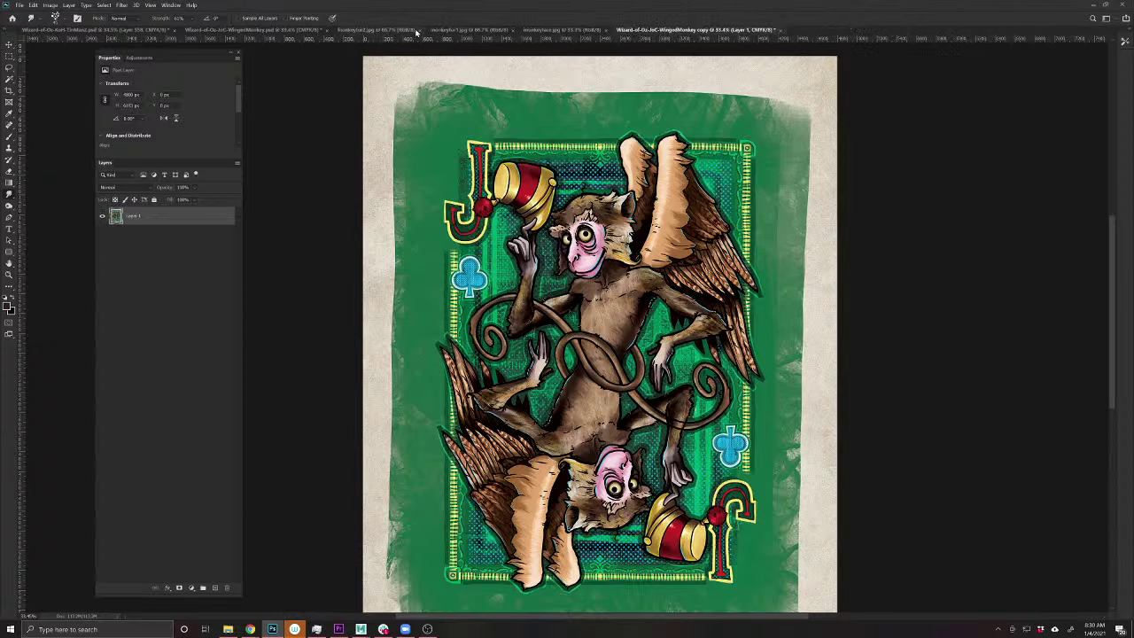
{"action": "left_click", "coordinate": [417, 31]}
{"action": "left_click", "coordinate": [416, 31]}
{"action": "left_click", "coordinate": [417, 31]}
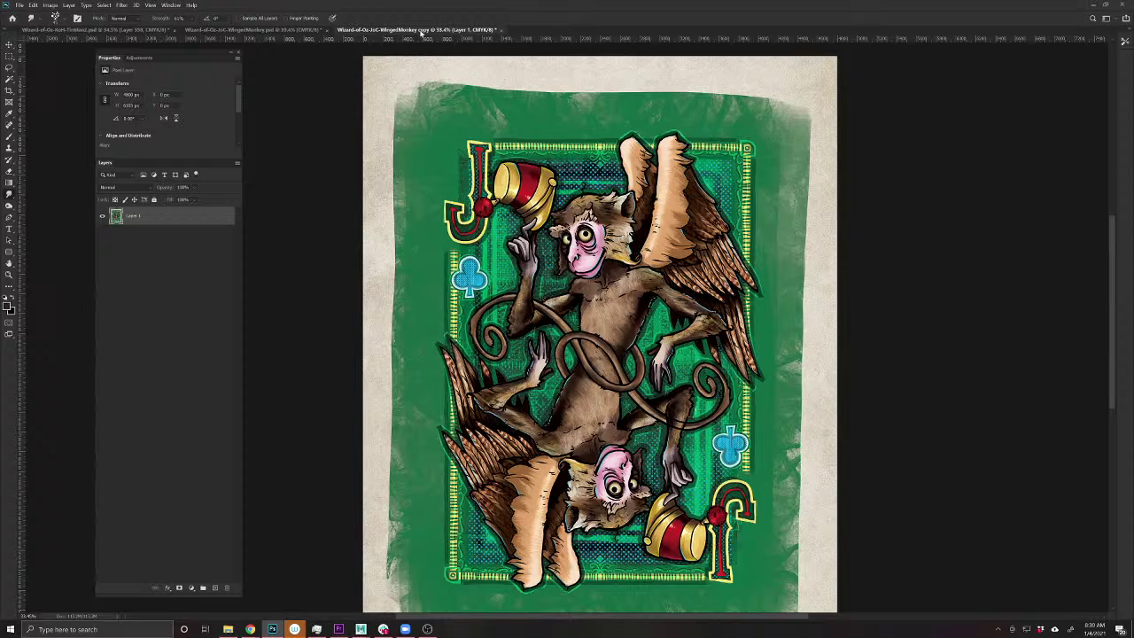
{"action": "left_click", "coordinate": [310, 31]}
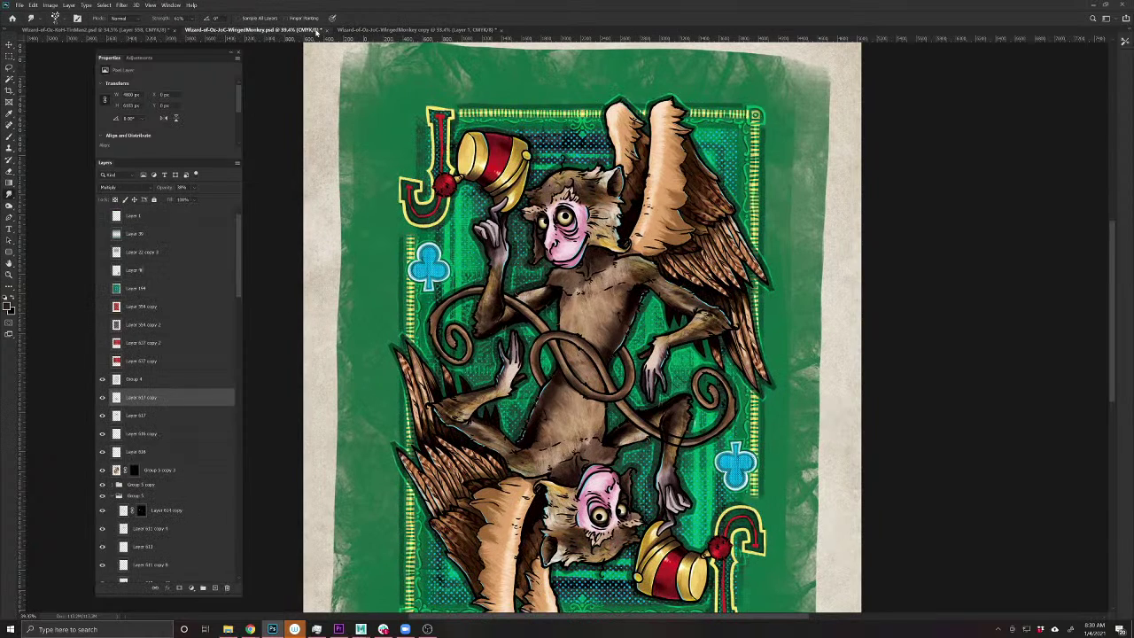
{"action": "left_click", "coordinate": [318, 31]}
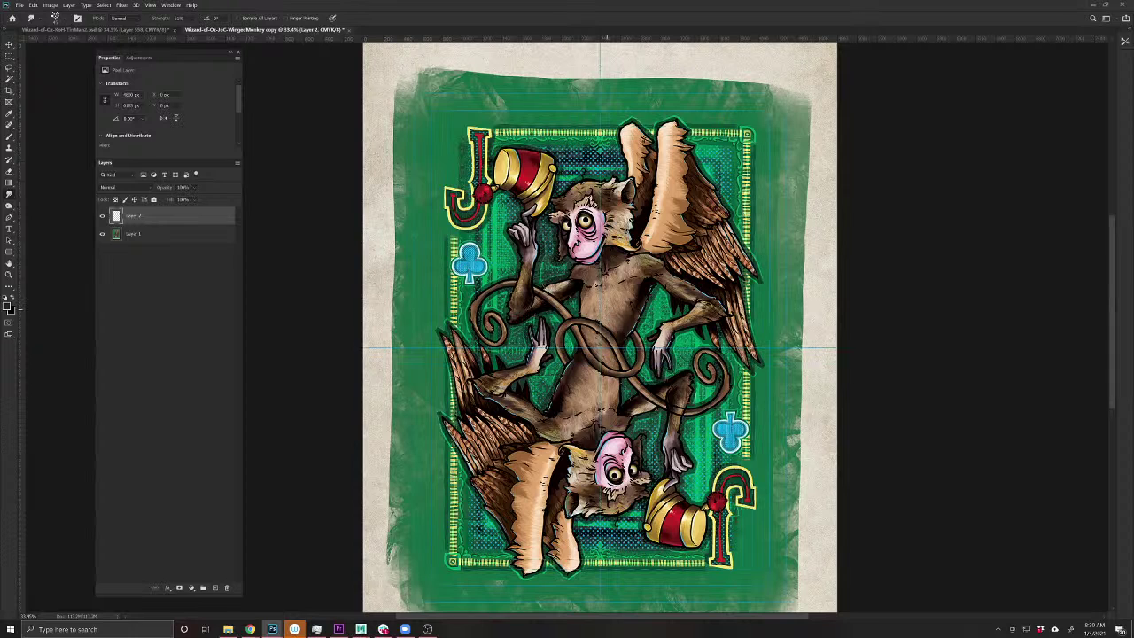
- Draw a Rounded Rectangle inside the card border
{"action": "left_click", "coordinate": [9, 251]}
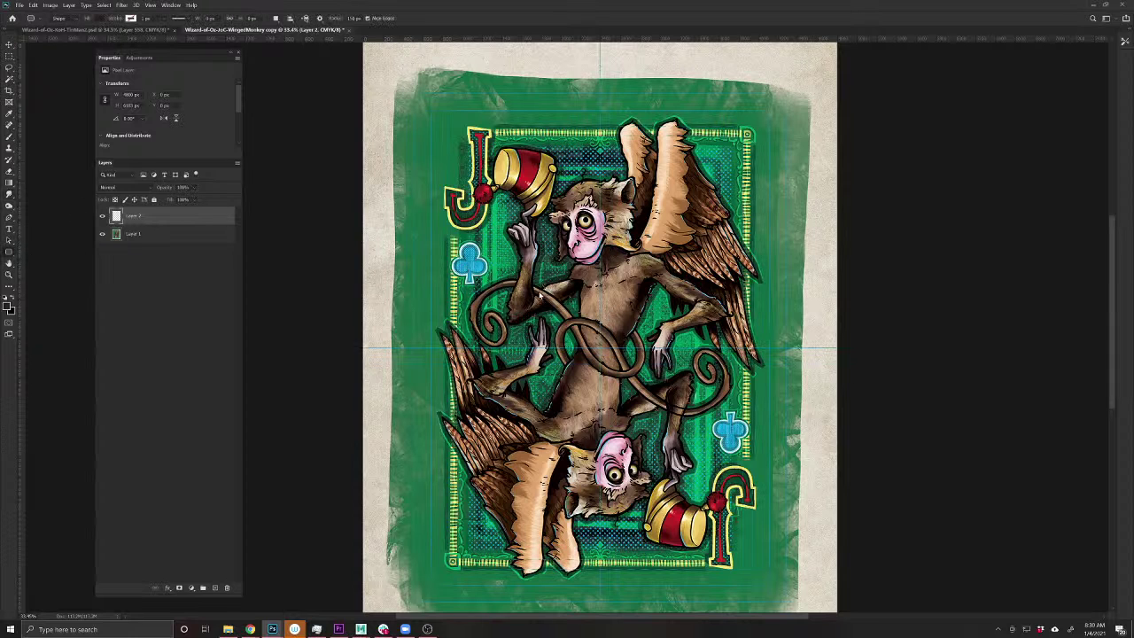
{"action": "left_click_drag", "start_coordinate": [394, 75], "coordinate": [665, 416]}
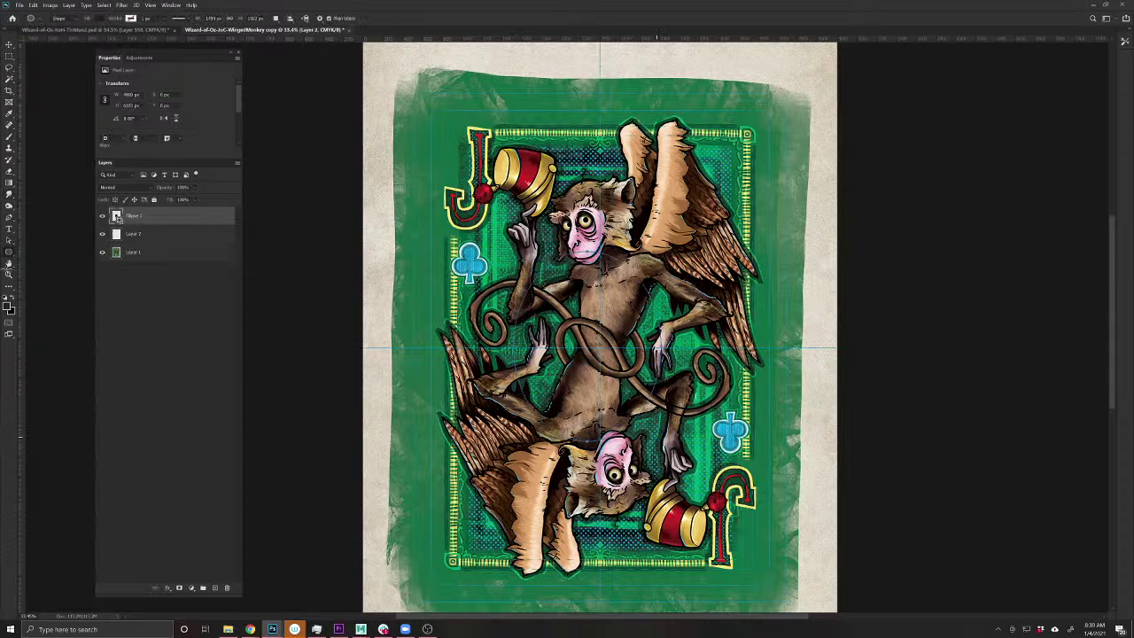
{"action": "key", "text": "ctrl+z"}
{"action": "right_click", "coordinate": [10, 253]}
{"action": "left_click", "coordinate": [53, 264]}
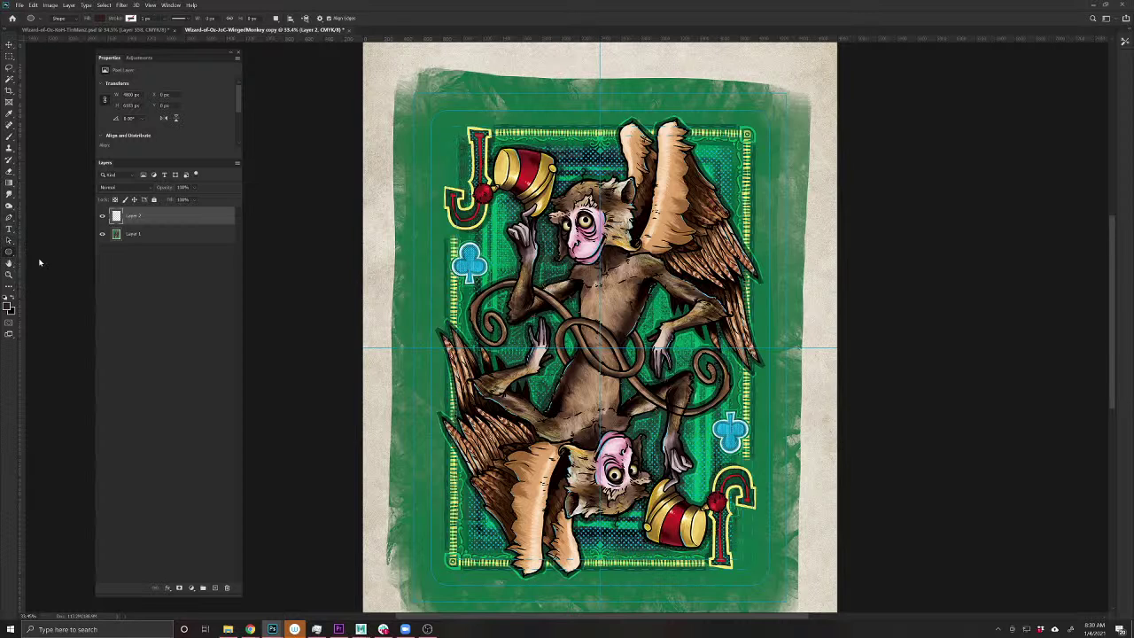
{"action": "left_click_drag", "start_coordinate": [600, 348], "coordinate": [767, 584]}
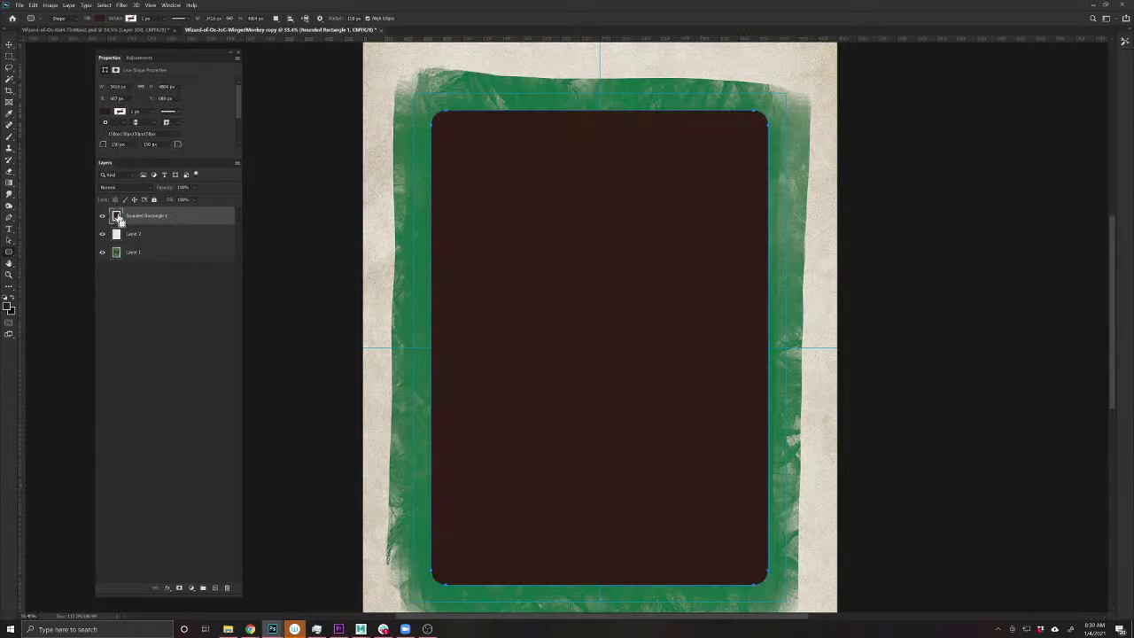
- Load the rounded rectangle as a selection, hide it, and copy Layer 1's card area to a new layer
{"action": "left_click", "coordinate": [116, 216], "text": "ctrl"}
{"action": "left_click", "coordinate": [102, 216]}
{"action": "left_click", "coordinate": [150, 259]}
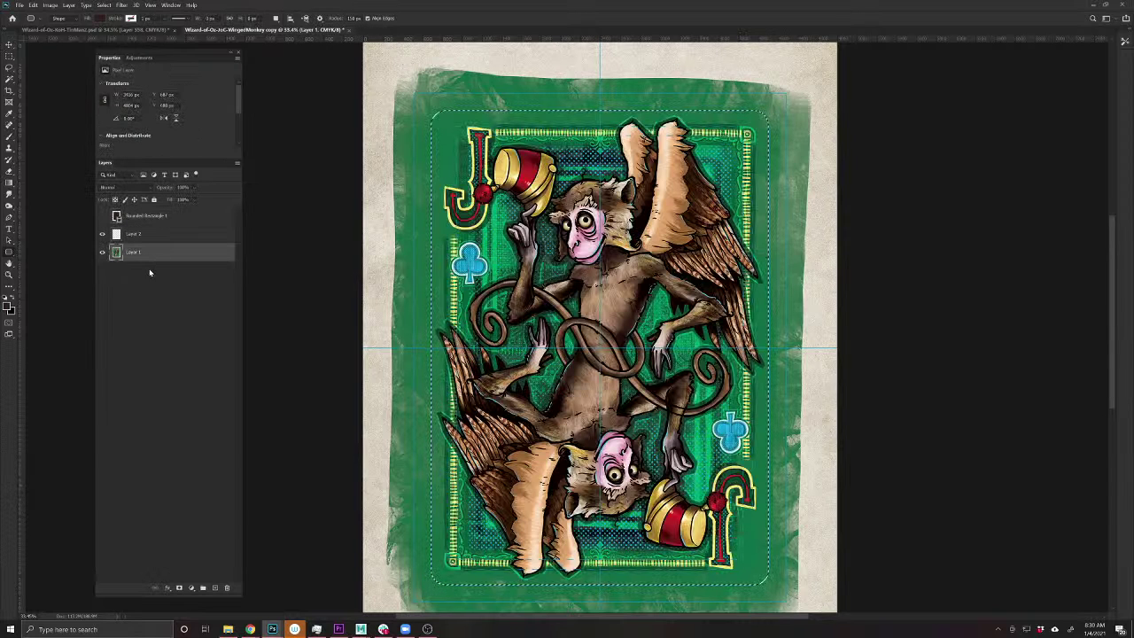
{"action": "key", "text": "ctrl+j"}
- Open 'Oz Blank Card Templates (1 of 6)' from Dropbox > PRODUCT-SHOTS-MASTER > BlankCardsTemplate > Wizard of Oz Mossy
{"action": "left_click", "coordinate": [19, 5]}
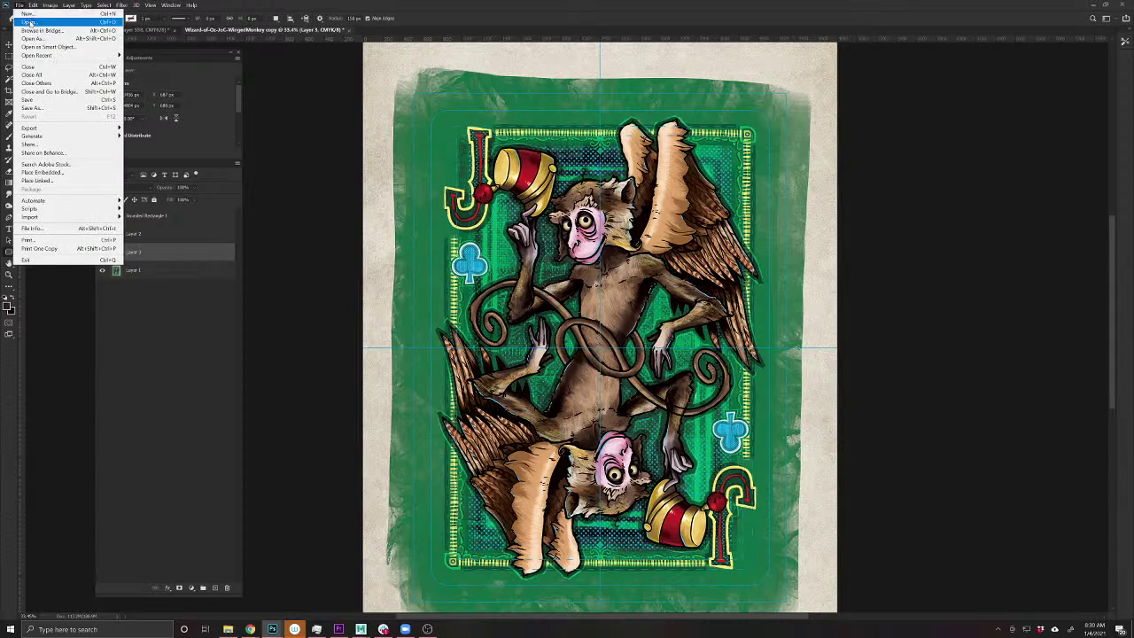
{"action": "left_click", "coordinate": [29, 26]}
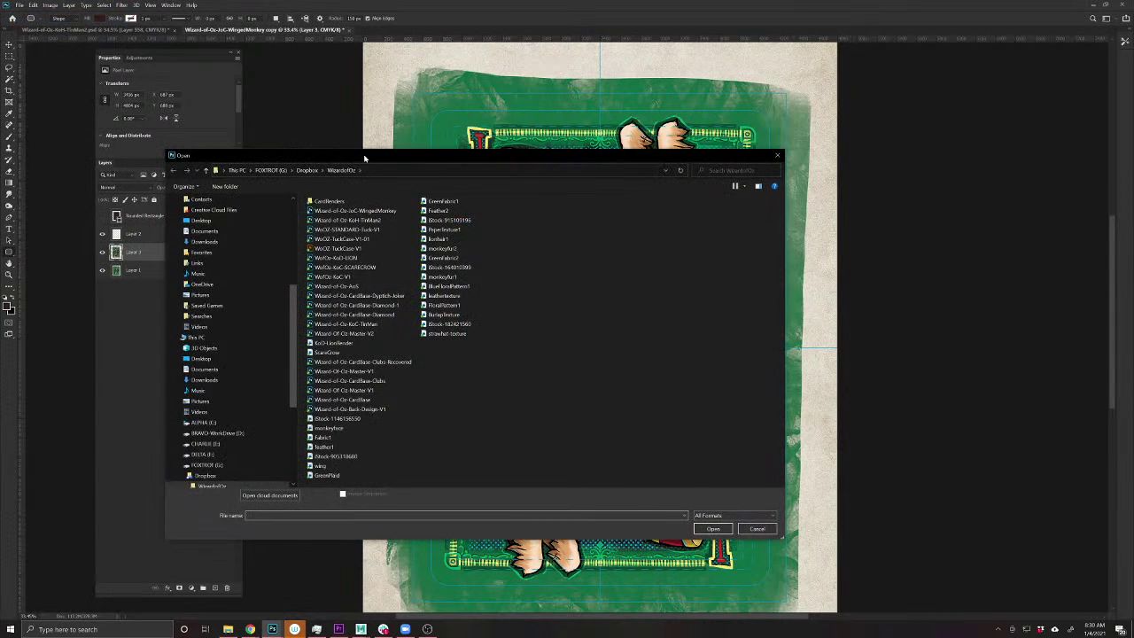
{"action": "left_click_drag", "start_coordinate": [364, 158], "coordinate": [503, 134]}
{"action": "left_click", "coordinate": [446, 147]}
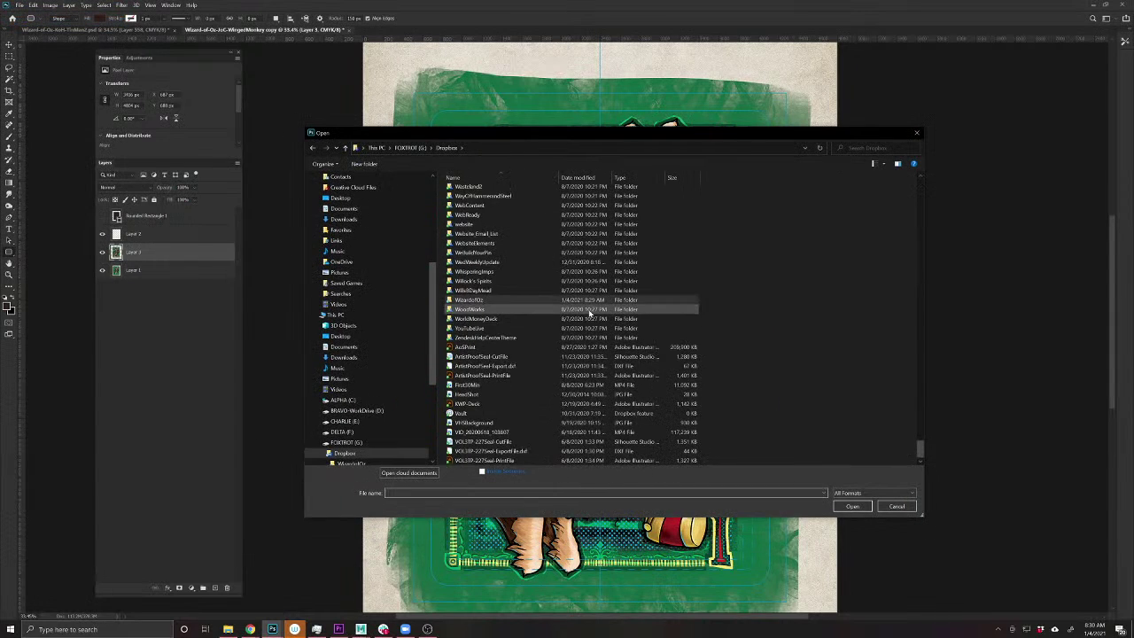
{"action": "scroll", "coordinate": [589, 312], "scroll_direction": "up", "scroll_amount": 20}
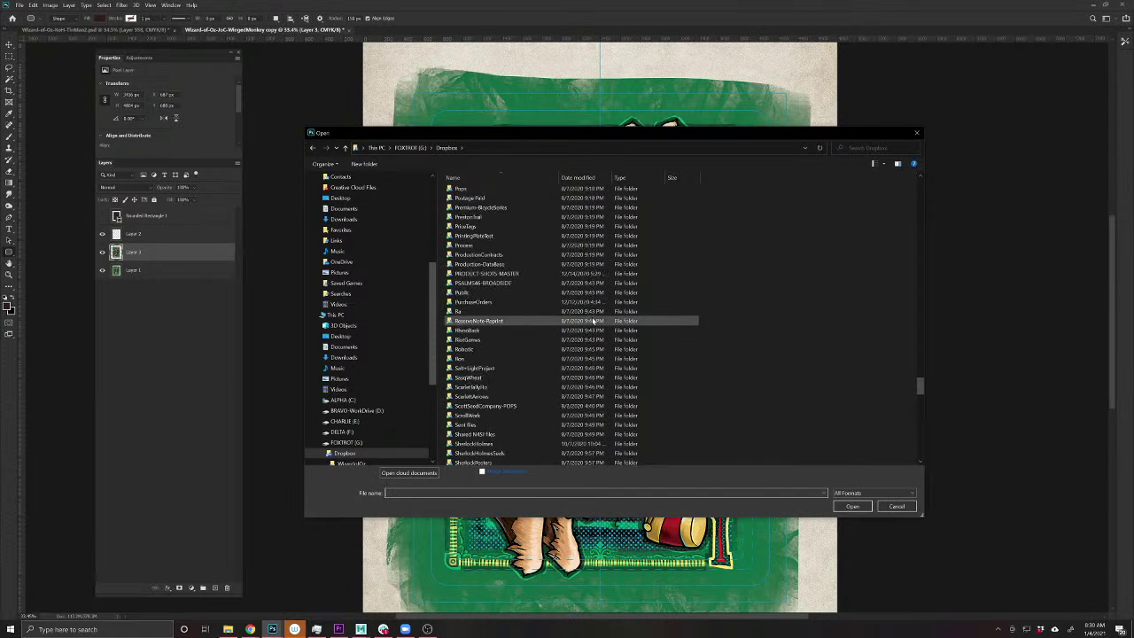
{"action": "double_click", "coordinate": [474, 302]}
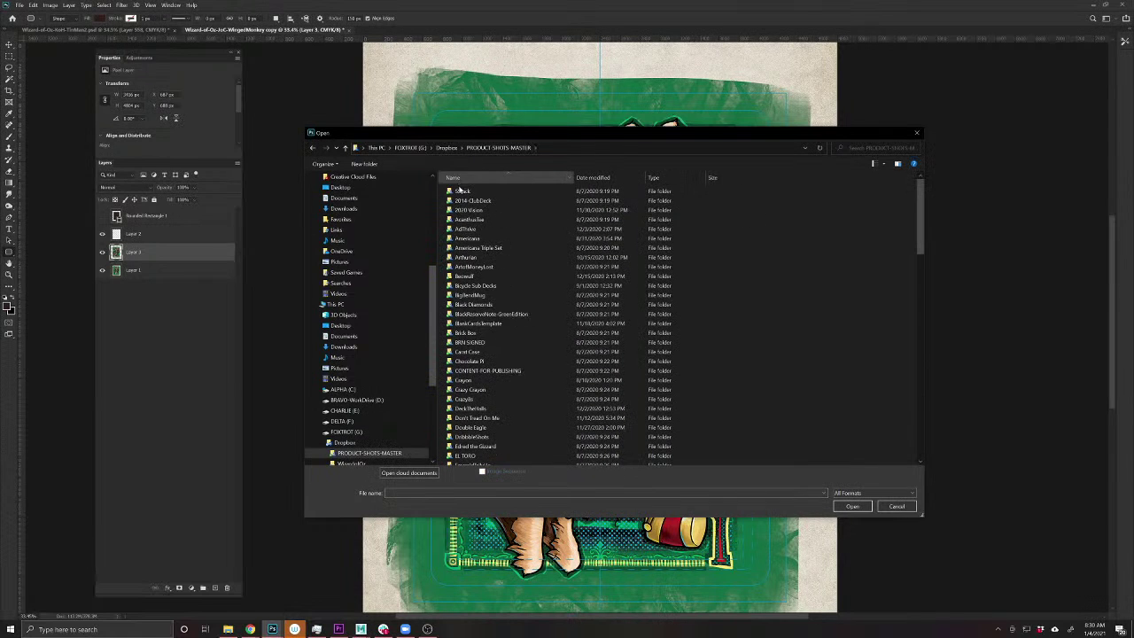
{"action": "double_click", "coordinate": [468, 323]}
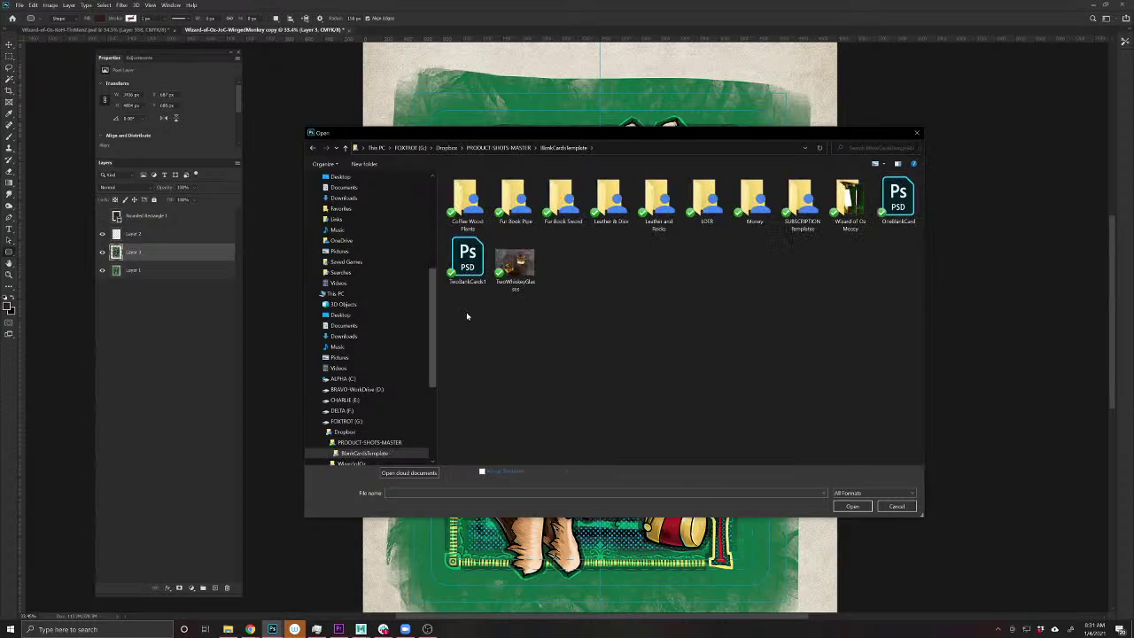
{"action": "double_click", "coordinate": [849, 202]}
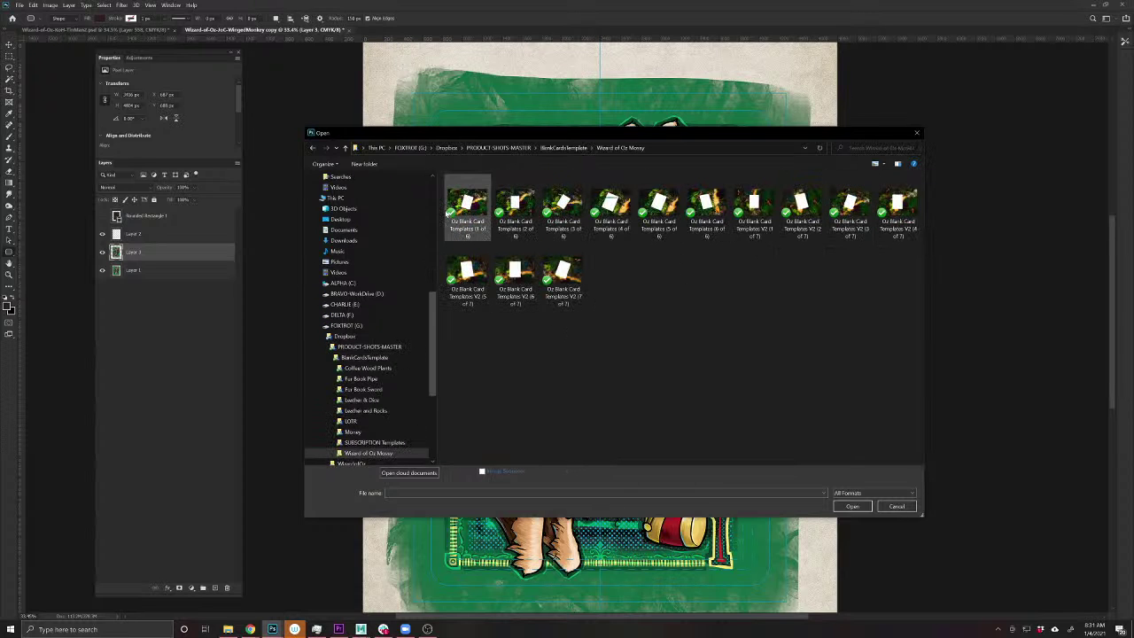
{"action": "double_click", "coordinate": [459, 213]}
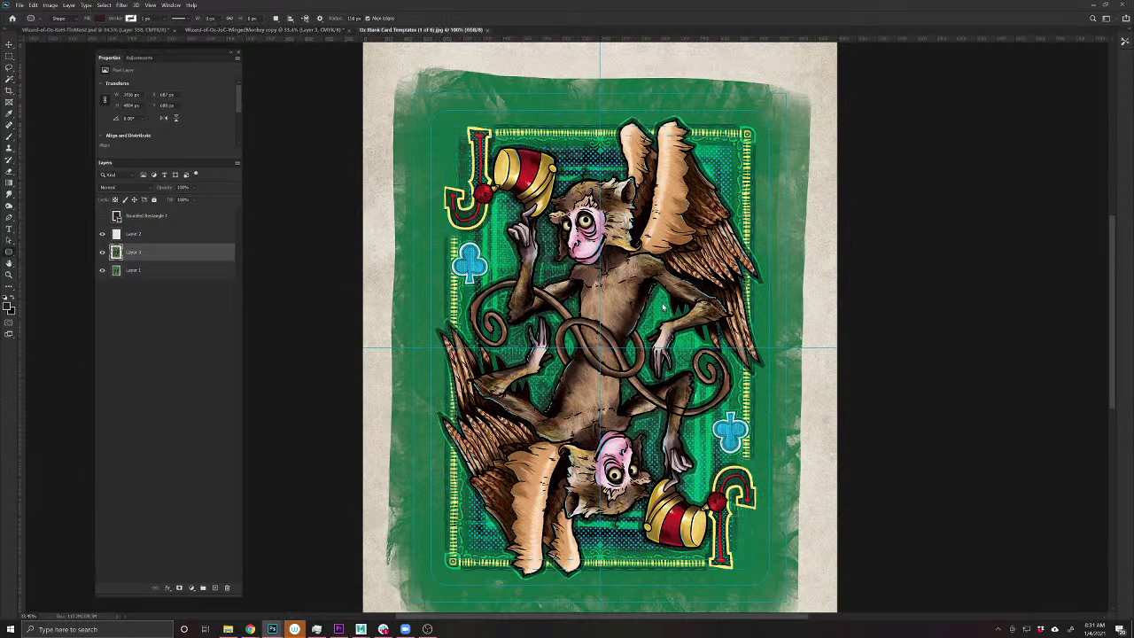
- Replace the wrongly pasted monkey face with the jack of clubs card art from WingedMonkey
{"action": "key", "text": "ctrl+v"}
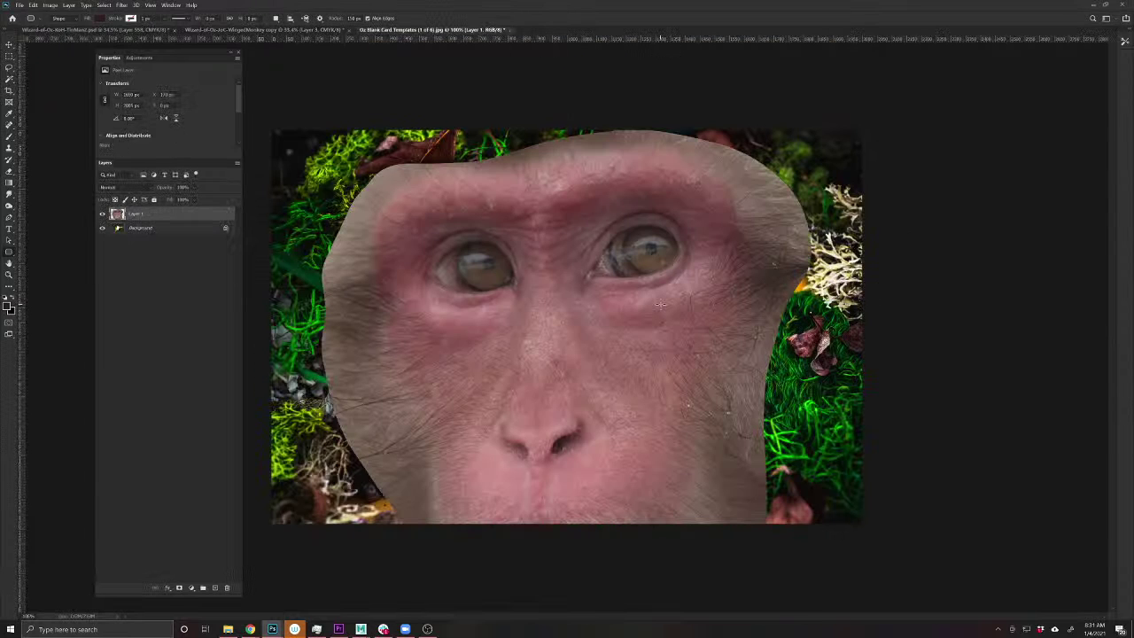
{"action": "key", "text": "ctrl+z"}
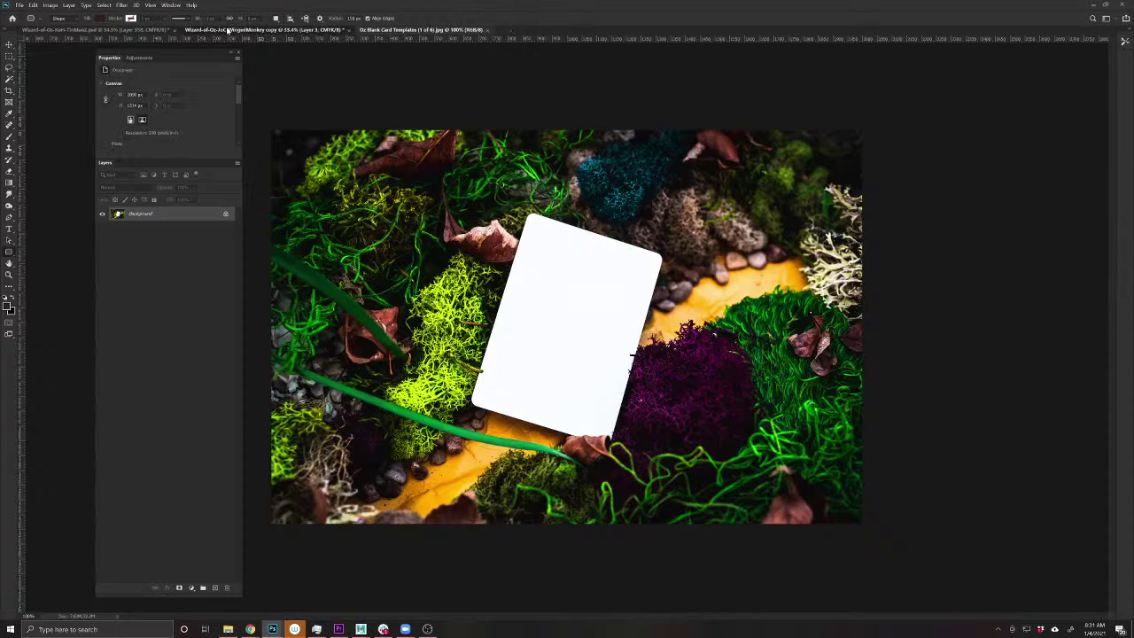
{"action": "left_click", "coordinate": [228, 29]}
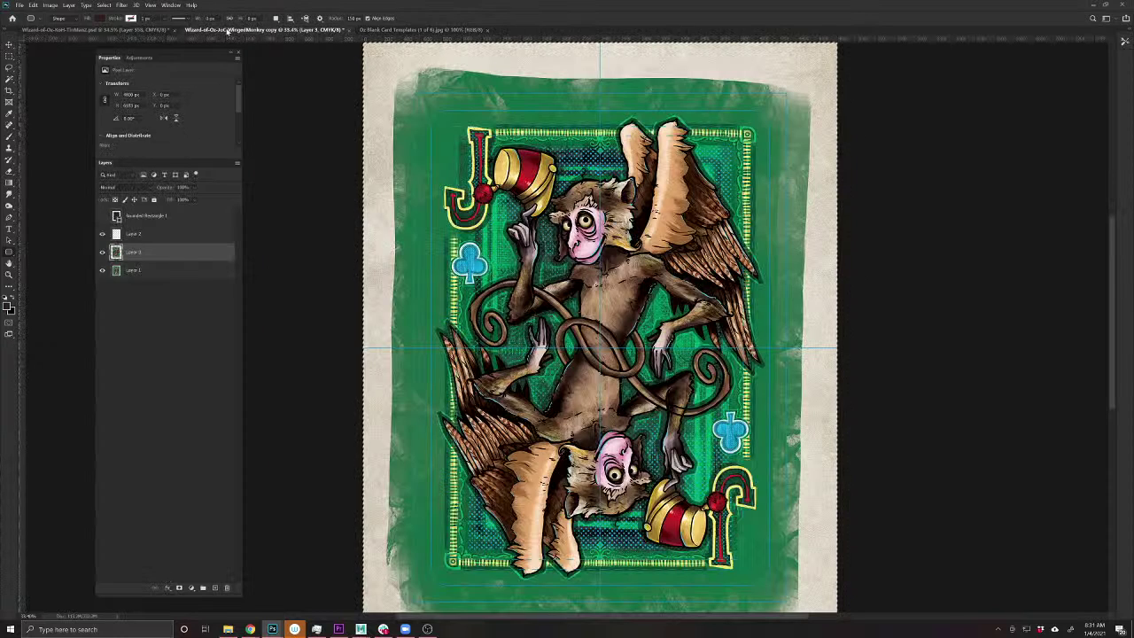
{"action": "left_click", "coordinate": [401, 30]}
{"action": "key", "text": "ctrl+v"}
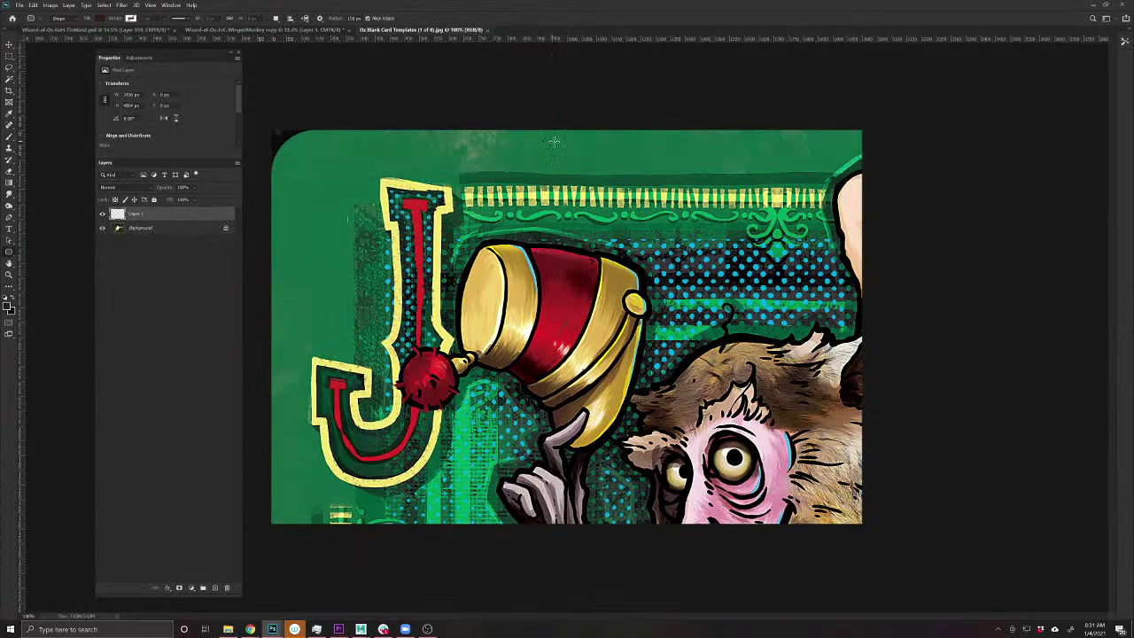
- Scale the card down, rotate it about 17° and position it over the blank card
{"action": "key", "text": "ctrl+t"}
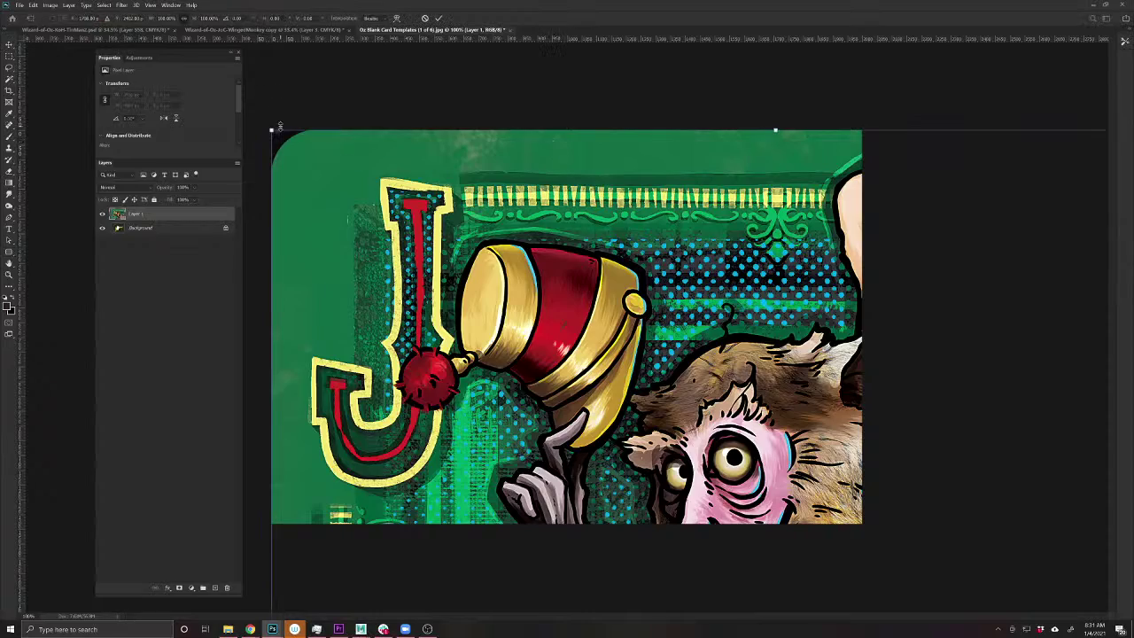
{"action": "left_click_drag", "start_coordinate": [272, 131], "coordinate": [633, 210]}
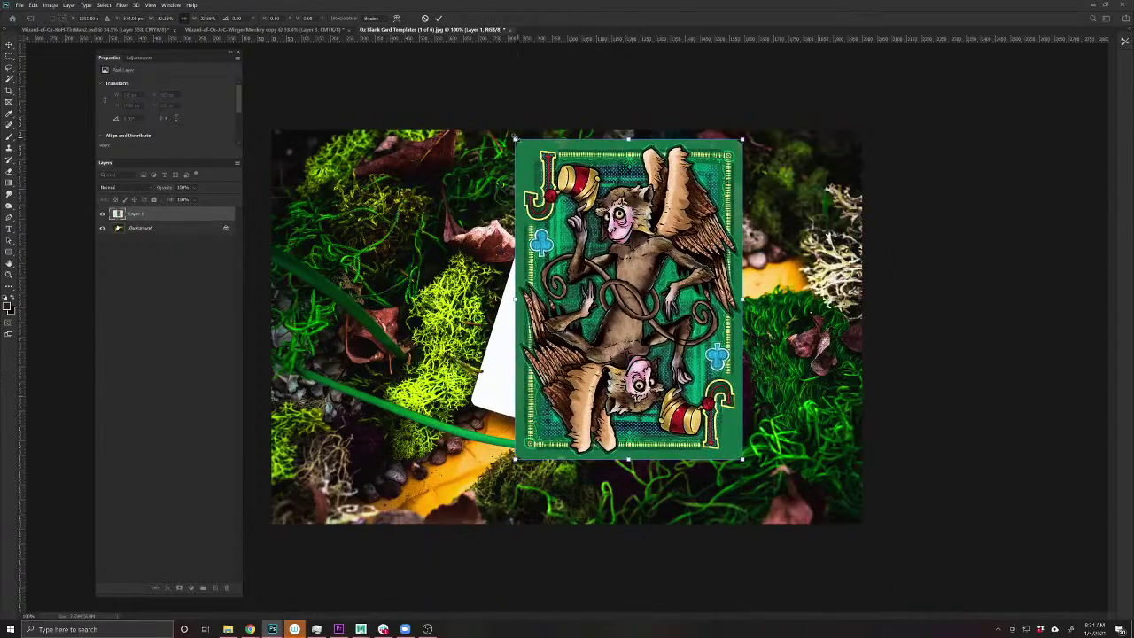
{"action": "left_click_drag", "start_coordinate": [514, 137], "coordinate": [717, 189]}
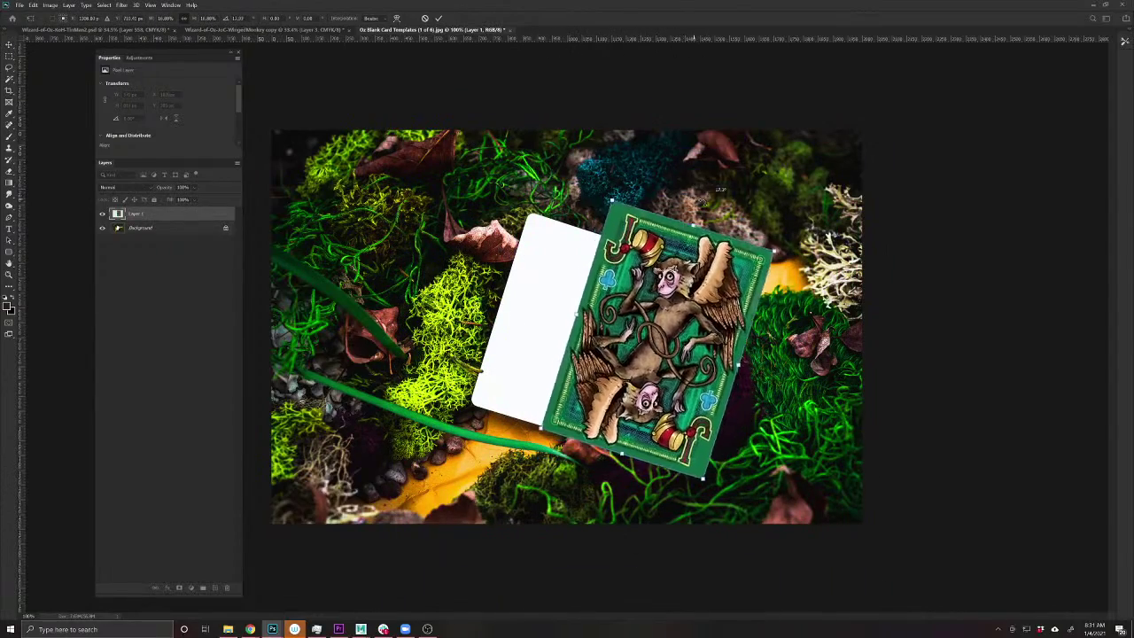
{"action": "left_click_drag", "start_coordinate": [710, 251], "coordinate": [638, 265]}
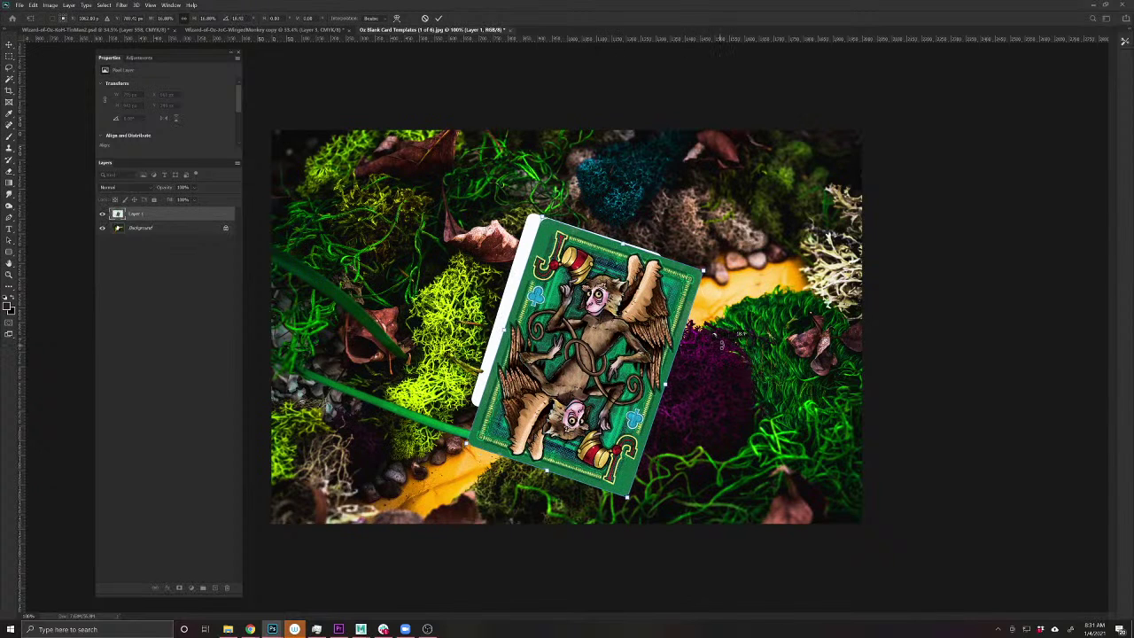
{"action": "left_click_drag", "start_coordinate": [722, 341], "coordinate": [723, 339]}
{"action": "left_click_drag", "start_coordinate": [165, 188], "coordinate": [156, 187]}
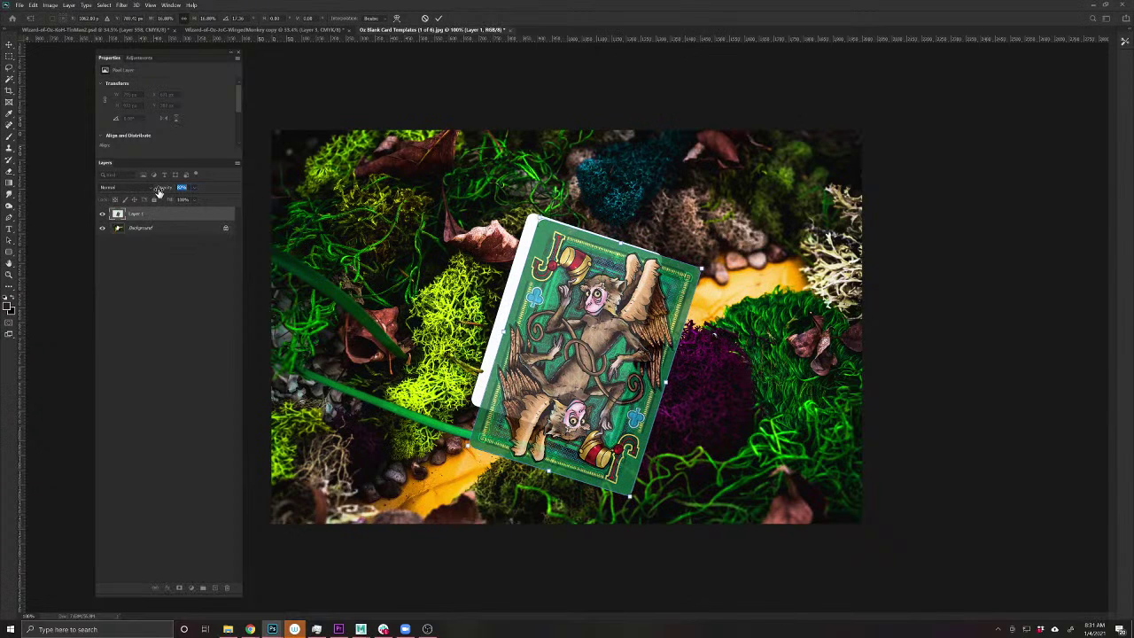
{"action": "left_click_drag", "start_coordinate": [589, 277], "coordinate": [585, 274]}
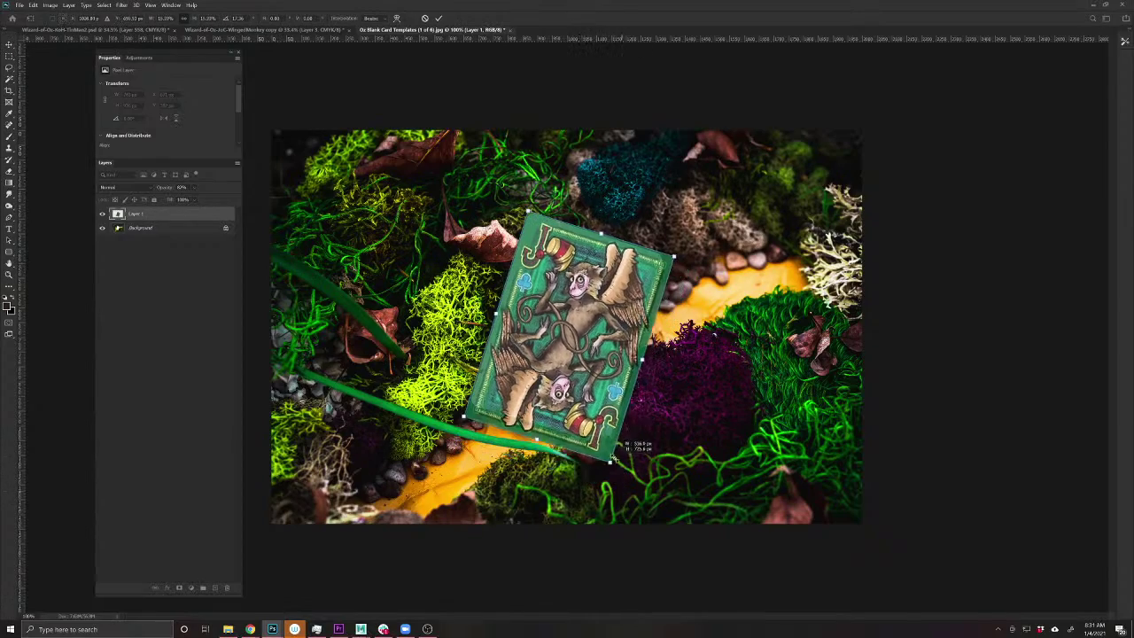
{"action": "left_click_drag", "start_coordinate": [614, 456], "coordinate": [611, 448]}
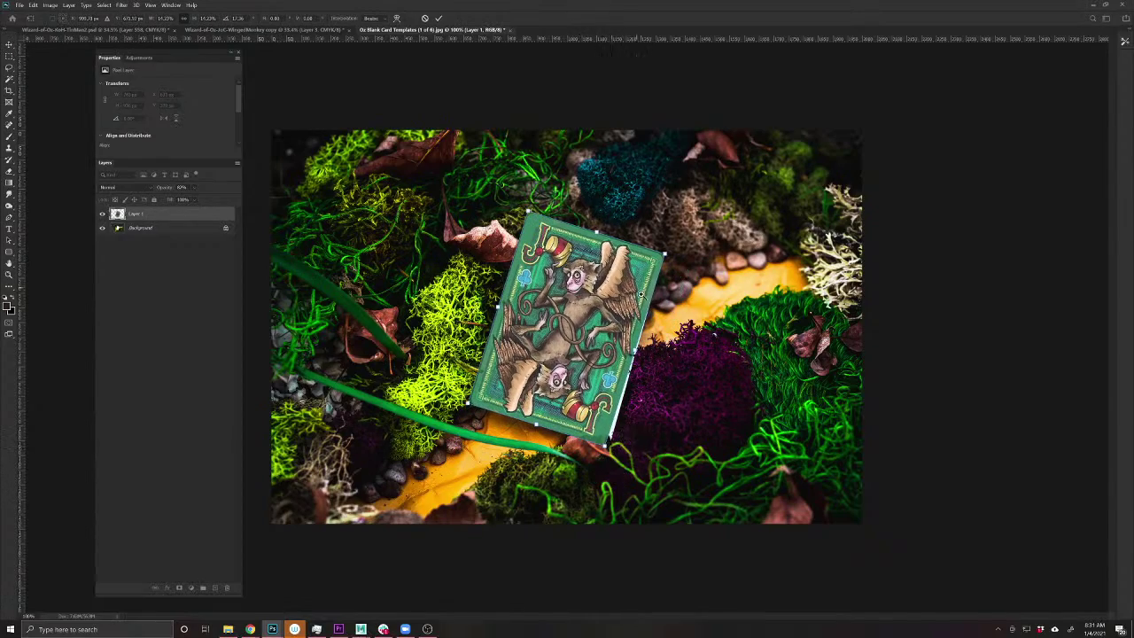
- Warp the card's four corners onto the blank card's corners
{"action": "scroll", "coordinate": [641, 293], "scroll_direction": "up", "scroll_amount": 5}
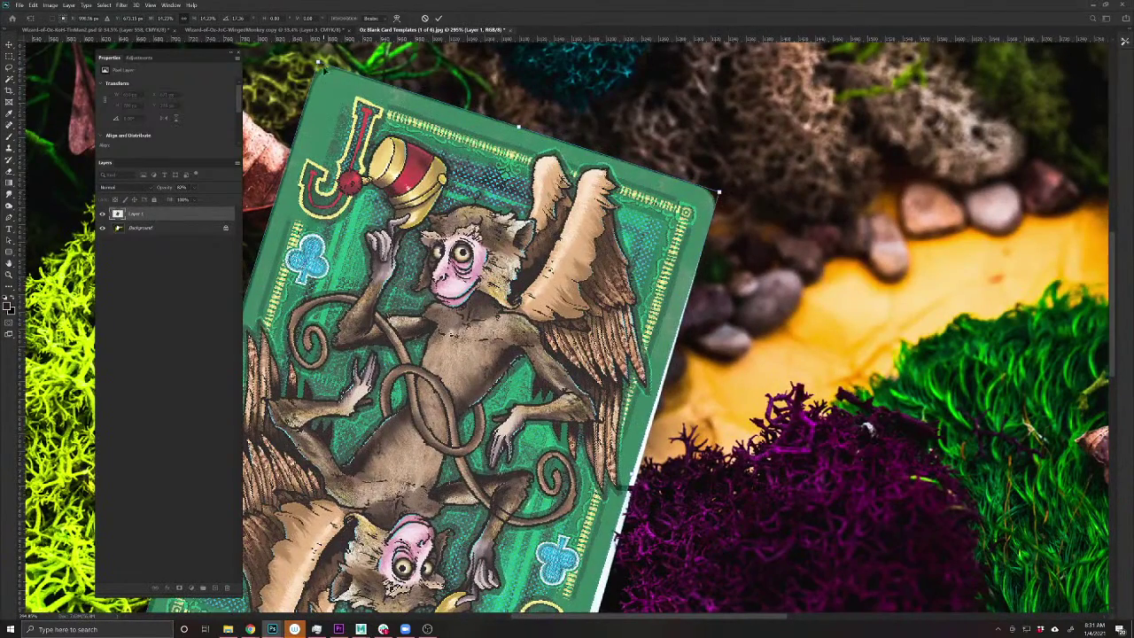
{"action": "left_click_drag", "start_coordinate": [319, 67], "coordinate": [318, 63]}
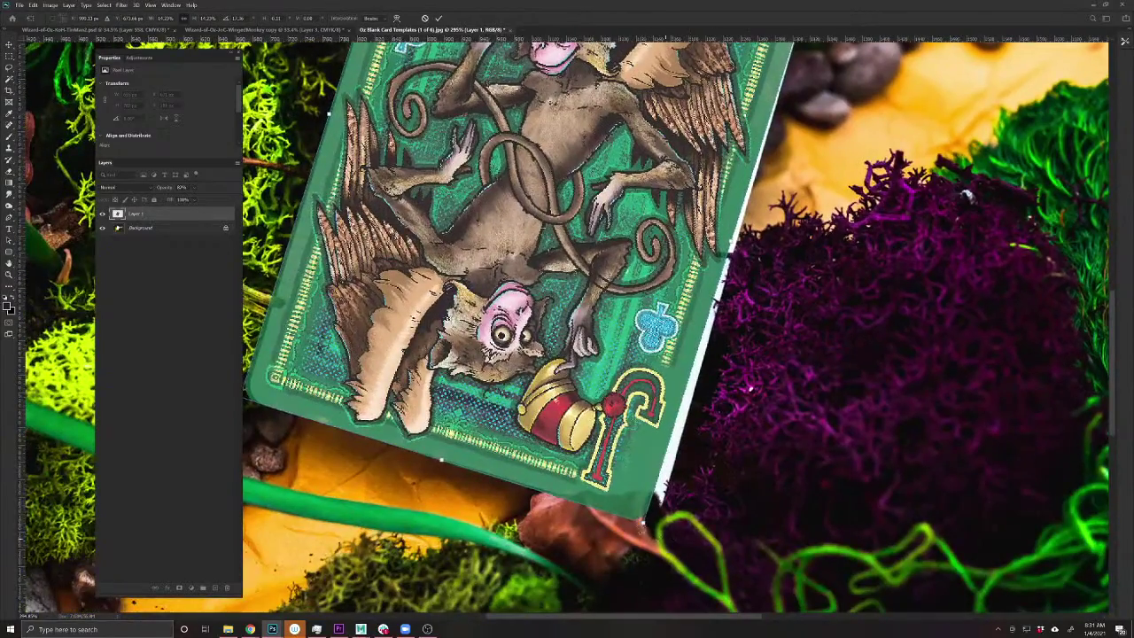
{"action": "left_click_drag", "start_coordinate": [653, 522], "coordinate": [673, 517]}
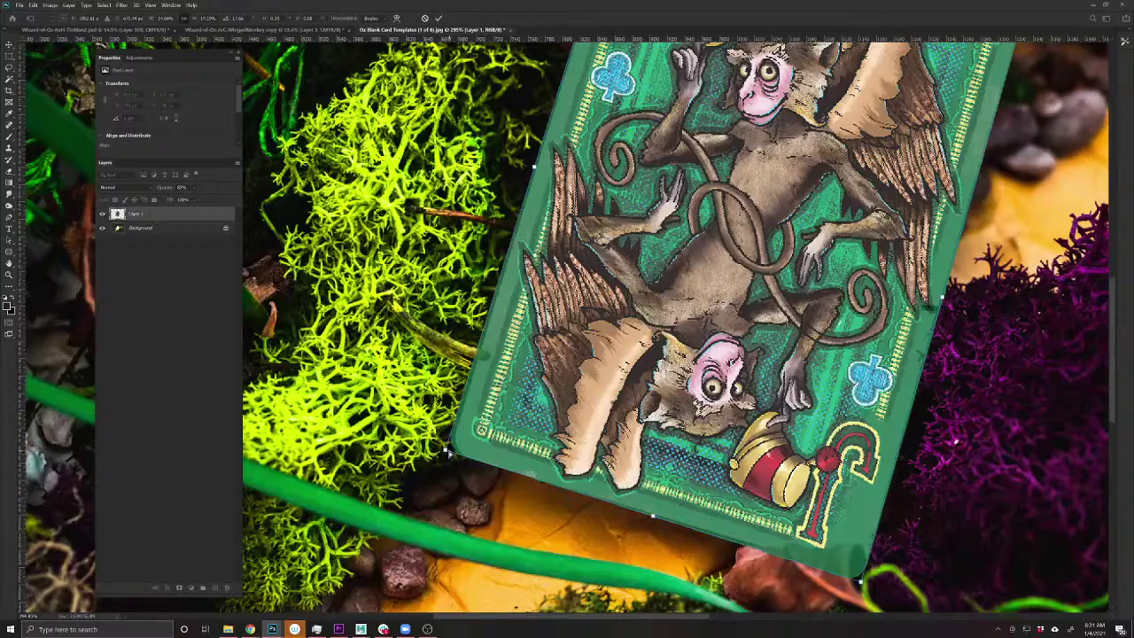
{"action": "left_click_drag", "start_coordinate": [448, 453], "coordinate": [449, 453]}
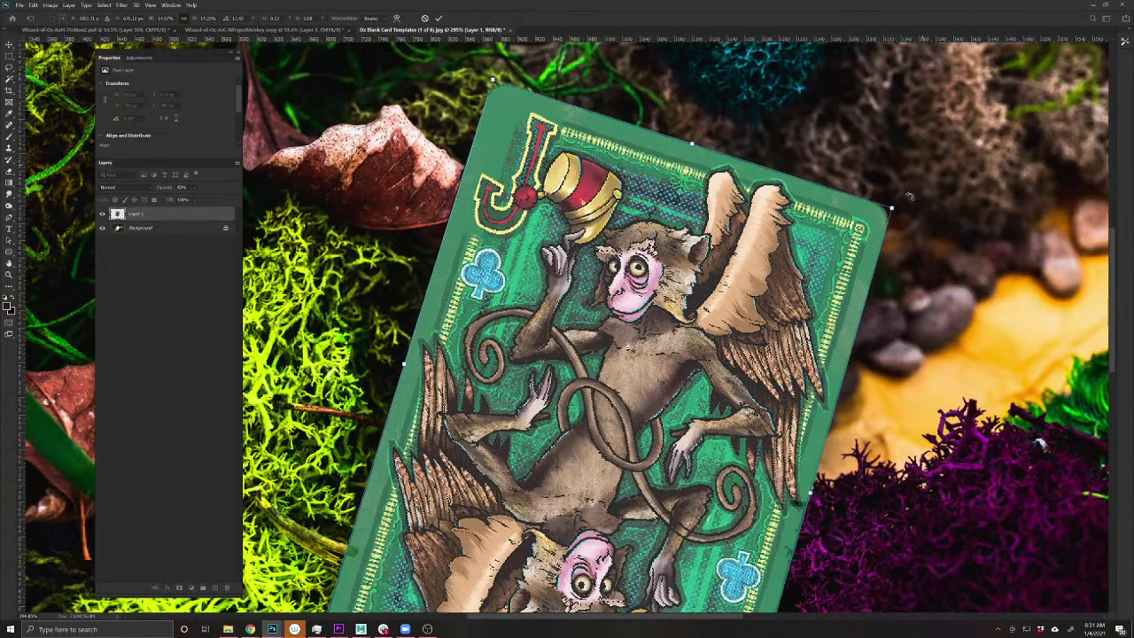
{"action": "left_click_drag", "start_coordinate": [893, 210], "coordinate": [888, 219]}
{"action": "key", "text": "Return"}
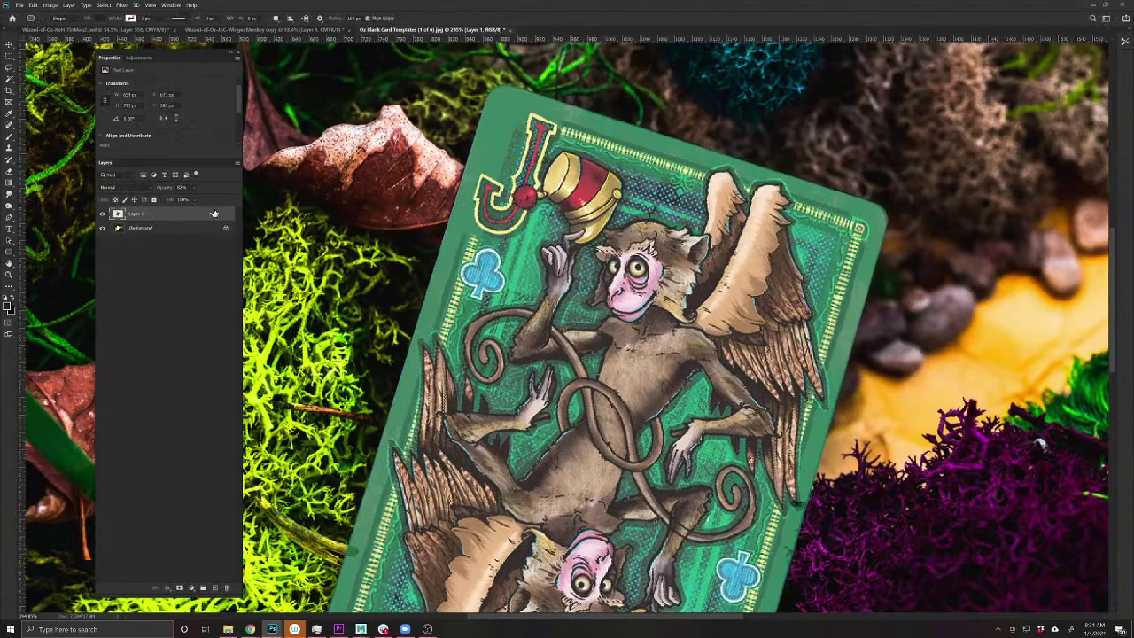
{"action": "scroll", "coordinate": [673, 379], "scroll_direction": "down", "scroll_amount": 3}
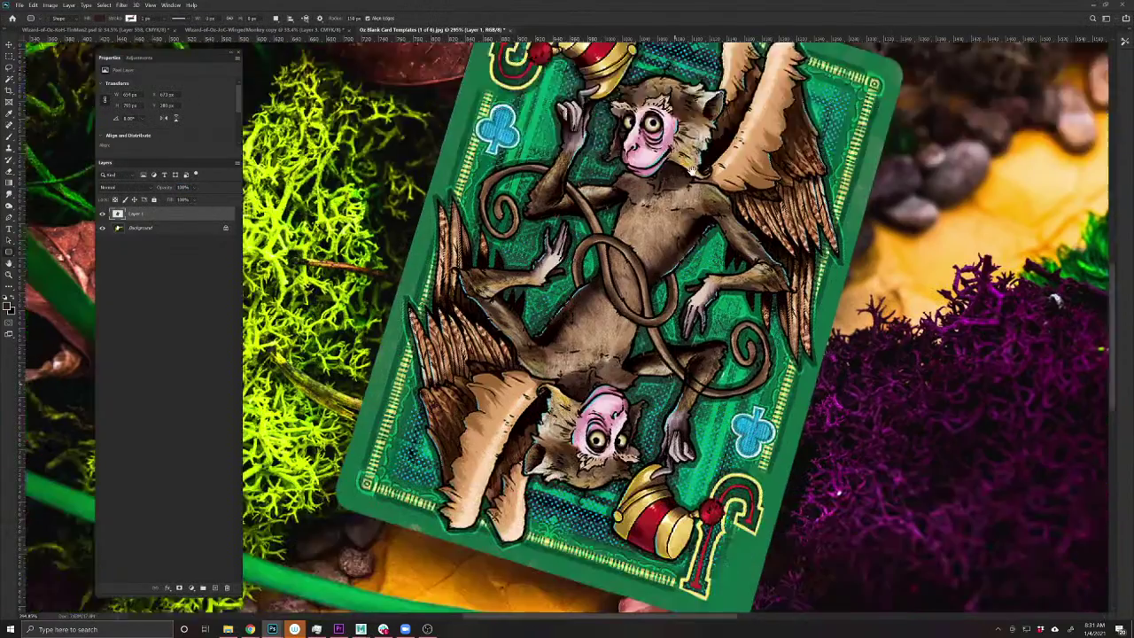
{"action": "left_click_drag", "start_coordinate": [167, 191], "coordinate": [155, 190]}
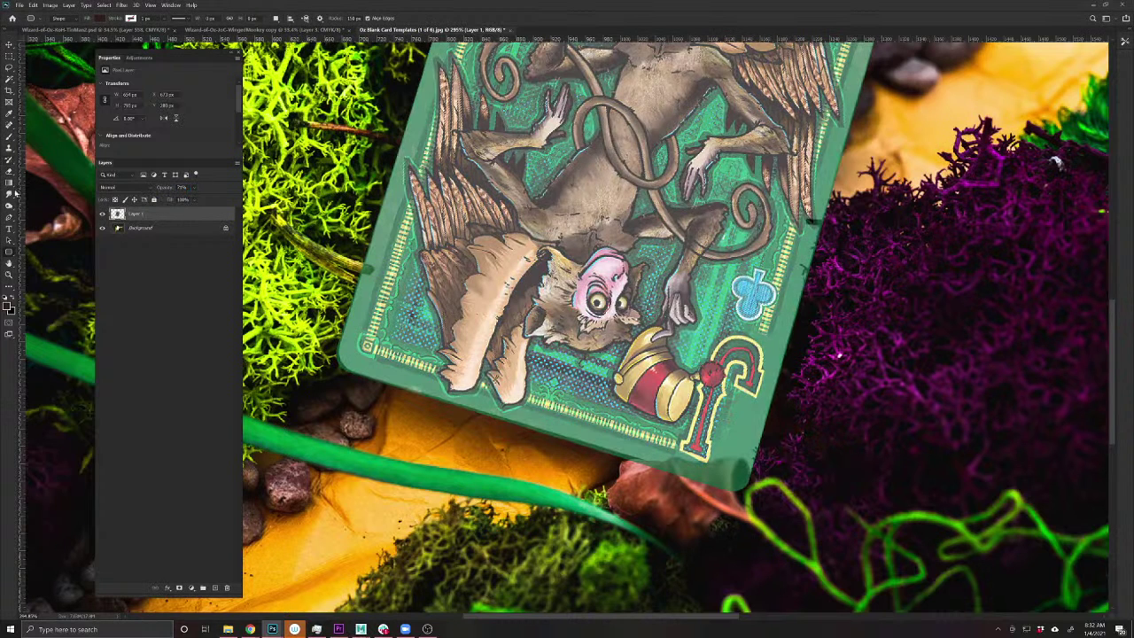
{"action": "left_click", "coordinate": [179, 588]}
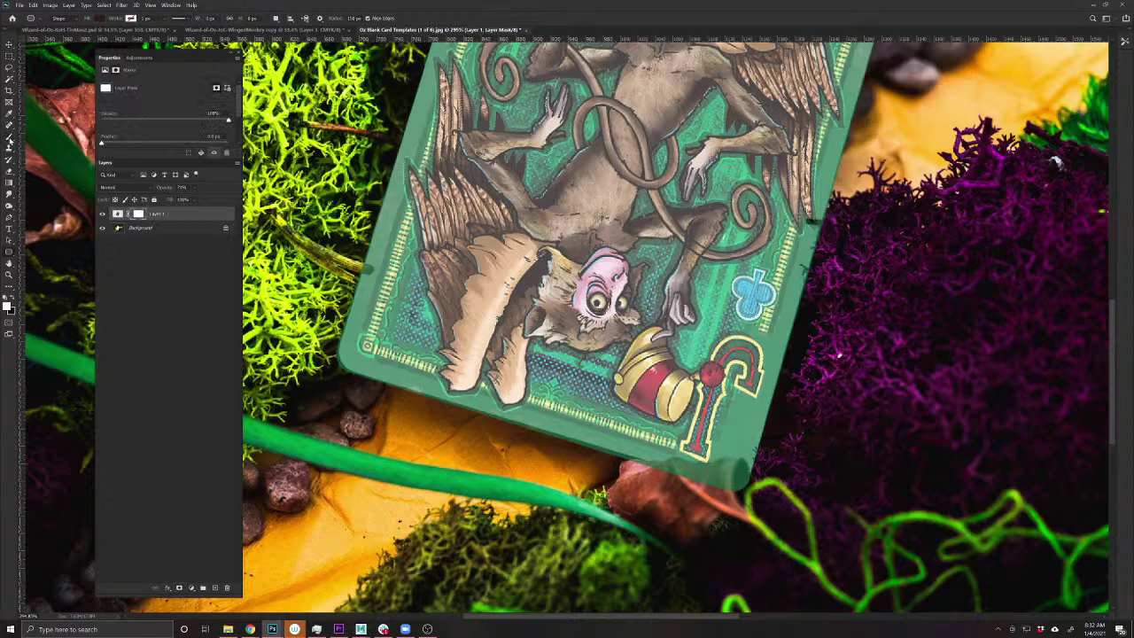
{"action": "left_click", "coordinate": [9, 140]}
{"action": "left_click", "coordinate": [15, 299]}
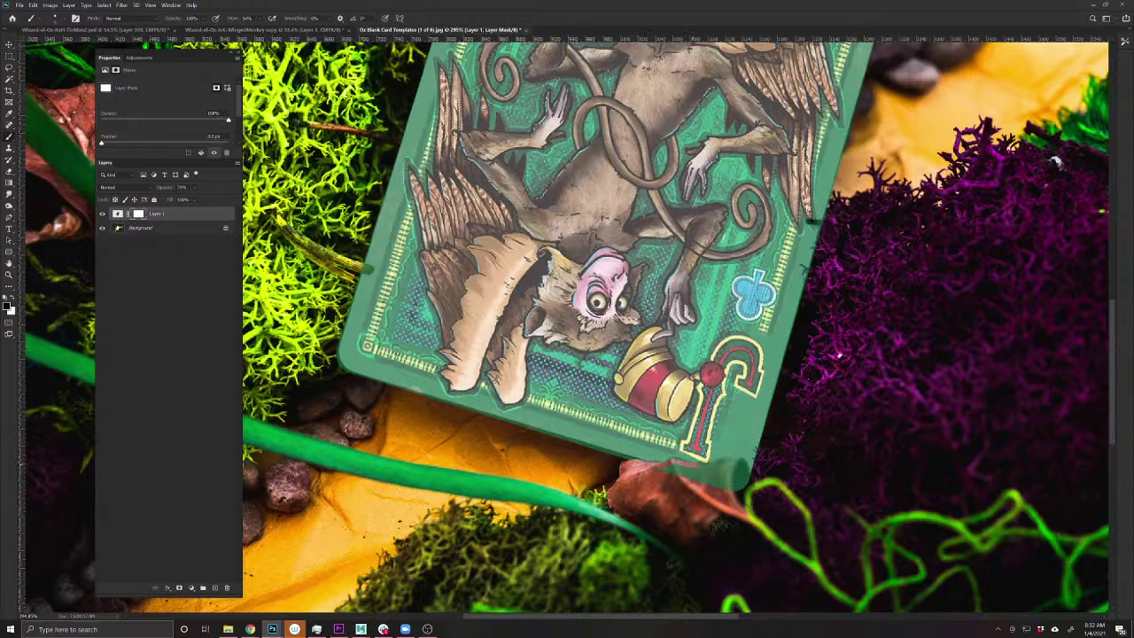
{"action": "mouse_move", "coordinate": [724, 461]}
{"action": "left_mouse_down"}
{"action": "mouse_move", "coordinate": [742, 470]}
{"action": "mouse_move", "coordinate": [739, 489]}
{"action": "mouse_move", "coordinate": [677, 470]}
{"action": "mouse_move", "coordinate": [725, 468]}
{"action": "left_mouse_up"}
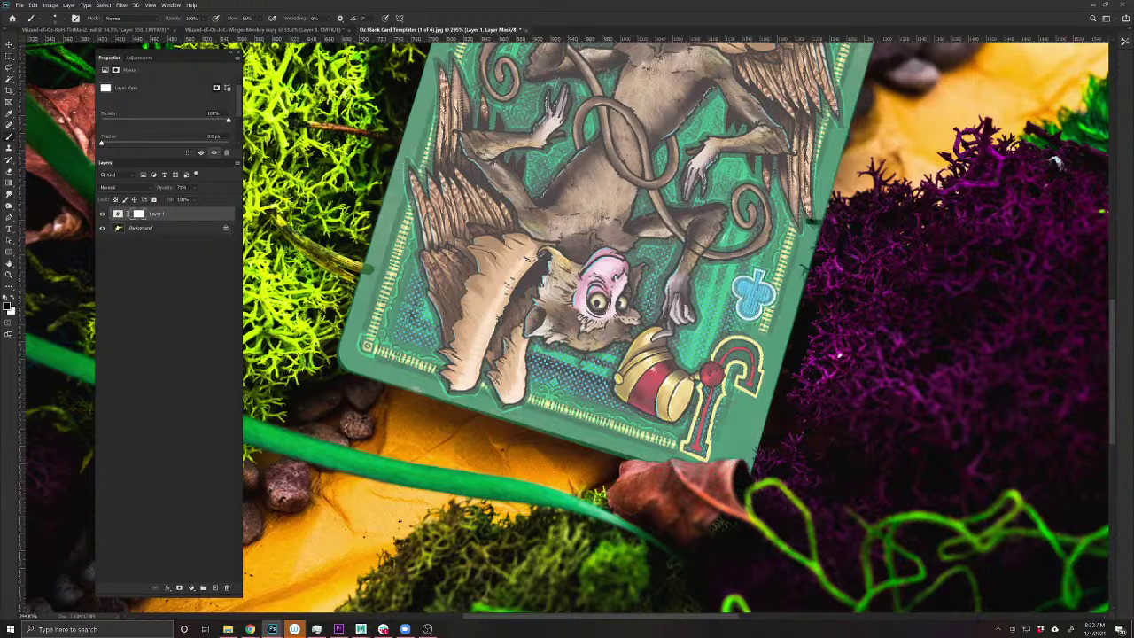
{"action": "left_click_drag", "start_coordinate": [164, 187], "coordinate": [427, 195]}
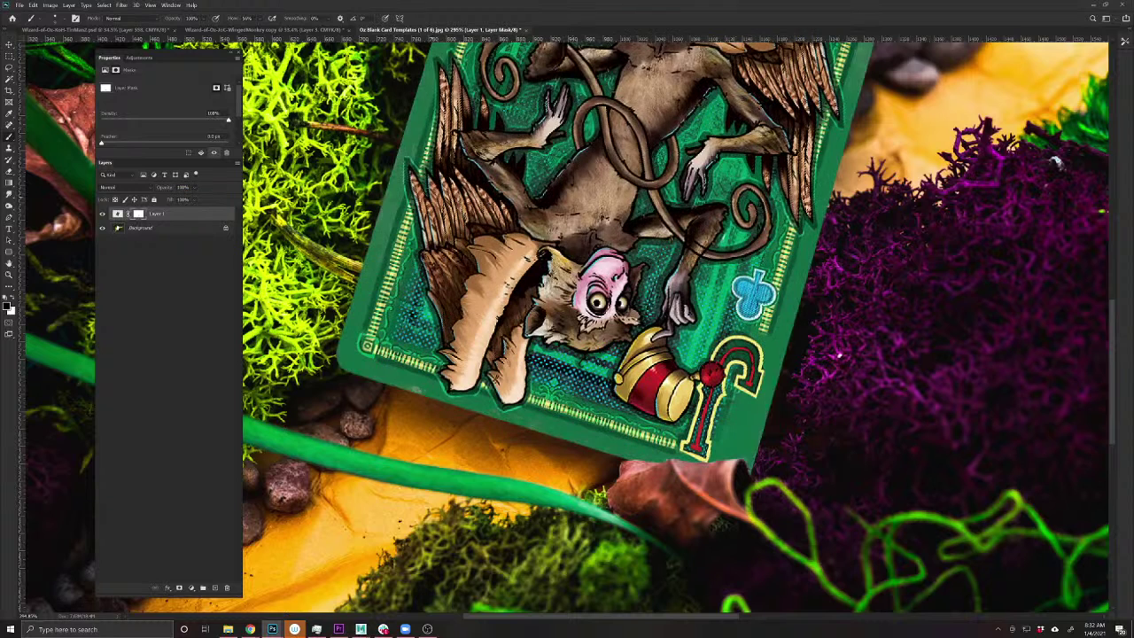
{"action": "left_click", "coordinate": [113, 188]}
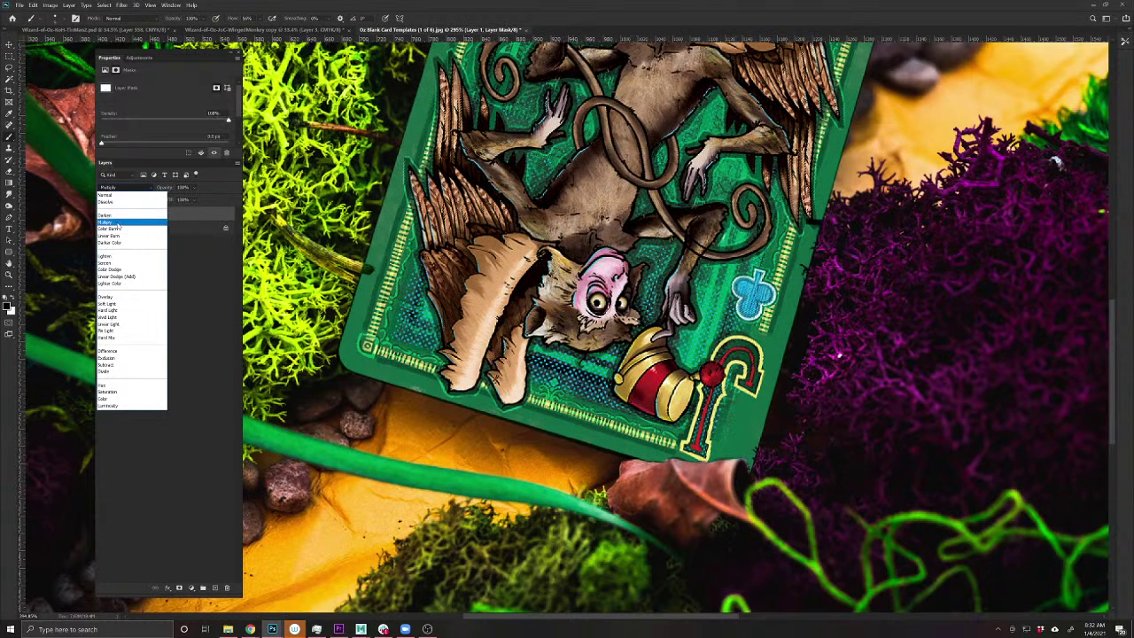
{"action": "left_click", "coordinate": [113, 223]}
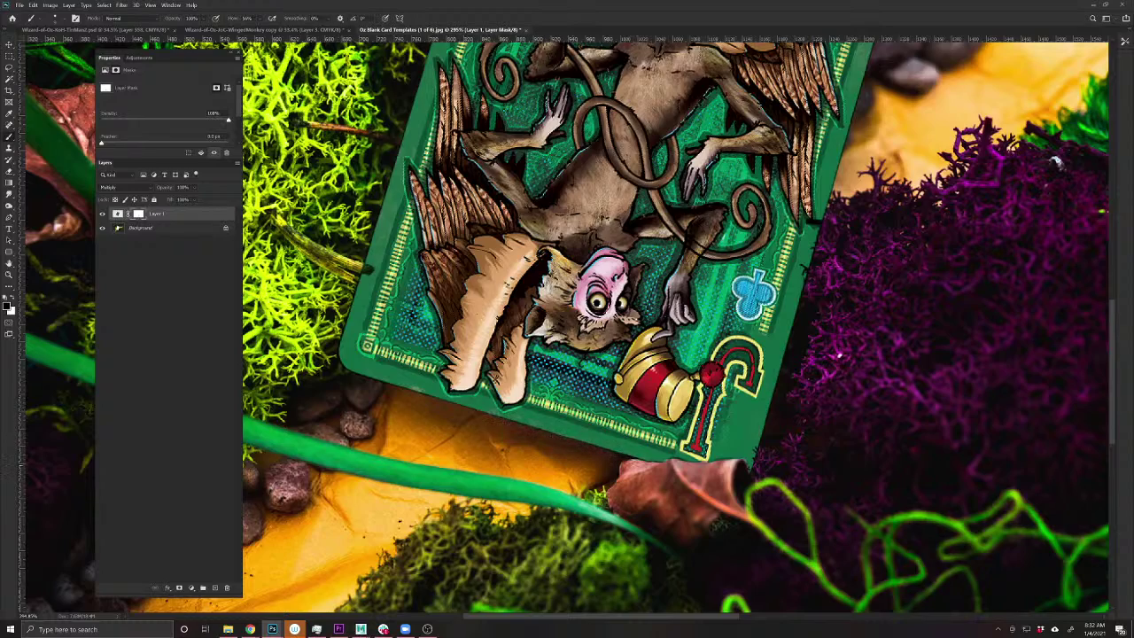
{"action": "scroll", "coordinate": [681, 452], "scroll_direction": "down", "scroll_amount": 3}
{"action": "scroll", "coordinate": [764, 565], "scroll_direction": "up", "scroll_amount": 3}
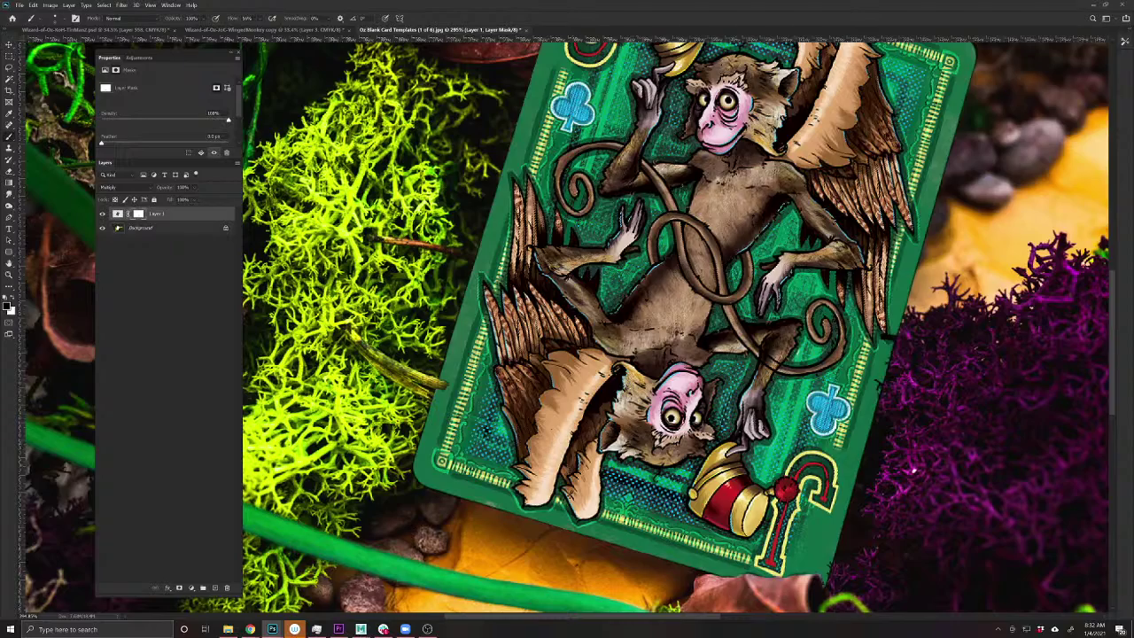
{"action": "scroll", "coordinate": [702, 340], "scroll_direction": "down", "scroll_amount": 5}
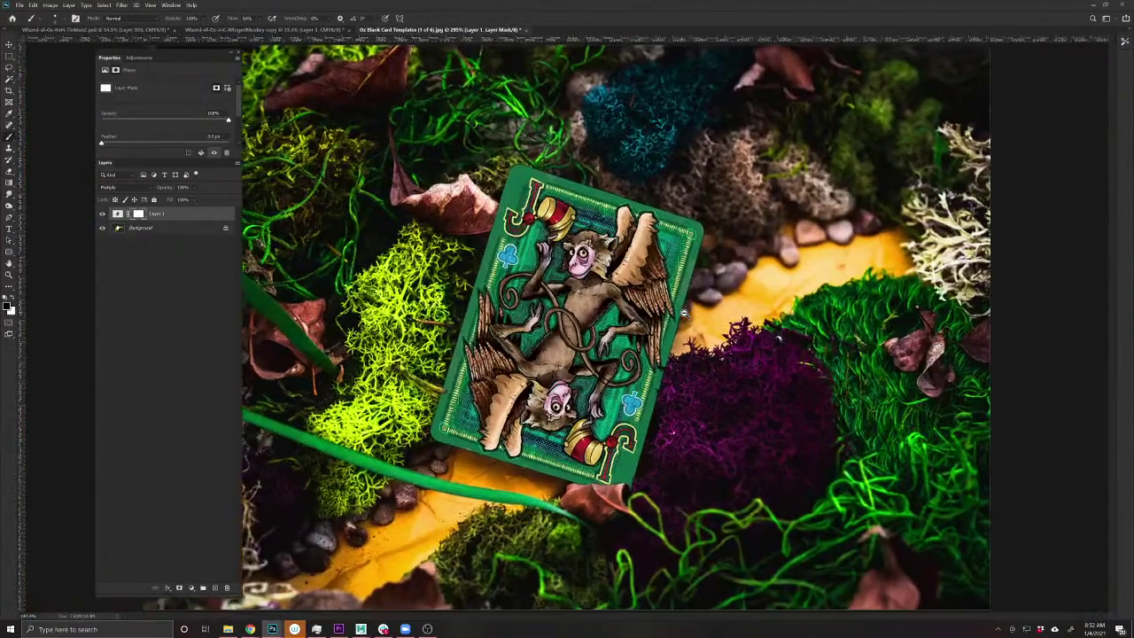
{"action": "scroll", "coordinate": [597, 202], "scroll_direction": "up", "scroll_amount": 5}
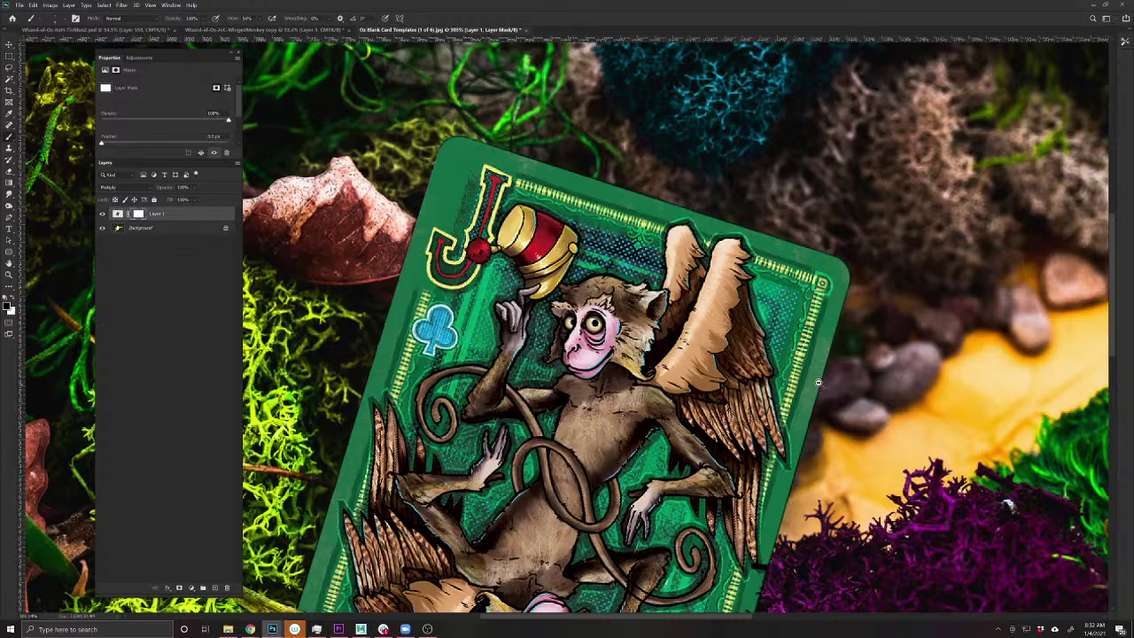
{"action": "scroll", "coordinate": [819, 385], "scroll_direction": "down", "scroll_amount": 1}
{"action": "scroll", "coordinate": [780, 433], "scroll_direction": "down", "scroll_amount": 5}
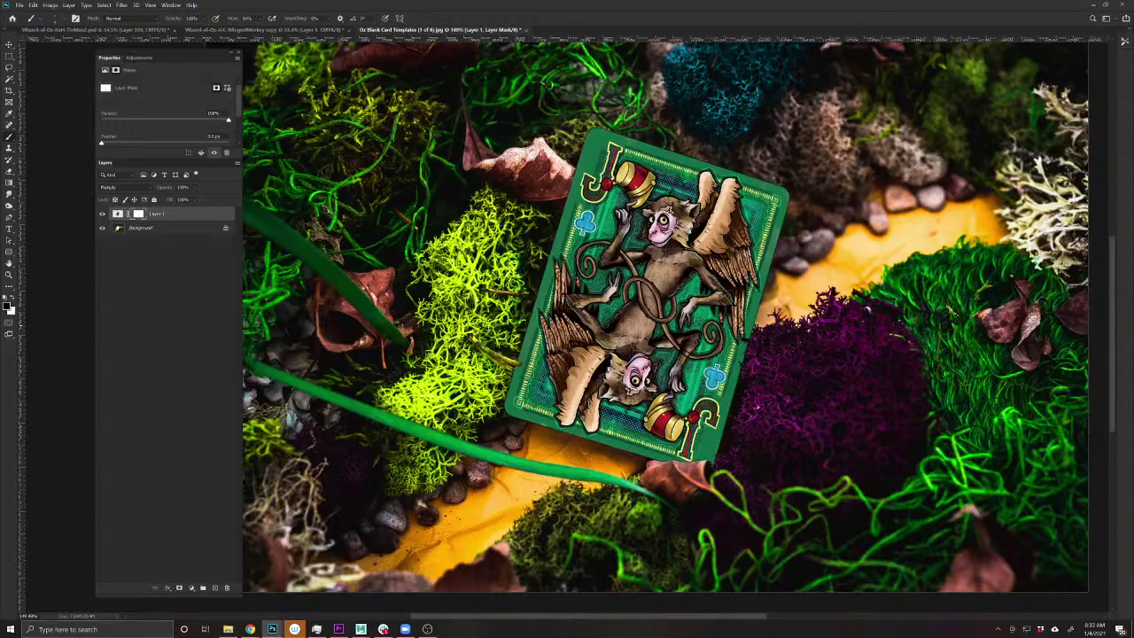
{"action": "left_click_drag", "start_coordinate": [742, 303], "coordinate": [701, 288]}
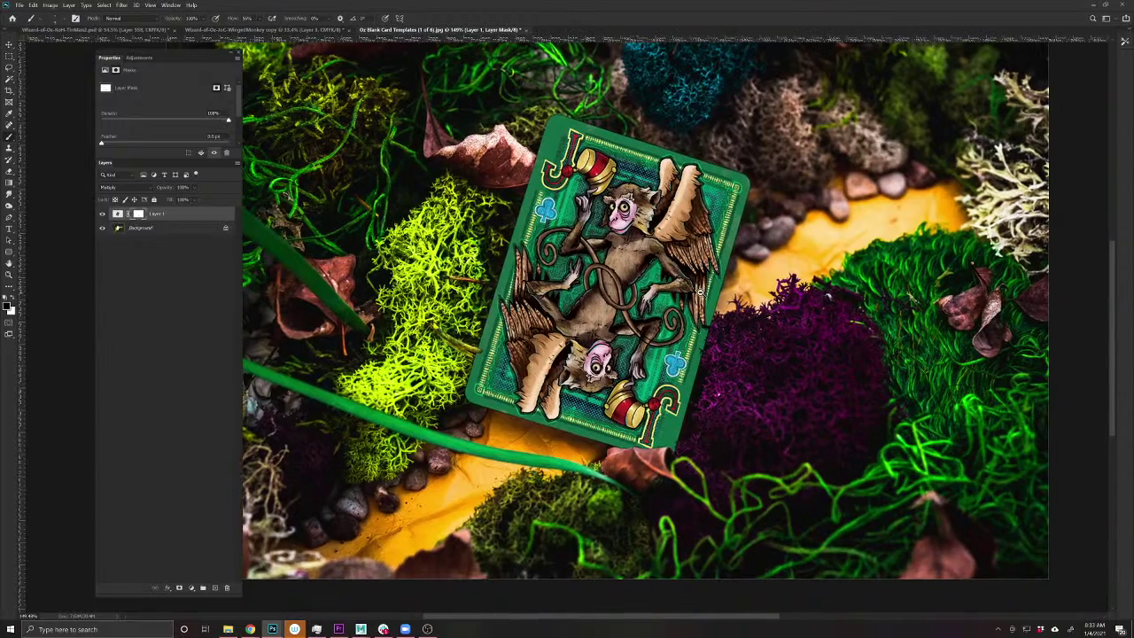
{"action": "scroll", "coordinate": [702, 288], "scroll_direction": "up", "scroll_amount": 1}
{"action": "scroll", "coordinate": [700, 286], "scroll_direction": "down", "scroll_amount": 1}
{"action": "scroll", "coordinate": [657, 306], "scroll_direction": "down", "scroll_amount": 1}
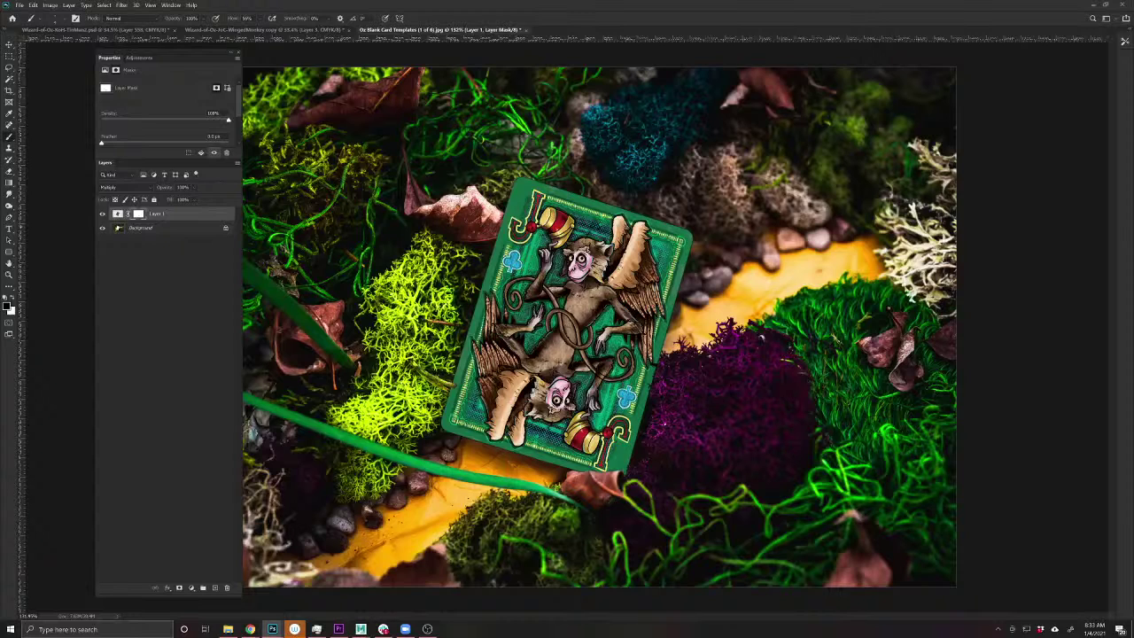
- Start a Save As of the mockup with JPEG as the file format
{"action": "left_click", "coordinate": [20, 6]}
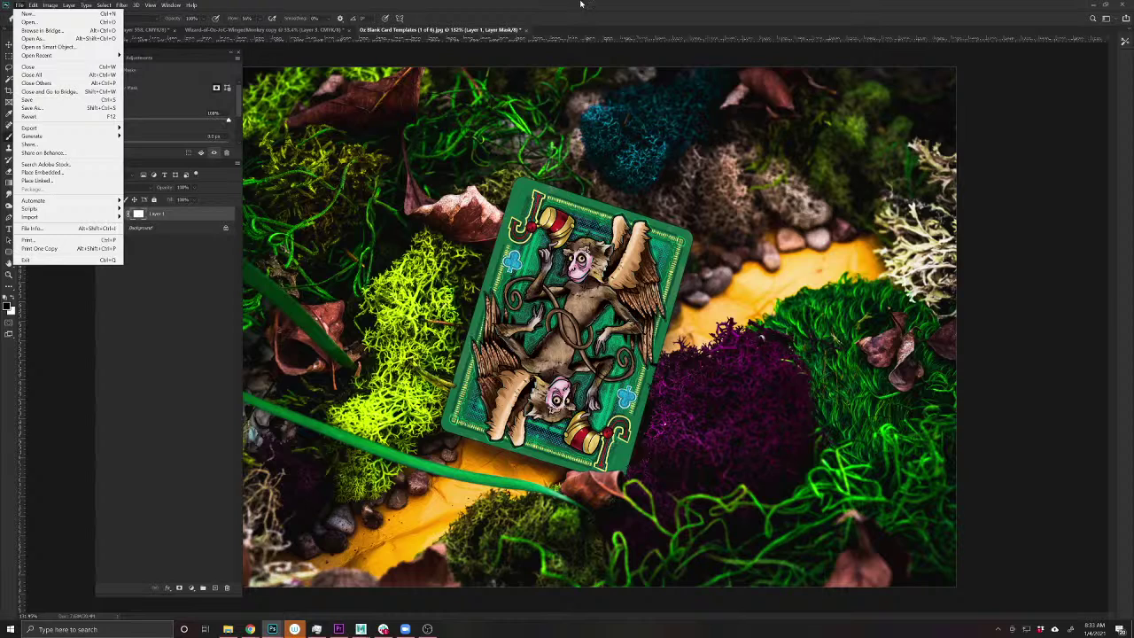
{"action": "left_click", "coordinate": [489, 4]}
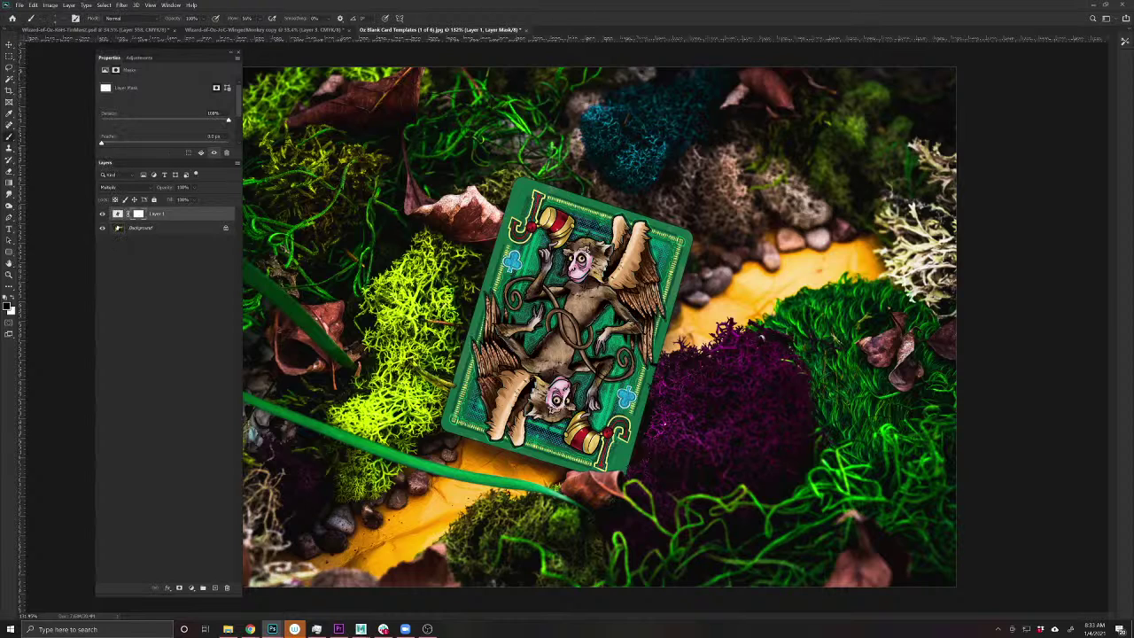
{"action": "left_click", "coordinate": [20, 5]}
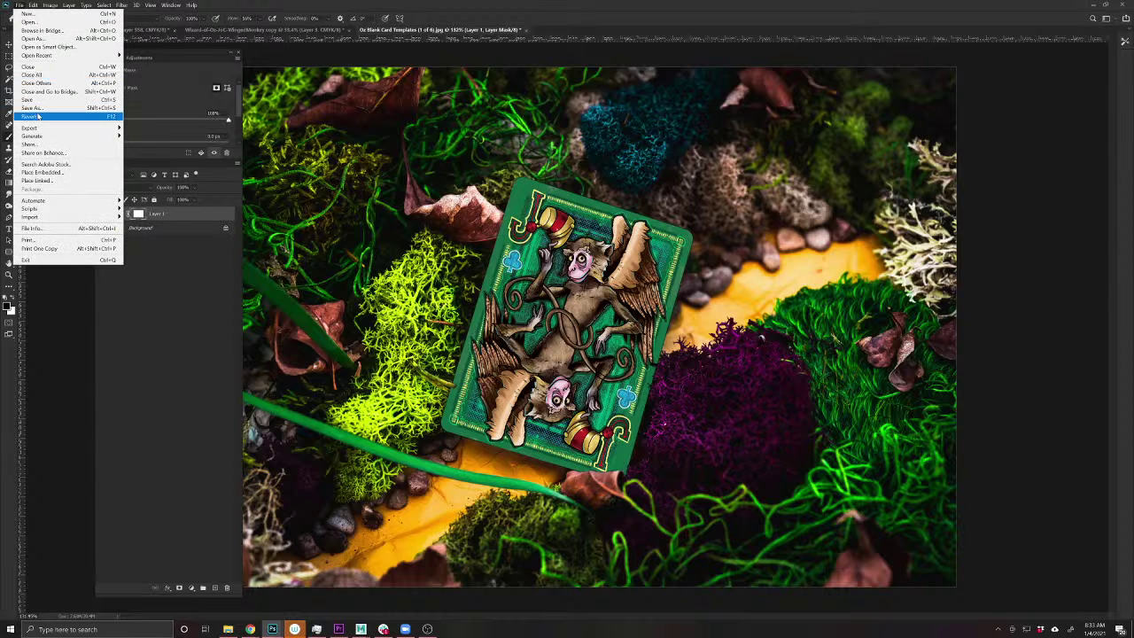
{"action": "left_click", "coordinate": [53, 106]}
{"action": "left_click", "coordinate": [399, 467]}
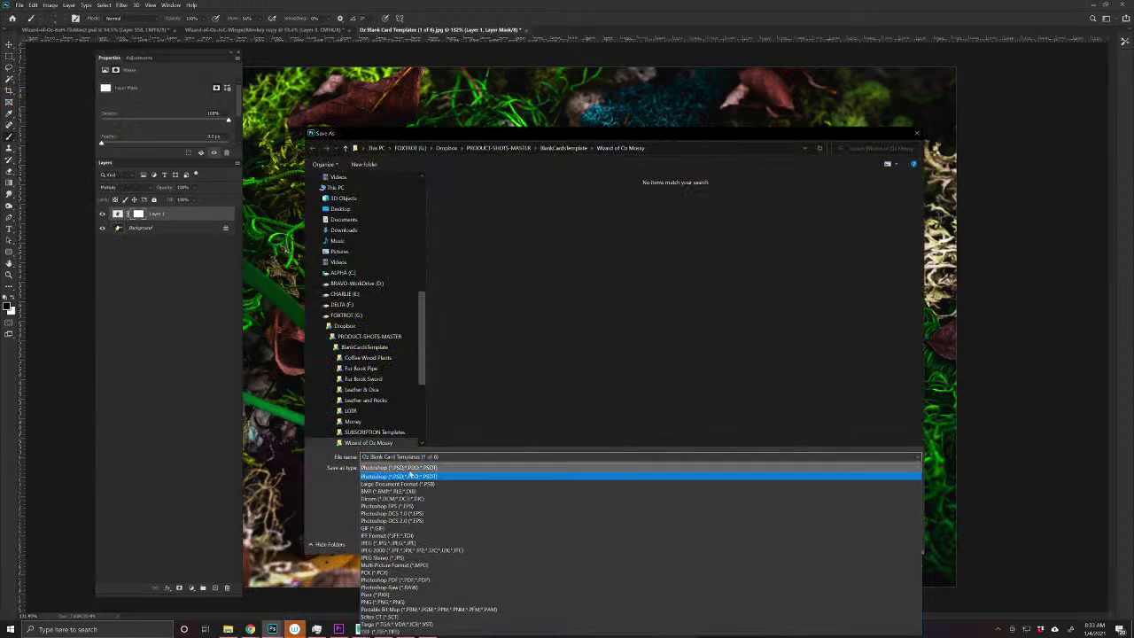
{"action": "left_click", "coordinate": [386, 541]}
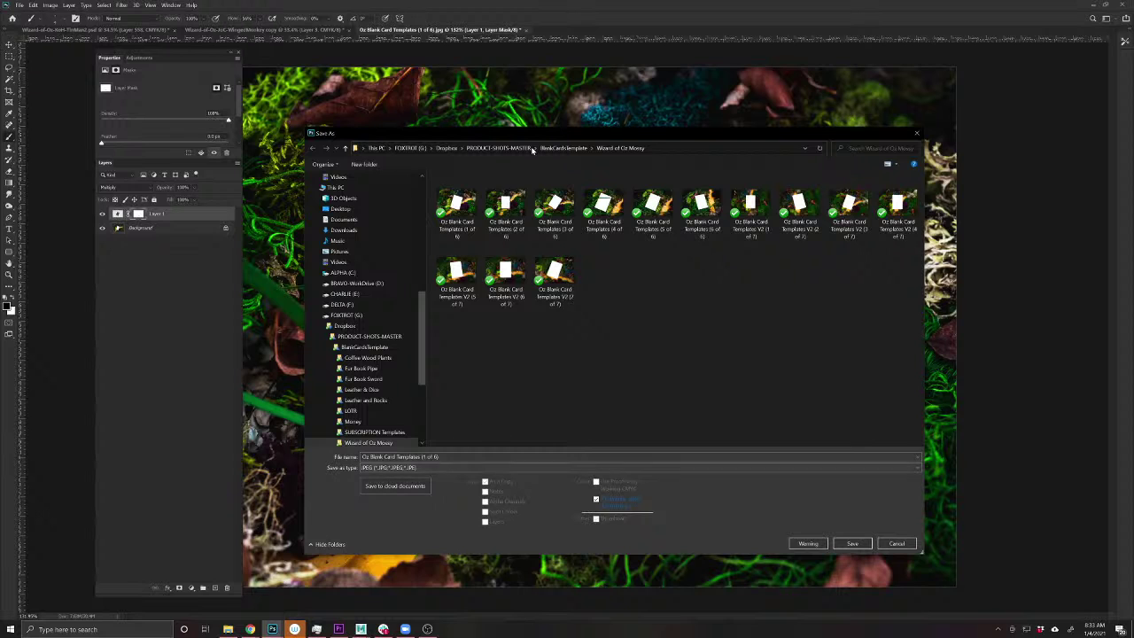
- Browse from PRODUCT-SHOTS-MASTER up to Dropbox and into the WizardofOz folder
{"action": "left_click", "coordinate": [499, 147]}
{"action": "scroll", "coordinate": [531, 379], "scroll_direction": "down", "scroll_amount": 6}
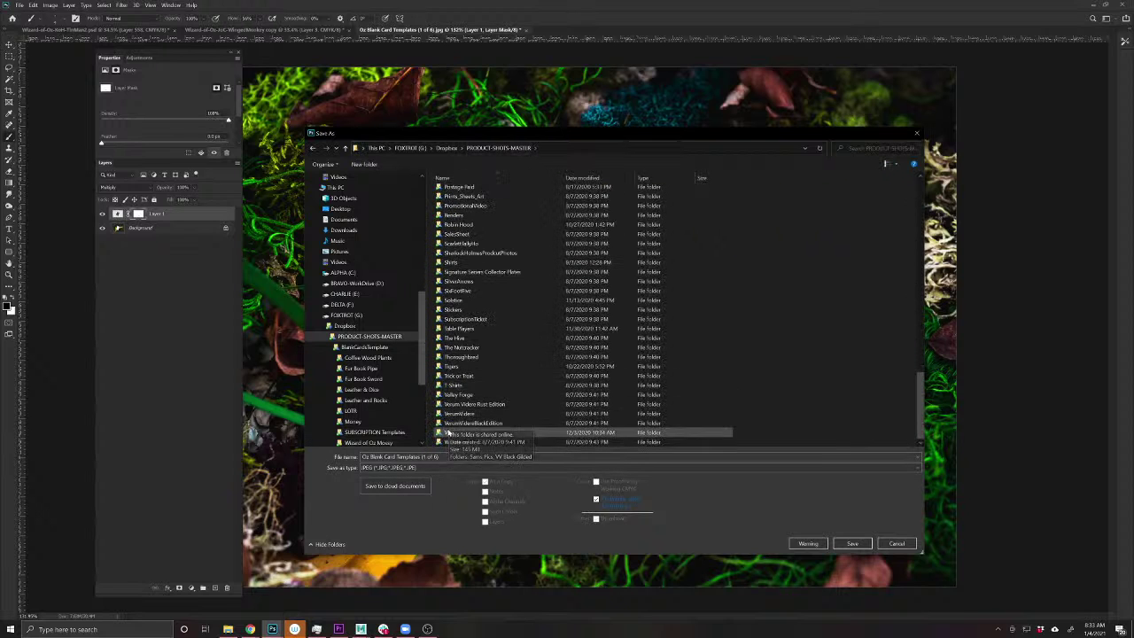
{"action": "scroll", "coordinate": [452, 424], "scroll_direction": "down", "scroll_amount": 1}
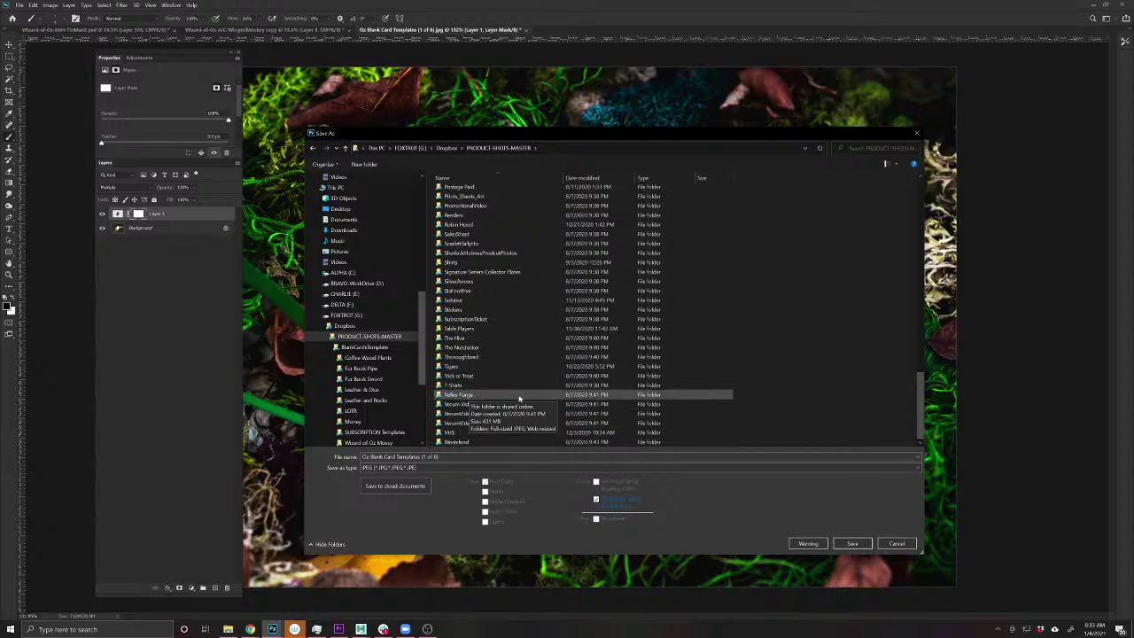
{"action": "scroll", "coordinate": [518, 398], "scroll_direction": "up", "scroll_amount": 8}
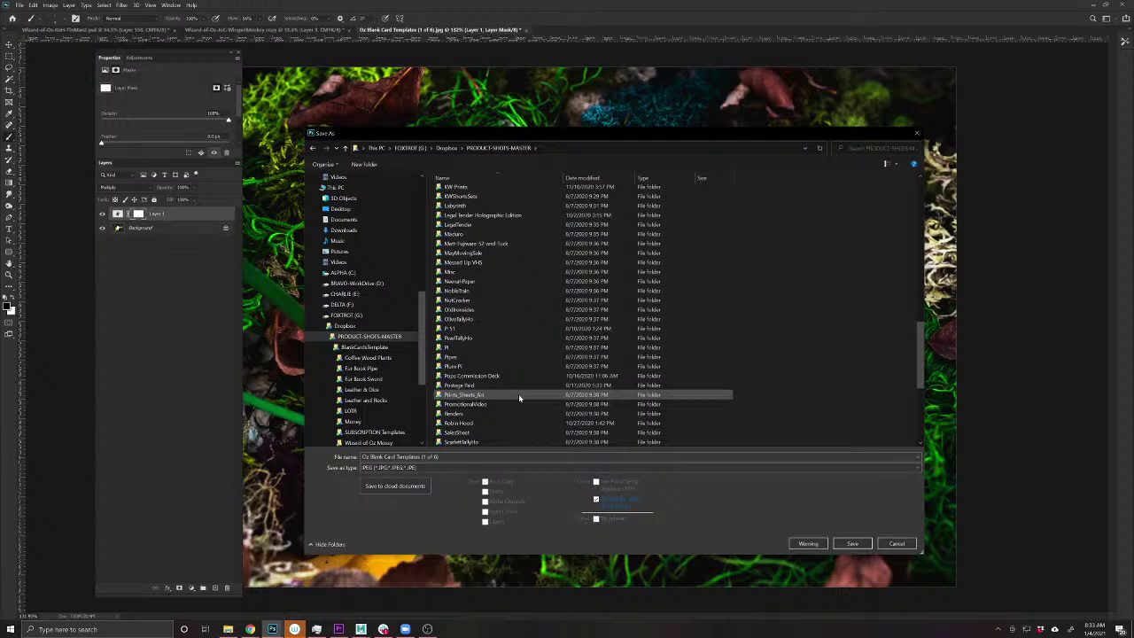
{"action": "scroll", "coordinate": [518, 393], "scroll_direction": "up", "scroll_amount": 4}
{"action": "left_click", "coordinate": [447, 147]}
{"action": "scroll", "coordinate": [493, 286], "scroll_direction": "up", "scroll_amount": 10}
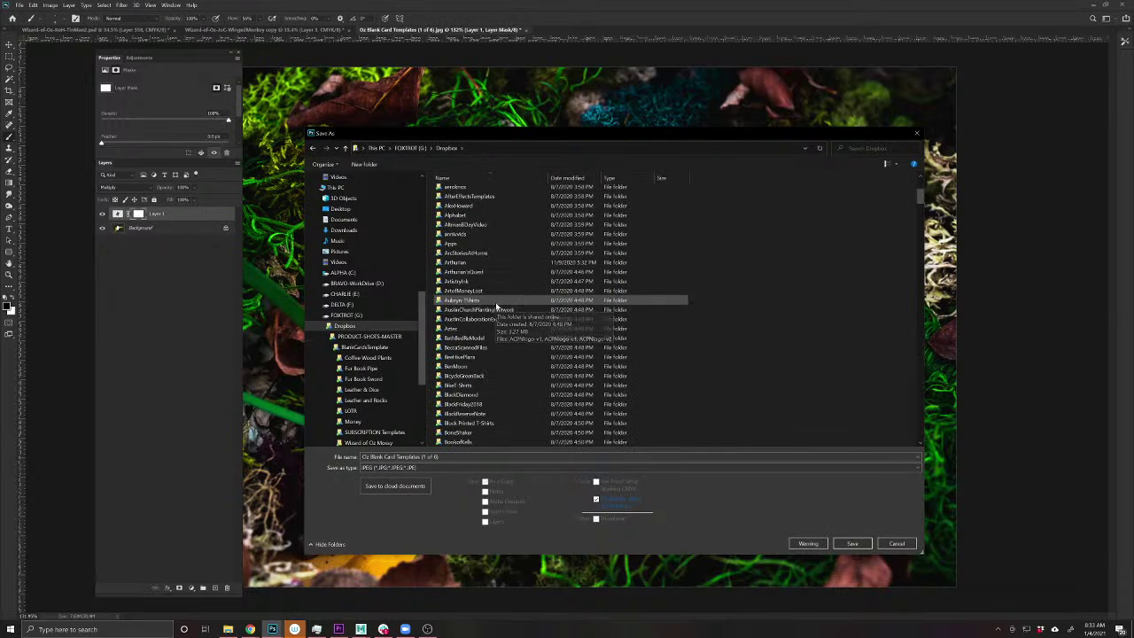
{"action": "scroll", "coordinate": [502, 301], "scroll_direction": "down", "scroll_amount": 20}
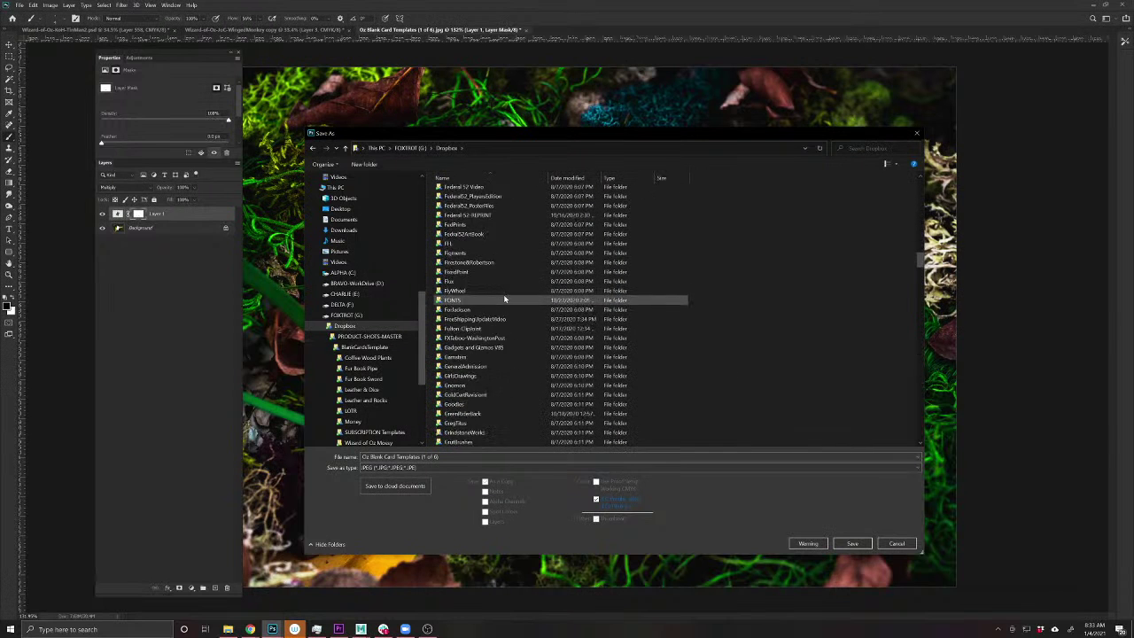
{"action": "scroll", "coordinate": [502, 291], "scroll_direction": "down", "scroll_amount": 15}
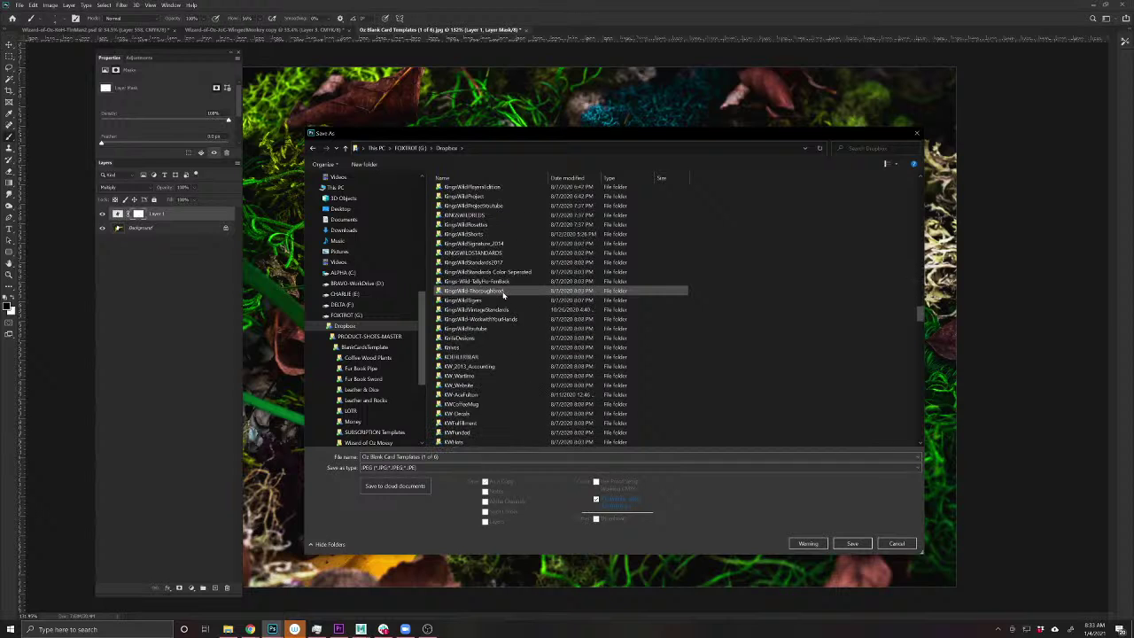
{"action": "scroll", "coordinate": [500, 296], "scroll_direction": "down", "scroll_amount": 20}
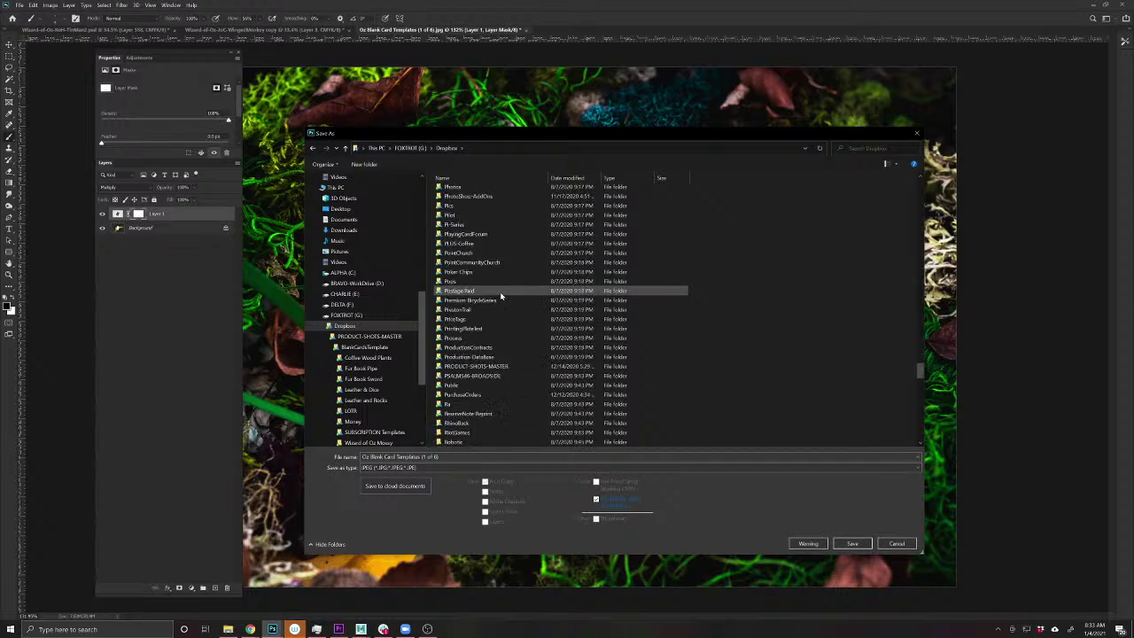
{"action": "scroll", "coordinate": [501, 296], "scroll_direction": "down", "scroll_amount": 10}
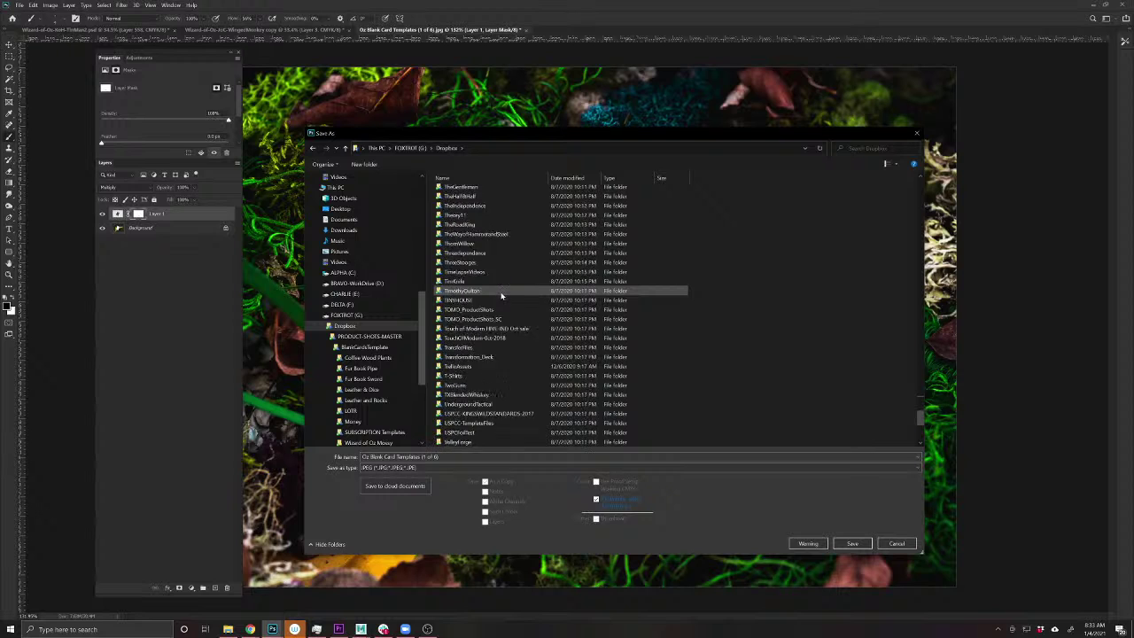
{"action": "scroll", "coordinate": [498, 429], "scroll_direction": "down", "scroll_amount": 3}
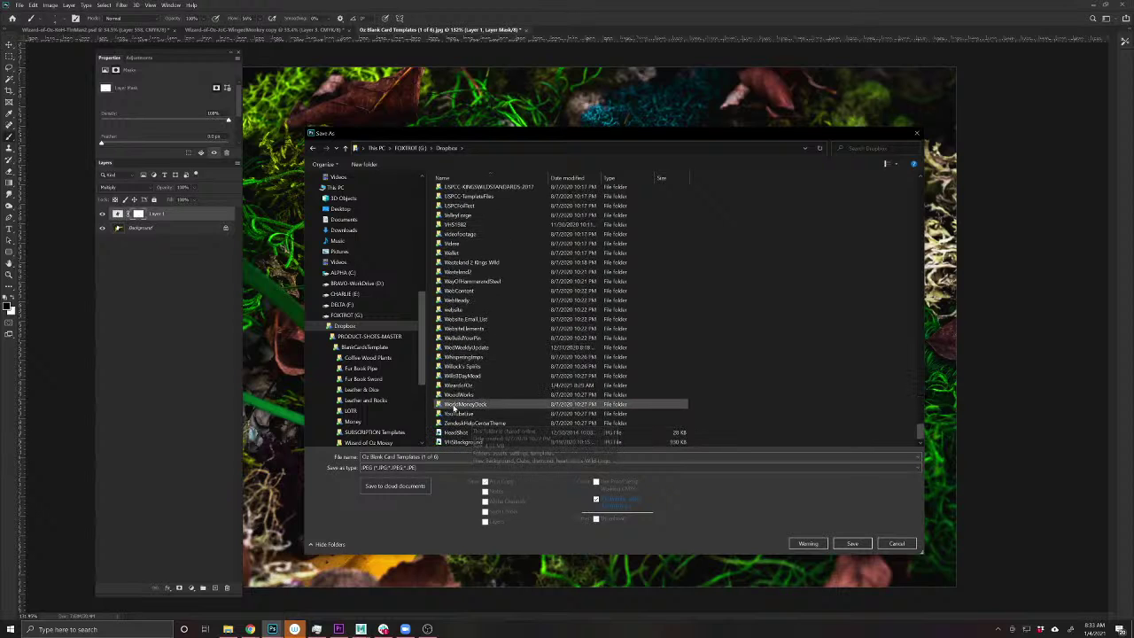
{"action": "double_click", "coordinate": [459, 388]}
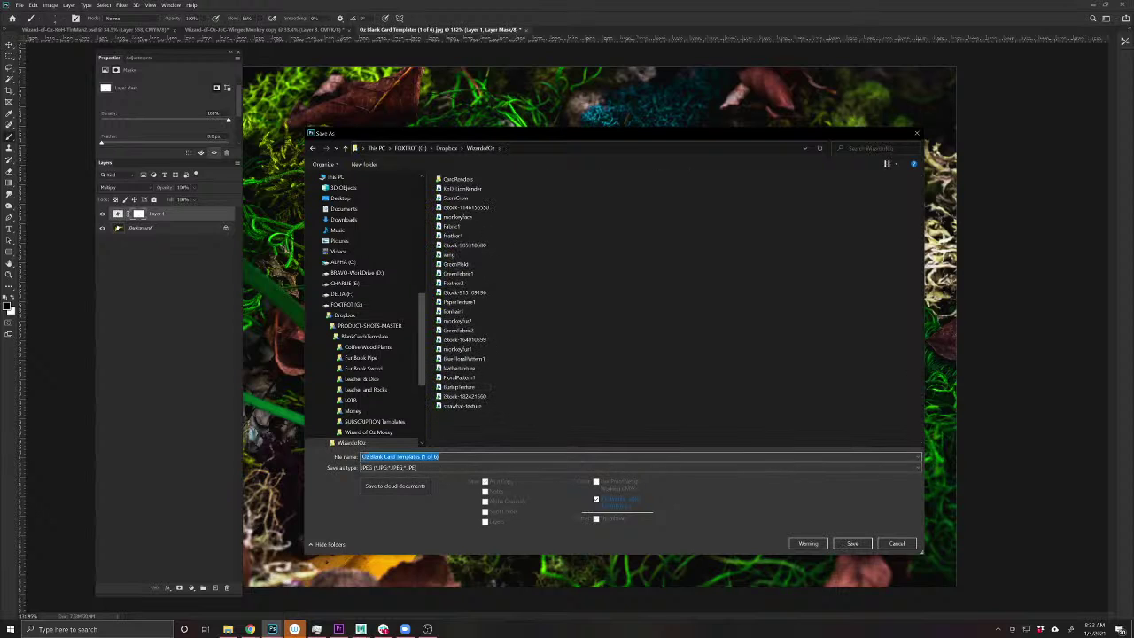
- Save the file as JoC-Monkey at maximum JPEG quality
{"action": "type", "text": "Ir"}
{"action": "key", "text": "Return"}
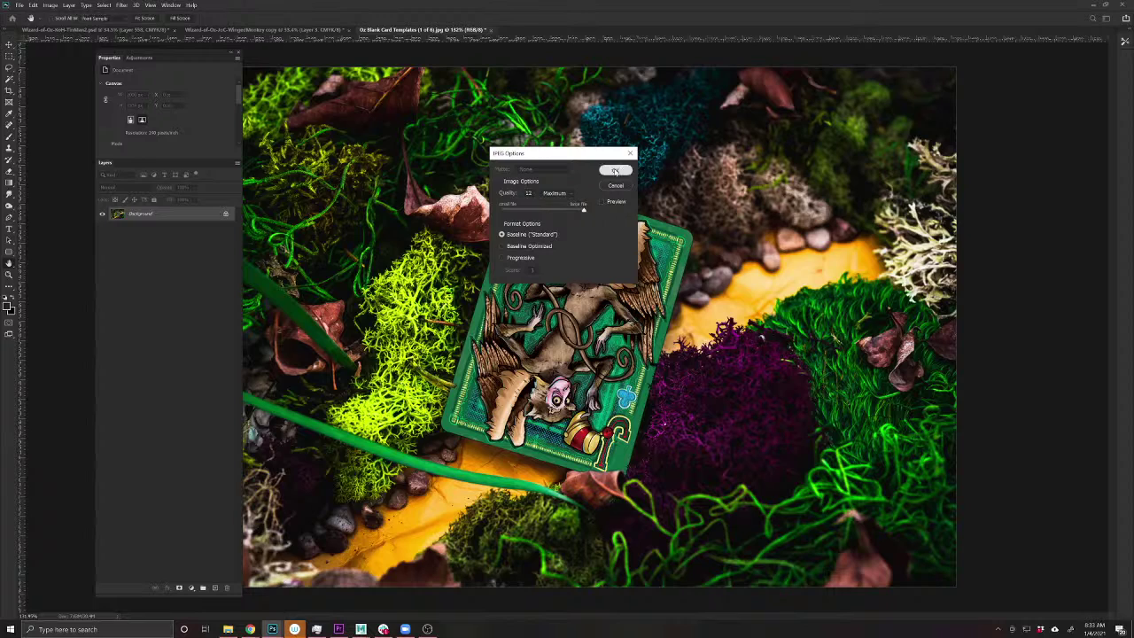
{"action": "left_click", "coordinate": [614, 170]}
- Switch to the WingedMonkey copy document with the flat Jack of clubs artwork
{"action": "left_click", "coordinate": [120, 31]}
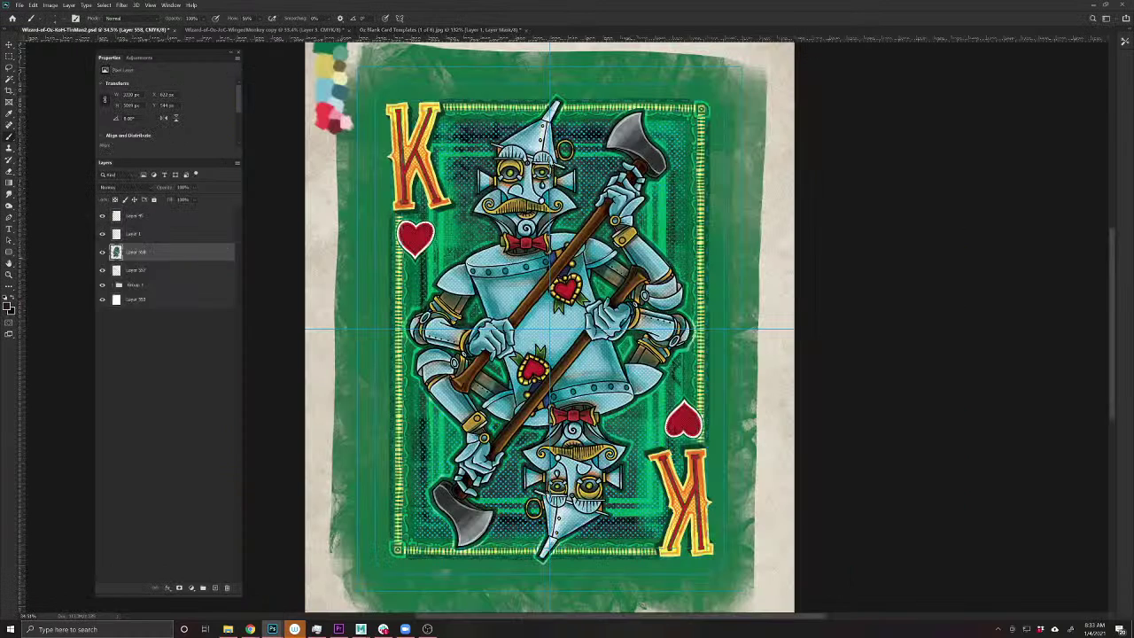
{"action": "left_click", "coordinate": [227, 30]}
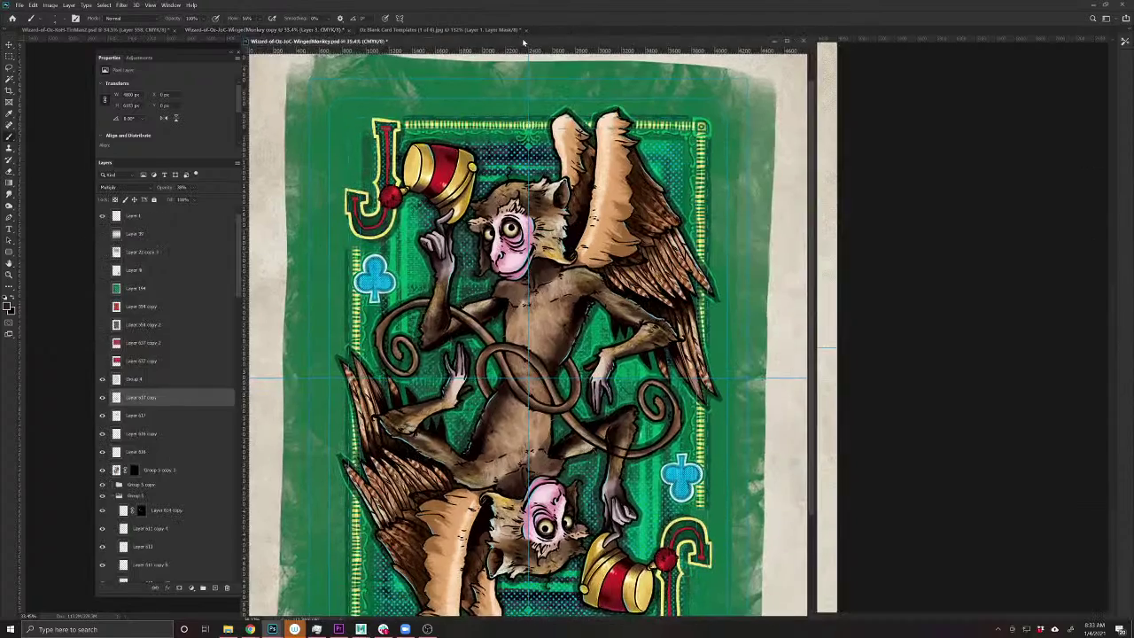
{"action": "left_click_drag", "start_coordinate": [523, 43], "coordinate": [1133, 82]}
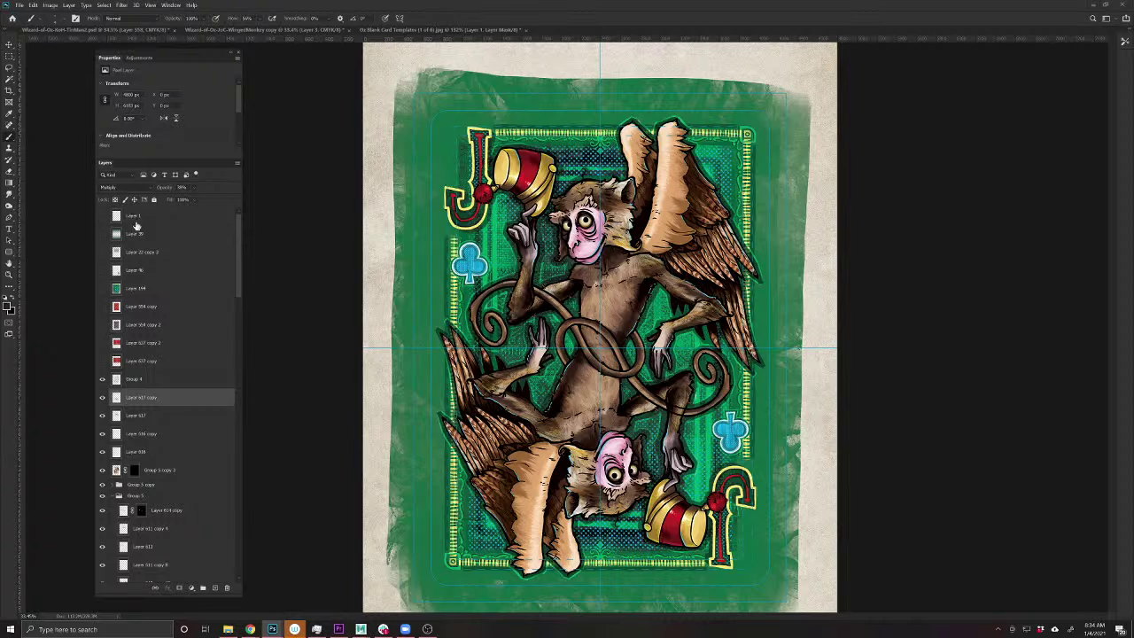
{"action": "key", "text": "ctrl+Tab"}
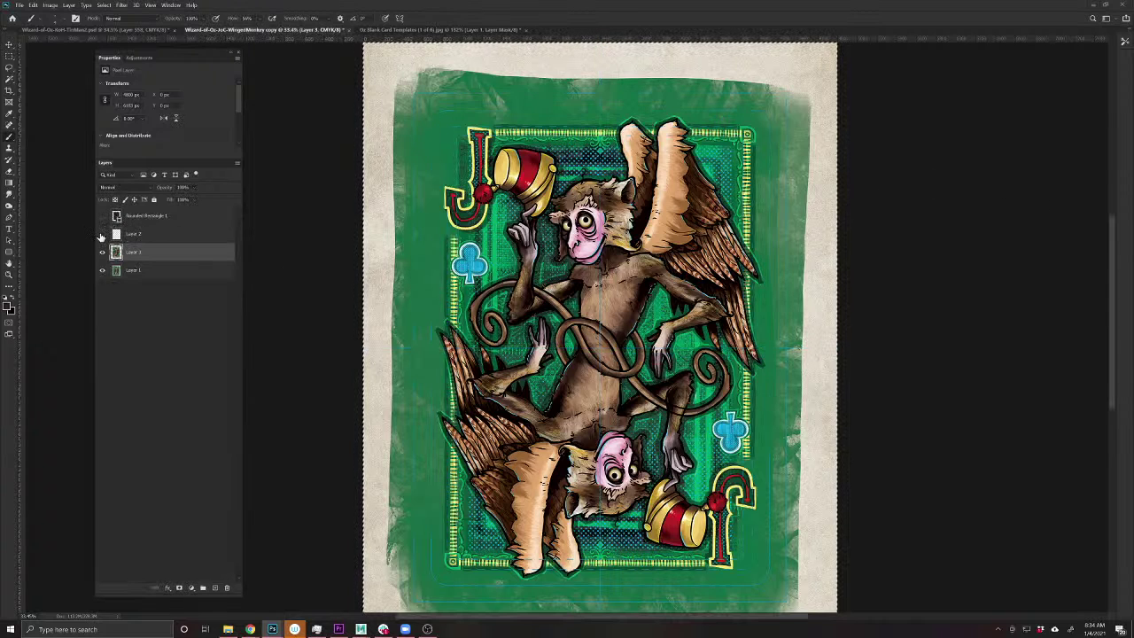
- Show the card full screen without panels and zoom in on its top
{"action": "key", "text": "f"}
{"action": "key", "text": "f"}
{"action": "key", "text": "Tab"}
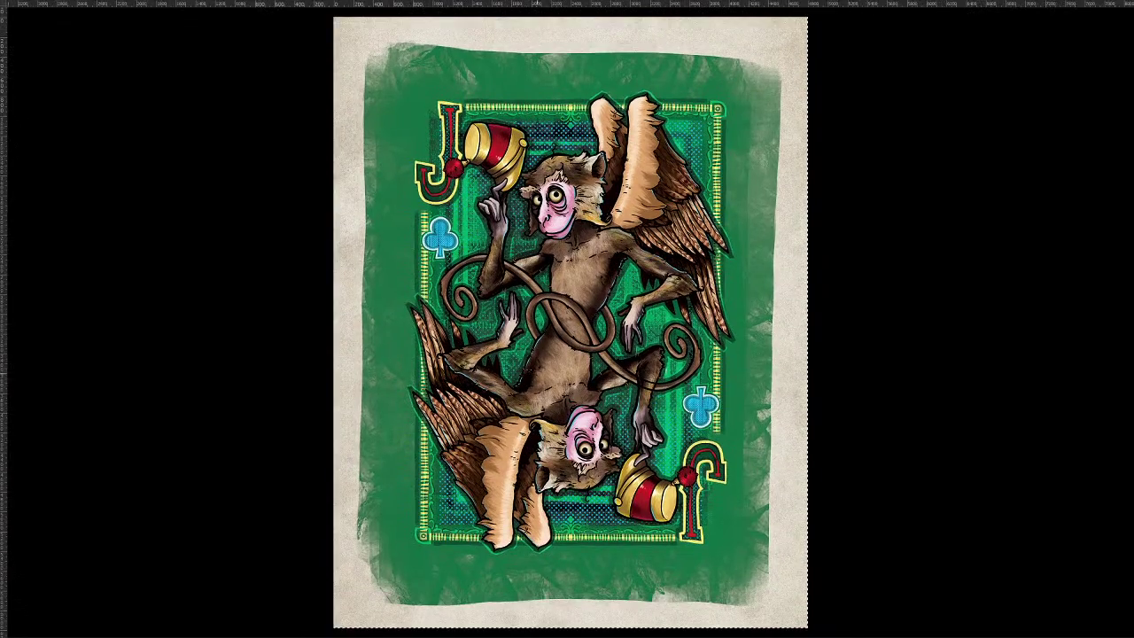
{"action": "scroll", "coordinate": [530, 345], "scroll_direction": "up", "scroll_amount": 2}
{"action": "scroll", "coordinate": [534, 348], "scroll_direction": "down", "scroll_amount": 2}
{"action": "scroll", "coordinate": [549, 372], "scroll_direction": "up", "scroll_amount": 3}
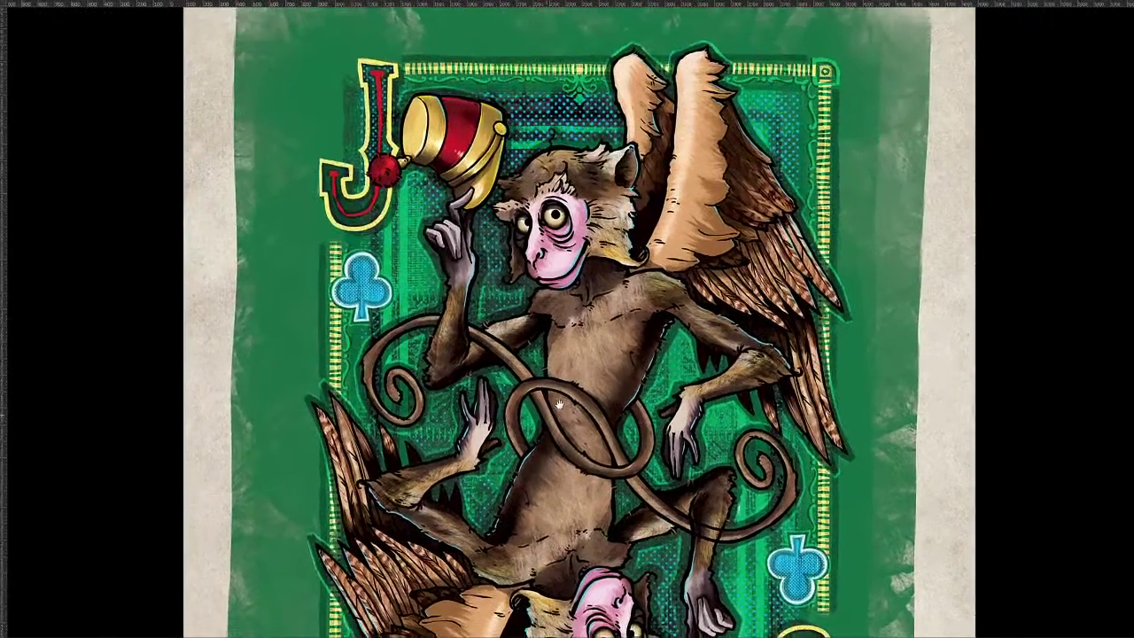